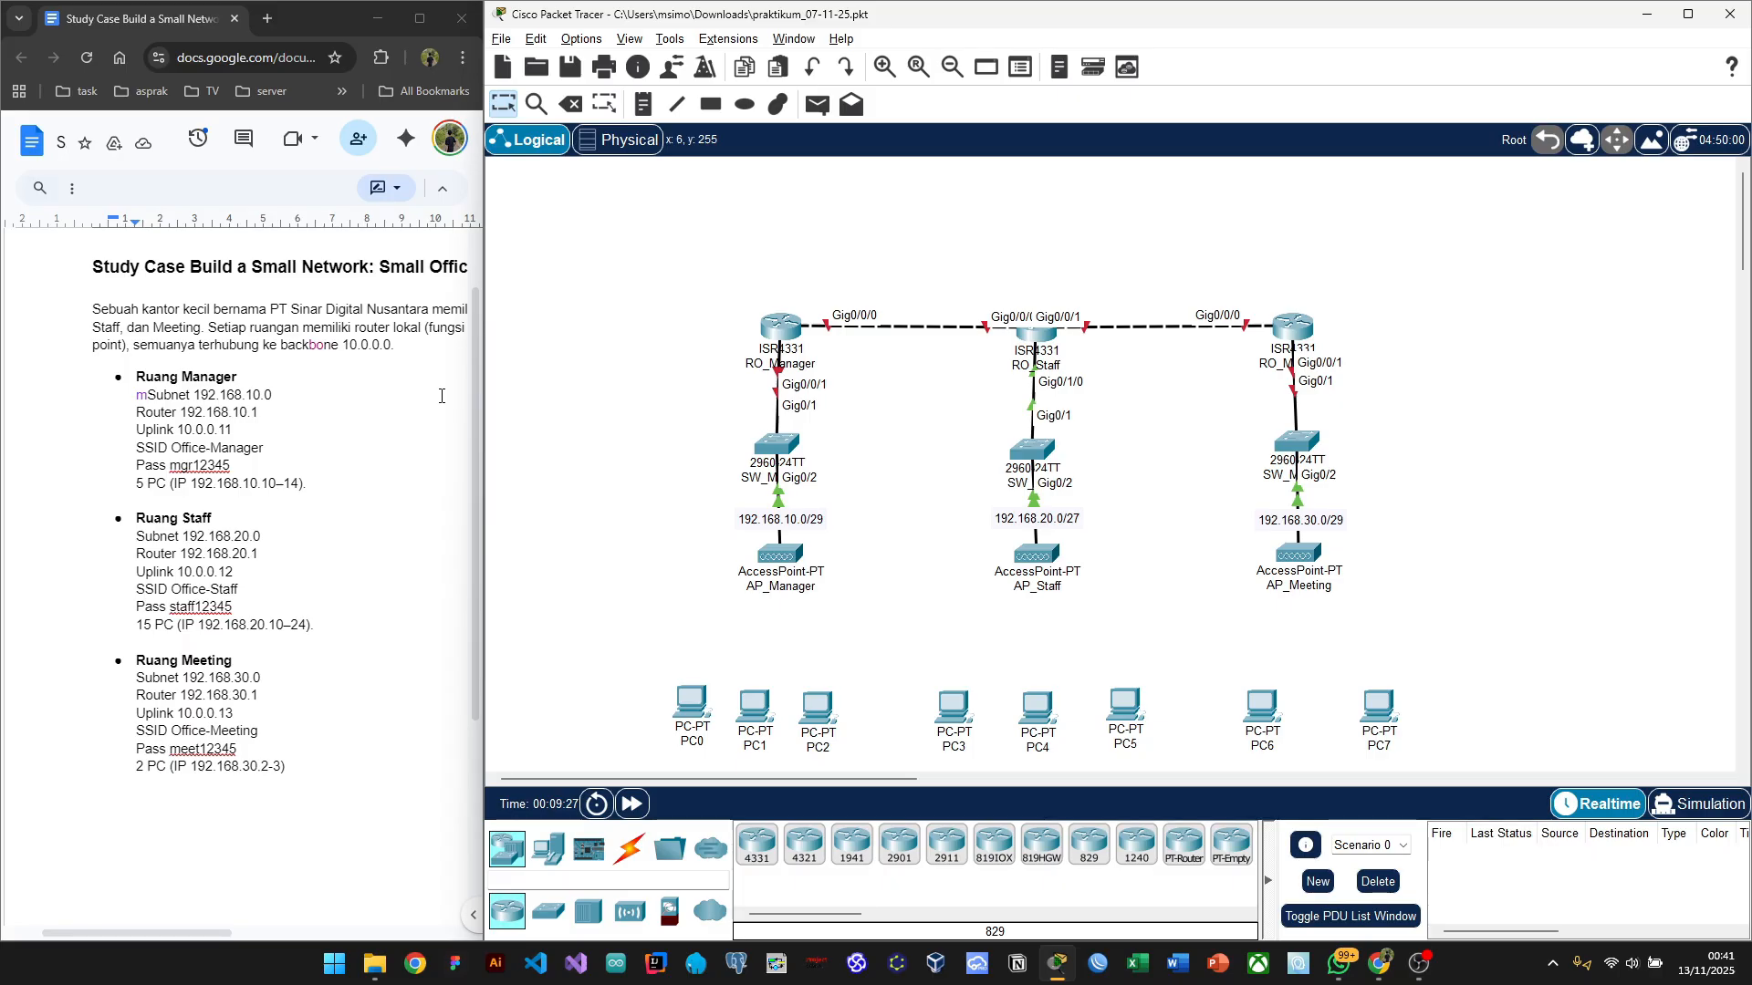
Step: Shift PC2 and then PC1 slightly to the right on the Logical workspace
scroll(441, 396, right, 2)
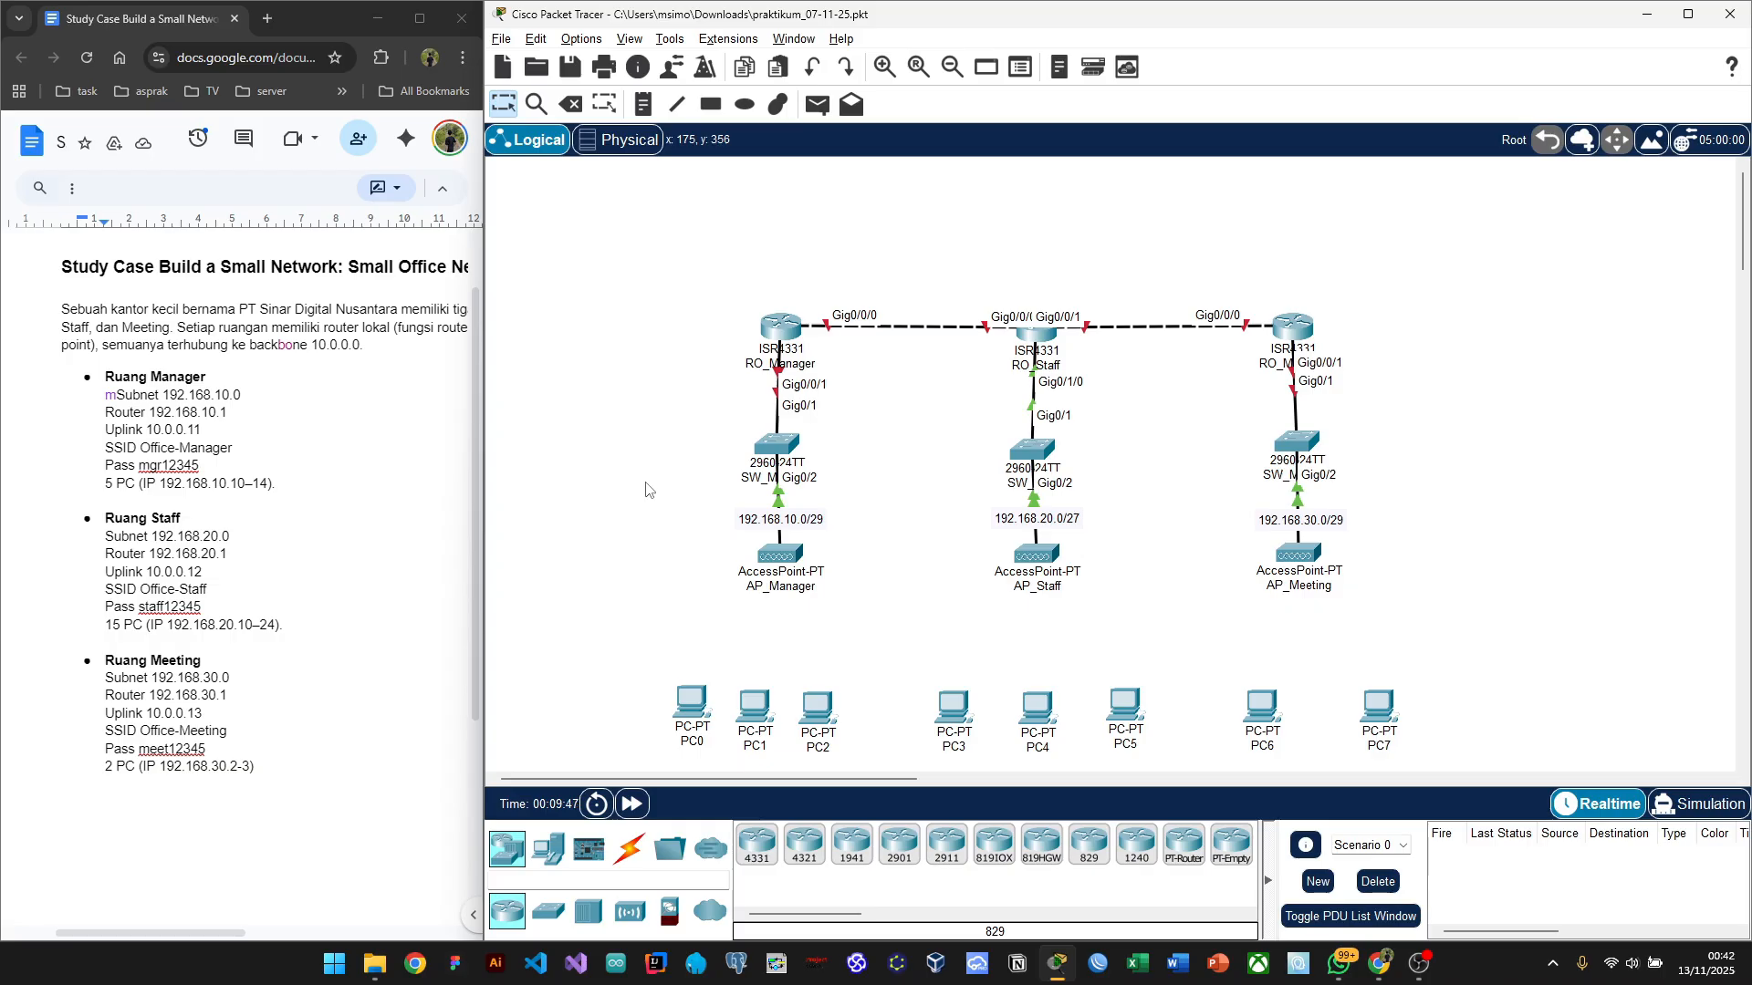
drag(821, 719, 851, 716)
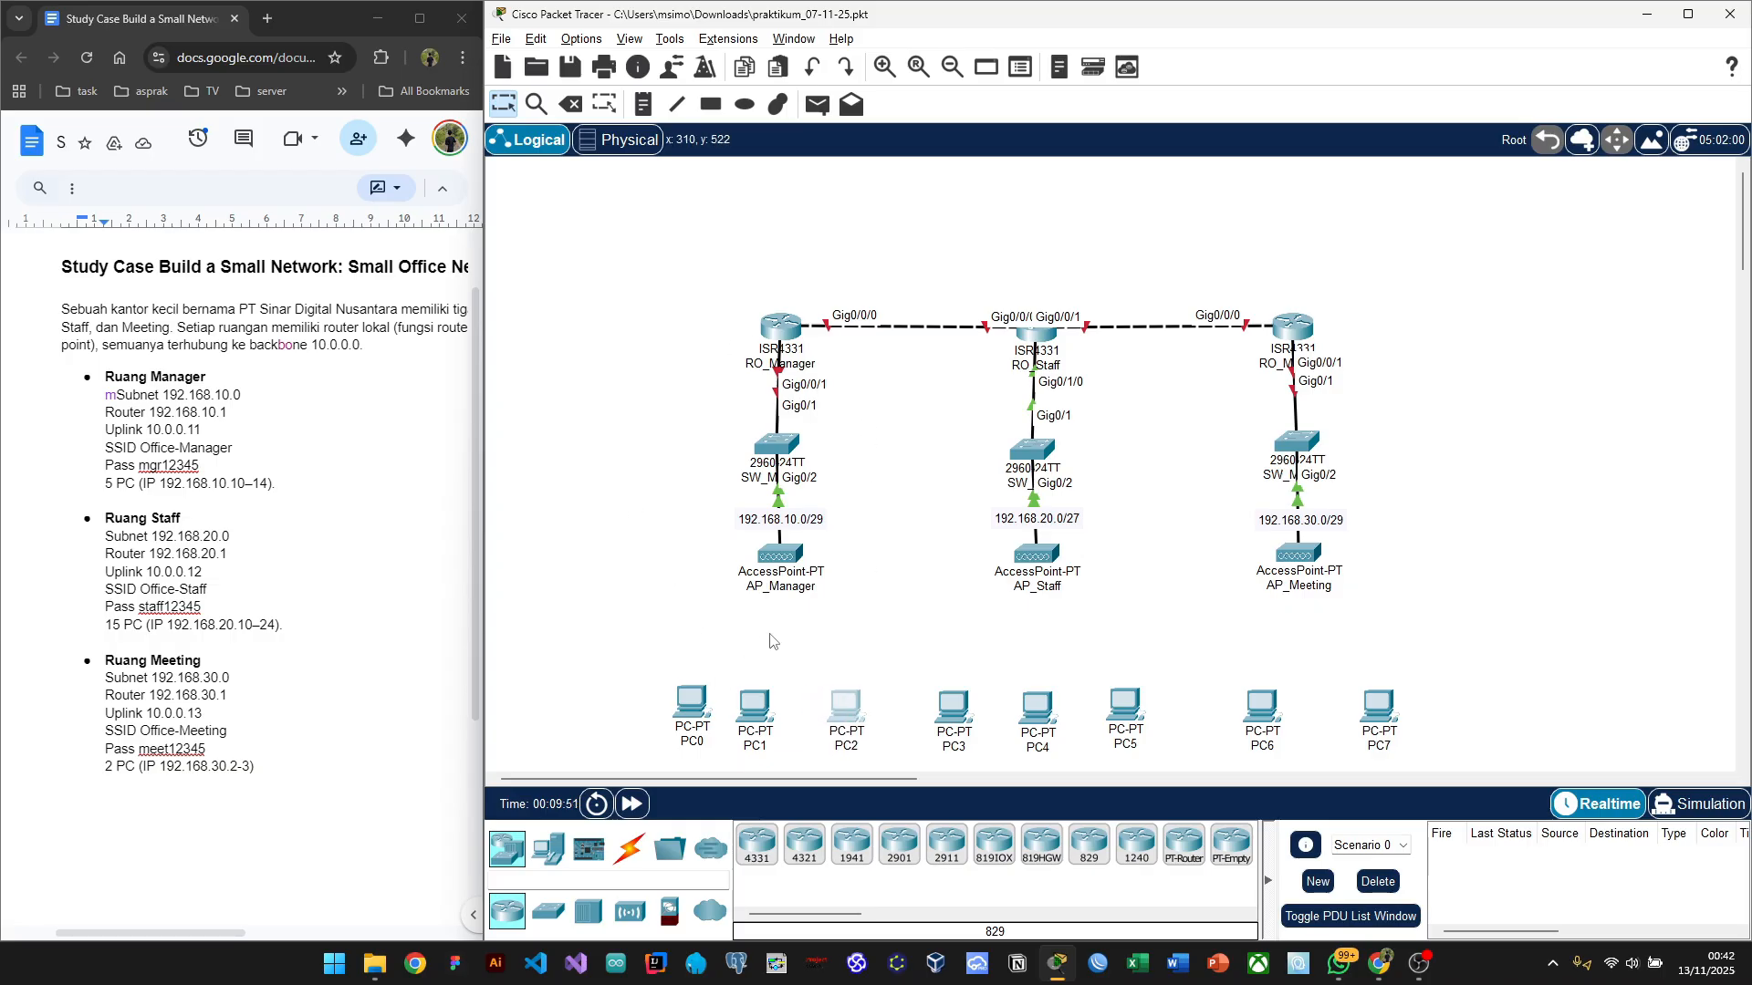
click(752, 711)
drag(752, 712, 771, 716)
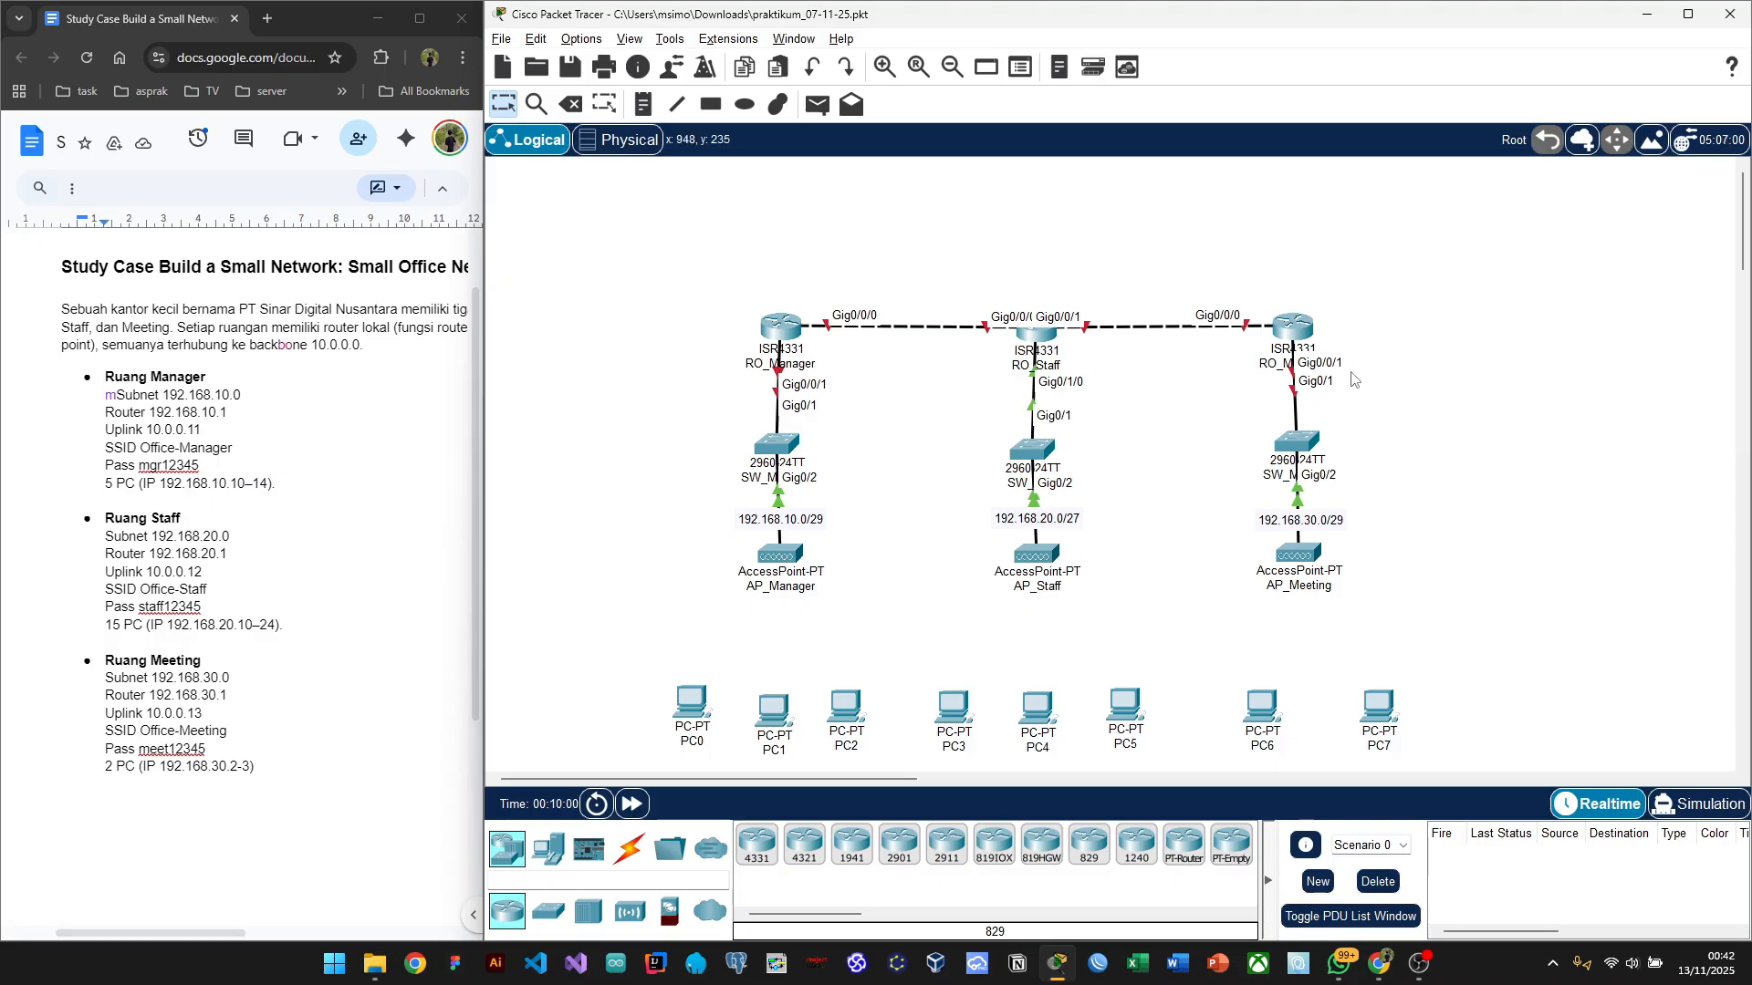
Step: Check the case-study document for the Uplink 10.0.0.11 address line
click(308, 470)
scroll(307, 470, down, 1)
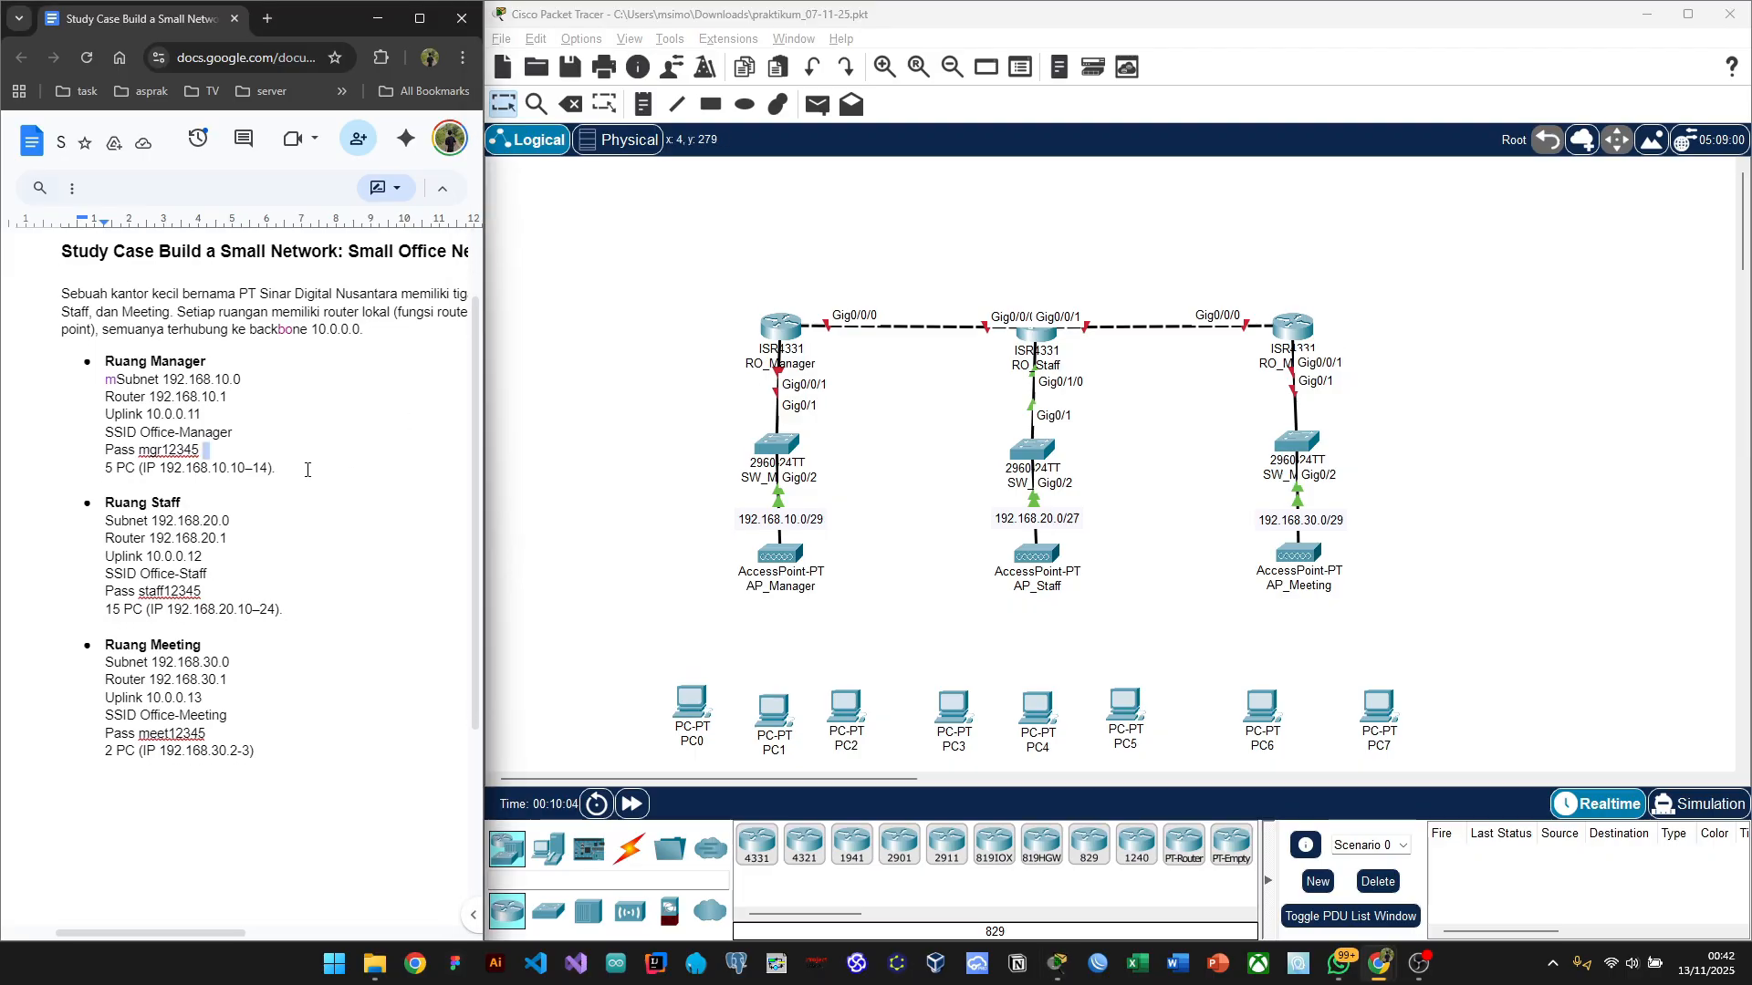
scroll(308, 470, right, 2)
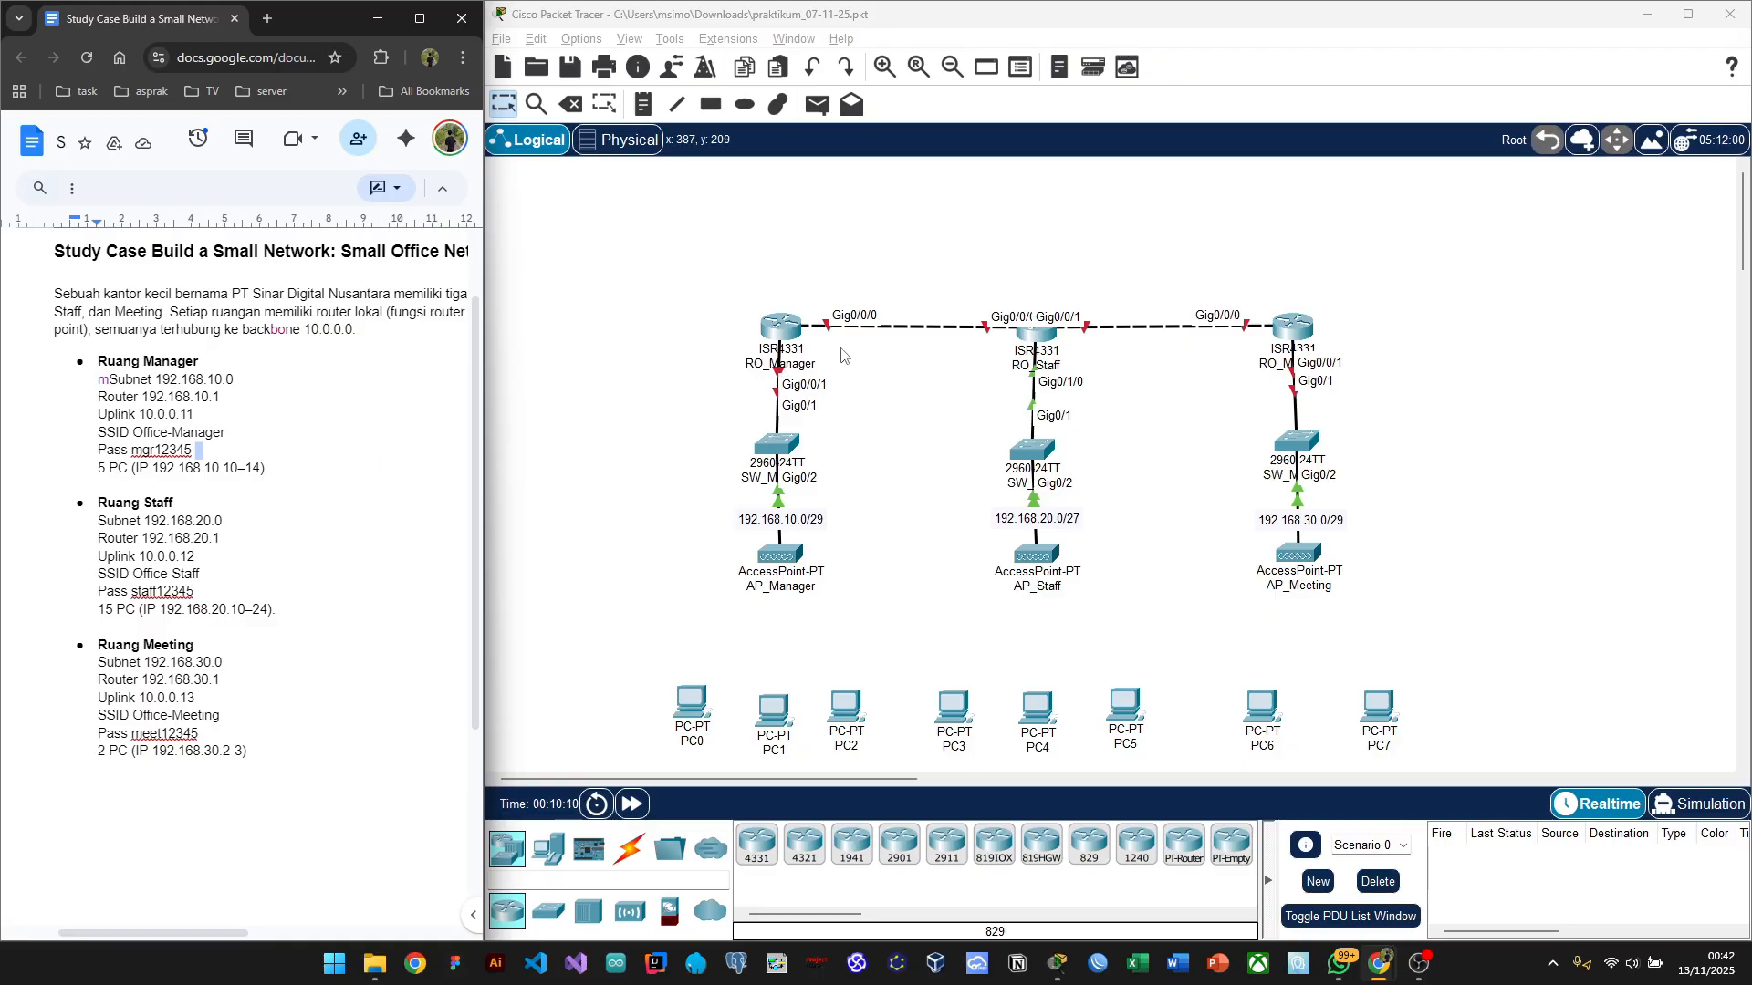
click(753, 324)
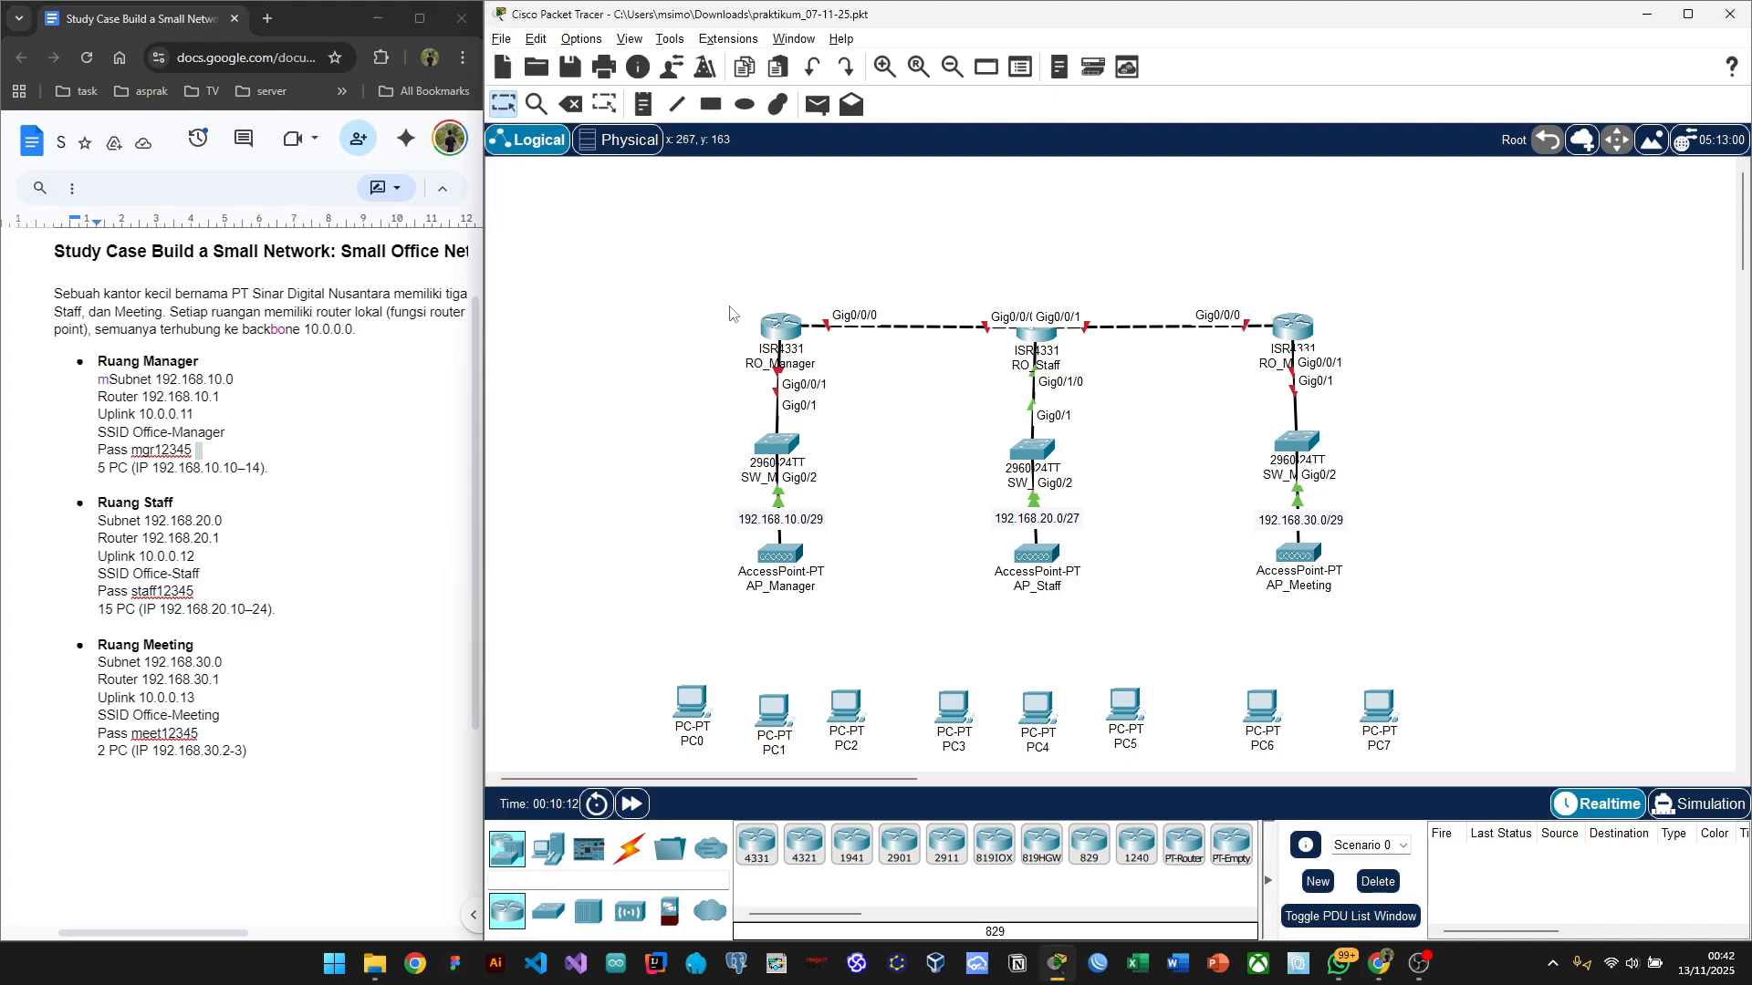
click(228, 414)
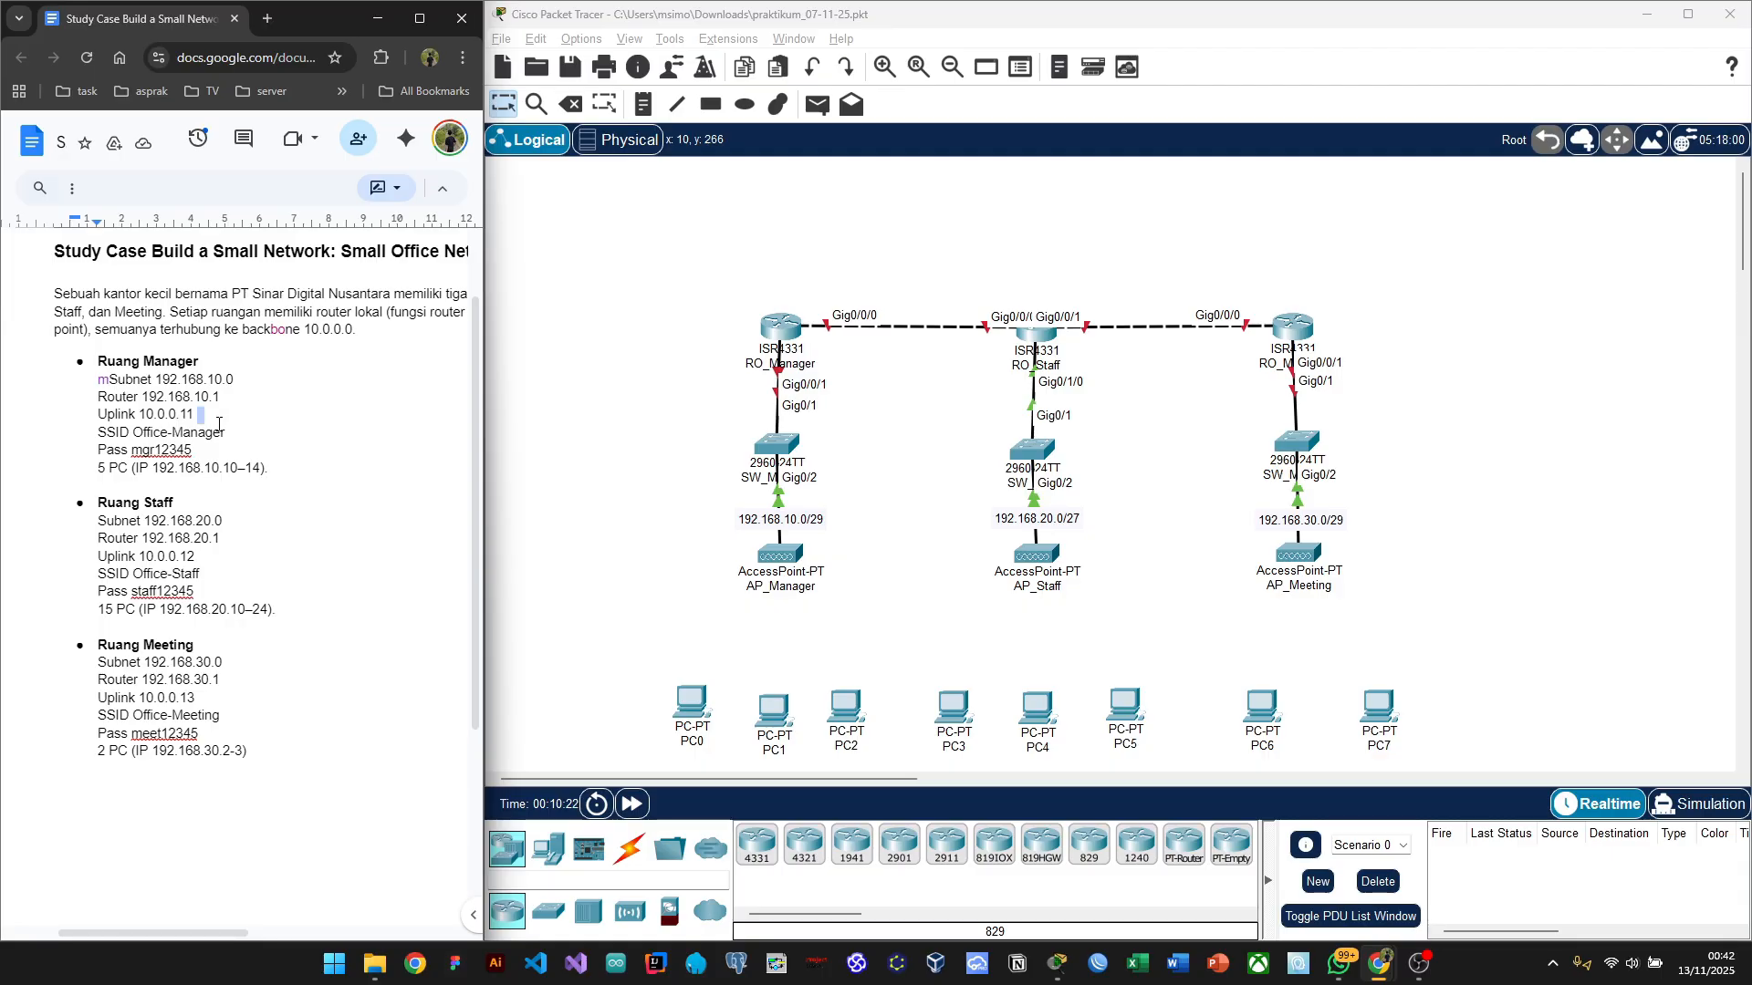
key(Left)
Step: Place notes 10.0.0.11/30, 10.0.0.12/30, 10.0.0.13/30 and 10.0.0.14 along the backbone links
click(643, 106)
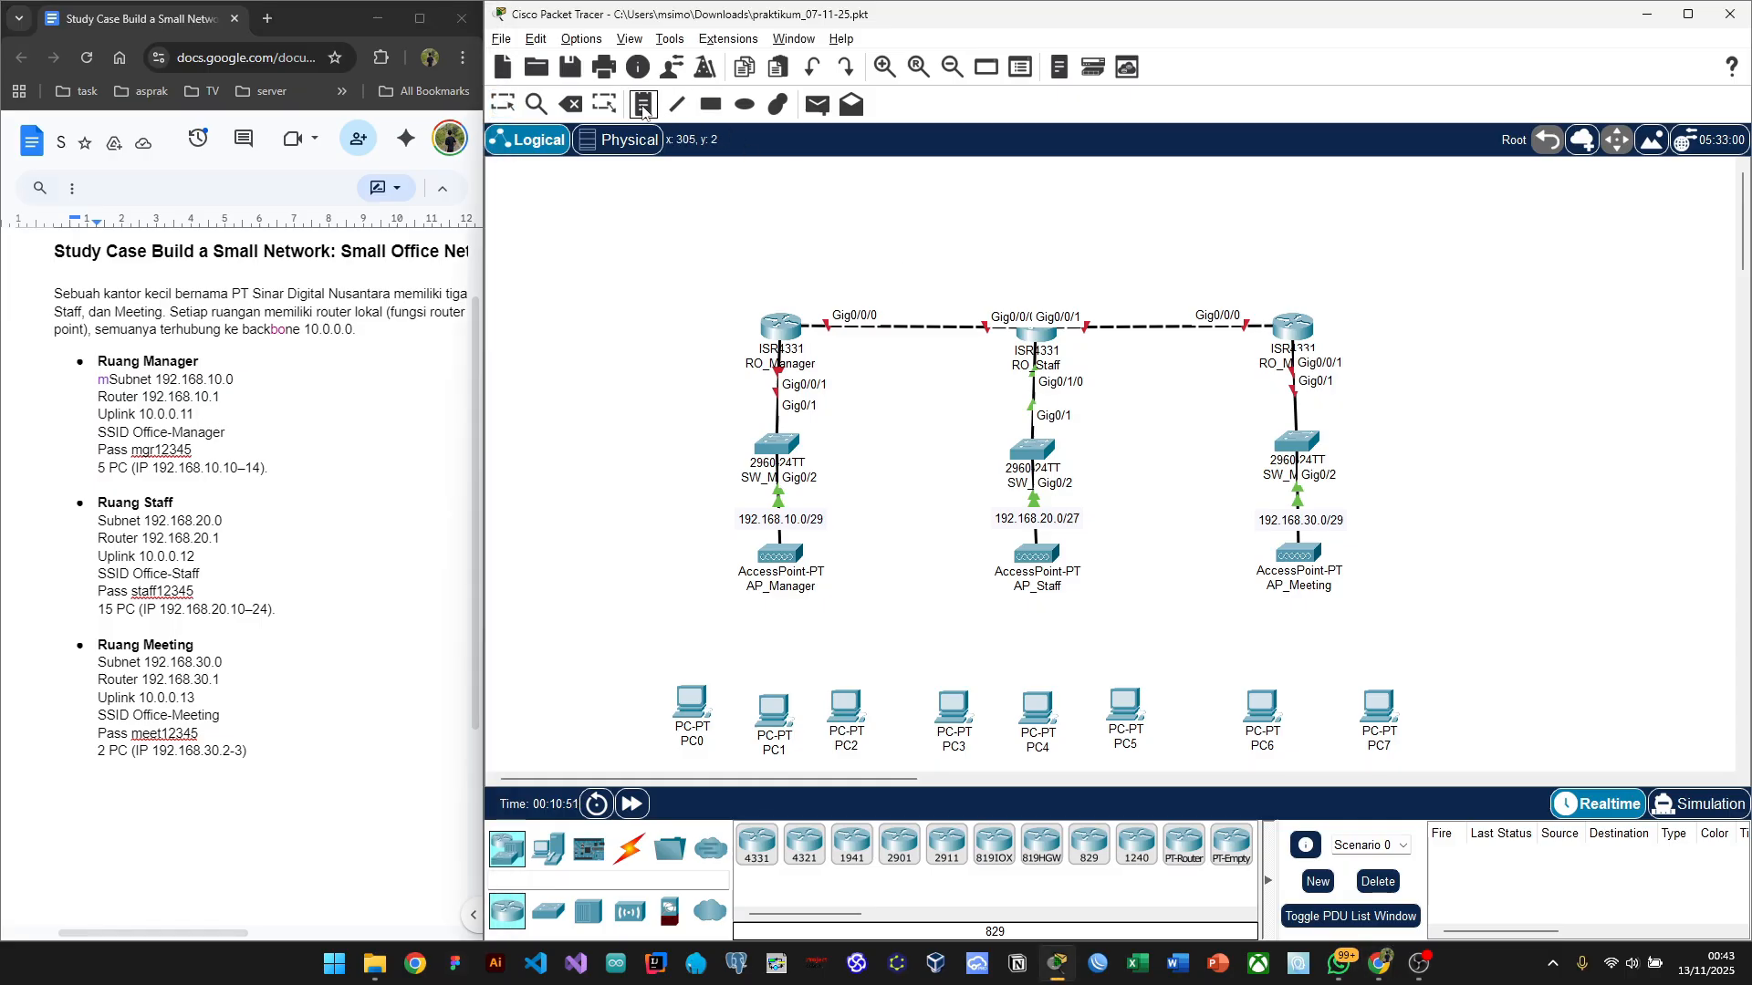
click(796, 293)
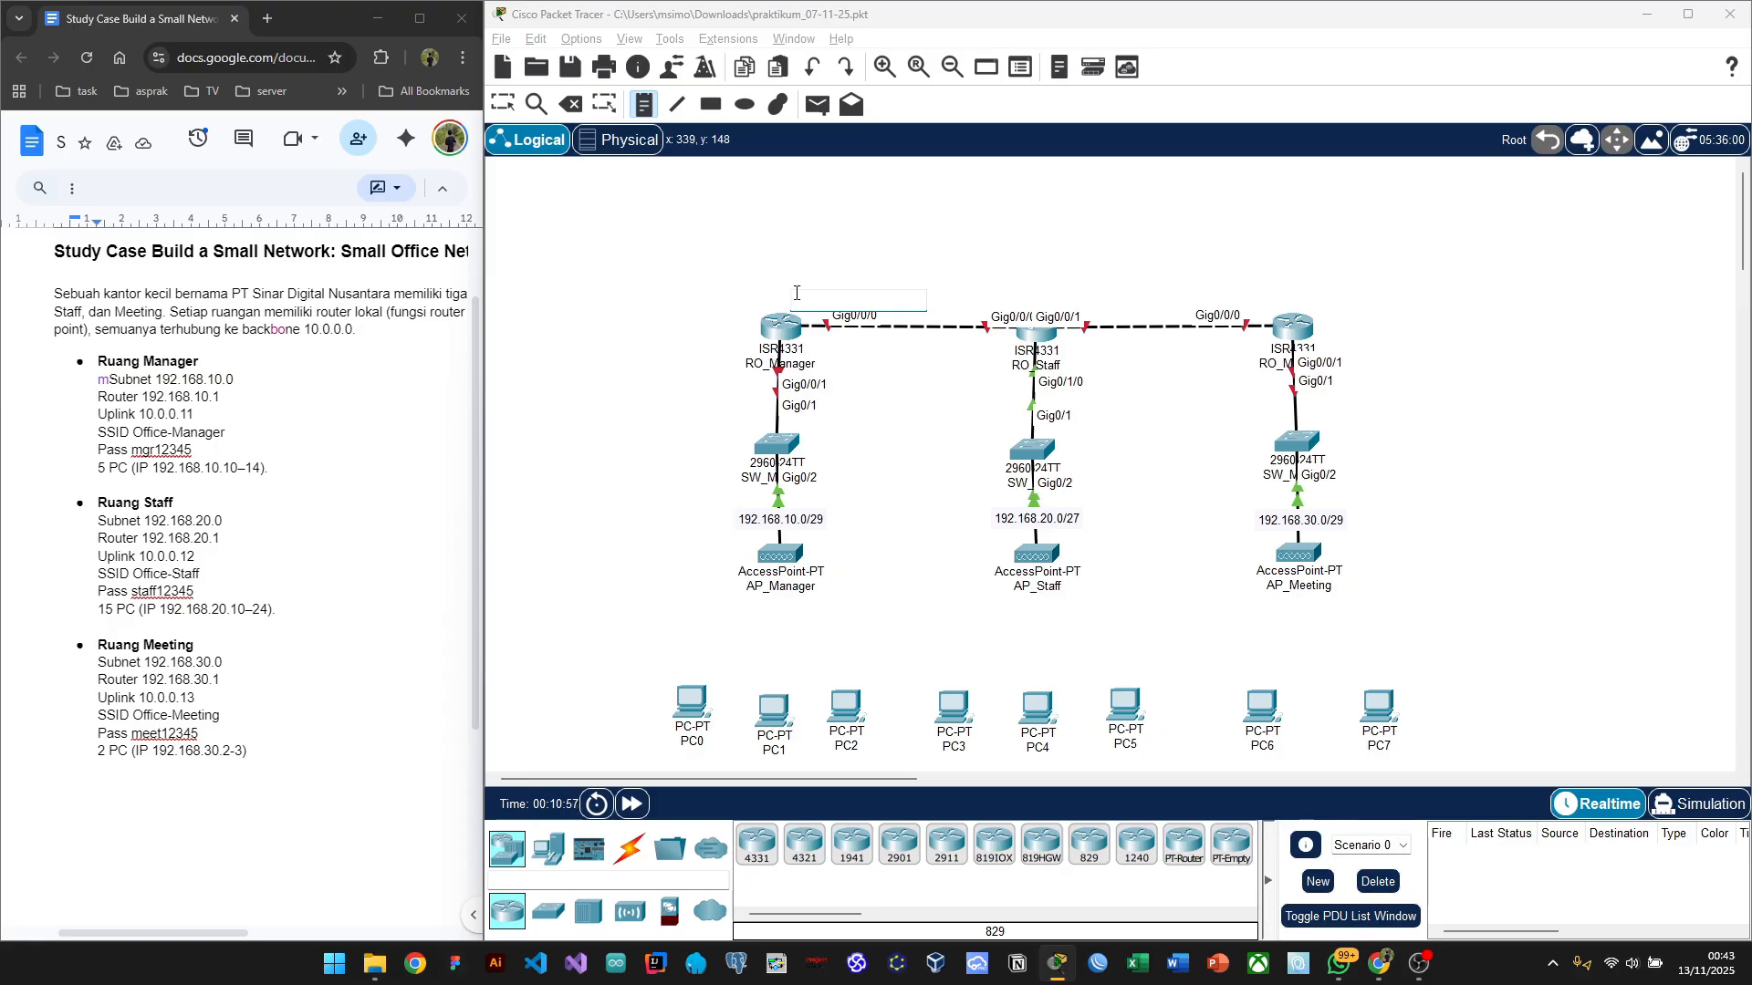
text(10.0.0.11)
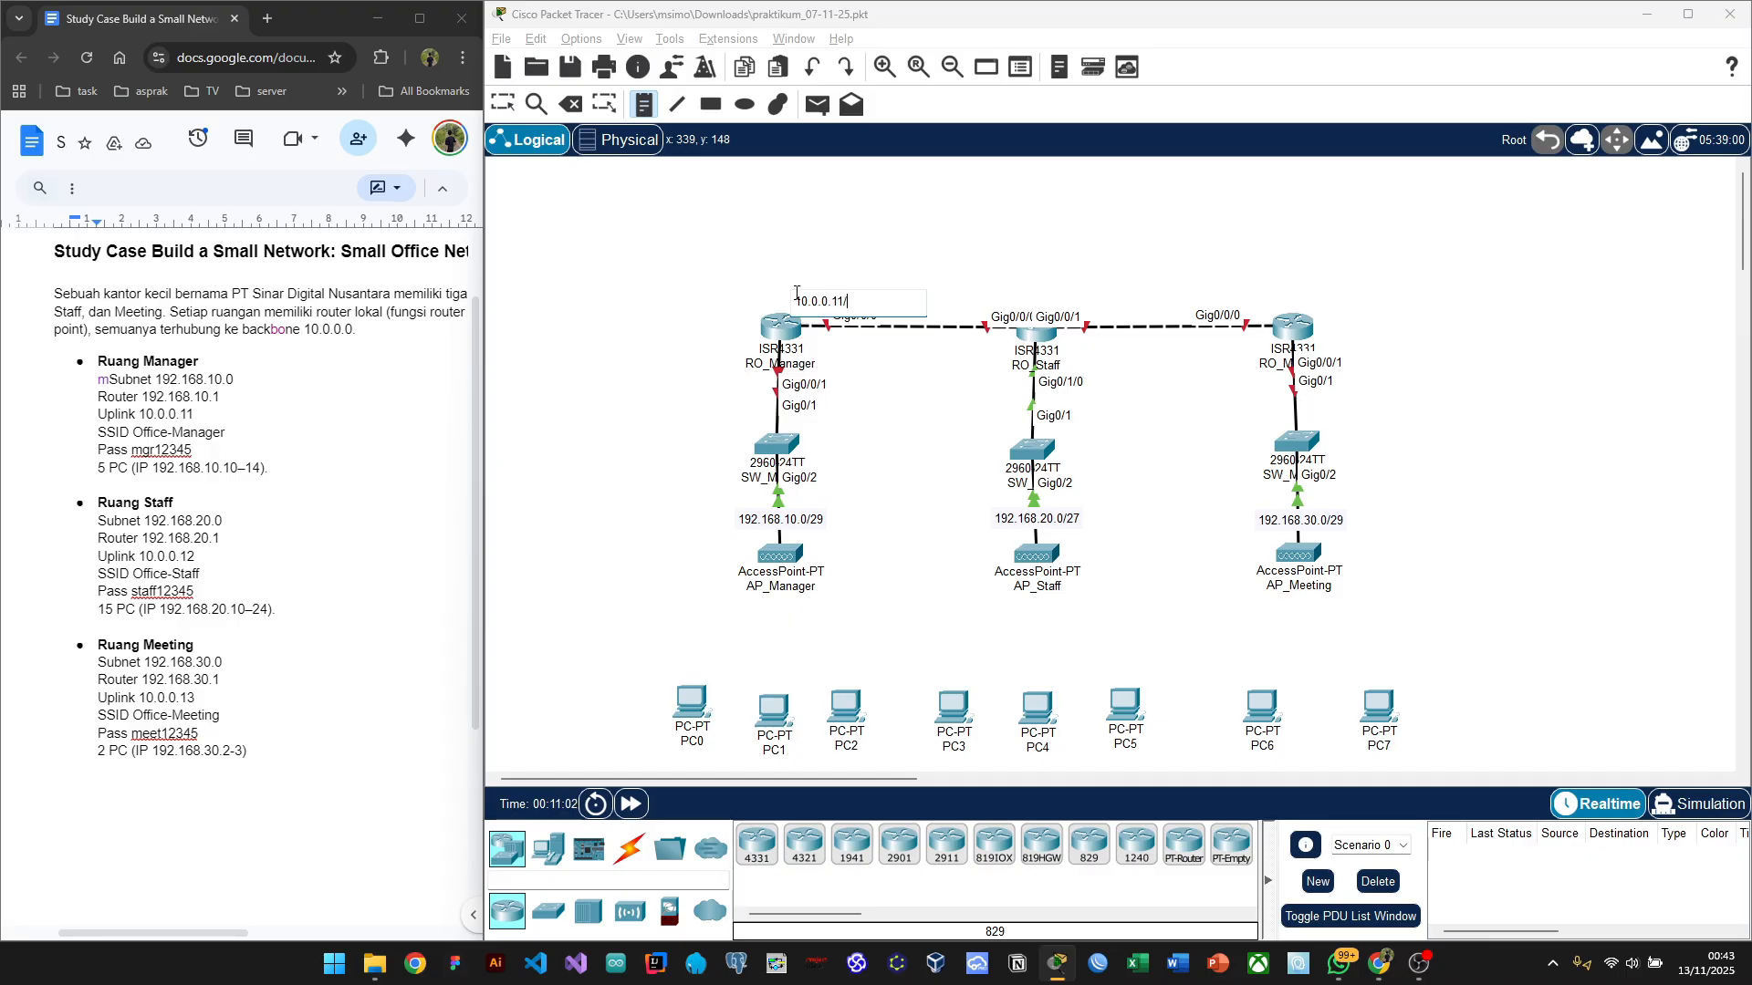
text(/30)
click(944, 298)
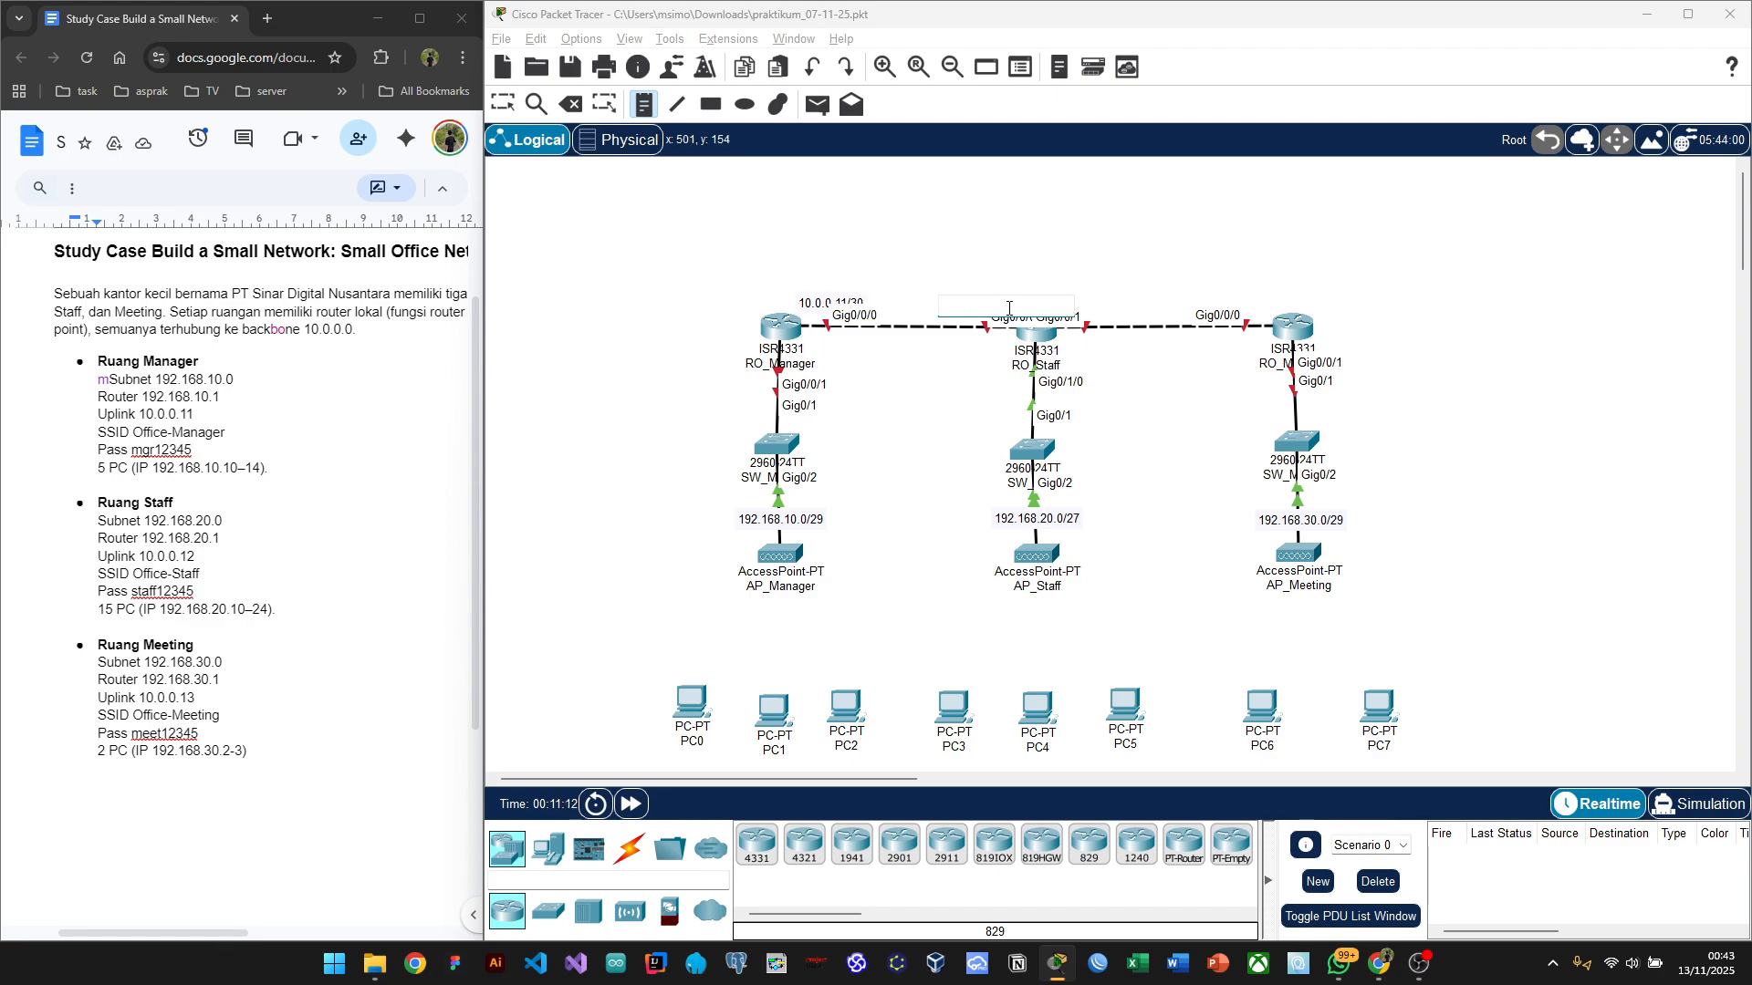
text(10.0.0.12/30)
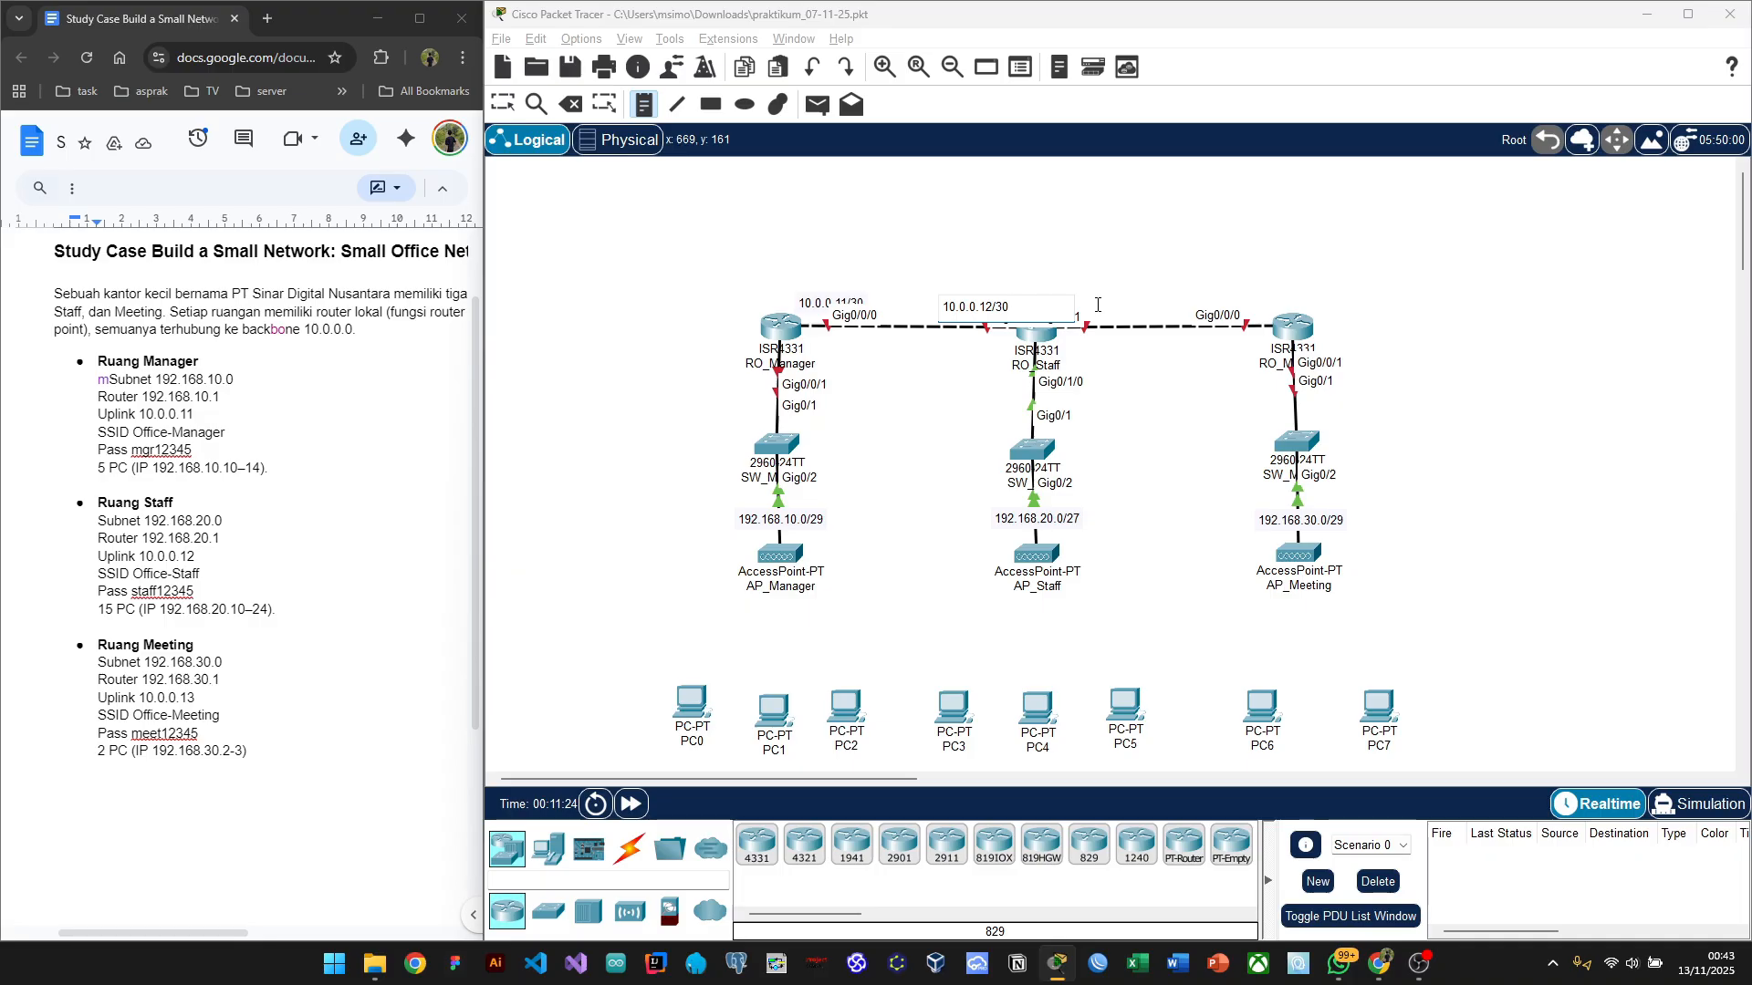
click(1092, 313)
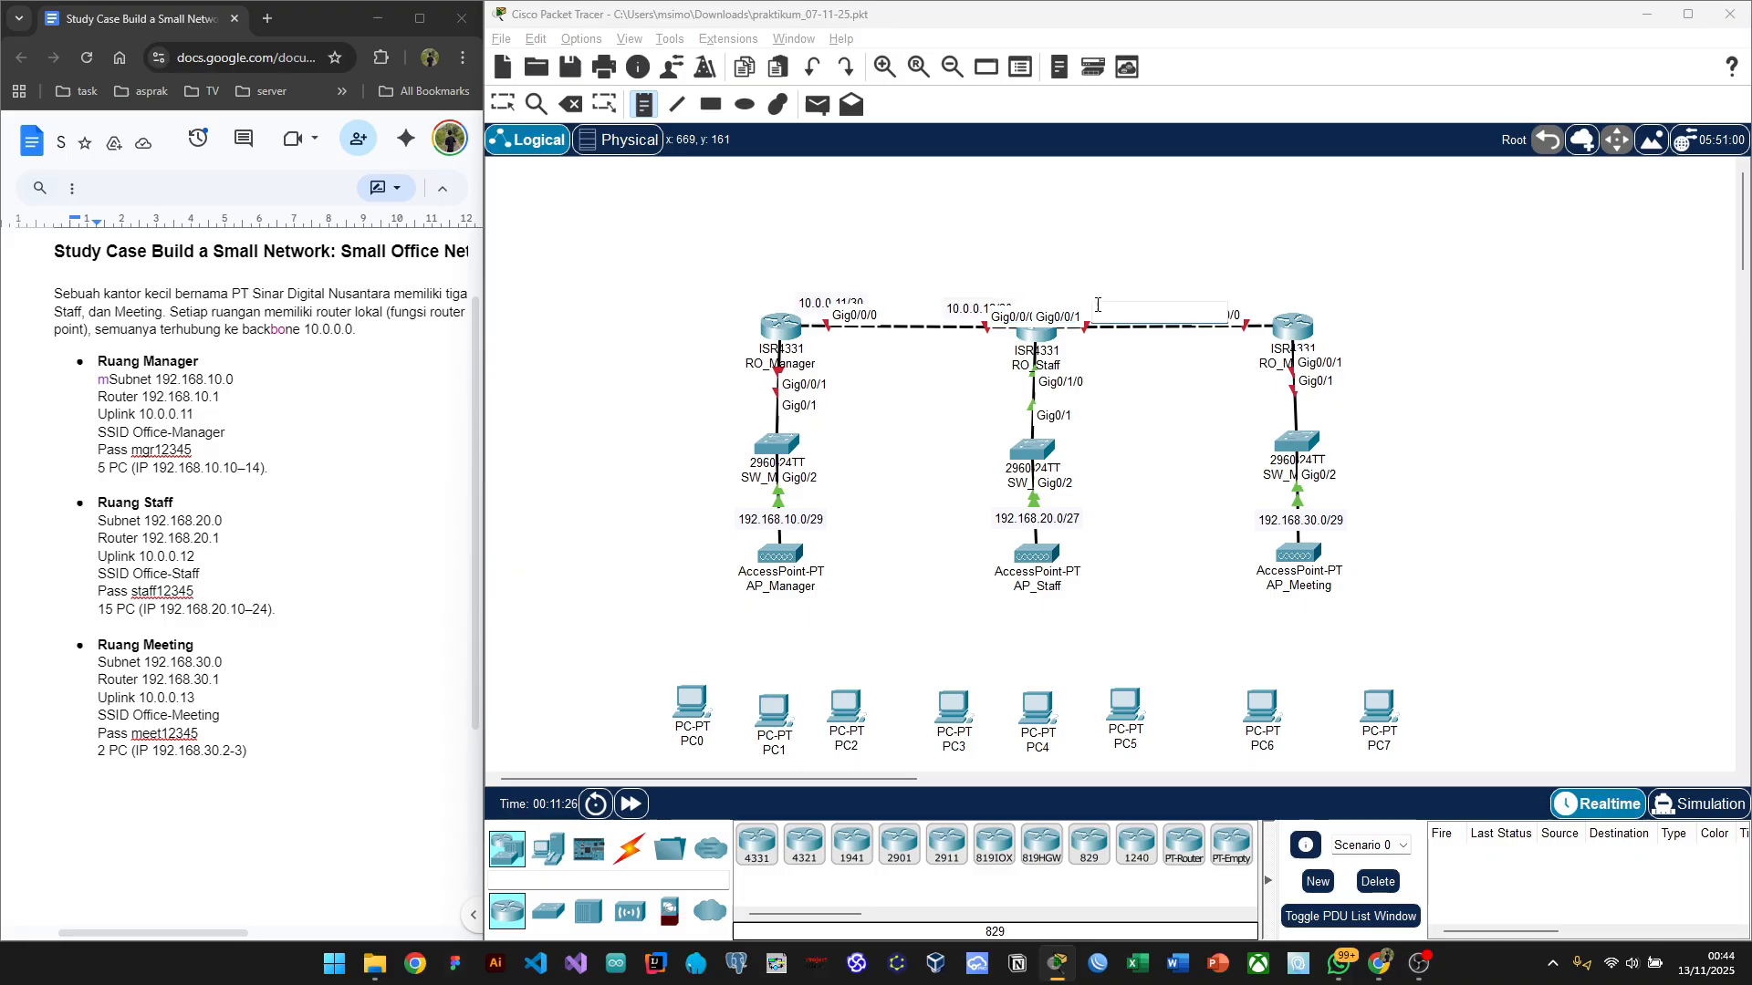
text(10.)
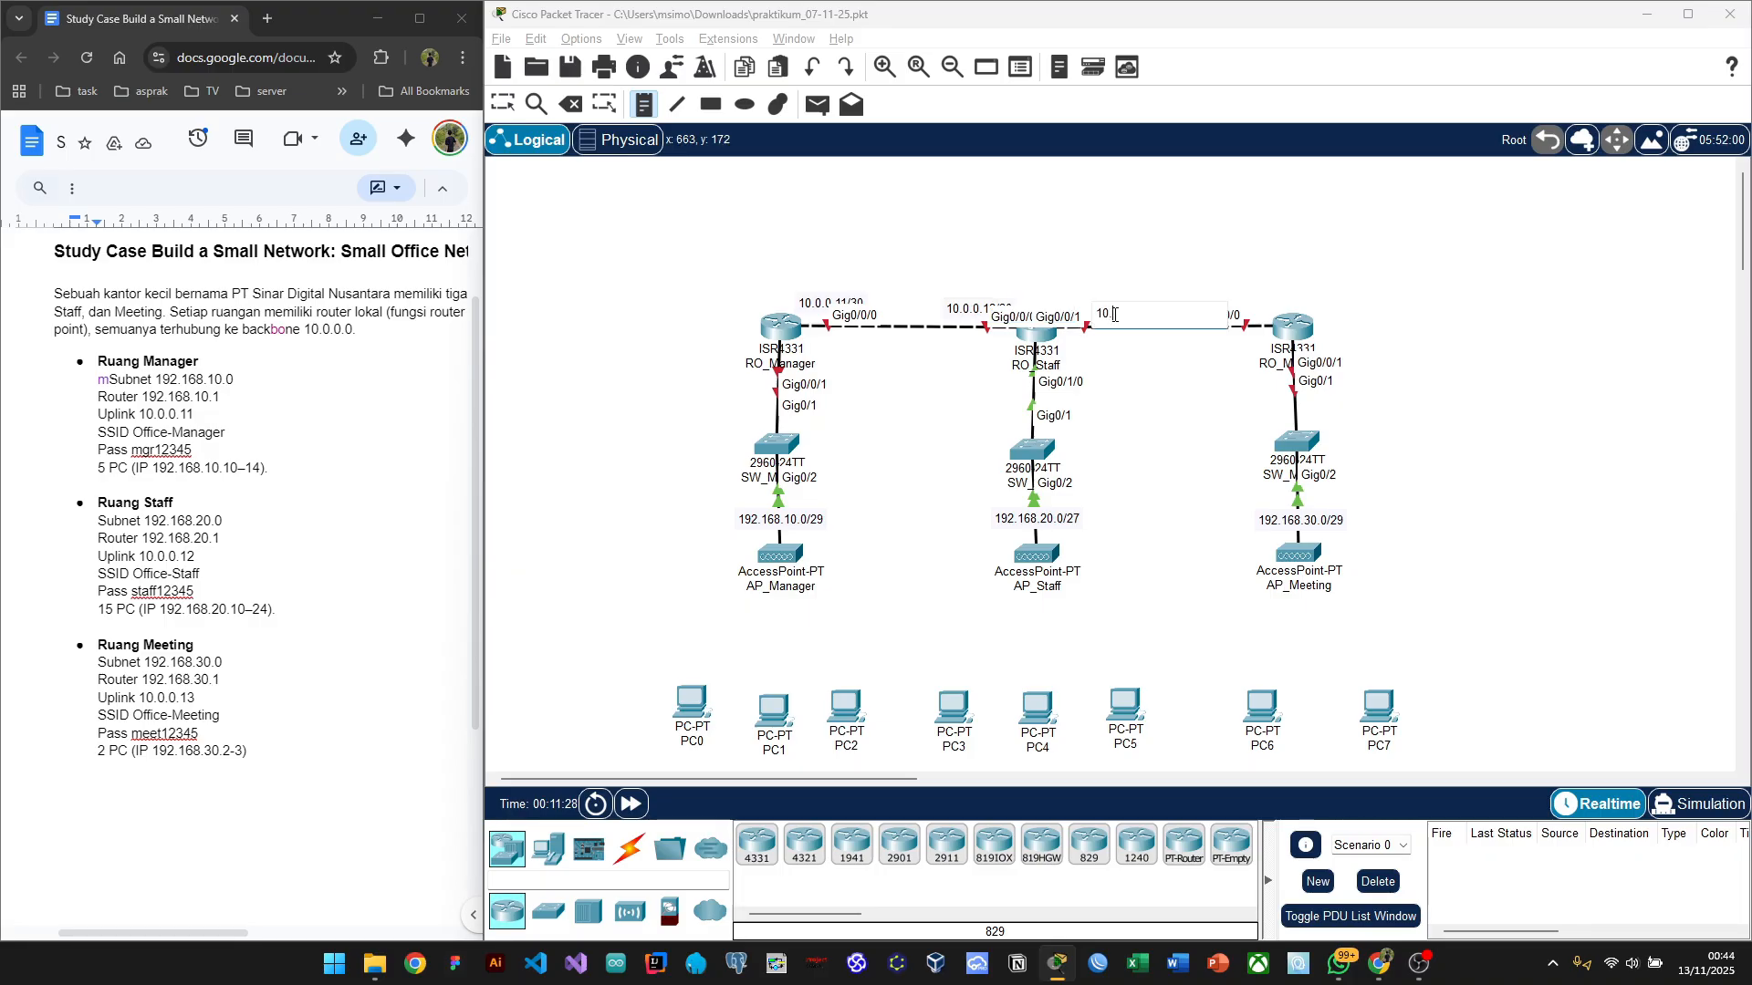
text(0.0.13/30)
click(1236, 299)
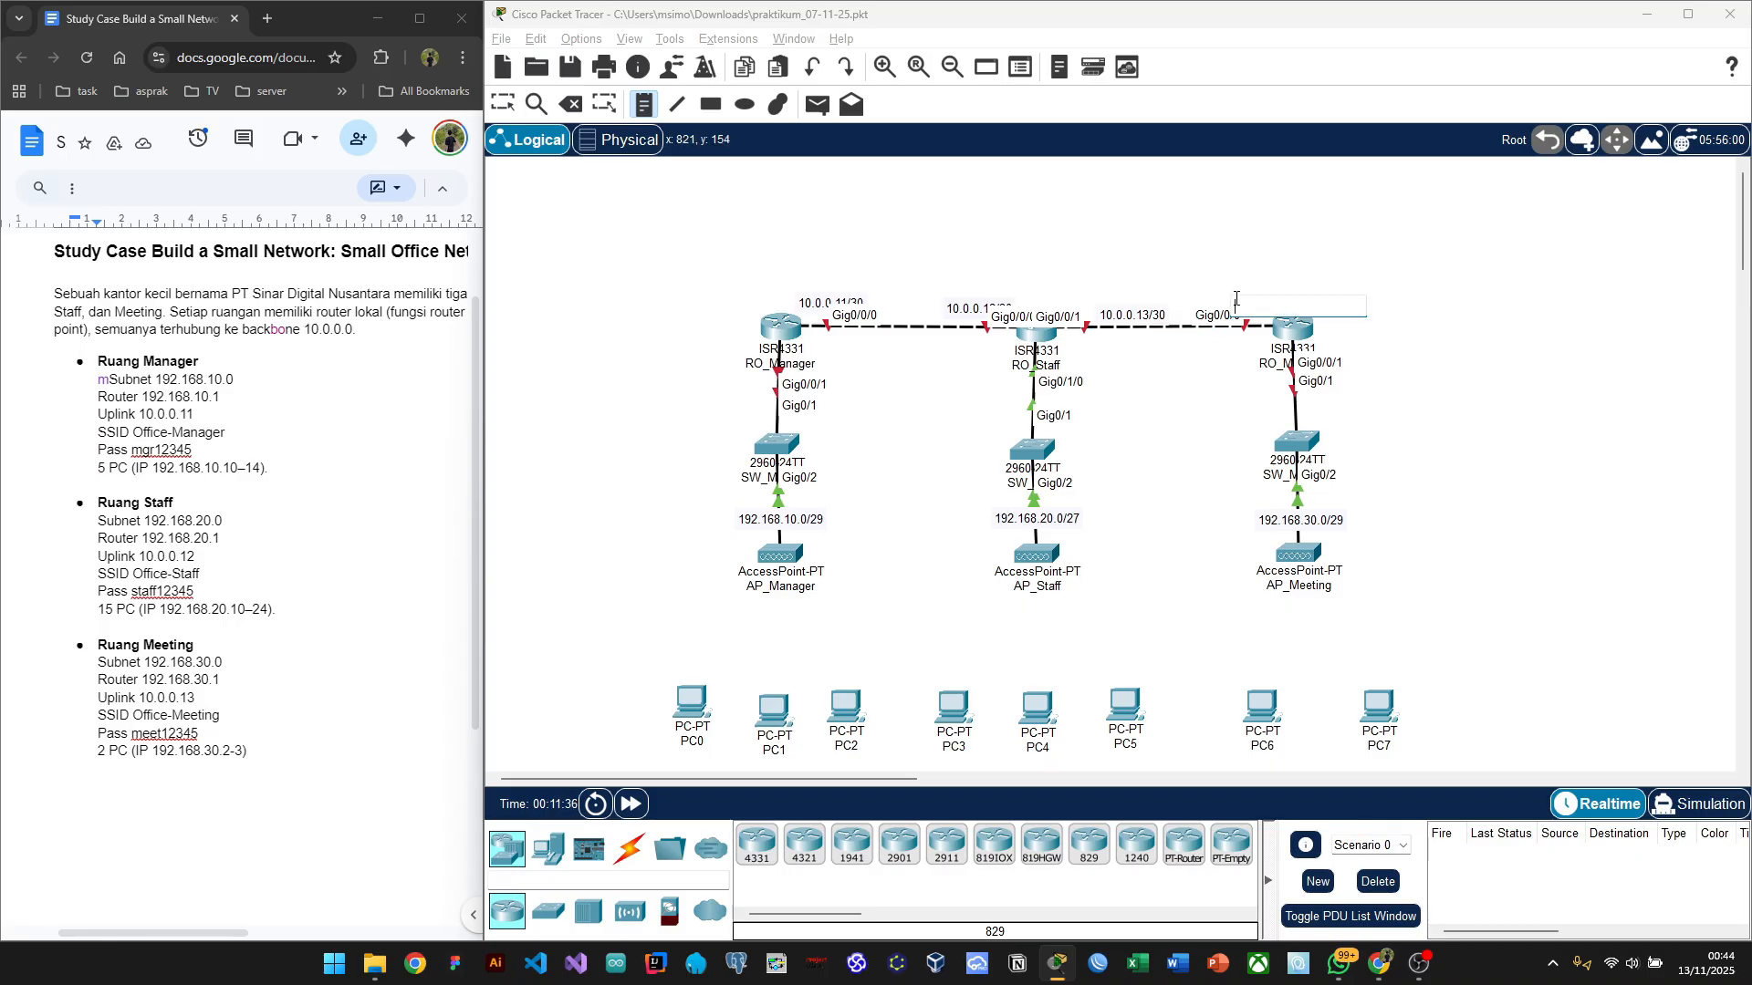
text(10.0.0.14/30)
key(Escape)
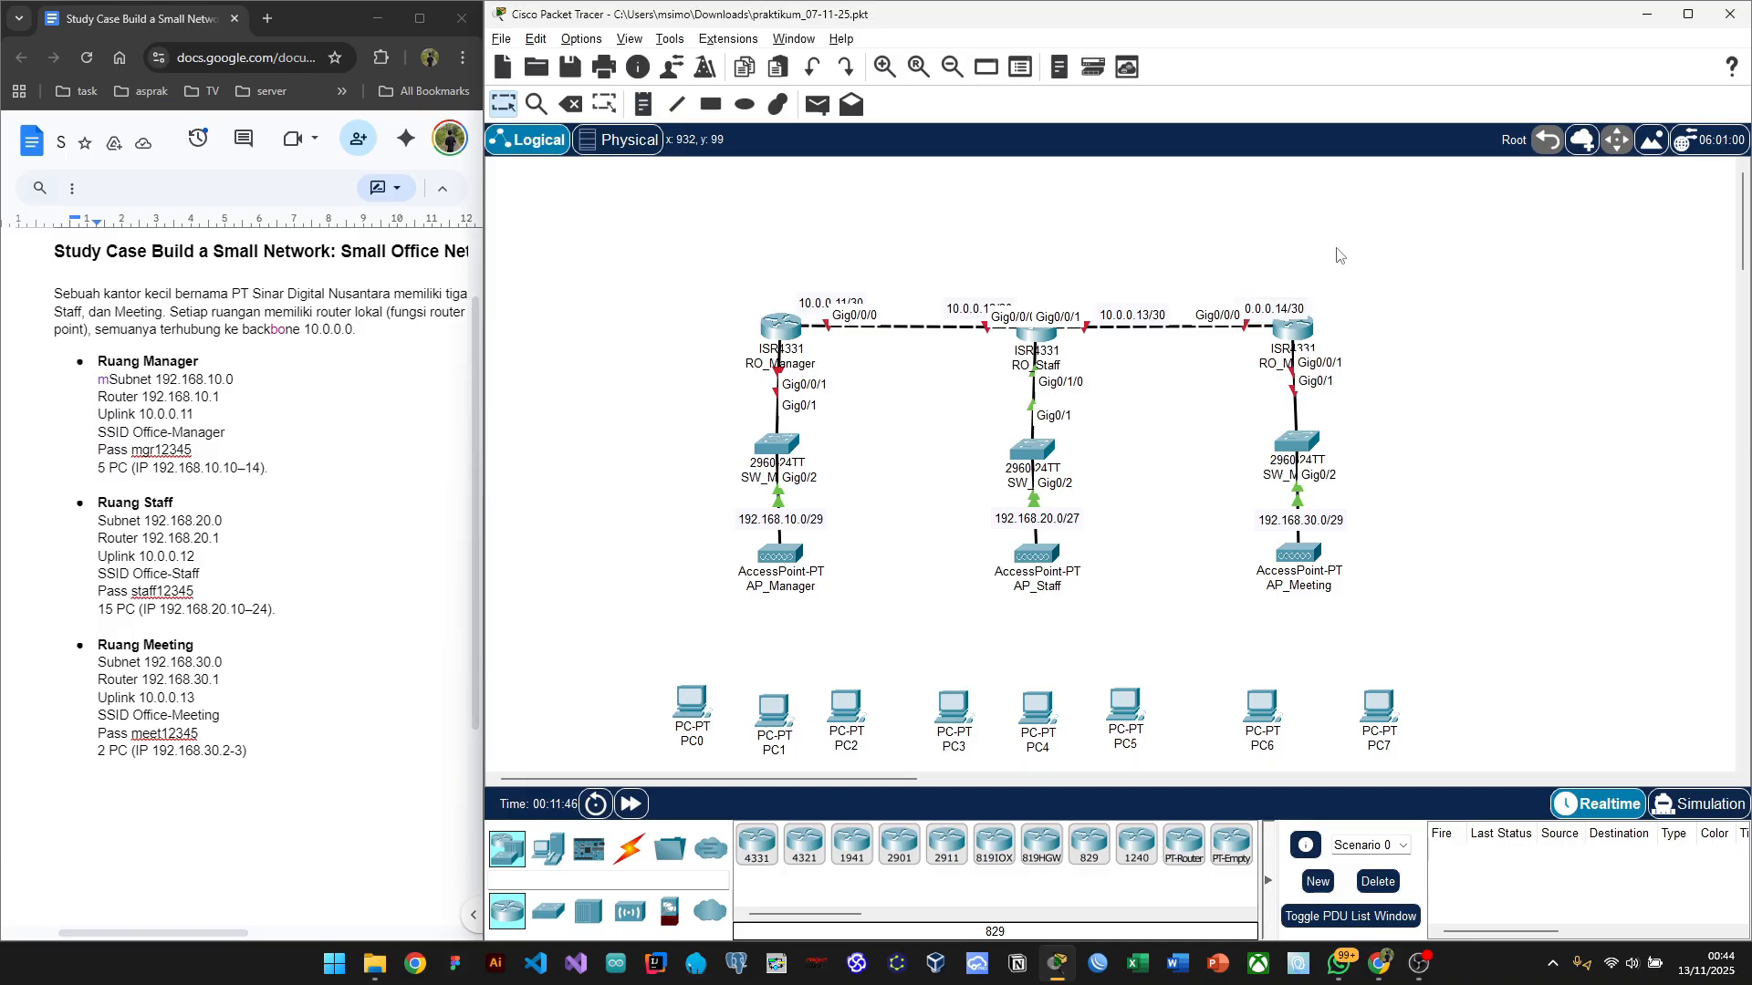
Step: Reposition the 10.0.0.14/30, 10.0.0.12/30 and 10.0.0.11/30 notes above their links
drag(1268, 317, 1114, 300)
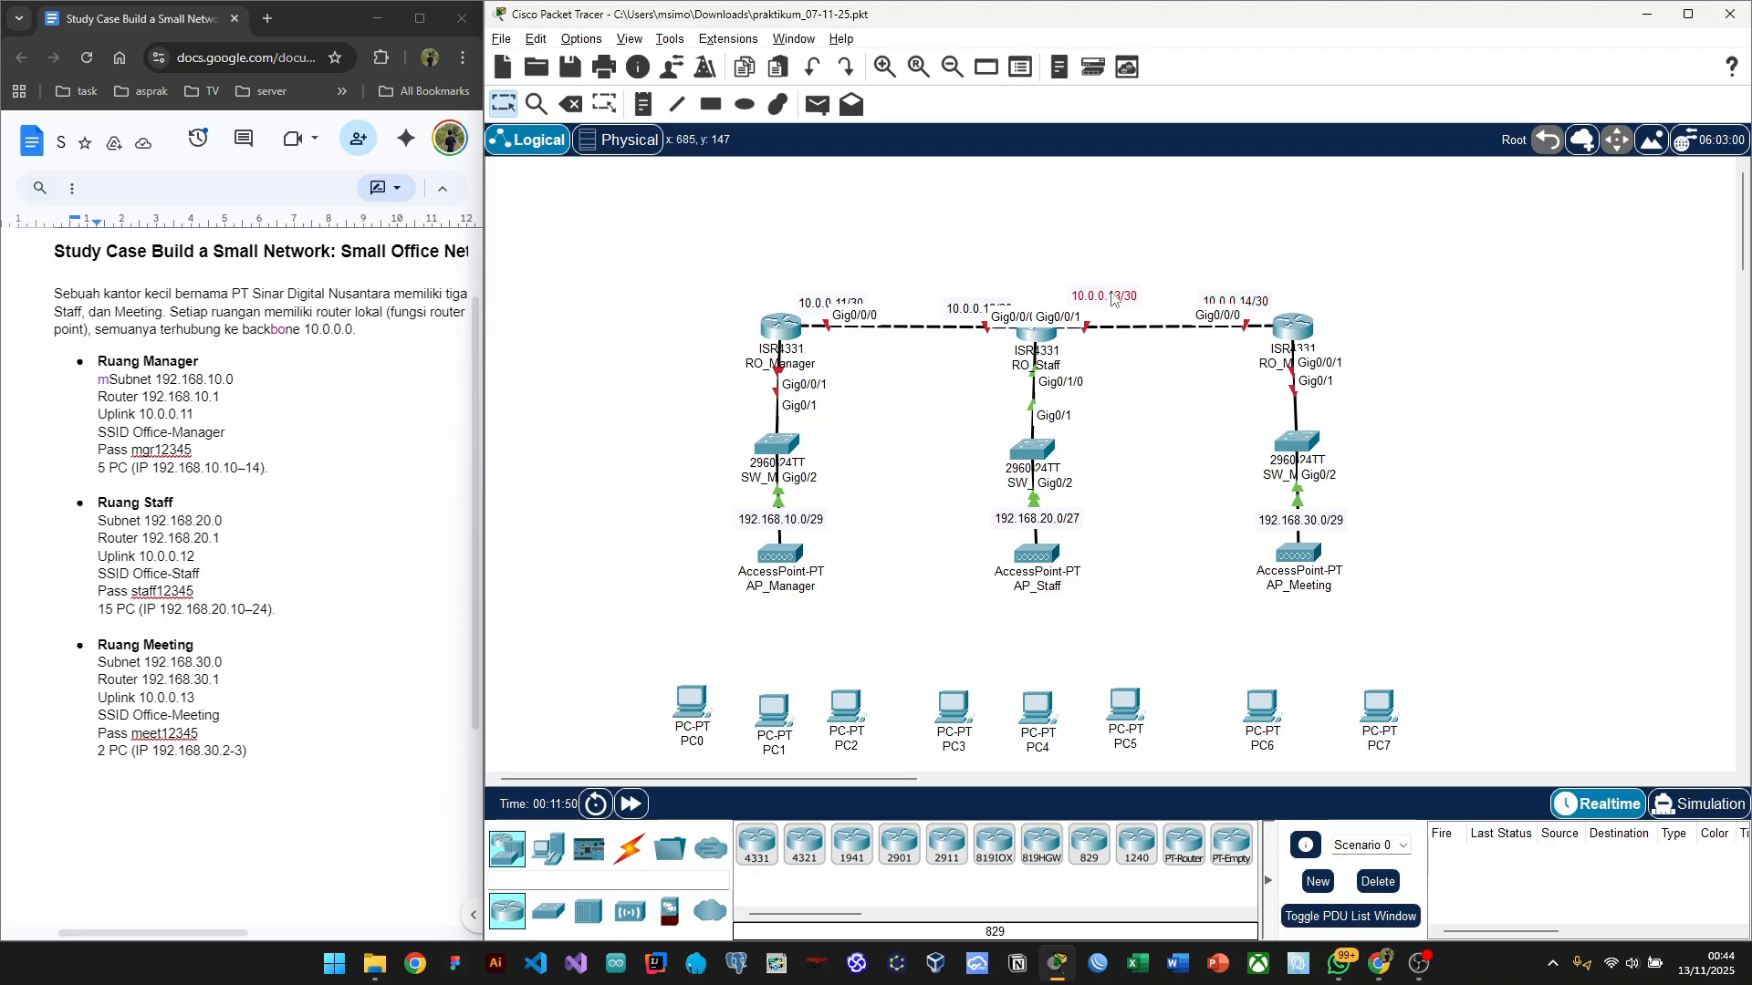
drag(974, 314, 960, 298)
mouse_move(815, 311)
mouse_down()
mouse_move(802, 290)
mouse_move(841, 295)
mouse_up()
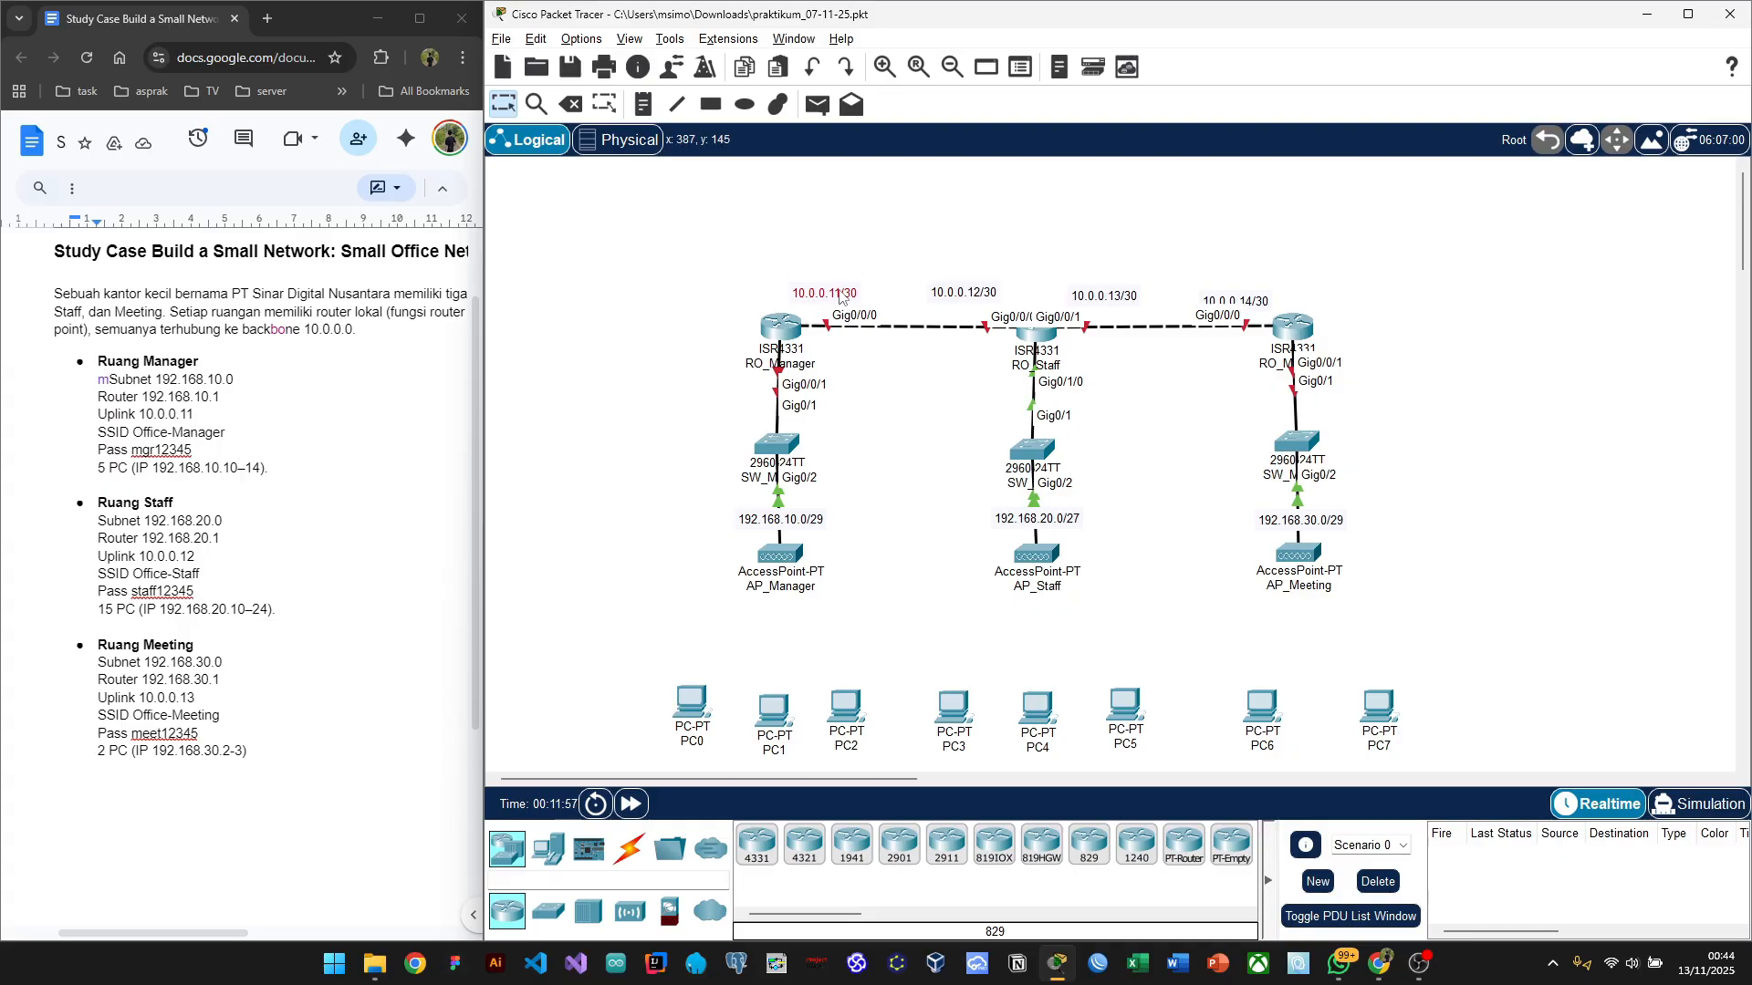
click(924, 245)
Step: Open RO_Manager's CLI and run 'en' and 'conf t'
click(783, 333)
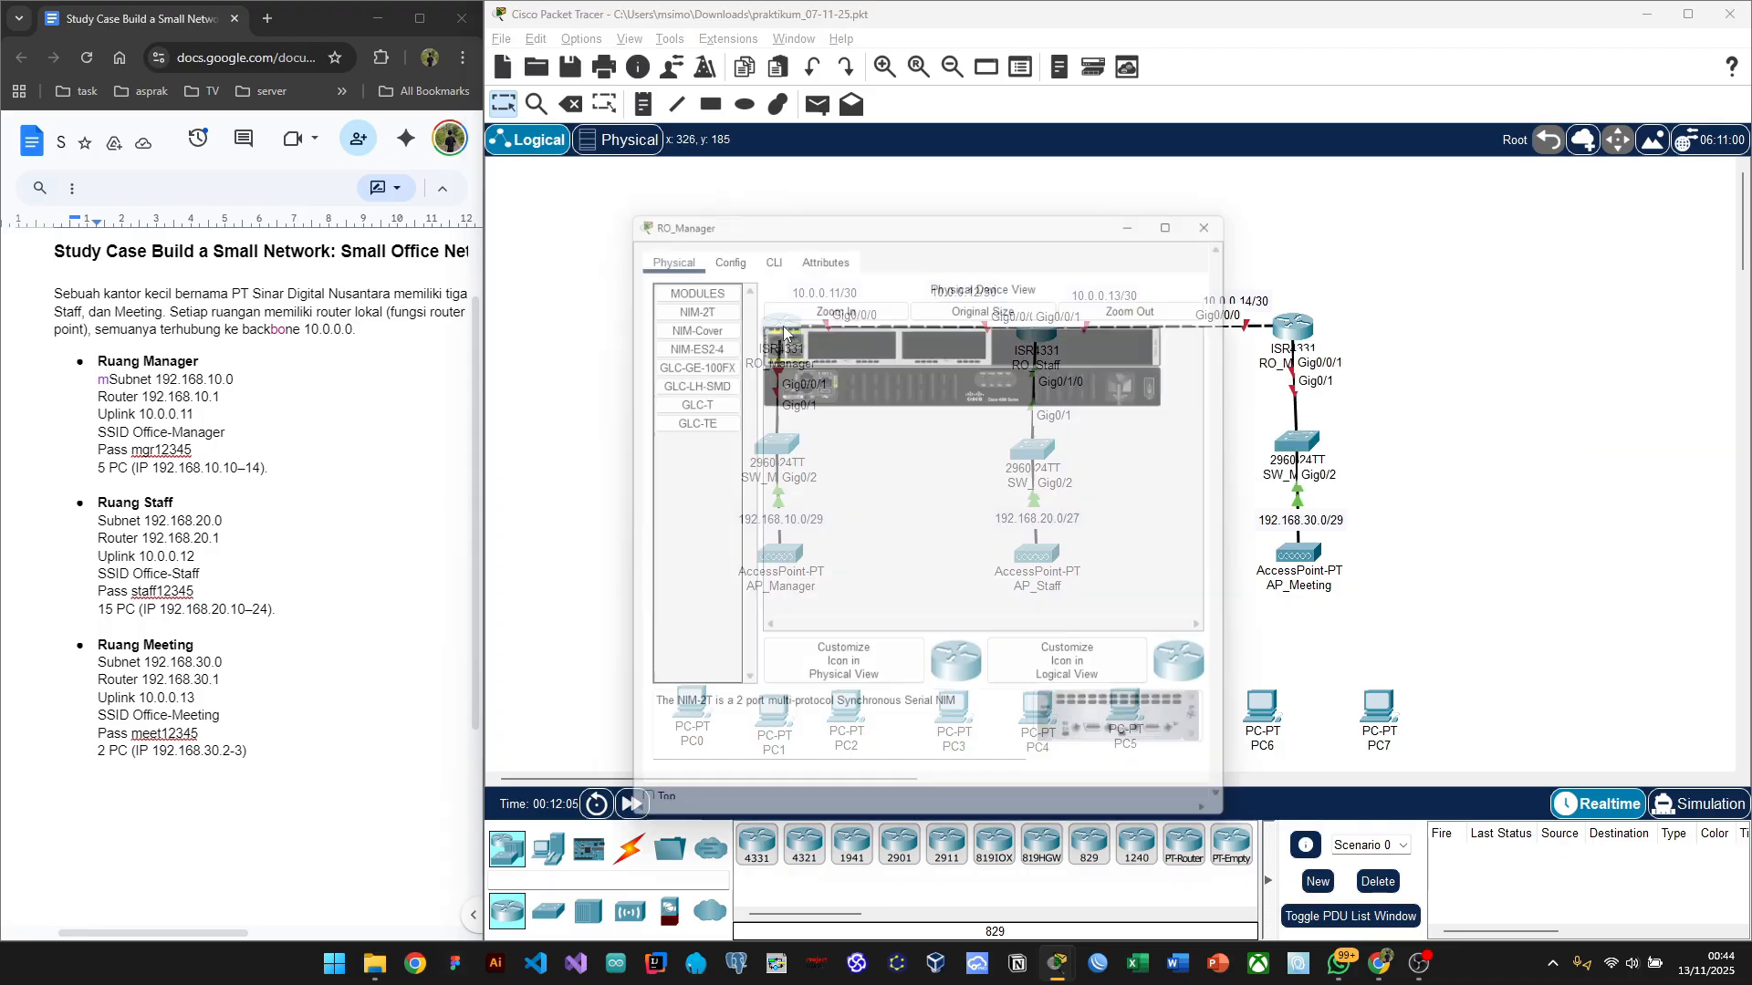
click(766, 245)
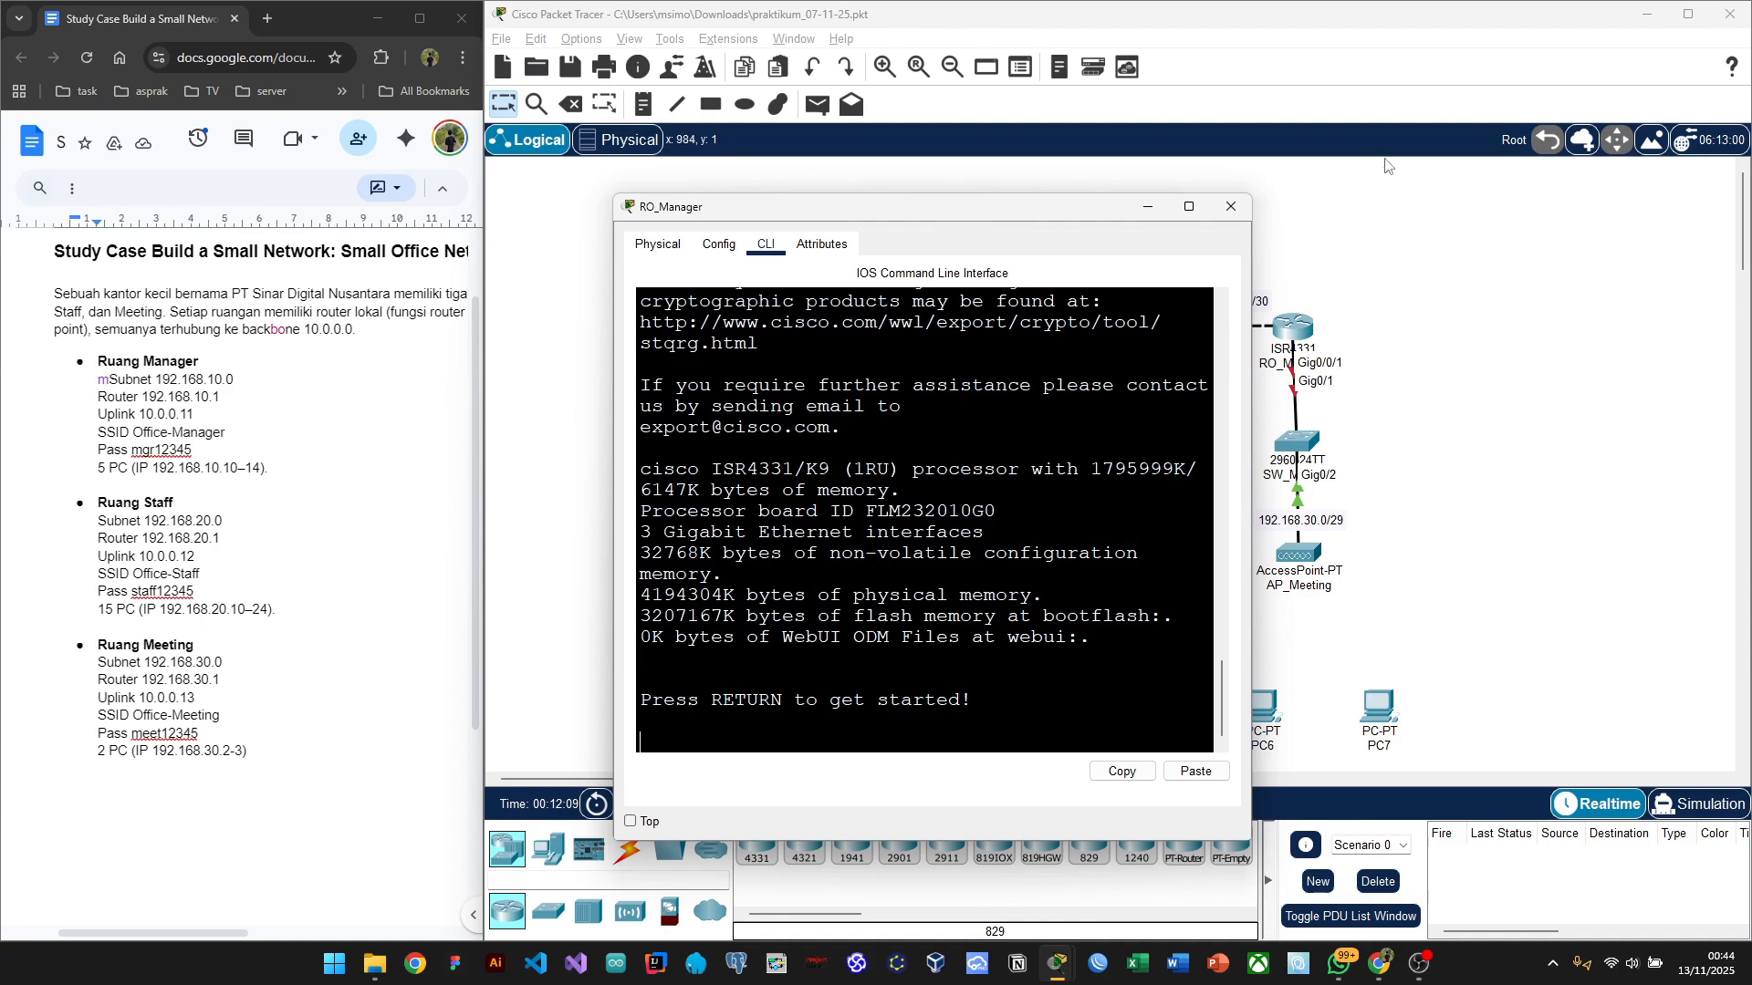
drag(876, 216, 1287, 160)
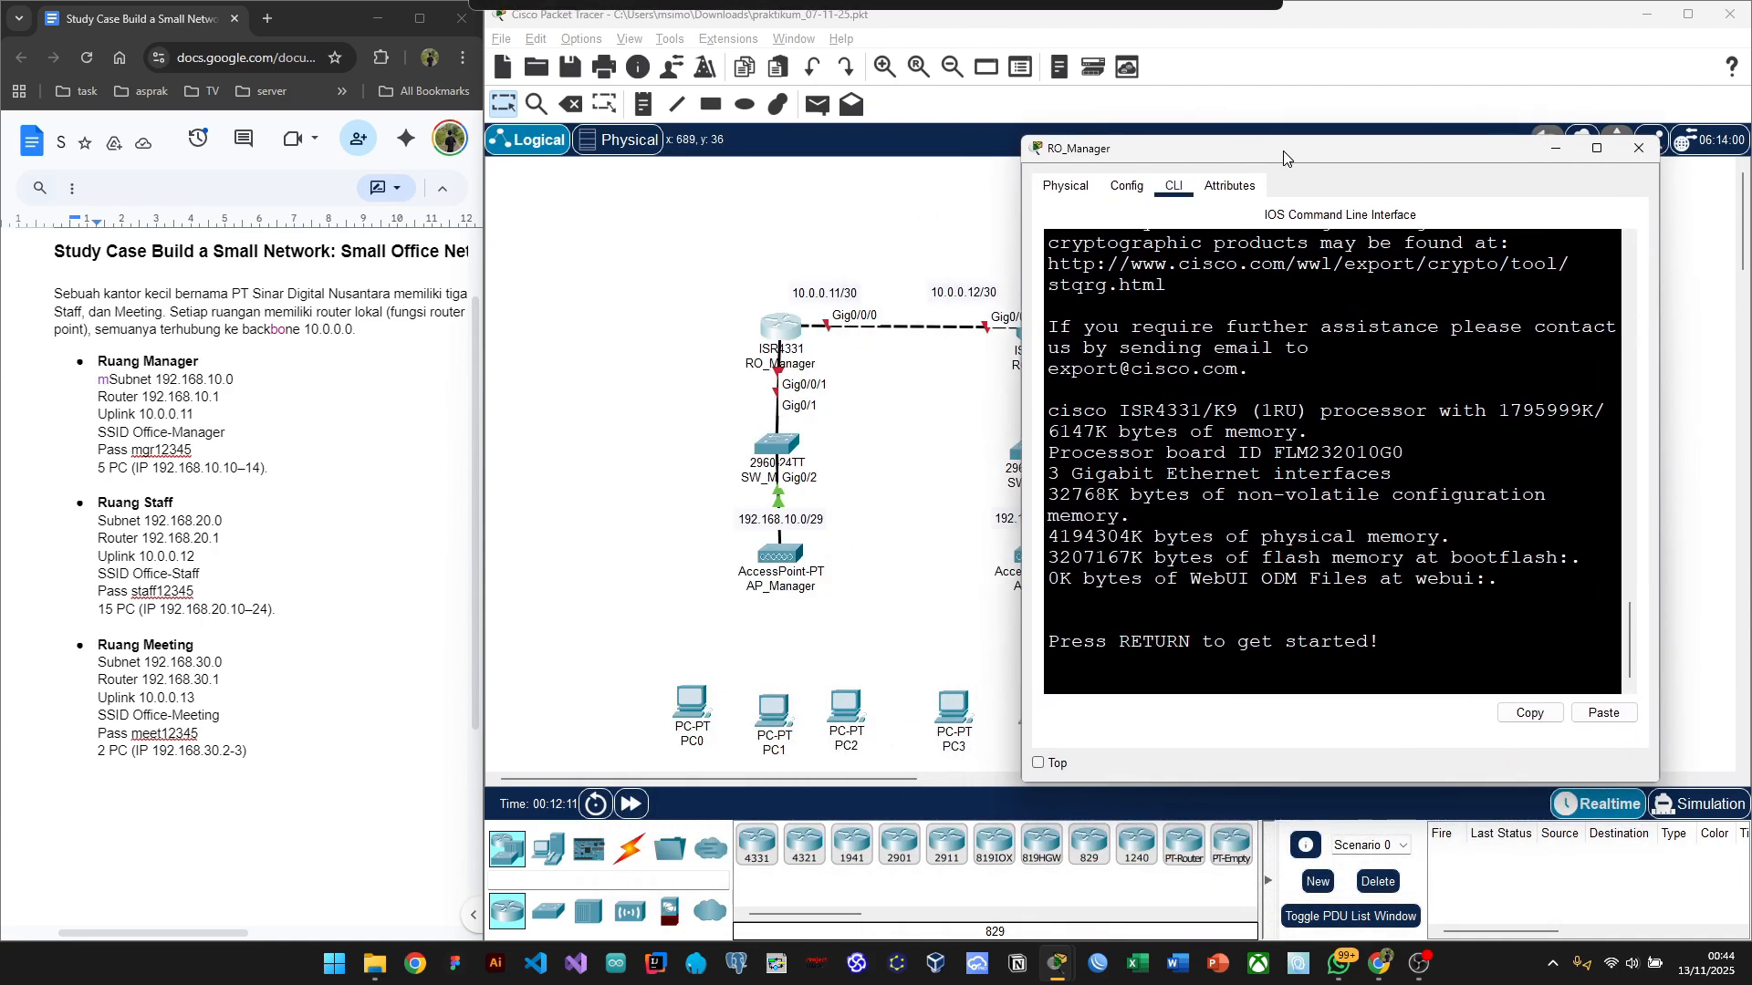
key(Return)
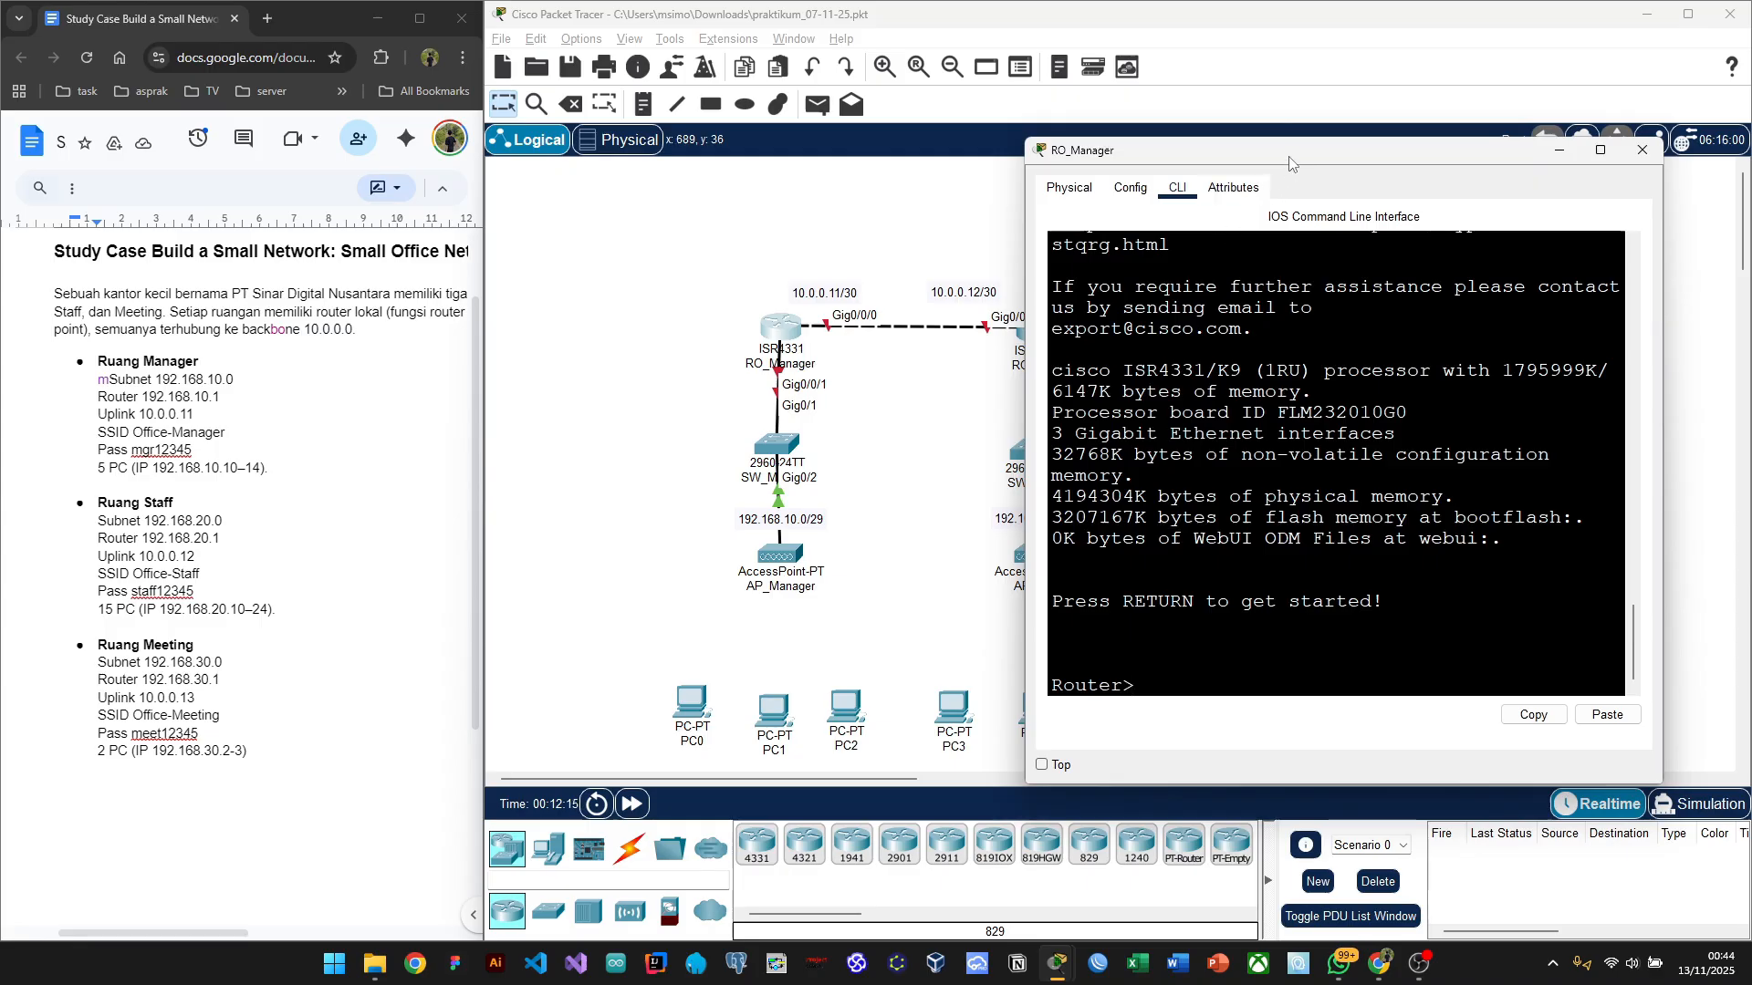
text(enable)
key(BackSpace)
key(BackSpace)
key(BackSpace)
key(BackSpace)
key(BackSpace)
text(n)
key(Return)
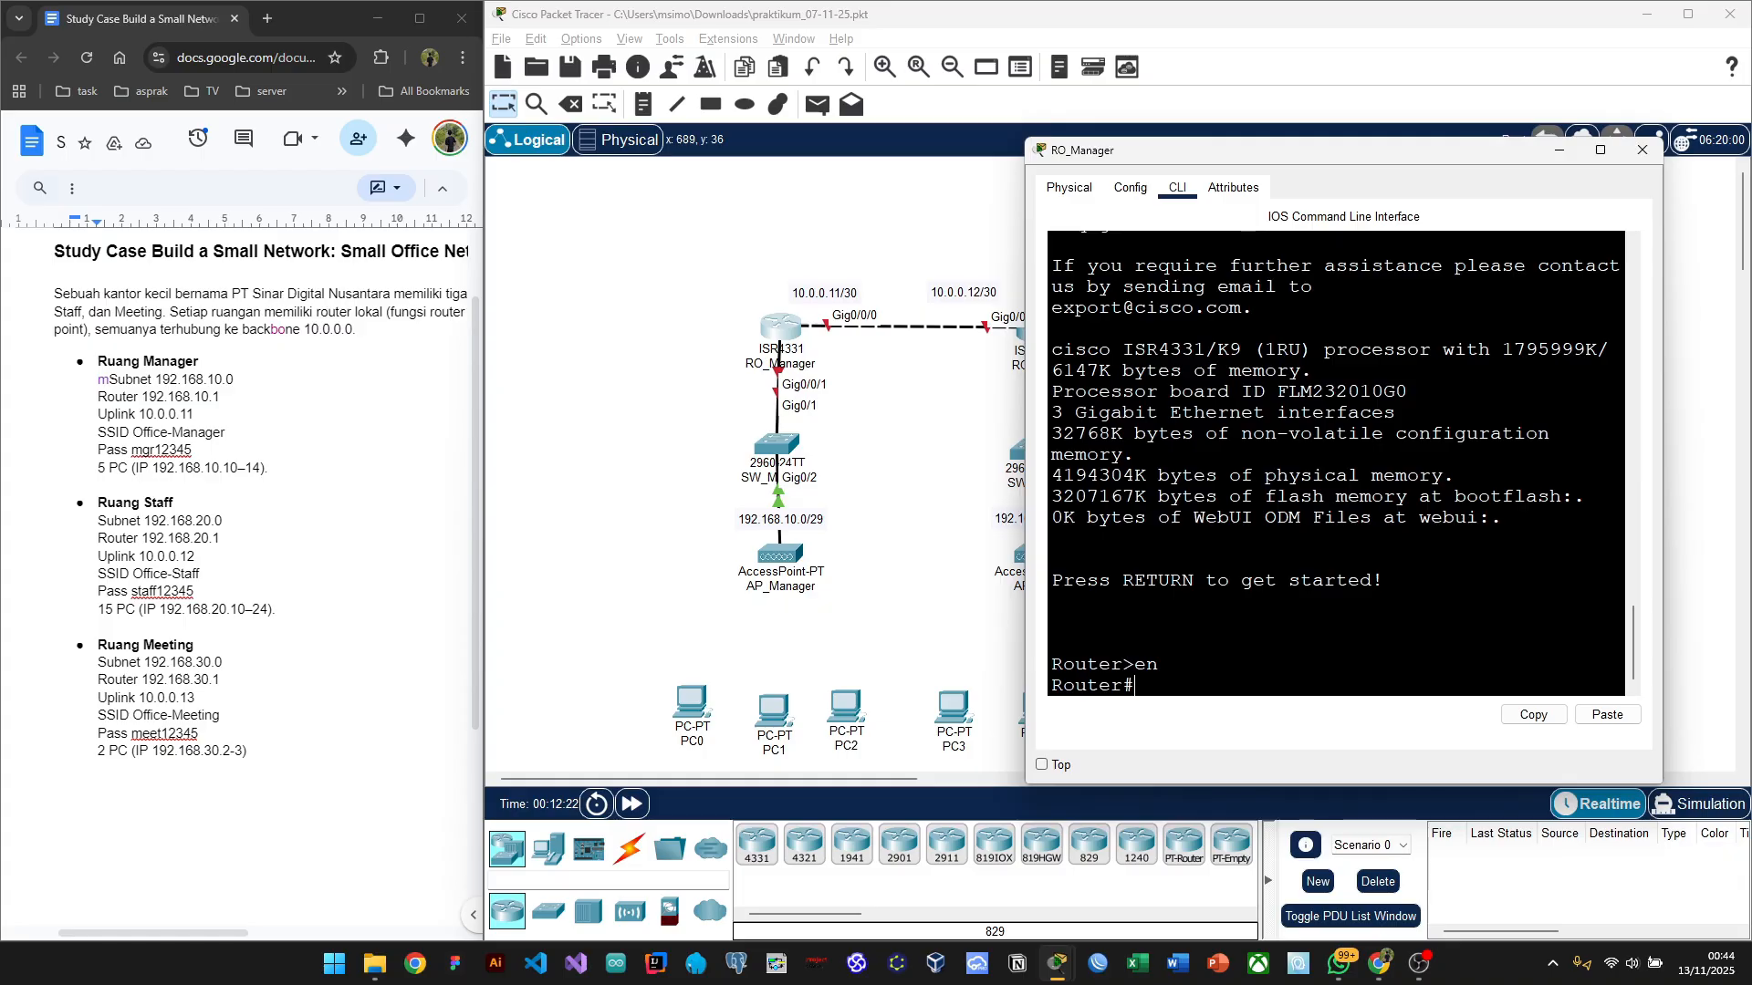
text(conf t)
key(Return)
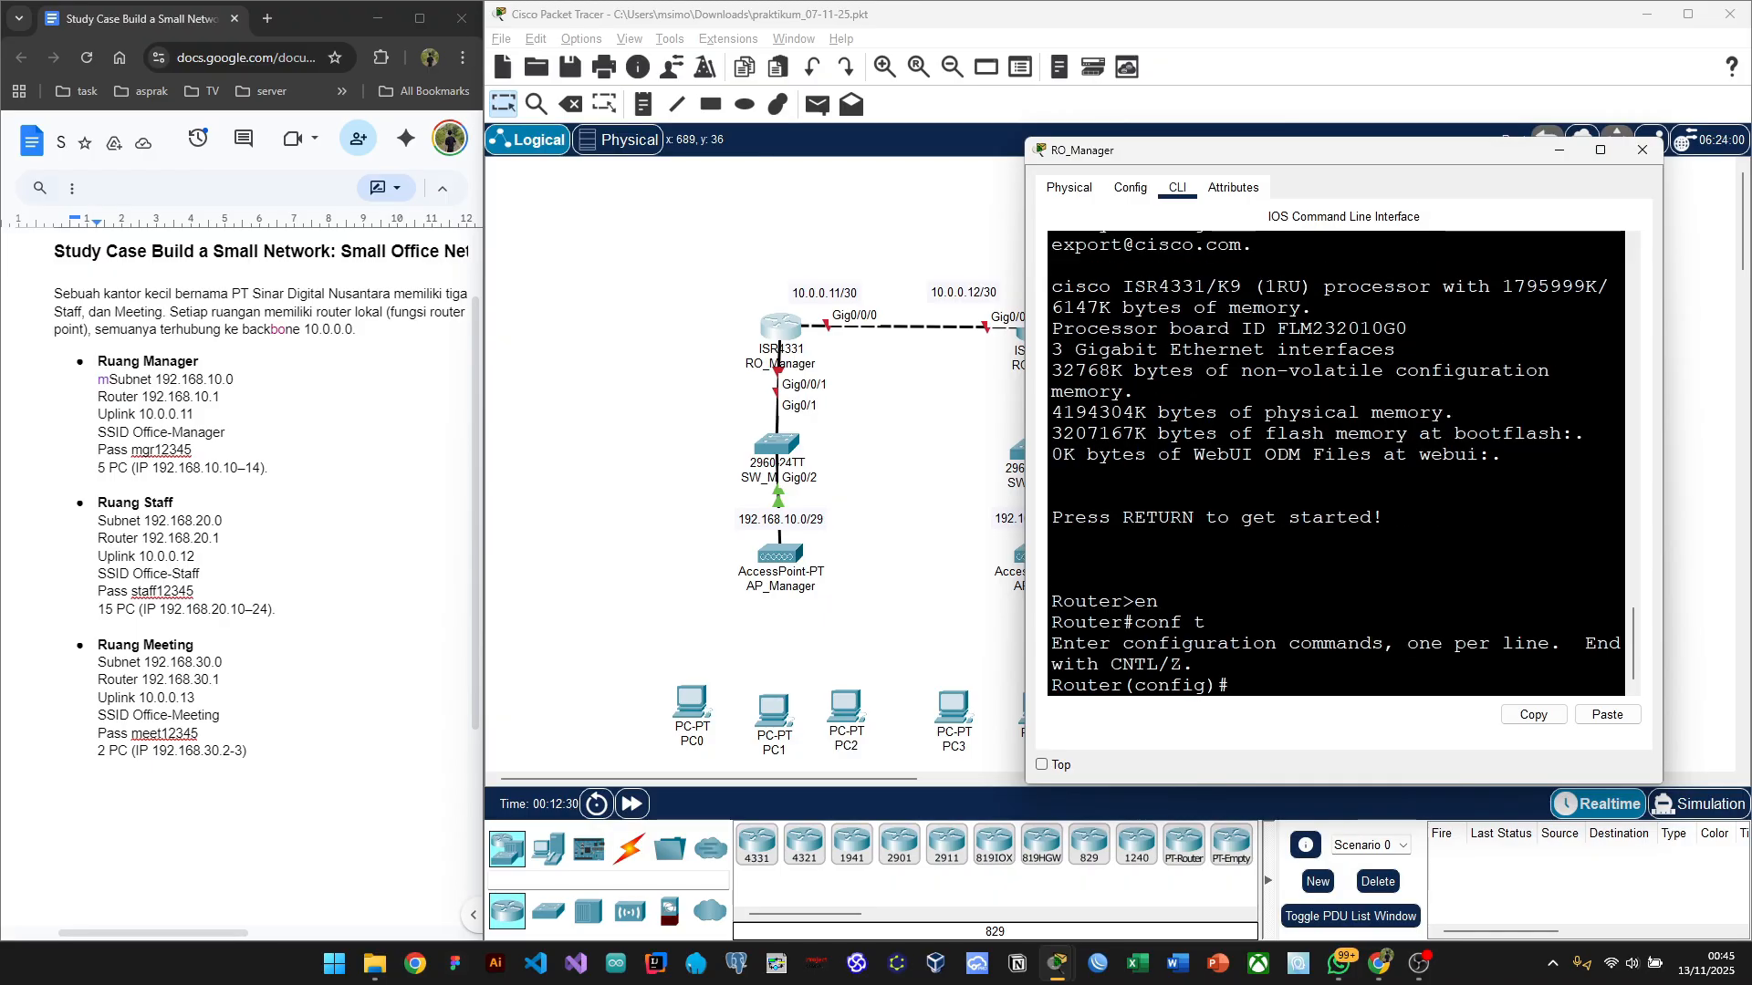
Step: Select interface gig0/0/1 on RO_Manager and start the 'ip address' command
drag(1220, 159, 1161, 124)
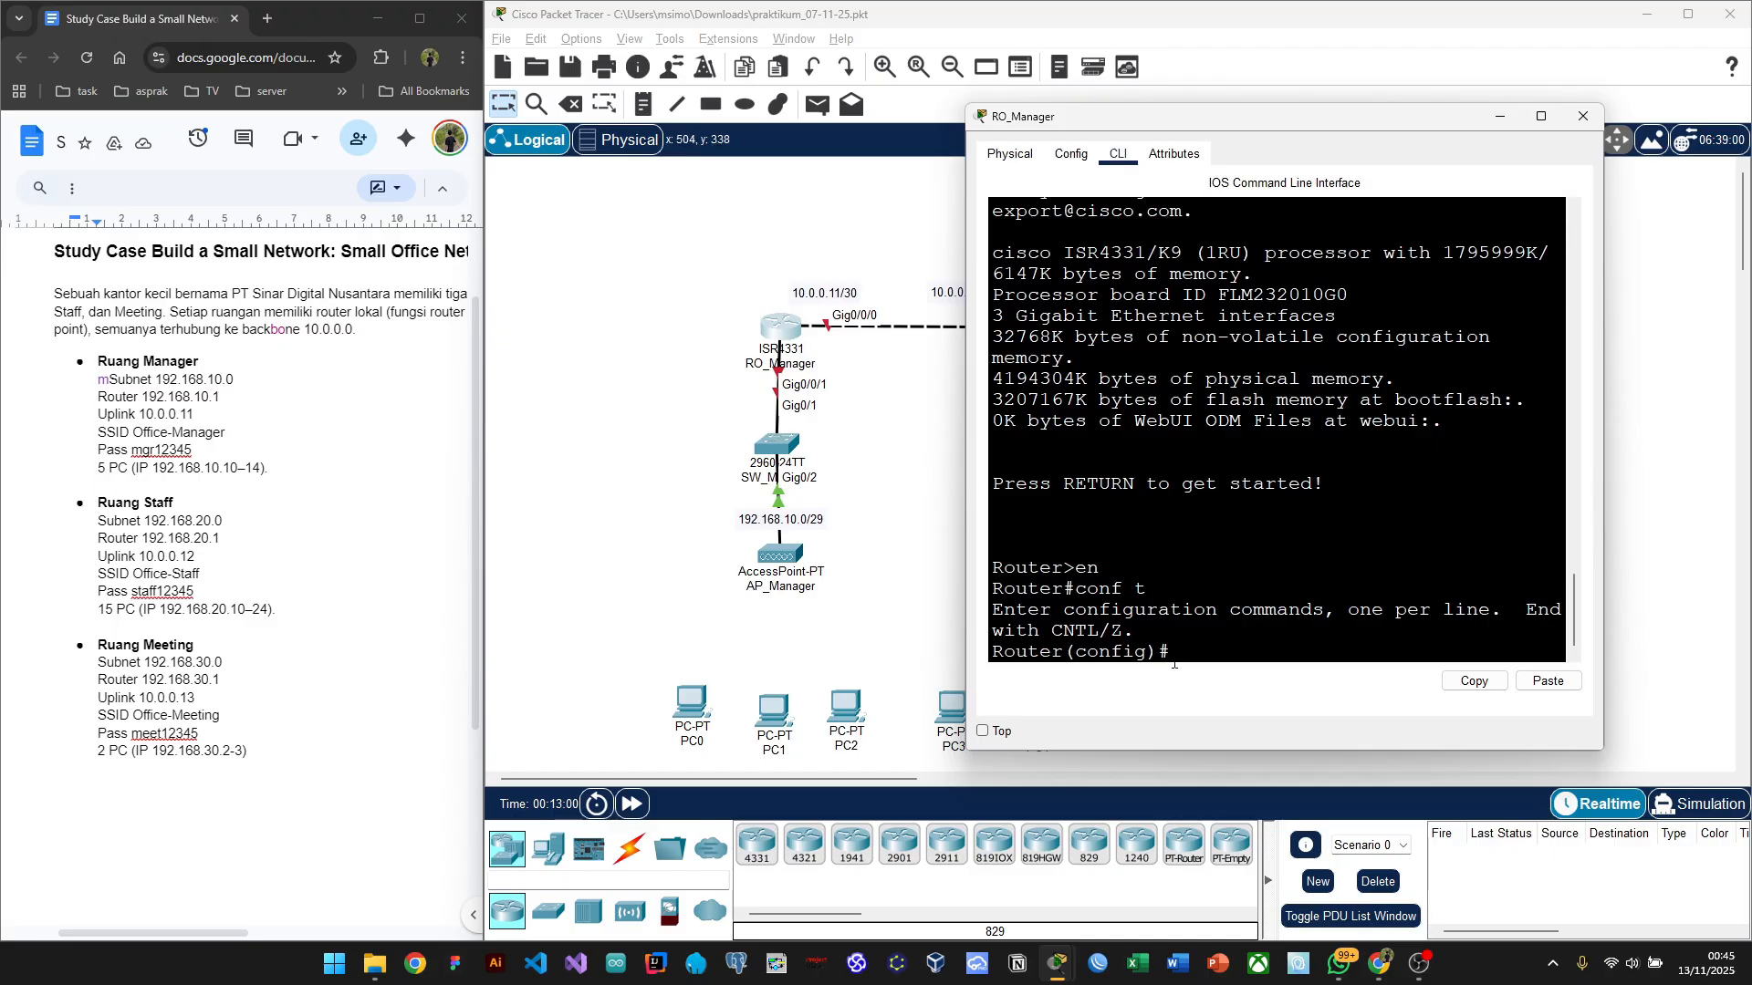
text(int gig0/0/1)
key(Return)
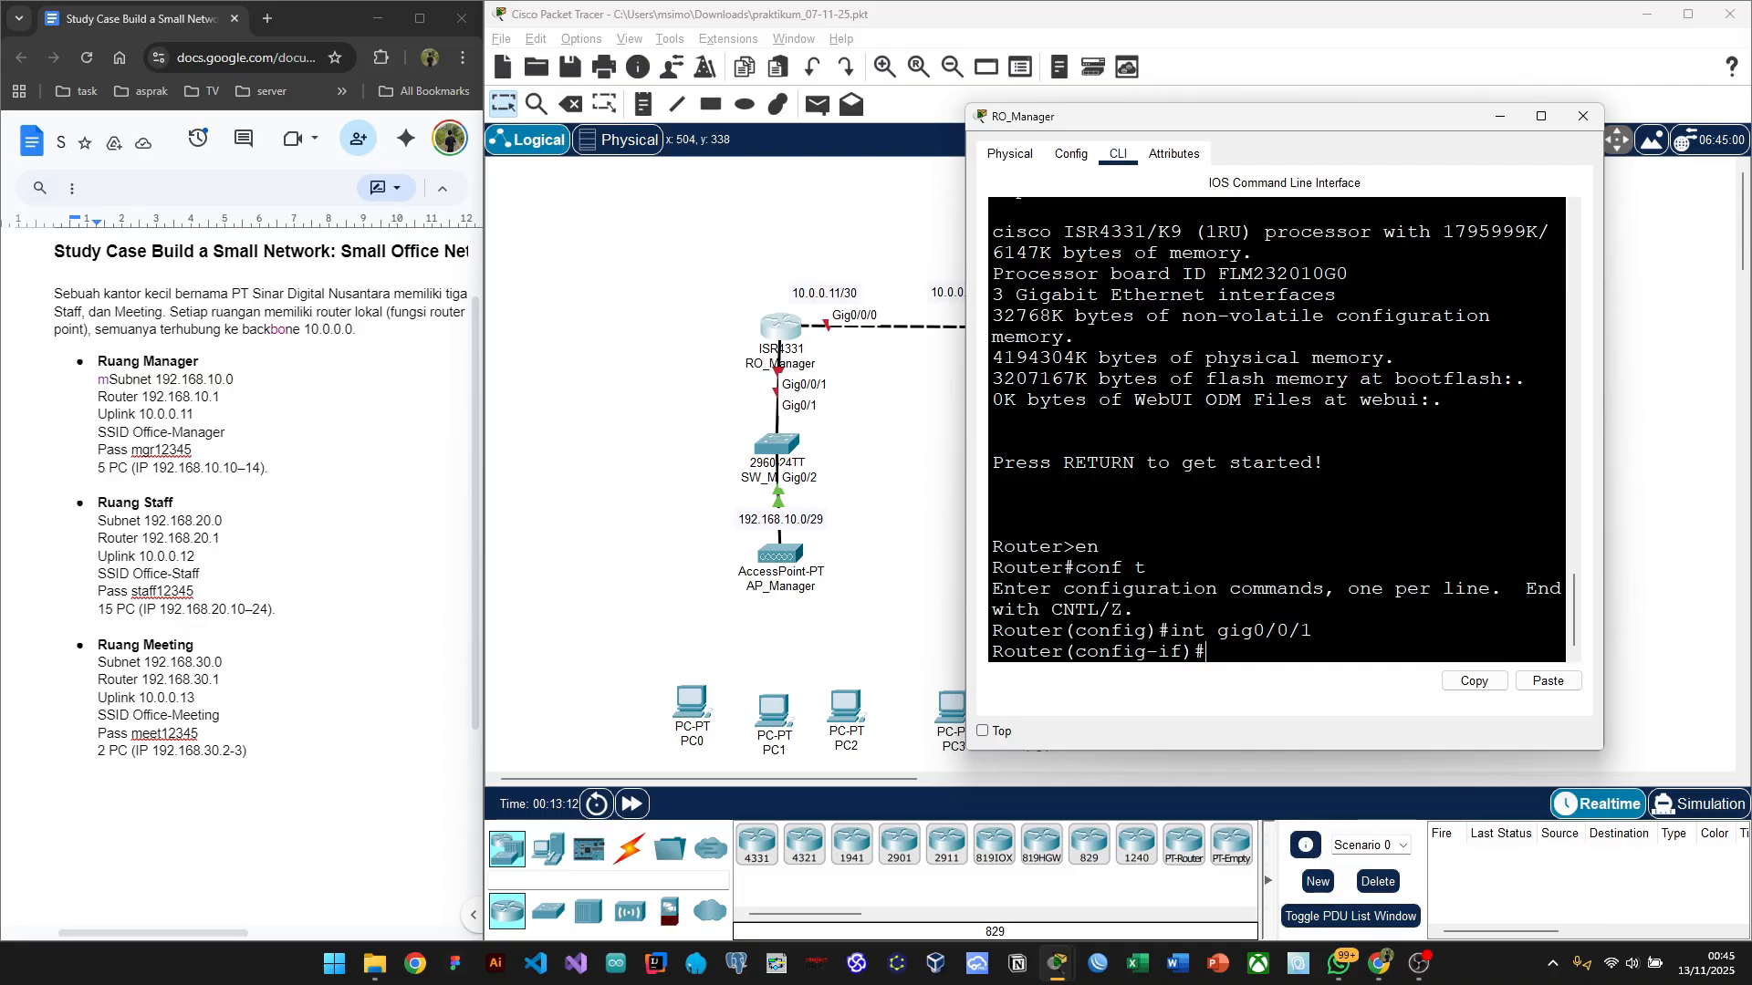
drag(1605, 374, 1728, 374)
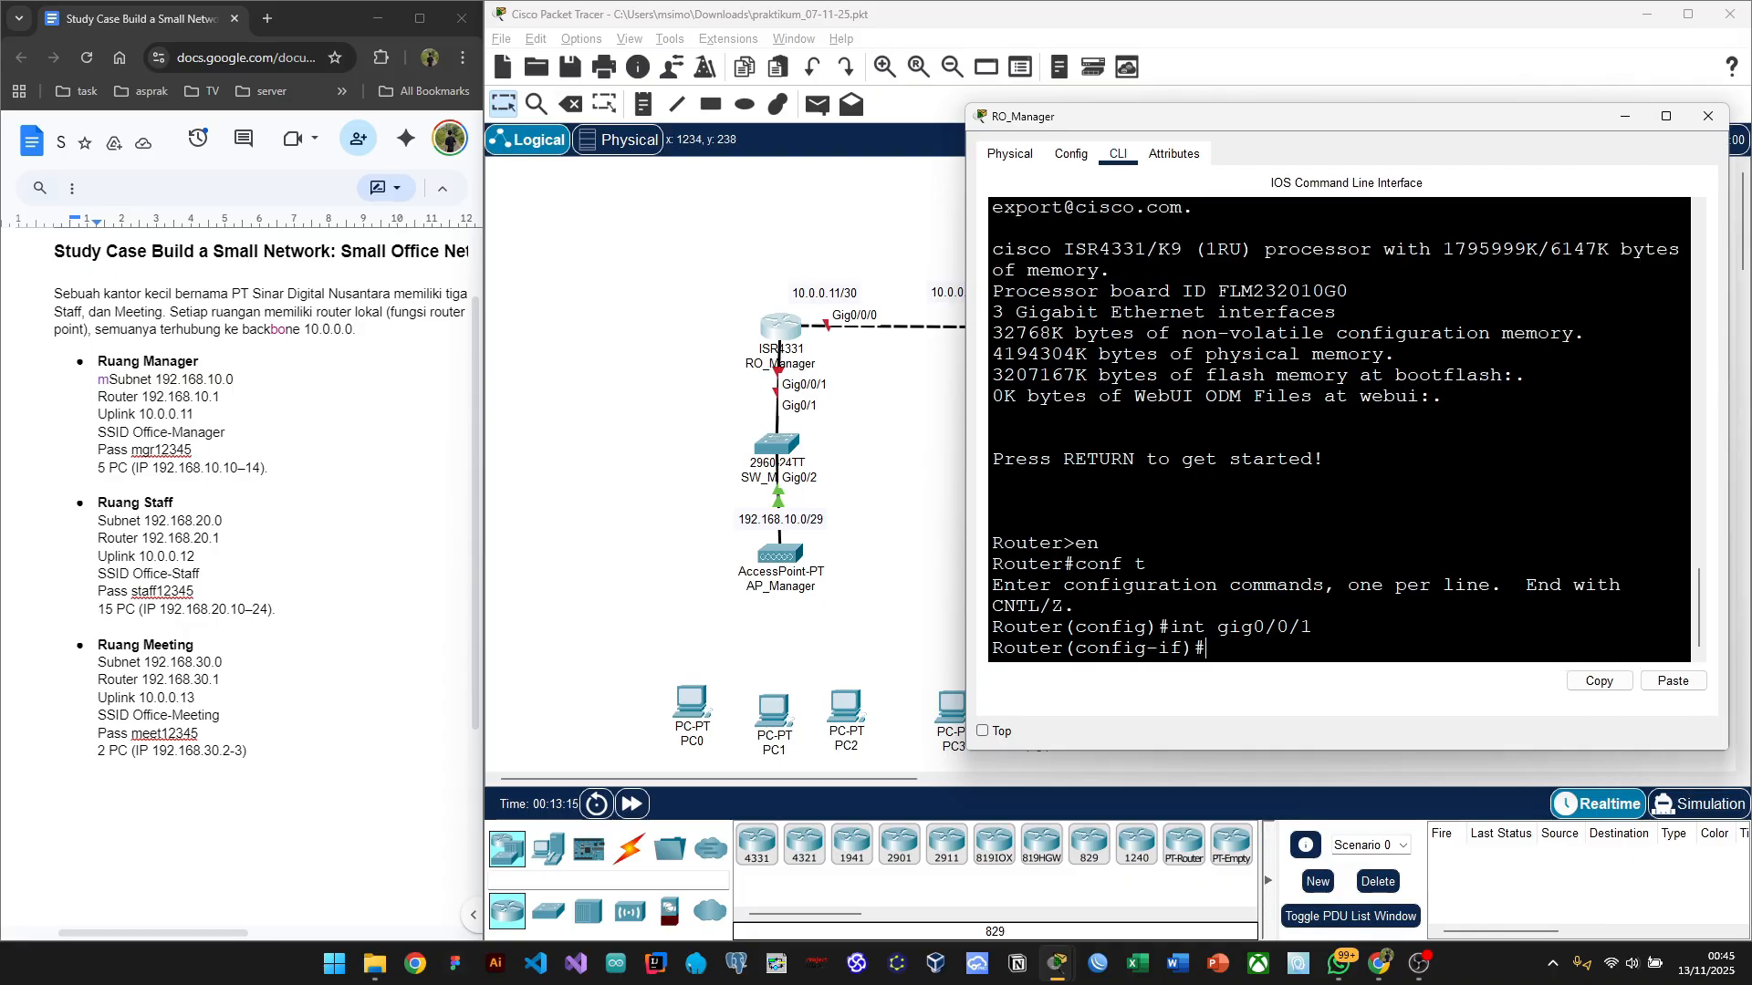
text(ip add)
key(Tab)
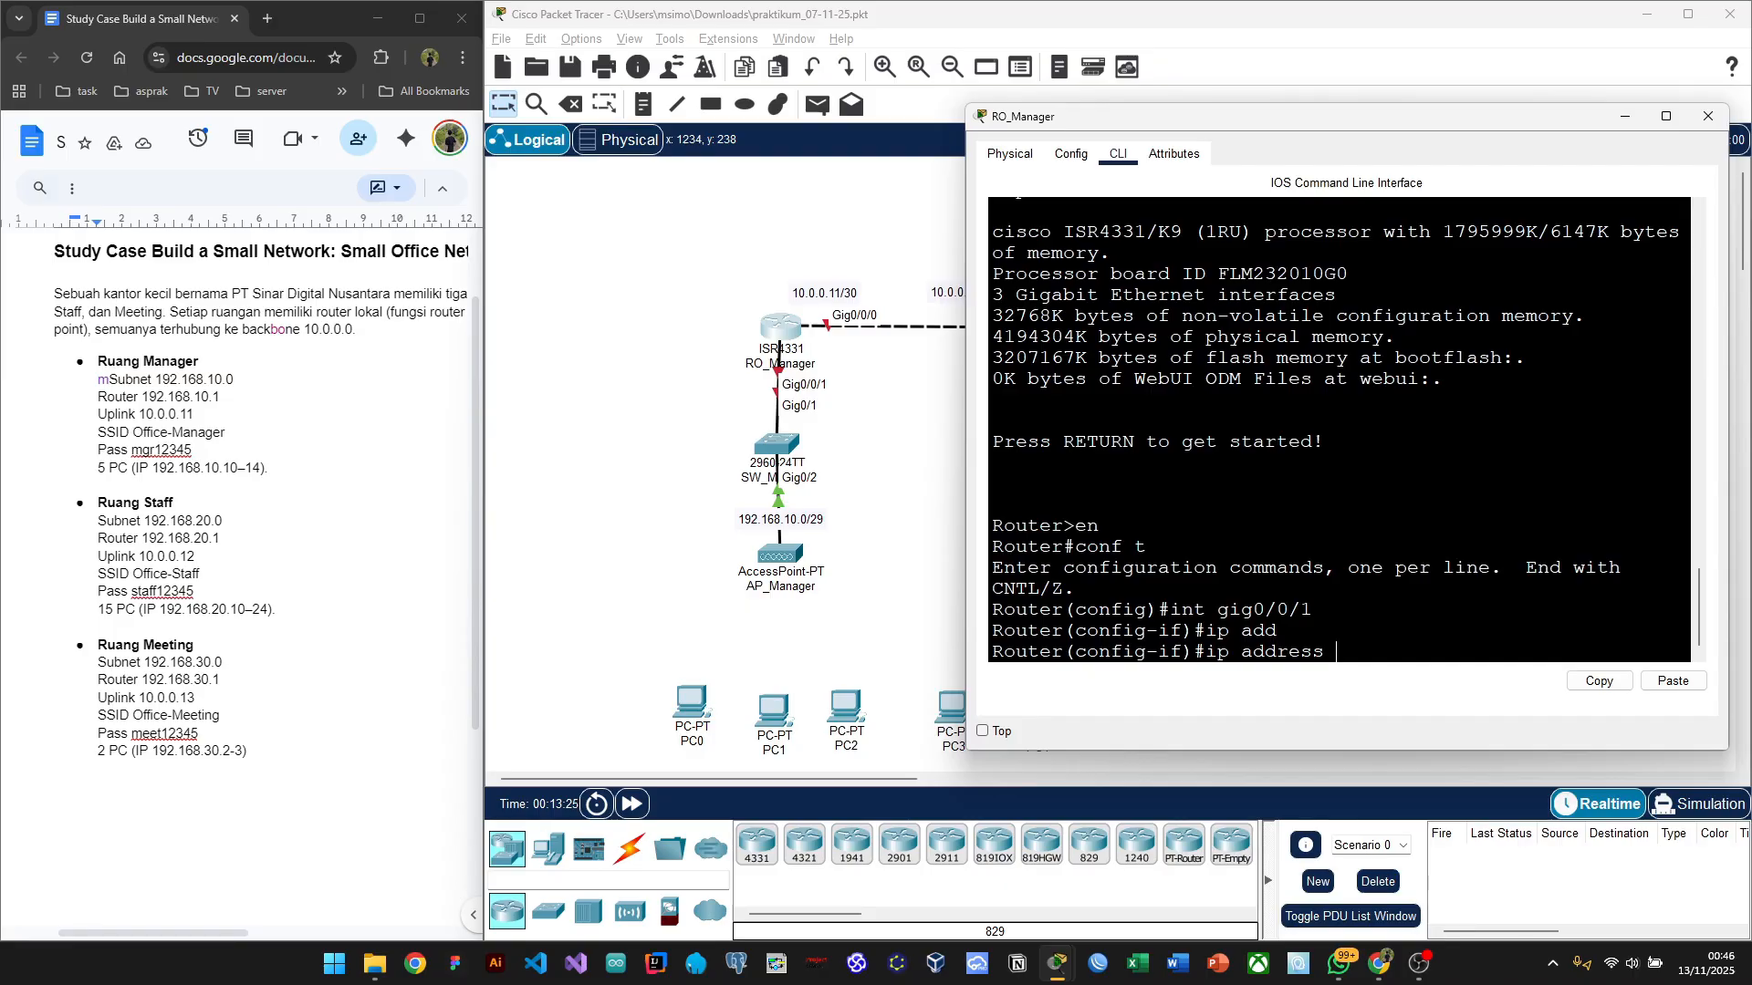
click(1278, 631)
Step: Type 192.168.10.1 after 'ip address' on RO_Manager's Gig0/0/1 line
drag(685, 703, 677, 719)
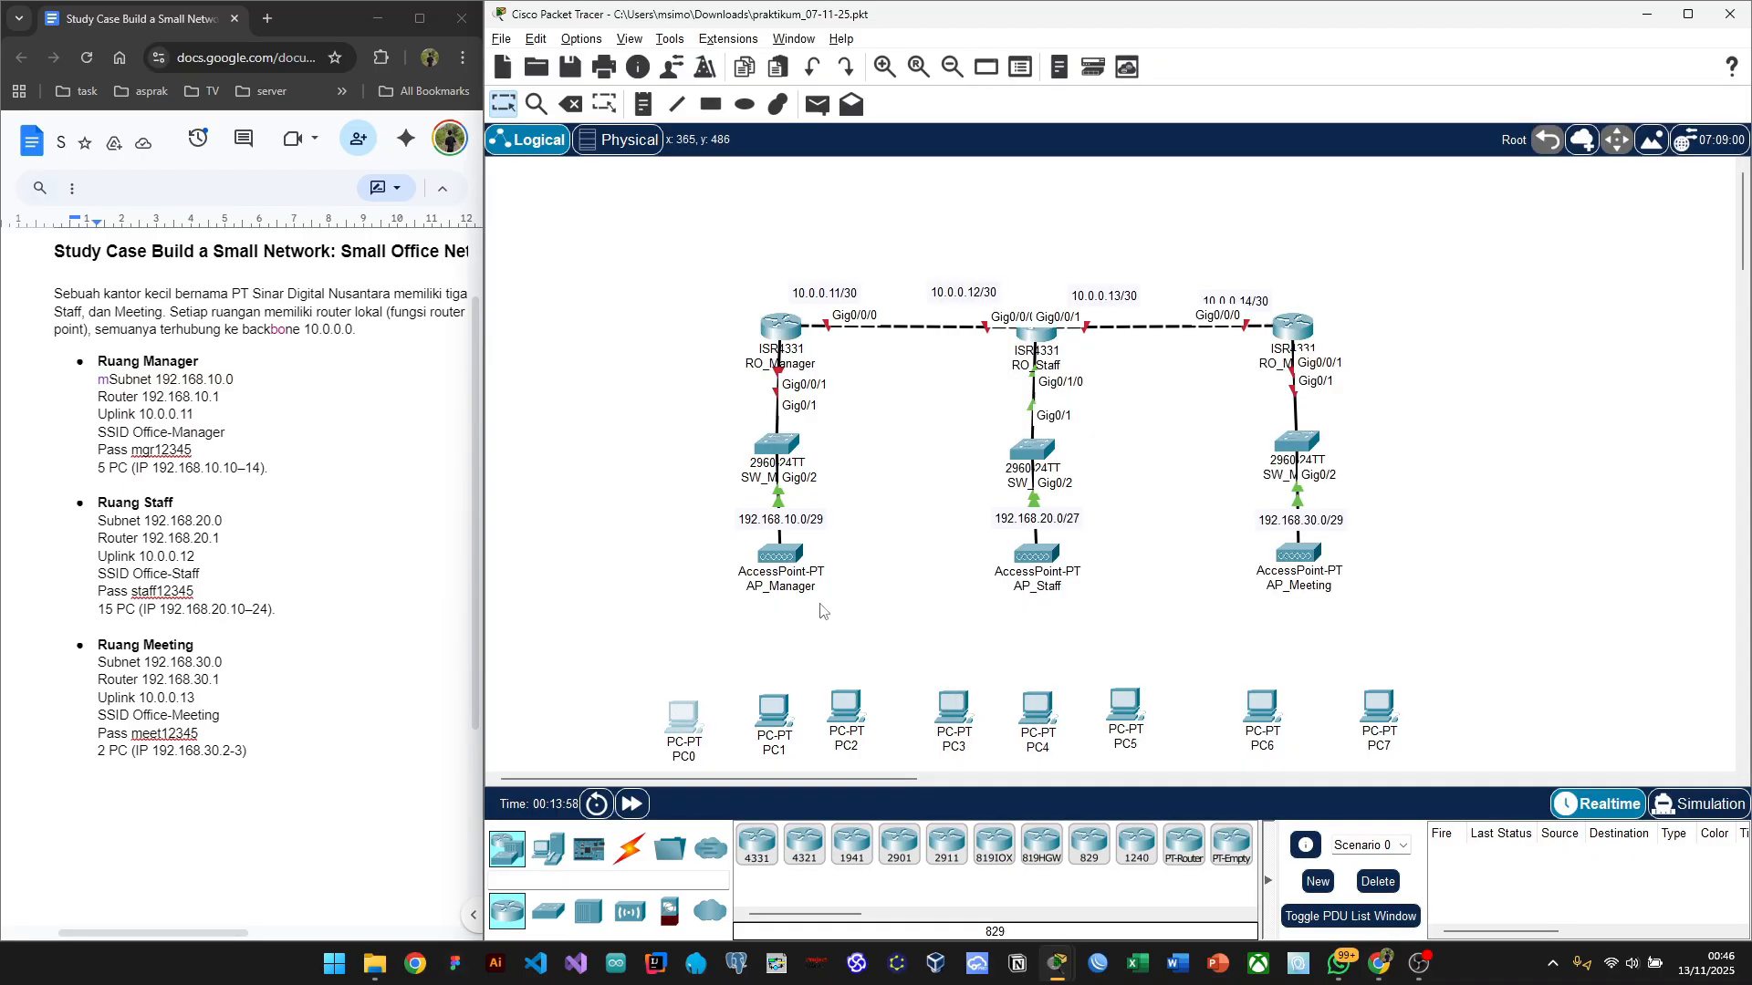
key(alt+Tab)
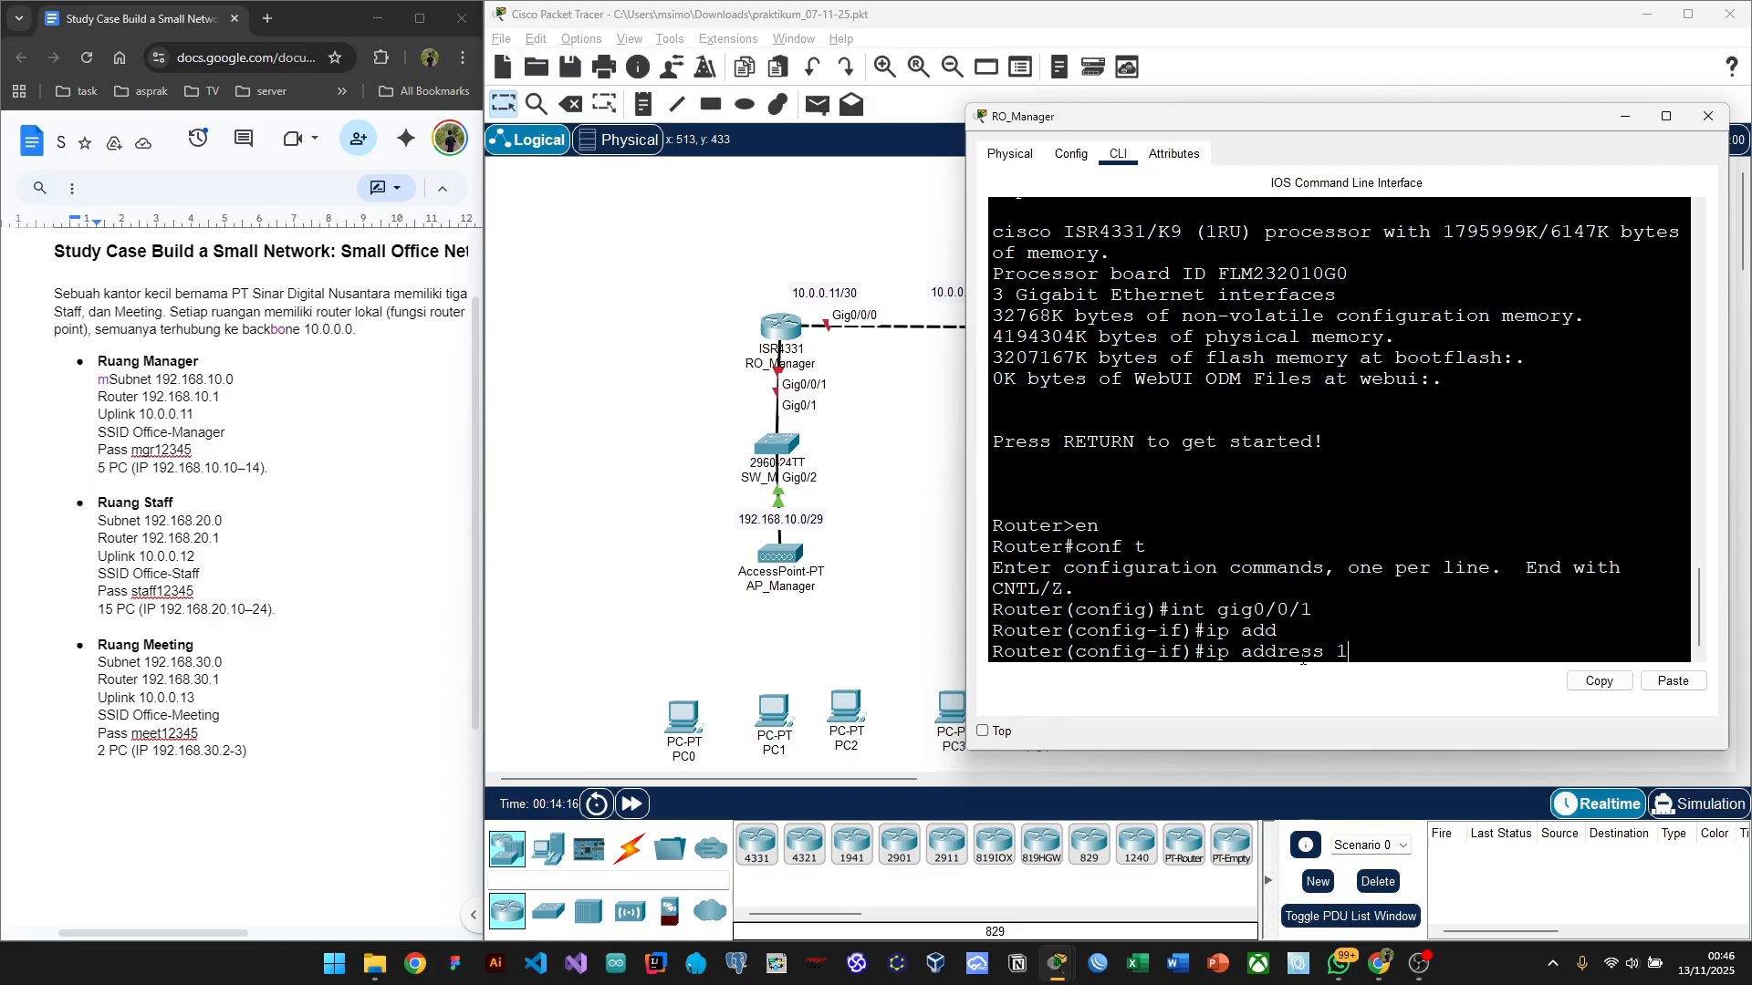
text(92.168.1.)
key(BackSpace)
text(0.1)
key(alt+Tab)
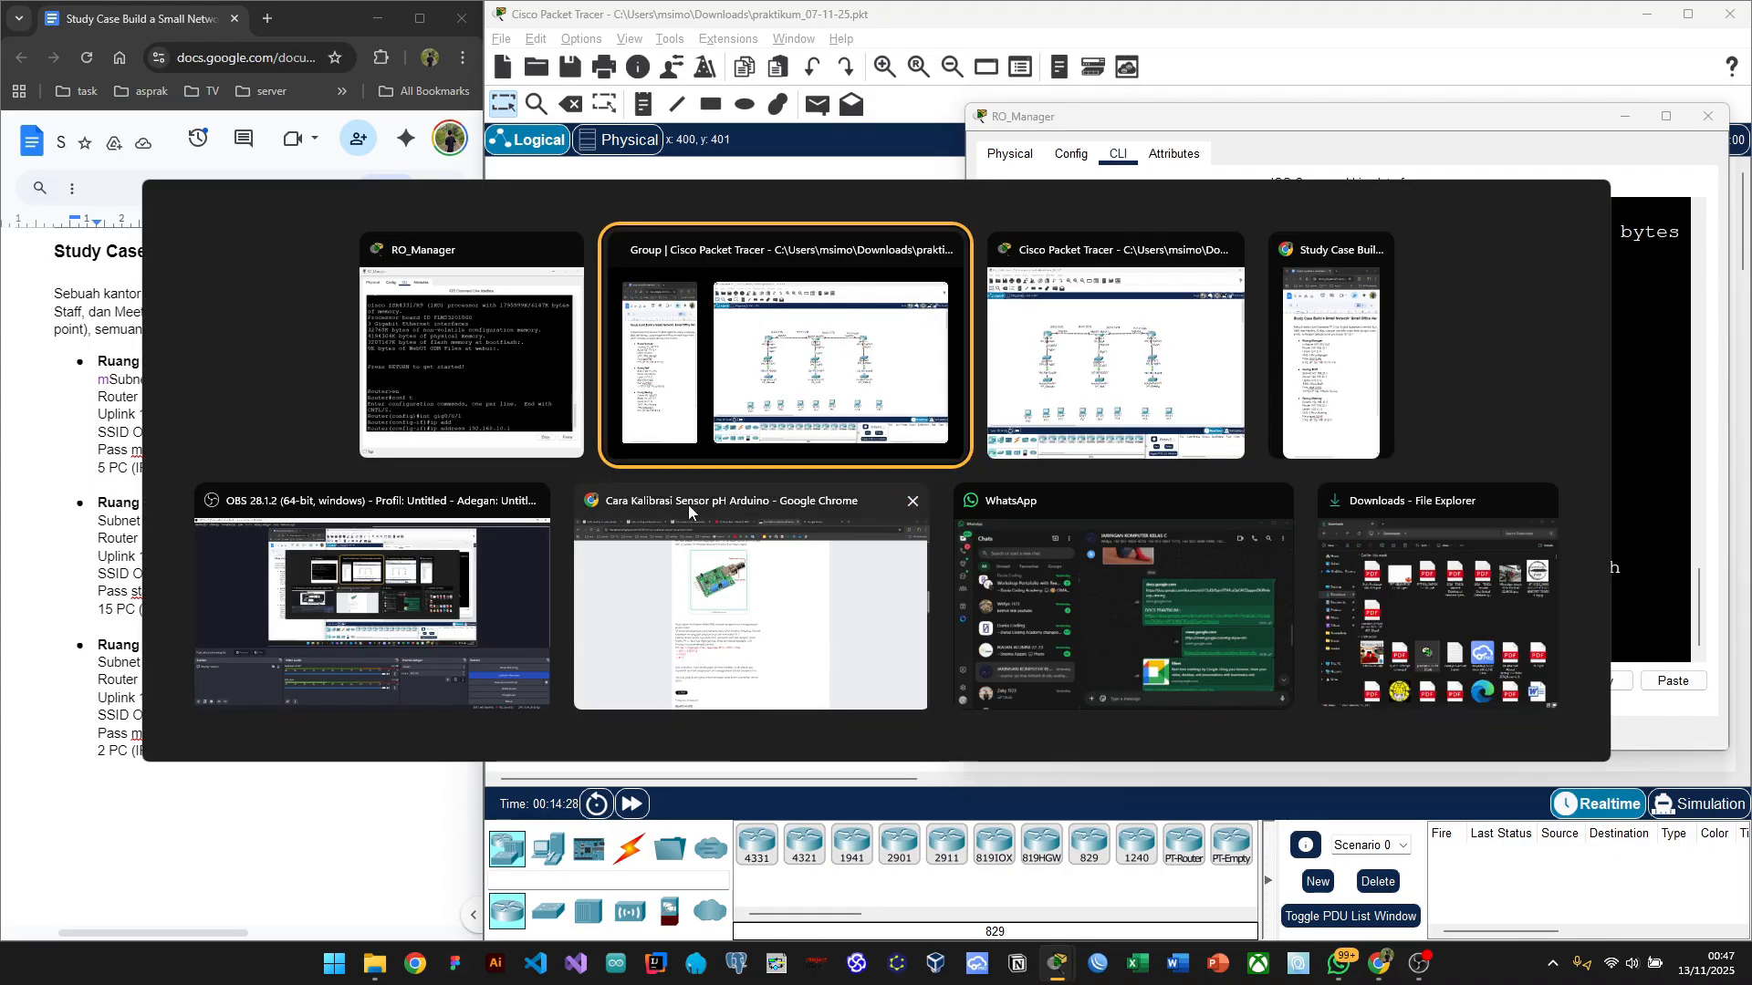
Step: Search Google for 'tabel cidr' in a new Chrome tab
click(680, 602)
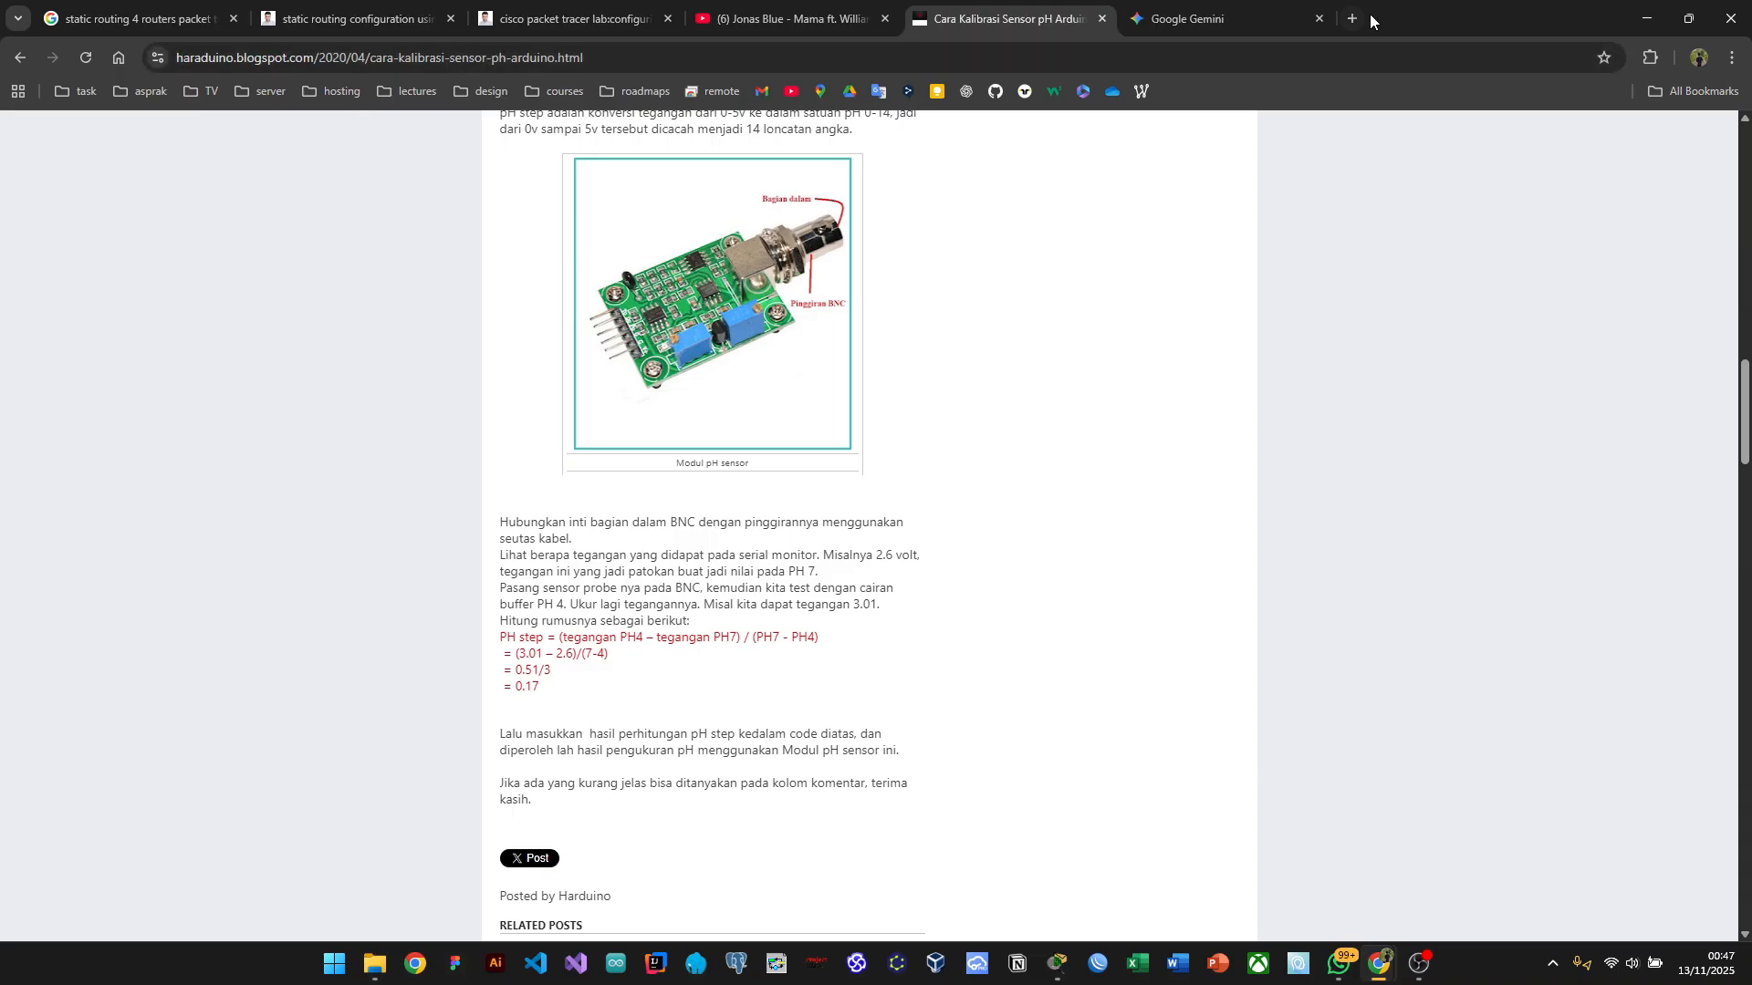
double_click(1371, 14)
double_click(1357, 18)
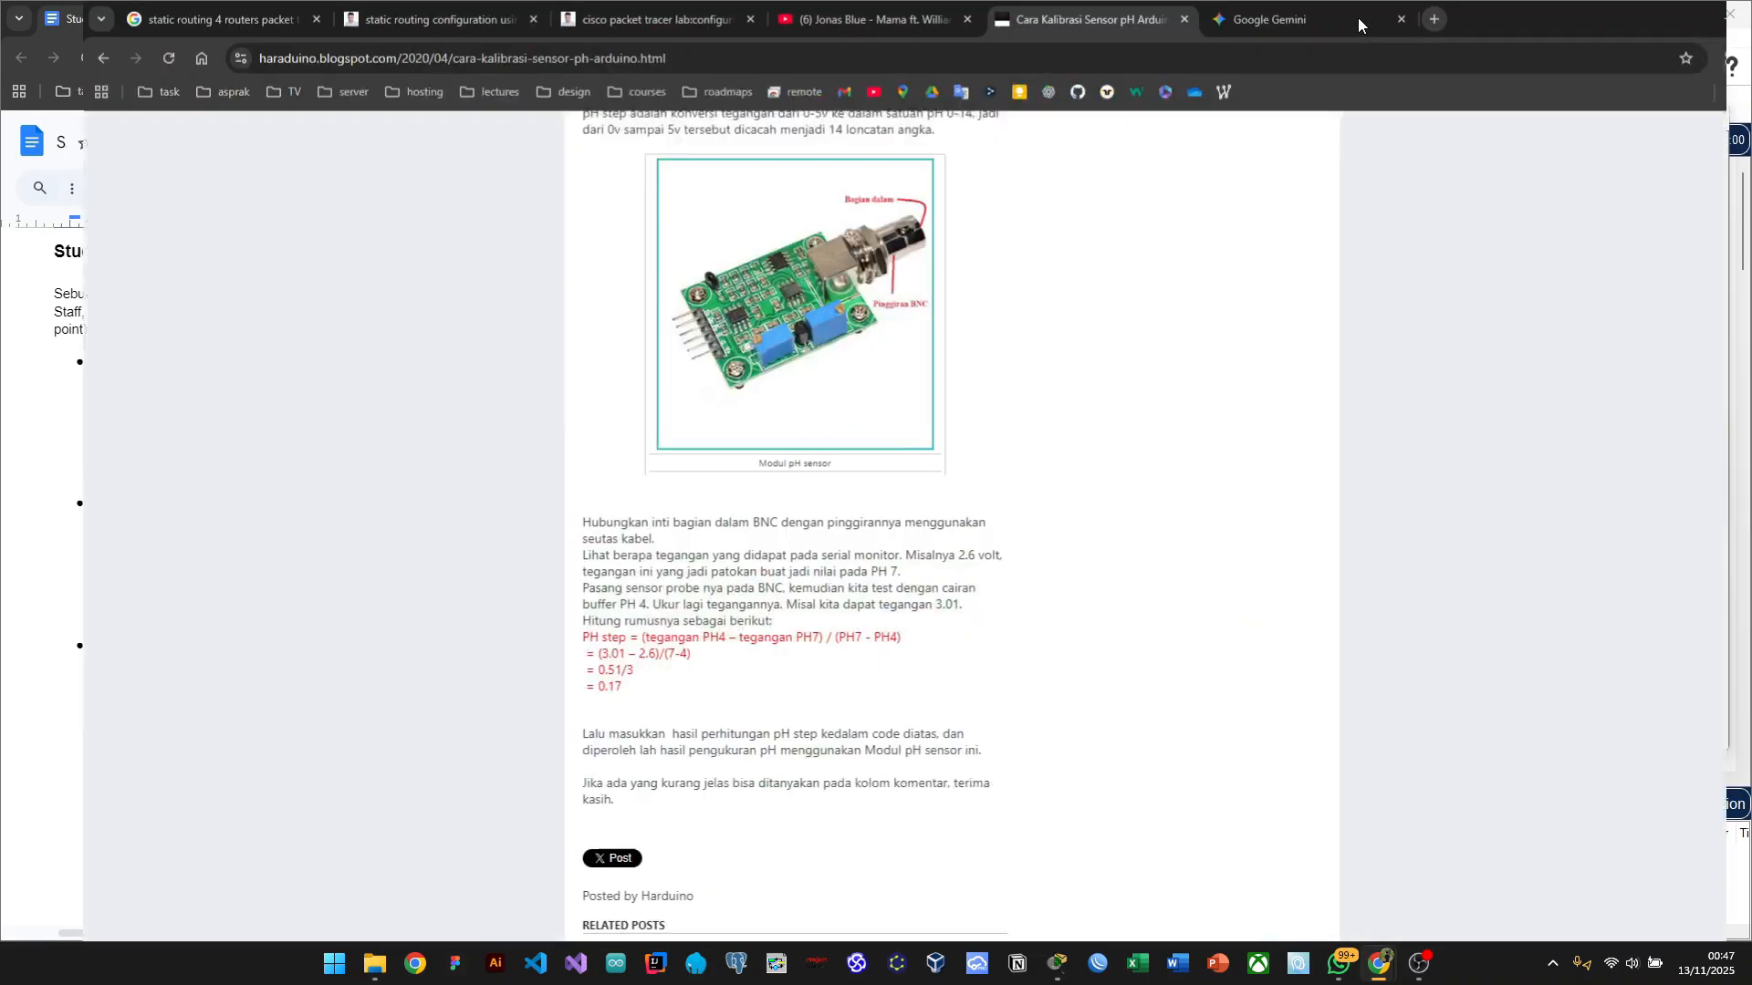
click(1354, 18)
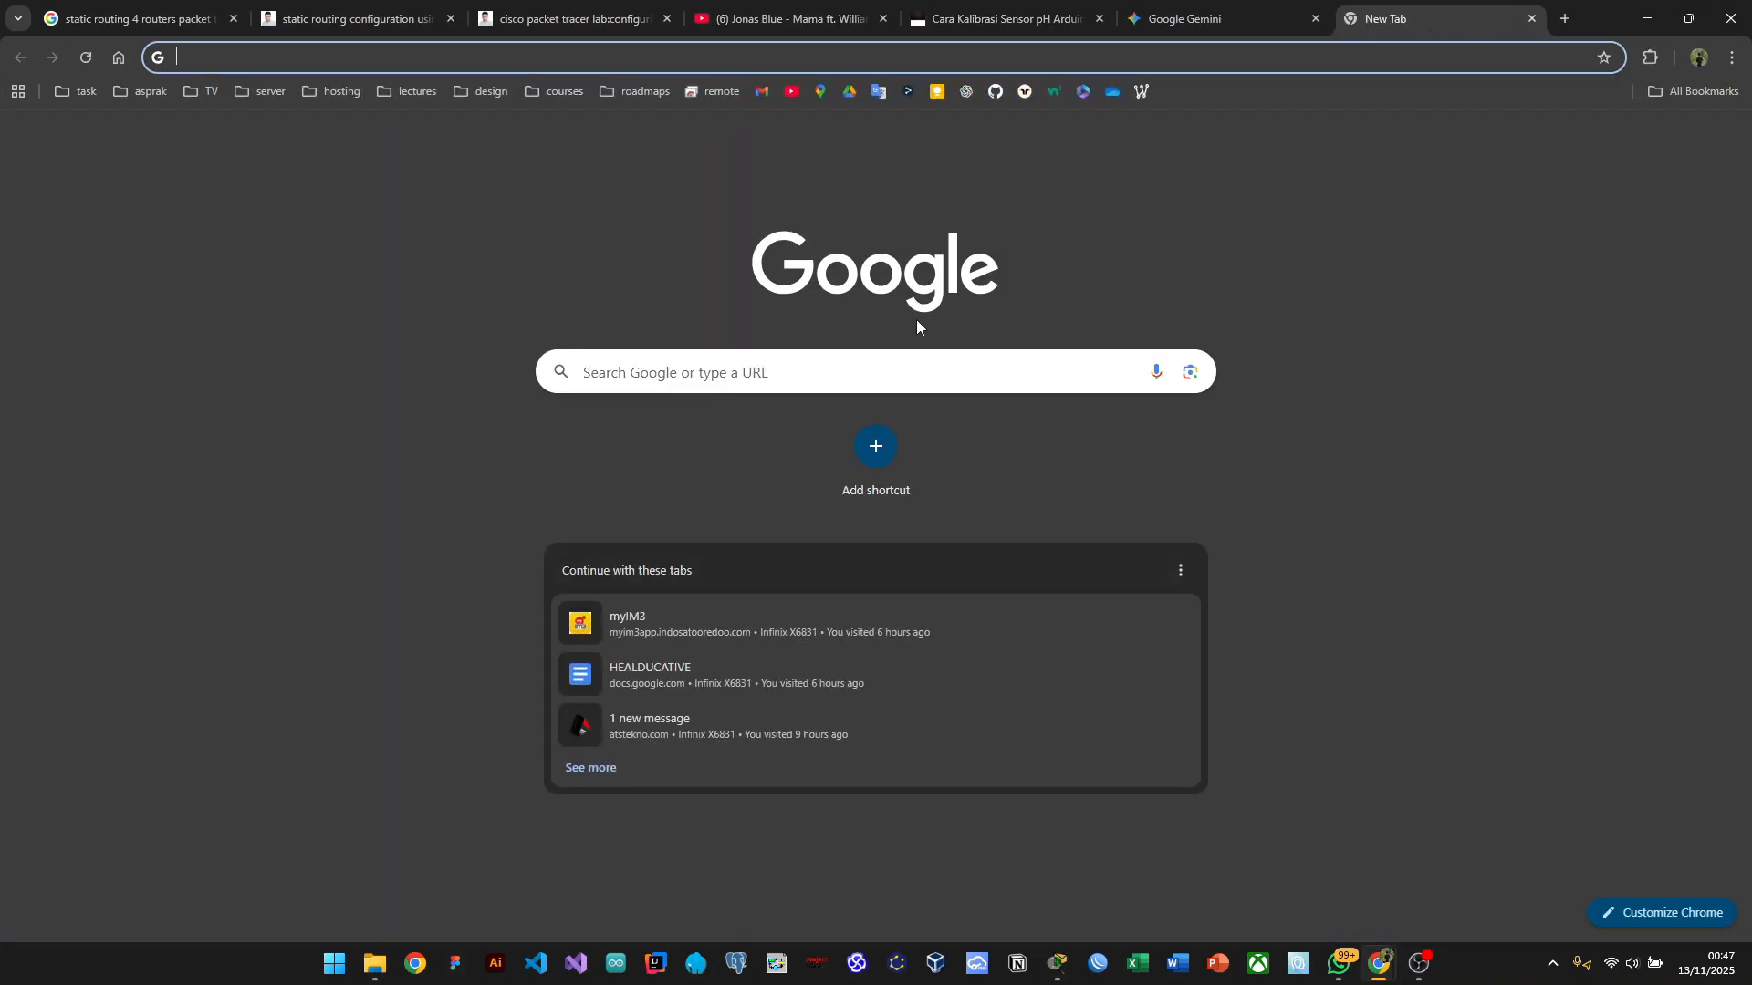
click(766, 373)
text(tabel)
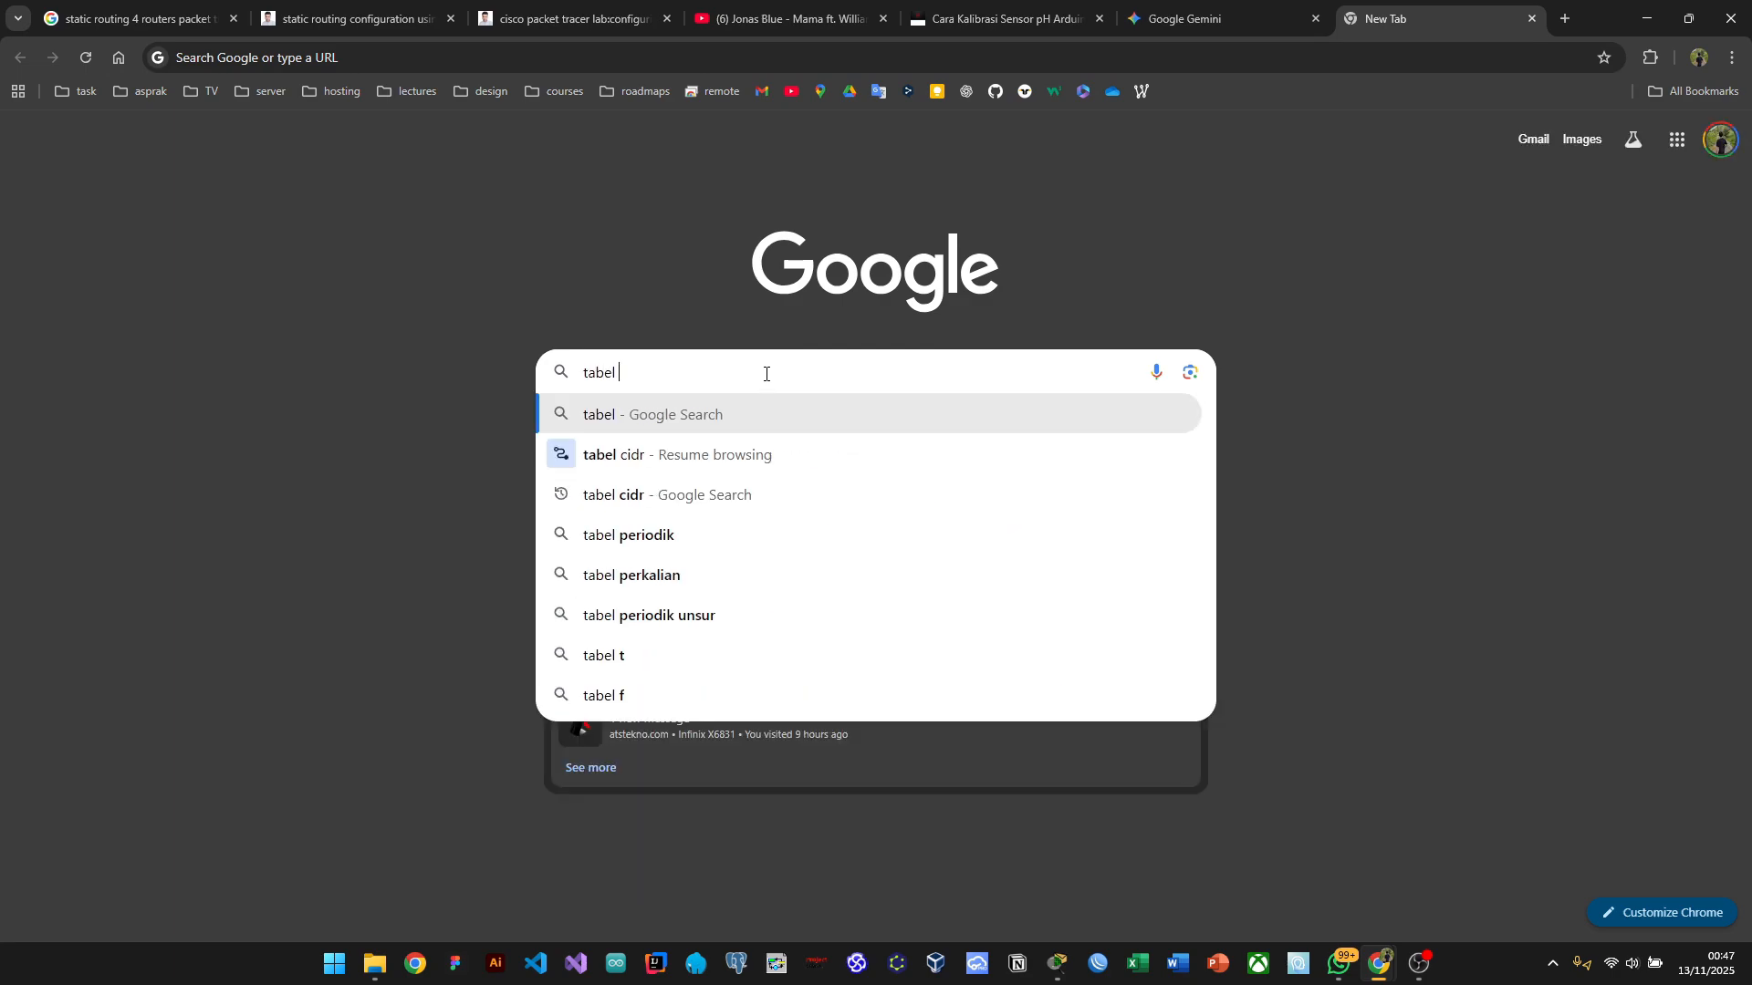
key(Down)
key(Down)
key(Return)
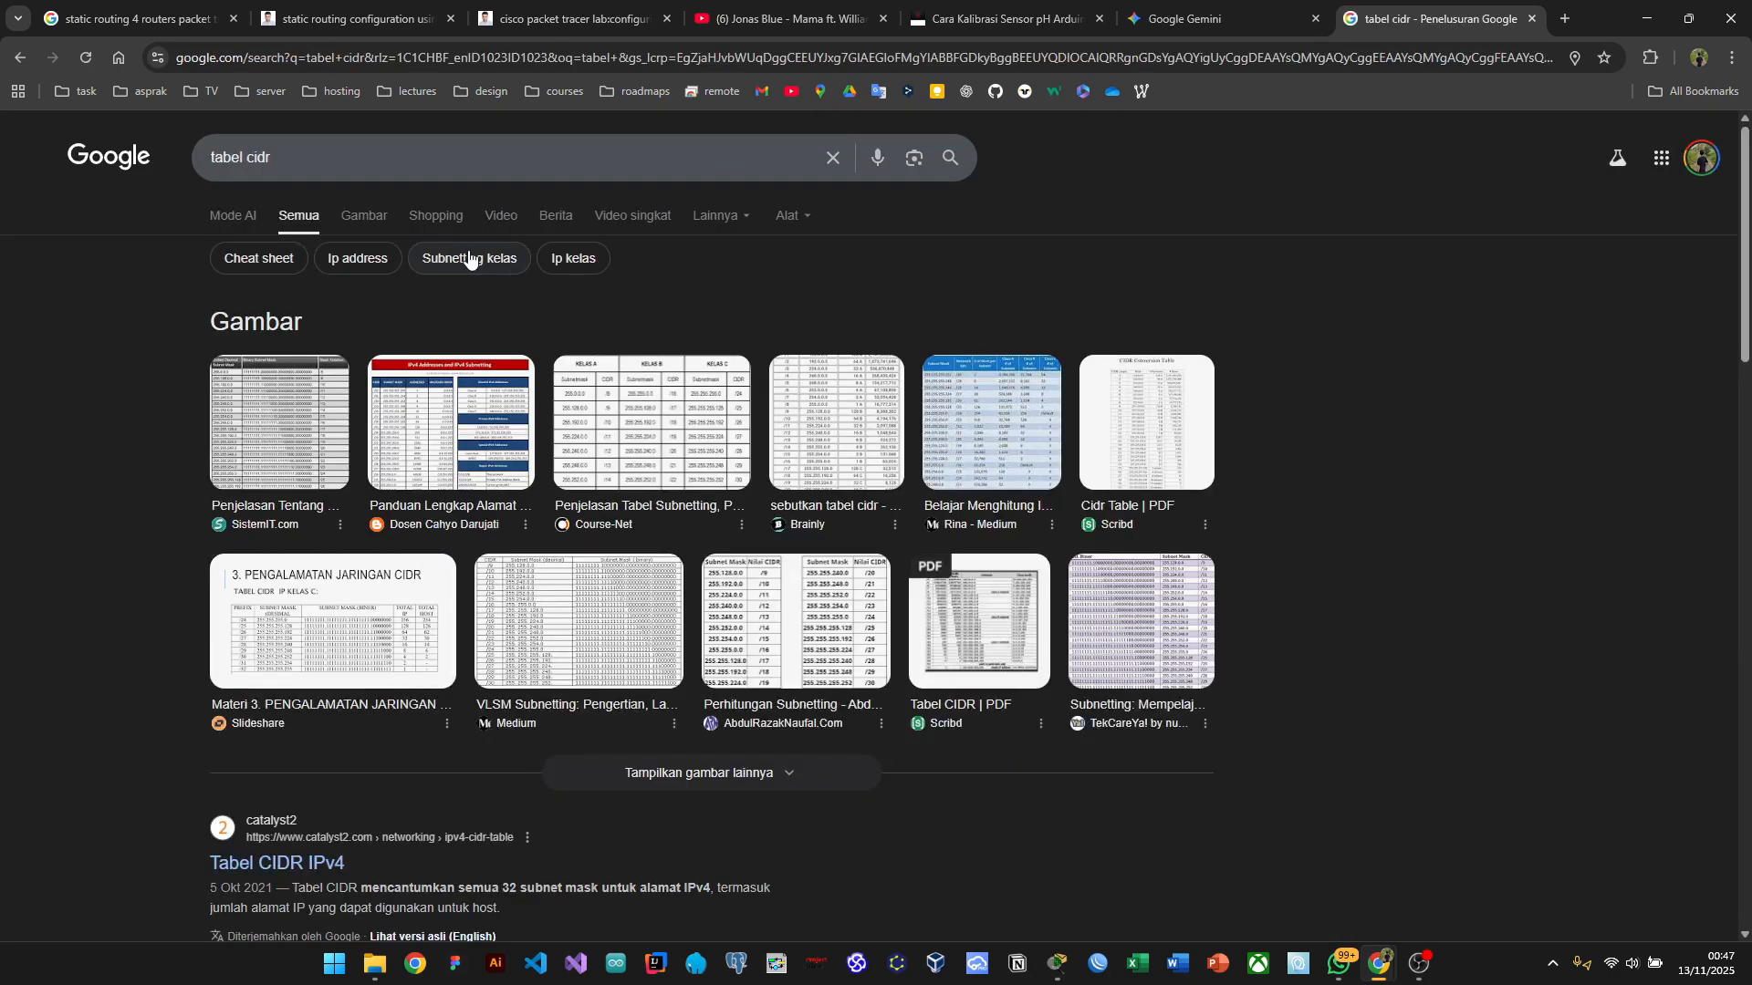
Step: Open the Zainal's Blog CIDR table from image results and enlarge it
click(375, 214)
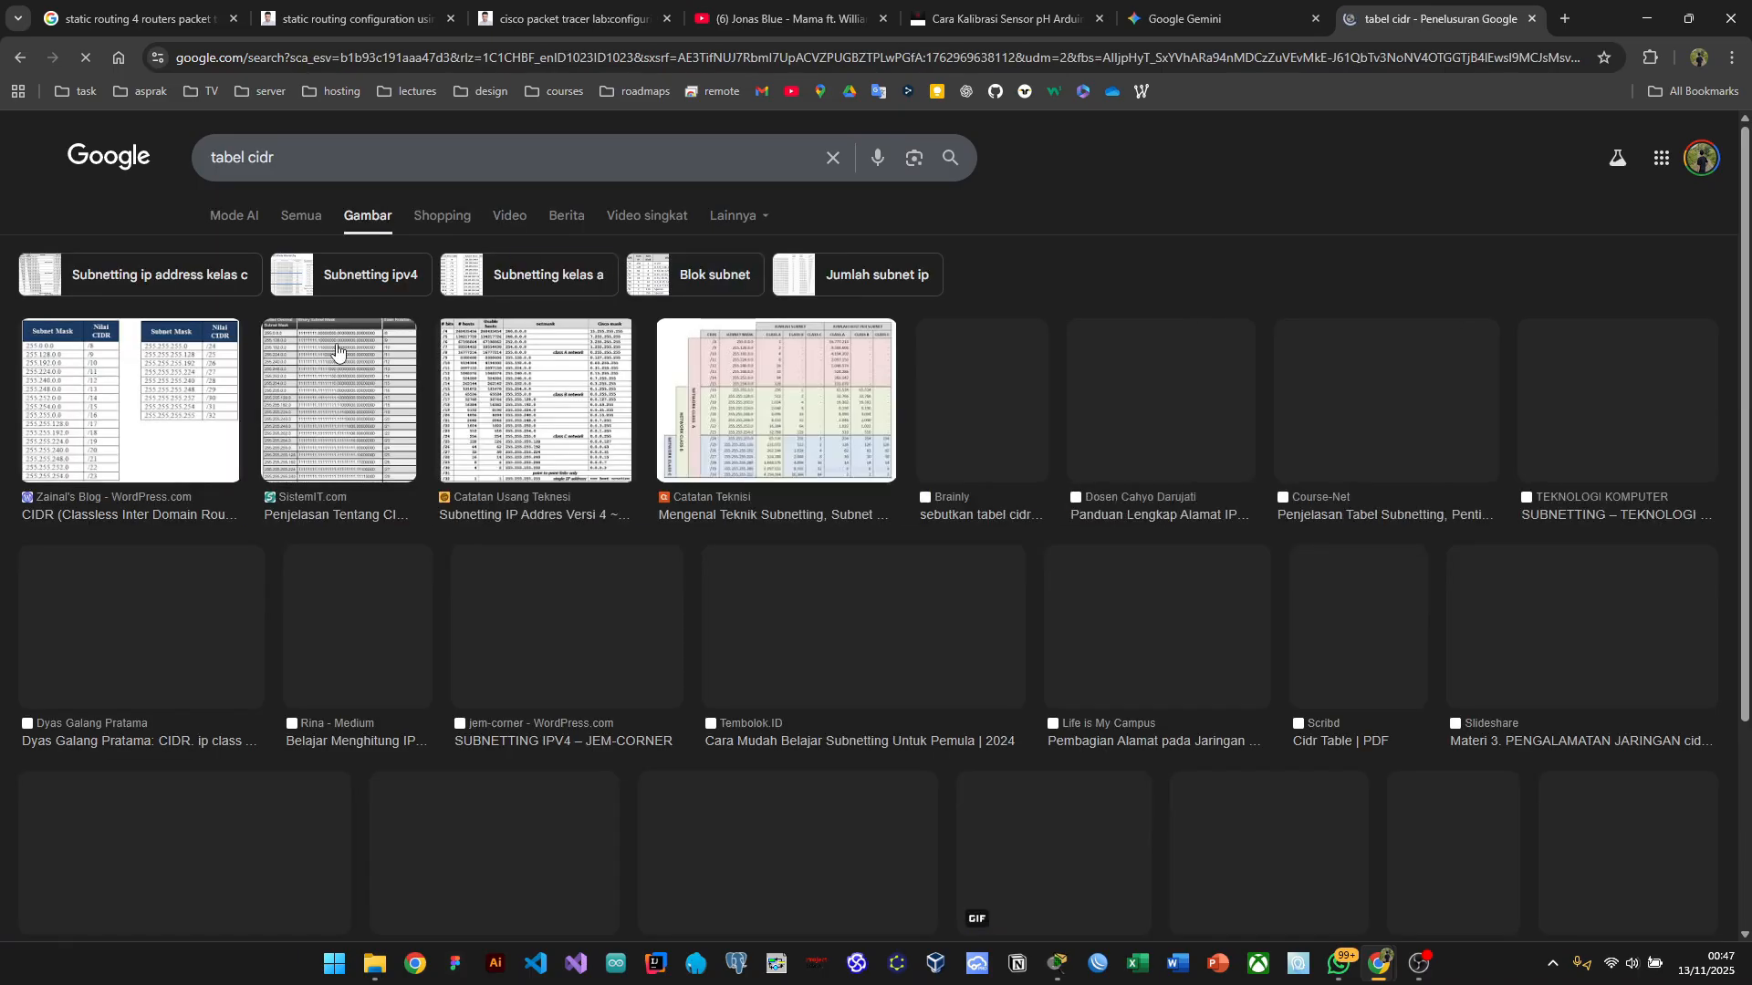
click(77, 424)
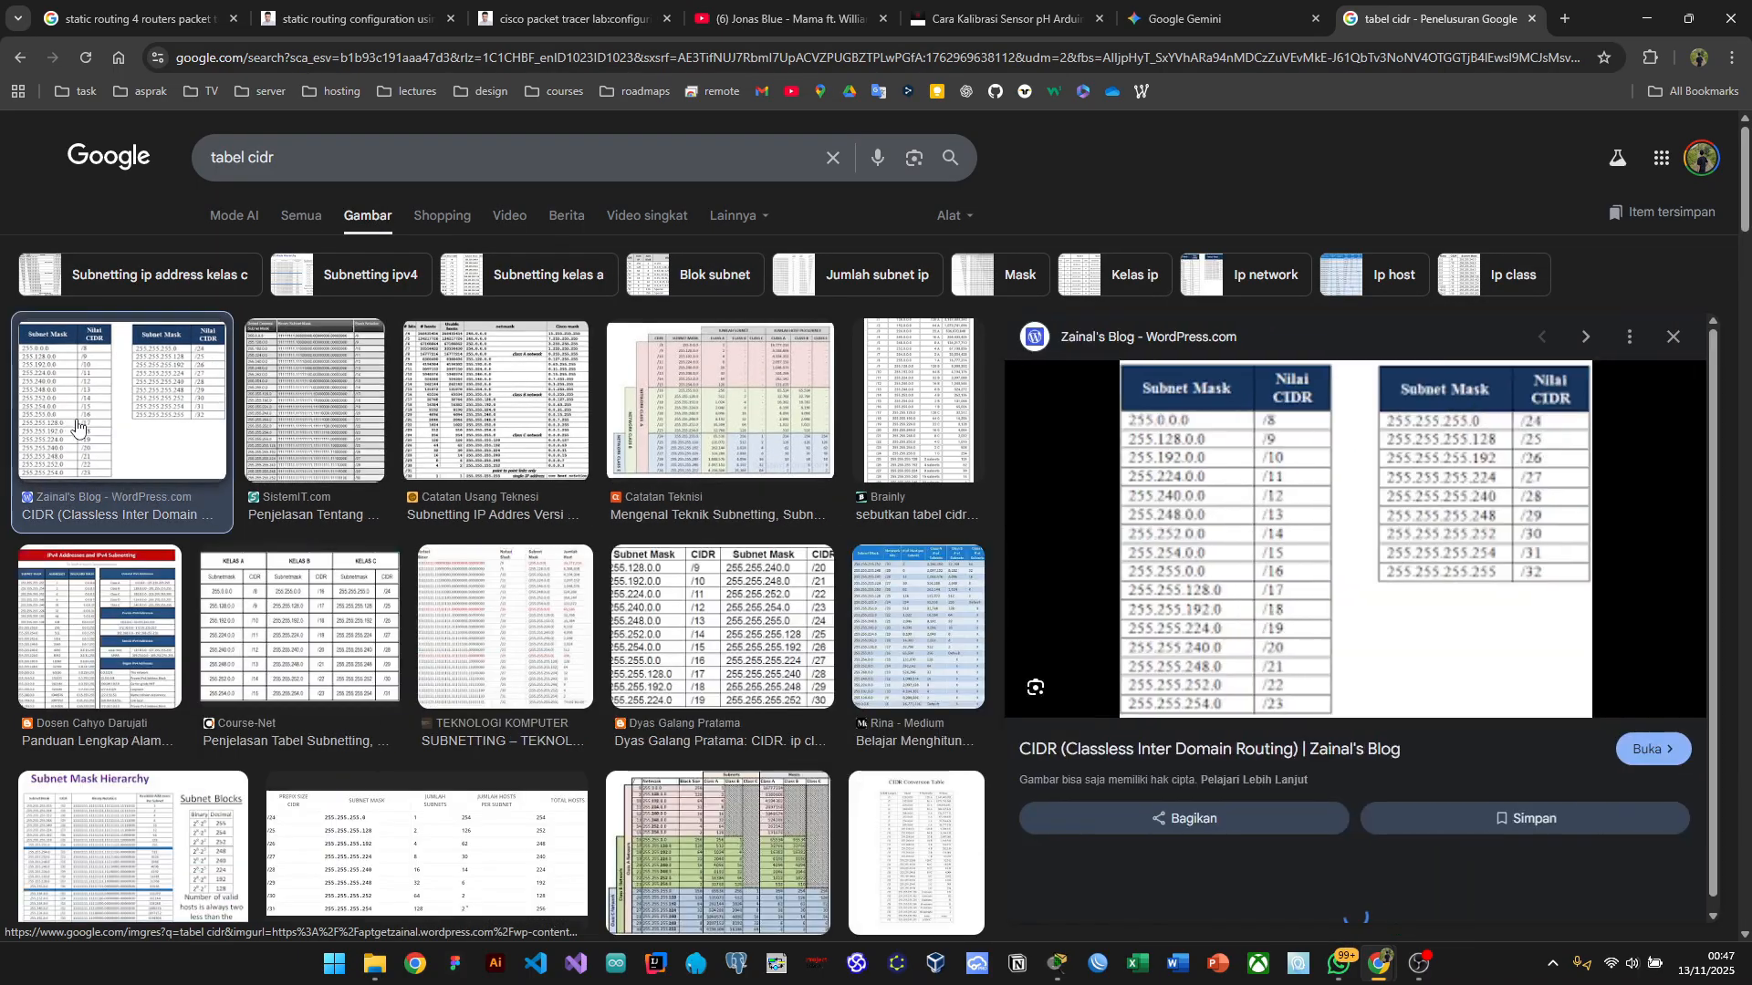
scroll(1347, 606, up, 2)
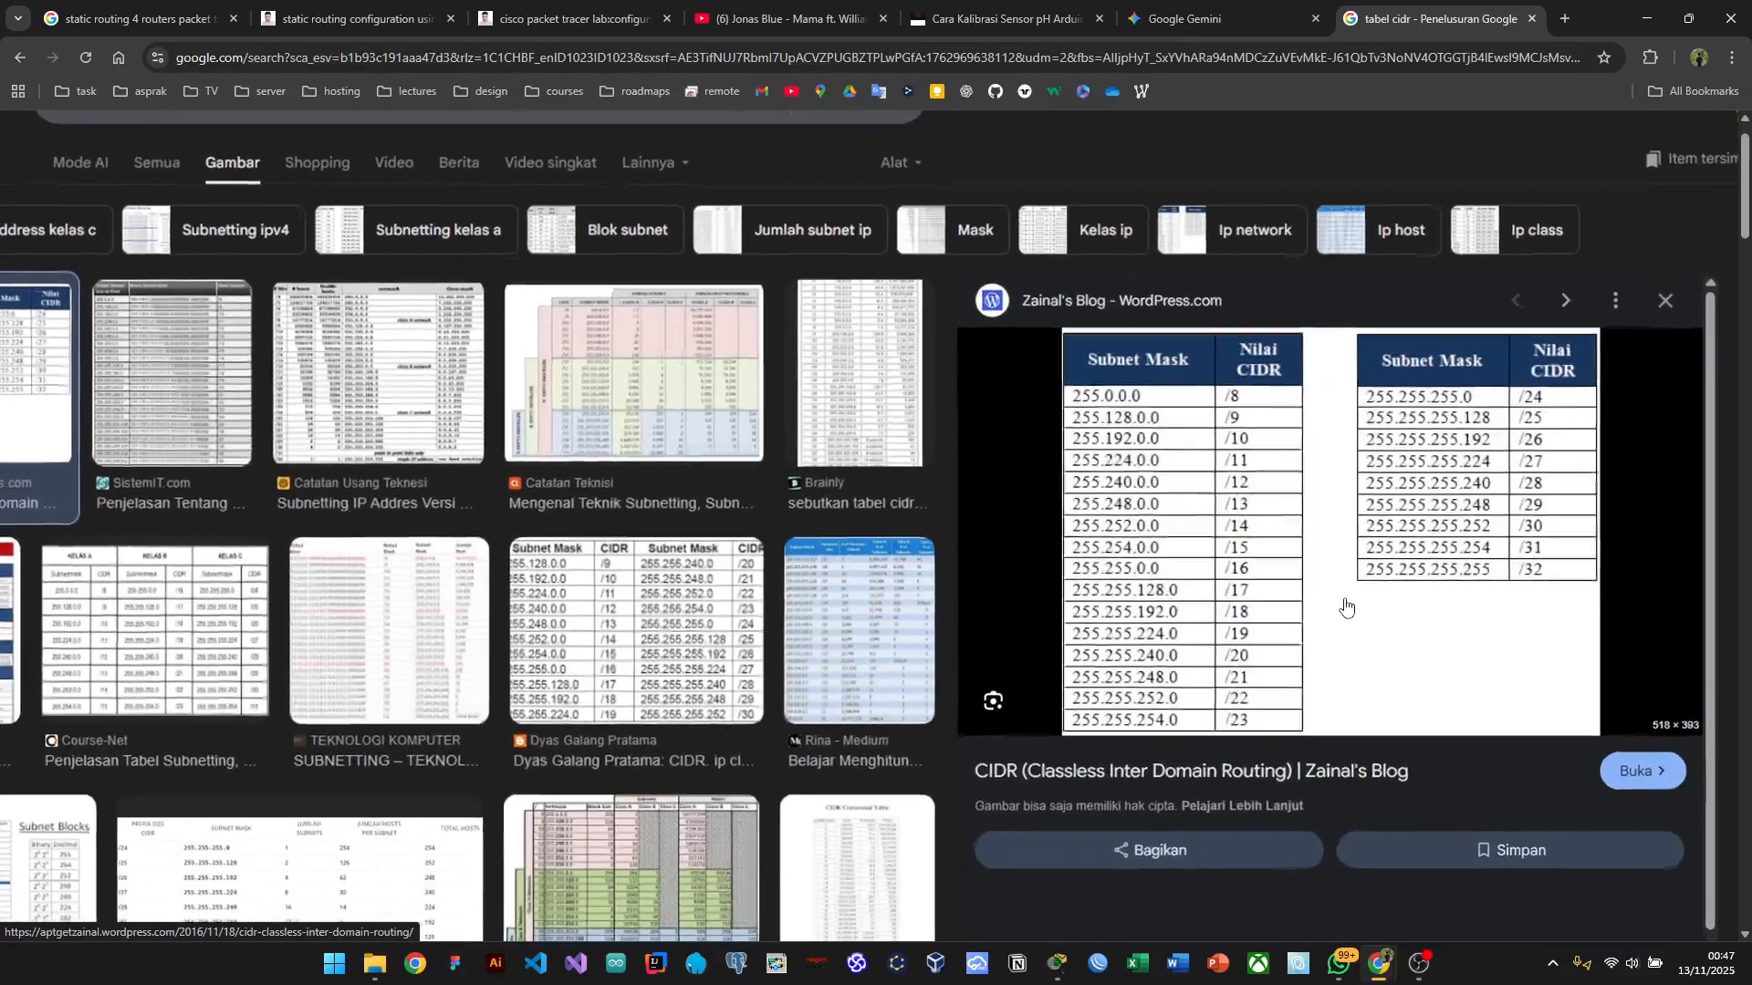
scroll(1346, 605, up, 5)
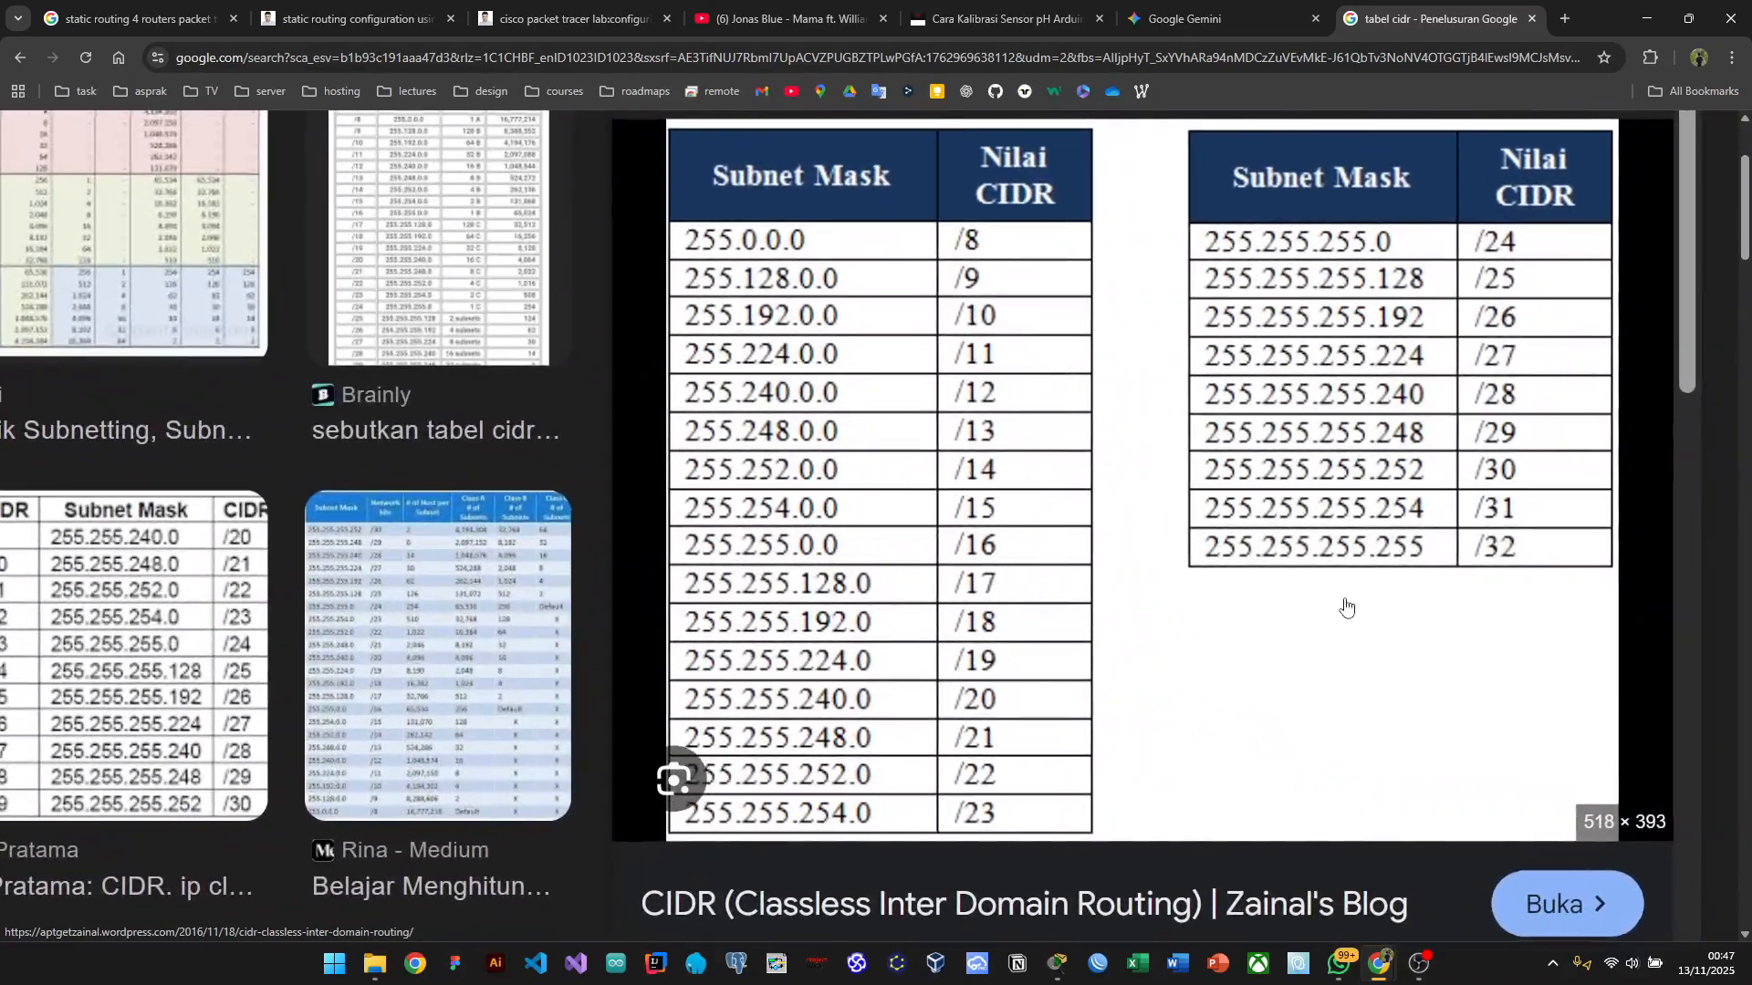
key(alt+Tab)
Step: Complete Gig0/0/1's address with mask 255.255.255.248 and submit it
key(alt+Tab)
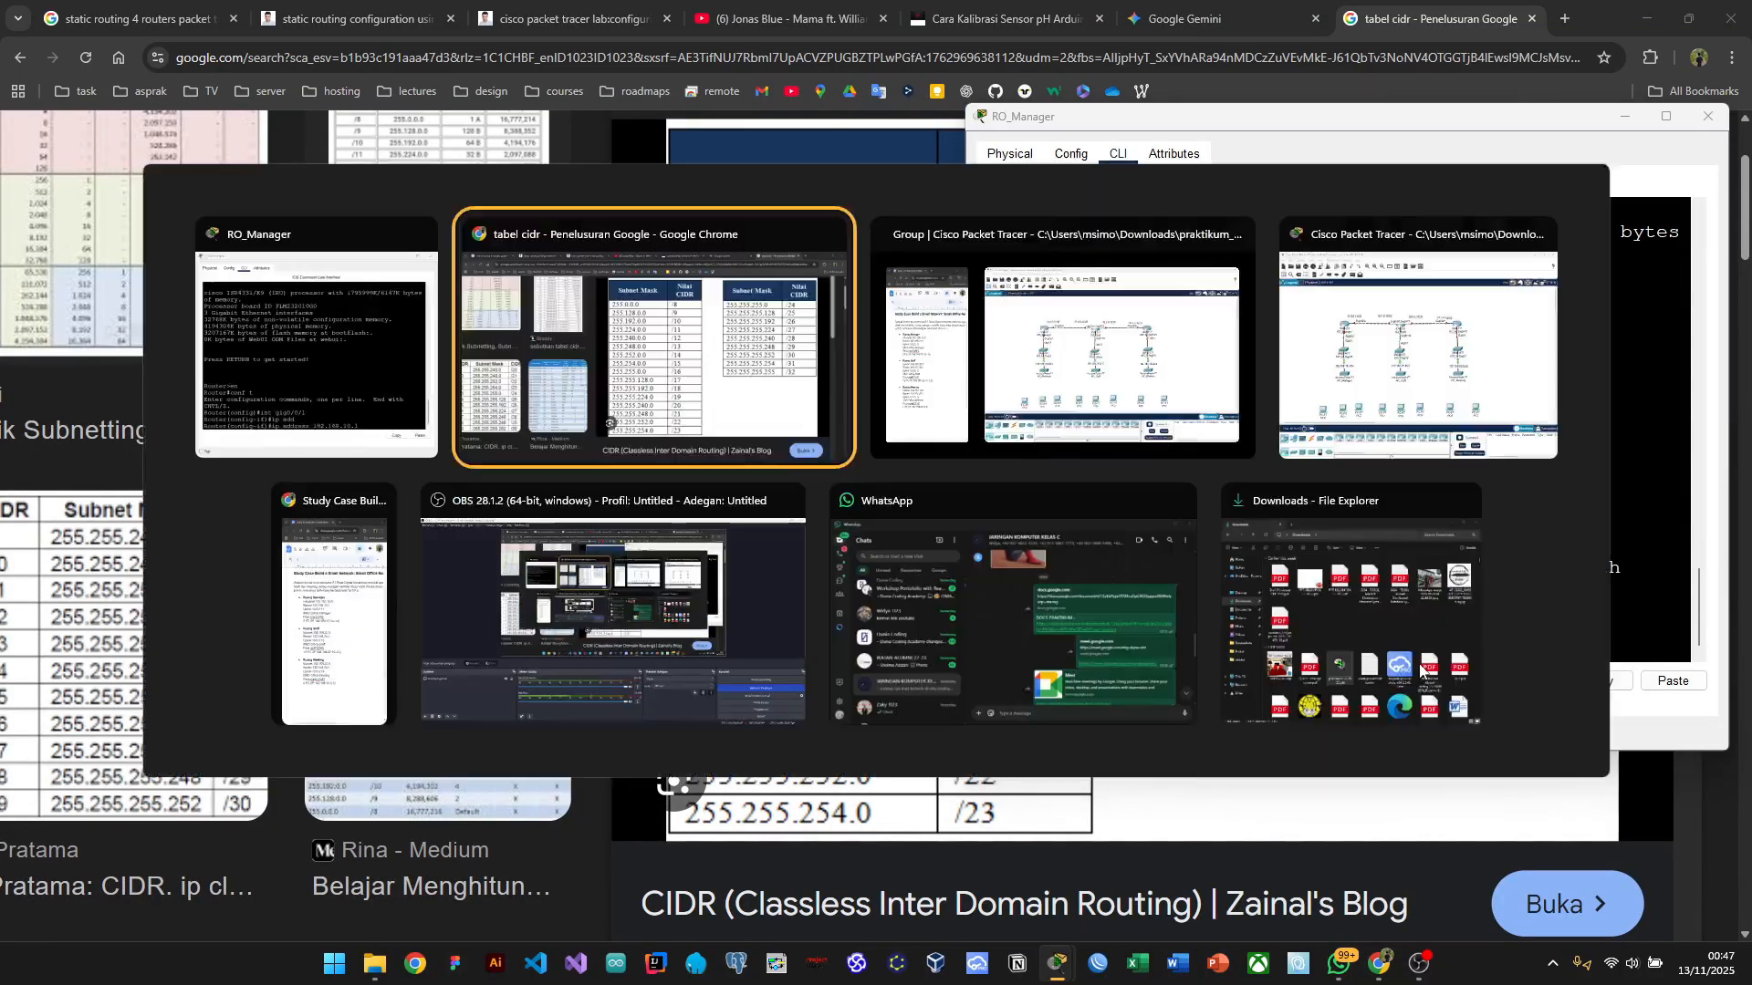
key(alt+Tab)
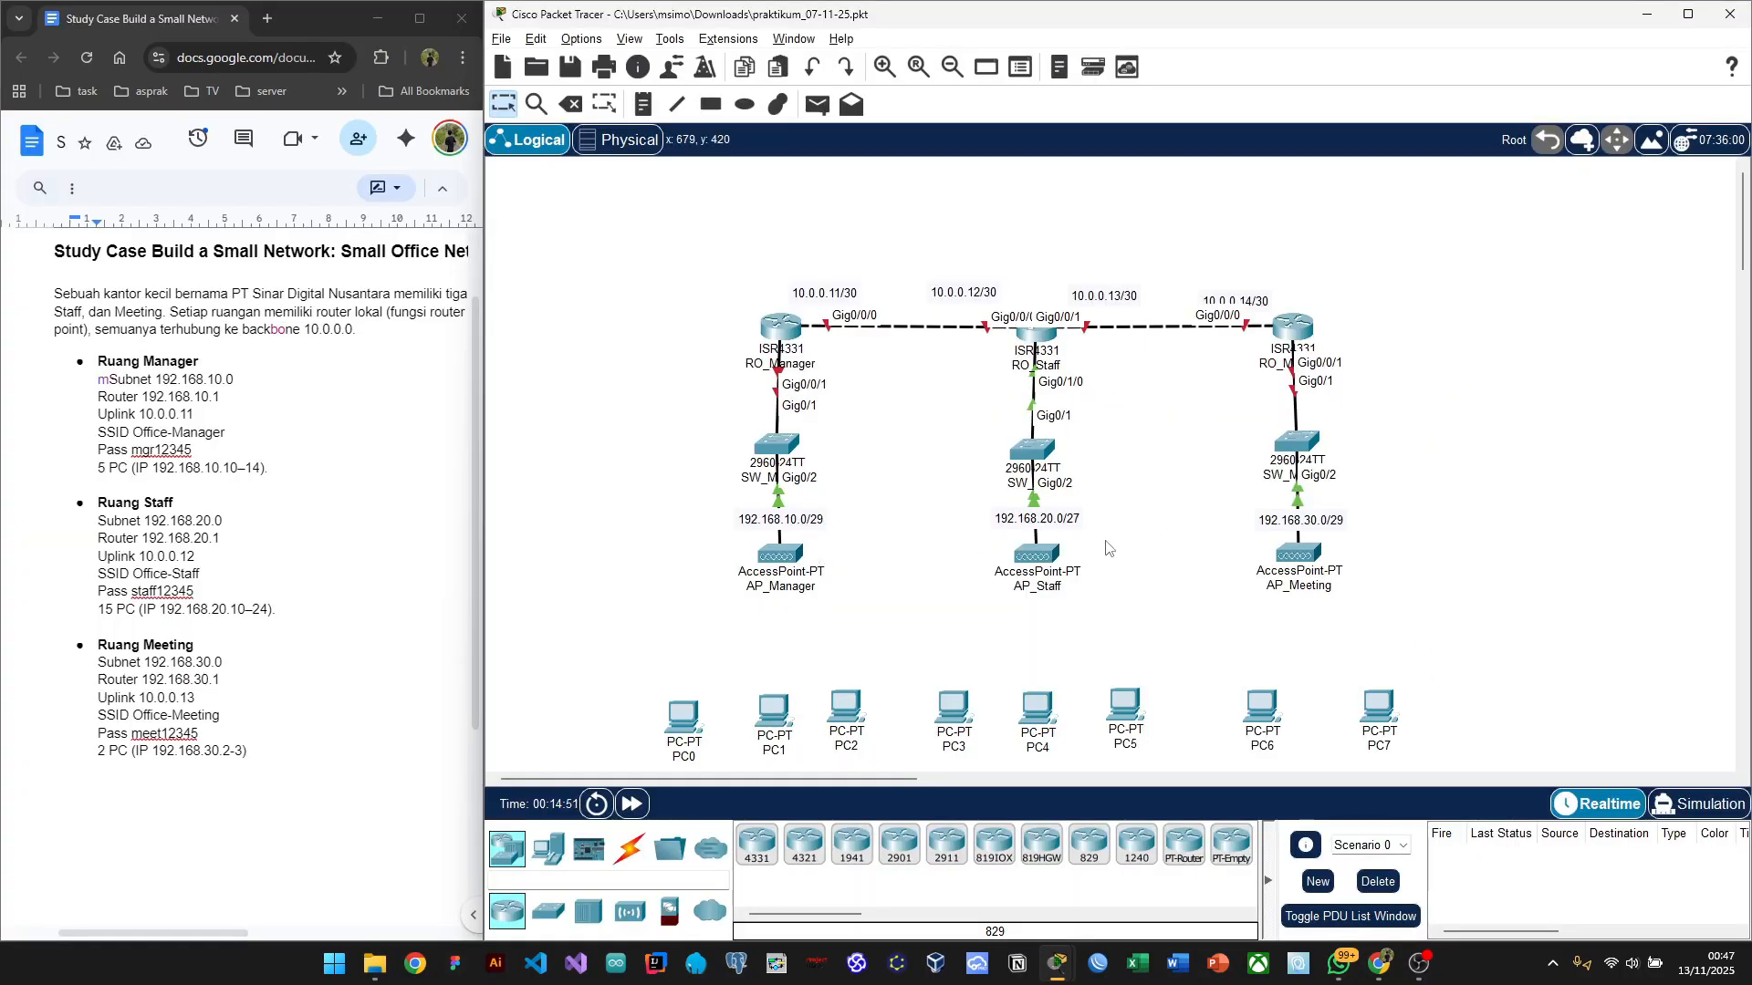
key(alt+Tab)
key(alt+Tab)
key(alt+Tab)
key(alt+Tab)
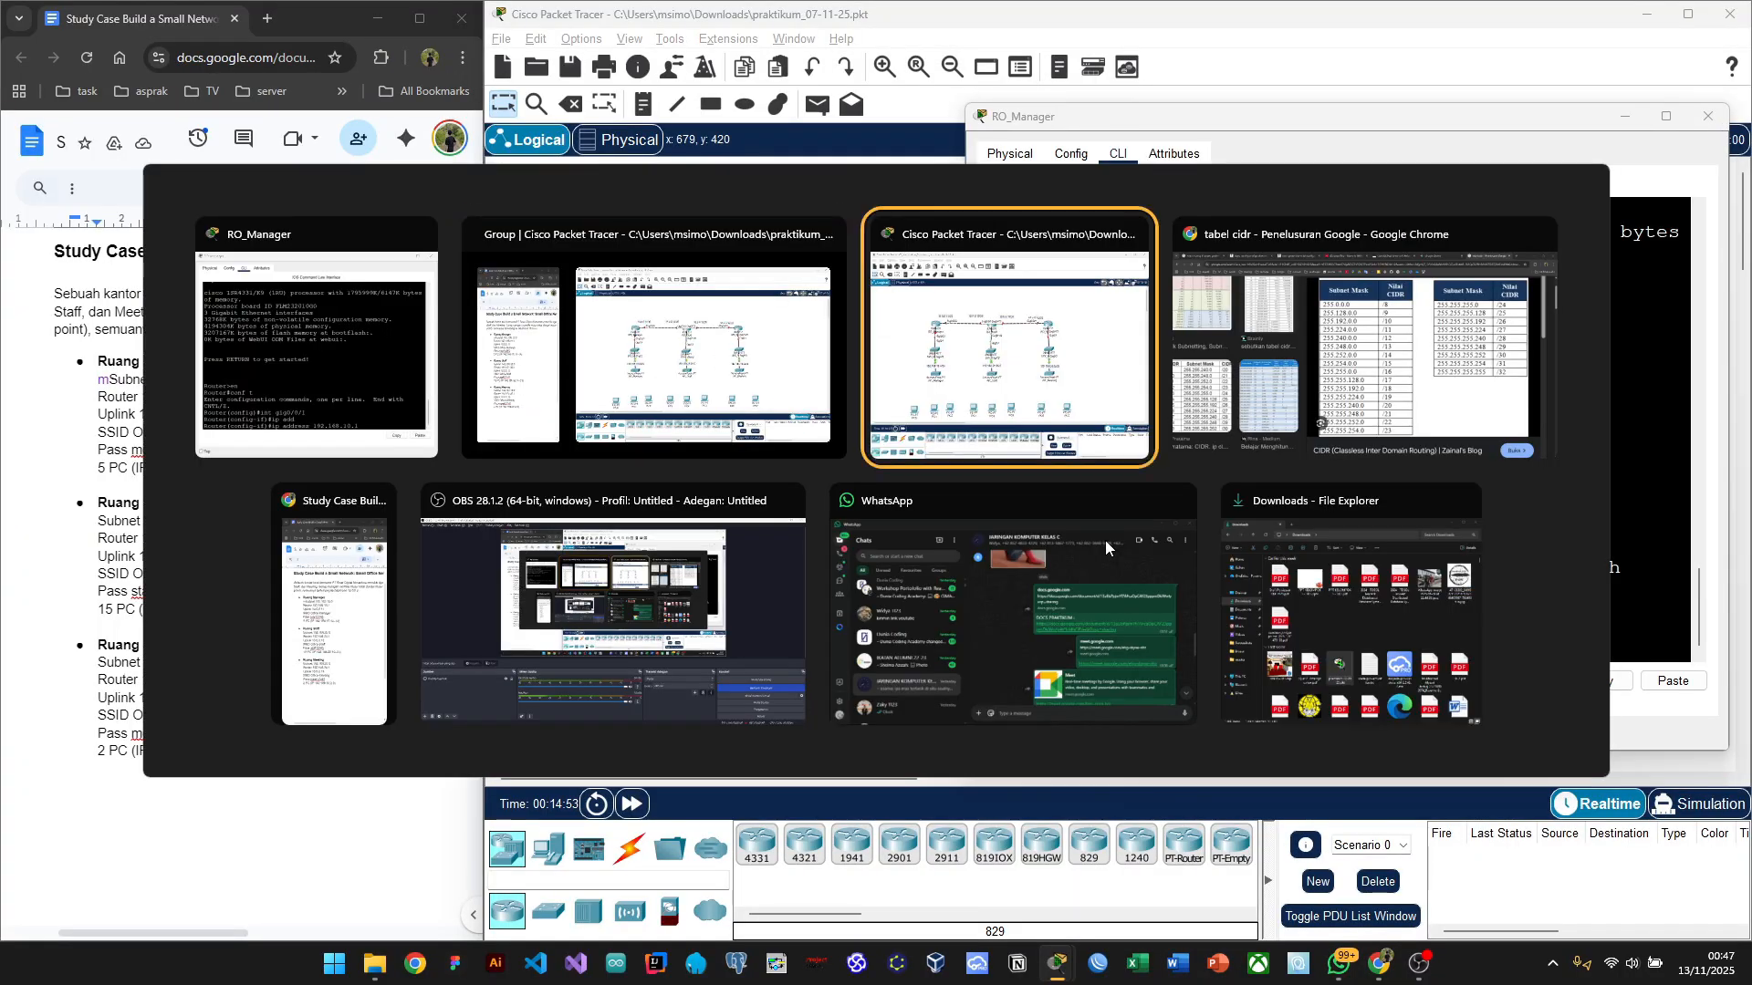
key(alt+Tab)
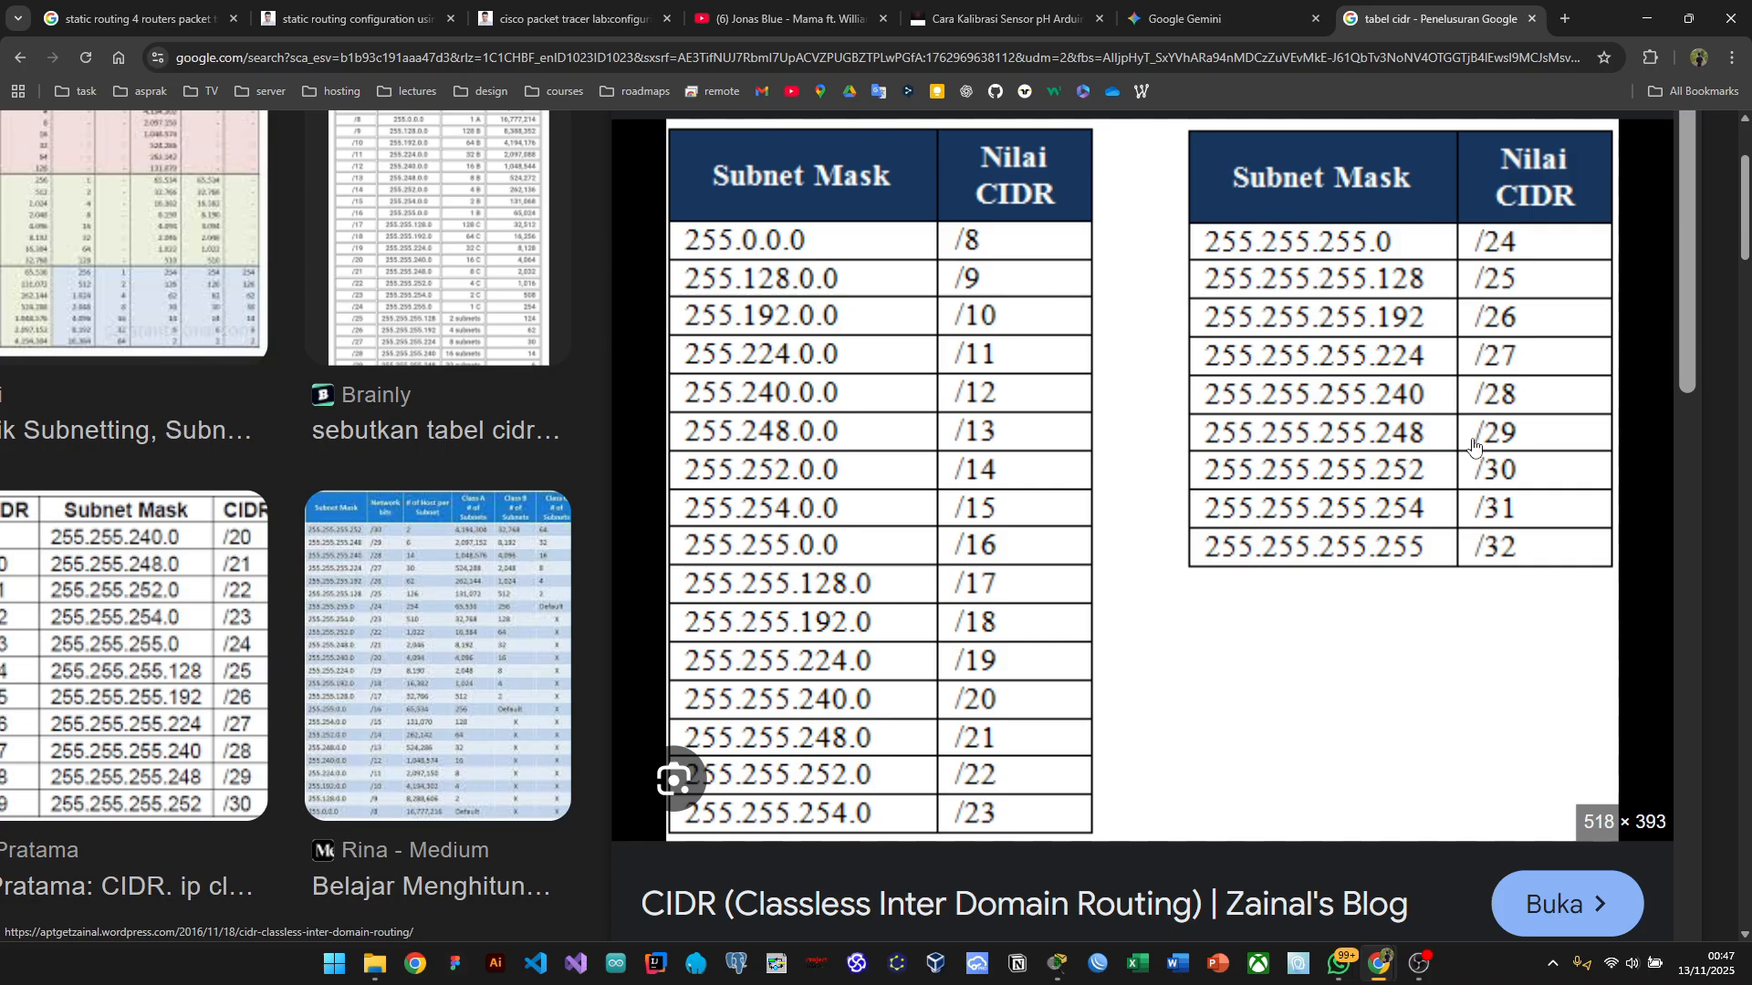
key(alt+Tab)
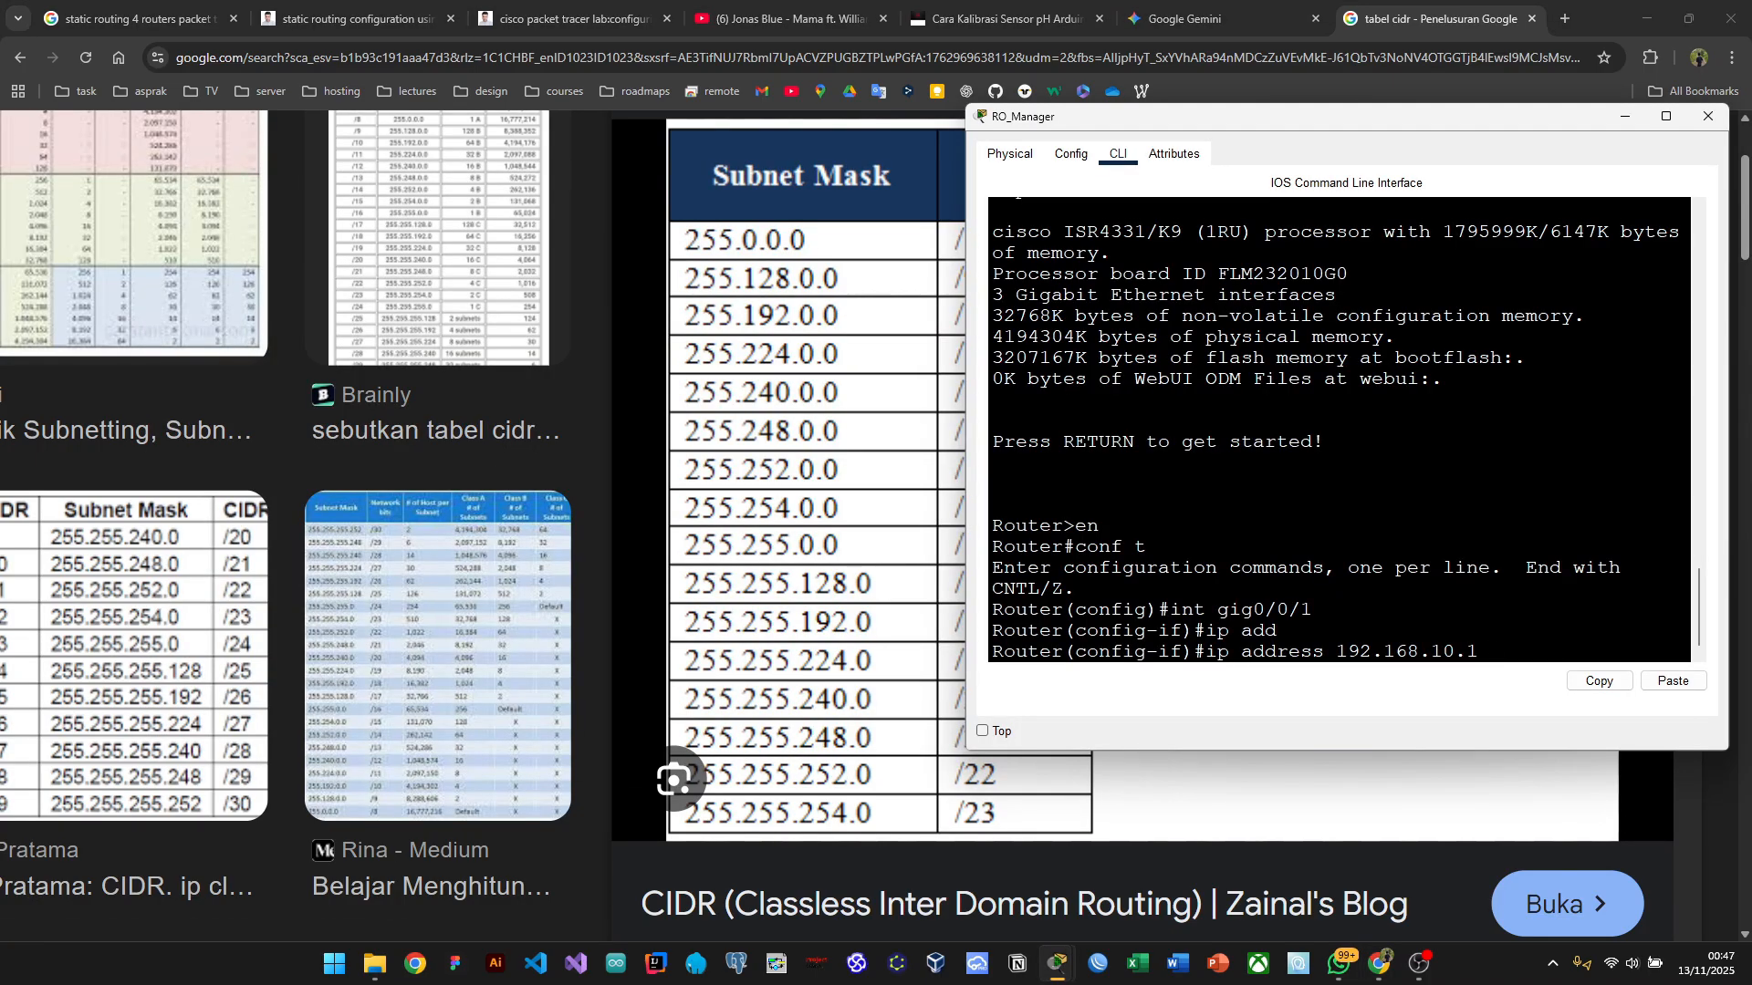
text(255.255.255.248)
key(Return)
Step: Bring Gig0/0/1 up with 'no shutdown' and move the CLI window aside
key(alt+Tab)
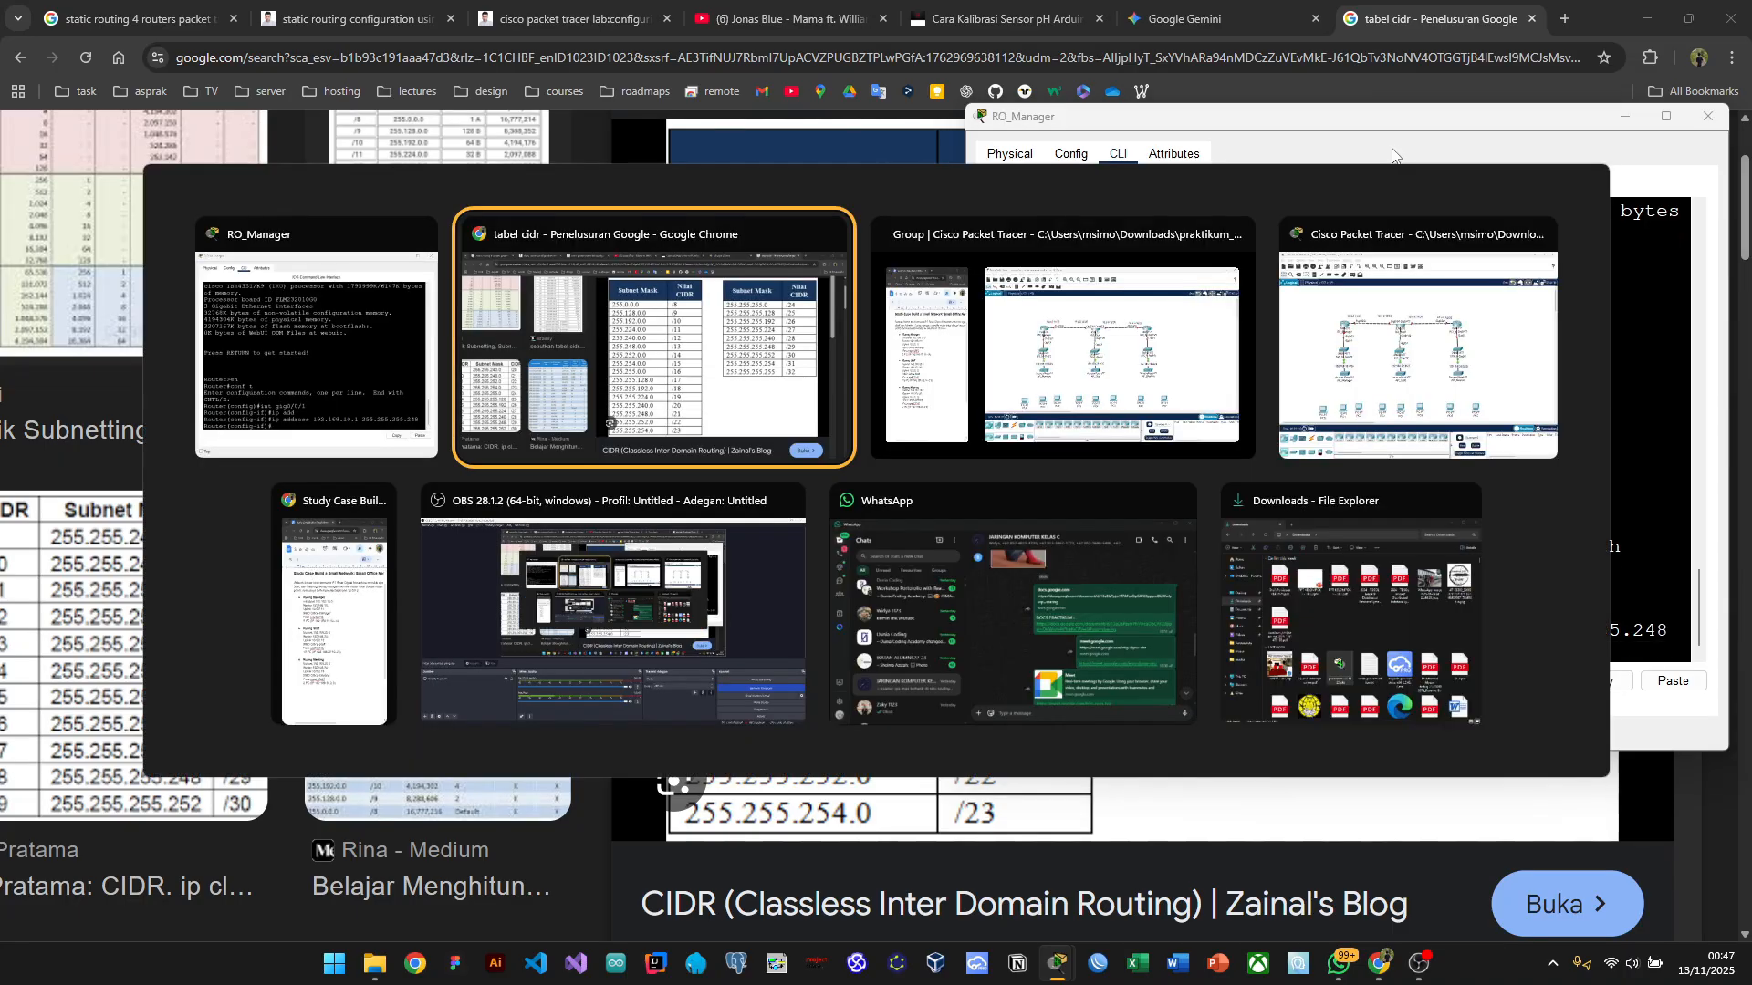
key(alt+Tab)
key(alt+Tab)
key(alt+Tab)
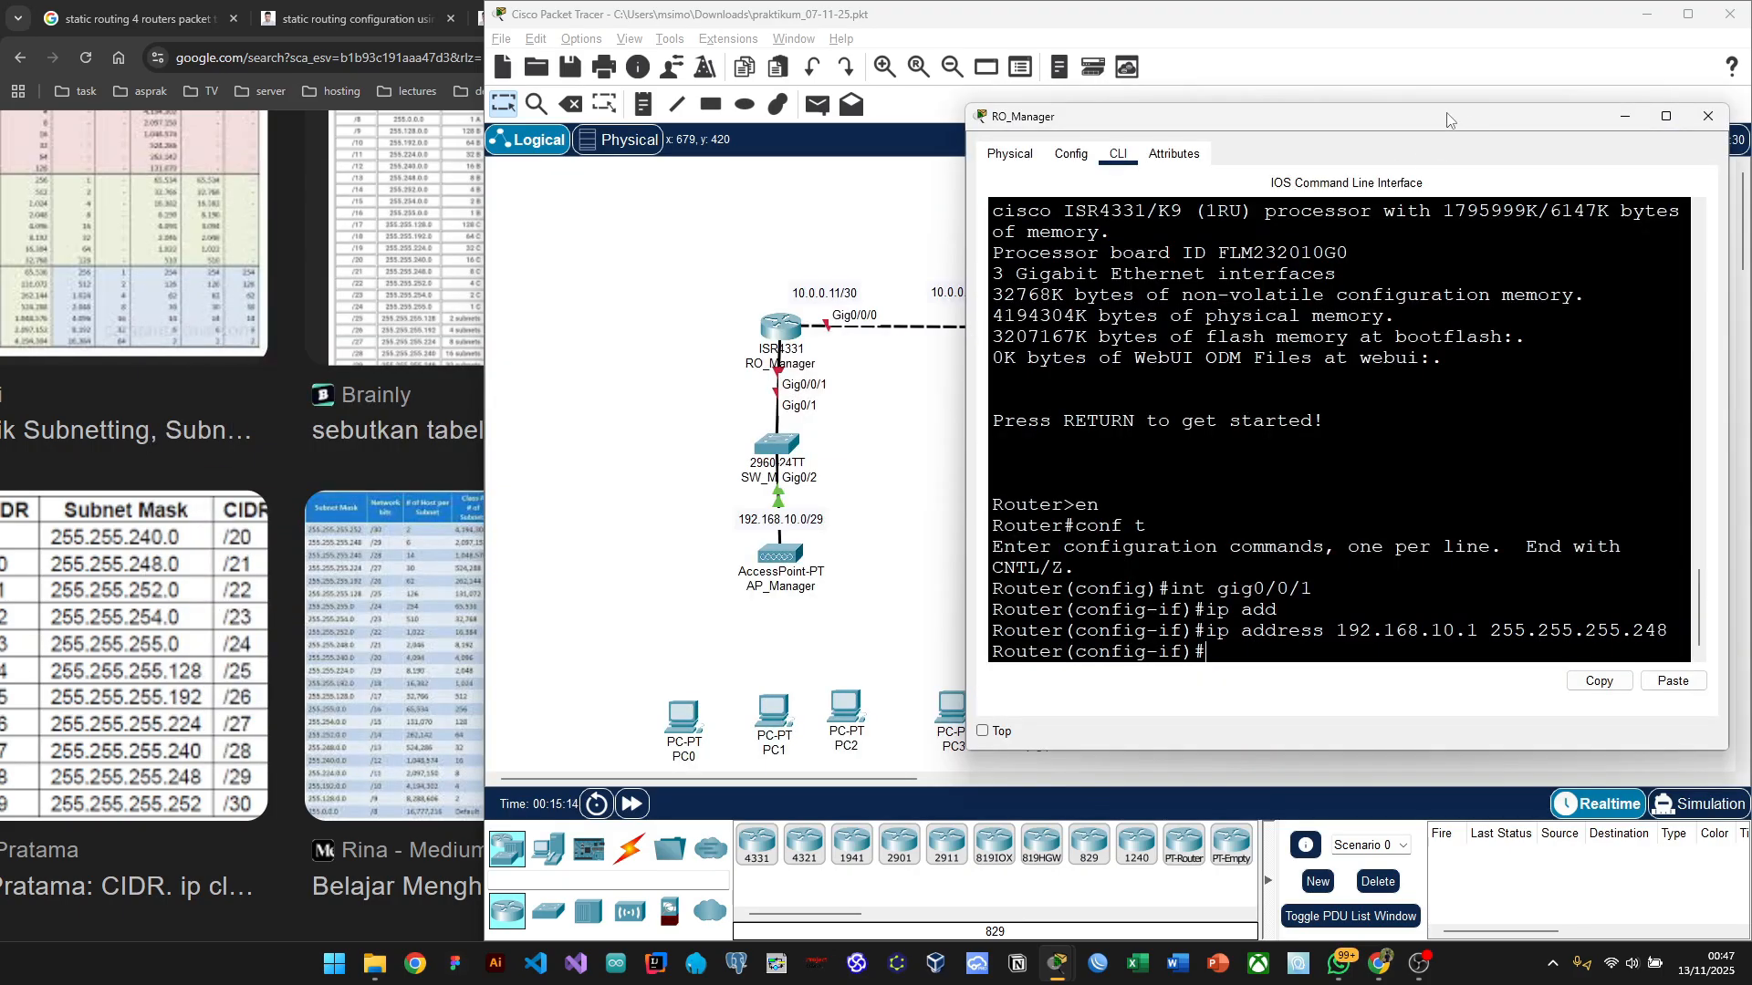
drag(1451, 120, 1451, 73)
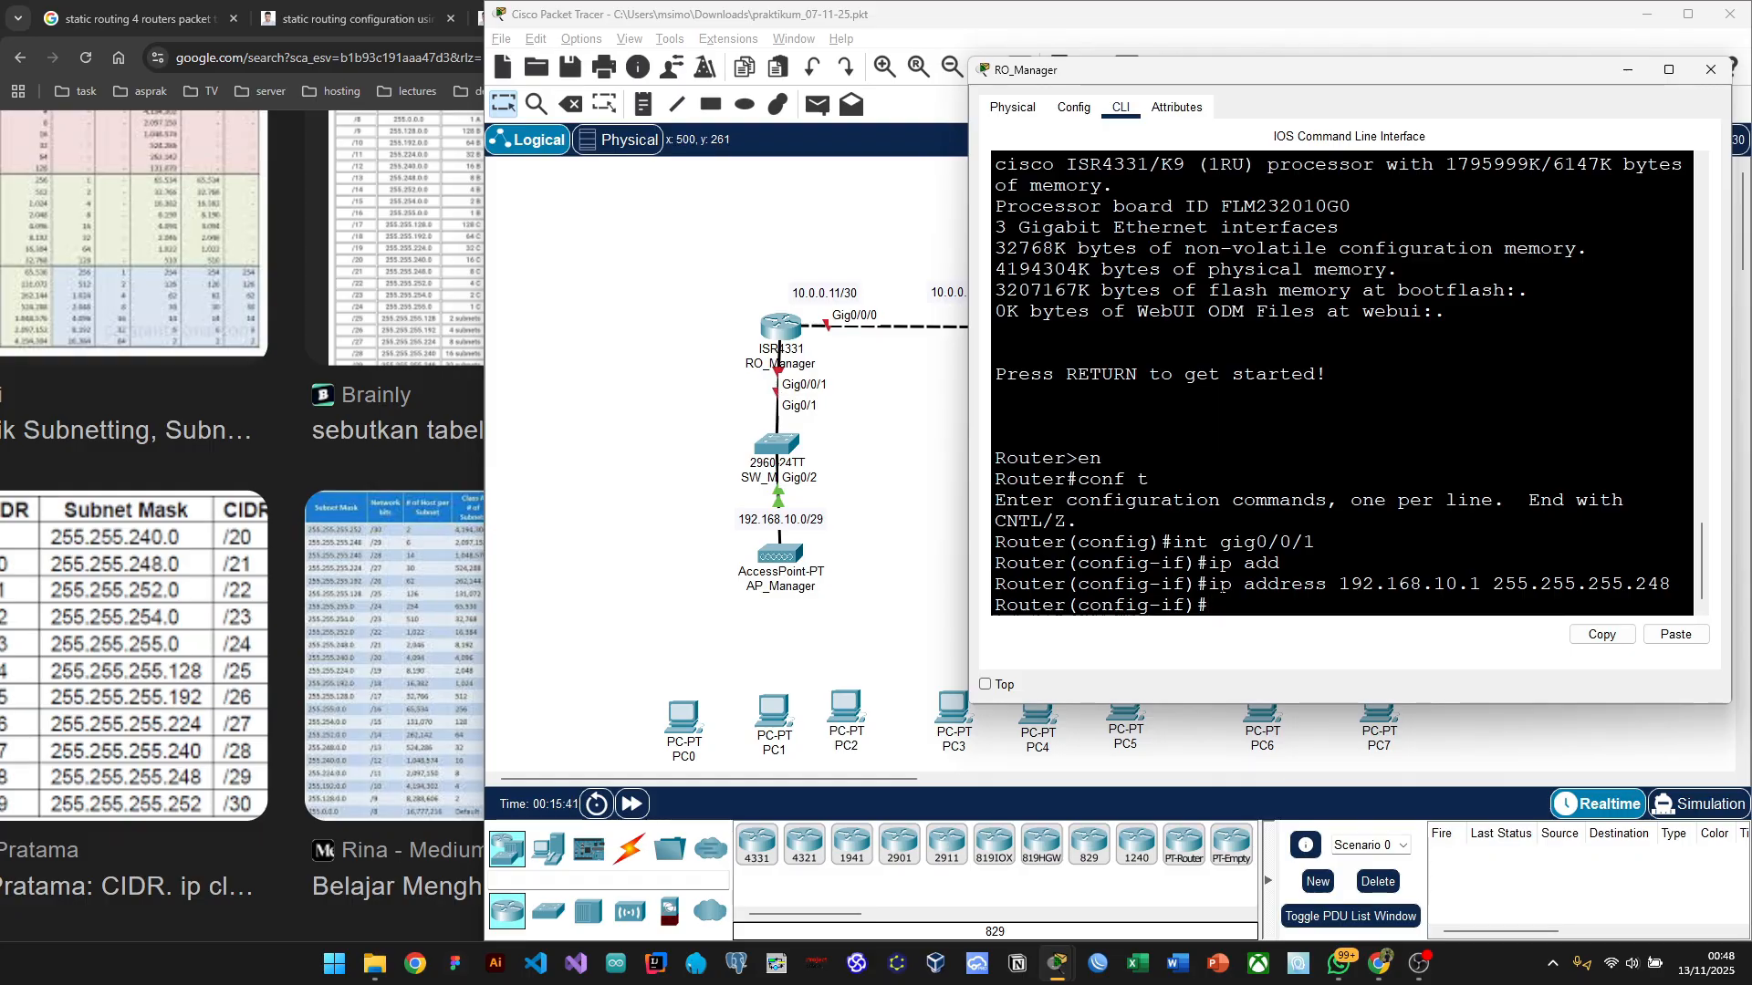
text(no sh)
key(Return)
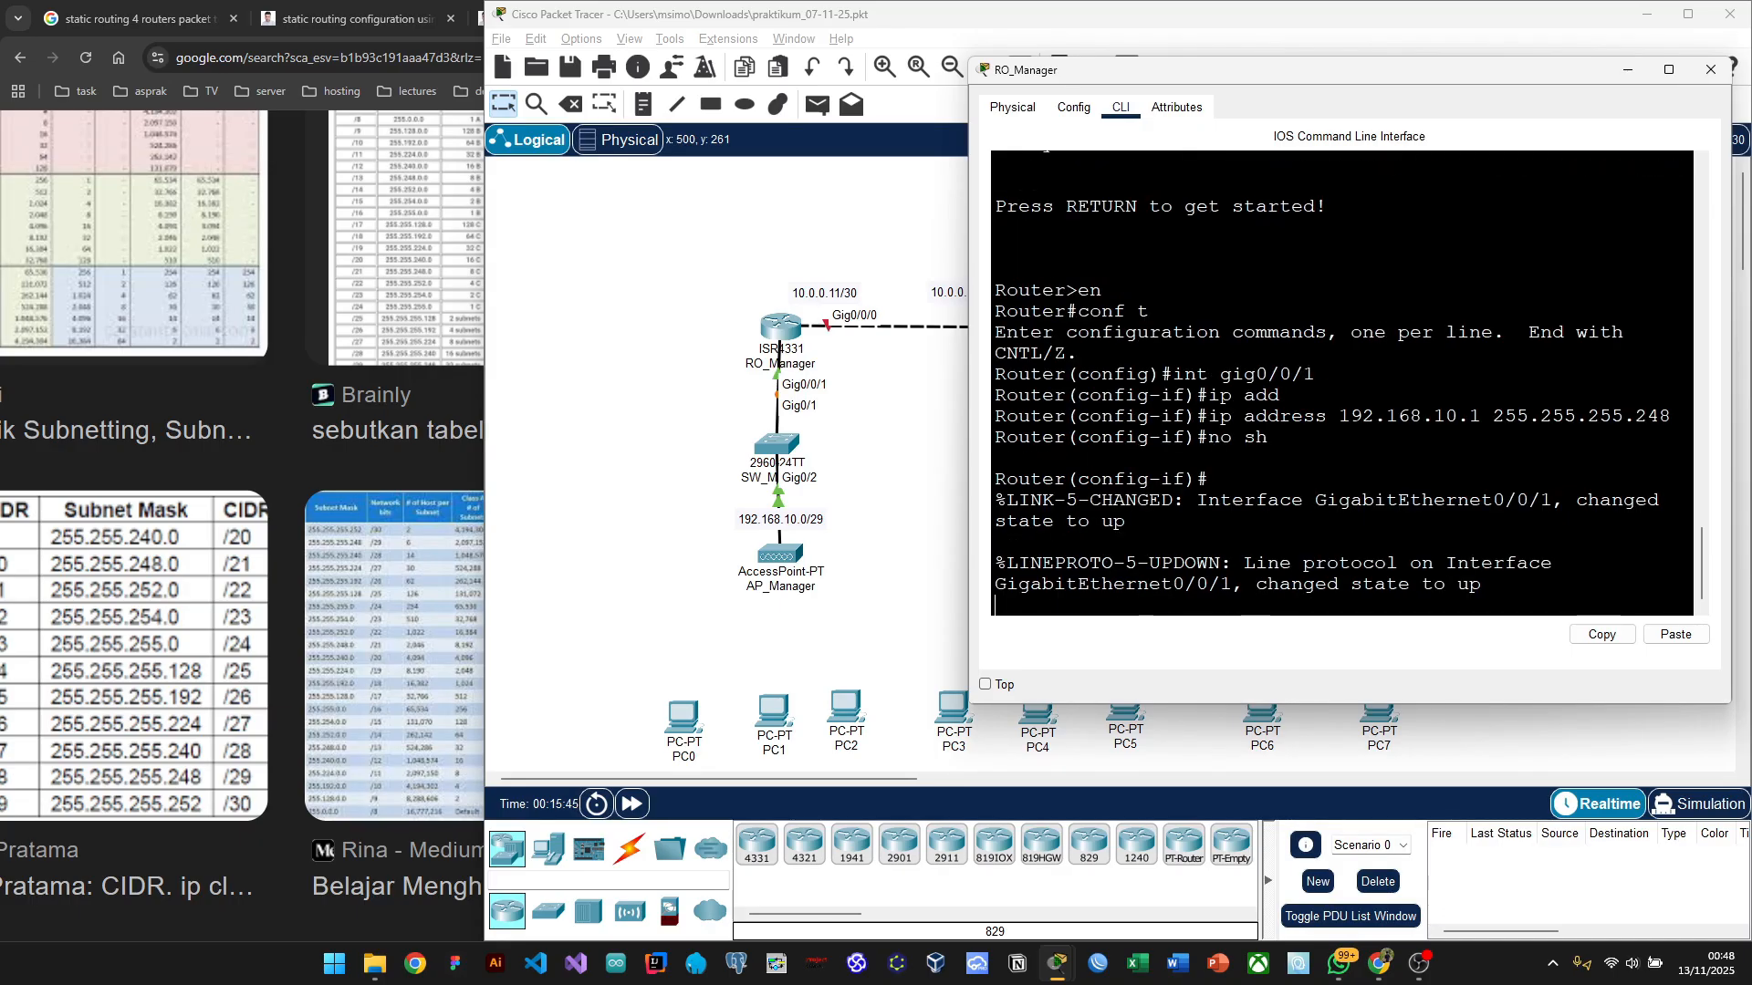
key(Return)
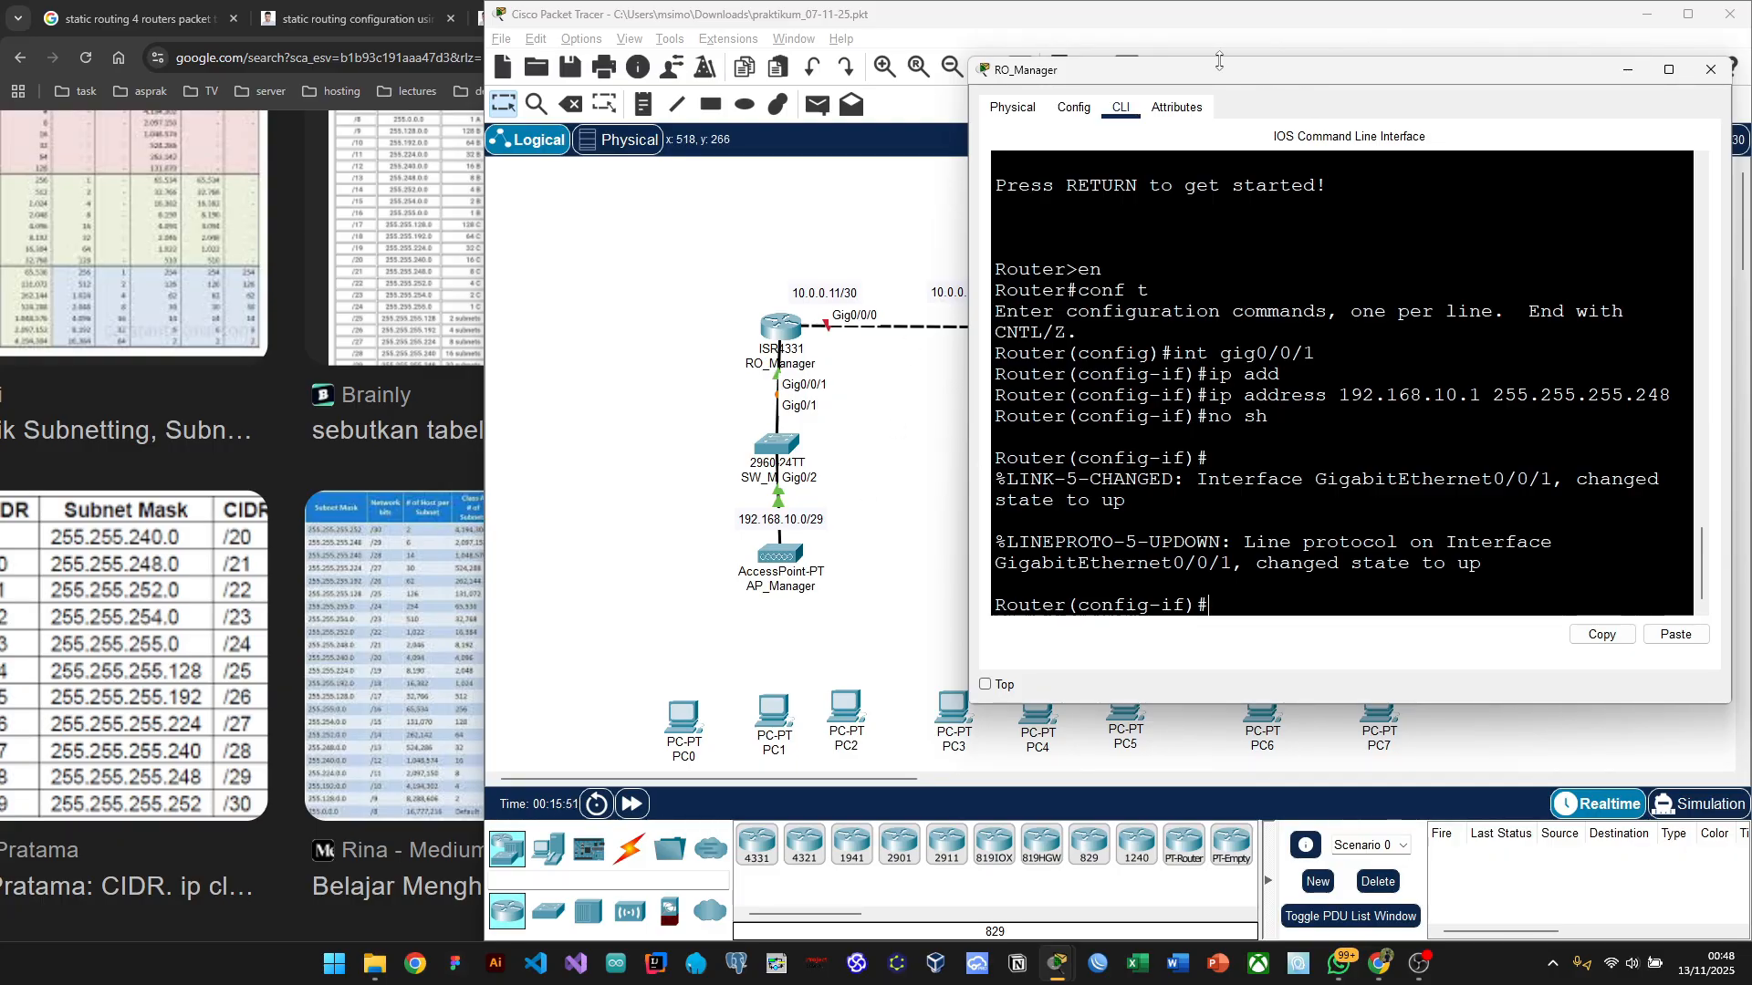
mouse_move(1191, 79)
mouse_down()
mouse_move(1244, 85)
mouse_move(1214, 71)
mouse_up()
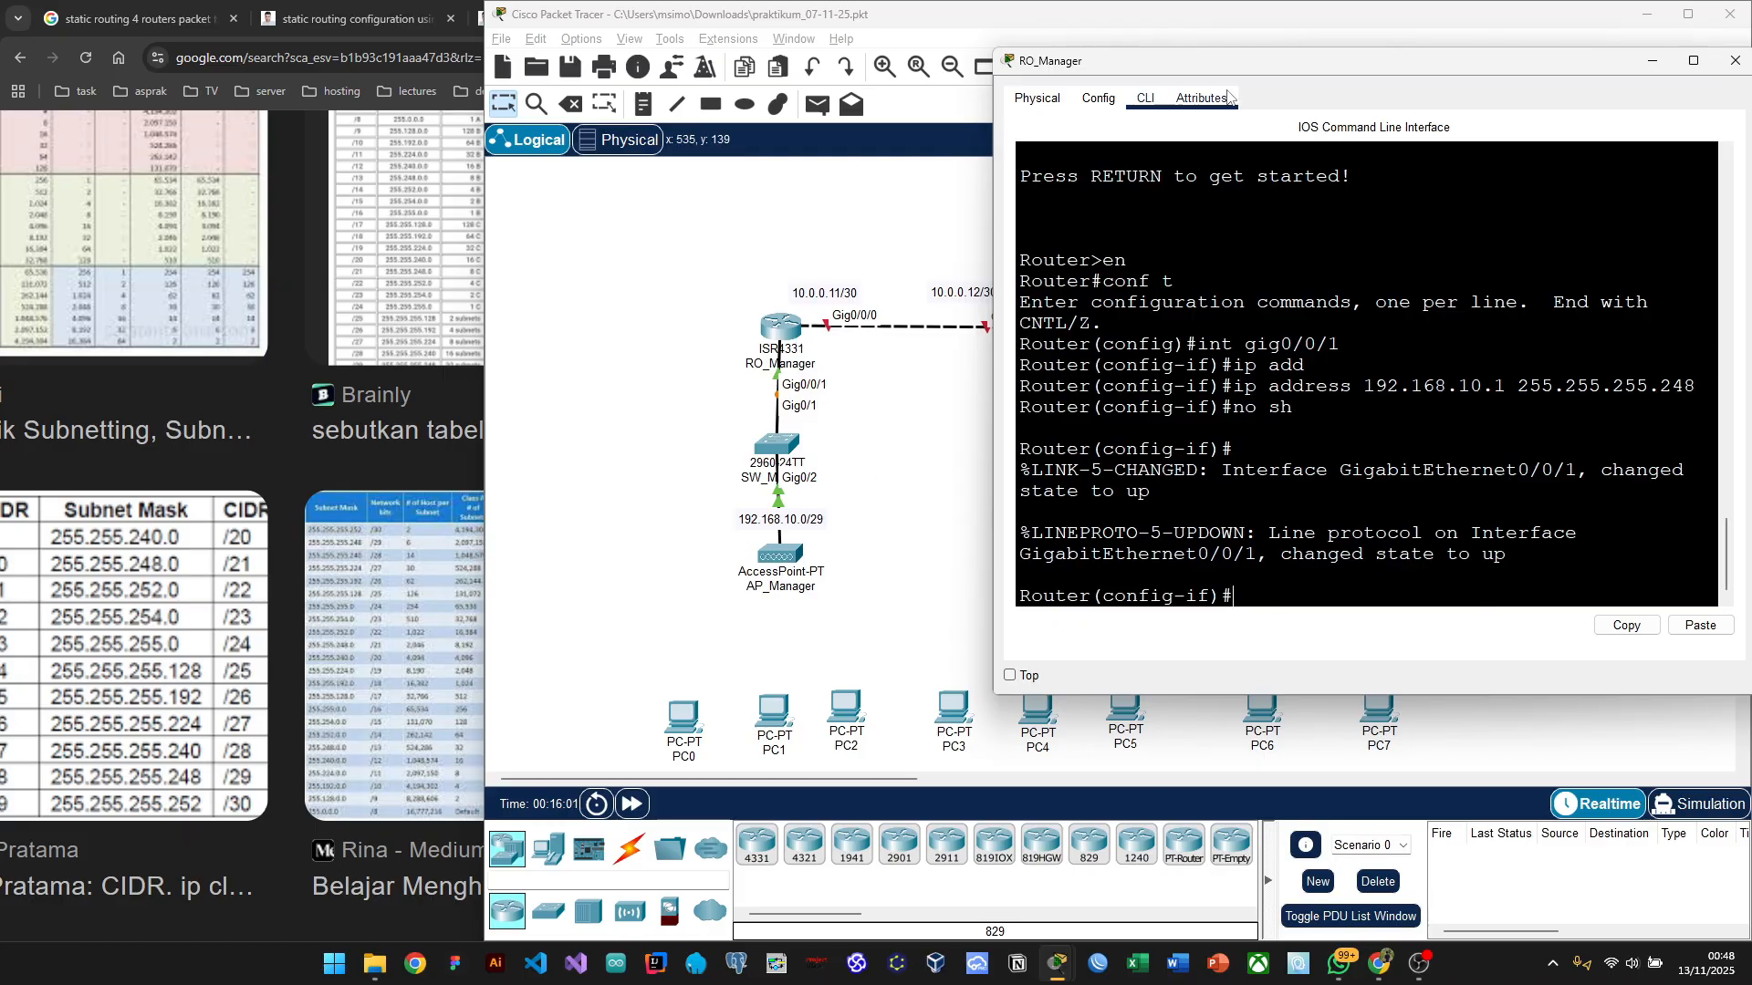
drag(1188, 80, 1151, 97)
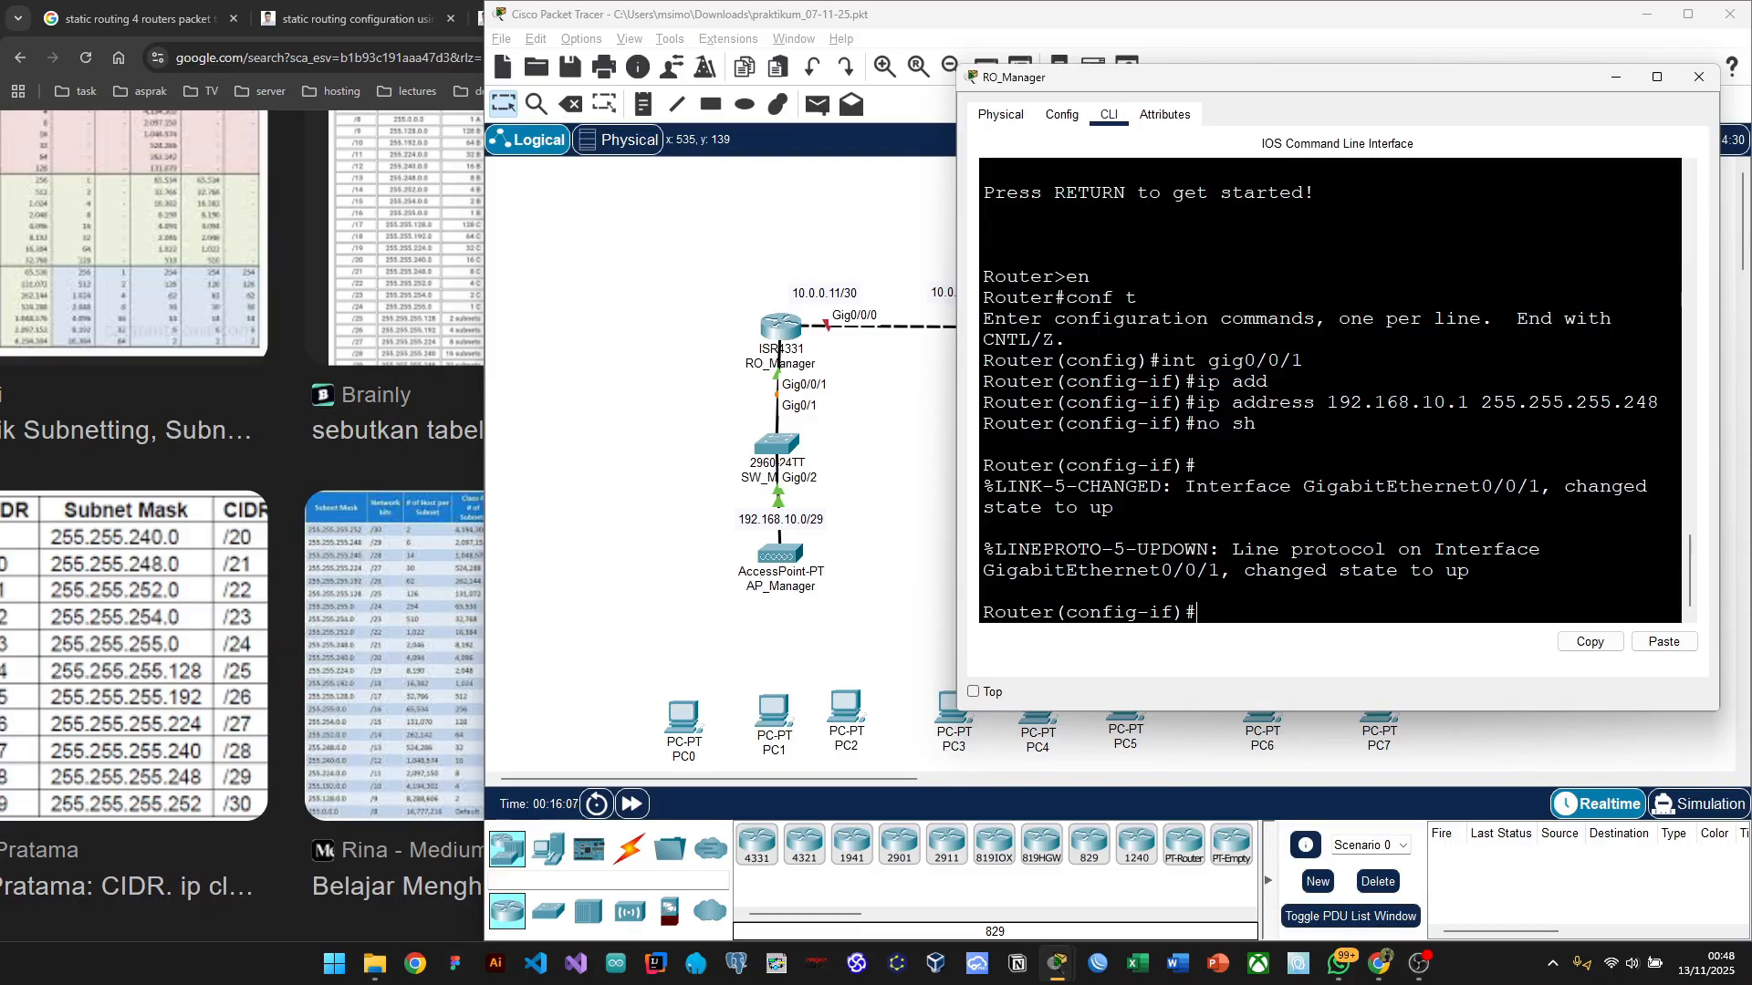
Step: Select Gig0/0/0 and begin 'ip address 10.0.0.', checking the CIDR table
text(int gig0/)
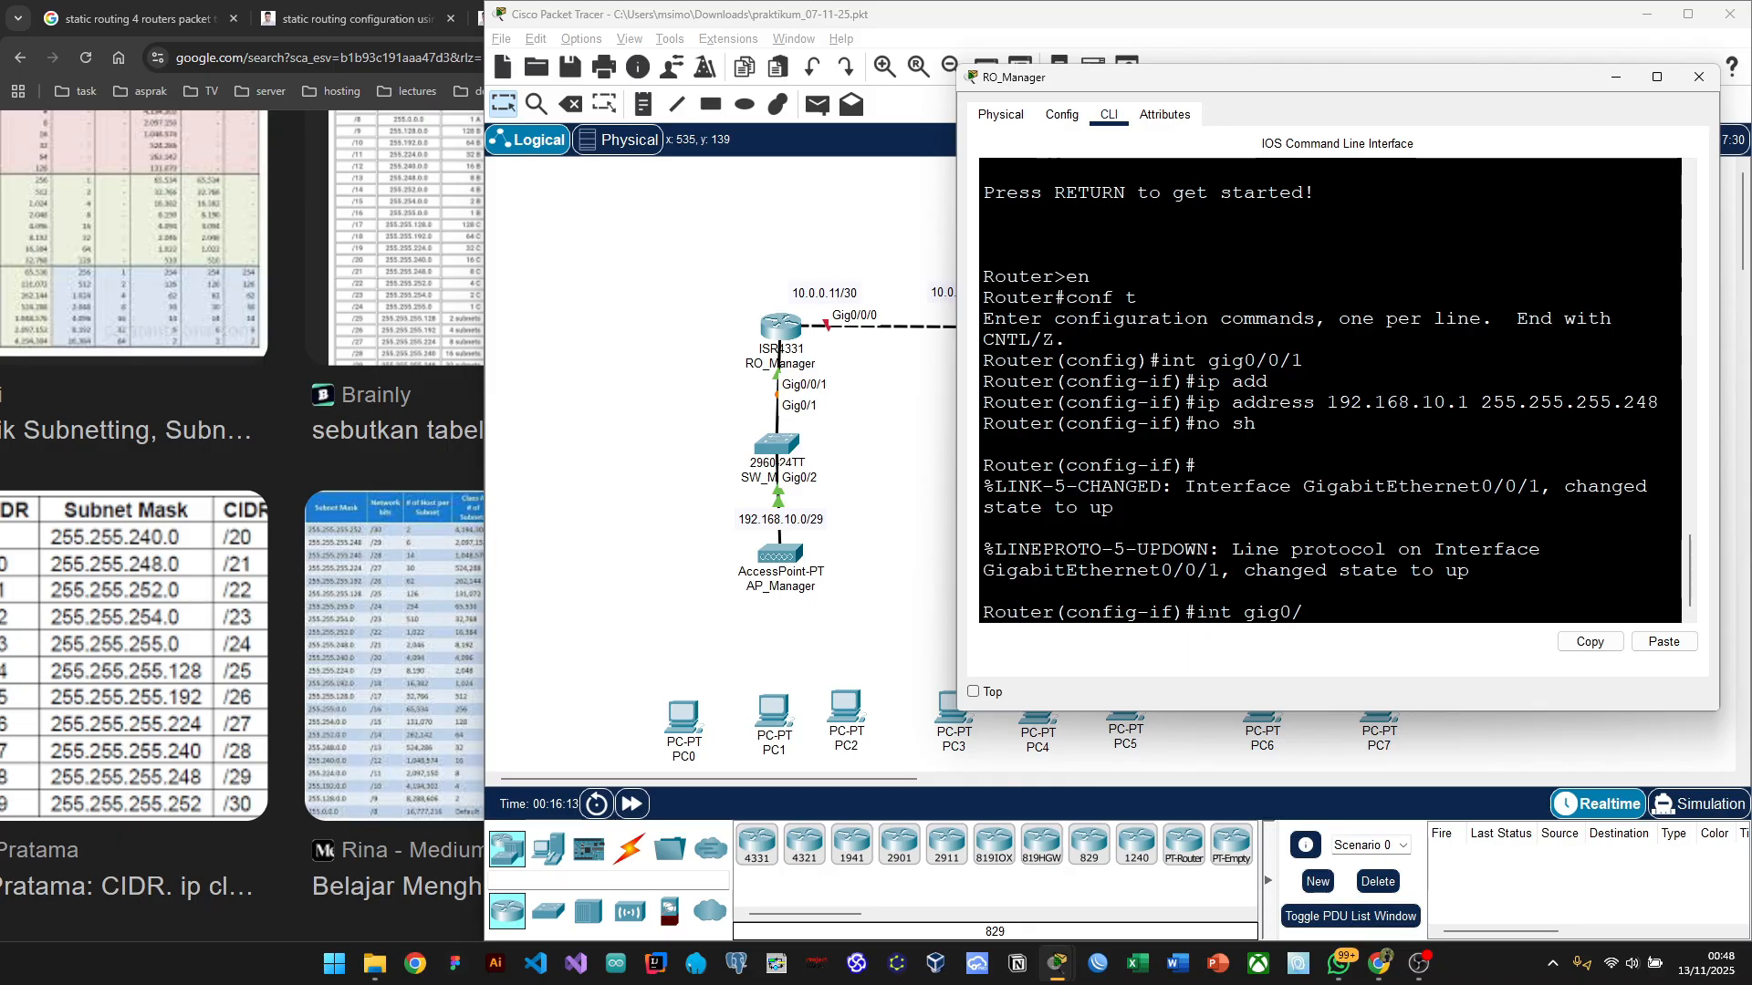
text(0/0)
key(Return)
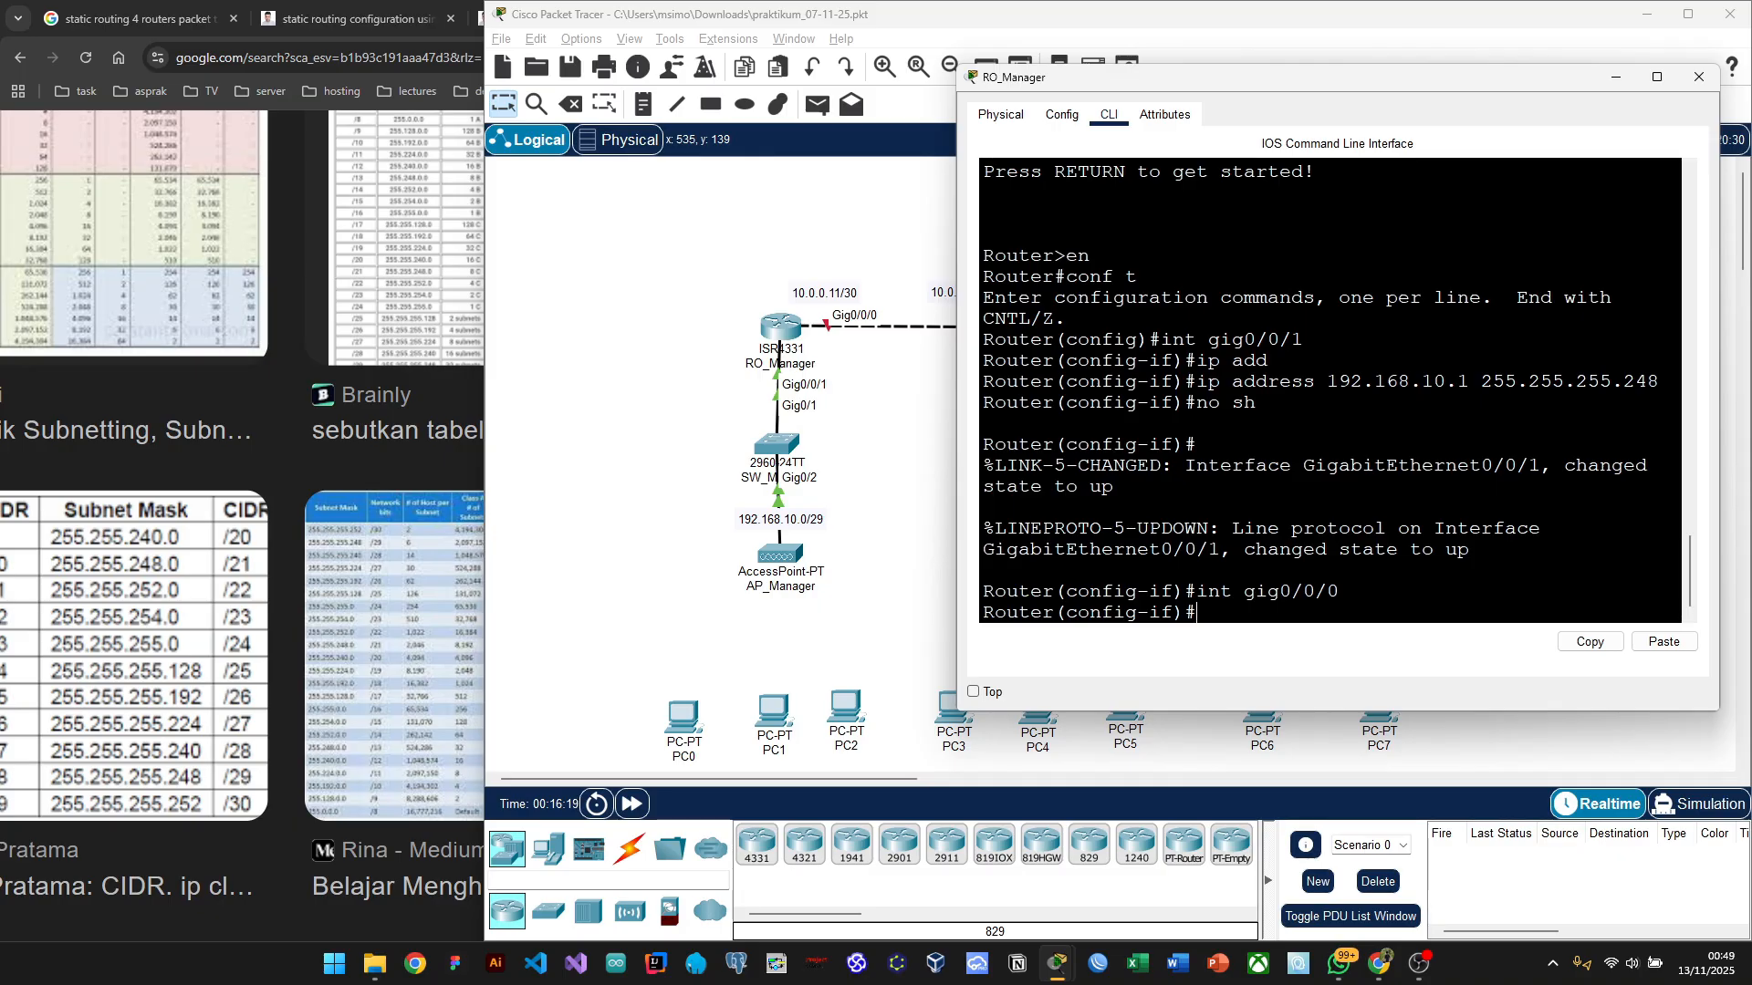
text(ip address)
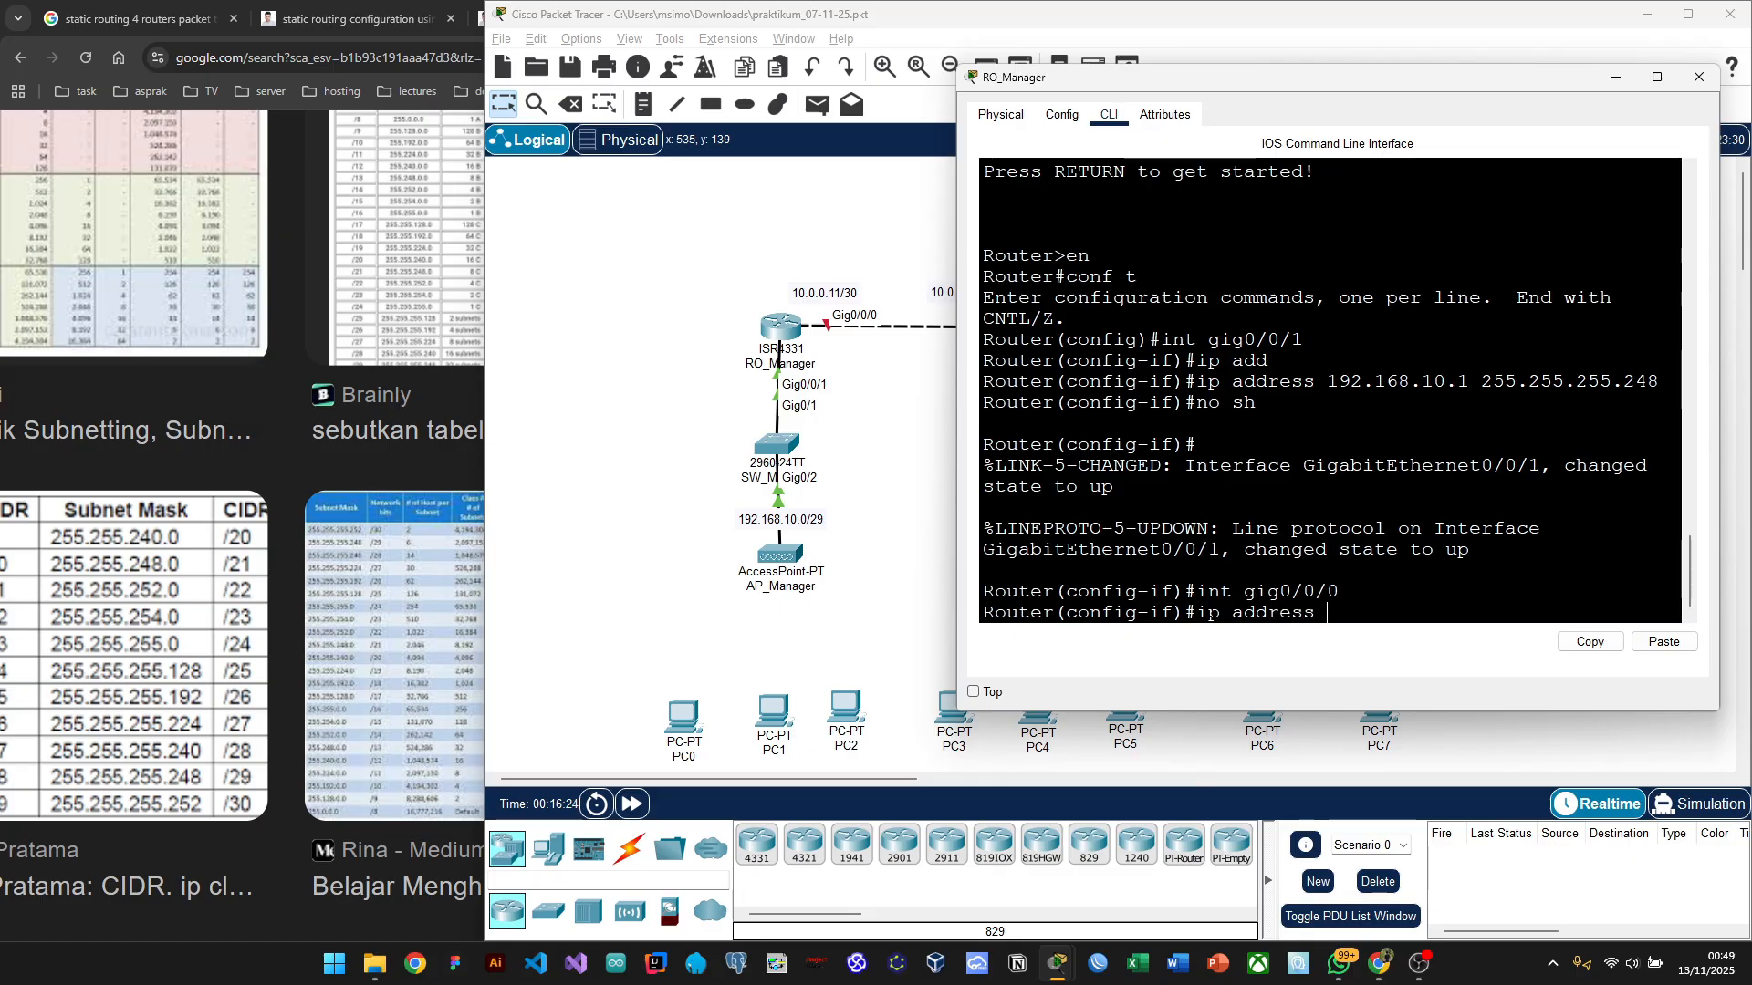
text( 10.0.0.11)
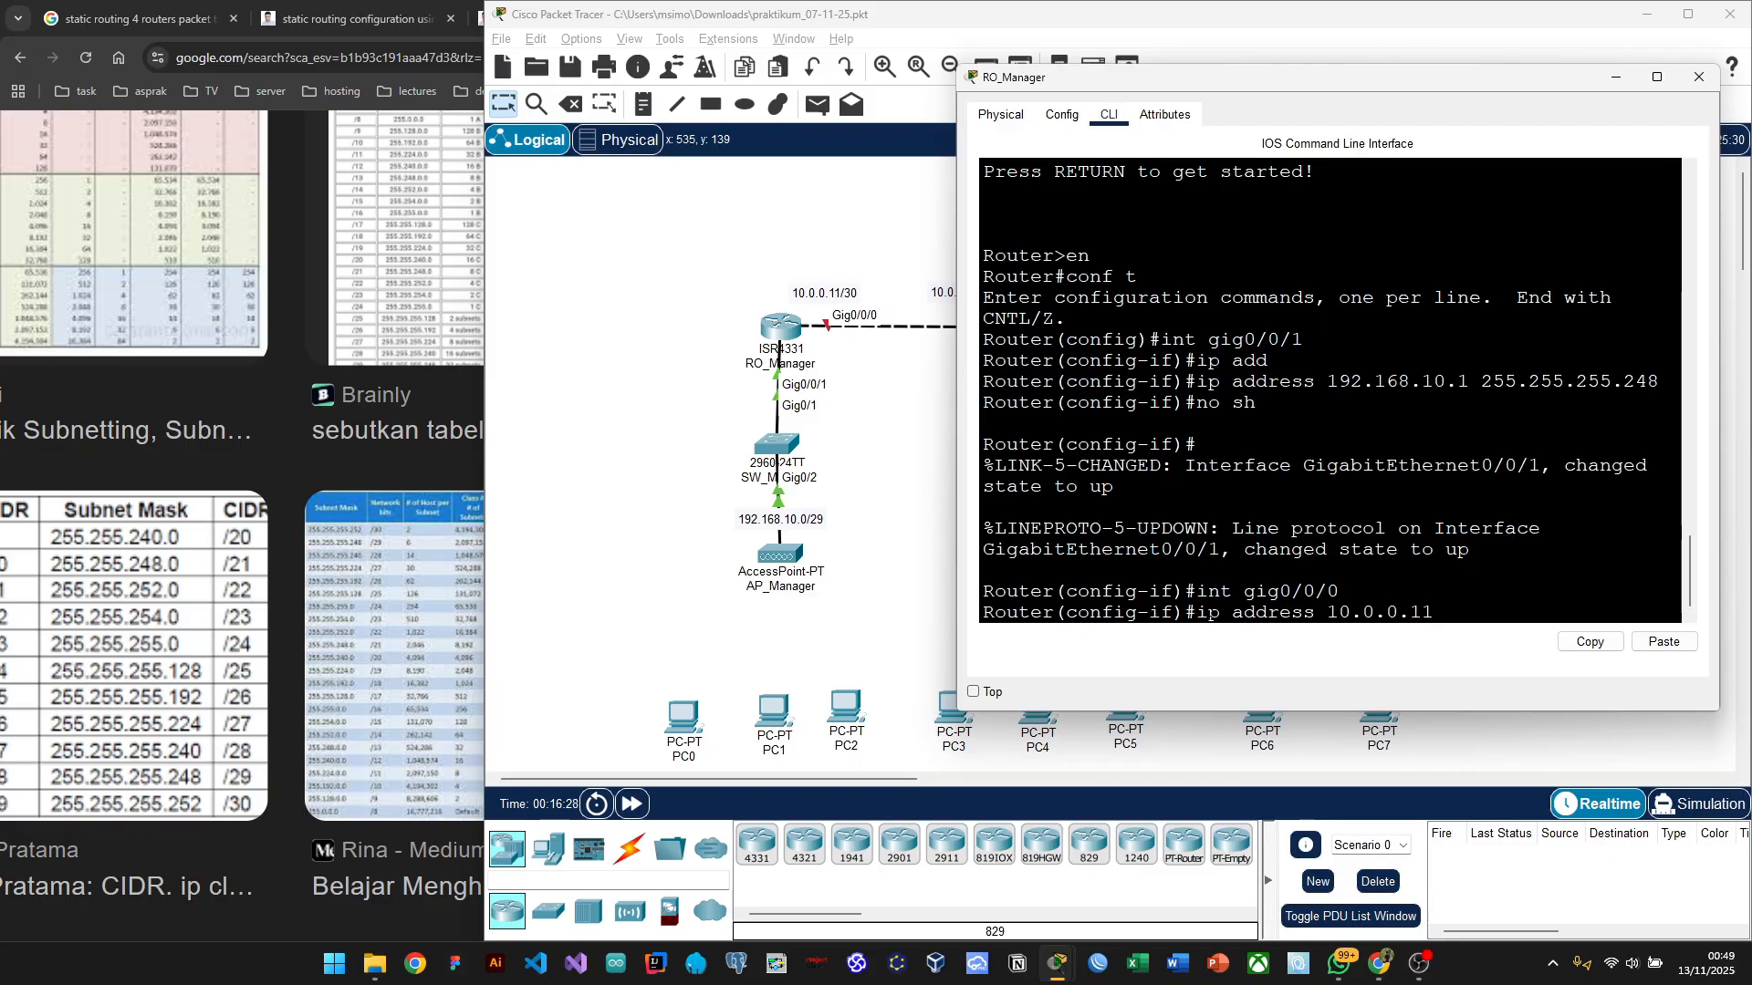
key(alt+Tab)
key(alt+Tab)
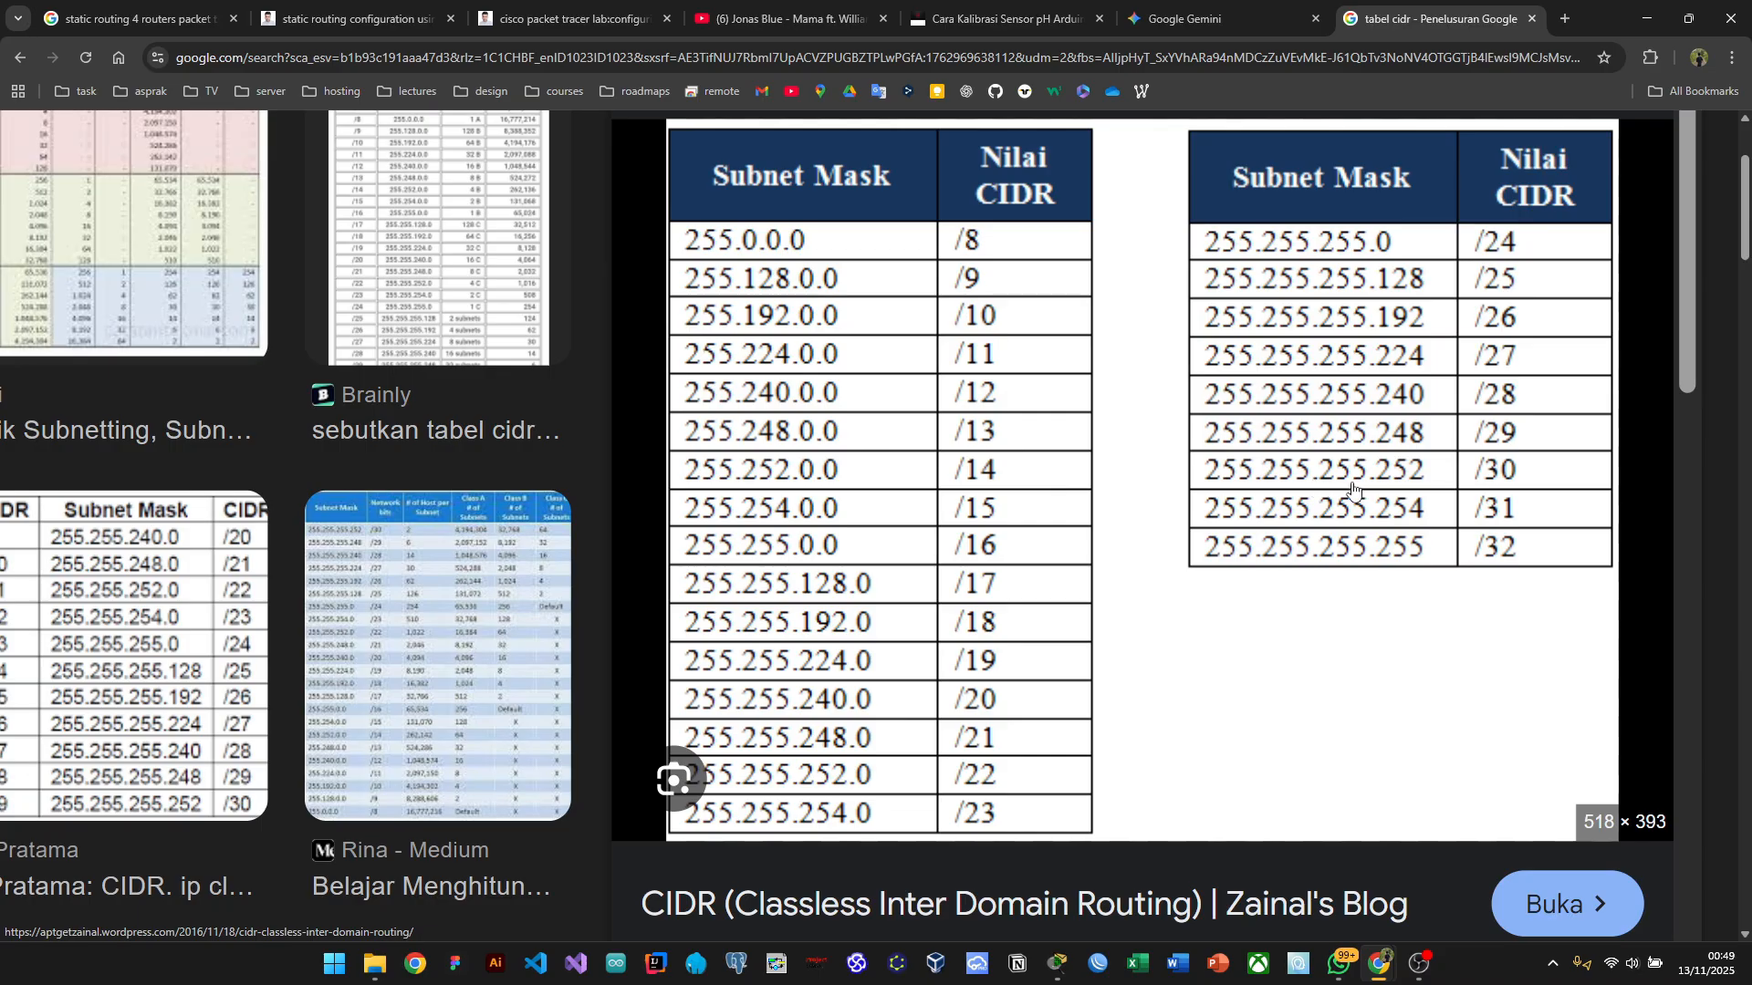
key(alt+Tab)
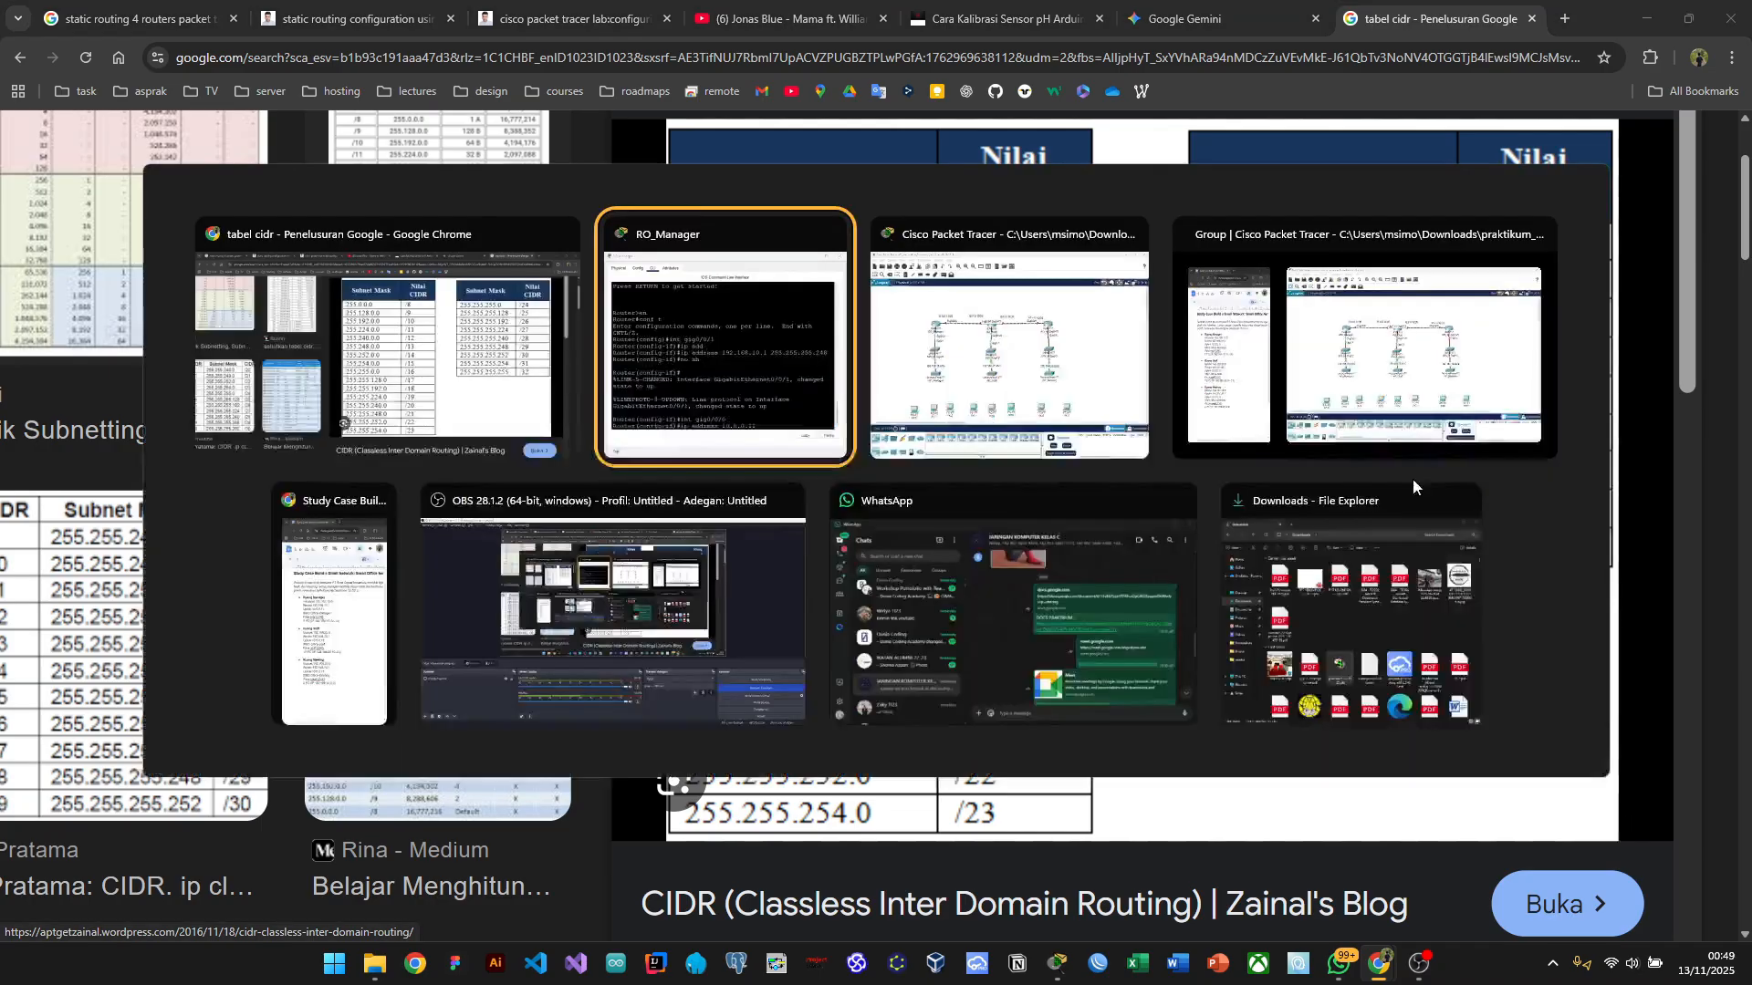
Step: Submit 10.0.0.11 with mask 255.255.255.252 and retry; both get 'Bad mask /30'
key(alt+Tab)
key(alt+Tab)
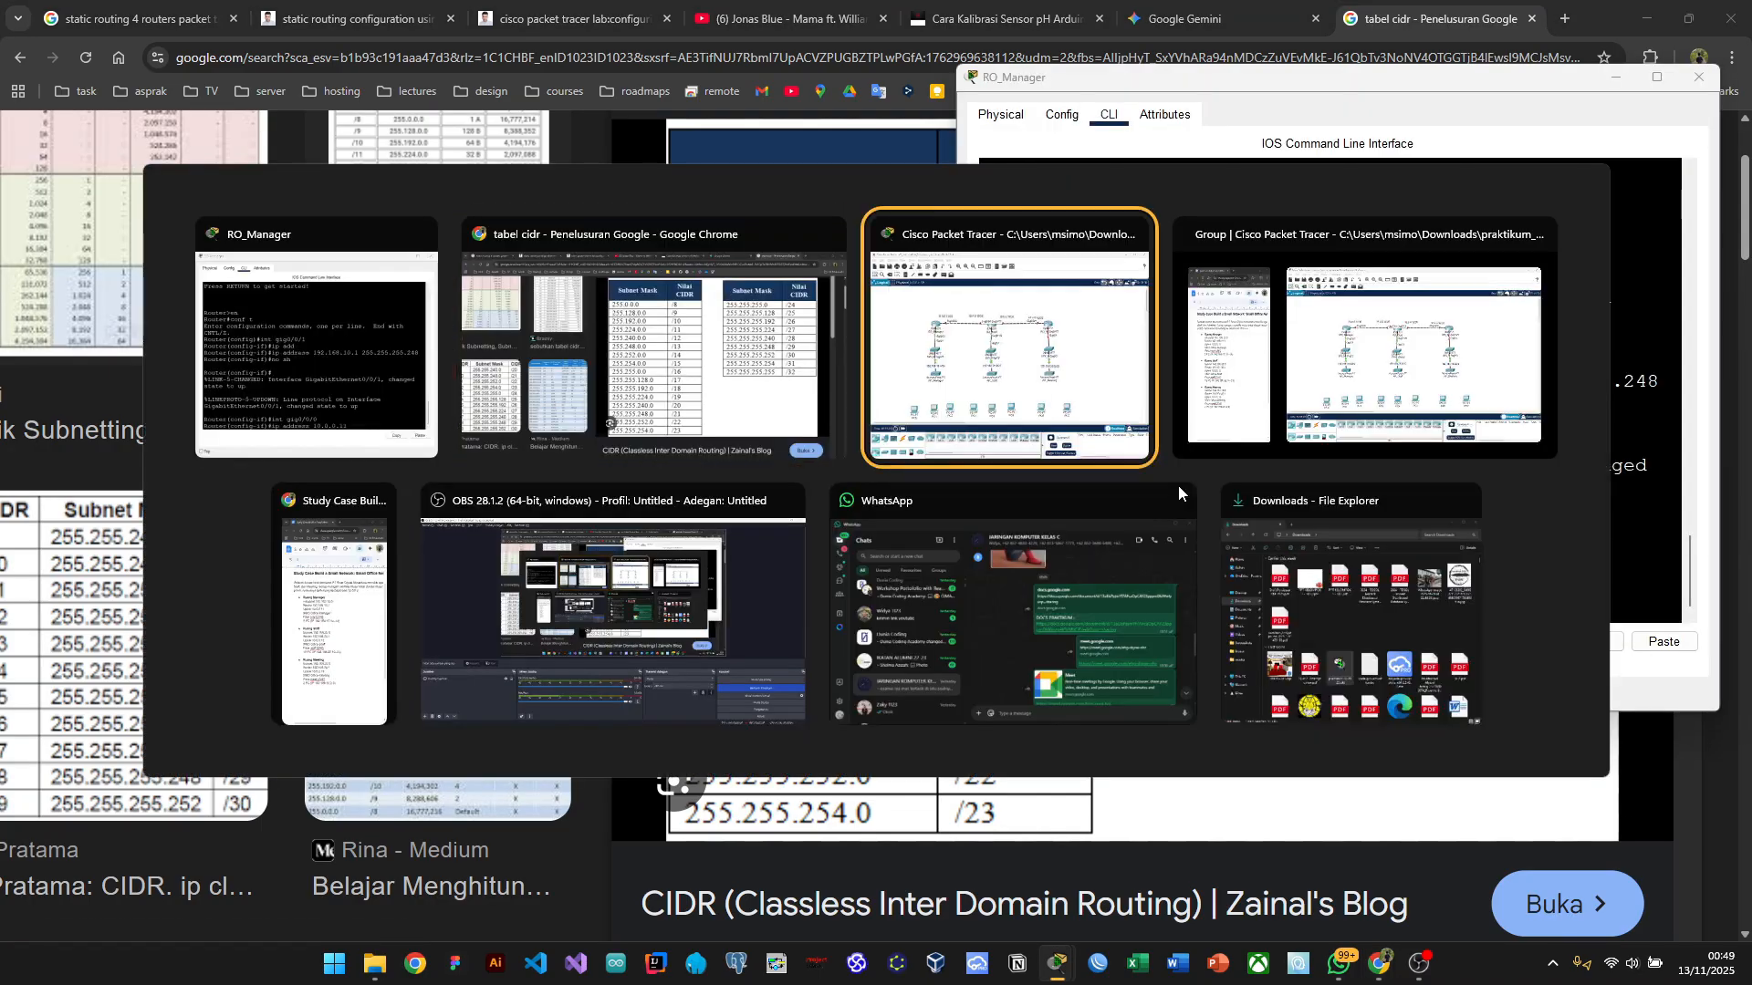
key(alt+Tab)
key(alt+Tab)
click(655, 316)
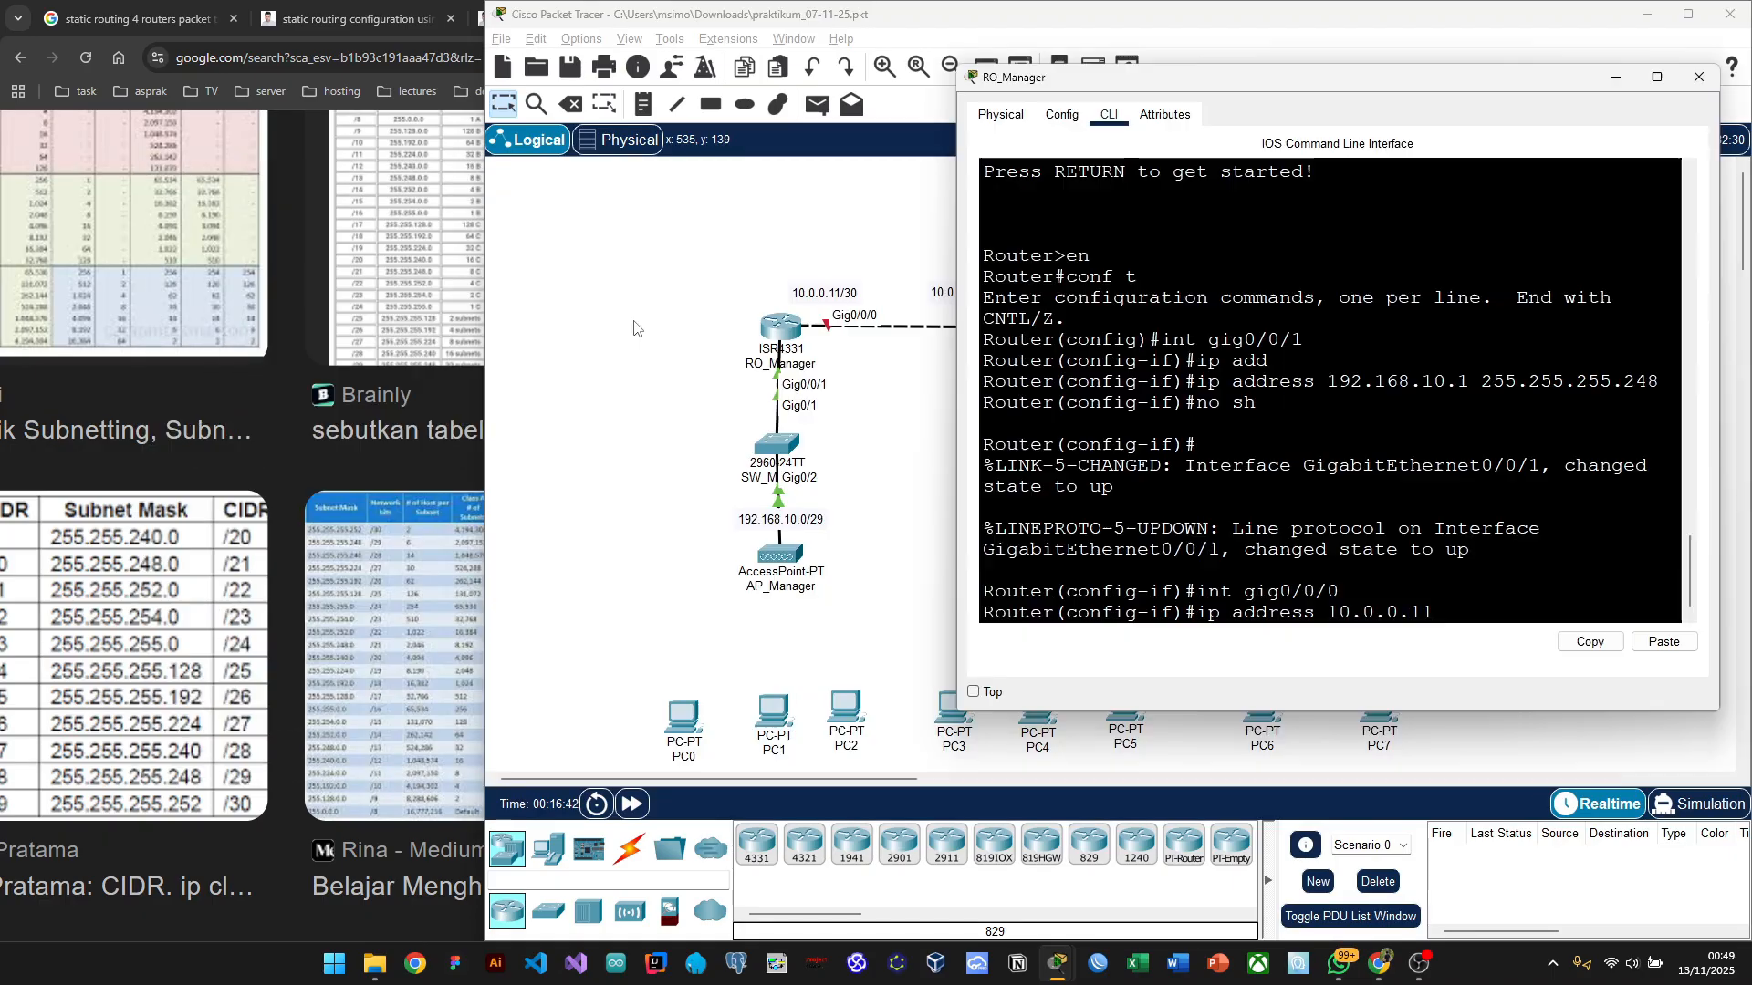
text(2)
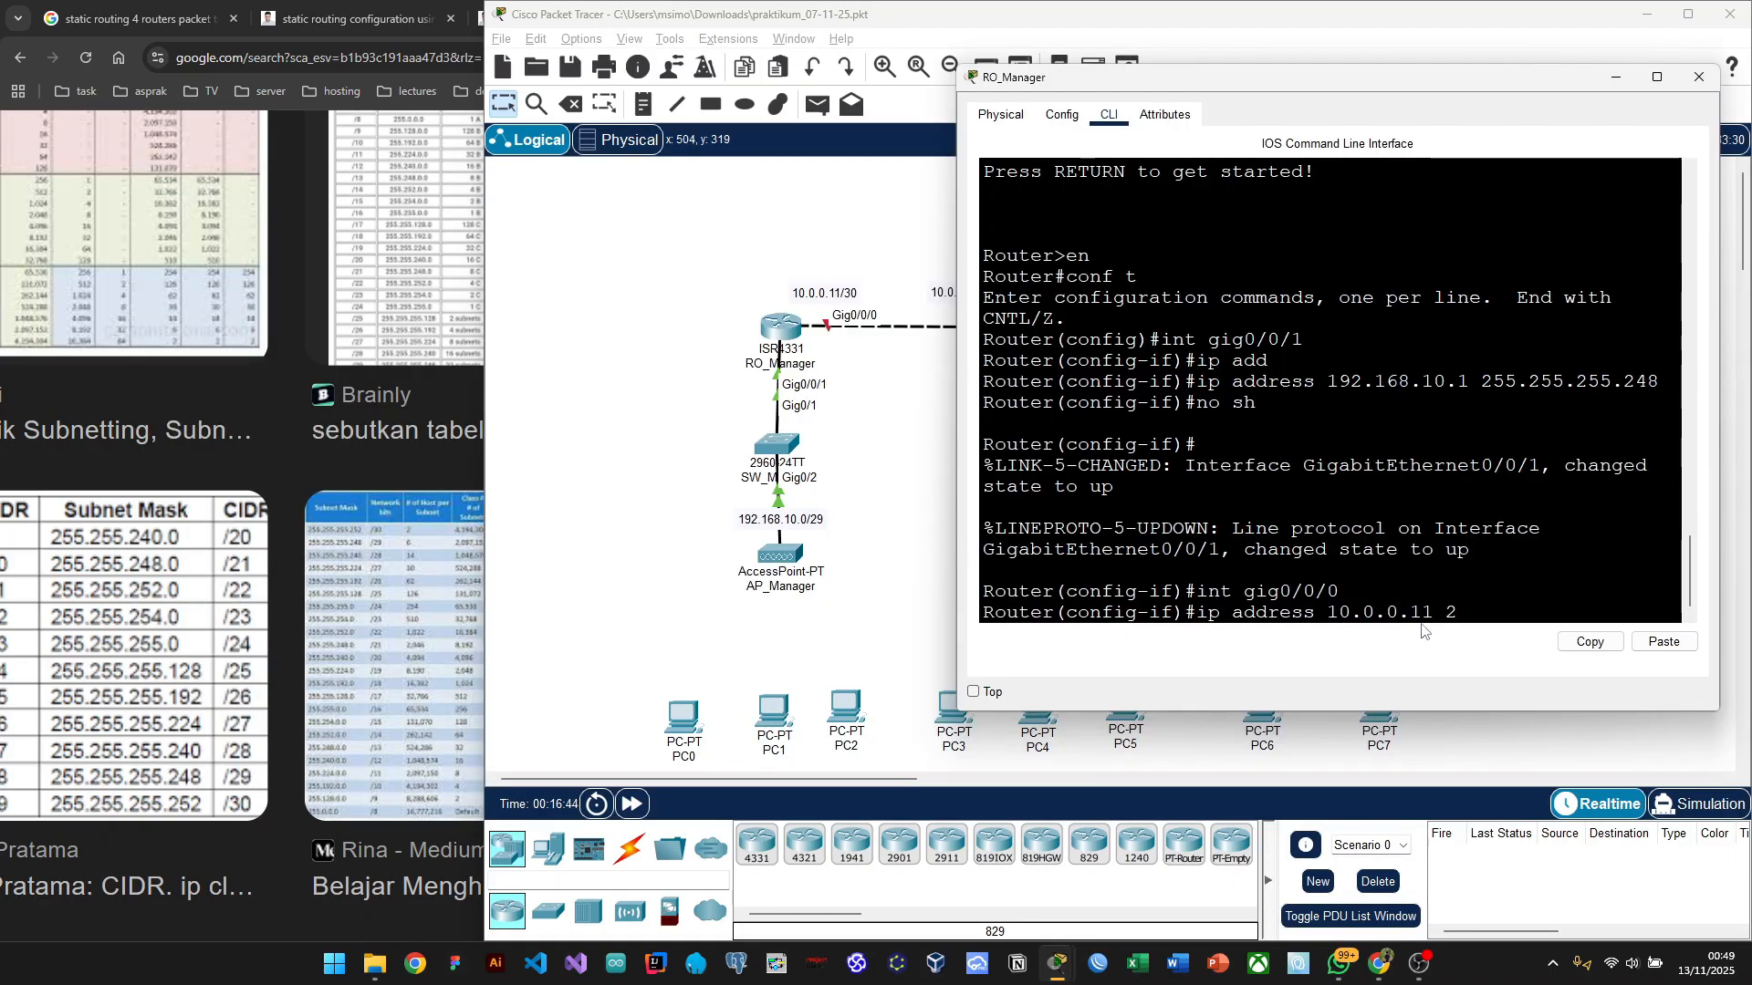
text(55.255.2)
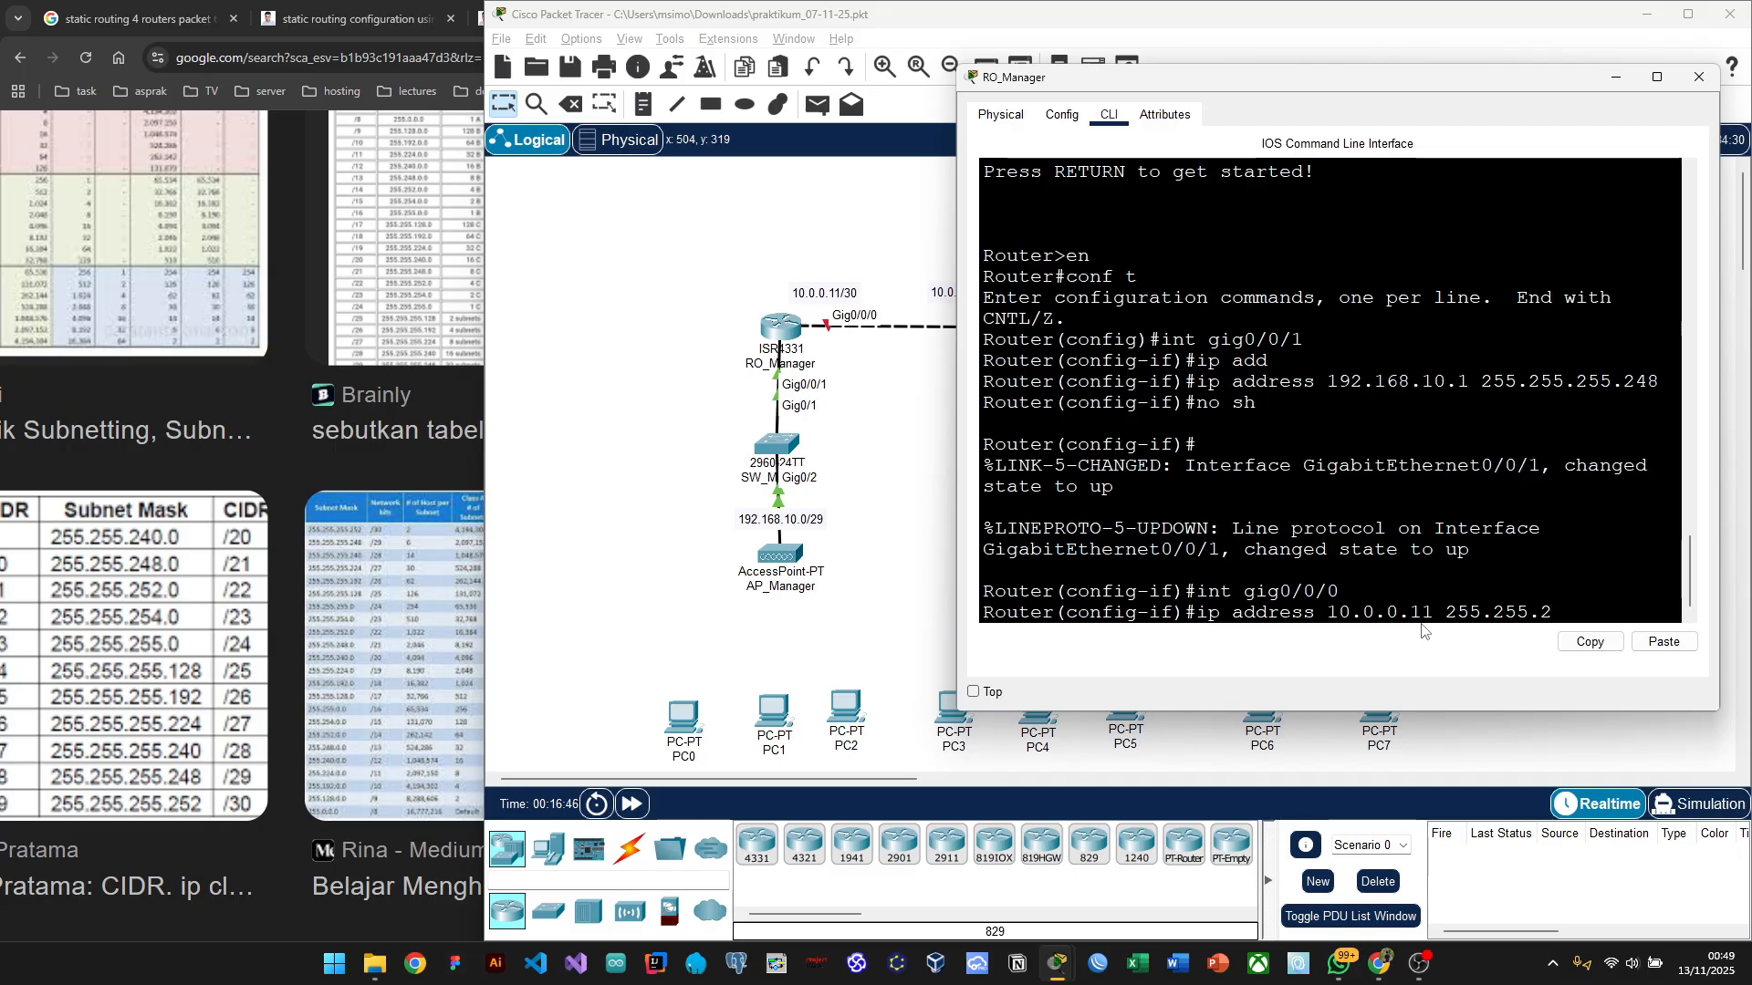
text(55.252)
key(Return)
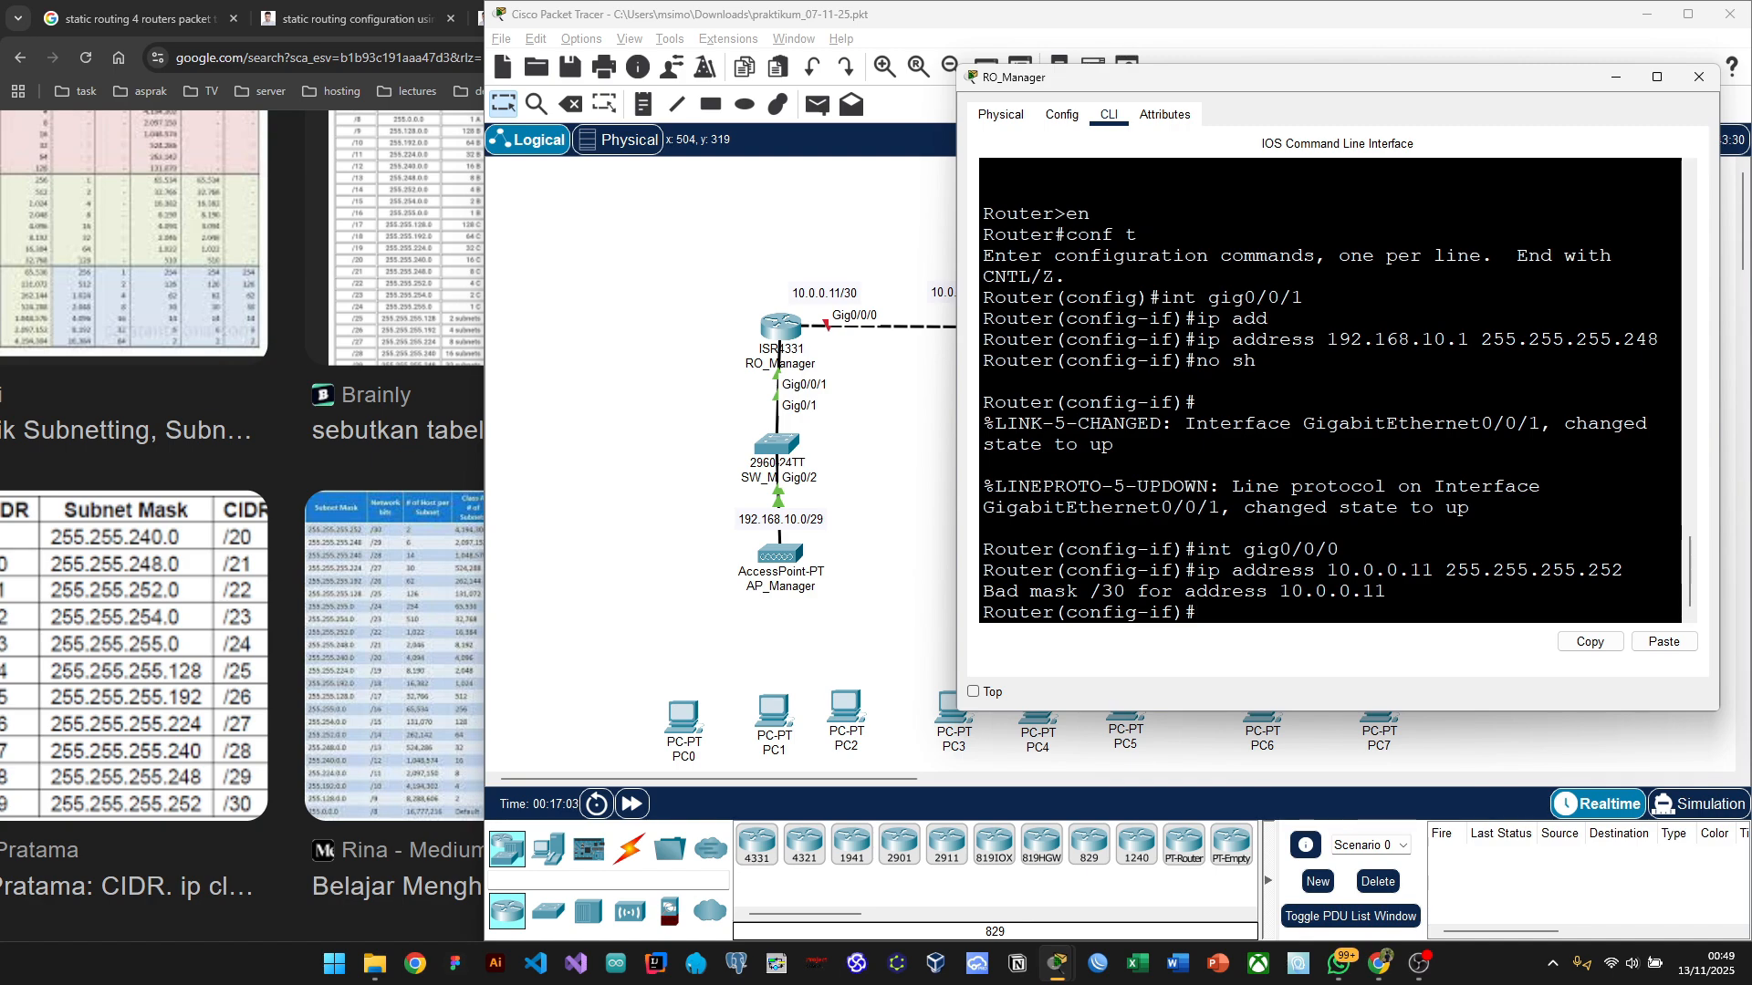
key(Up)
key(Return)
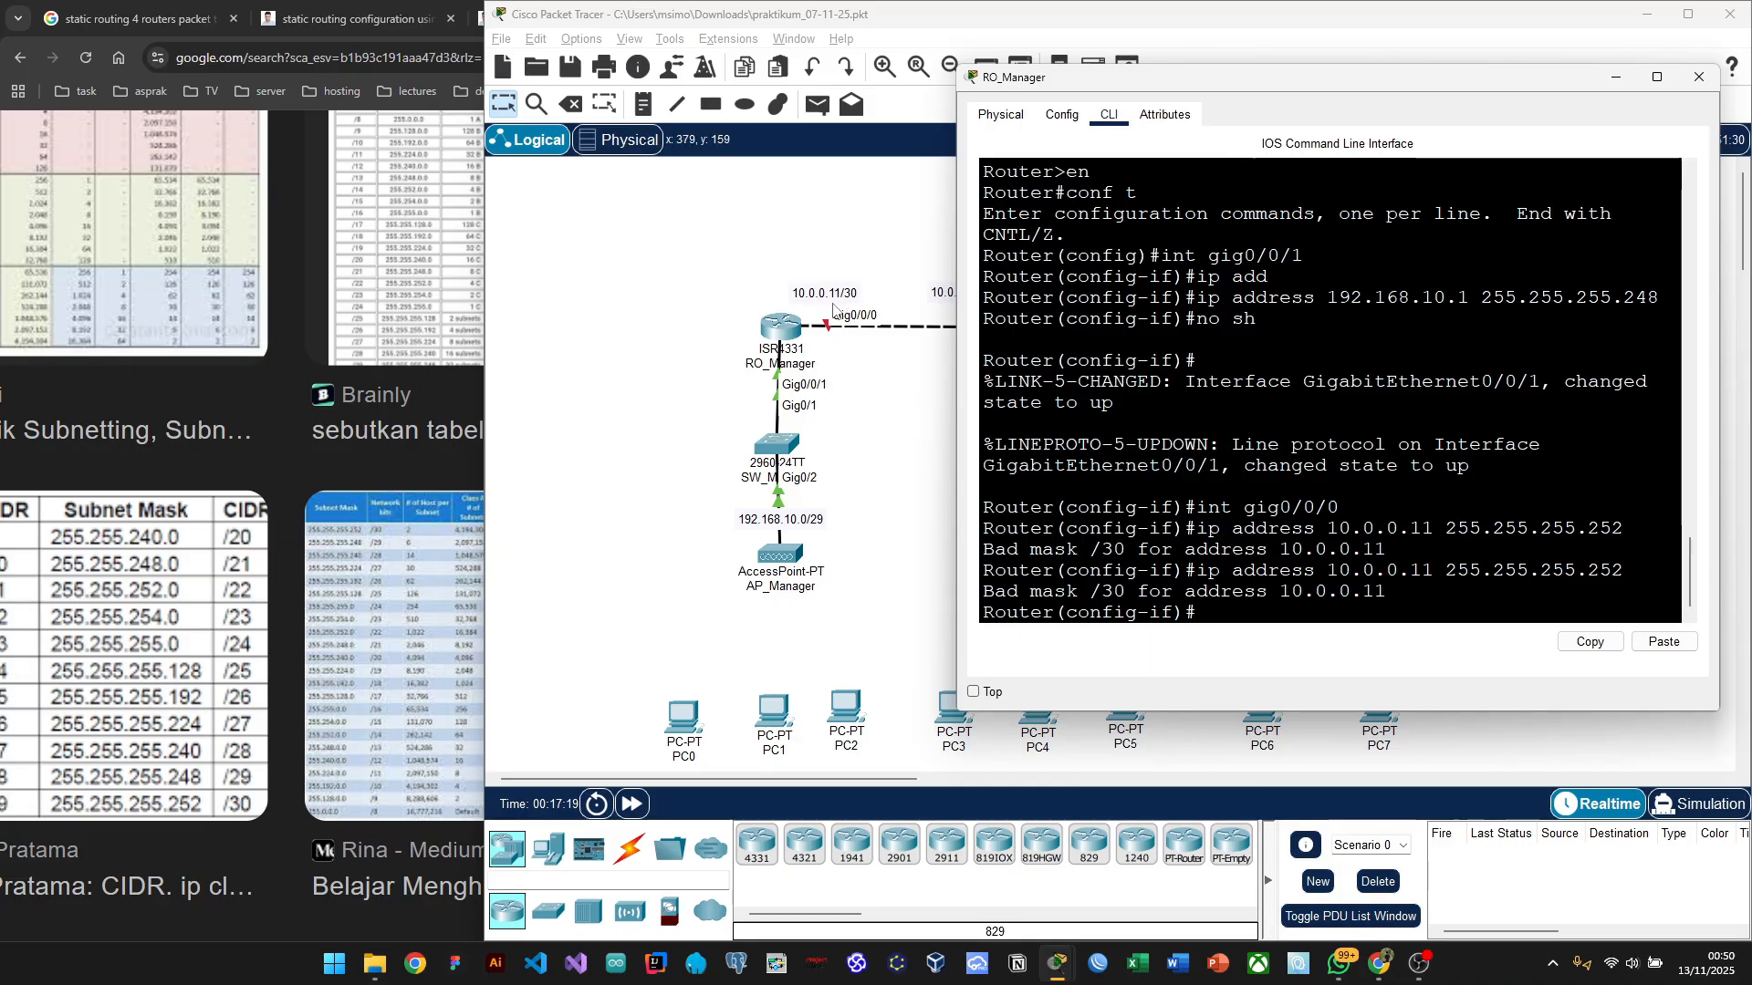
Step: Compare with the CIDR table and highlight the 'Bad mask /30' error in RO_Manager's CLI
key(alt+Tab)
key(Tab)
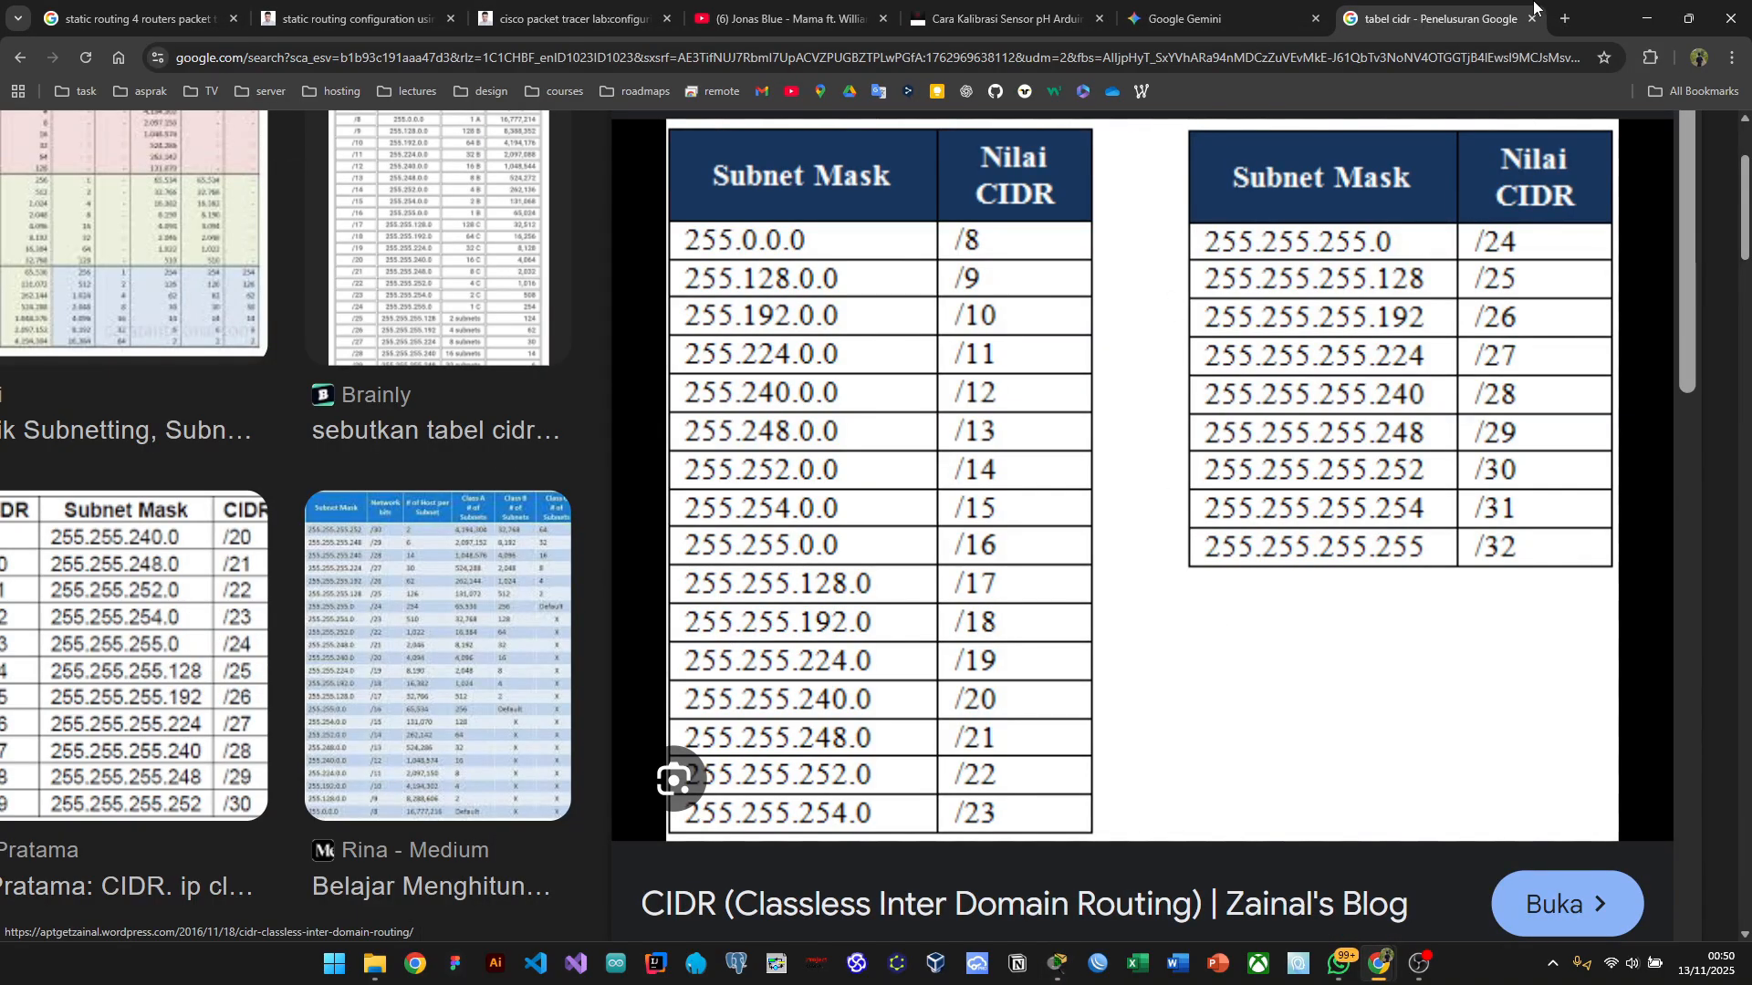
key(alt+Tab)
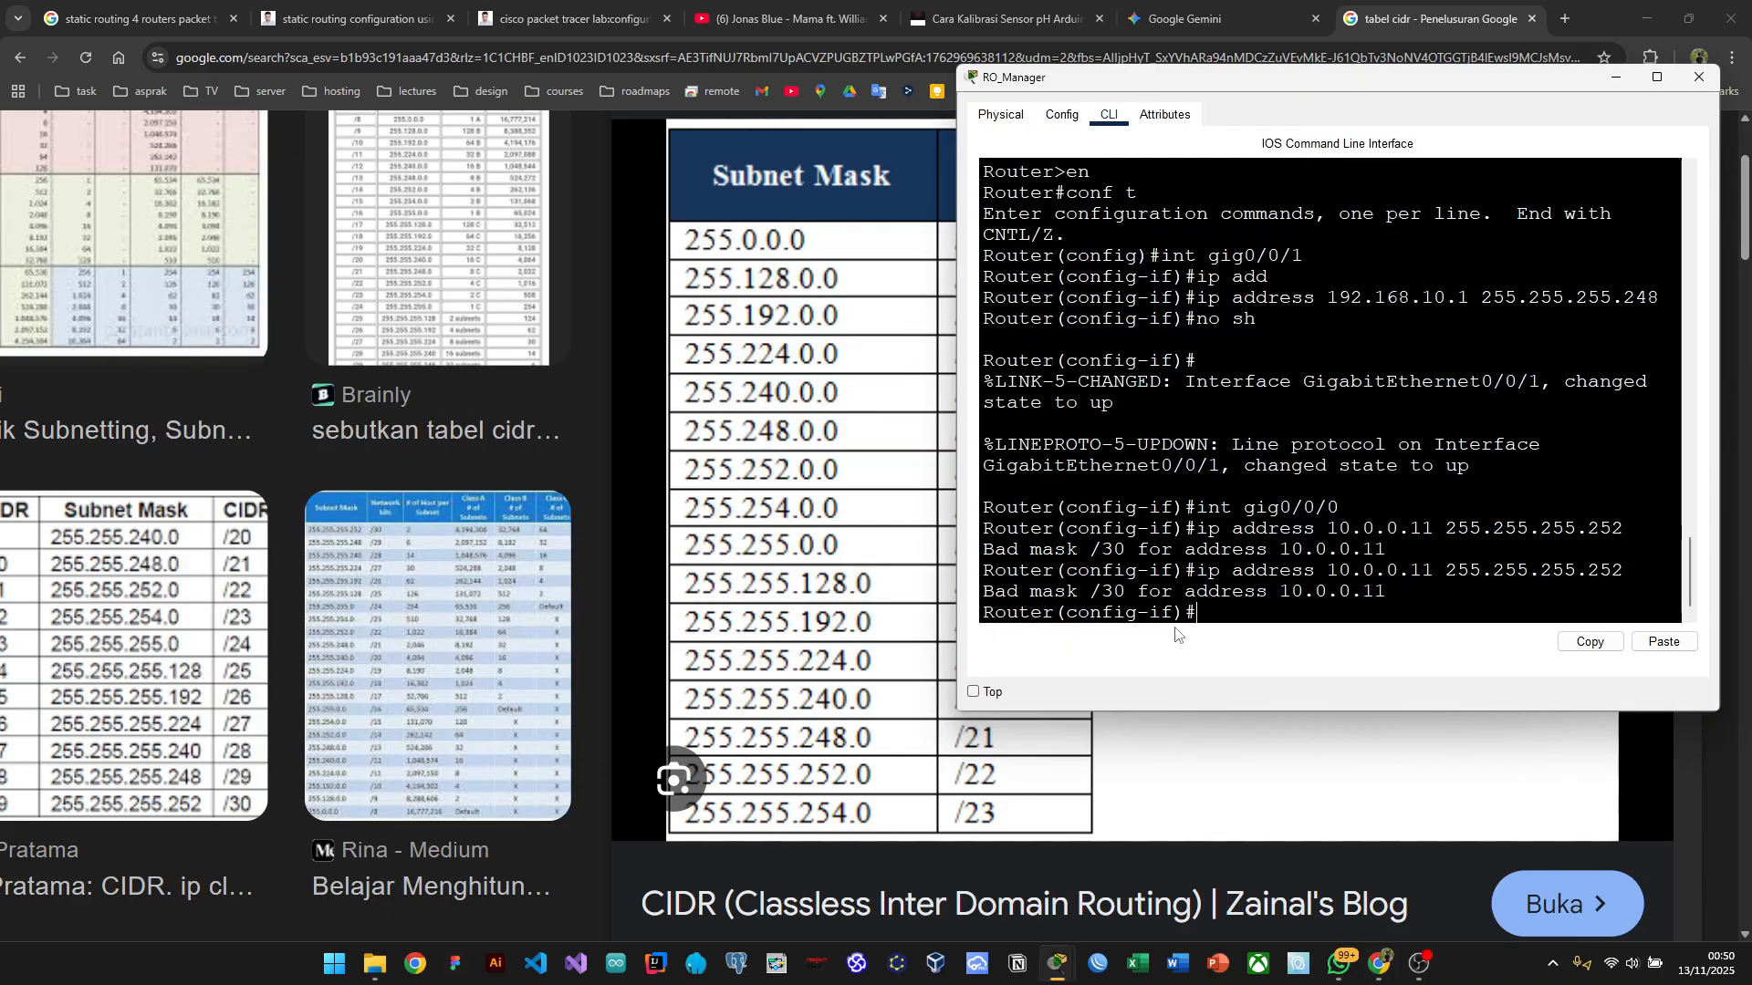
key(alt+Tab)
key(Tab)
key(alt+Tab)
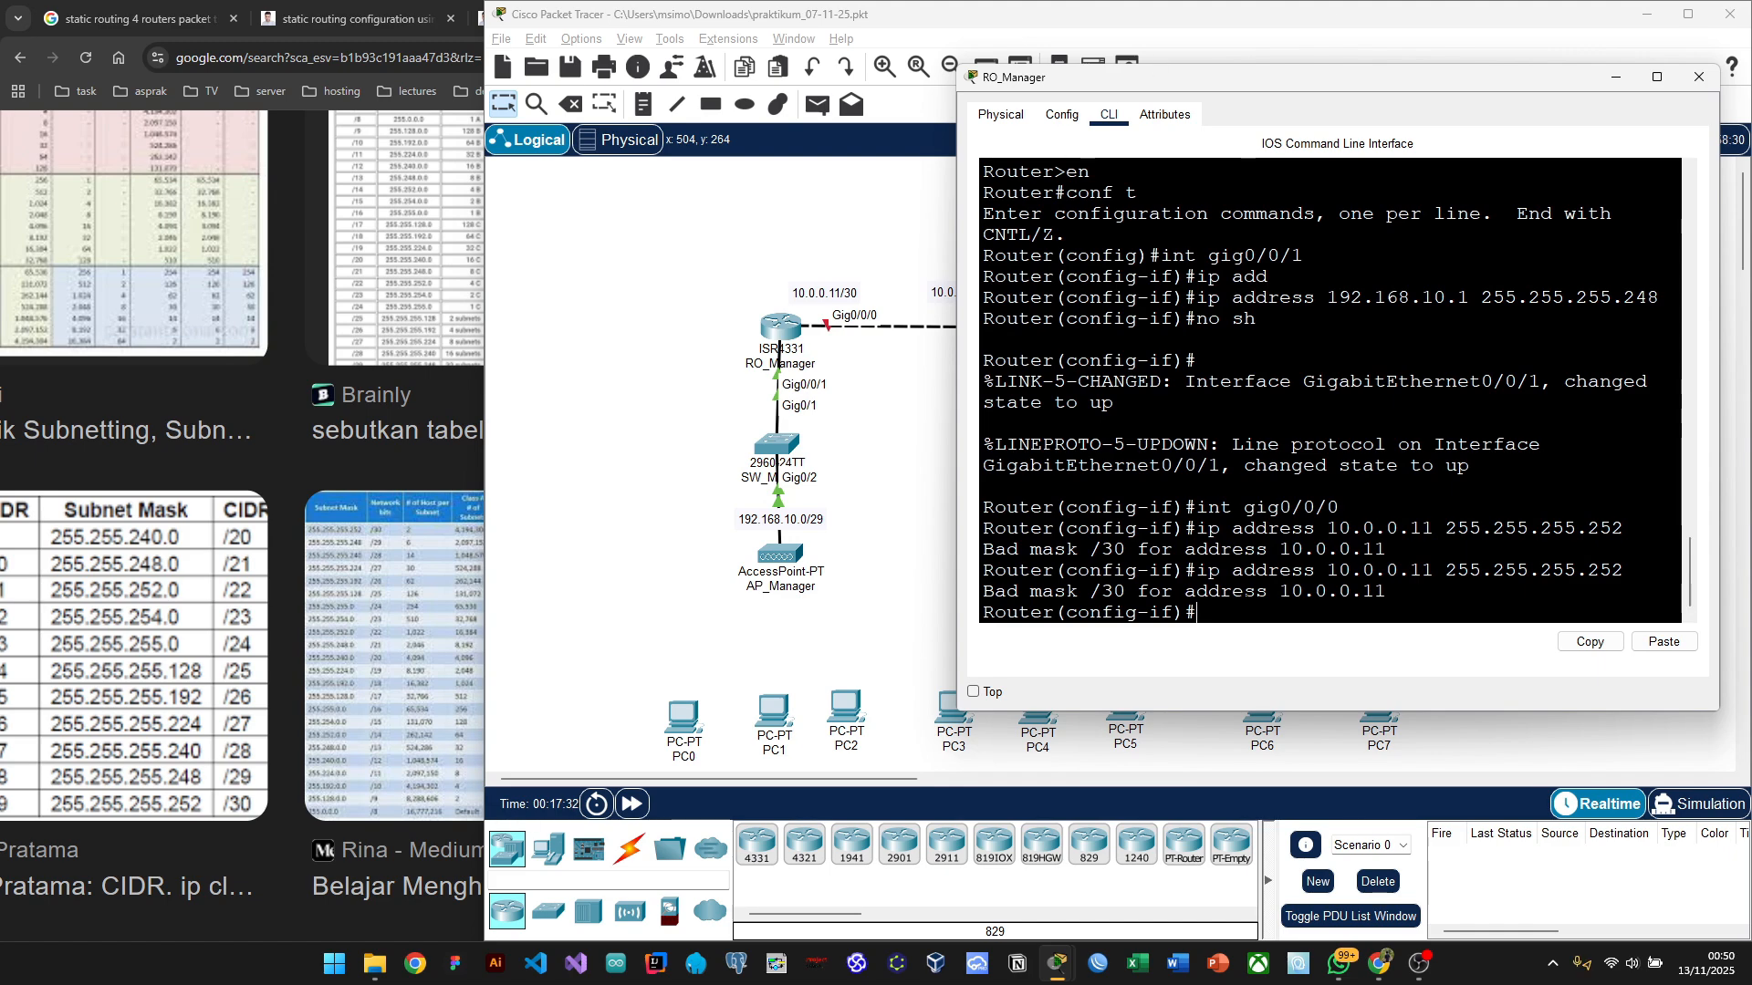
drag(984, 592, 1126, 592)
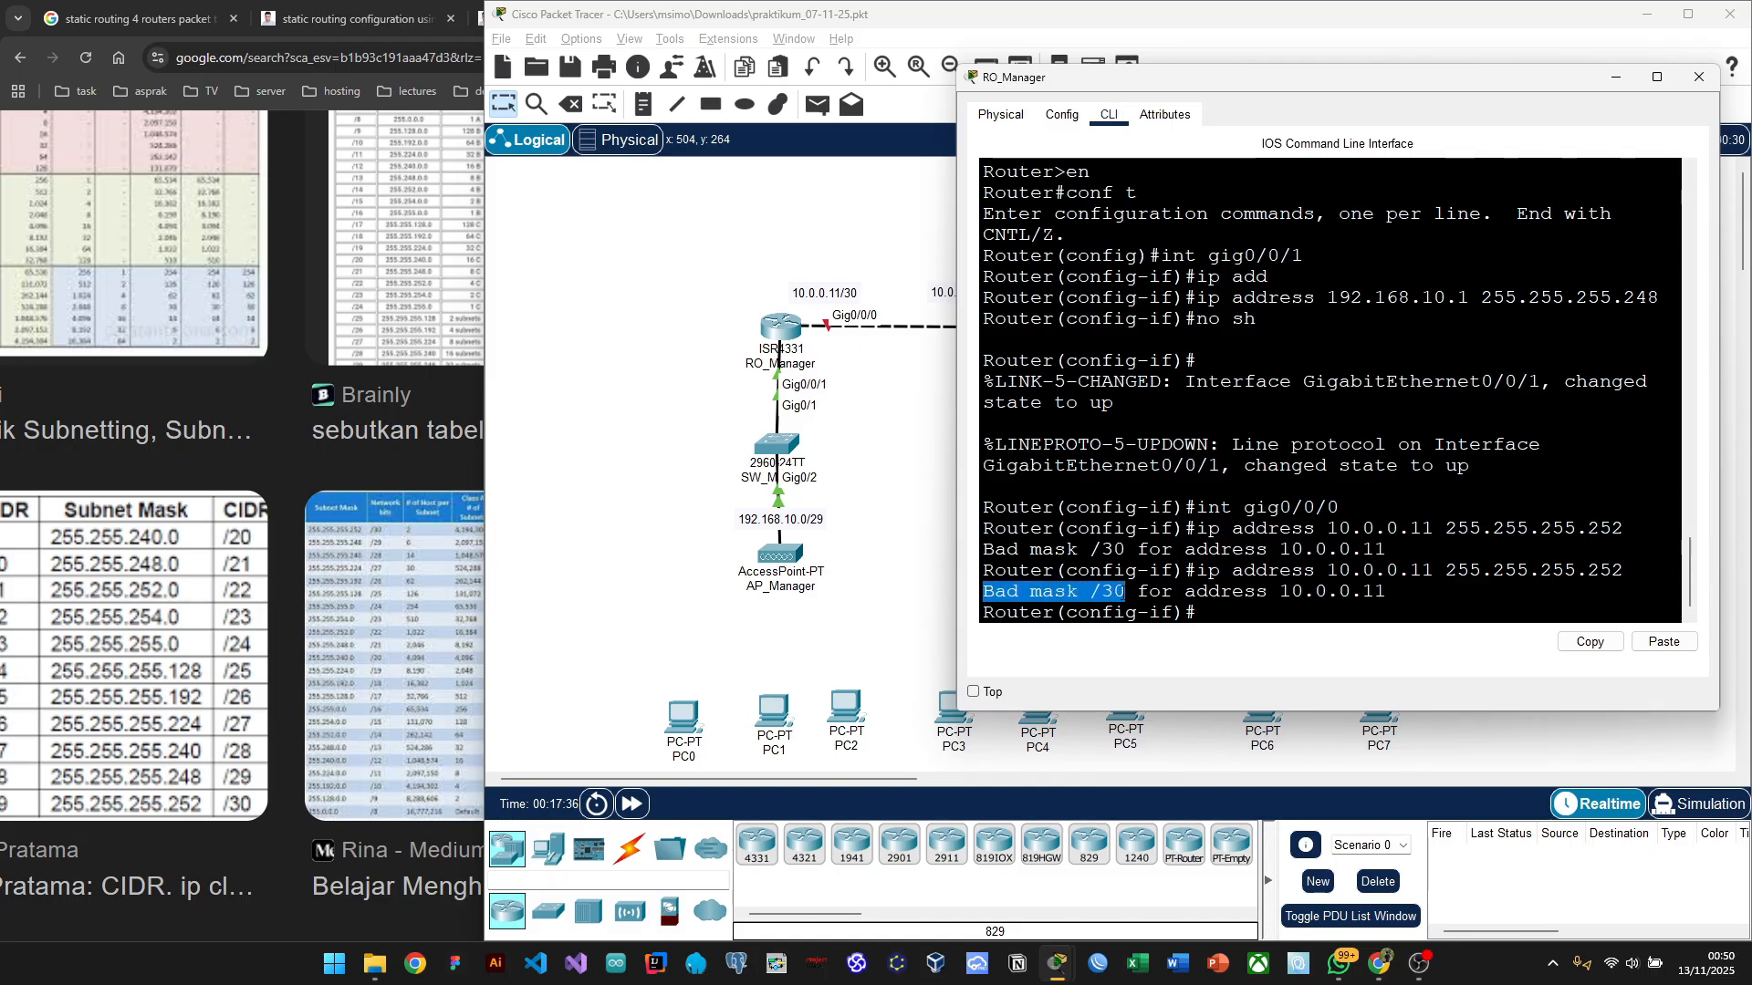
click(1542, 571)
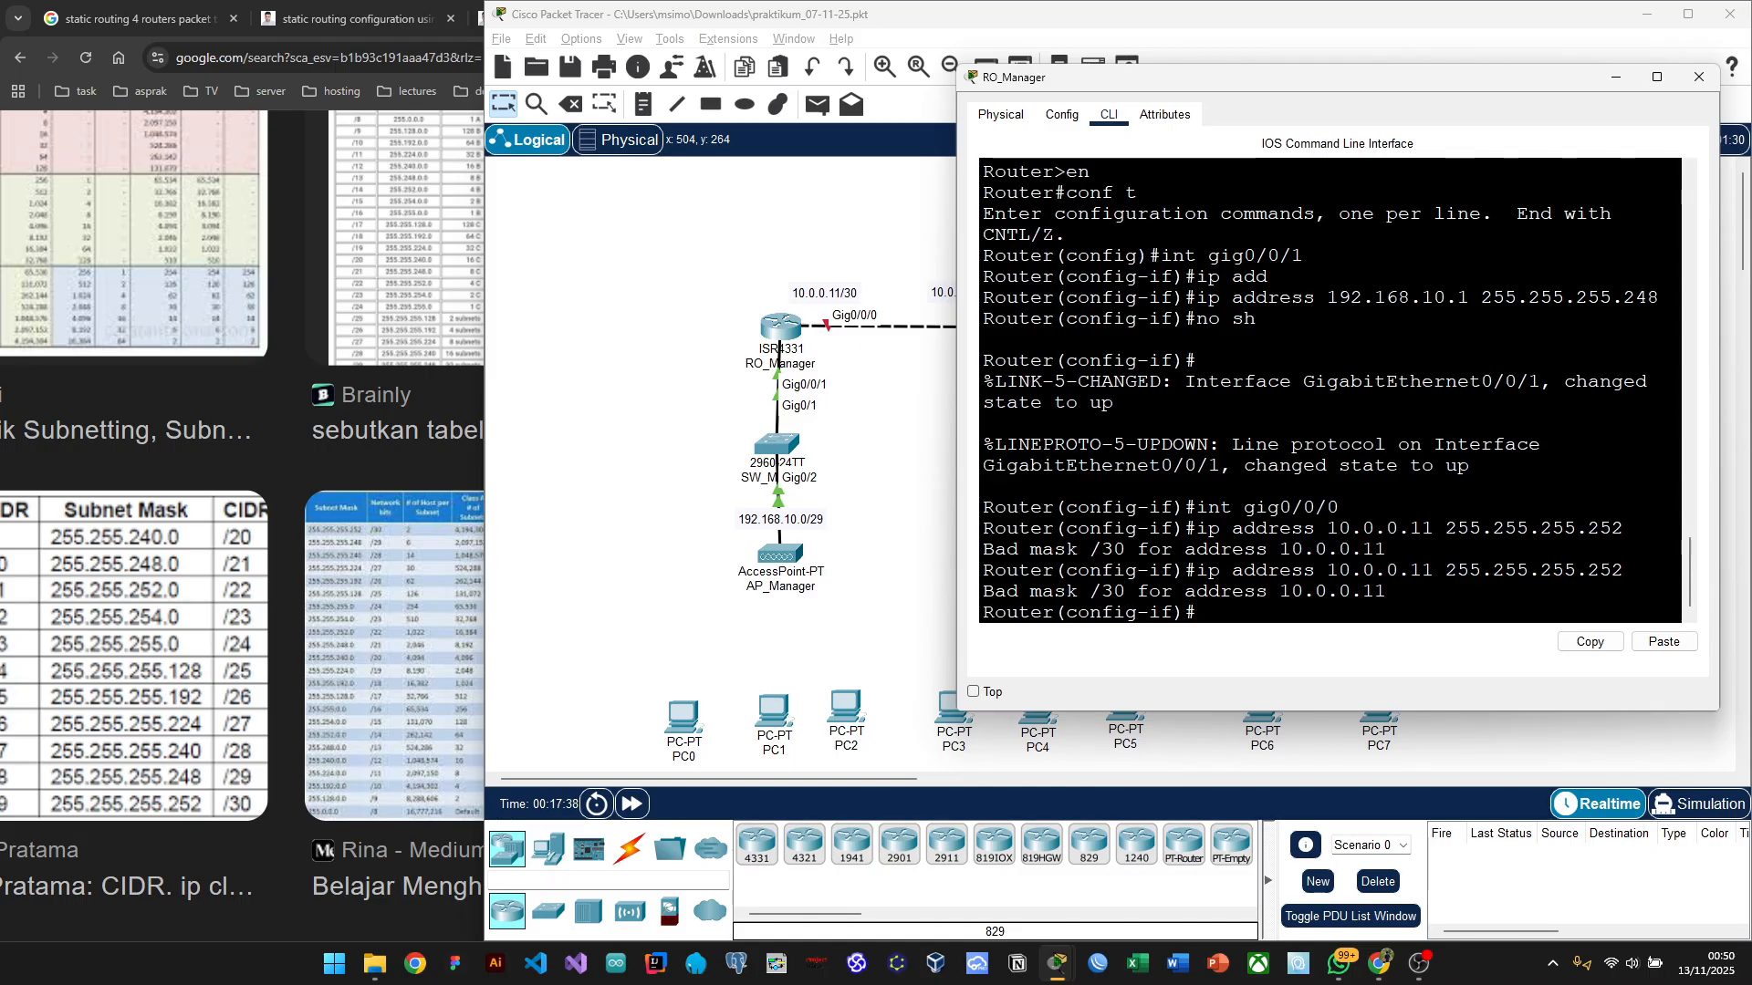
drag(1389, 591, 1200, 613)
click(1389, 592)
Step: Open a new Chrome tab beside the CIDR table search
key(alt+Tab)
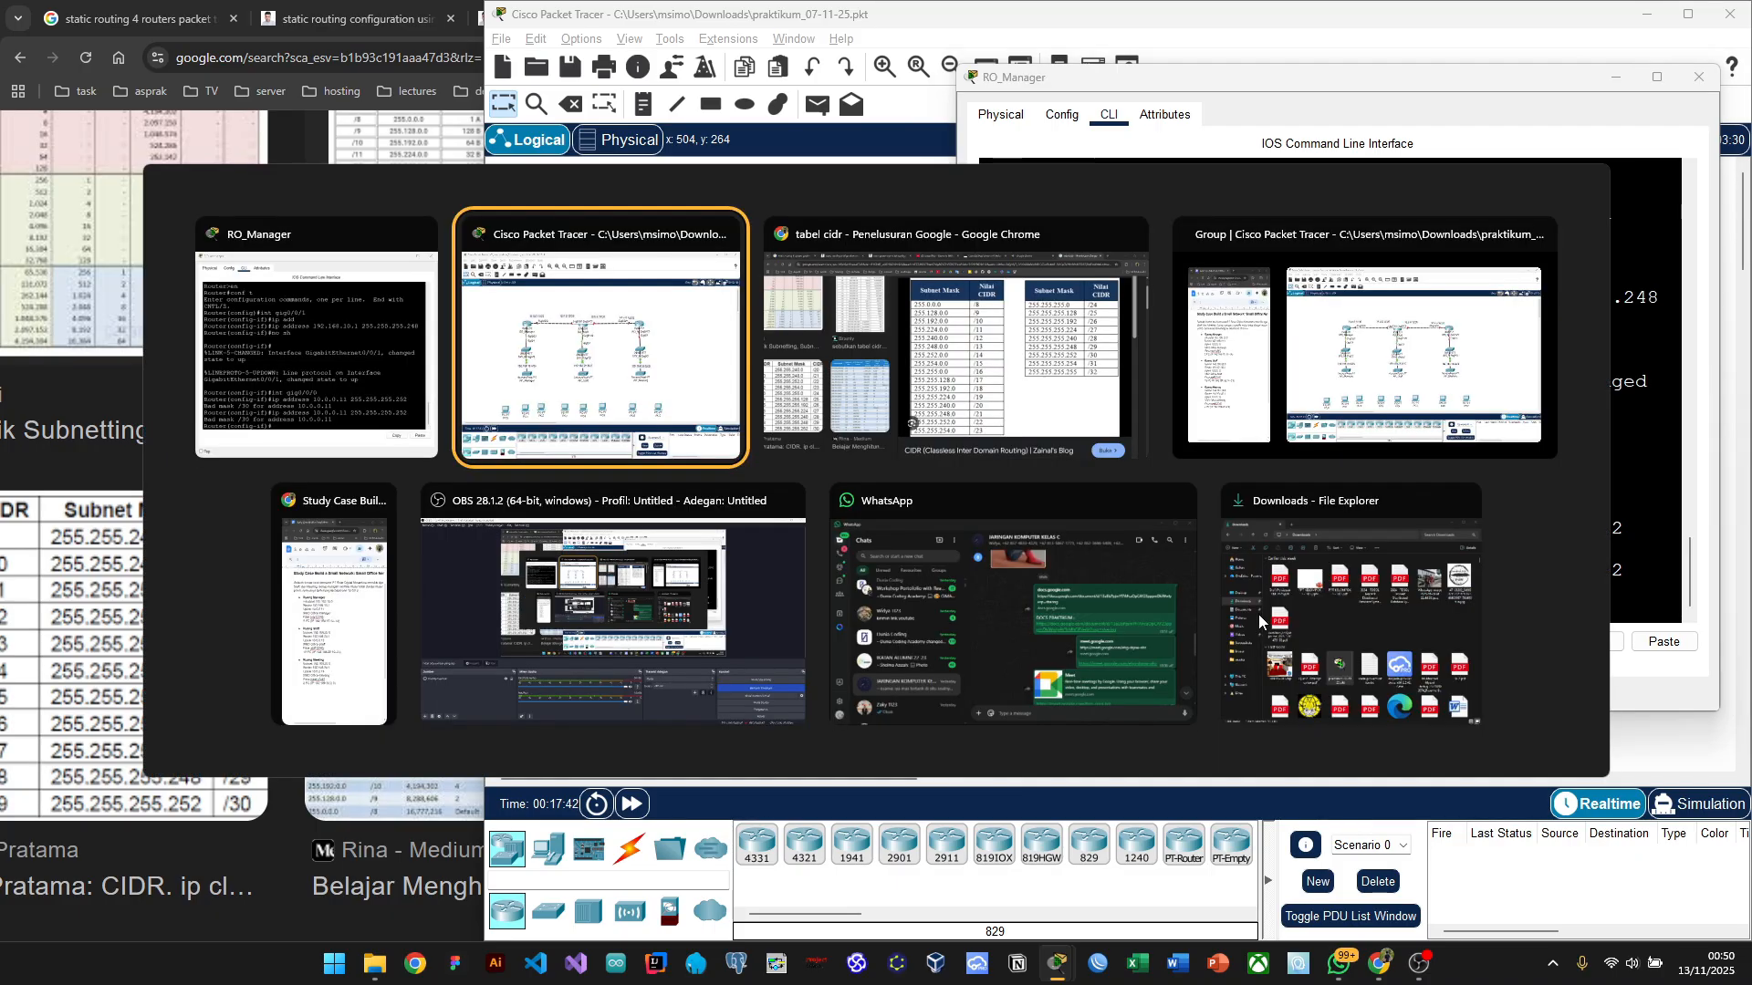
key(alt+Tab)
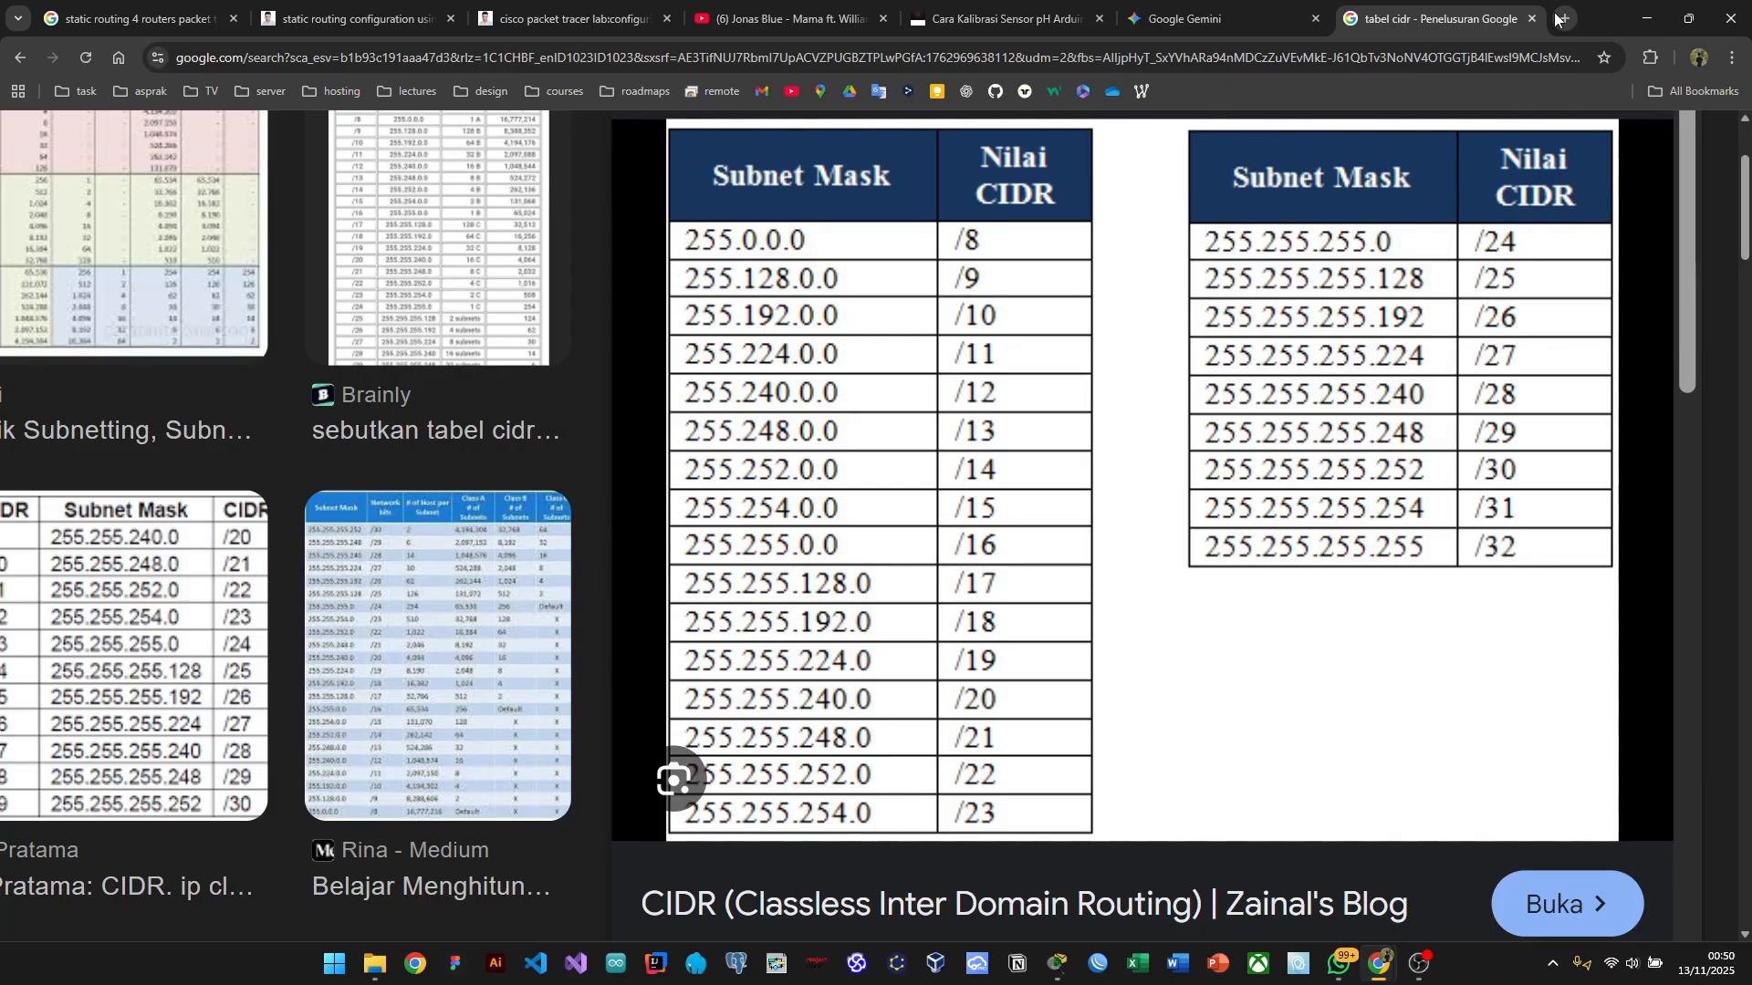
click(1564, 18)
Step: Google 'online subnetting' and open the jodies.de IP Calculator
click(722, 389)
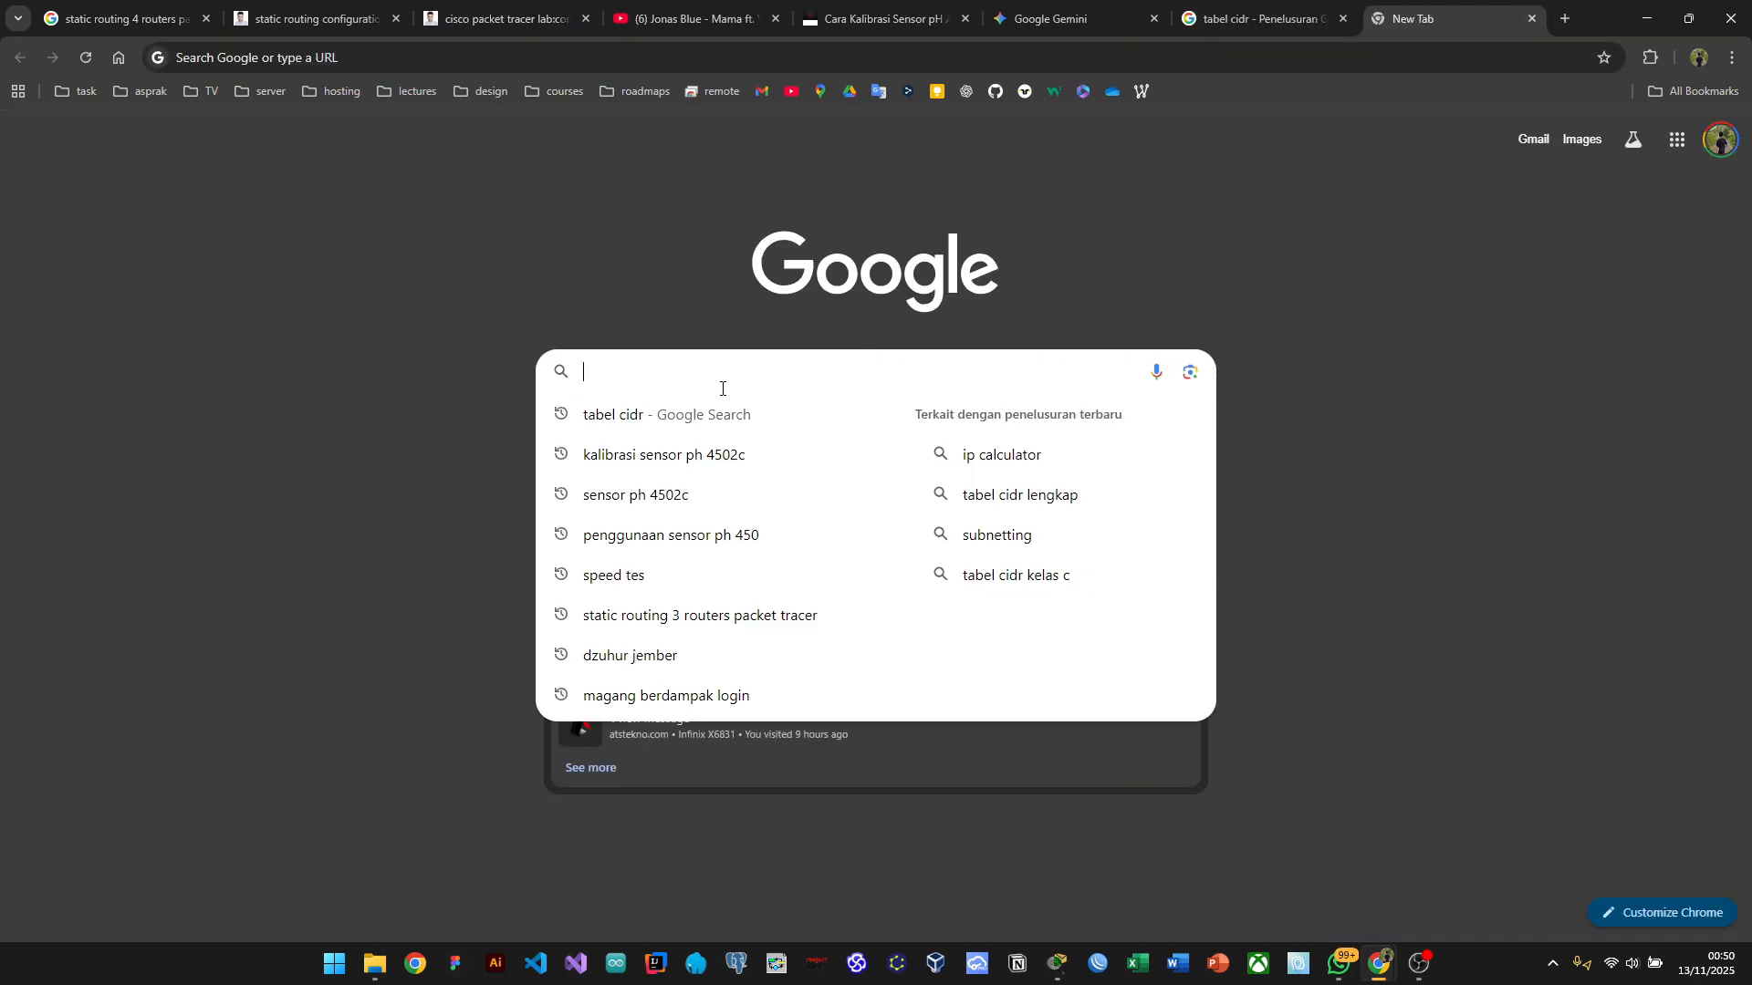
text(online)
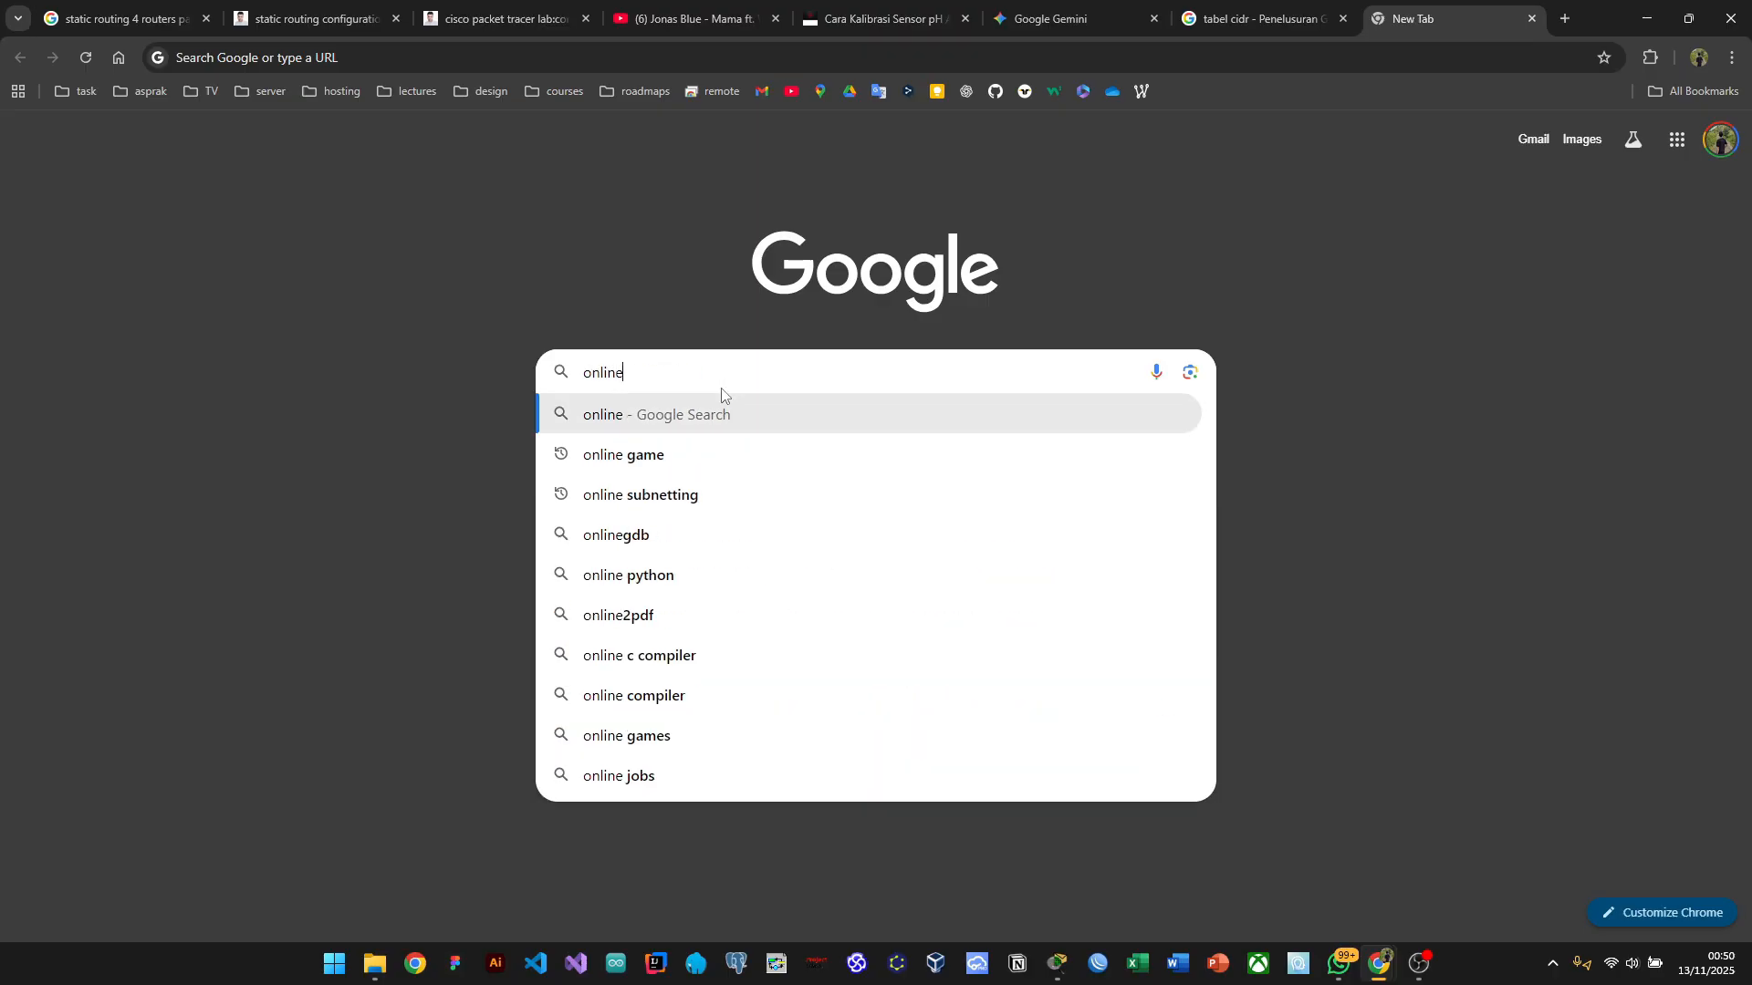
key(Return)
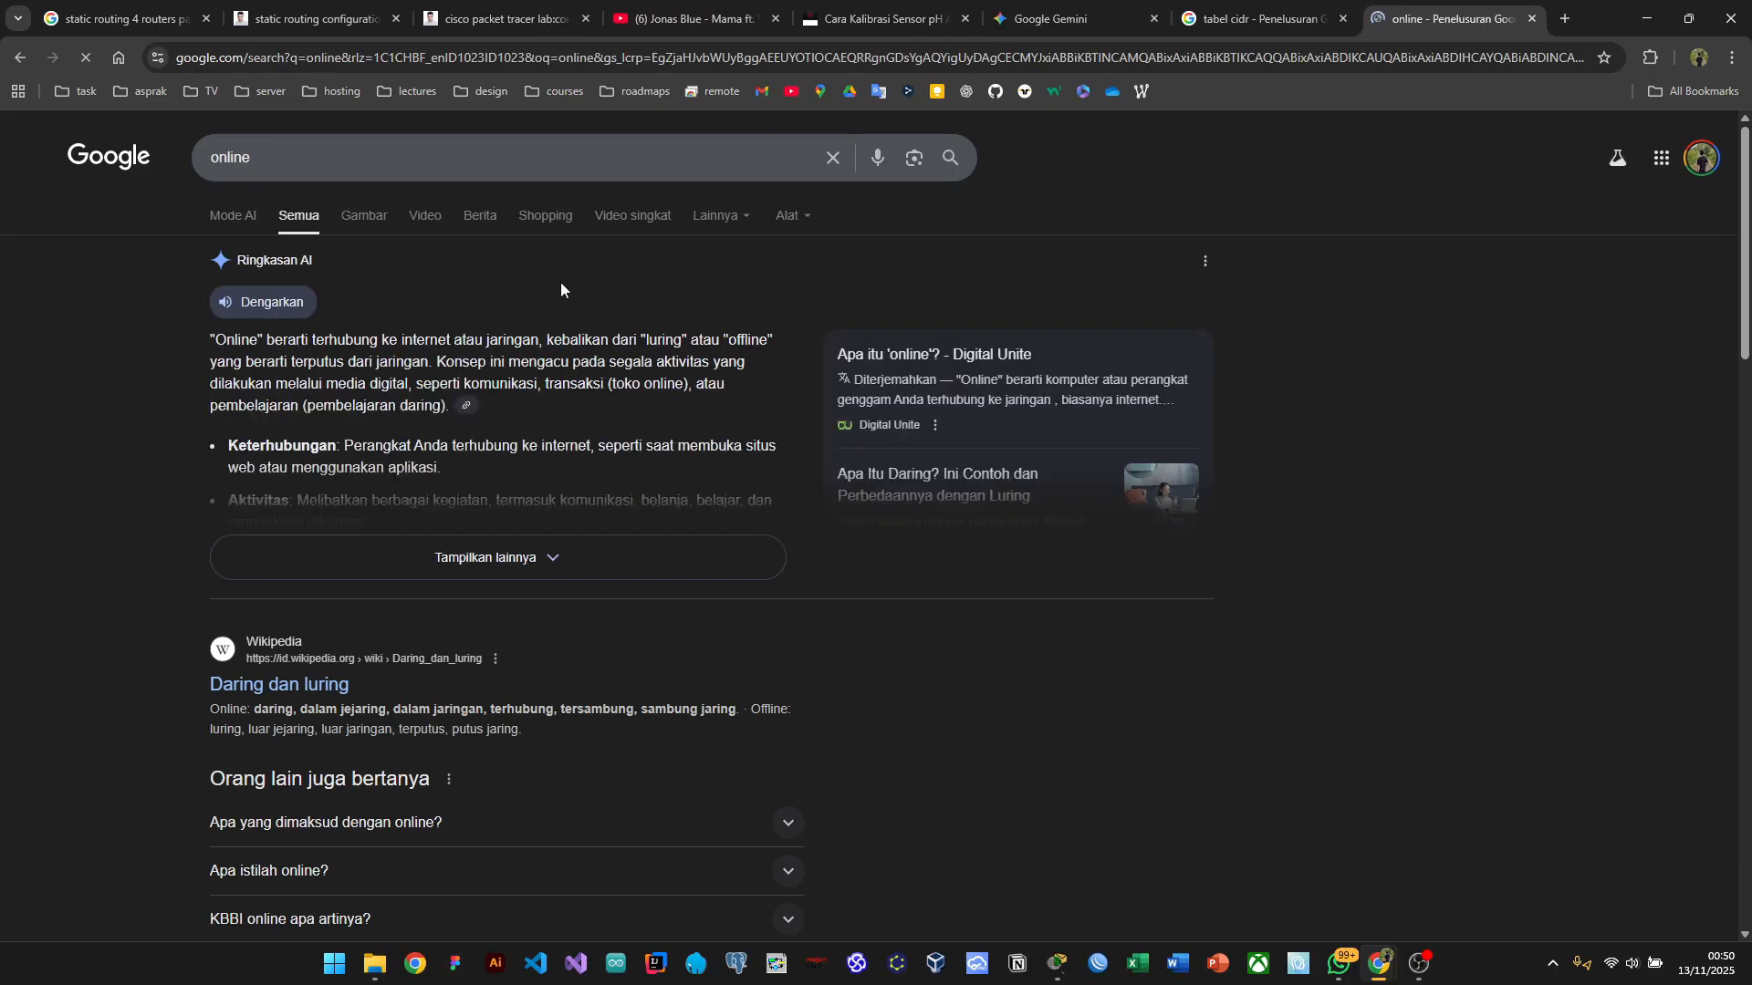
click(397, 162)
text(sub)
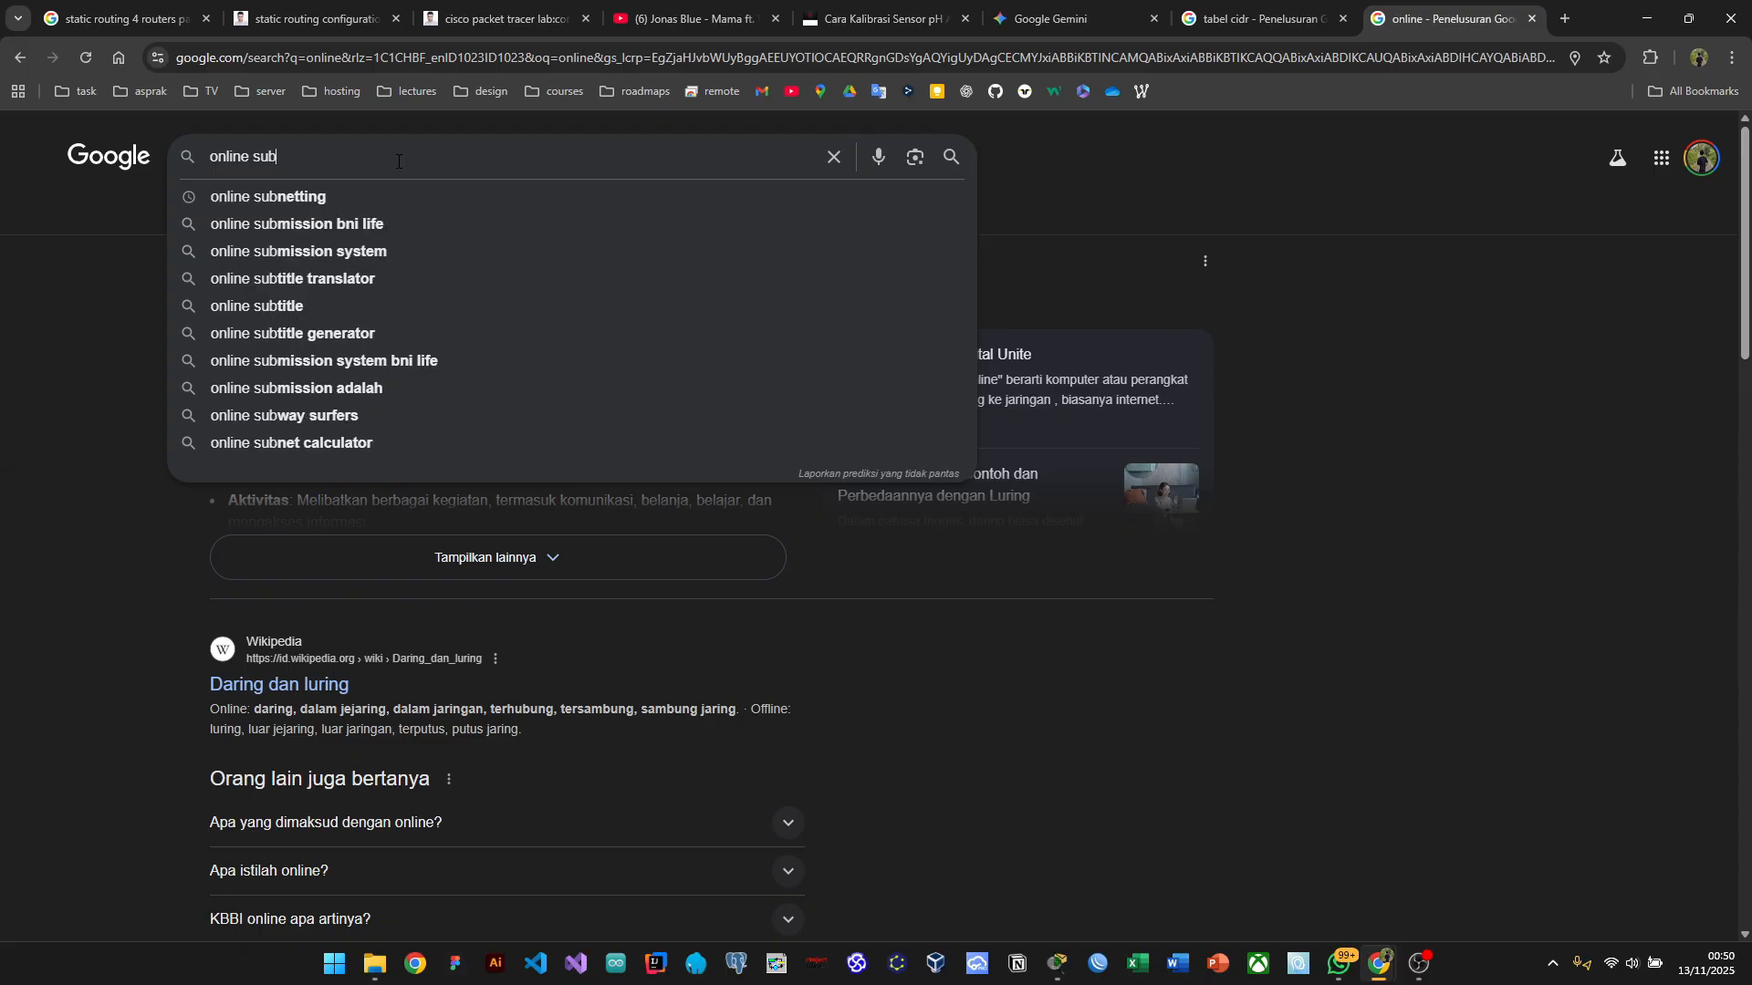
key(Down)
key(Return)
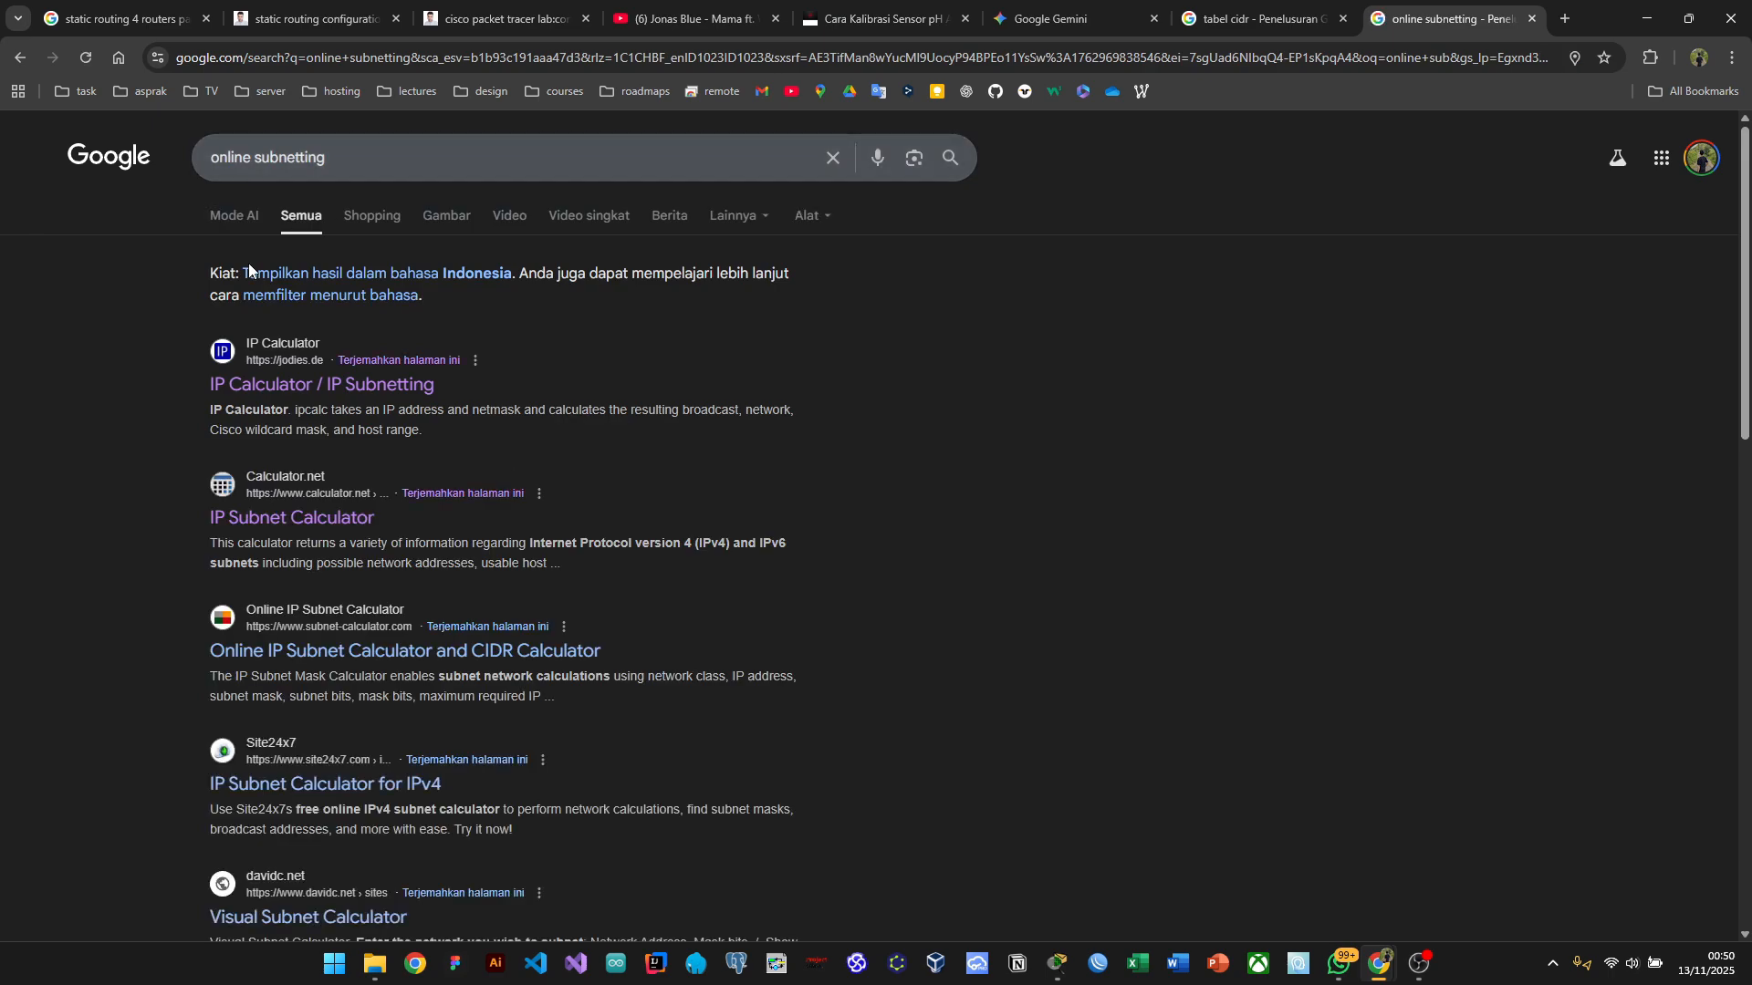
click(276, 392)
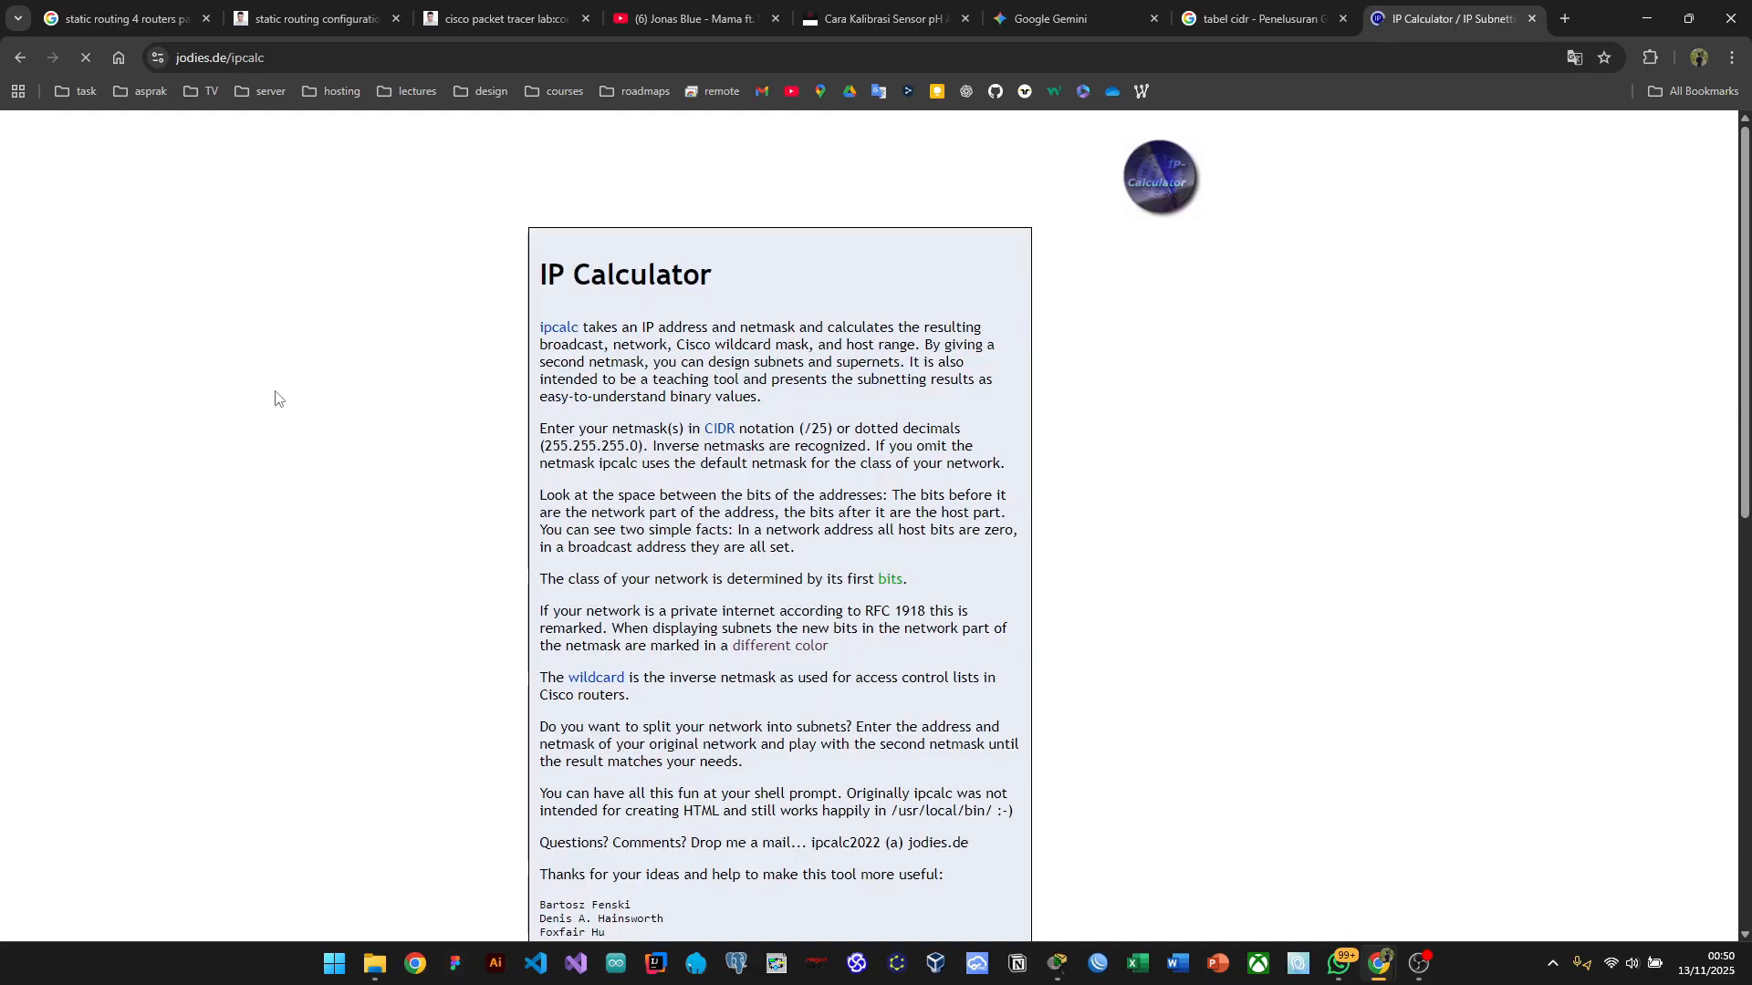
Step: Enter address 10.0.0.0 with netmask 30 and calculate the subnet
scroll(712, 598, up, 7)
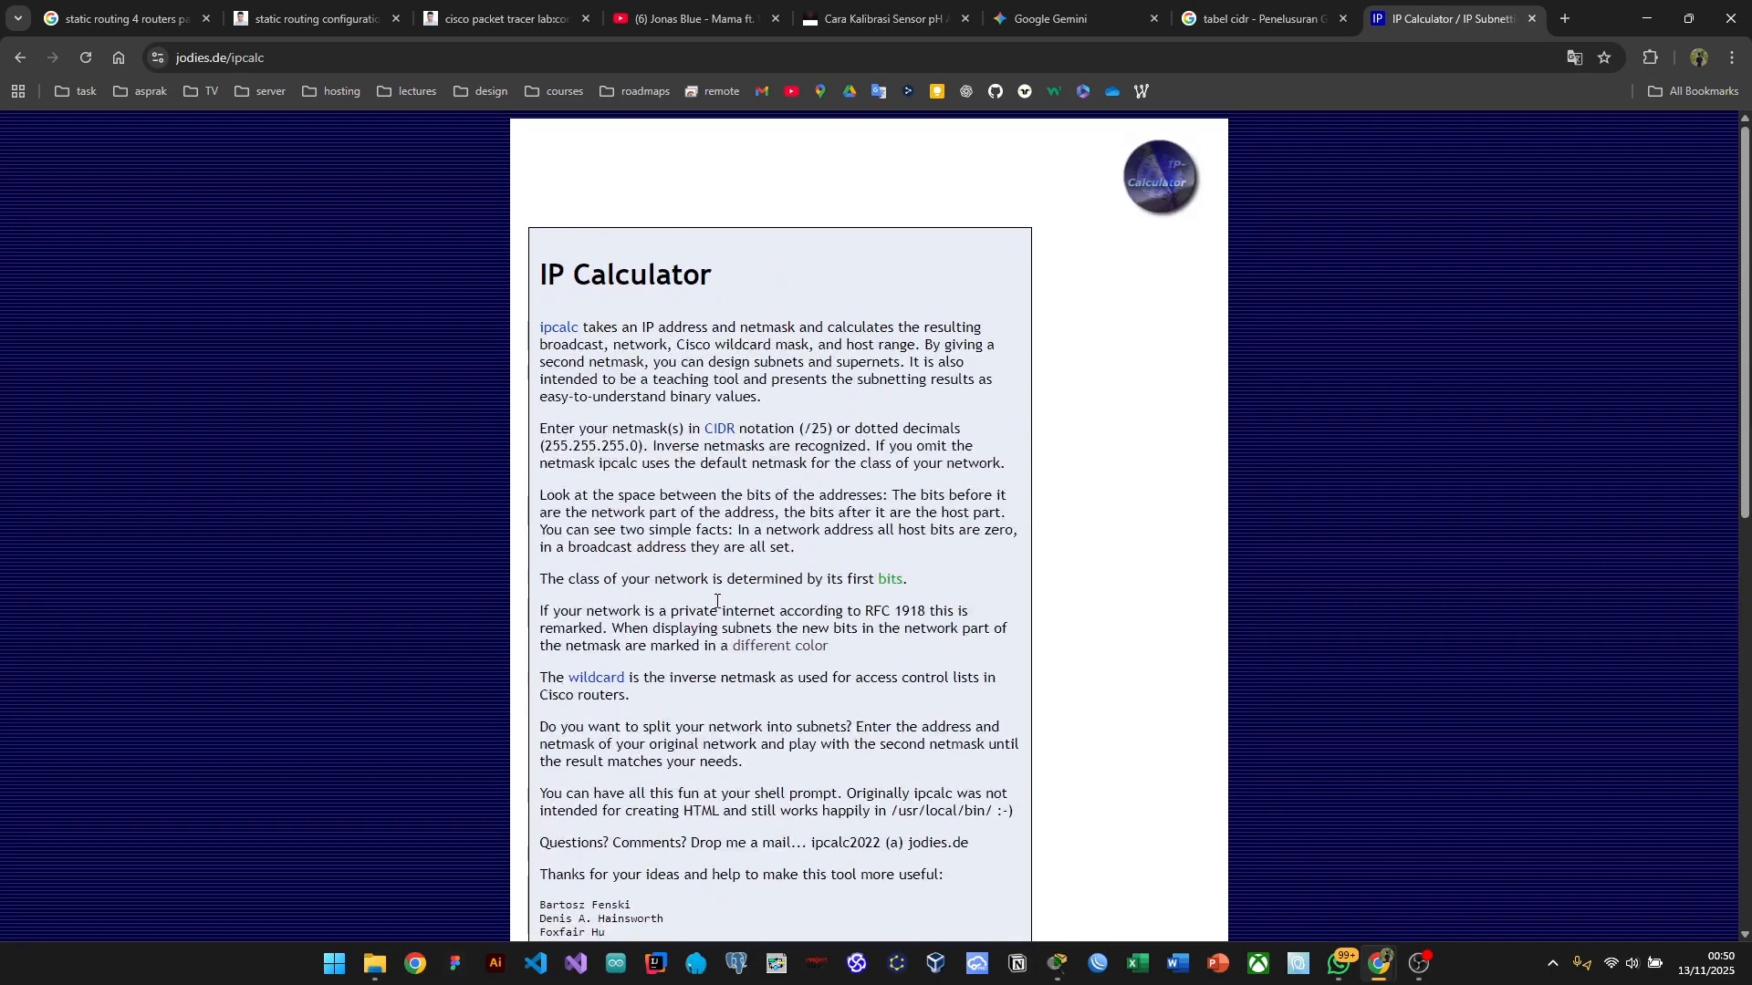
scroll(716, 605, down, 2)
scroll(716, 605, down, 7)
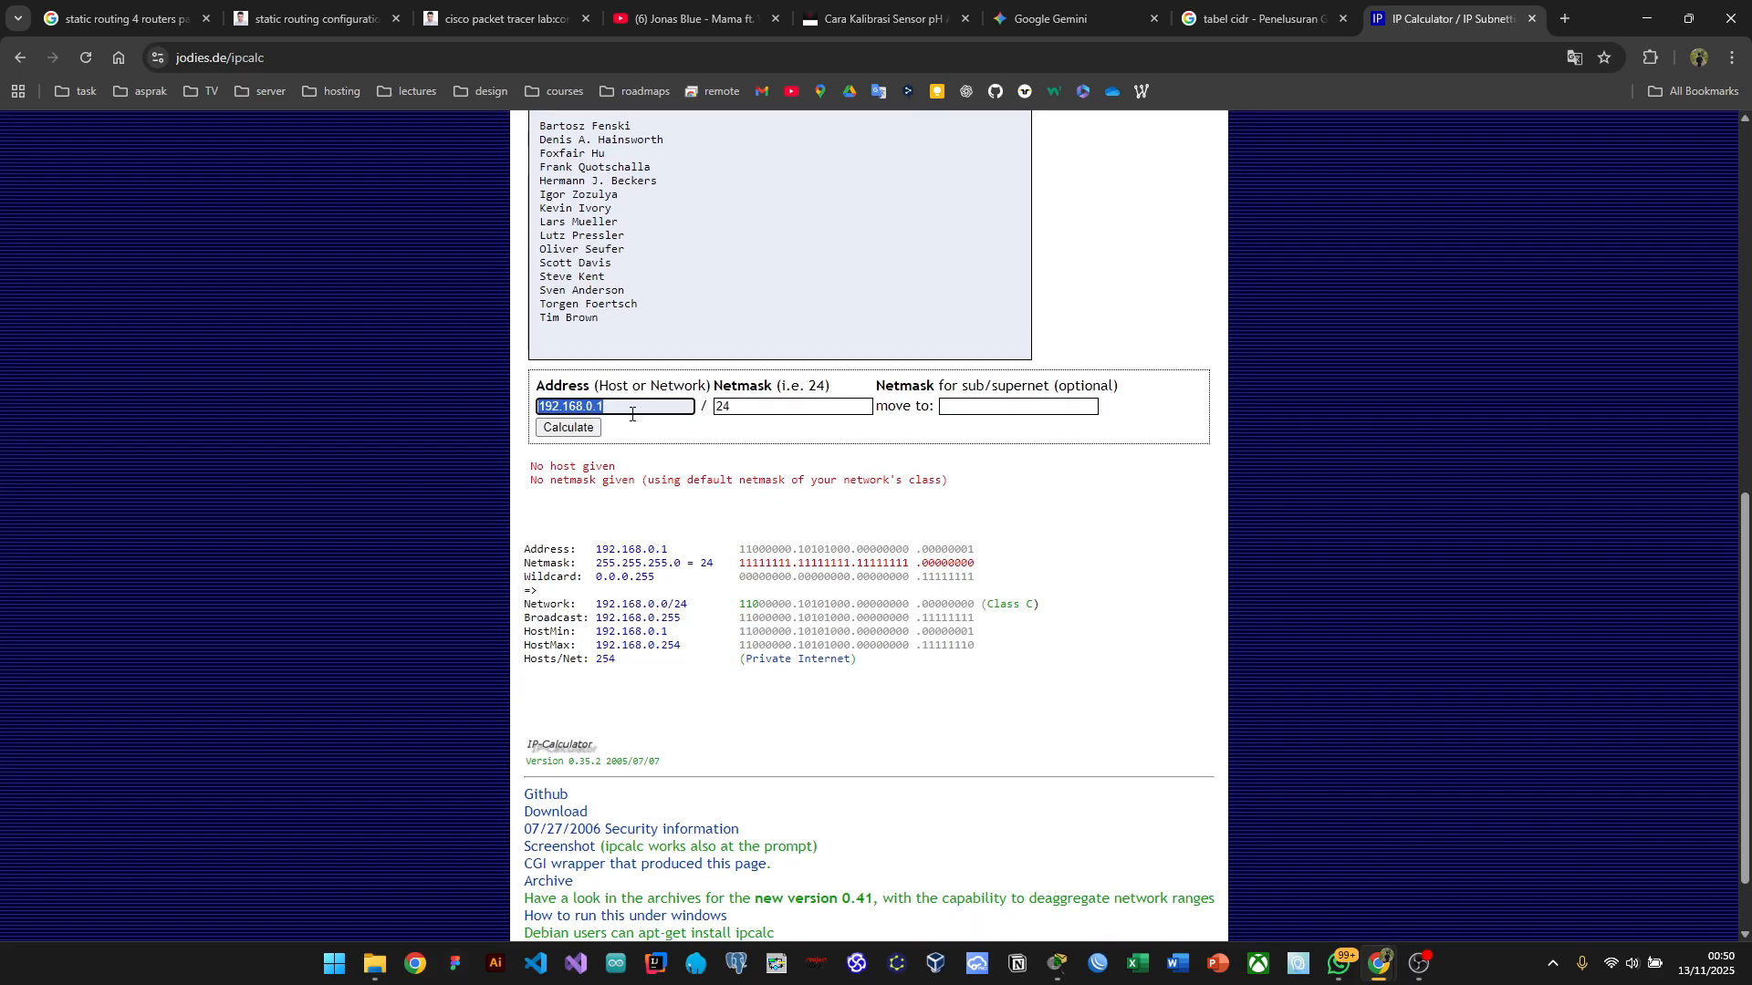
click(632, 415)
key(BackSpace)
key(BackSpace)
key(BackSpace)
key(BackSpace)
key(BackSpace)
key(BackSpace)
key(BackSpace)
key(BackSpace)
key(BackSpace)
text(10.0.0.0)
click(763, 408)
key(BackSpace)
key(BackSpace)
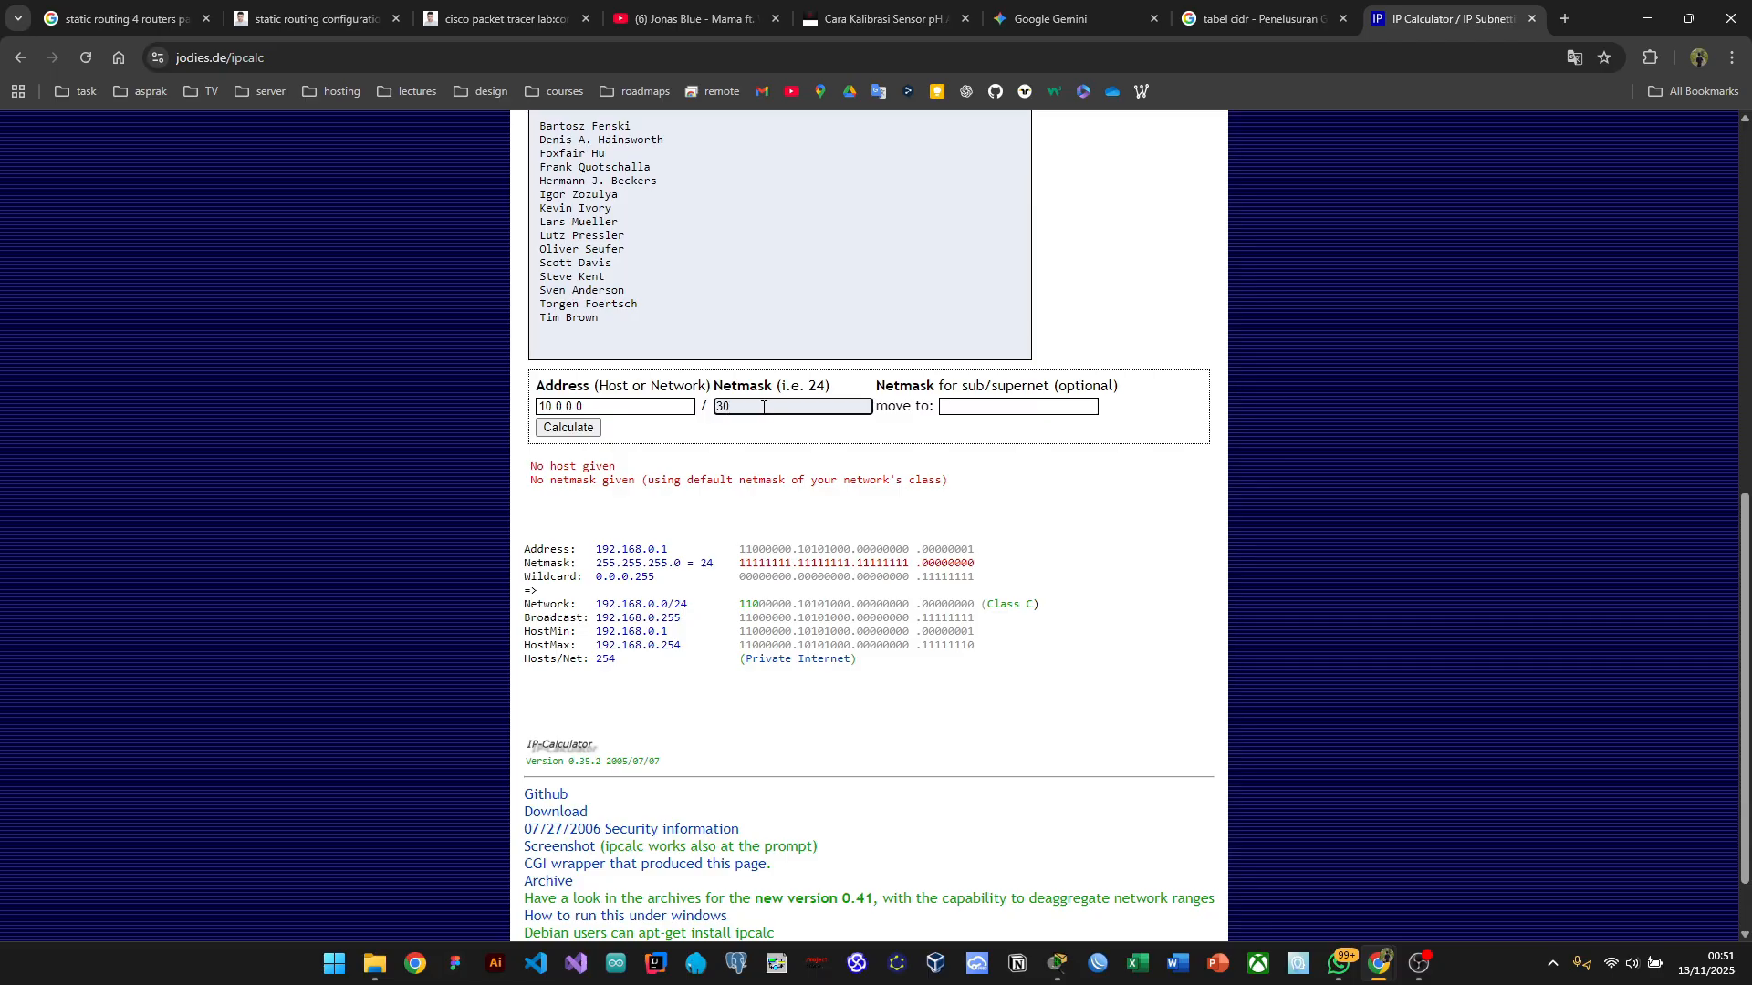
click(589, 433)
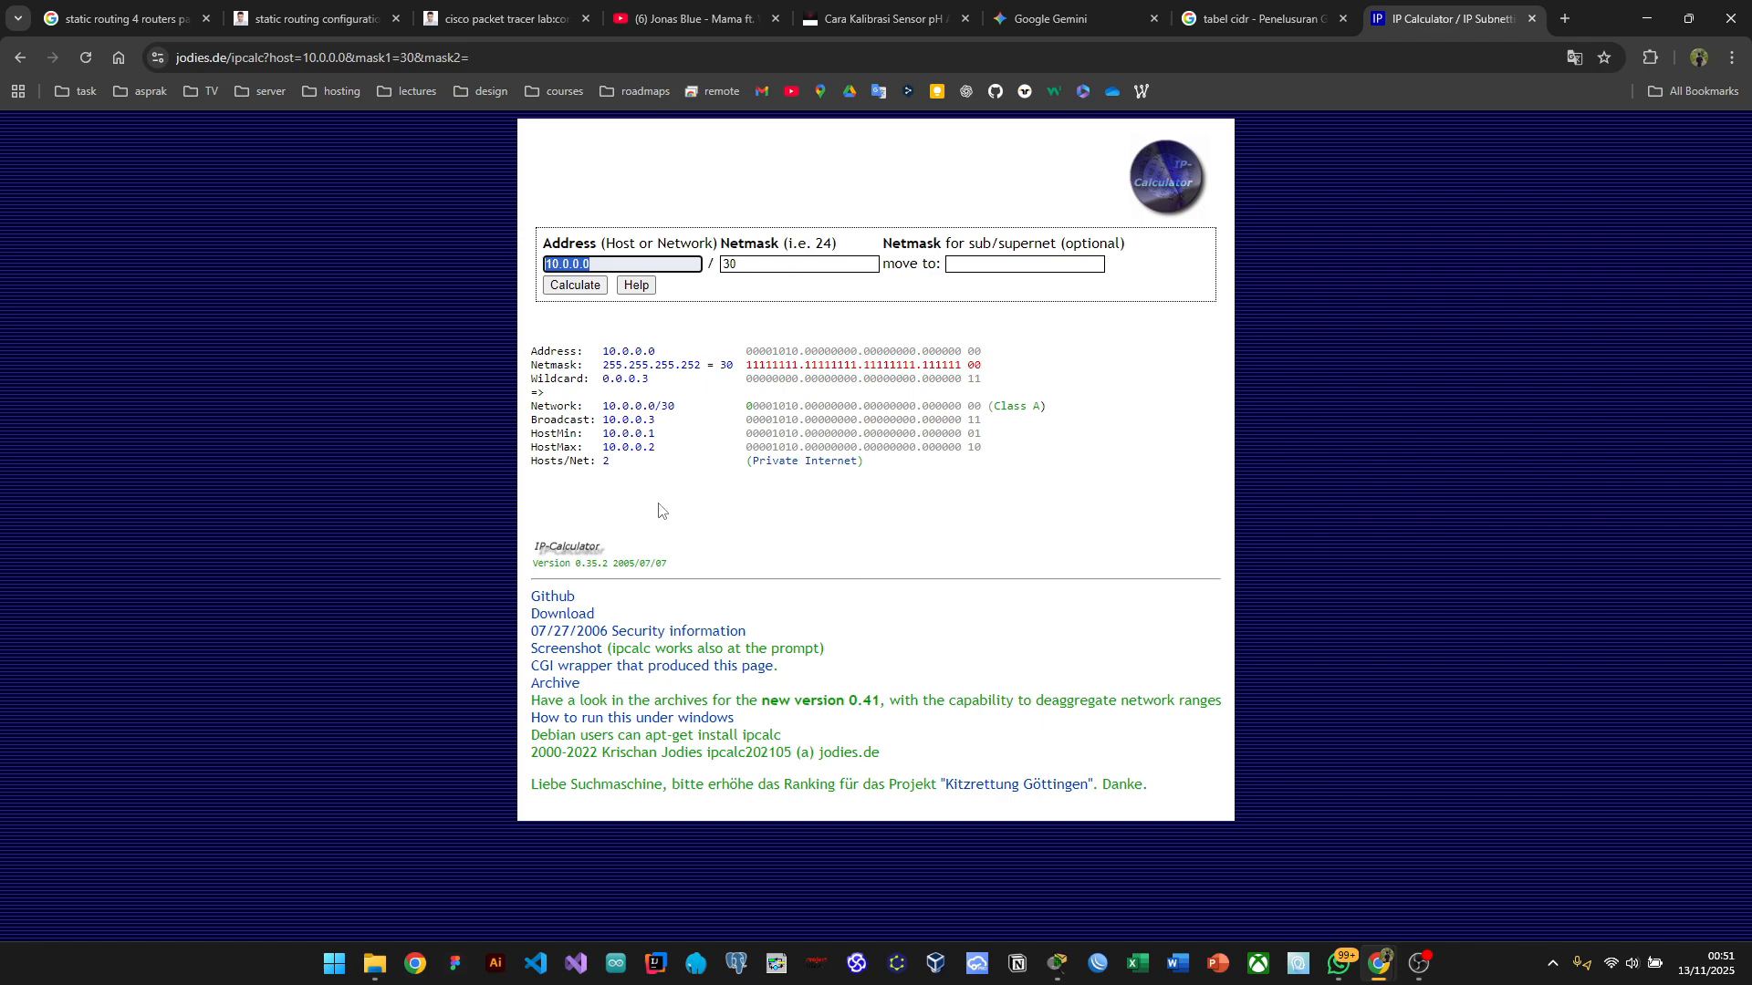
scroll(659, 510, left, 5)
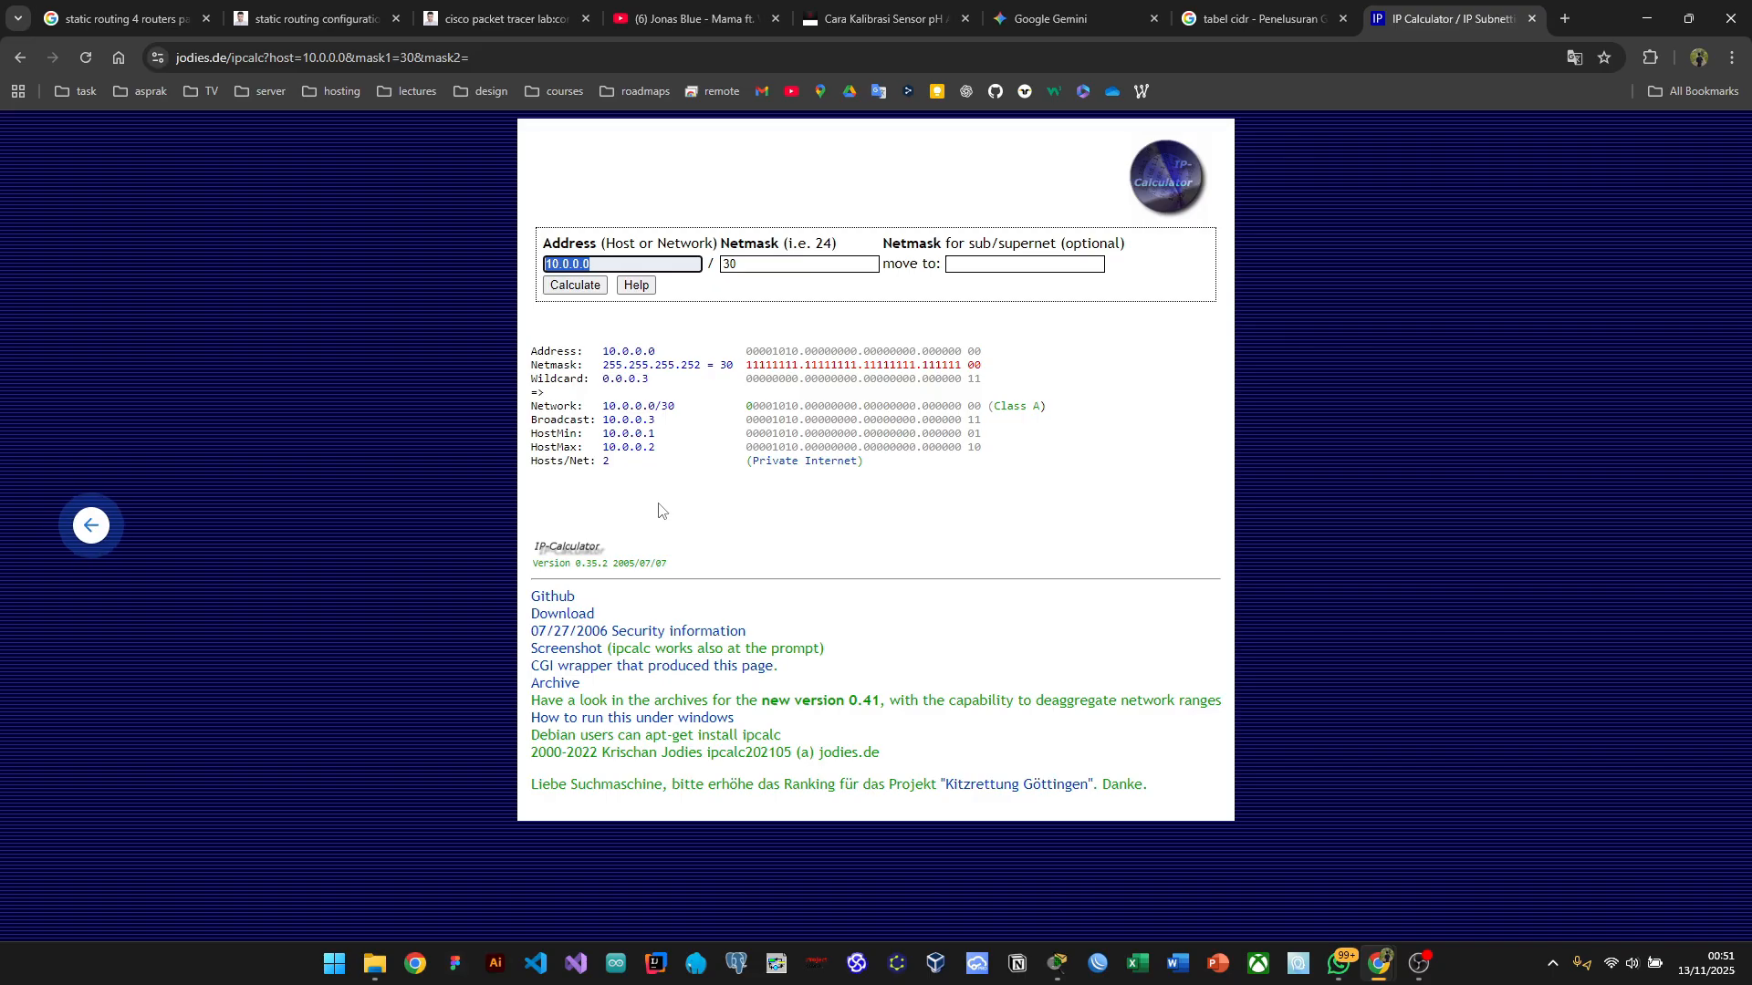
Step: Open calculator.net's IP Subnet Calculator and calculate 10.0.0.0 with a /30 mask
scroll(659, 510, left, 5)
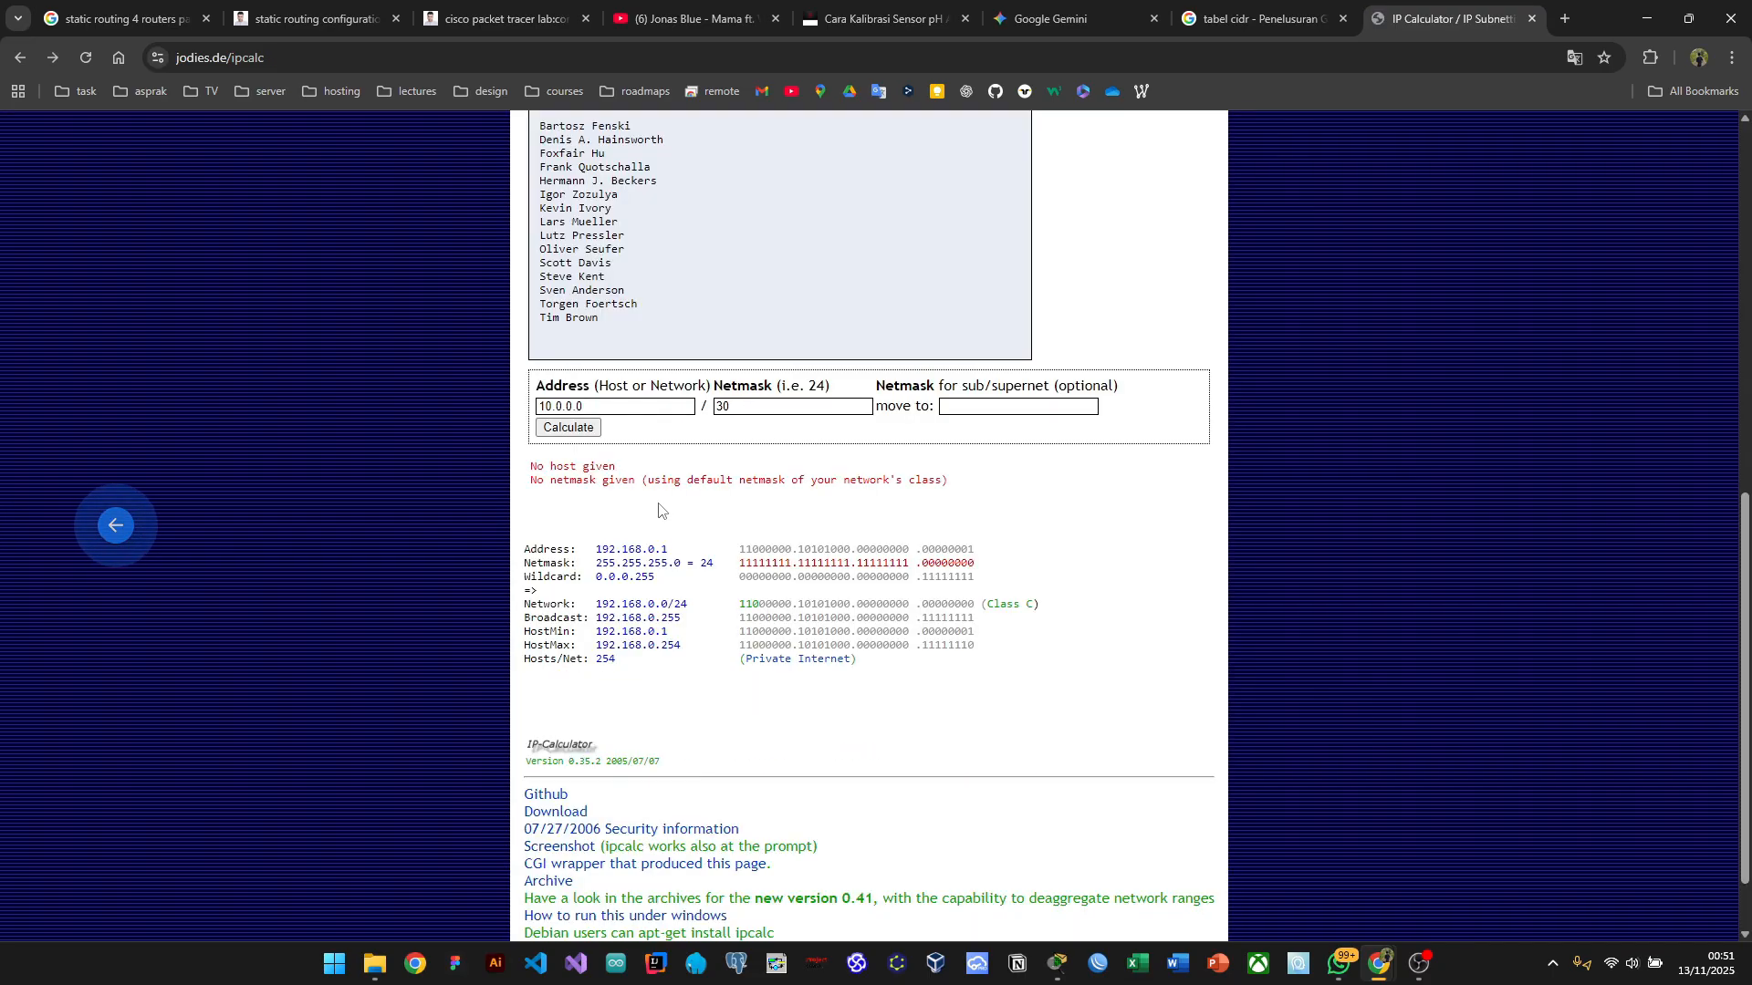
scroll(662, 508, left, 5)
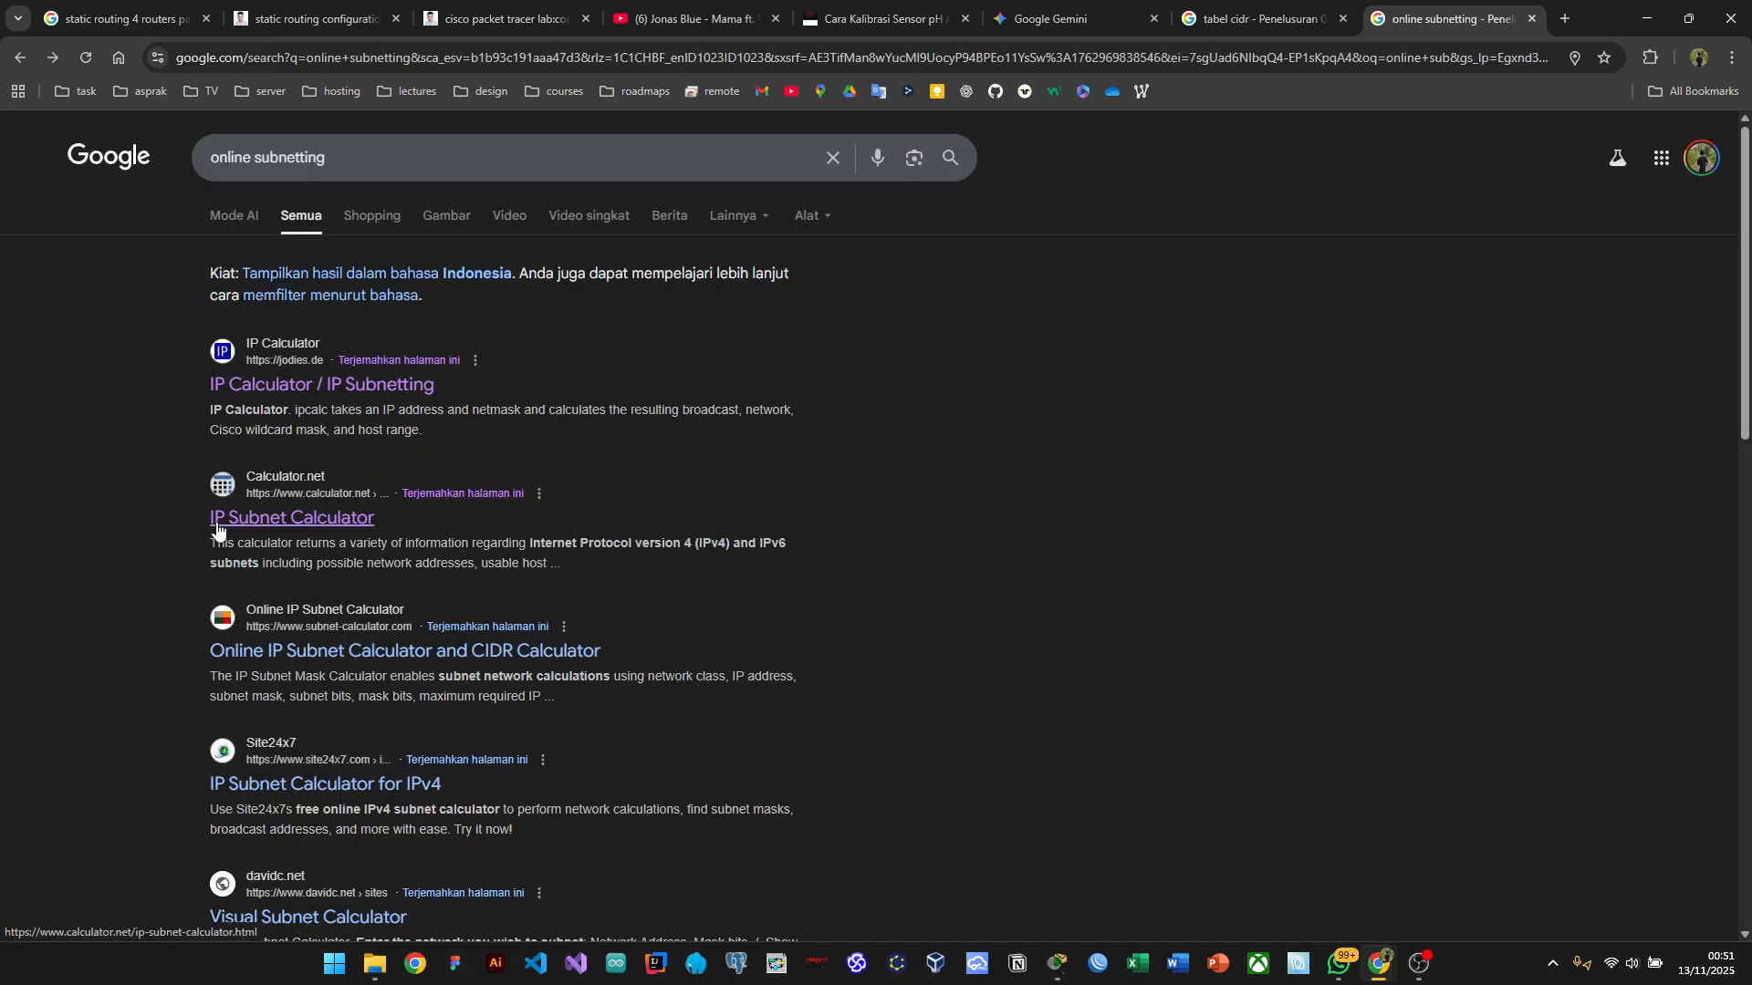
click(217, 520)
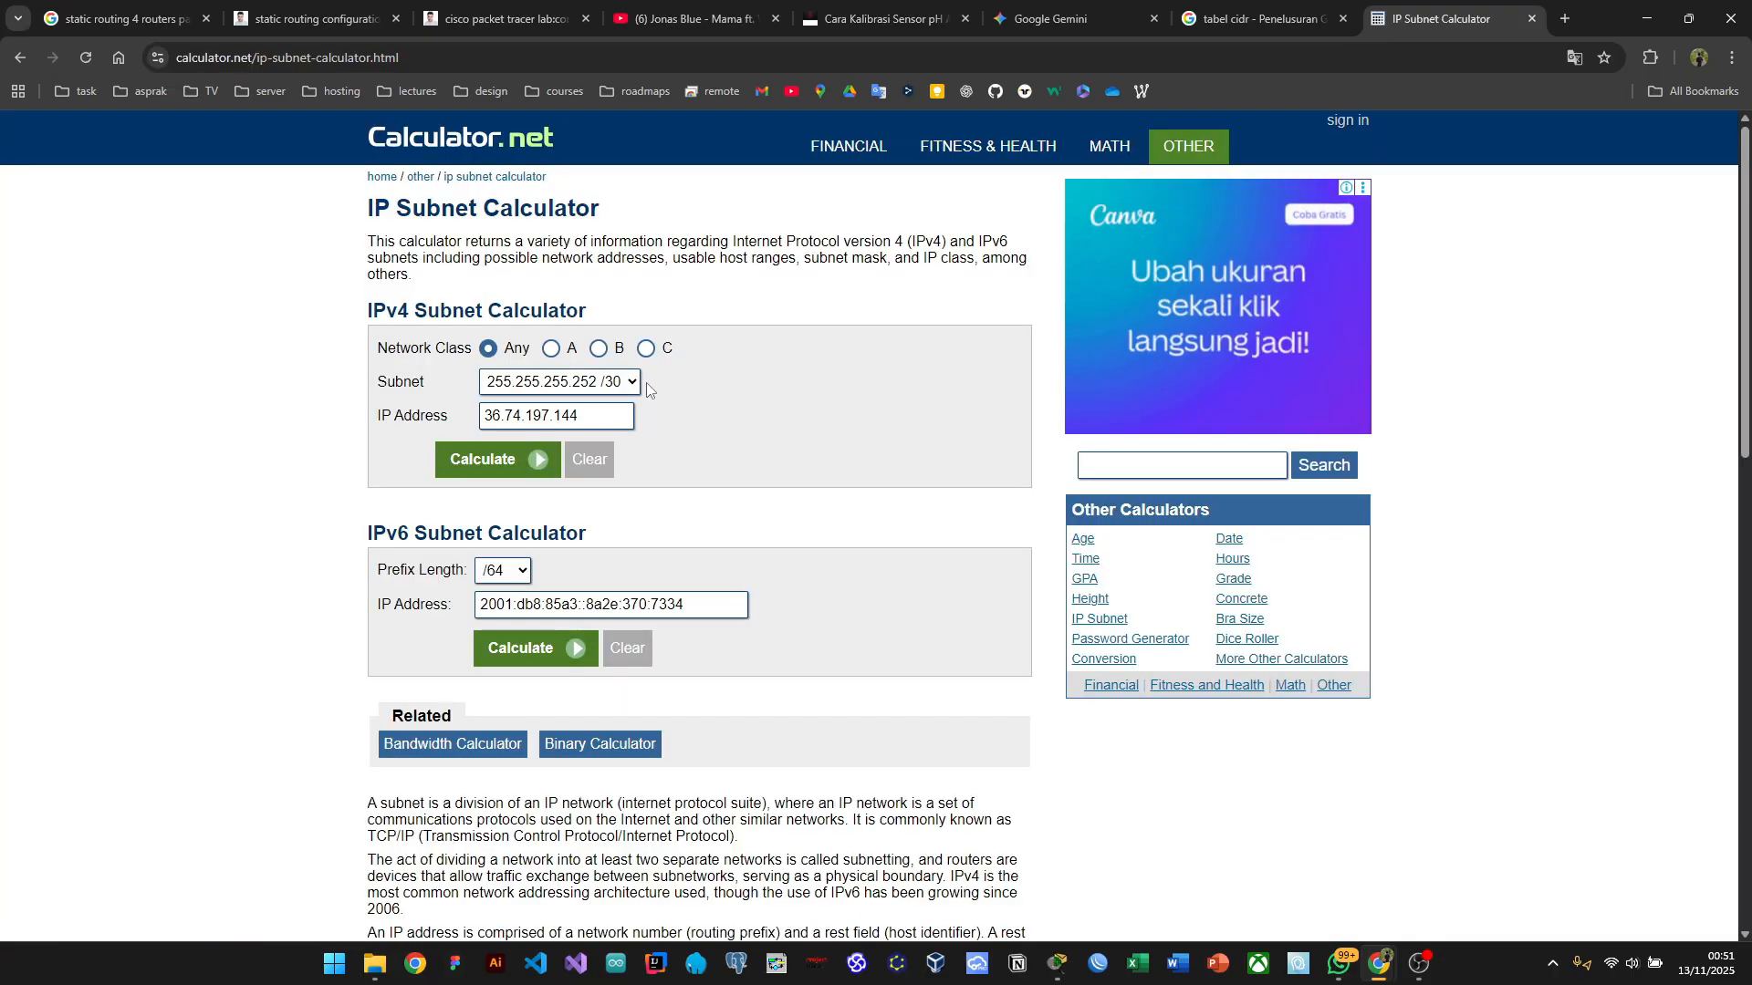
click(606, 427)
key(BackSpace)
key(BackSpace)
key(BackSpace)
key(BackSpace)
key(BackSpace)
key(BackSpace)
key(BackSpace)
key(BackSpace)
key(BackSpace)
key(BackSpace)
key(BackSpace)
key(BackSpace)
key(BackSpace)
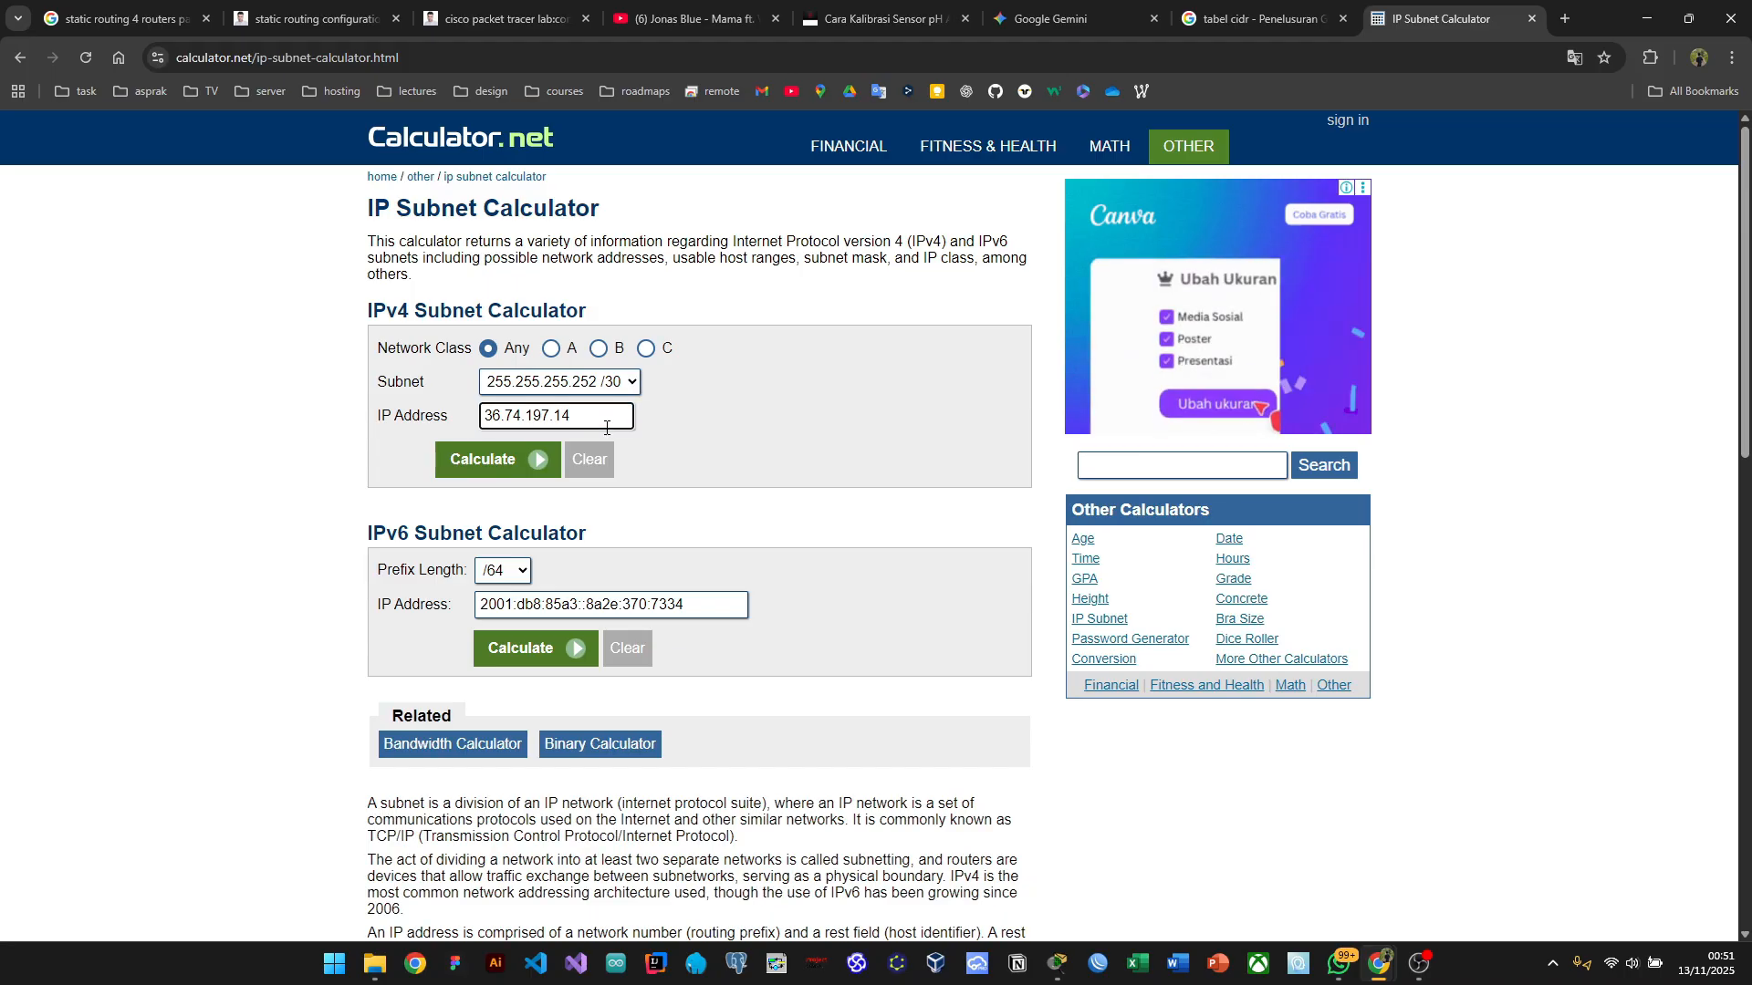
text(10.)
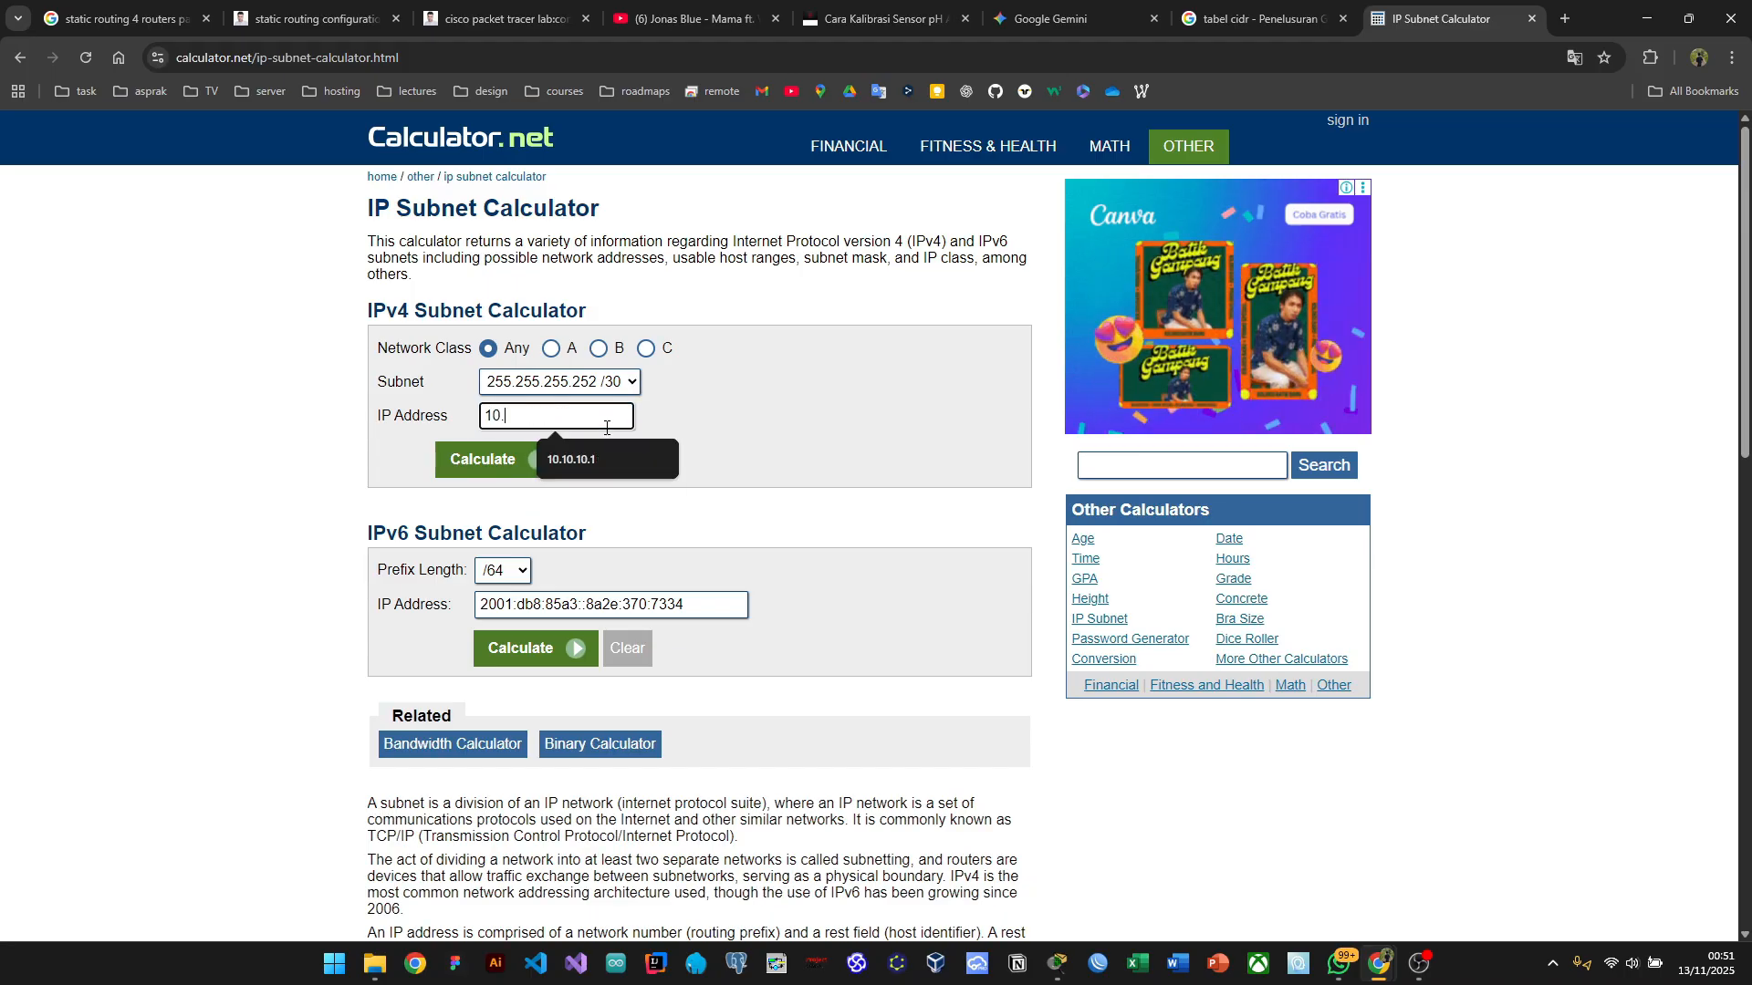
text(0.0.0)
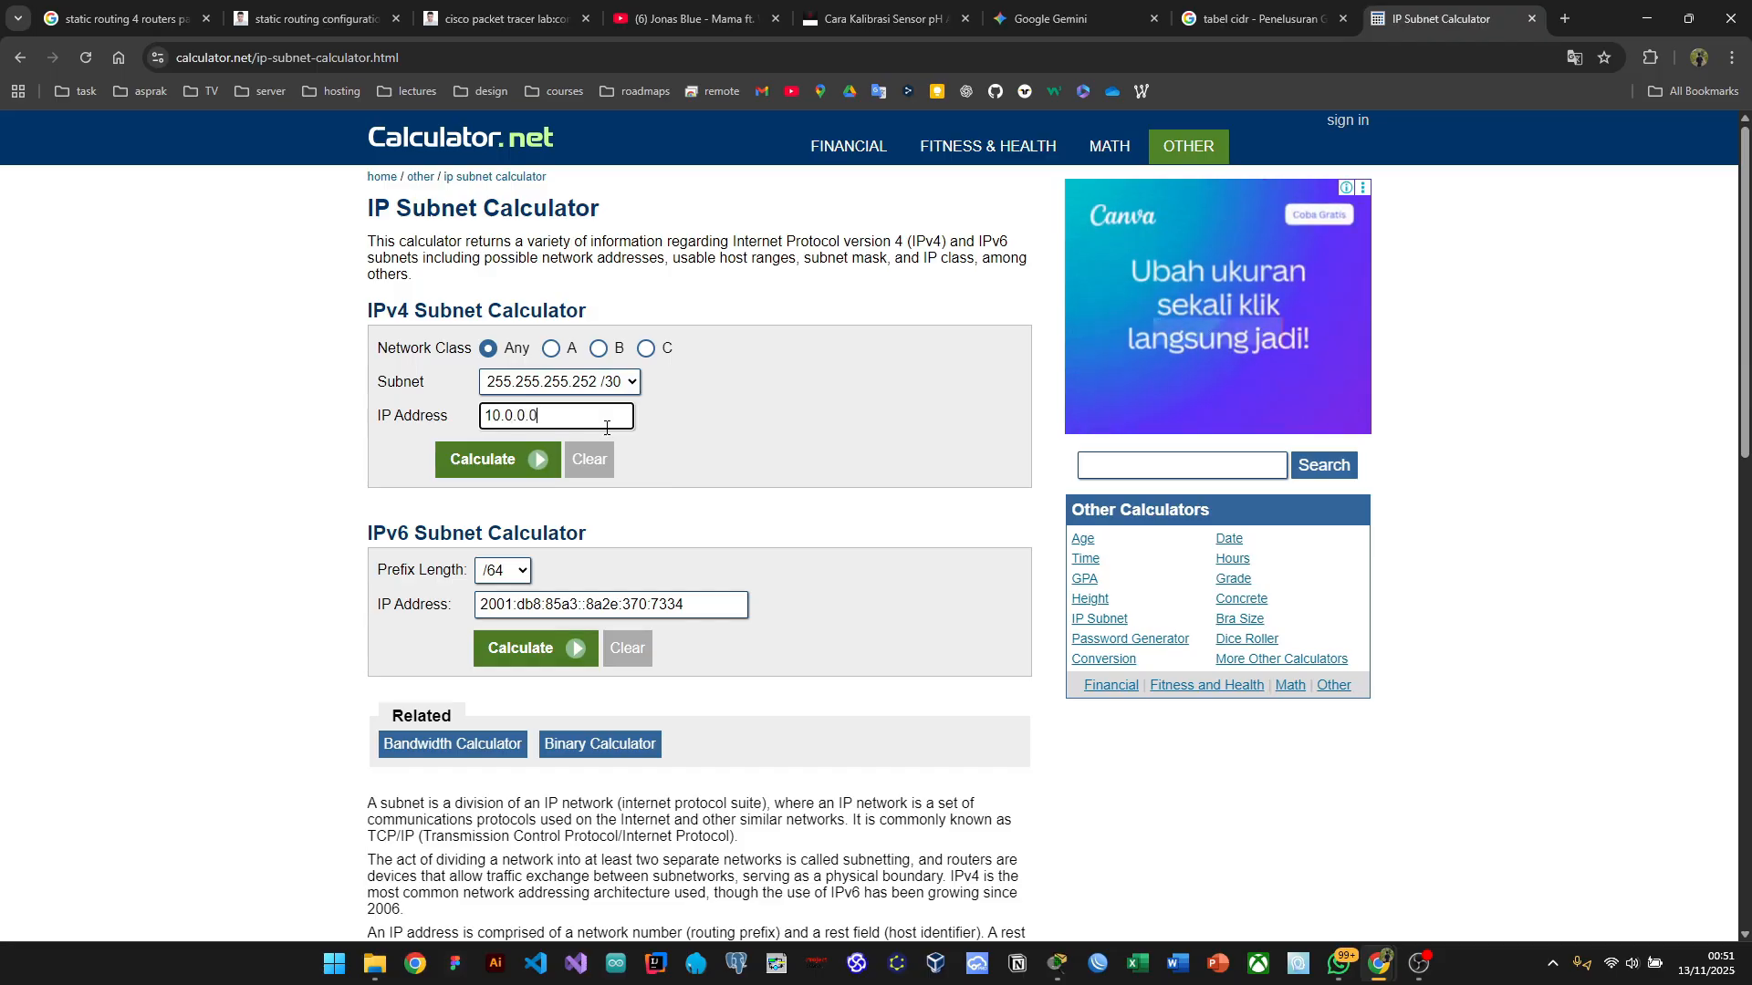
click(517, 458)
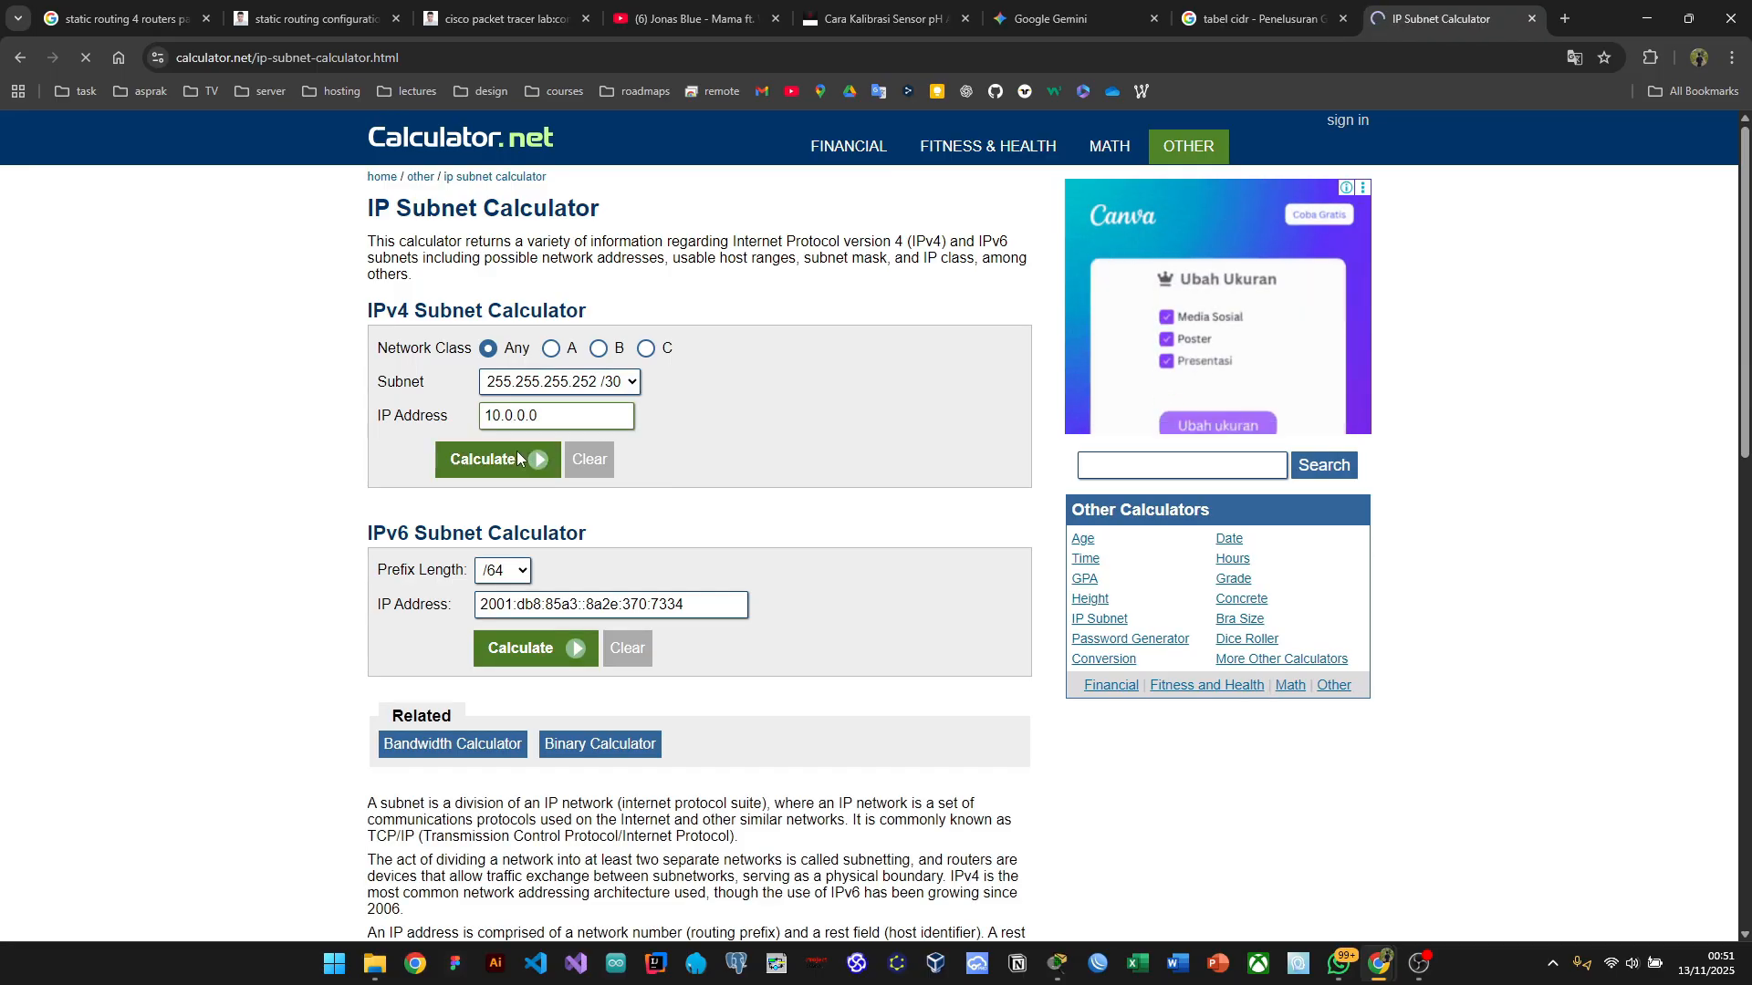
Step: Scroll through the resulting table of all 64 /30 networks for 10.0.0.*
scroll(899, 599, down, 7)
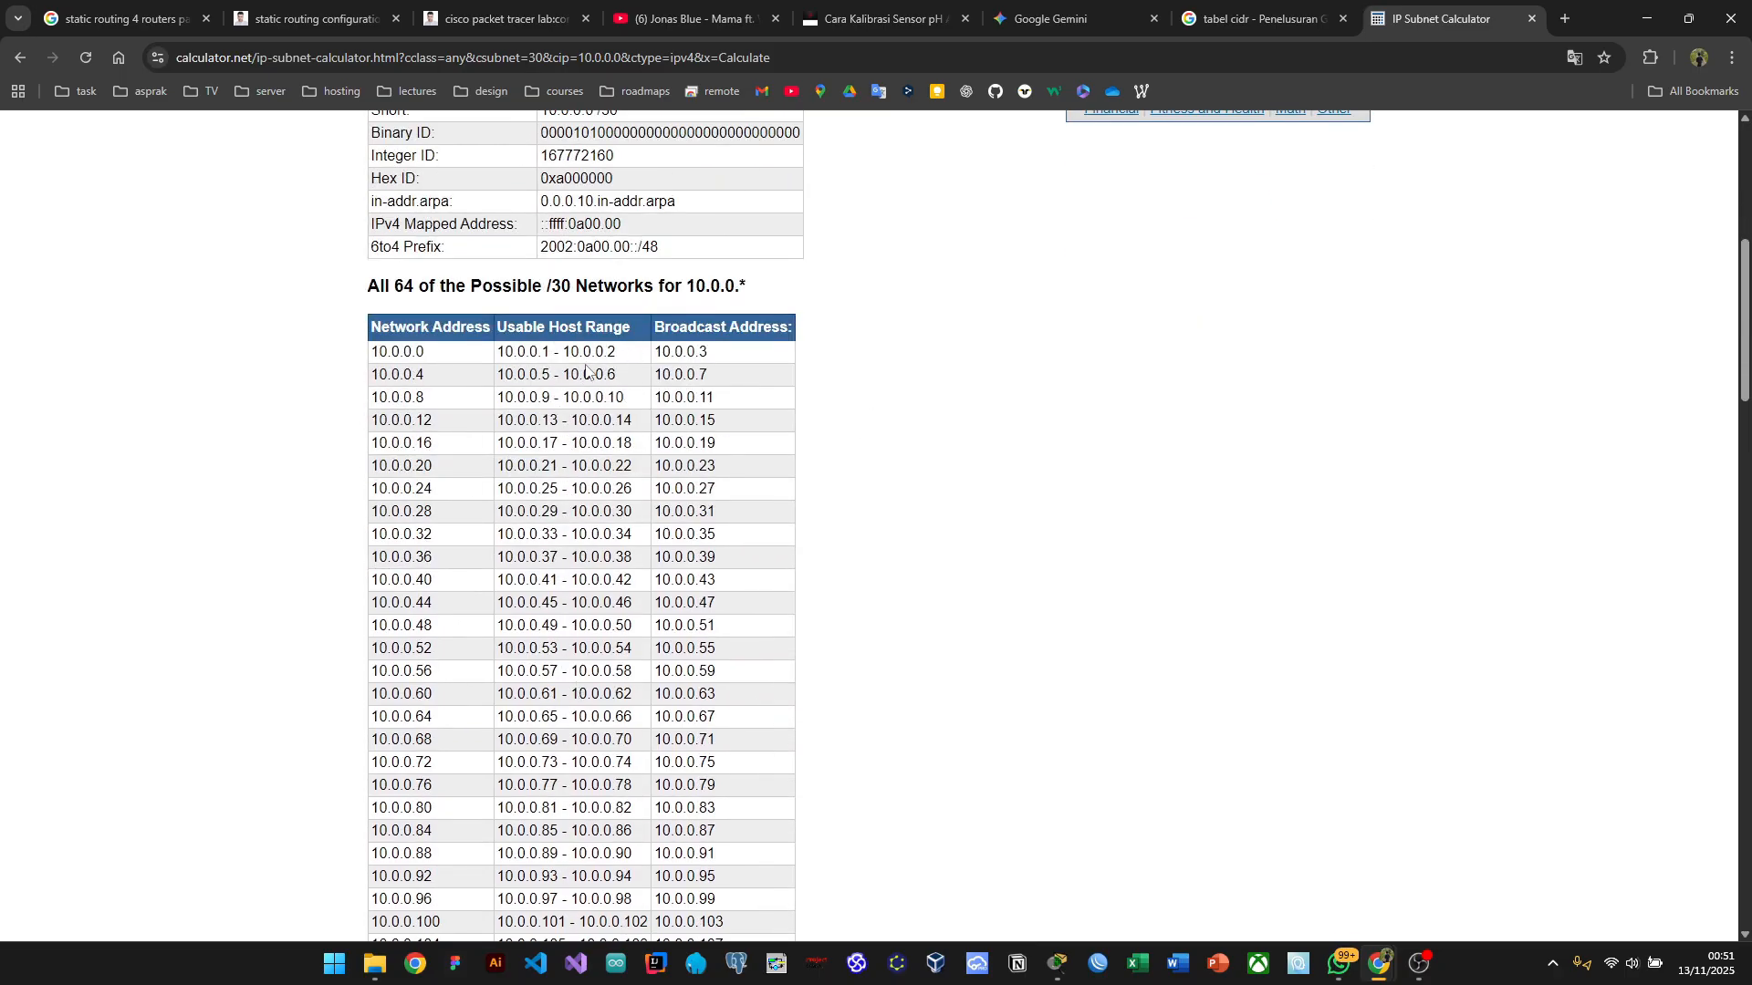
scroll(556, 514, down, 1)
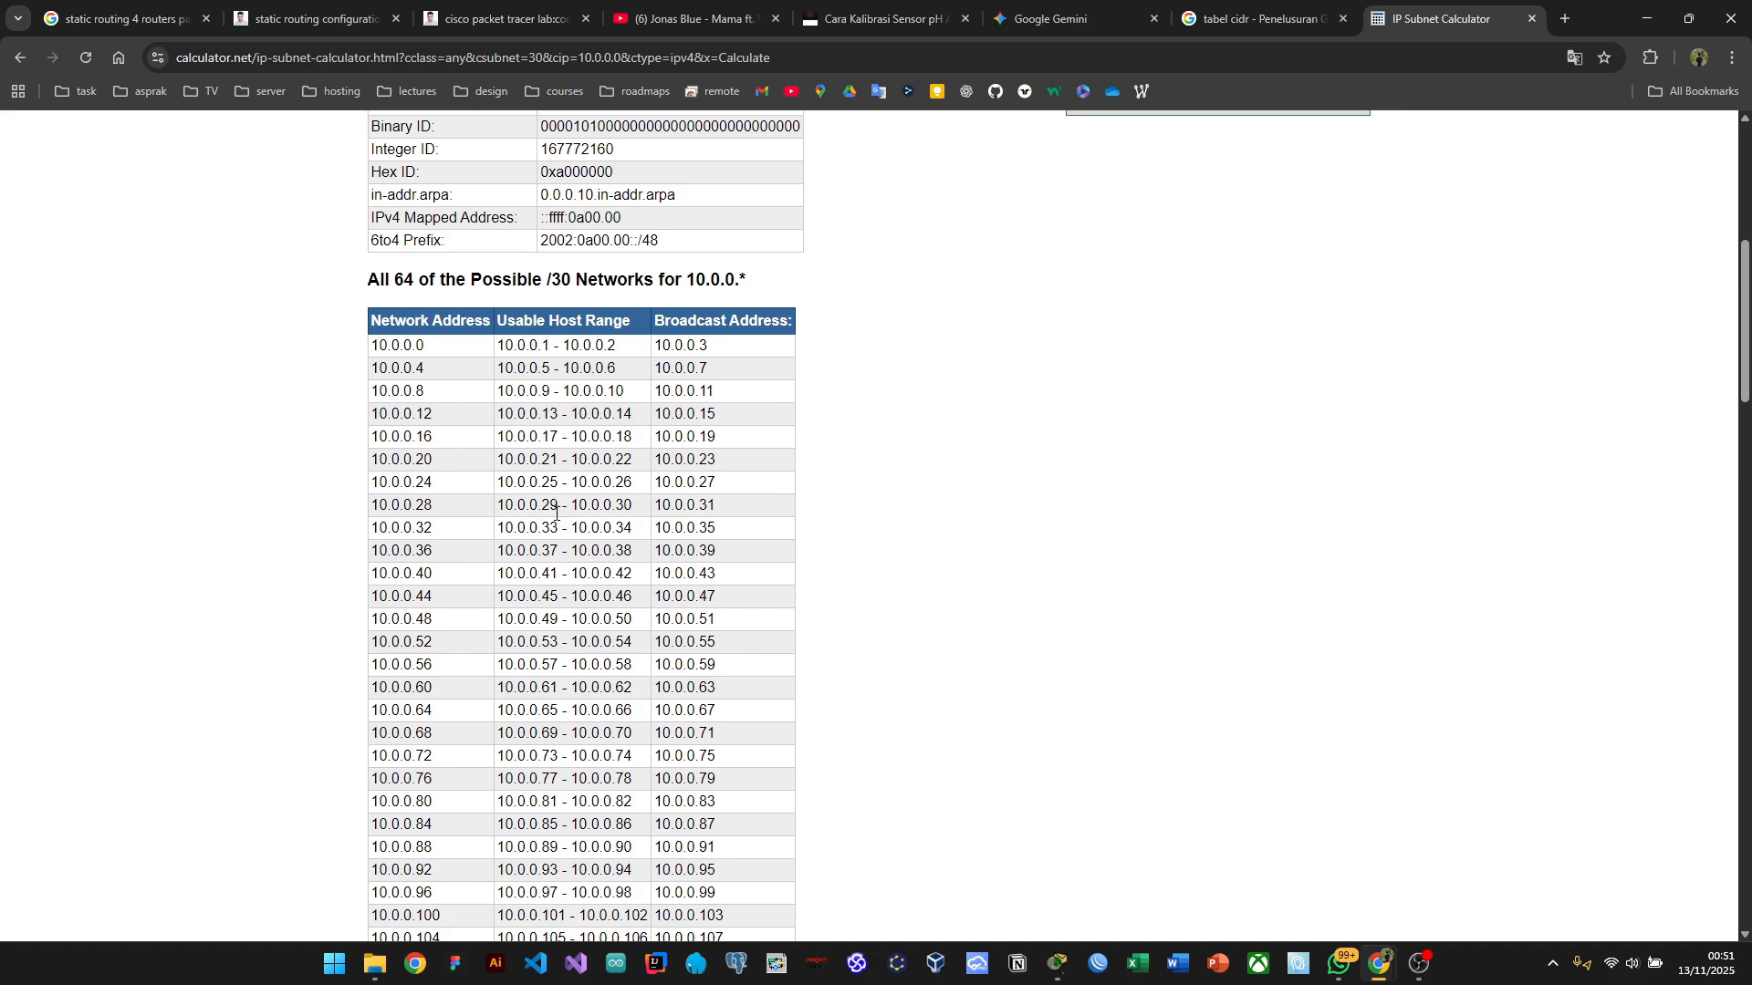
scroll(555, 514, up, 1)
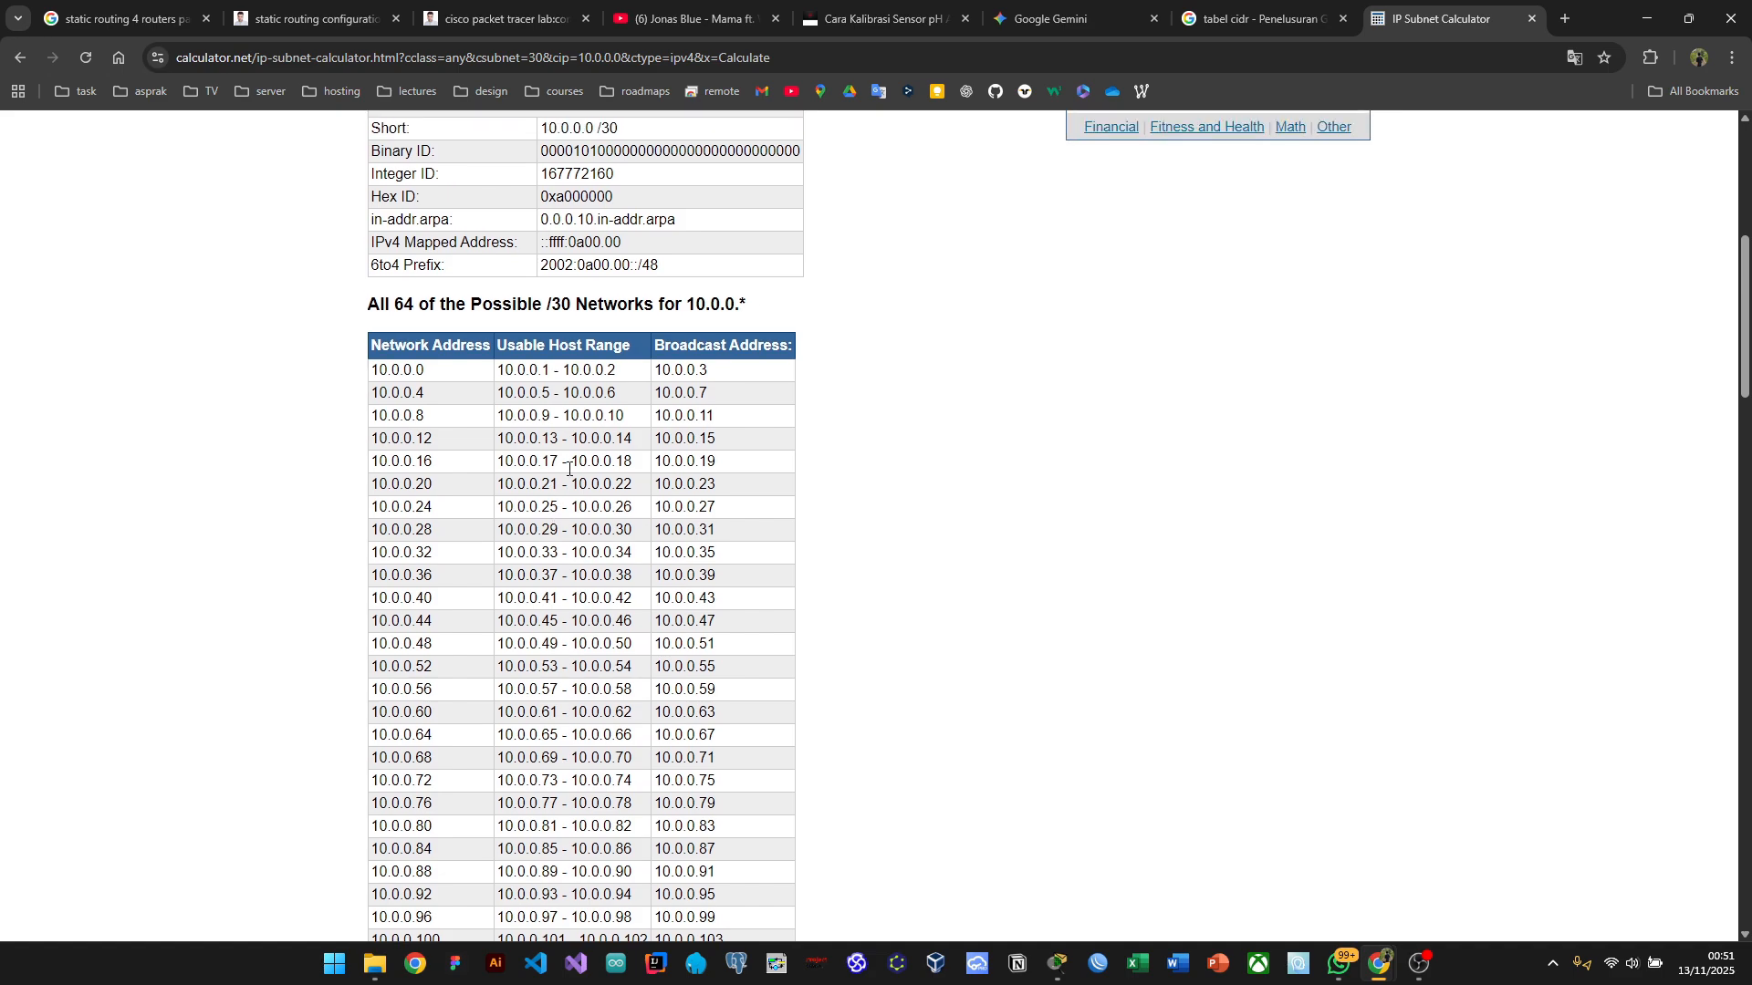
ctrl+scroll(468, 421, up, 6)
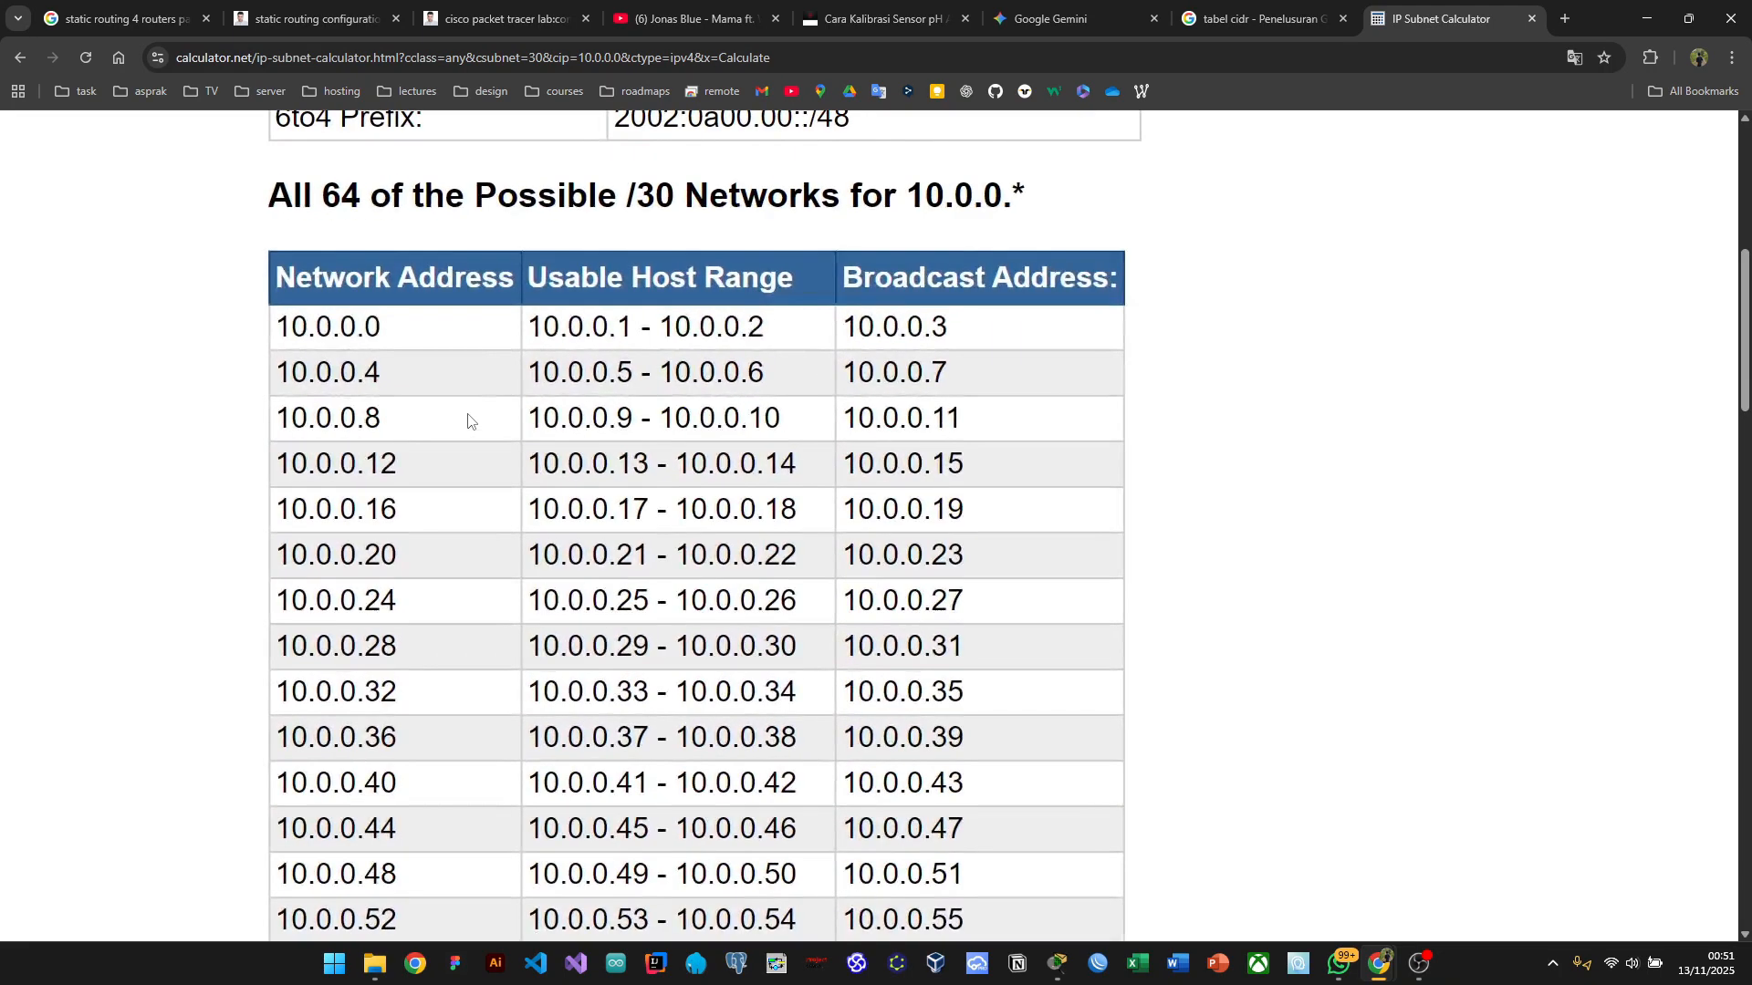
scroll(469, 421, down, 1)
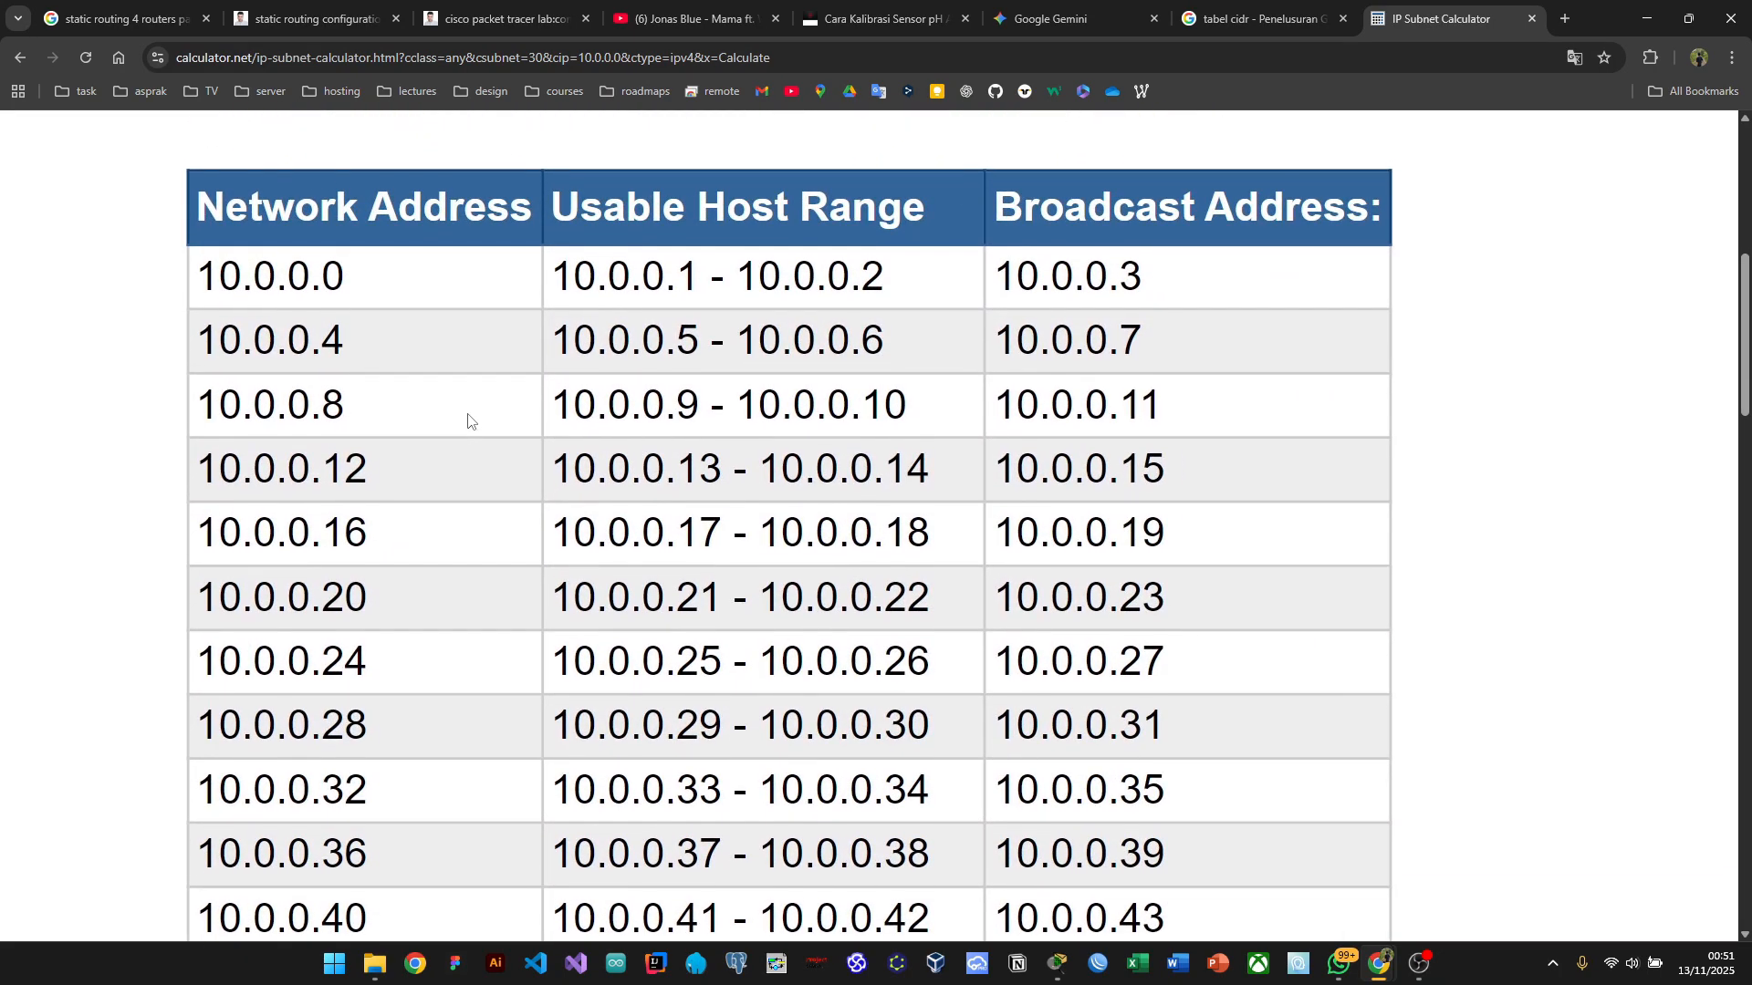
scroll(468, 421, up, 1)
scroll(468, 421, up, 1)
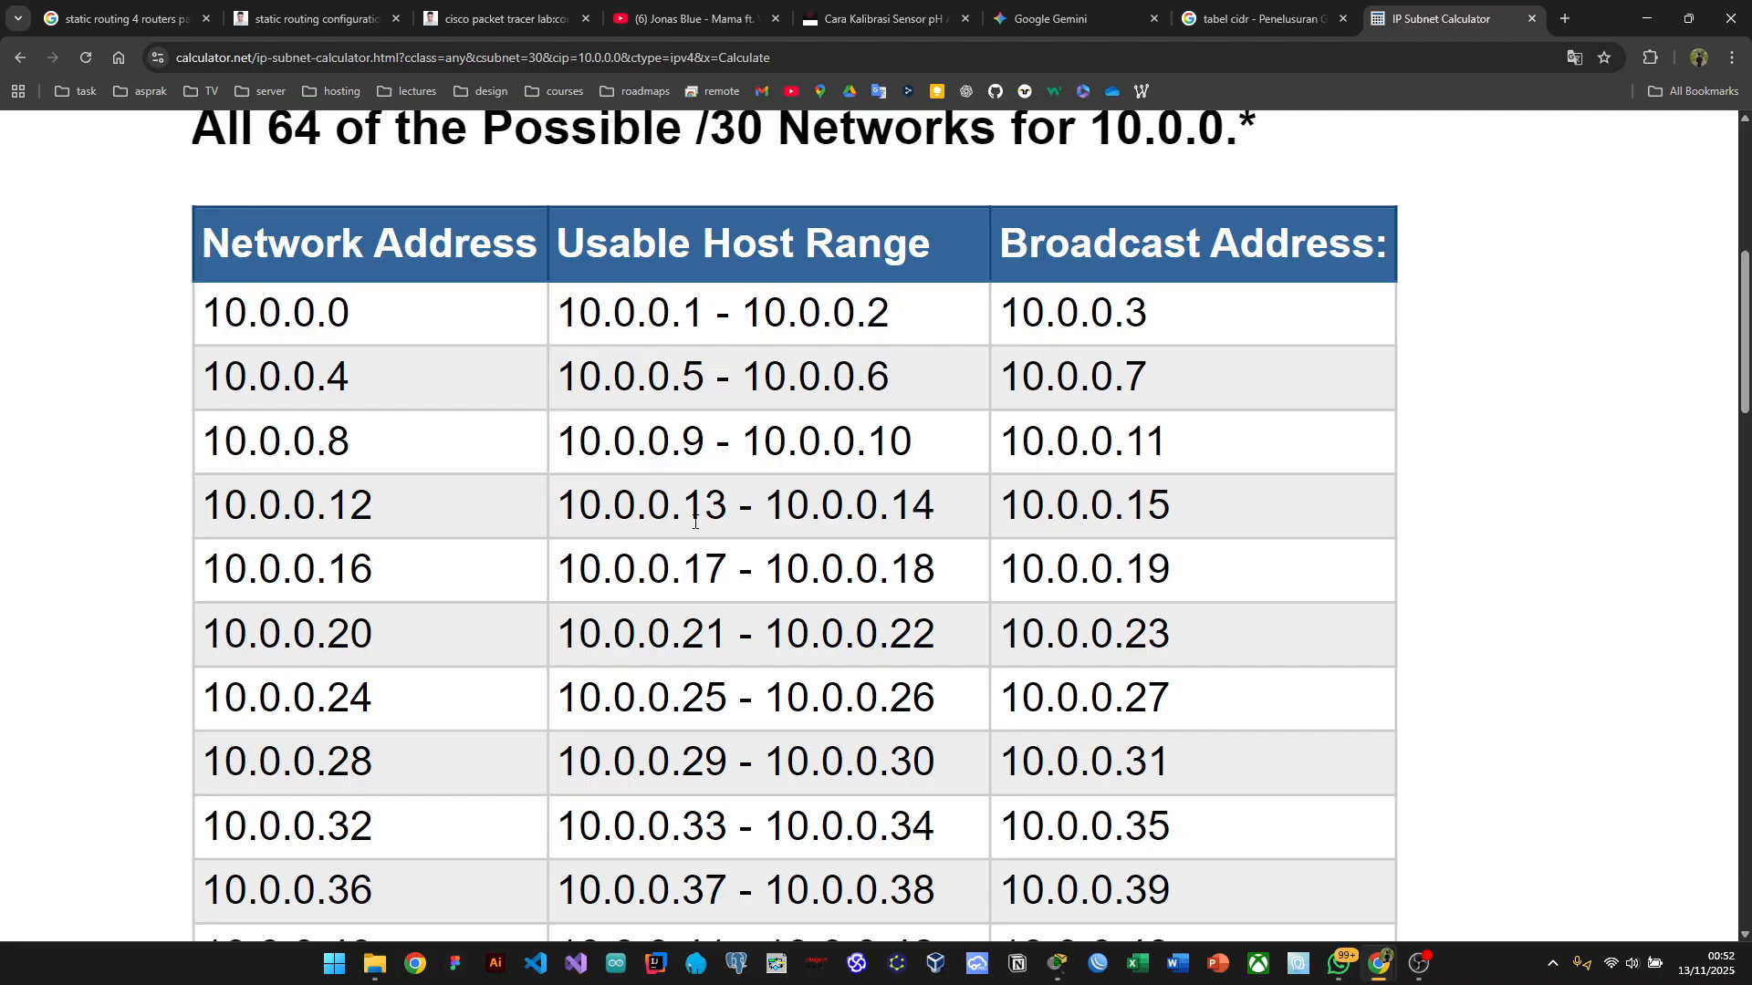
Step: Glance at RO_Manager's command line and the /30 subnet table, then return to the Packet Tracer topology
key(alt+Tab)
key(alt+Tab)
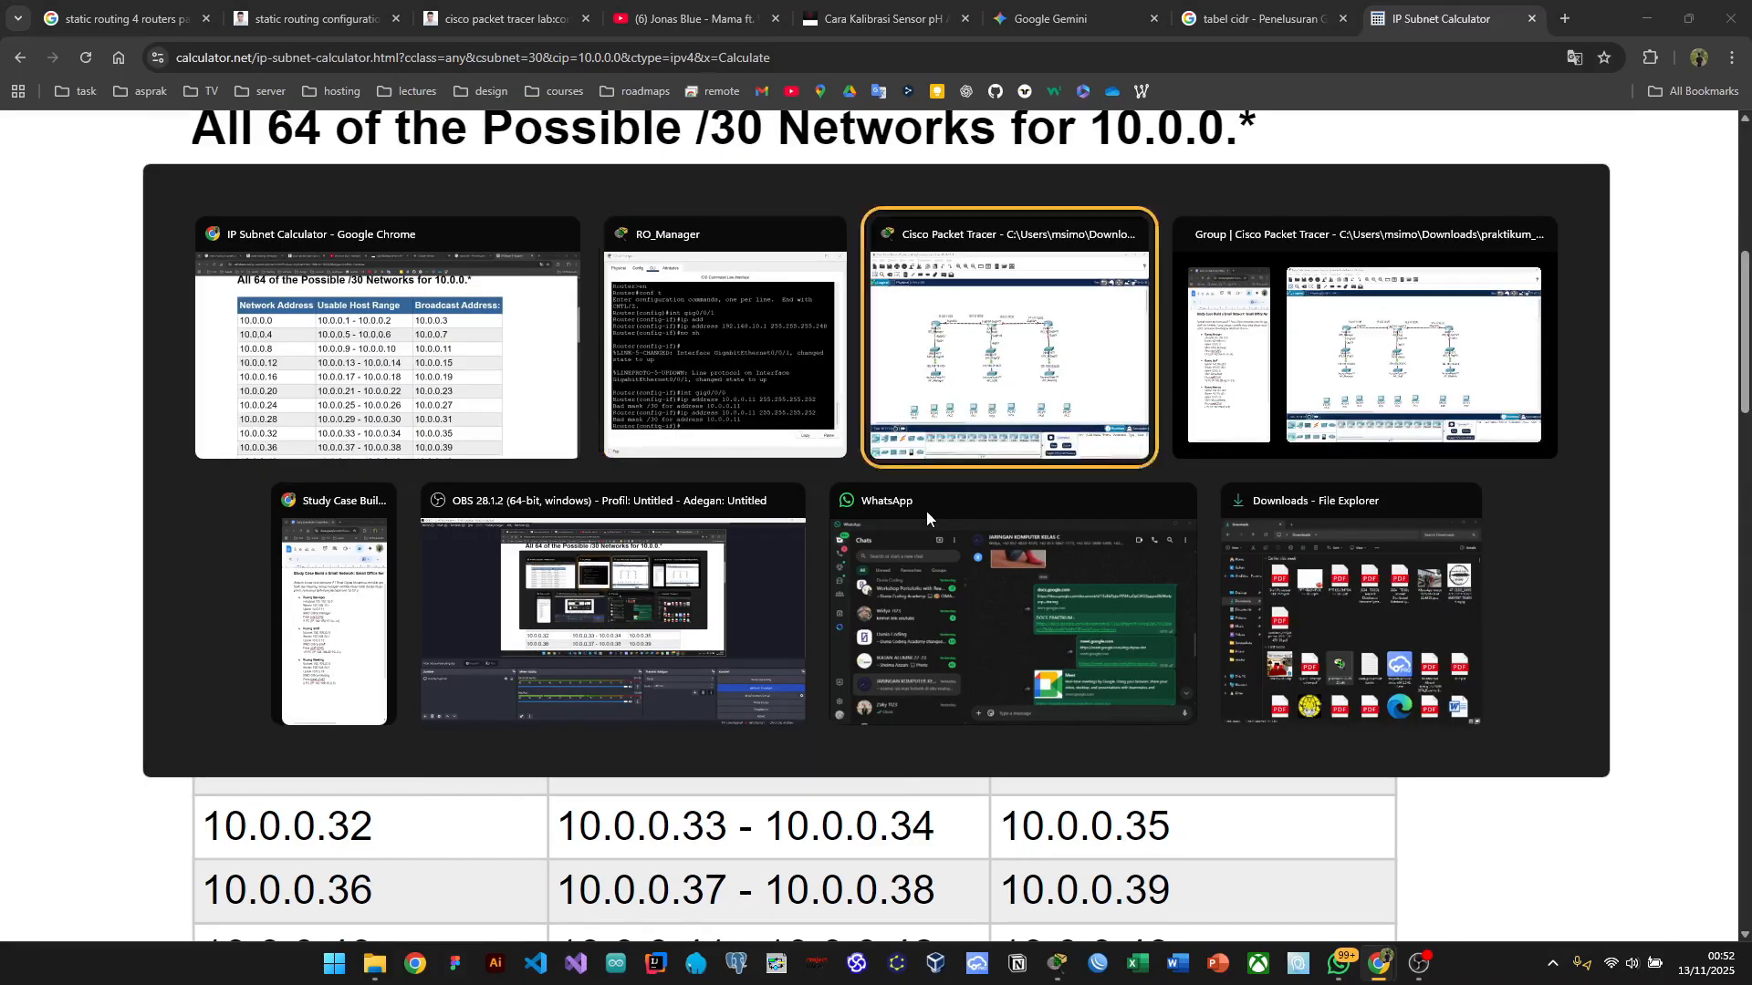
key(alt+Tab)
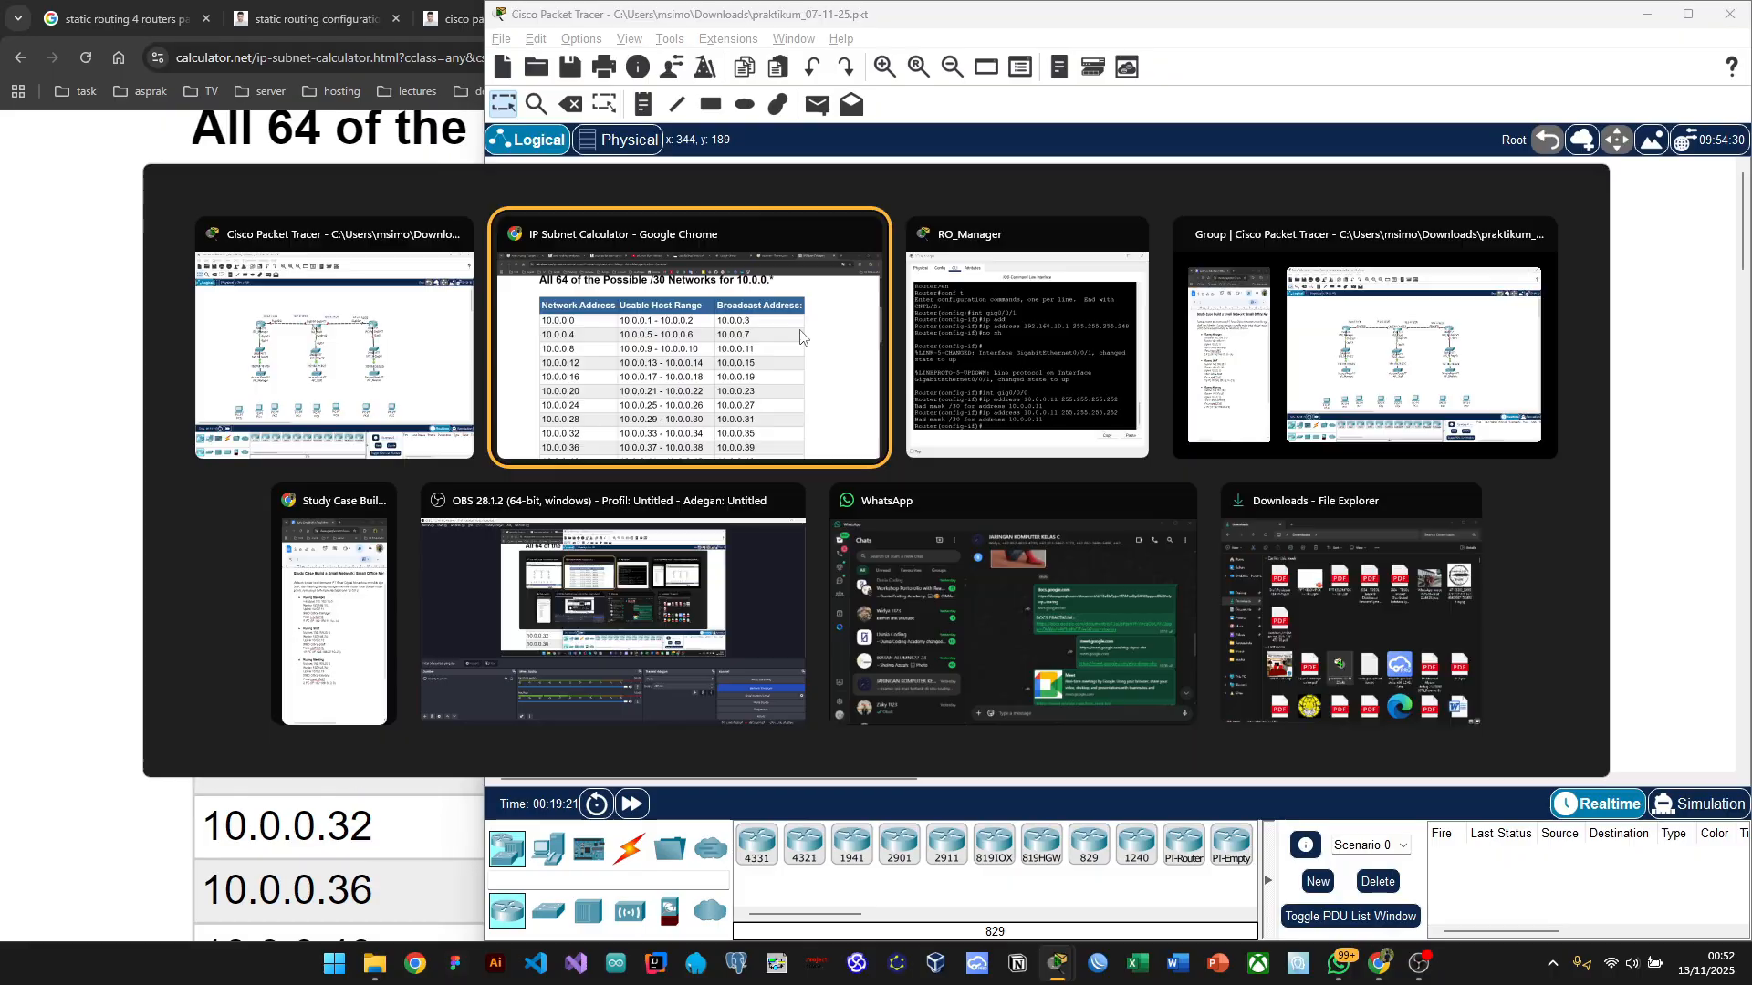
key(alt+Tab)
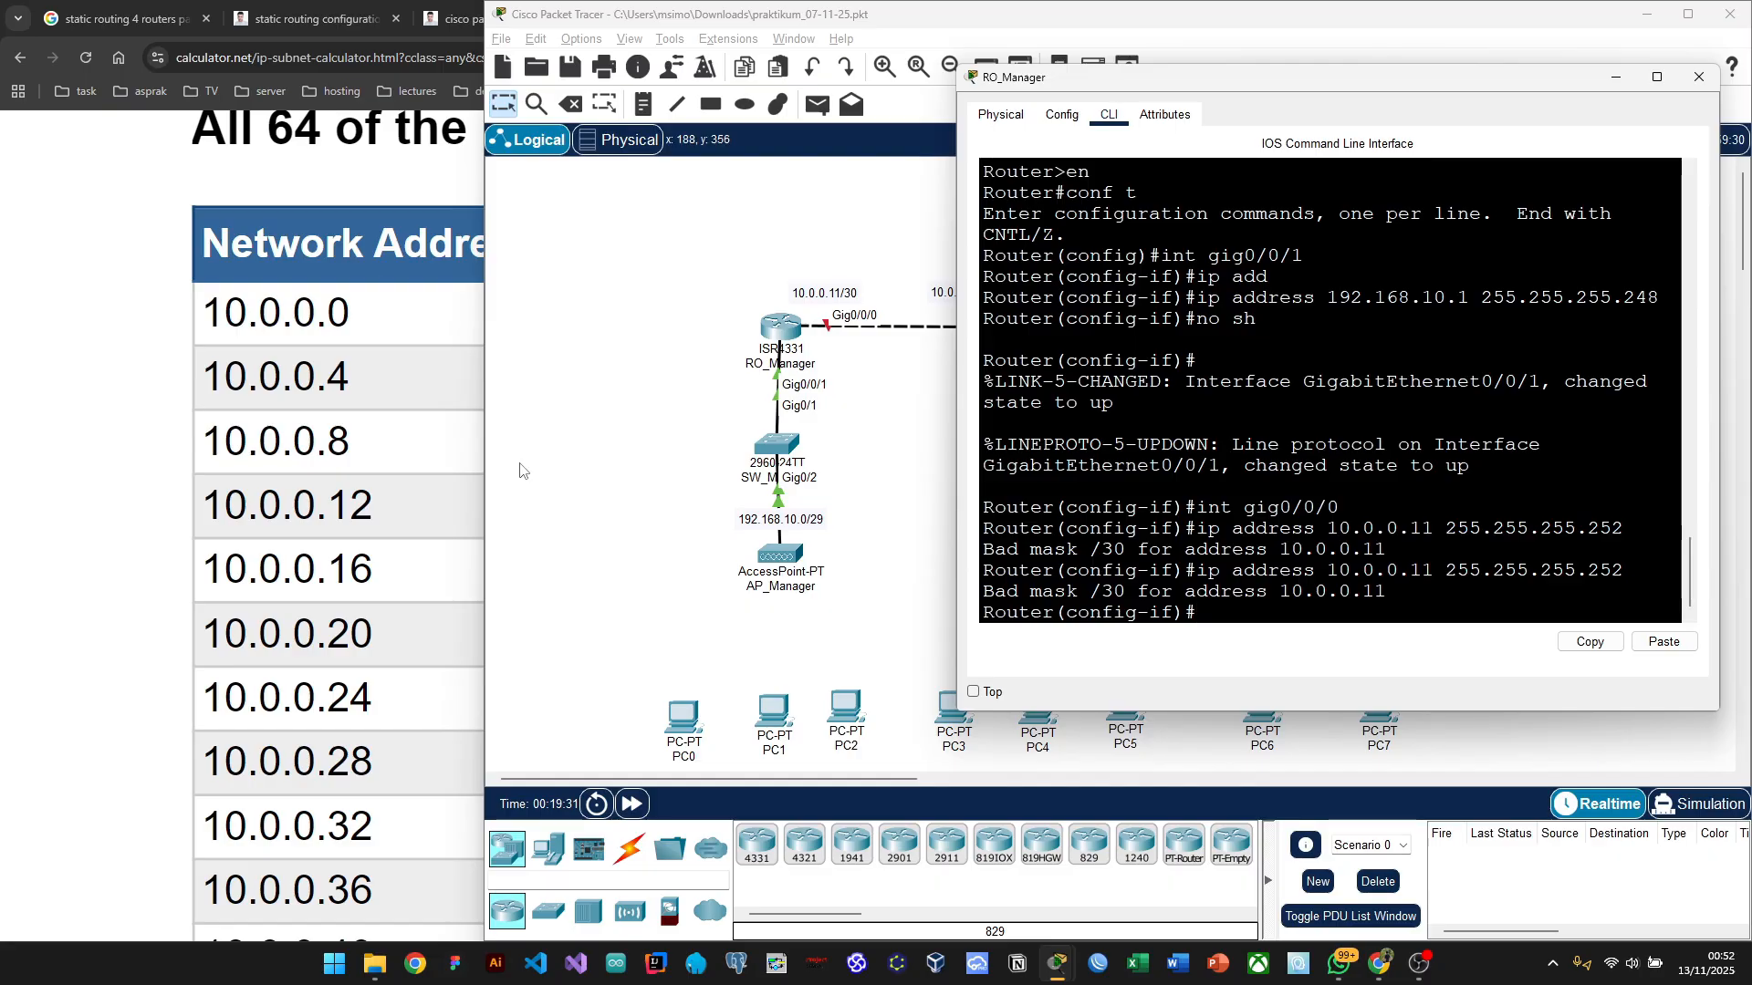
click(107, 392)
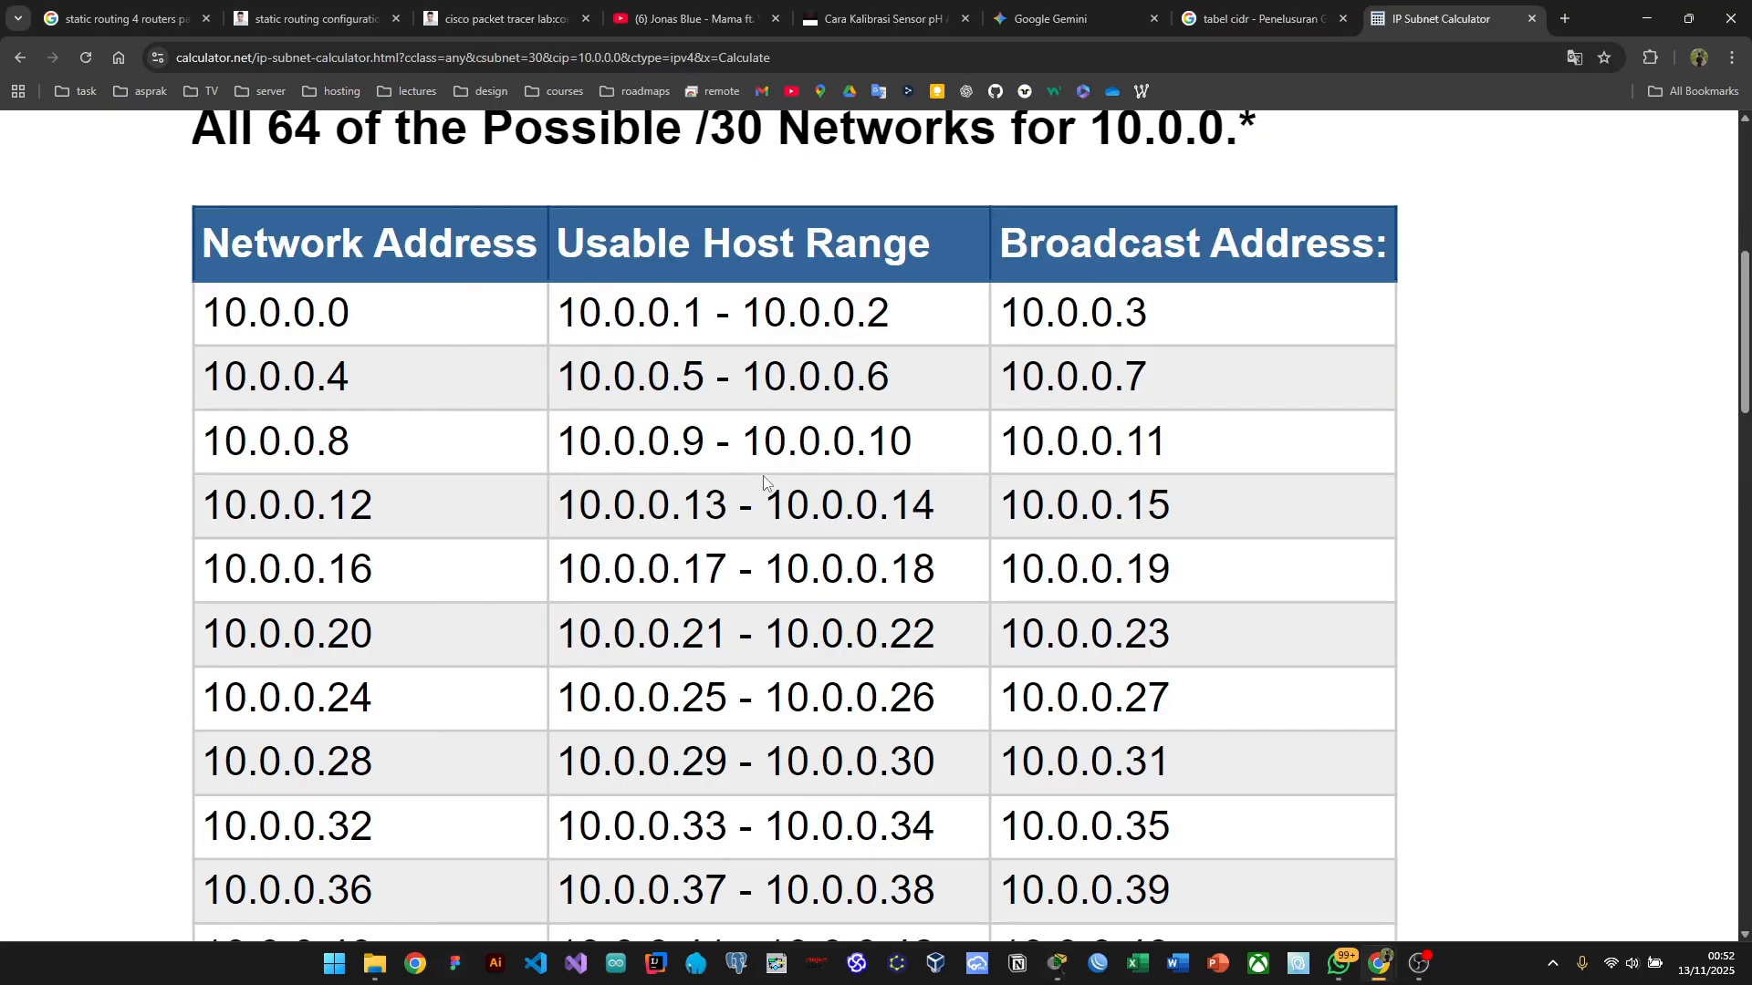
scroll(767, 479, down, 1)
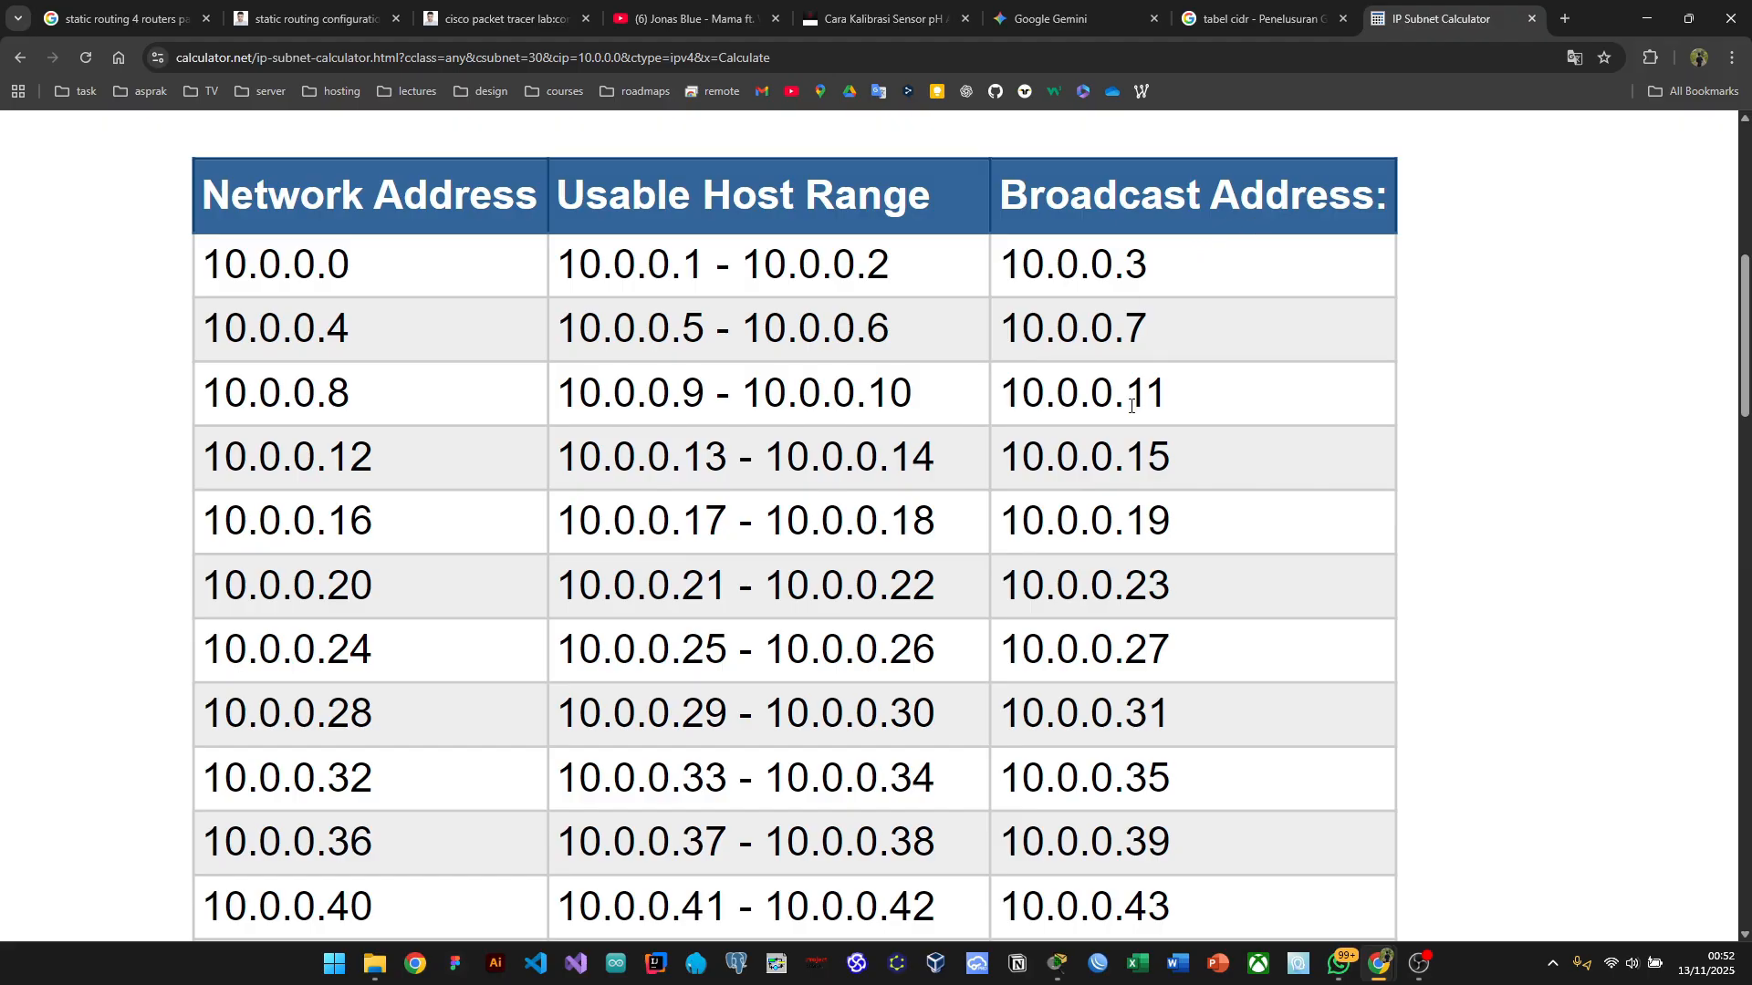
key(alt+Tab)
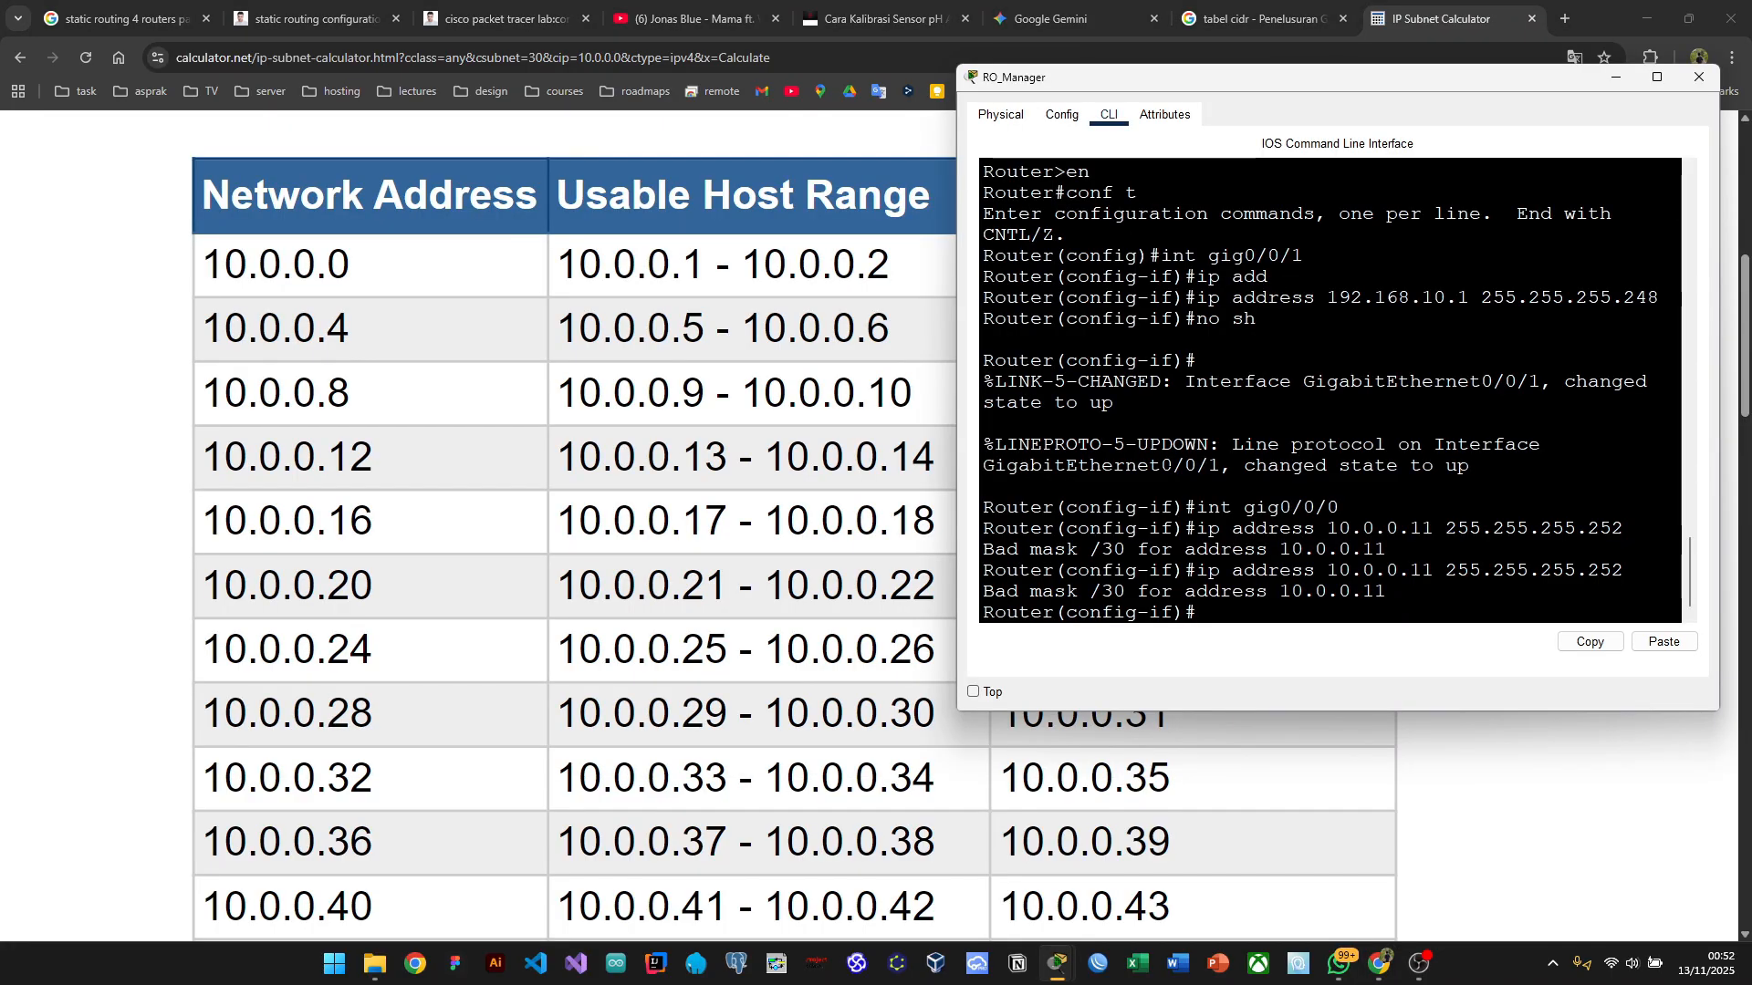
key(alt+Tab)
key(alt+Tab)
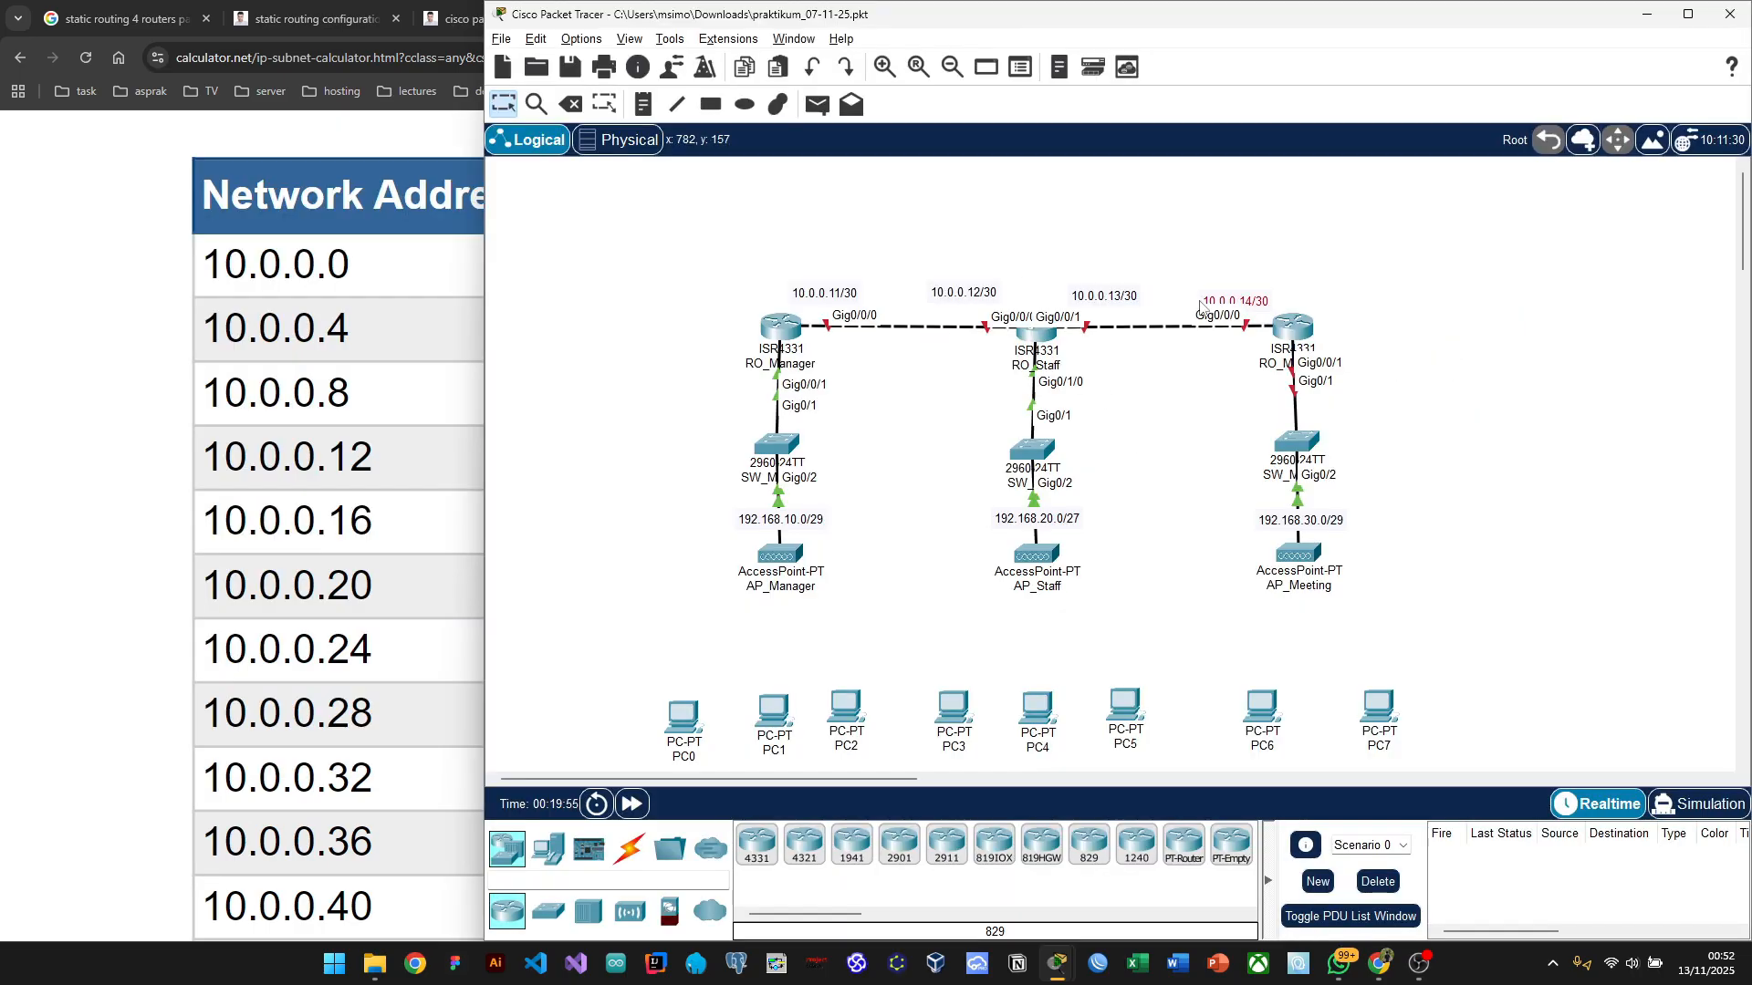
Step: Delete the four 10.0.0.x/30 address notes from the router links, then return to Packet Tracer
drag(1200, 308, 1211, 294)
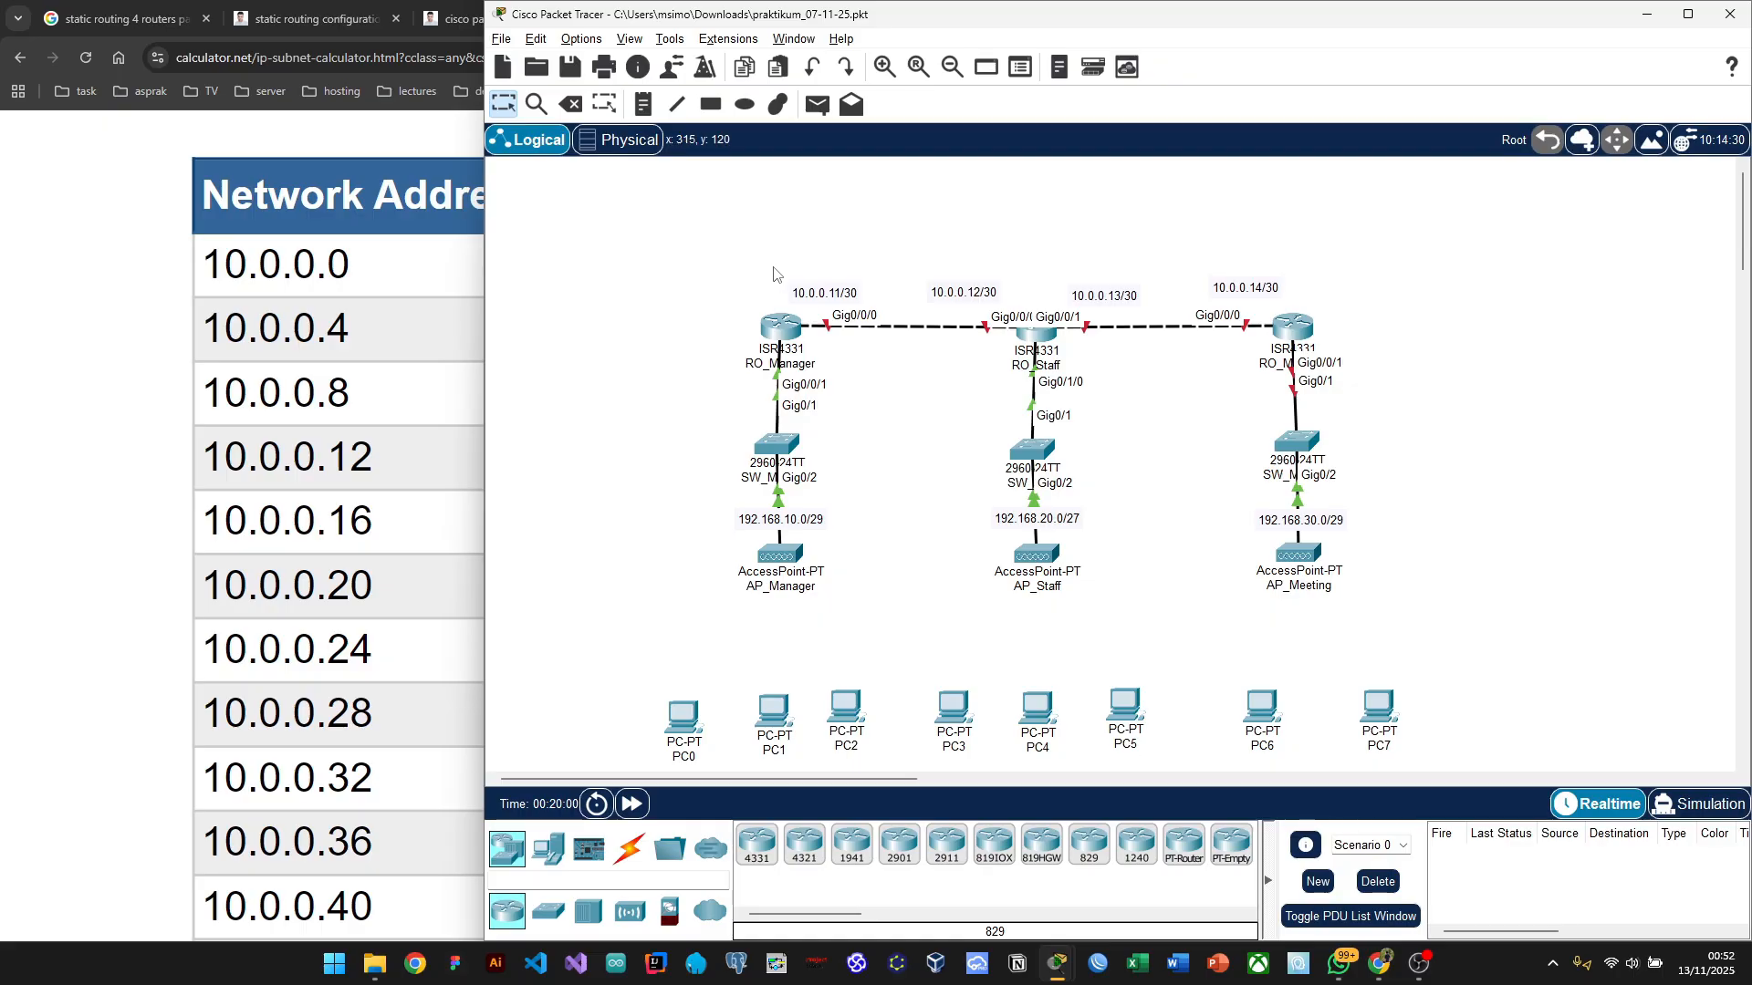
drag(774, 271, 1290, 296)
key(Delete)
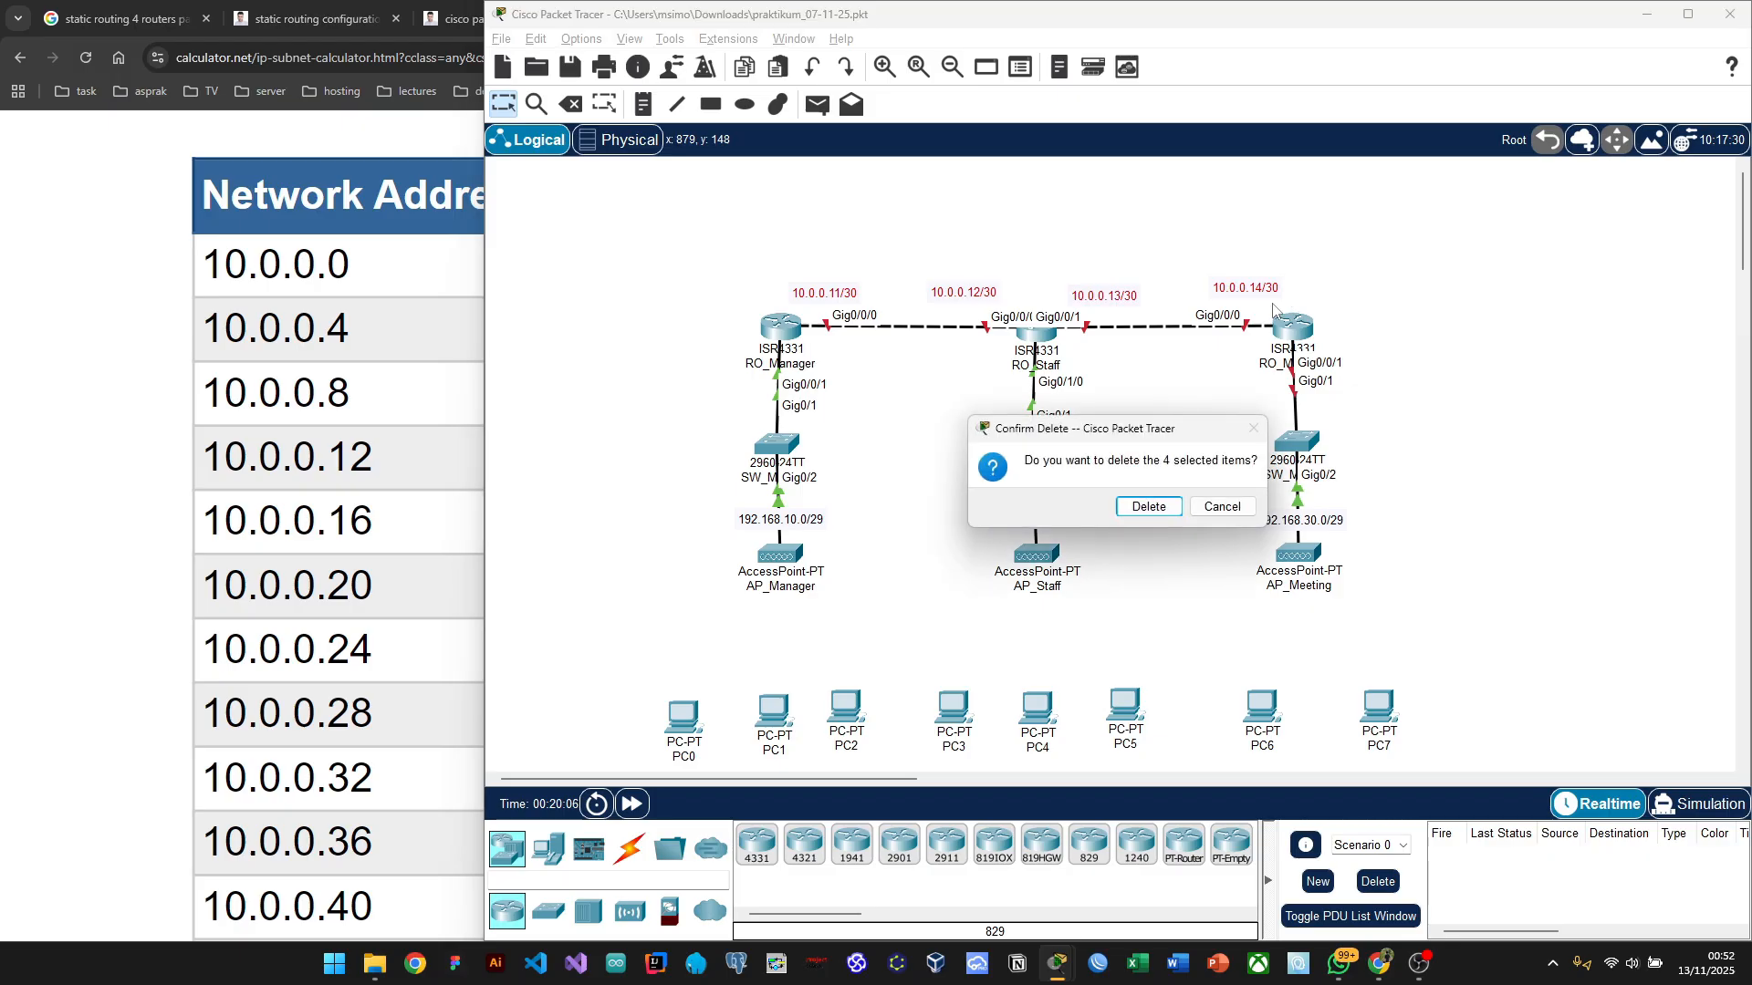
click(1148, 508)
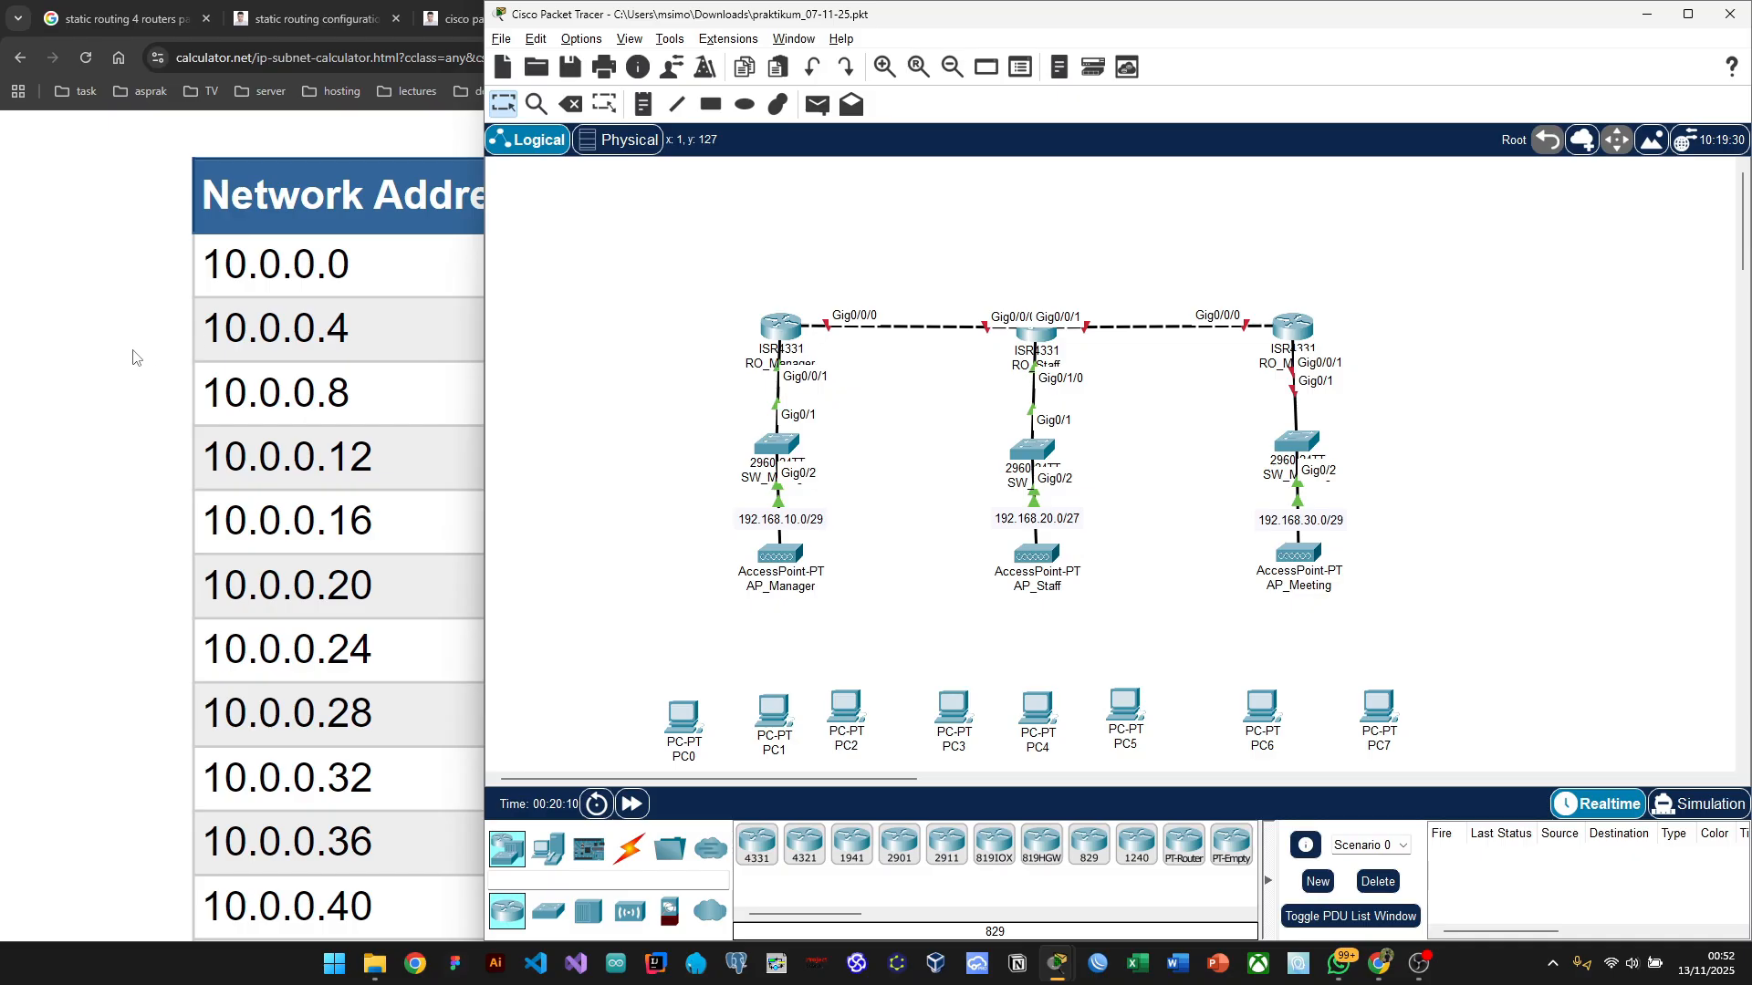
click(113, 362)
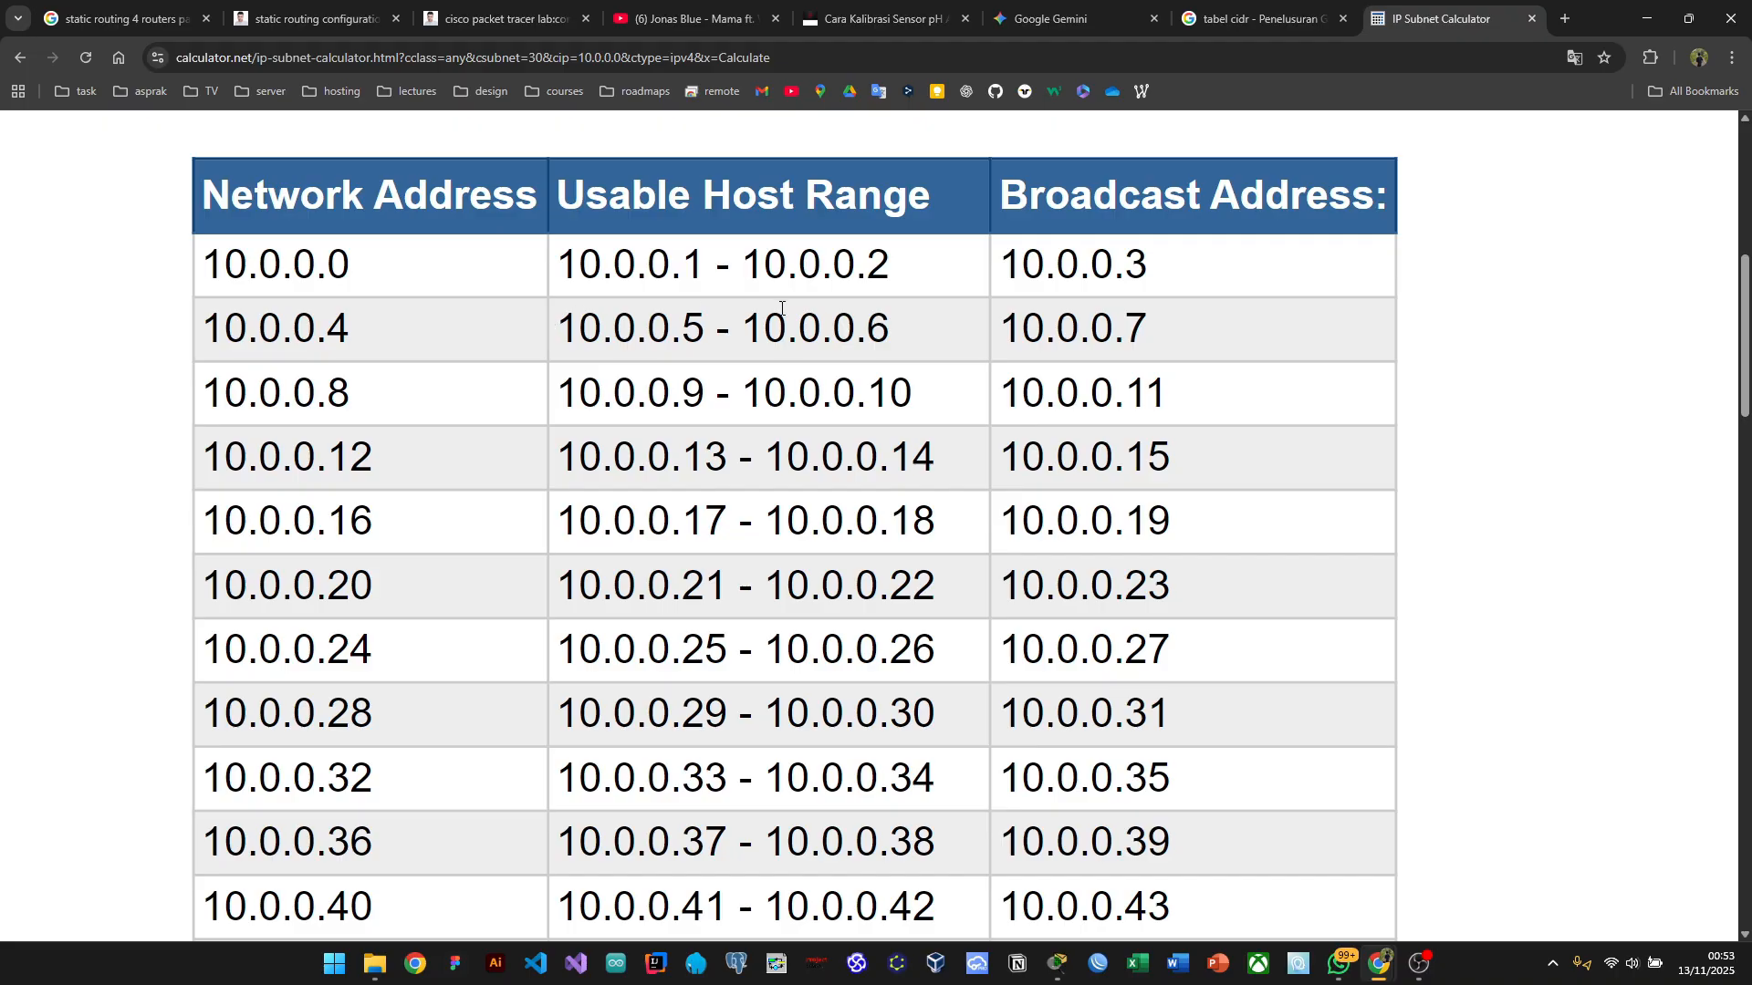
key(alt+Tab)
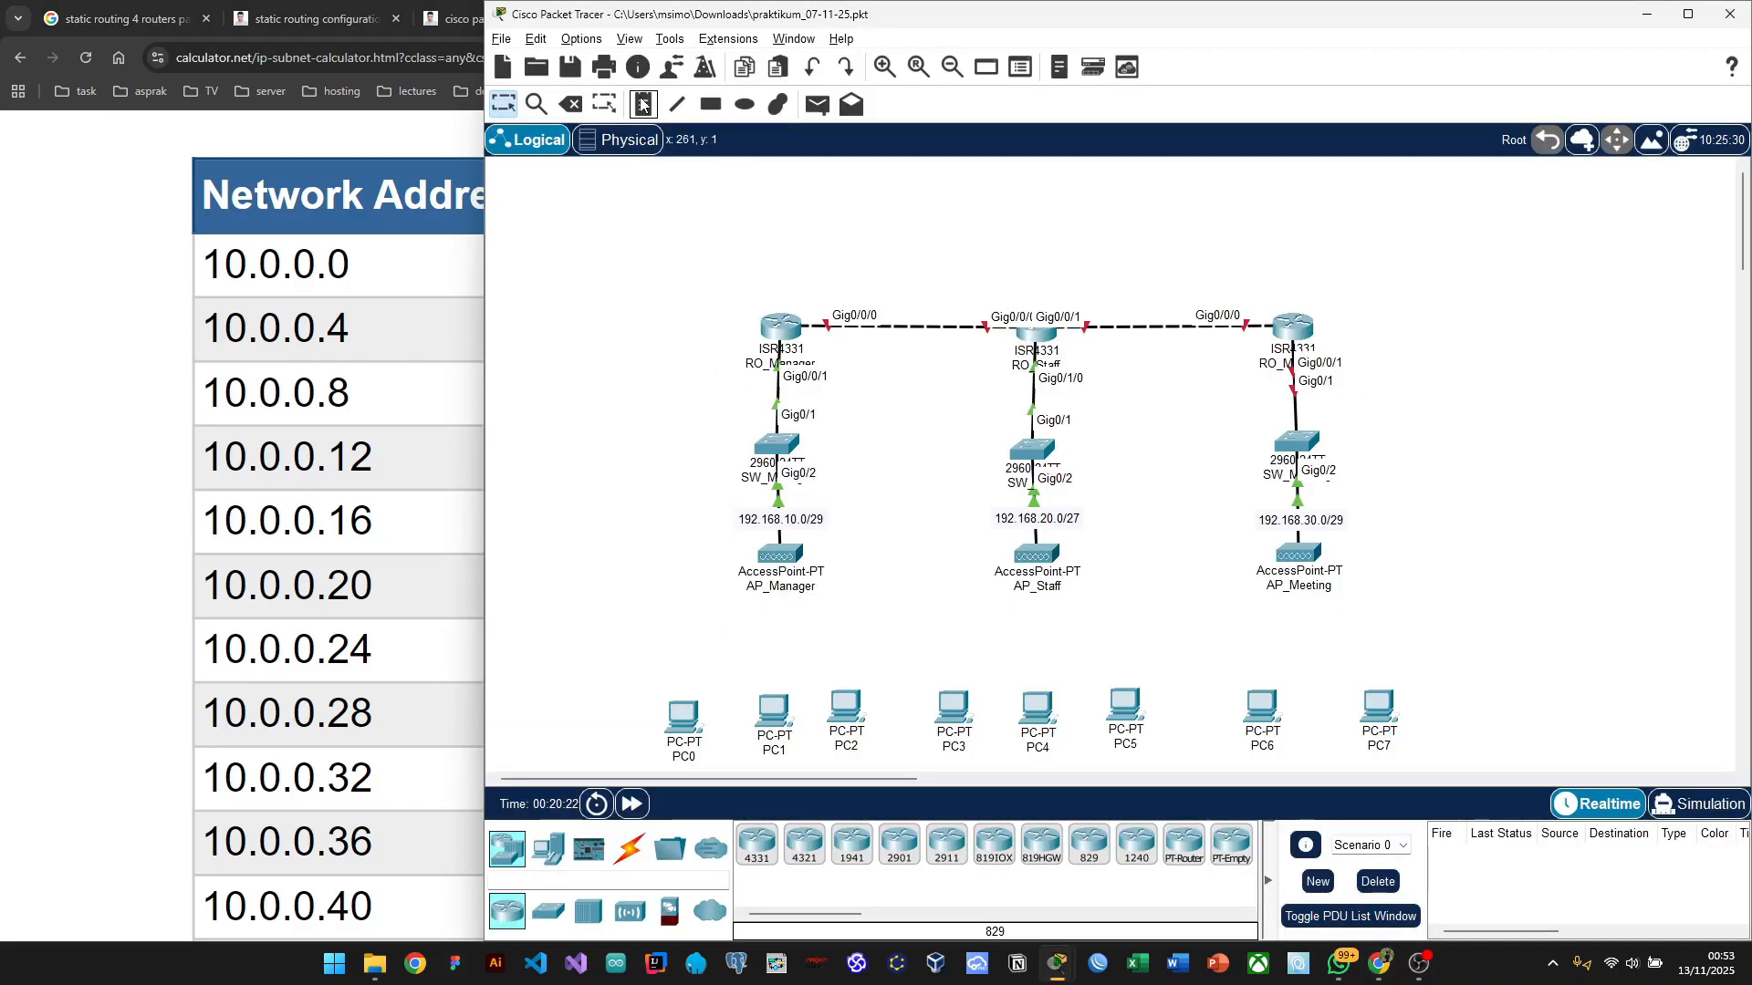
Step: Add link notes 10.0.0.1/30 and 10.0.0.2/30, and start a third note reading 10.0.0
click(641, 104)
click(807, 284)
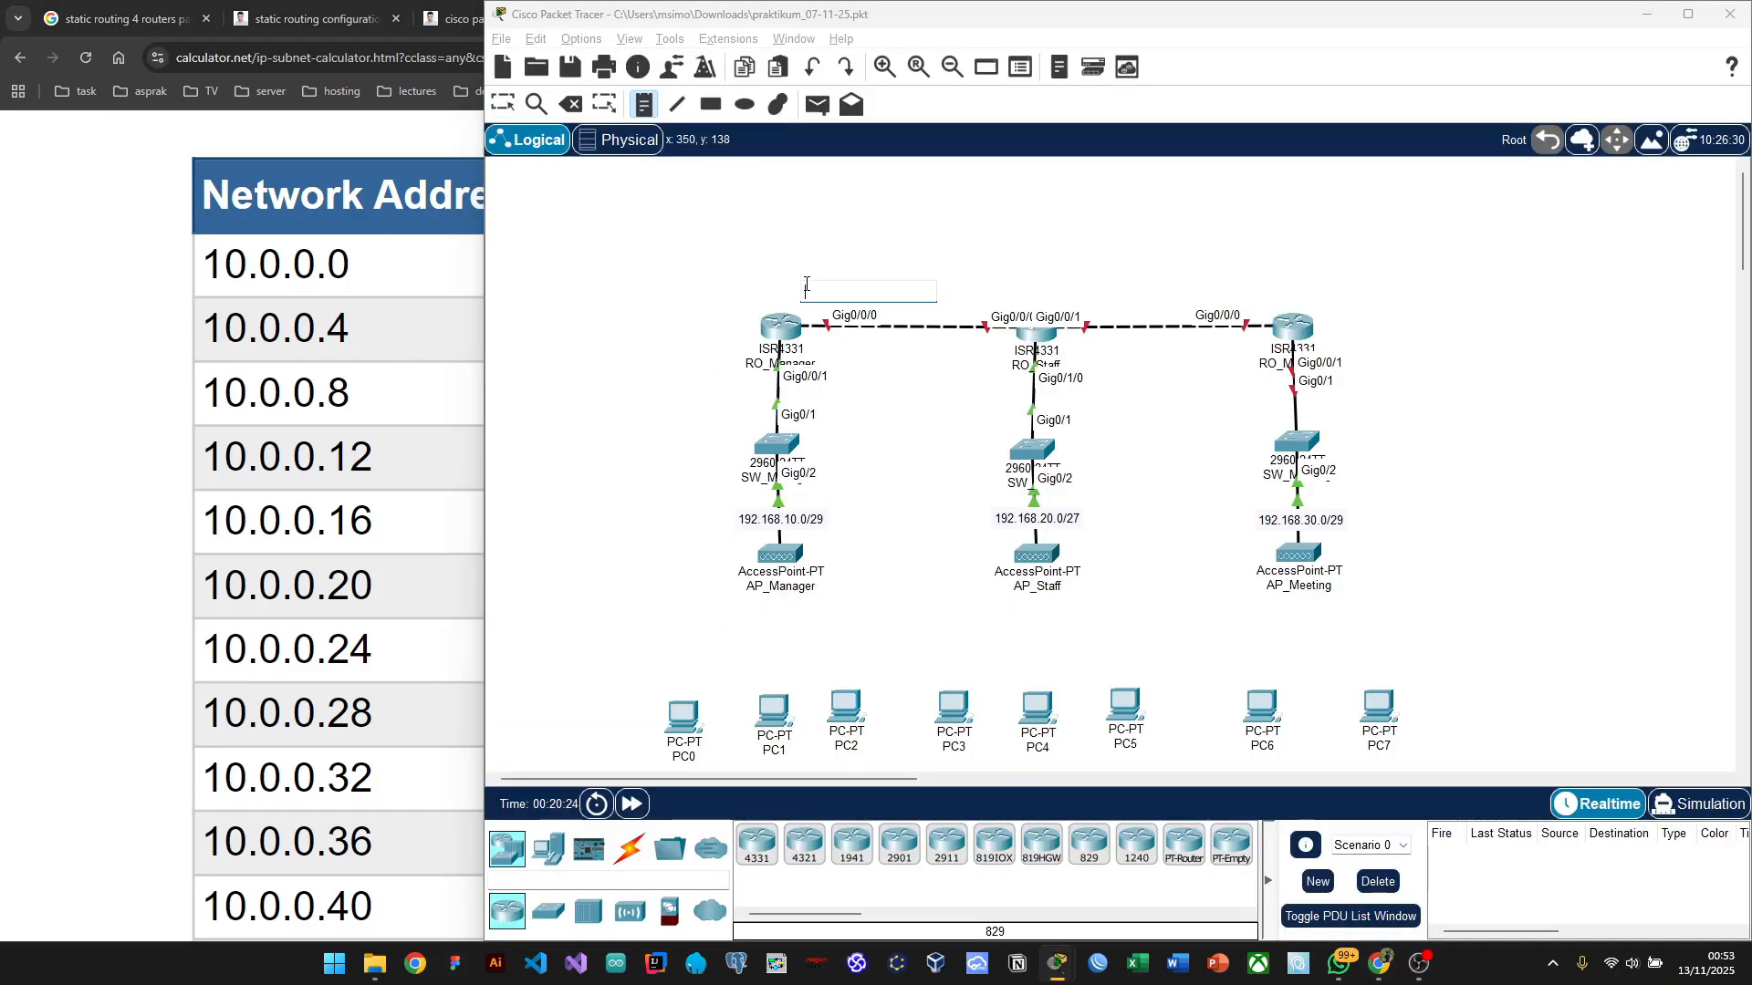
text(10.0.0.)
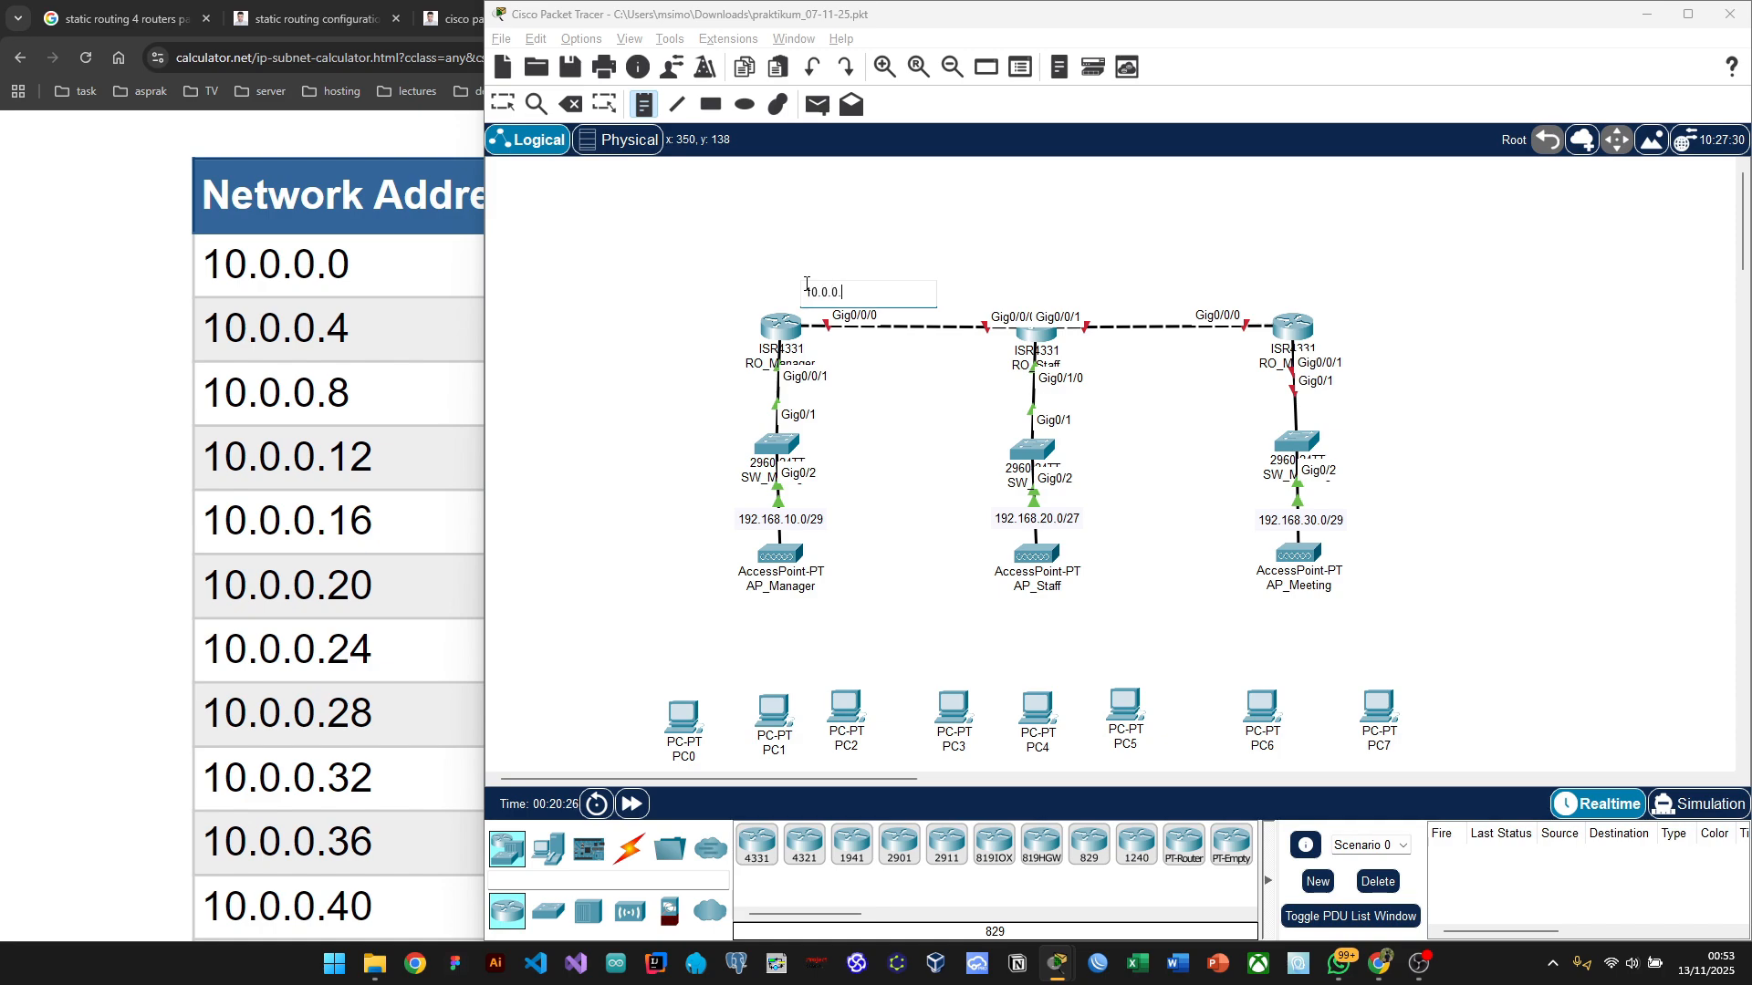
text(1/30)
click(960, 288)
text(10.)
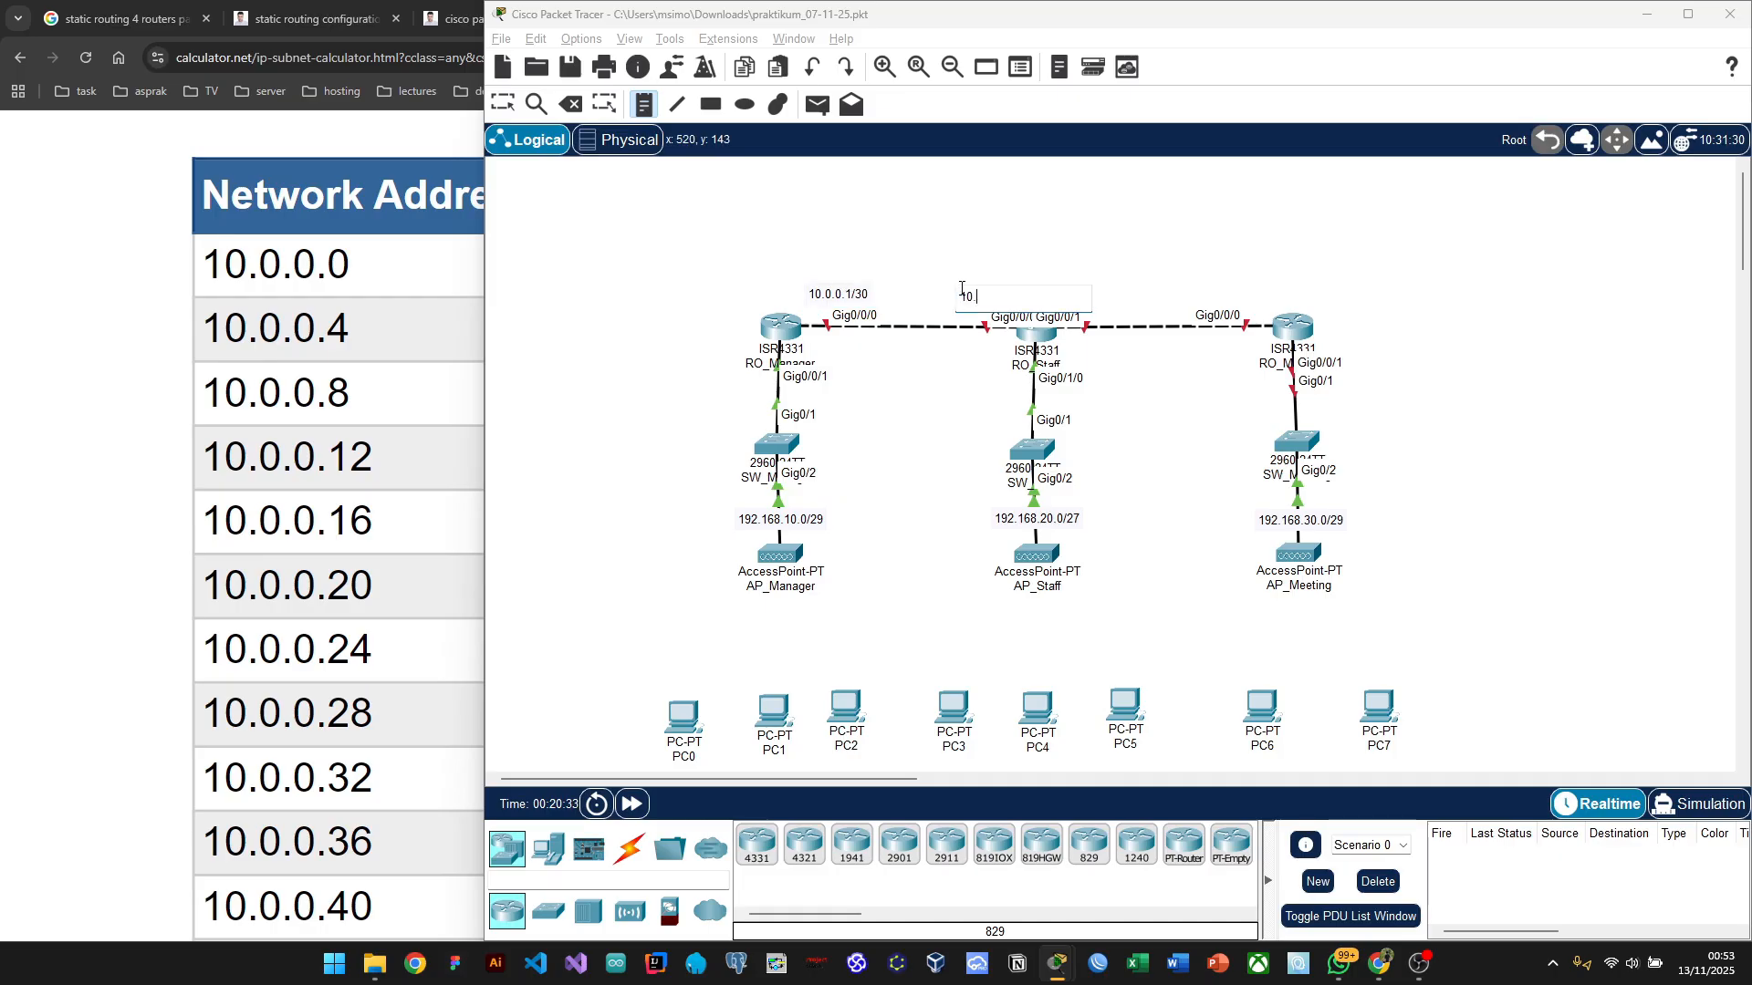
text(0.0.2/30)
click(1059, 279)
text(10.)
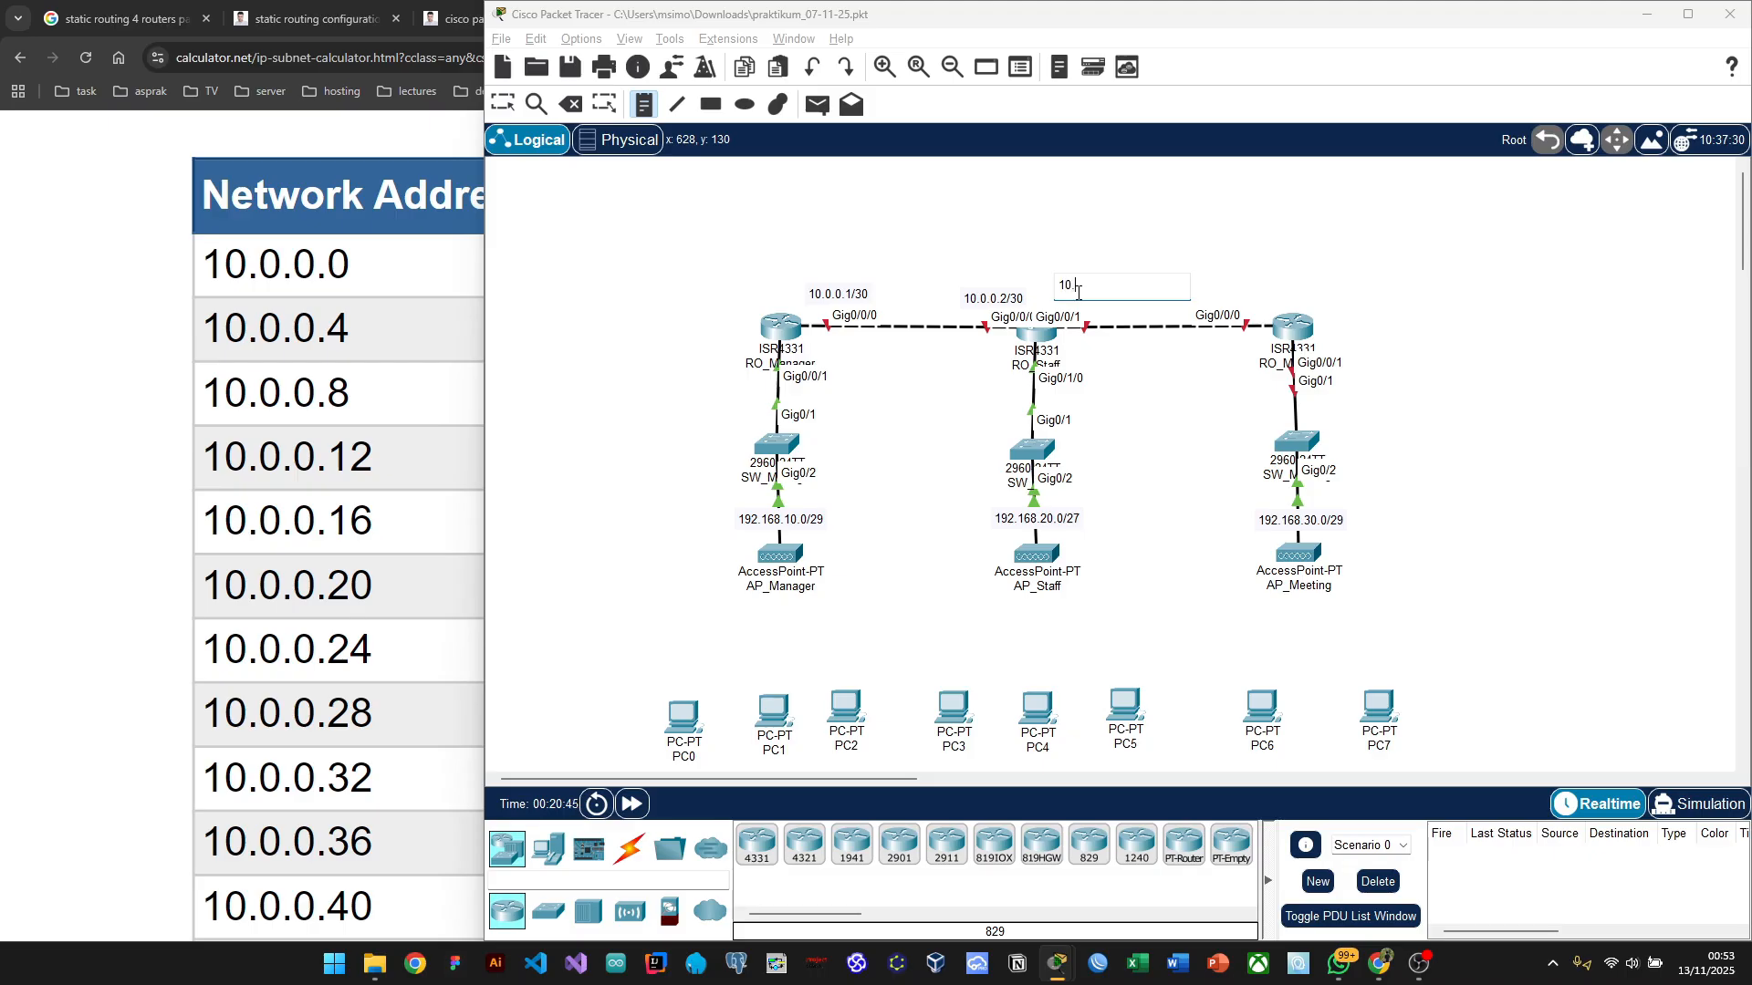
text(10.)
key(BackSpace)
key(BackSpace)
key(BackSpace)
text(0.0)
Step: Highlight the first /30 subnet's host range in the calculator table
click(118, 321)
drag(117, 325, 824, 277)
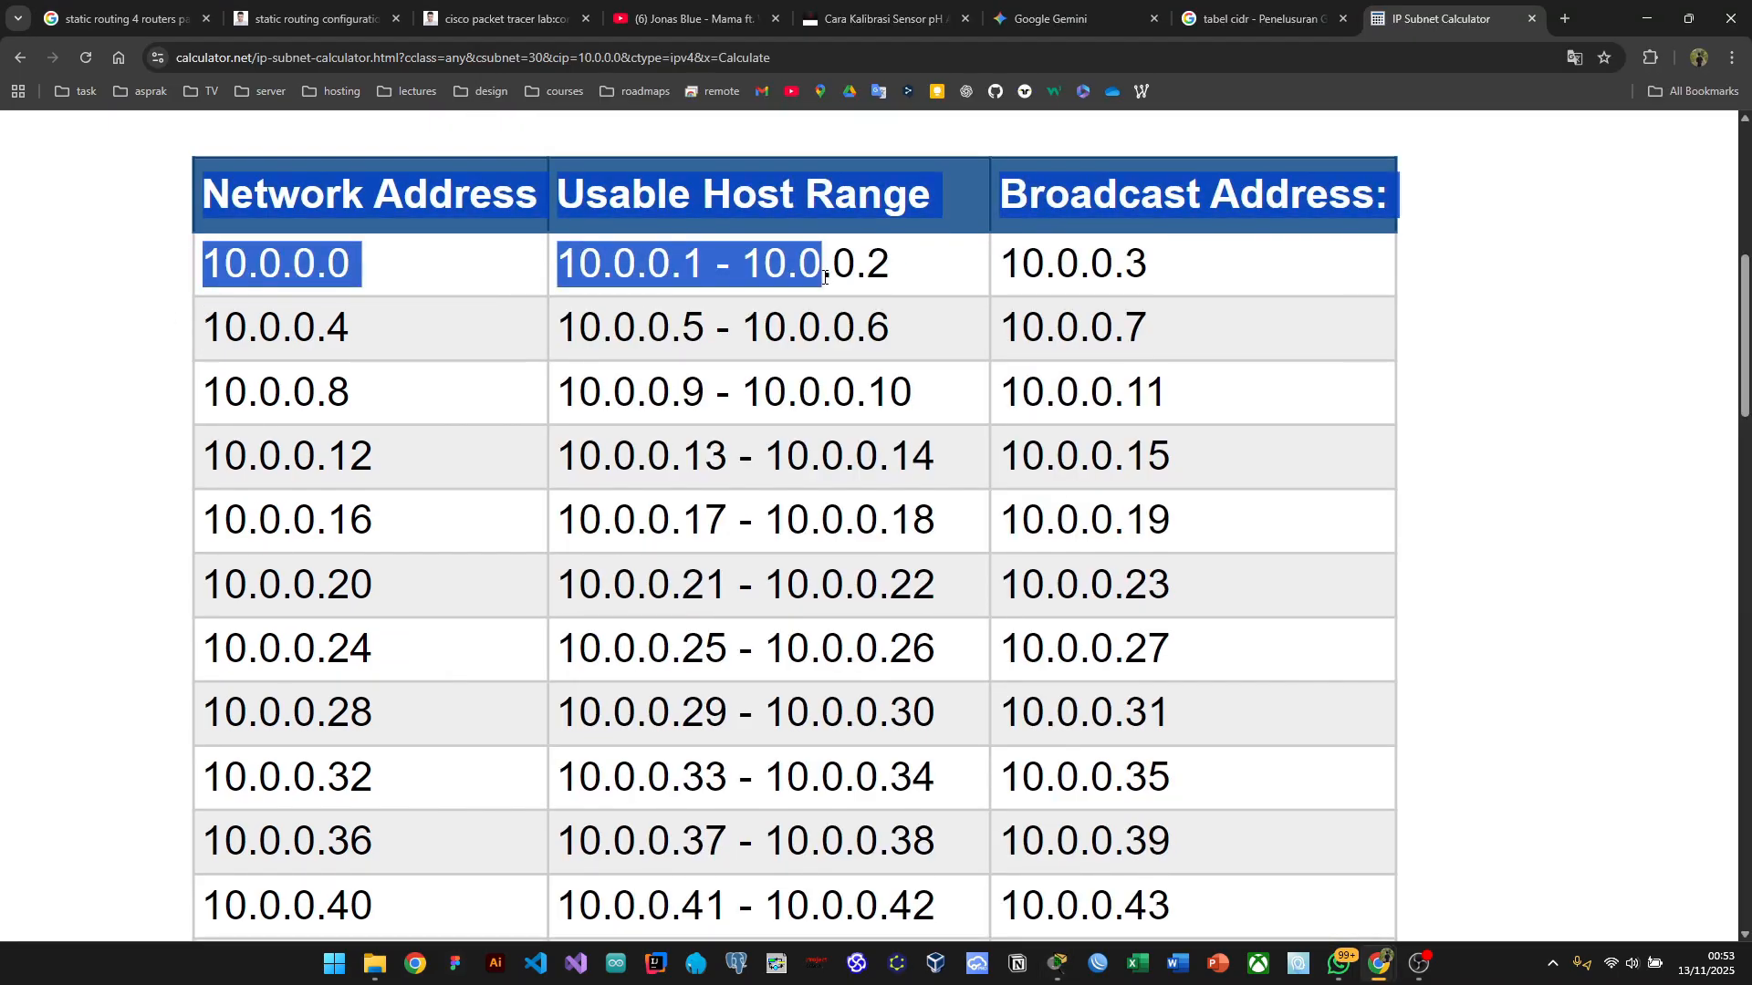
click(914, 206)
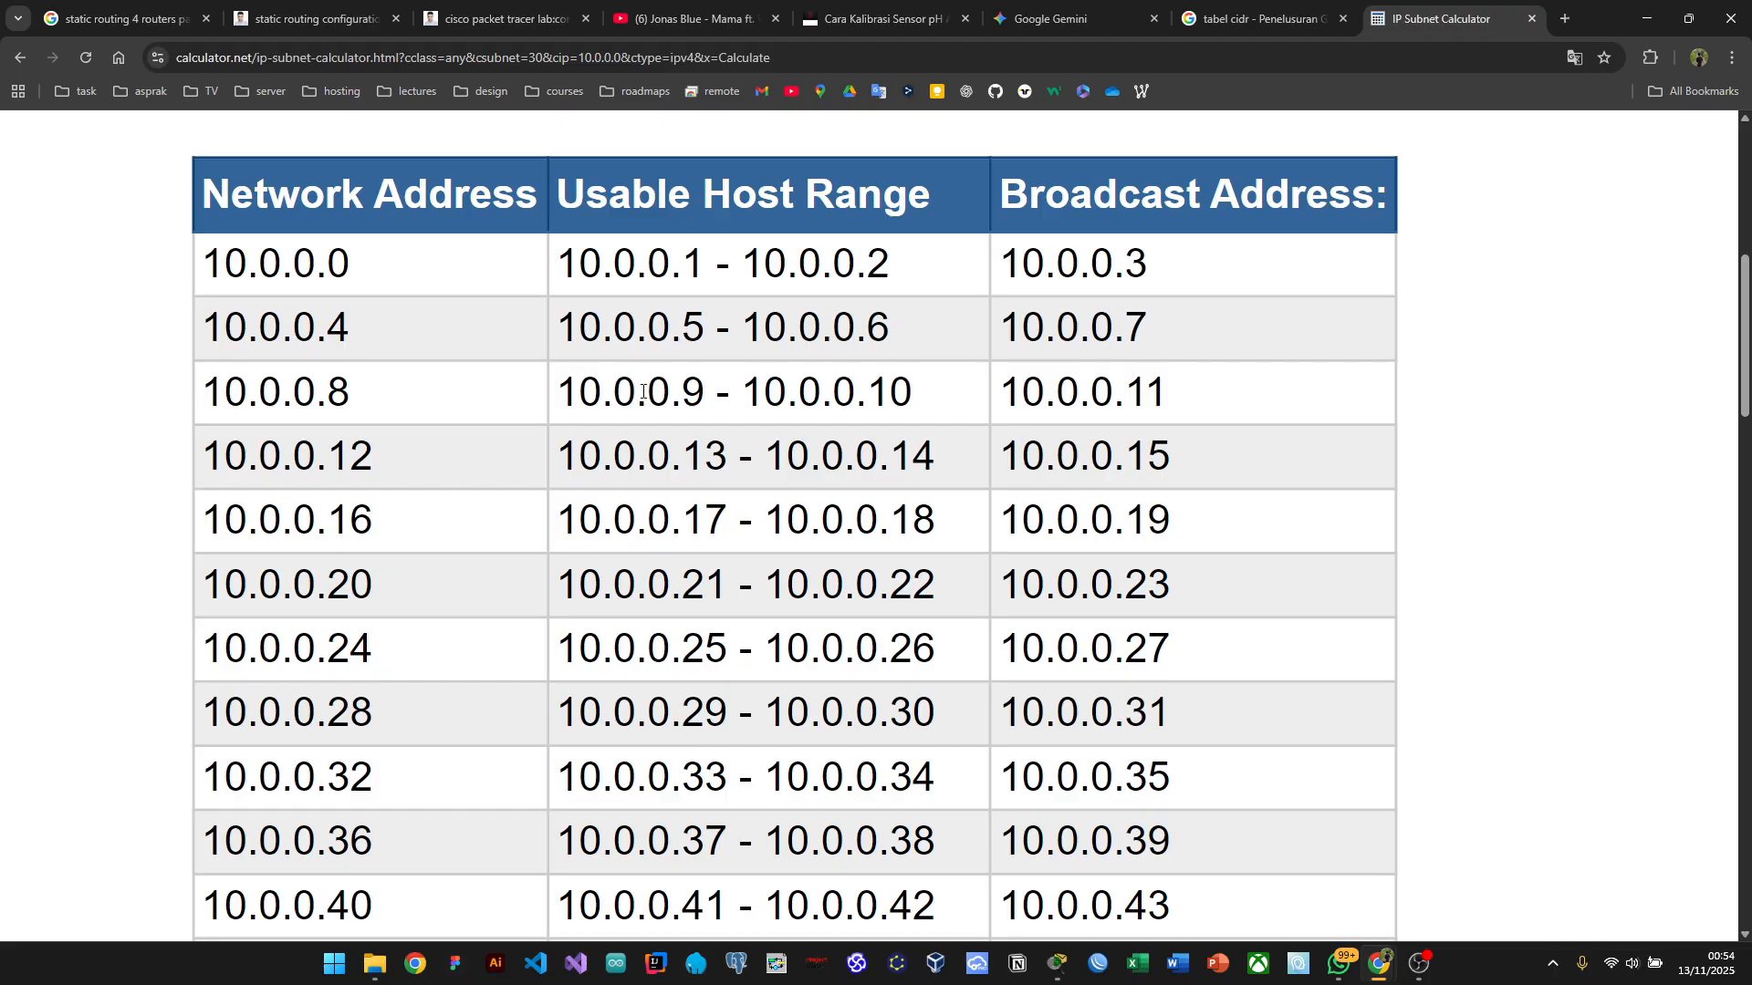
Step: Complete the unfinished link note so it reads 10.0.0.5/30
key(alt+Tab)
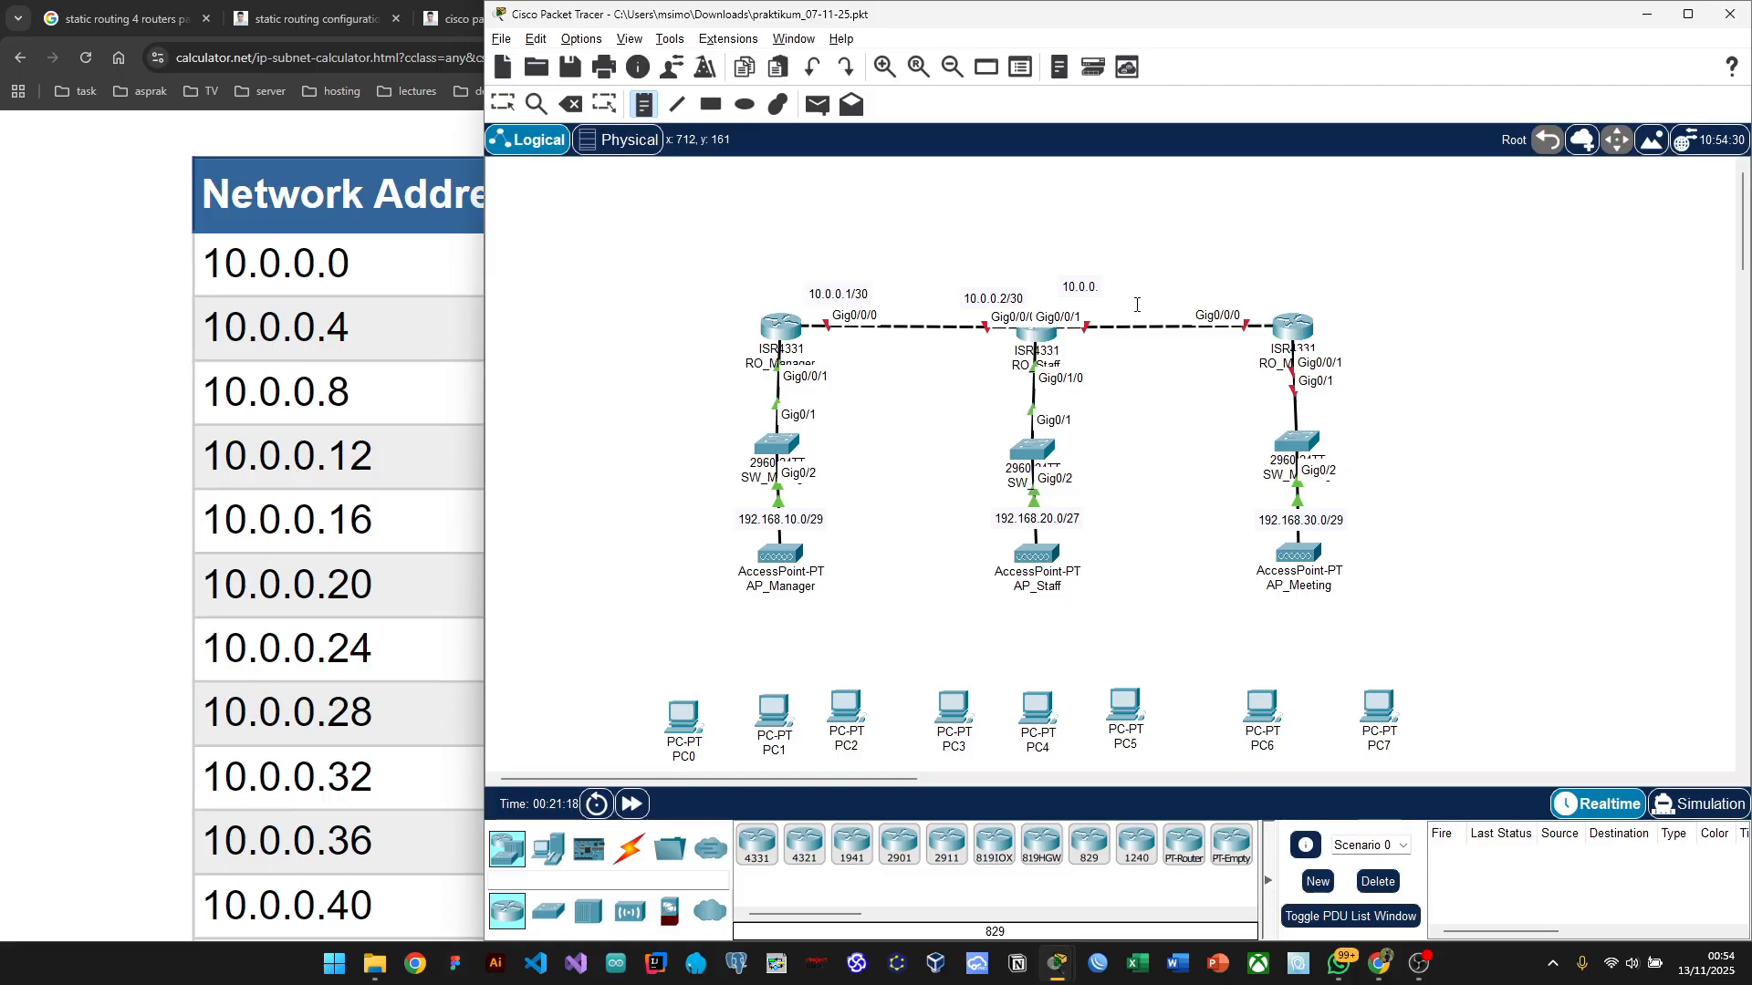
click(1098, 288)
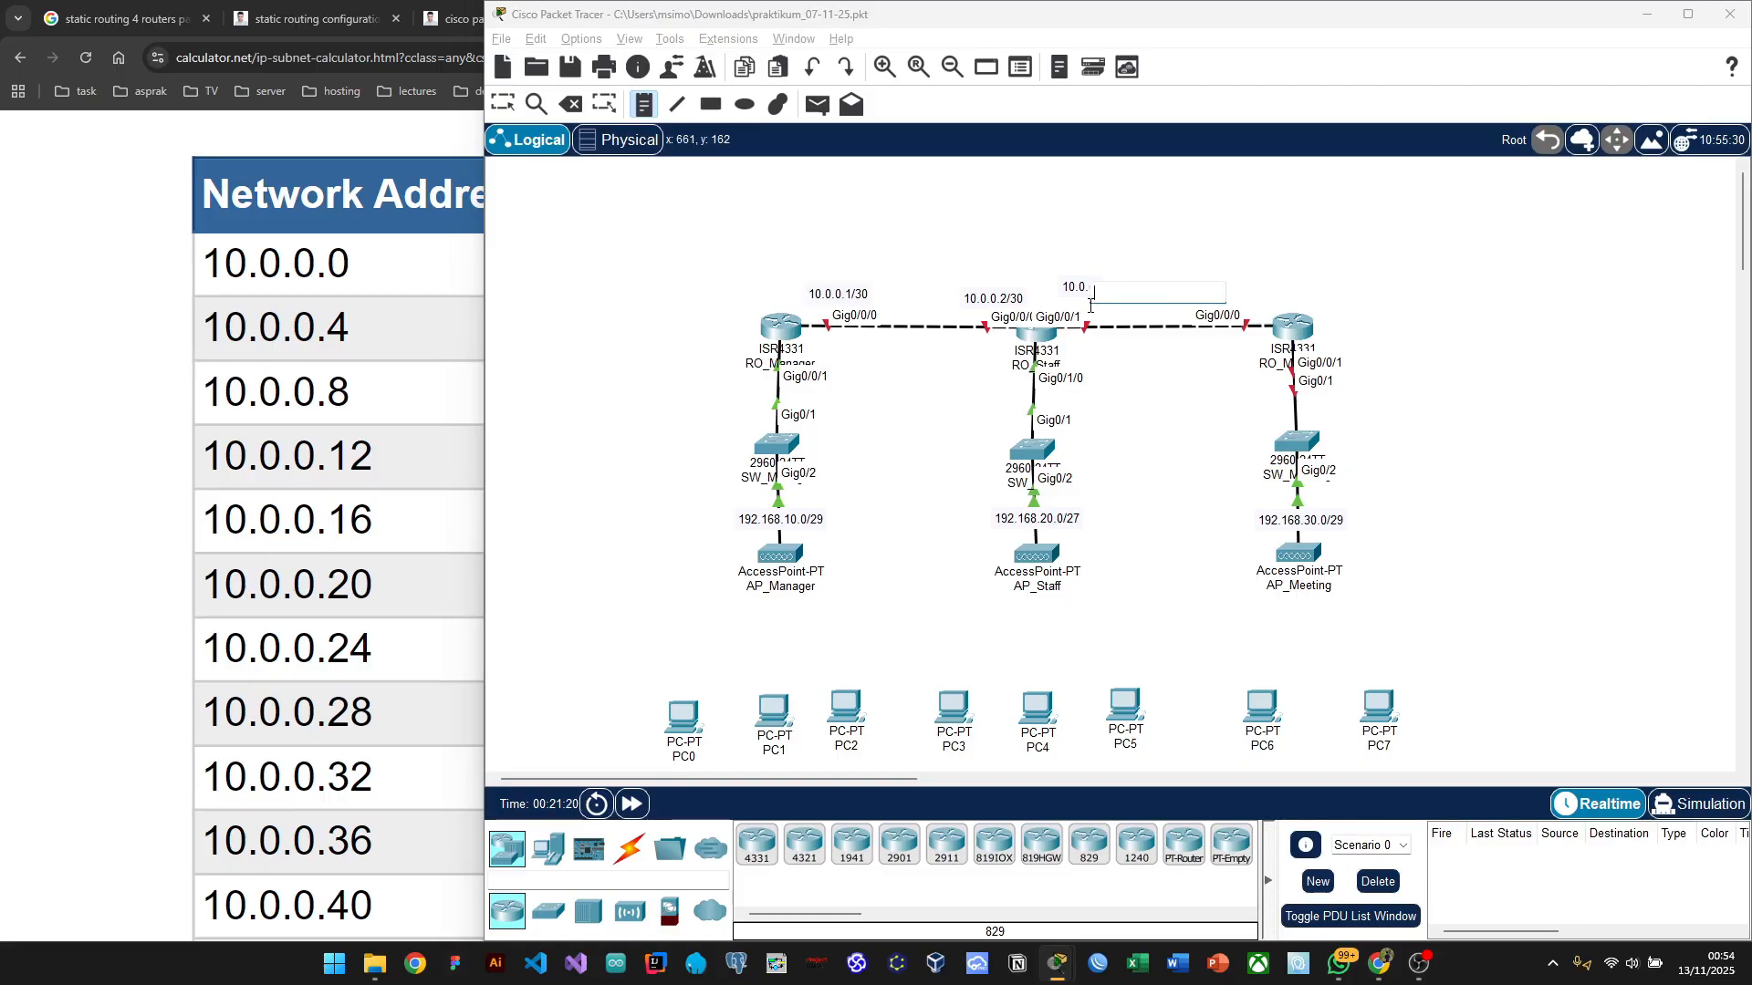
key(Escape)
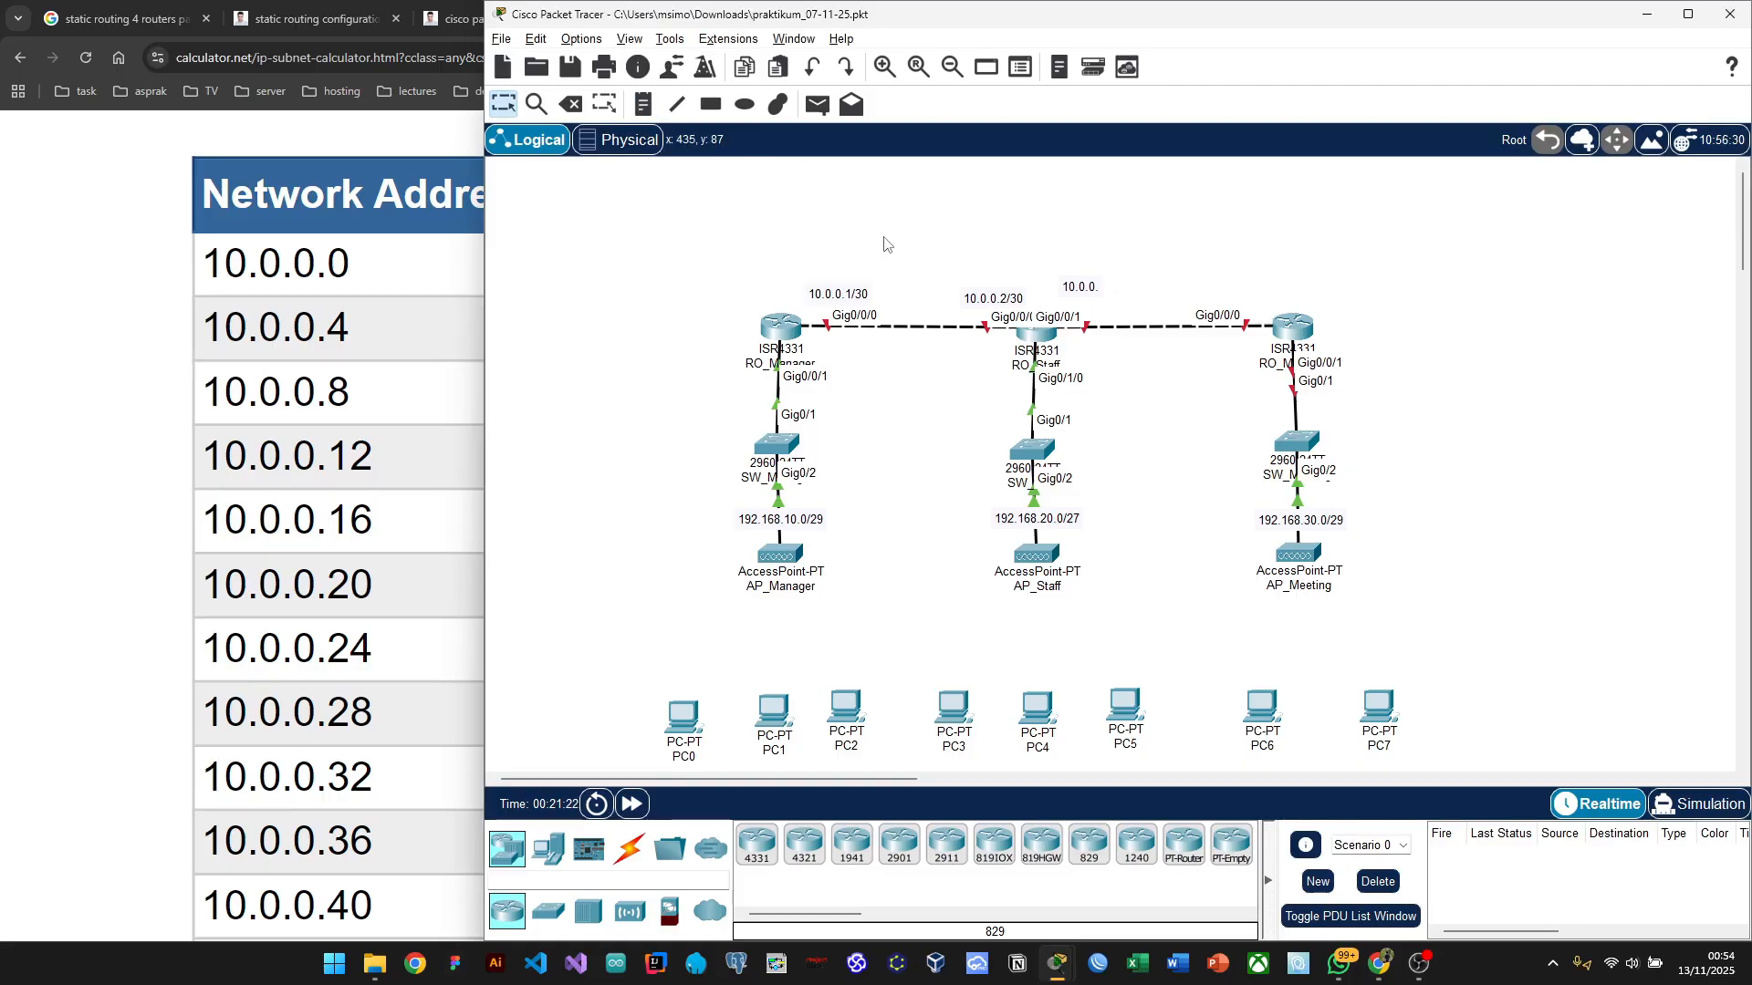
double_click(1098, 288)
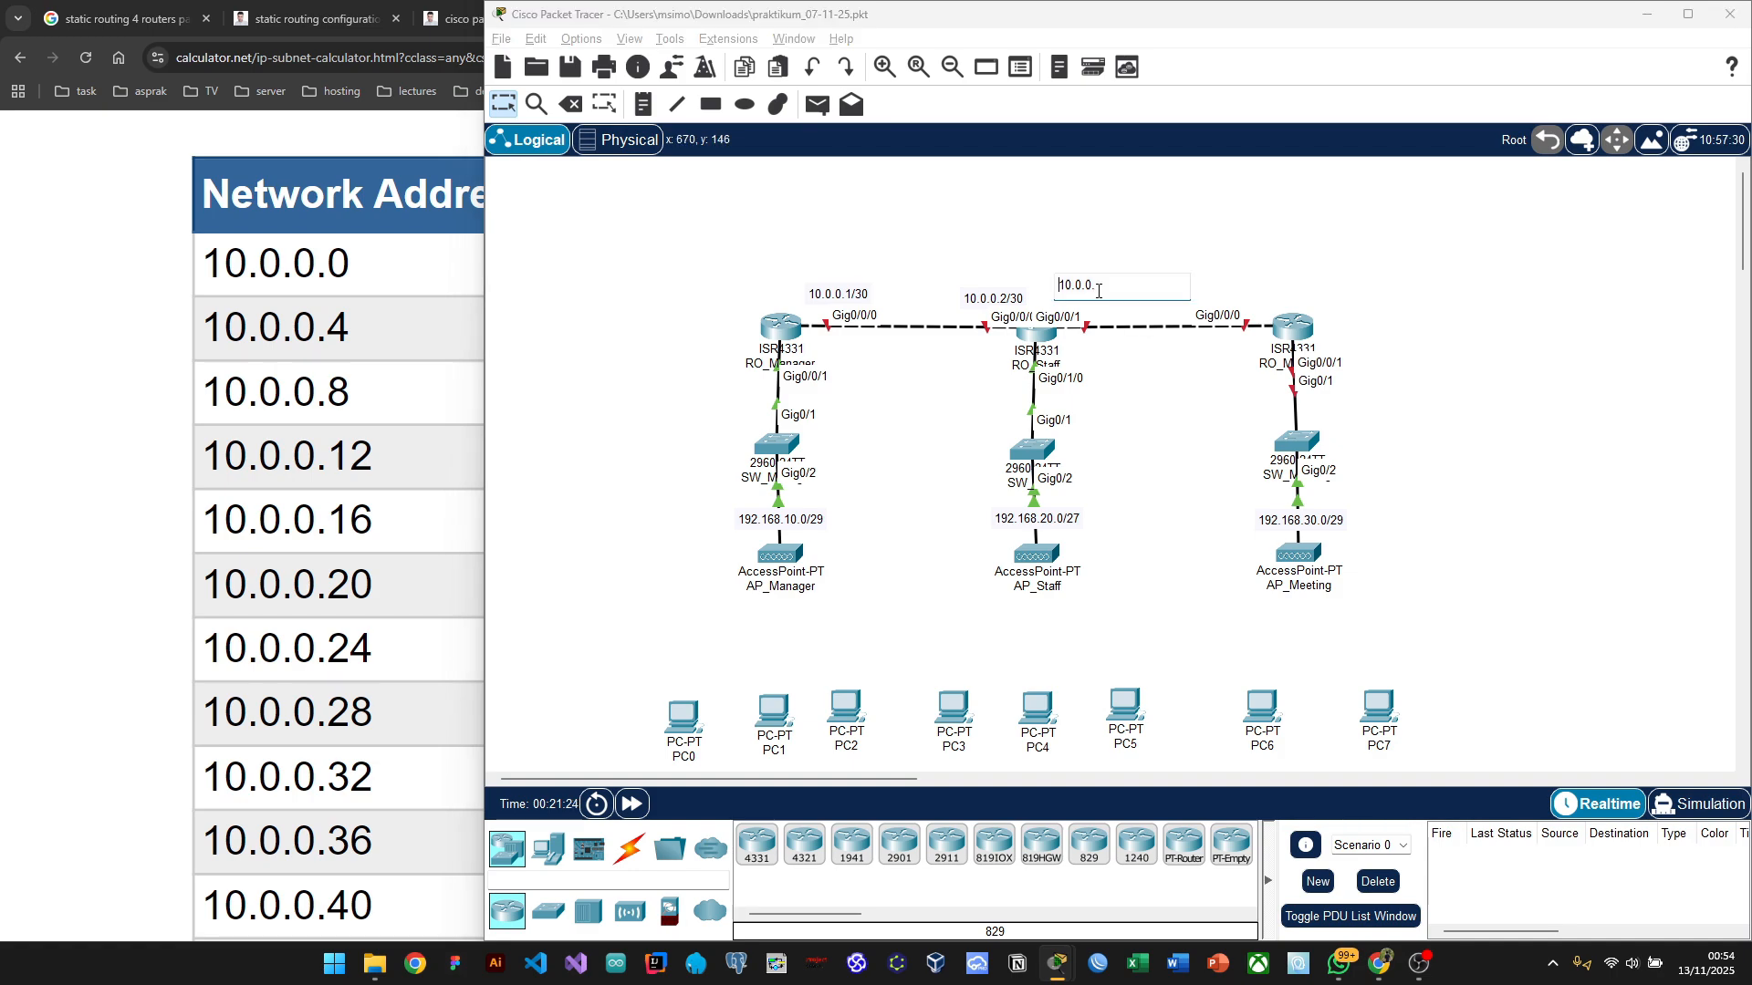
click(1113, 286)
text(5/)
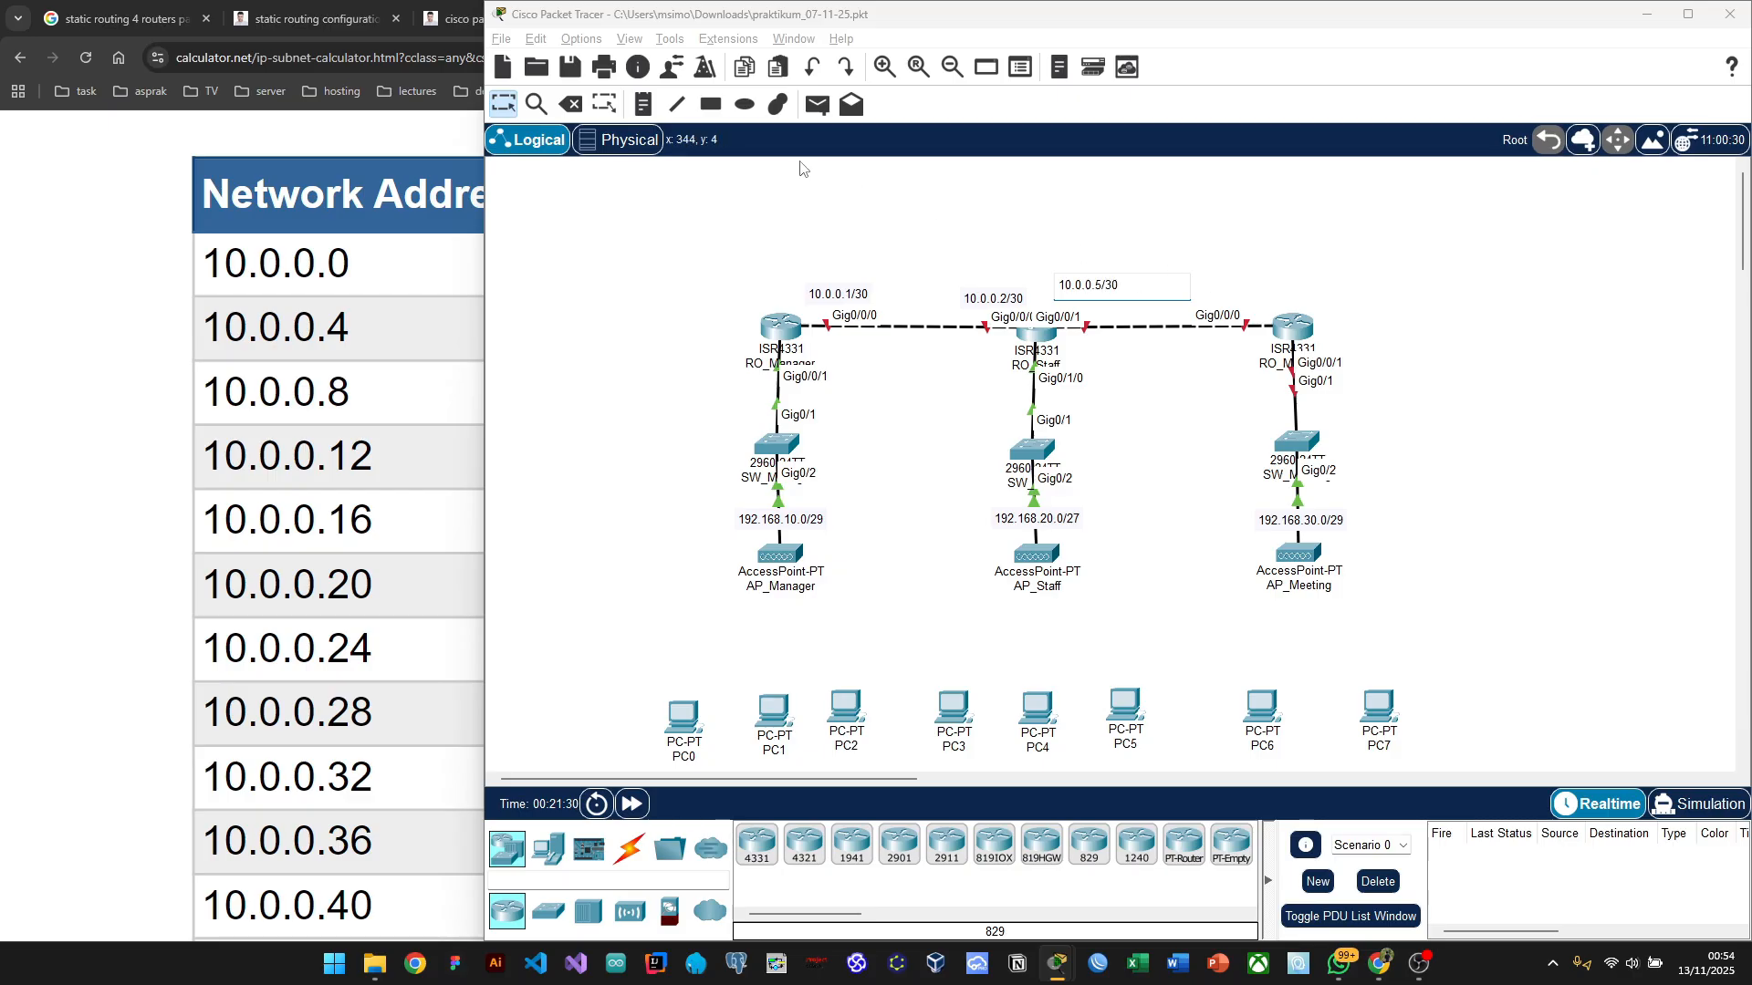
text(30)
Step: Add a 10.0.0.6/30 note above the right router, then bring up RO_Manager's command line
click(643, 104)
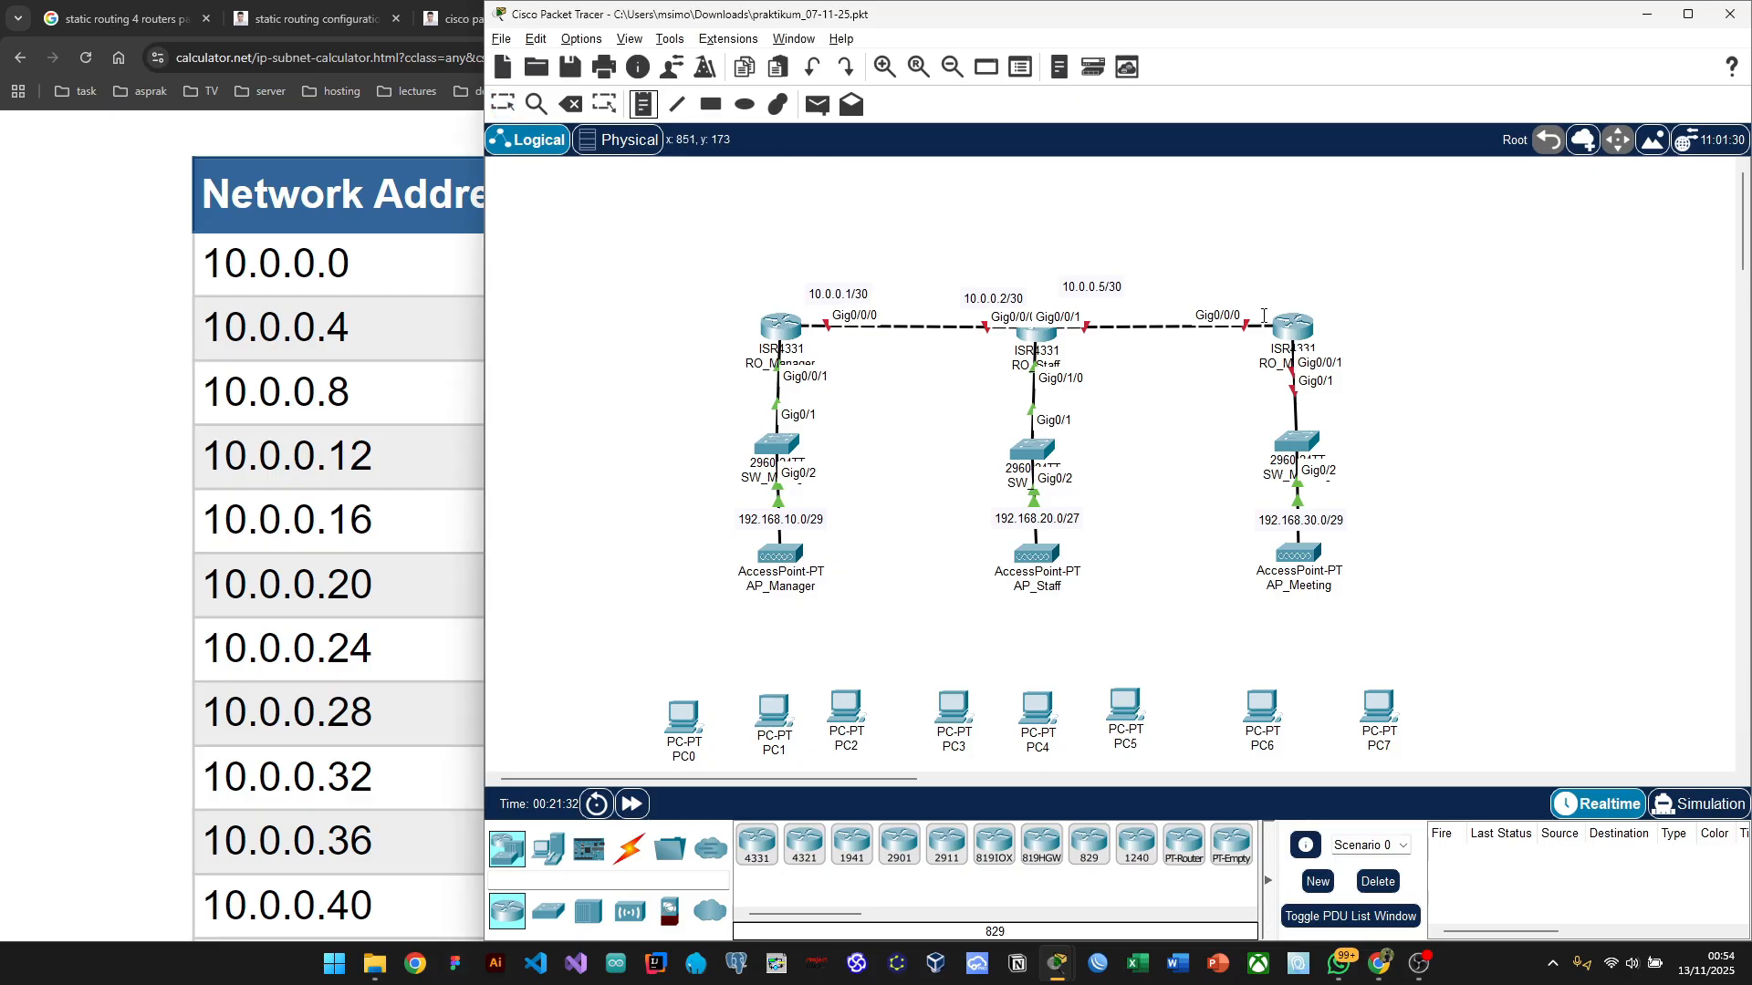
click(1235, 280)
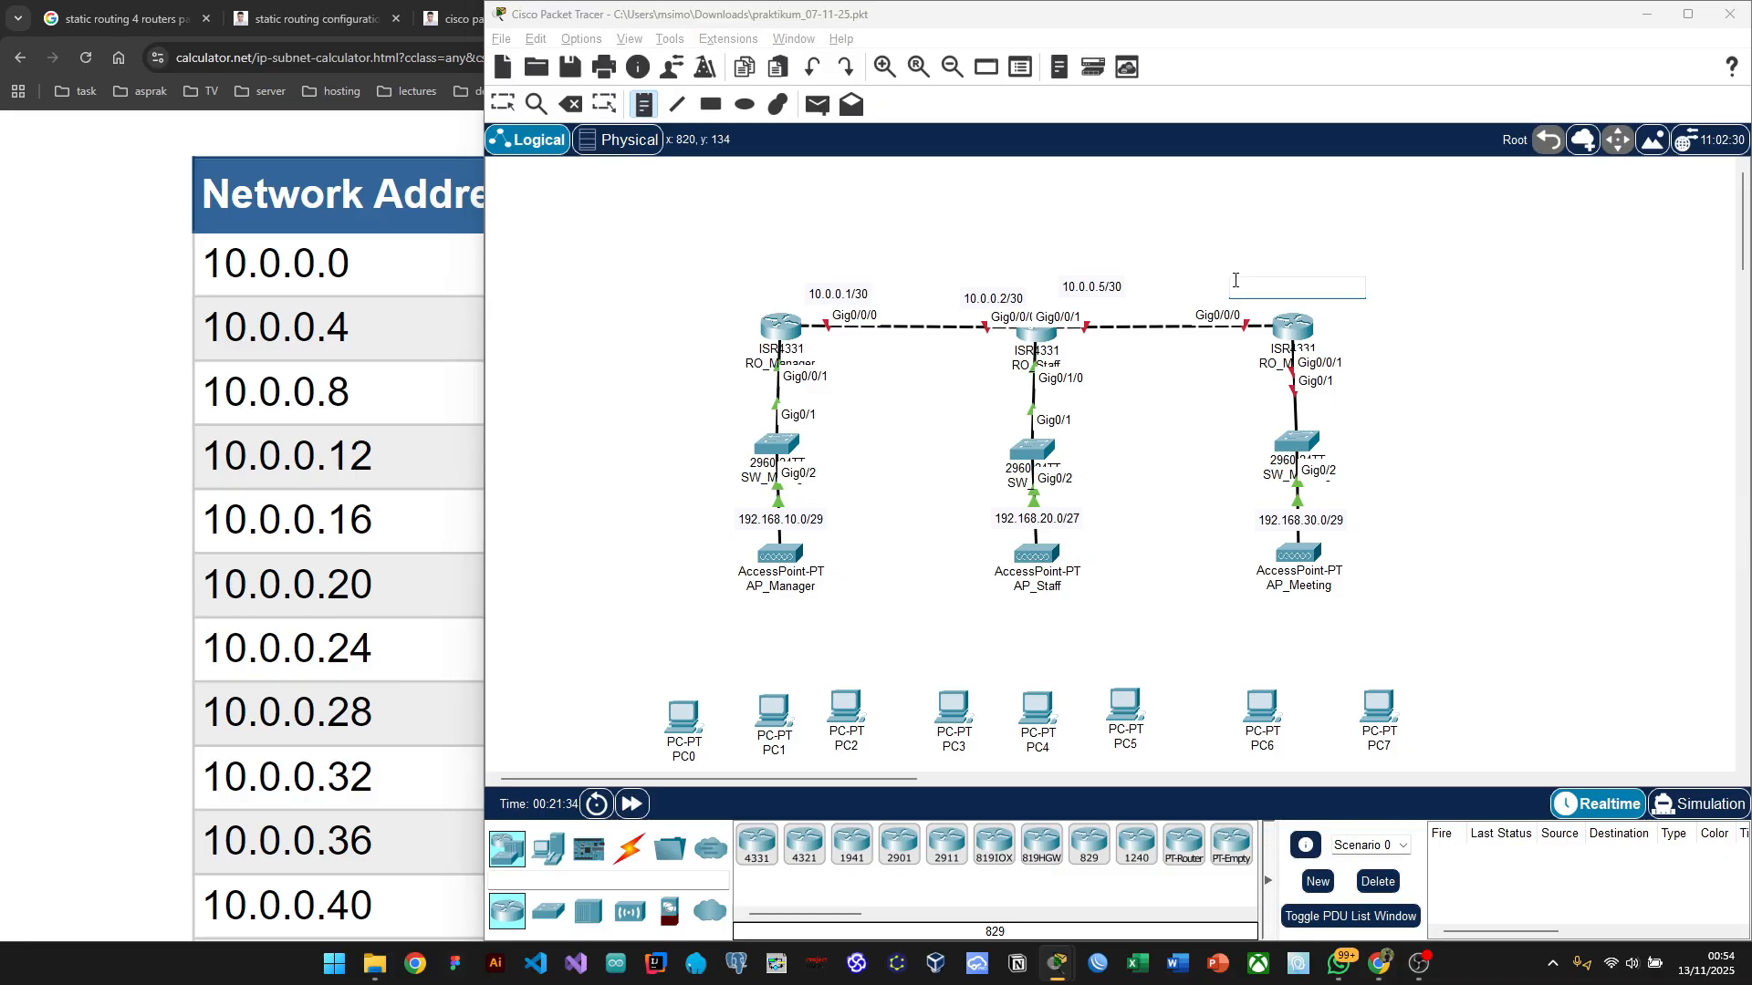
text(10.0.0.6/30)
key(Escape)
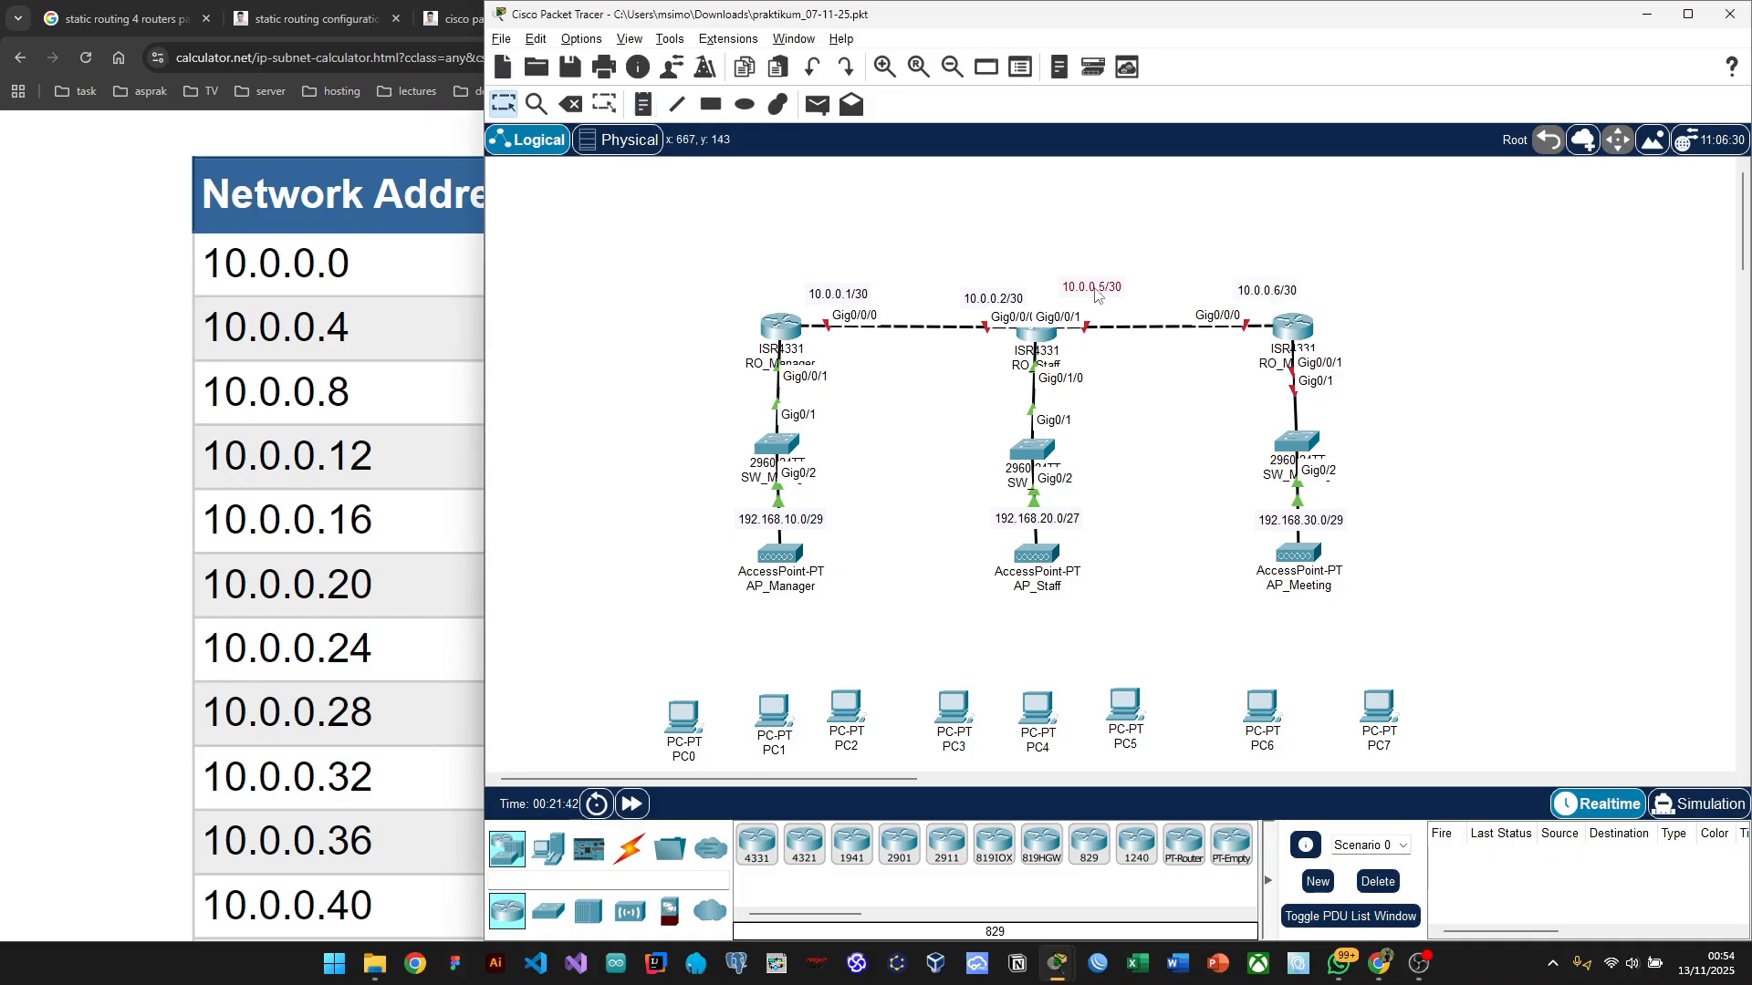
drag(1097, 290, 1104, 295)
click(1268, 228)
click(768, 340)
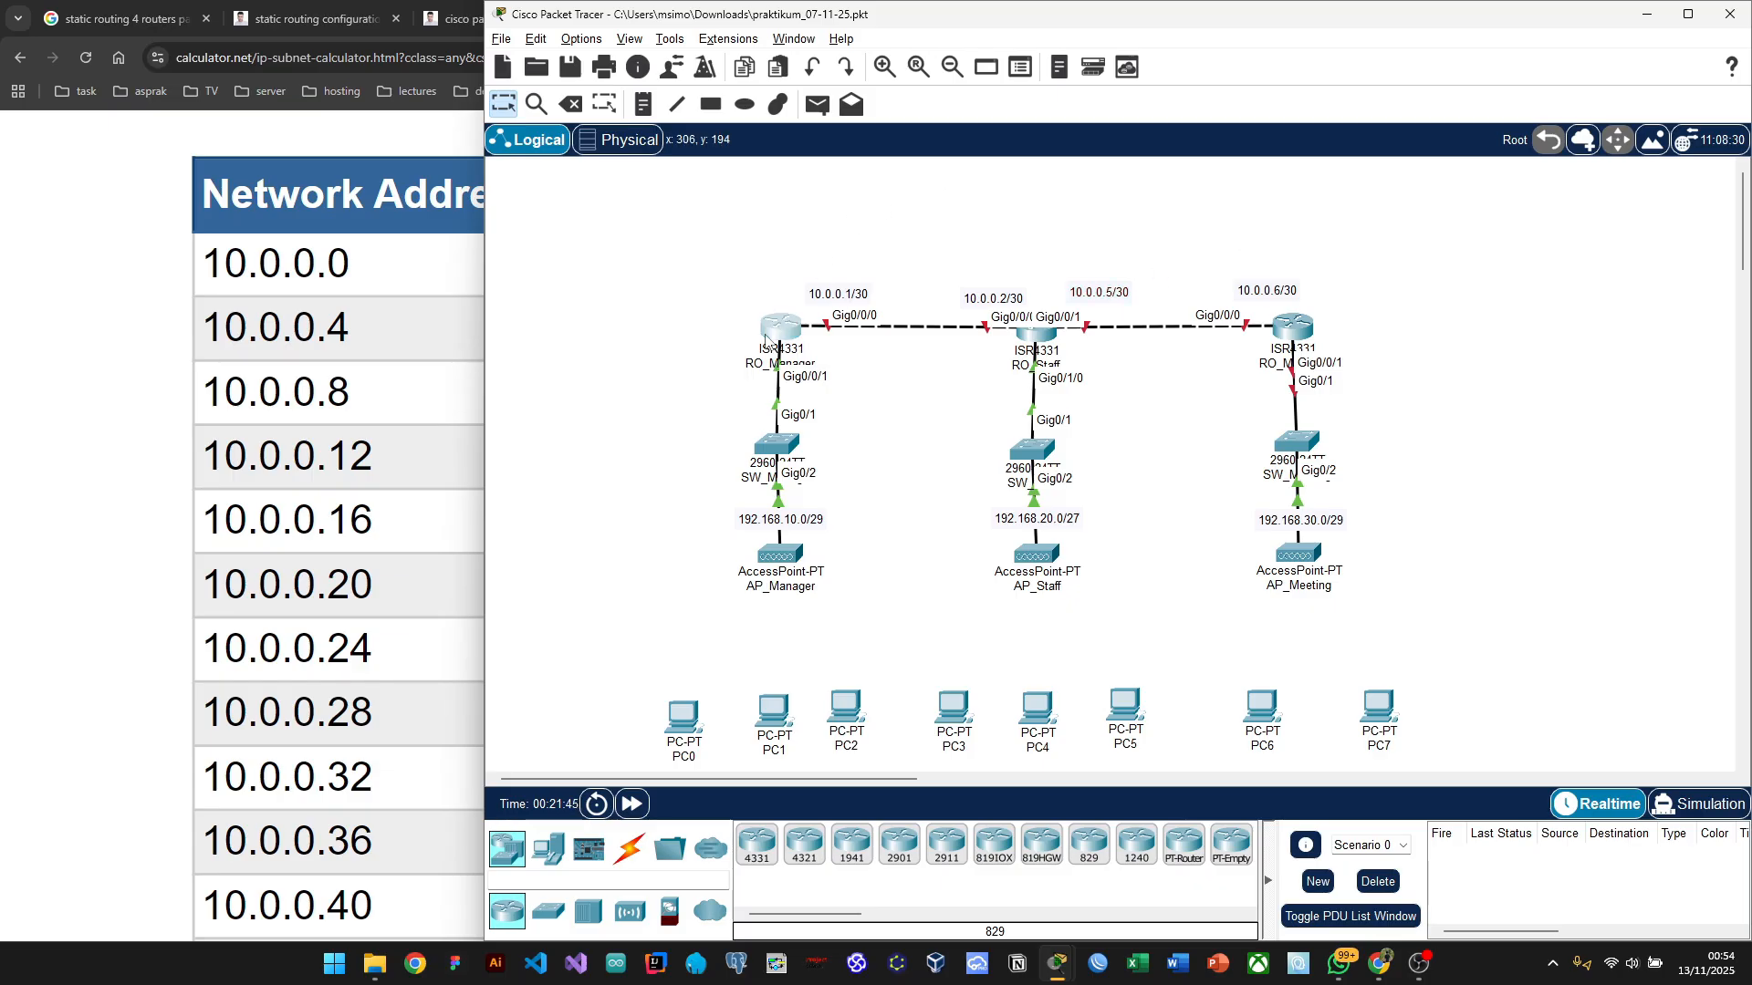
drag(1405, 84, 1403, 85)
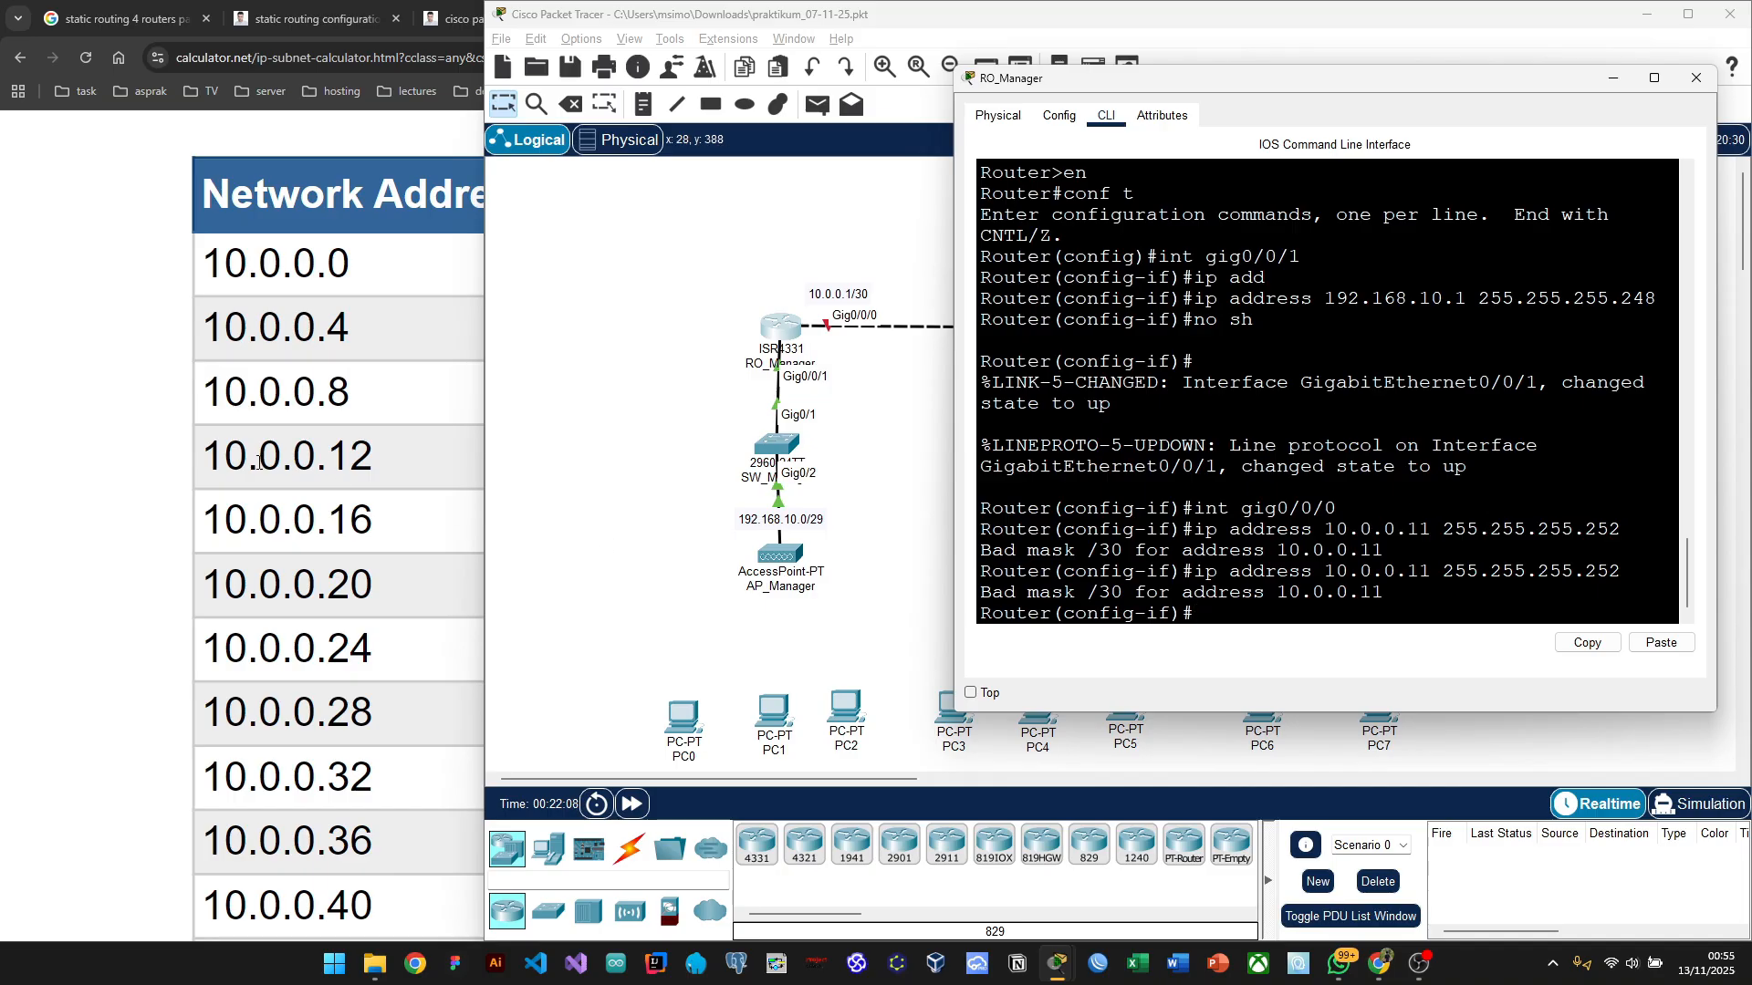
Step: Bring RO_Manager's command line in front of the /30 subnet calculator table
click(118, 430)
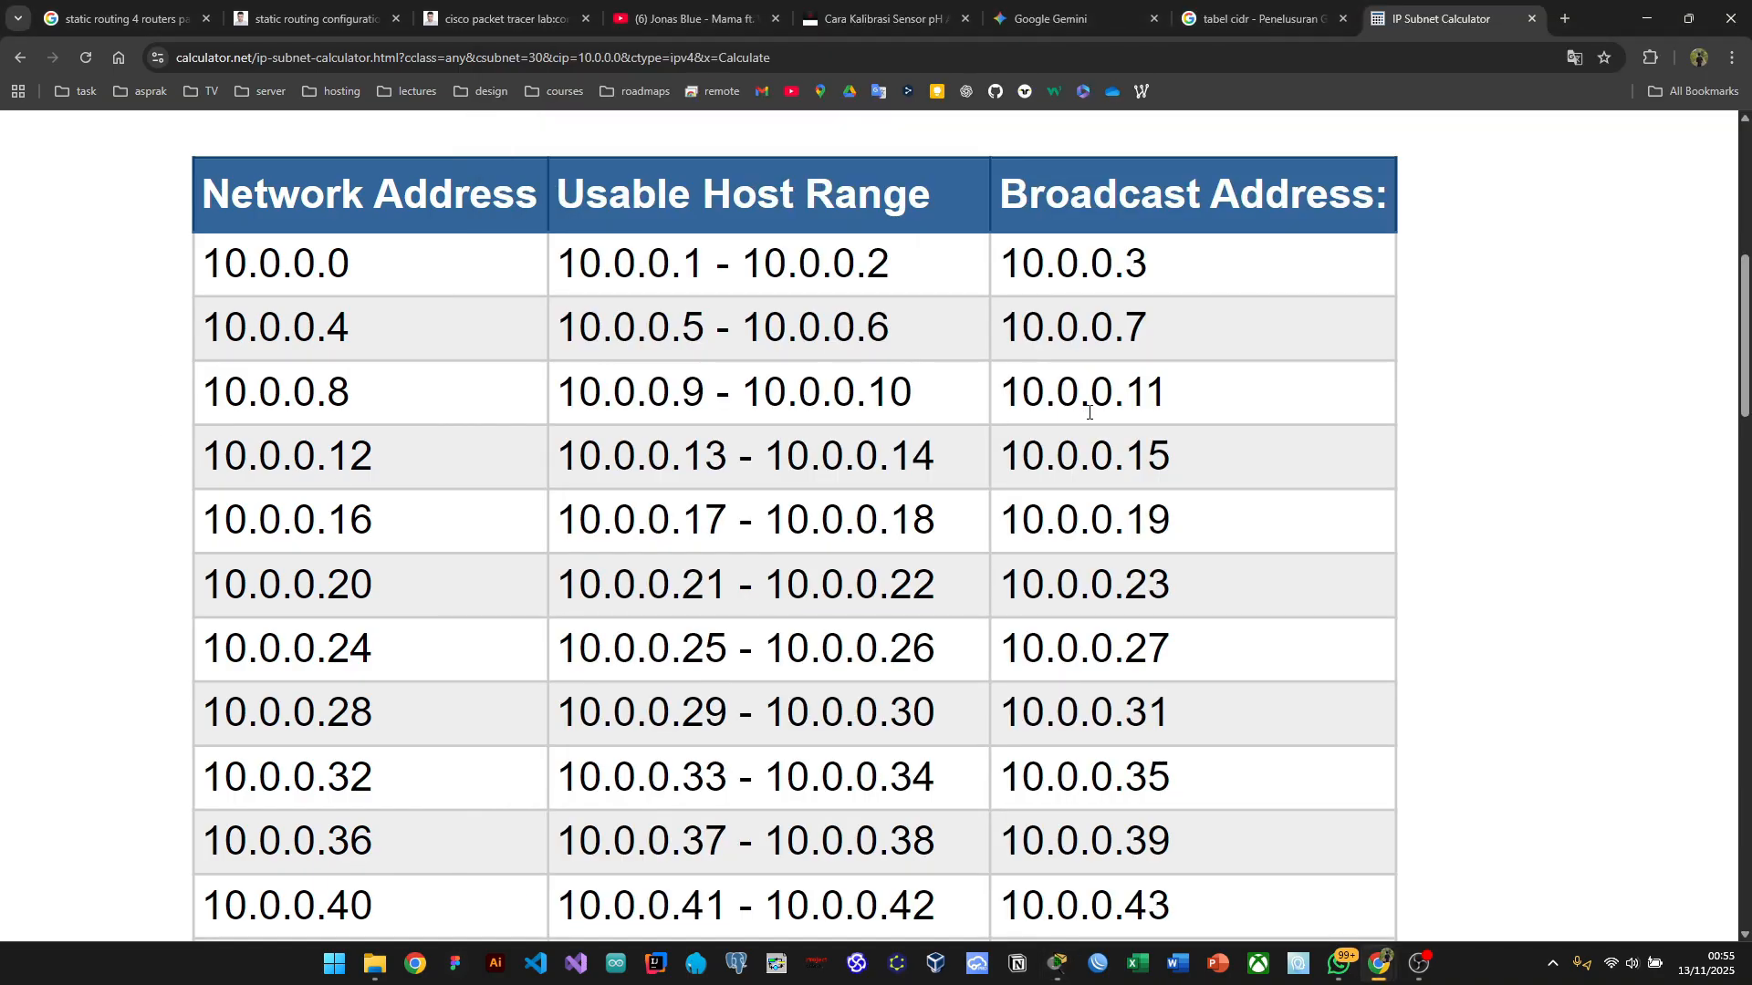
key(alt+Tab)
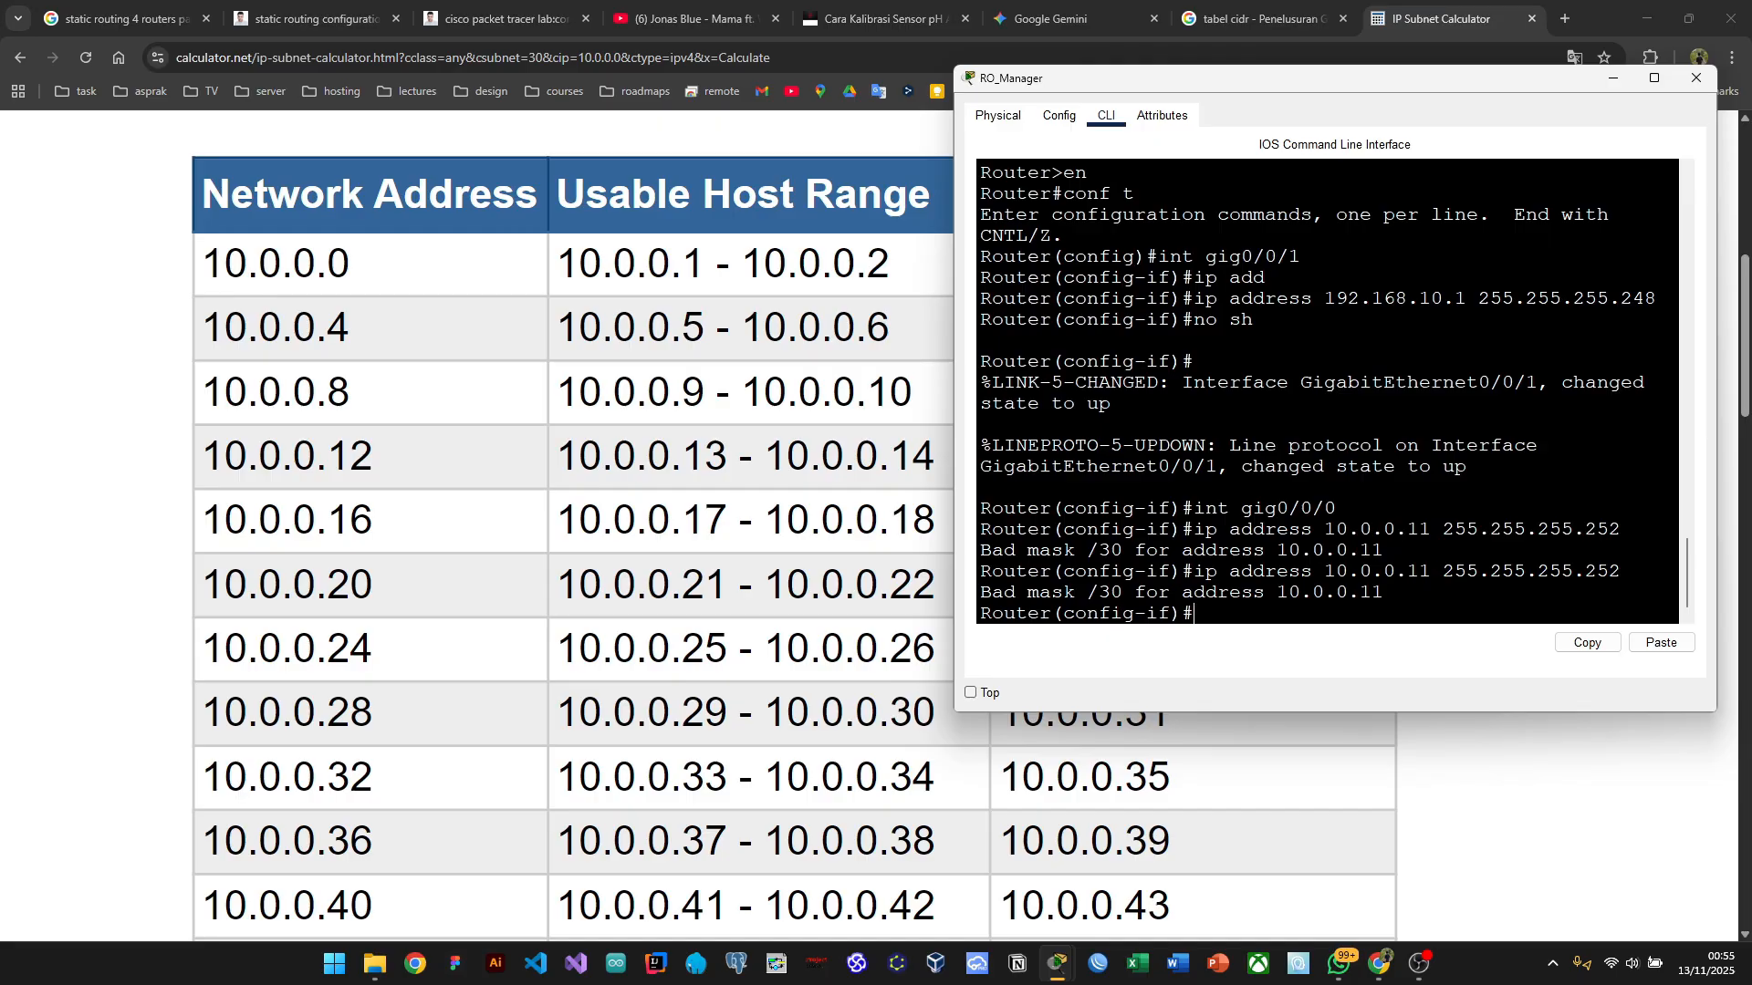
Step: Assign 10.0.0.1 255.255.255.252 to RO_Manager's Gig0/0/0 and enable it with no sh
key(alt+Tab)
key(Tab)
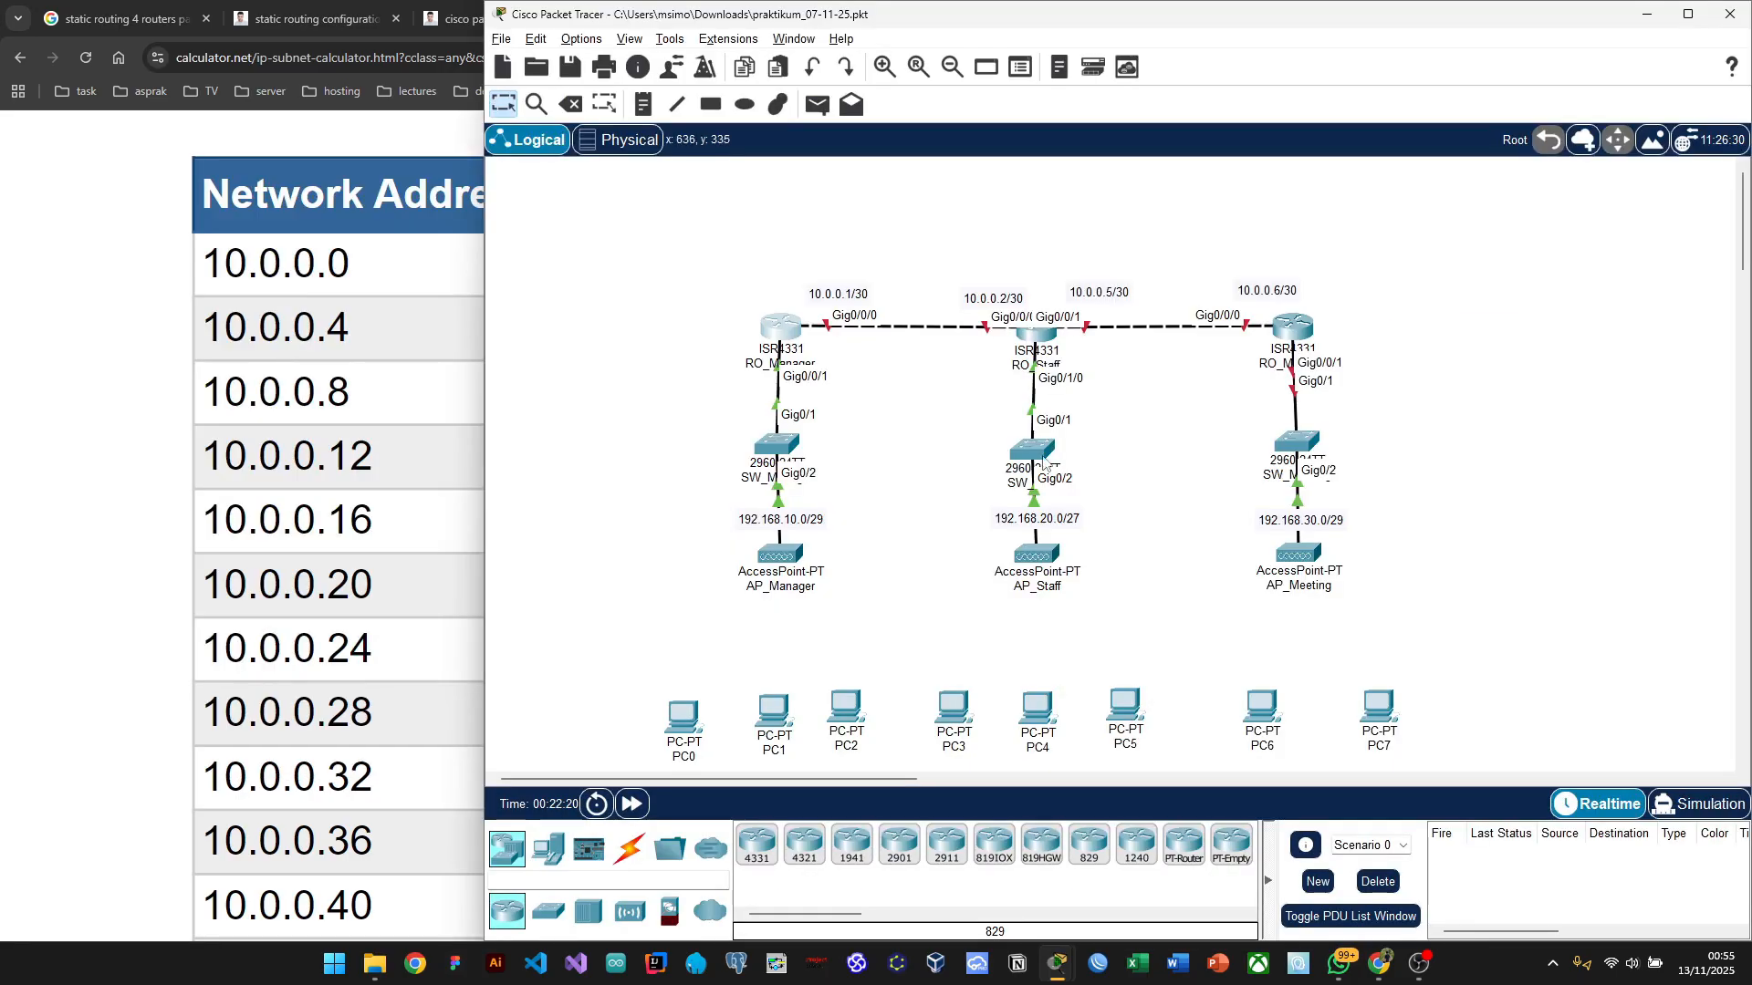
click(801, 337)
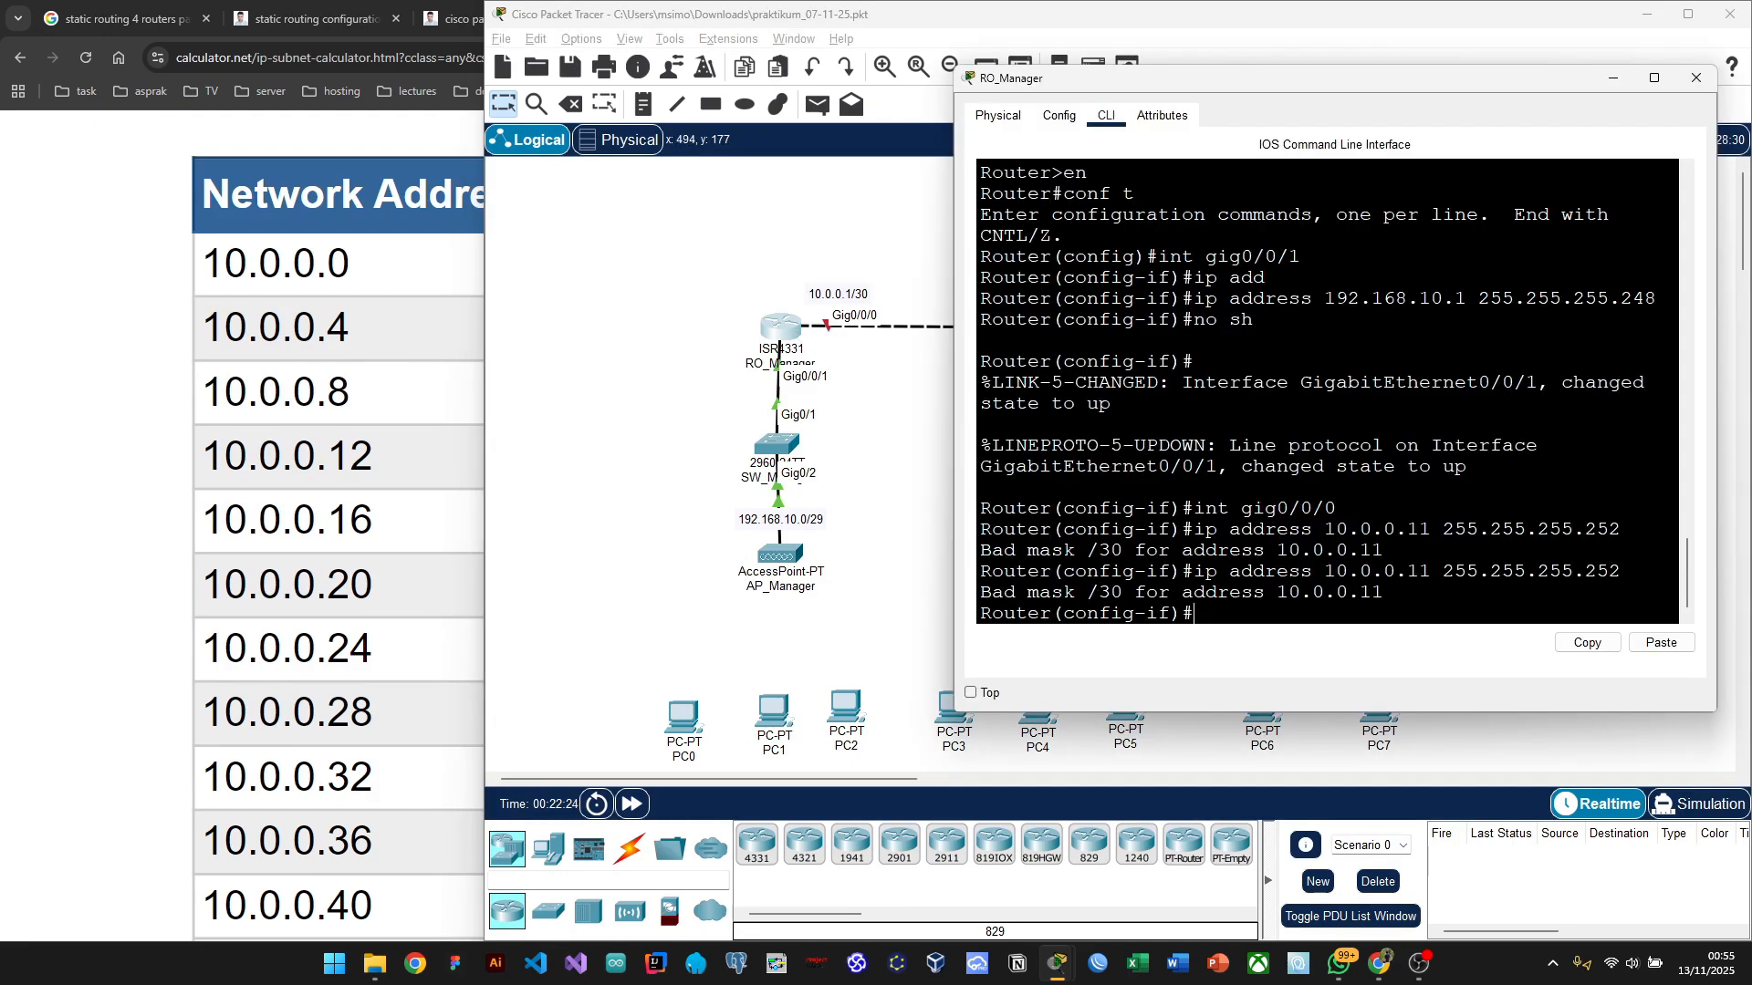
text(ip)
text(address 10.0.0.1 255.25)
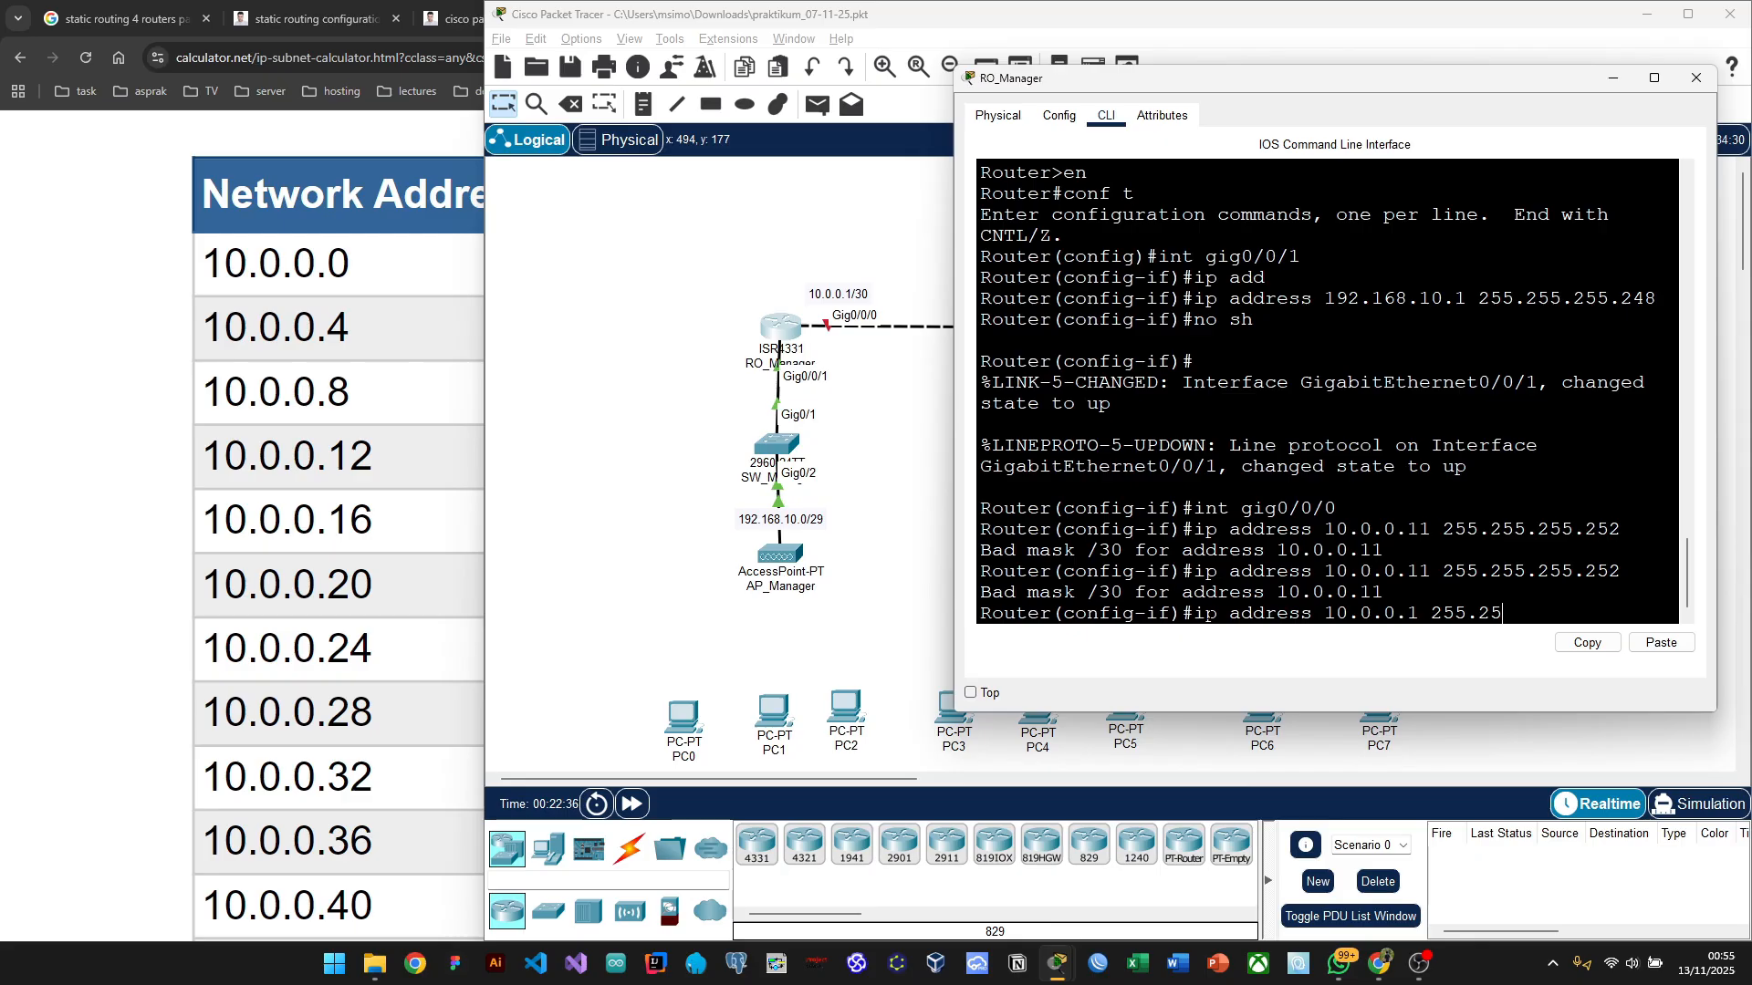
text(5.255.252)
key(Return)
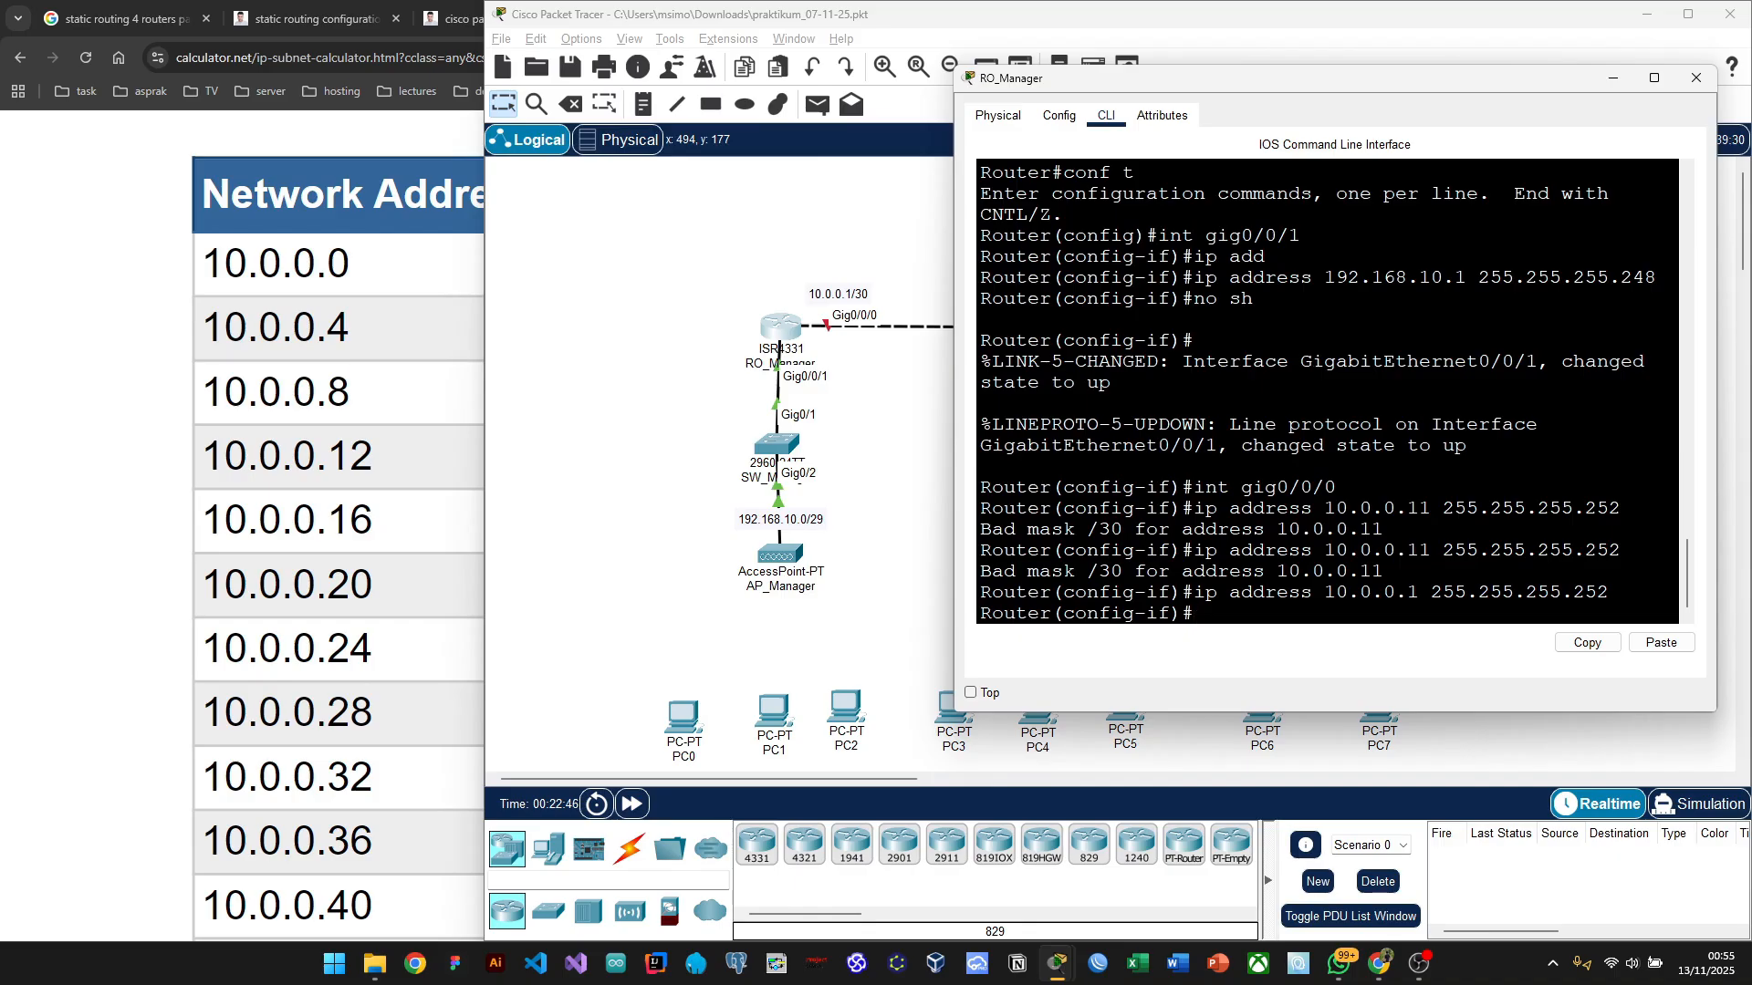
drag(1176, 80, 1221, 82)
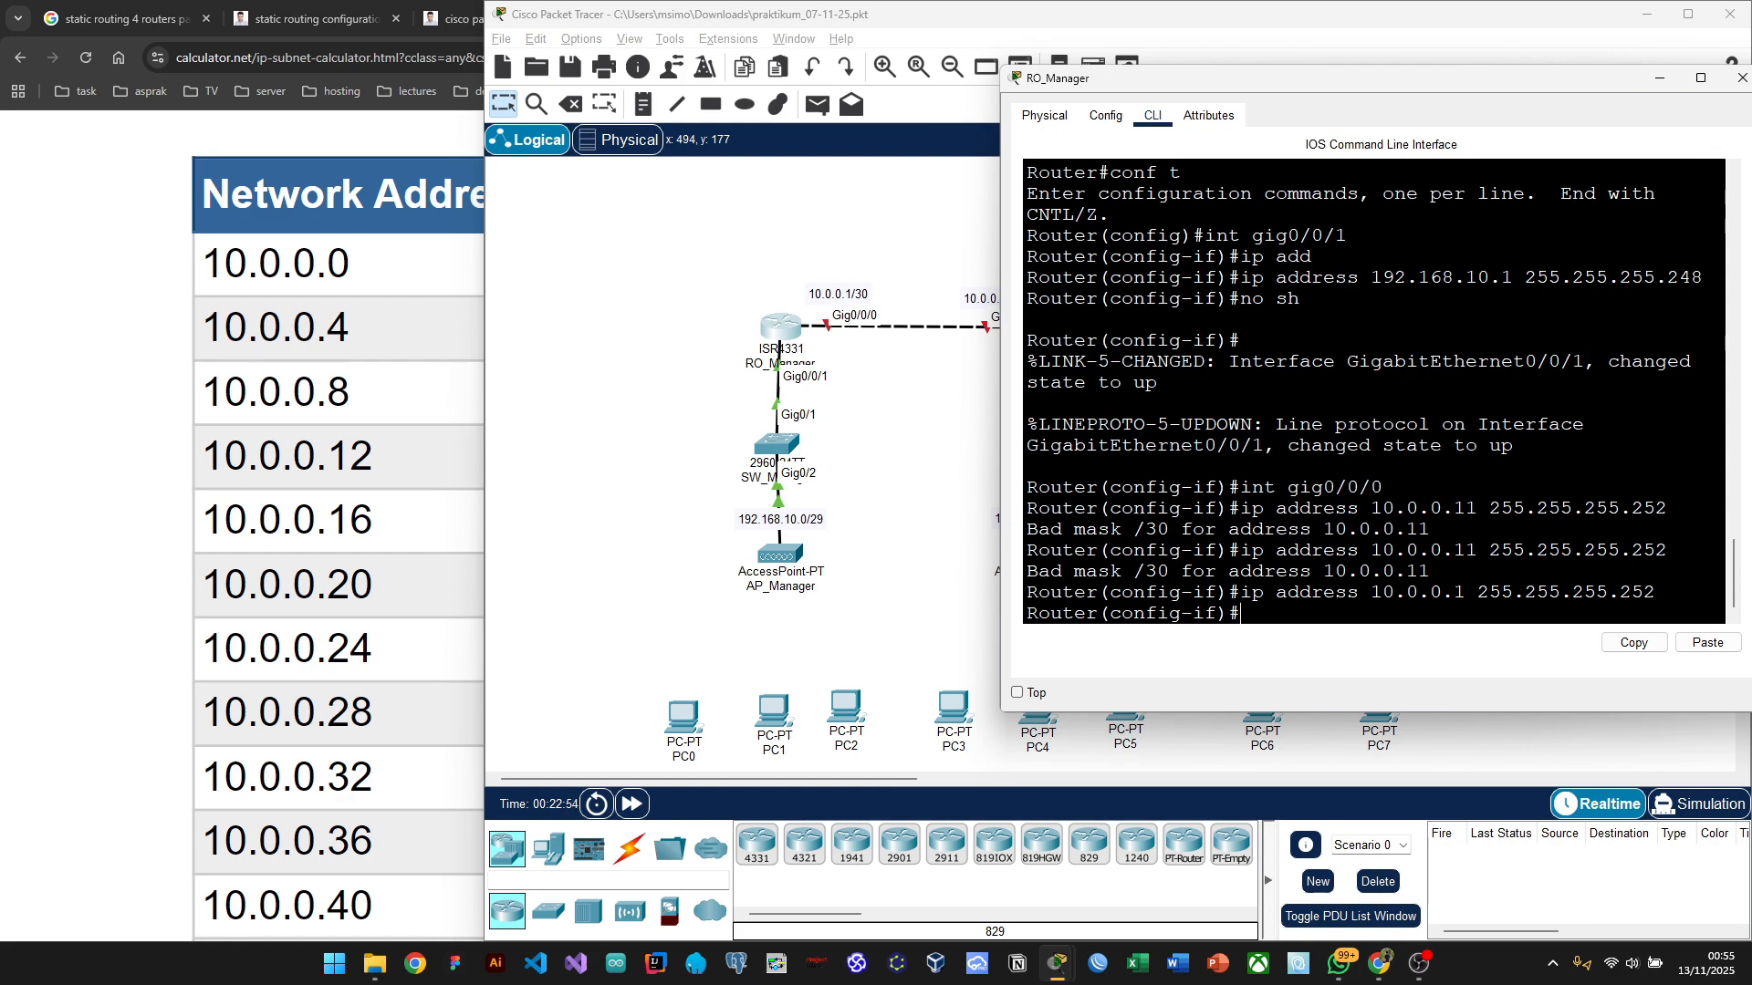
text(no sh)
key(Return)
key(Return)
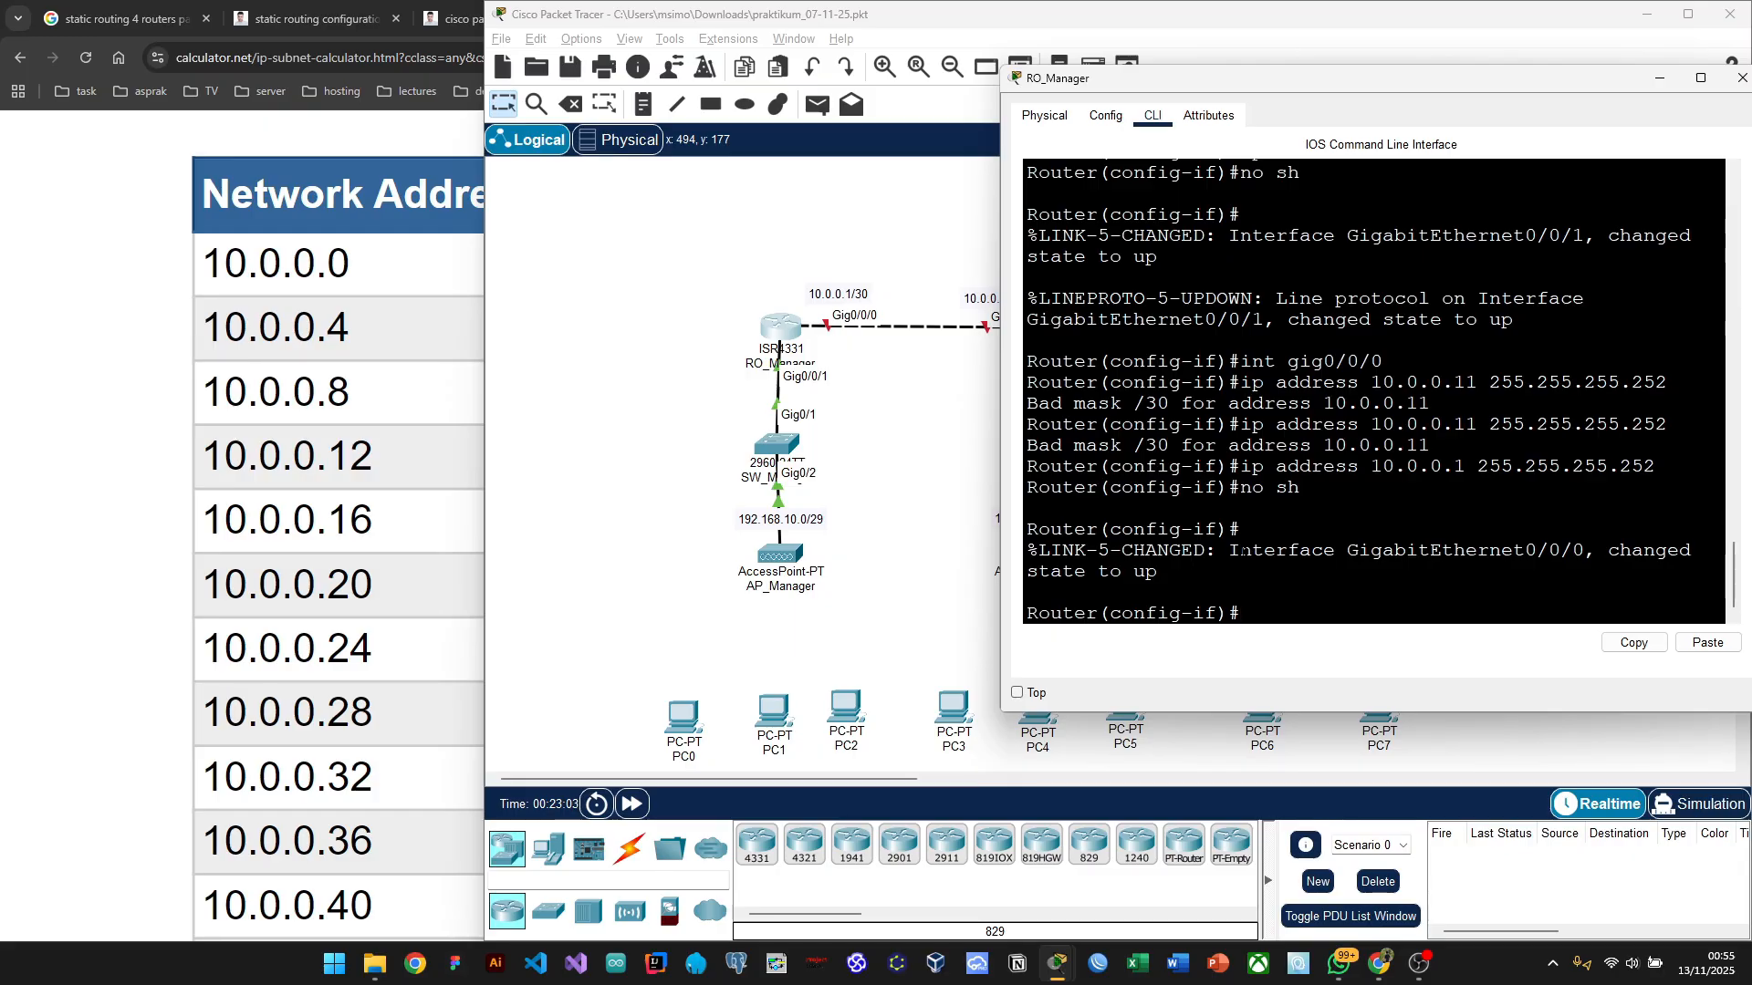
click(892, 418)
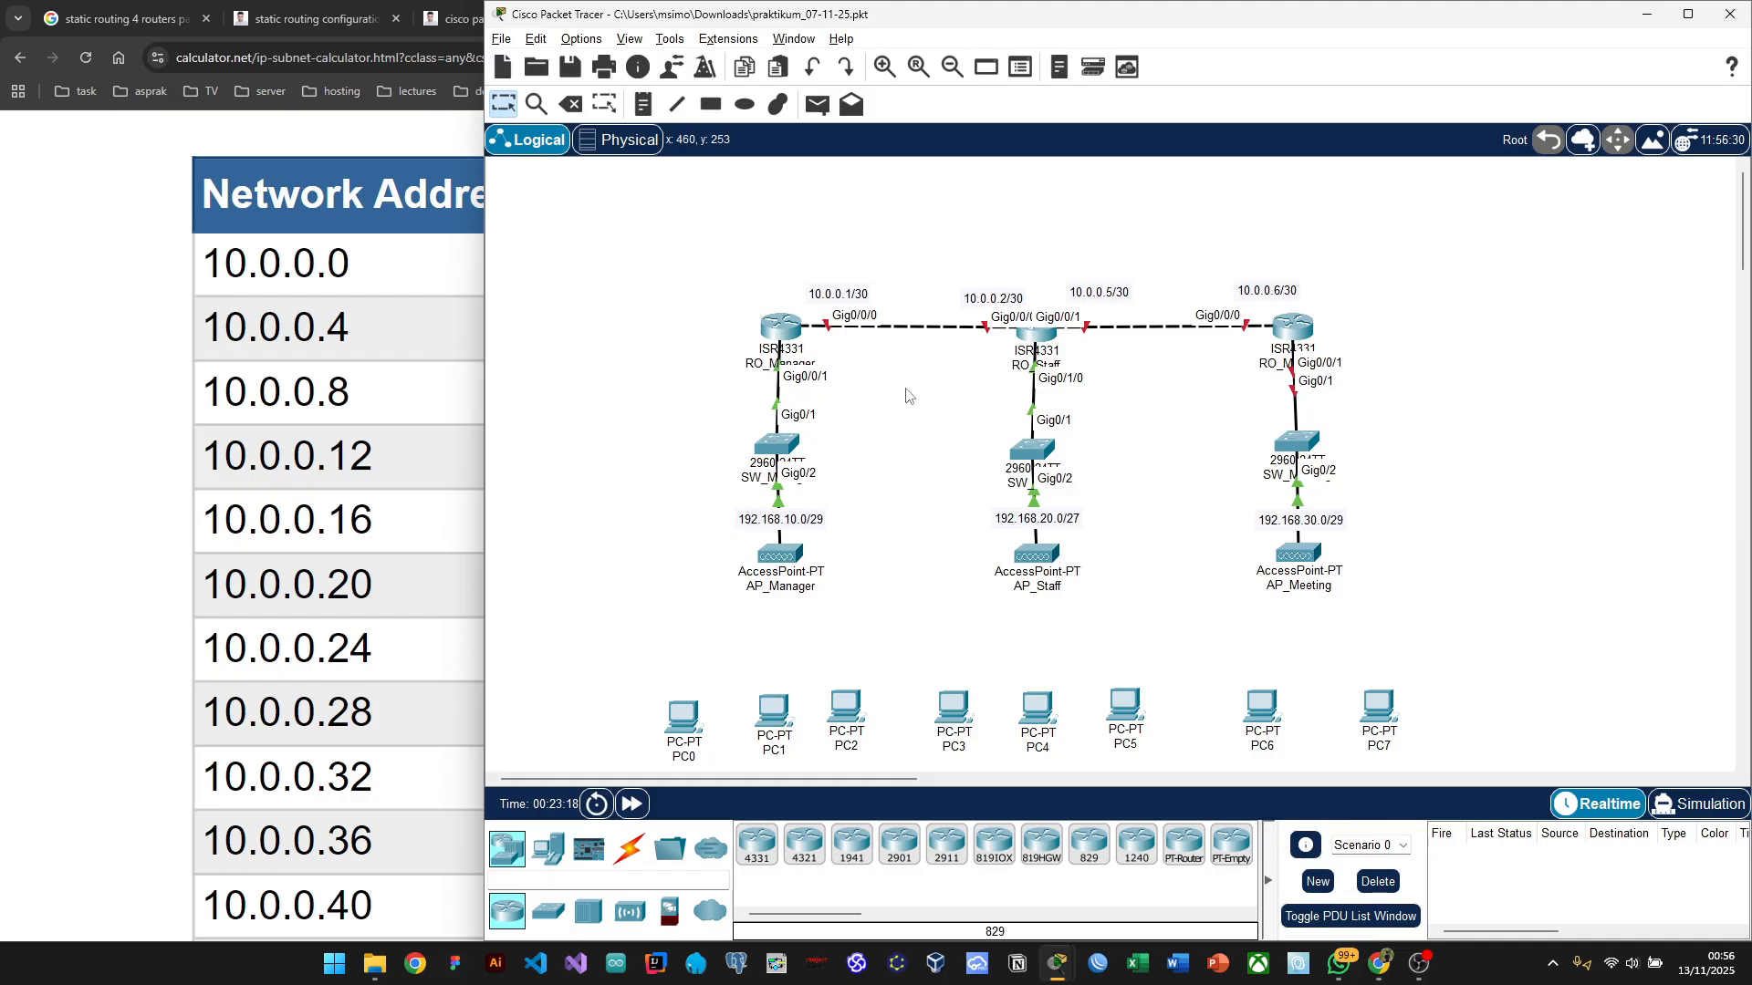
Step: Open RO_Staff's command line and enter global configuration mode with en and conf t
click(1027, 343)
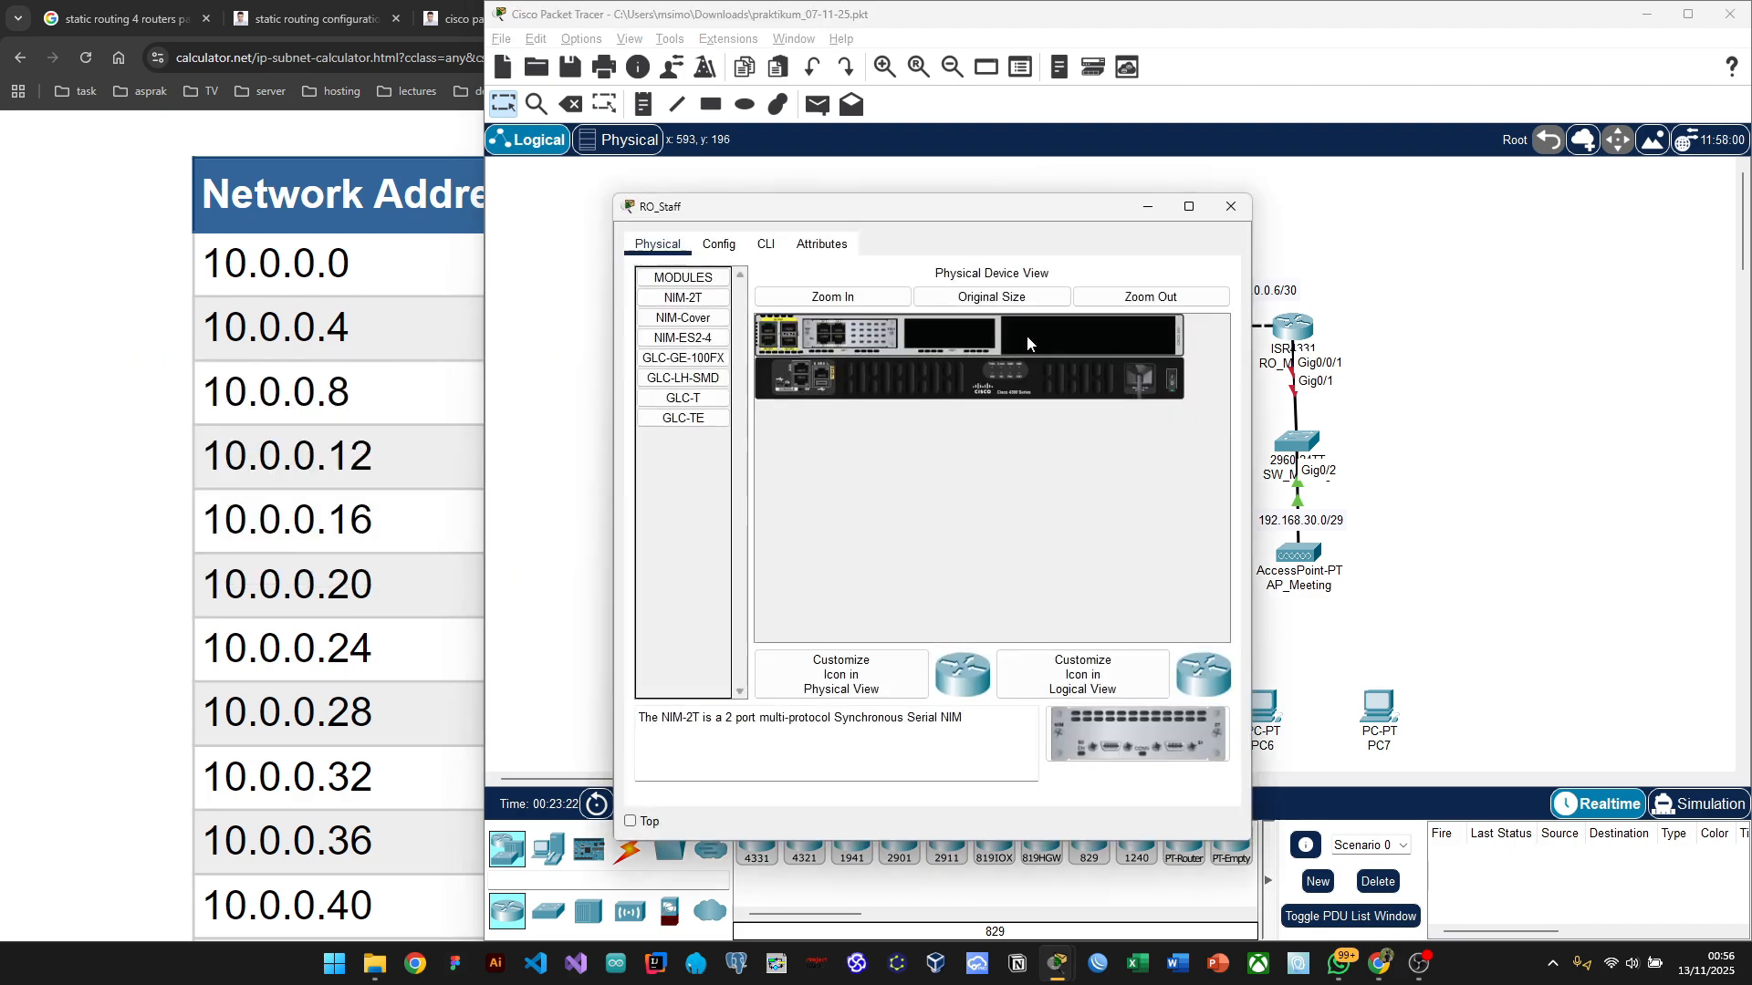
click(766, 245)
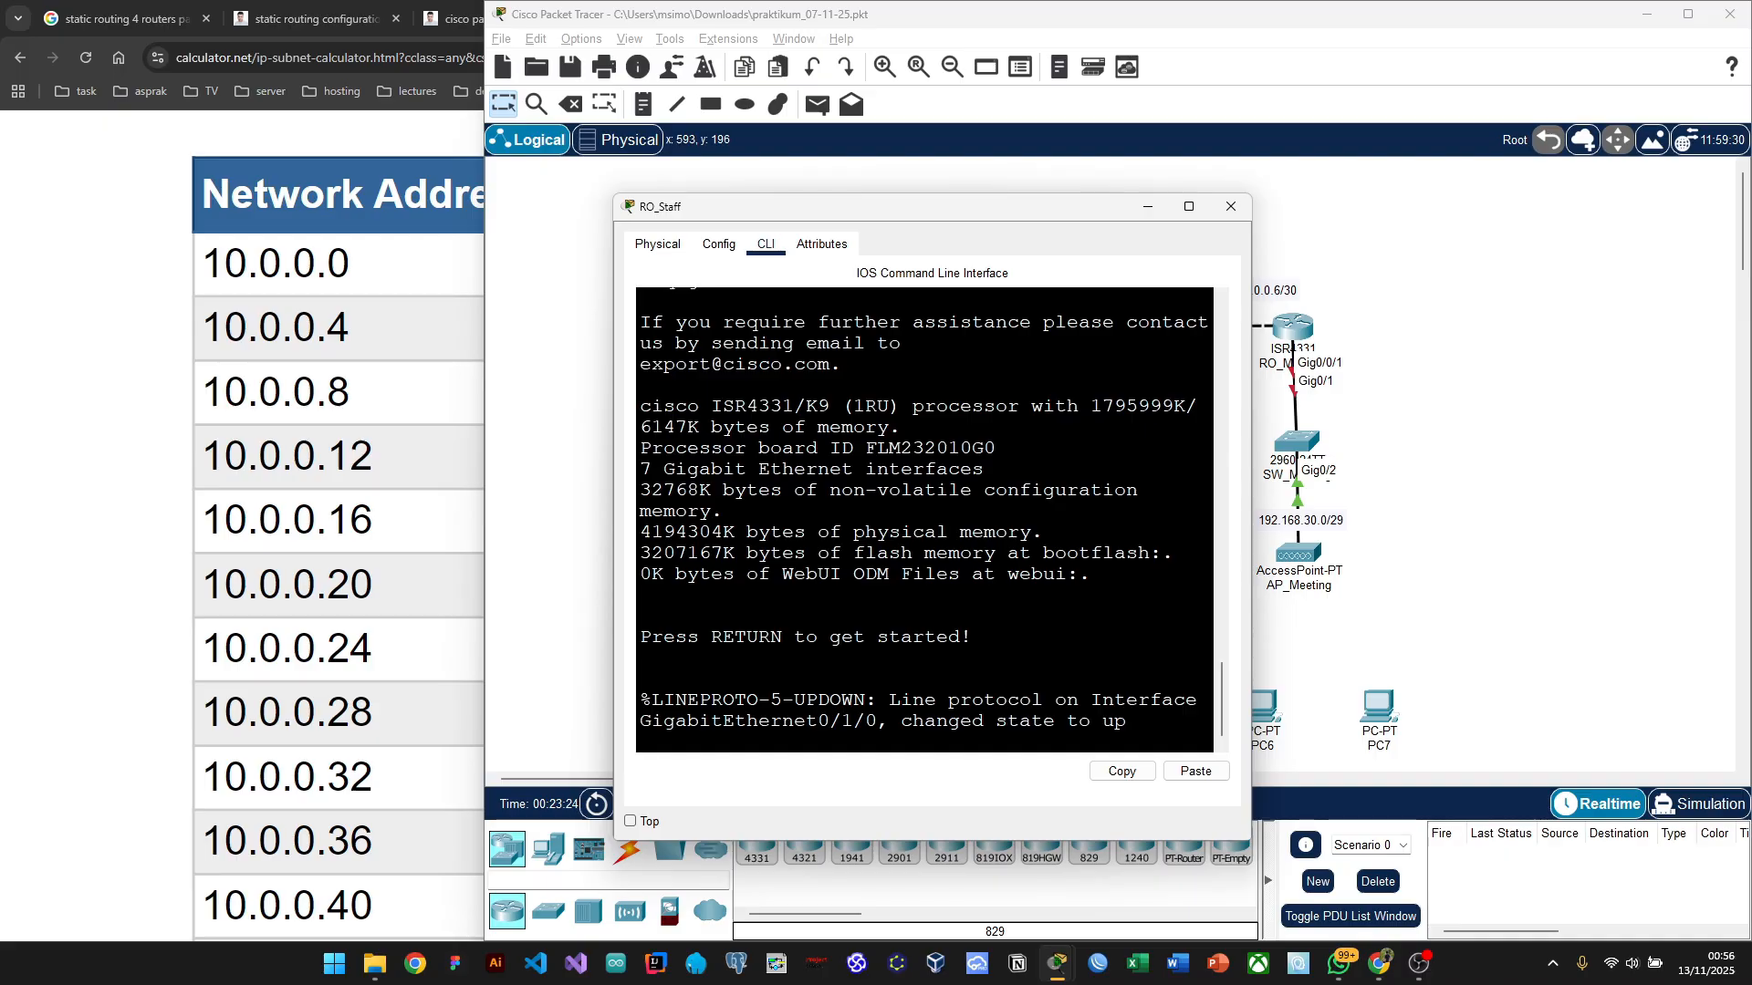
key(Return)
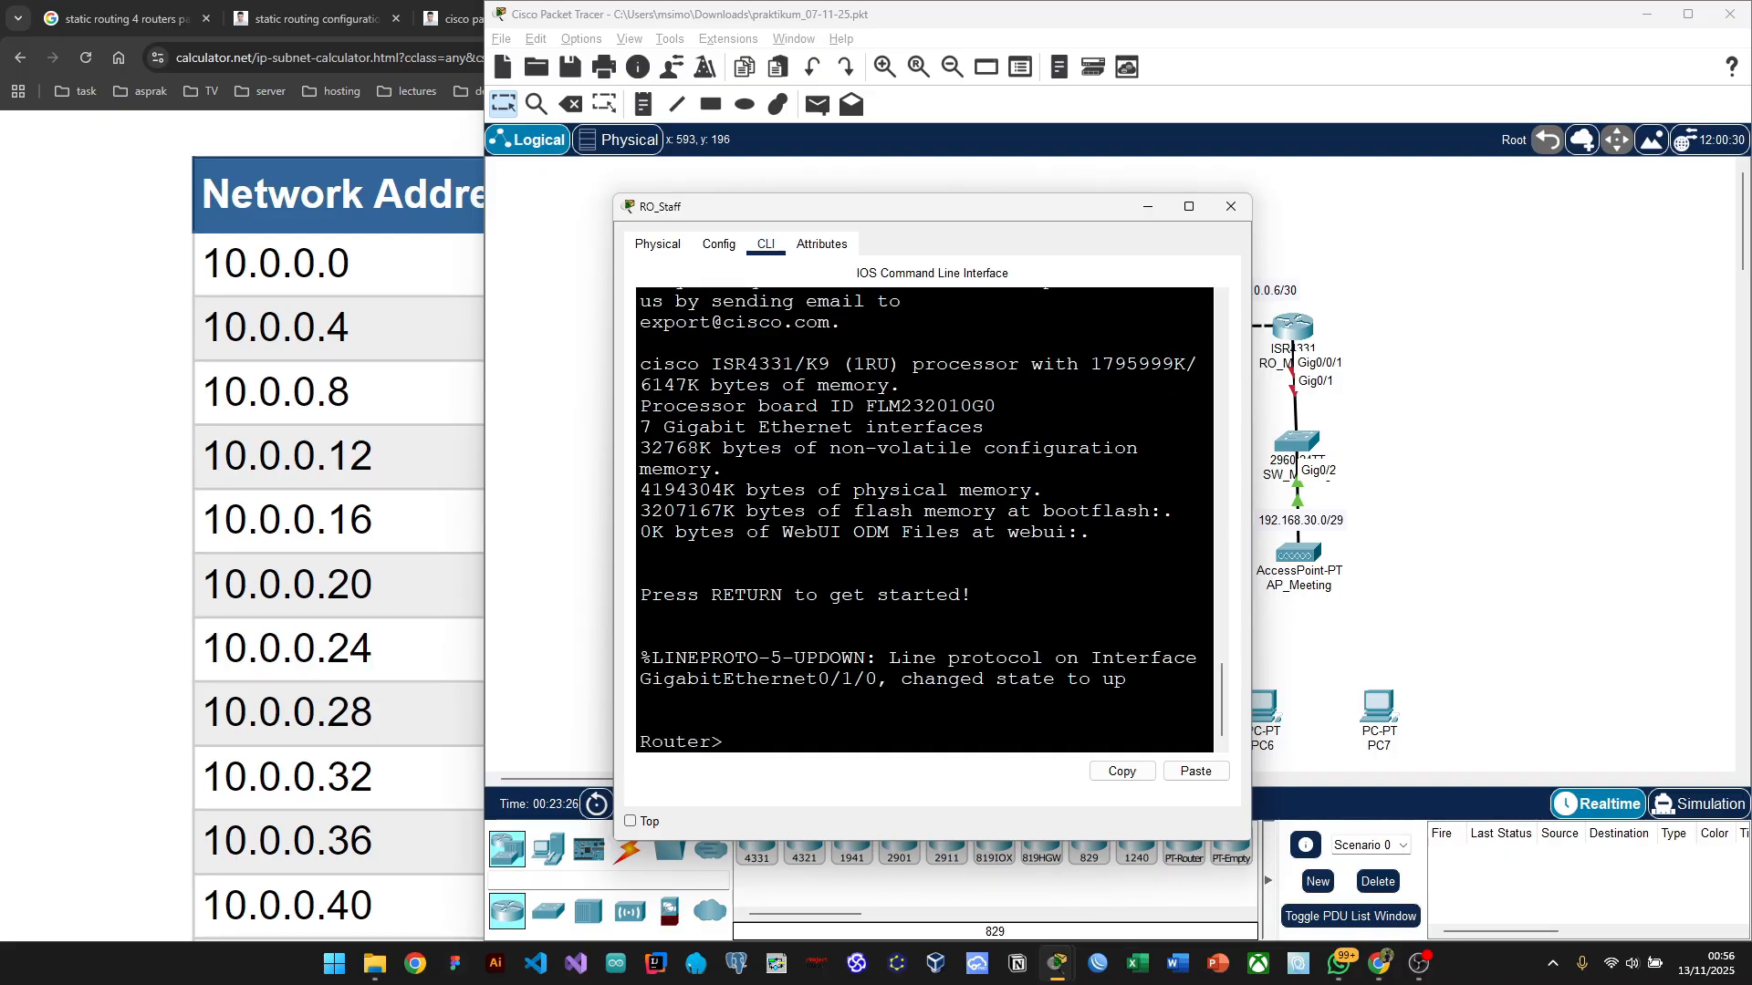
drag(952, 206, 444, 161)
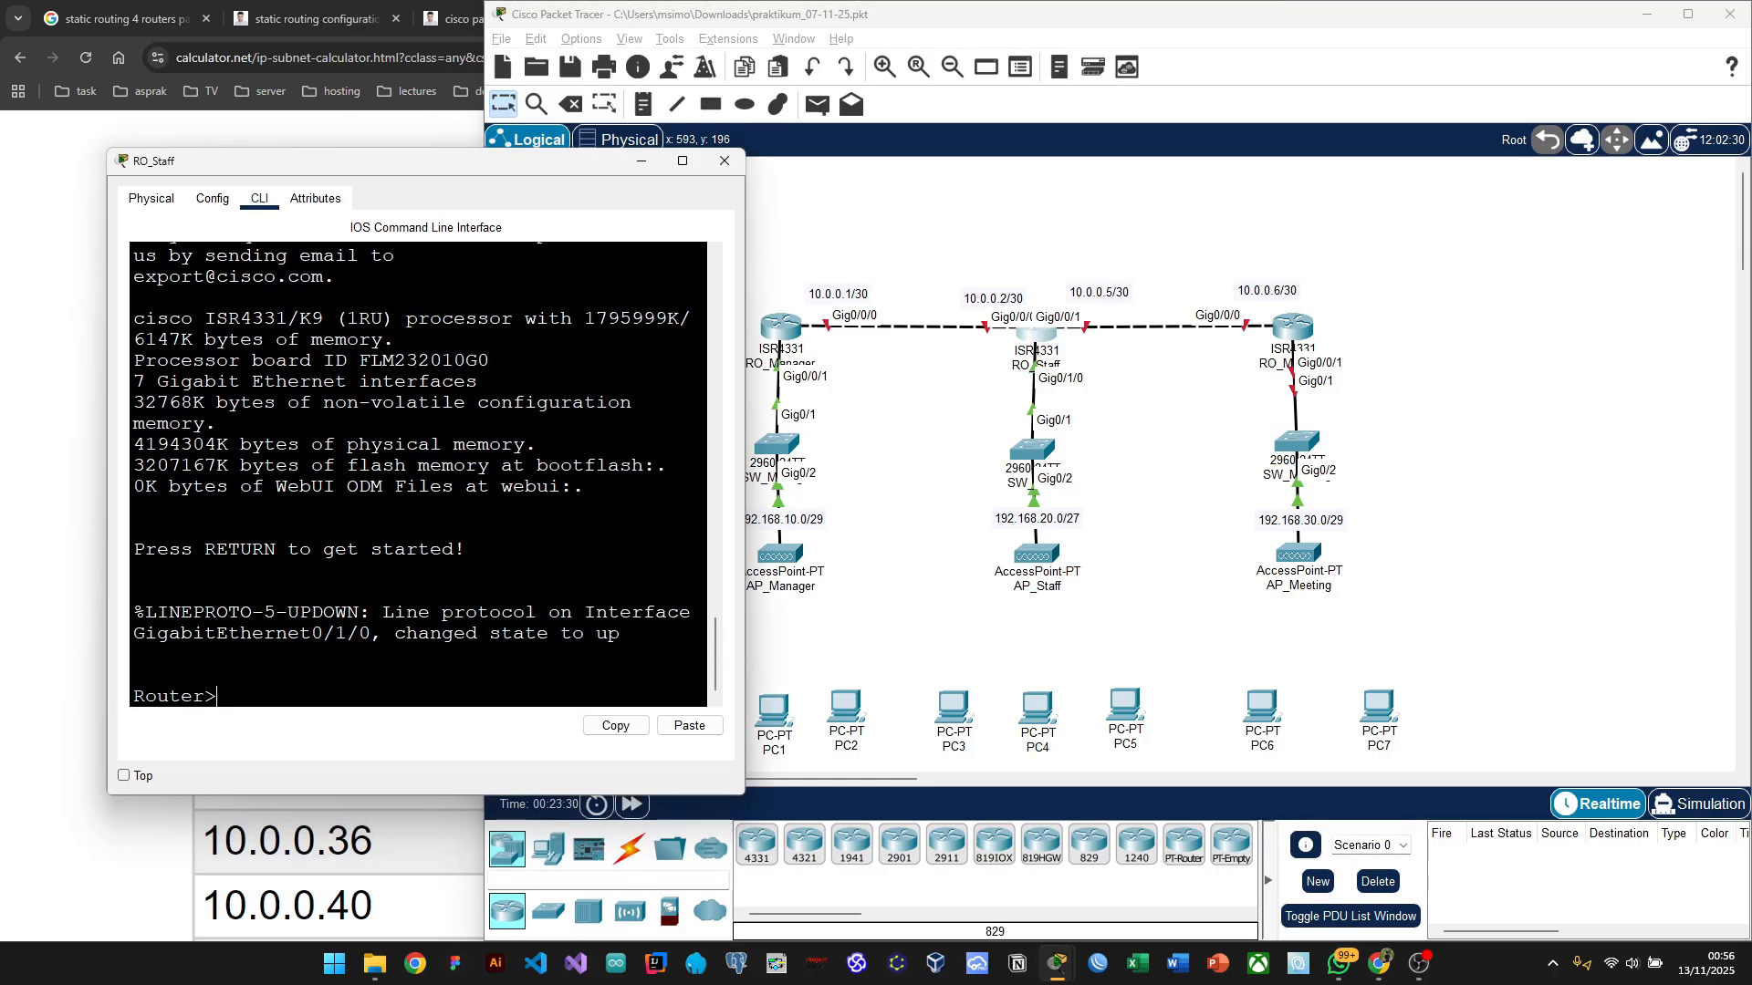
text(enab)
key(BackSpace)
key(BackSpace)
key(BackSpace)
key(BackSpace)
text(en)
key(Return)
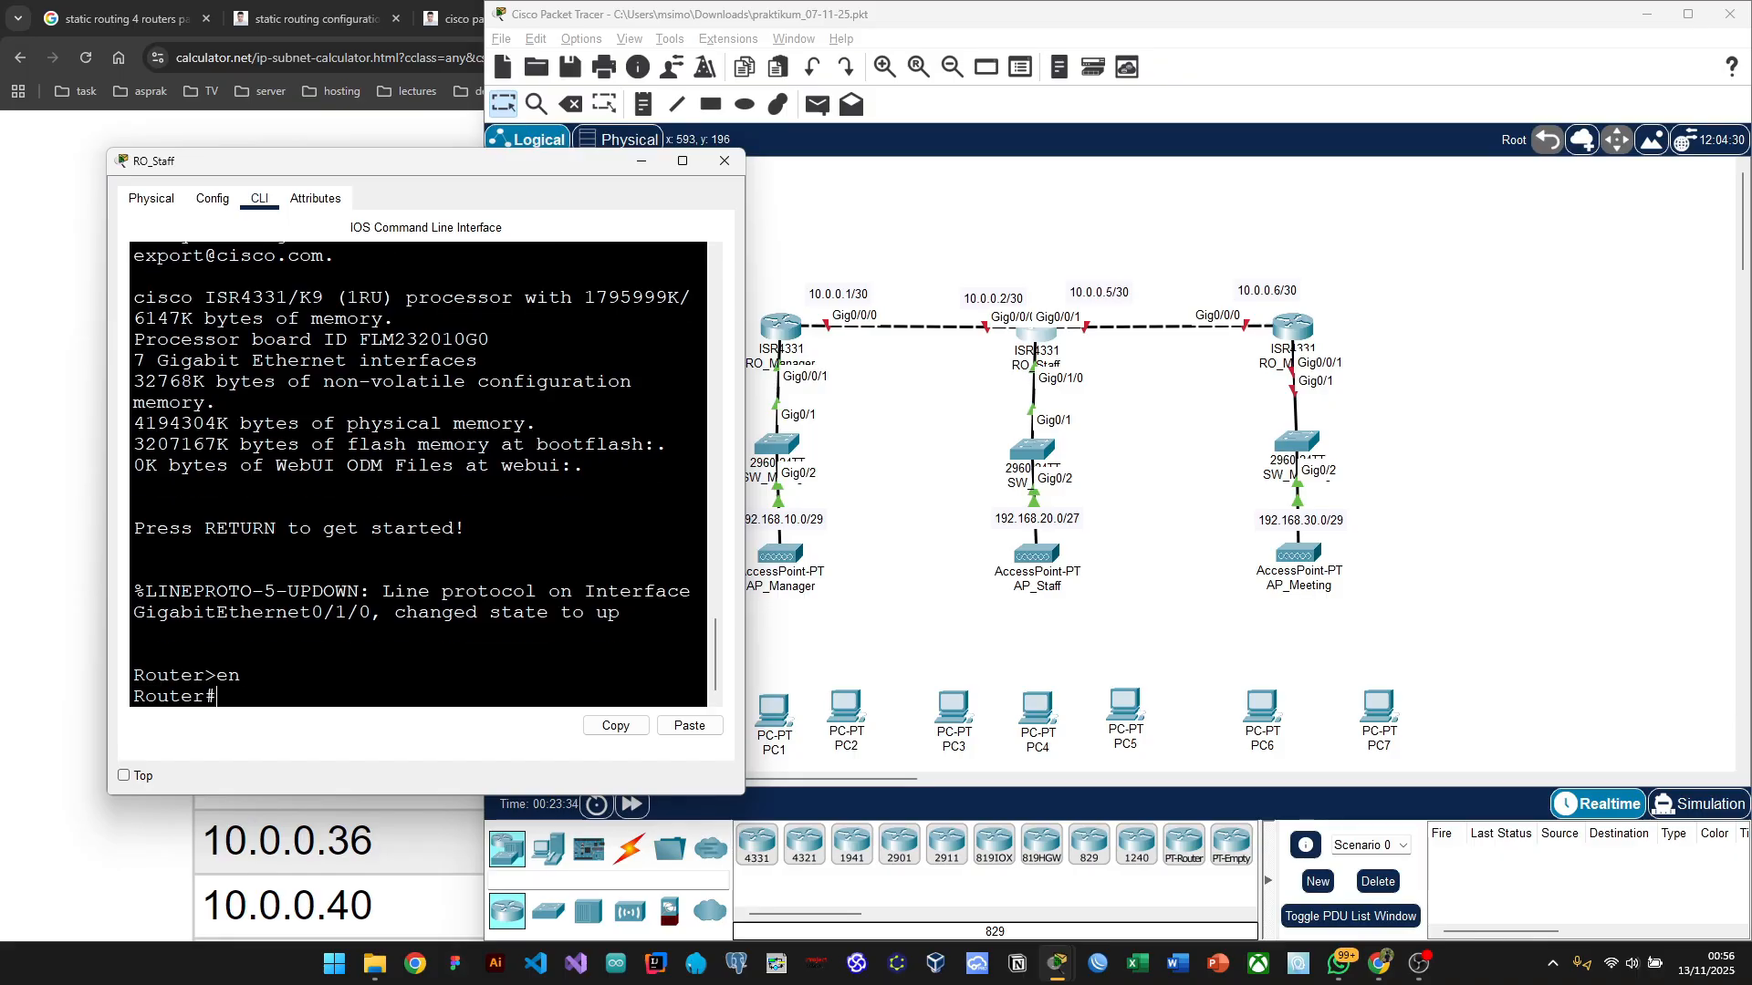
text(conf t)
key(Return)
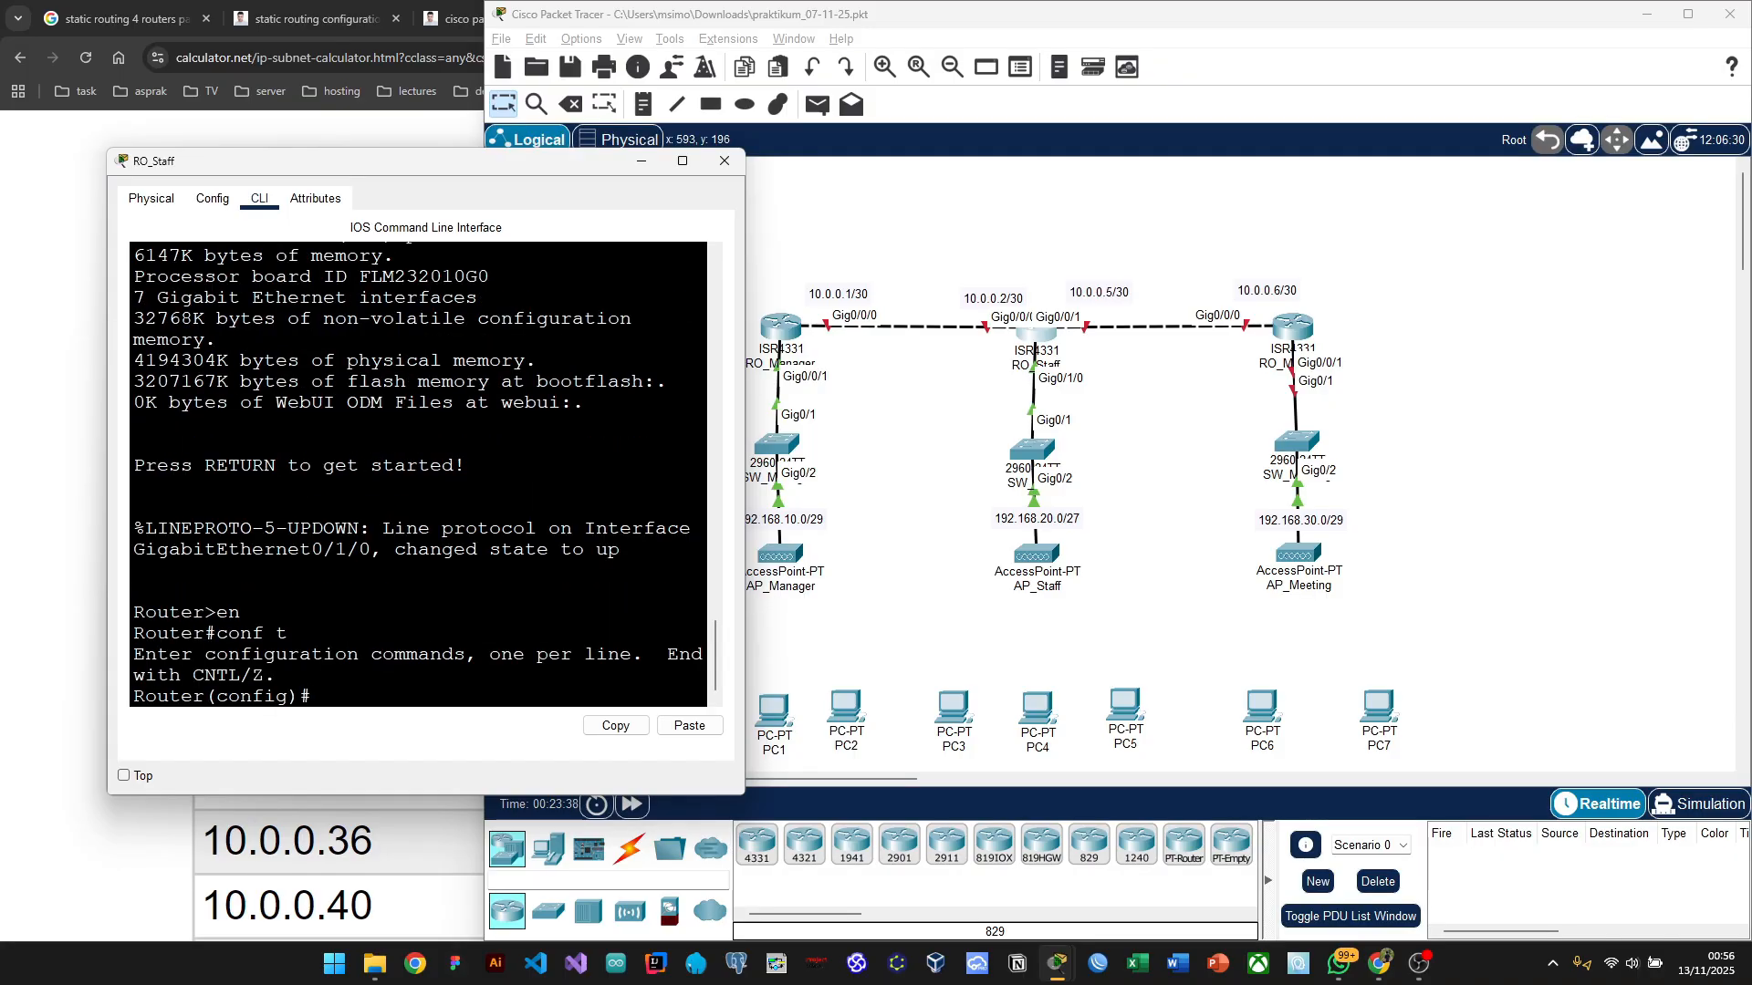
drag(745, 259, 785, 257)
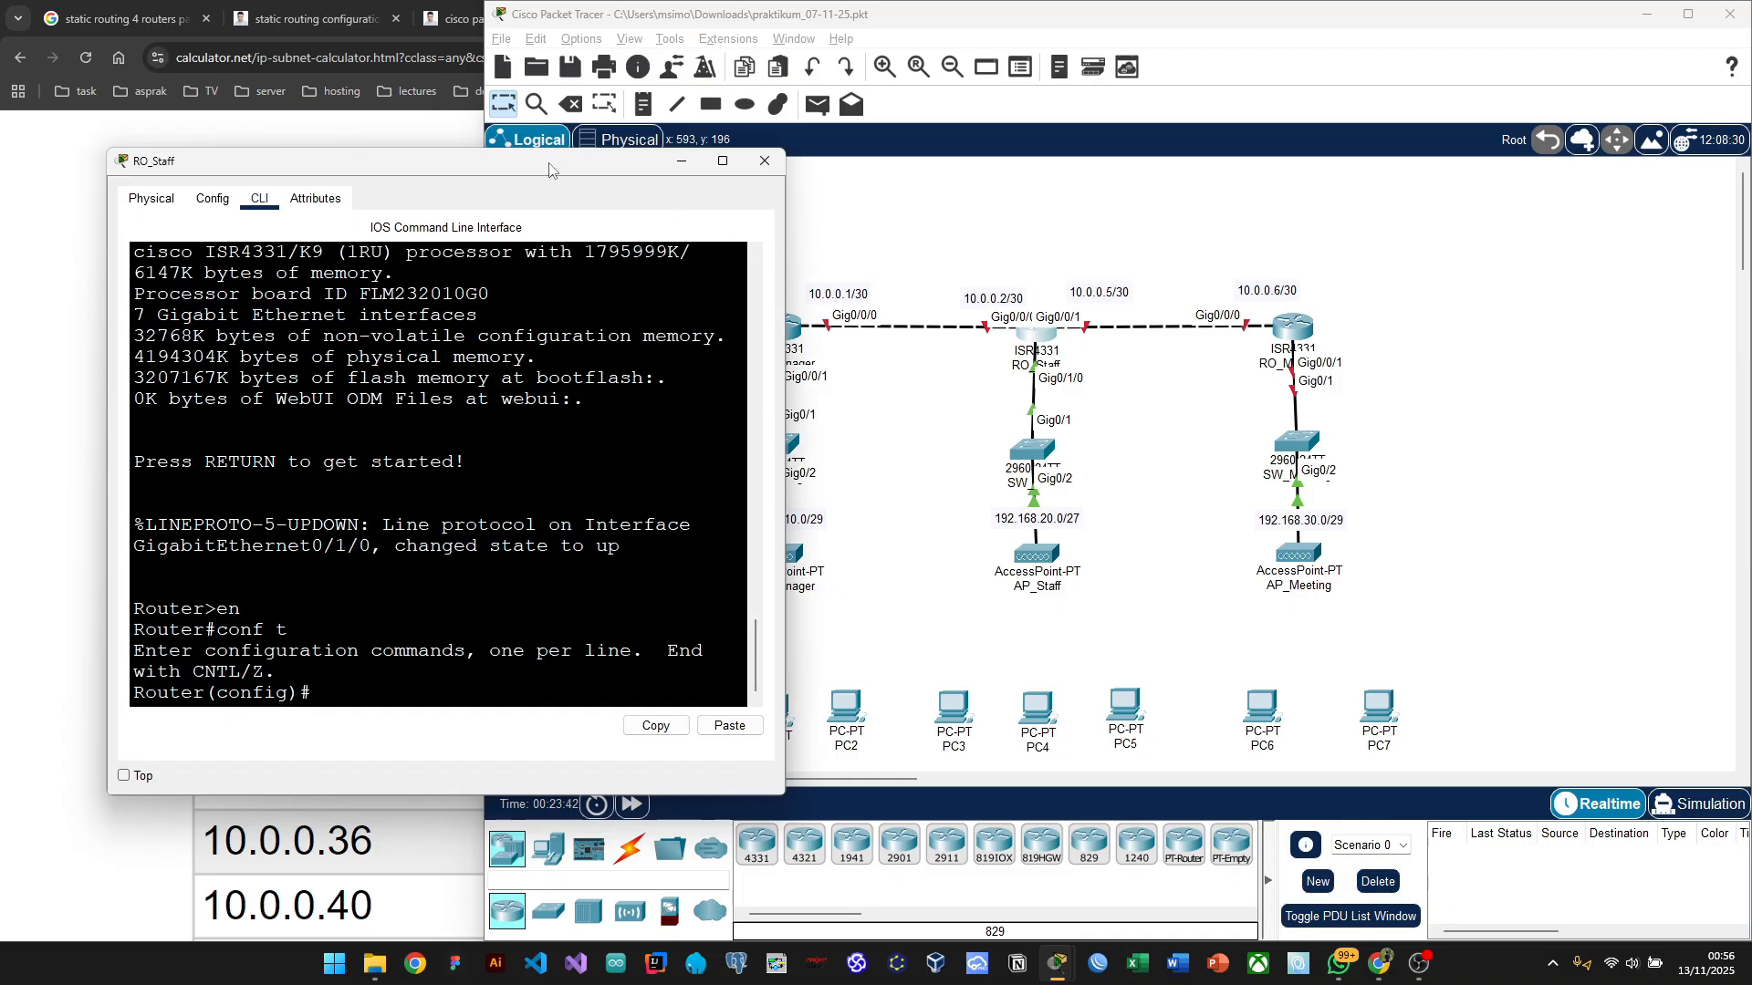
drag(549, 167, 530, 151)
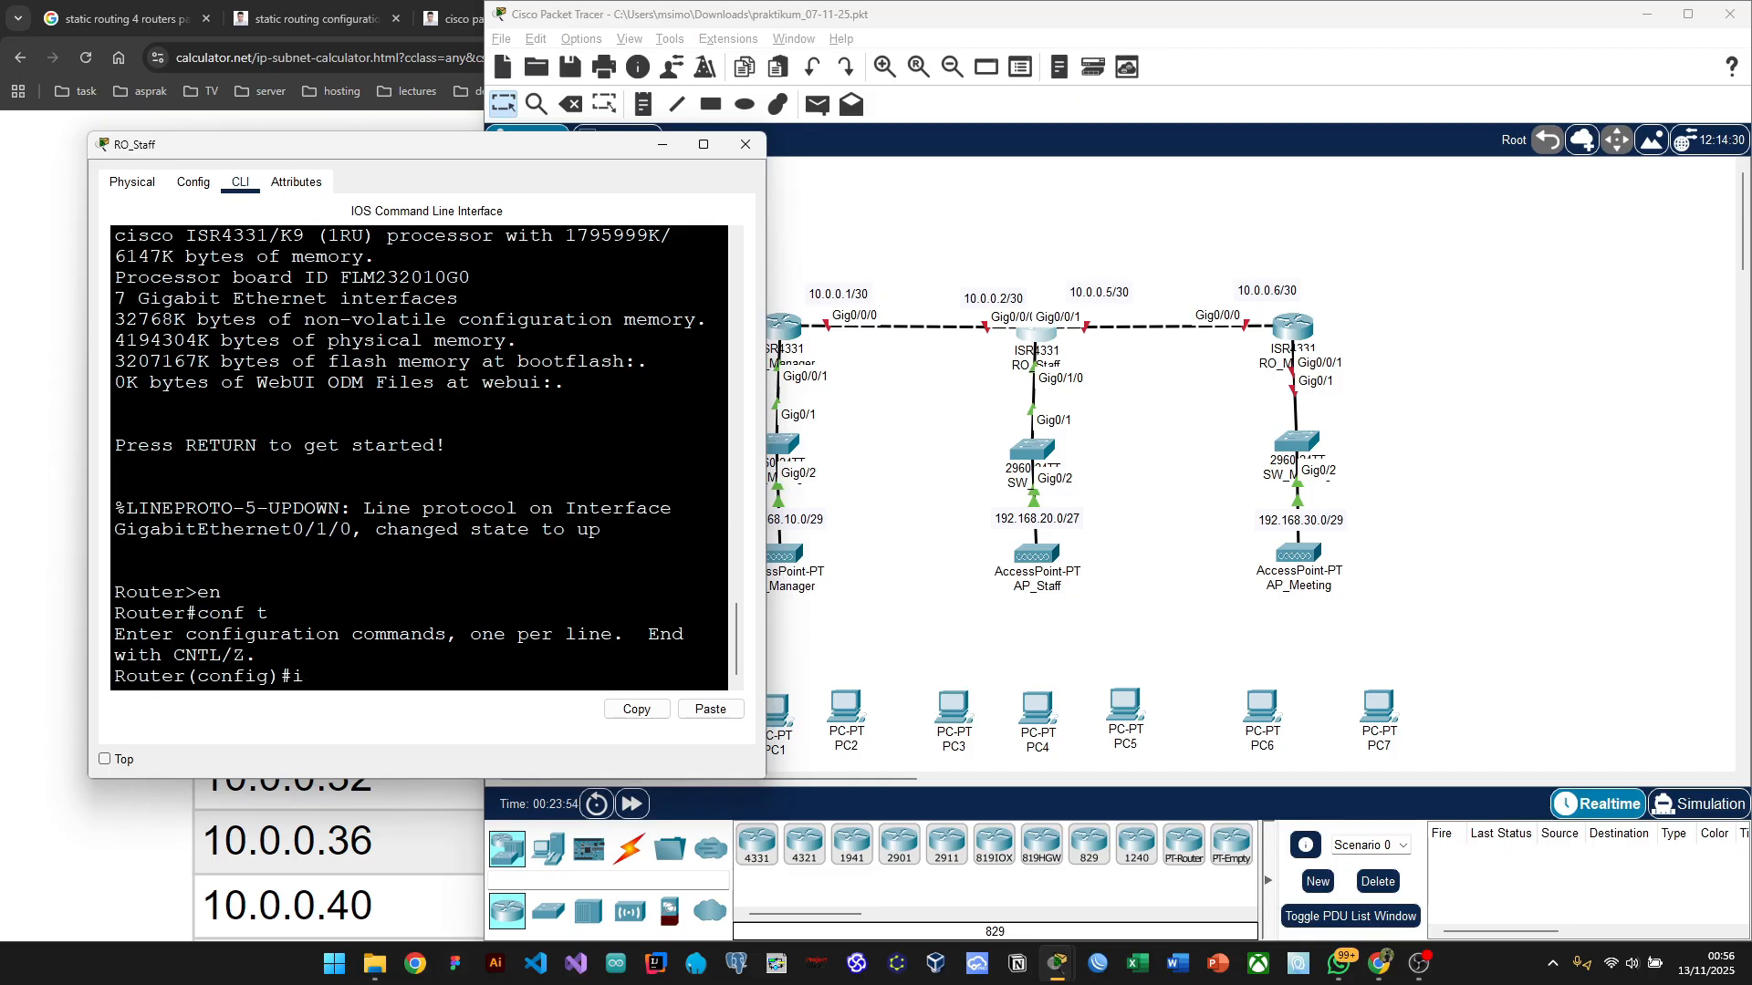
Step: Set RO_Staff's interface gig0/0/0 to 10.0.0.2 255.255.255.252
text(int gig0/0/0)
key(Return)
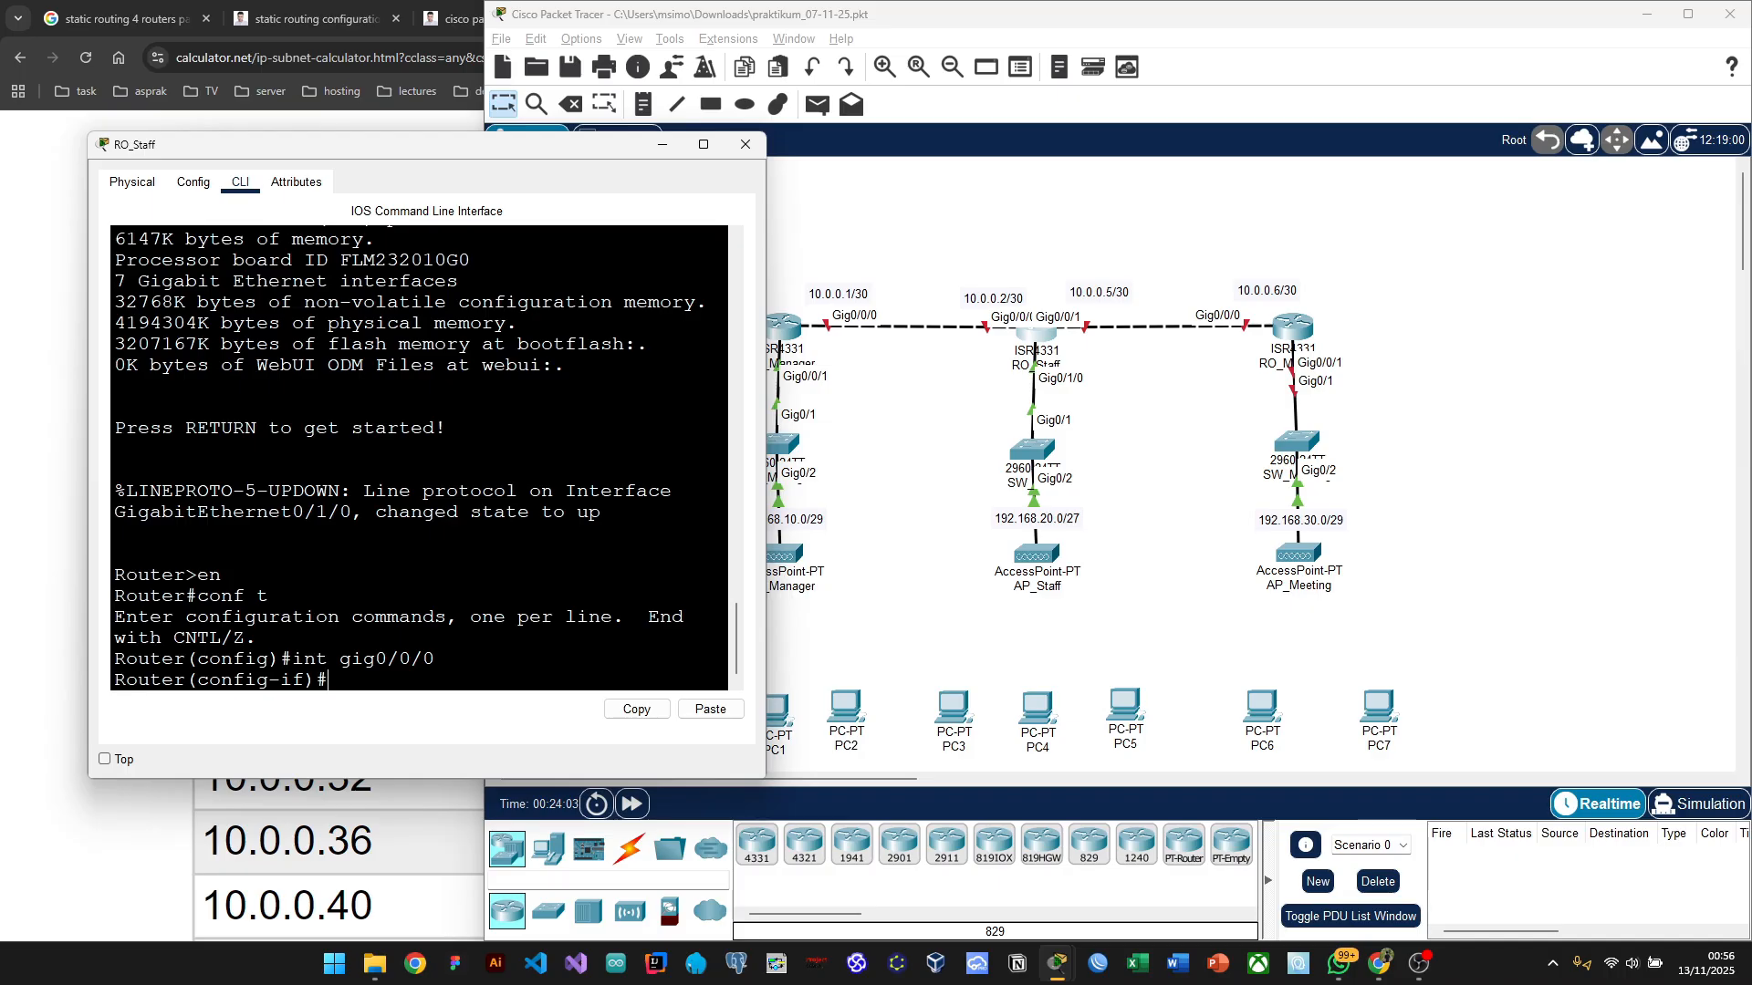
text(ip address)
text(10.0.)
key(BackSpace)
key(BackSpace)
text(0.0)
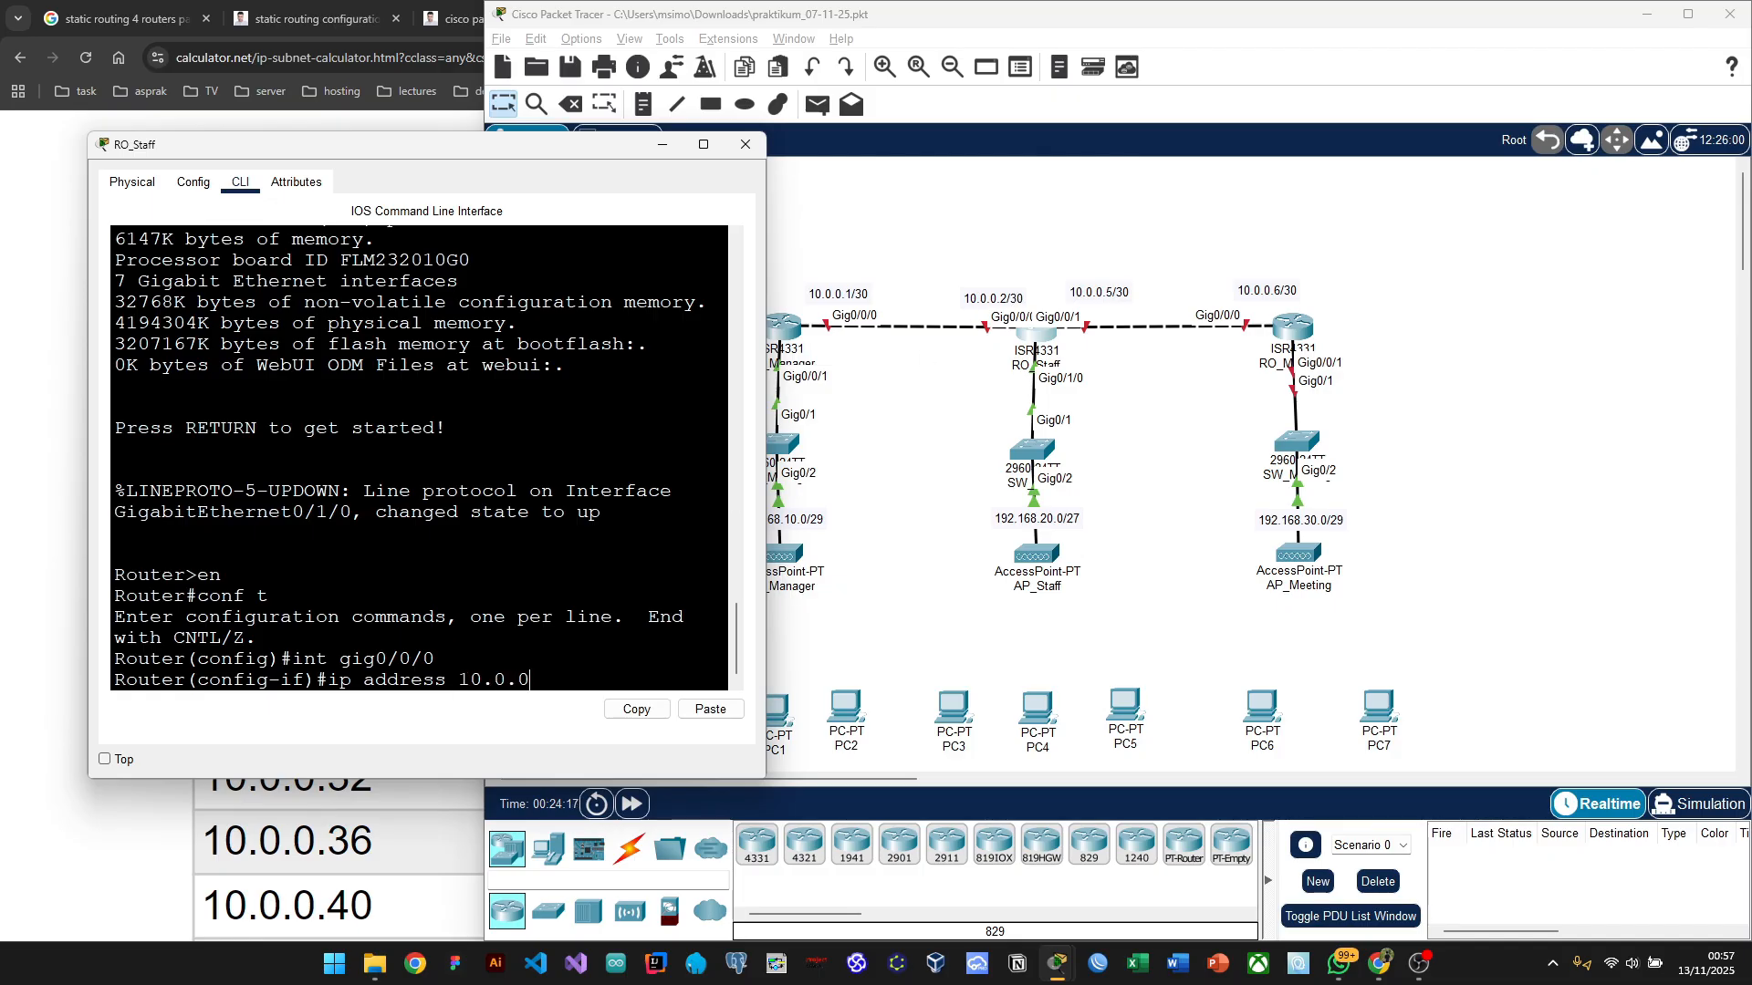
text(.2 255.255.255.252)
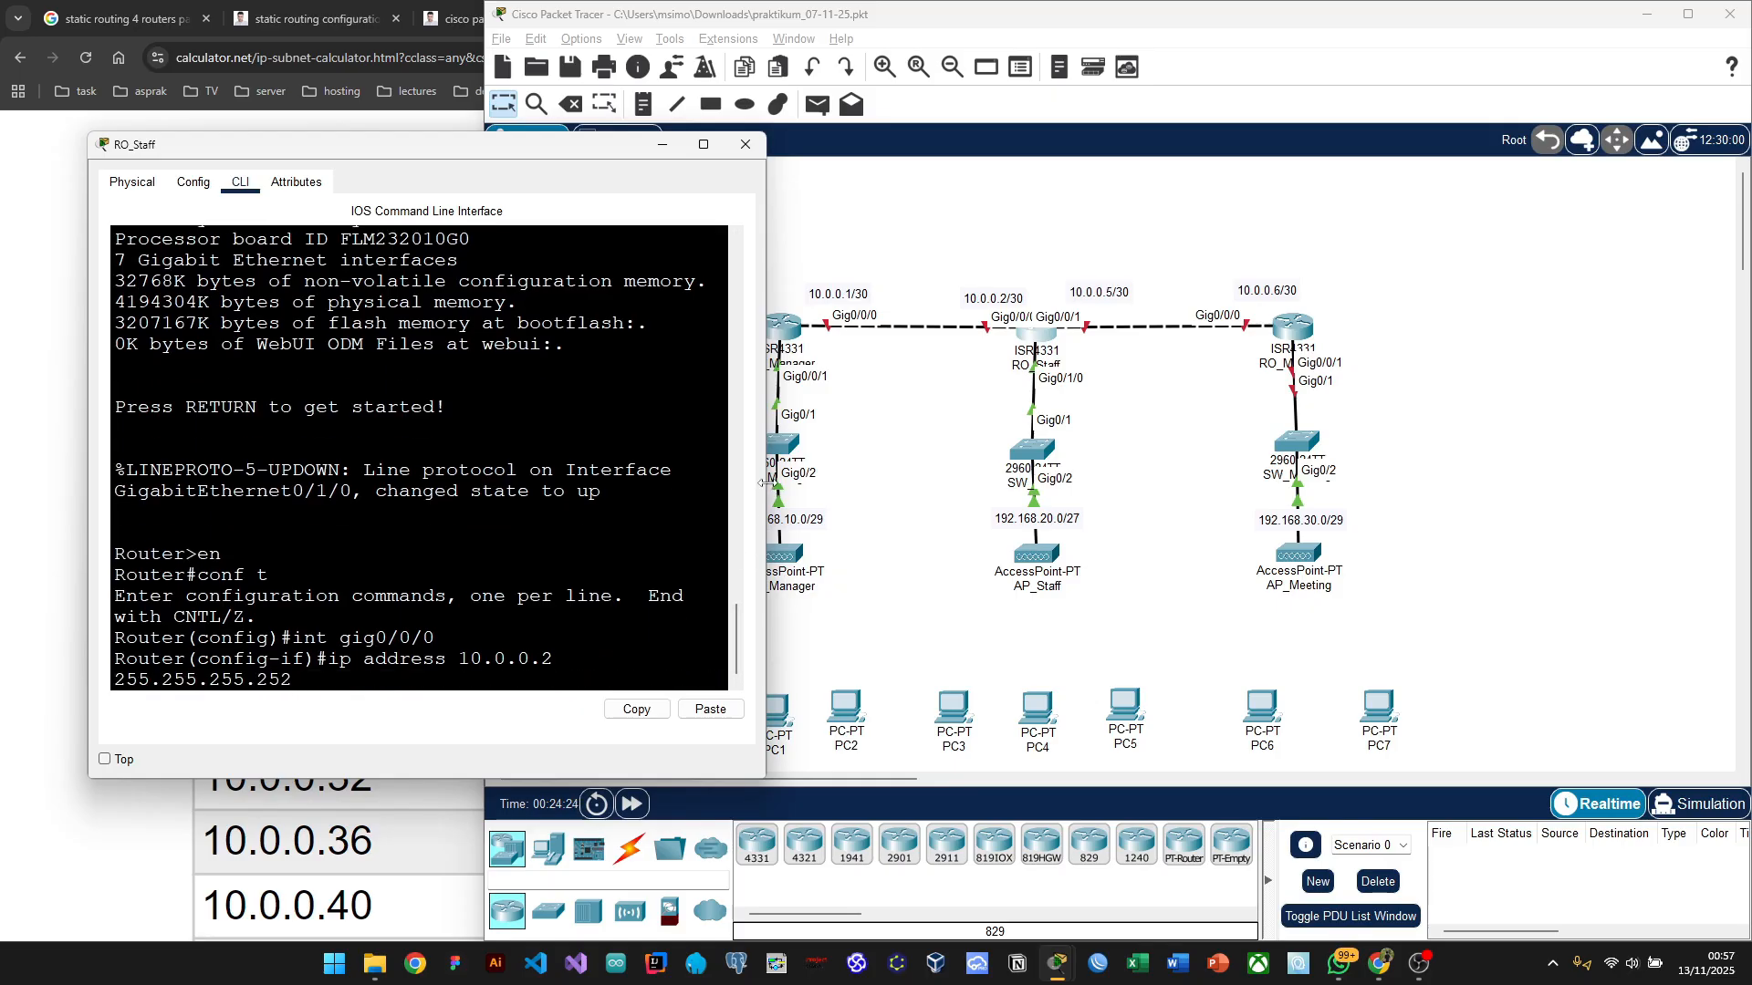
drag(761, 482, 823, 480)
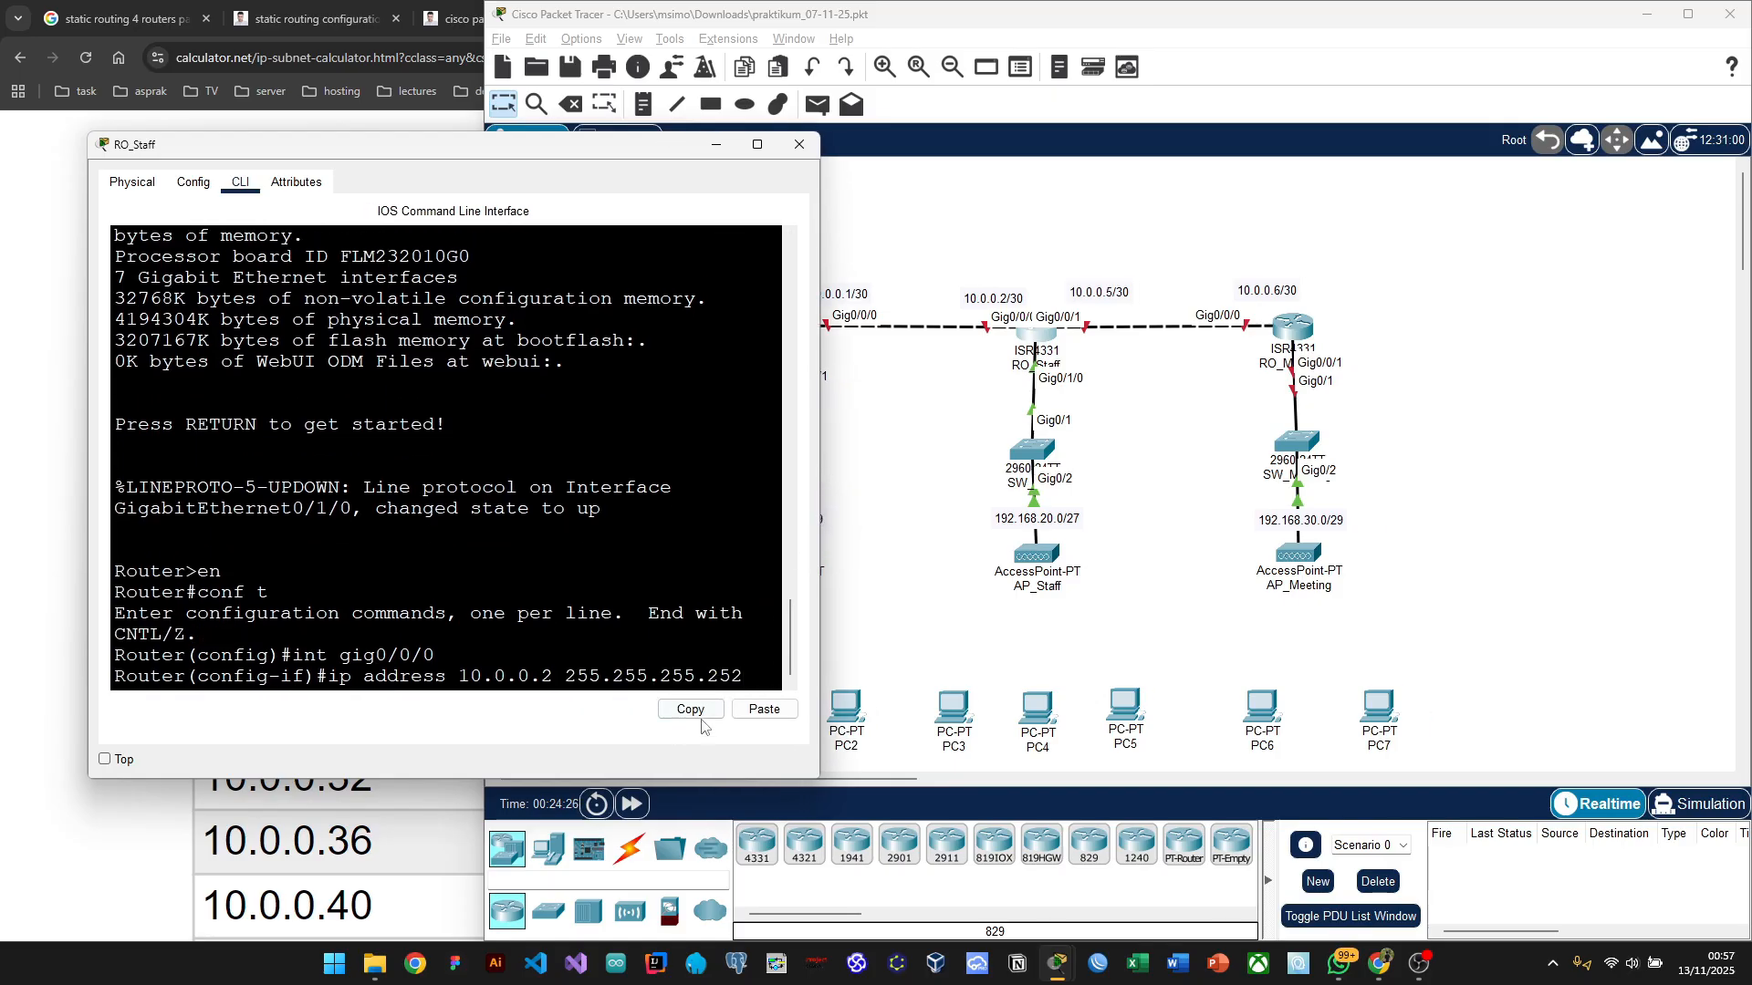
key(Return)
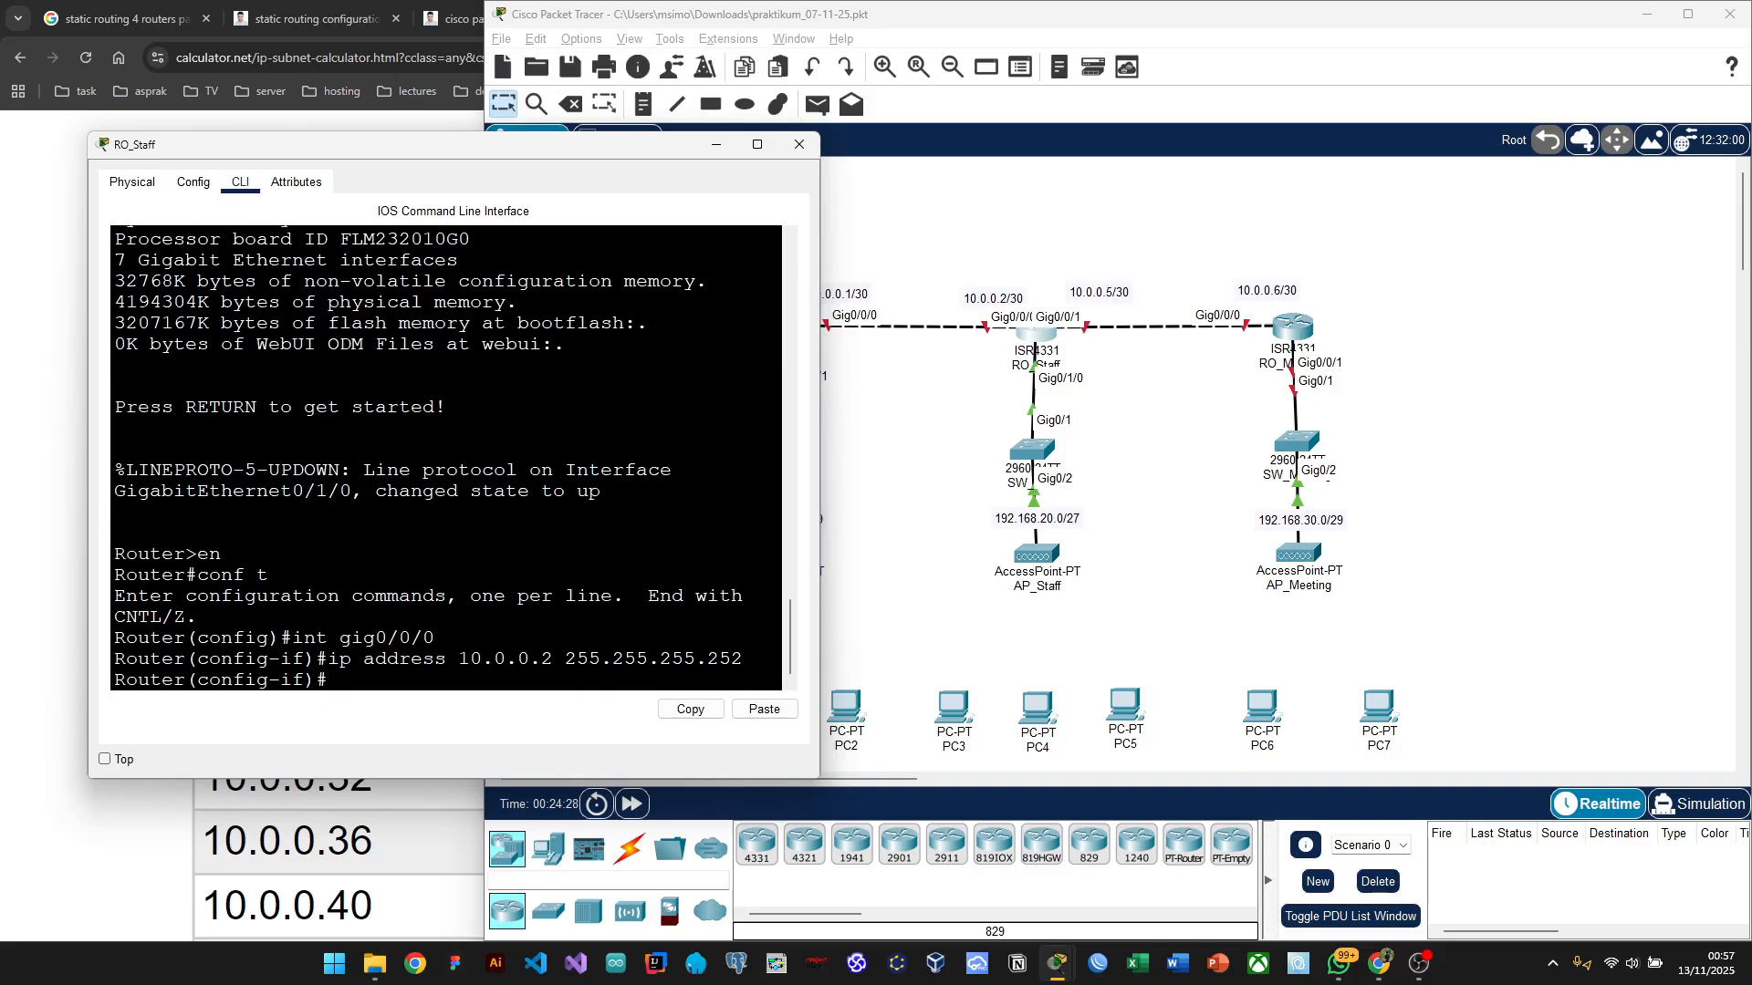
drag(586, 144, 541, 127)
Step: Enable RO_Staff's Gig0/0/0 with no sh, then enter interface gig0/1/0 configuration
text(no )
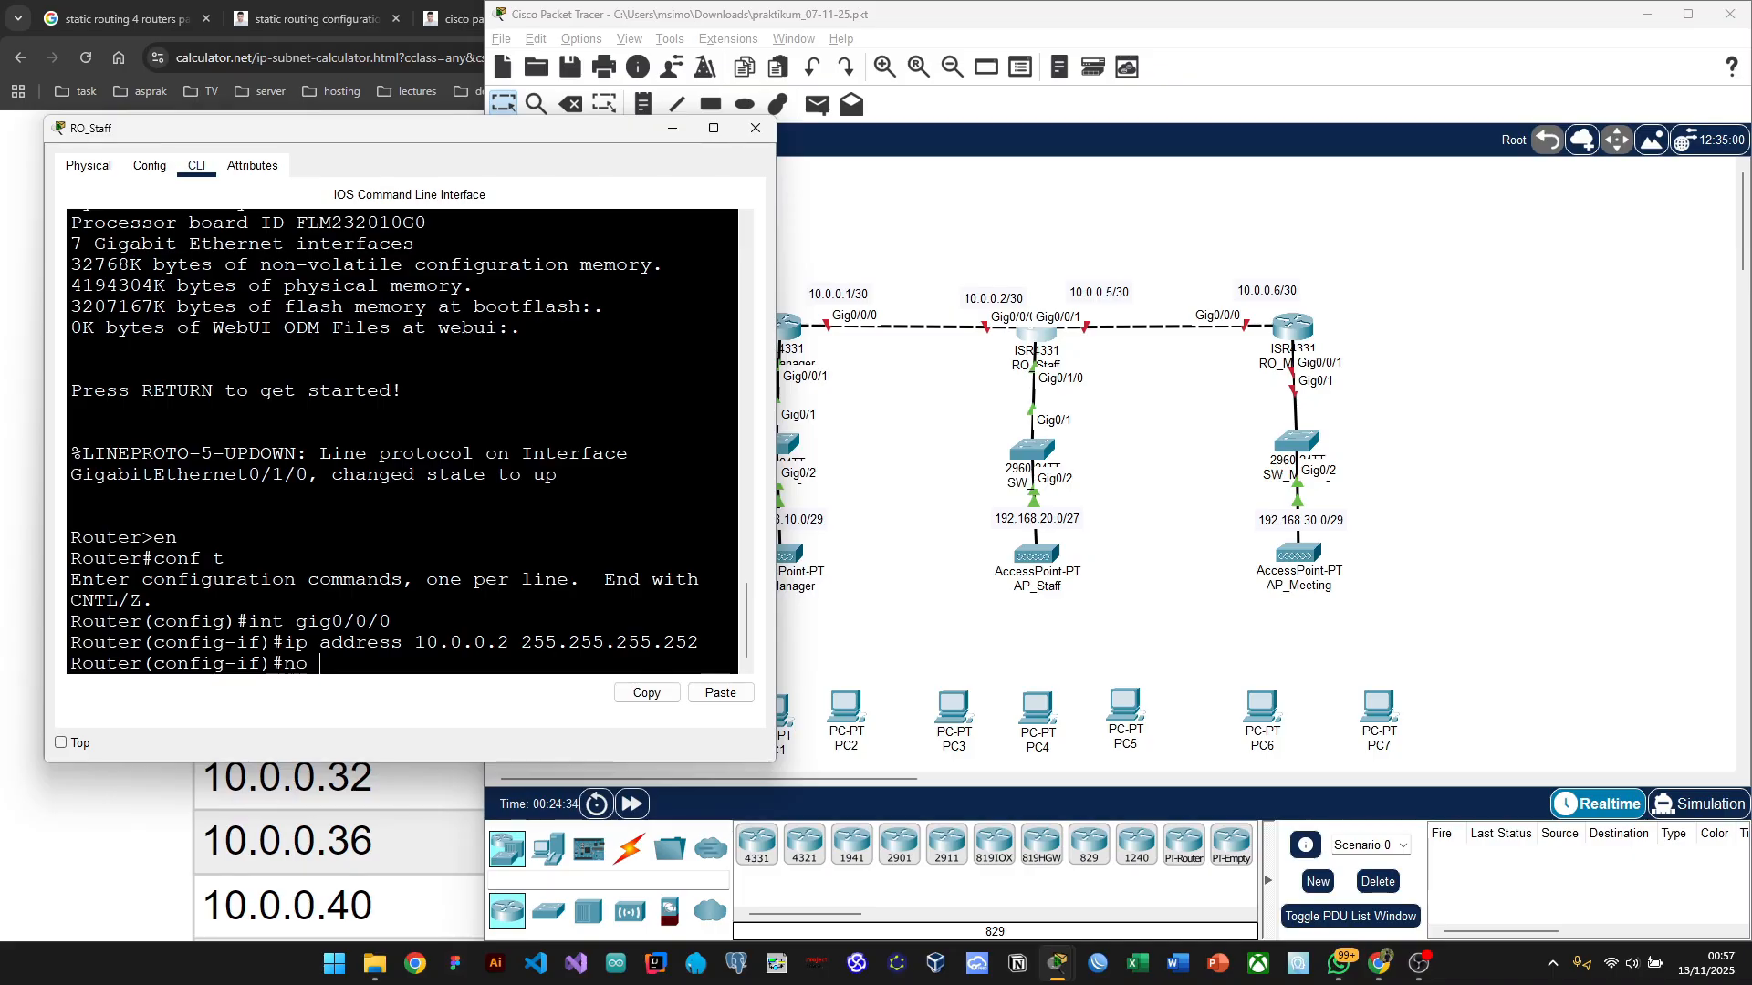
text(sh)
key(Return)
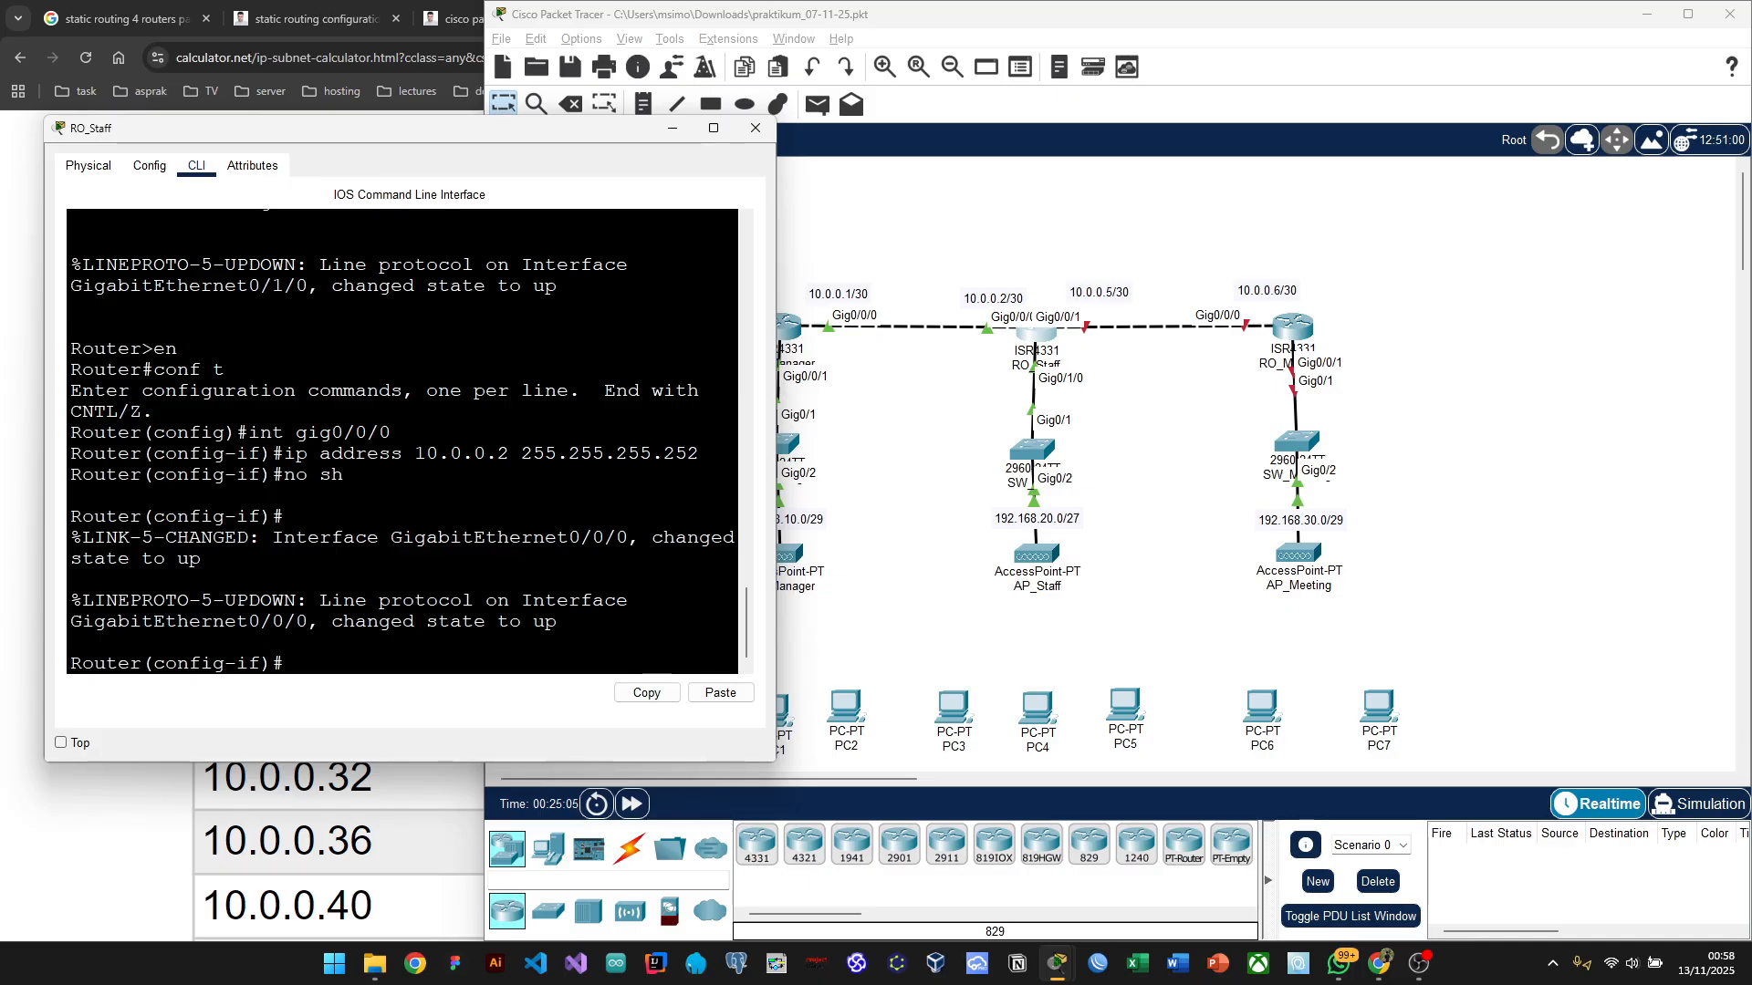
text(int)
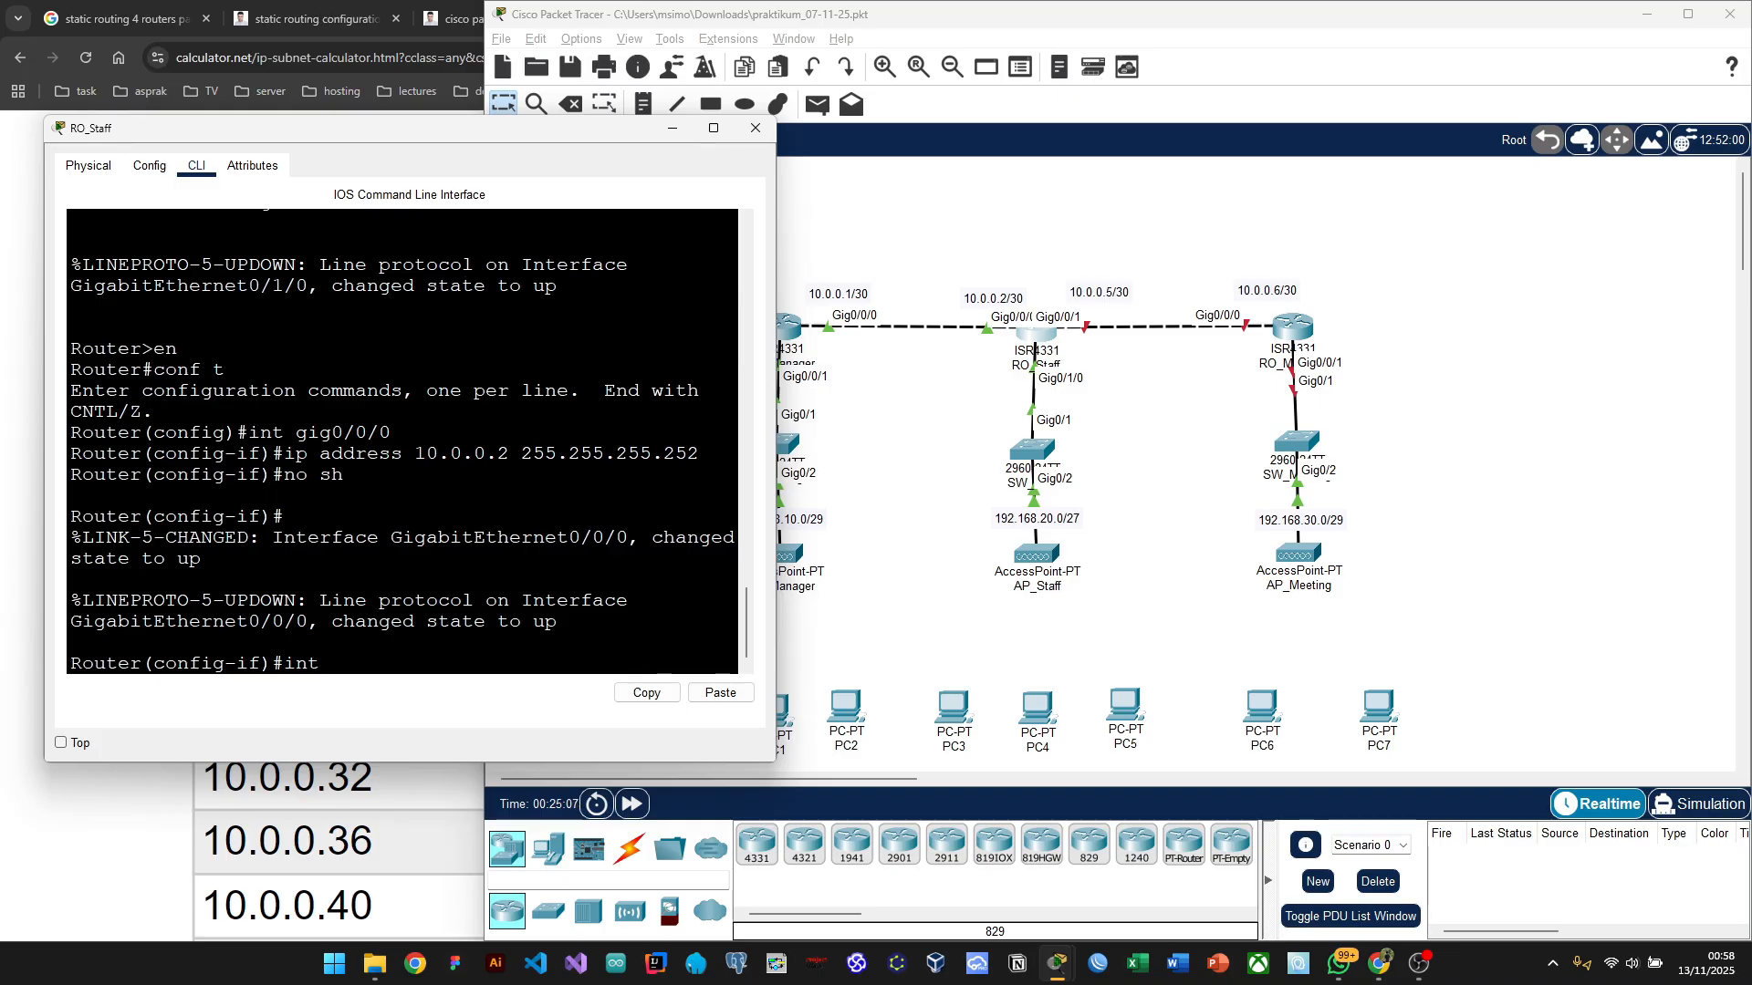
text( gig0/1/0)
key(Return)
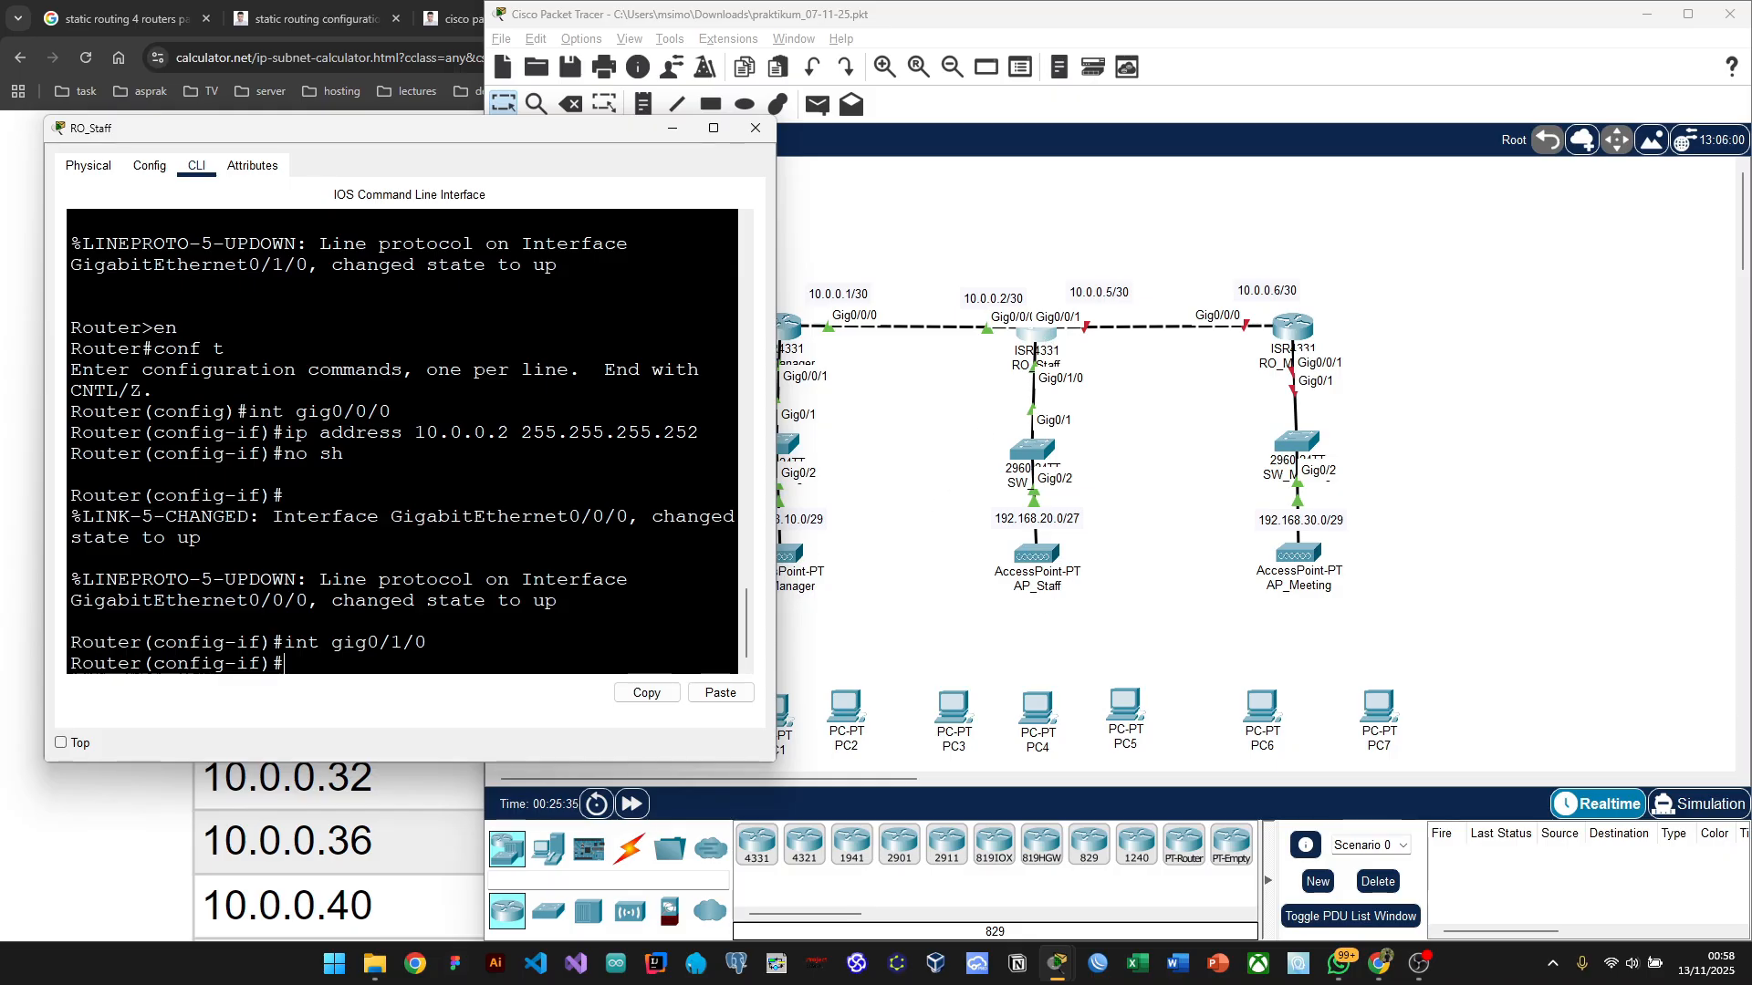
click(165, 801)
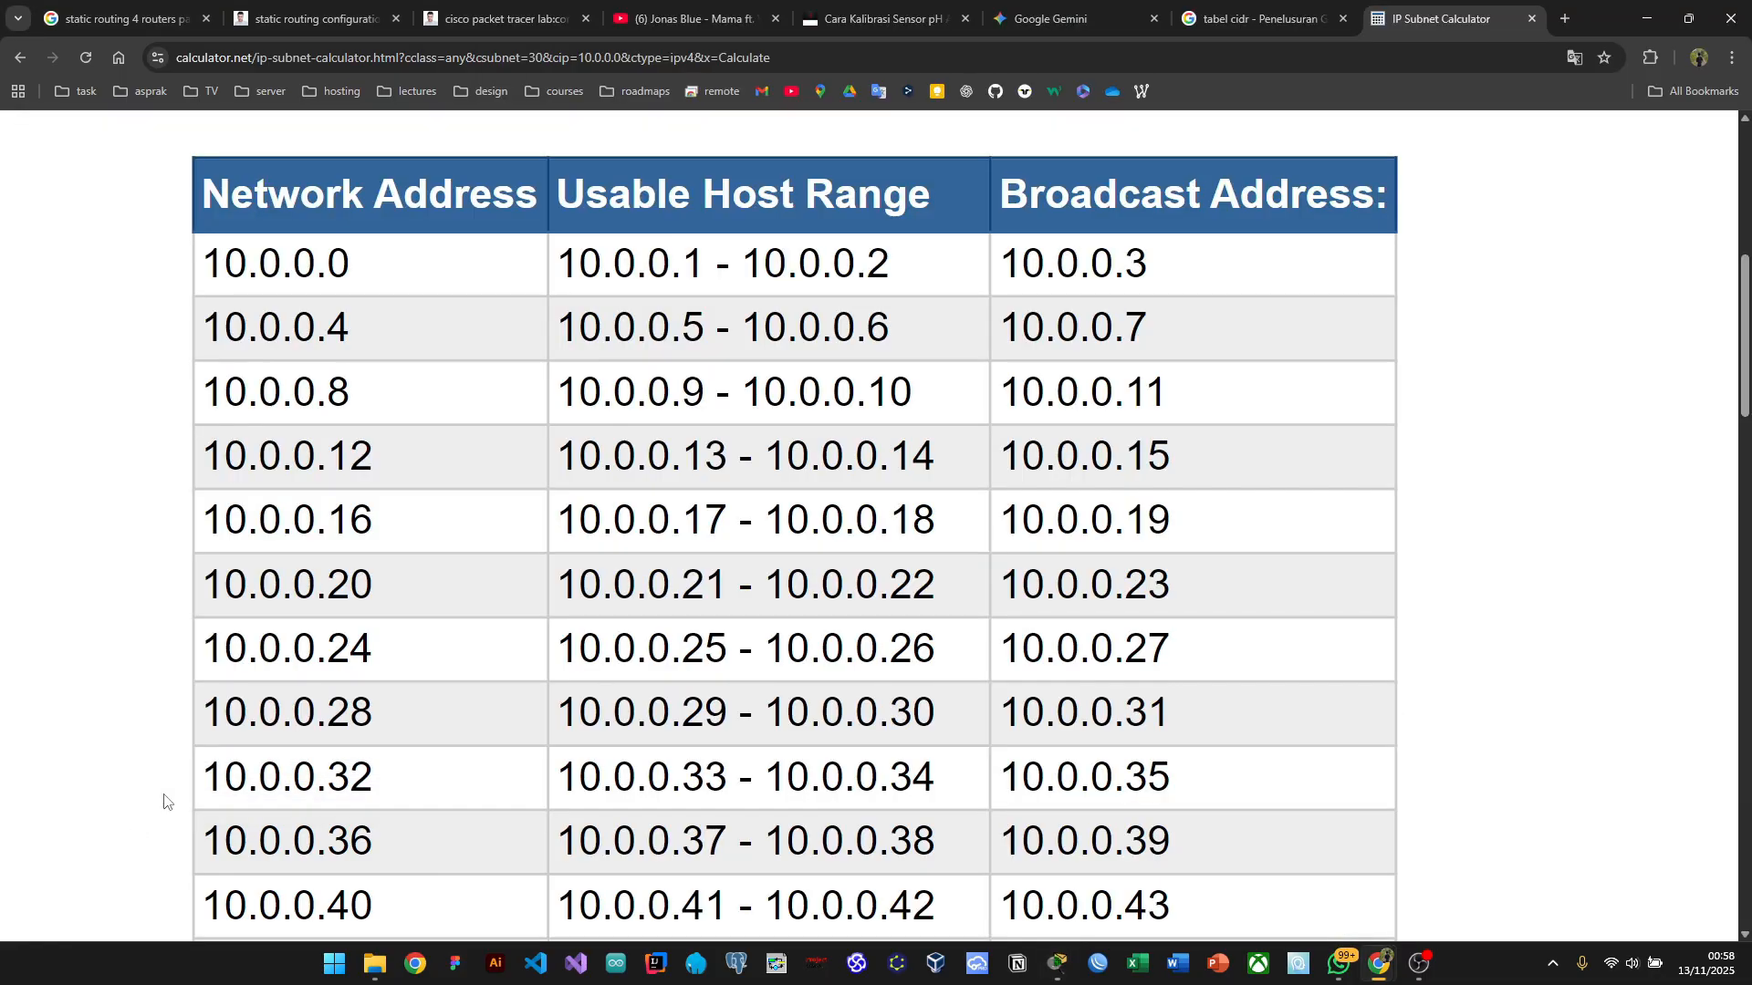
click(1257, 18)
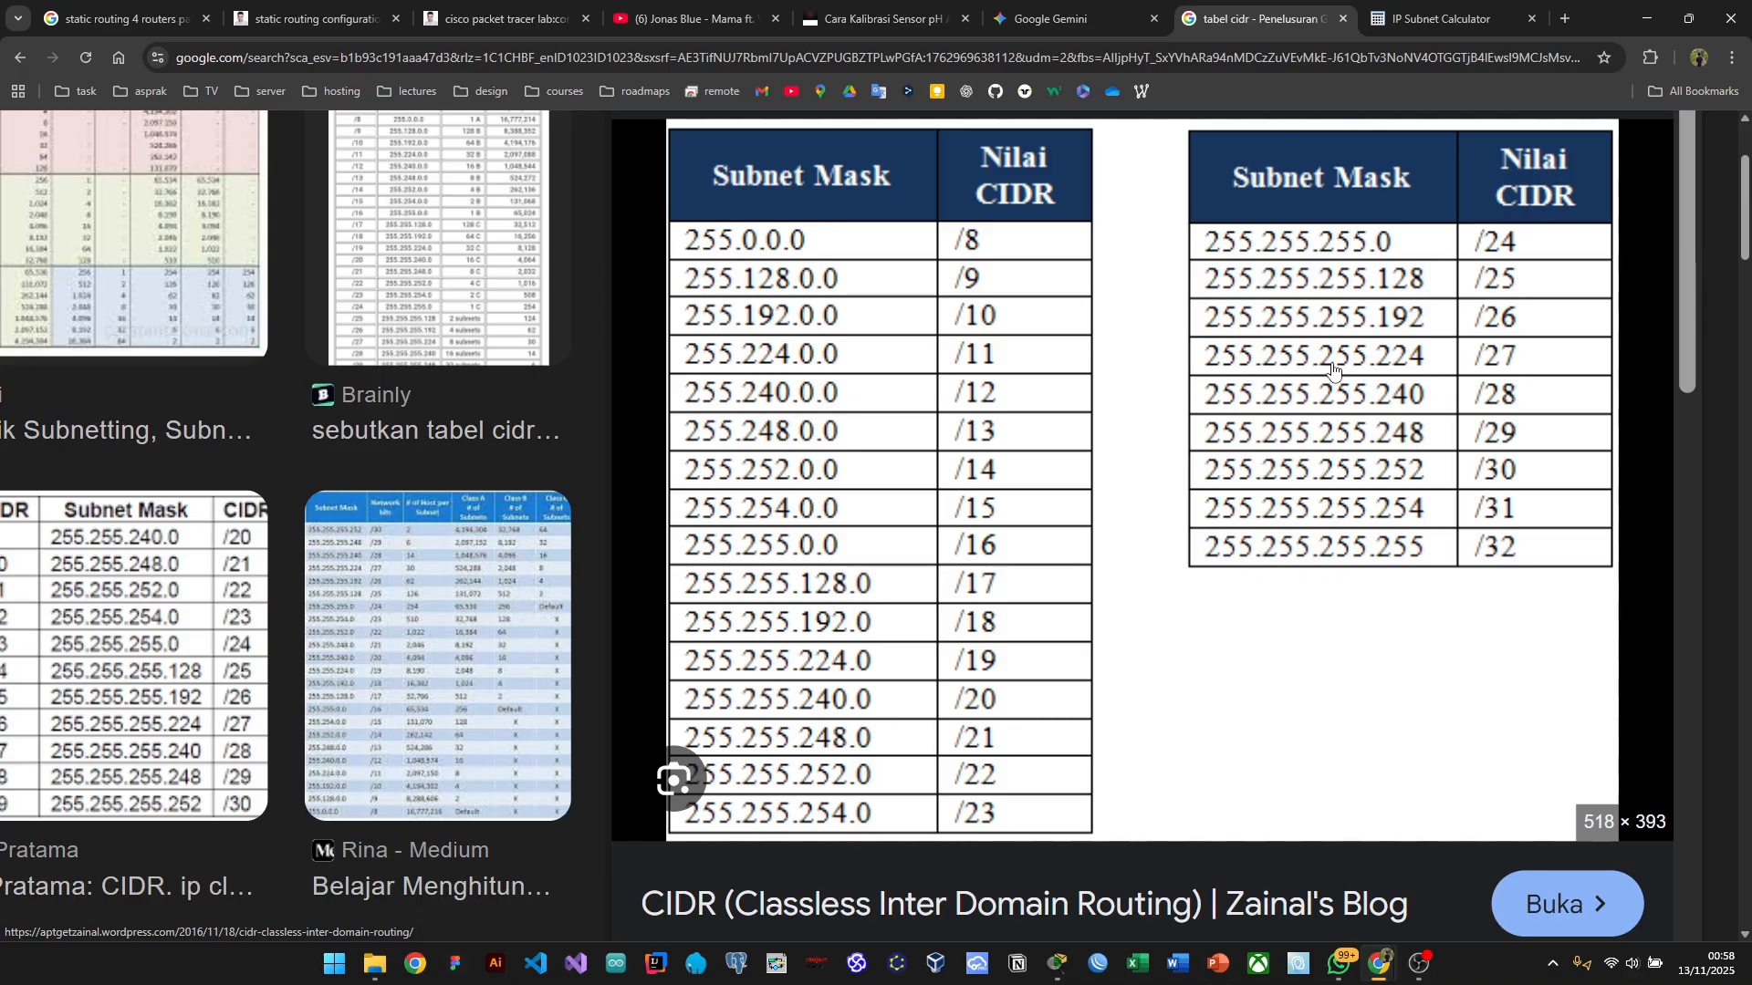
key(alt+Tab)
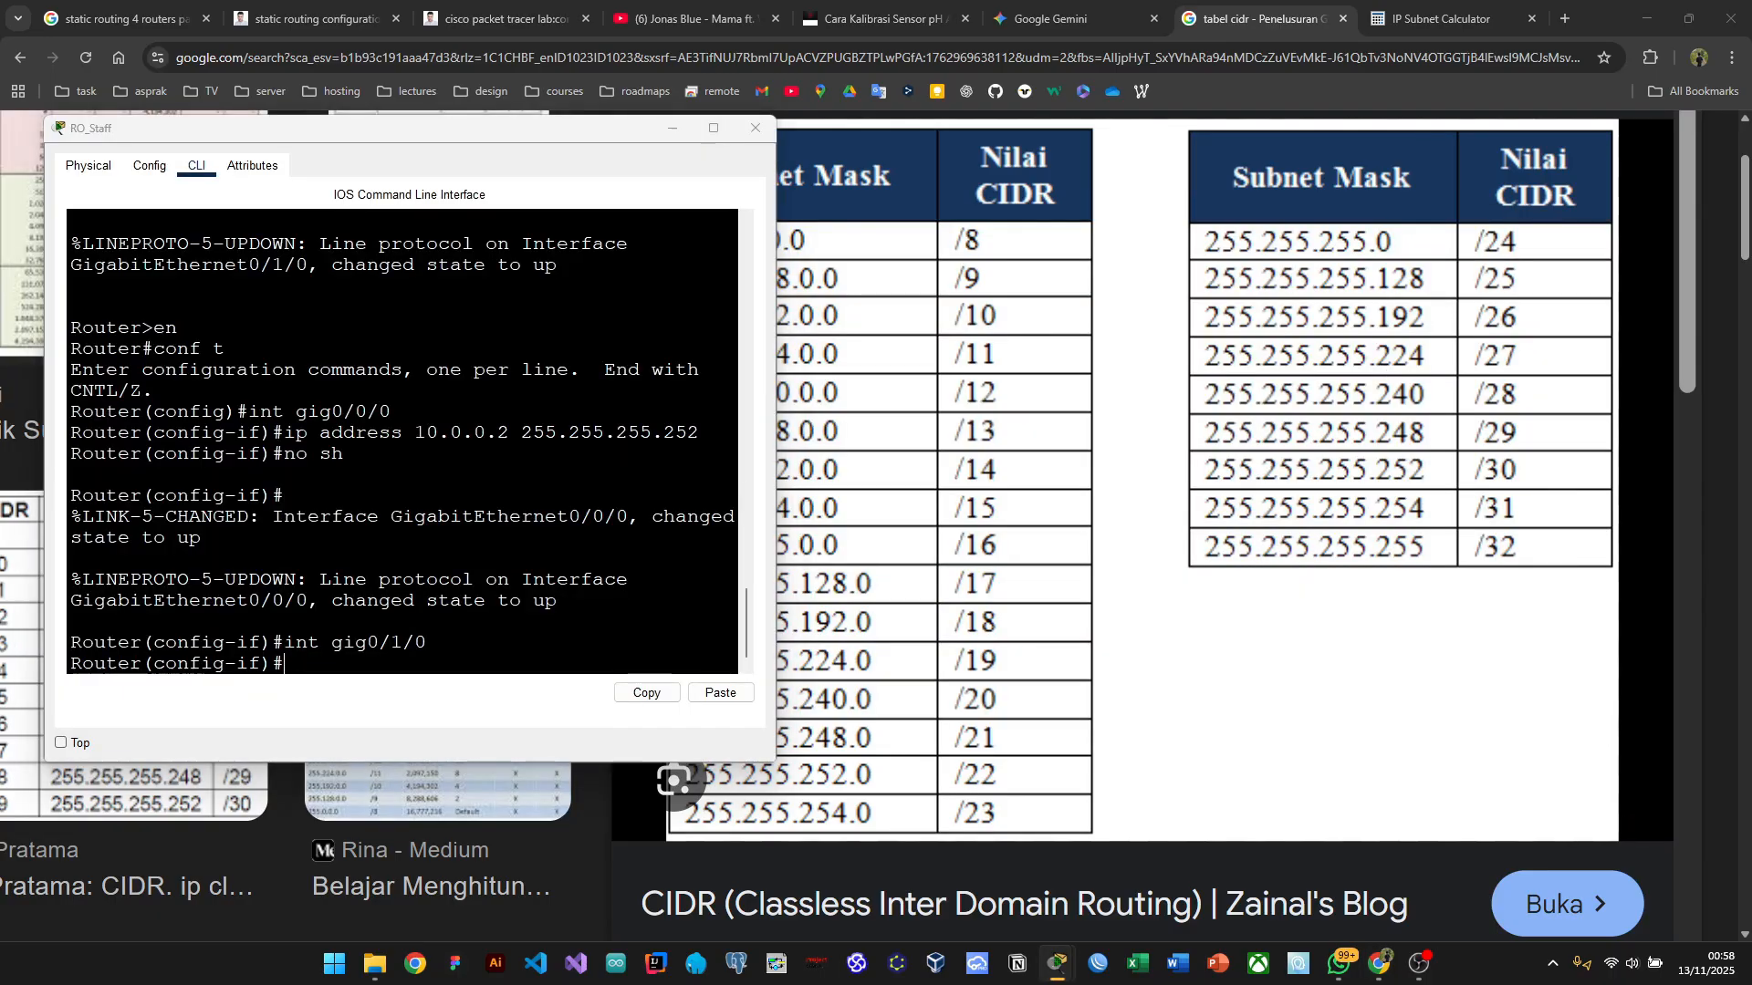
key(alt+Tab)
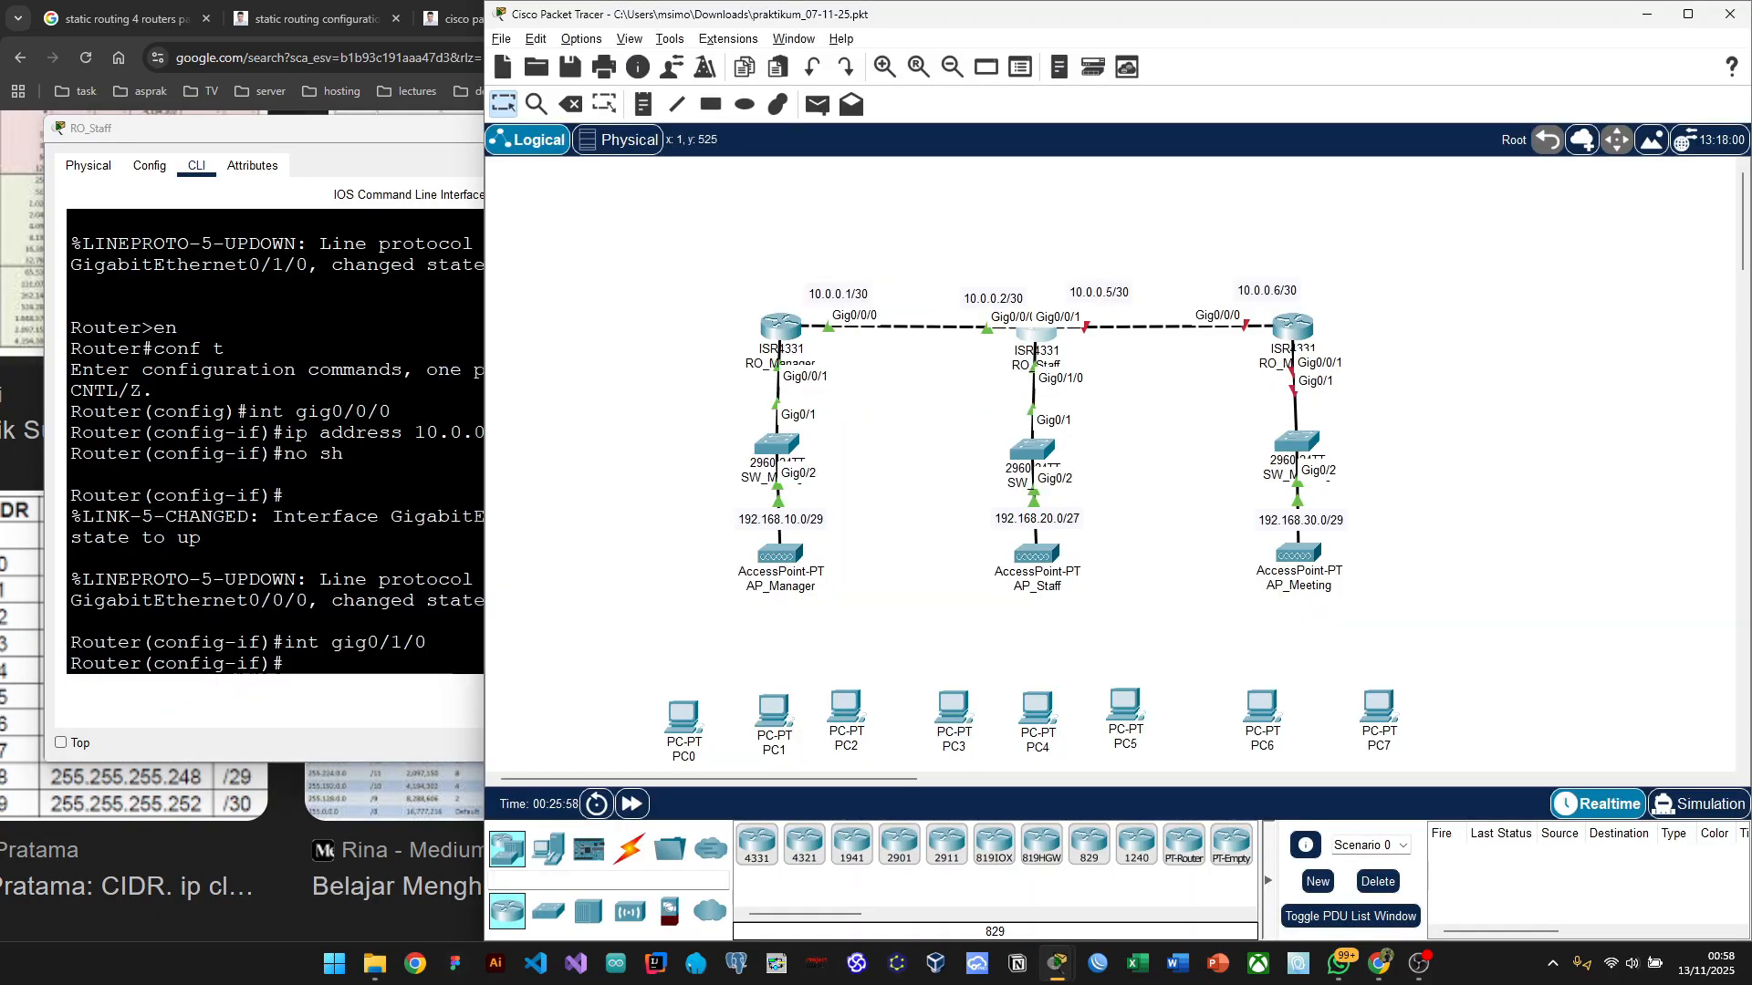
key(alt+Tab)
key(alt+Tab)
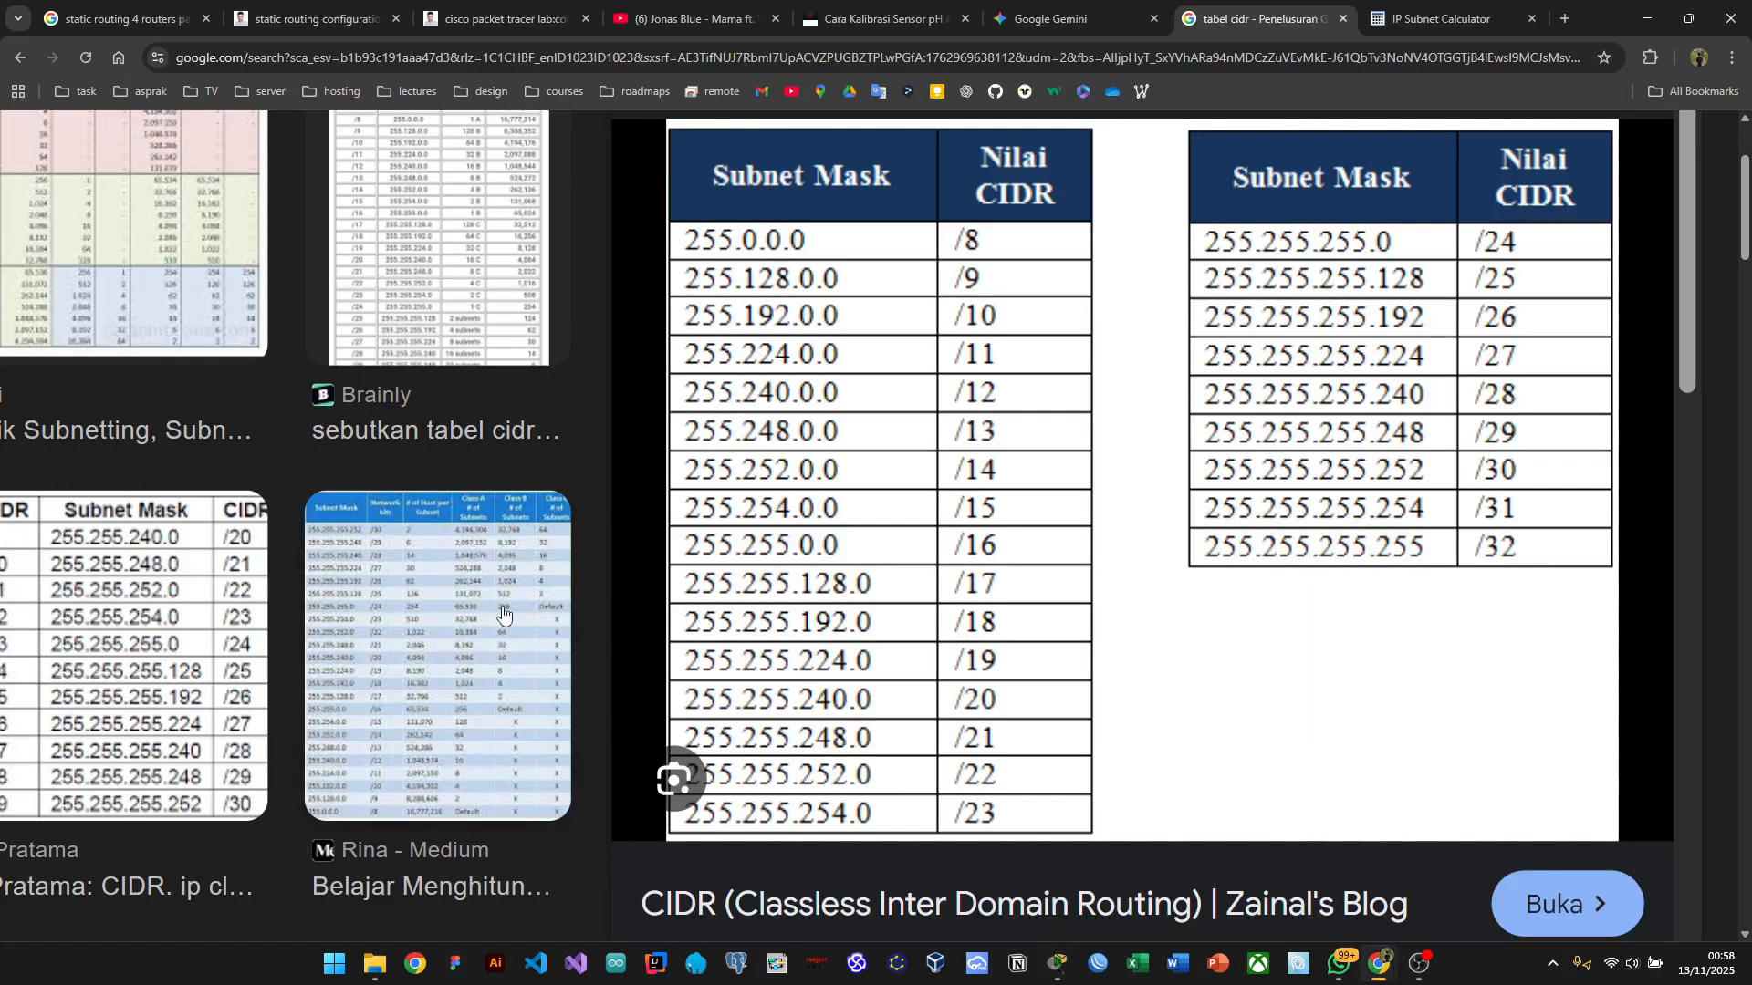
key(alt+Tab)
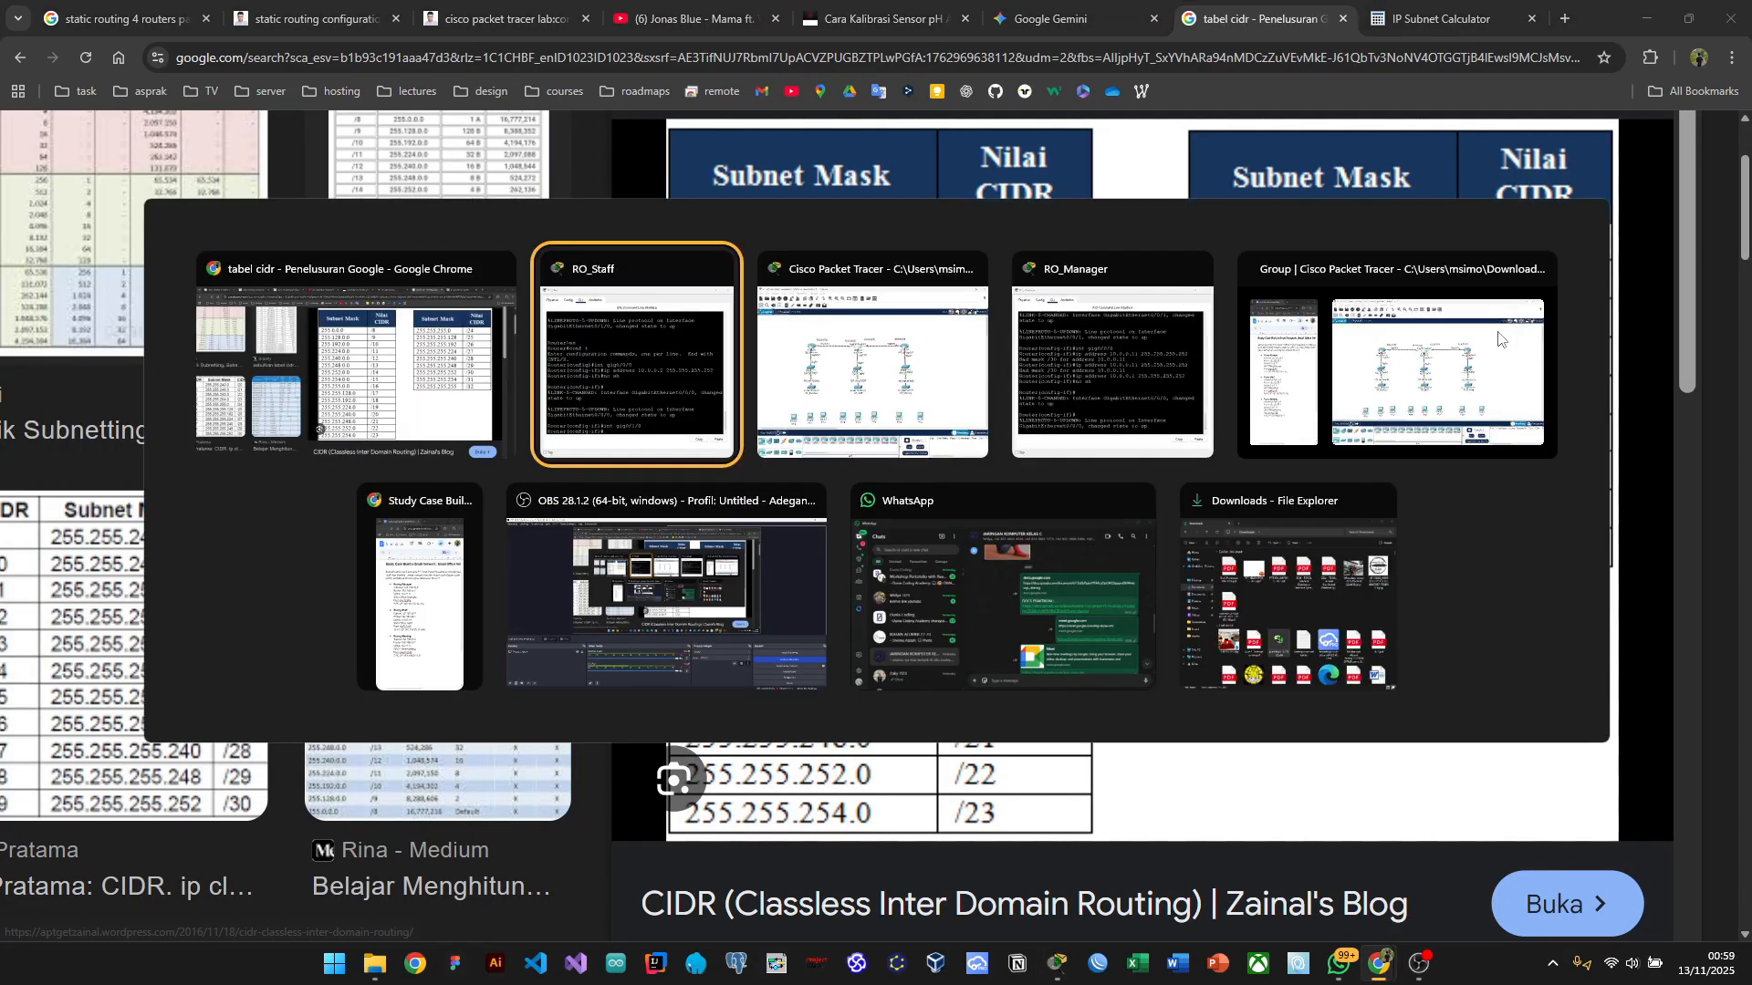
key(alt+Tab)
key(Tab)
key(alt+Tab)
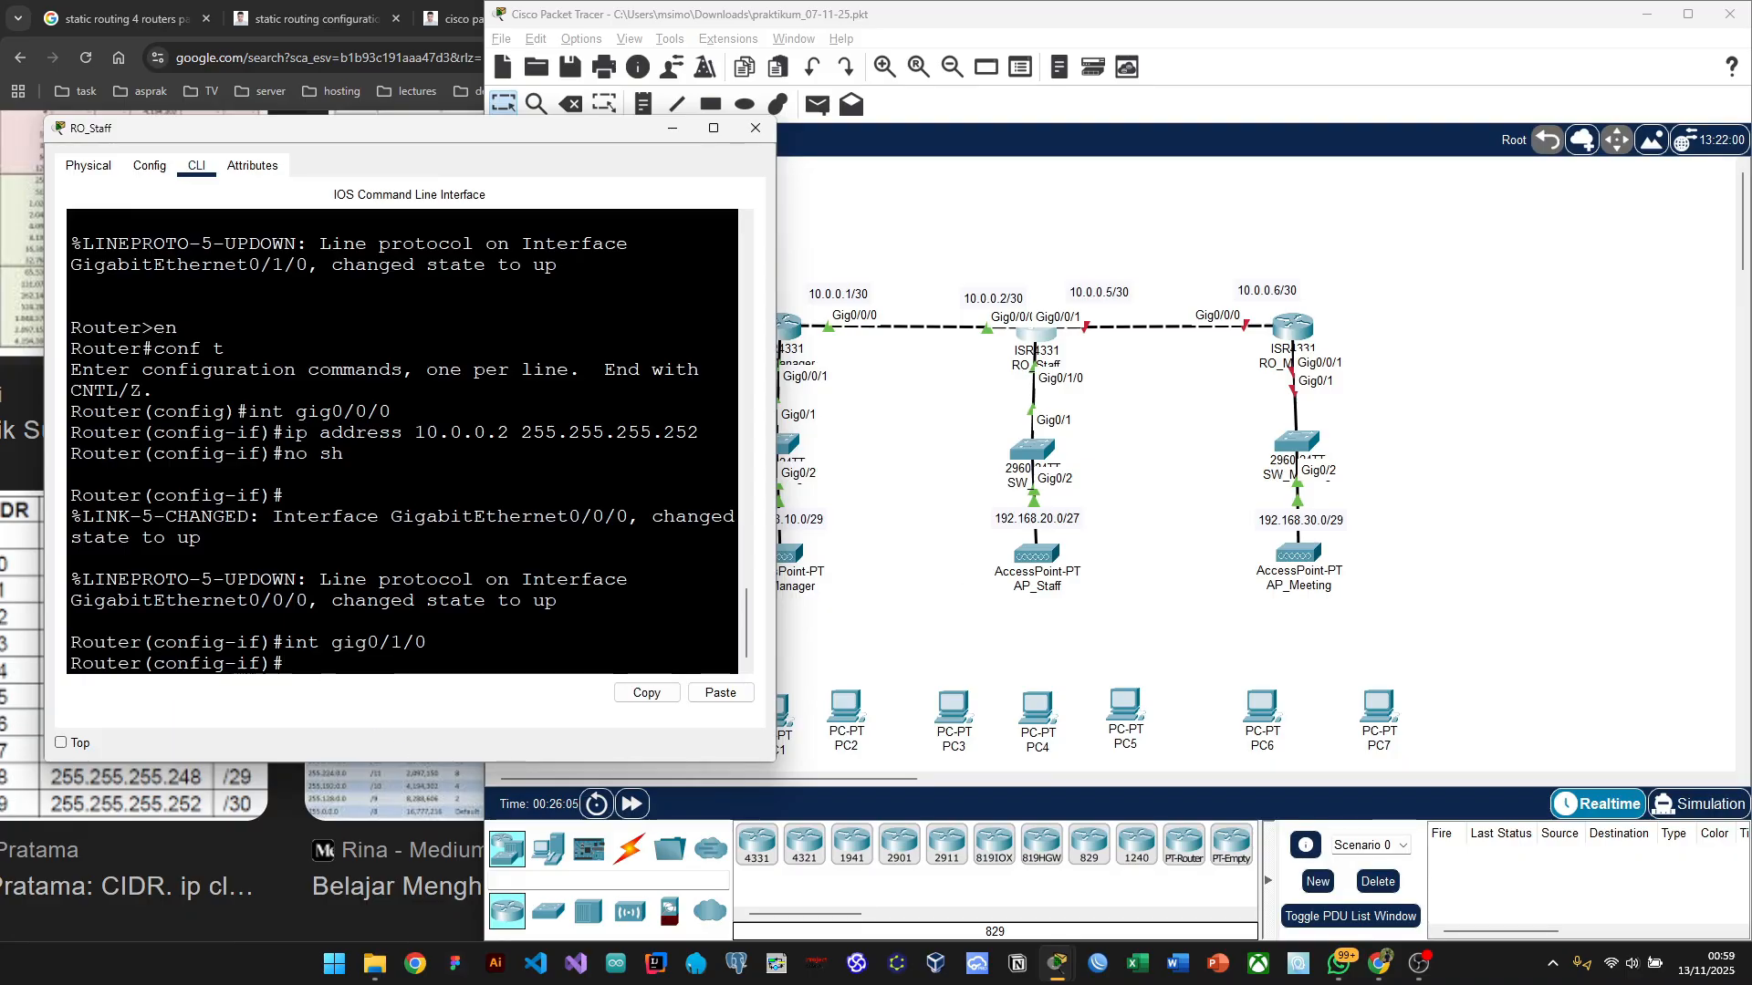
Step: Try assigning 192.168.20.1 255.255.255.224 to Gig0/1/0, then recall and resubmit the 10.0.0.2 address command
text(ip address)
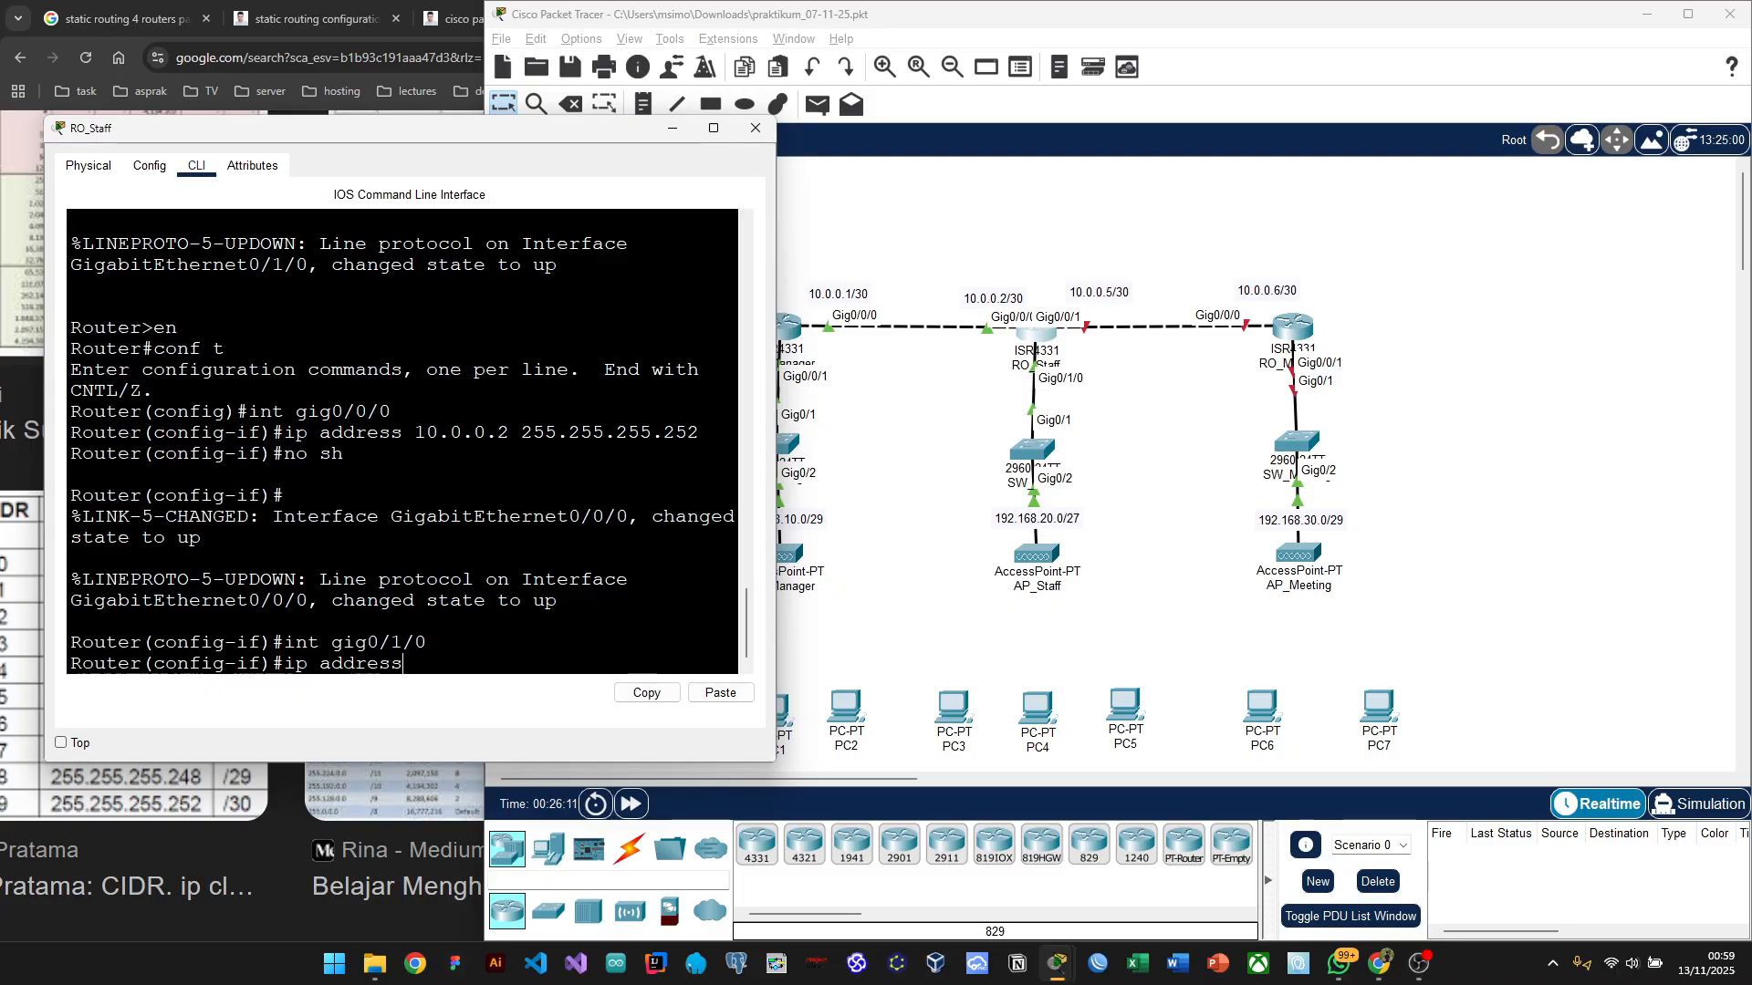
text( 192.168)
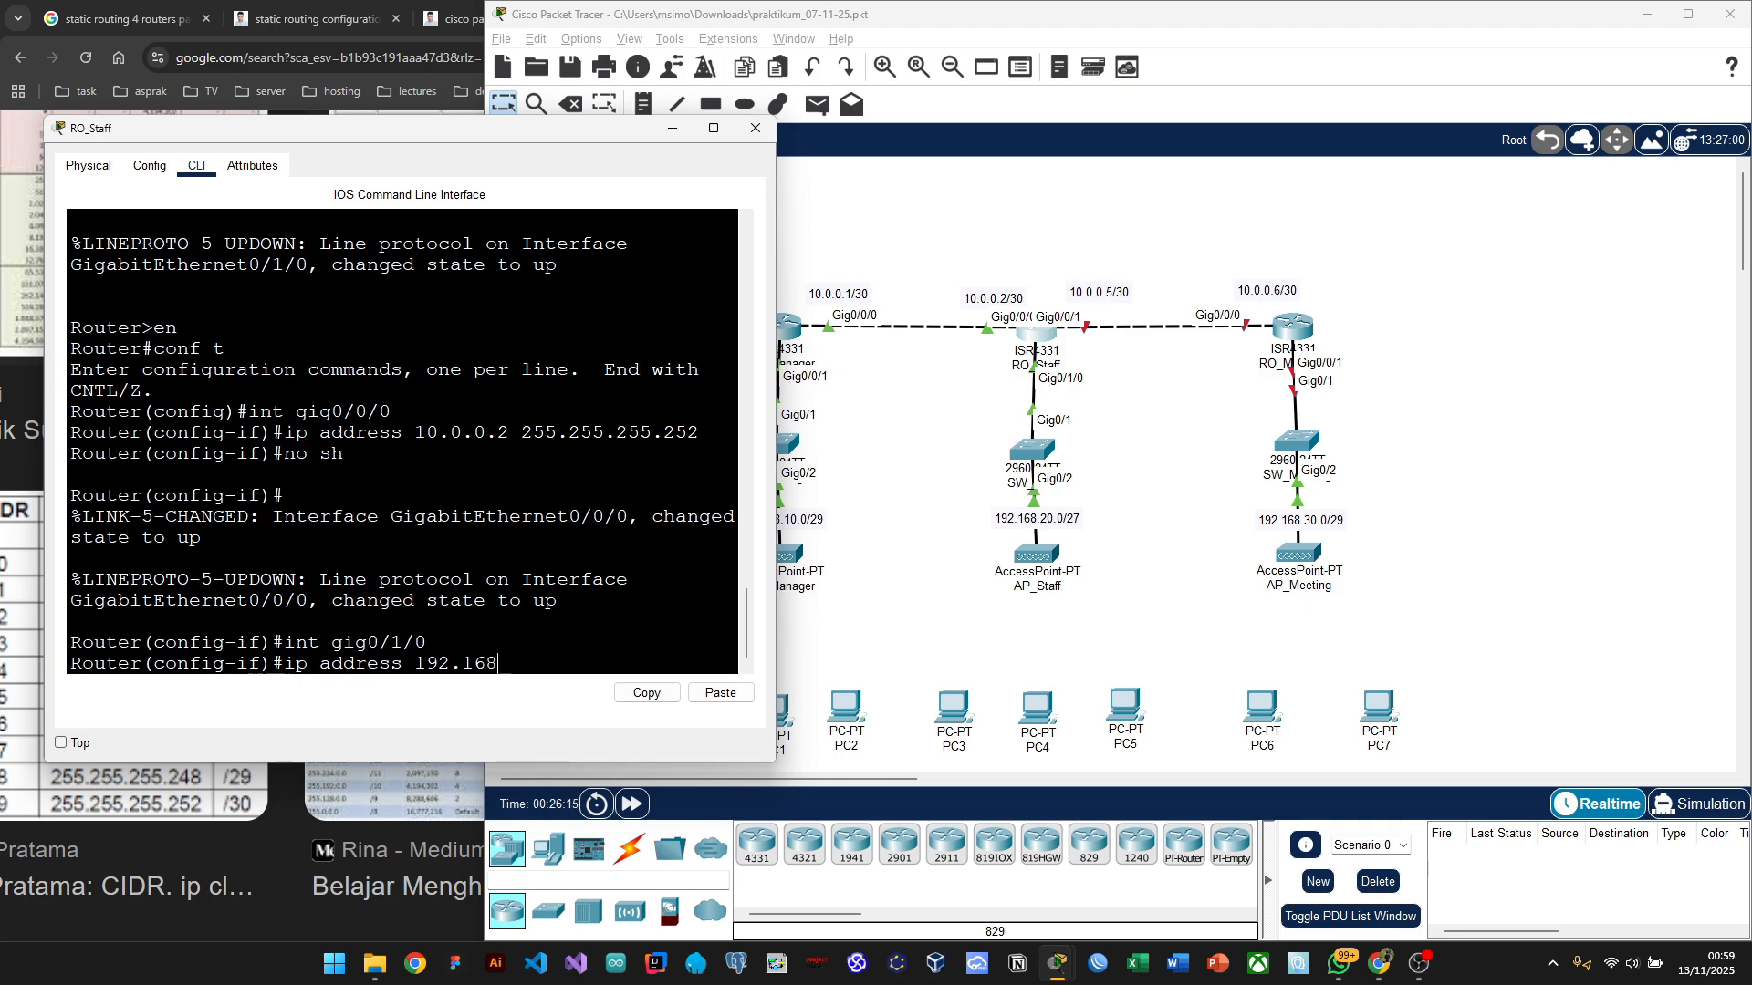
text(.20.1 255.255.255.224)
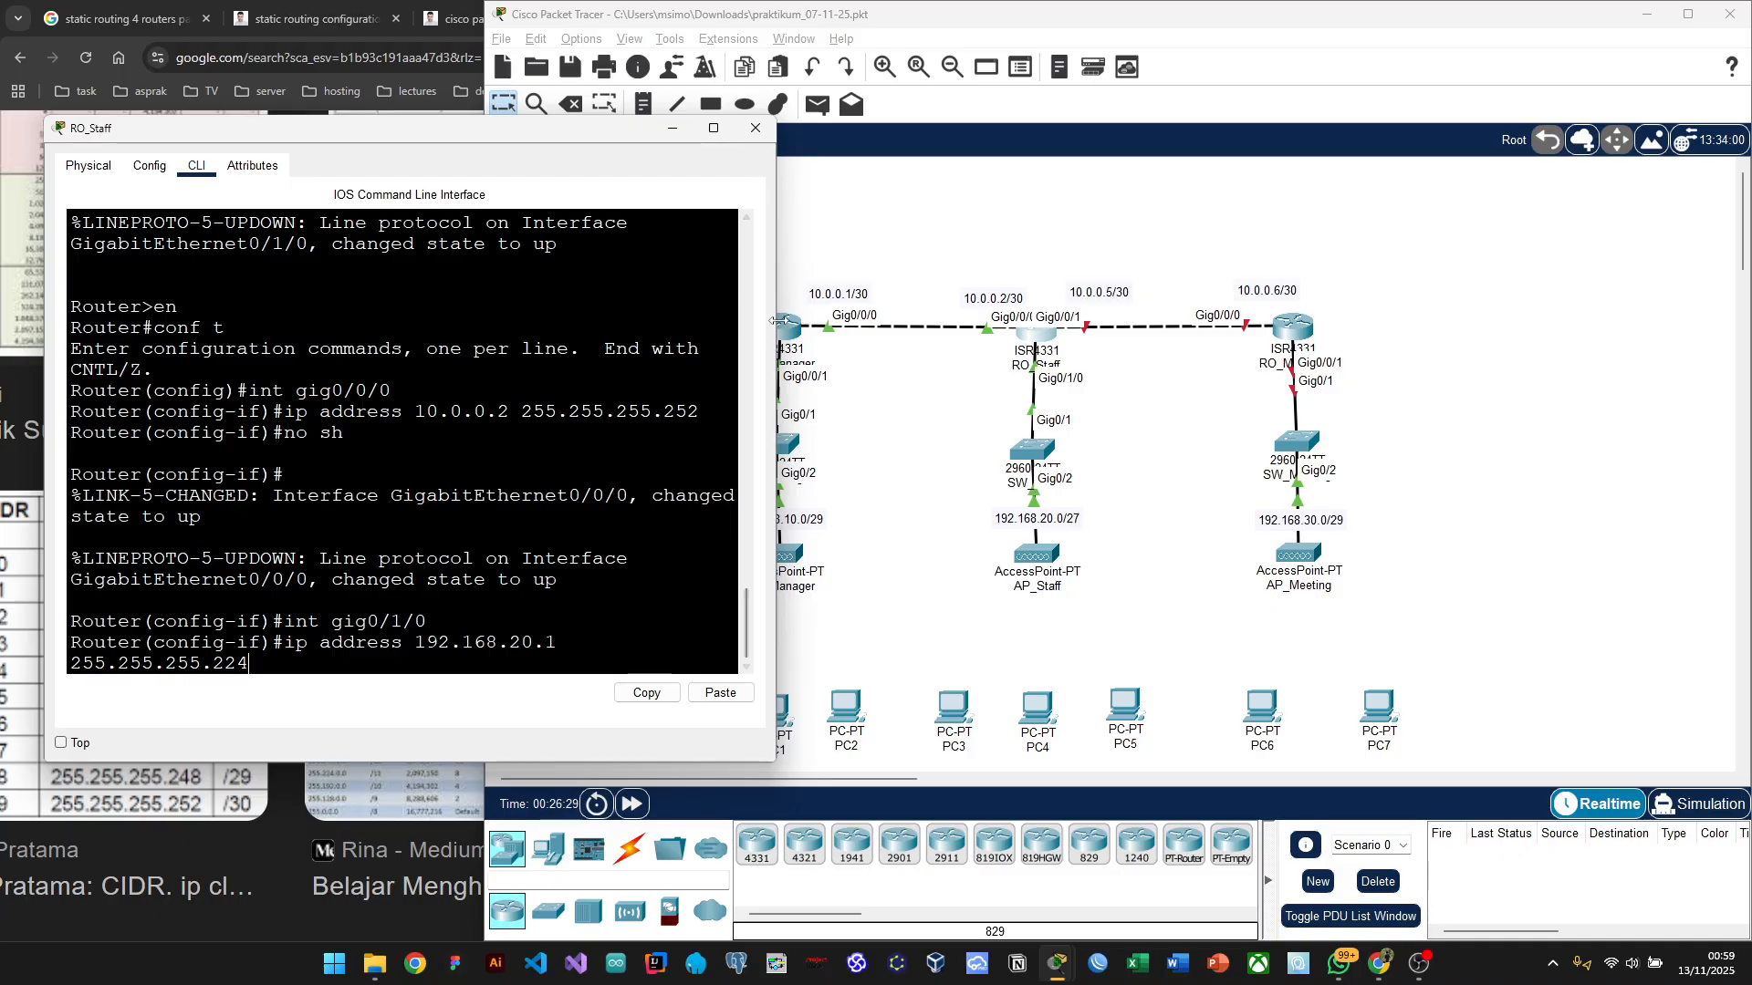
drag(777, 319, 824, 317)
key(Return)
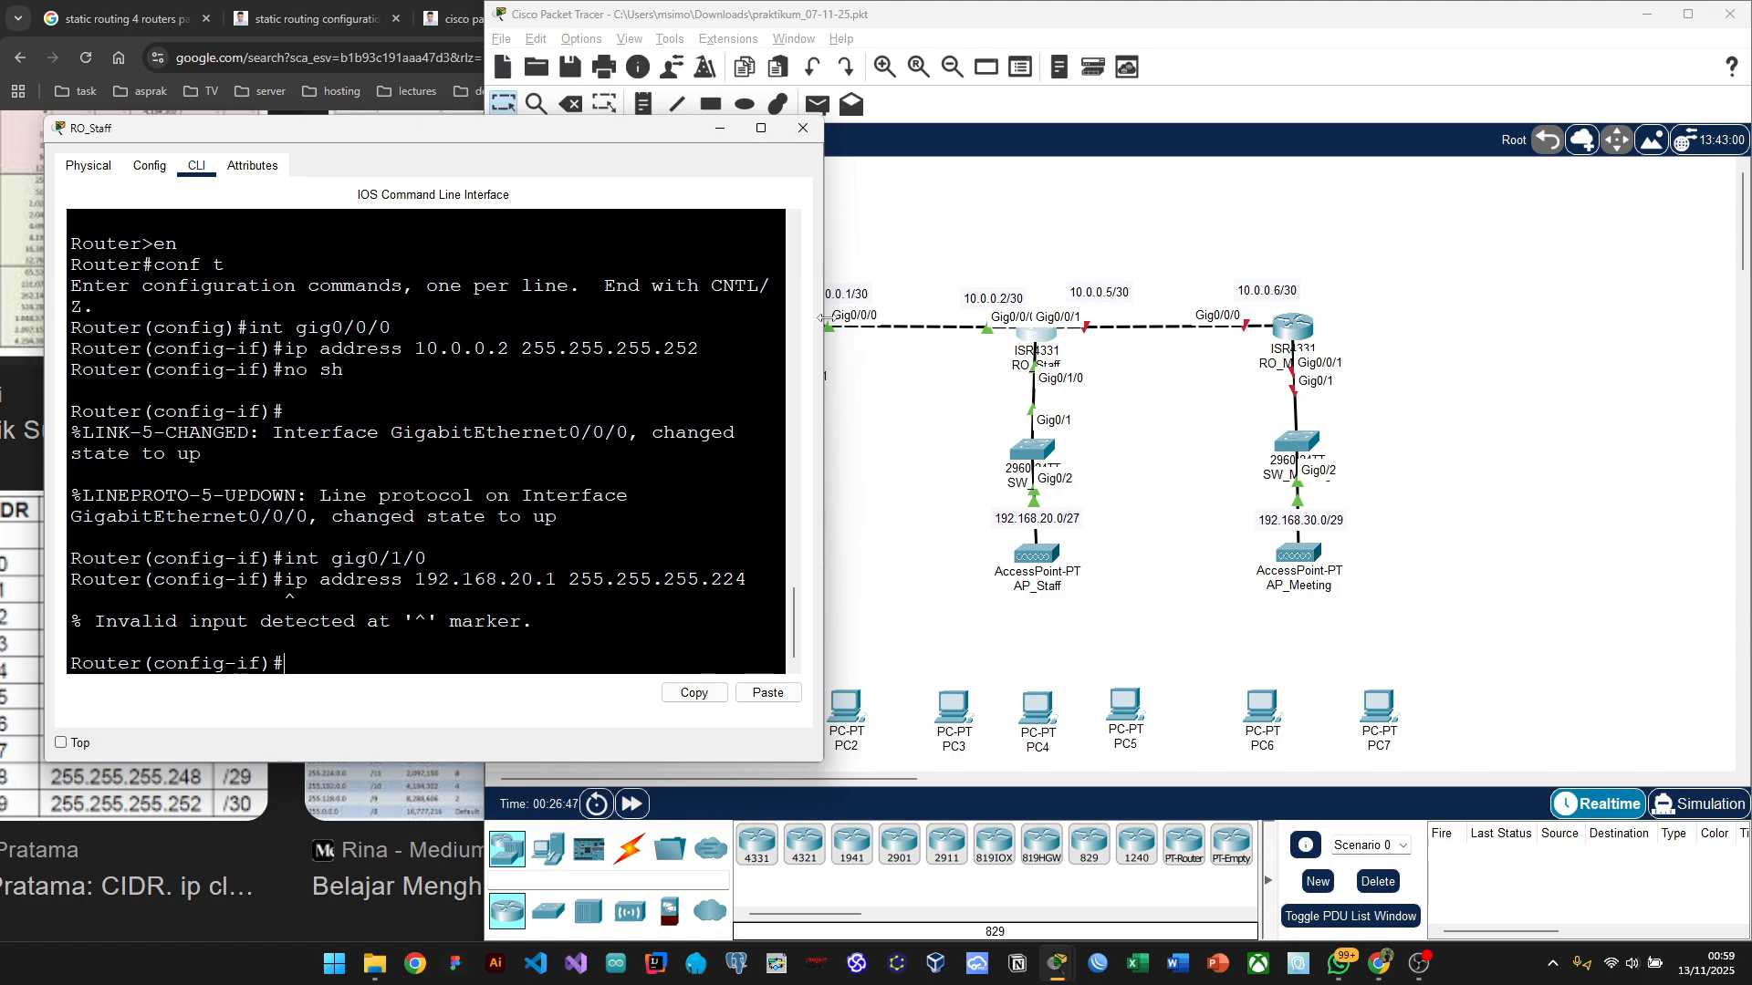
key(Up)
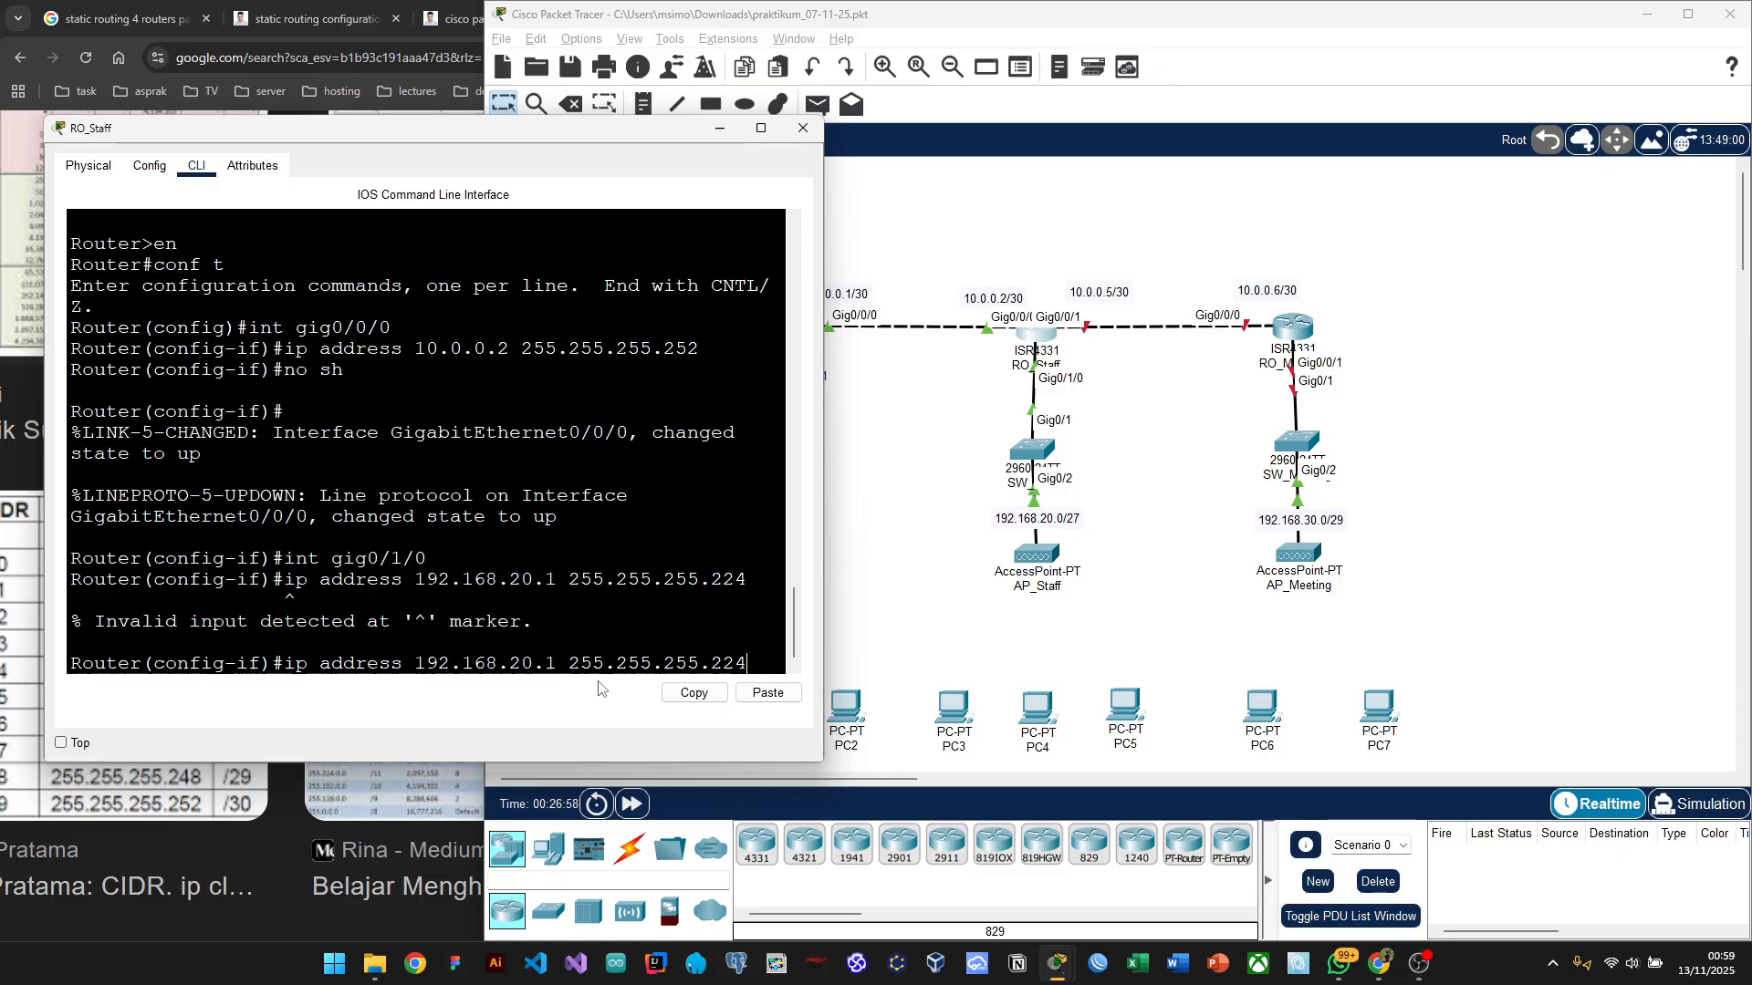
key(Up)
key(Up)
key(Up)
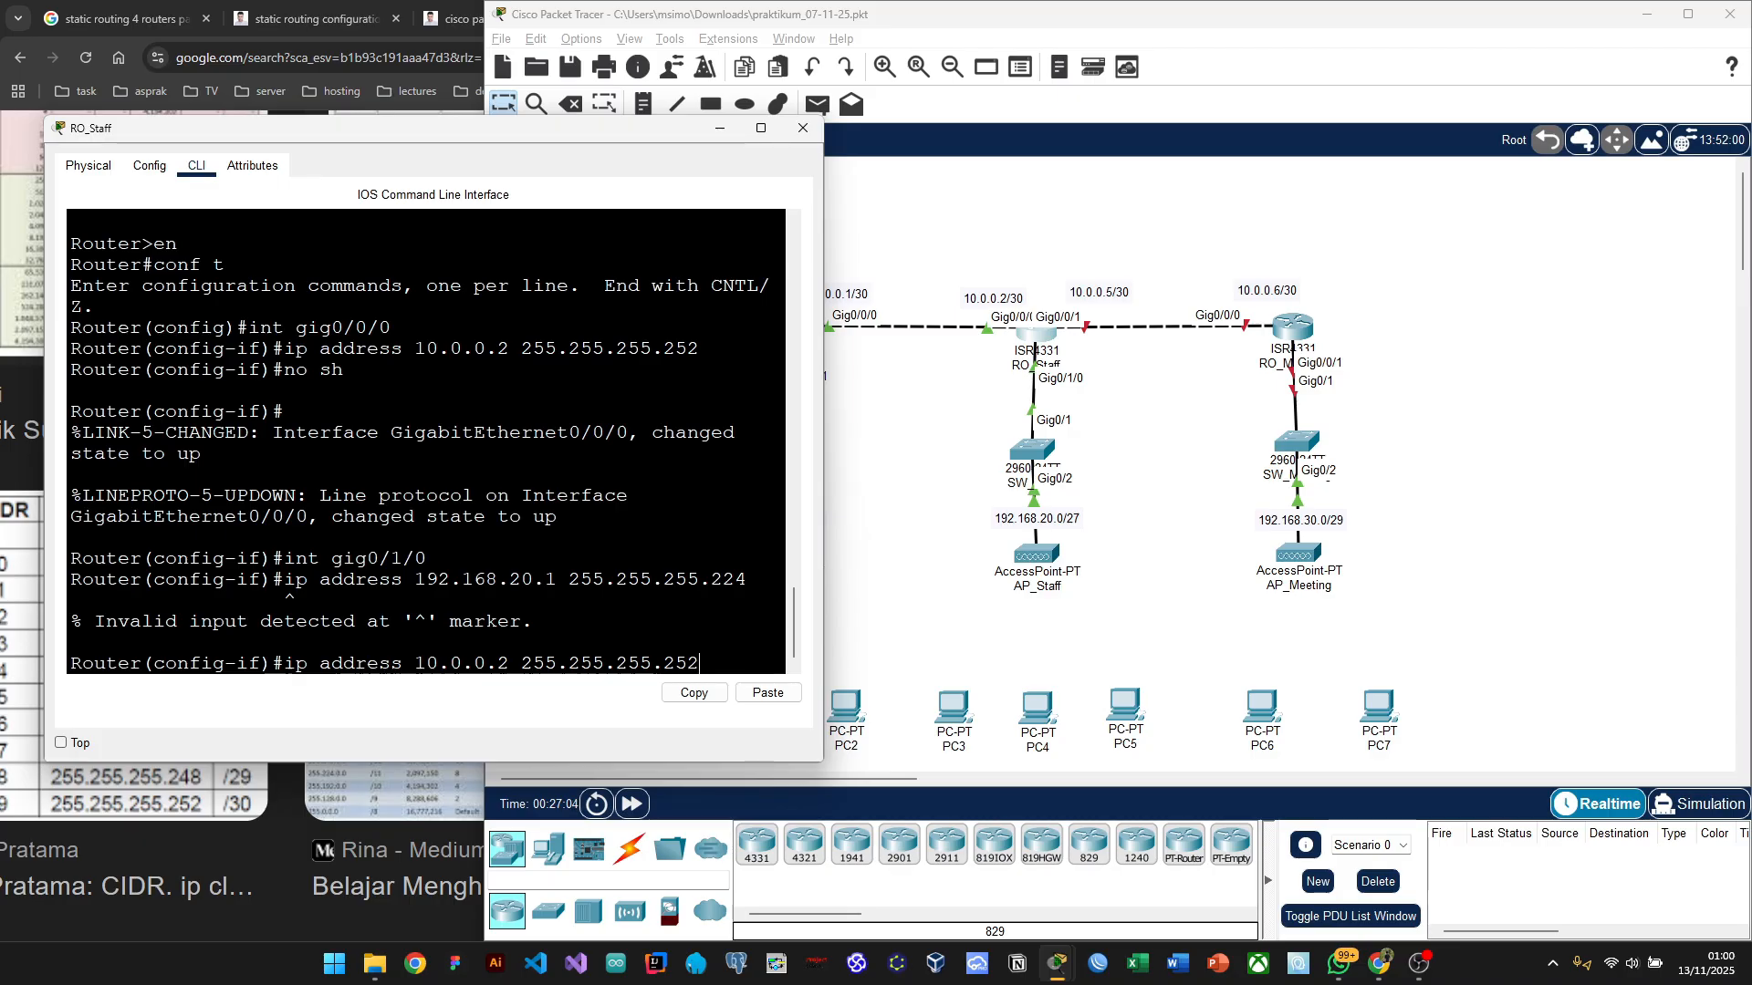
key(Return)
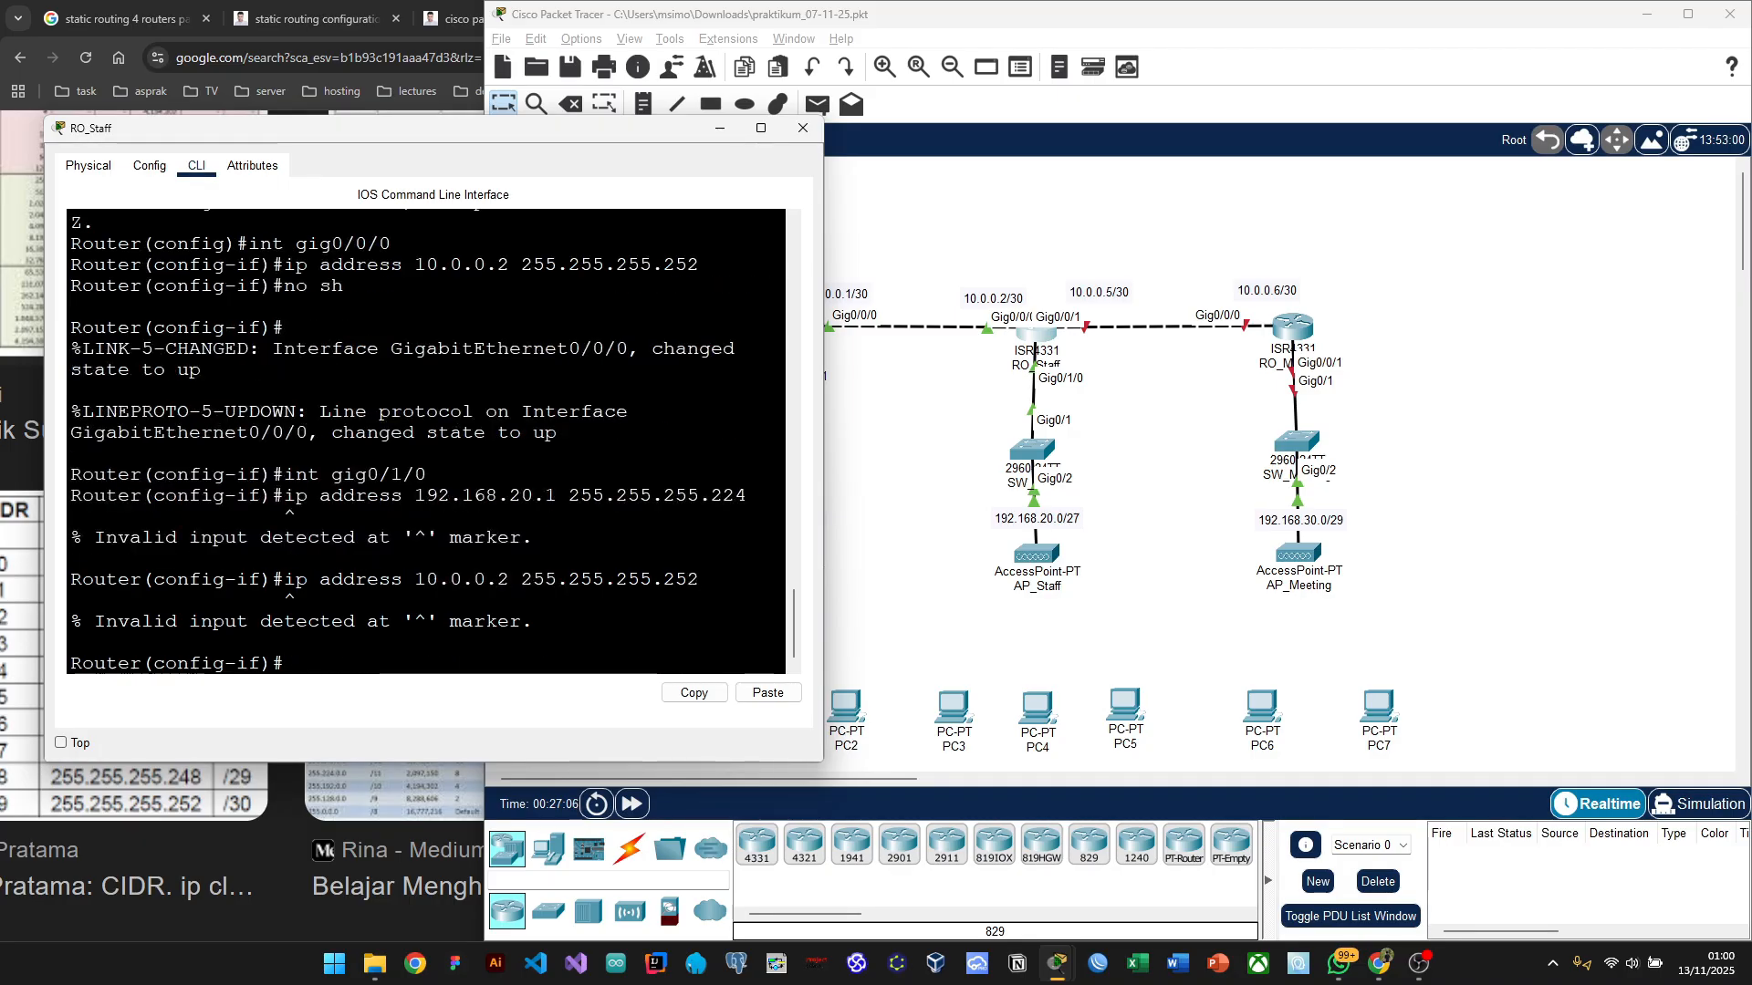
key(Up)
key(Up)
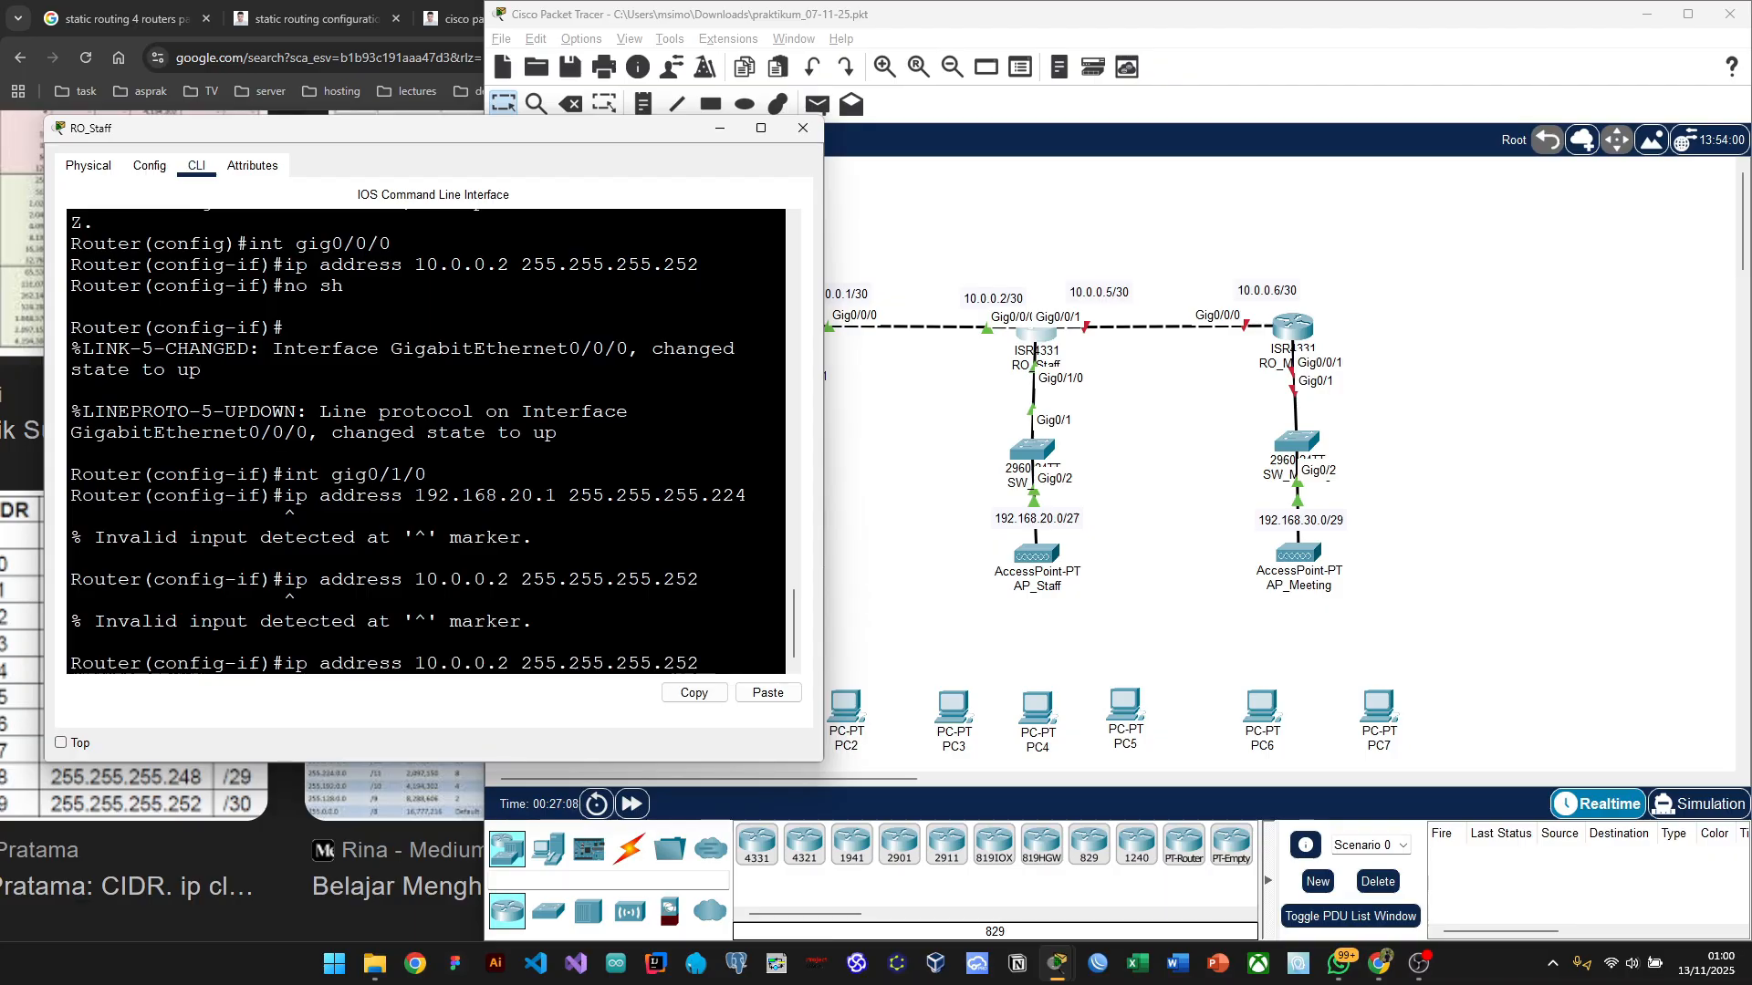
Step: Show RO_Staff's GigabitEthernet0/1/0 port settings in the Config view, an Access port on VLAN 1
click(149, 166)
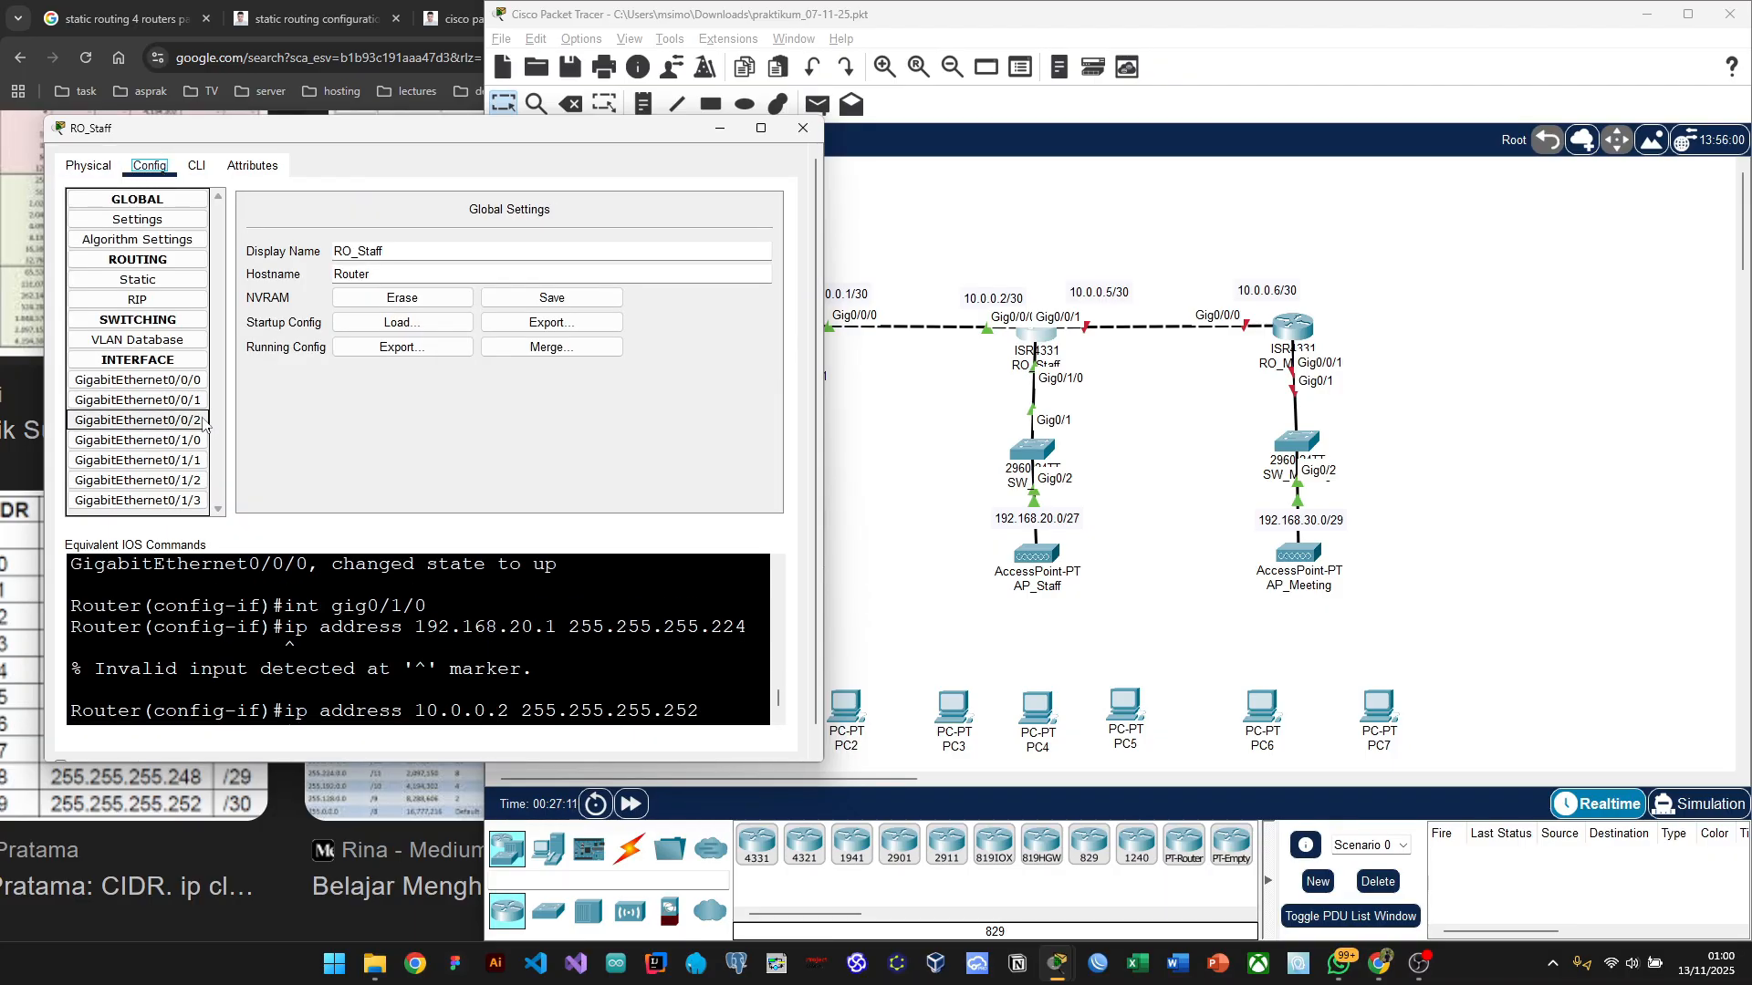
click(164, 441)
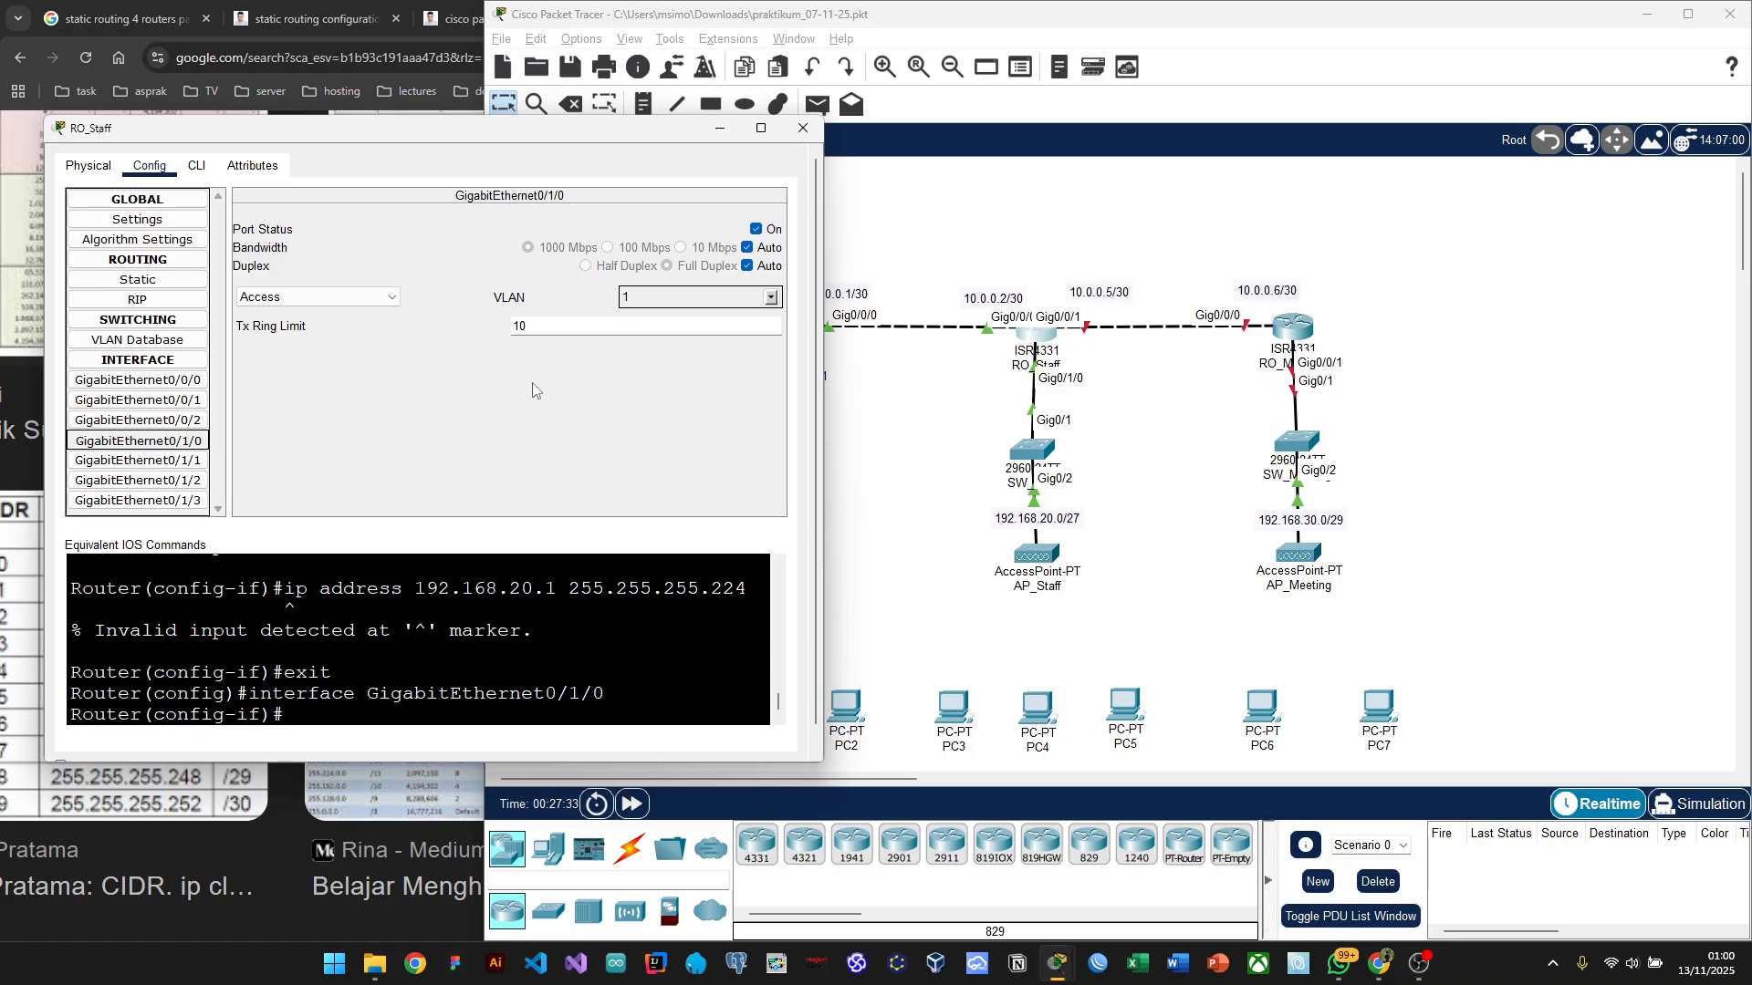
Step: Review RO_Staff's GigabitEthernet0/0/2, 0/0/1 and 0/1/0 settings, then switch to the Physical view
click(144, 420)
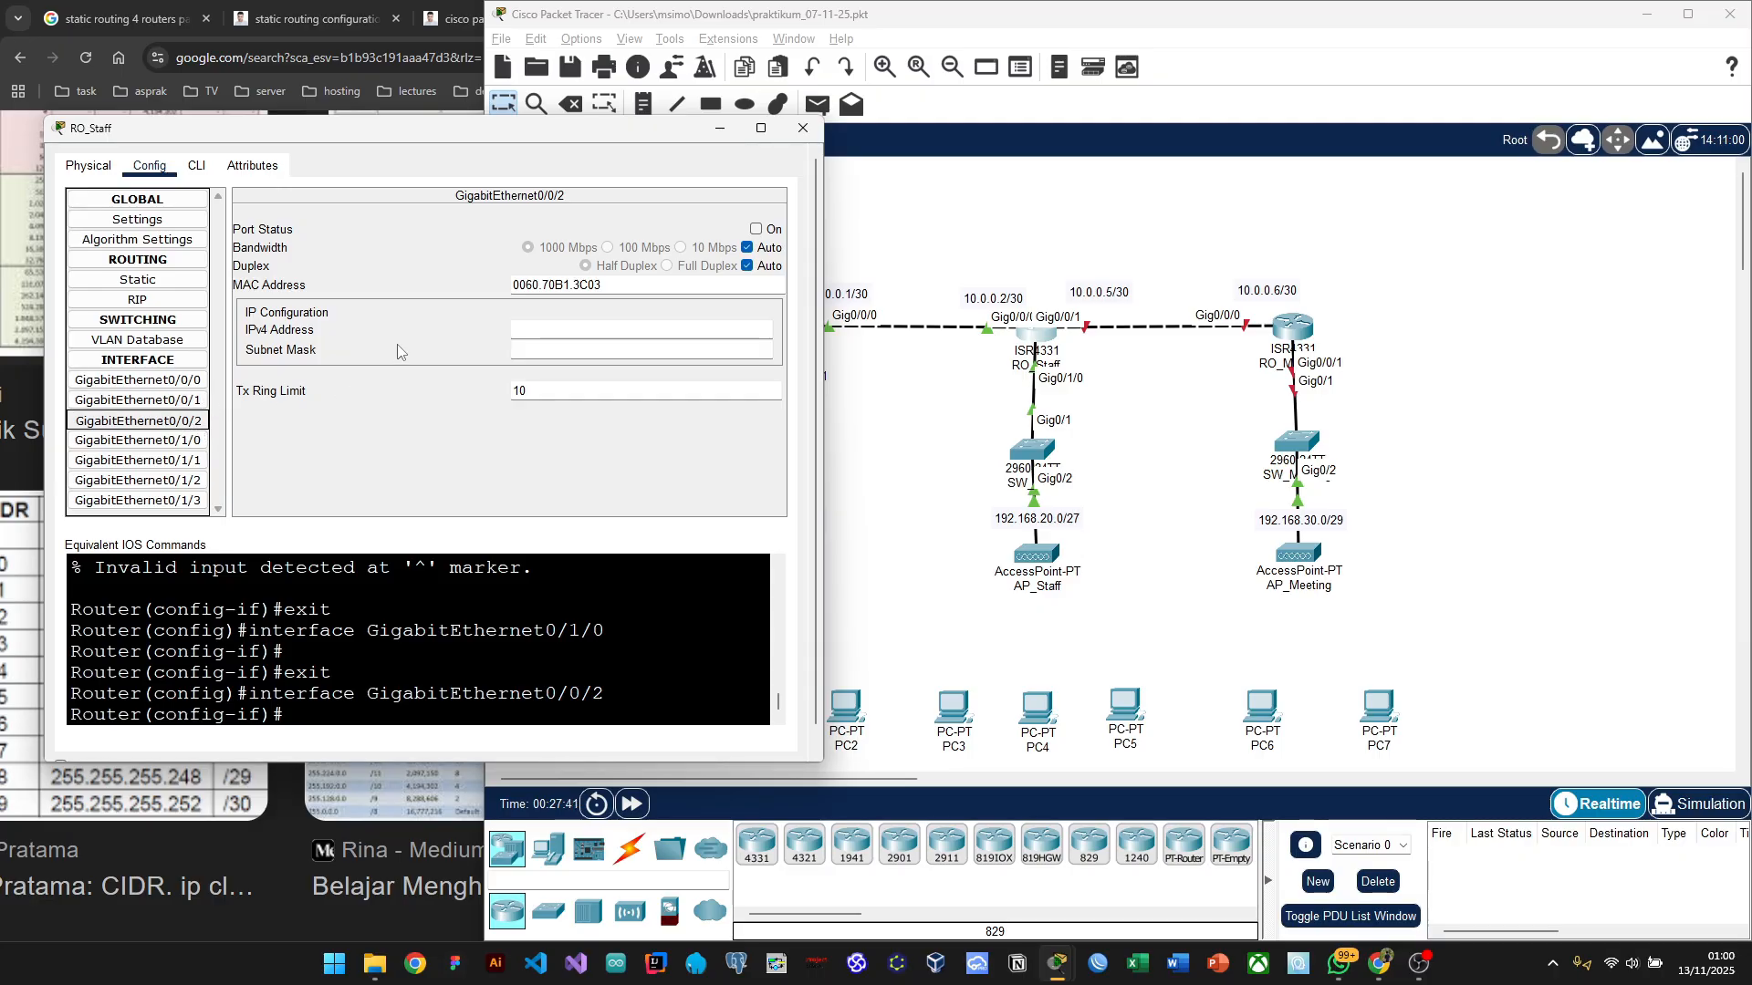
click(179, 404)
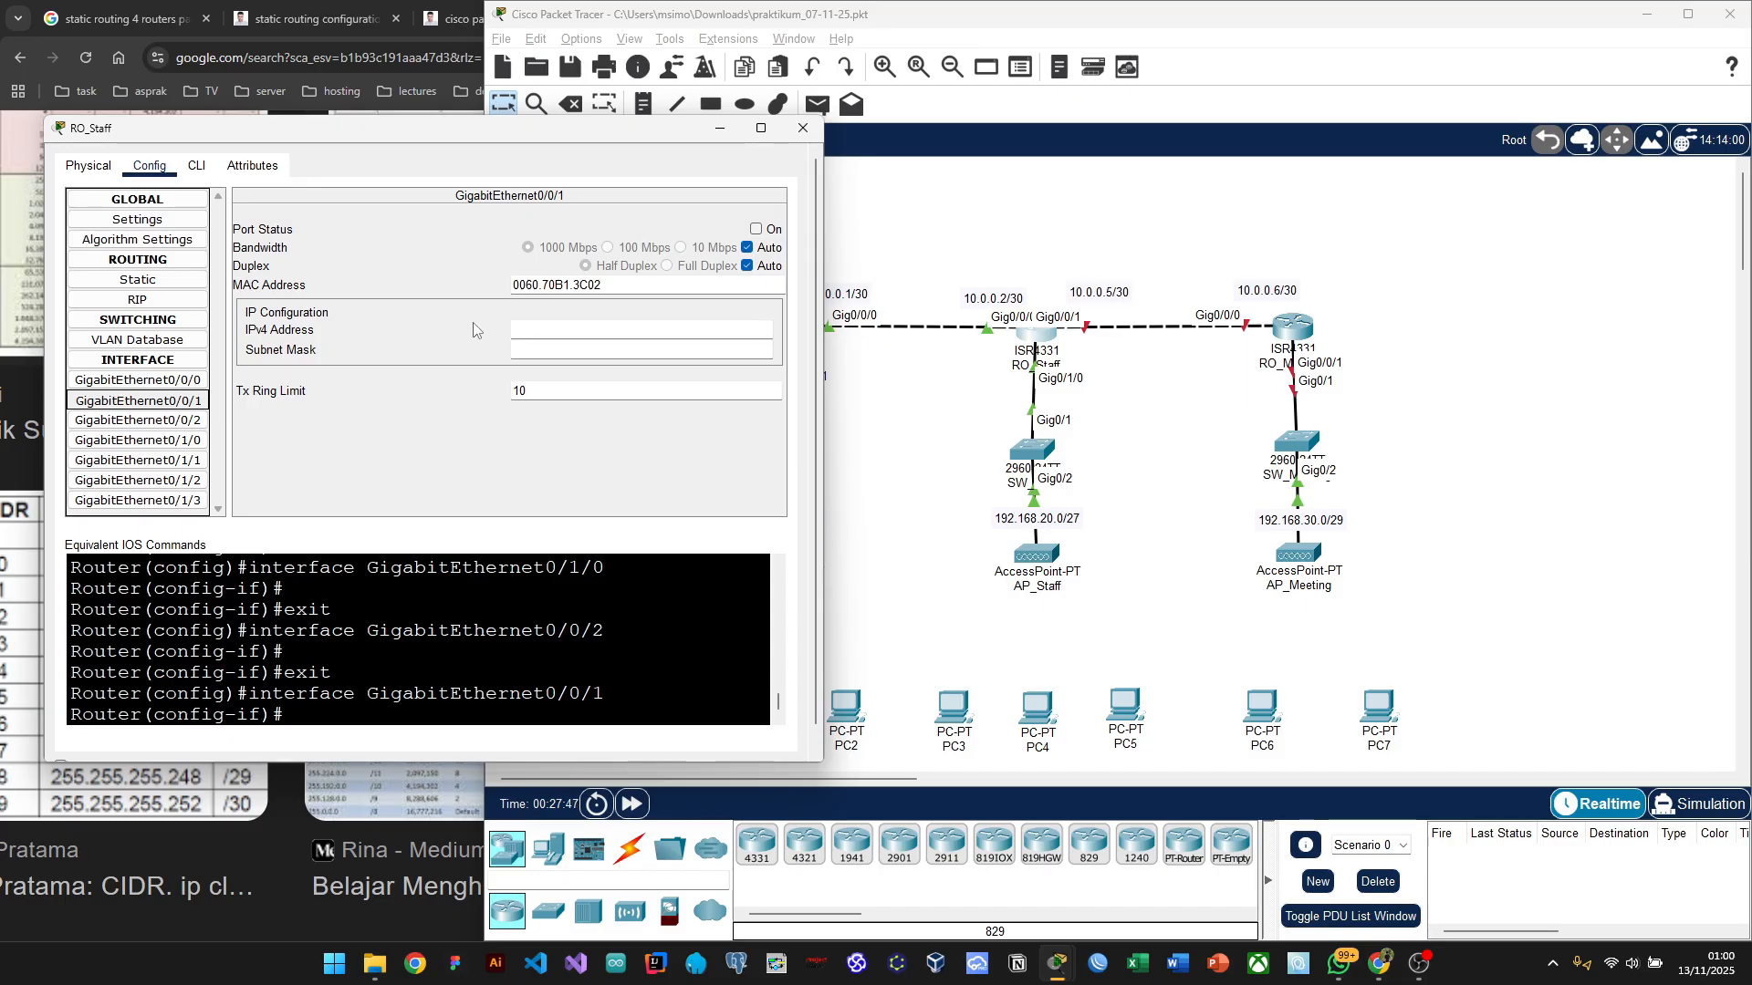
click(542, 323)
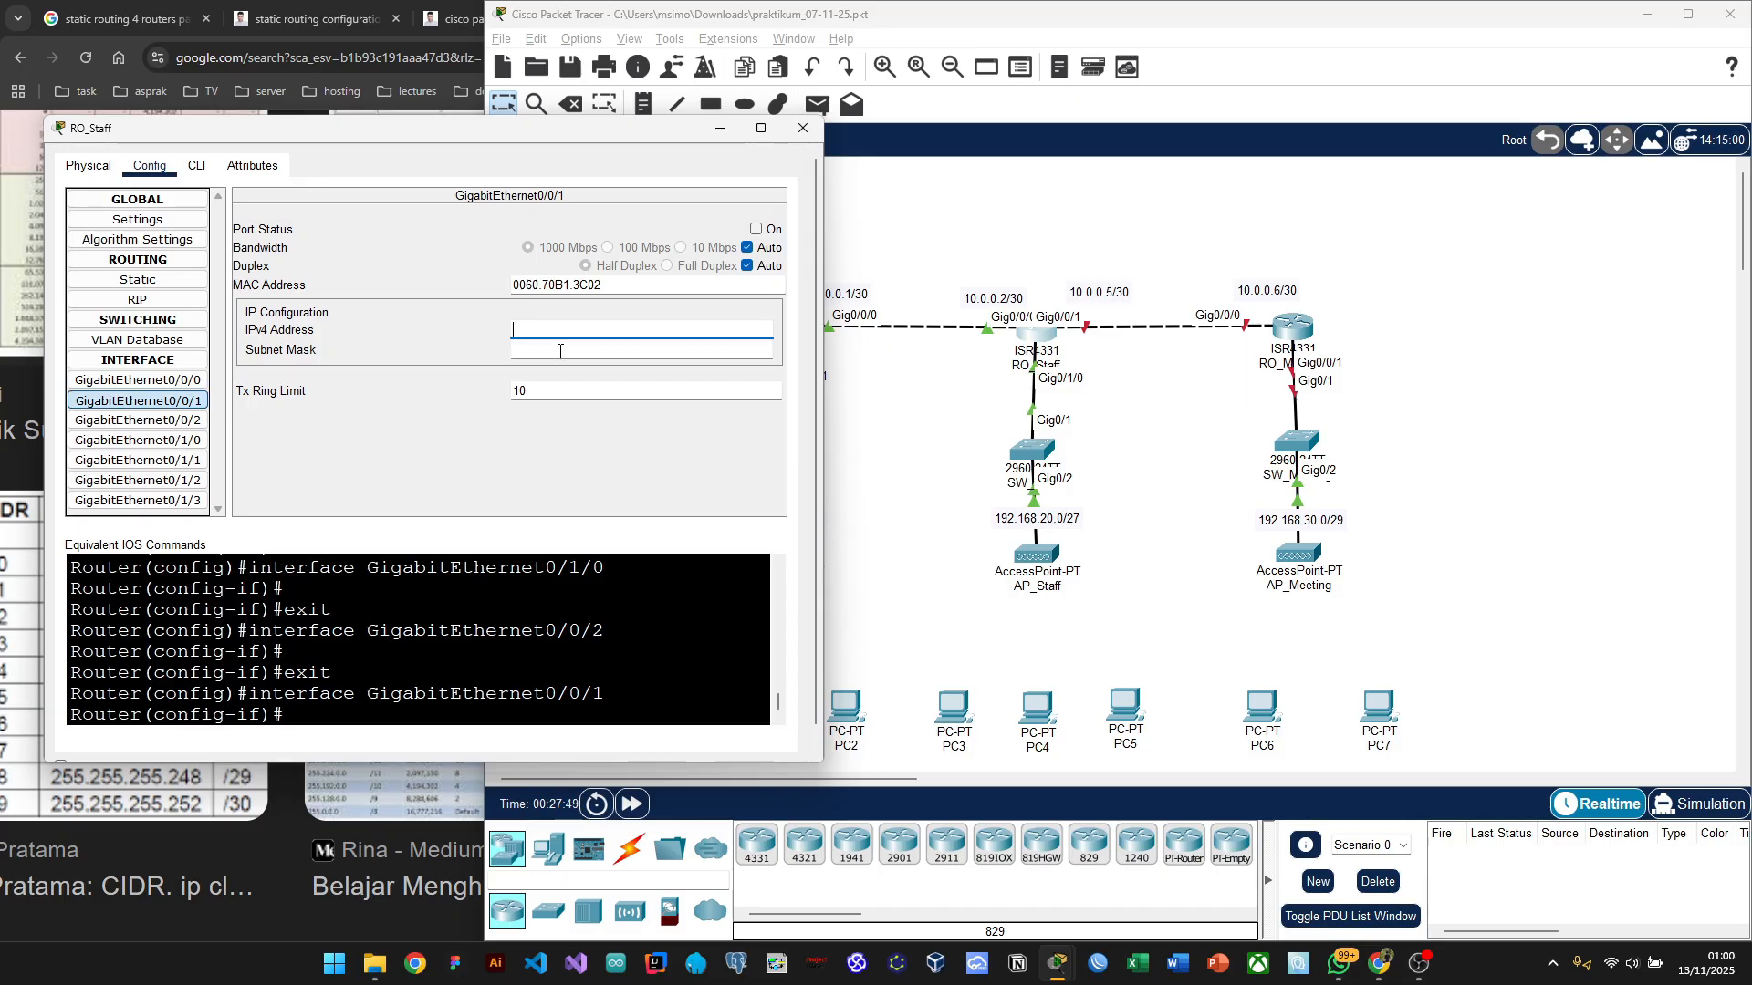
click(438, 455)
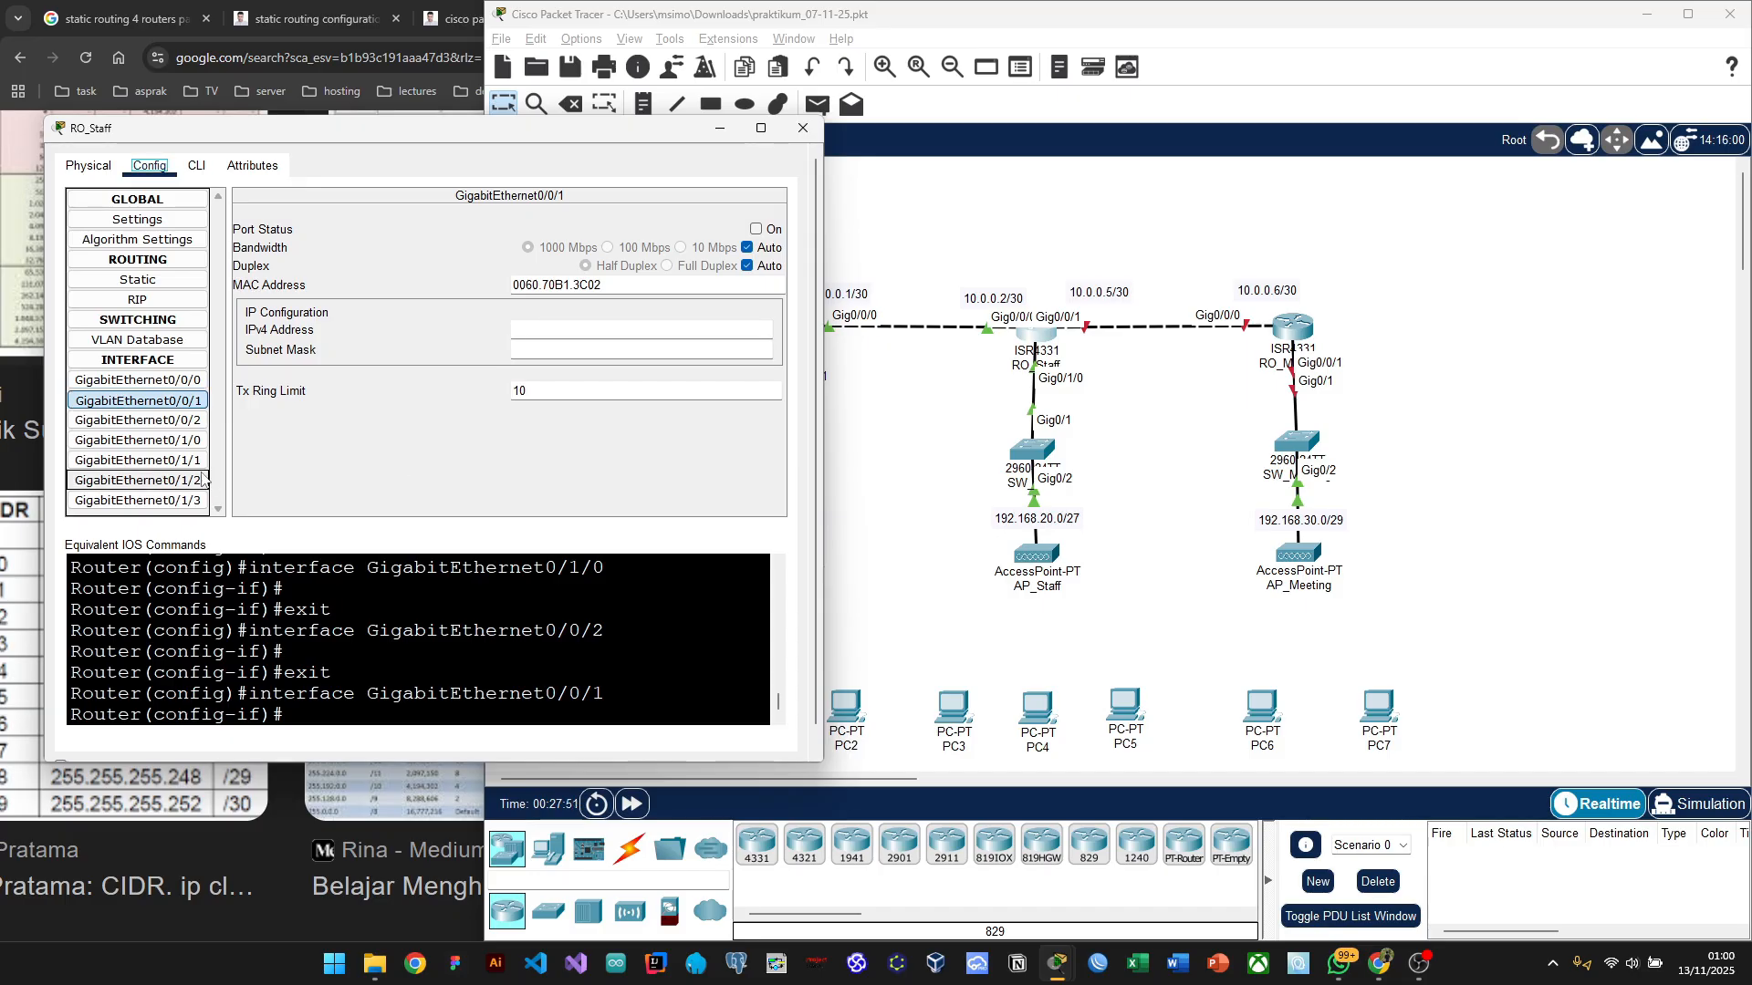
click(162, 447)
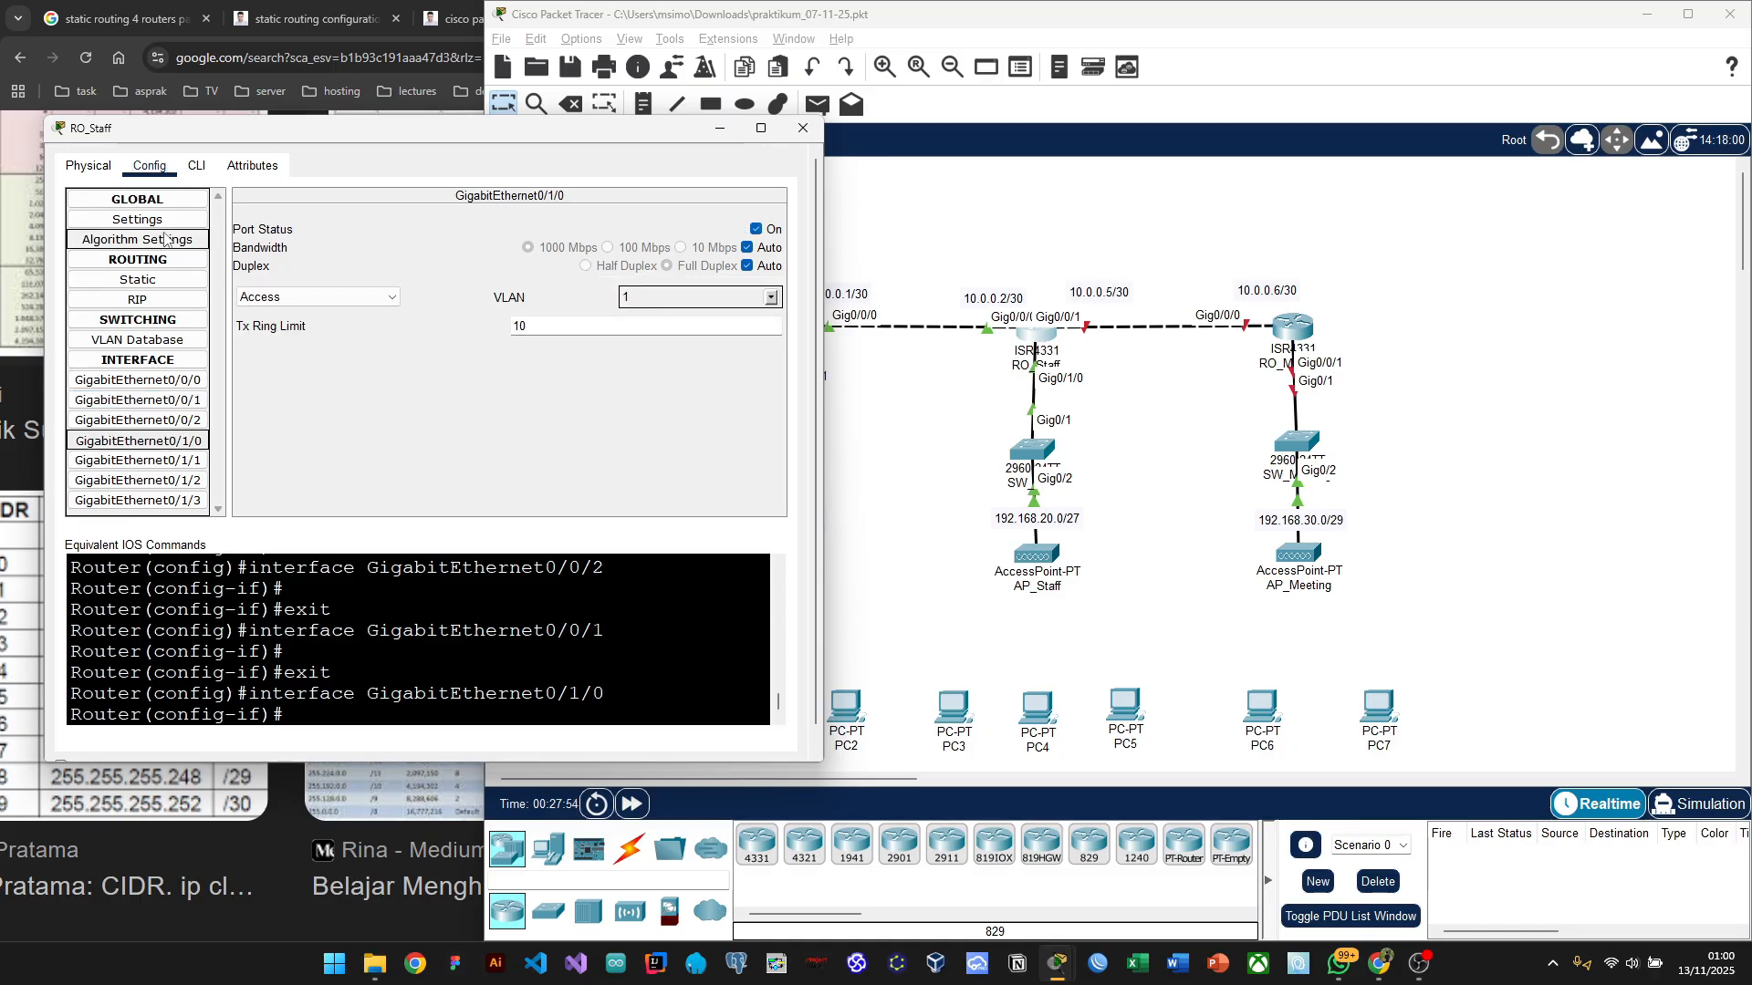
click(89, 166)
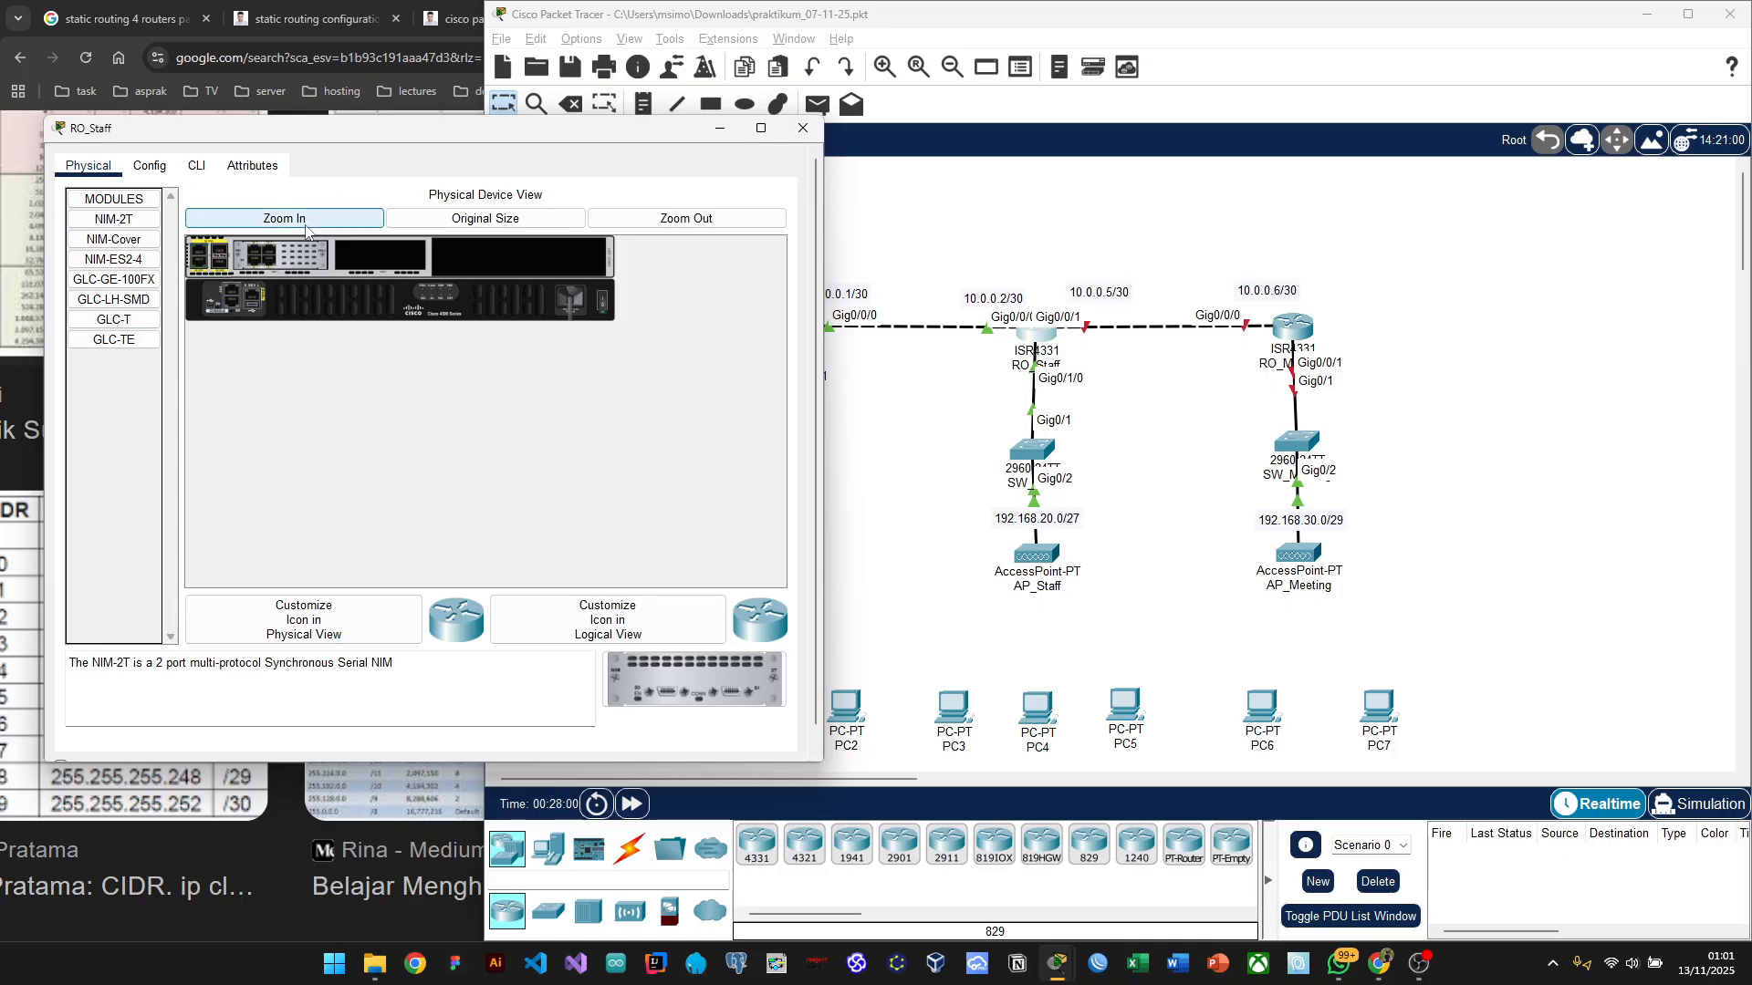
Step: Zoom in on RO_Staff's chassis and read the GLC-T, GLC-TE, GLC-GE-100FX, NIM-ES2-4 and NIM-Cover descriptions
click(347, 216)
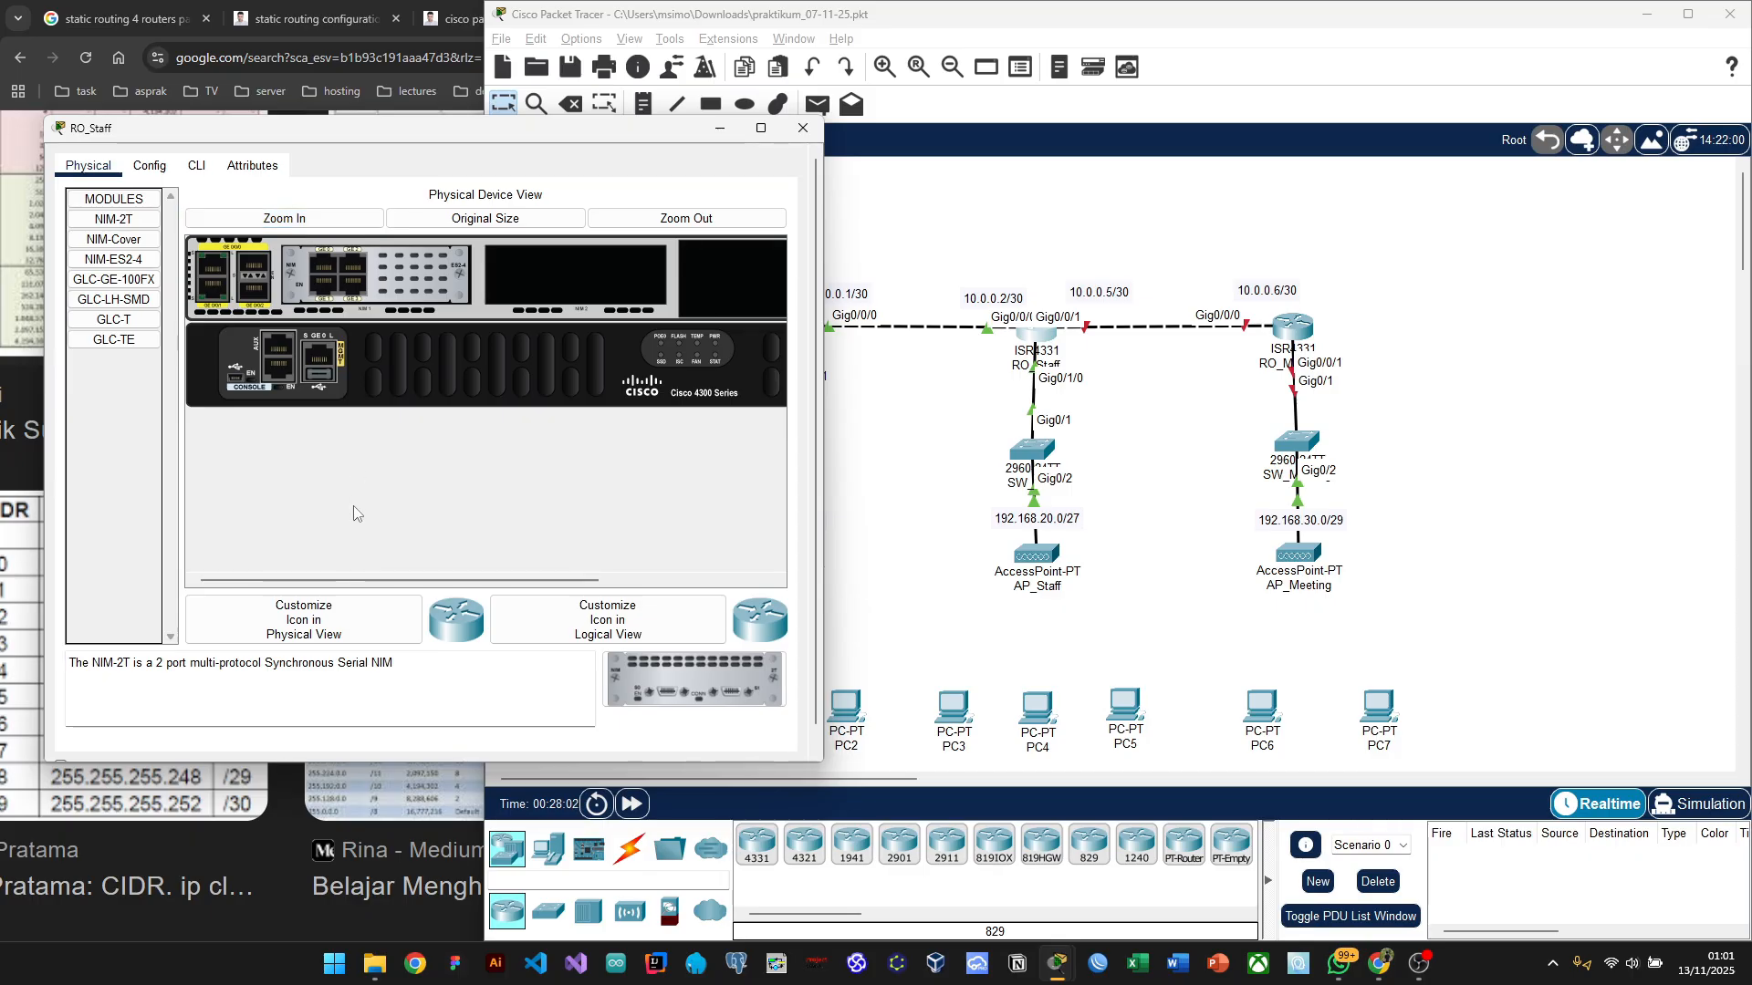
click(113, 321)
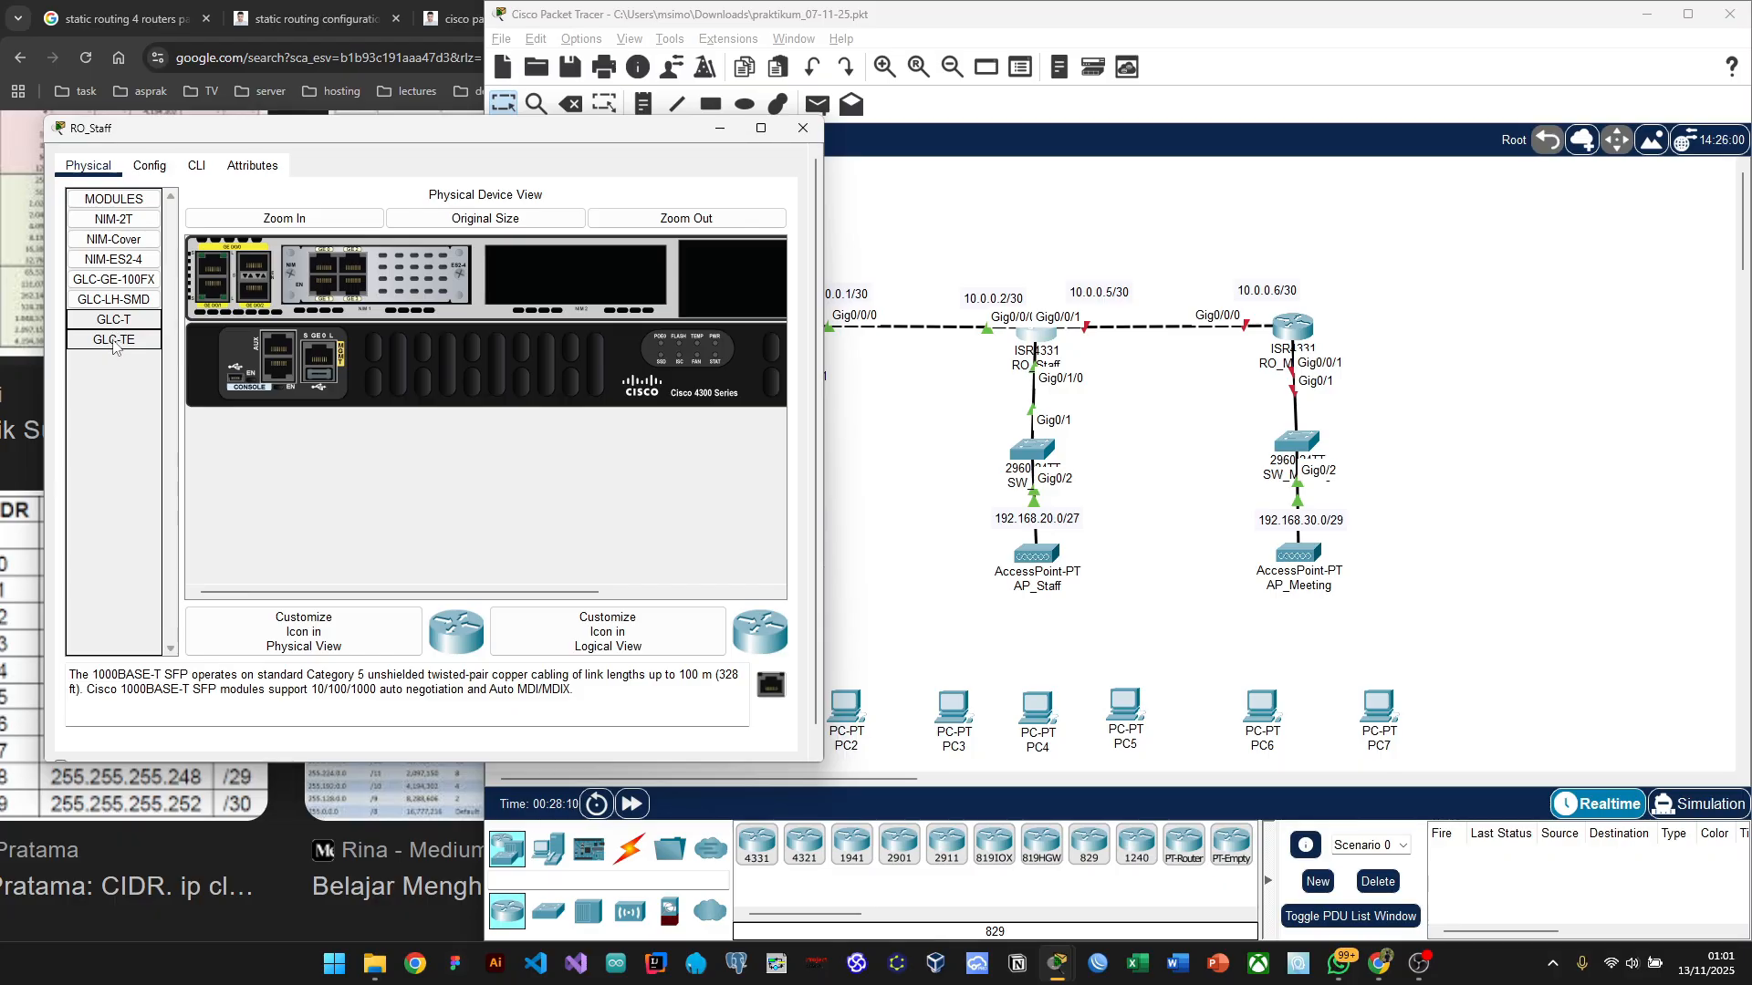
click(113, 340)
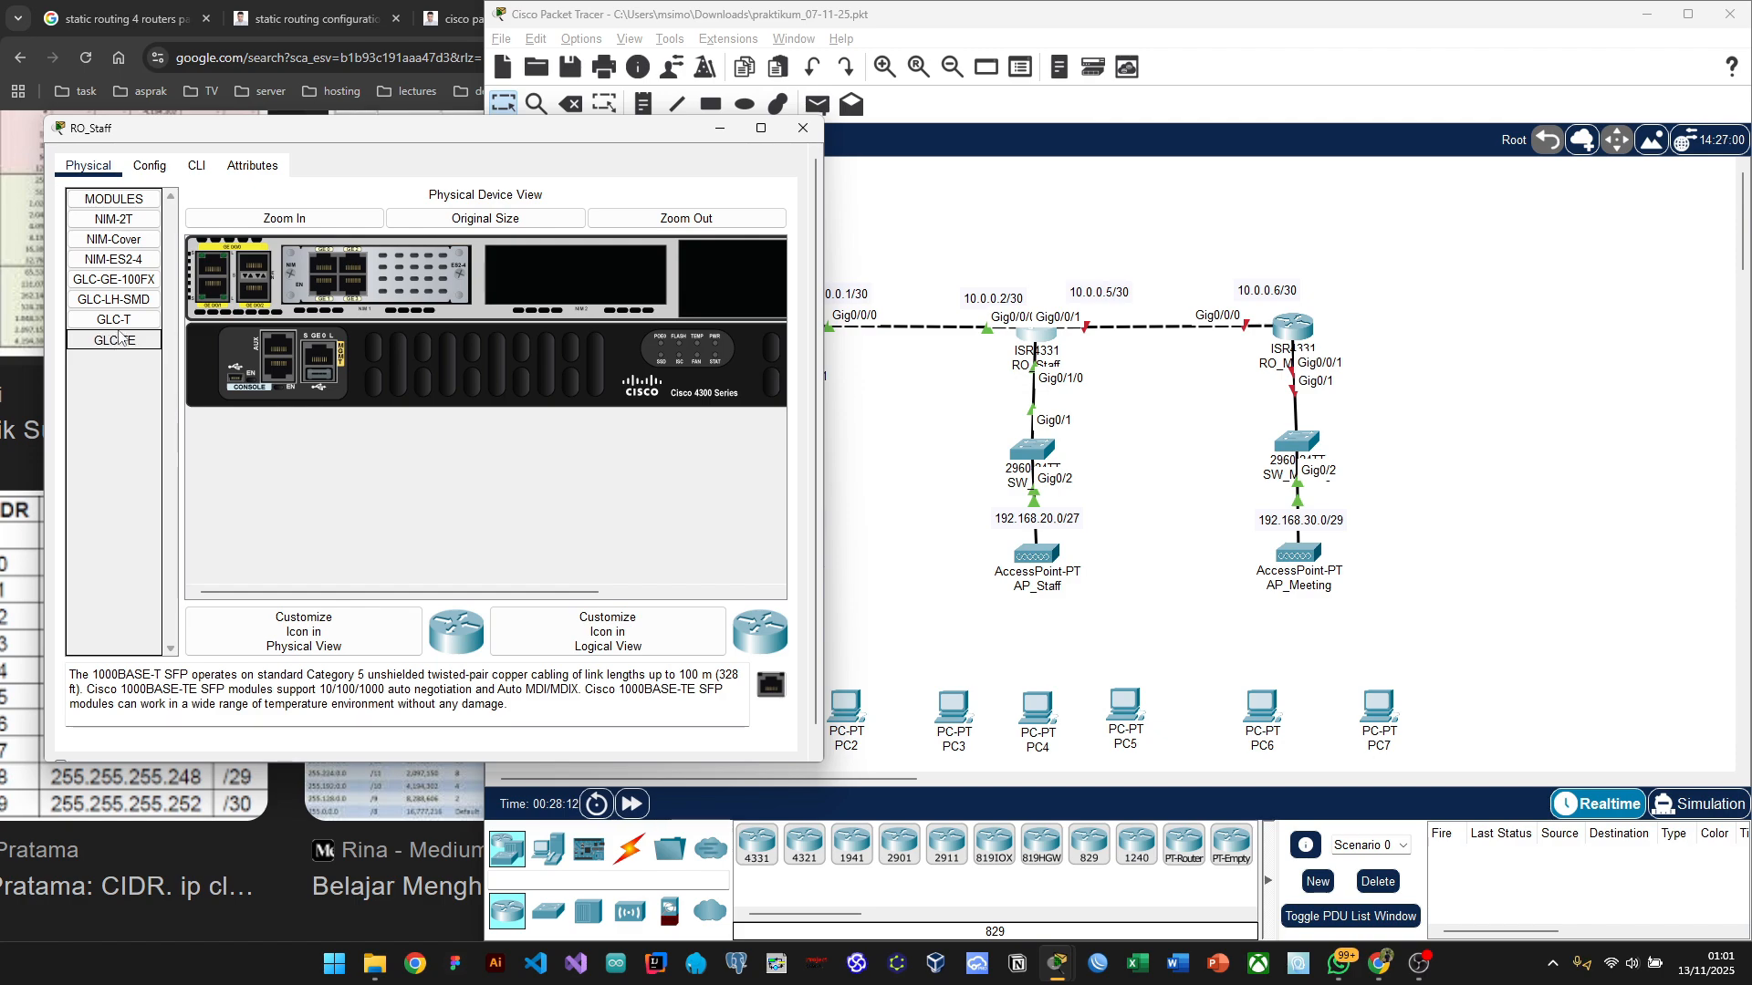
click(115, 279)
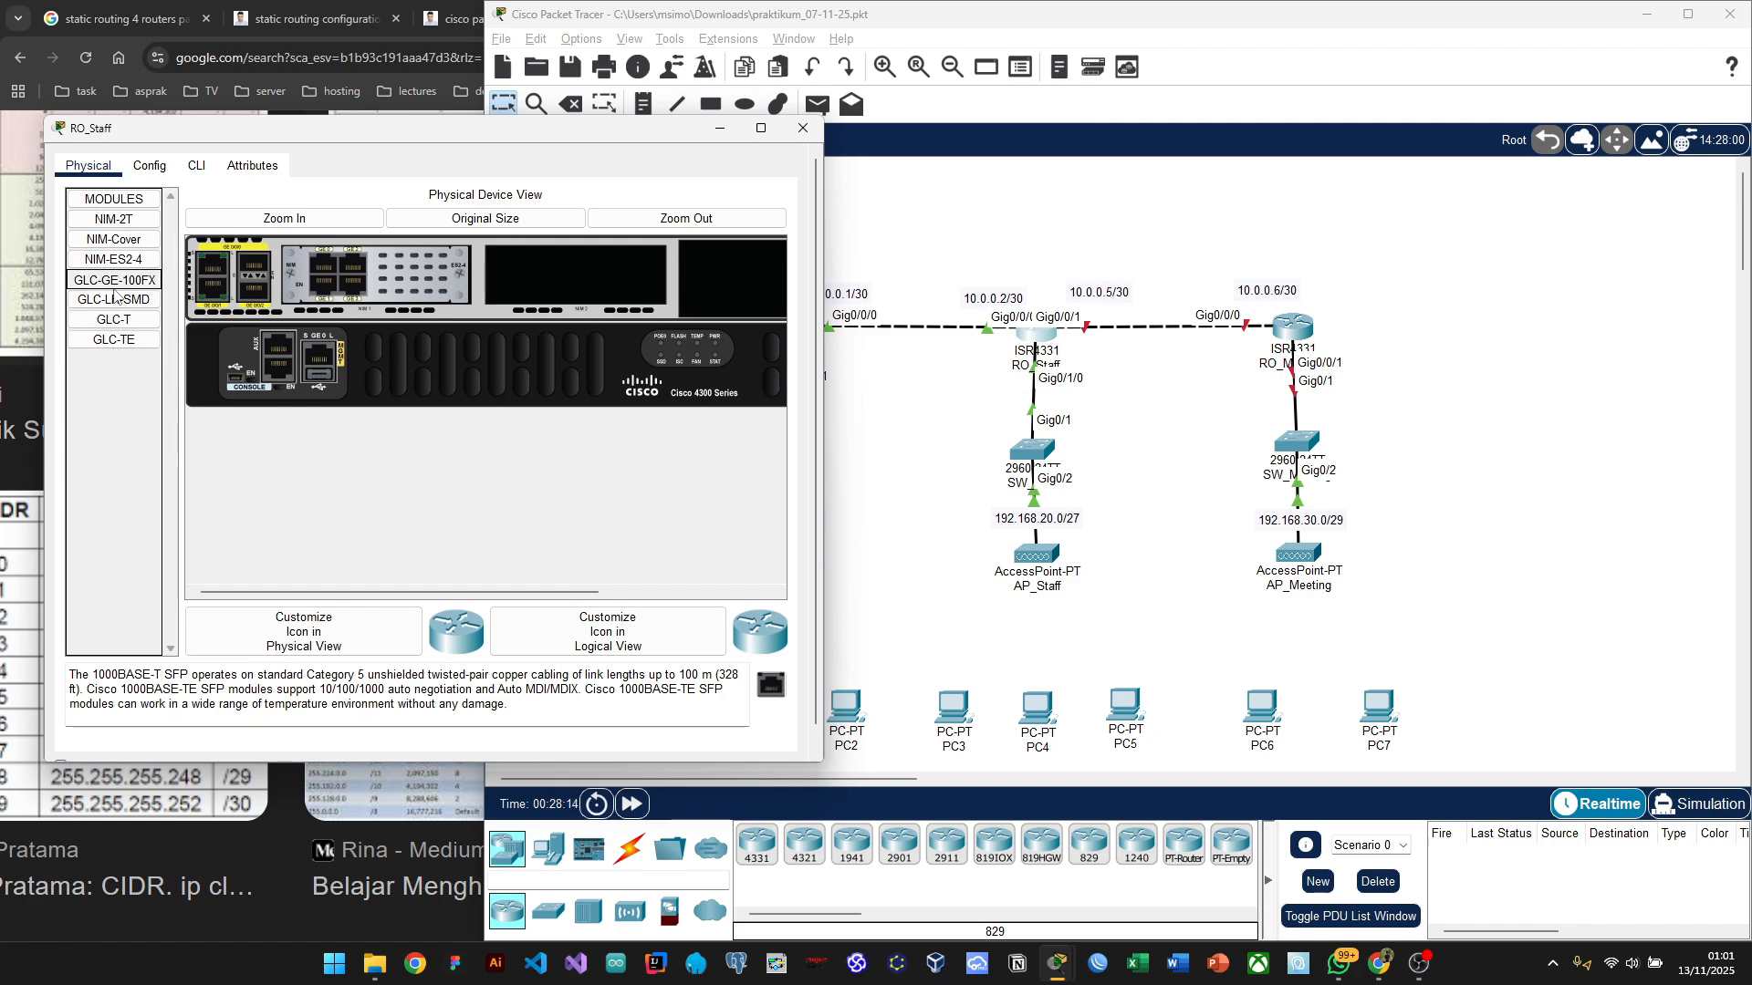
click(116, 263)
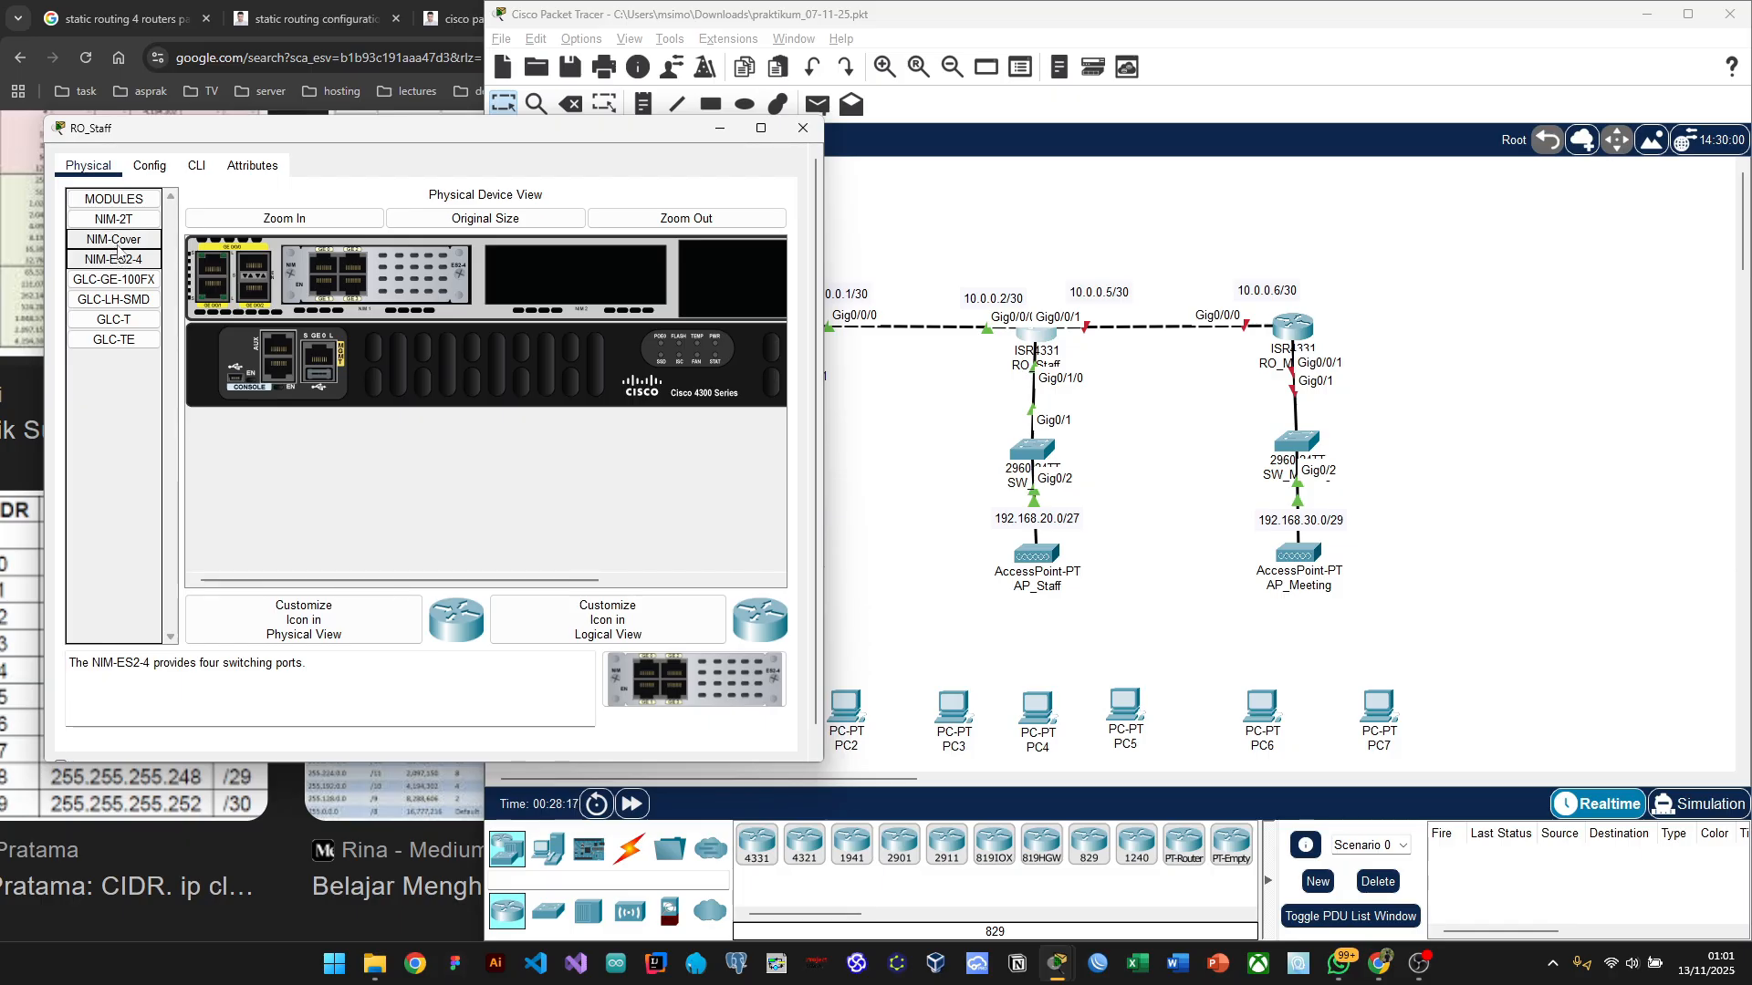
click(122, 242)
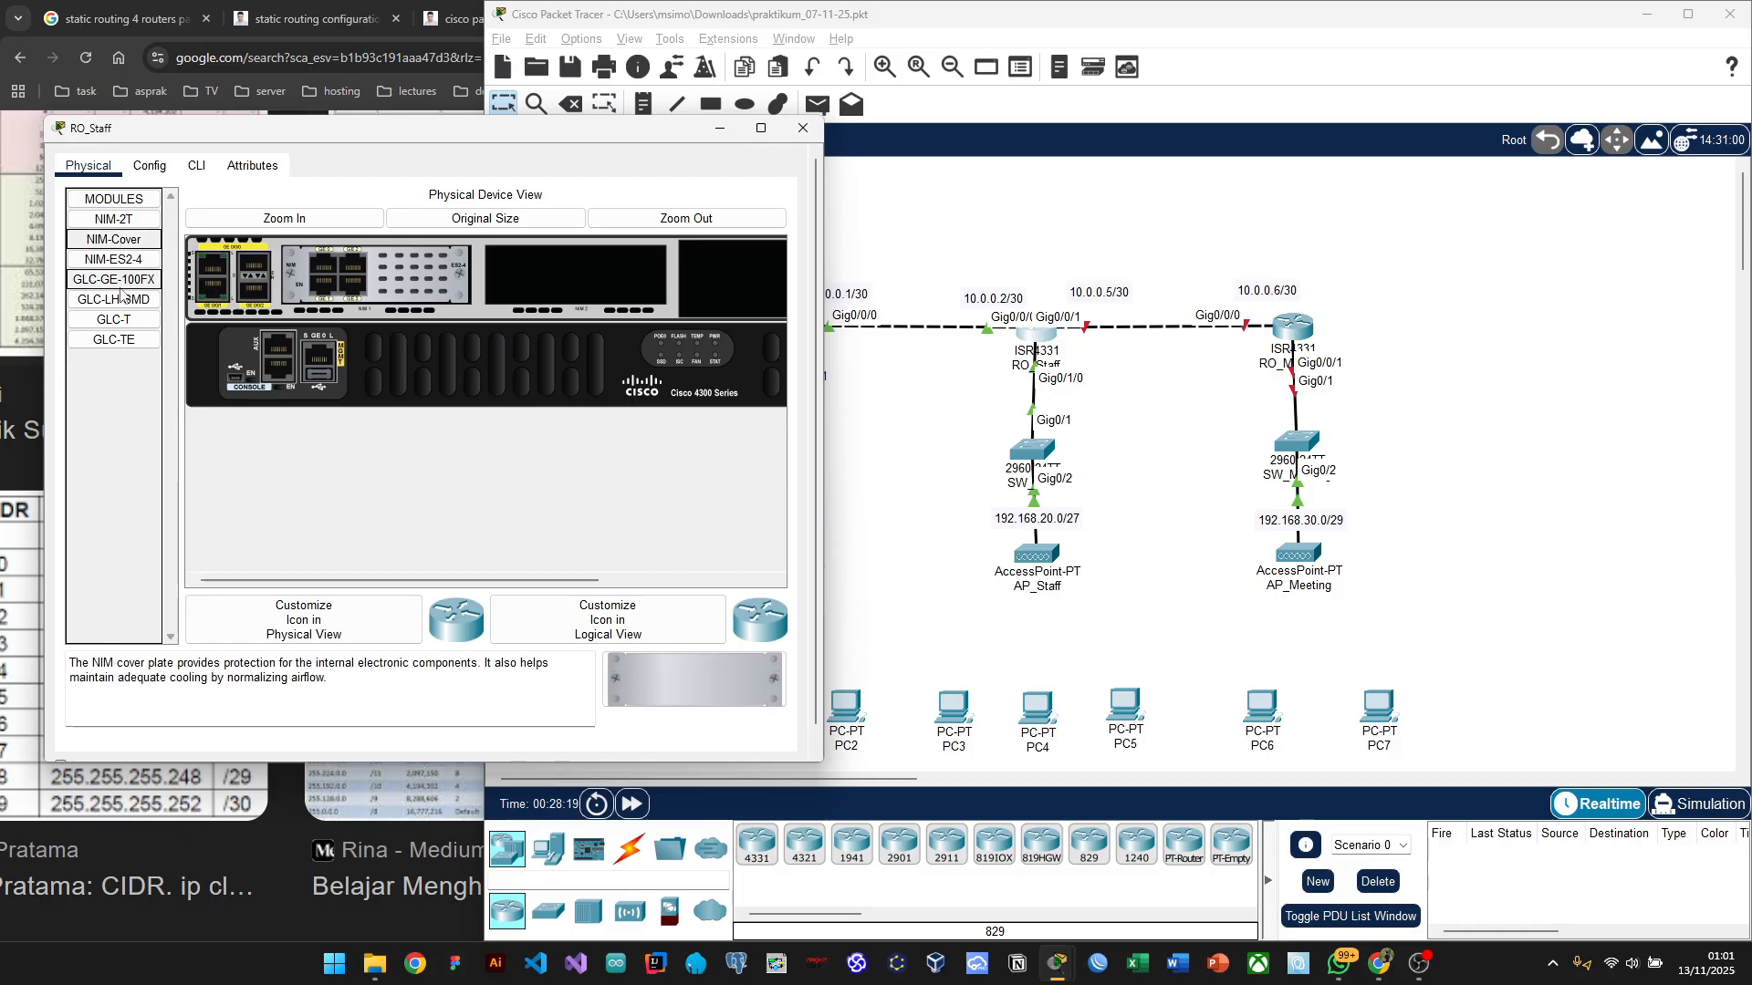
Step: Try fitting the NIM cover plate onto RO_Staff, recheck NIM-ES2-4, then scroll toward the back panel
drag(123, 245, 439, 415)
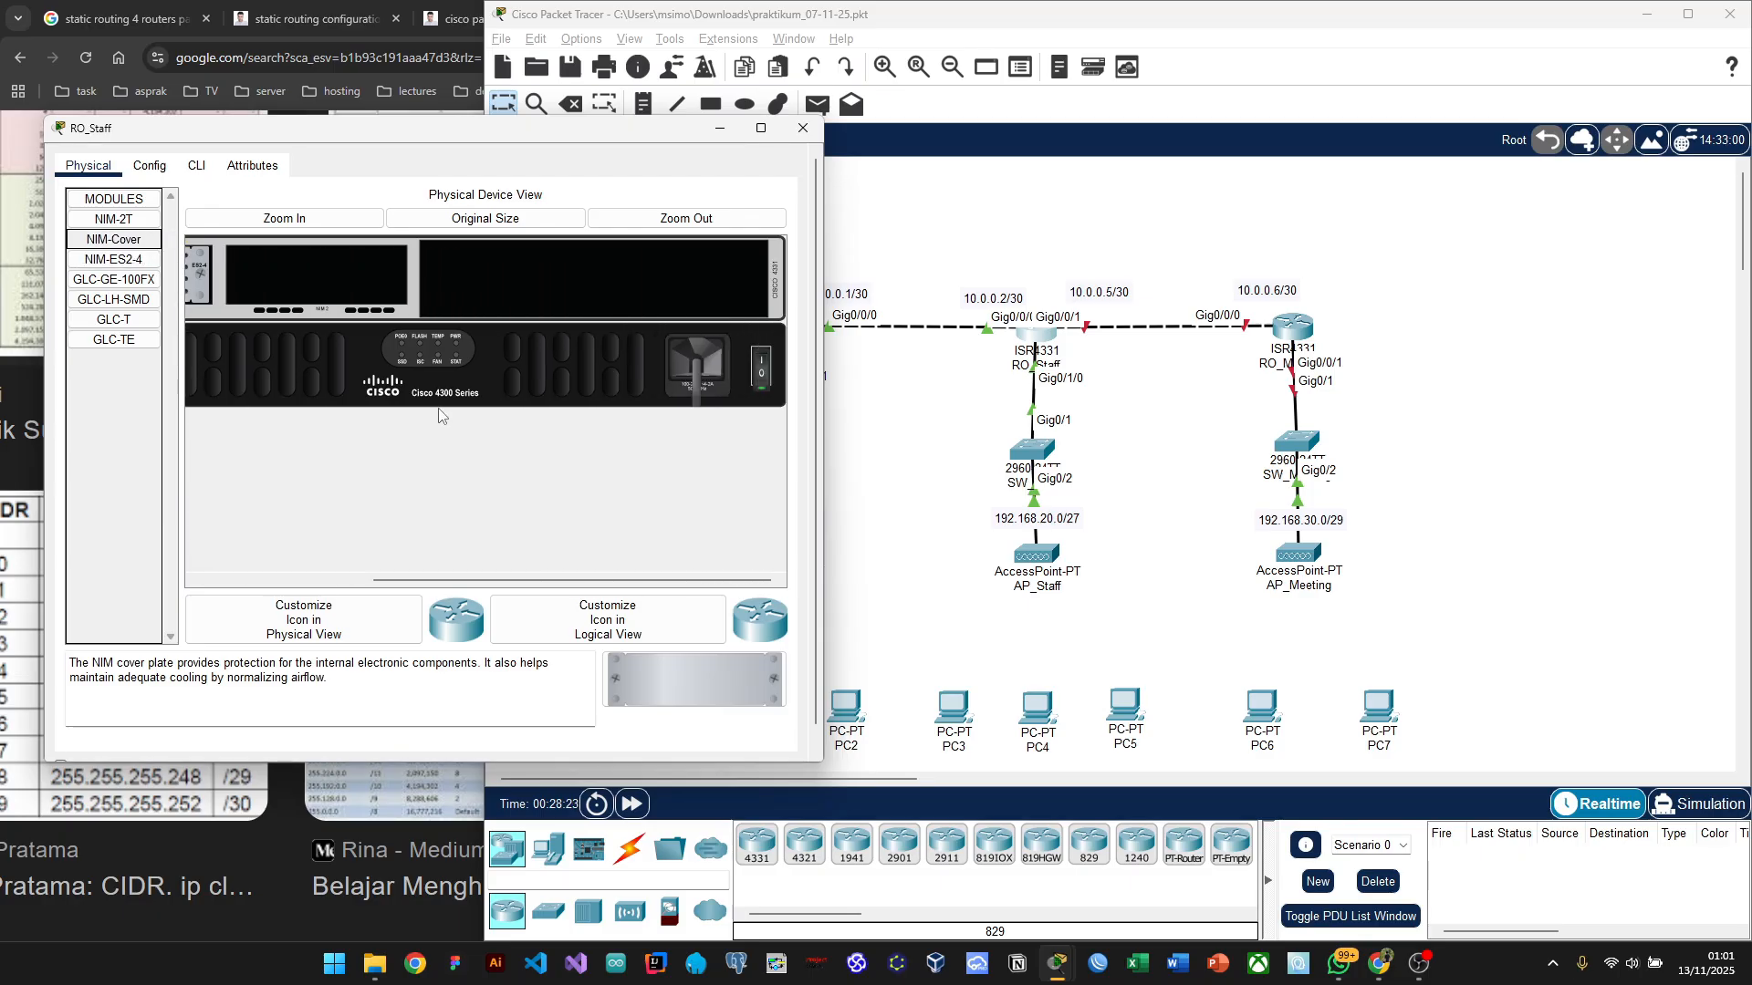
drag(552, 132, 604, 156)
scroll(540, 416, up, 3)
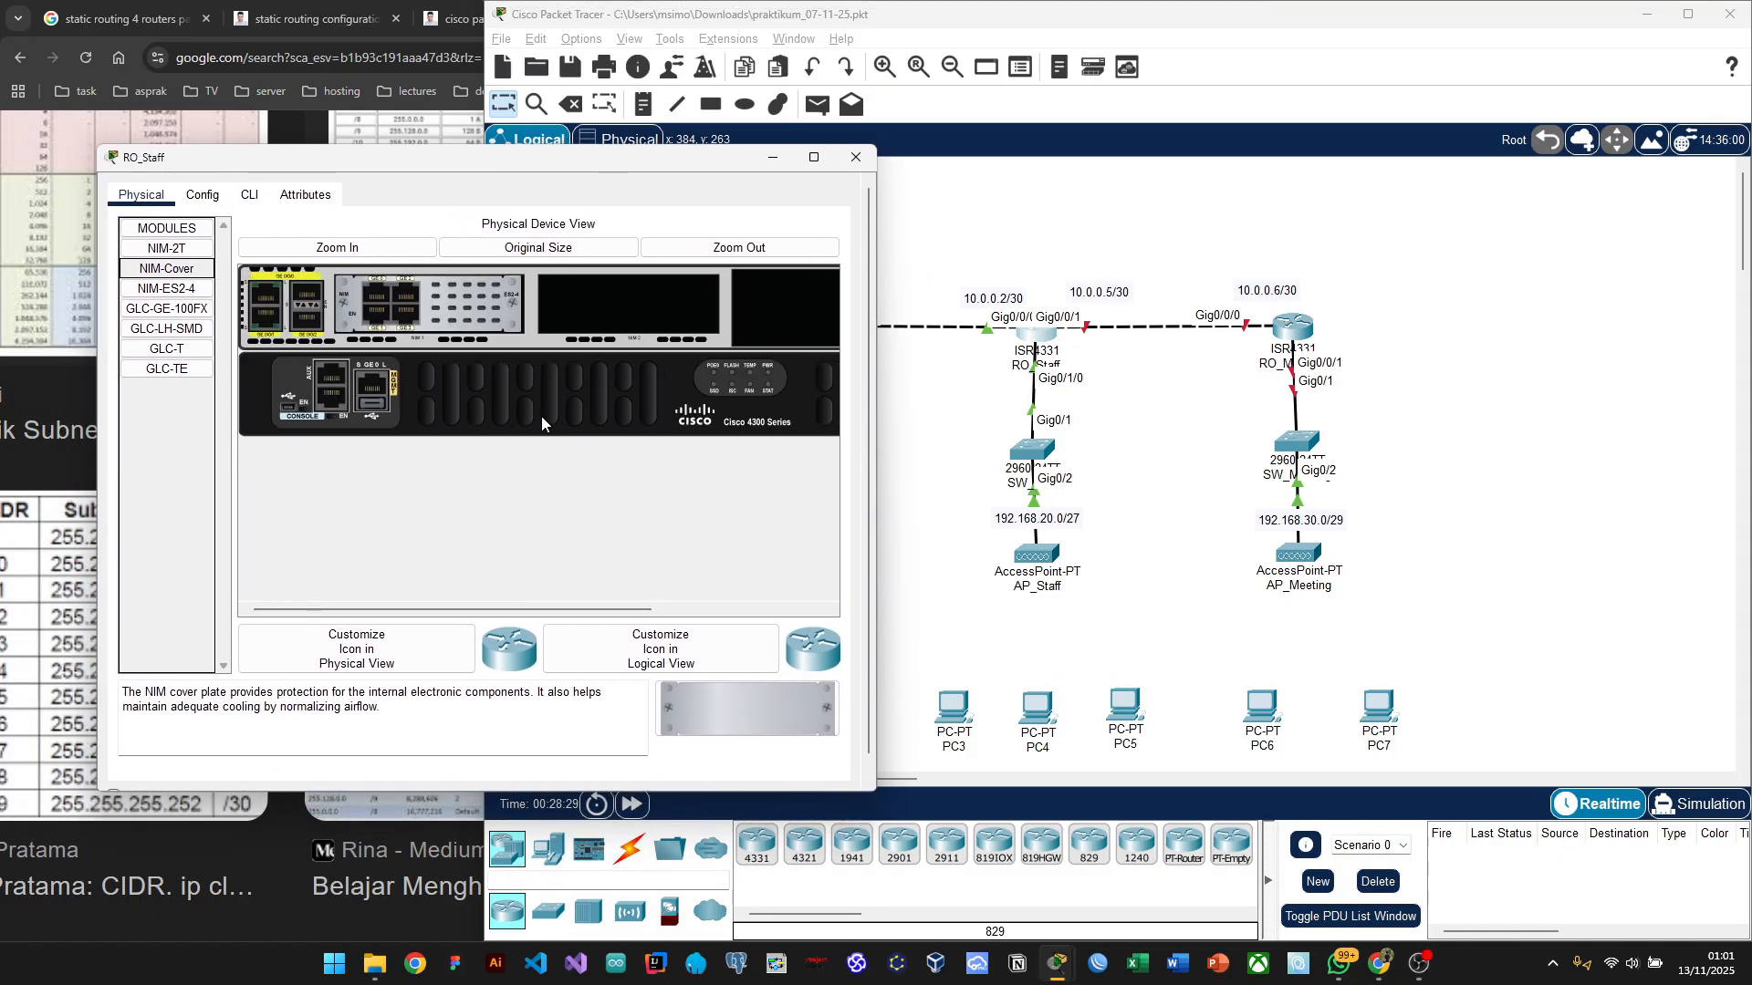
scroll(541, 422, down, 3)
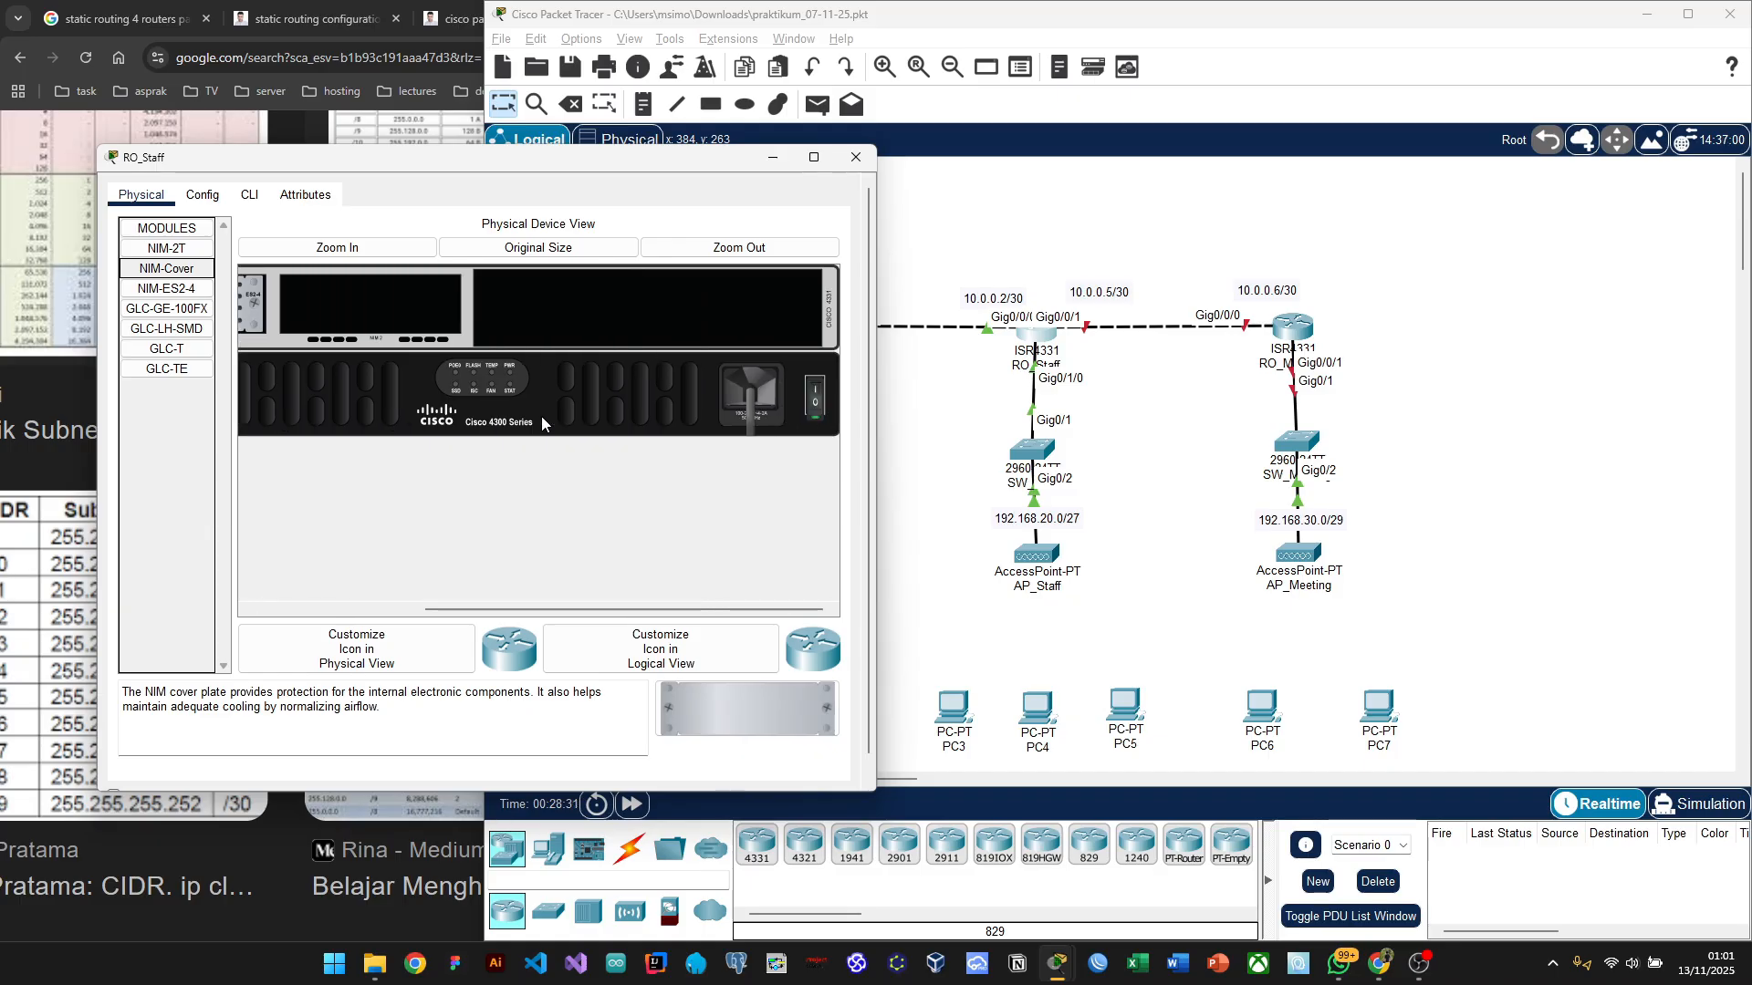
scroll(541, 421, up, 3)
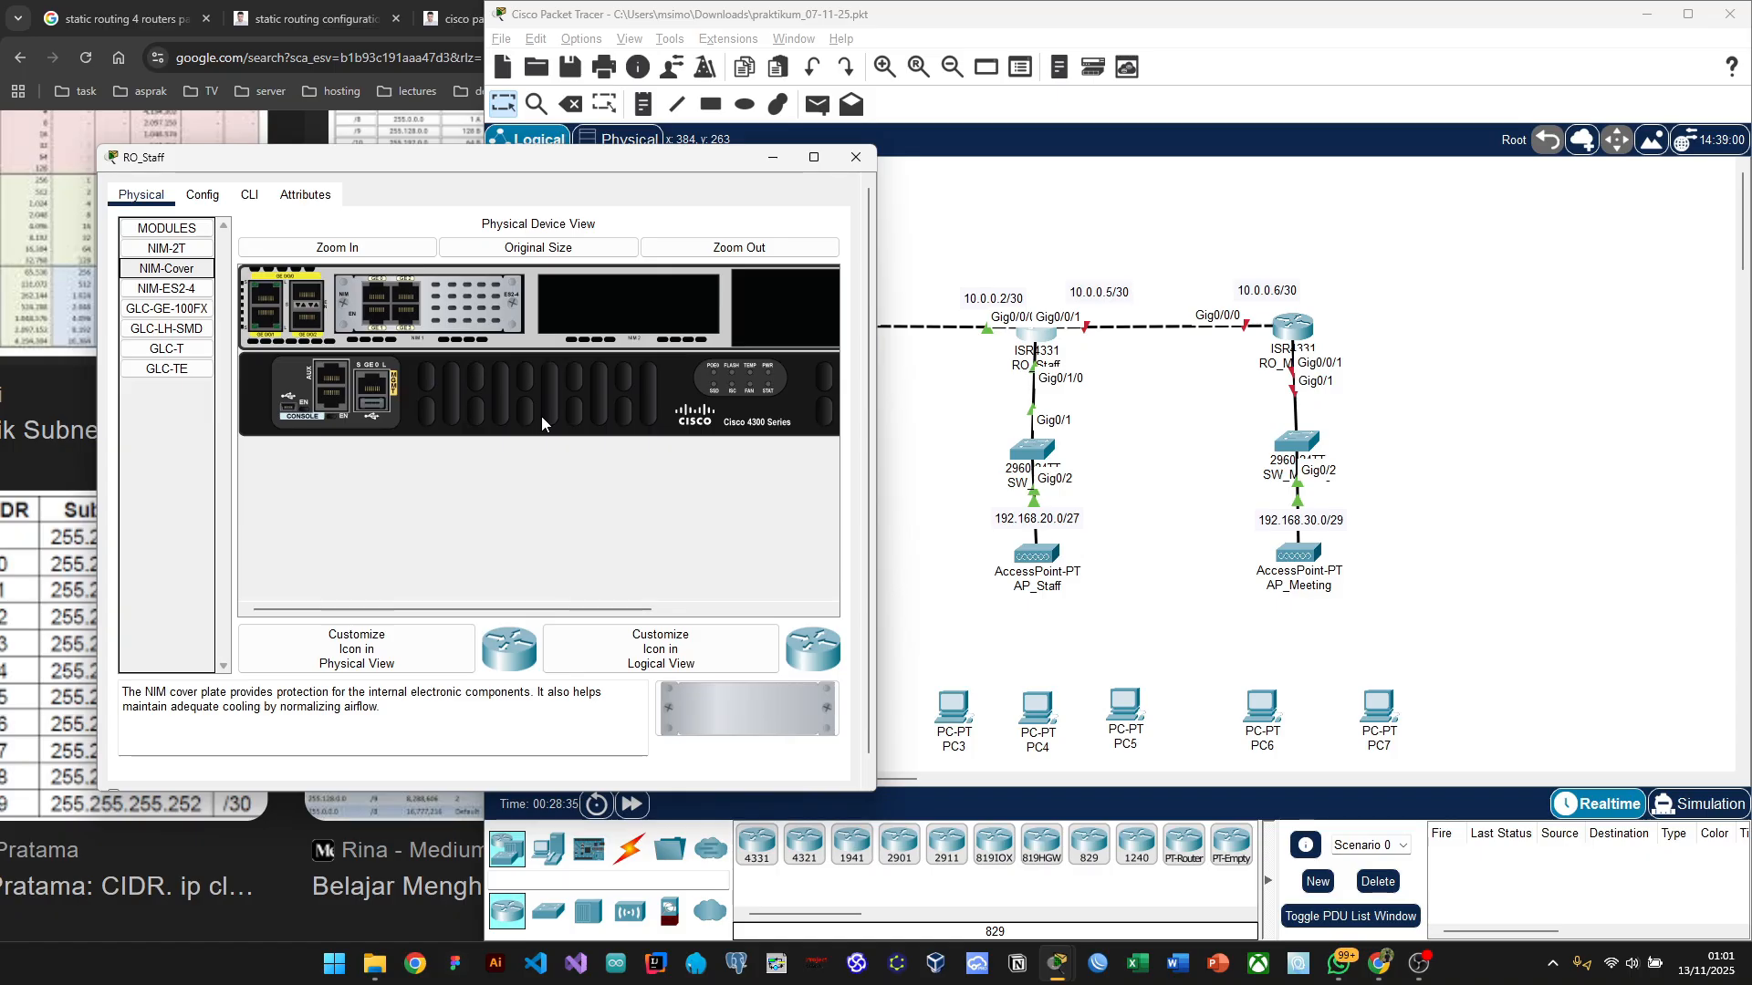
click(158, 291)
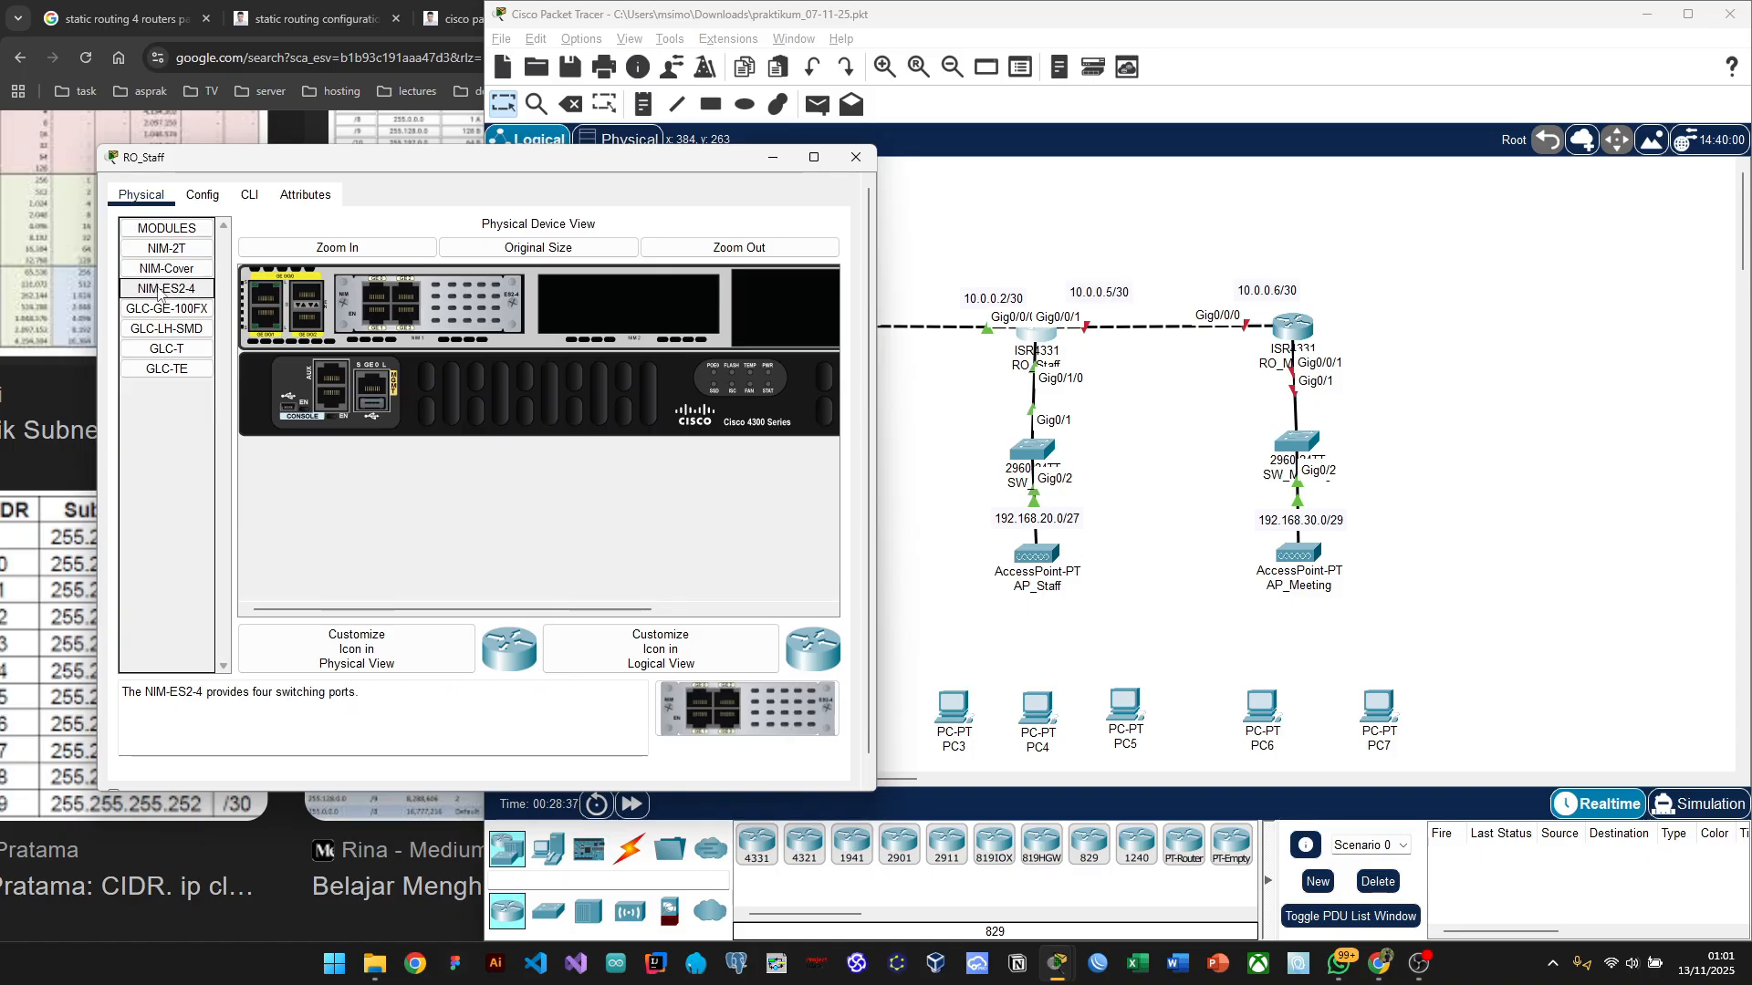
click(204, 195)
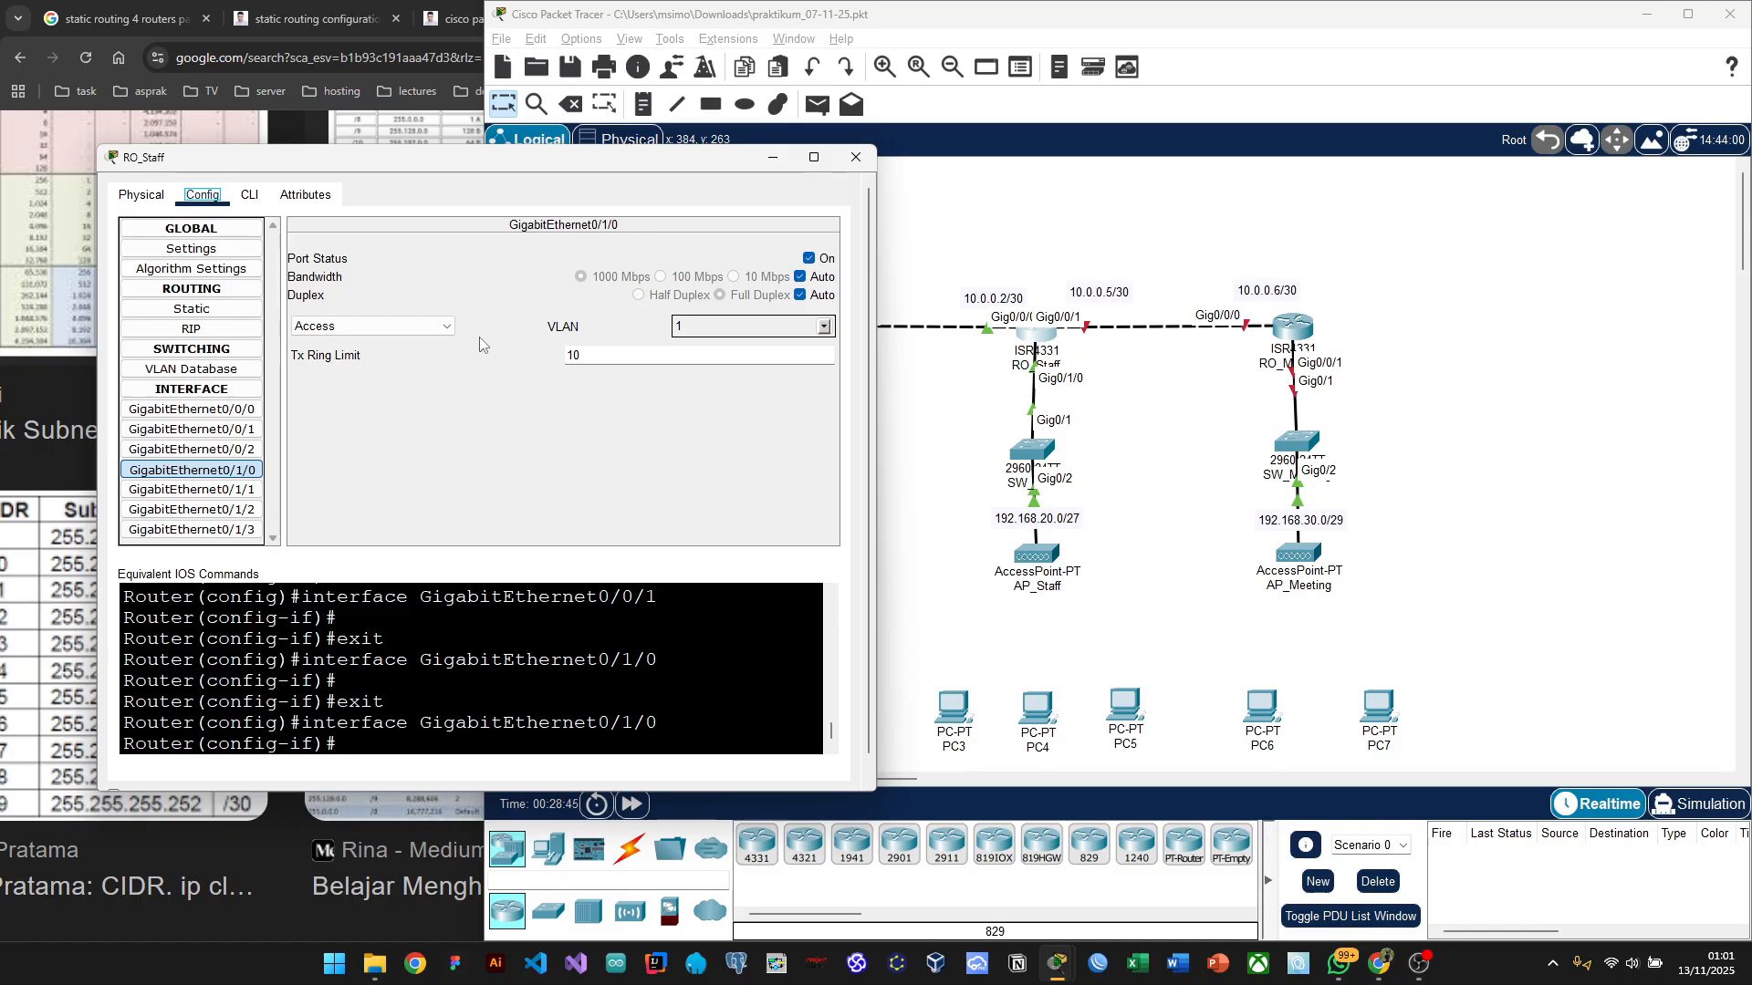
click(159, 201)
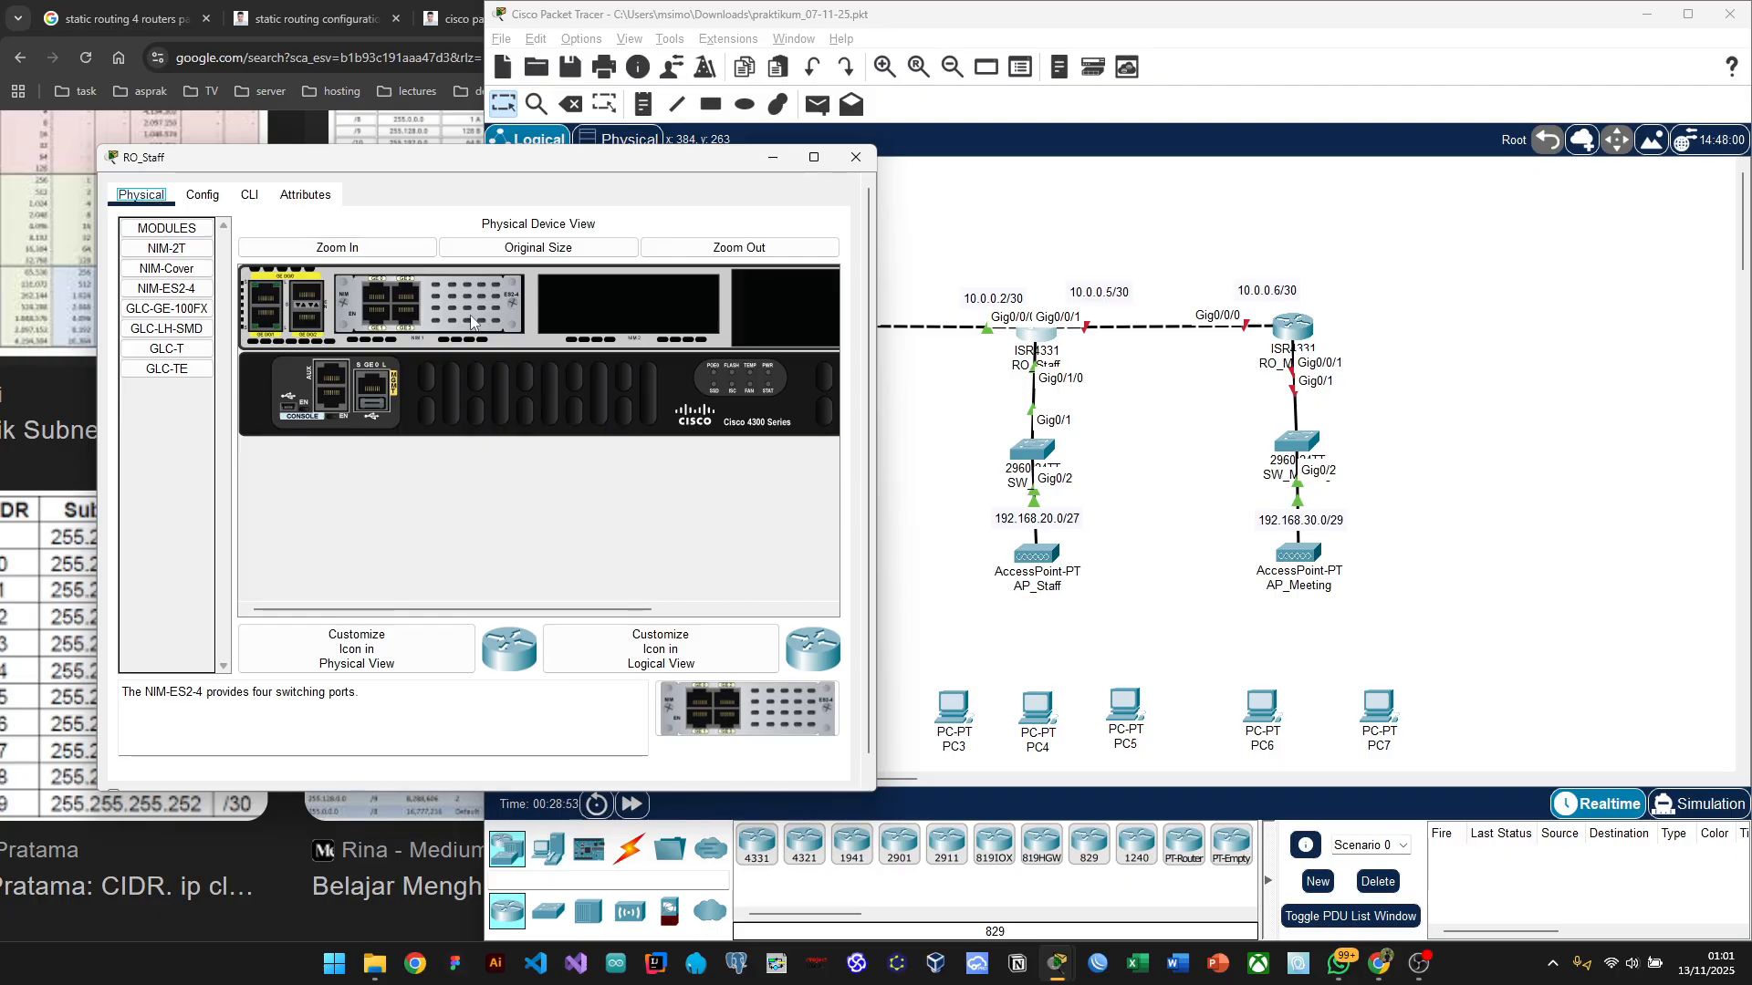
scroll(556, 379, right, 3)
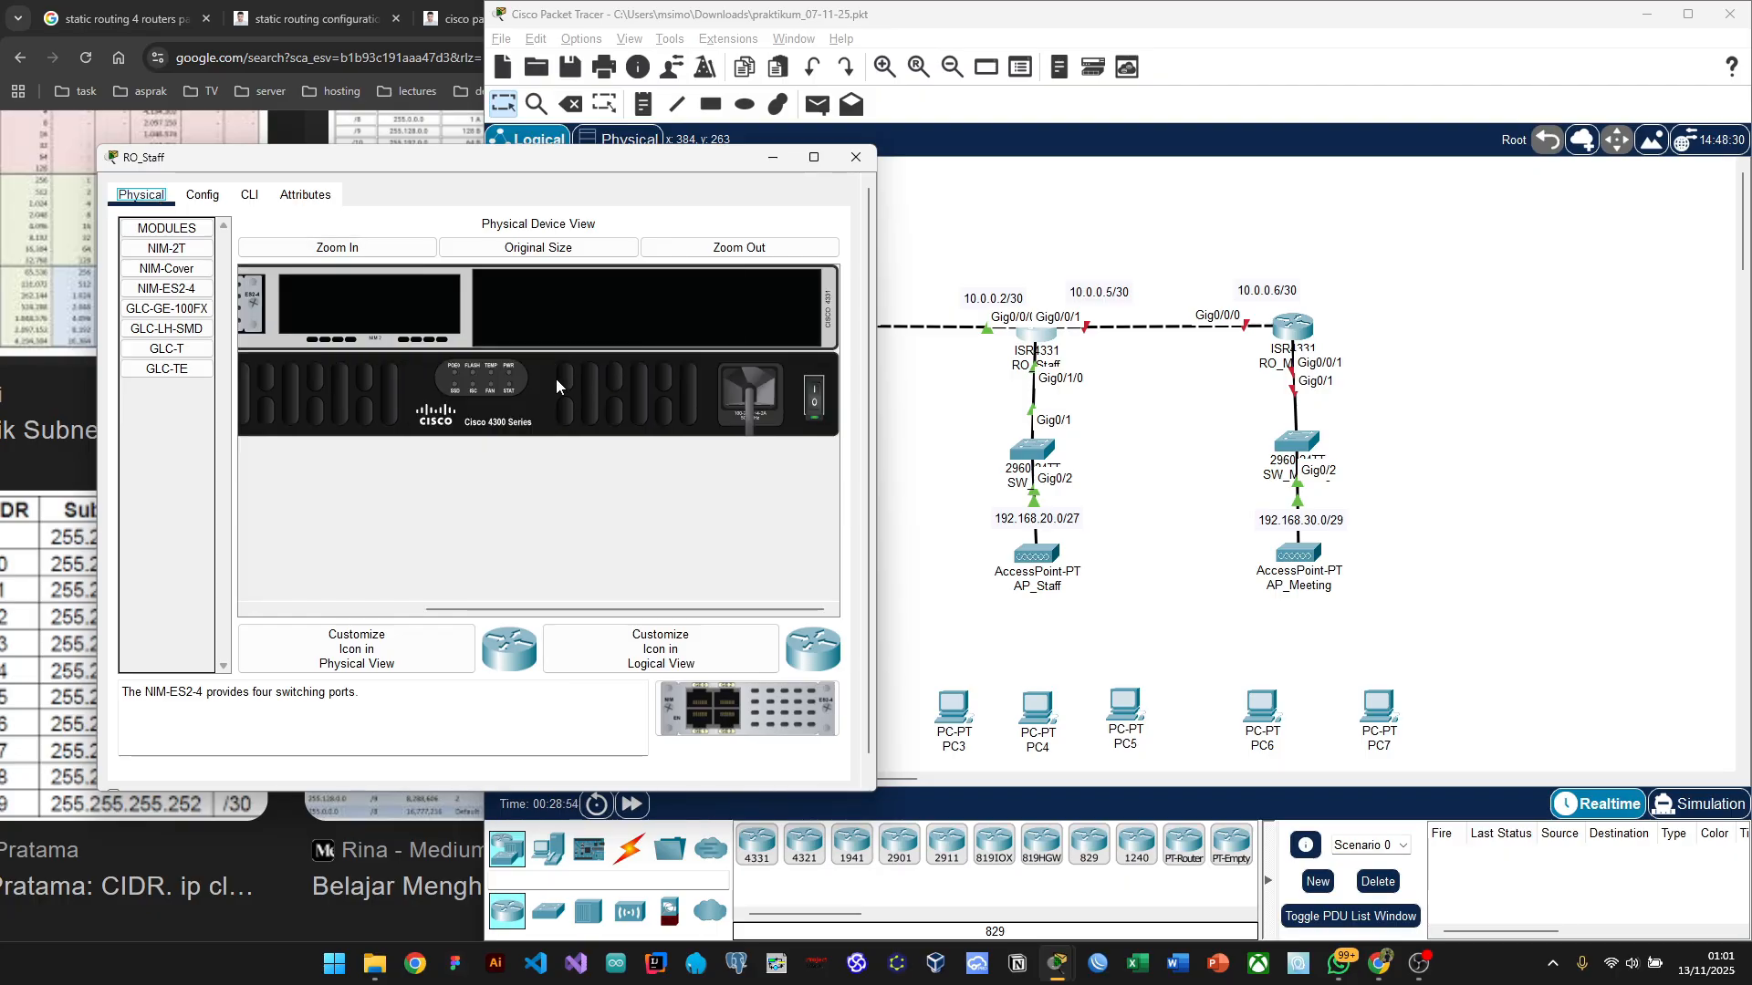
click(818, 403)
scroll(538, 408, left, 5)
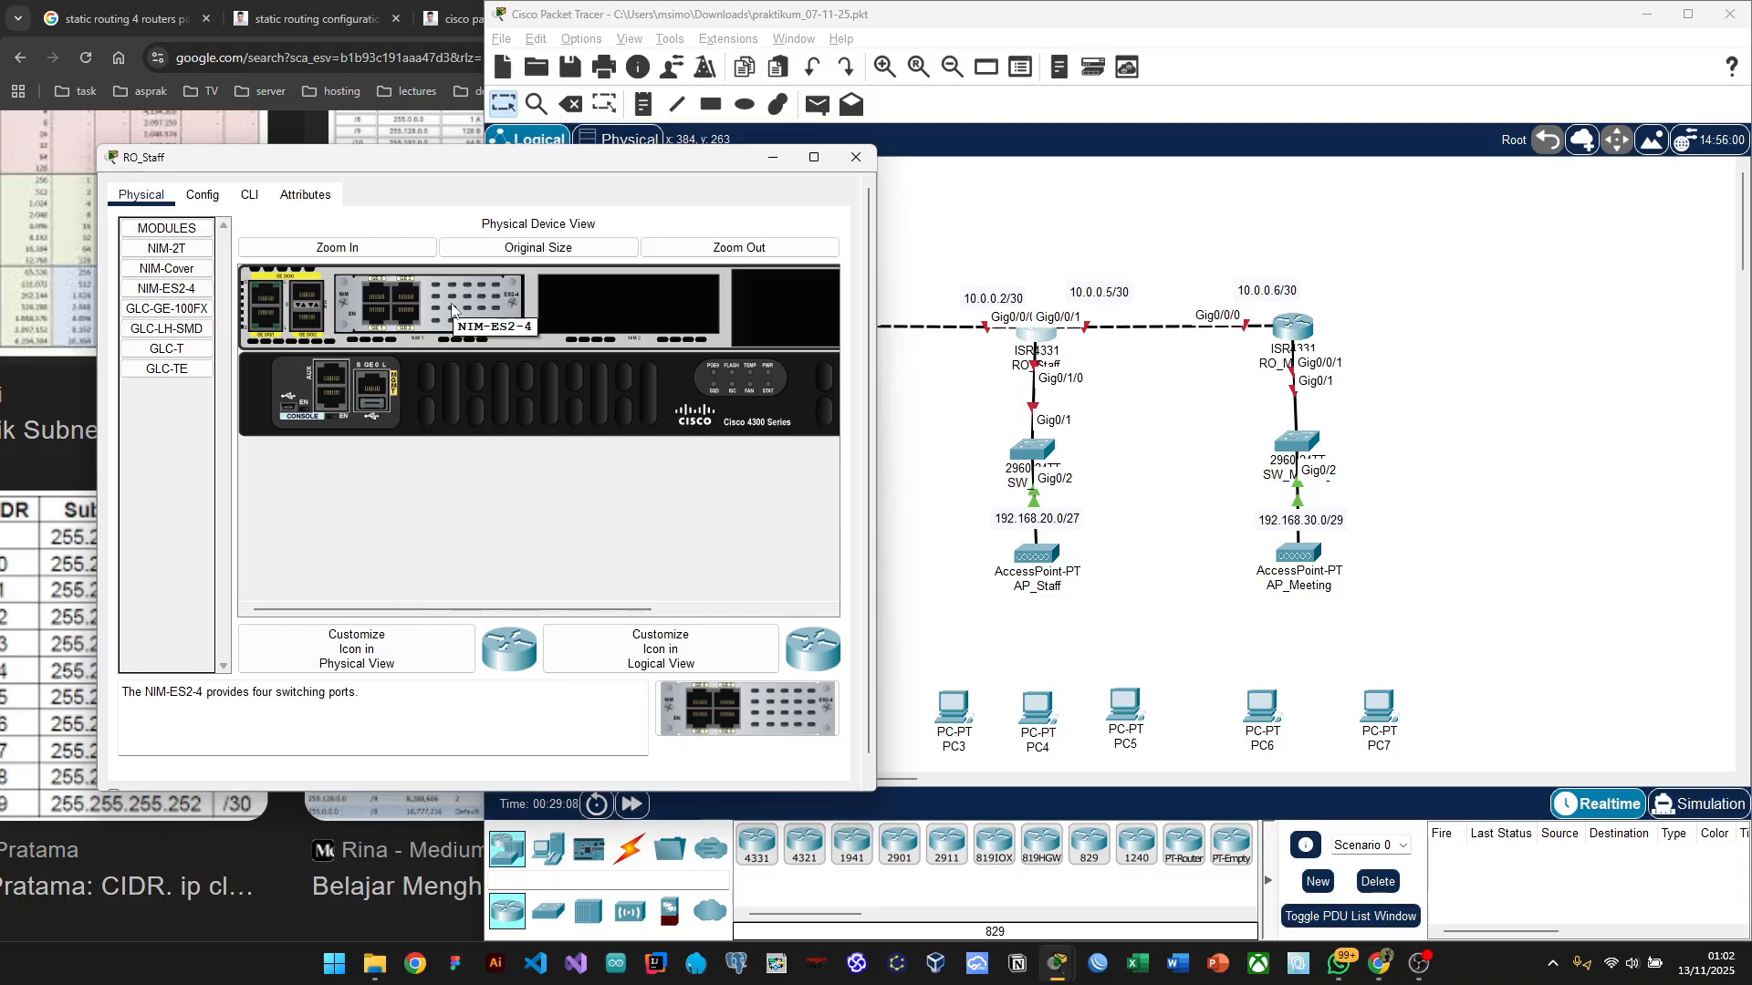
drag(452, 310, 204, 484)
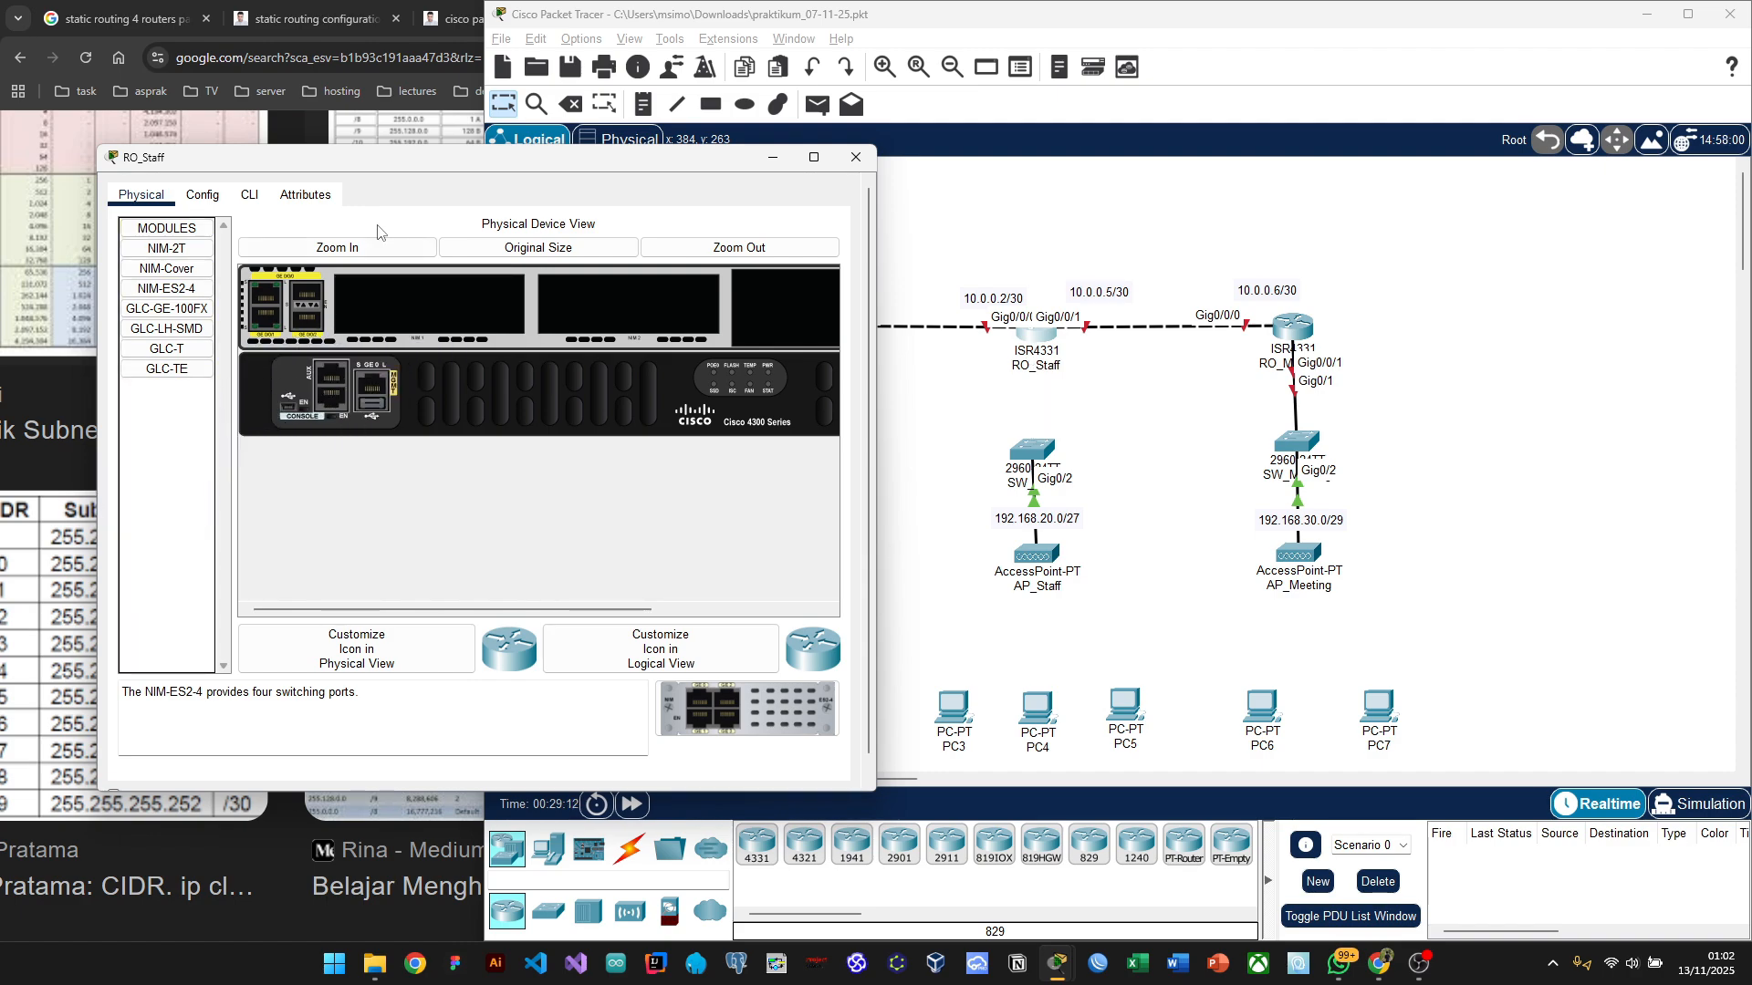
click(156, 245)
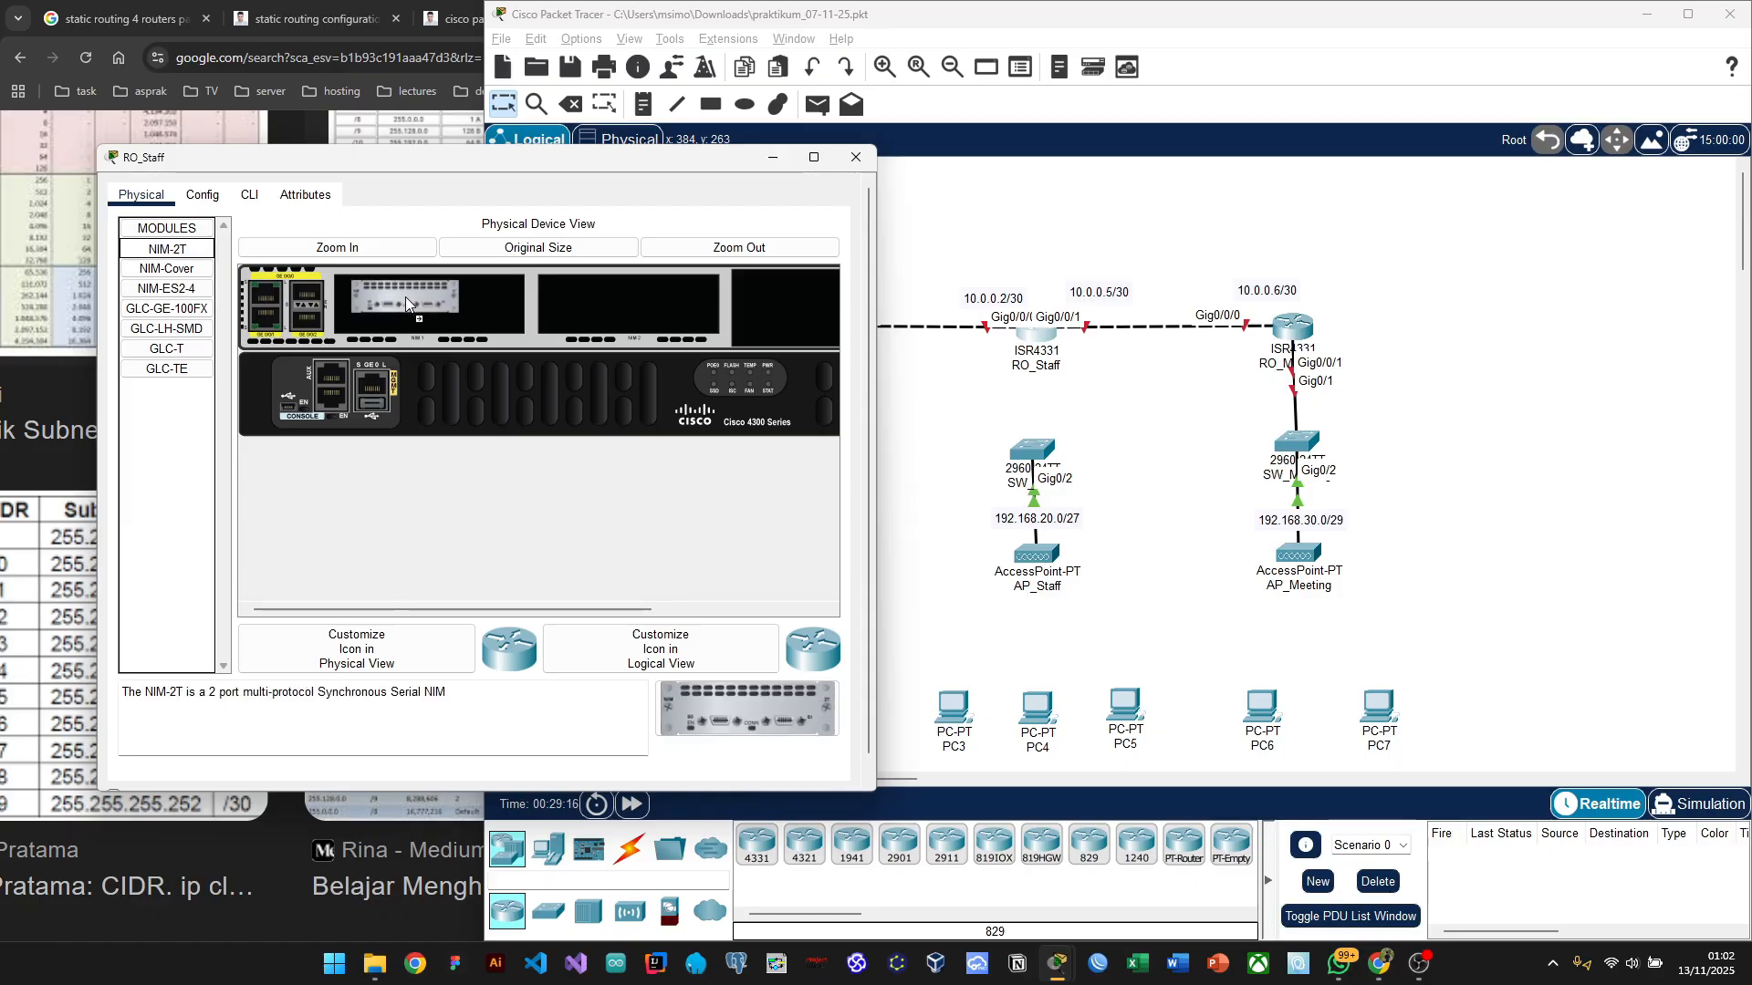
drag(405, 297, 407, 298)
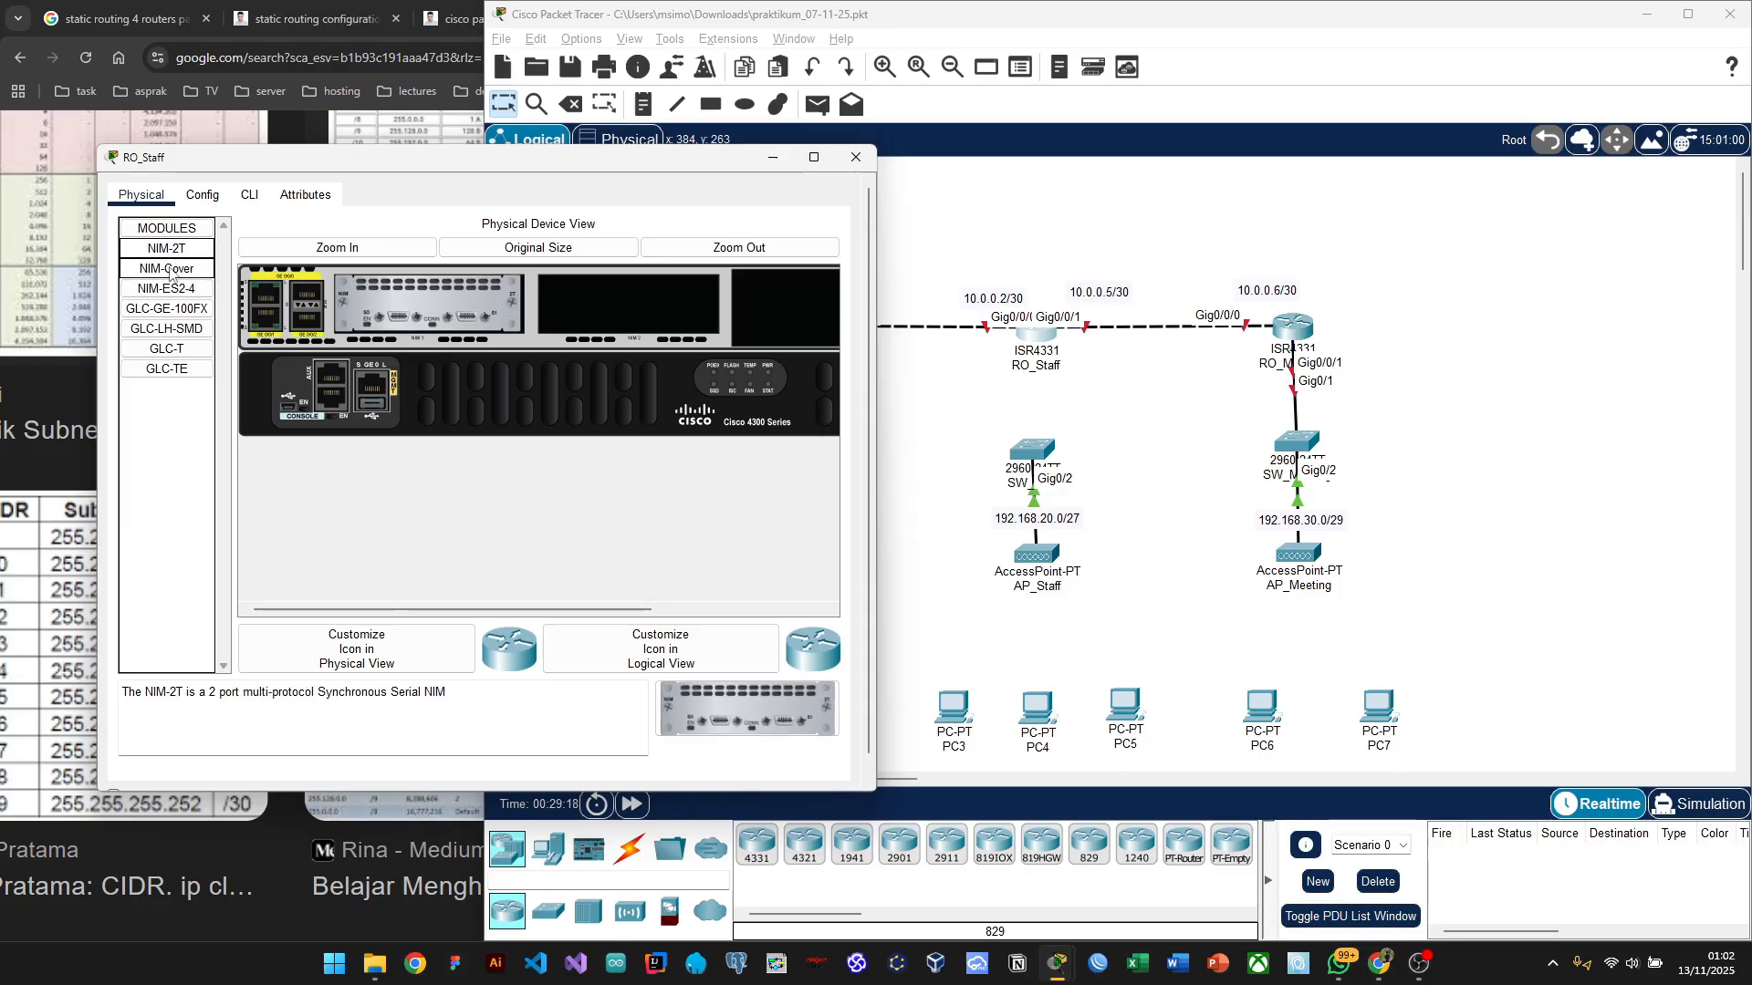
drag(170, 271, 615, 309)
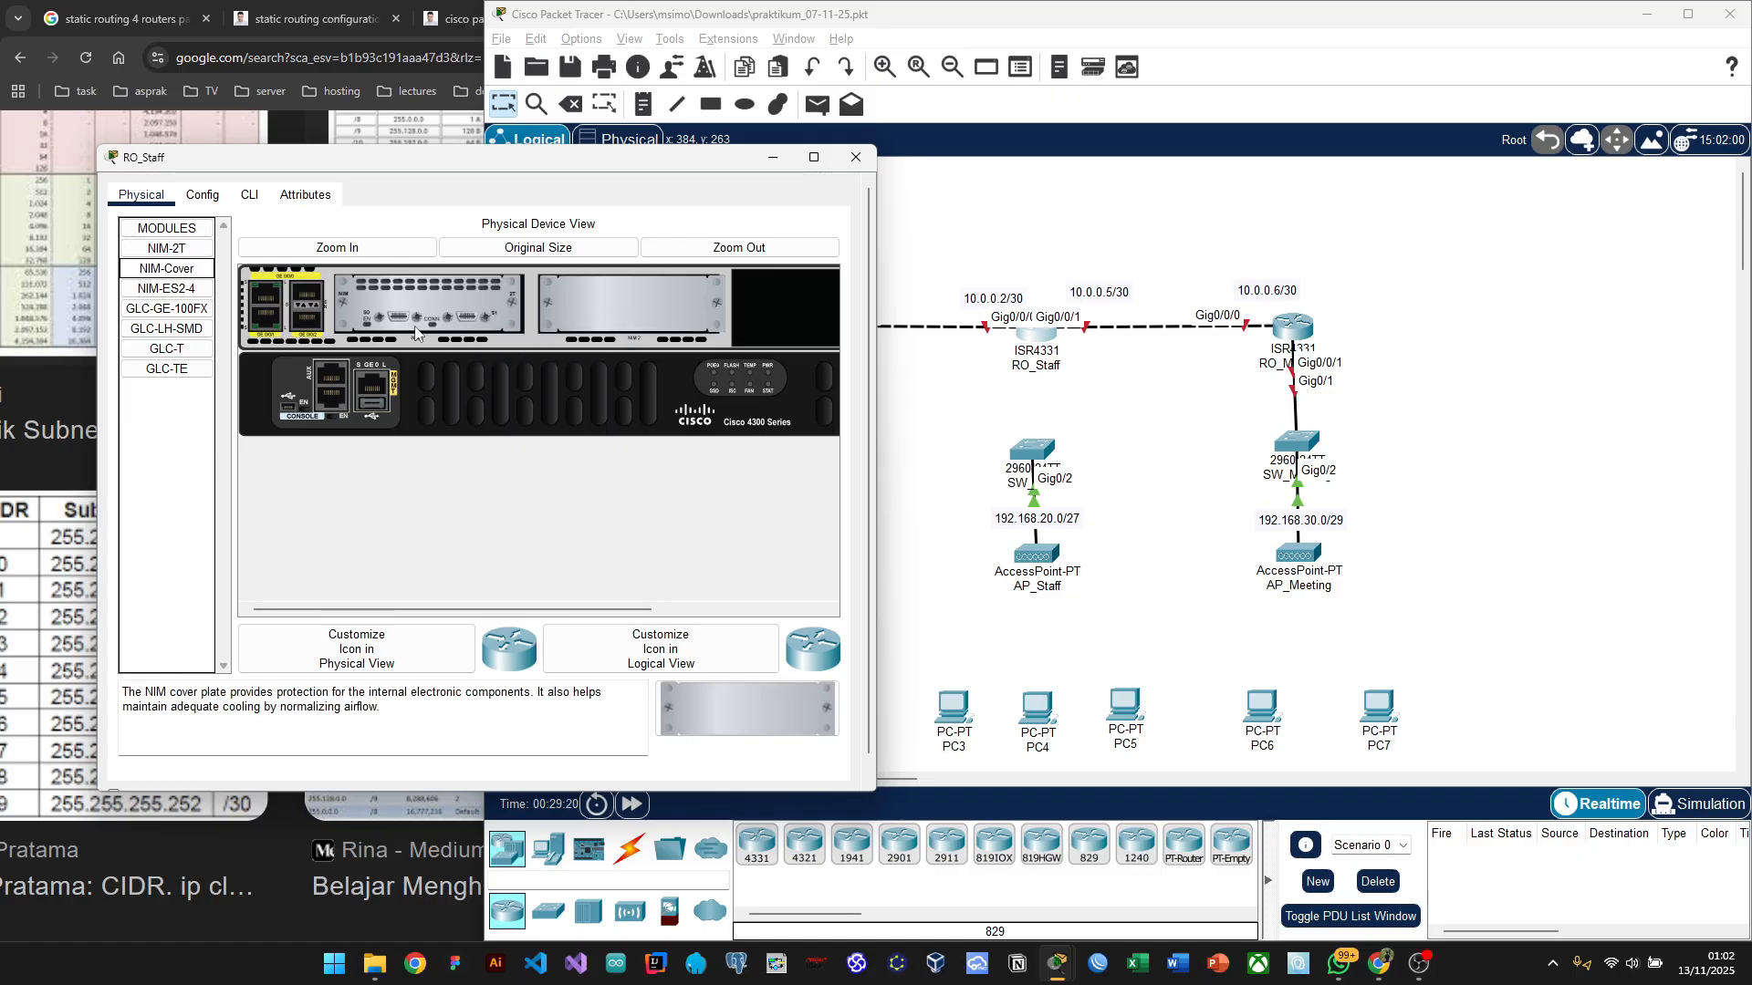
click(160, 370)
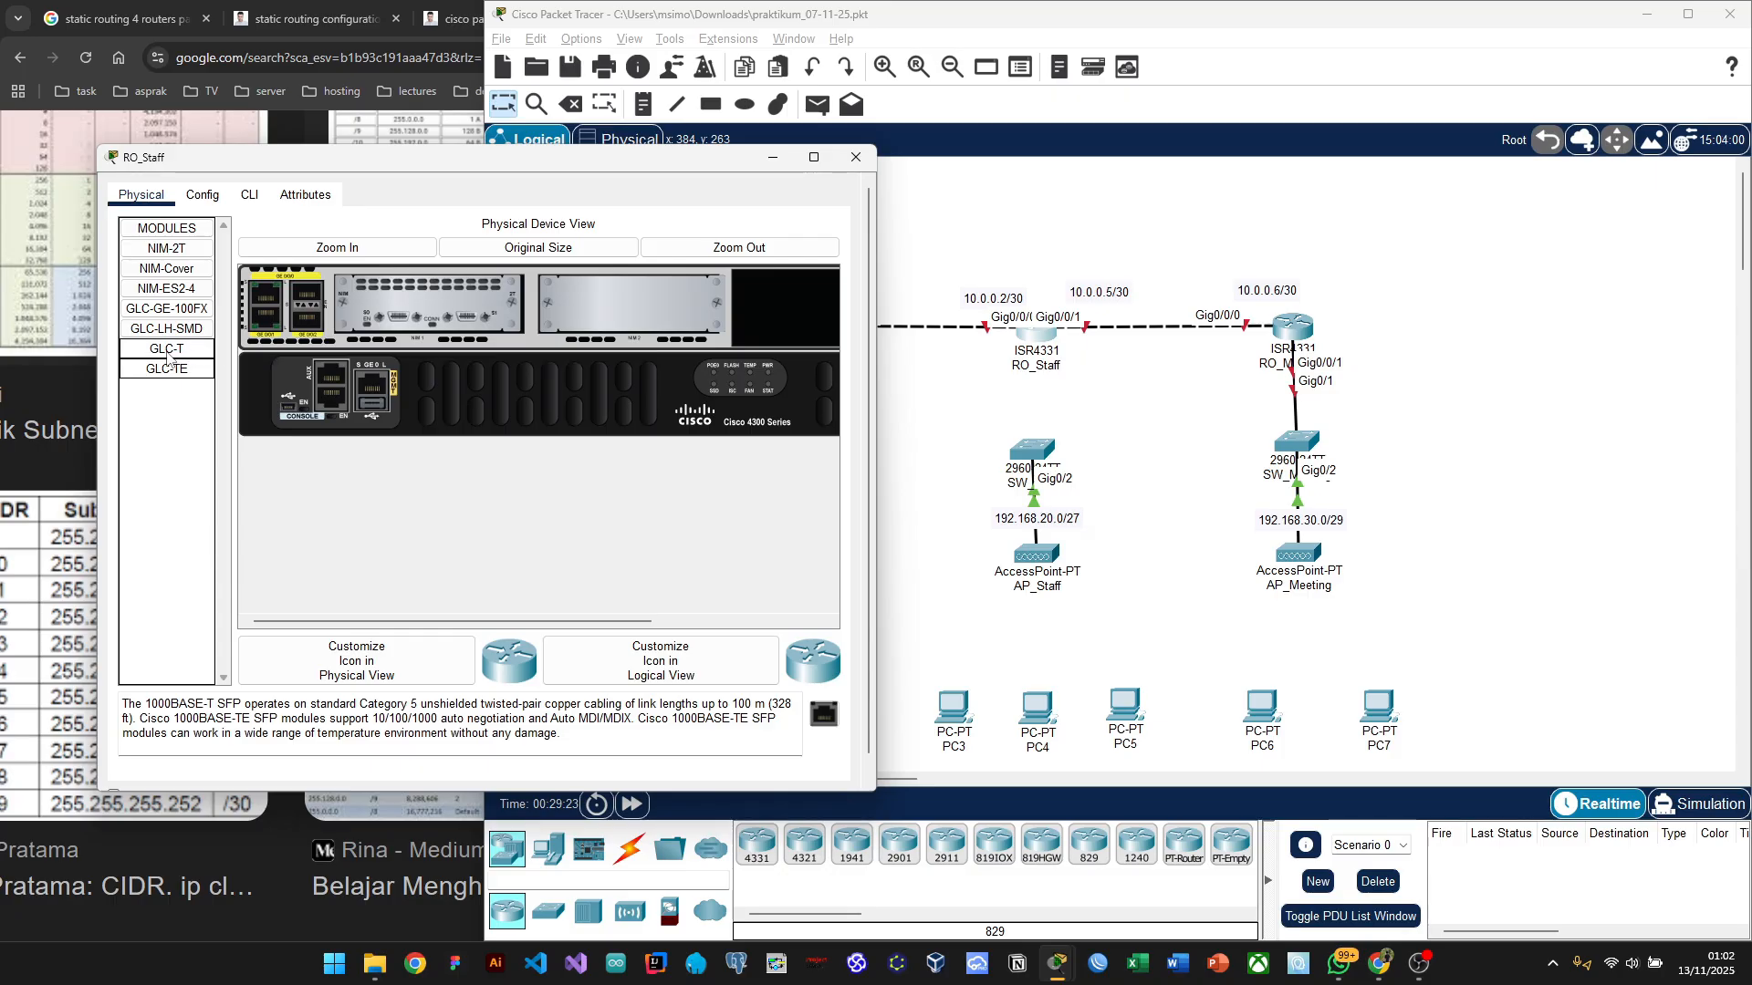
drag(168, 354, 306, 333)
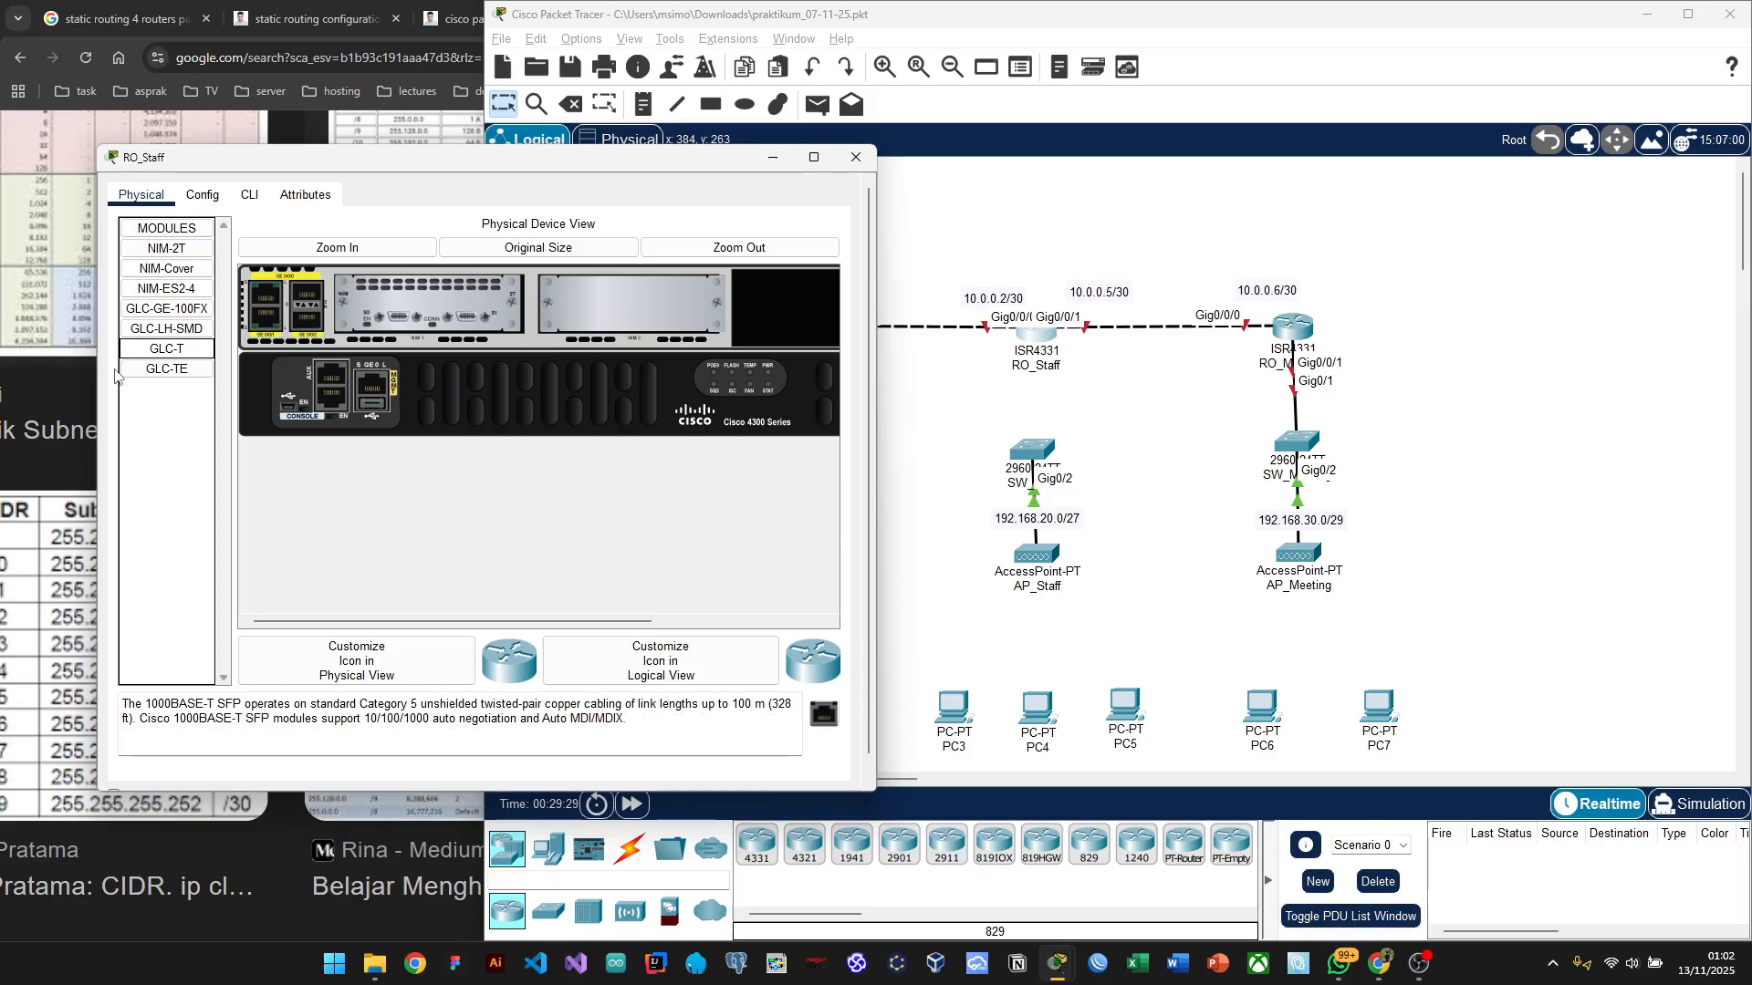
drag(665, 309, 208, 495)
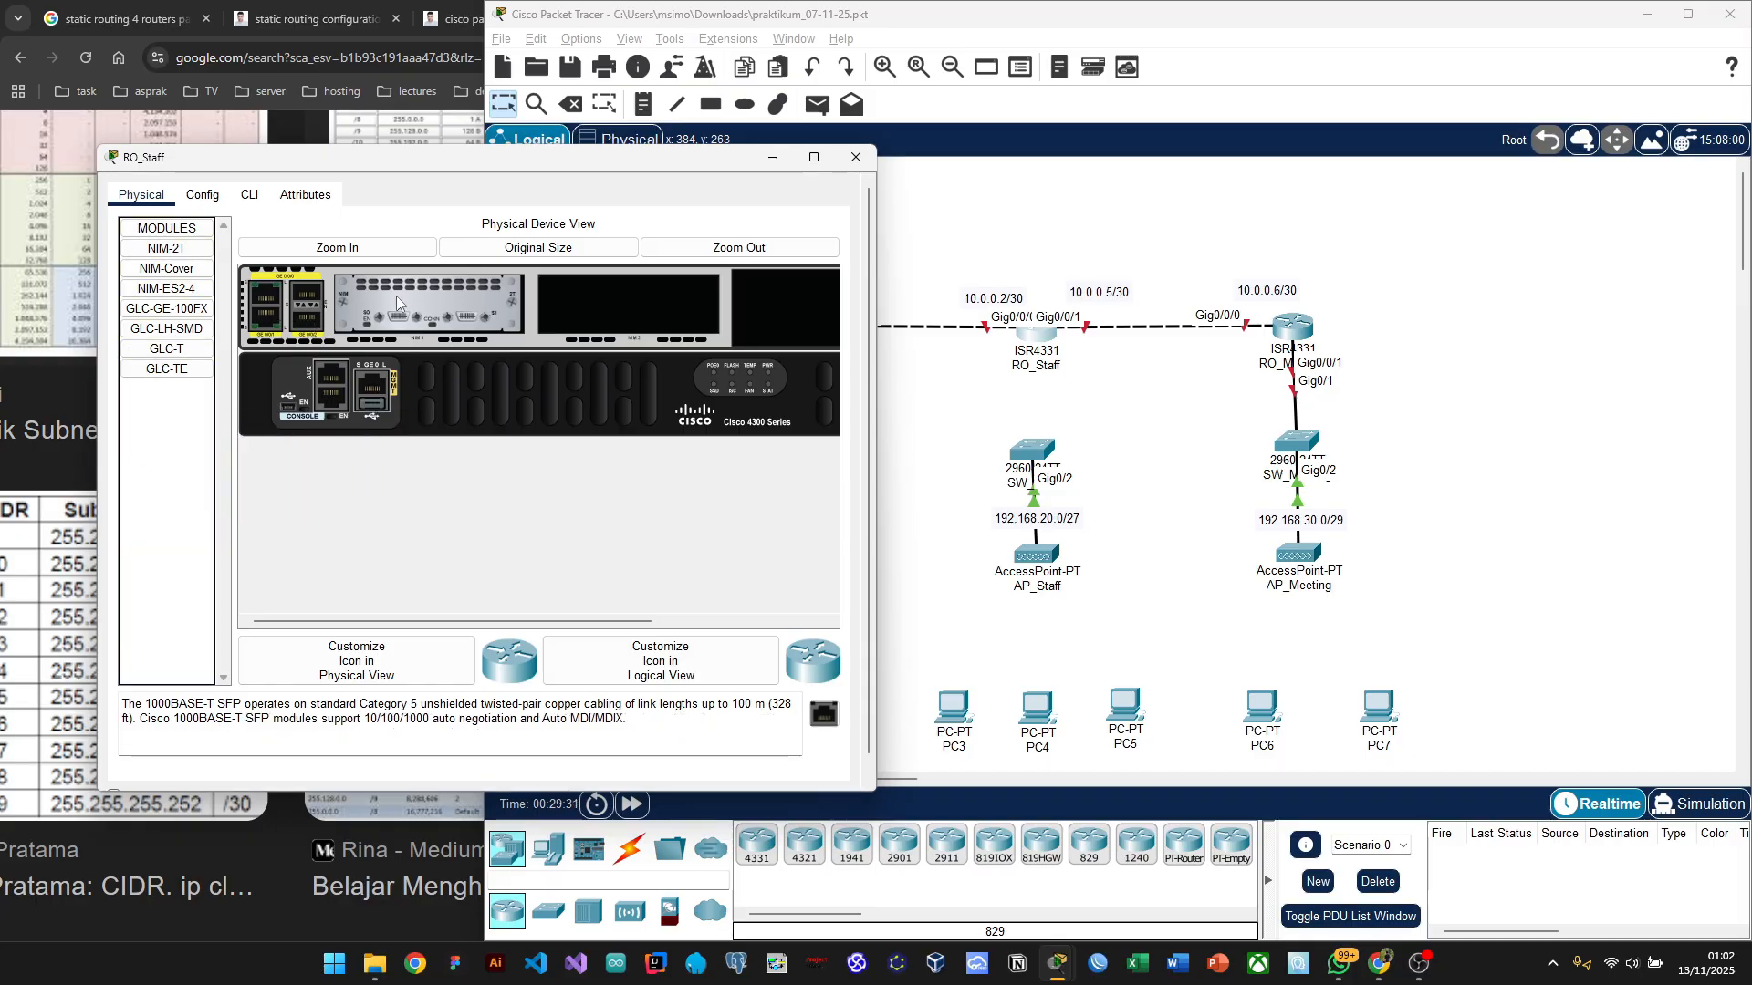
drag(402, 297, 196, 473)
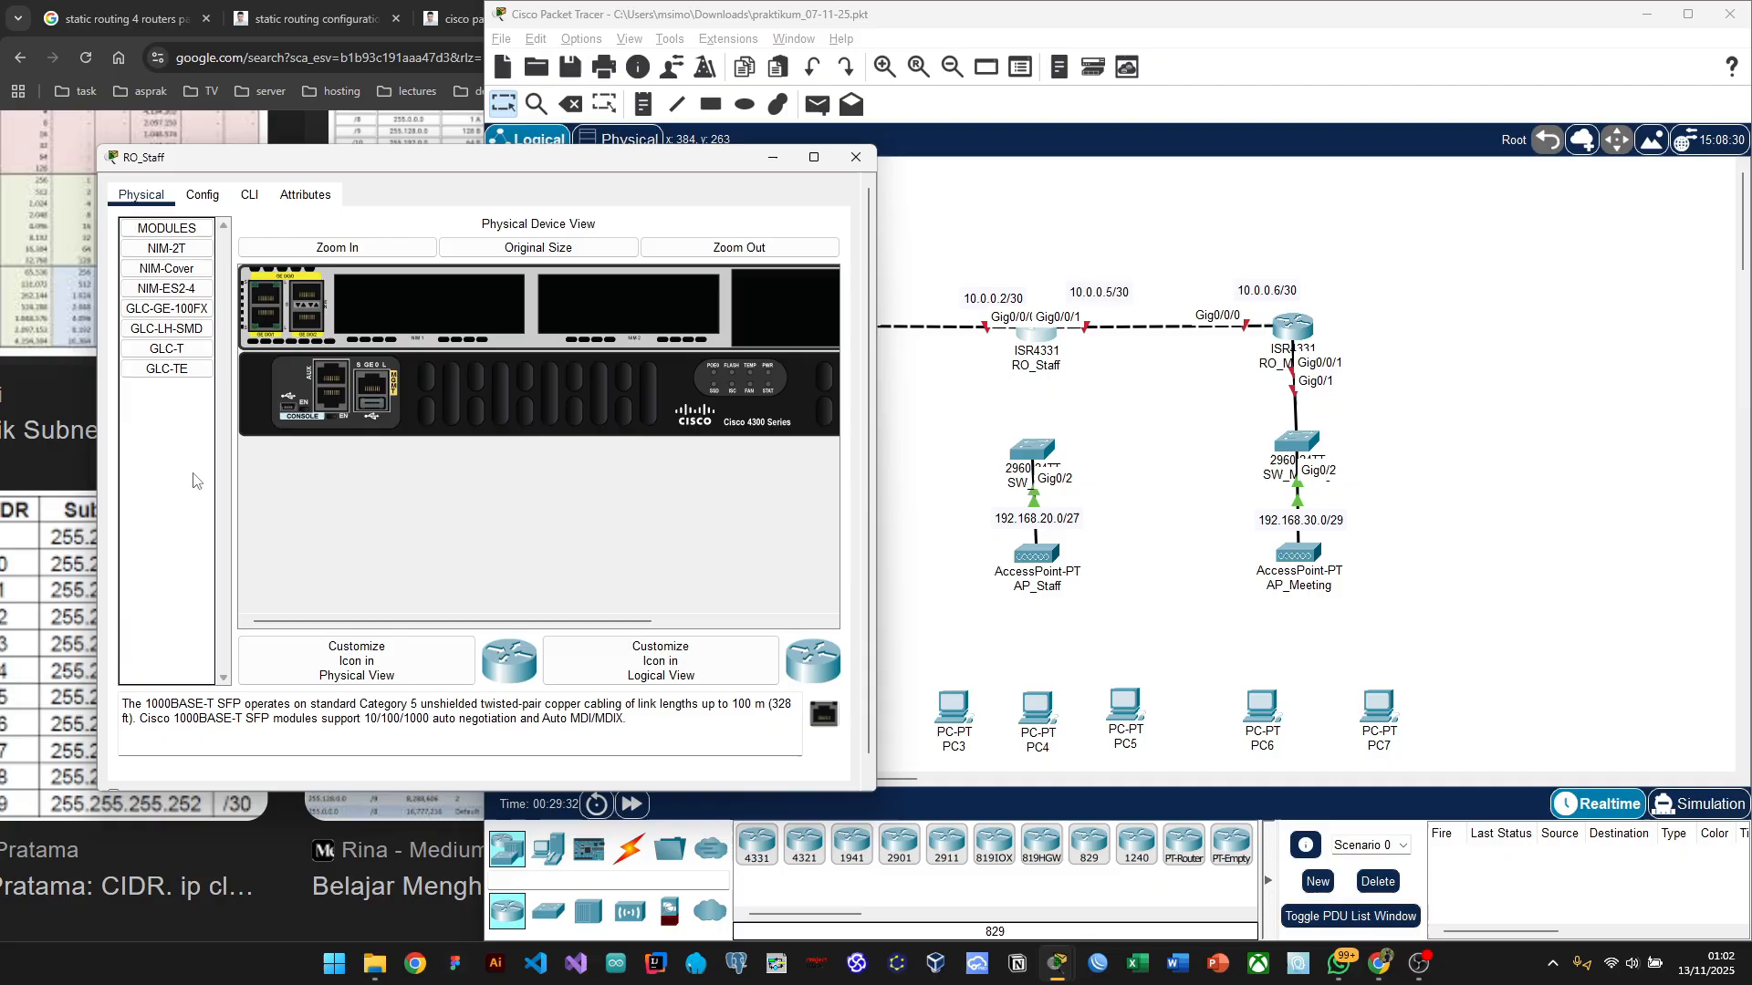
click(168, 356)
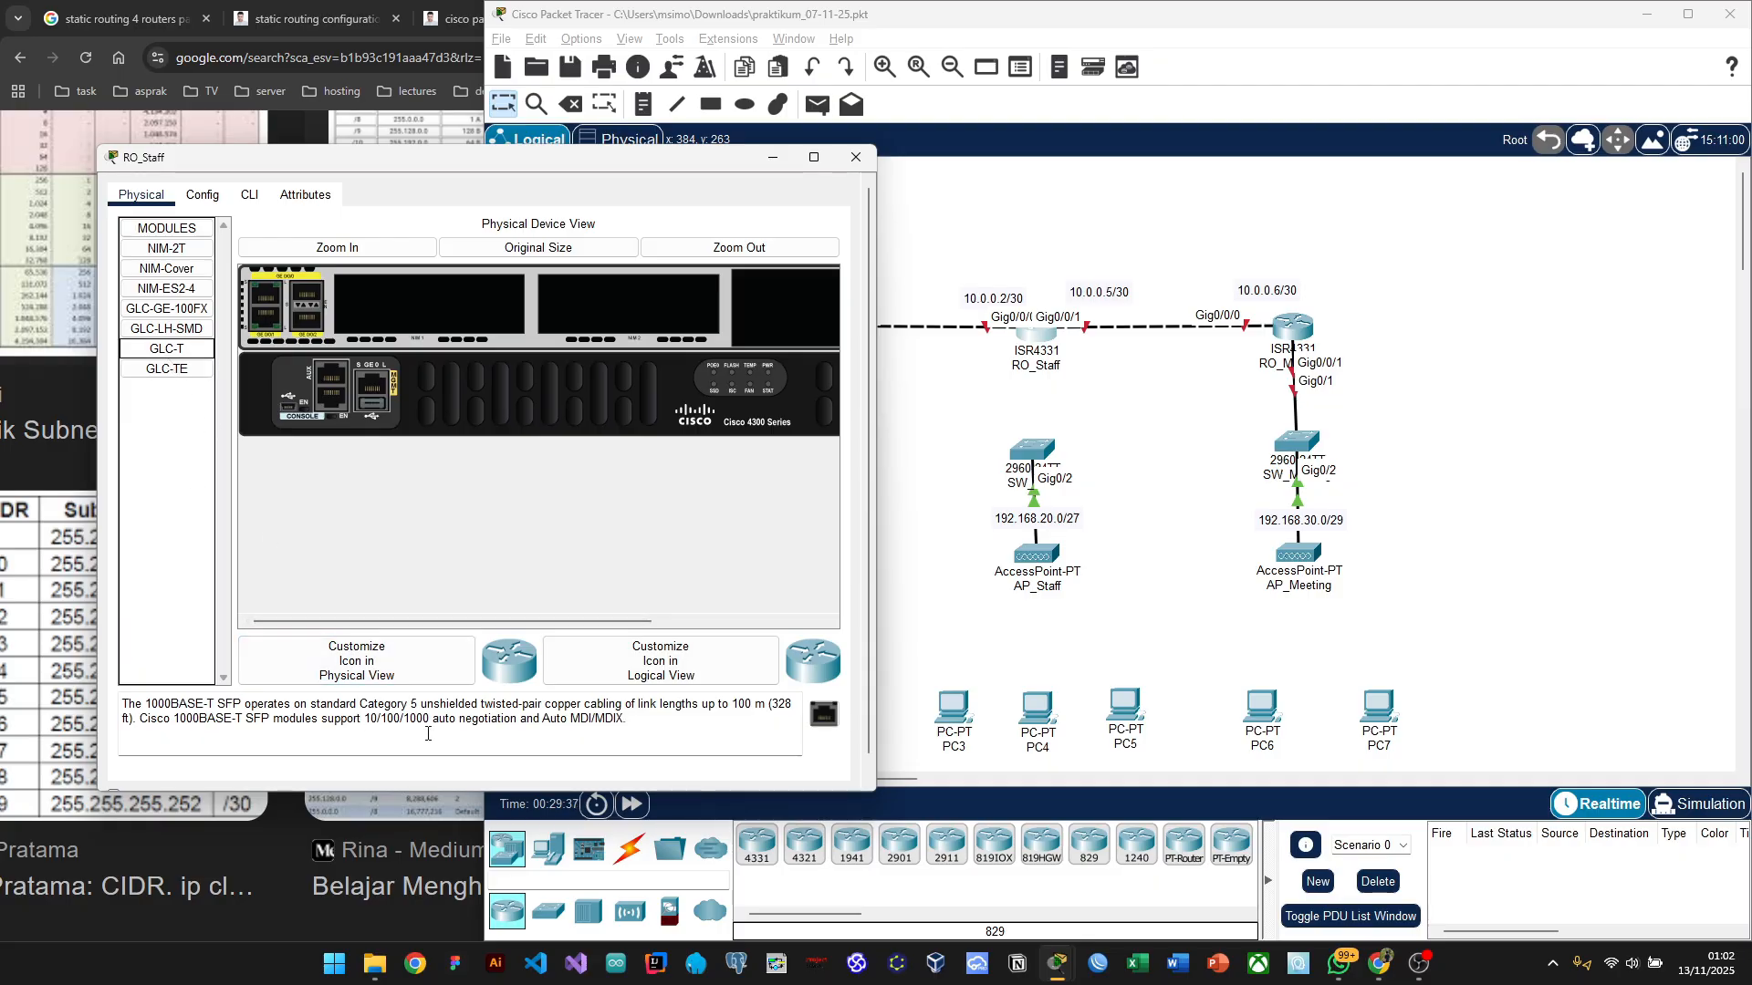
click(159, 374)
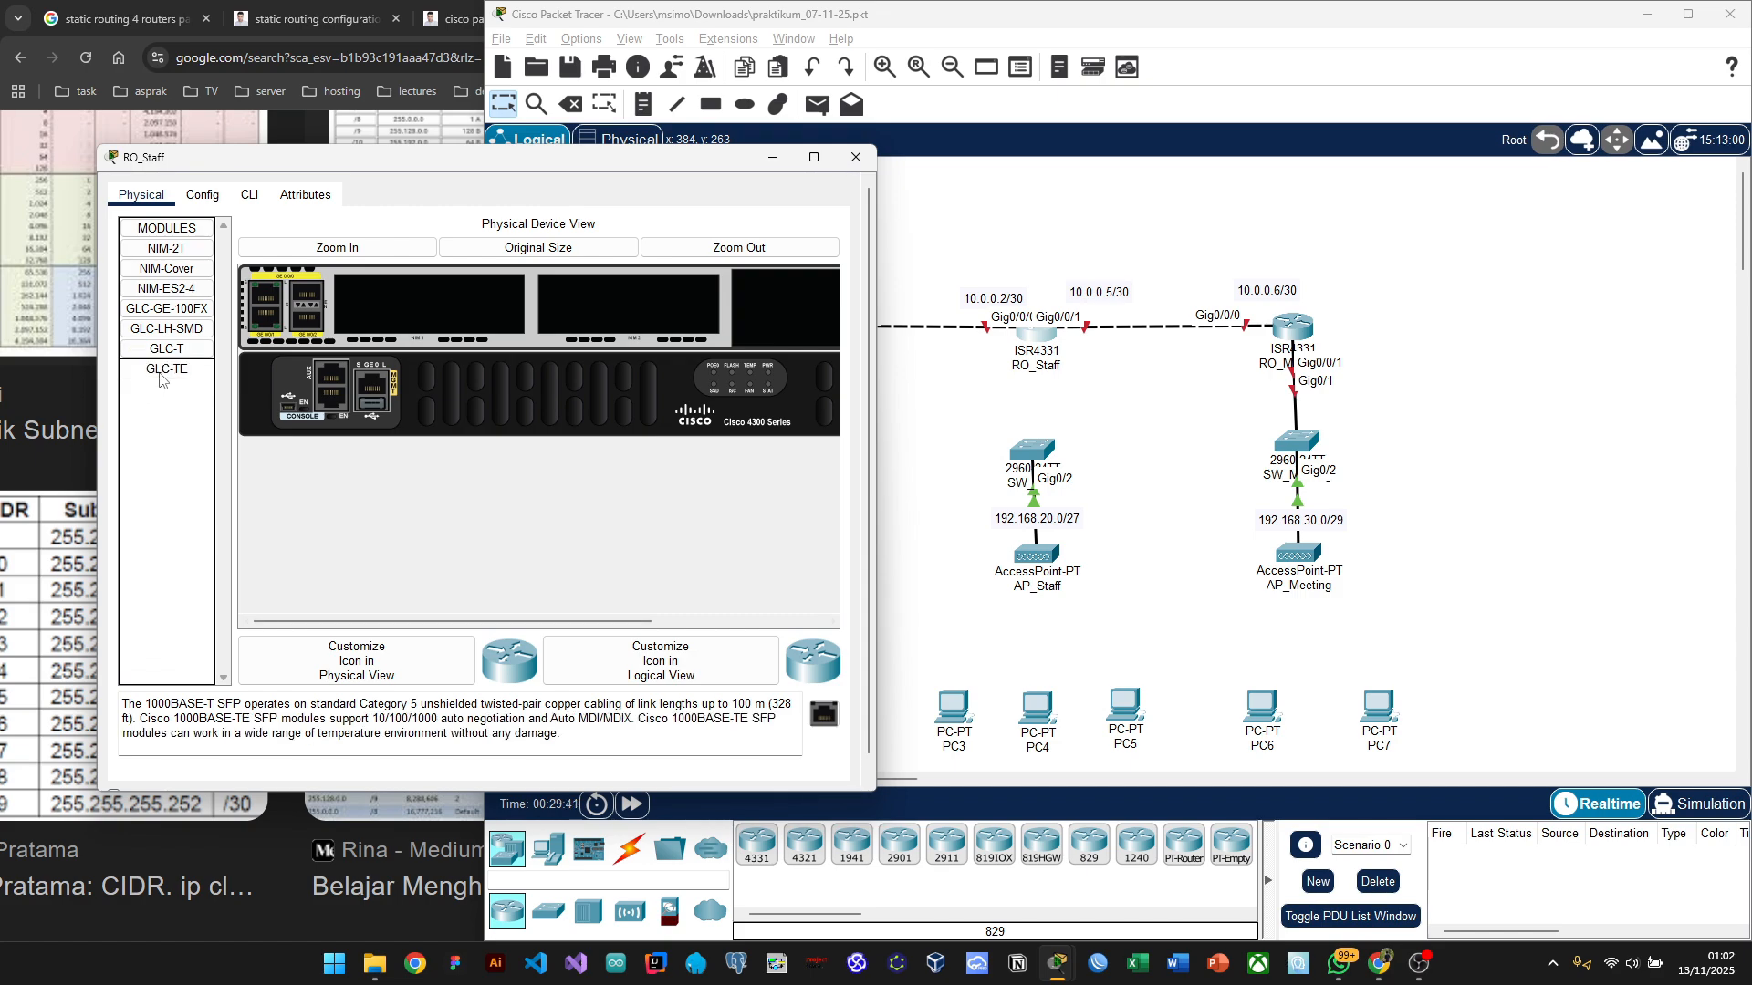
drag(169, 349, 157, 417)
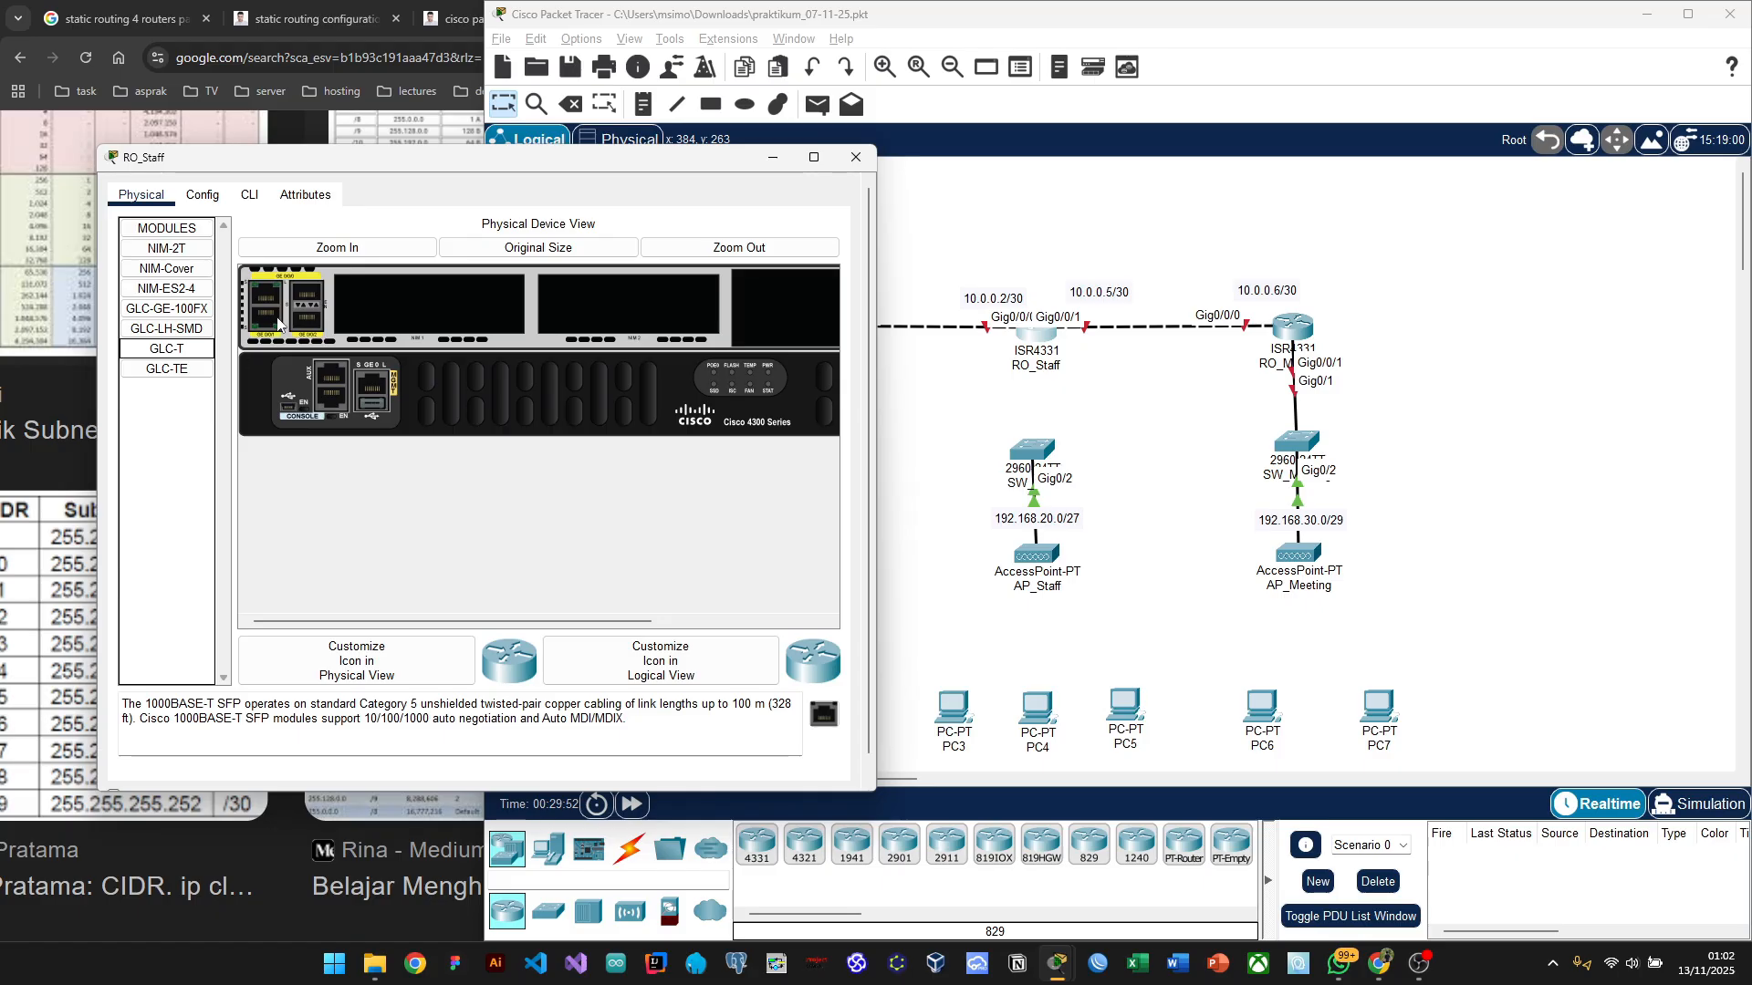
click(165, 444)
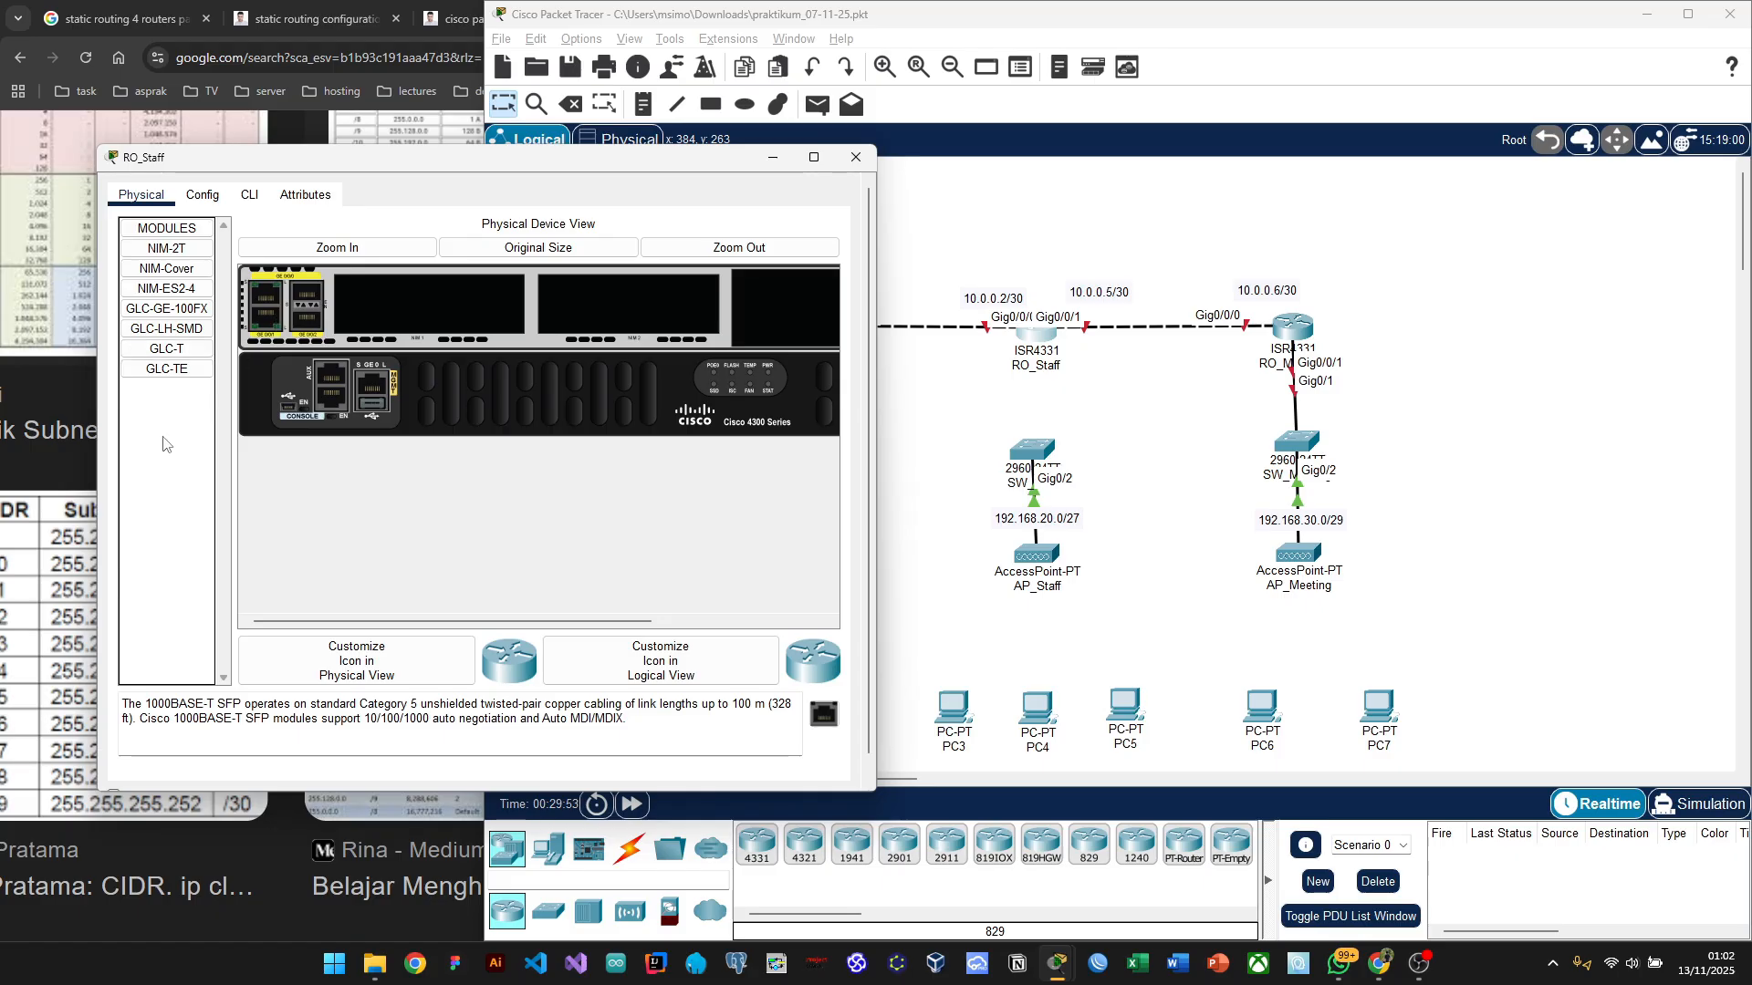
click(182, 338)
drag(182, 338, 374, 315)
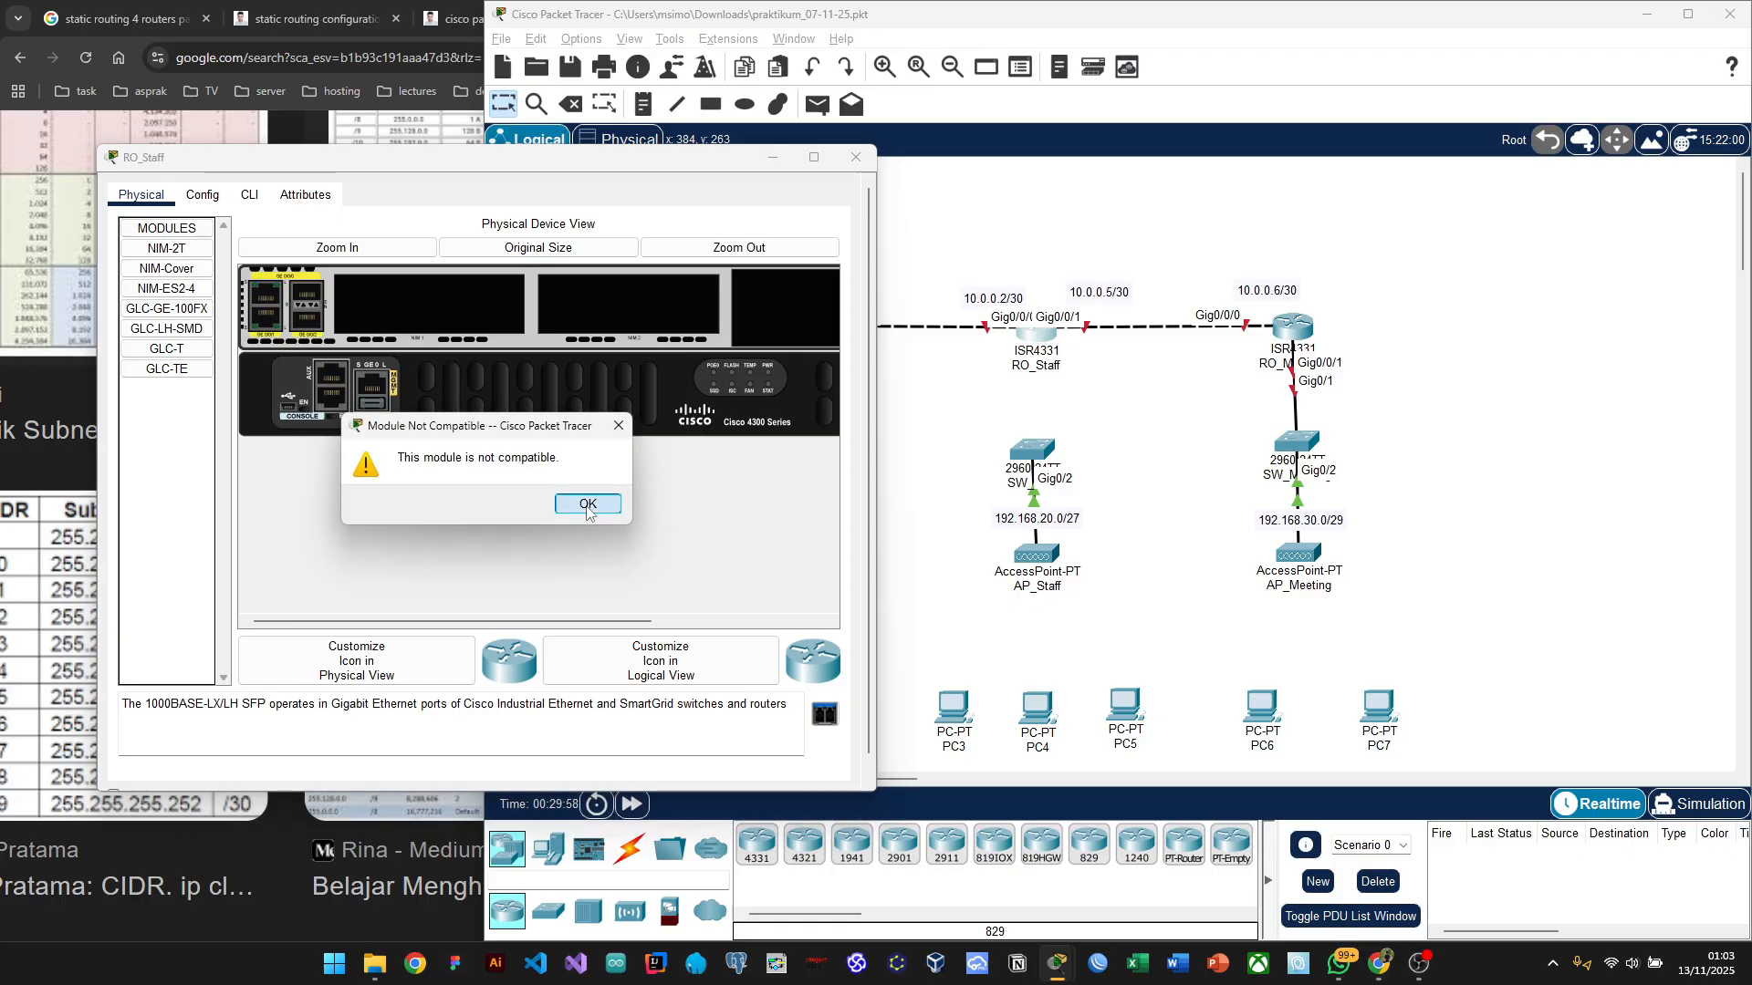
click(588, 503)
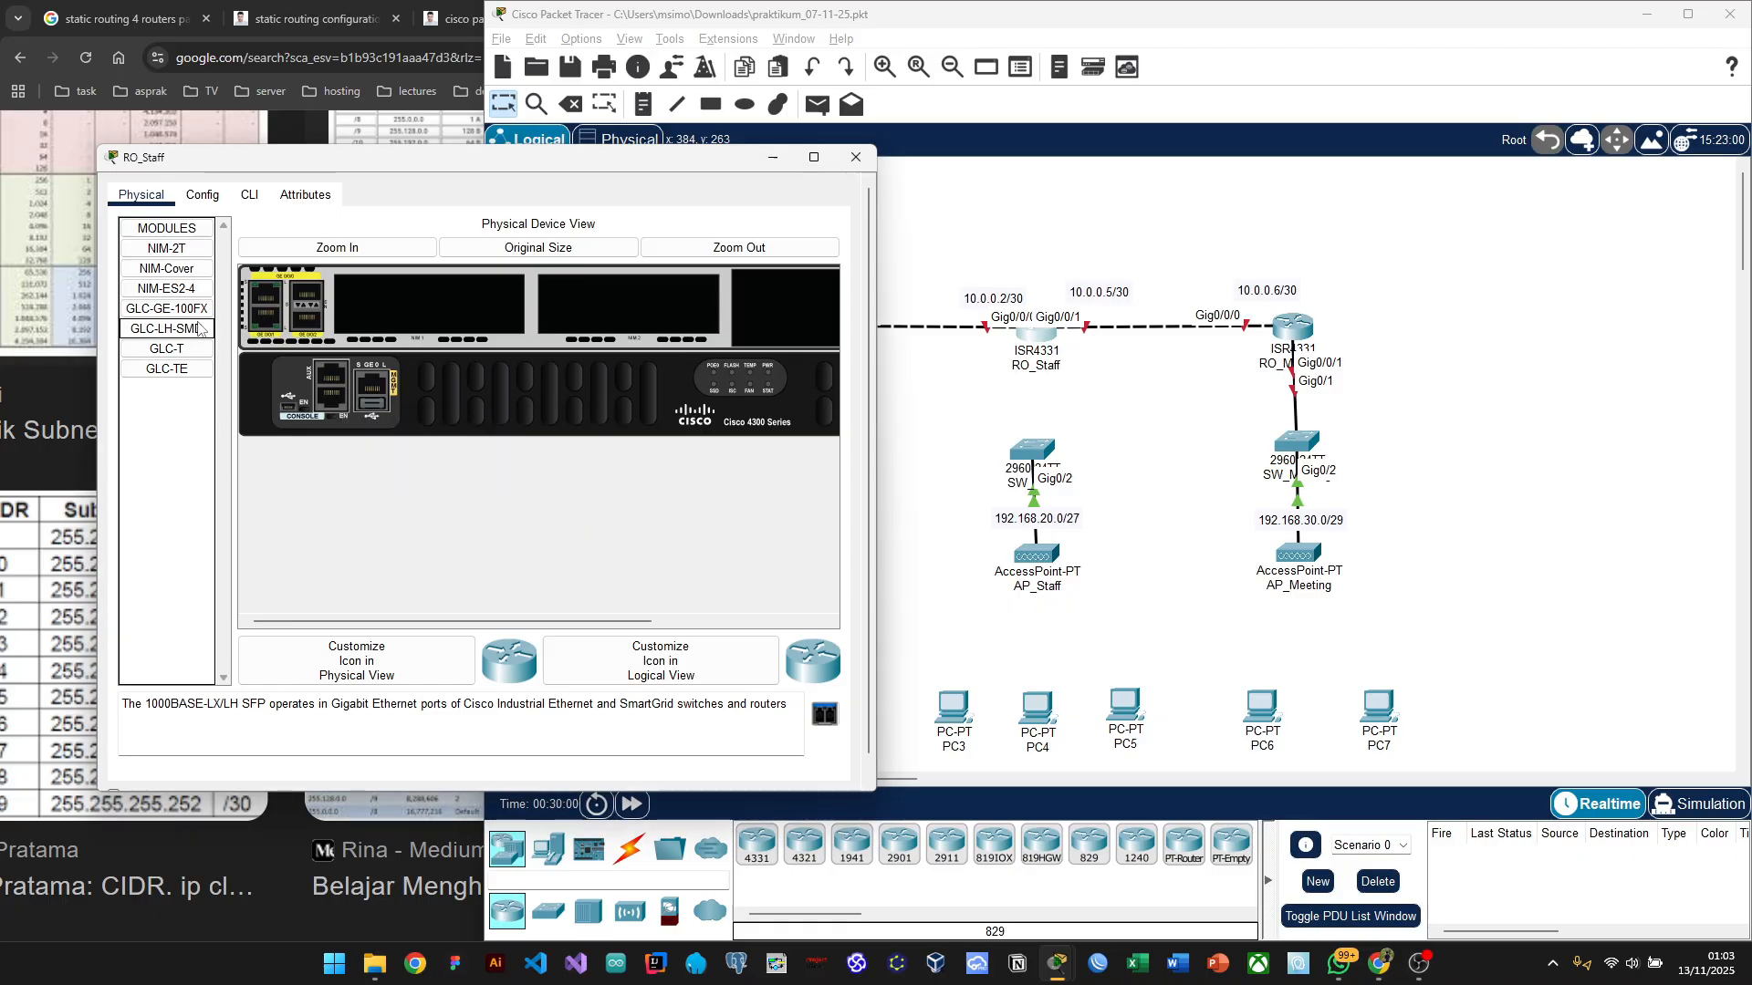
drag(169, 348, 306, 301)
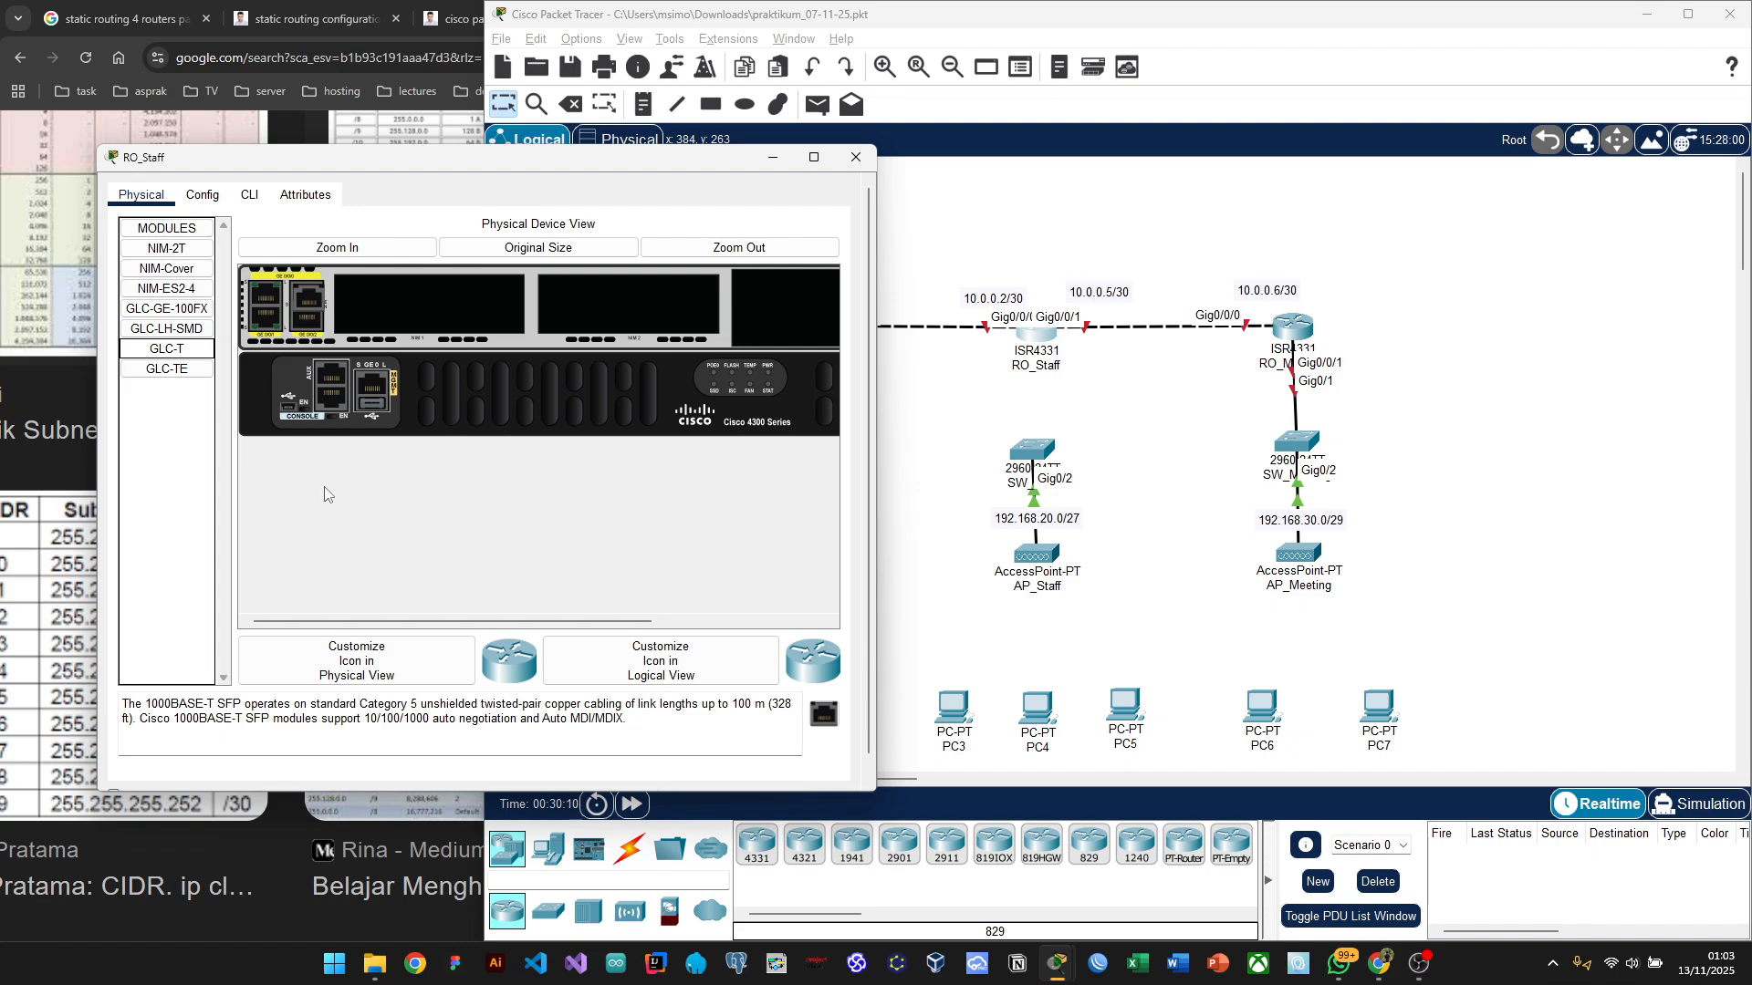
scroll(593, 478, right, 3)
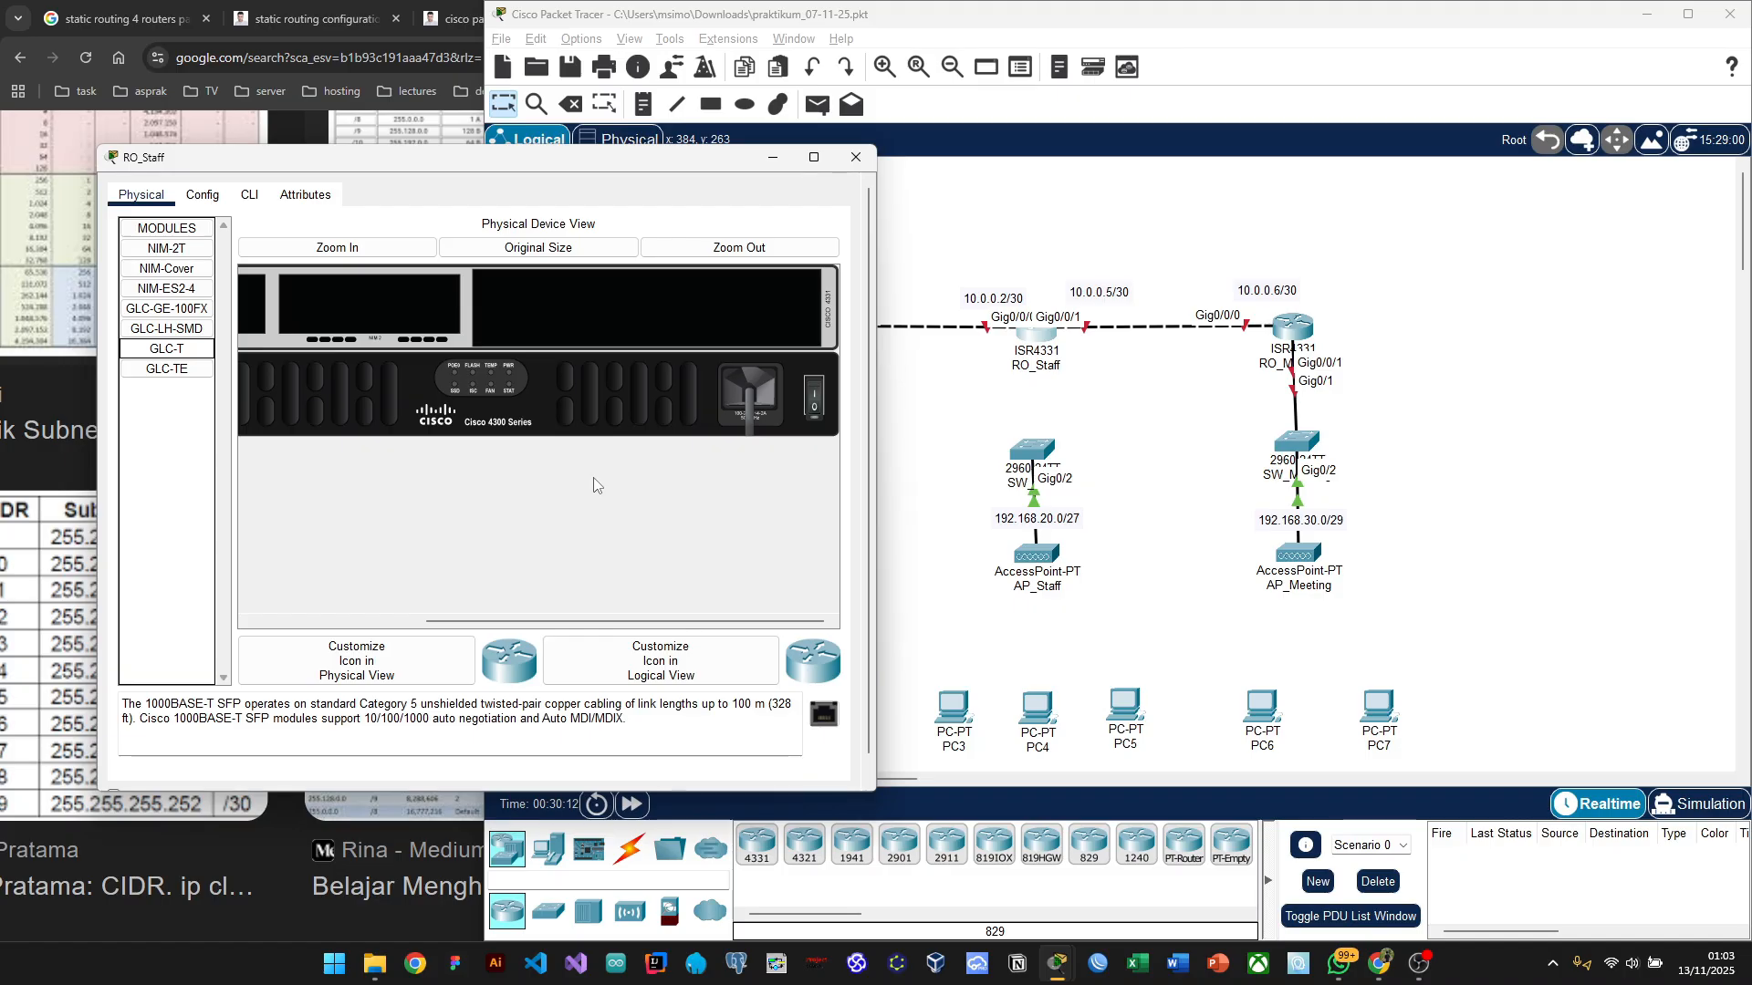
Step: Power RO_Staff back on and wait past the 'Device is still booting' notices until it is ready
click(819, 405)
click(203, 194)
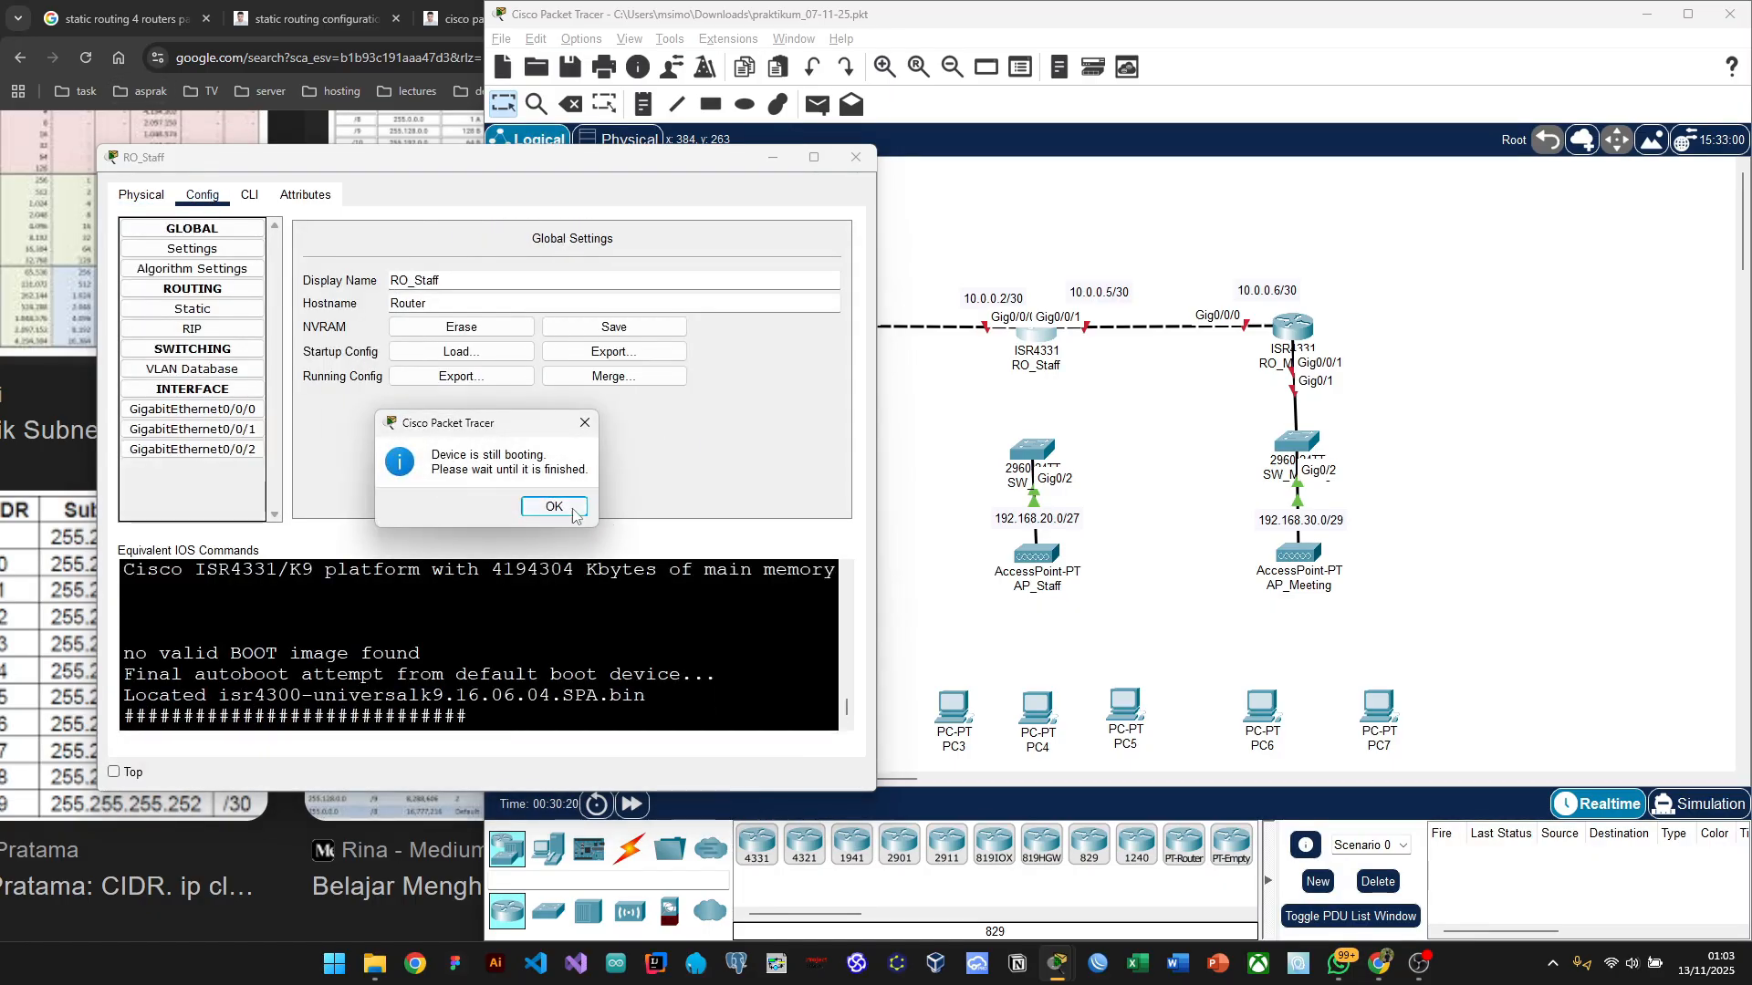
click(551, 507)
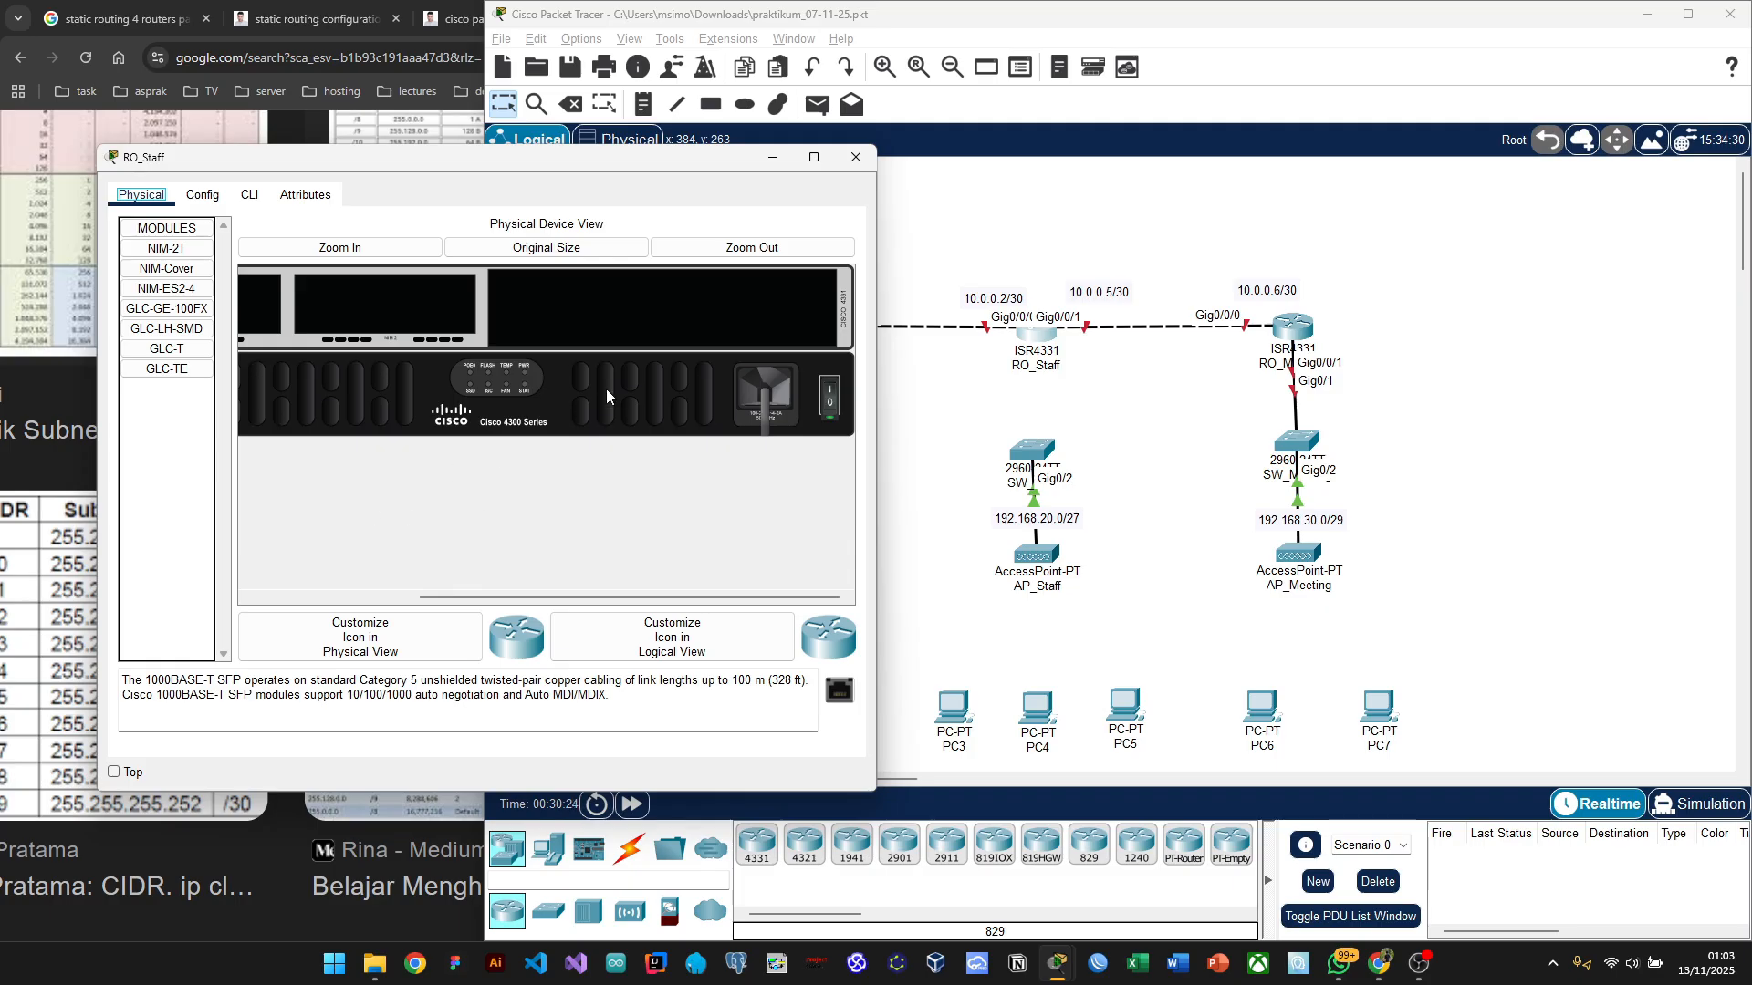
scroll(434, 329, left, 5)
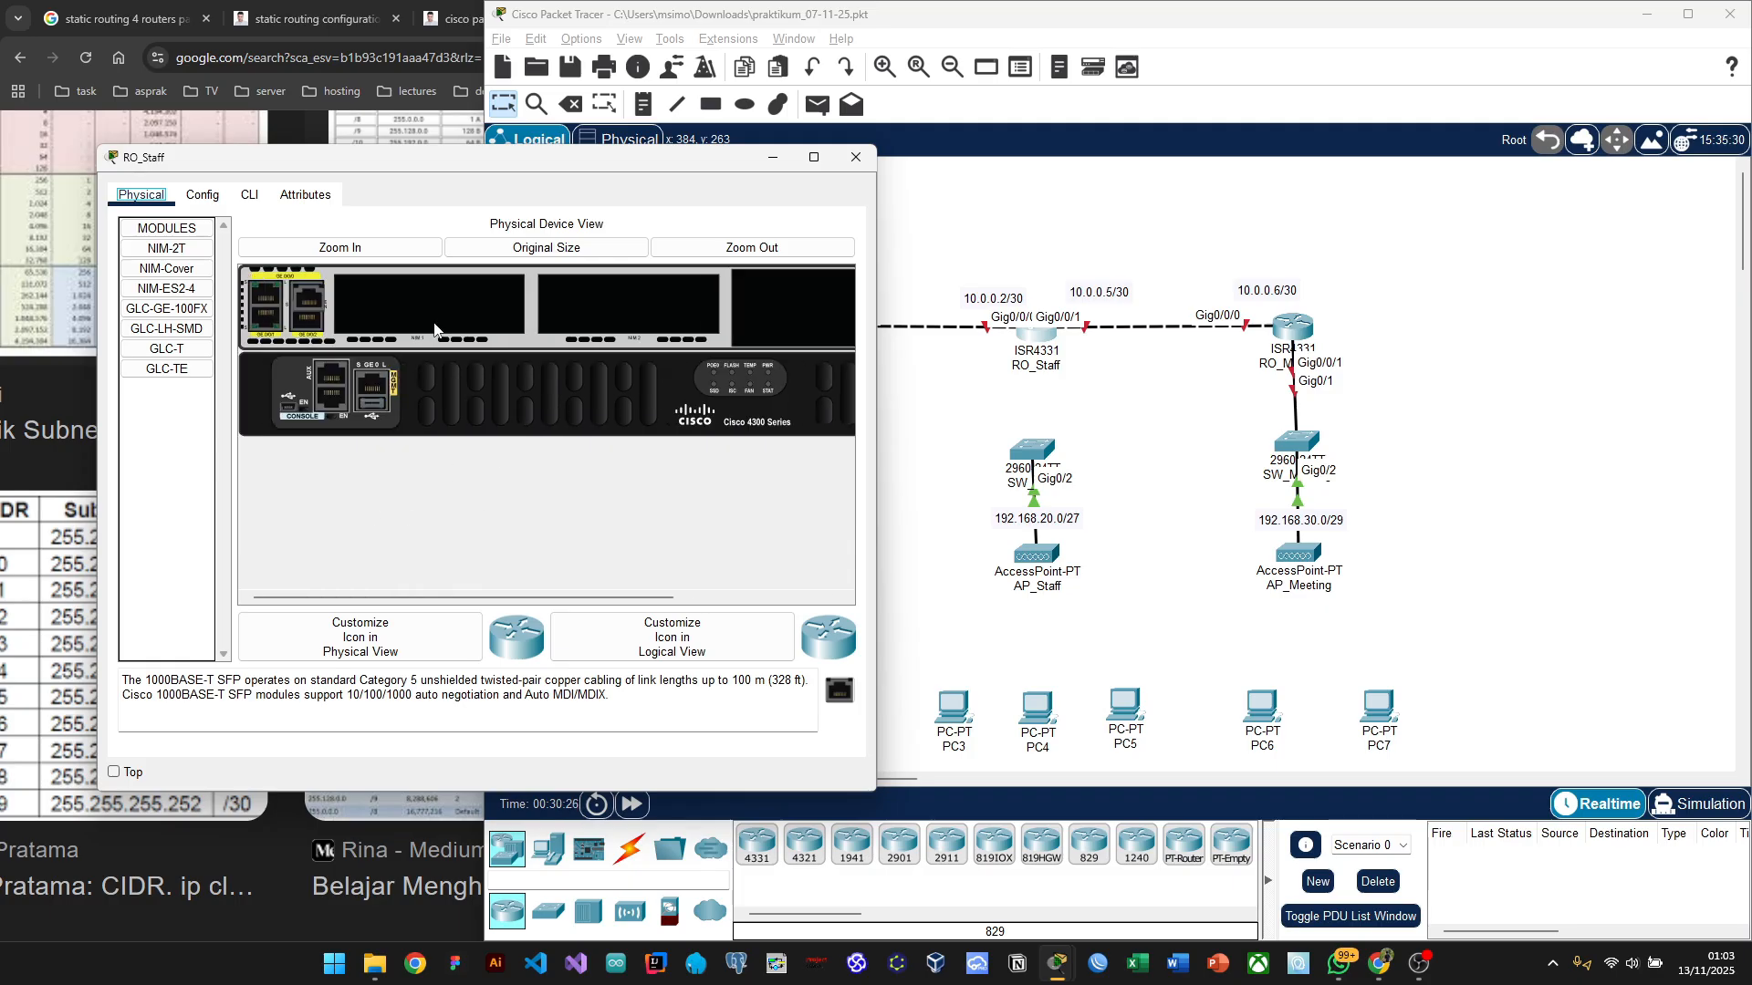
click(203, 195)
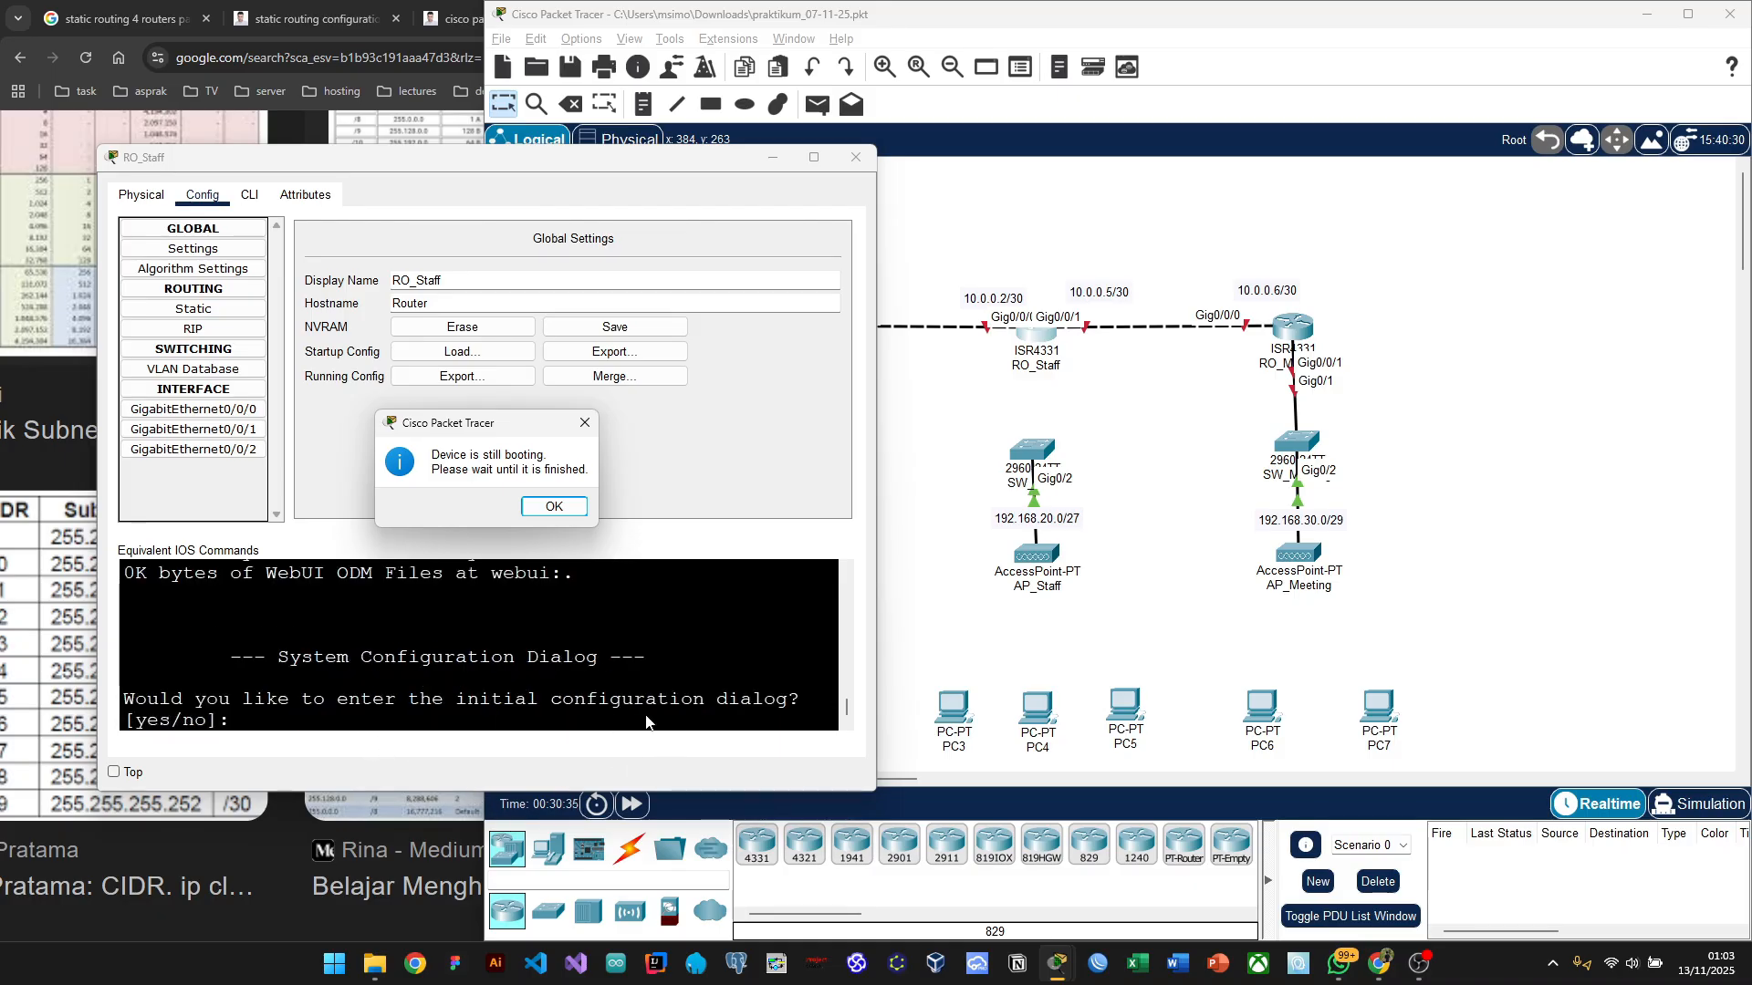
click(533, 514)
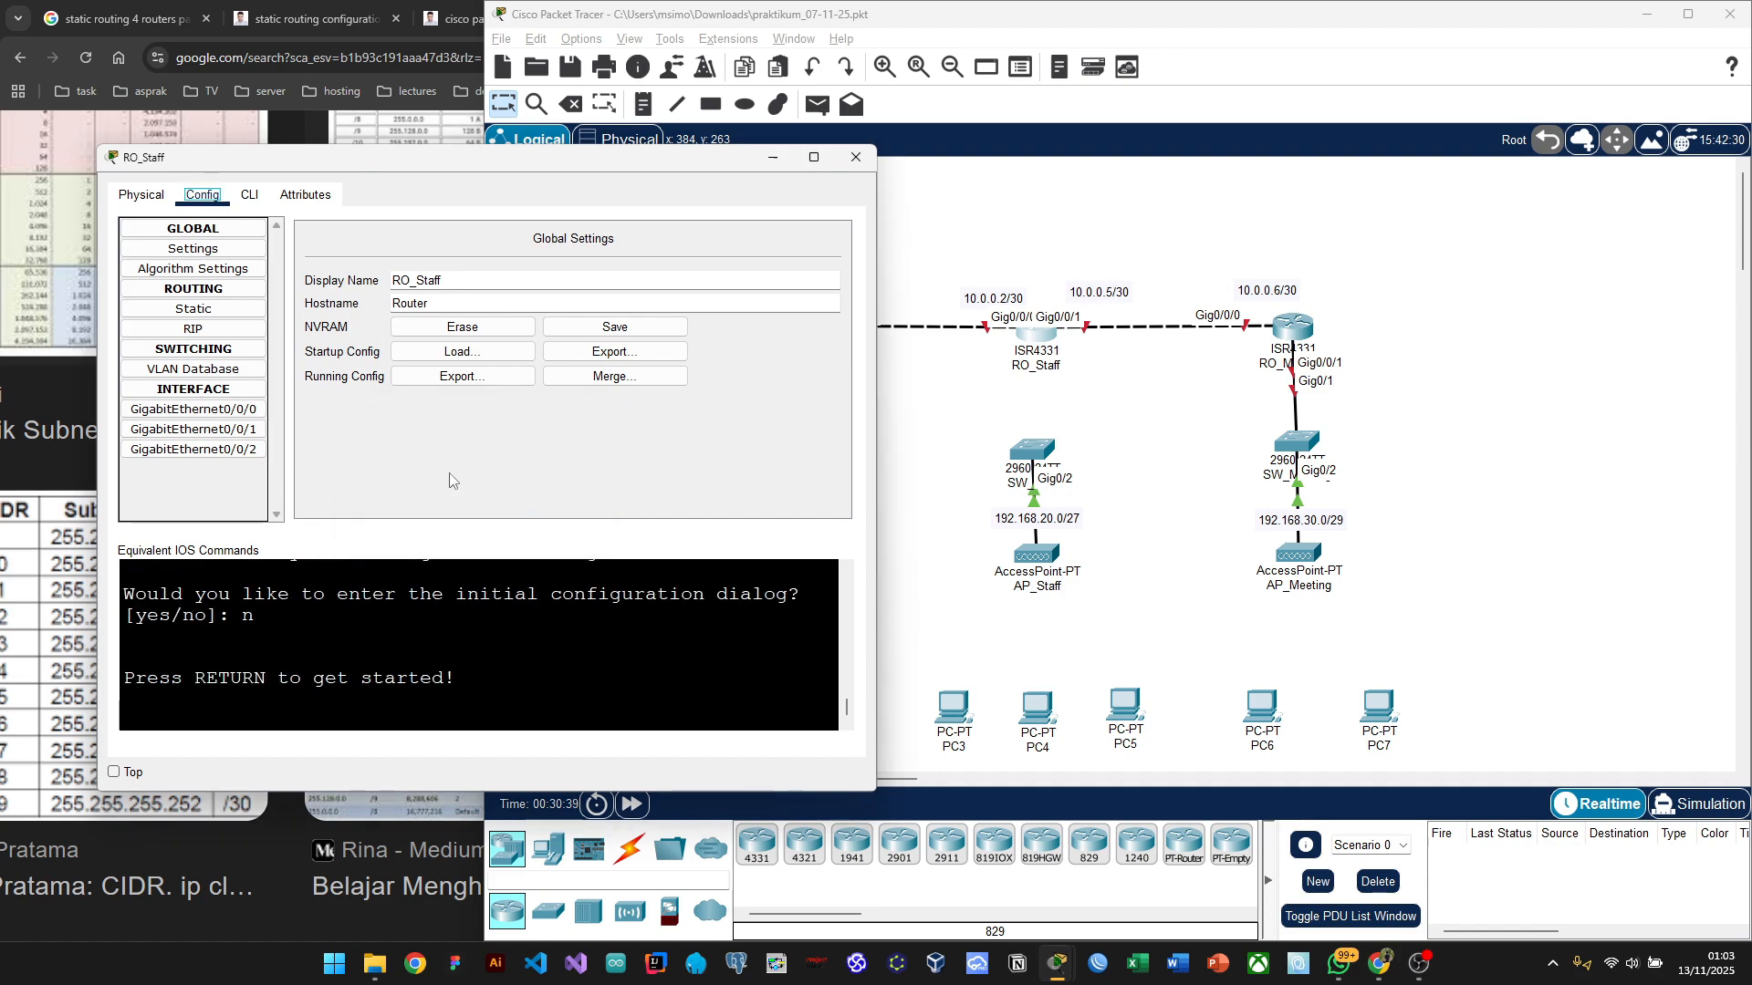
Step: Review RO_Staff's GigabitEthernet0/0/0, 0/0/1 and 0/0/2 settings, close its window, and briefly check SW_Manager
click(213, 448)
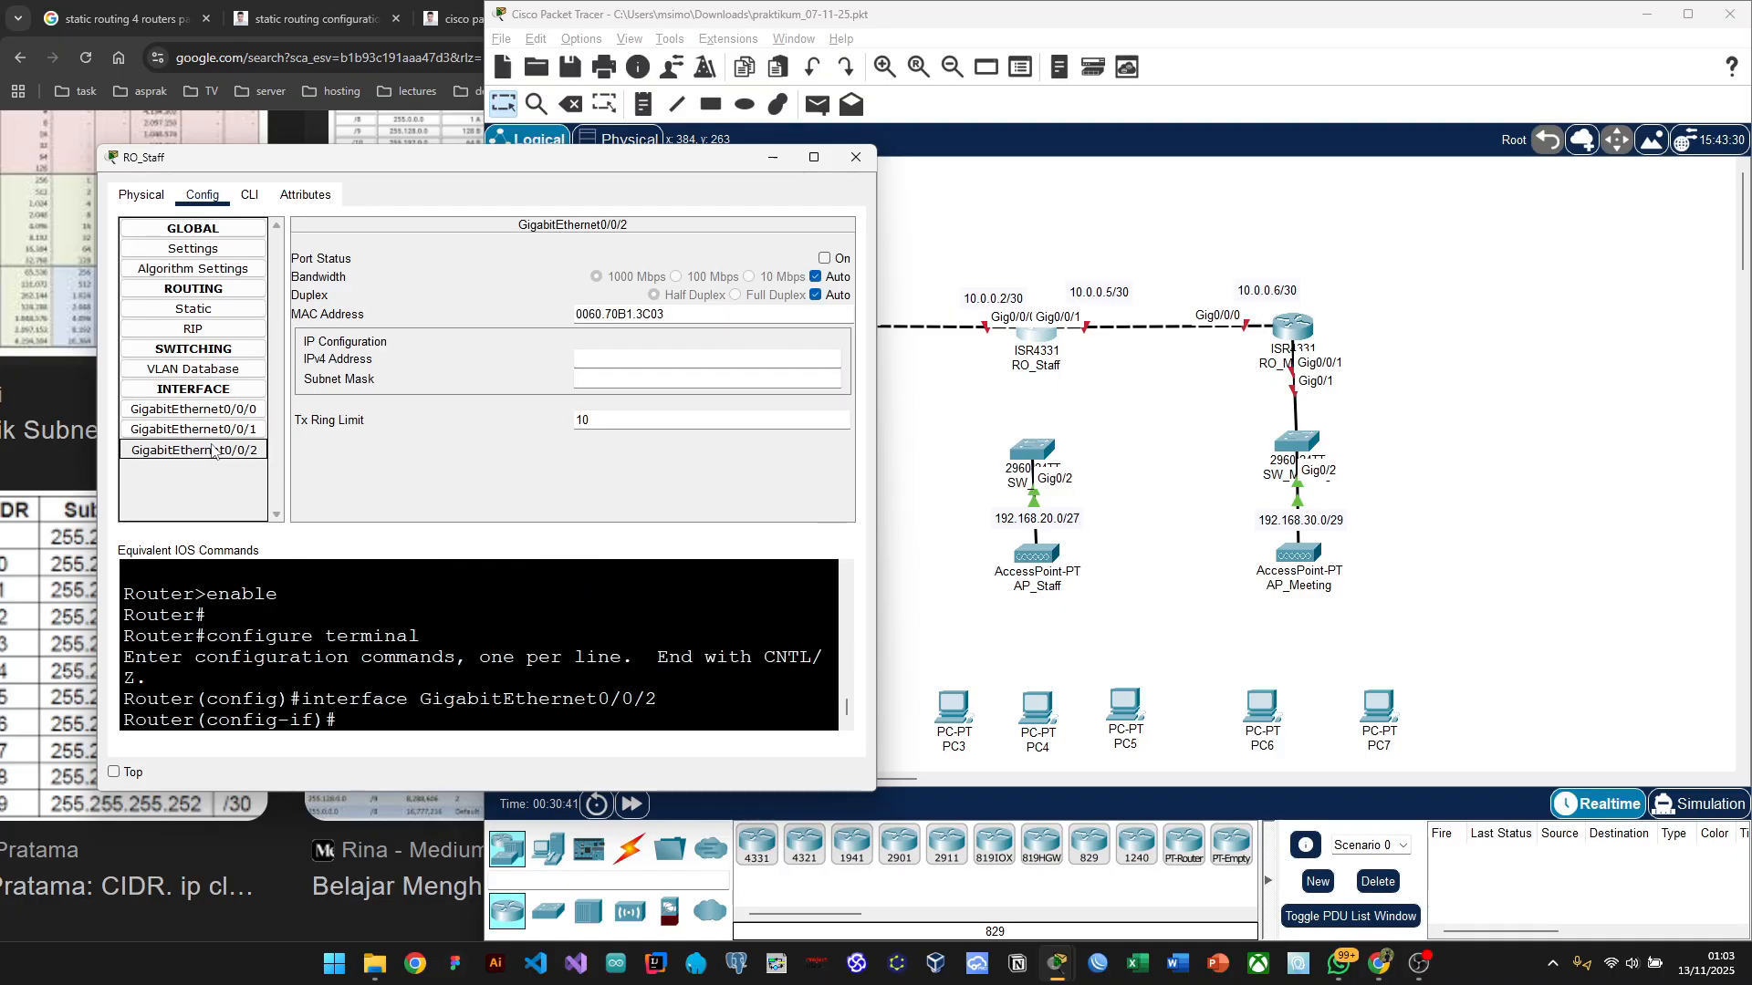
click(219, 429)
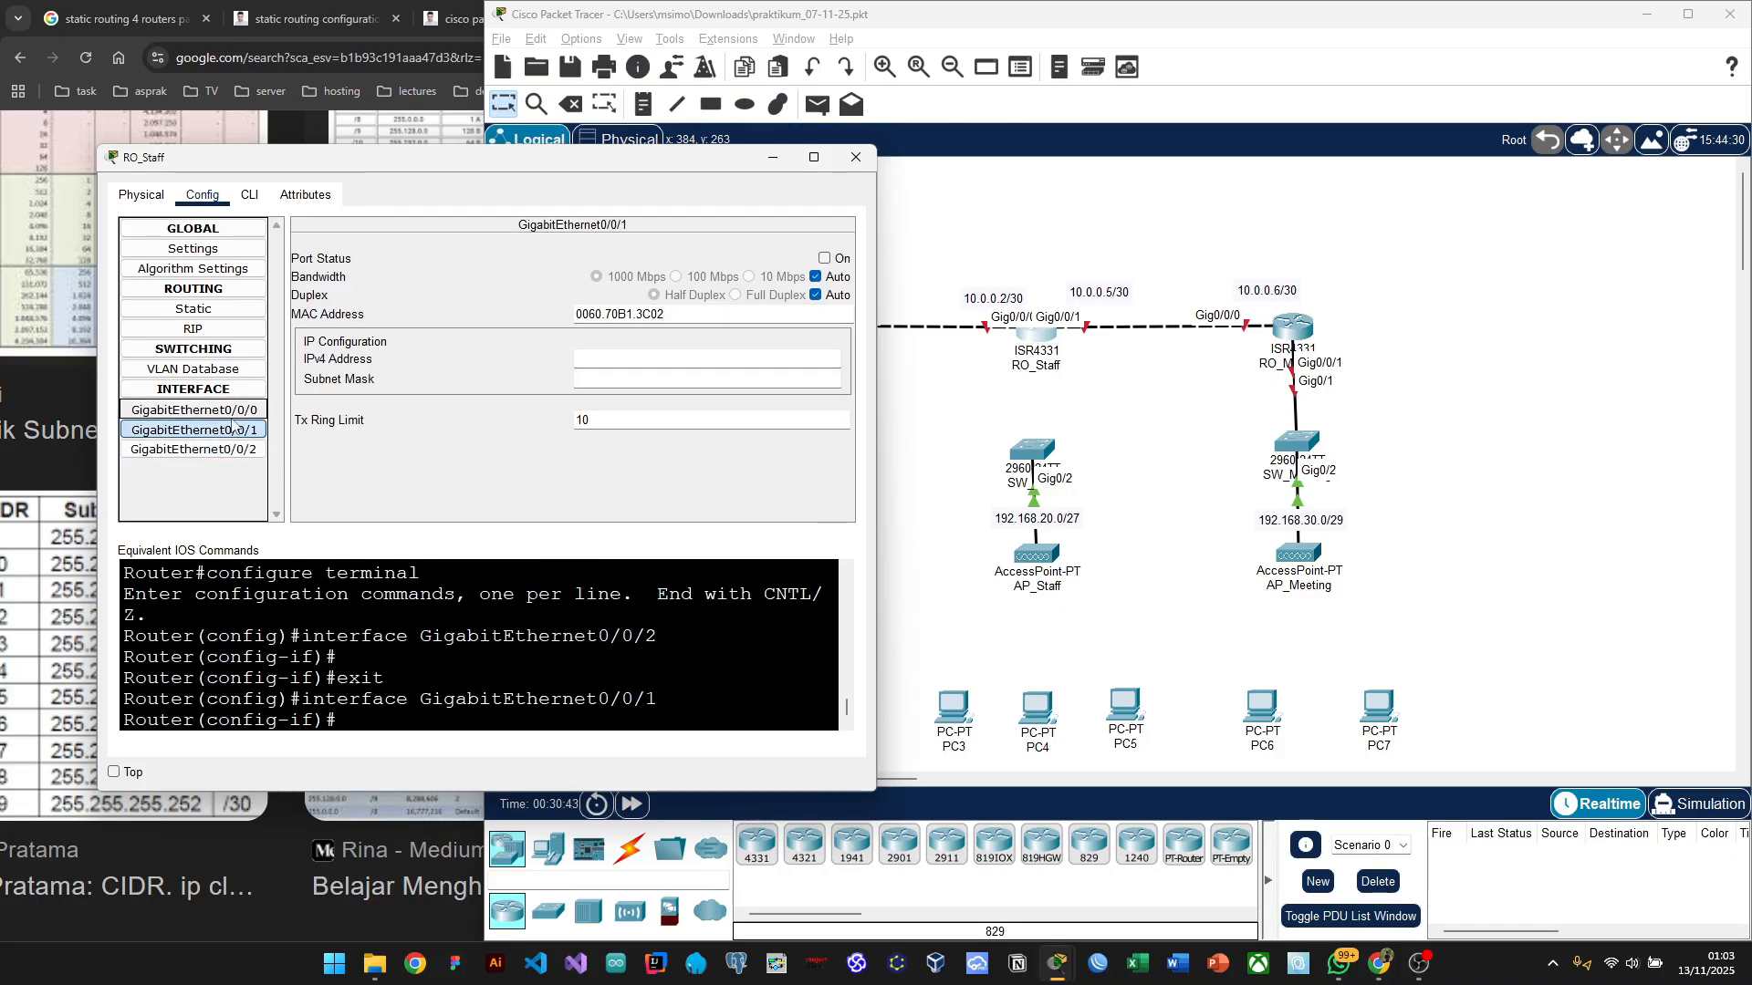
click(205, 409)
click(209, 430)
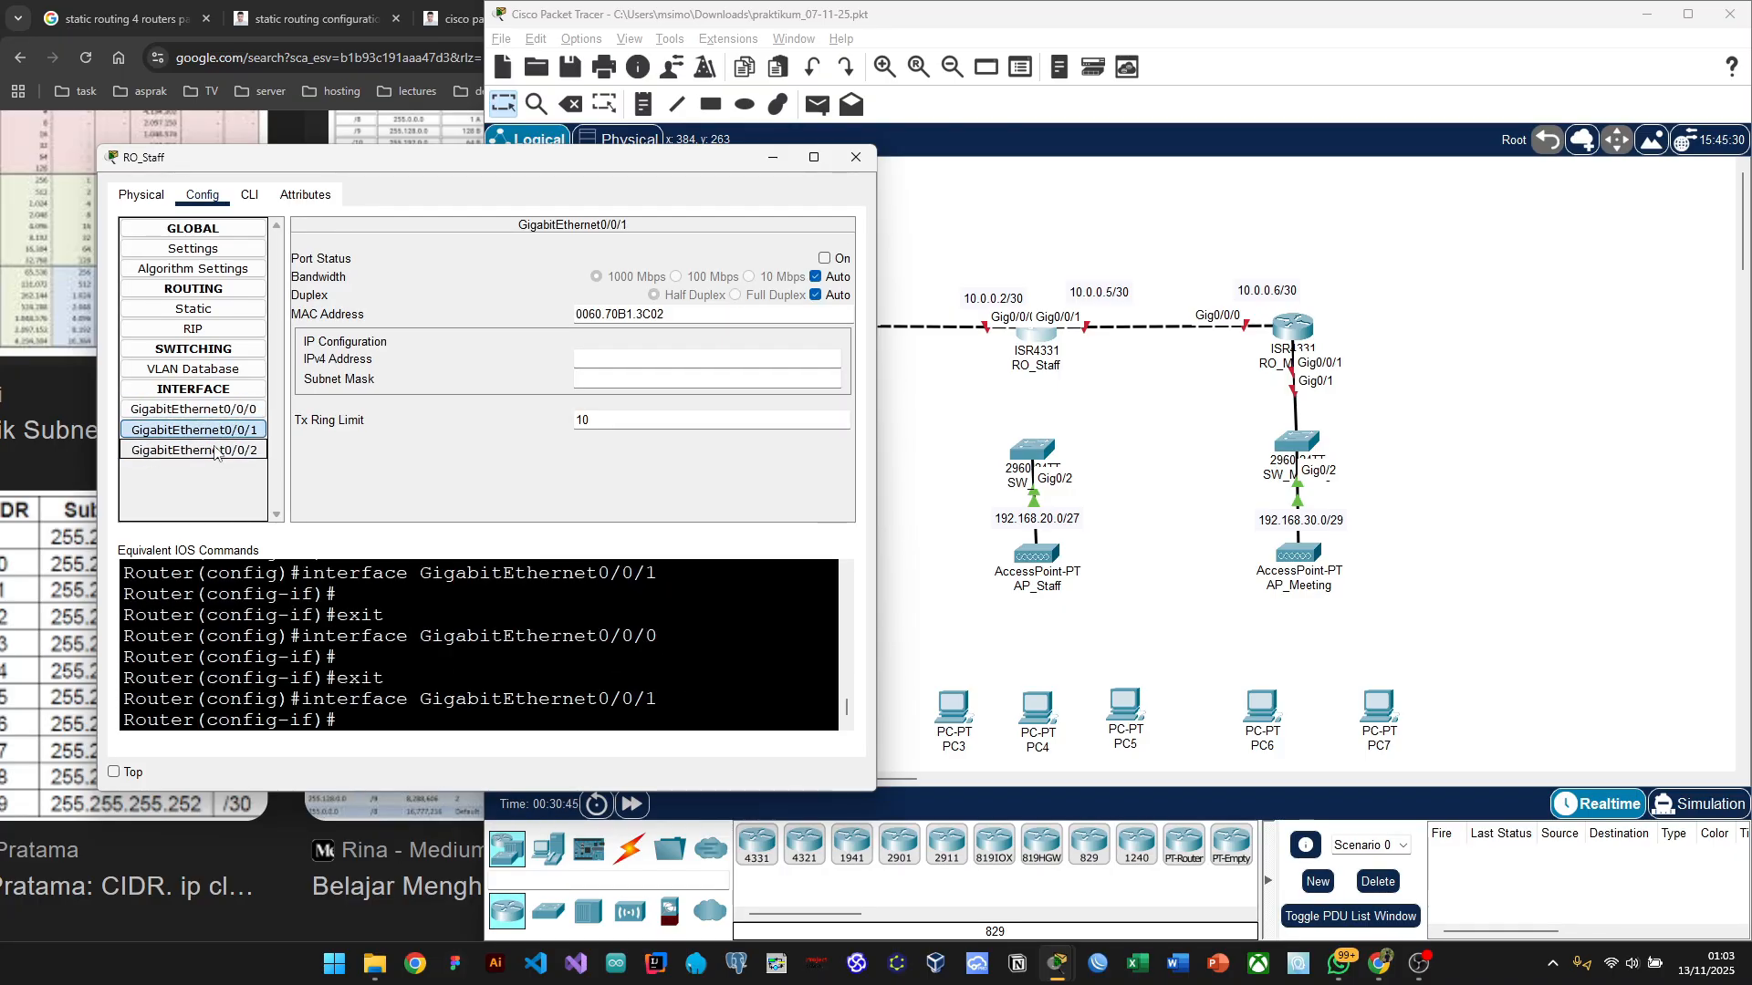
click(774, 161)
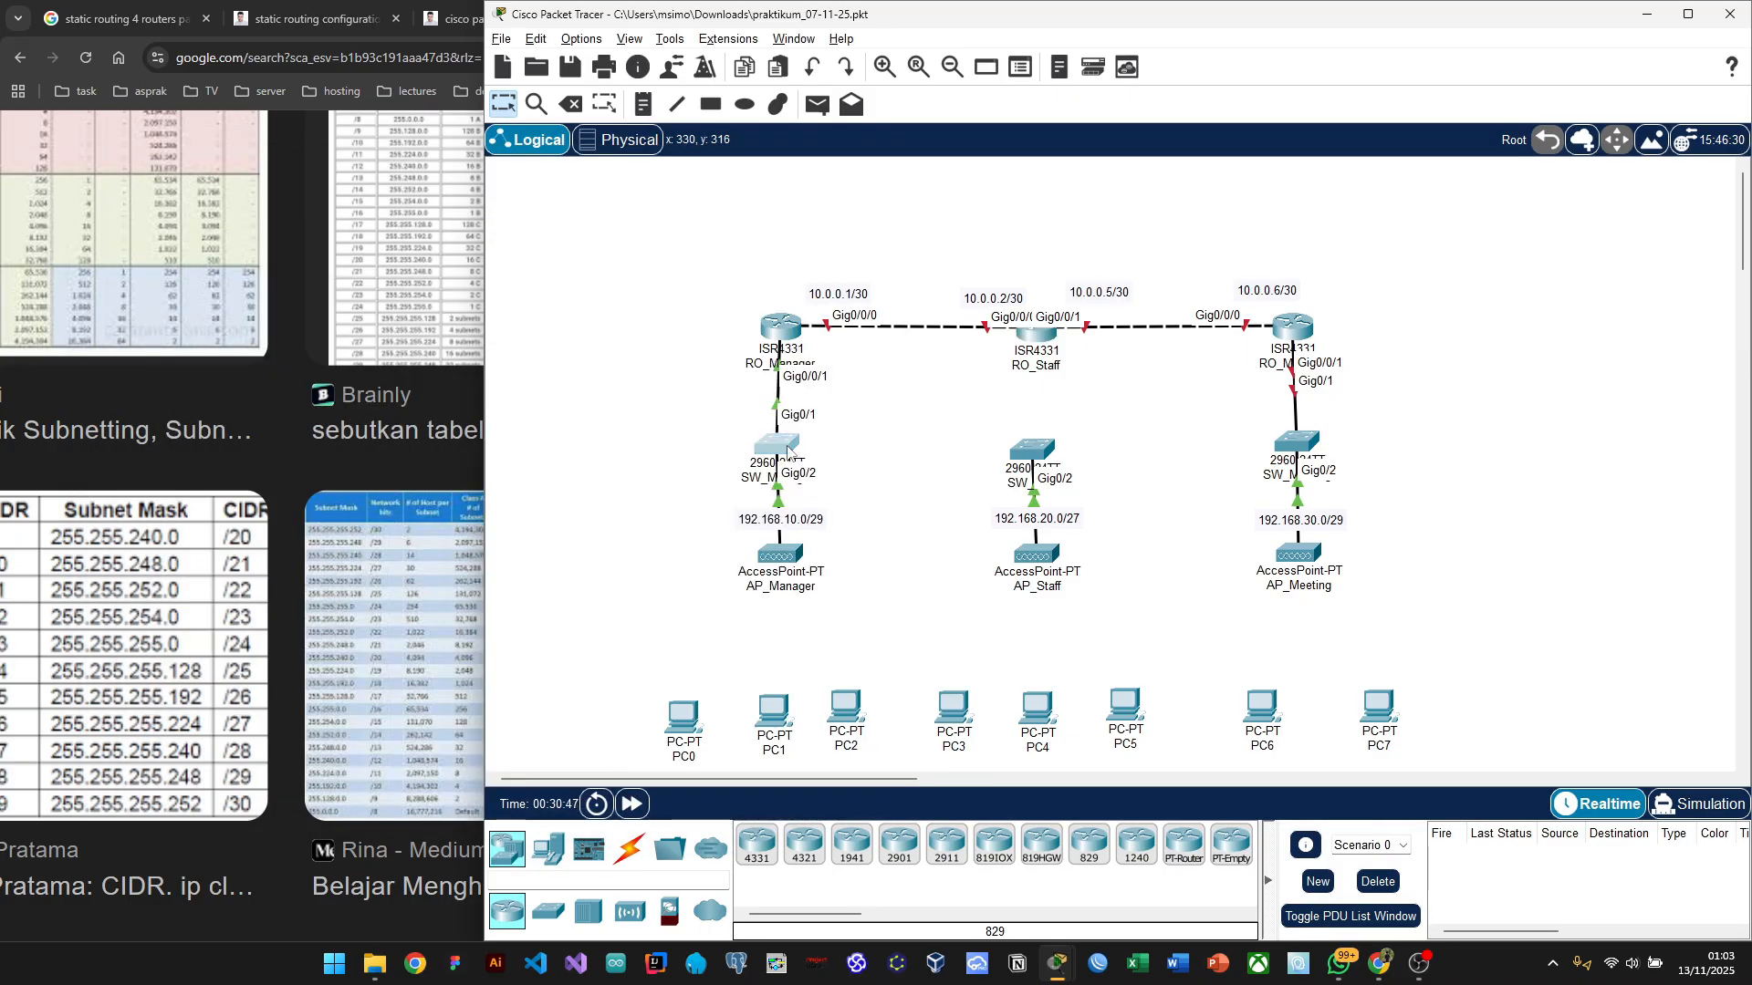
click(787, 450)
click(1225, 212)
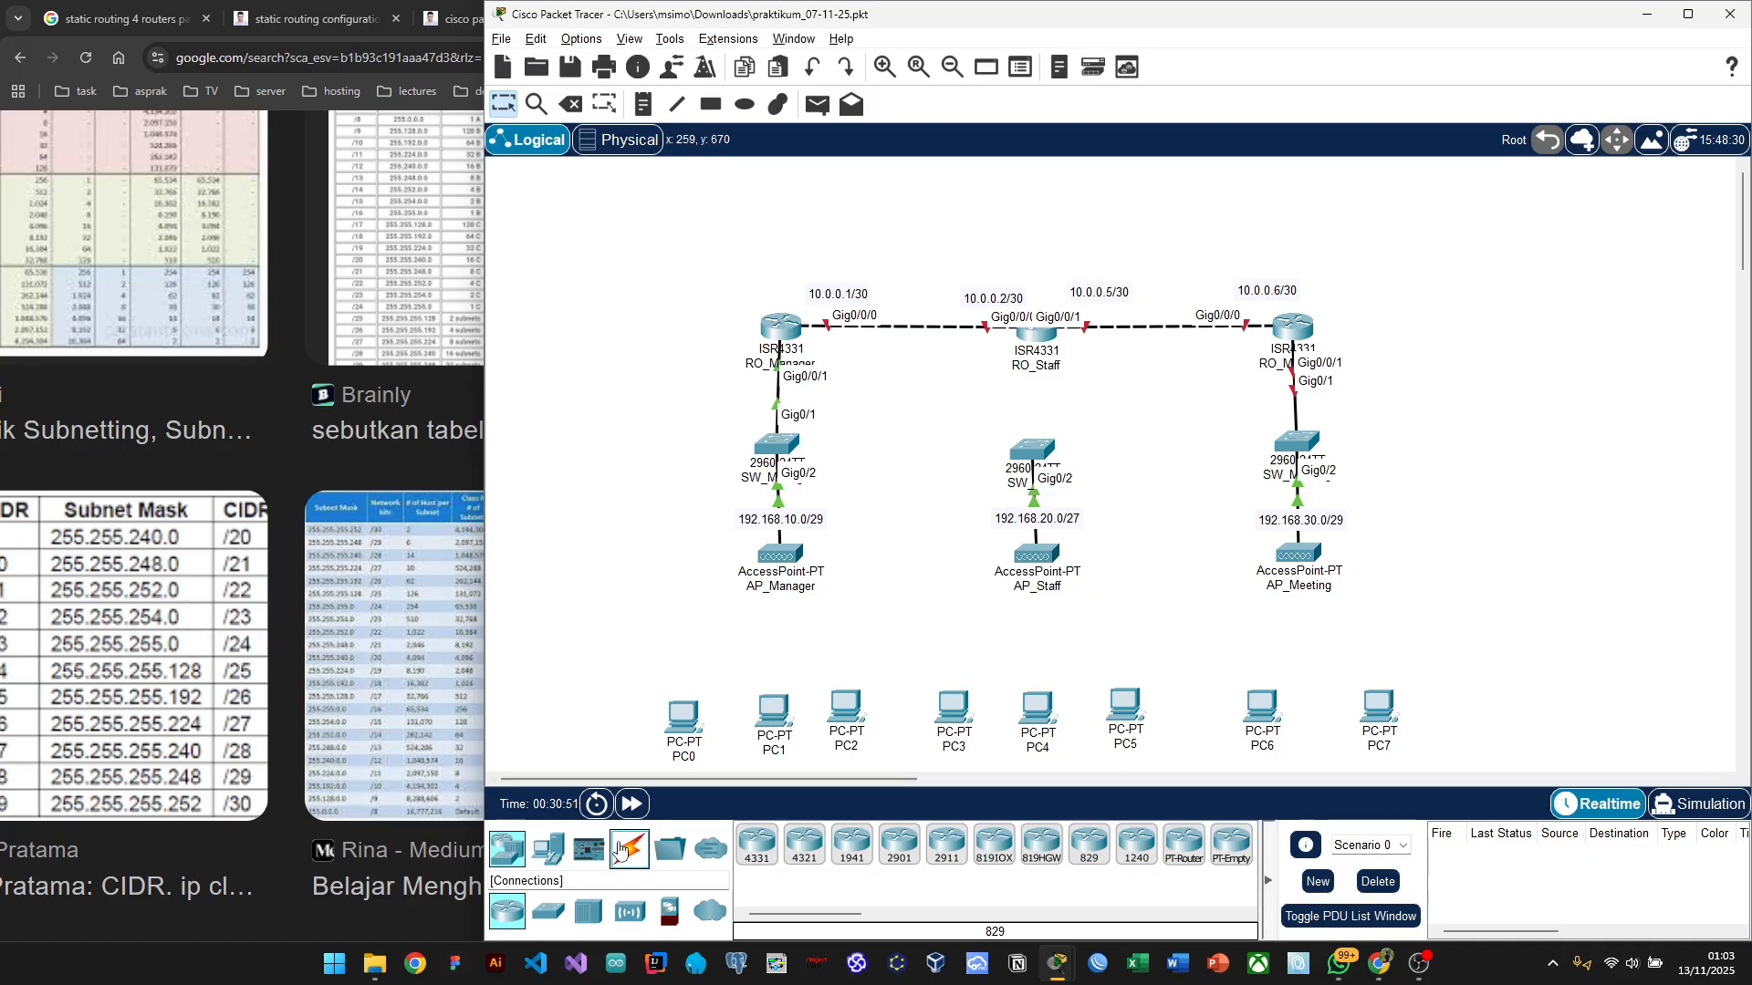
Step: Start a copper straight-through cable from RO_Staff, cancel it, and reopen RO_Staff's window
click(619, 849)
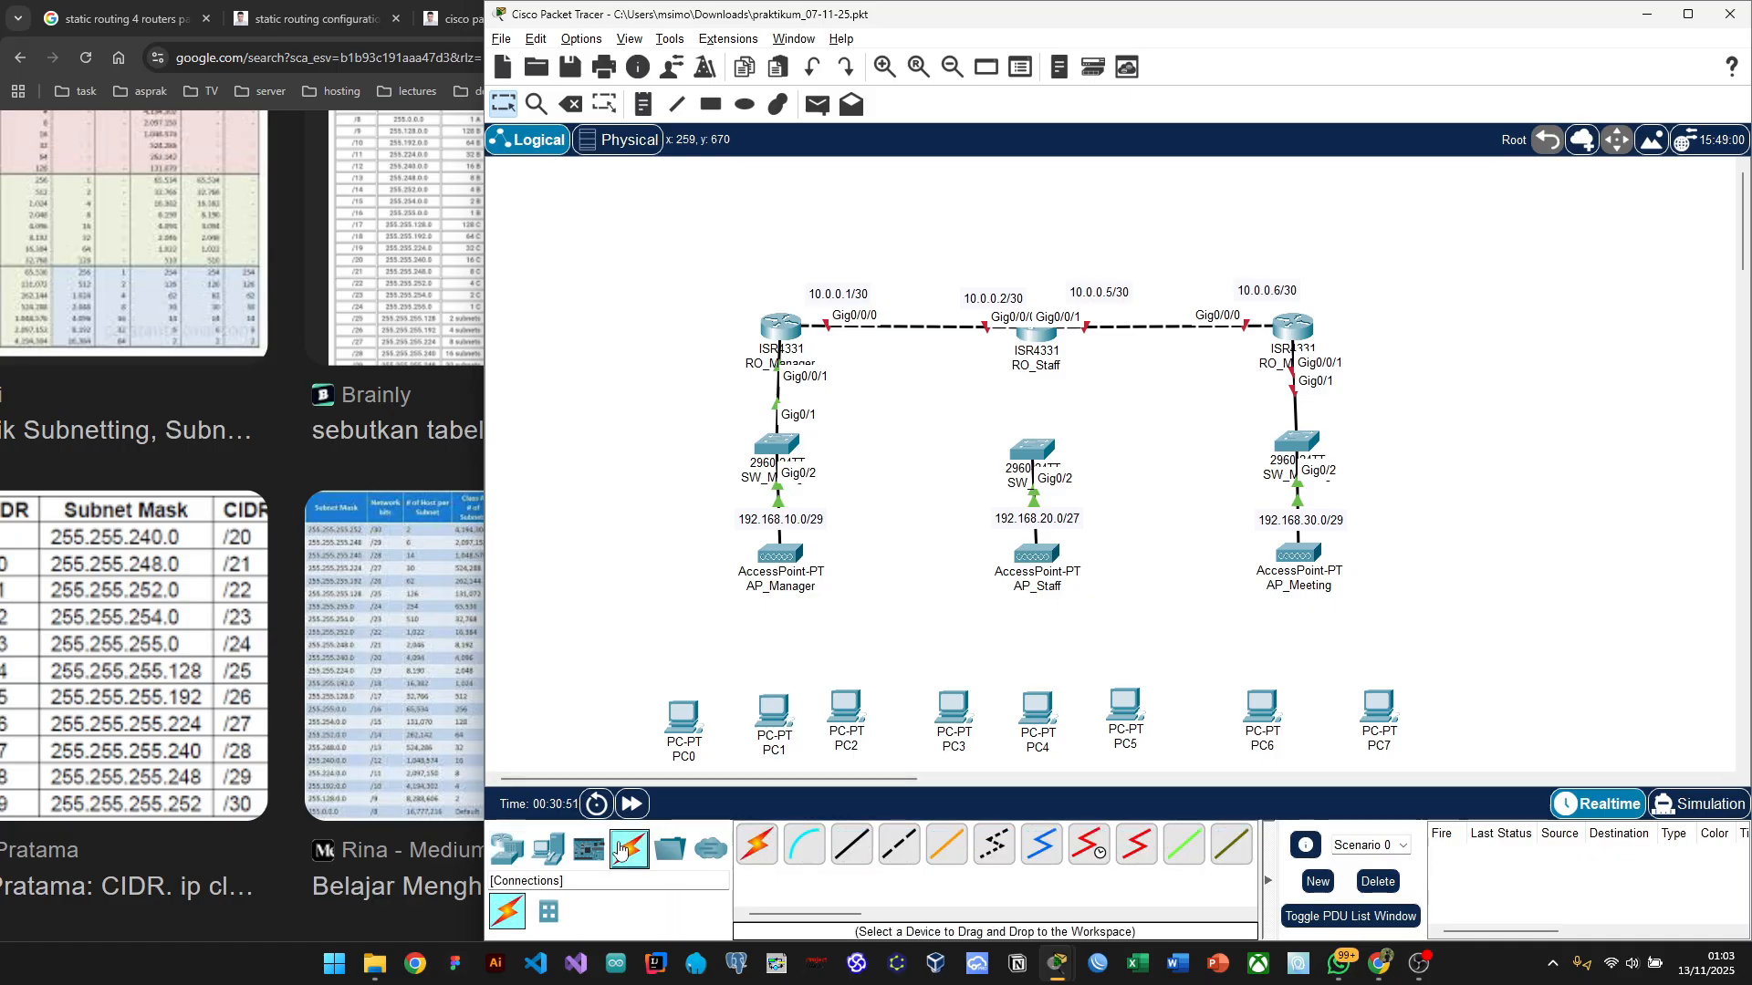
click(852, 857)
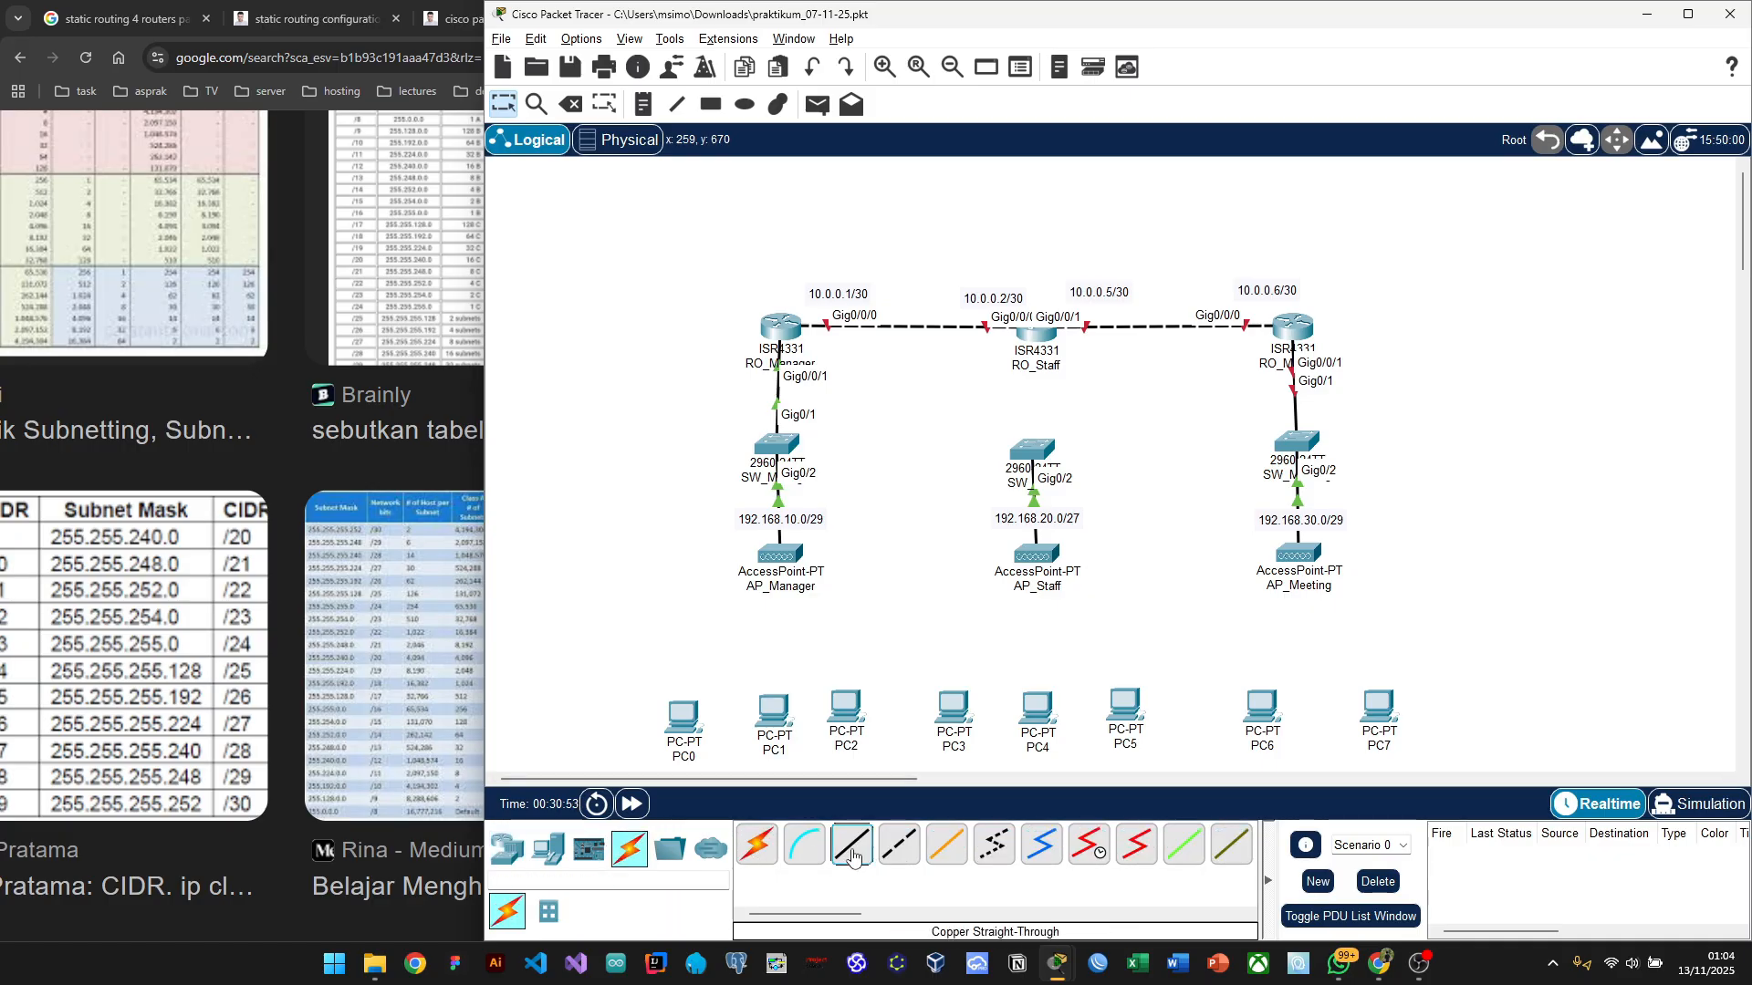
click(1043, 342)
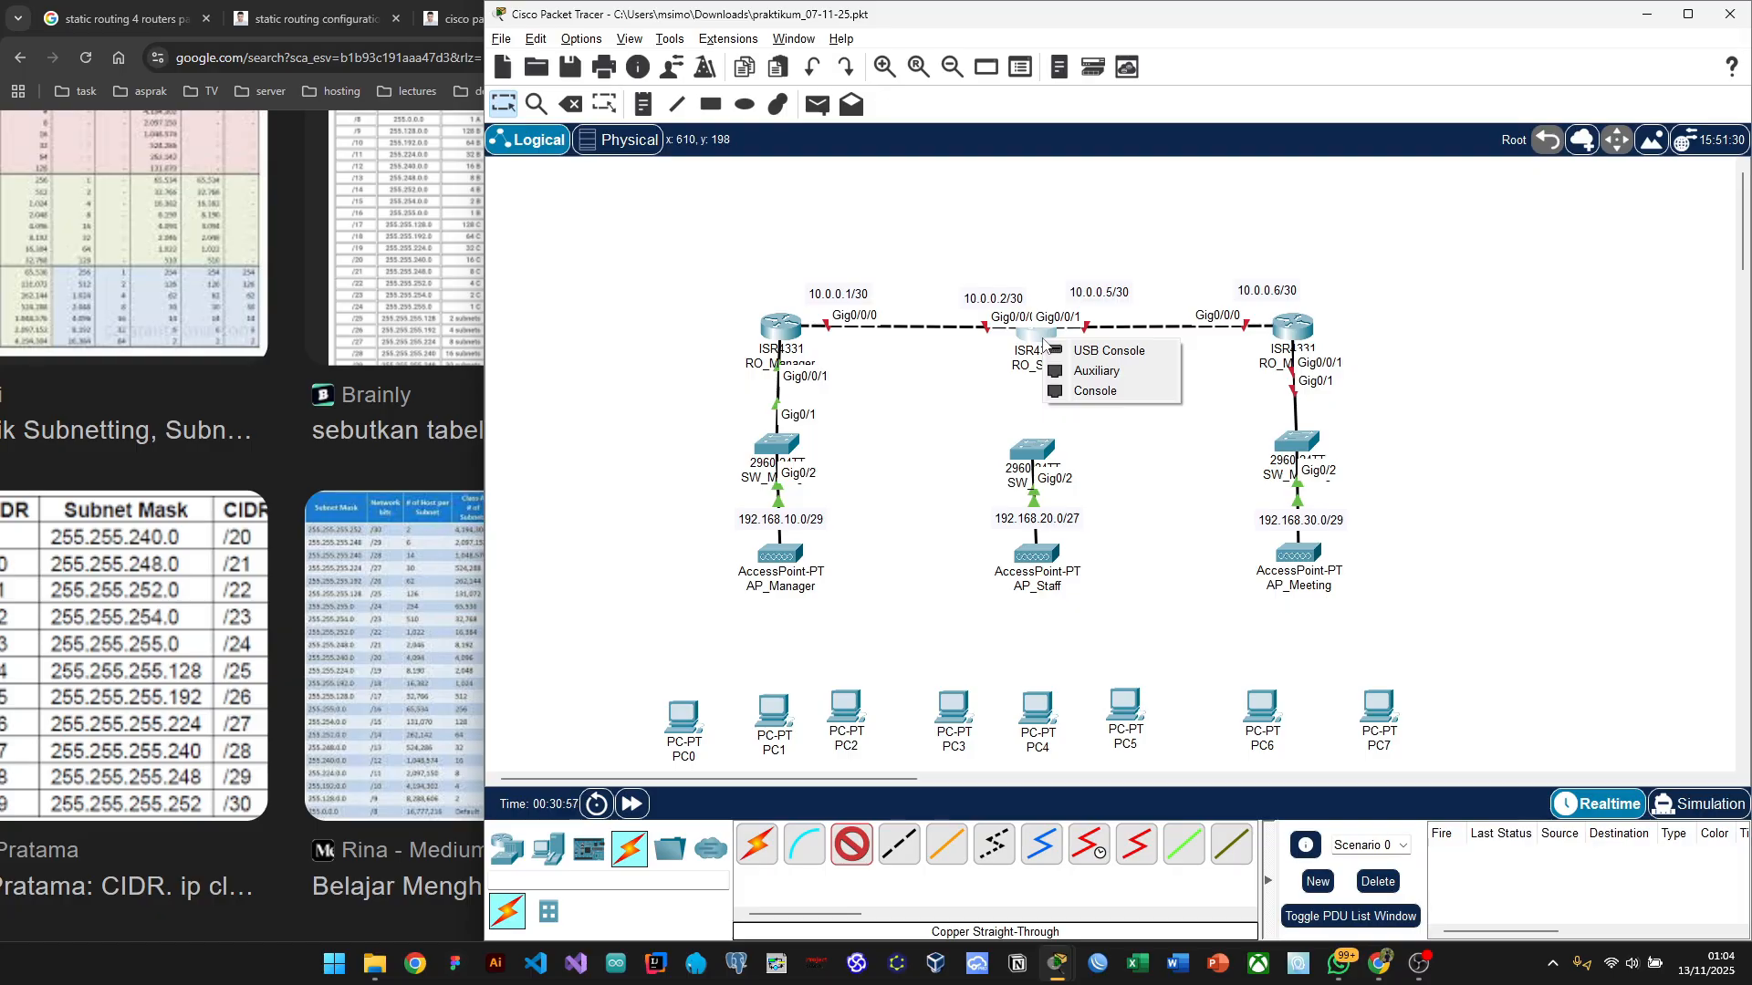
click(967, 402)
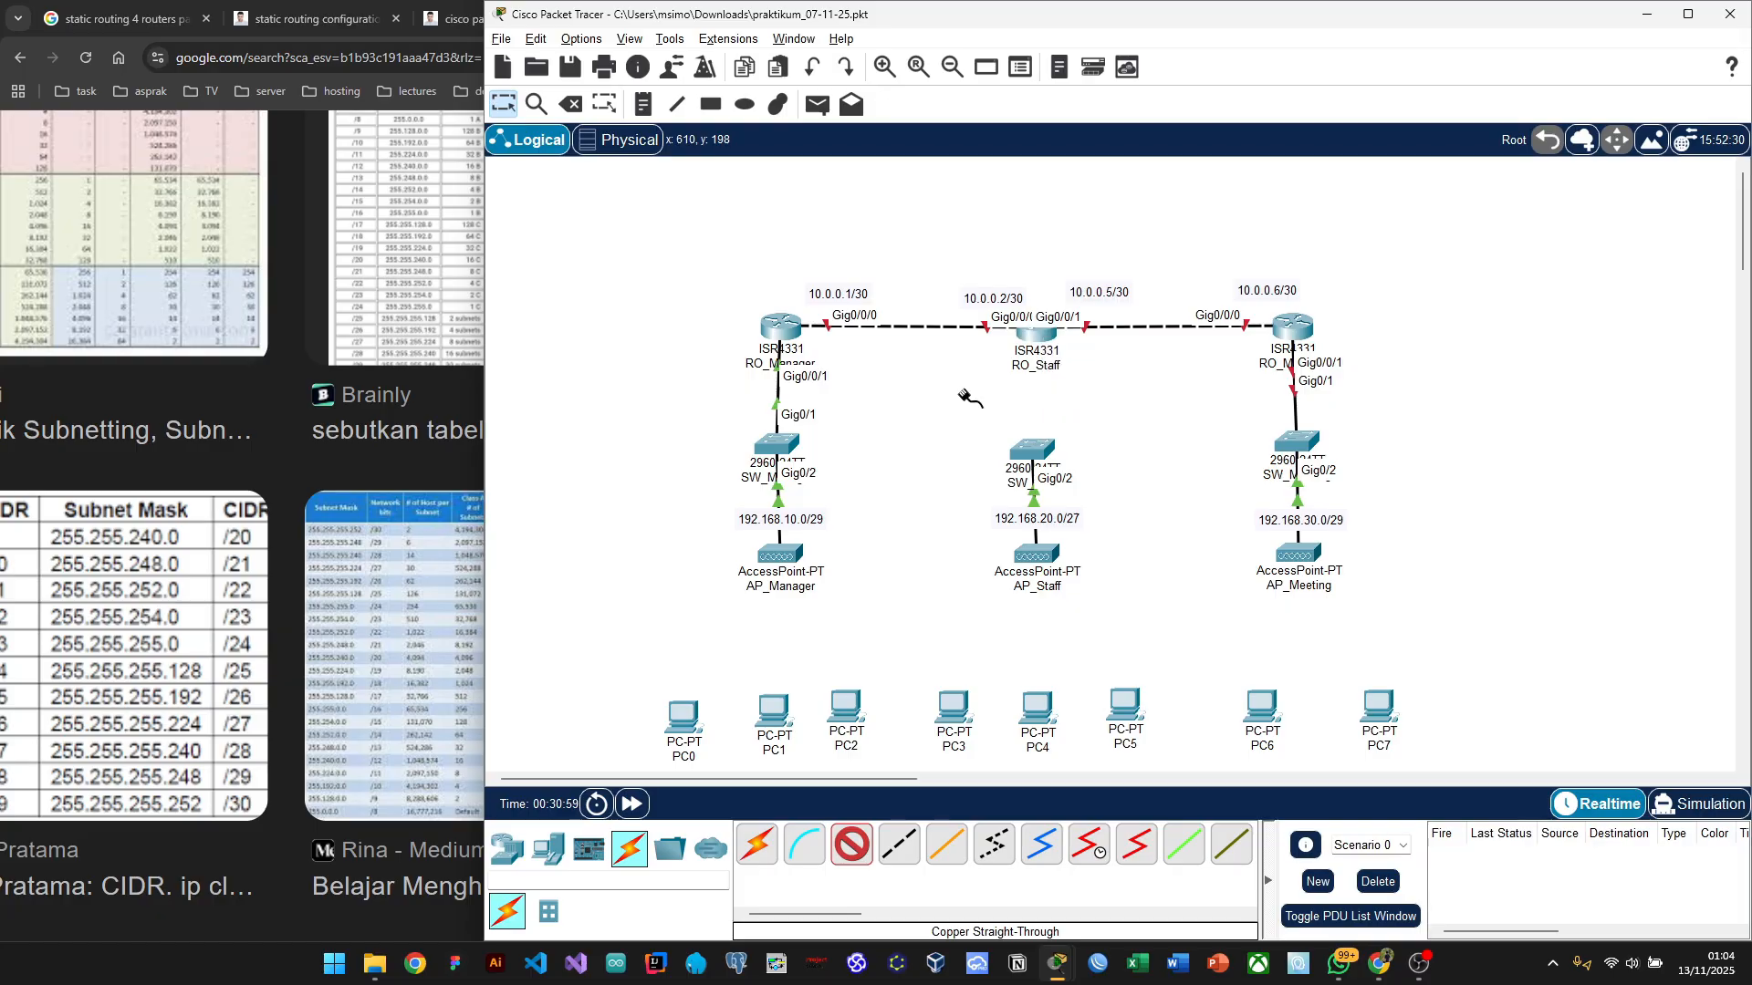
click(969, 394)
click(1049, 337)
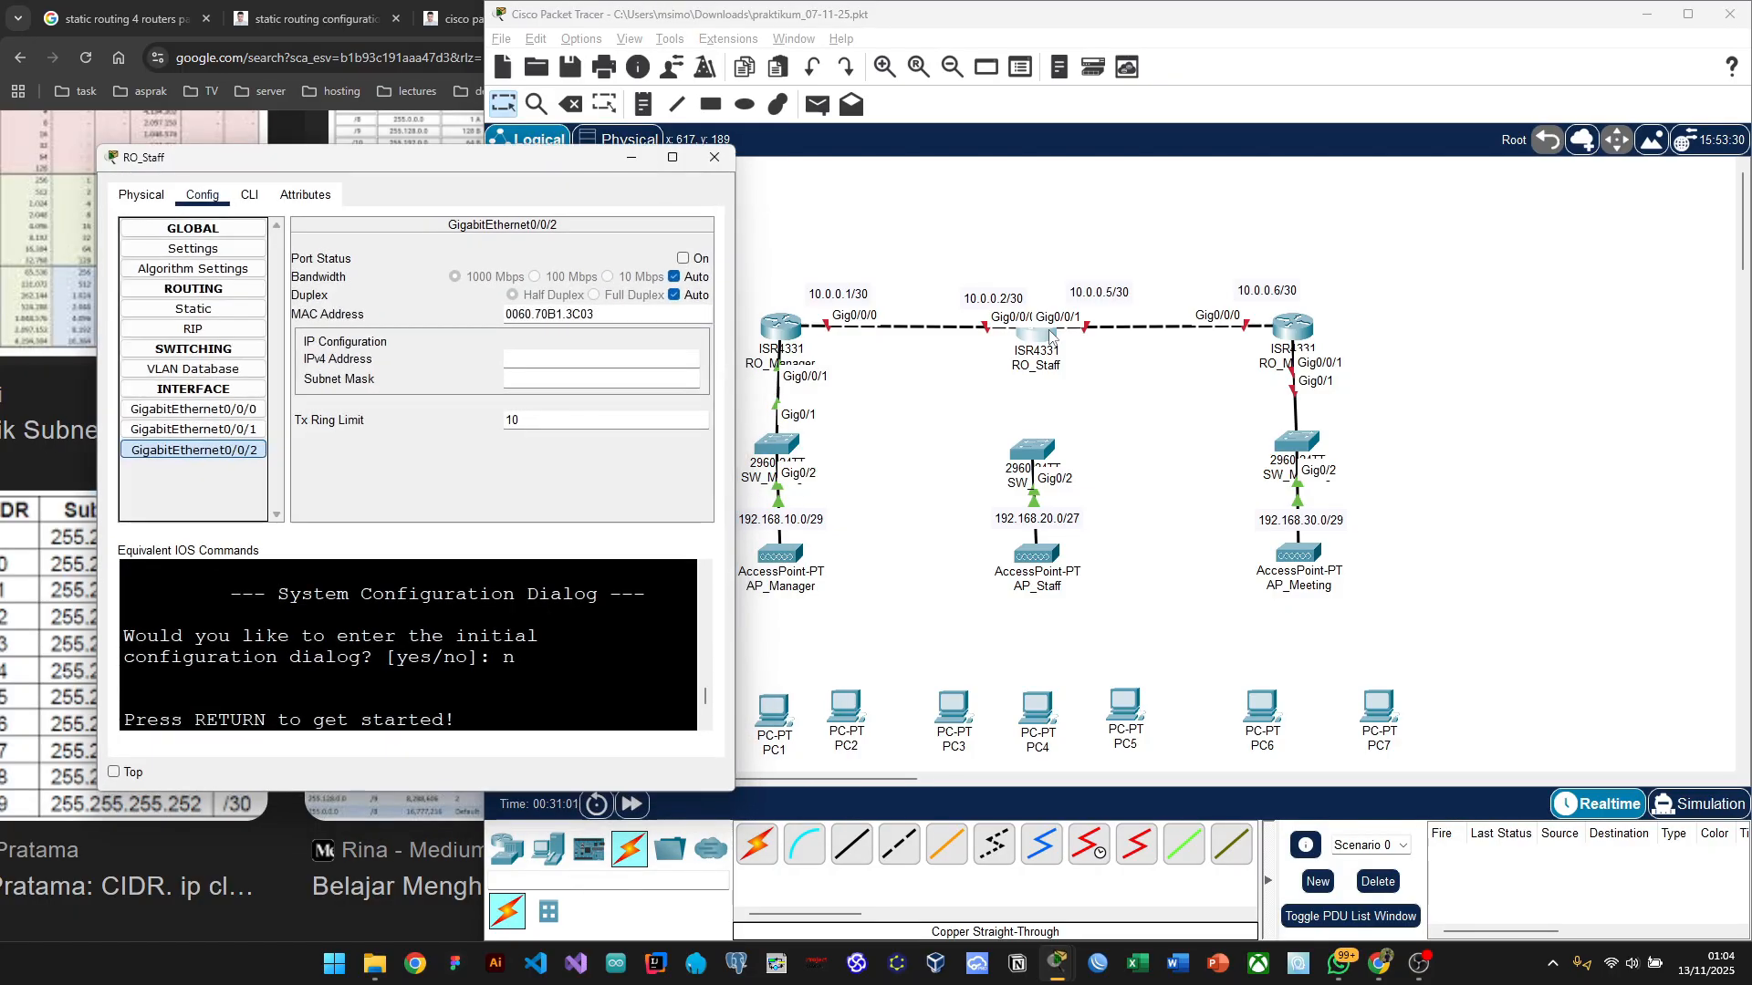
Step: Try dragging GLC-TE and GLC-T into RO_Staff's SFP slot while it is still booting
click(135, 195)
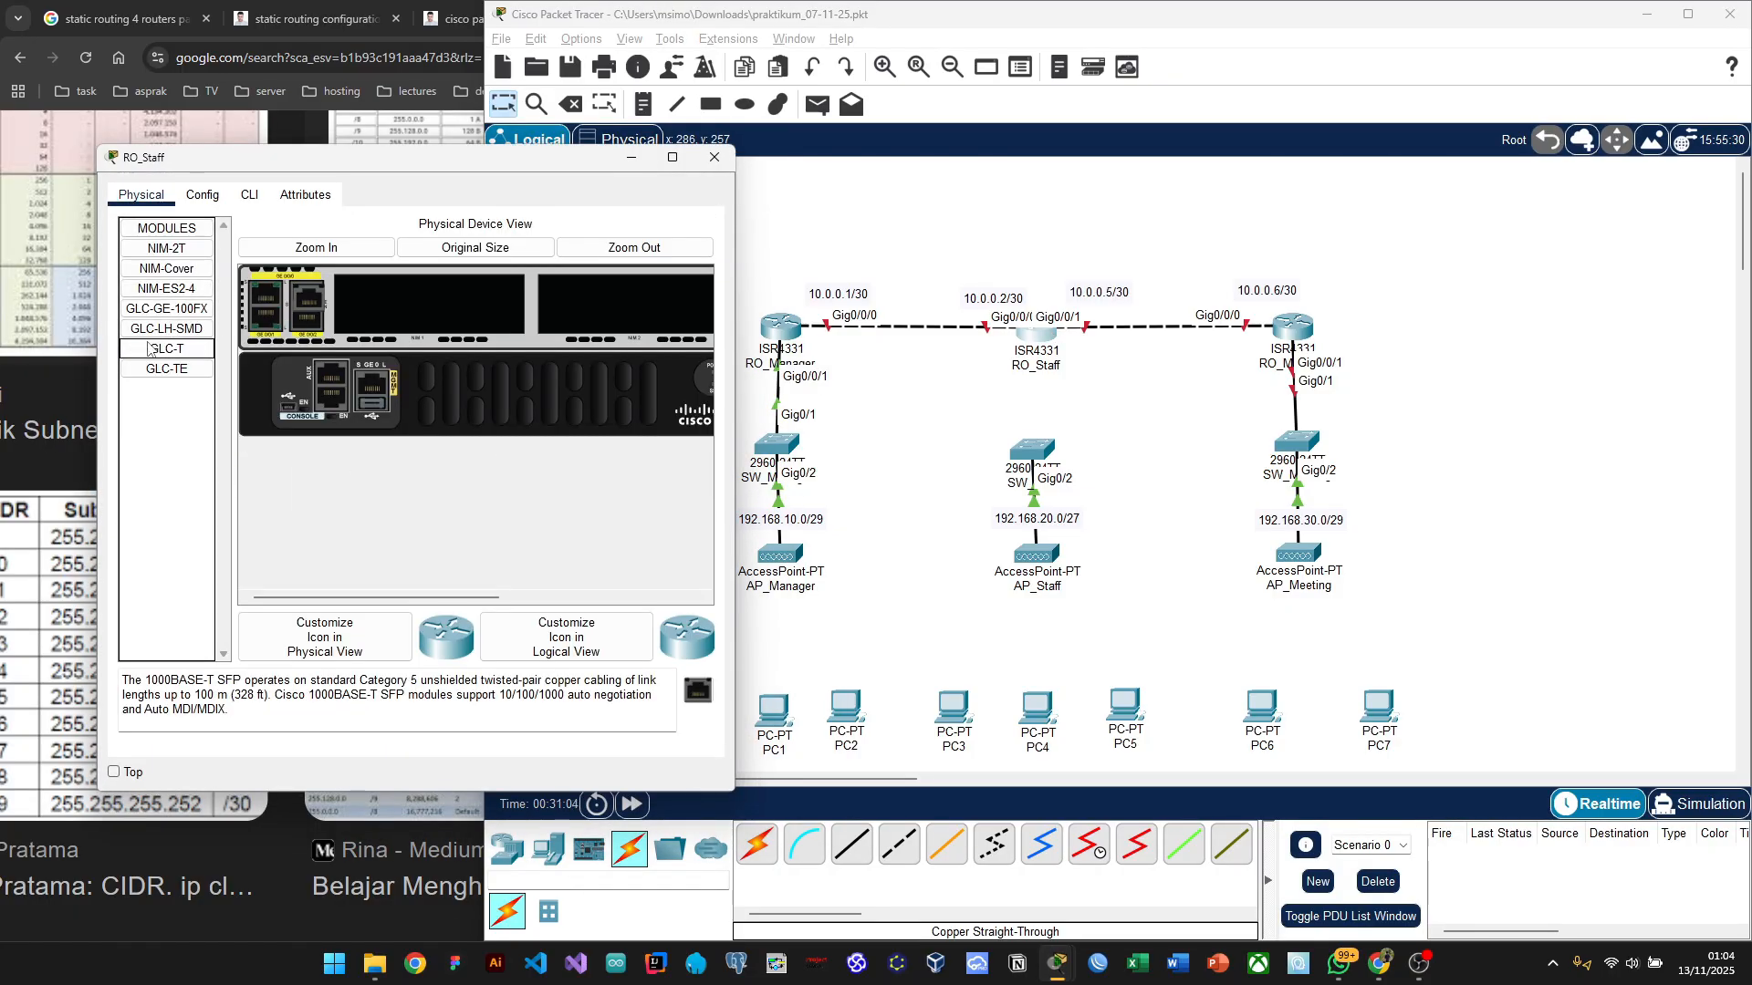
drag(155, 370, 308, 326)
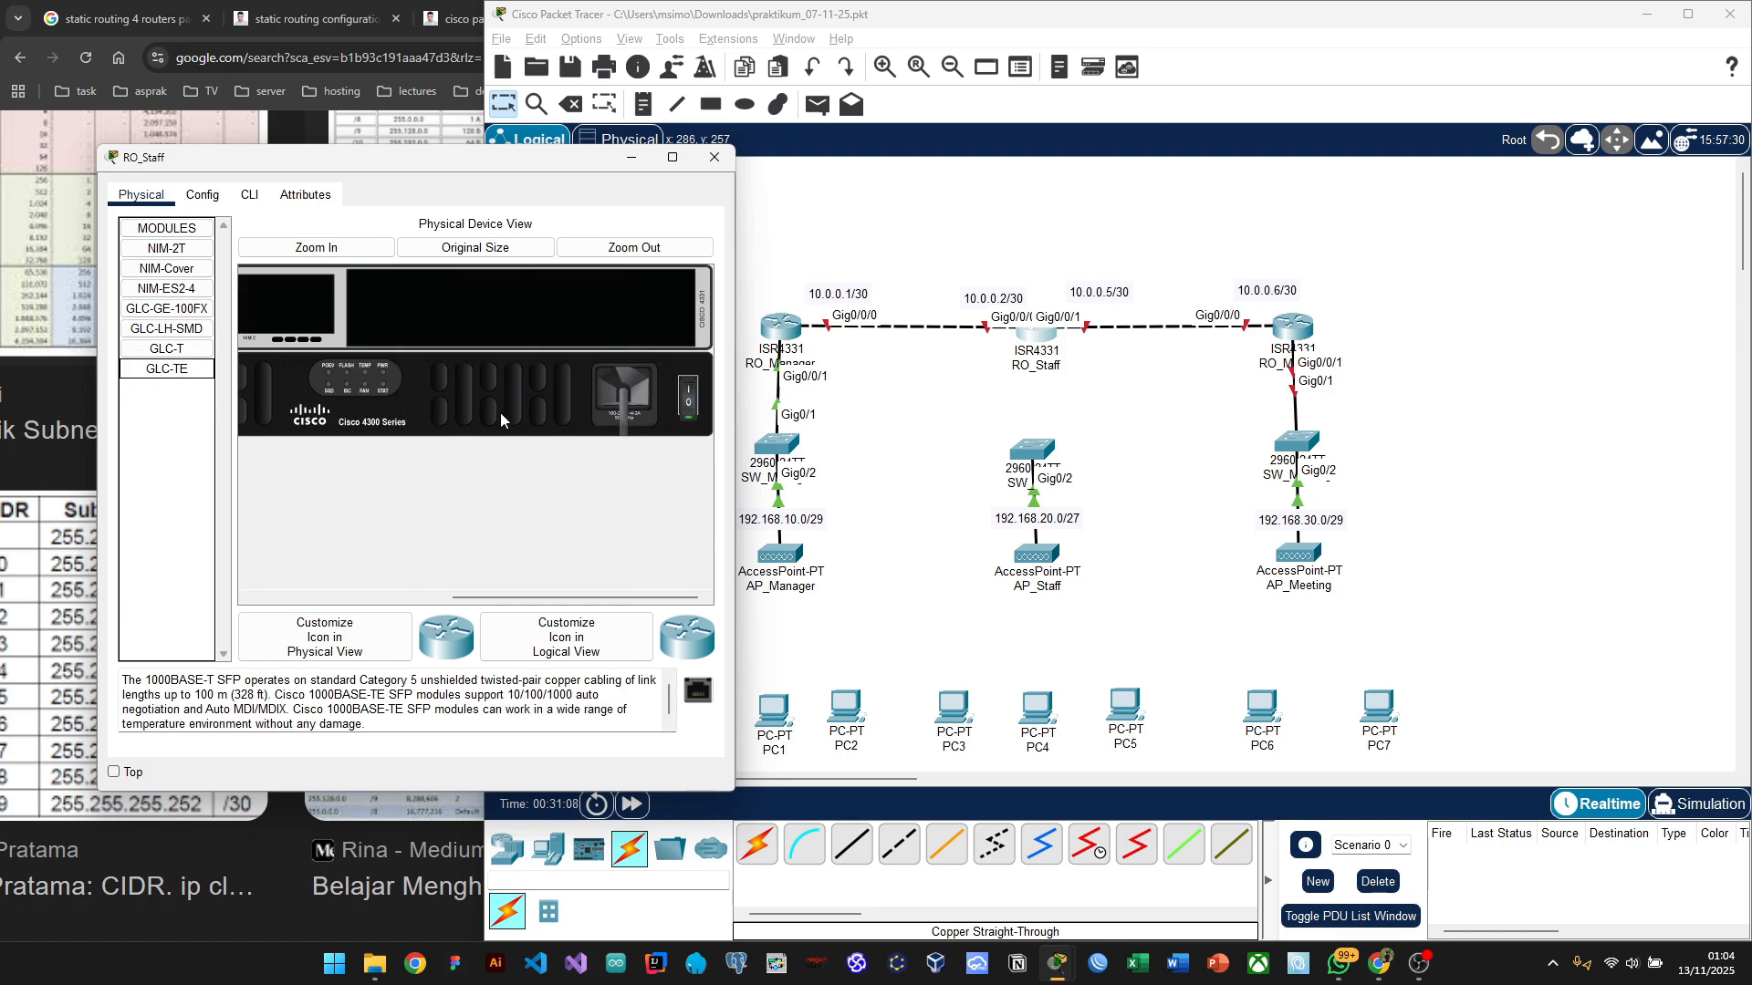
drag(167, 348, 313, 308)
scroll(519, 491, right, 5)
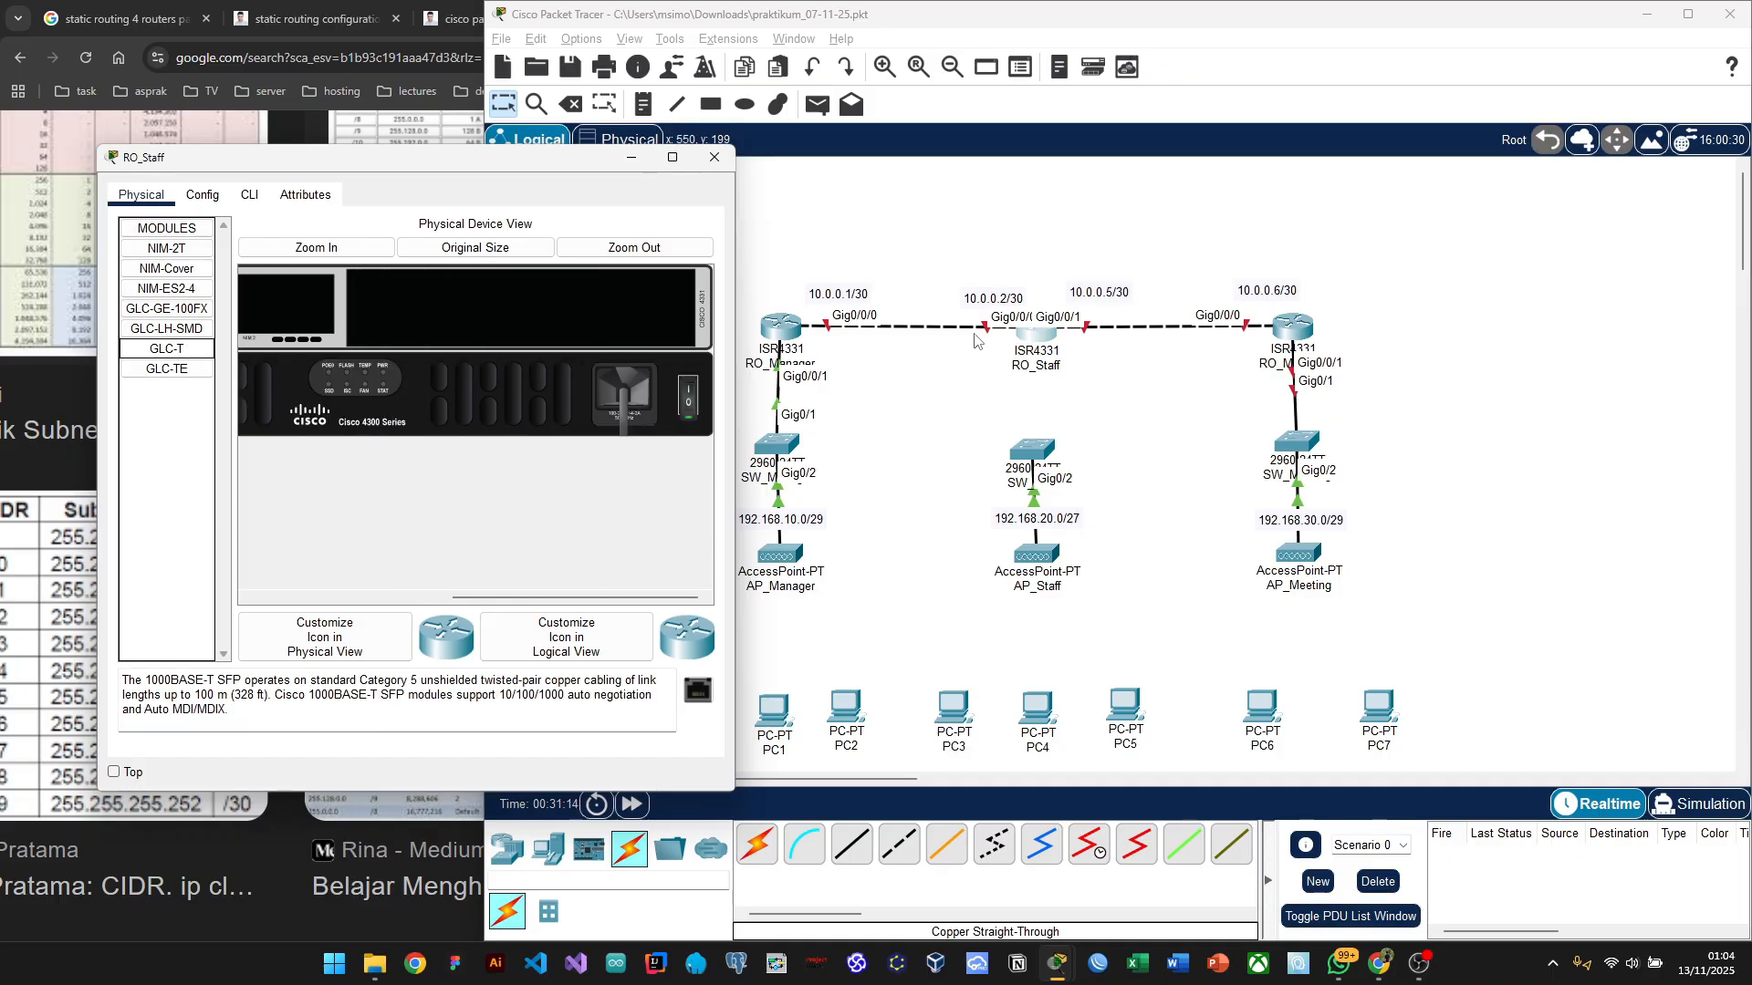
click(201, 197)
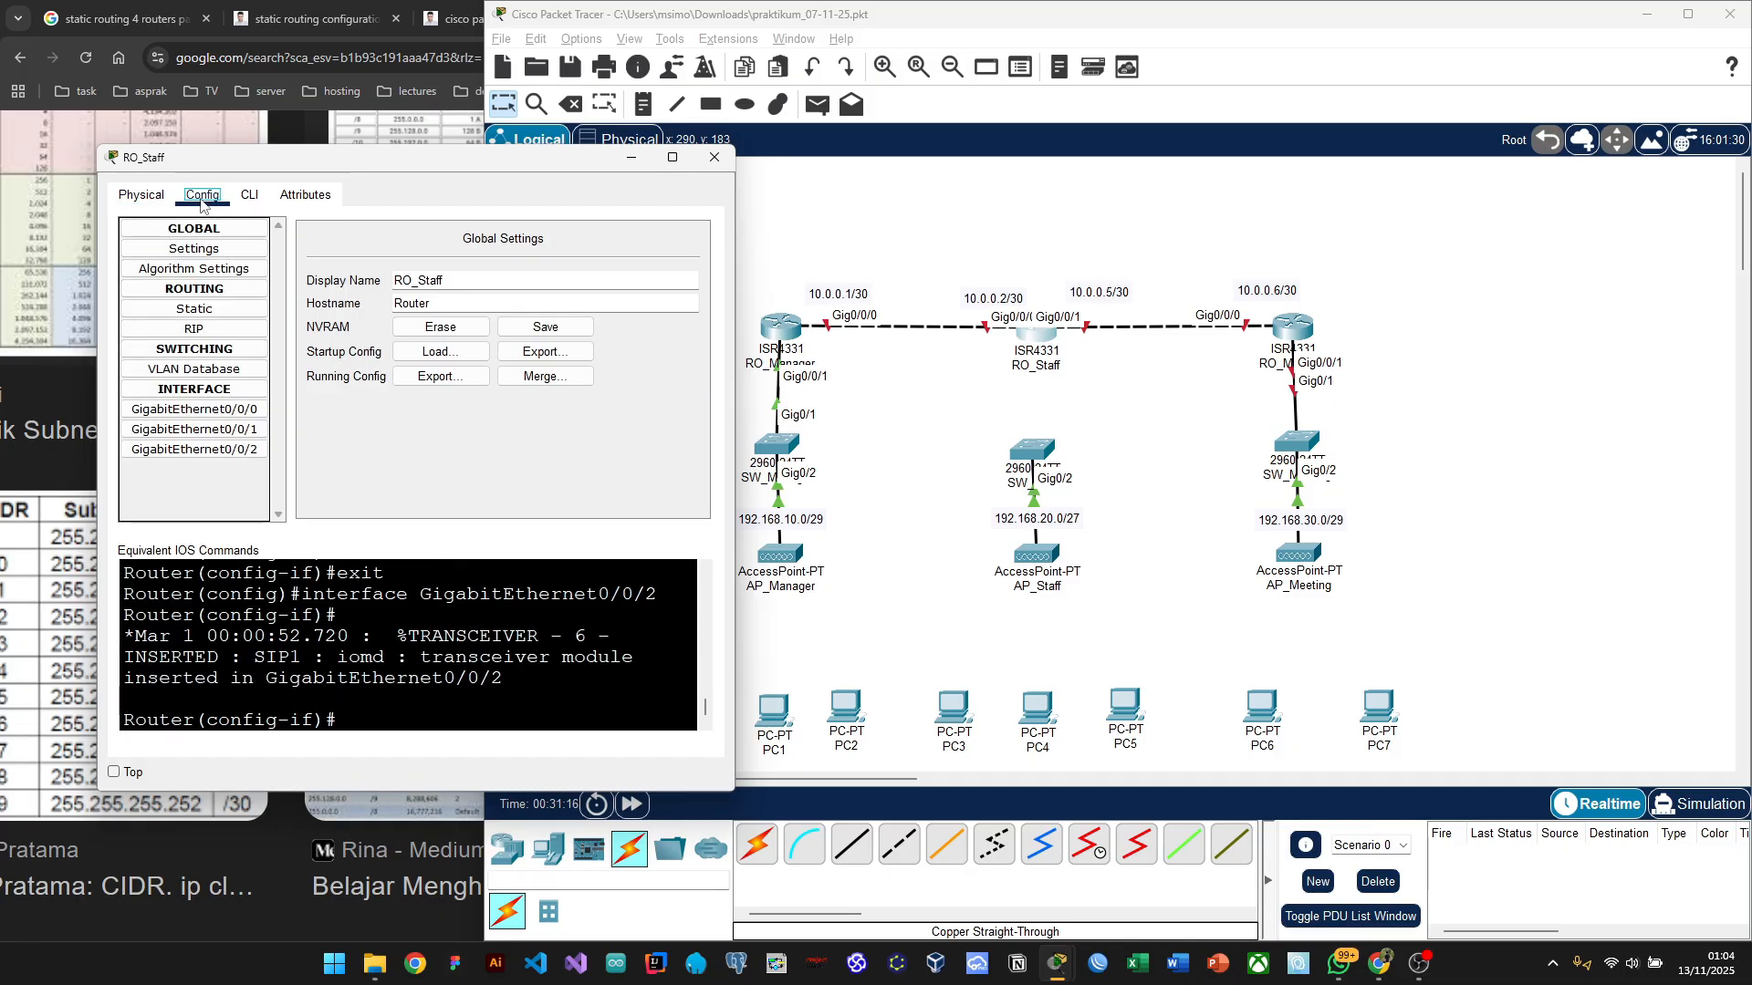
click(141, 195)
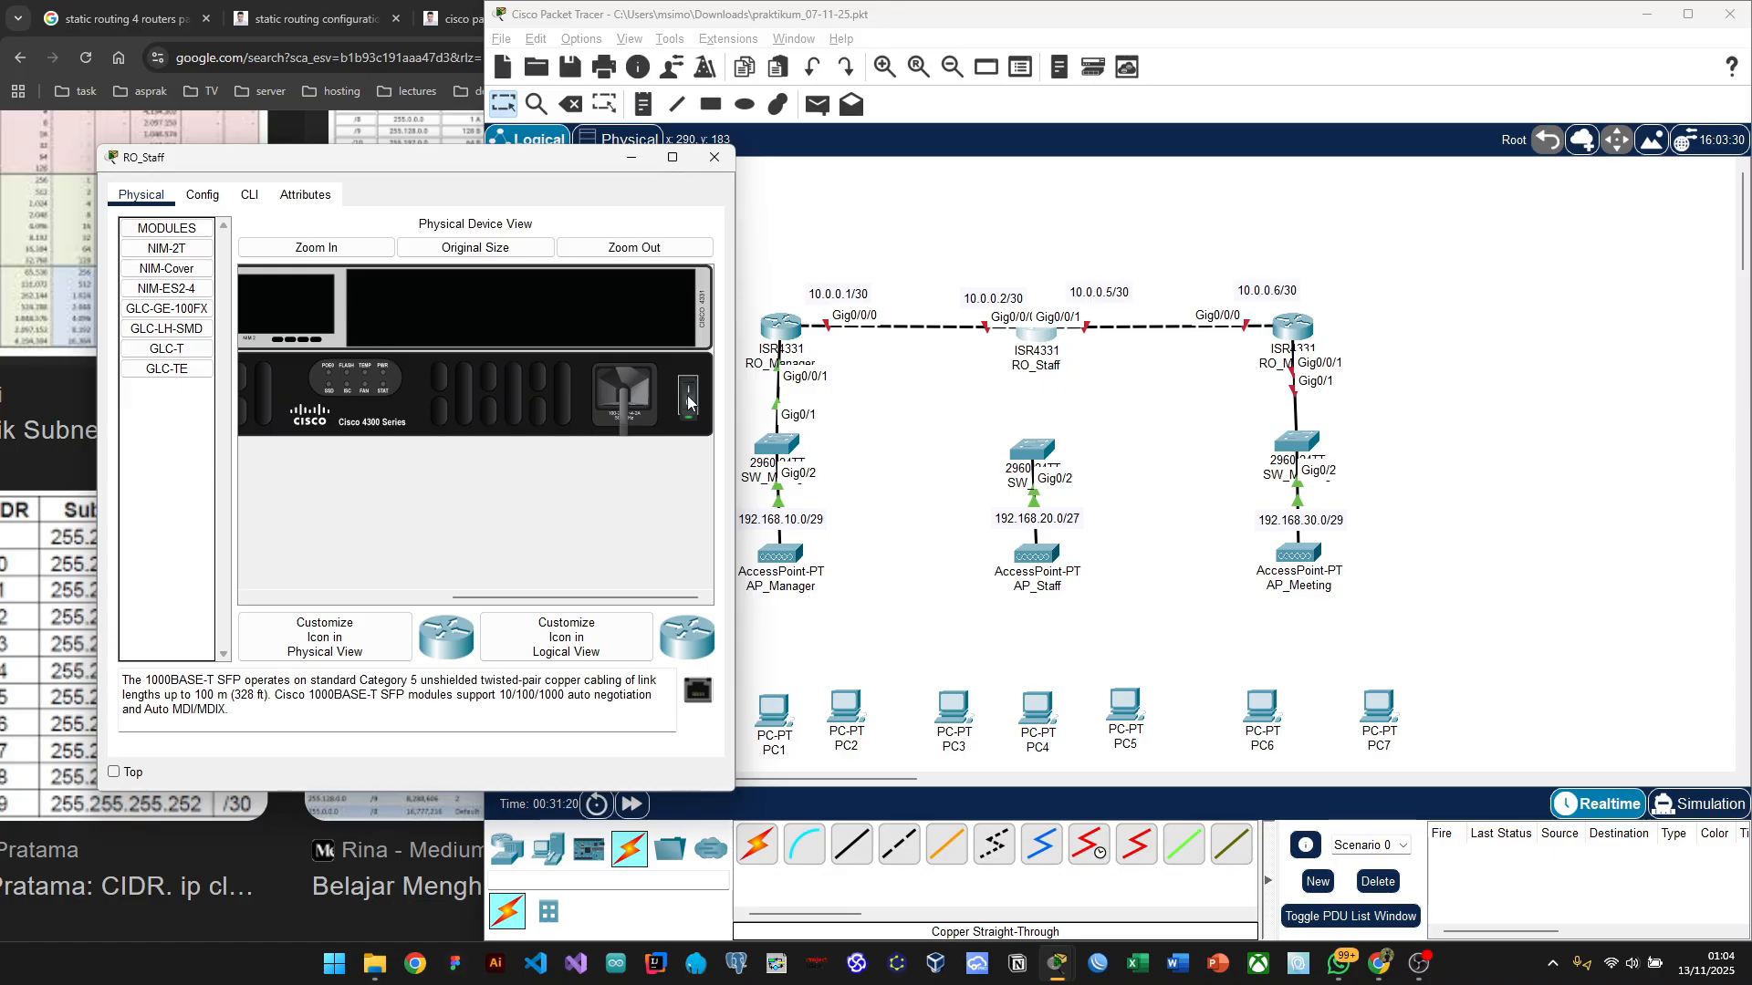
click(202, 197)
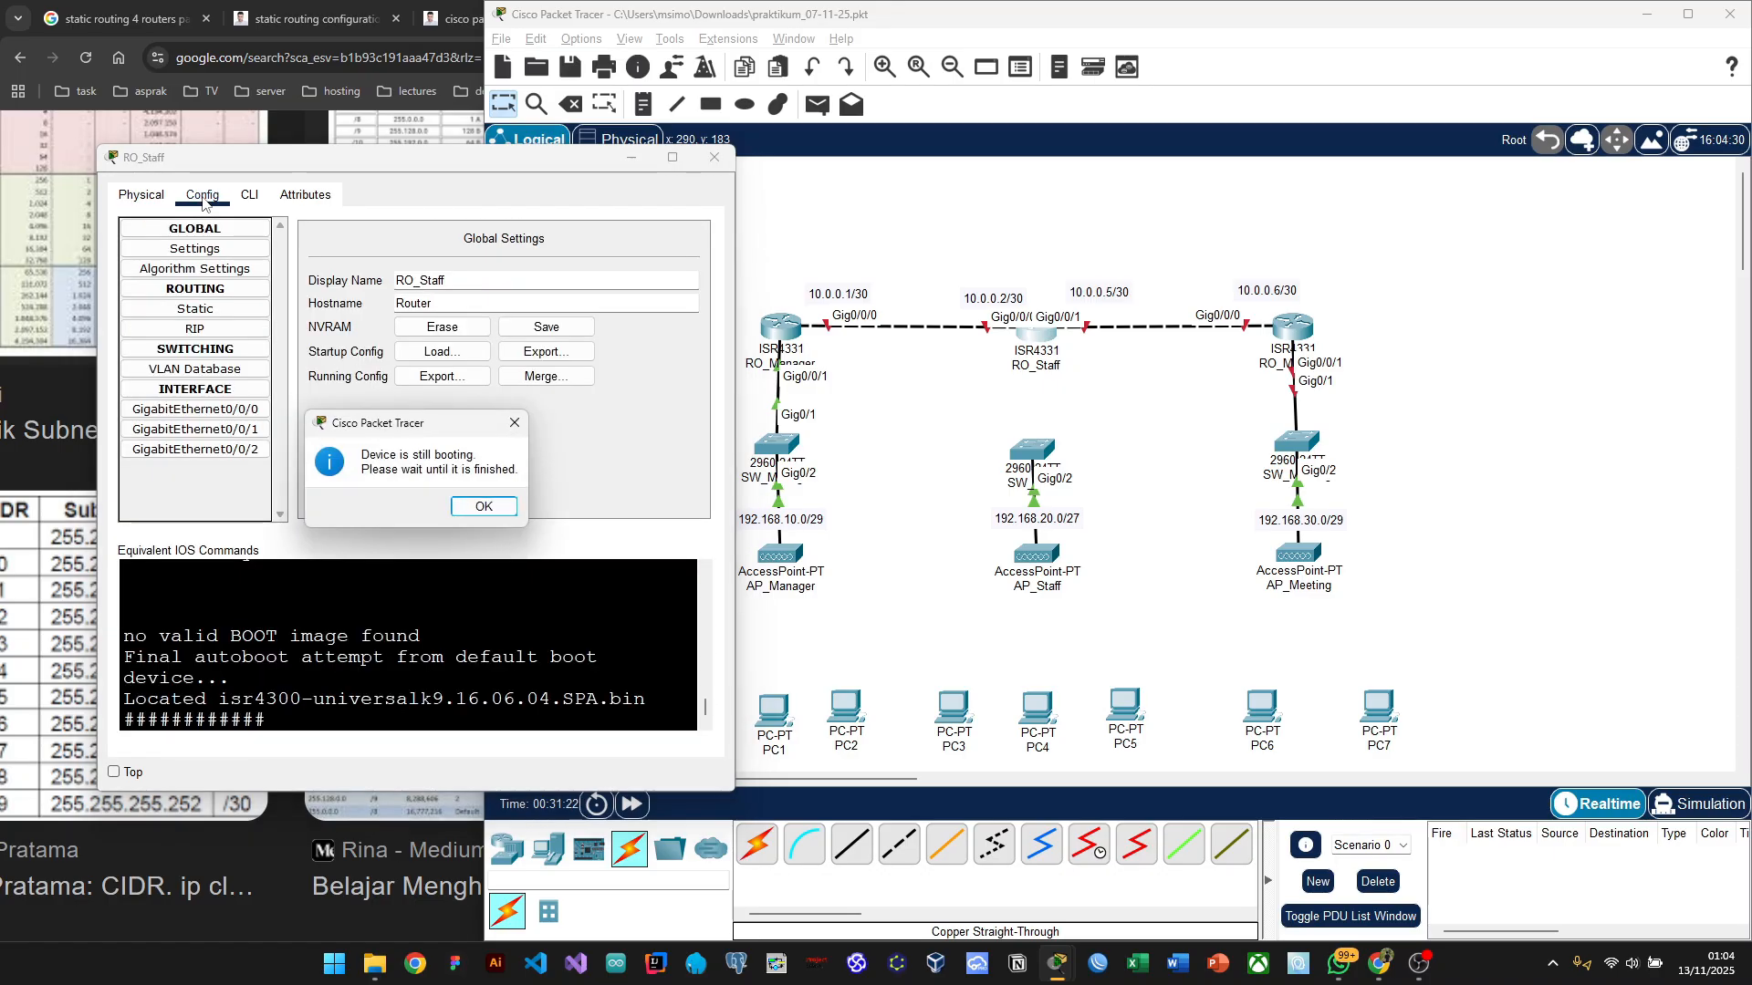
click(483, 508)
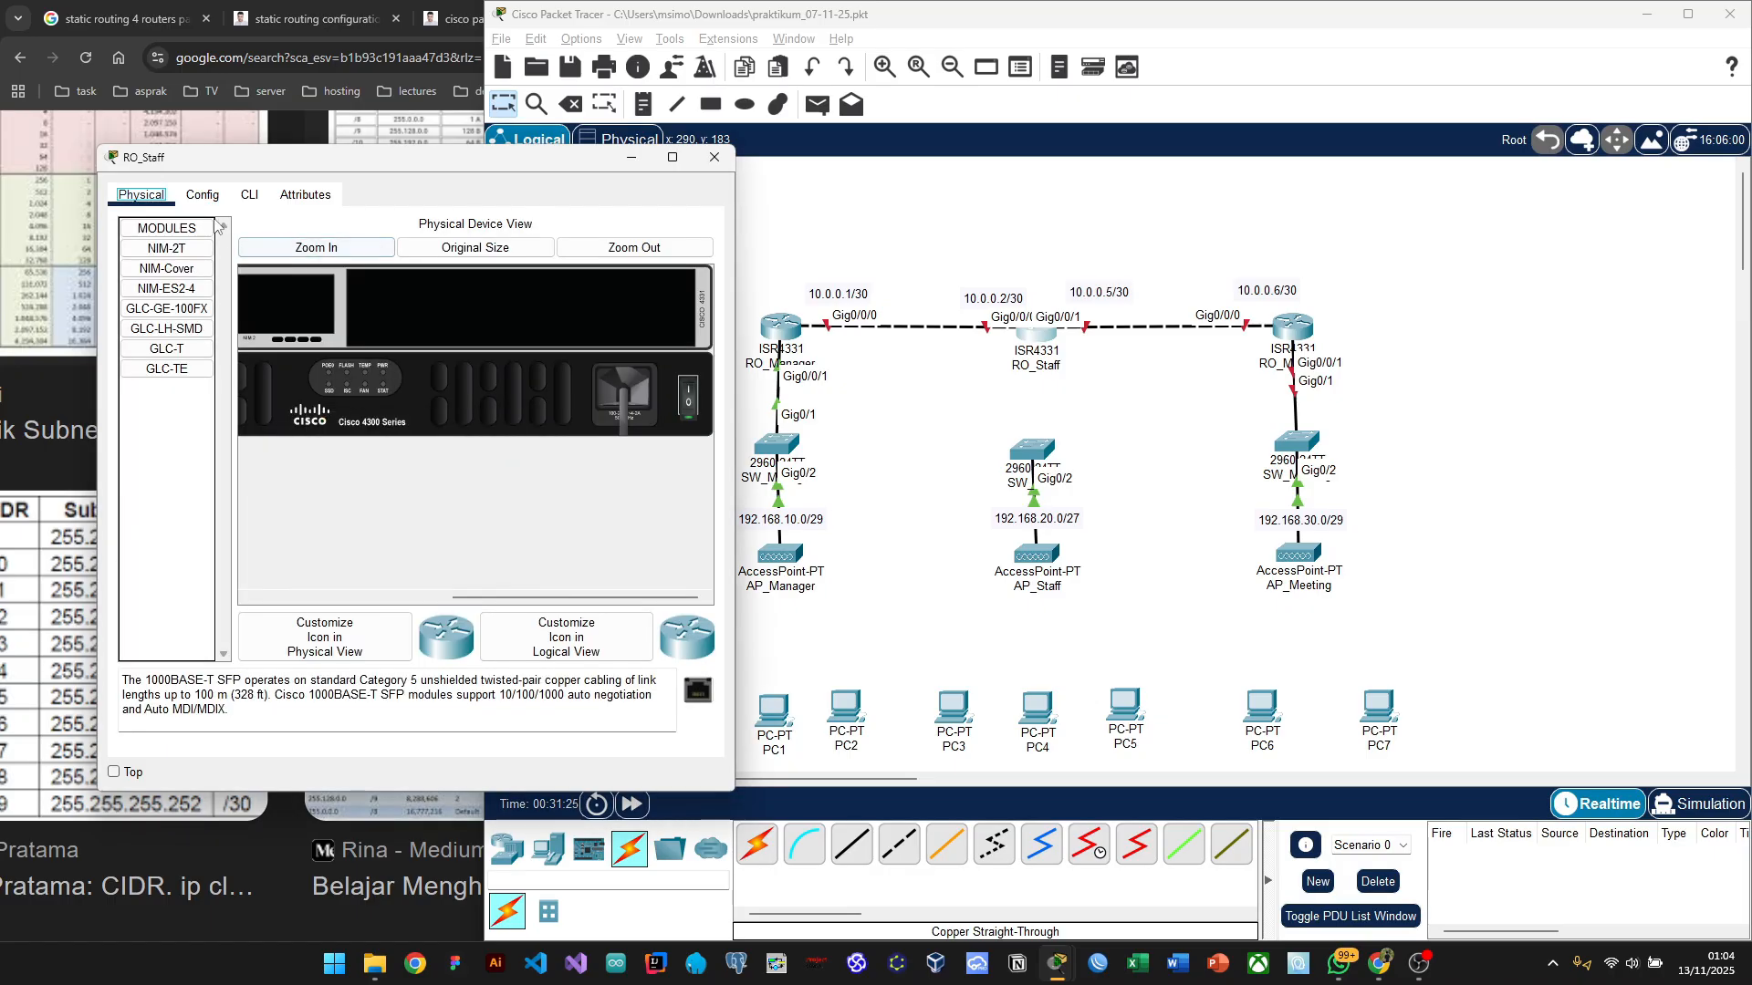
Step: Power RO_Staff off and try fitting GLC-TE and GLC-T modules into the GE 0/0/2 slot
click(691, 401)
scroll(427, 375, left, 5)
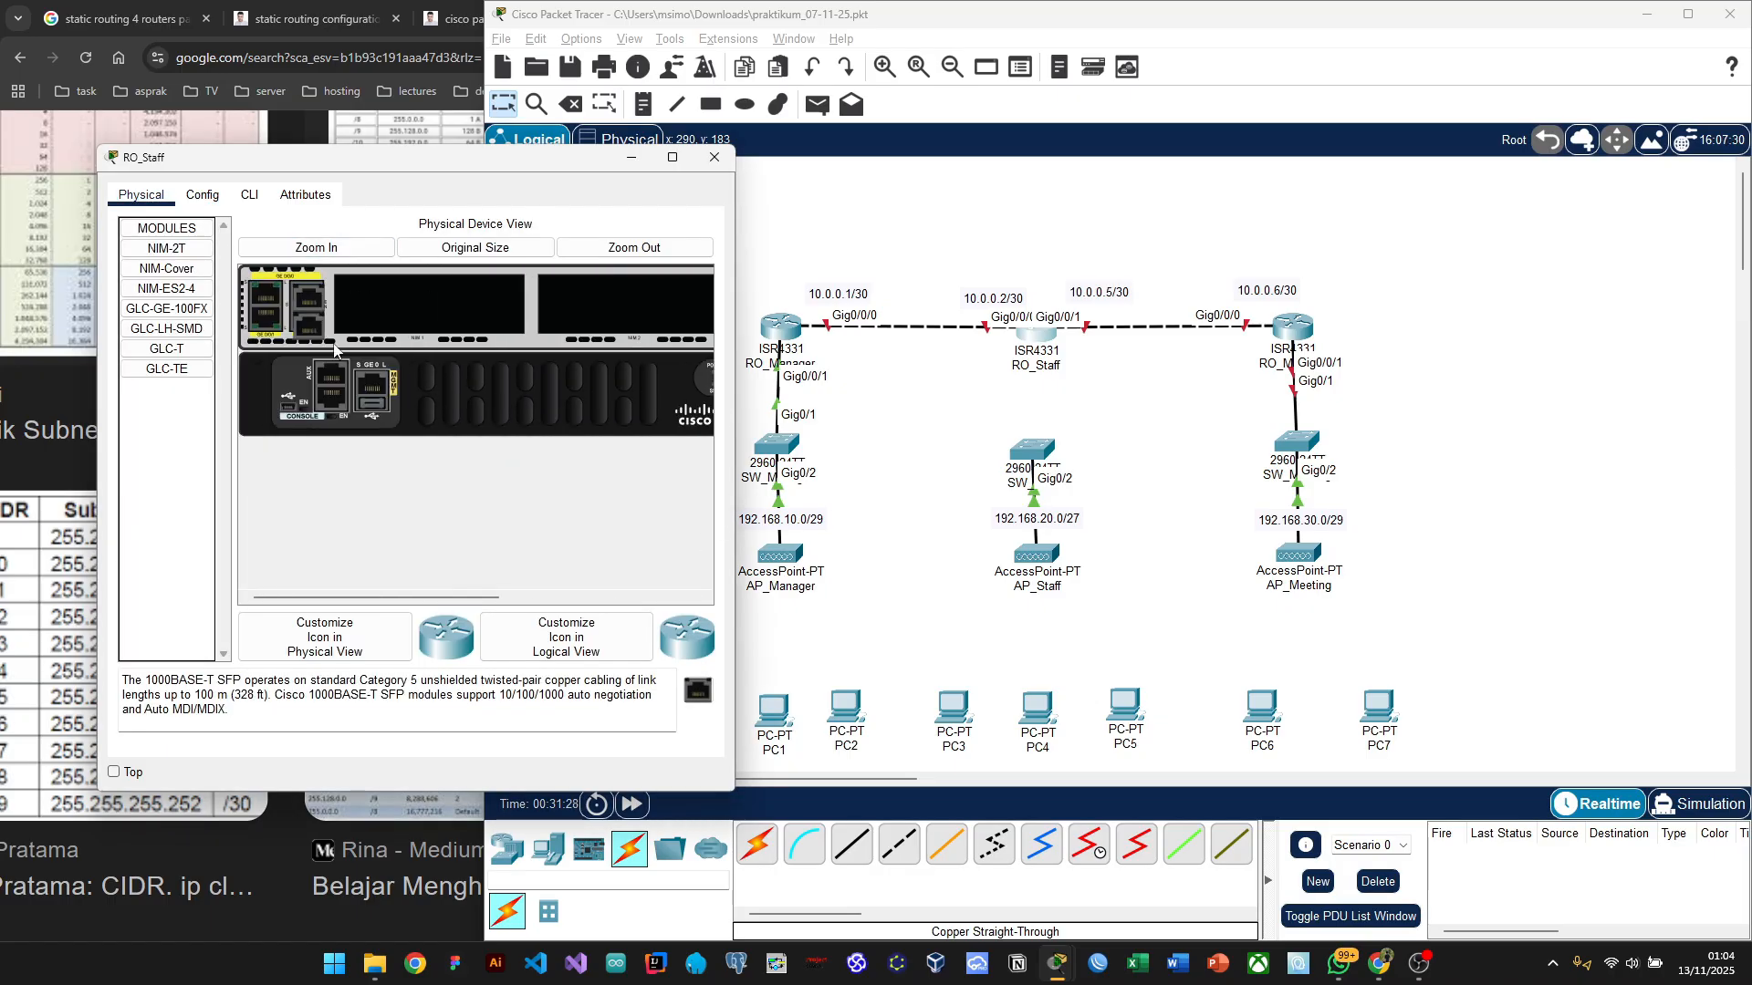
drag(306, 330, 185, 494)
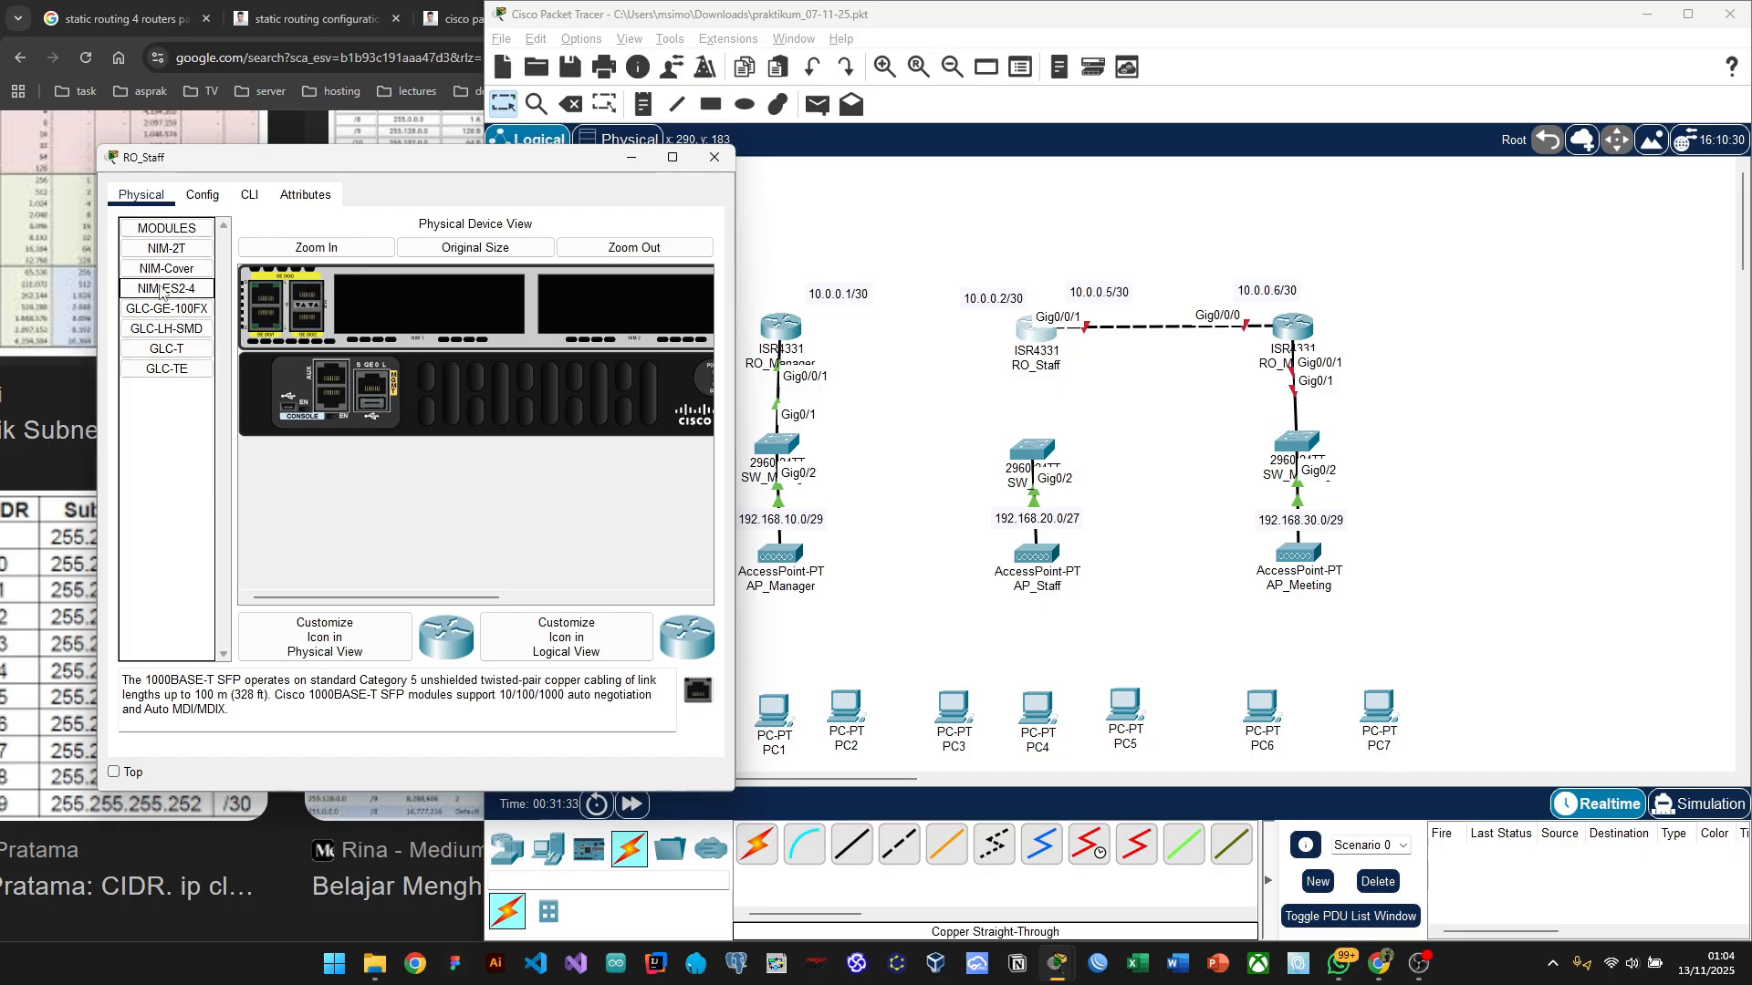
click(172, 367)
drag(167, 349, 327, 383)
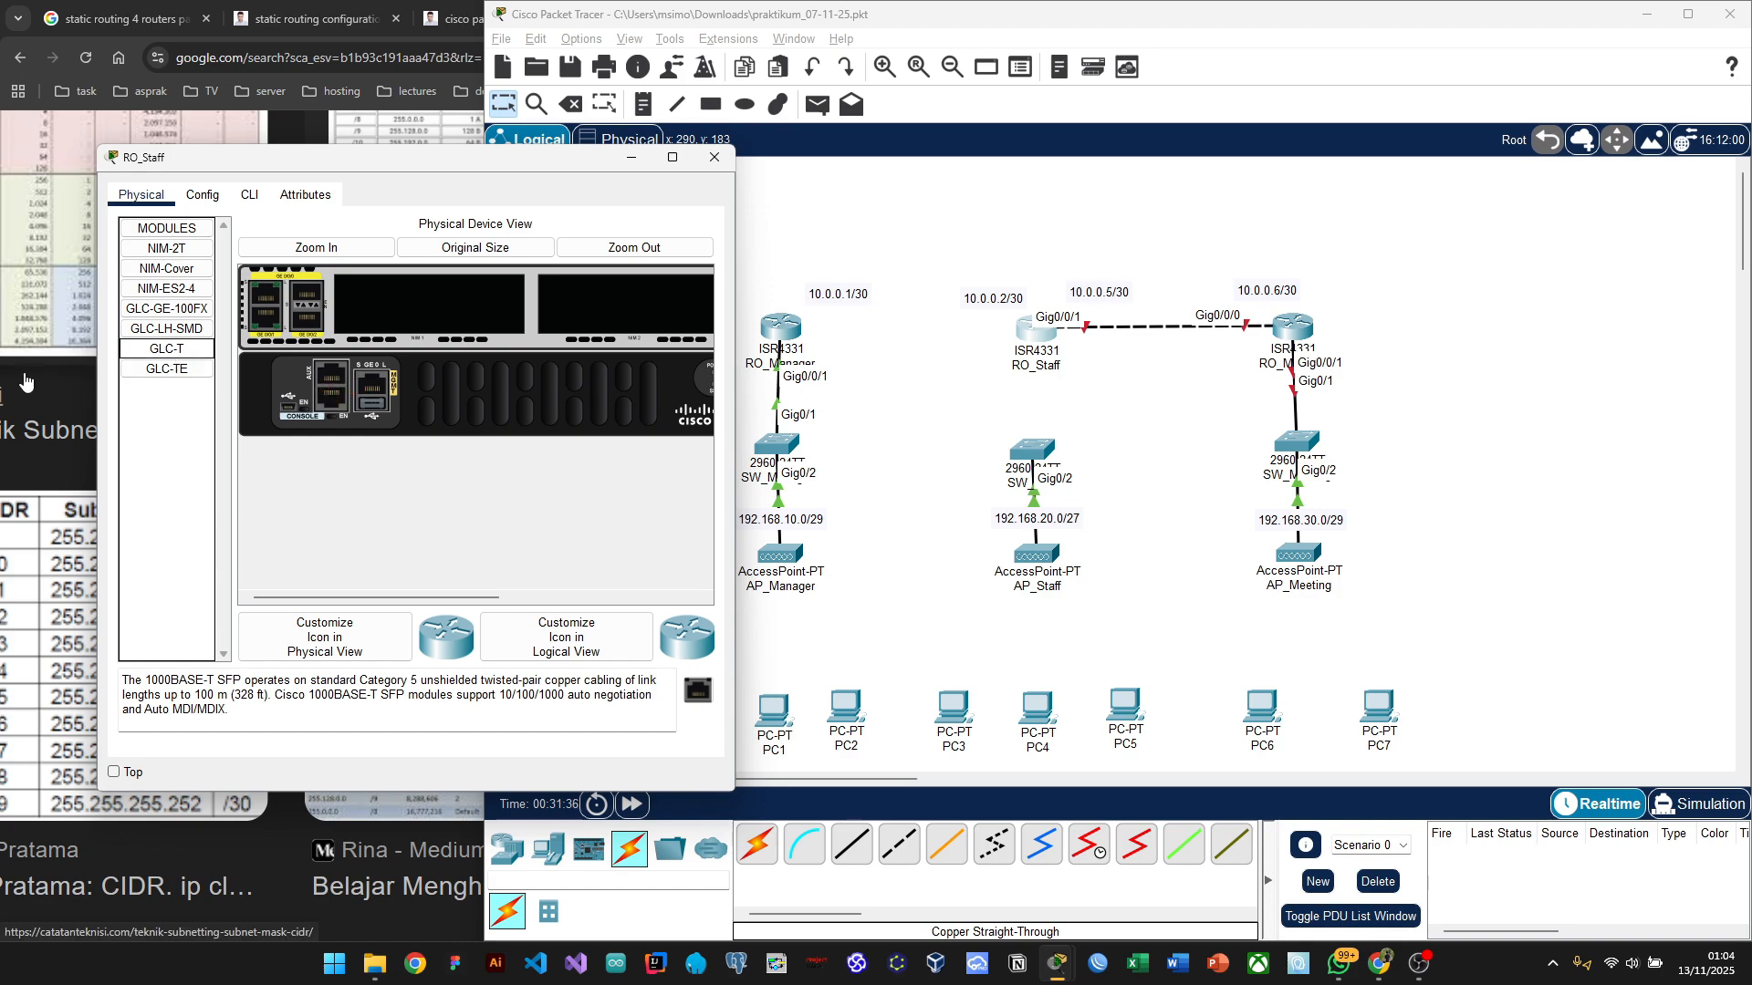
Step: Try inserting GLC-GE-100FX, refused as incompatible, then insert GLC-LH-SMD into the SFP slot
click(166, 288)
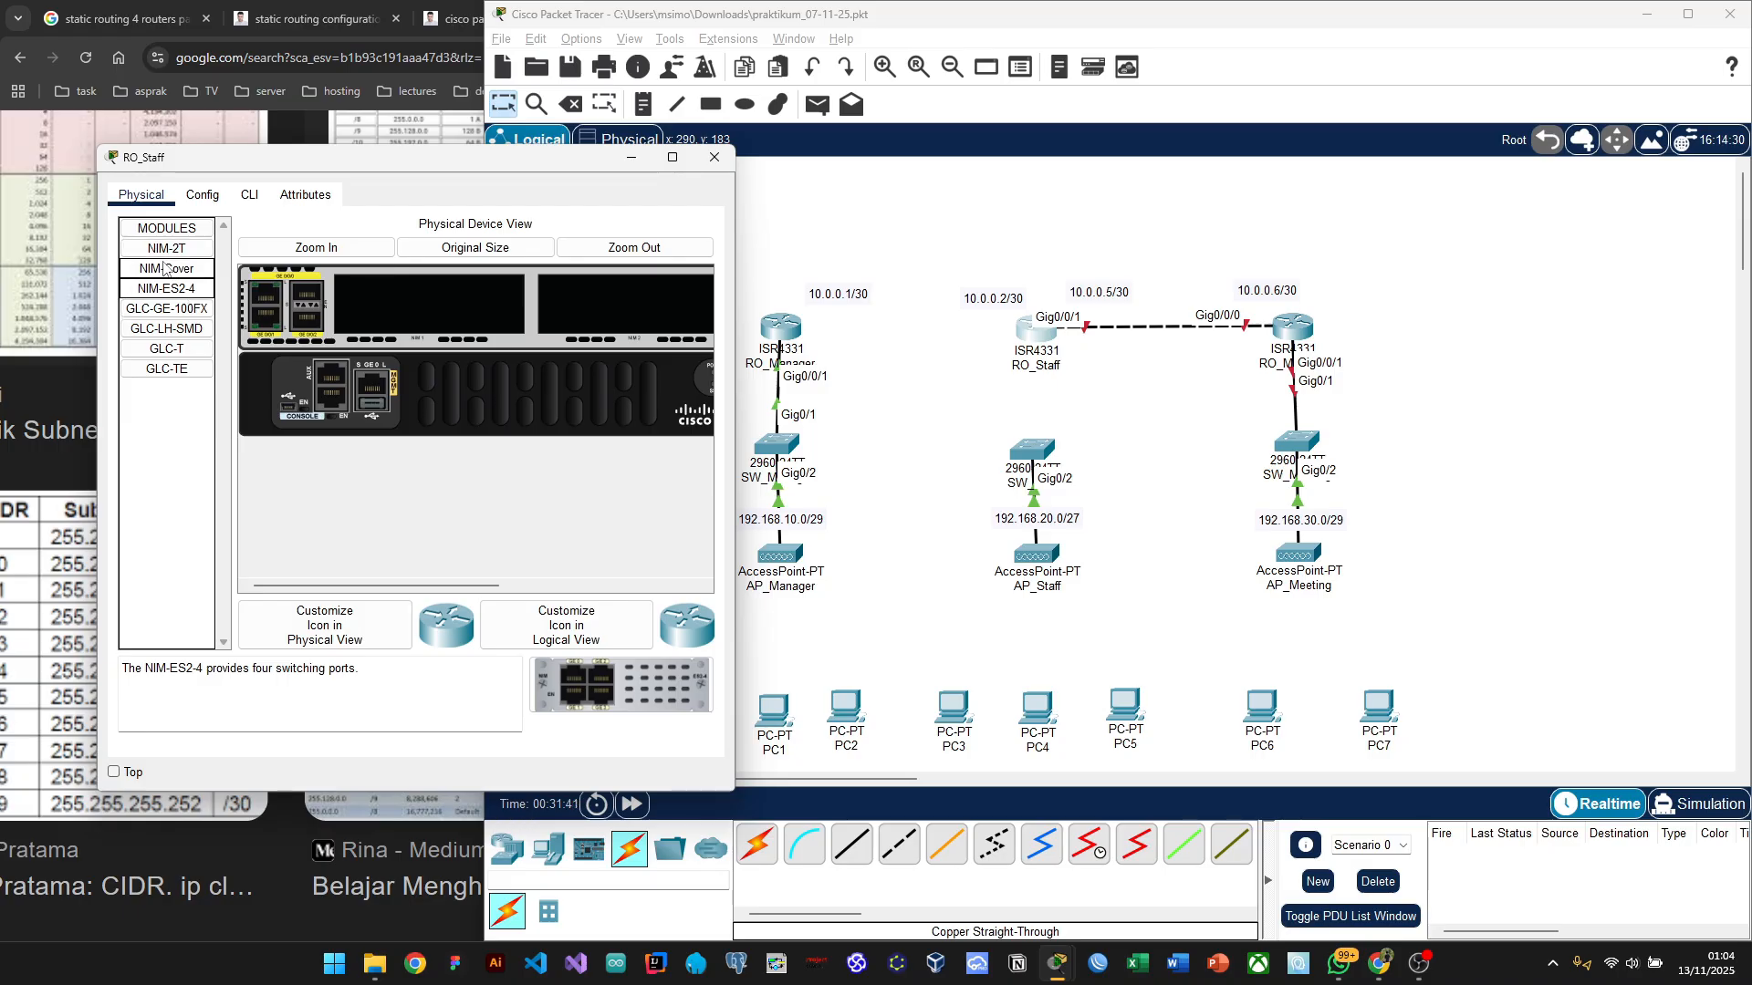
click(165, 269)
click(166, 310)
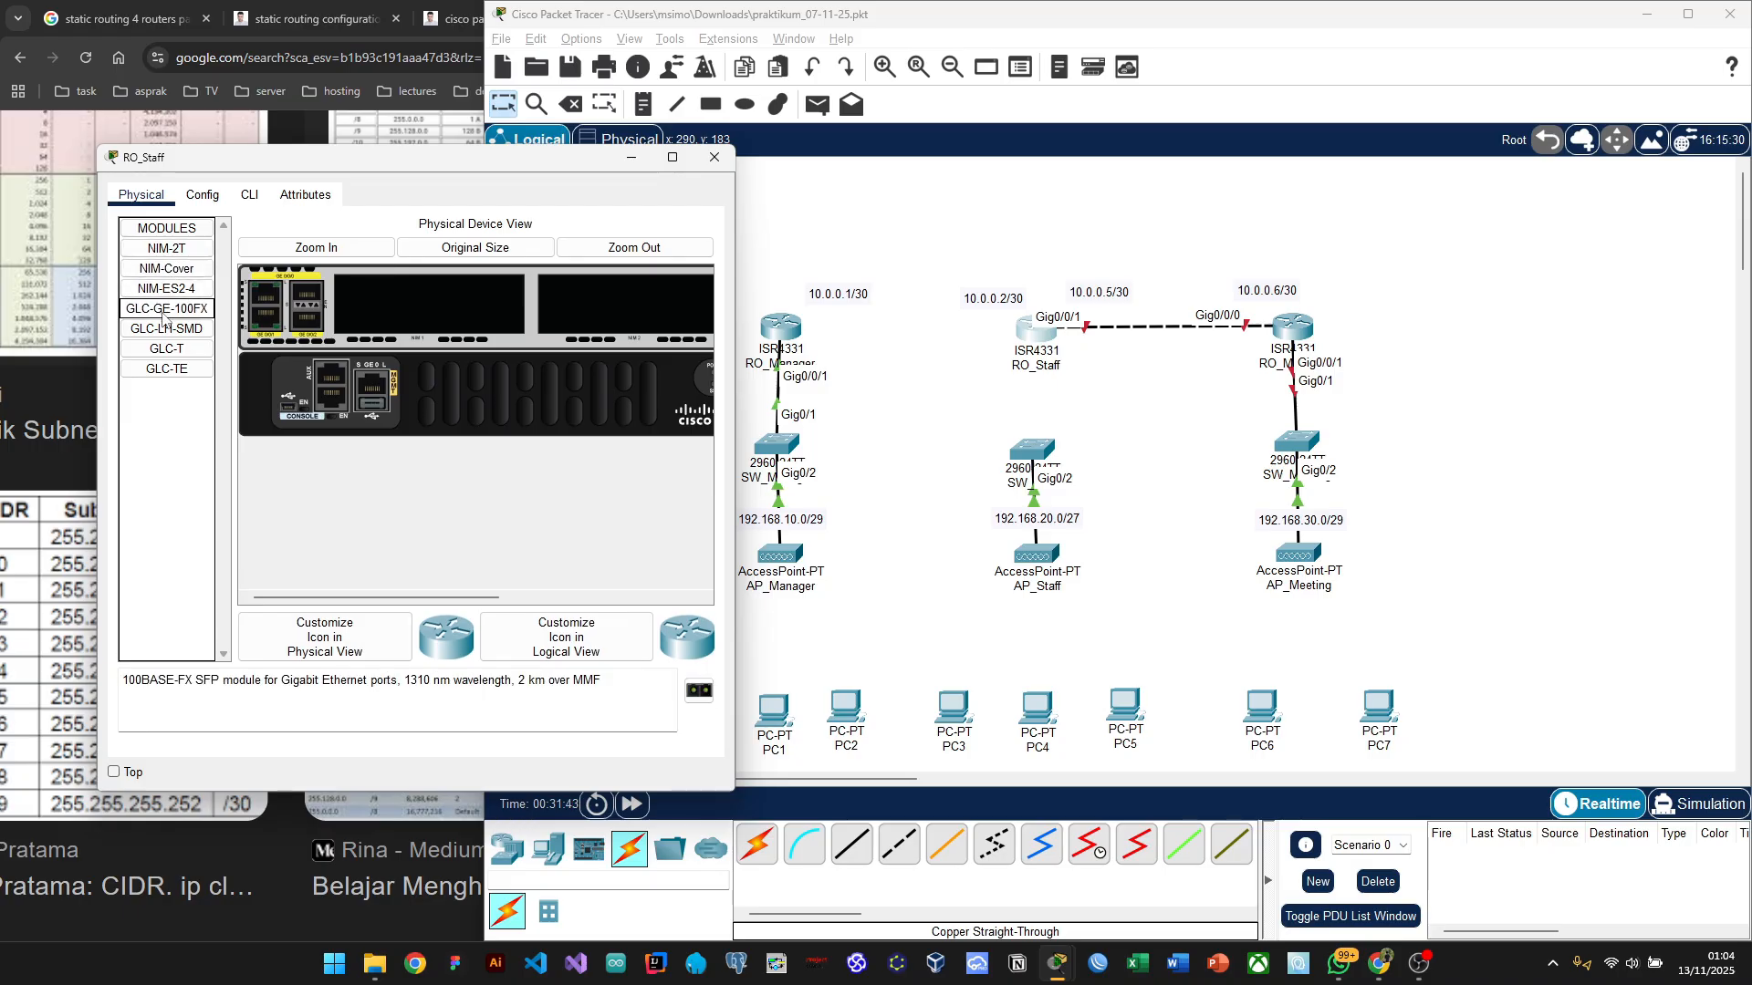
drag(165, 311, 389, 311)
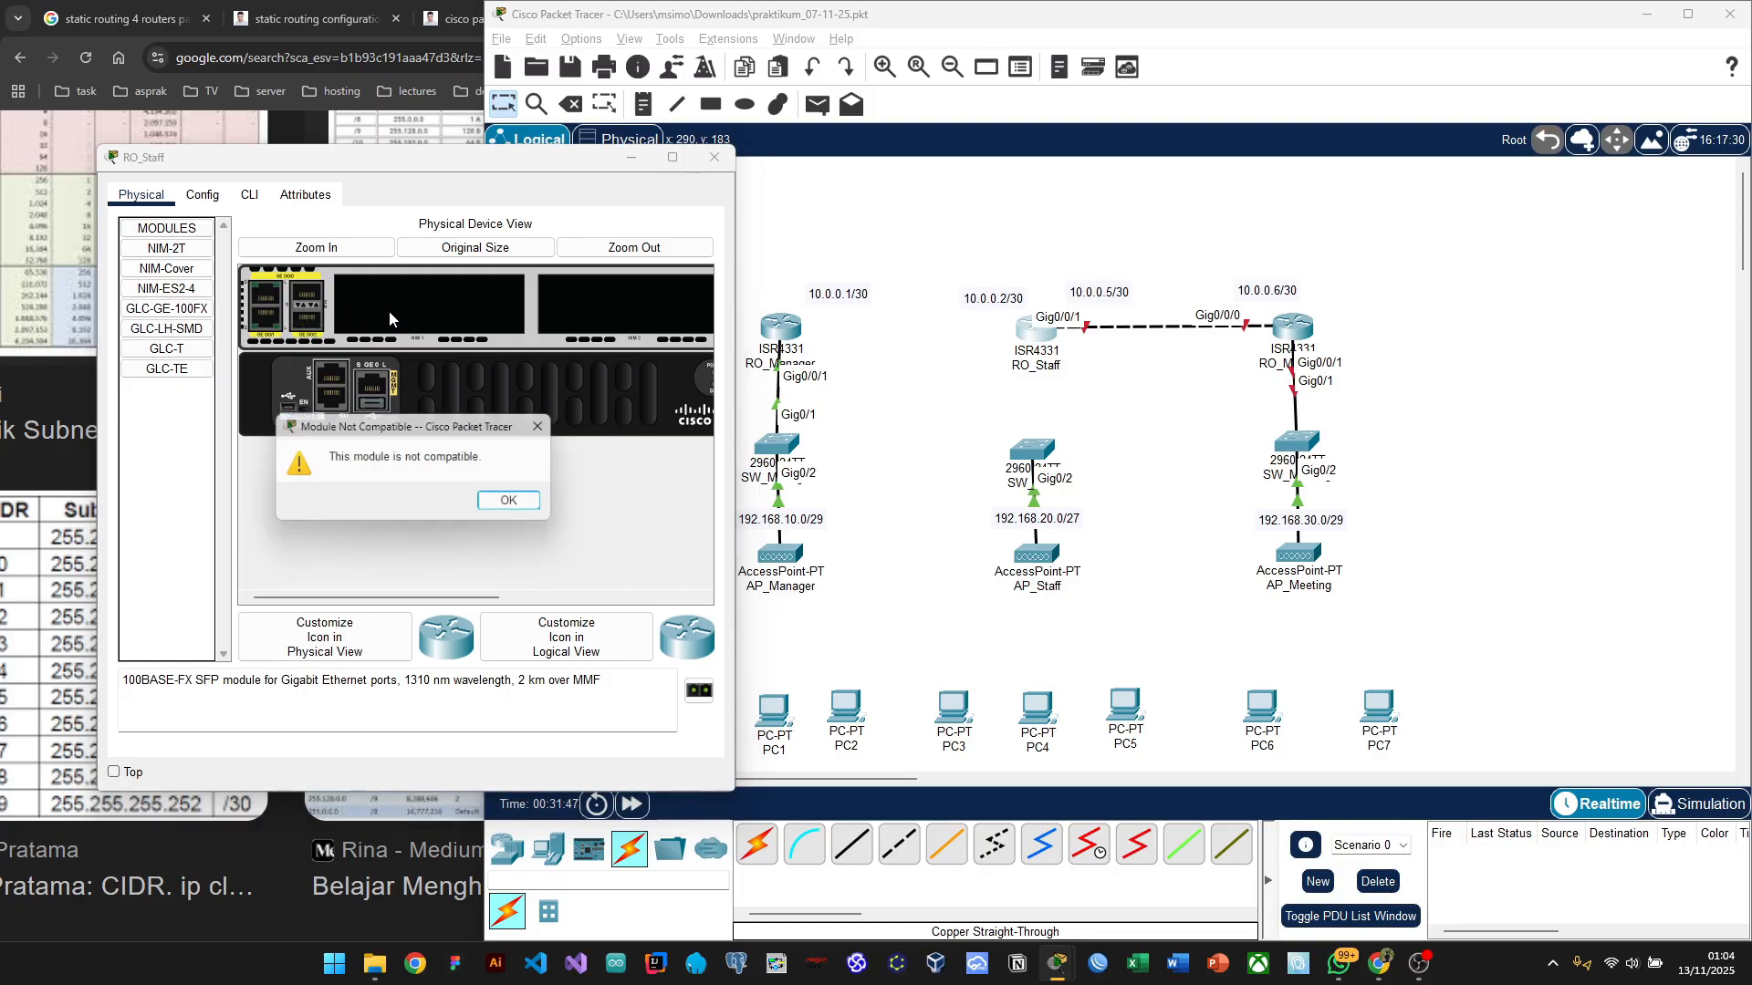
click(513, 504)
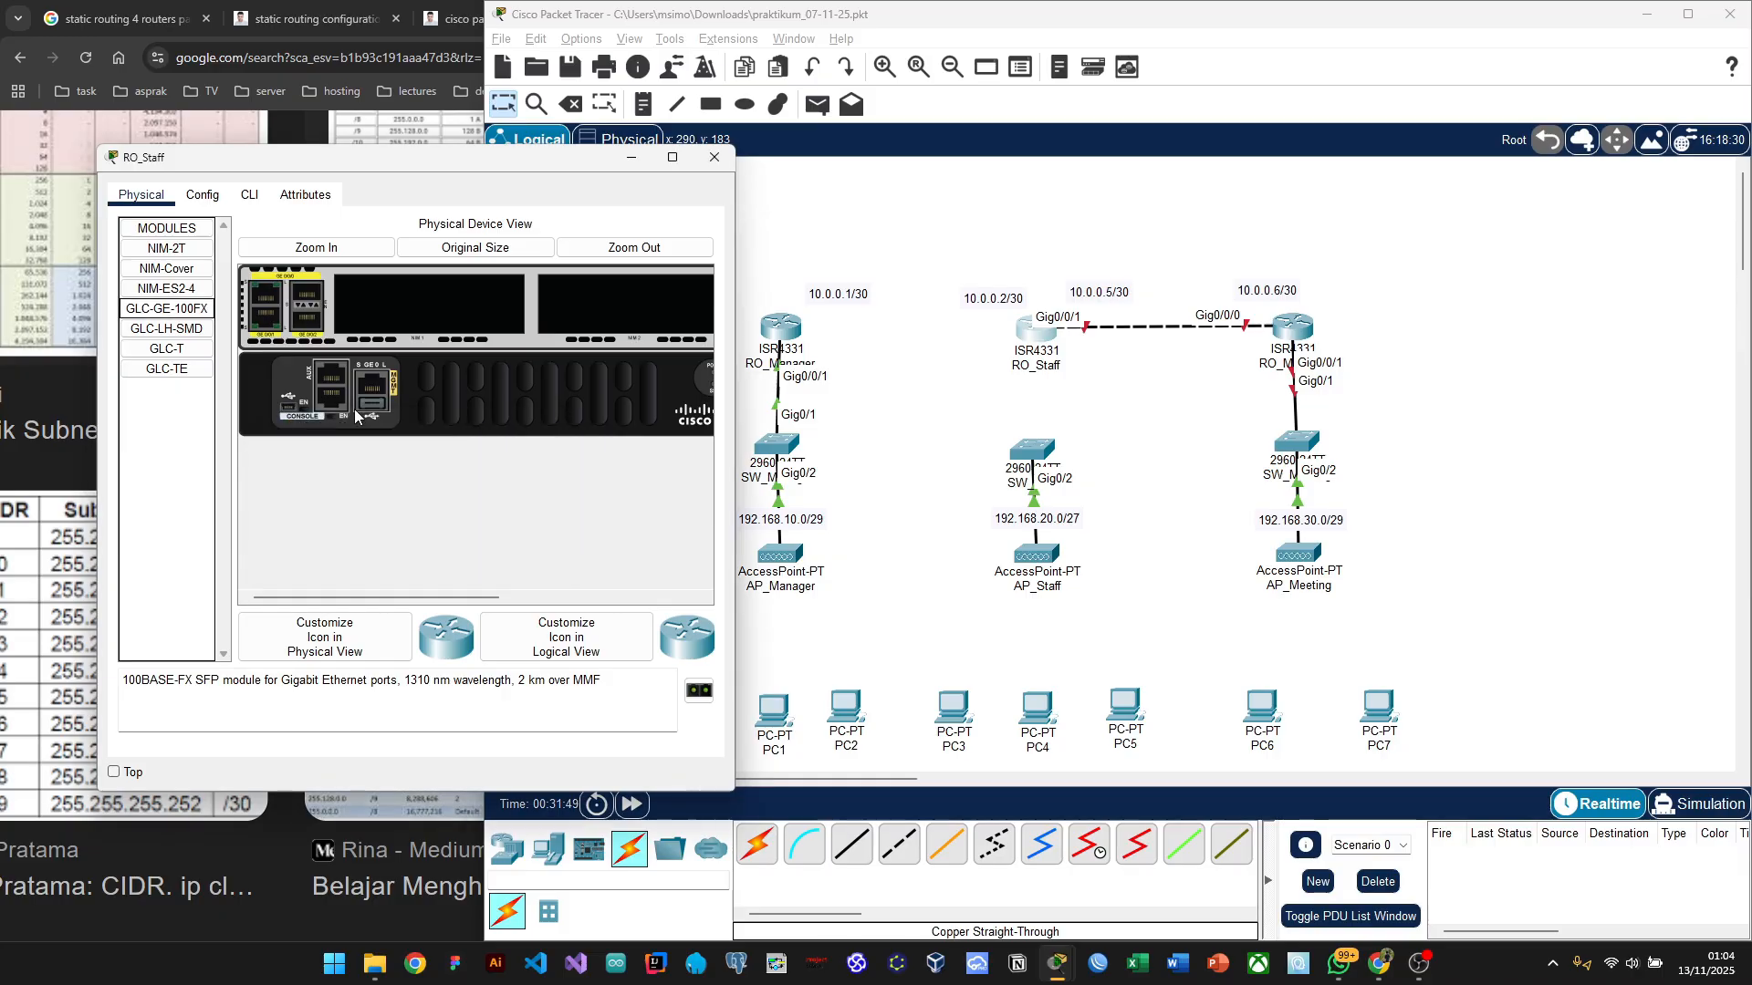
click(152, 330)
drag(152, 330, 312, 304)
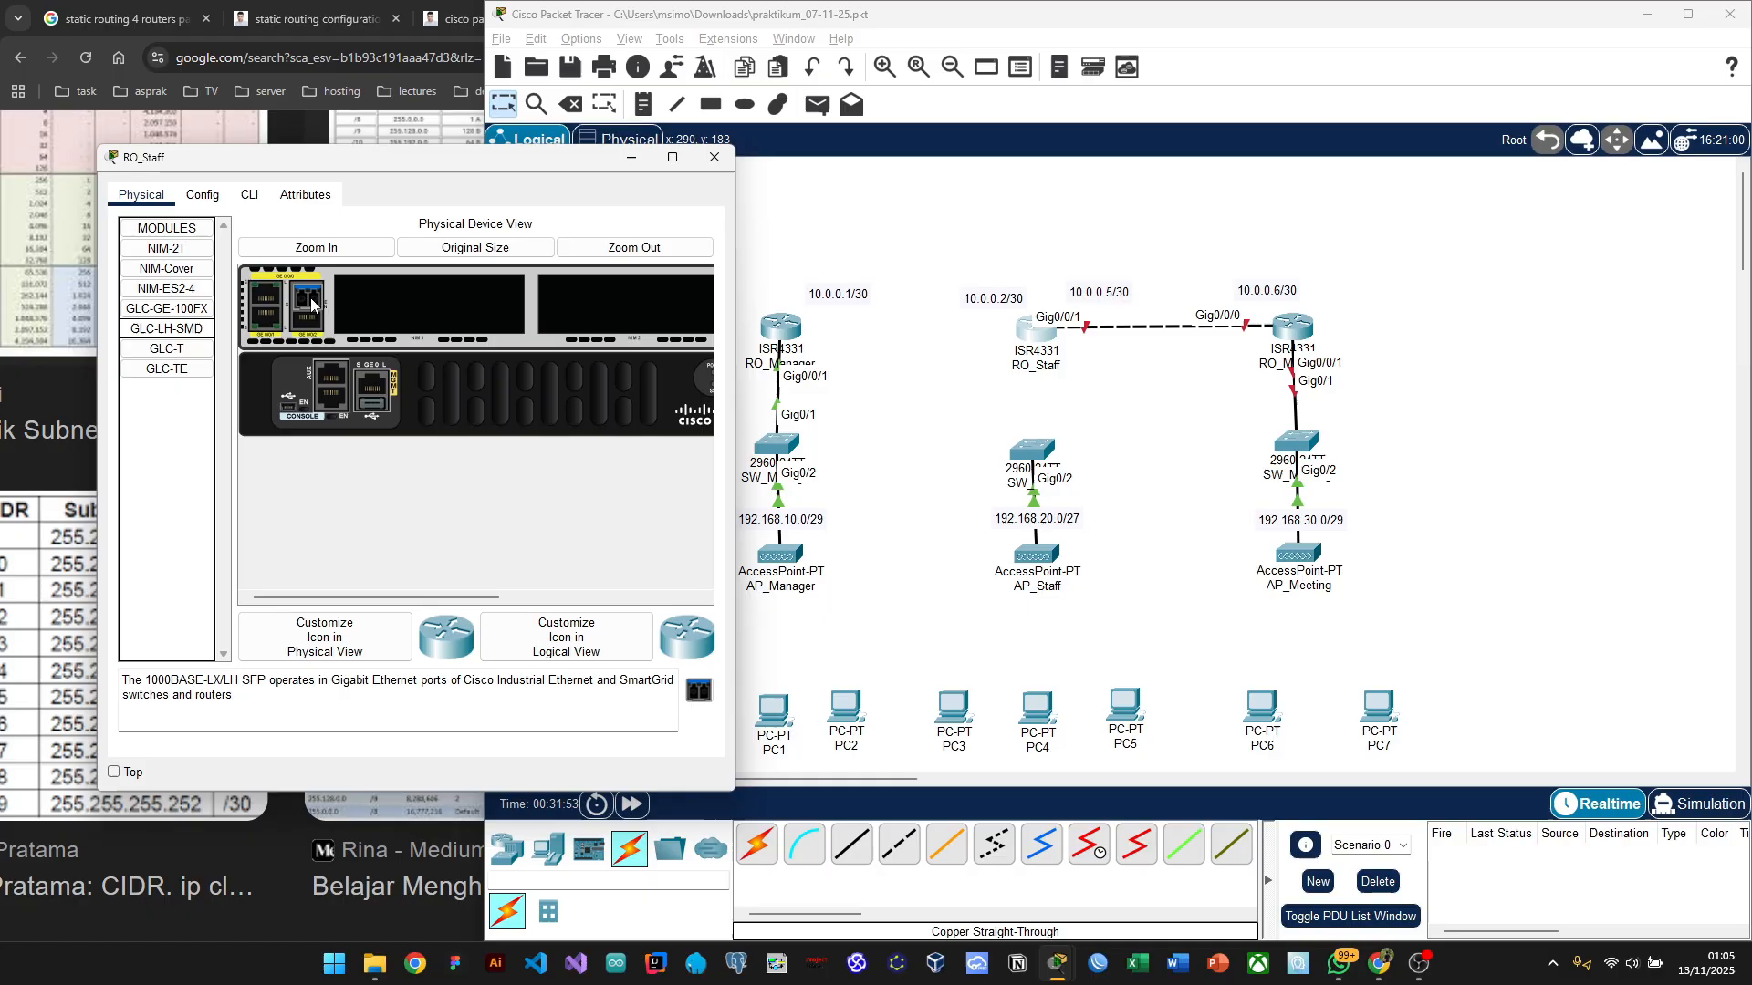
Step: Switch RO_Staff's power on and follow its boot output, dismissing the power and booting notices
click(207, 197)
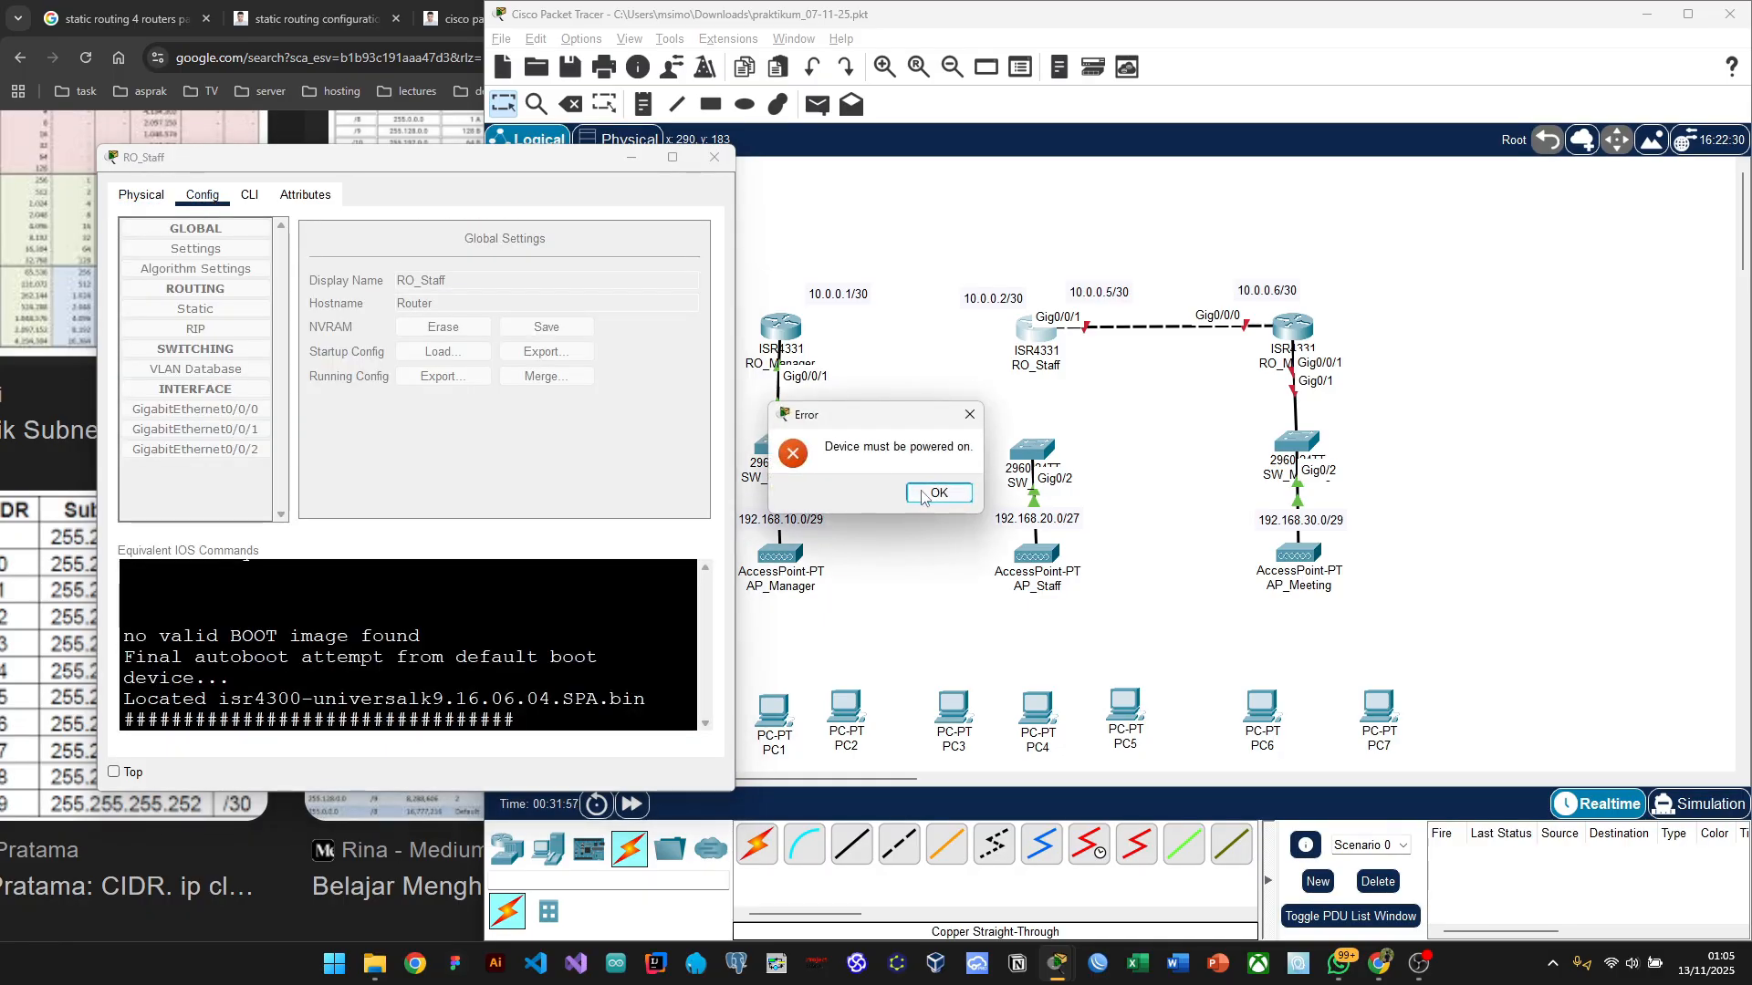
click(950, 494)
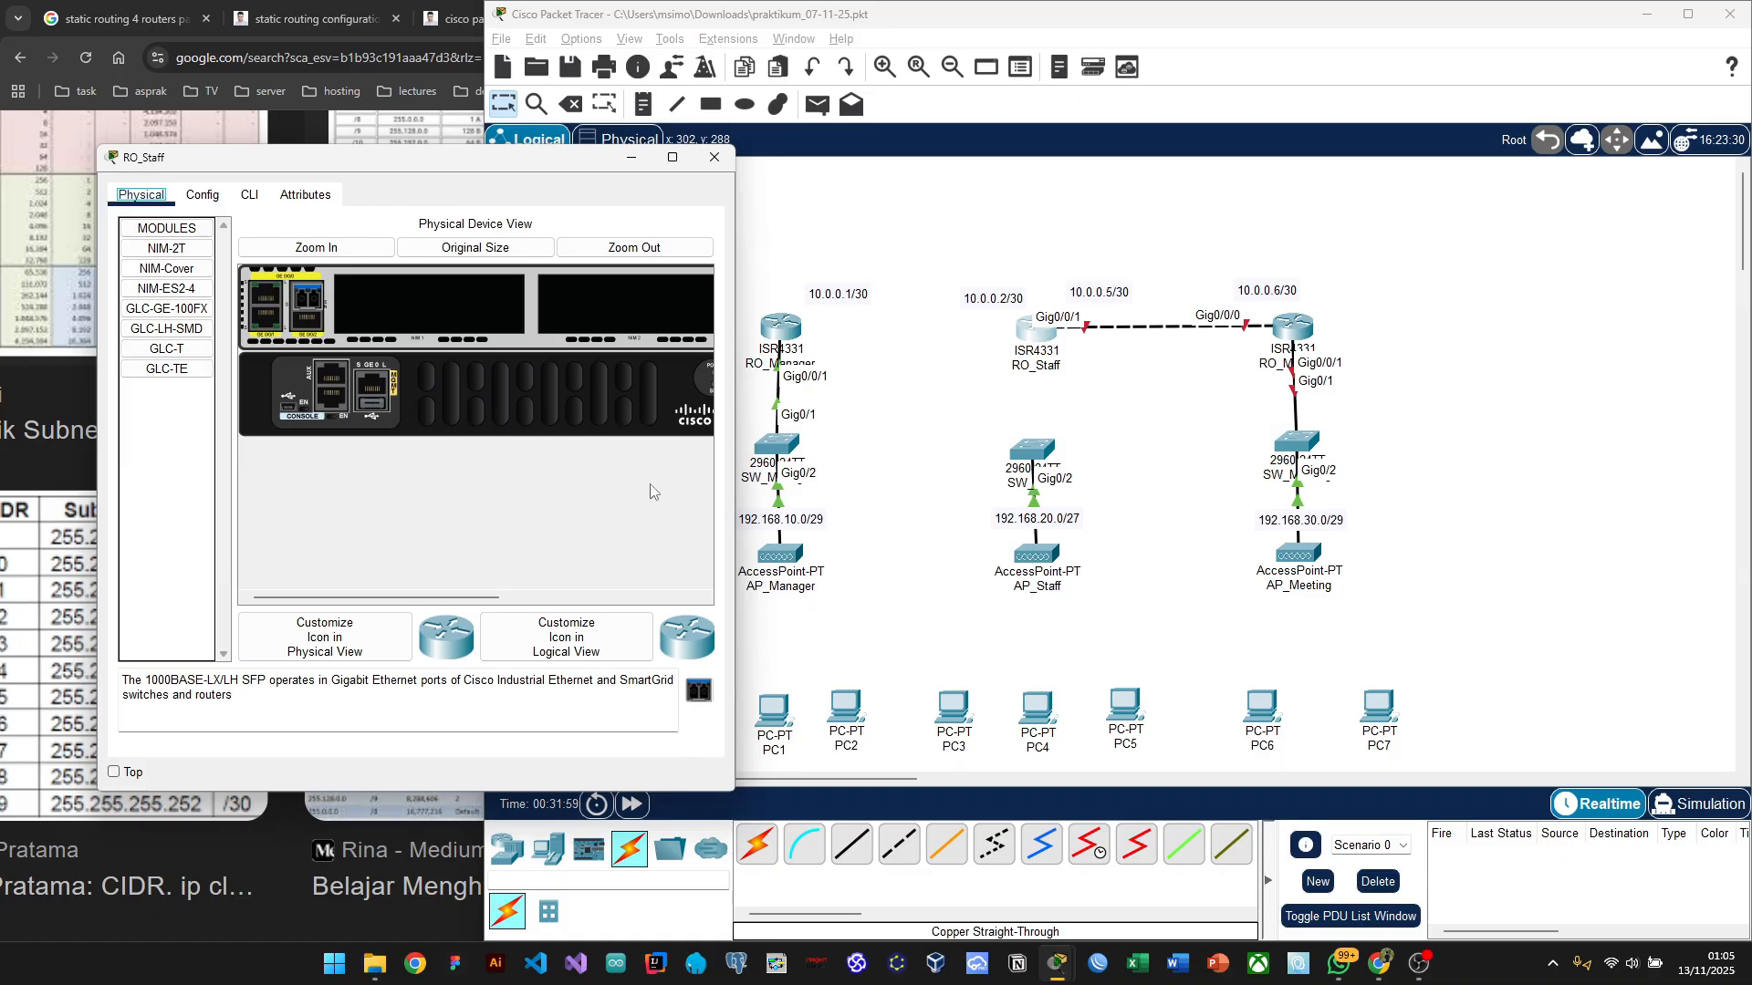
click(691, 400)
scroll(287, 347, left, 5)
click(245, 195)
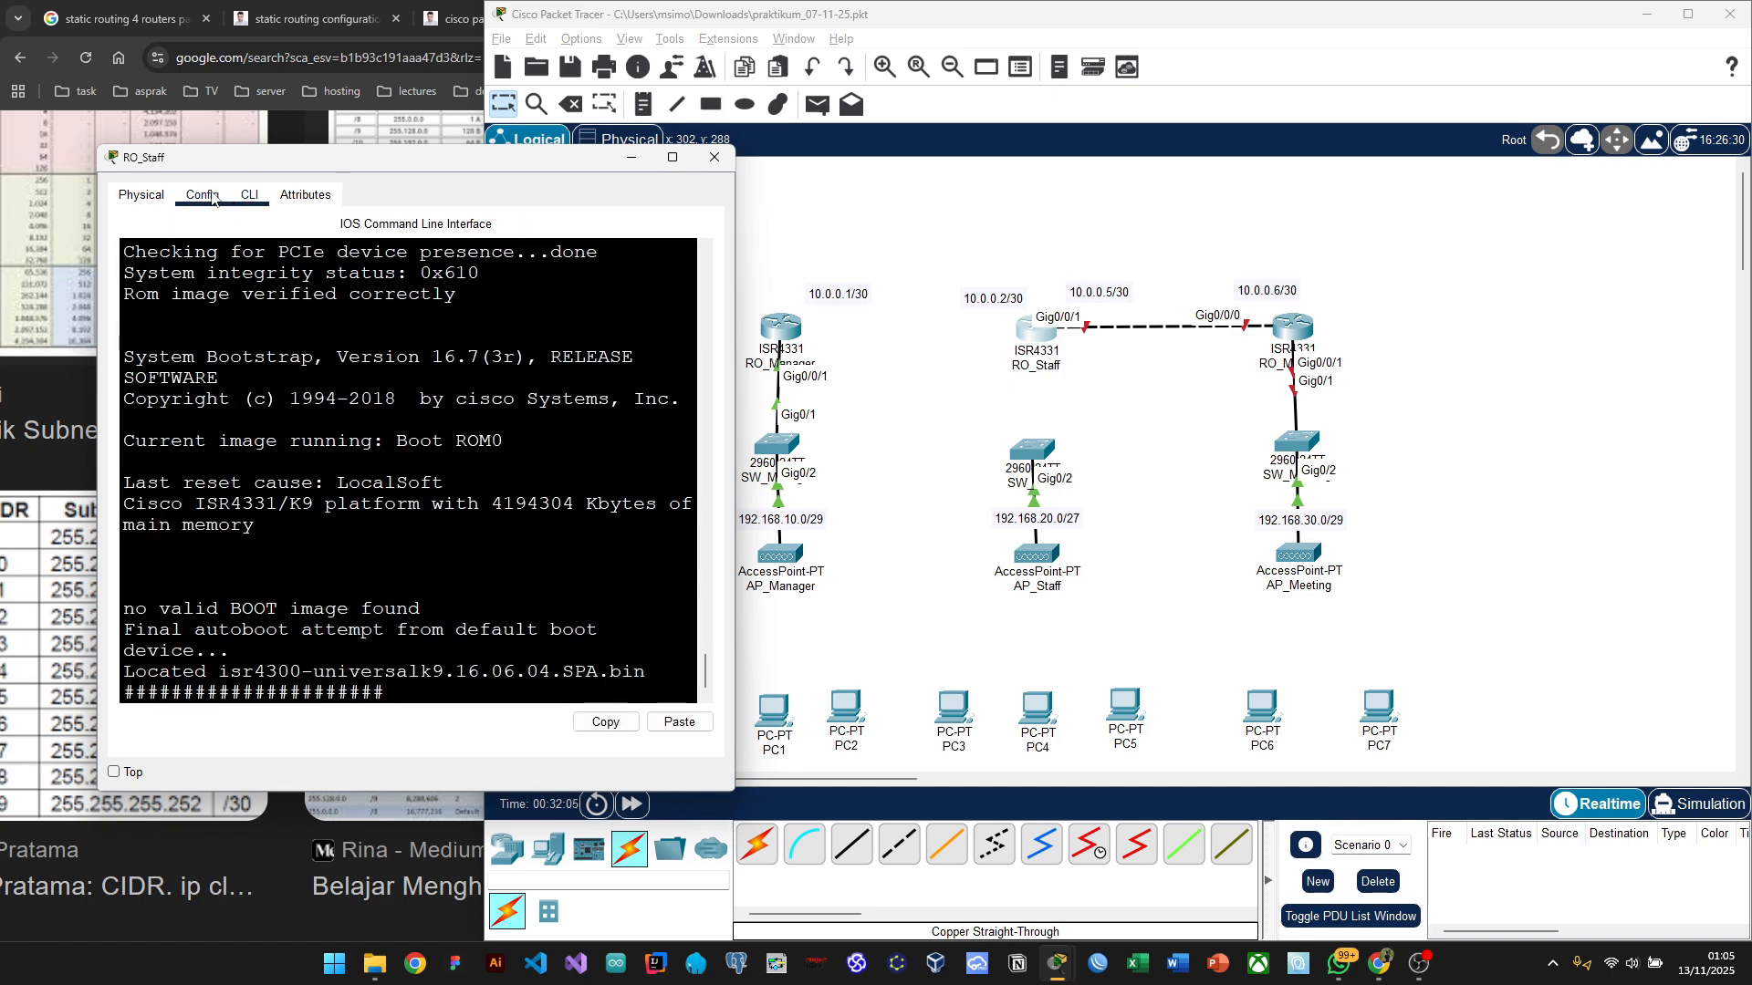
click(212, 196)
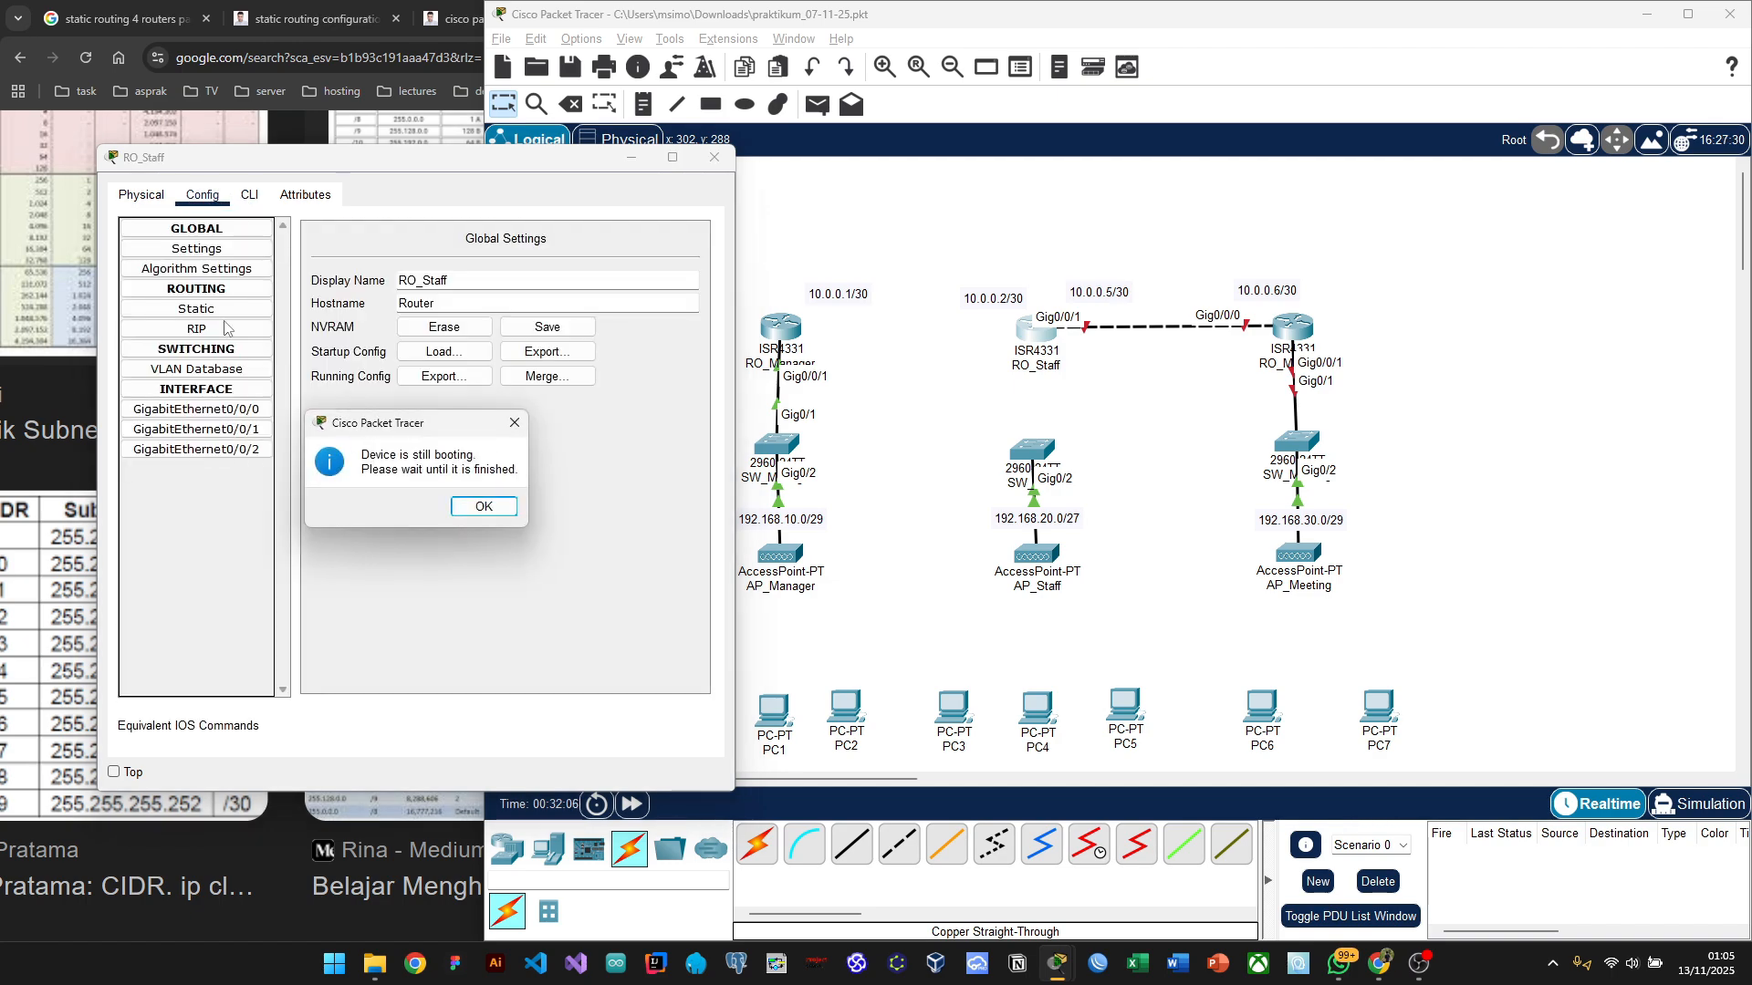
click(481, 510)
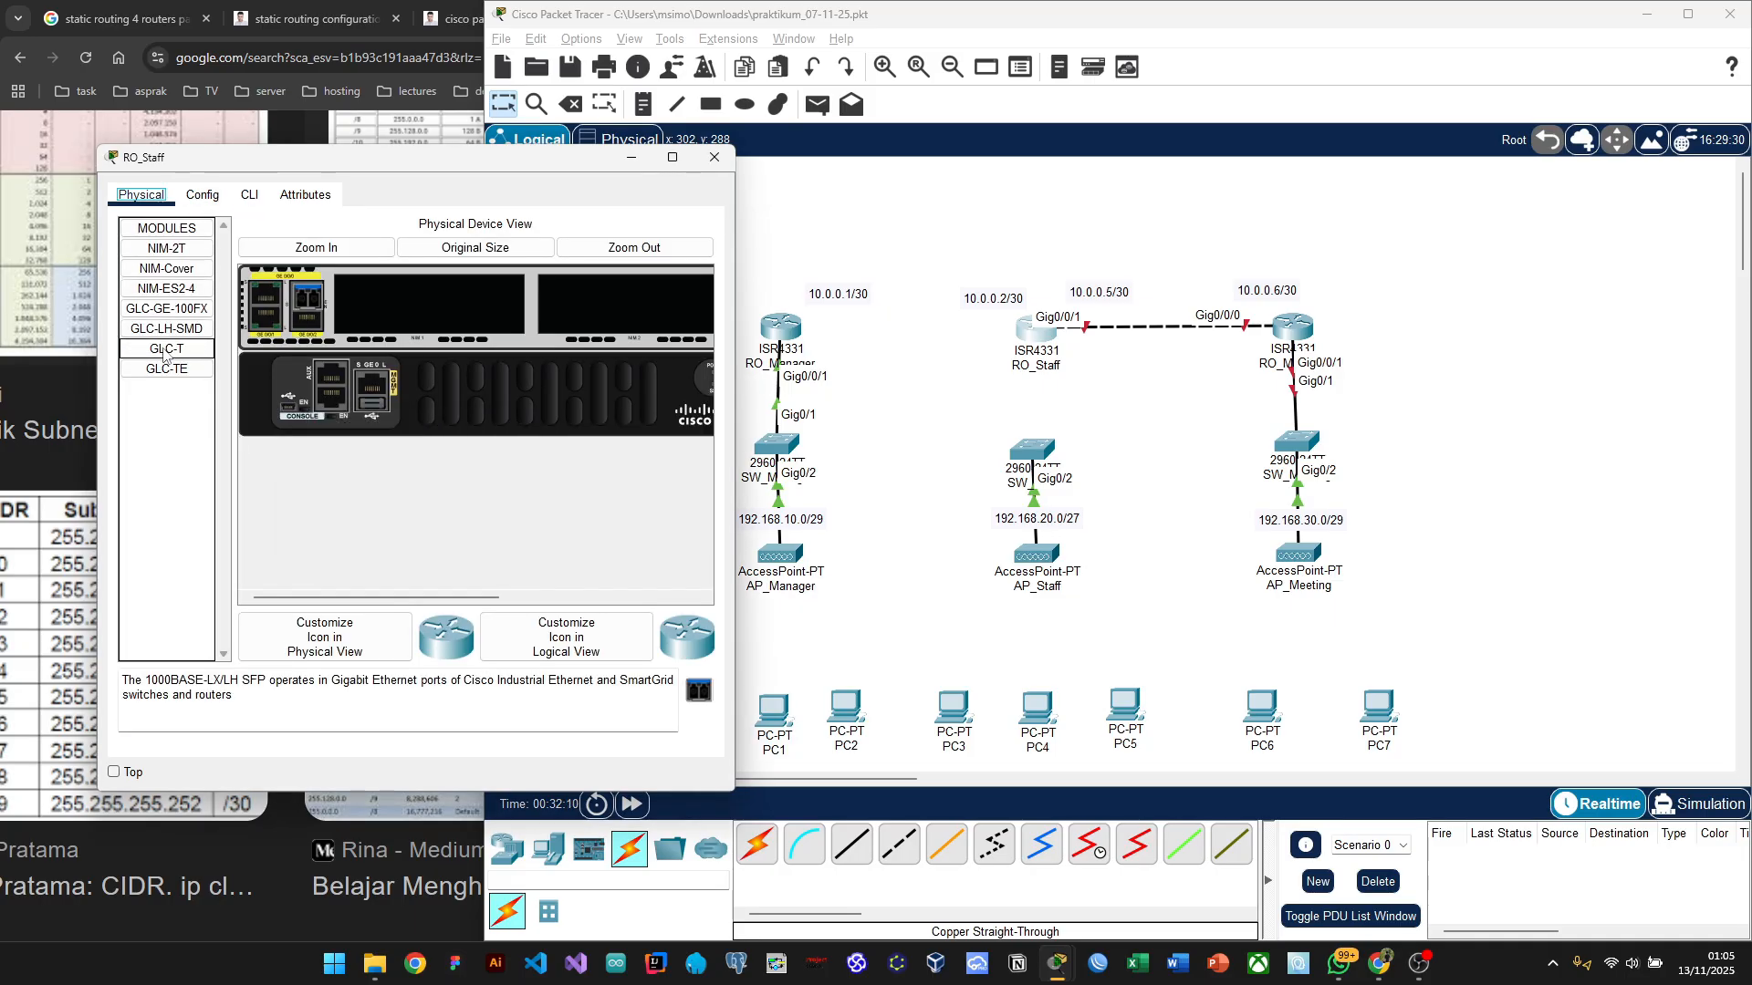
click(165, 415)
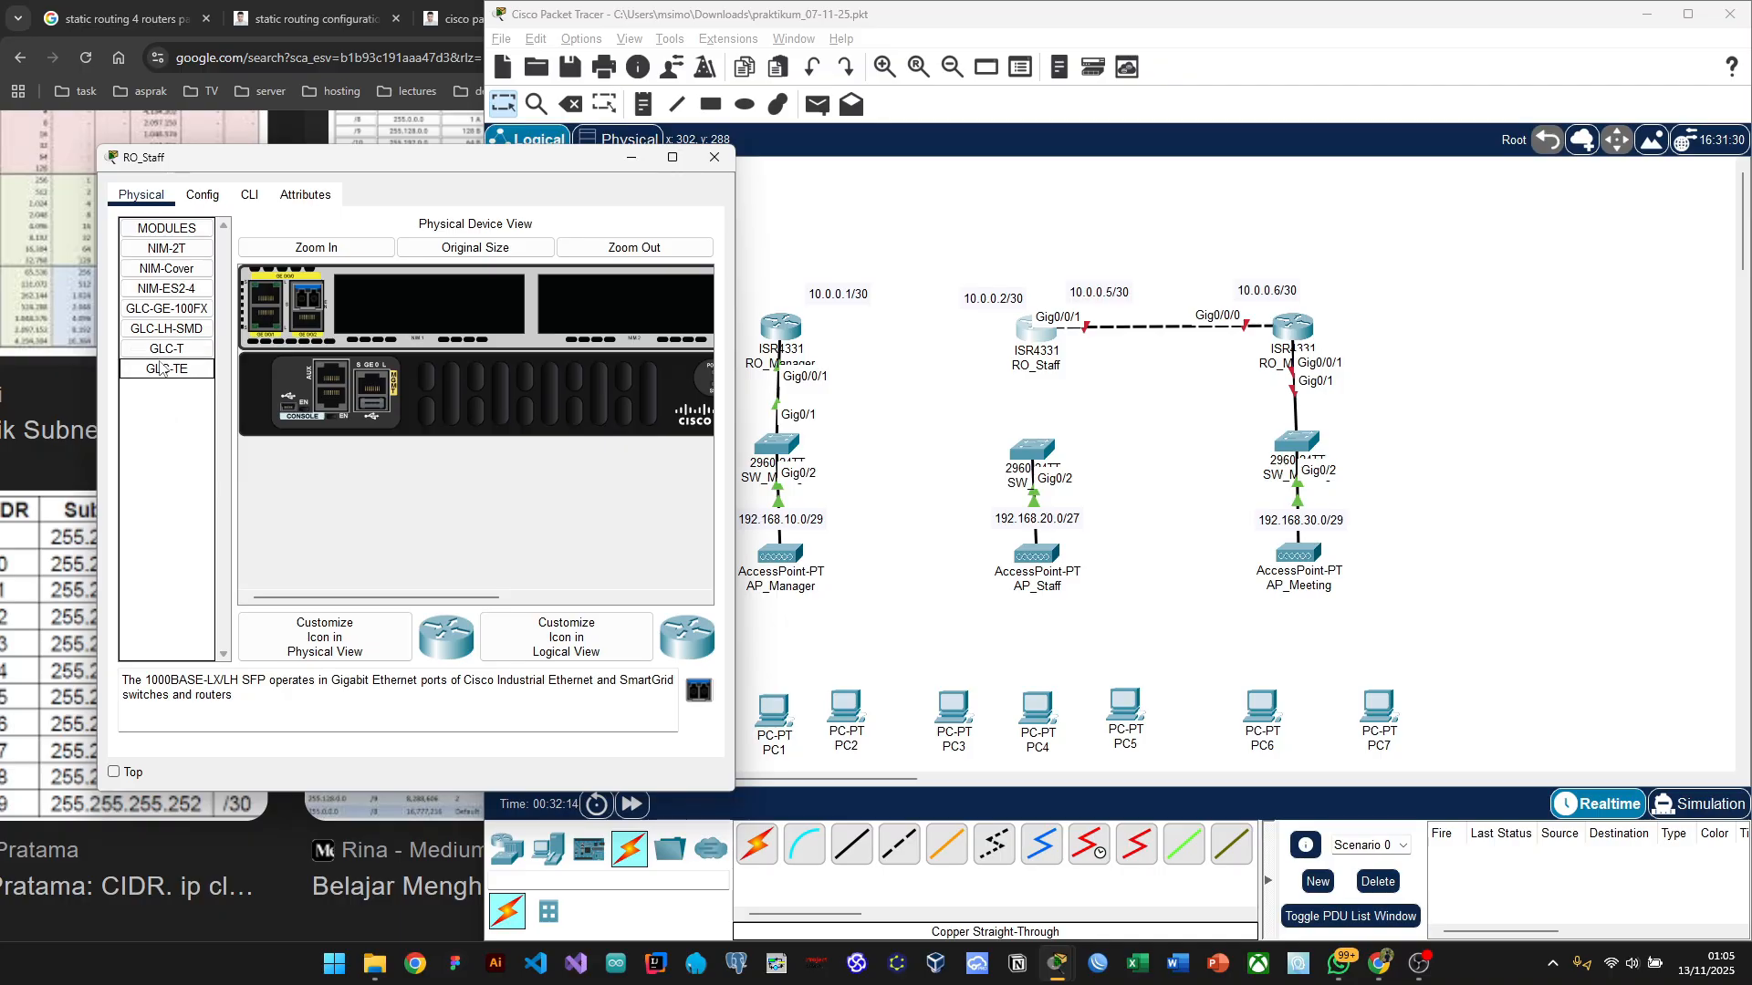
Step: Try adding GLC-T, GLC-TE and NIM-ES2-4 modules, refused because the router is powered on
drag(311, 304, 311, 305)
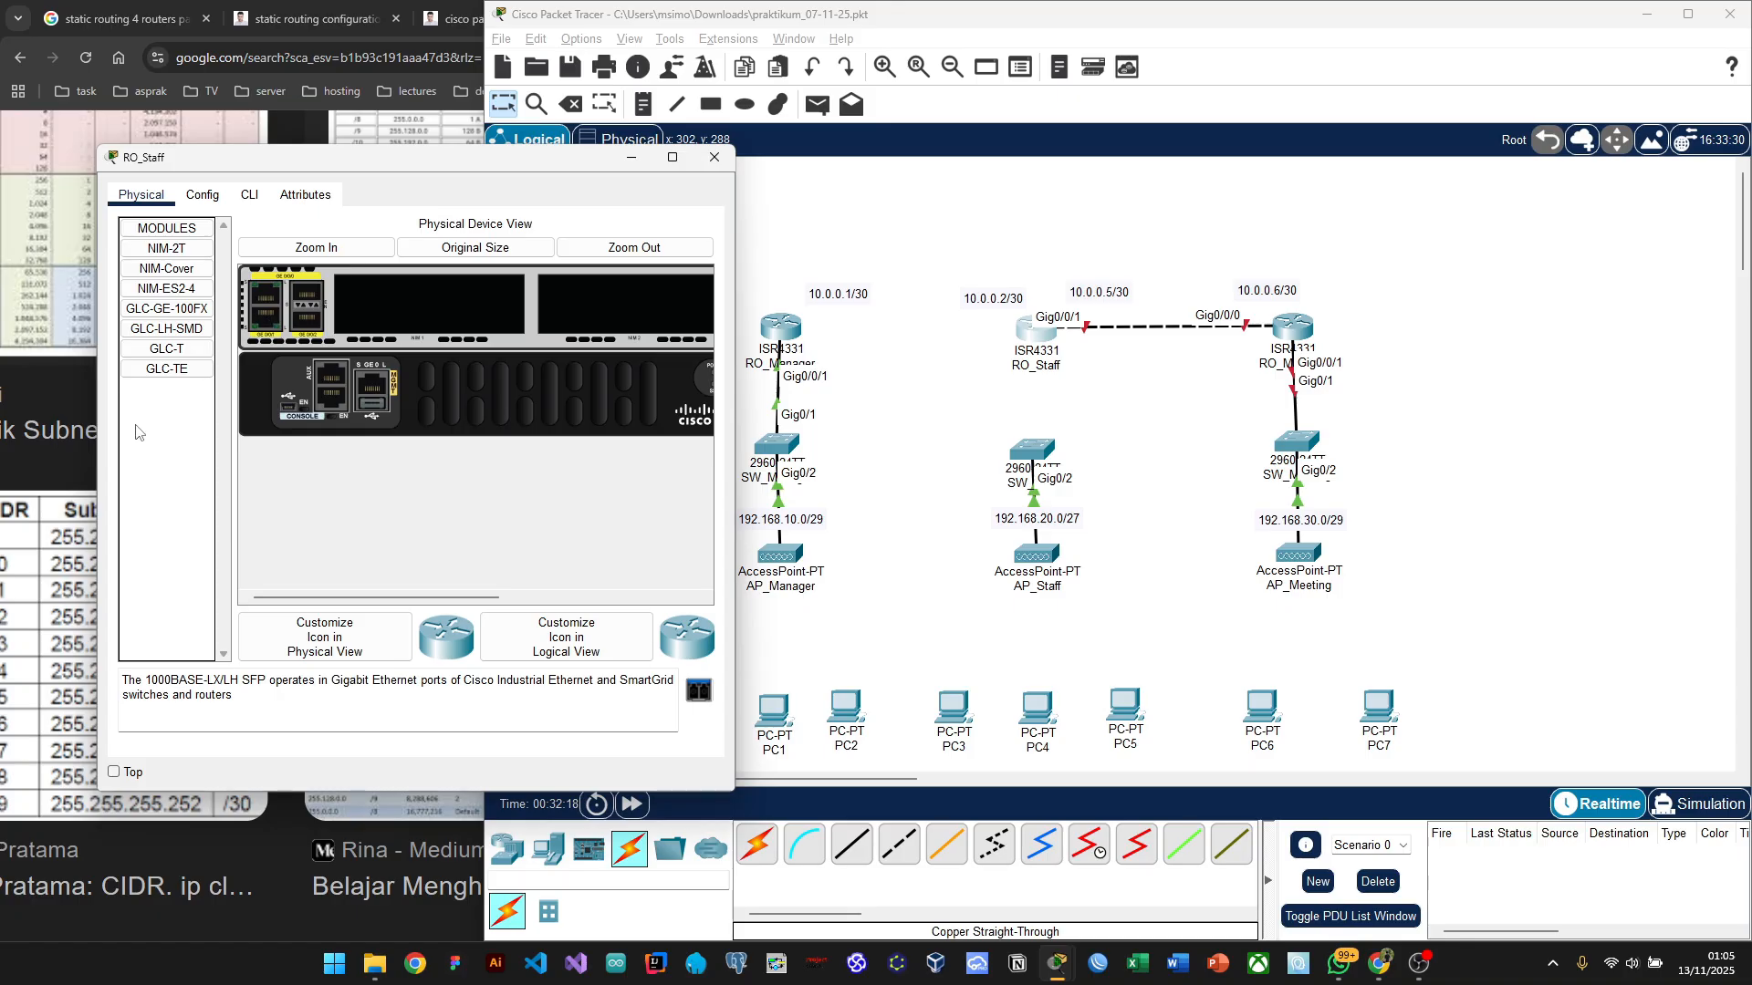
drag(167, 354, 269, 308)
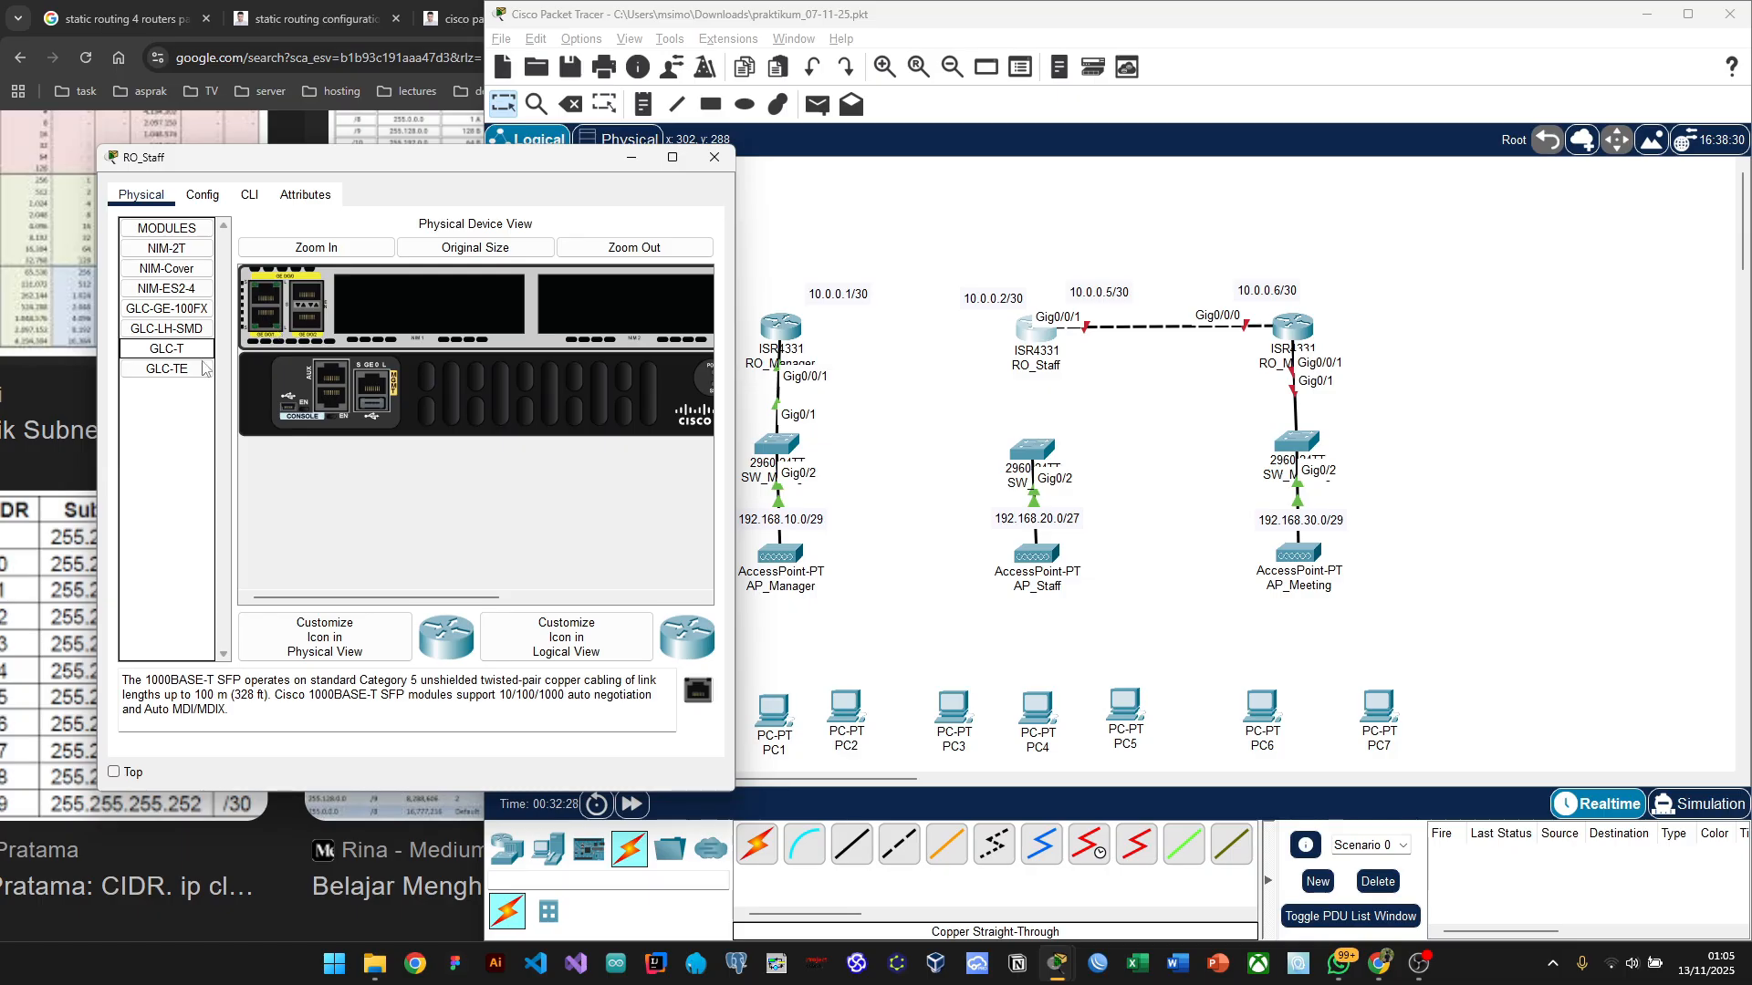
click(161, 370)
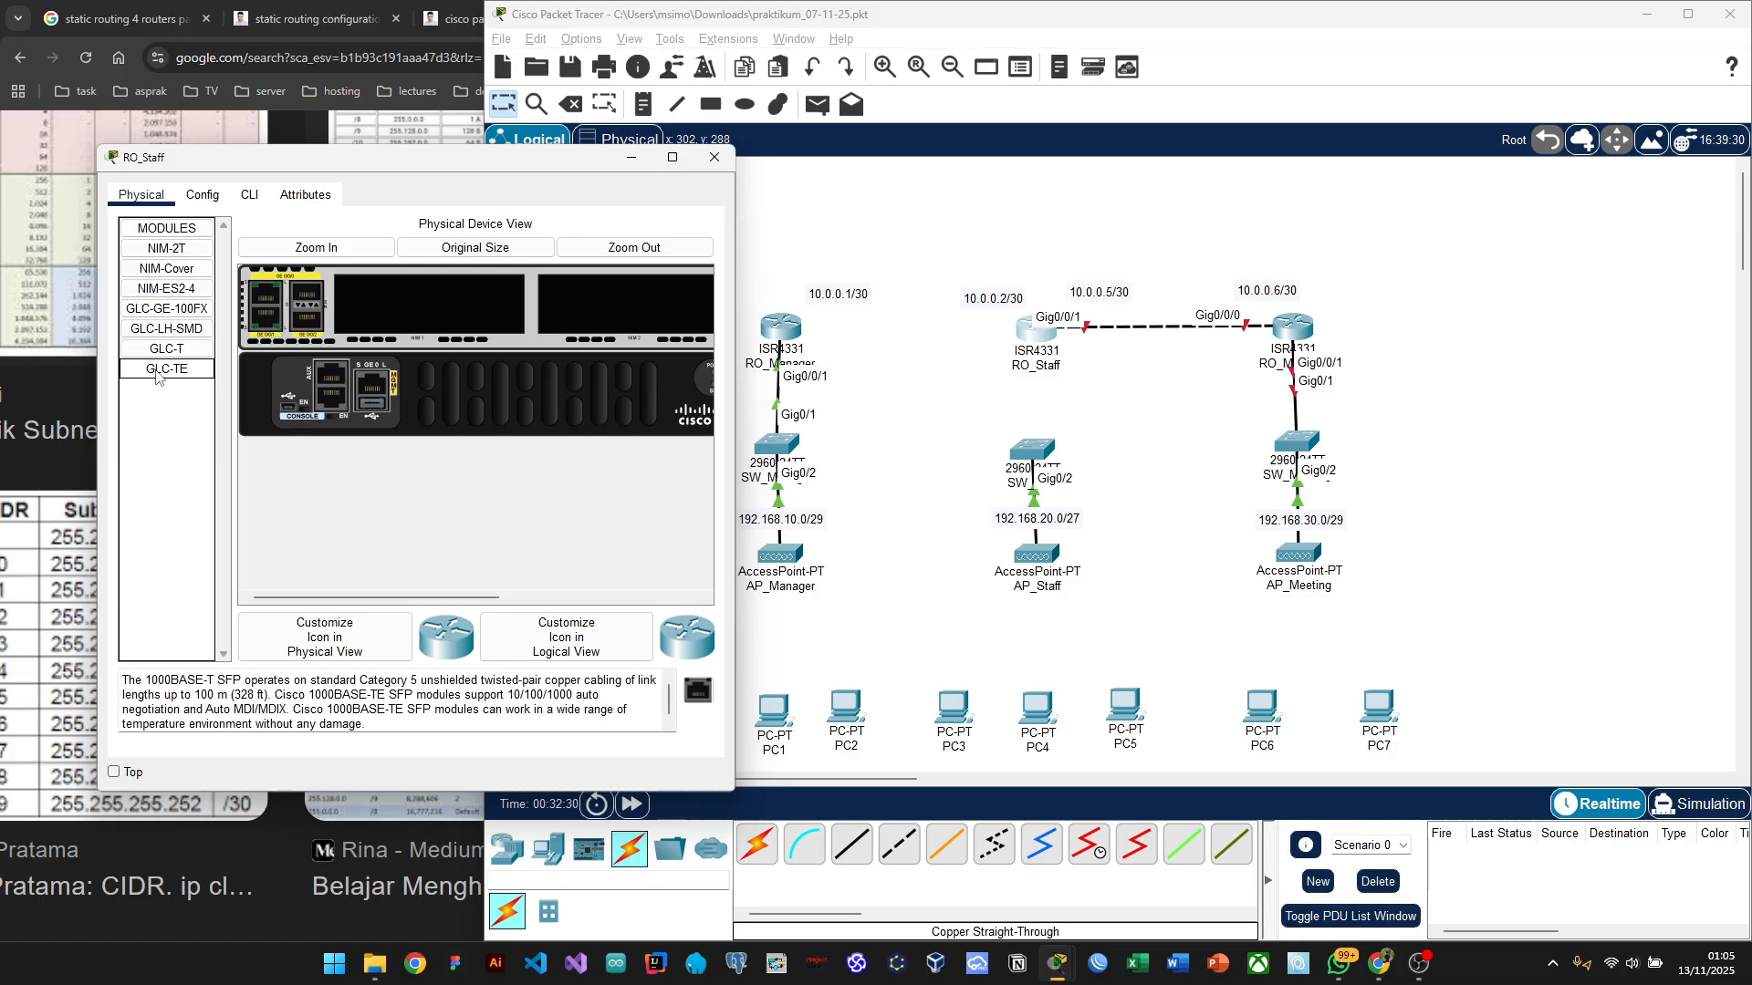
drag(157, 376, 374, 398)
drag(166, 348, 357, 391)
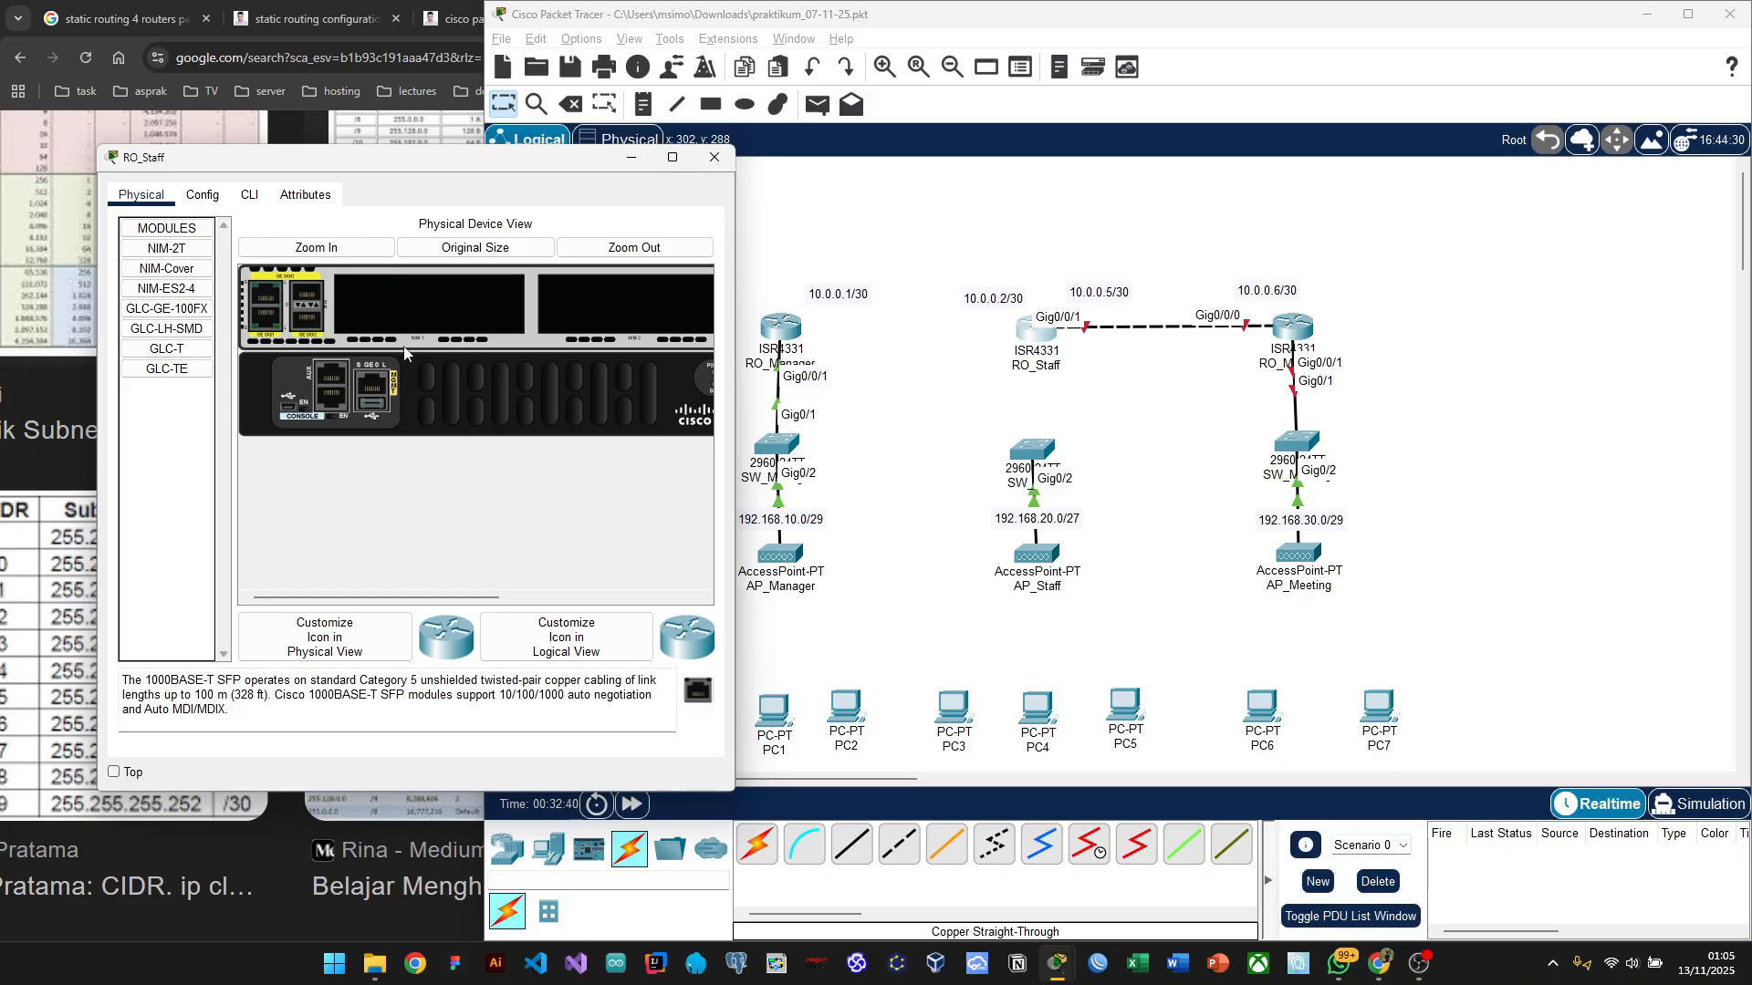
scroll(491, 360, right, 5)
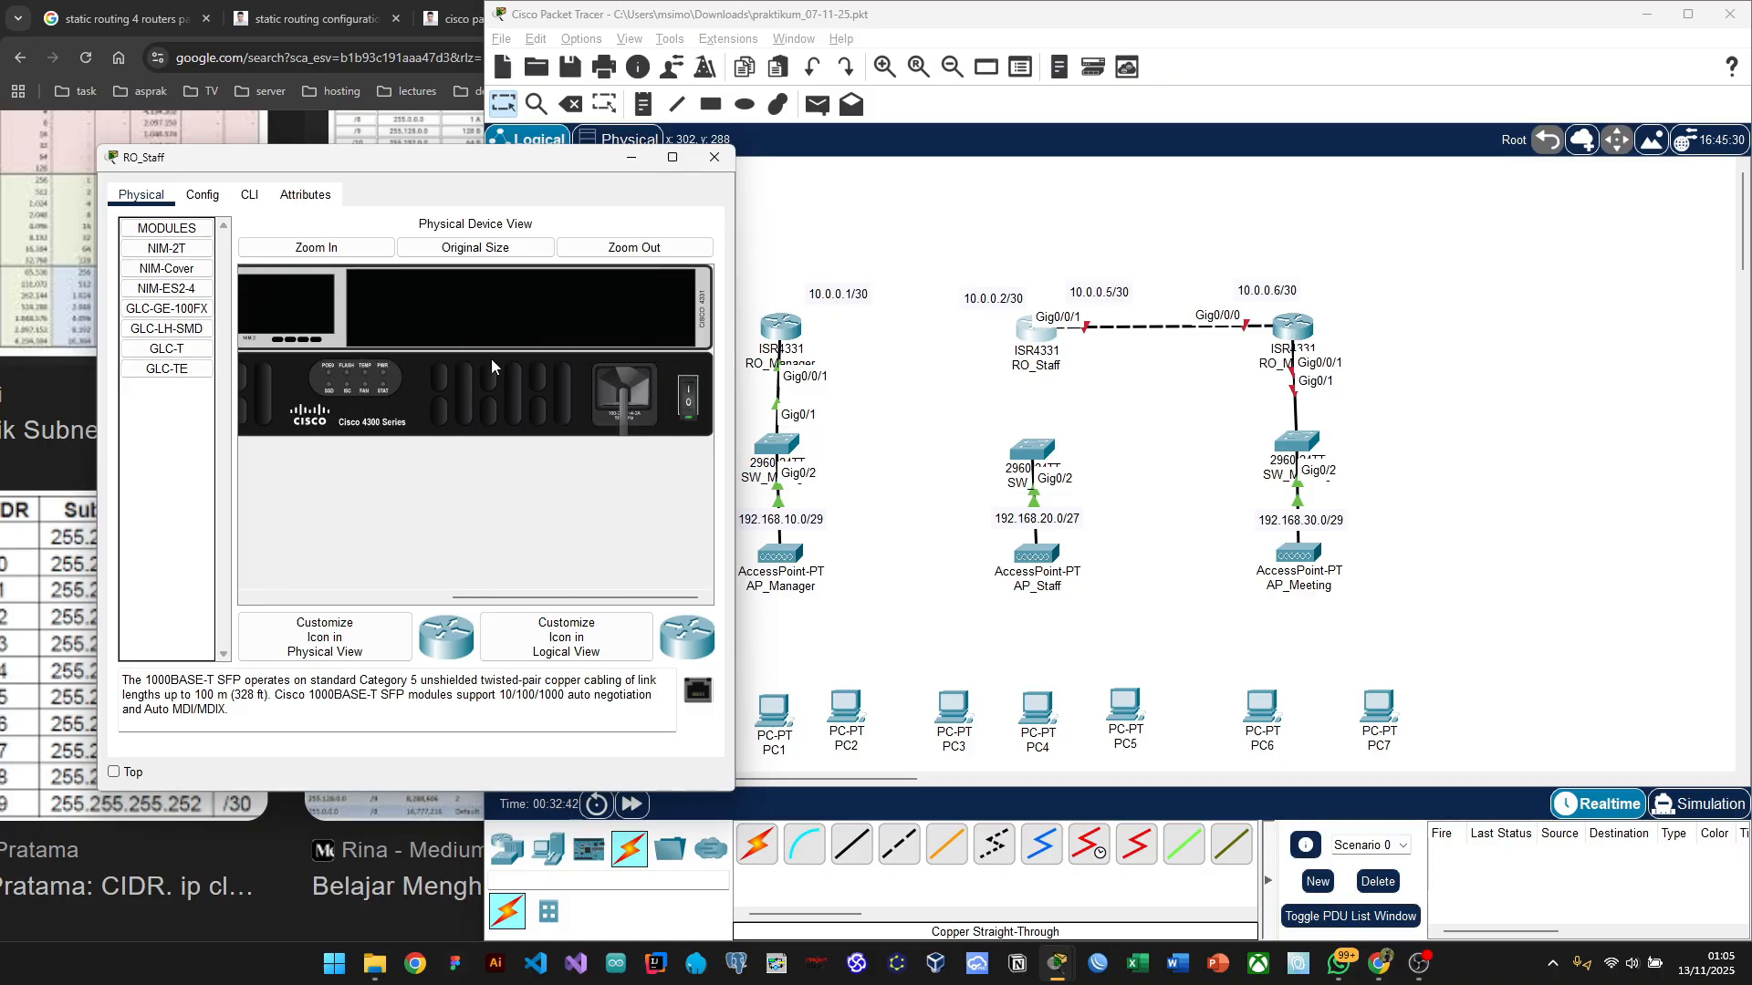
drag(167, 288, 384, 308)
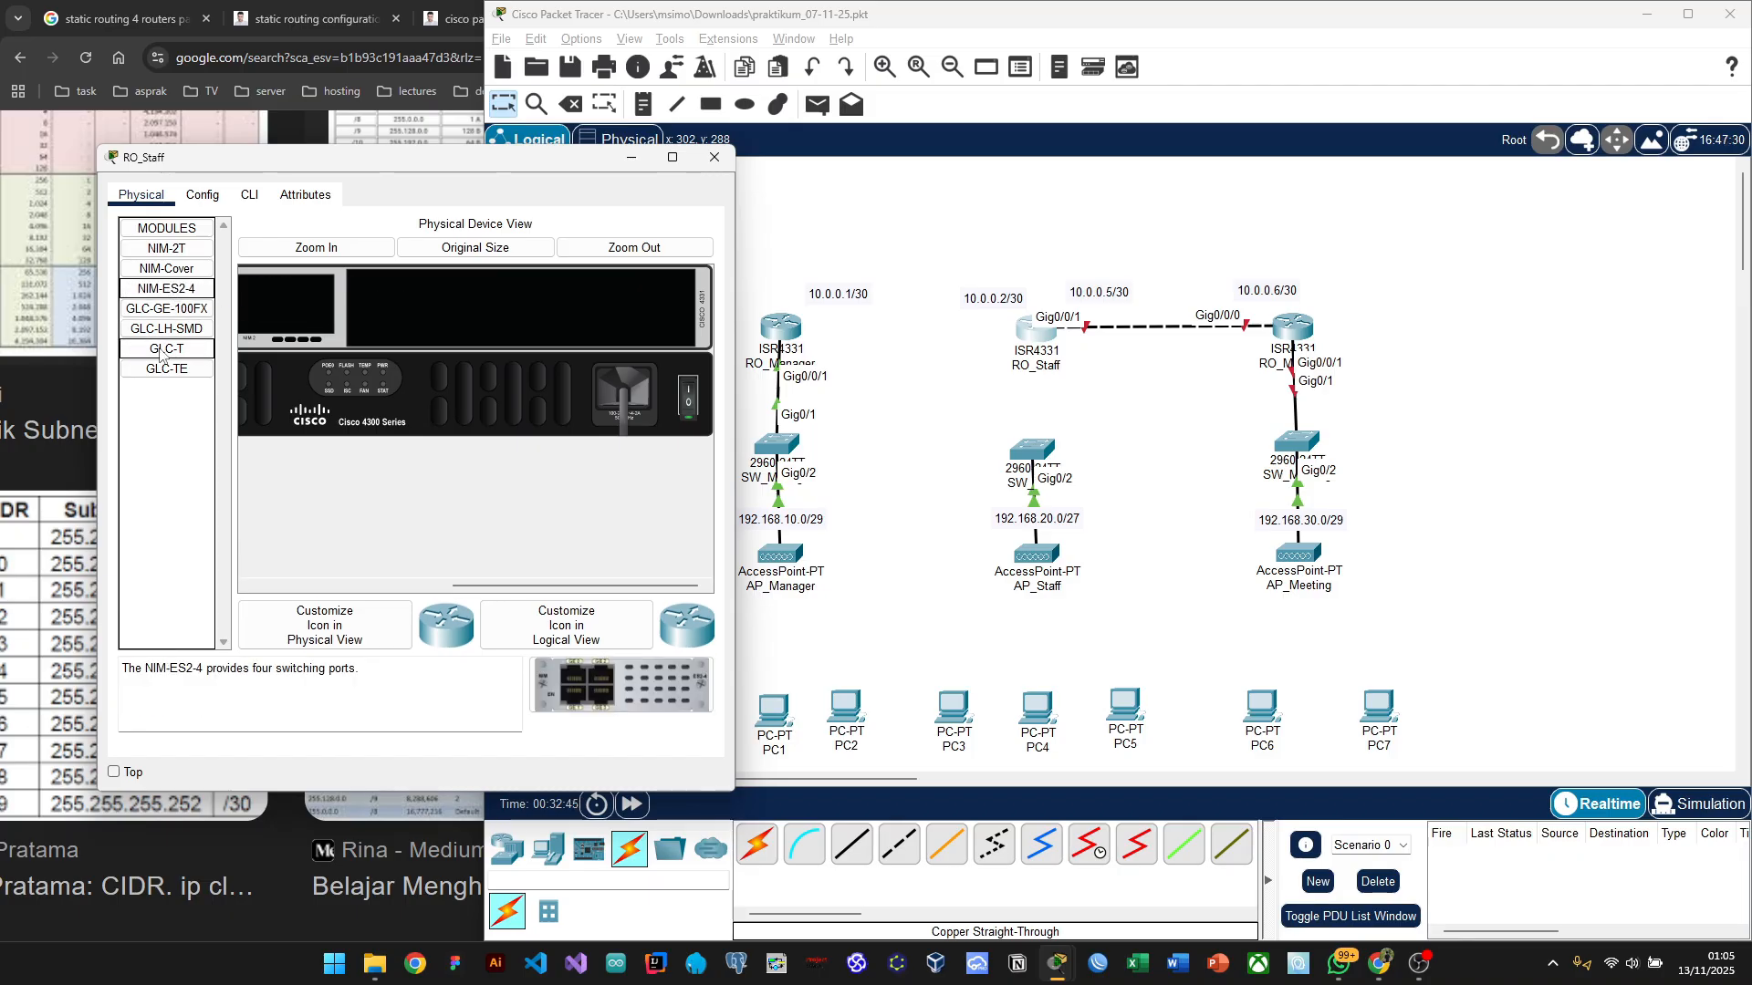
drag(159, 354, 307, 304)
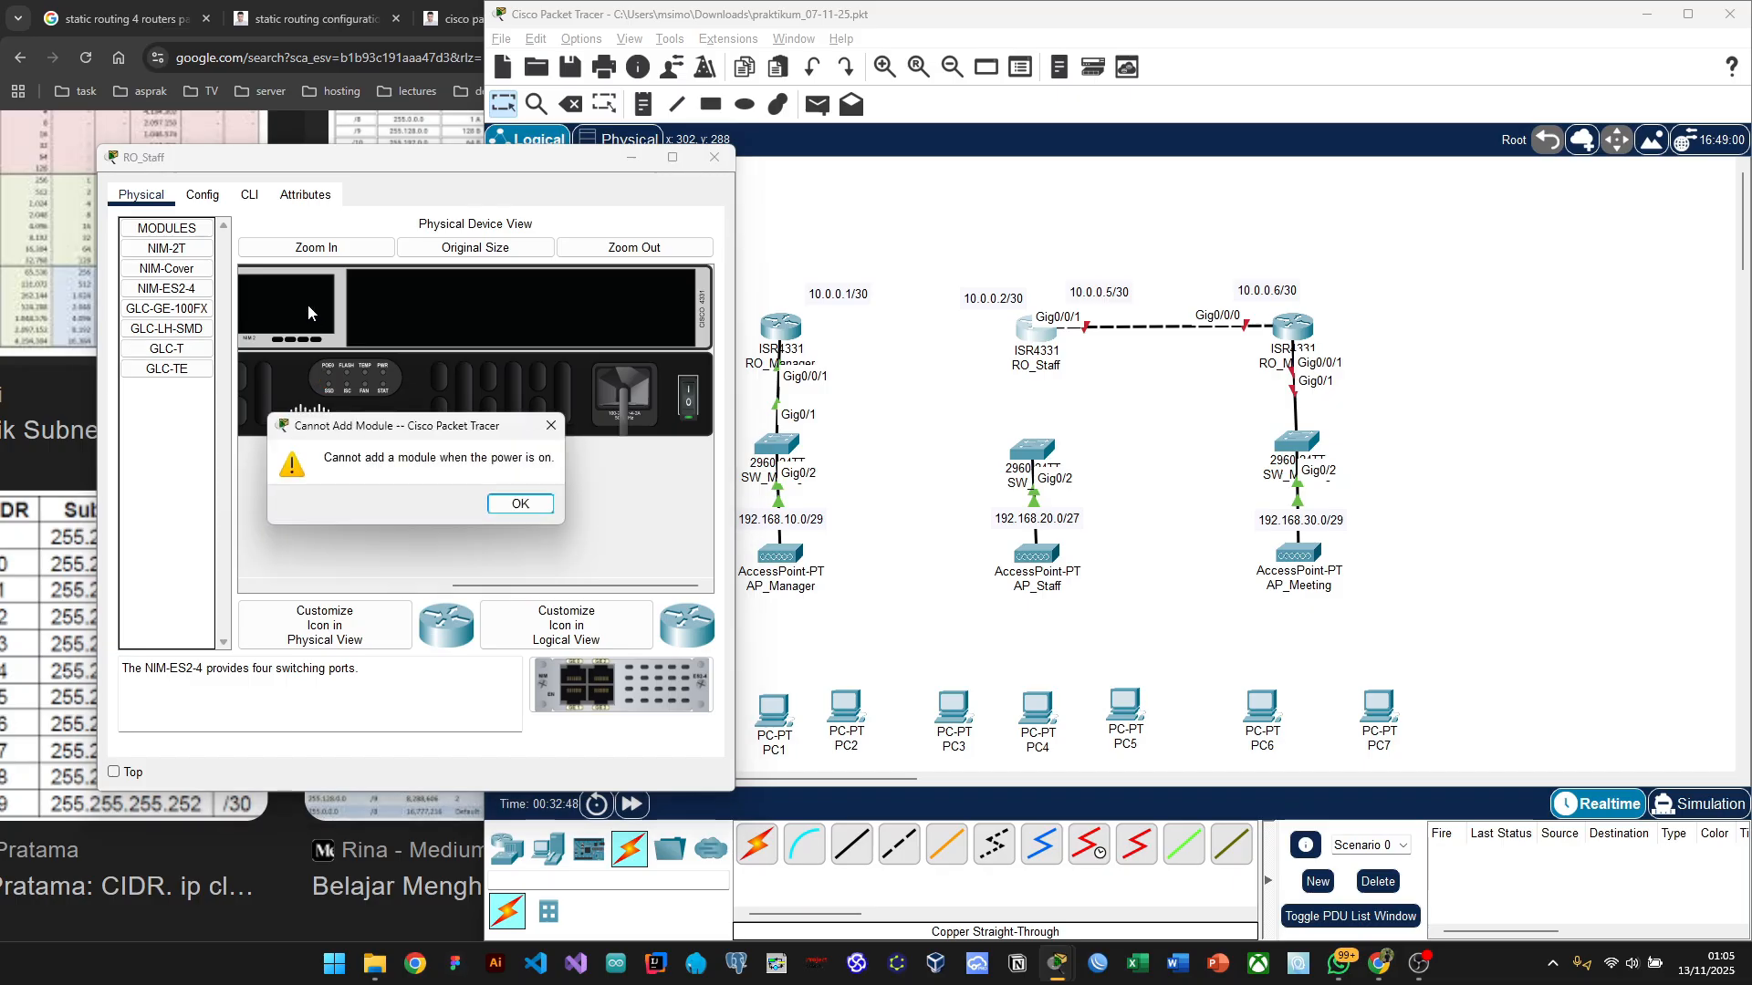
click(502, 504)
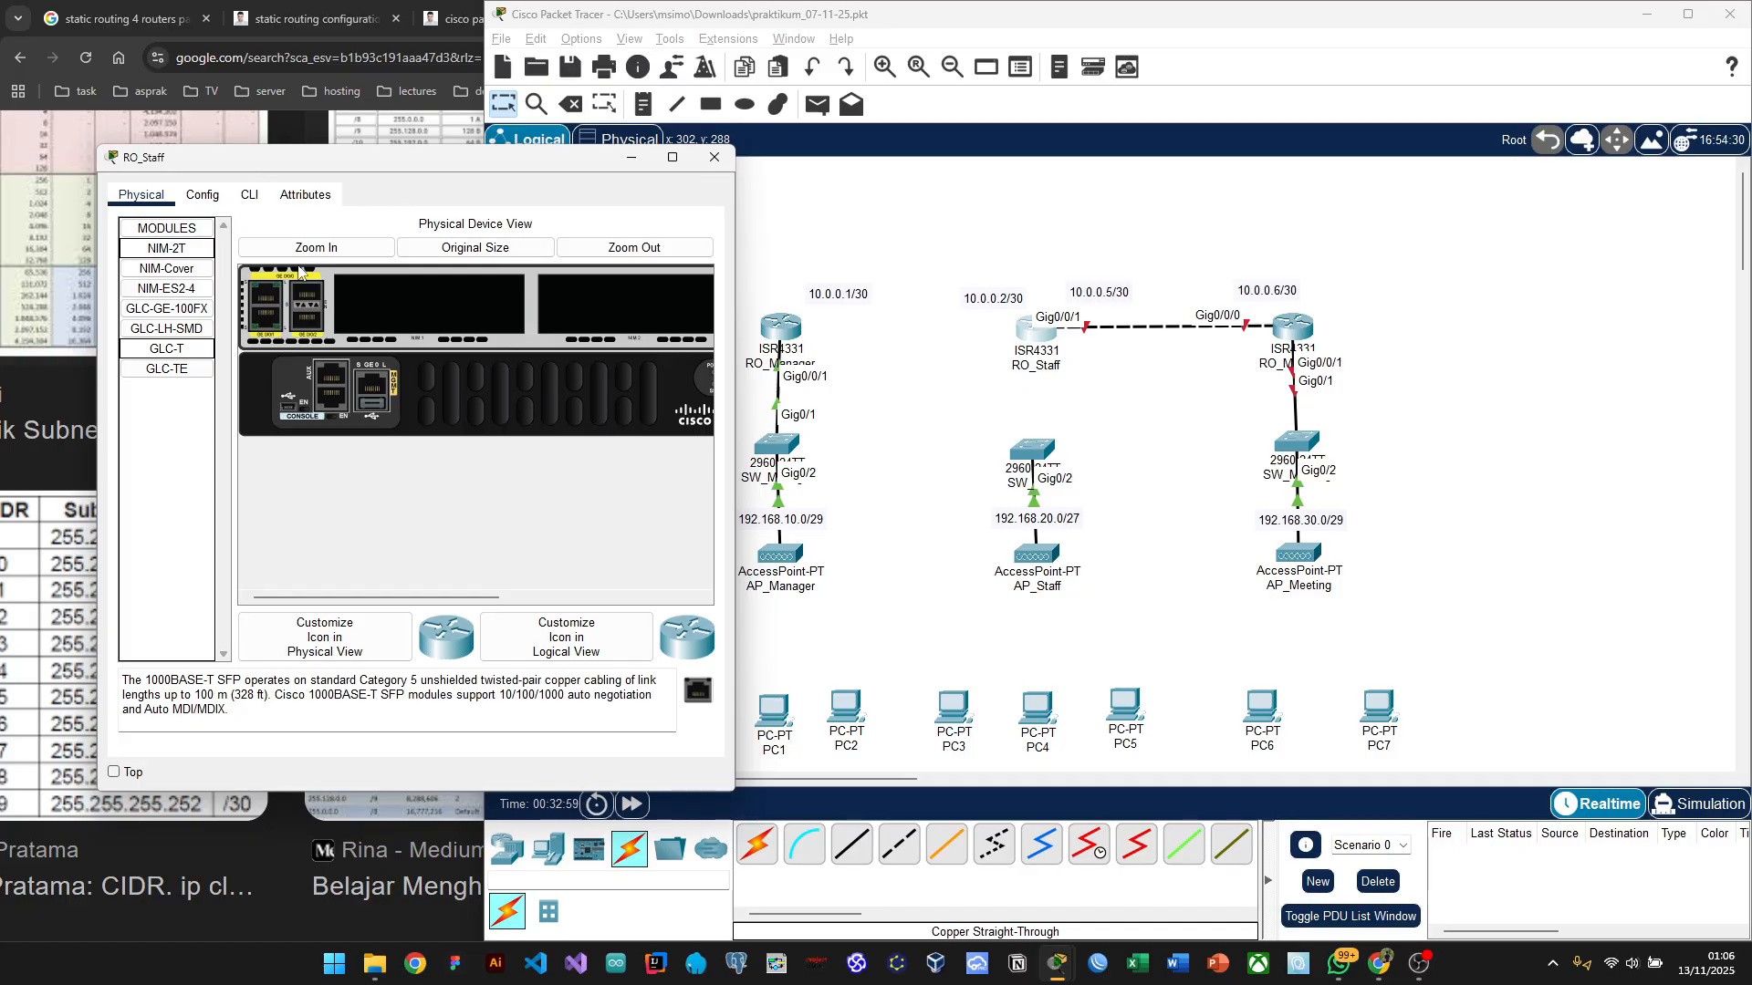
Step: Reopen RO_Staff to confirm its console reached the initial configuration prompt, then close the window
click(714, 157)
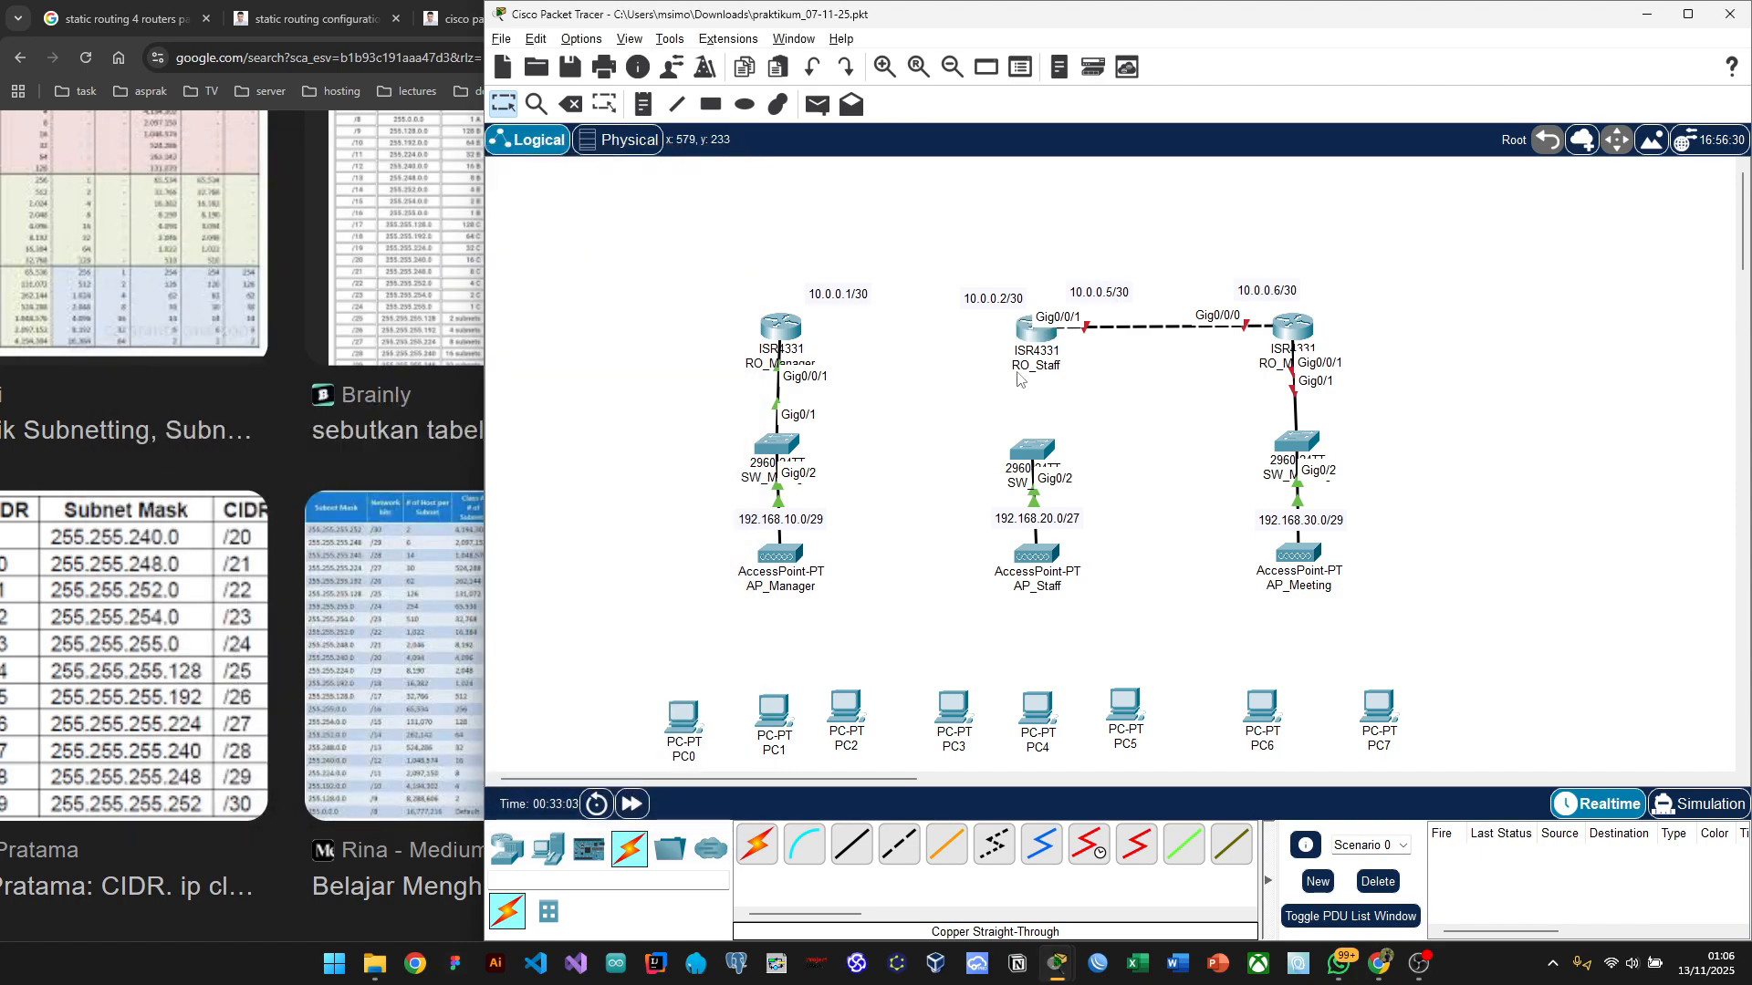
mouse_move(1040, 367)
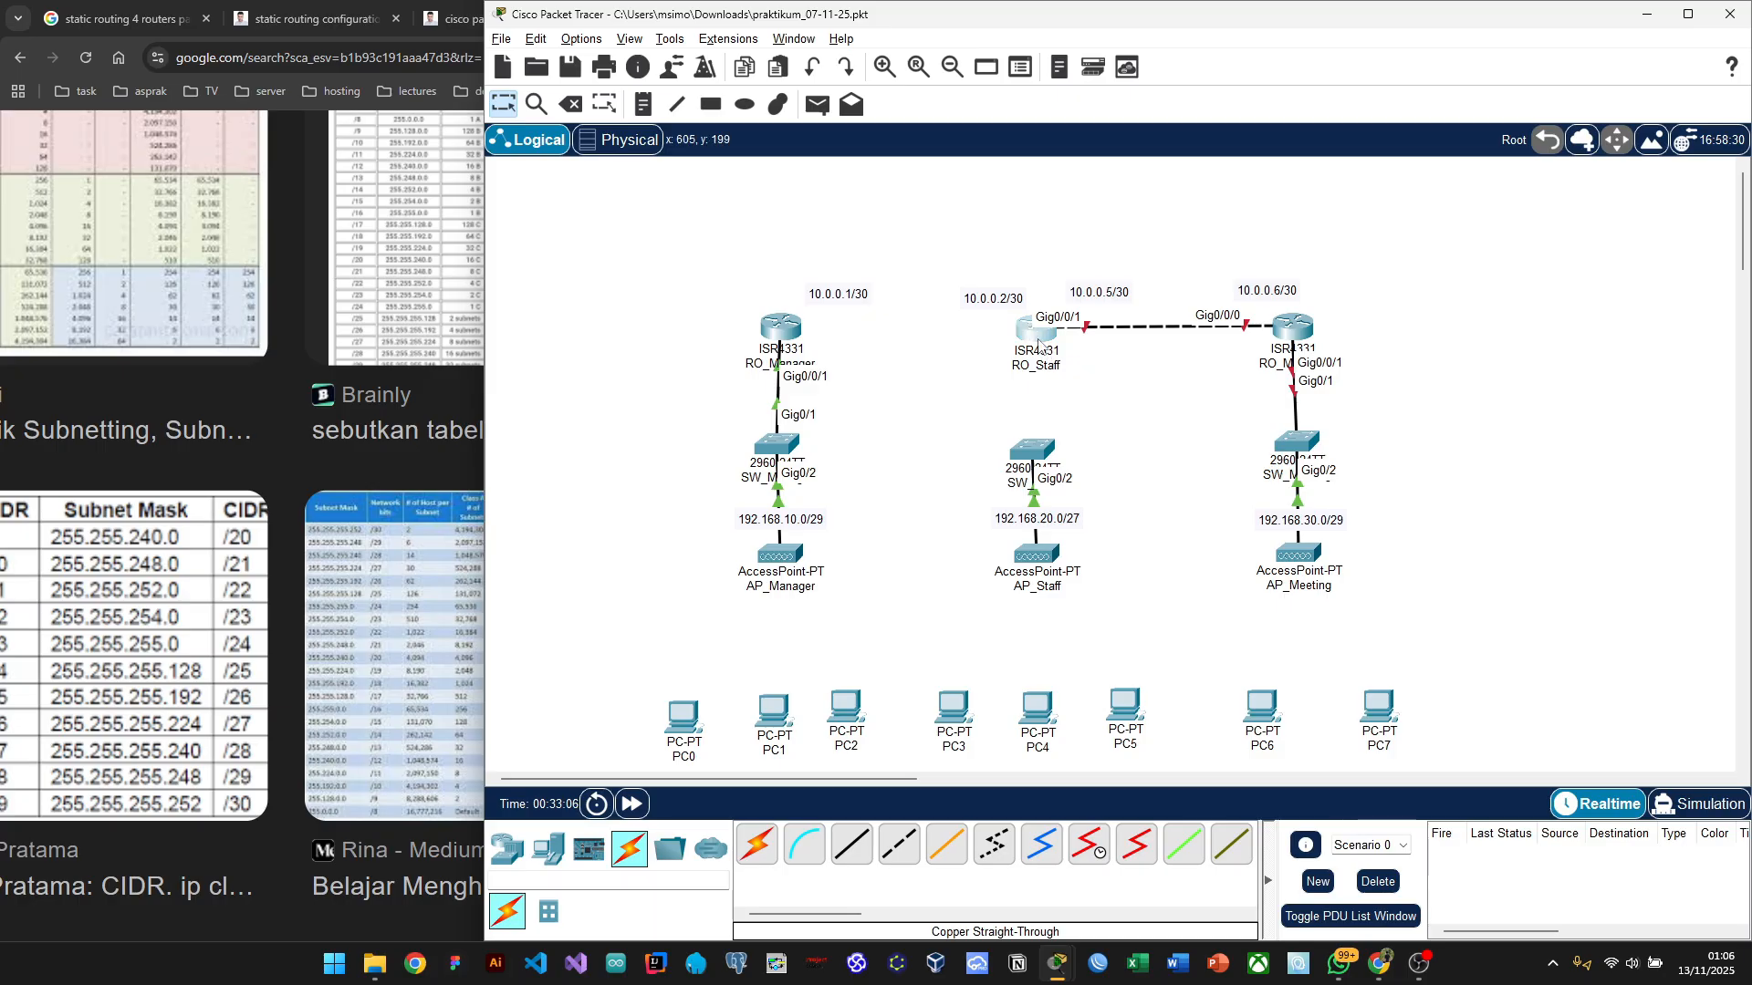
click(1037, 338)
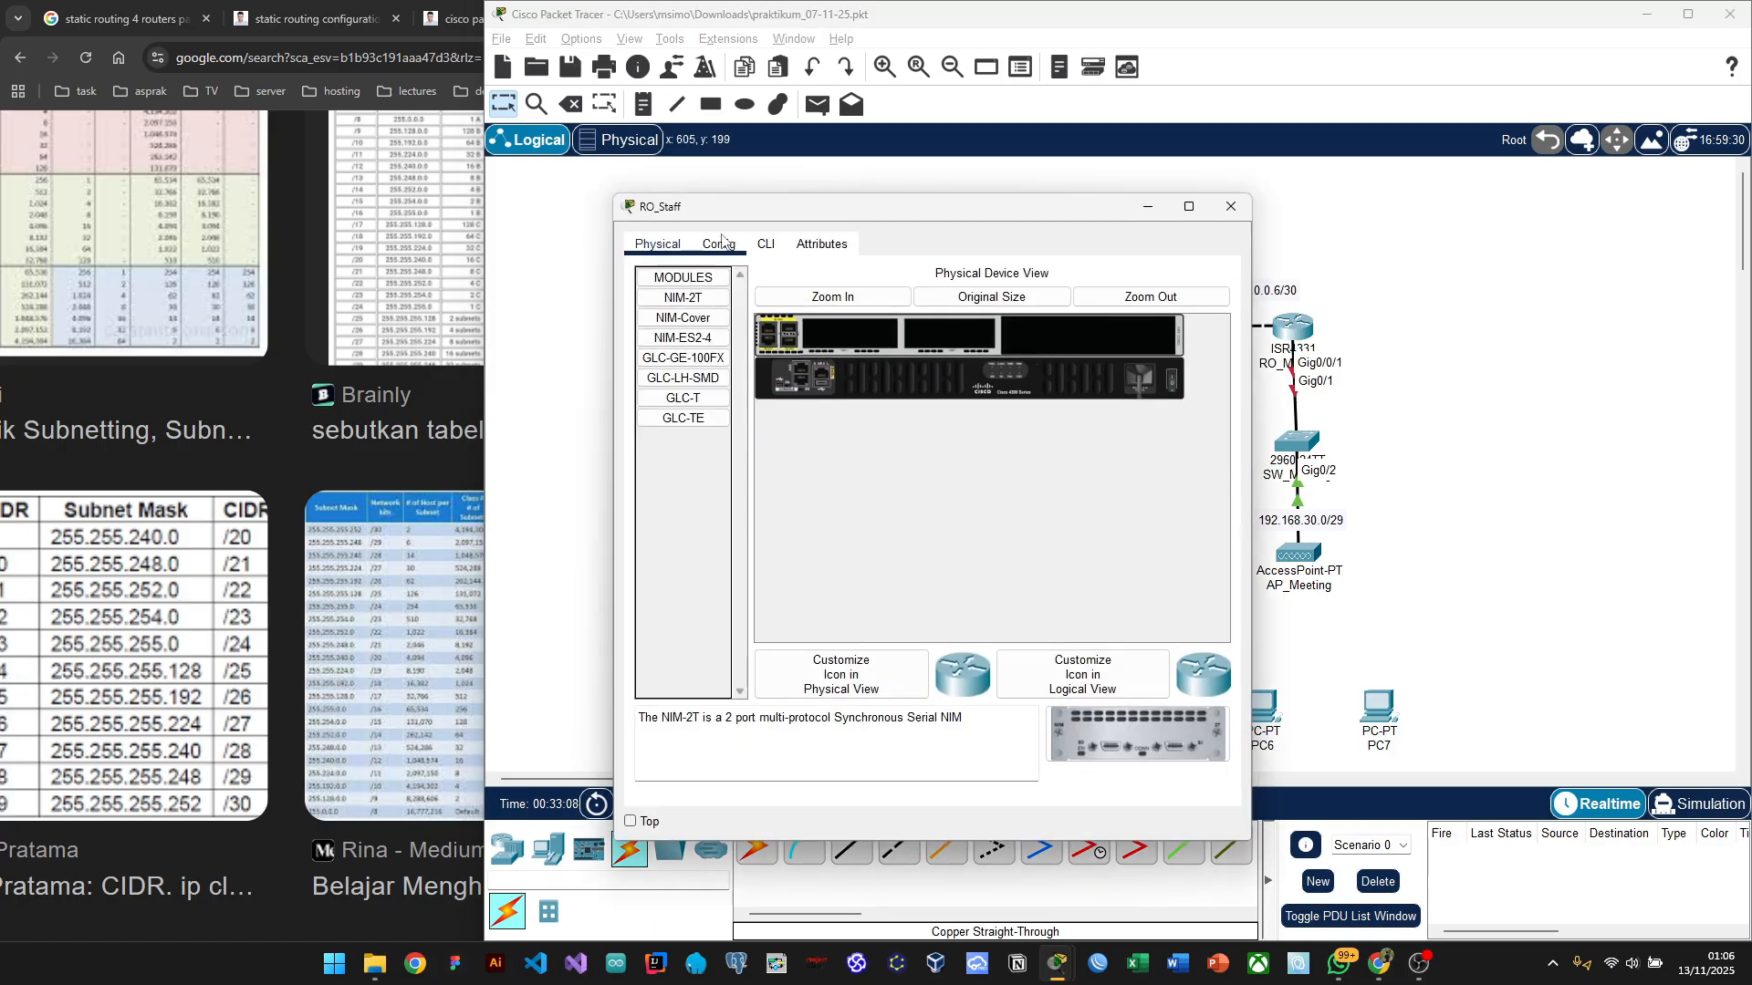
click(718, 243)
drag(891, 219, 664, 178)
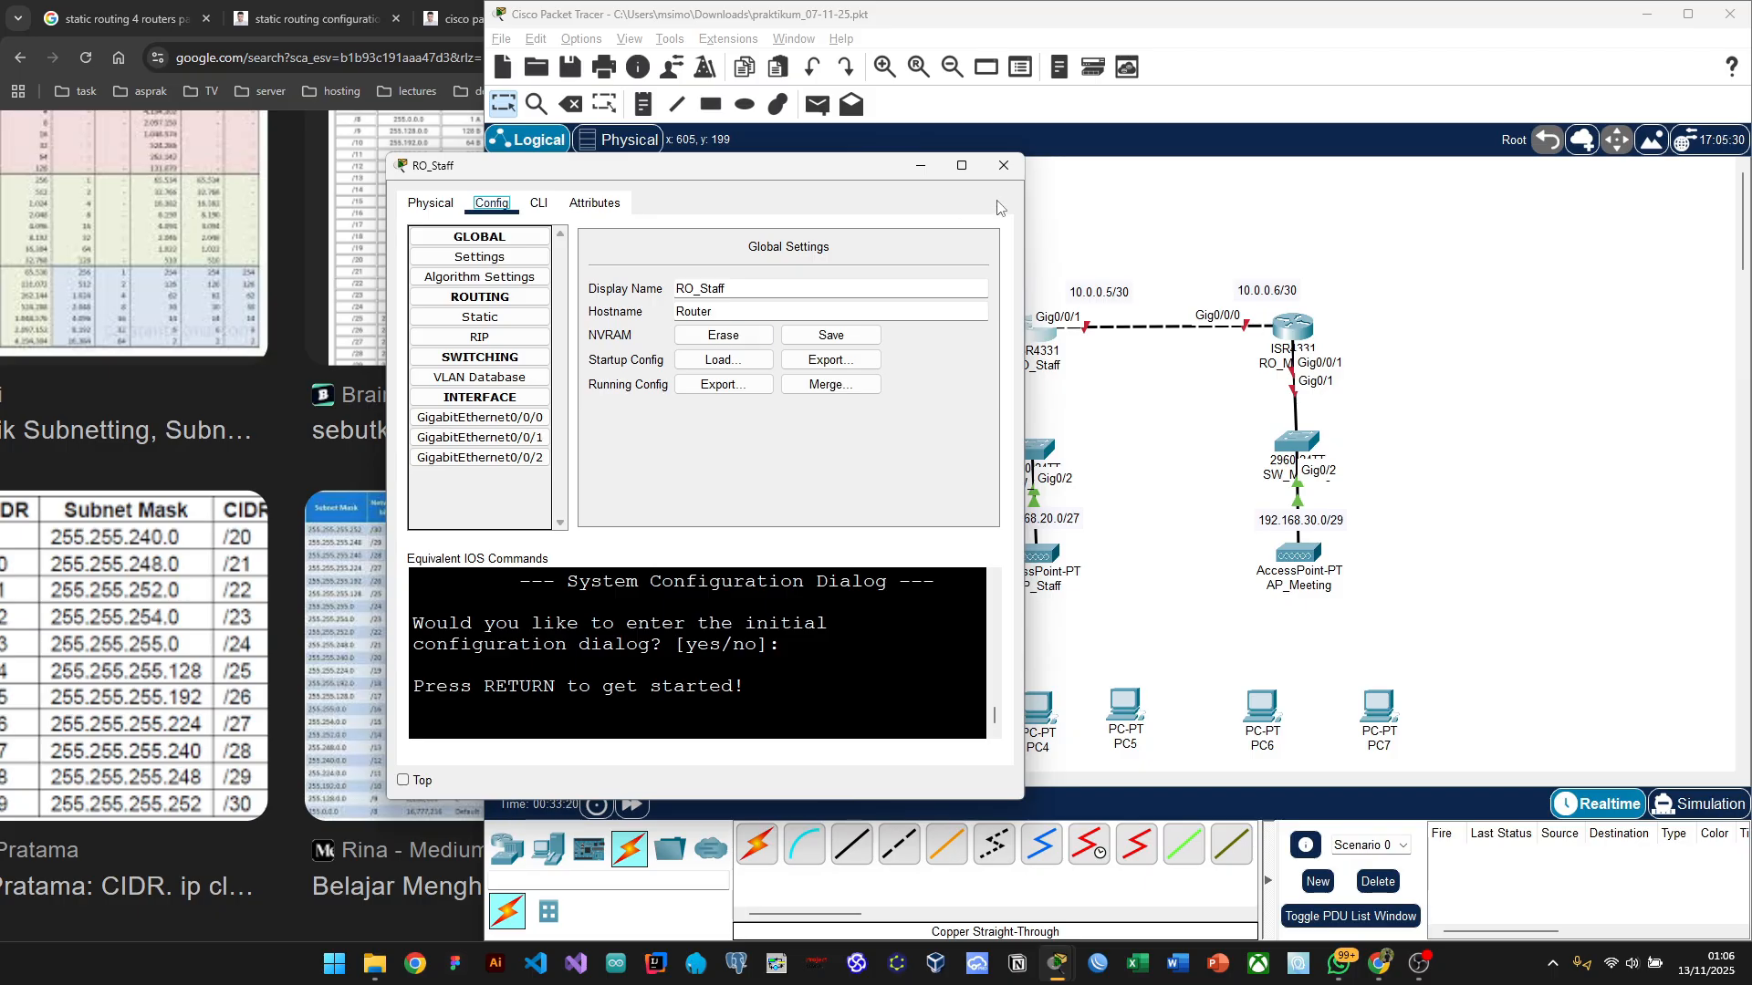
click(920, 166)
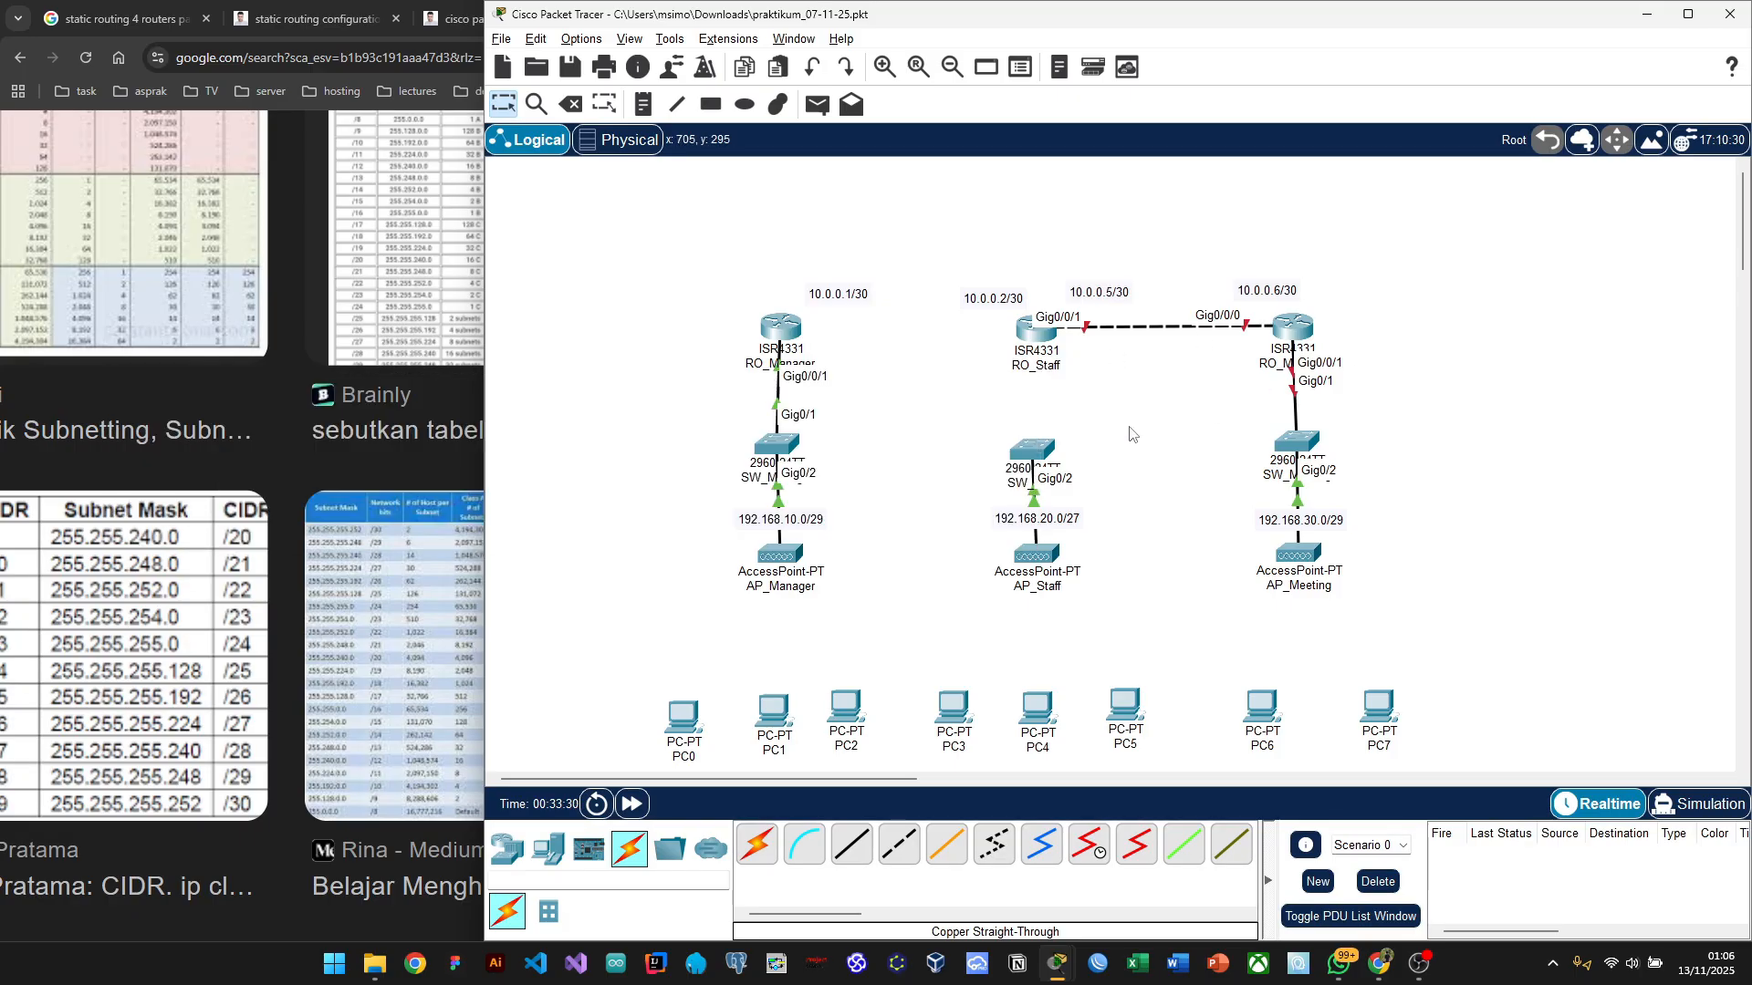
Step: Delete the RO_Staff router and its links with the Delete tool, then return to Select
key(Delete)
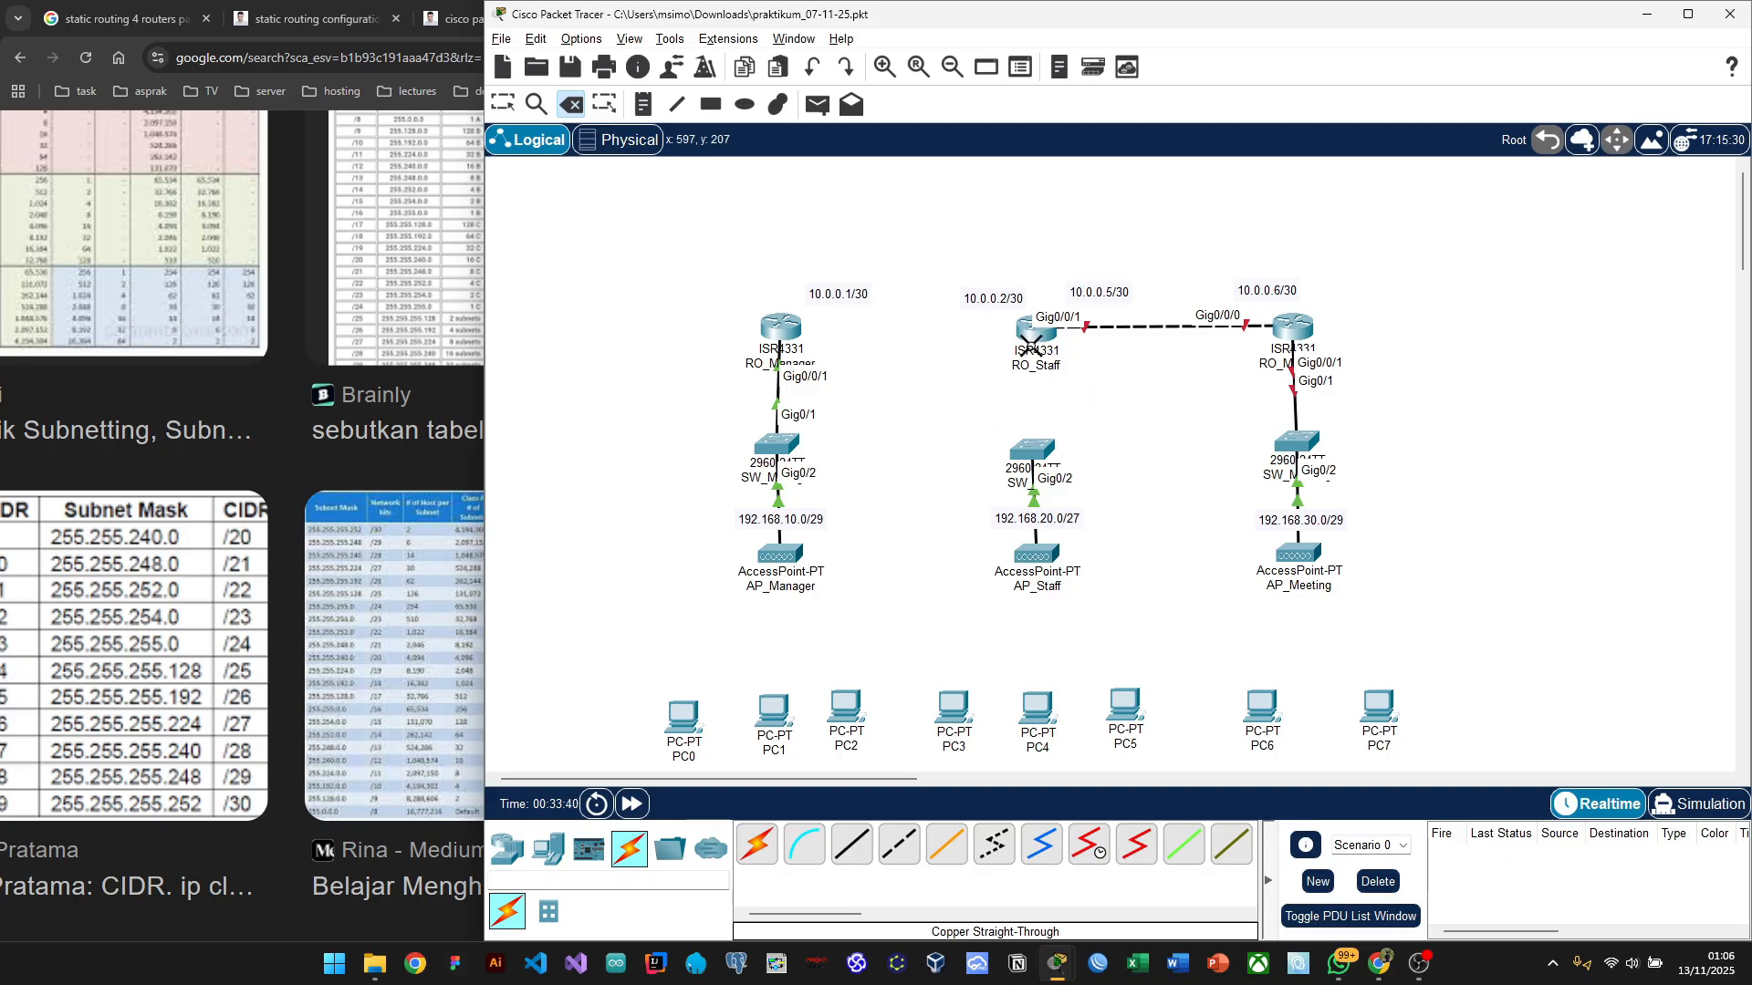
mouse_move(1032, 345)
click(1032, 333)
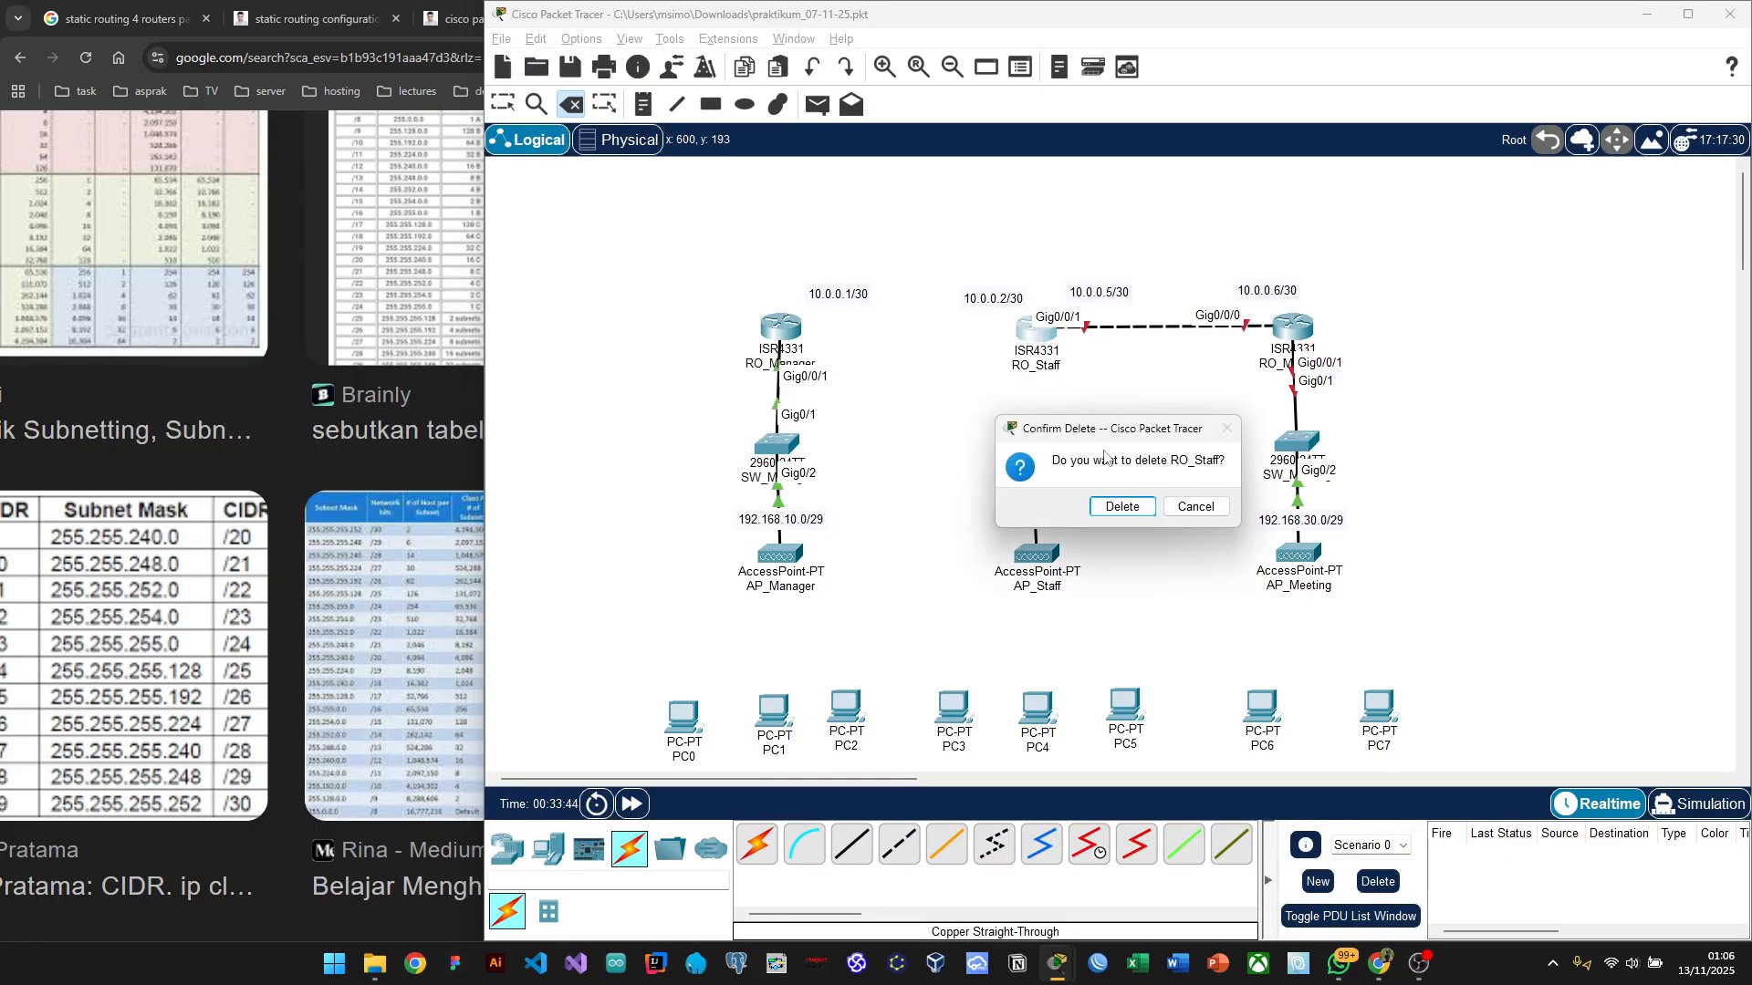
click(1115, 513)
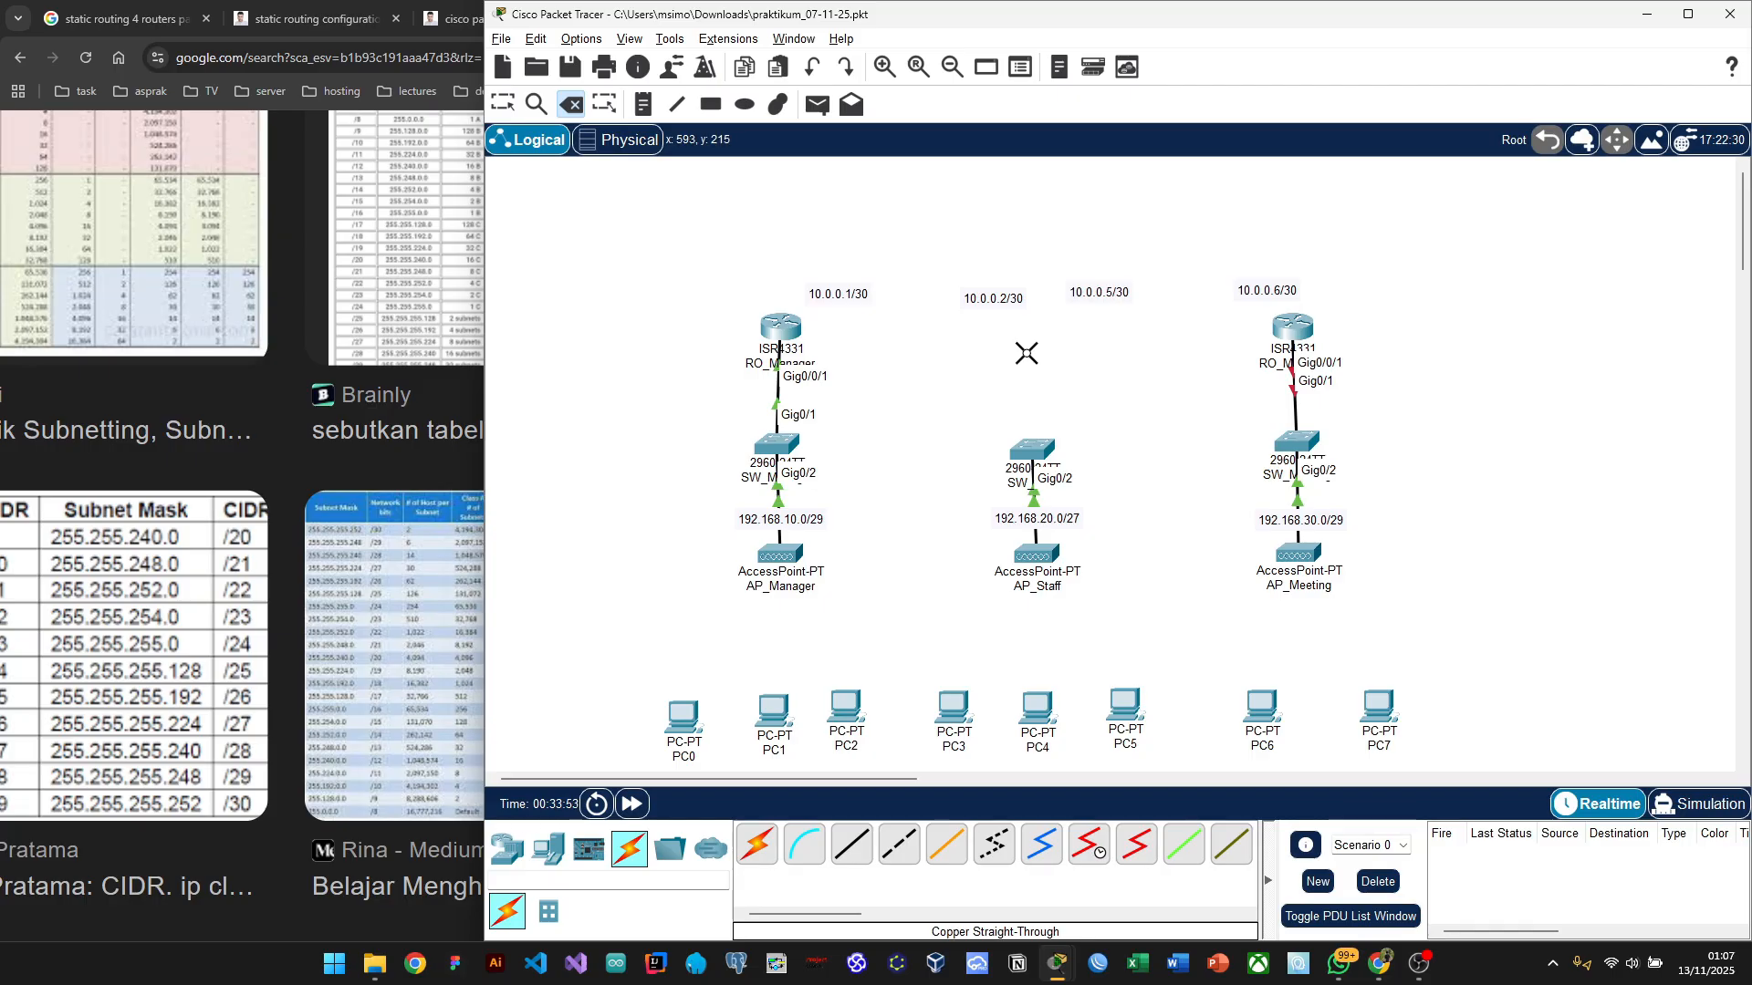
key(Escape)
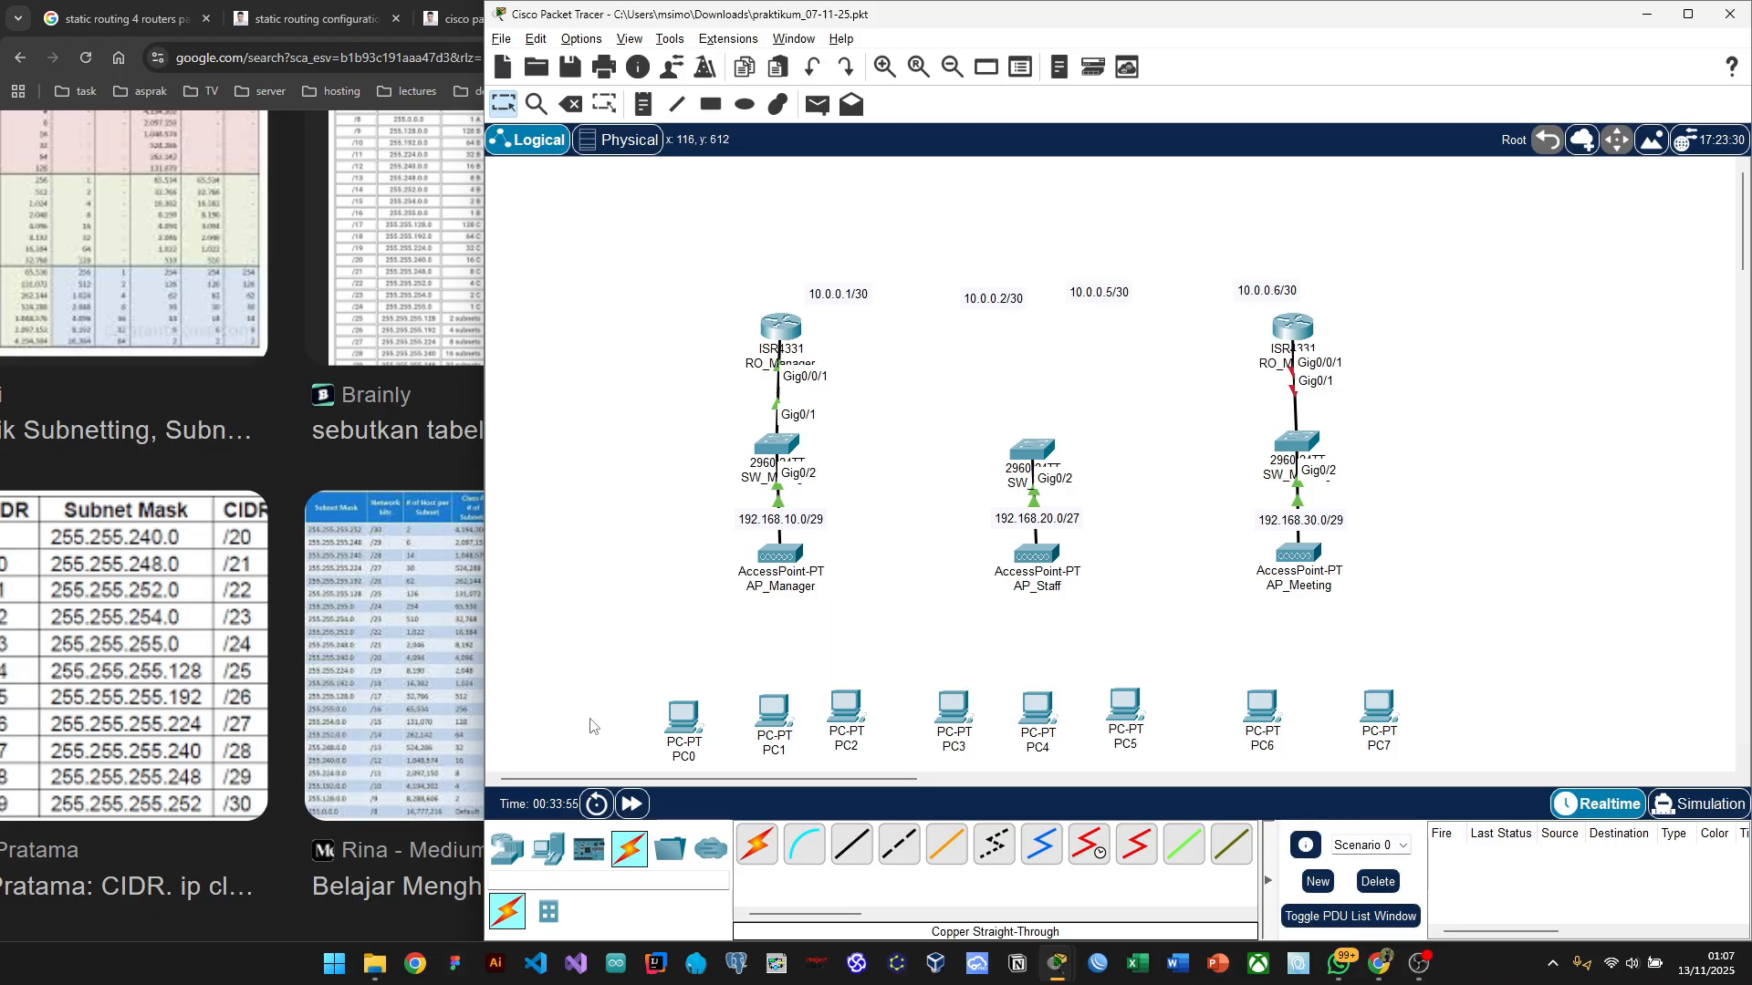
Step: Place an empty PT router, Router0, where RO_Staff stood and open its window
click(506, 853)
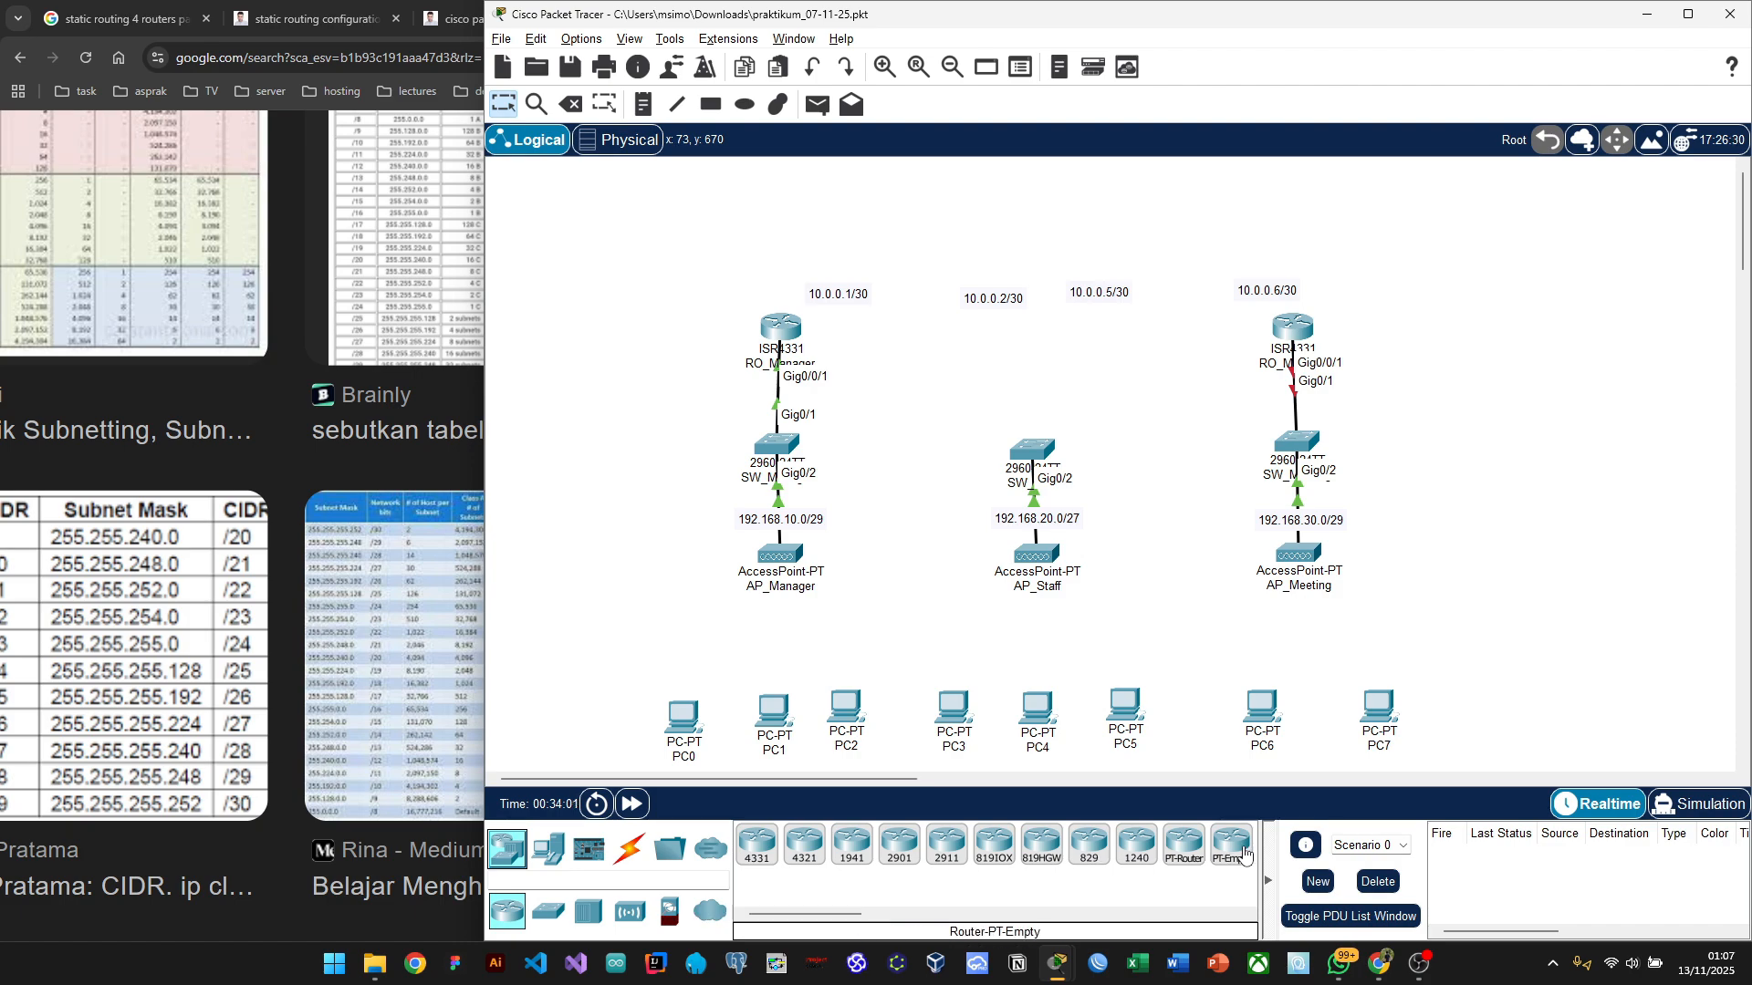
click(1244, 853)
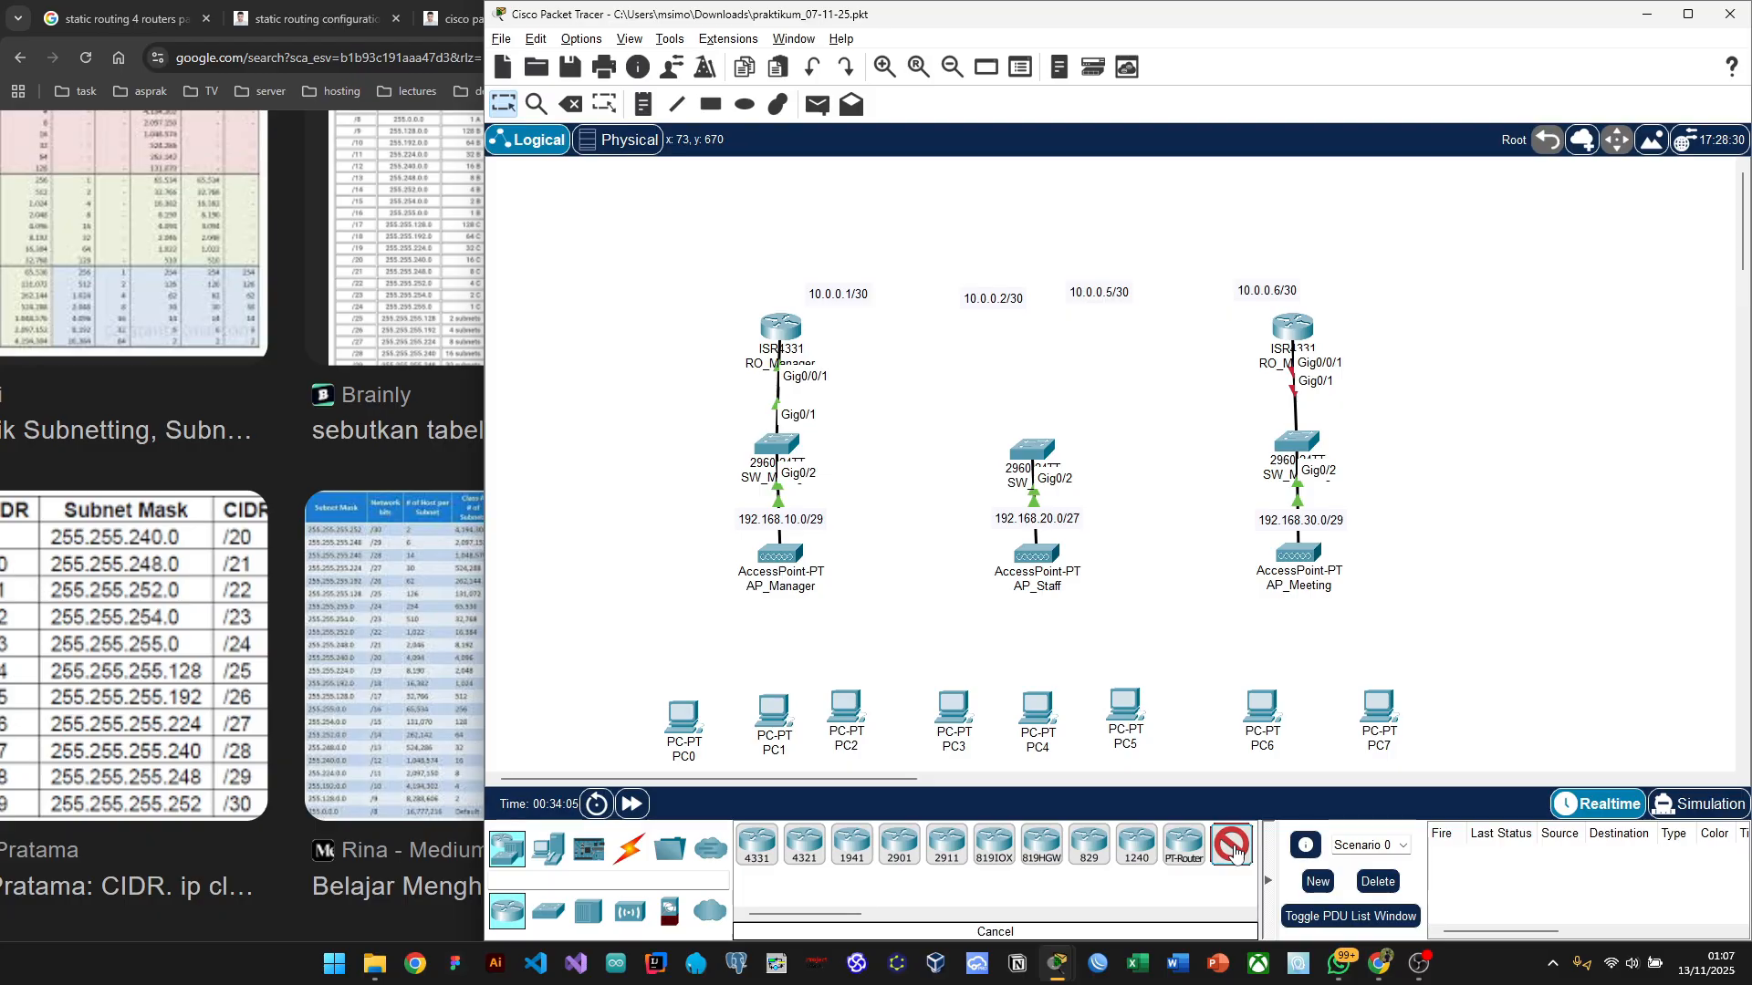
click(1030, 342)
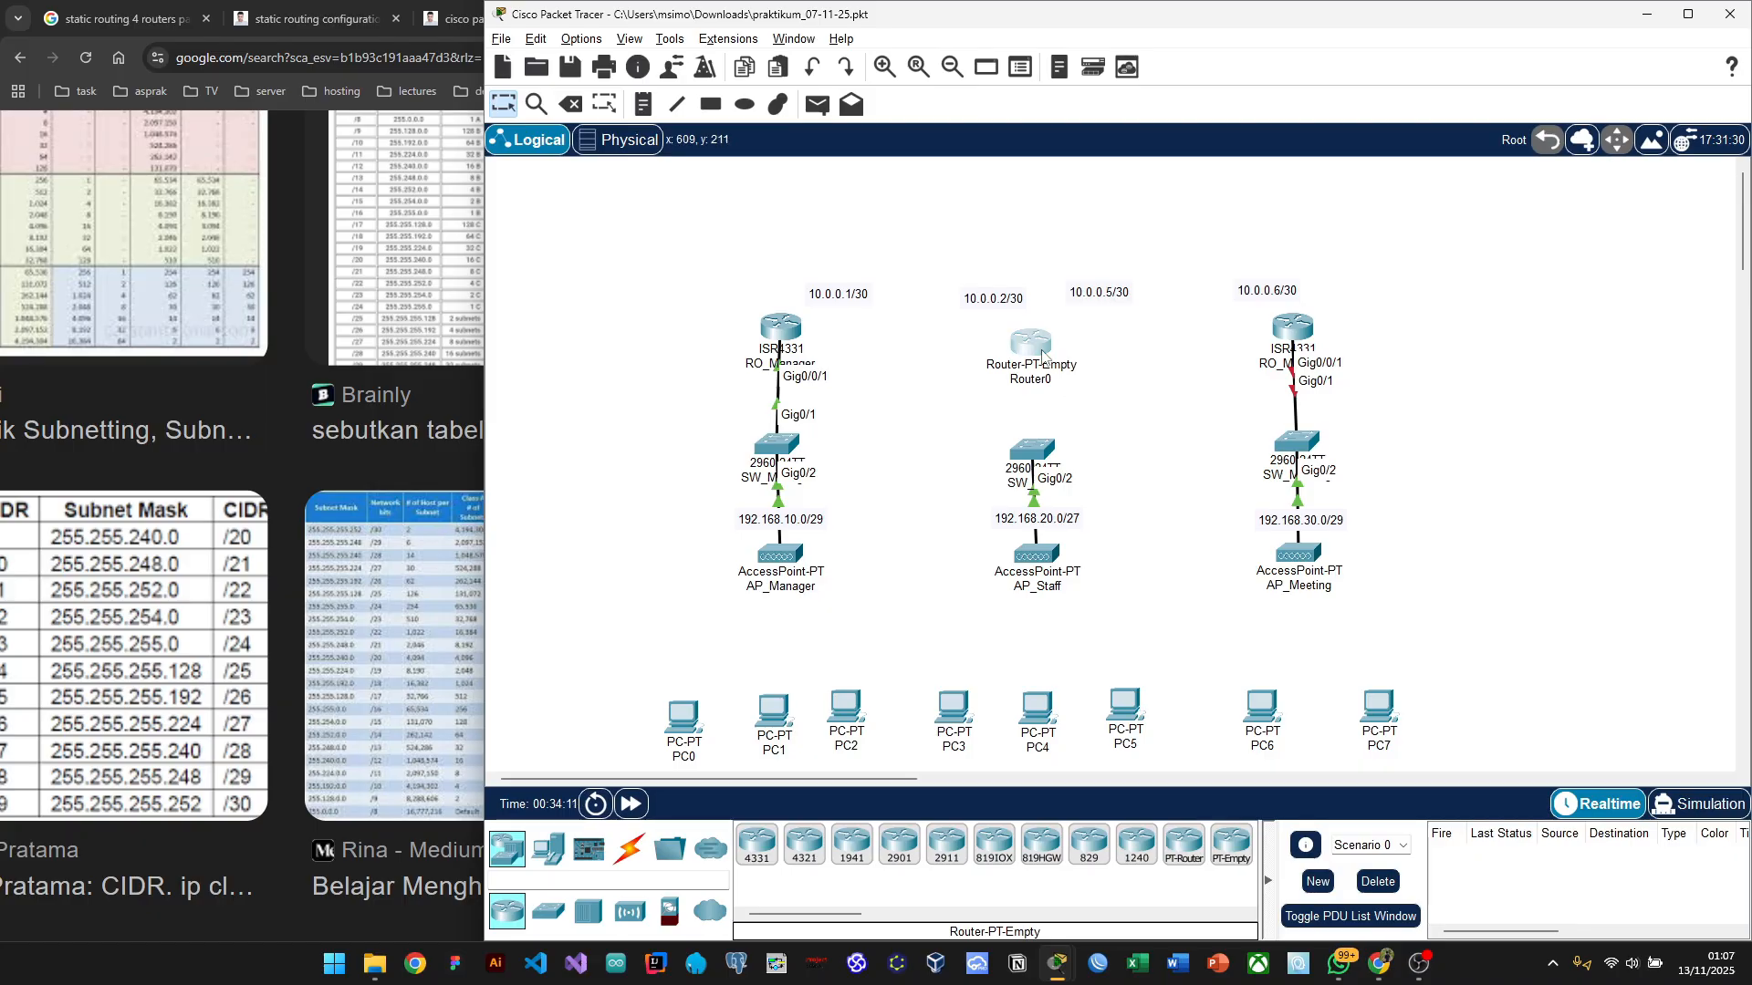
click(1042, 349)
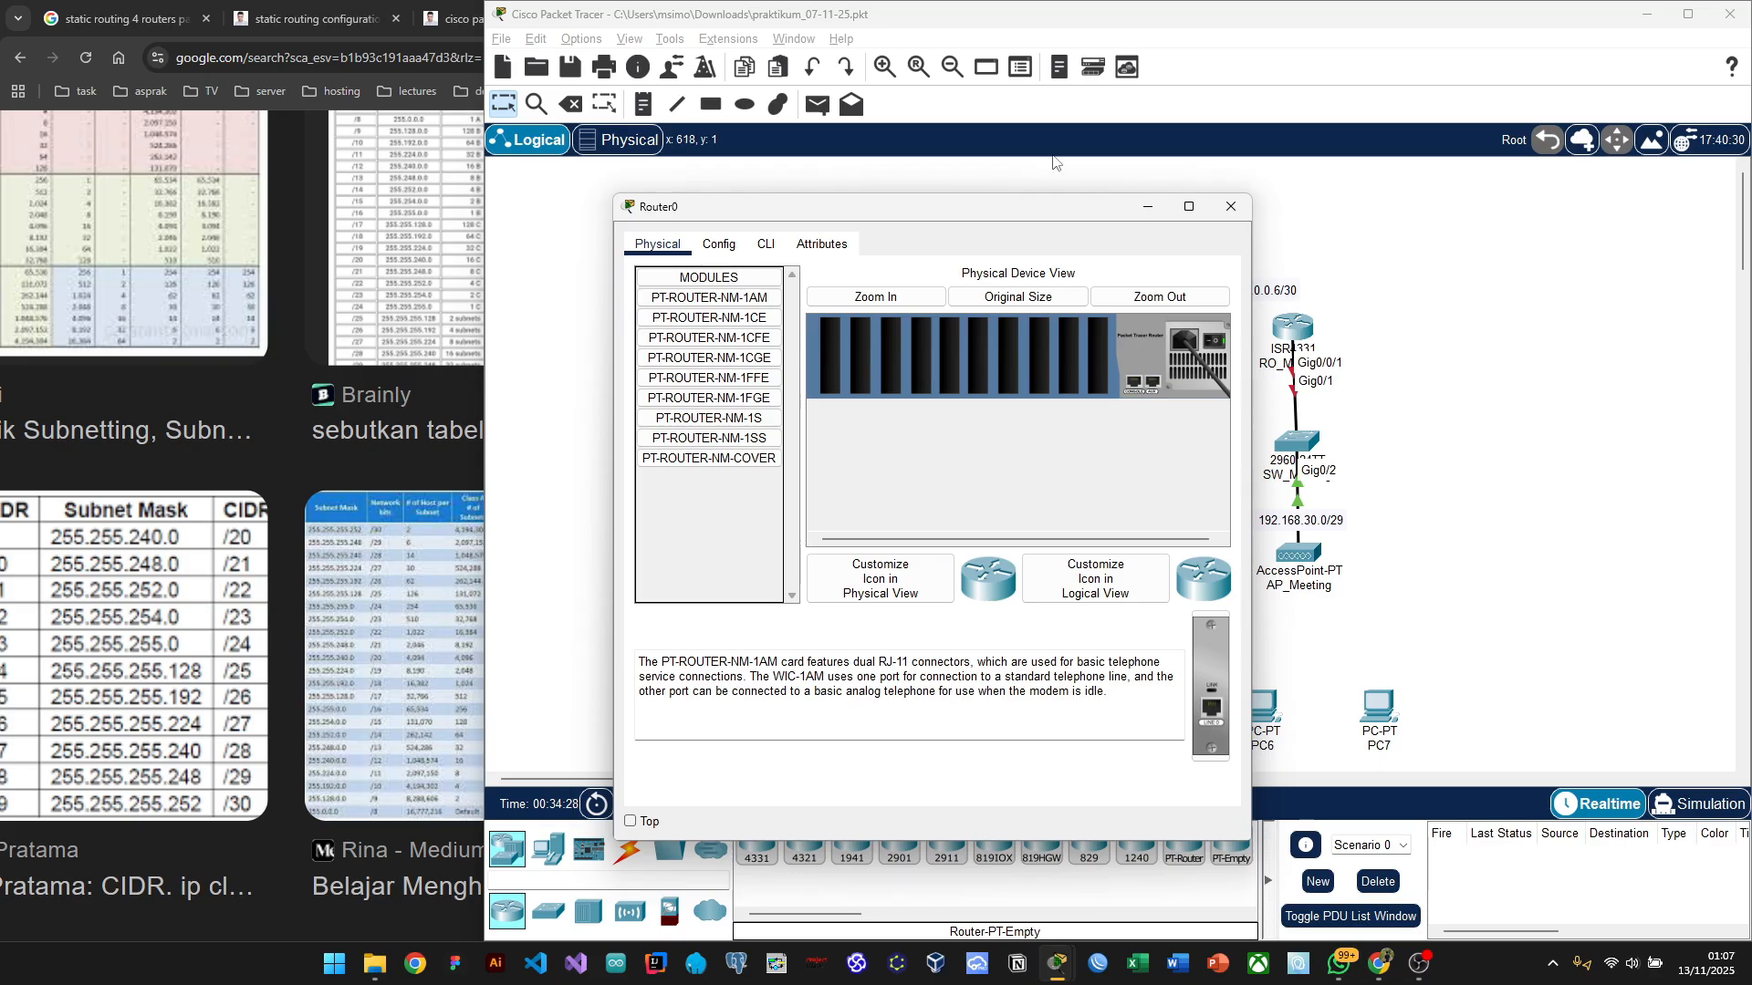
drag(1029, 203, 904, 178)
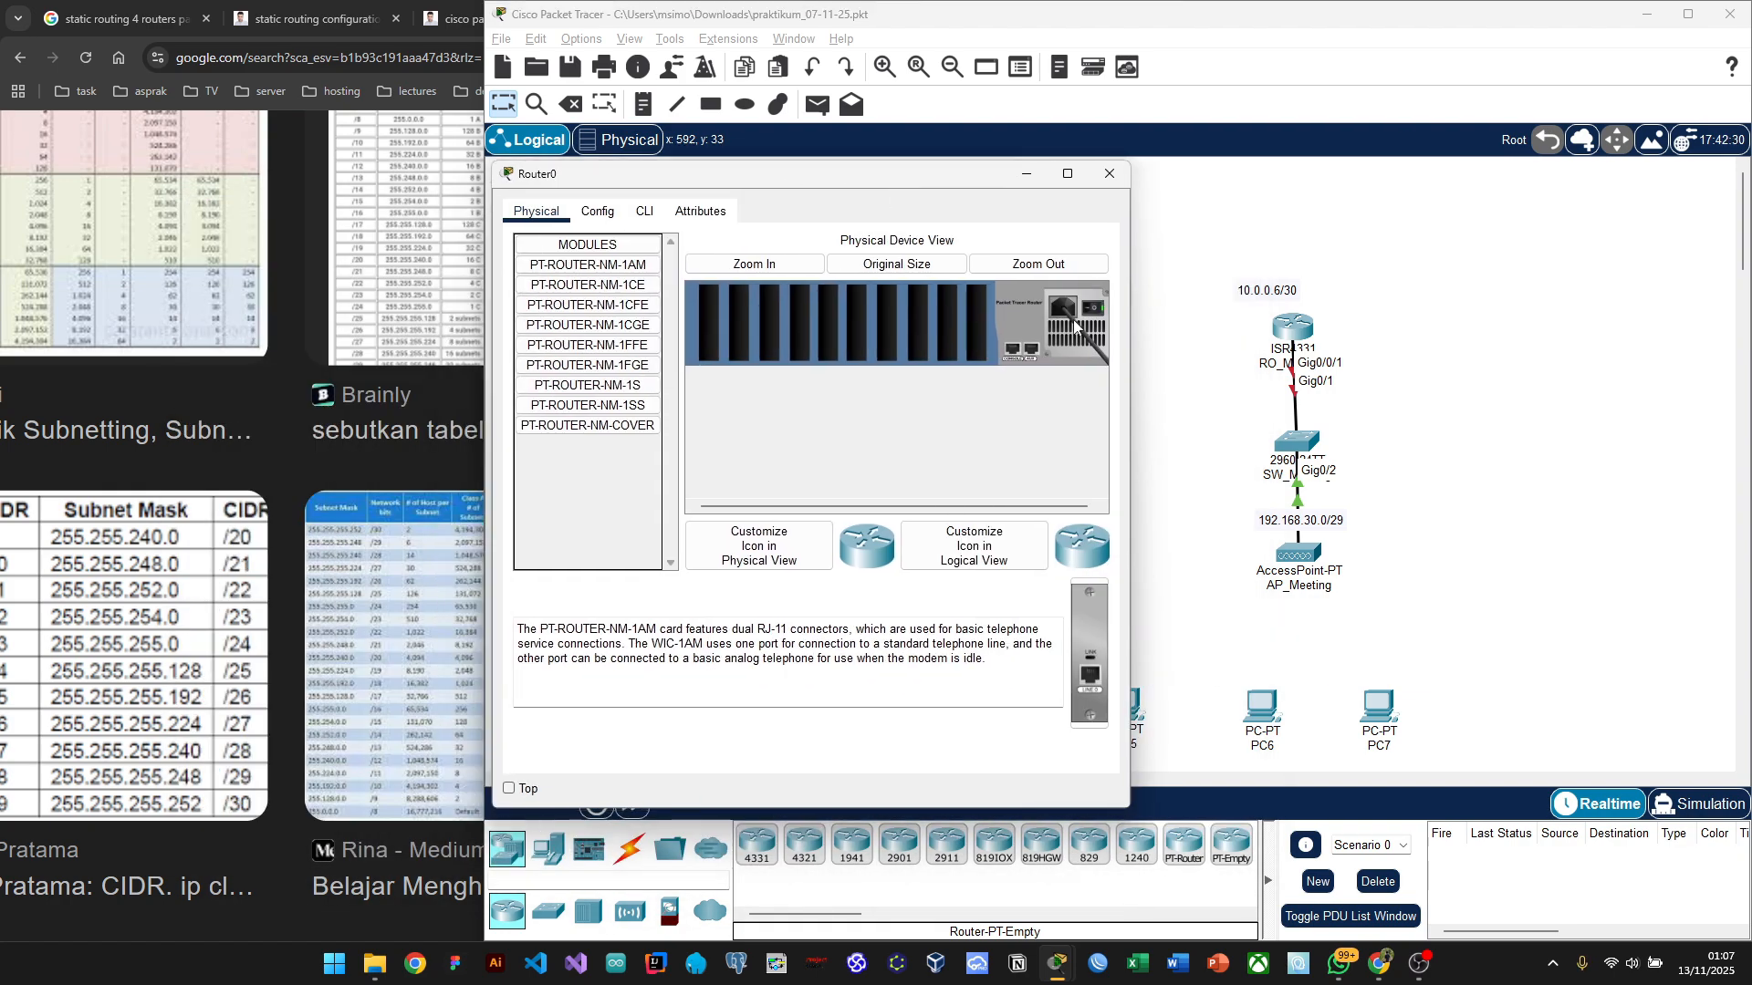
Step: Zoom in, power Router0 off, and read the PT-ROUTER-NM-1CFE and PT-ROUTER-NM-1CGE descriptions
click(754, 263)
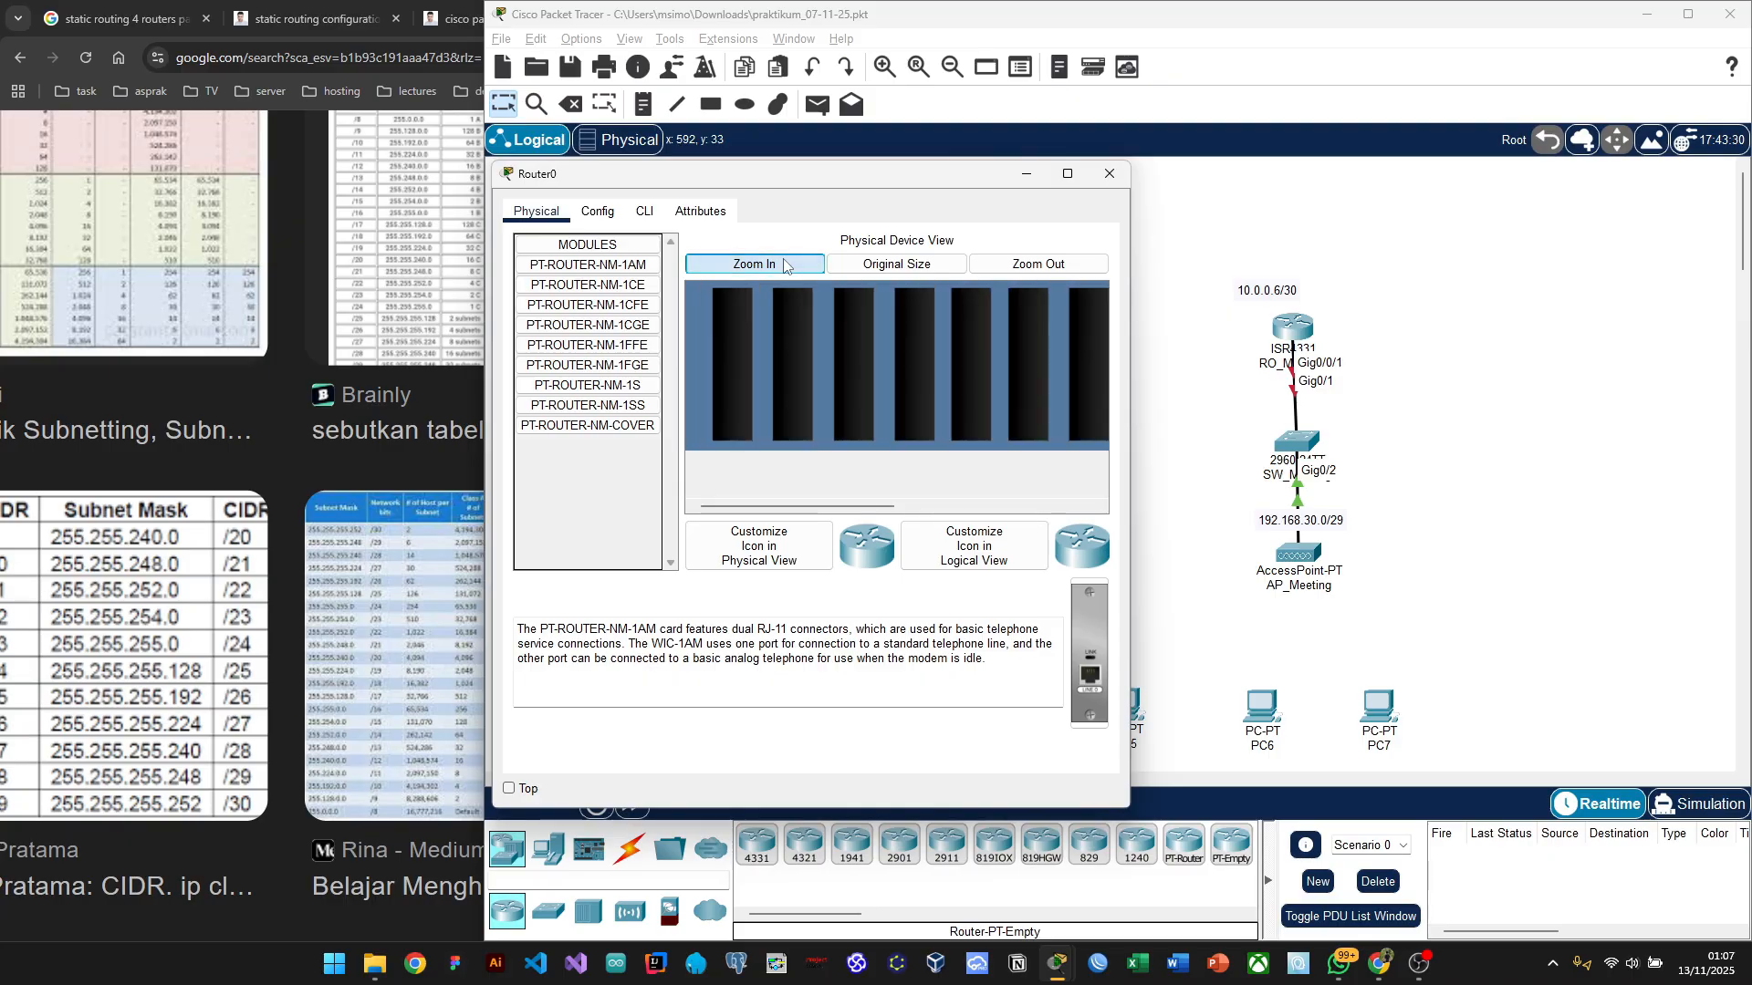
scroll(916, 337, right, 5)
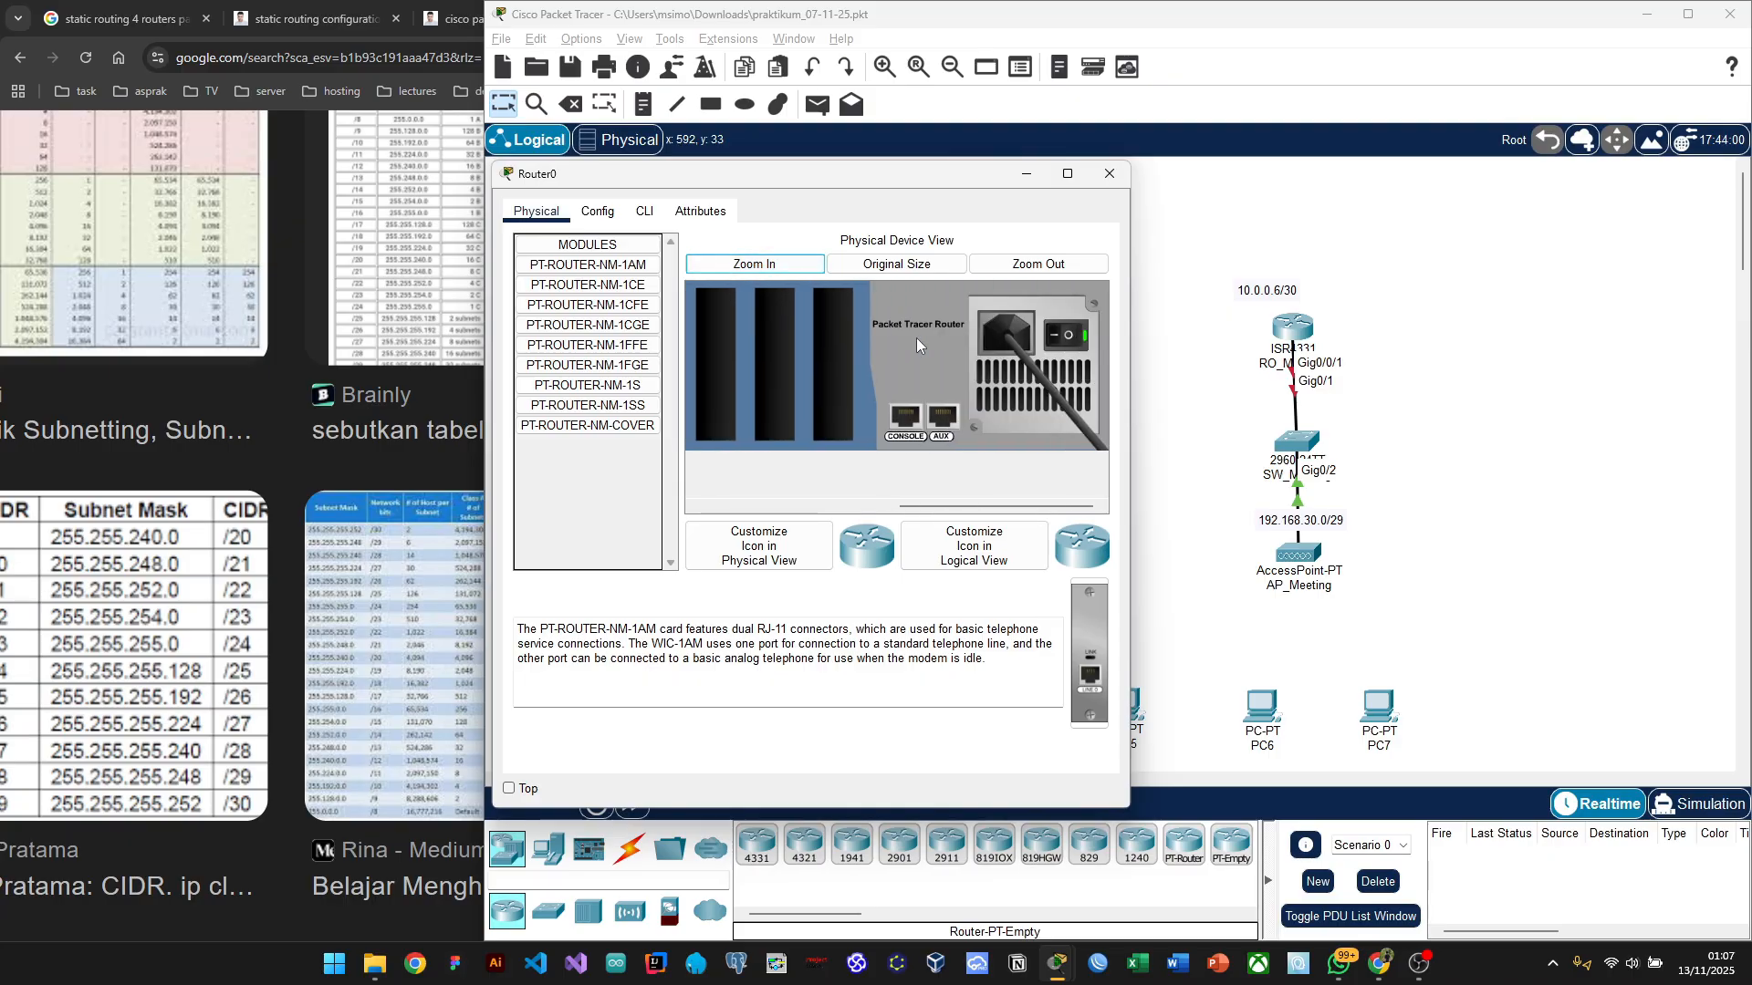
click(1061, 338)
scroll(804, 380, left, 5)
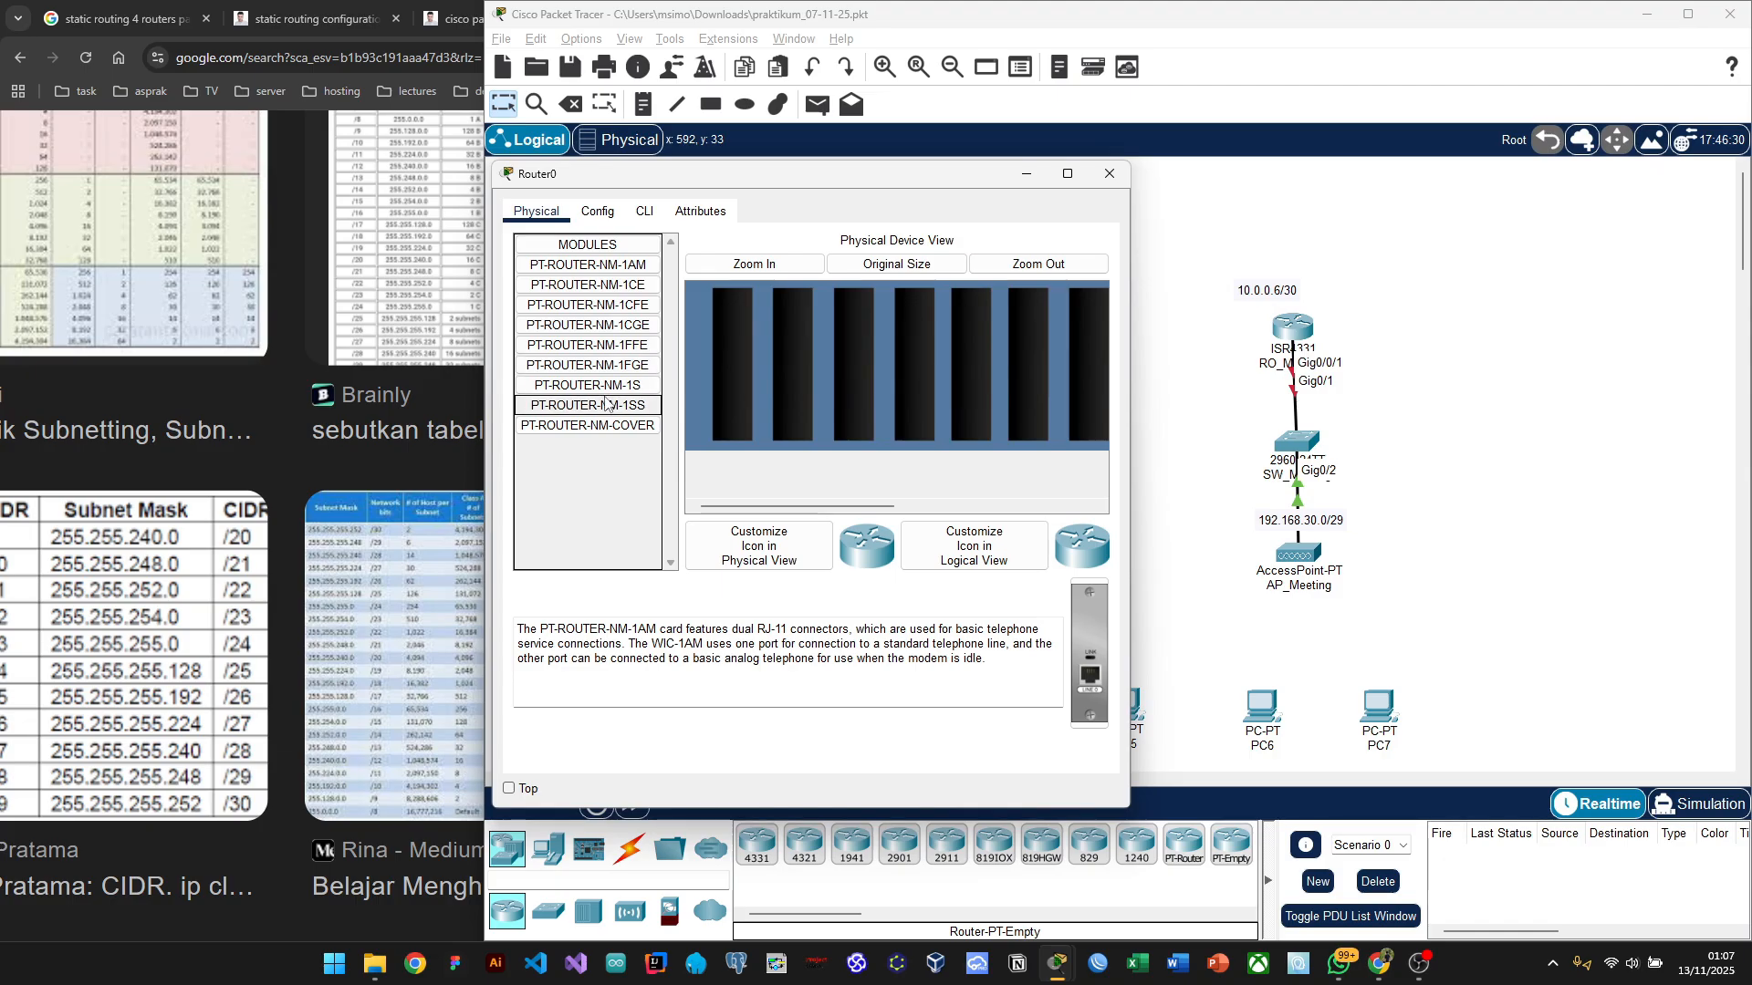
click(626, 307)
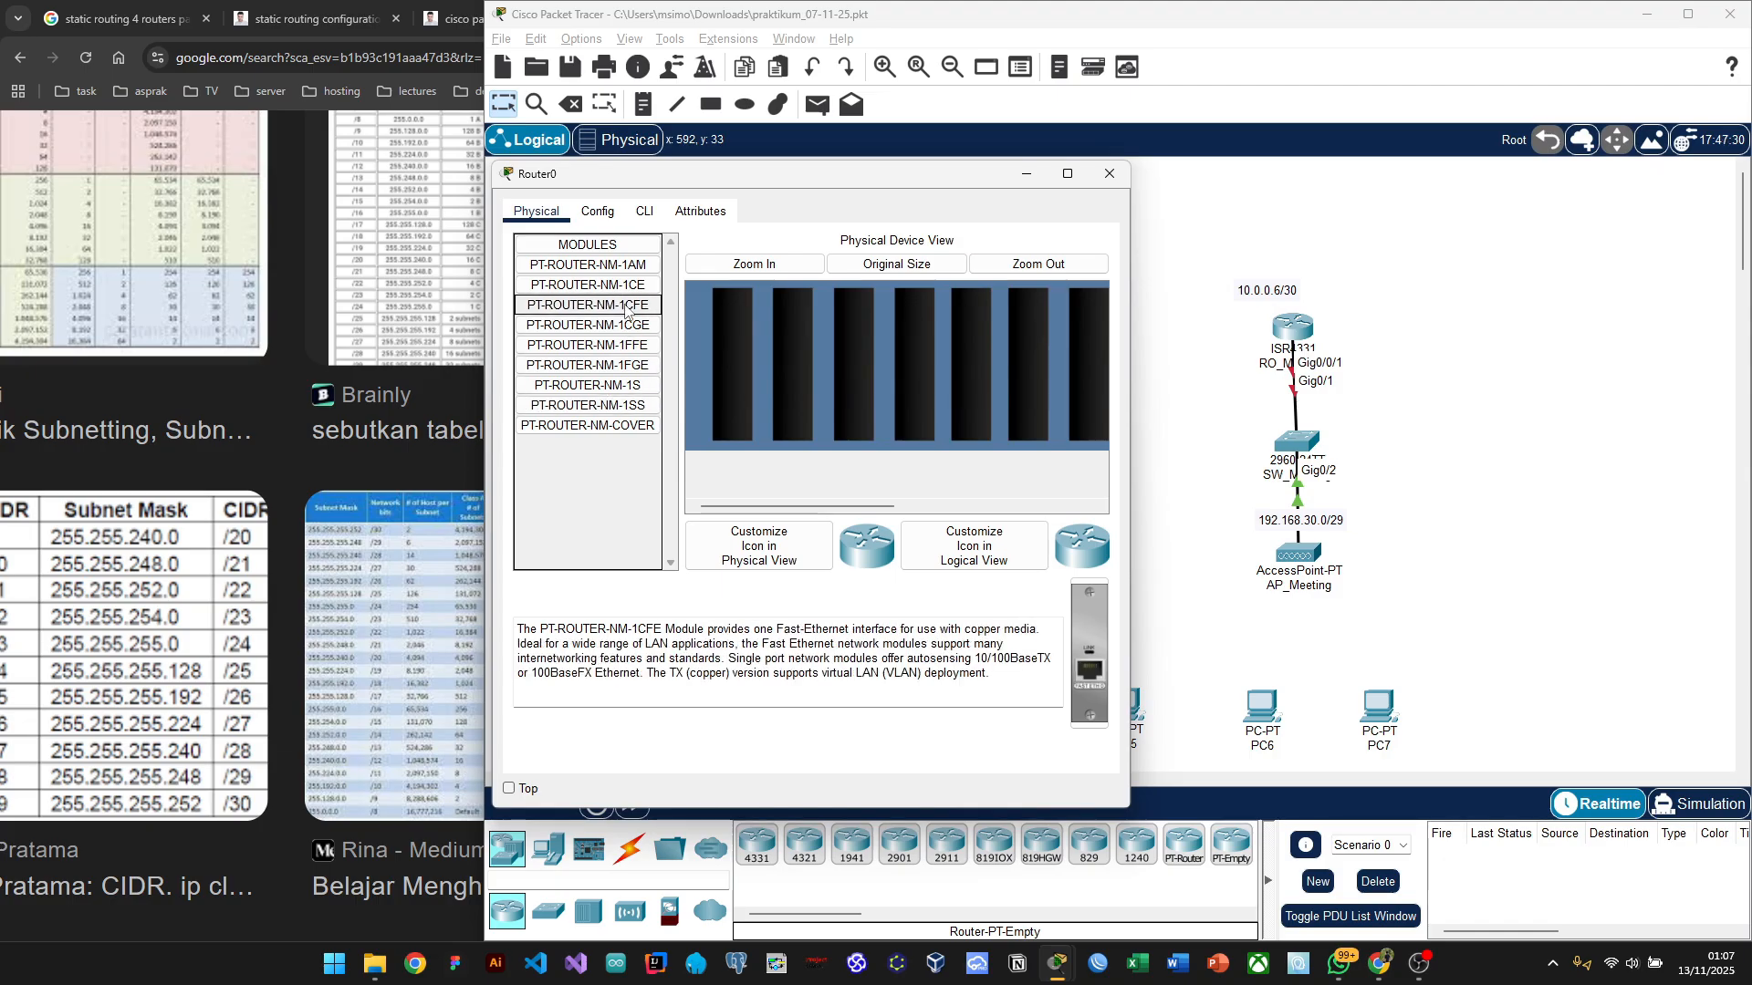
click(626, 328)
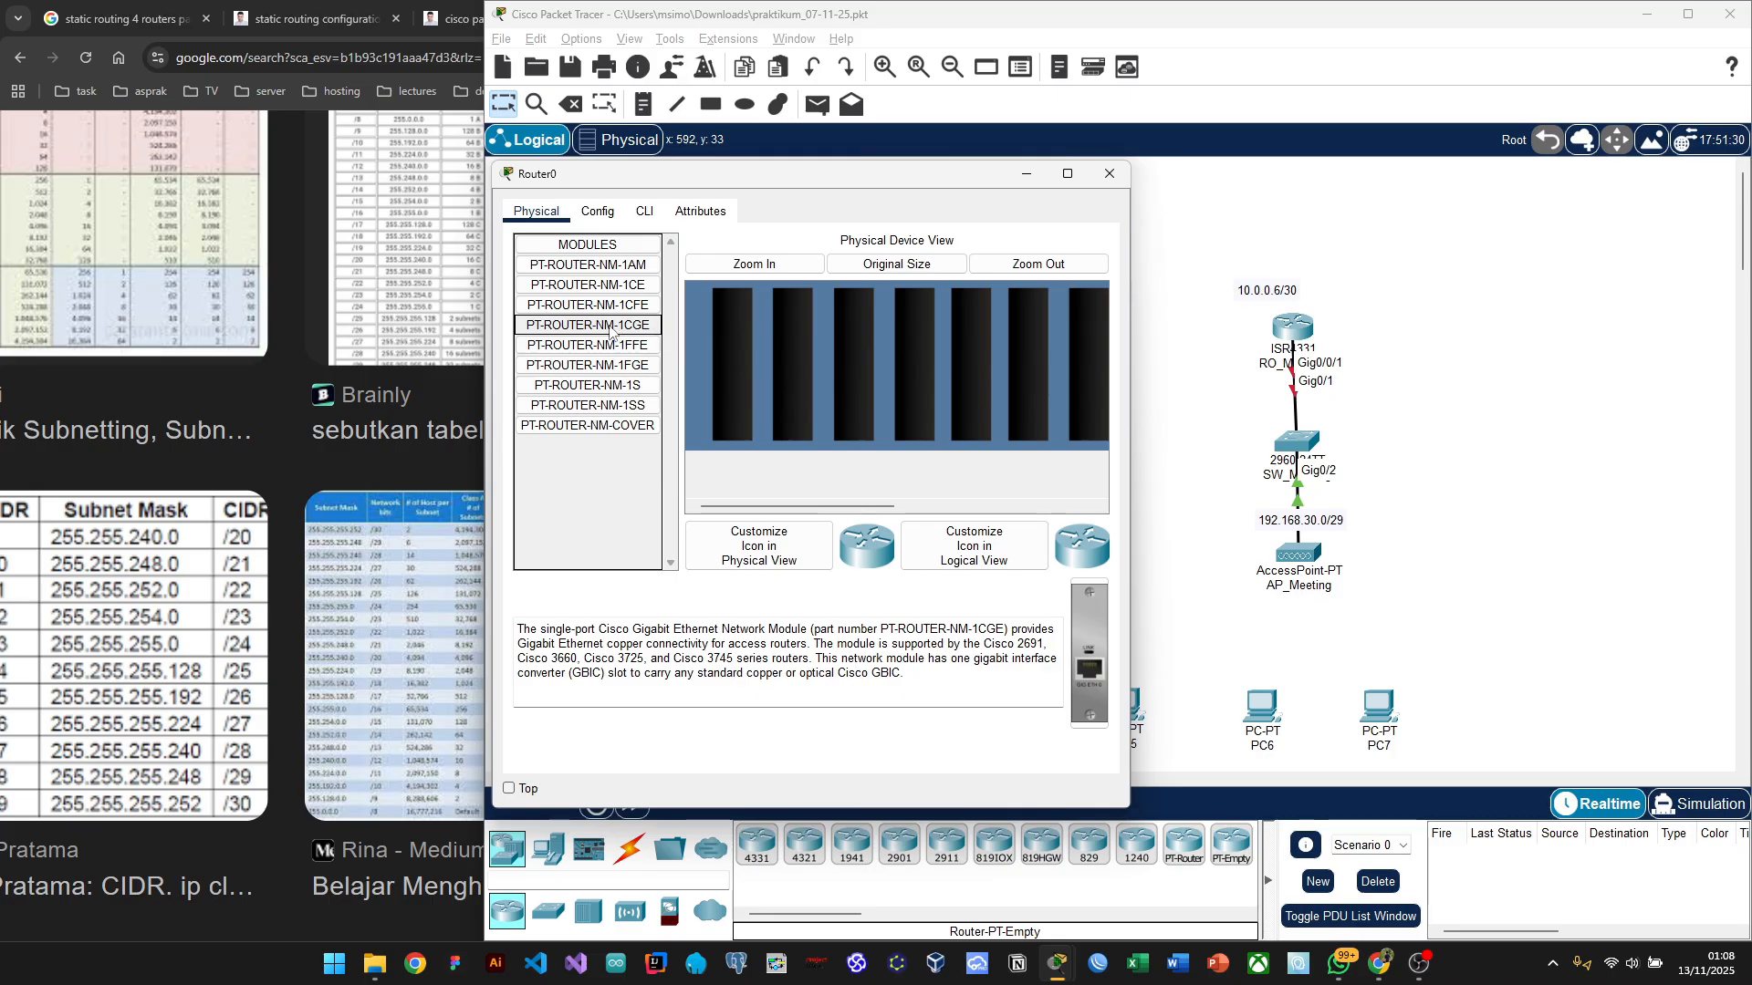
Step: Drag PT-ROUTER-NM-1CGE modules into Router0's slots 1, 2 and 3
drag(610, 332, 732, 347)
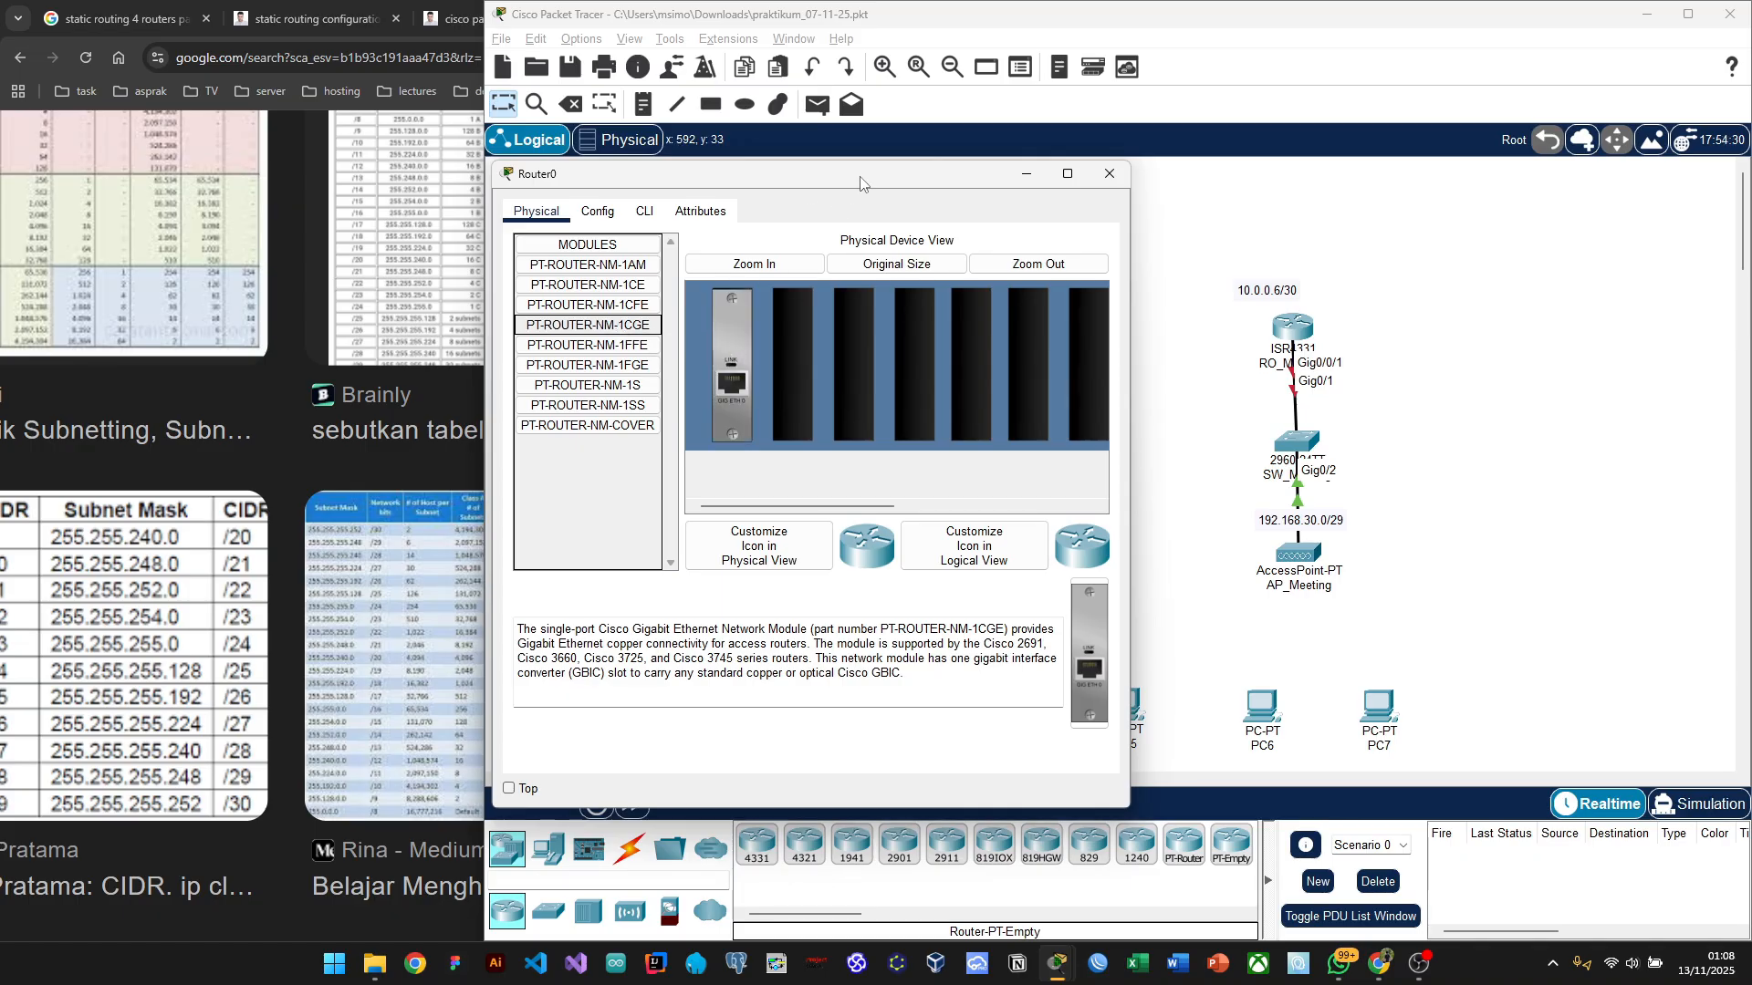
drag(859, 183, 458, 137)
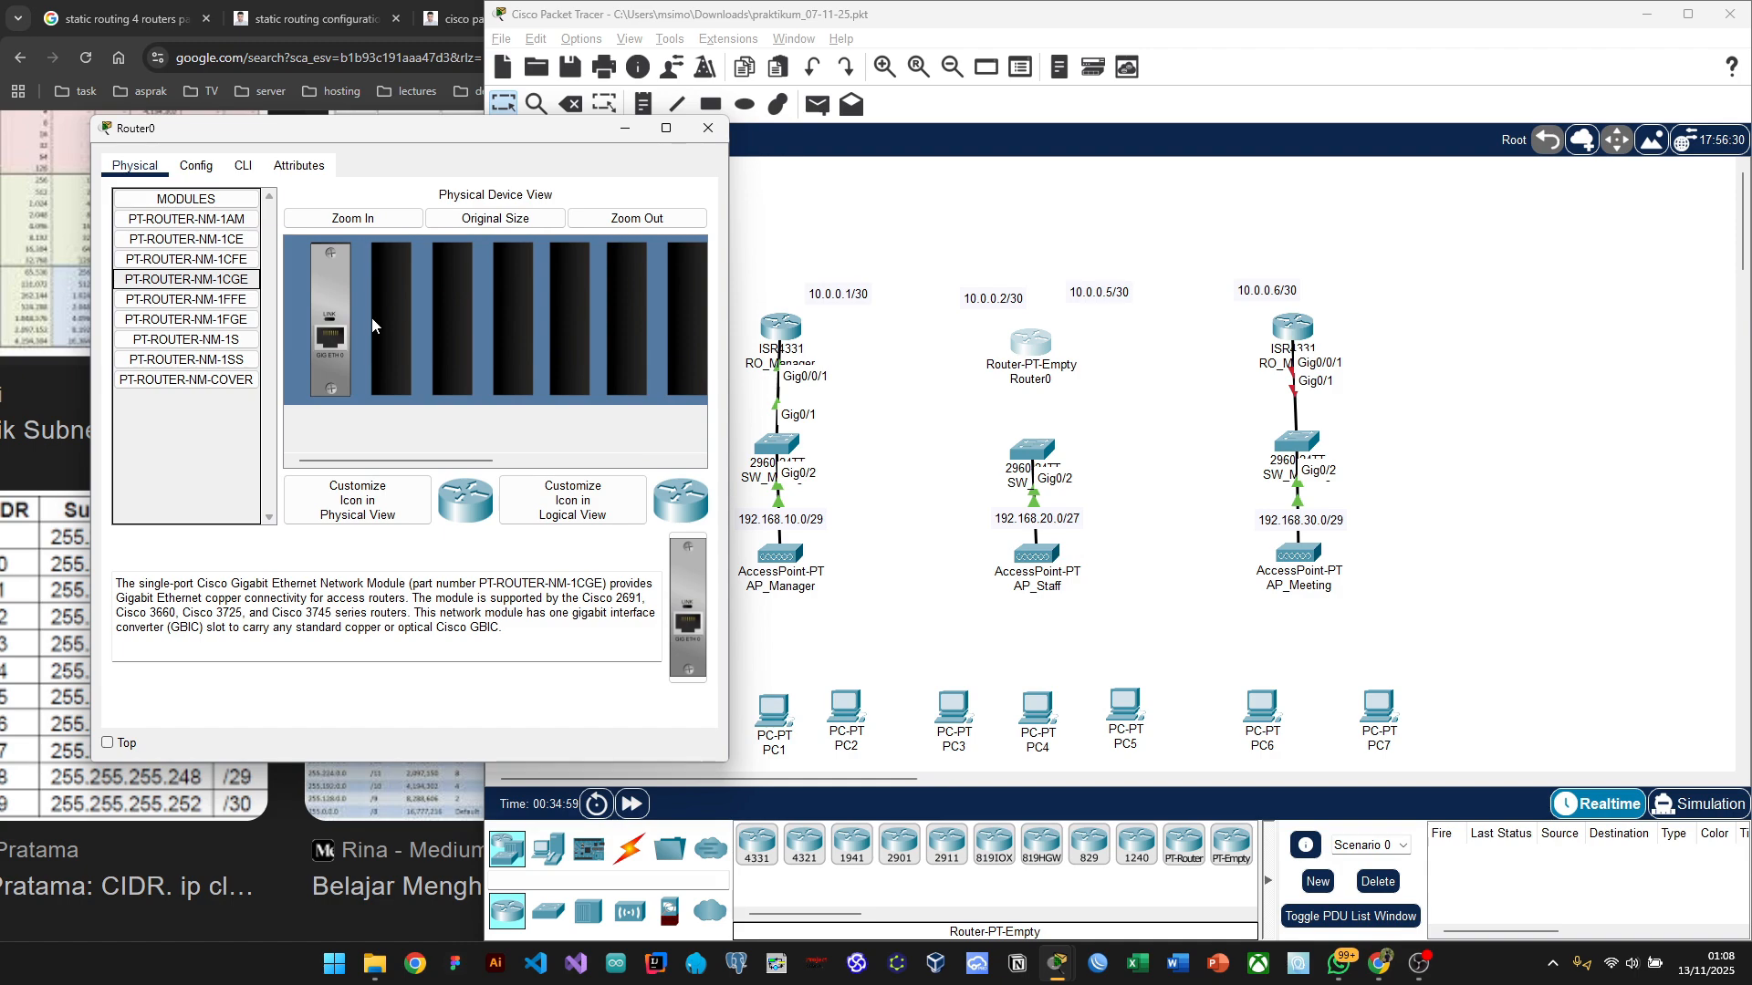
drag(152, 280, 391, 315)
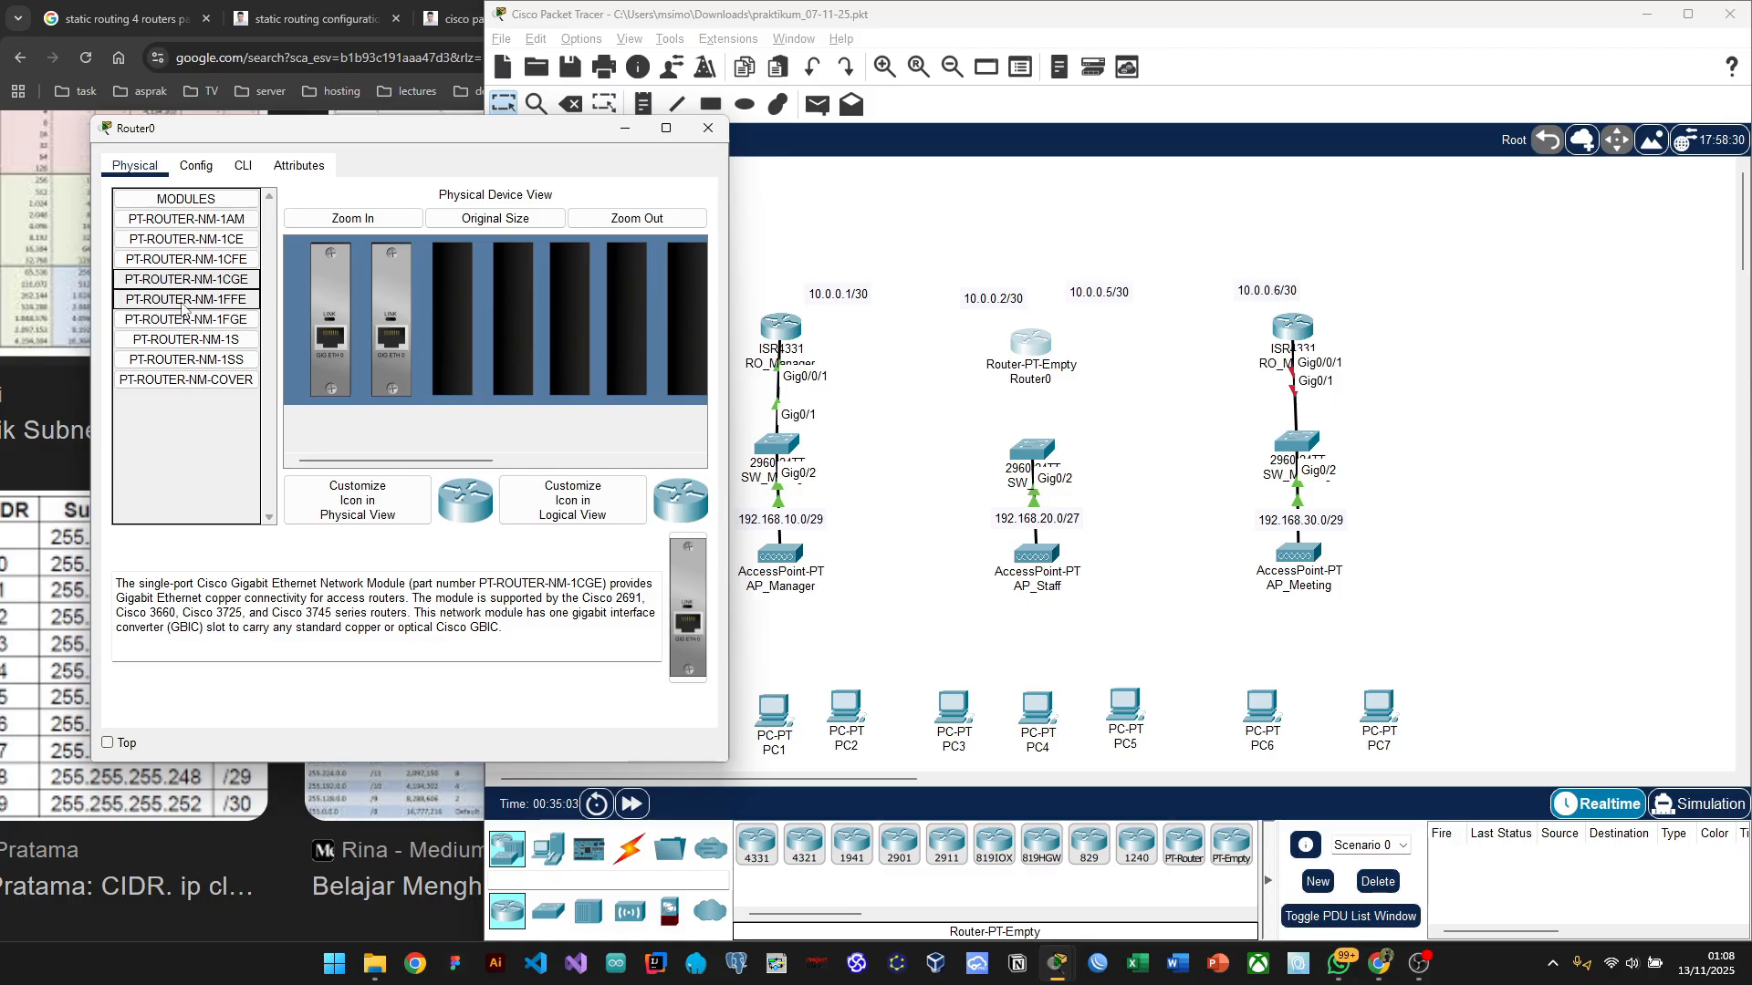
drag(149, 283, 446, 306)
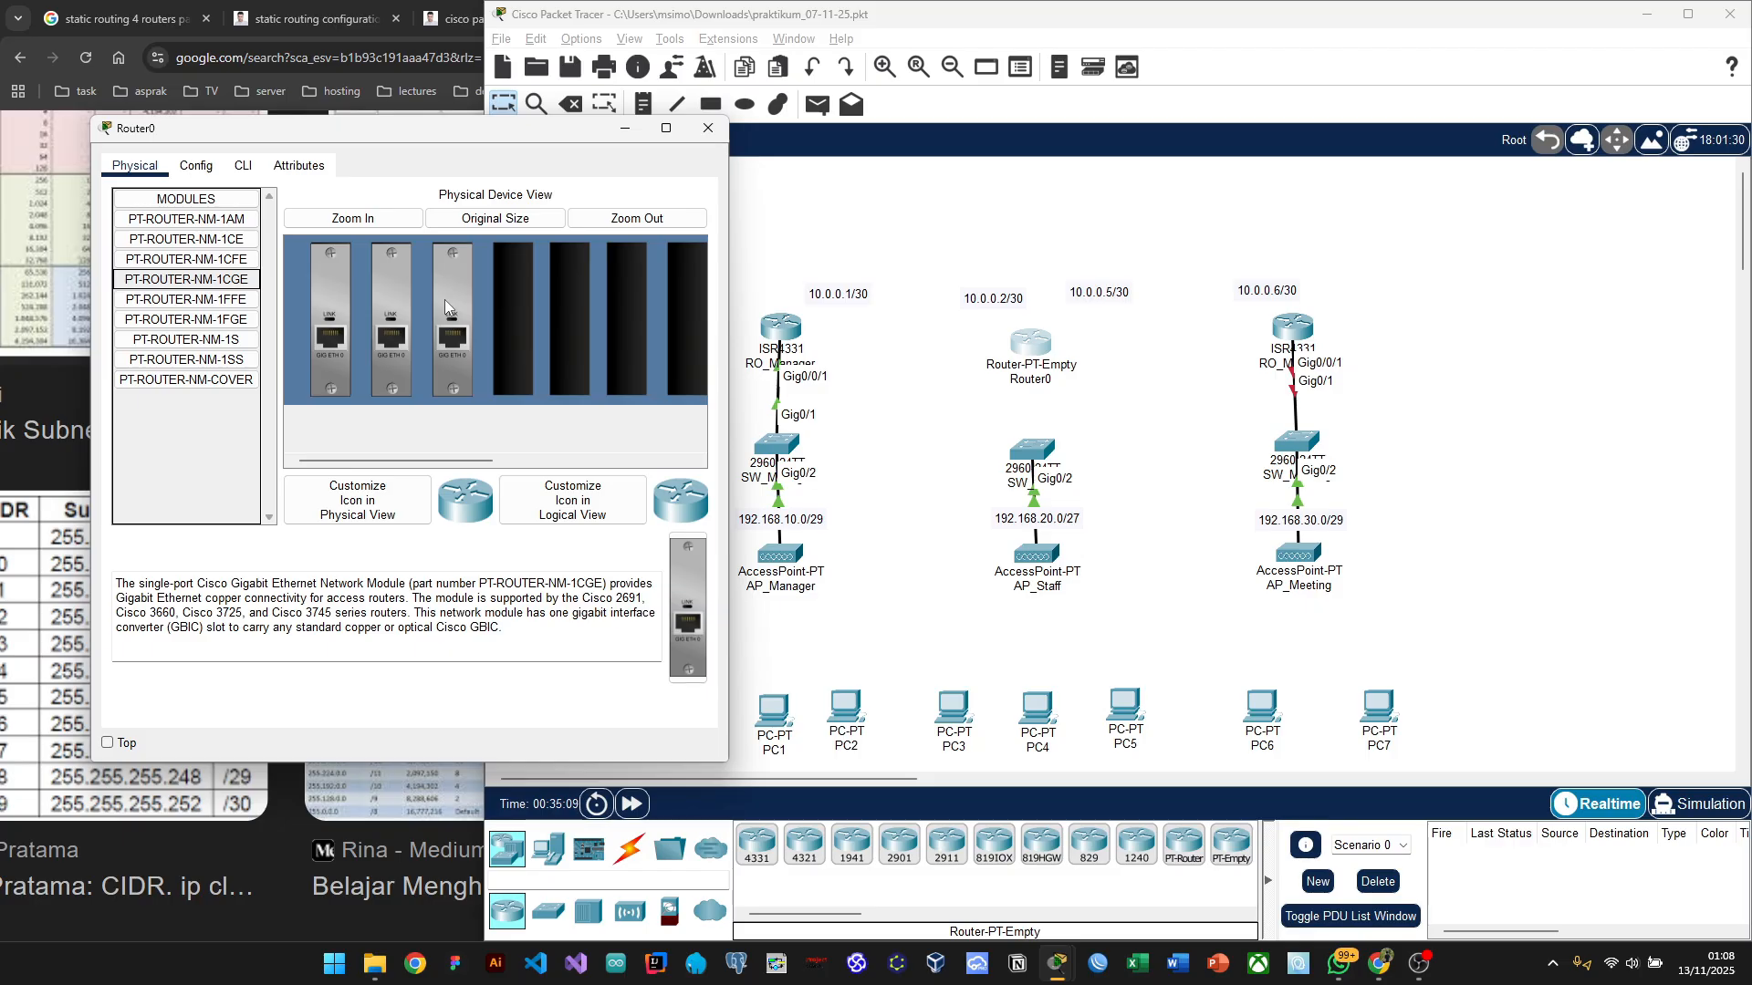
scroll(571, 417, right, 3)
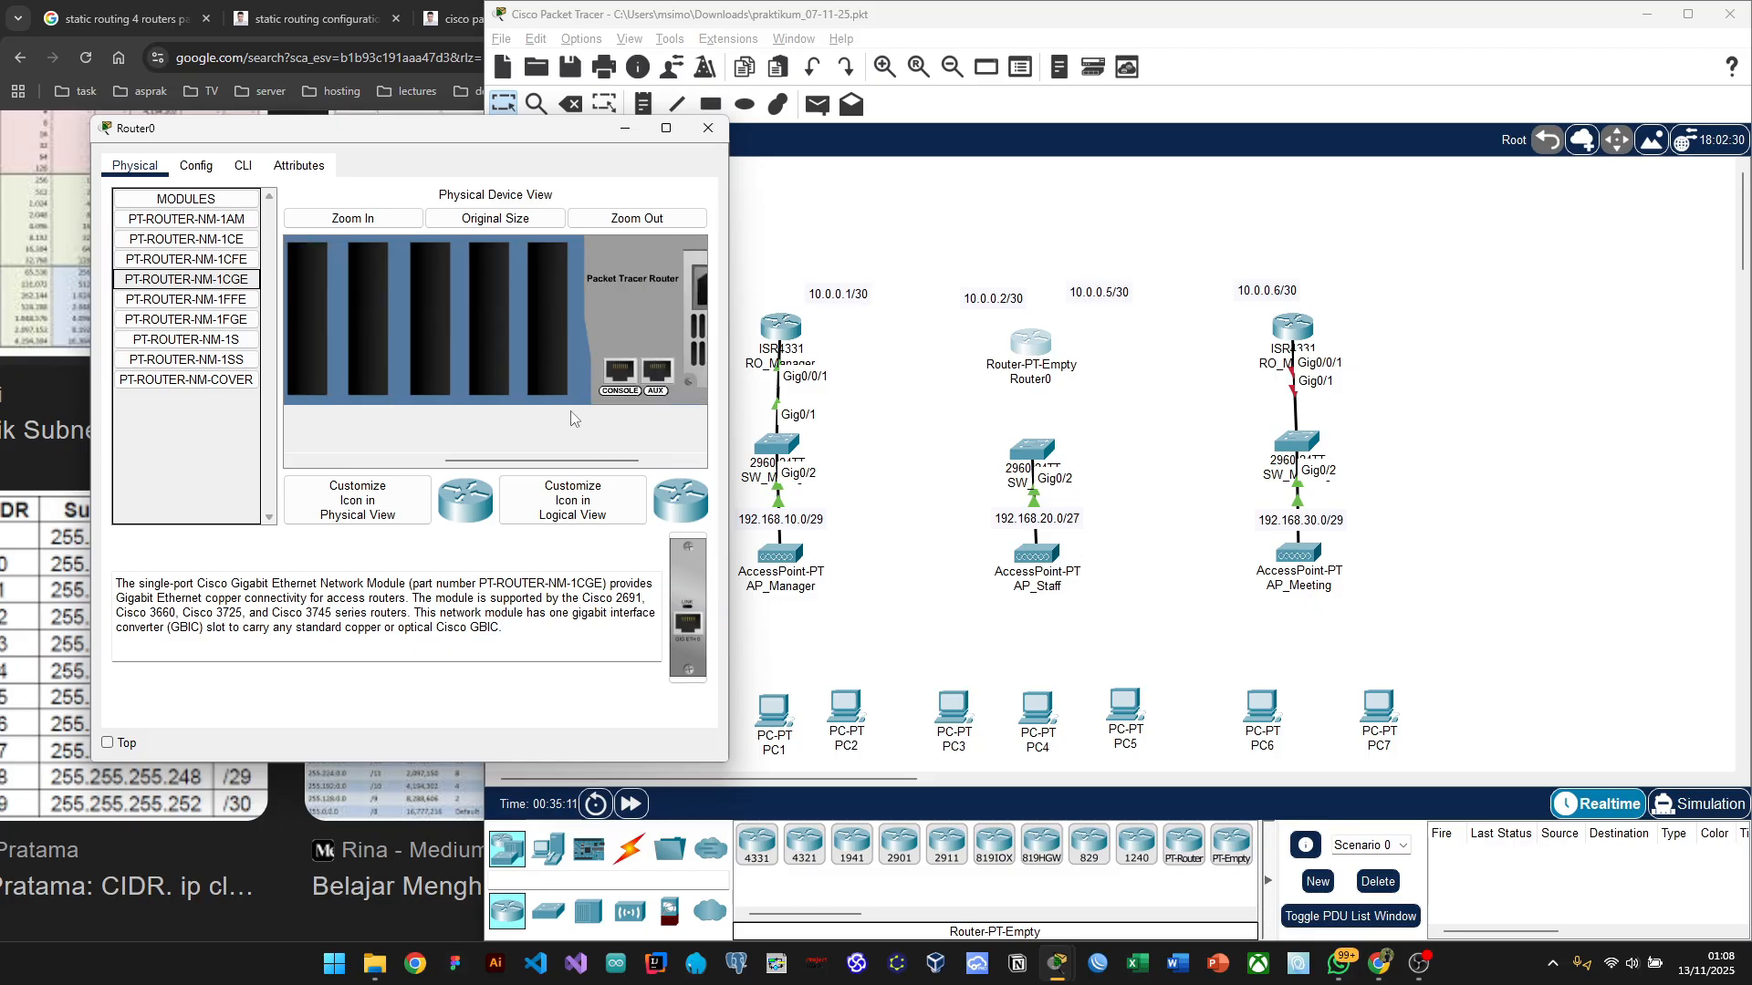
scroll(571, 418, right, 2)
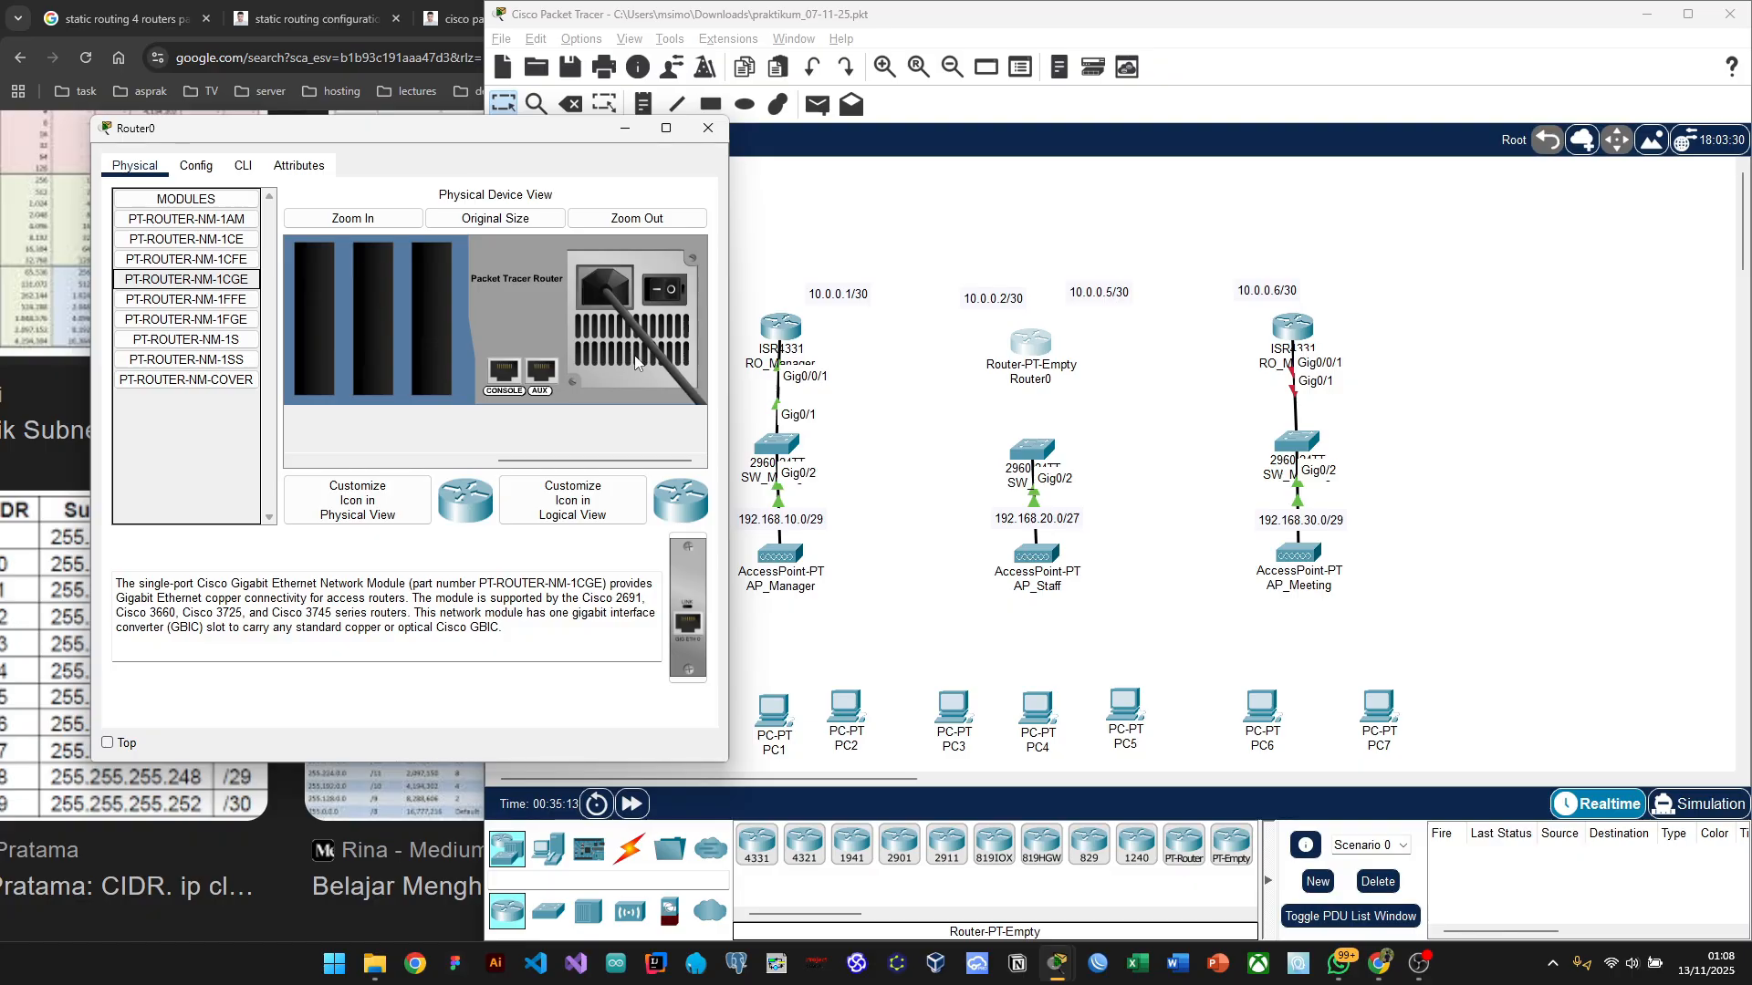
Step: Power Router0 back on, dismiss the still-booting notice, and close its device window
click(661, 293)
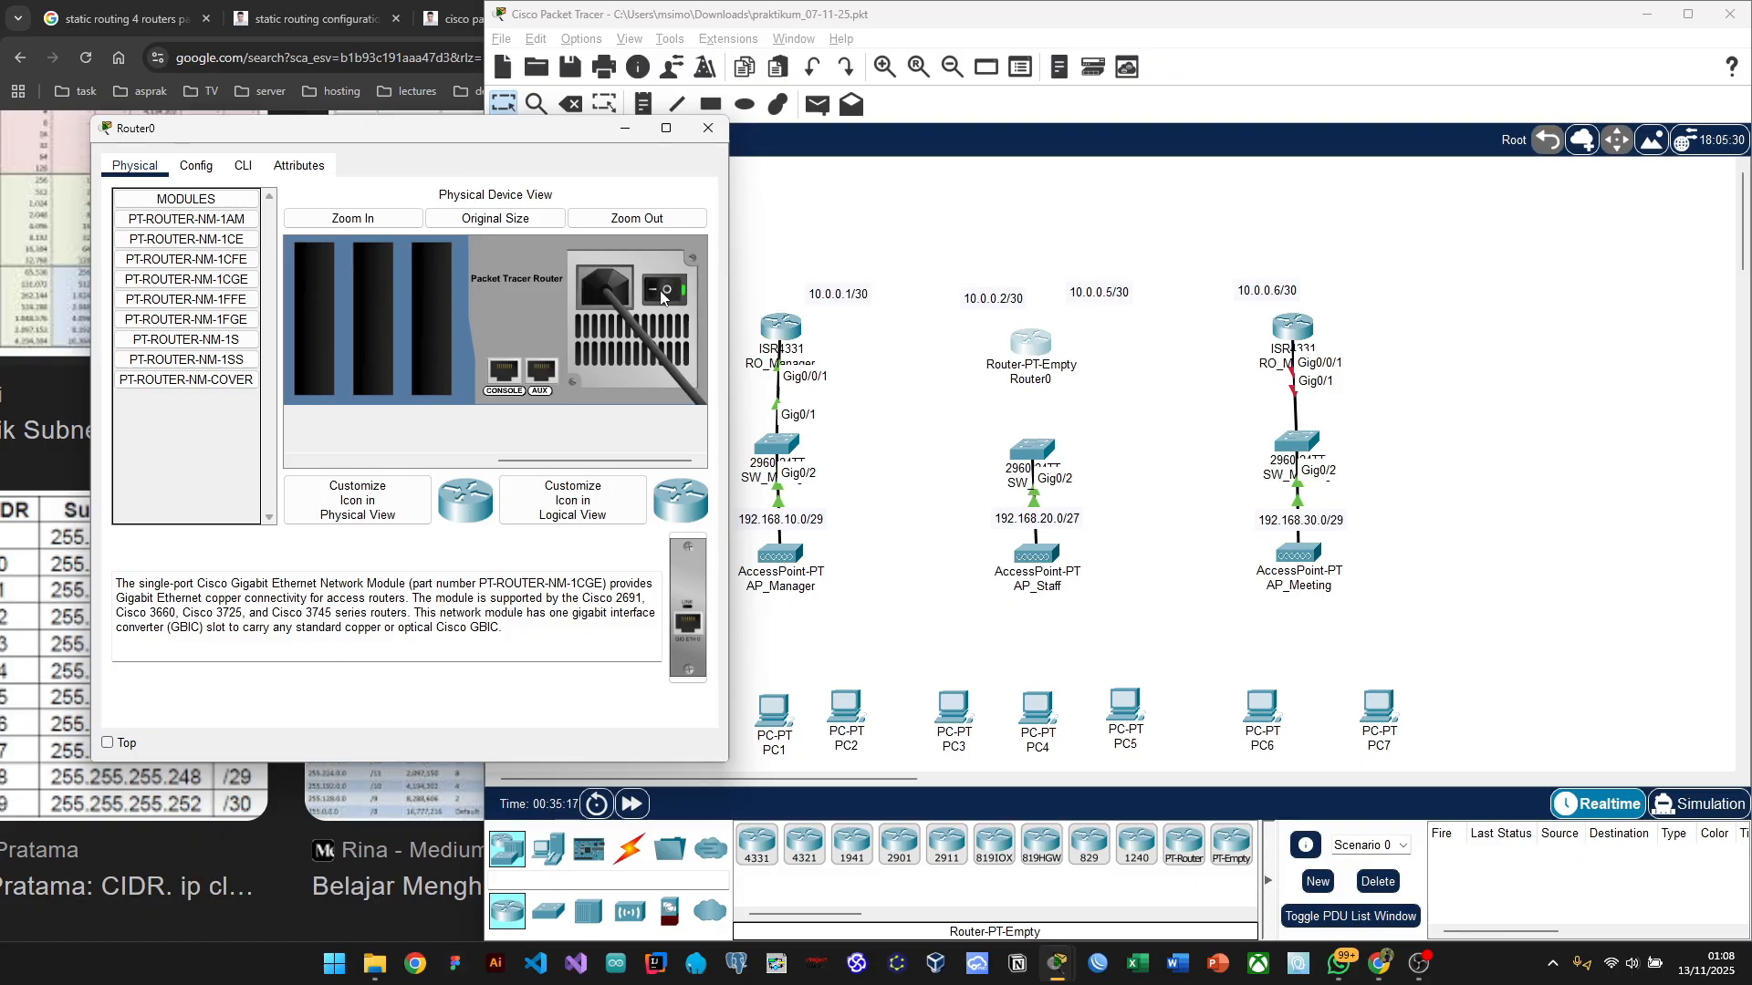
click(193, 165)
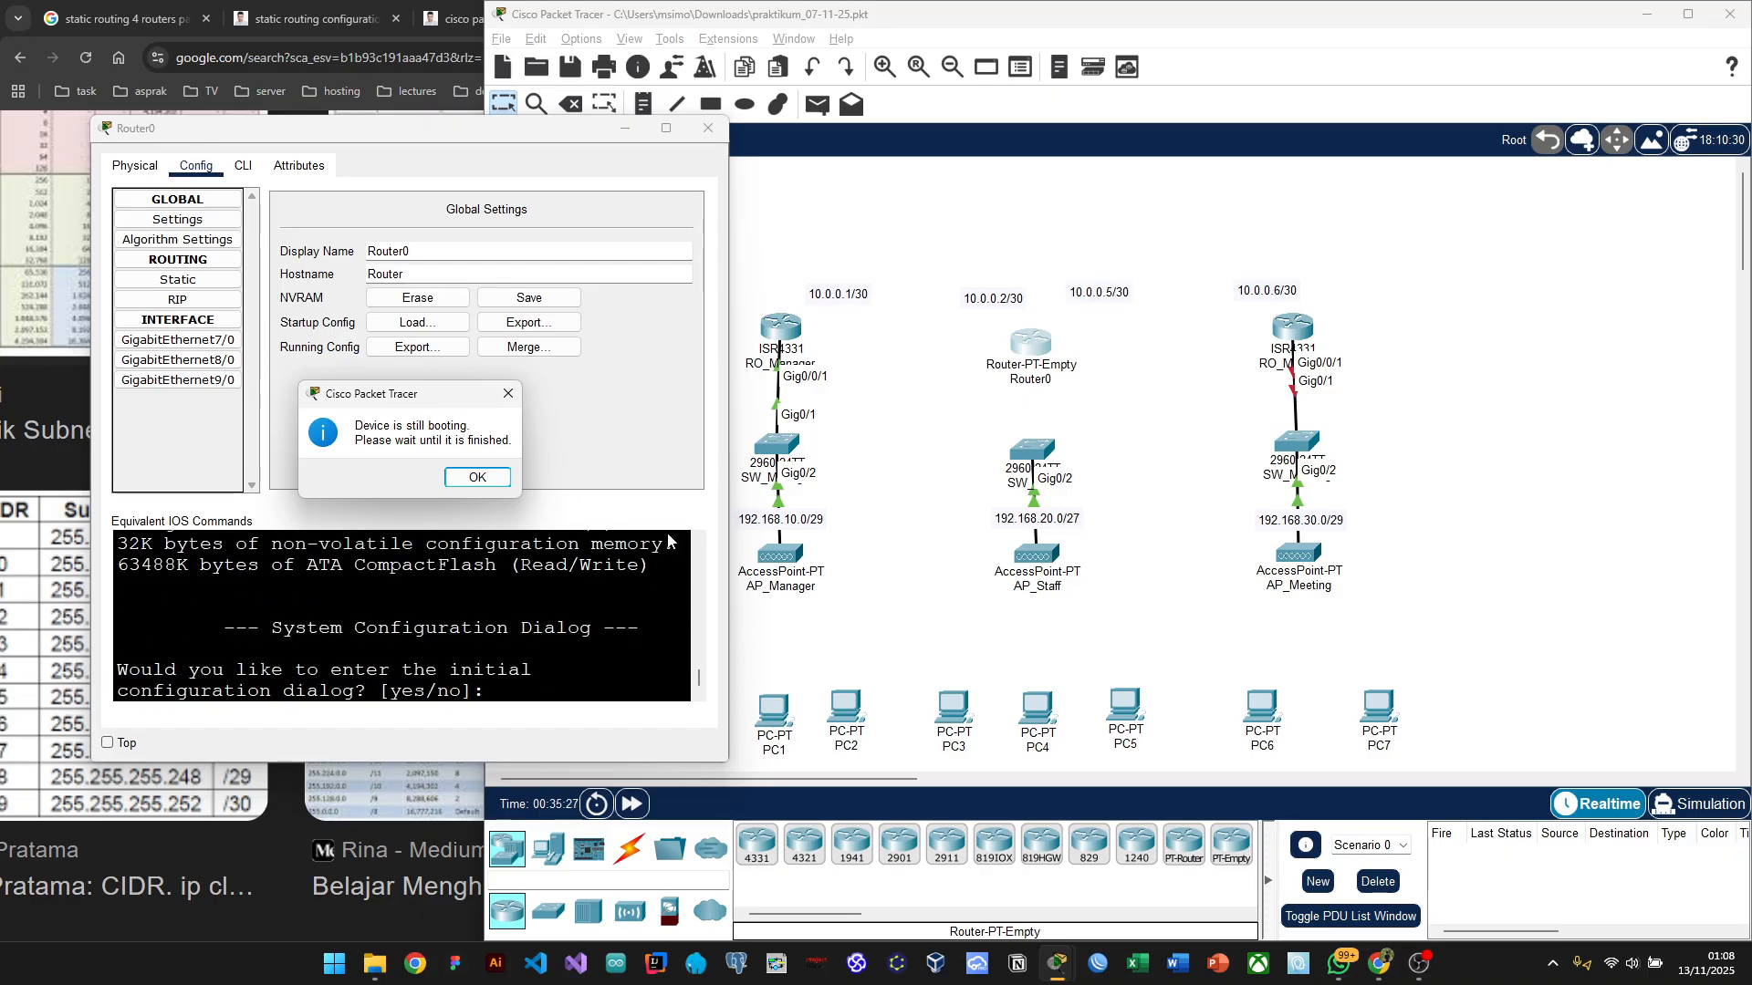
click(478, 478)
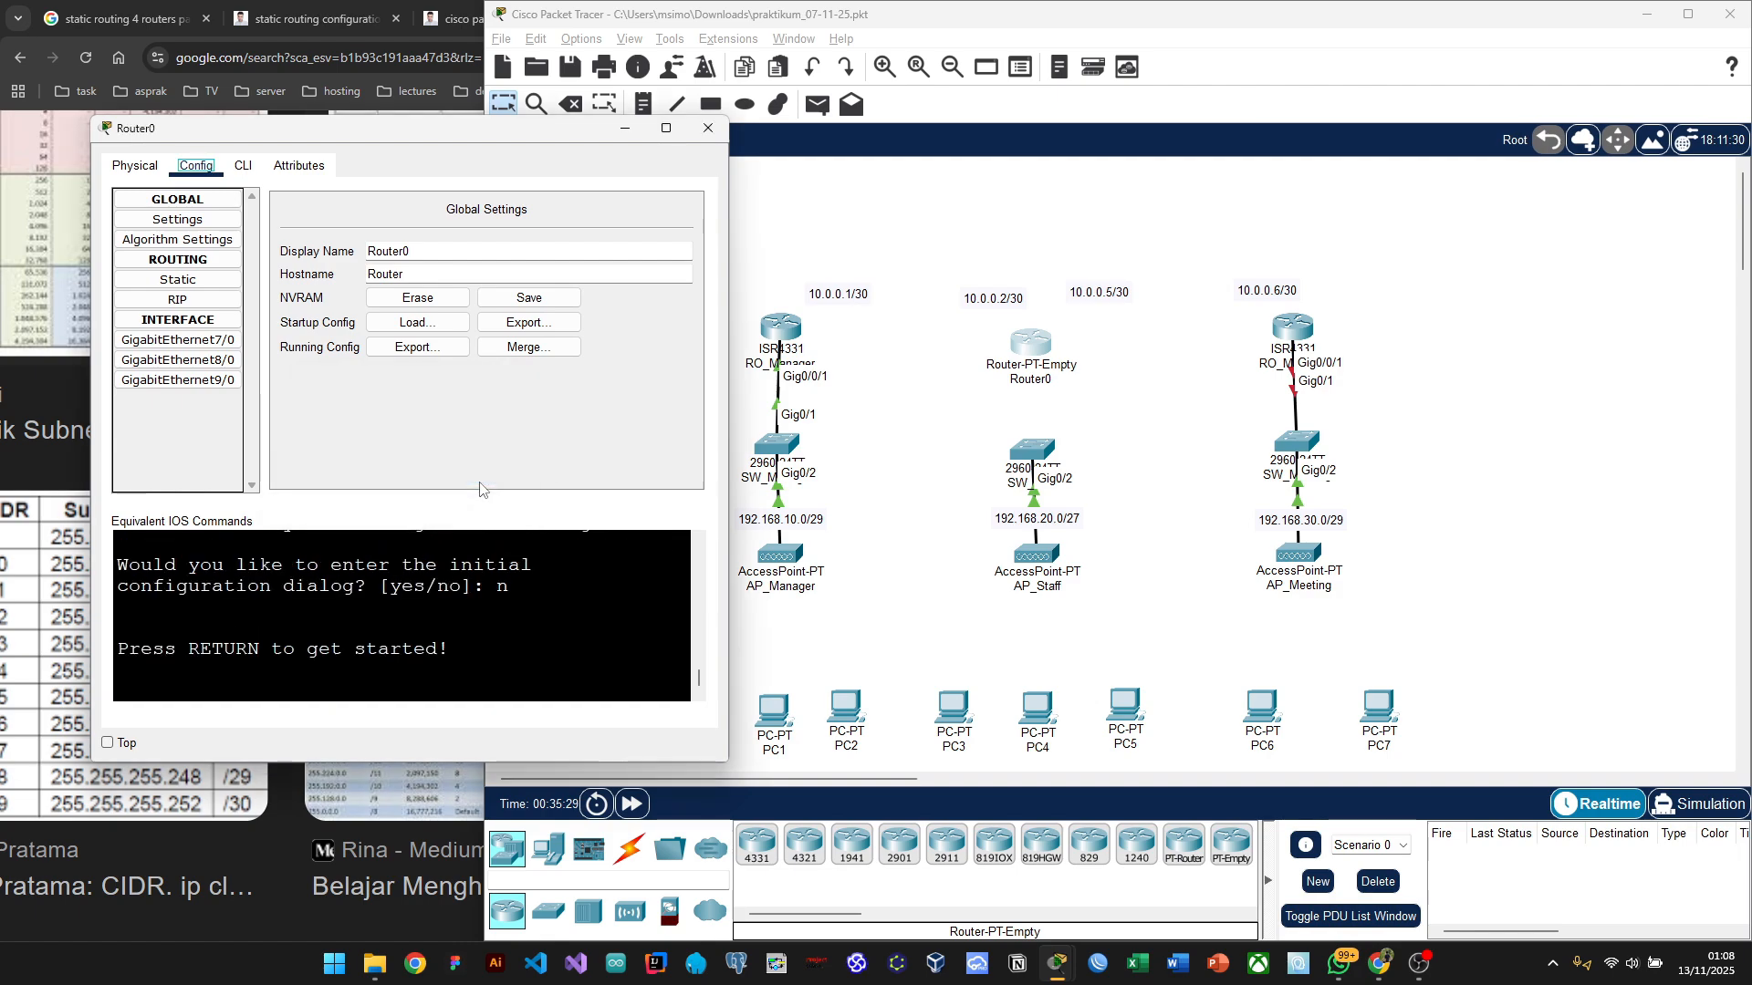
click(708, 128)
click(1073, 374)
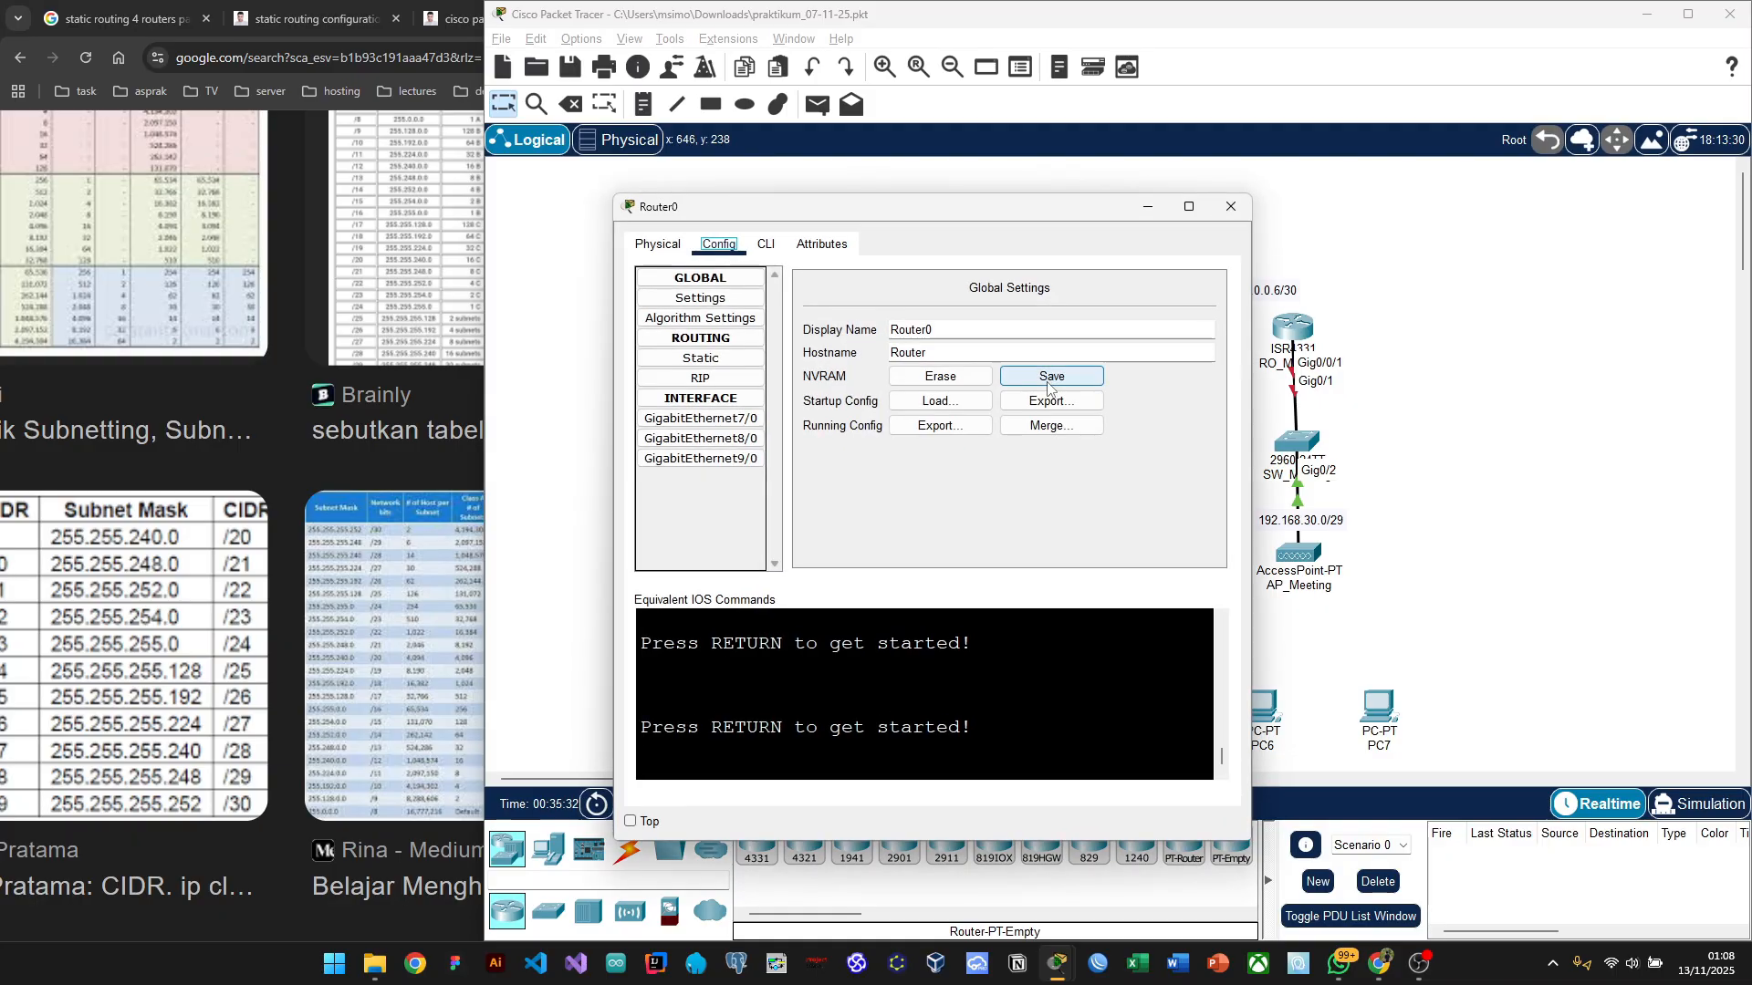
click(1230, 206)
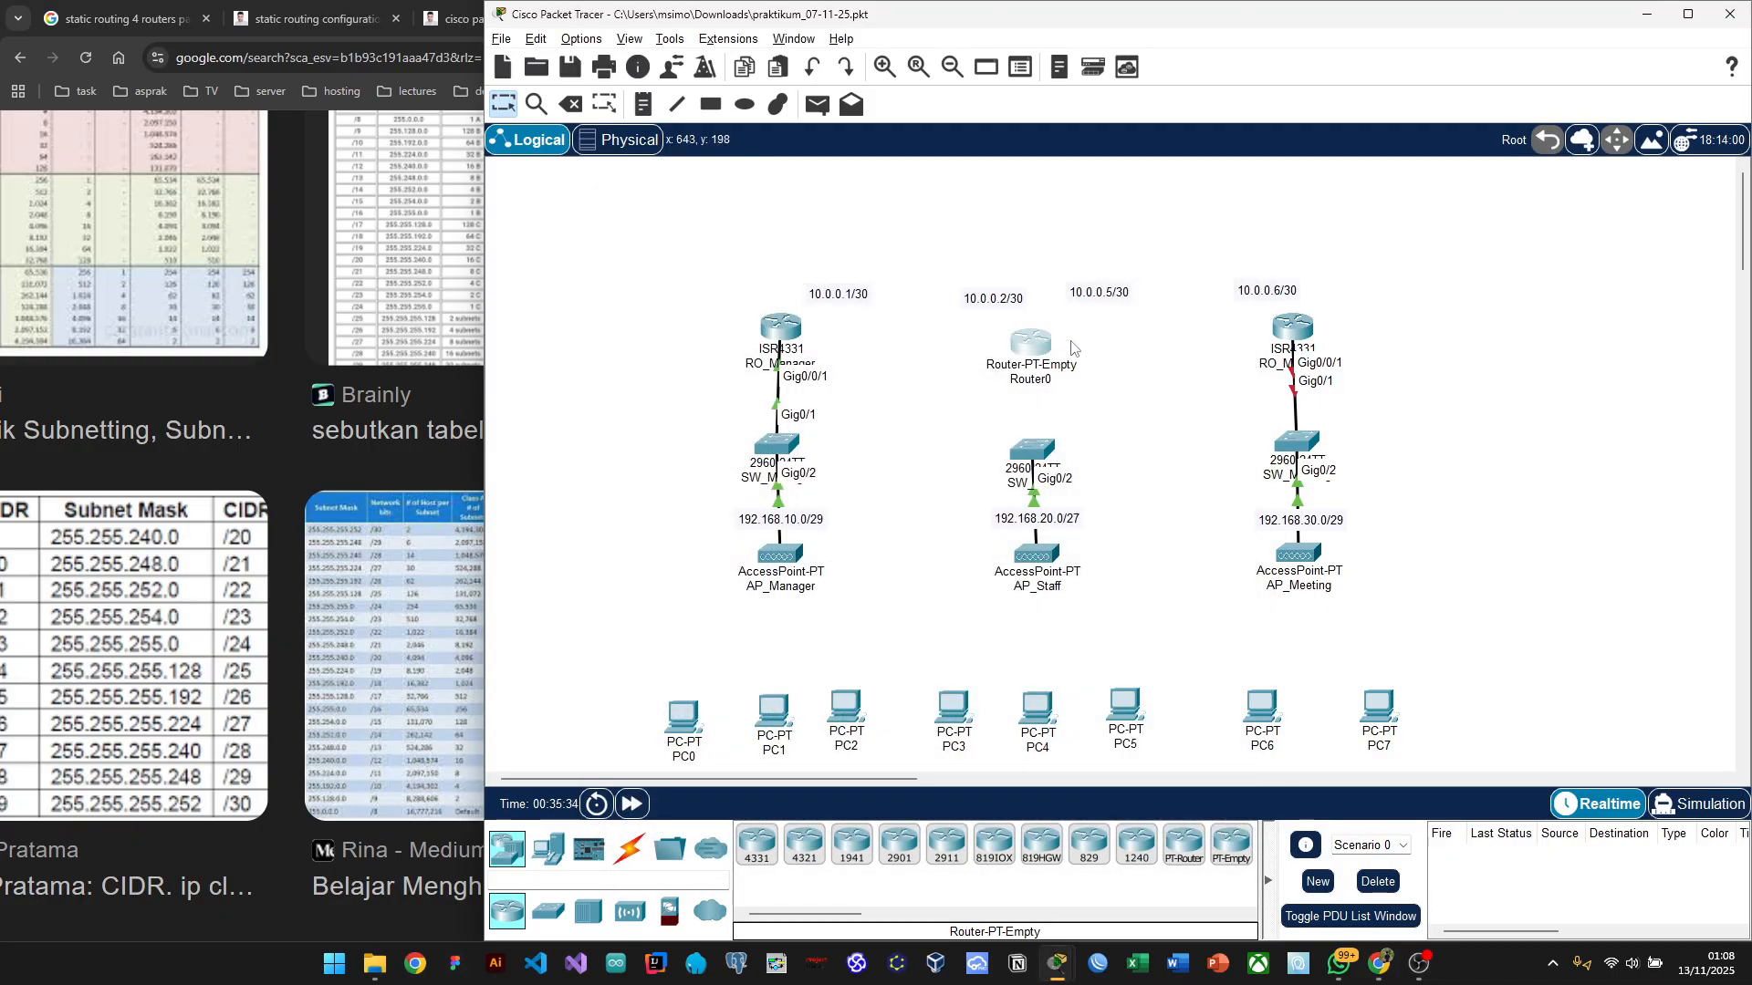
Step: Replace the Router0 label on the canvas with the name RO_Staff
click(1029, 387)
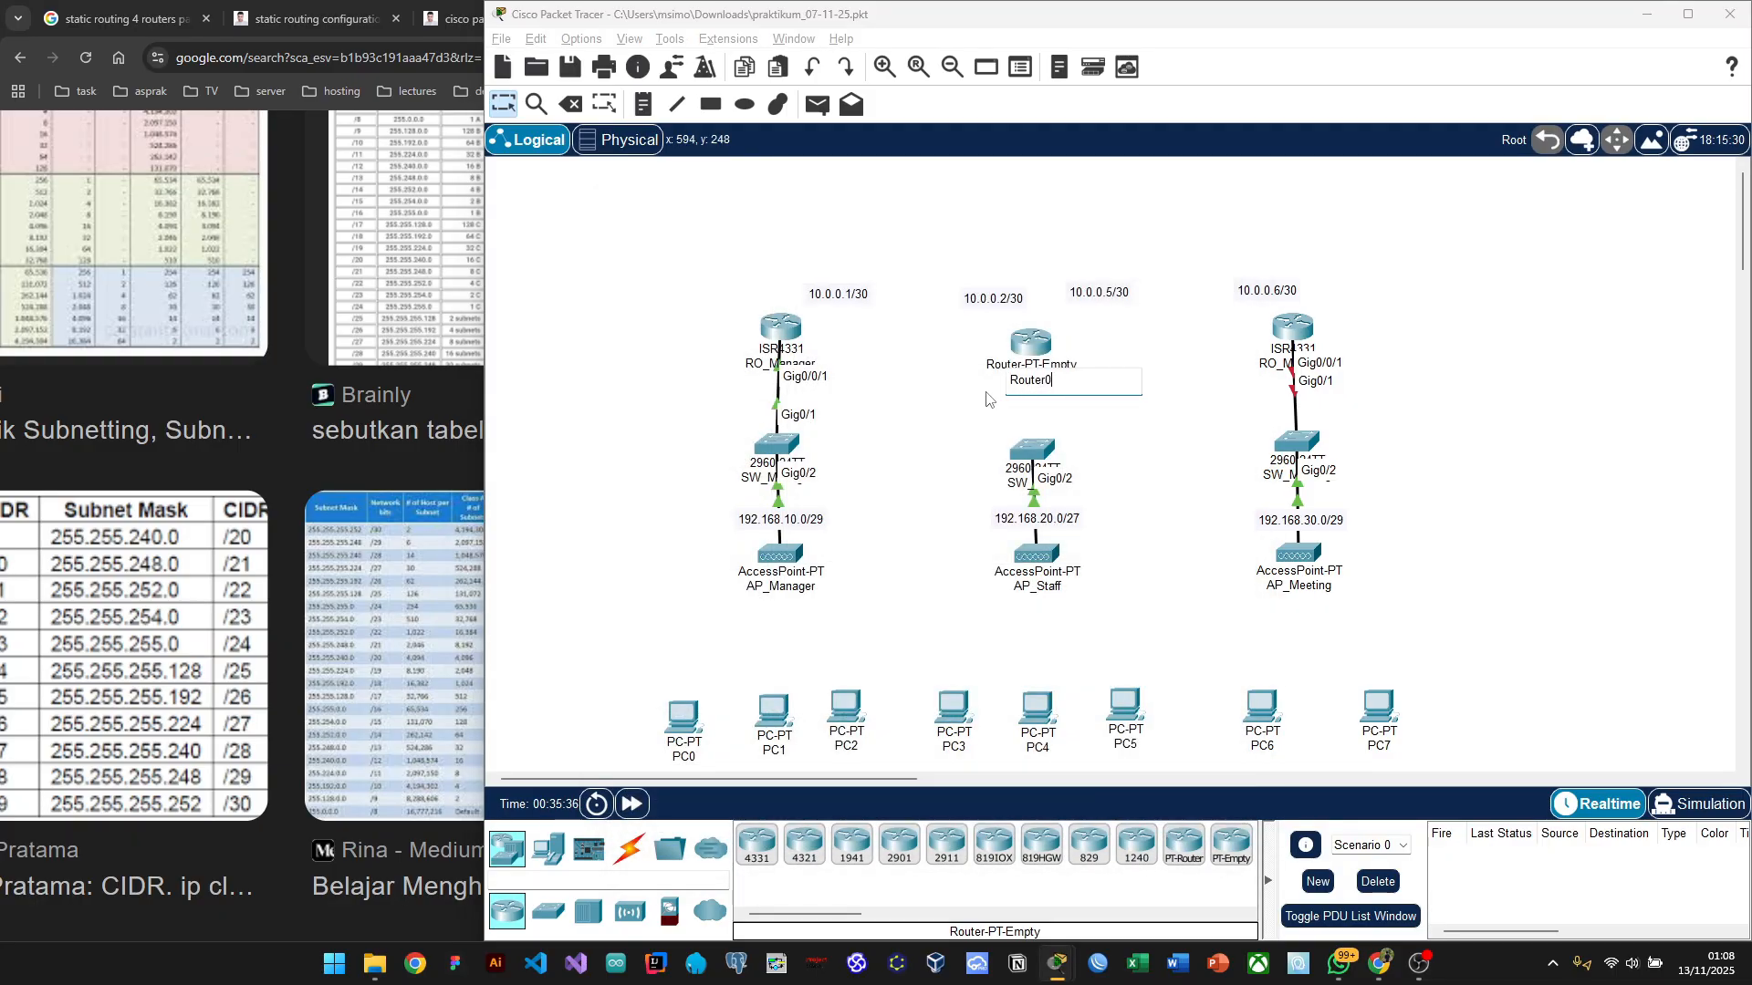
key(ctrl+a)
text(Ro_STA)
key(Return)
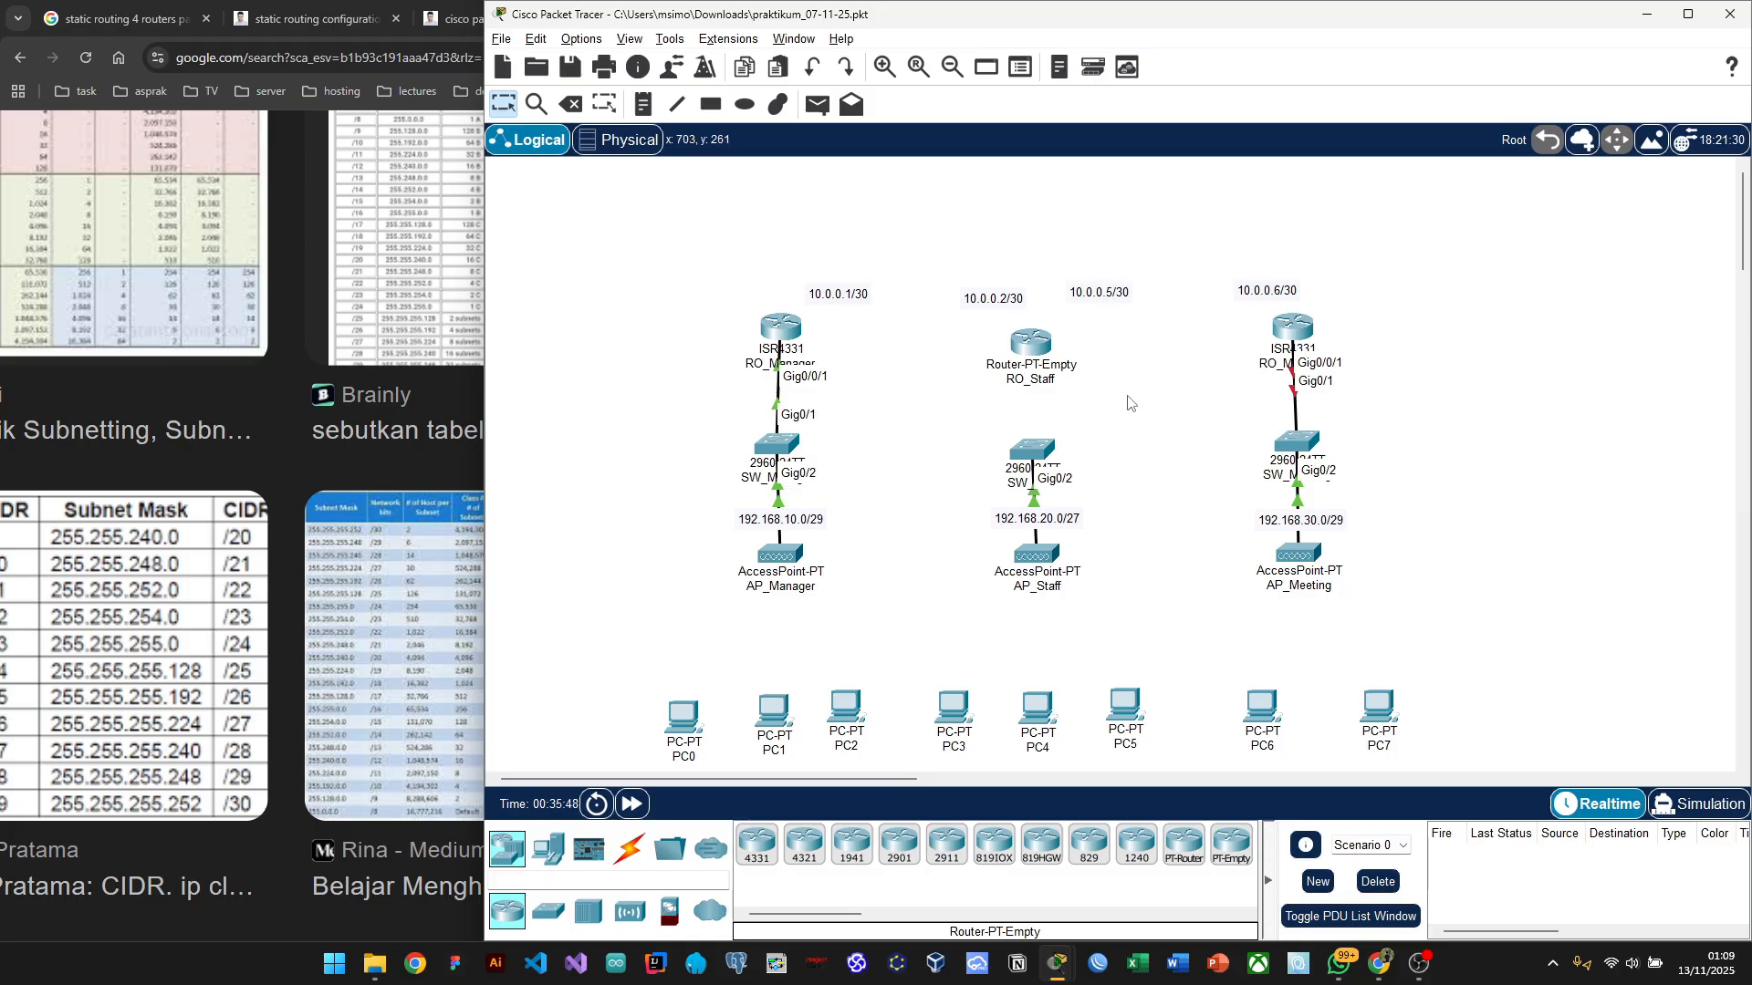
Step: Start a copper cross-over cable from RO_Manager's GigabitEthernet0/0/0 toward RO_Staff, then cancel it
click(636, 855)
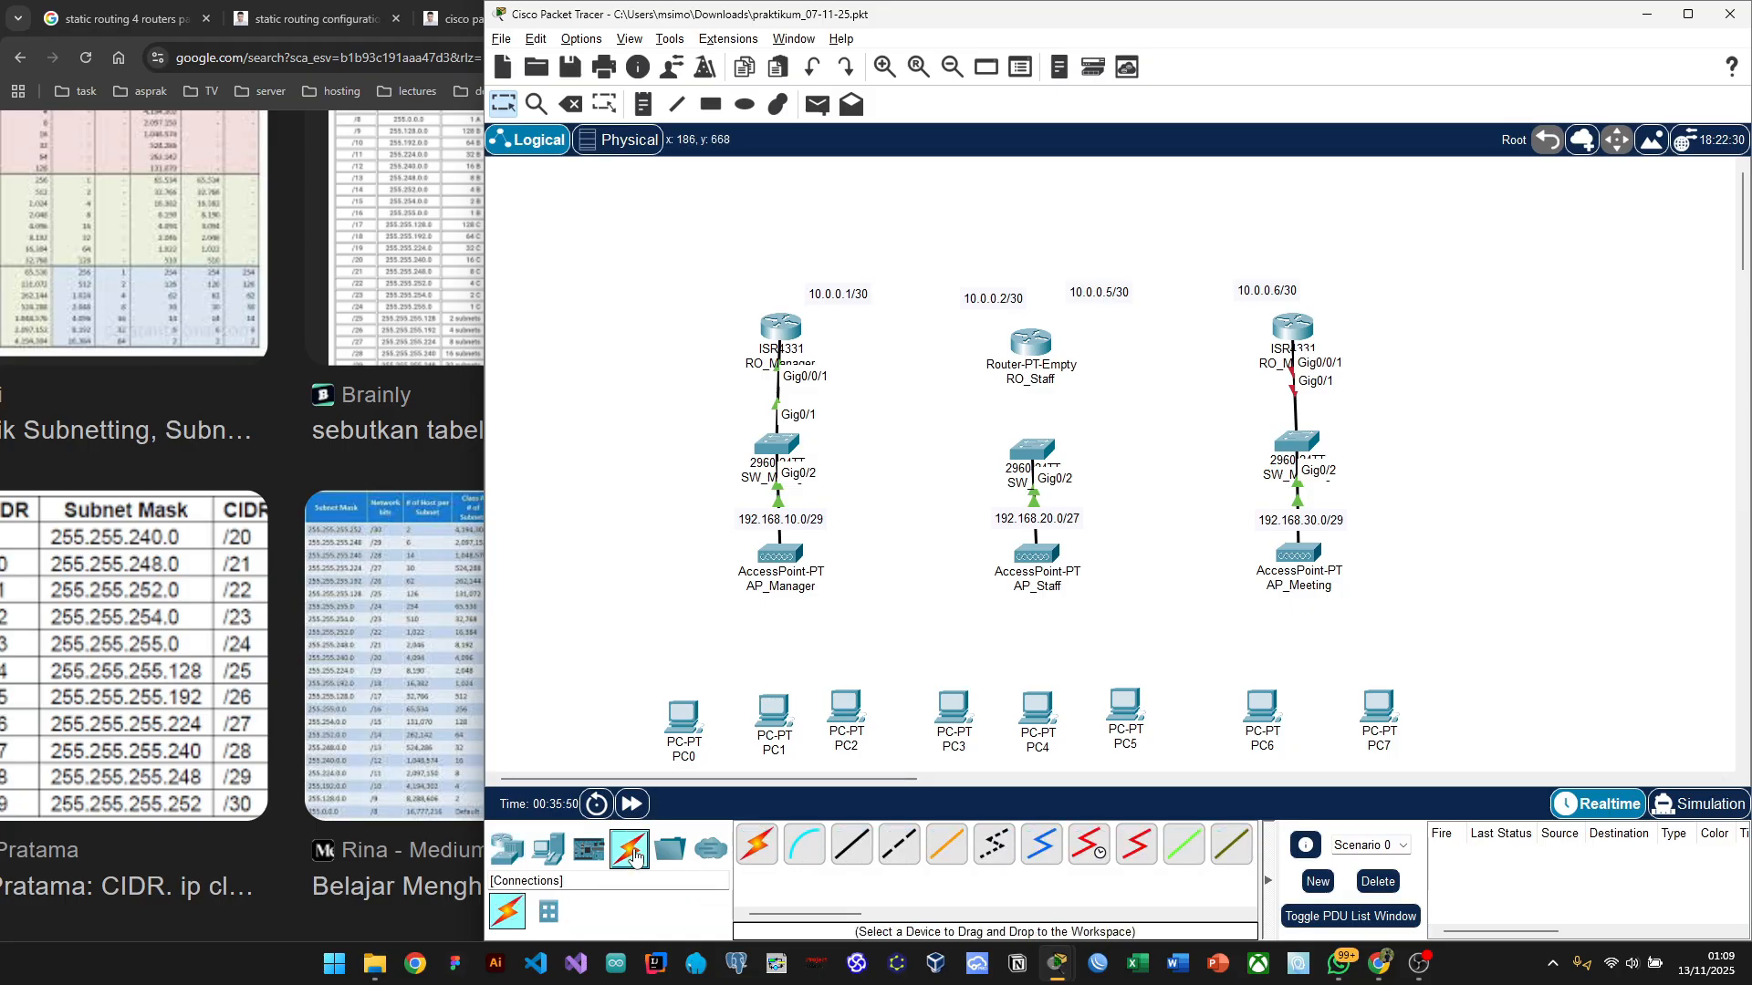
click(902, 847)
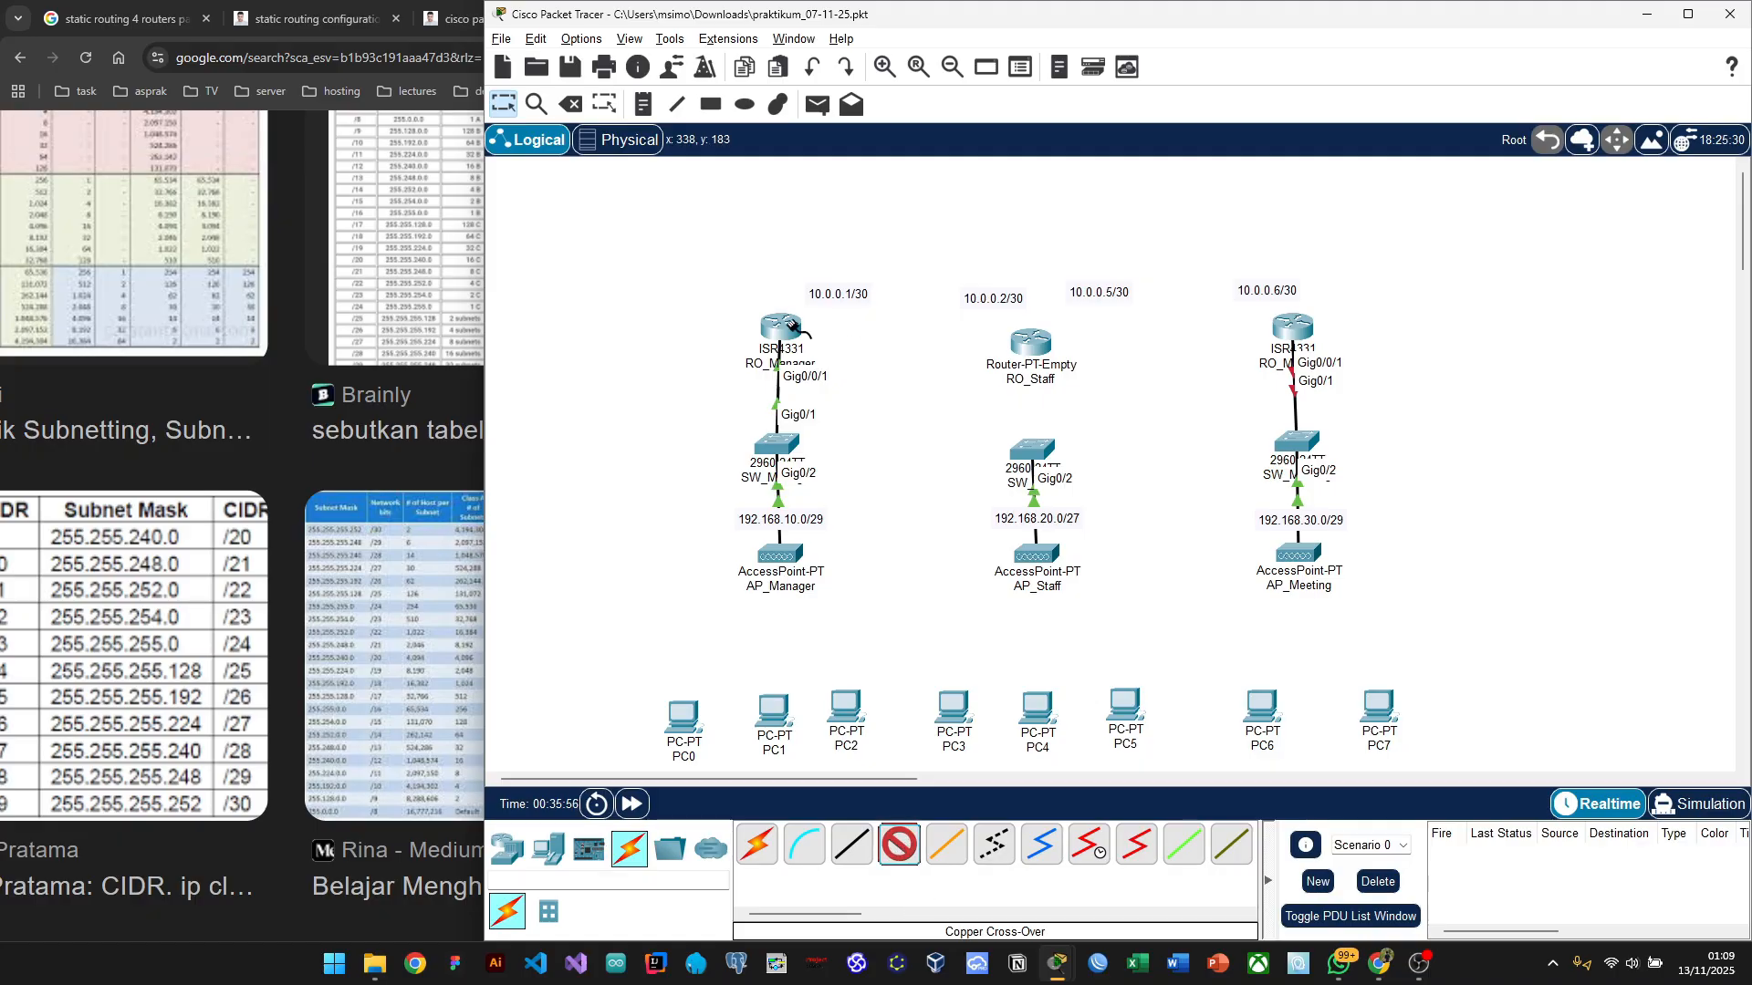
click(792, 326)
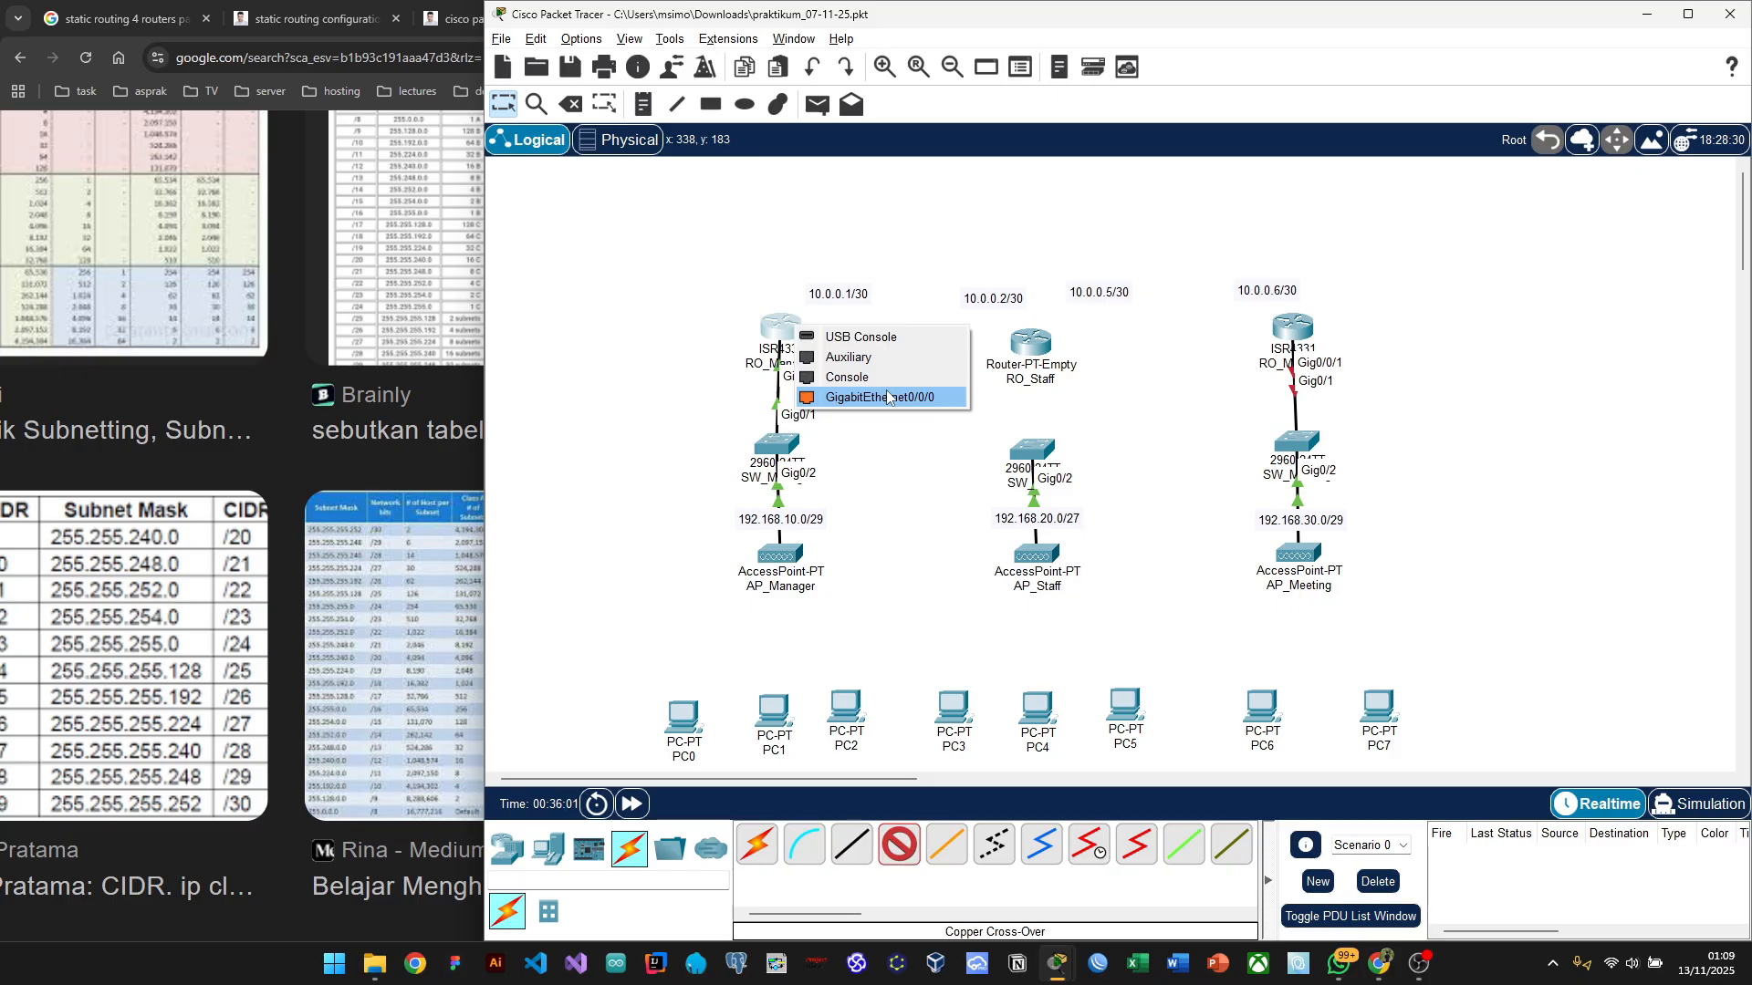
click(885, 398)
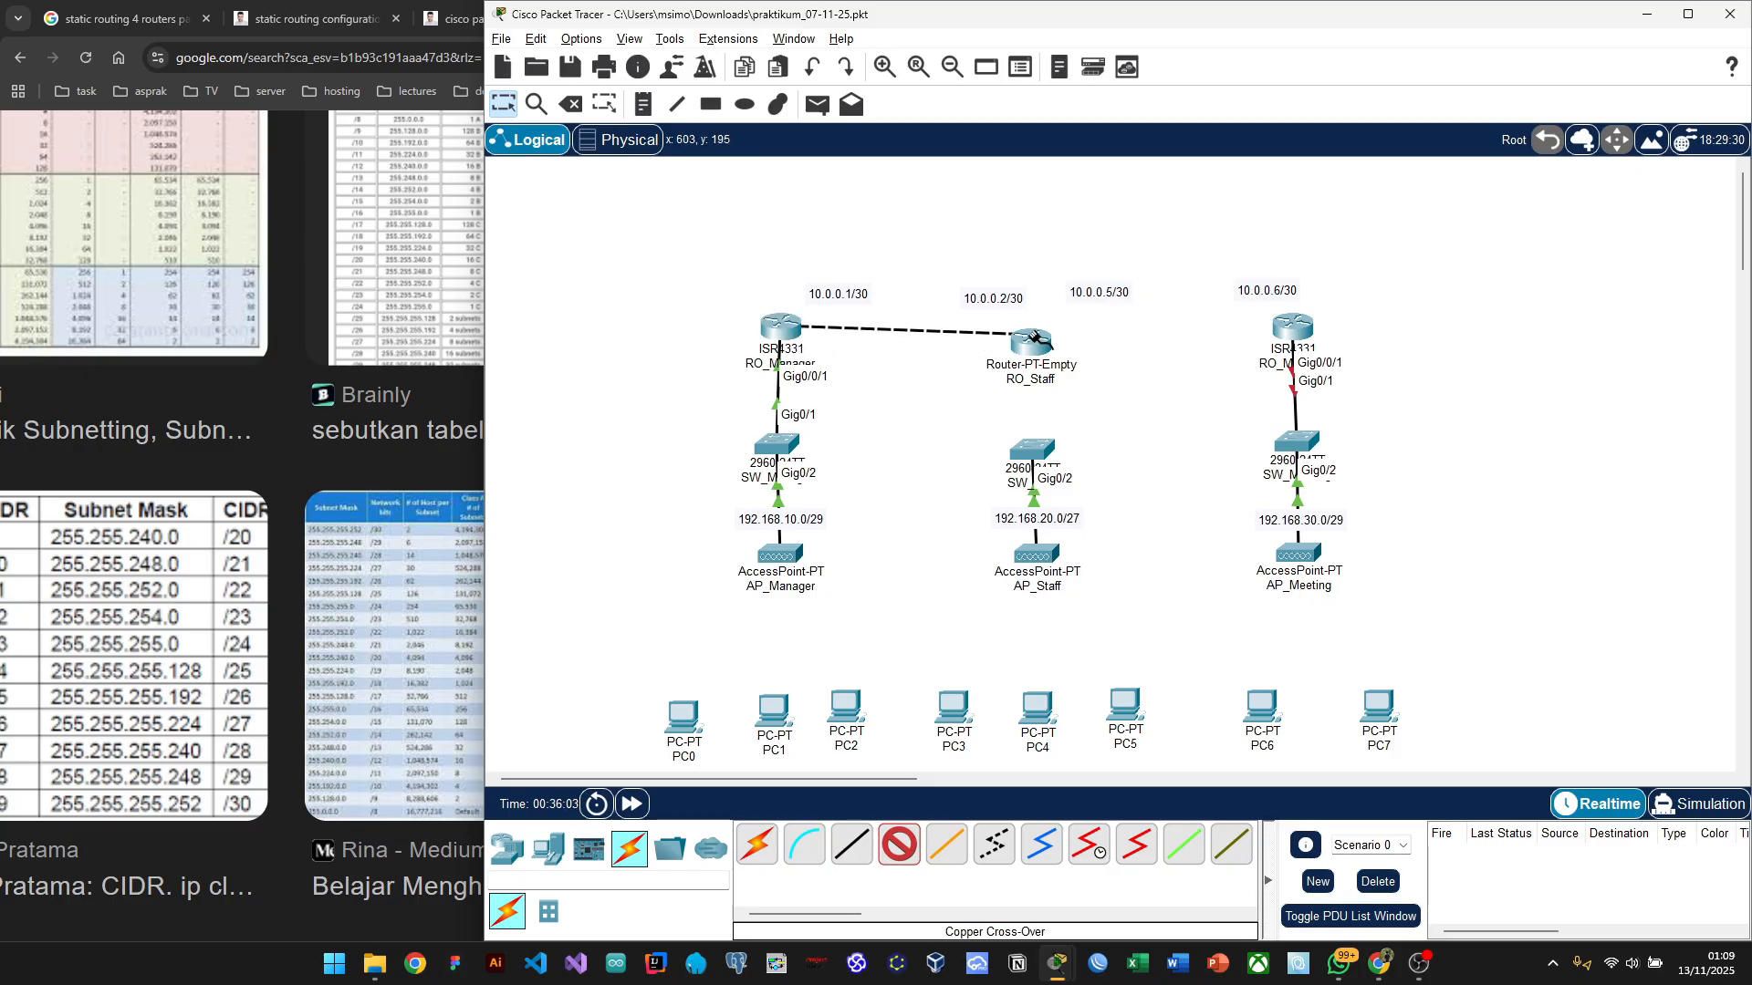
click(1034, 338)
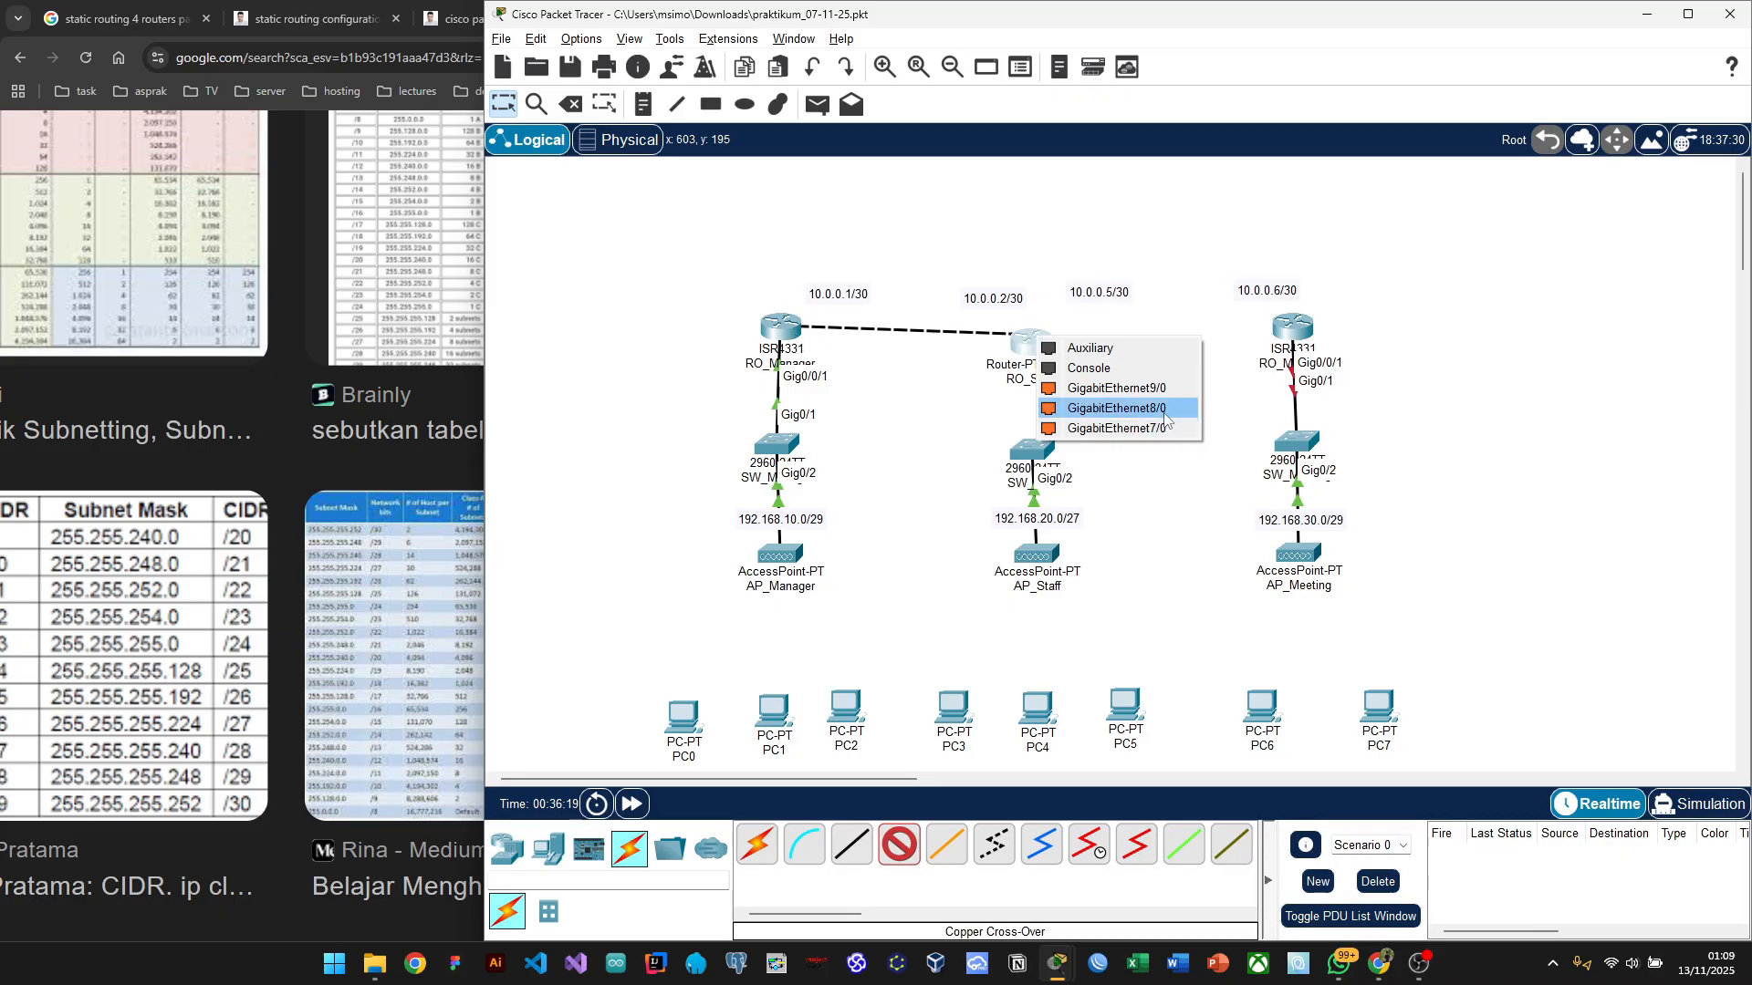
click(1125, 467)
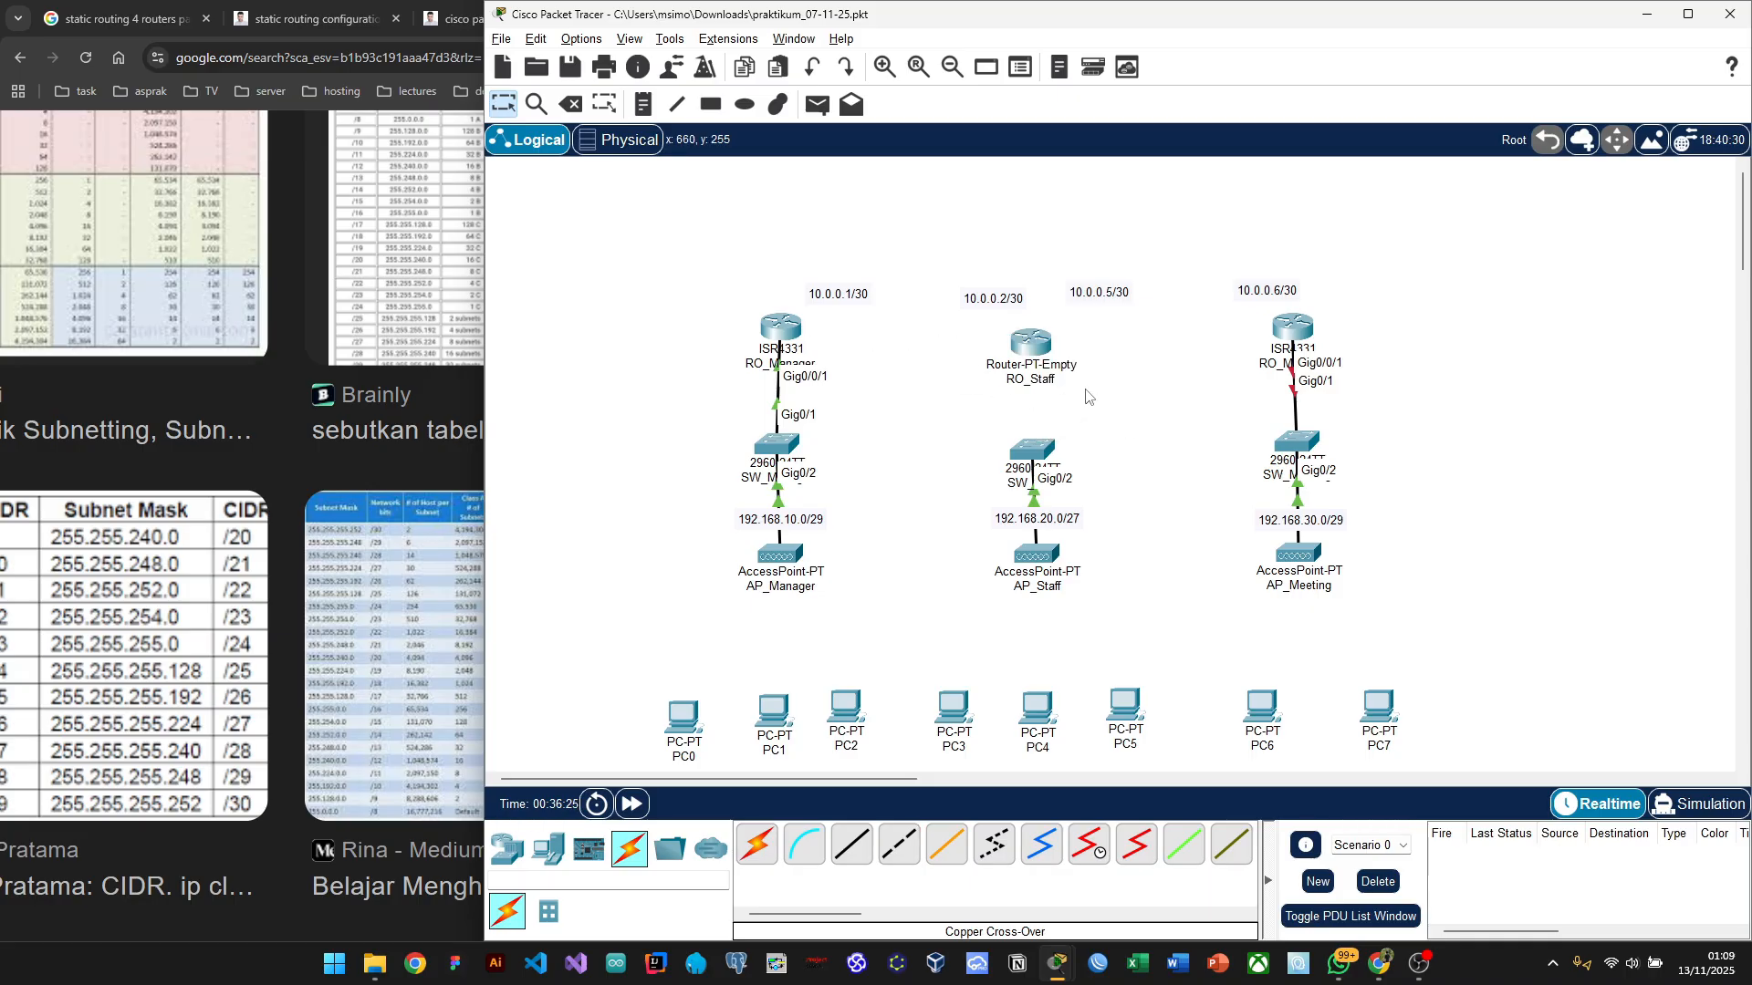
Step: Inspect RO_Staff's three Gigabit Ethernet modules on its Physical tab, then close the window
click(1033, 356)
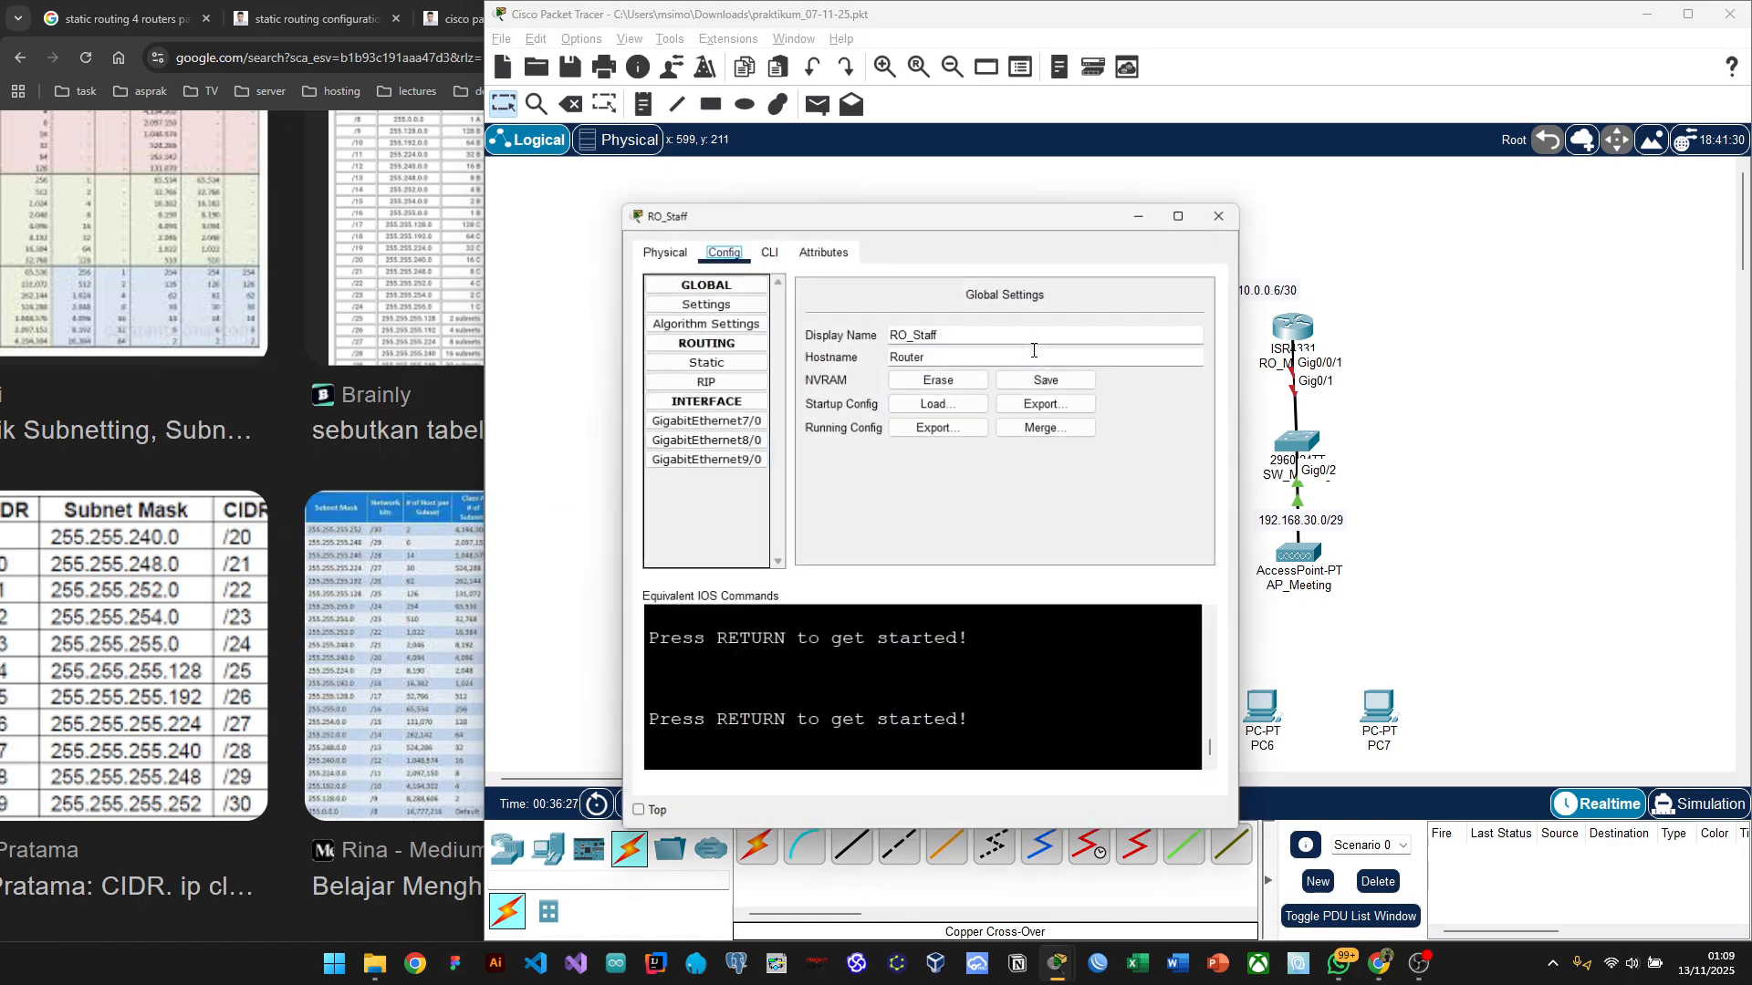
click(655, 245)
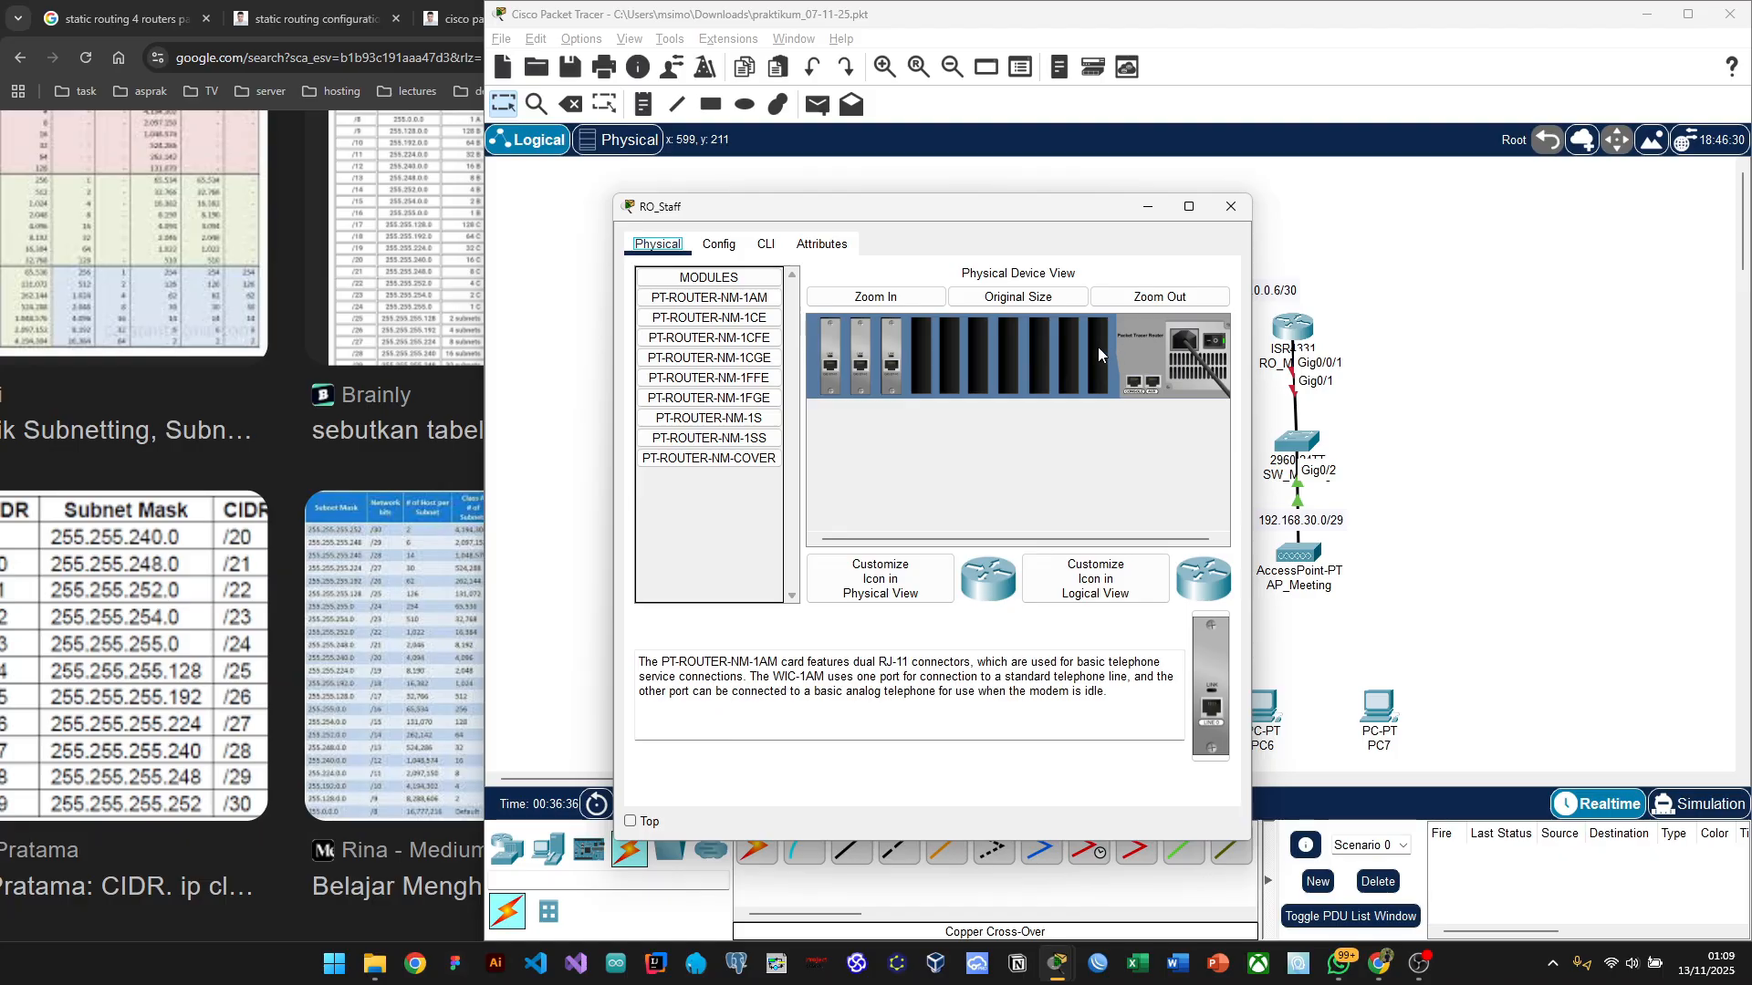
drag(975, 212, 574, 227)
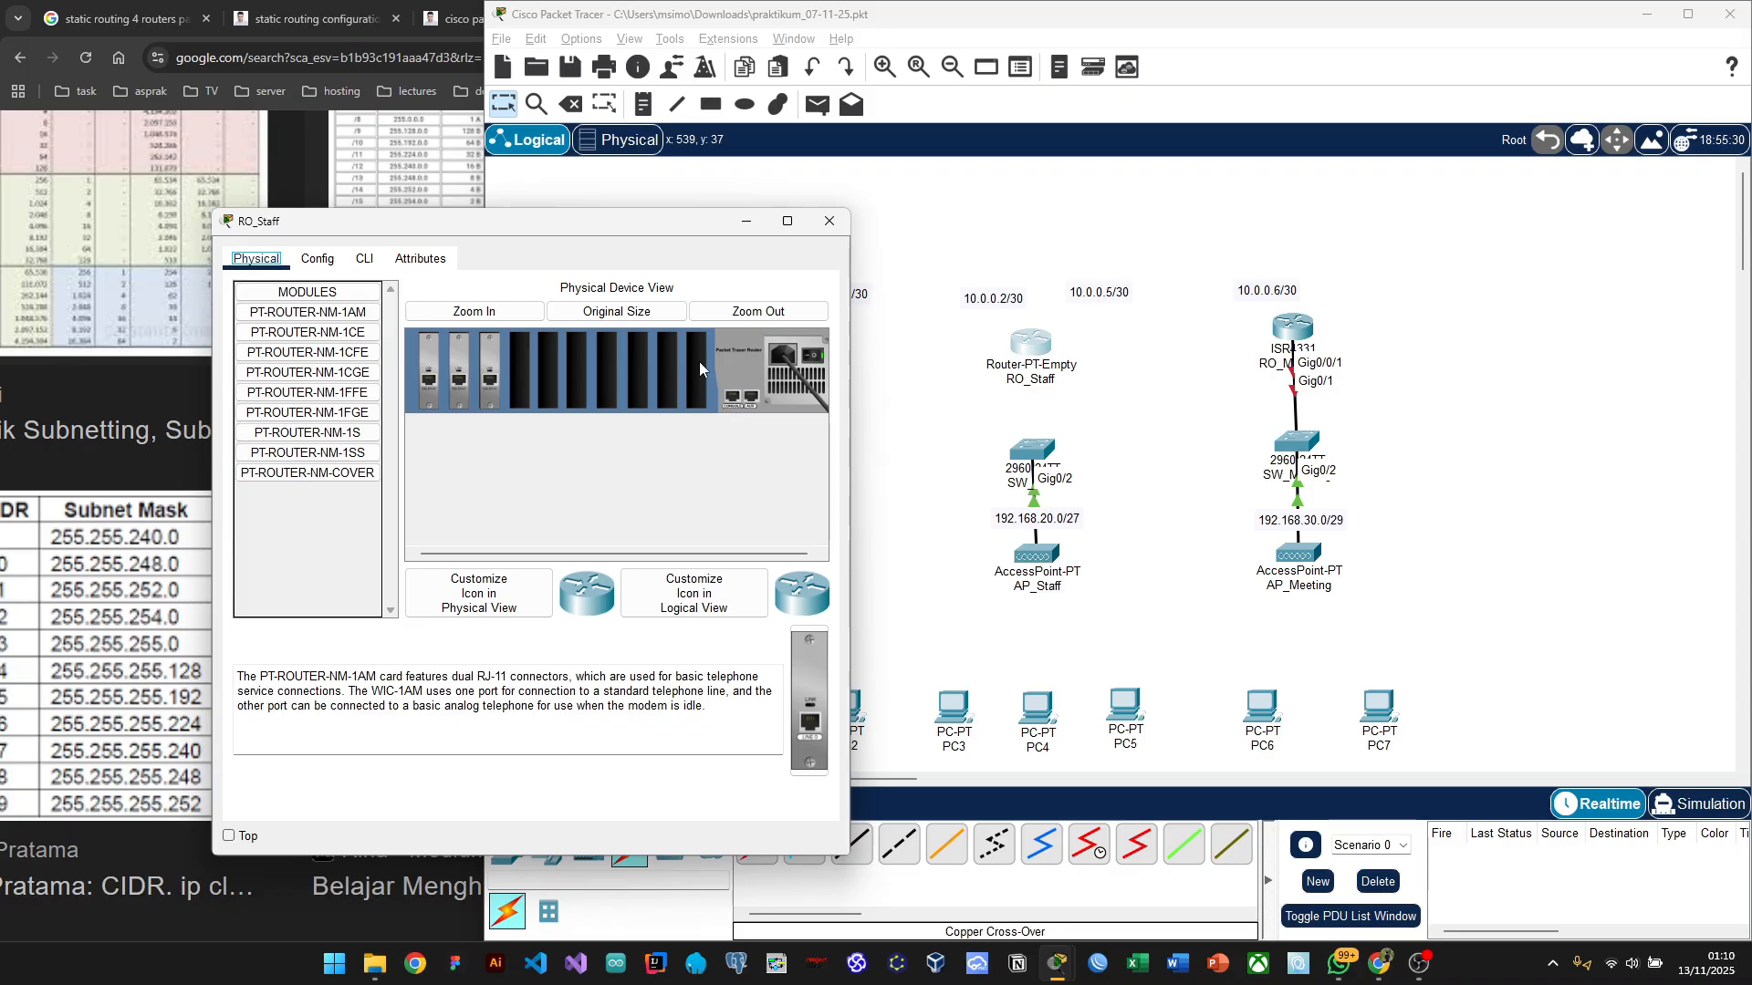
click(829, 222)
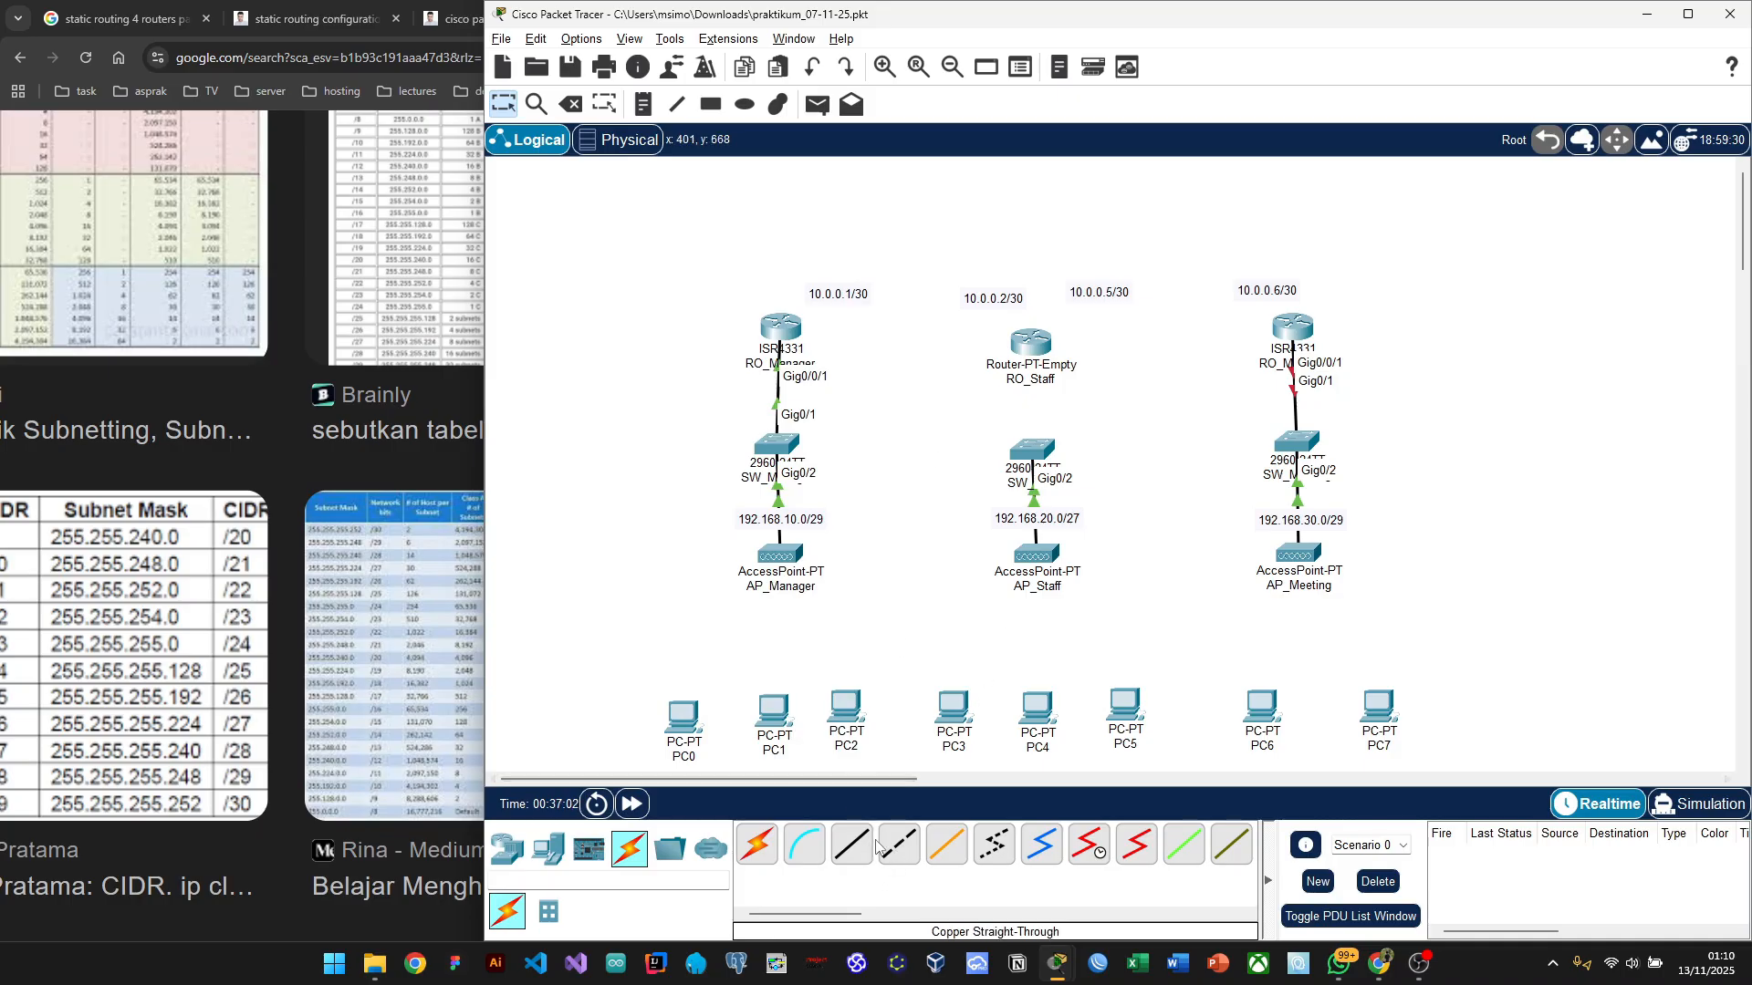
Step: Link RO_Manager's GigabitEthernet0/0/0 to RO_Staff's GigabitEthernet7/0 with a copper cross-over cable
click(907, 851)
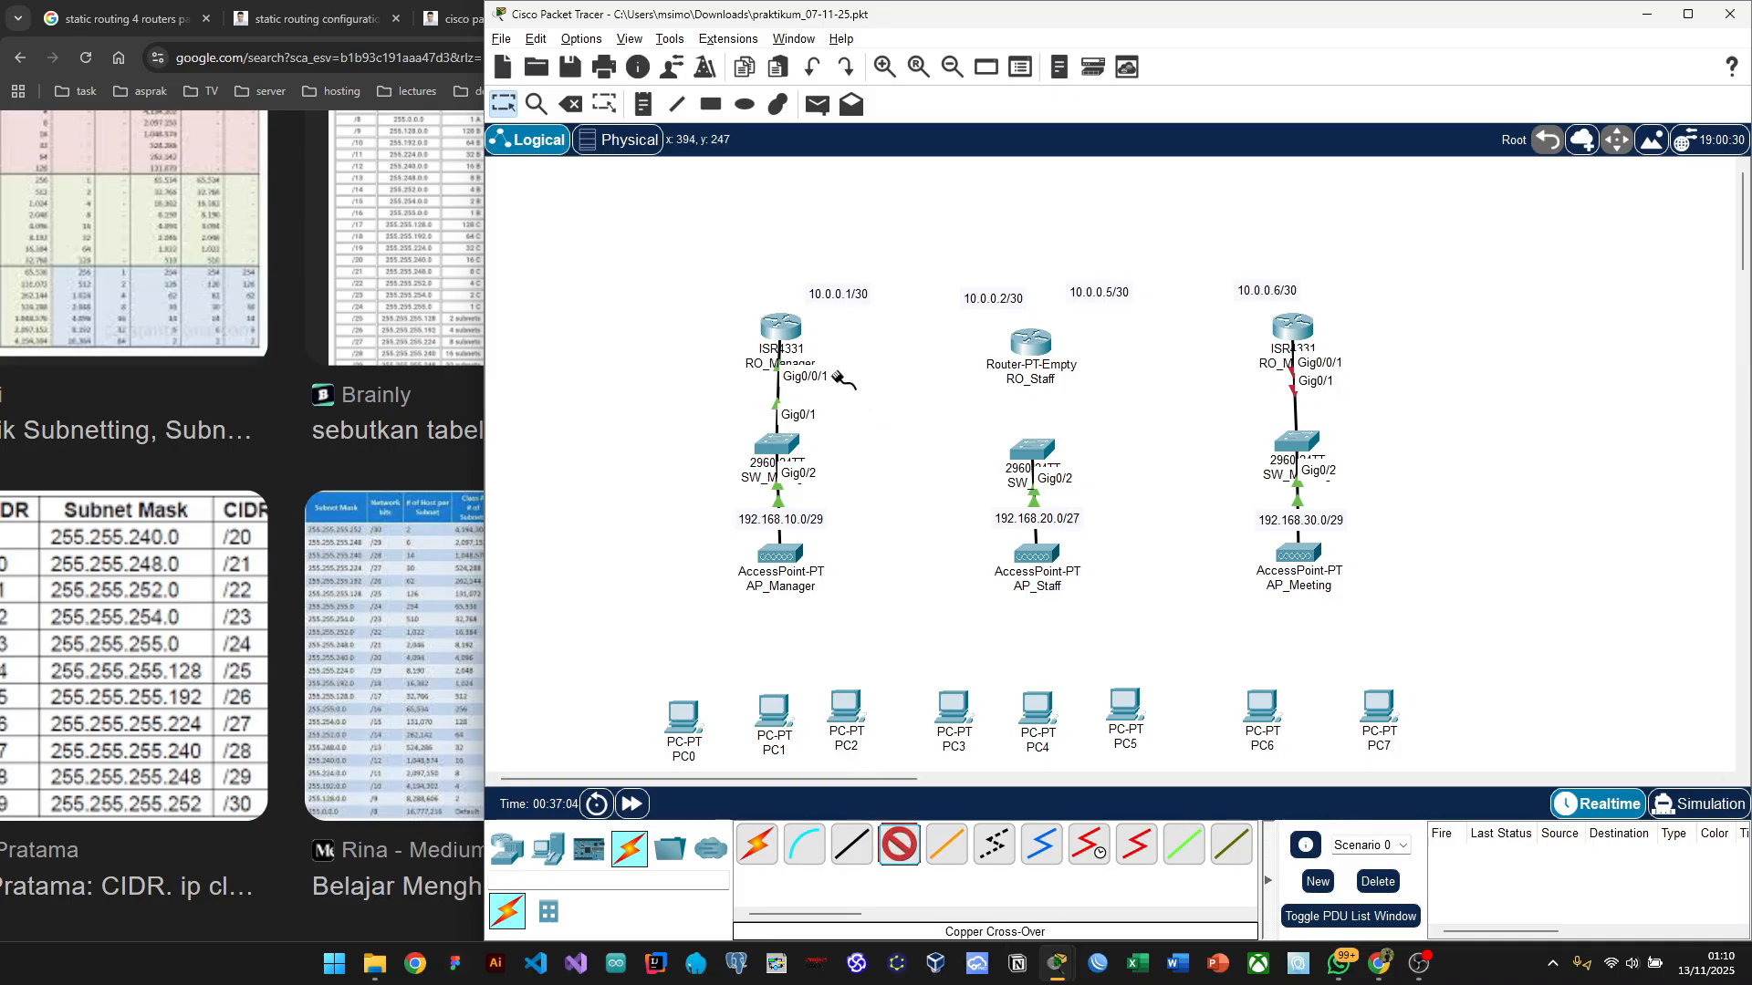
click(790, 327)
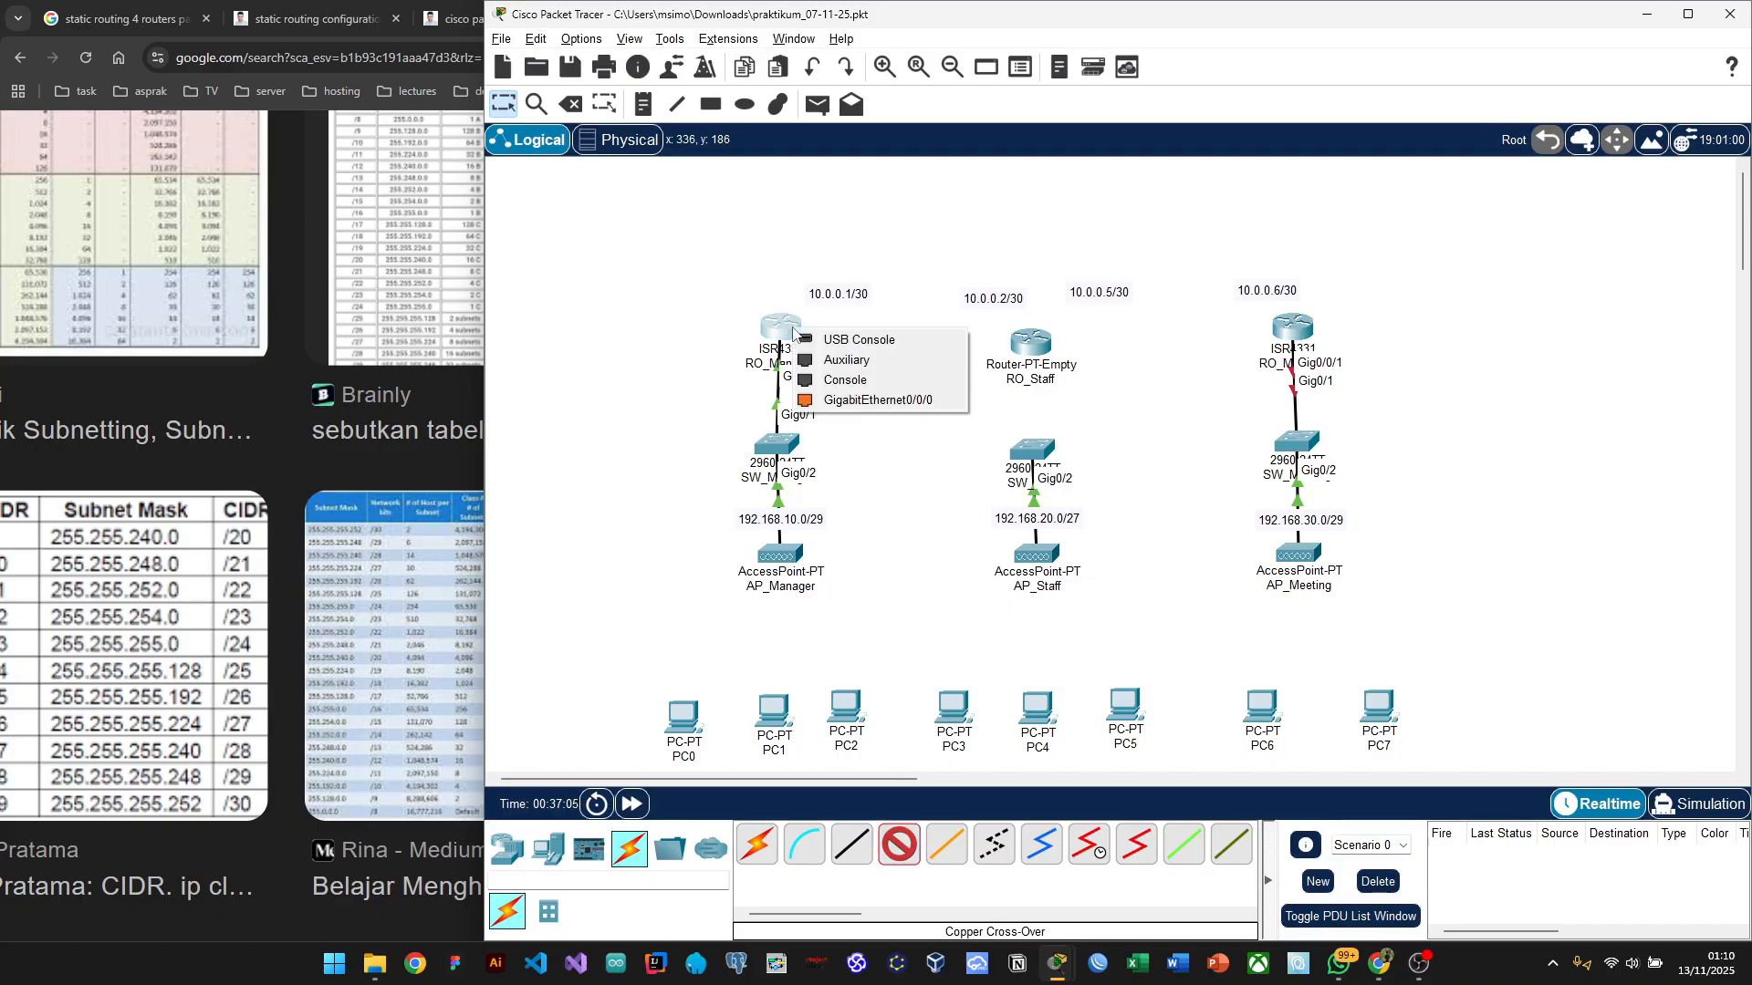
click(880, 401)
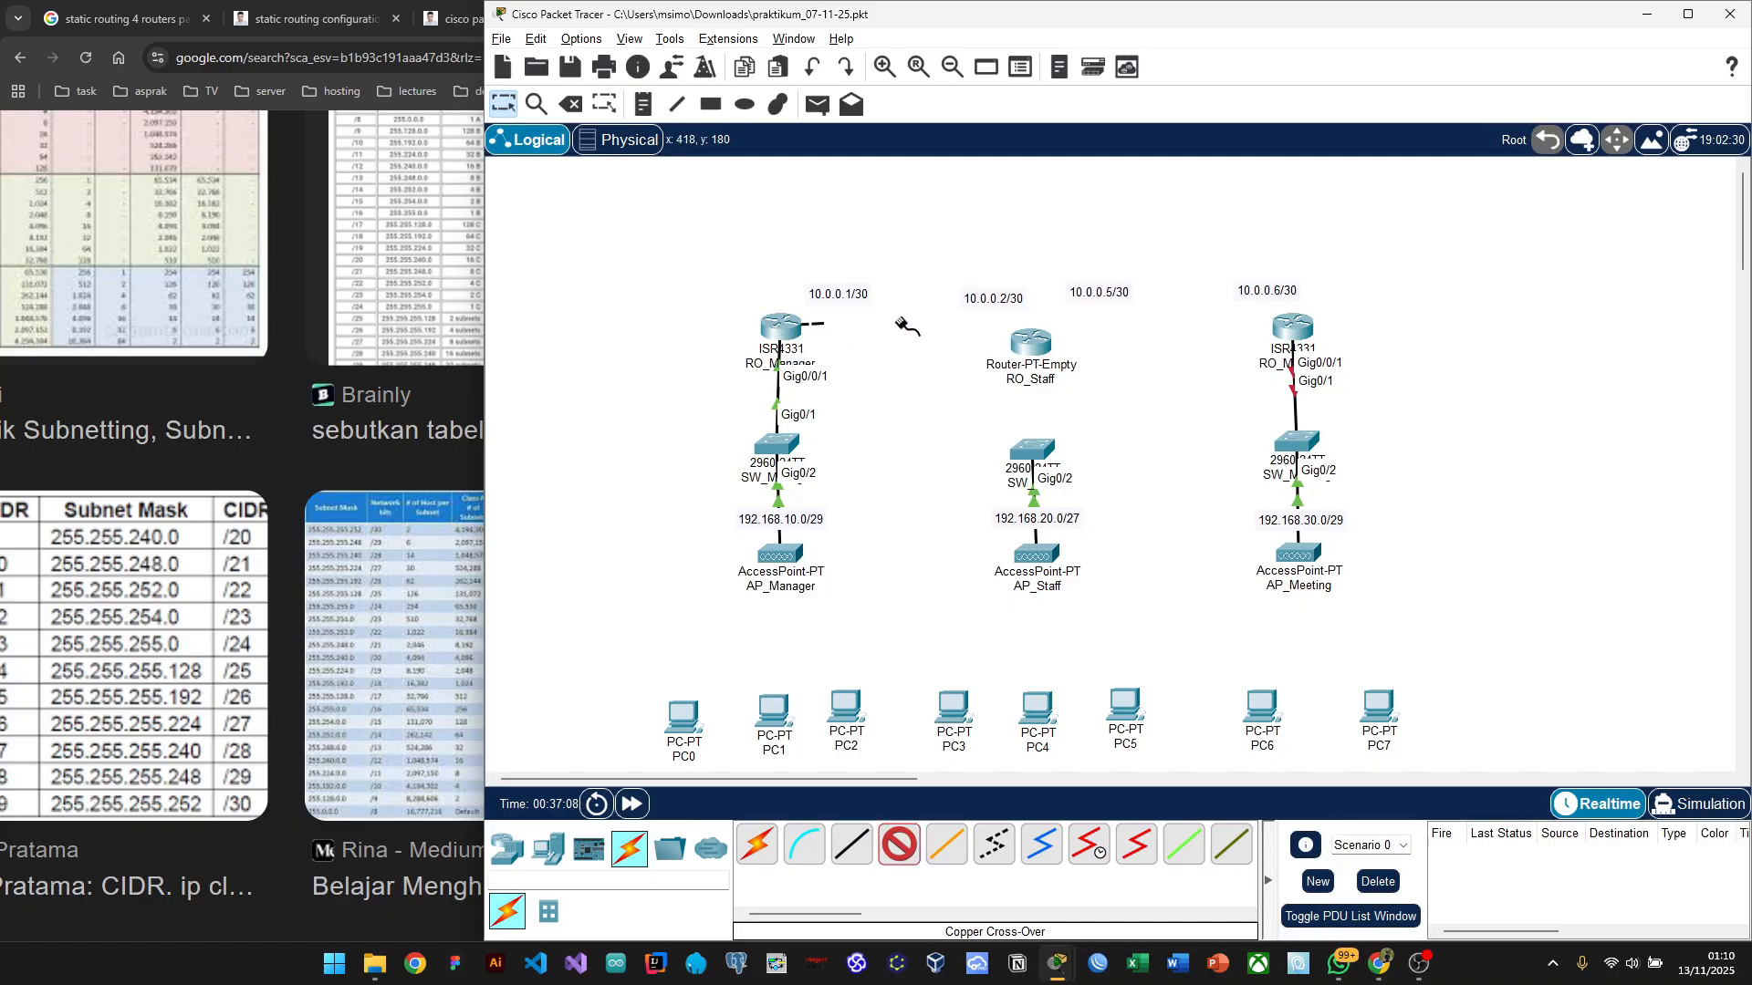
click(1035, 345)
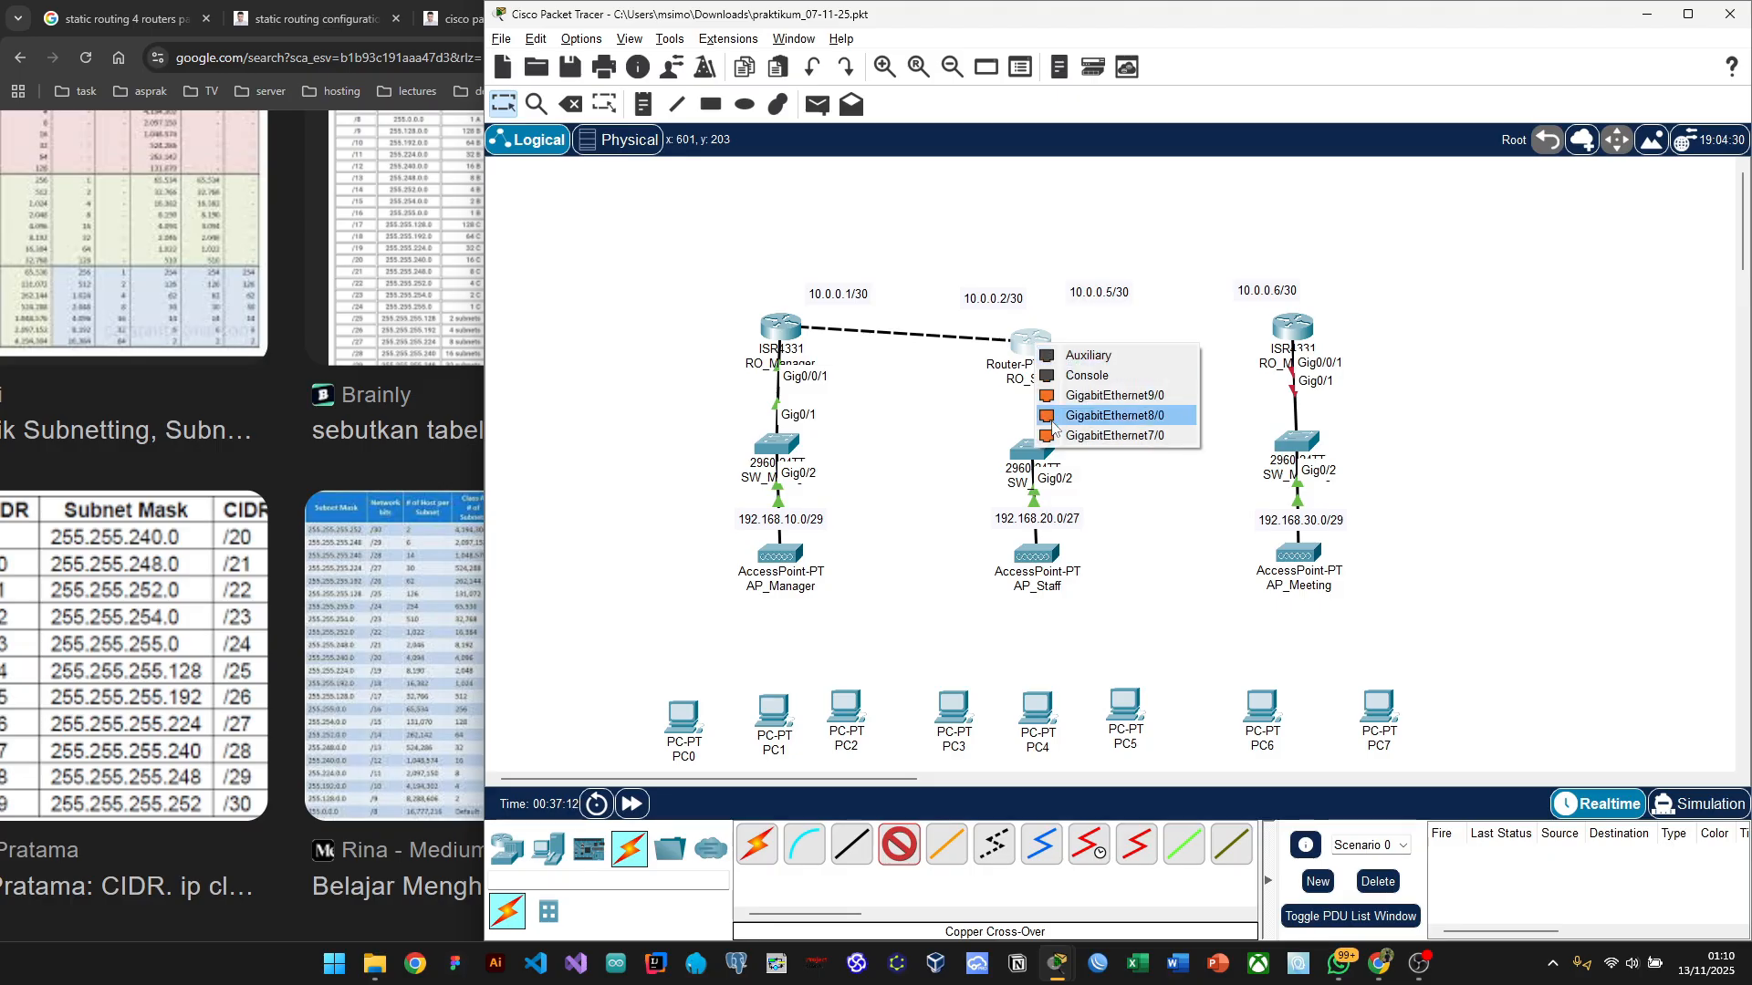
click(1151, 436)
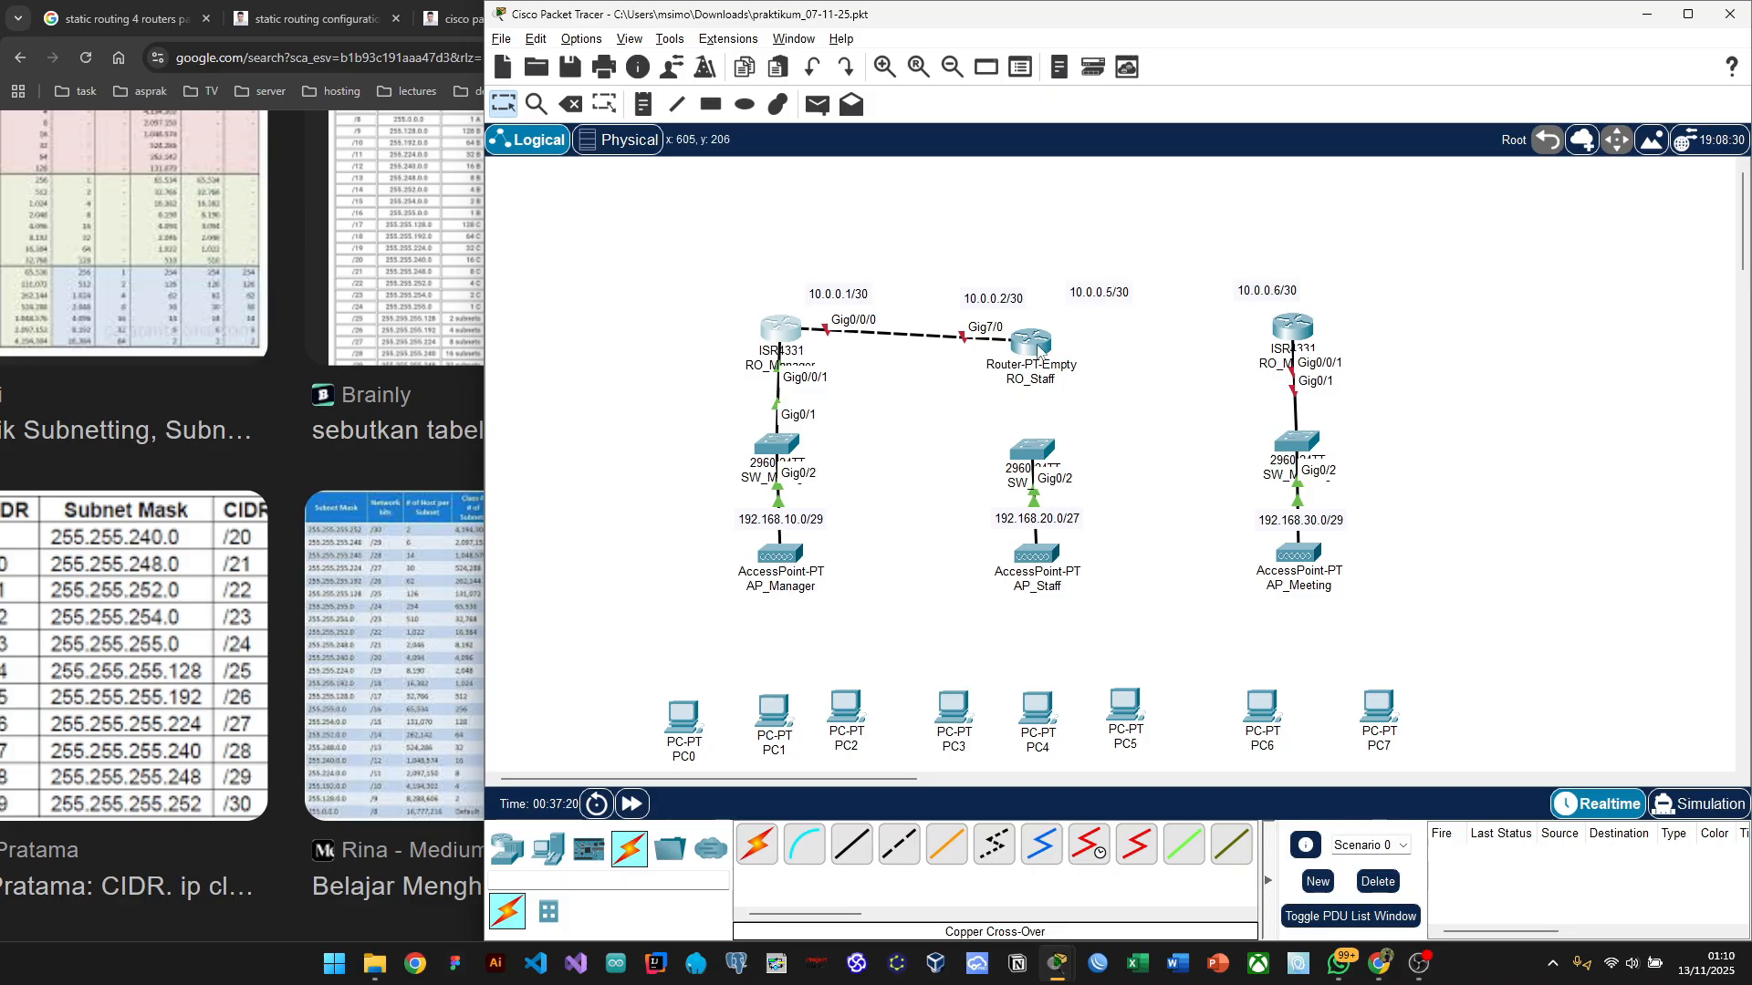
drag(1039, 350, 1034, 337)
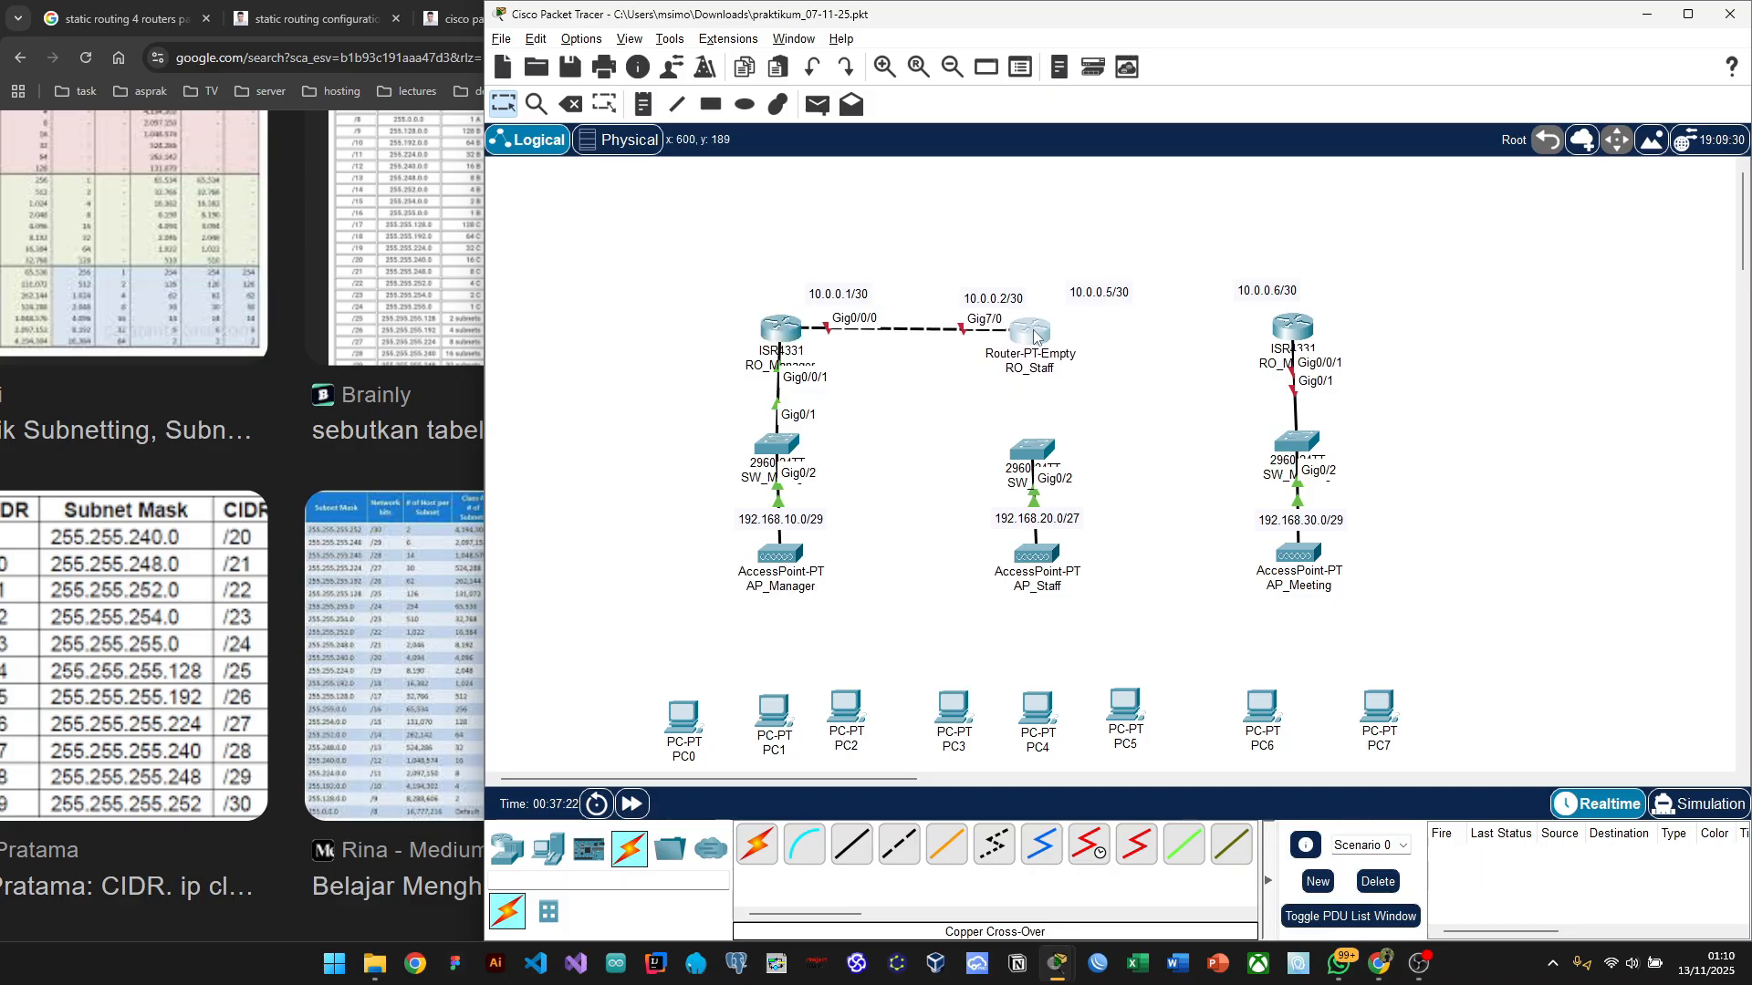
click(894, 839)
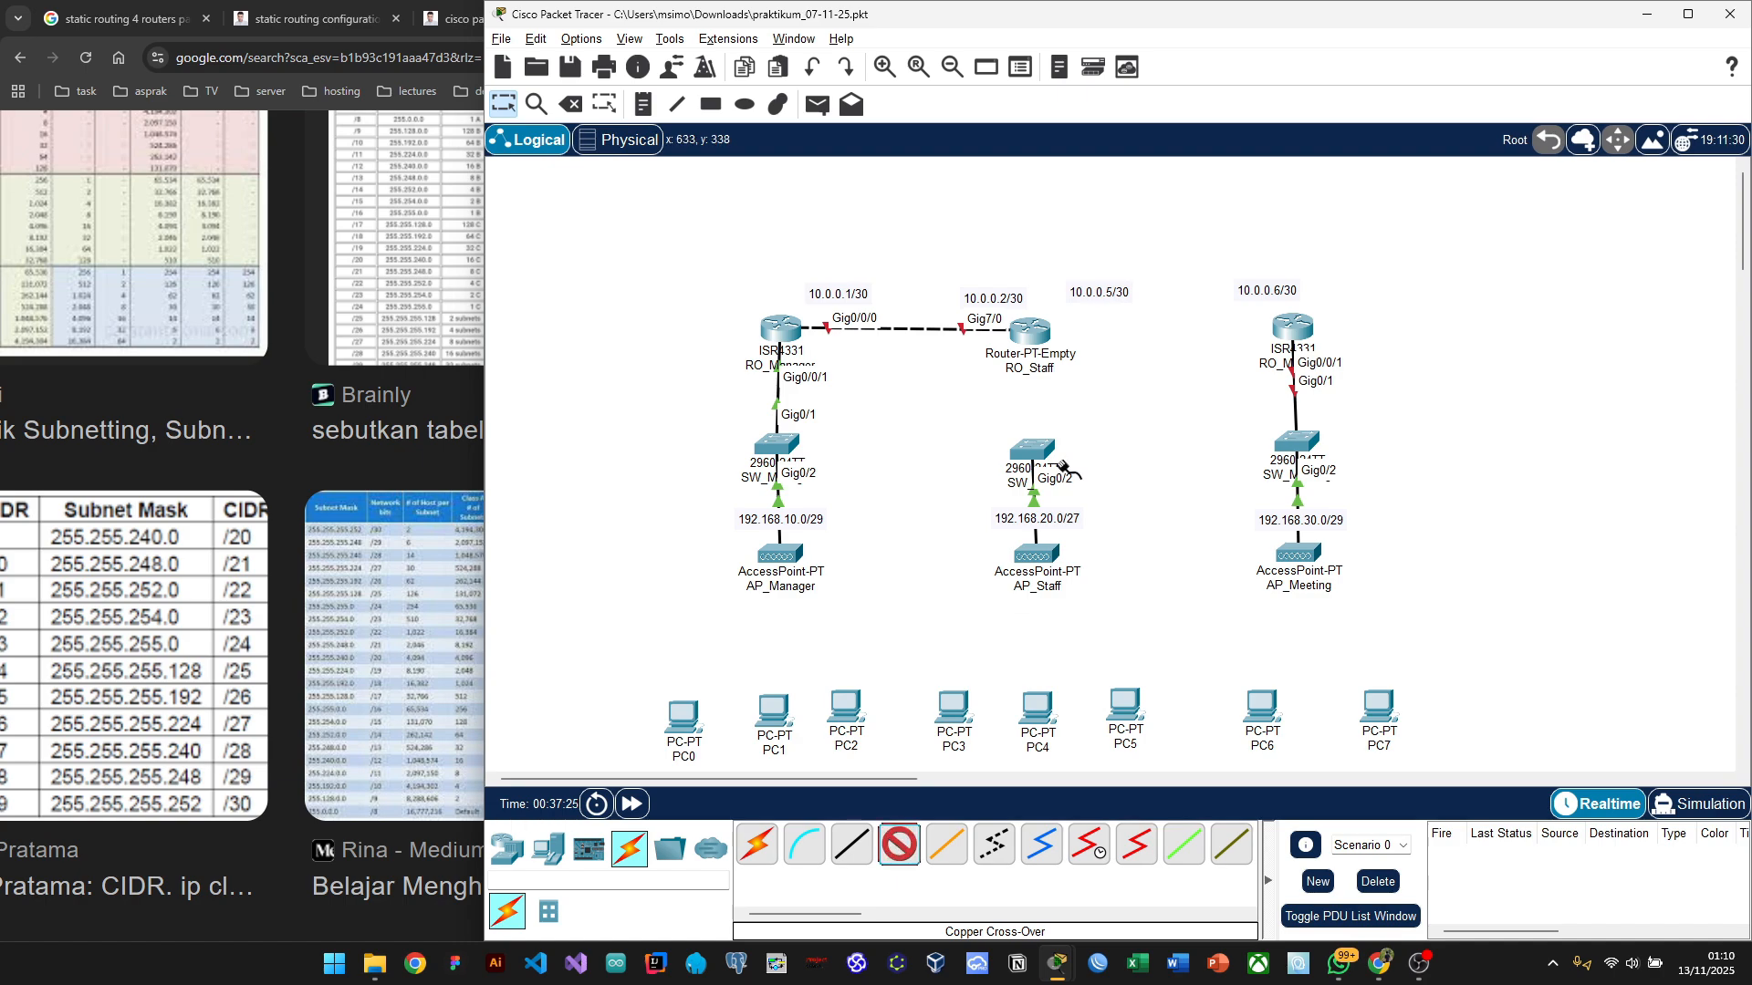
Step: Cable RO_Staff's GigabitEthernet8/0 to RO_Meeting's GigabitEthernet0/0/0 using the cross-over cable
click(1039, 334)
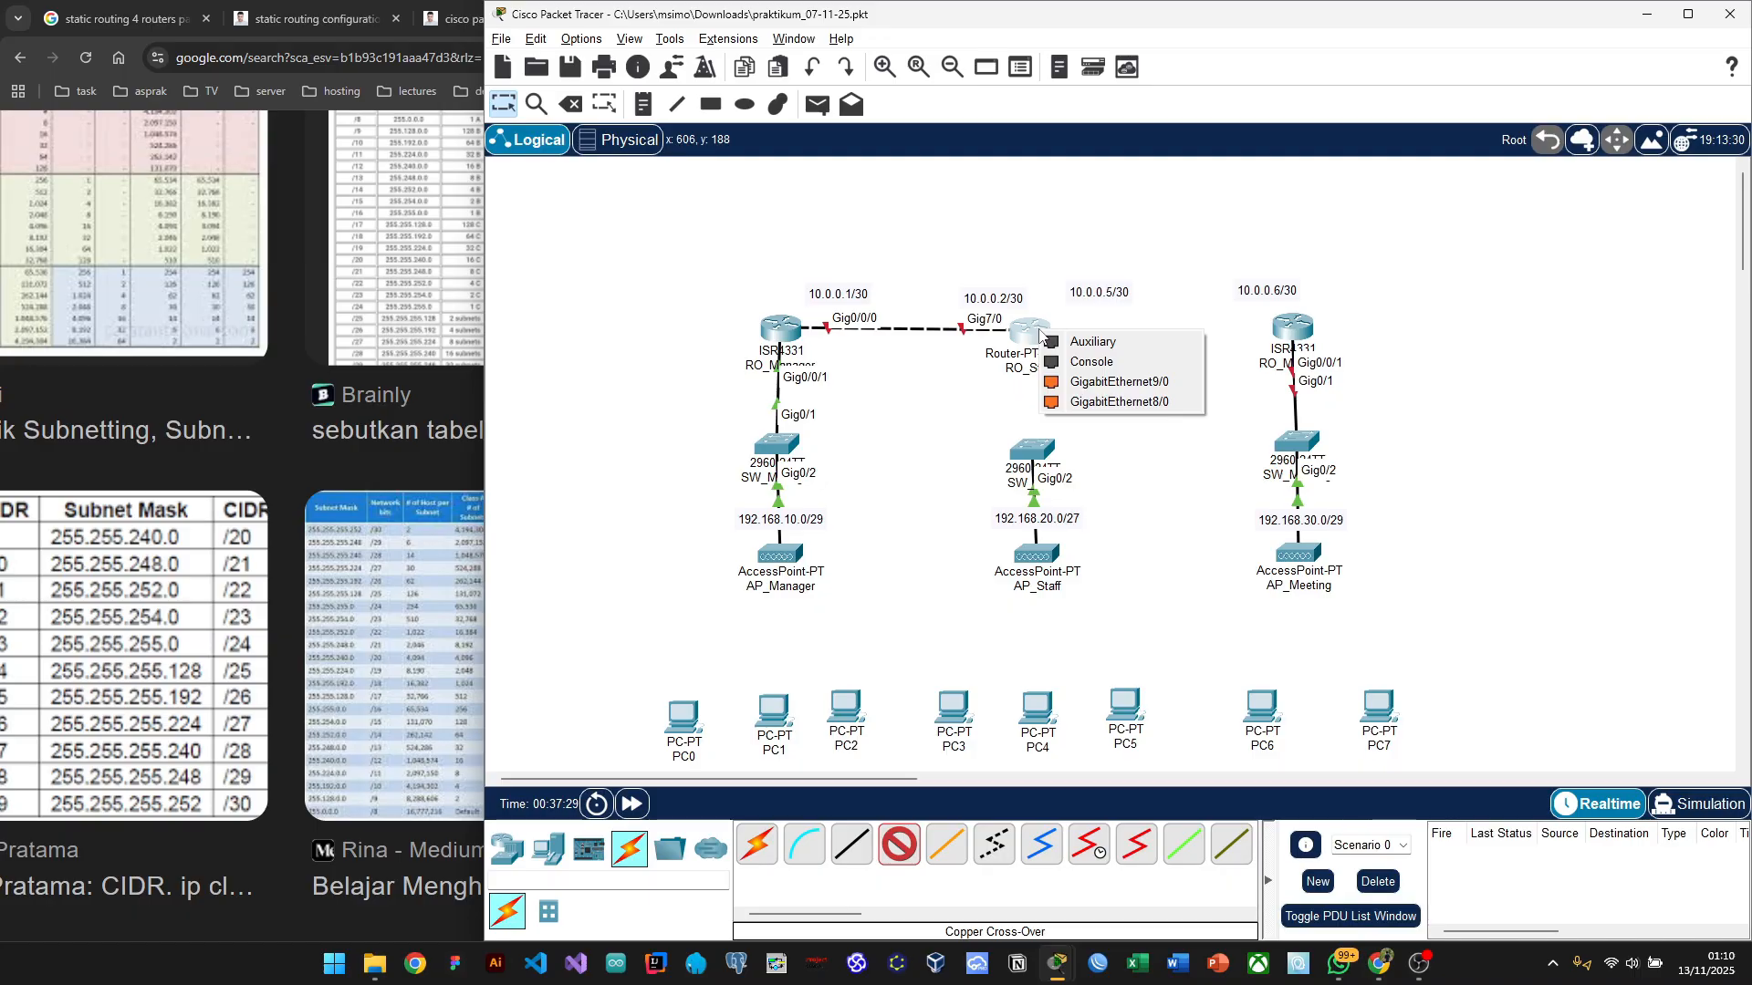
click(1132, 404)
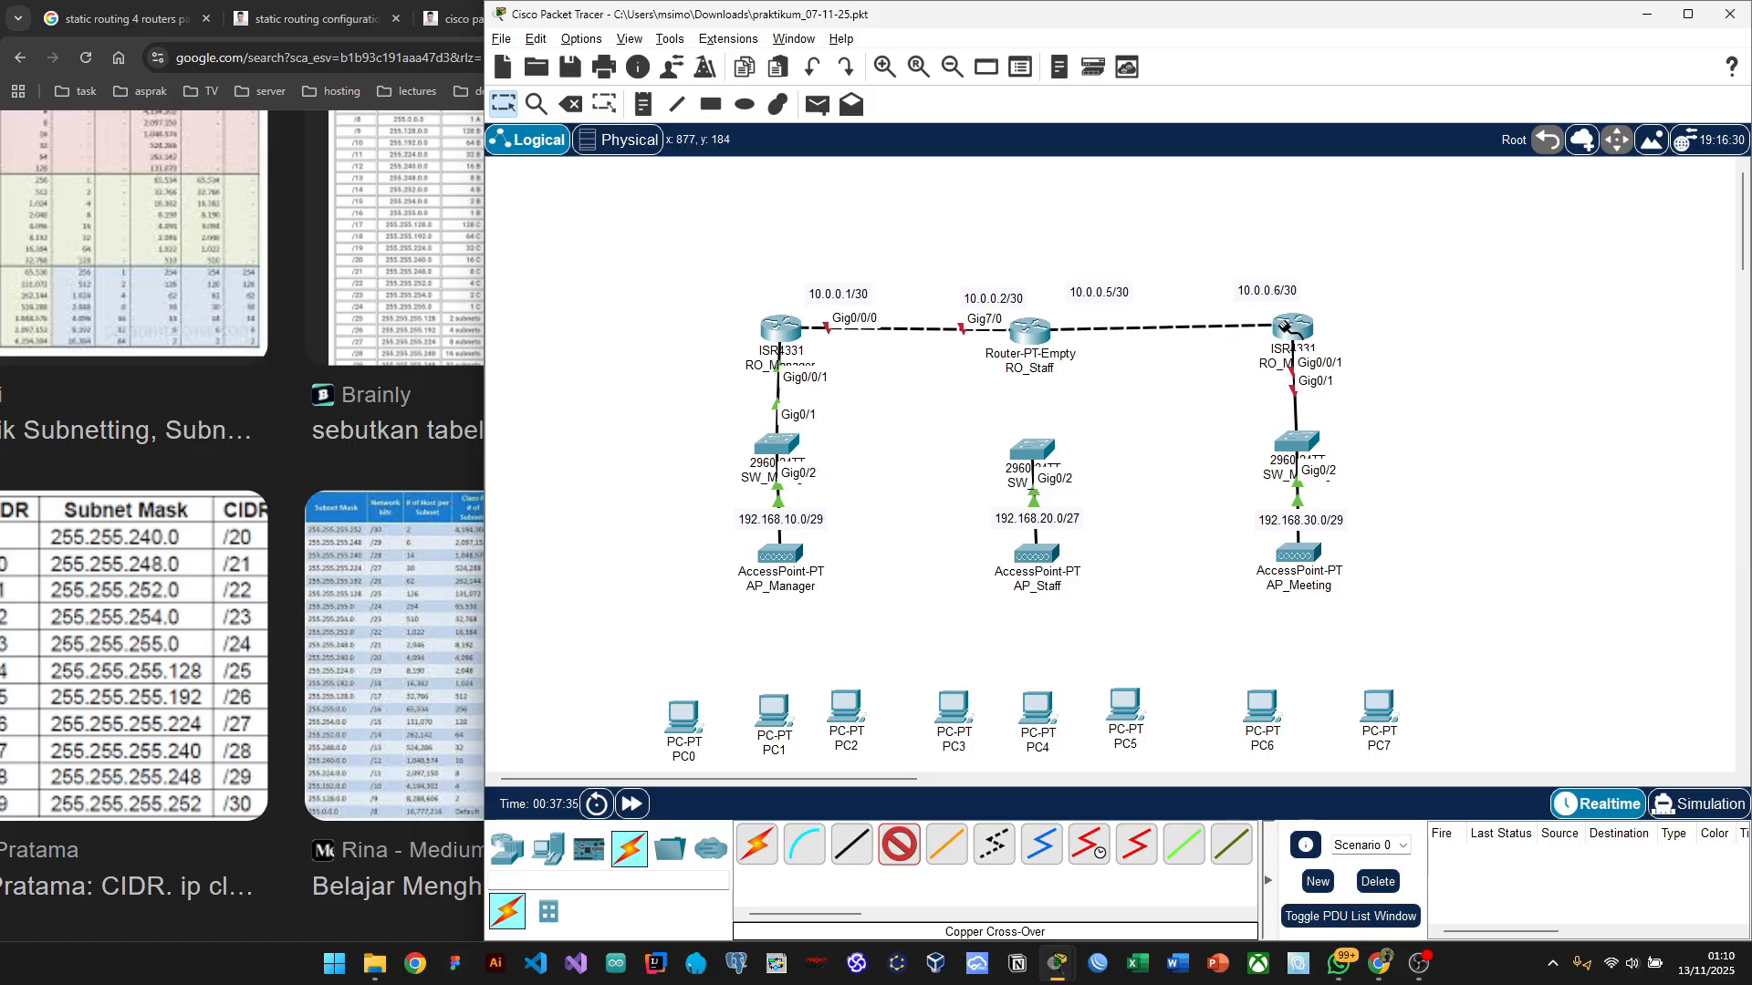
click(1287, 327)
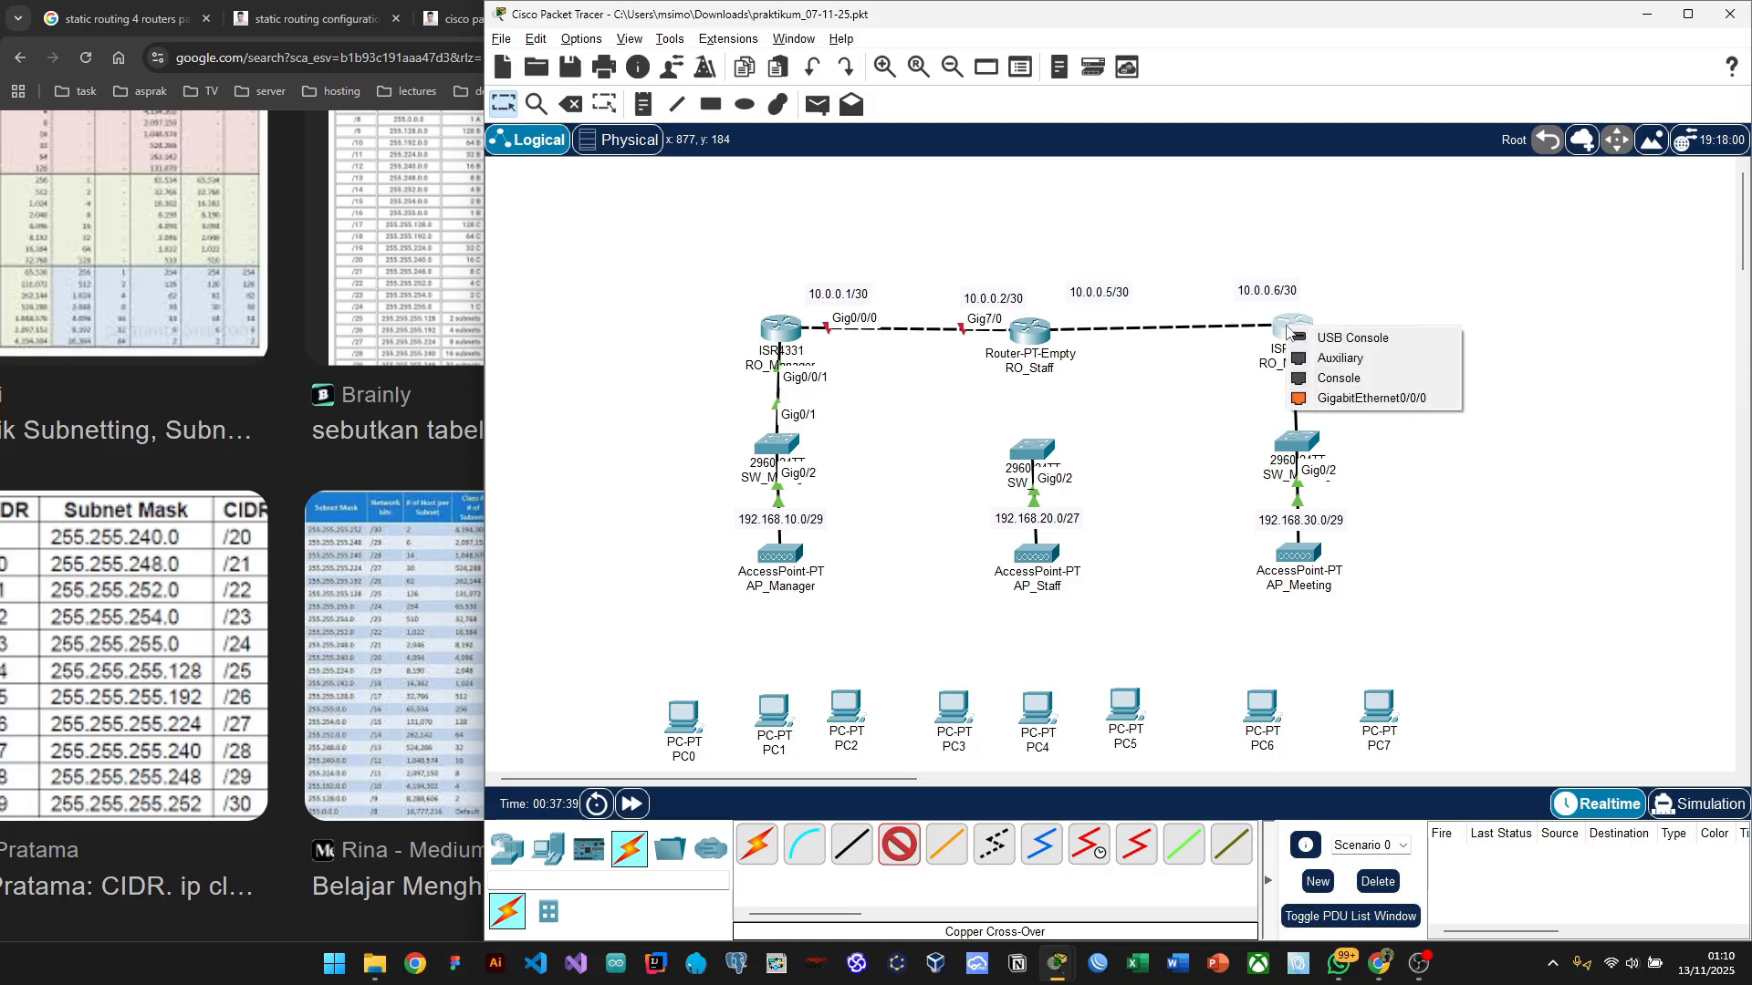
click(1419, 403)
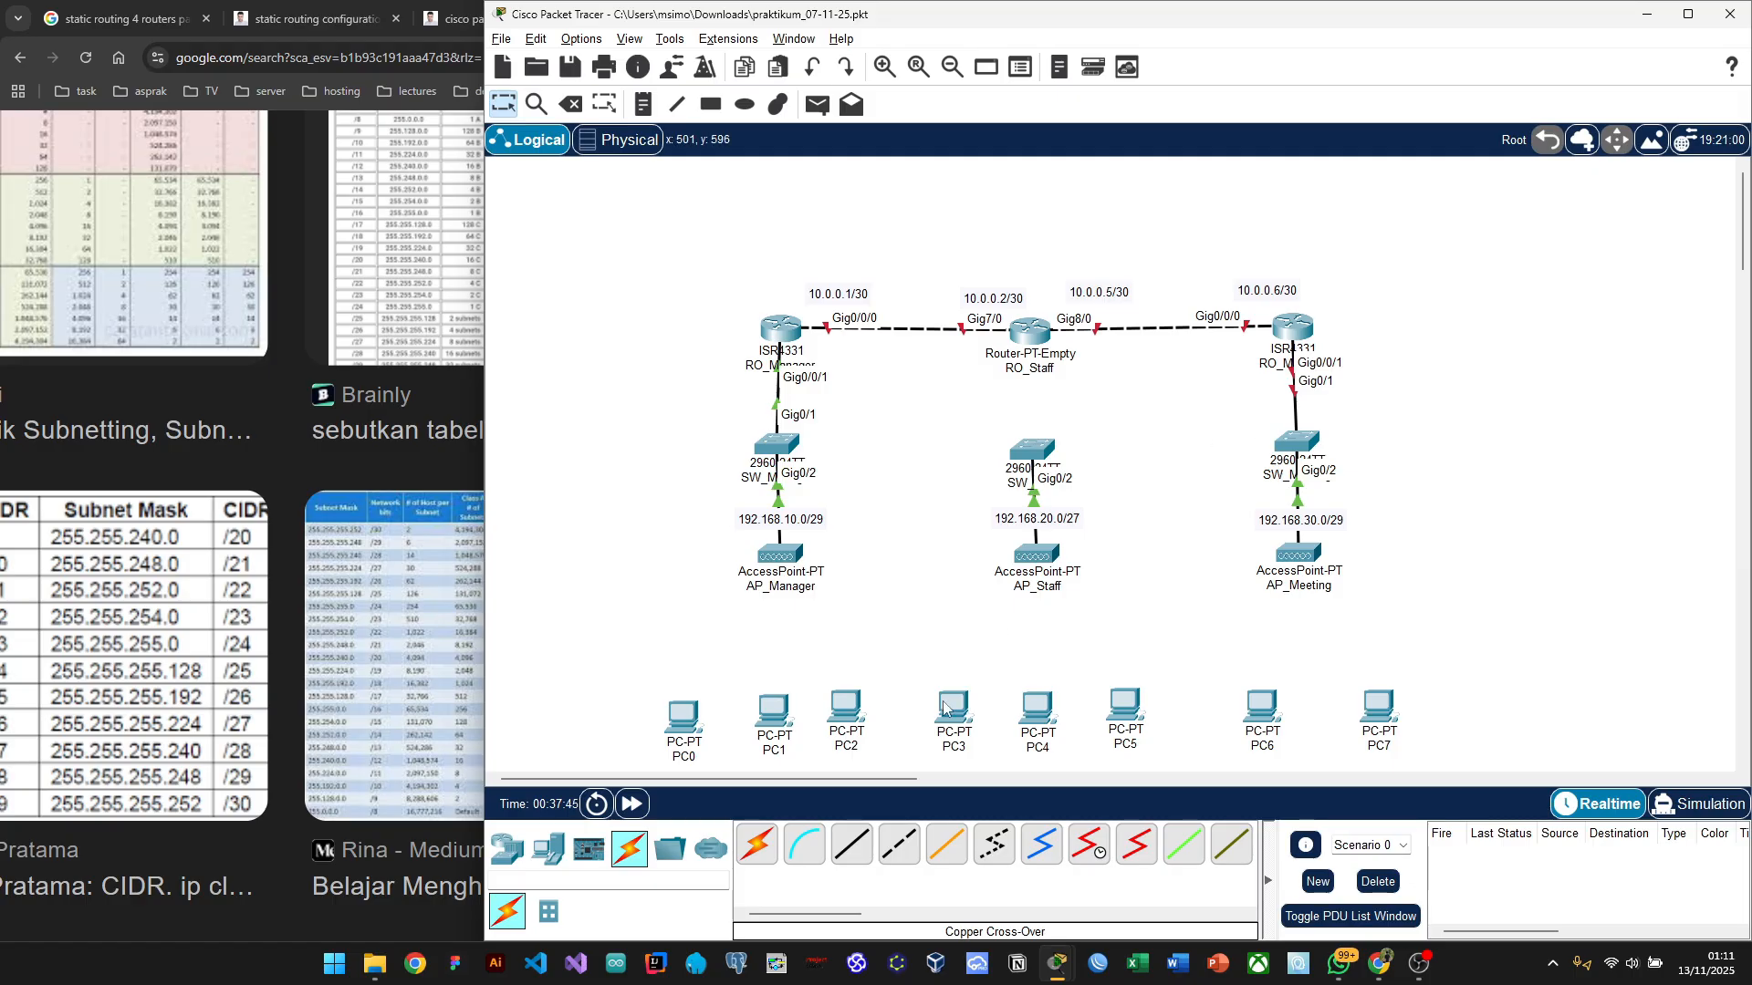
Step: Connect RO_Staff's GigabitEthernet9/0 to SW_Staff's GigabitEthernet0/1 with a straight-through copper cable
click(851, 844)
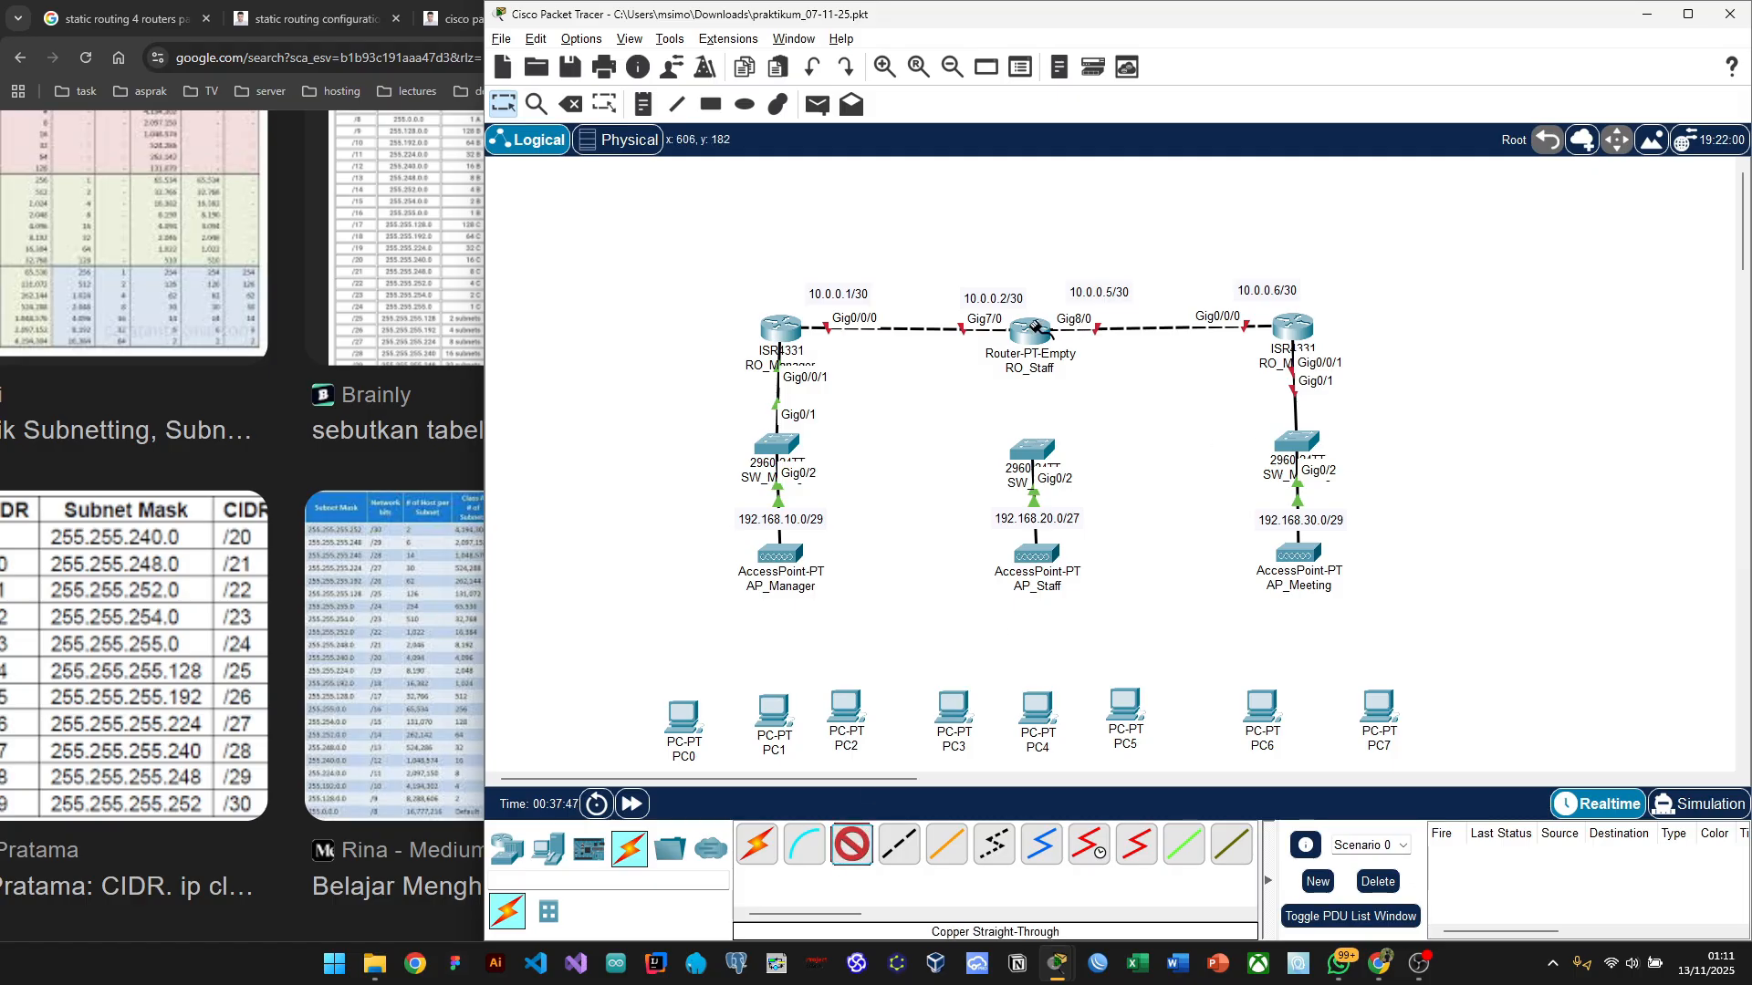
click(1032, 332)
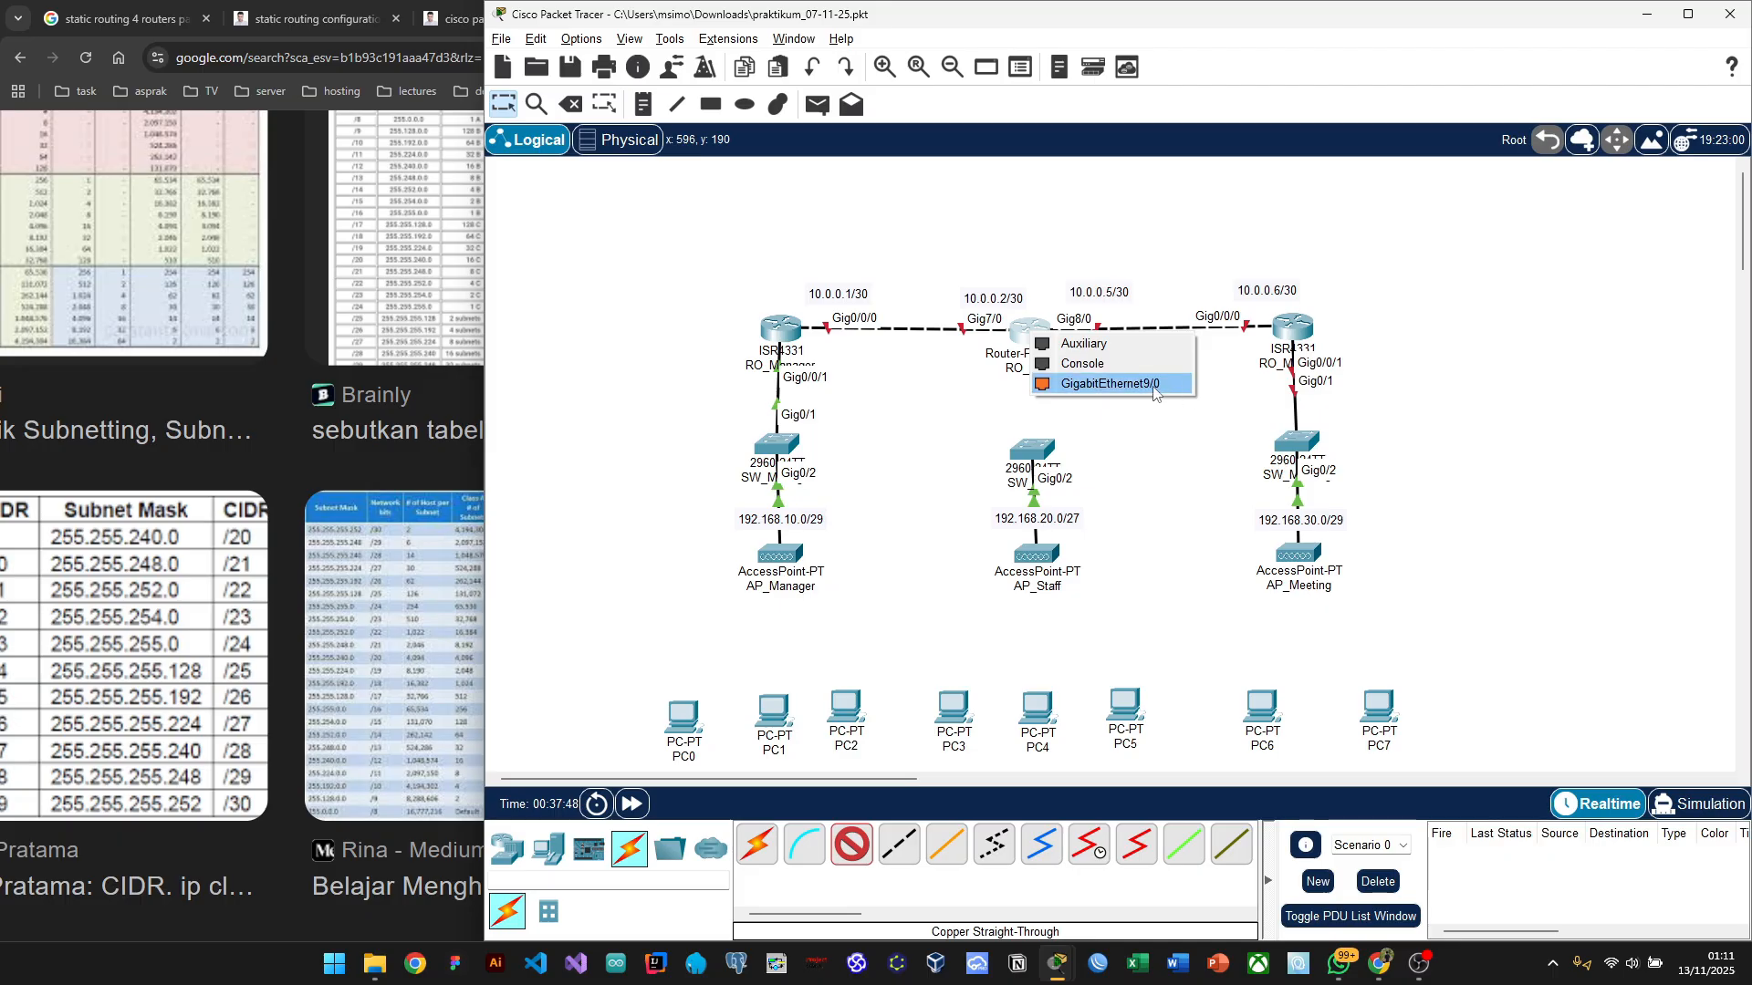
click(1152, 388)
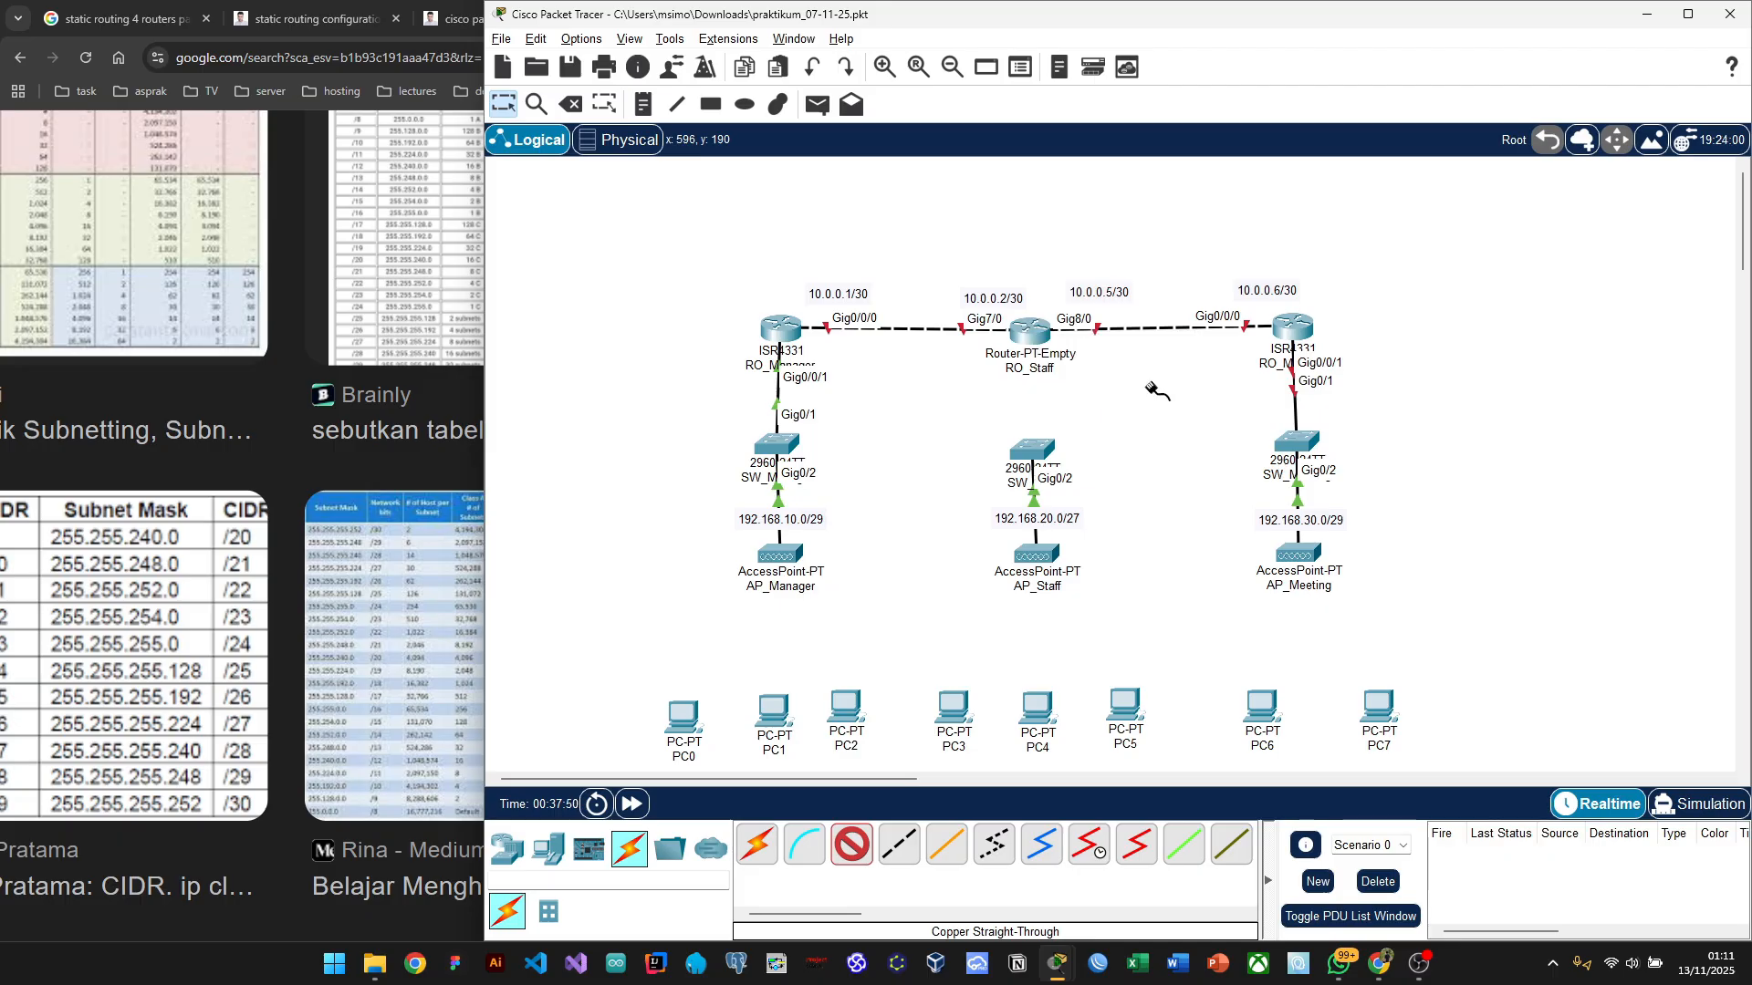
click(1031, 451)
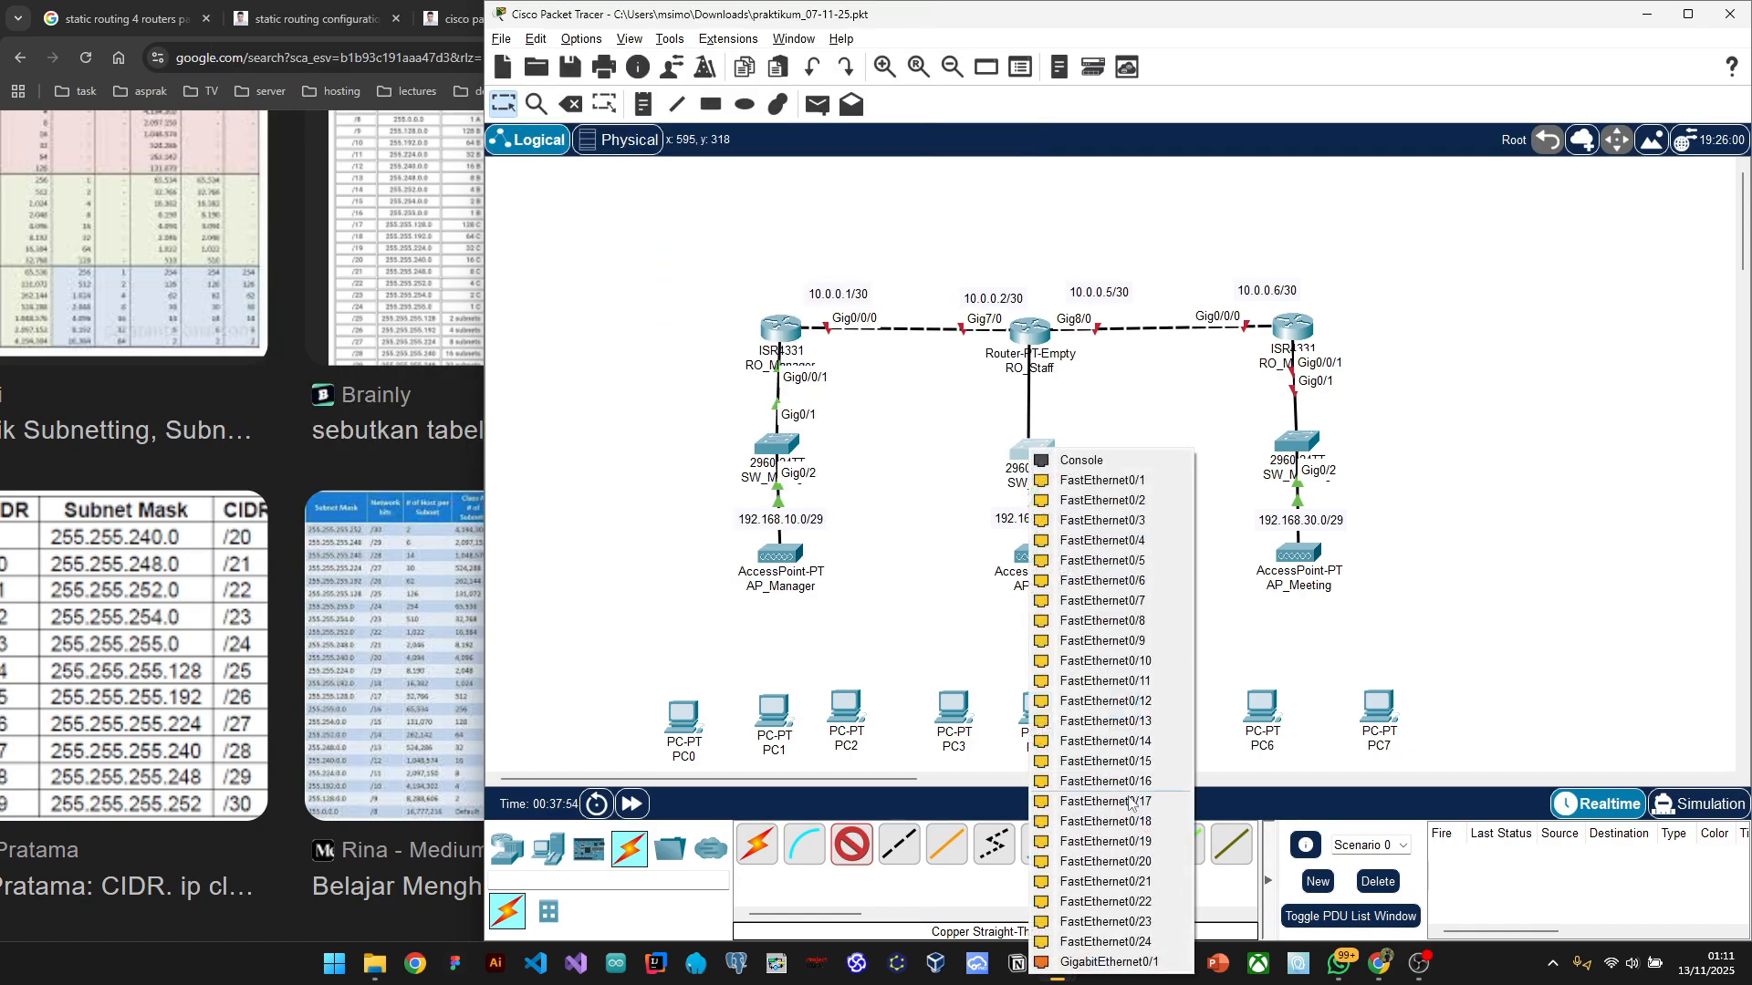
click(1129, 961)
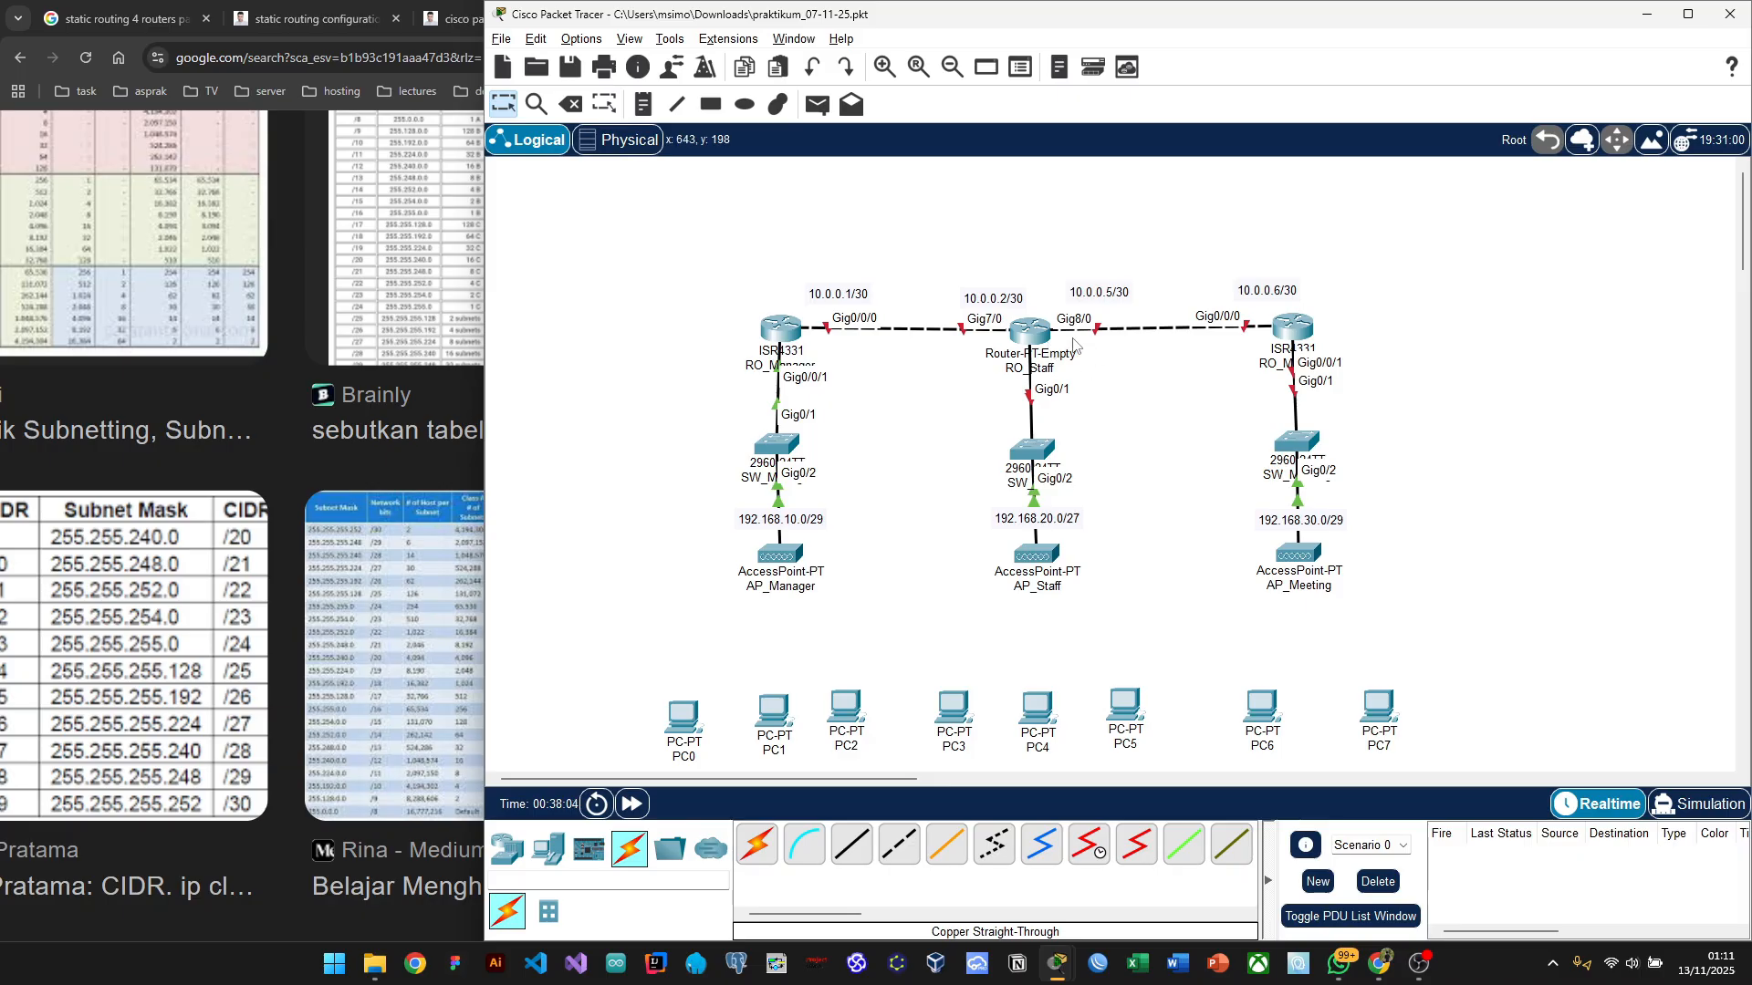
mouse_move(1074, 344)
Step: Open RO_Staff's CLI and enter privileged exec and global configuration mode (enable, conf t)
click(1037, 336)
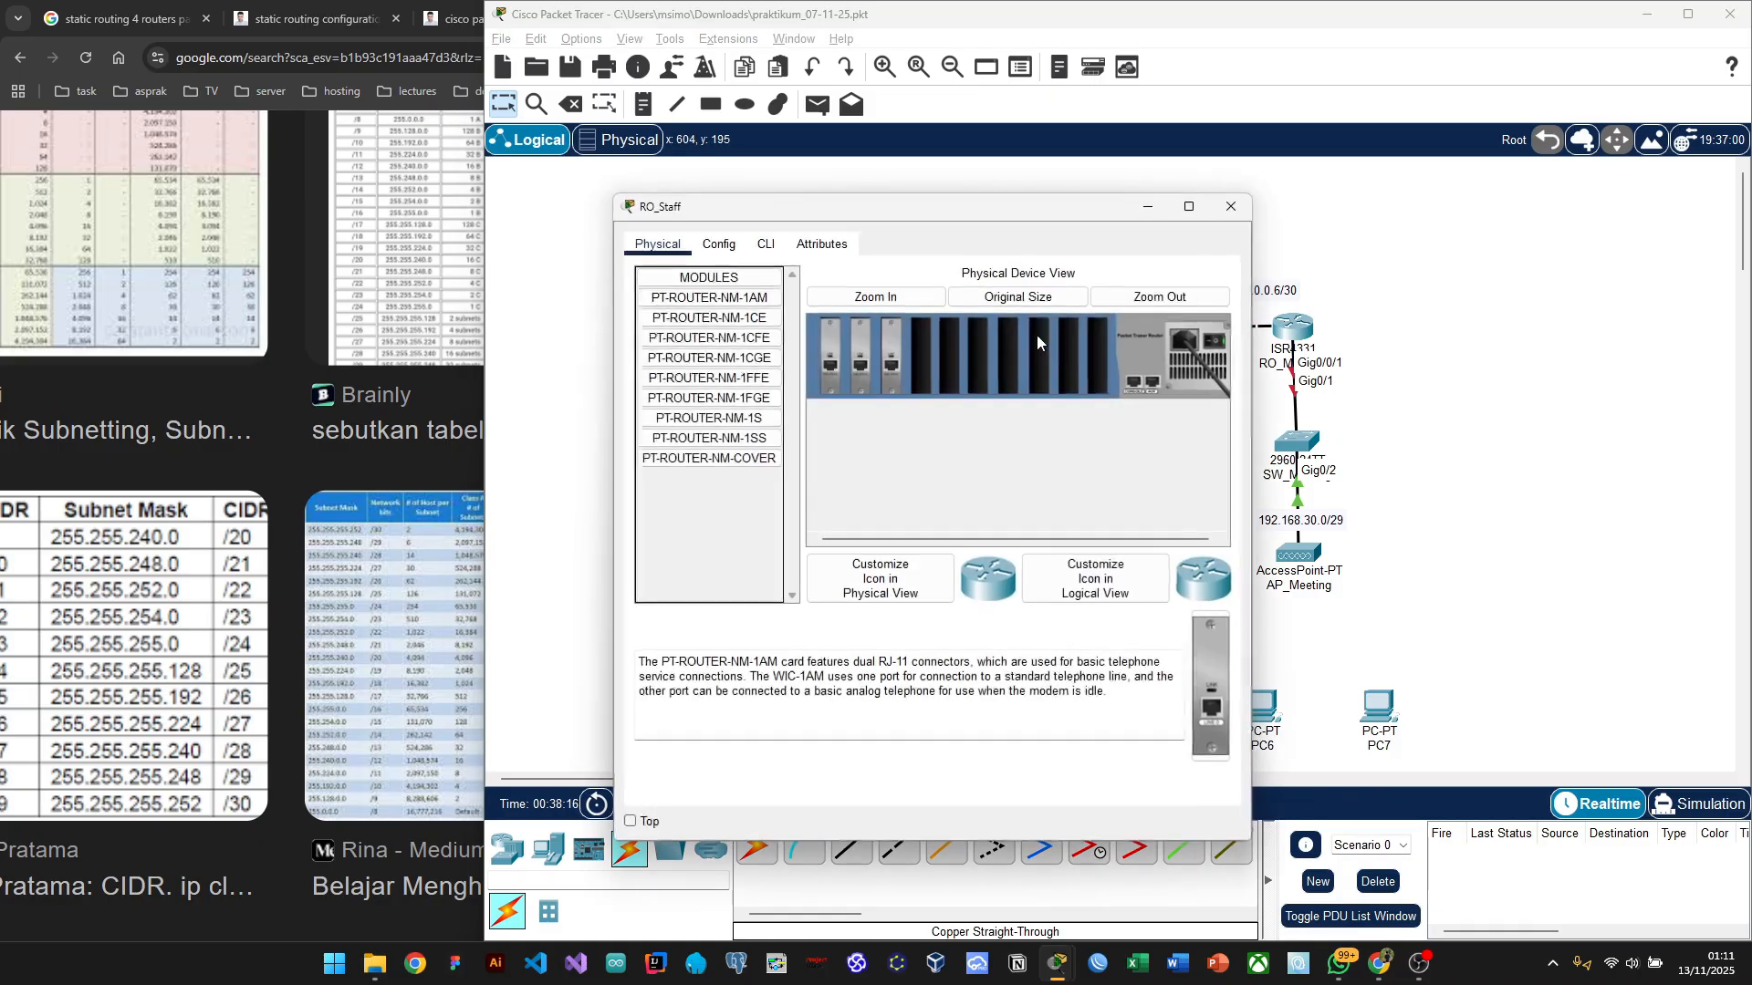
click(766, 245)
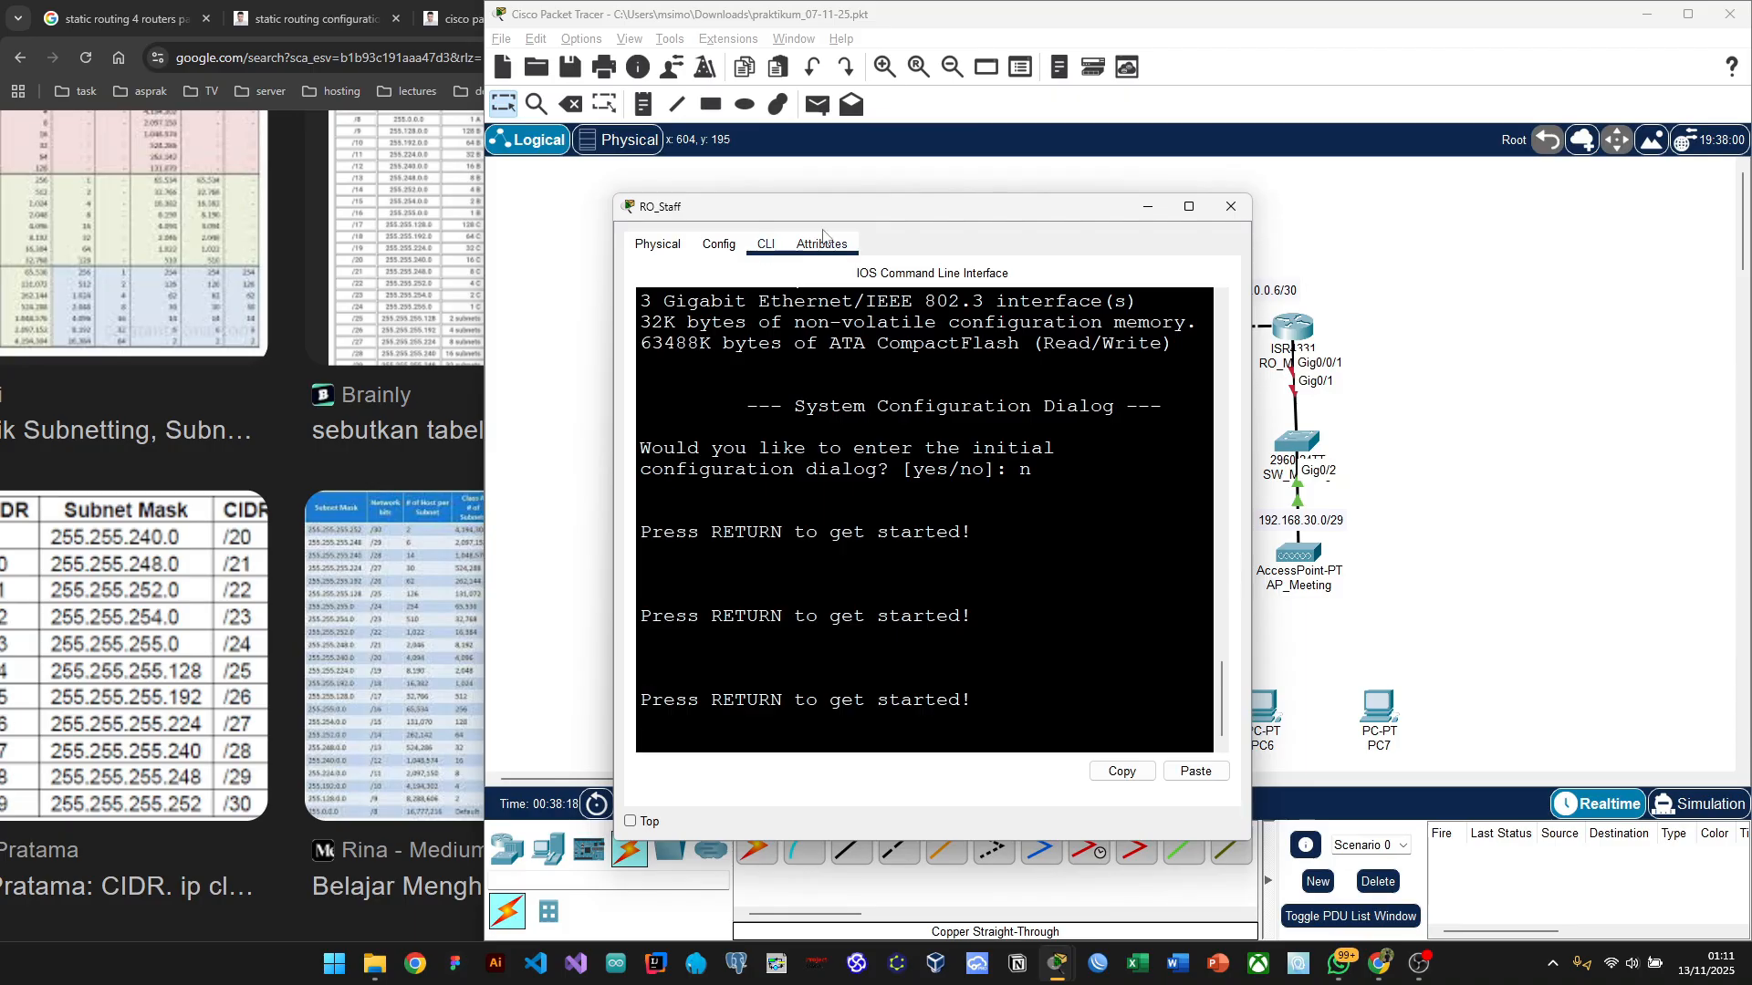
drag(953, 219, 394, 212)
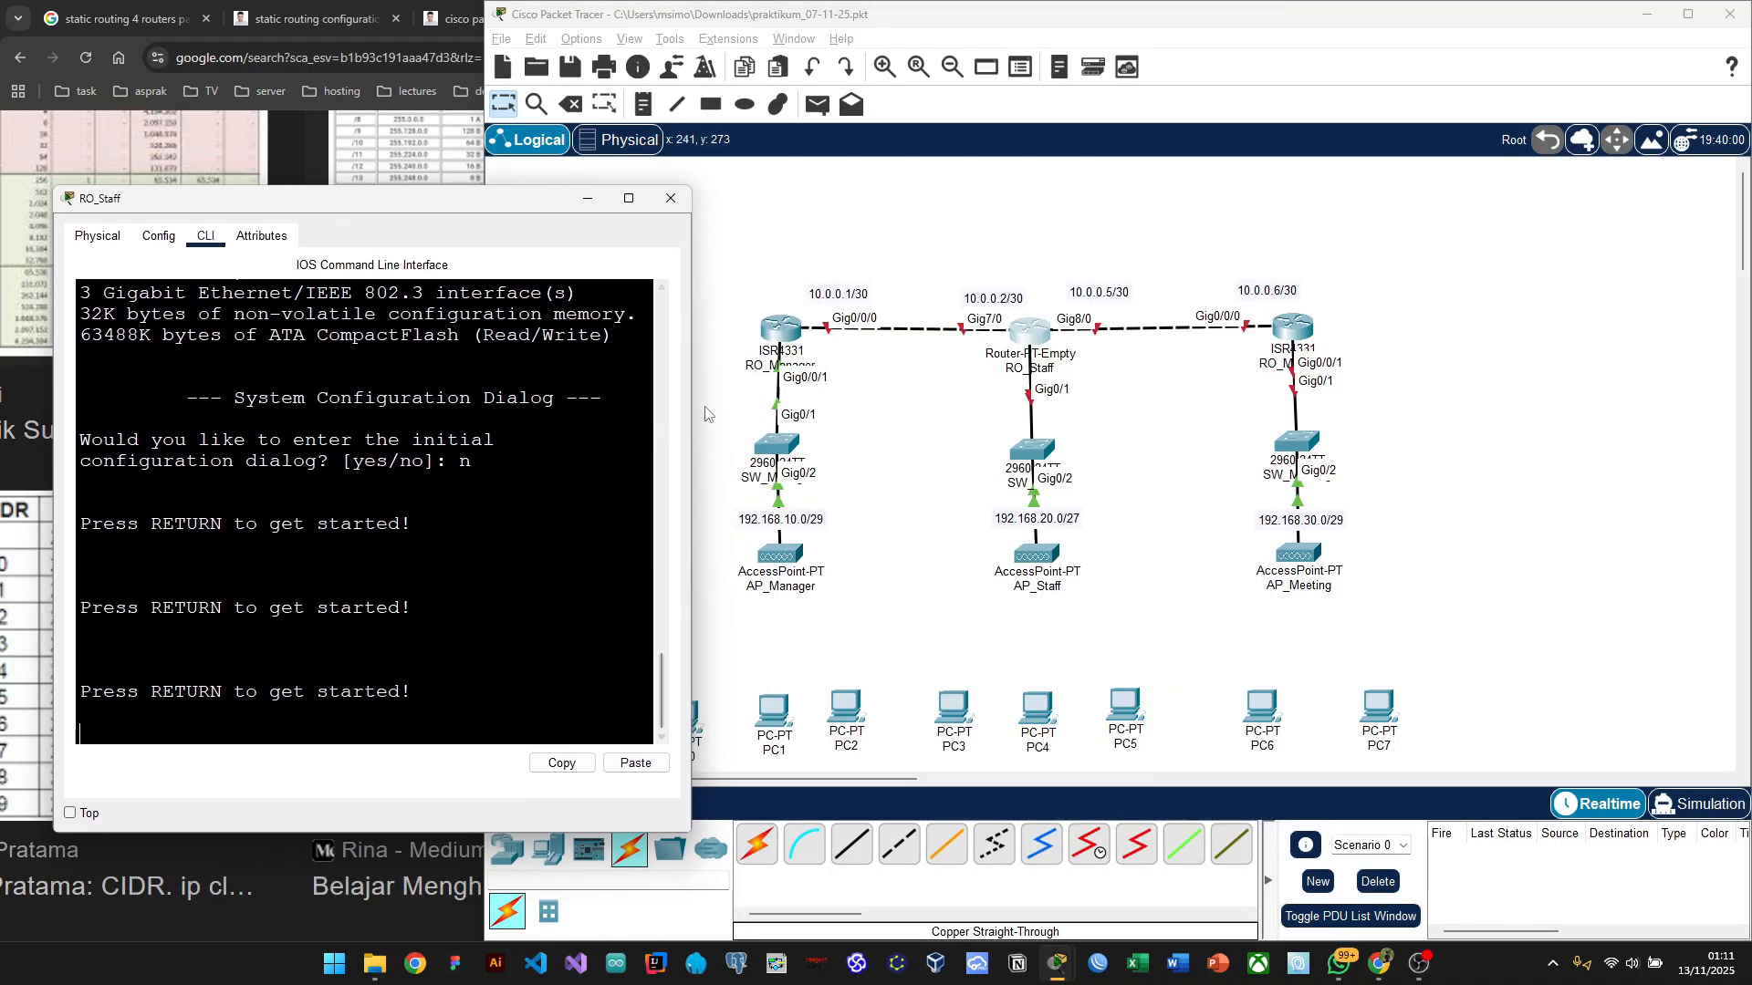
drag(691, 408, 759, 405)
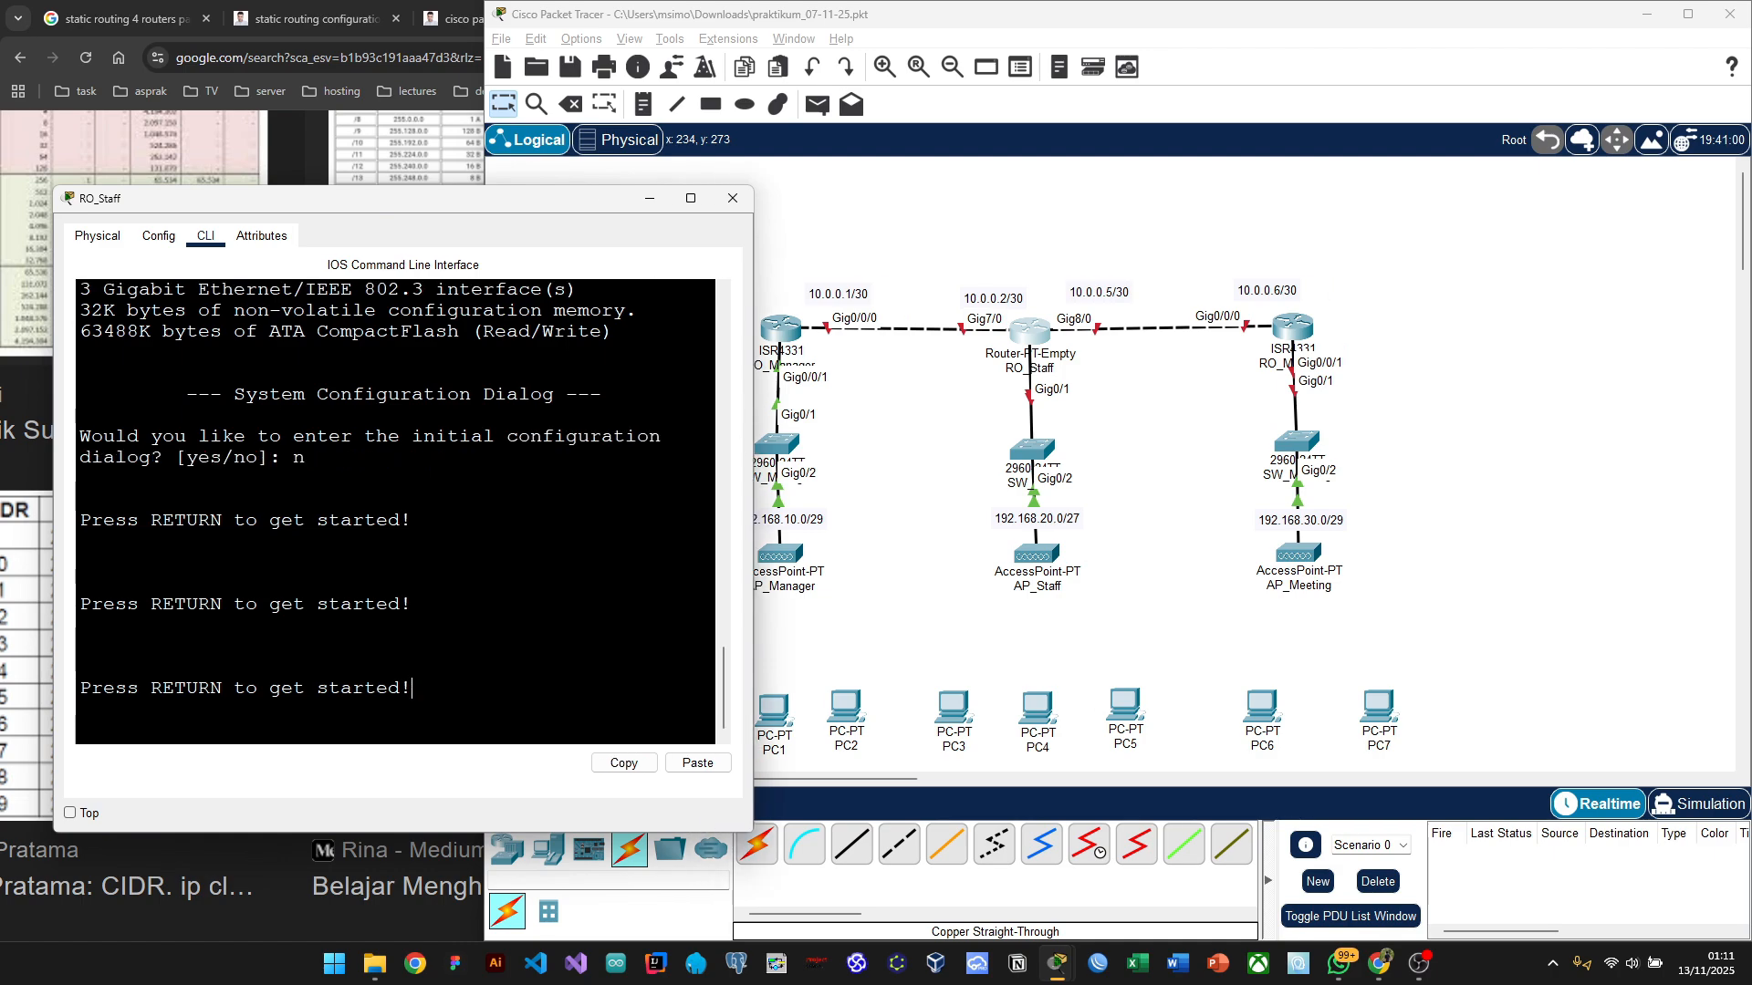
key(Return)
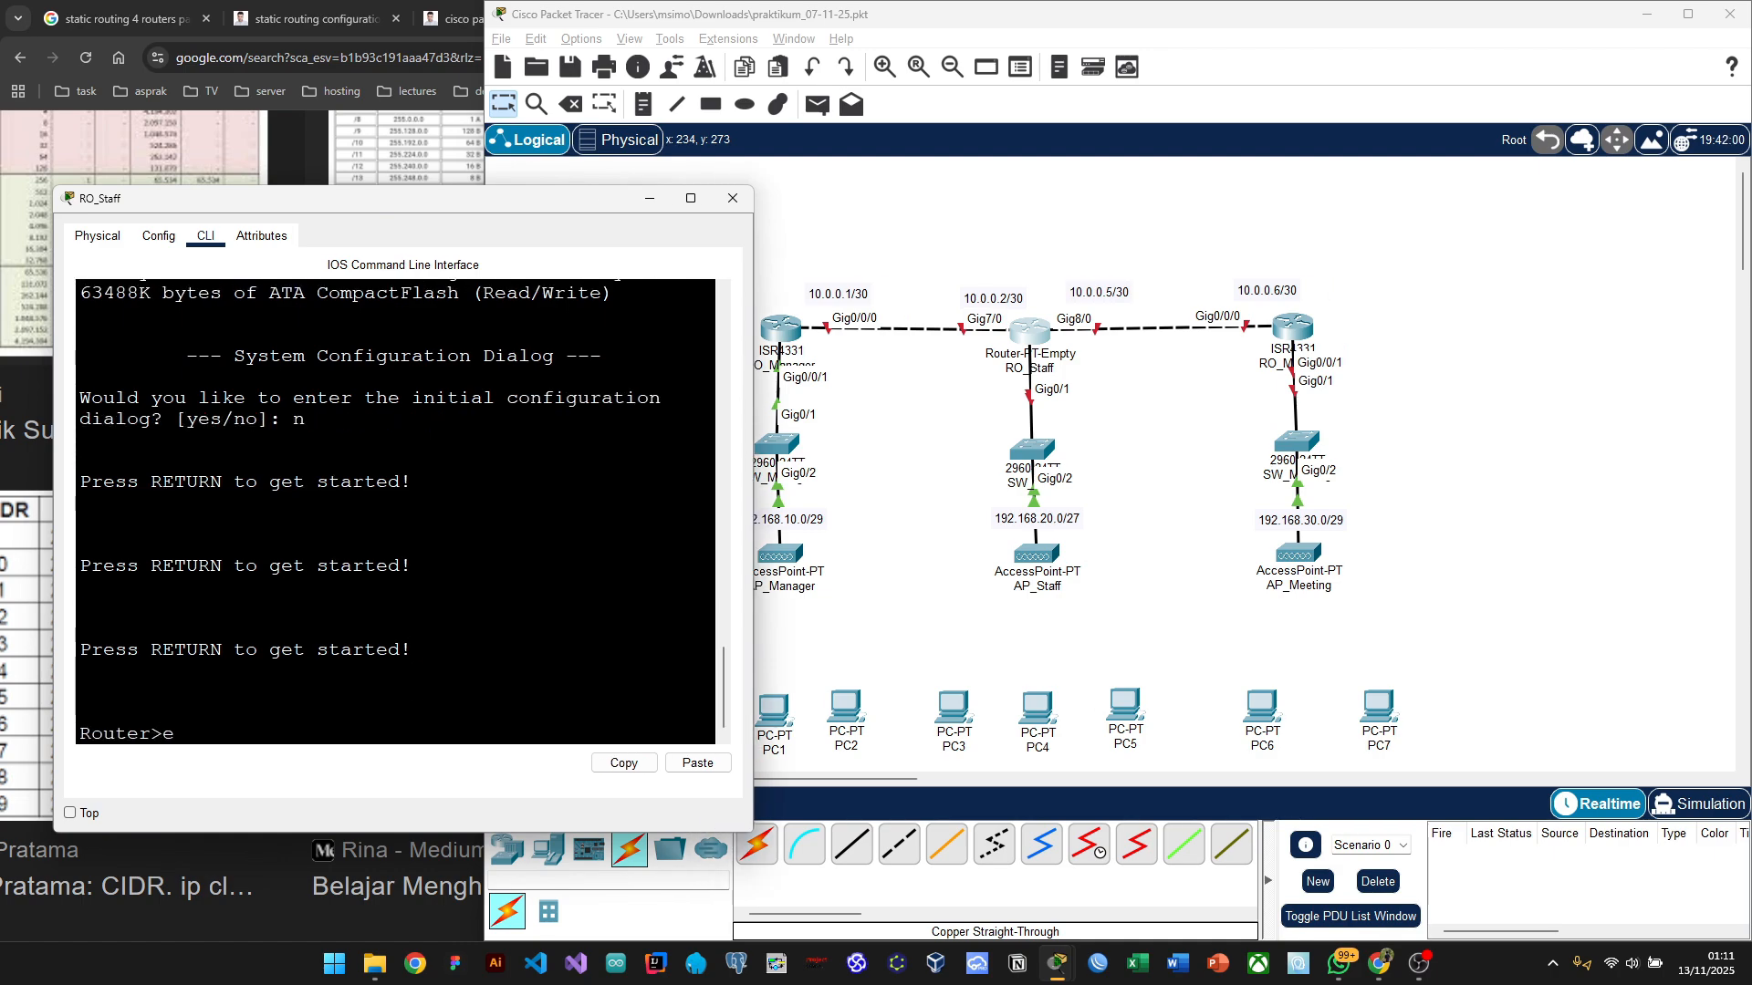
text(e)
key(Return)
text(en)
key(Return)
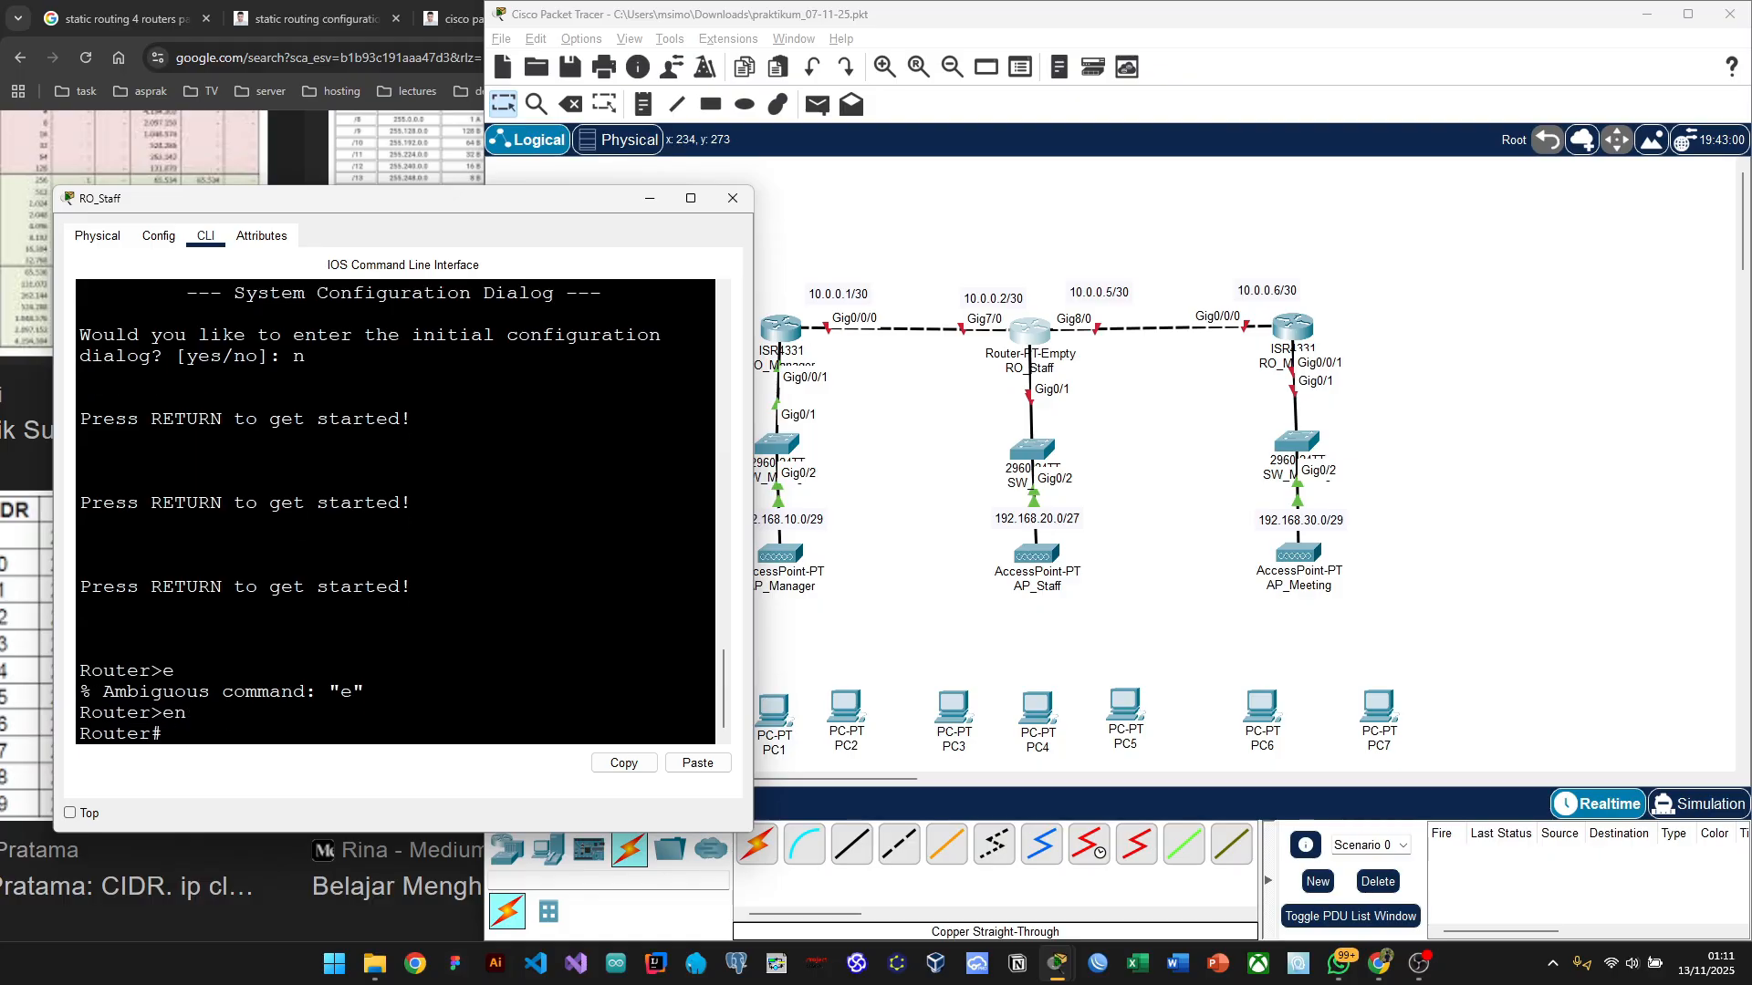
text(conf t)
key(Return)
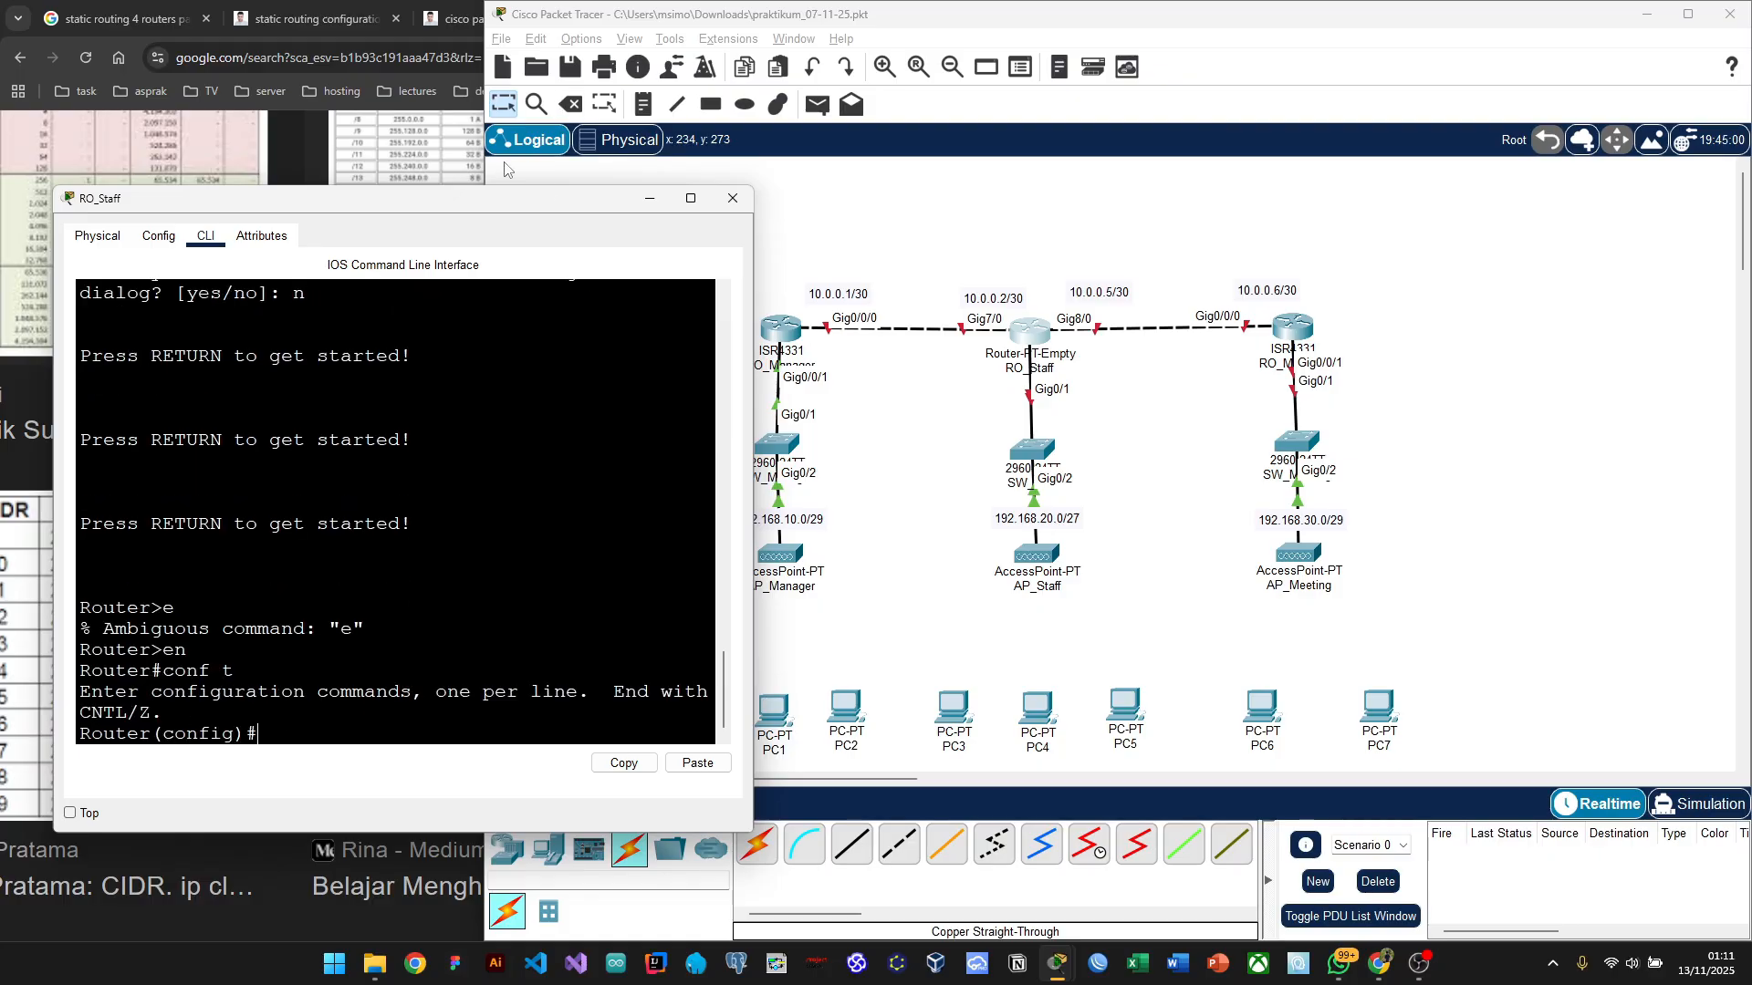
drag(473, 208, 457, 153)
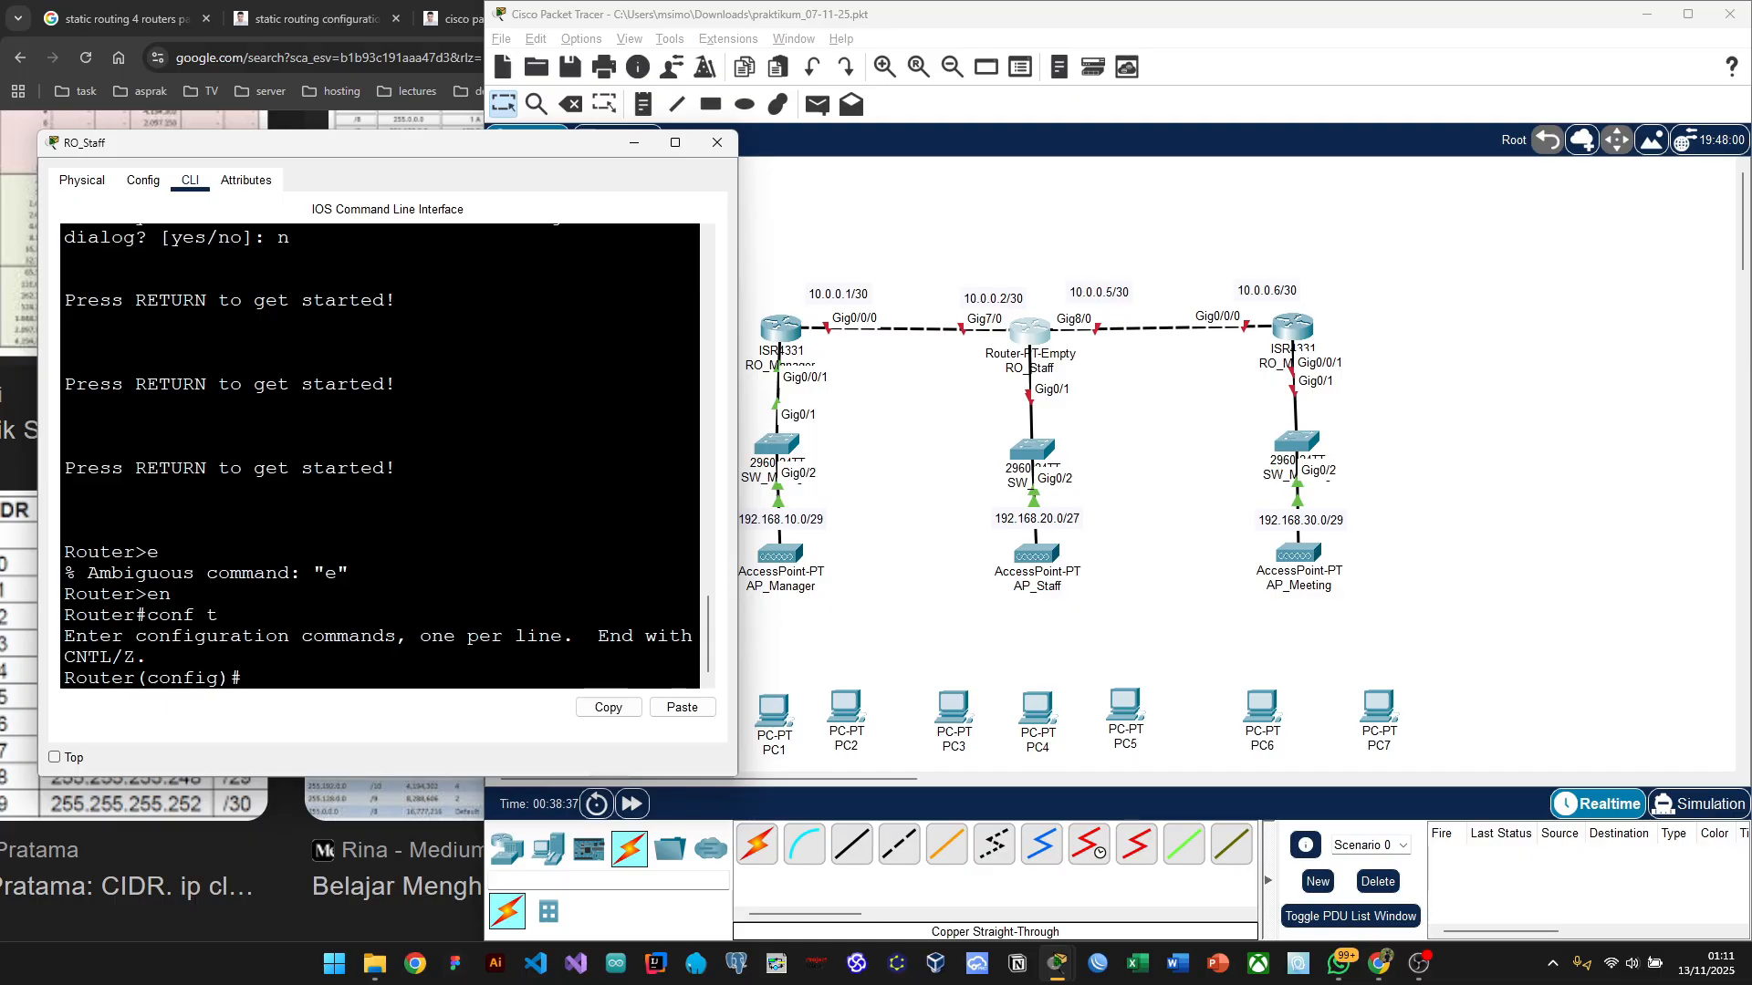
Step: Give GigabitEthernet7/0 address 10.0.0.2 255.255.255.252 and enable it with no shutdown
text(int gig7/0)
key(Return)
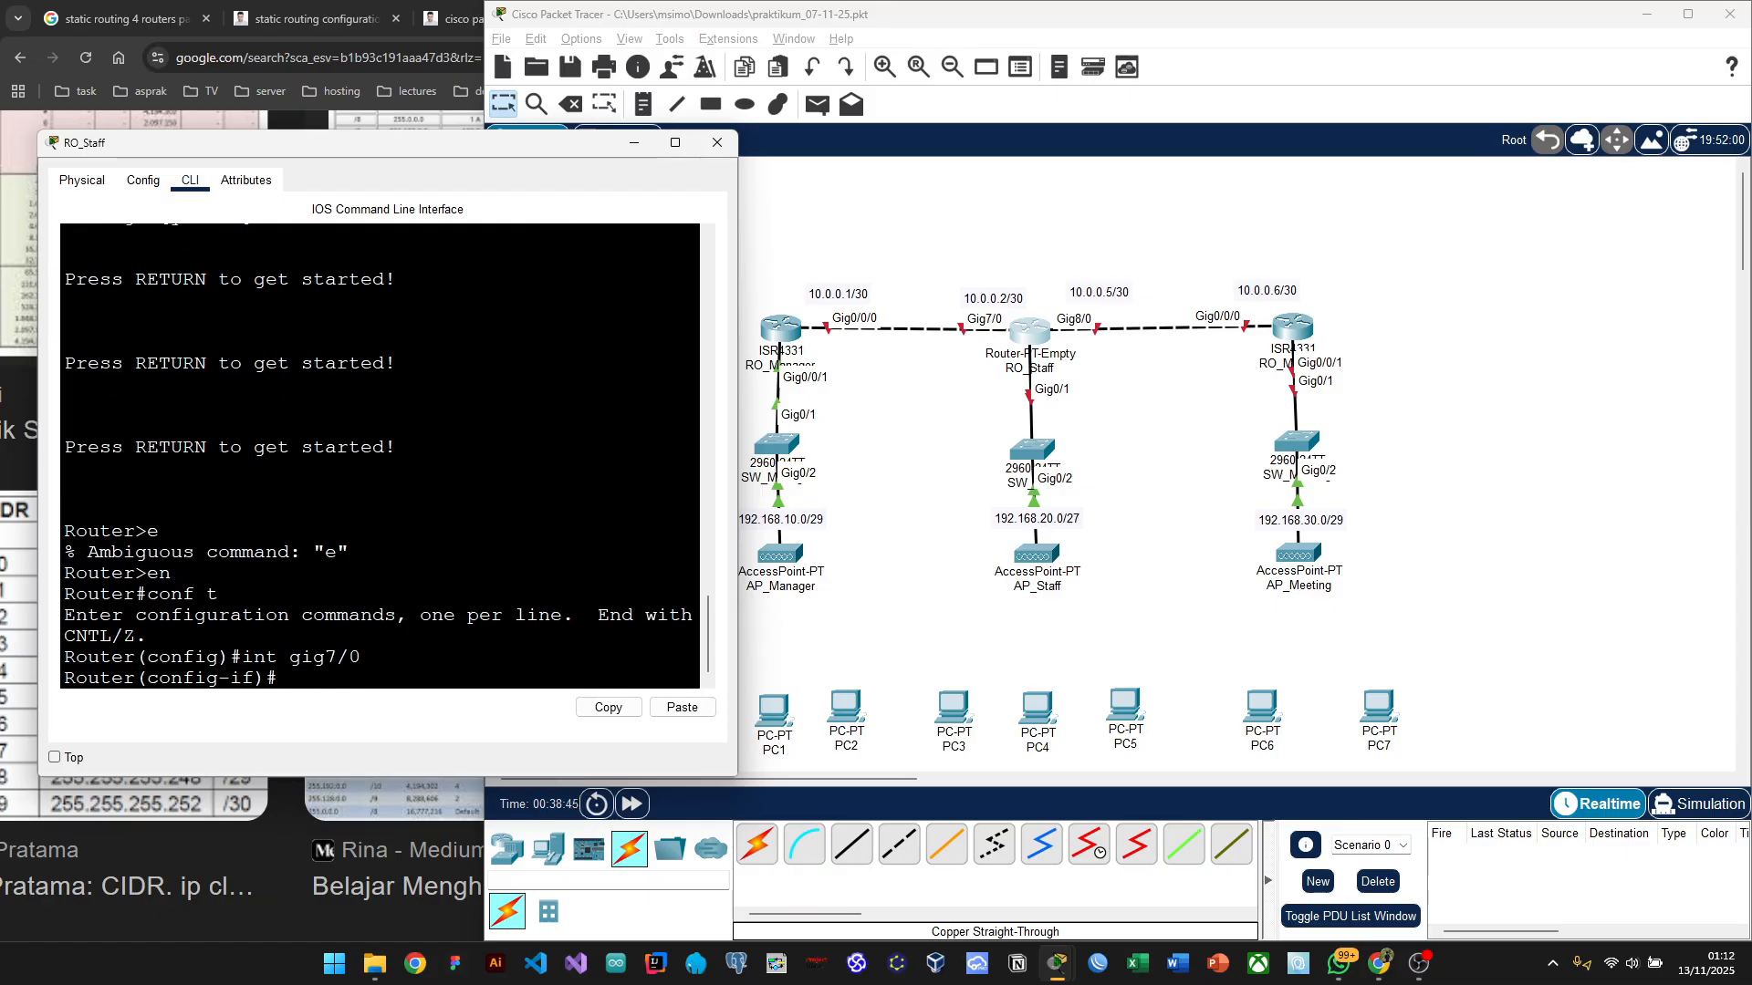
text(ip address 1)
text(0.0.0.2)
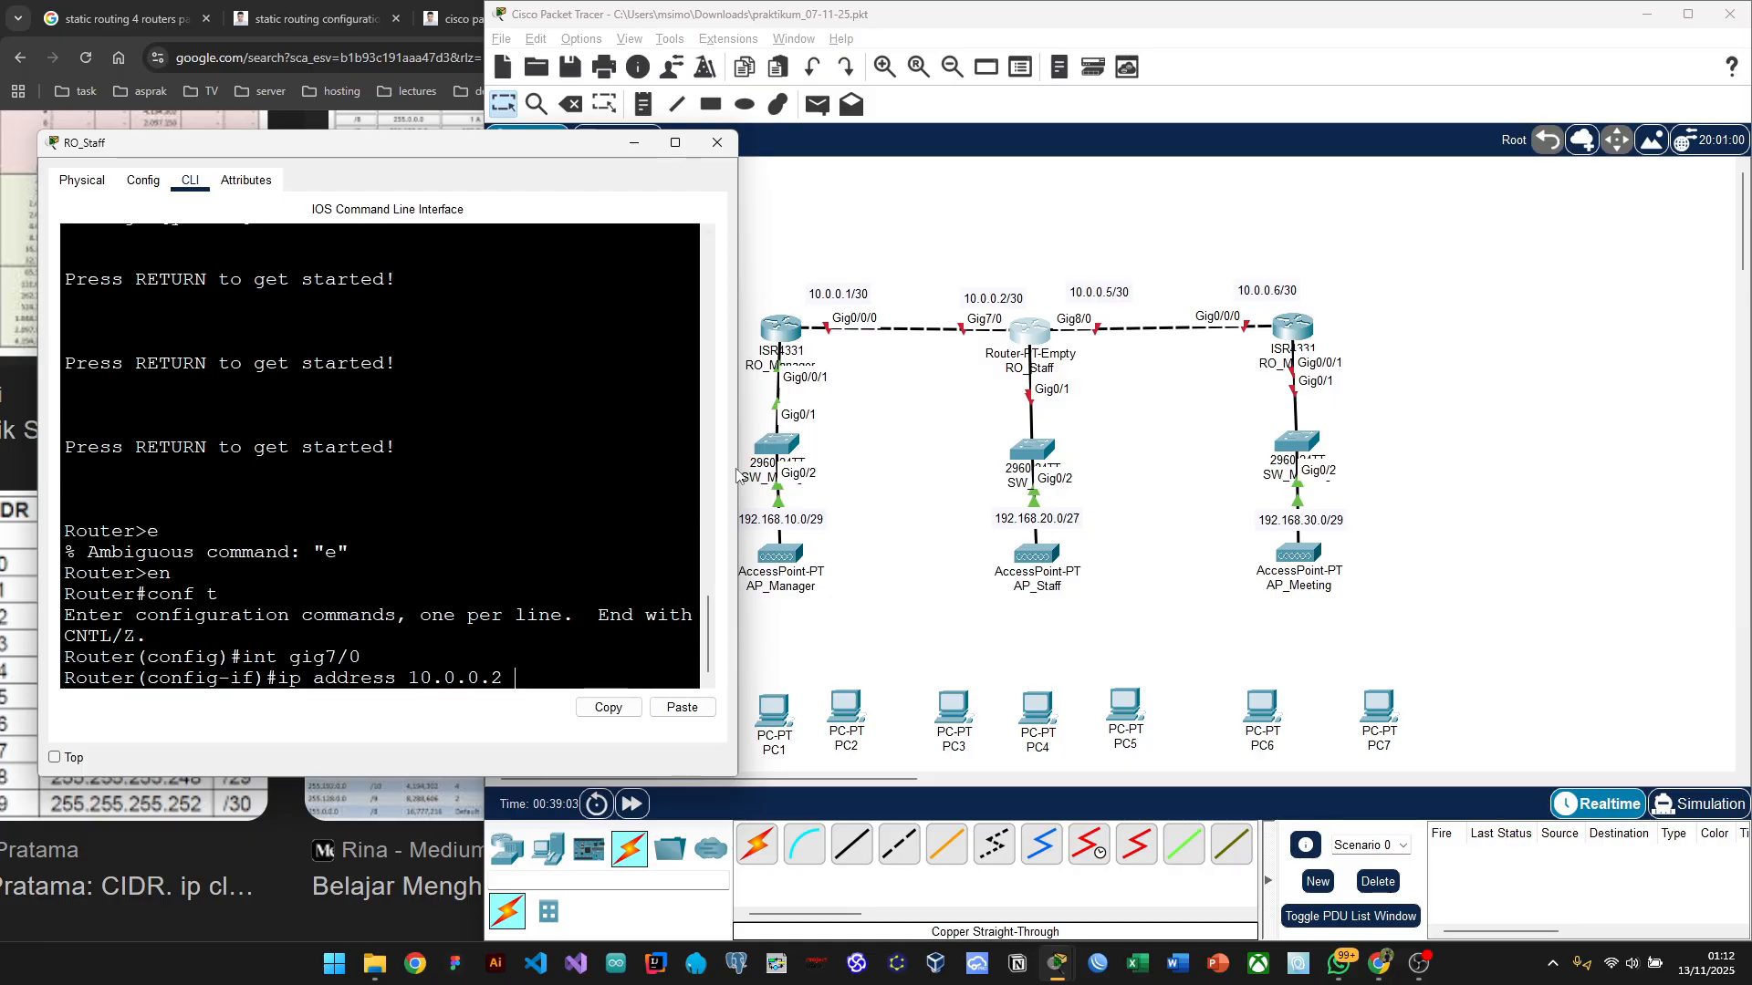
drag(737, 474, 782, 468)
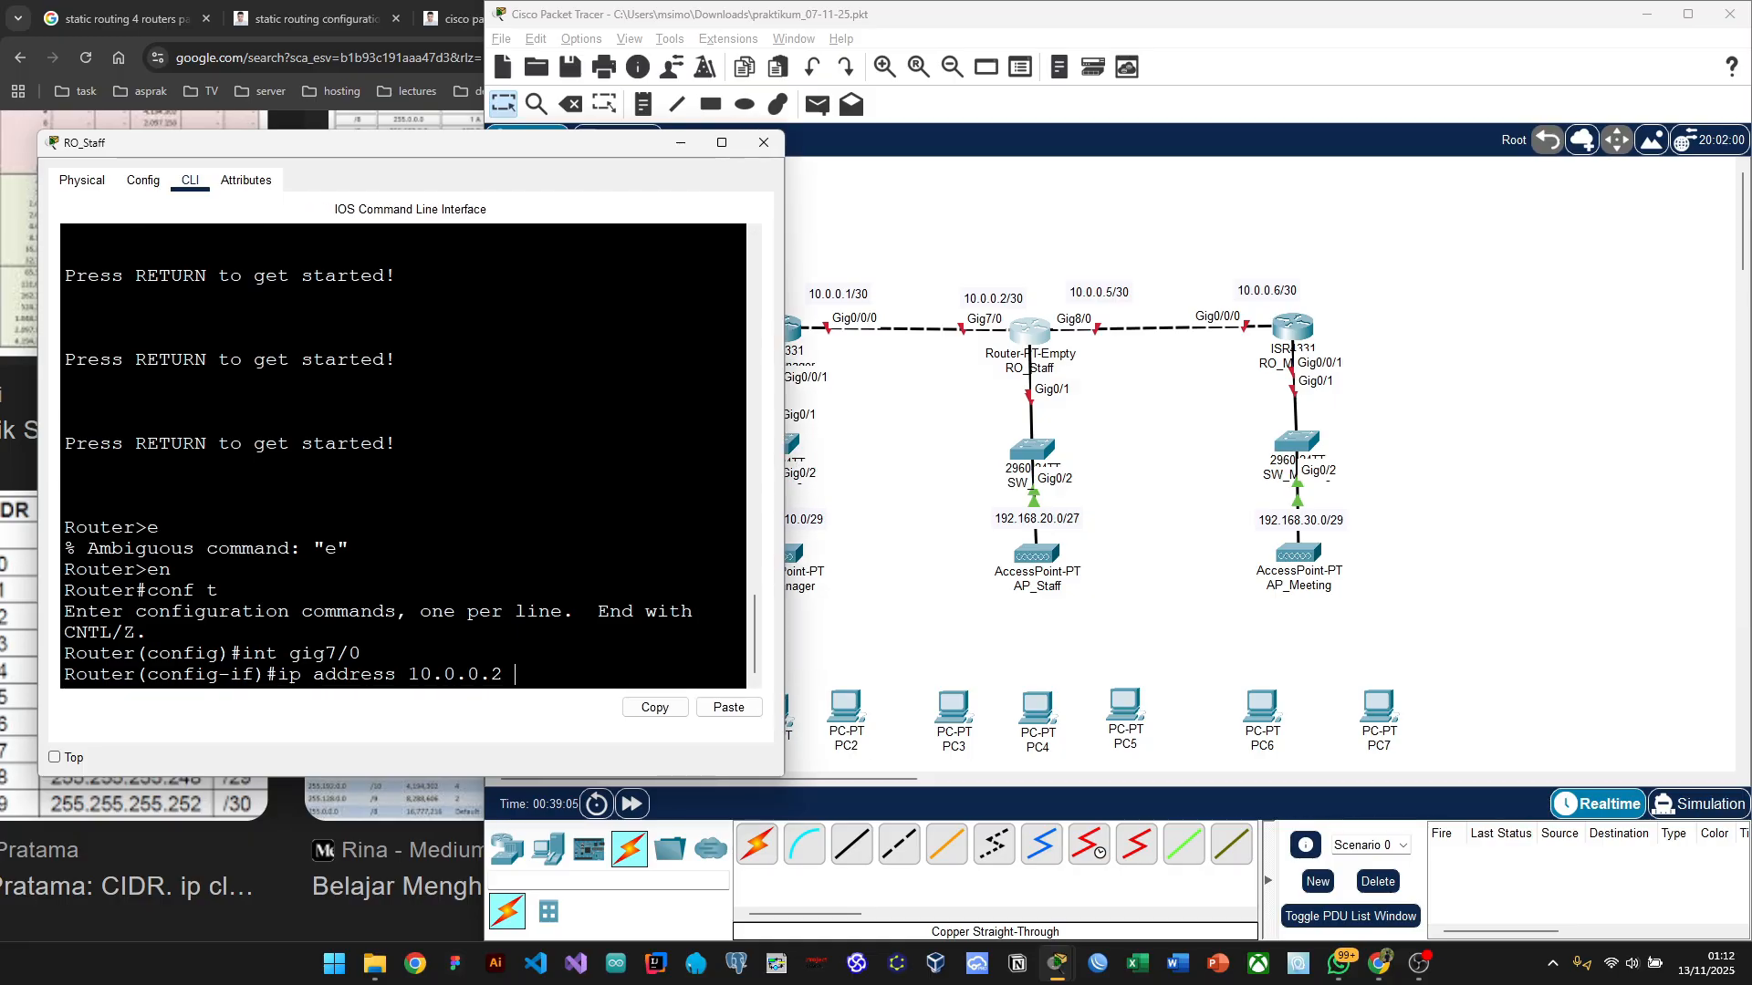
text(255.255)
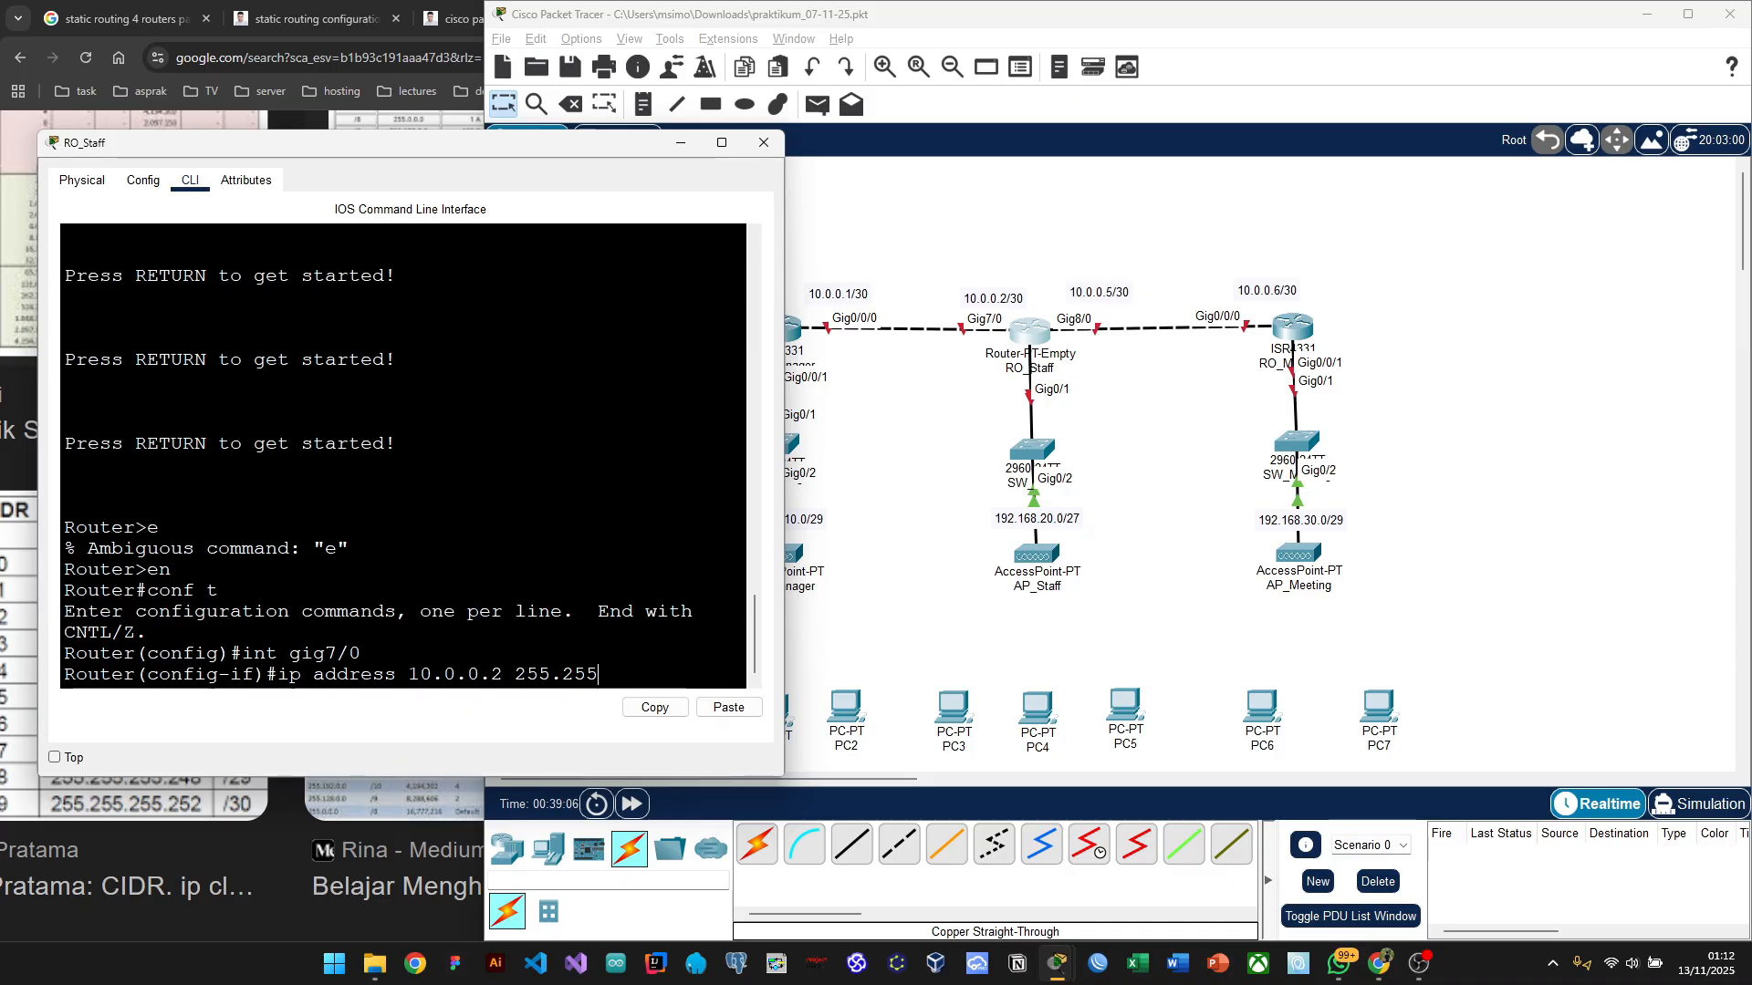
text(.255.252)
key(Return)
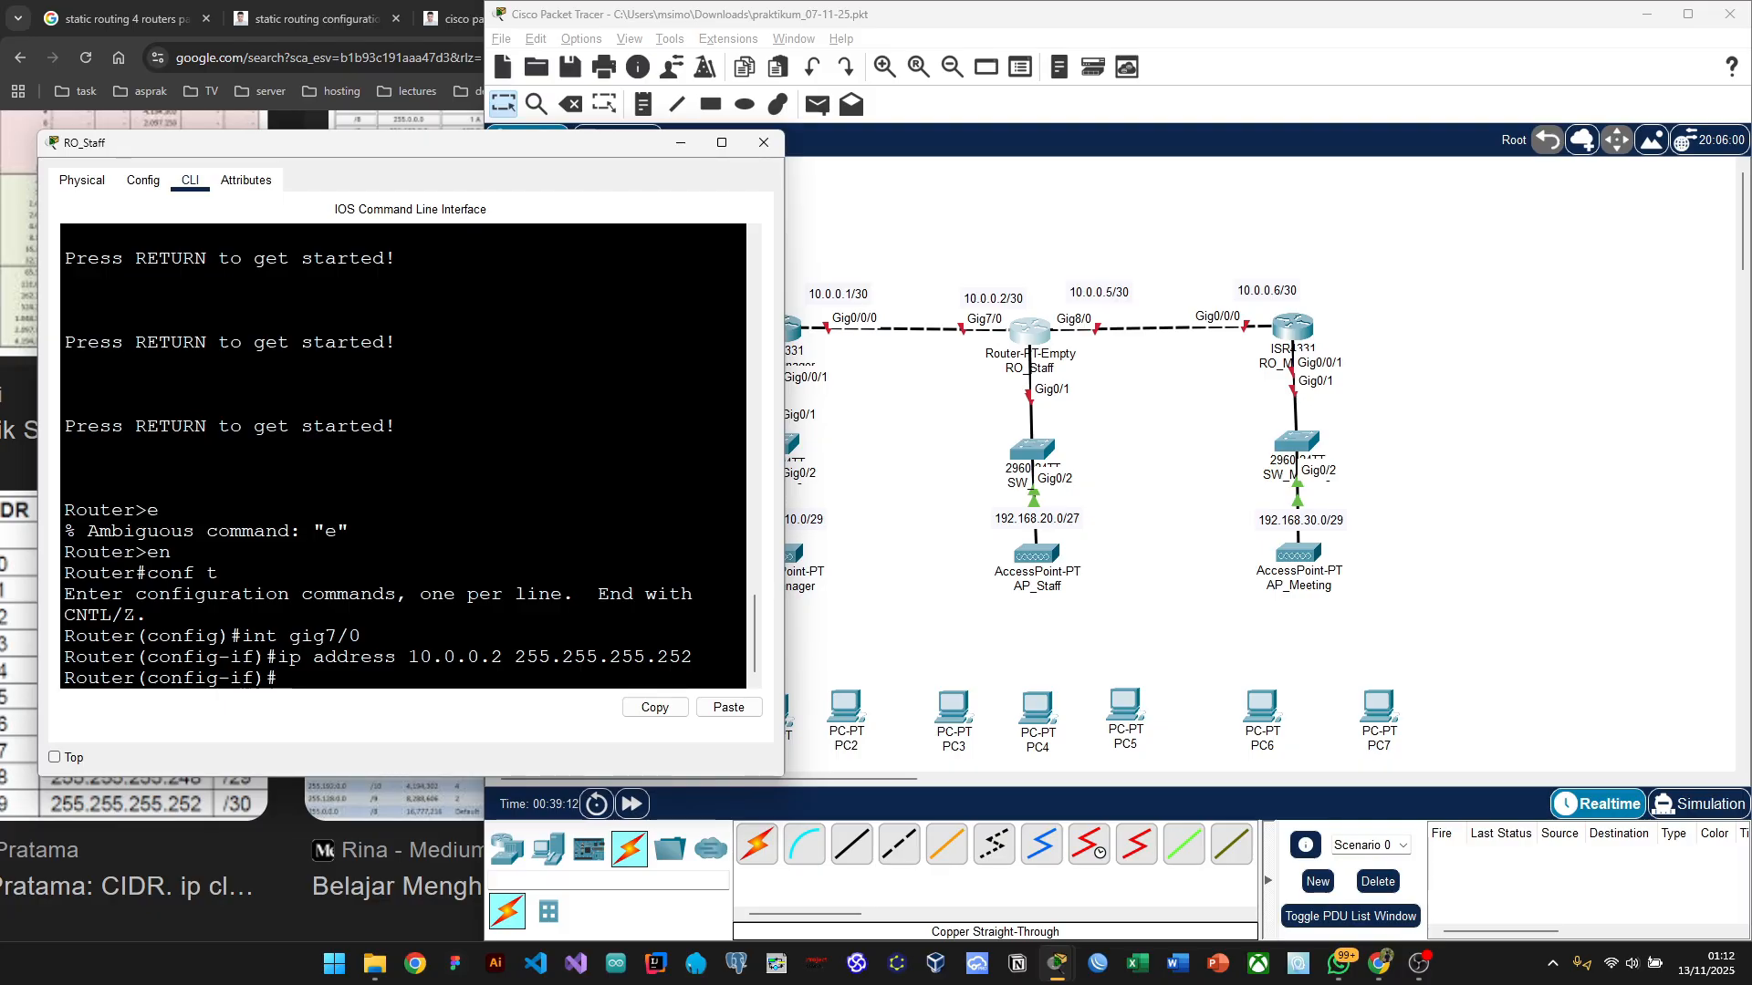
text(no sh)
key(Return)
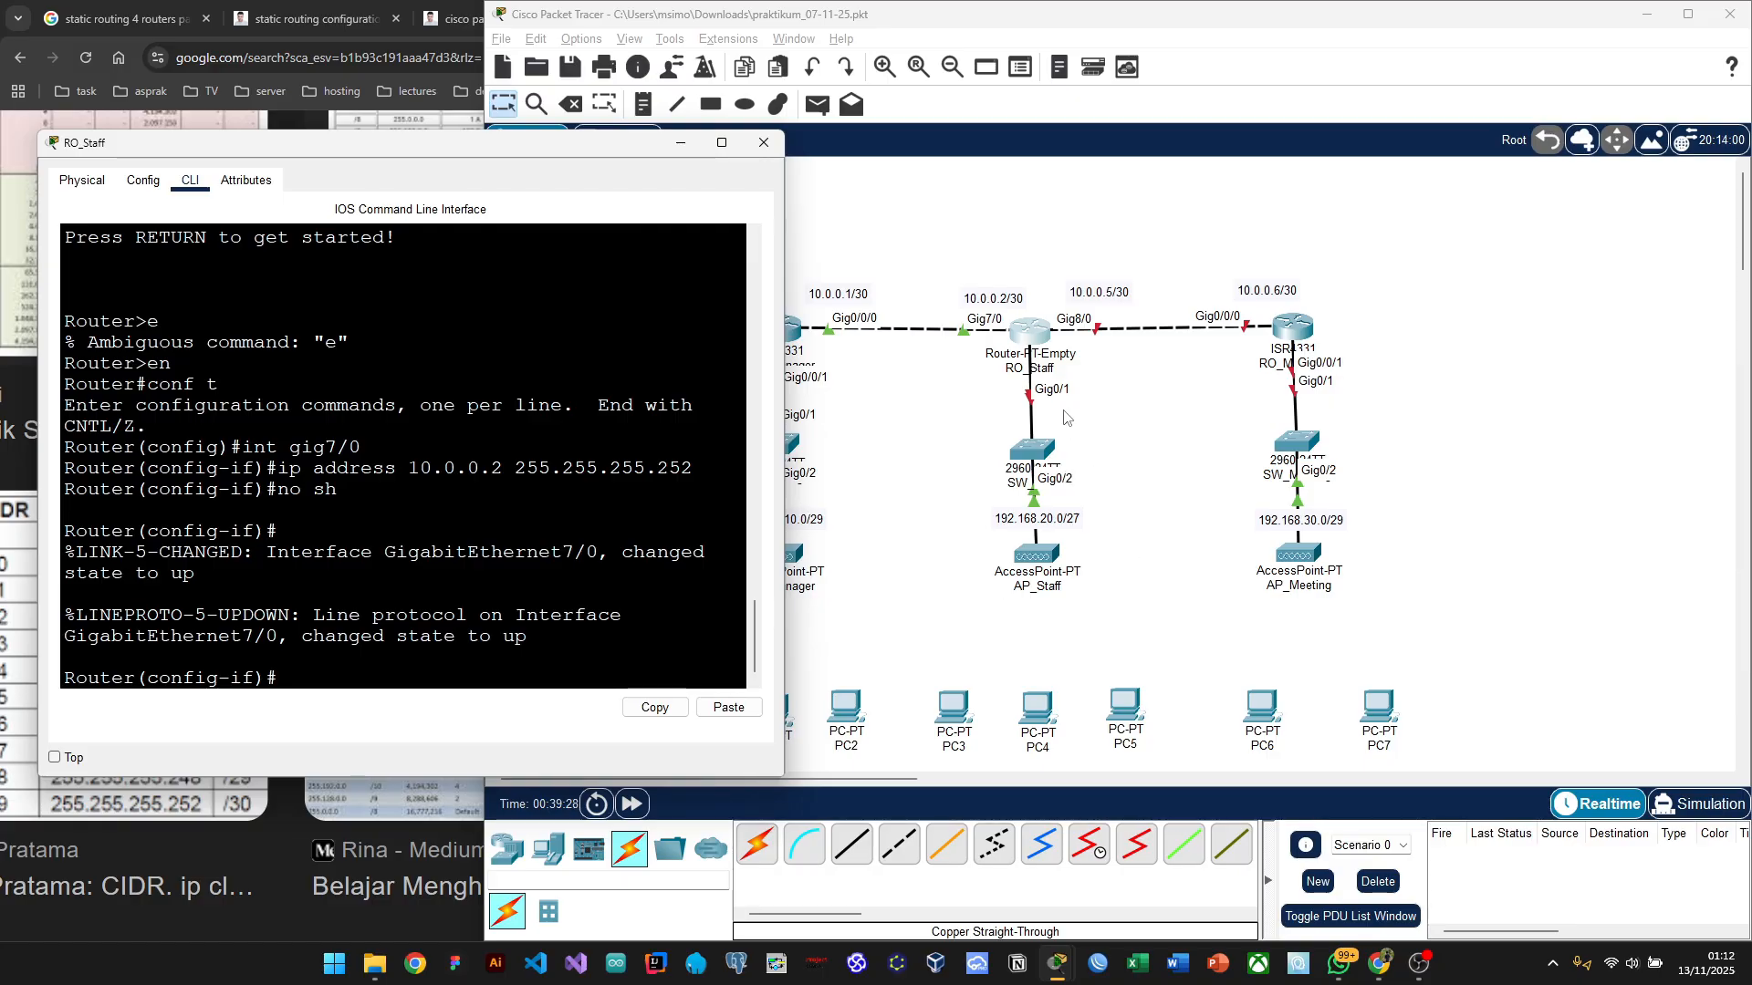
Step: Select interface GigabitEthernet9/0 in RO_Staff's CLI and begin typing ip address 192.168.20.1
click(1037, 343)
drag(1038, 343, 1037, 331)
key(alt+Tab)
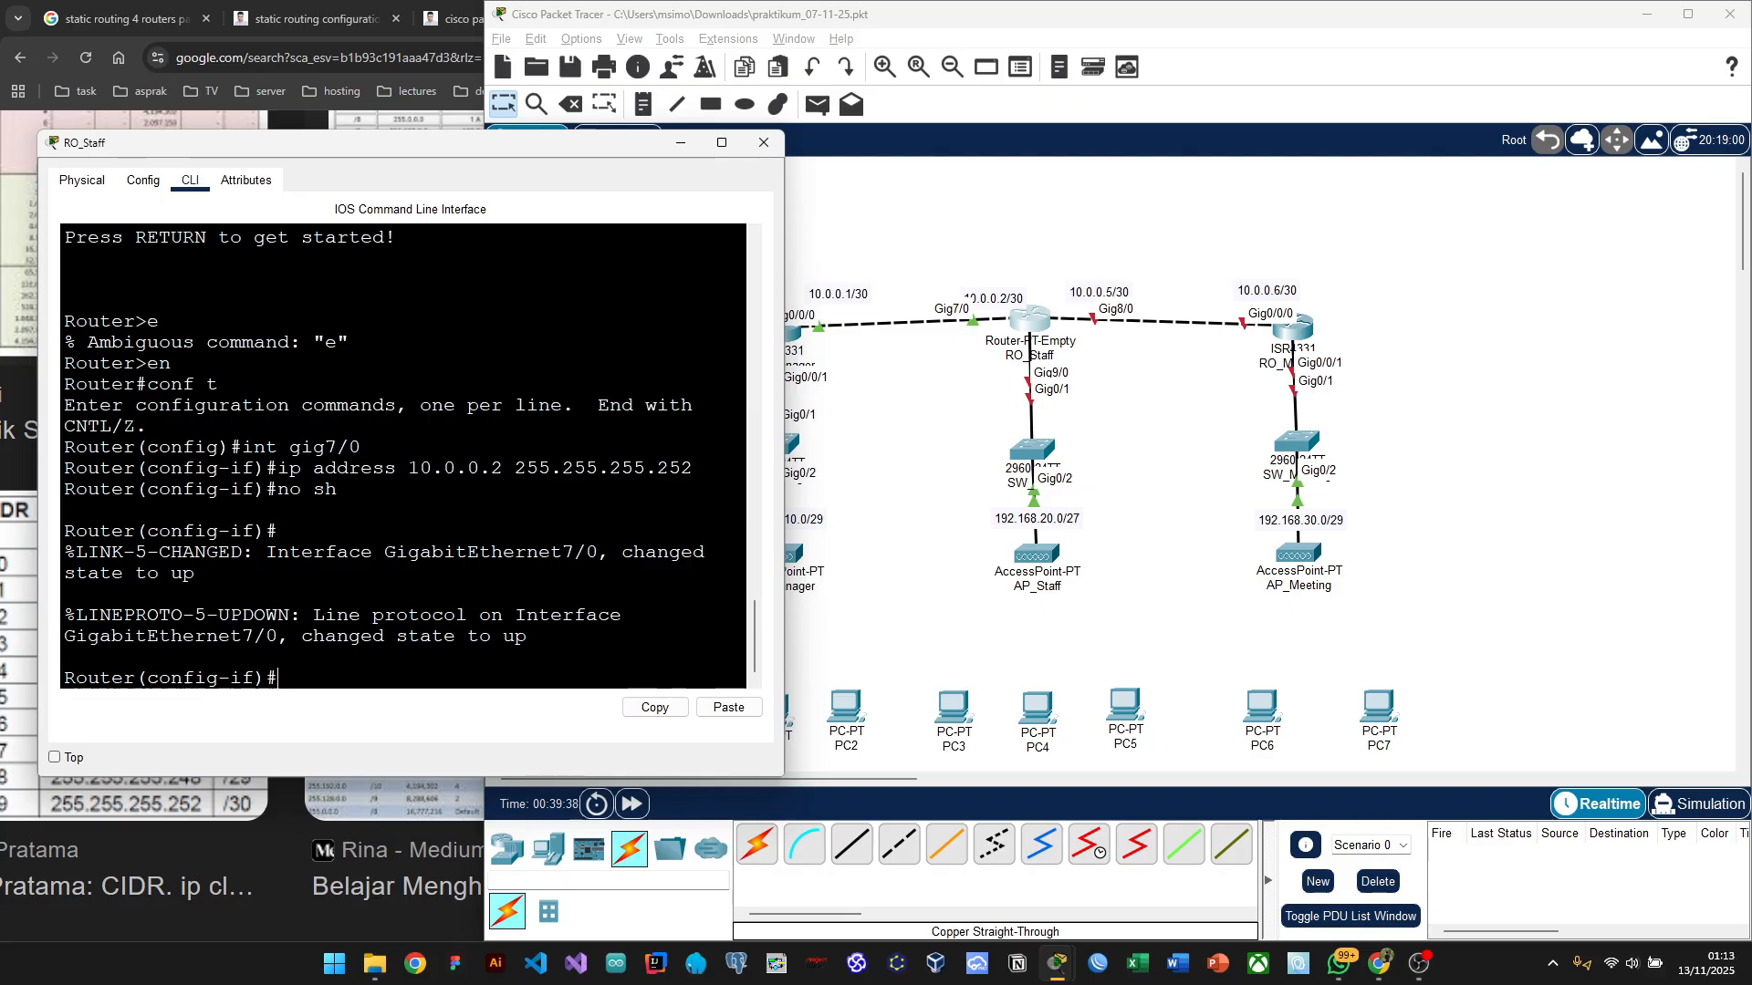
text(int gig9/0)
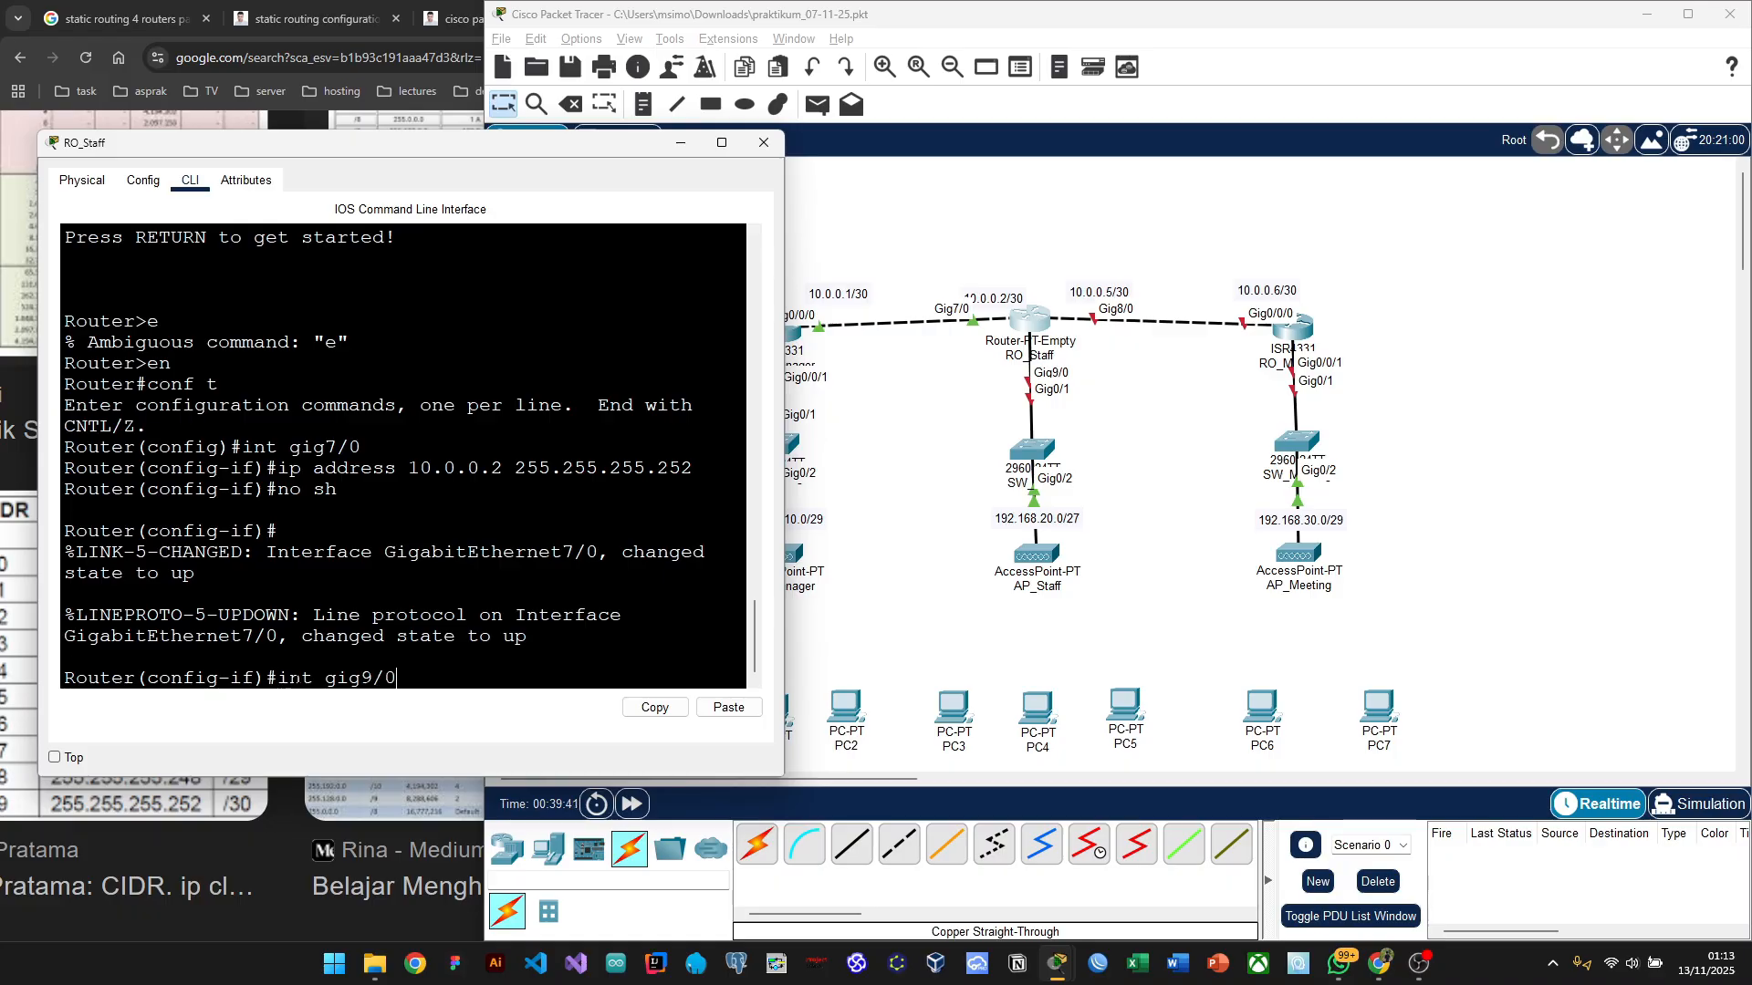
key(Return)
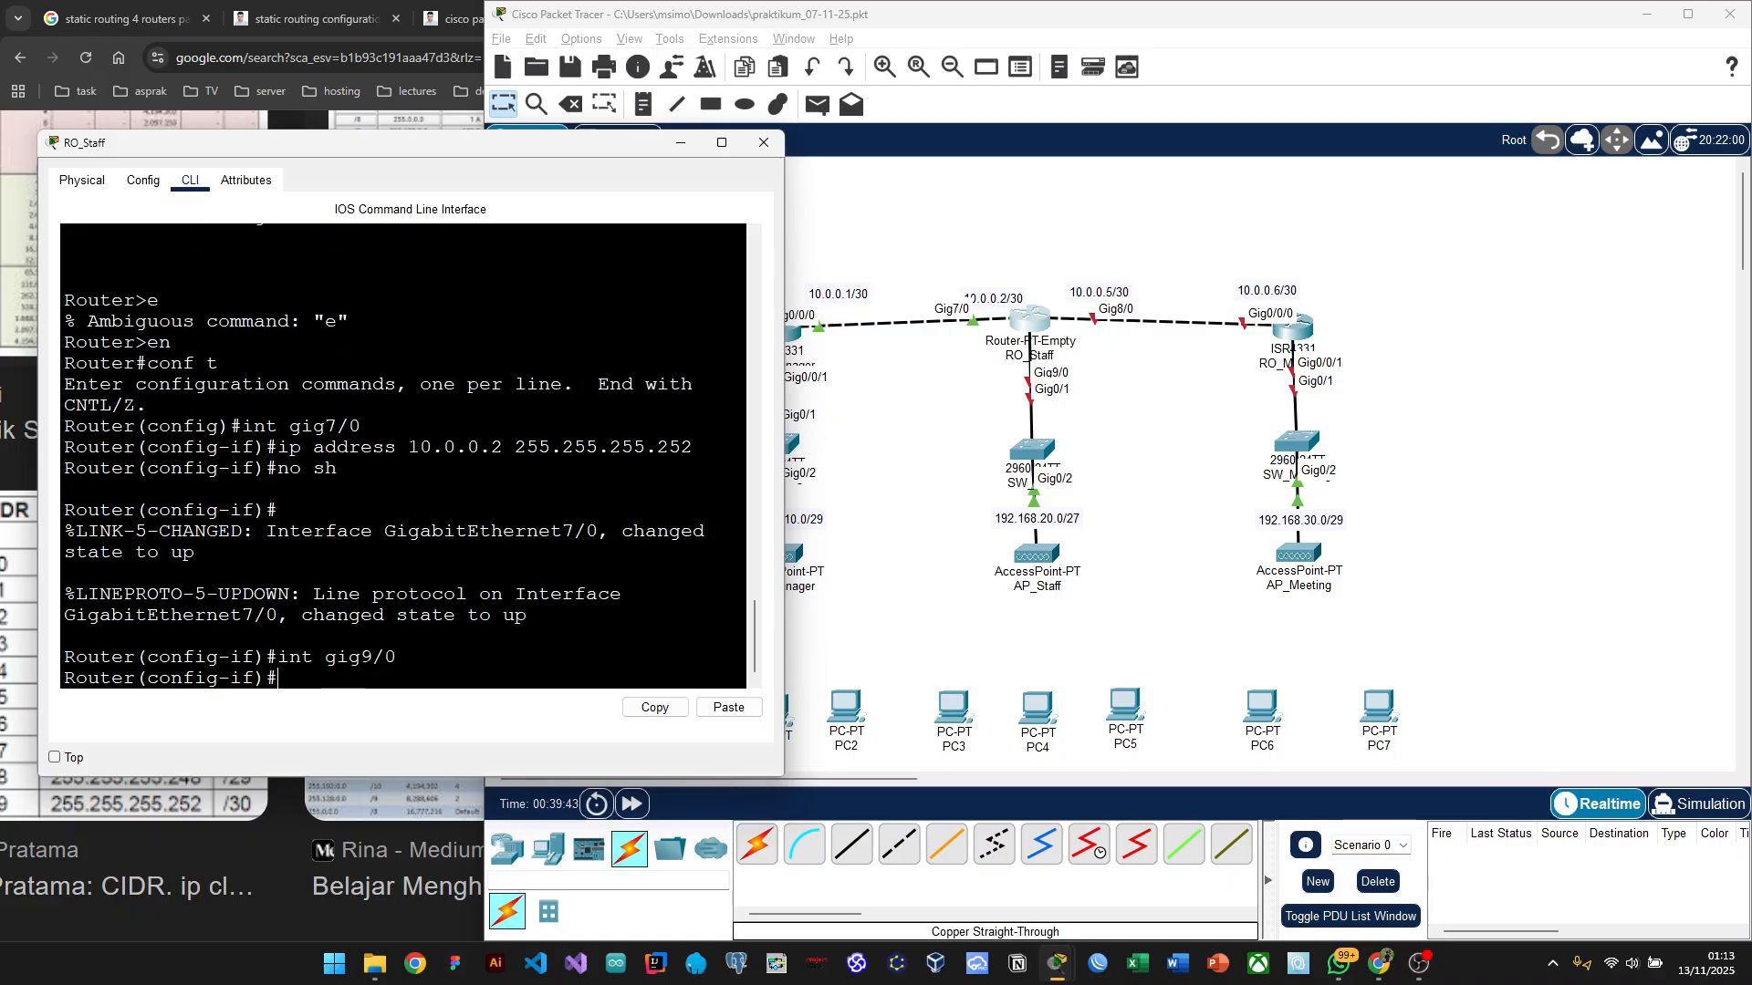
text(ip address 192.168)
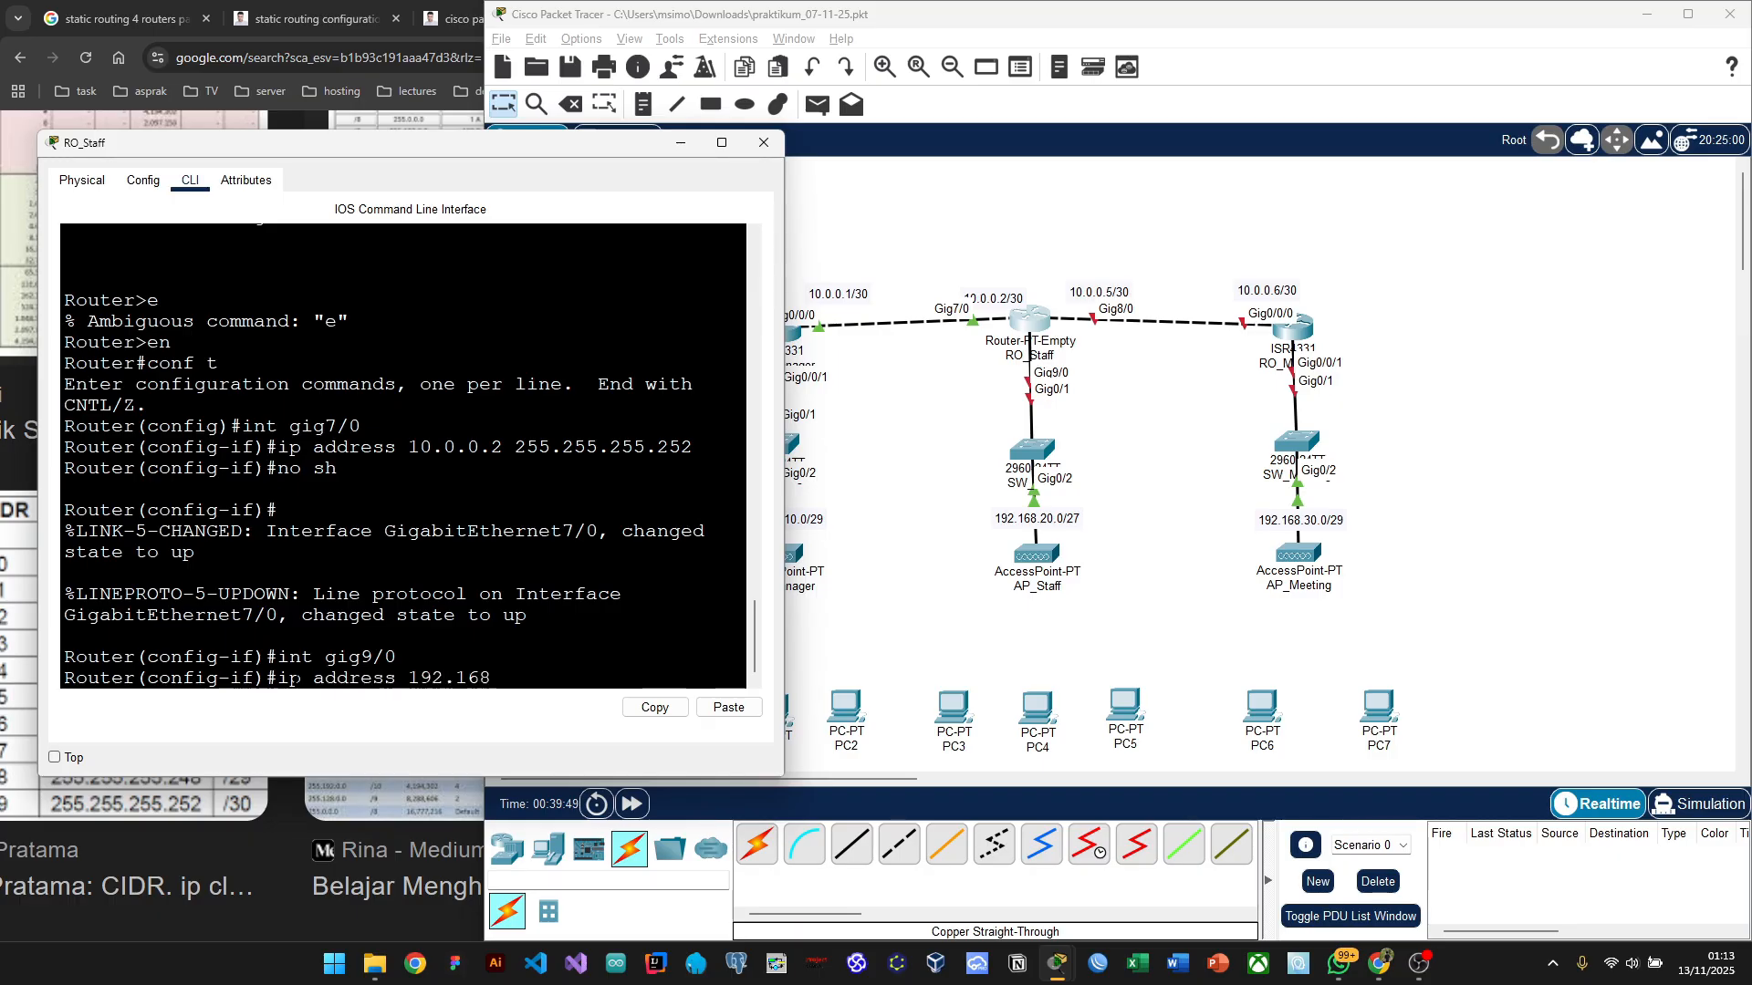
text(.20.1)
key(alt+Tab)
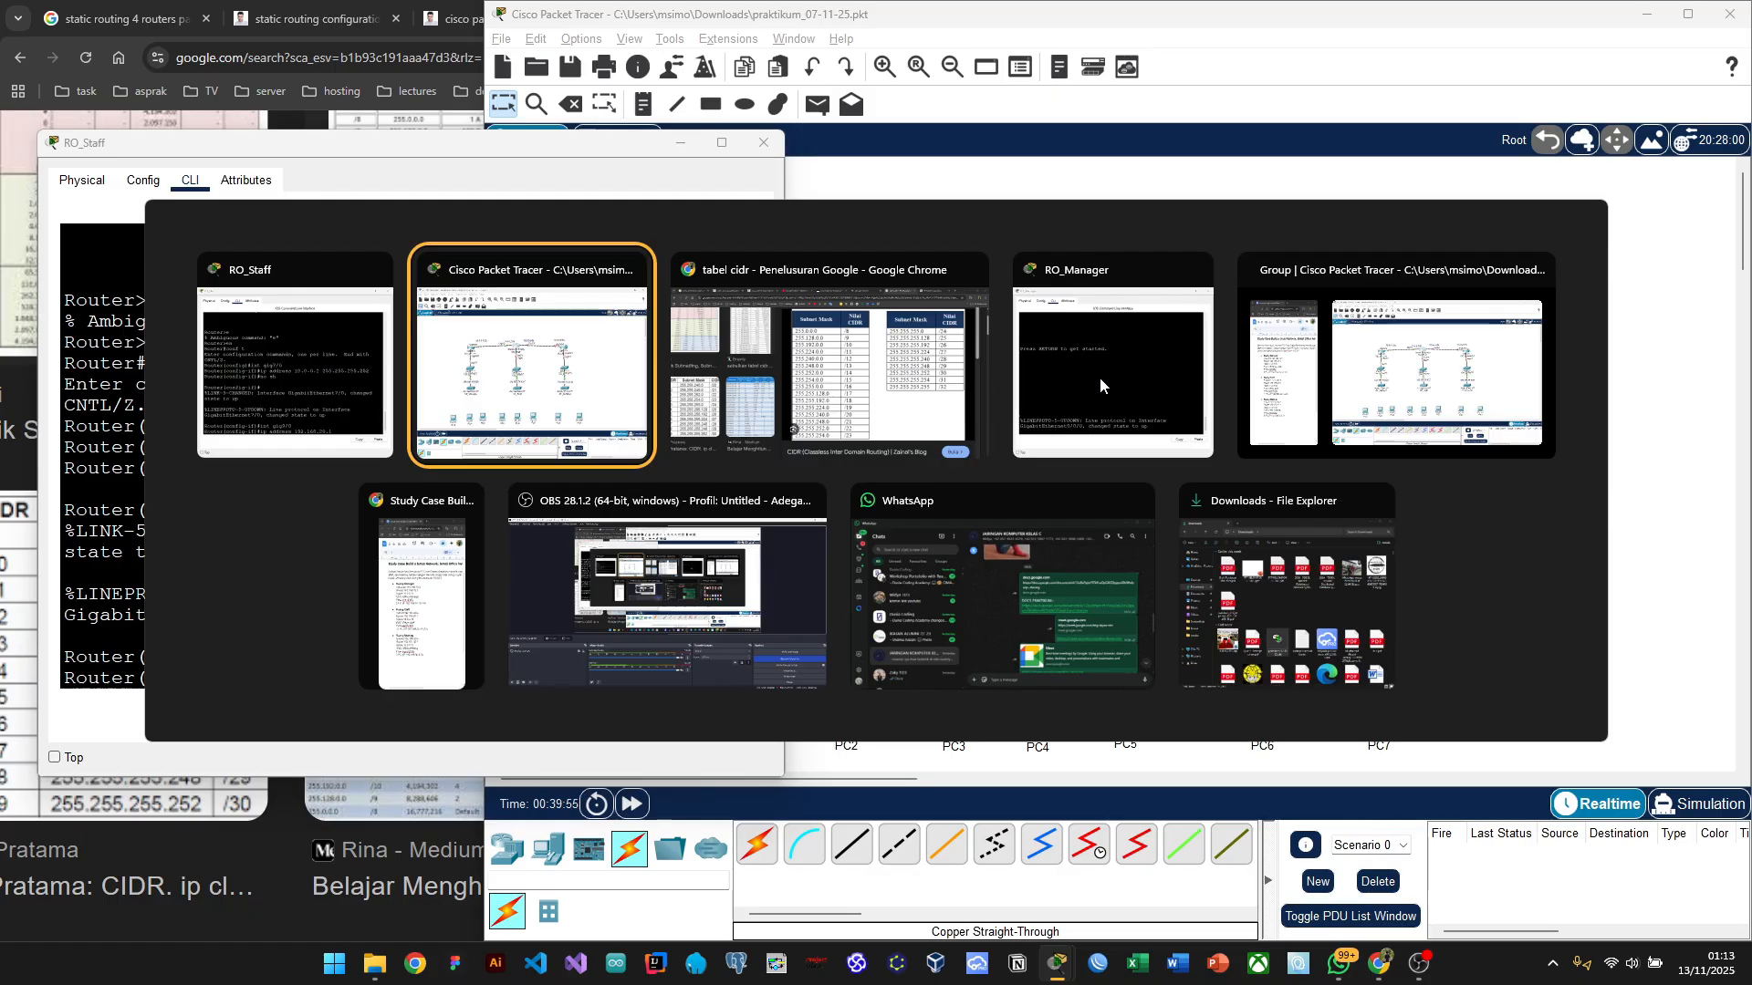
Step: Look up the /27 mask in Chrome's CIDR table and complete the address with 255.255.255.224
key(alt+Tab)
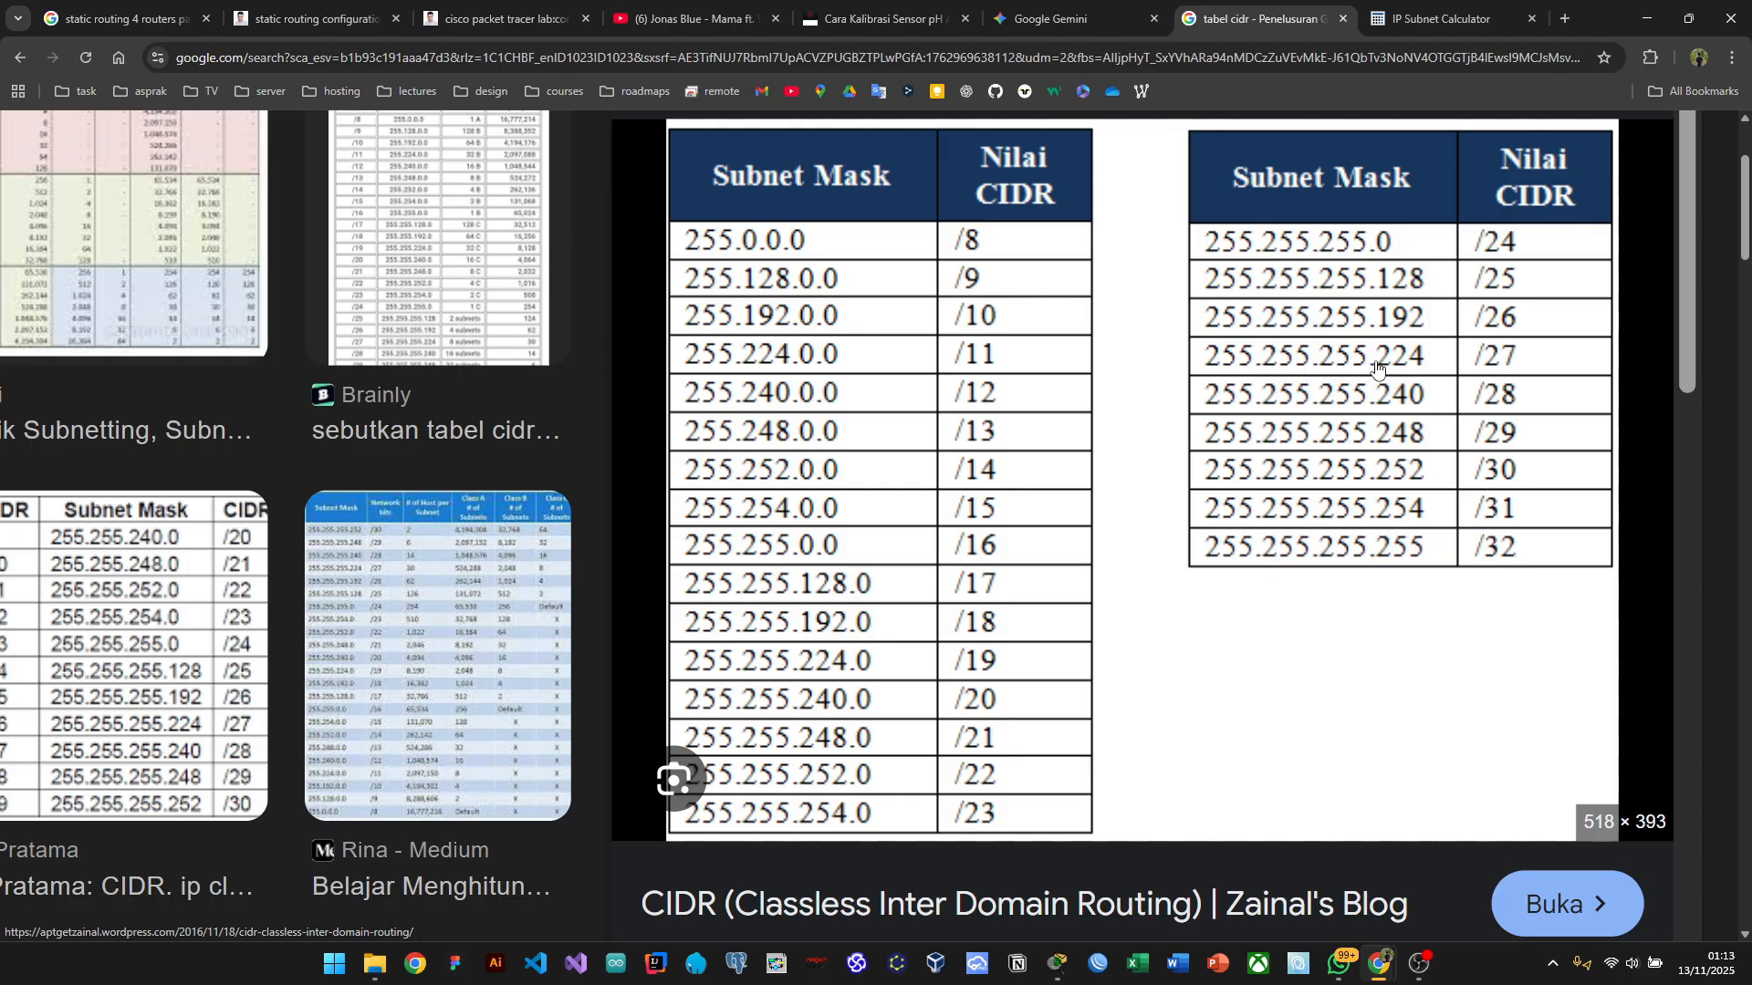
key(alt+Tab)
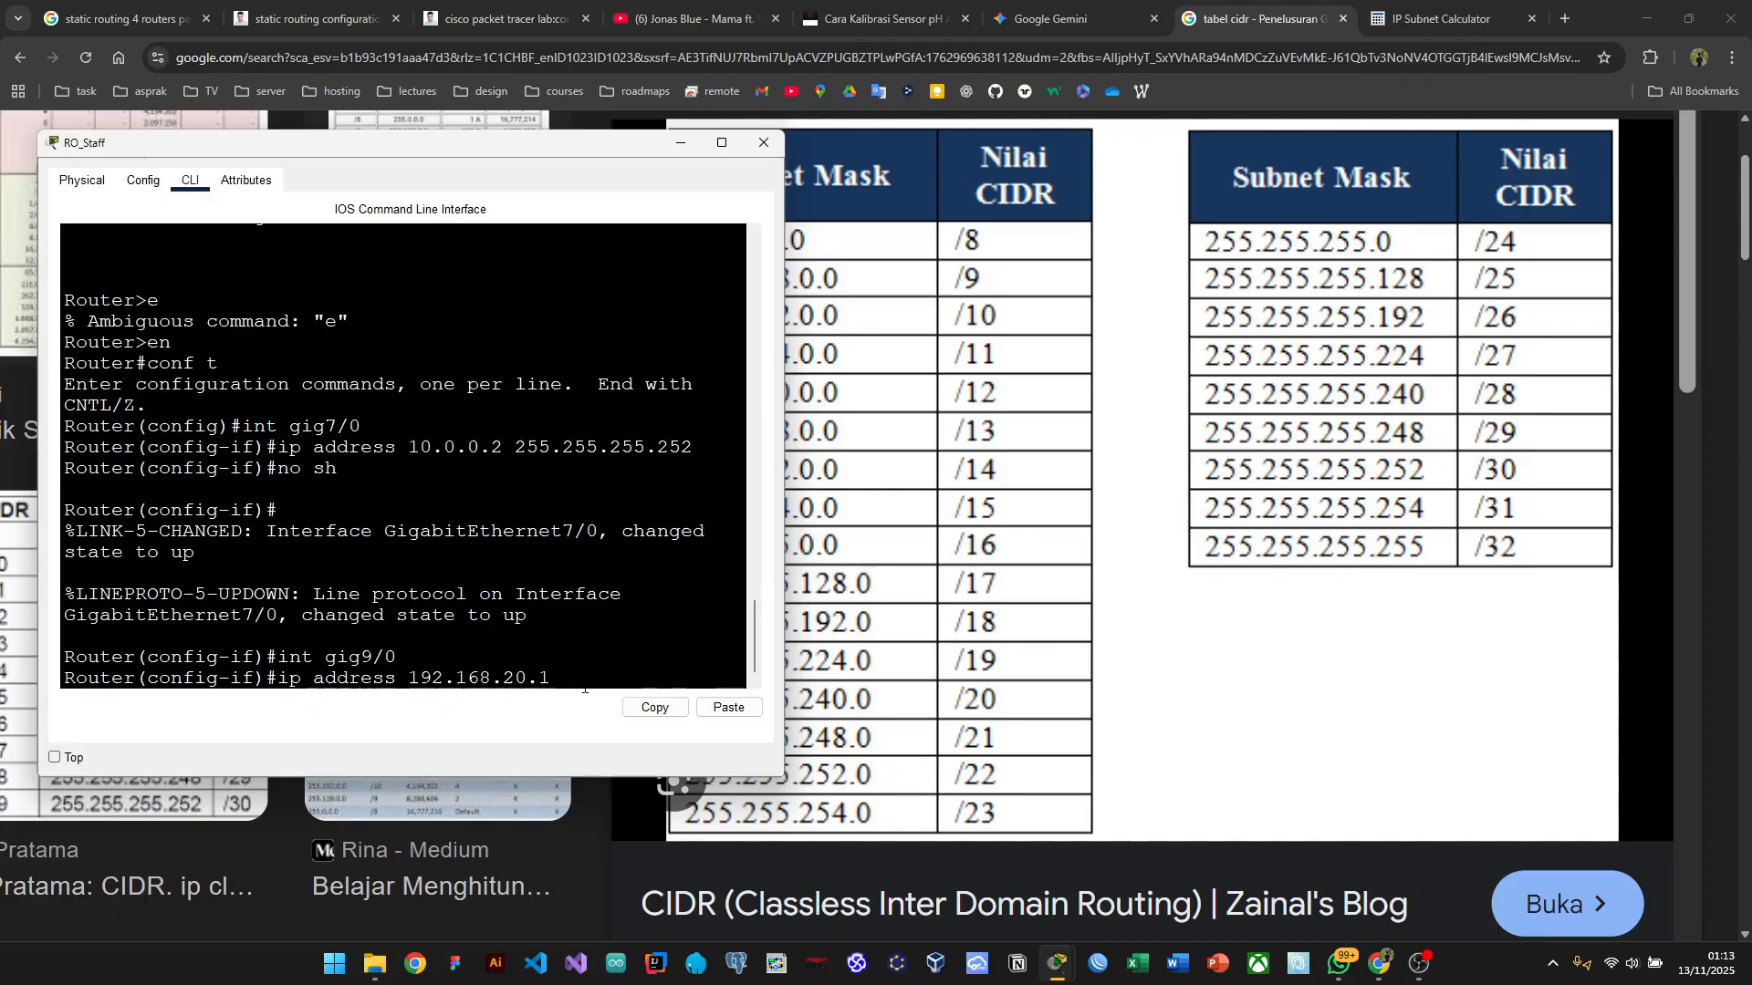
text(255.255.255.224)
key(alt+Tab)
key(alt+Tab)
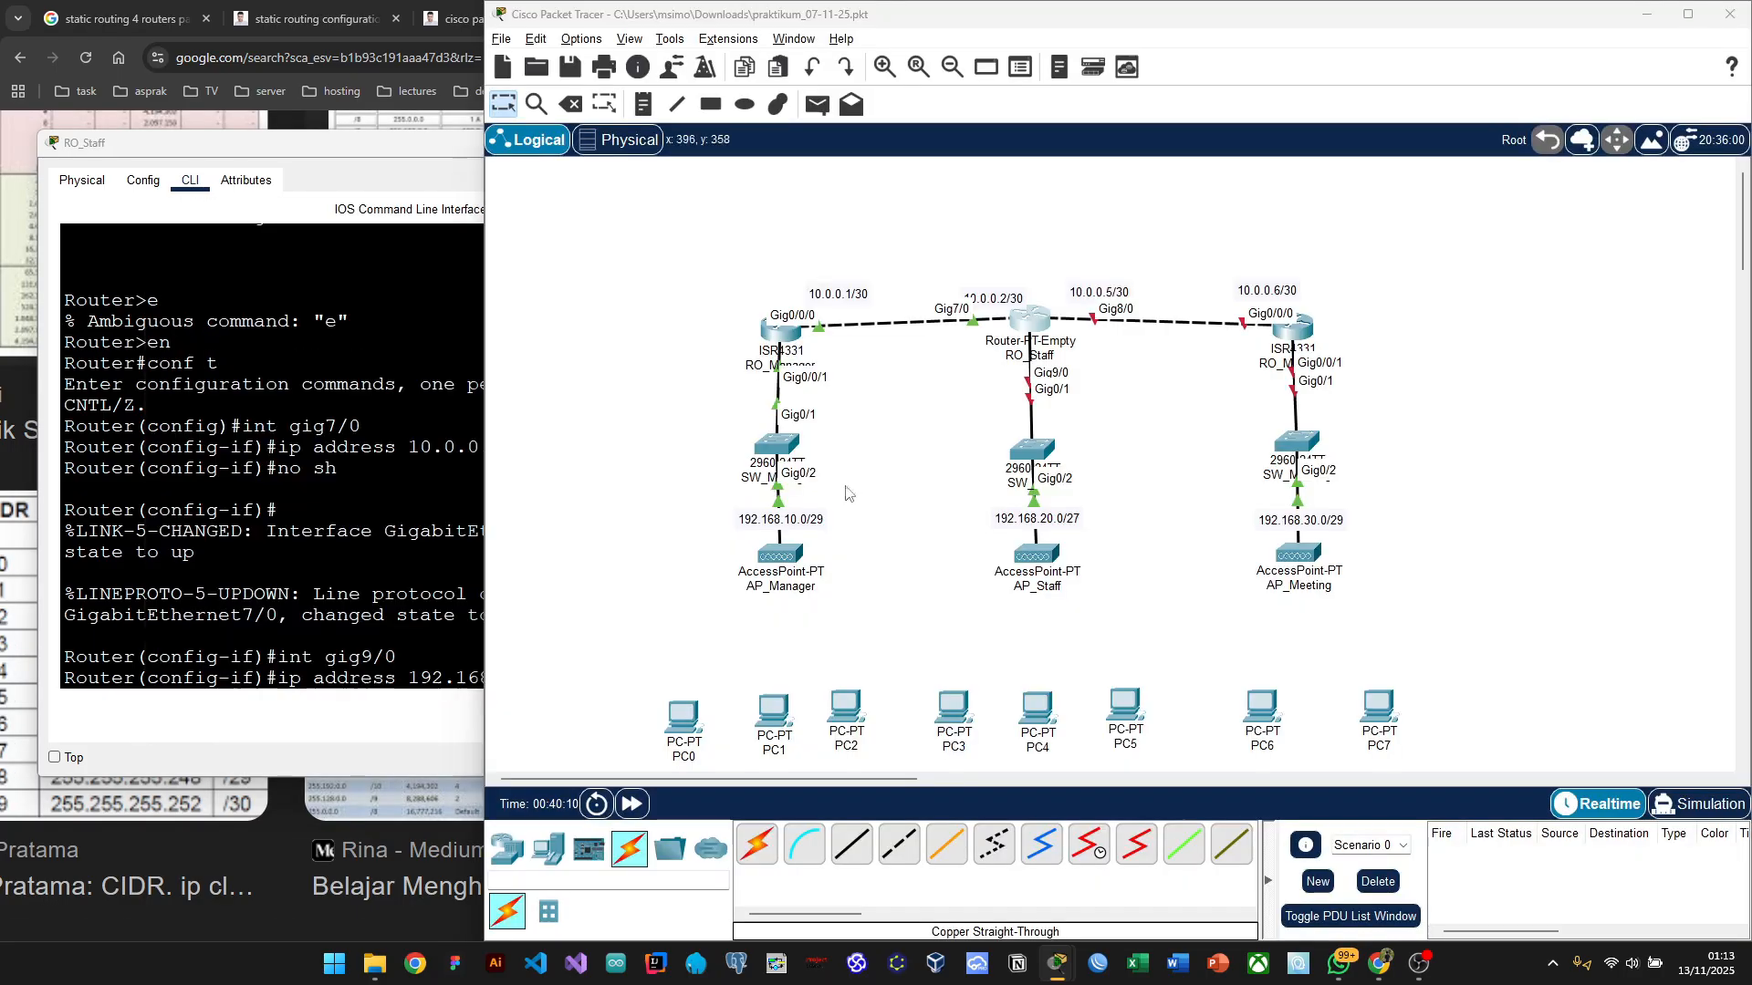
Step: Apply 192.168.20.1 255.255.255.224 to RO_Staff's Gig9/0 and enable it with 'no sh'
key(alt+Tab)
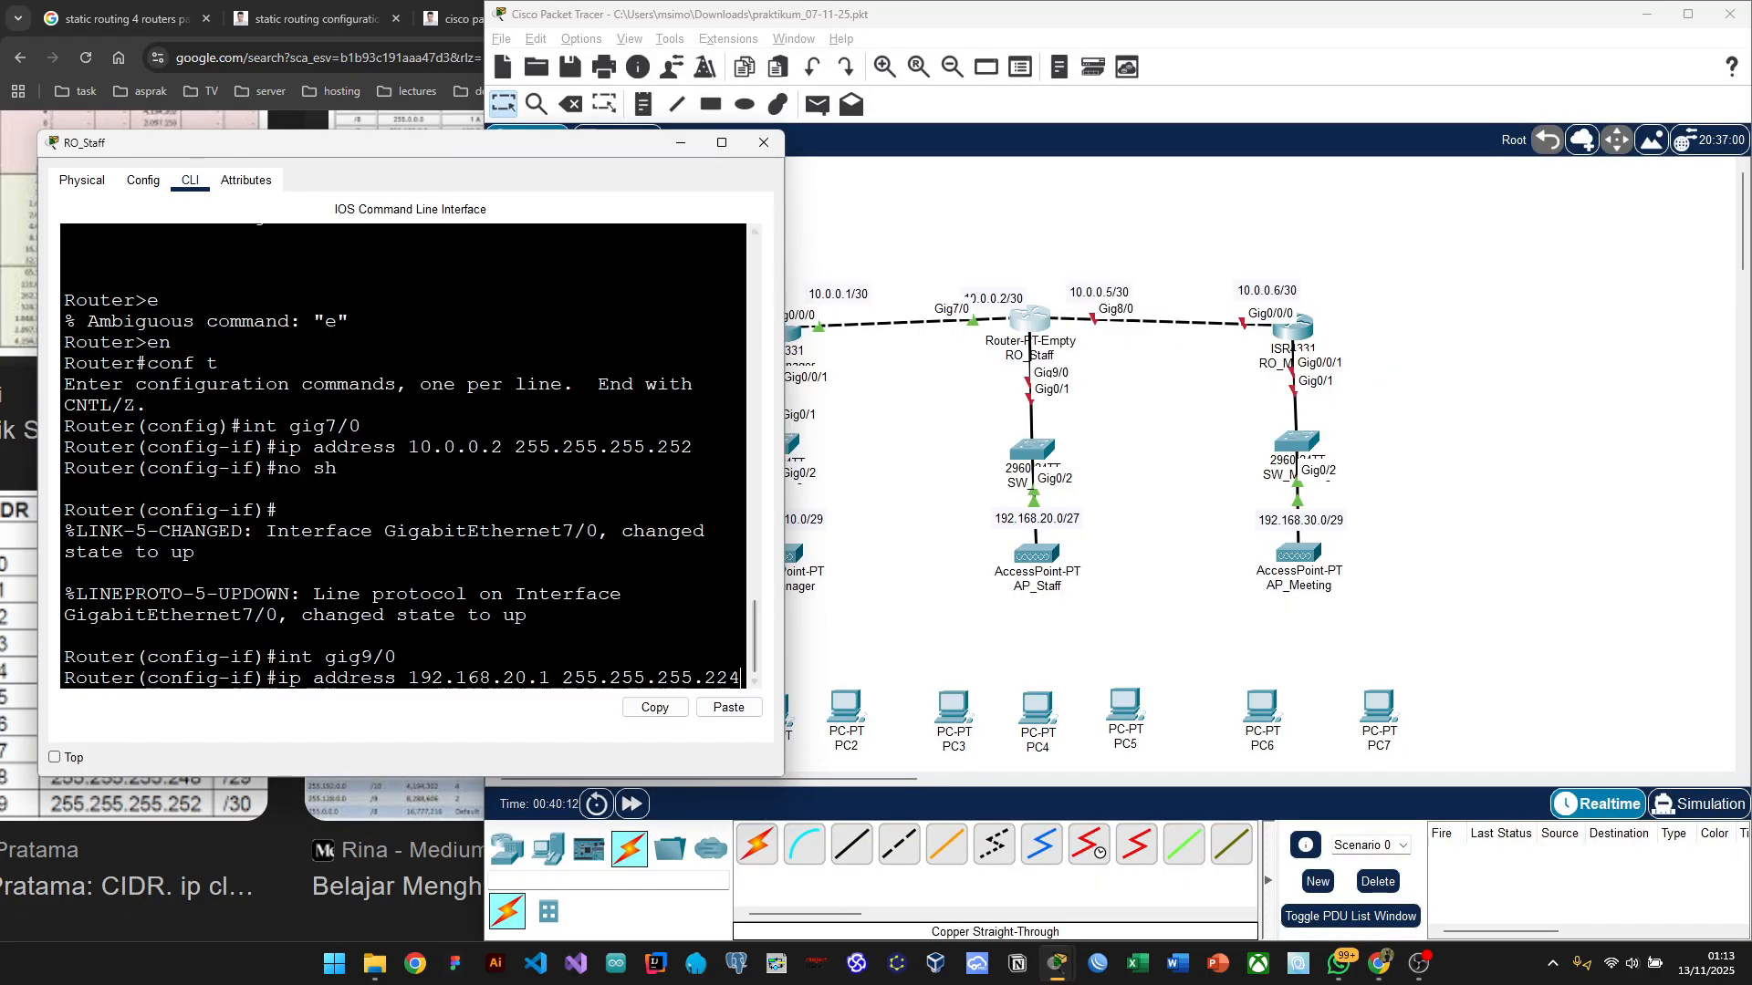
key(Return)
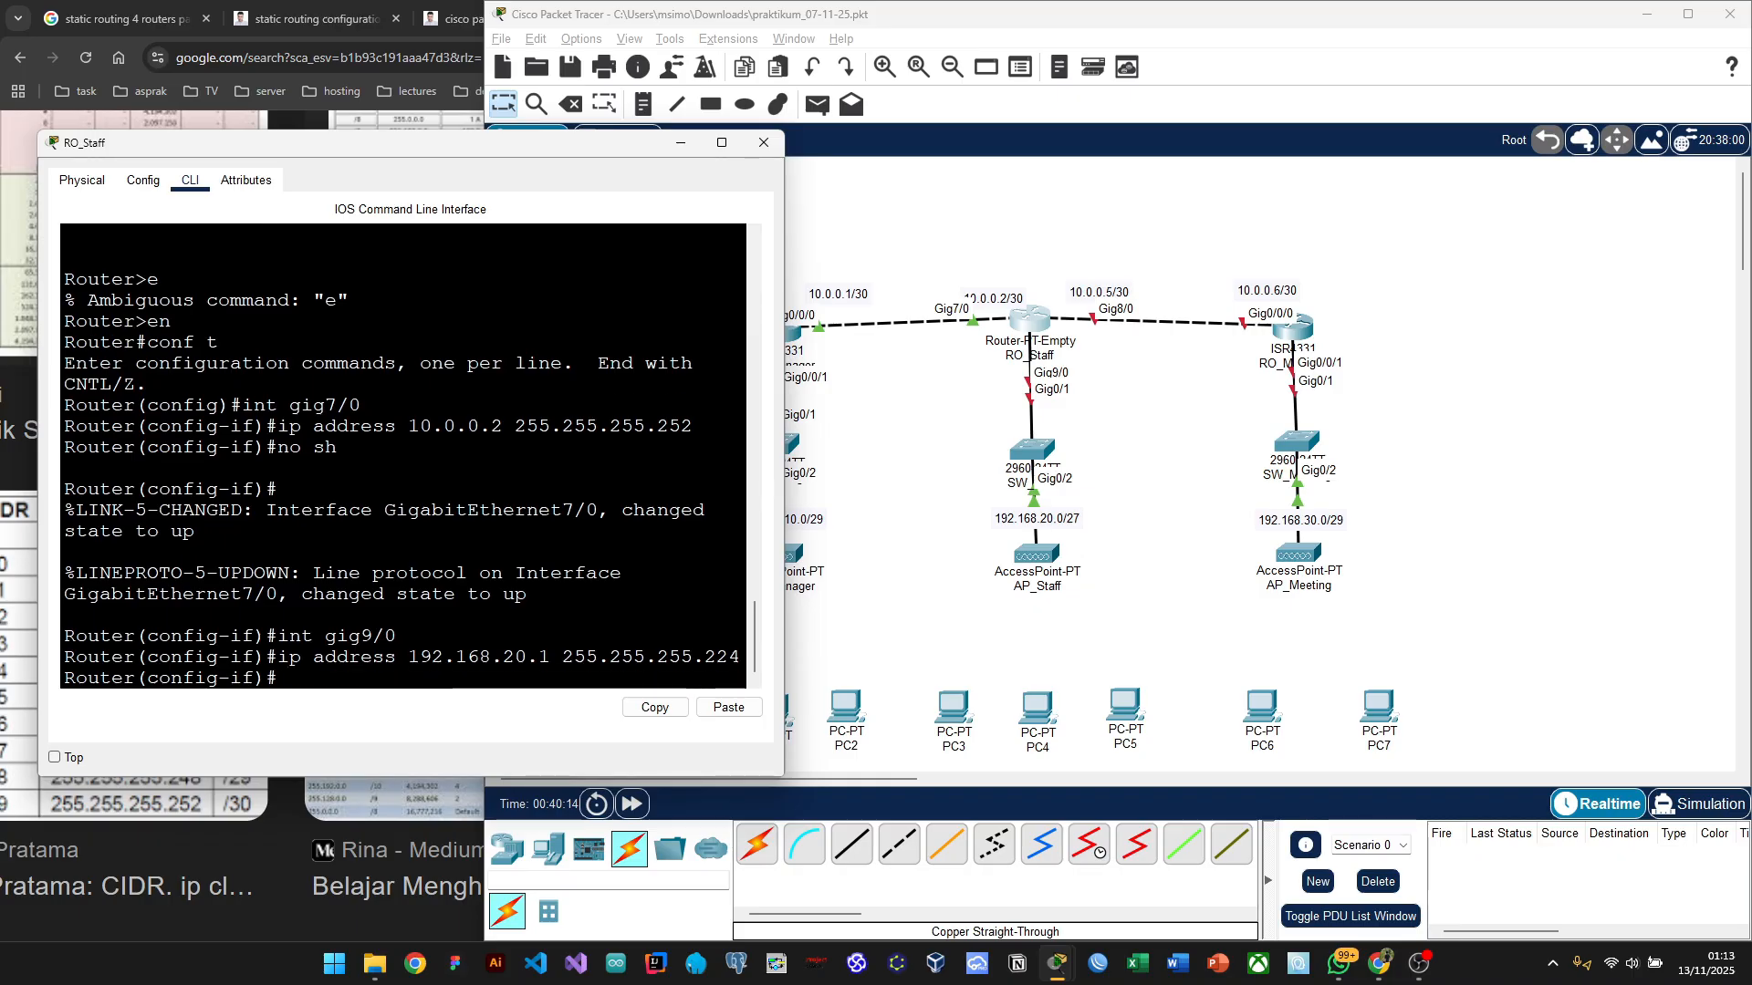
text(no sh)
key(Return)
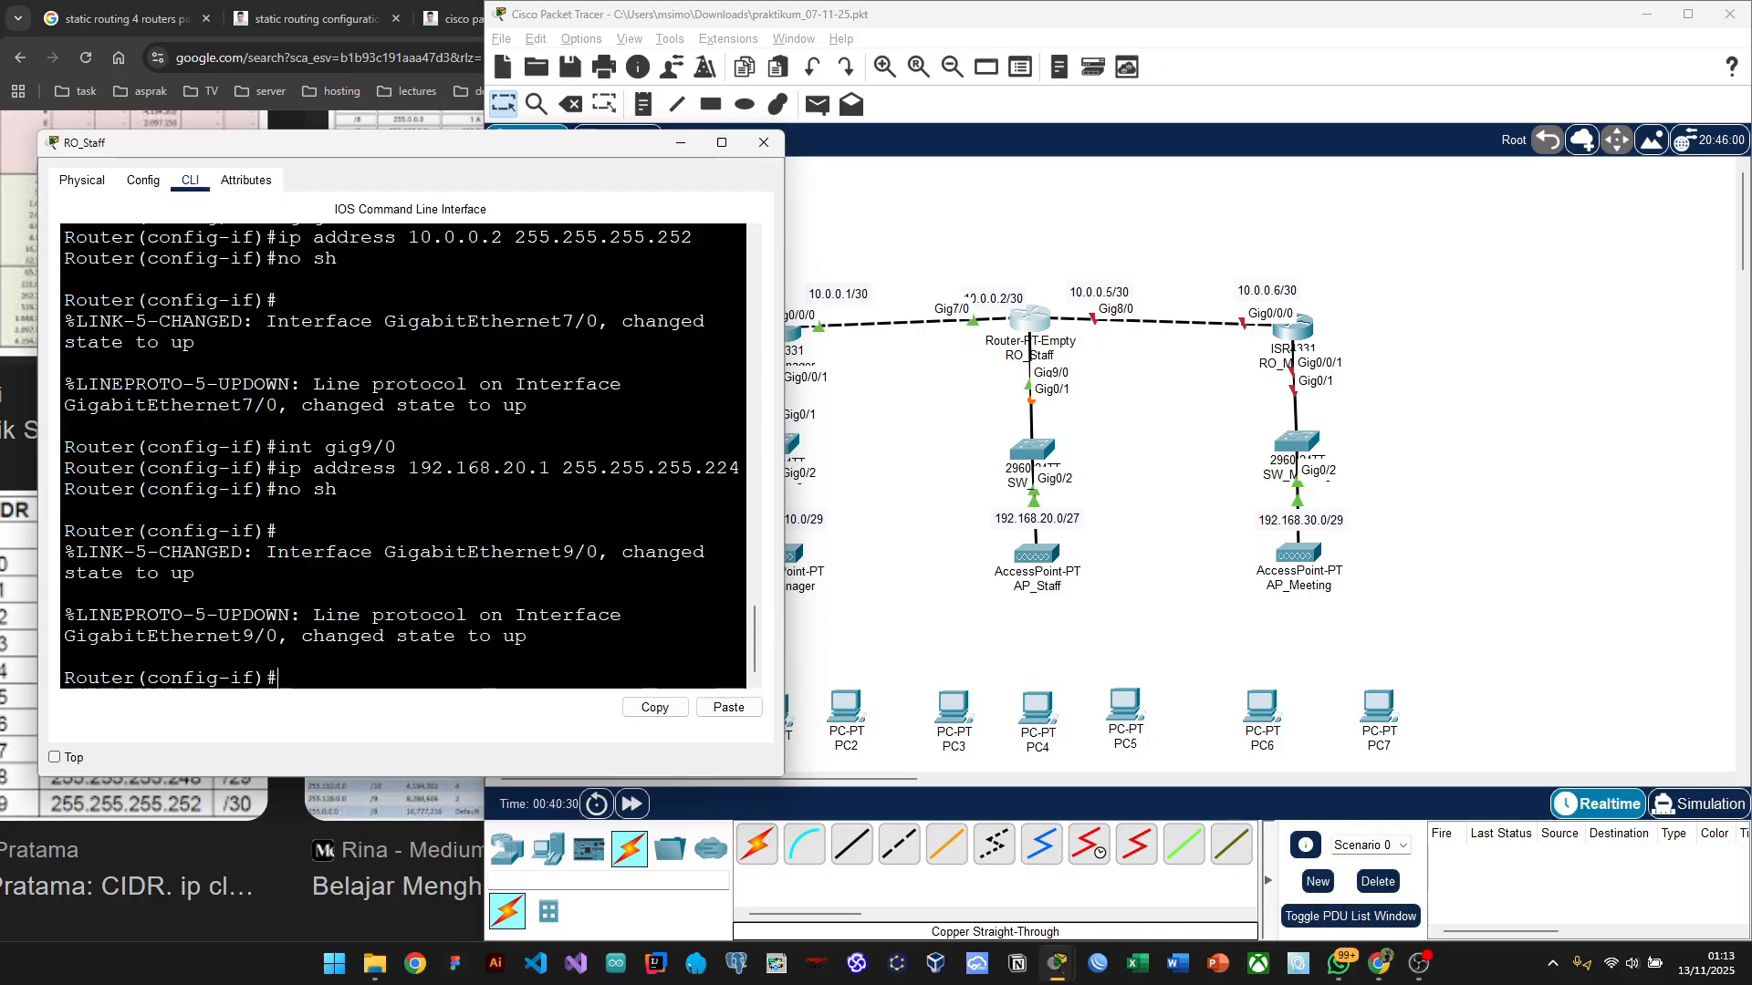
text(t gig8/0)
Step: Enter Gig8/0 on RO_Staff, assign 10.0.0.5 255.255.255.252, and enable the interface
key(Return)
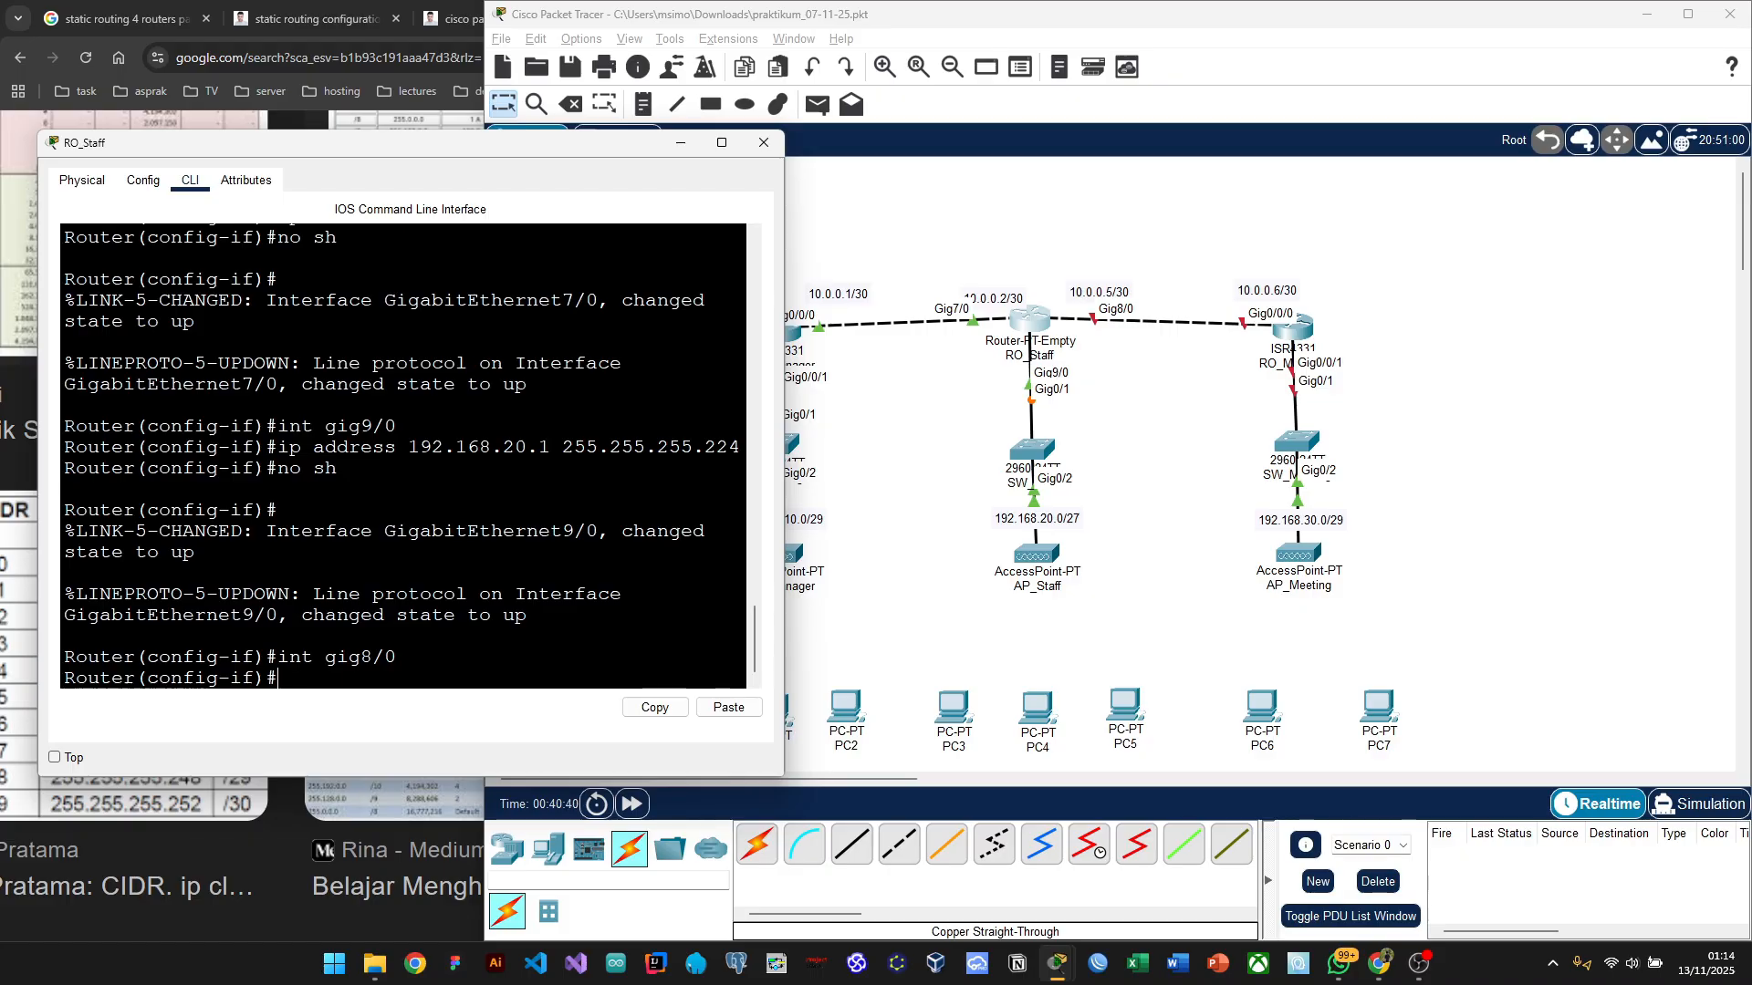
text(ip address )
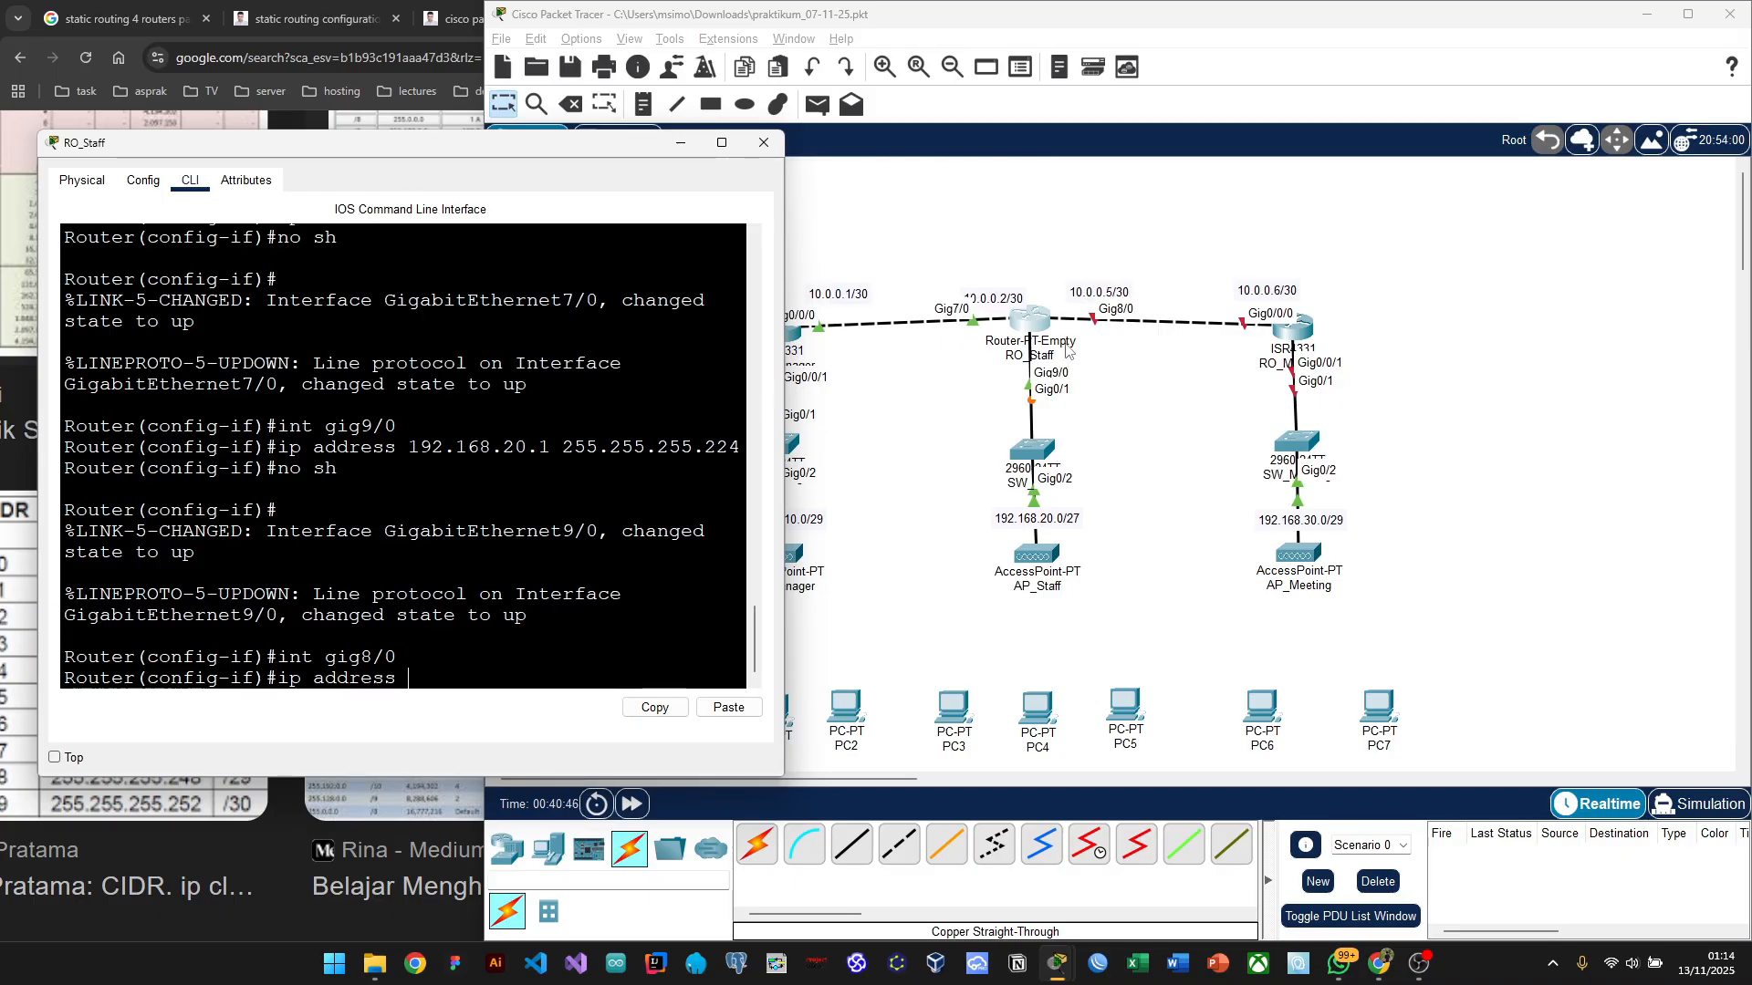
text( 10.0.0.)
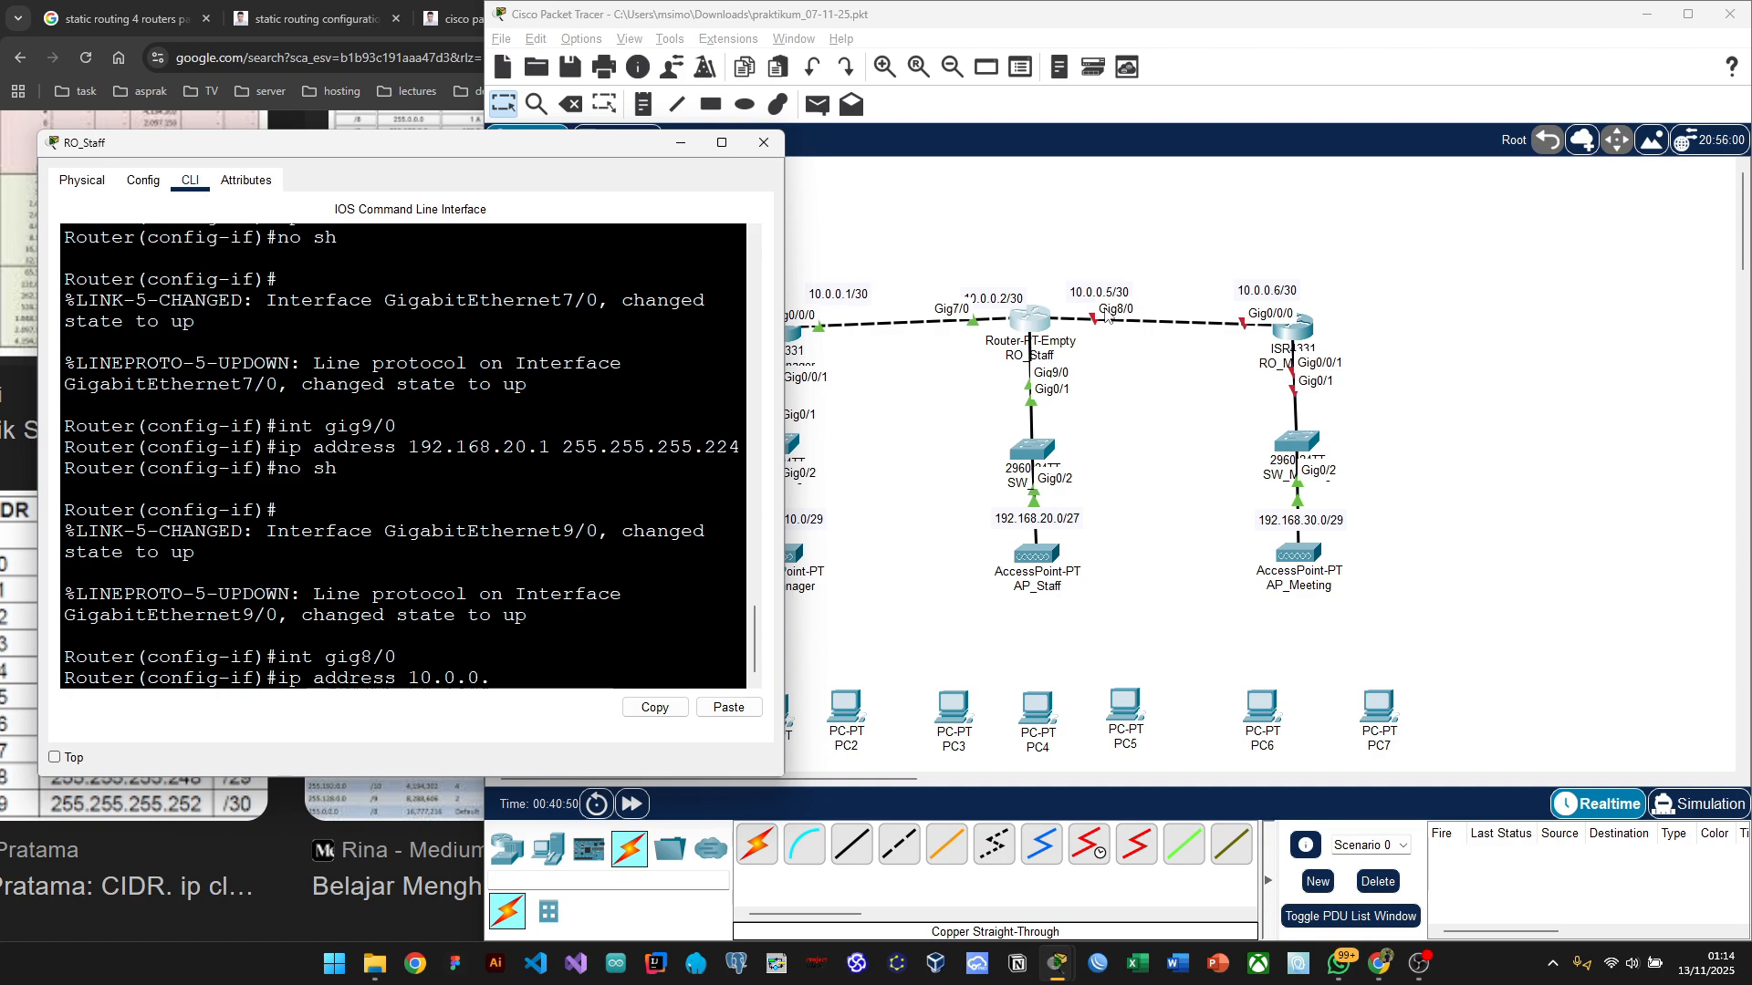
text(5 255.255.255.252)
key(Return)
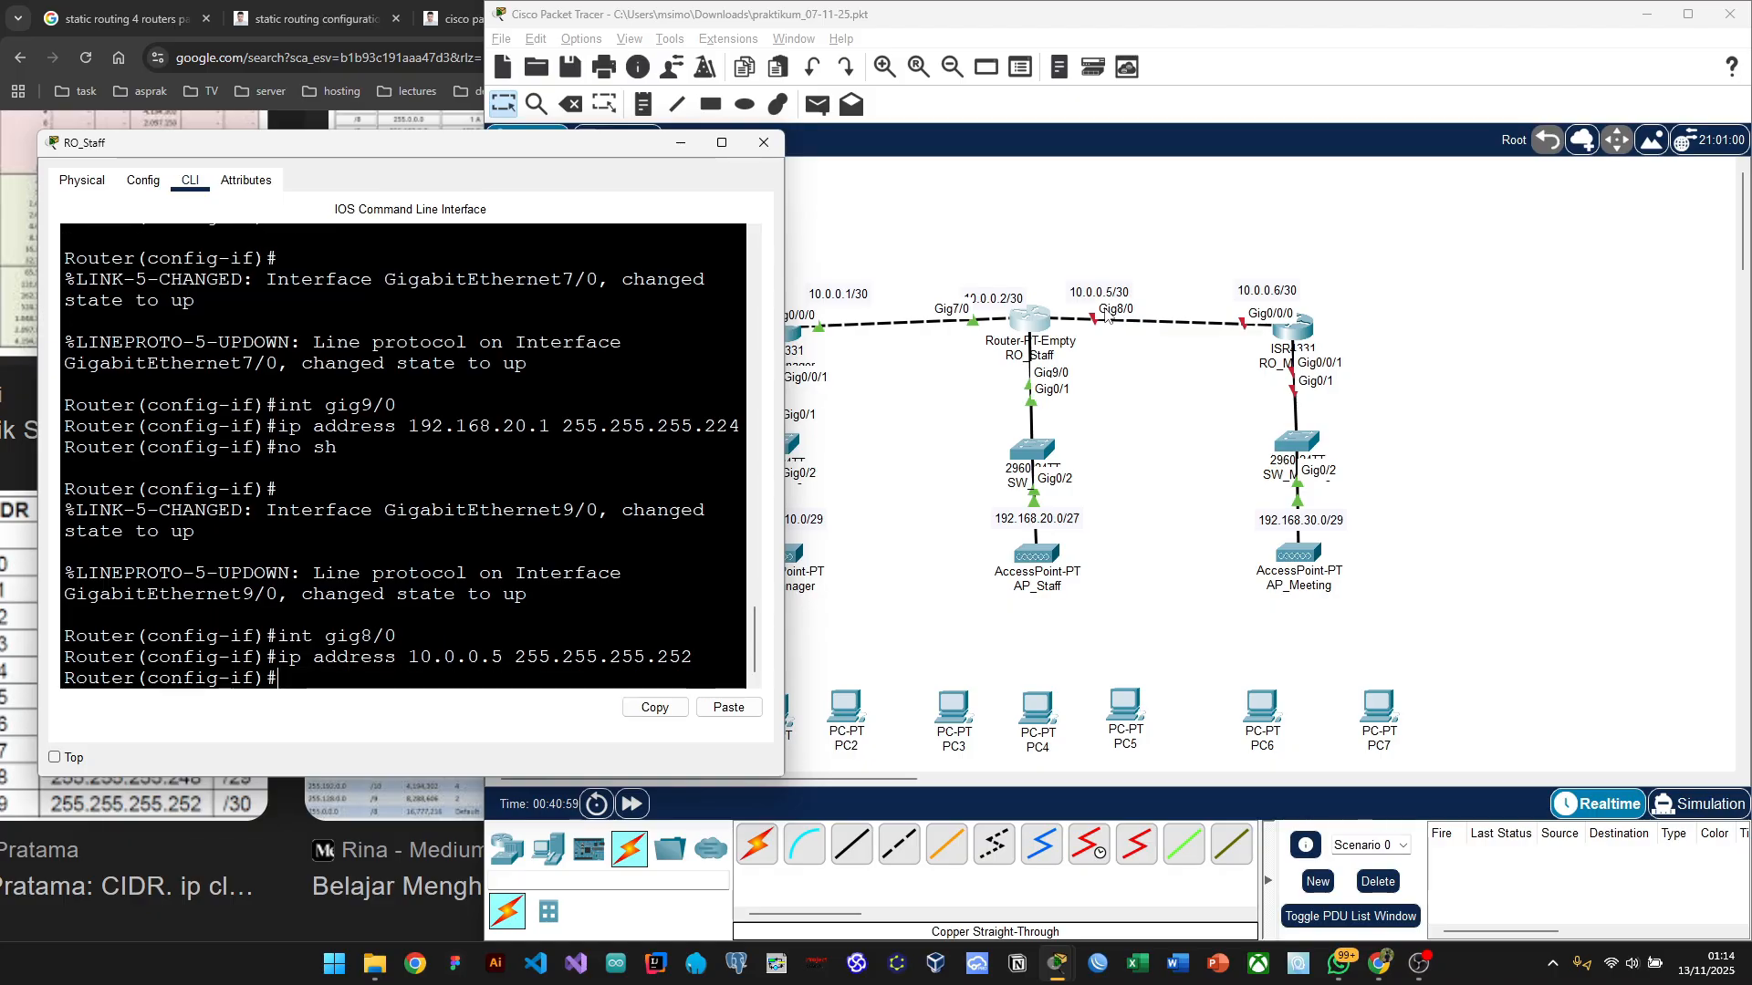
text(no sh)
key(Return)
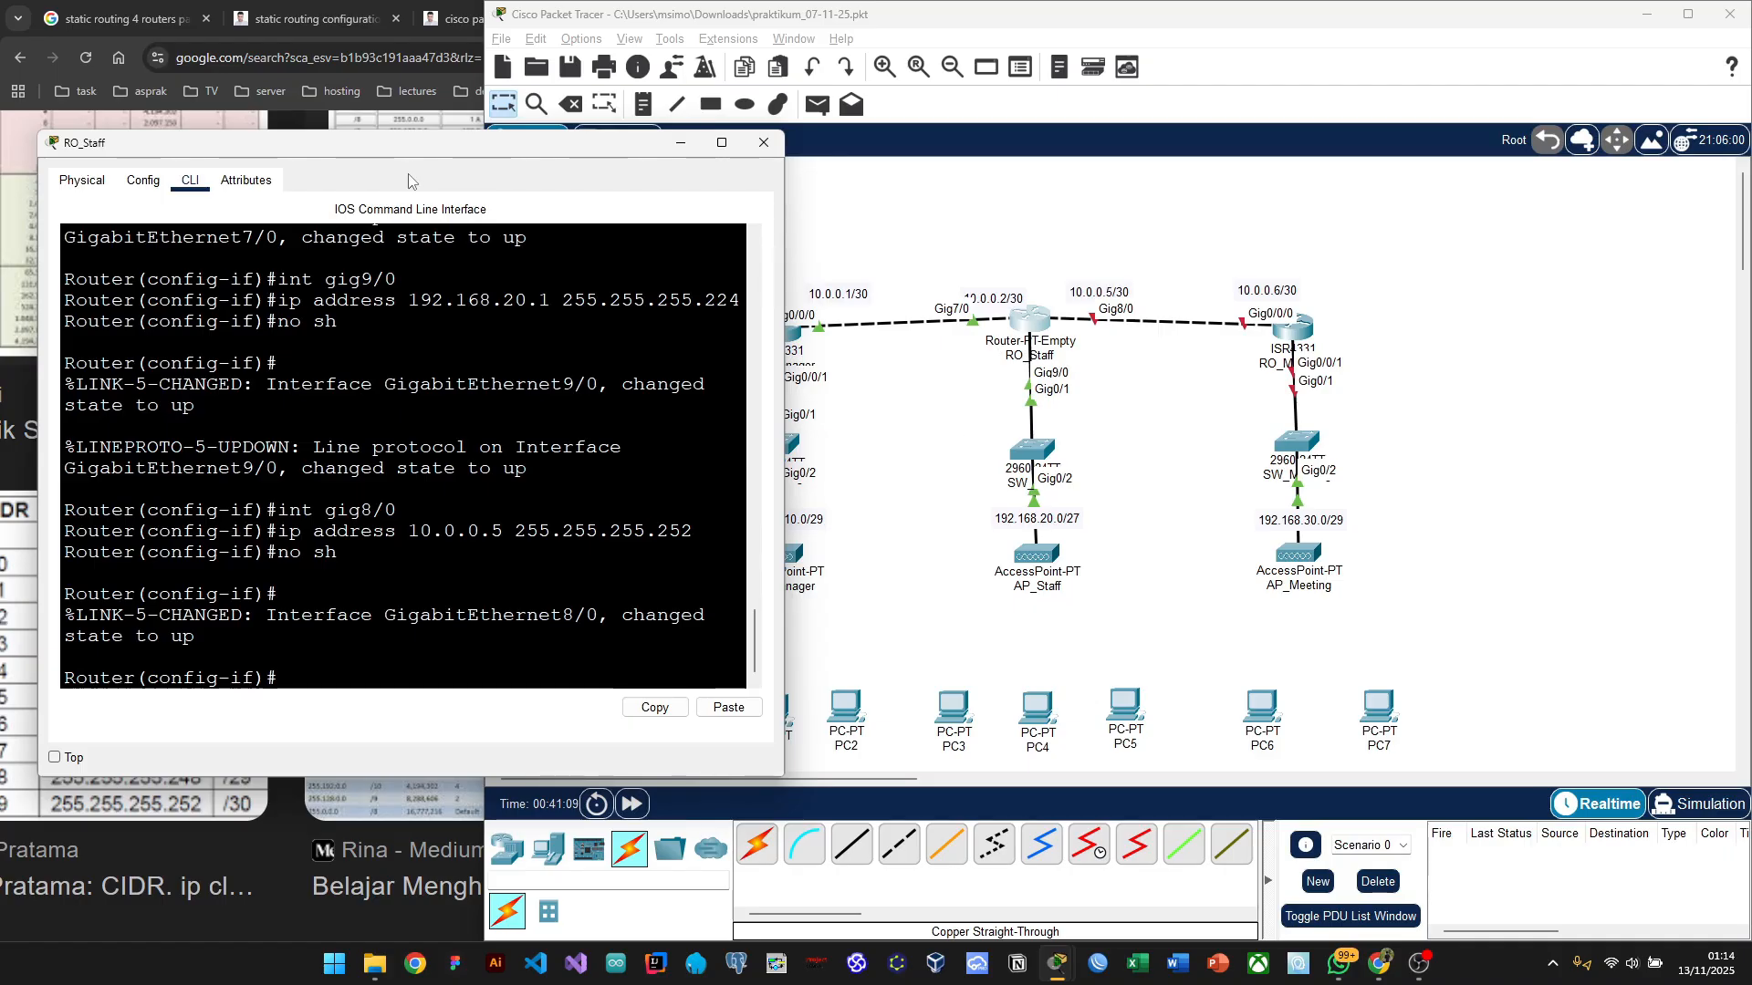
drag(453, 154, 234, 165)
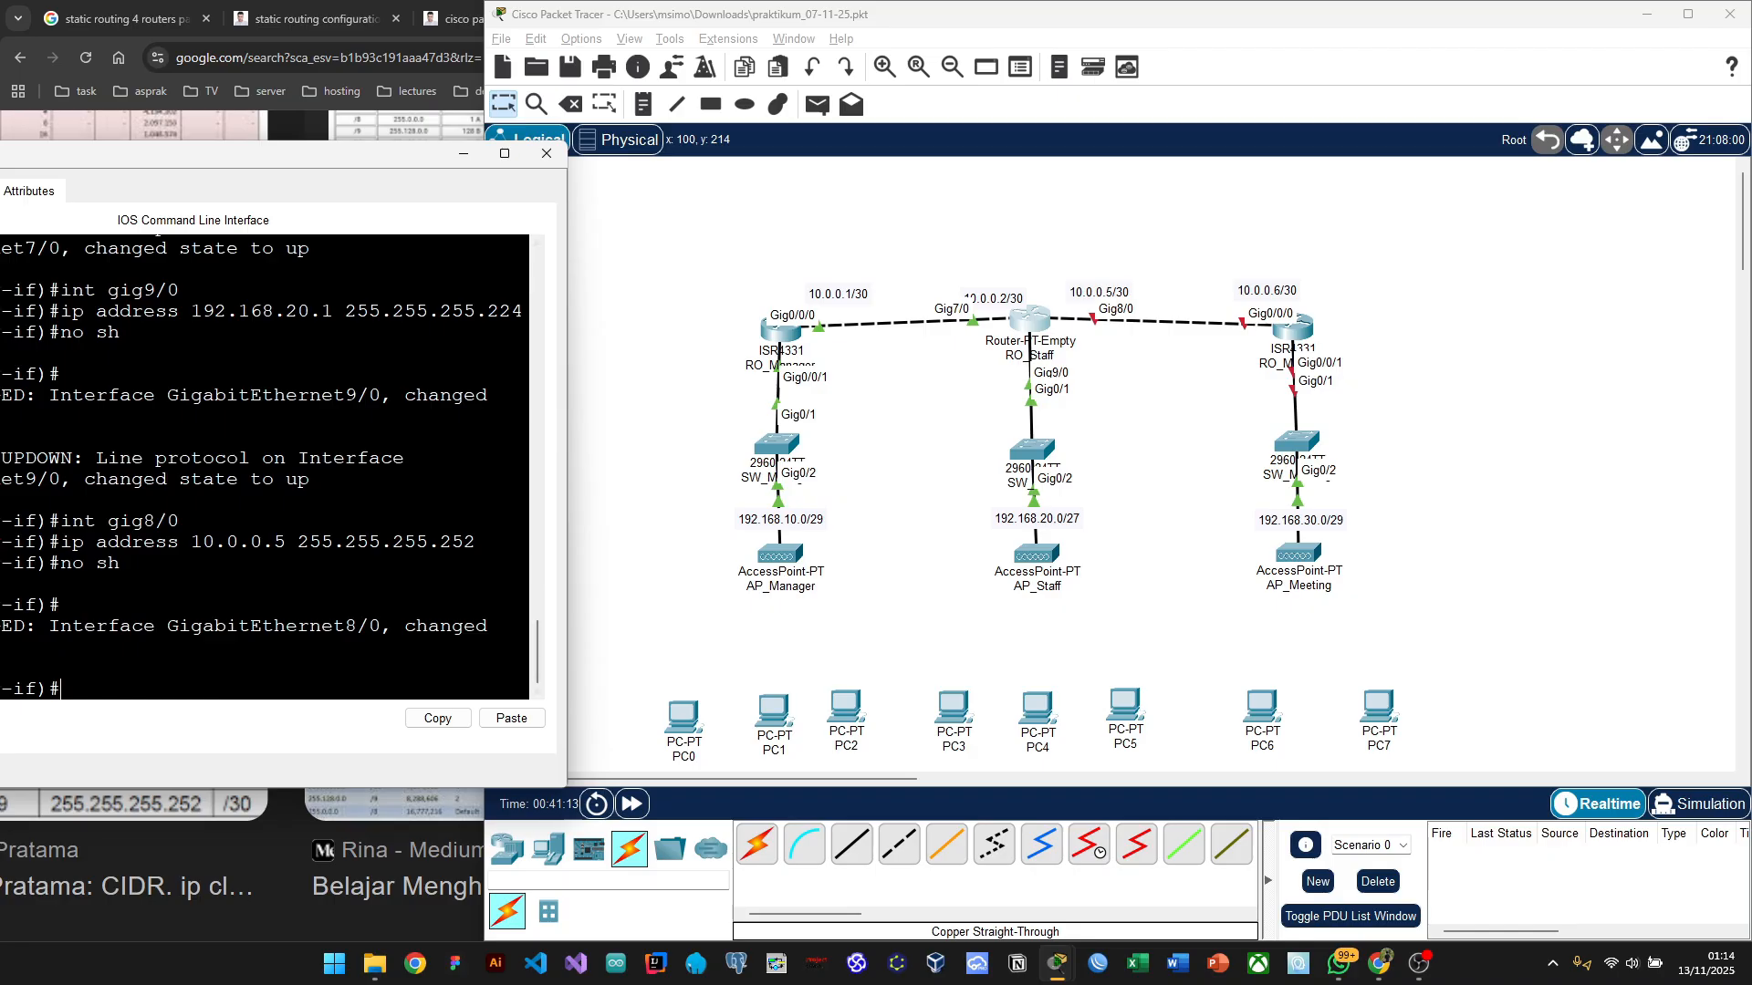
drag(230, 156, 617, 174)
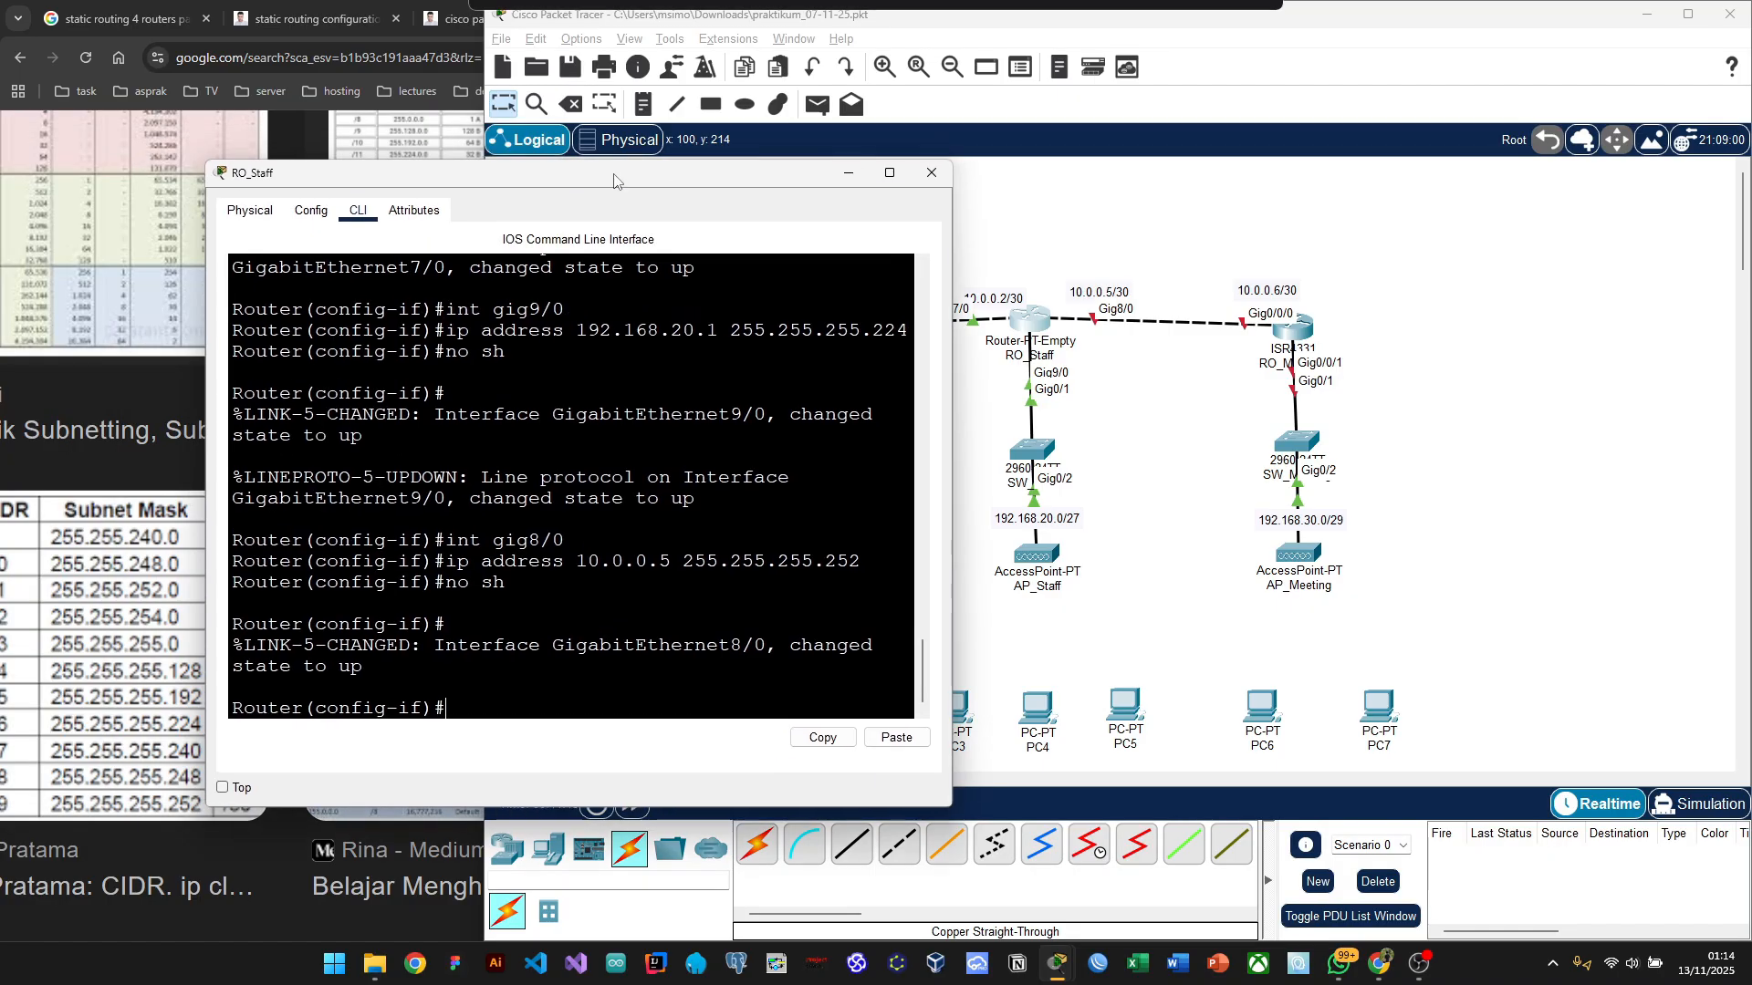
Step: Minimize RO_Staff and open the RO_Meeting router's CLI
click(848, 173)
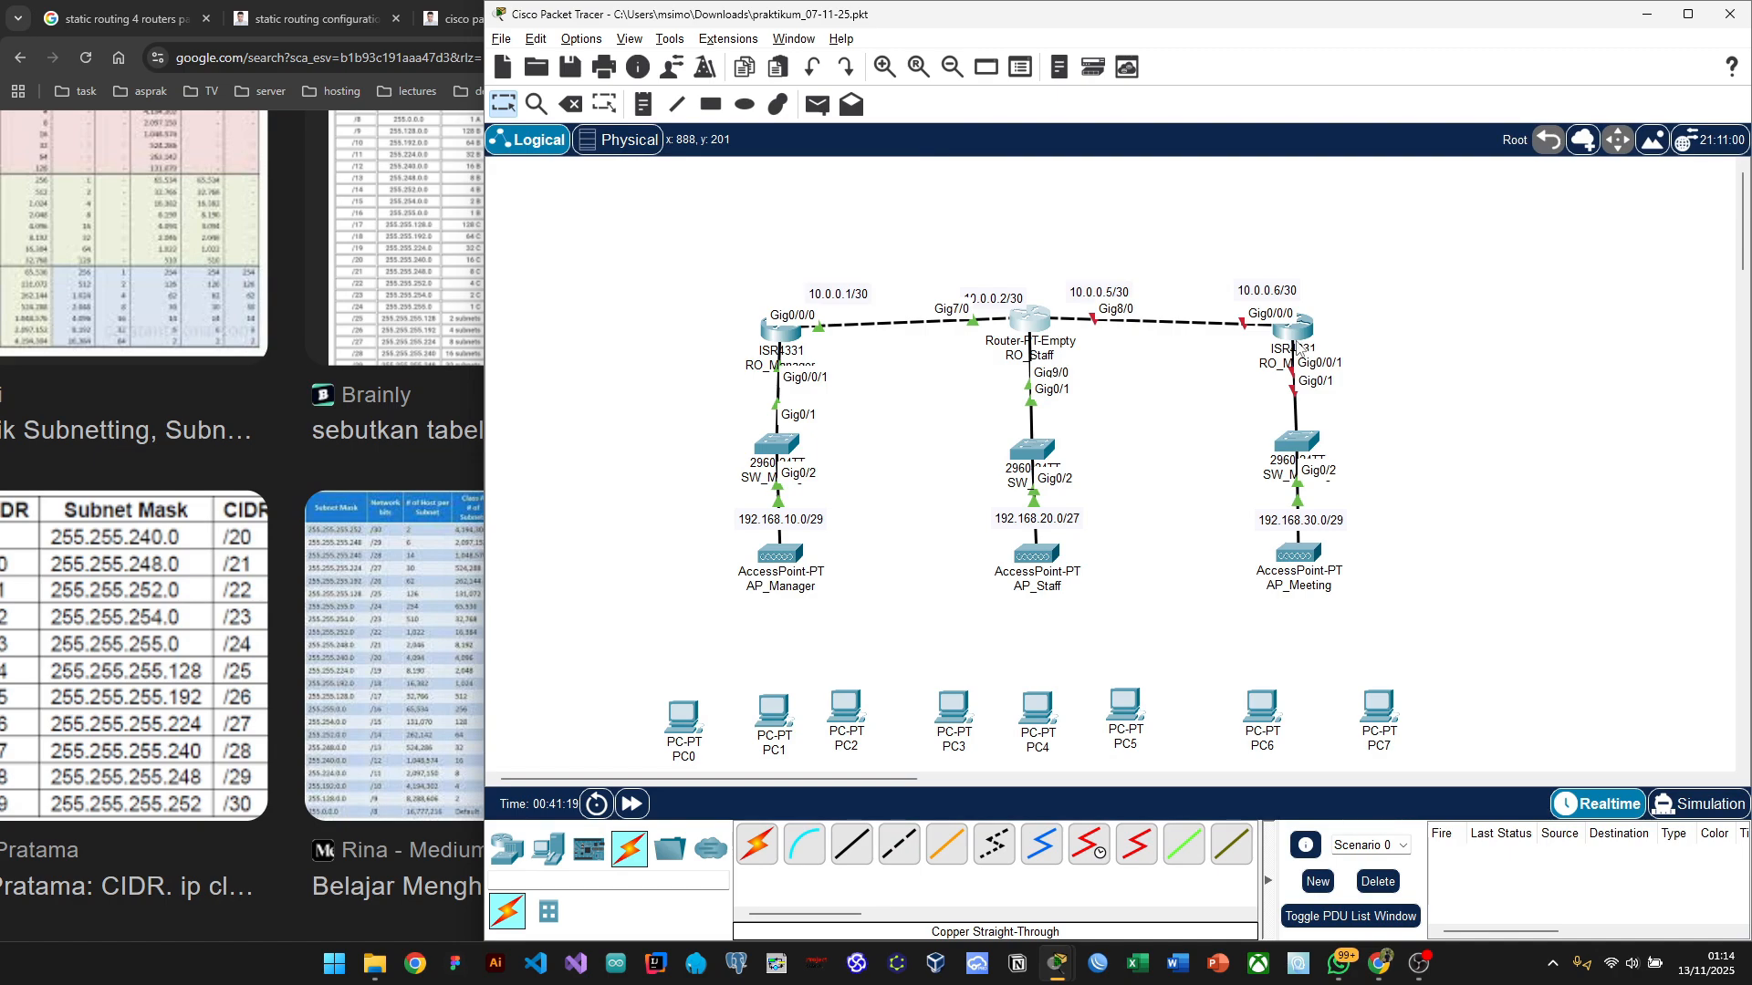
click(1305, 331)
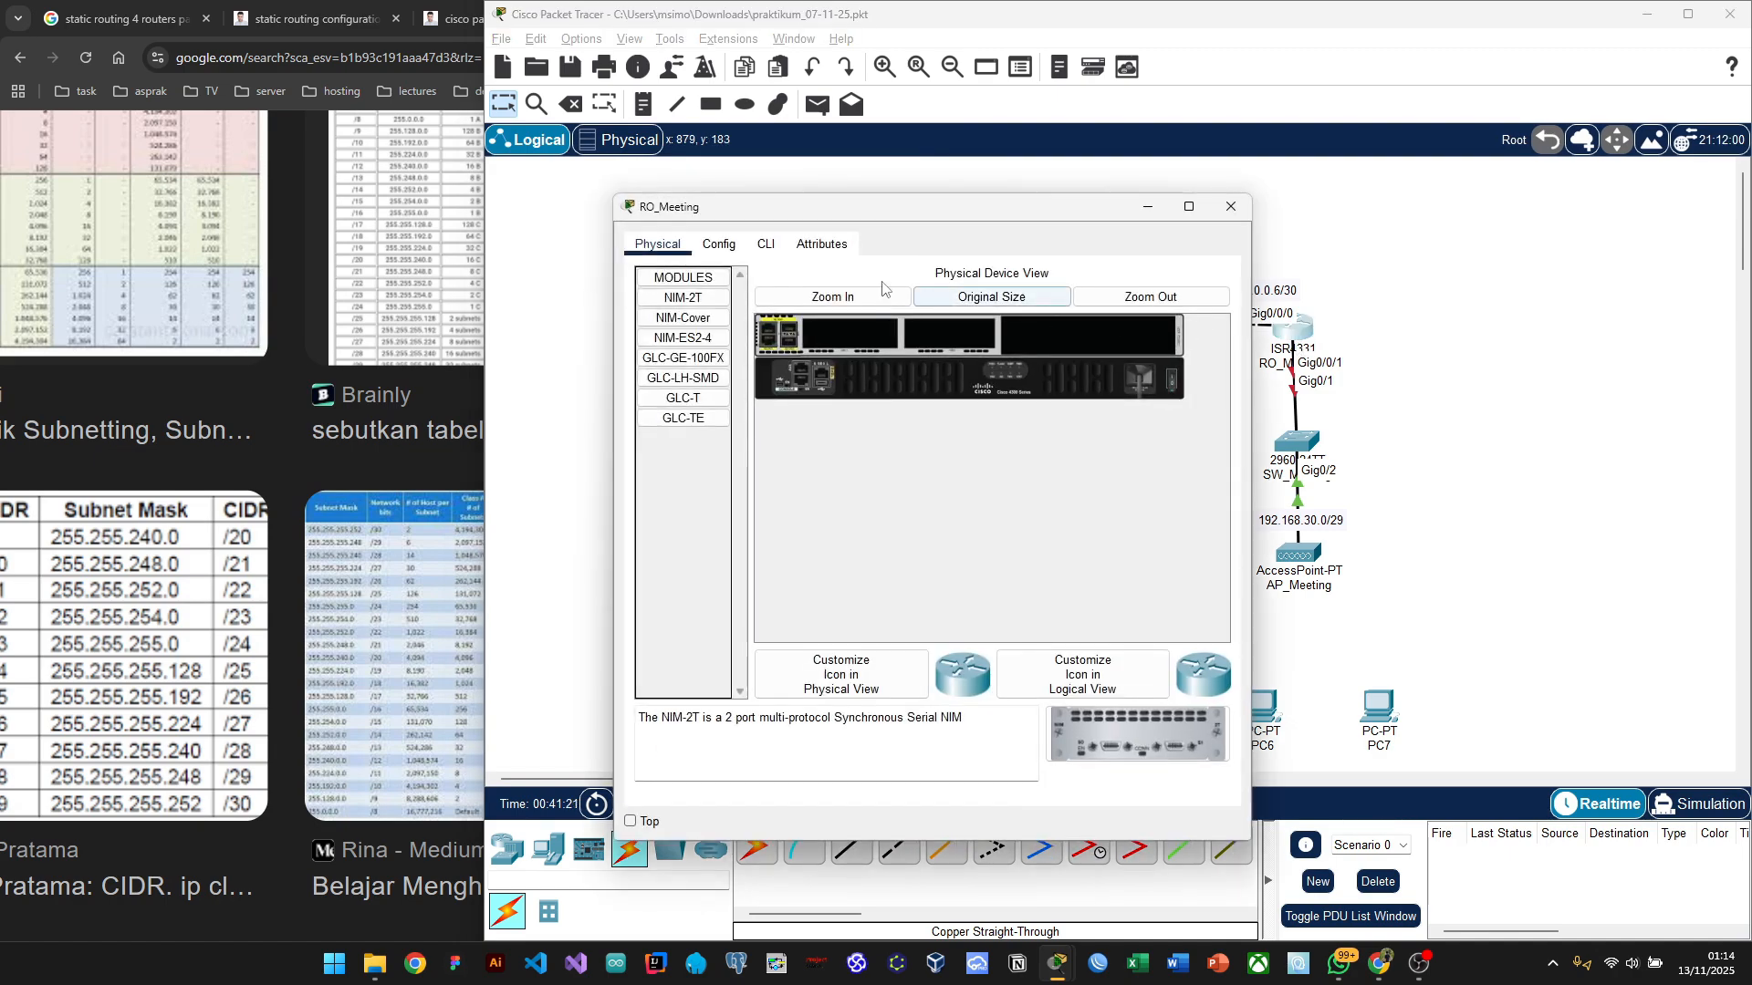
click(762, 253)
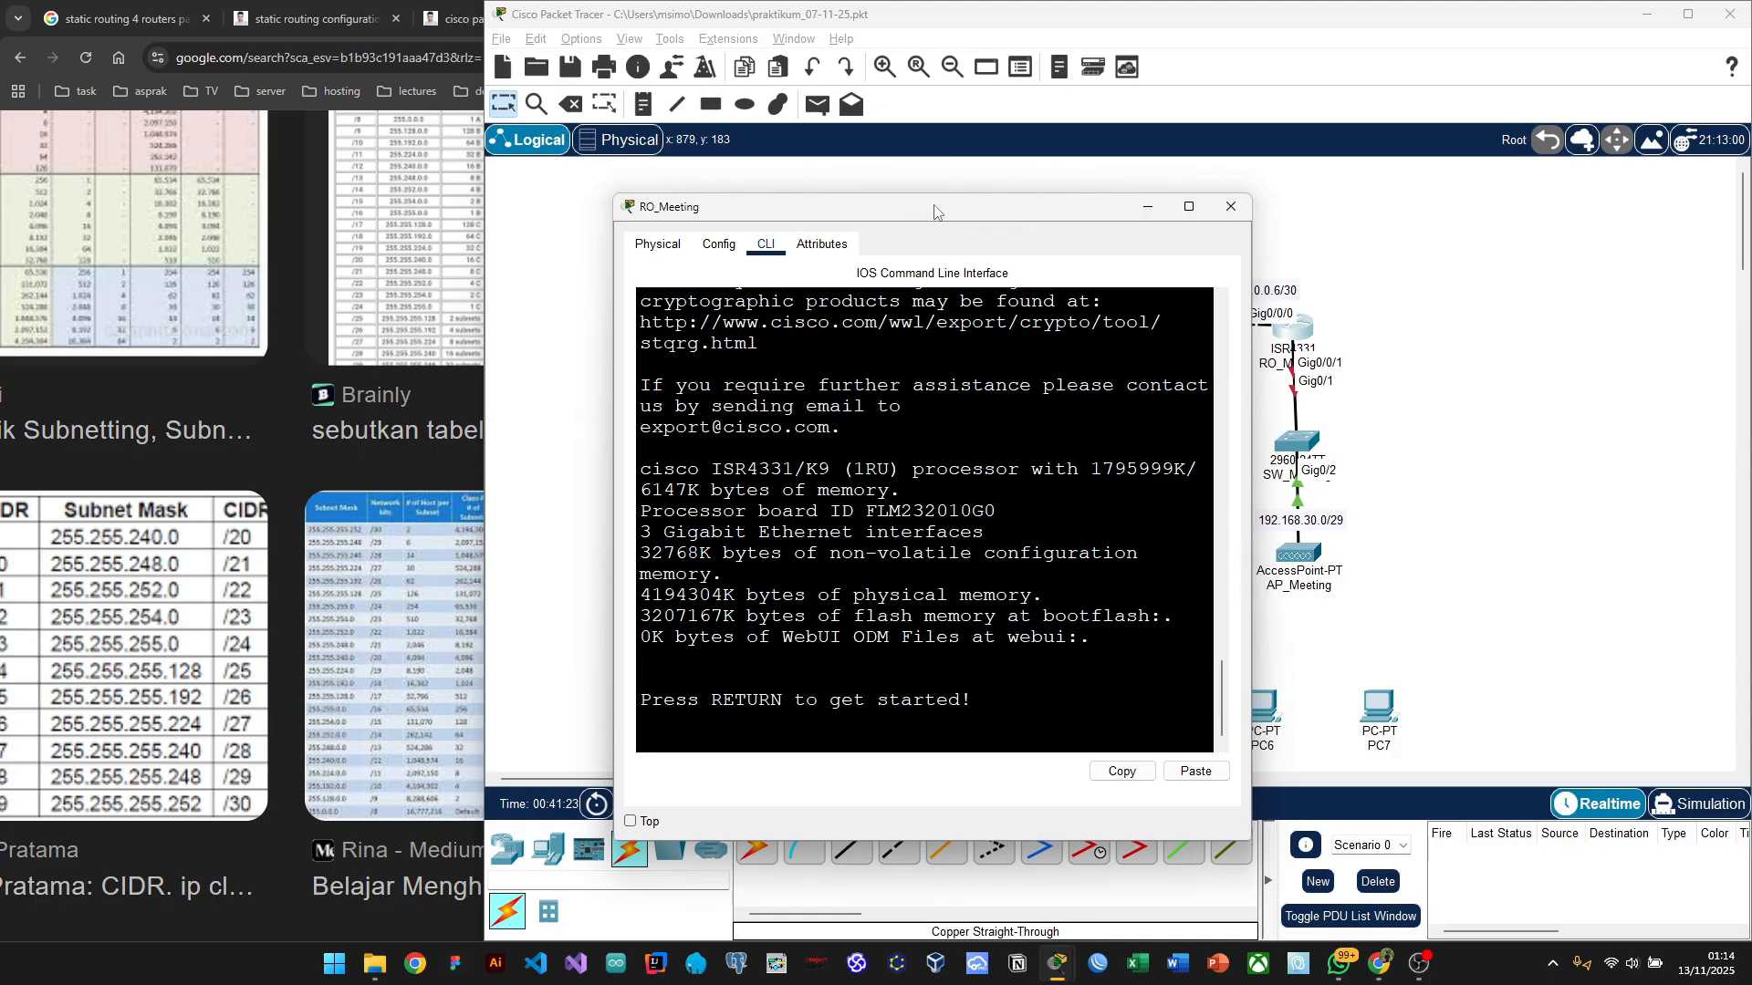
drag(932, 210, 482, 138)
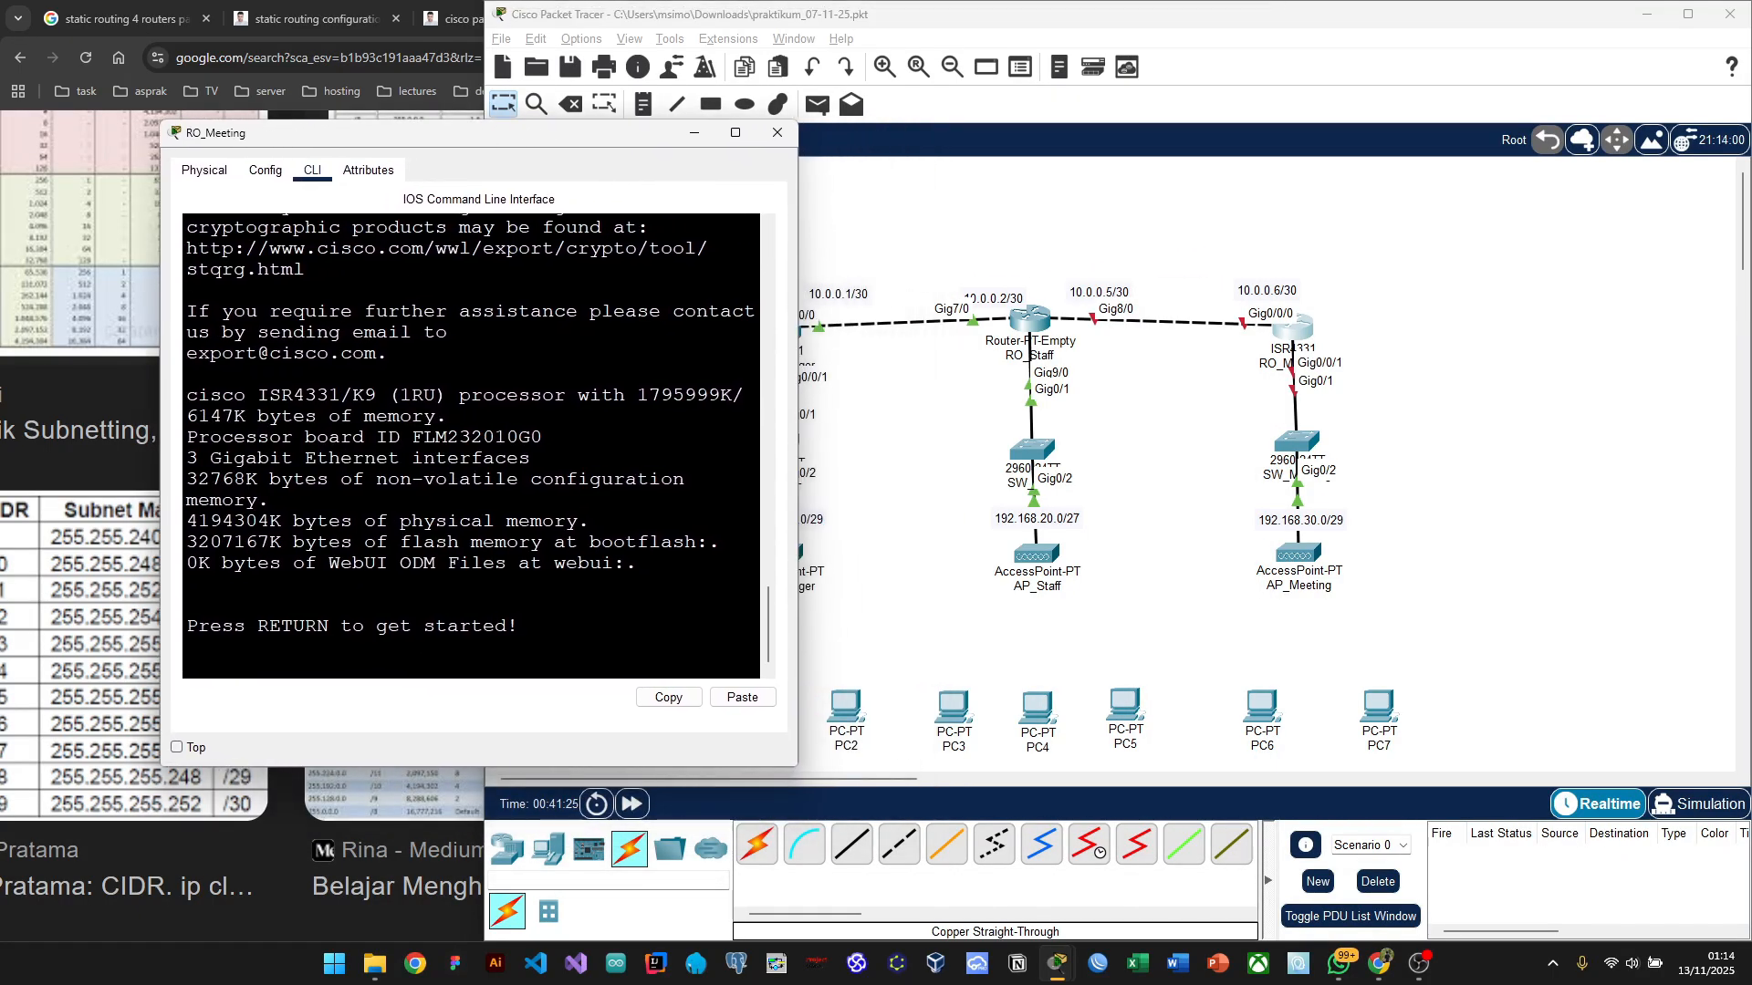
Step: Enter privileged mode with 'en' and global configuration with 'conf t' on RO_Meeting
key(Return)
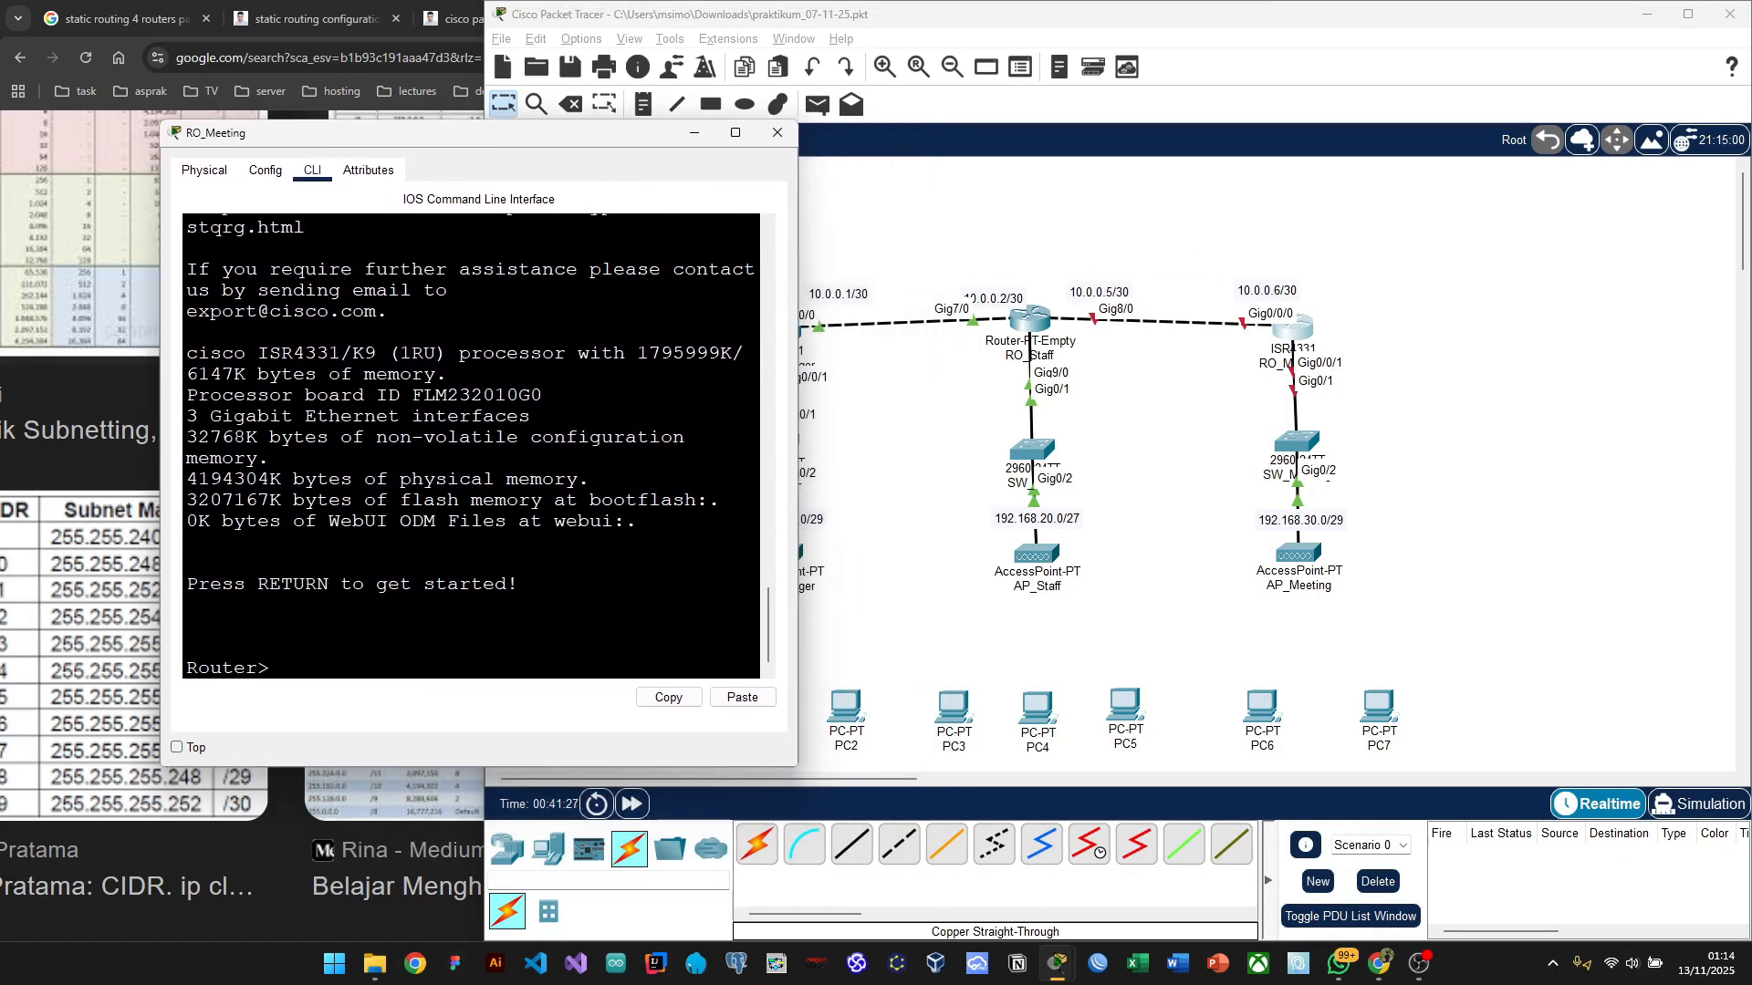
text(en)
key(Return)
text(e)
key(BackSpace)
text(co)
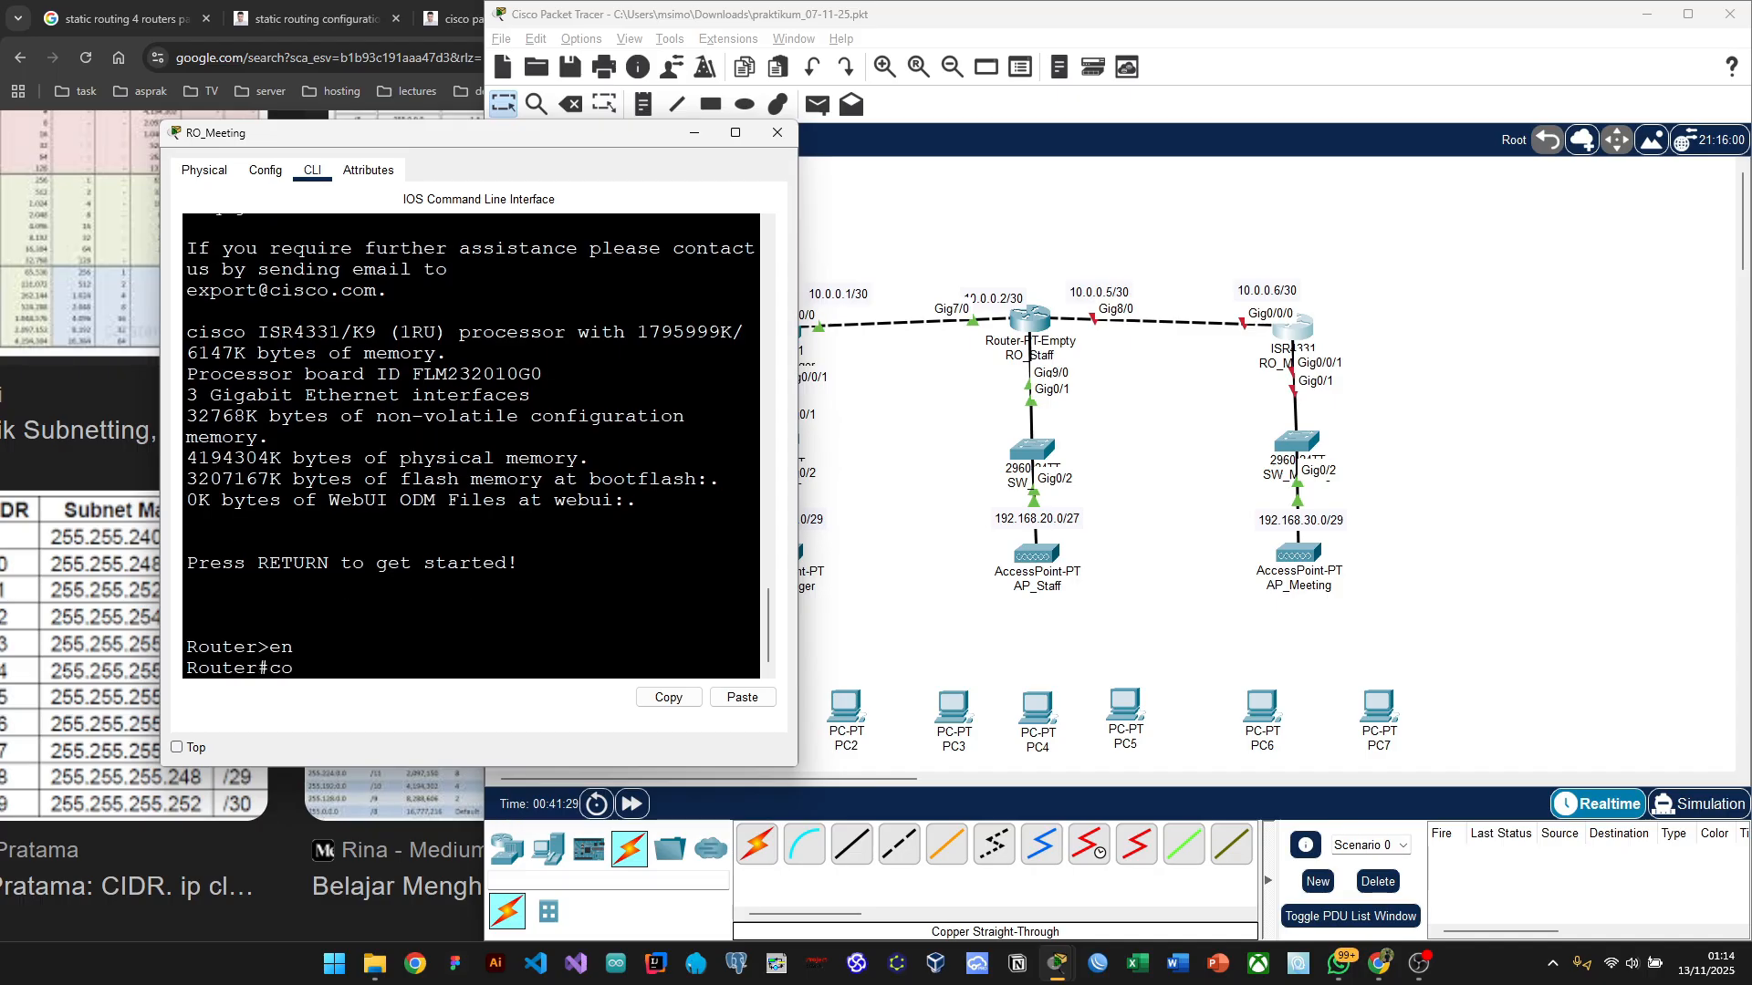
text(nf t)
key(Return)
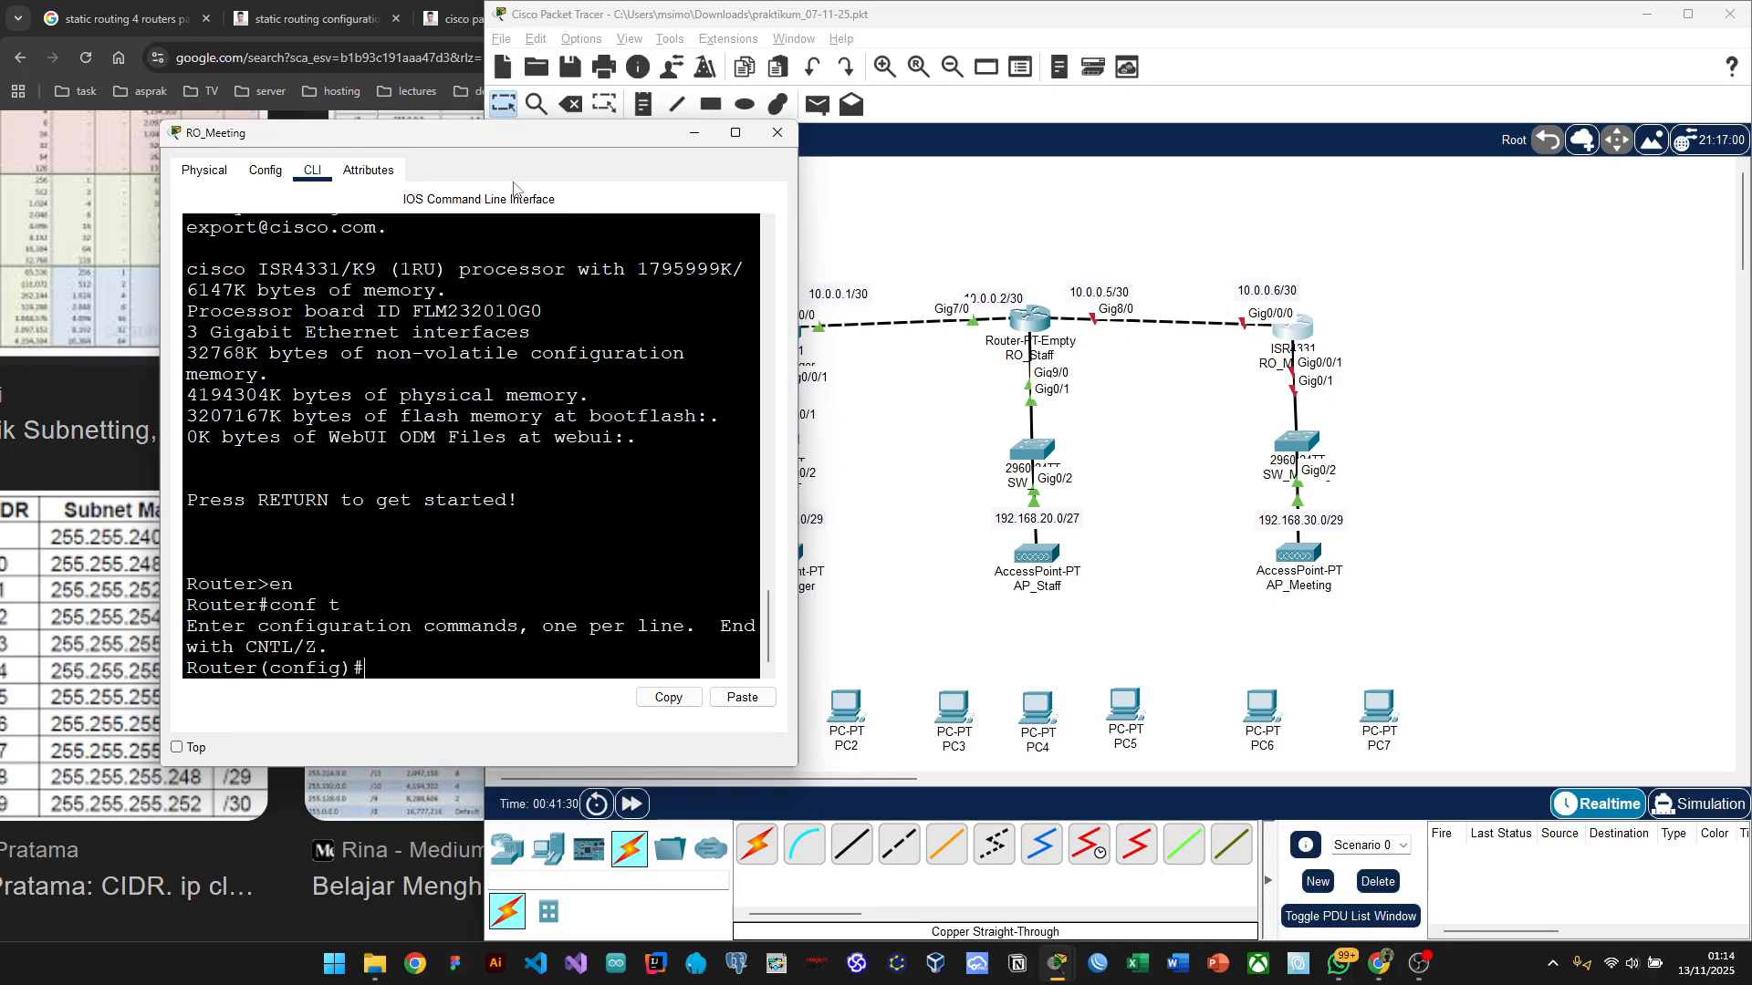
mouse_move(461, 130)
mouse_down()
mouse_move(440, 84)
mouse_move(444, 123)
mouse_up()
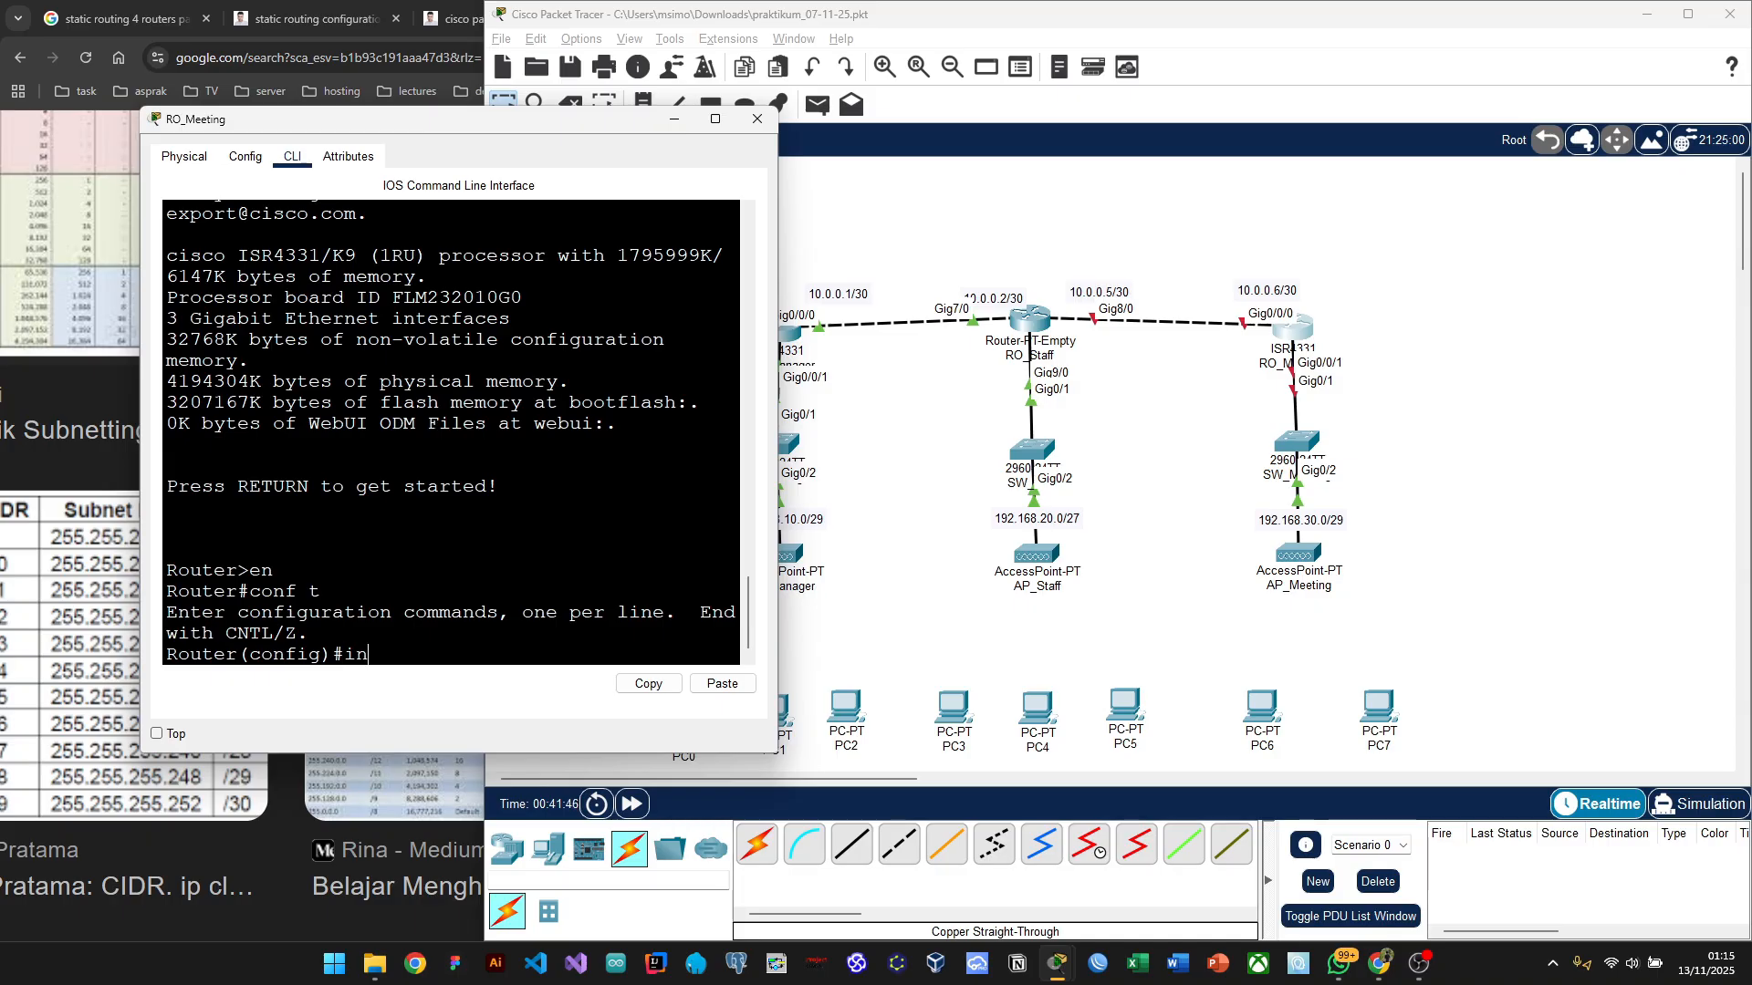
Step: Enter Gig0/0/0, assign 10.0.0.6 255.255.255.252, and enable it with 'no sh'
text(t gig0/0/0)
key(Return)
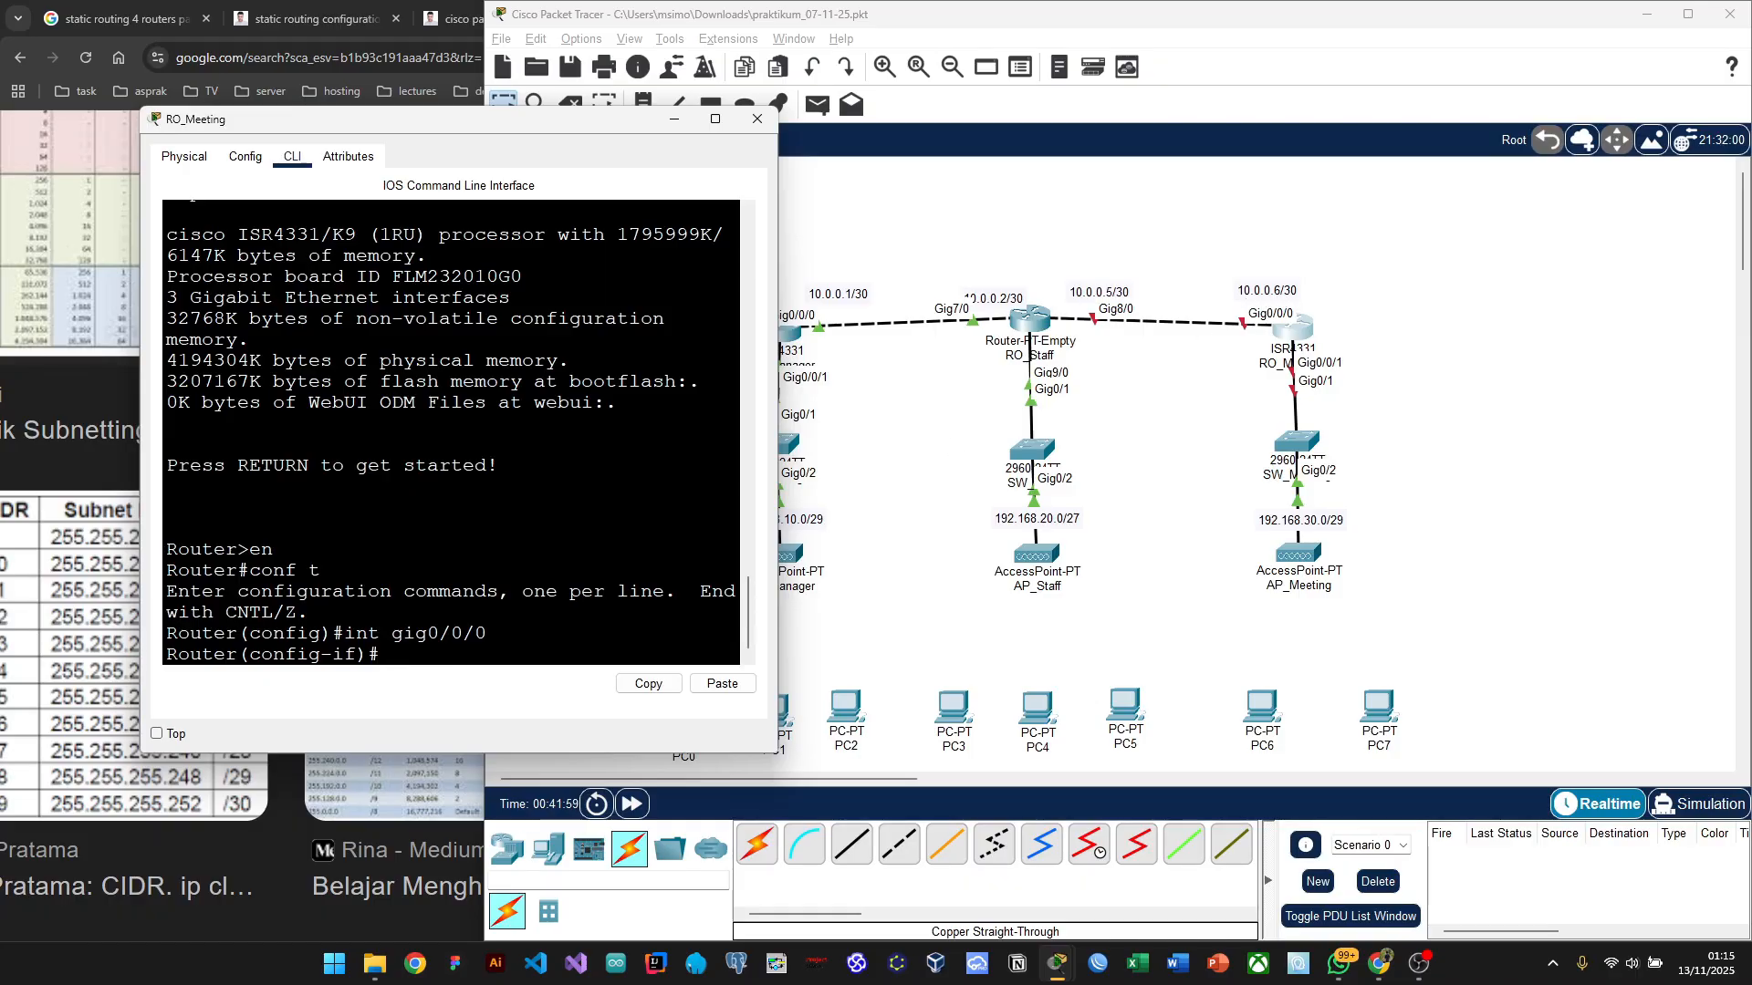
text(ip address 10.0.0.6)
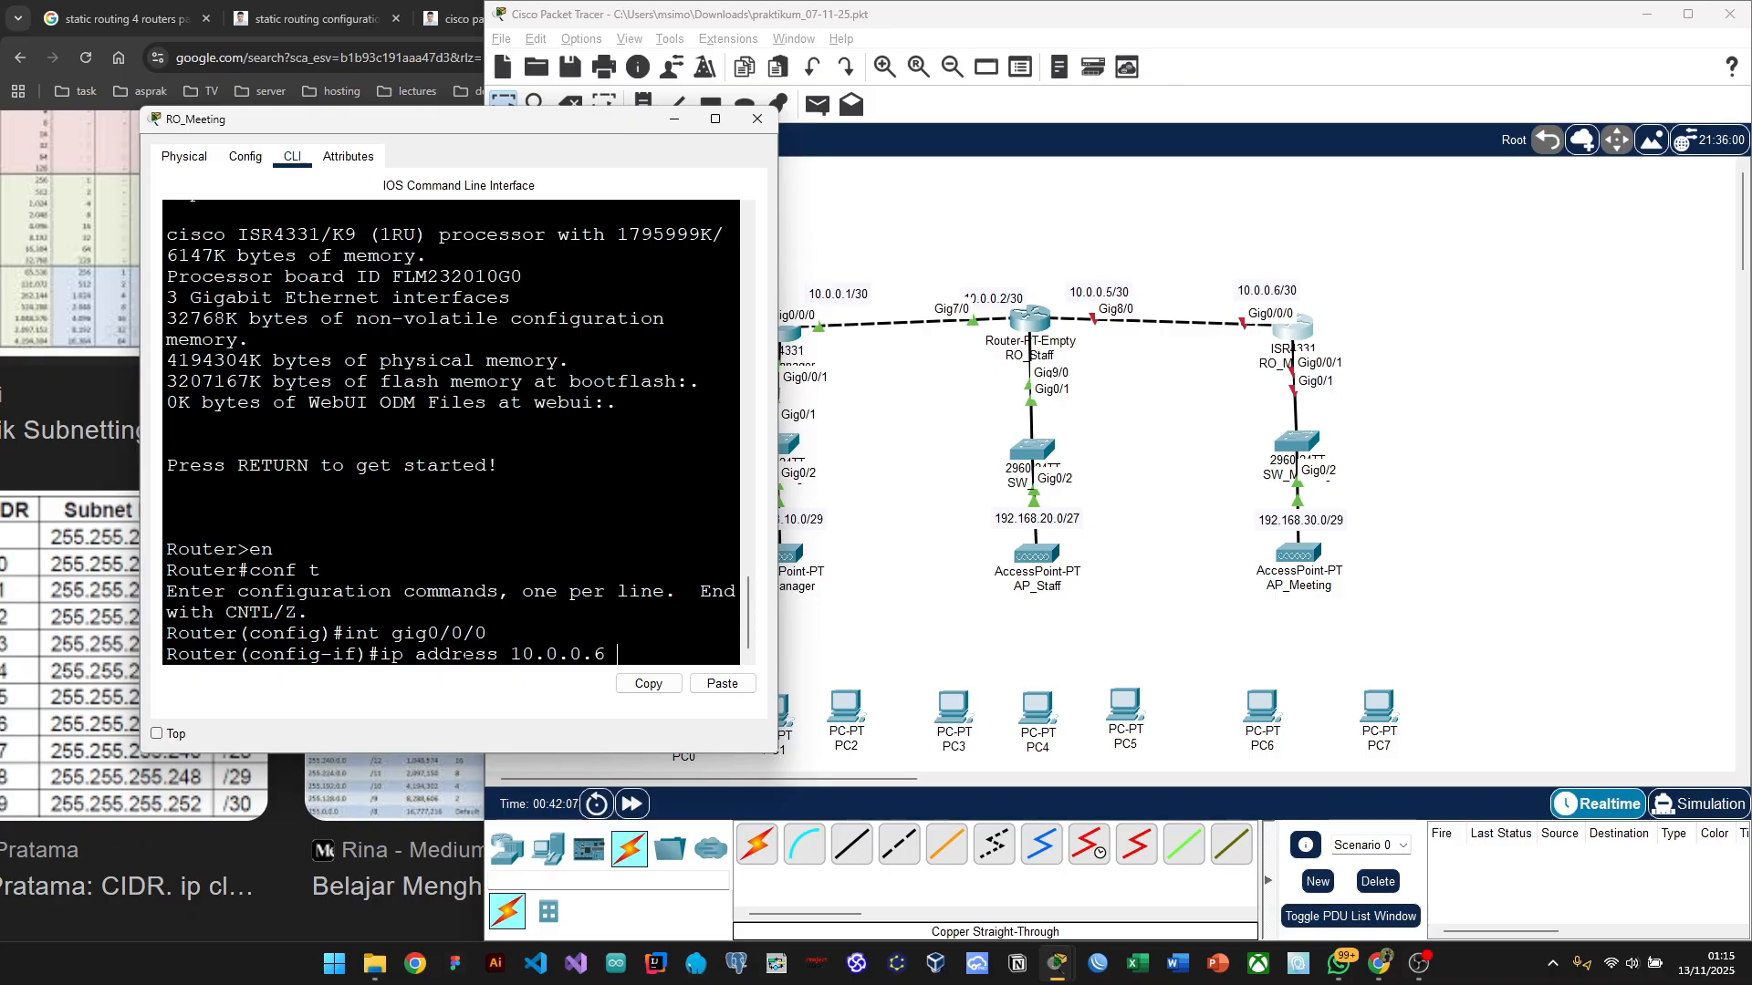
text( 255.255)
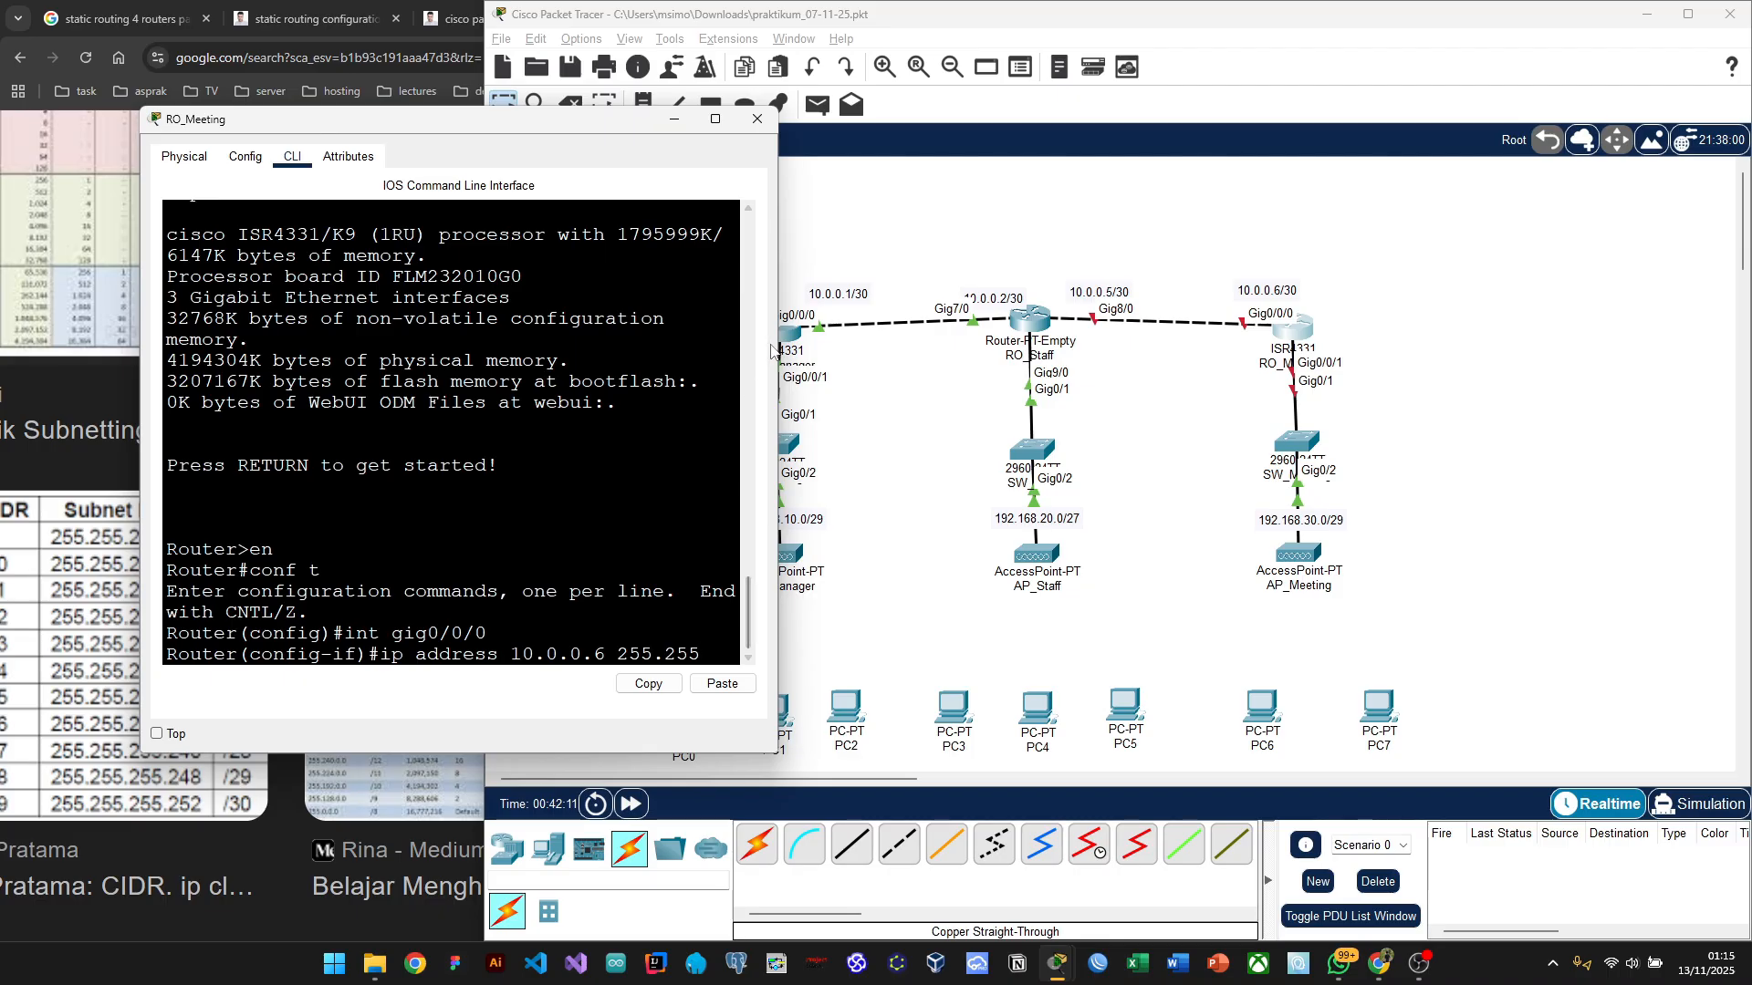
drag(777, 345, 957, 354)
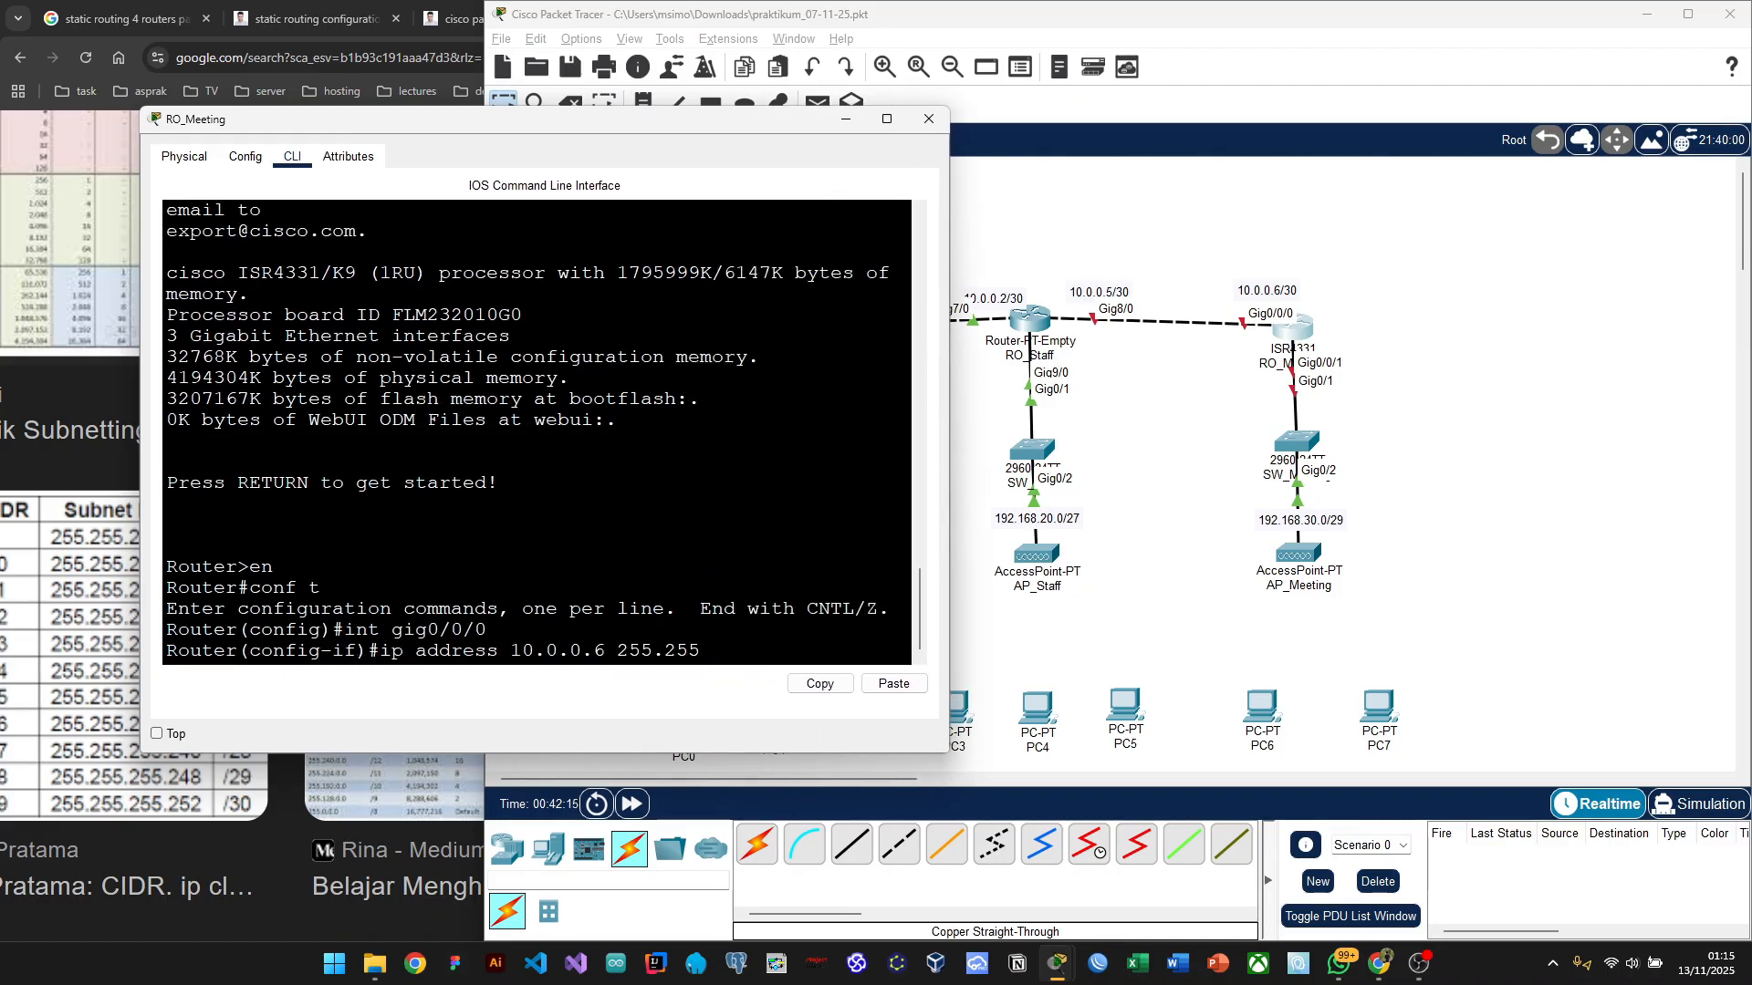
text(.255.252)
key(Return)
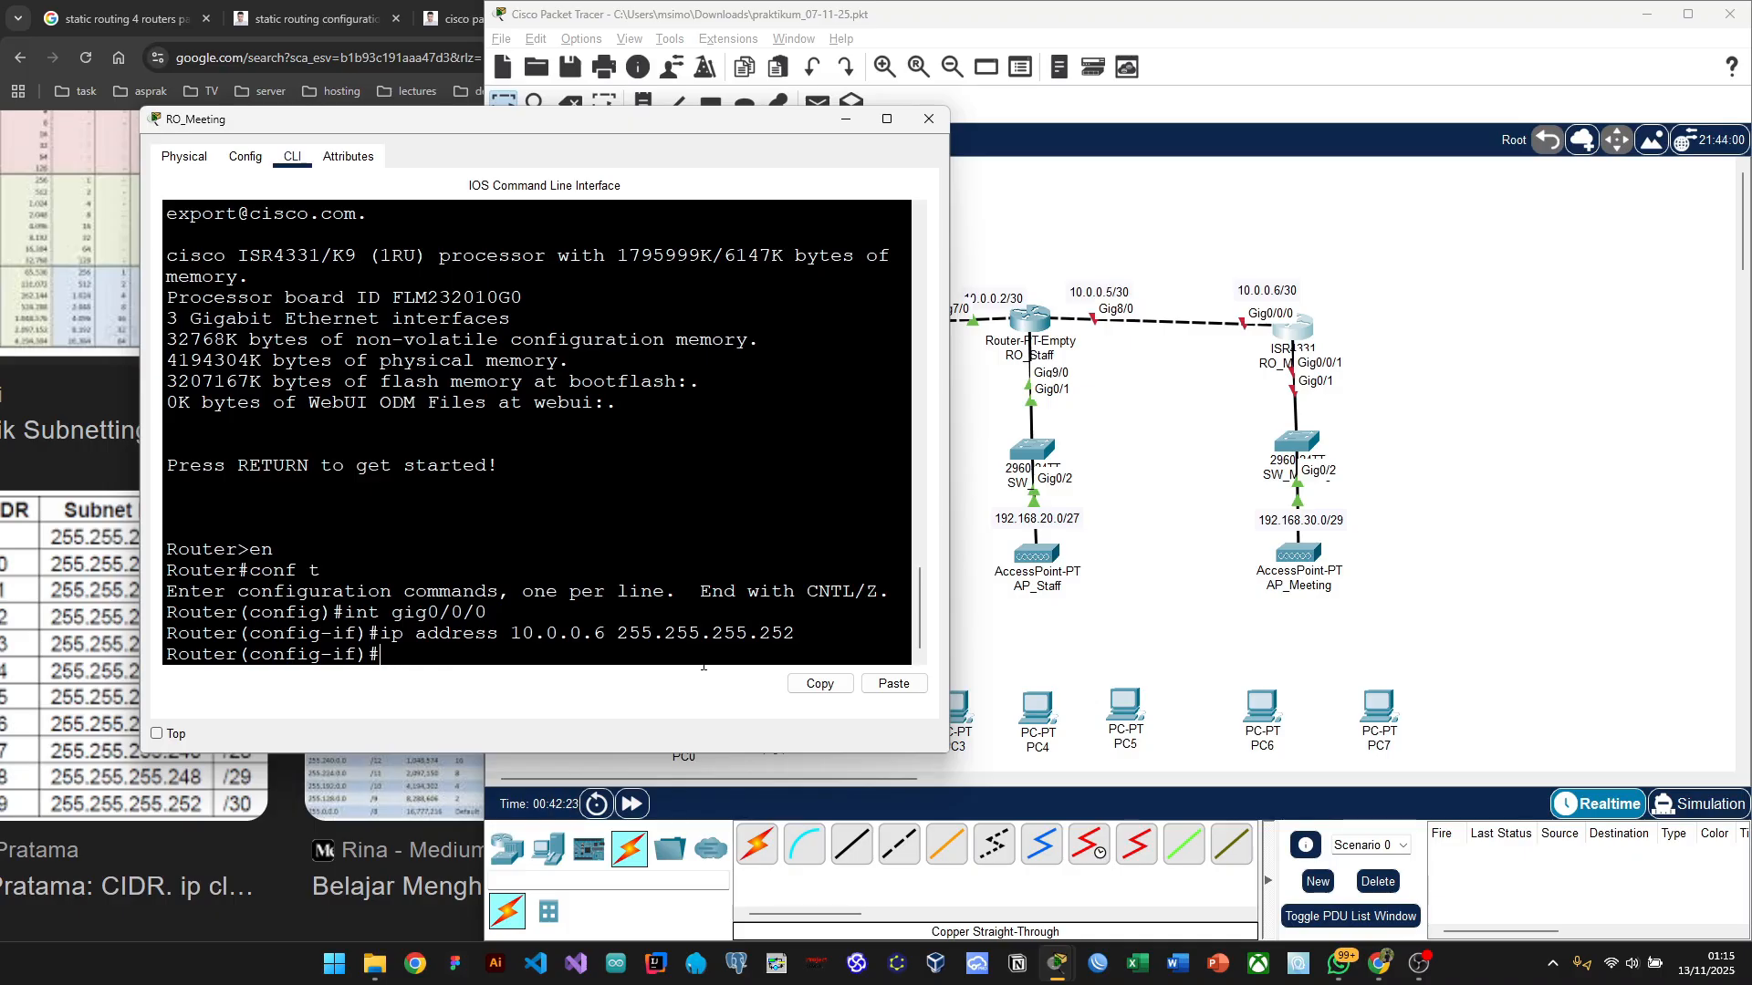
text(no sh)
key(Return)
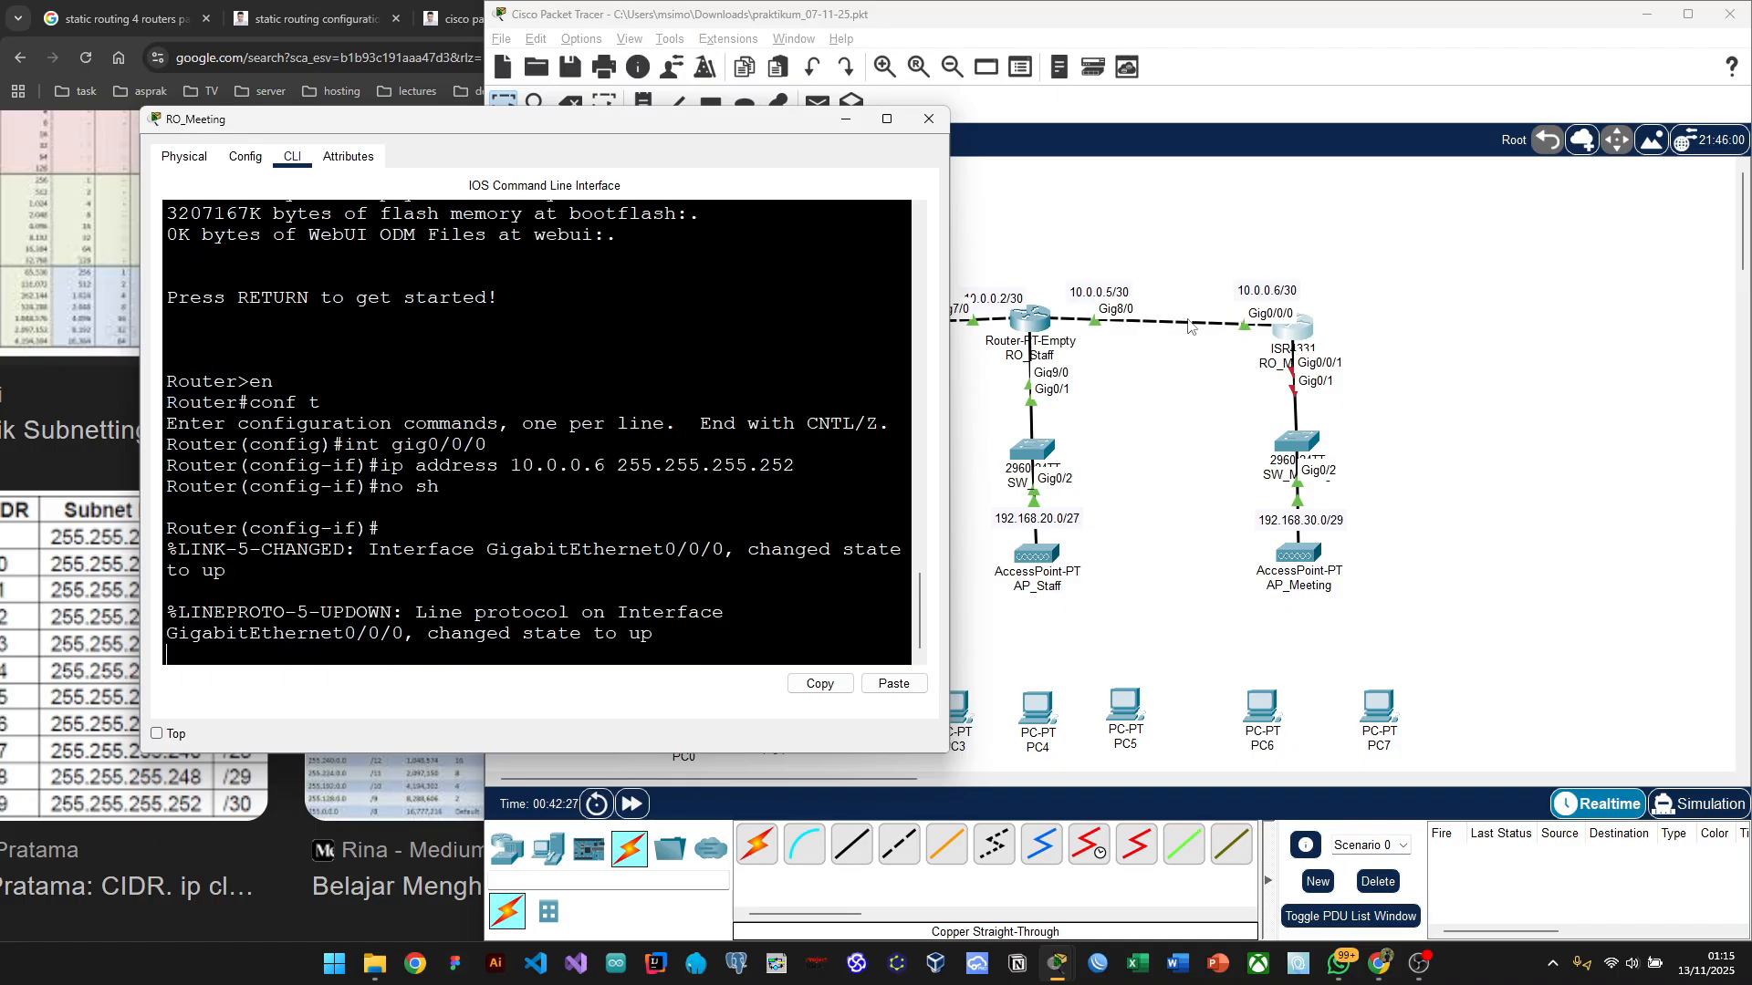
Step: Enter the next interface, Gig0/0/1, for configuration
text(\)
key(Return)
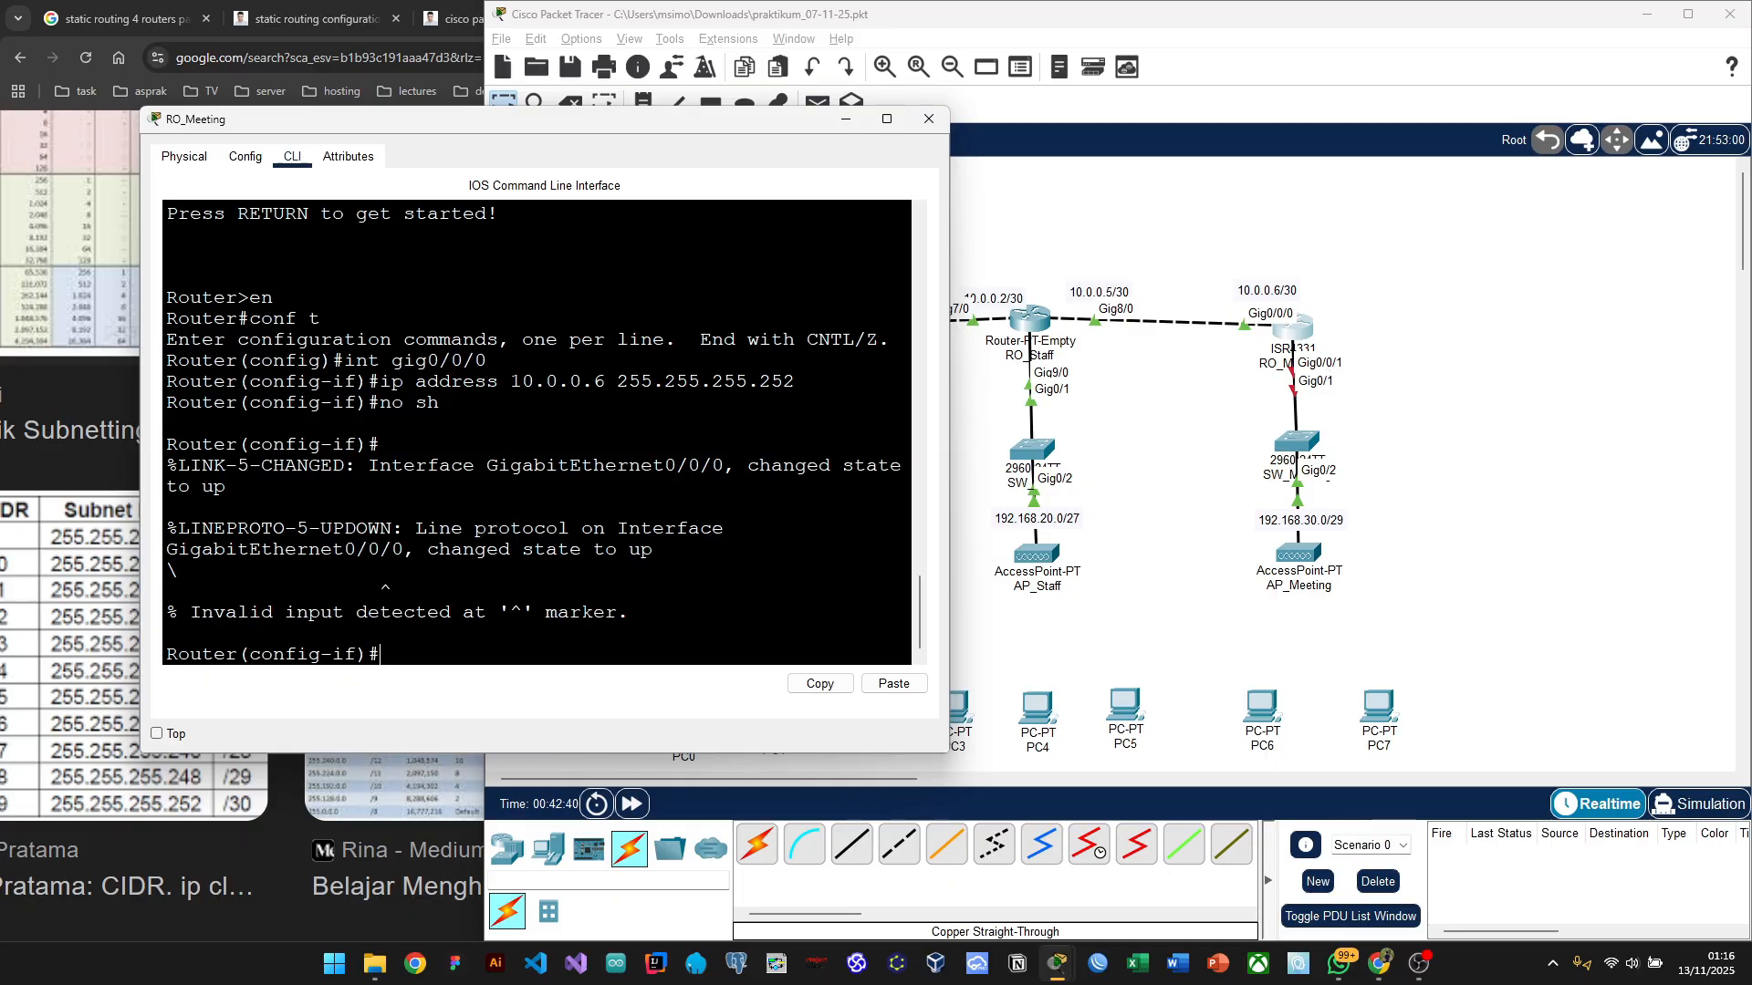
text(int gig0/0/1)
key(Return)
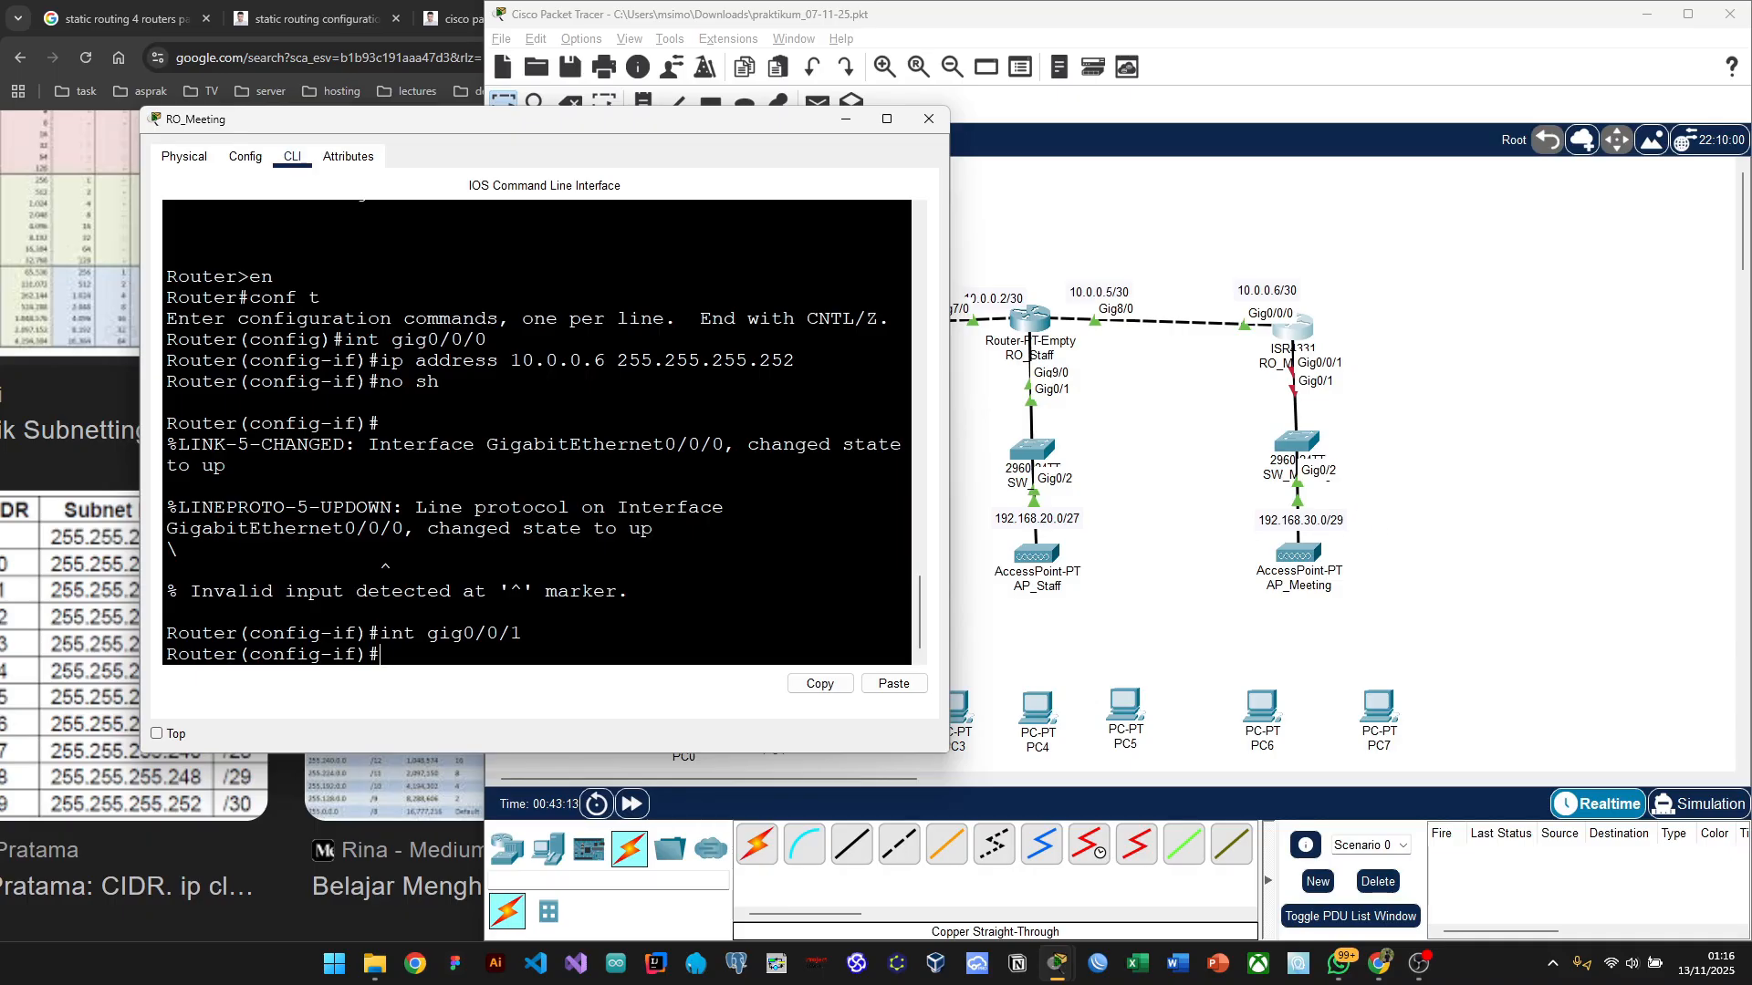
Step: Assign Gig0/0/1 192.168.30.1 255.255.255.248 after checking the CIDR table, and enable it with 'no sh'
text(ip address 192.168)
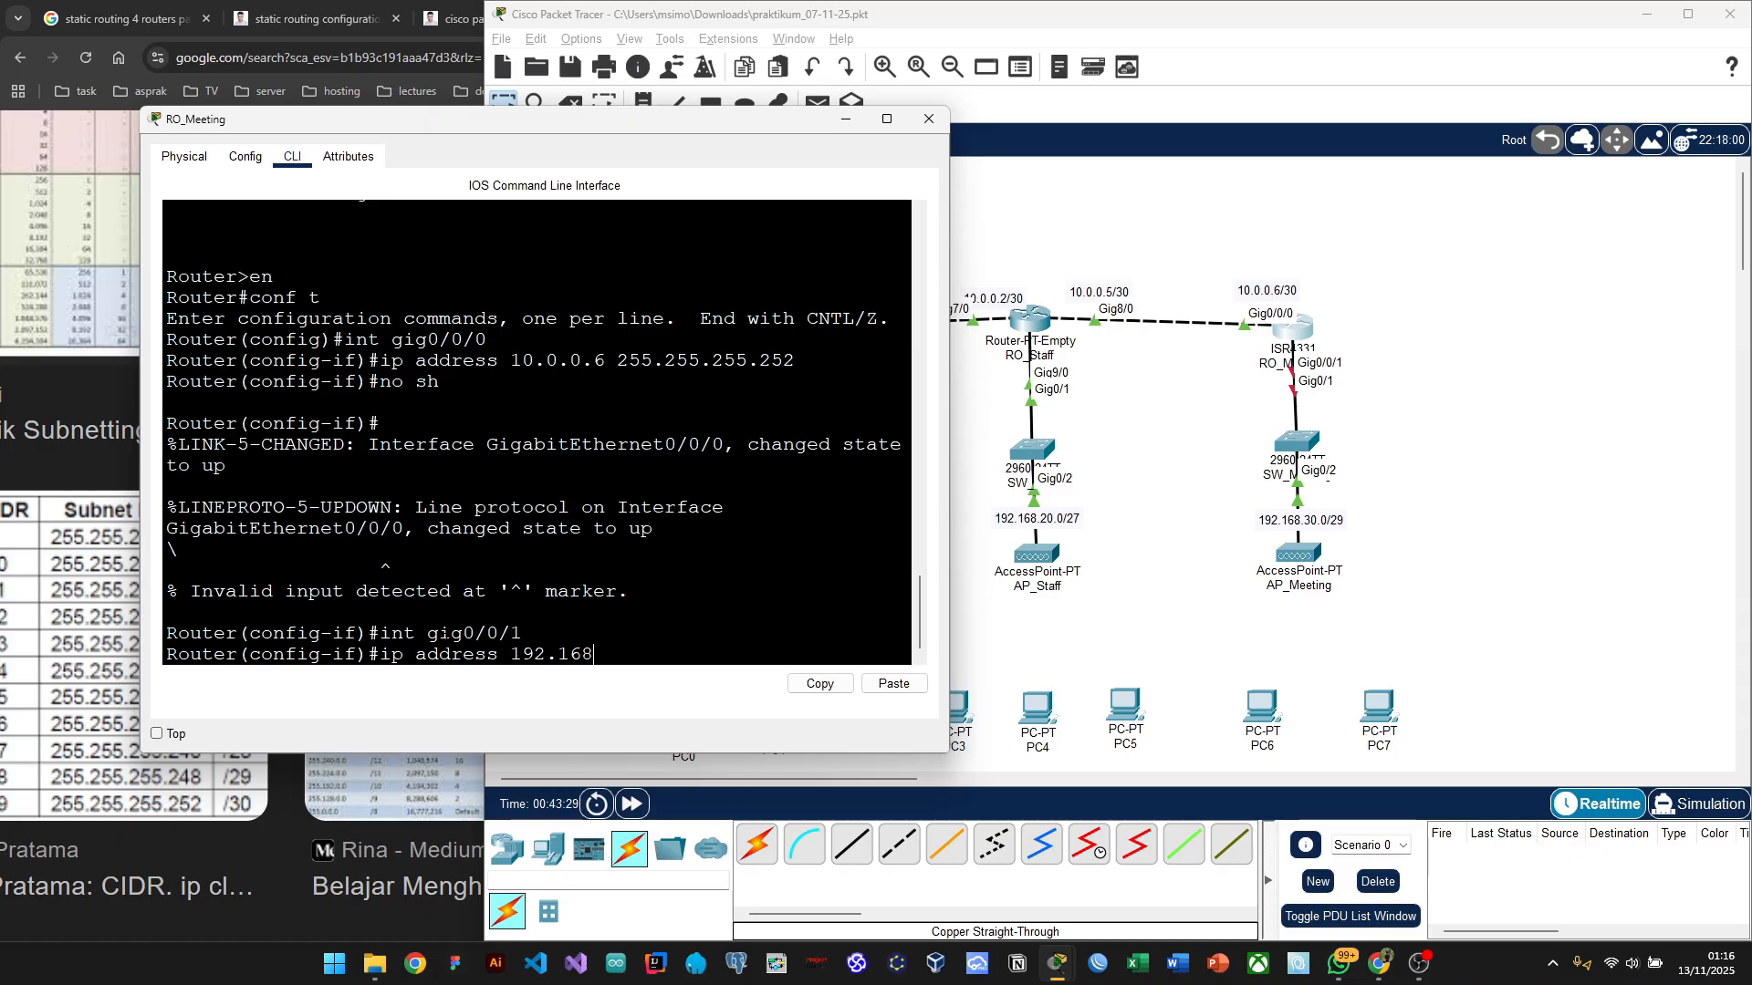
text(.30.1)
drag(613, 128, 570, 137)
key(alt+Tab)
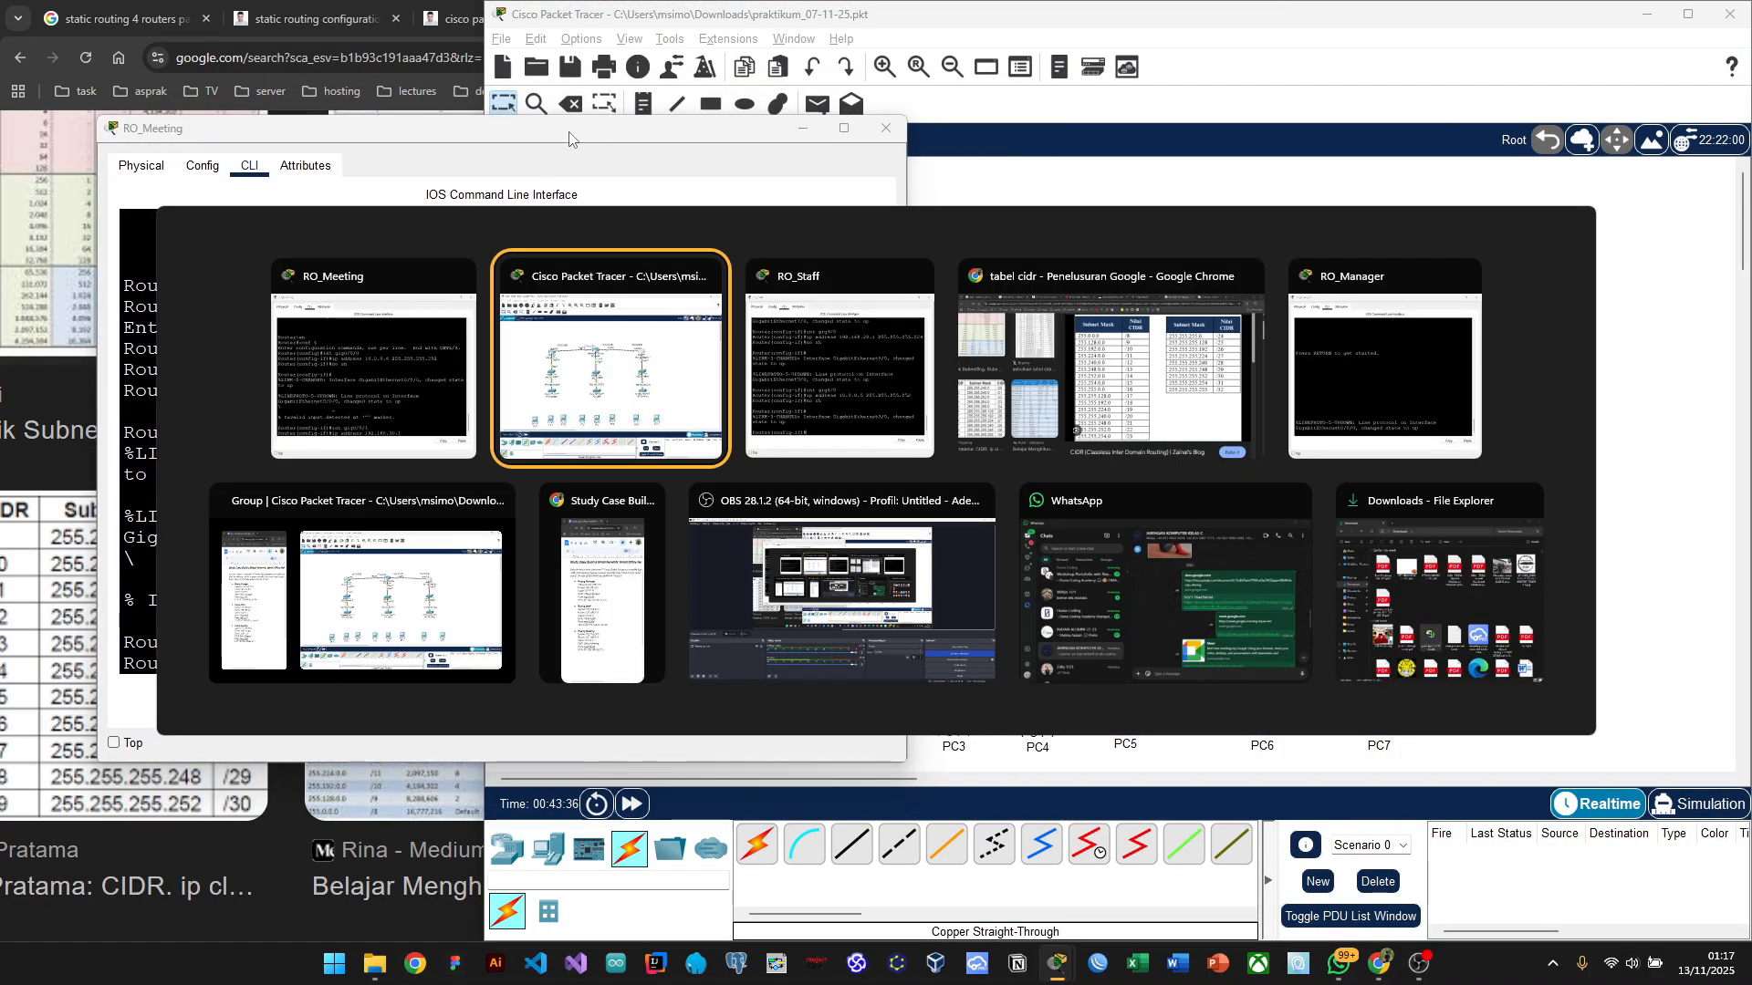
key(alt+Tab)
key(alt+Tab)
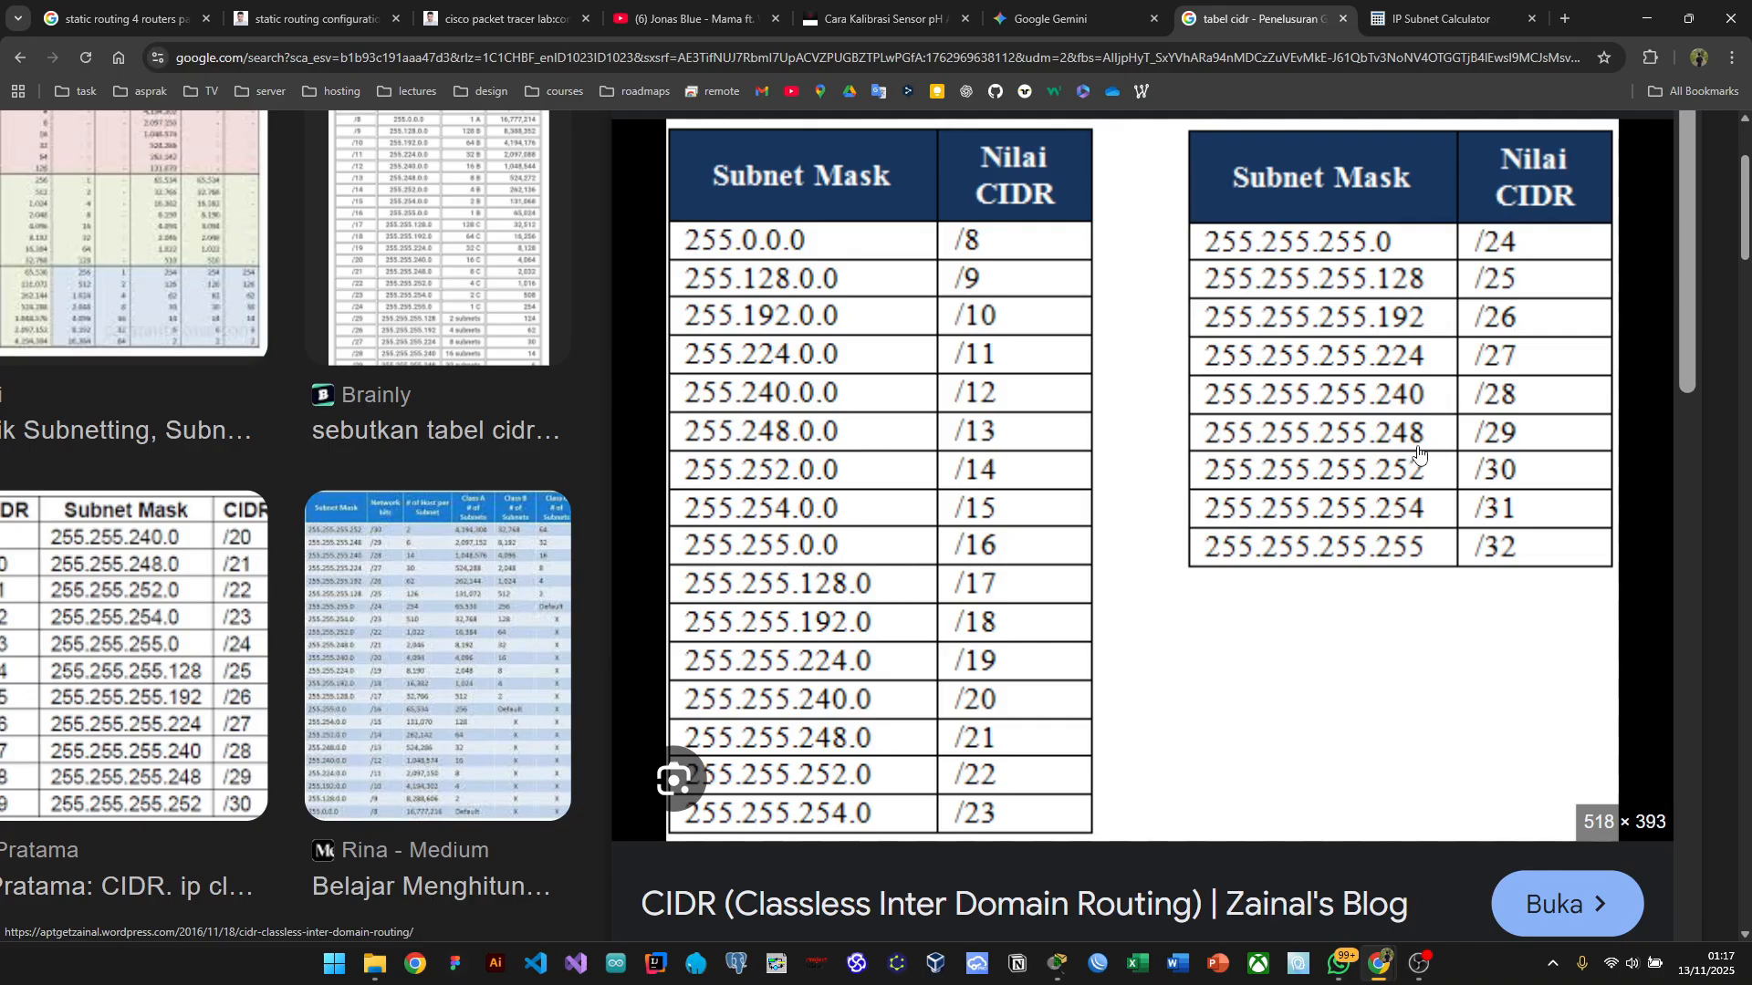
key(alt+Tab)
key(alt+Tab)
key(alt+Tab)
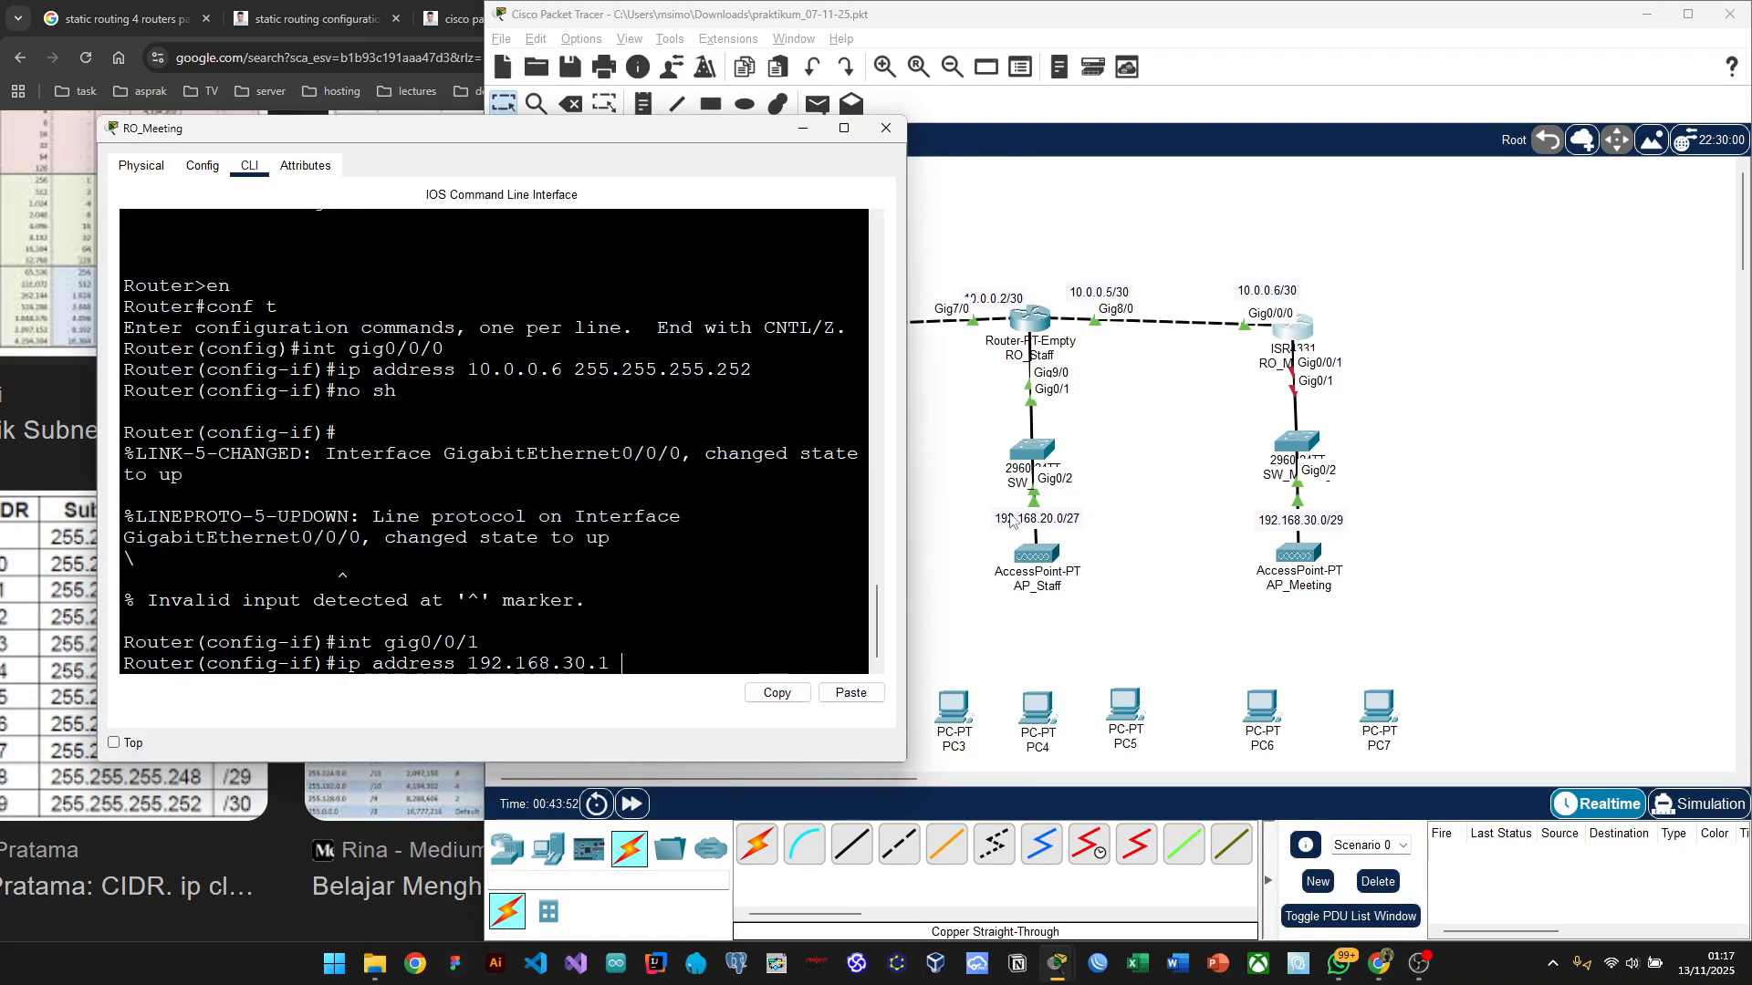
text(255.255.255.248)
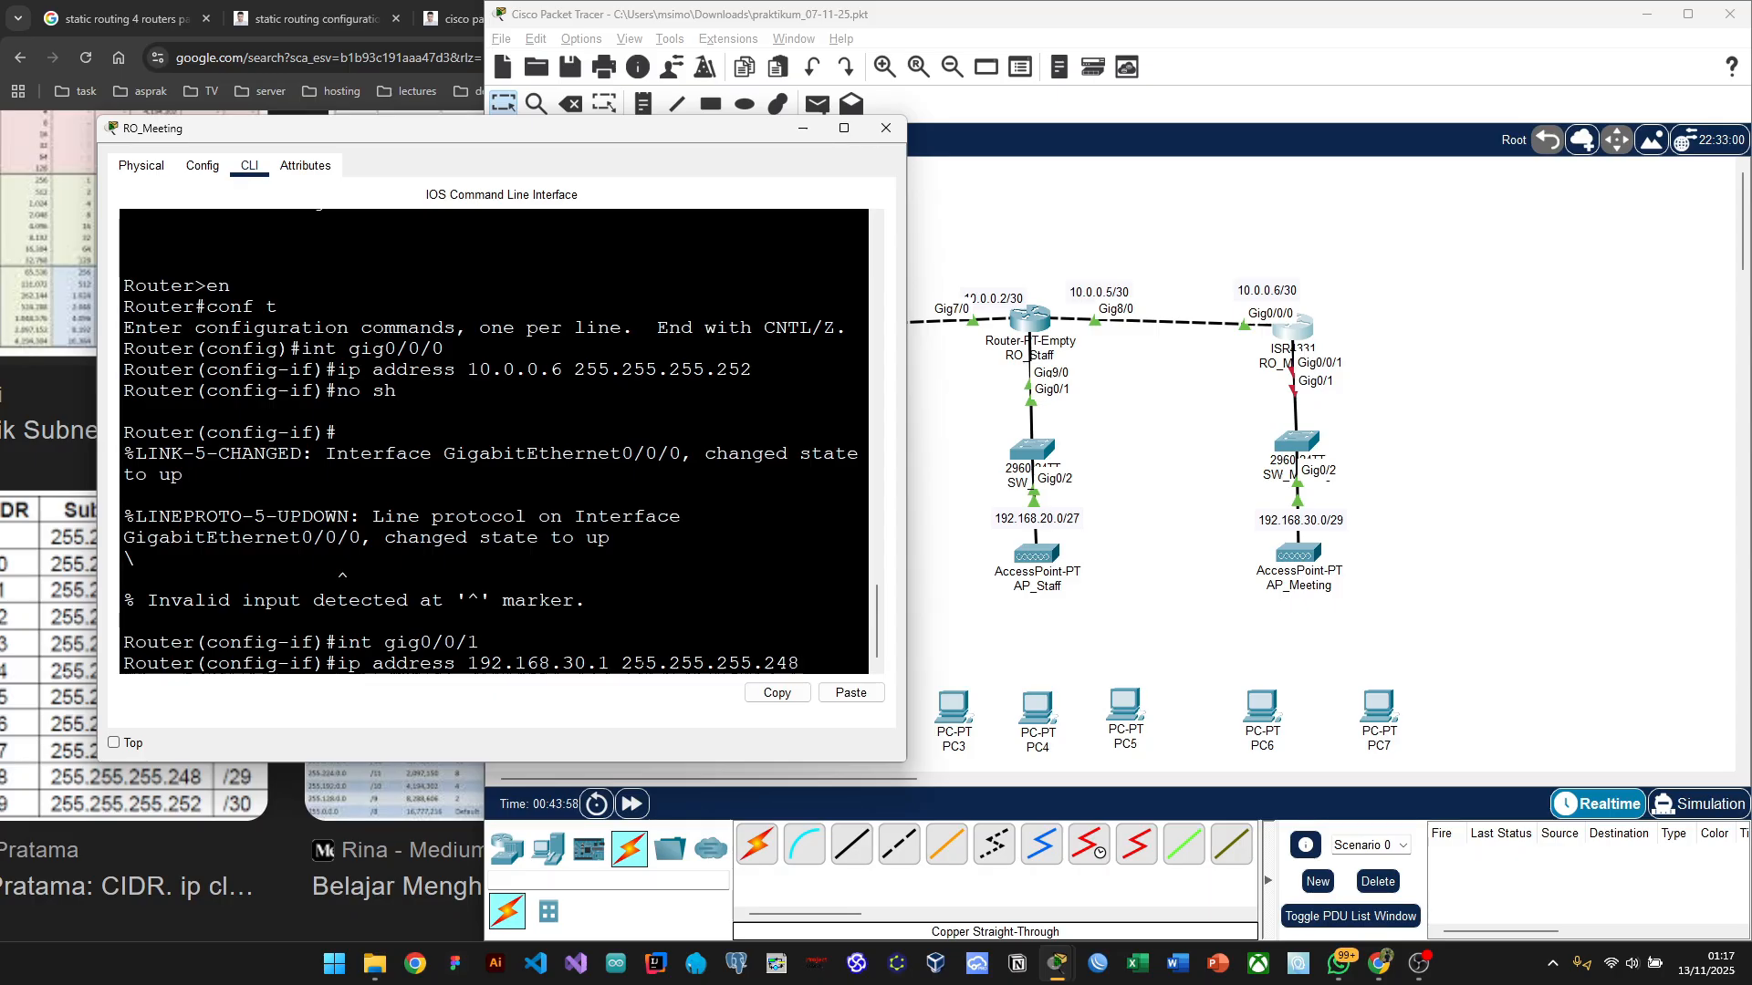
key(Return)
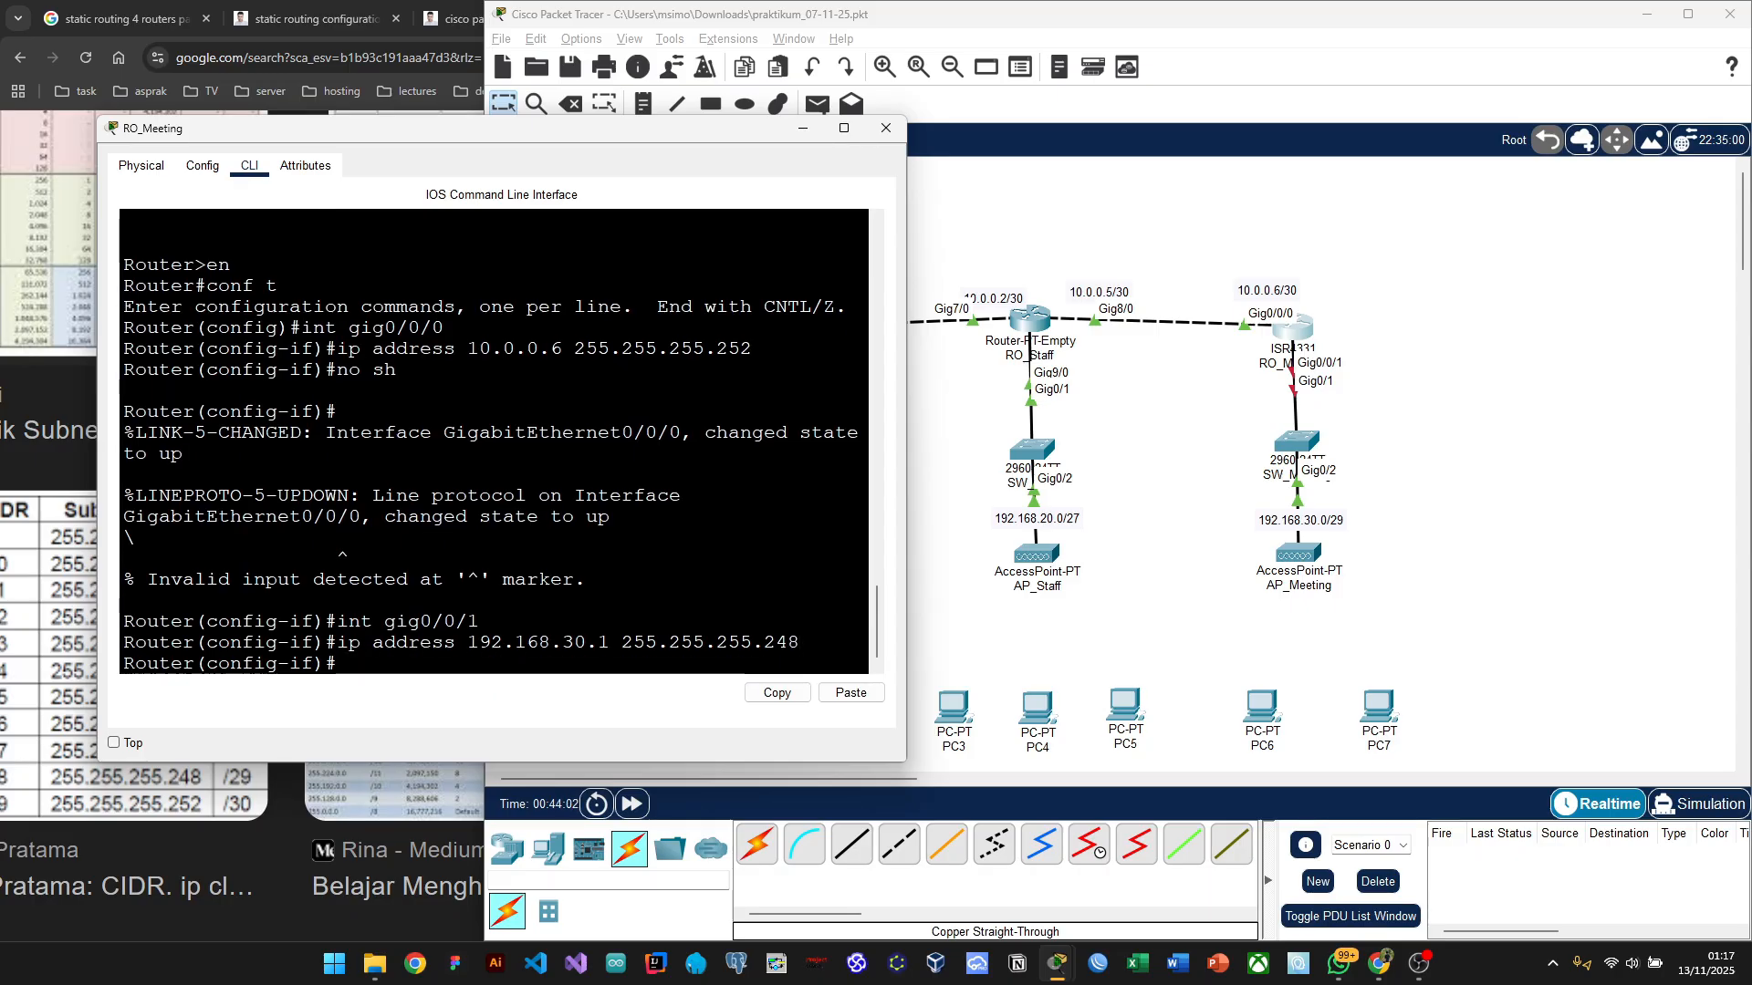
text(no sh)
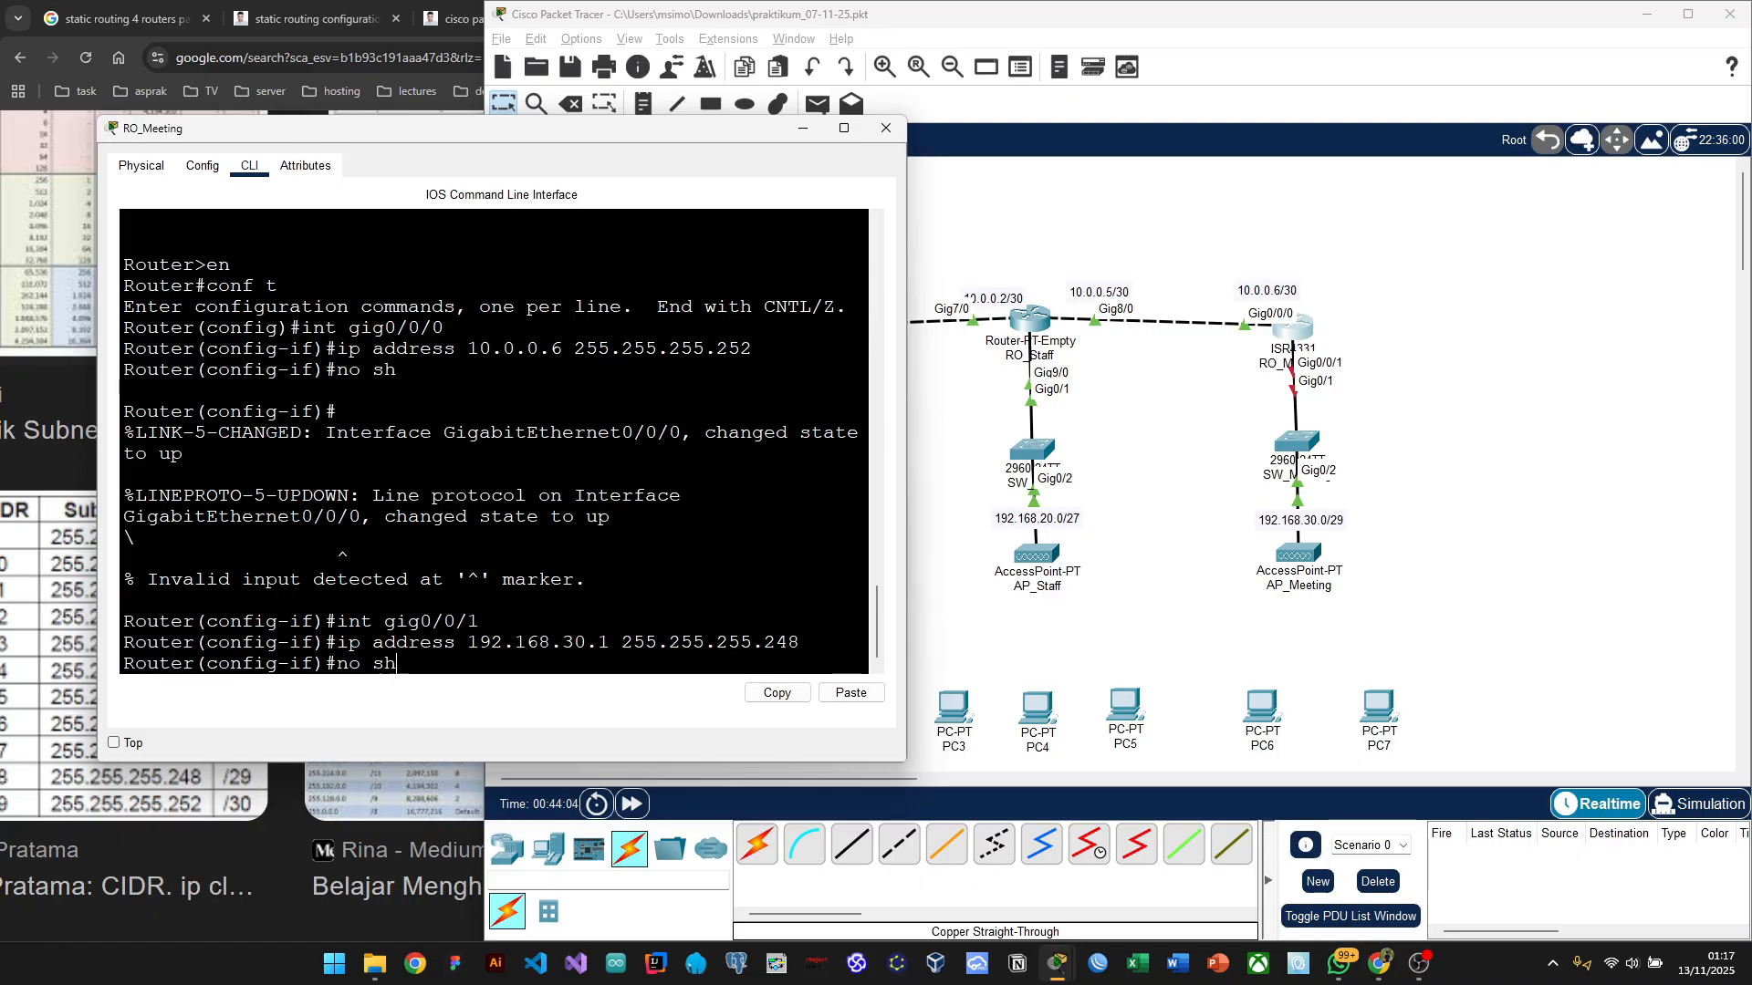
key(Return)
key(Return)
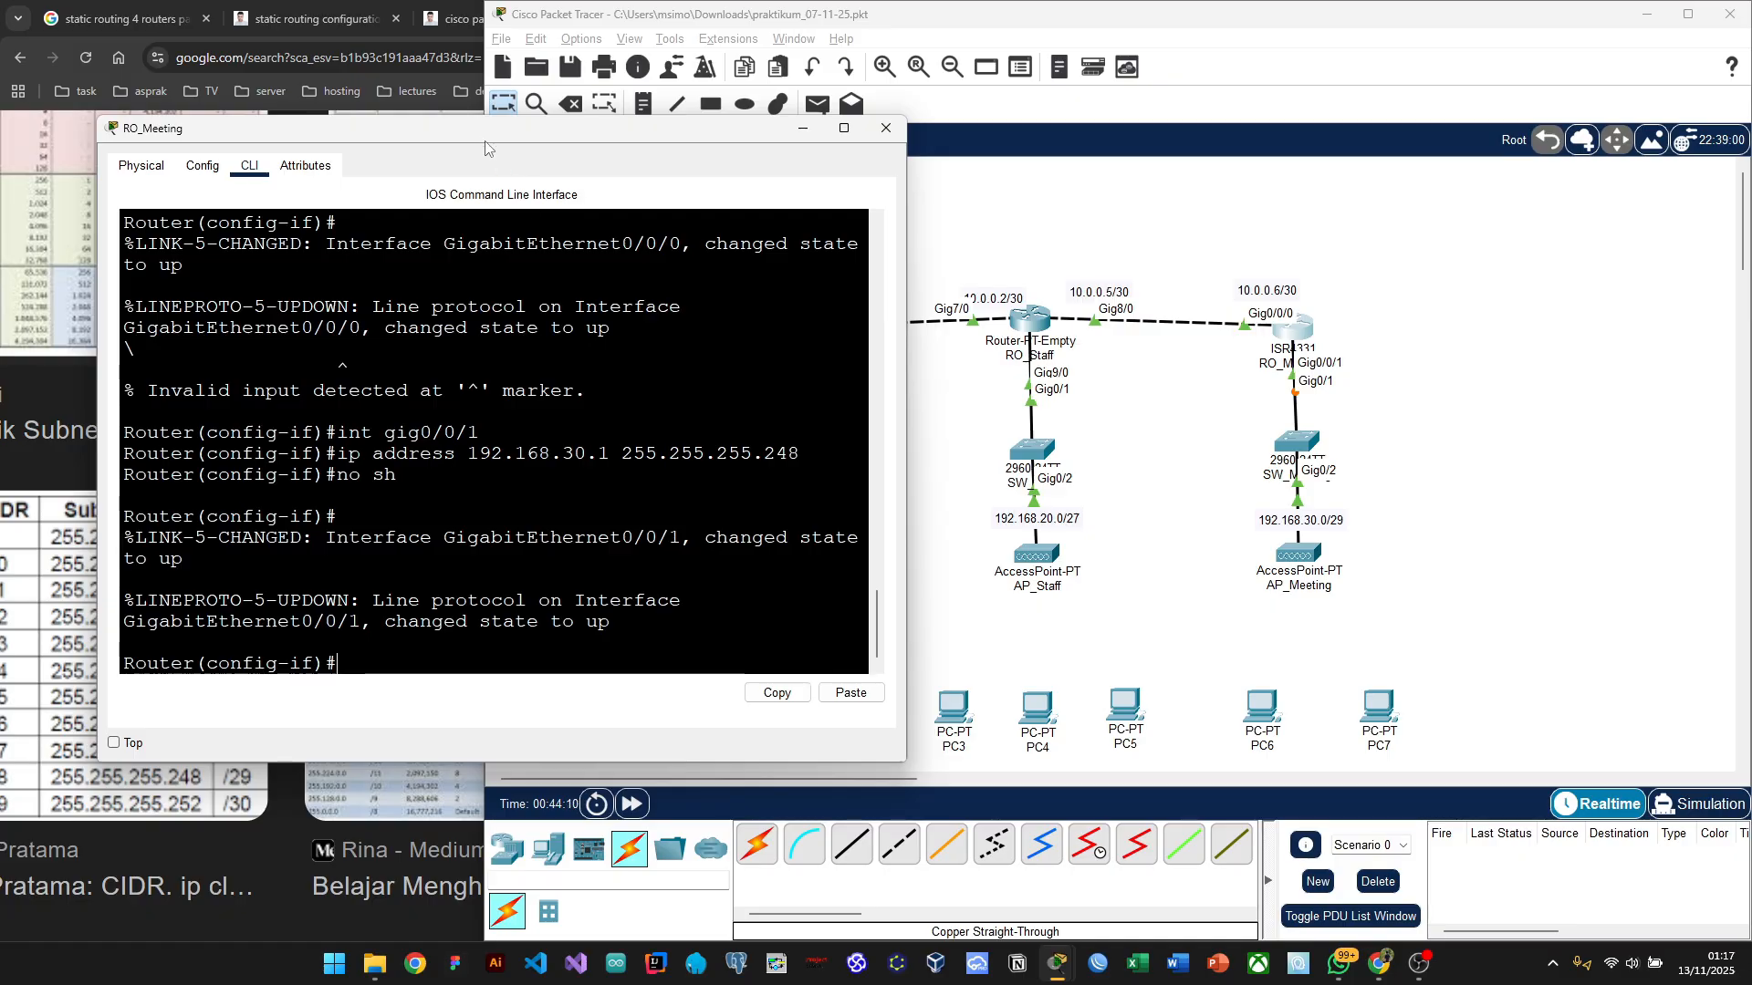
Step: Move the RO_Meeting console aside, nudge RO_Staff lower, and minimize the console
drag(479, 139, 250, 159)
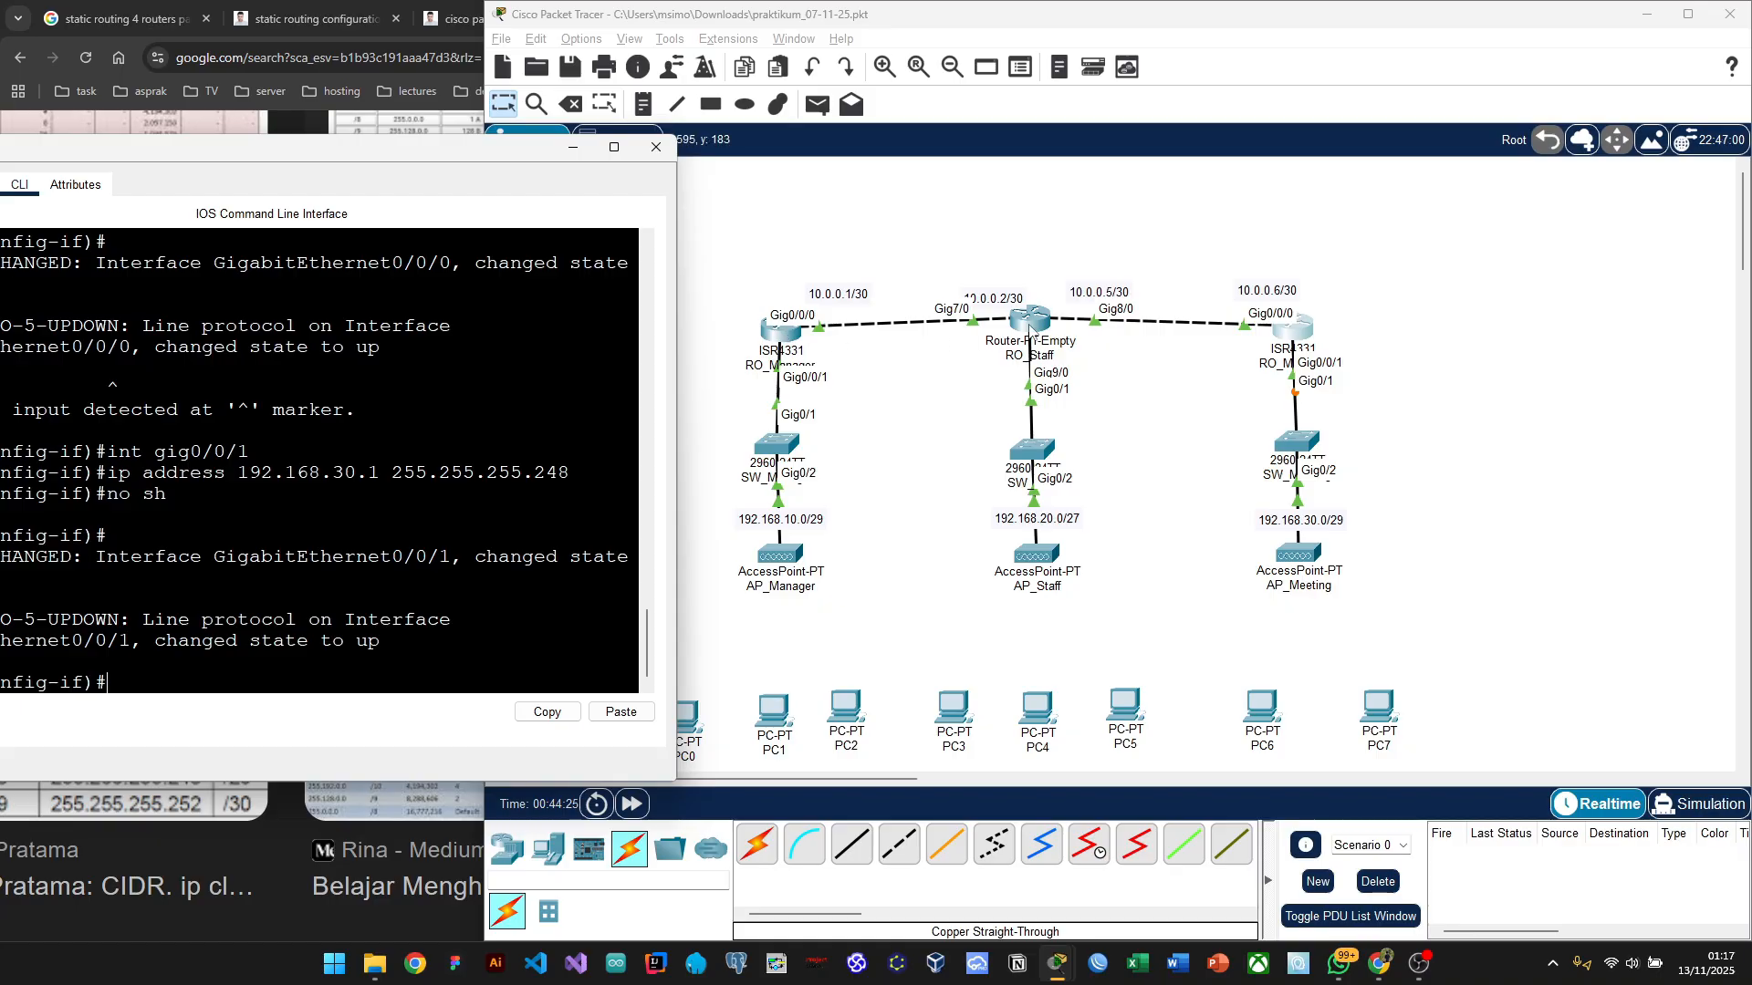
drag(1048, 326, 1029, 342)
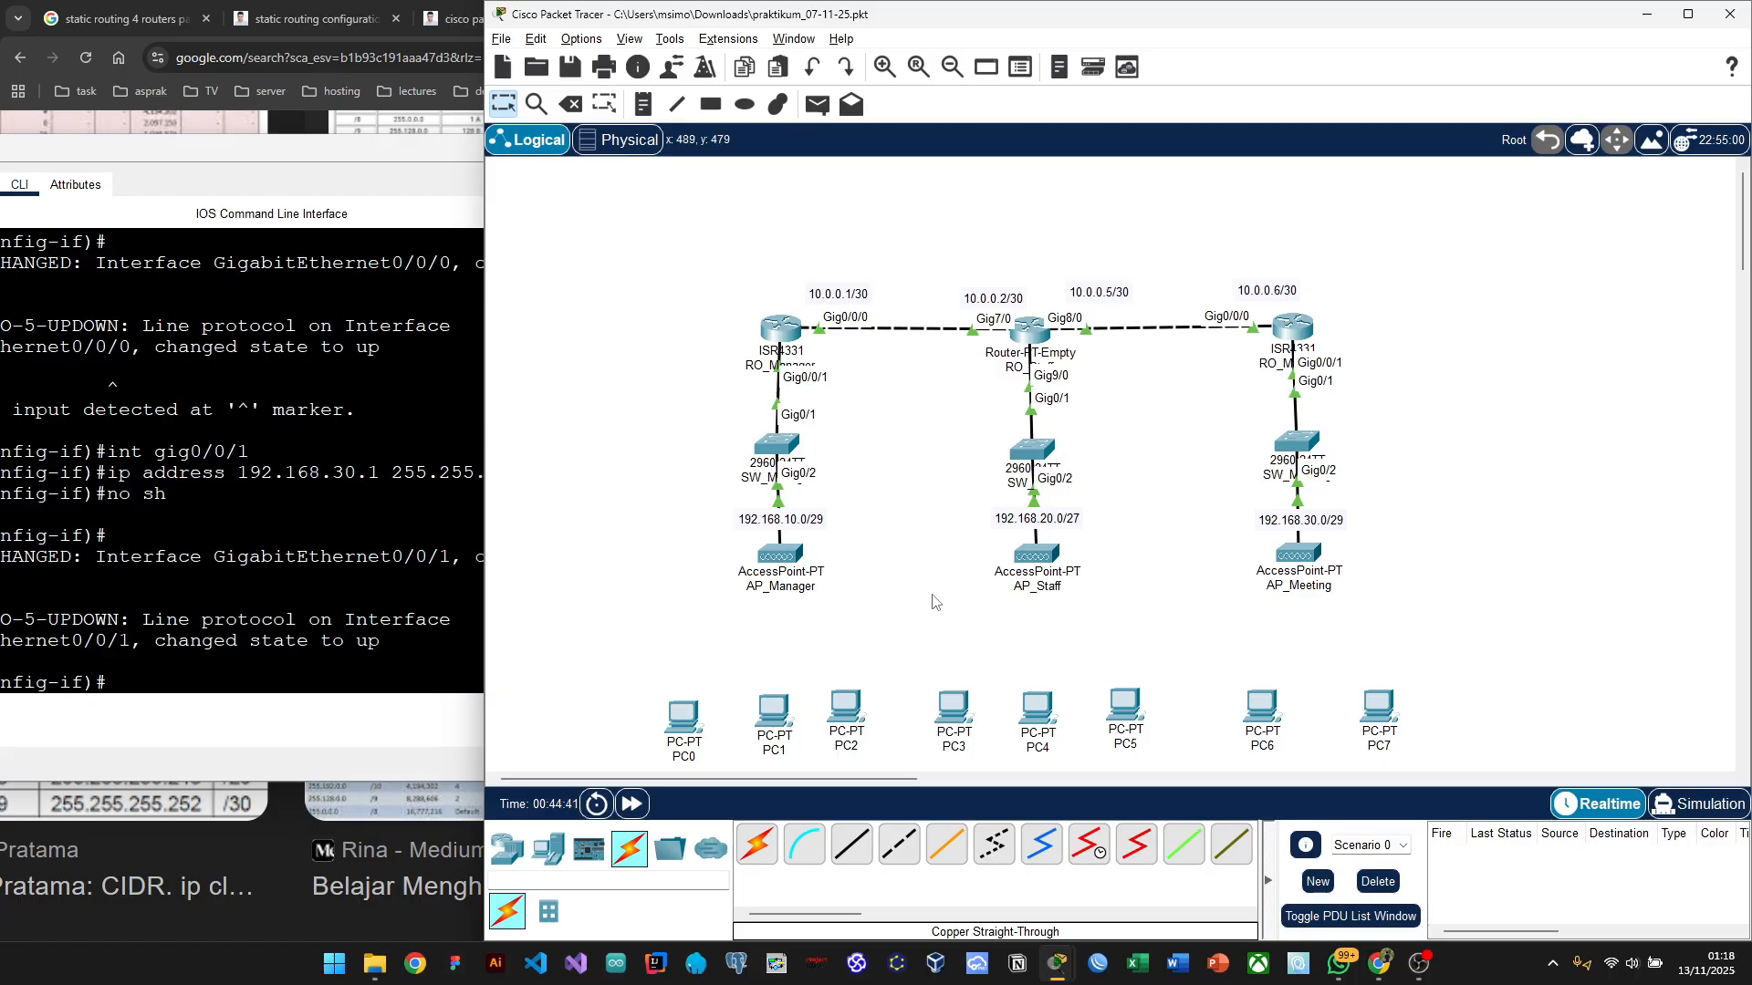
click(263, 155)
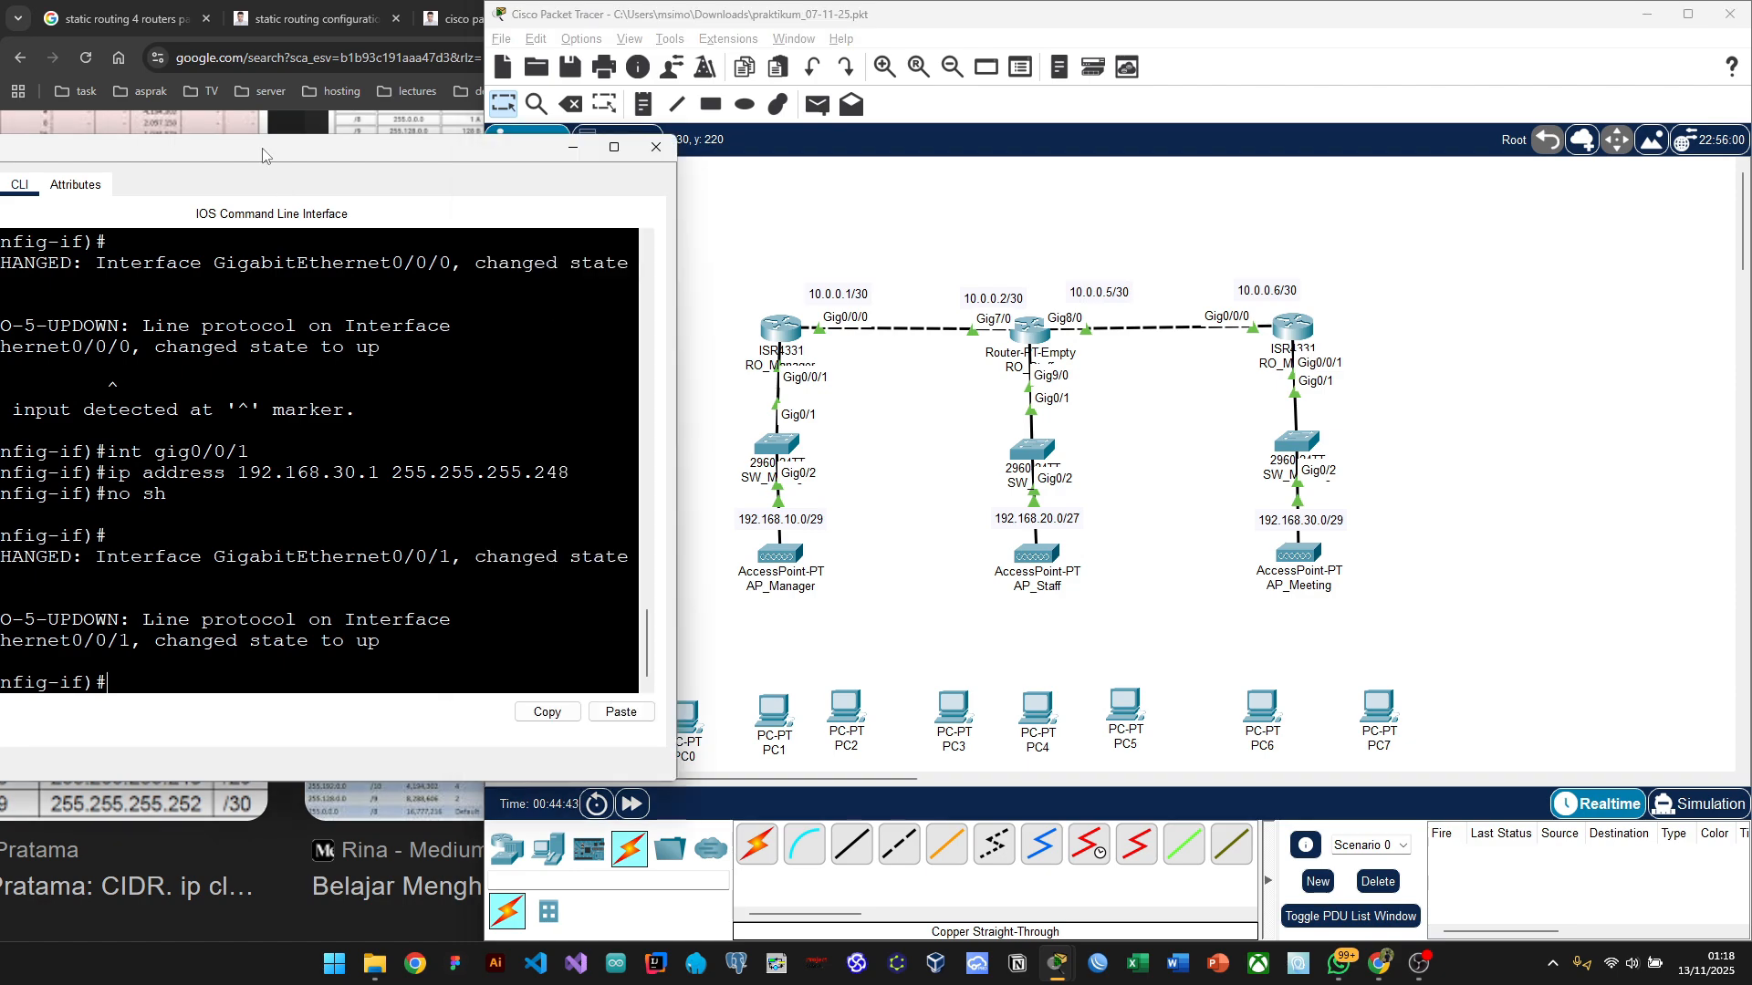
drag(263, 155, 466, 170)
click(776, 169)
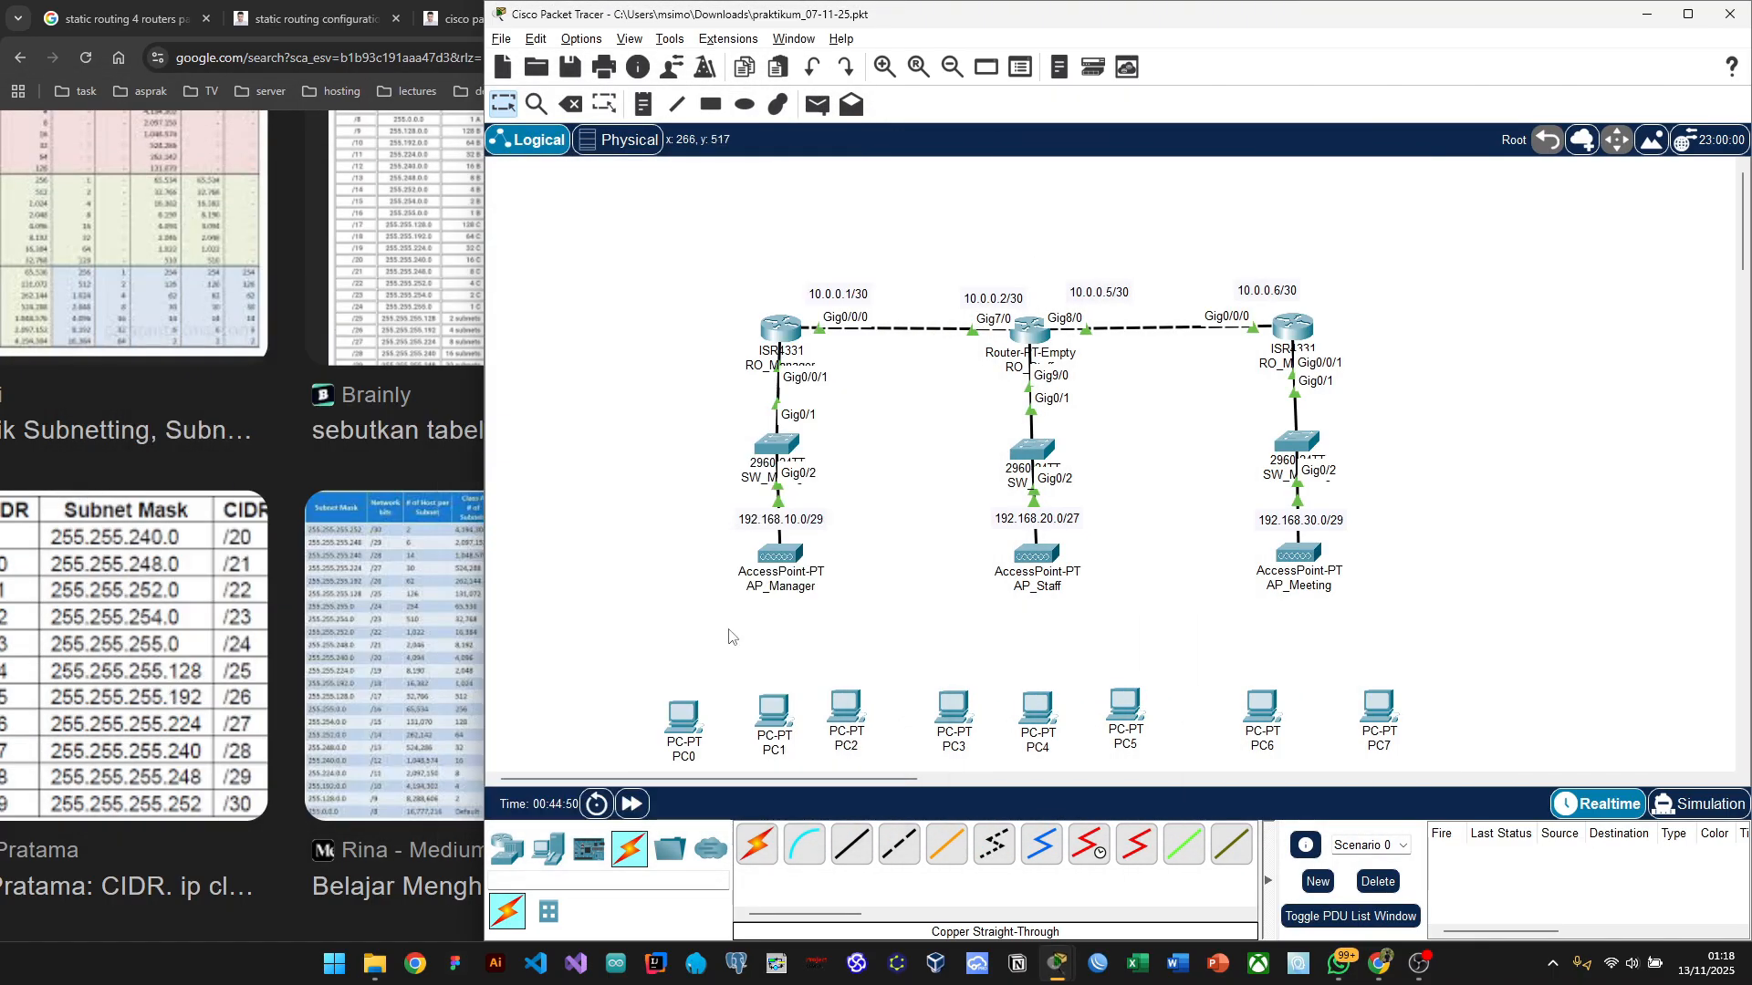
Step: Even out PC0, PC2, PC5, PC6 and PC7 along the bottom row of the topology
drag(691, 727, 698, 718)
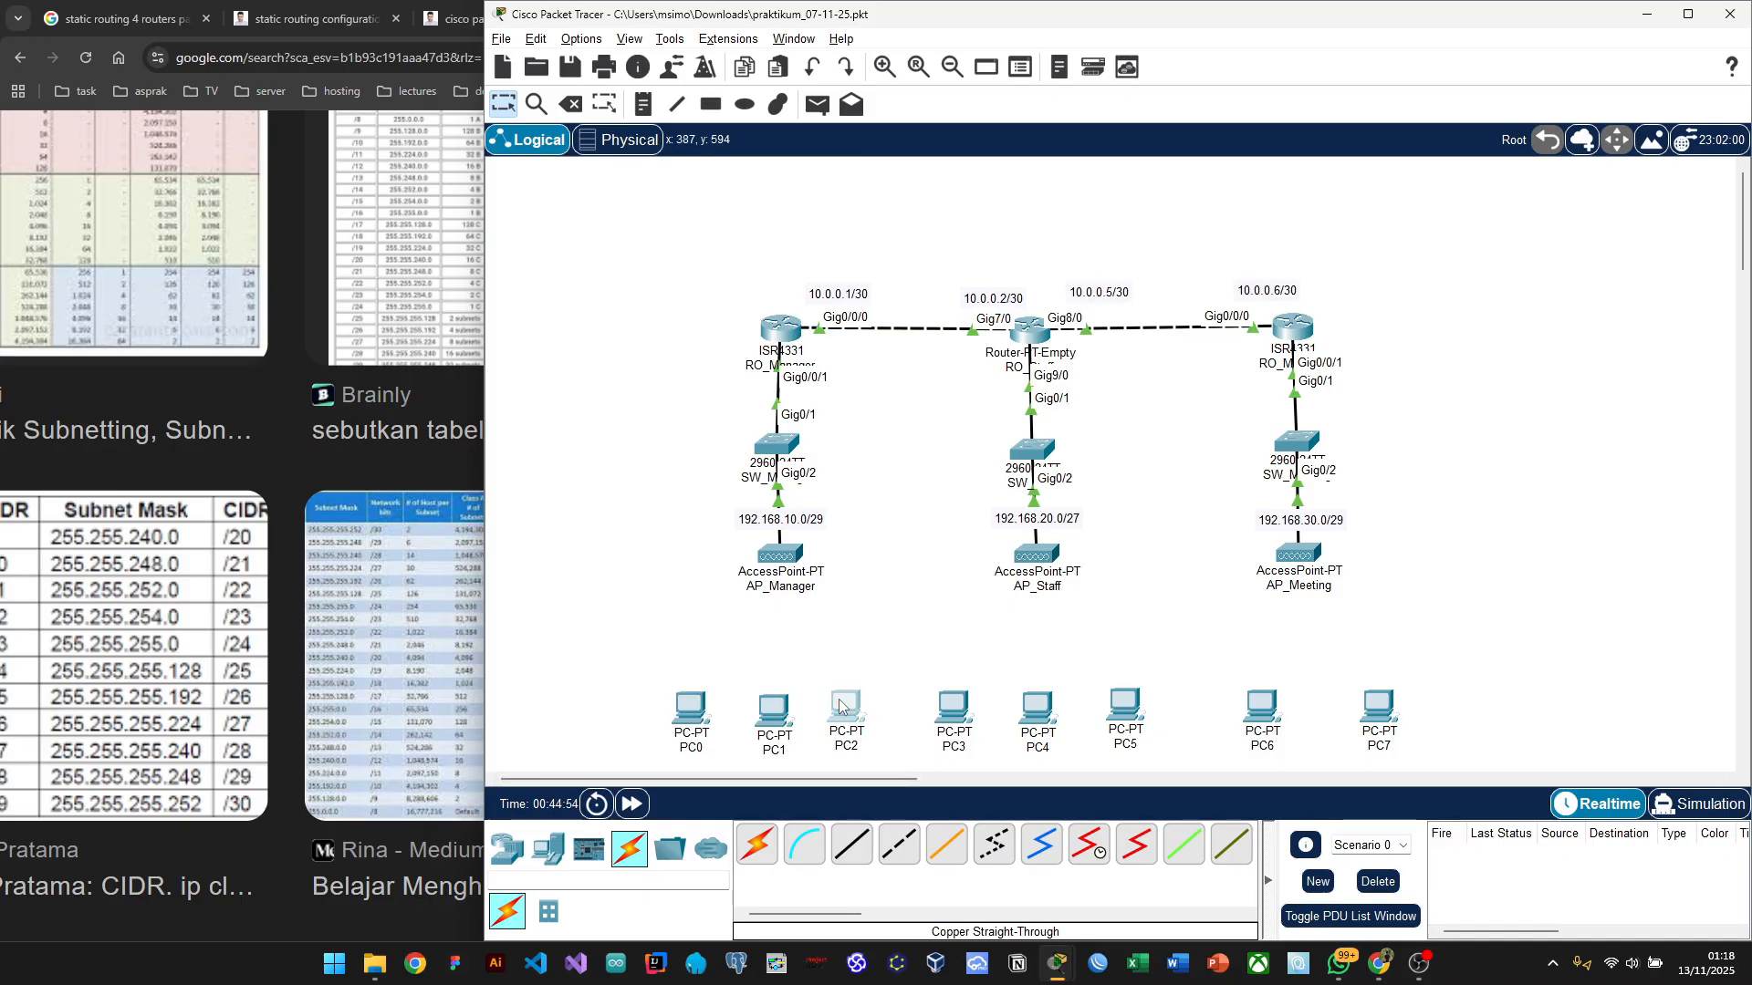
drag(841, 703, 850, 705)
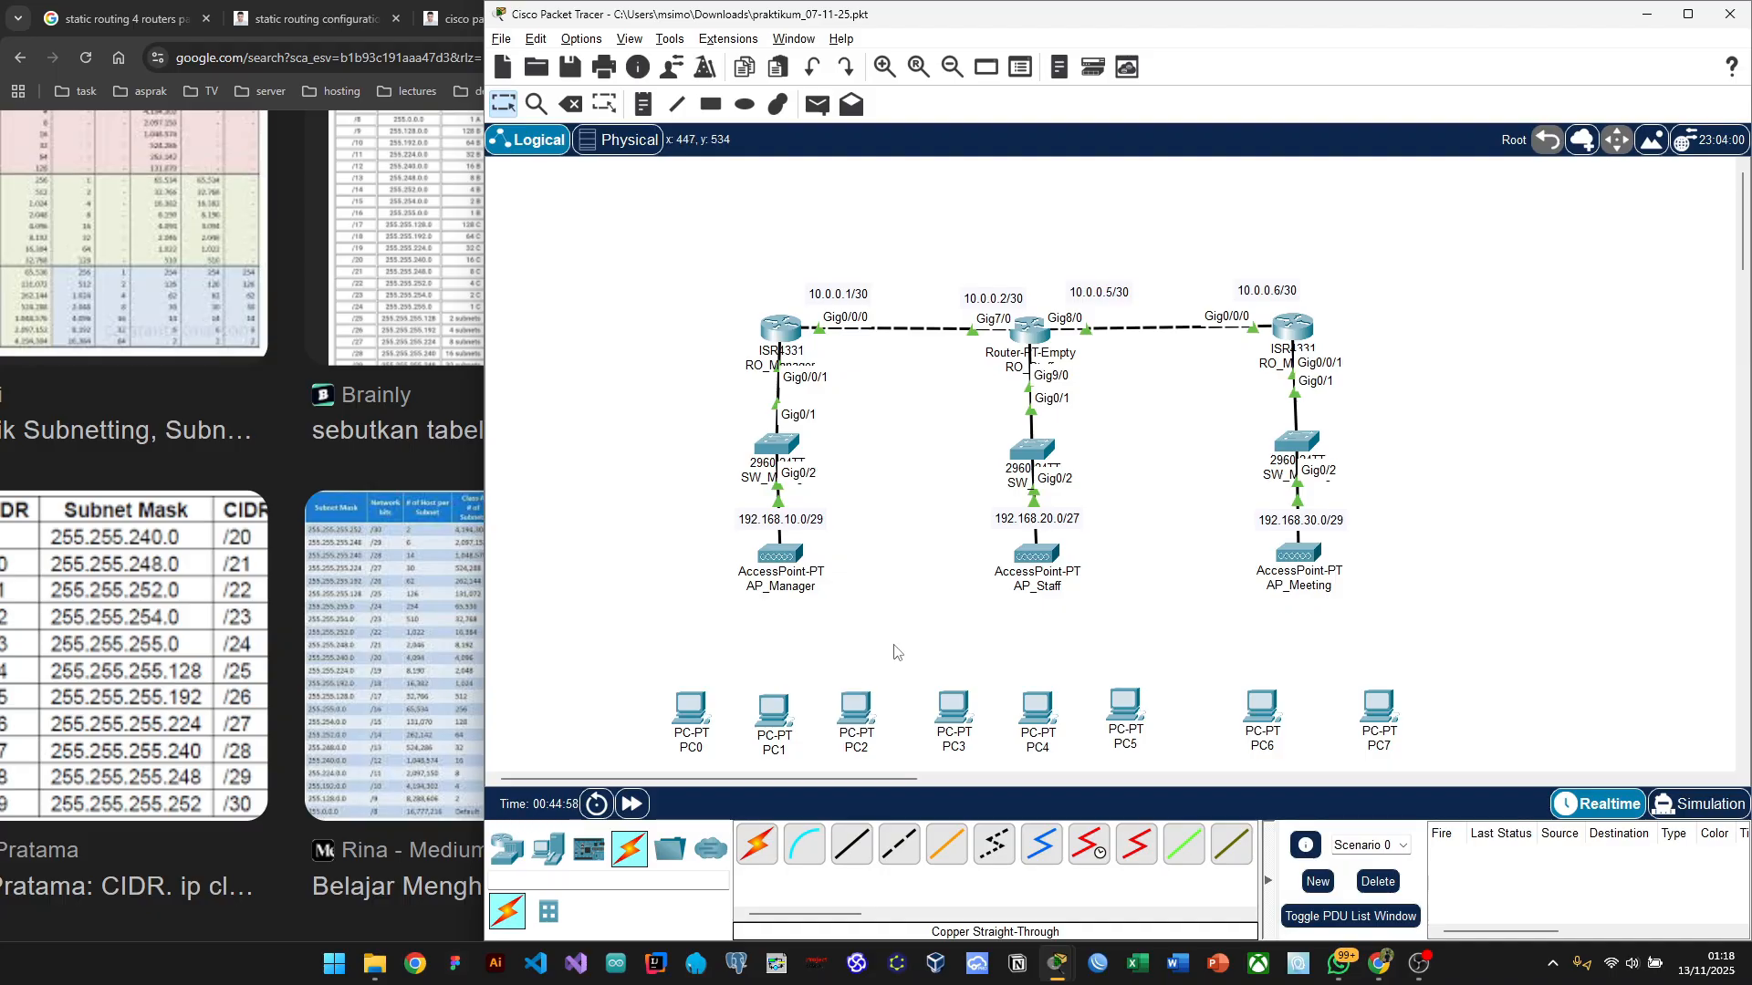
drag(1111, 708, 1048, 714)
drag(1262, 710, 1253, 712)
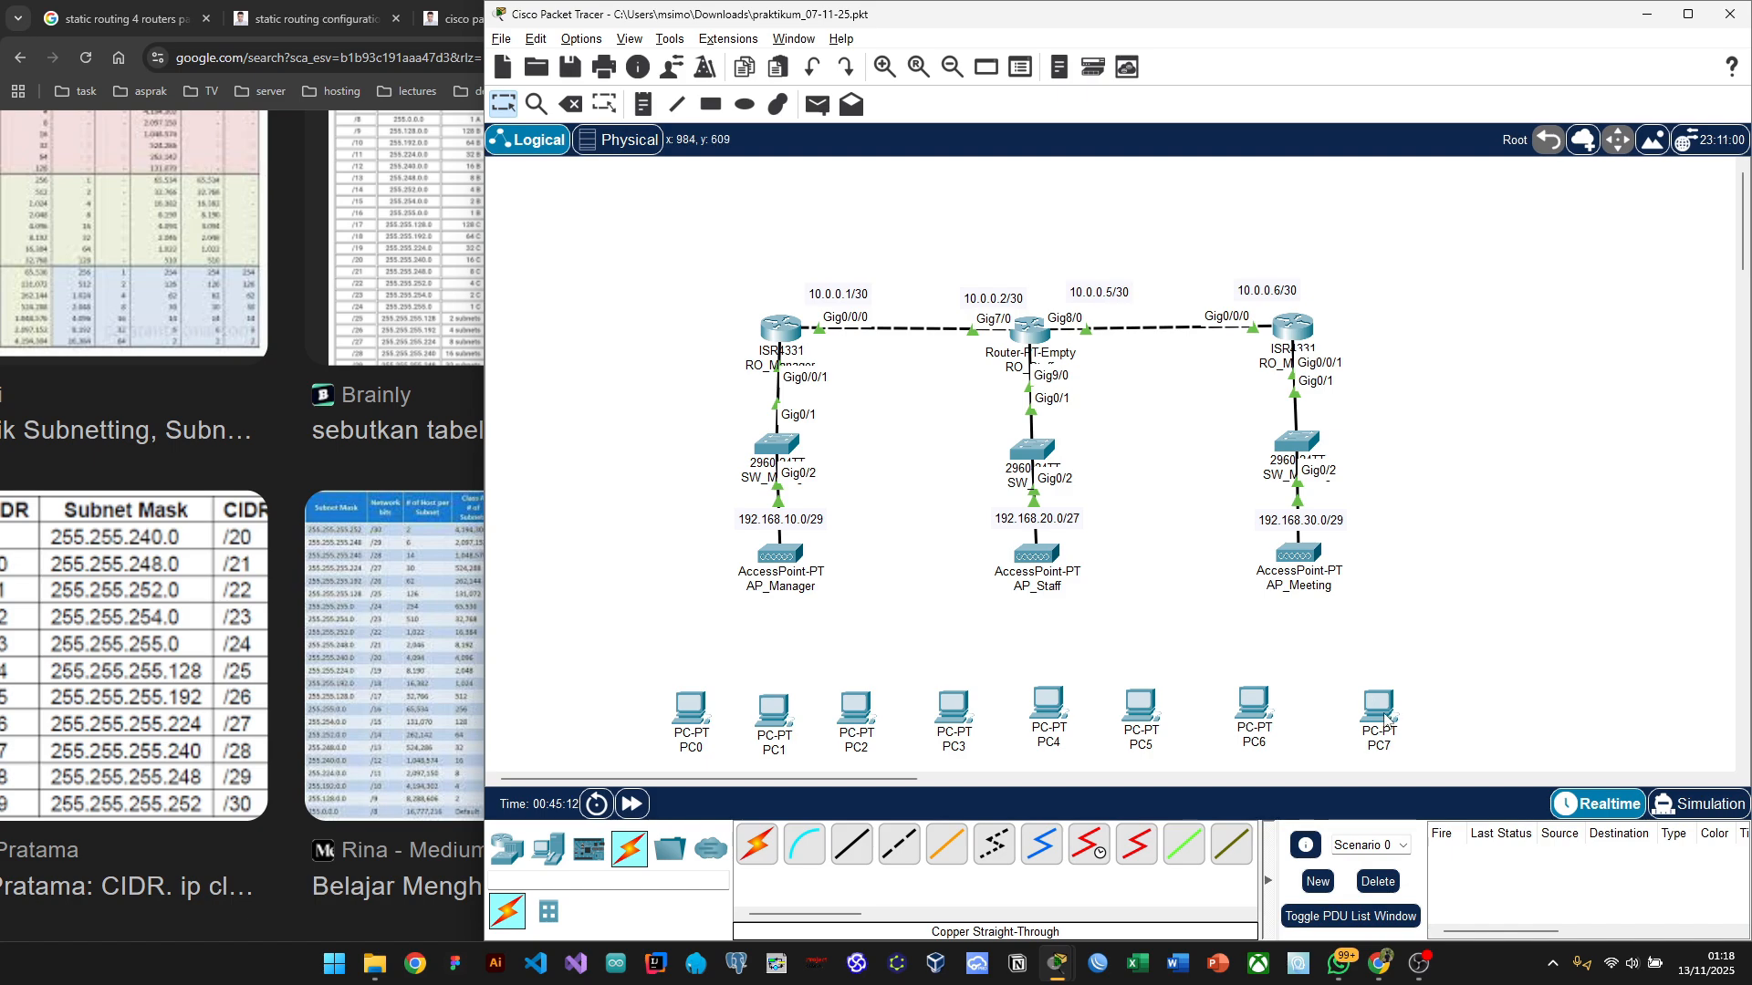
drag(1385, 717, 1378, 713)
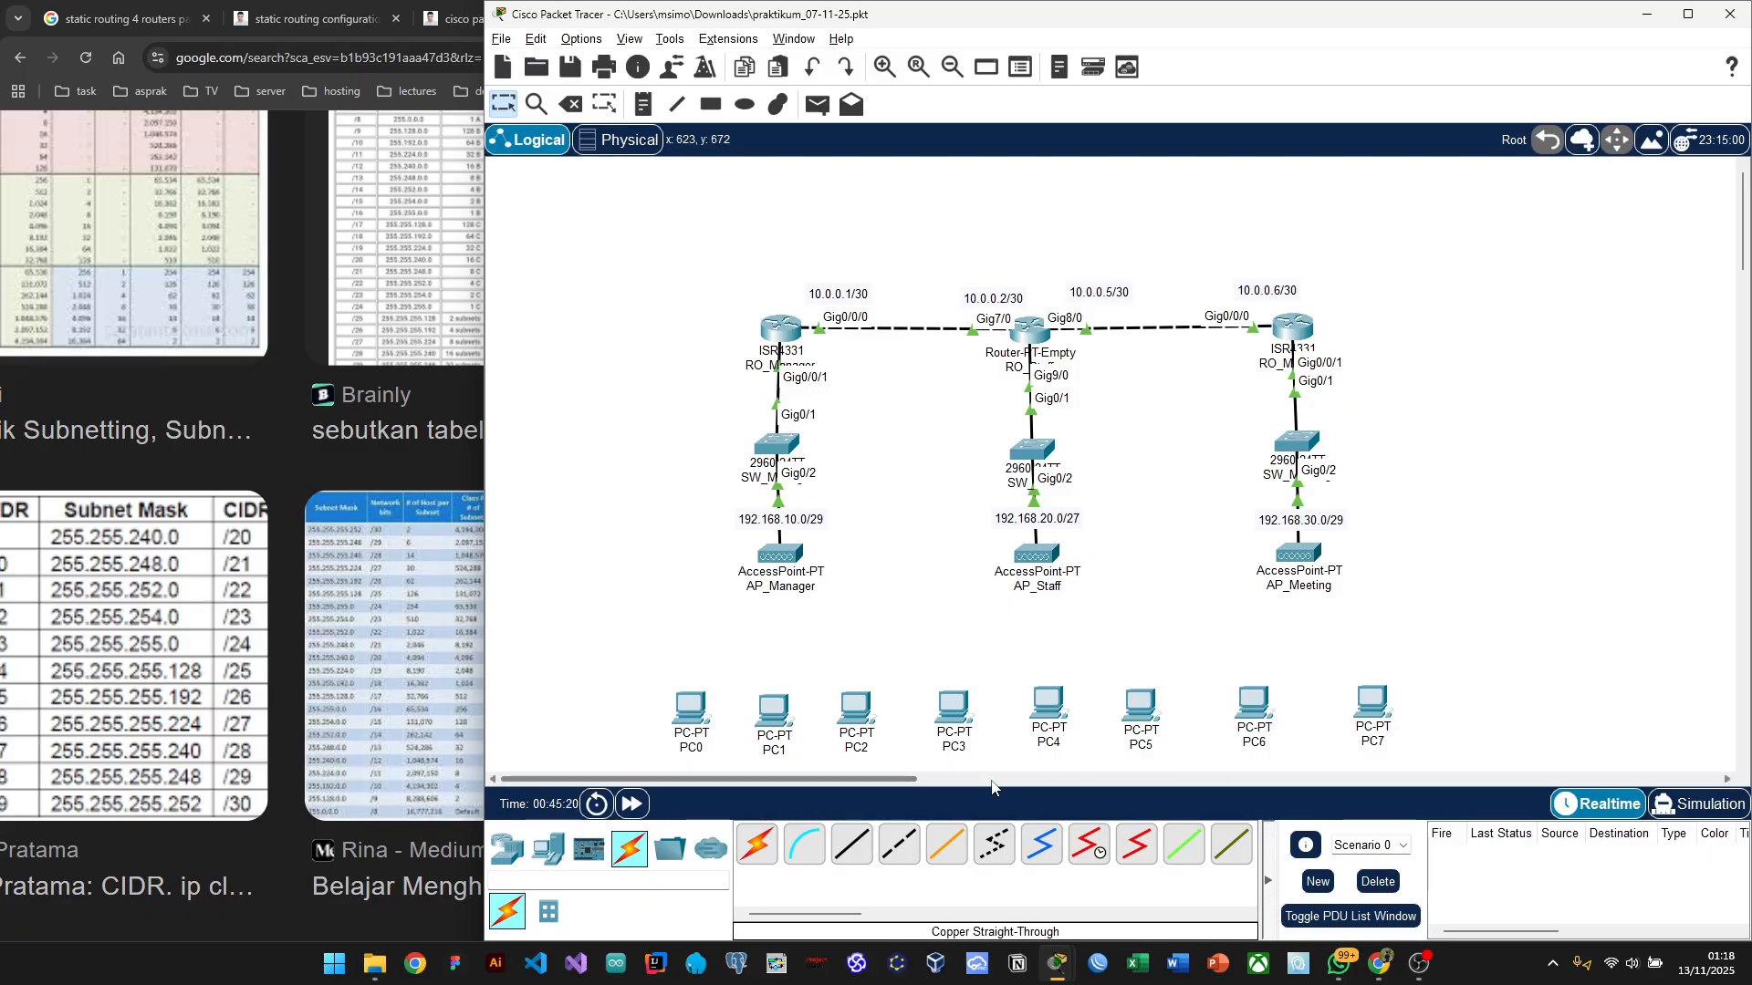
mouse_move(902, 782)
mouse_down()
mouse_move(1186, 785)
mouse_move(867, 794)
mouse_move(902, 783)
mouse_up()
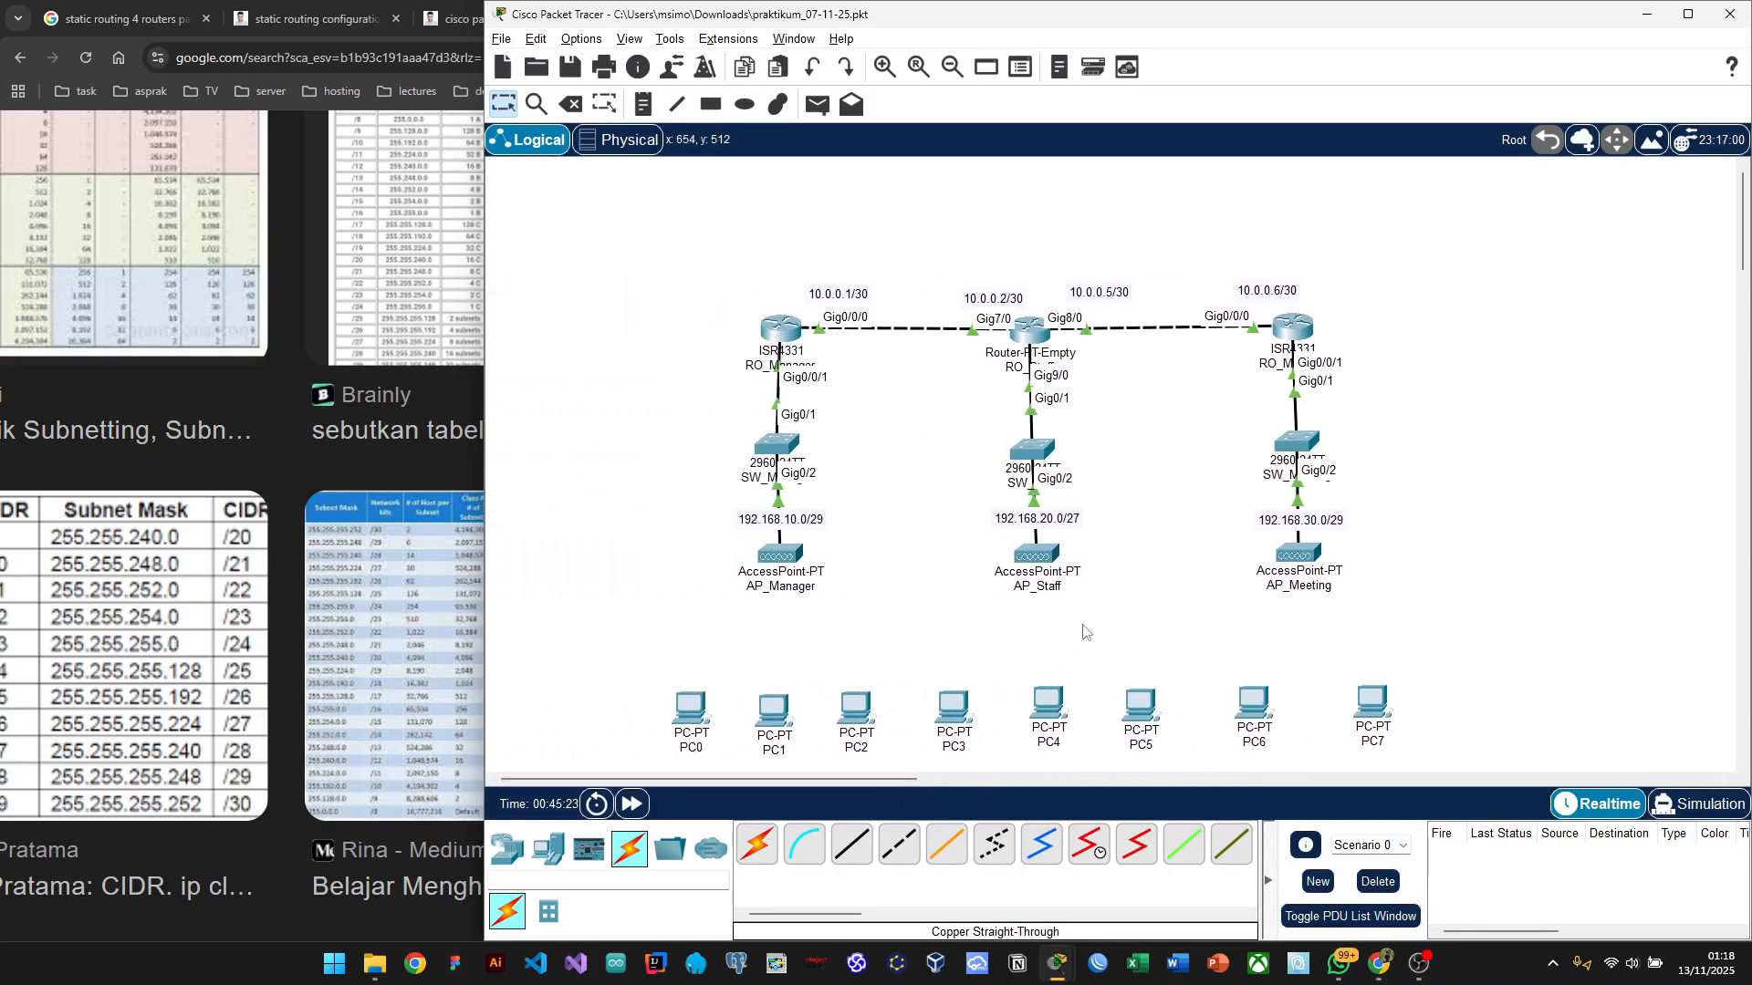
key(alt+Tab)
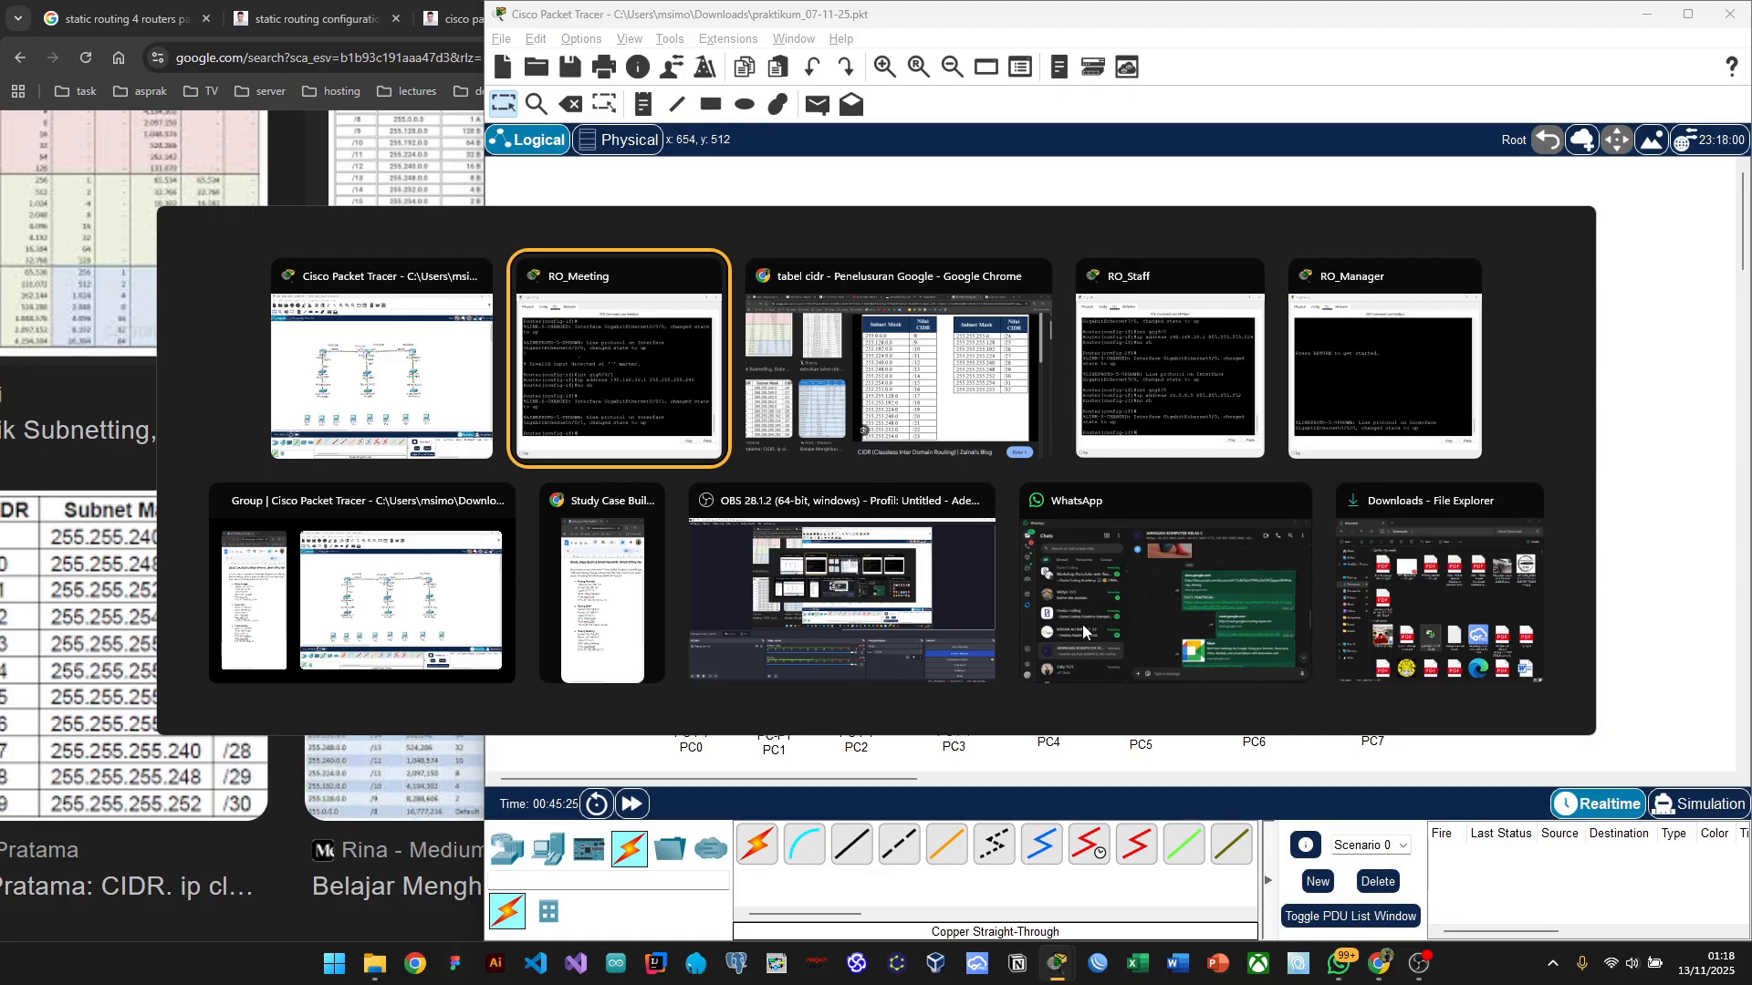
click(451, 404)
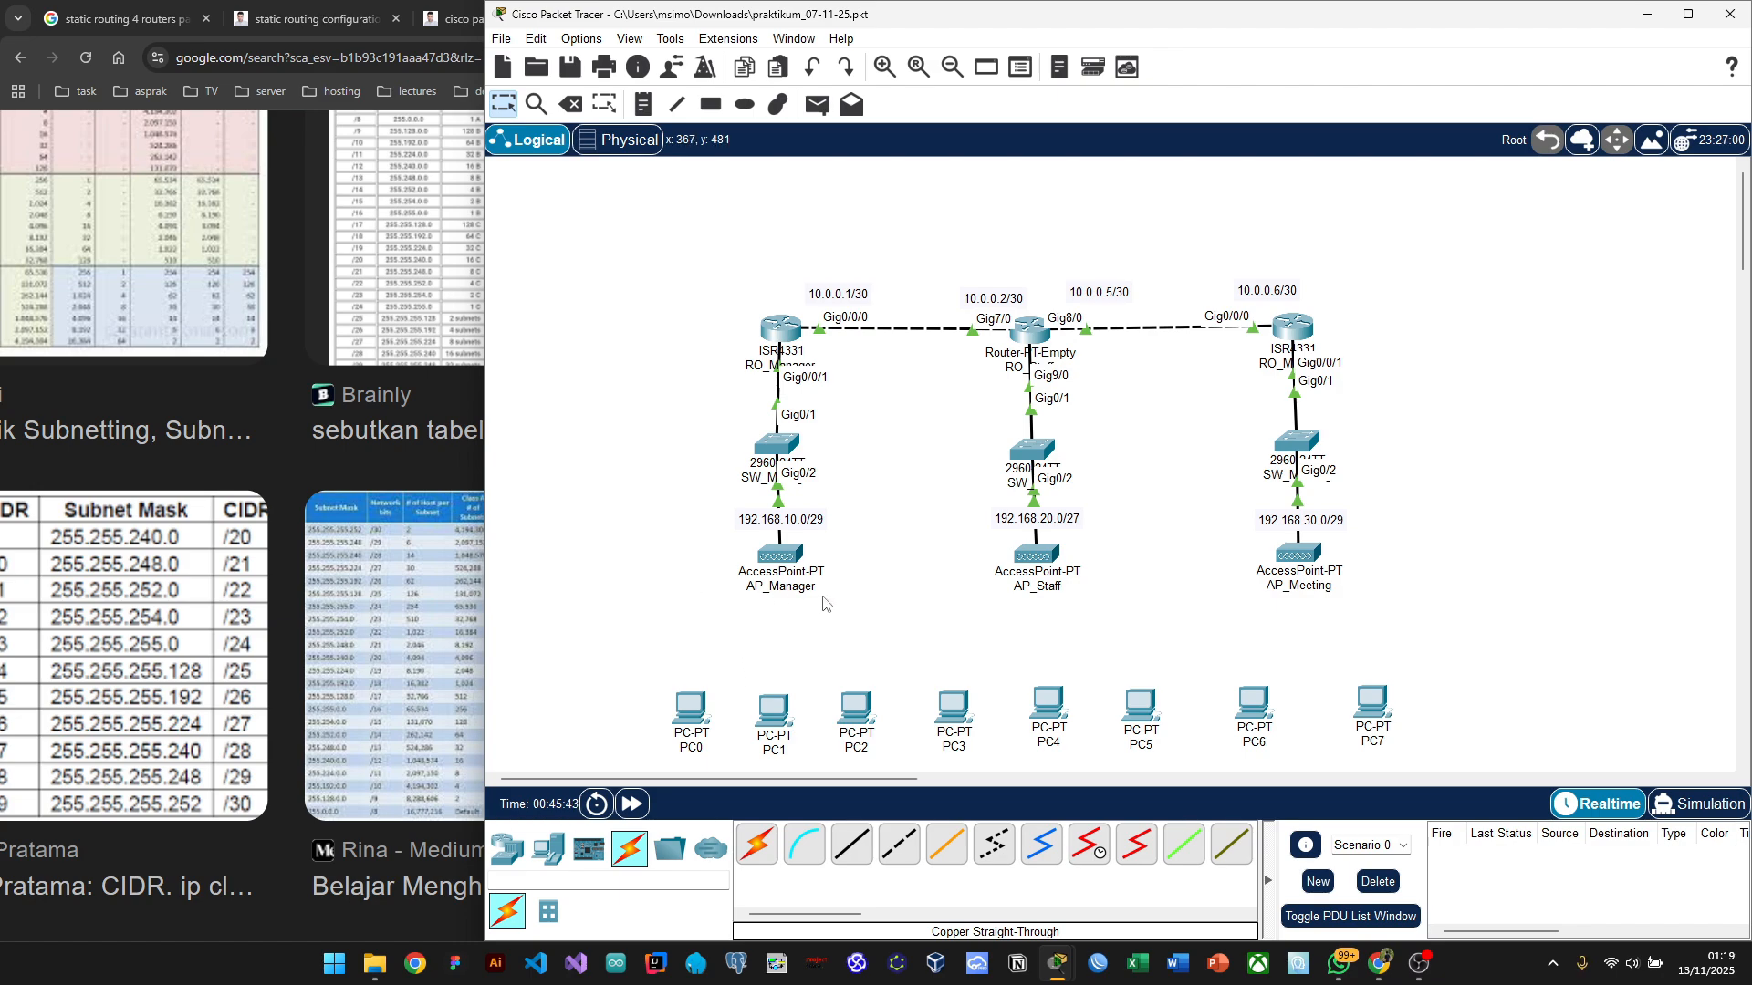
key(alt+Tab)
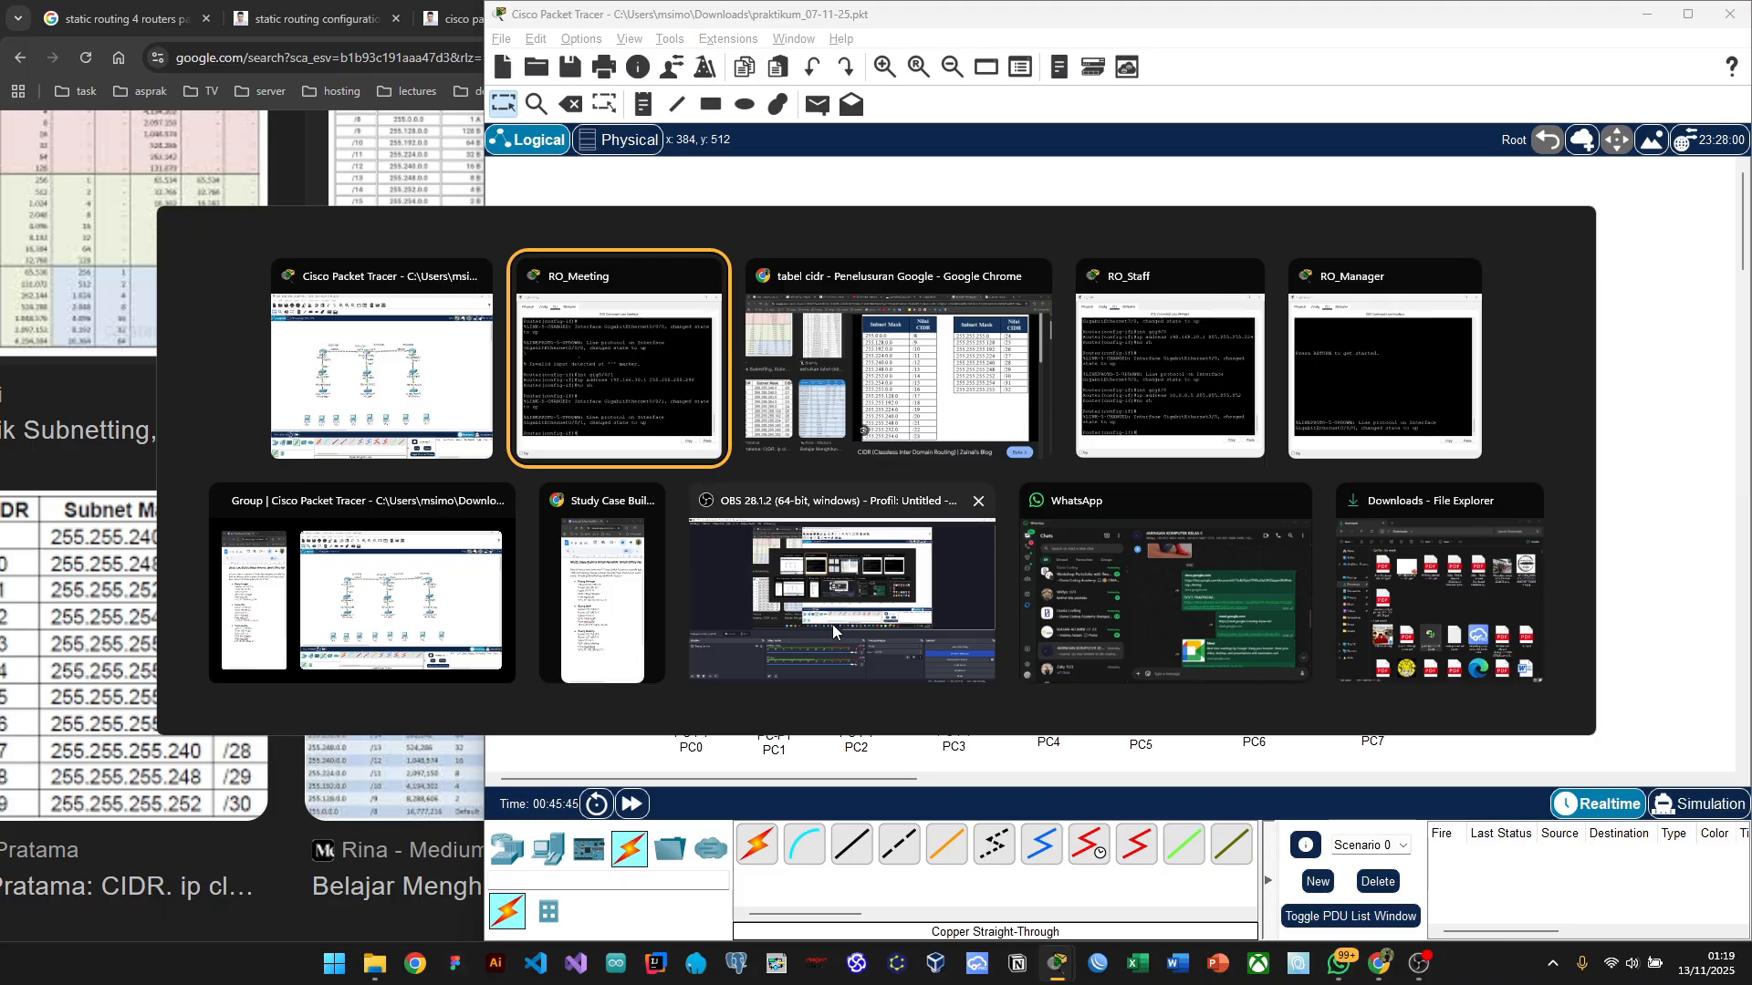
Step: Move PC0 up beside AP_Manager and shift PC1 slightly left
click(581, 628)
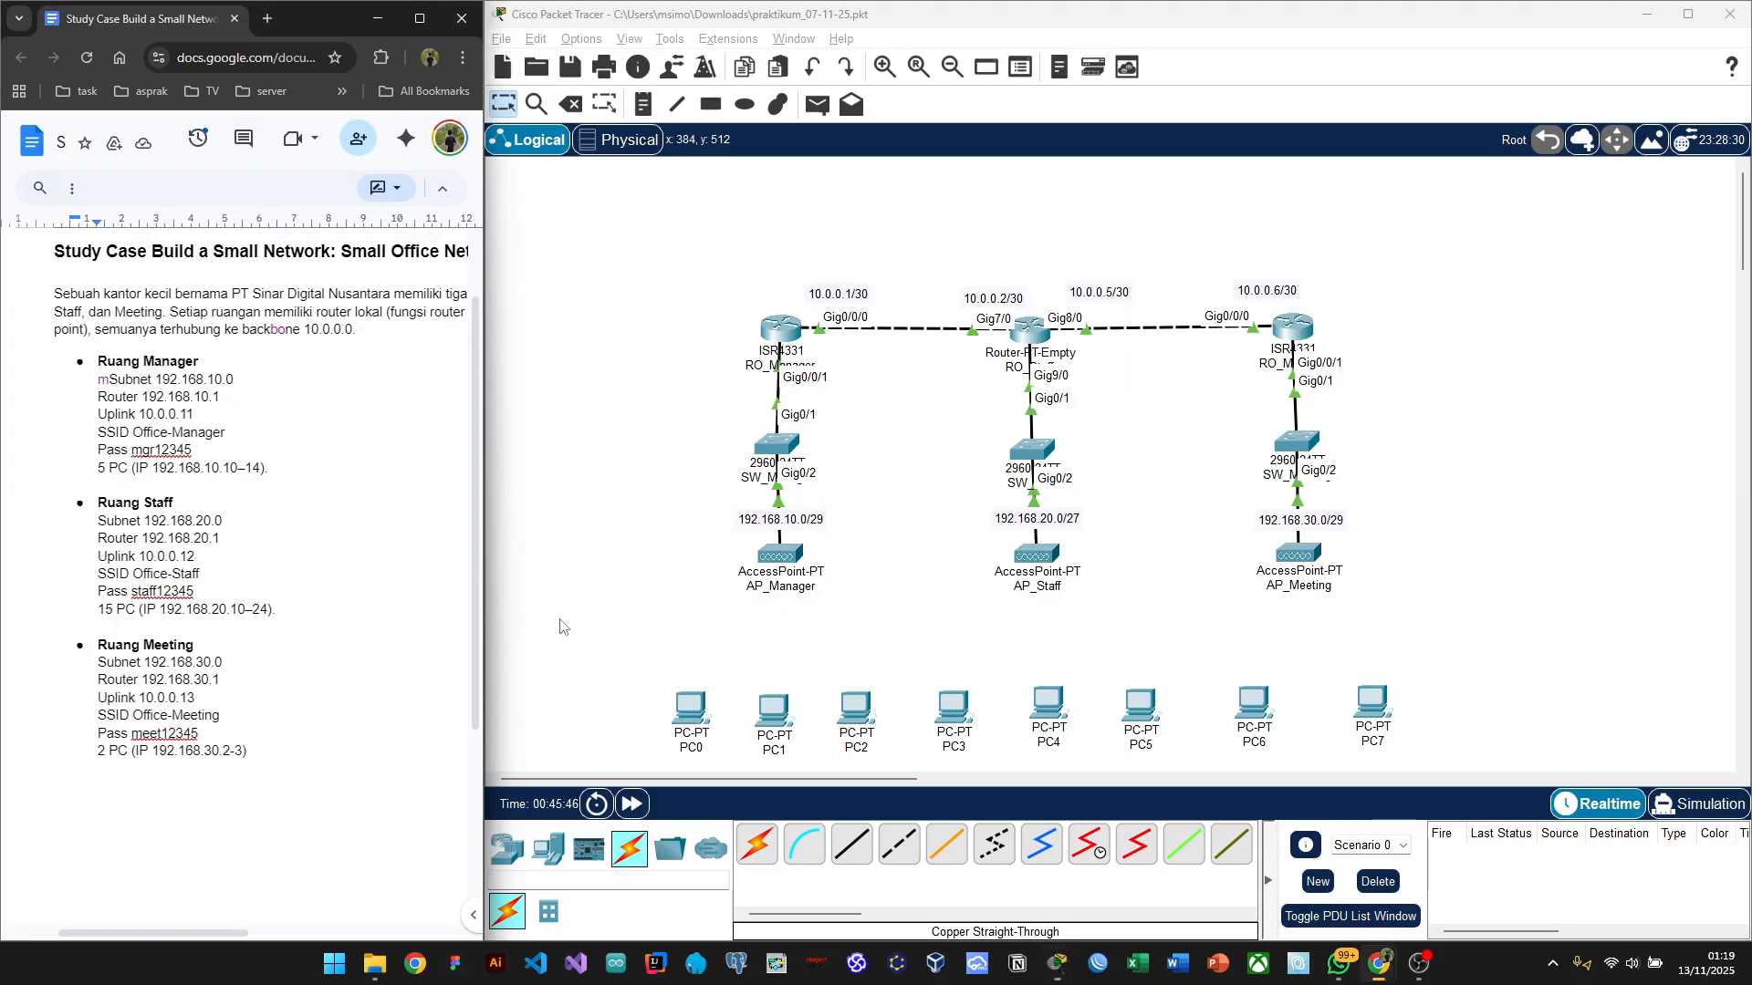
click(574, 569)
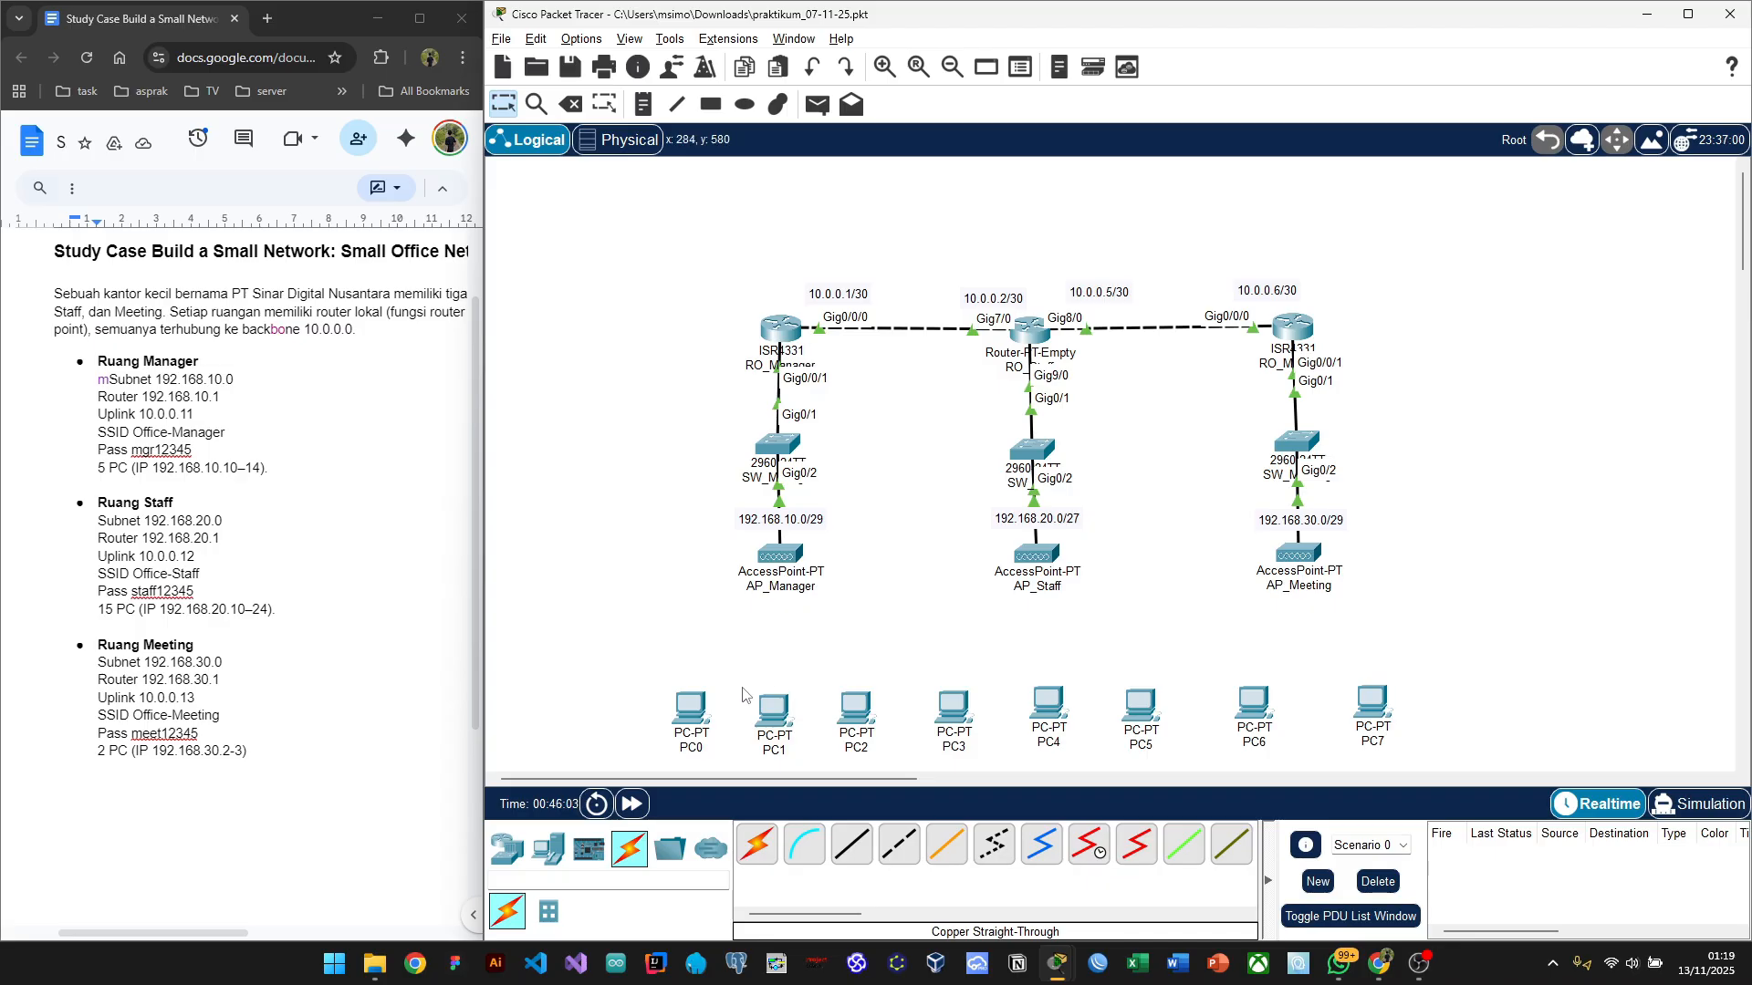
drag(691, 716, 618, 580)
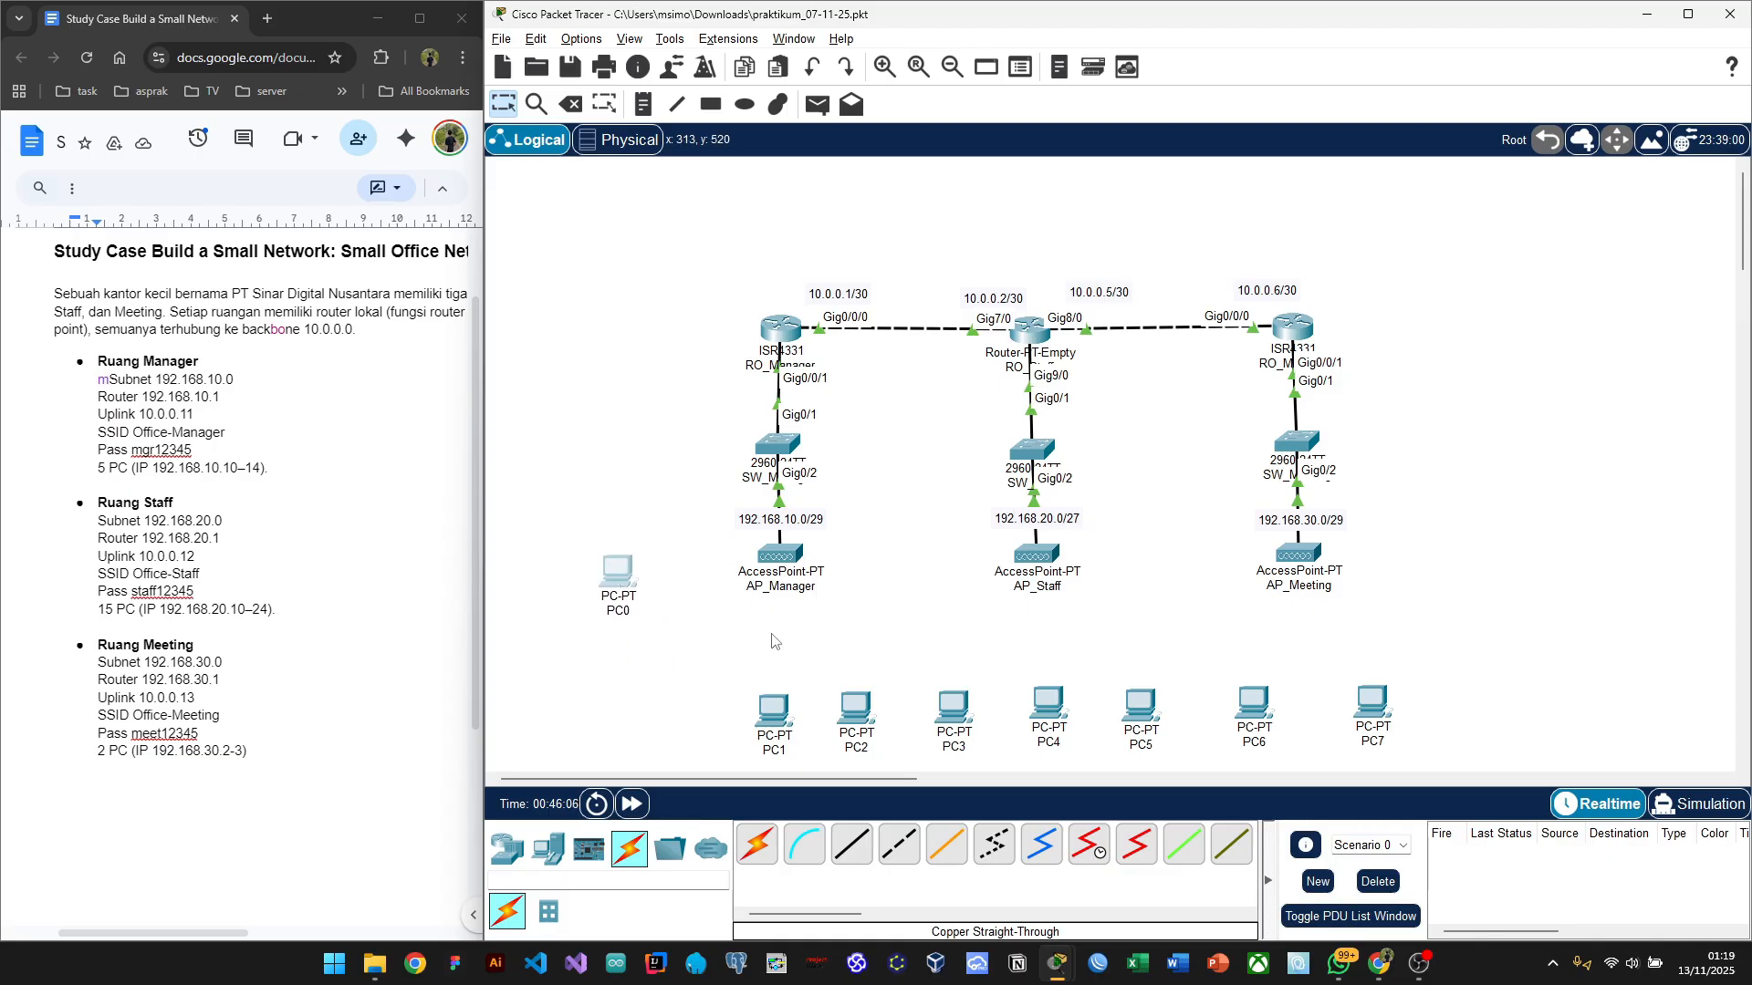
drag(747, 660, 832, 706)
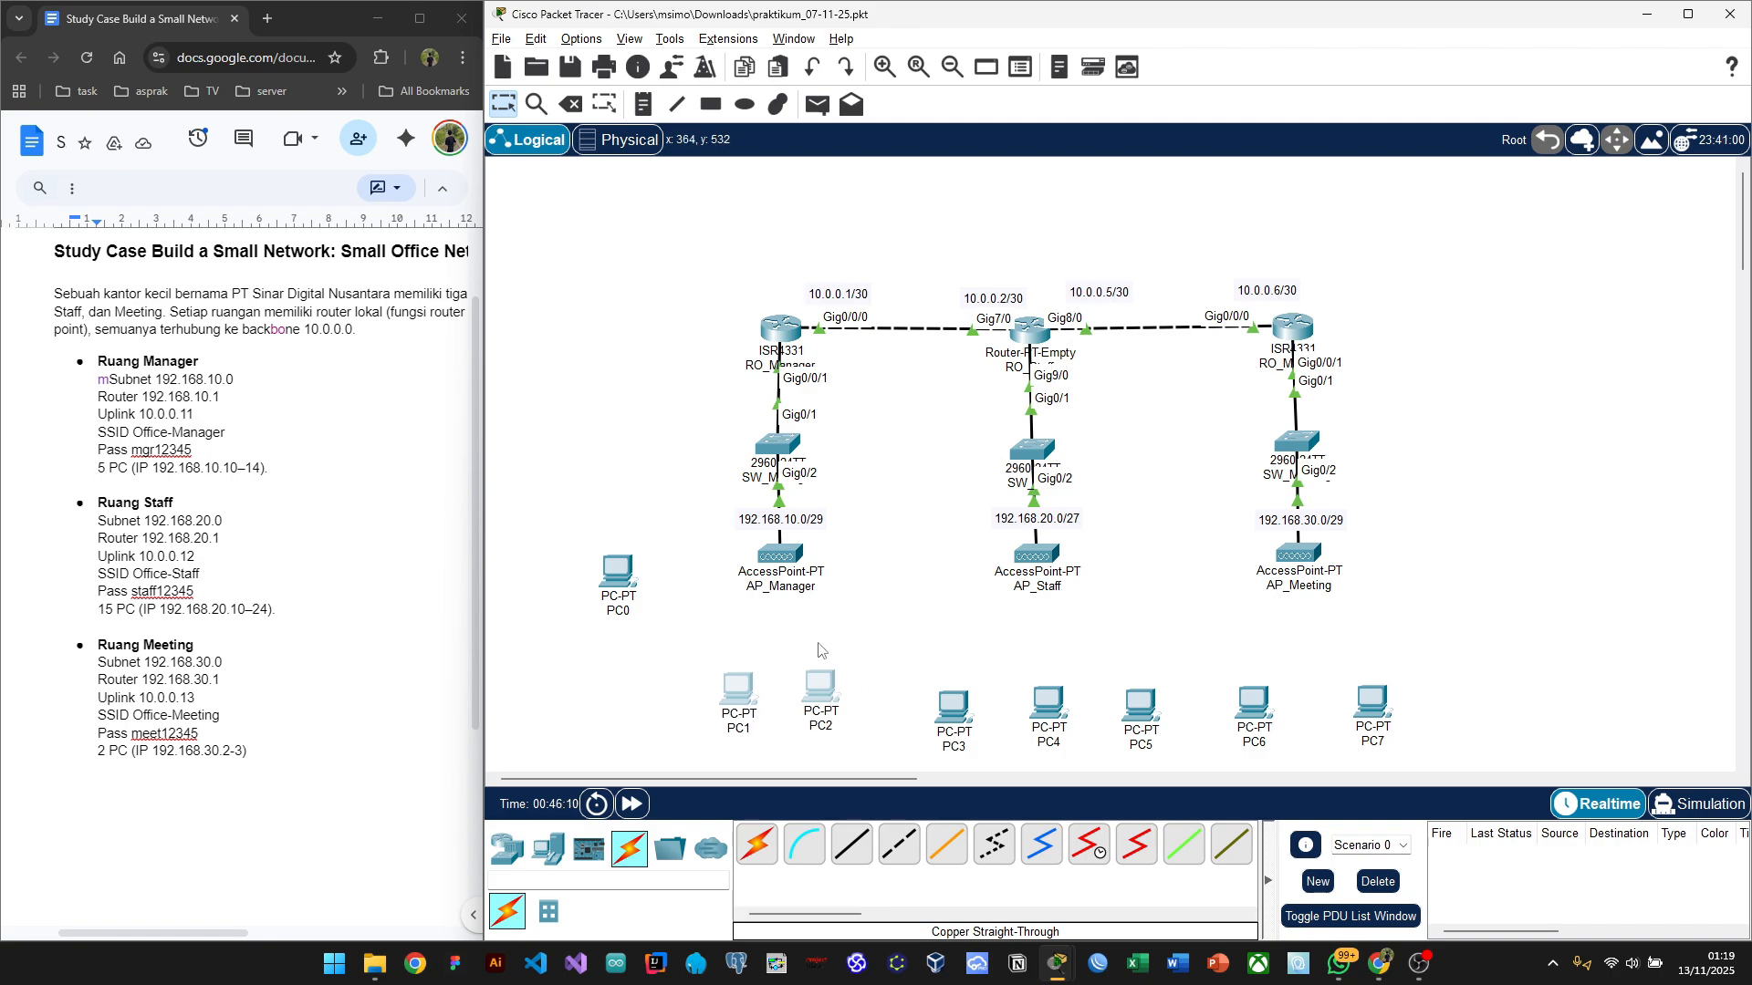
click(796, 620)
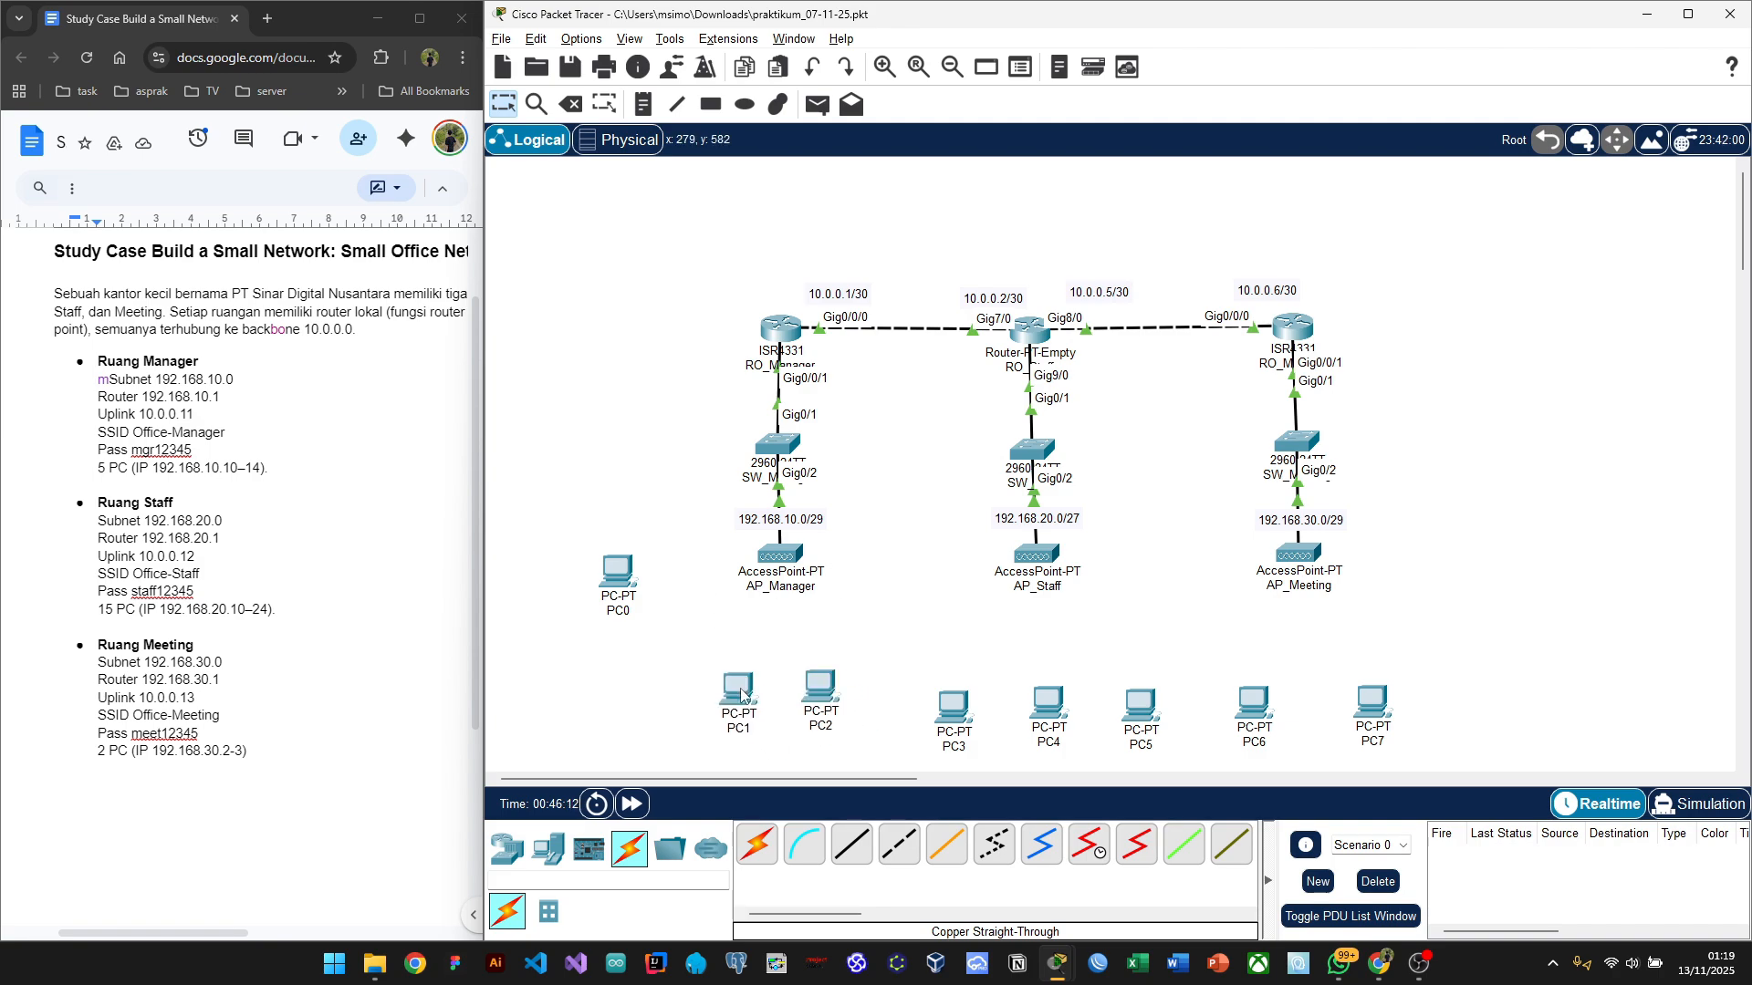
drag(744, 697, 729, 695)
click(932, 632)
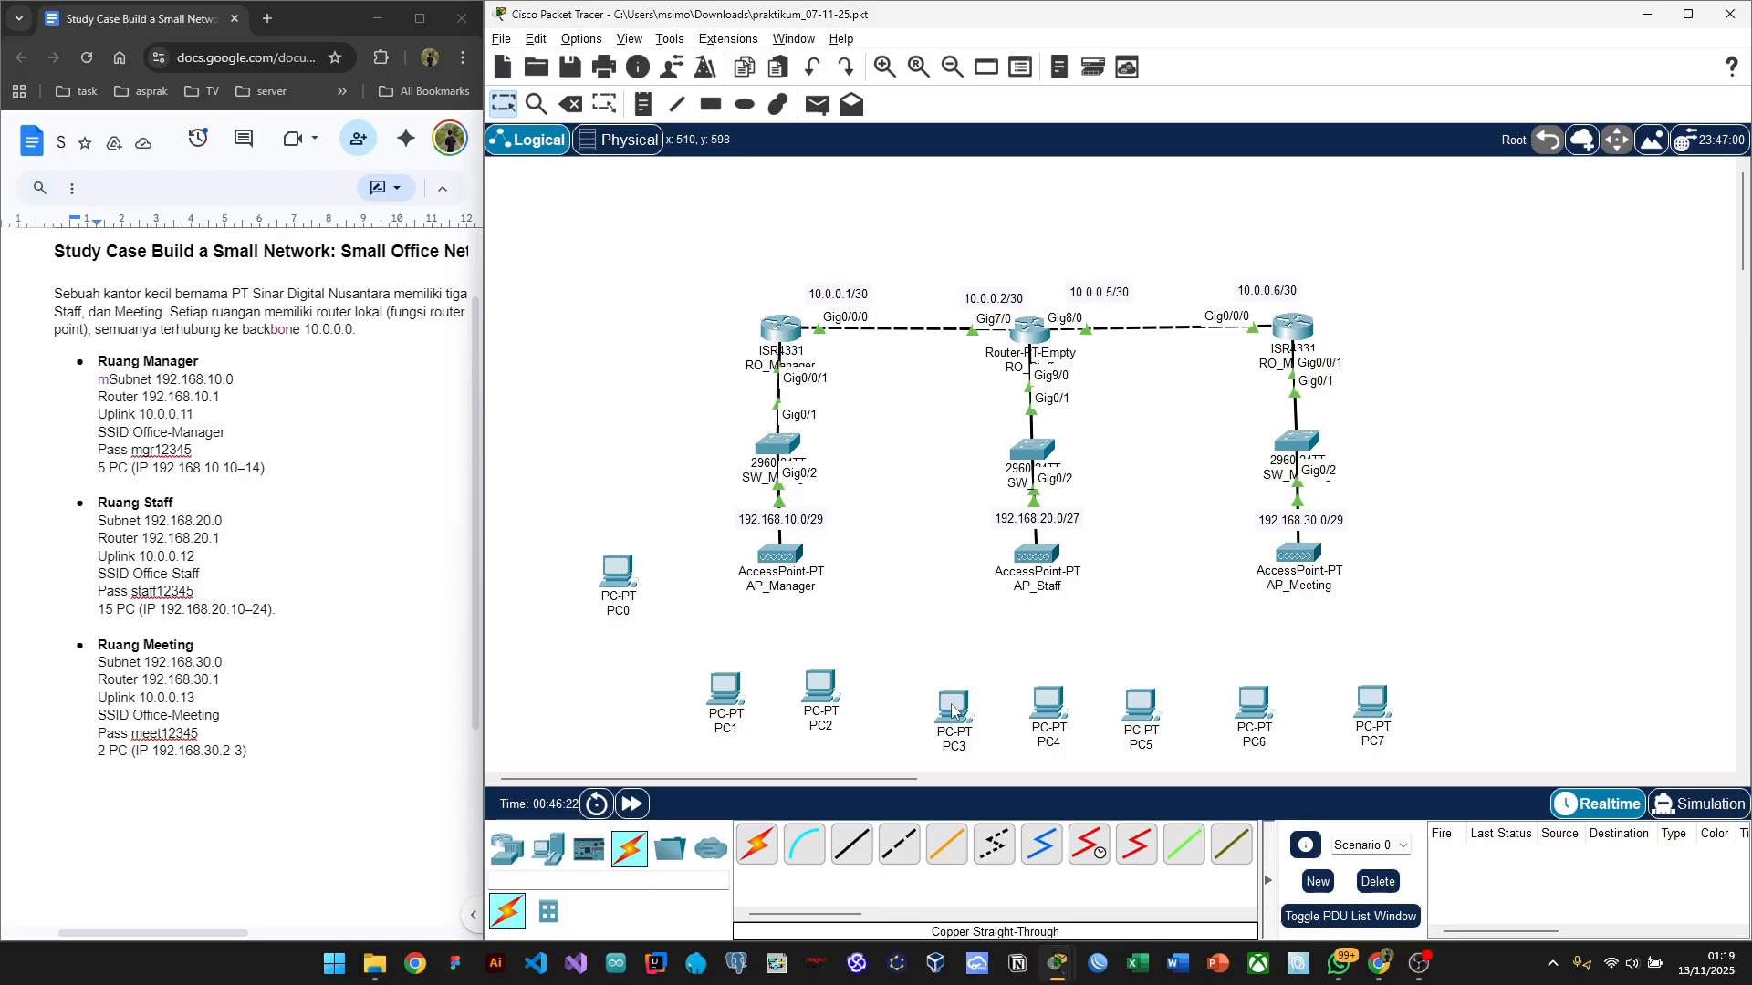
Step: Move PC3 and PC6 up under their access points, nudge PC4, and place AP_Manager beside SW_Manager
drag(953, 716, 933, 613)
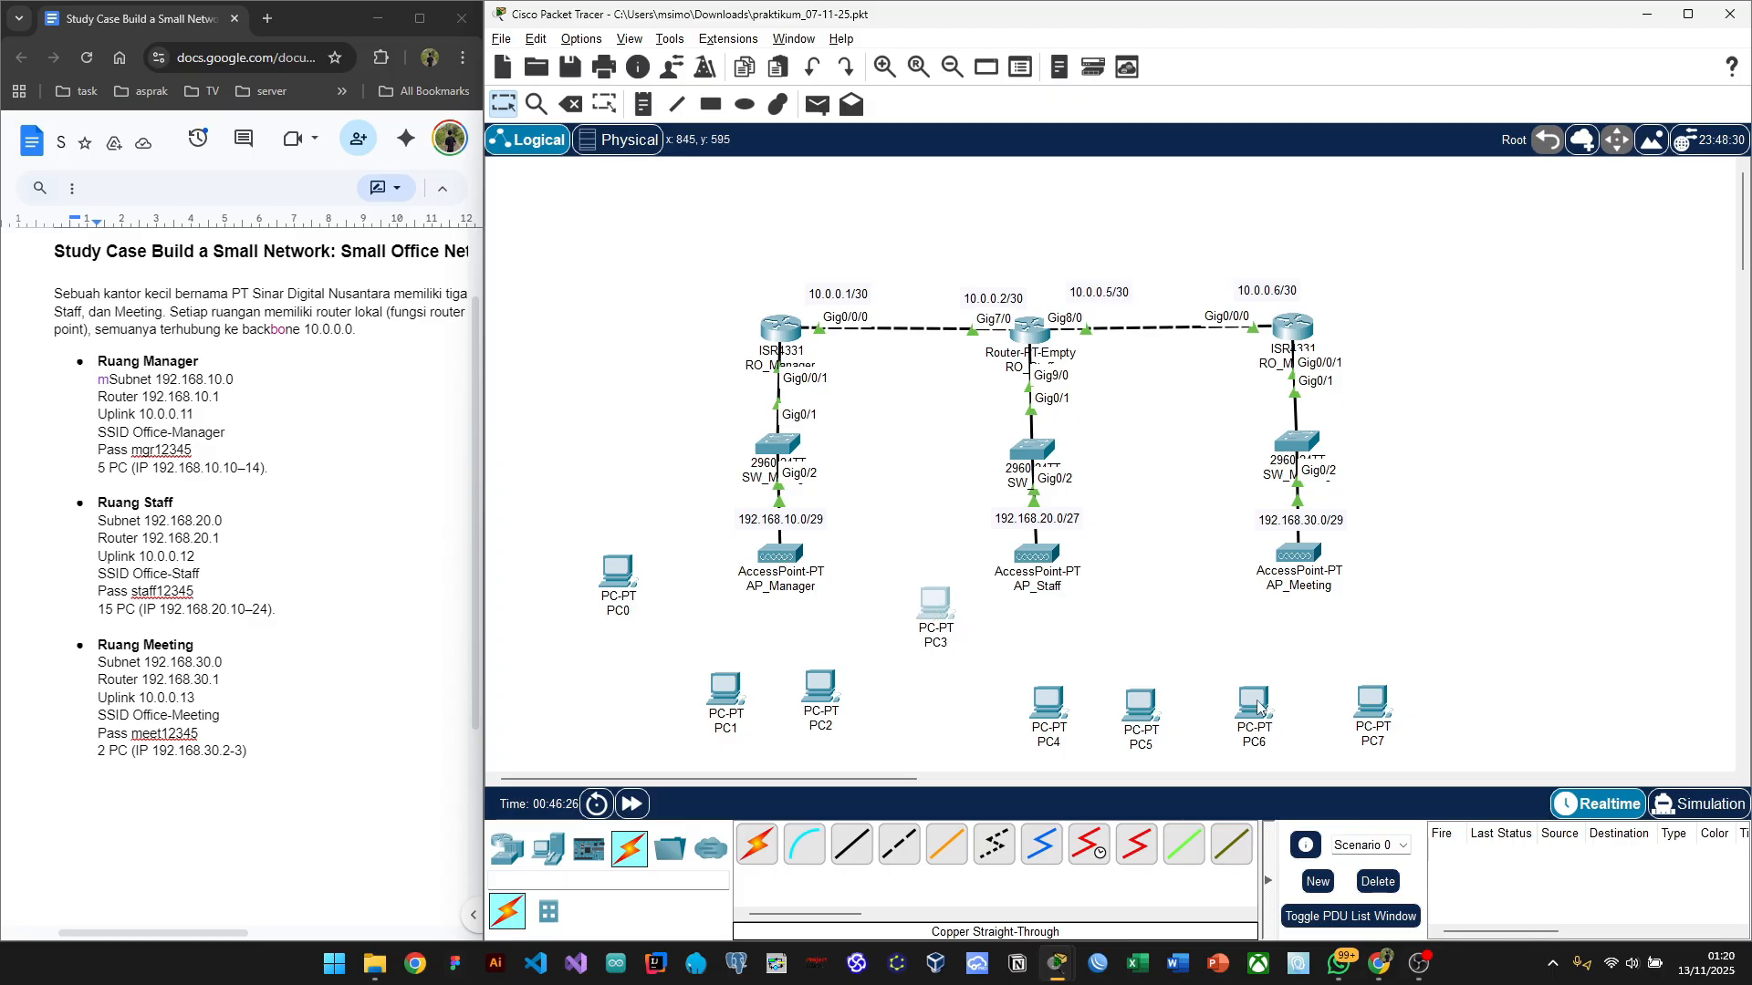
drag(1258, 707, 1214, 620)
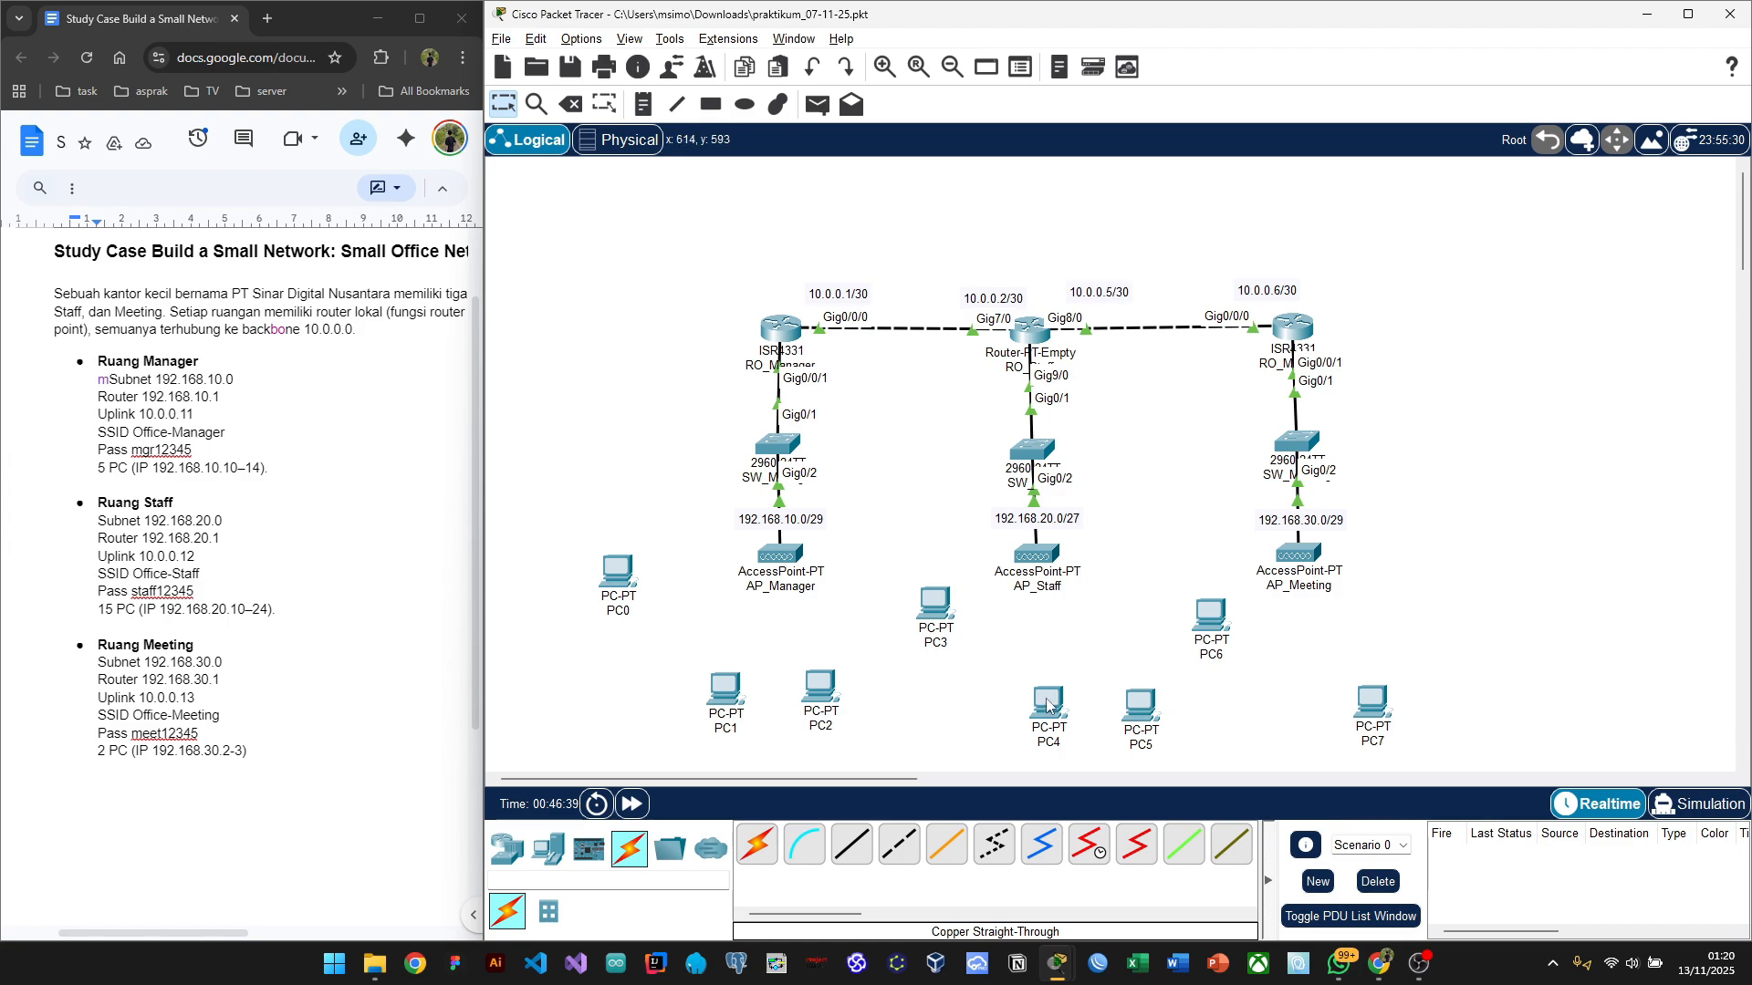
drag(1049, 703, 1039, 707)
click(1098, 631)
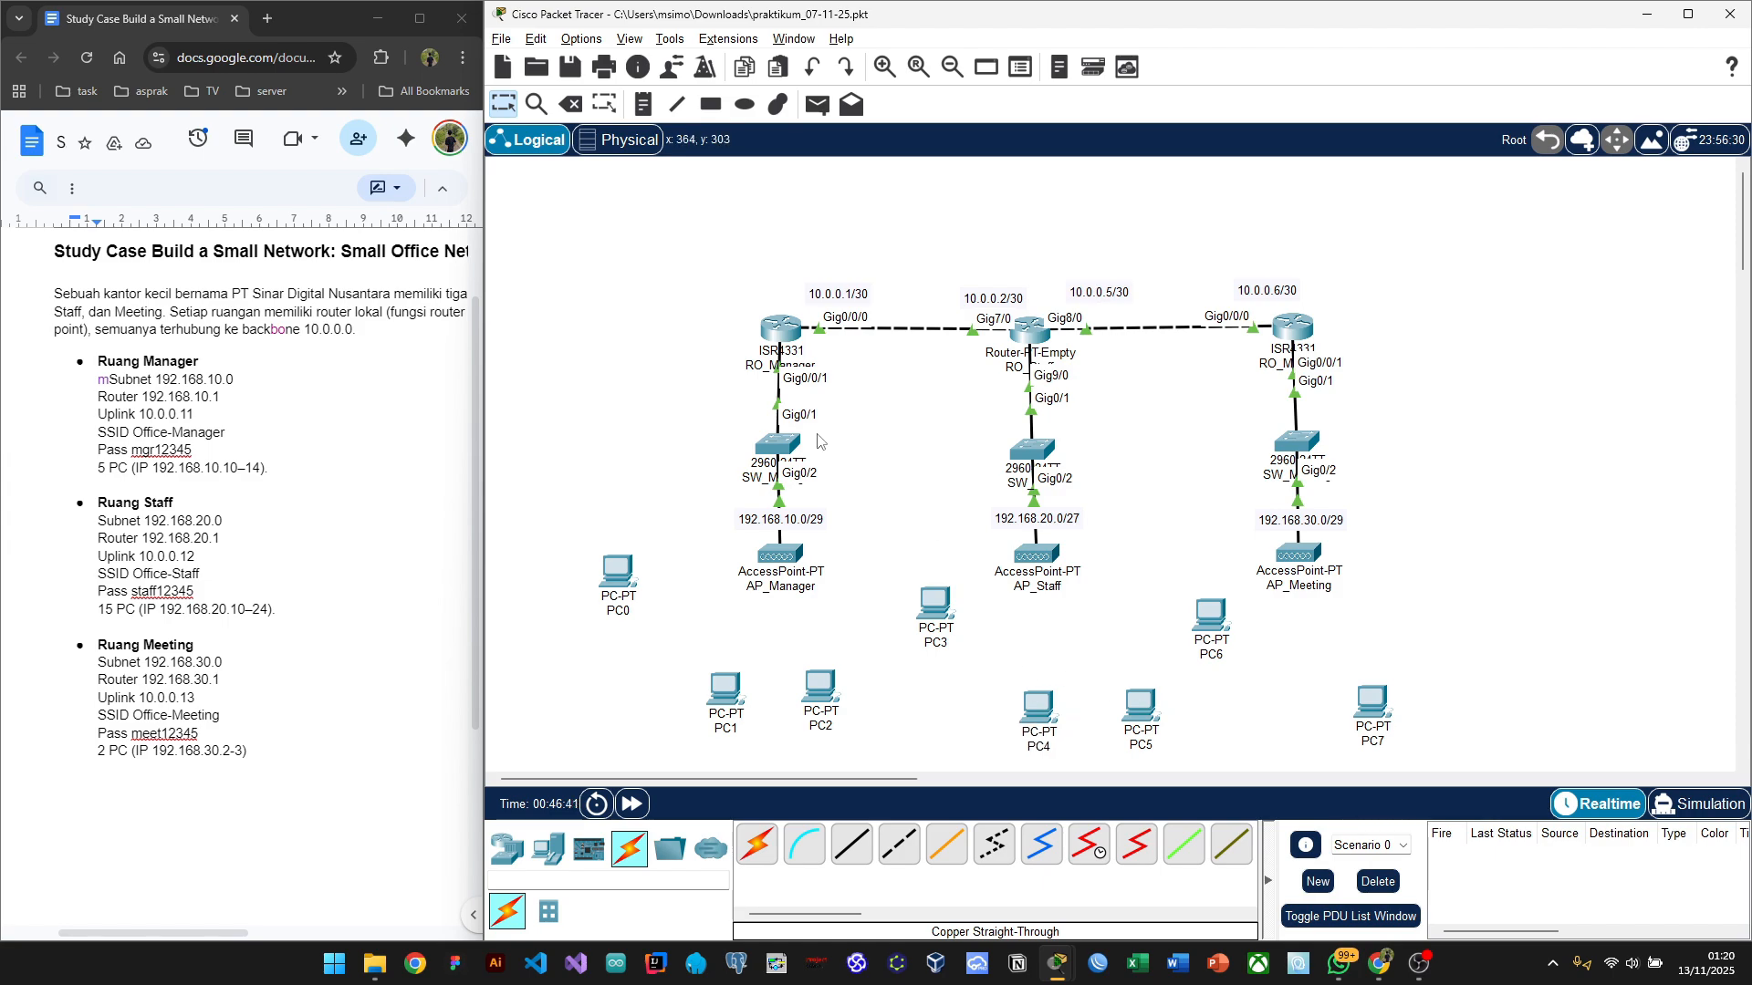
drag(785, 447, 699, 486)
drag(780, 564, 769, 450)
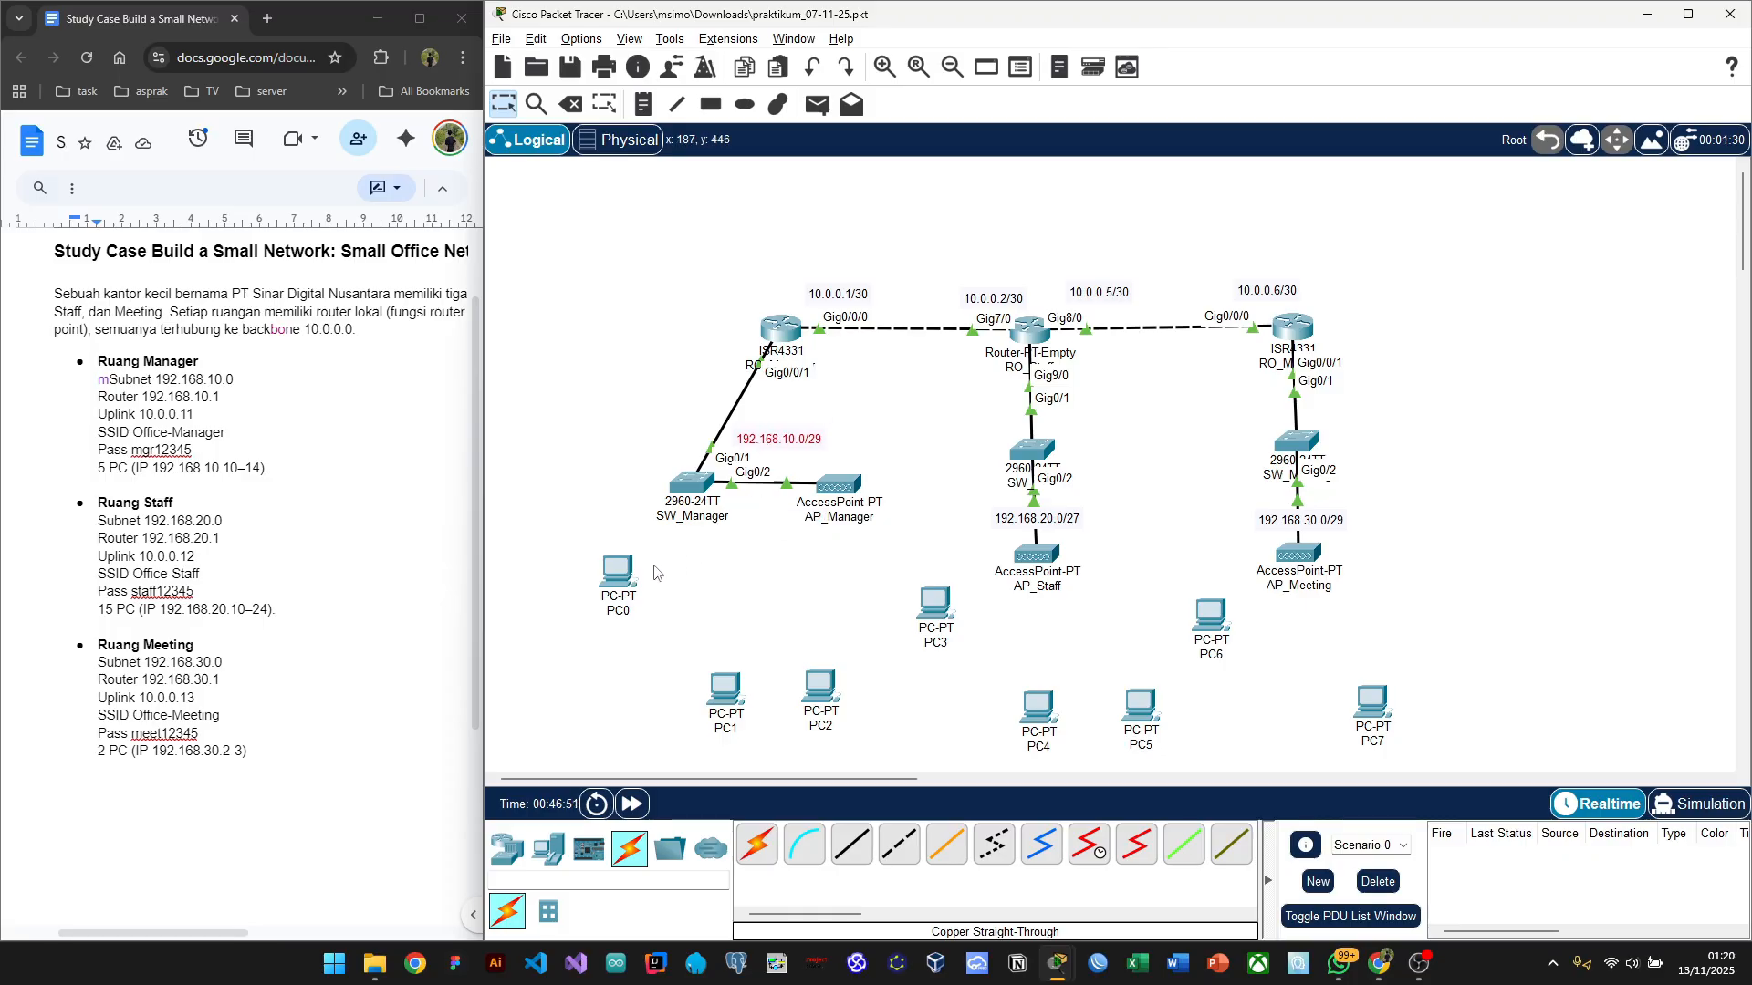
Step: Place SW_Staff below RO_Staff with AP_Staff right beside it
click(779, 595)
drag(1013, 453, 979, 486)
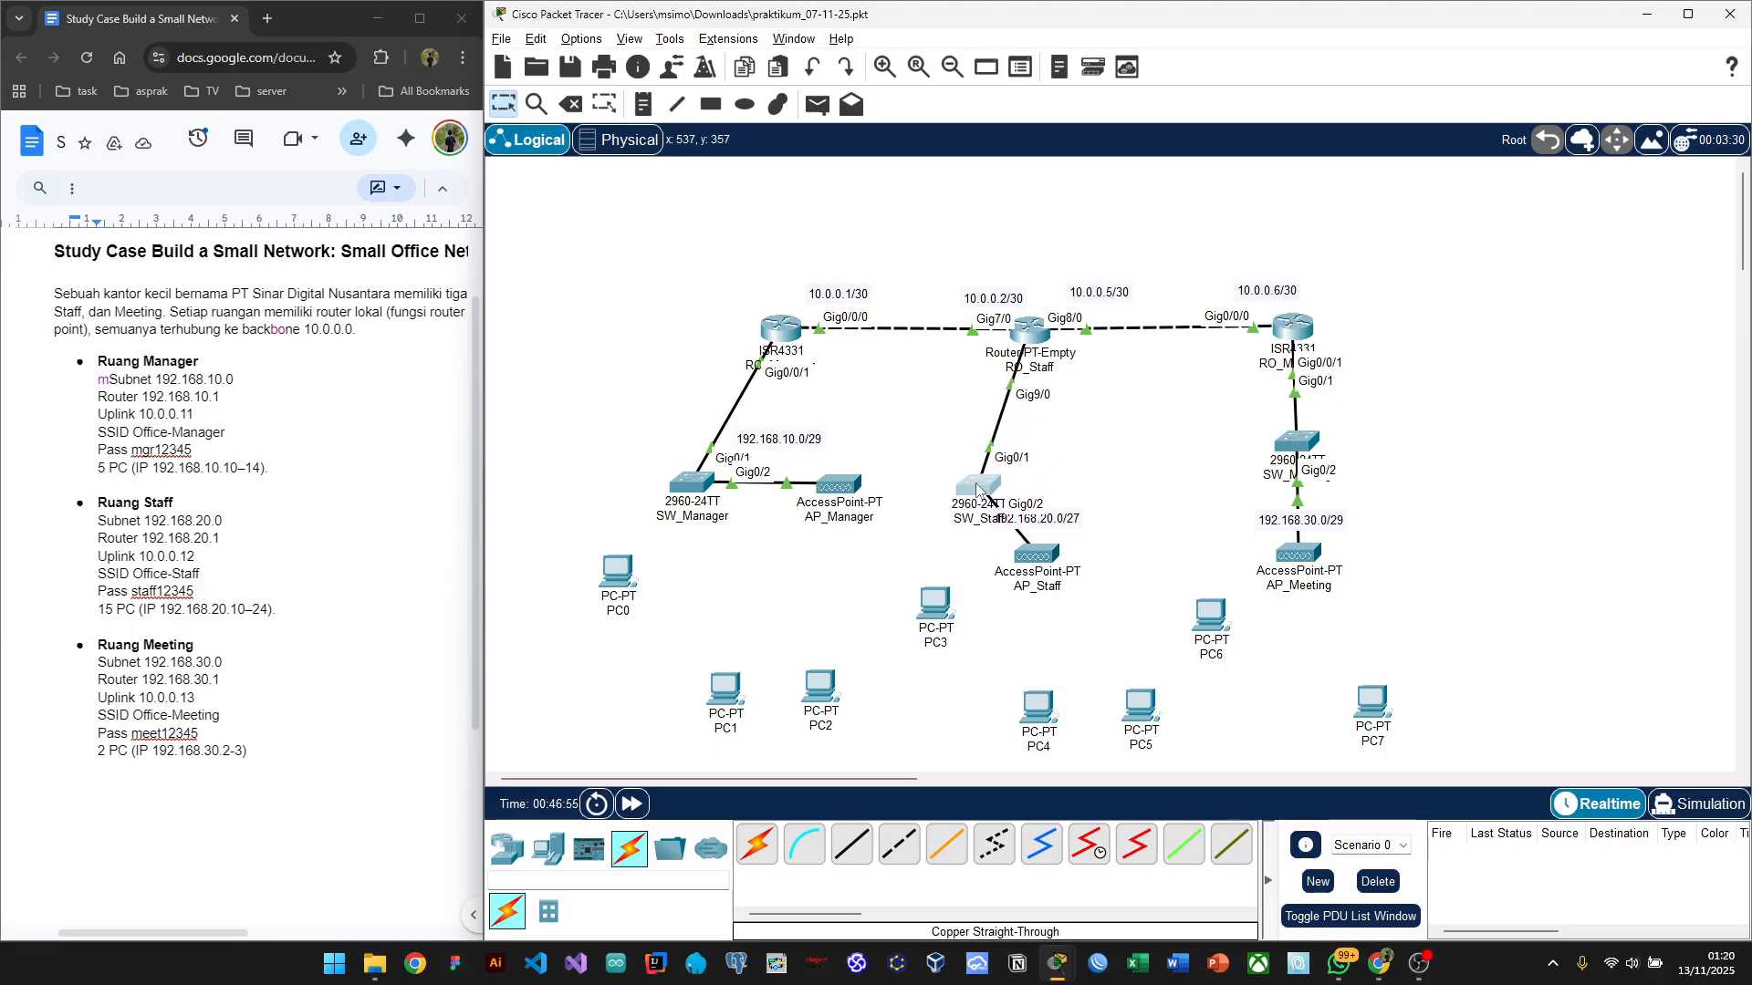
mouse_move(1033, 553)
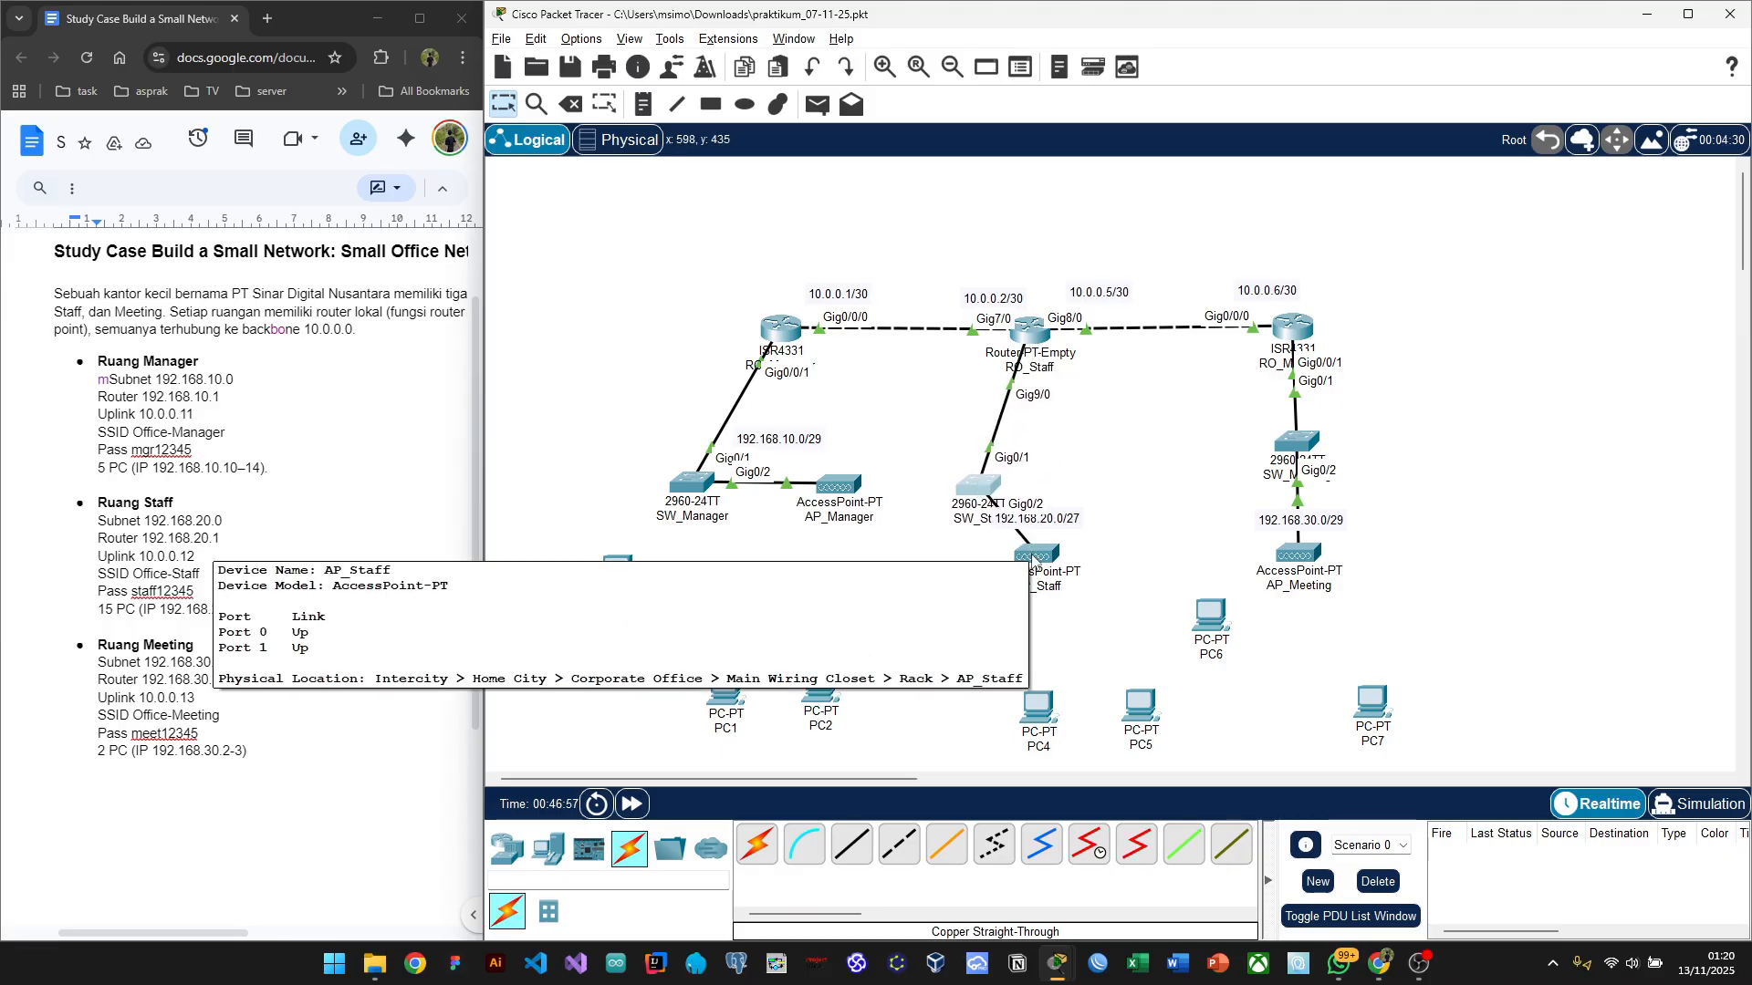
drag(1033, 552, 1043, 438)
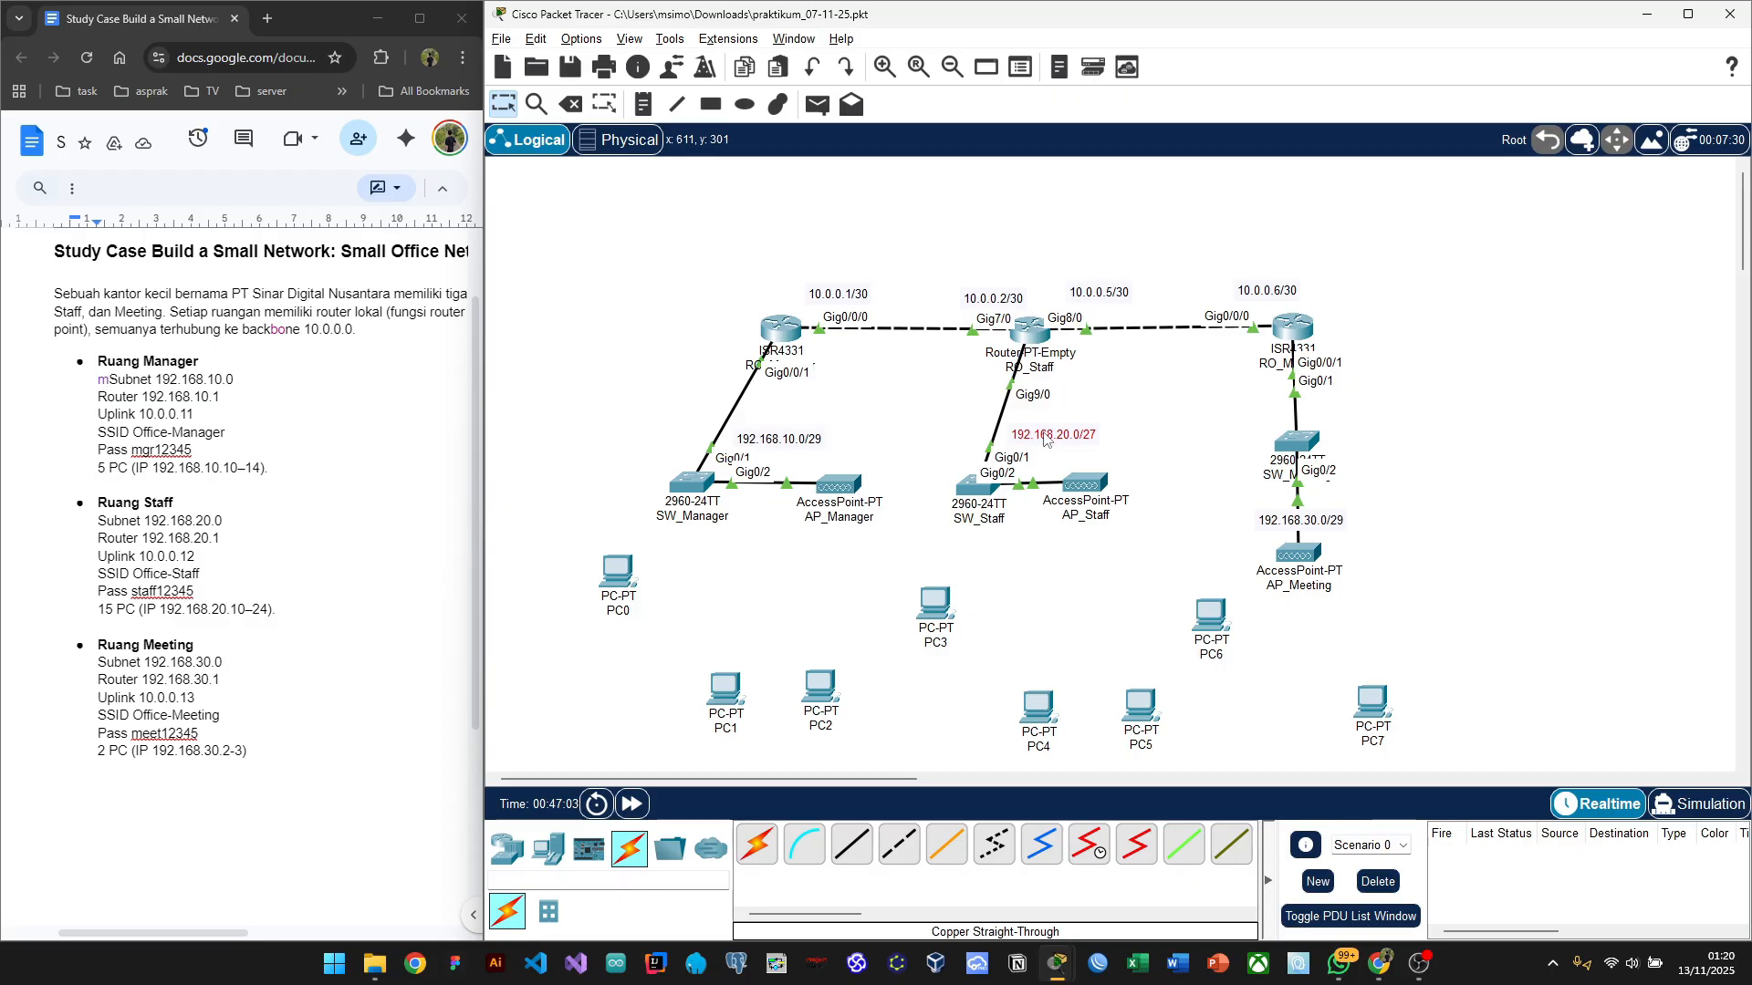
click(1035, 534)
Step: Set SW_Meeting and AP_Meeting side by side, then move PC1 and PC2 beside PC0
drag(1291, 440, 1266, 488)
drag(1292, 557, 1372, 441)
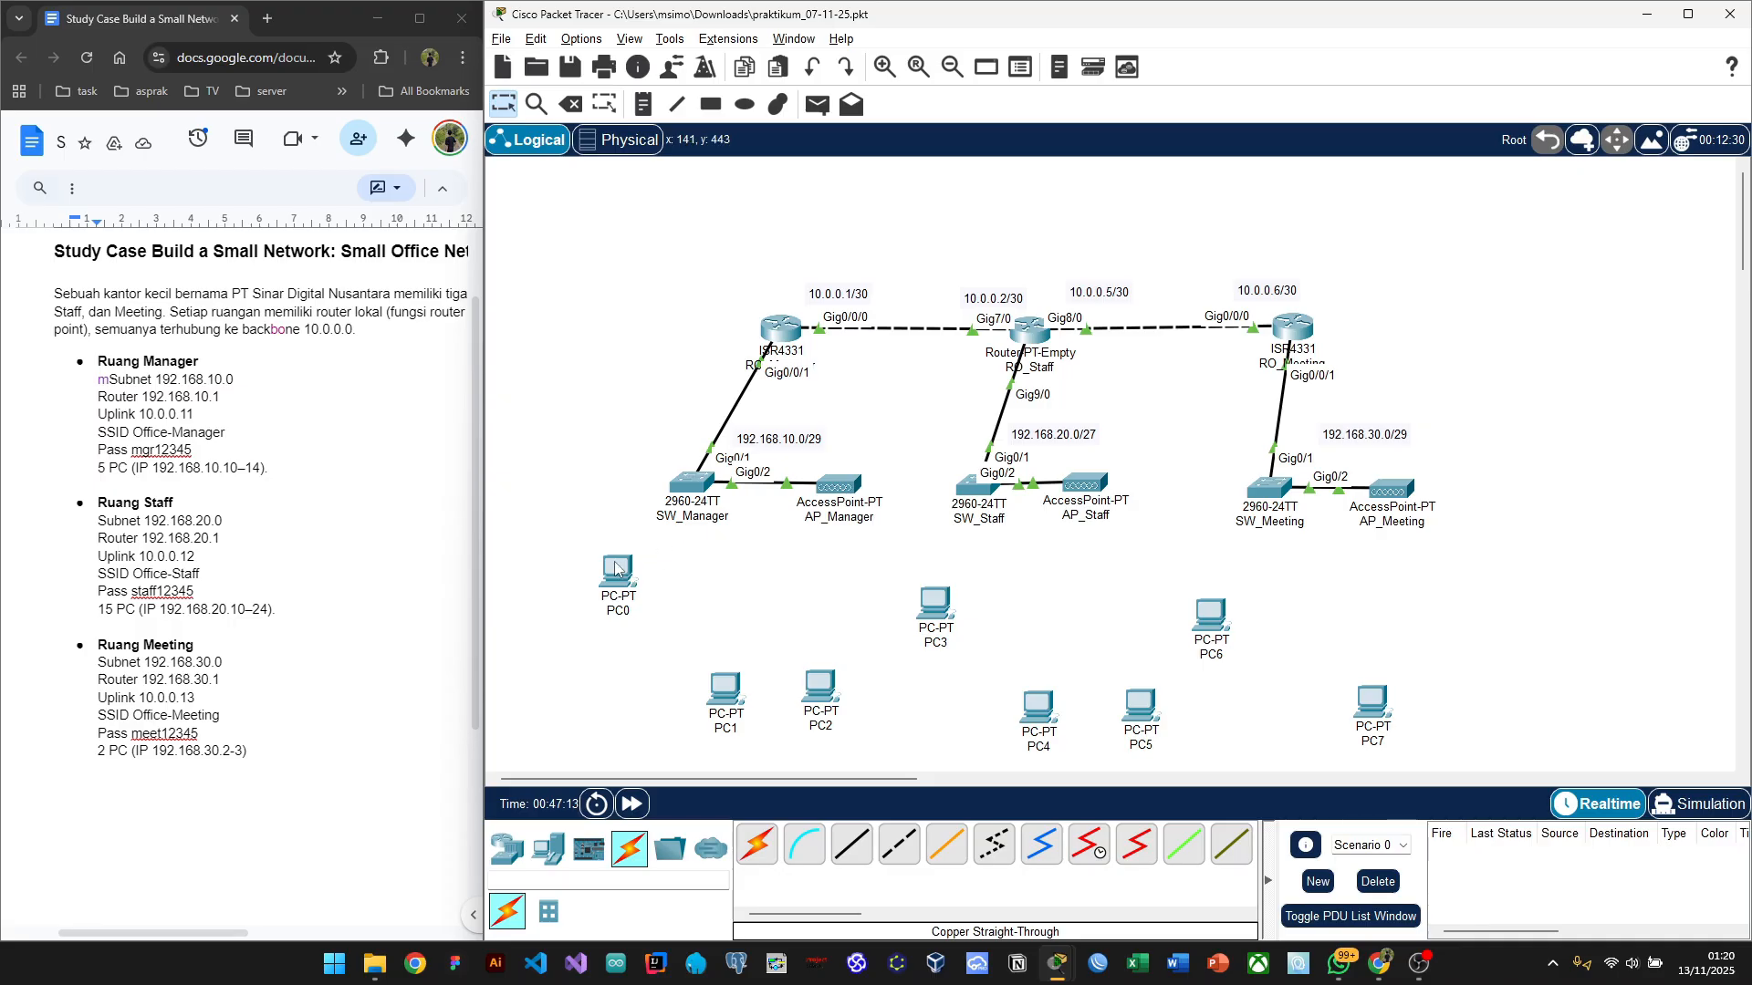
mouse_move(617, 570)
mouse_down()
mouse_move(663, 584)
mouse_move(628, 572)
mouse_up()
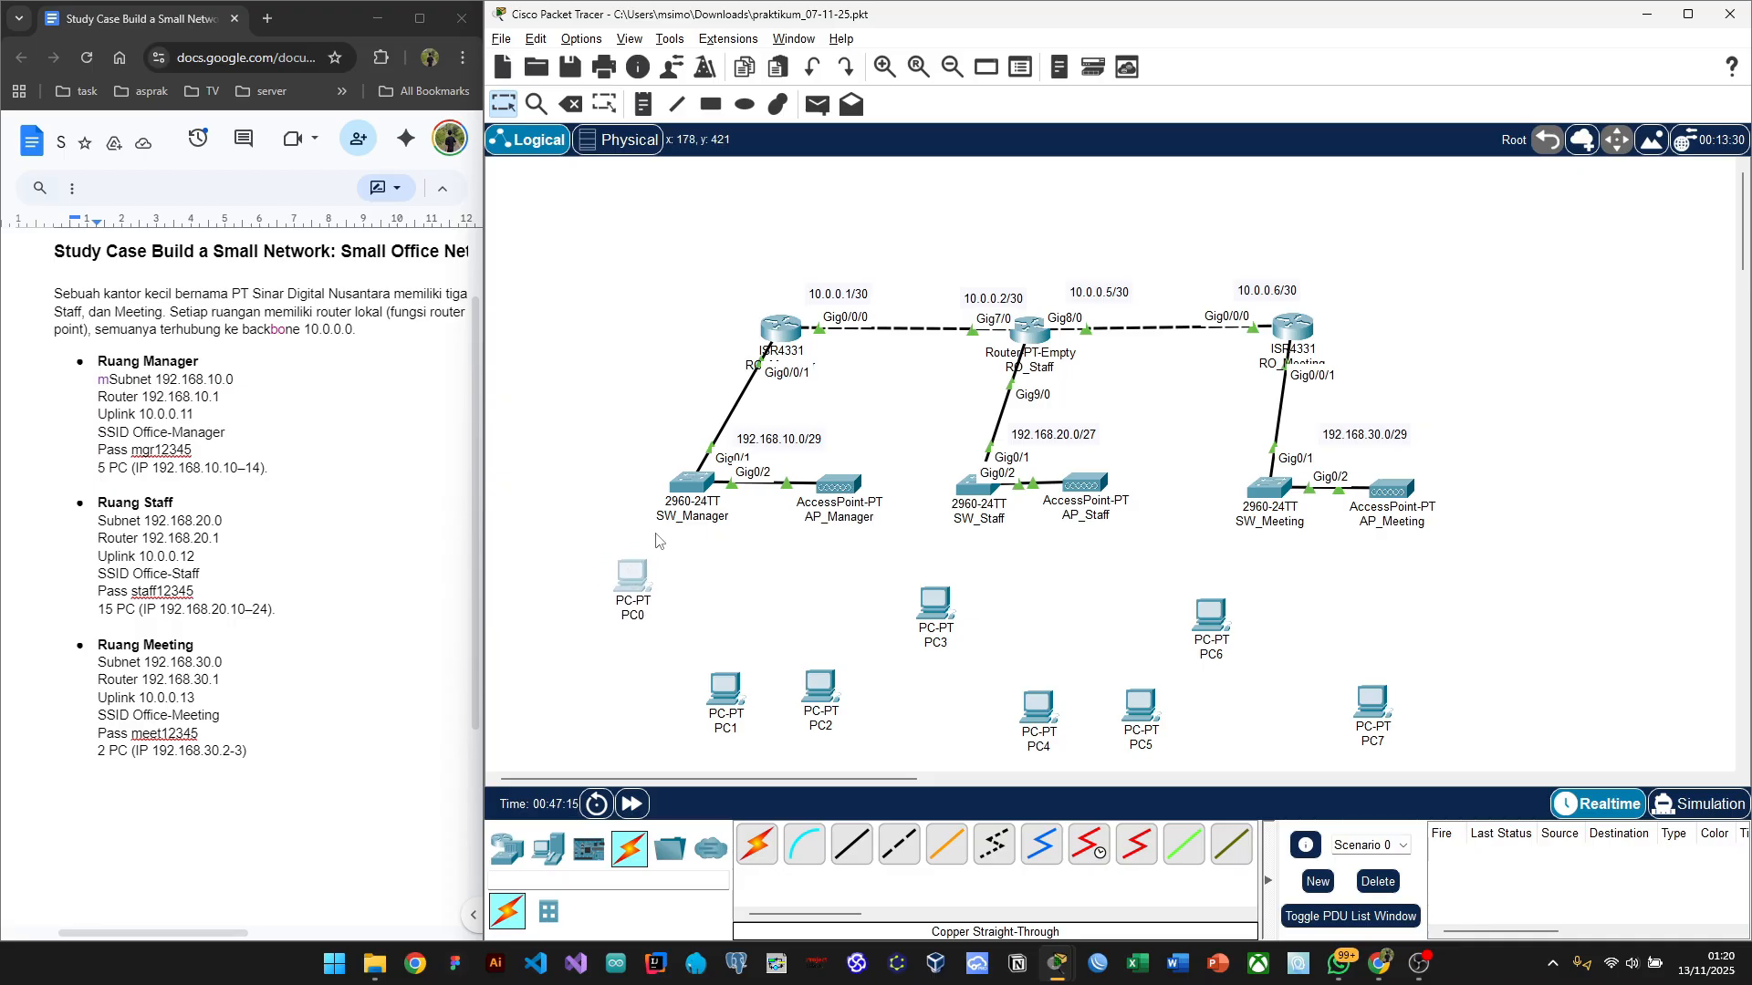
drag(701, 678, 989, 584)
Step: Move PC4, PC5, PC6 and PC7 up into the row beside PC3
click(876, 756)
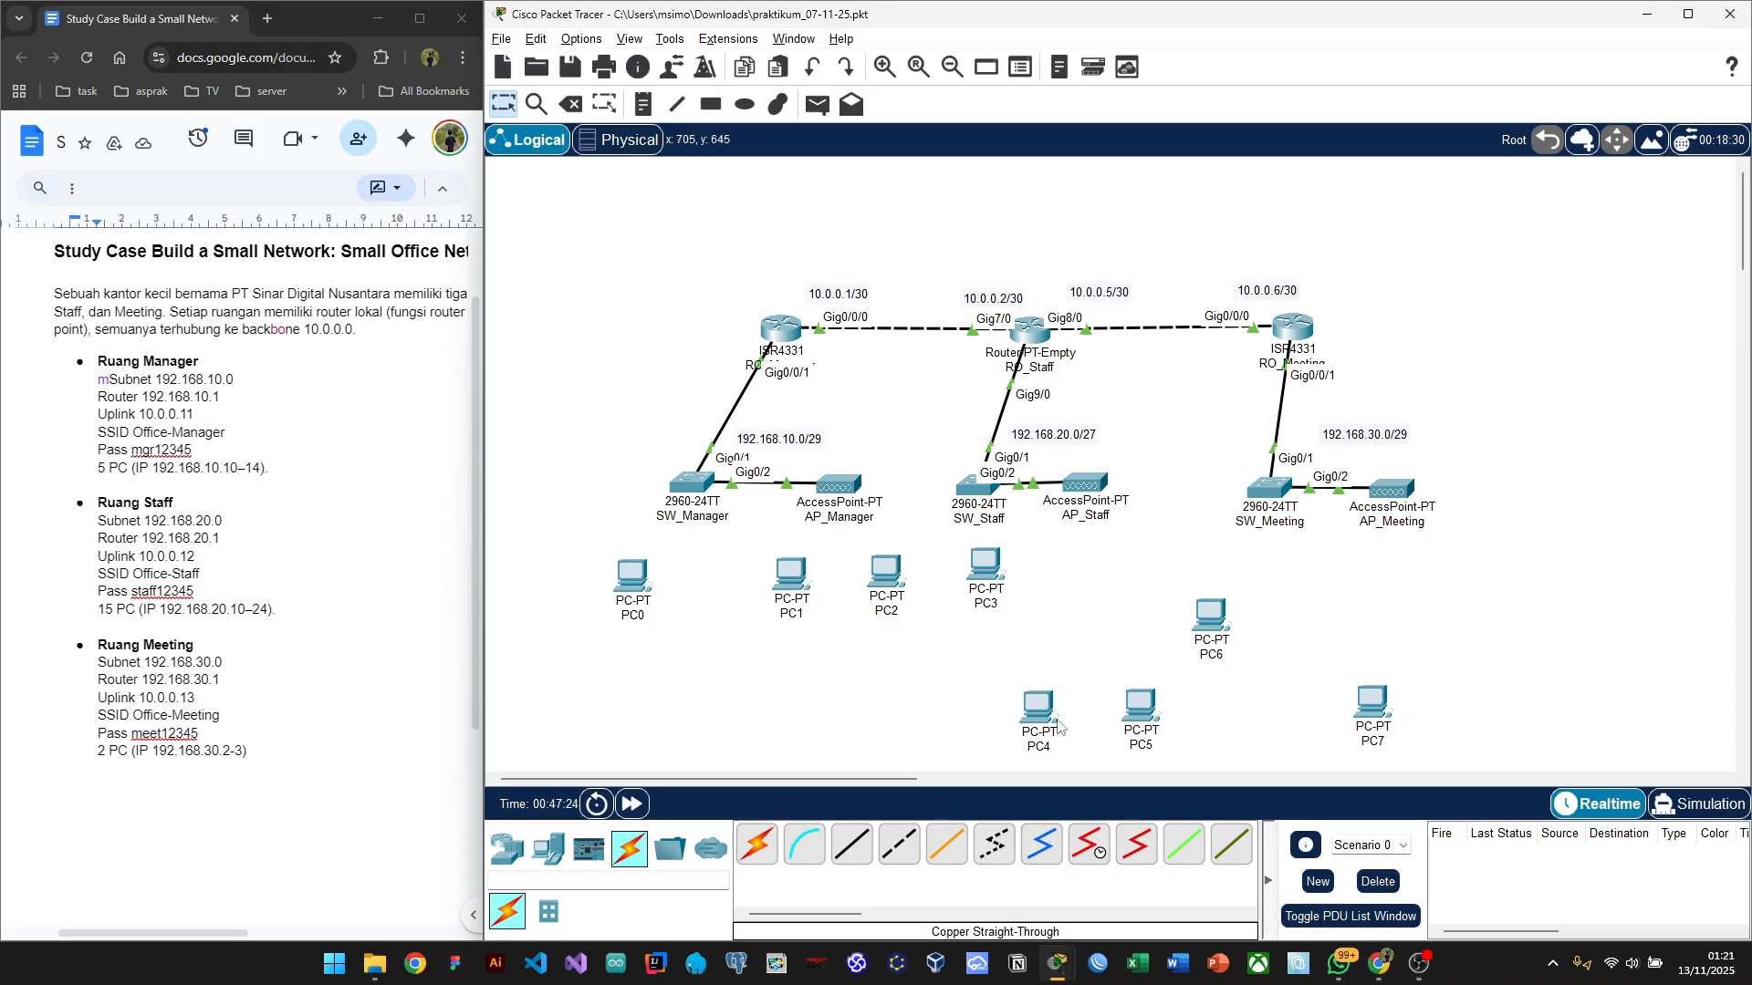
drag(978, 679, 1175, 573)
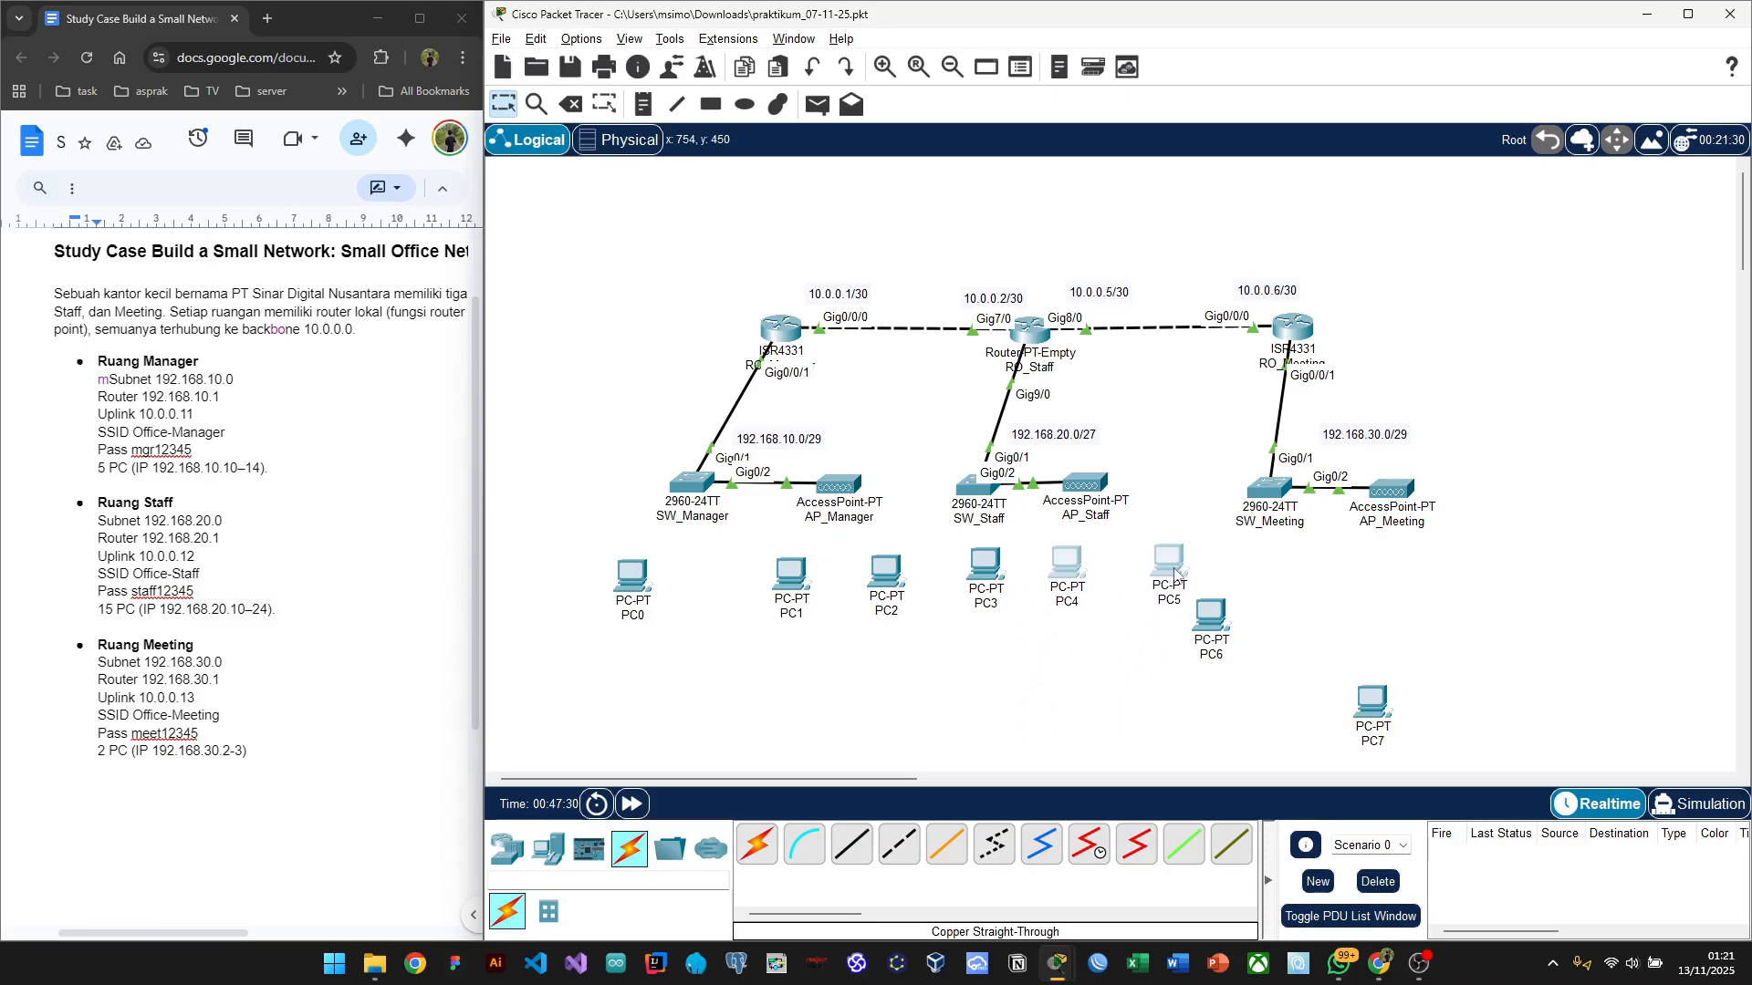
click(1113, 678)
drag(1209, 636, 1275, 590)
drag(1363, 697, 1396, 571)
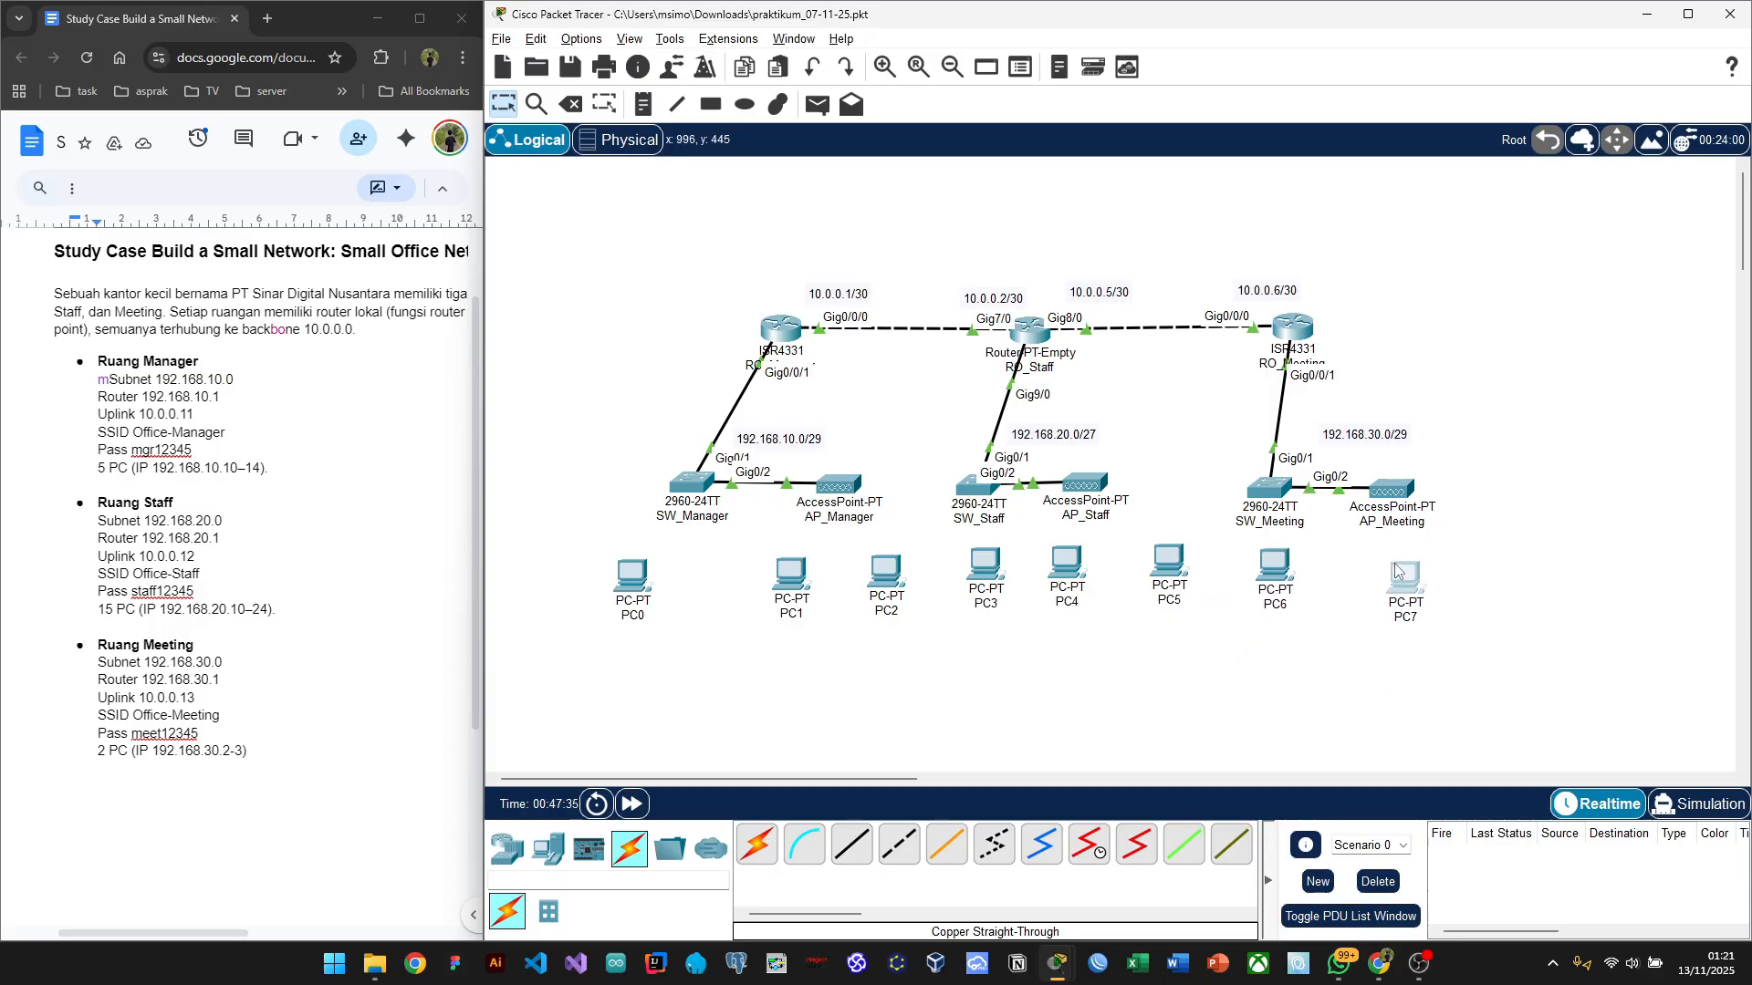
click(1275, 653)
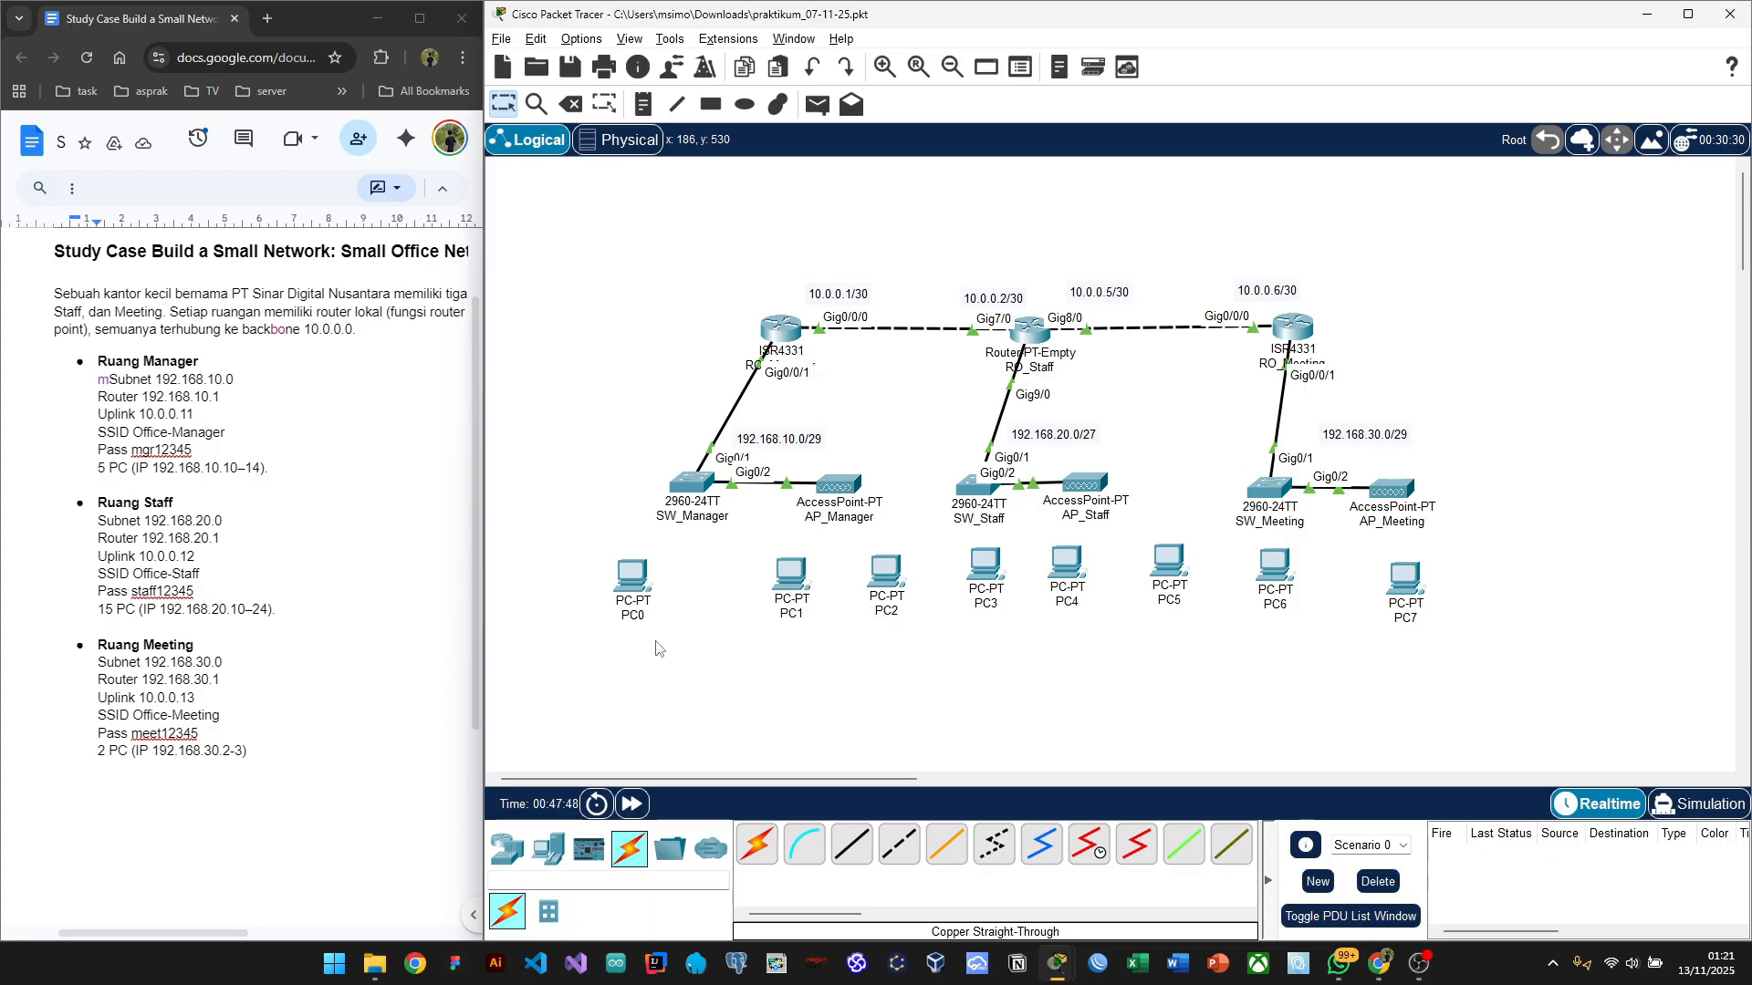
Step: Check the Manager room's PC address range in the assignment document
click(193, 436)
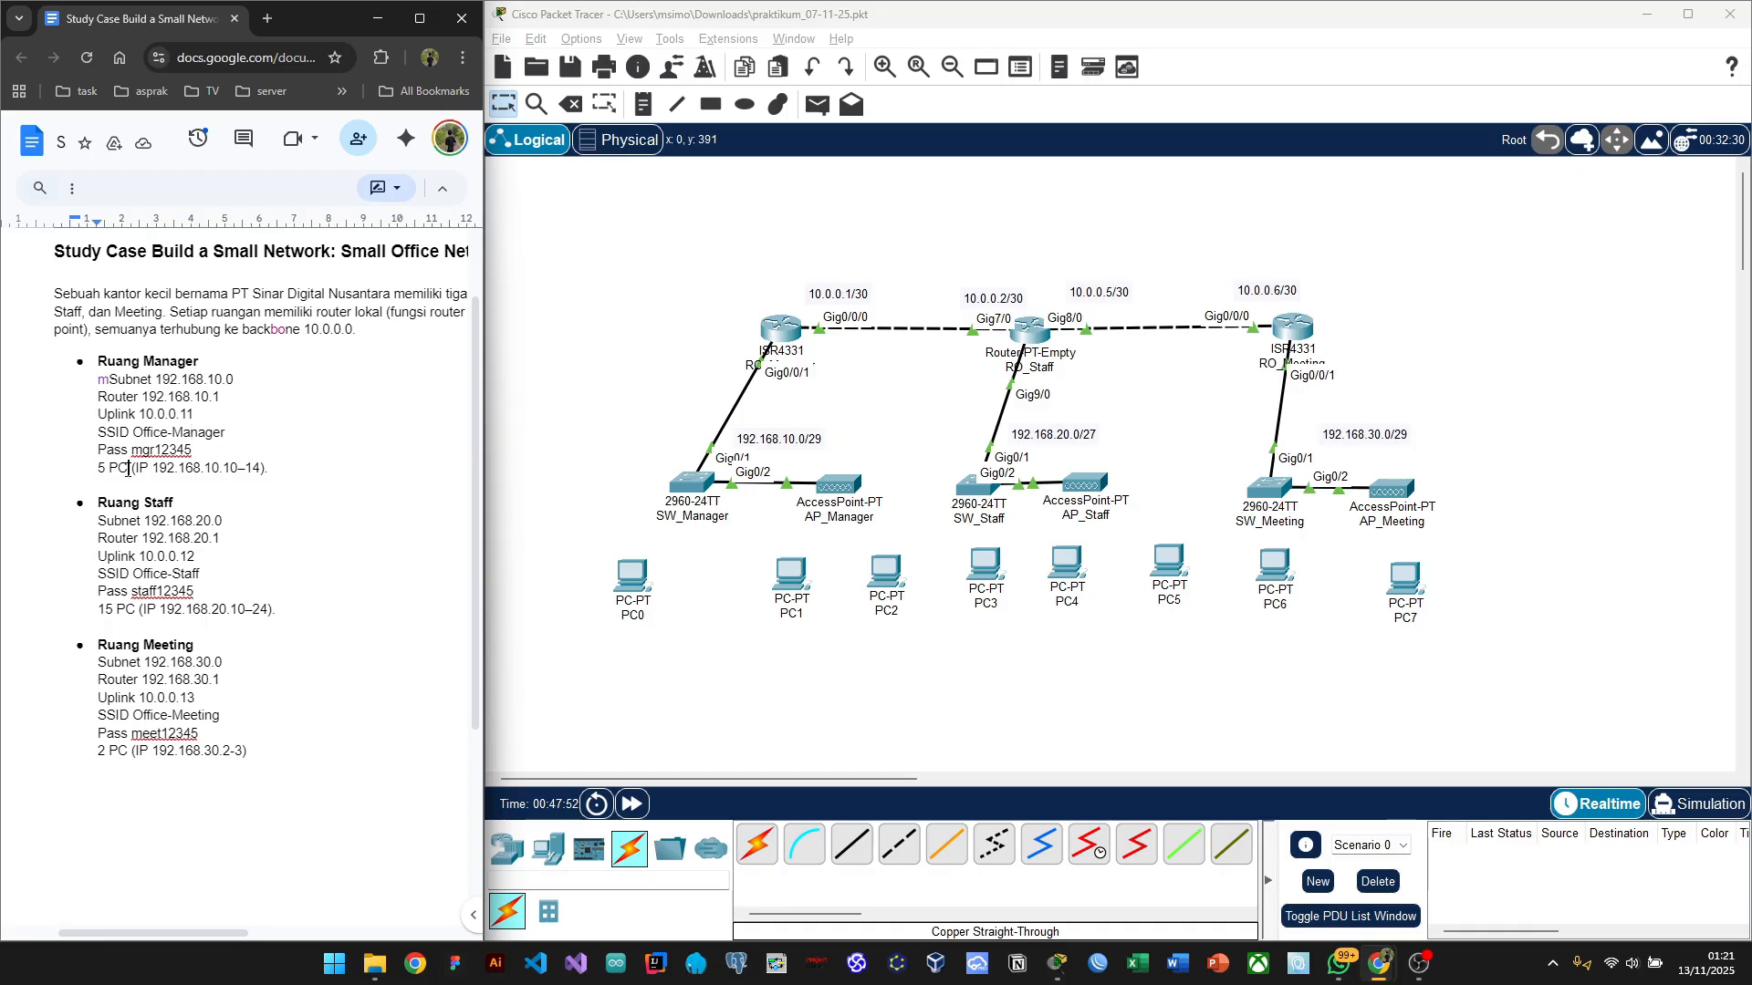
mouse_move(274, 471)
mouse_down()
mouse_move(111, 475)
mouse_move(249, 468)
mouse_up()
click(284, 463)
click(662, 466)
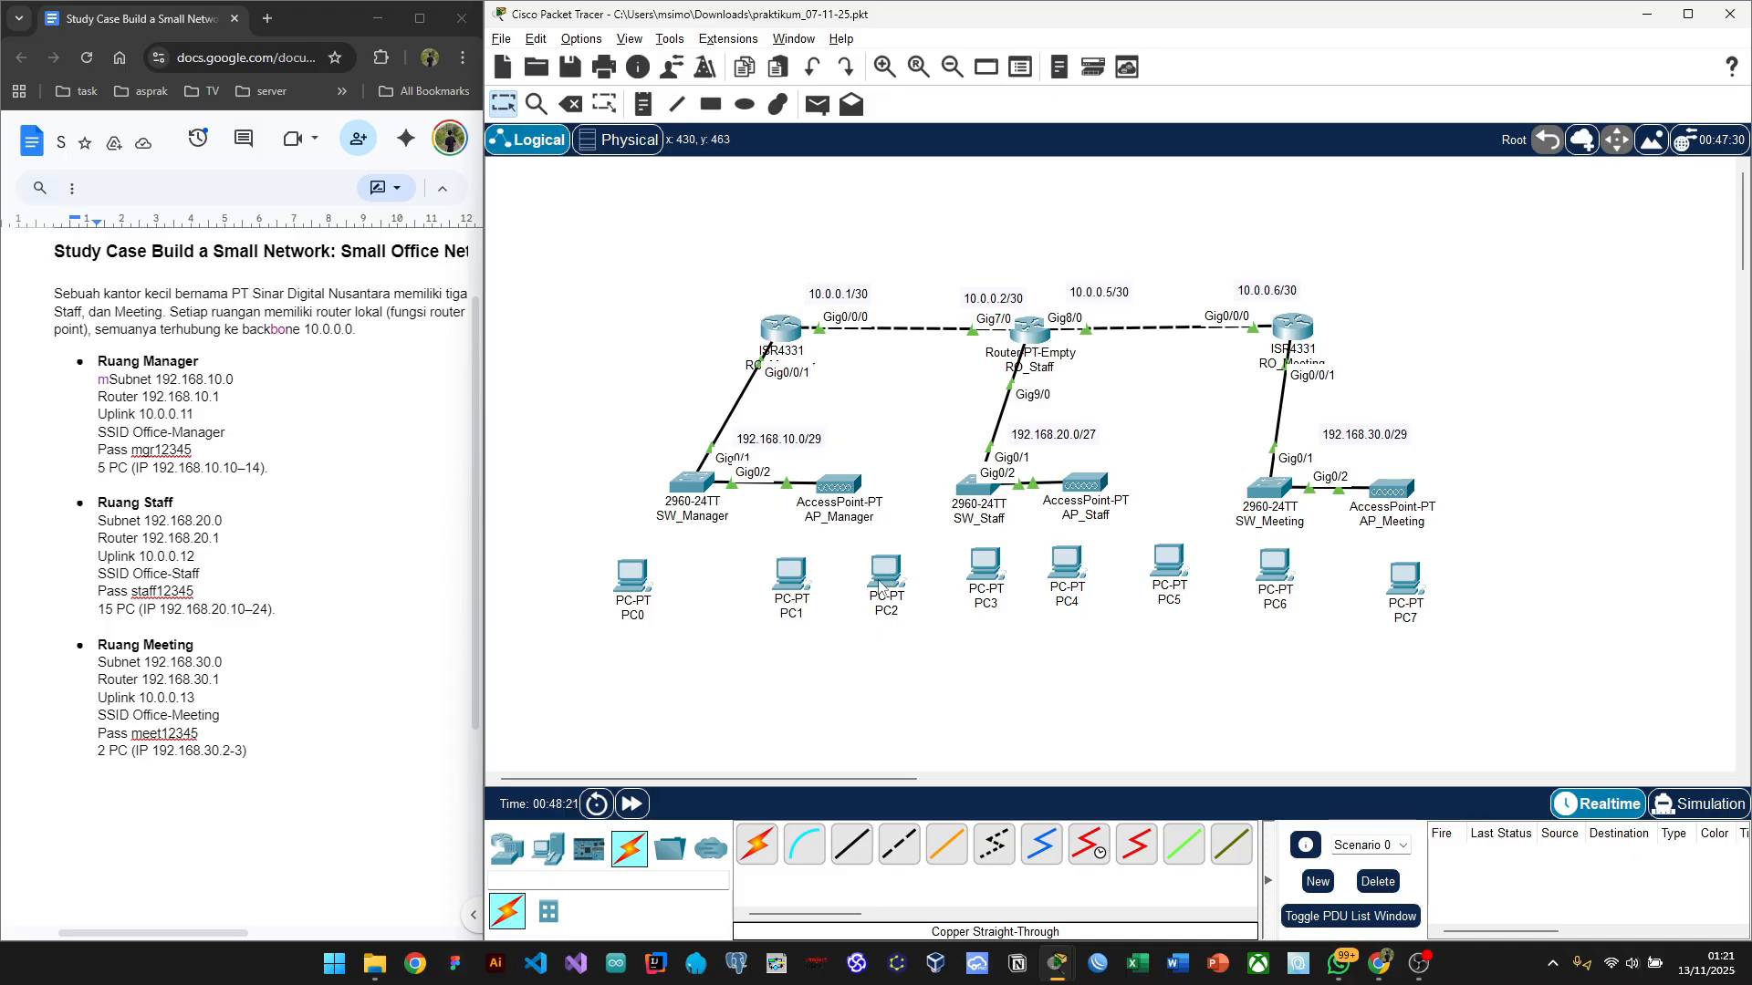
Step: Nudge PC0 and PC5 so all PCs sit in one straight row
mouse_move(882, 584)
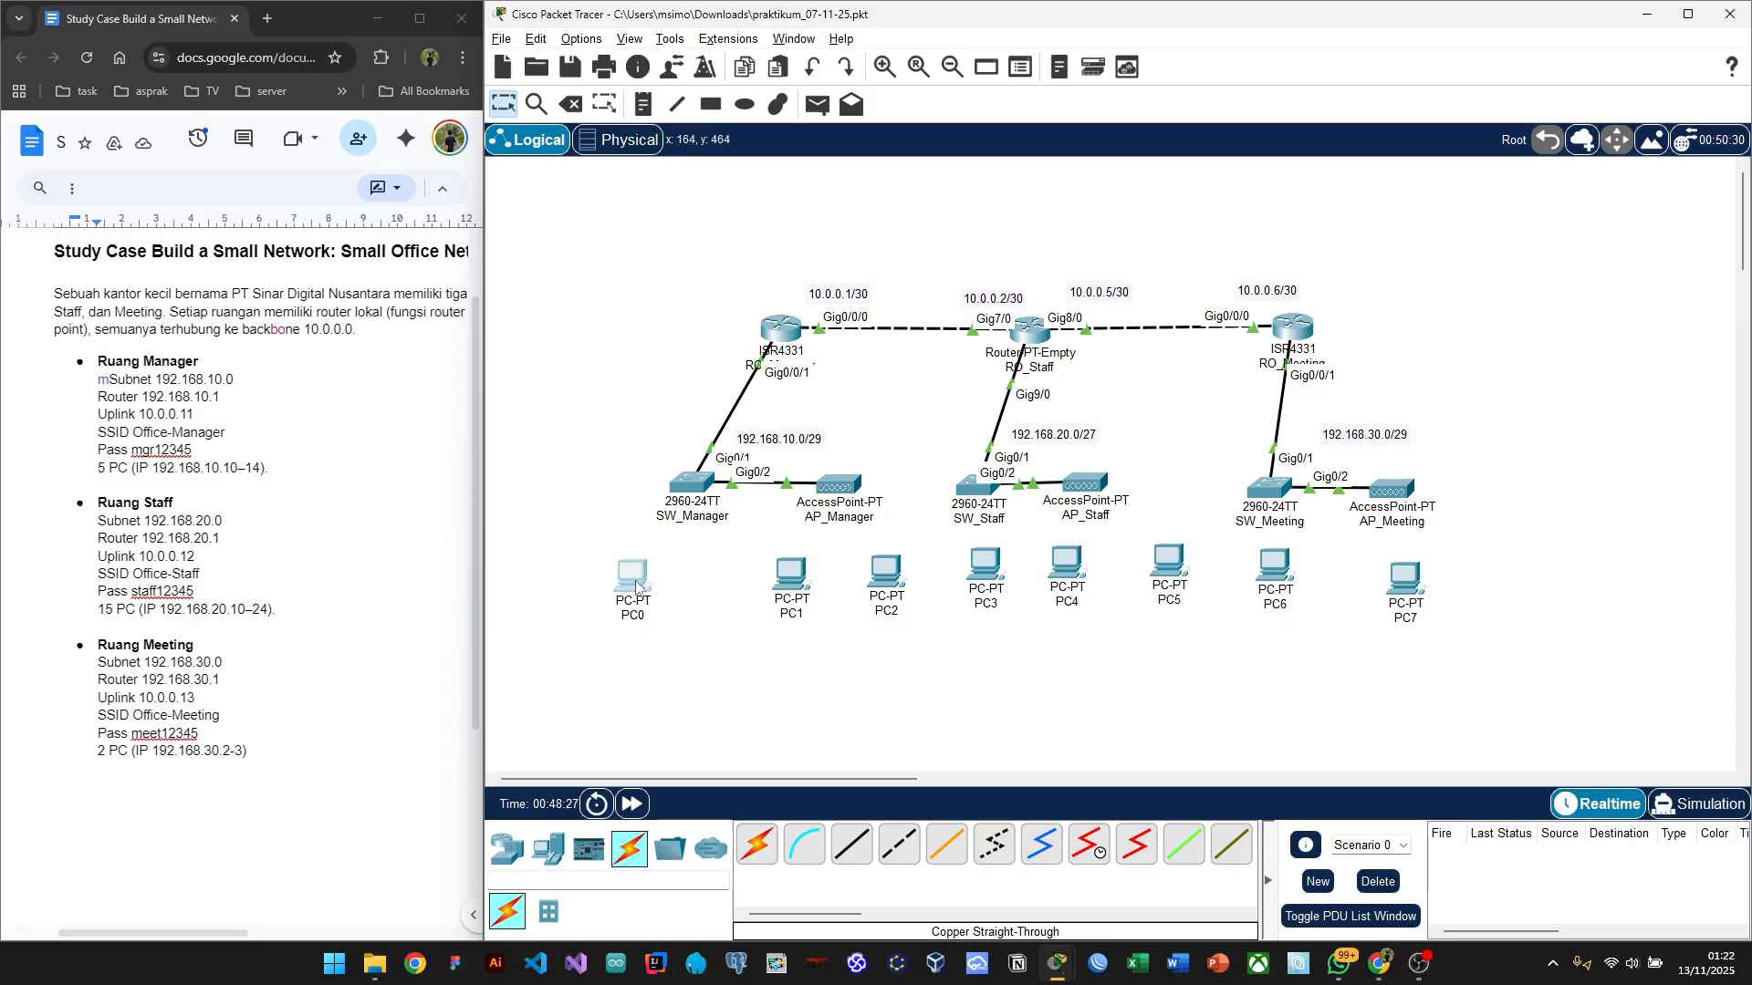
drag(636, 584, 643, 580)
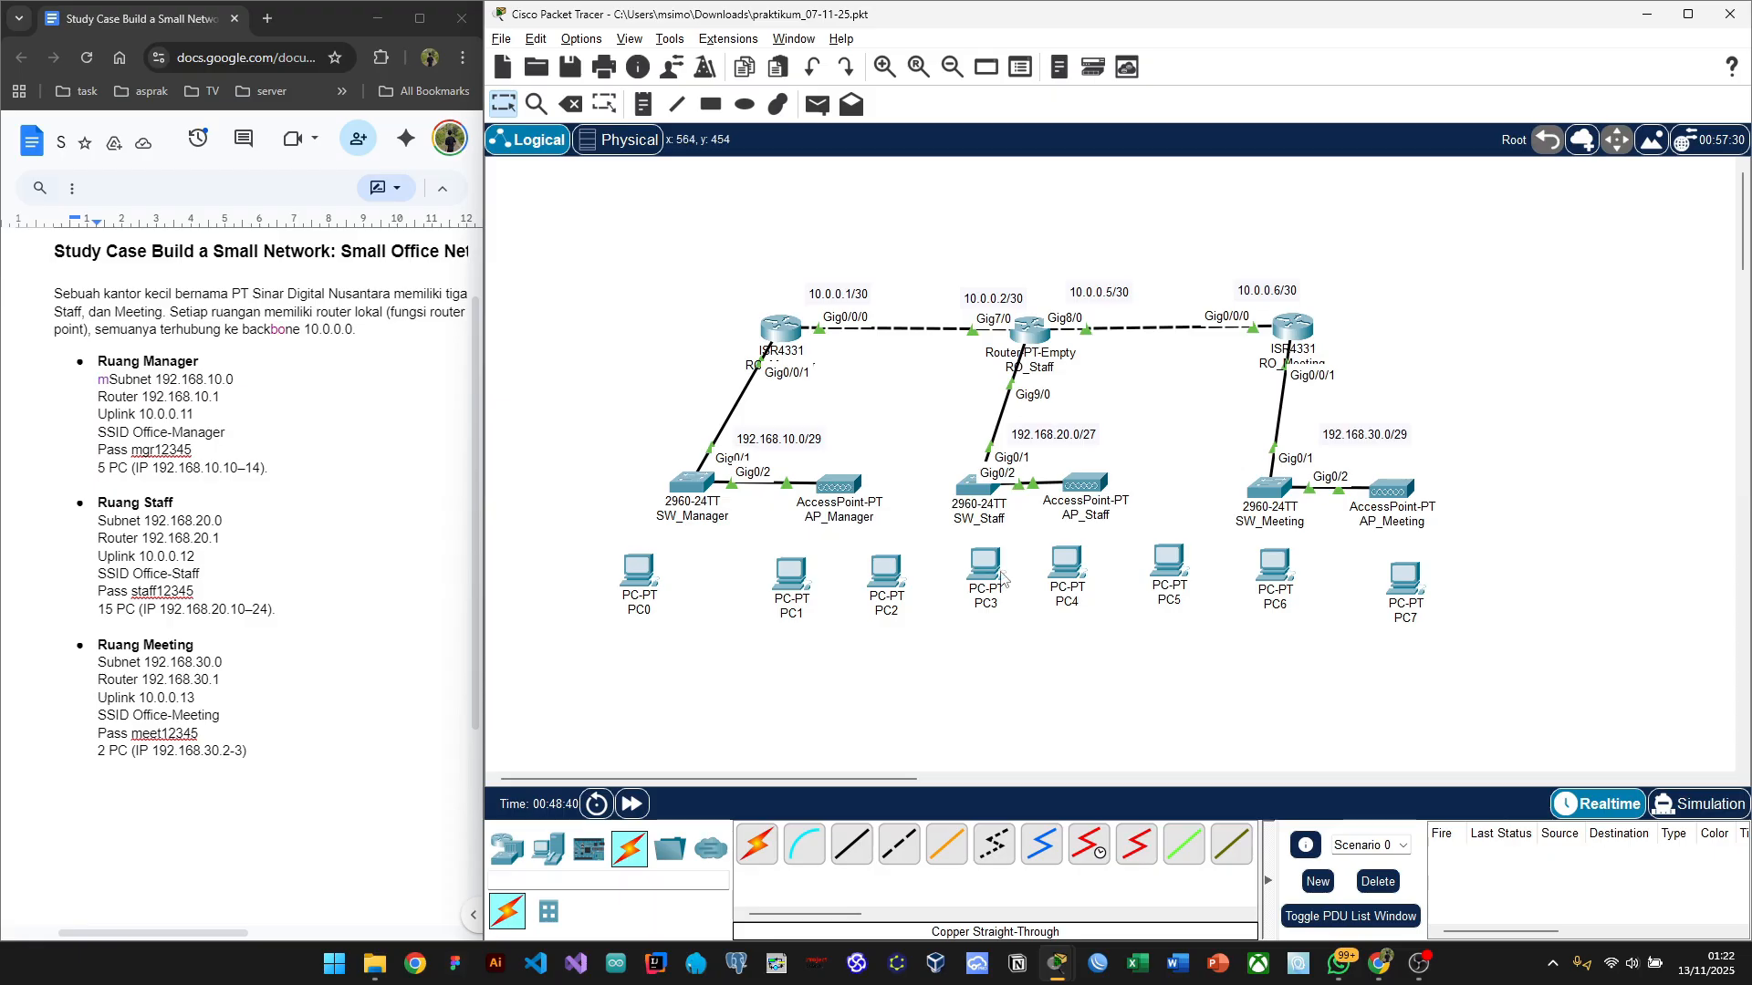
mouse_move(1001, 577)
drag(1174, 584, 1153, 577)
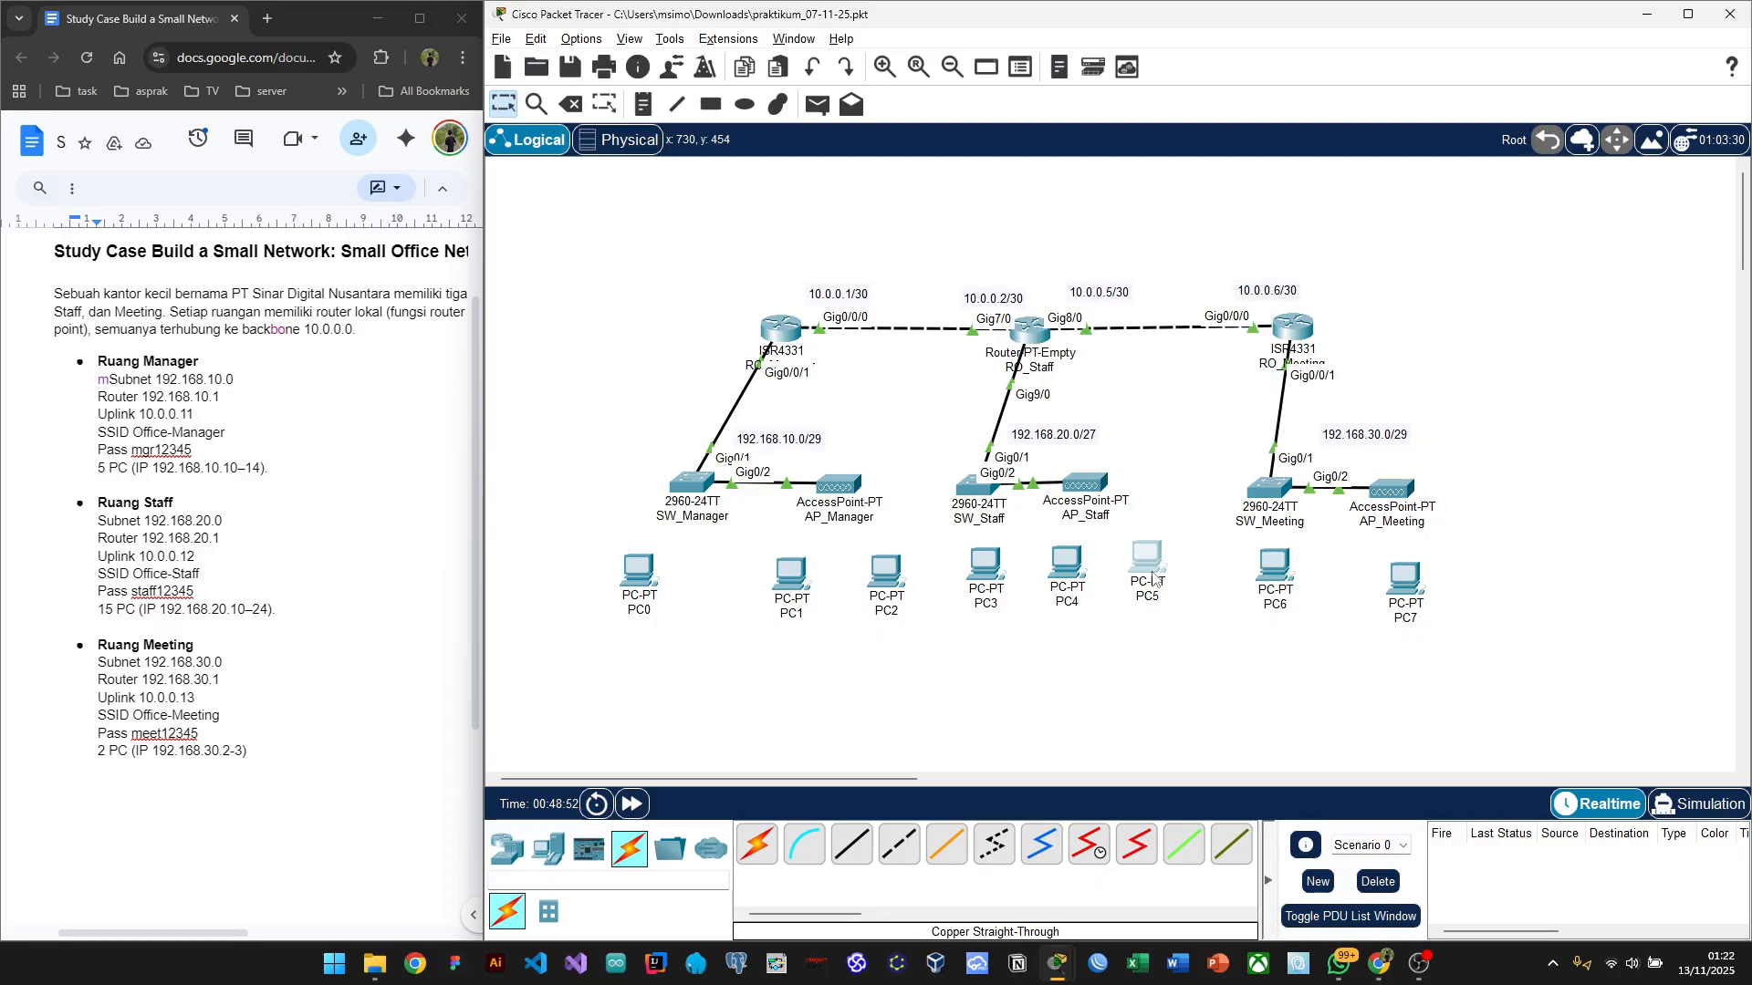
drag(1154, 577, 1153, 577)
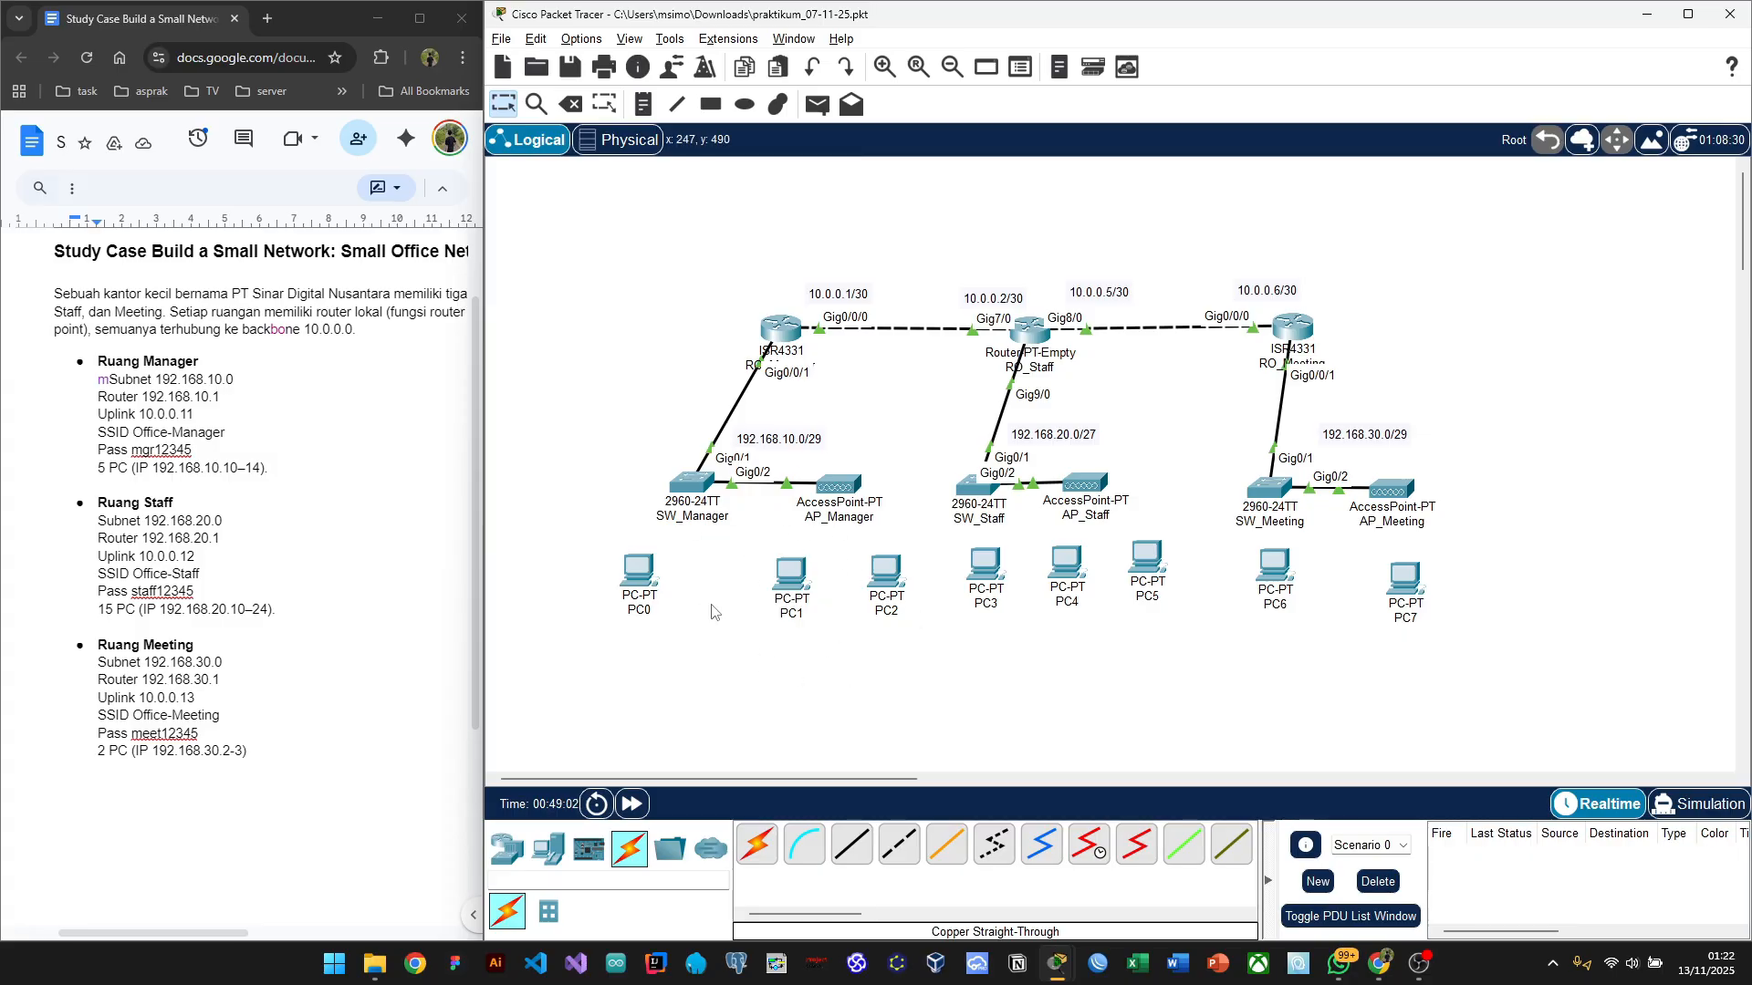
mouse_move(791, 573)
Step: Open PC0's Desktop IP Configuration and select its IPv4 Address field
click(641, 578)
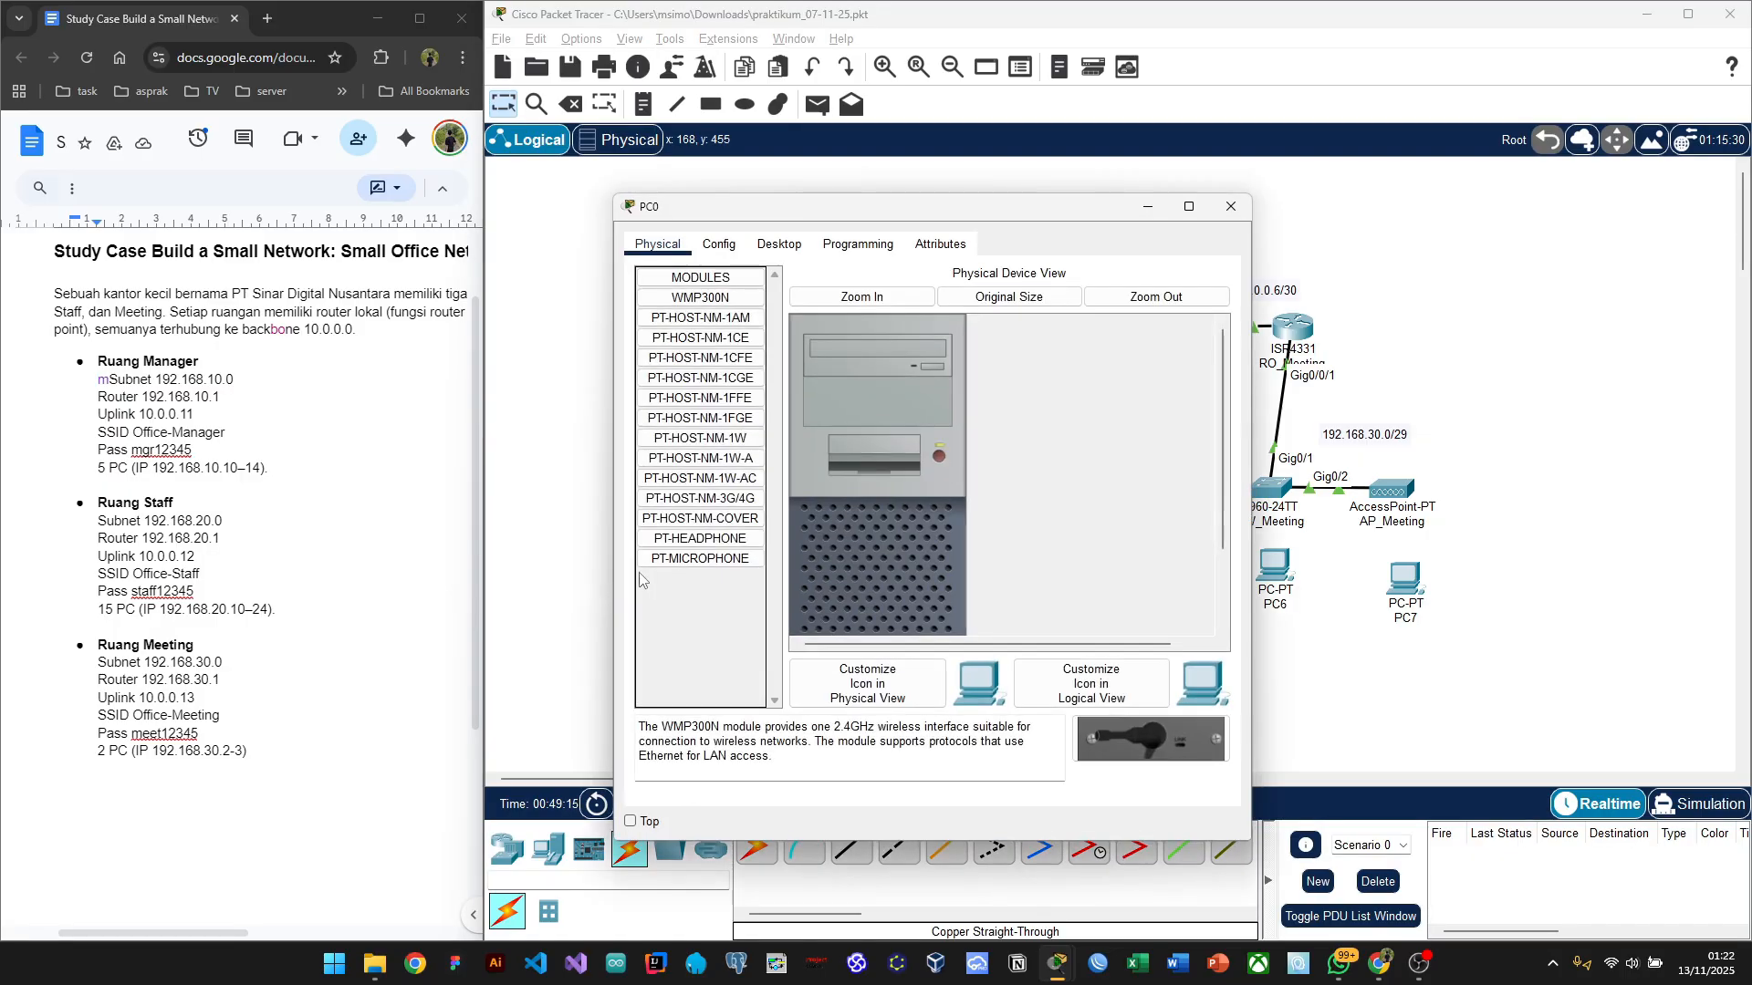
drag(847, 217, 1046, 195)
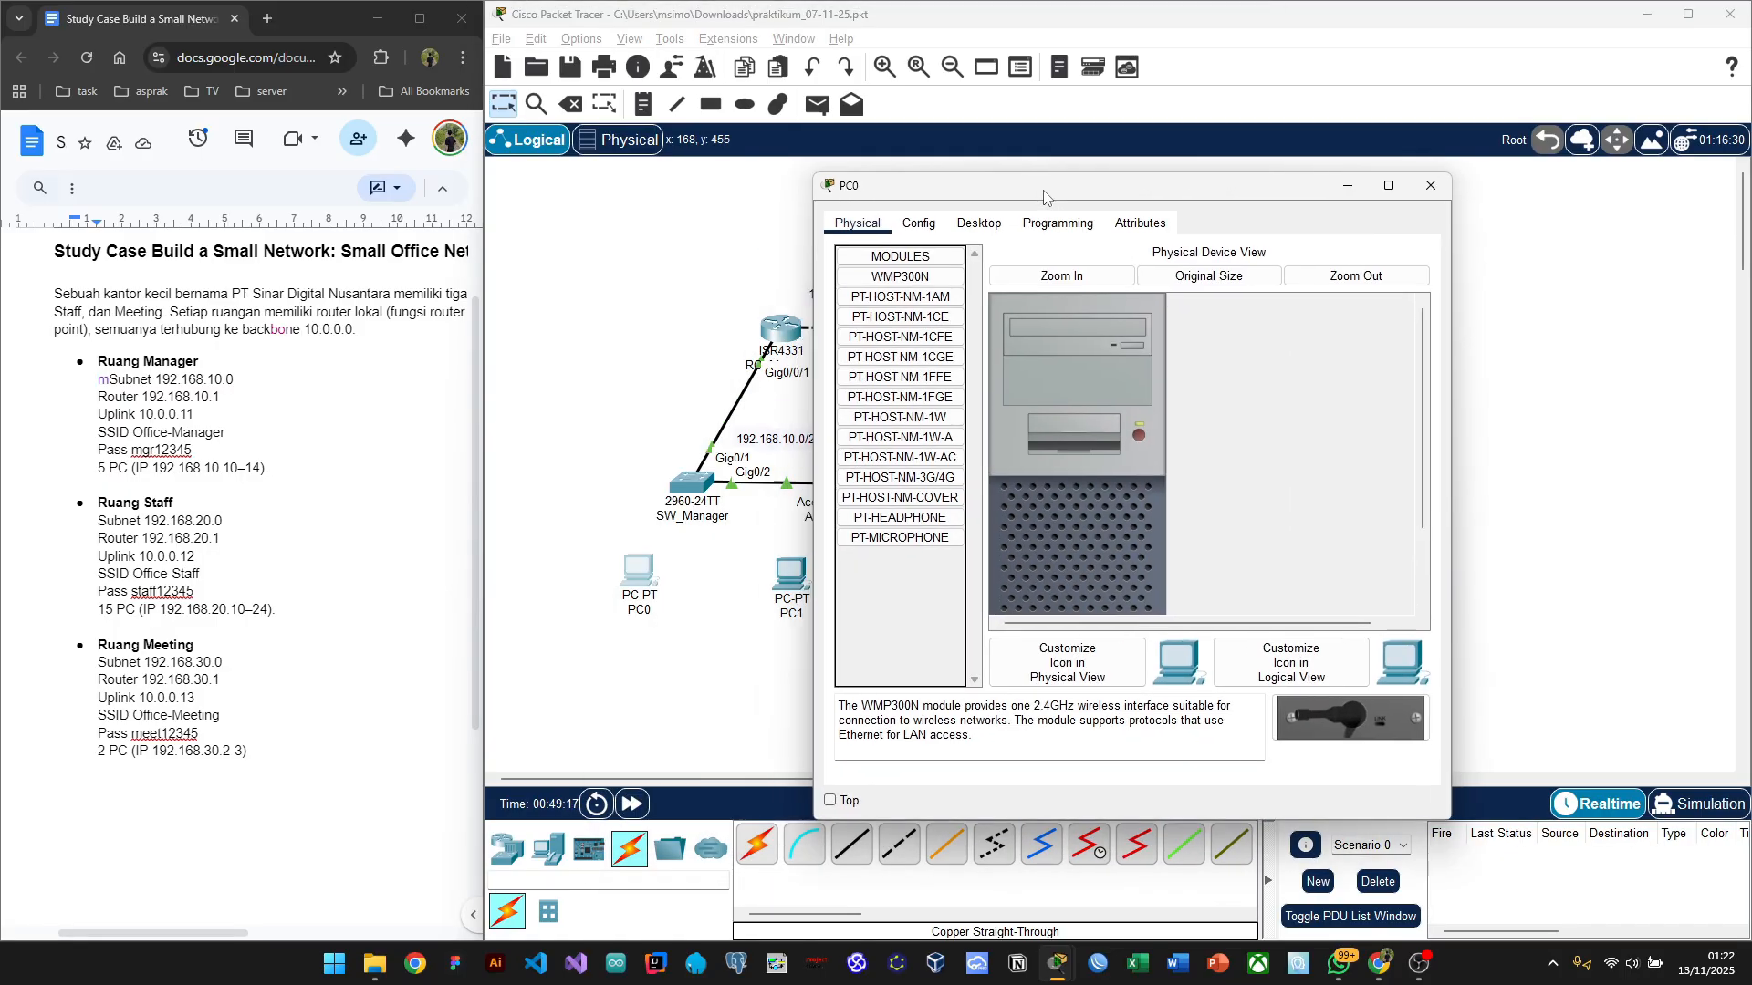
click(979, 222)
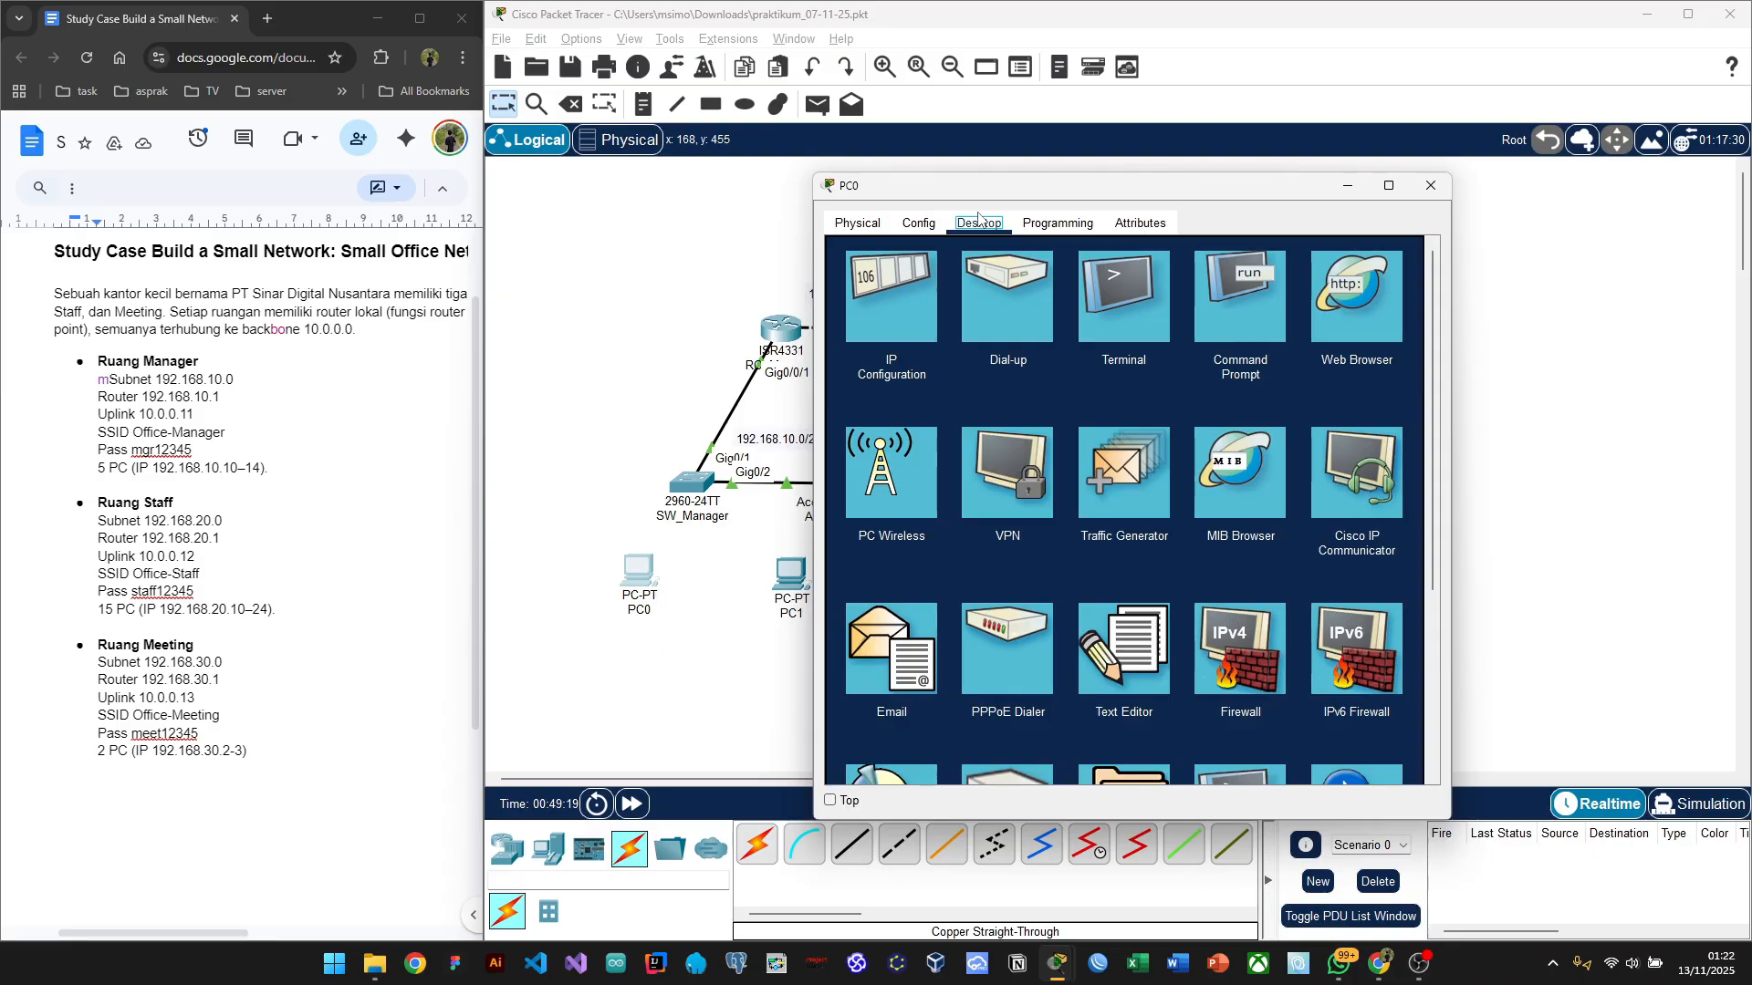
click(883, 310)
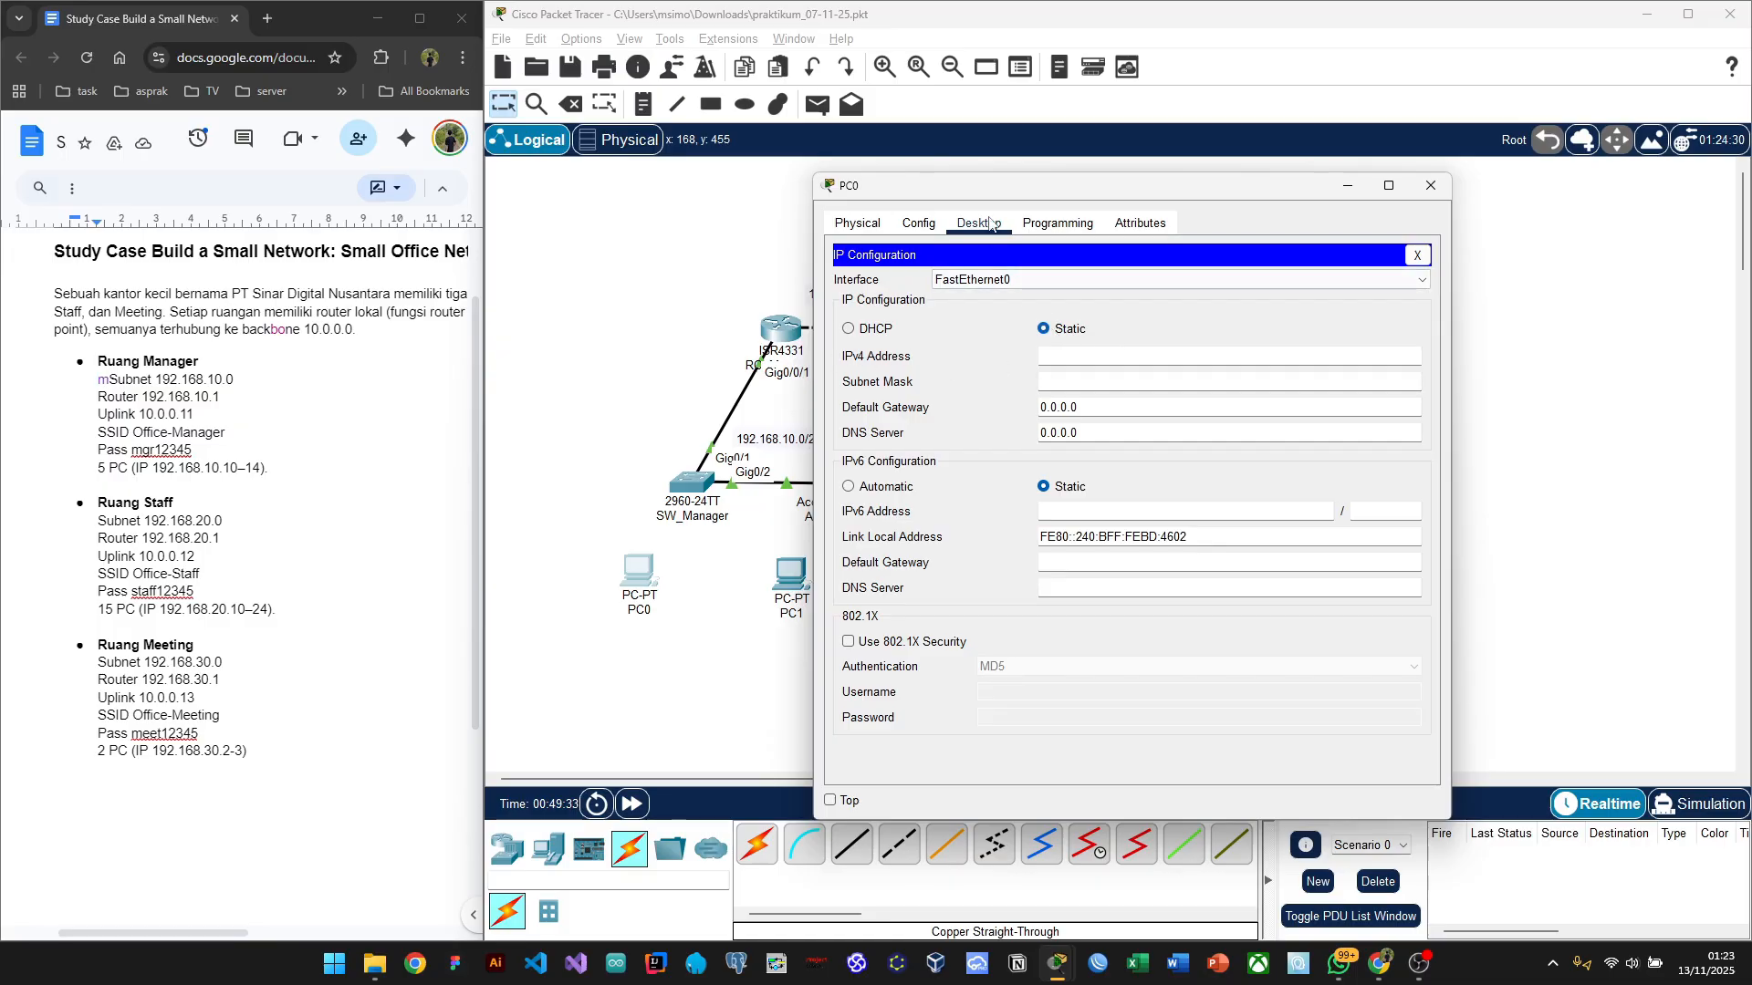
drag(969, 191, 1127, 185)
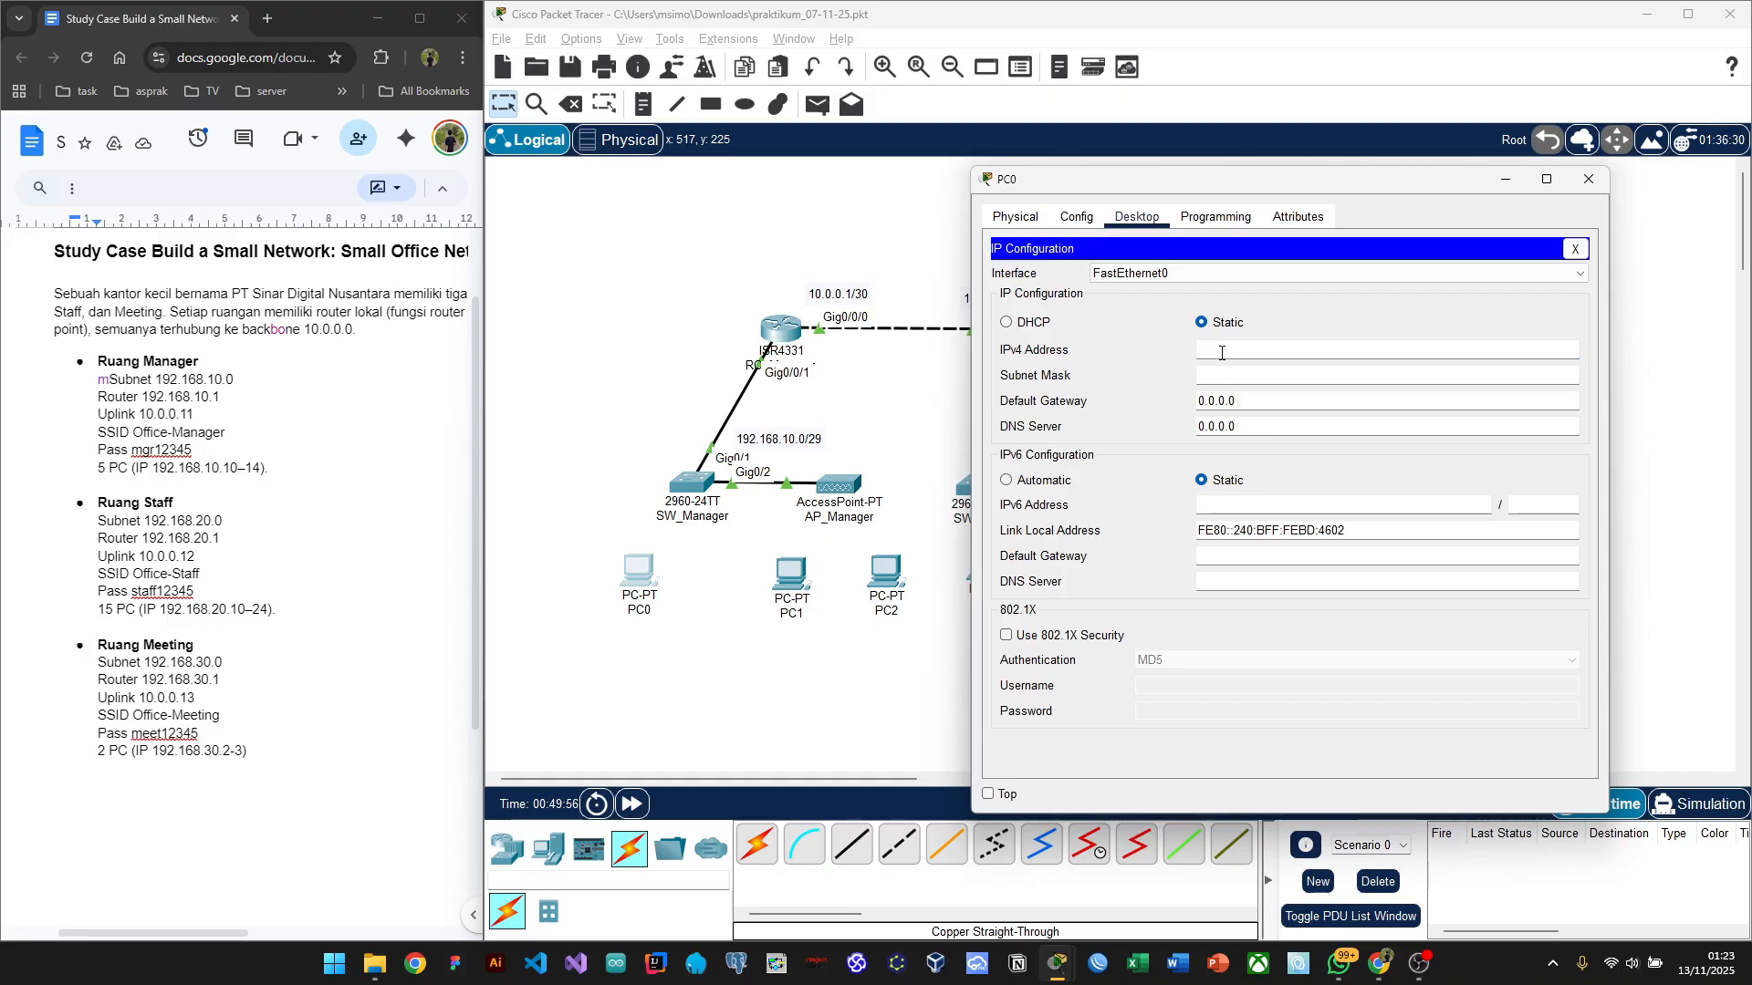
click(1221, 353)
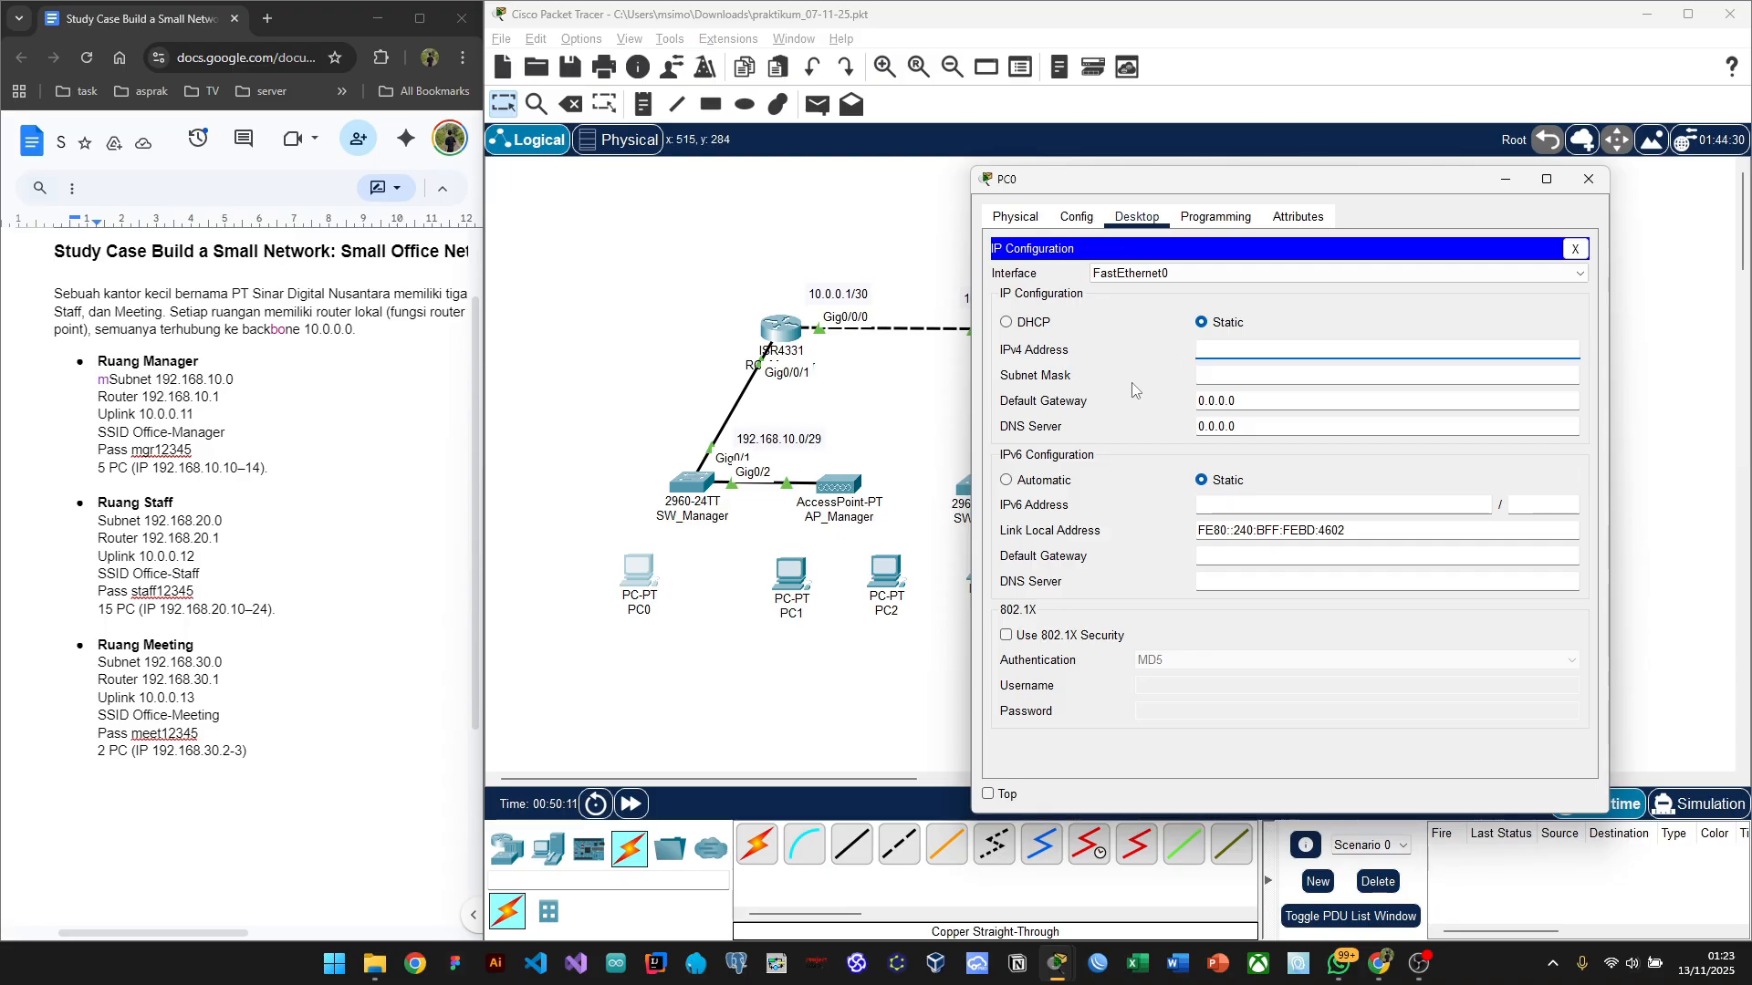
Step: Give PC0 IPv4 address 192.168.10.2 and look up the /29 mask in the CIDR table
text(192)
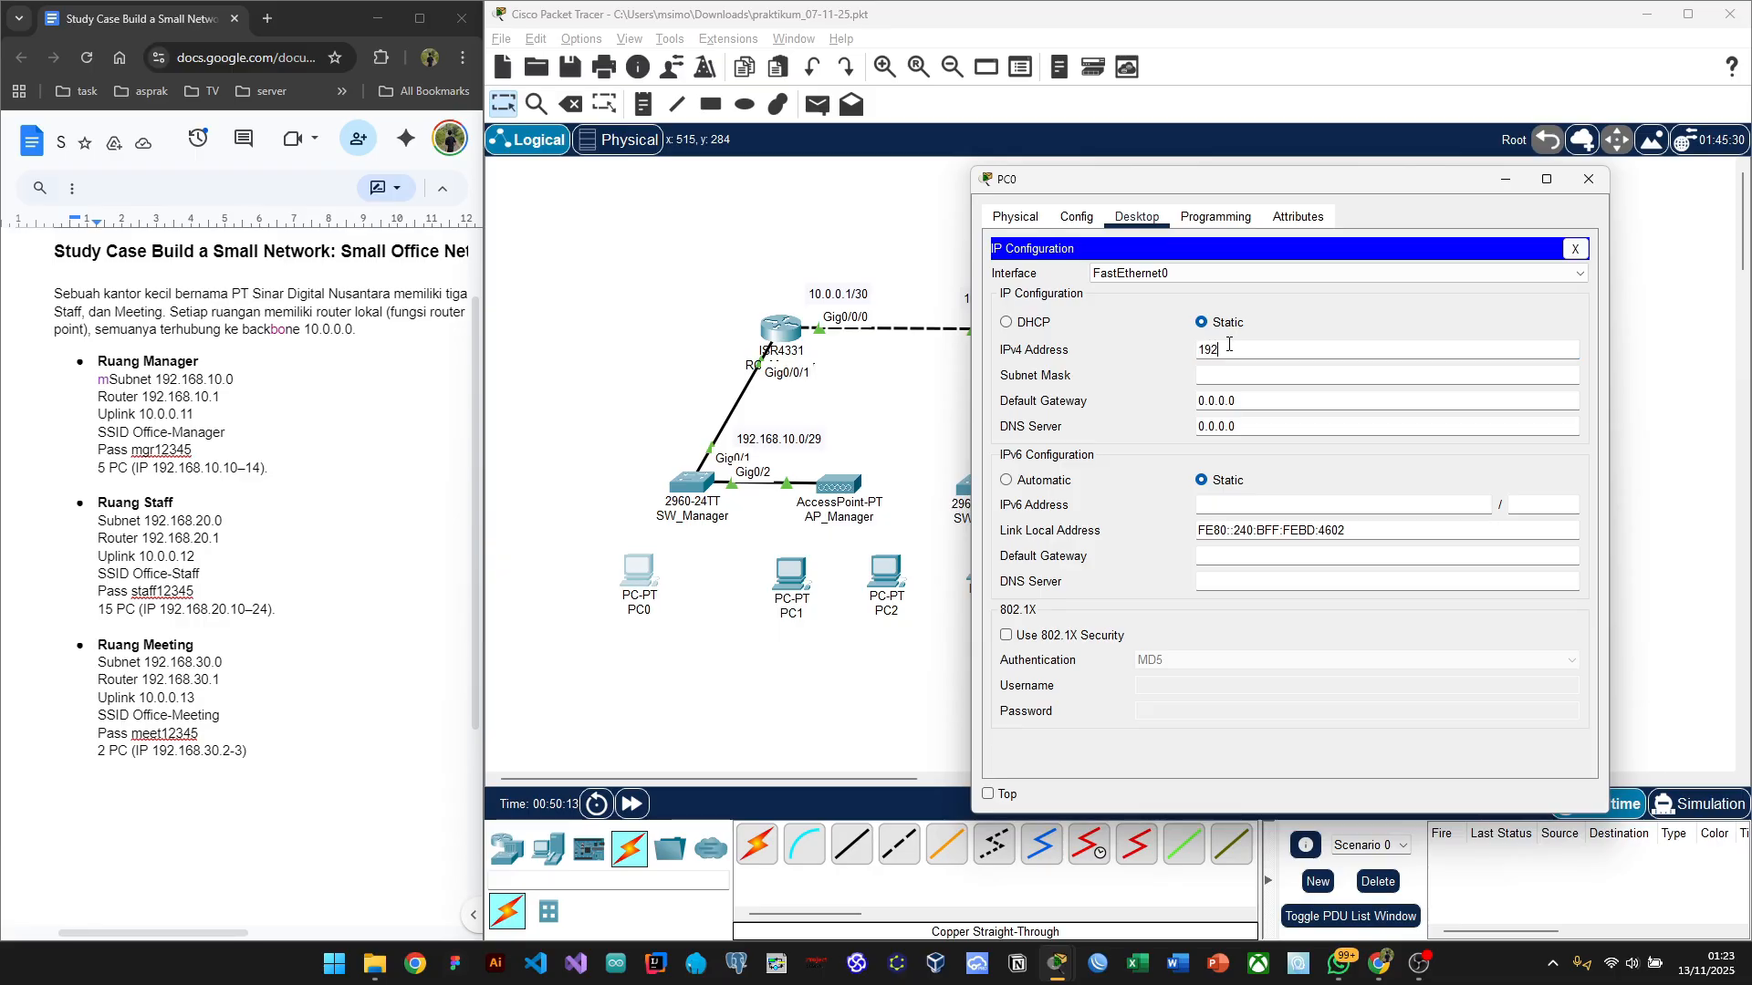
text(.16)
text(8.10.)
text(1)
click(1248, 375)
click(1295, 375)
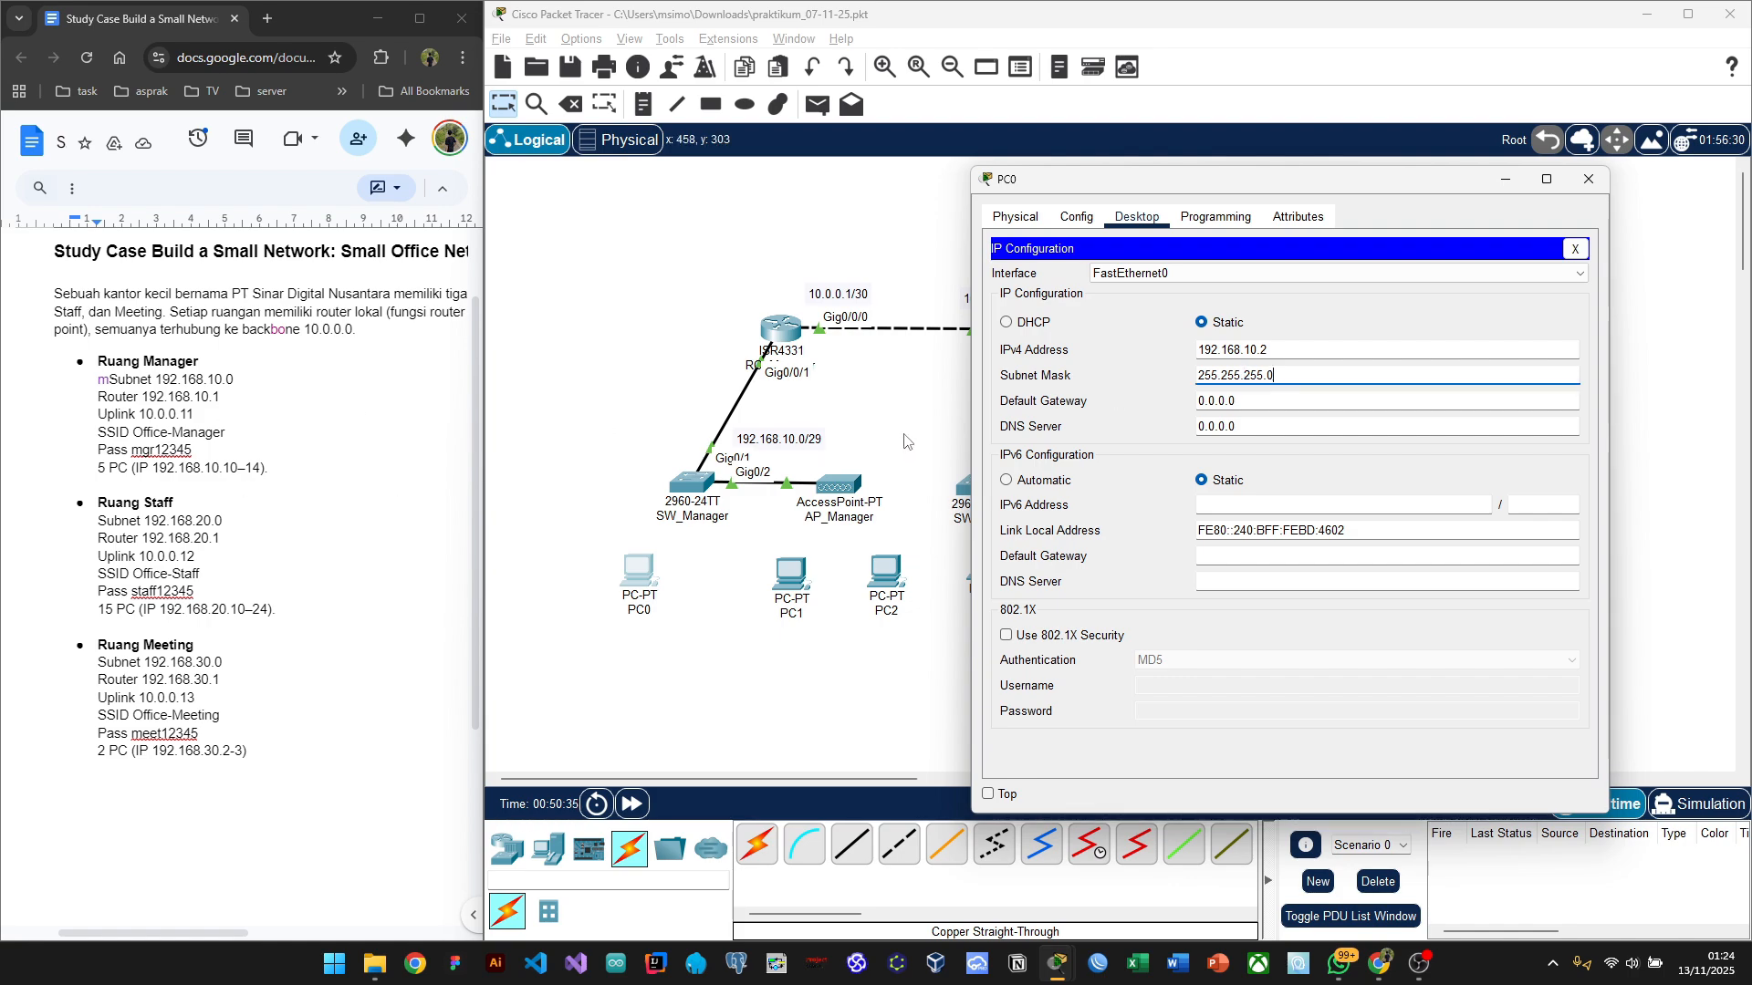
key(alt+Tab)
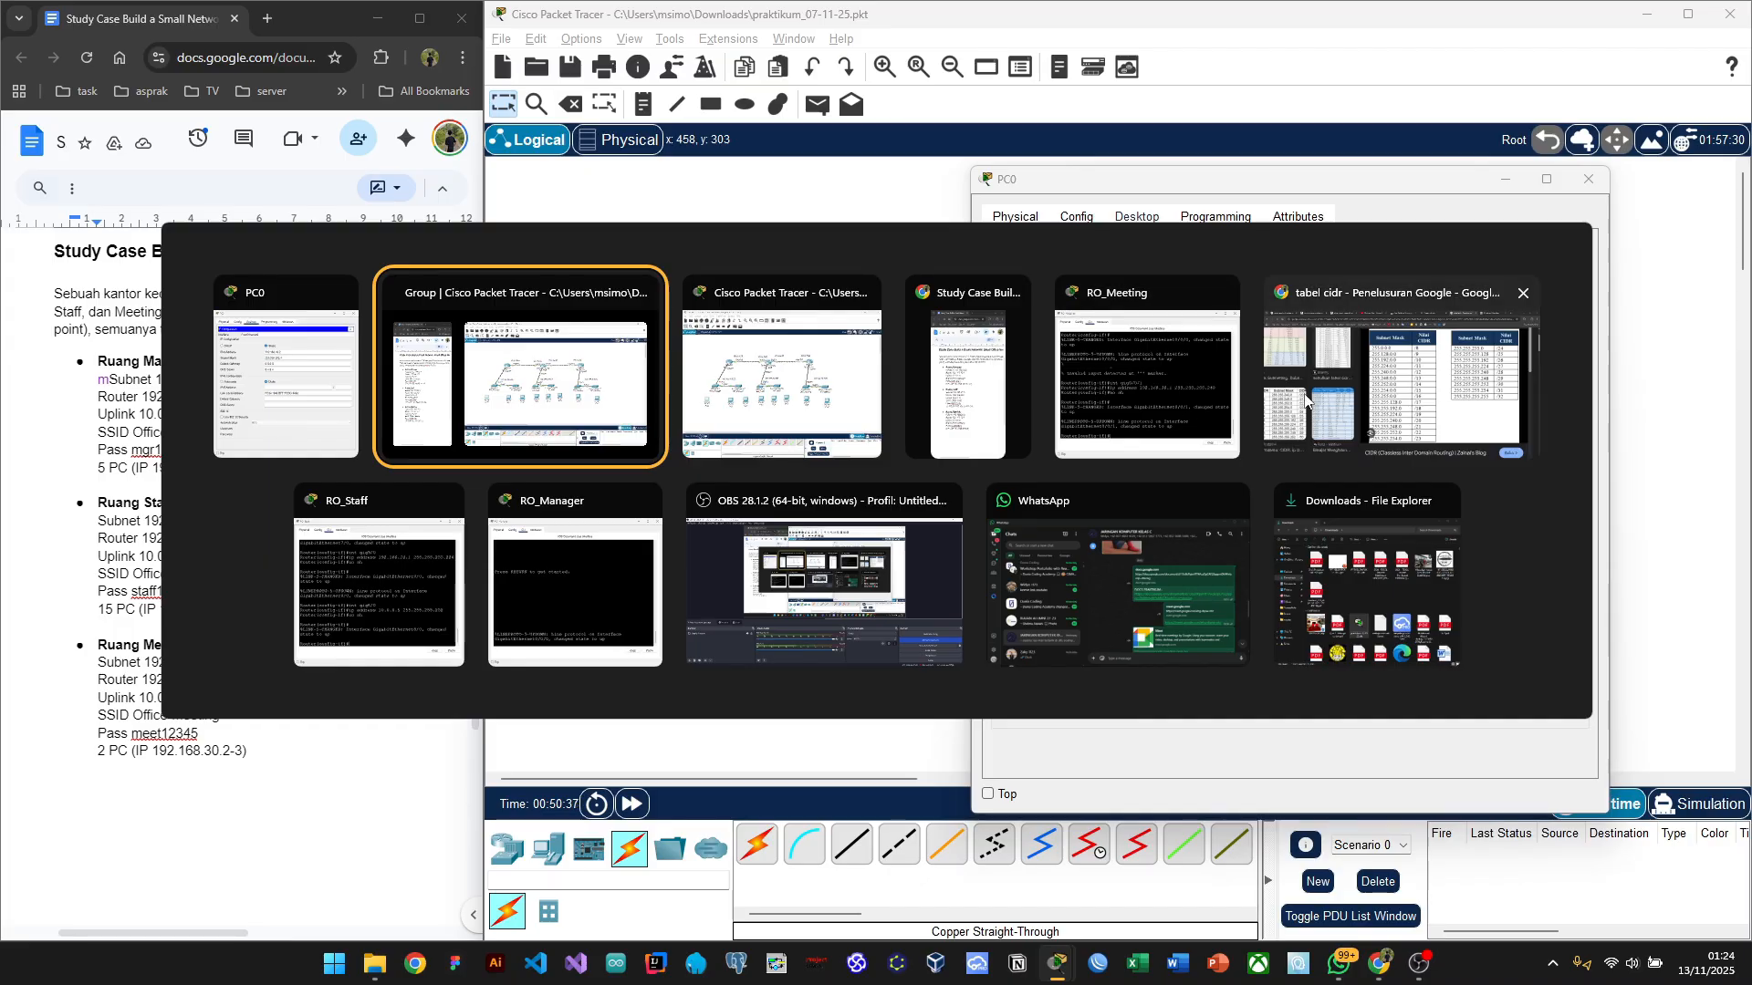
click(1413, 399)
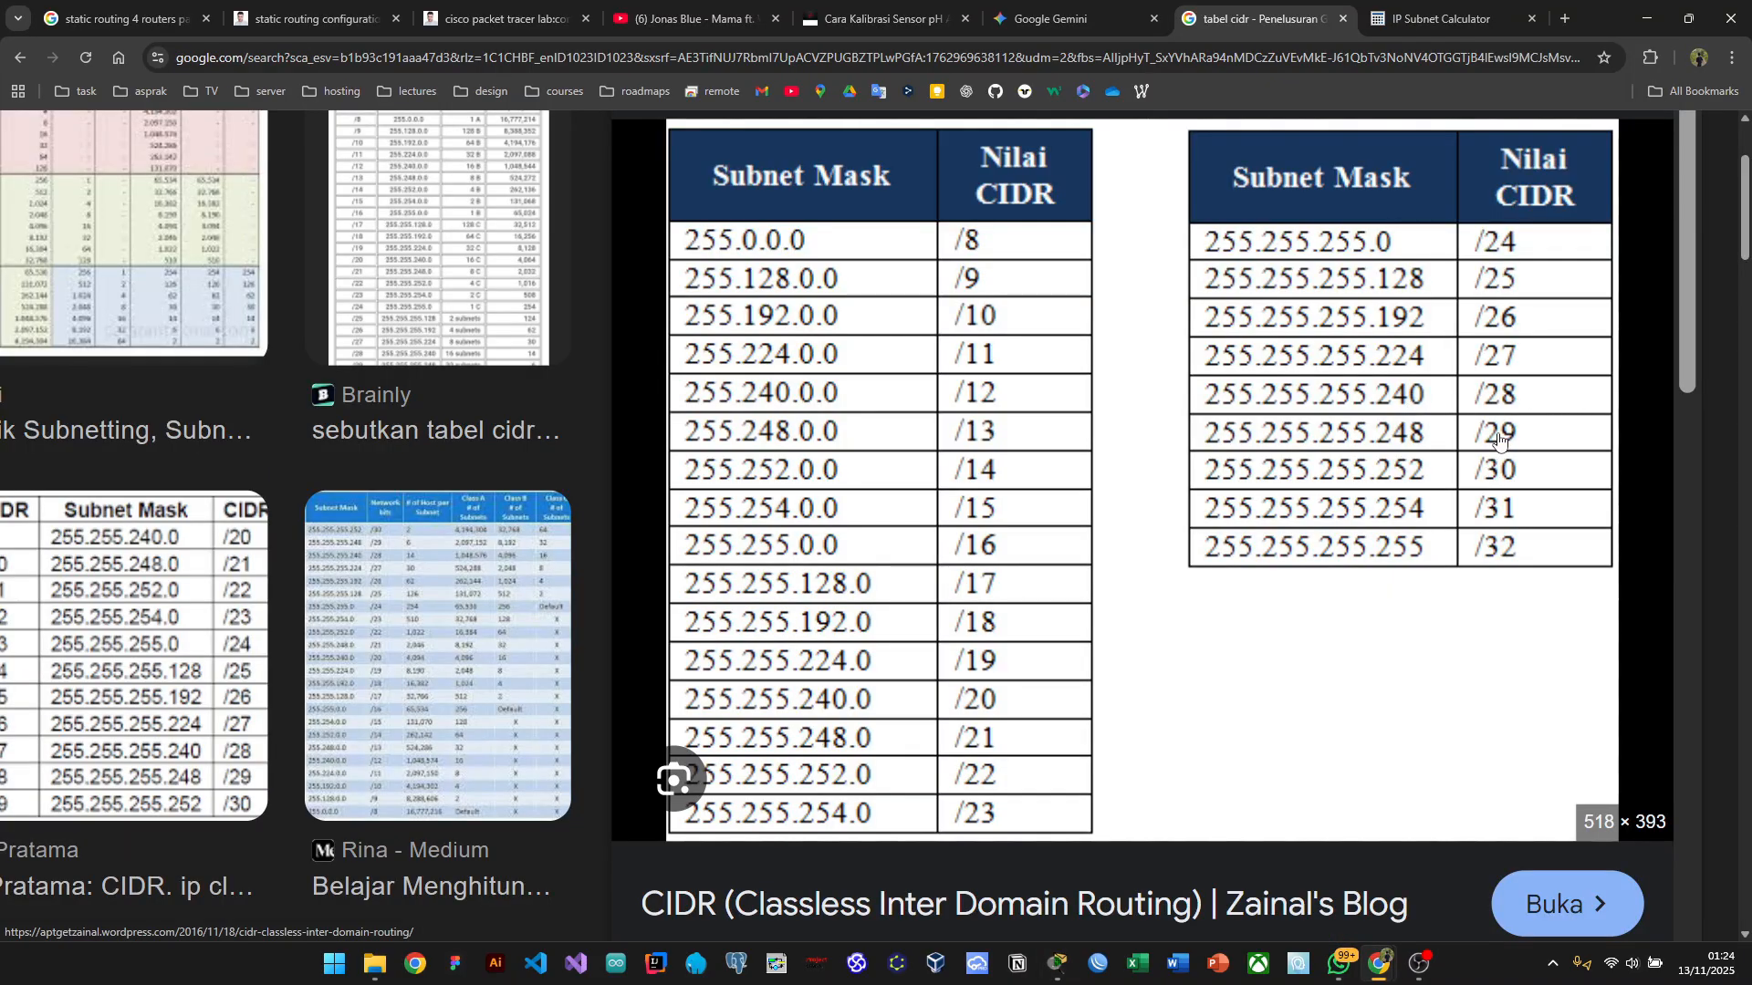
key(alt+Tab)
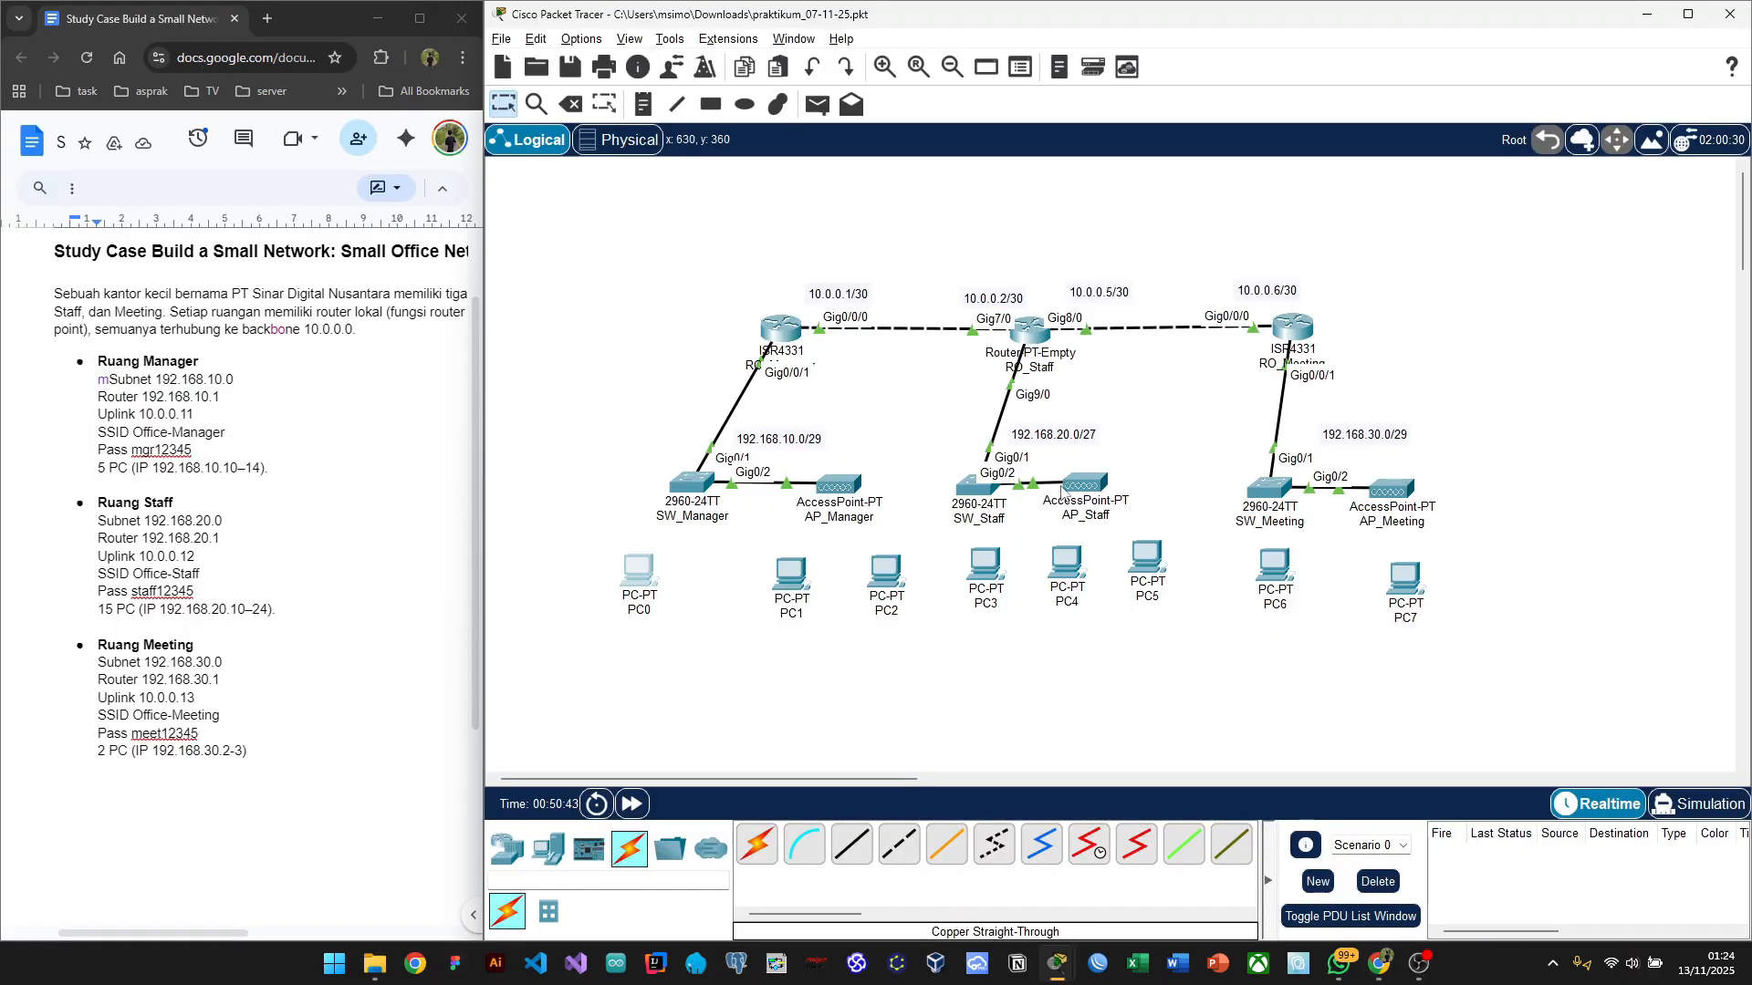
Step: Change PC0's subnet mask to 255.255.255.248 for the /29 Manager subnet
click(641, 579)
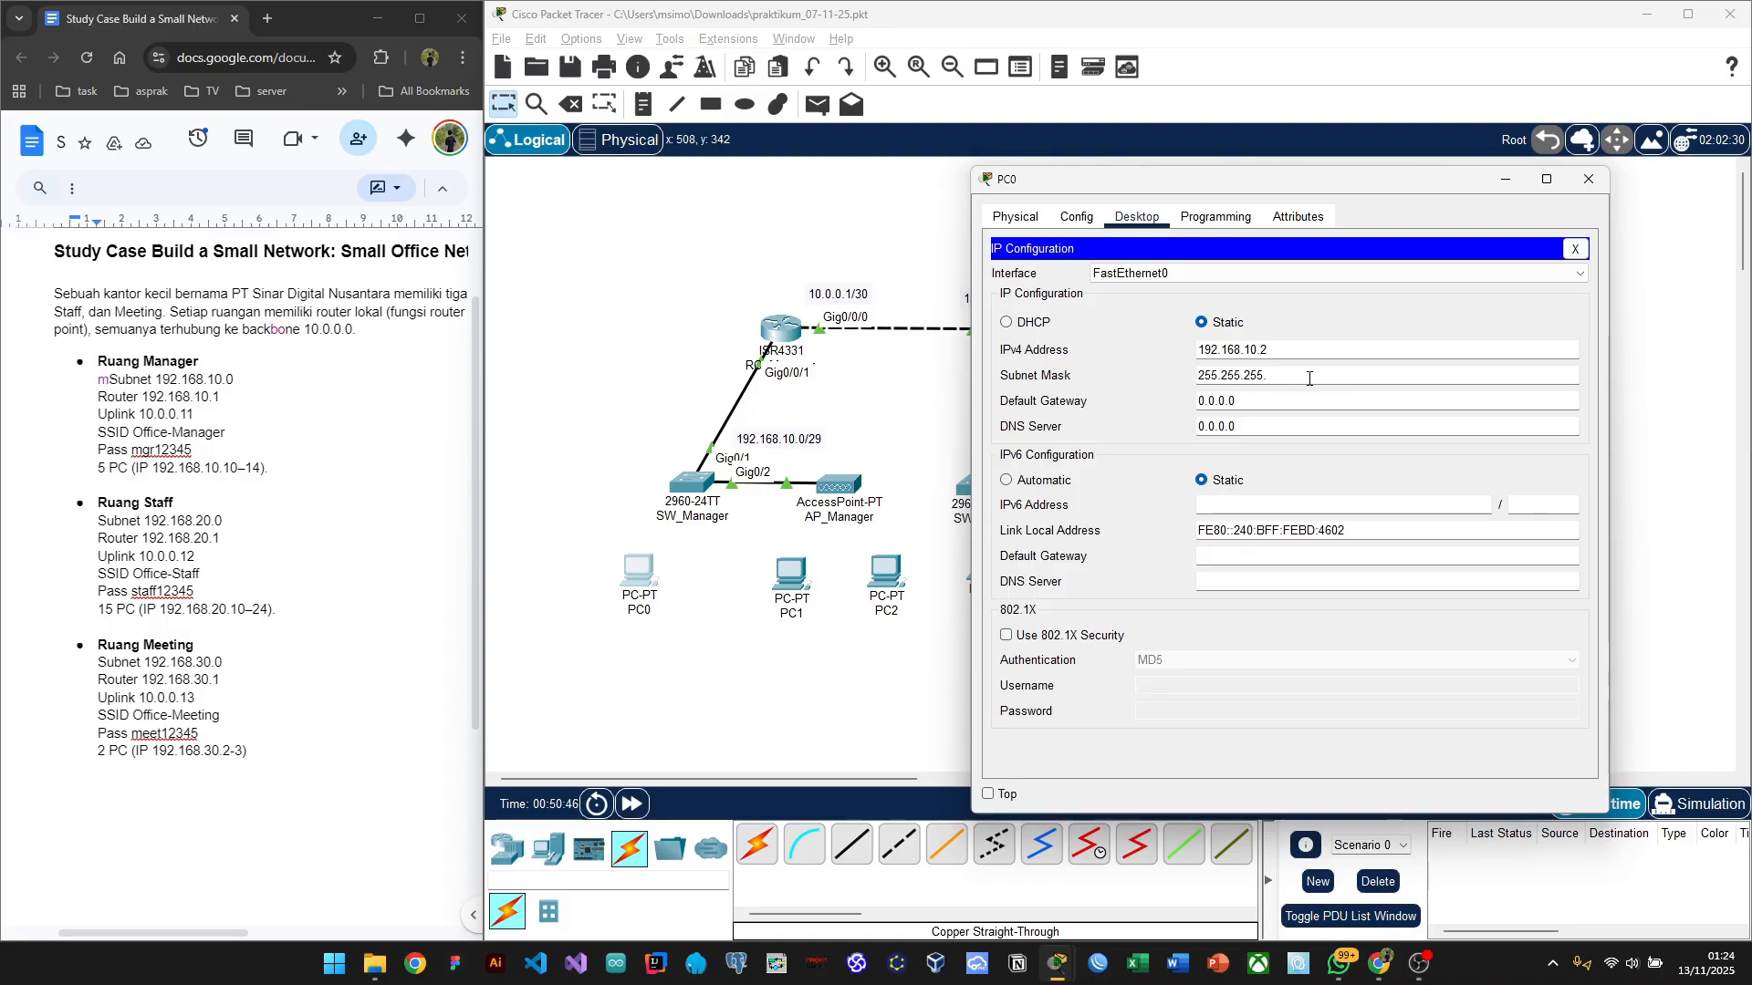
text(248)
drag(1241, 186, 1350, 195)
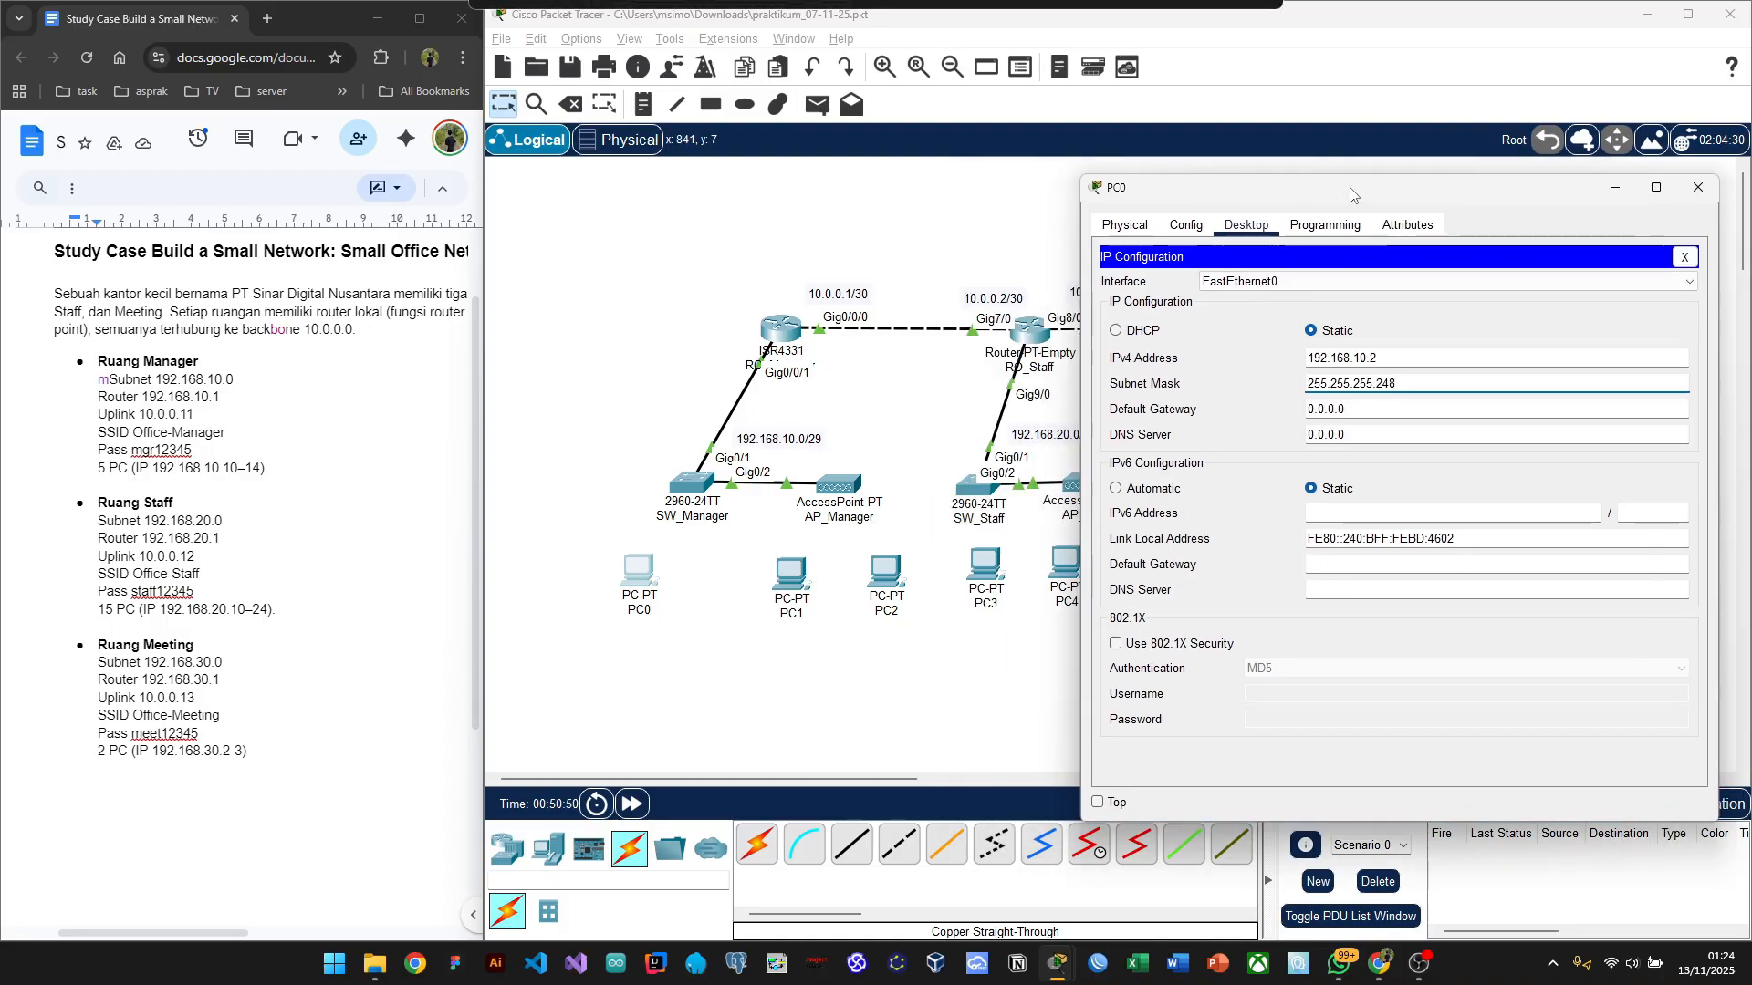
click(1354, 414)
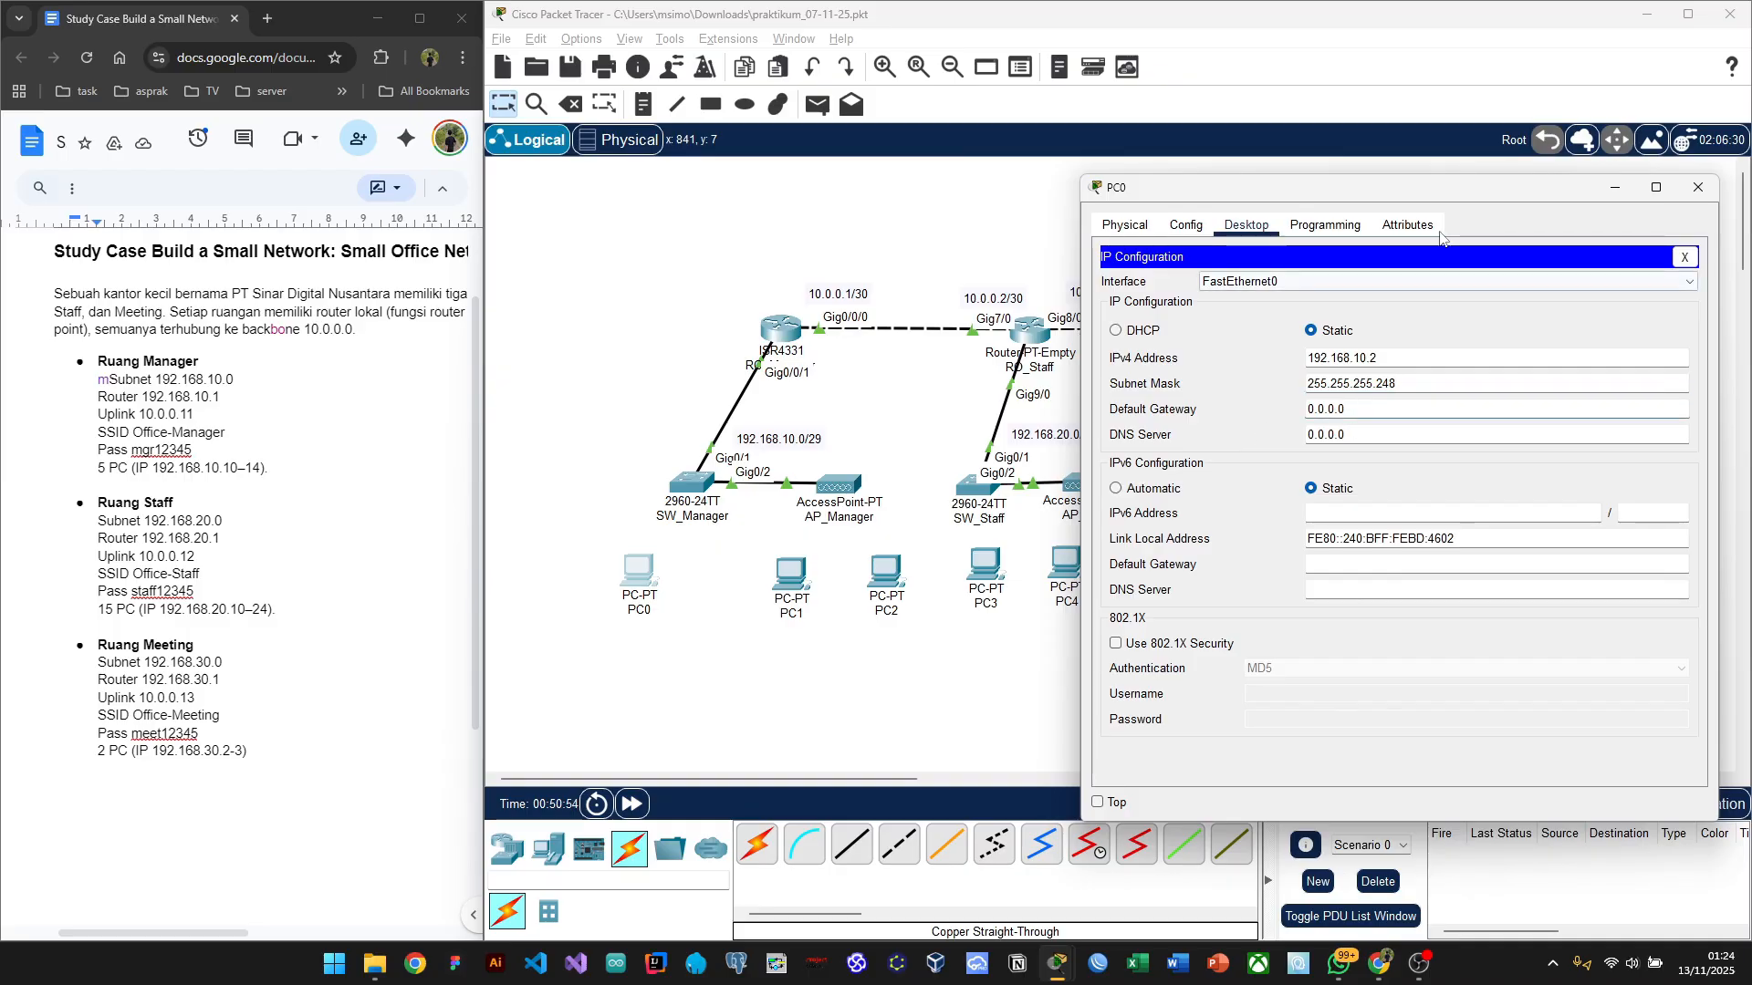
drag(1416, 202, 1464, 308)
click(1390, 516)
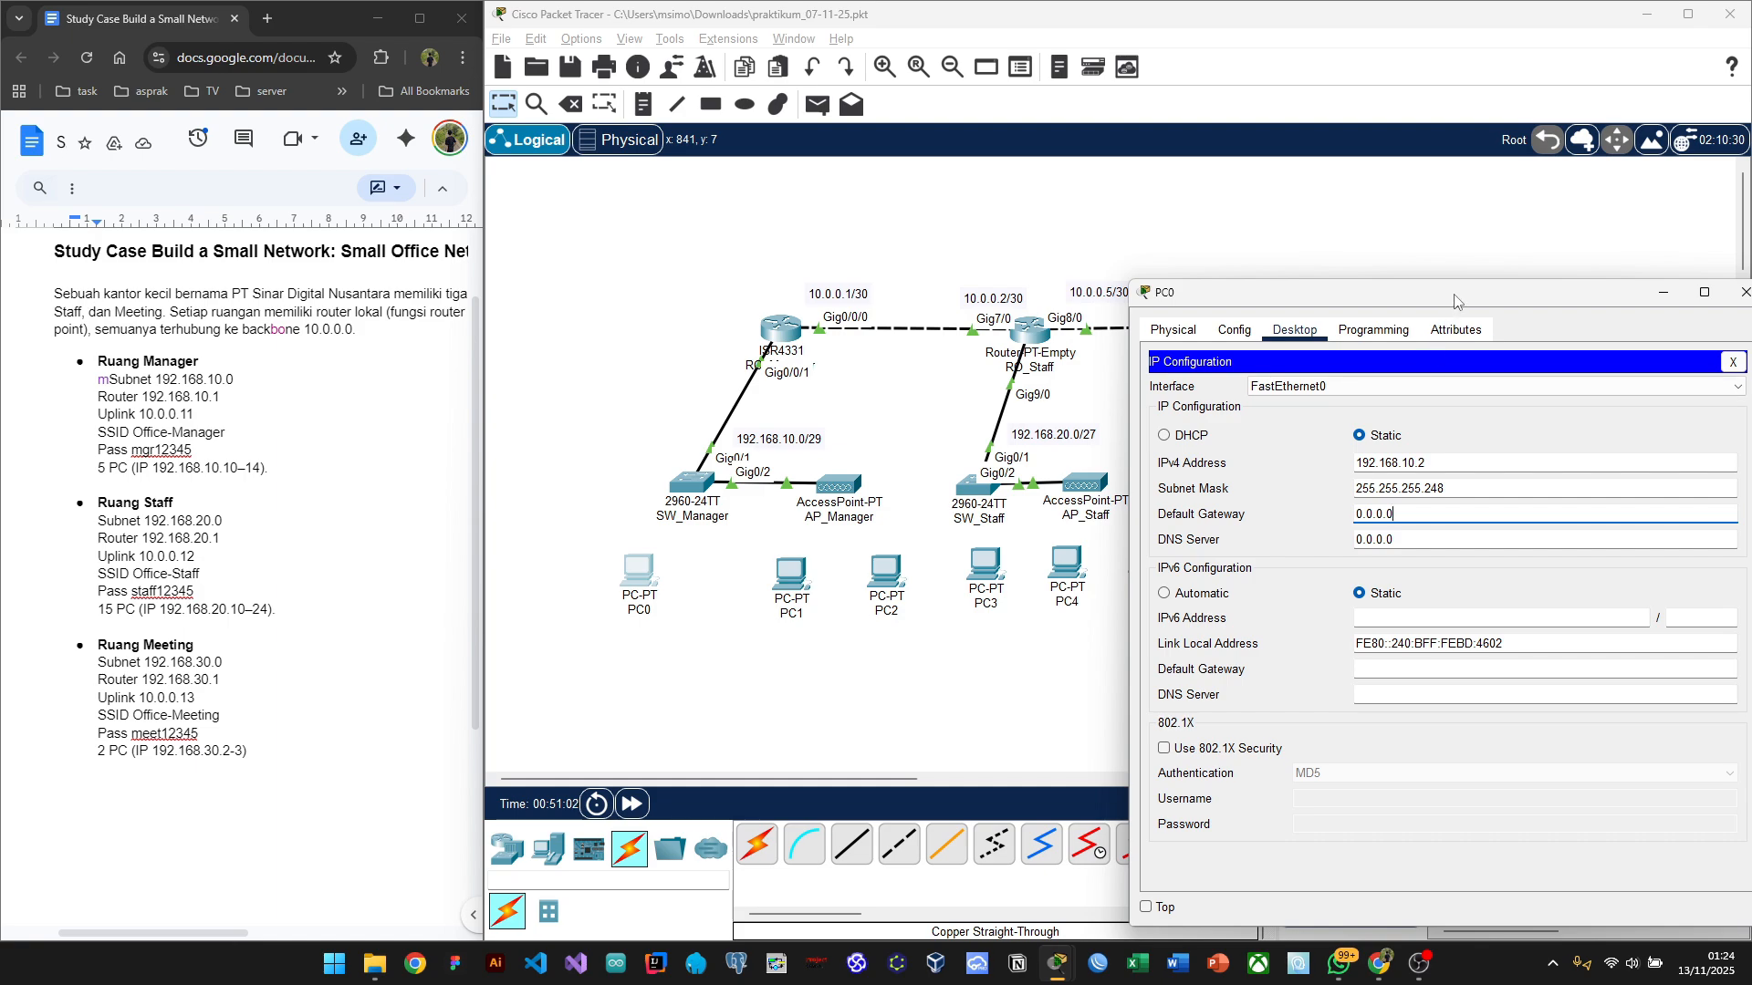
Step: Reposition PC0's settings window and erase the 0.0.0.0 placeholder default gateway
drag(1455, 301, 1263, 657)
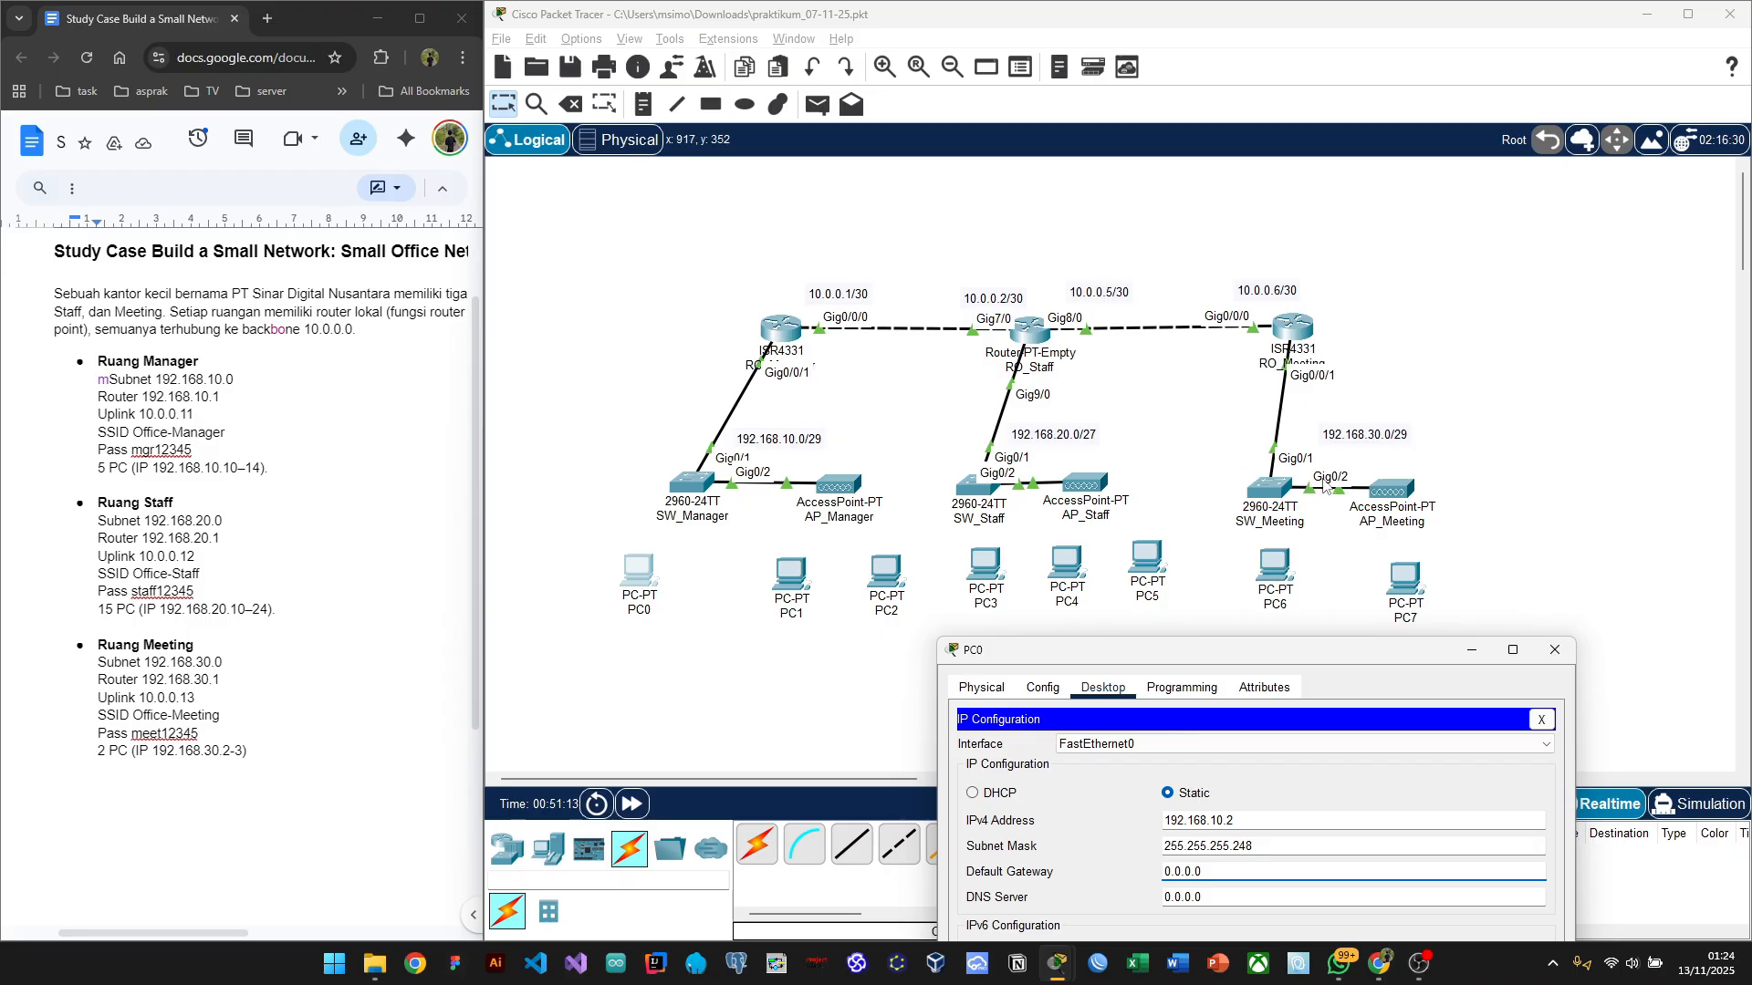
drag(1199, 658, 1035, 642)
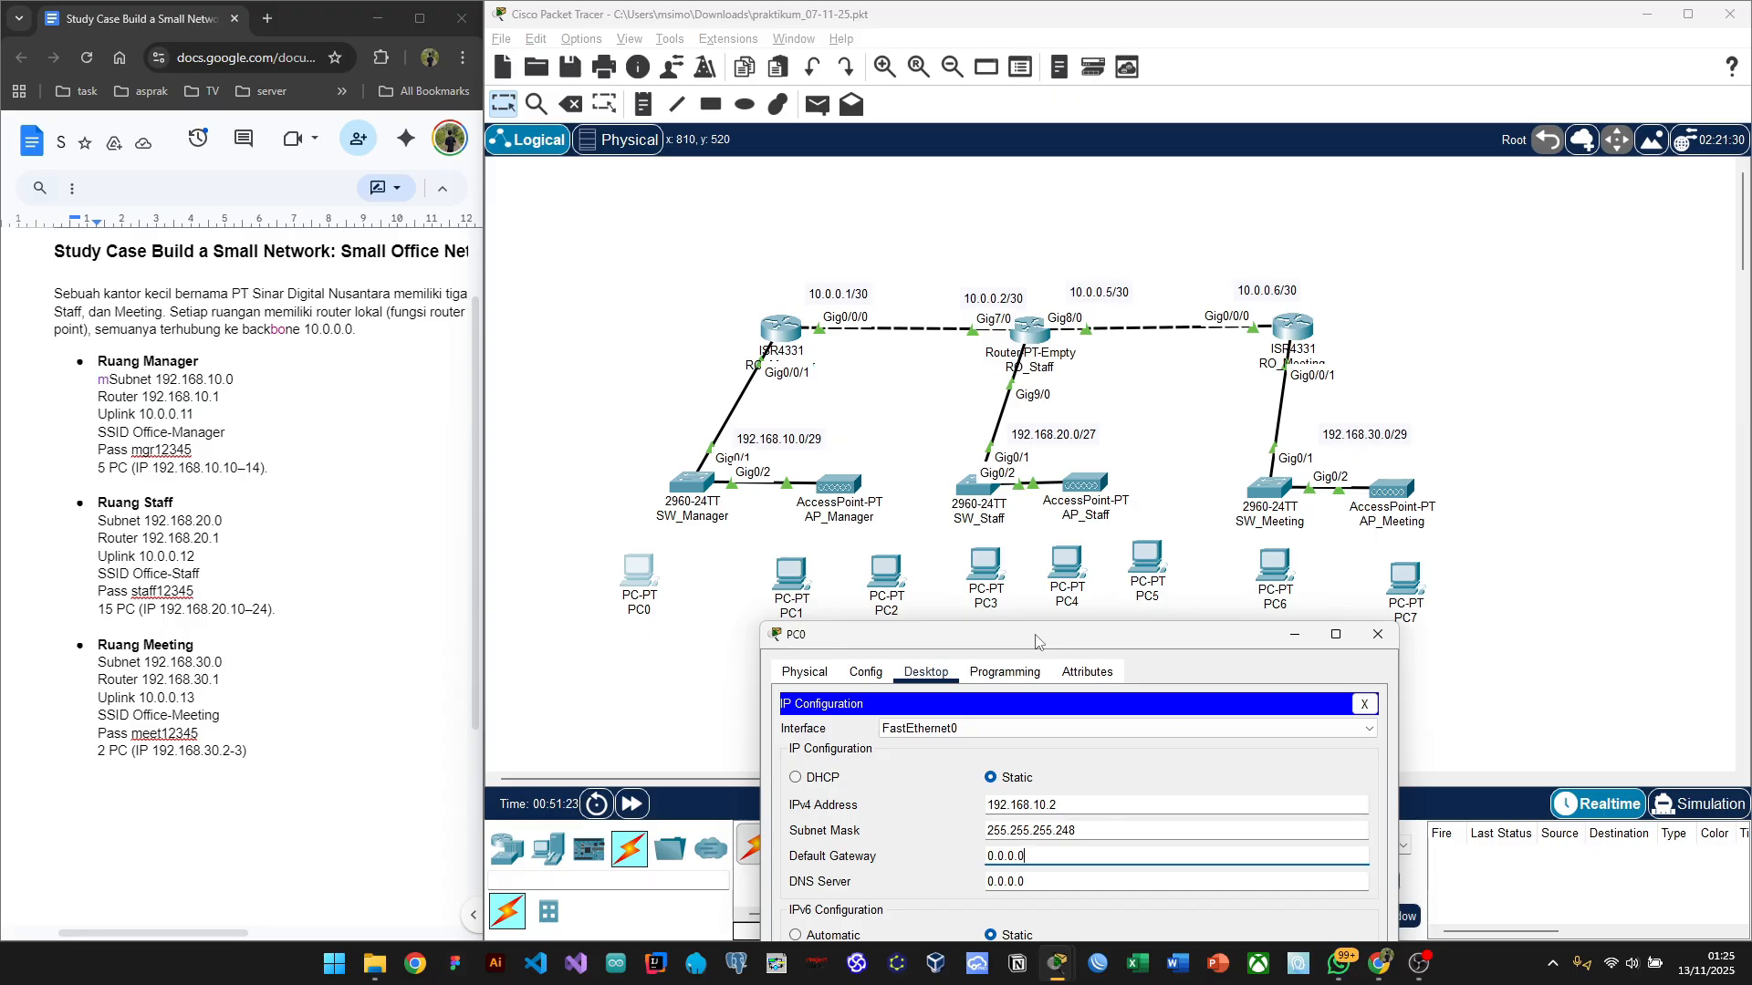
drag(1036, 637, 1008, 644)
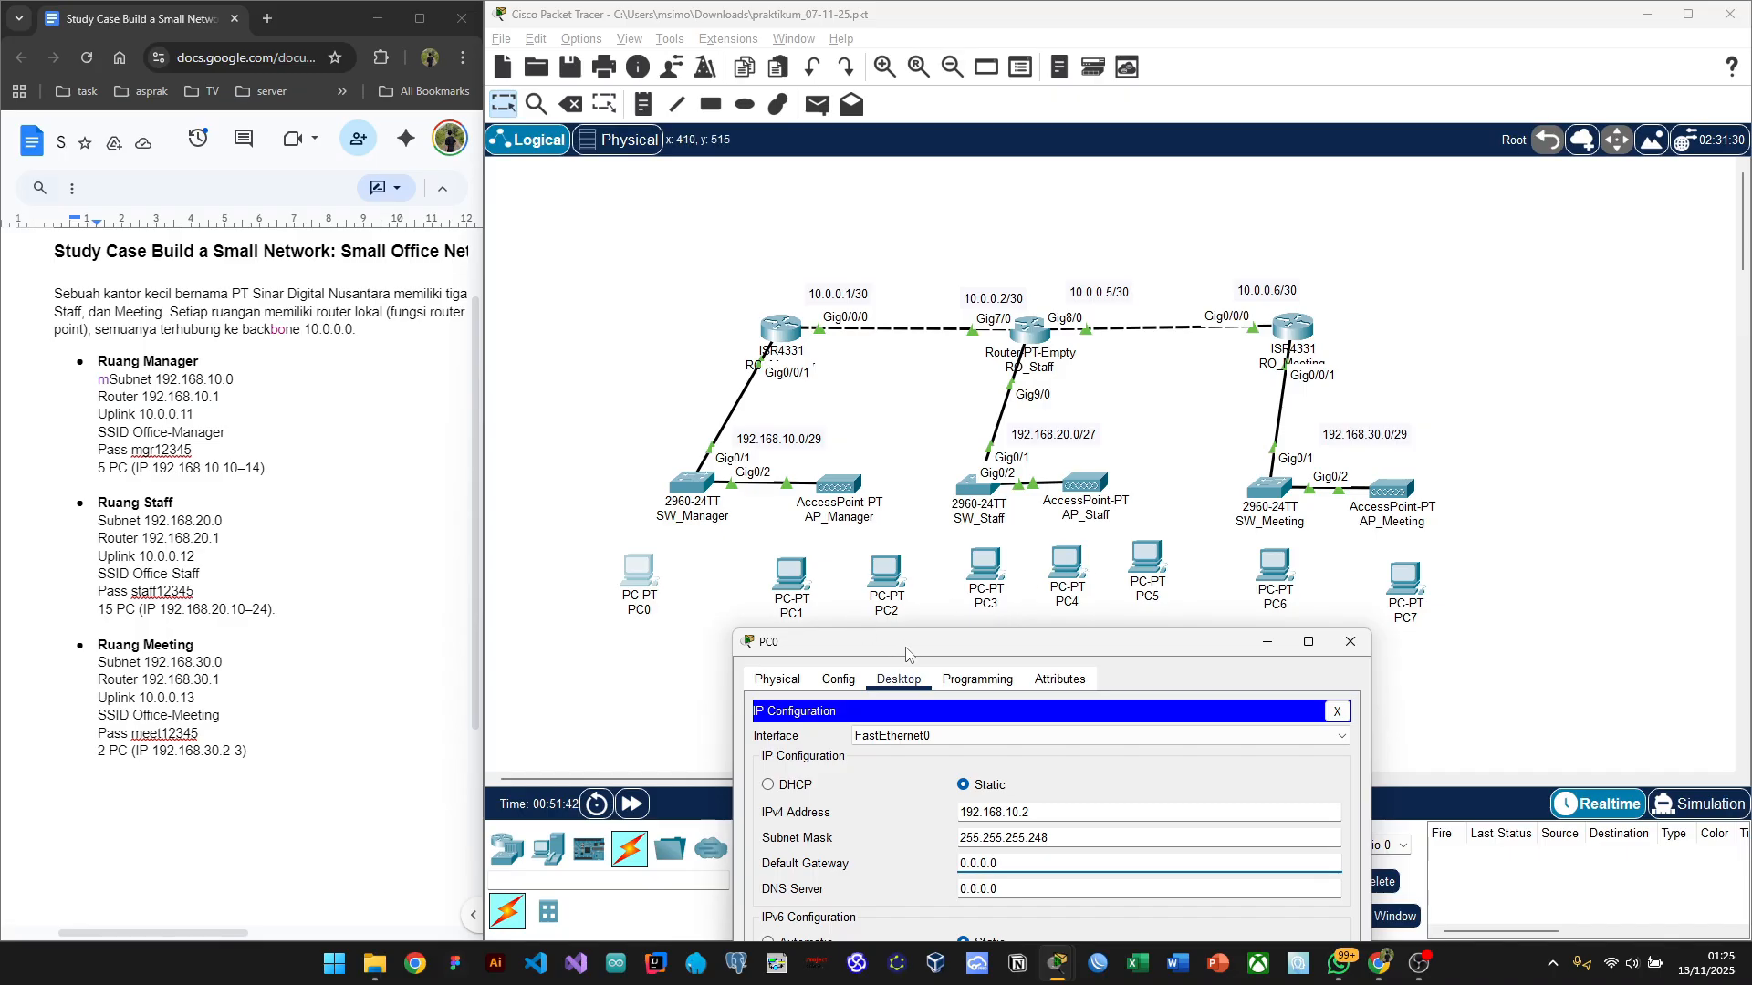
drag(906, 653, 894, 652)
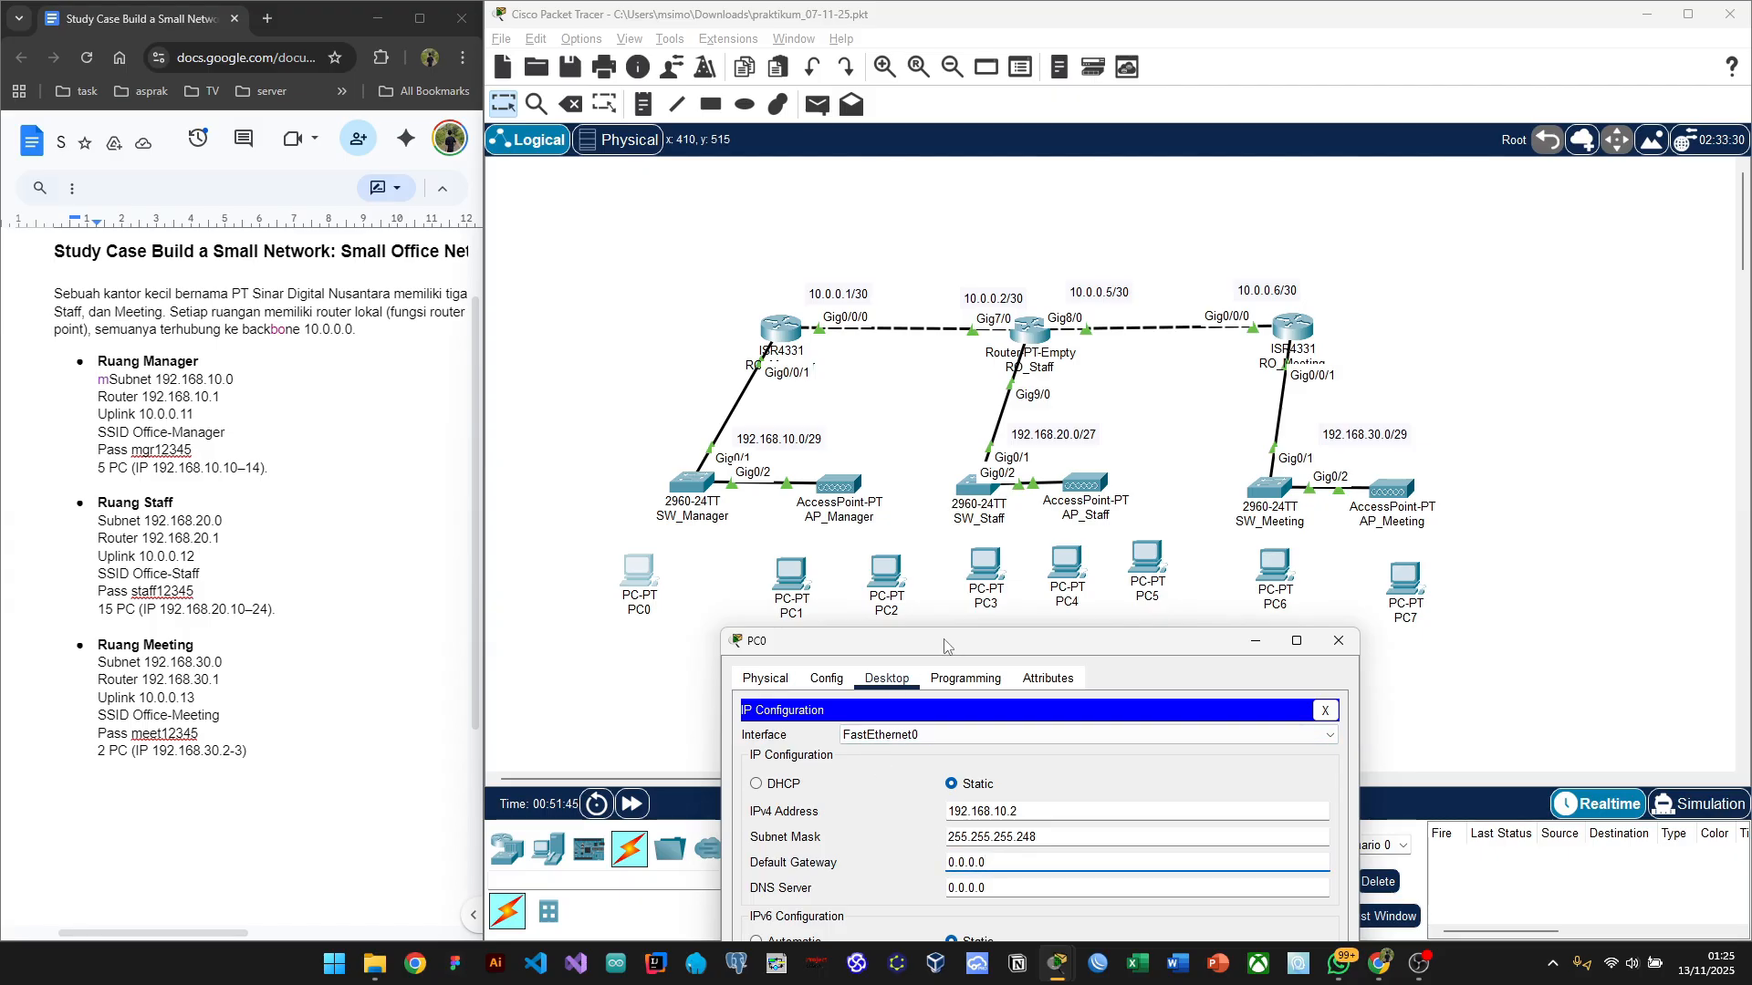
drag(944, 646, 953, 646)
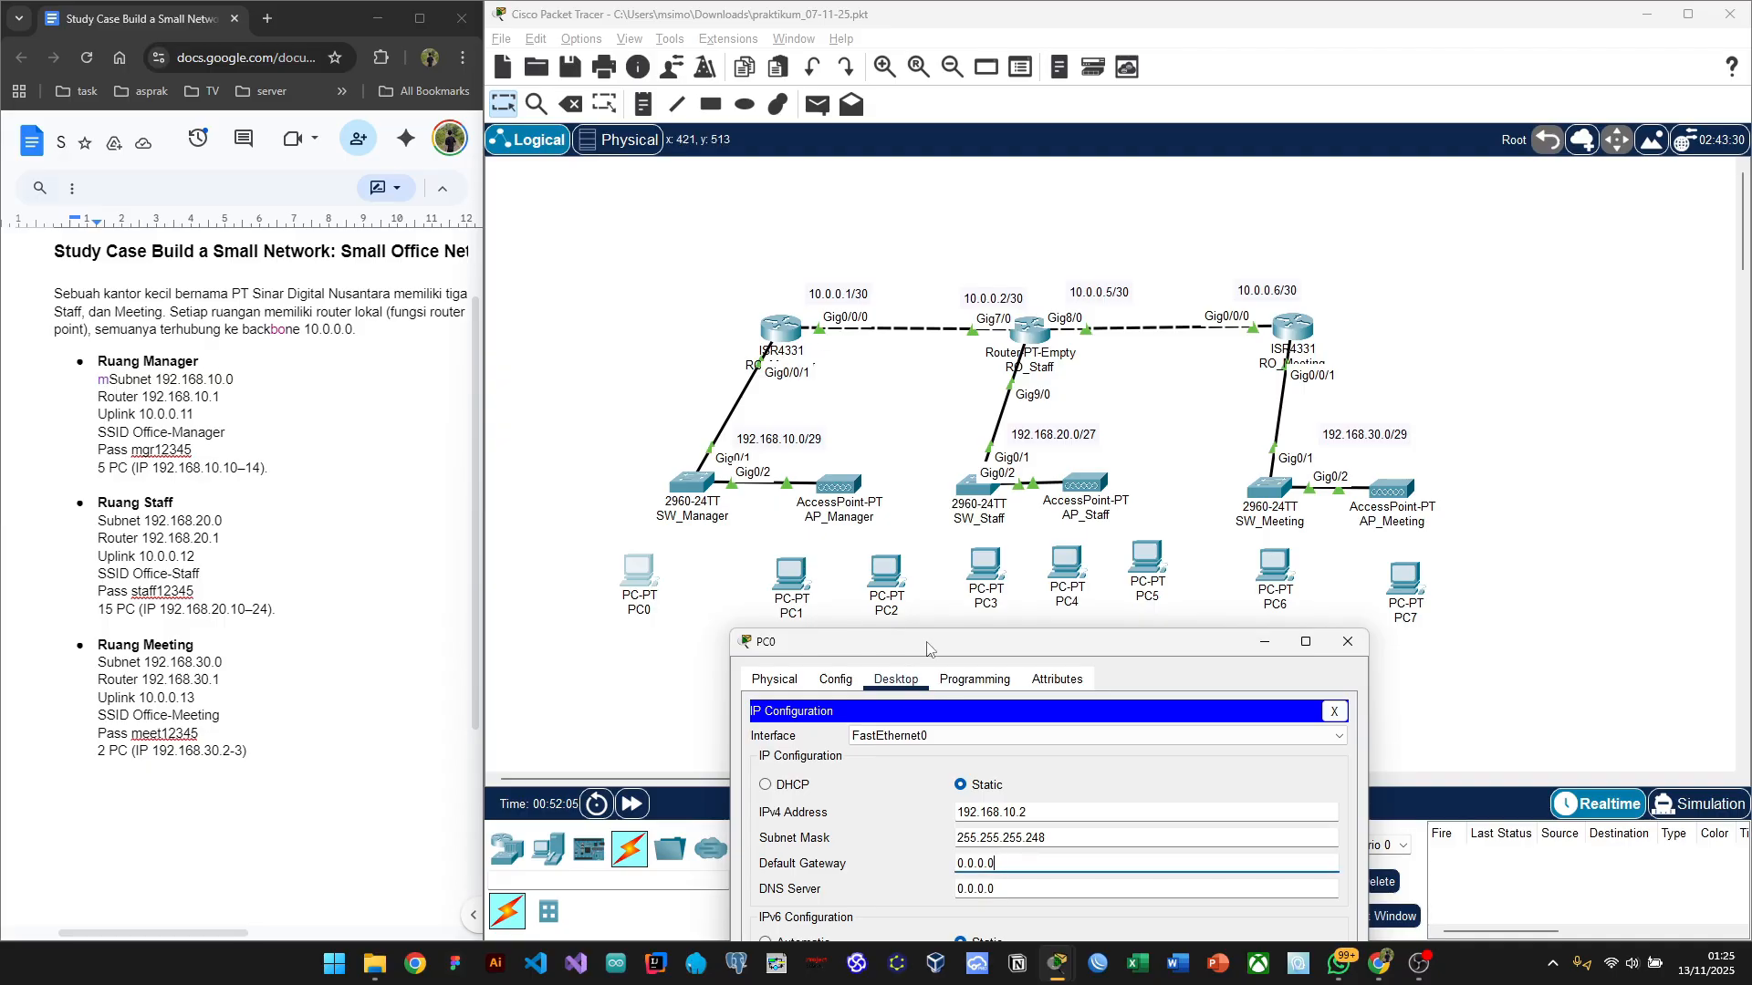
key(BackSpace)
key(BackSpace)
key(BackSpace)
key(BackSpace)
Step: Enter 192.168.10.1 as PC0's default gateway and move its settings window aside
click(974, 858)
click(985, 861)
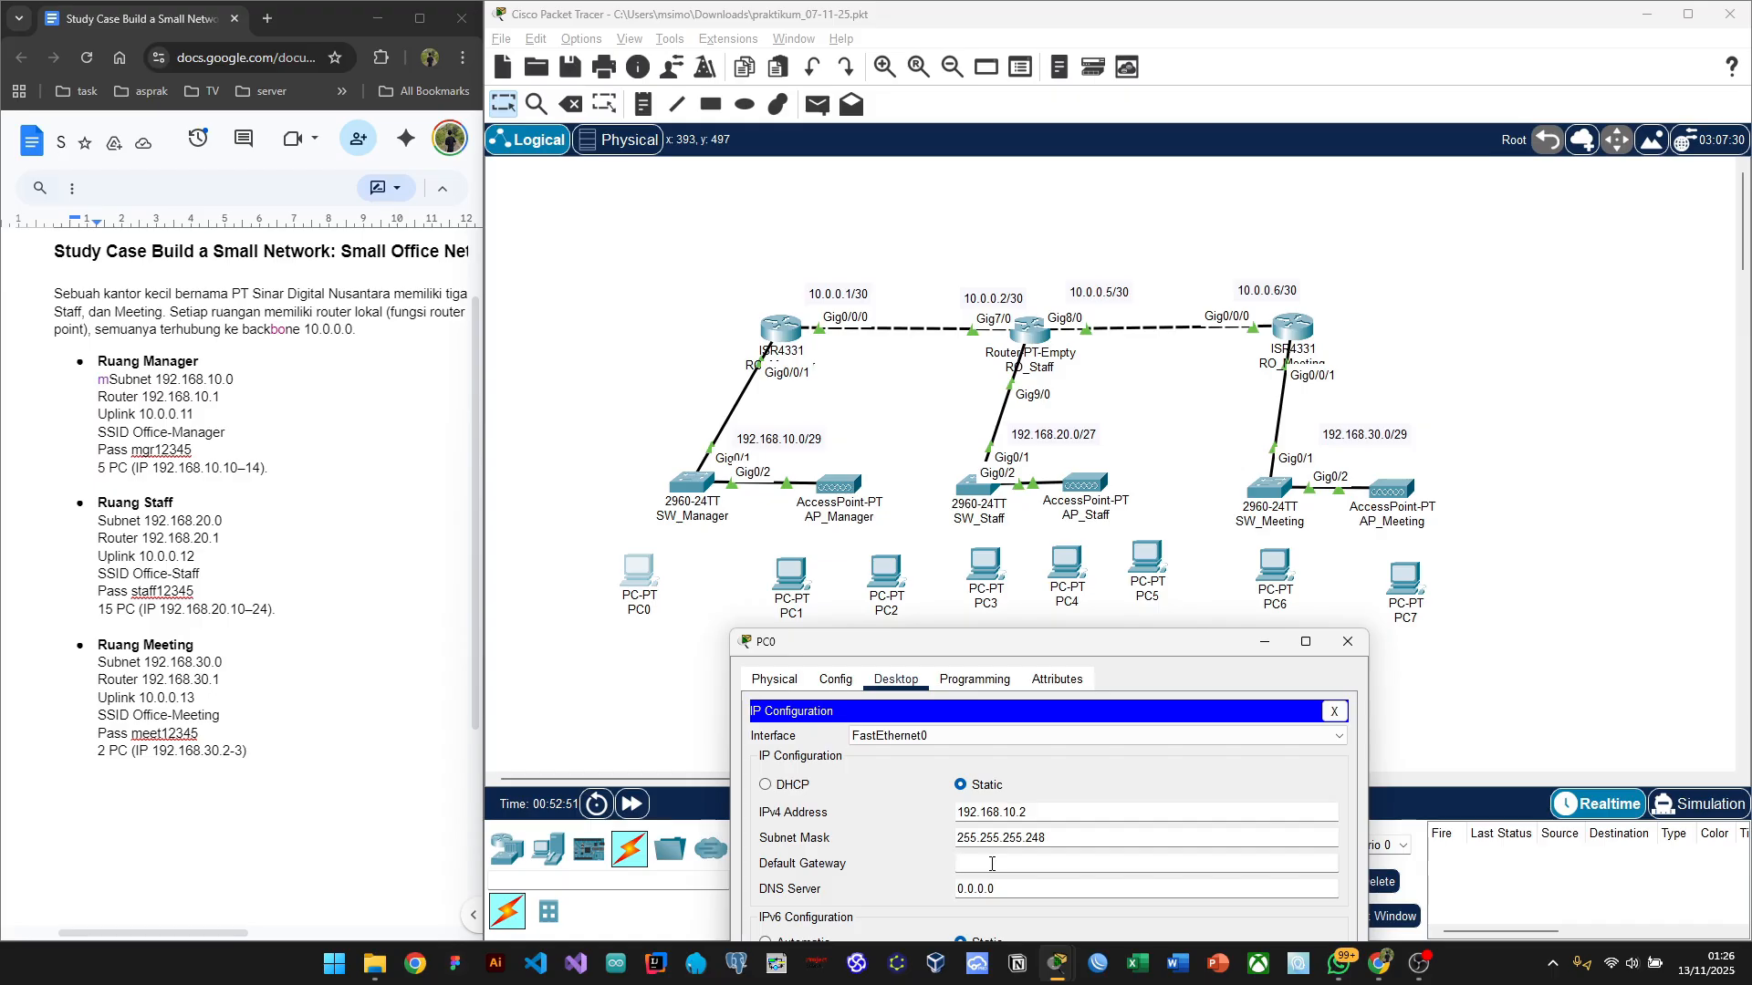
text(192.168.10.1)
drag(1076, 655, 1109, 317)
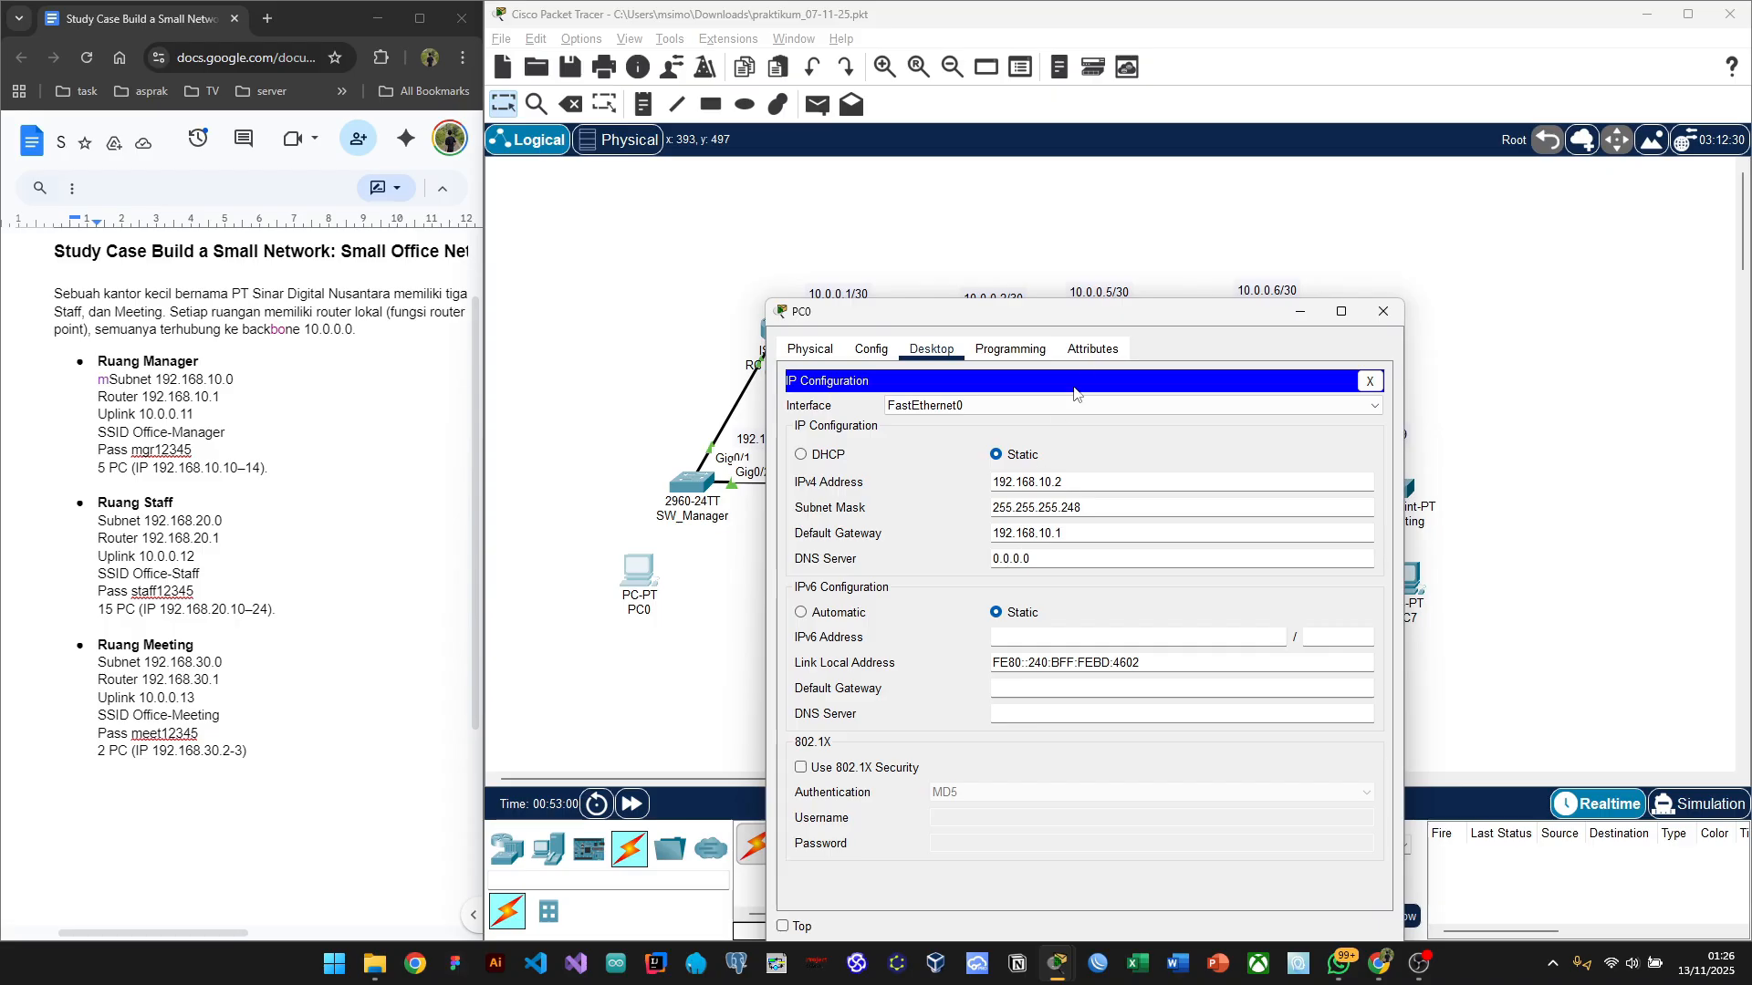
drag(1103, 312, 1135, 581)
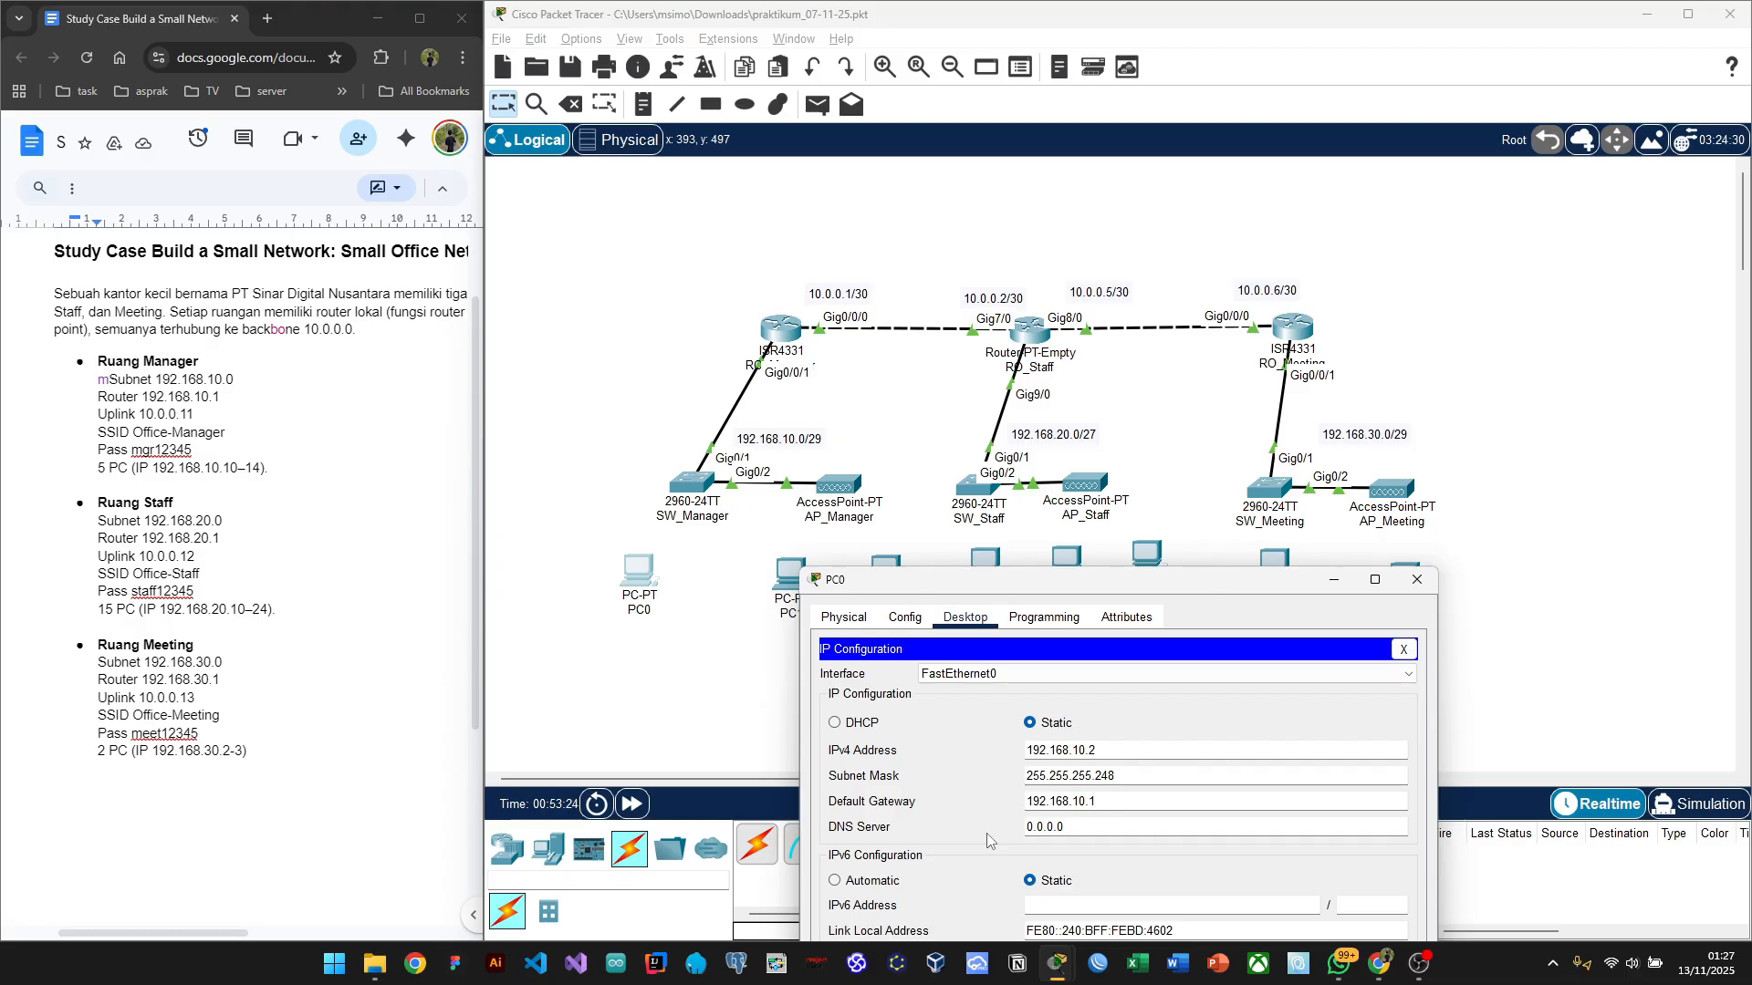
drag(1191, 585, 1072, 499)
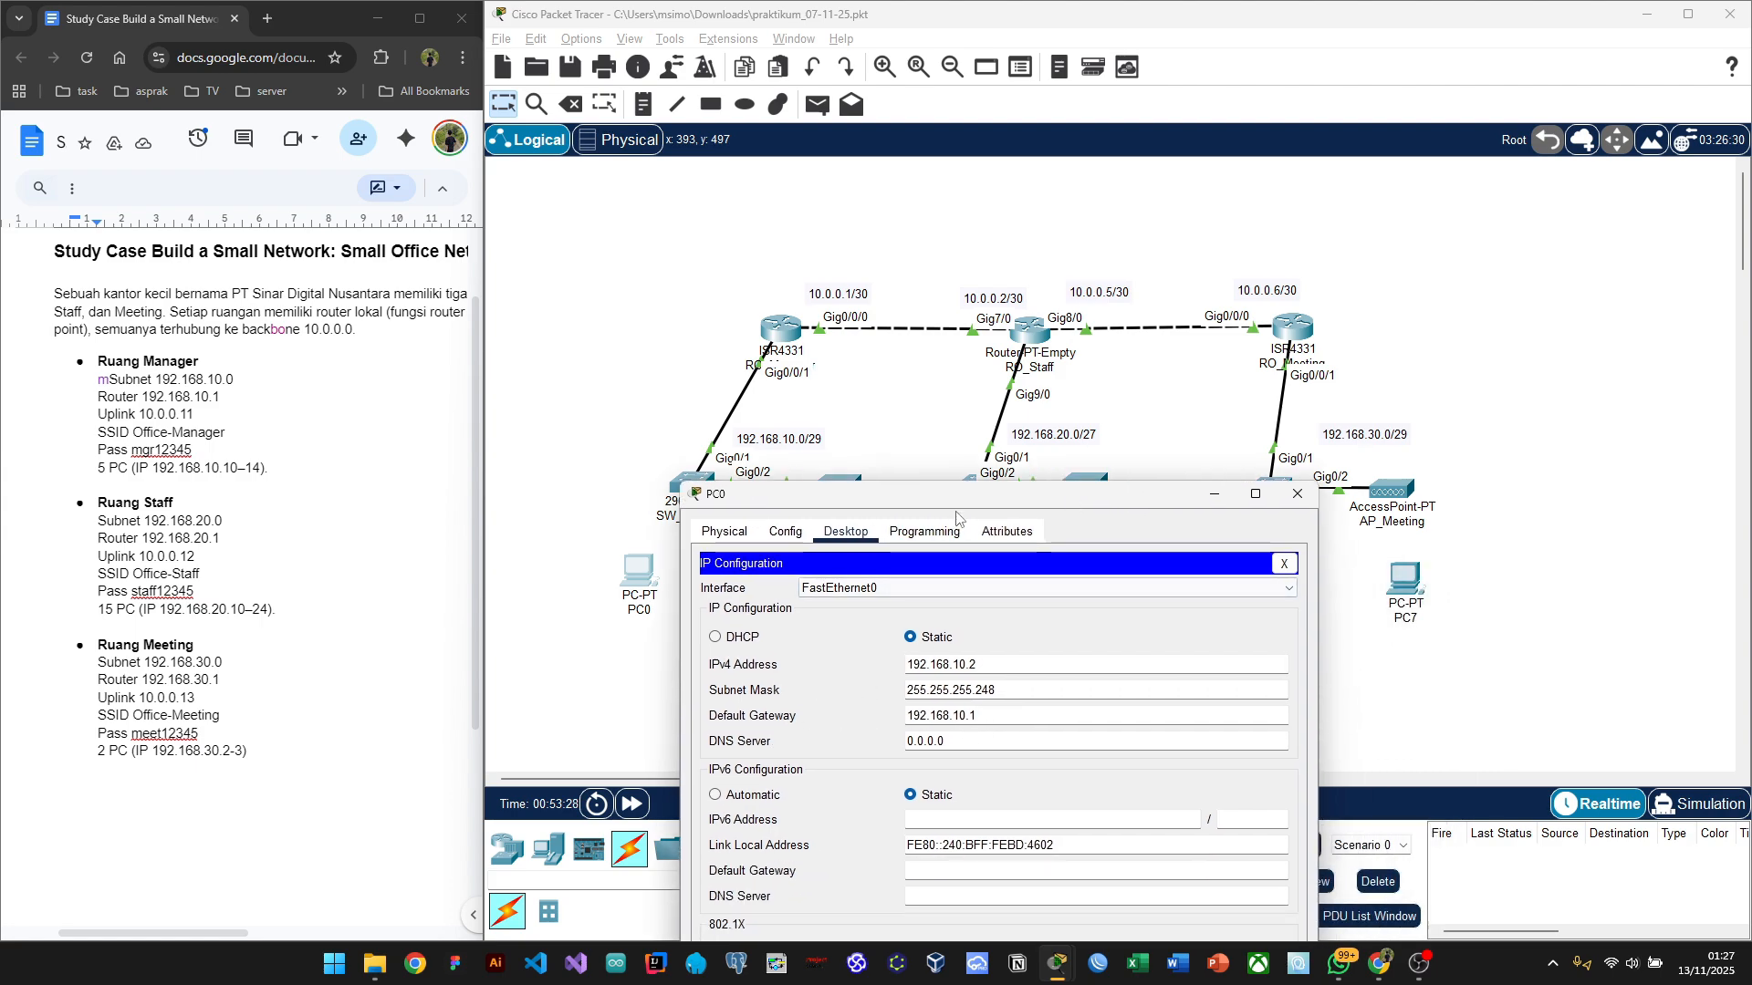
drag(972, 500, 979, 657)
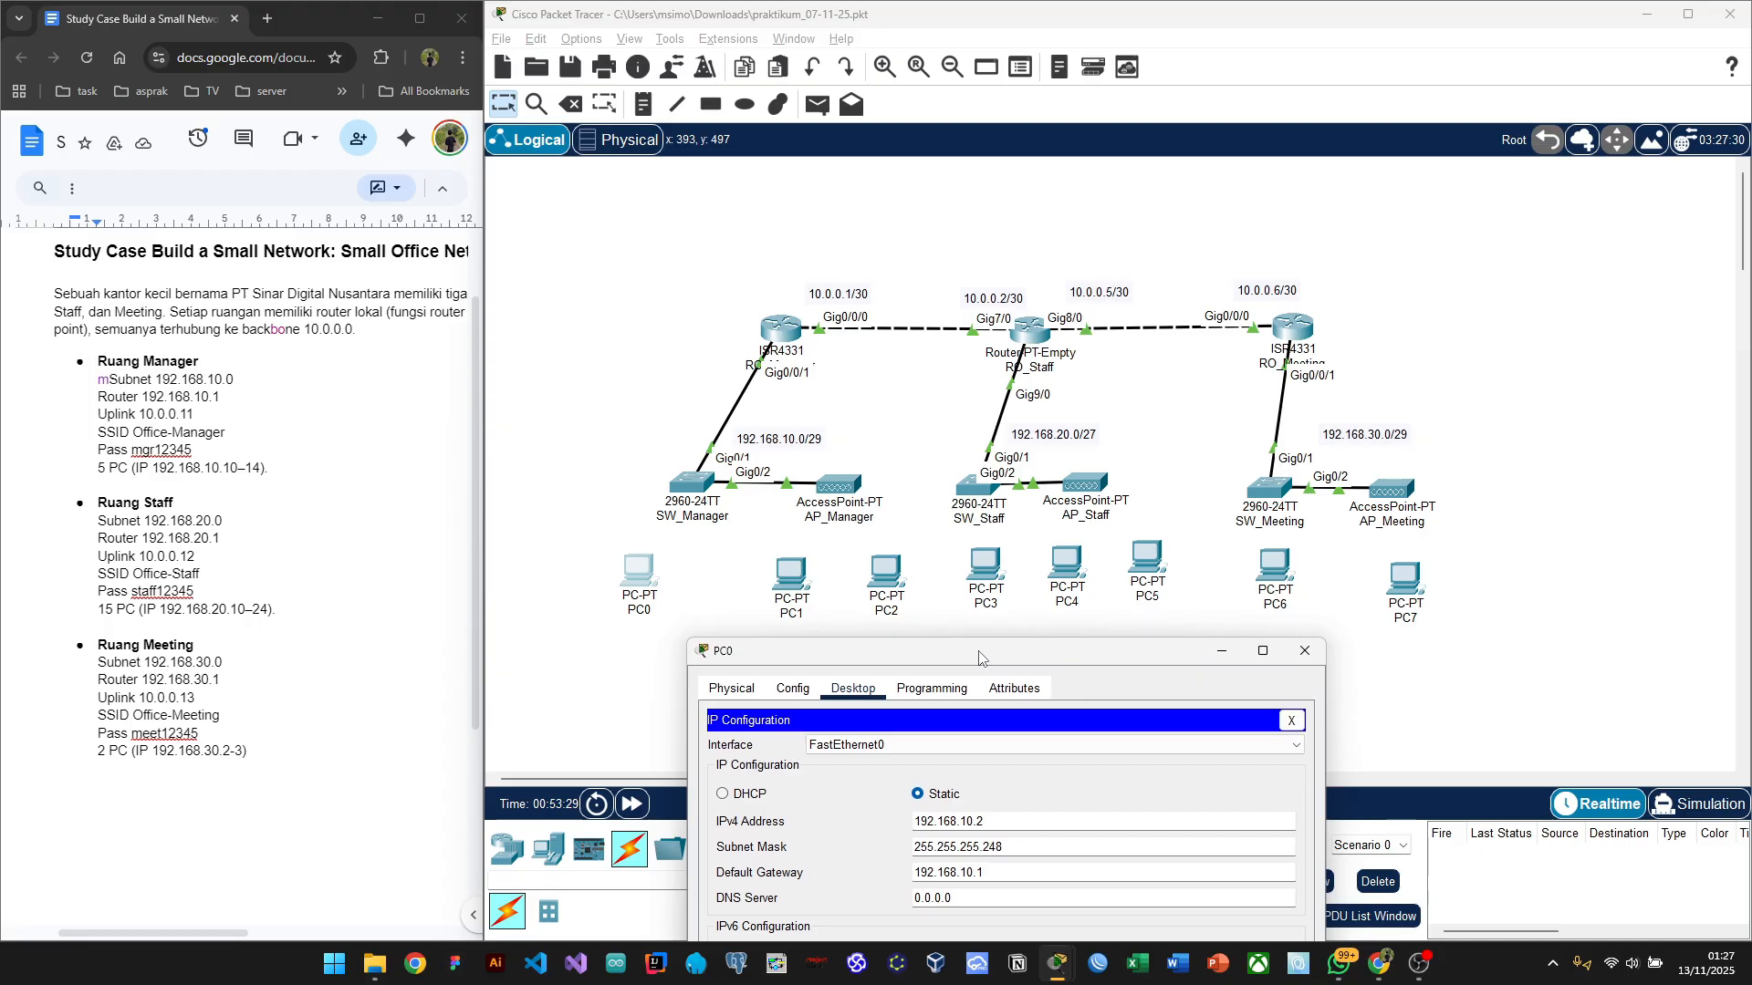
Step: Link SW_Manager FastEthernet0/1 to PC0 FastEthernet0 with a copper straight-through cable
click(1216, 659)
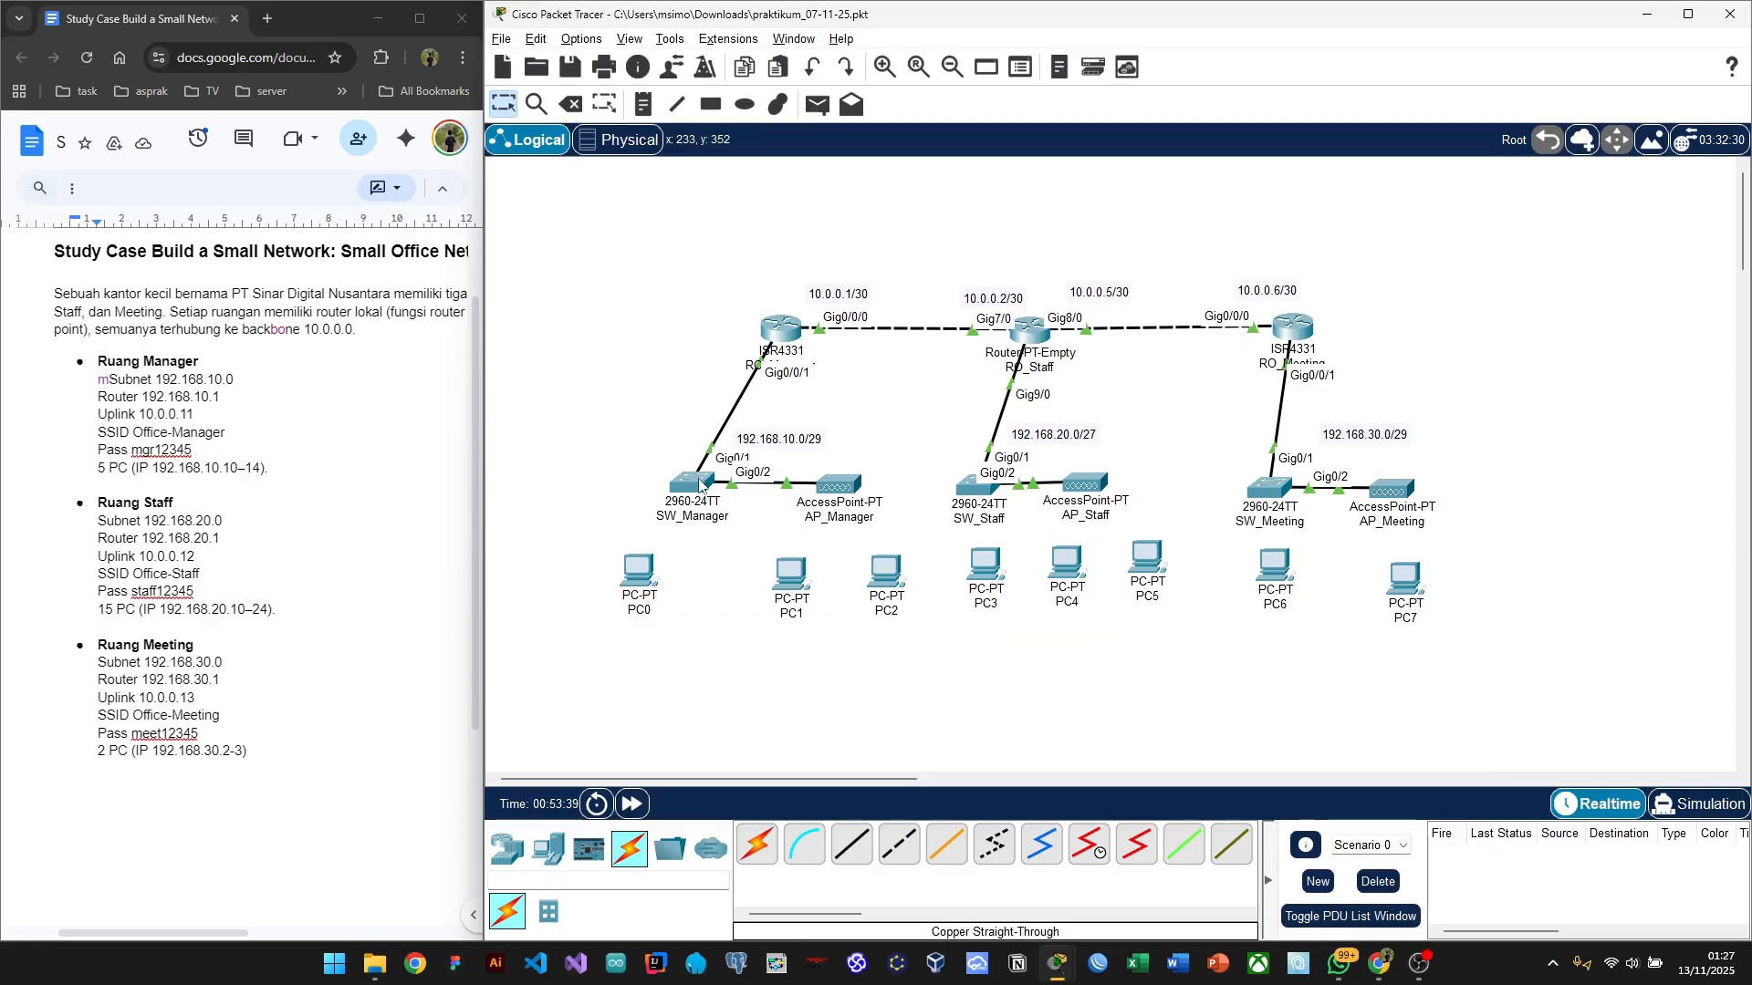
mouse_move(655, 552)
click(852, 844)
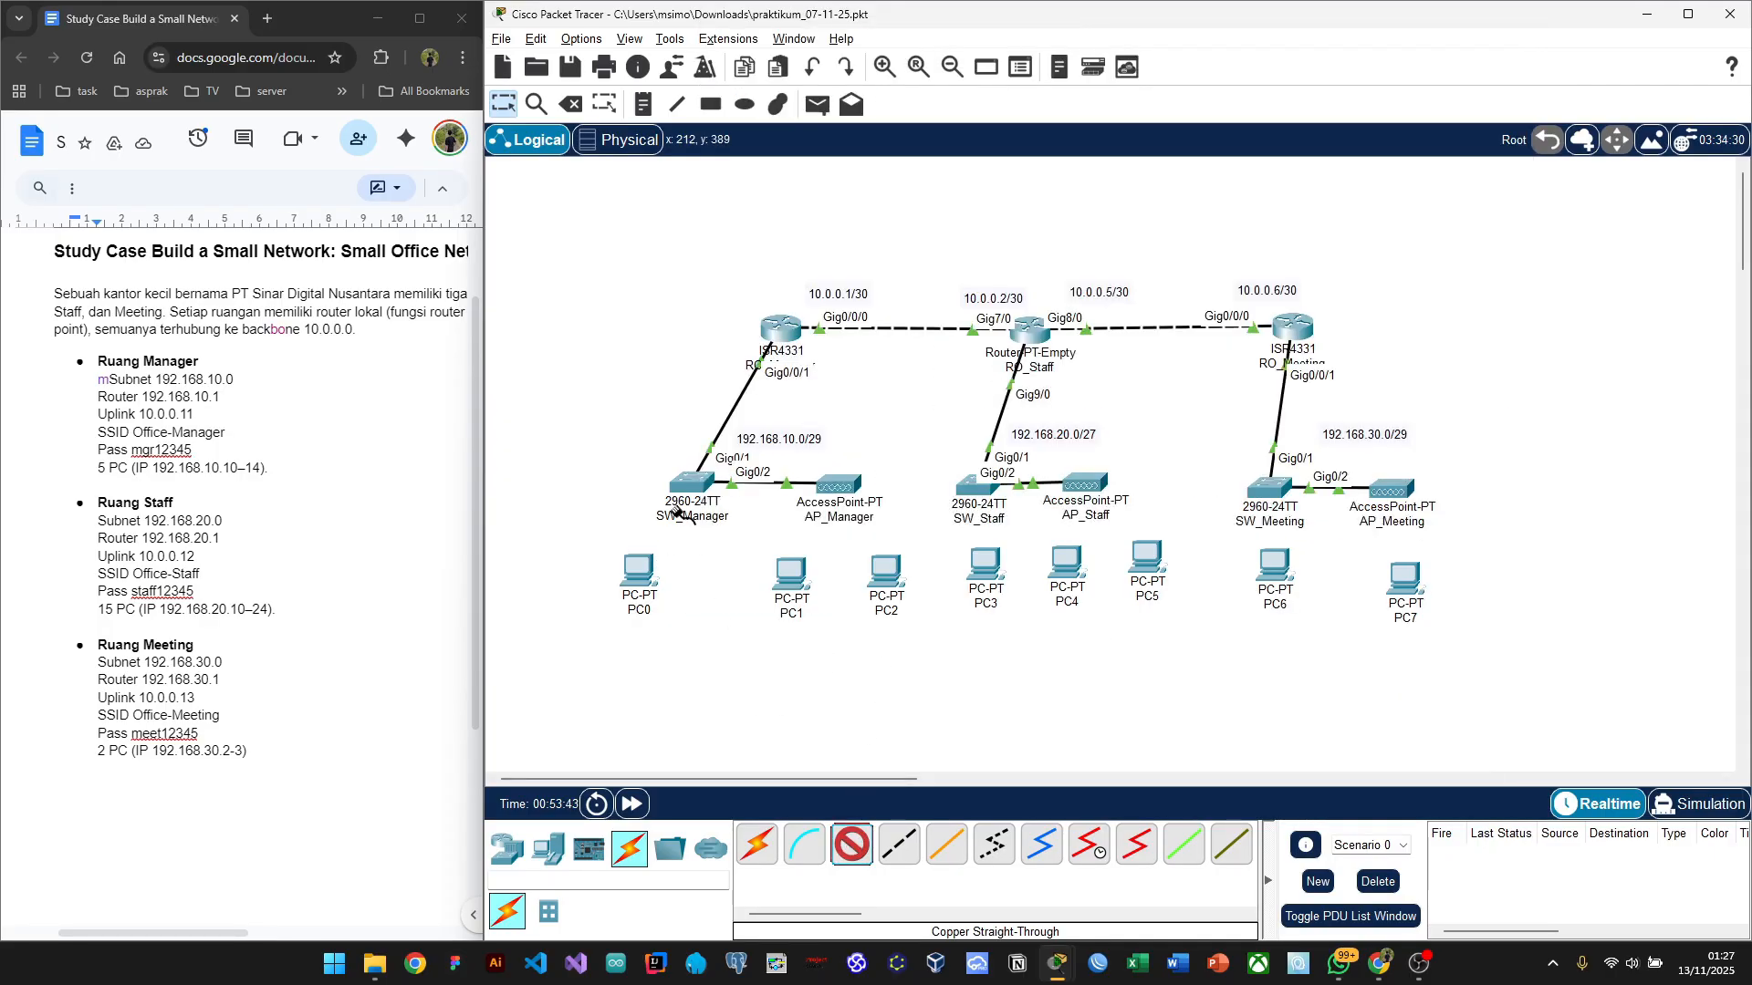
click(684, 481)
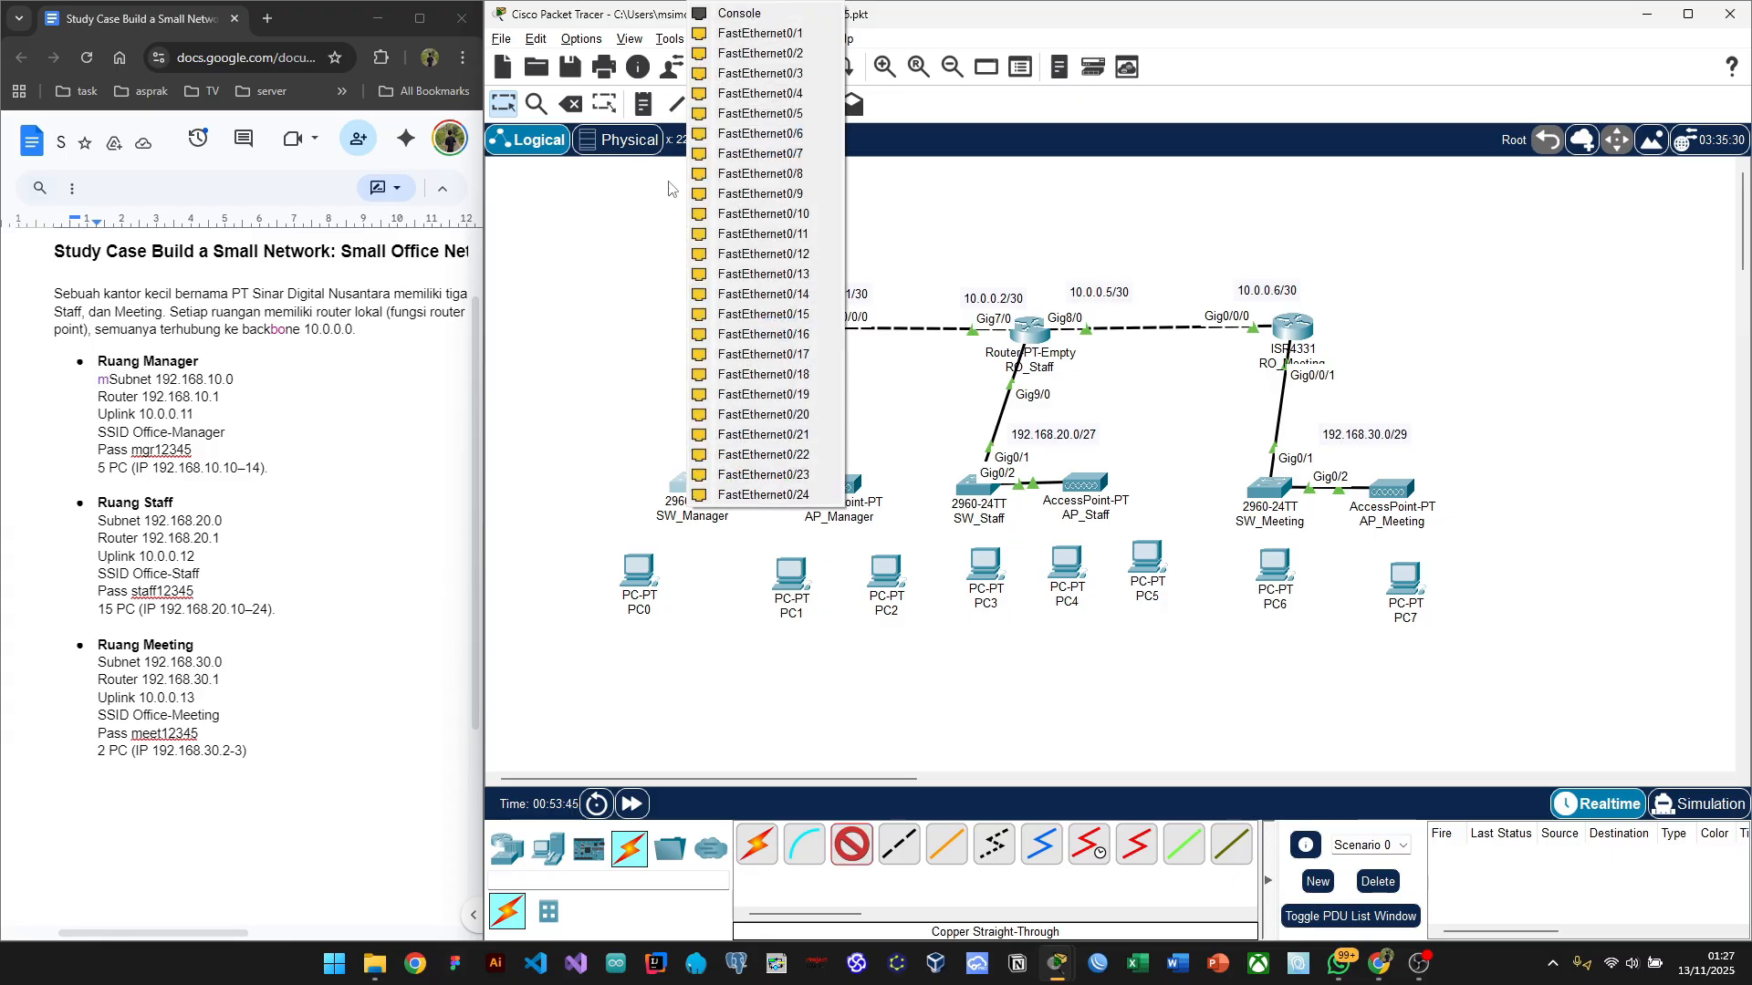
click(769, 36)
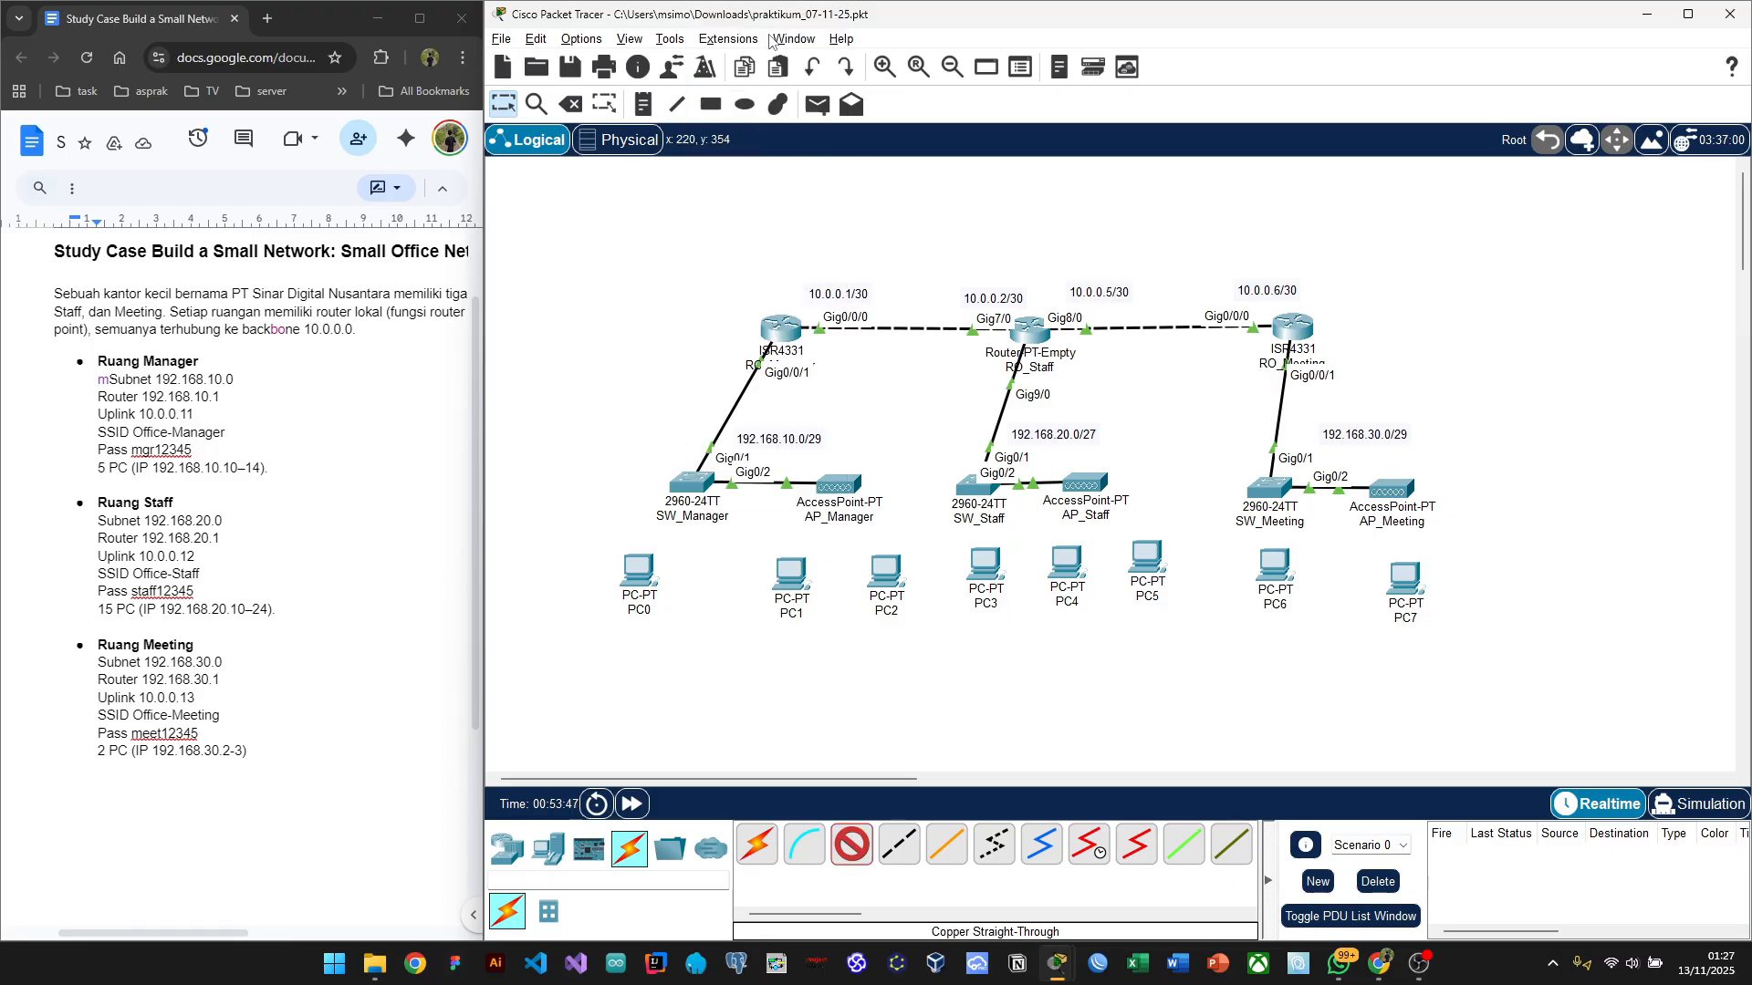
click(641, 593)
click(702, 660)
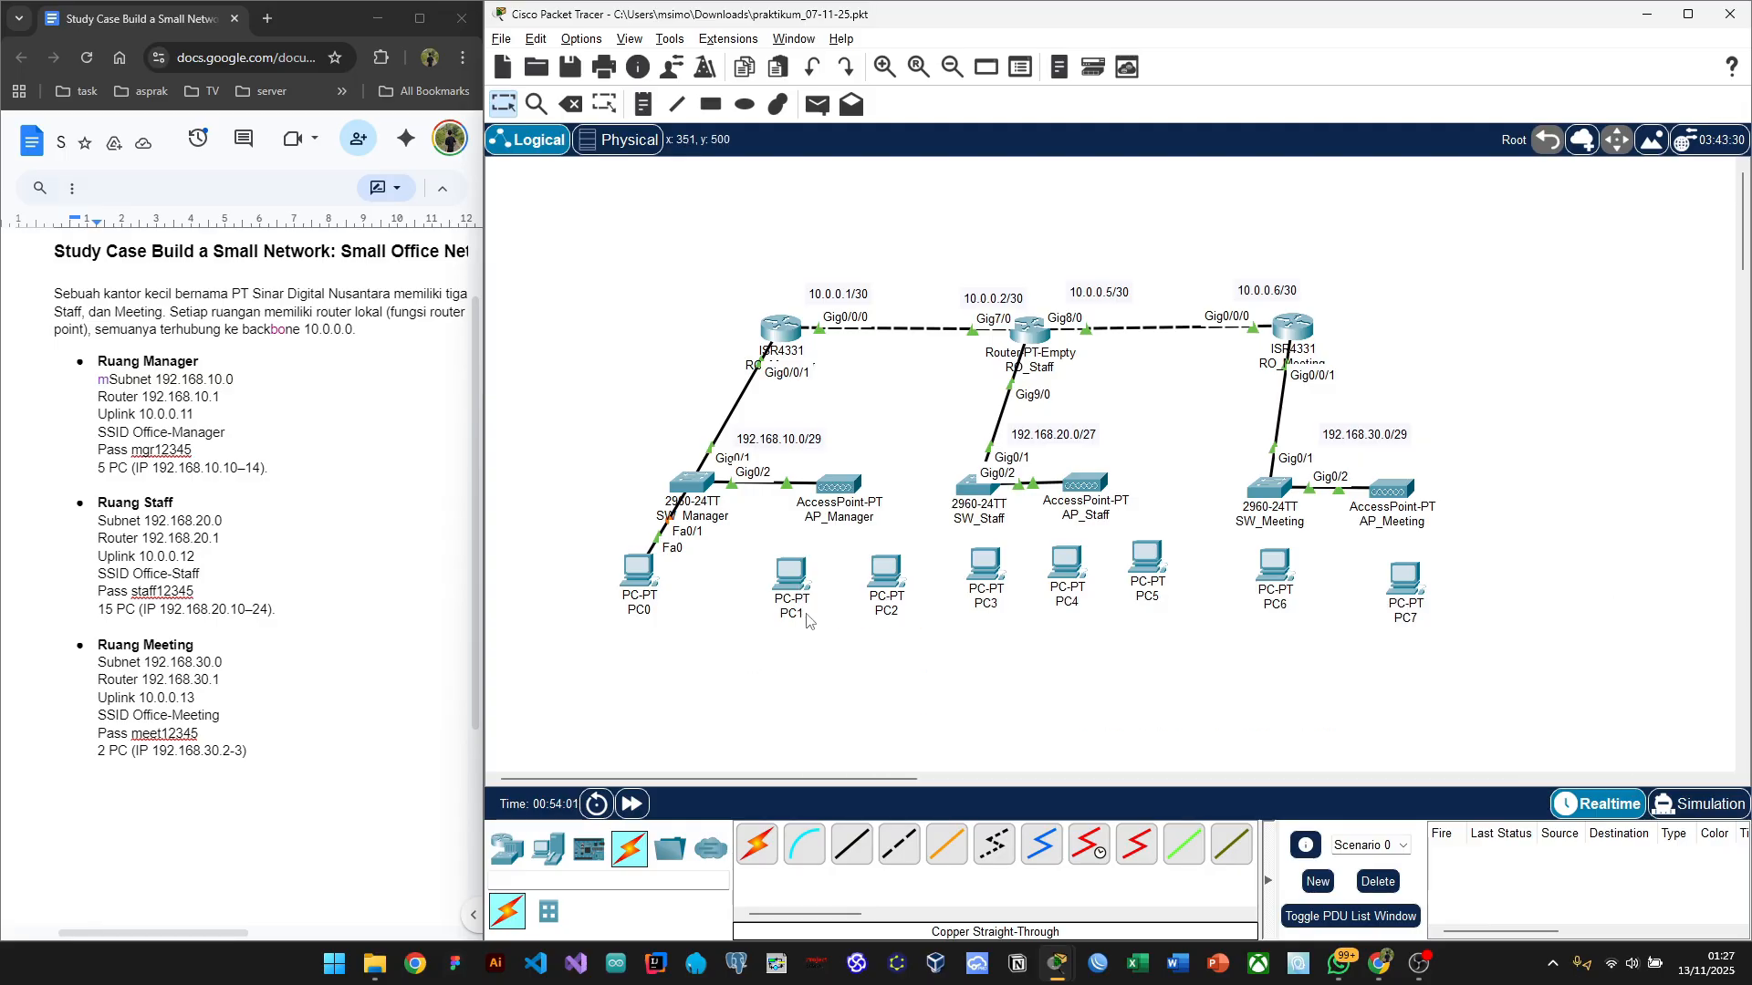
Step: Open PC1's Desktop IP Configuration and move its window aside
mouse_move(803, 619)
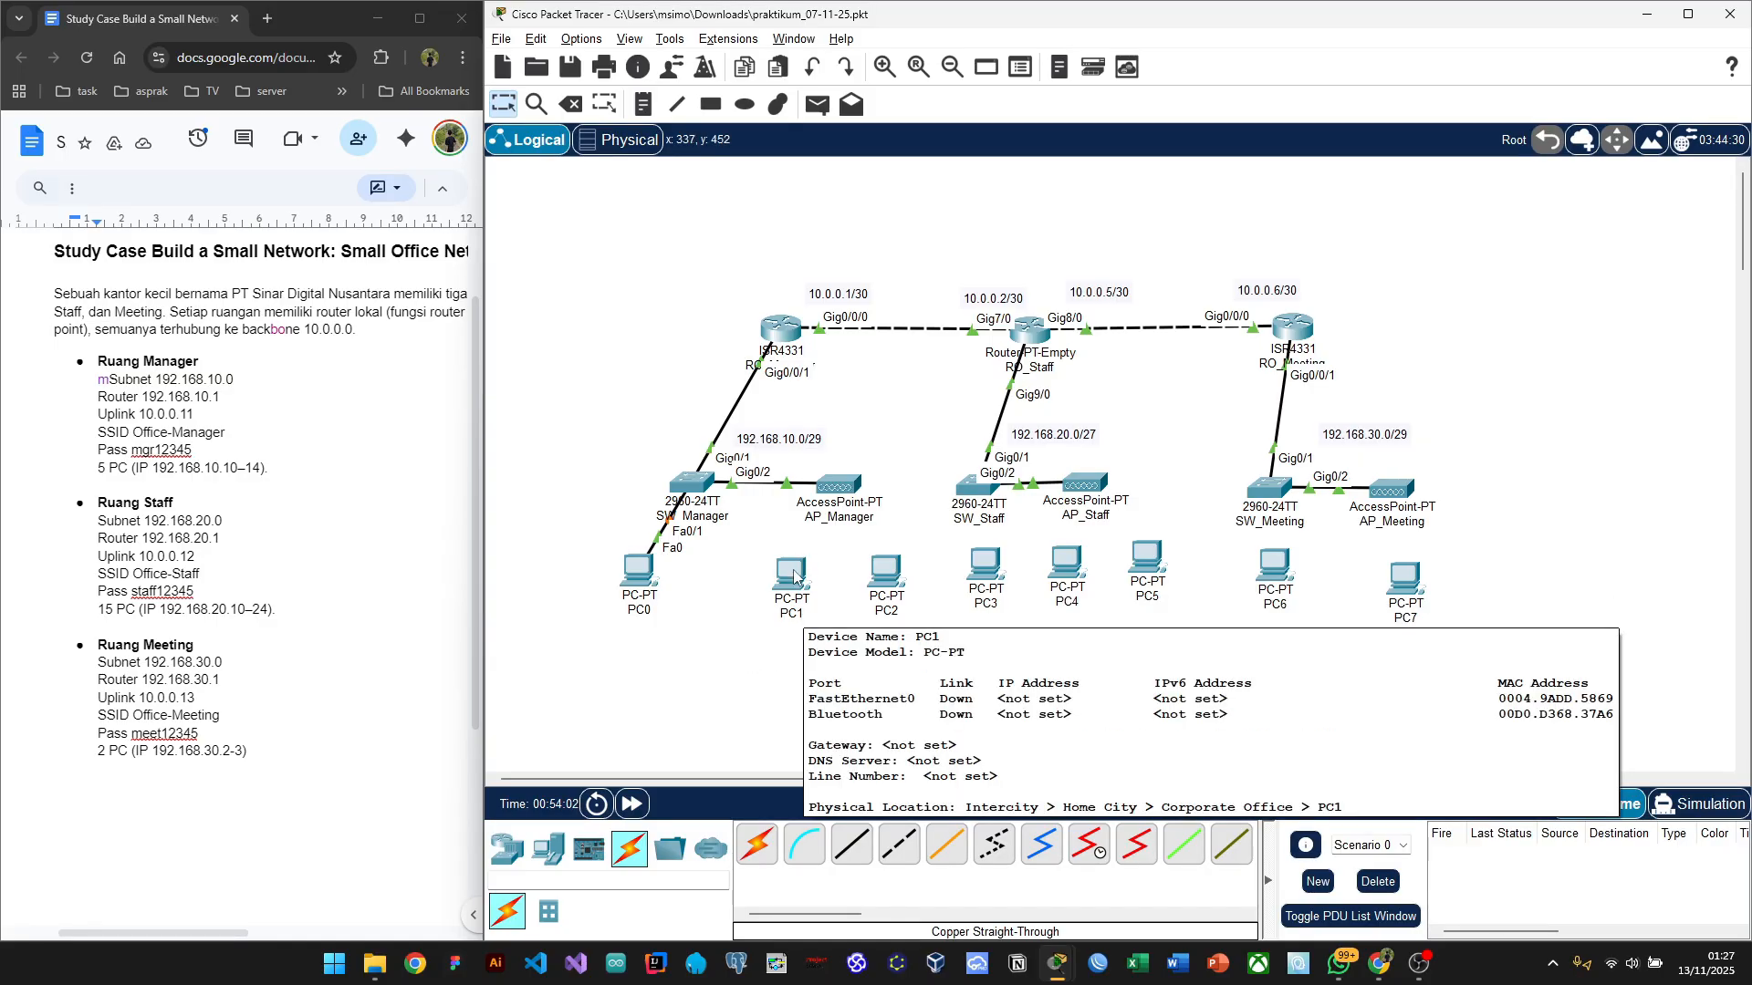
click(792, 571)
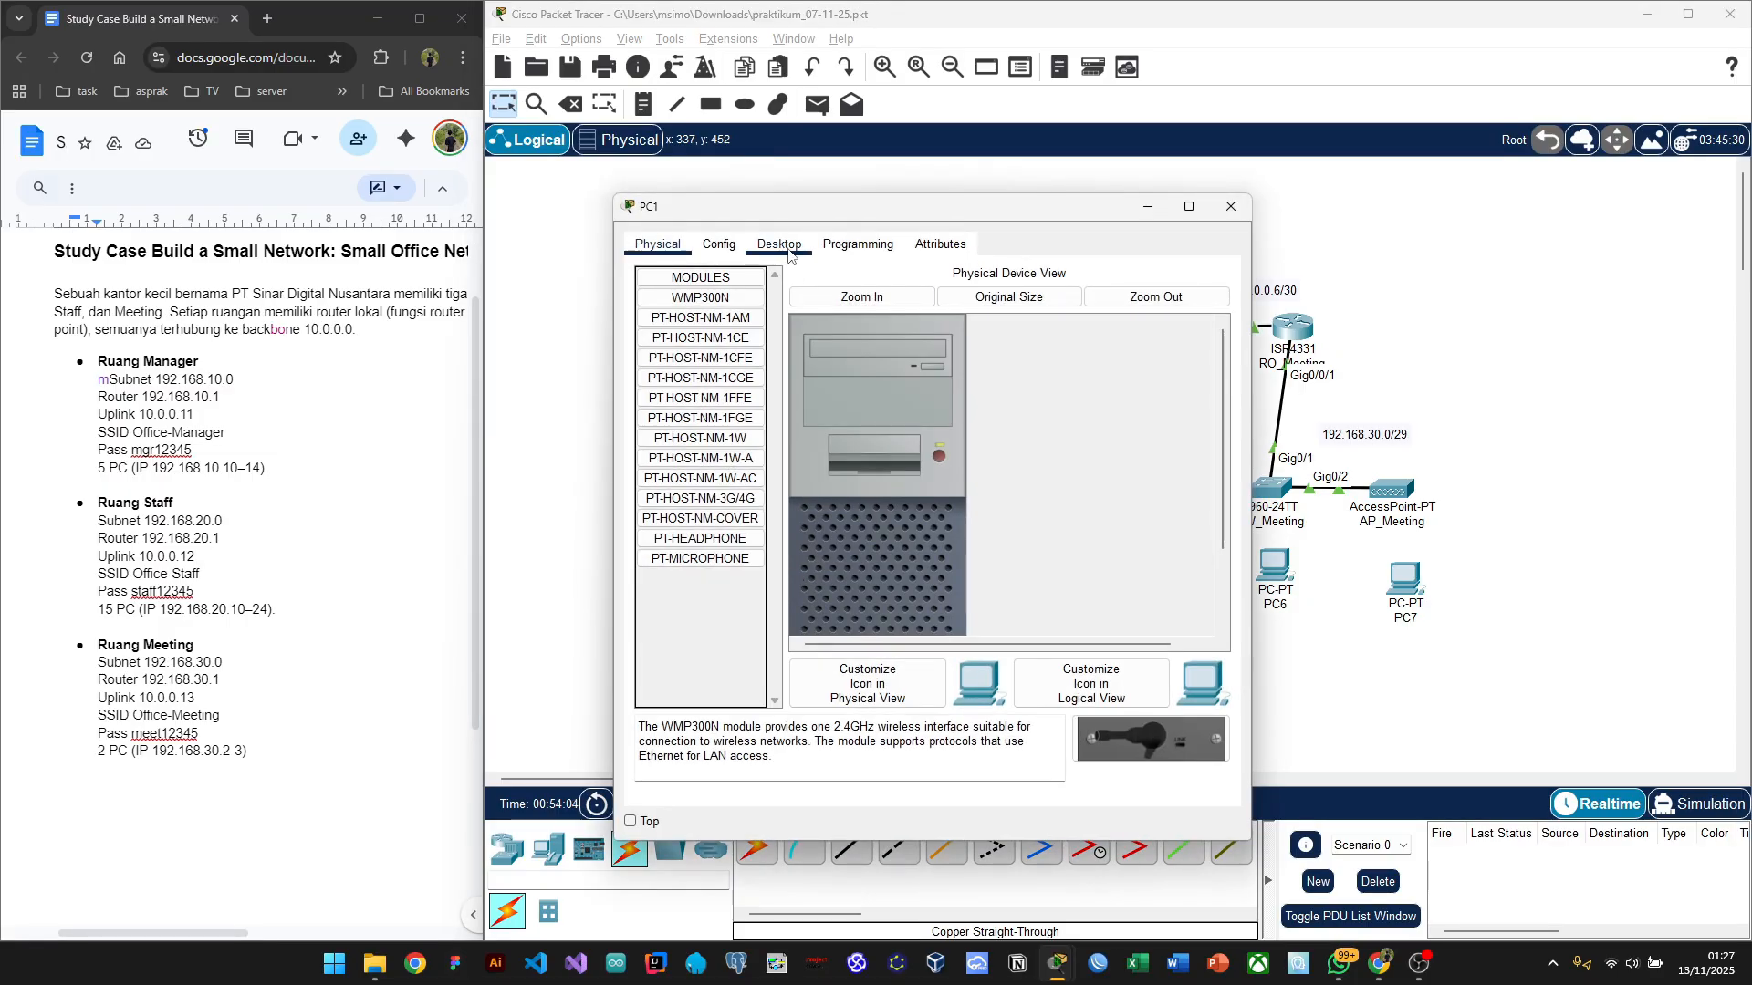
click(780, 246)
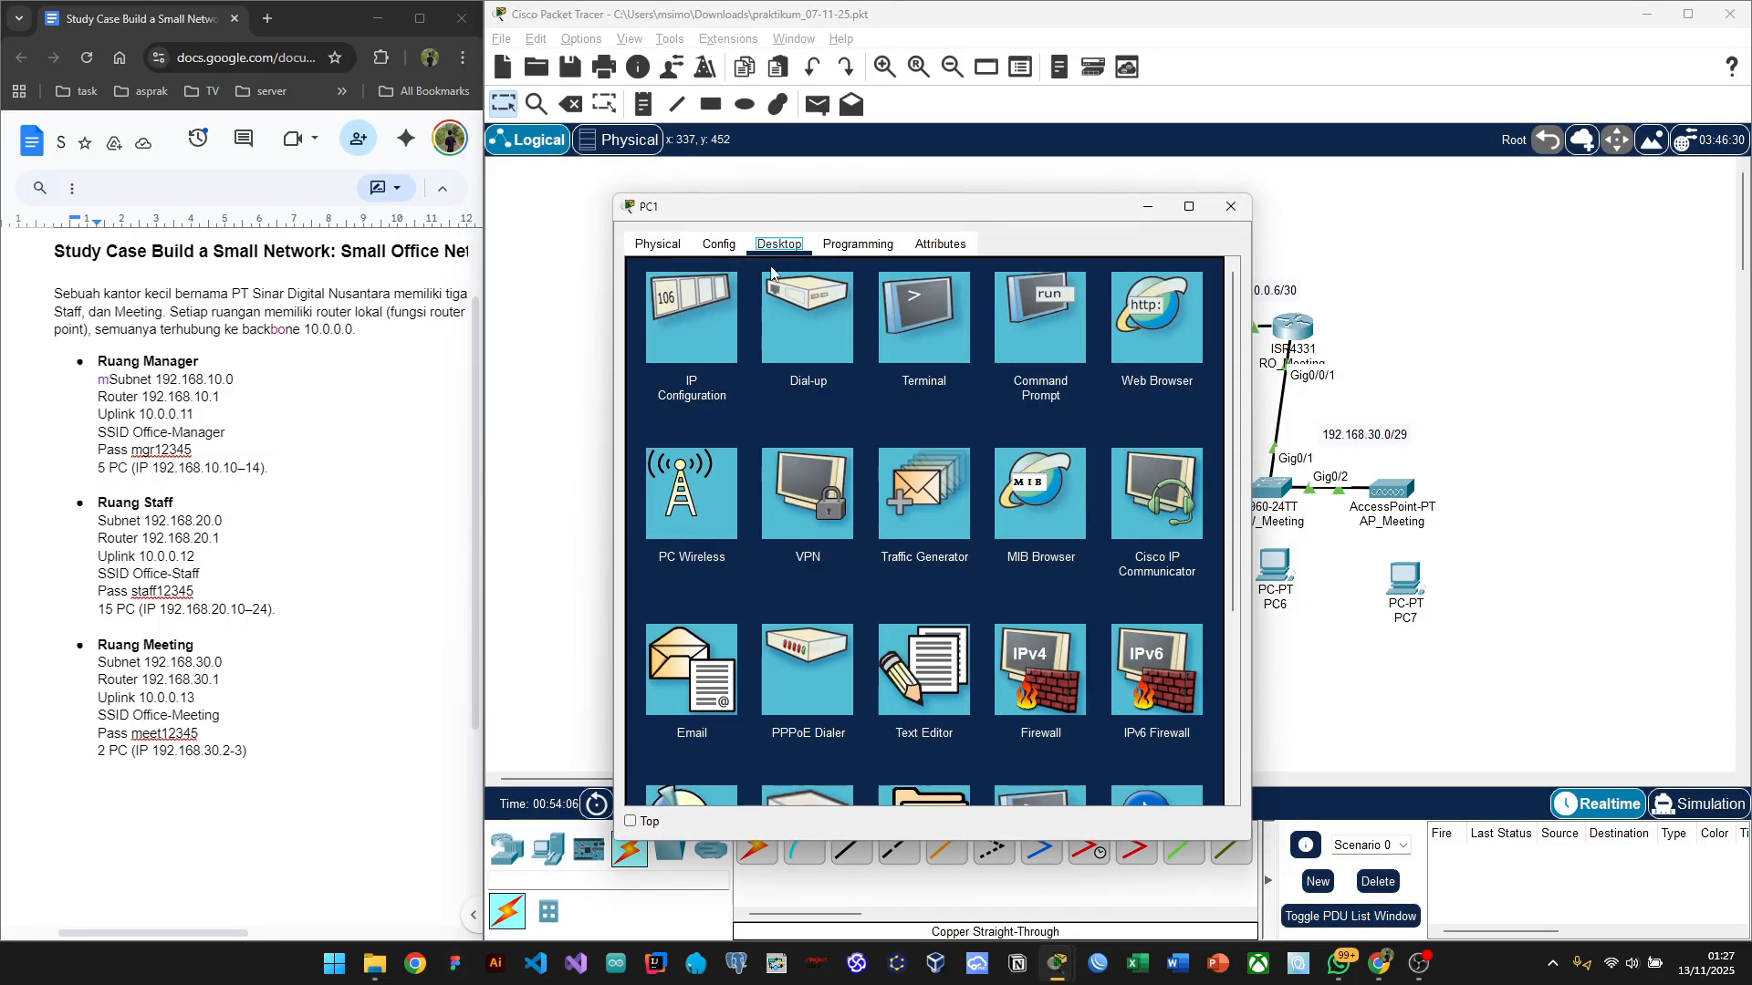
click(709, 314)
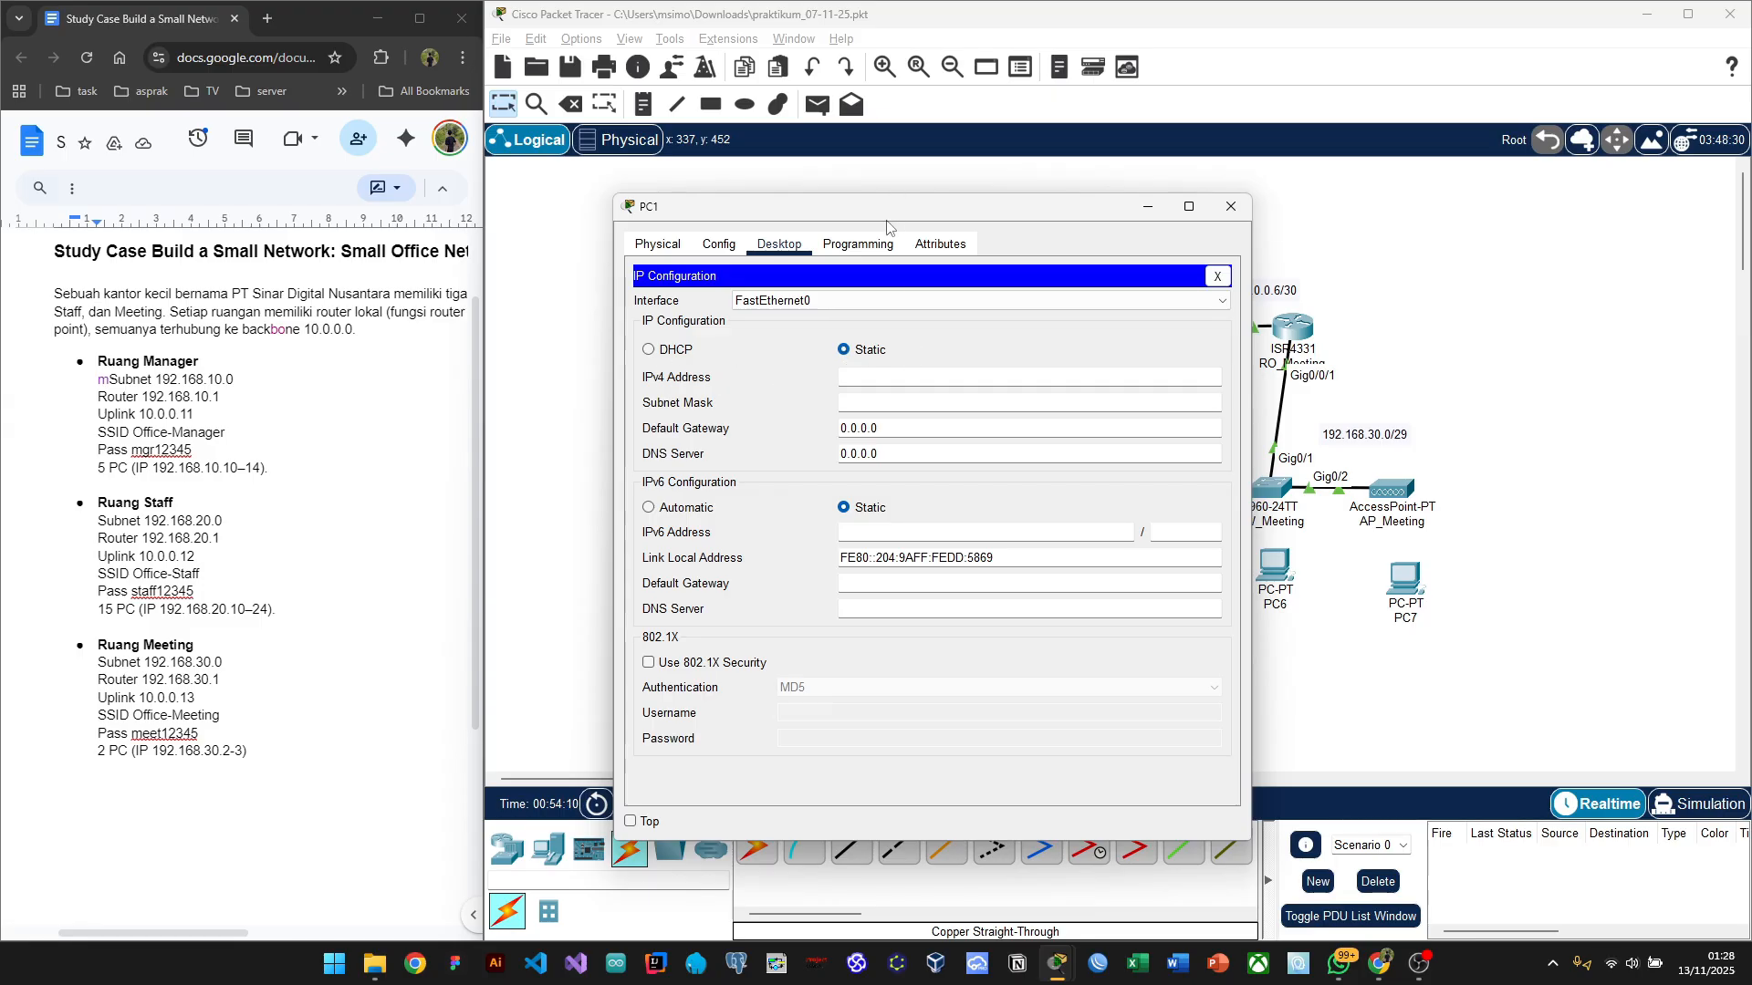
drag(874, 212, 1192, 265)
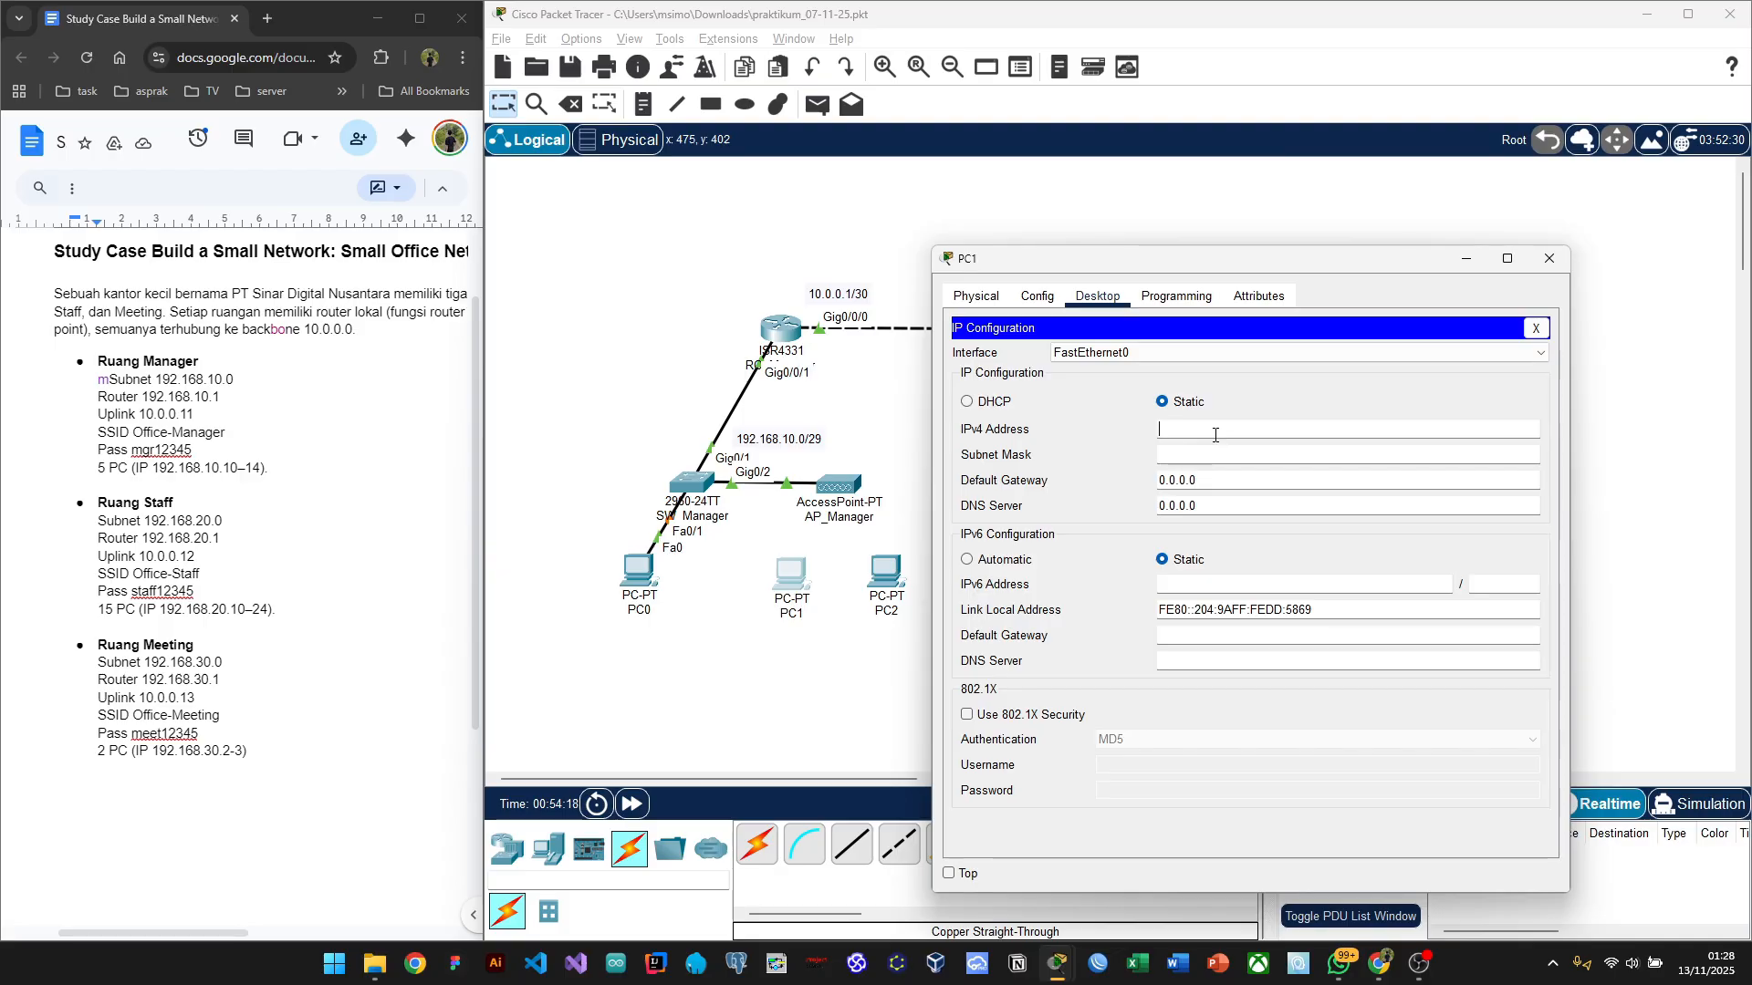
Step: Set PC1 to 192.168.10.3, mask 255.255.255.248, gateway 192.168.10.1, then bring up PC2
text(92.168.10.3)
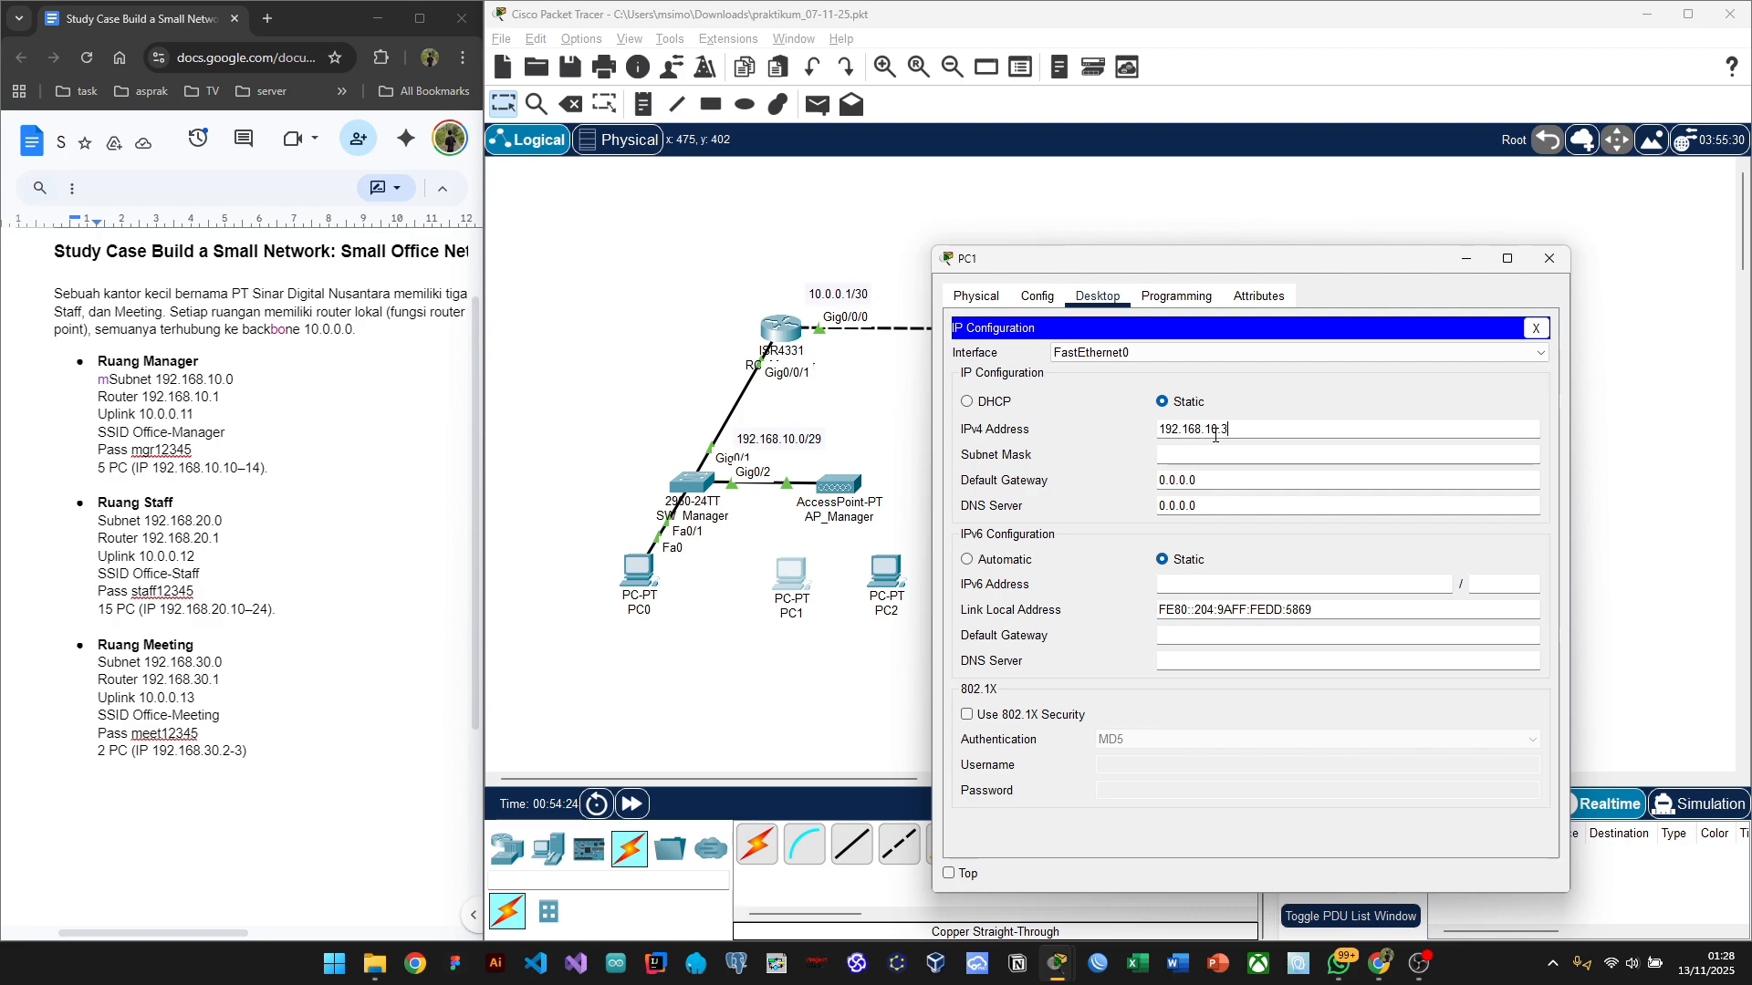
click(1201, 452)
key(End)
key(BackSpace)
text(2)
click(1232, 479)
key(BackSpace)
key(BackSpace)
key(BackSpace)
key(BackSpace)
key(BackSpace)
key(BackSpace)
key(BackSpace)
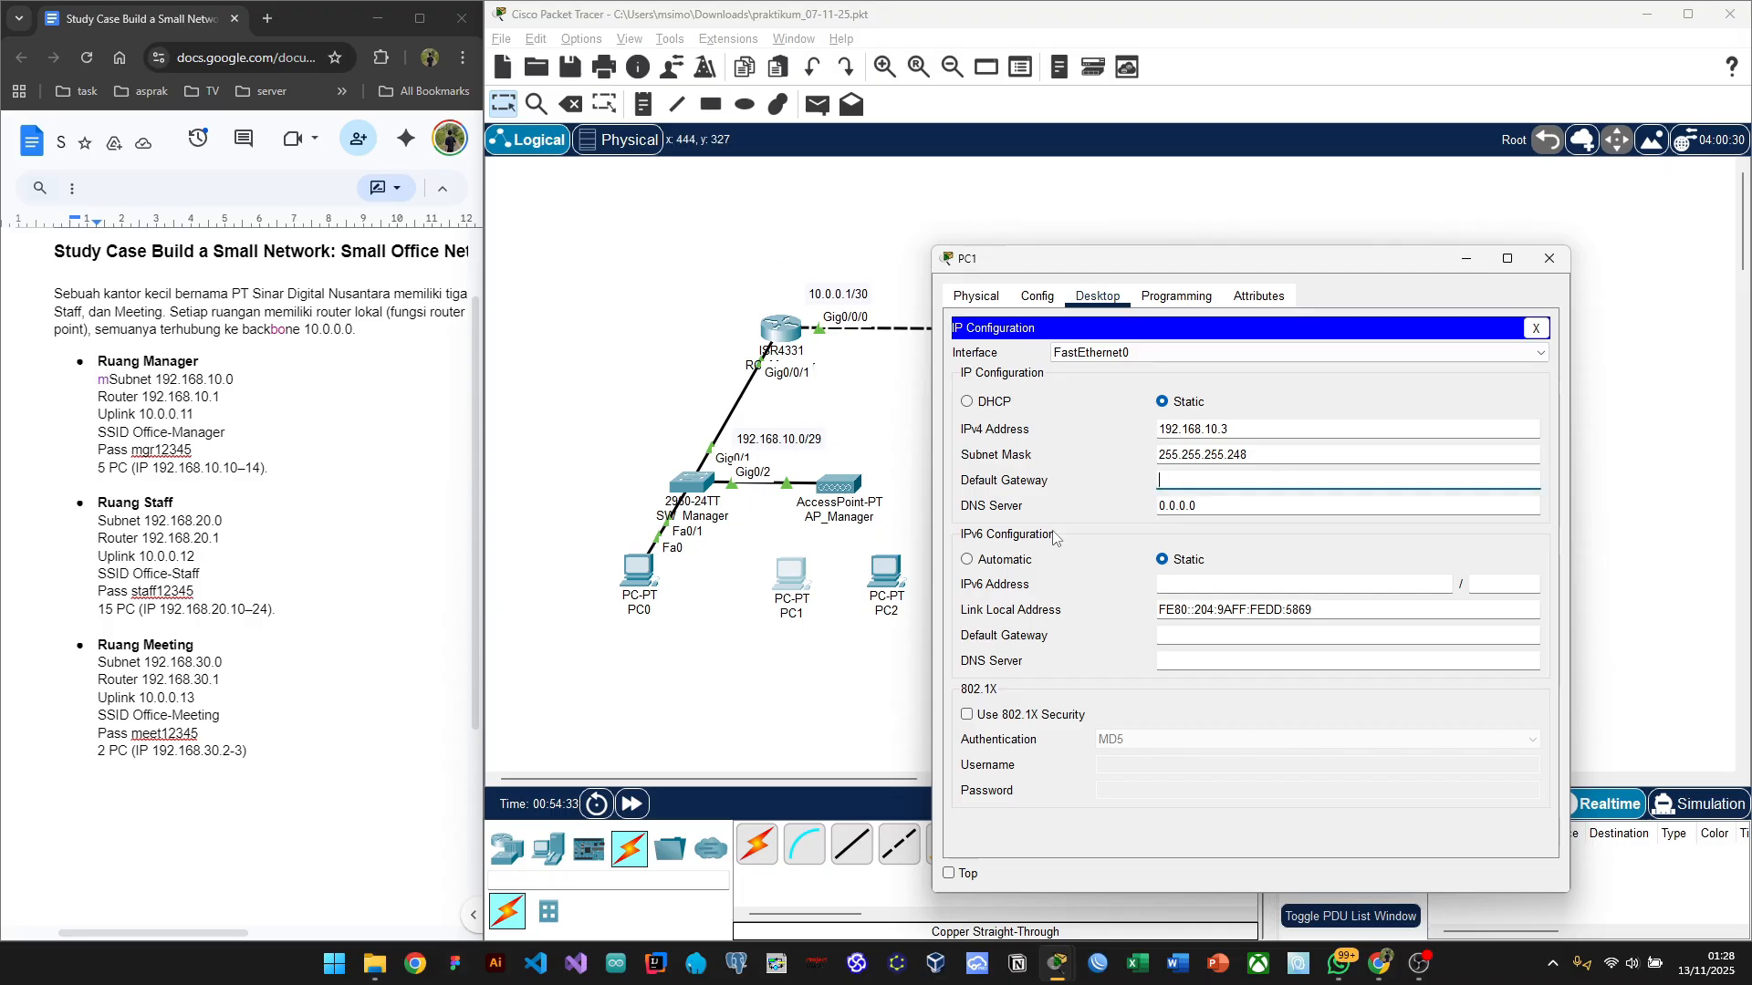
text(192.168.10.1)
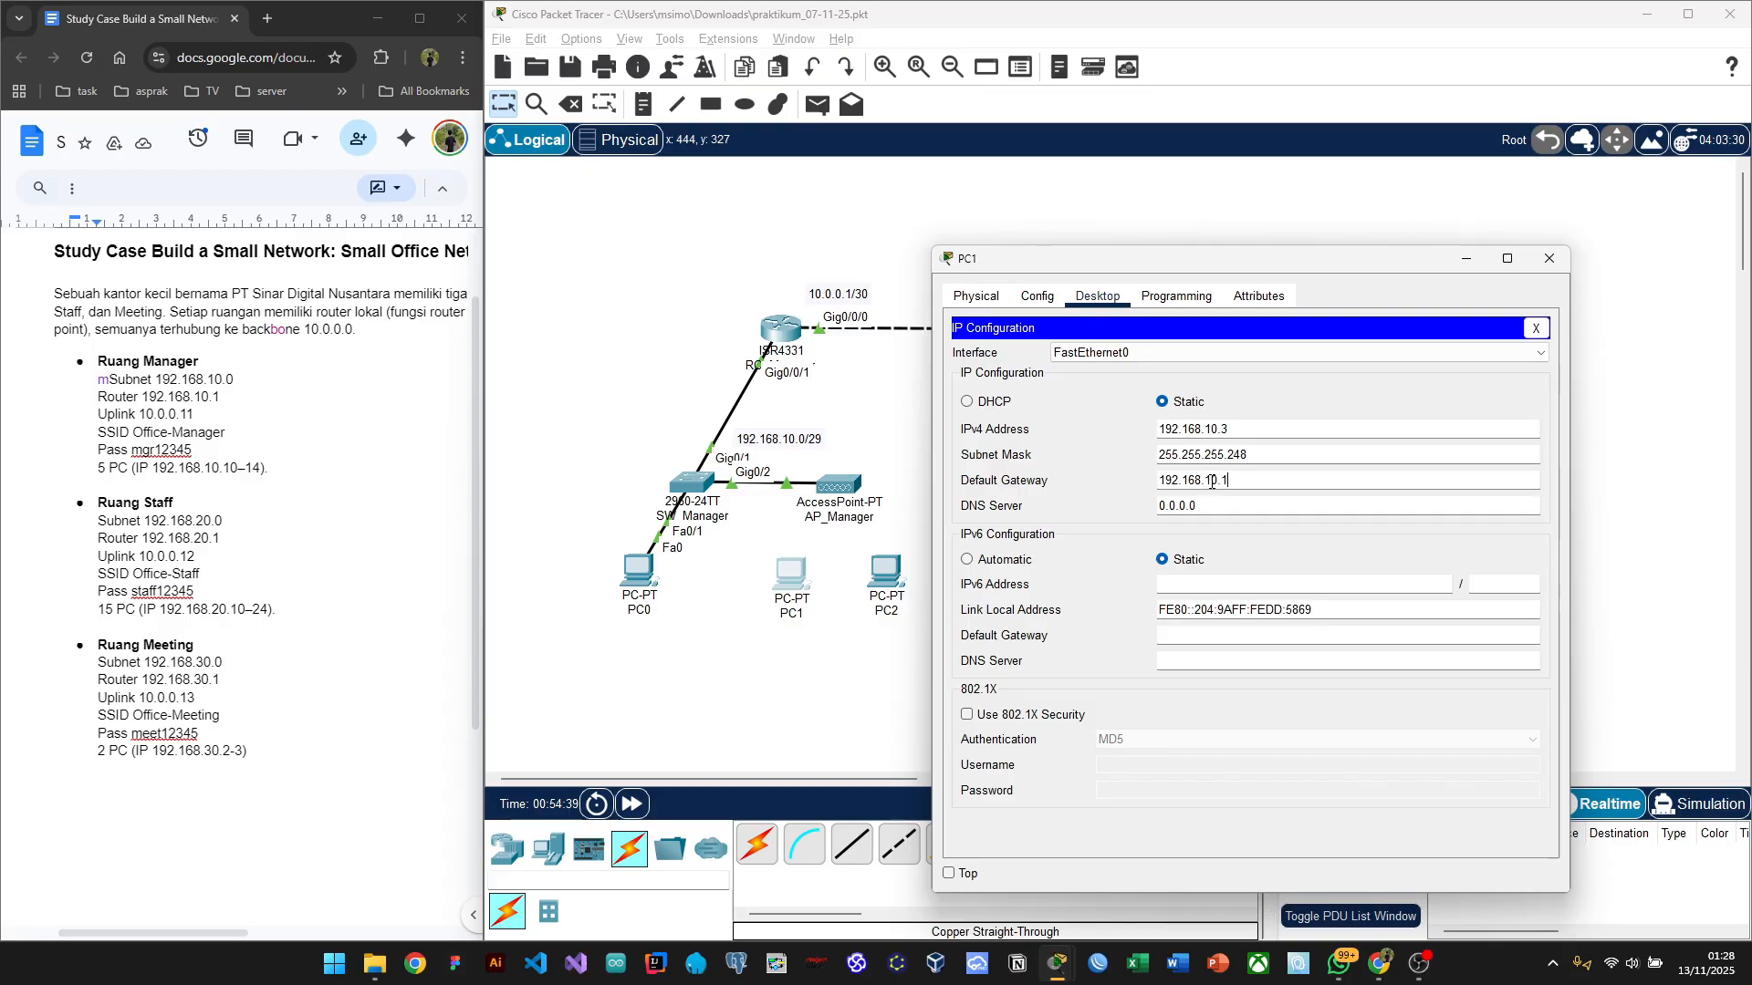
key(Tab)
click(1549, 260)
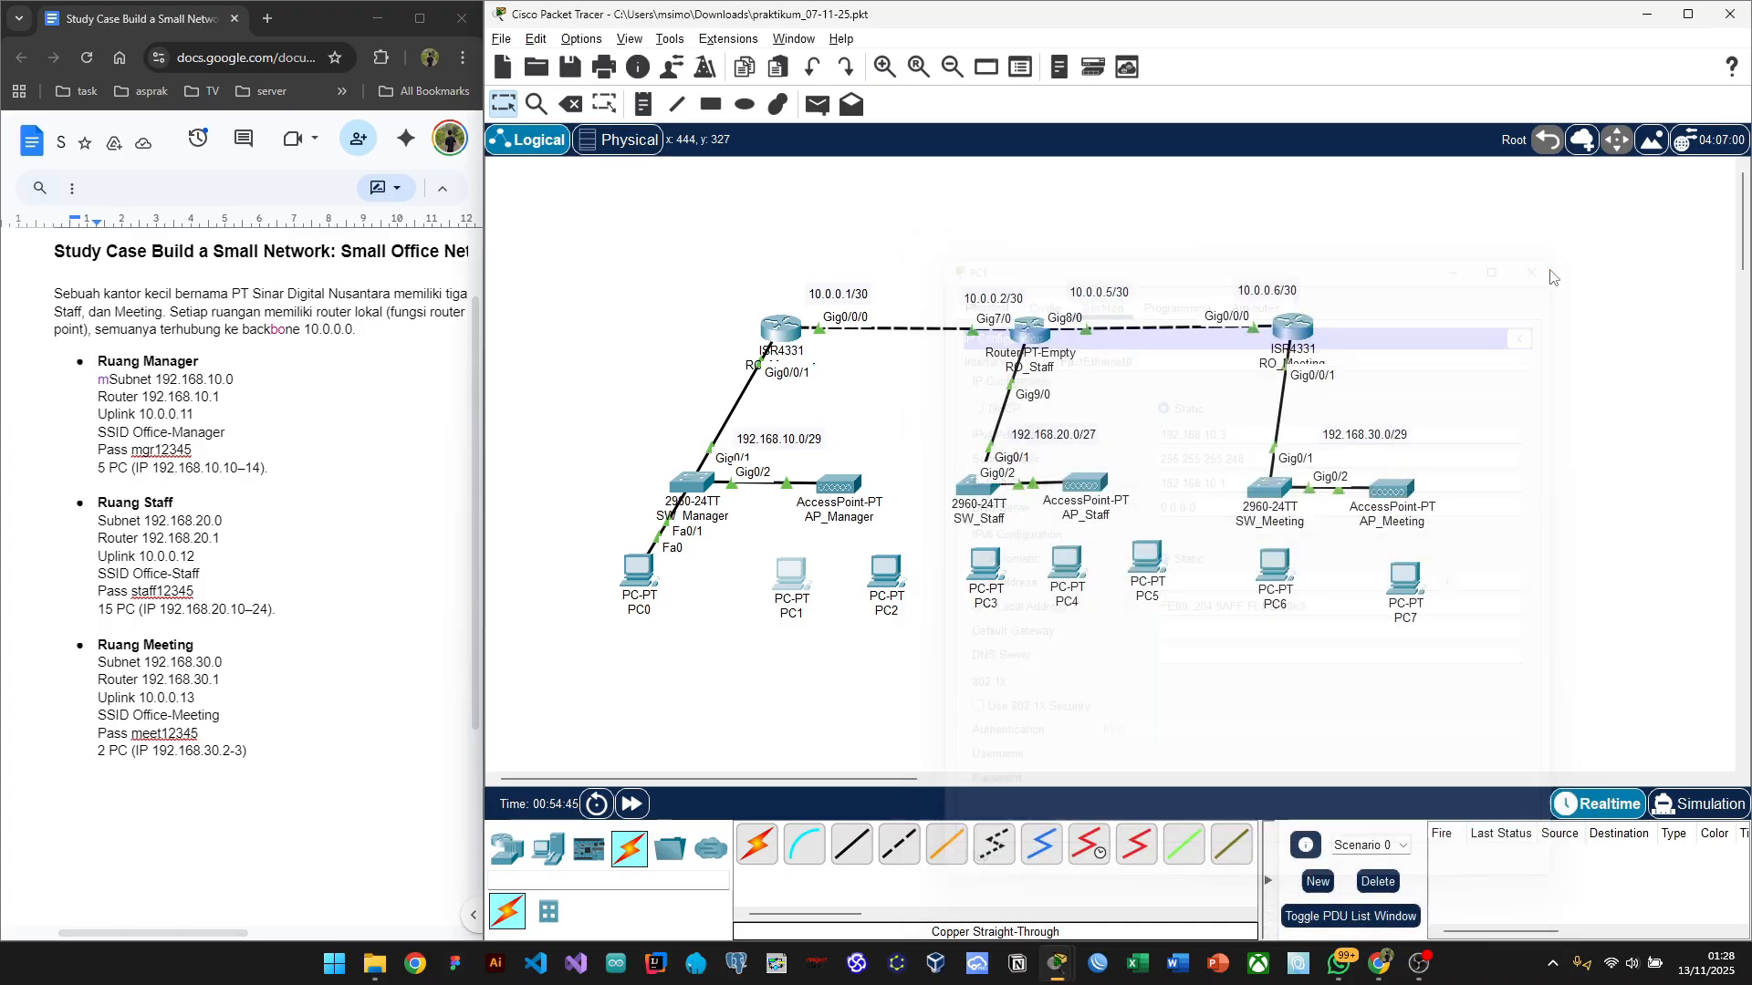
click(887, 573)
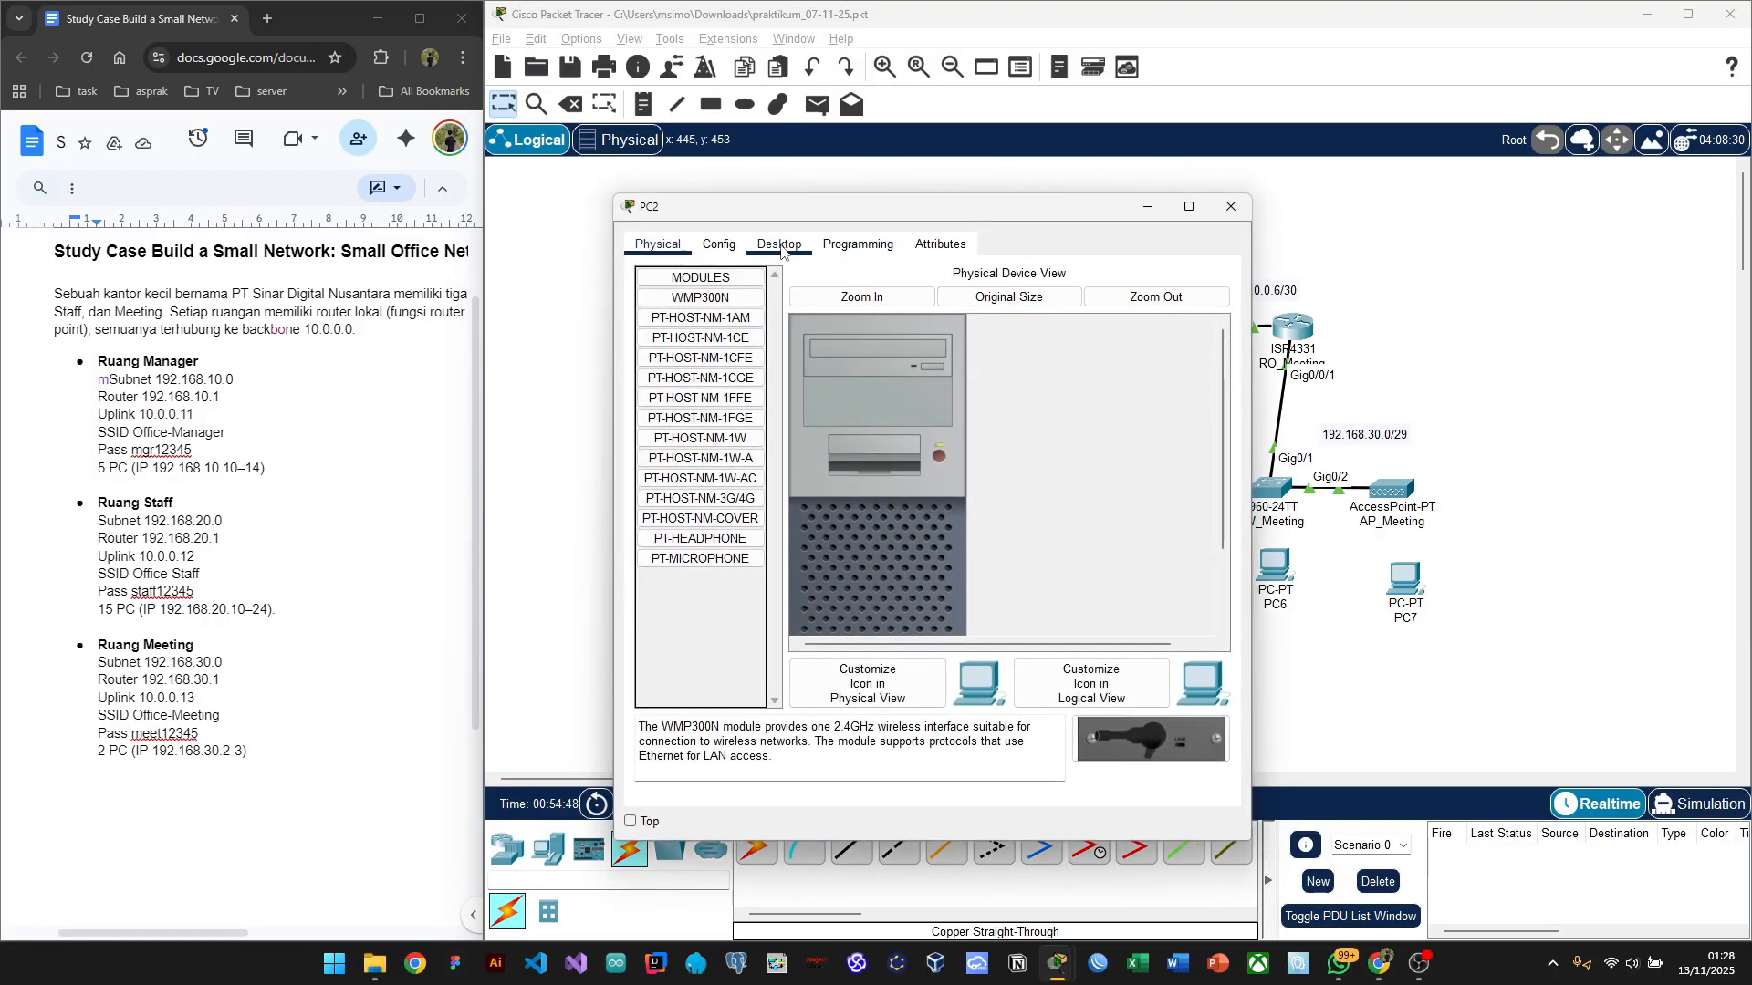
Step: Open PC2's Desktop IP Configuration and position its window beside the topology
click(780, 246)
click(701, 301)
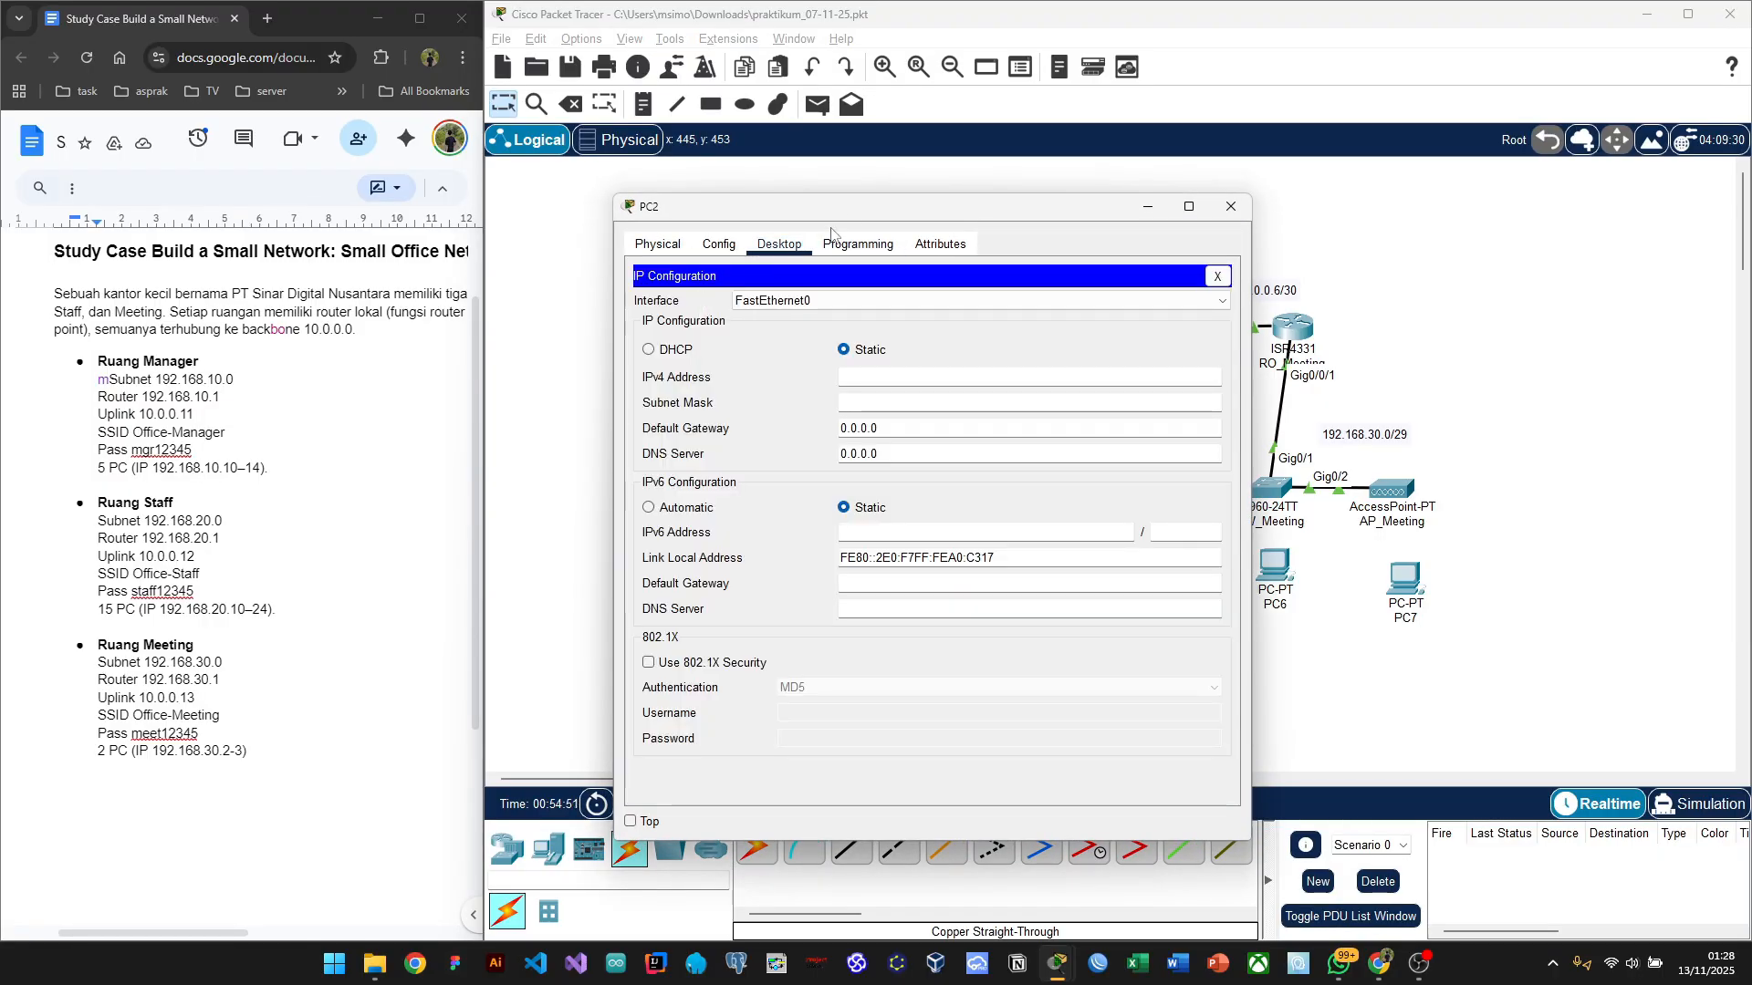
drag(855, 212, 1188, 193)
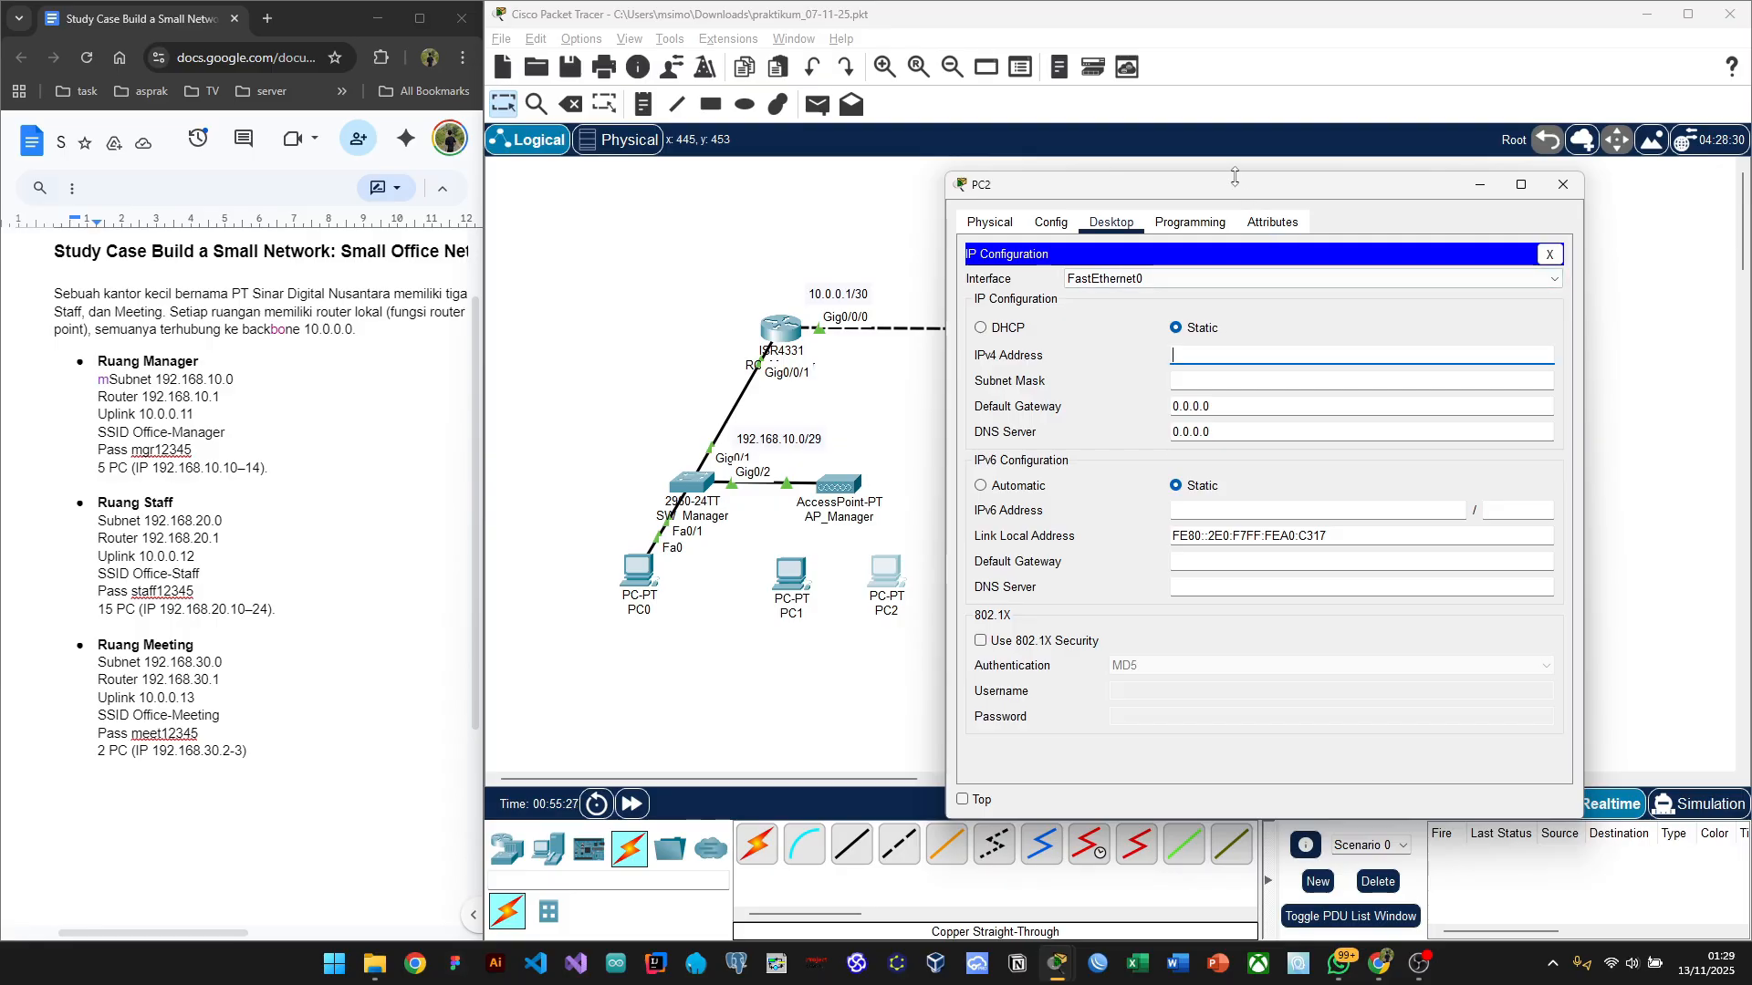
drag(1225, 191, 1289, 224)
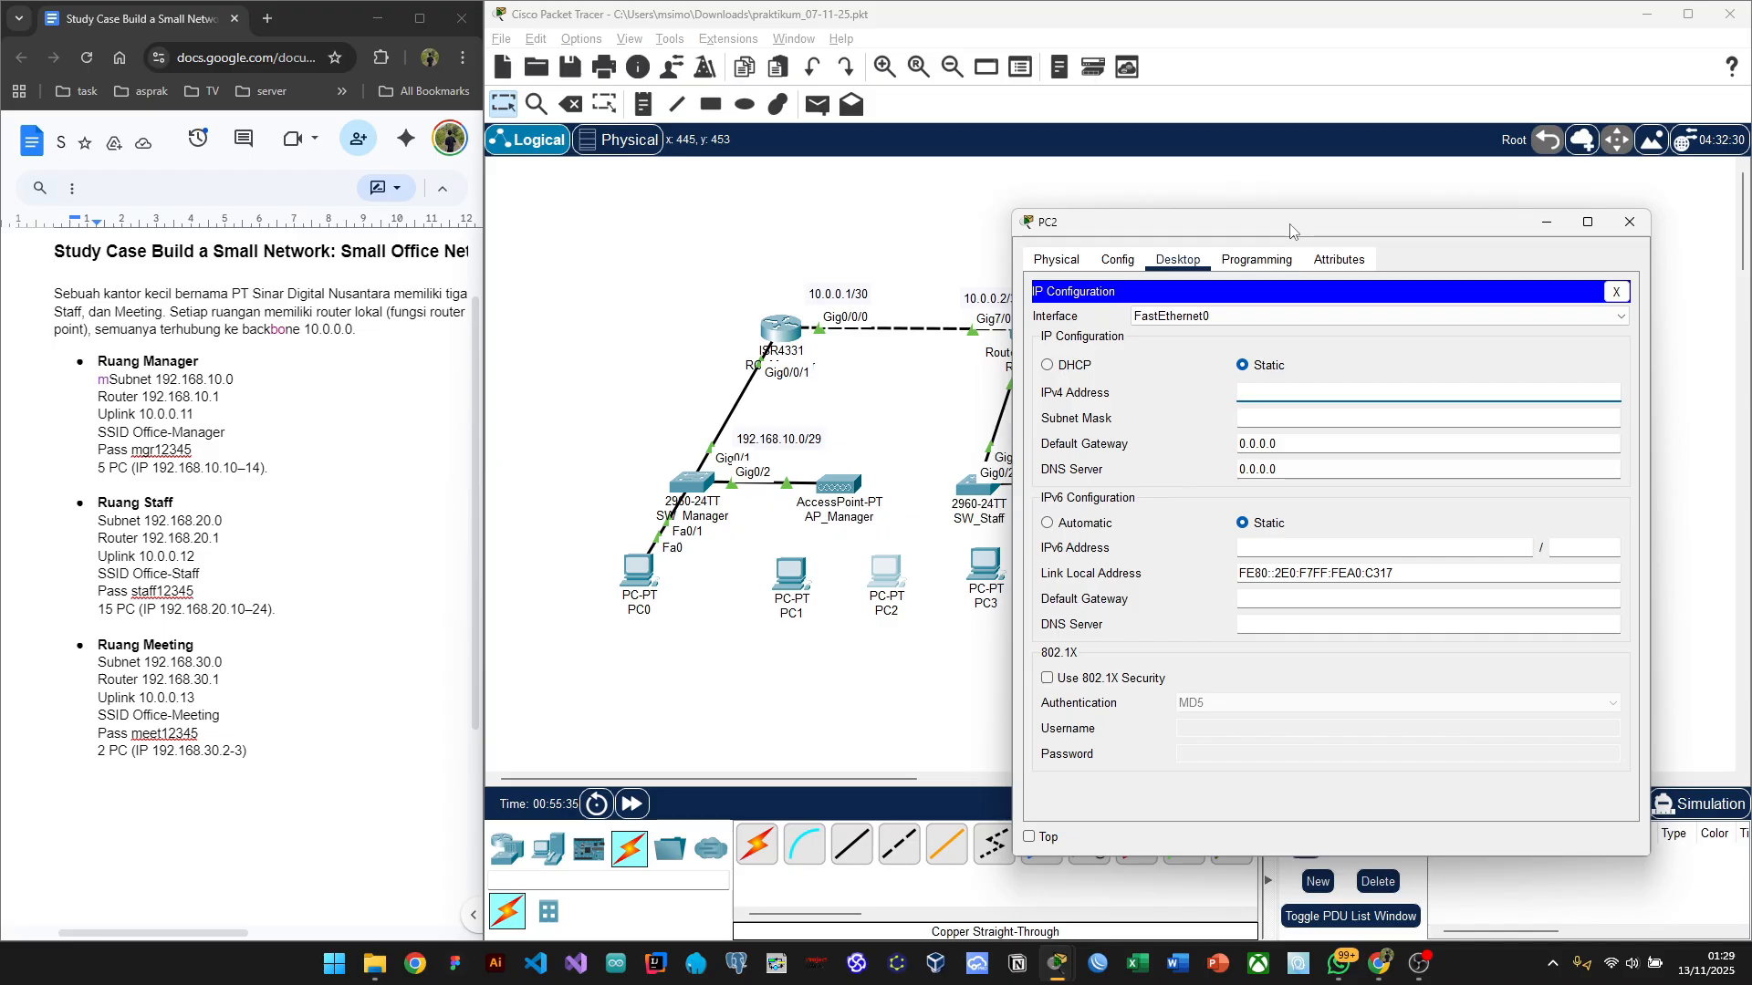
drag(1290, 230, 1198, 207)
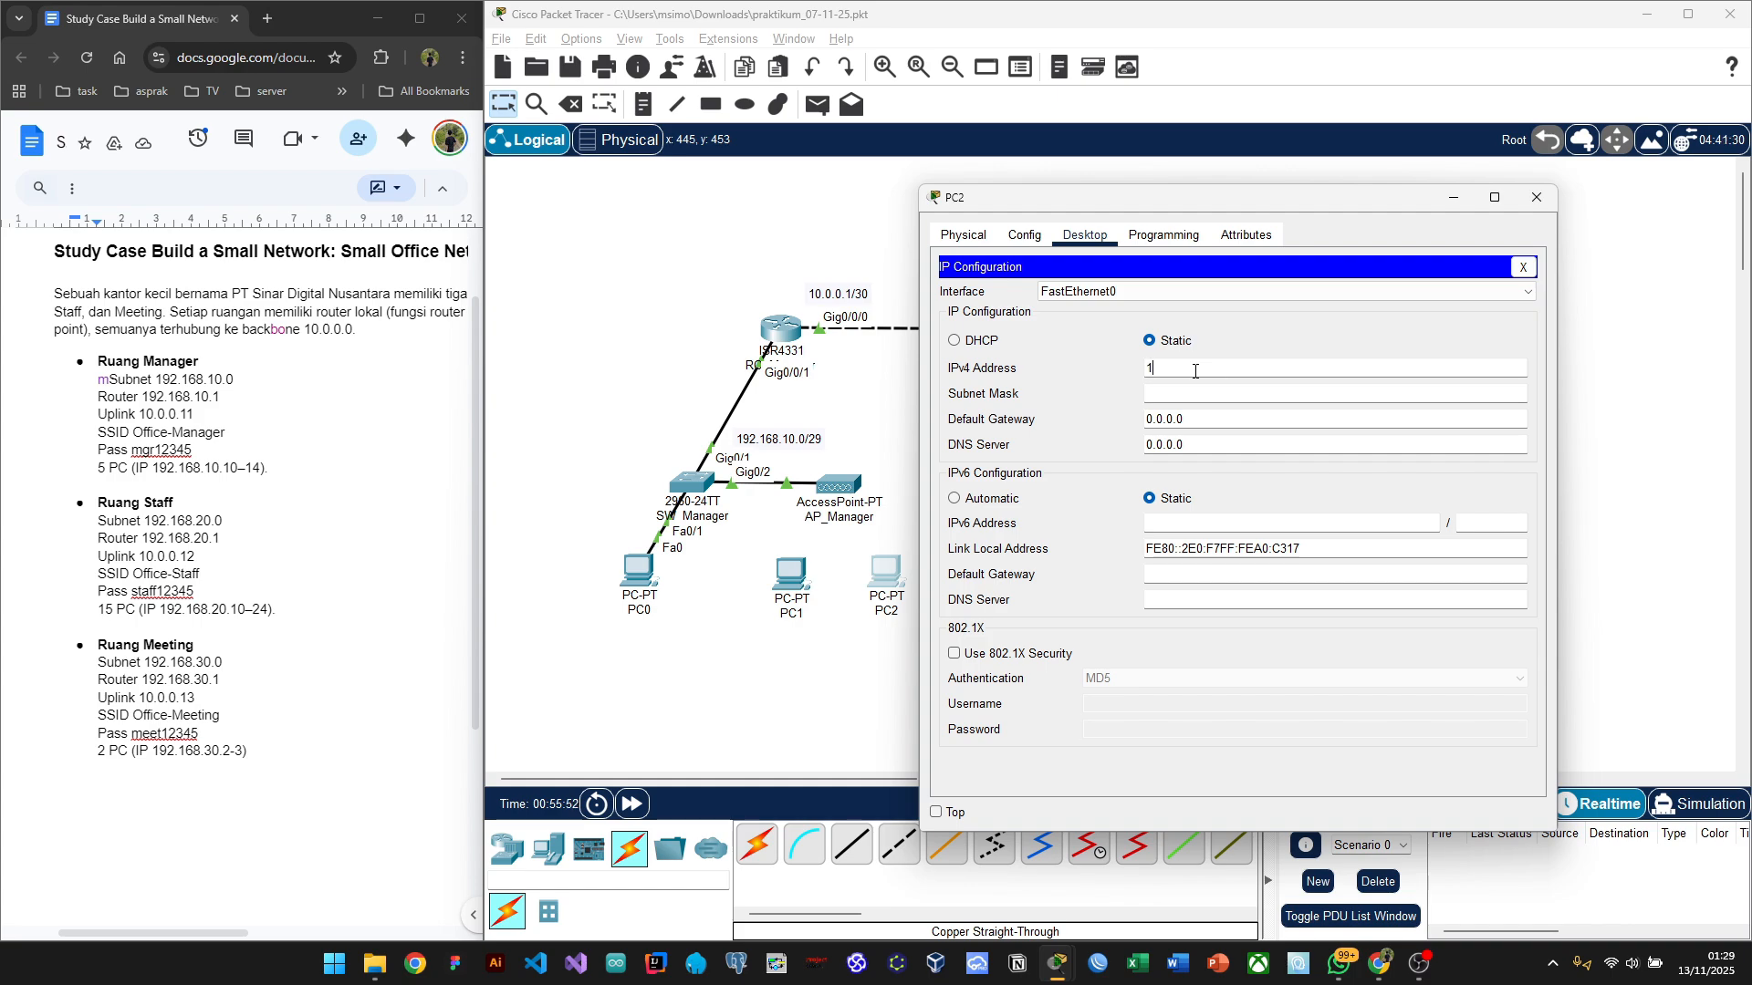
Step: Enter PC2's address 192.168.10.4, mask 255.255.255.248 and gateway 192.168.10.1
text(92.168.10.4)
click(1233, 396)
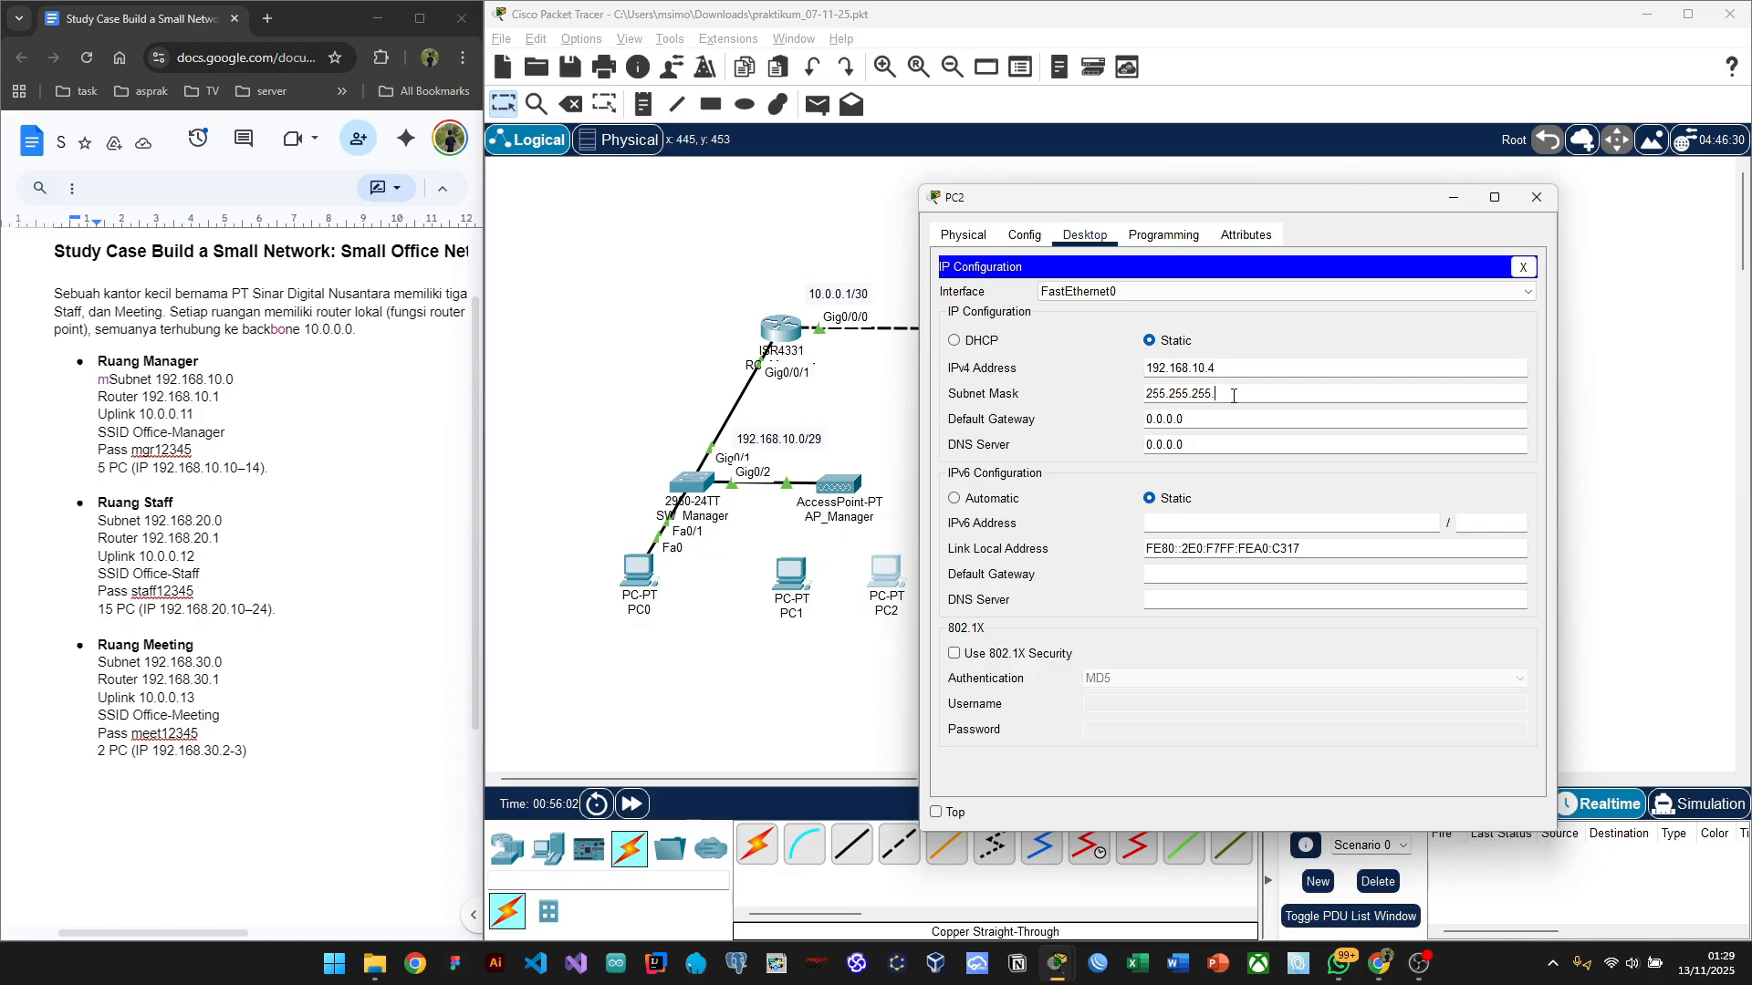
text(248)
click(1199, 420)
key(BackSpace)
key(BackSpace)
key(BackSpace)
key(BackSpace)
key(BackSpace)
key(BackSpace)
key(BackSpace)
text(192.168.10.1)
click(1535, 200)
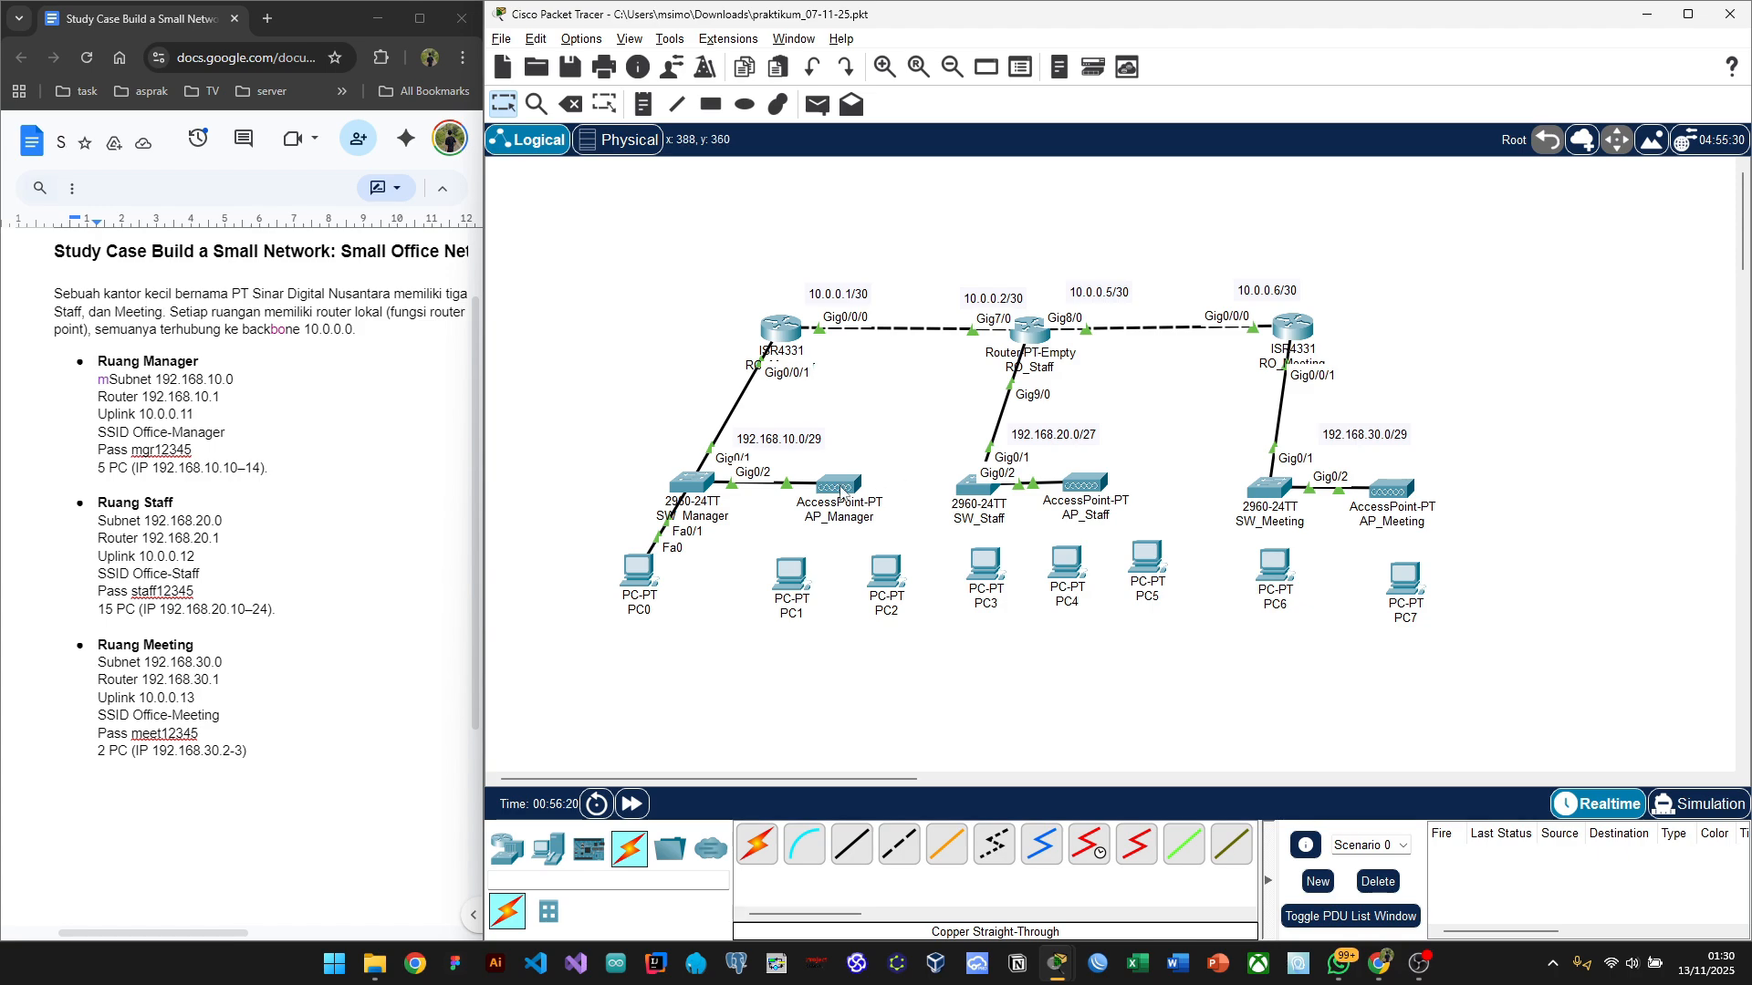
mouse_move(841, 493)
mouse_move(691, 477)
drag(245, 426, 233, 430)
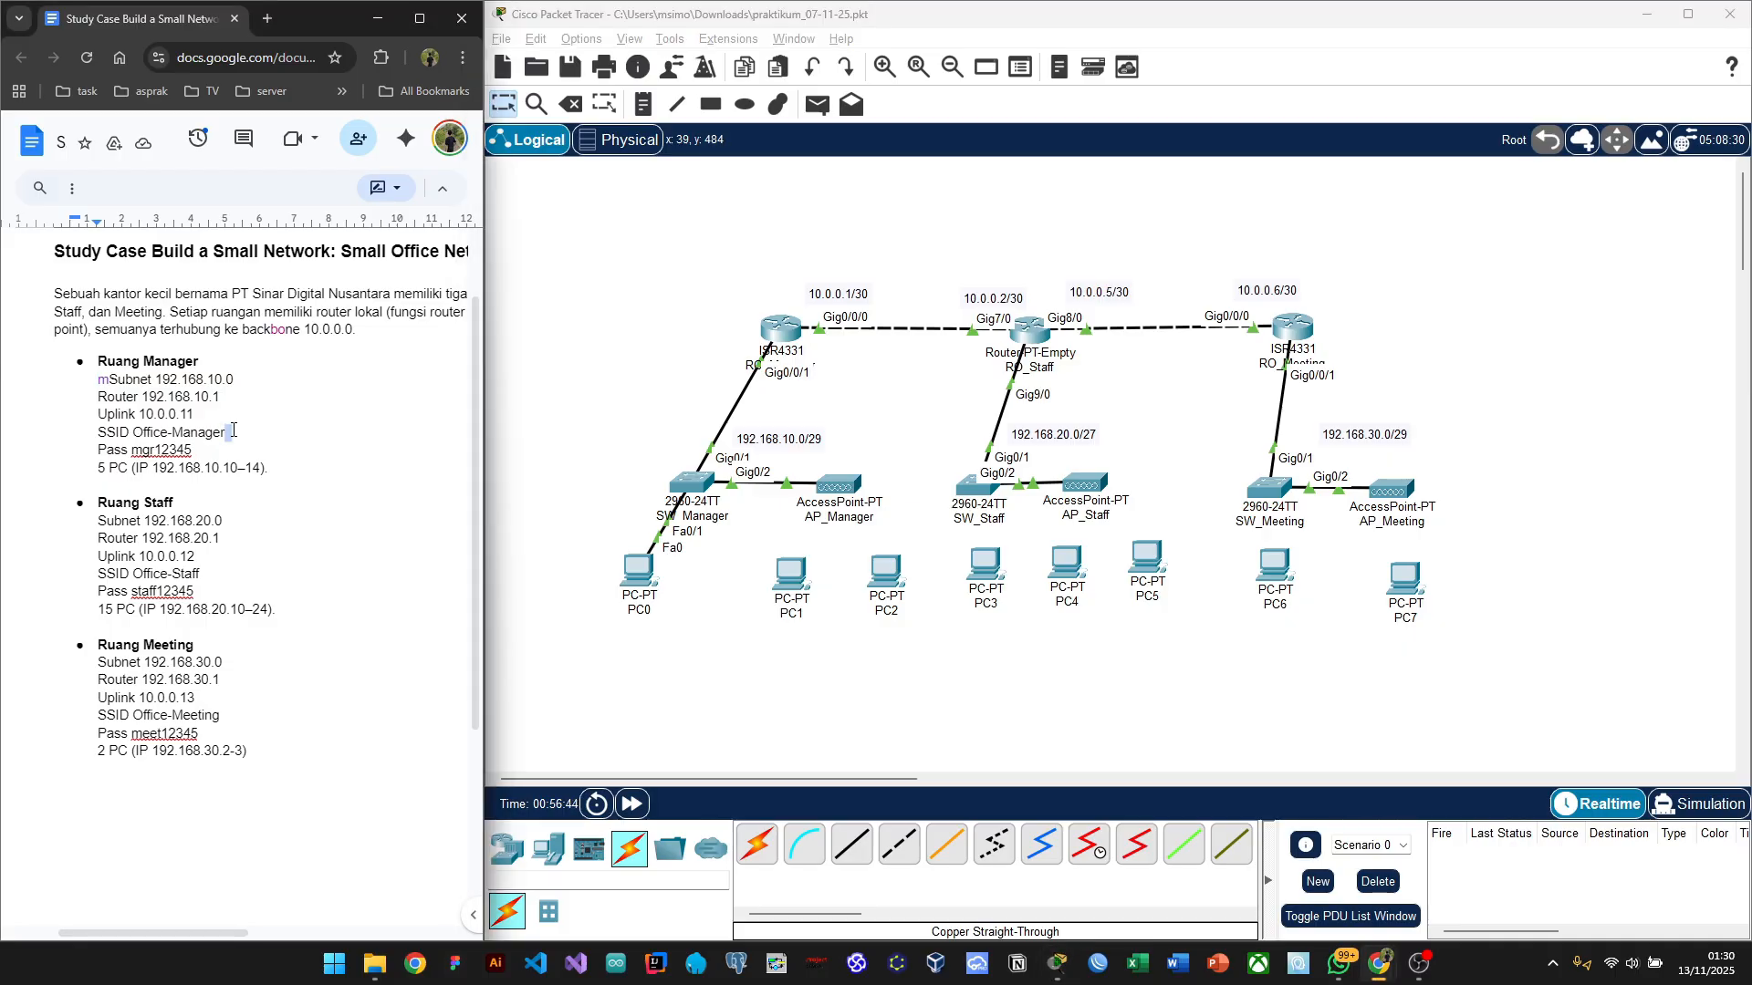
key(BackSpace)
drag(234, 429, 133, 433)
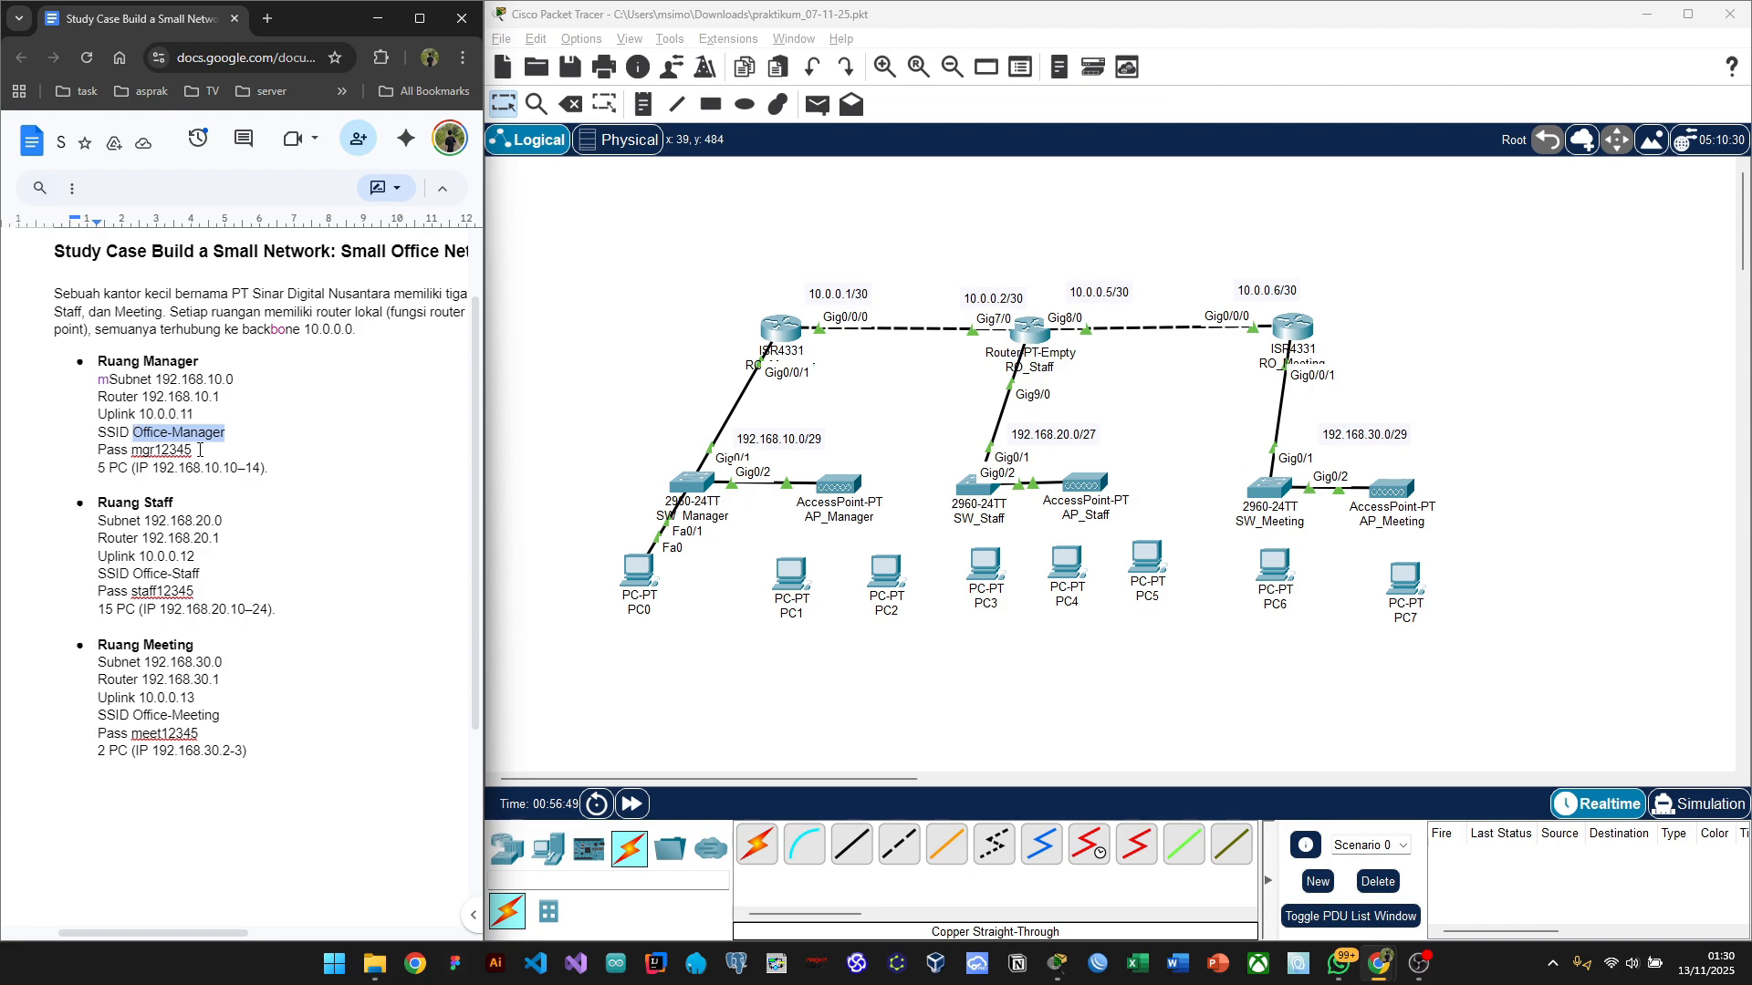
click(198, 450)
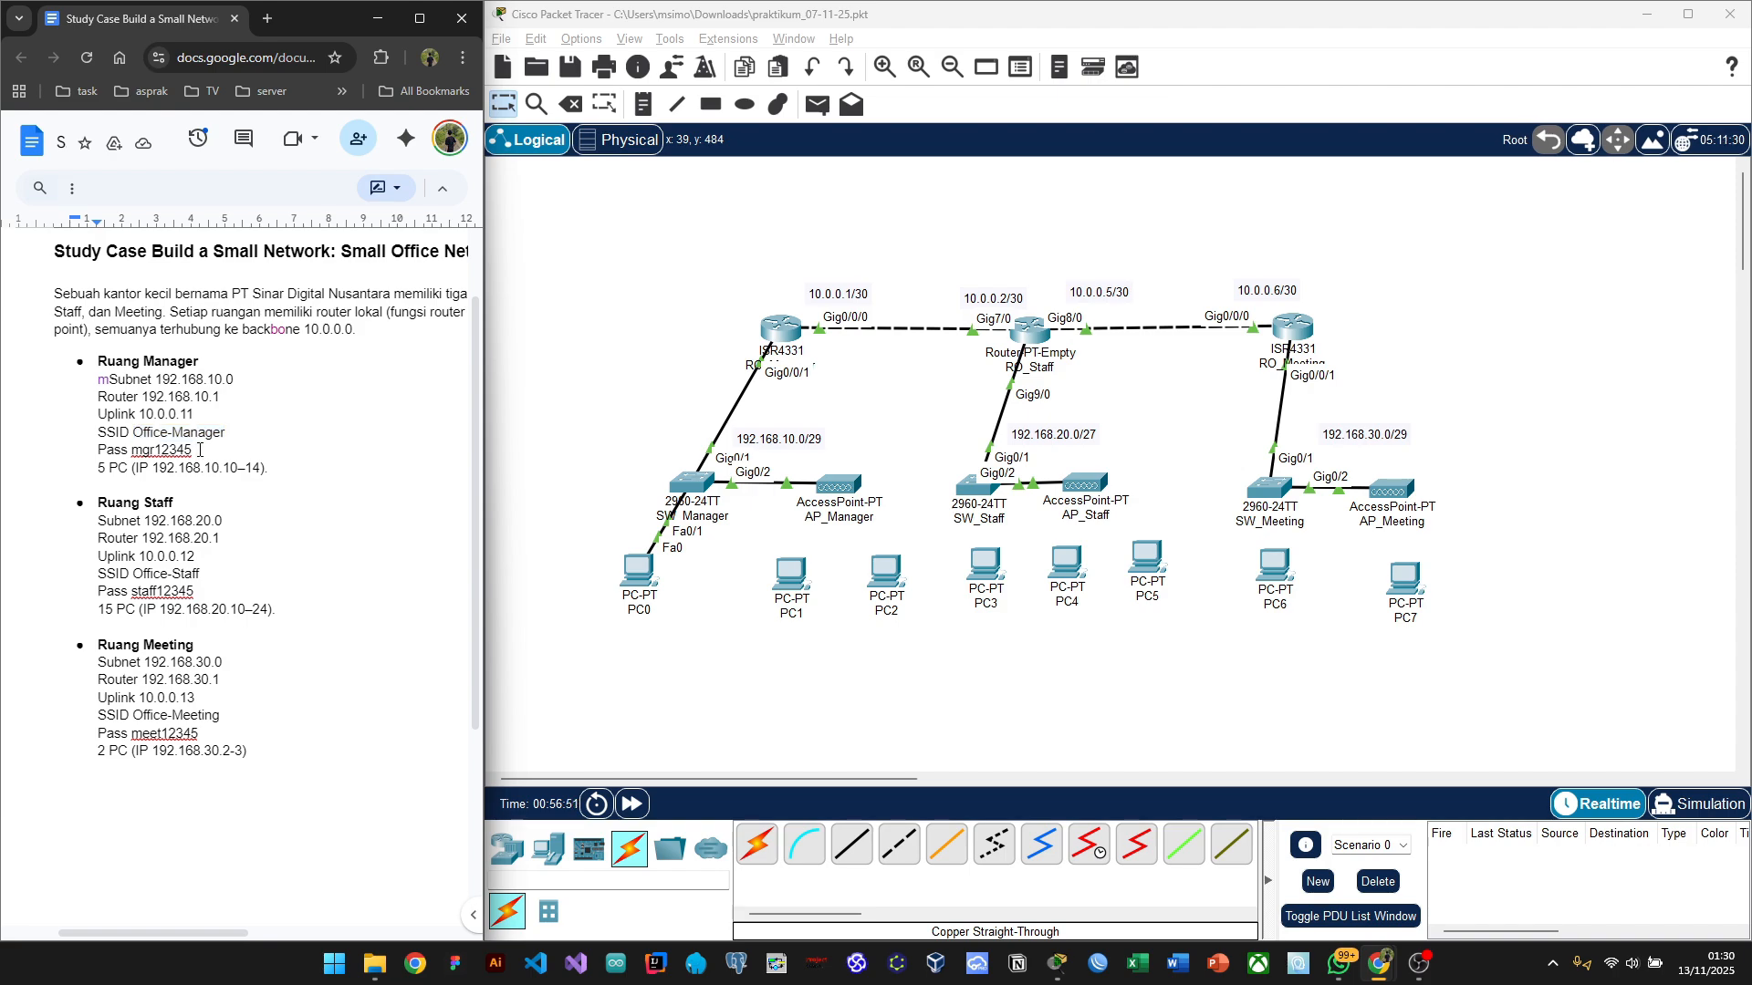
click(781, 655)
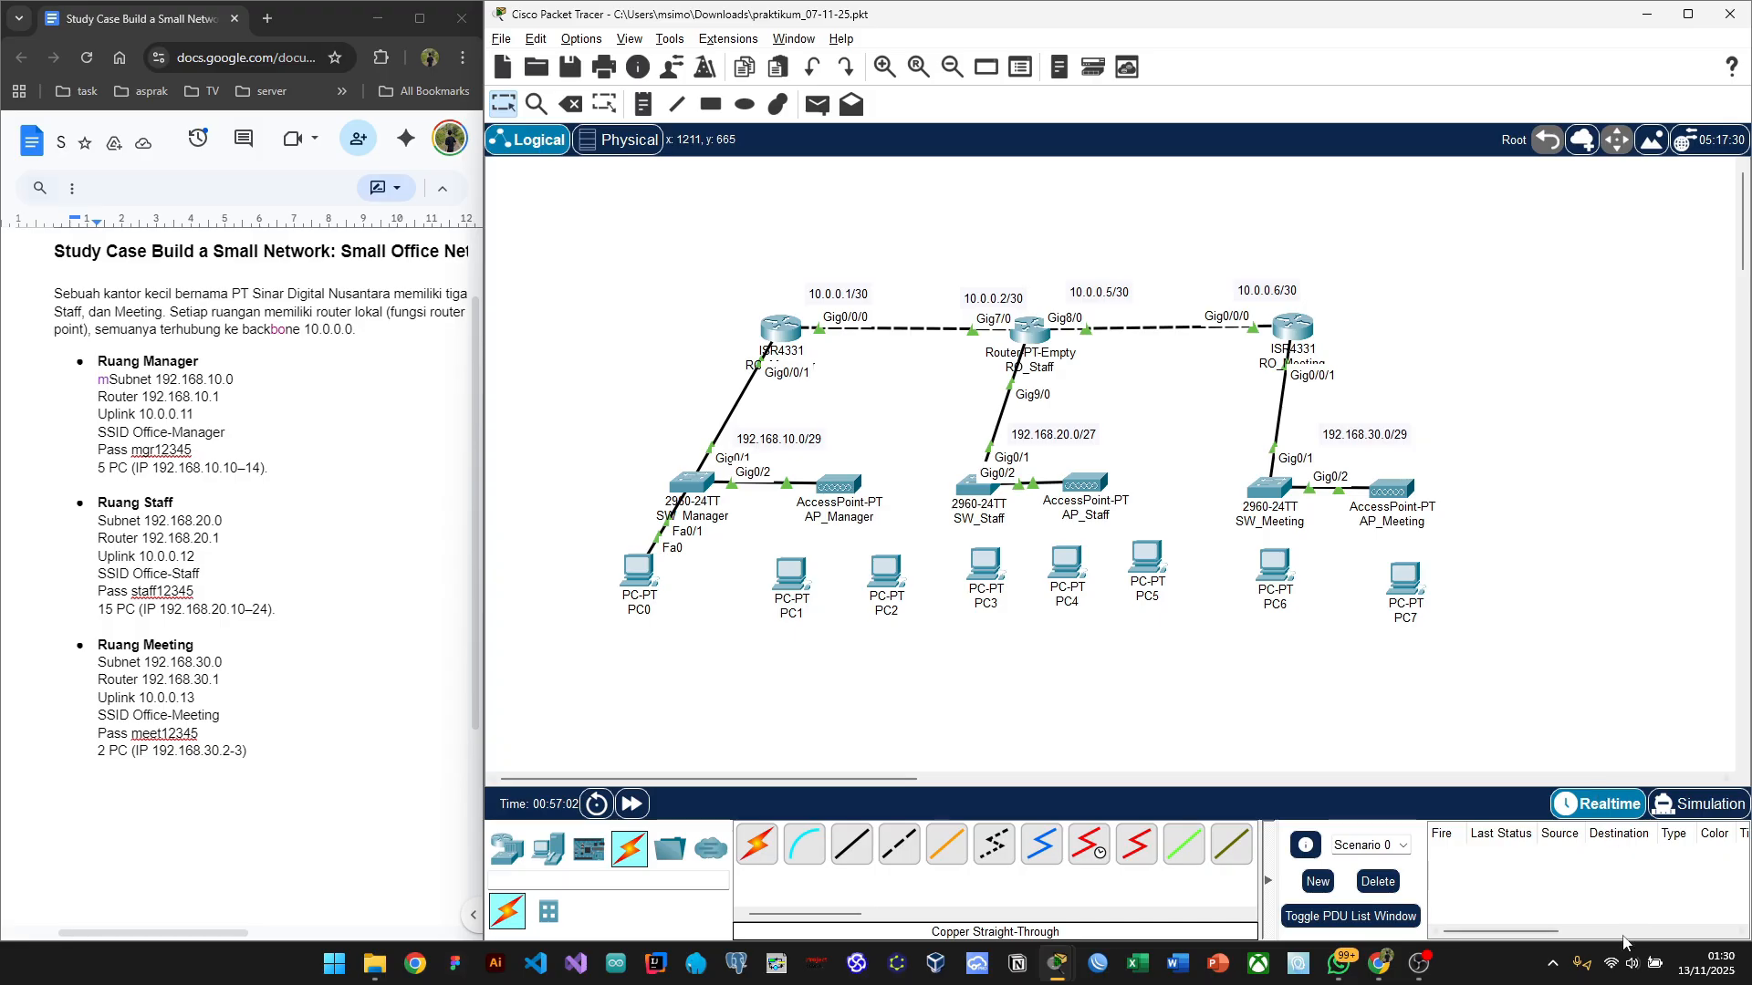
click(1609, 965)
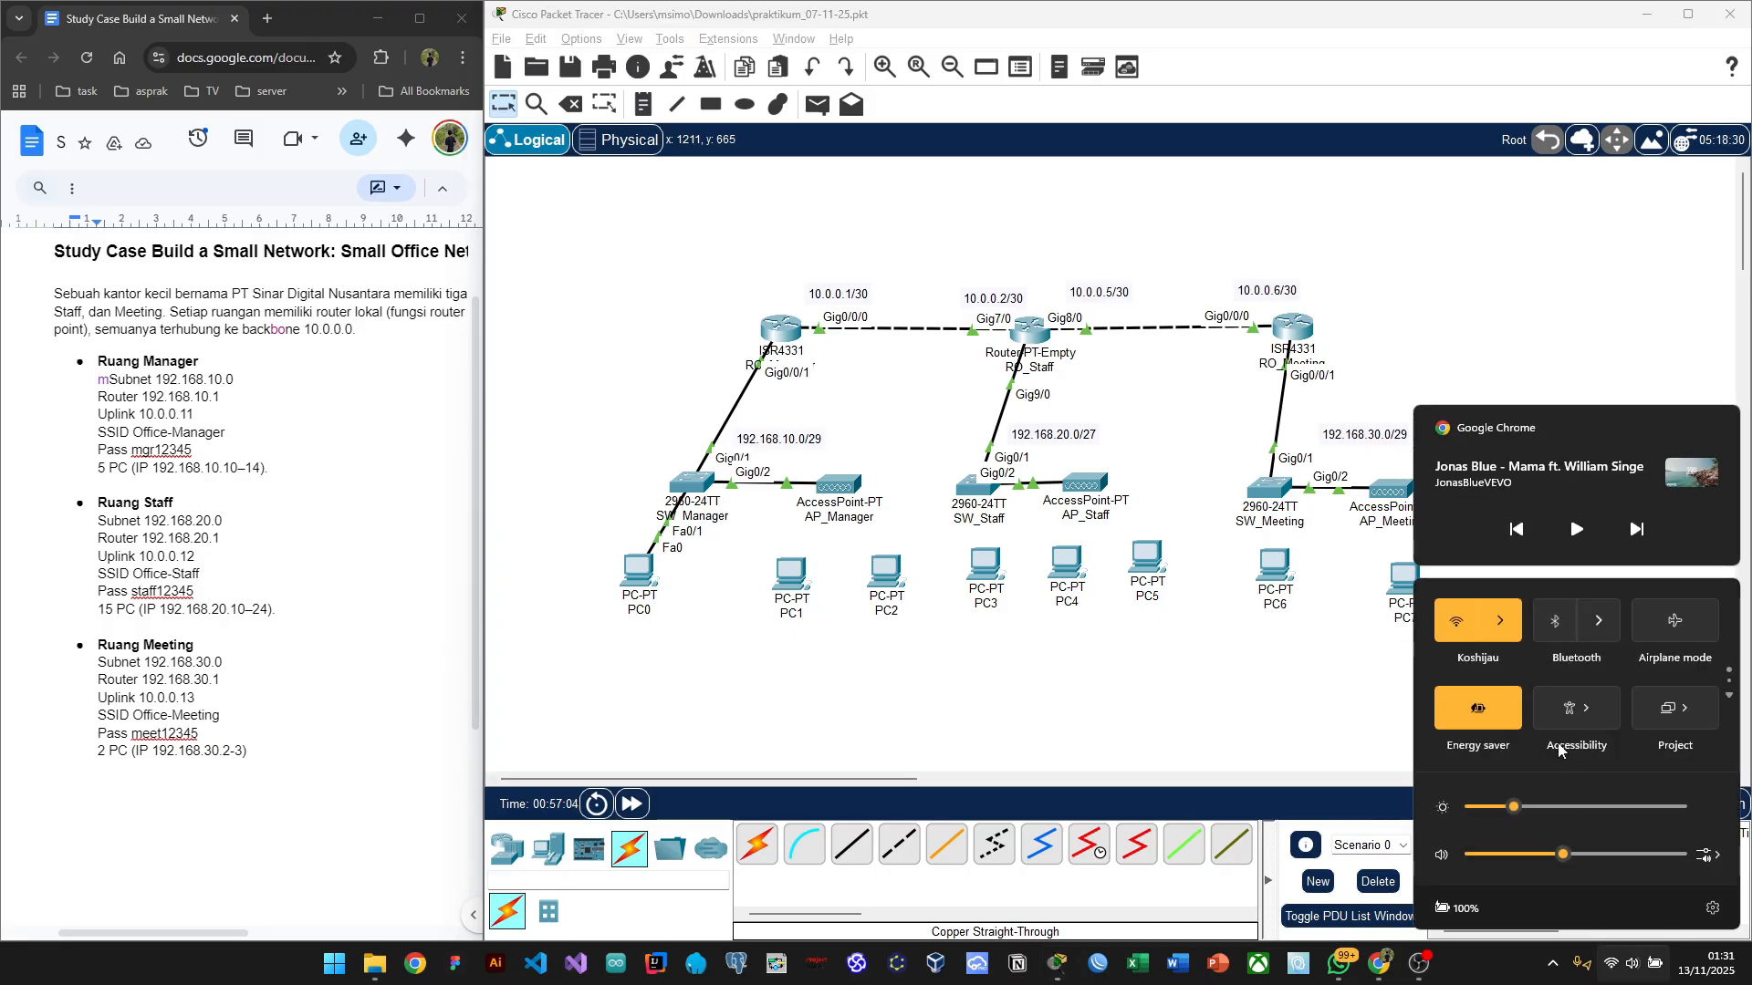
click(1506, 618)
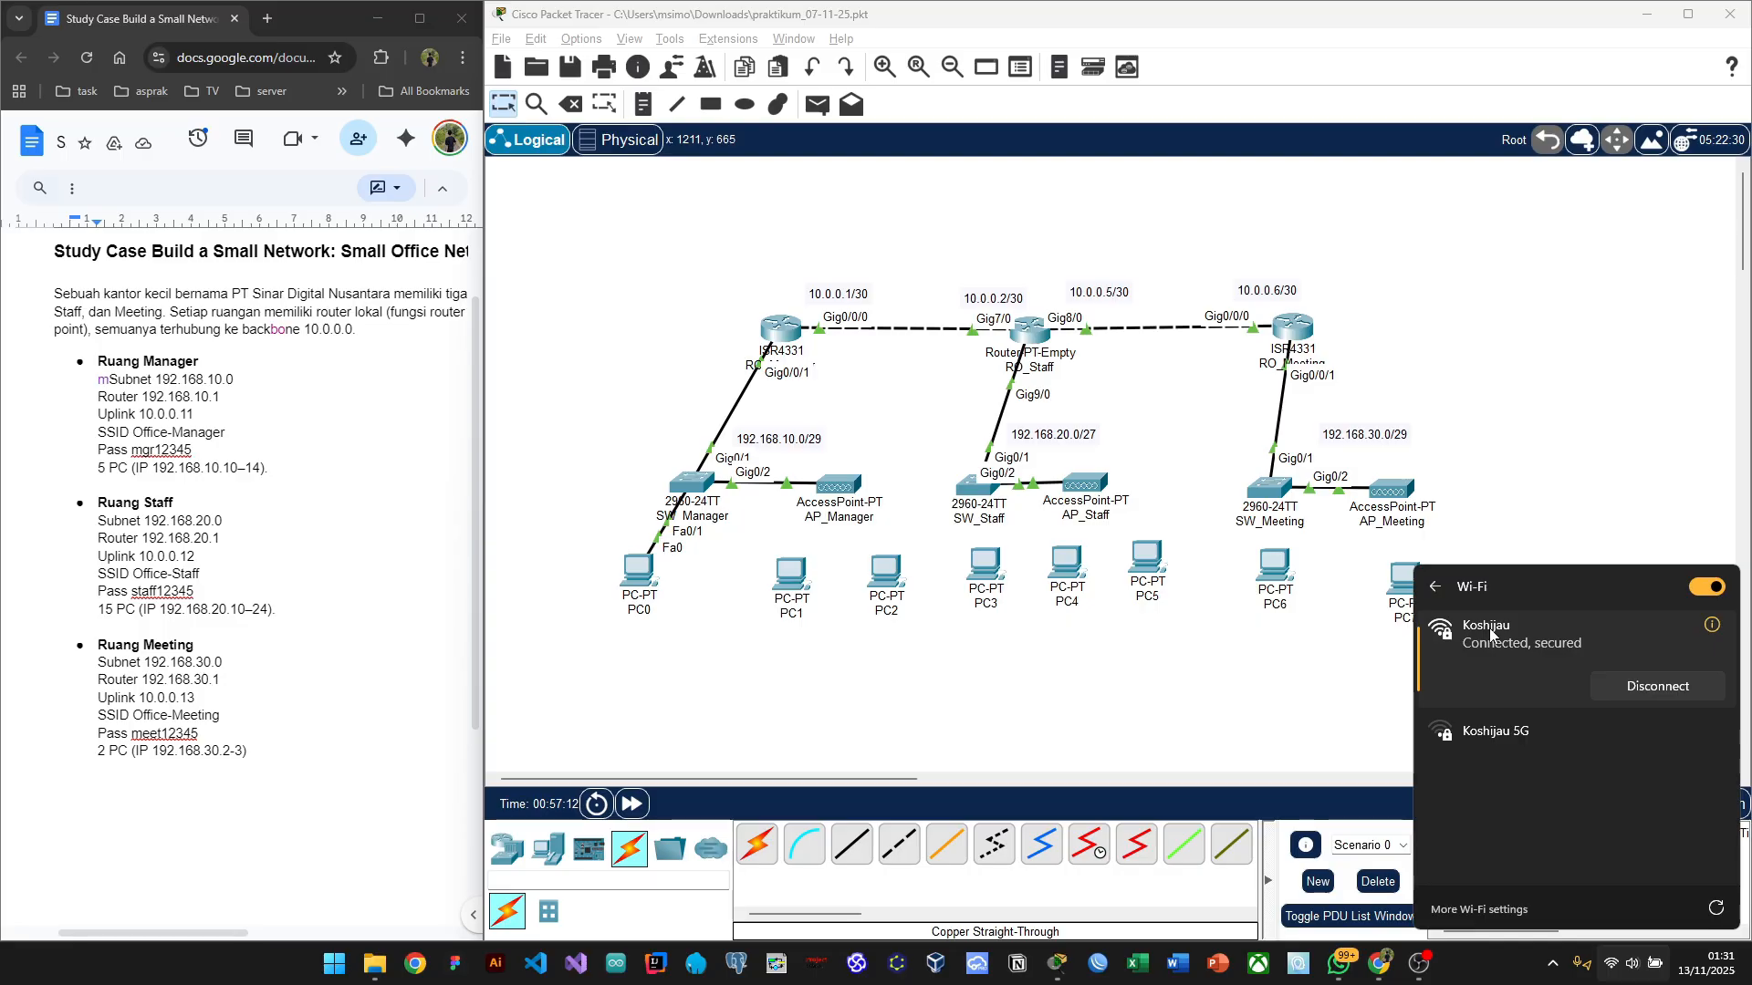
click(1109, 689)
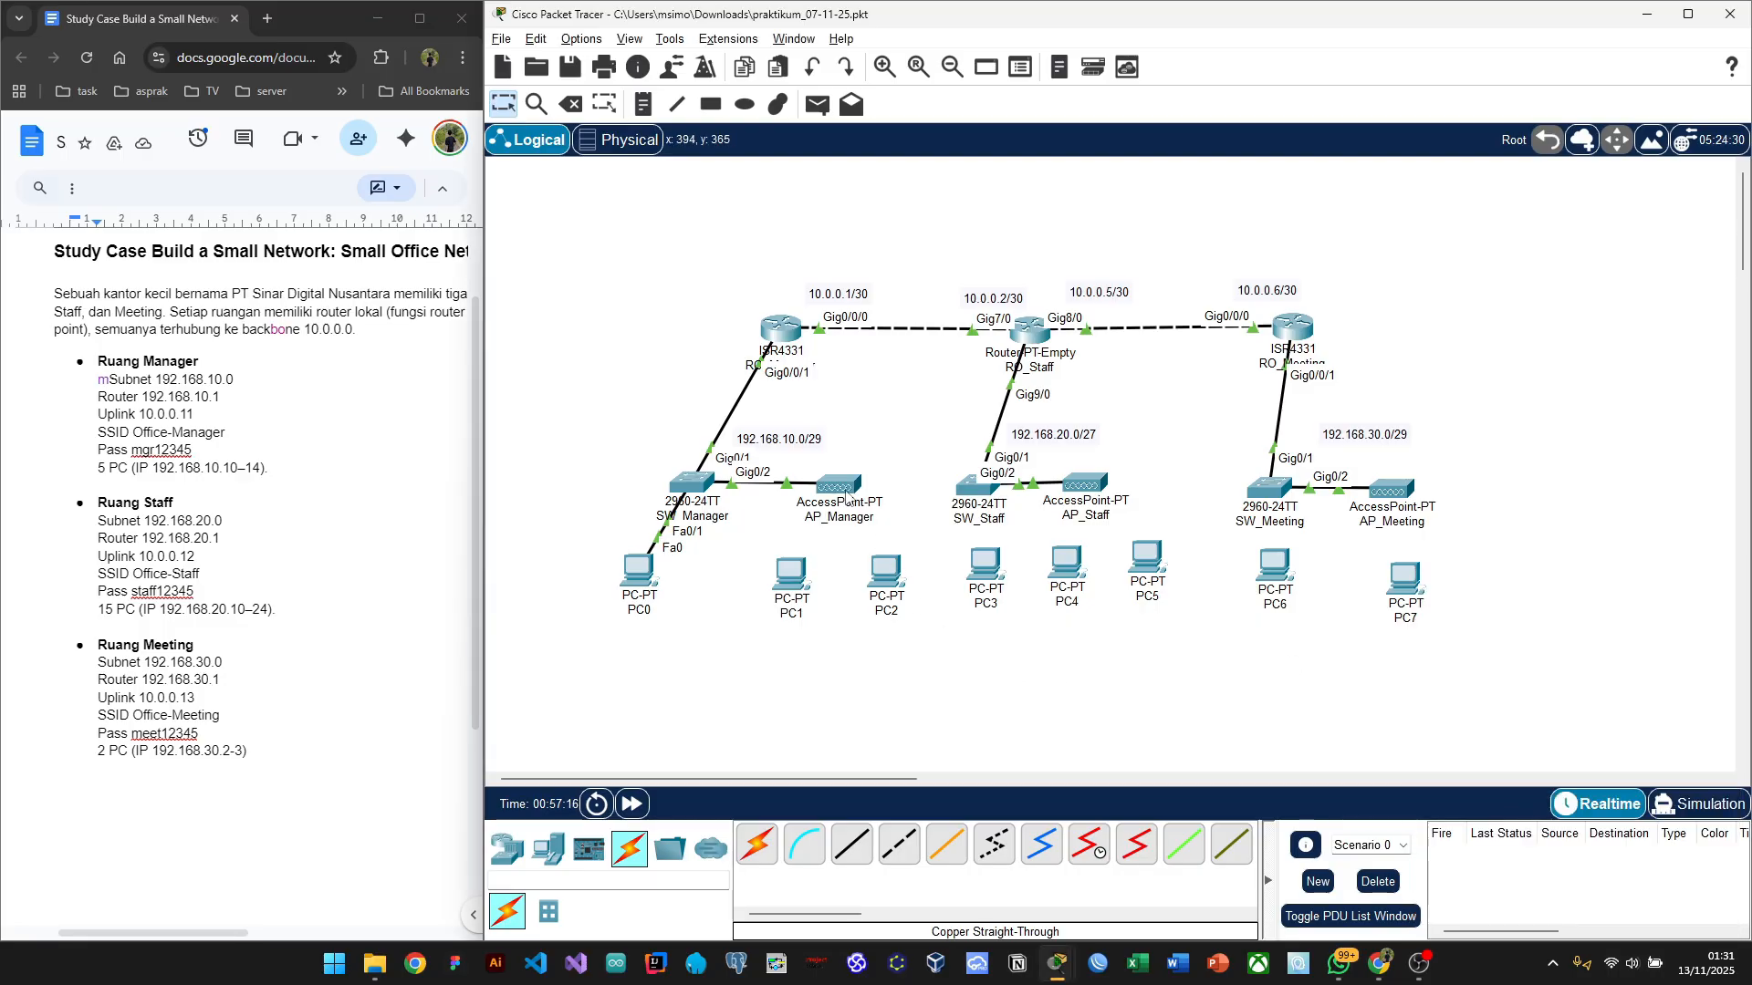
Step: Open AP_Manager's Config tab at GLOBAL Settings, with its window moved right
click(844, 491)
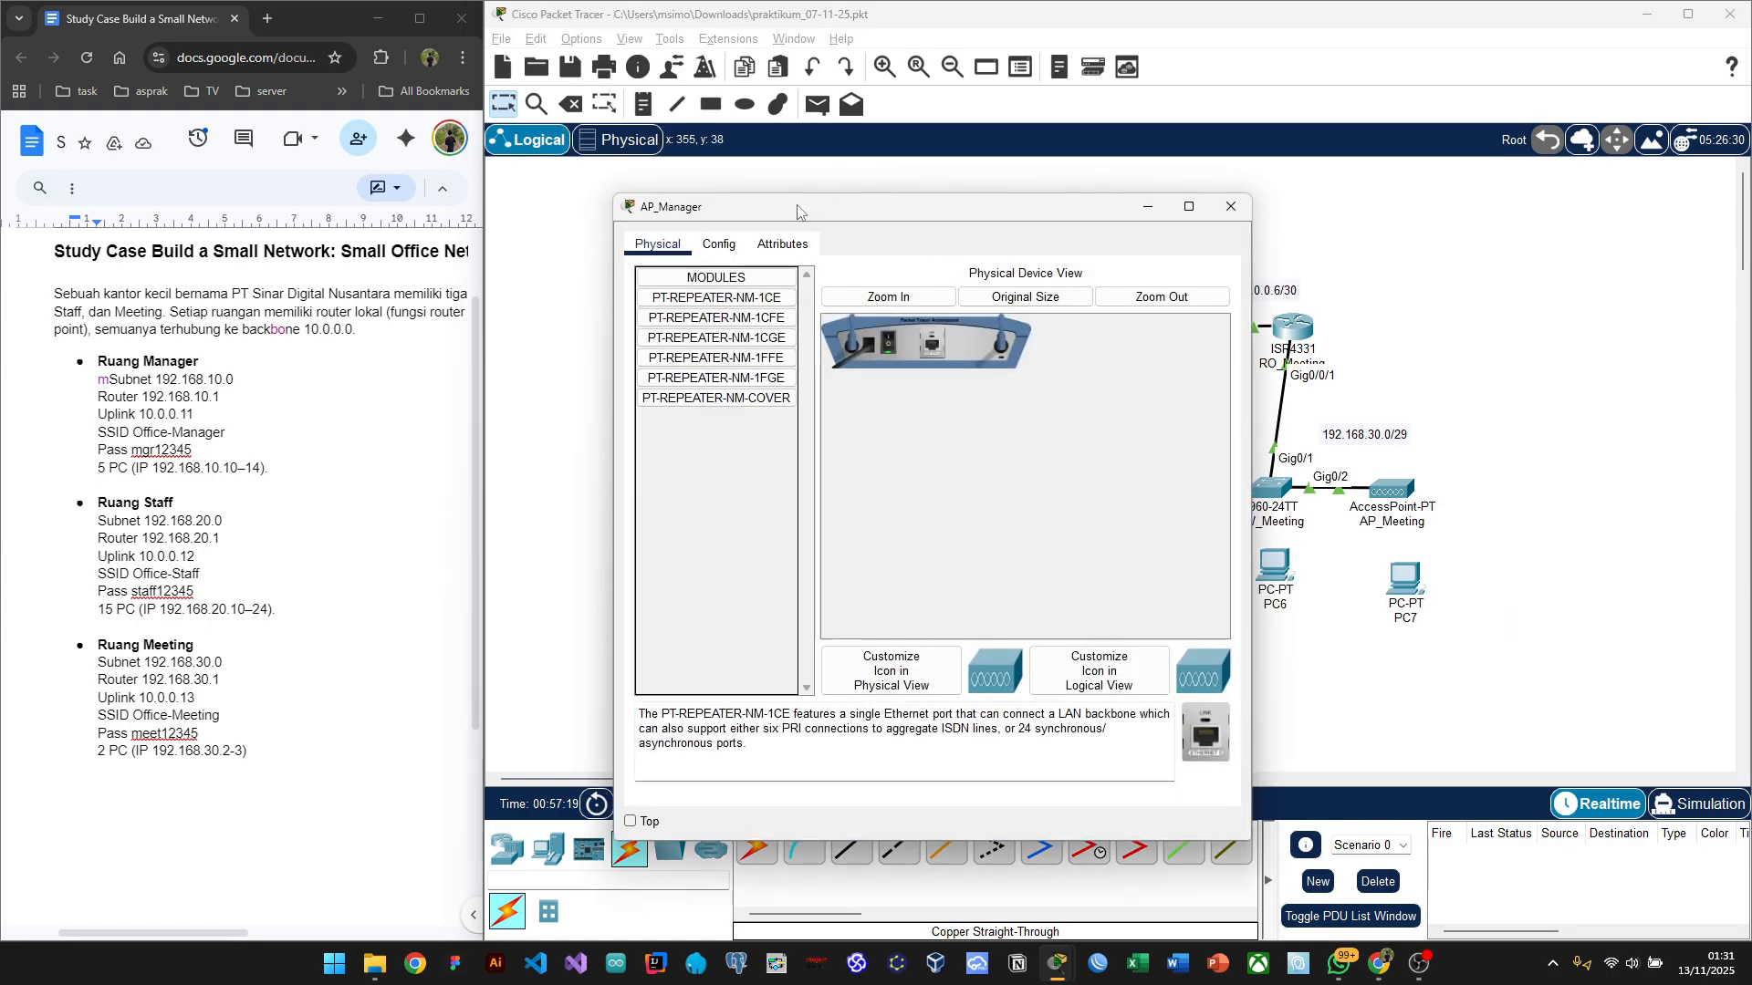
drag(798, 212, 1224, 180)
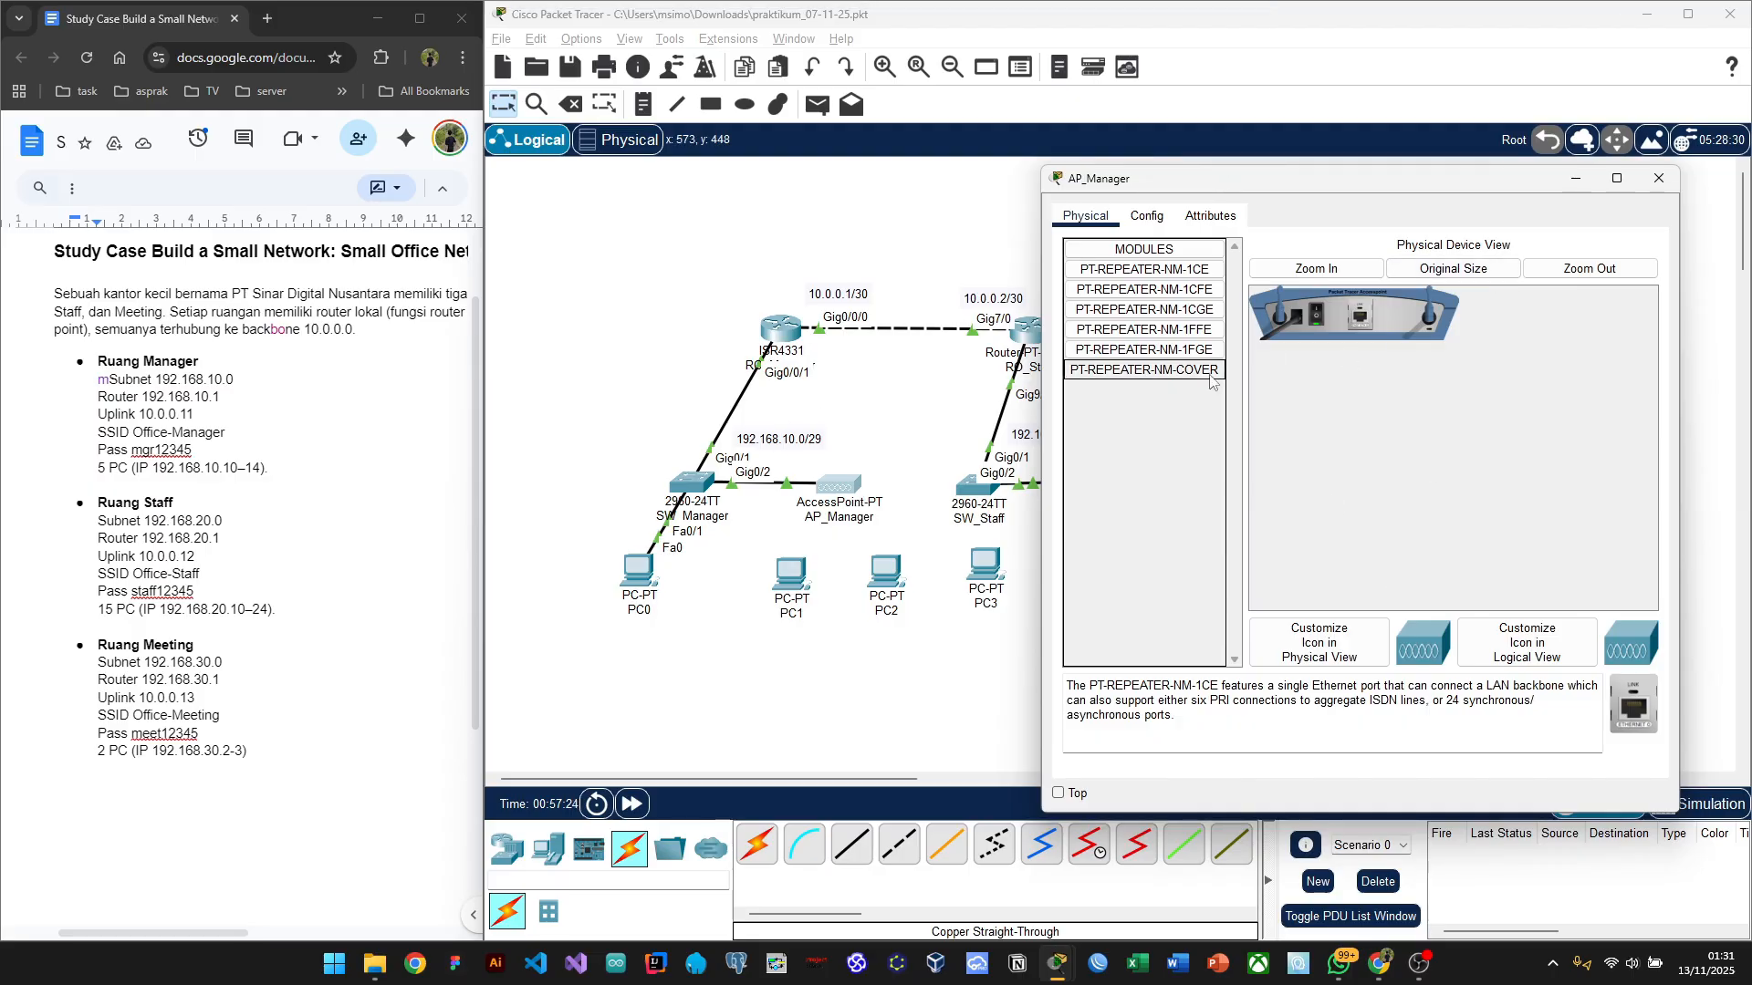
click(1148, 217)
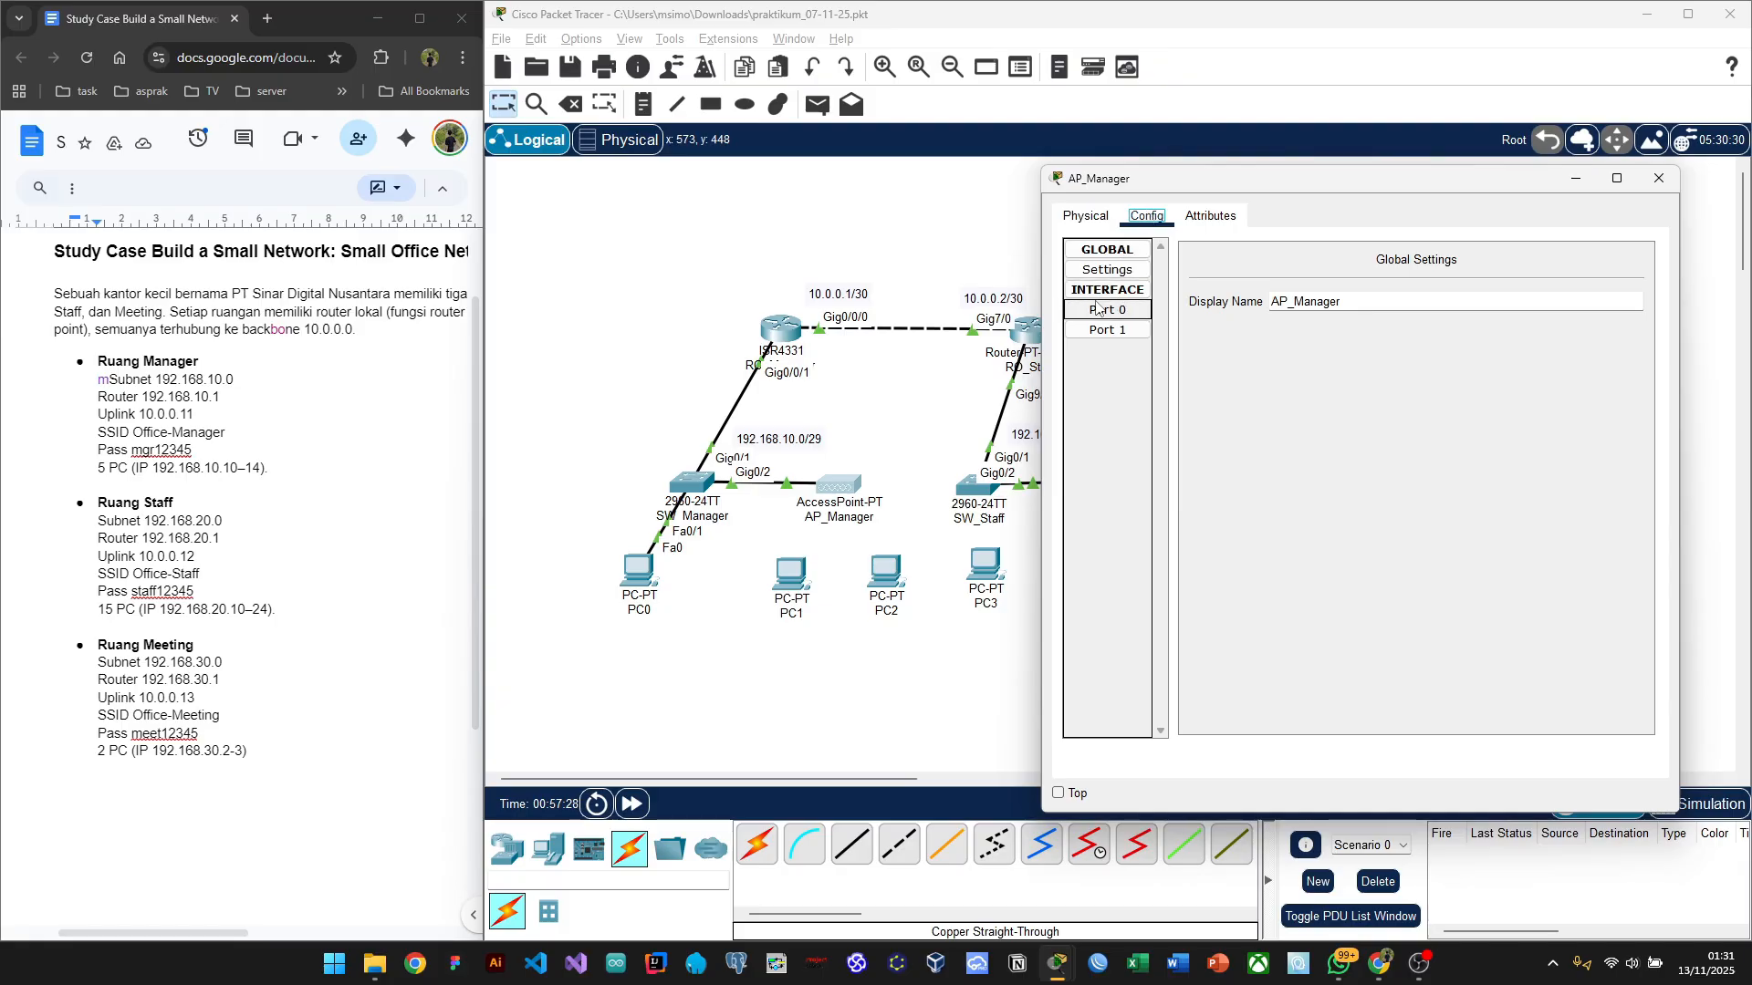
click(1131, 271)
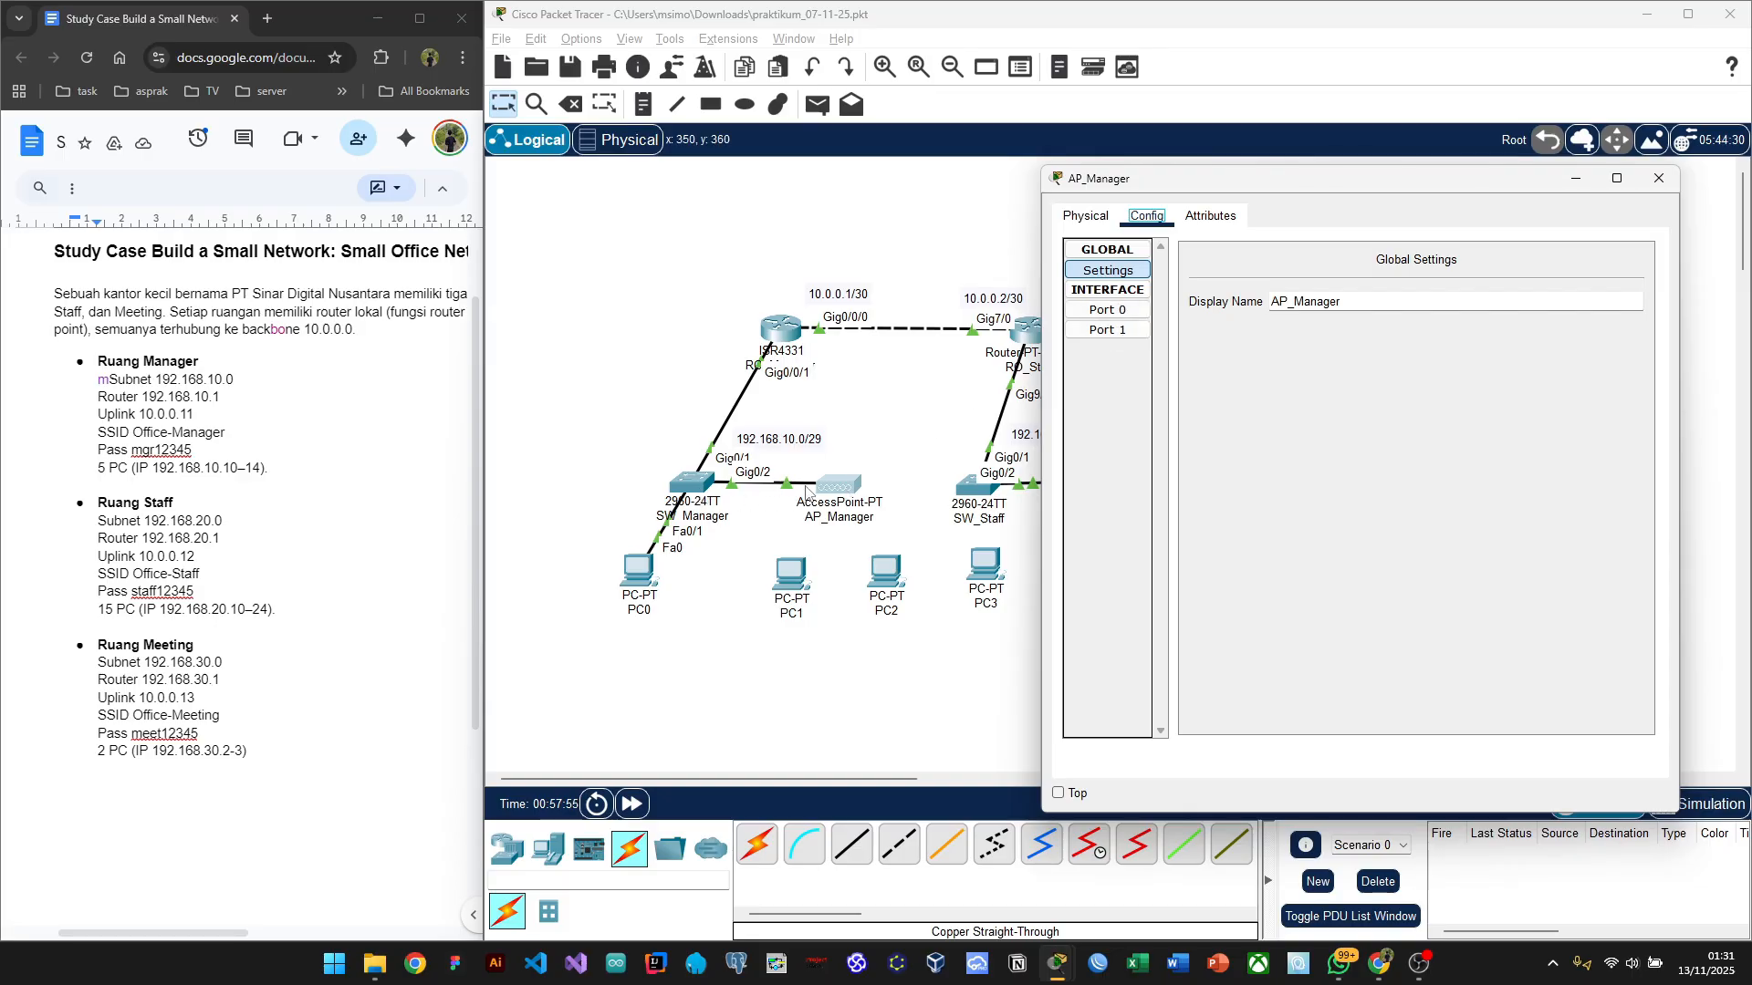
Step: Replace AP_Manager Port 1's default SSID with Office-Manager
click(1124, 334)
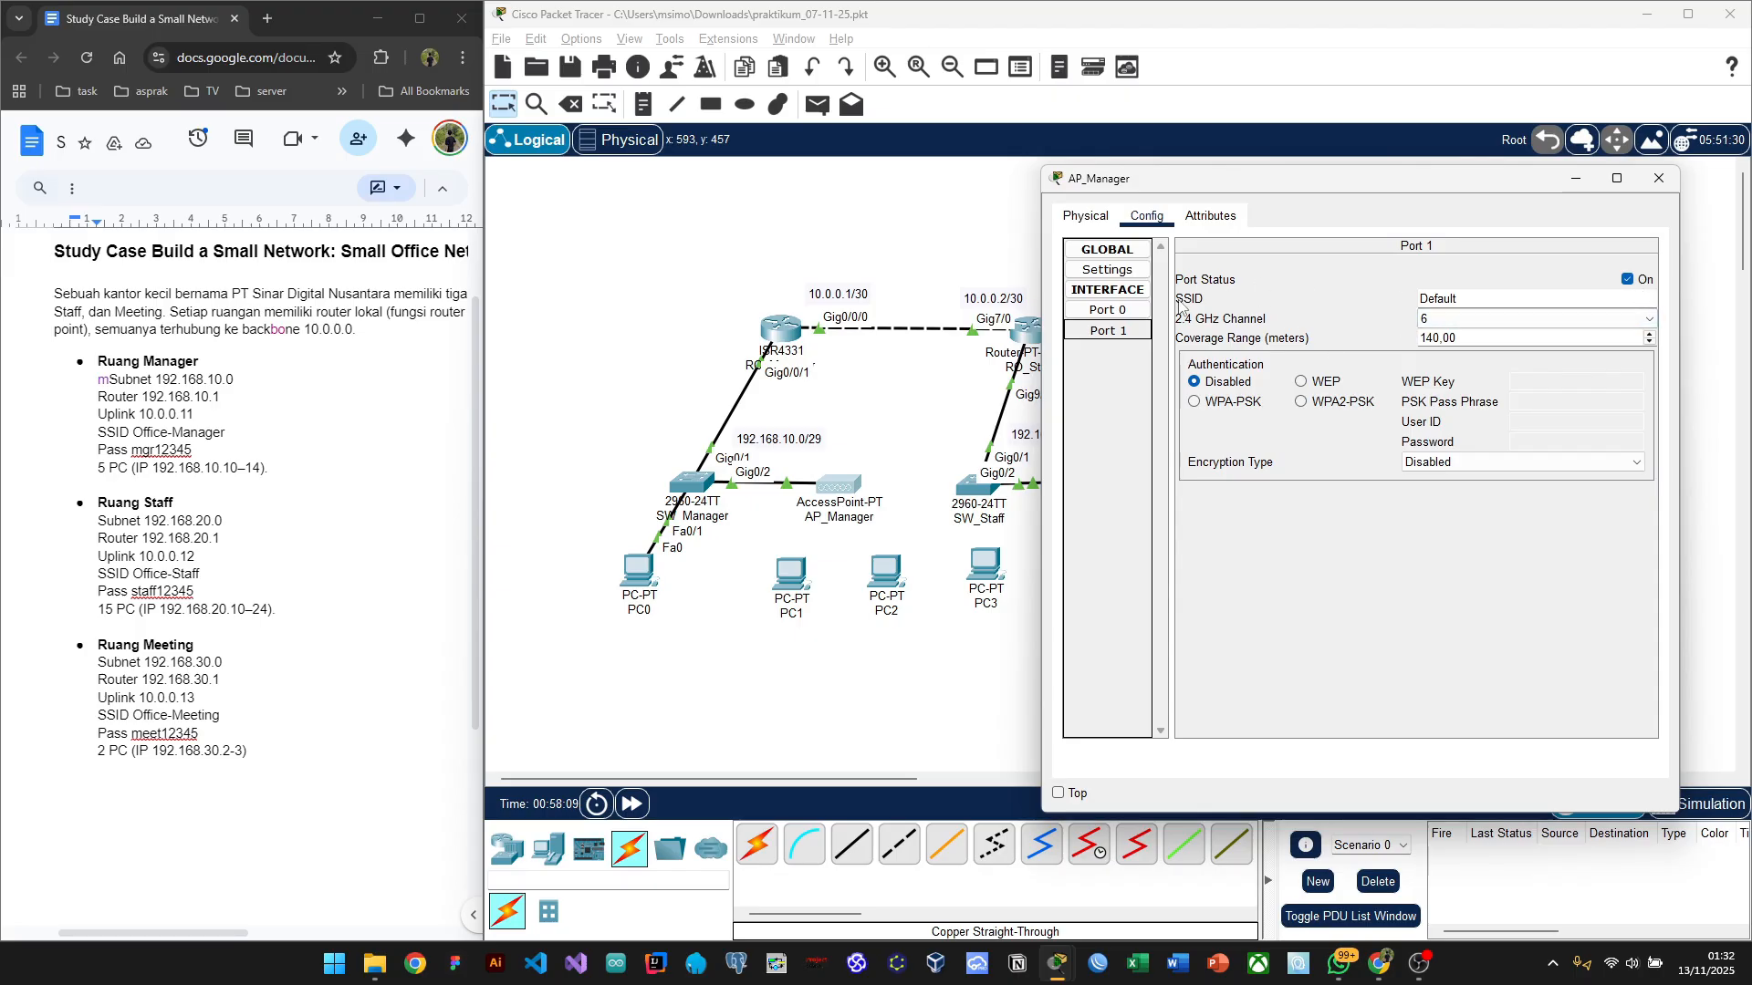
click(1507, 297)
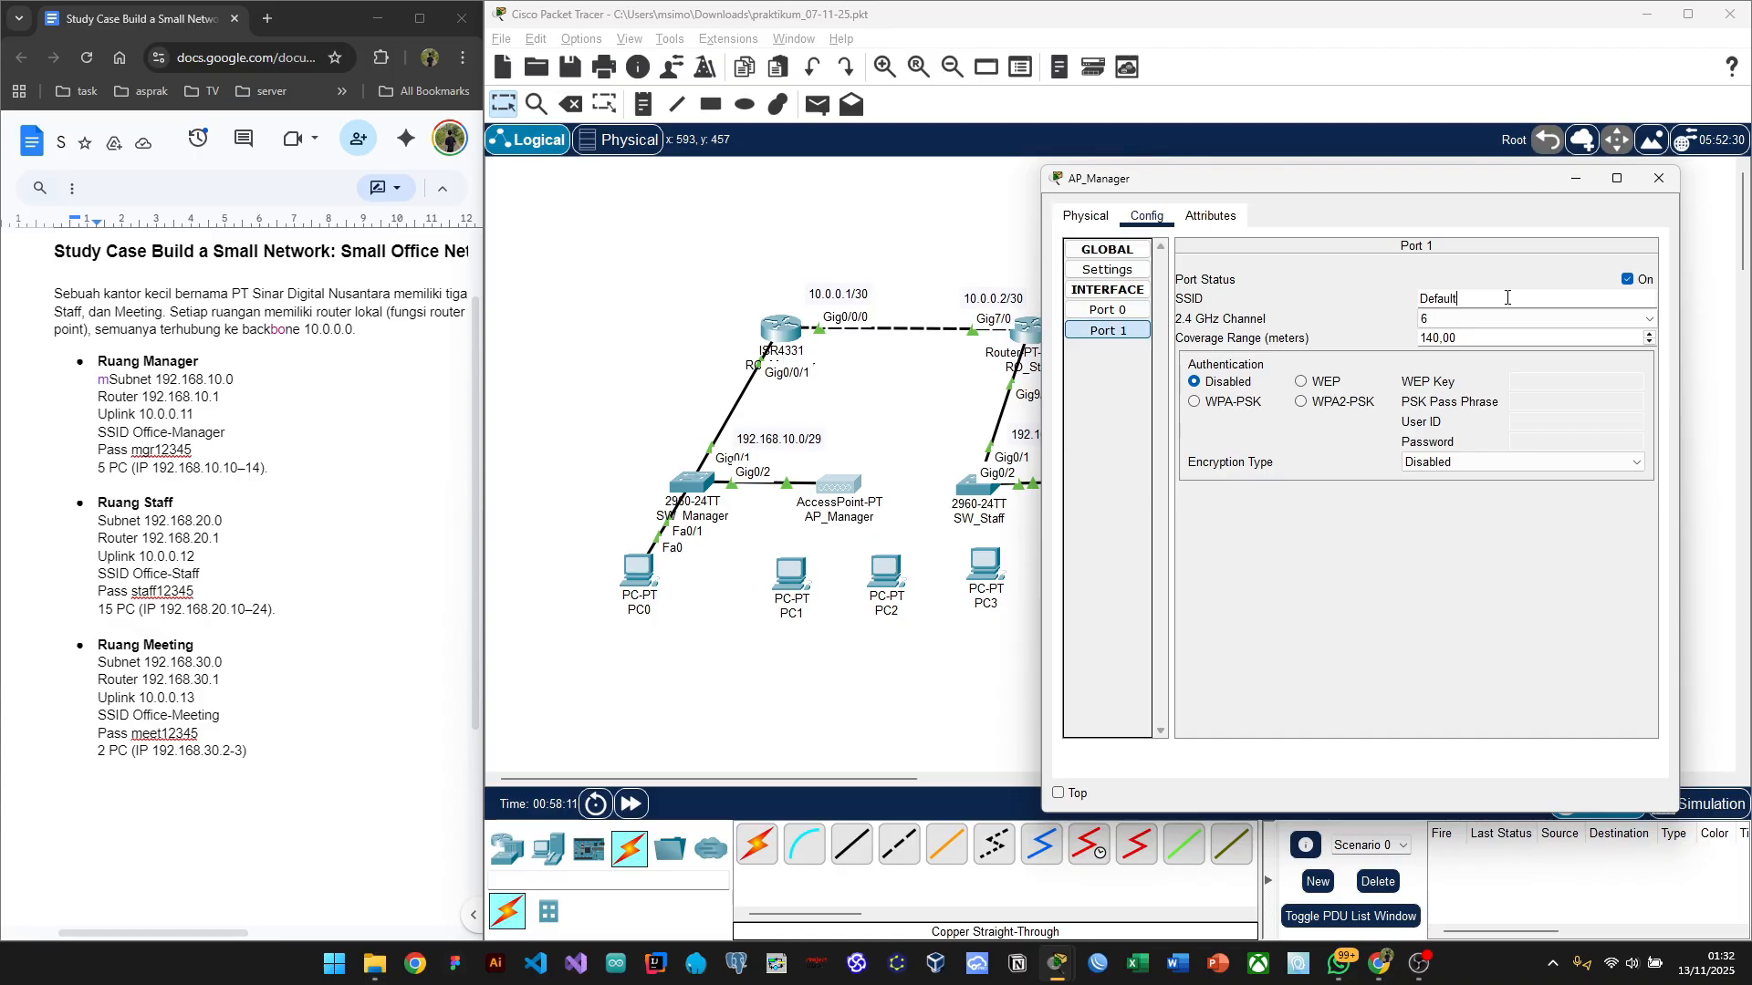
key(BackSpace)
key(BackSpace)
key(BackSpace)
key(BackSpace)
key(BackSpace)
key(BackSpace)
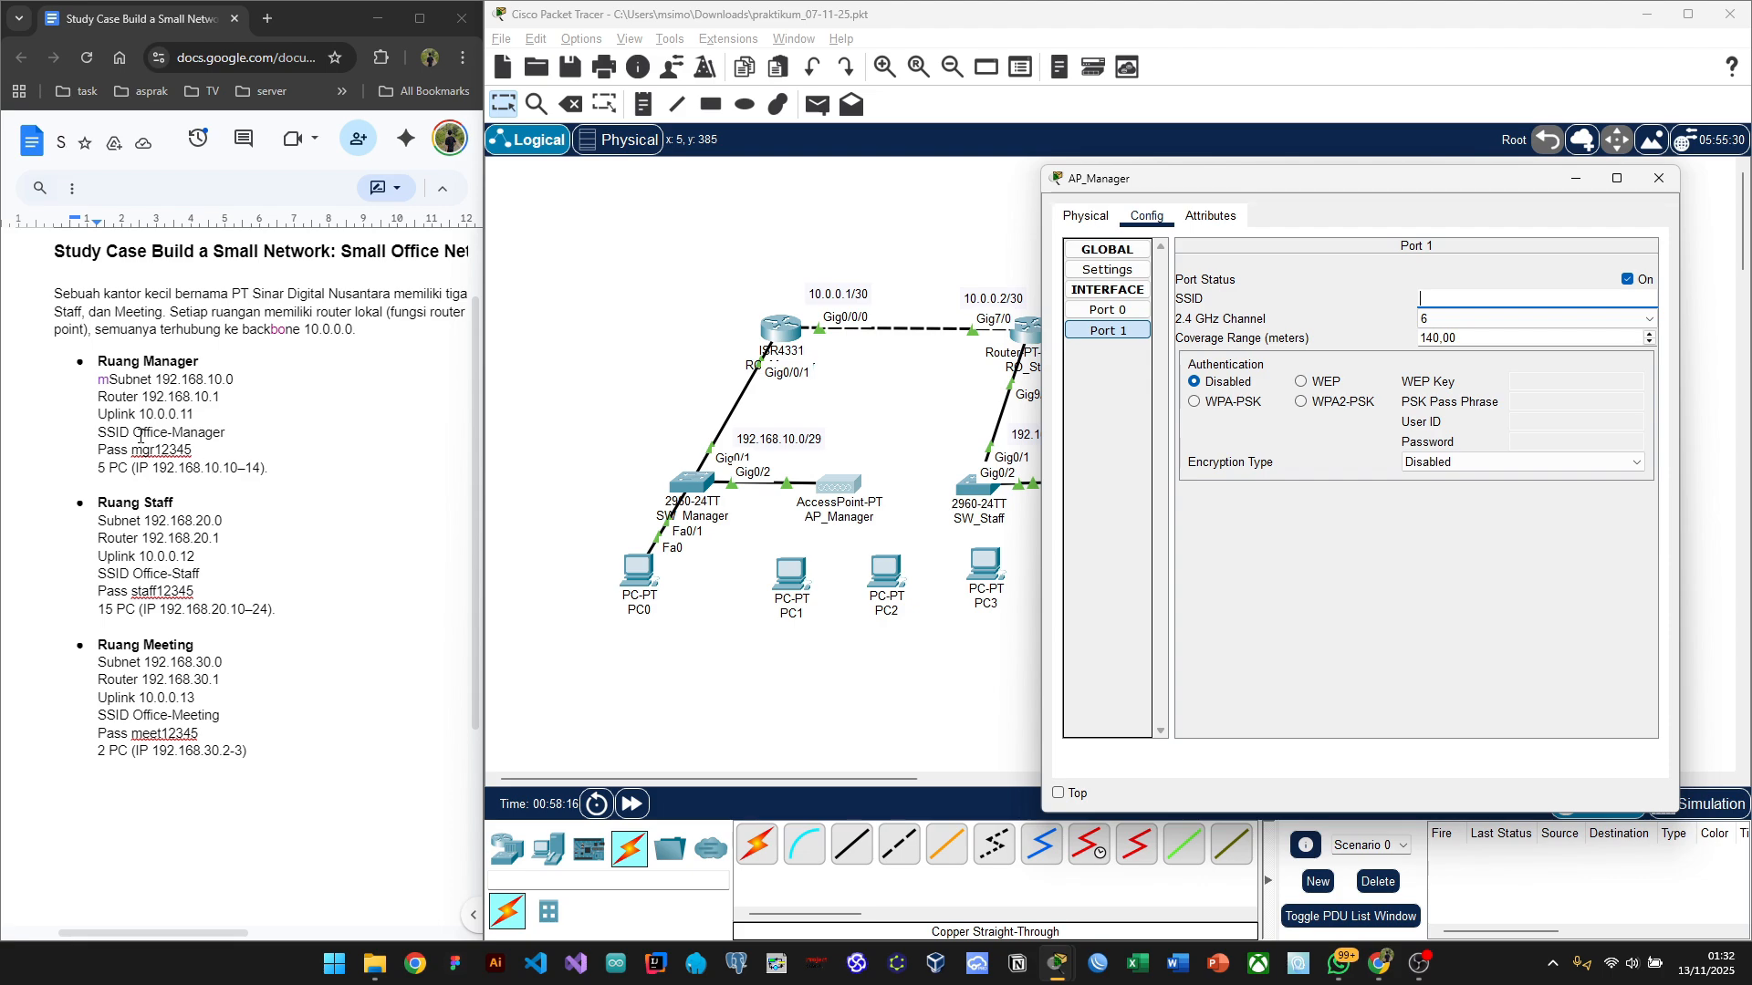
mouse_move(135, 432)
mouse_down()
mouse_move(226, 435)
mouse_move(137, 432)
mouse_up()
key(ctrl+c)
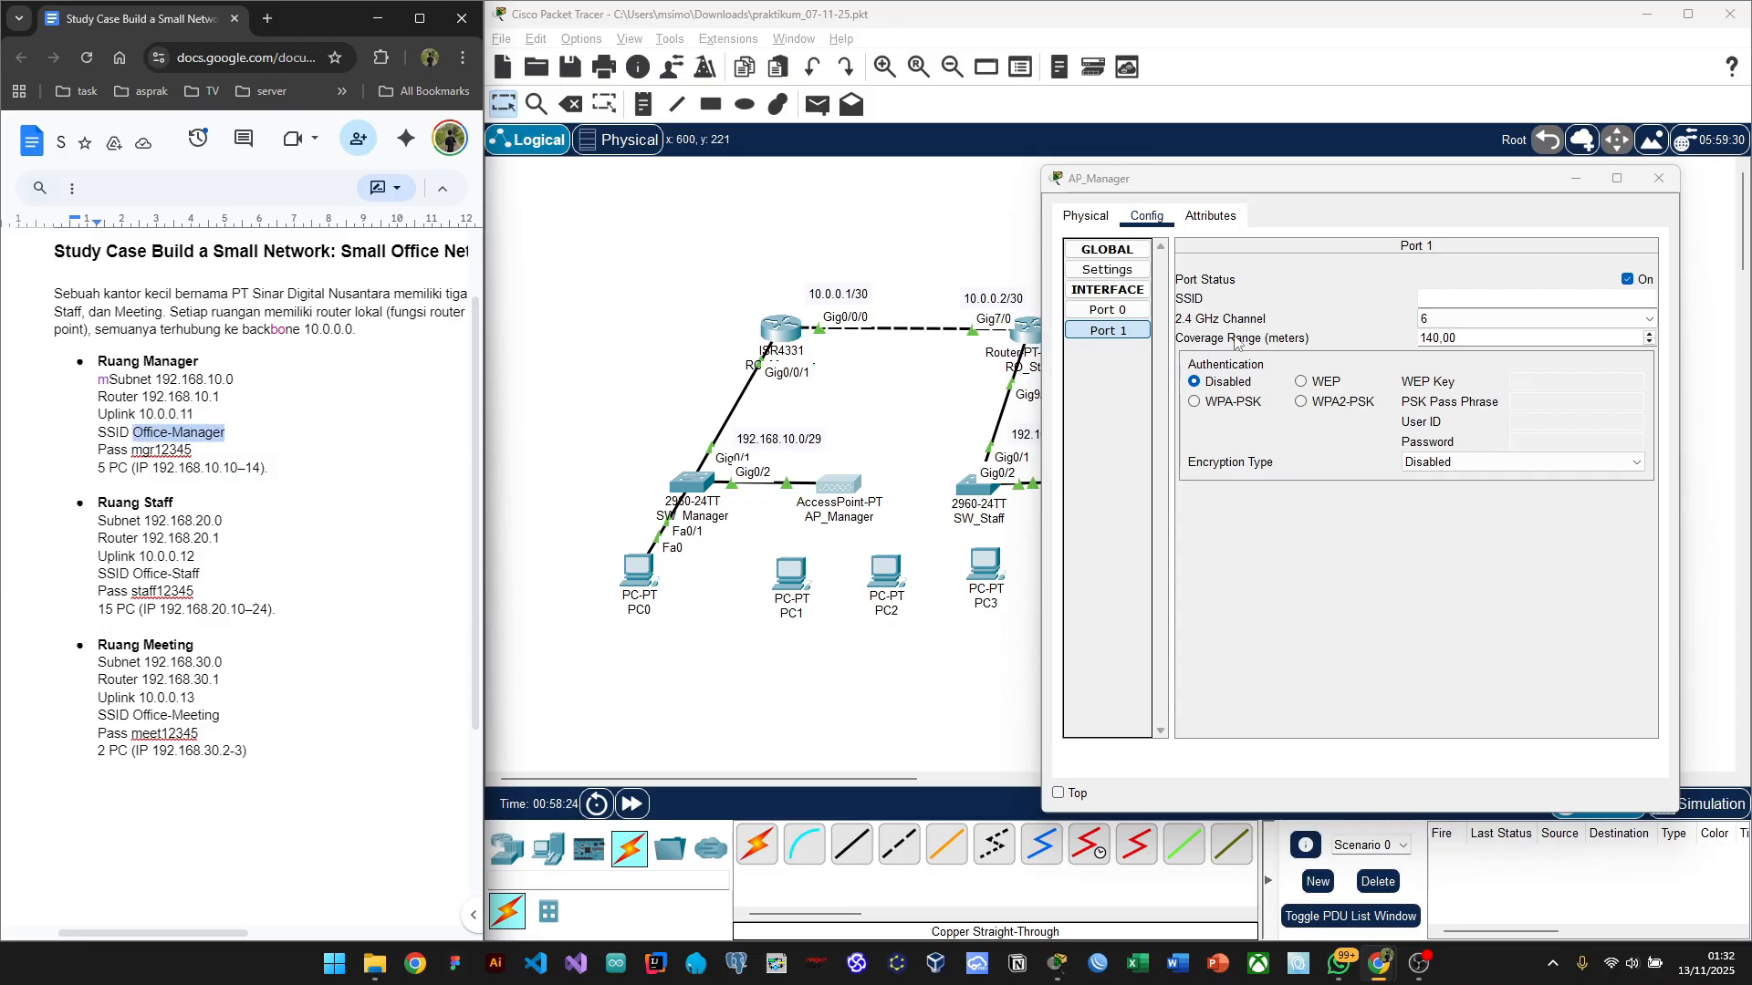
click(1429, 300)
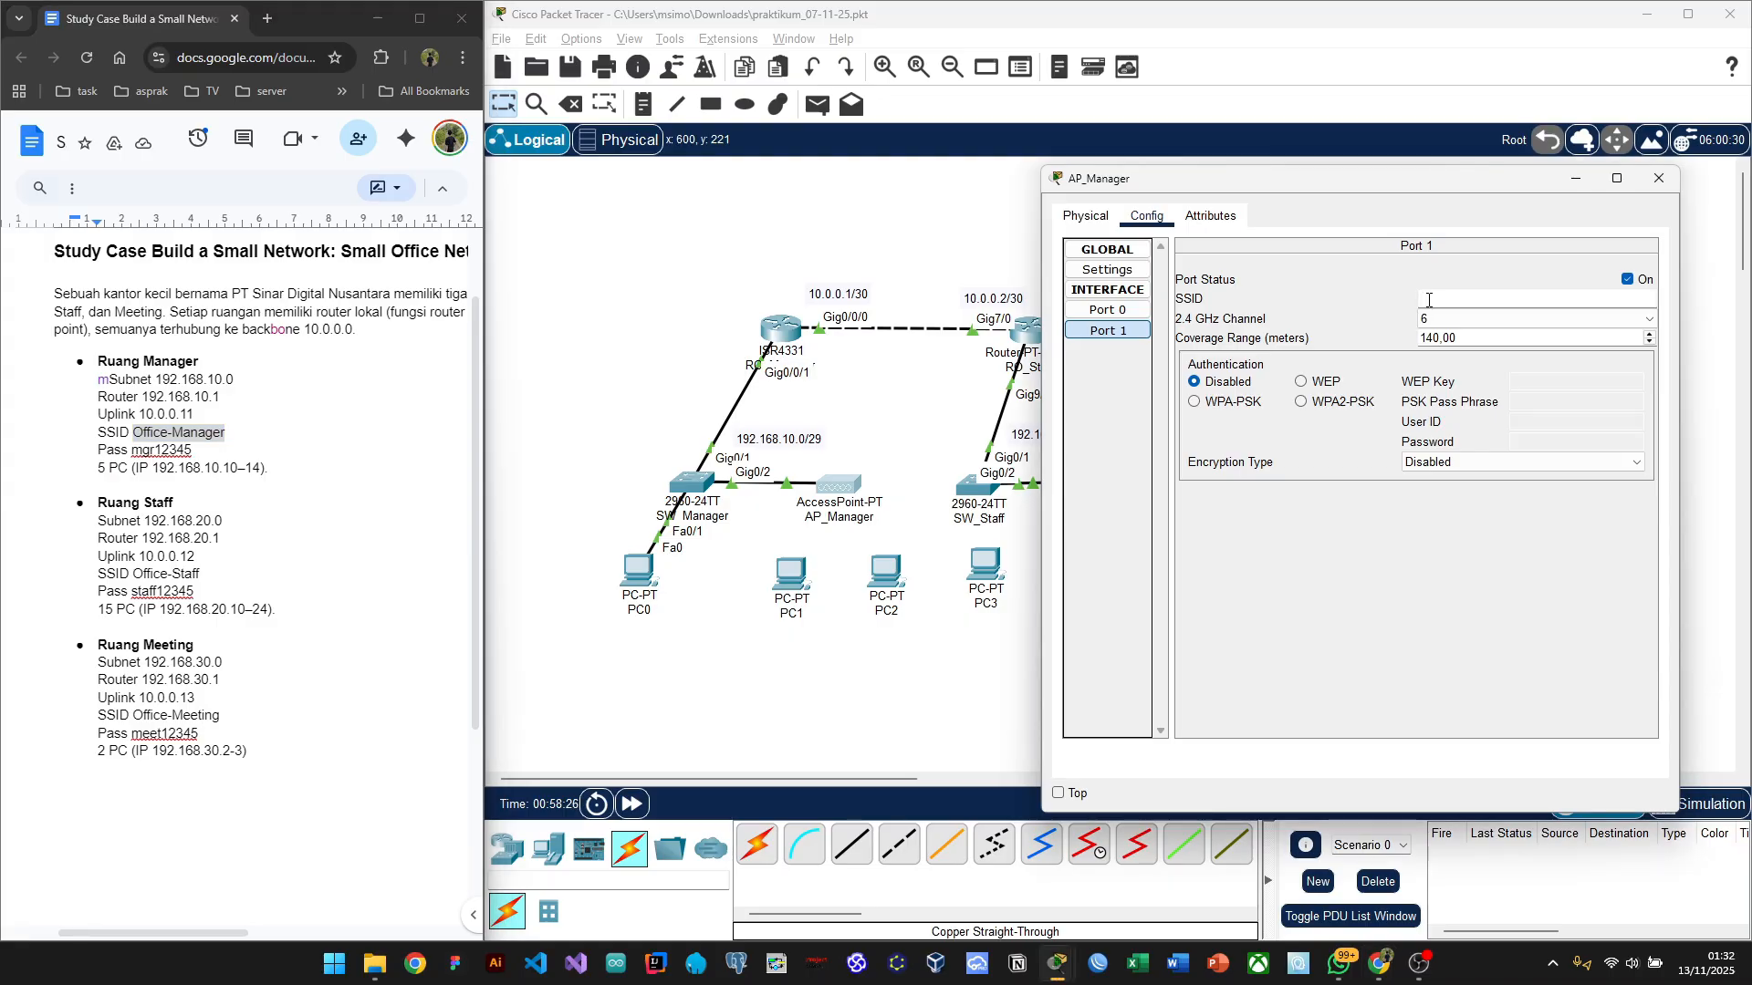
key(ctrl+v)
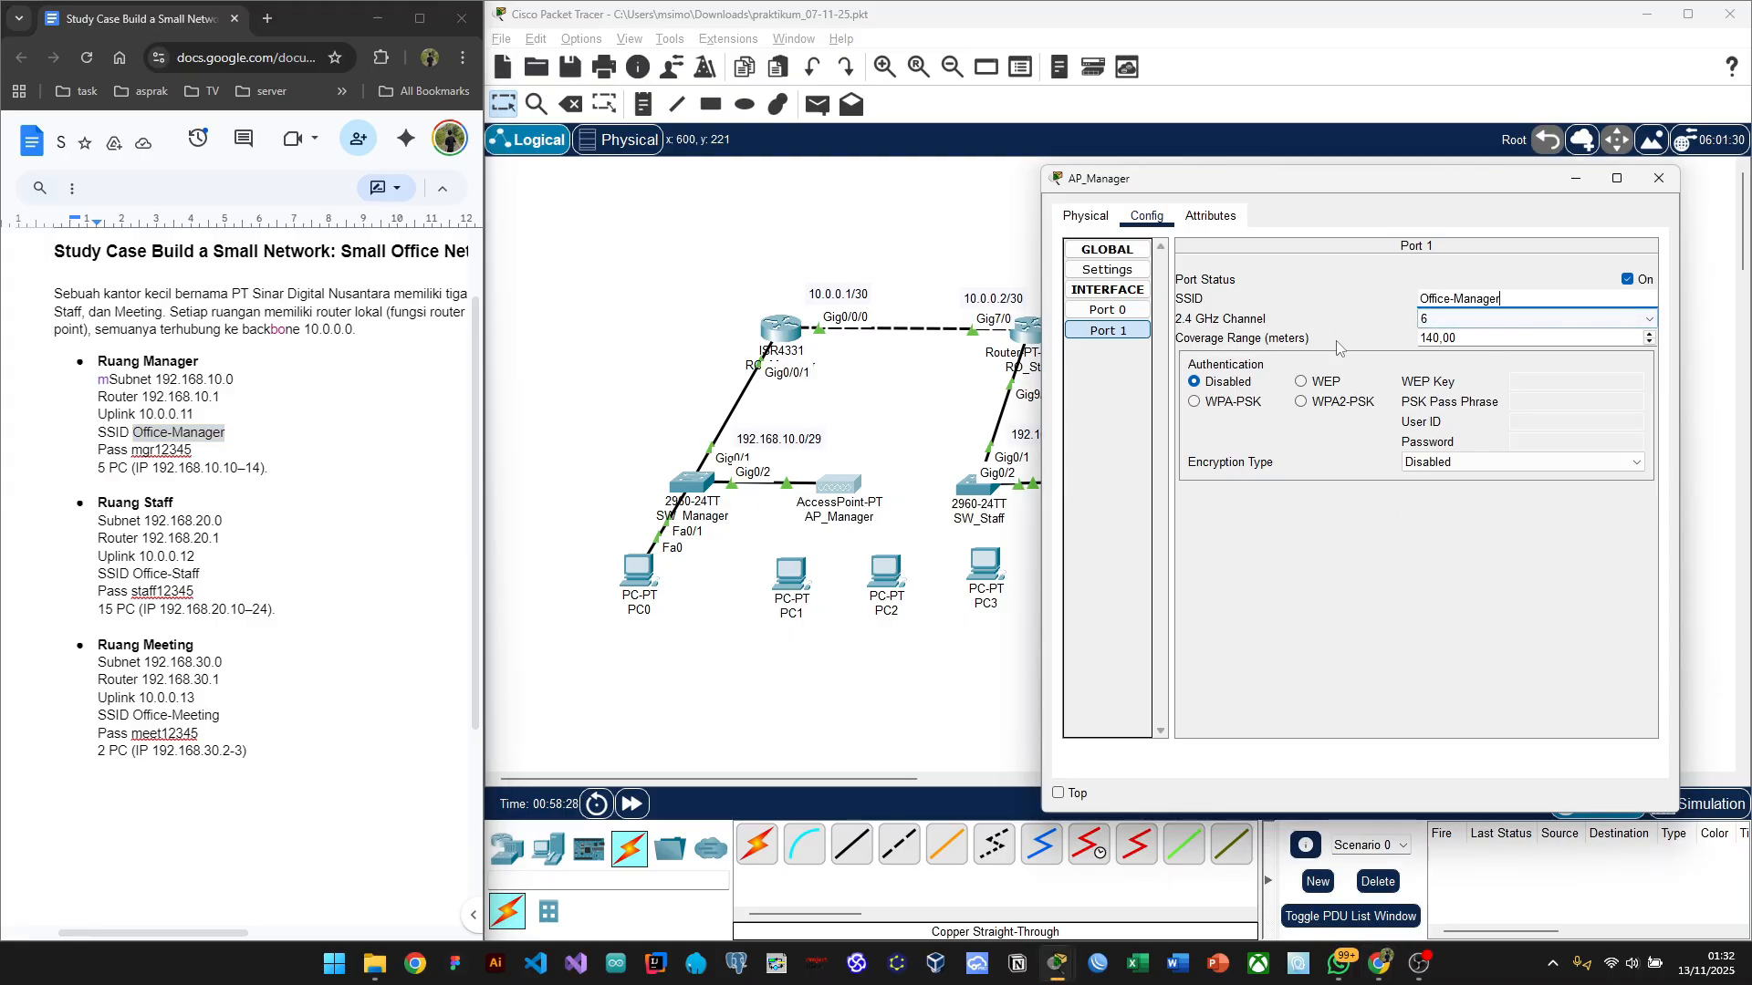
key(Return)
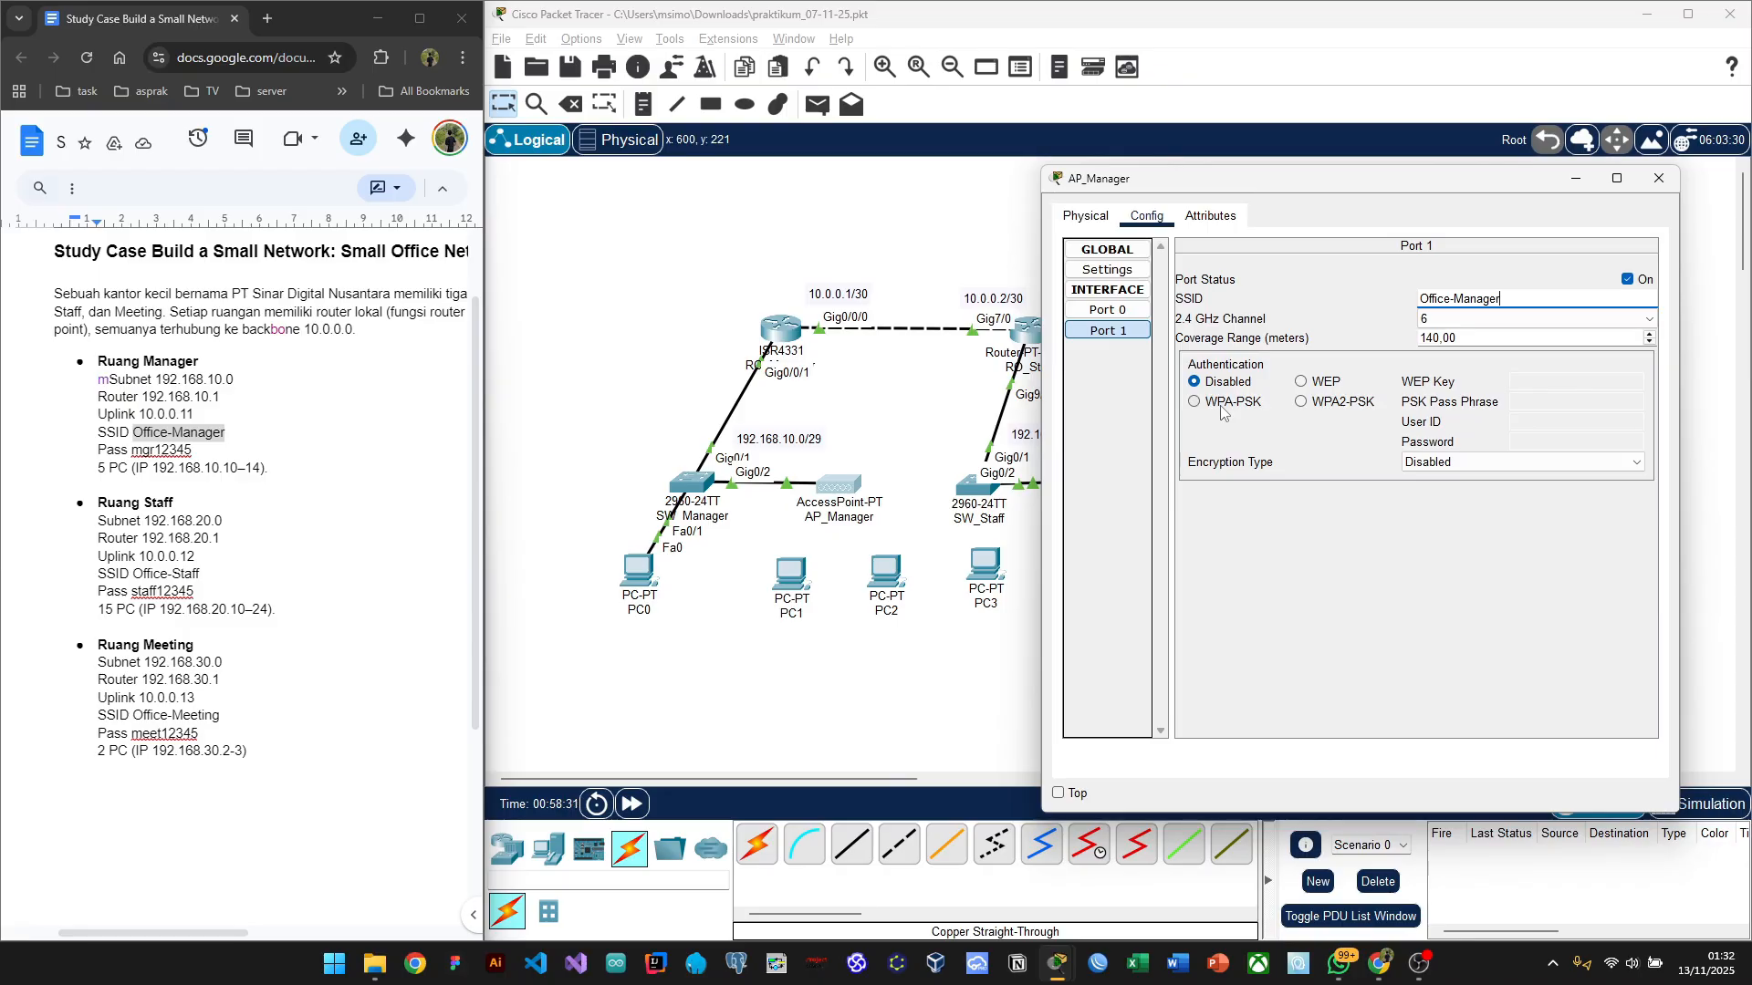
Step: Secure Port 1 with WPA2-PSK and the manager room's pass phrase, then close the window
click(1311, 406)
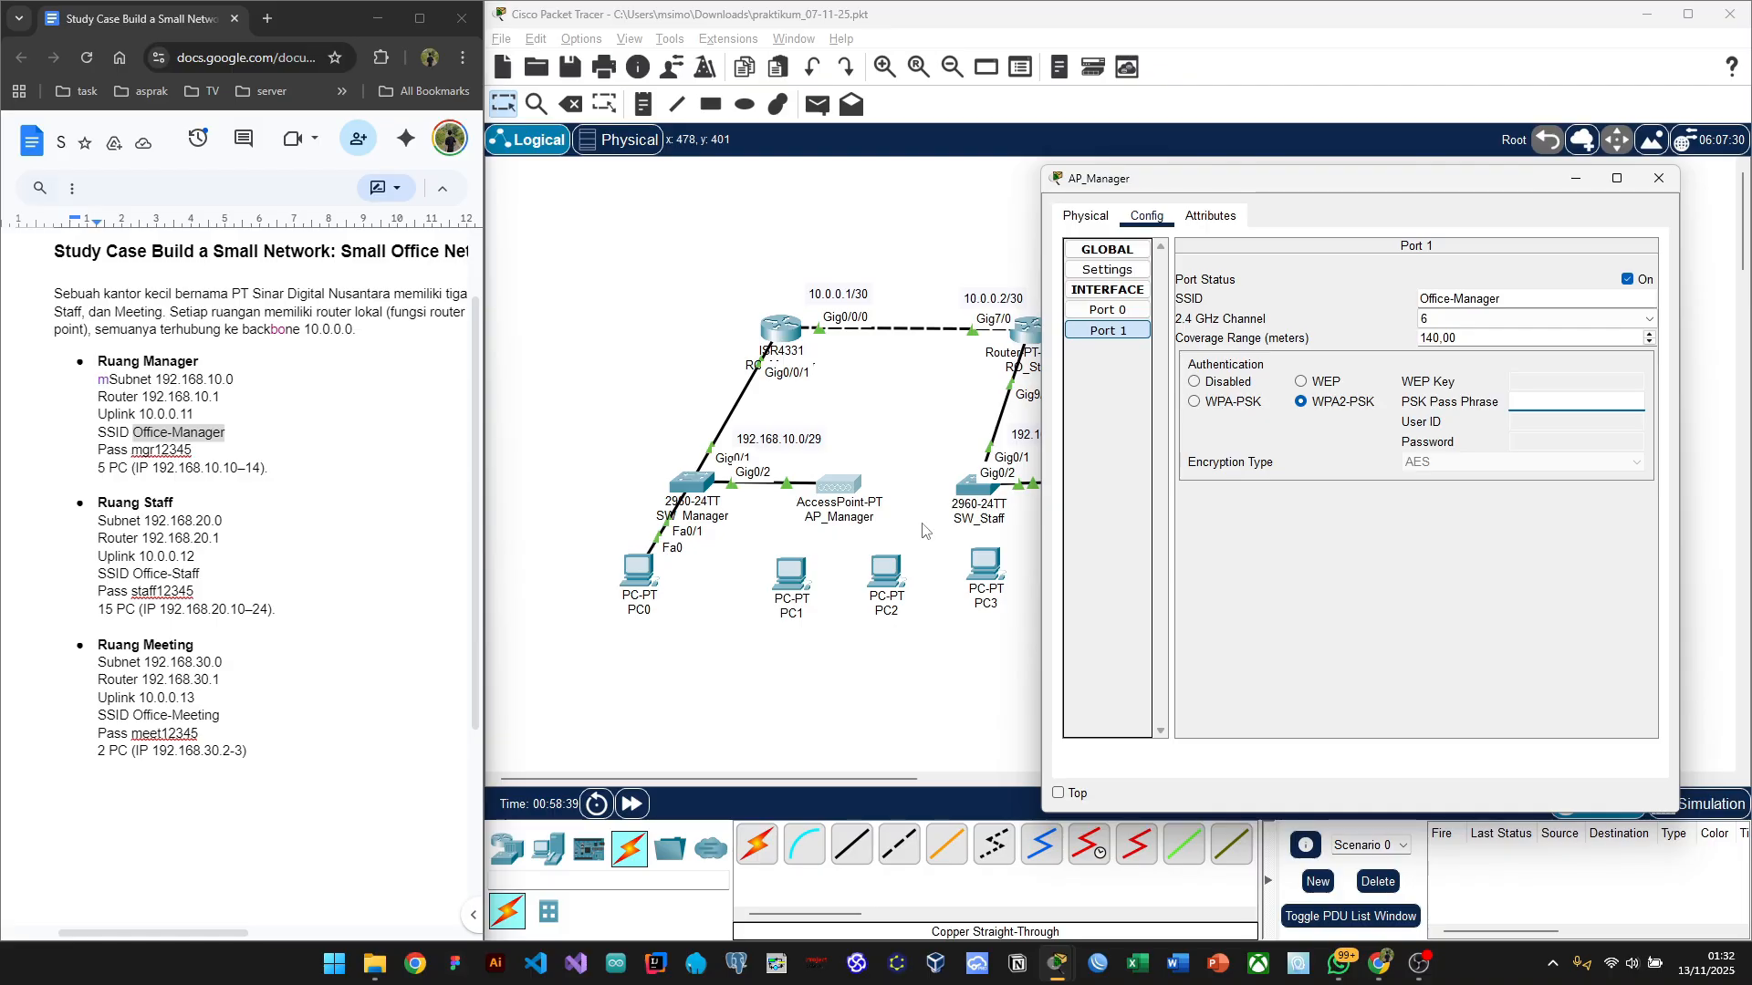
click(1531, 407)
text(mgr12345)
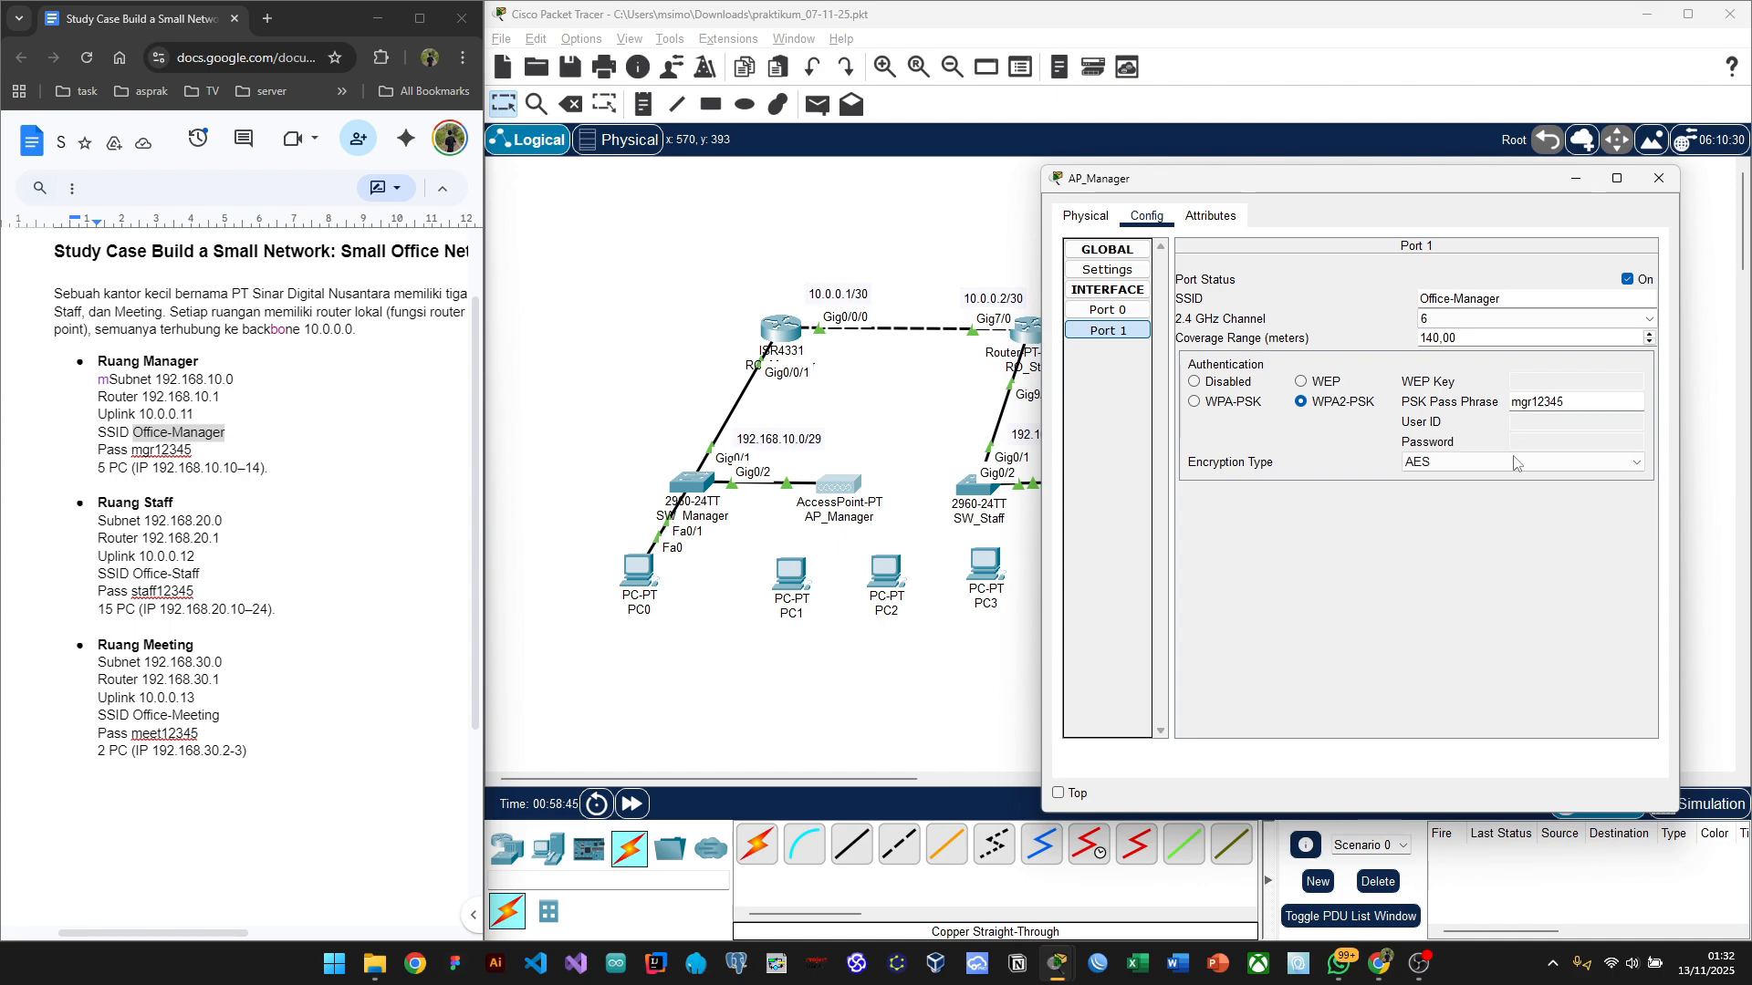
click(1457, 647)
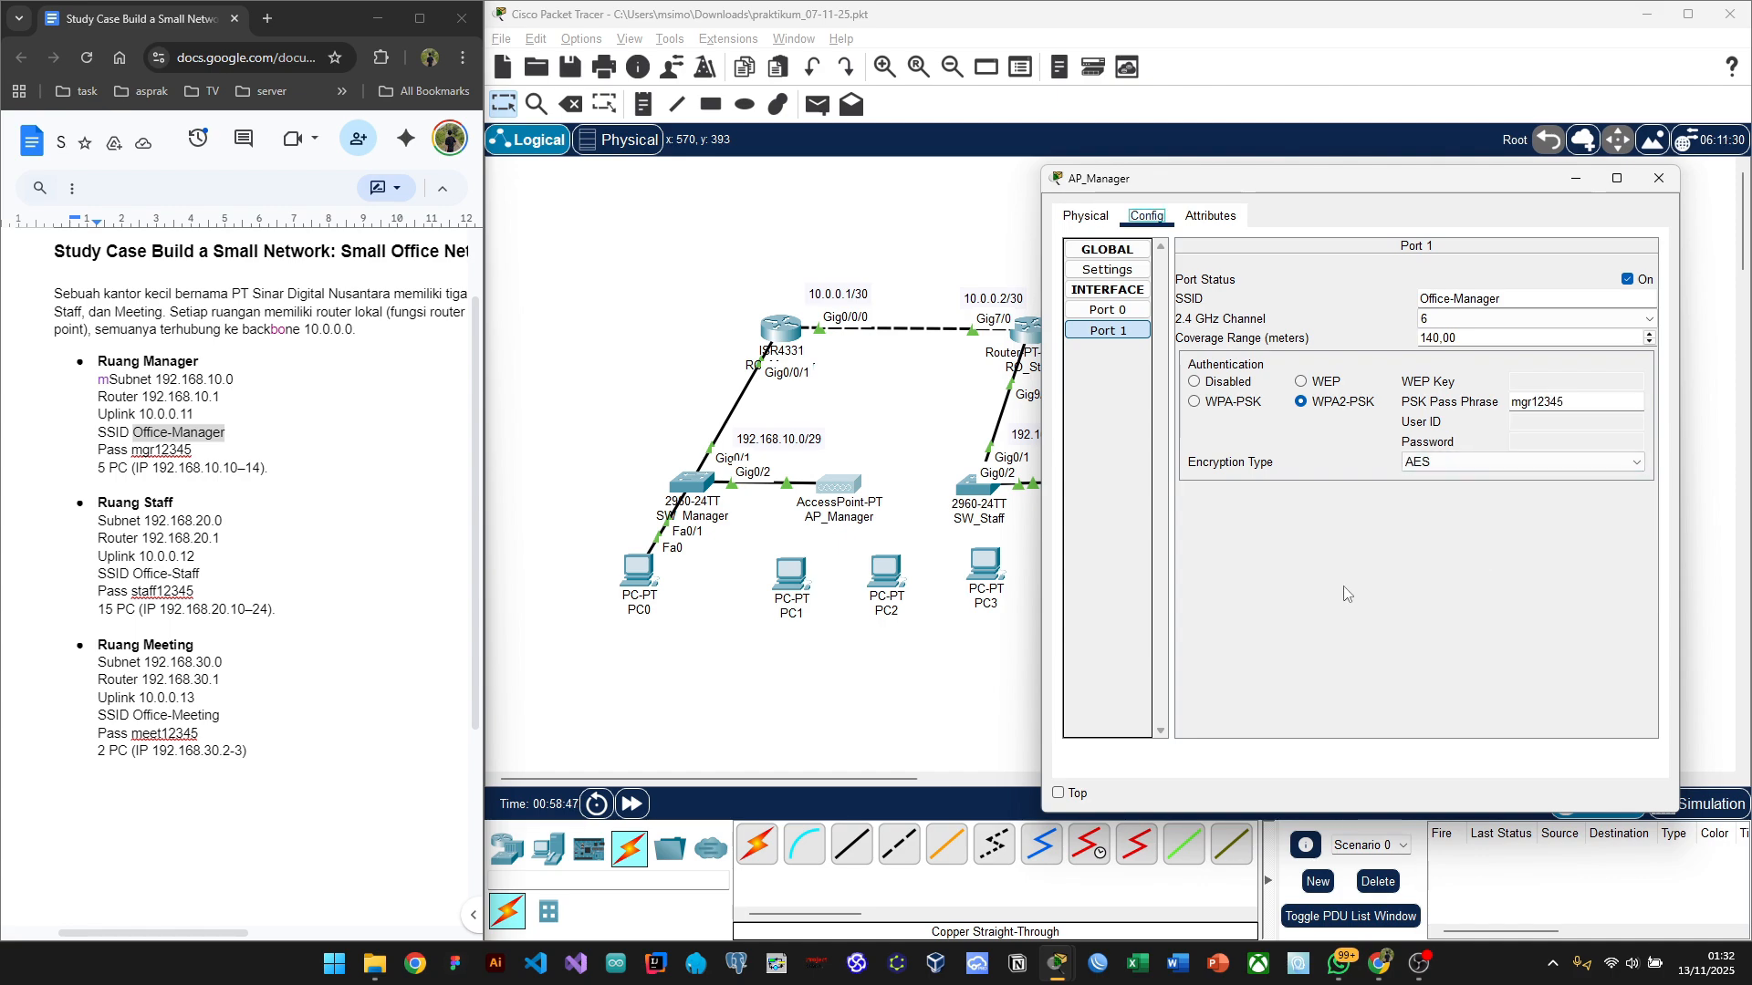
click(1659, 179)
Step: Show PC1's Physical tab with the module list and expansion slot, window moved aside
click(901, 720)
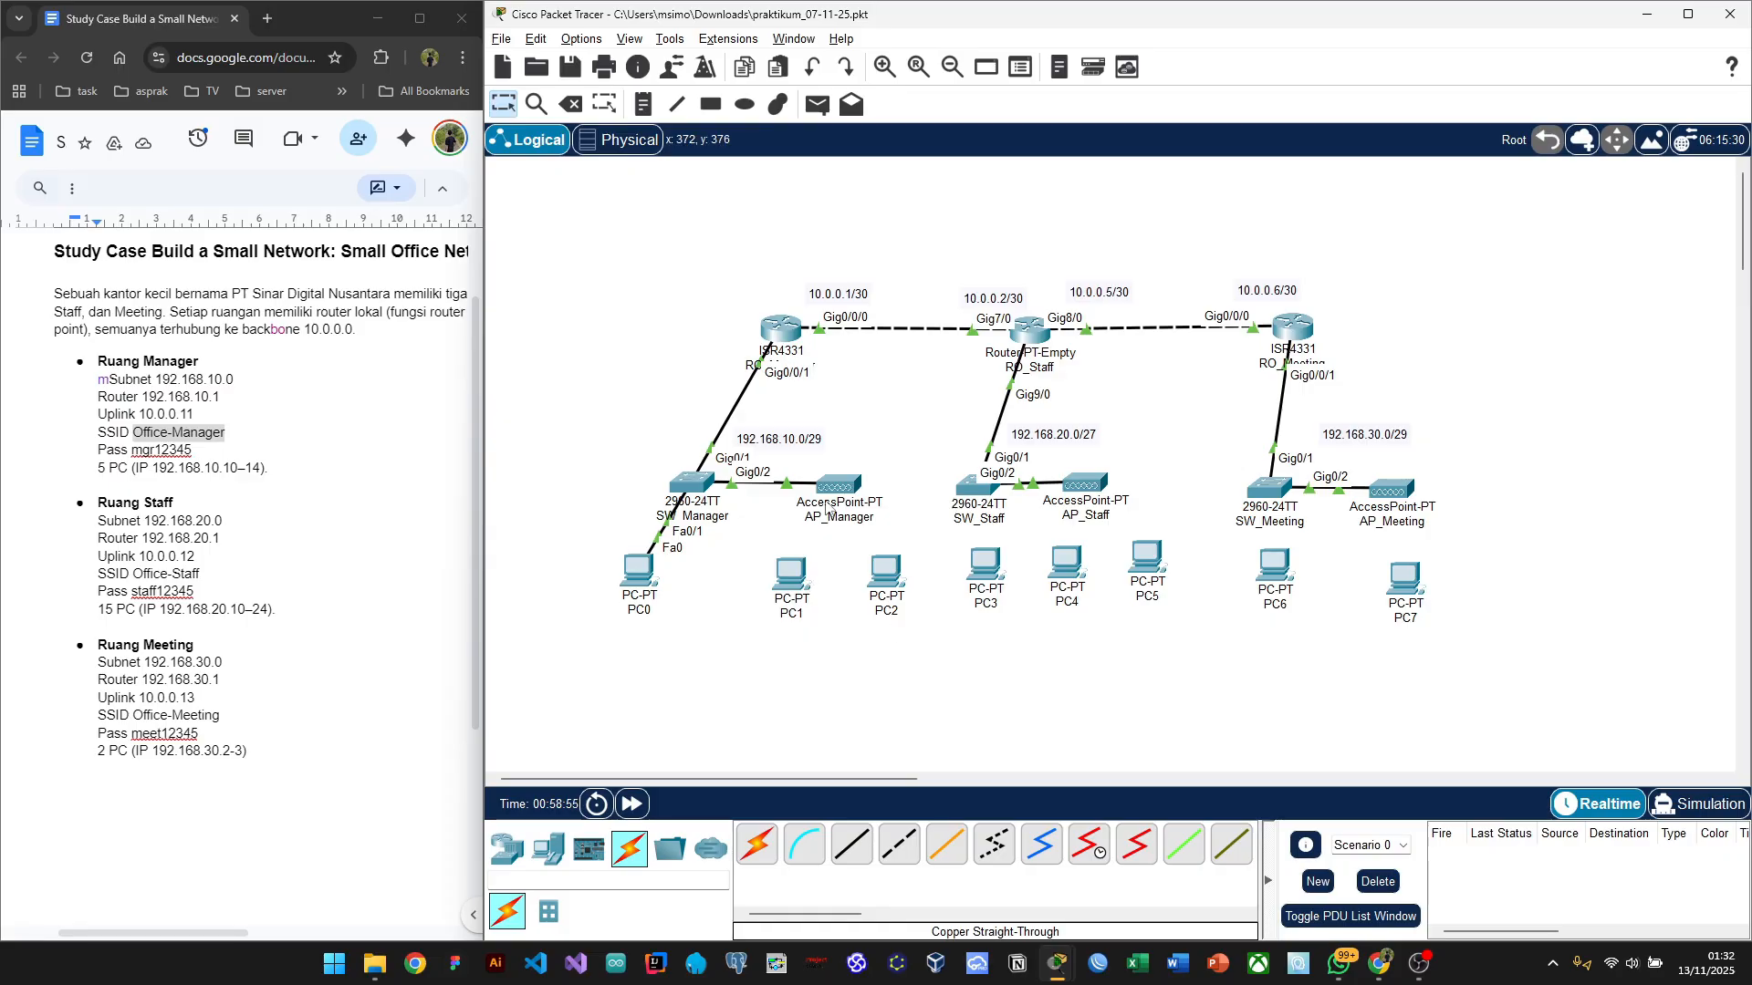
mouse_move(827, 512)
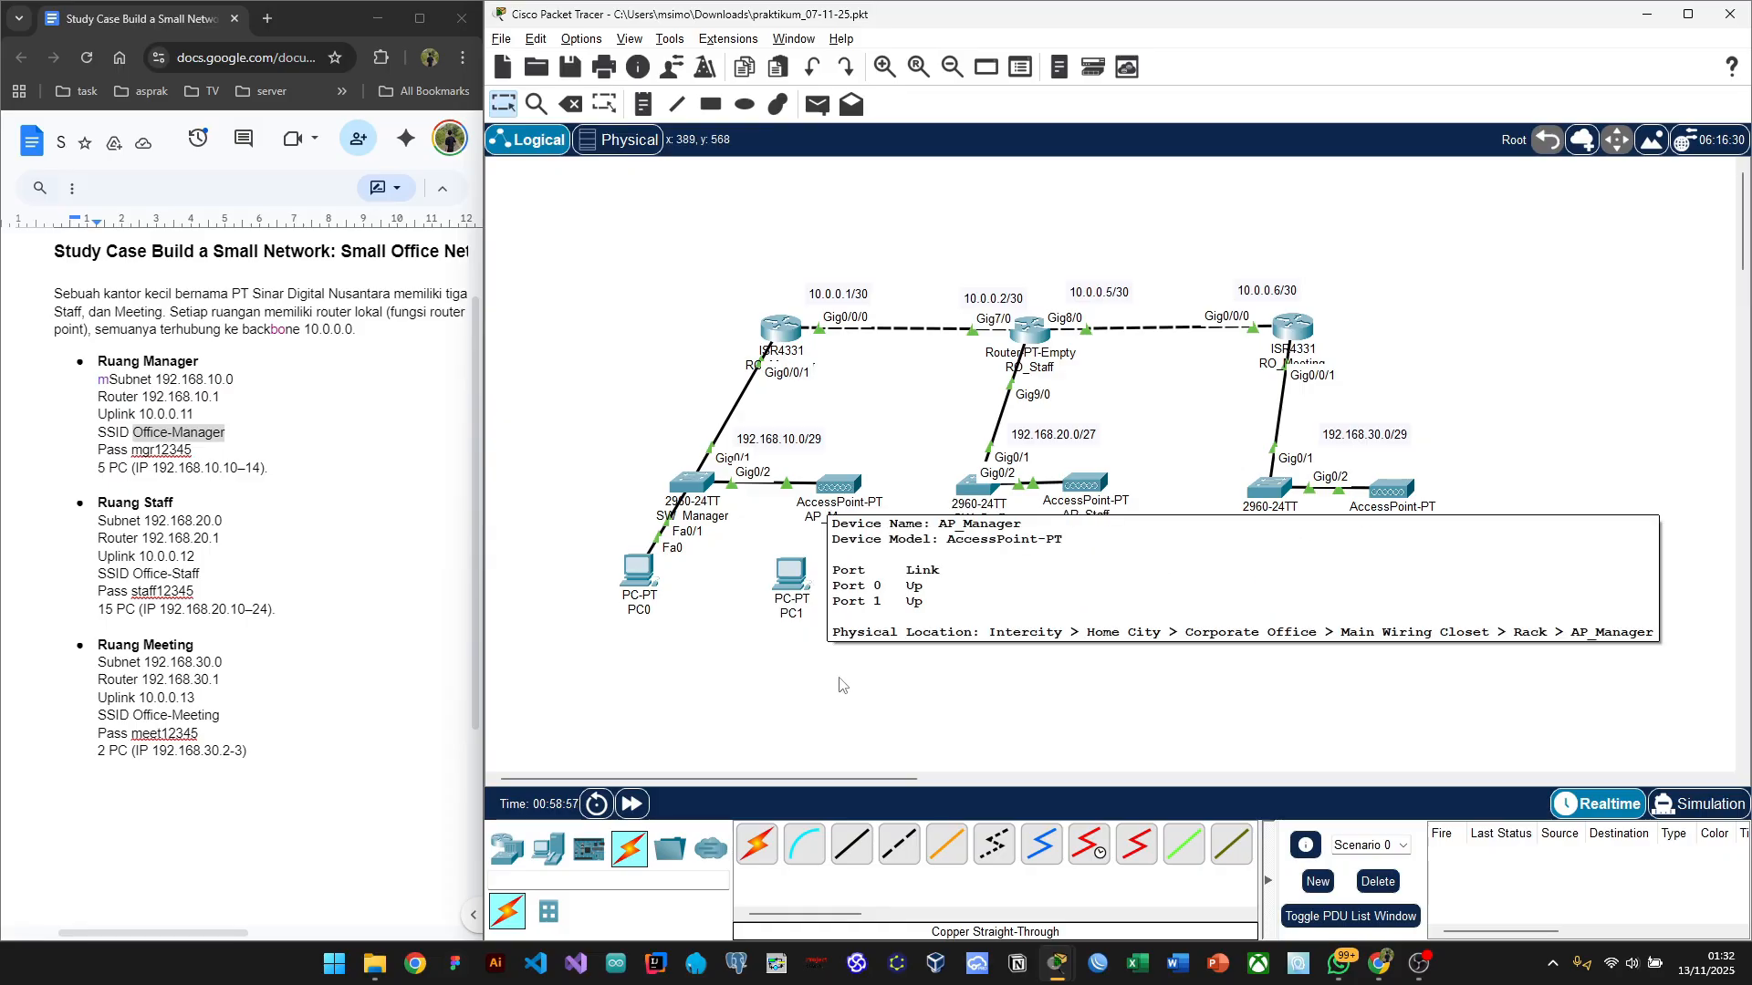
click(791, 573)
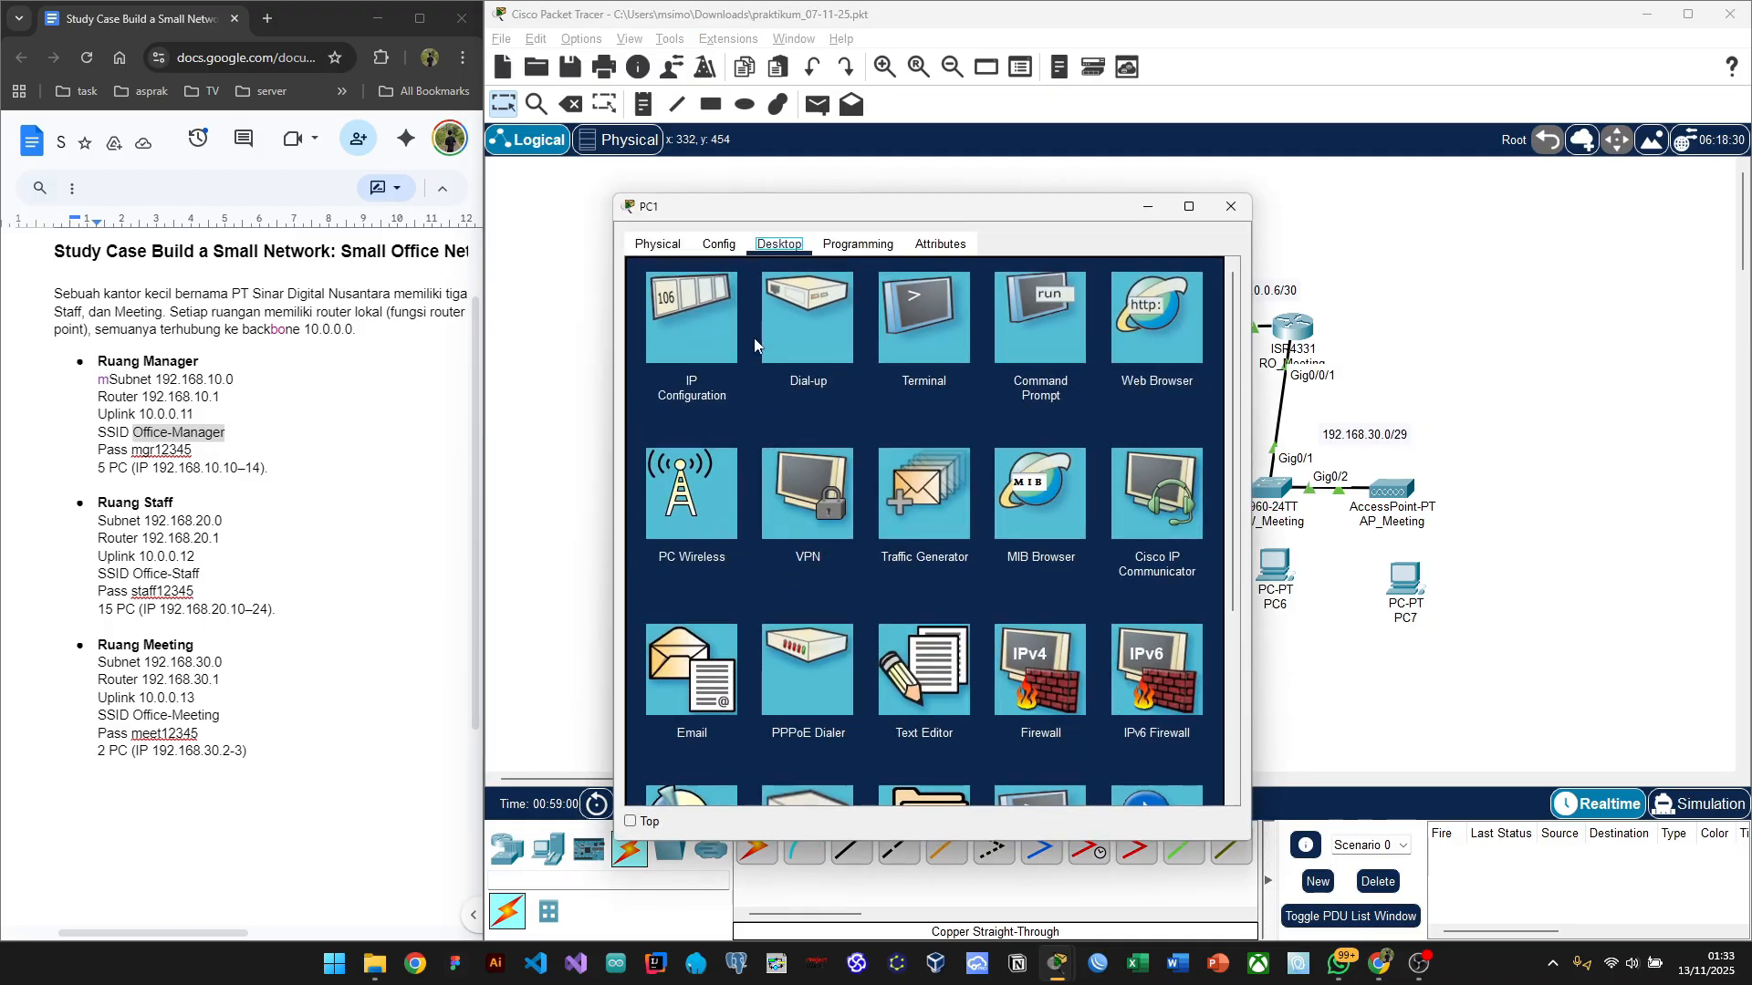
click(664, 252)
scroll(1003, 452, down, 3)
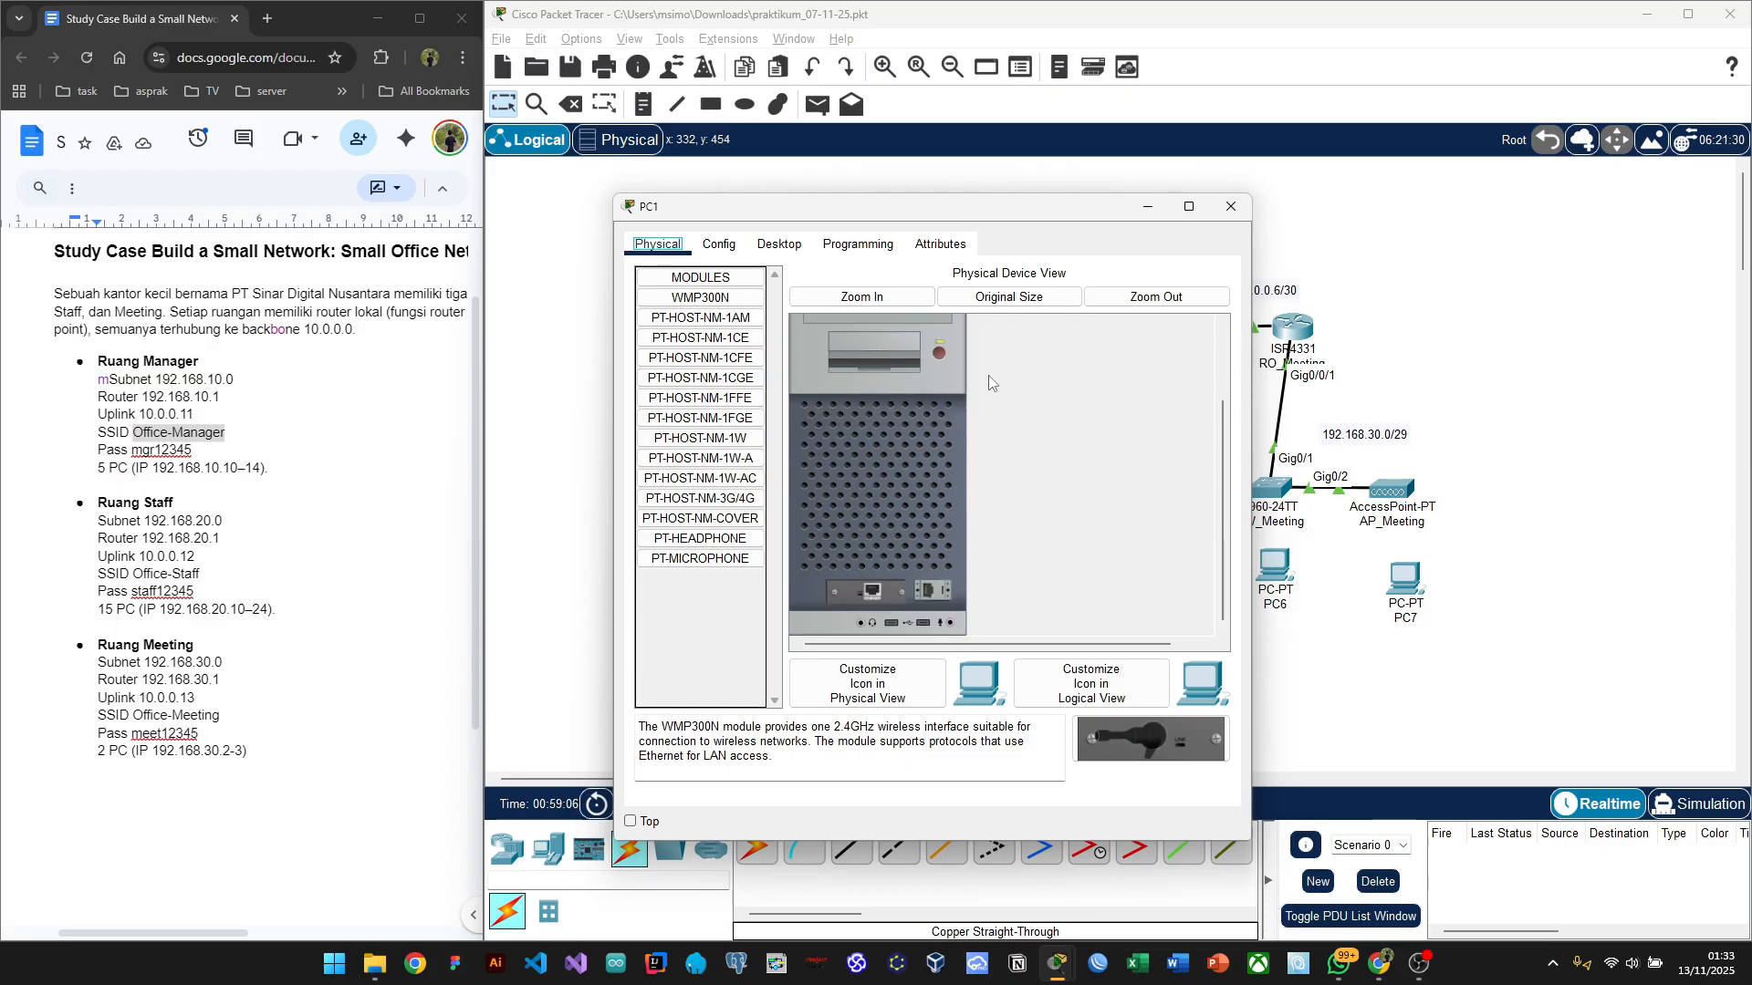
drag(897, 220, 362, 189)
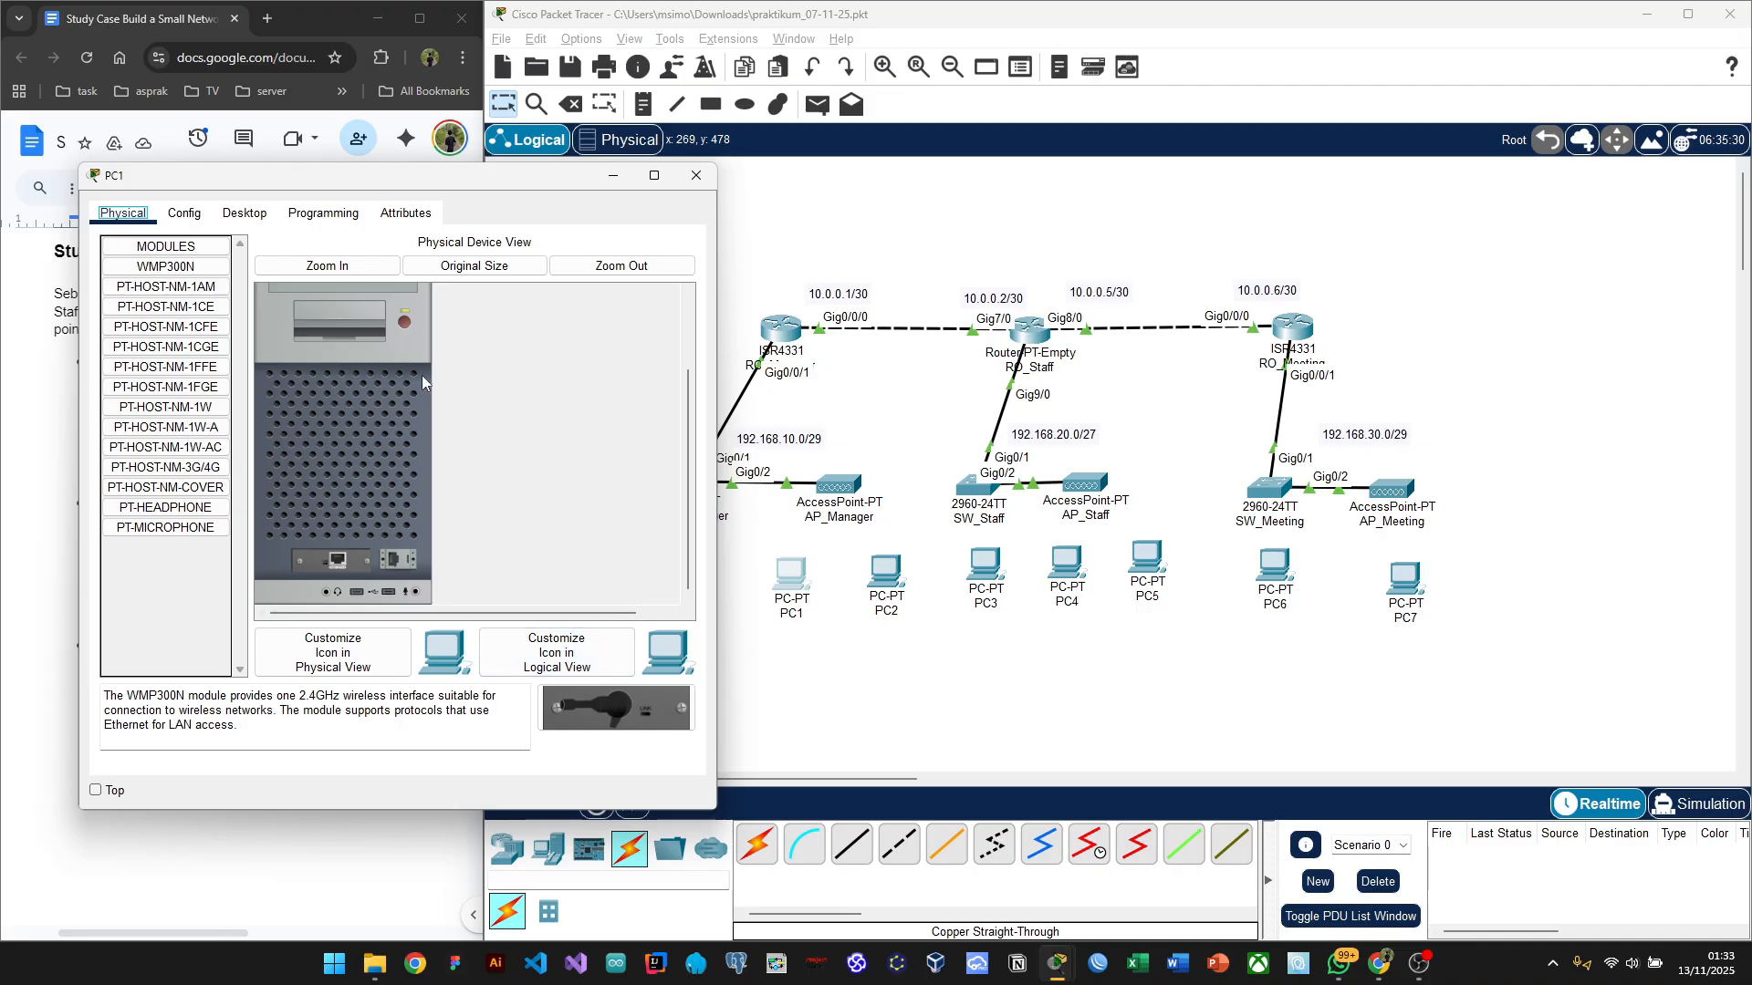
Step: Power-cycle PC1 while replacing PT-HOST-NM-1CFE with the WMP300N module, then open PC2
click(403, 331)
drag(334, 567, 189, 601)
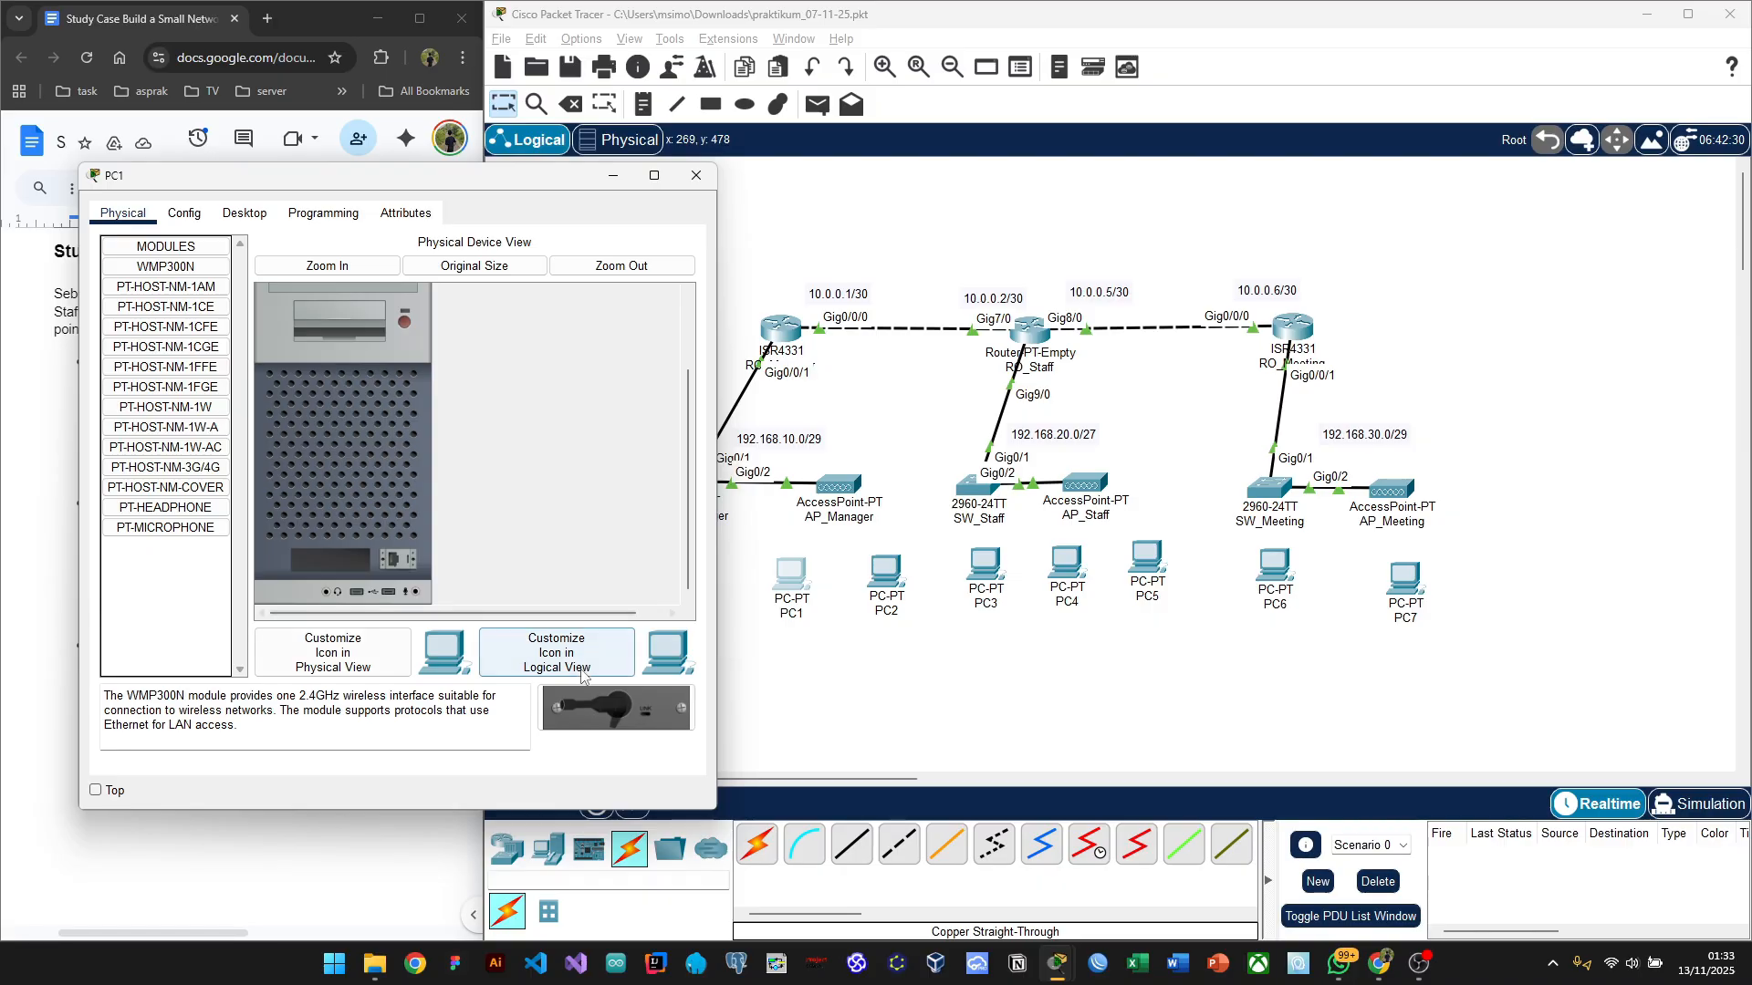
drag(642, 710, 326, 565)
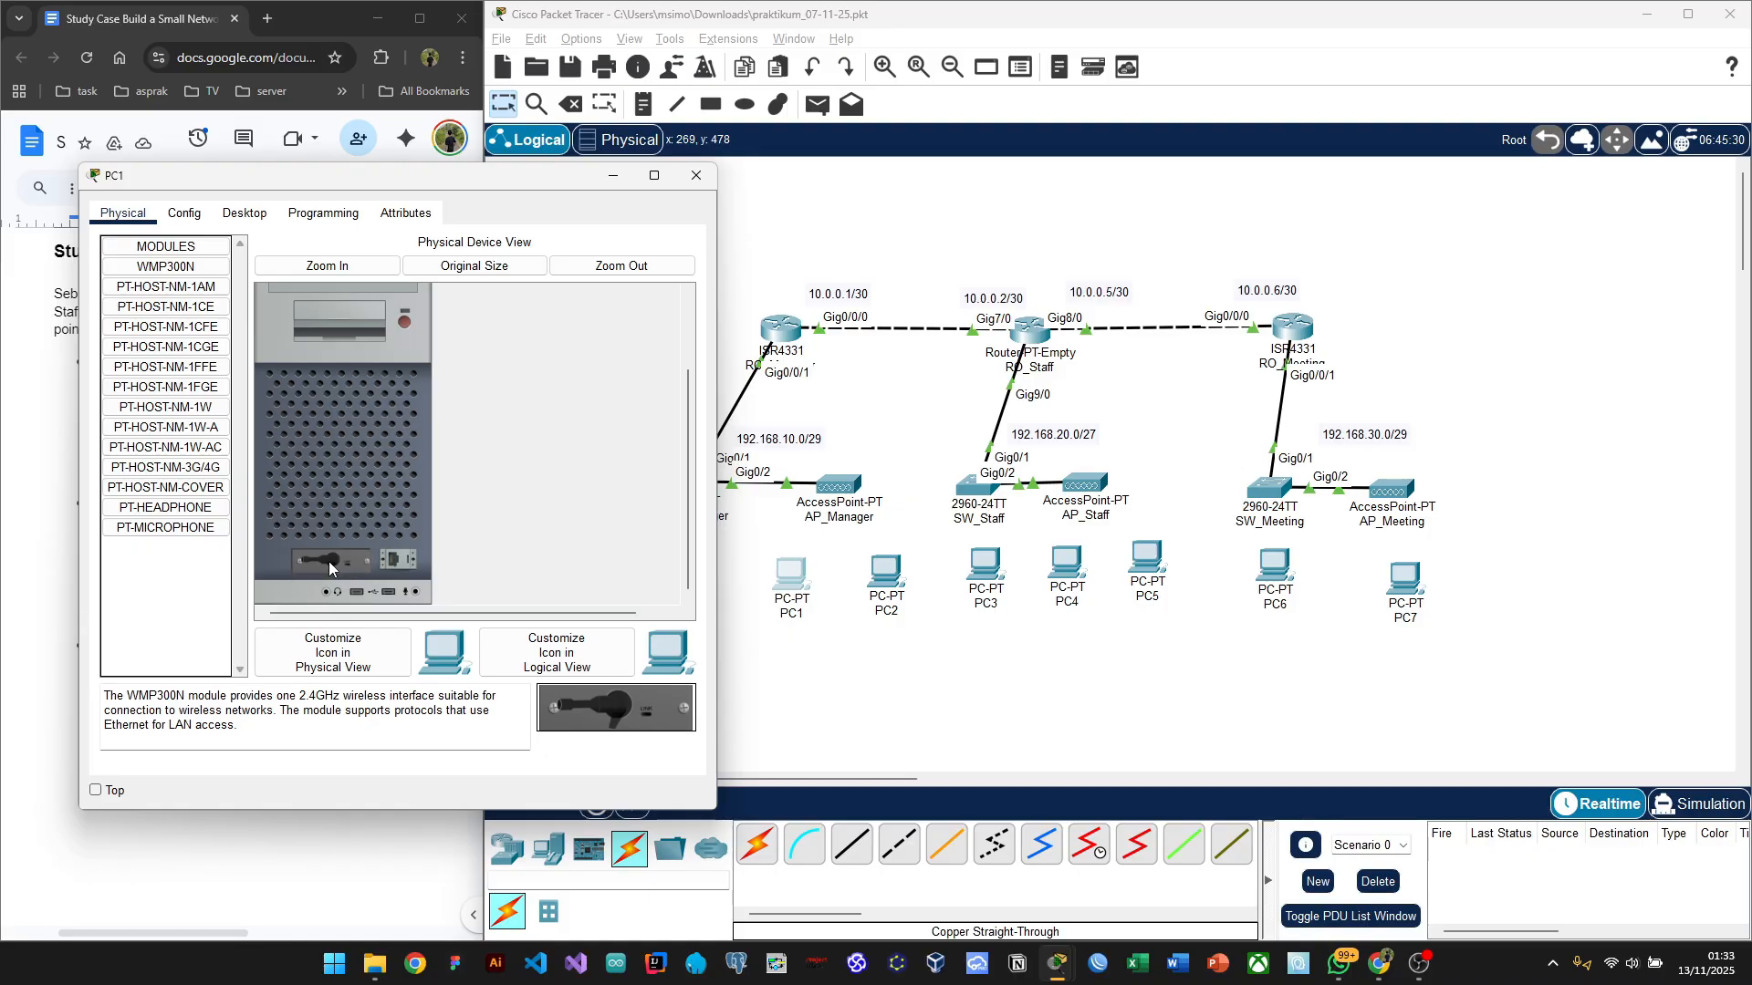
click(404, 323)
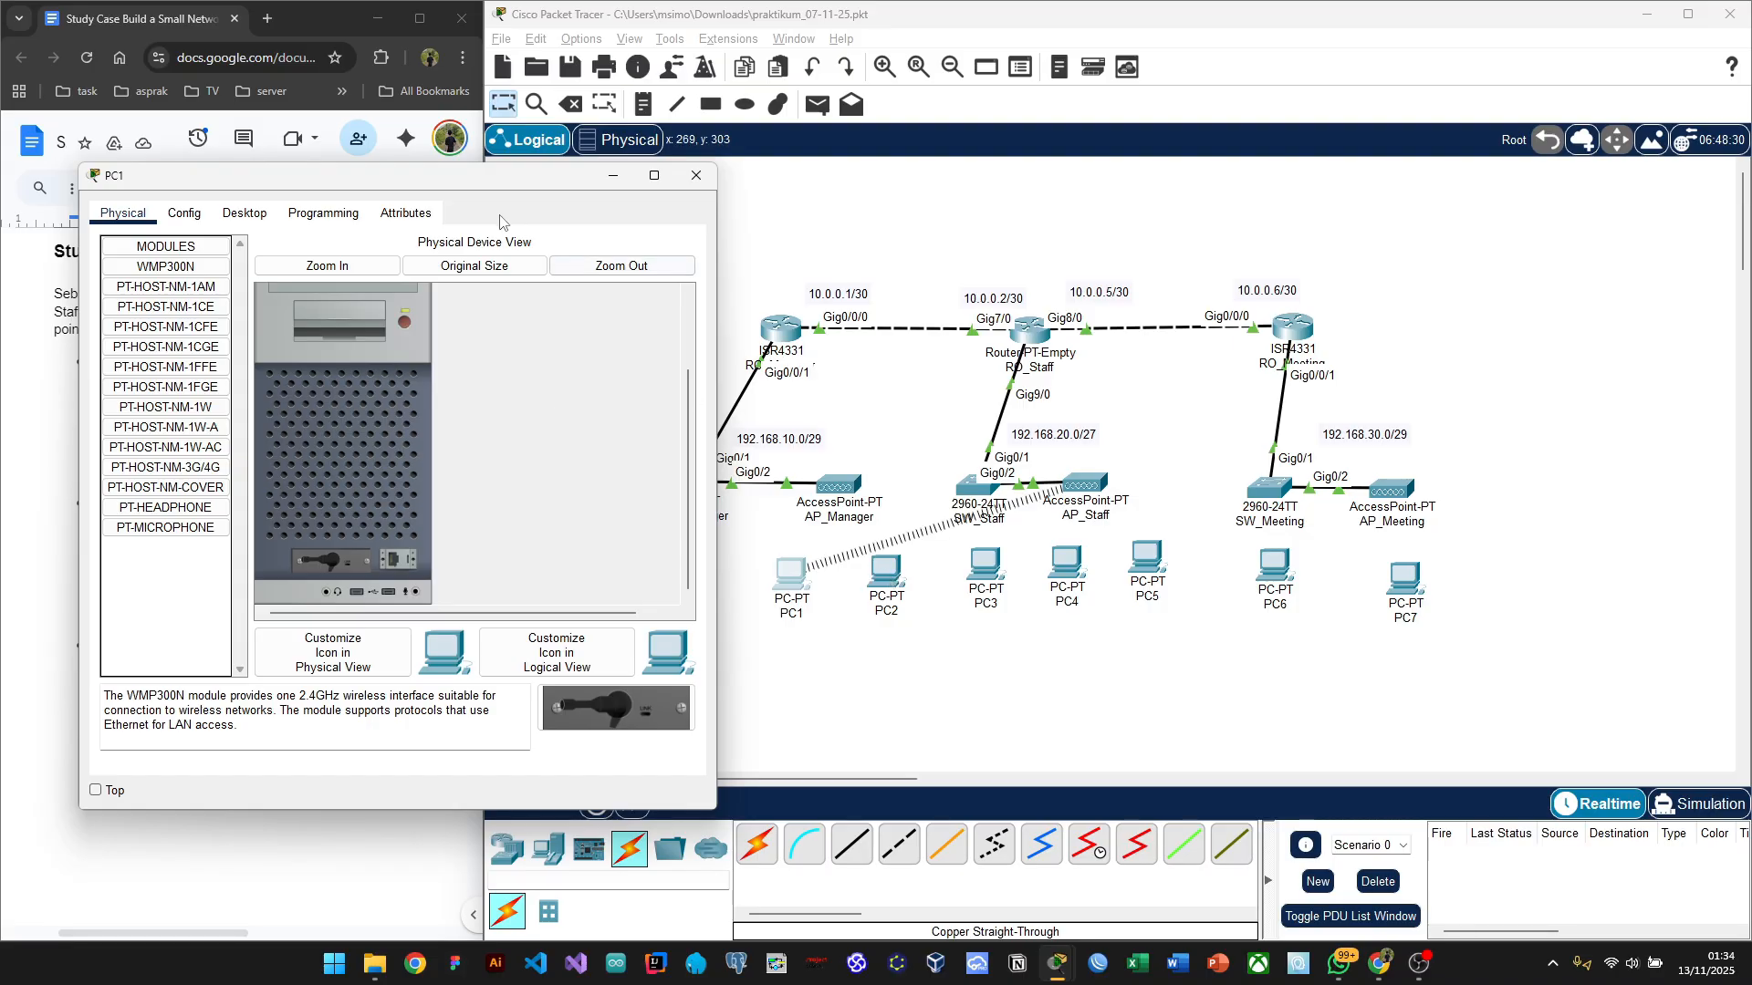
drag(470, 182, 457, 147)
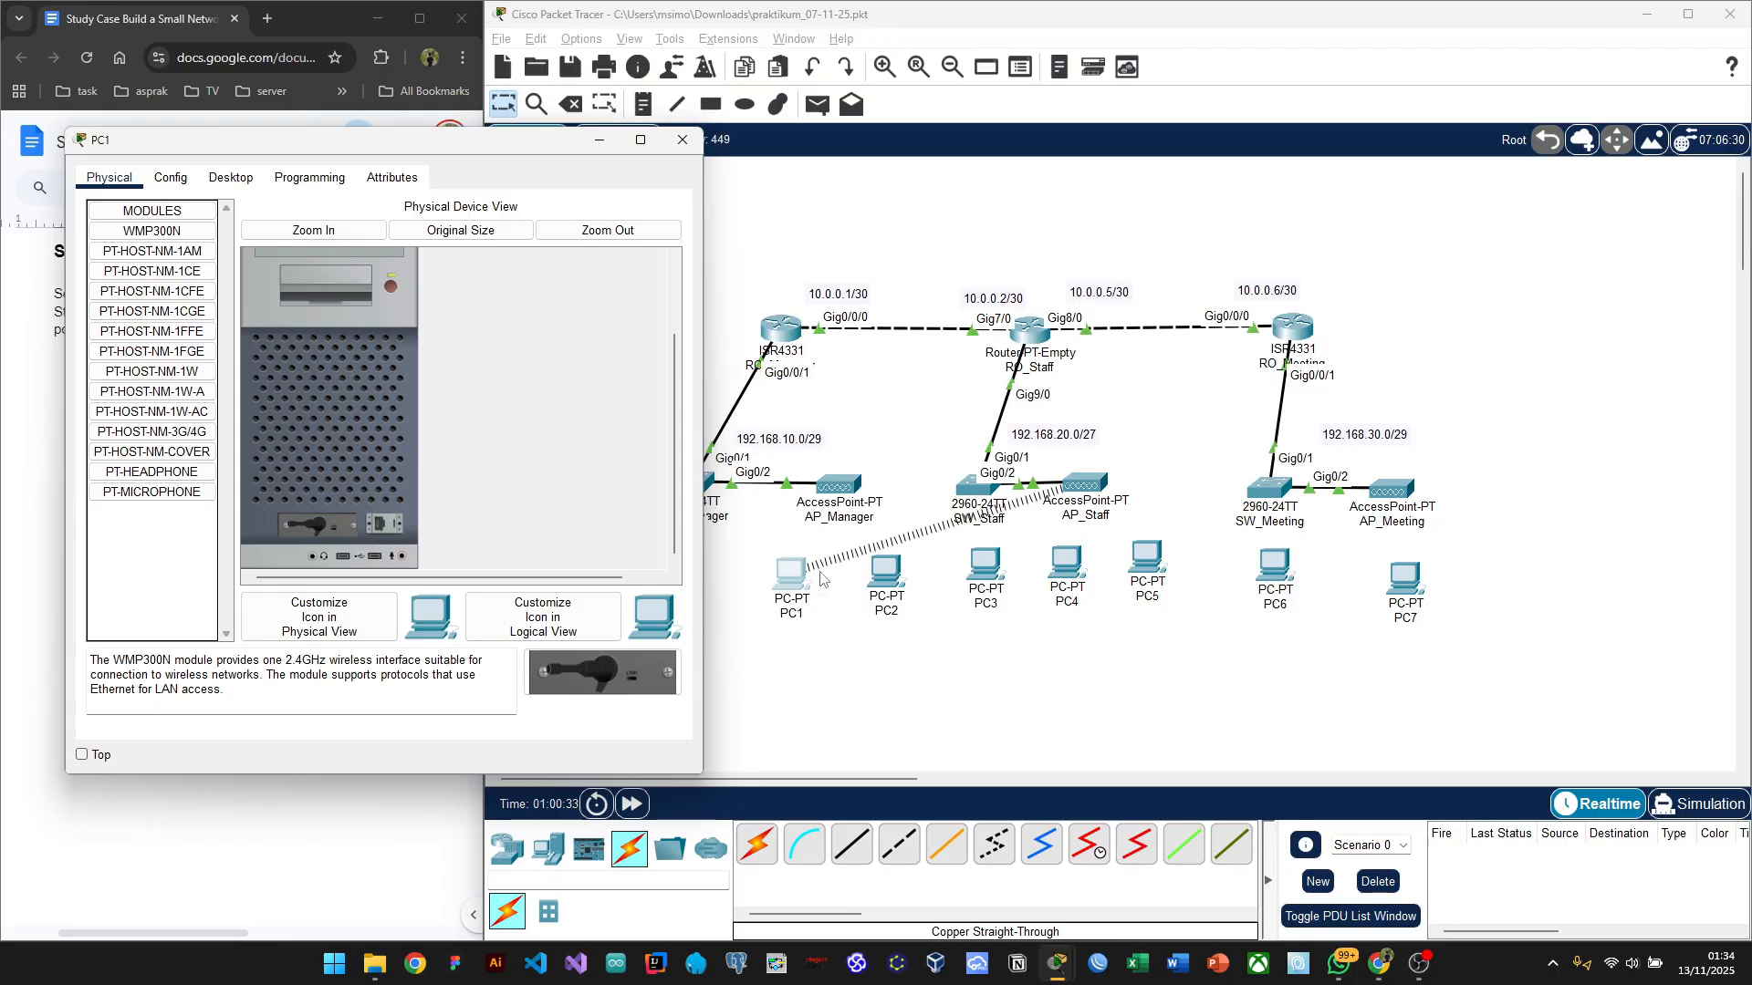
click(877, 574)
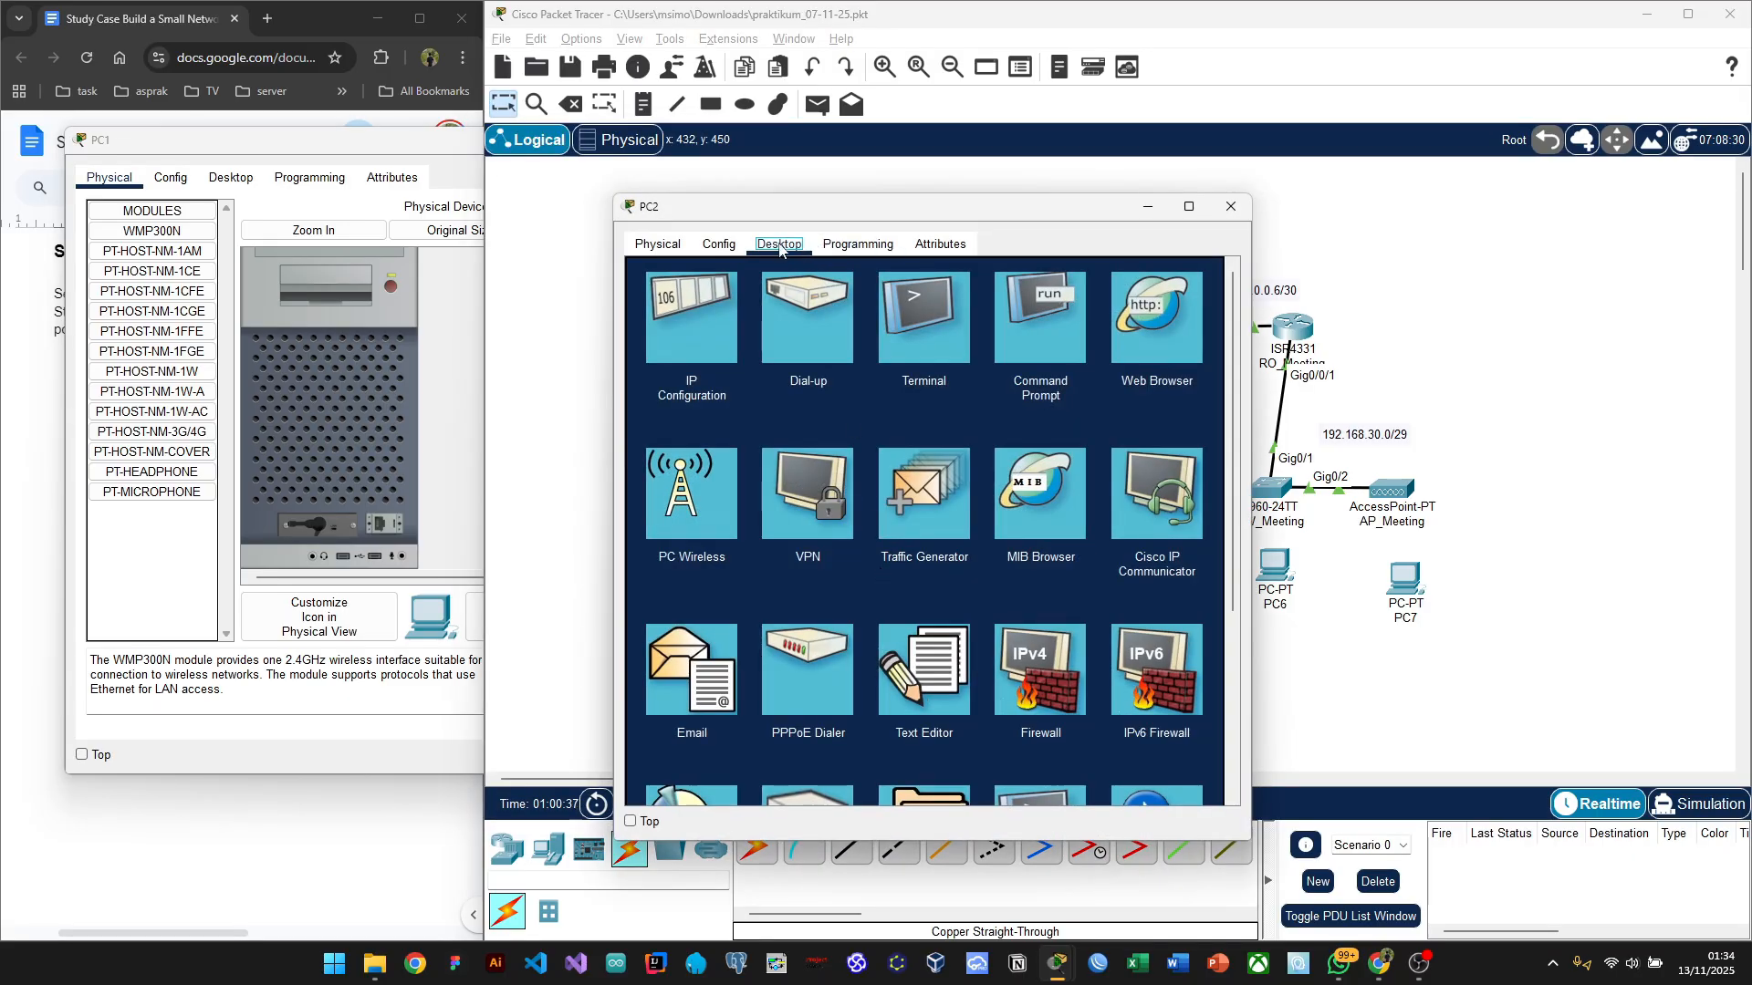
Step: Power off PC2, swap its old module for WMP300N, close it and reopen PC1
click(718, 244)
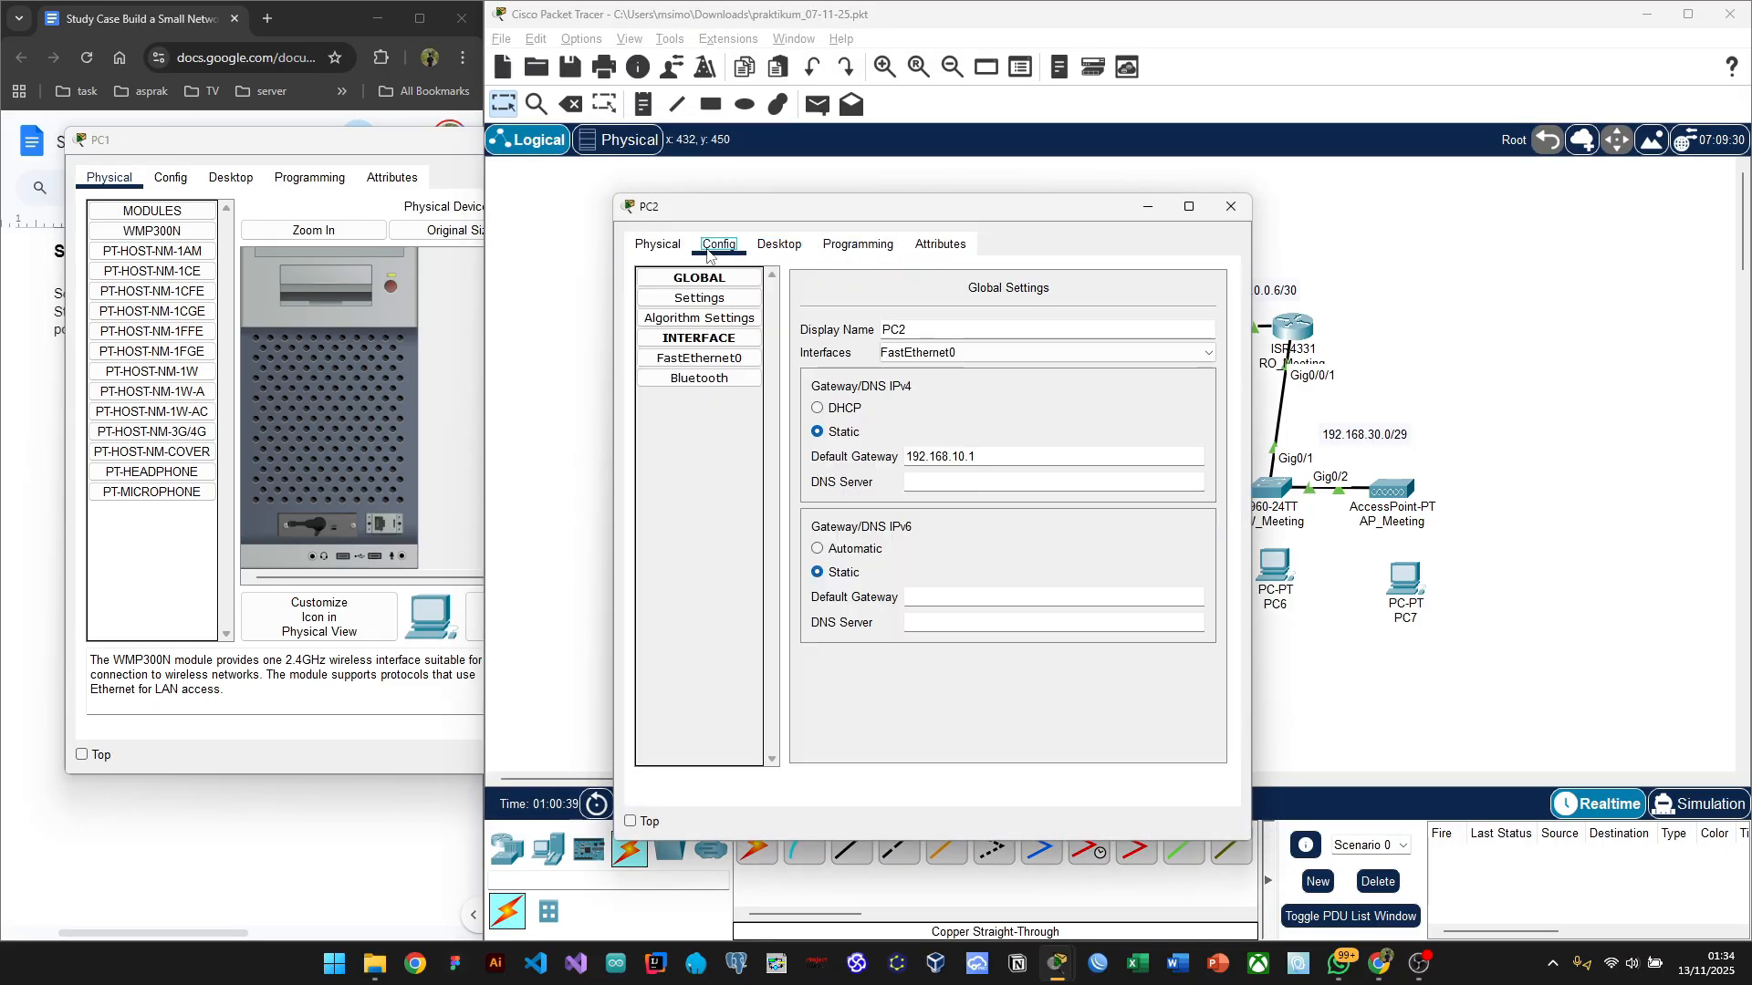
click(660, 246)
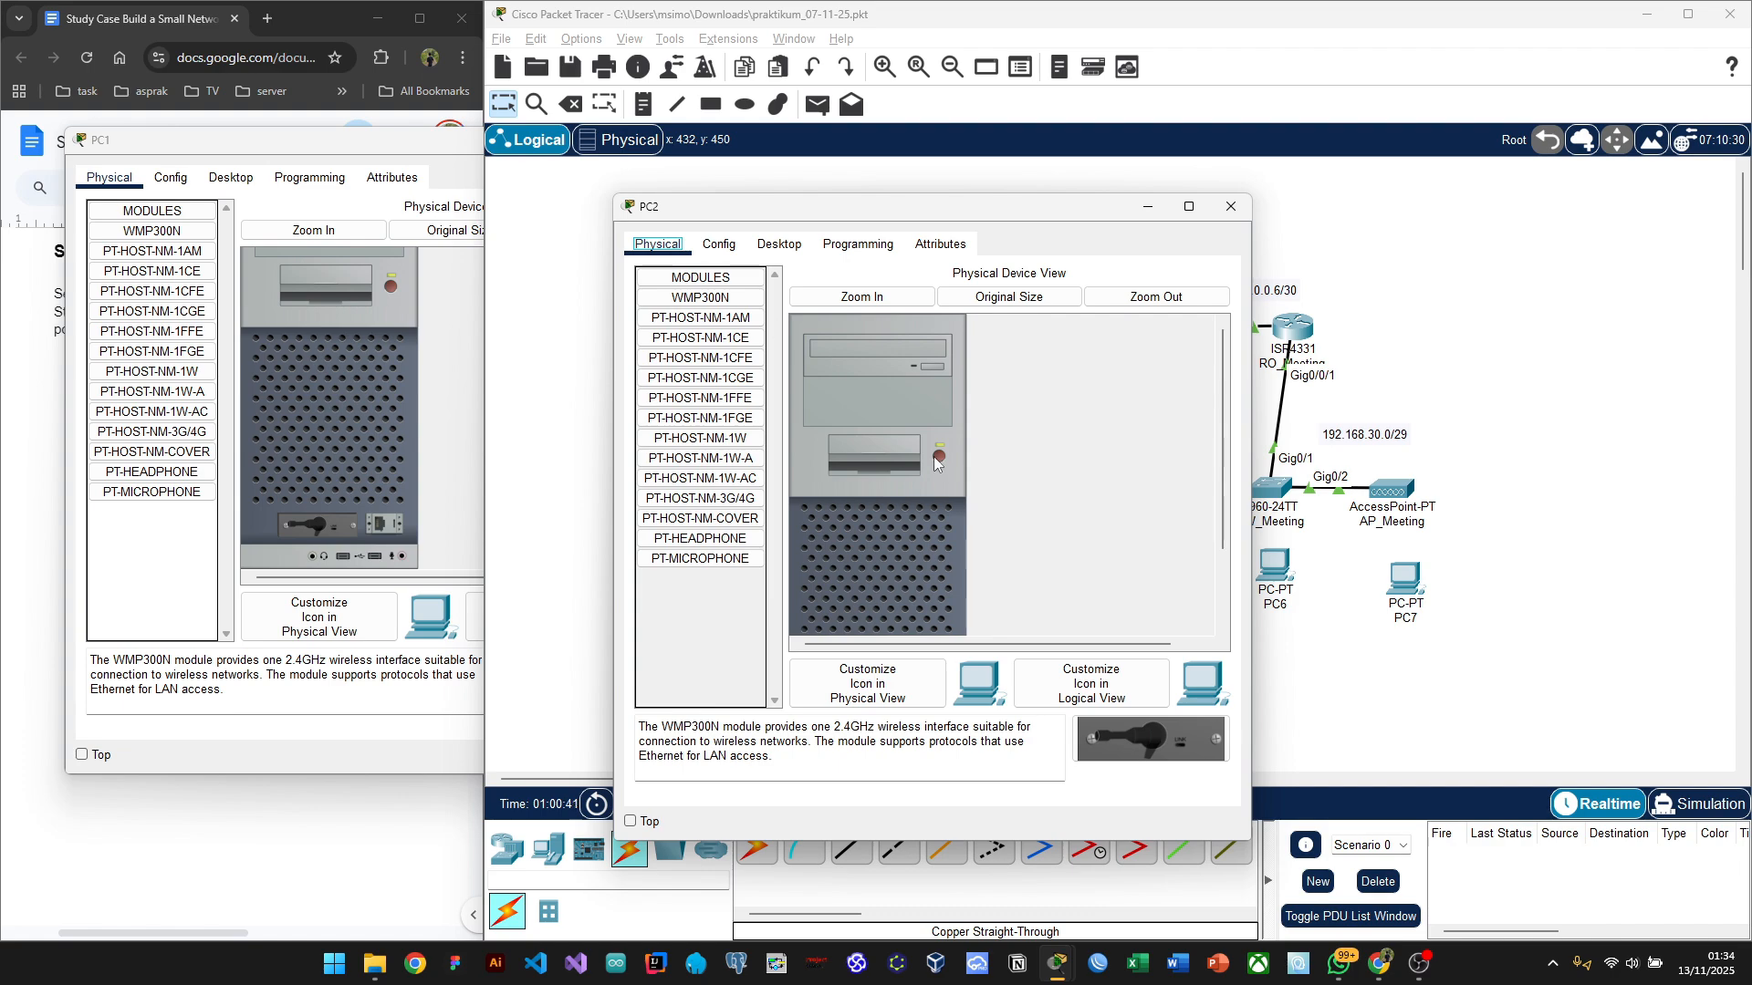
scroll(933, 458, down, 1)
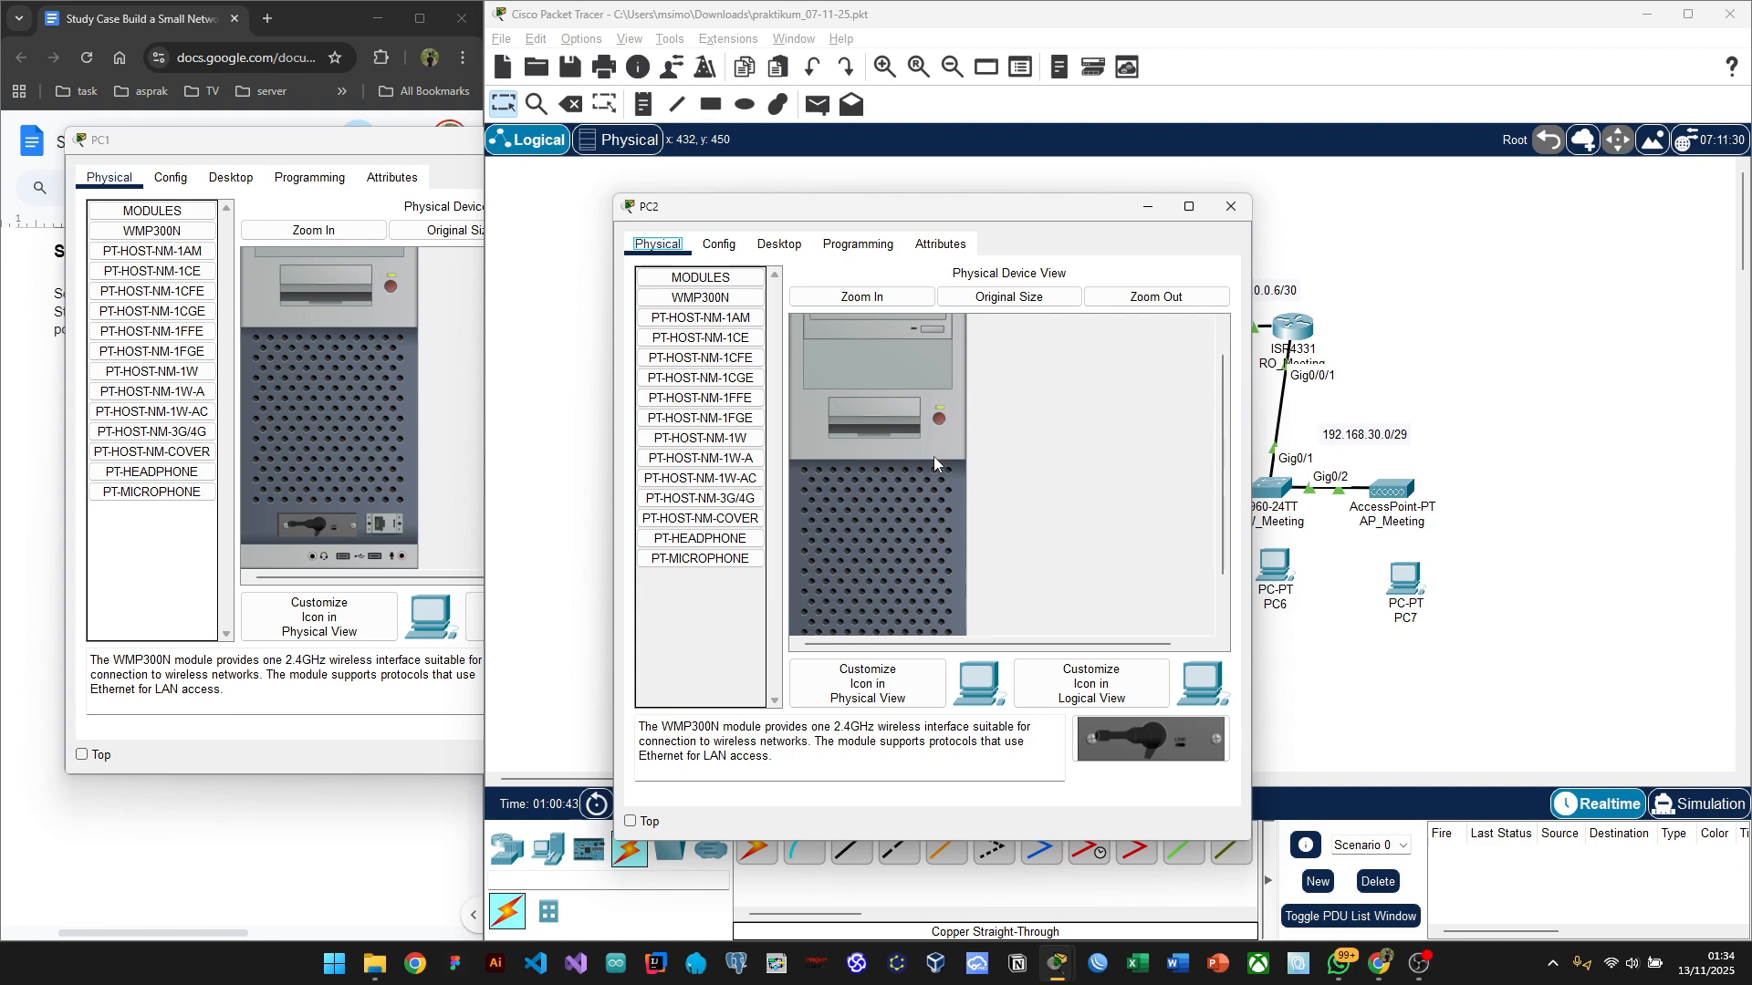
scroll(934, 457, down, 1)
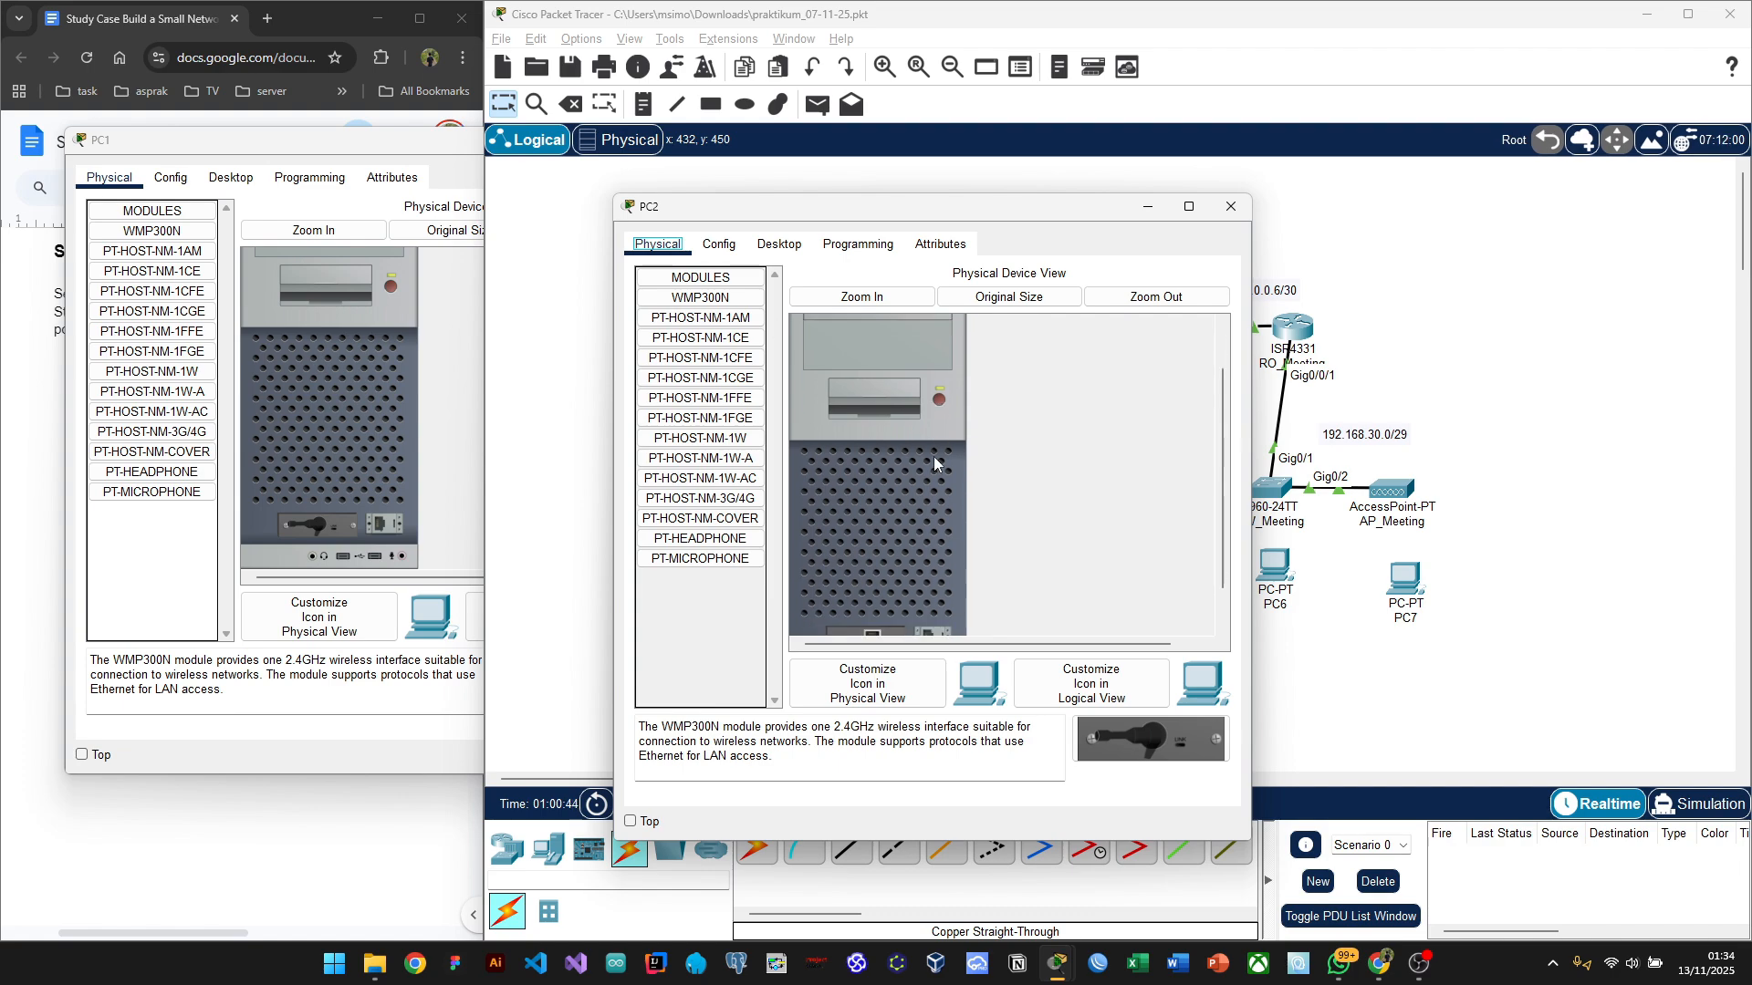
click(940, 401)
scroll(940, 403, down, 2)
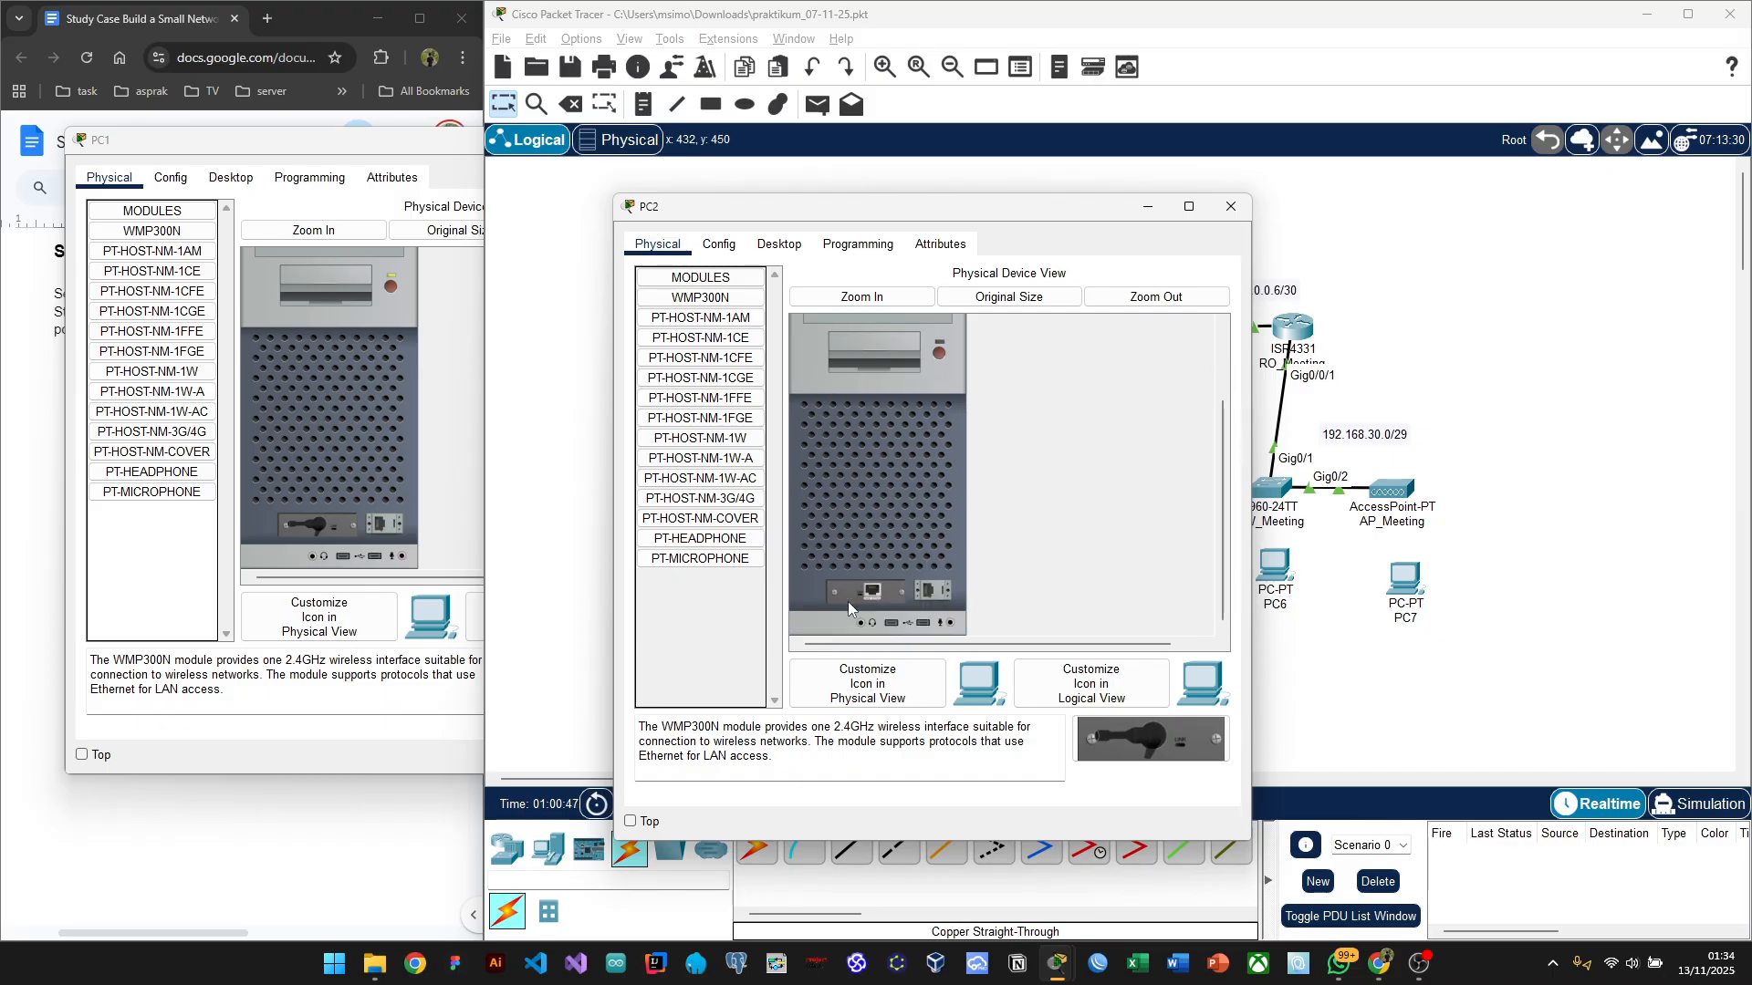
drag(852, 593, 712, 629)
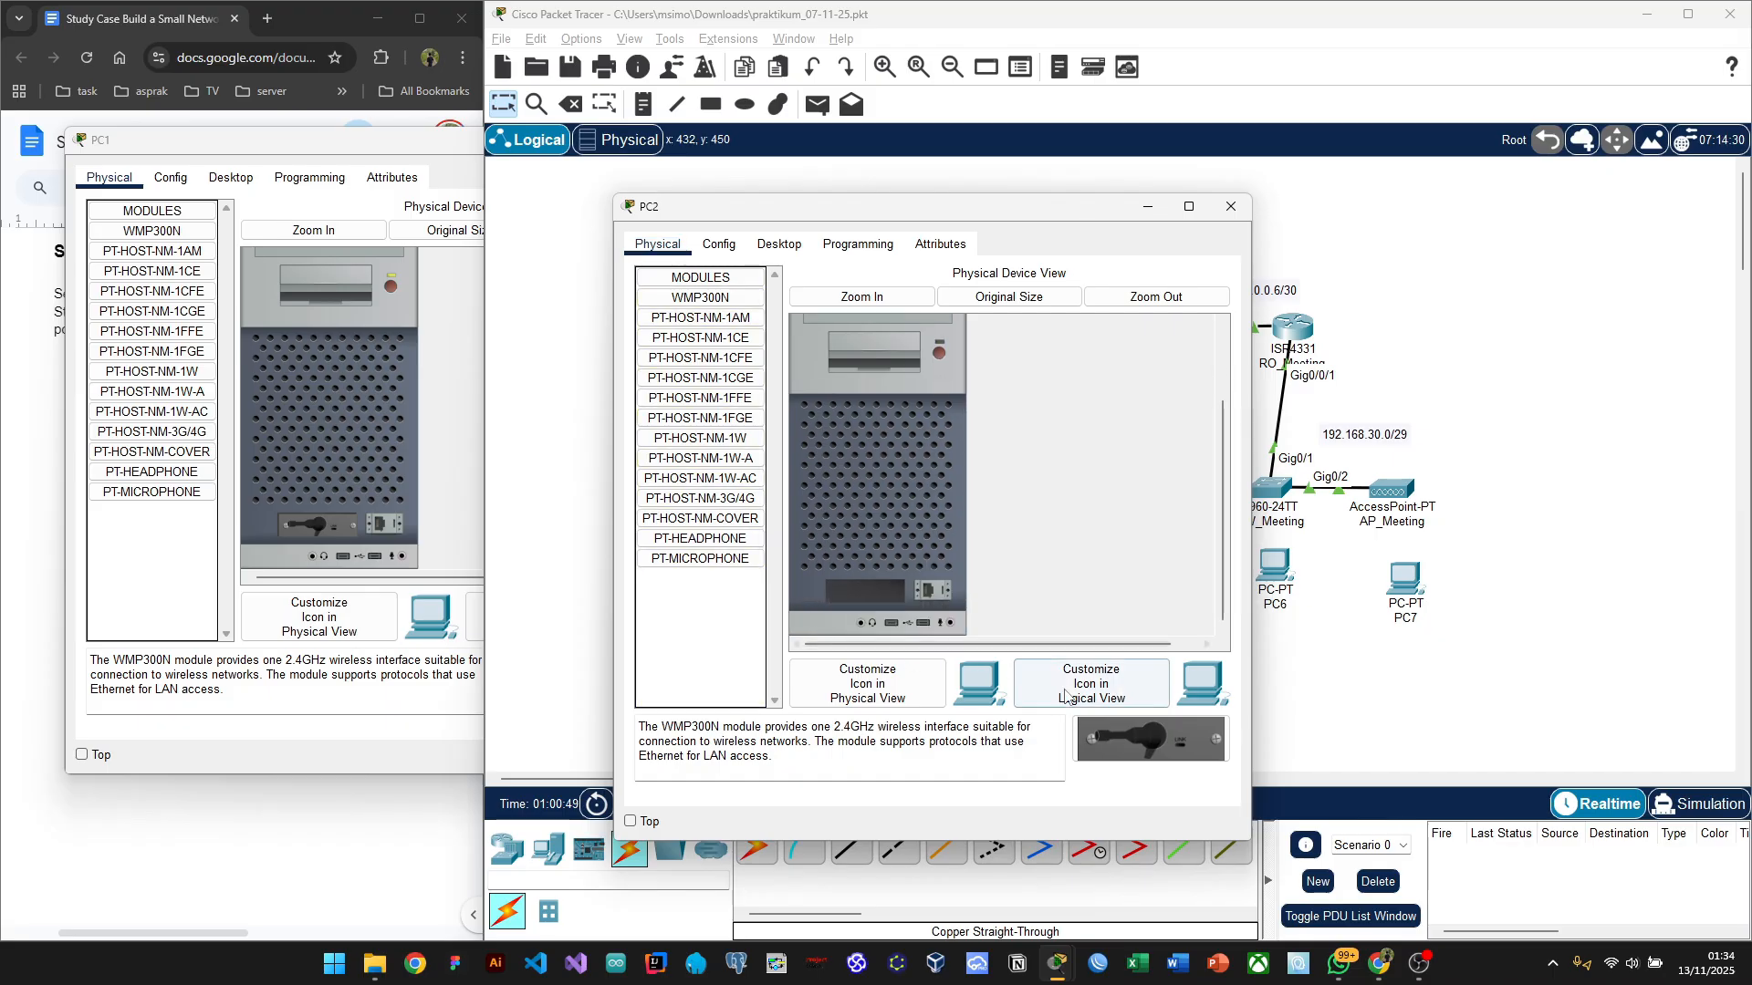
drag(1119, 732, 879, 595)
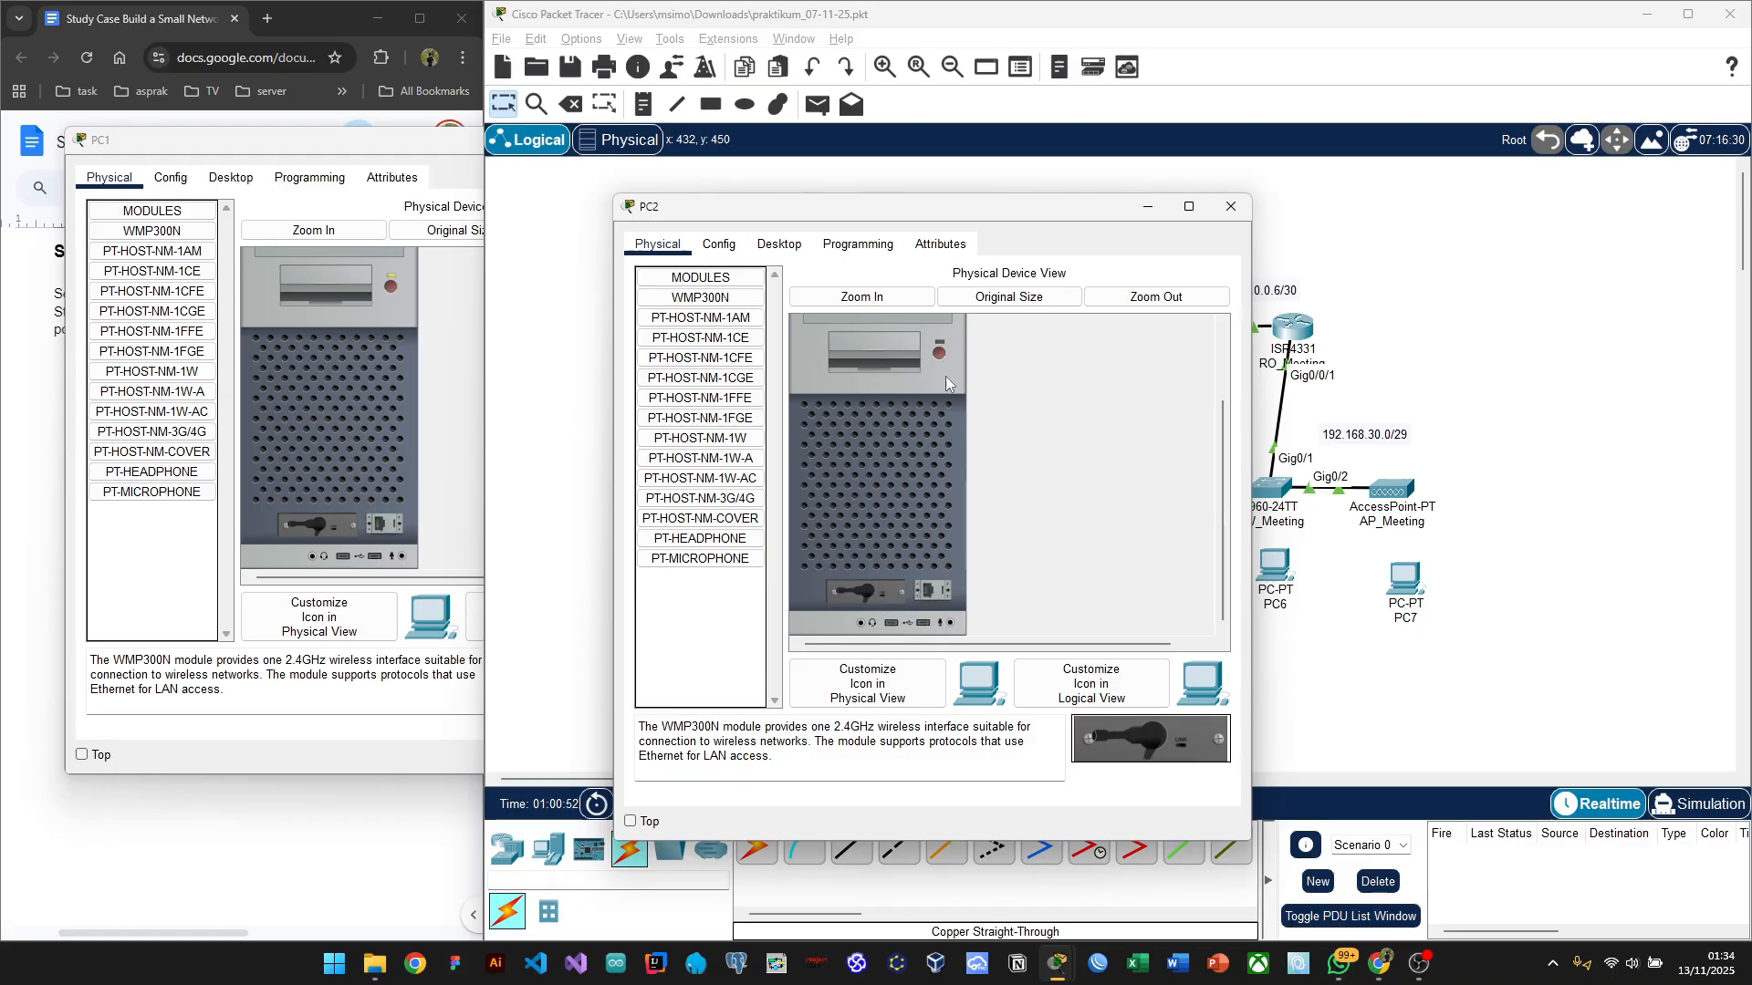
click(1225, 212)
click(788, 588)
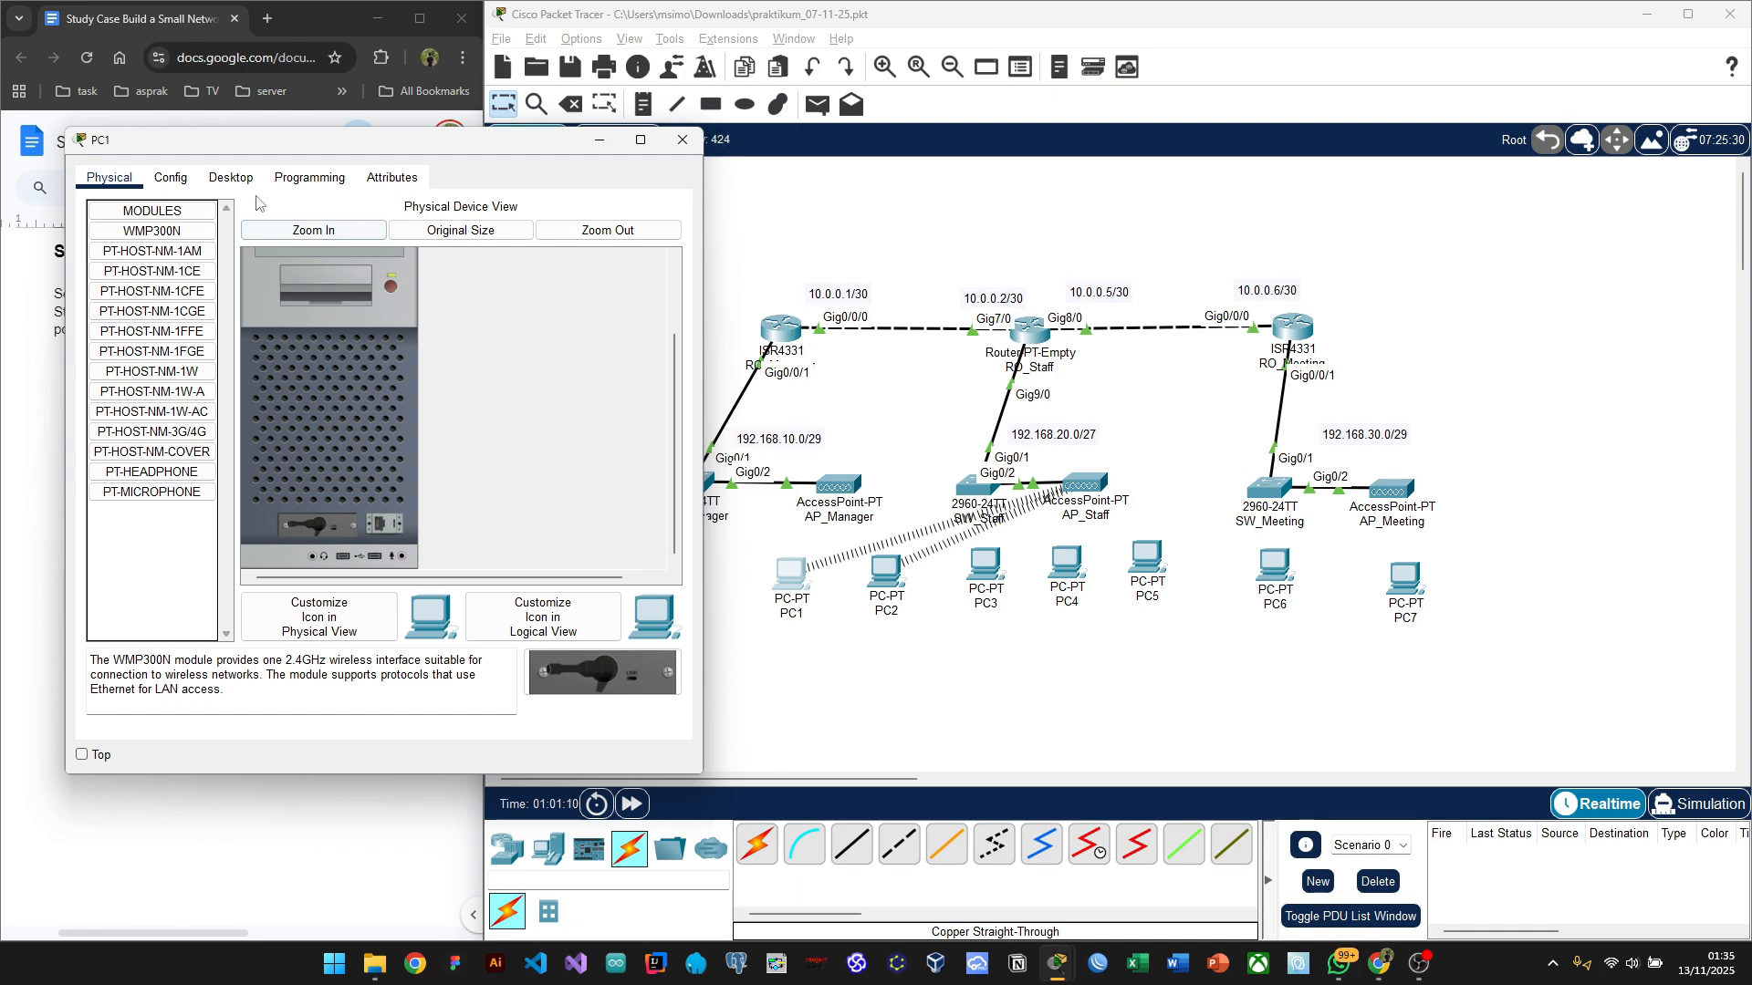
Step: Scan for wireless networks in PC1's PC Wireless and choose Office-Manager
click(232, 179)
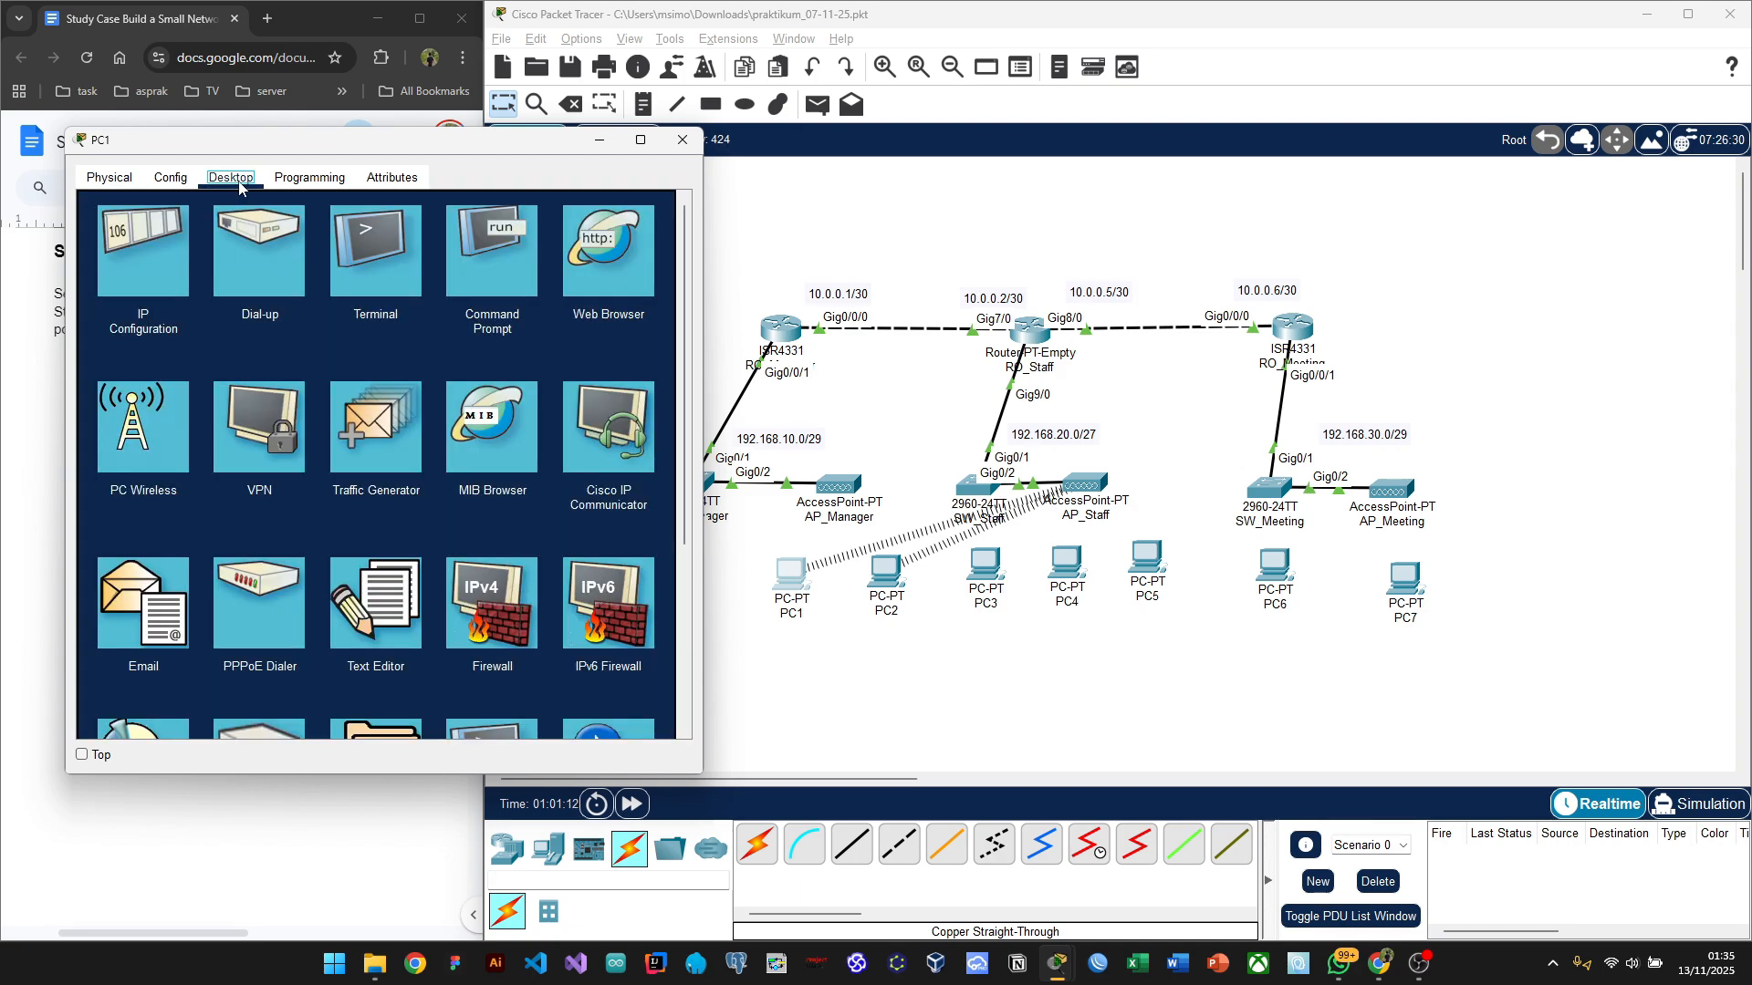
click(123, 456)
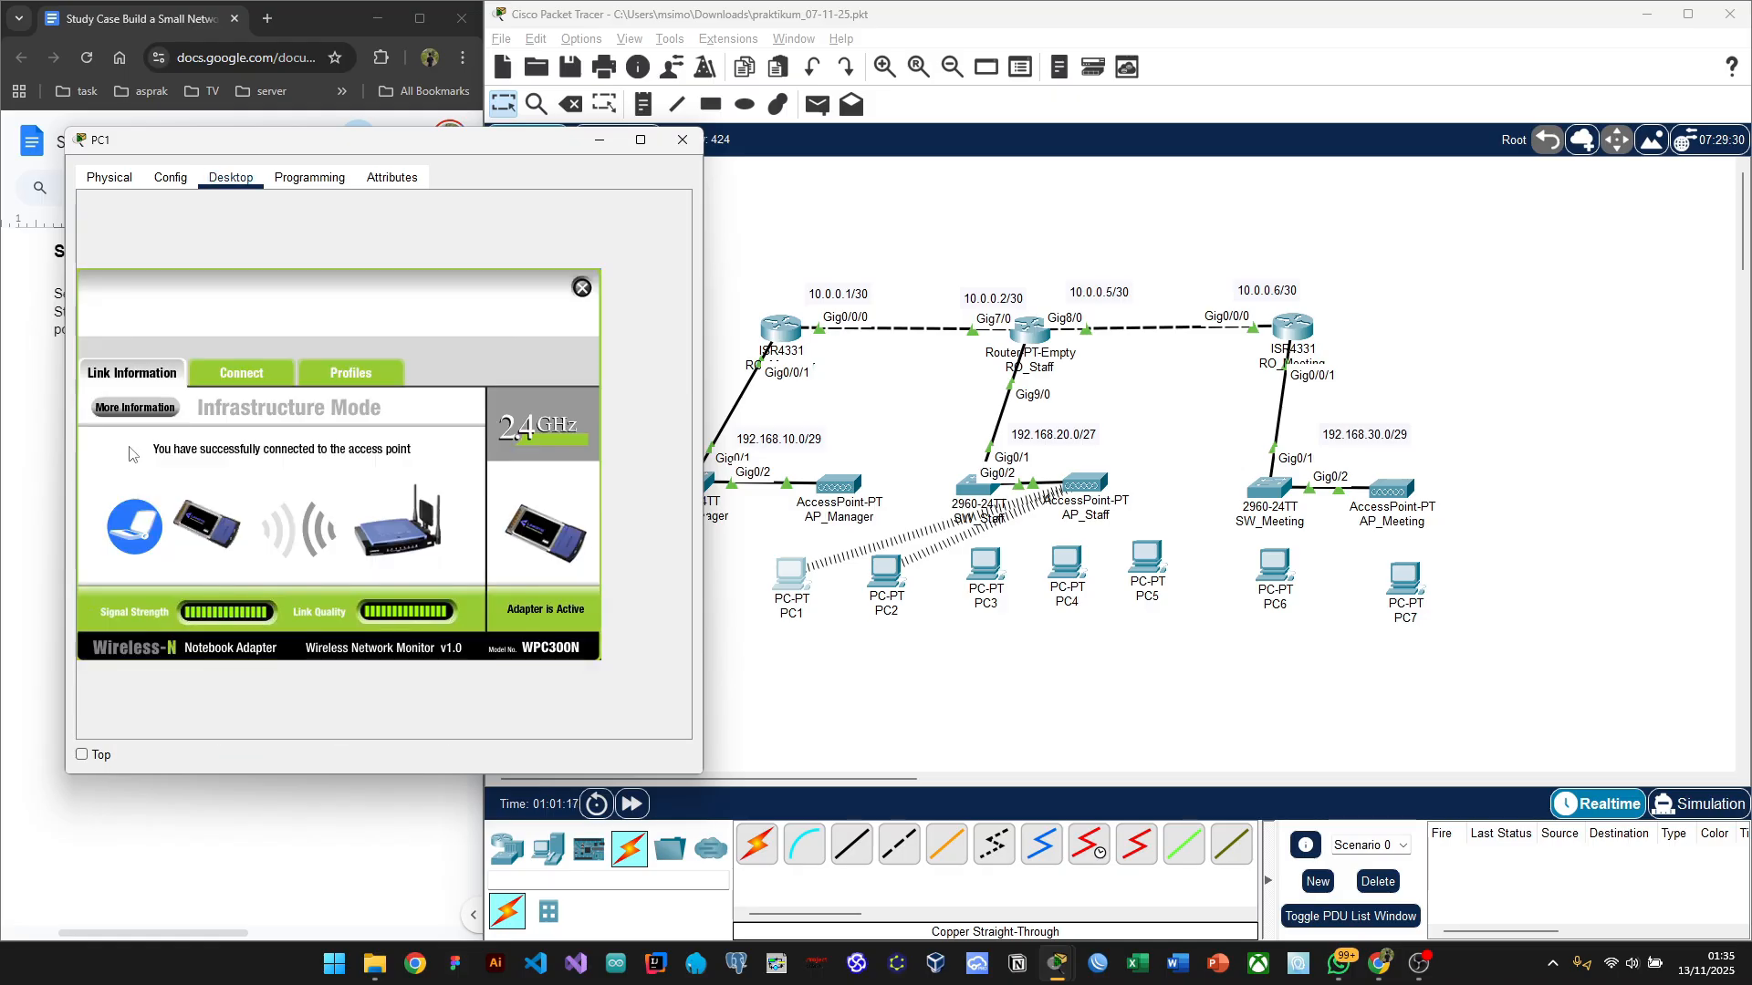
click(230, 381)
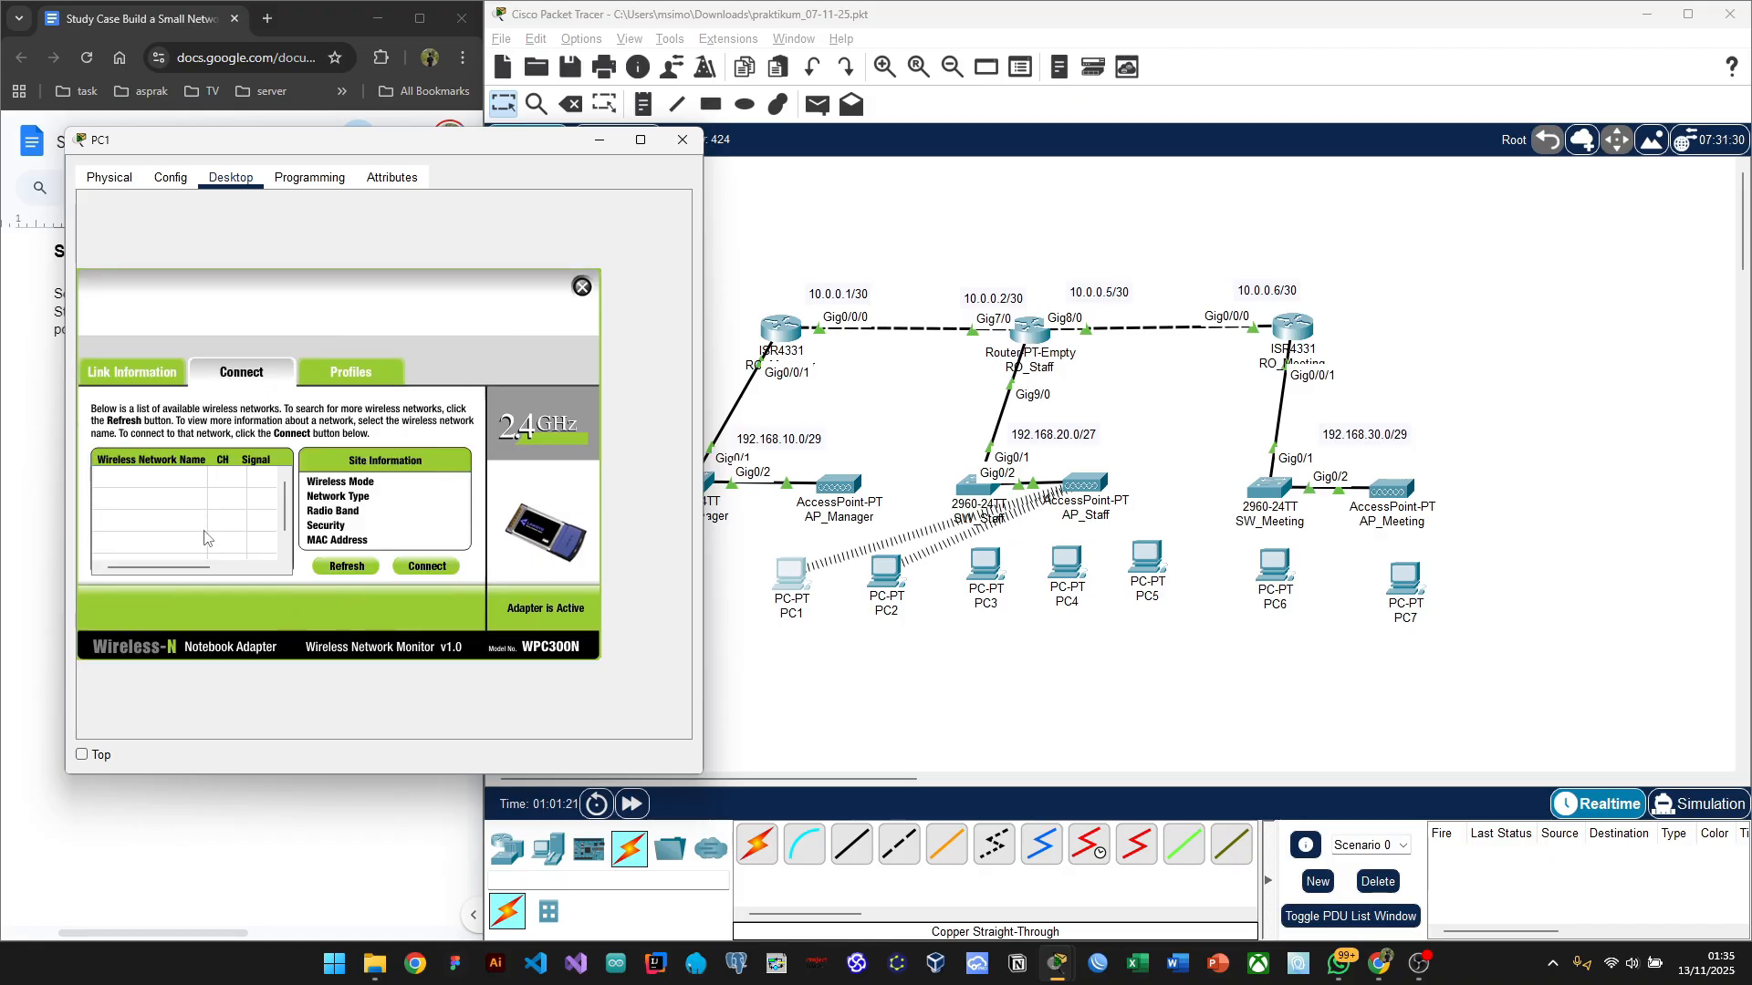
click(333, 567)
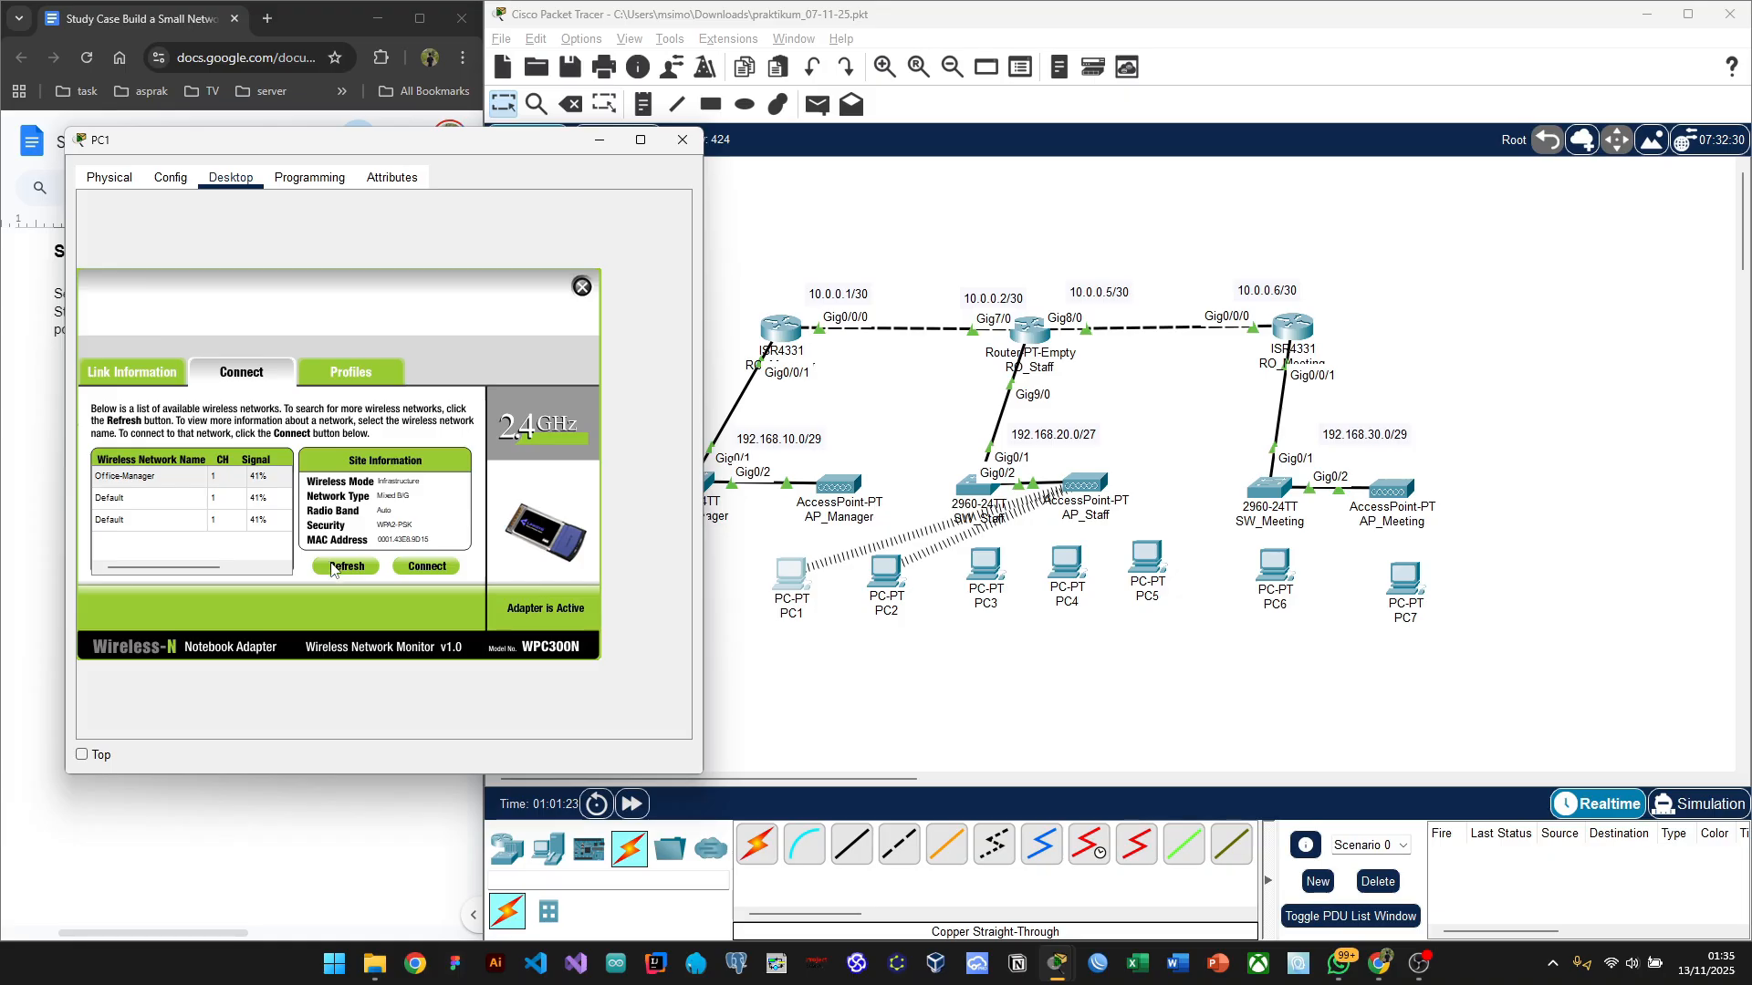
click(333, 567)
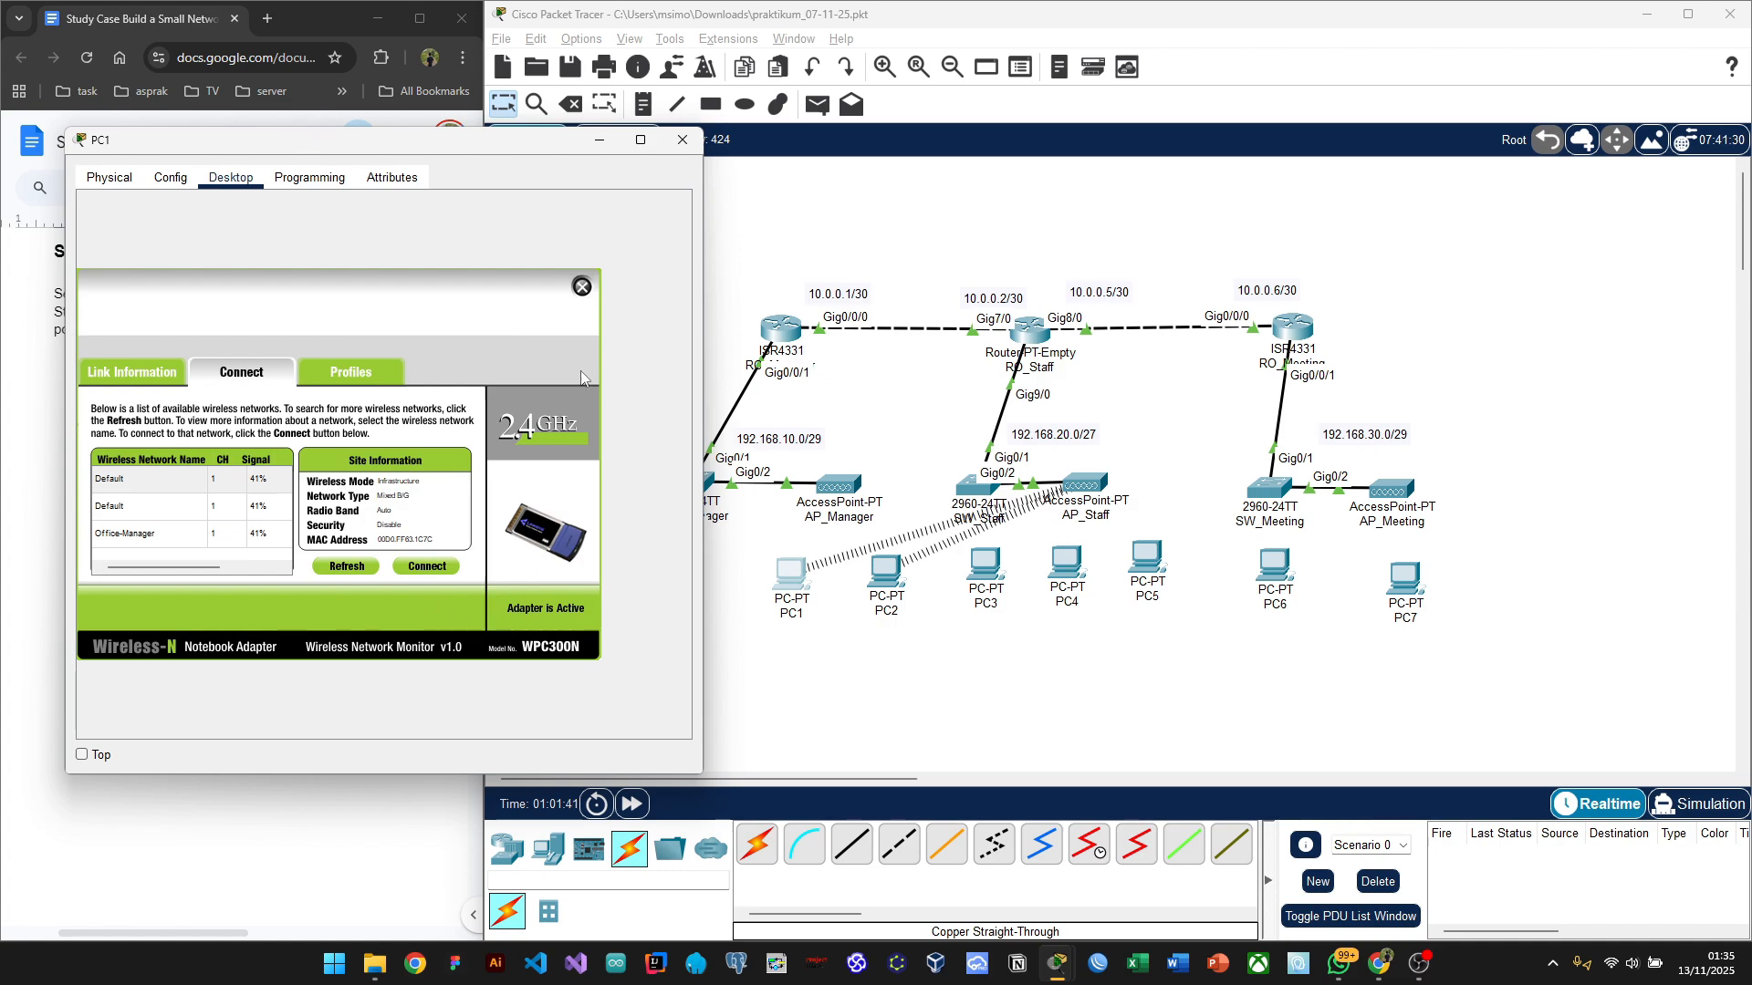
click(144, 540)
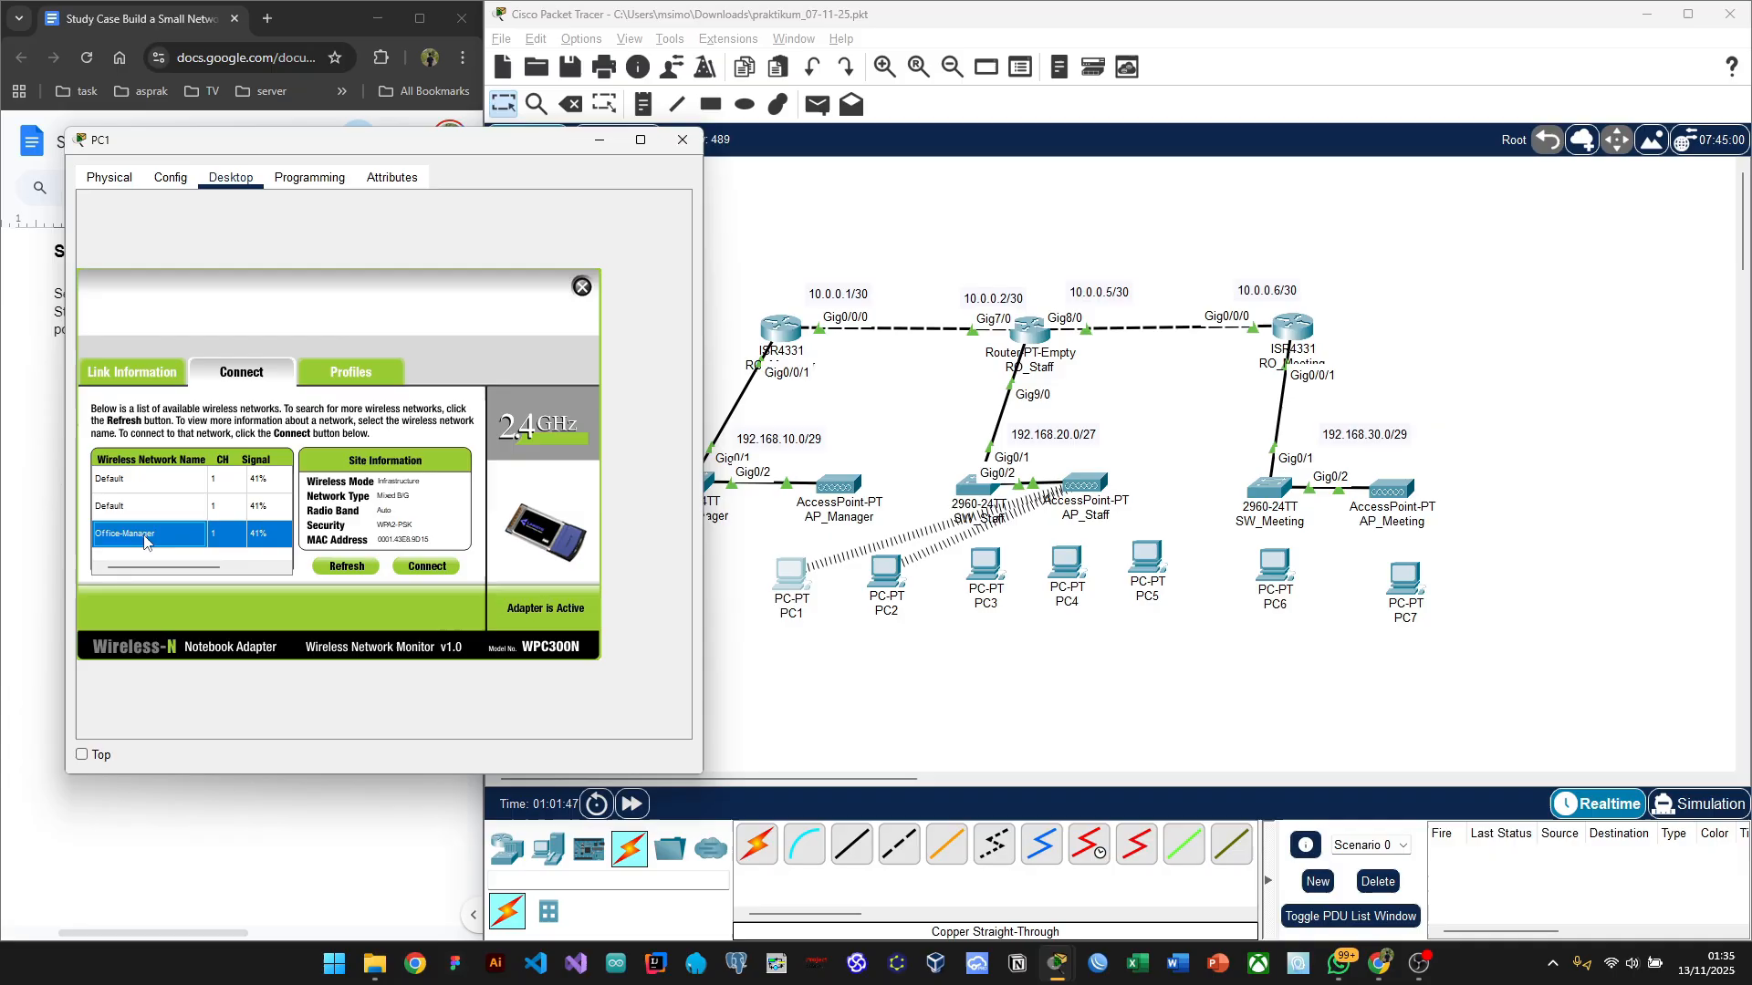
click(427, 568)
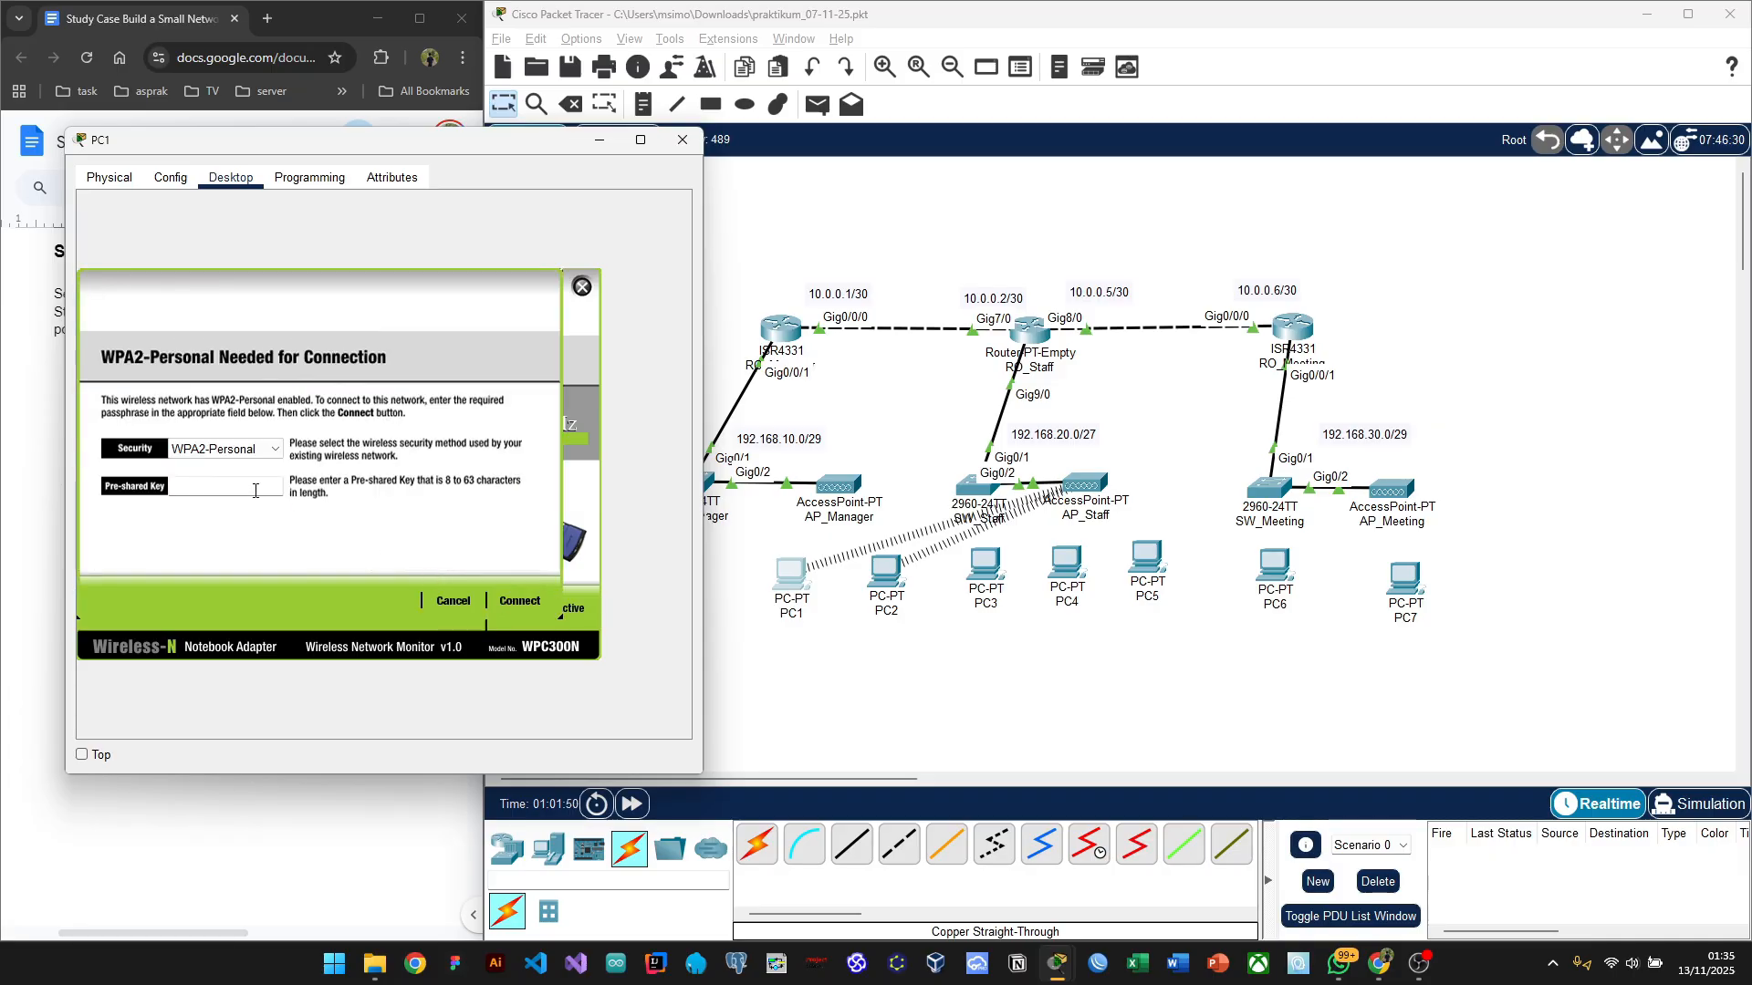
Step: Connect PC1 to Office-Manager with WPA2-Personal and the room's pre-shared key
click(264, 451)
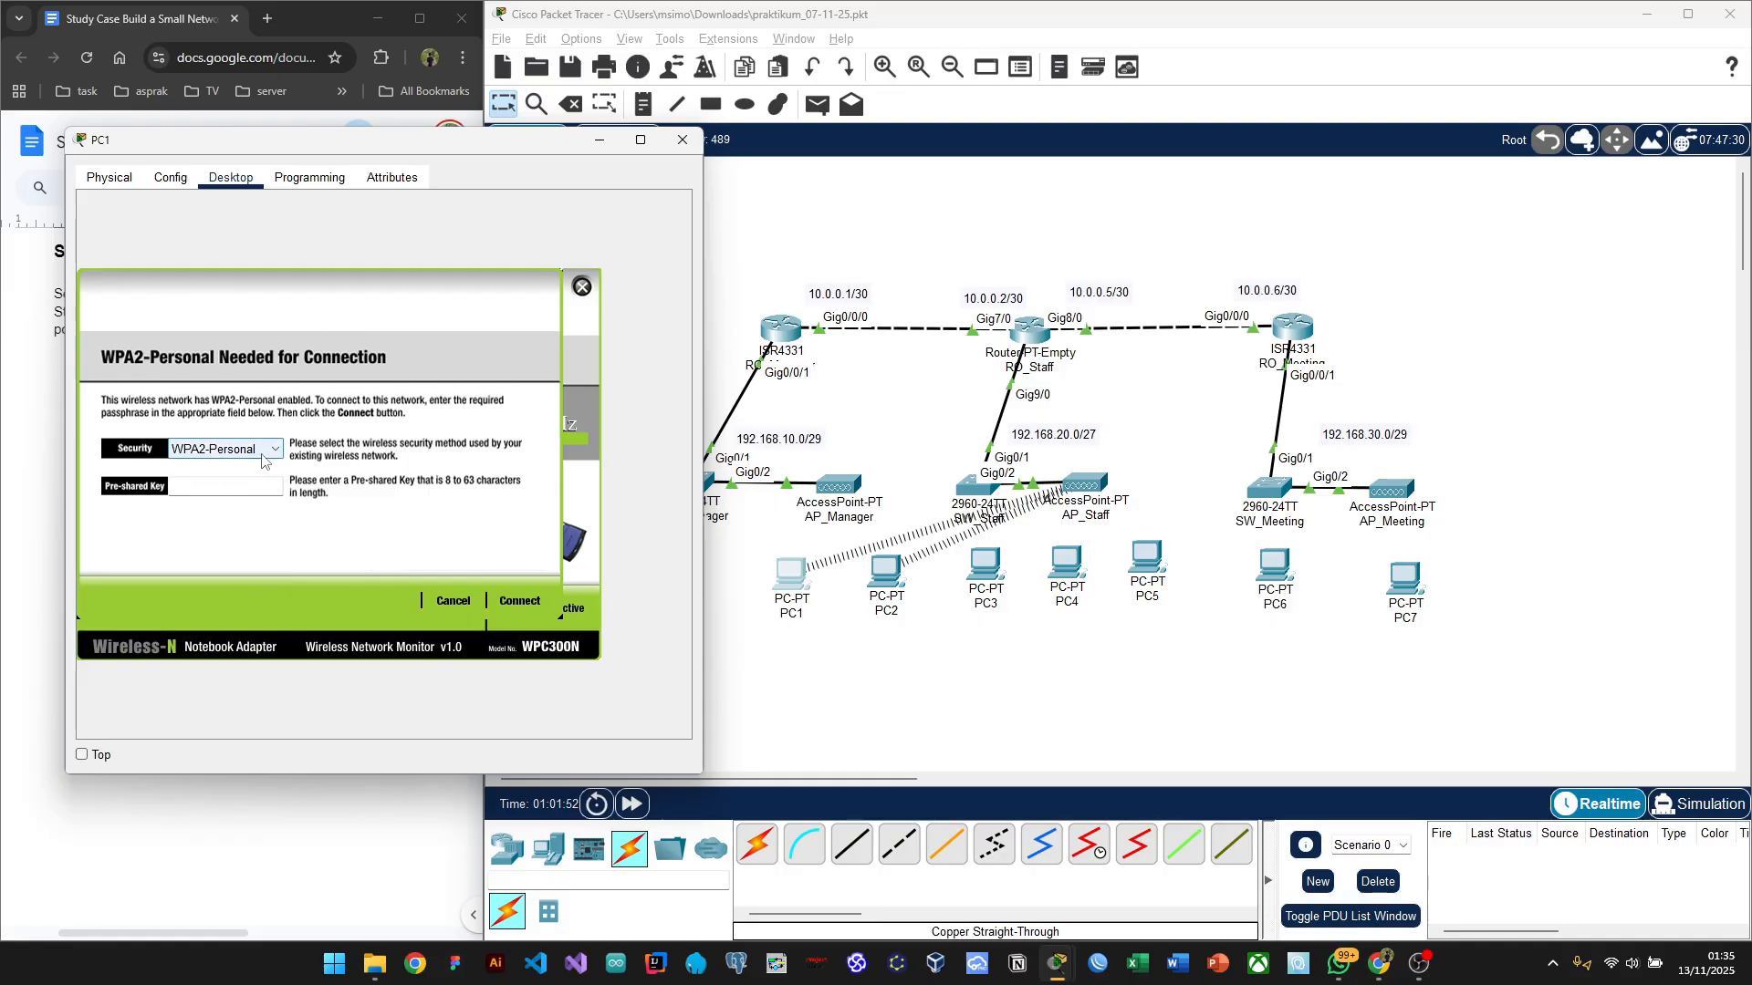
click(264, 452)
click(230, 484)
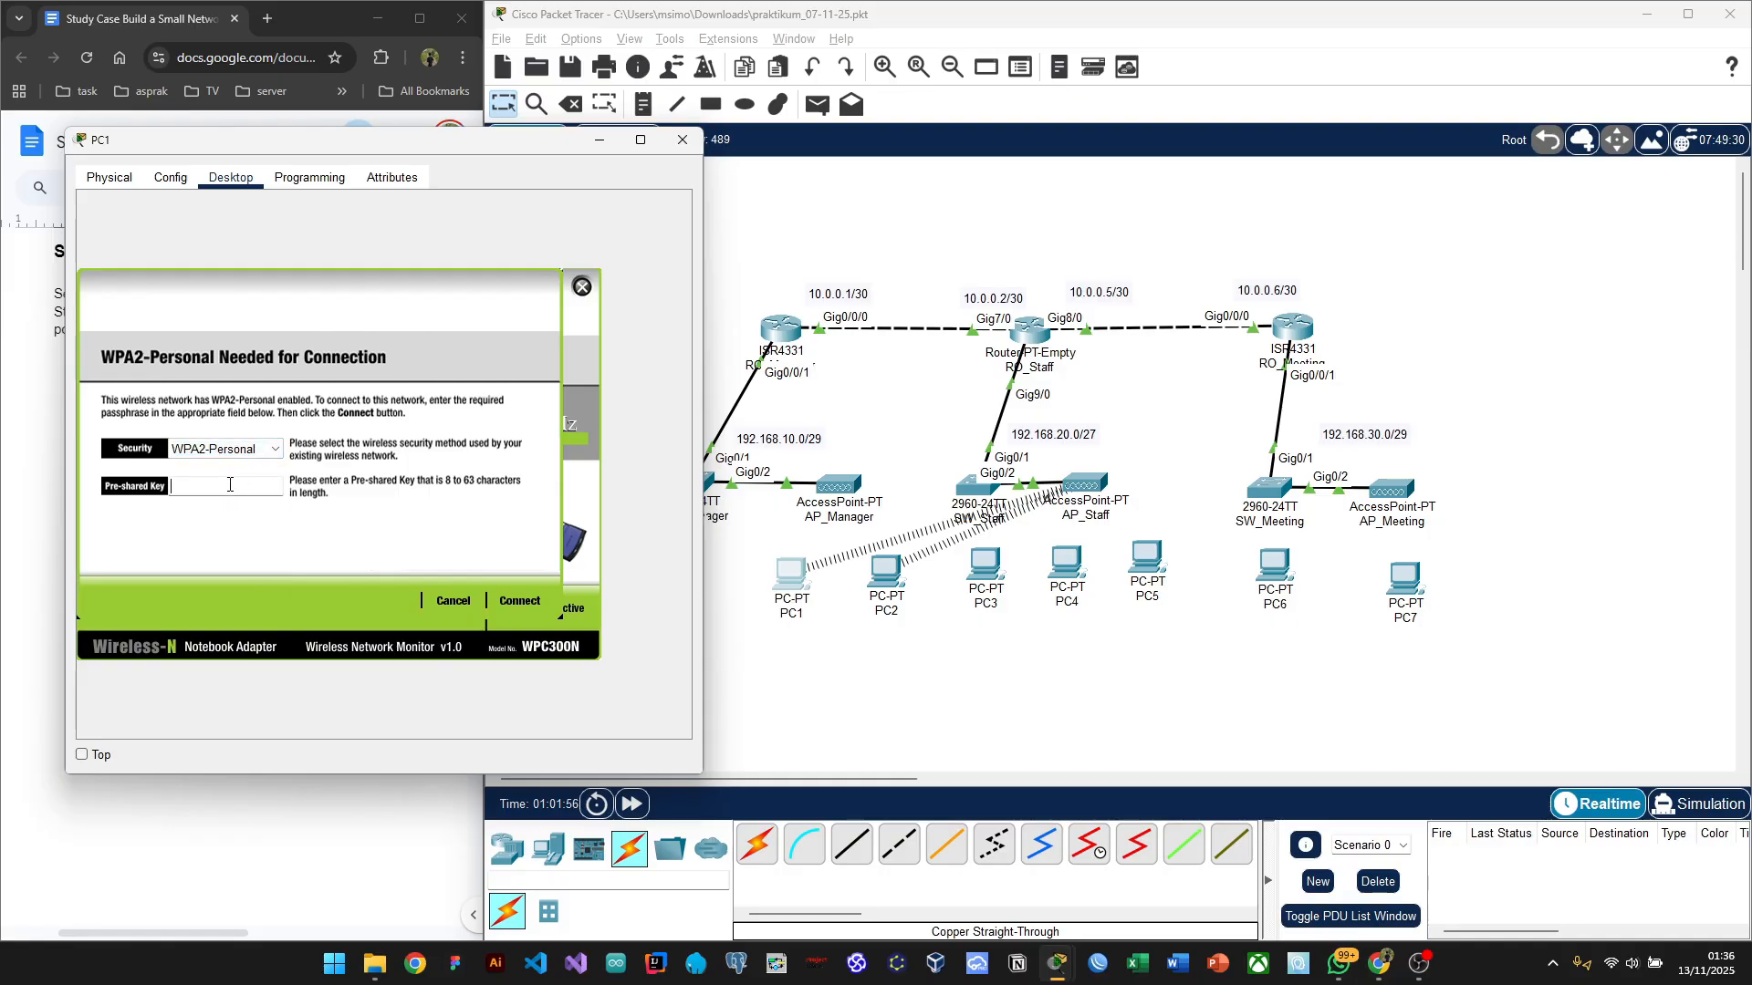
drag(295, 156, 608, 97)
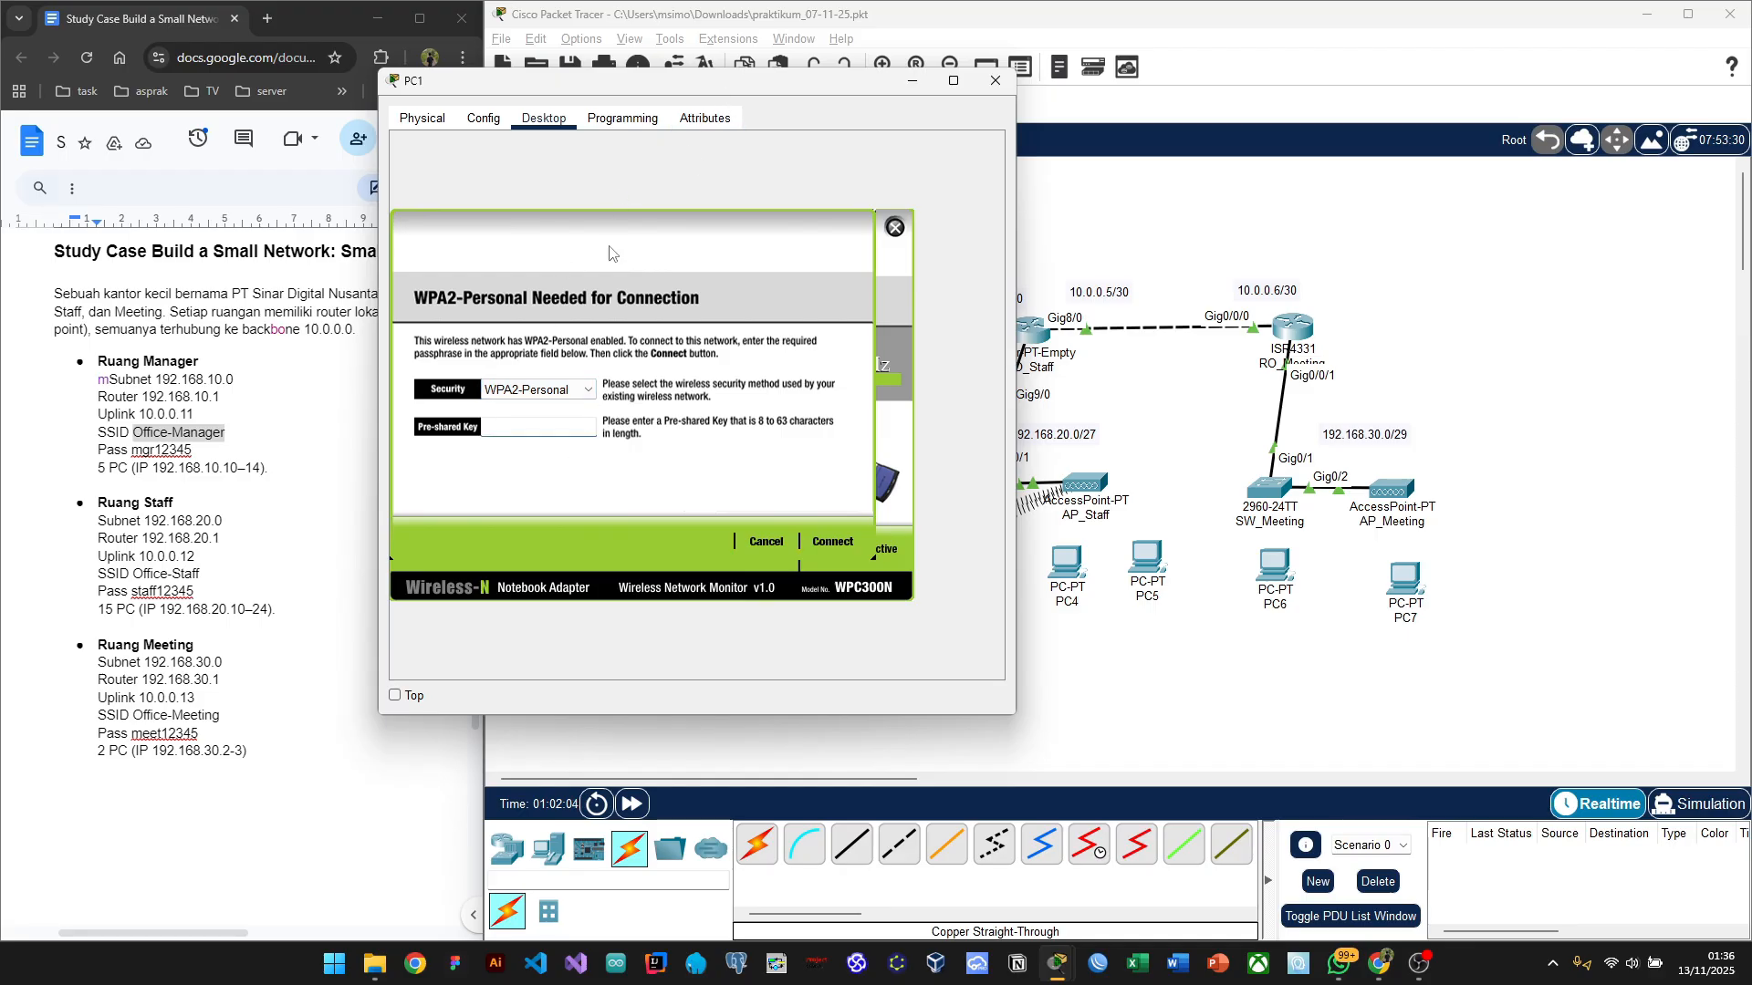
text(gr12345)
drag(787, 91, 346, 158)
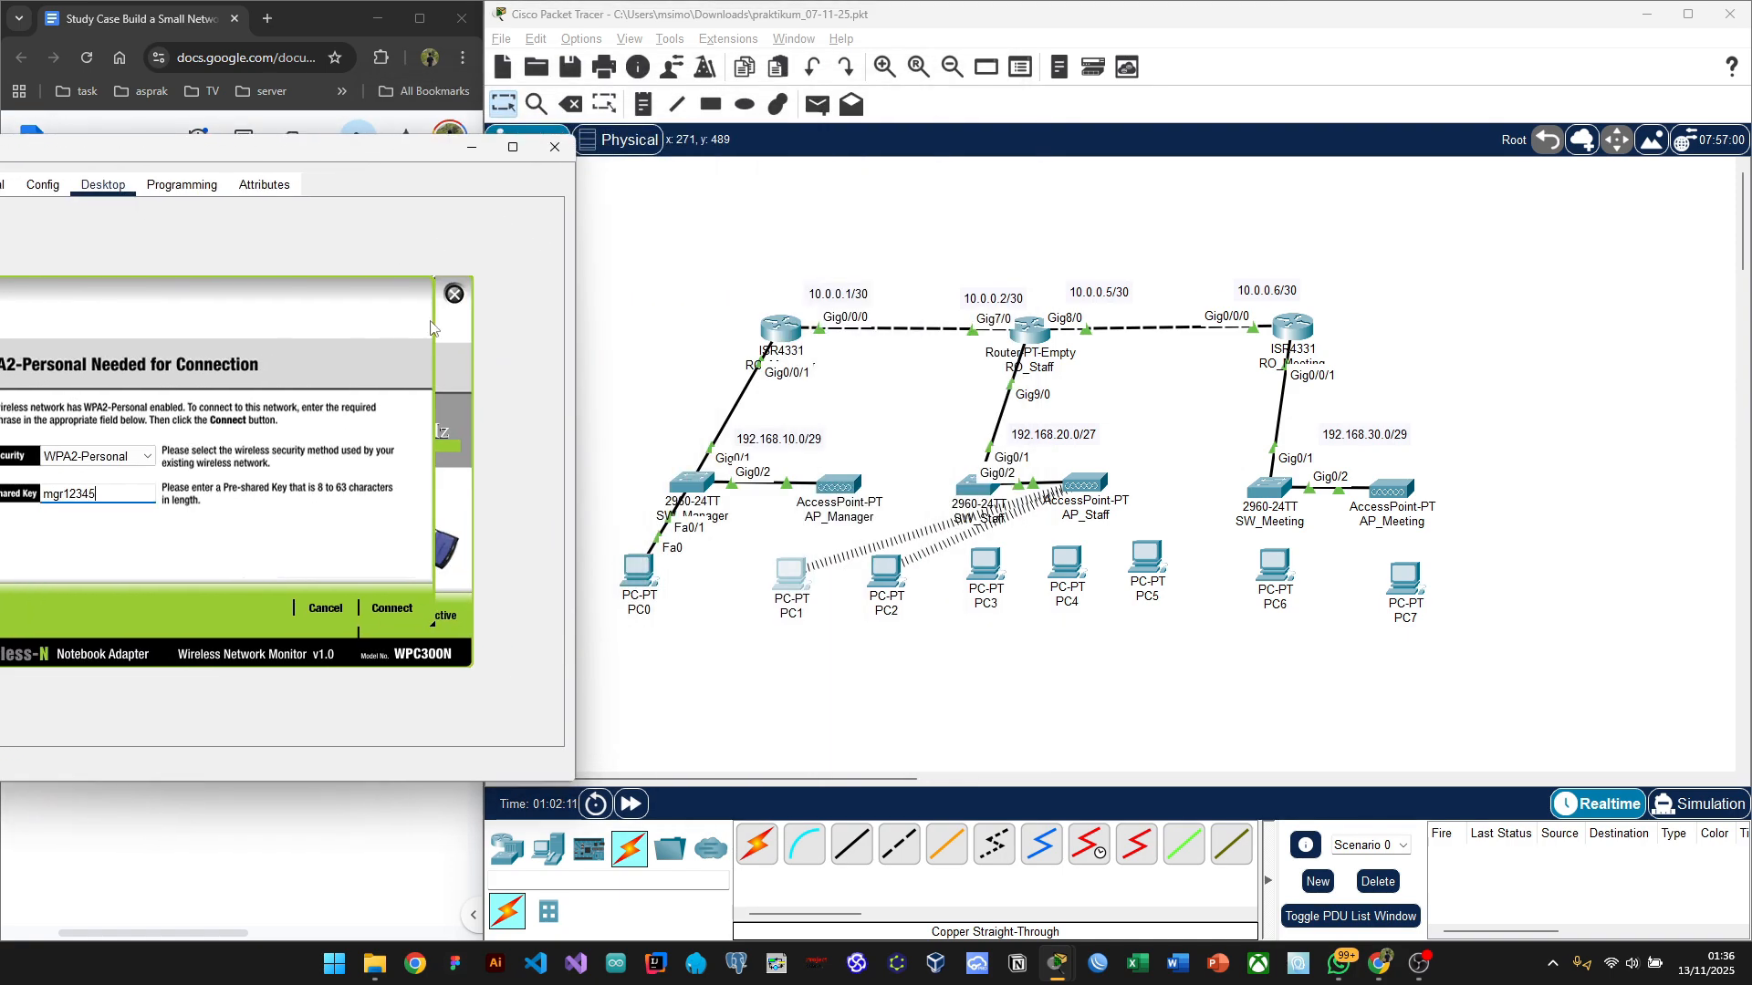
click(391, 608)
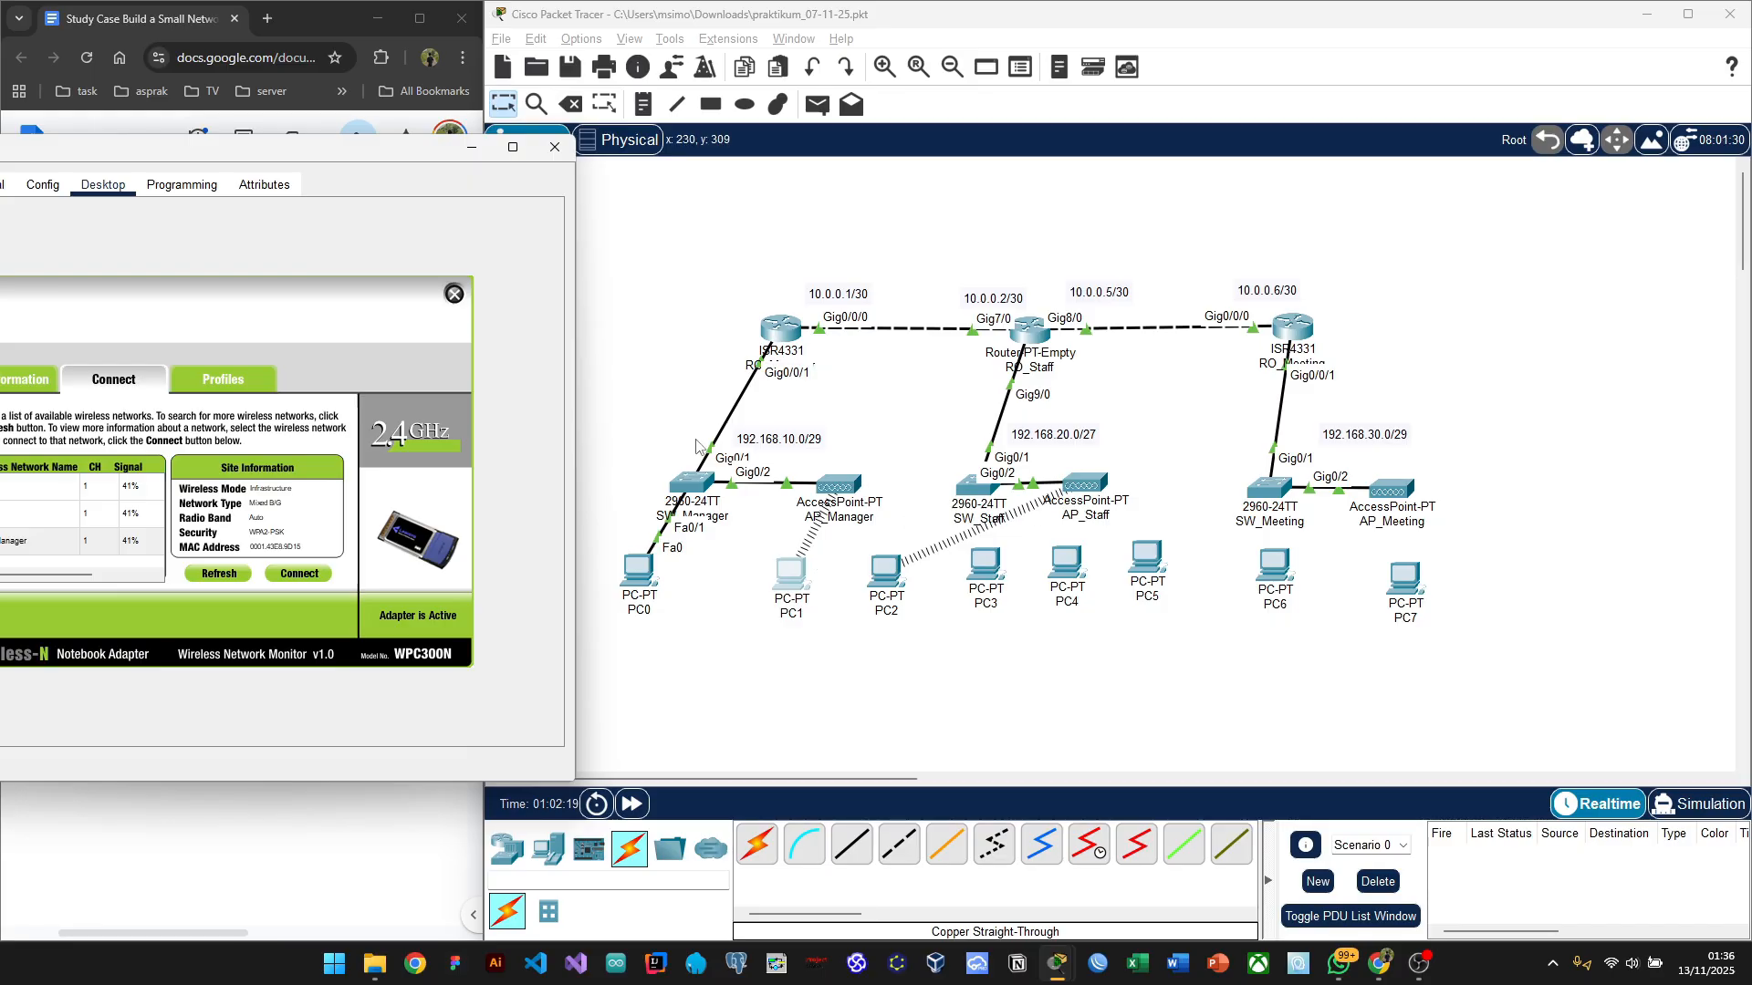
drag(264, 159, 420, 145)
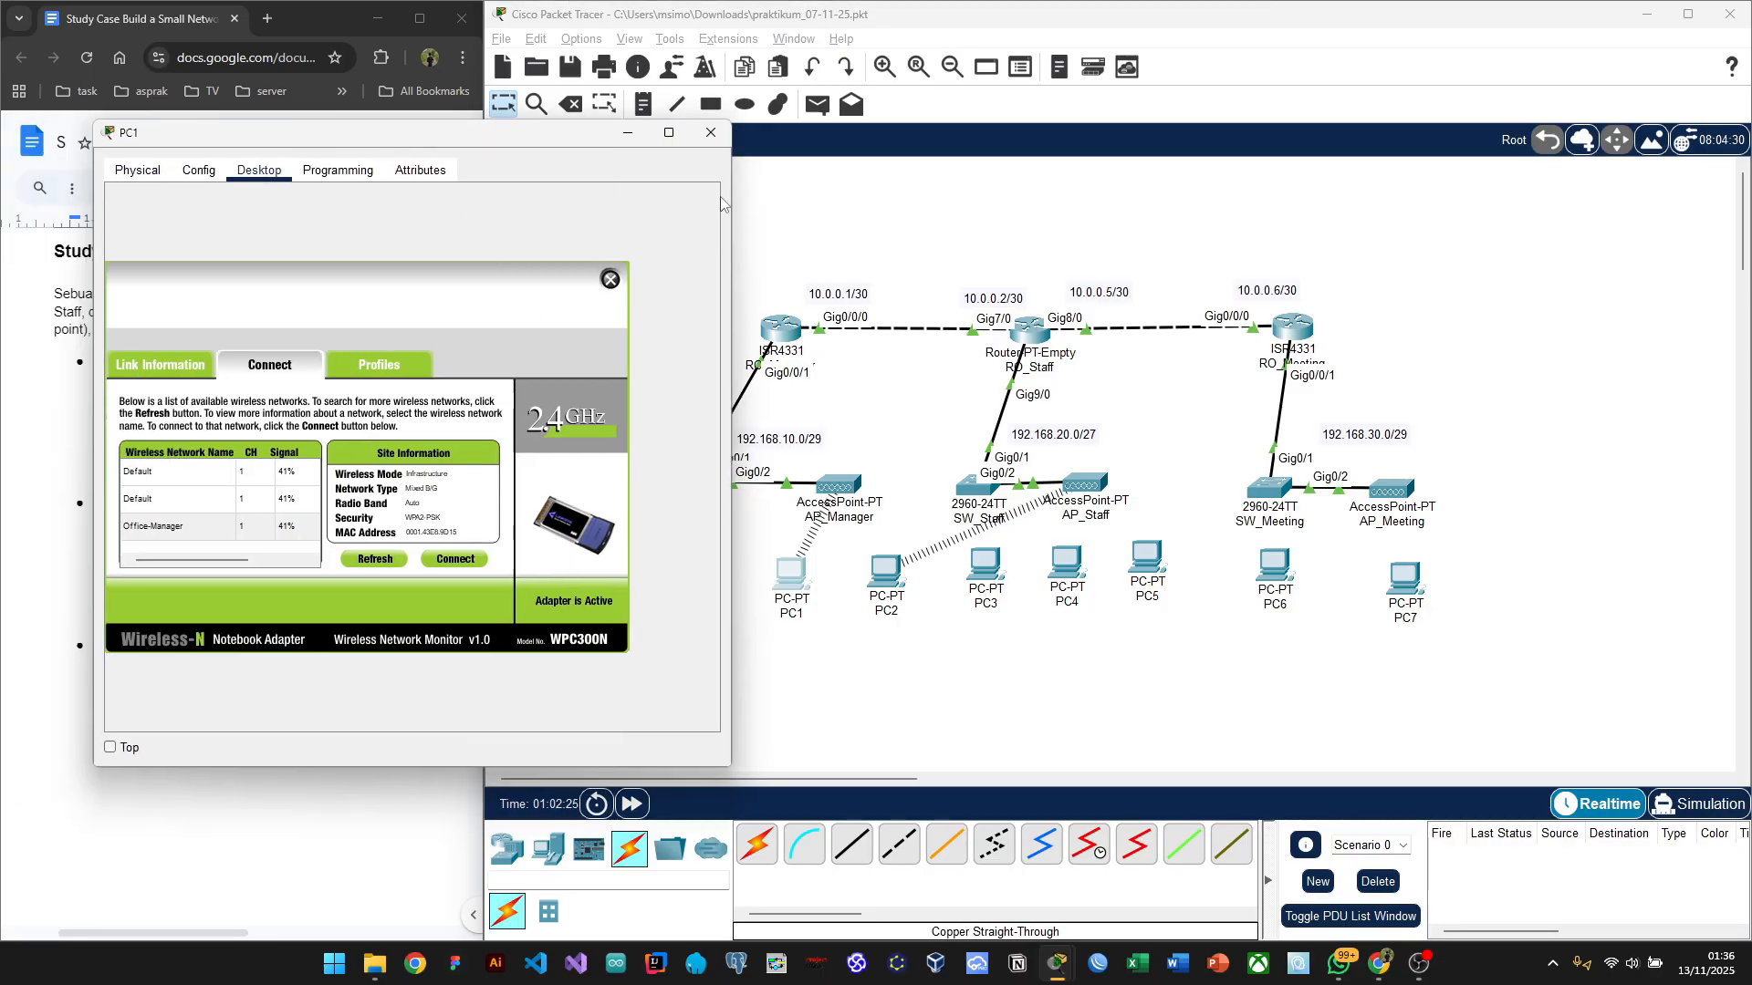
Step: Connect PC2 via PC Wireless to Office-Manager using WPA2-Personal and the room's passphrase
click(716, 138)
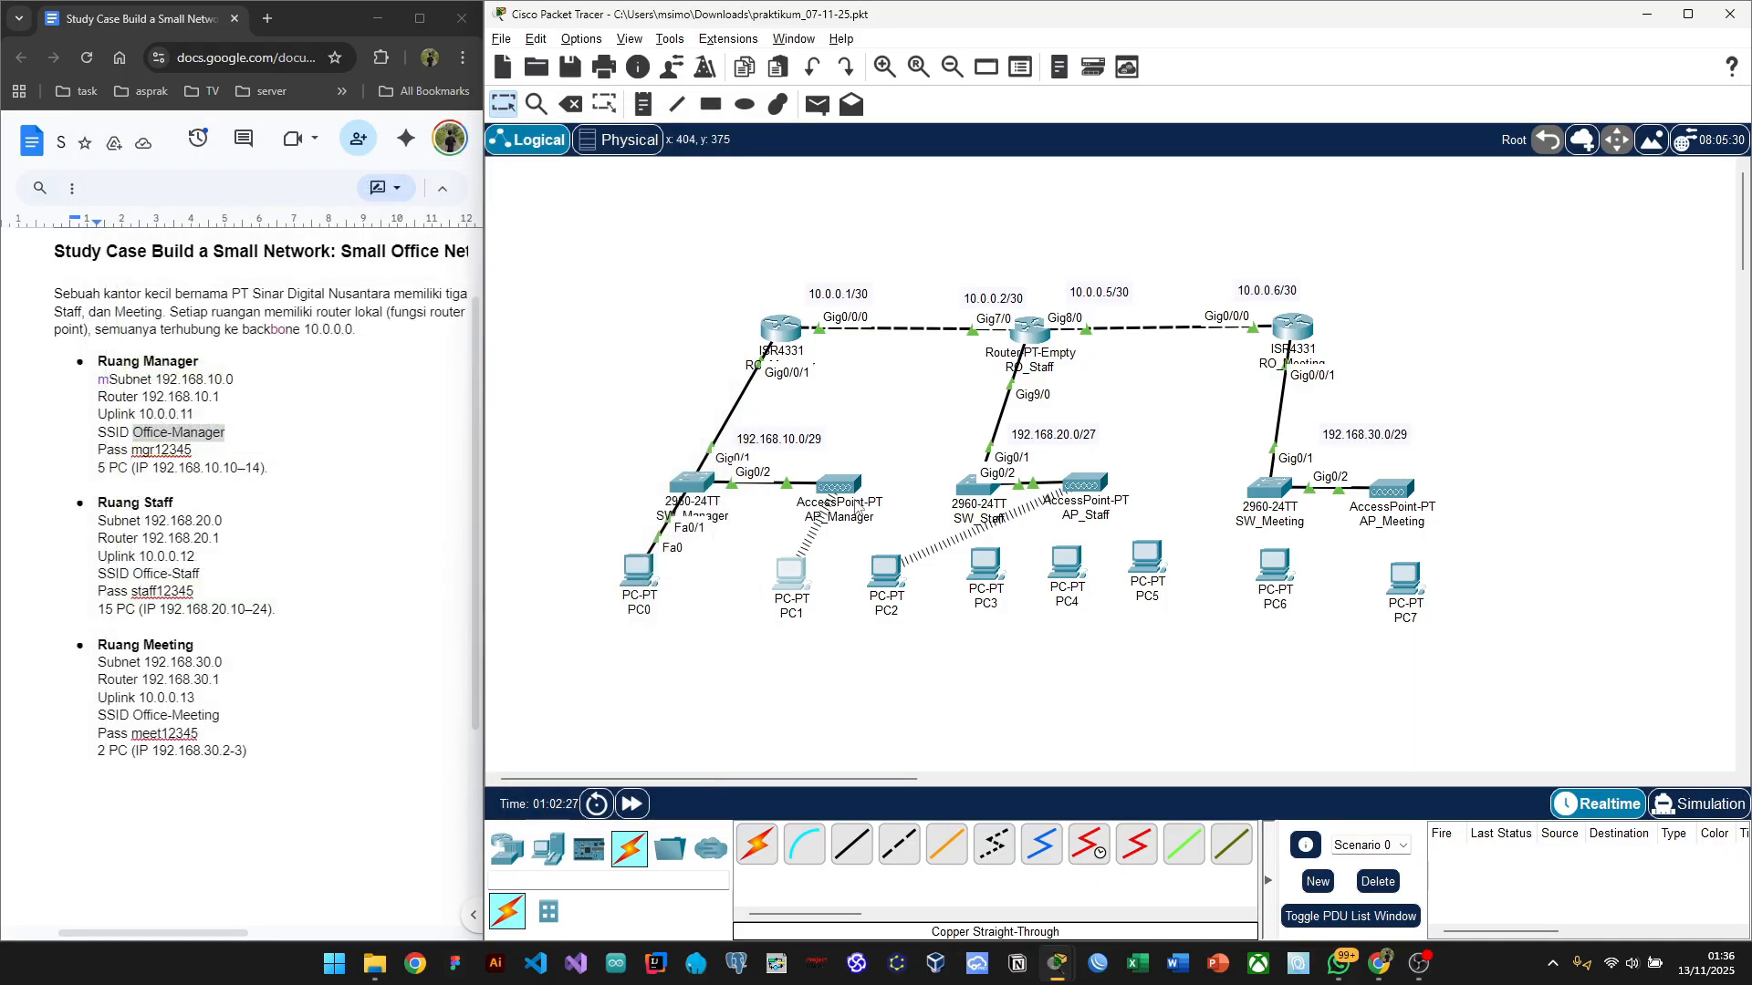
click(890, 575)
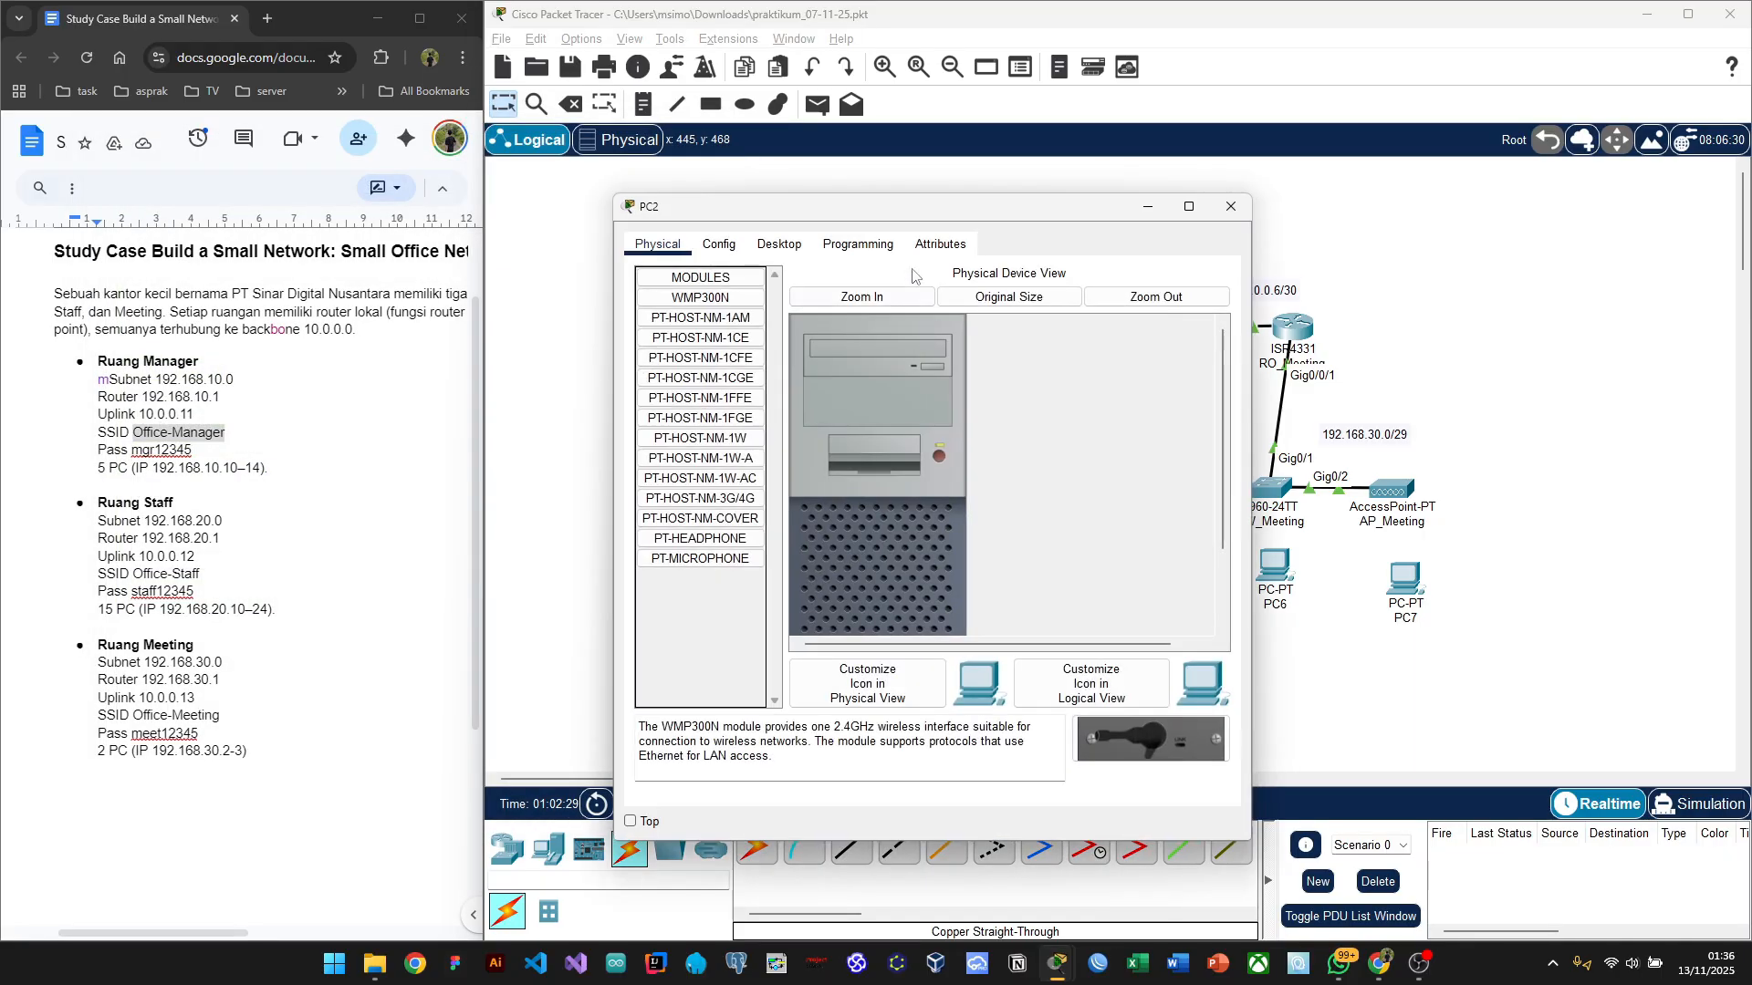
drag(897, 221, 370, 166)
click(128, 208)
click(119, 469)
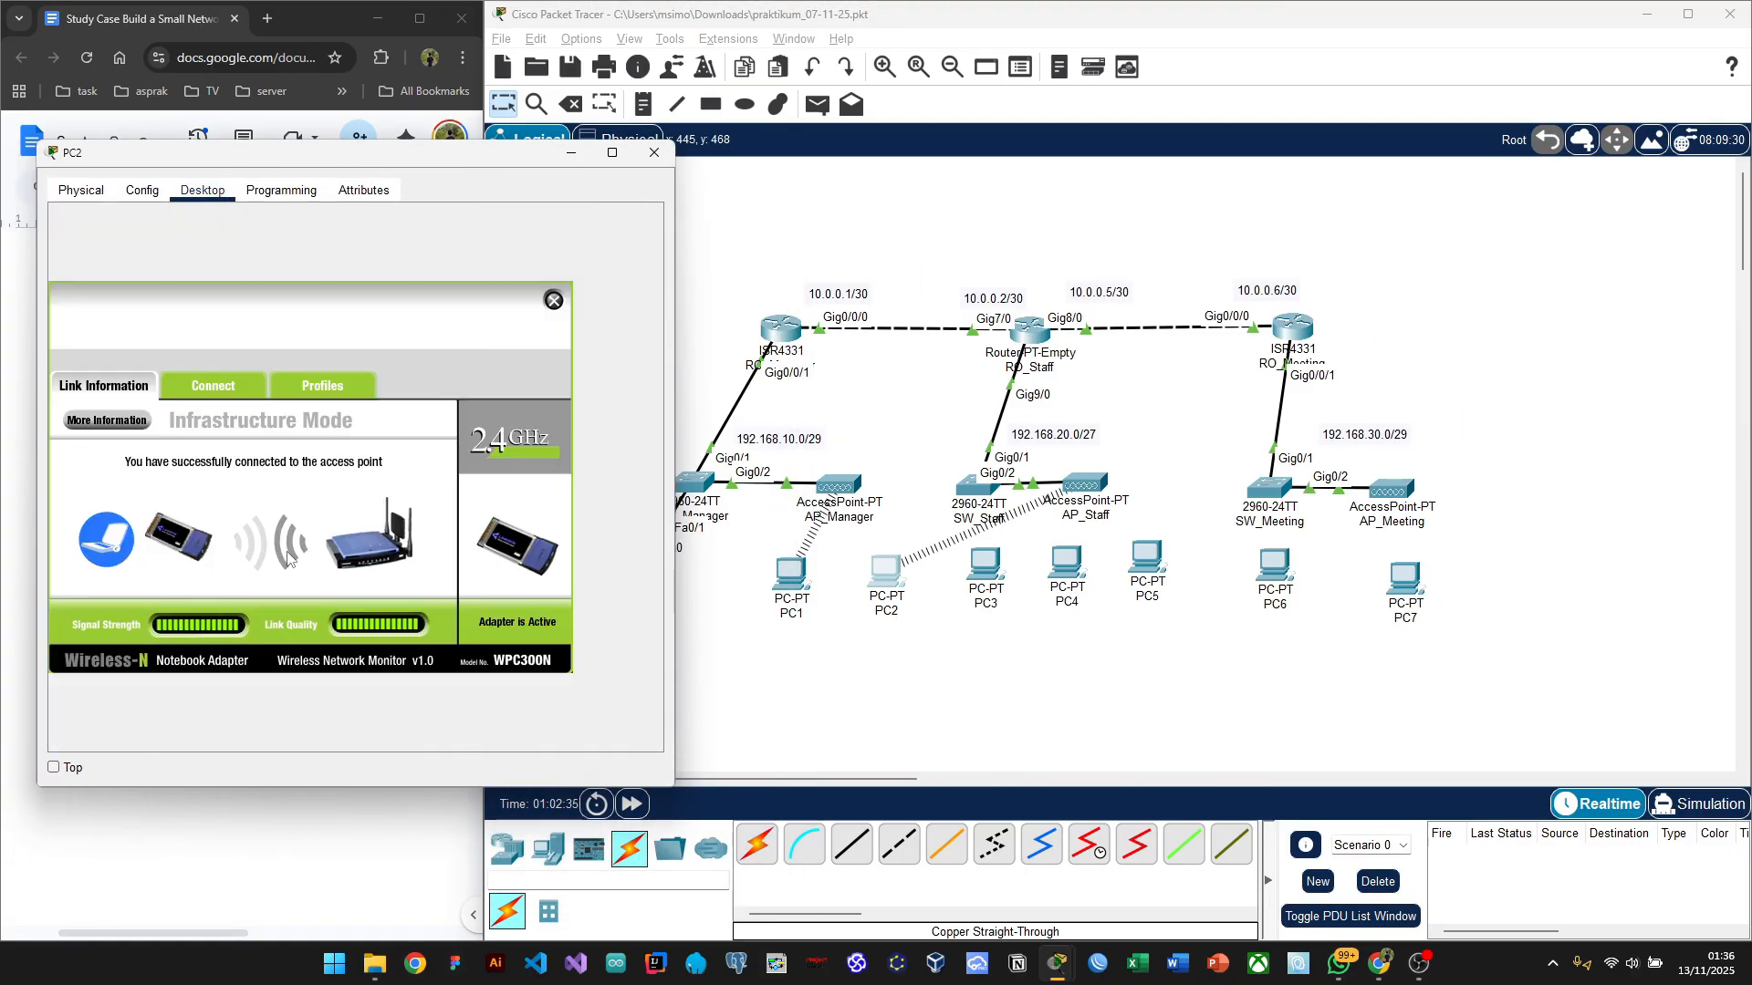
click(200, 386)
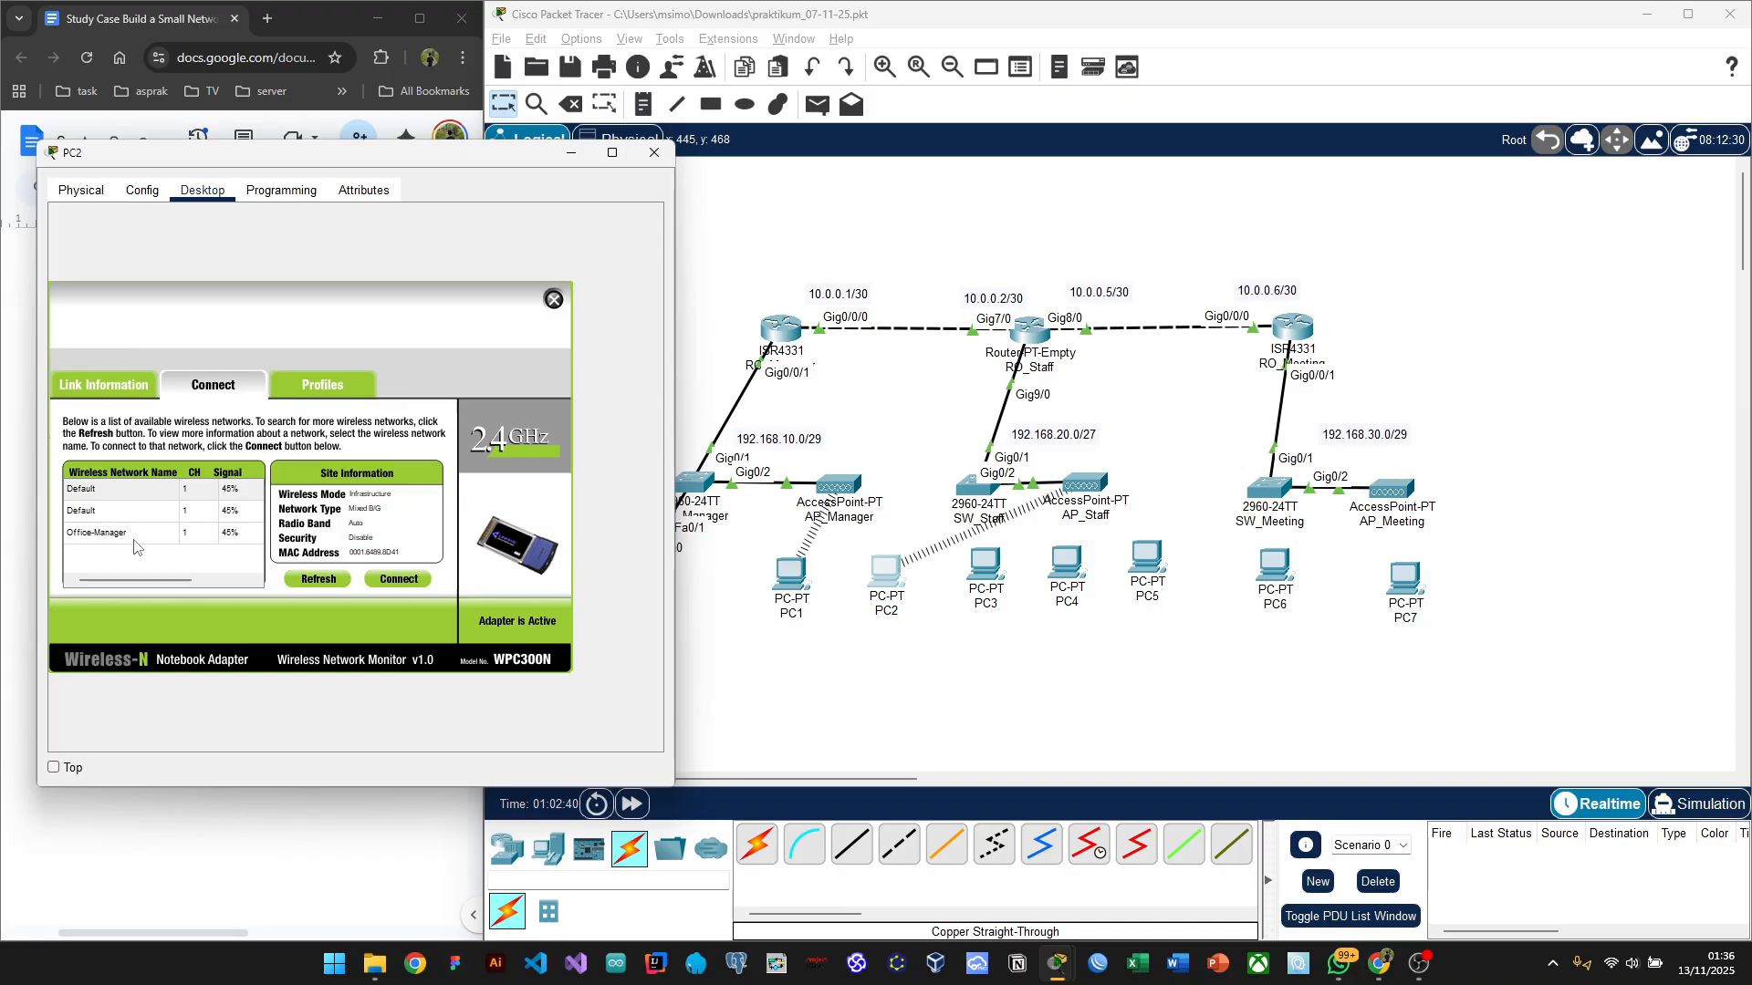
click(128, 540)
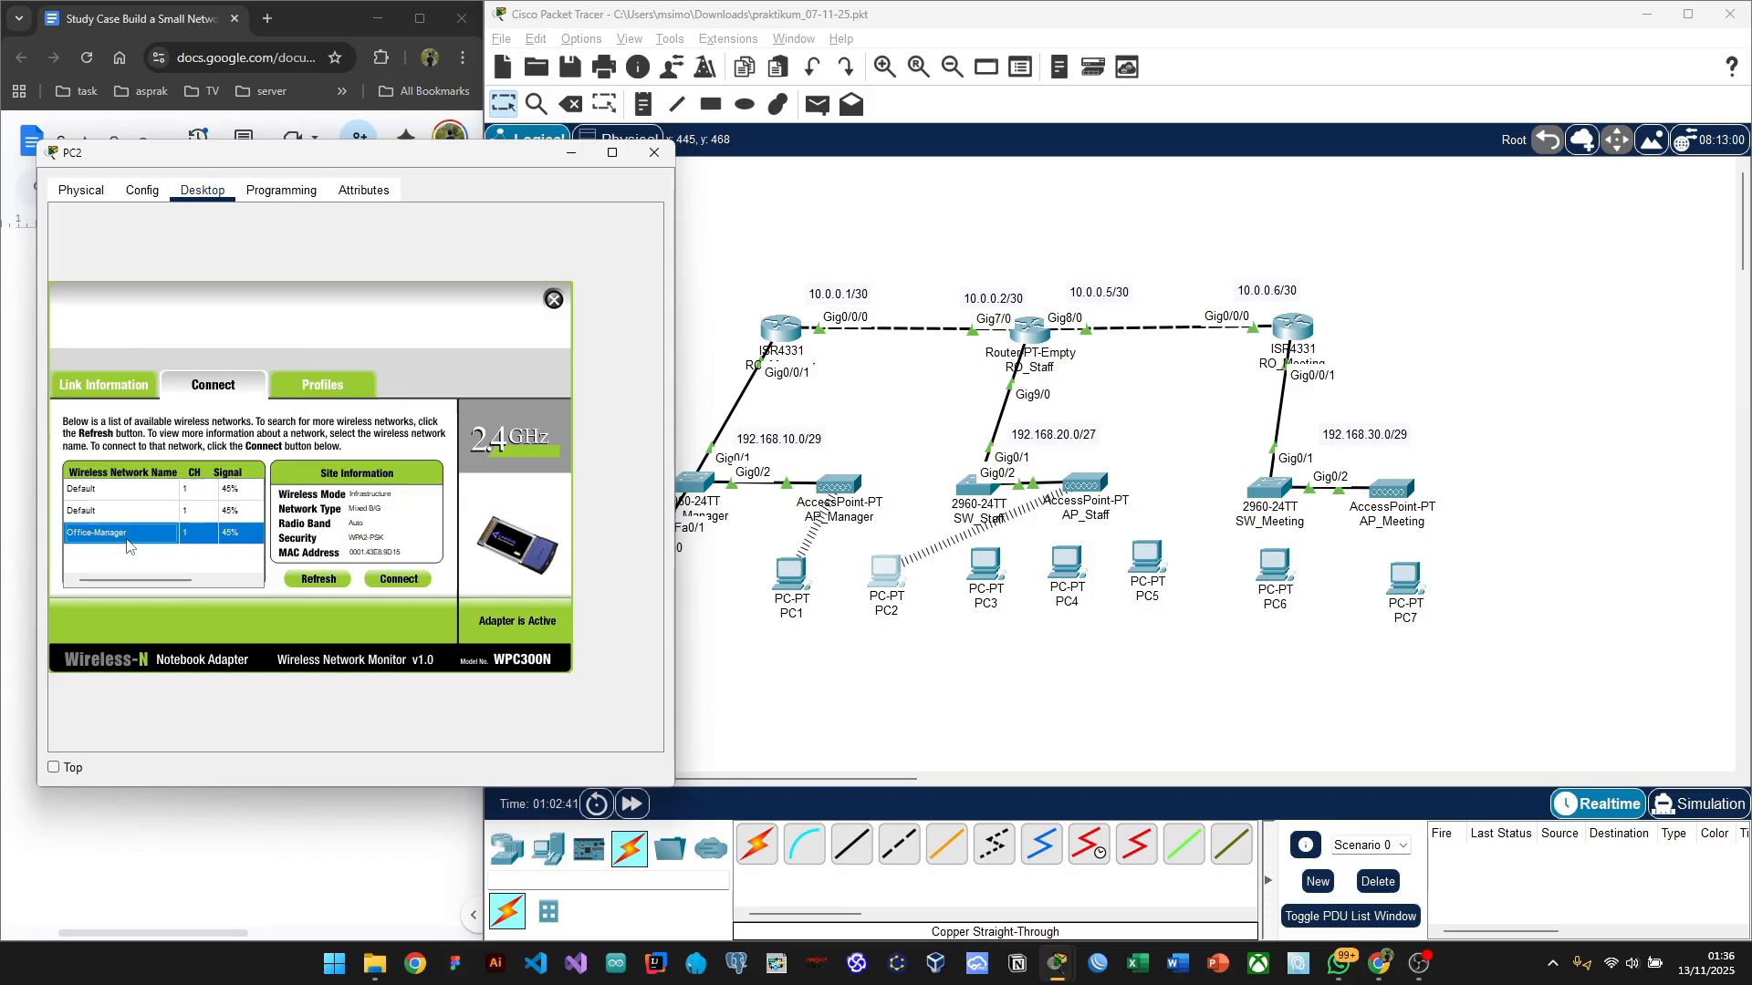
click(398, 579)
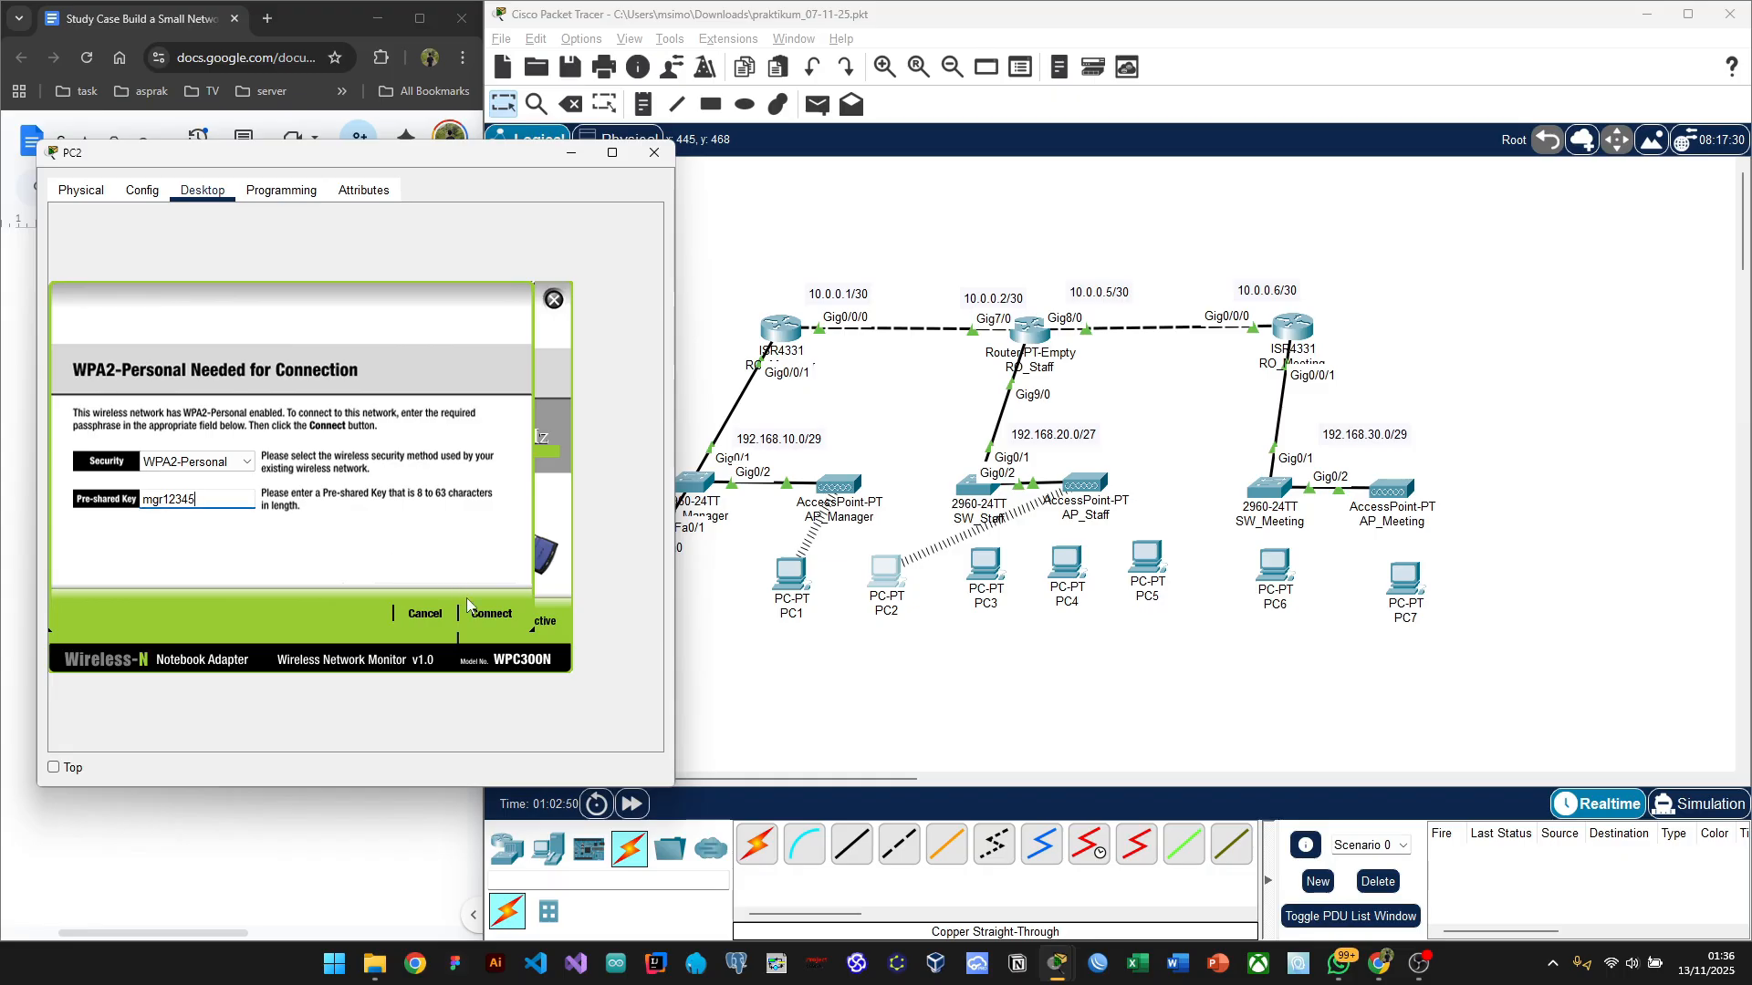
click(482, 617)
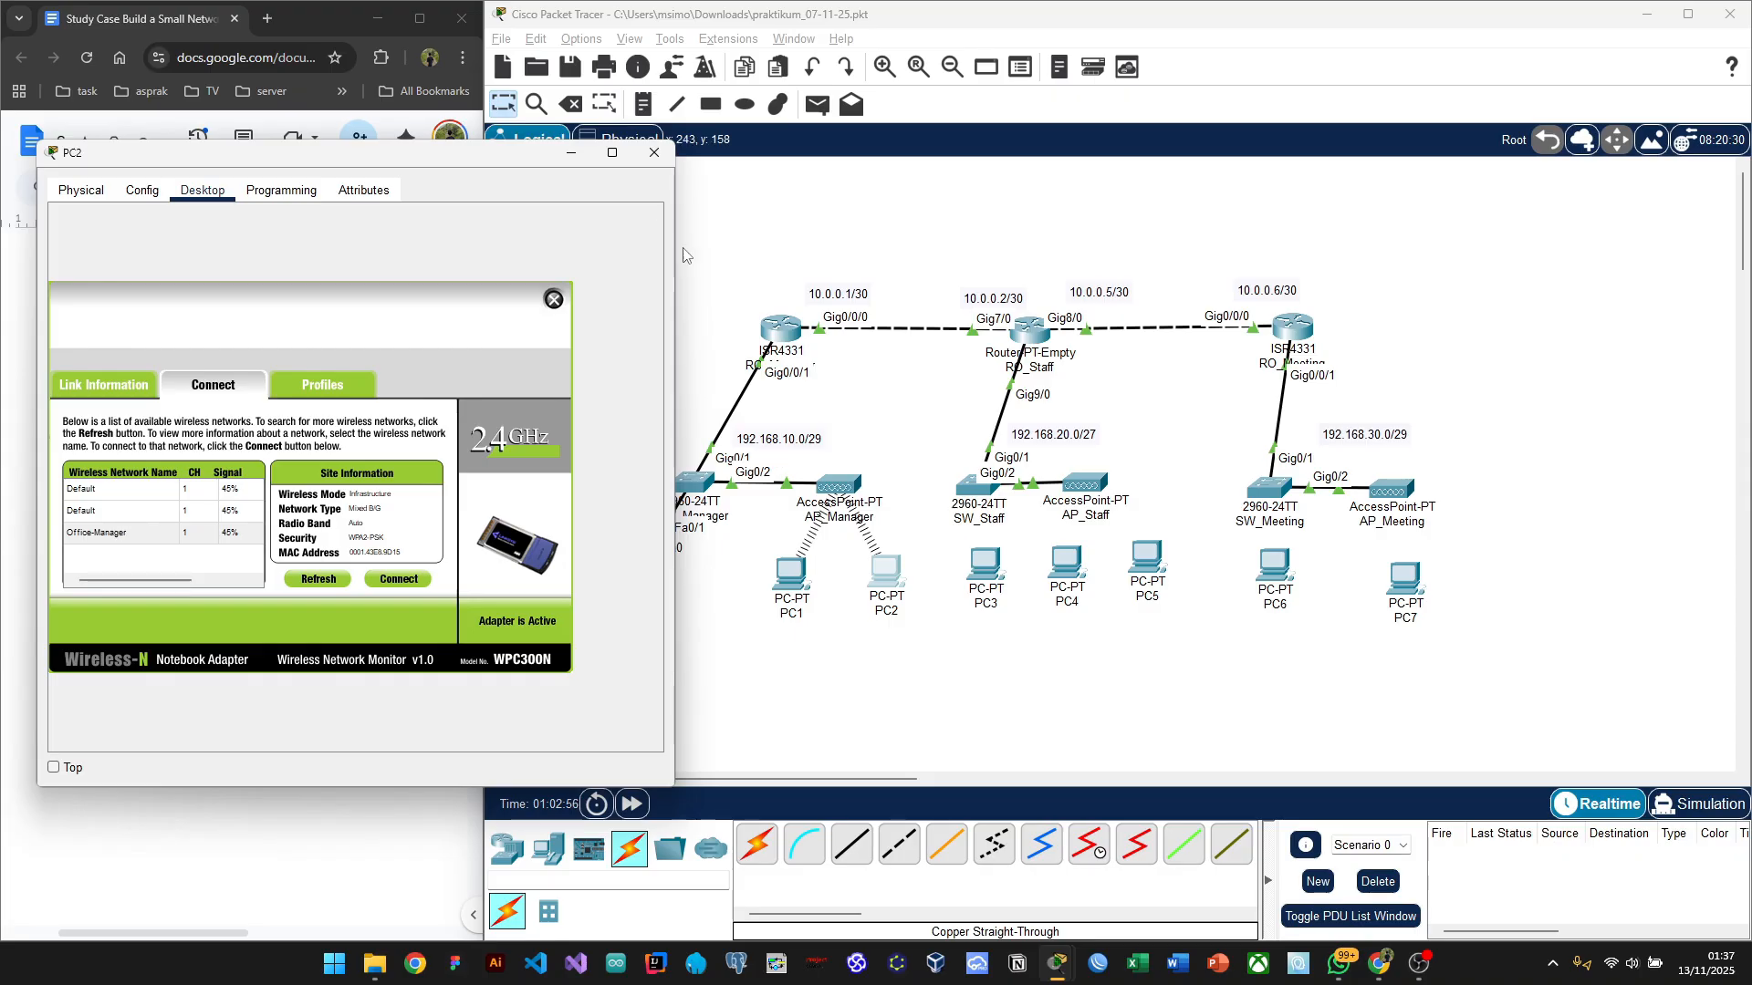
click(649, 164)
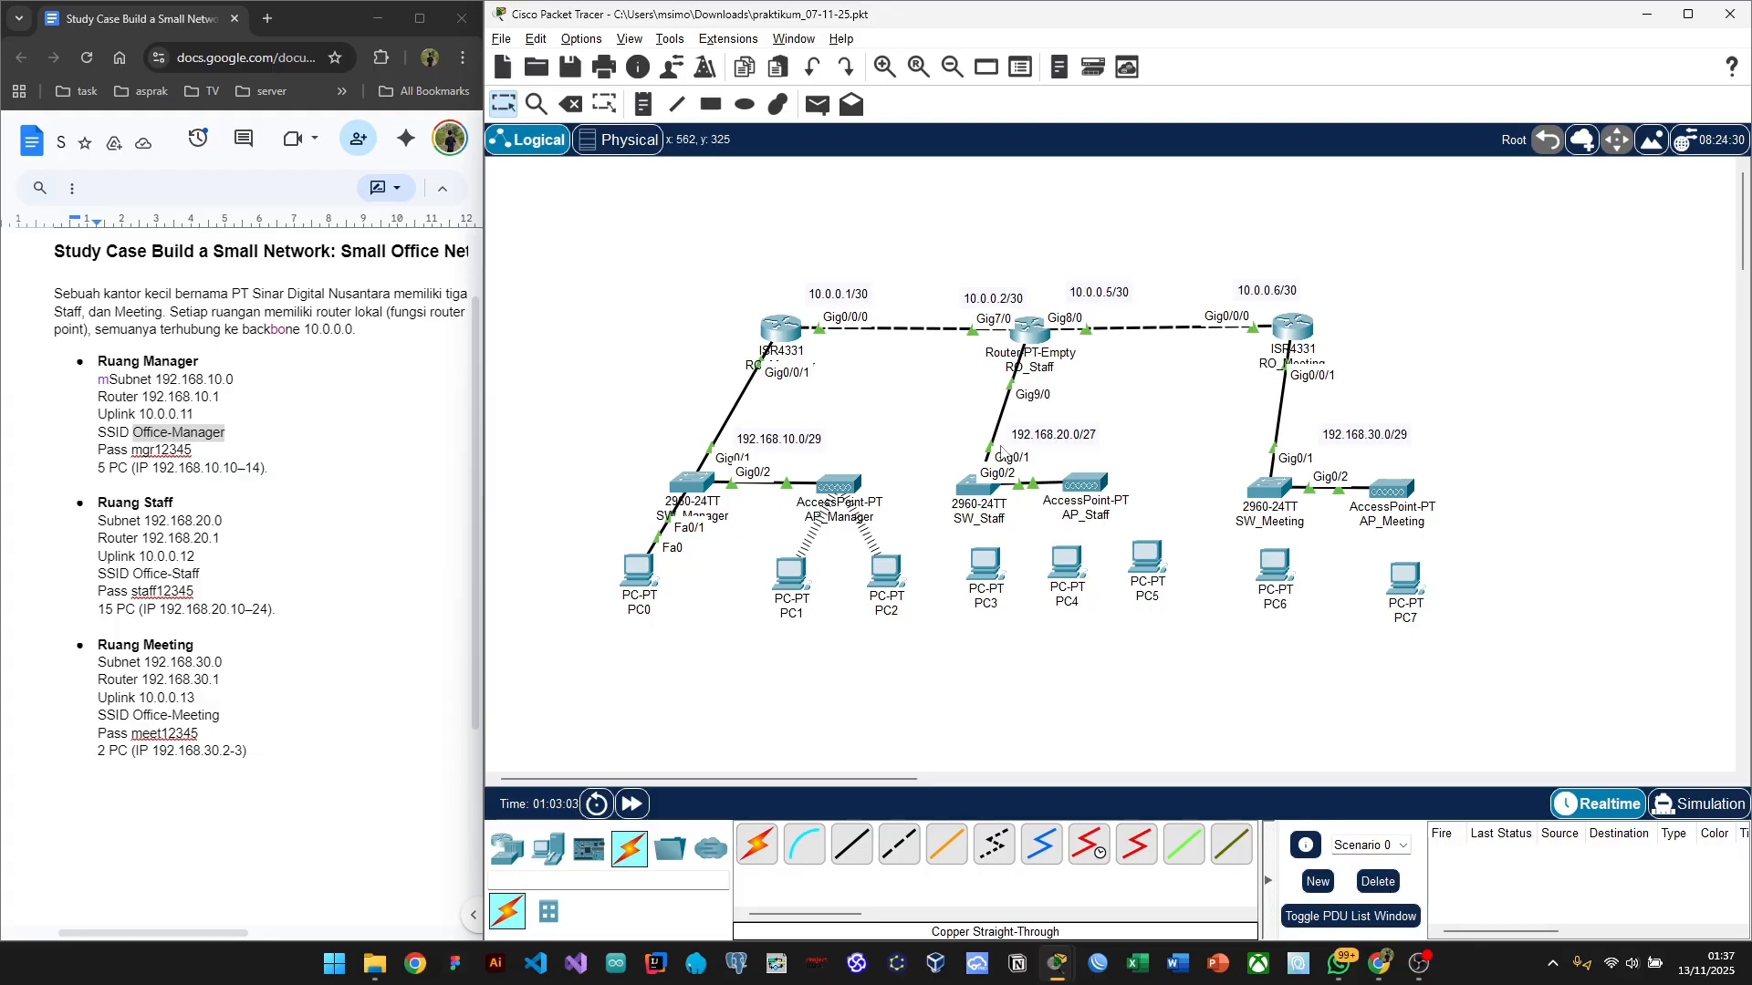
Step: Shift the Staff and Meeting room devices right, then push the Meeting router, switch and AP further right
drag(931, 245, 1478, 620)
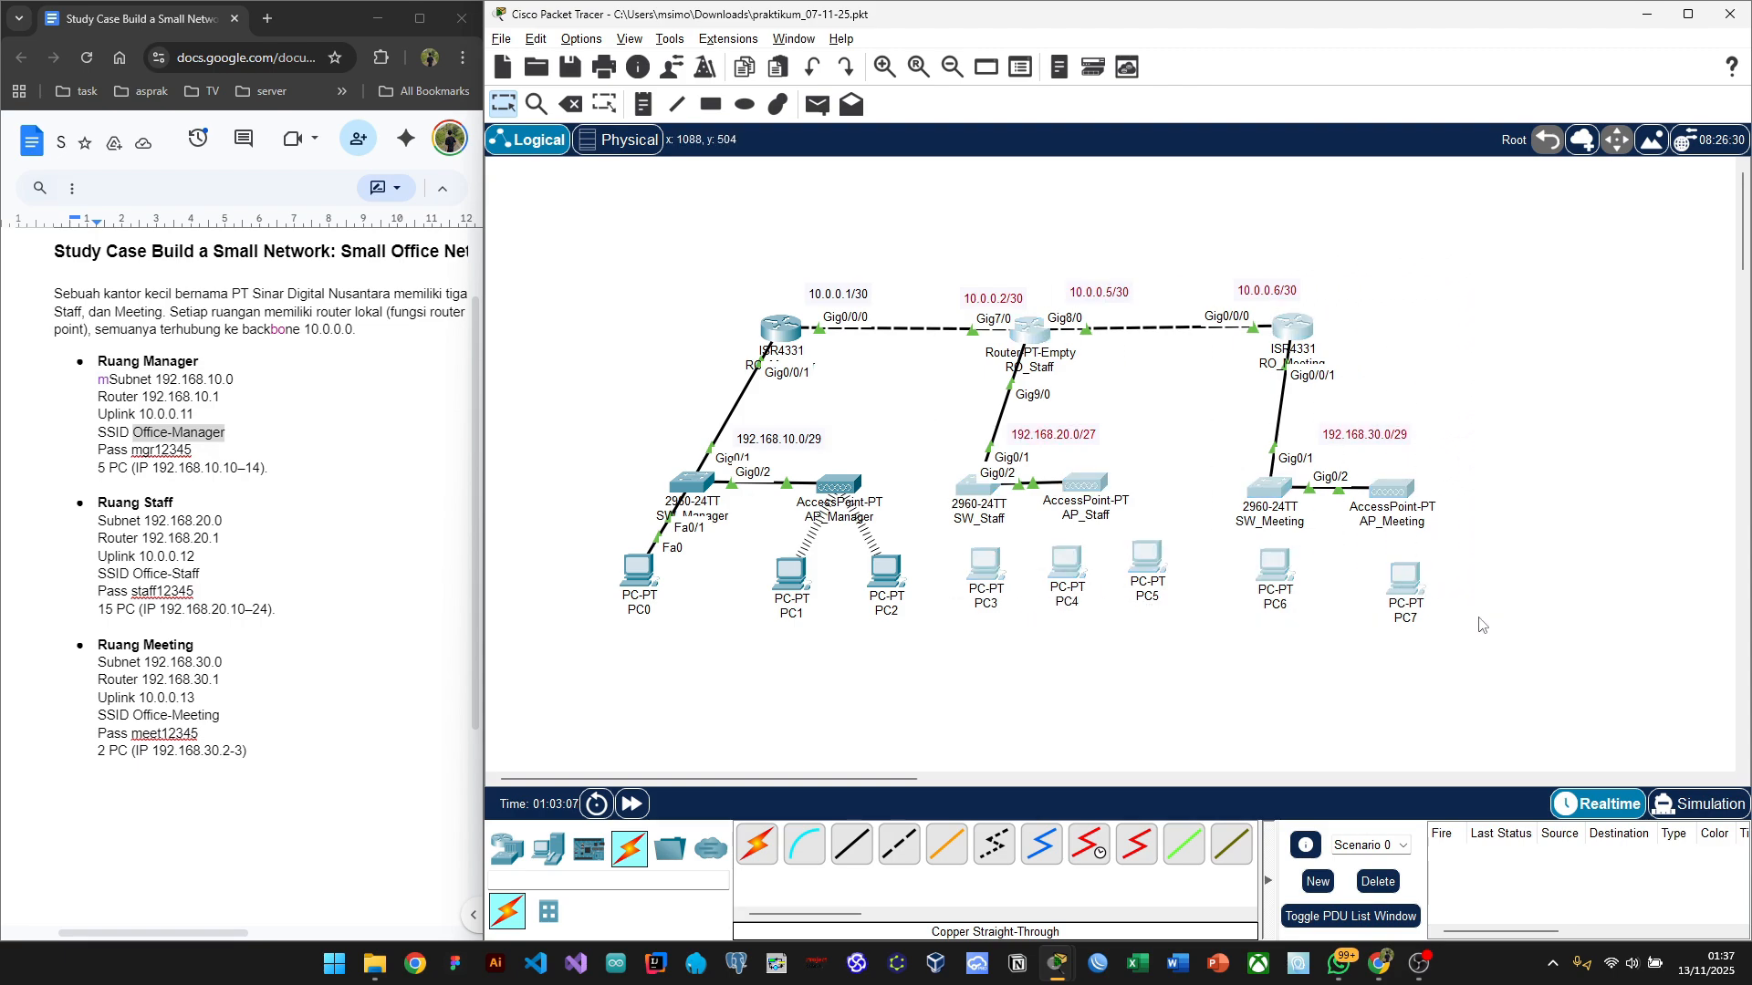
drag(1399, 578, 1462, 577)
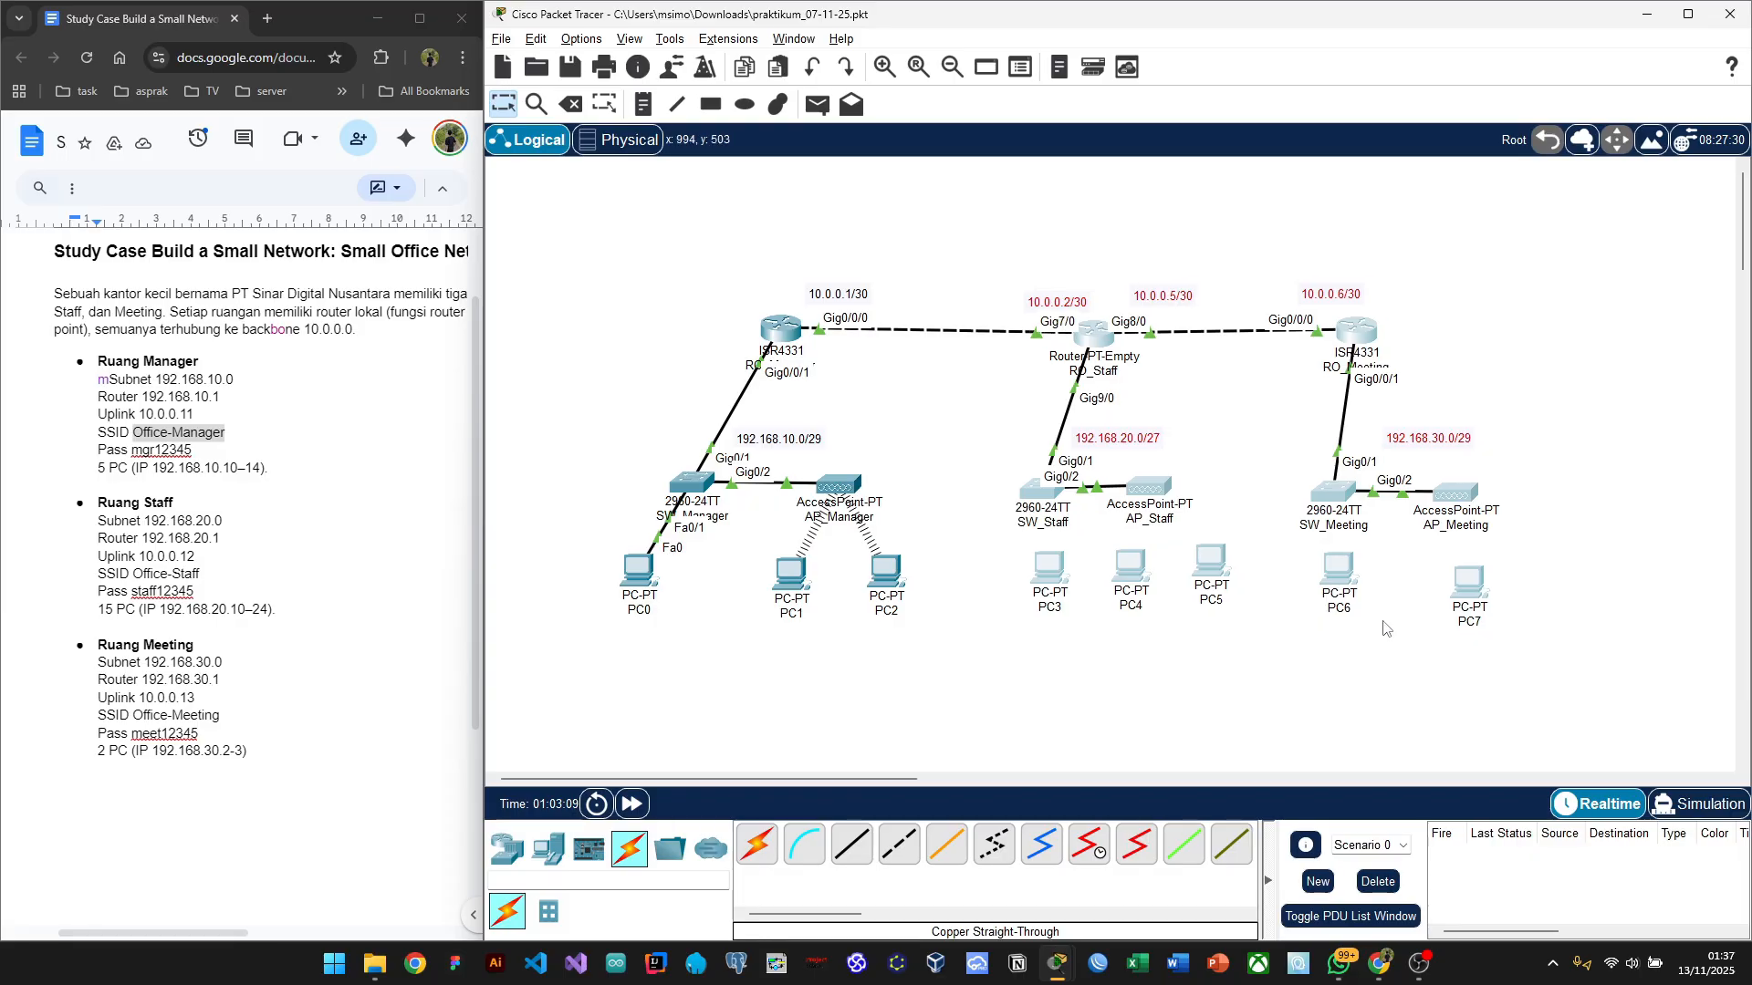
click(1312, 656)
scroll(1312, 655, down, 1)
scroll(1312, 656, up, 1)
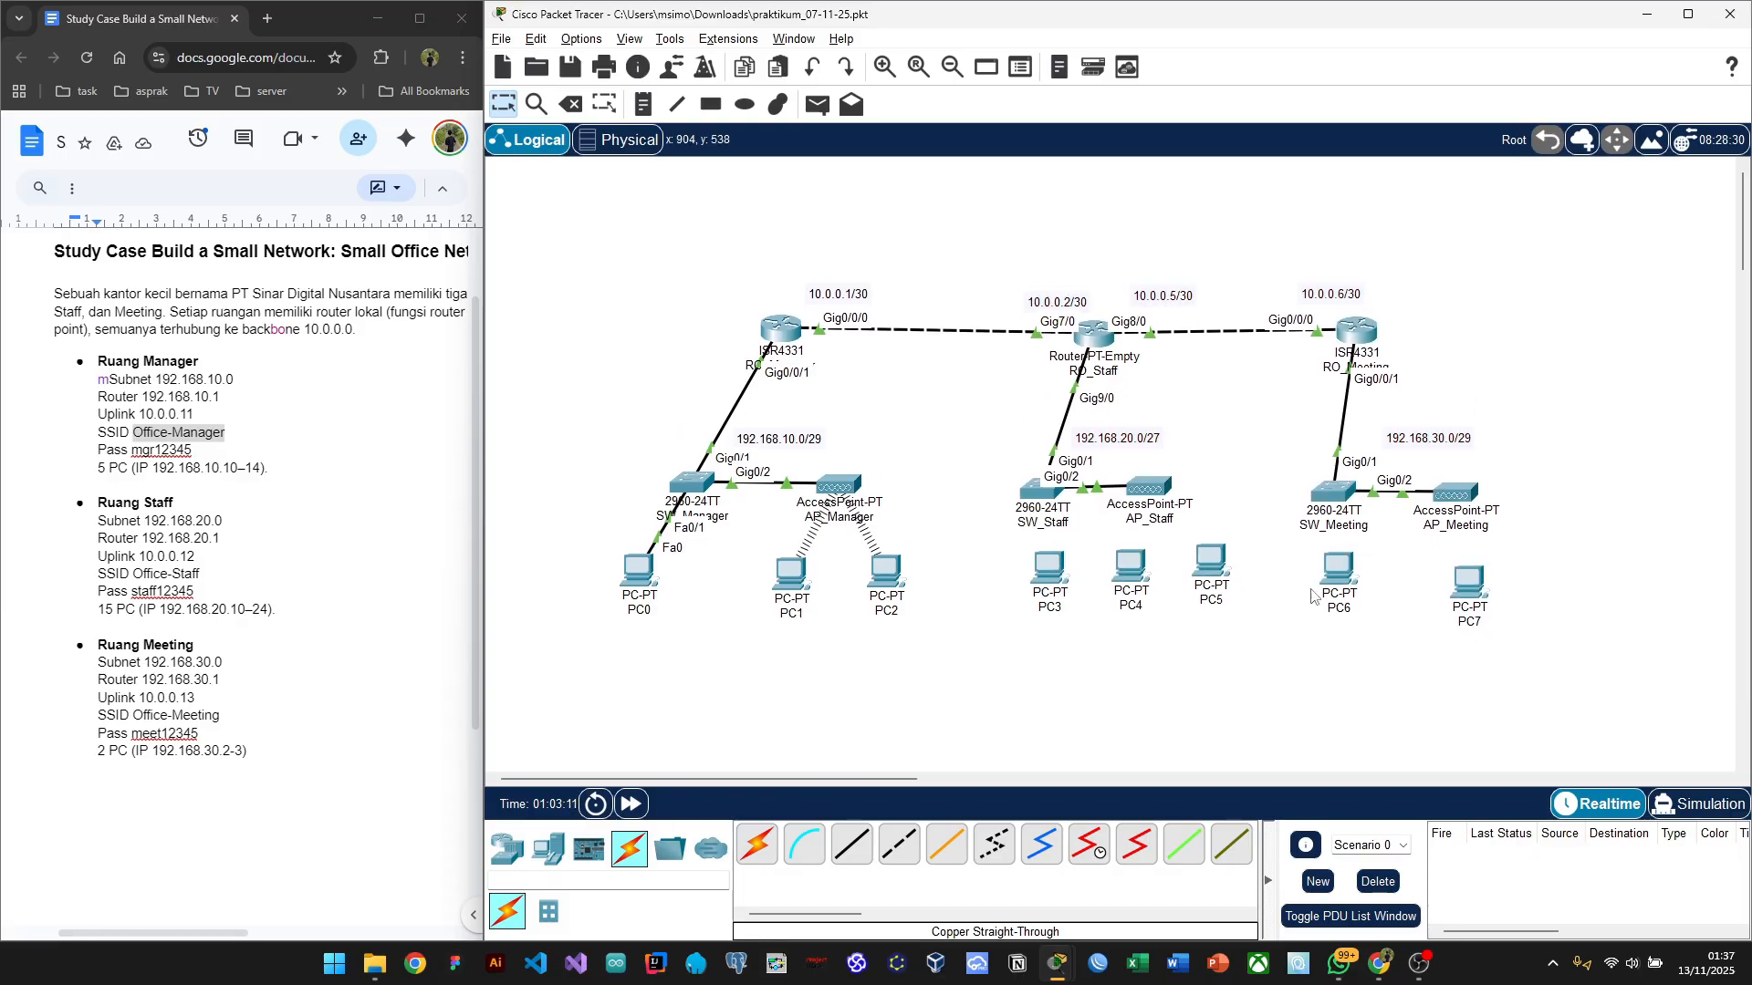
drag(1273, 256, 1606, 675)
drag(1479, 593, 1625, 590)
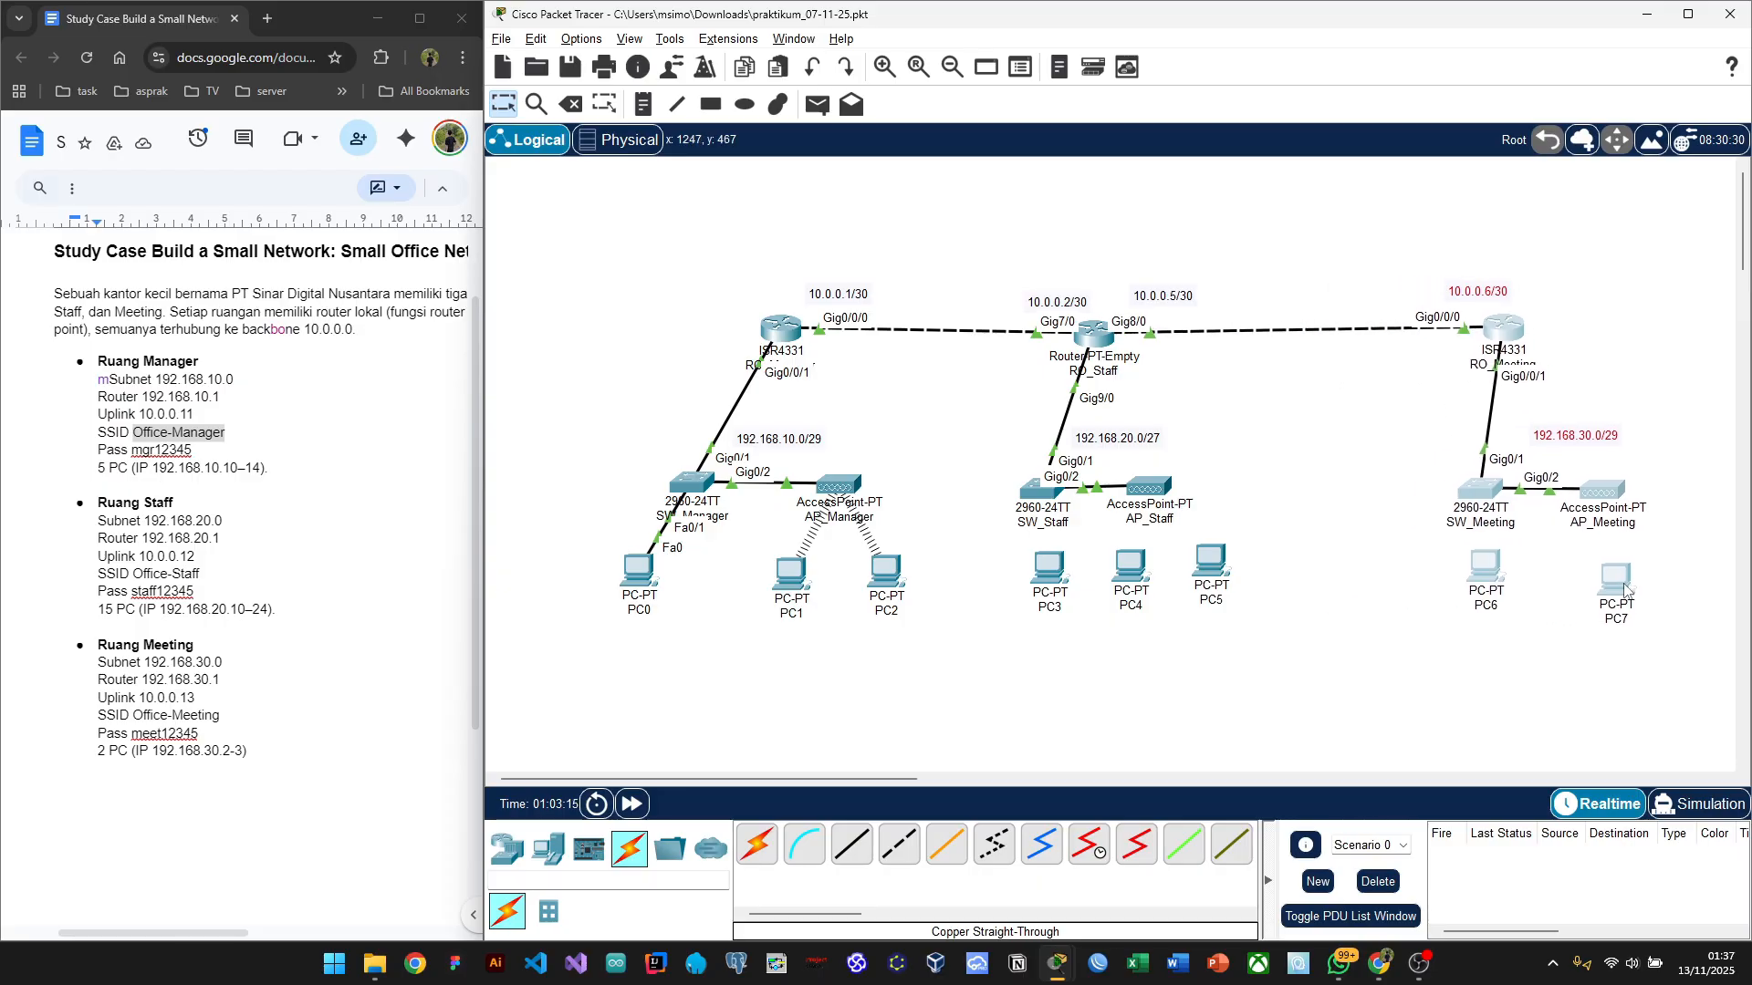
click(1221, 638)
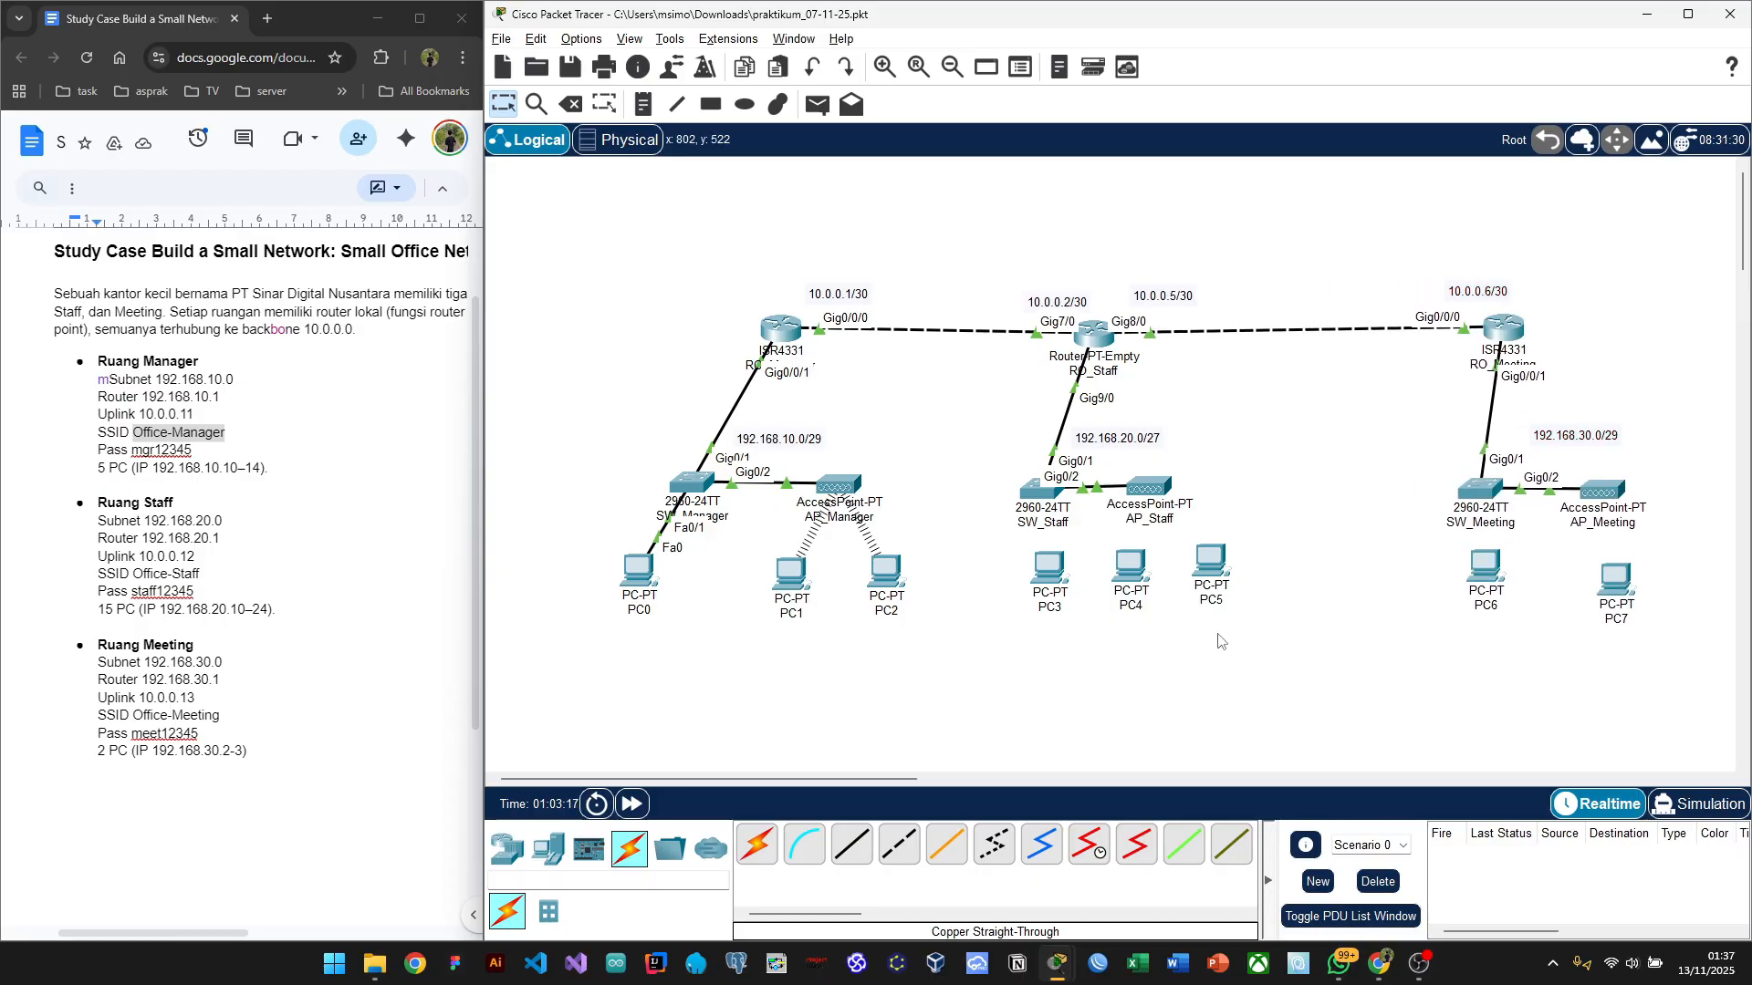
Step: Move AP_Staff, PC4 and PC5 right, nudge PC3 left and the 192.168.20.0/27 label right
drag(1106, 460, 1273, 581)
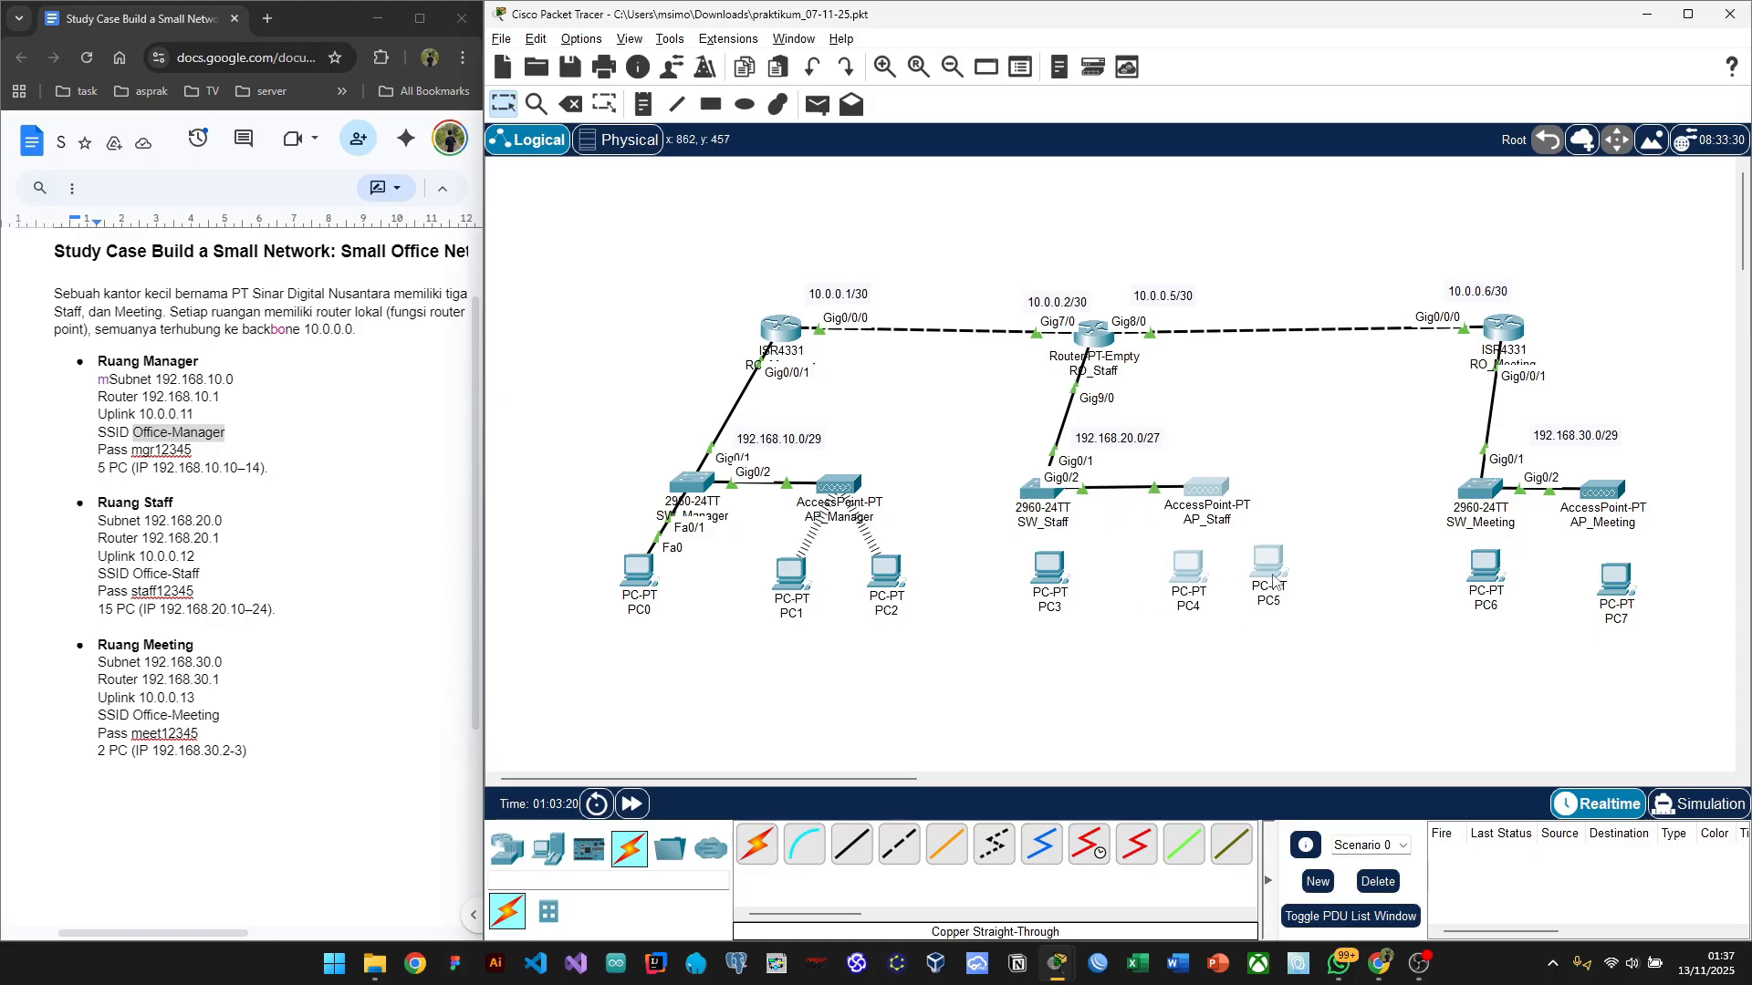
click(1186, 644)
drag(1216, 487, 1231, 485)
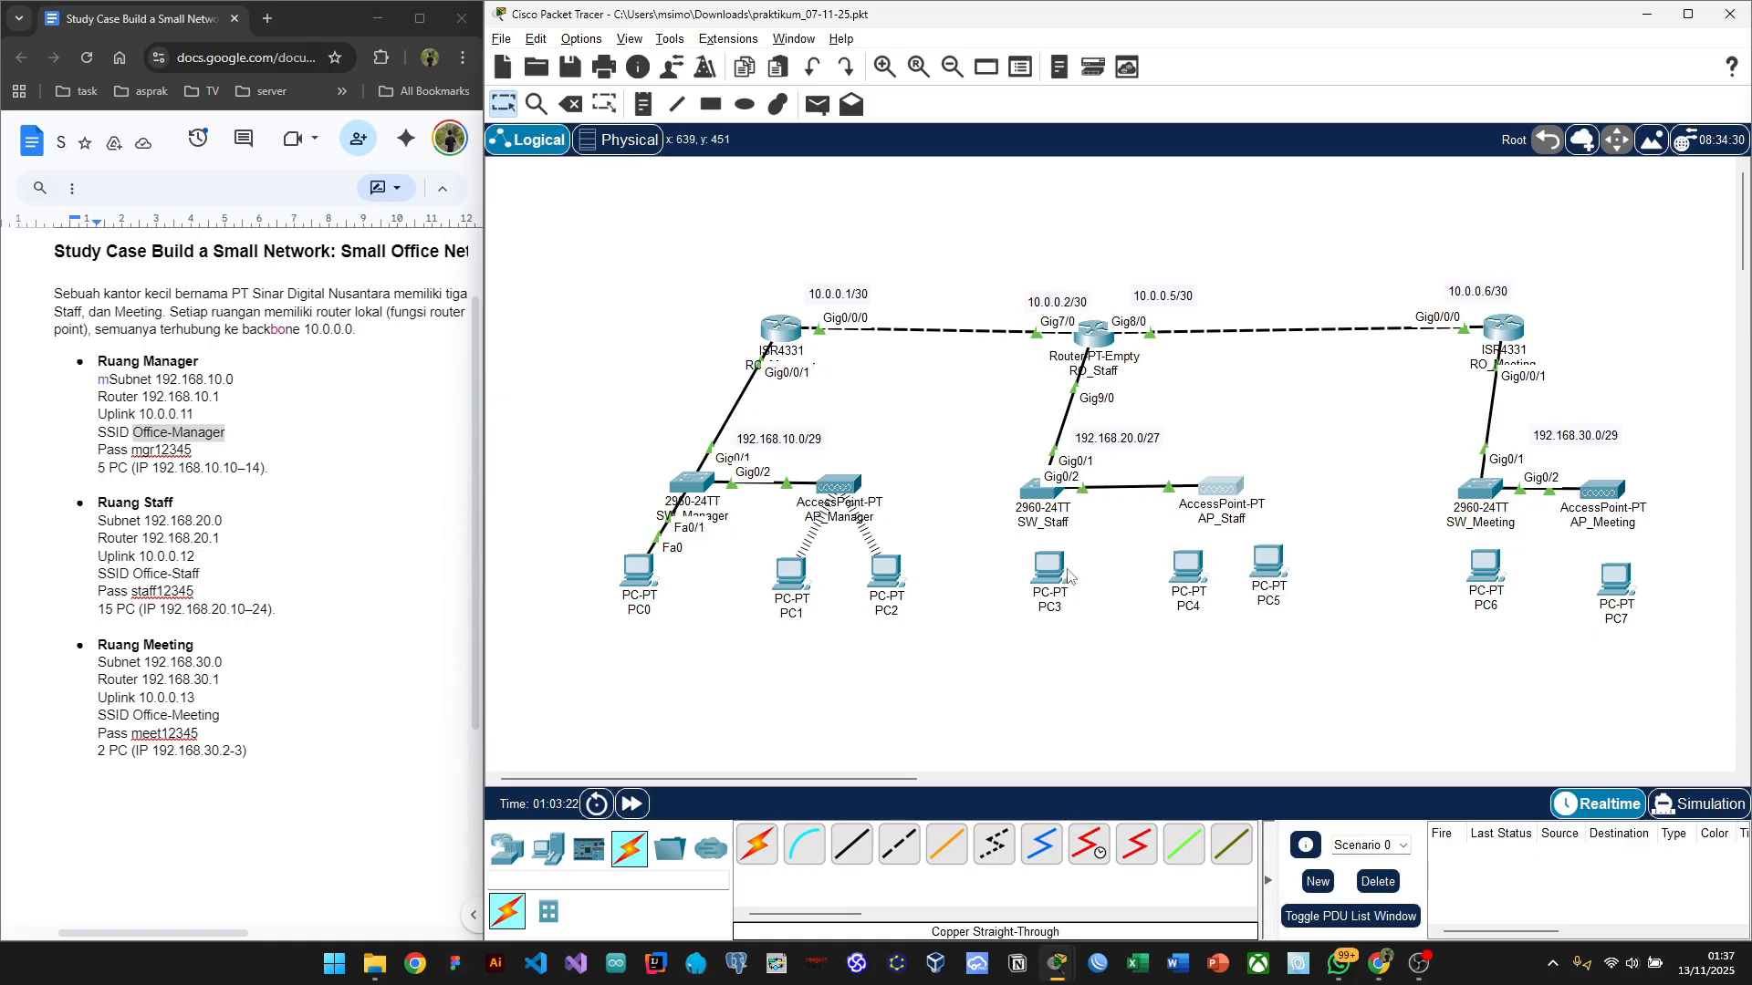
drag(1045, 584, 1030, 587)
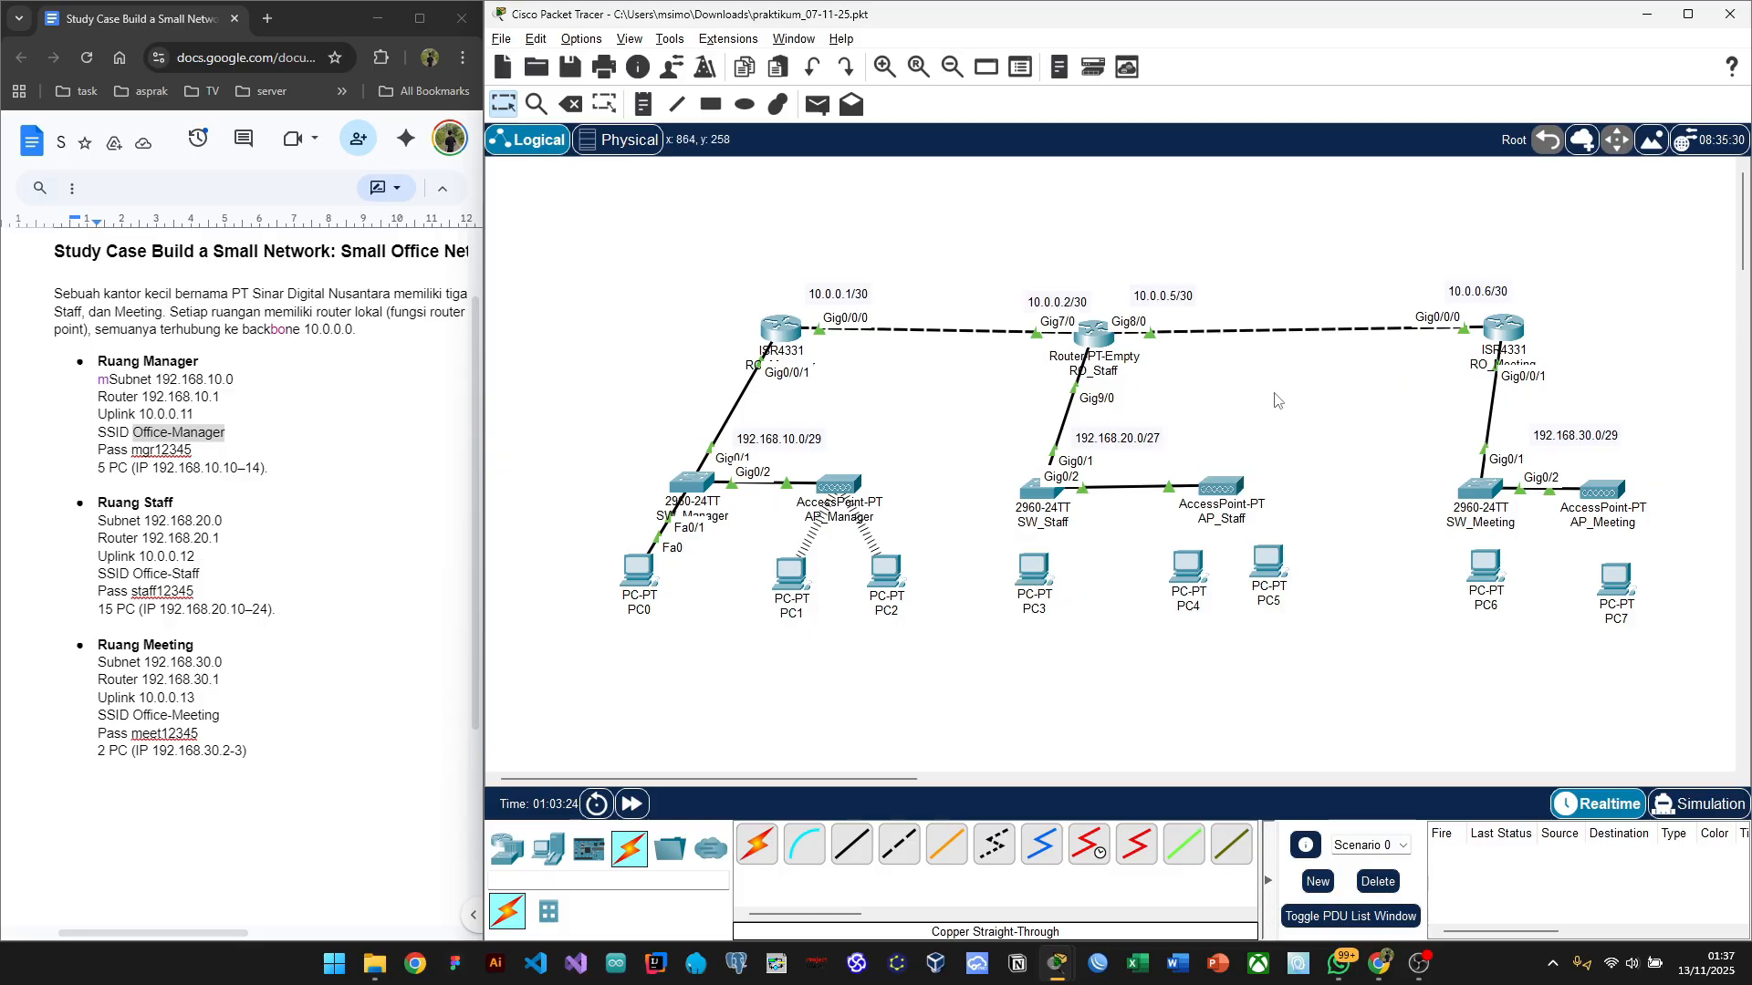
drag(1154, 447, 1176, 451)
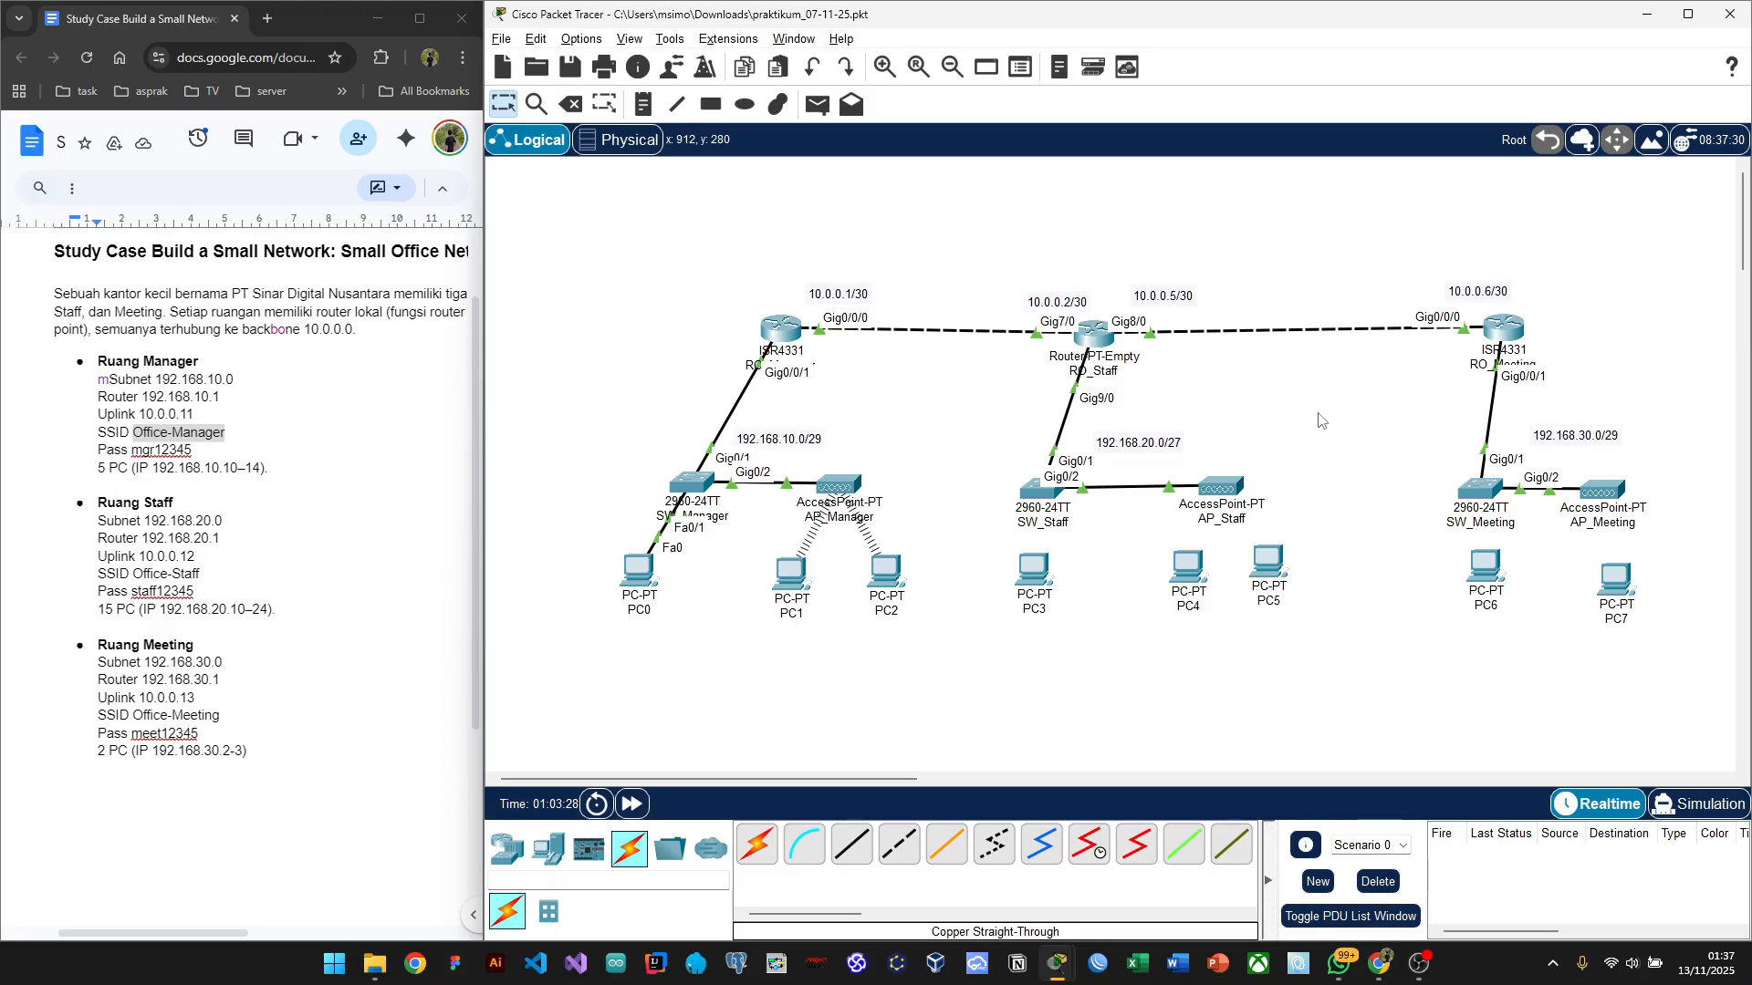
mouse_move(1065, 520)
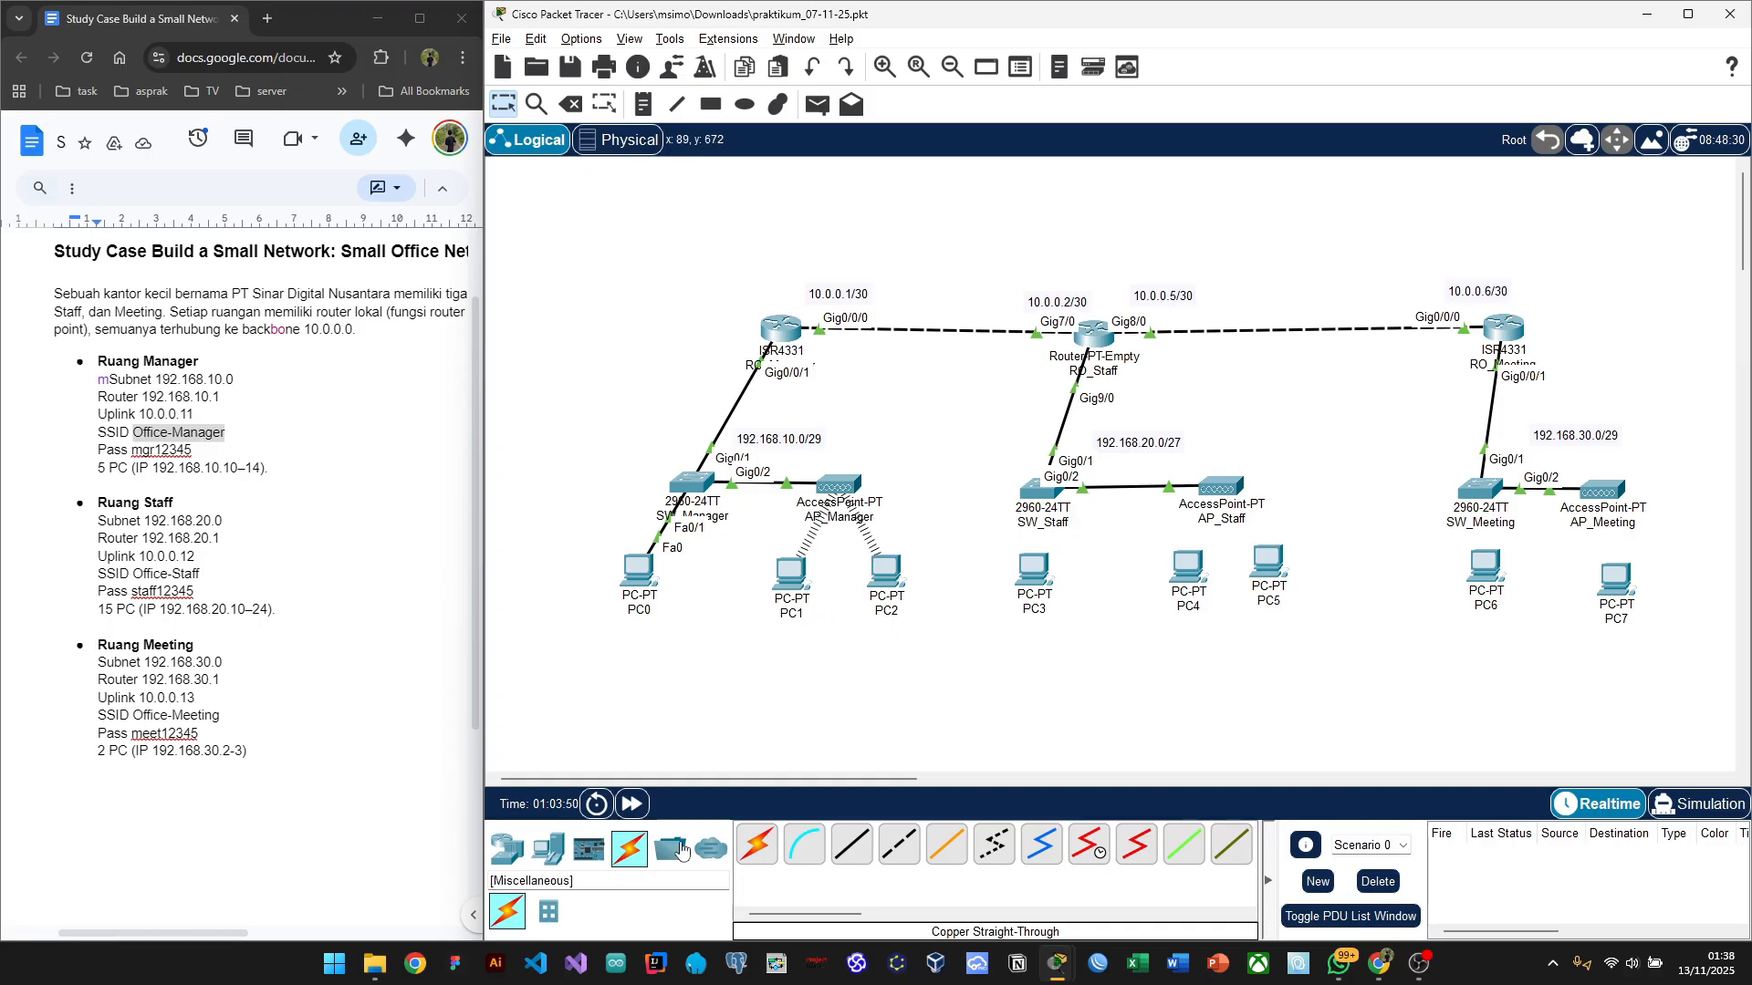
Step: Cable SW_Staff FastEthernet0/1 to PC3 FastEthernet0 with a copper straight-through link
click(847, 848)
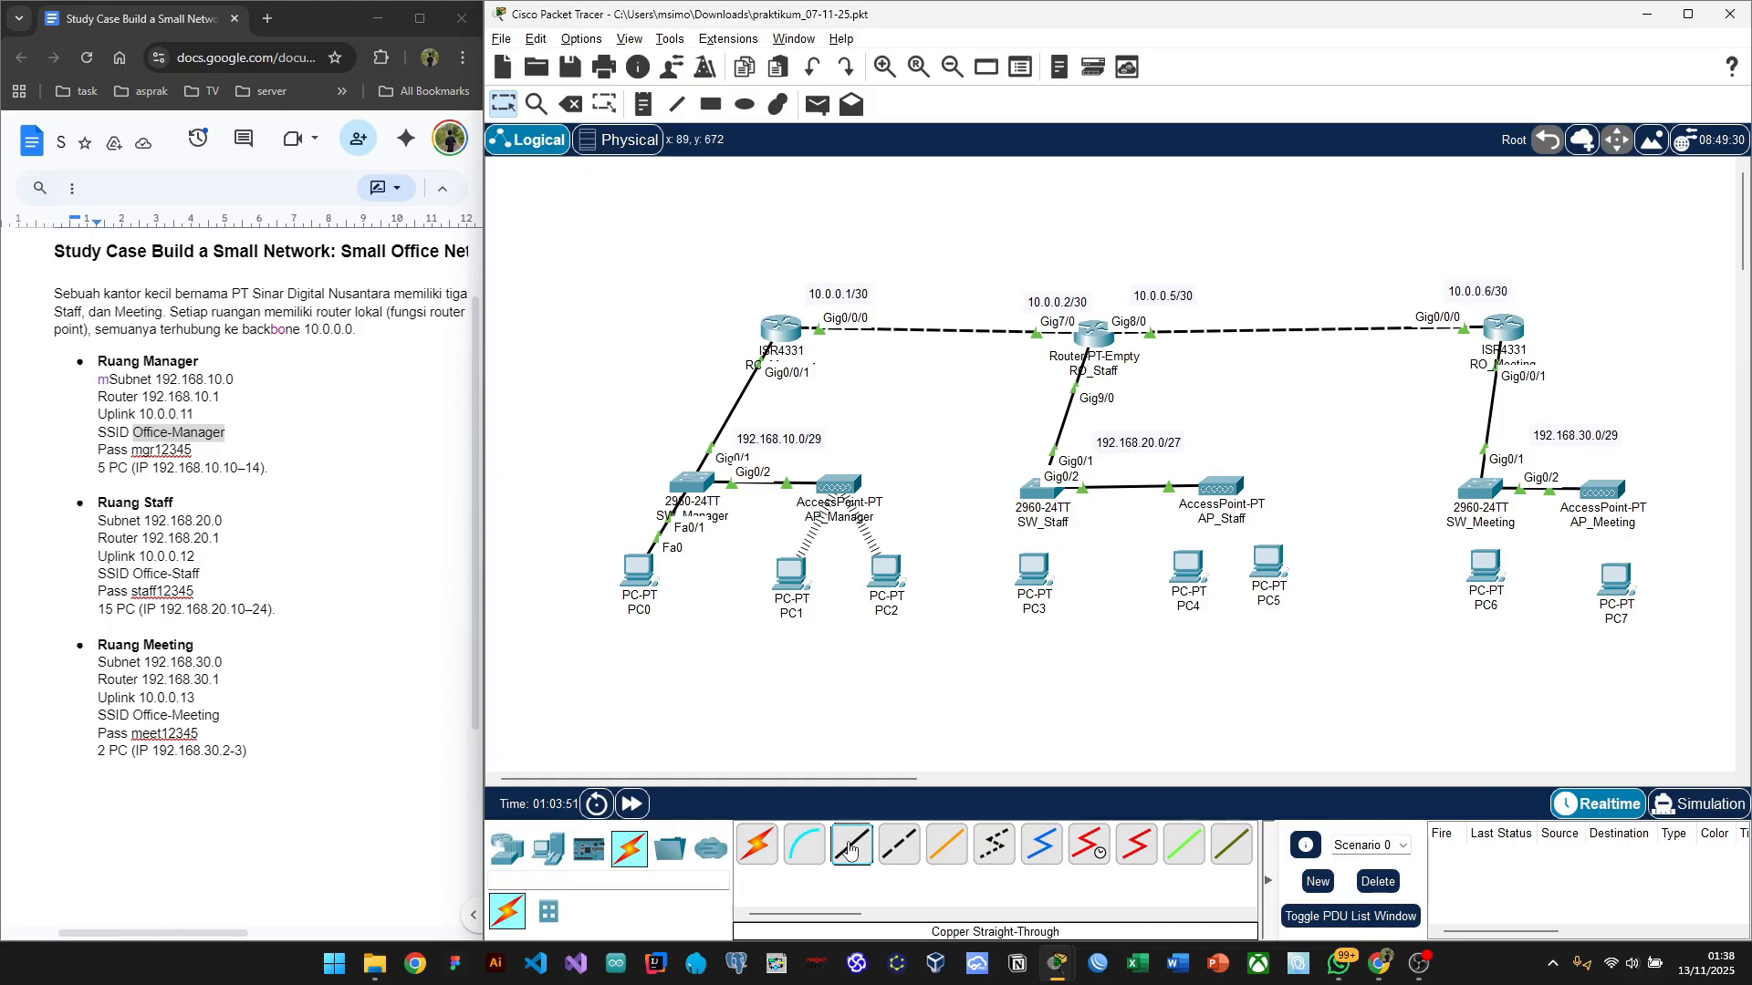
click(1042, 493)
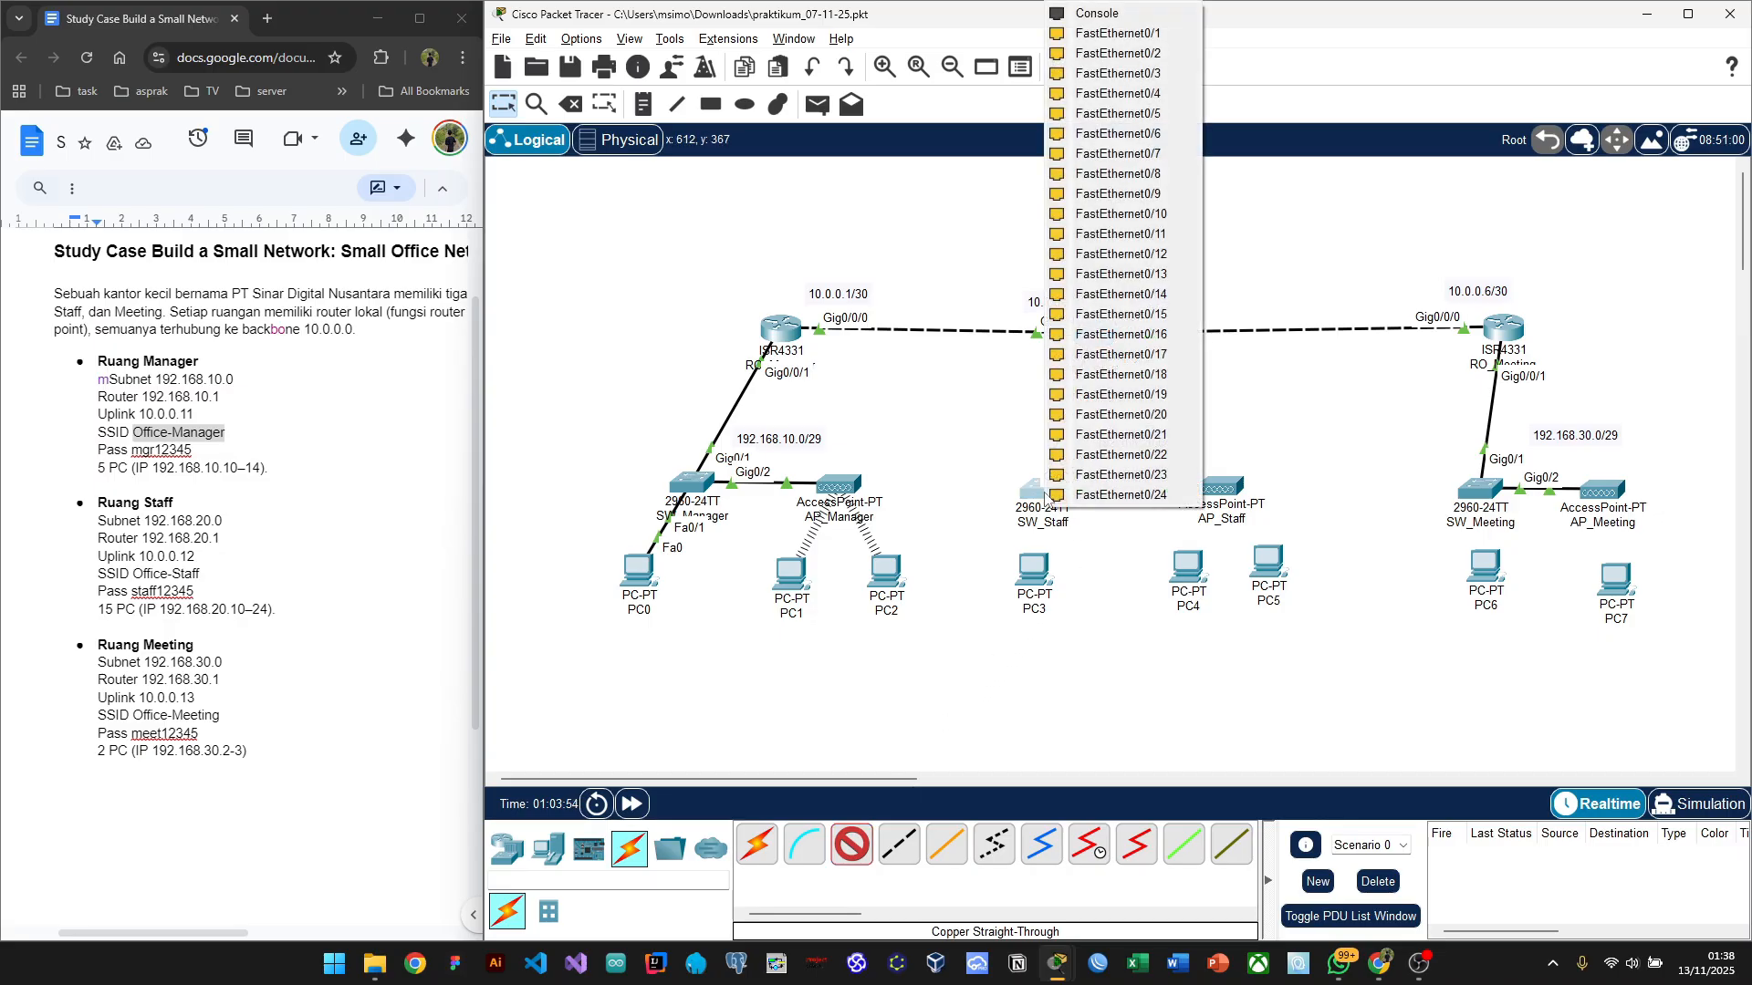
click(1116, 34)
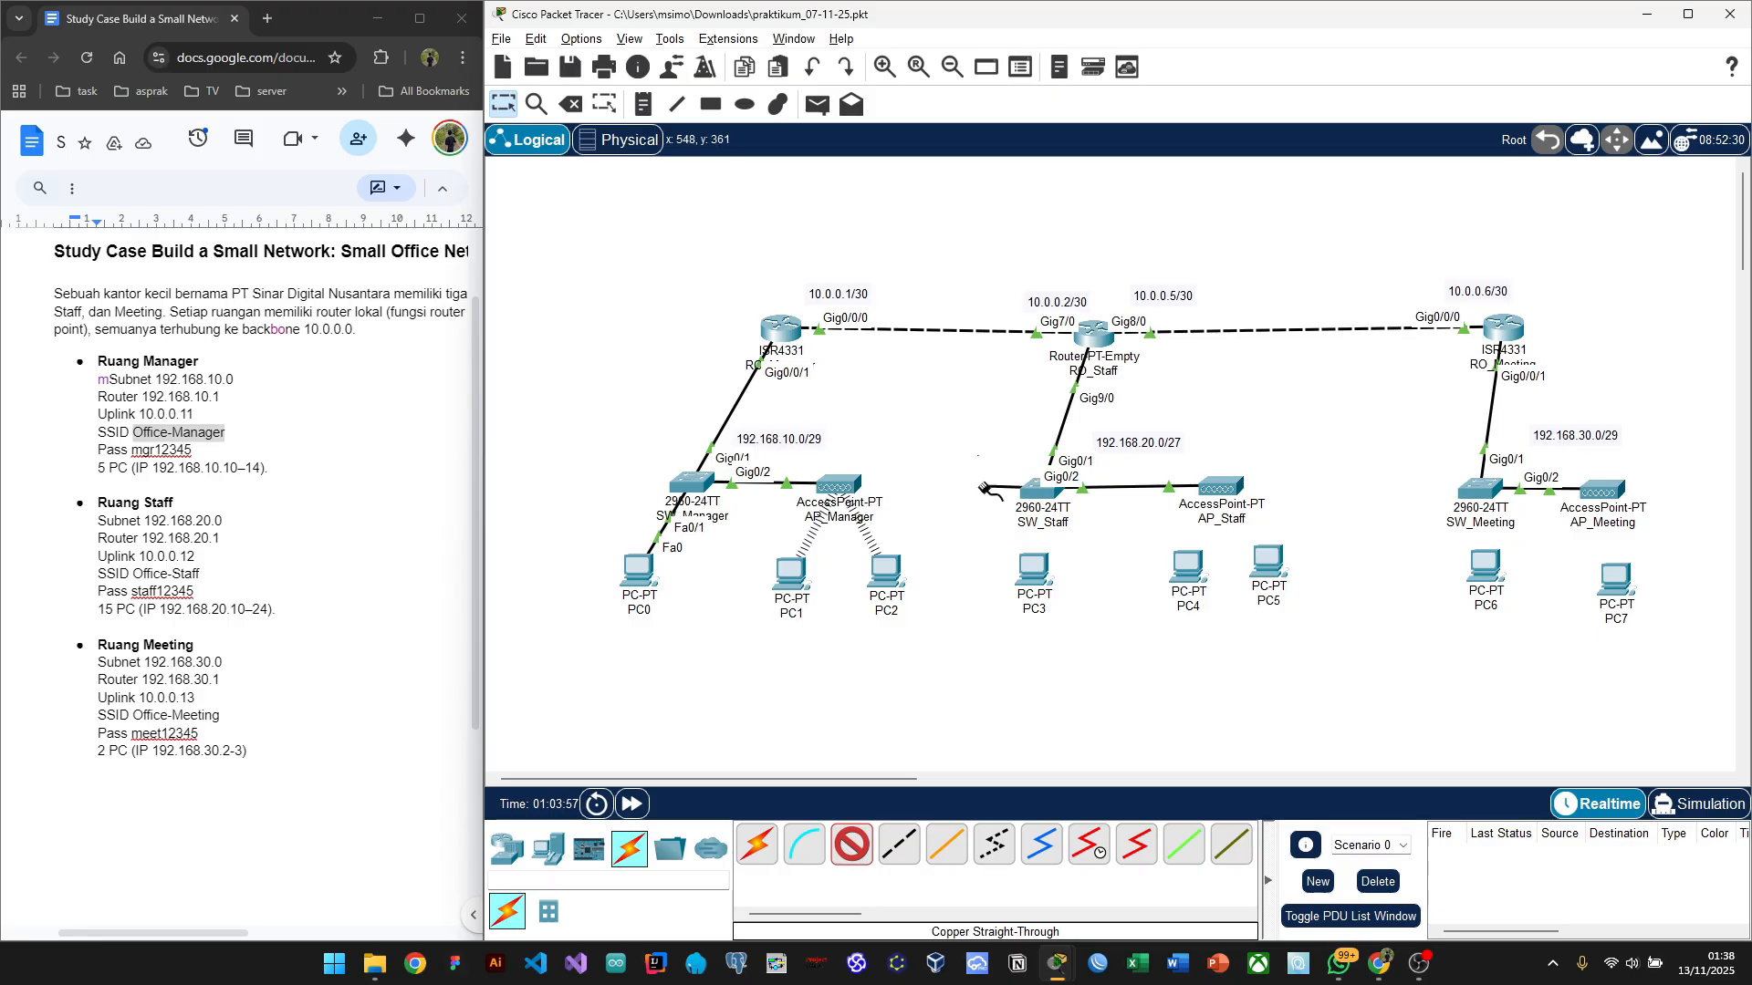
click(1037, 575)
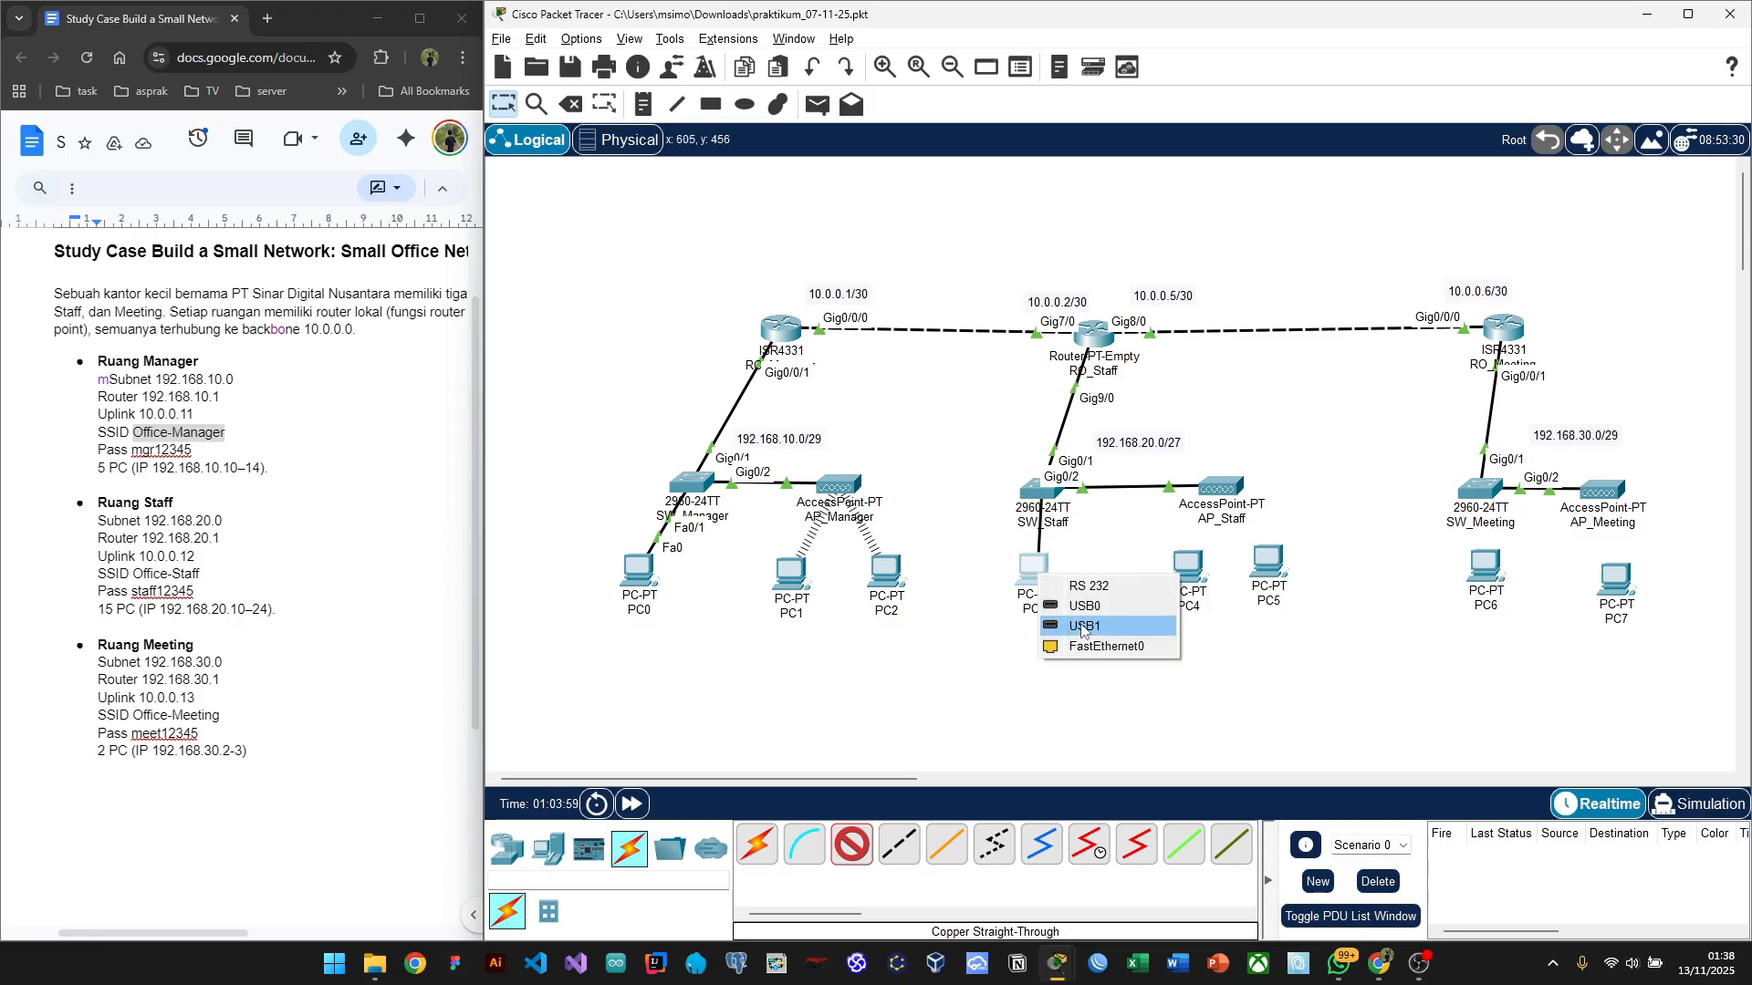
click(1129, 649)
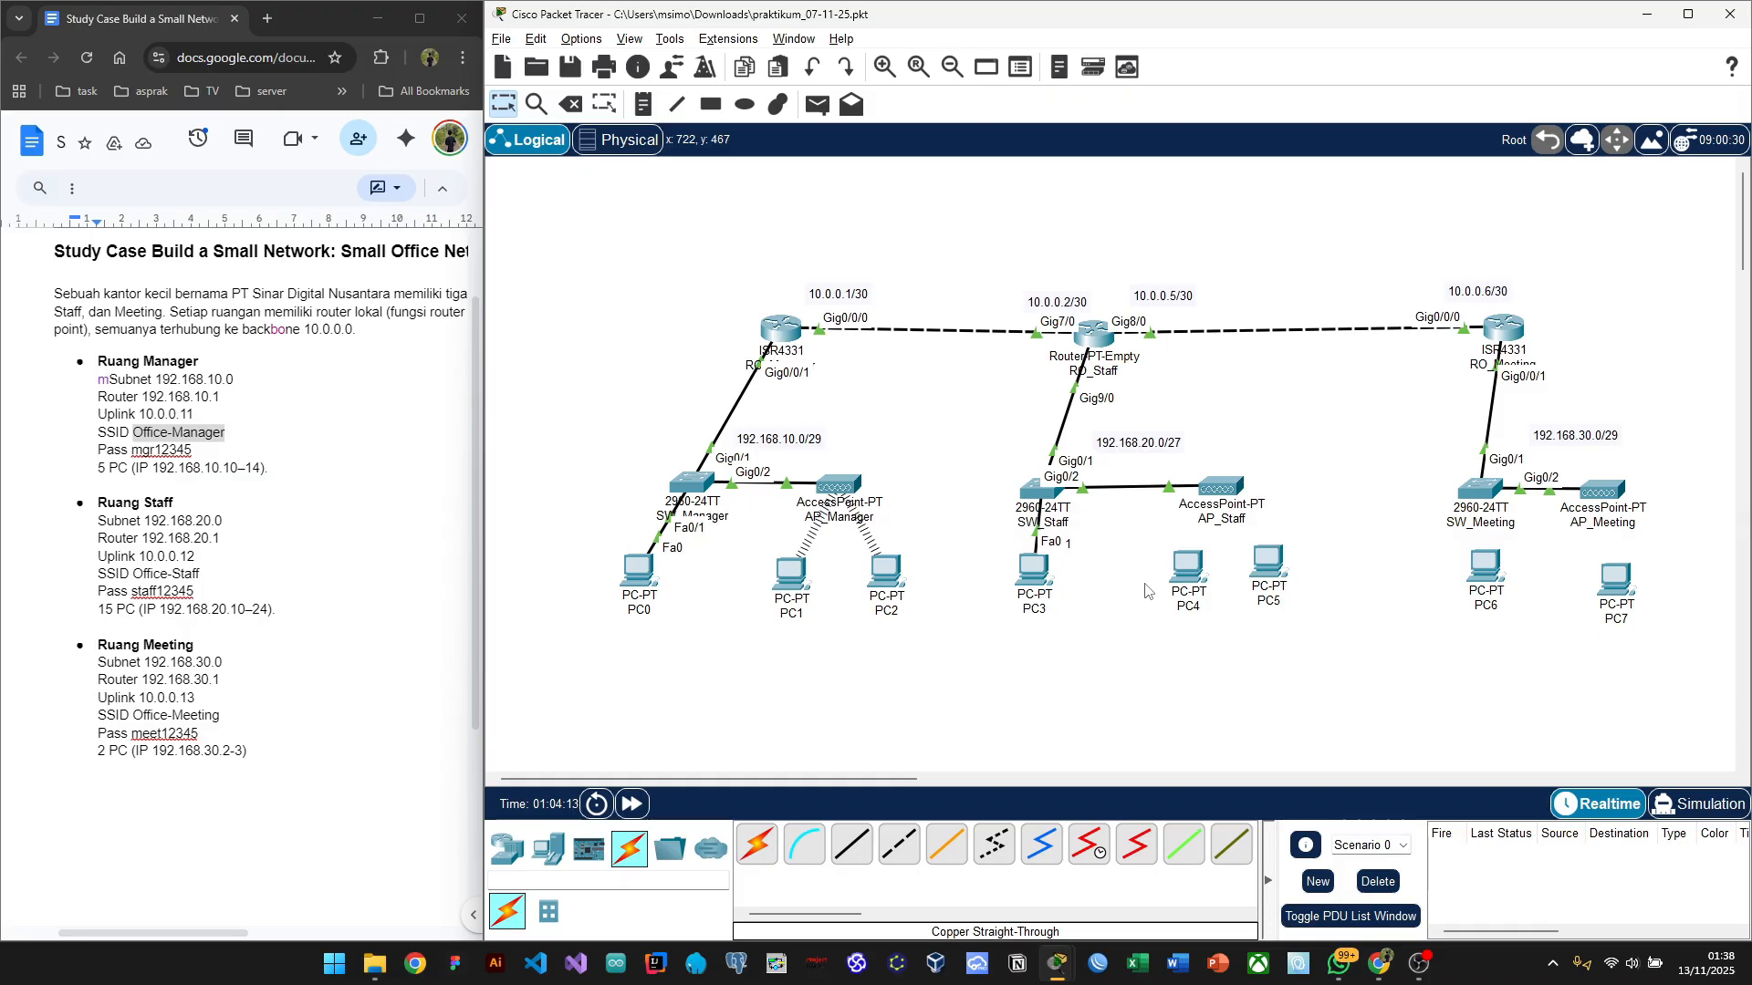
Step: Check the task document for details, then return to the Packet Tracer workspace
click(257, 594)
scroll(222, 592, down, 1)
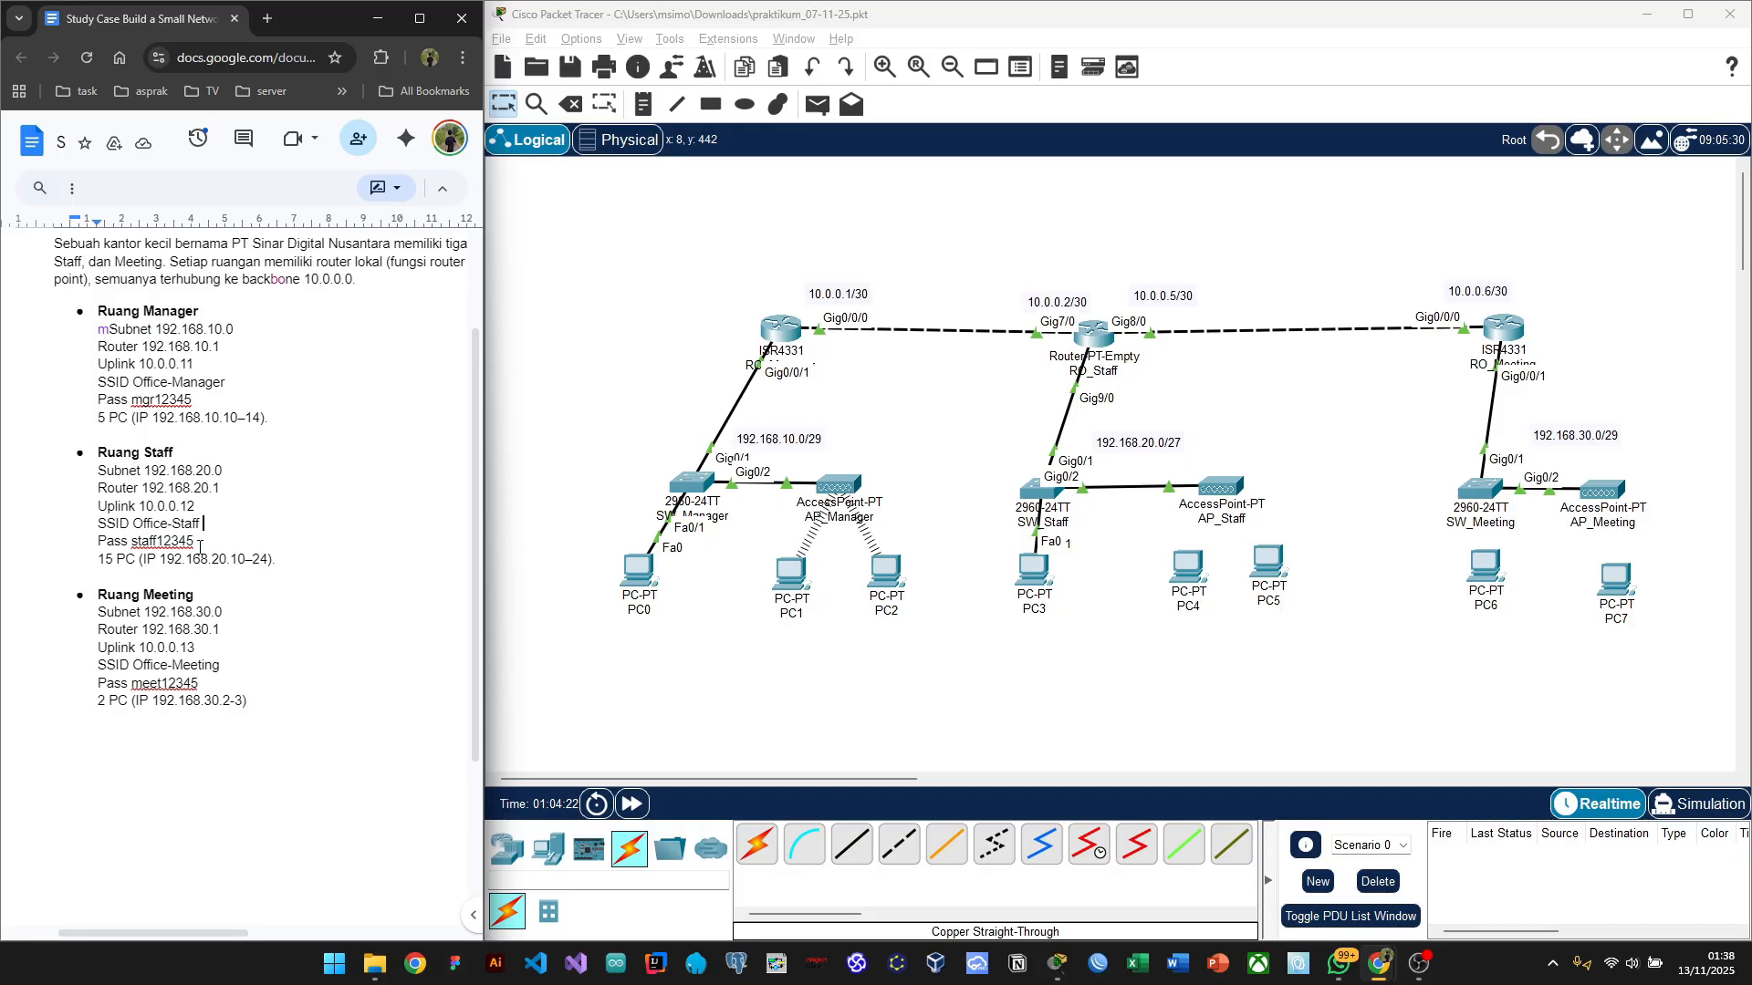
click(1305, 523)
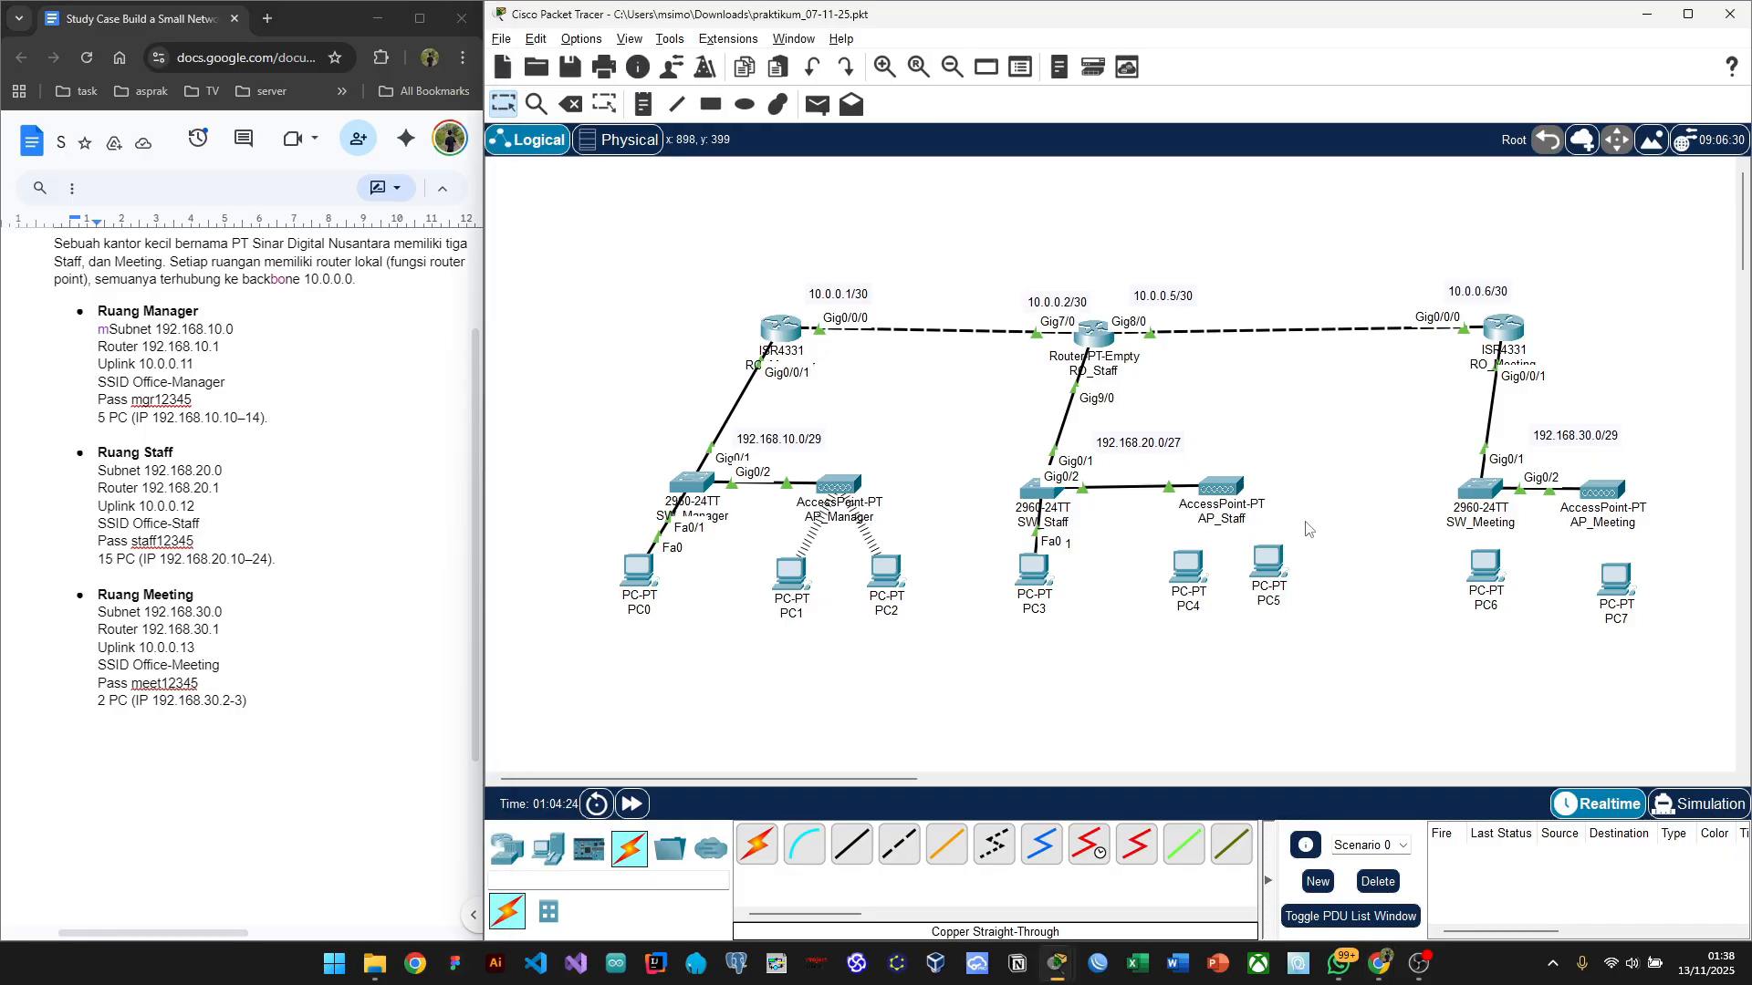
Step: In AP_Staff's Config Port 1 settings, replace the SSID with Office-Staff
click(1208, 491)
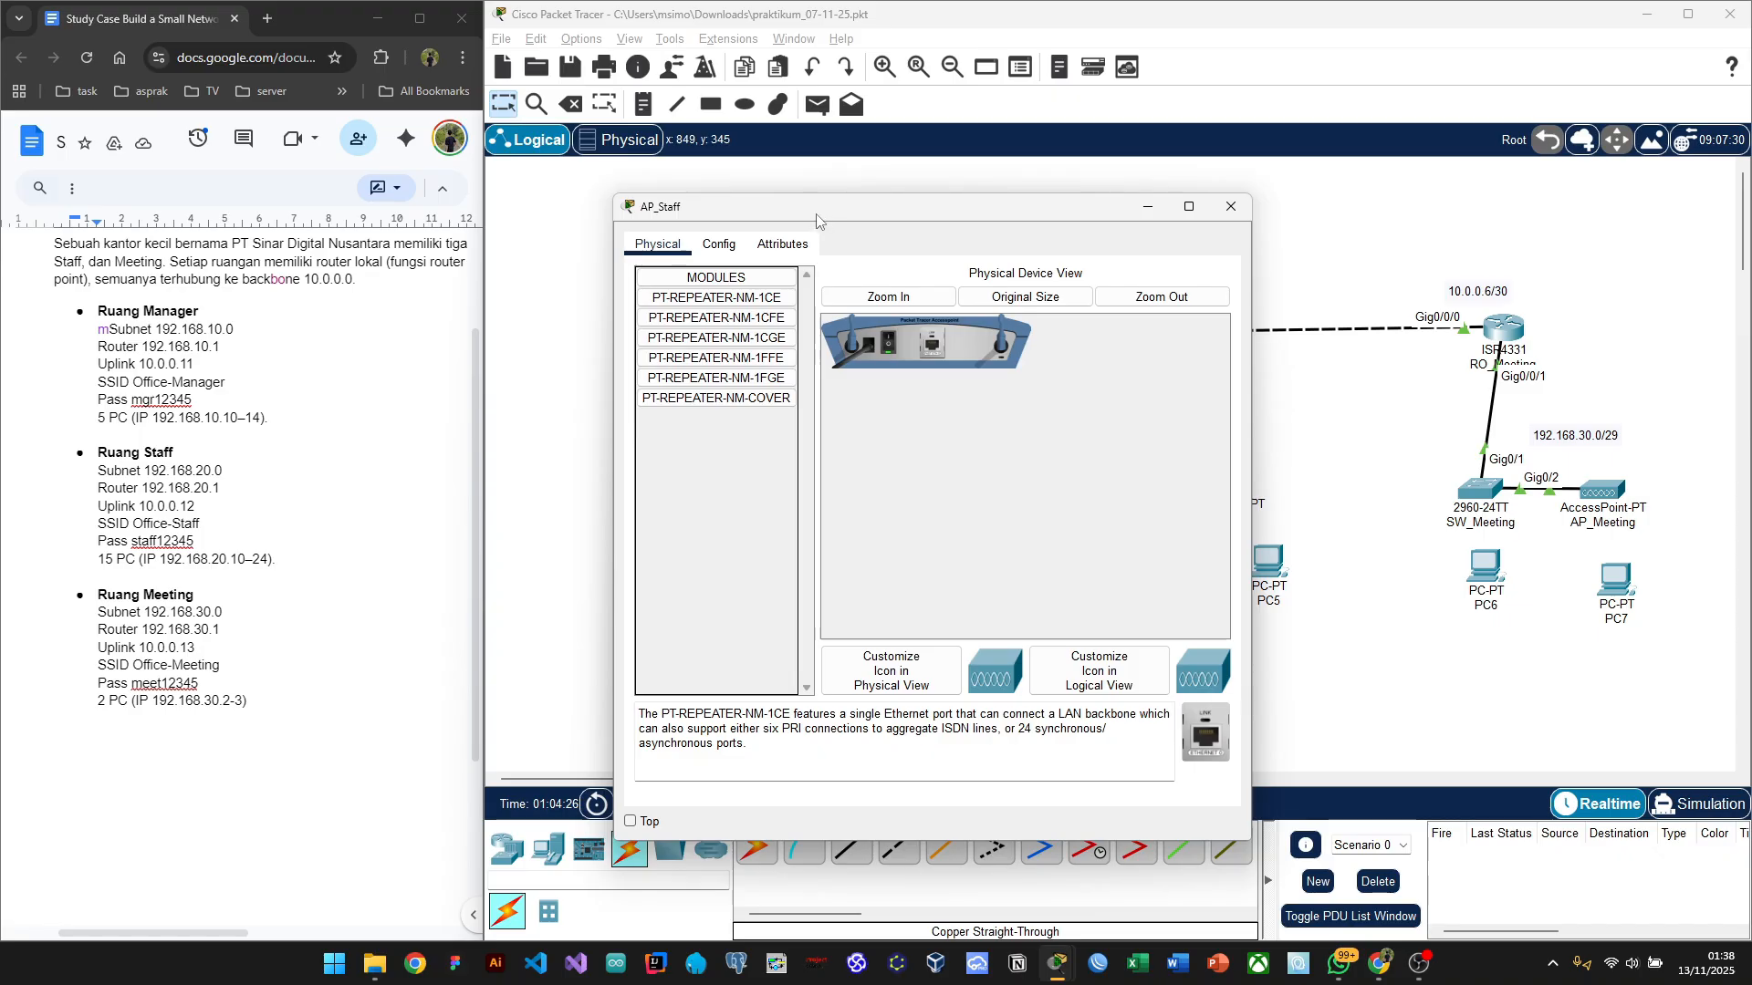
drag(824, 212, 638, 183)
click(536, 216)
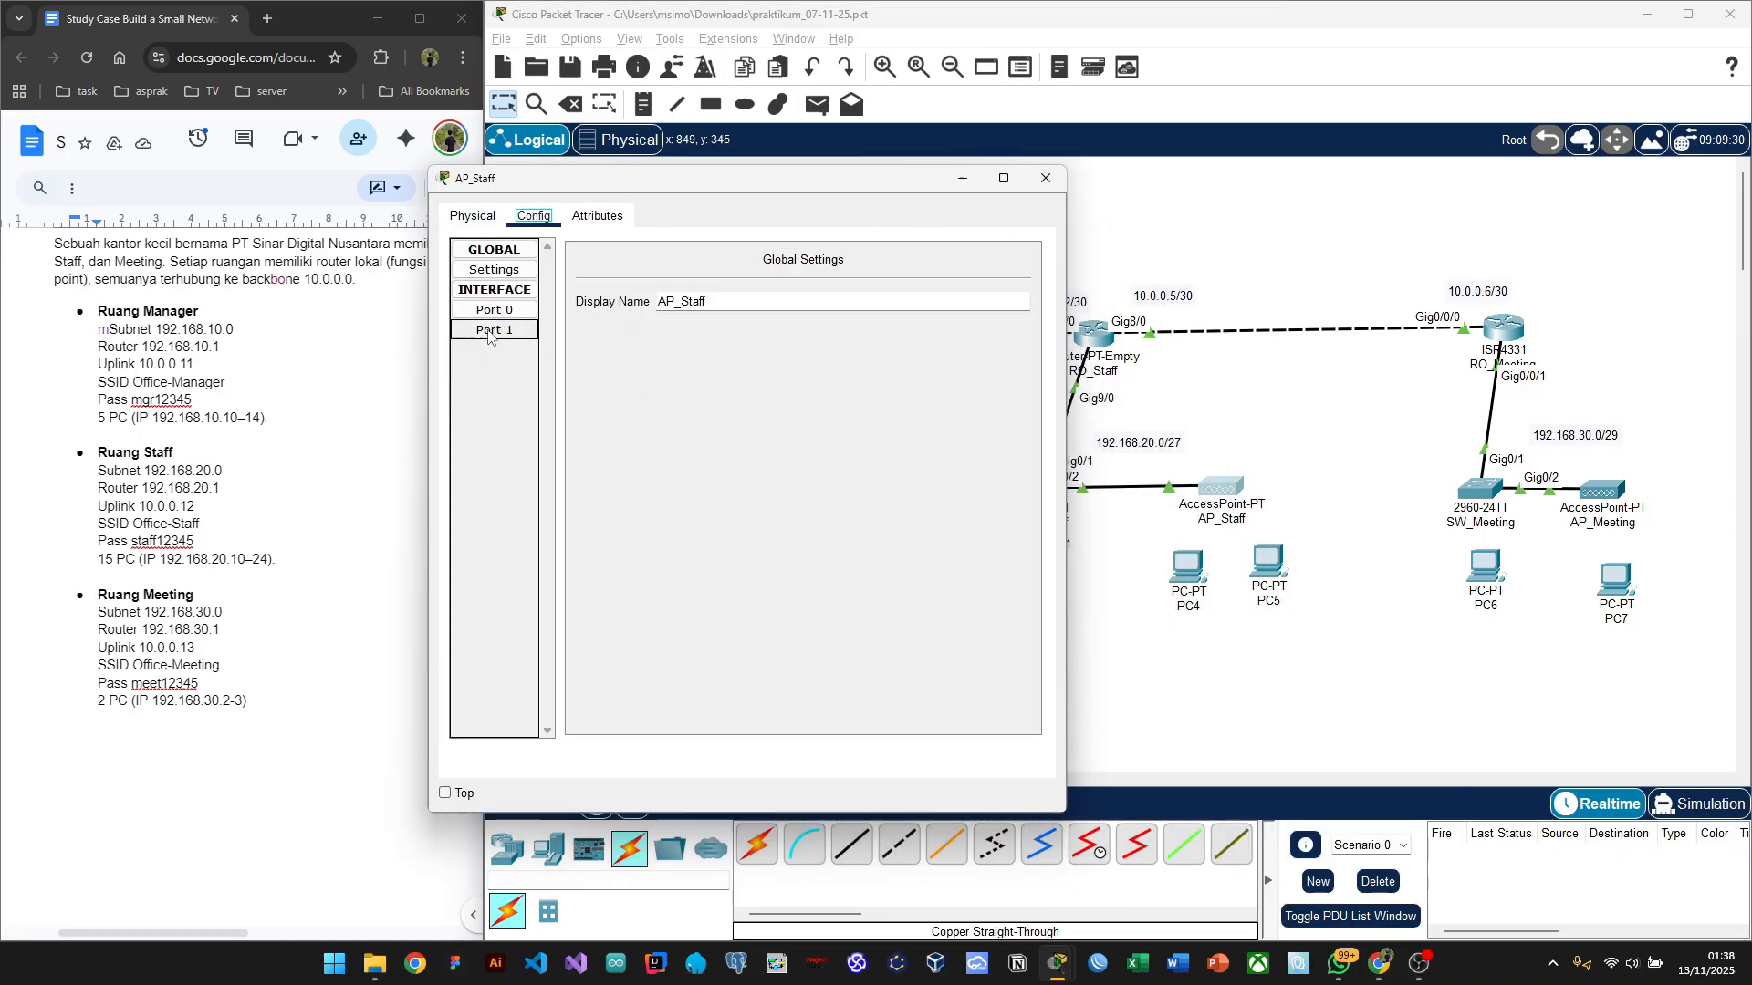
click(493, 331)
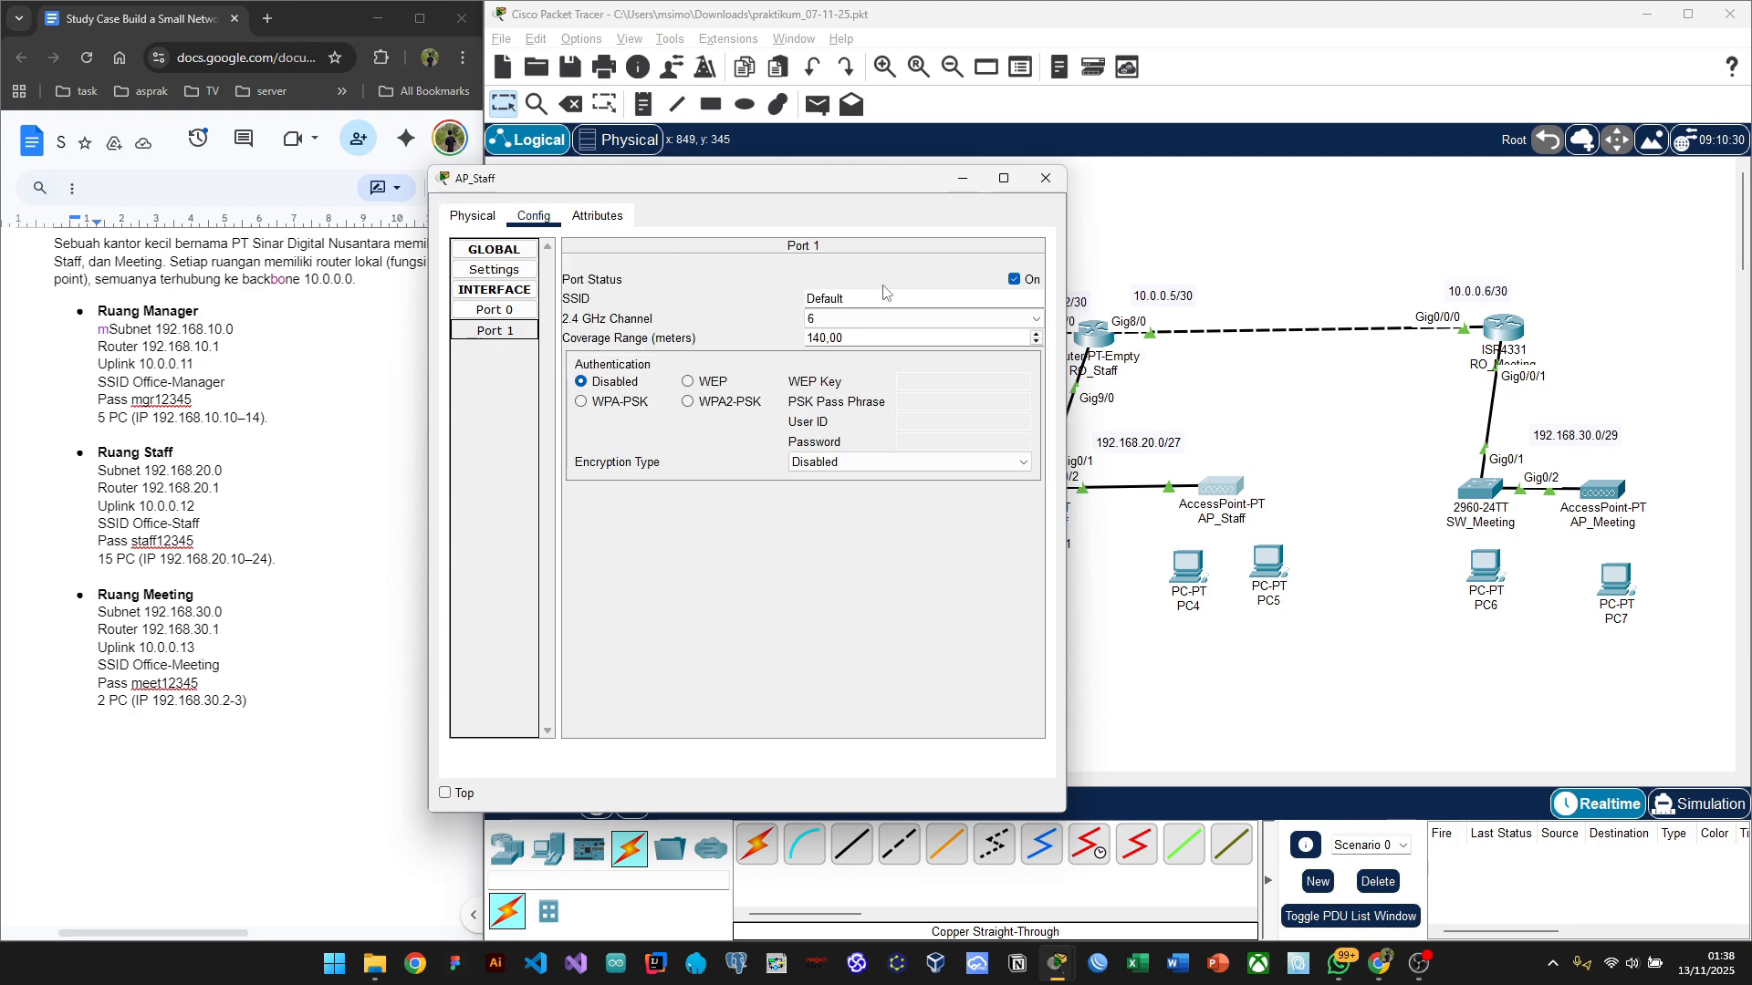
double_click(872, 295)
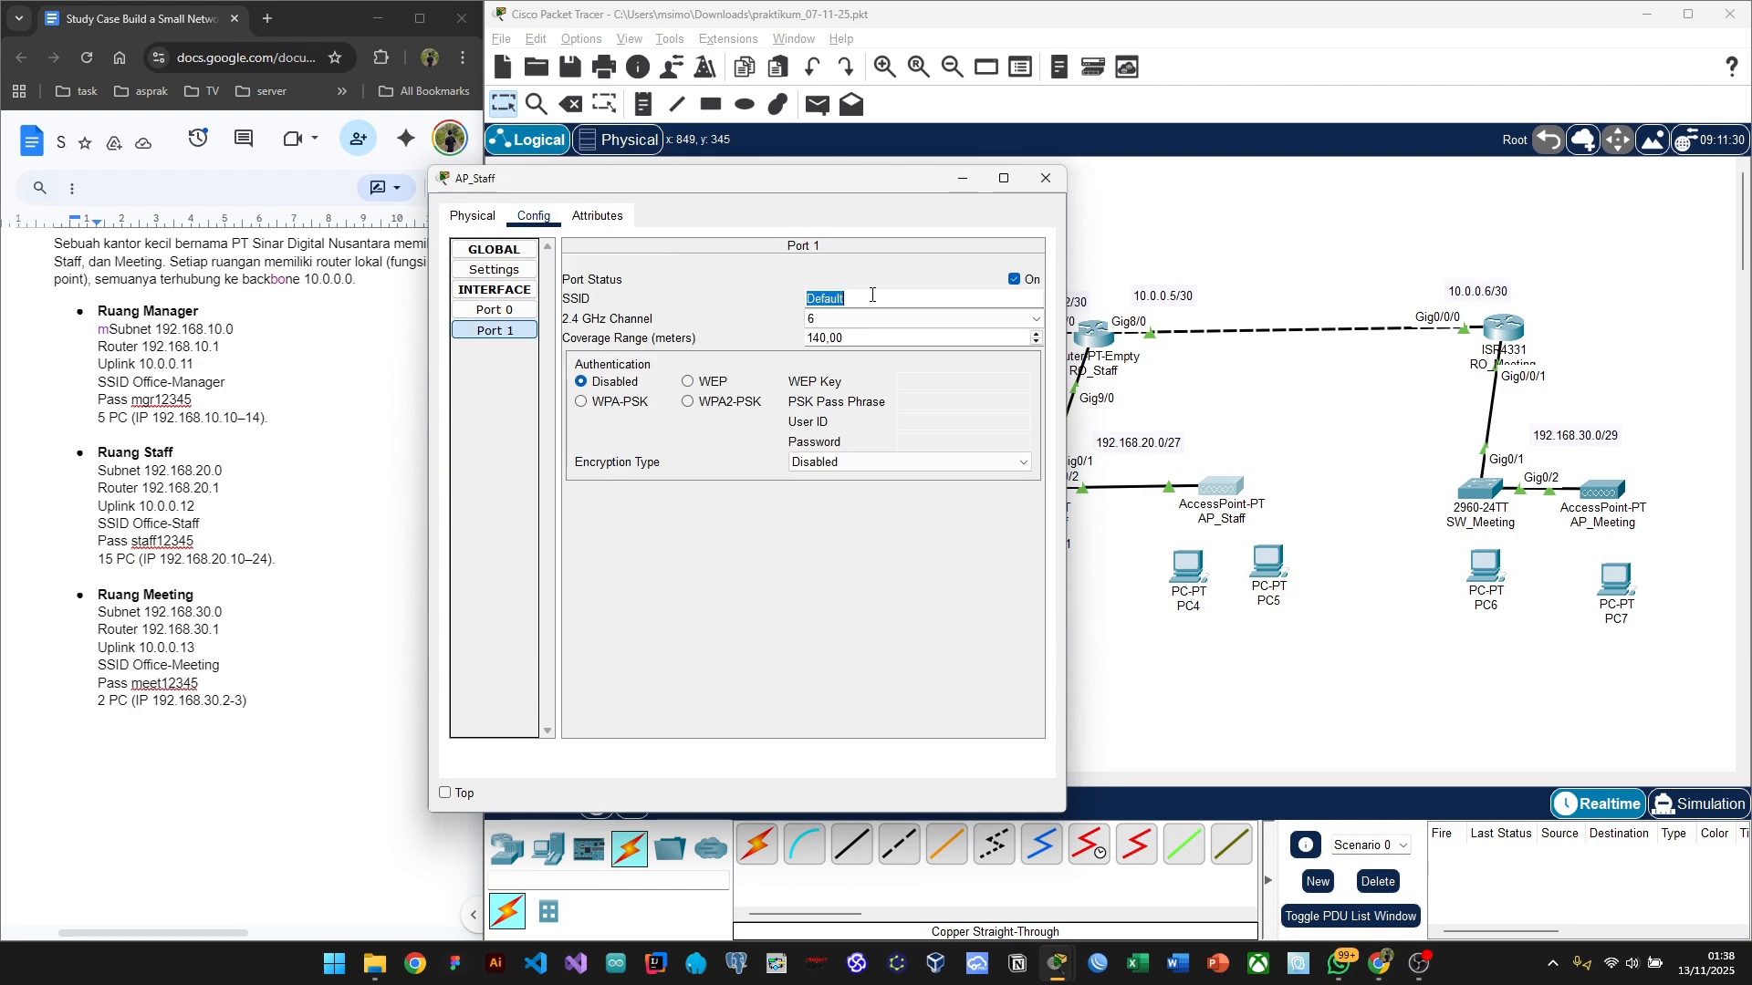
text(Office-)
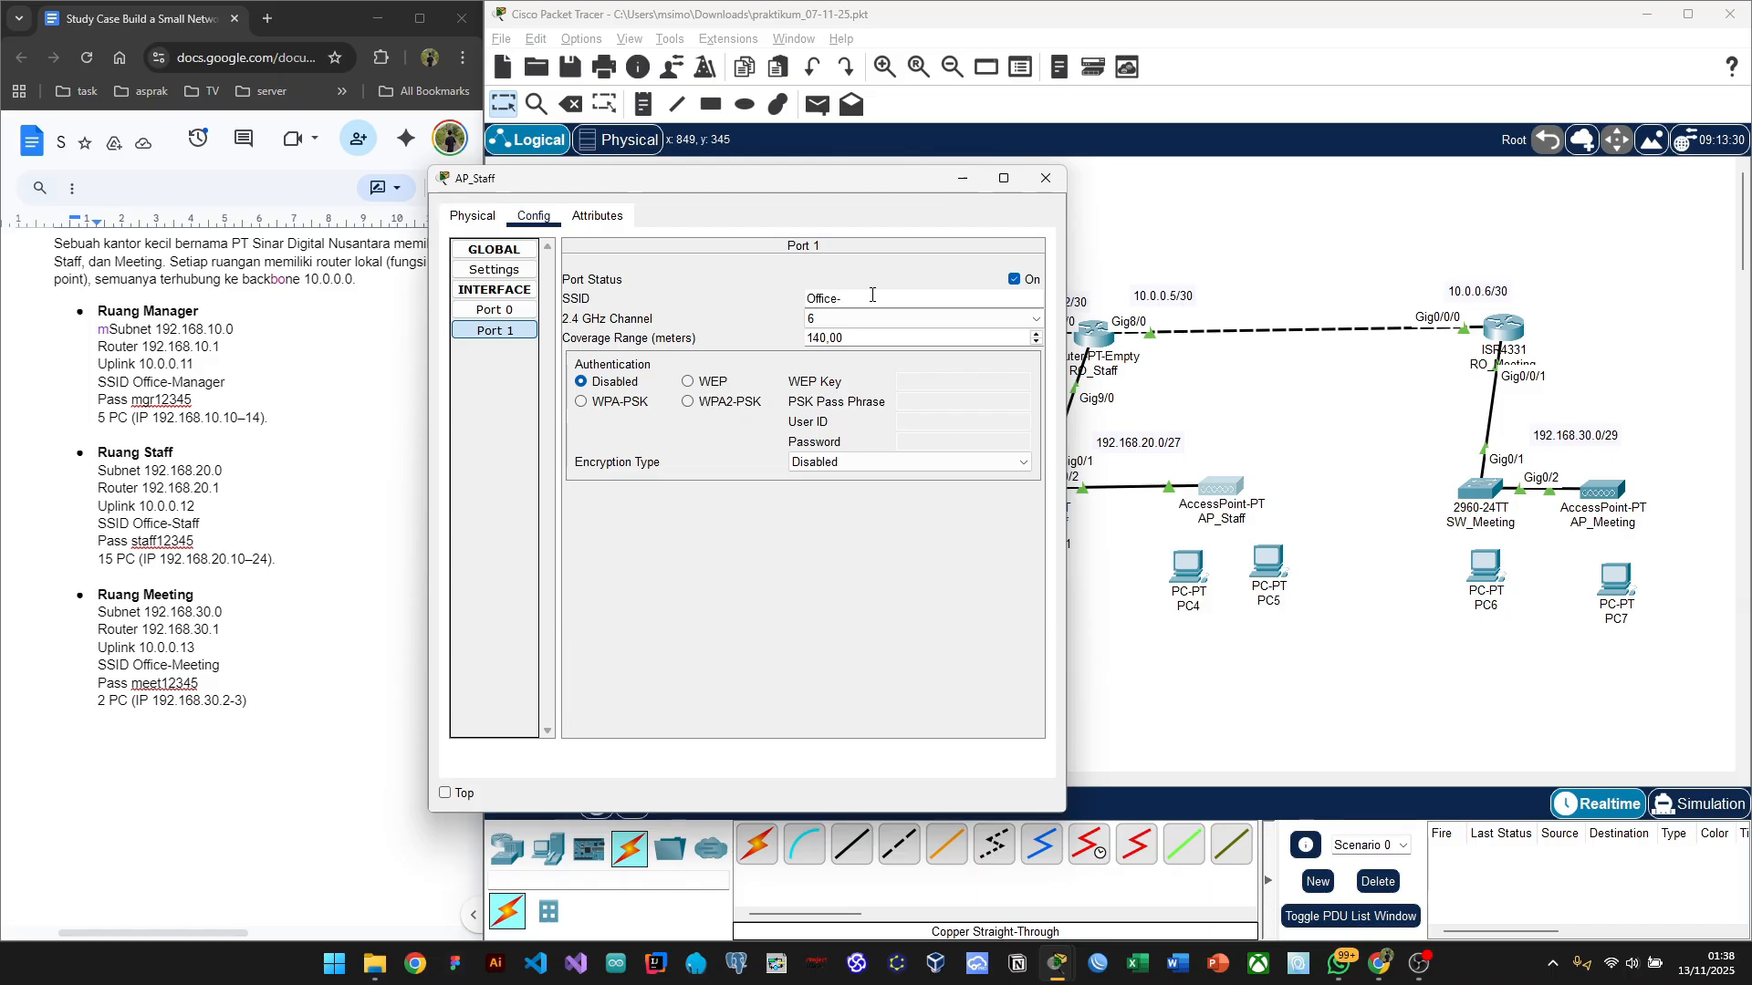
text(Staff)
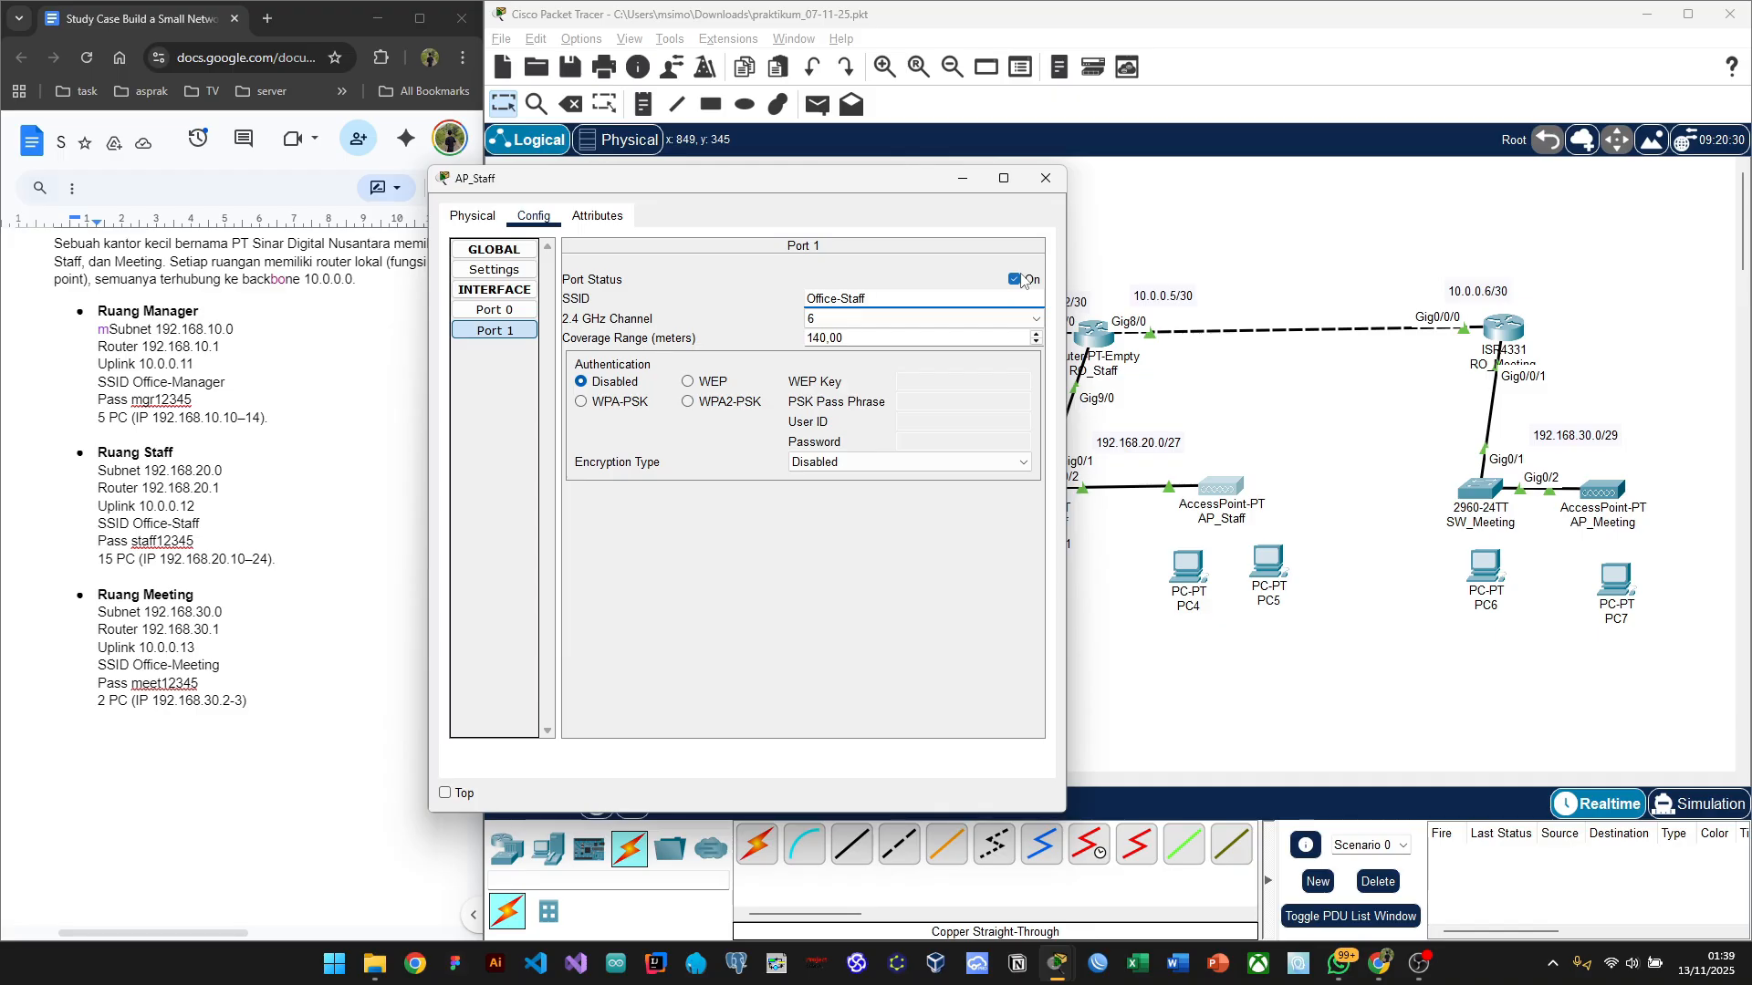
Step: Switch away to the recording software and back to the Packet Tracer window
click(1424, 979)
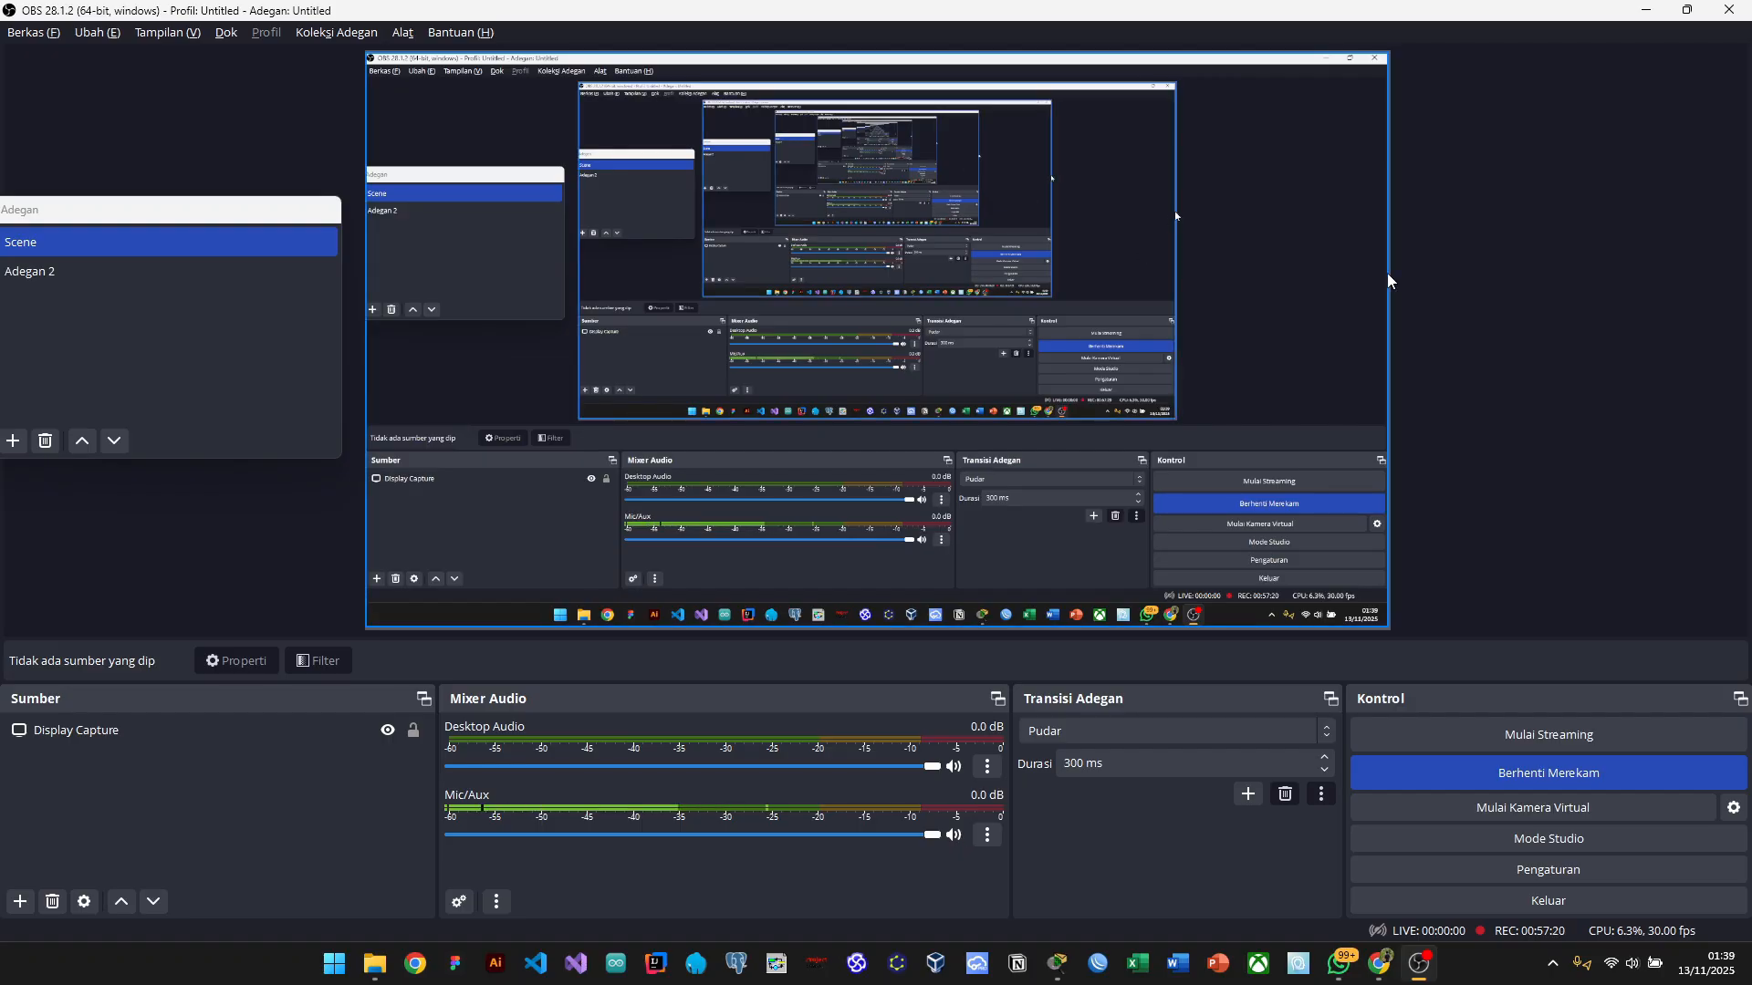
key(alt+Tab)
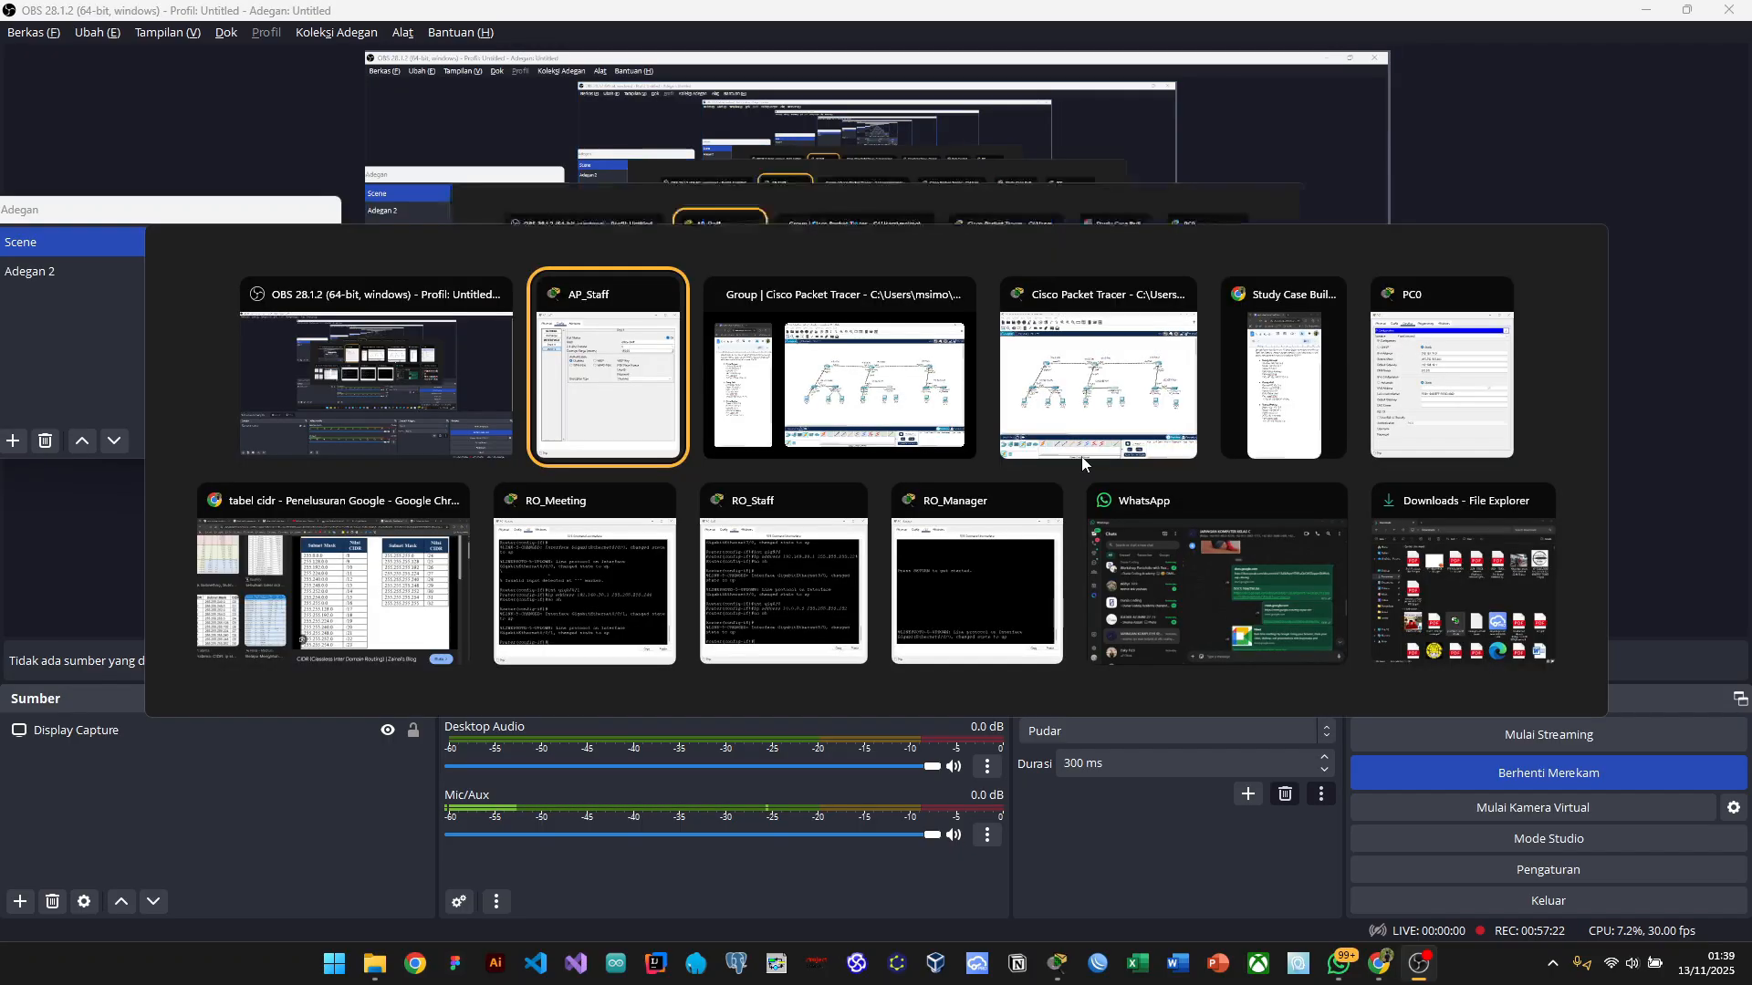
click(876, 541)
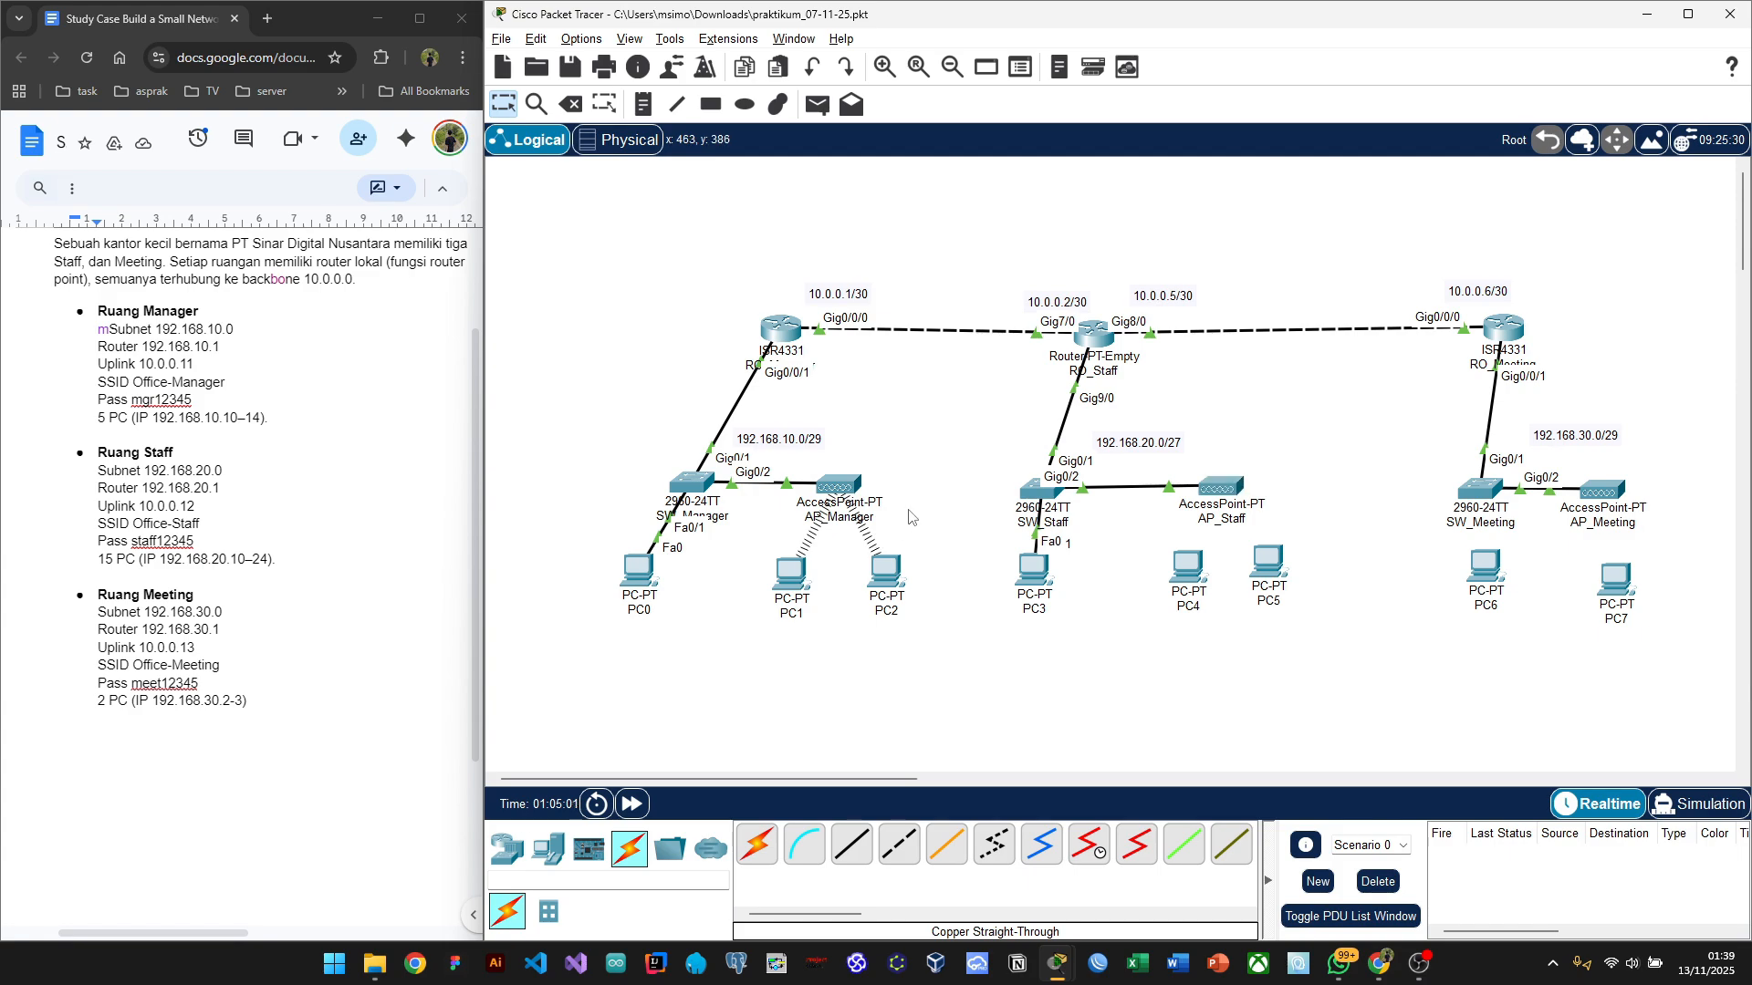
Step: Set AP_Staff Port 1 security to WPA2-PSK with the staff room passphrase and close the window
click(1219, 487)
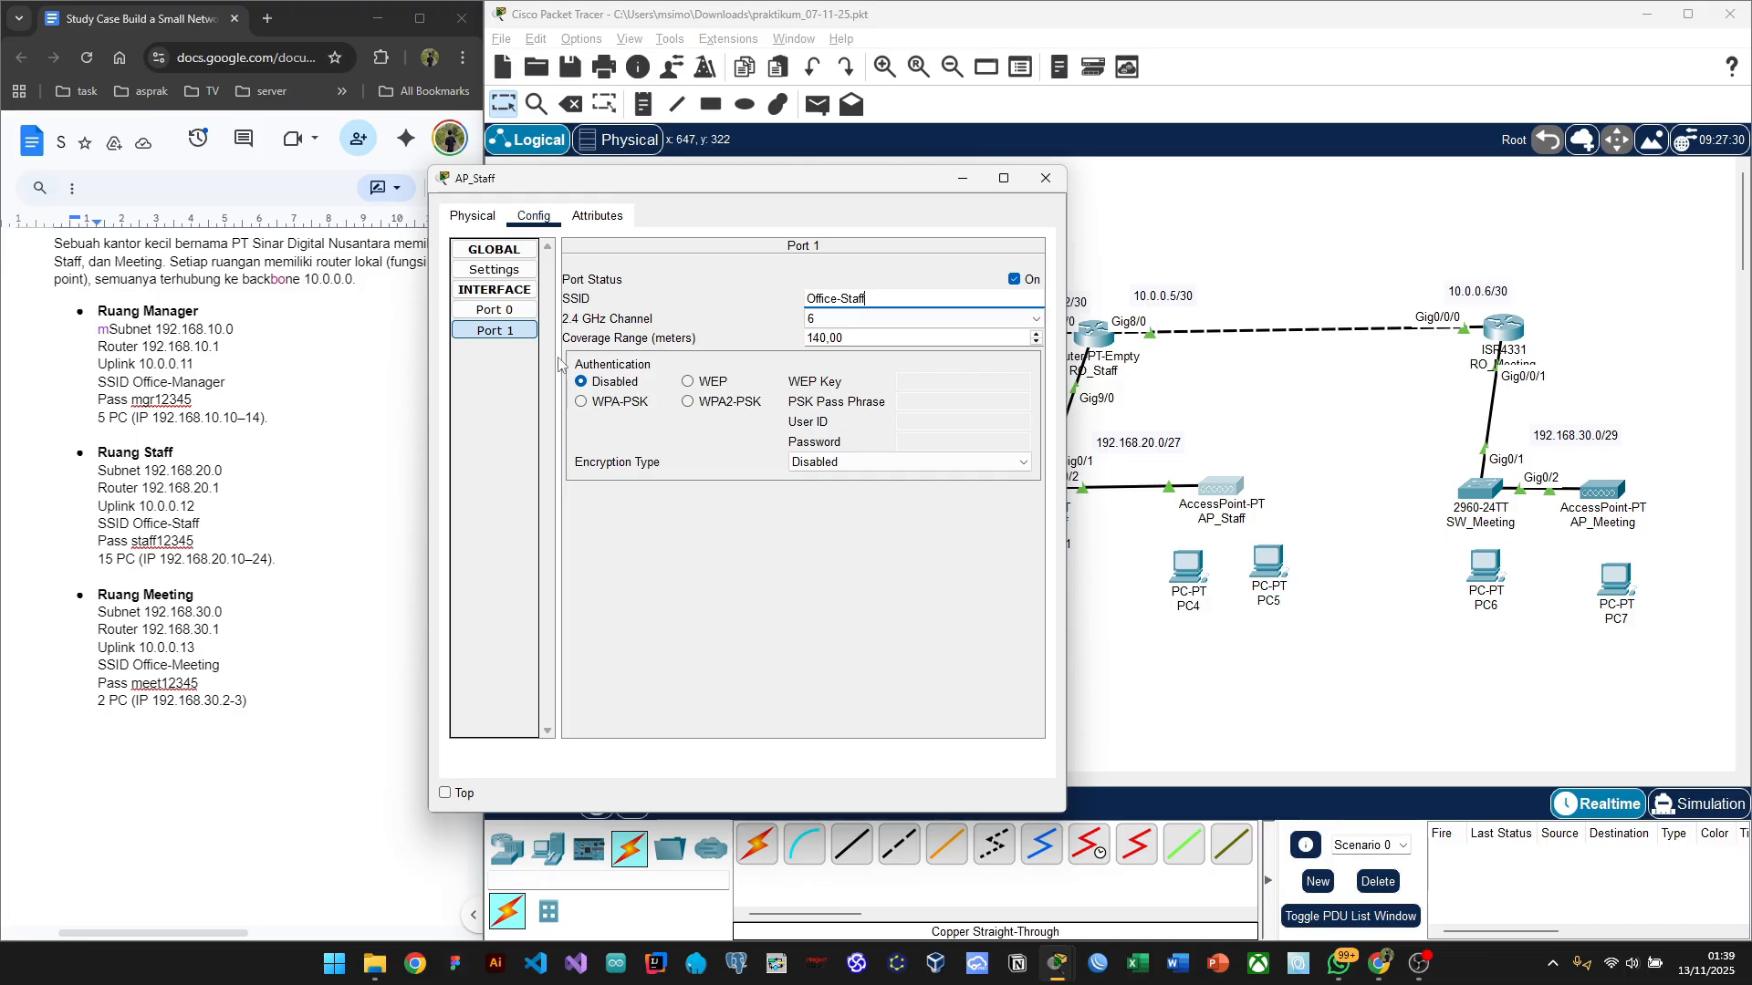
click(693, 408)
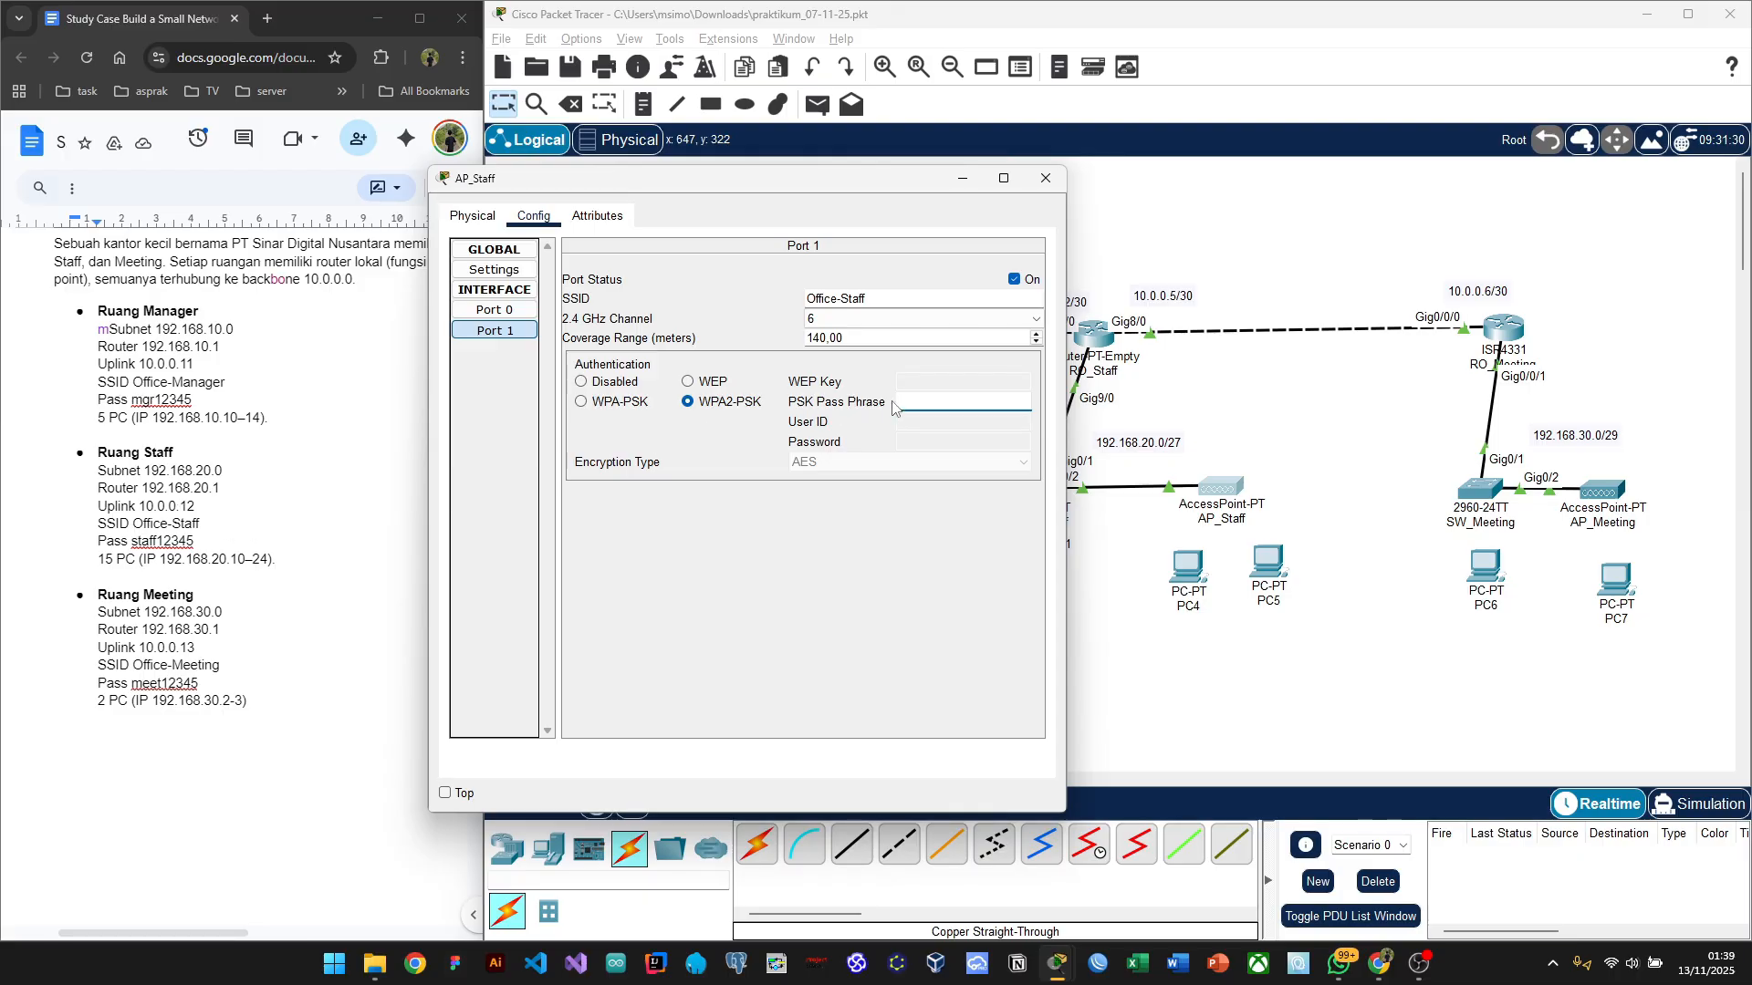
text(staff12345)
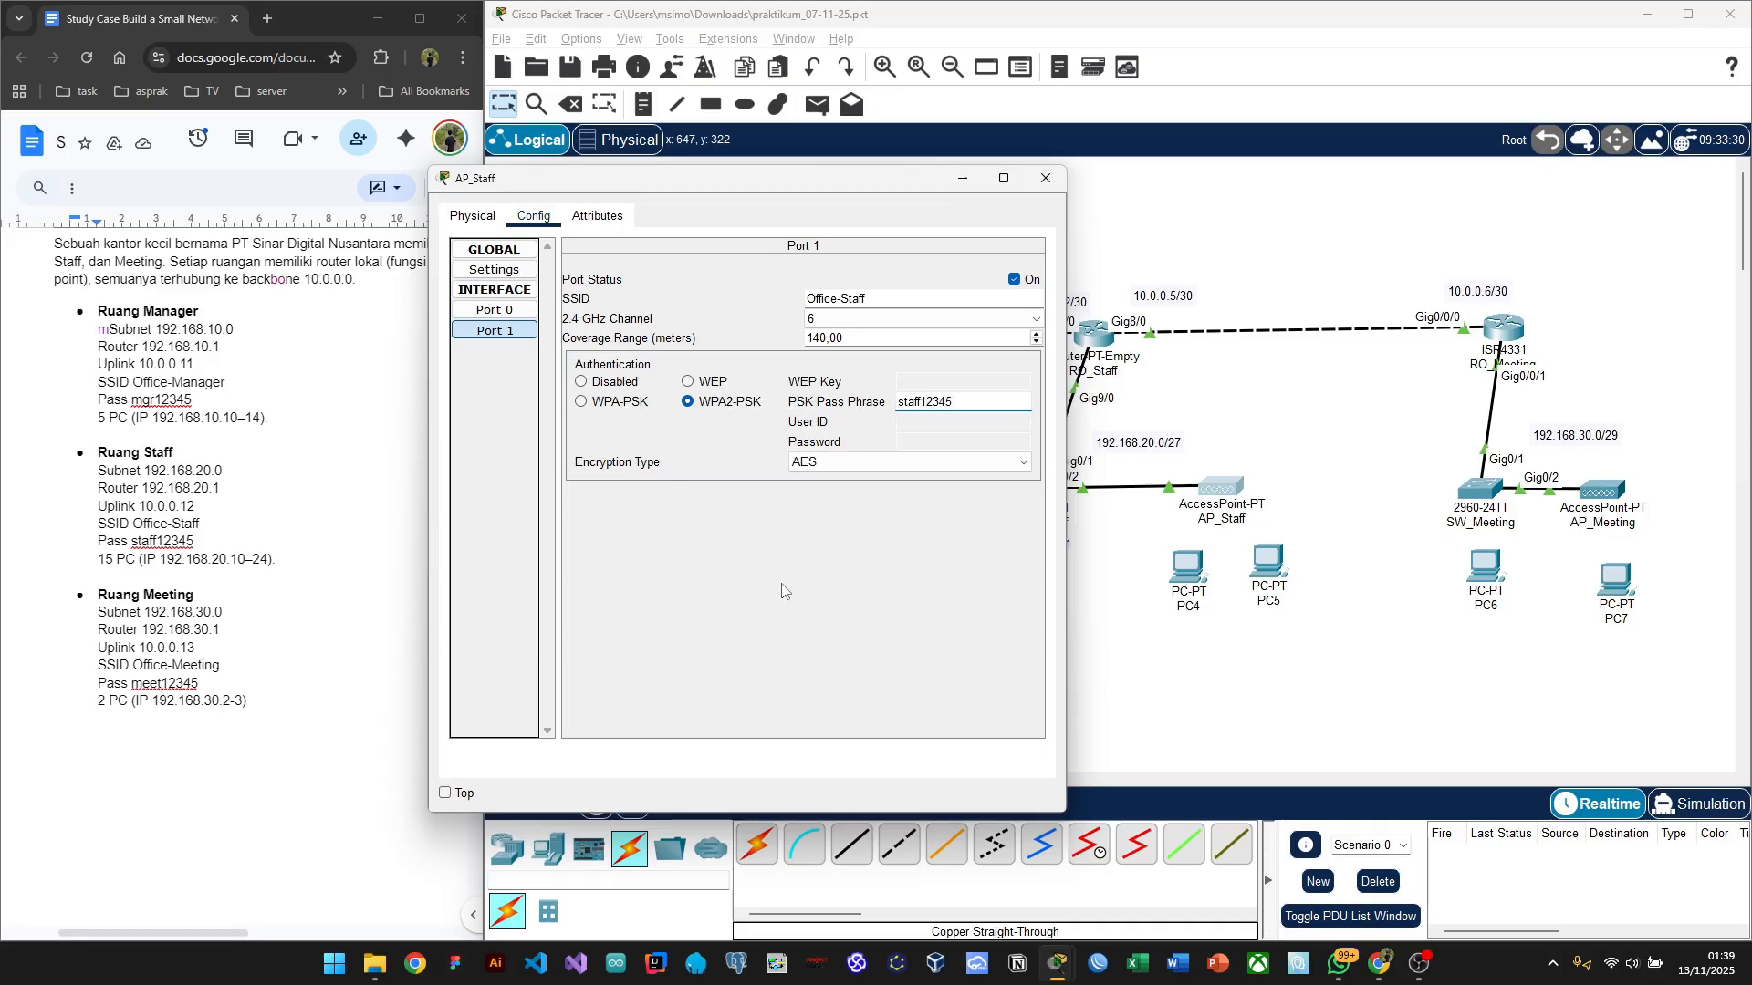
click(781, 589)
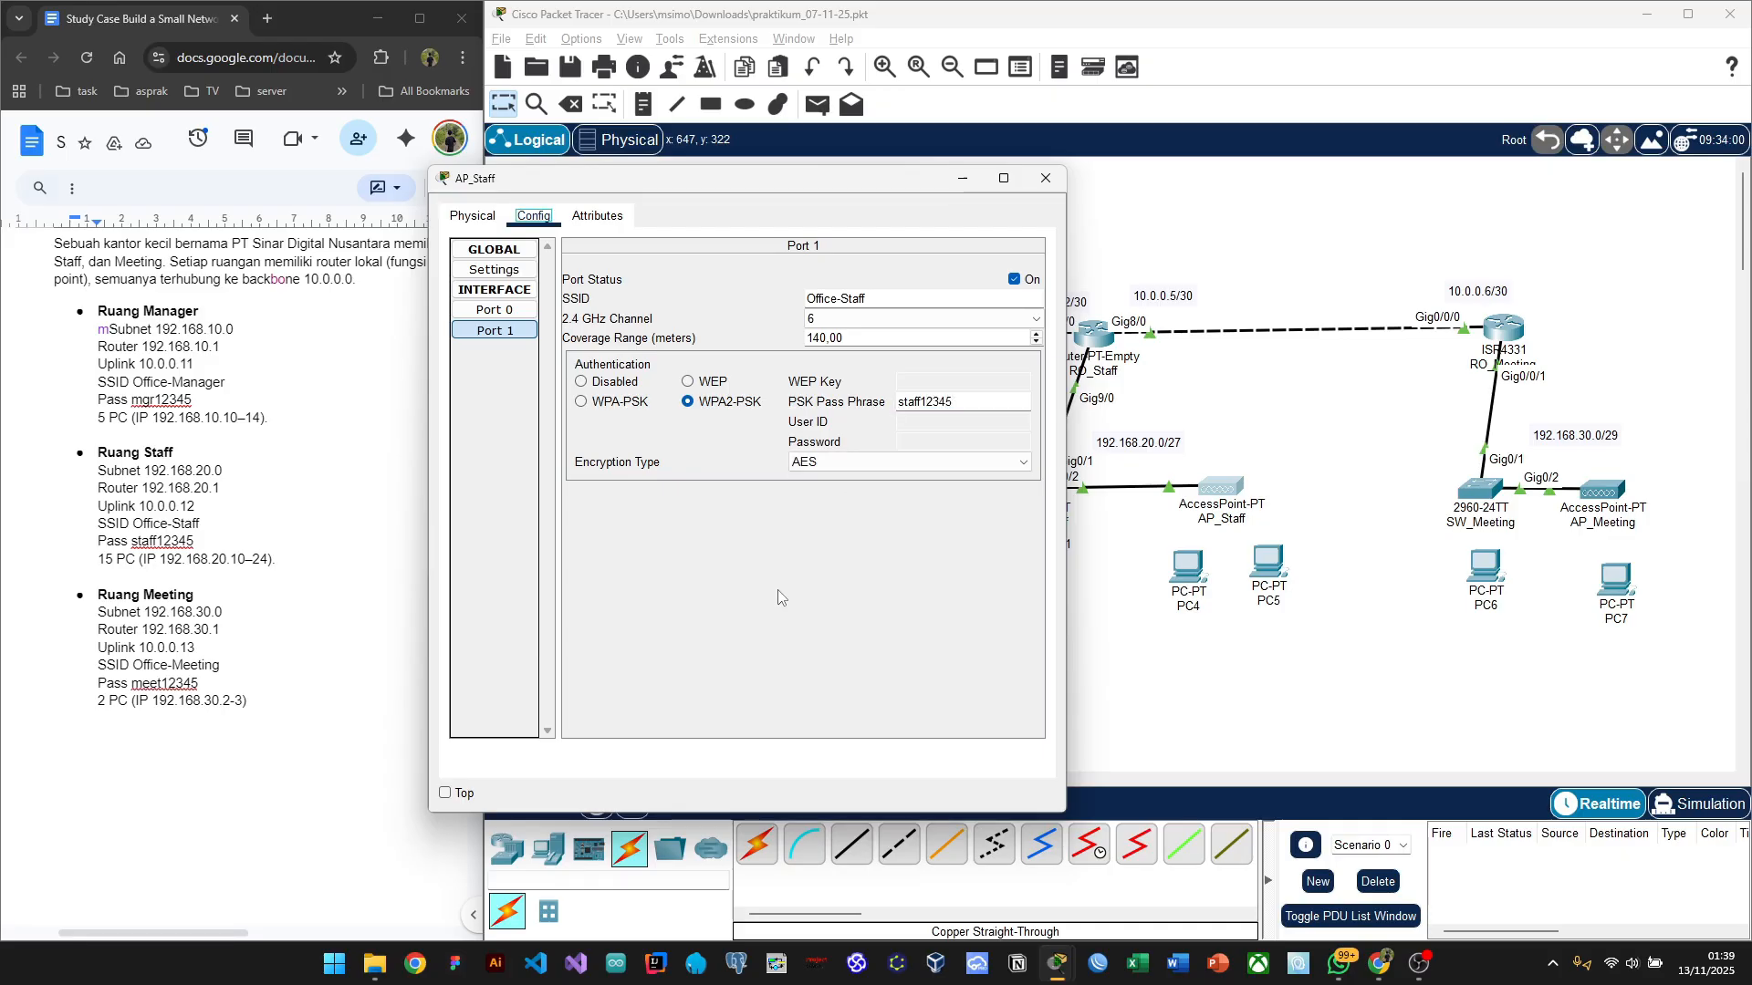
click(1053, 182)
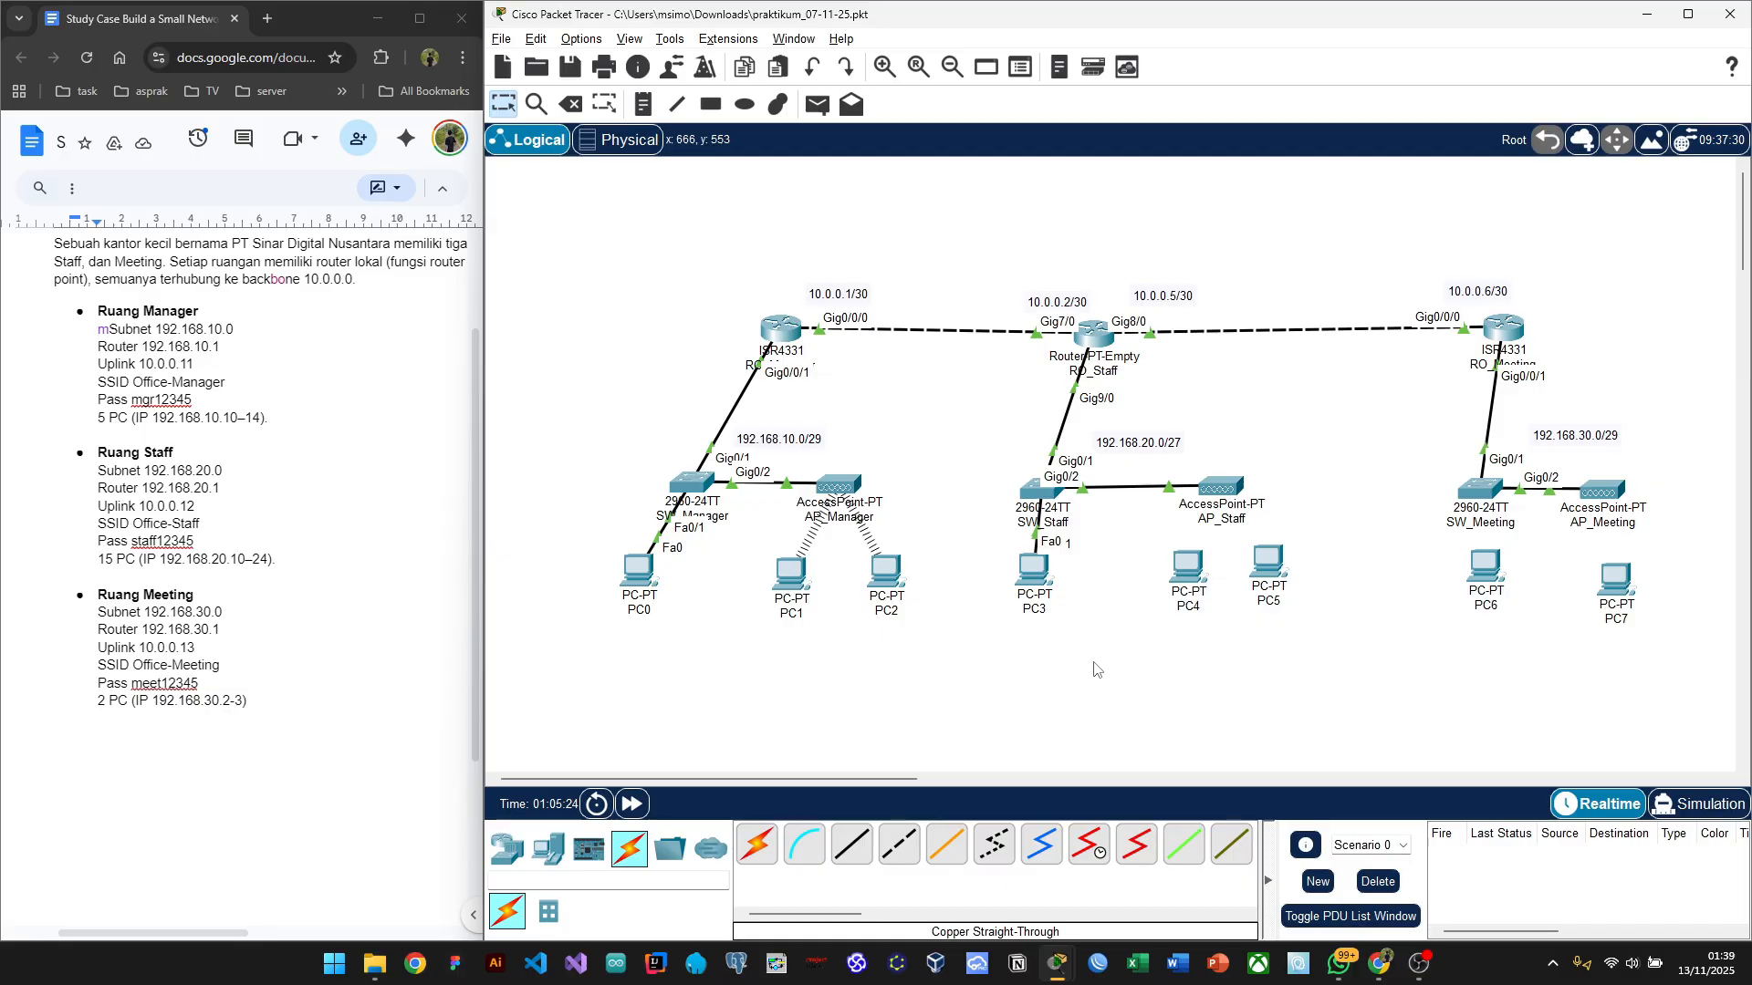
Step: Replace PC4's wired network module with a WMP300N wireless module
click(1184, 570)
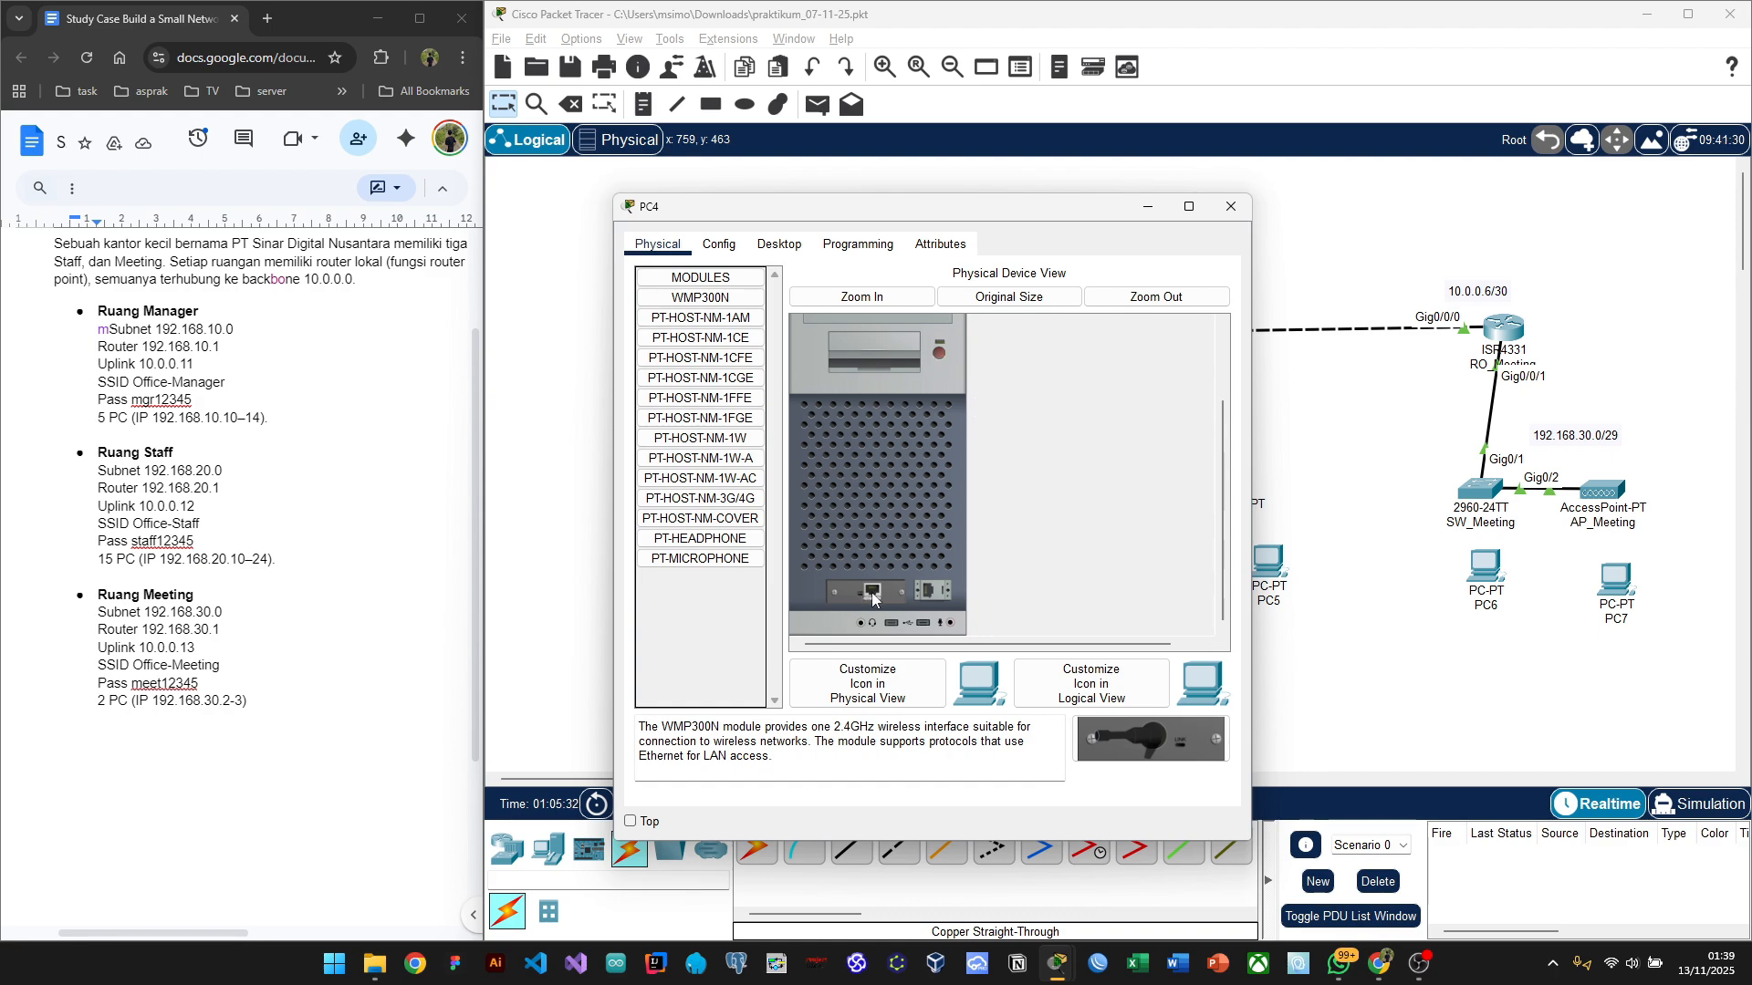
drag(873, 593, 694, 639)
drag(1153, 725, 870, 589)
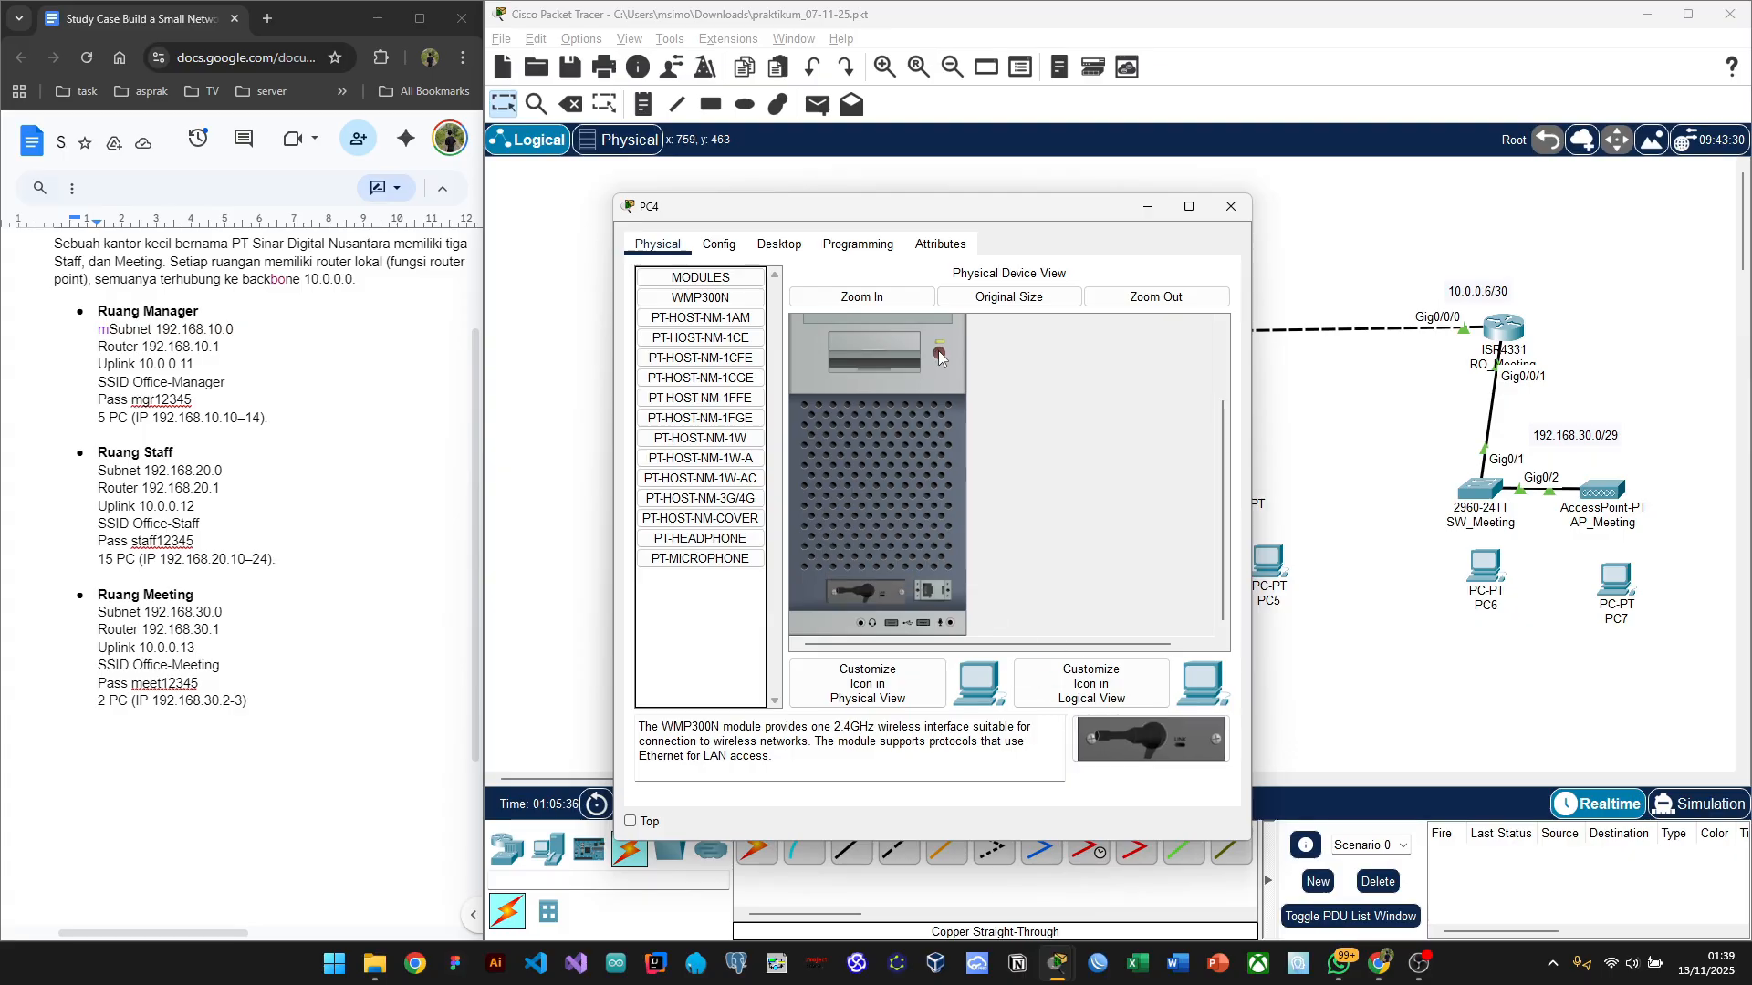
click(1337, 487)
Step: Install a WMP300N module in PC5, power it back on, and bring up PC4's settings
click(1269, 565)
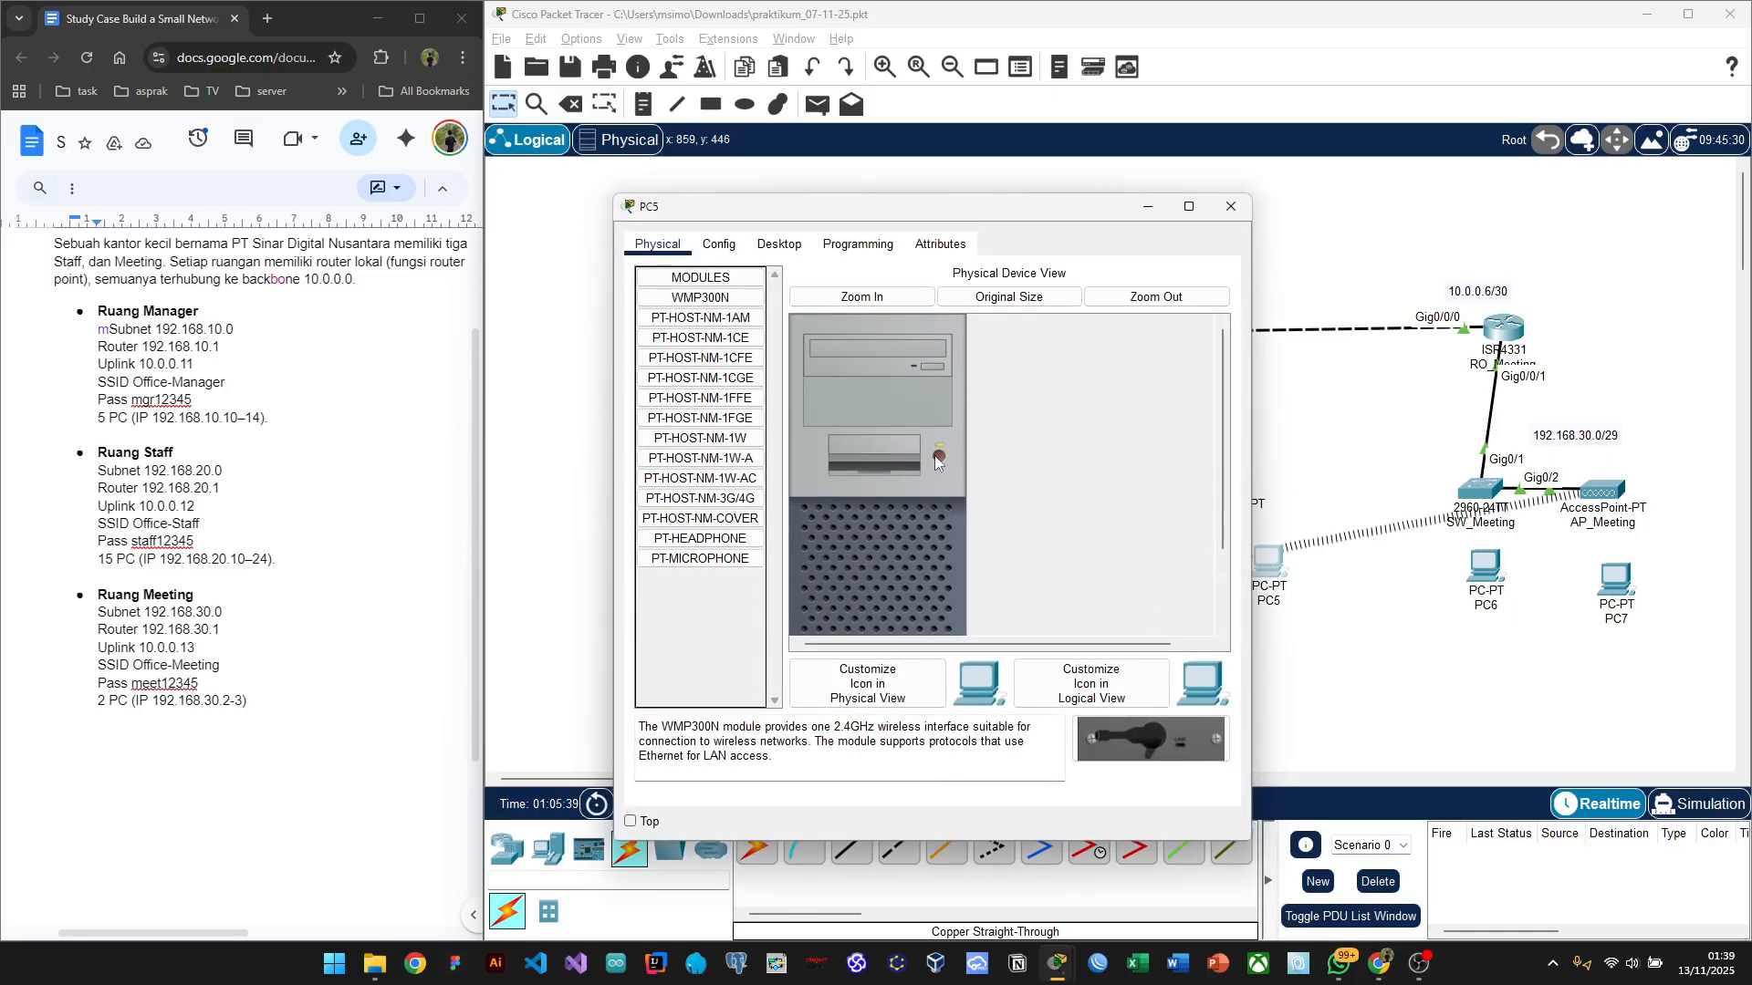
scroll(939, 465, down, 3)
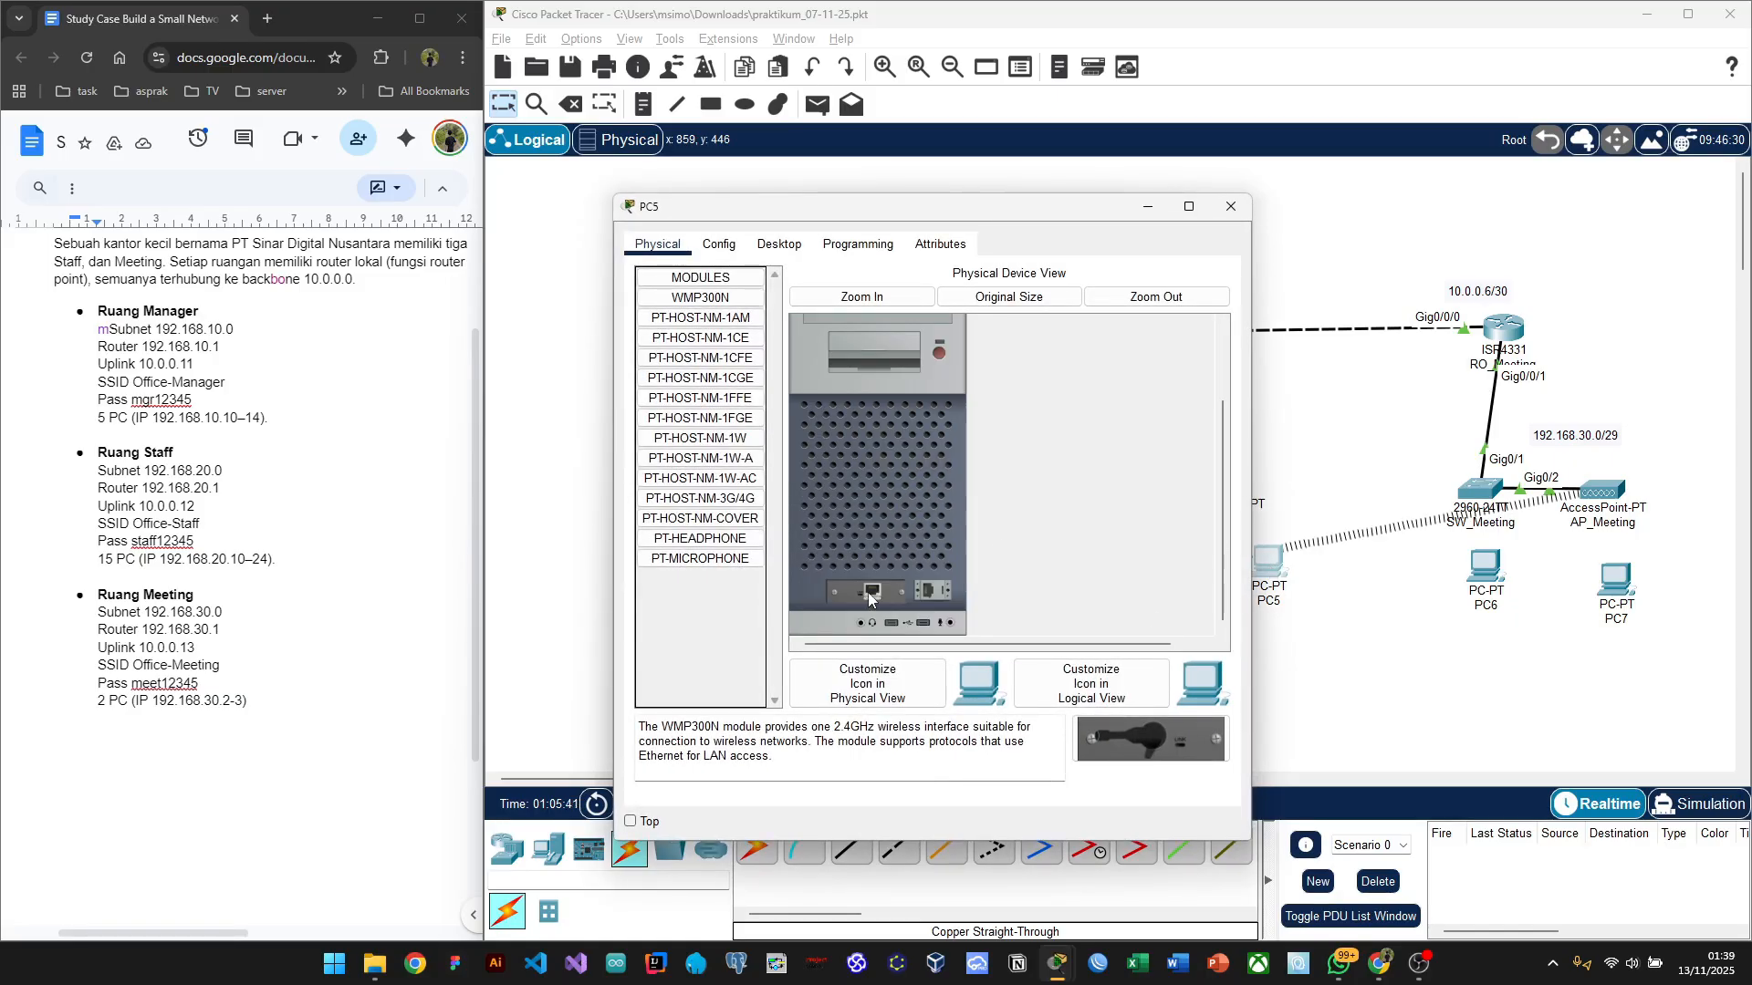
drag(869, 598, 872, 593)
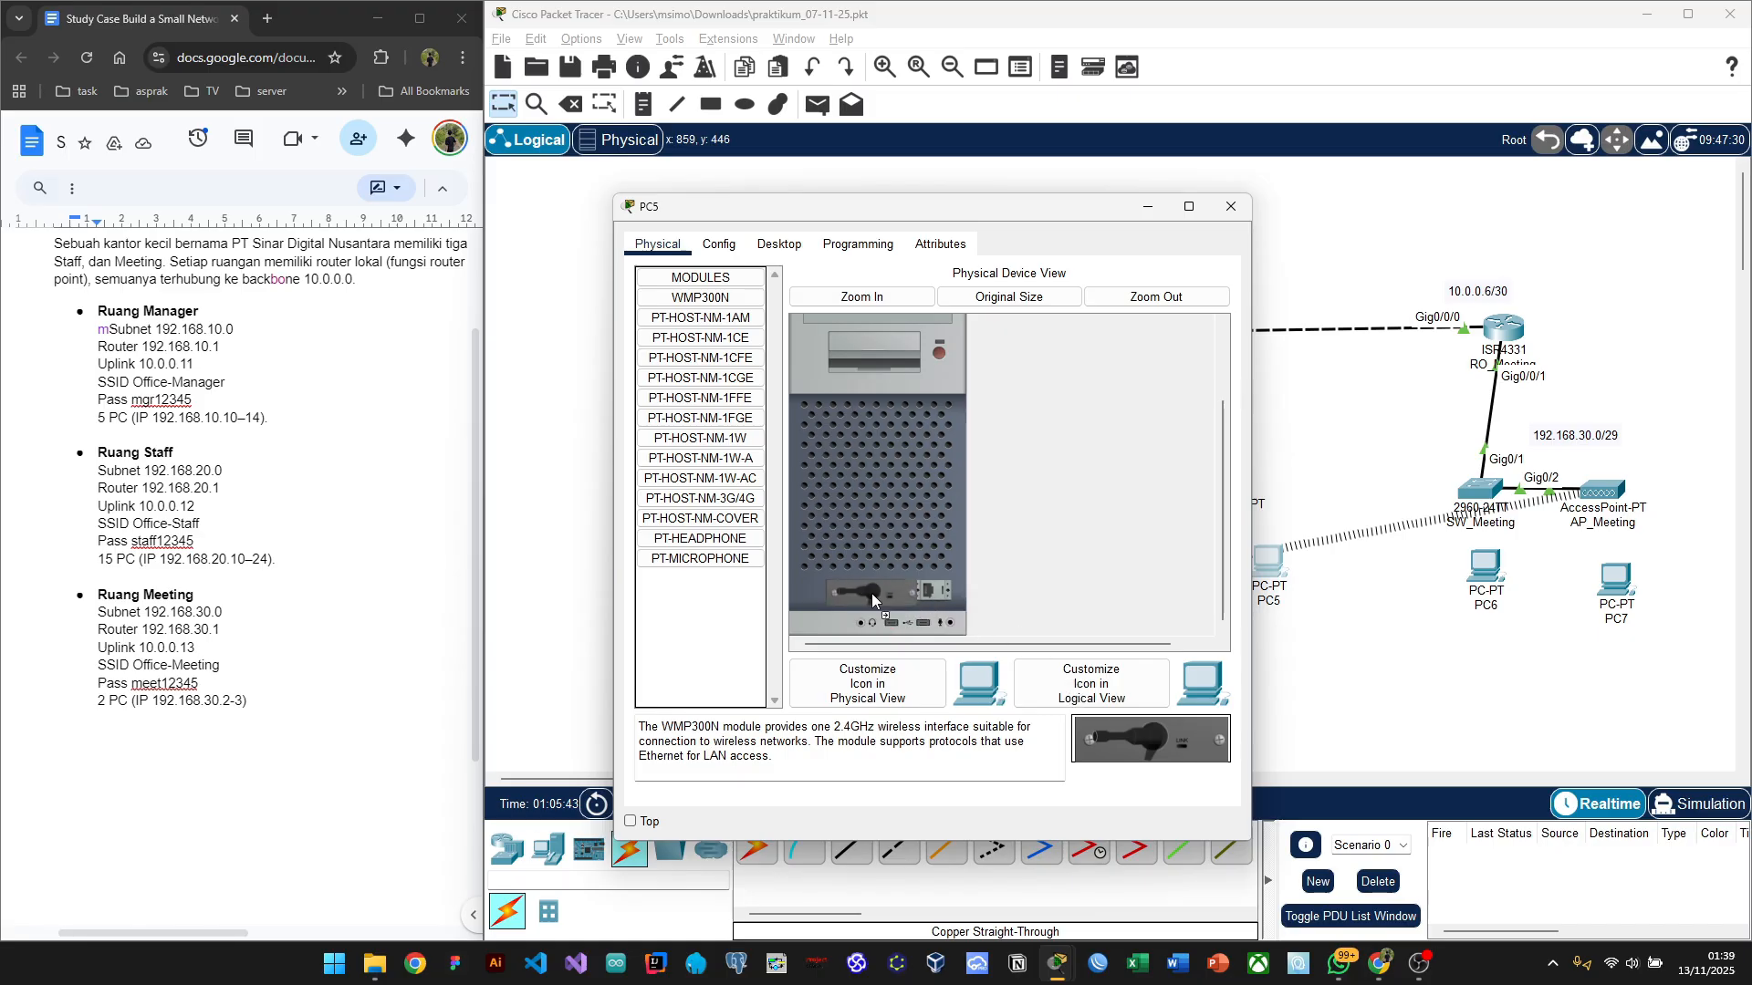
click(940, 353)
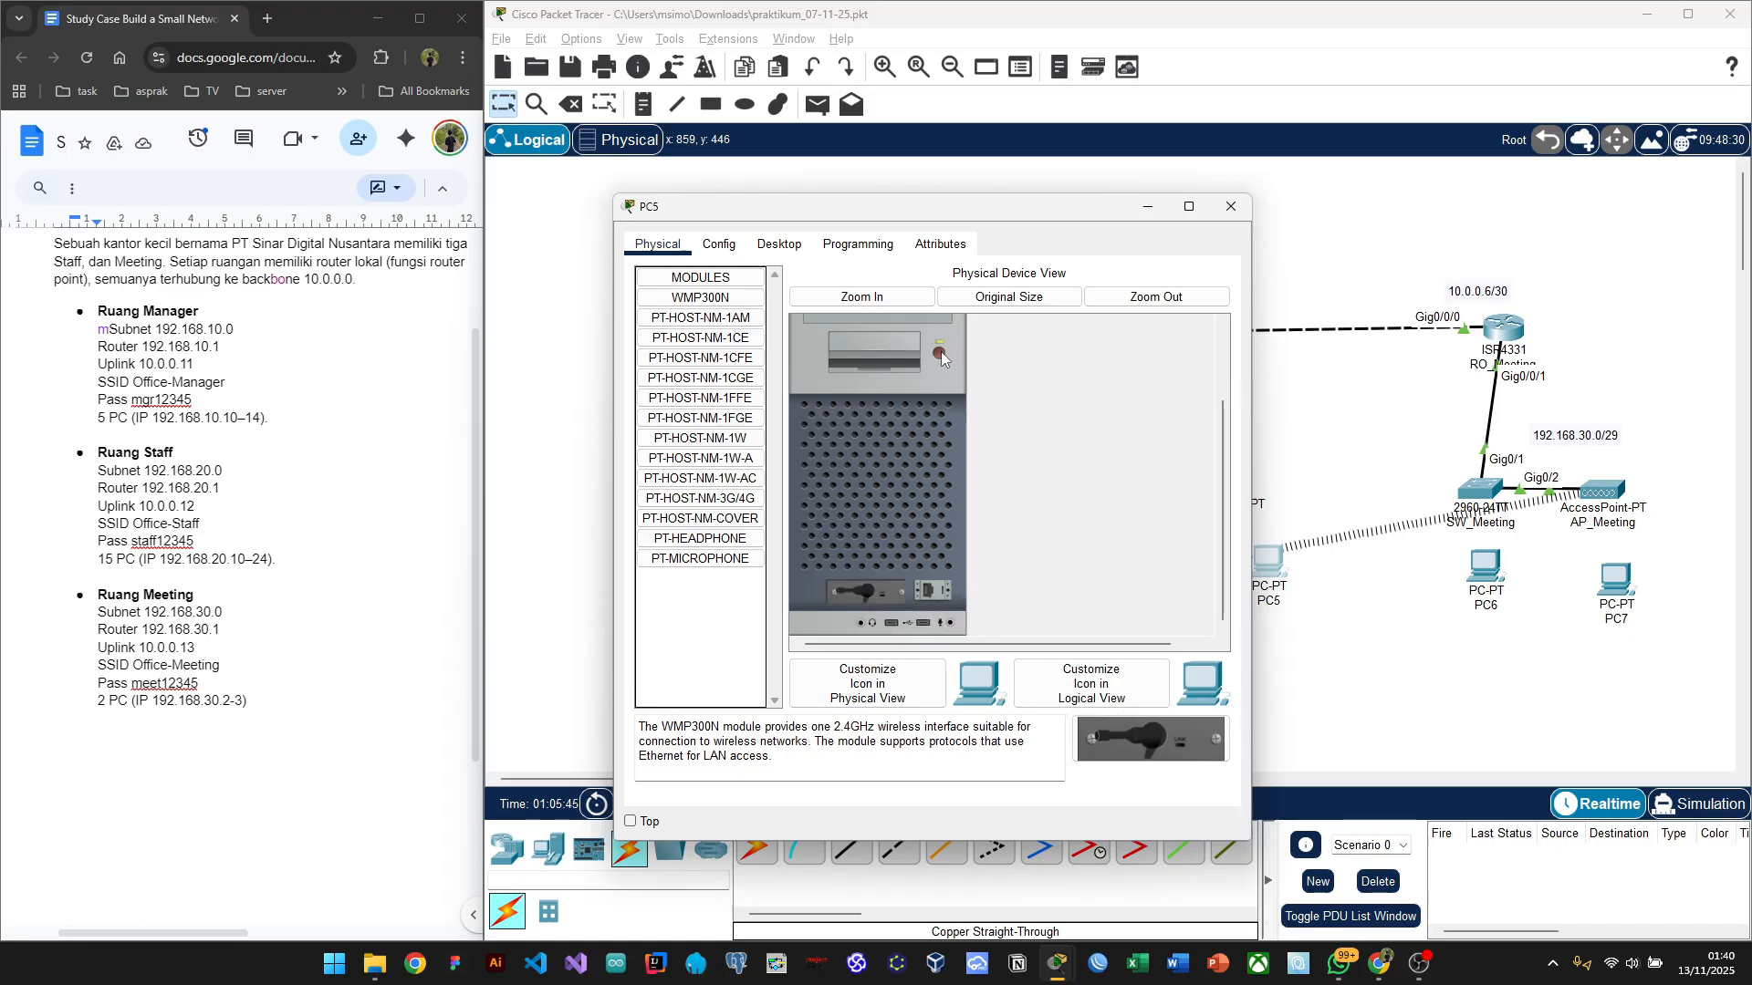
click(1230, 211)
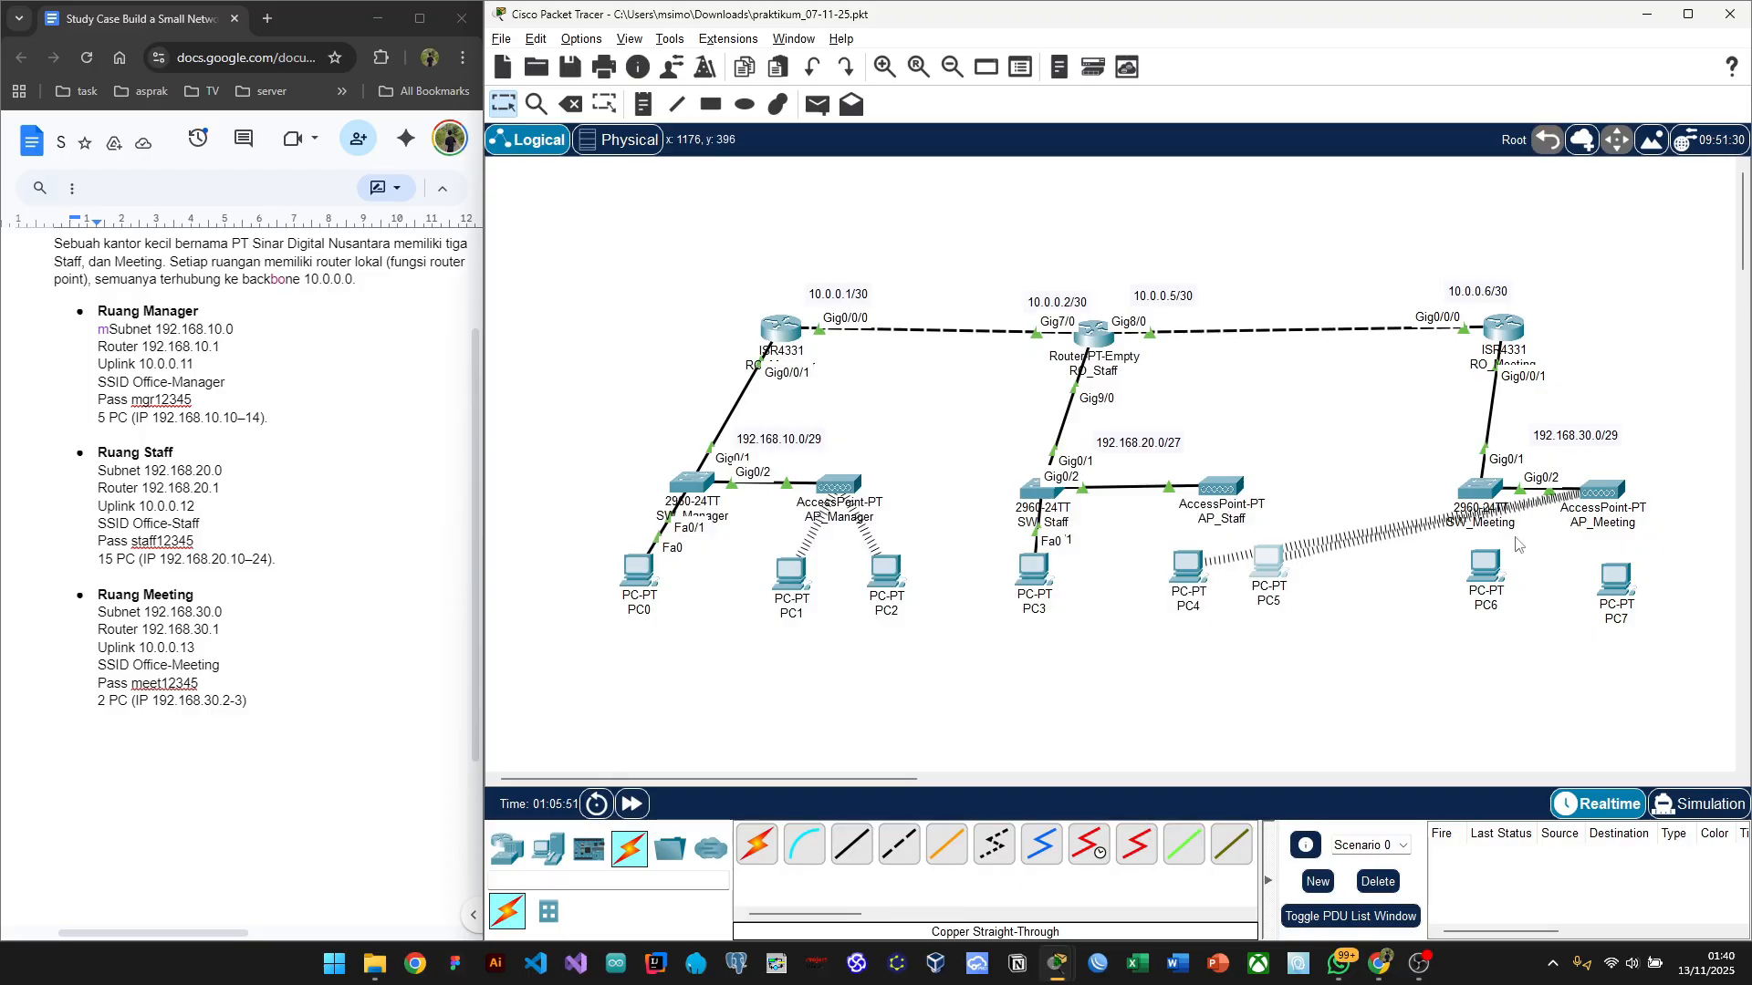
click(1185, 566)
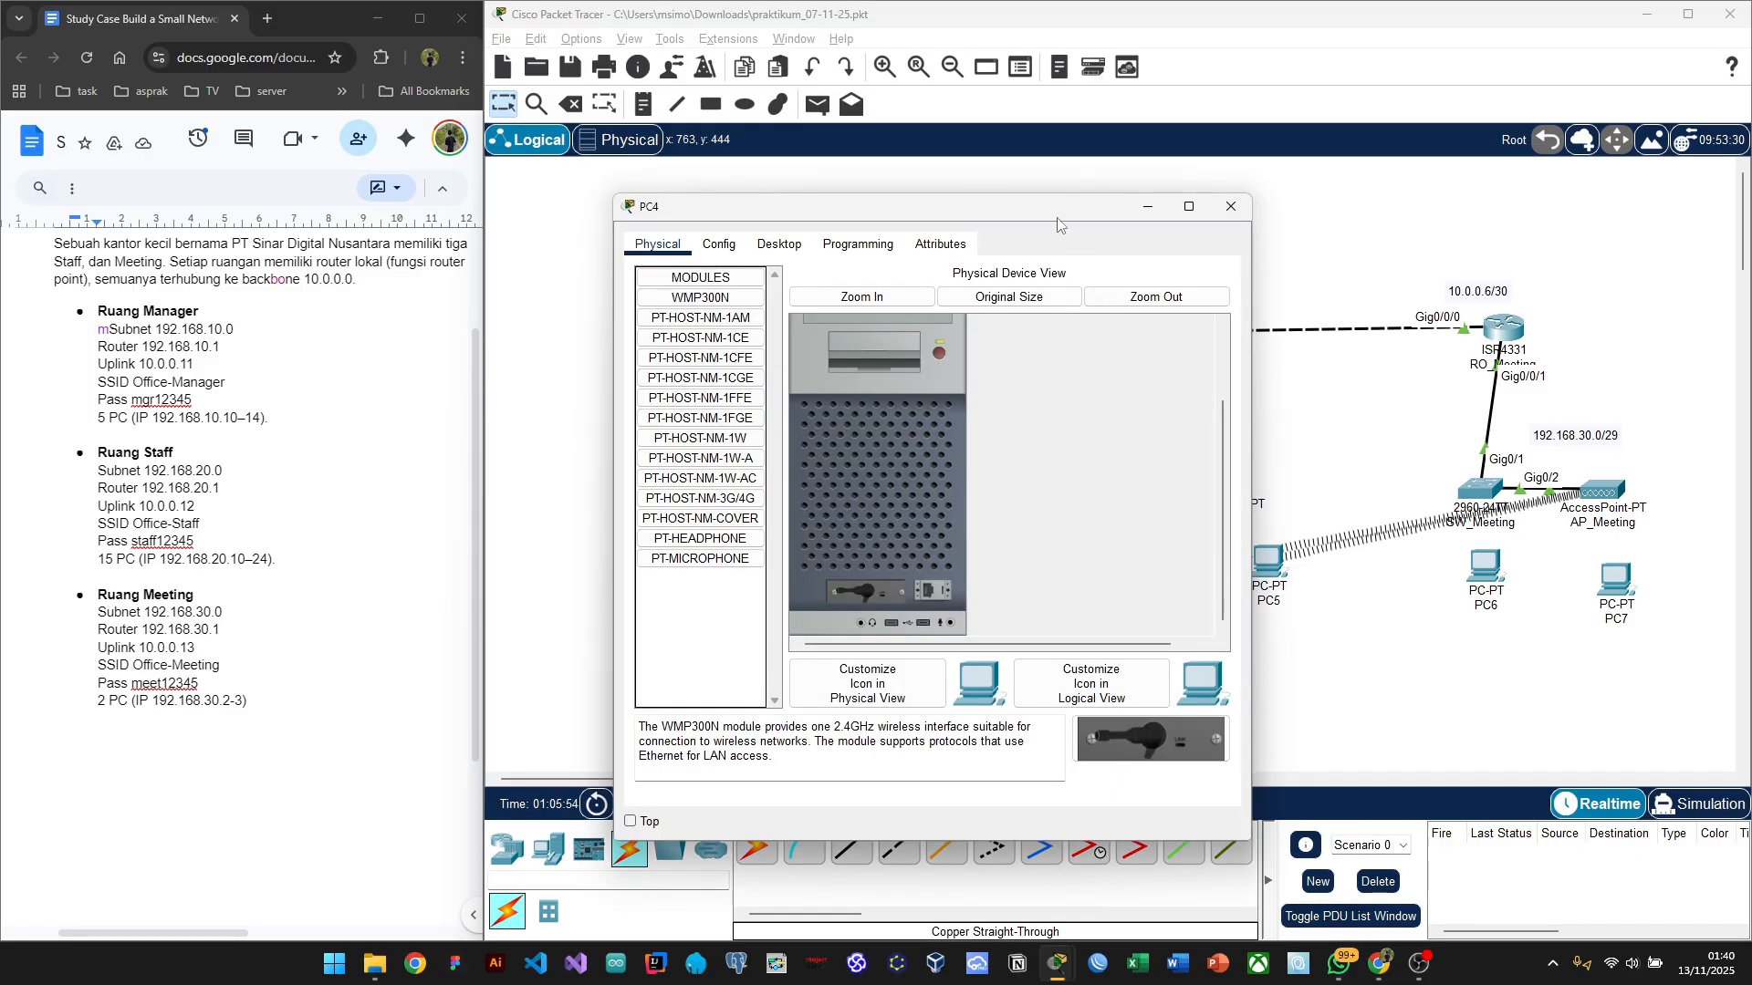
Step: Connect PC4 via PC Wireless to Office-Staff using the staff WPA2 passphrase, then close its window
drag(1057, 225, 789, 195)
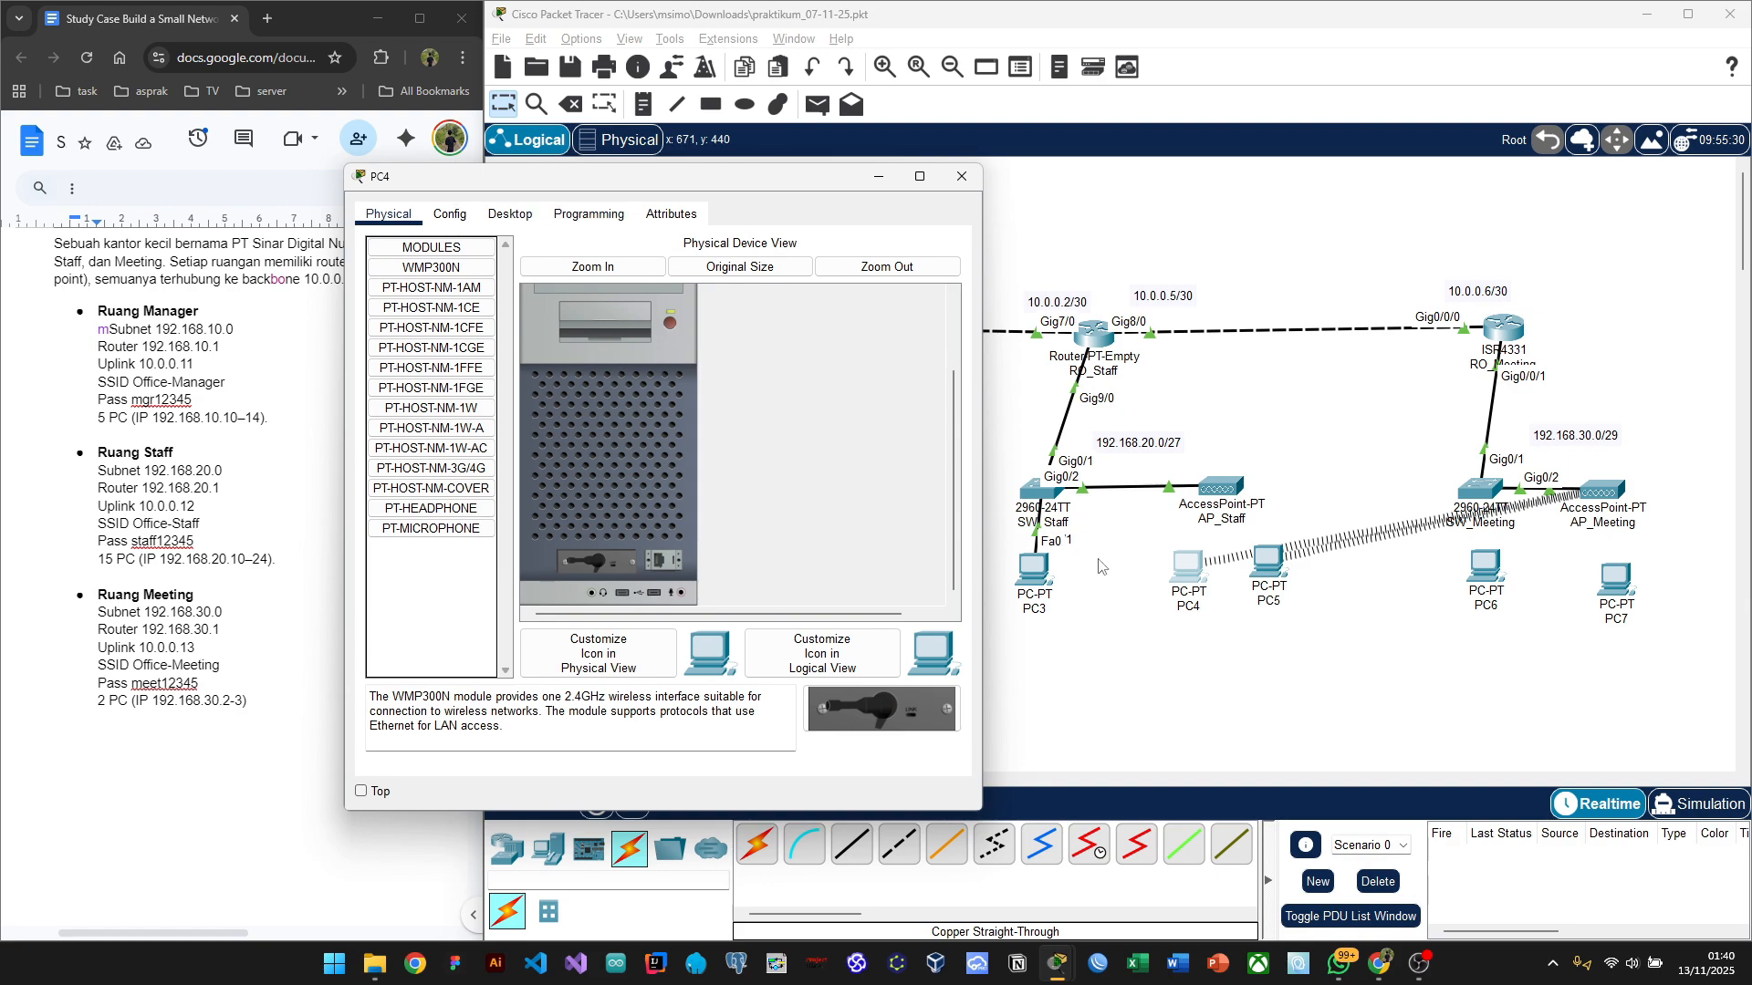
click(509, 218)
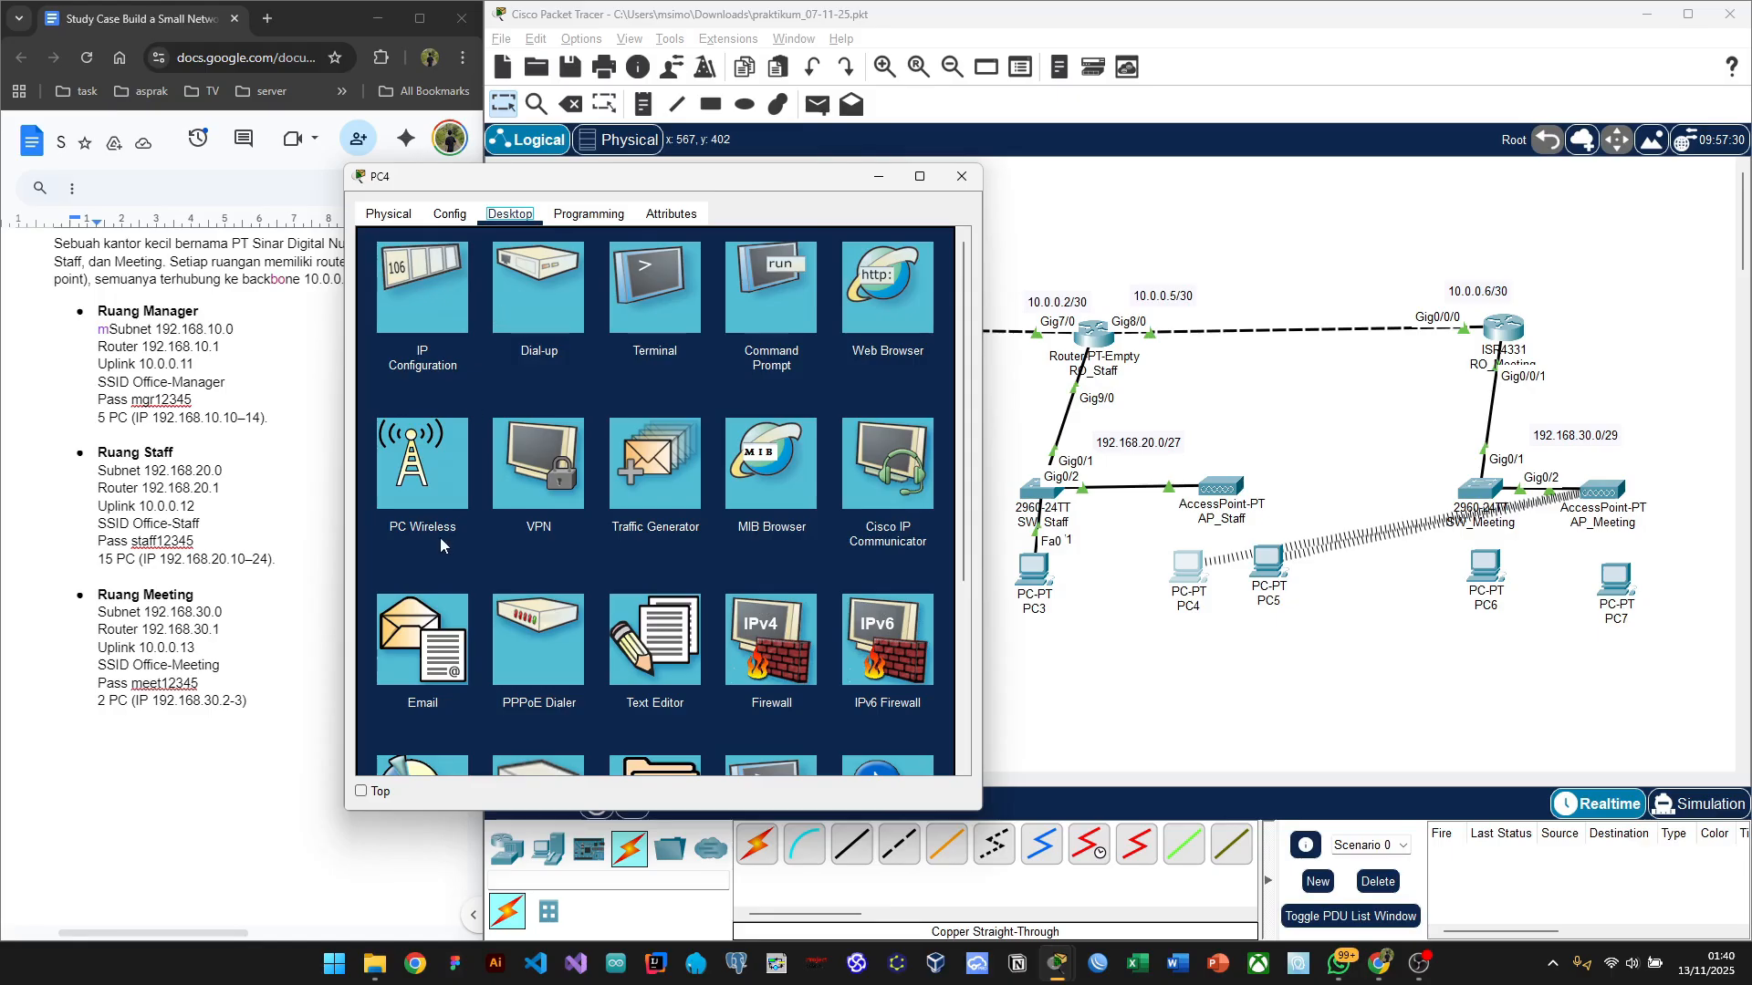
click(425, 463)
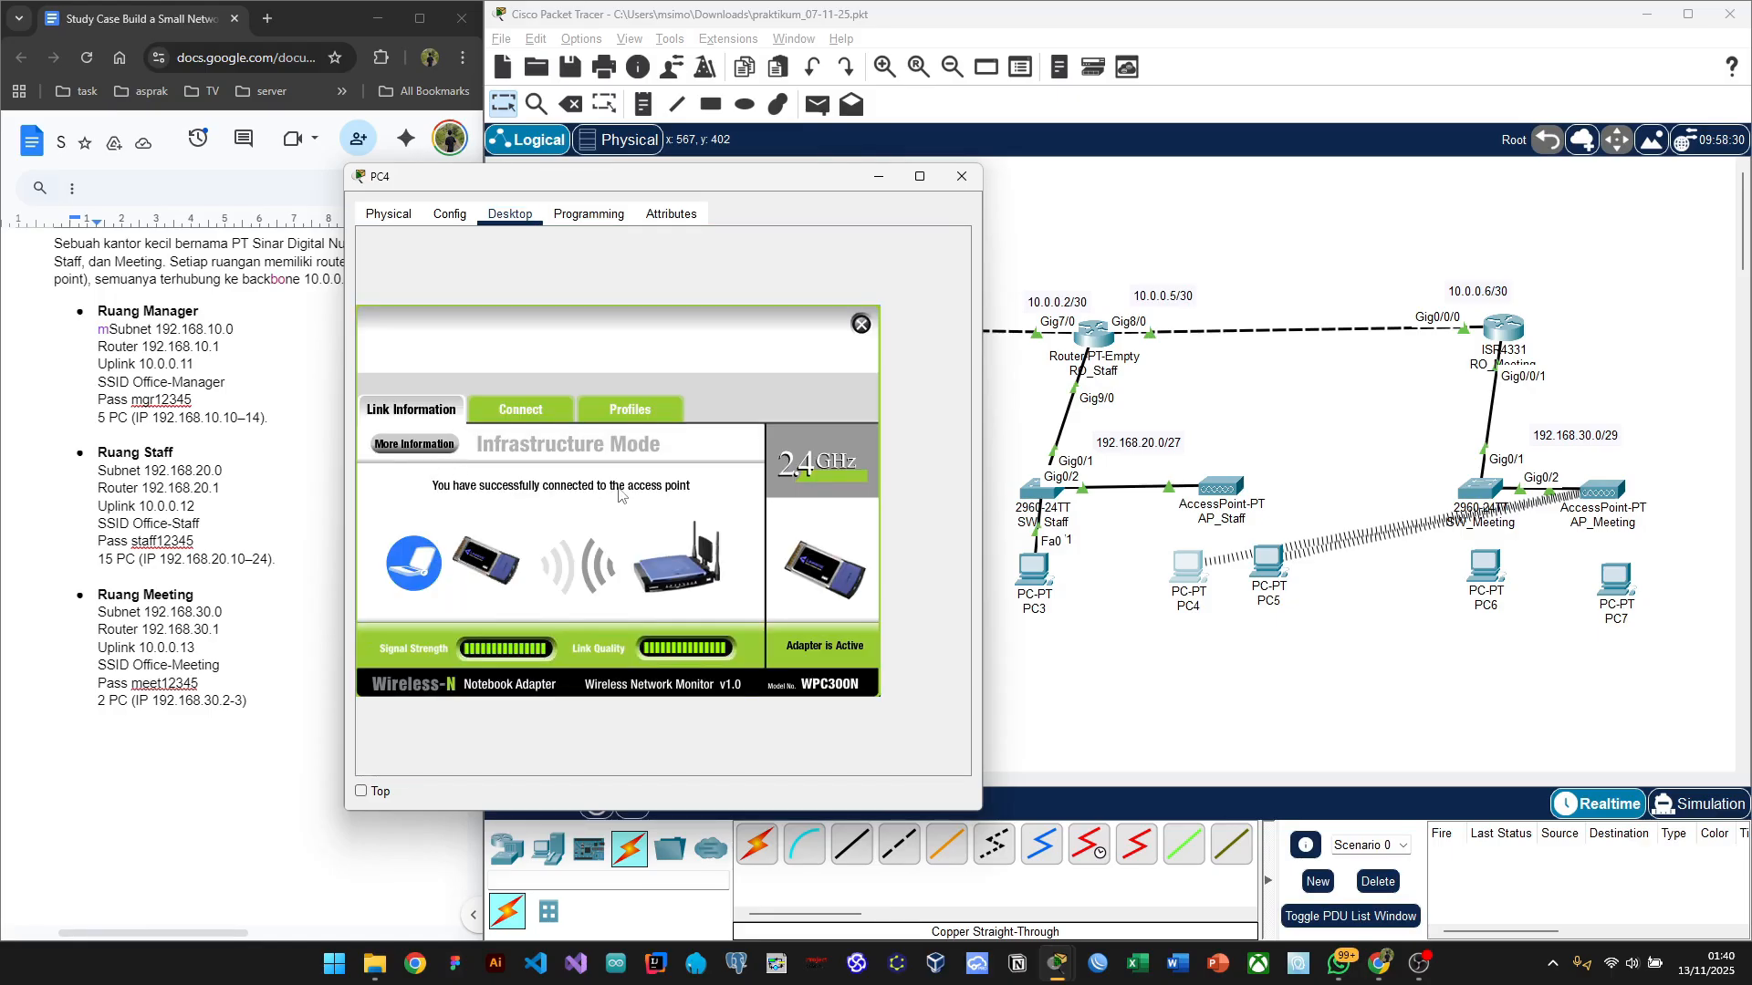
click(520, 411)
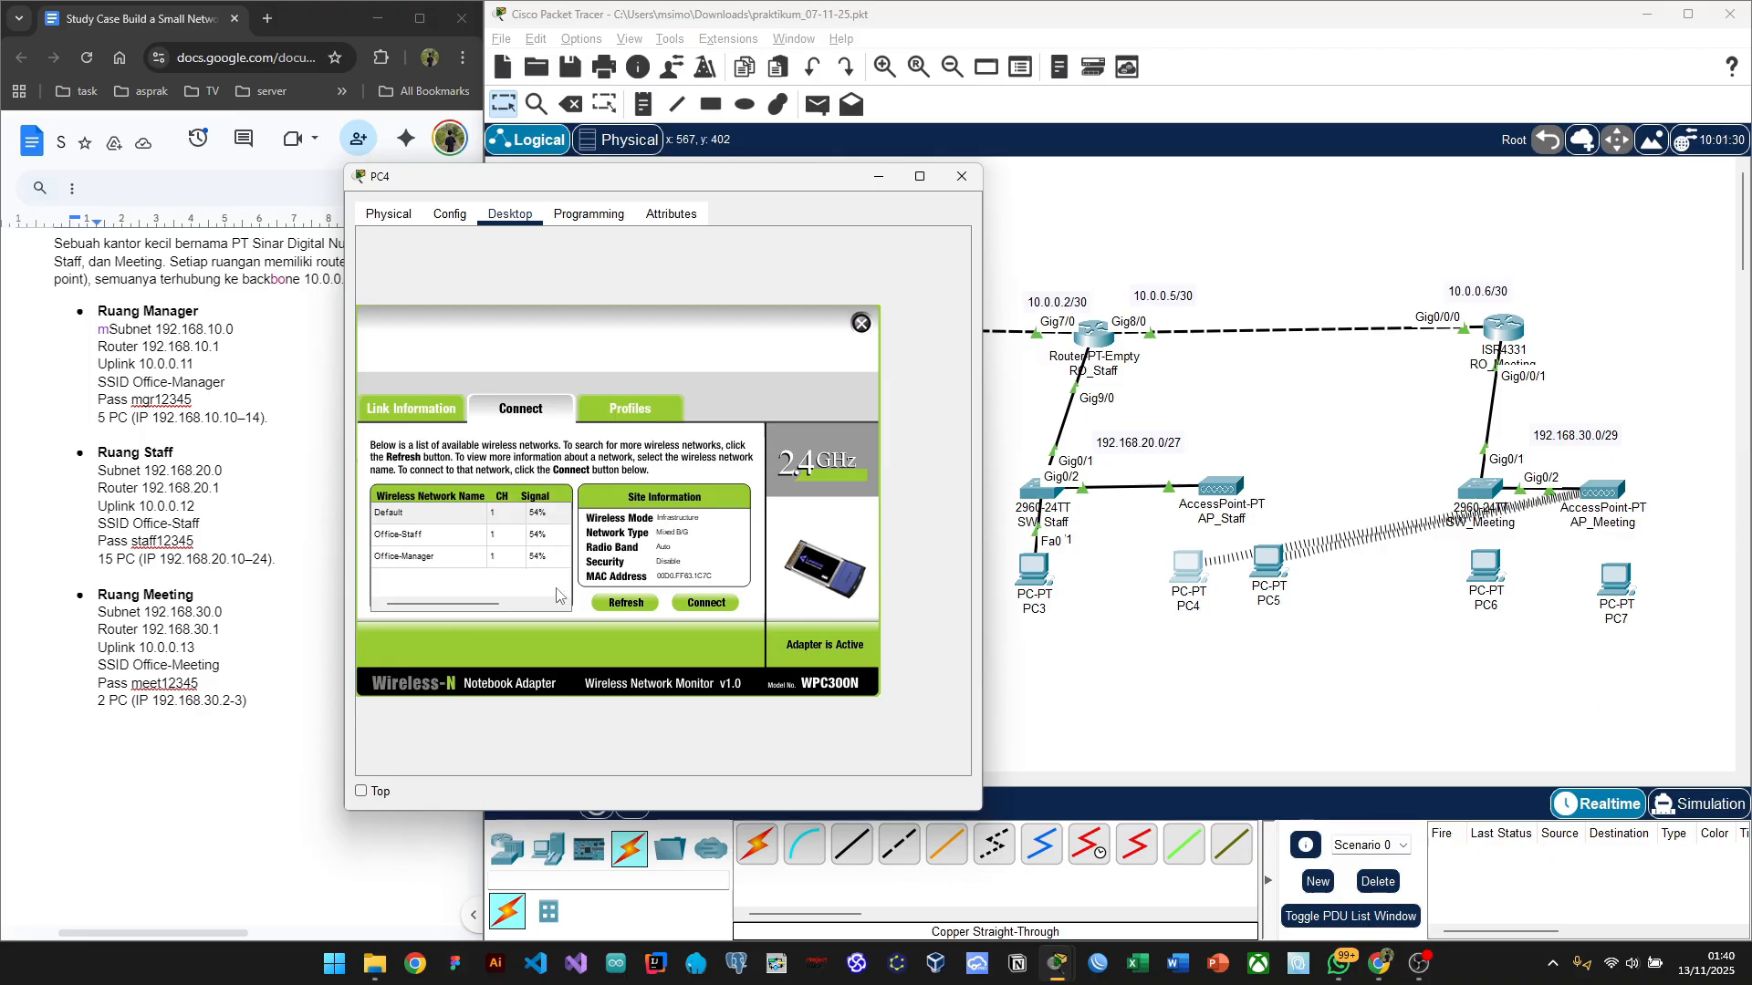
click(438, 541)
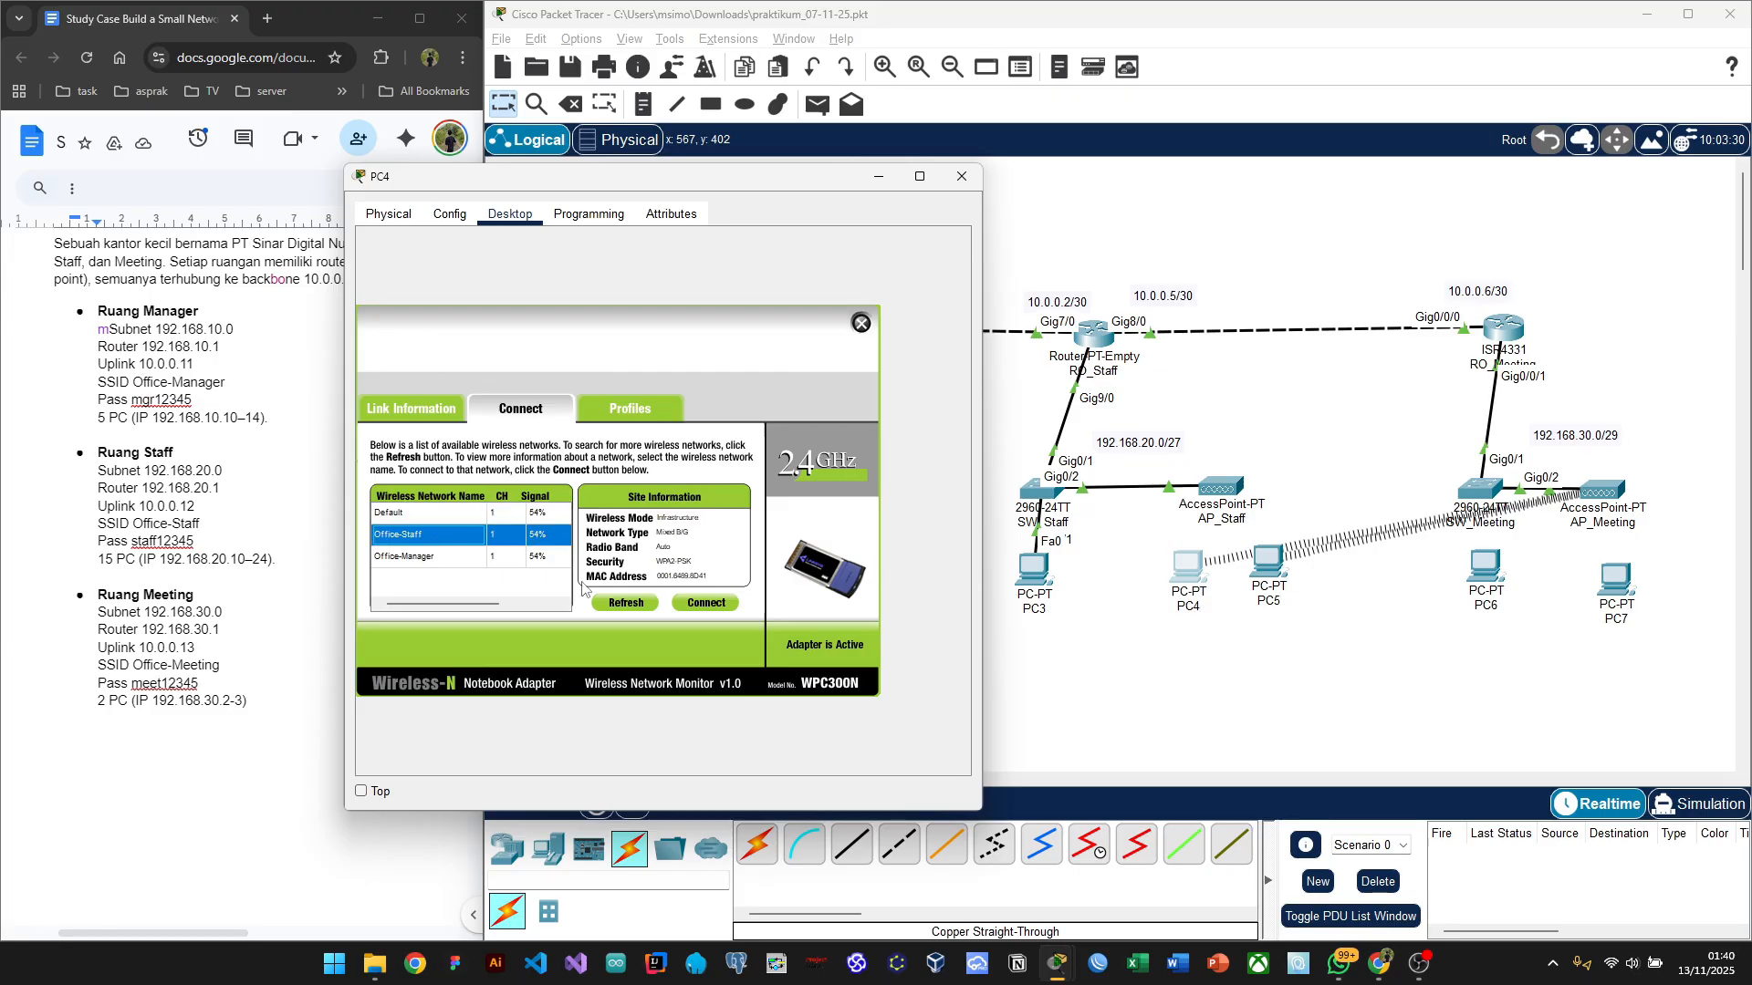
click(701, 604)
click(494, 519)
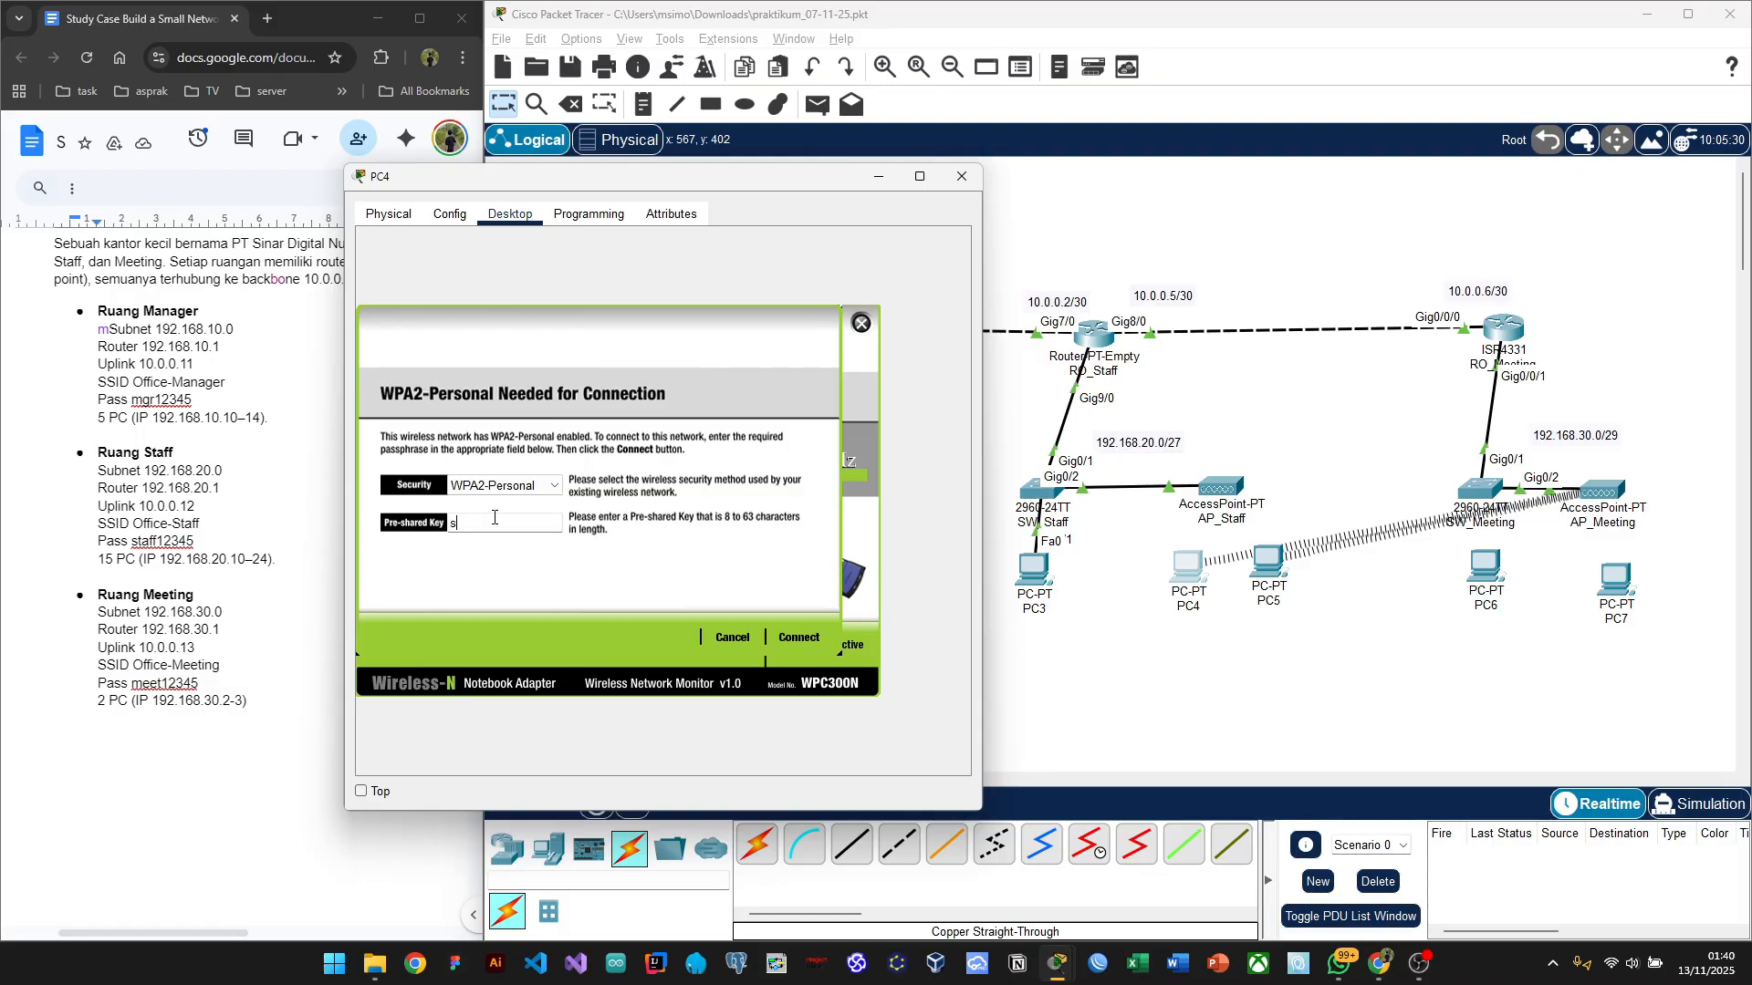
text(staff12345)
click(796, 639)
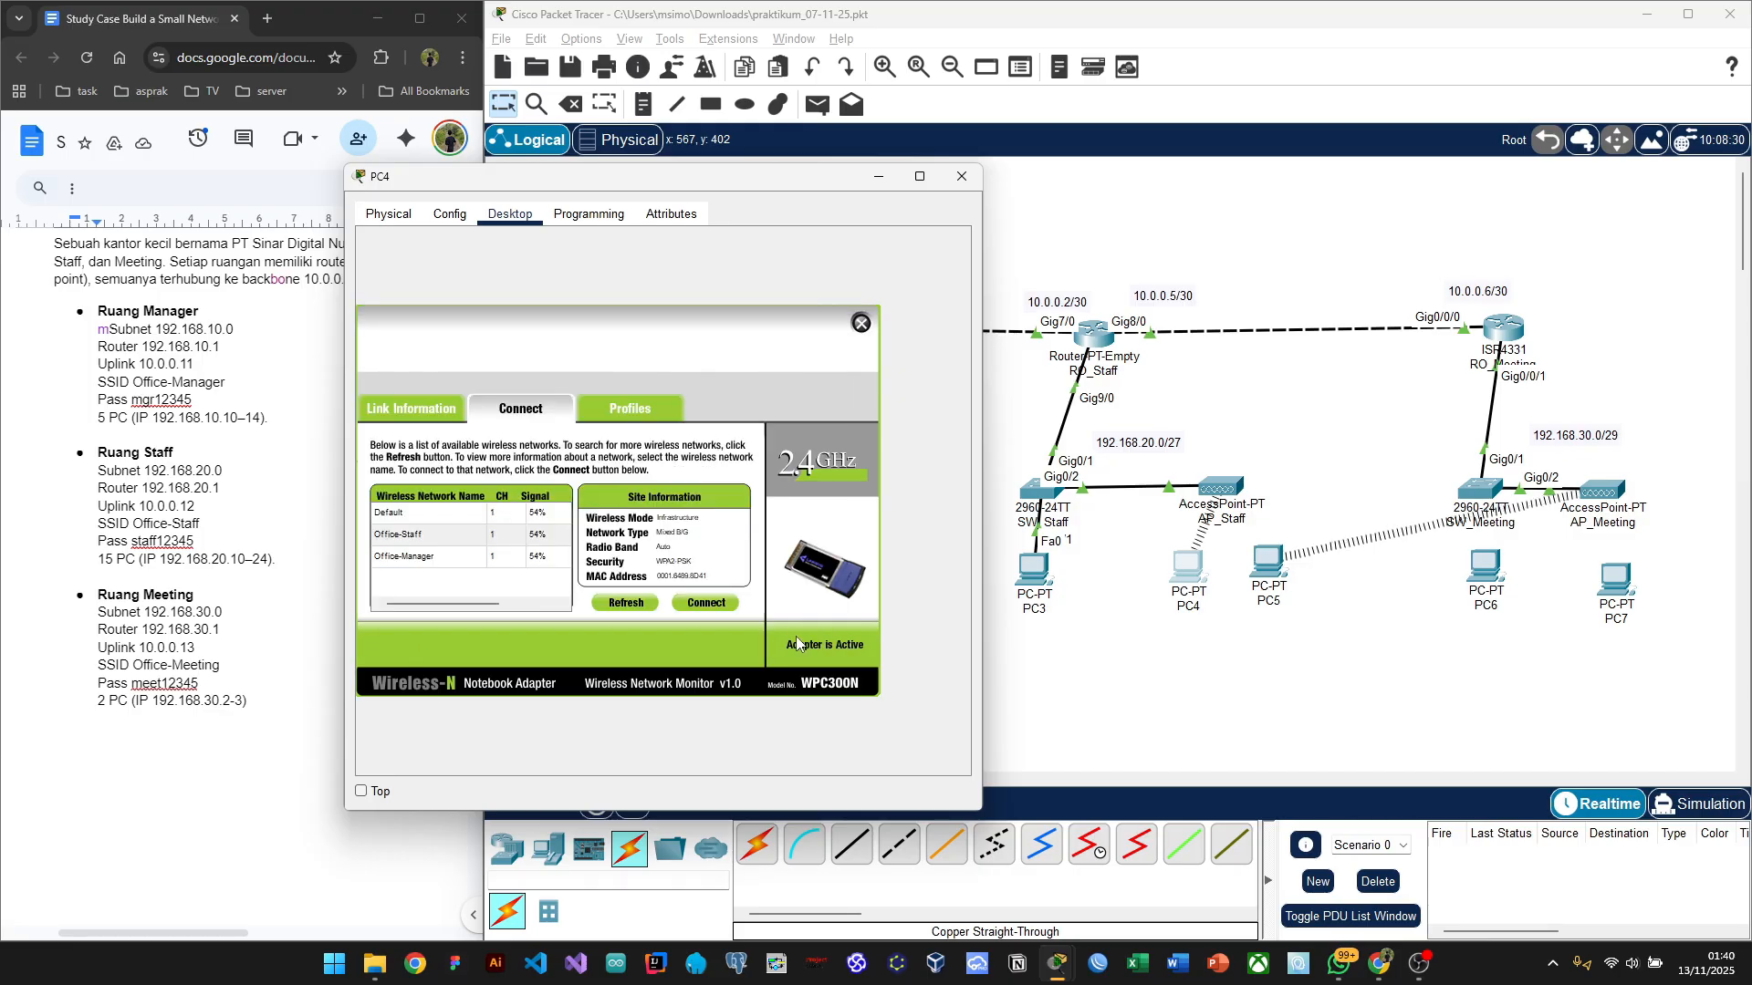
click(962, 176)
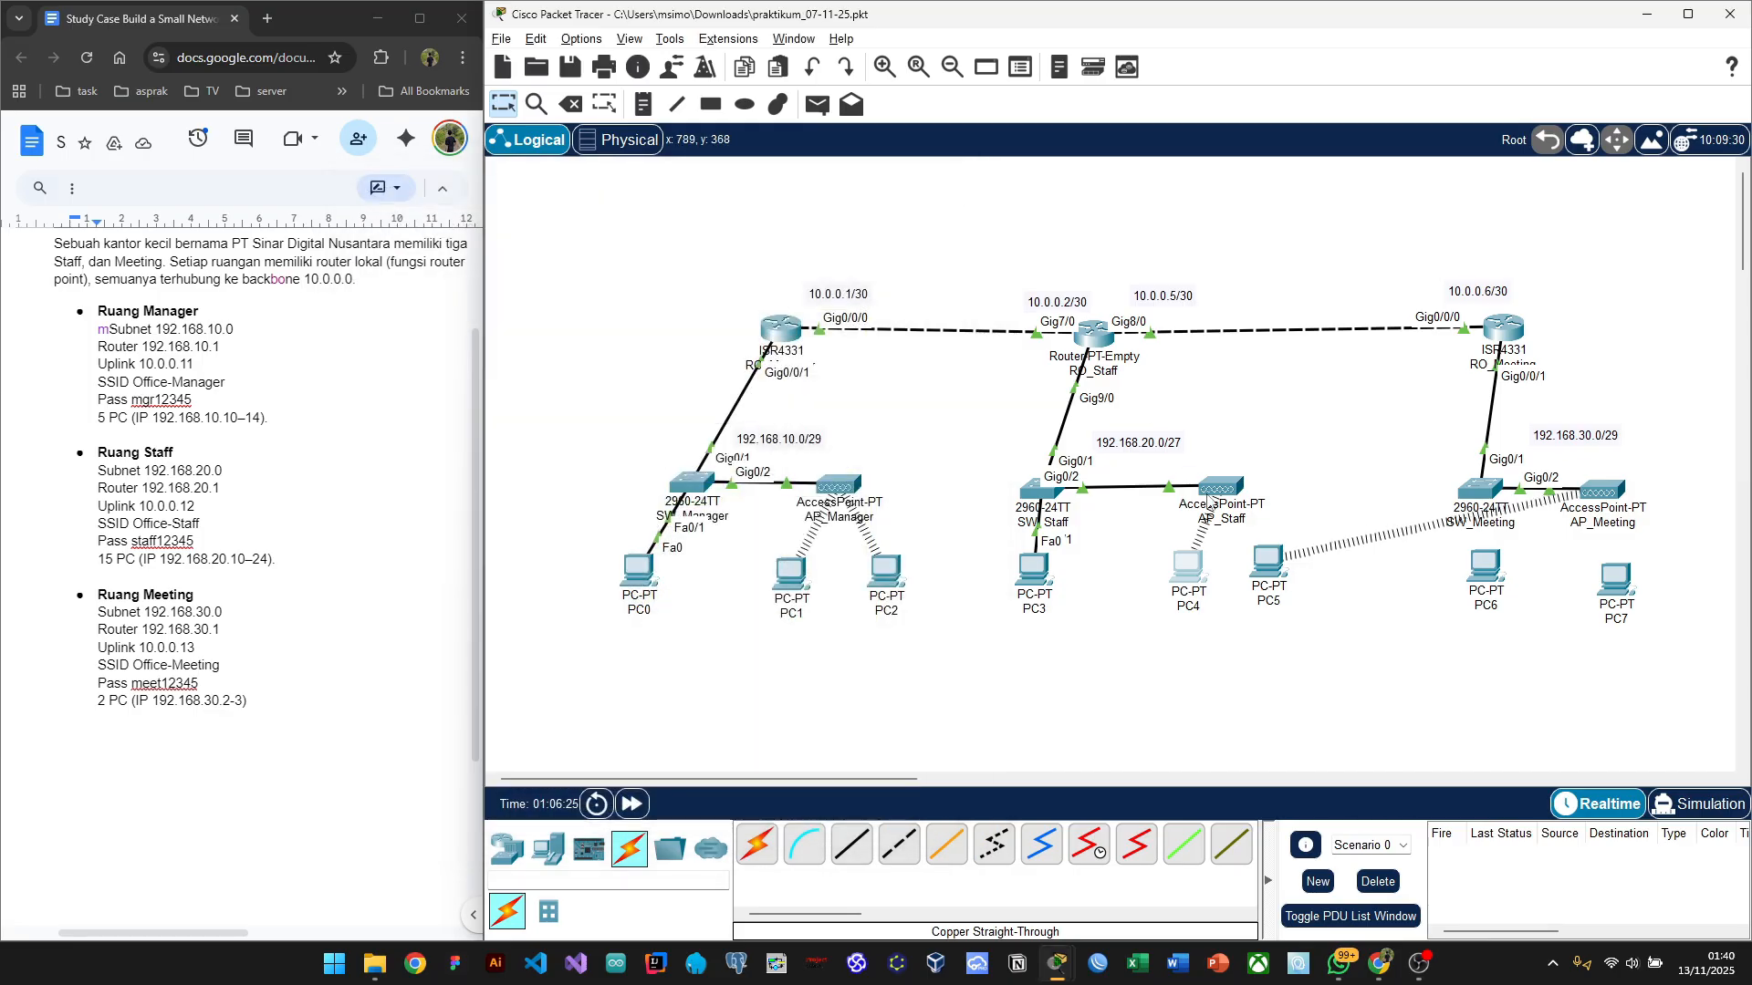
Step: Connect PC5 via PC Wireless to Office-Staff with the pre-shared key, then close its window
click(1259, 568)
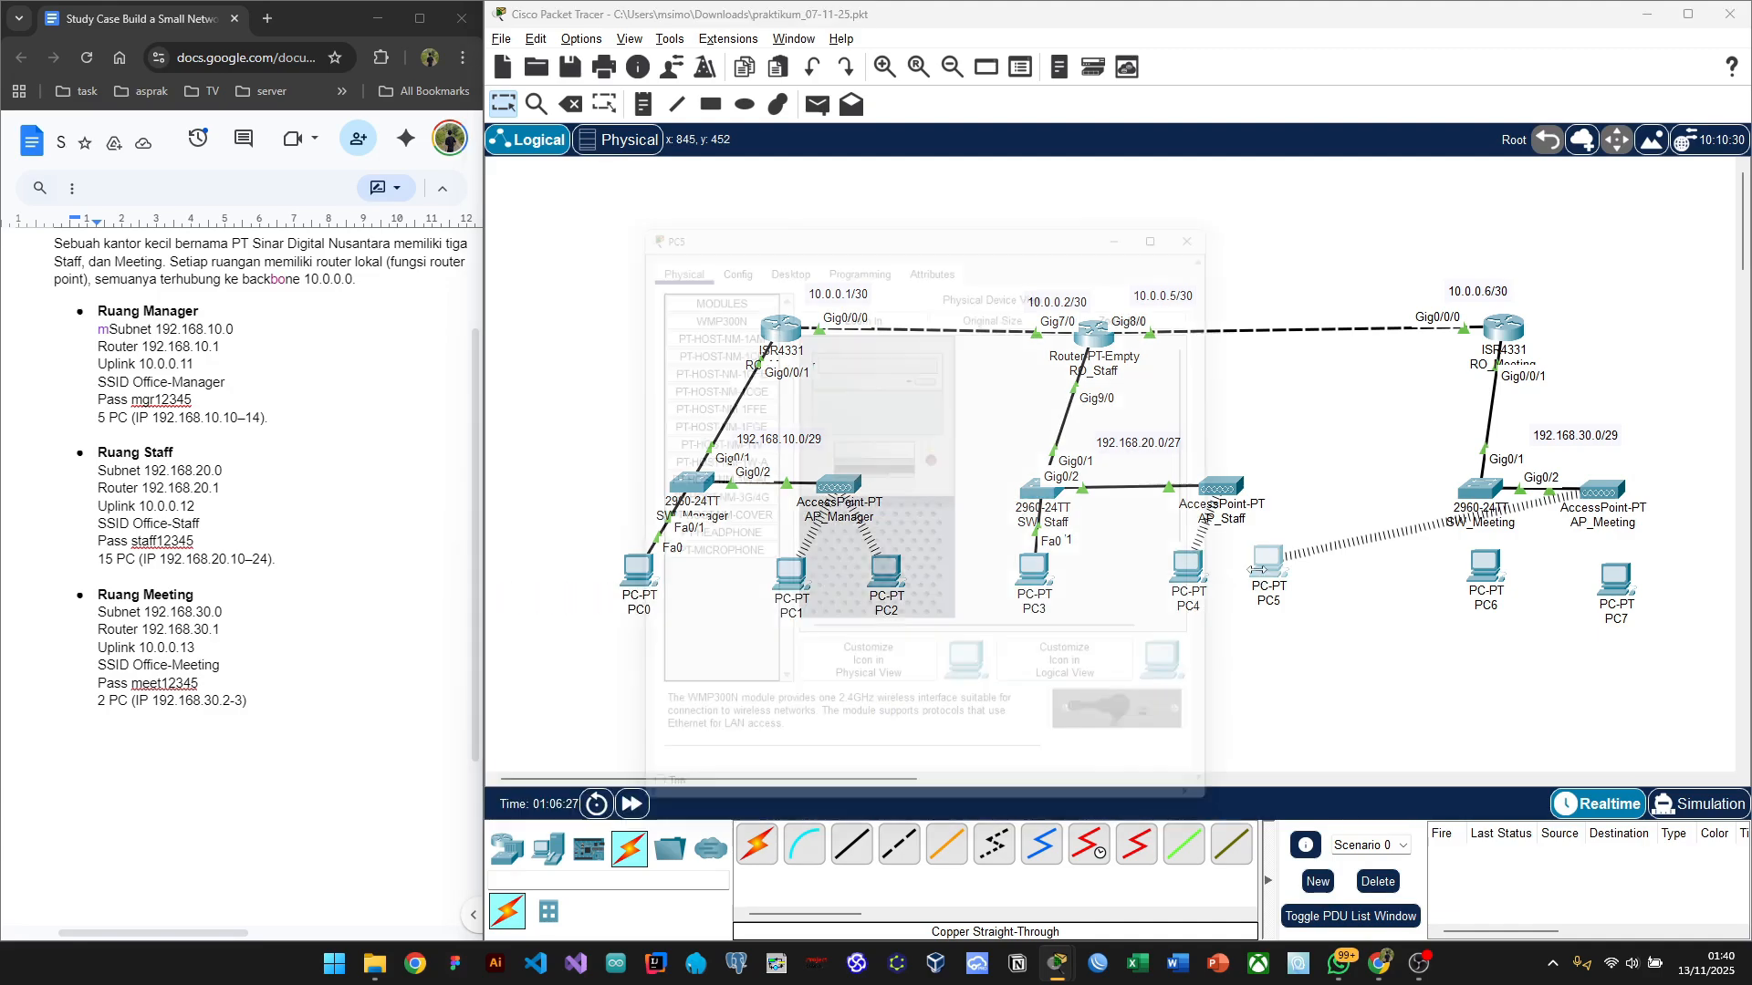
click(788, 248)
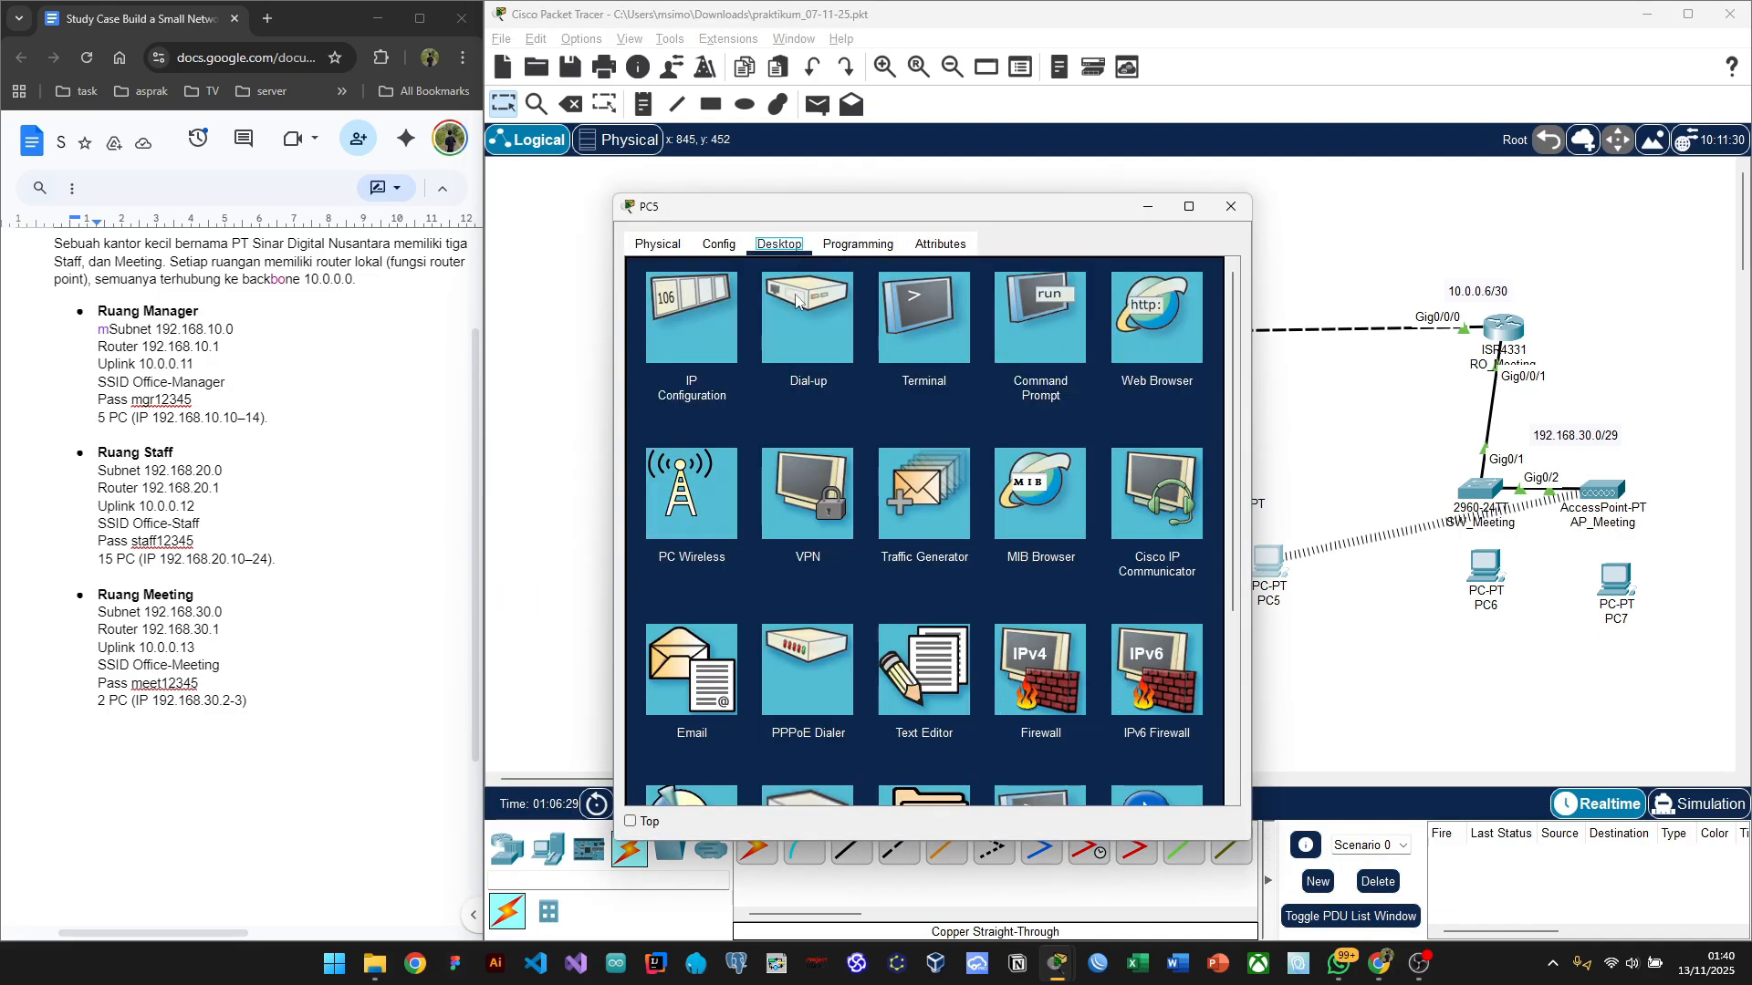
click(691, 524)
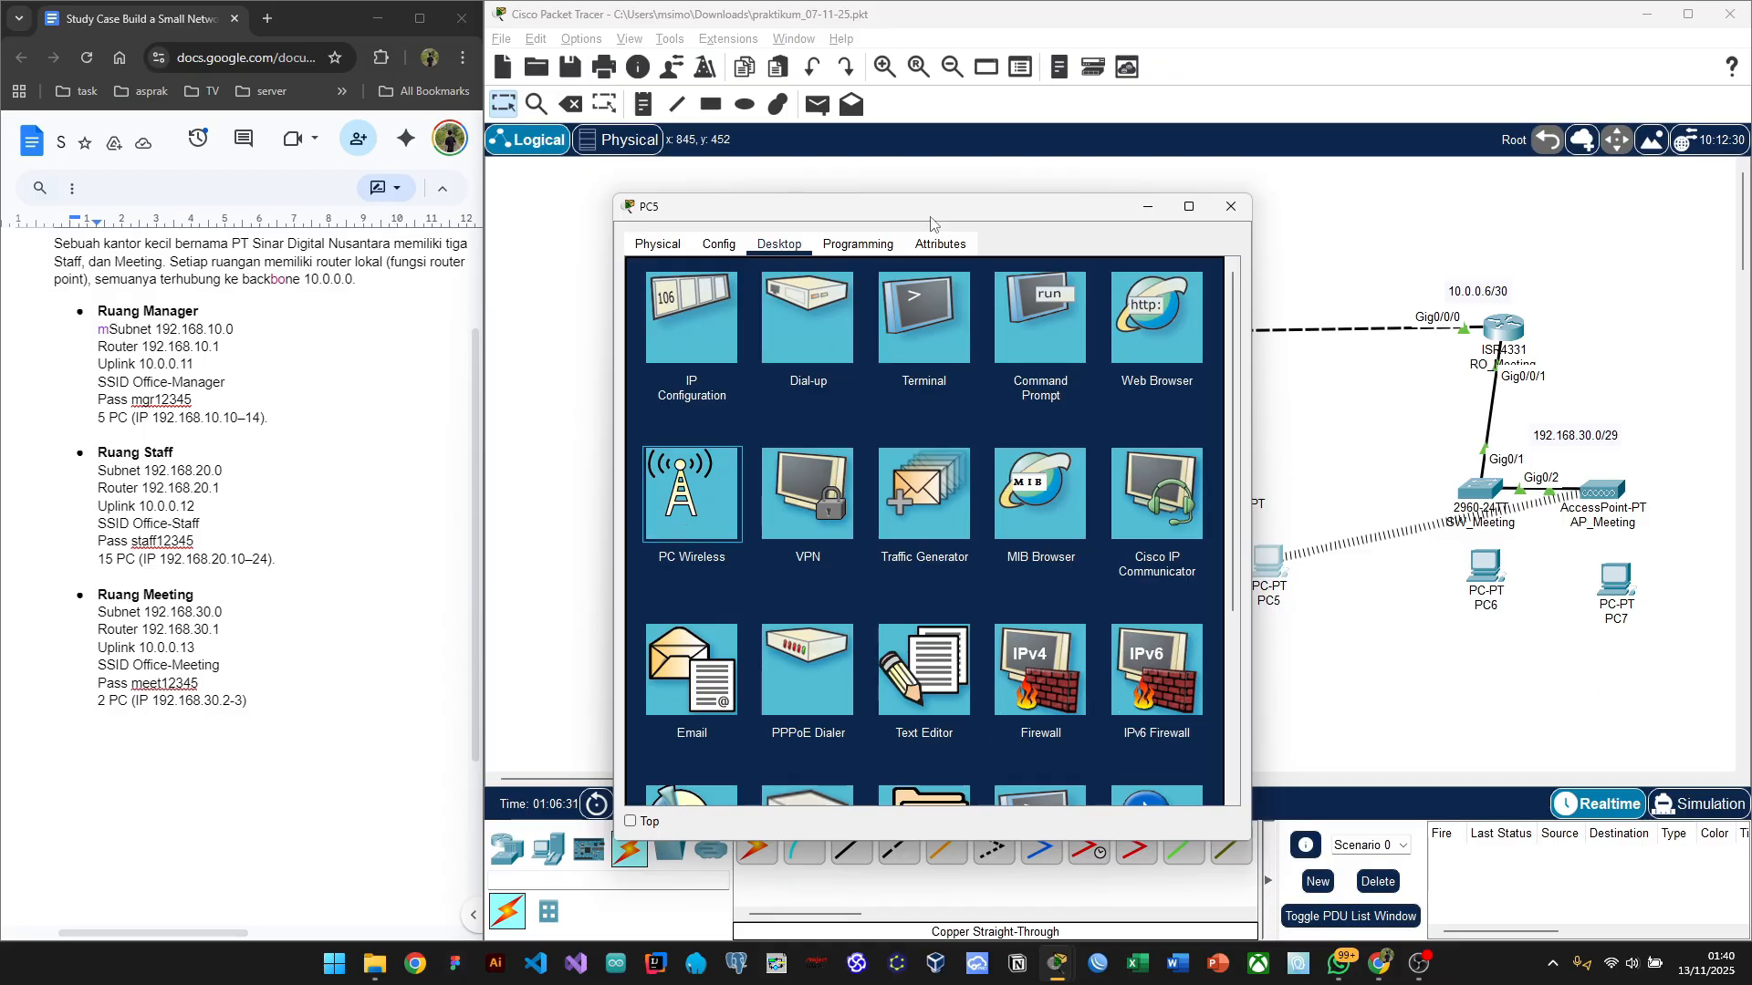
click(710, 476)
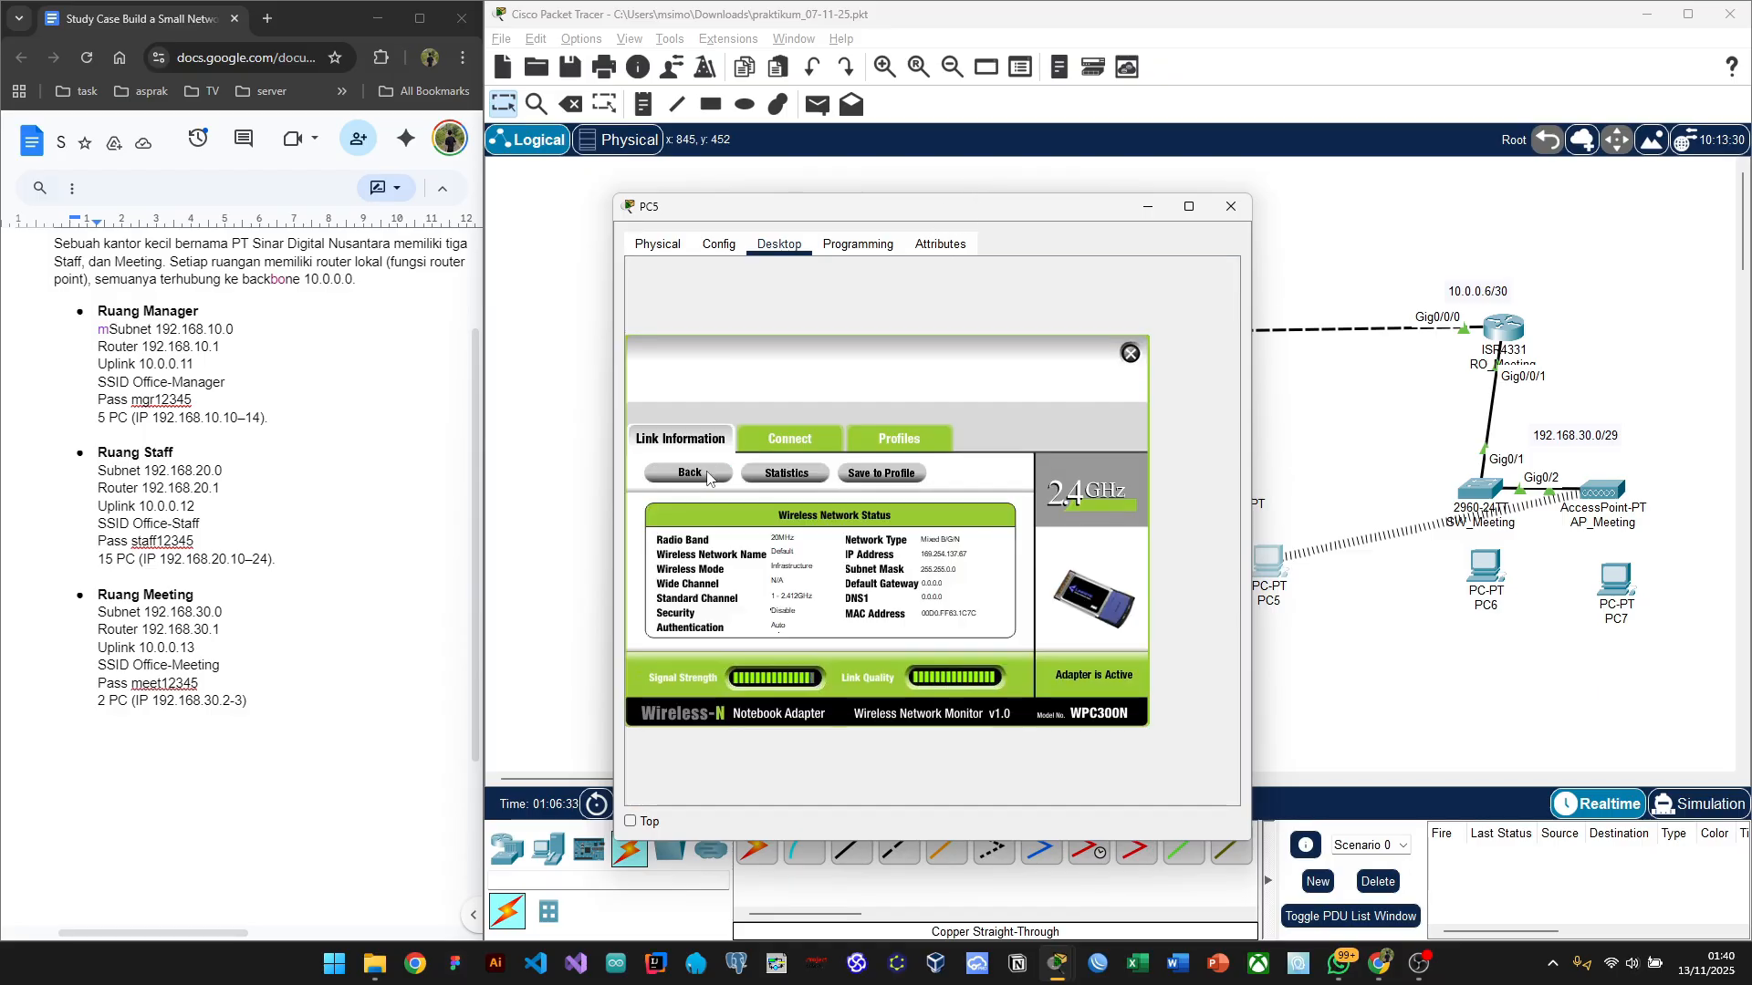
click(756, 441)
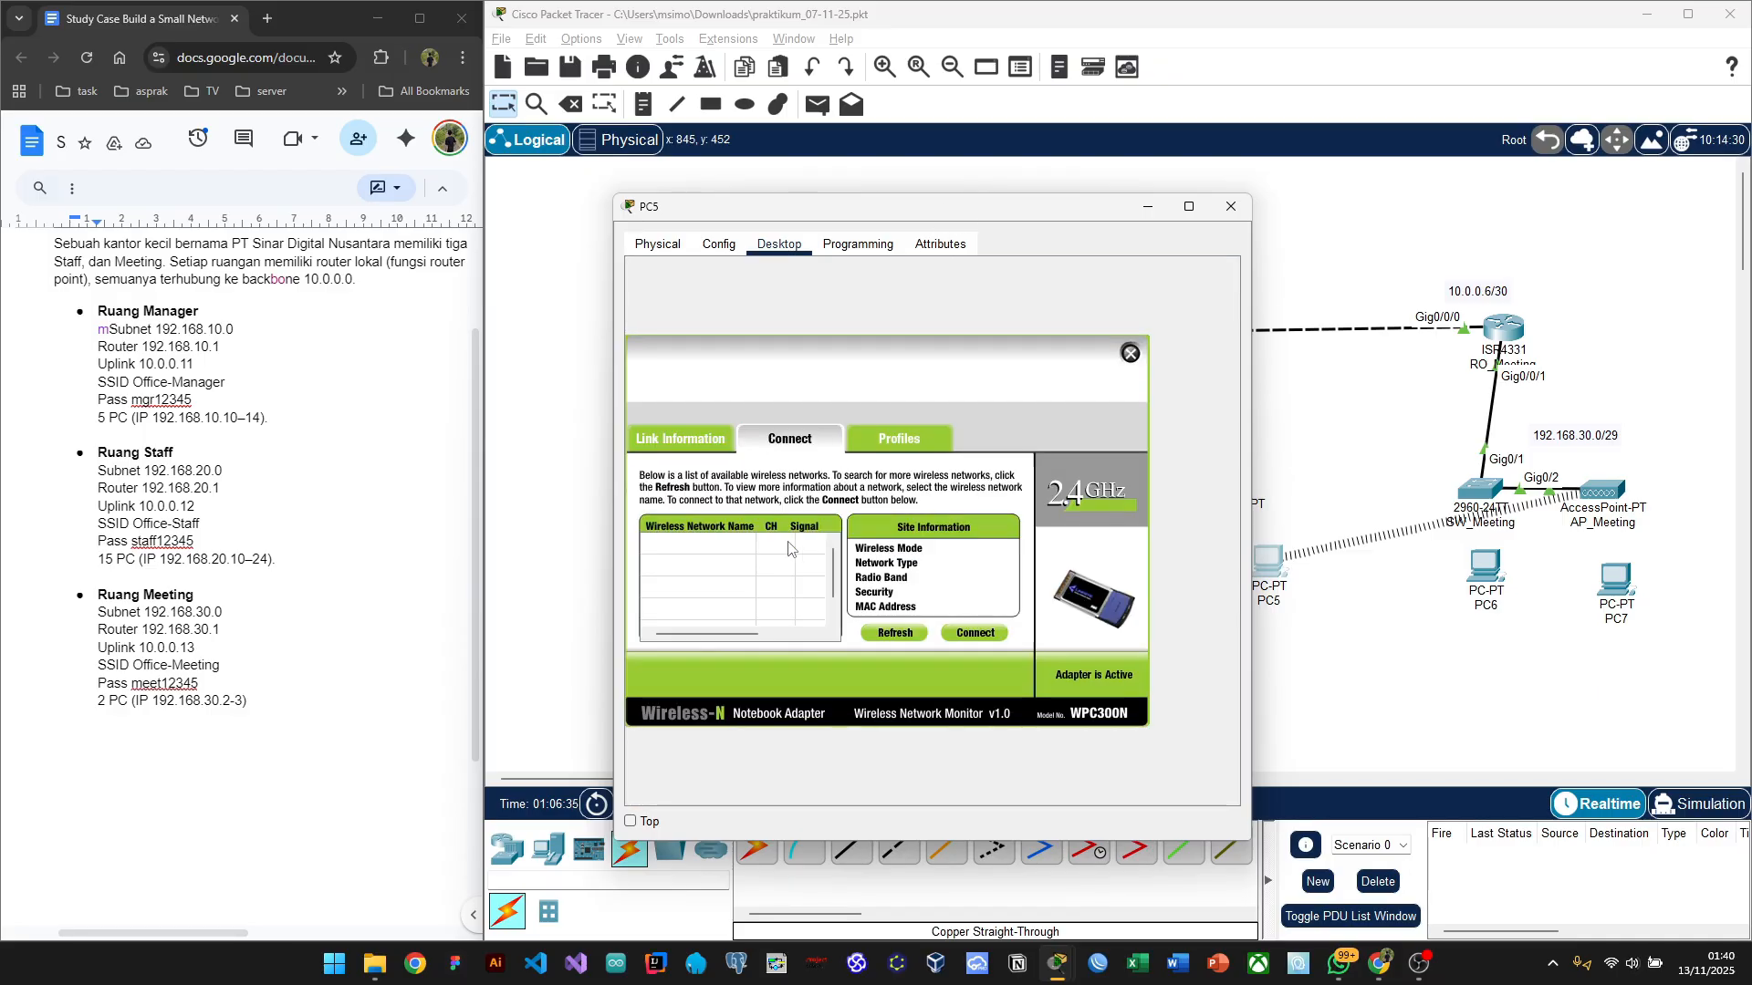
drag(1049, 212, 621, 166)
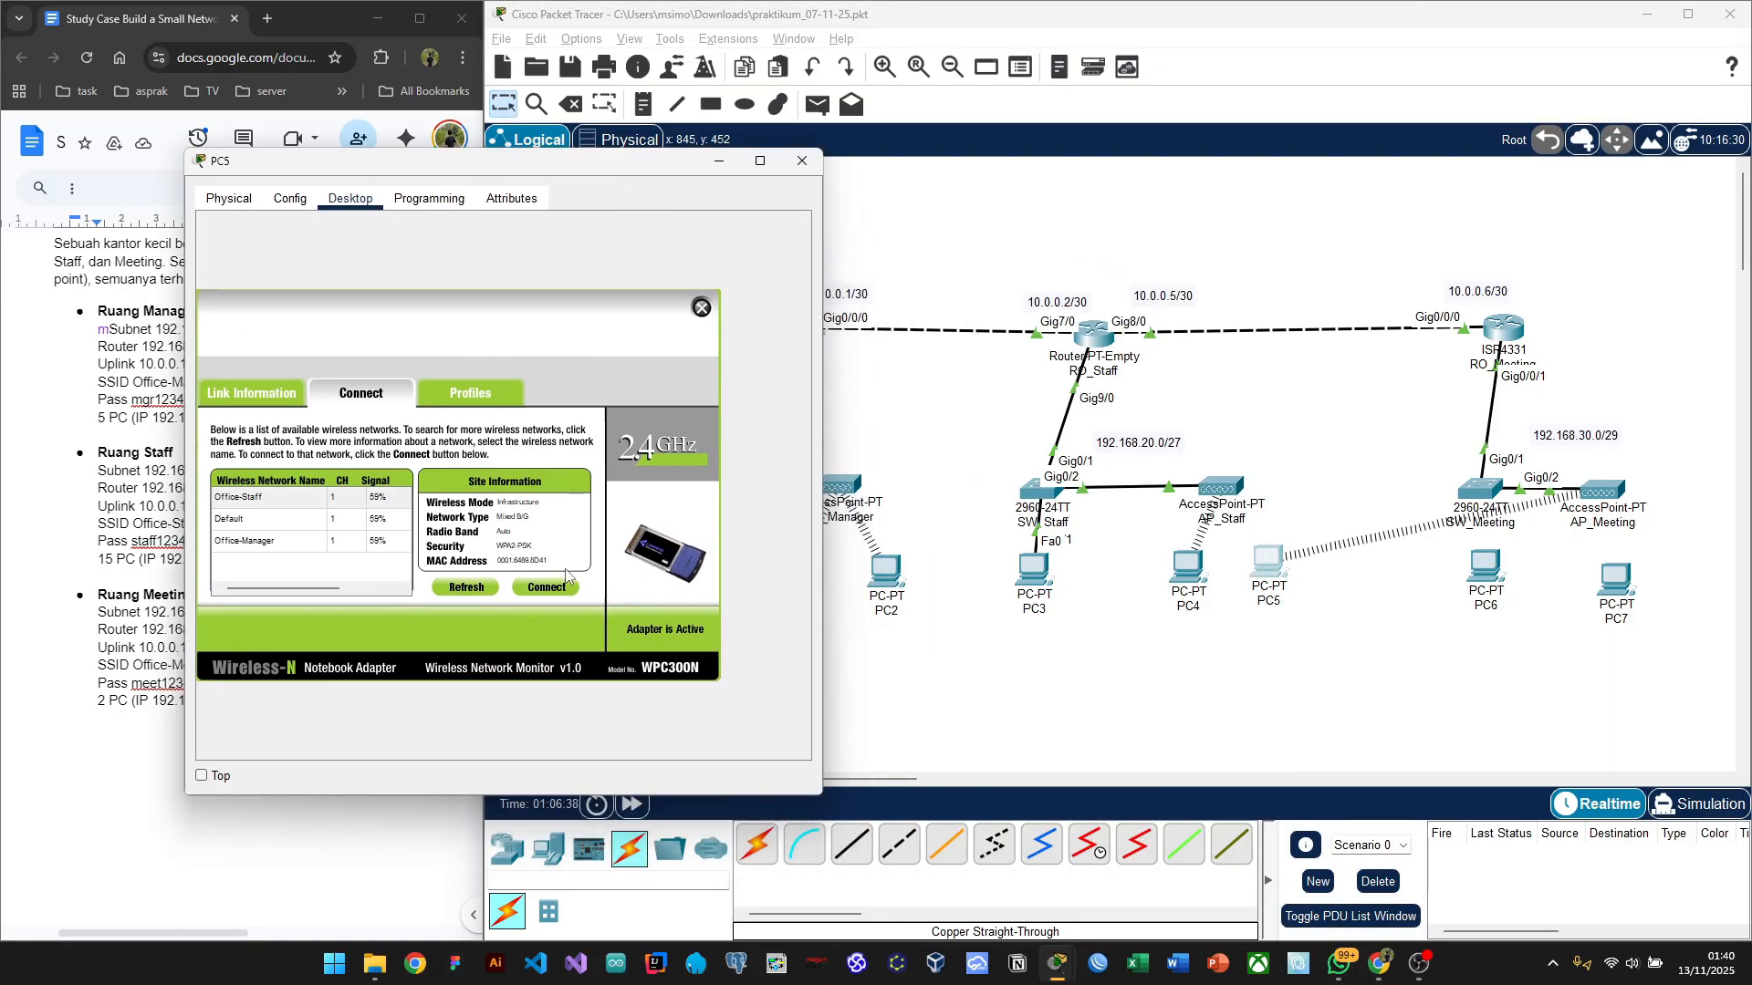
click(288, 505)
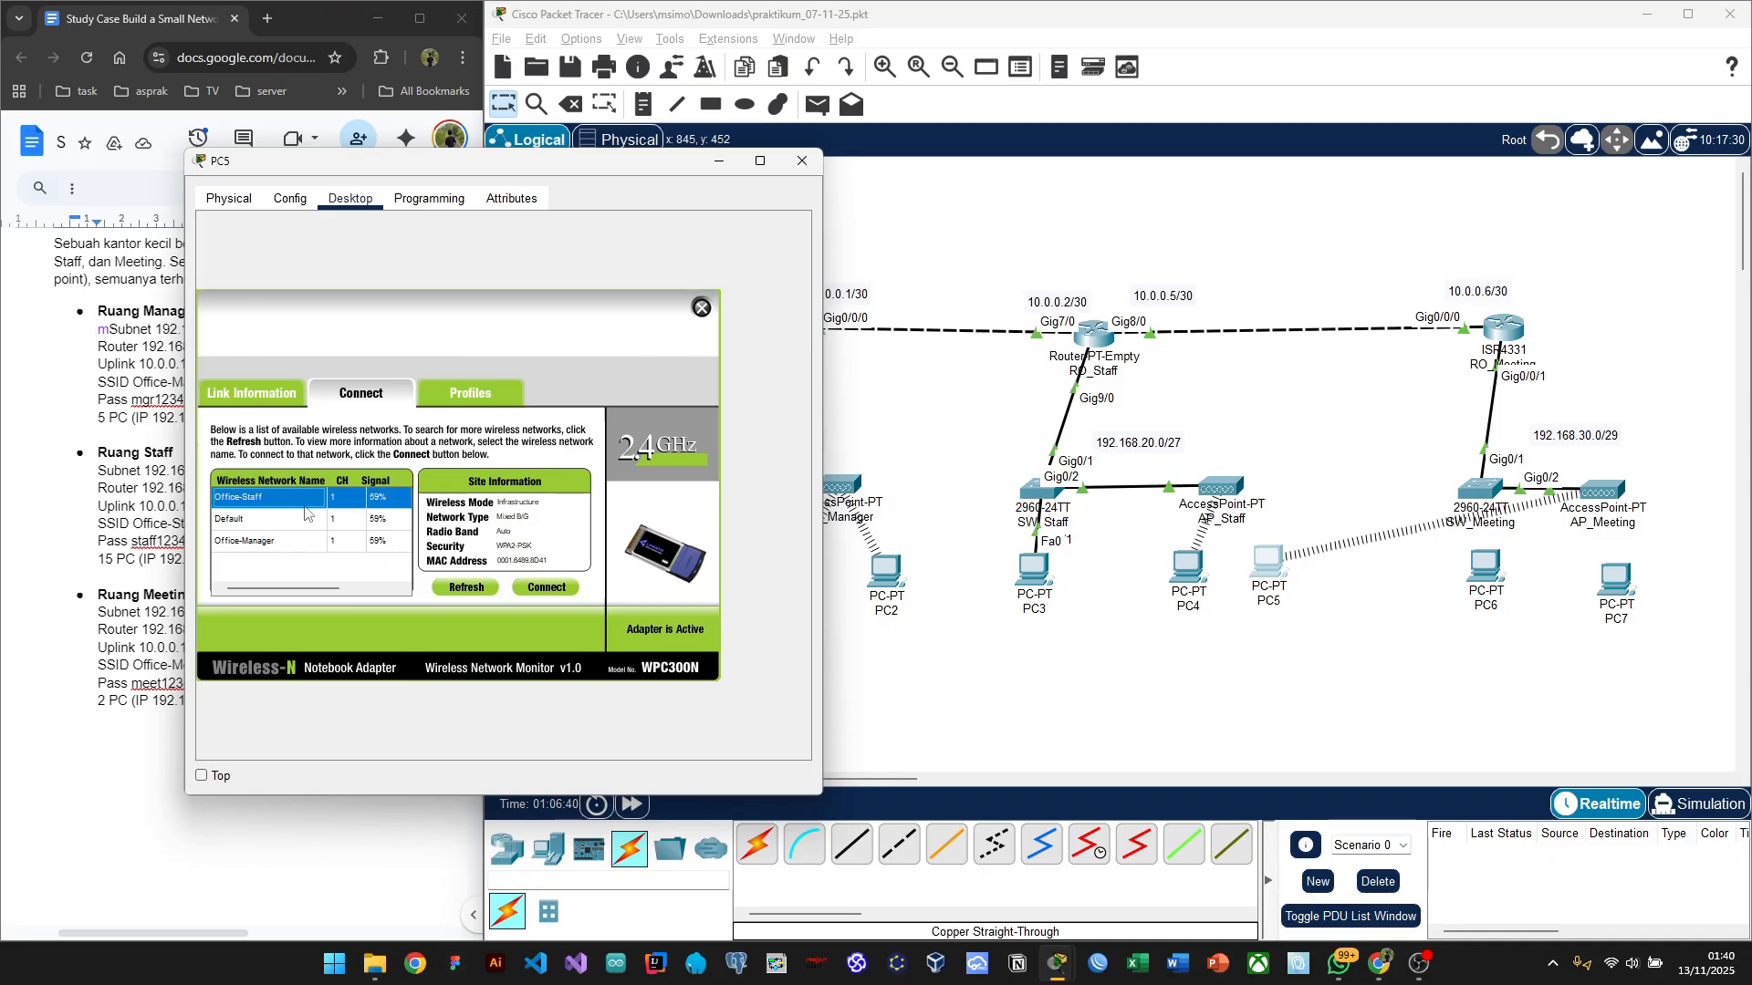
click(542, 589)
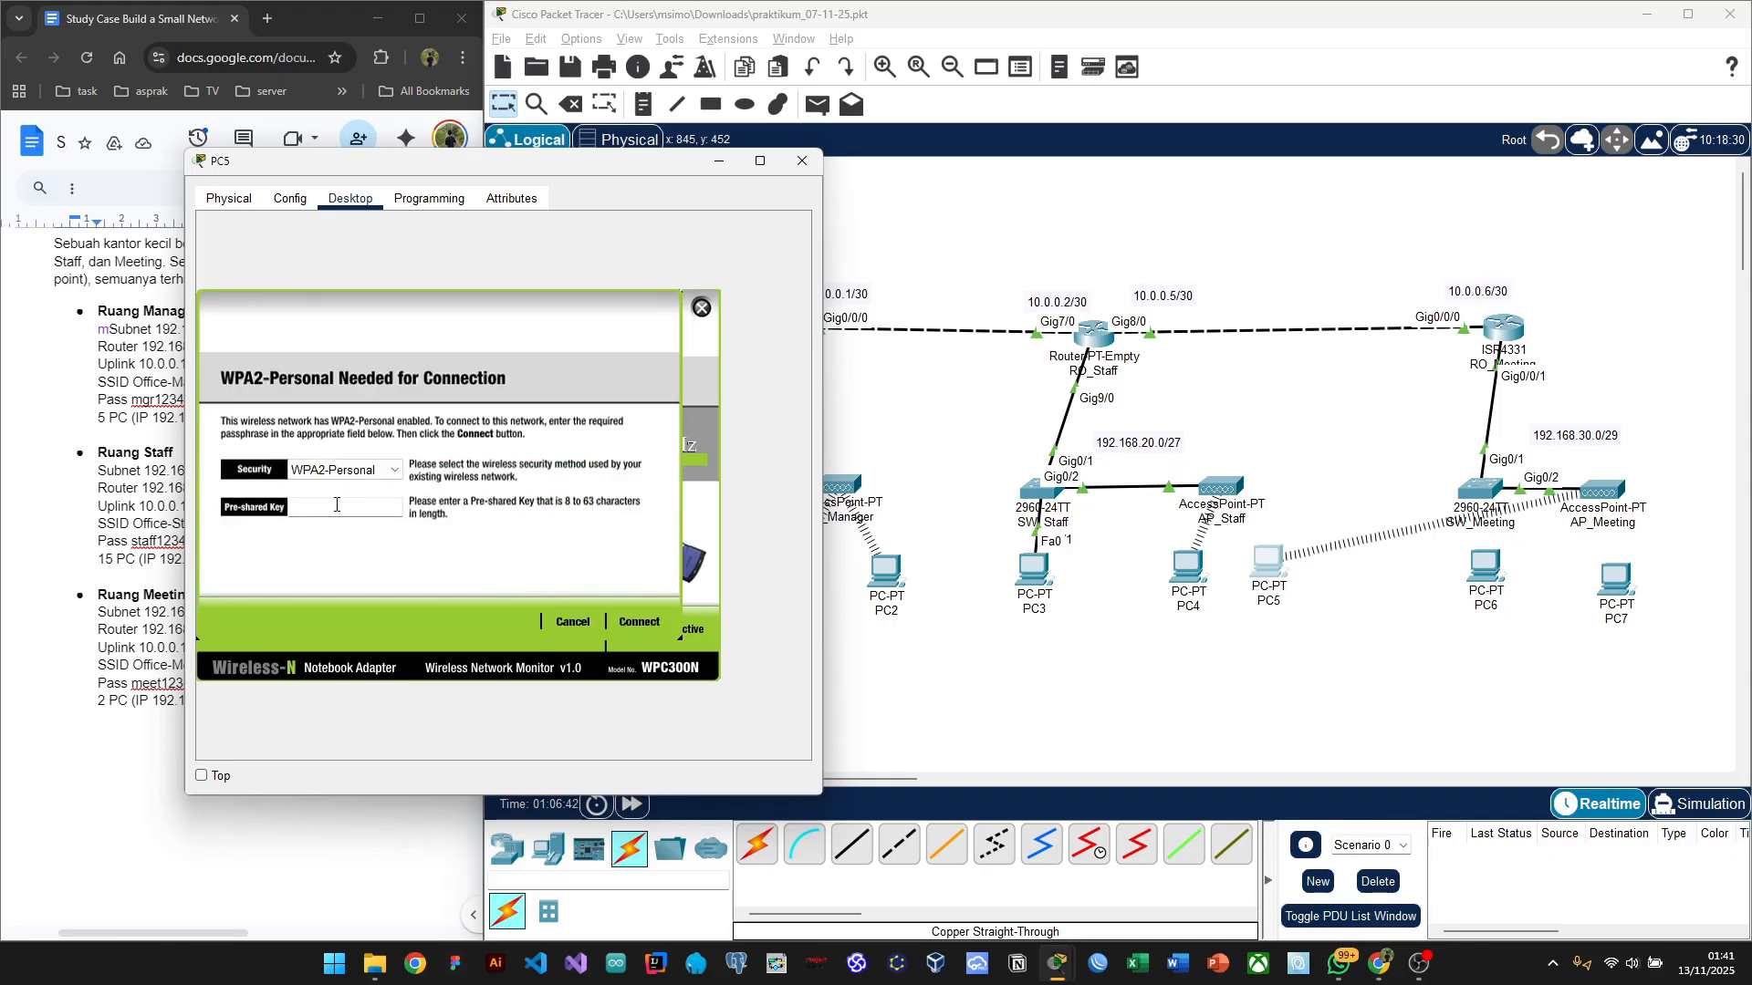
click(337, 506)
text(staff12345)
click(638, 624)
click(803, 162)
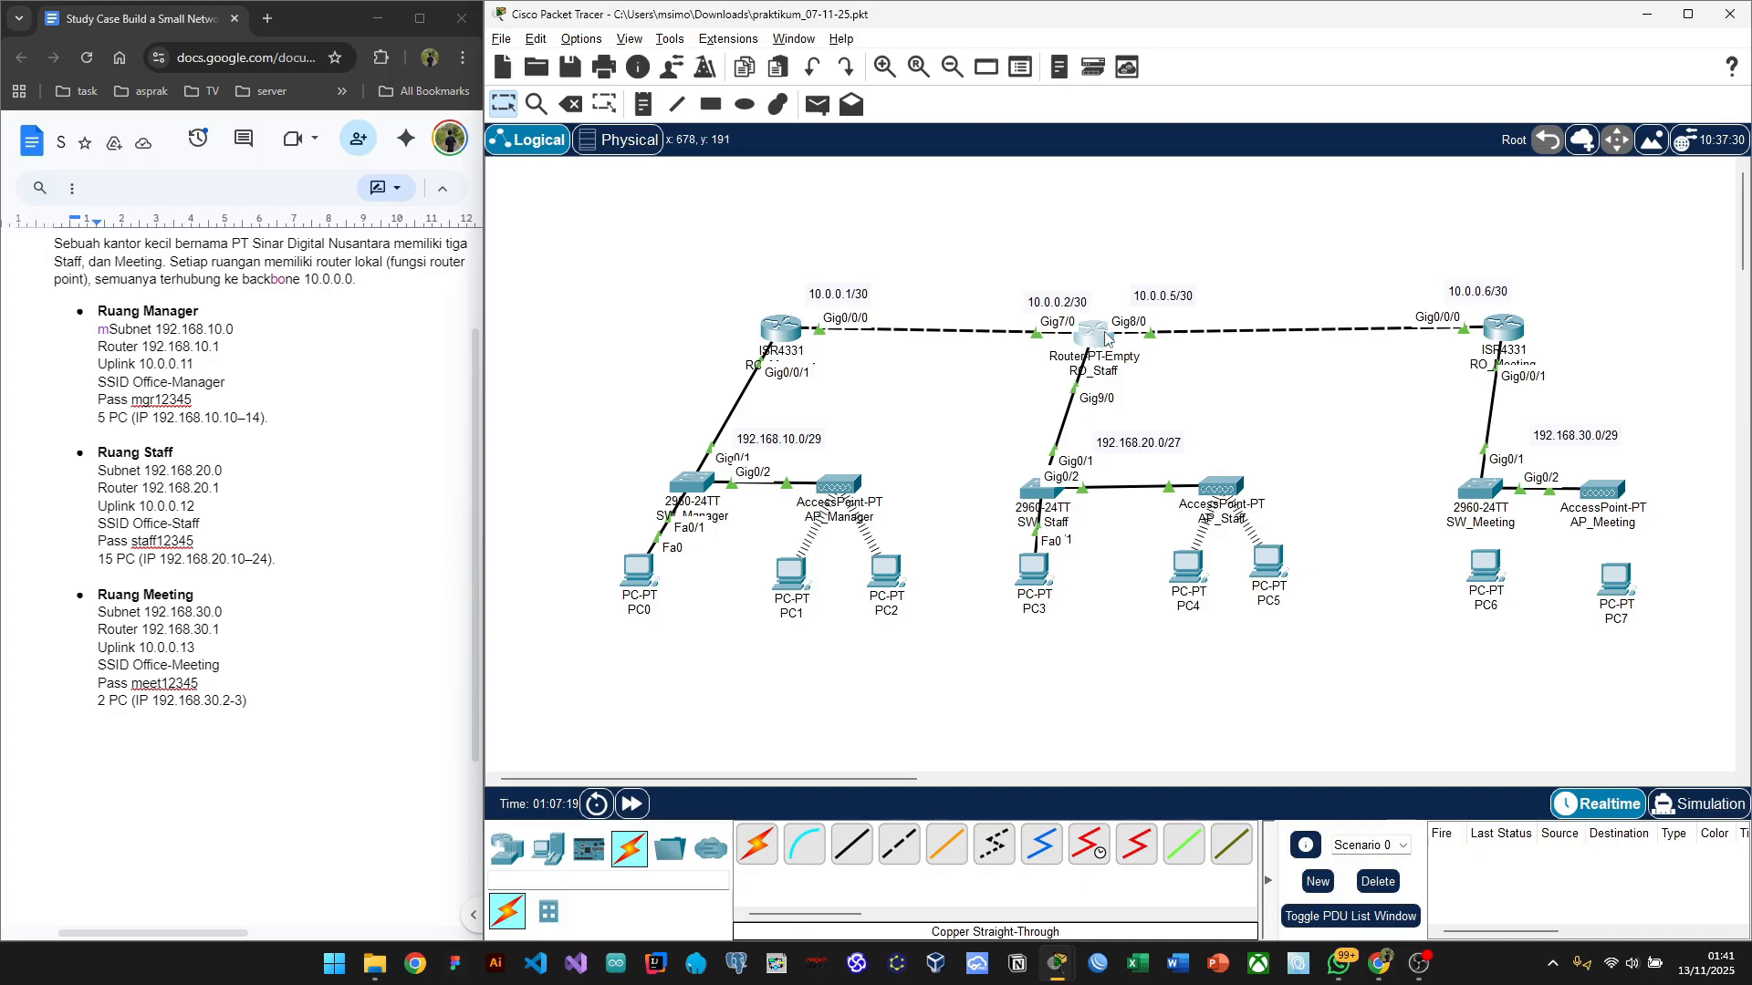
Step: On RO_Staff's CLI, enter global configuration mode with en and conf t
click(1102, 336)
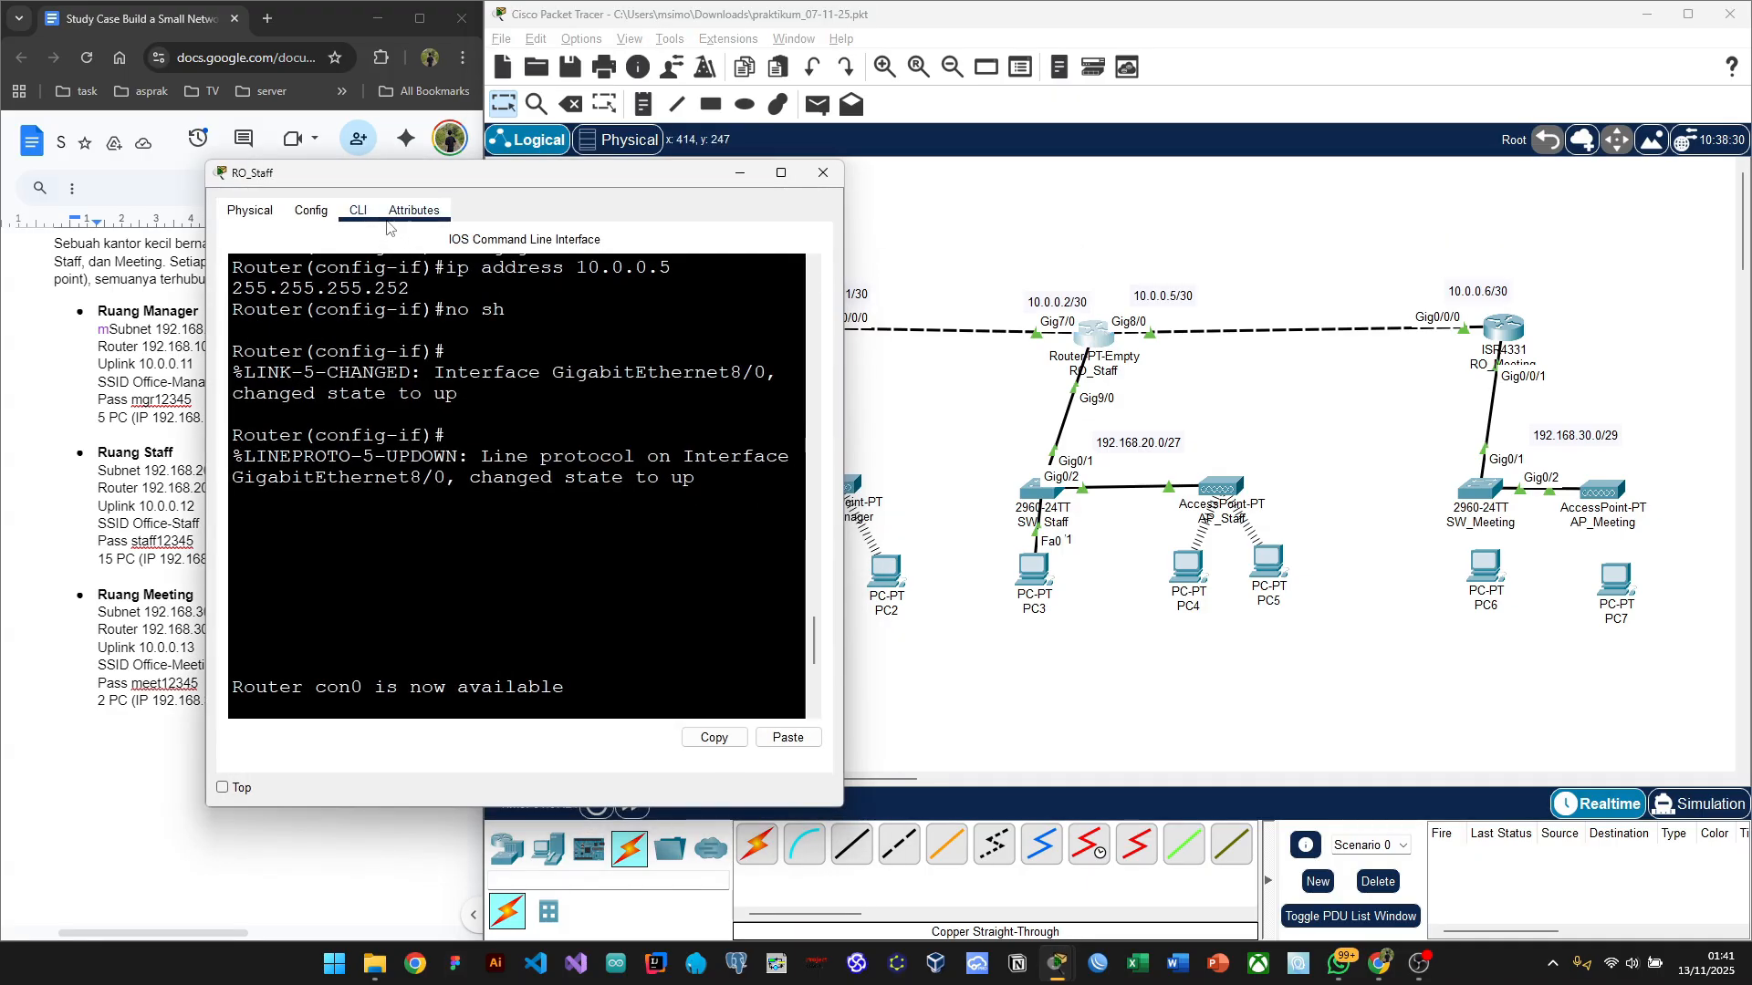
key(Return)
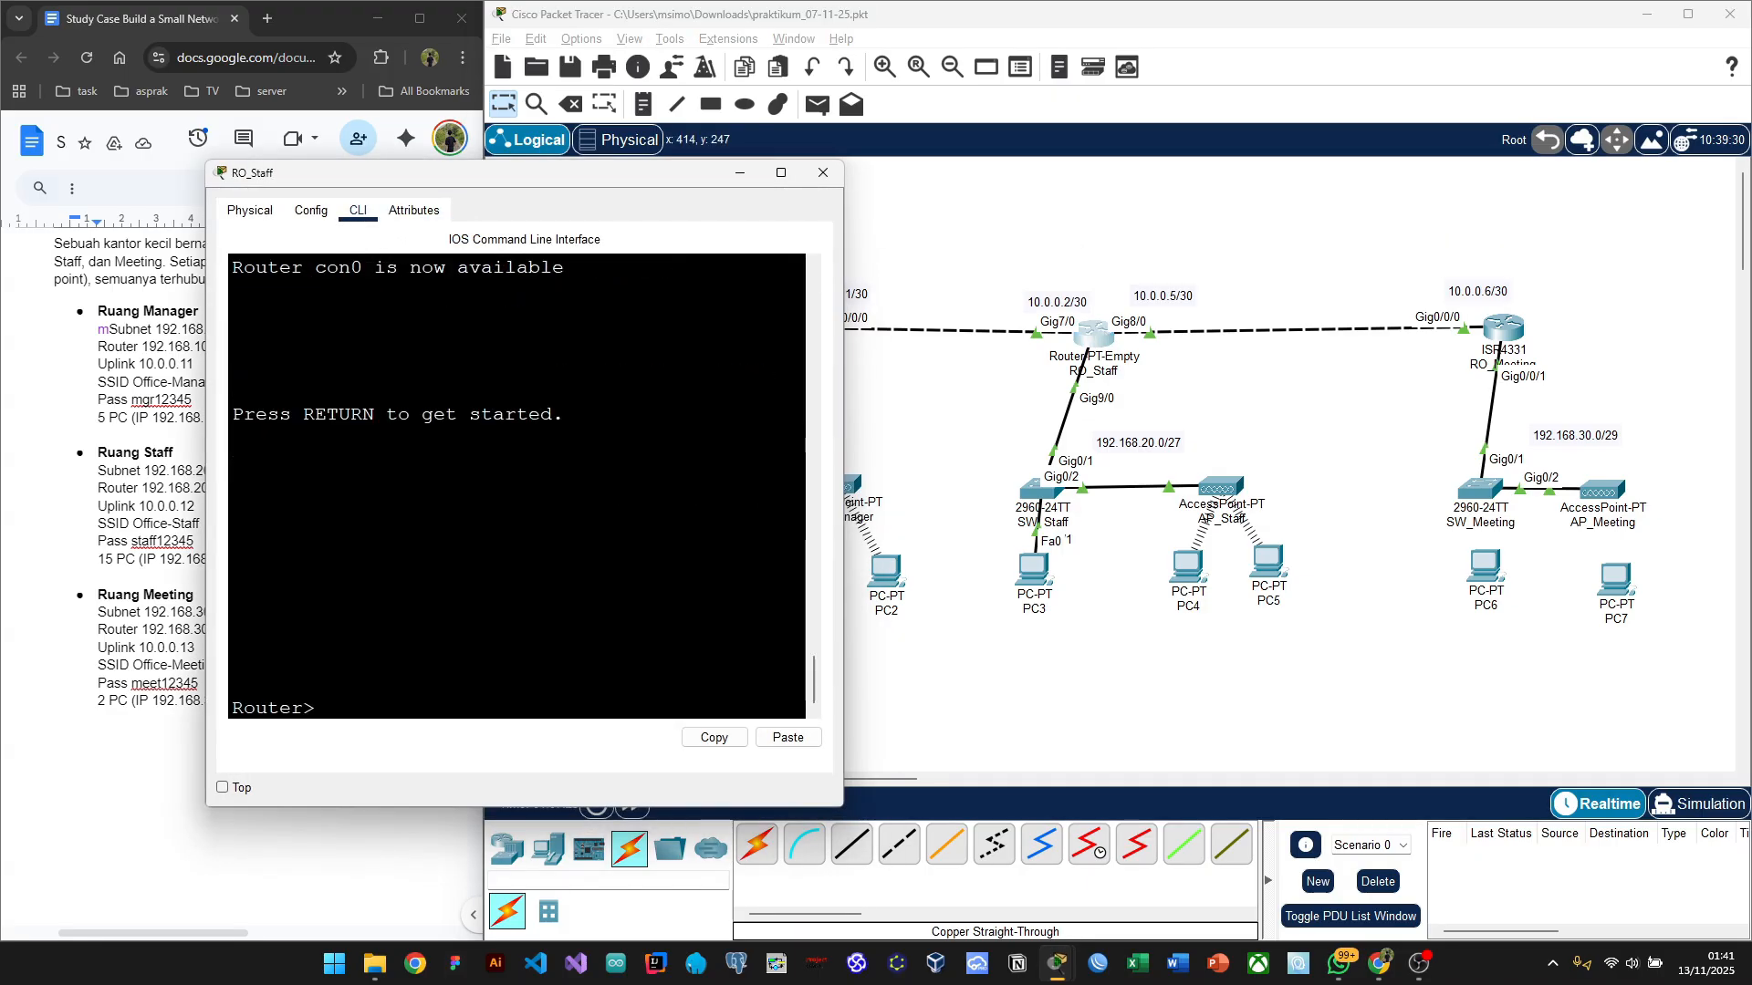
text(en)
key(Return)
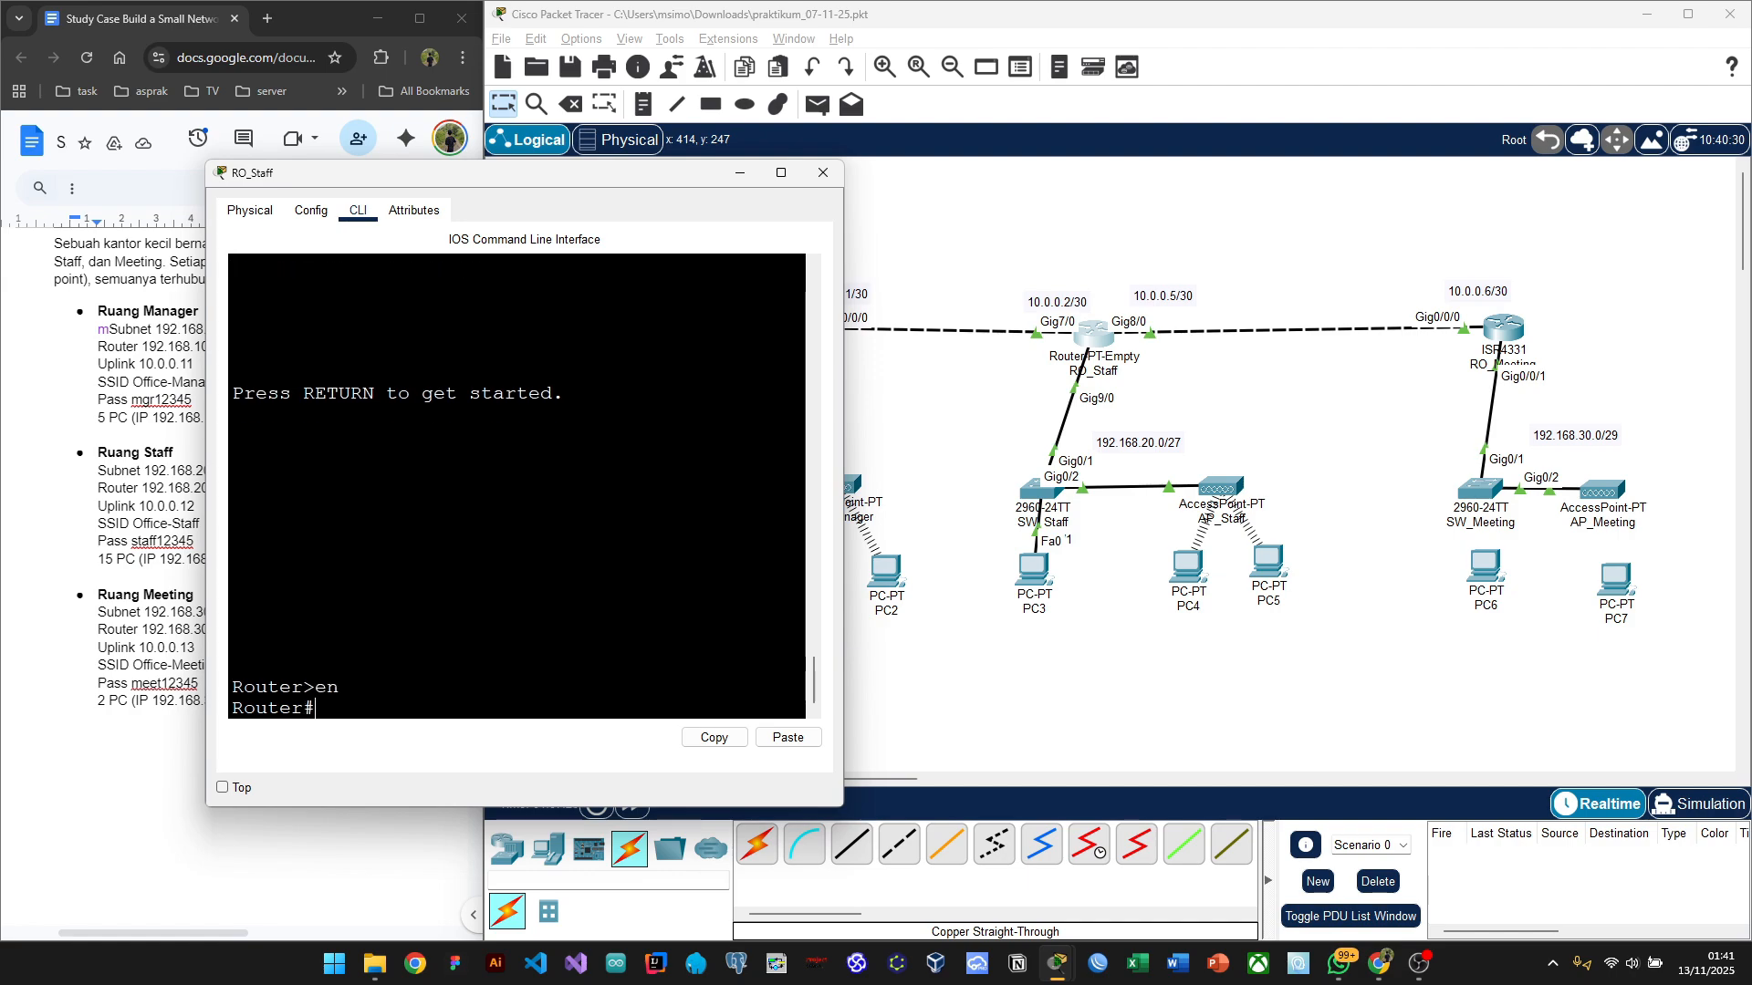
text(conf t)
key(Return)
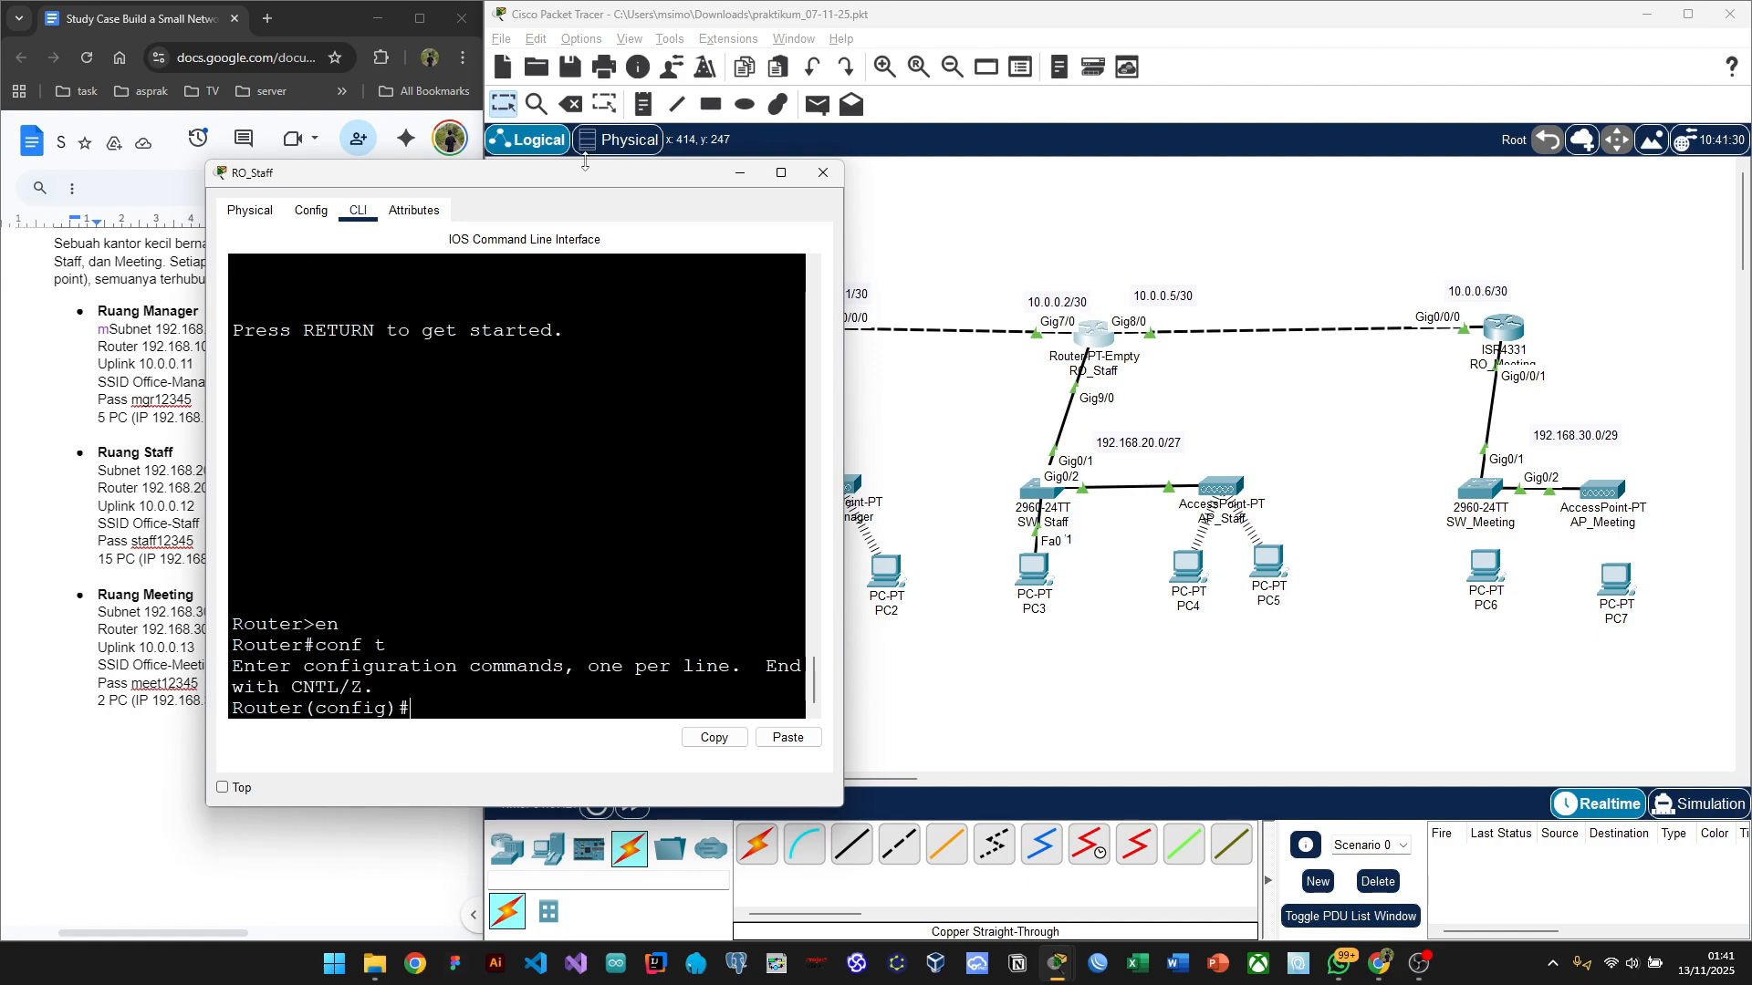
Step: Enter the service dhcp command to enable the router's DHCP service
drag(538, 178, 608, 148)
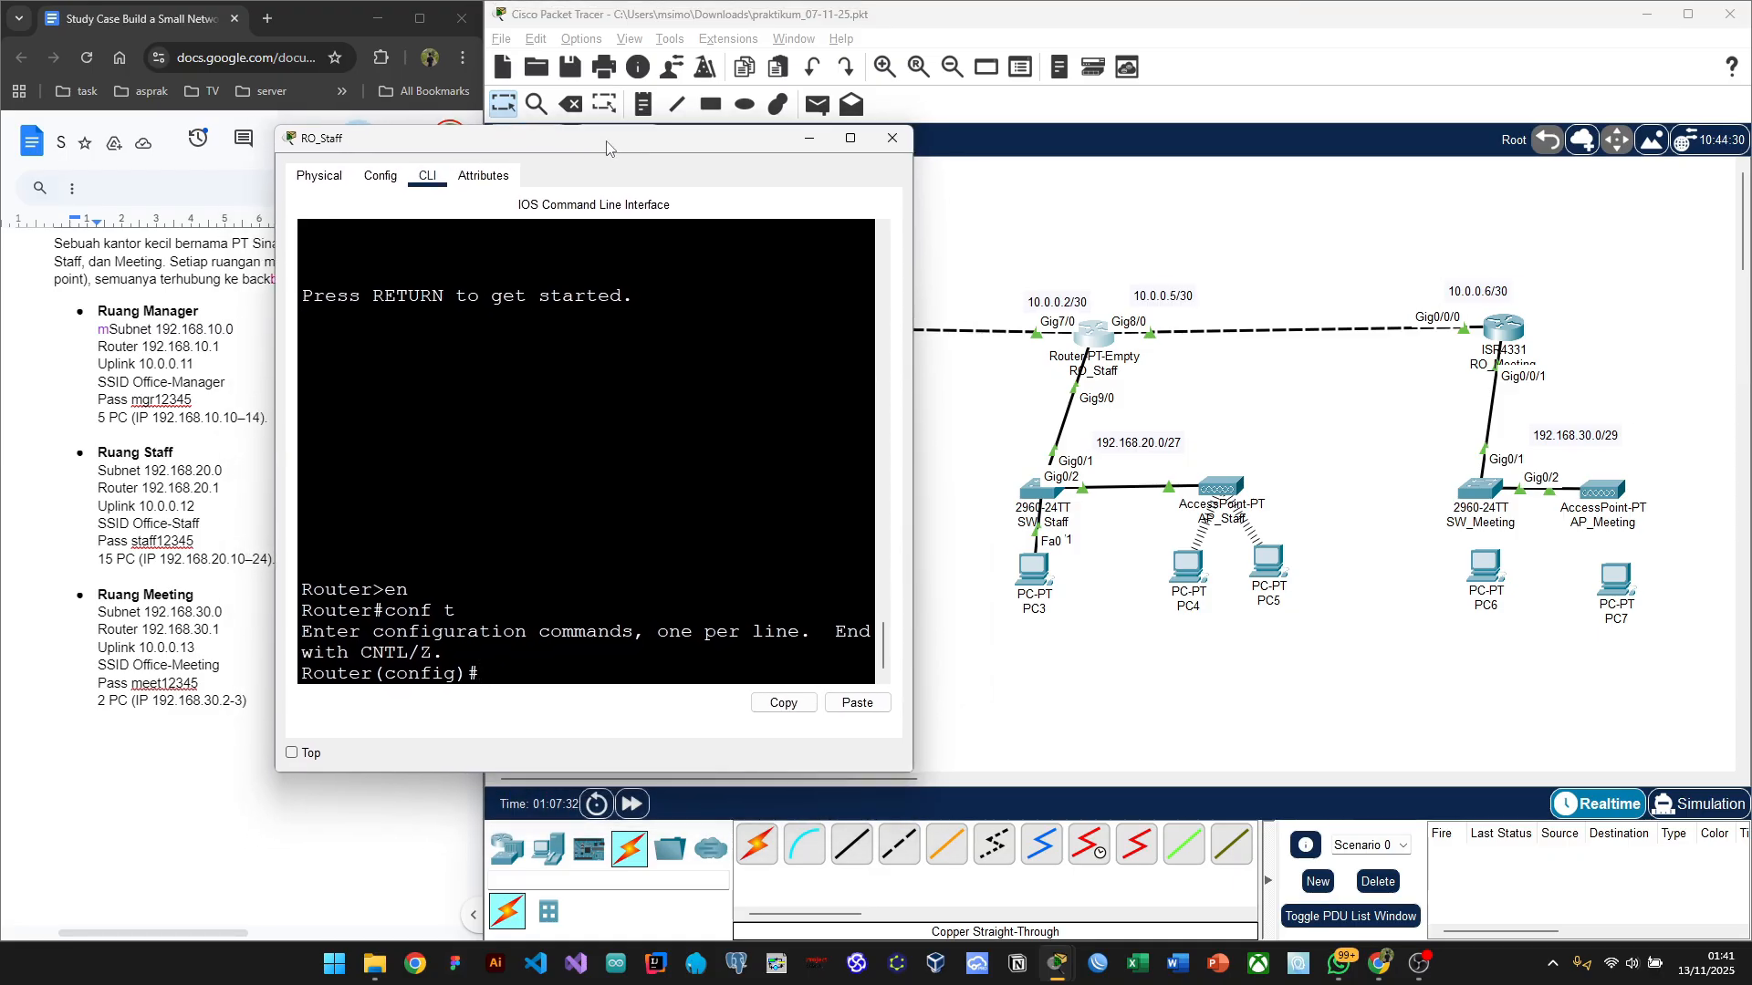
drag(607, 148, 595, 146)
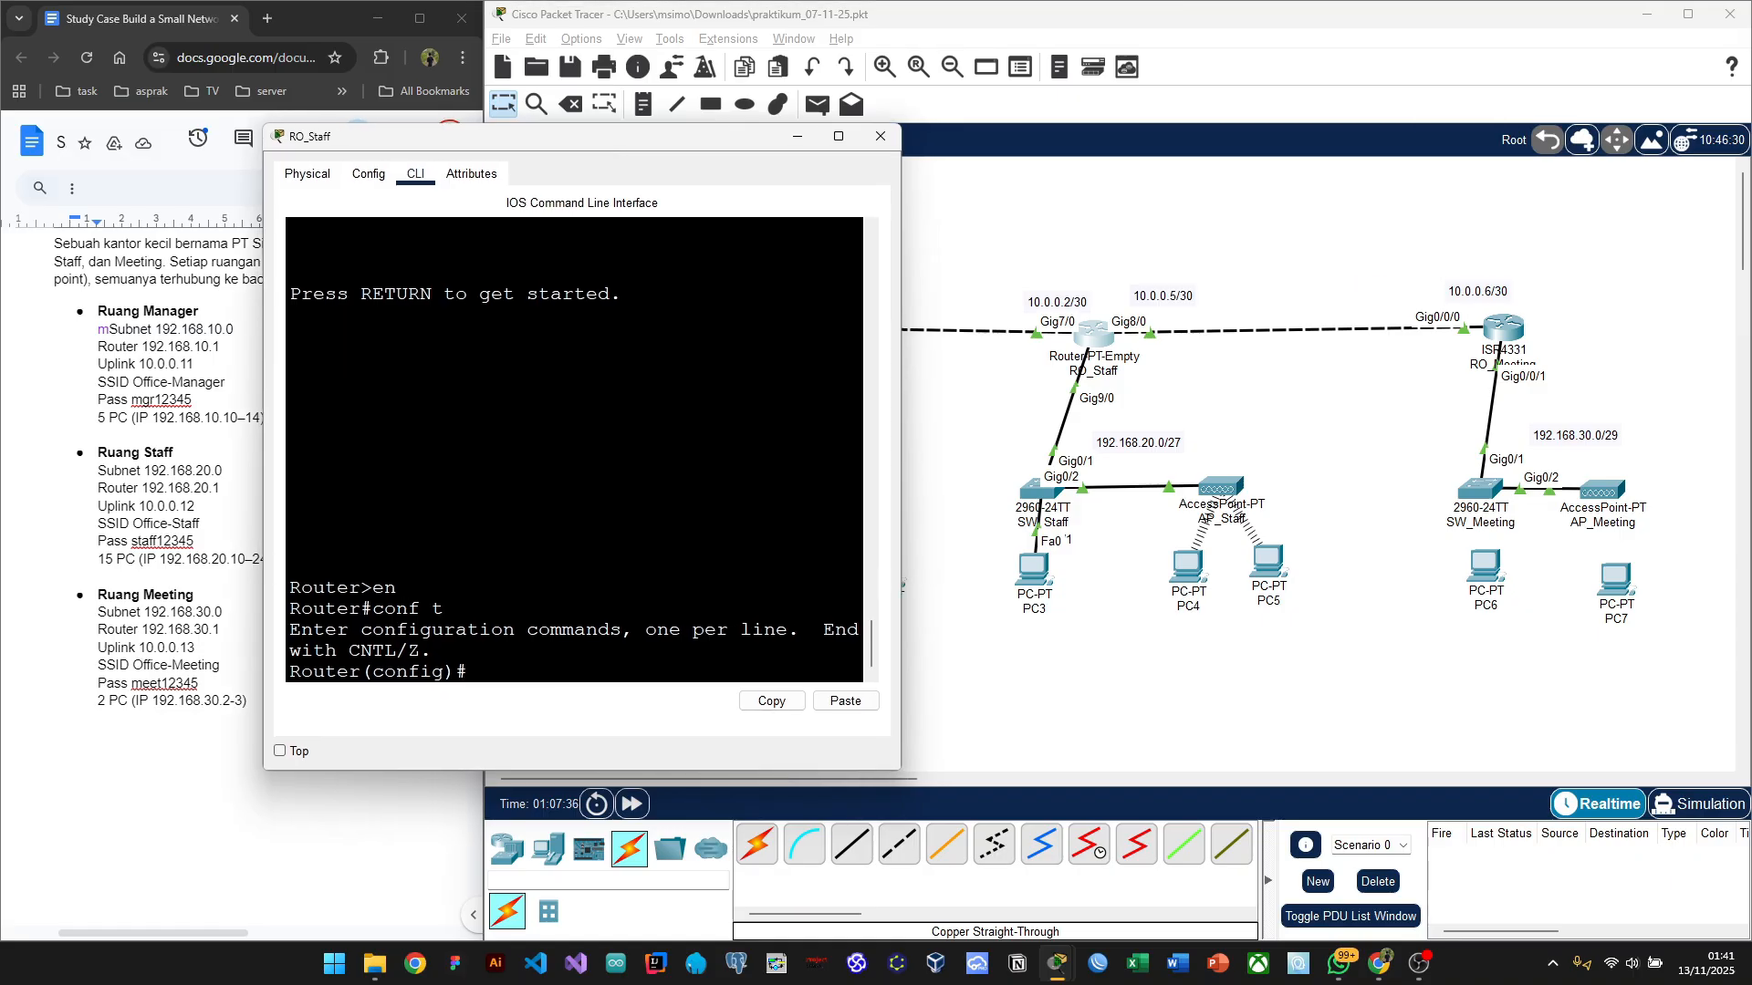
text(ser)
text(vice dhcp)
key(Return)
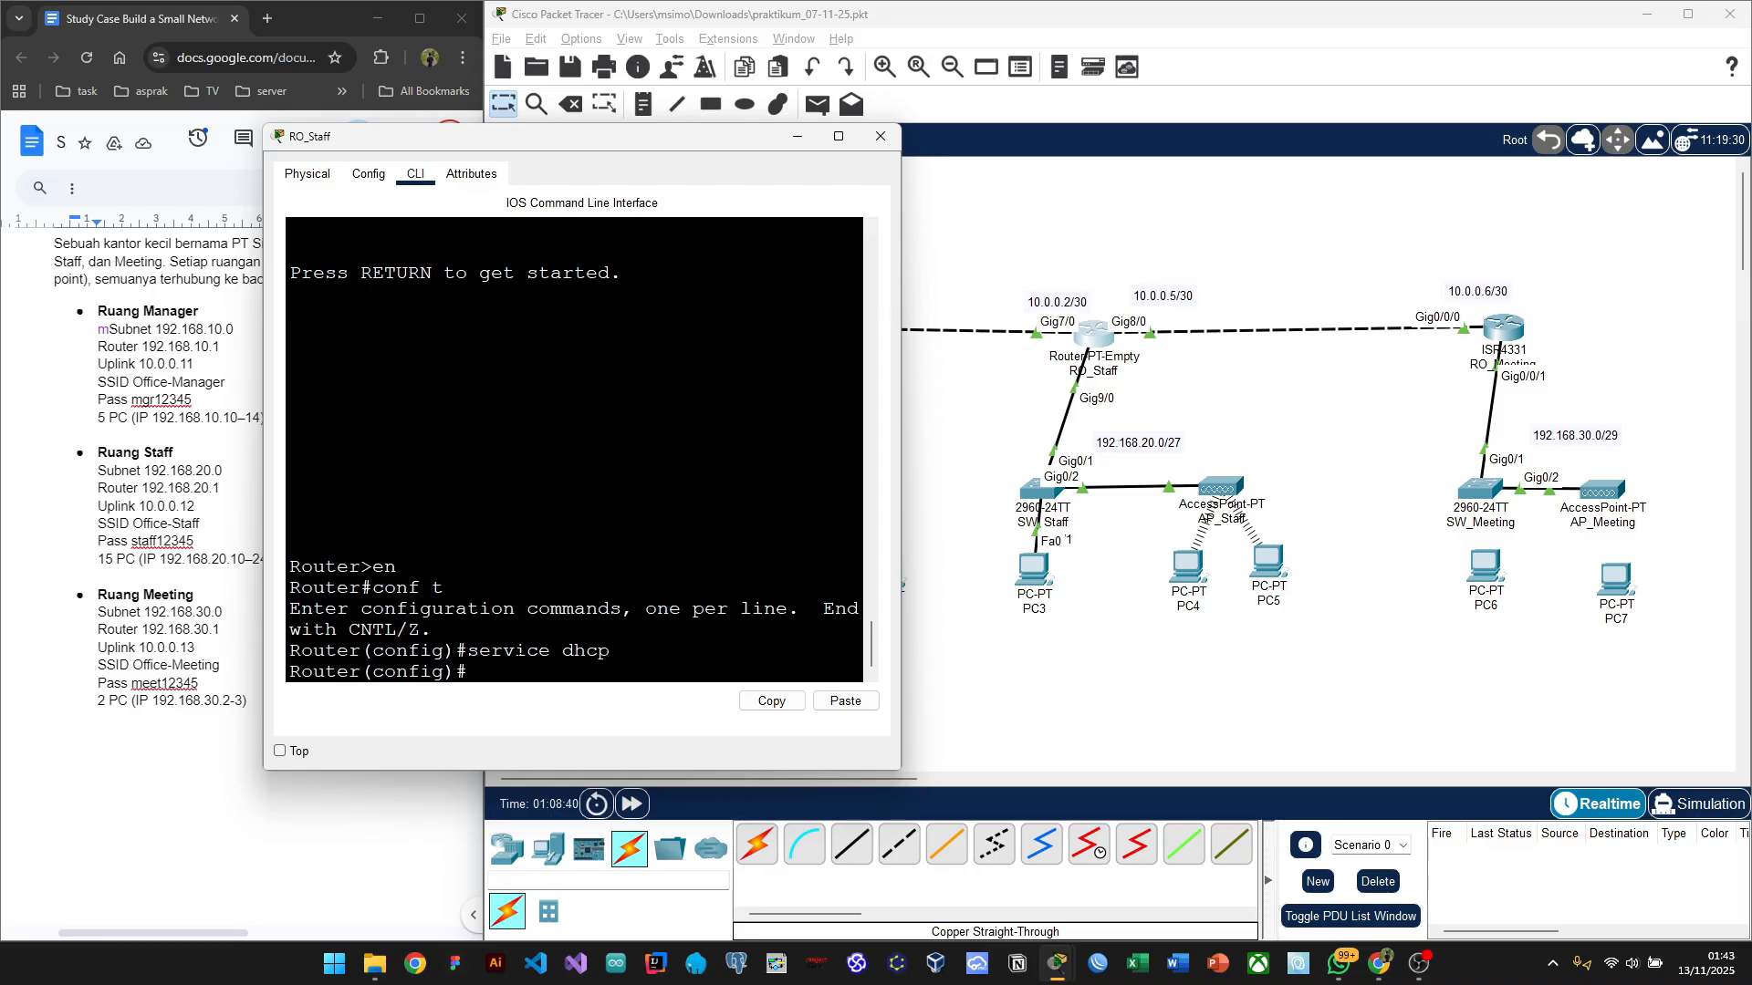
Step: Create the DHCP pool pool-staff on RO_Staff's CLI
text(ip dhcp pool pool-s)
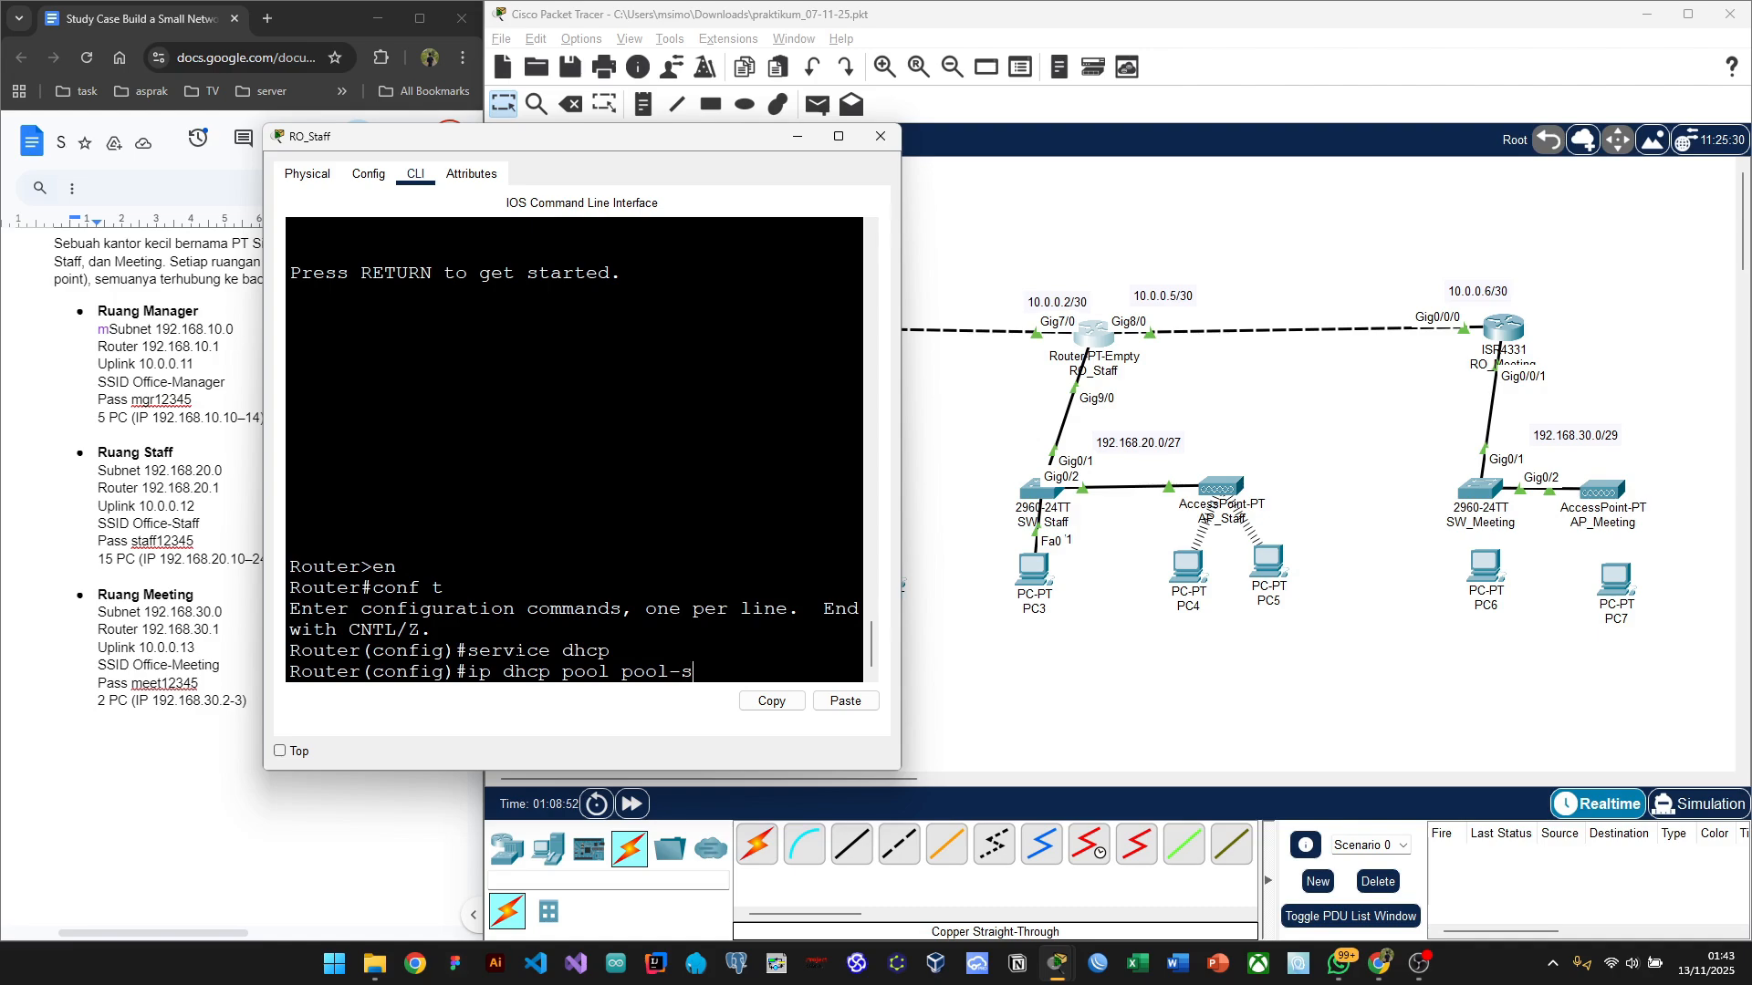
text(taff)
key(Return)
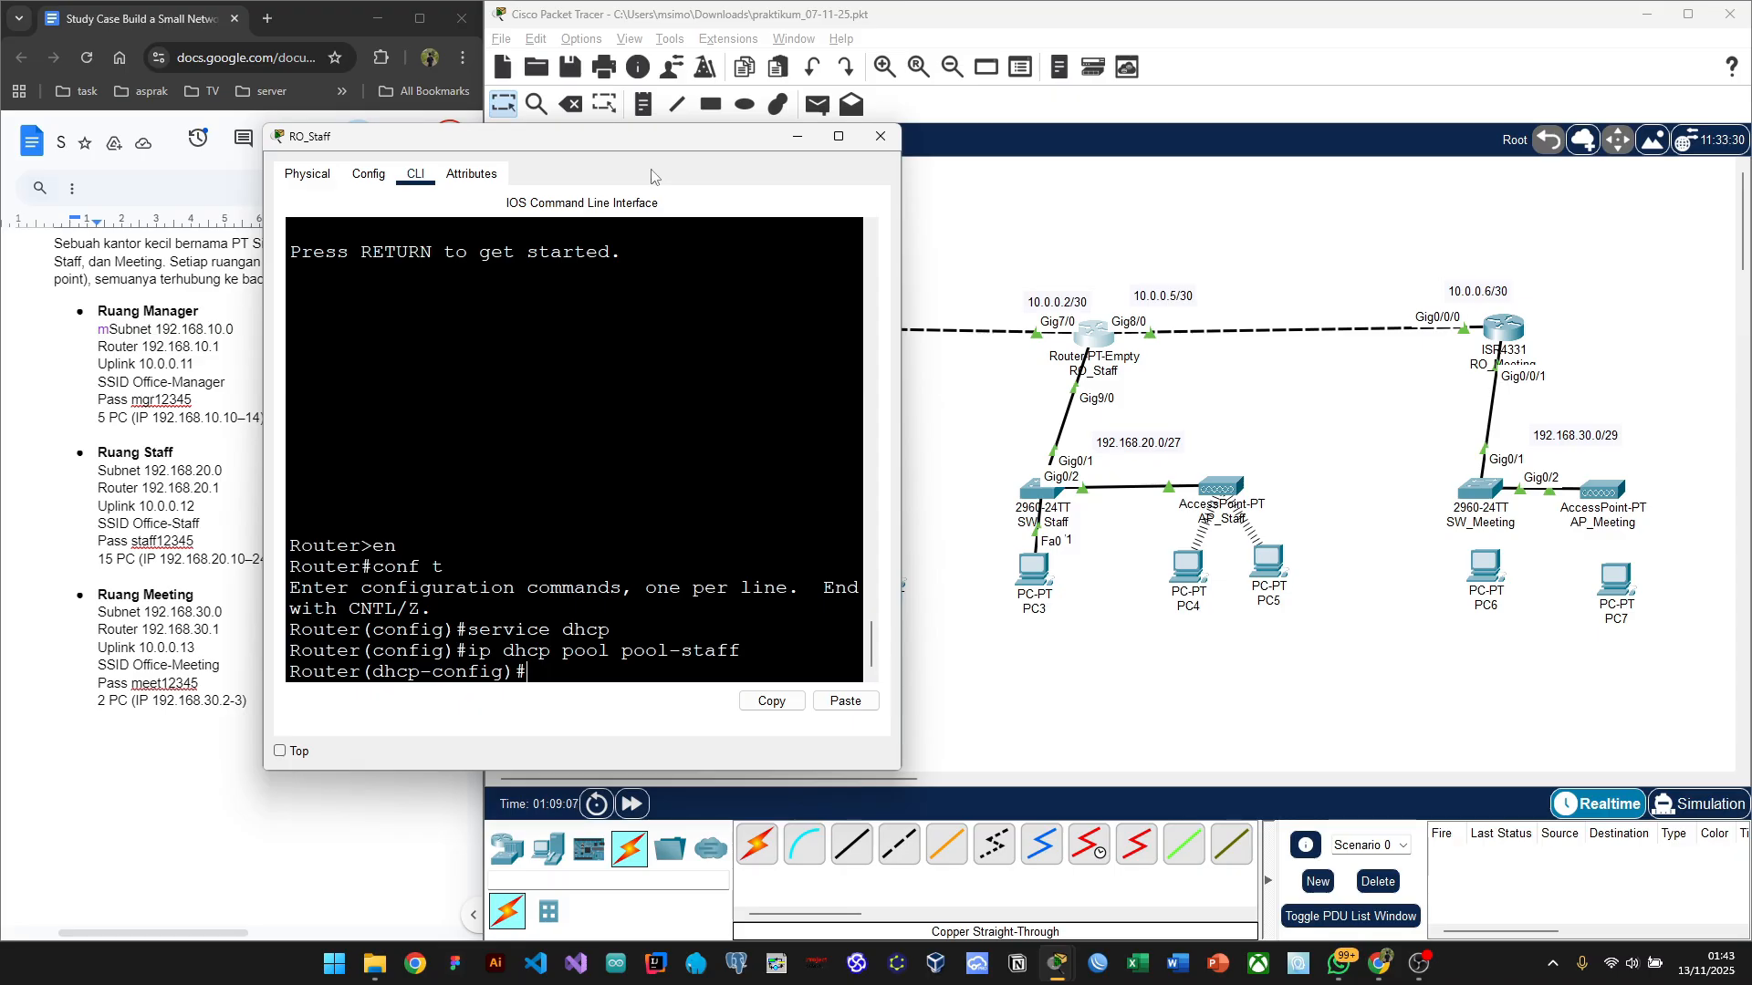
drag(629, 150, 614, 194)
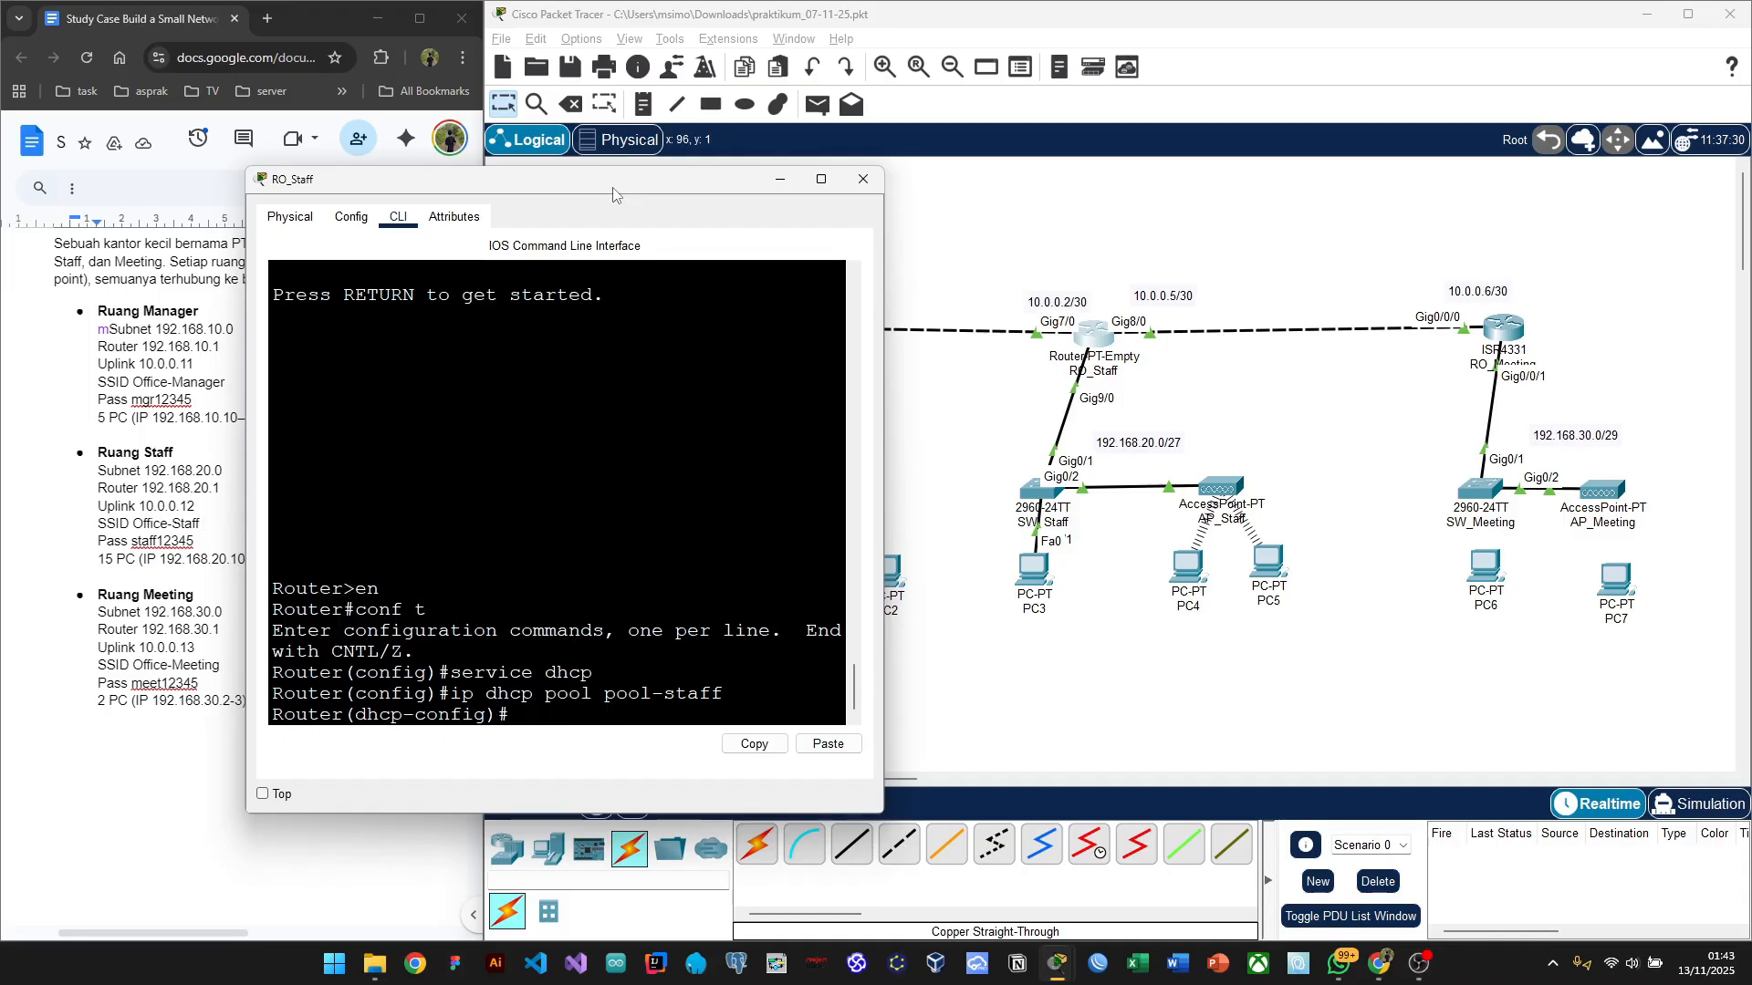
drag(609, 193, 562, 190)
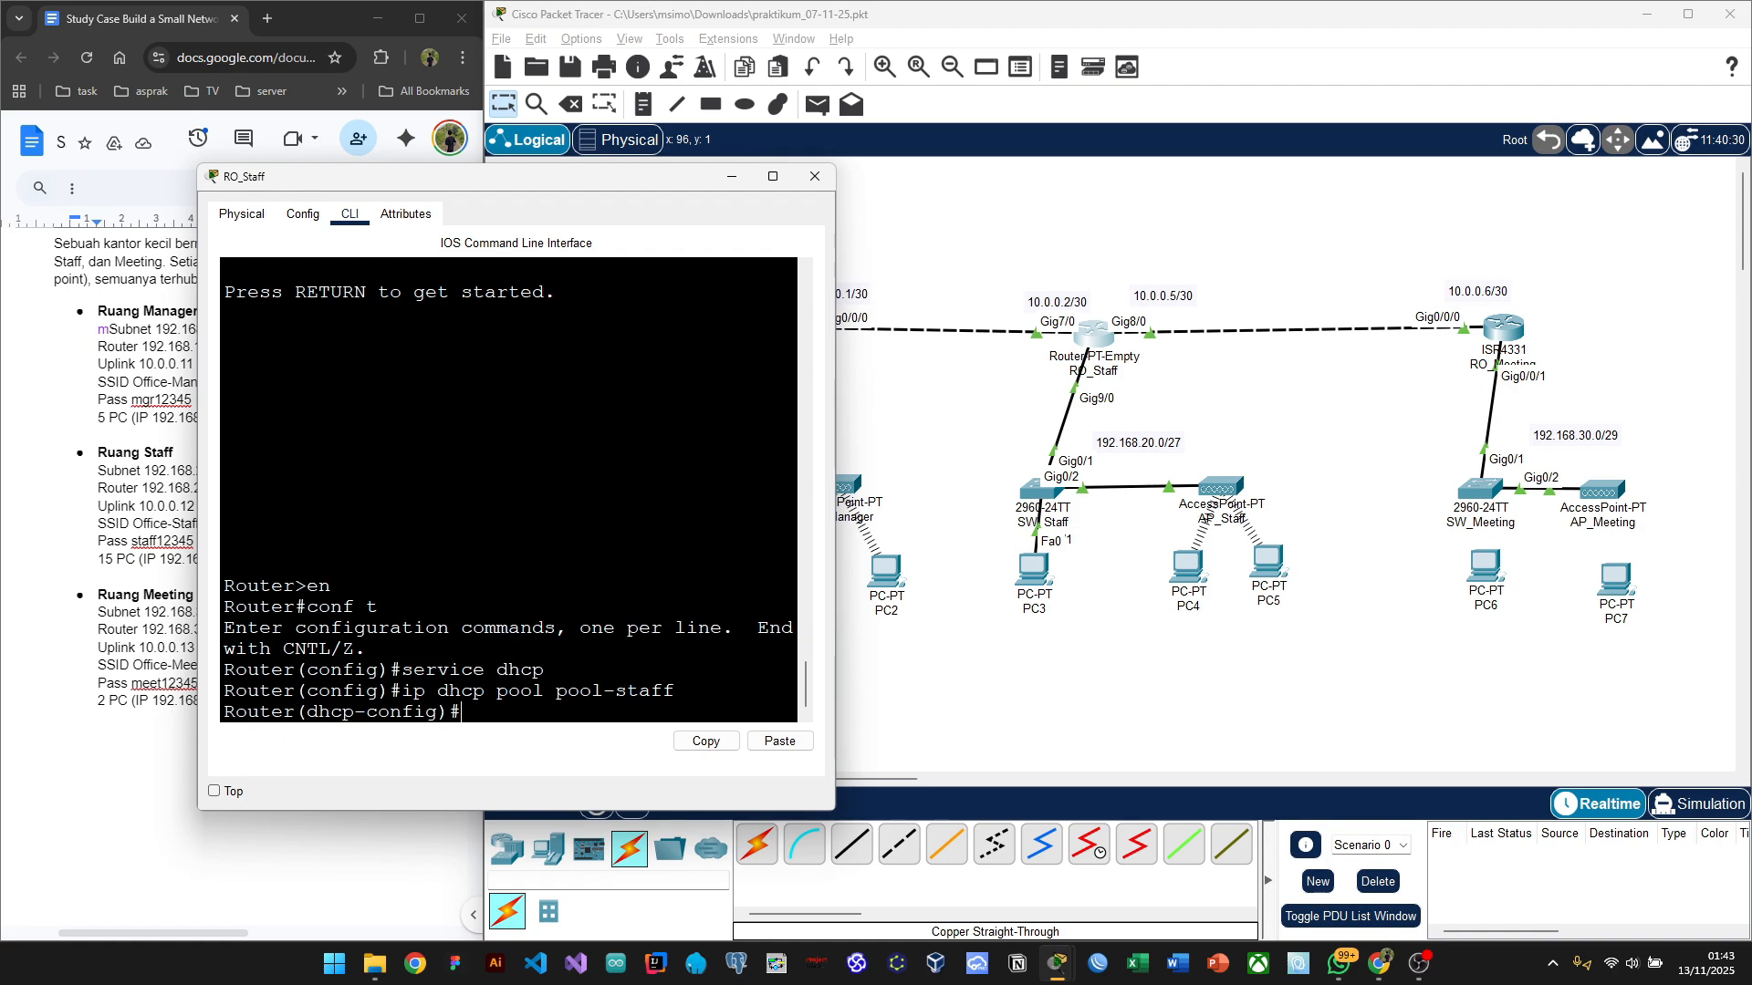
Step: Begin the pool's network command with 192.168.20.0 and widen the console window
text(network)
click(594, 723)
text(192.168.)
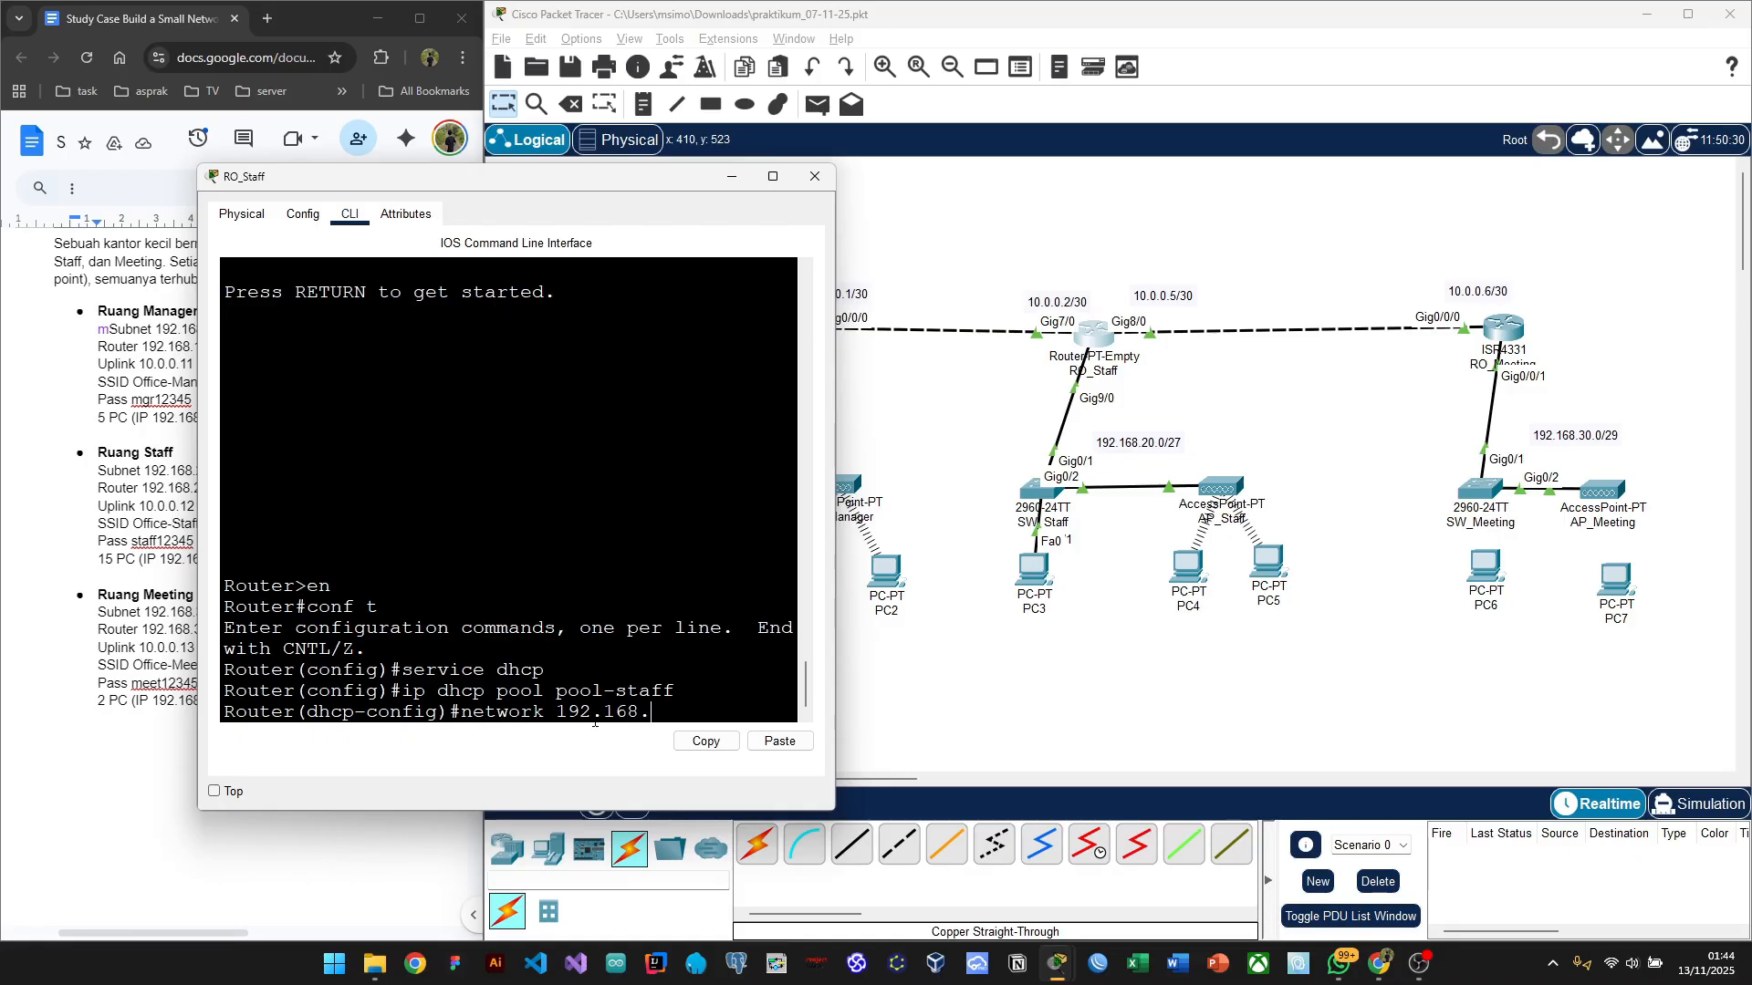
text(20.0)
drag(834, 399, 1011, 399)
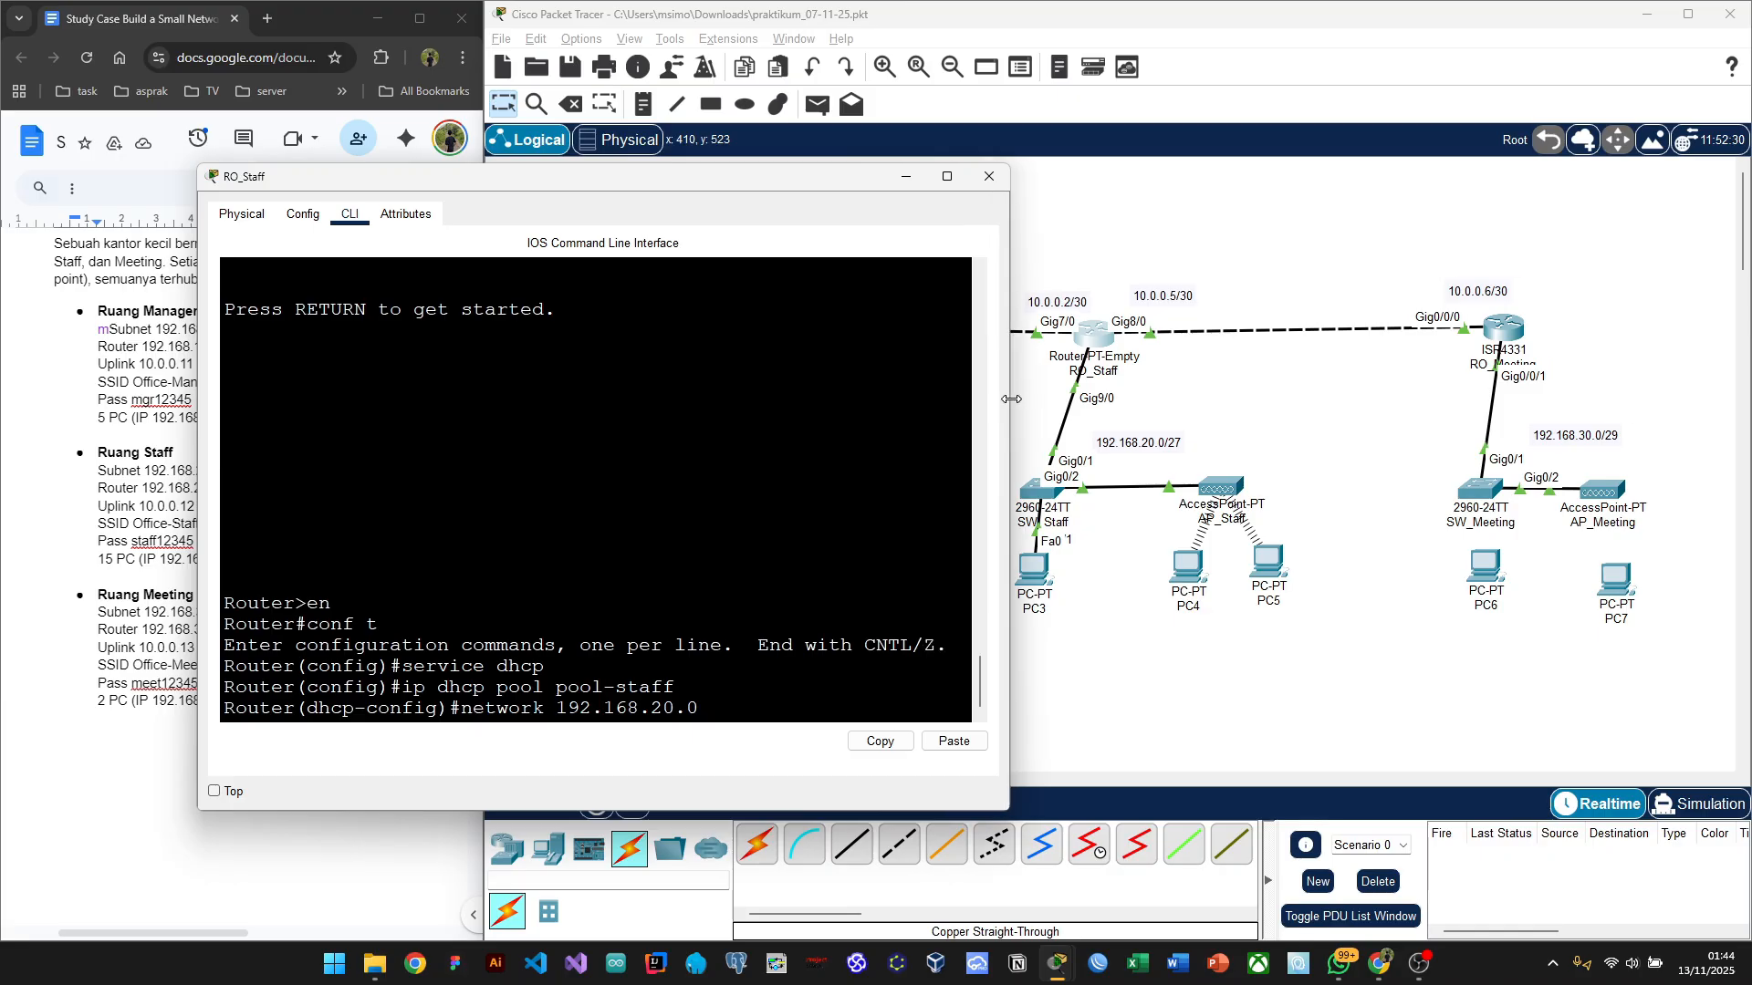
key(alt+Tab)
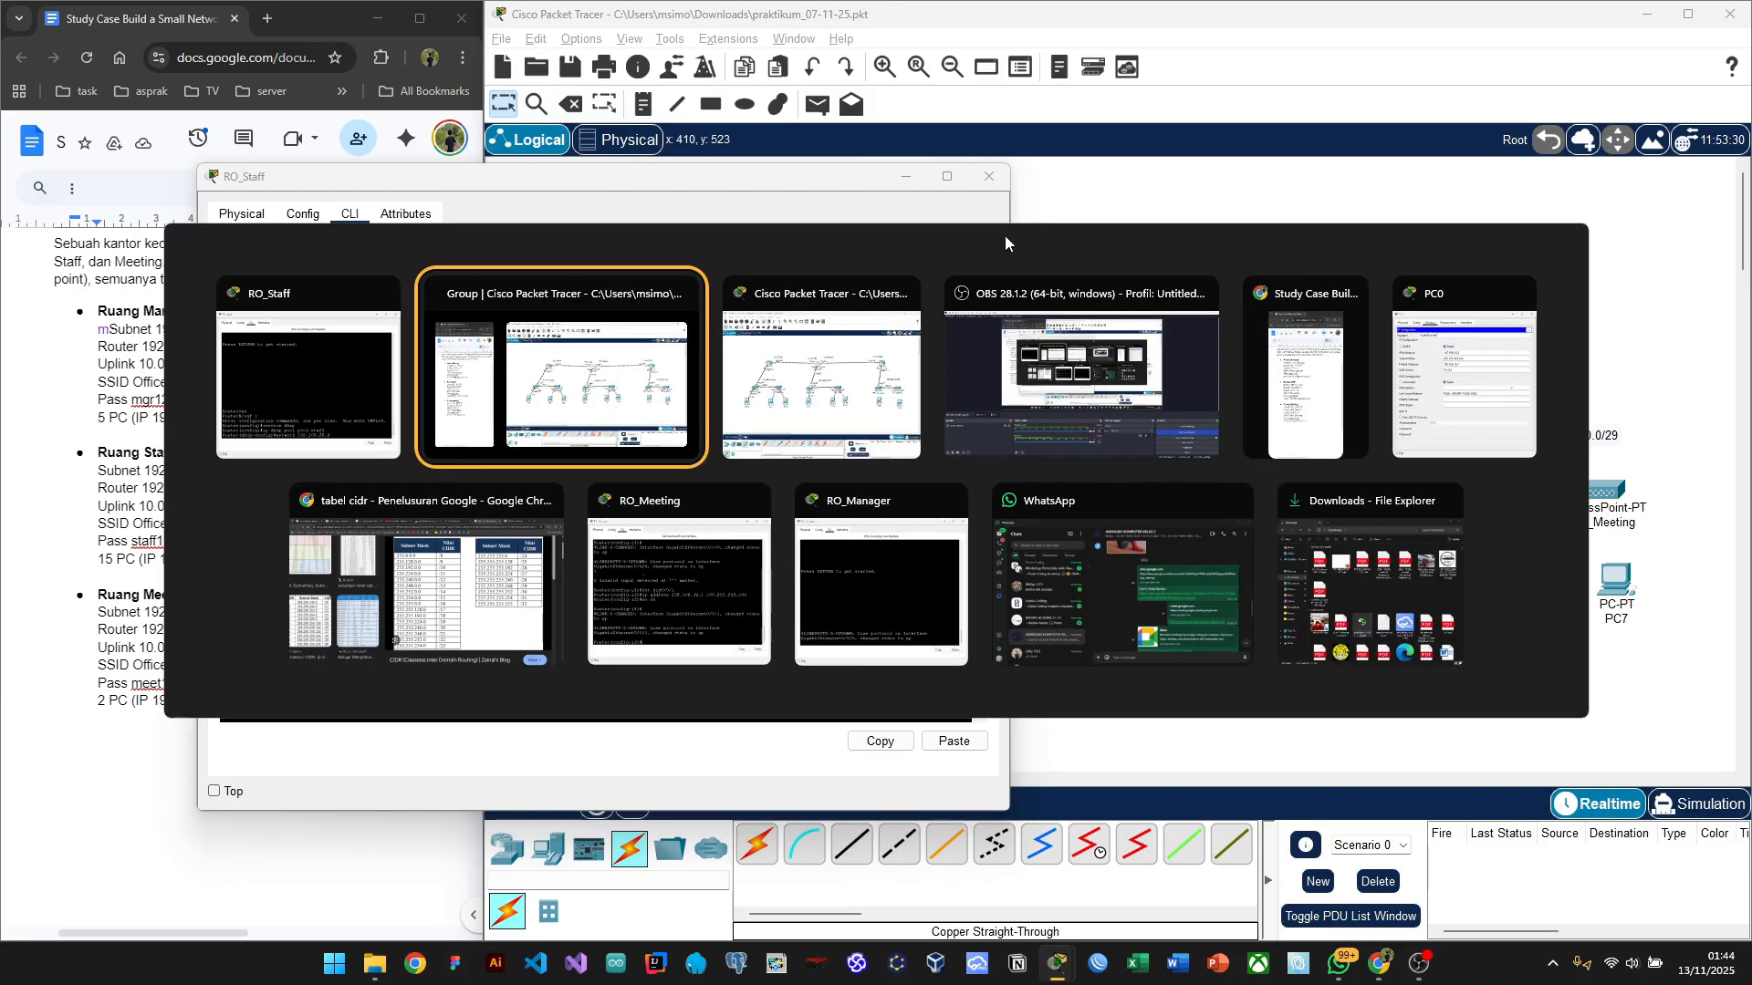
click(491, 580)
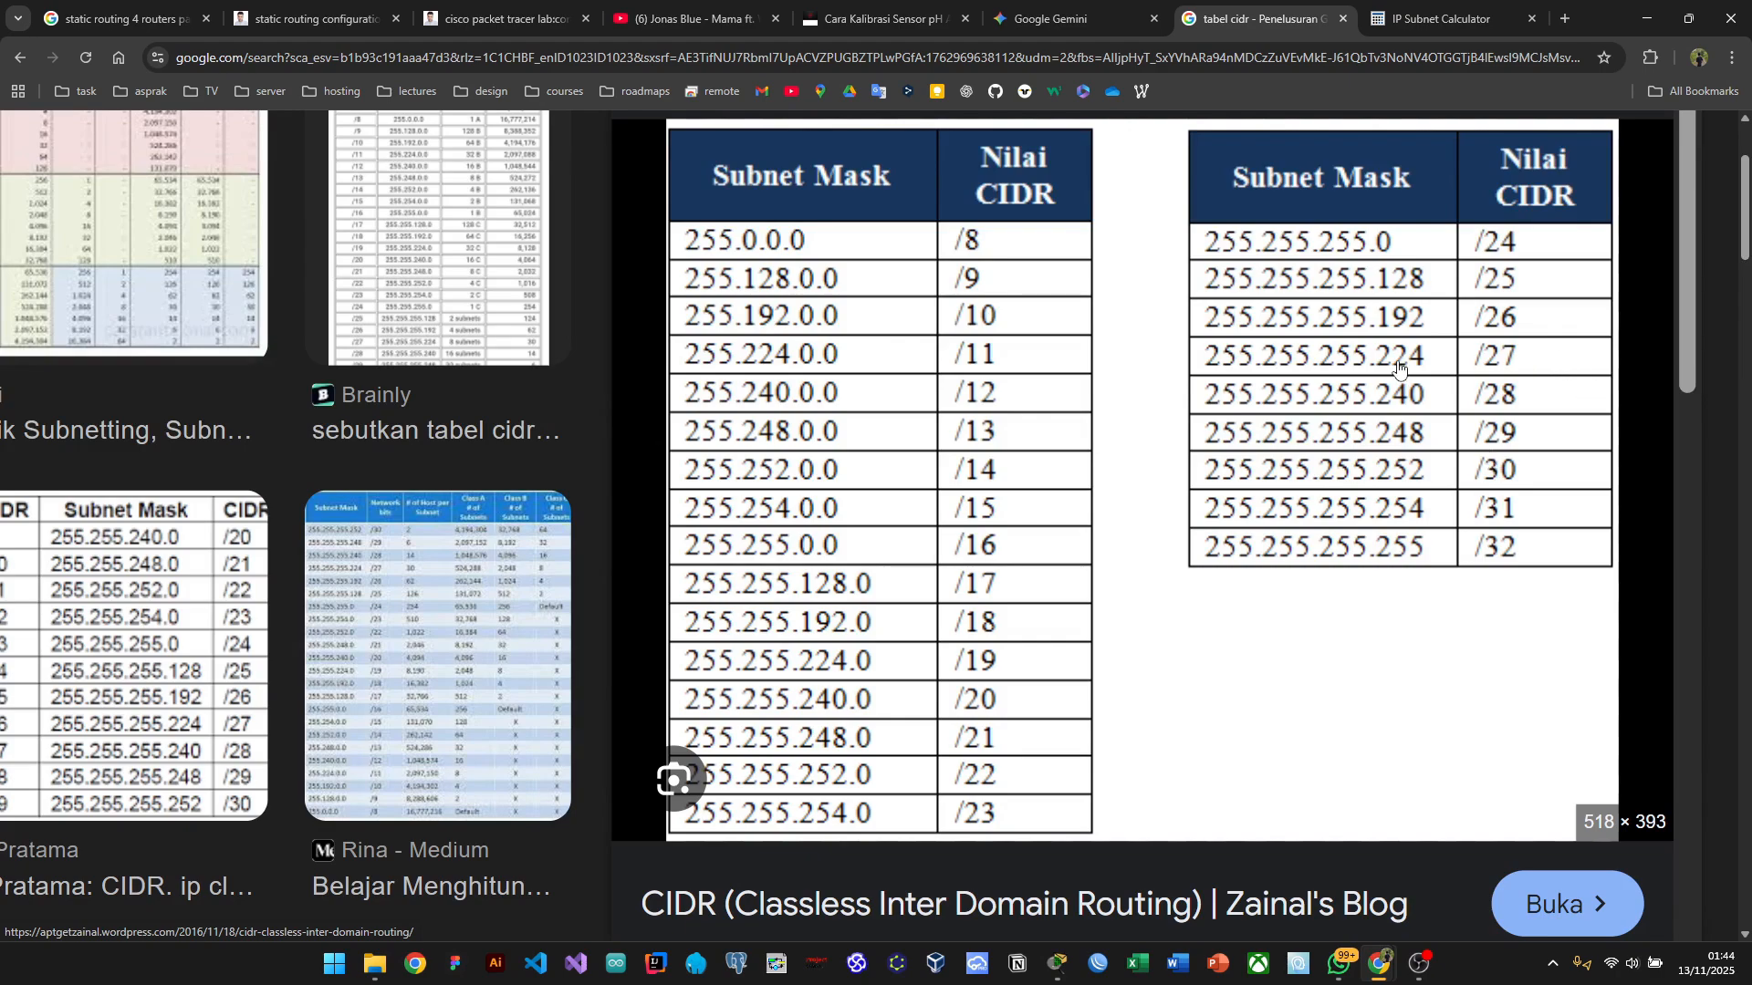
key(alt+Tab)
key(alt+Tab)
key(alt+Tab)
key(alt+Tab)
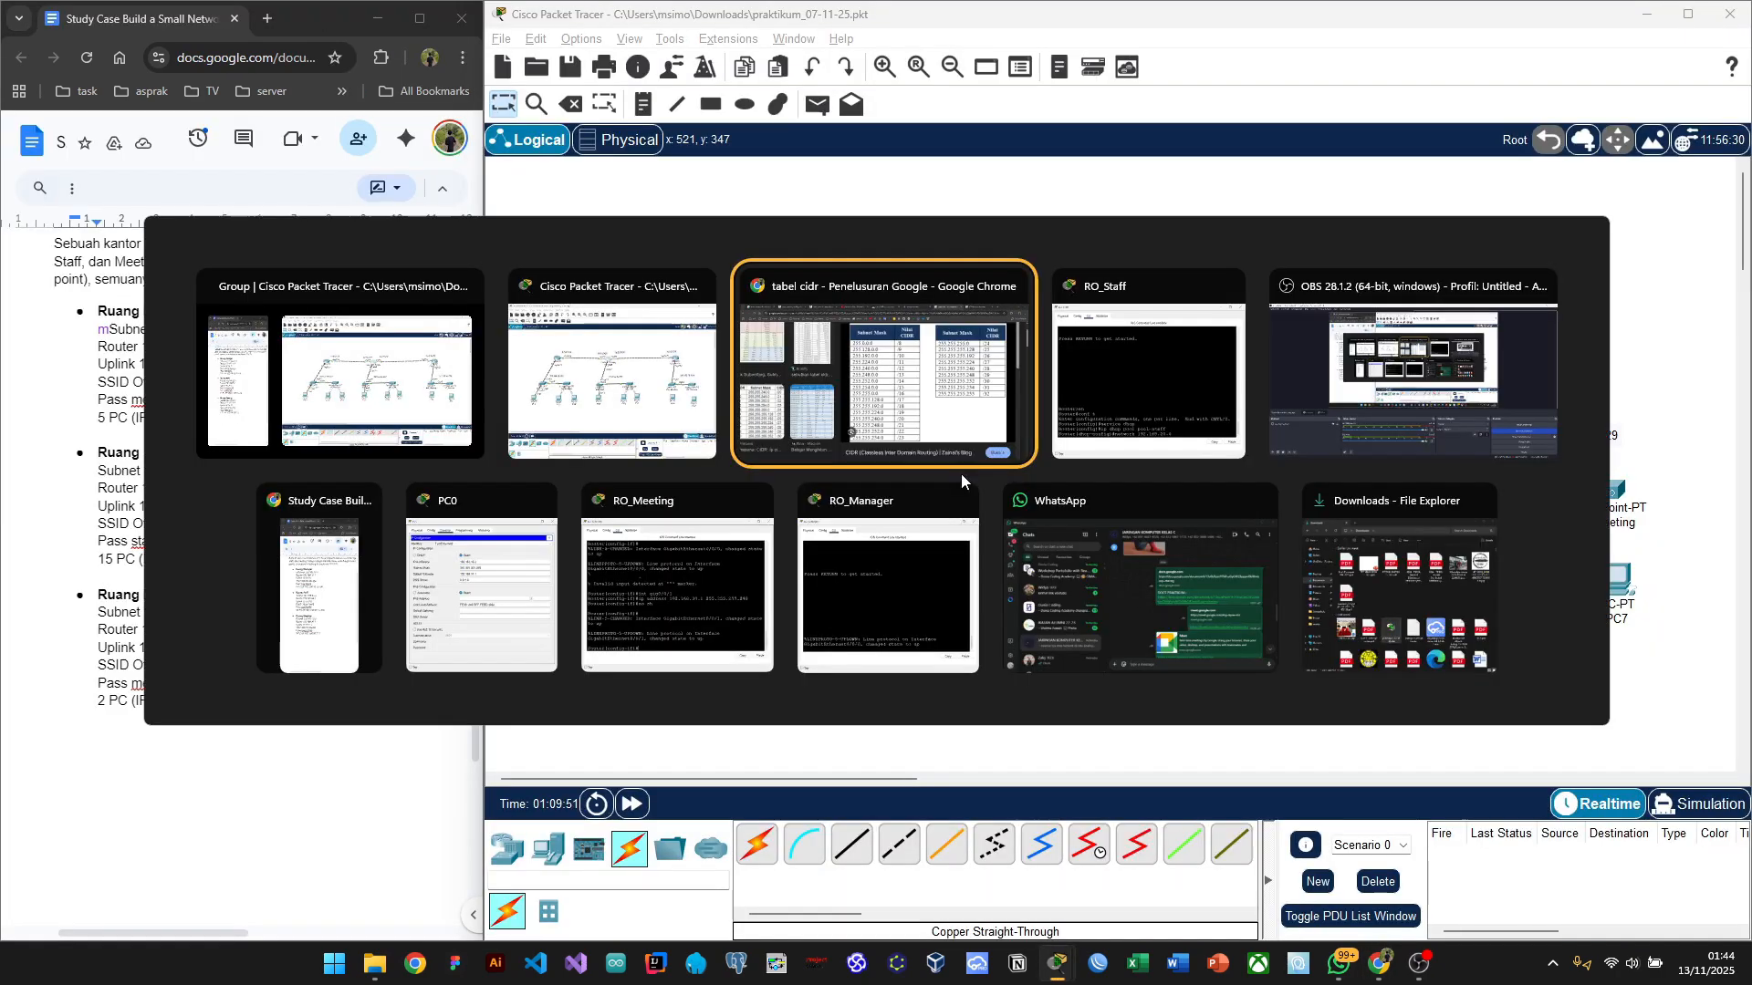
click(1106, 406)
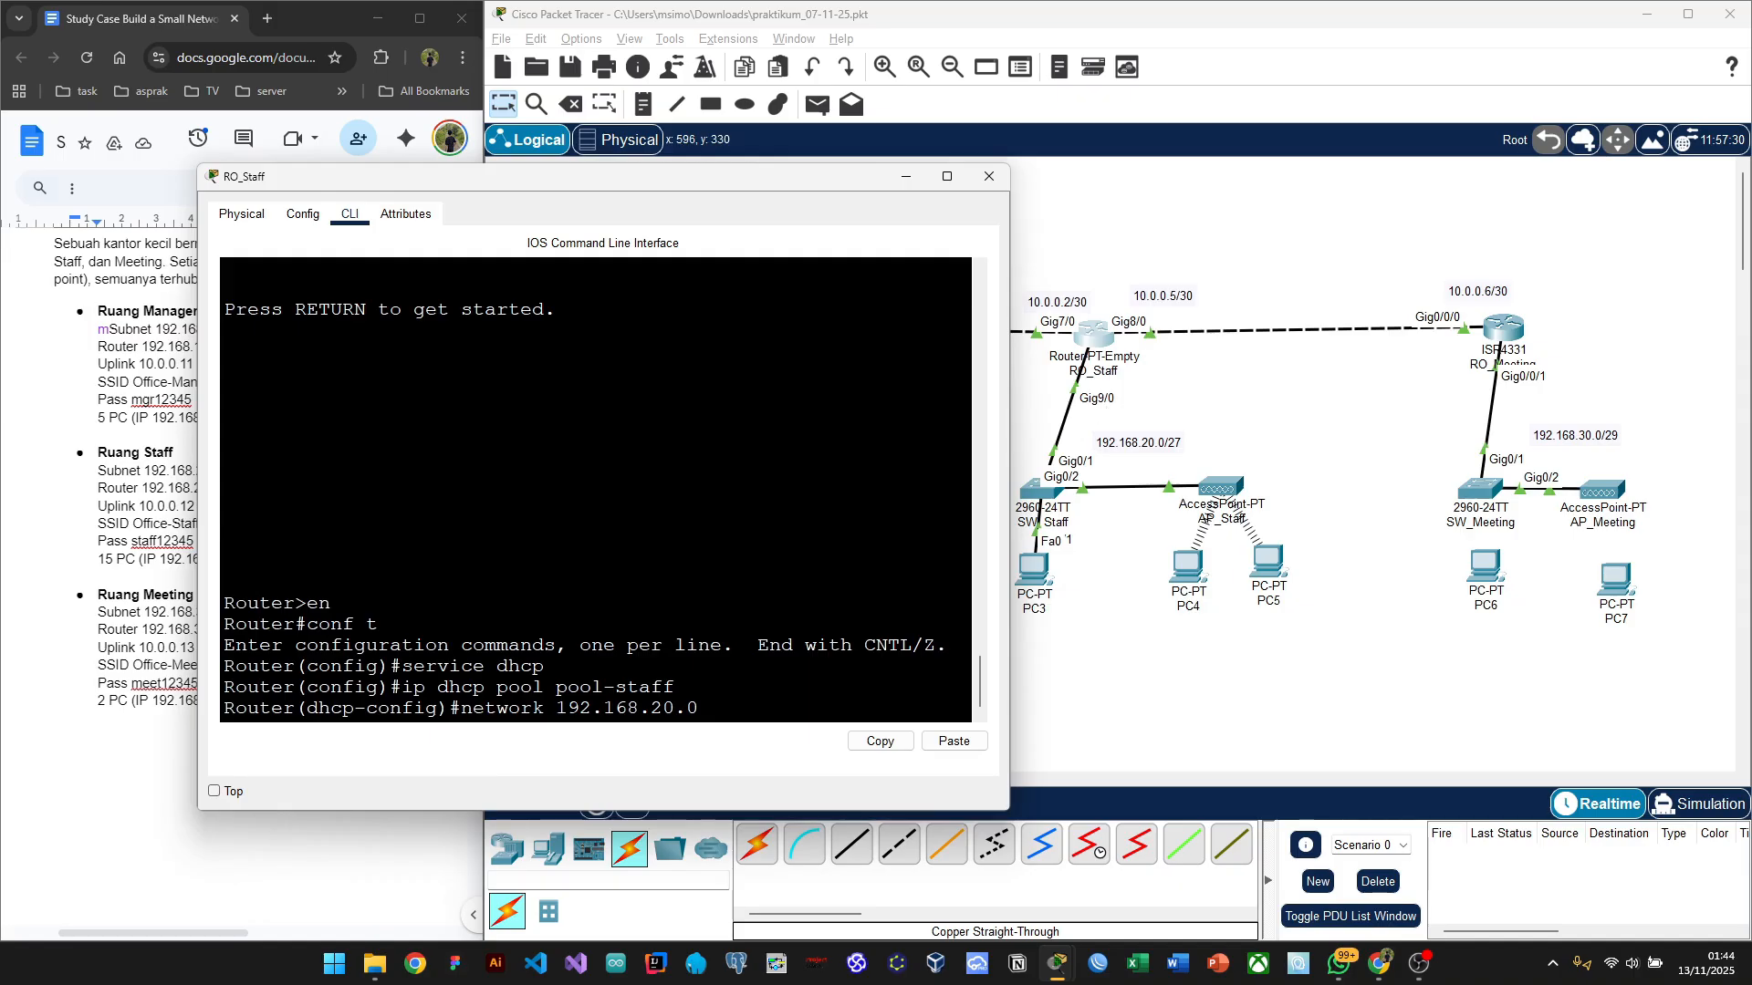
Step: Complete pool-staff's network line with subnet mask 255.255.255.224 so it reads 192.168.20.0 255.255.255.224
text(255.255.255.224)
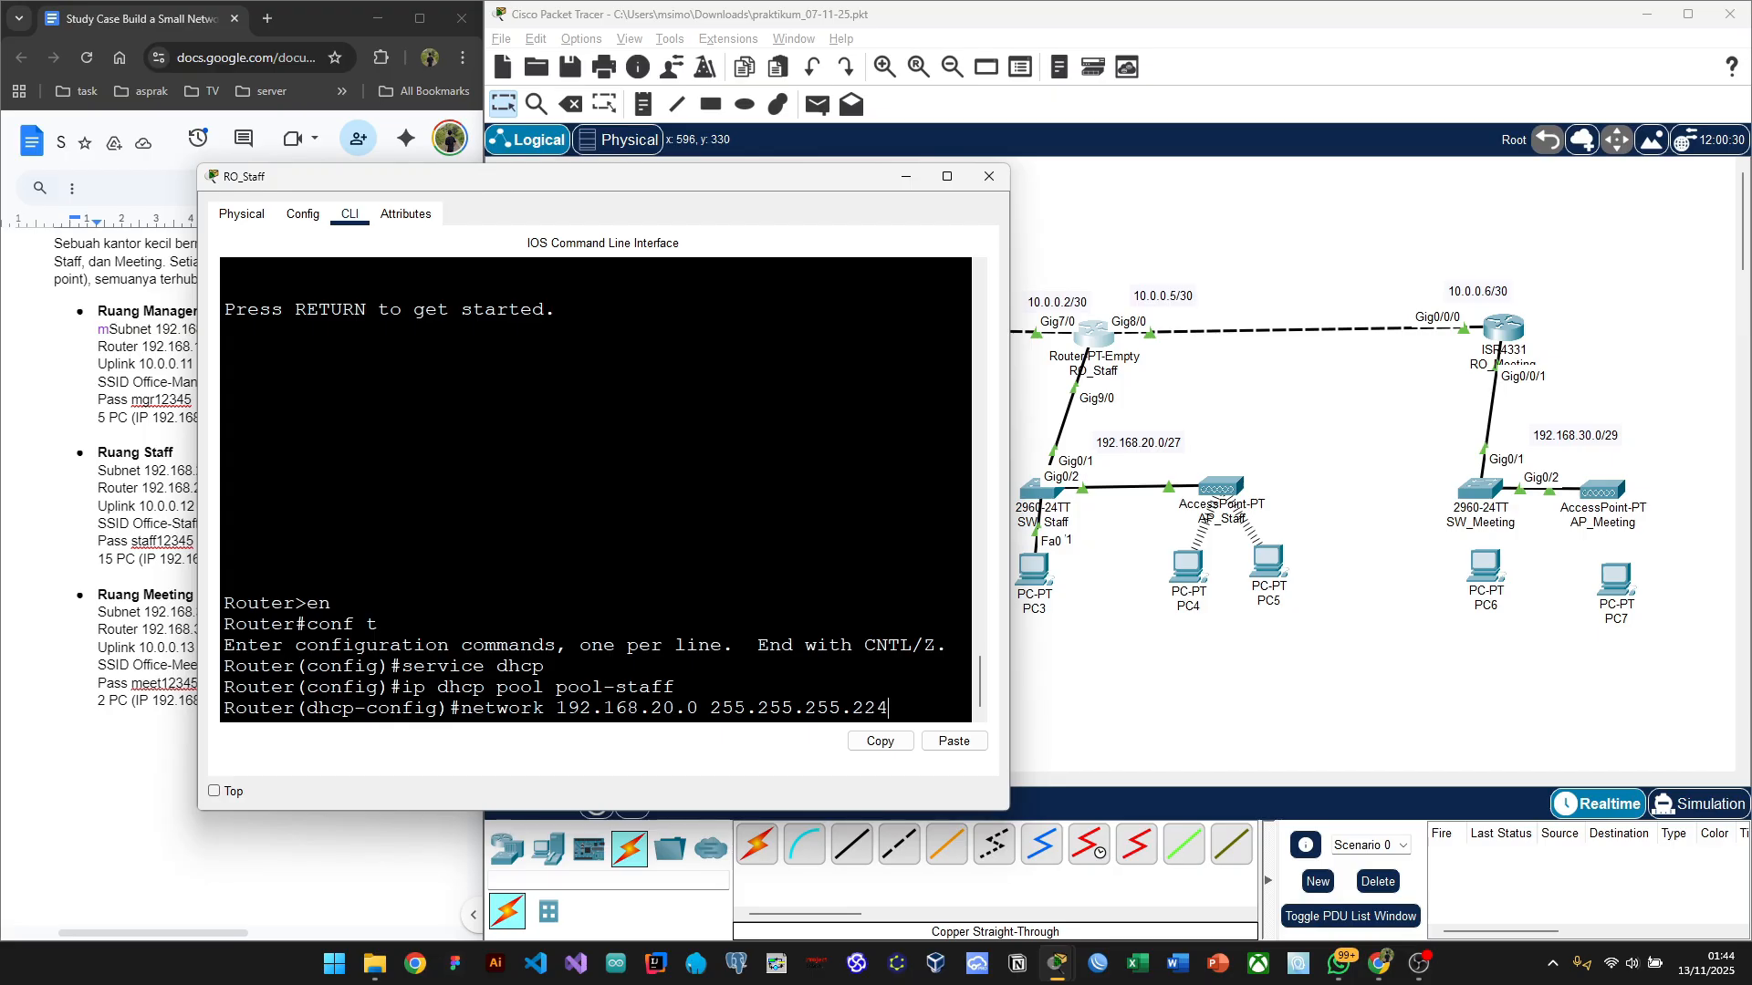
key(Return)
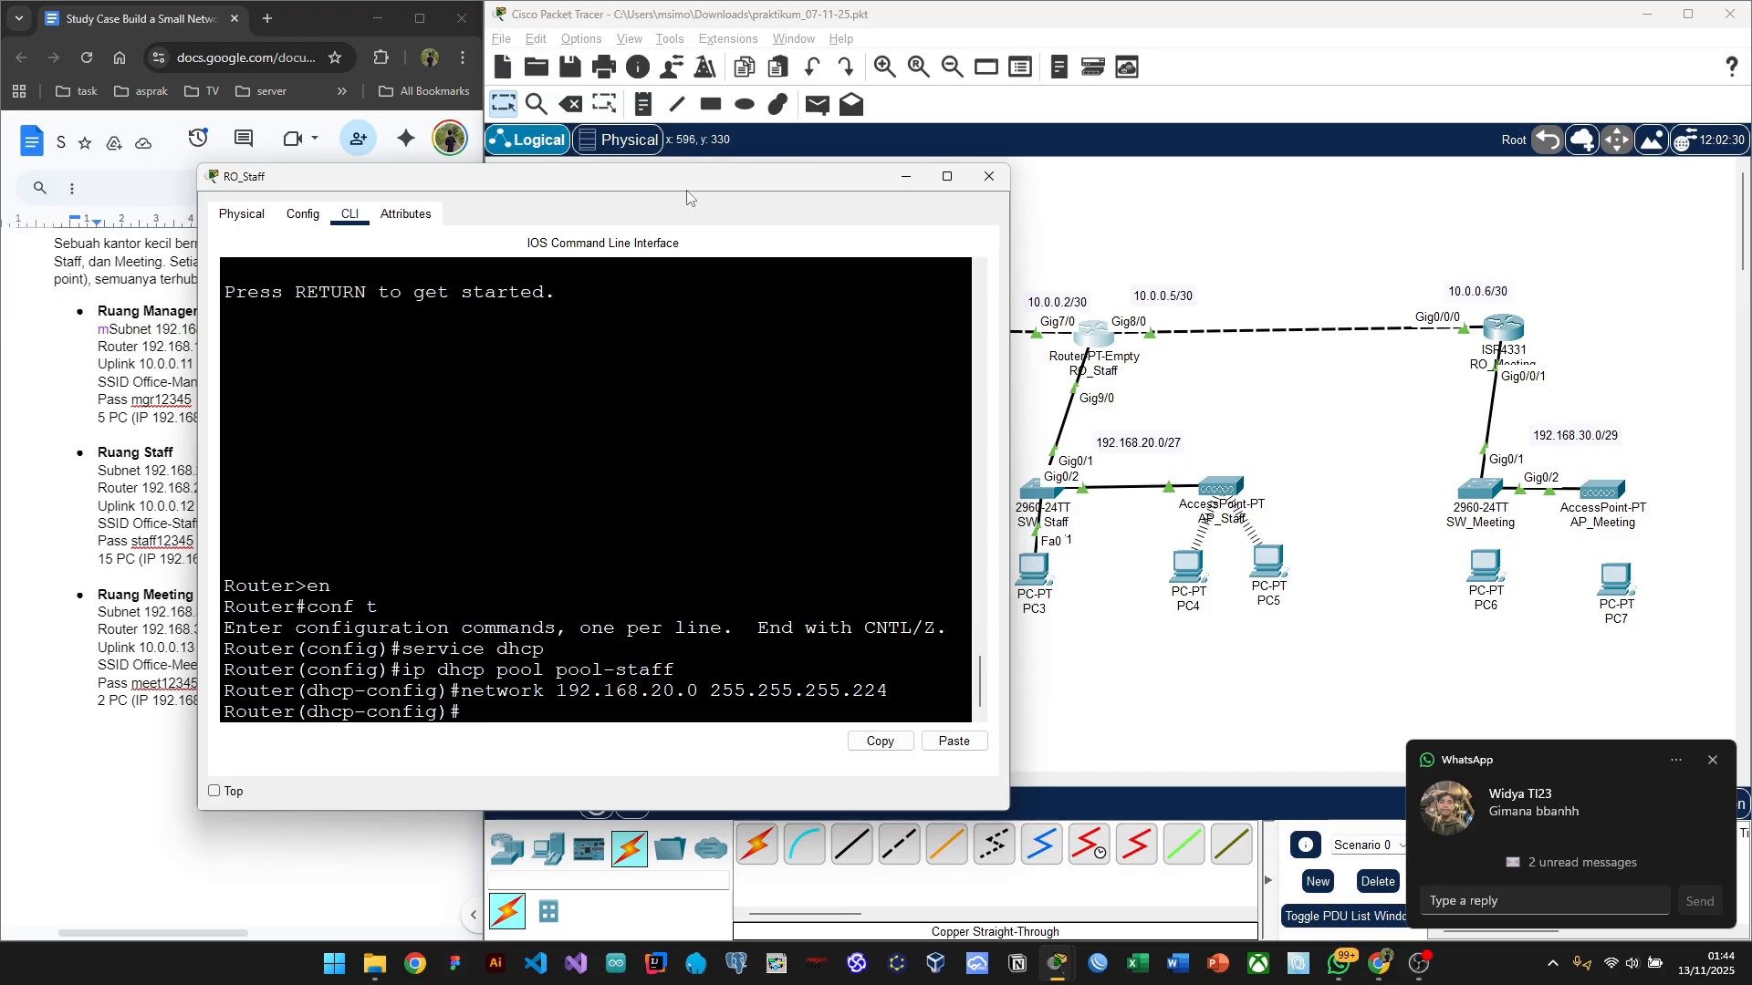
drag(675, 187, 617, 171)
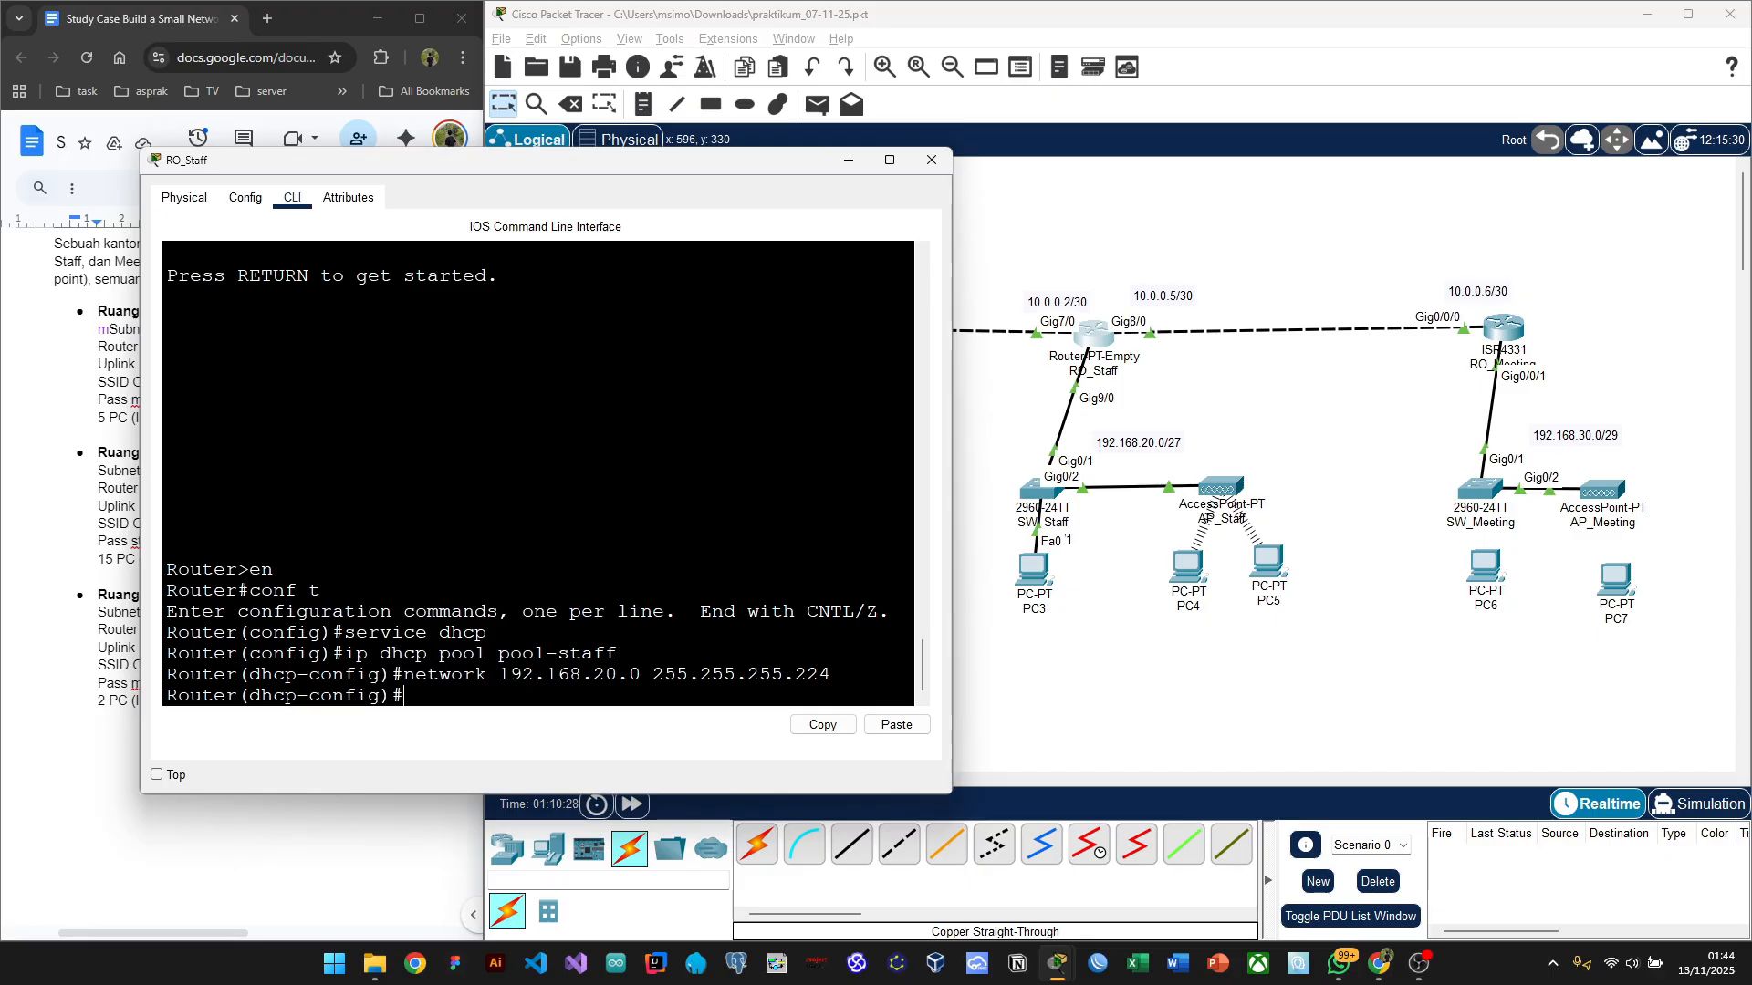
drag(666, 171, 613, 203)
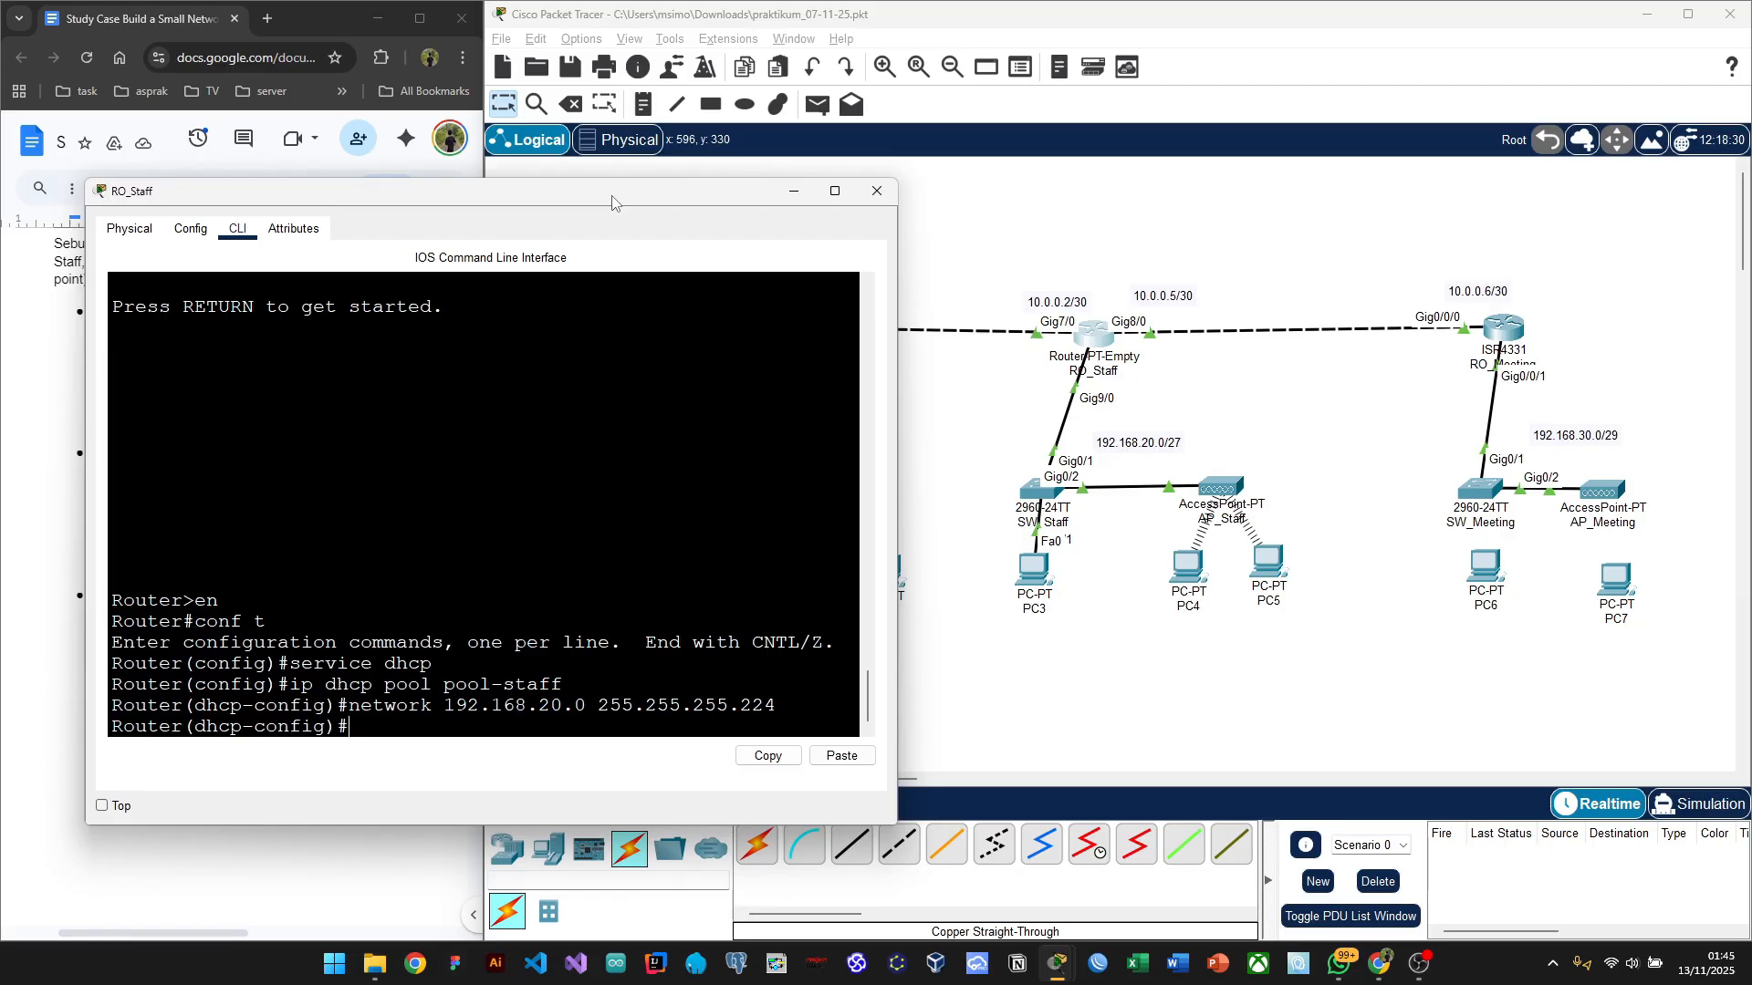
drag(612, 202, 771, 750)
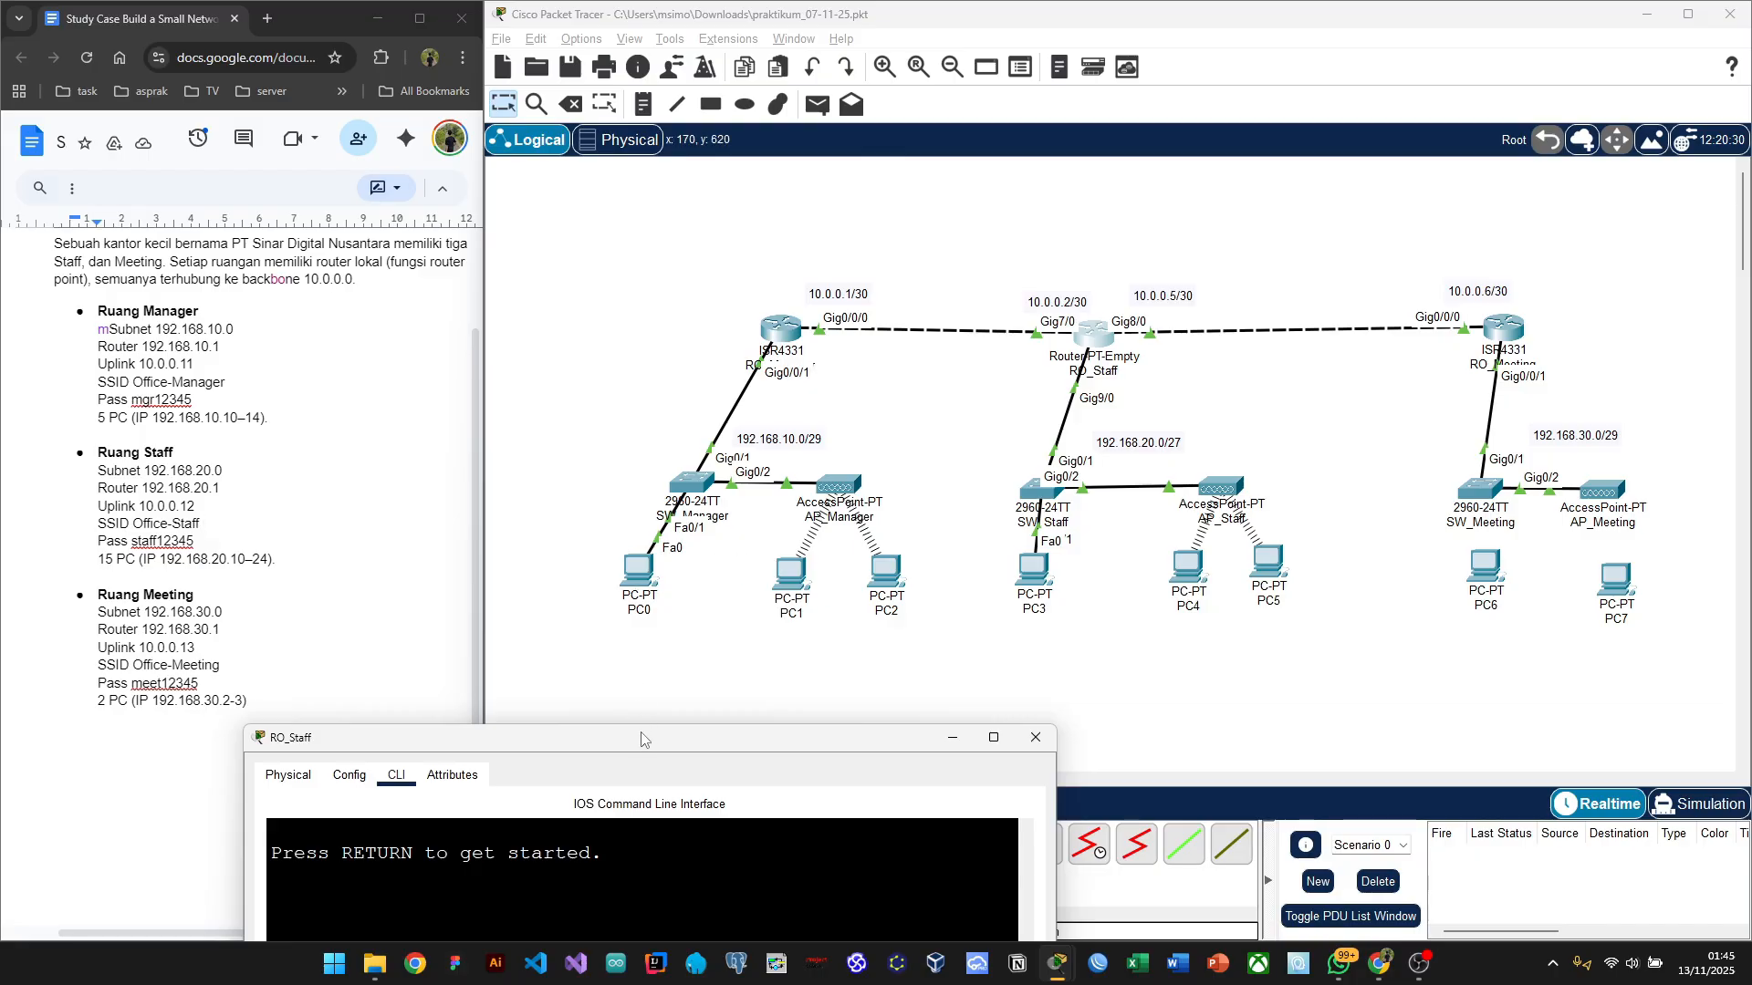
drag(642, 742, 514, 224)
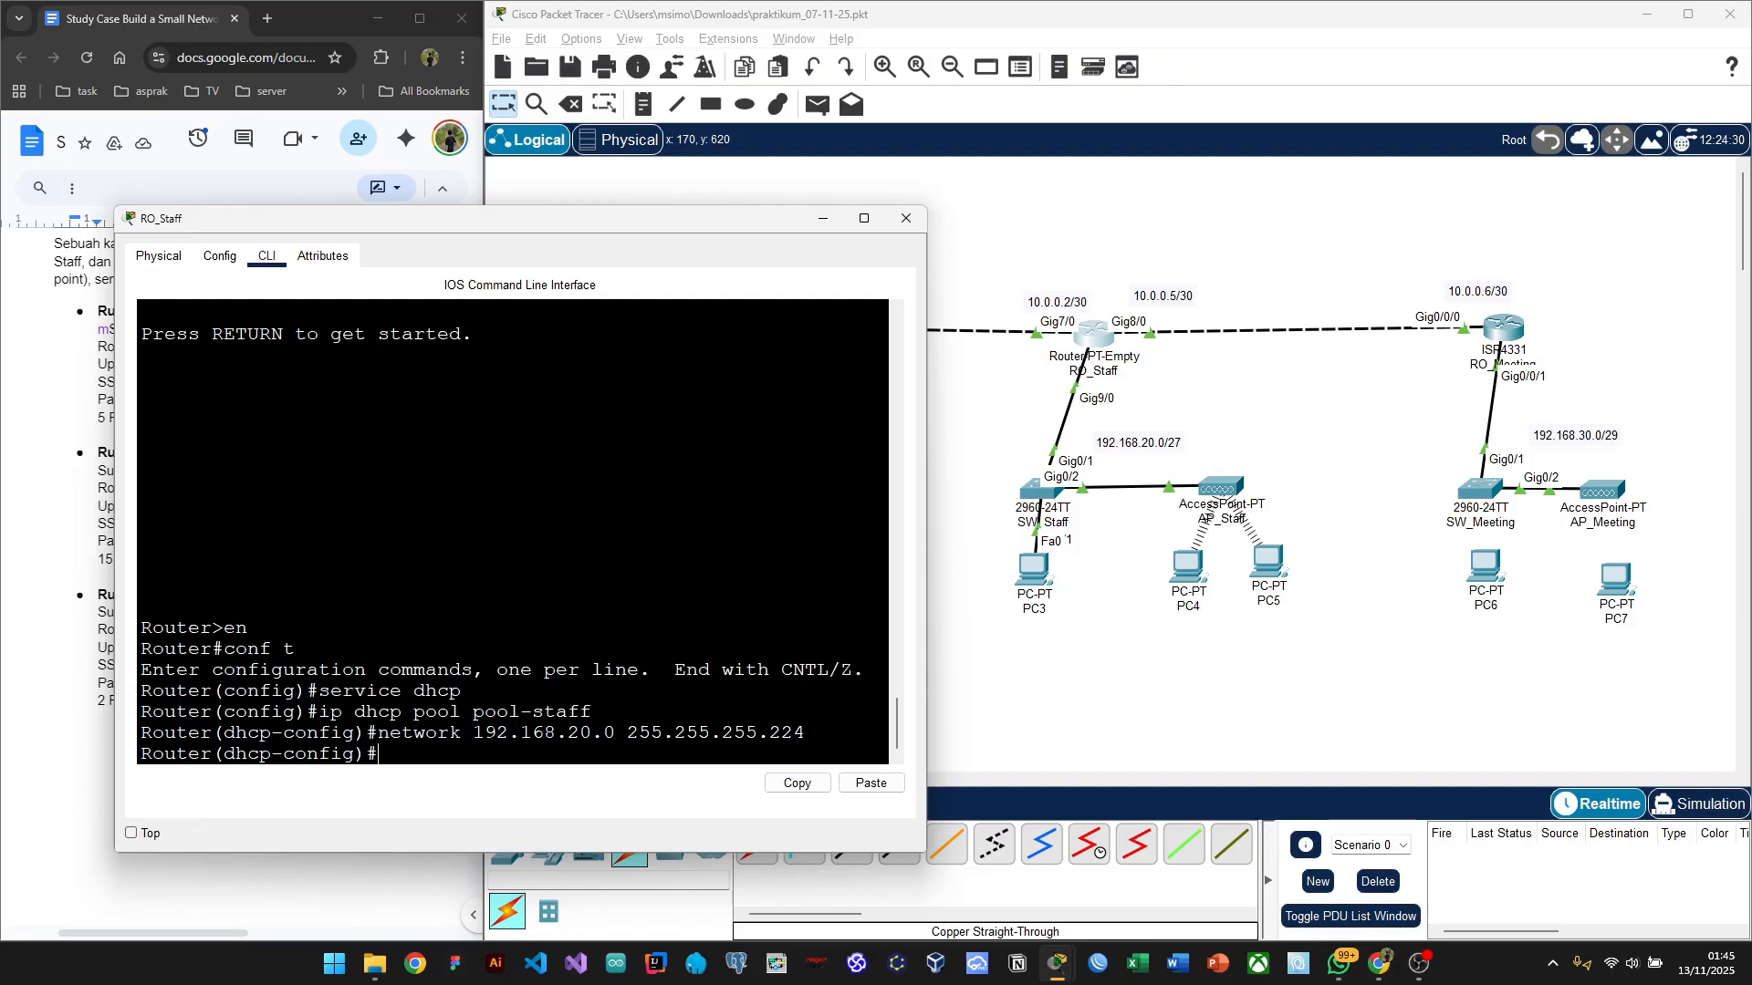
Step: Set pool-staff's default-router to 192.168.20.1
text(default rou)
key(Tab)
key(BackSpace)
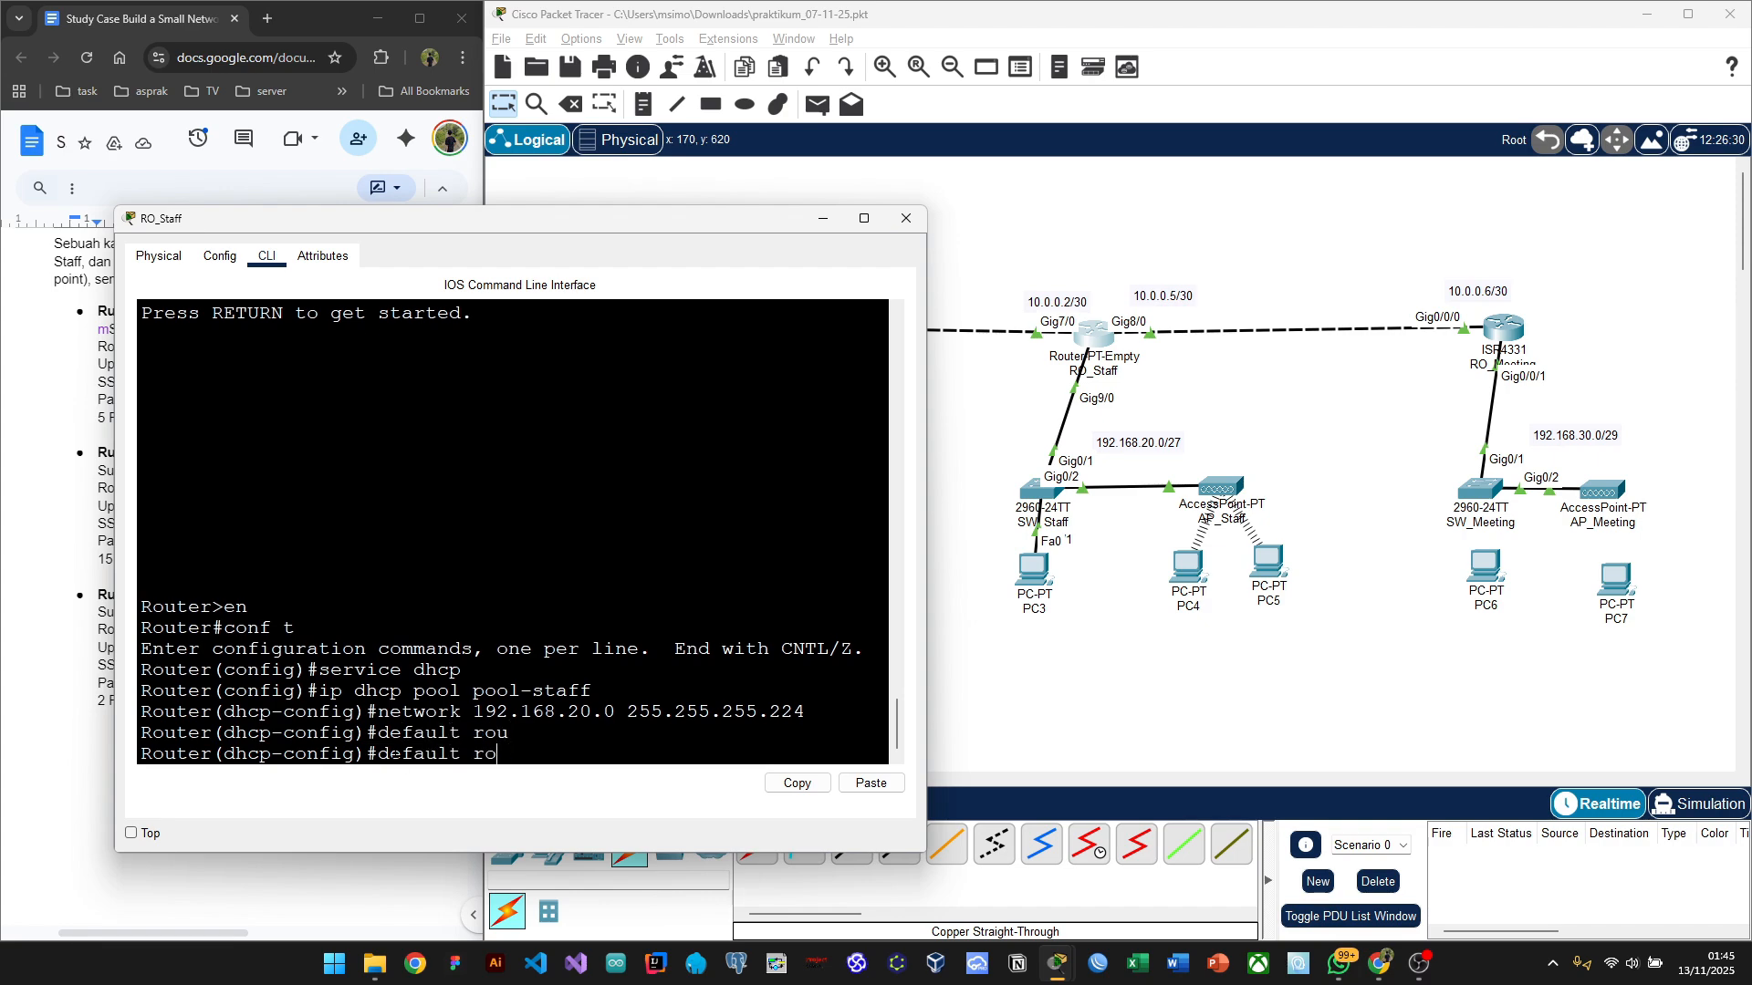
key(BackSpace)
key(BackSpace)
key(BackSpace)
key(BackSpace)
key(BackSpace)
text(ef)
key(Tab)
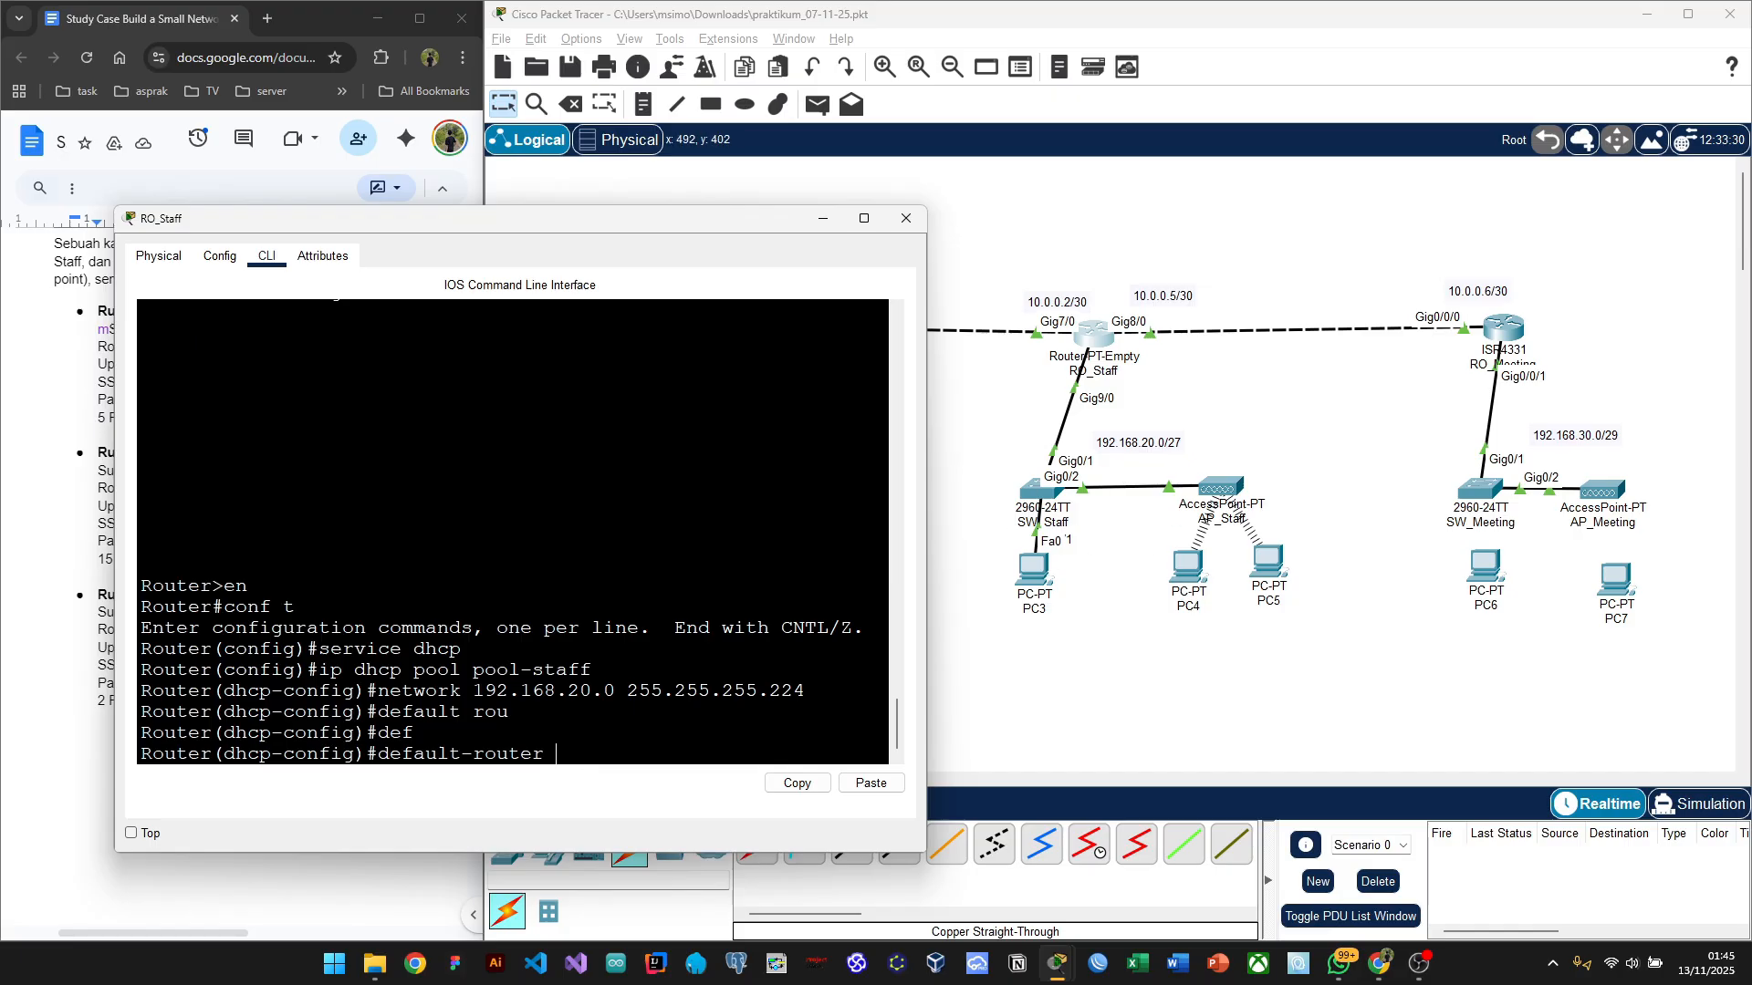
text(192.168.20.1)
key(Return)
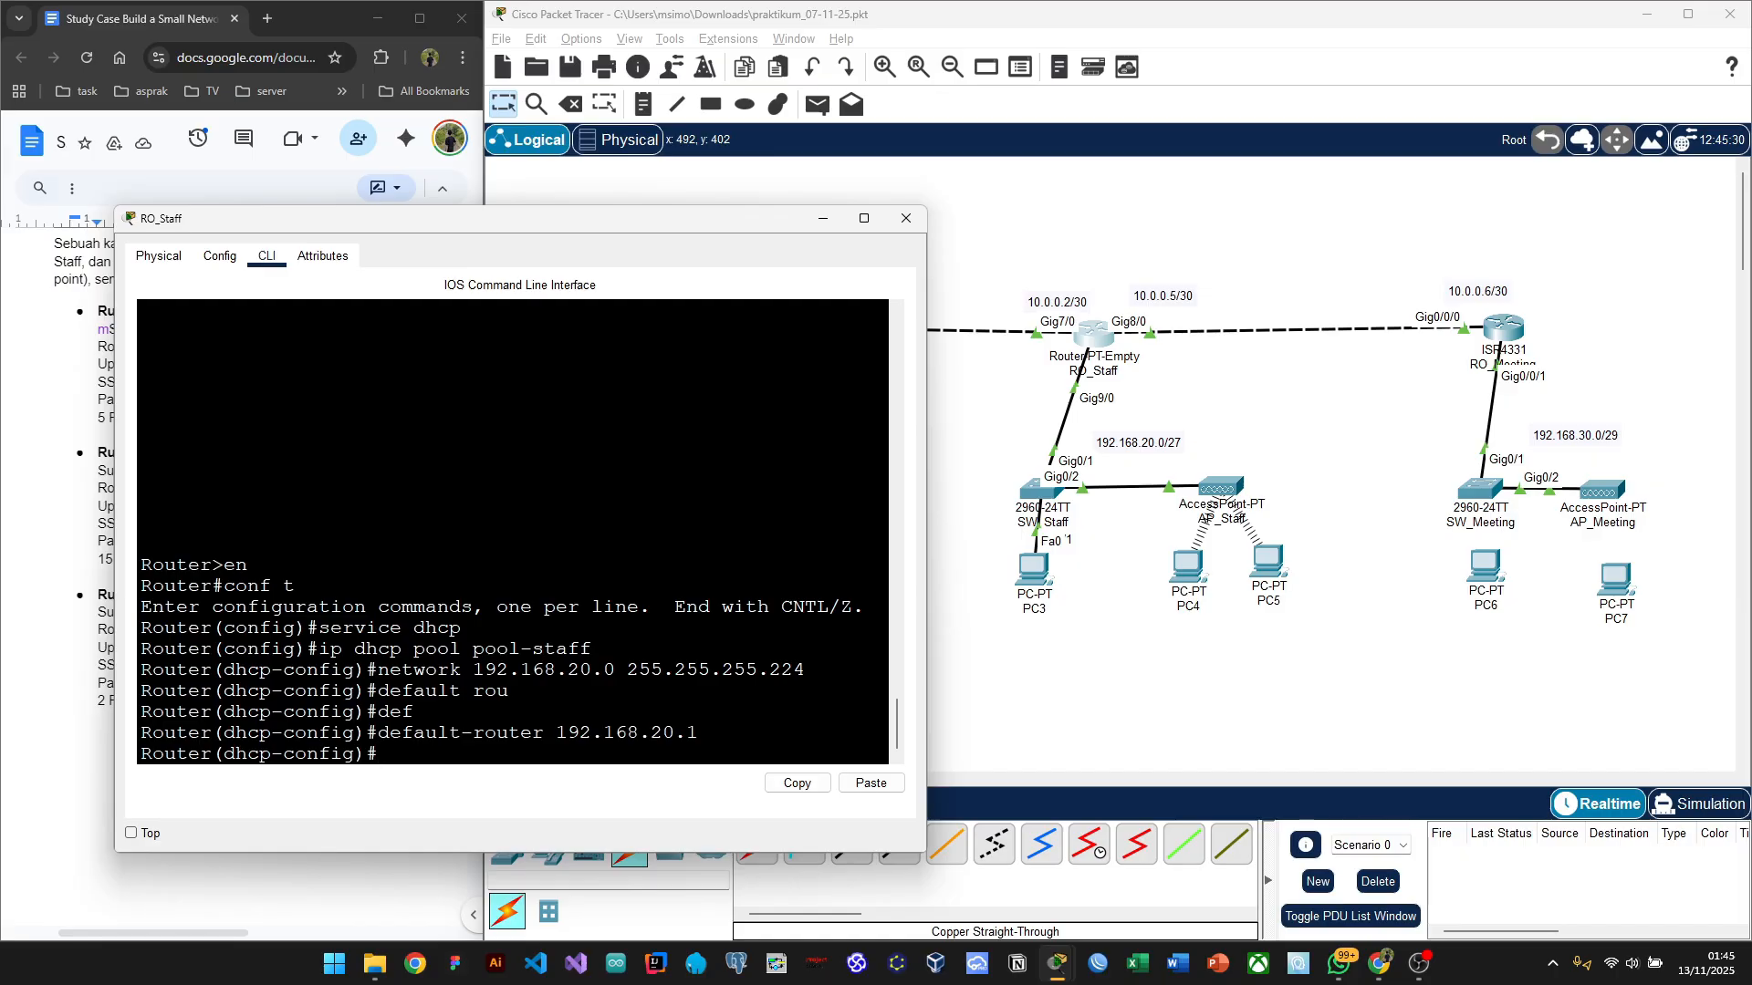
Step: Highlight the pool-staff, network and default-router lines in the console output to review them
drag(474, 649, 593, 649)
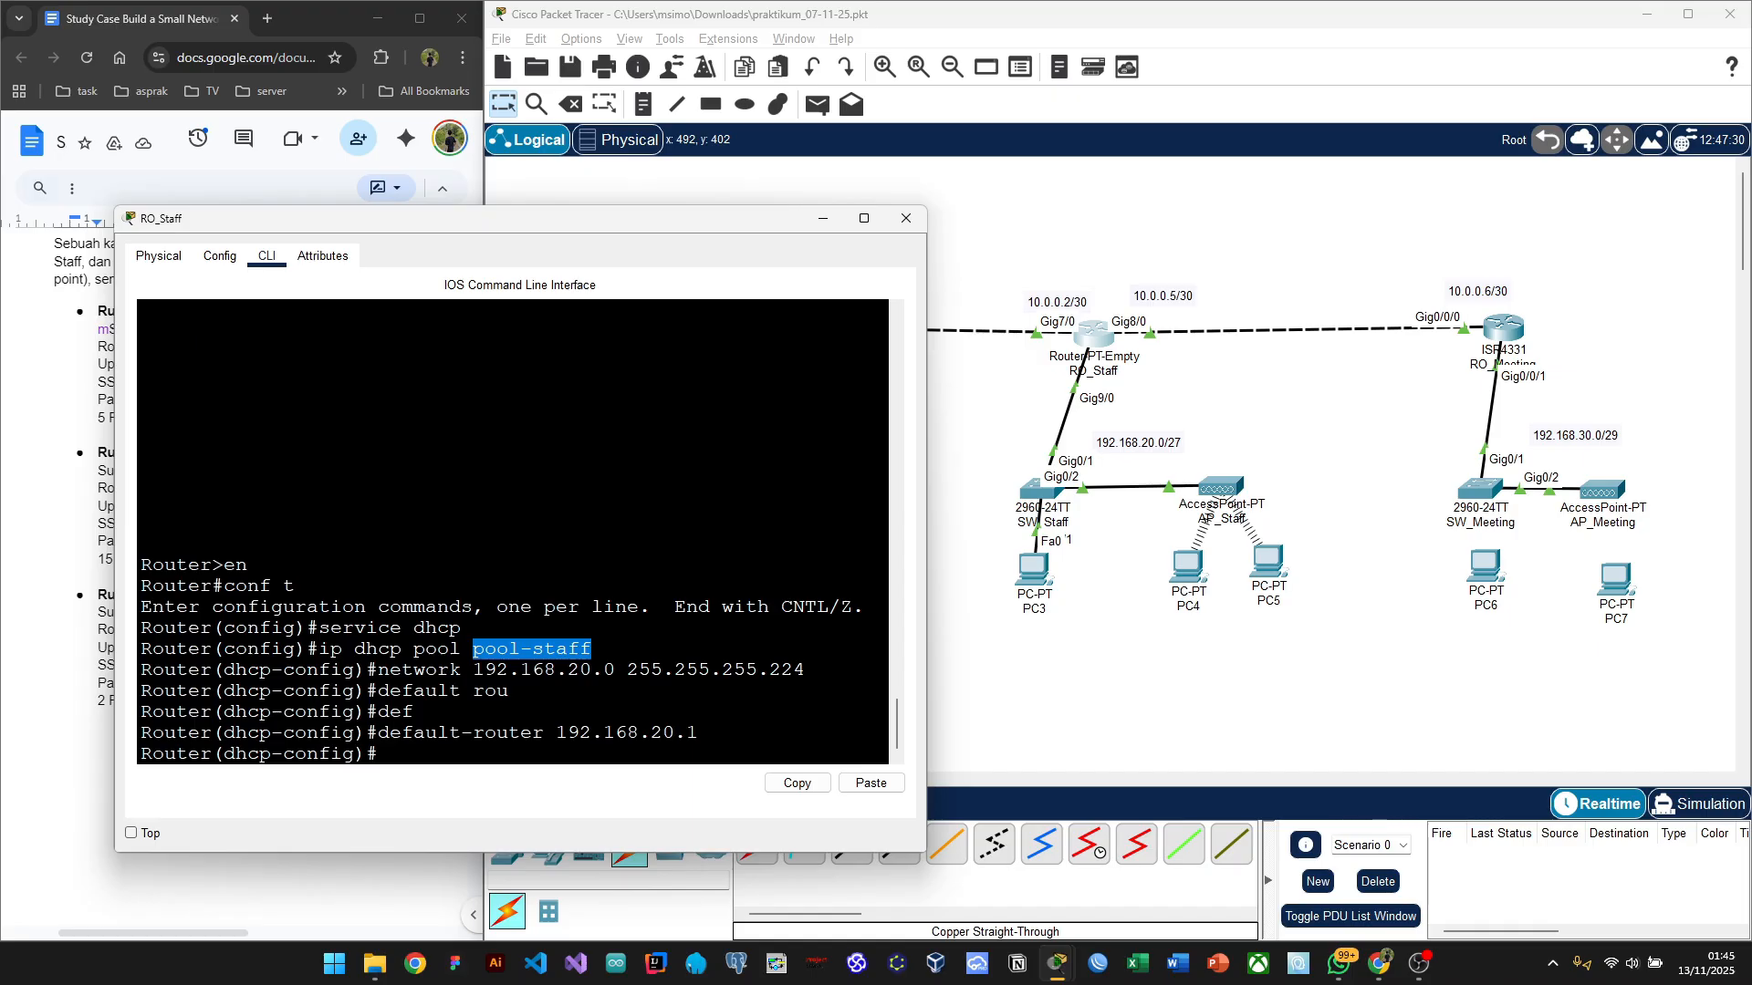
click(592, 649)
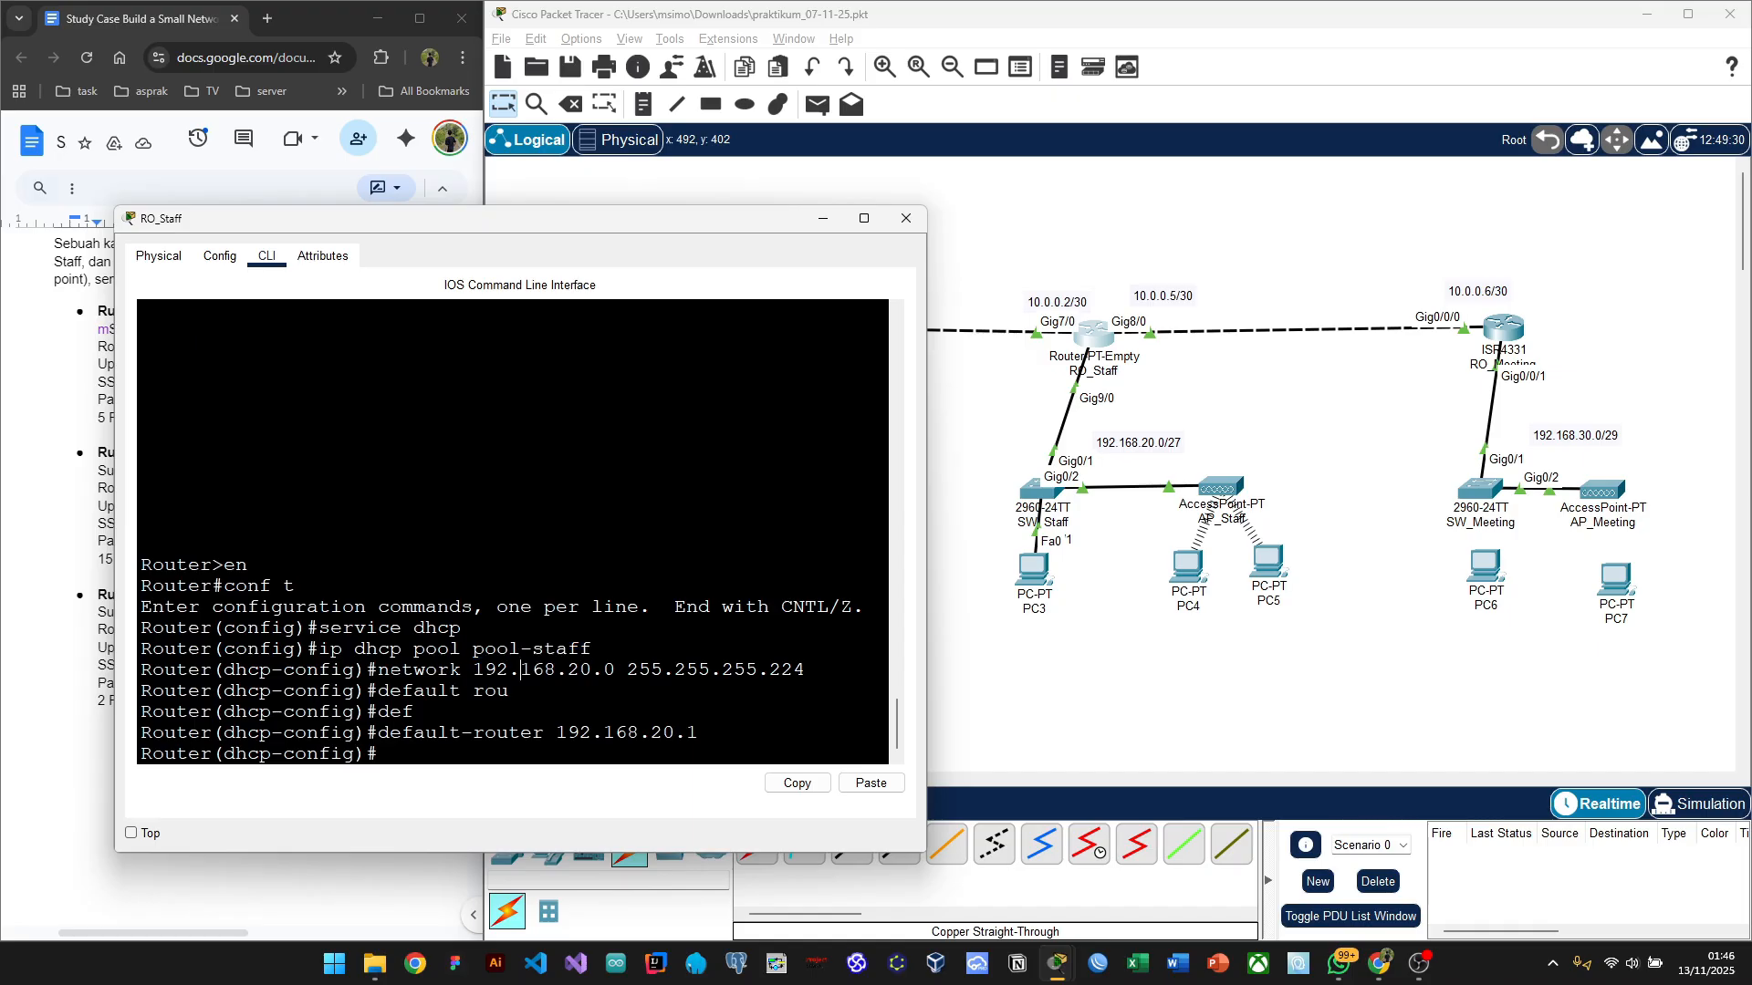
drag(377, 670, 806, 671)
drag(699, 733, 378, 732)
Step: Open PC3's Desktop IP Configuration, which is still Static with no IPv4 address
click(985, 682)
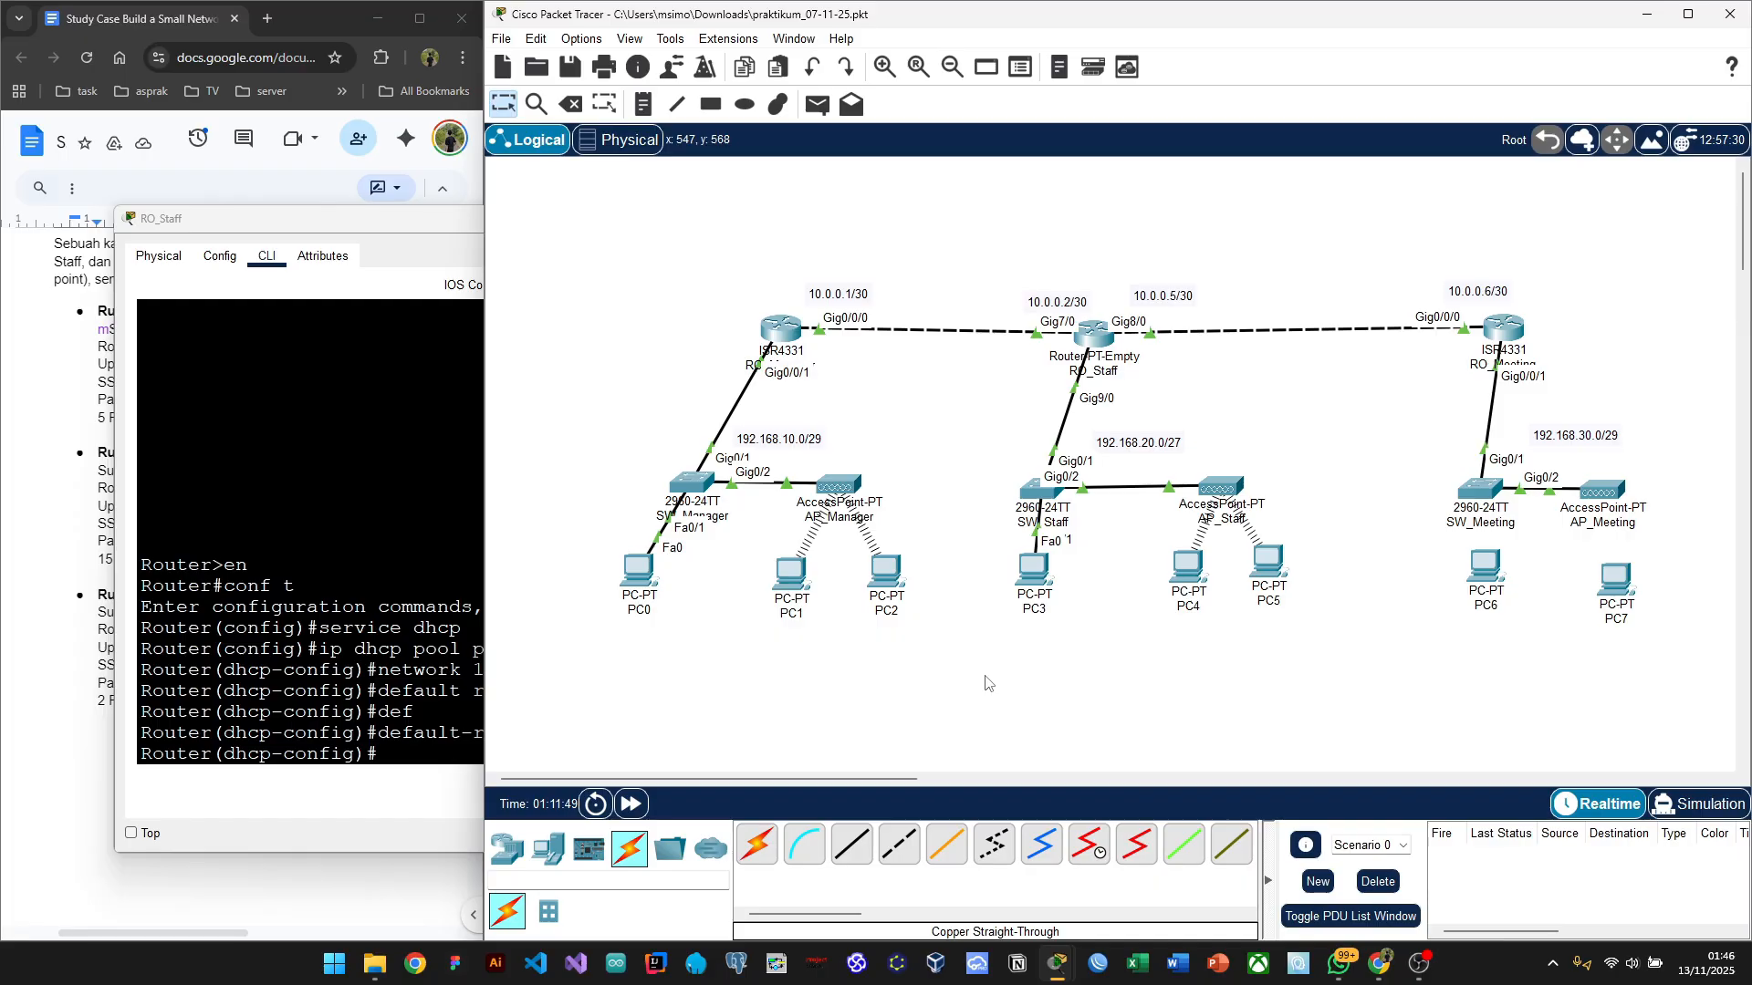
mouse_move(1051, 614)
click(1035, 584)
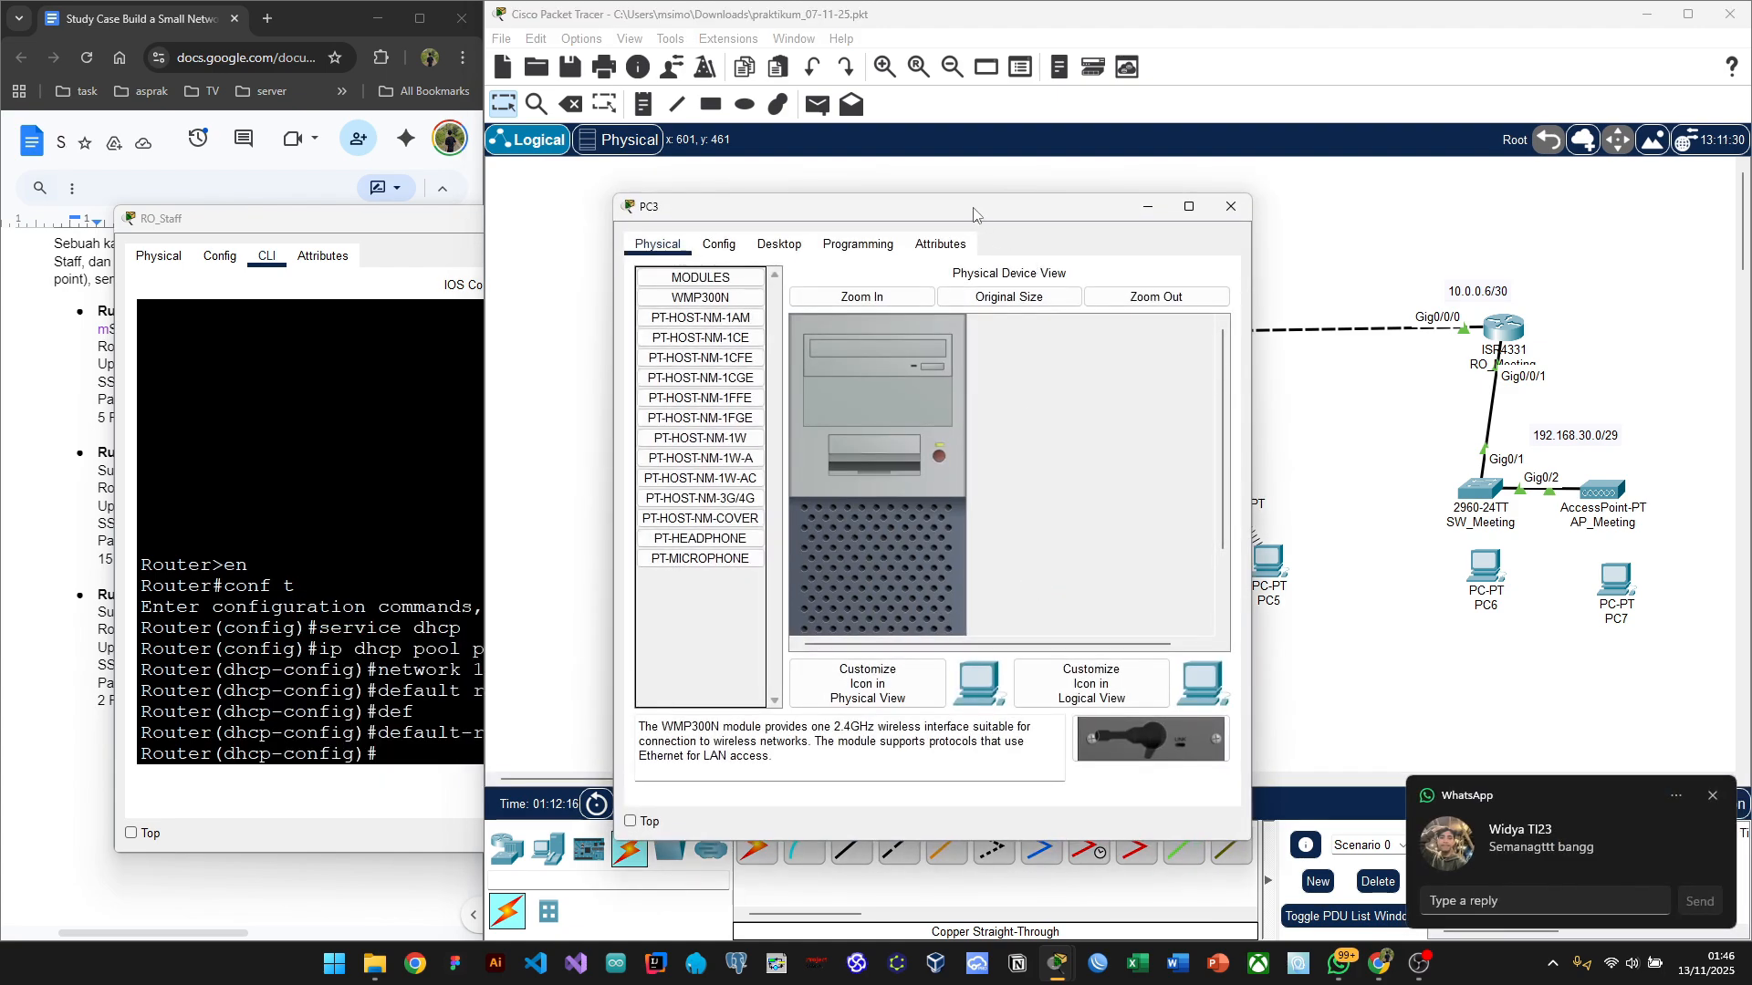
drag(976, 215, 559, 210)
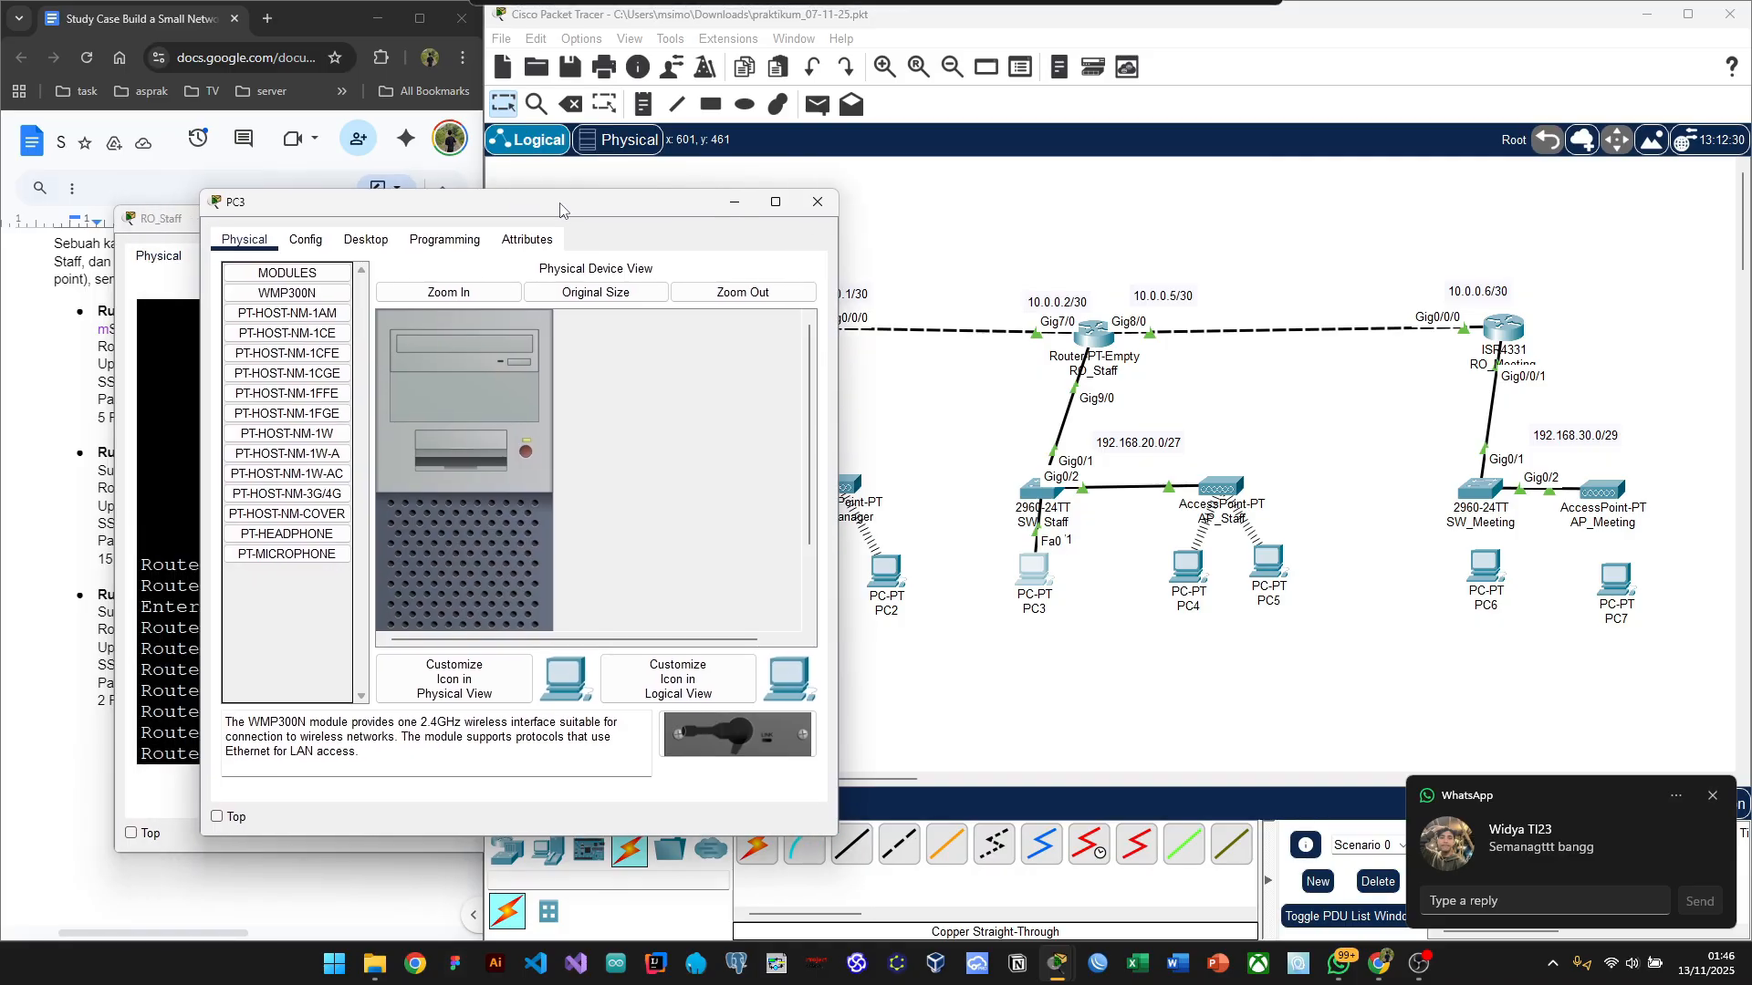
click(366, 240)
click(276, 308)
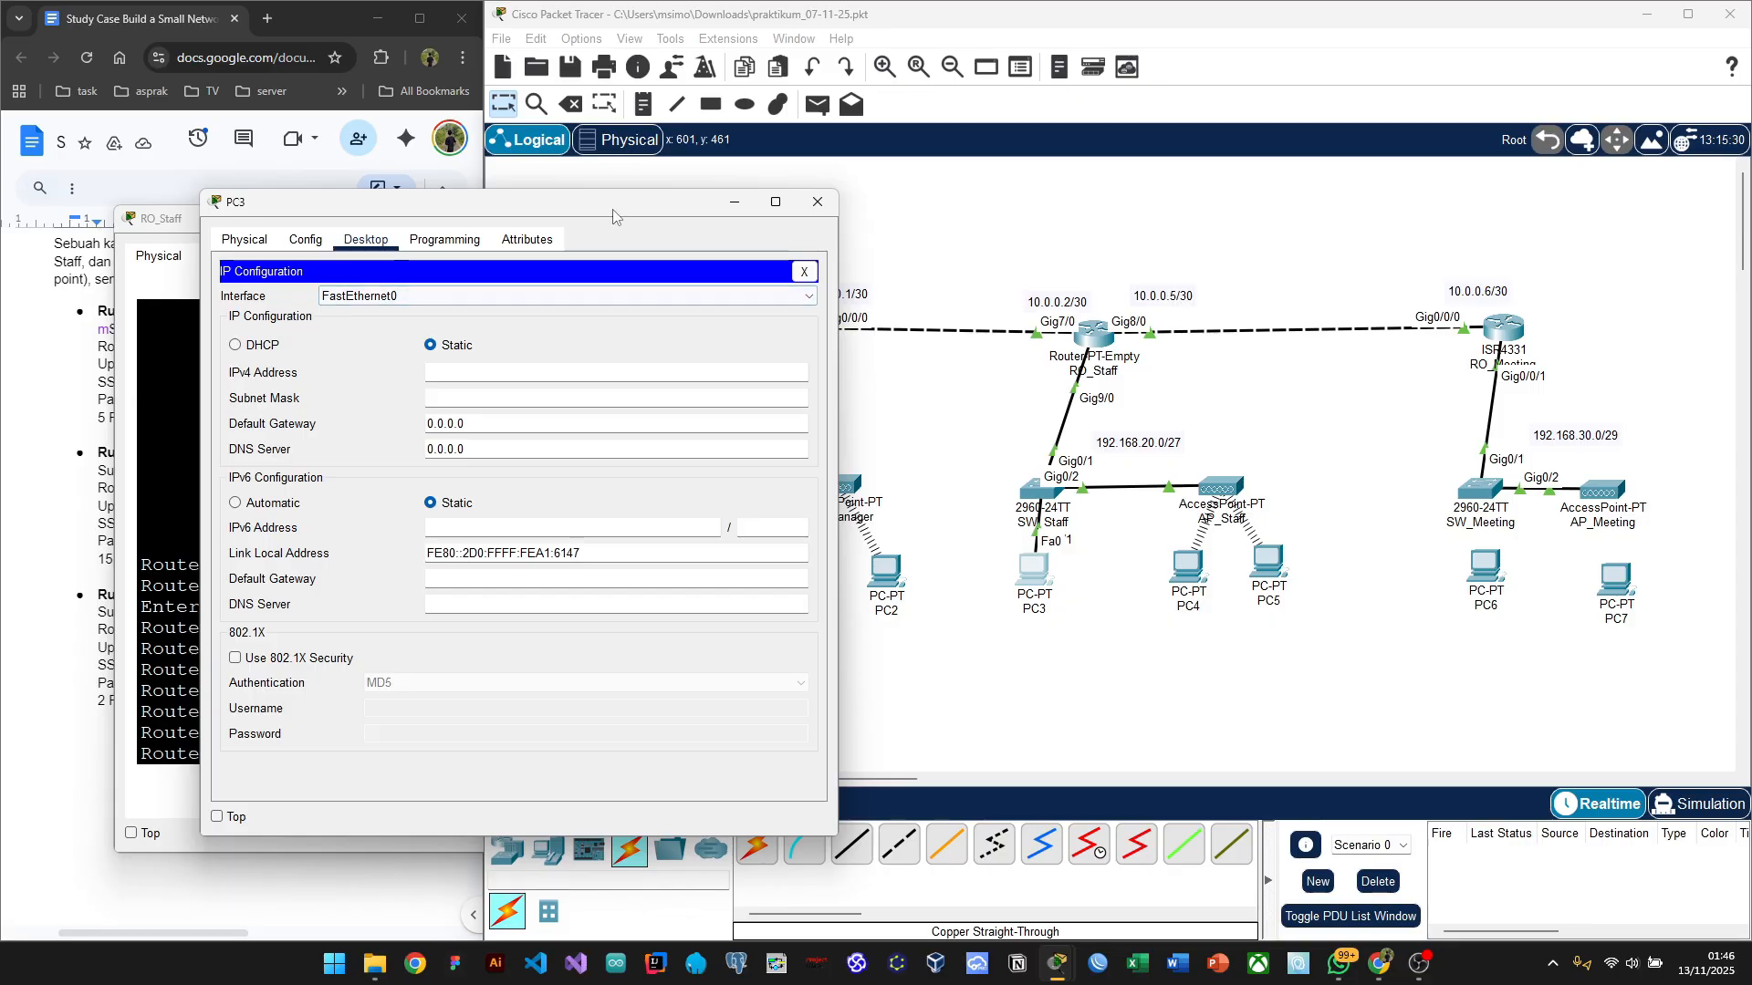
mouse_move(511, 202)
mouse_down()
mouse_move(365, 298)
mouse_move(530, 196)
mouse_up()
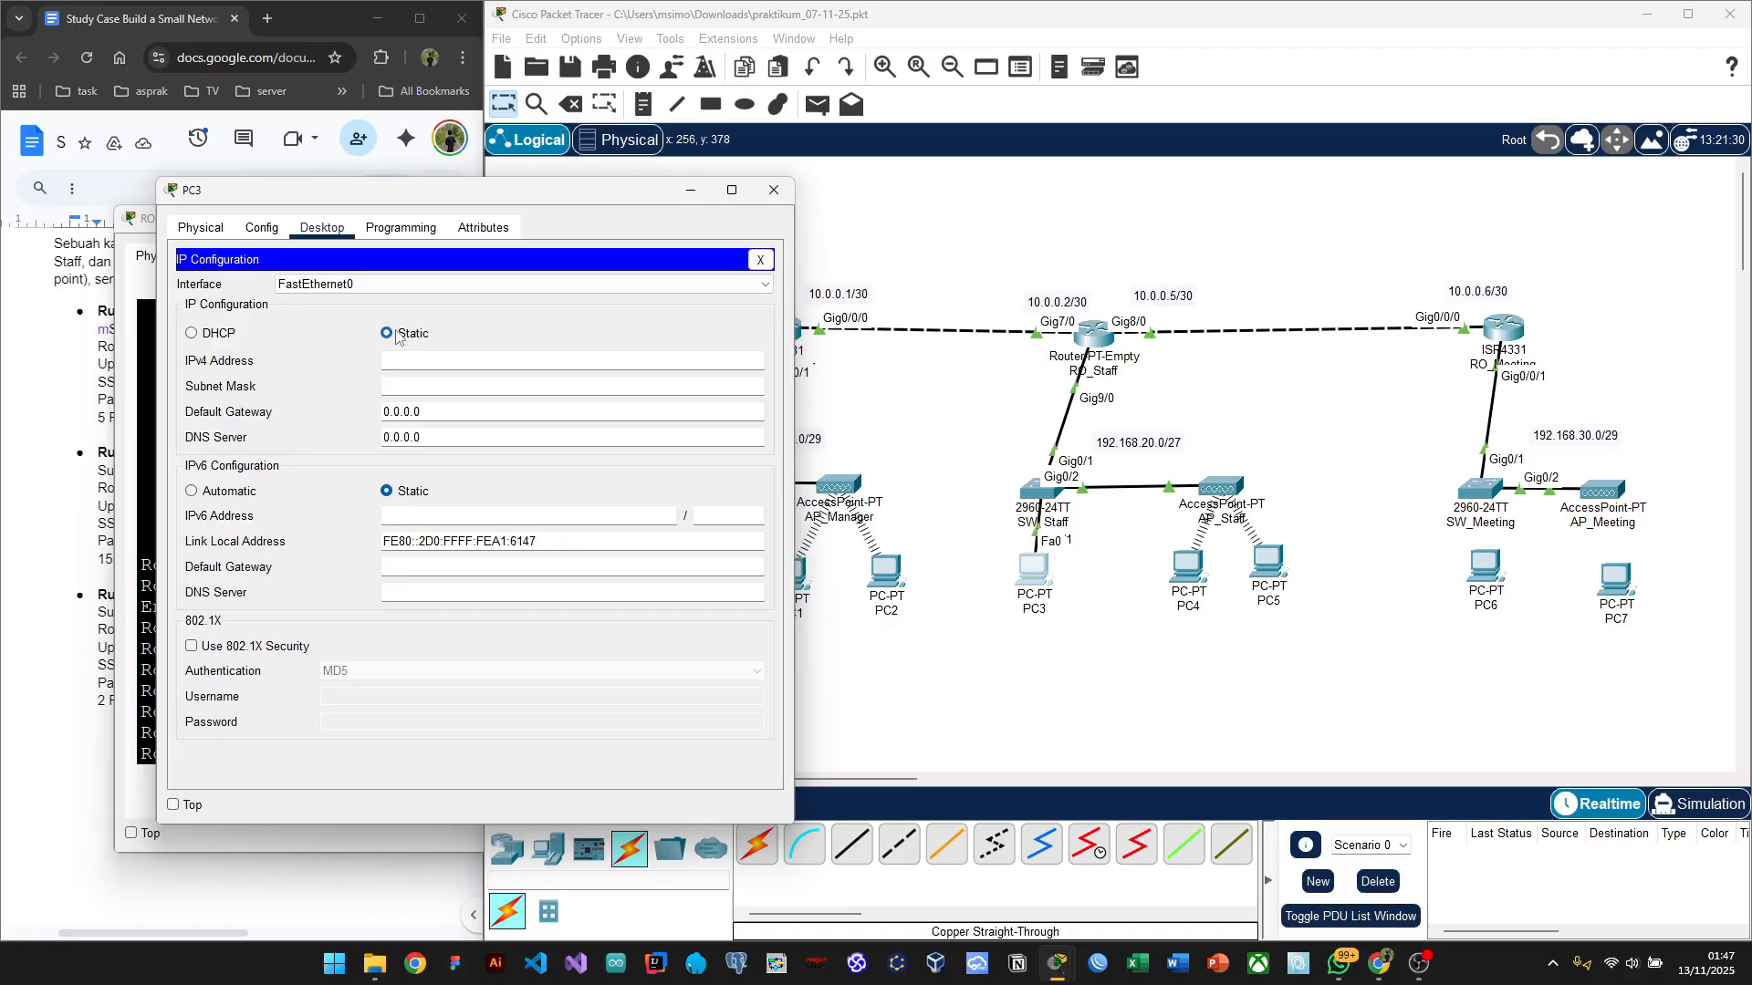
Step: Switch PC3 to DHCP, receiving 192.168.20.4, mask 255.255.255.224, gateway 192.168.20.1
click(191, 335)
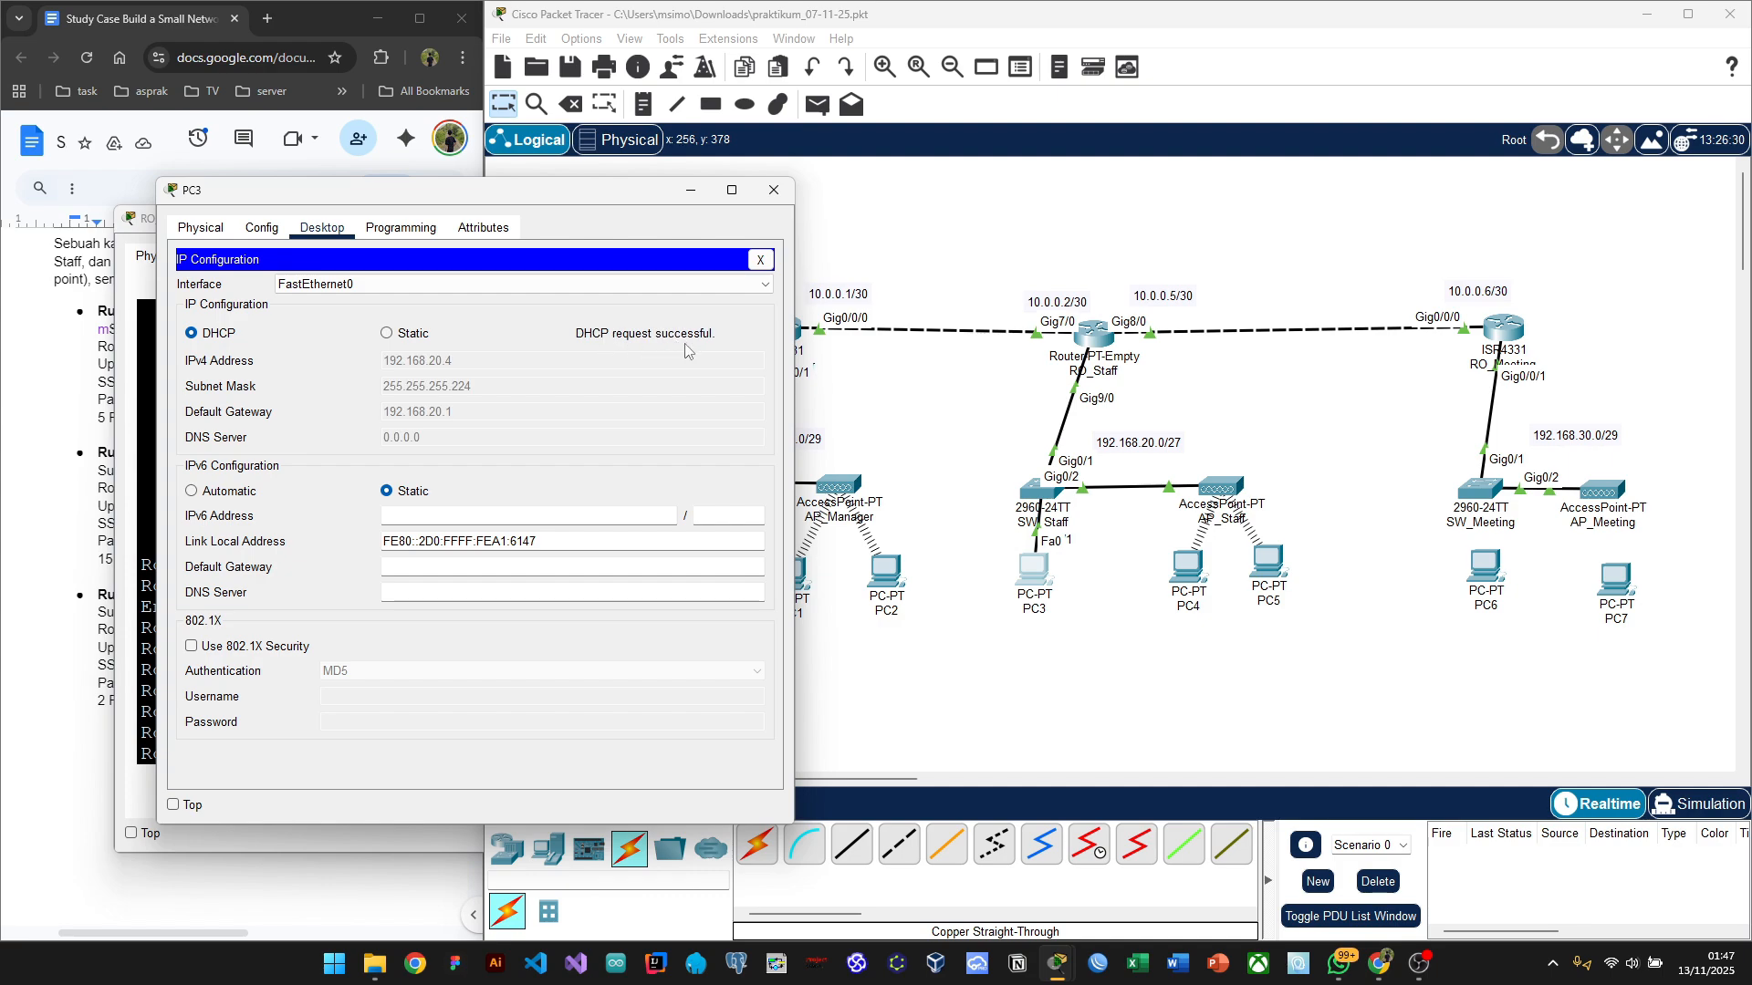
drag(571, 199, 485, 241)
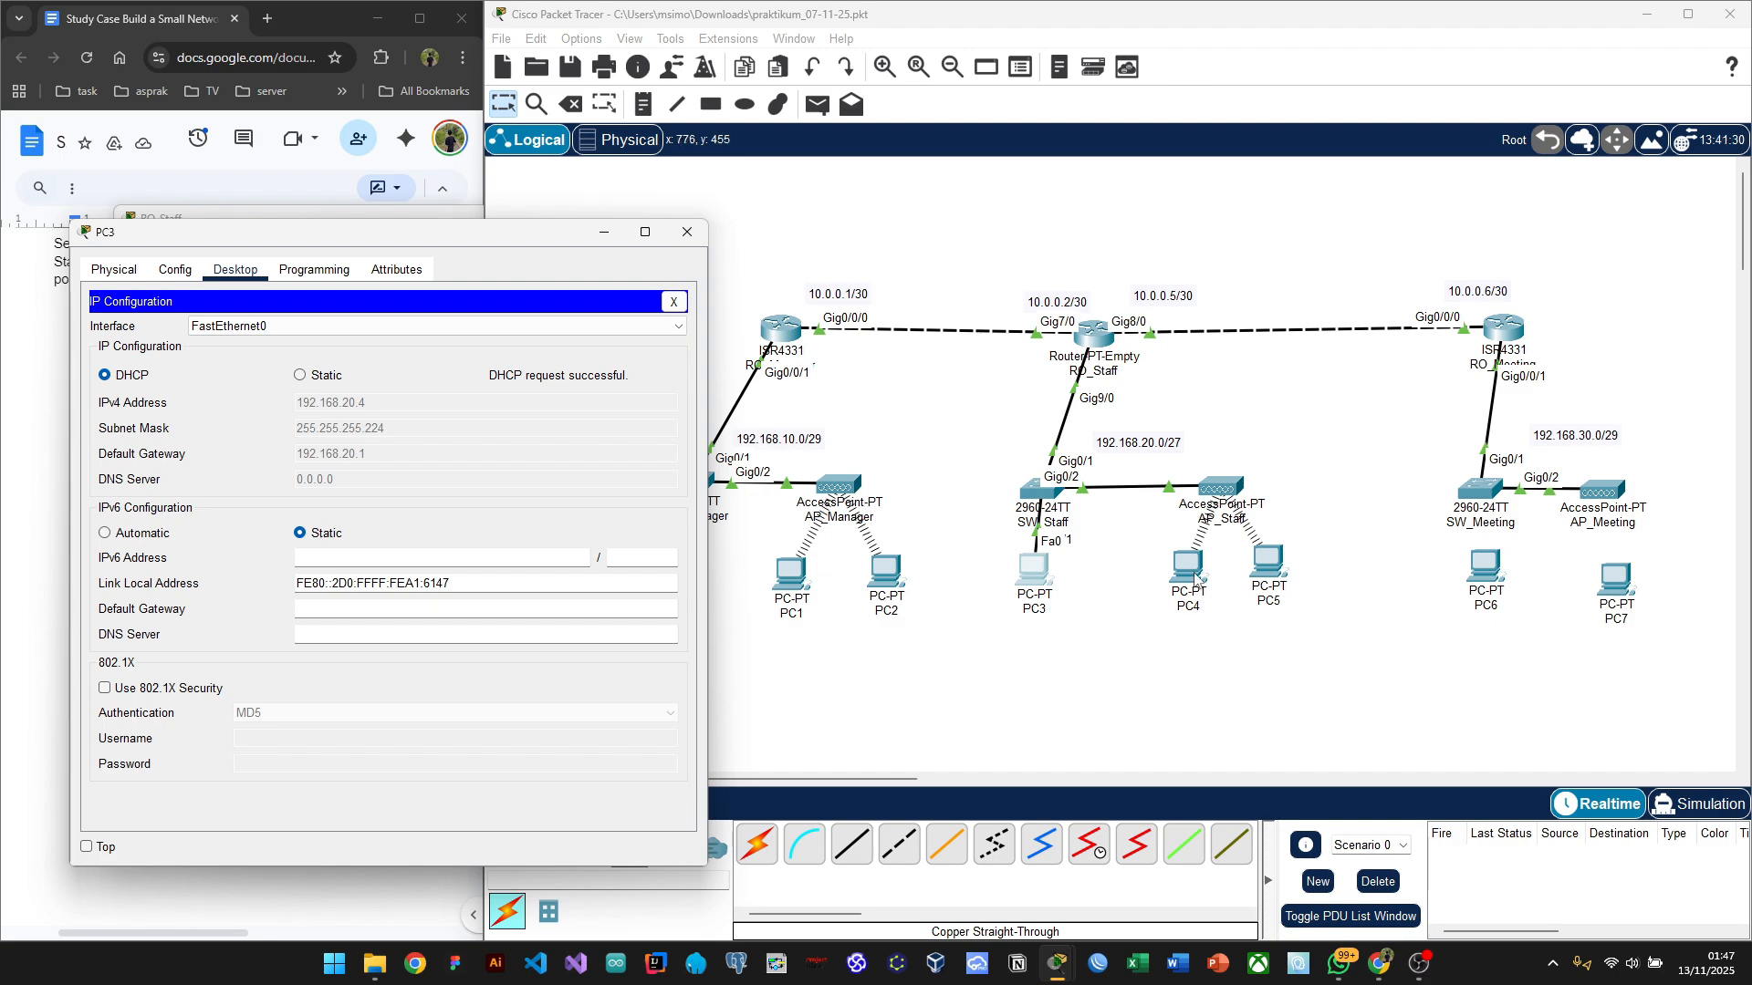
Step: Check PC4's wireless addressing (DHCP 192.168.20.2, gateway 0.0.0.0), then open PC5's desktop
click(1195, 577)
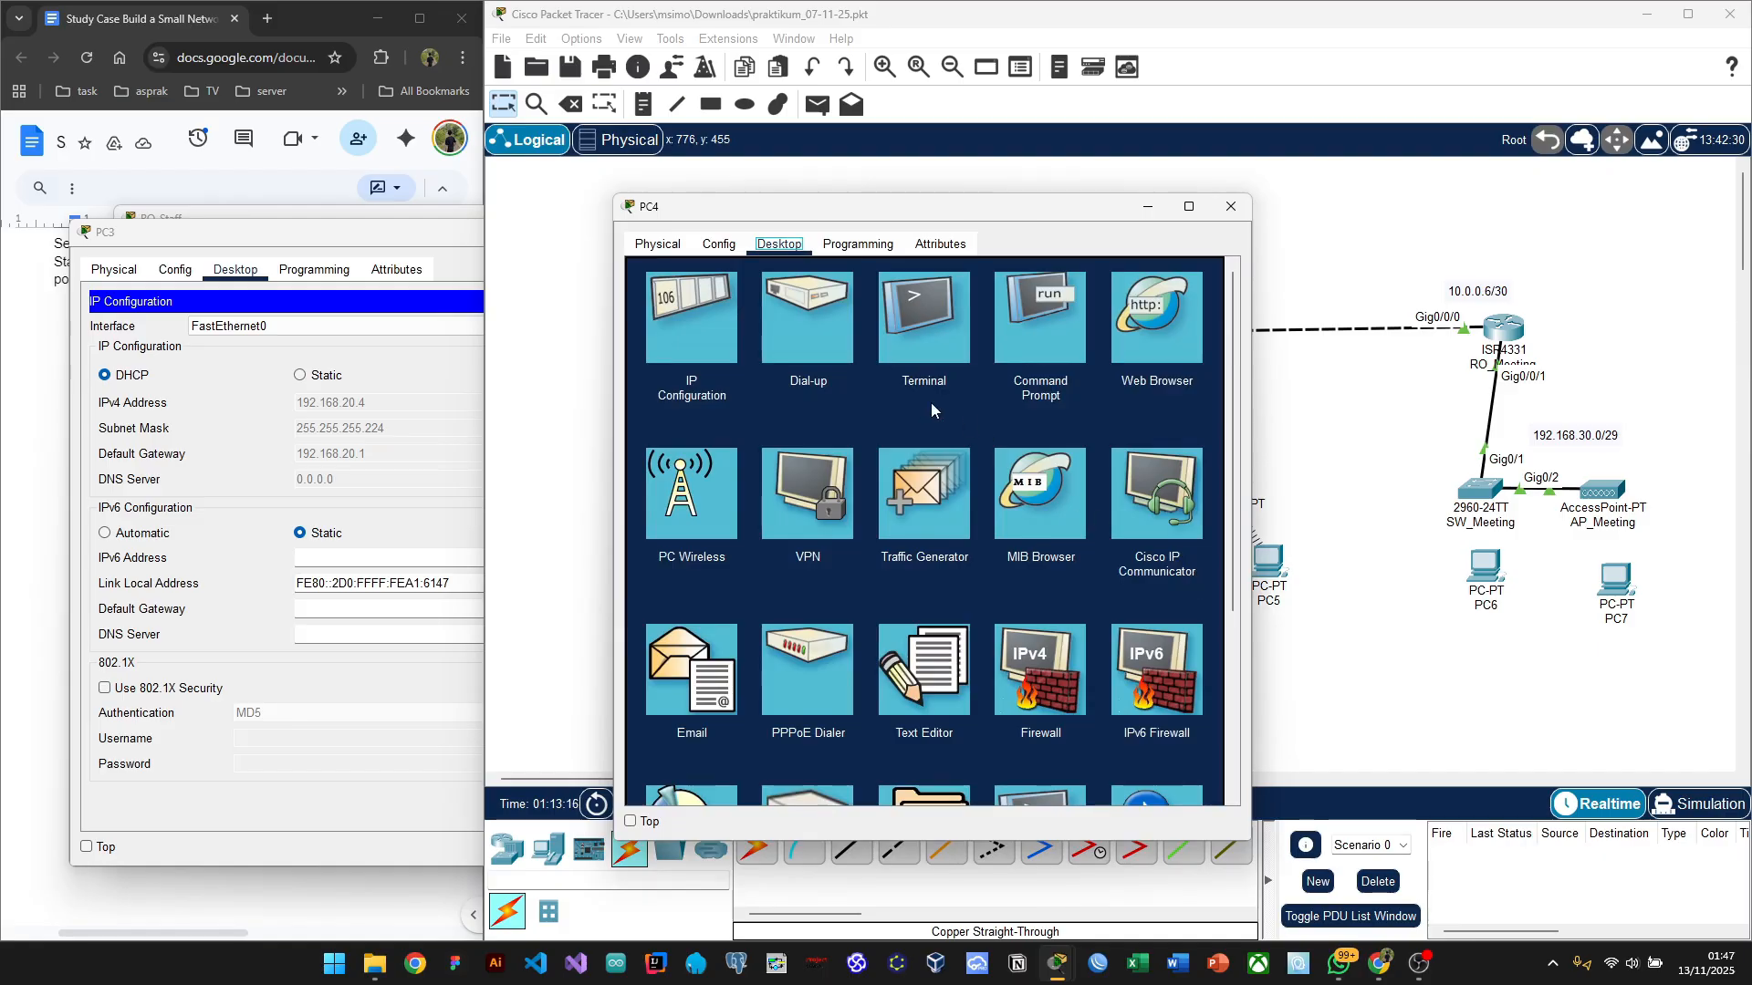
click(691, 326)
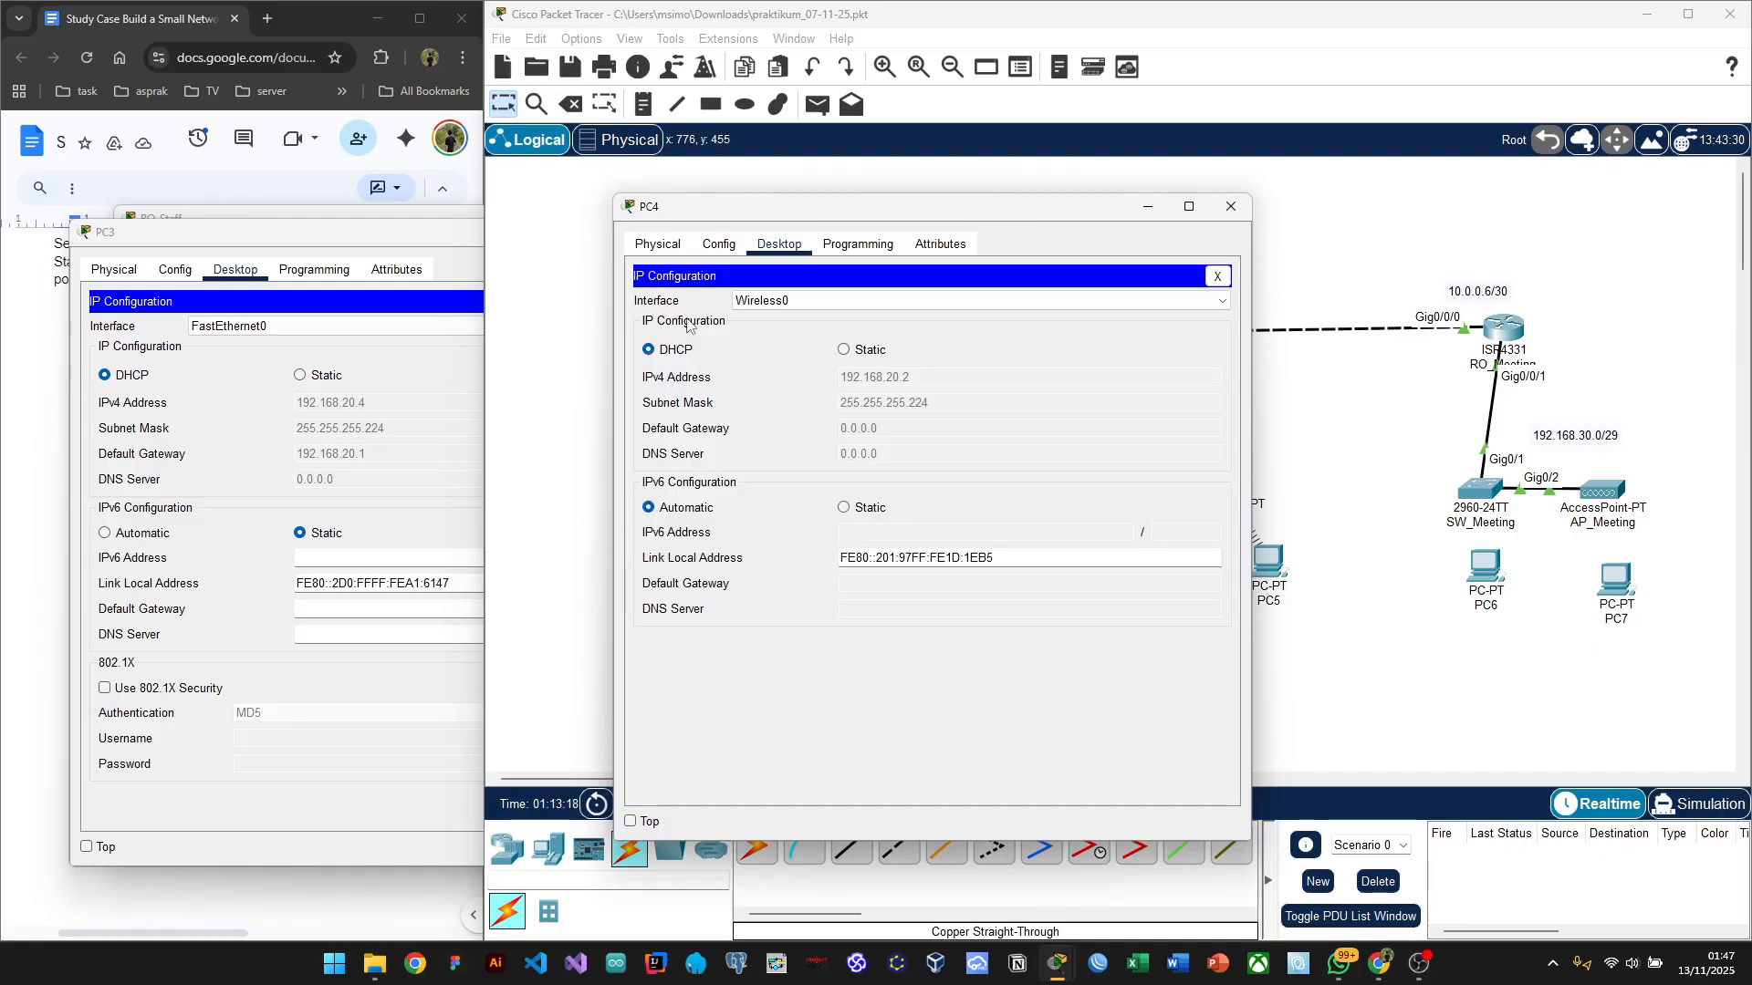
drag(1022, 210, 632, 175)
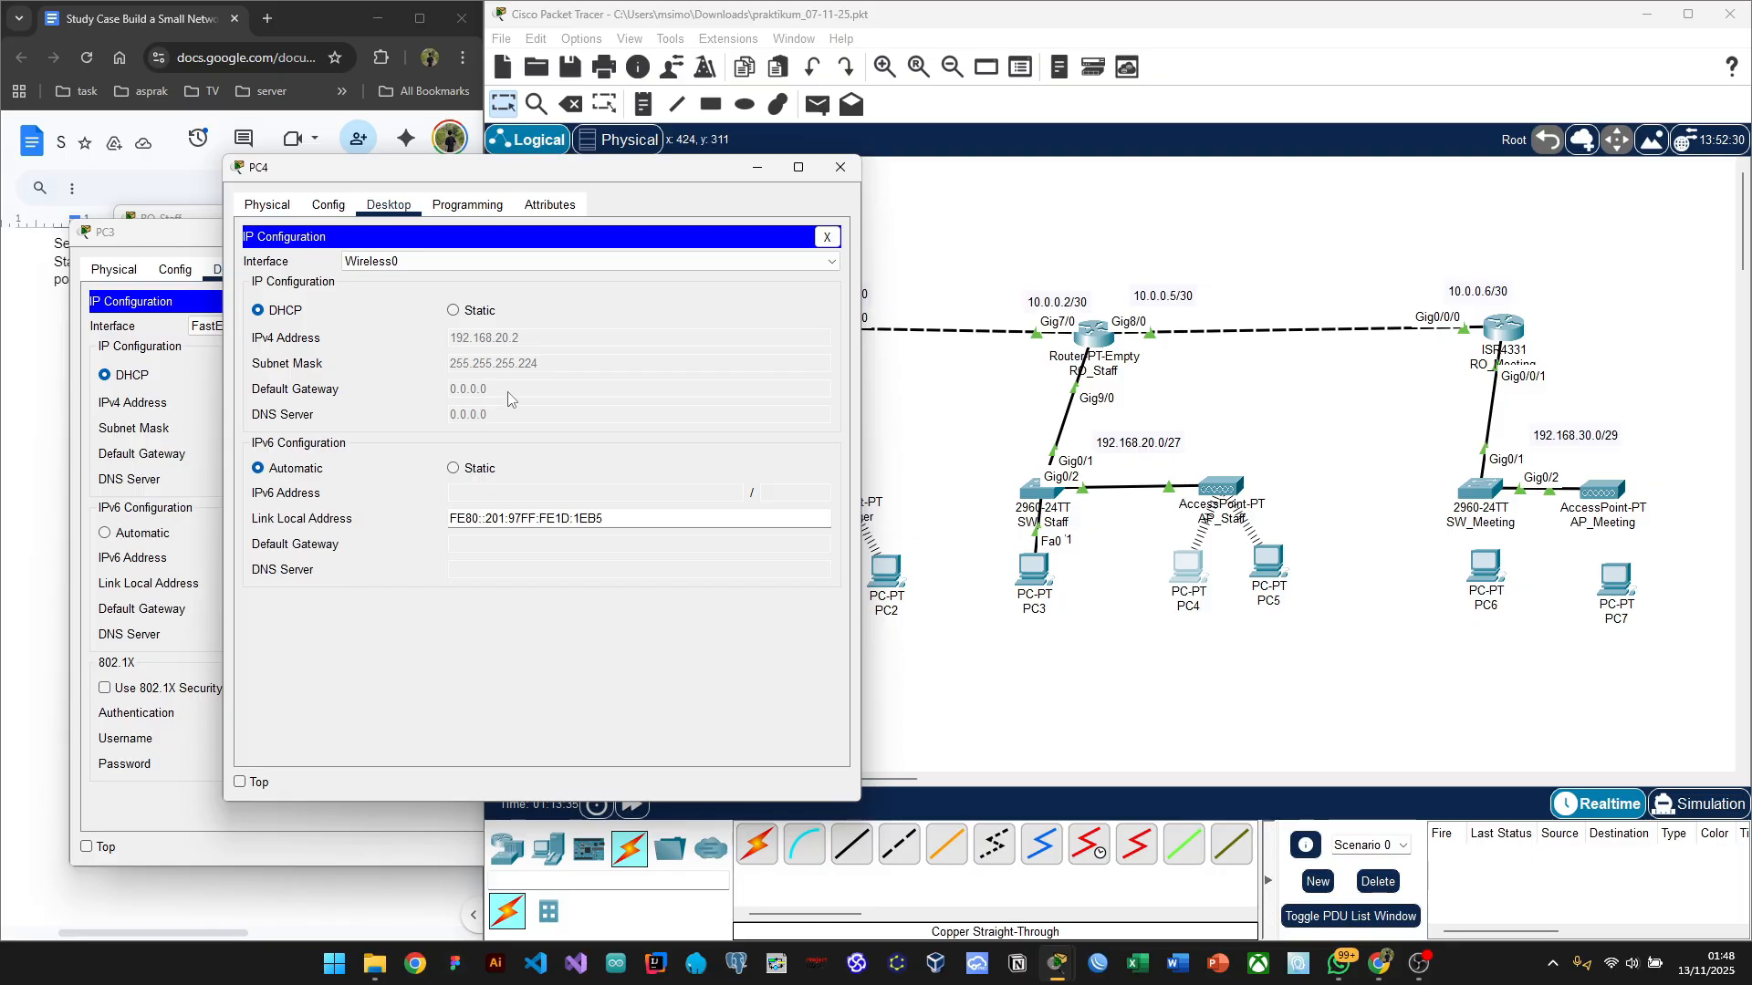
click(1269, 561)
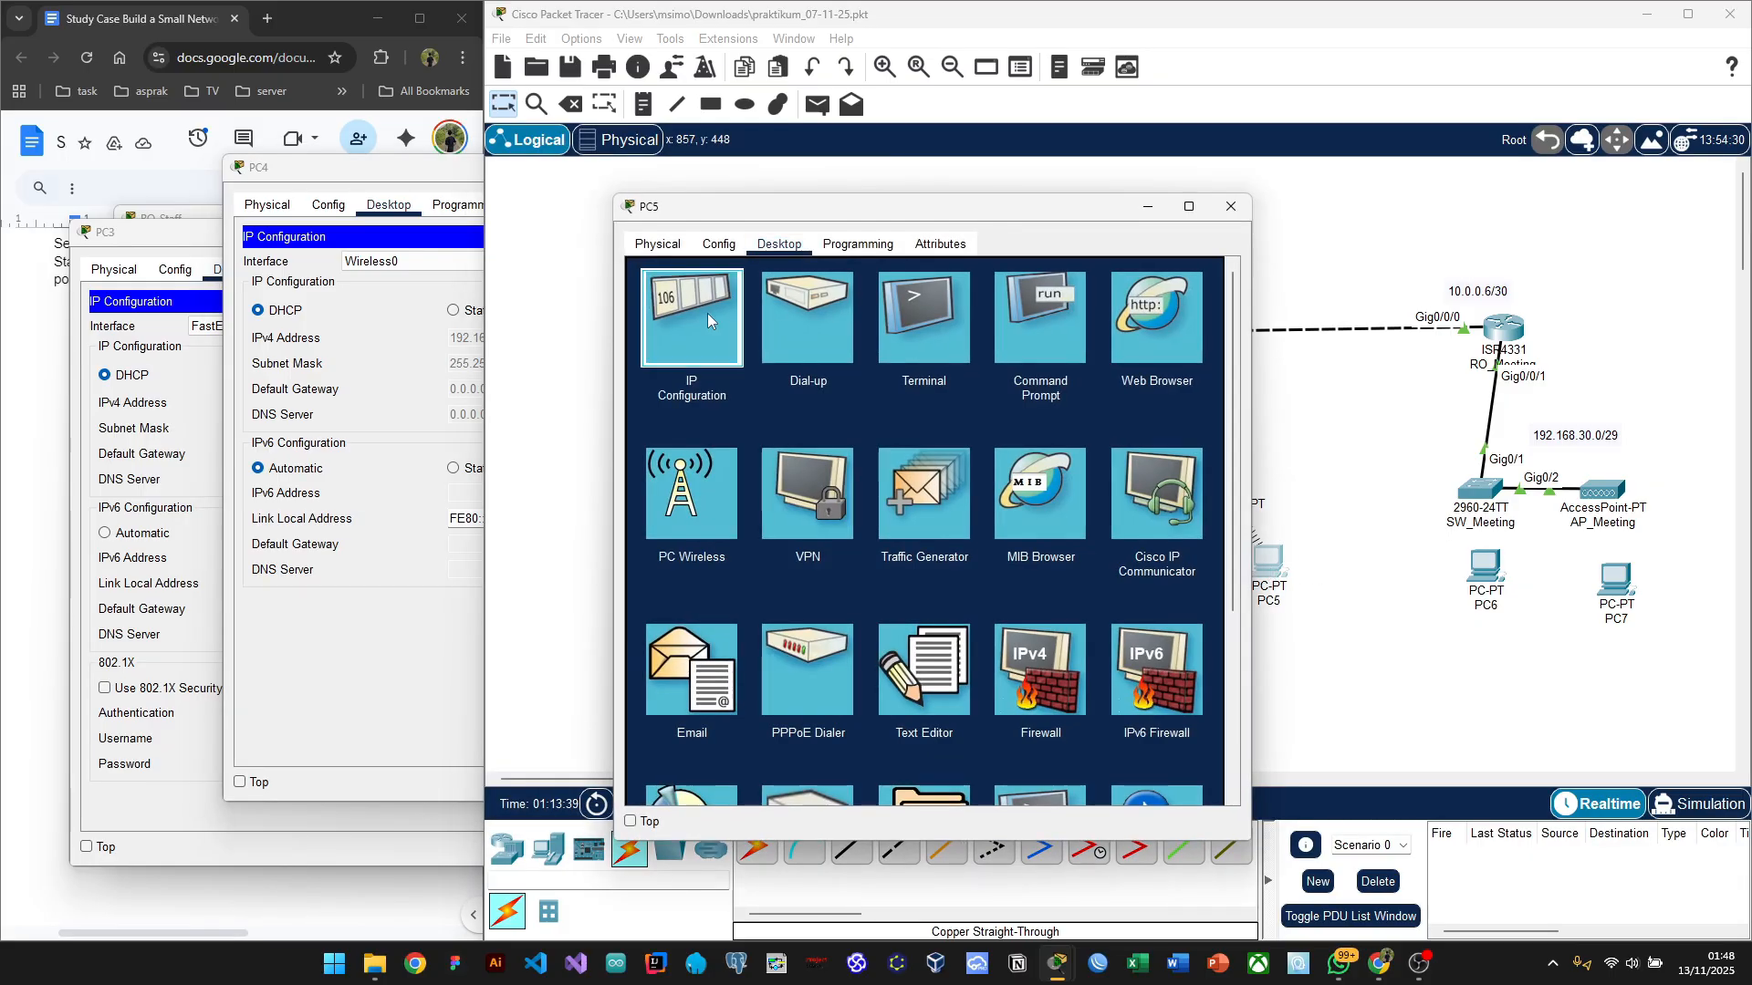
Step: Toggle PC4 from Static back to DHCP to renew its lease with gateway 192.168.20.1
click(726, 317)
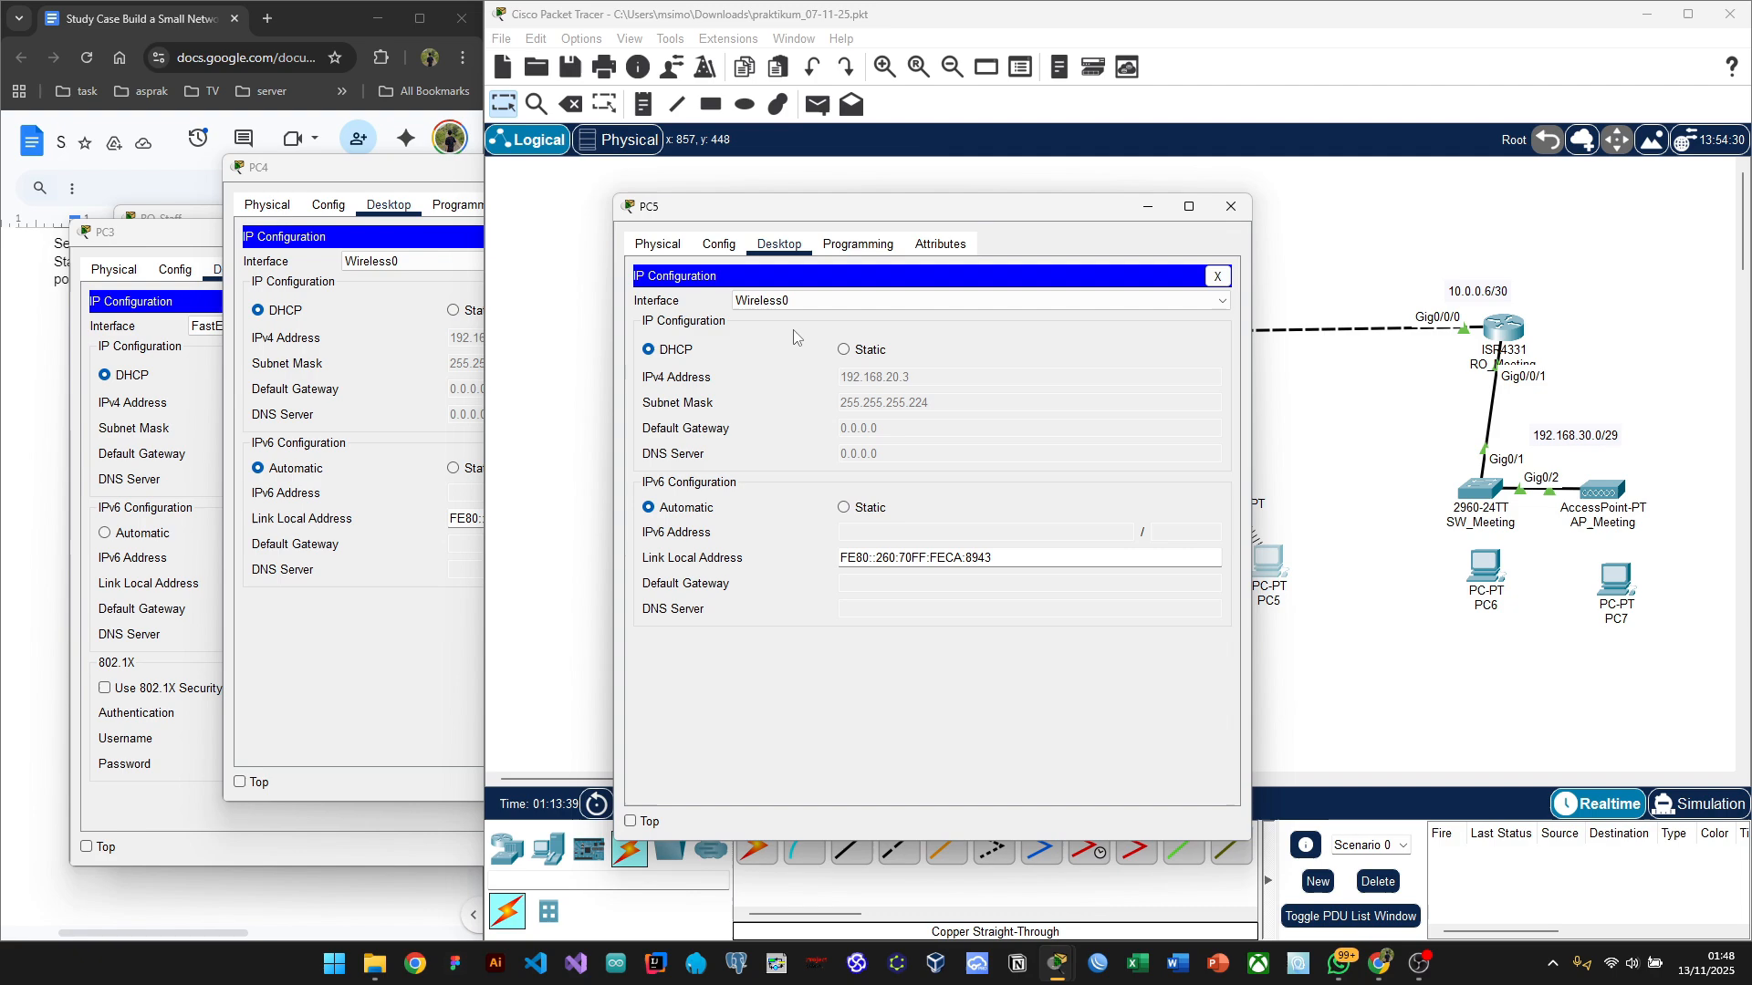
click(372, 642)
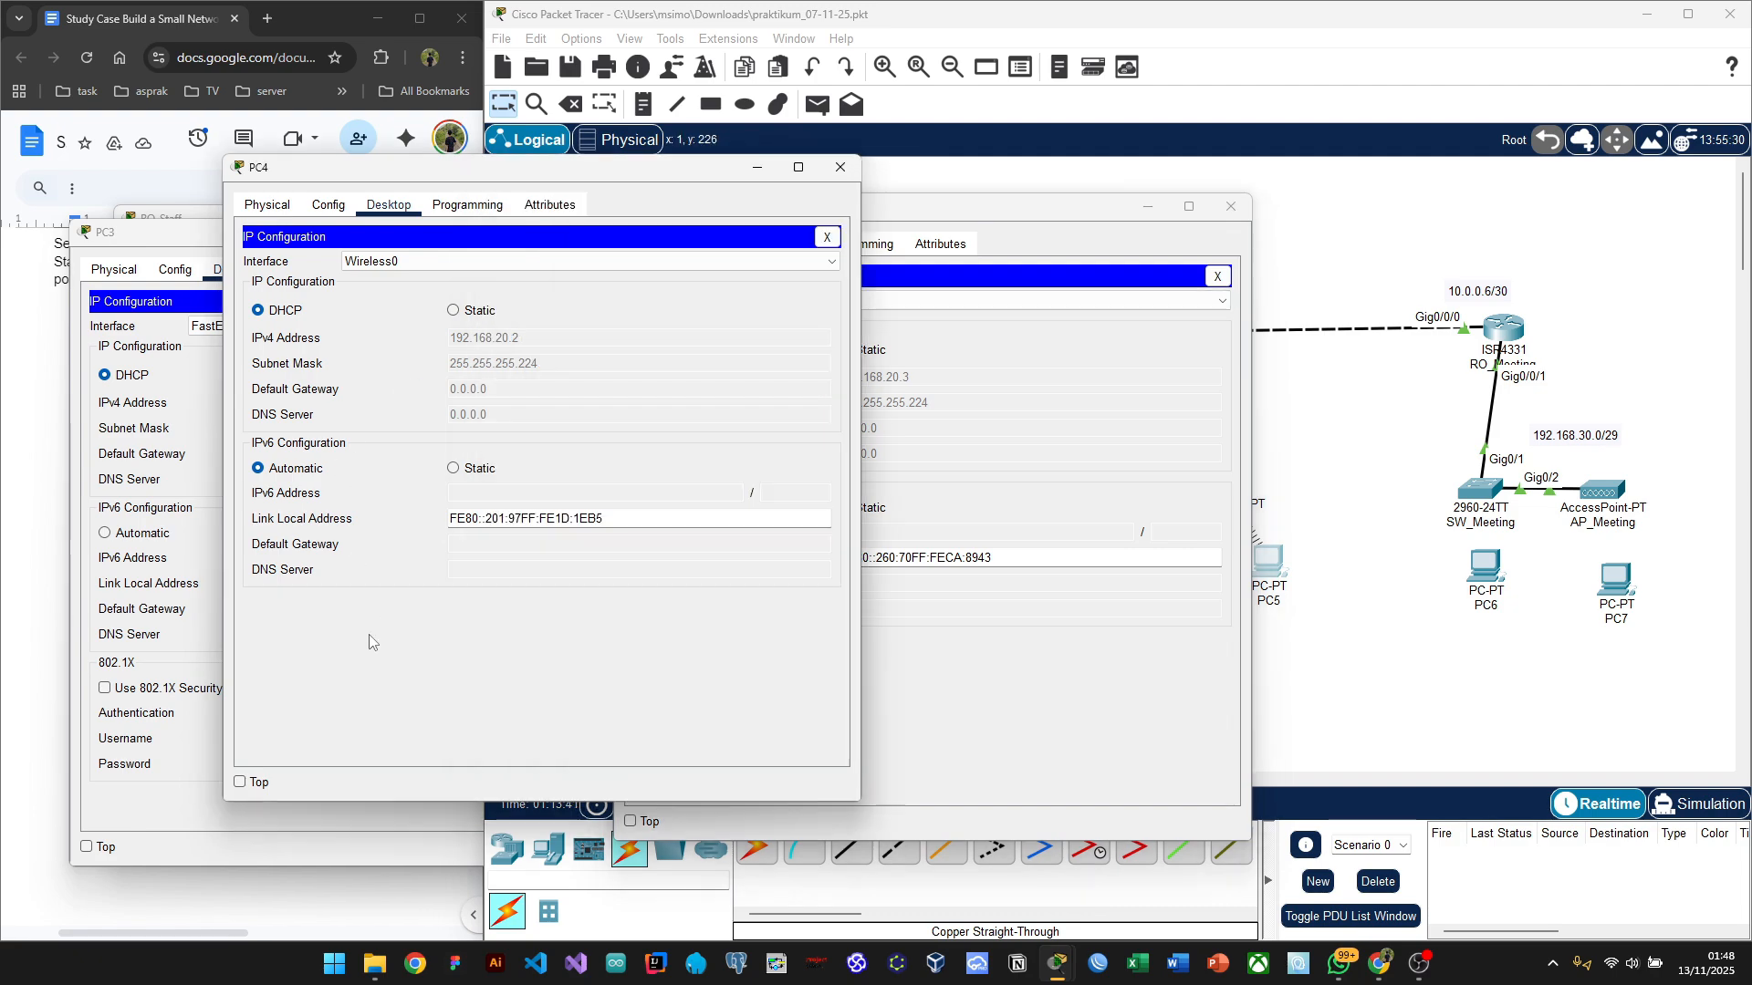
click(456, 314)
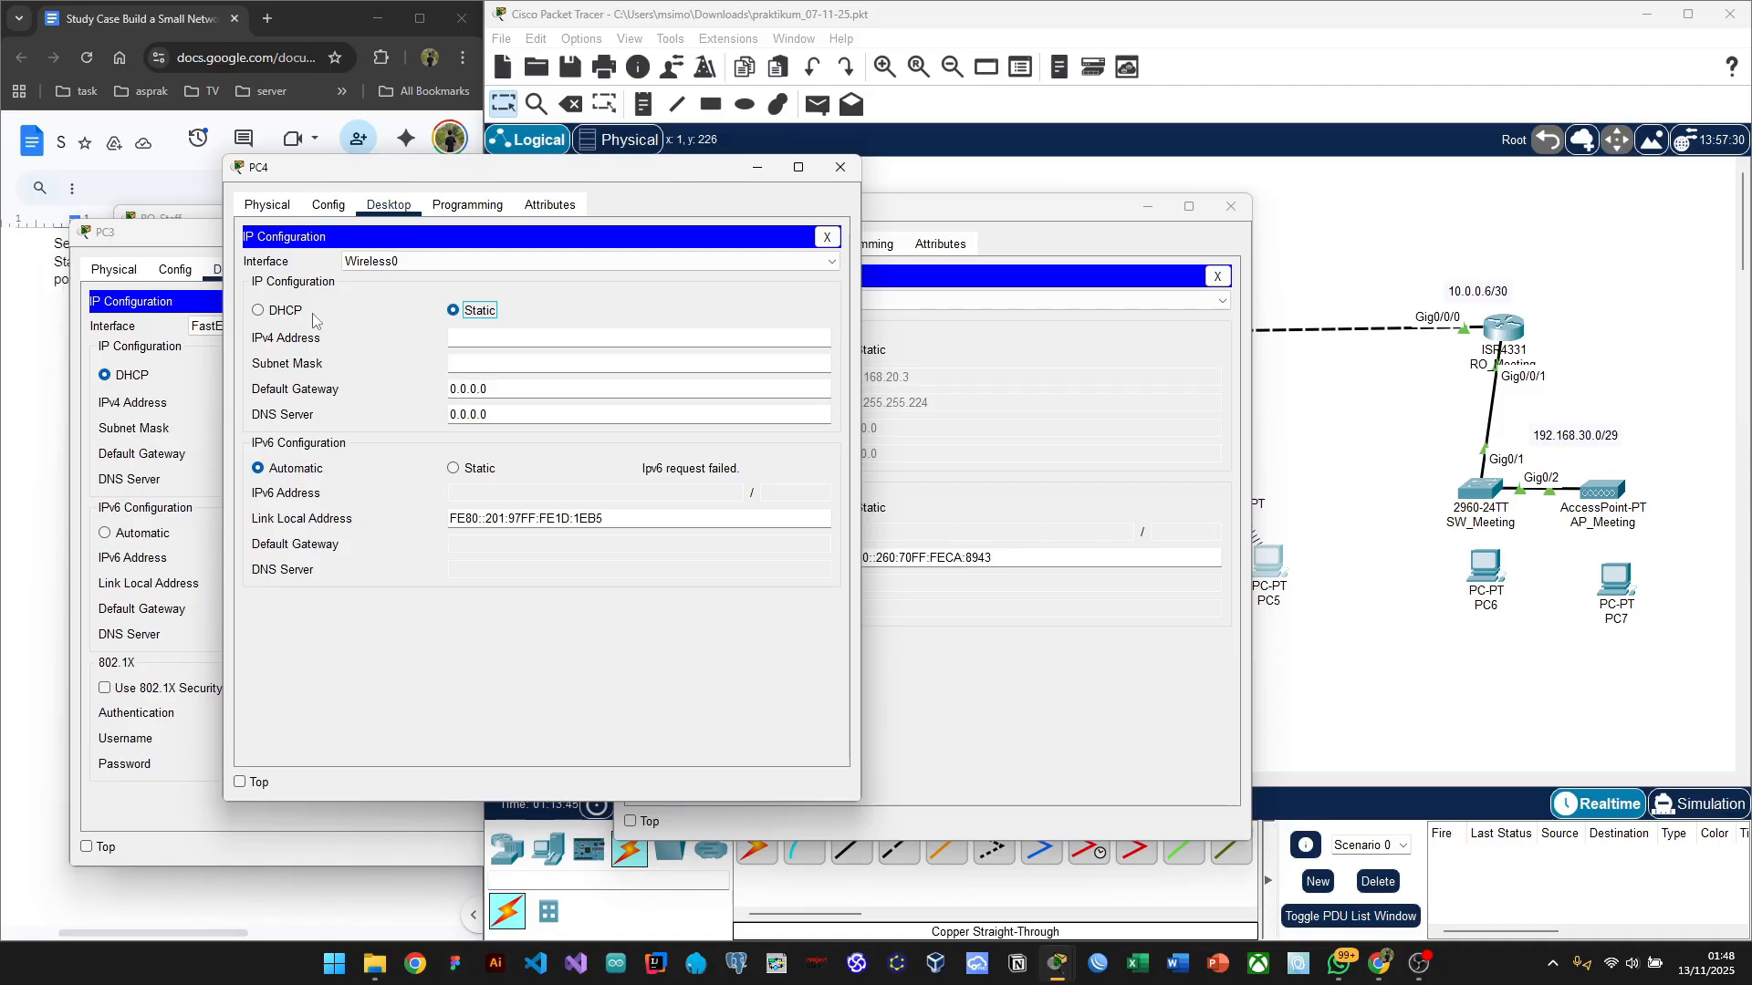
click(283, 313)
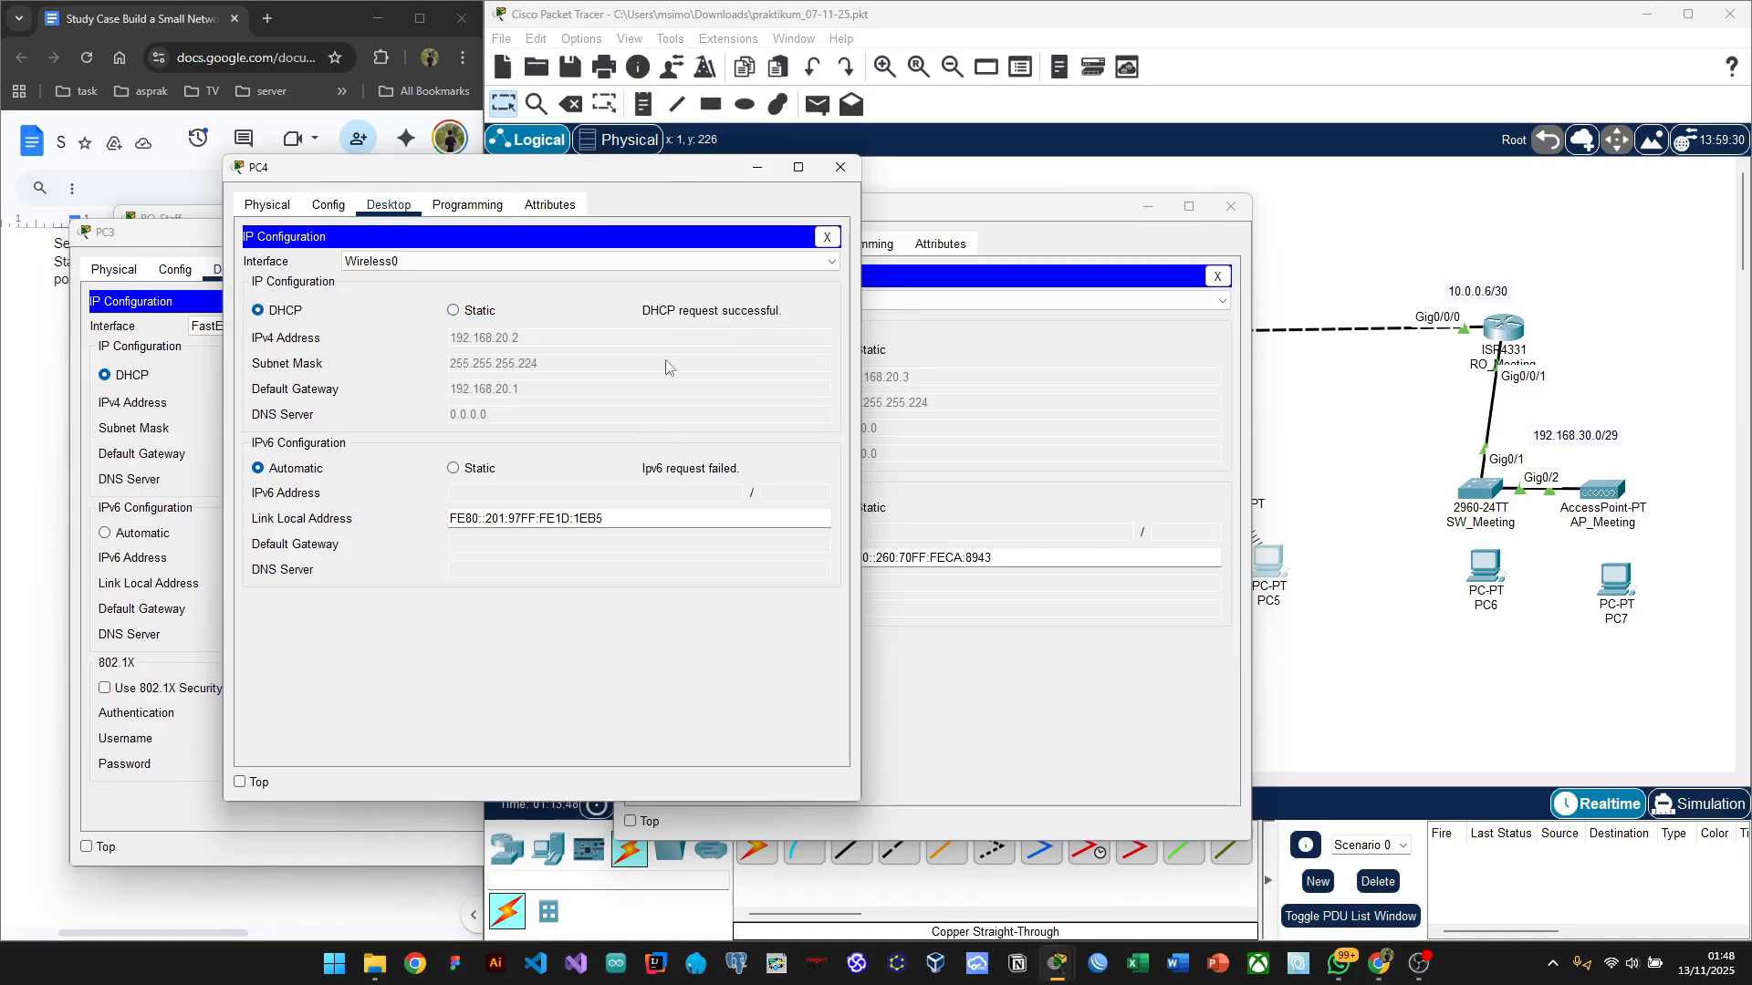
drag(614, 174, 512, 214)
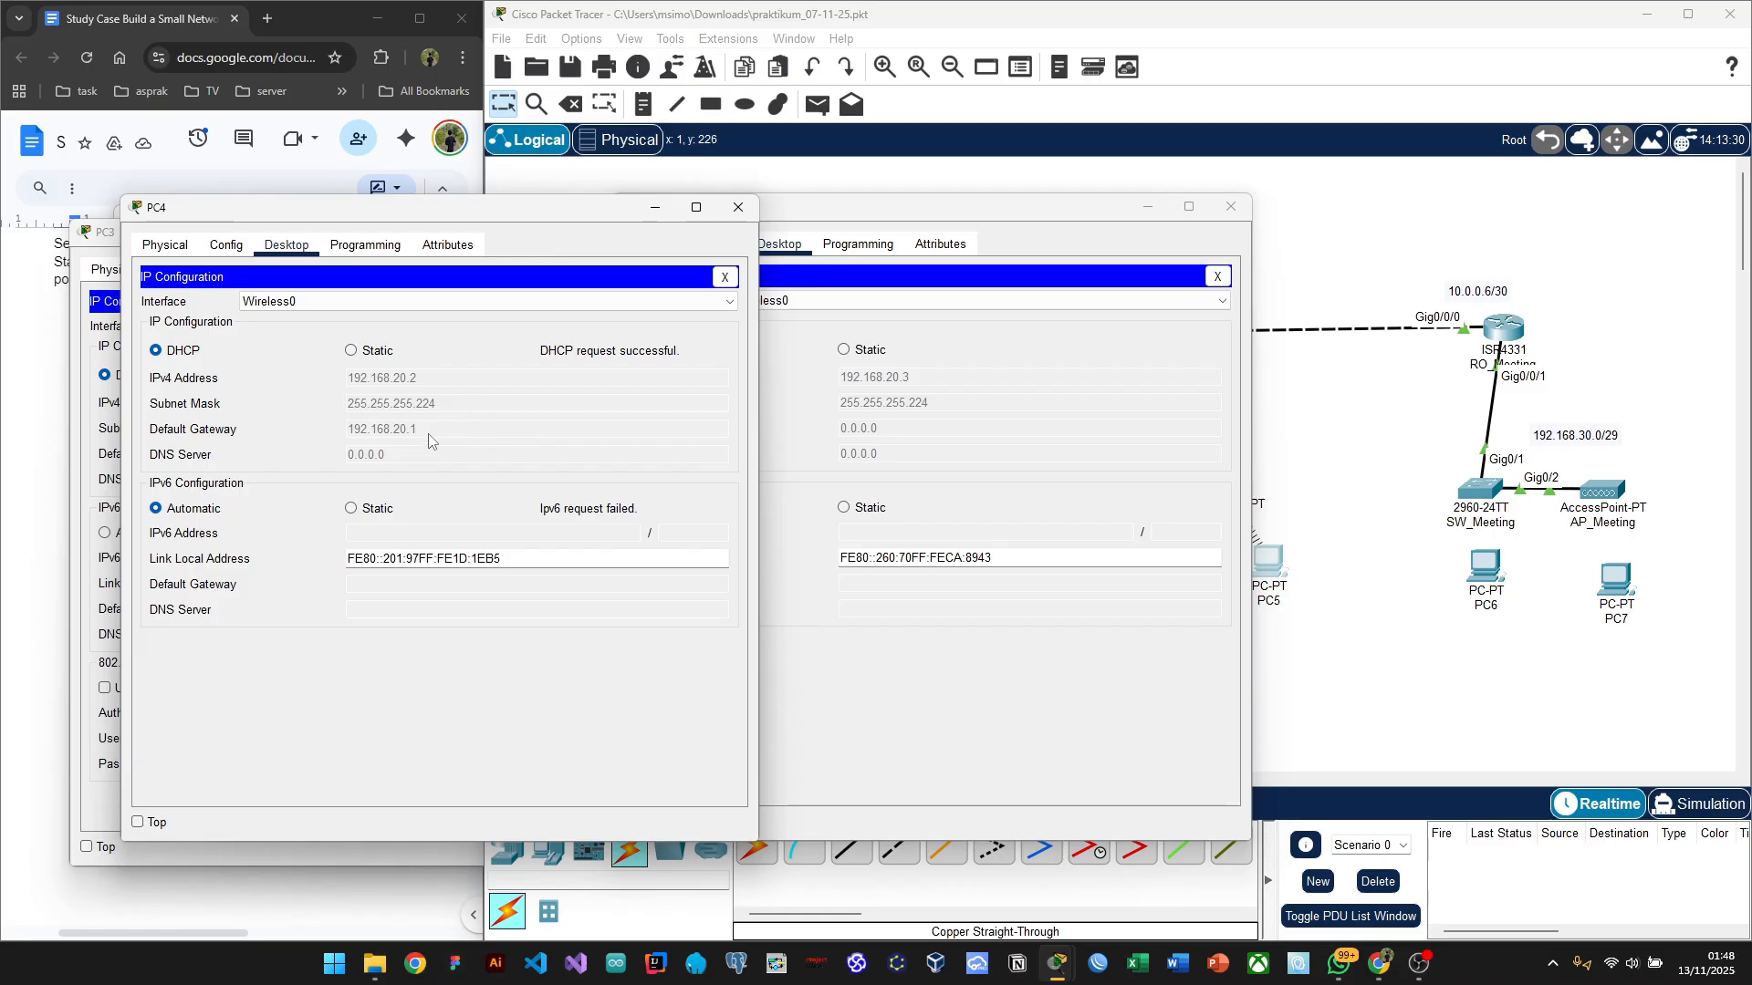
Step: Renew PC5's DHCP lease, obtaining 192.168.20.3 with gateway 192.168.20.1
click(1051, 208)
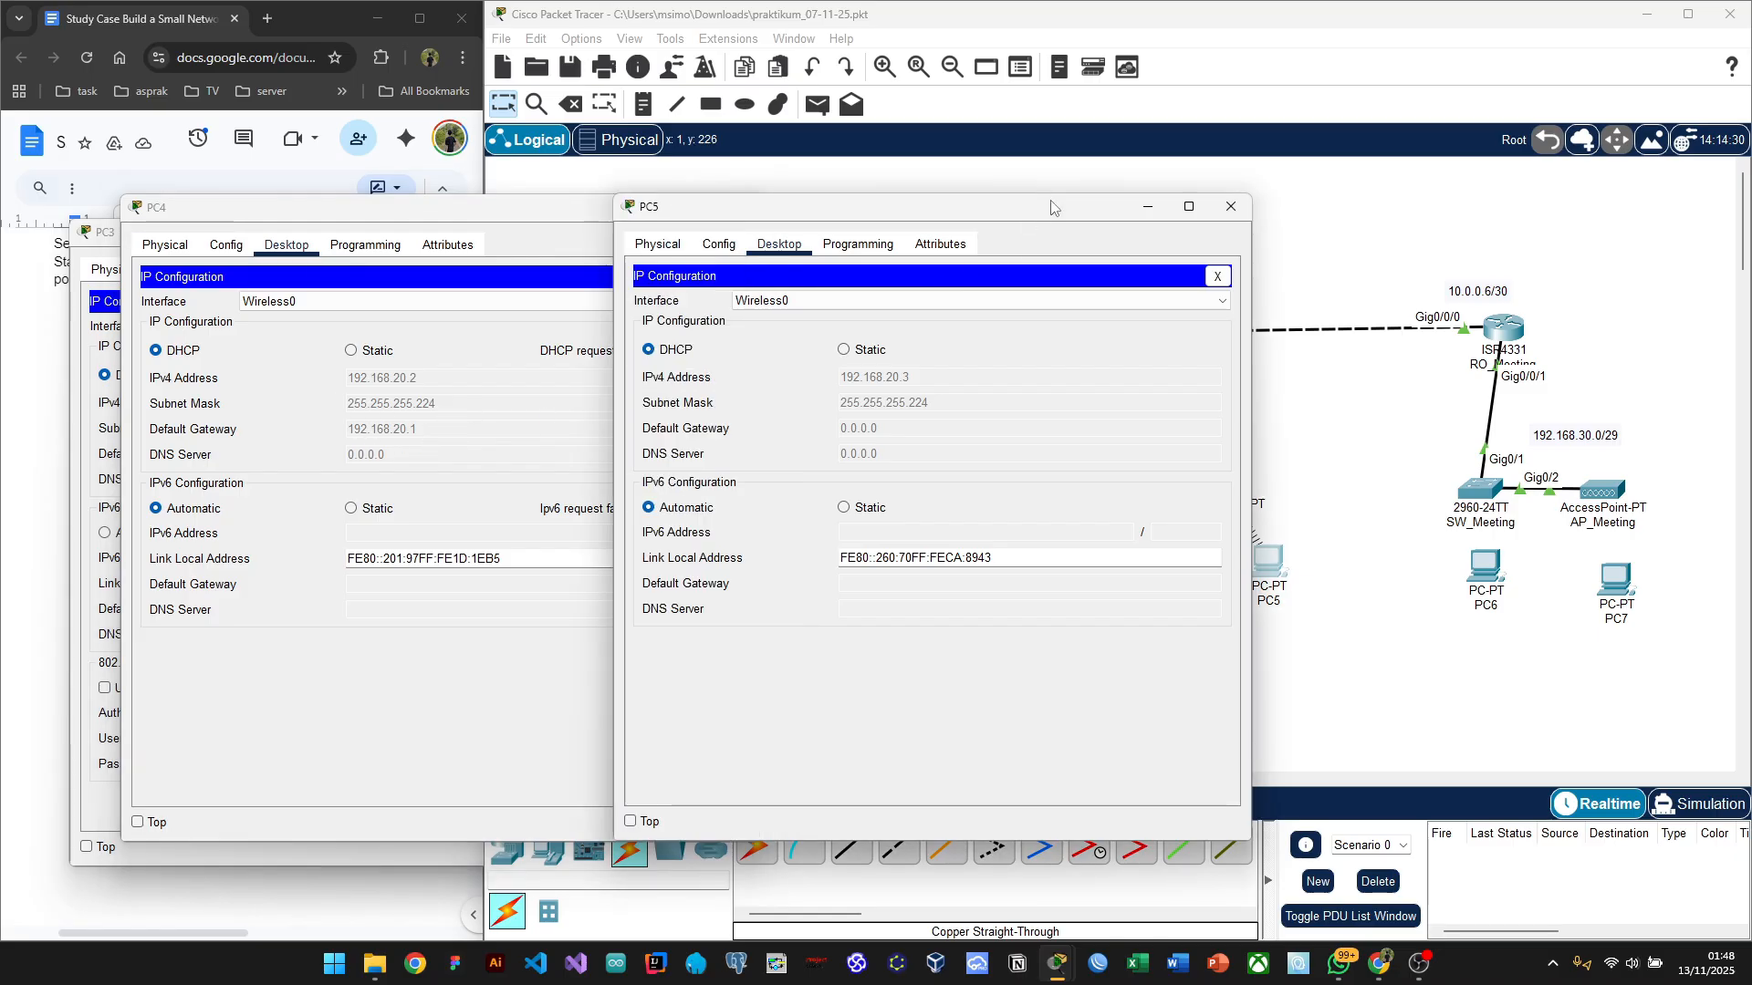
drag(787, 223, 417, 240)
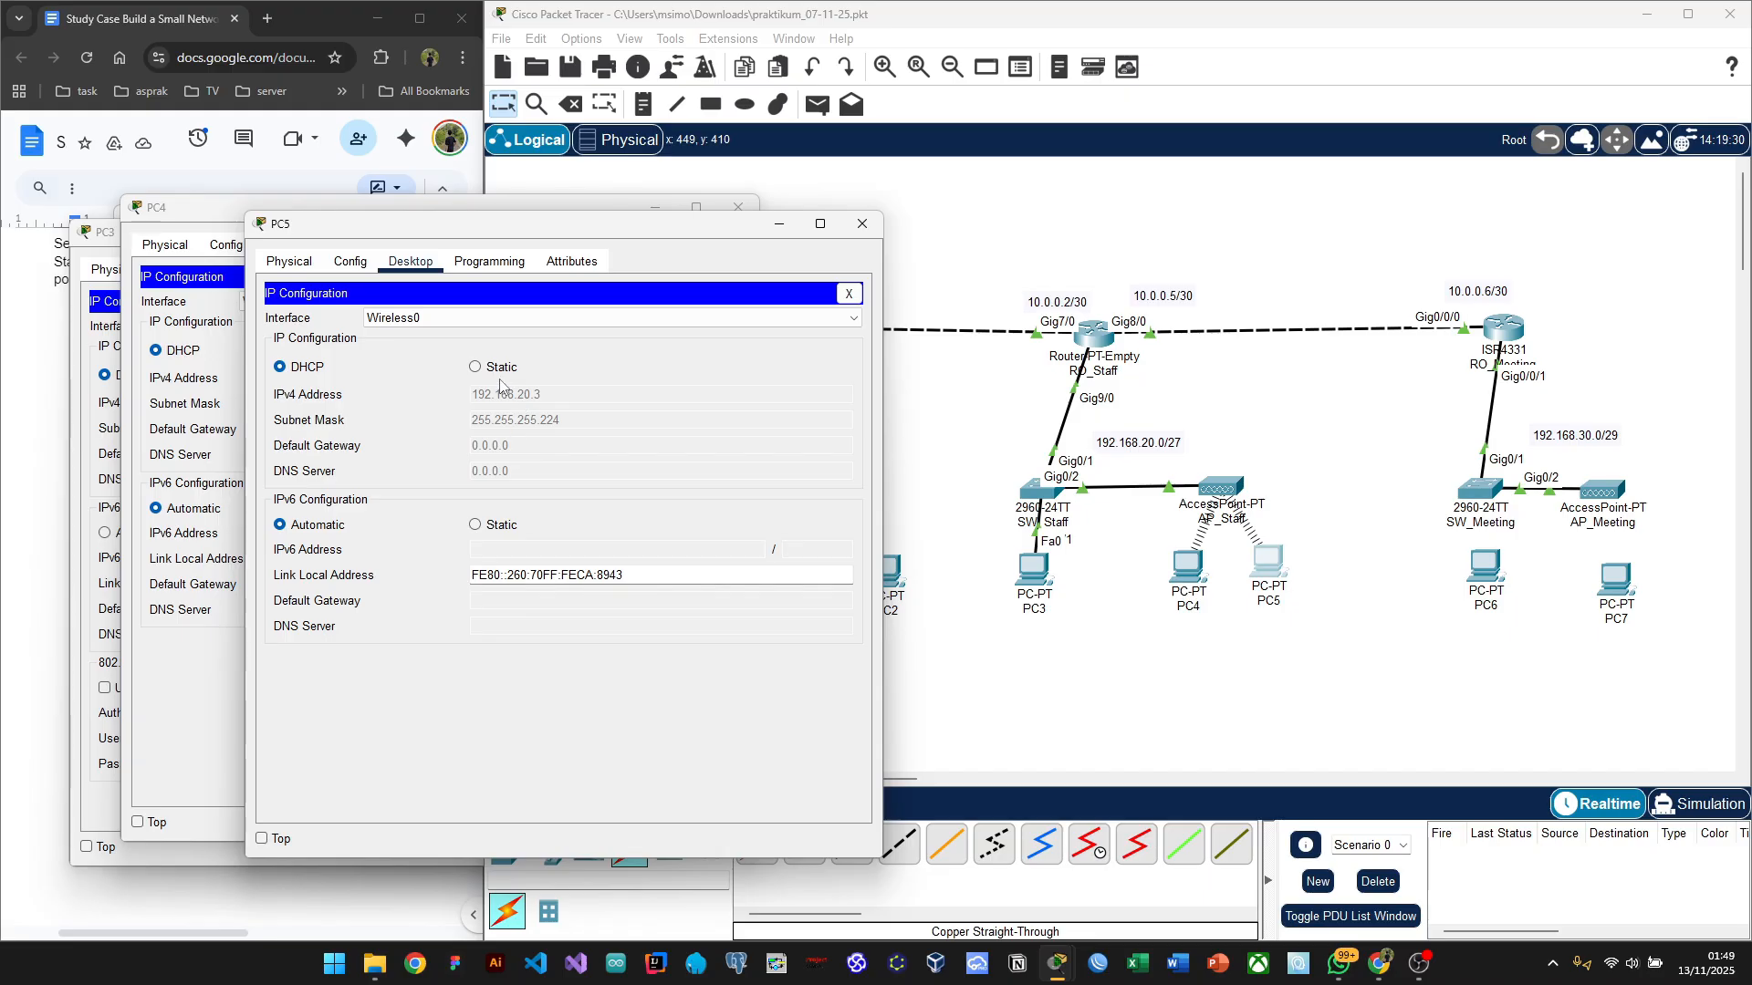
click(474, 368)
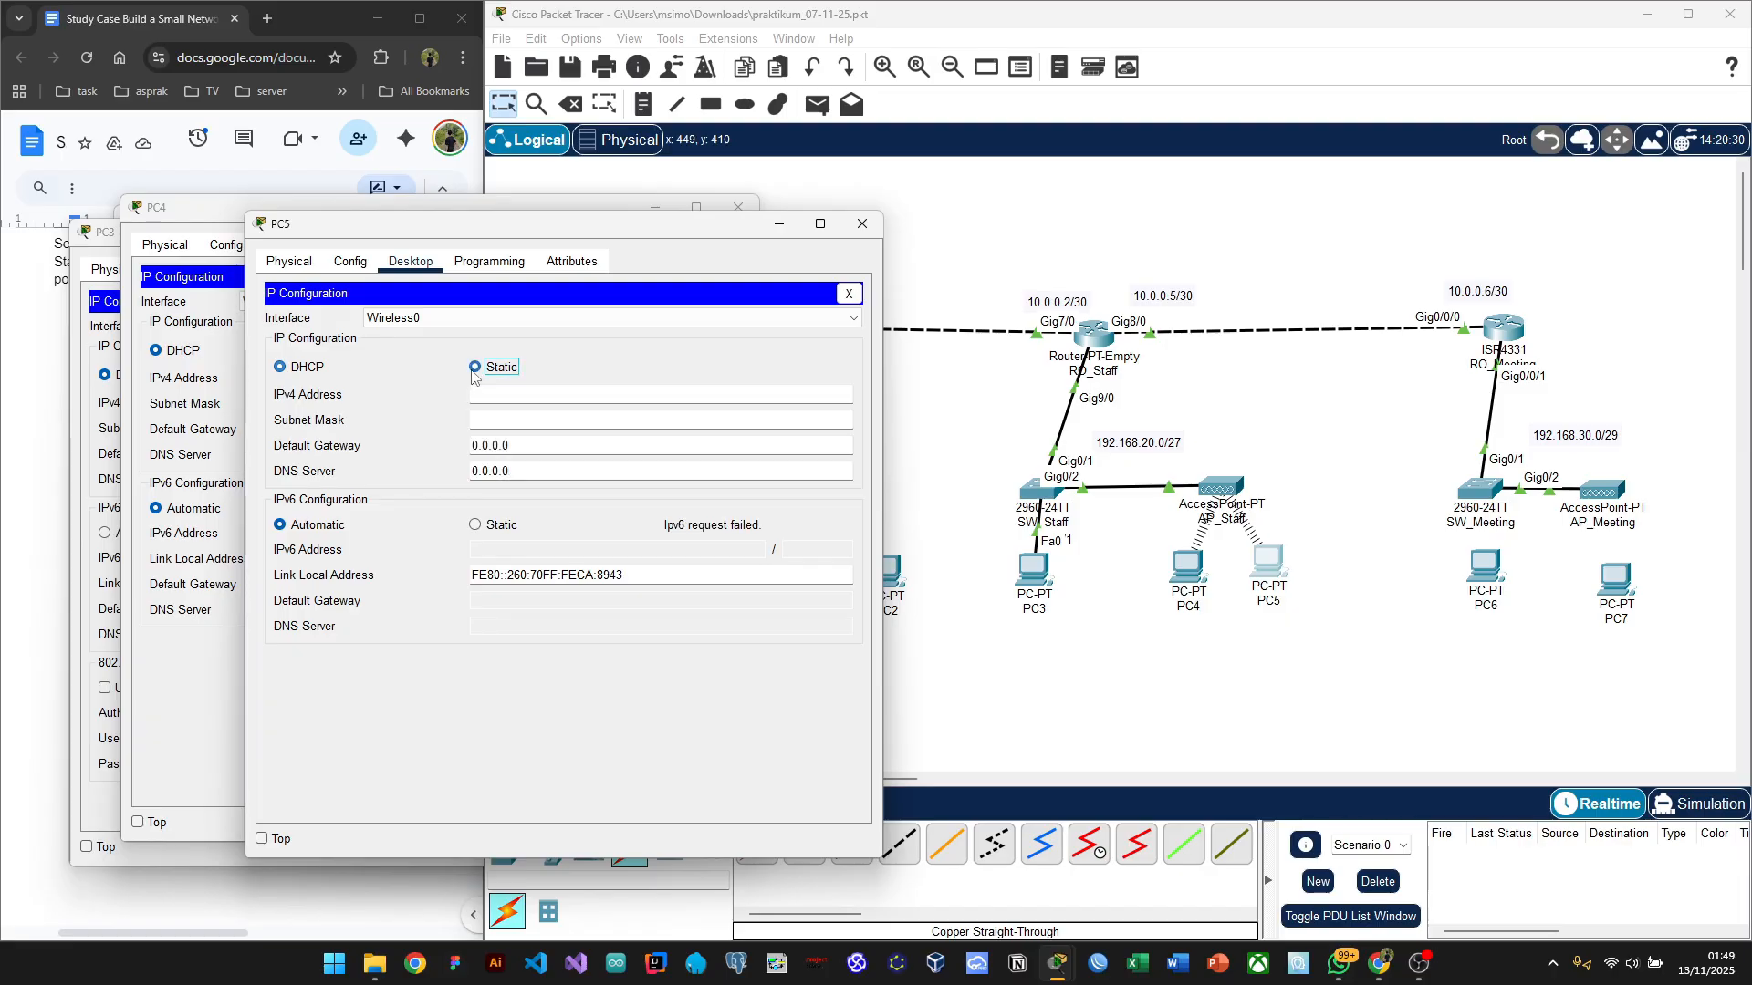
click(307, 375)
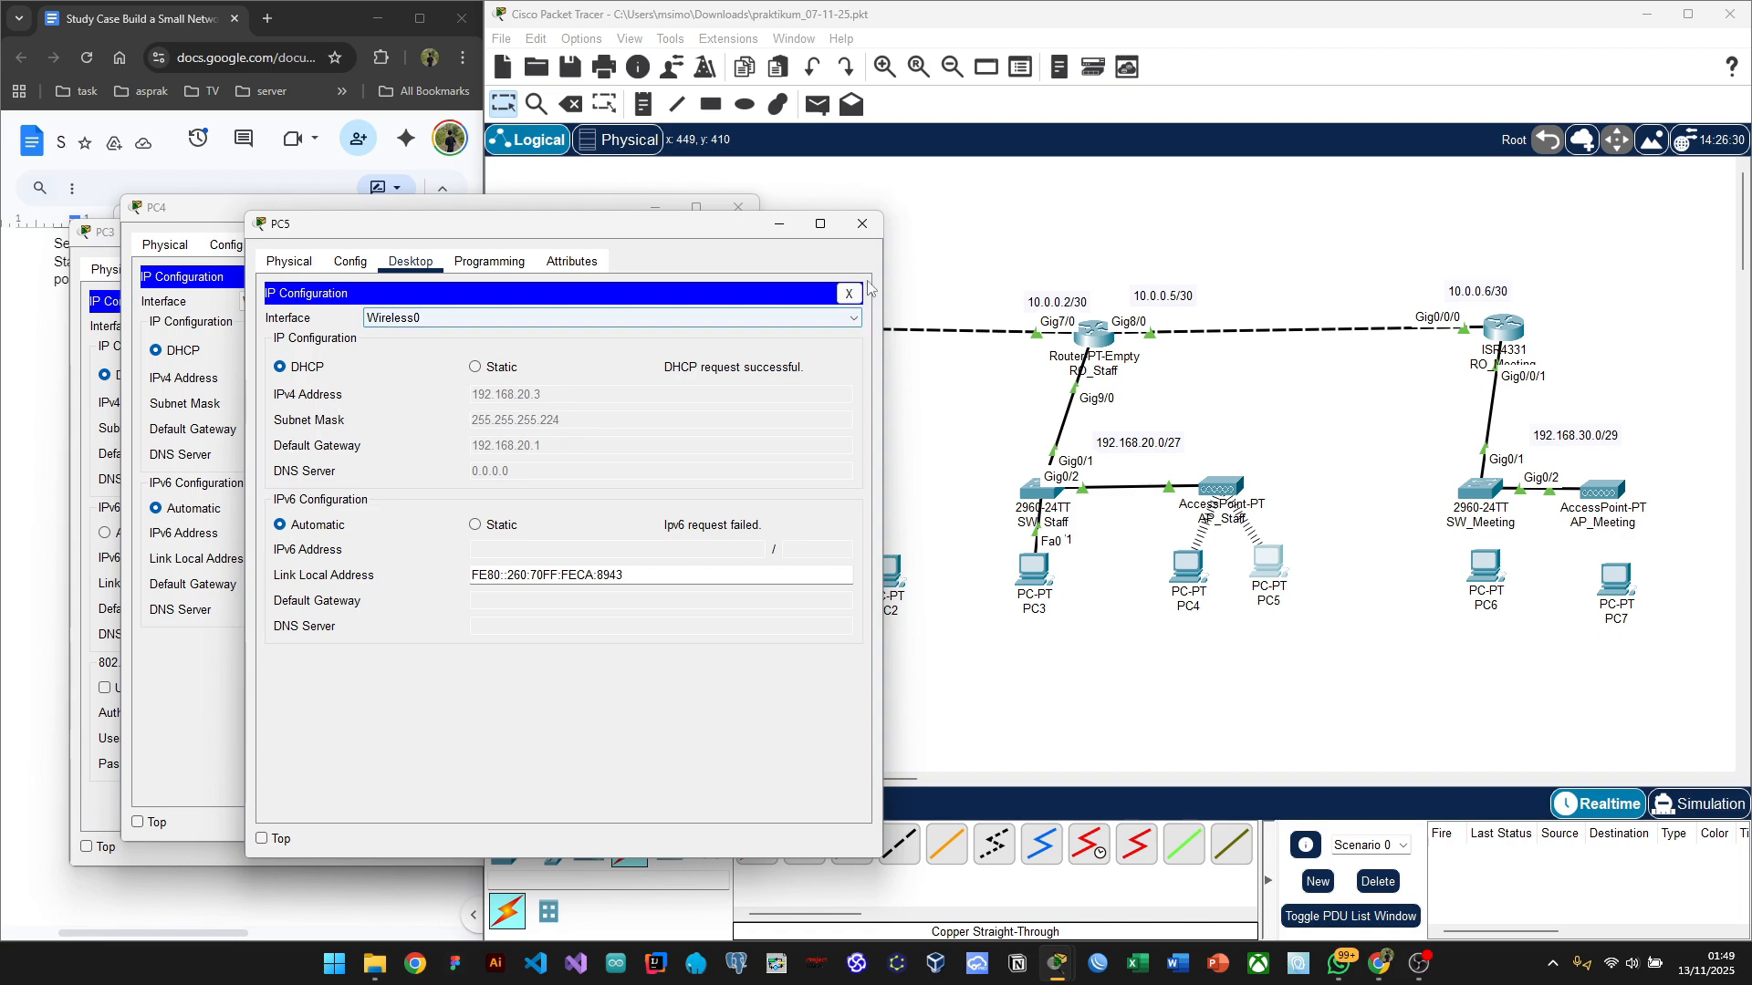
Step: Close the PC5, PC4 and PC3 configuration windows
click(862, 223)
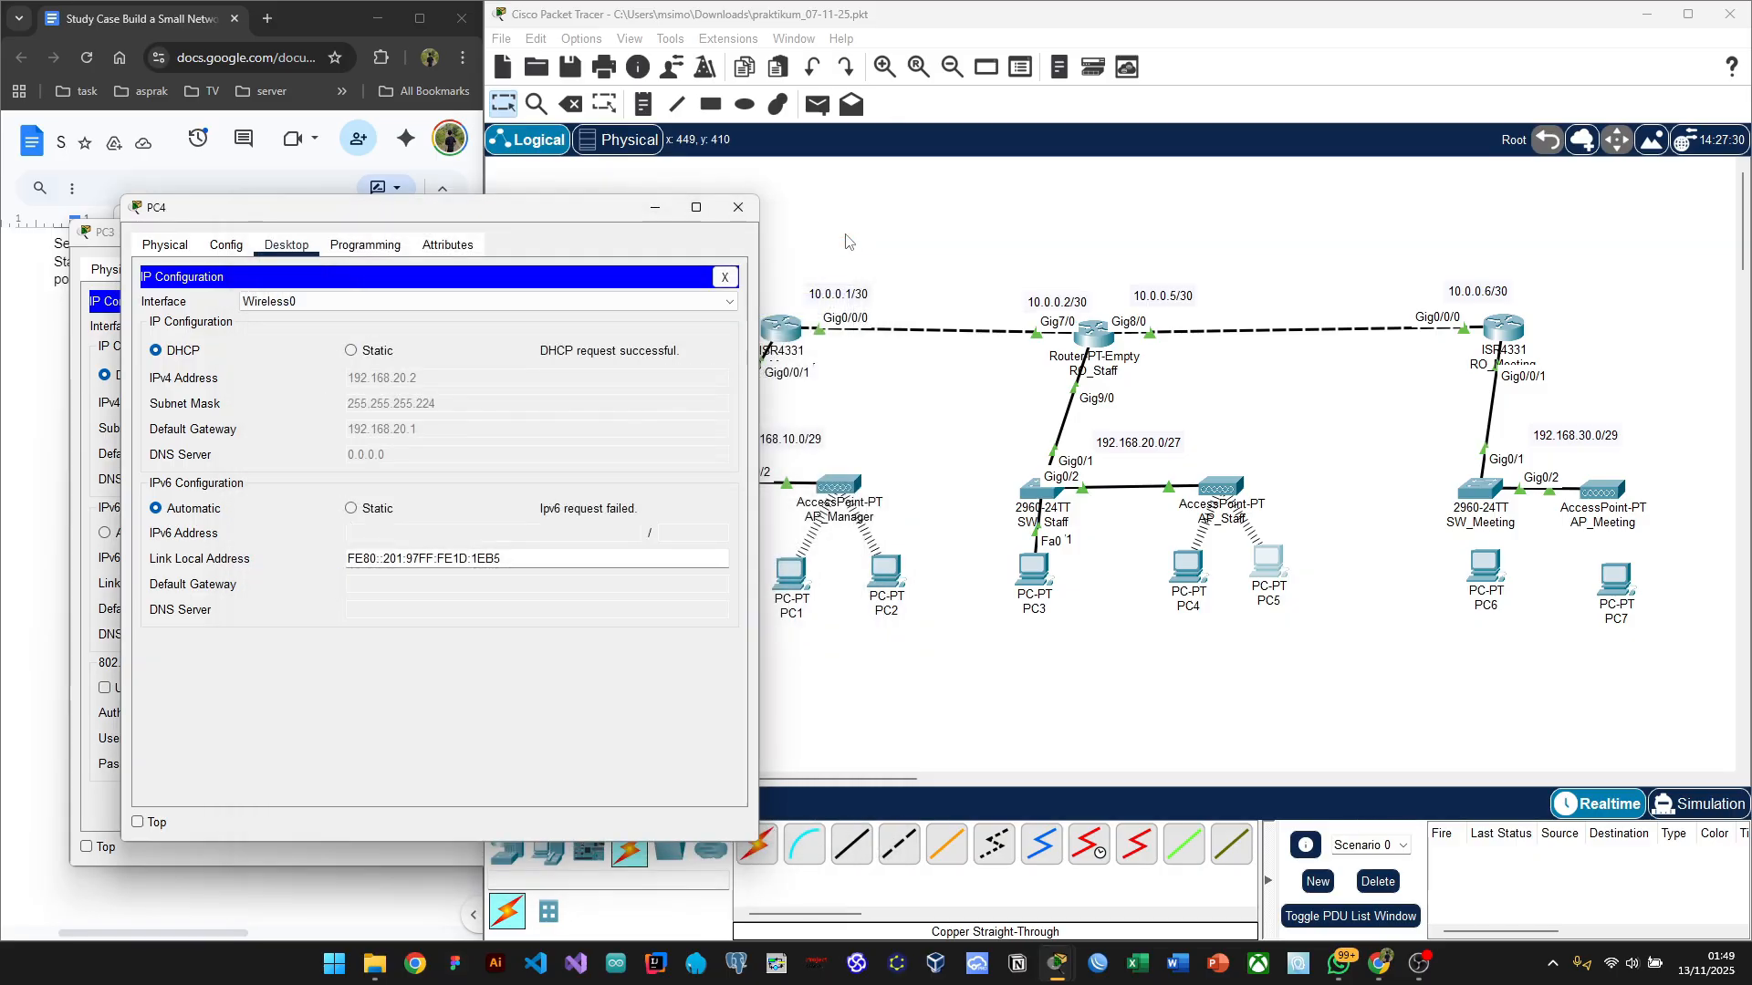
click(739, 207)
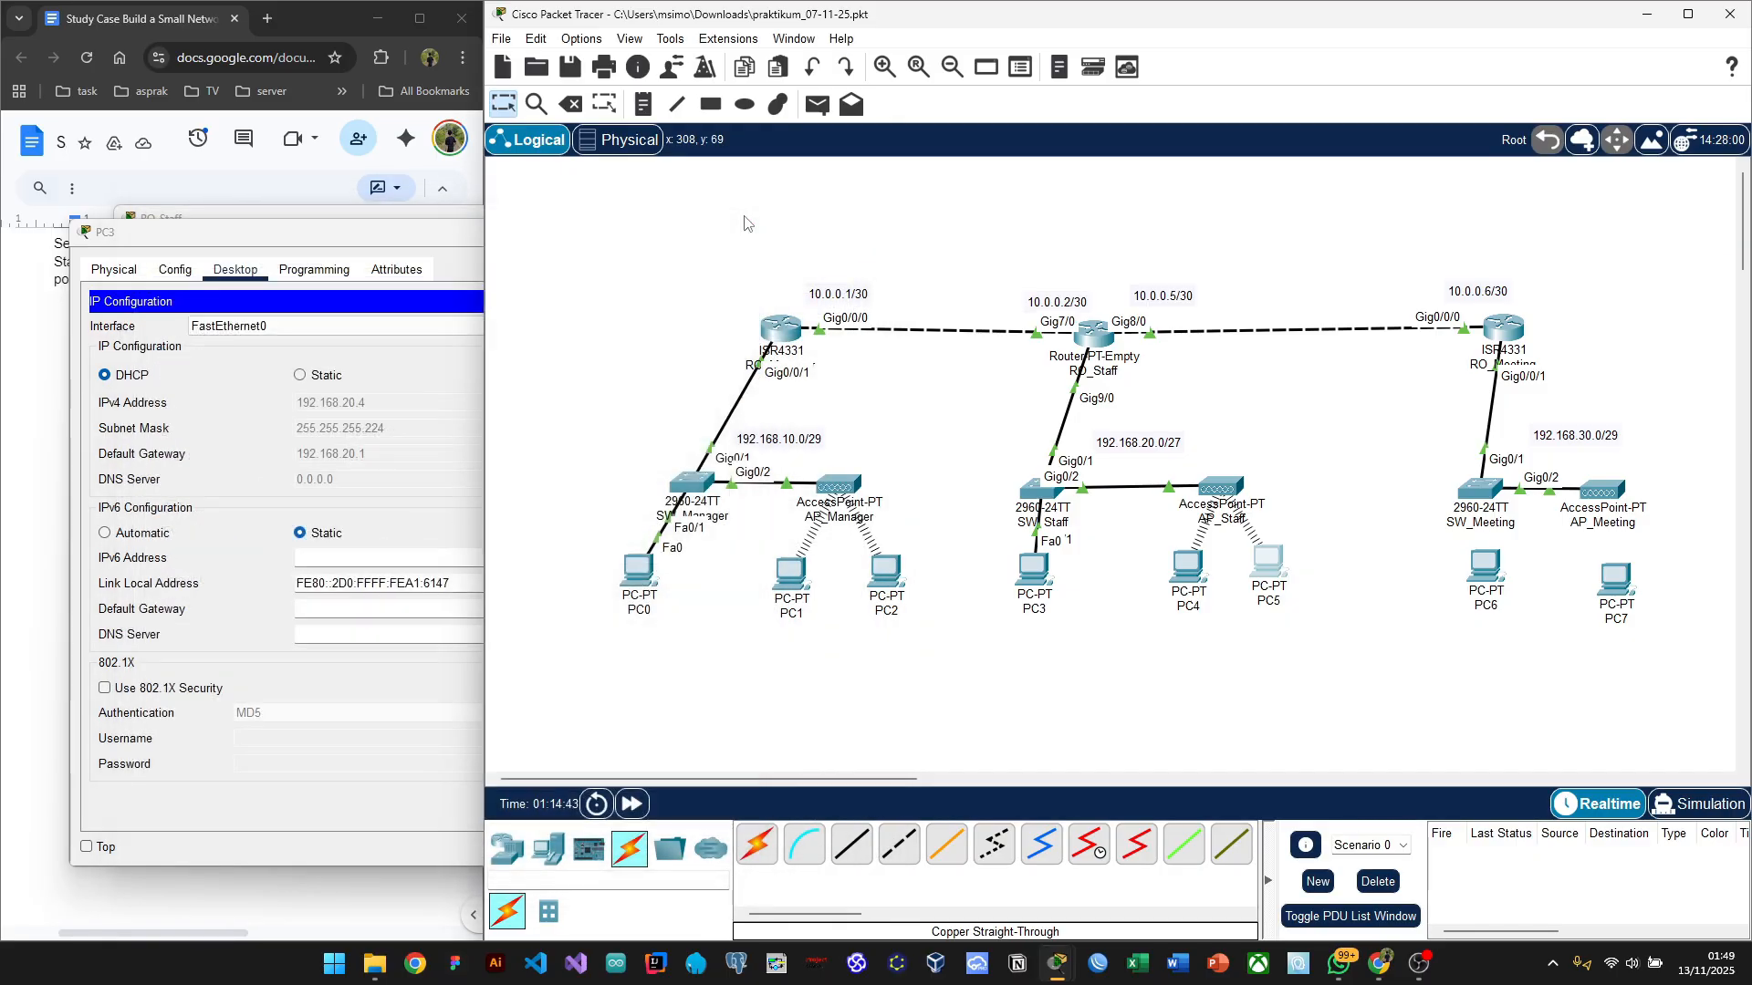
click(392, 246)
click(681, 245)
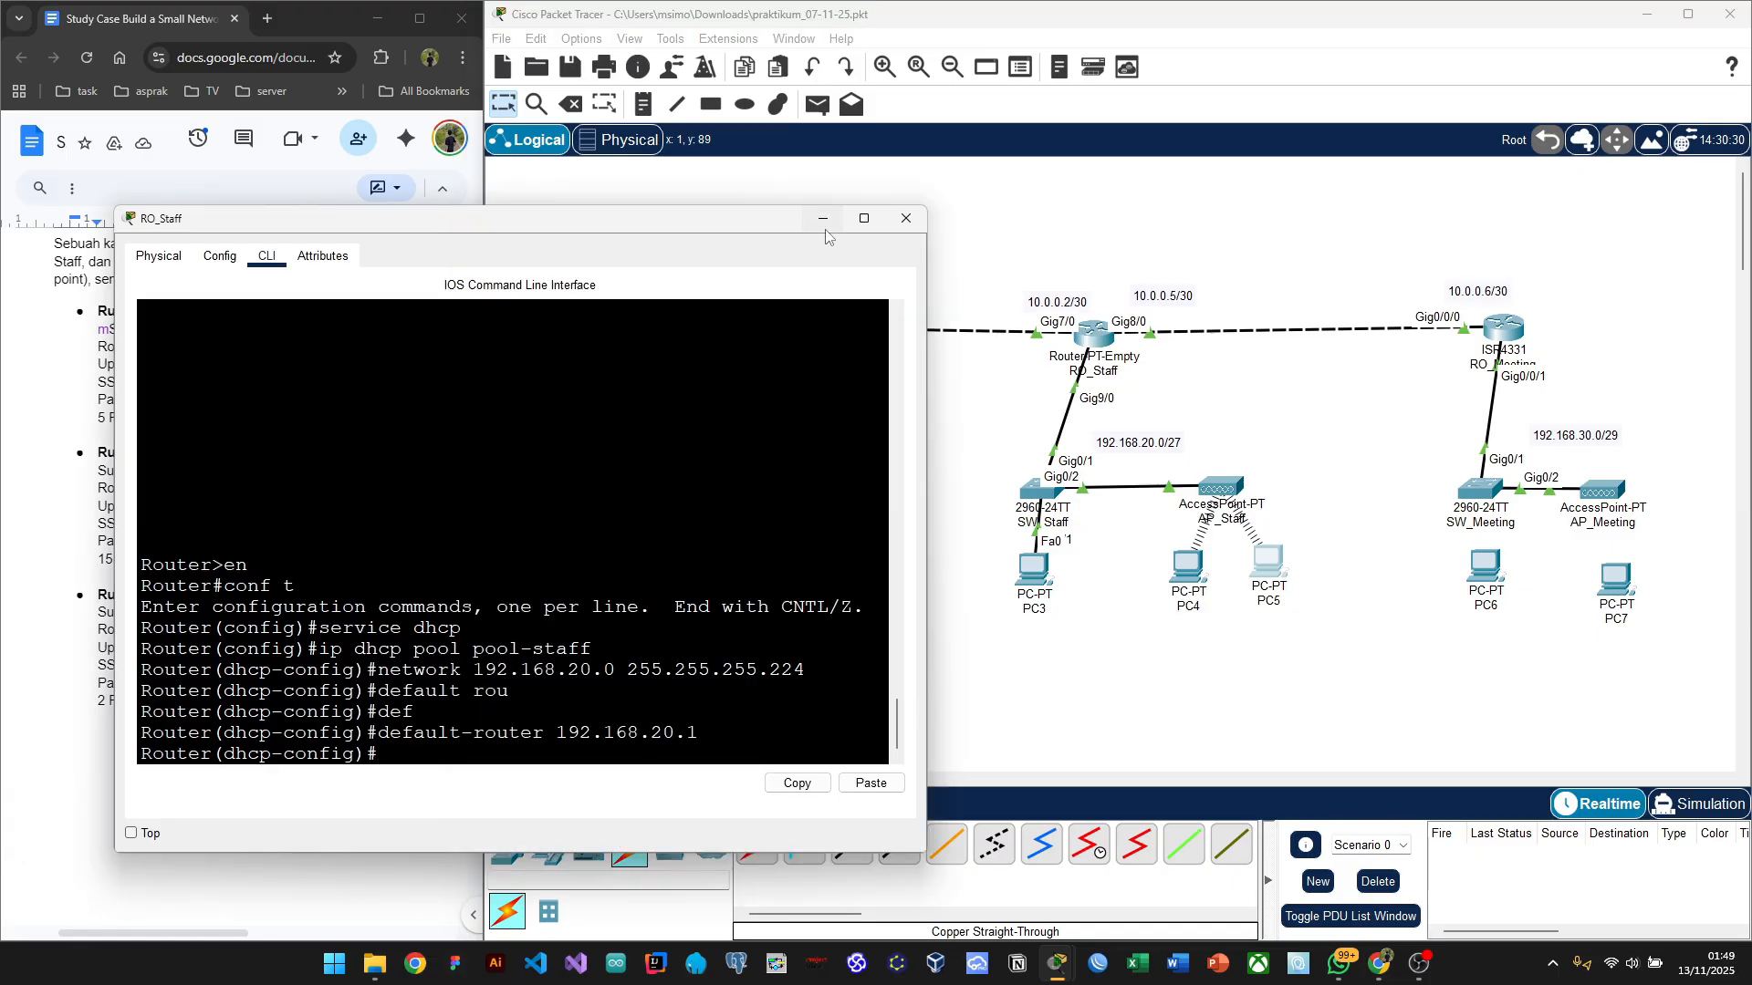
Step: Put away RO_Staff's CLI, review the Meeting room specs in the document, and nudge PC6
click(822, 220)
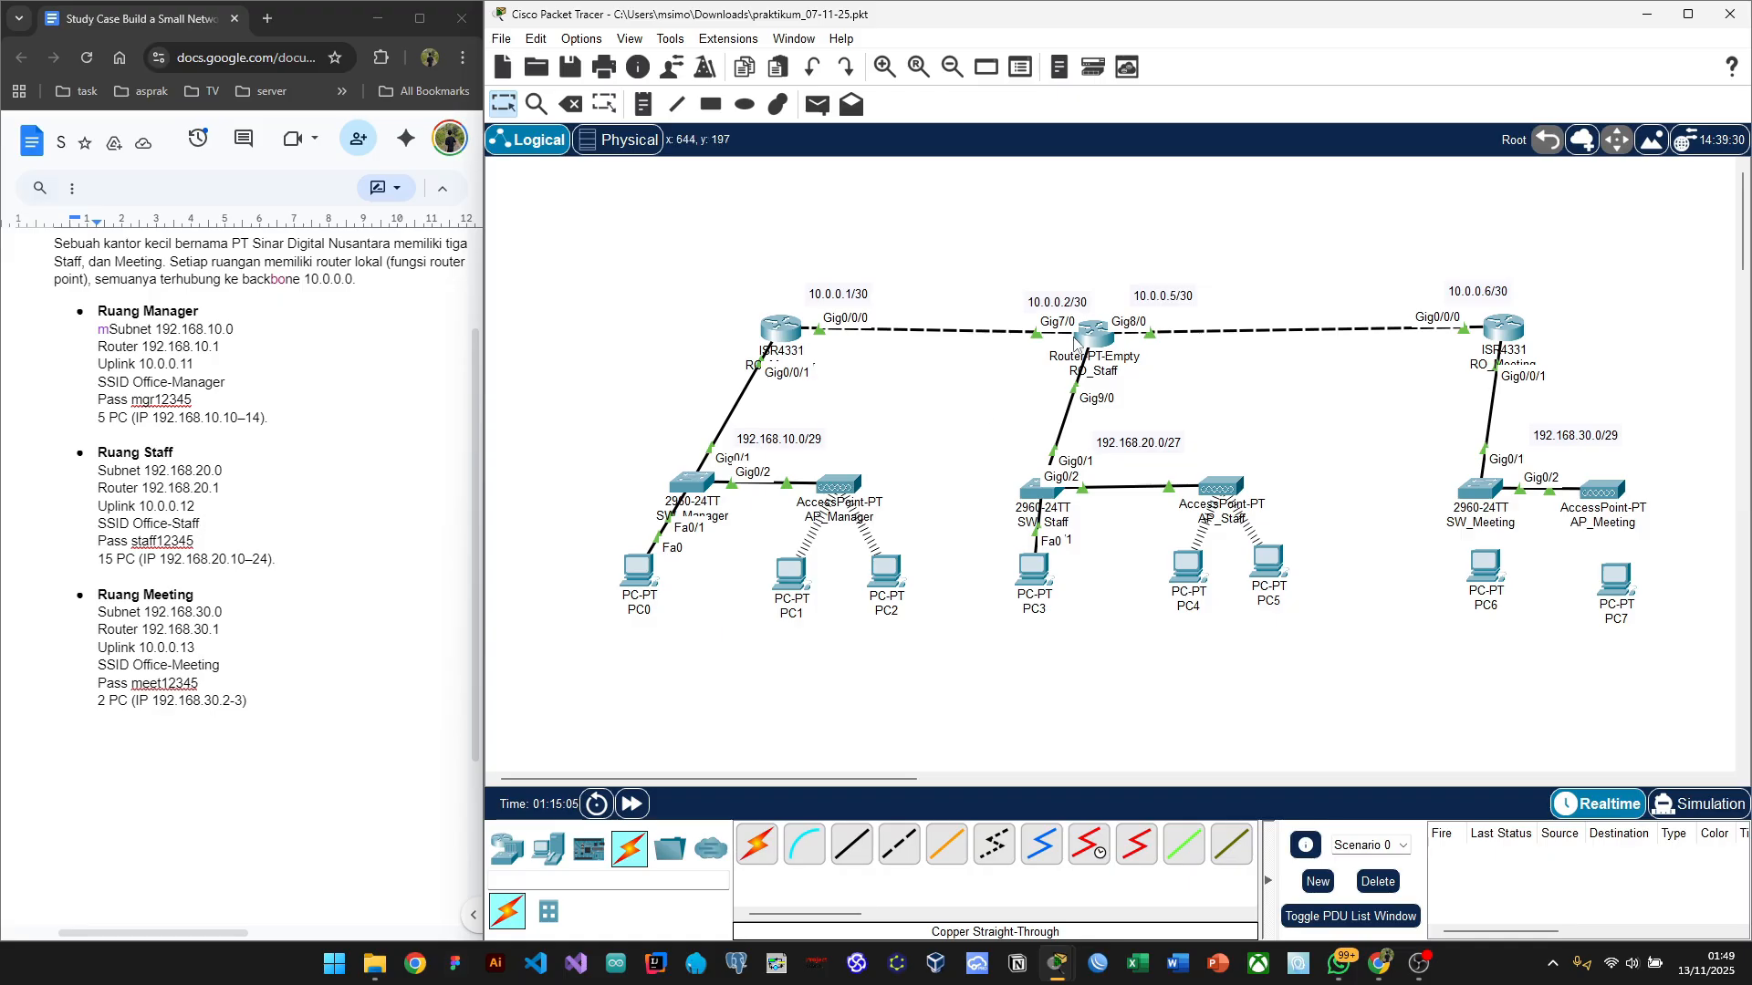
mouse_move(1075, 343)
scroll(1358, 650, right, 1)
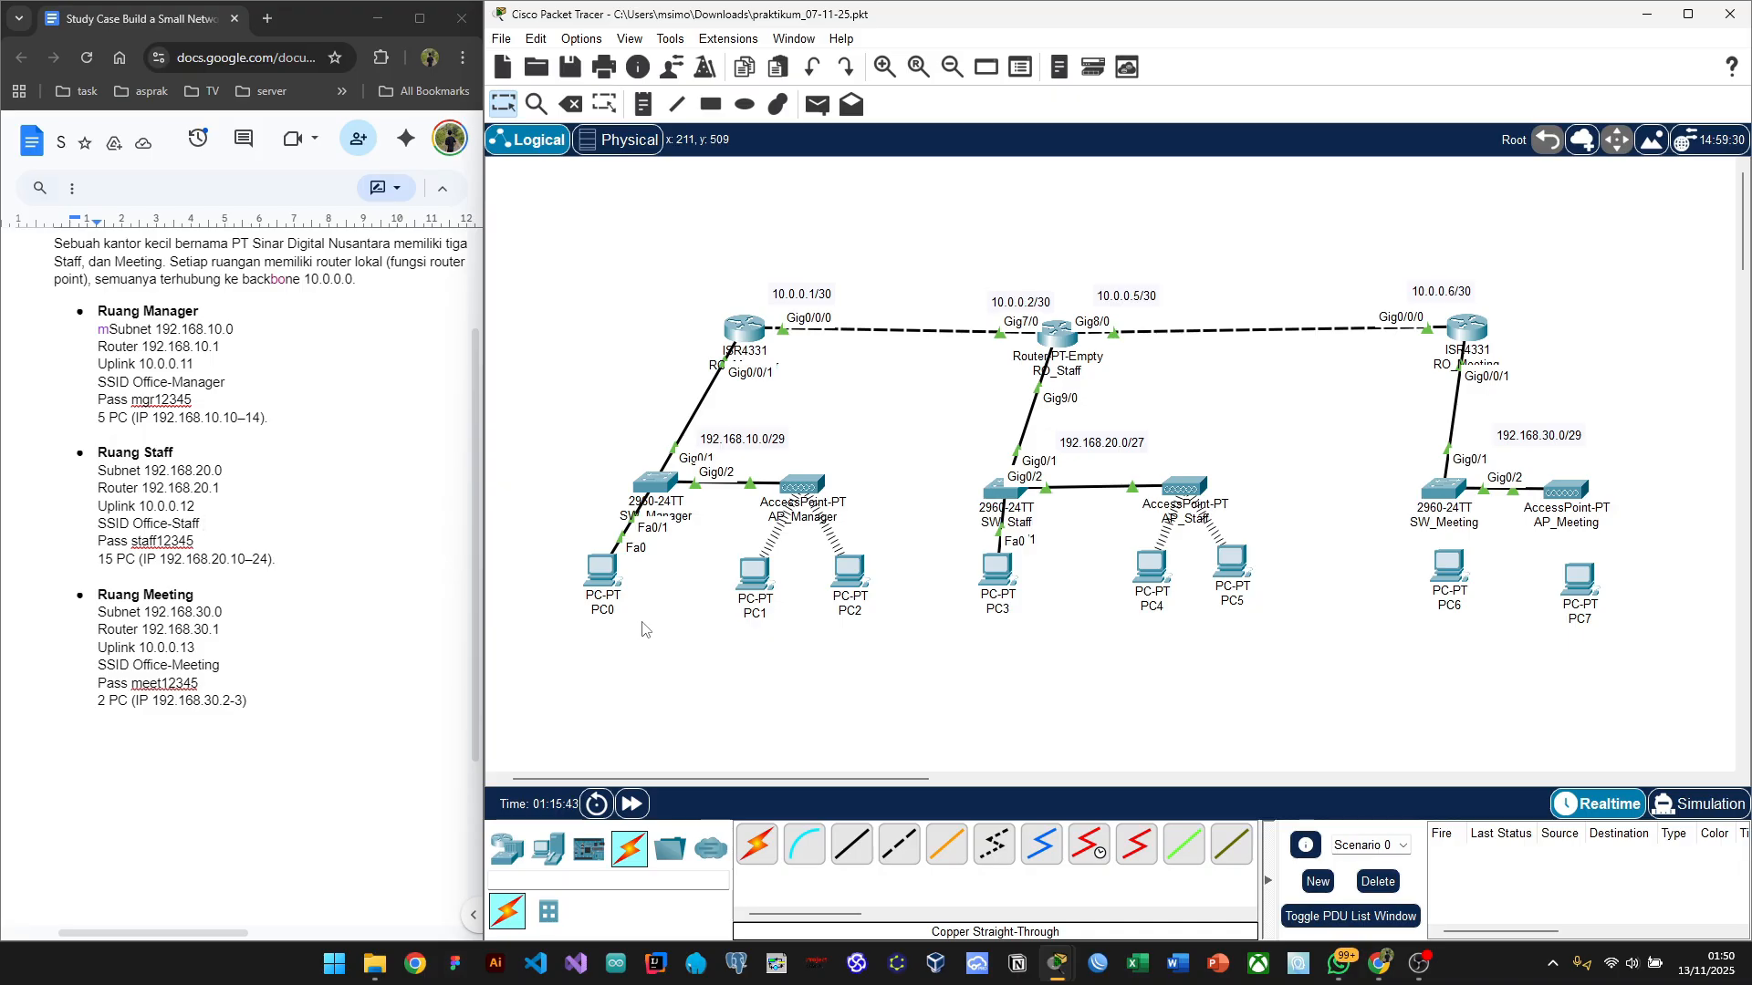
scroll(1300, 460, right, 5)
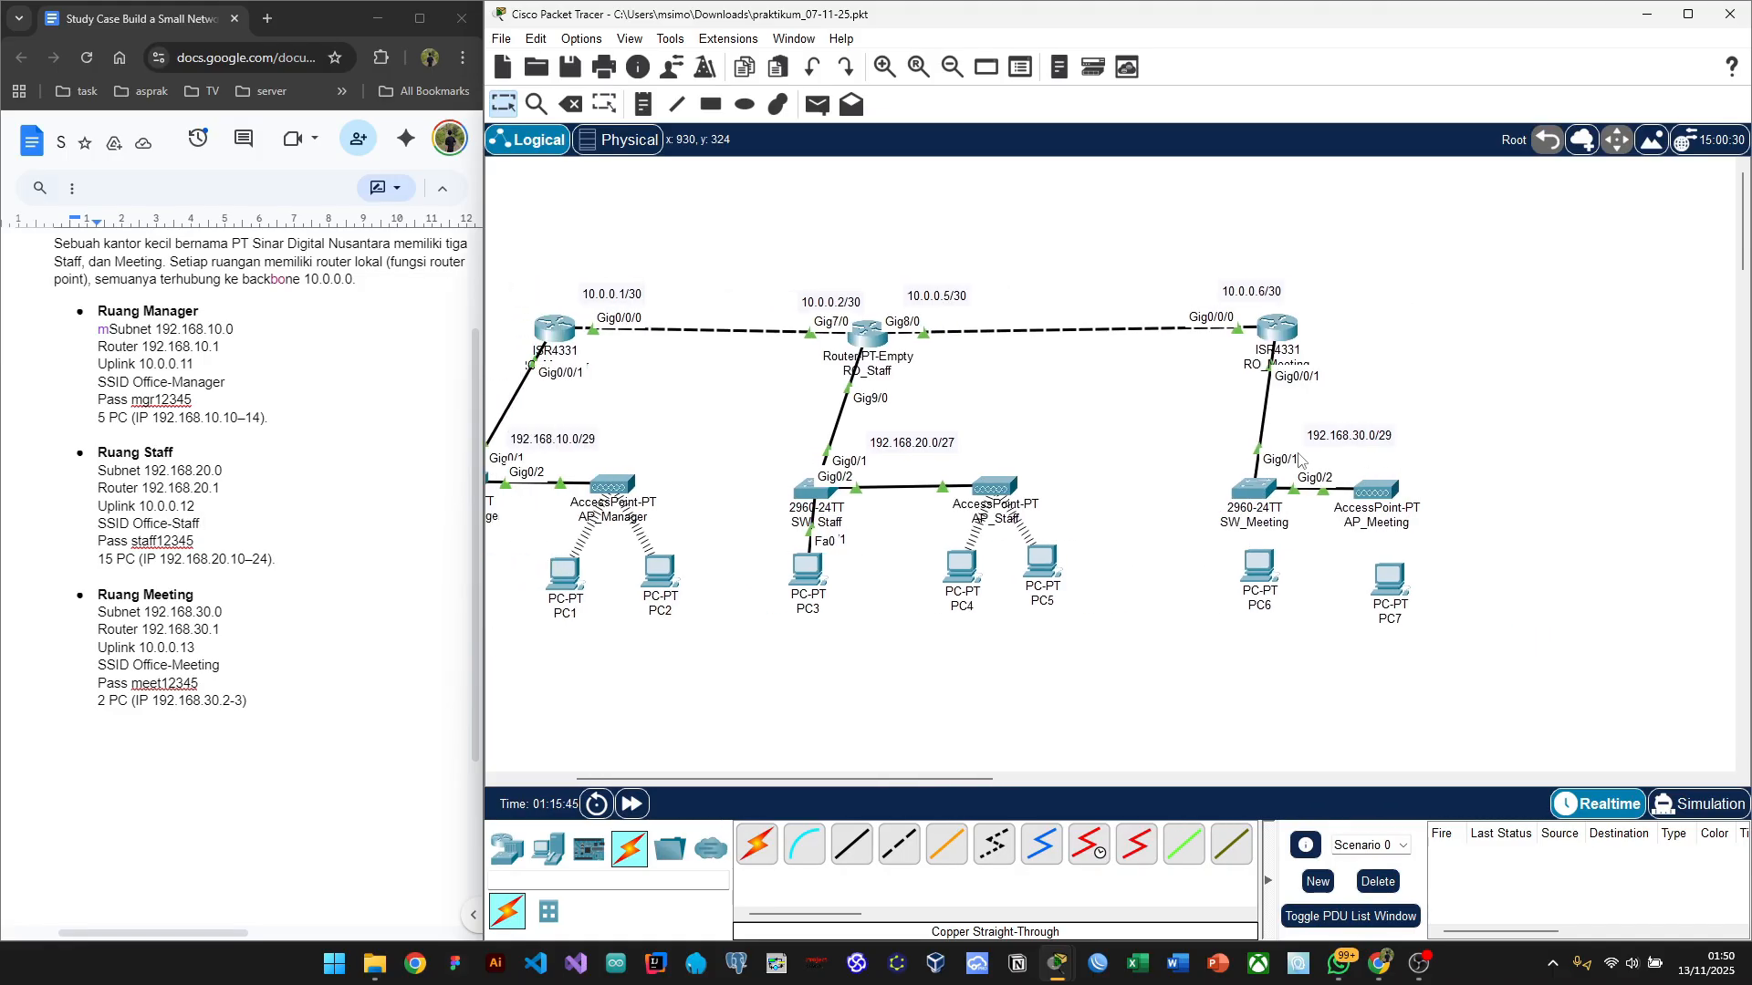
click(219, 654)
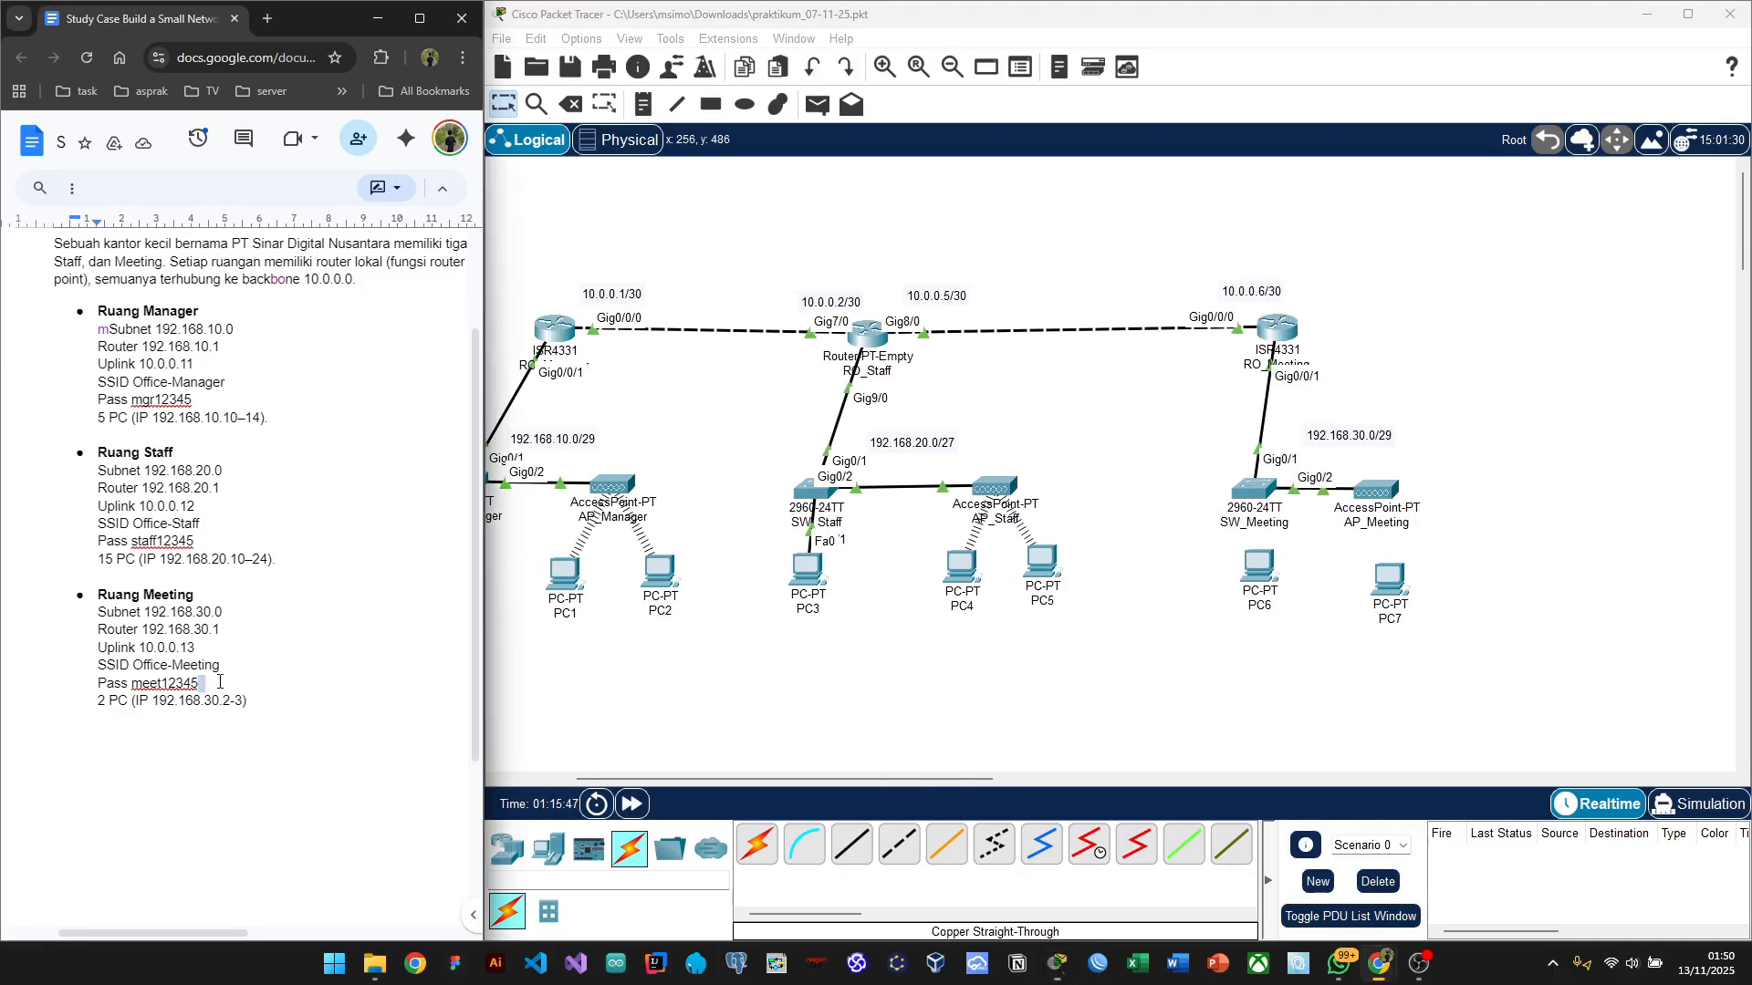
scroll(219, 675, up, 1)
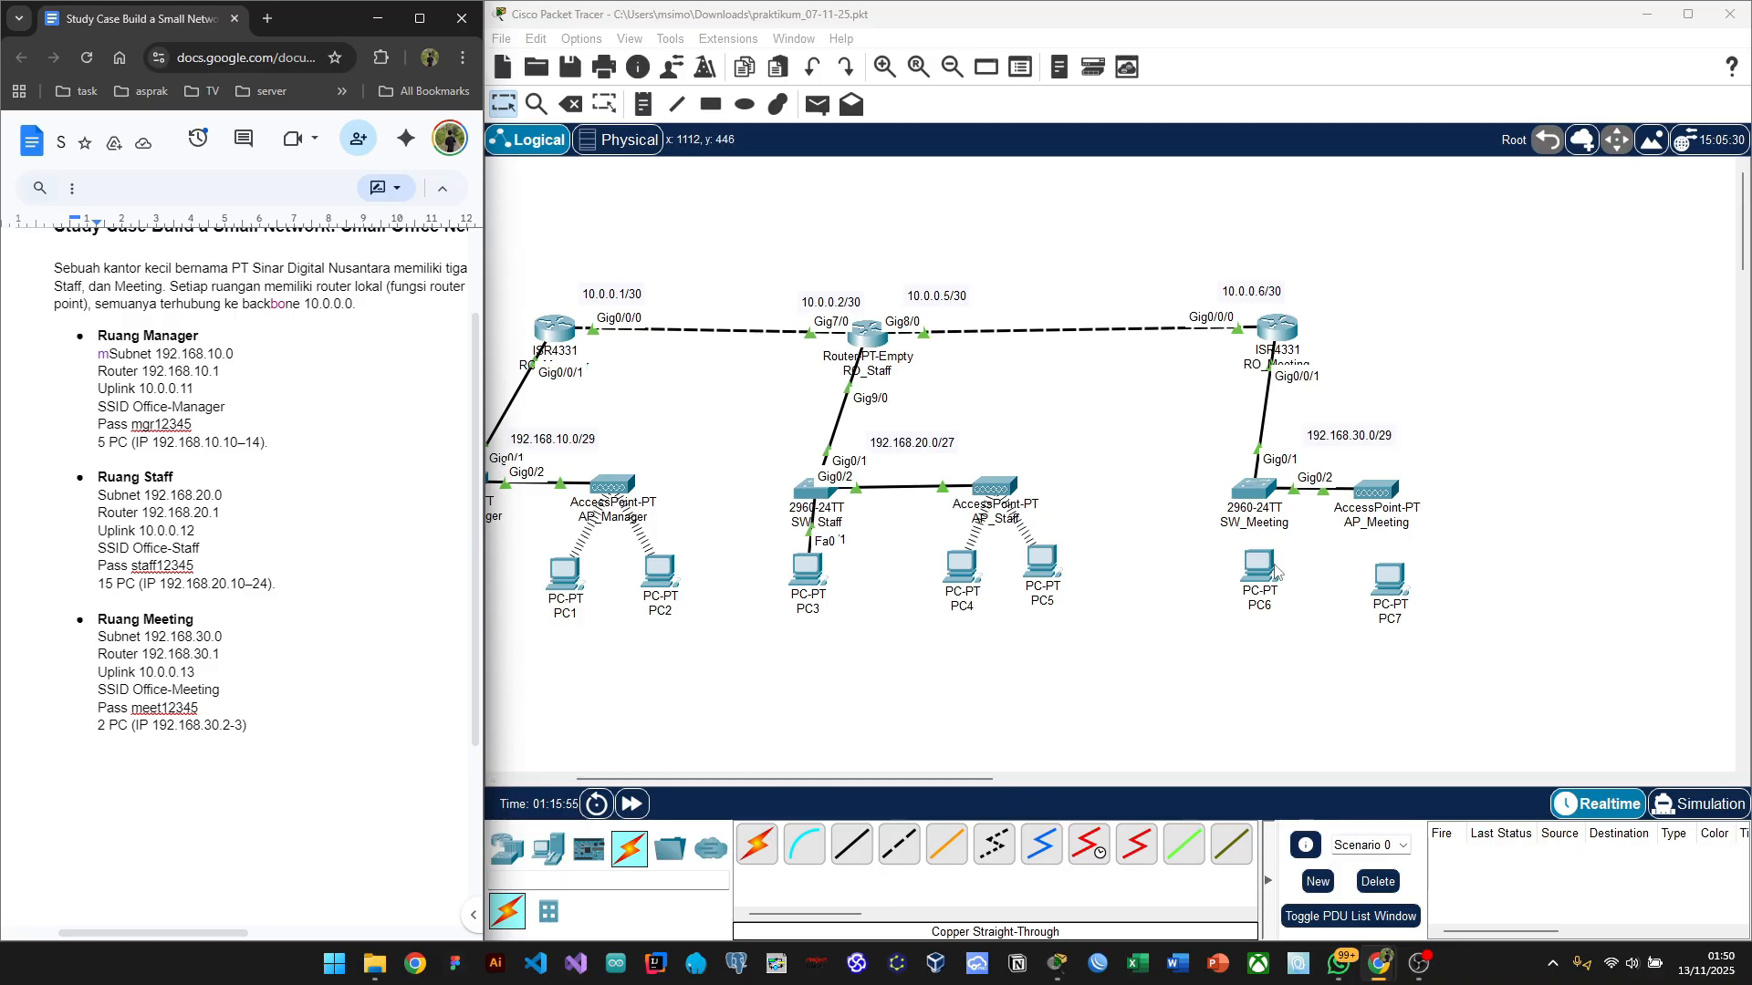
drag(1274, 571, 1277, 586)
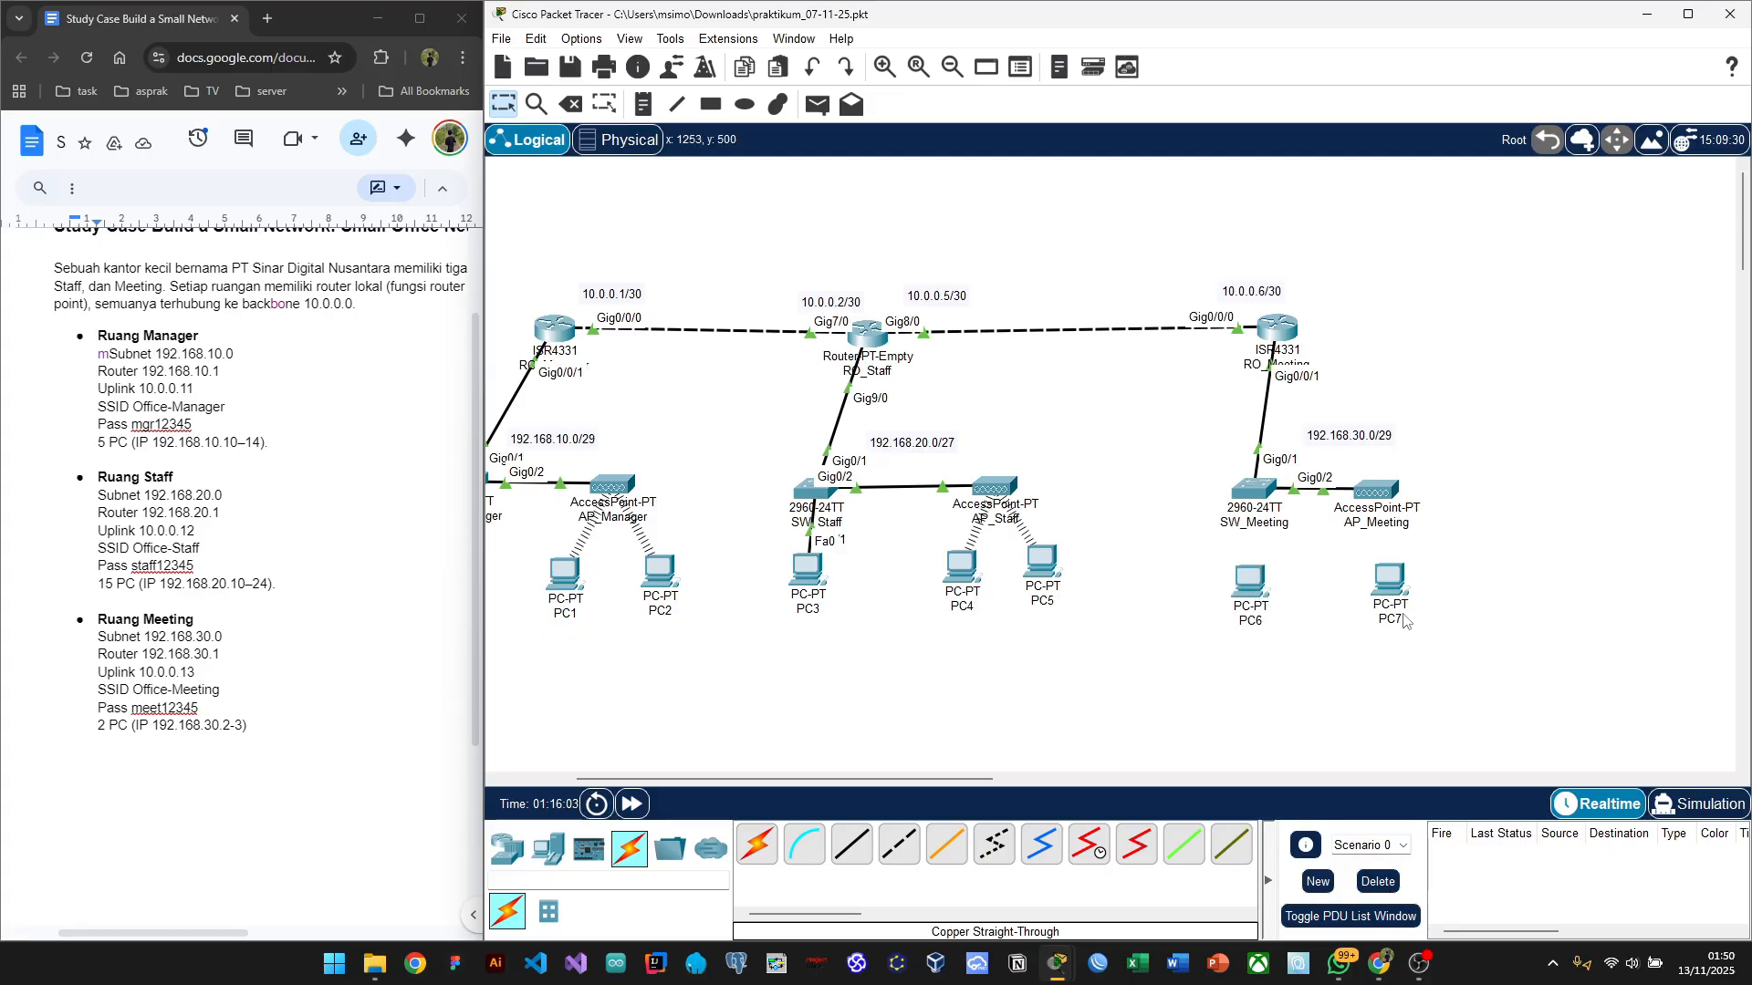
mouse_move(1387, 532)
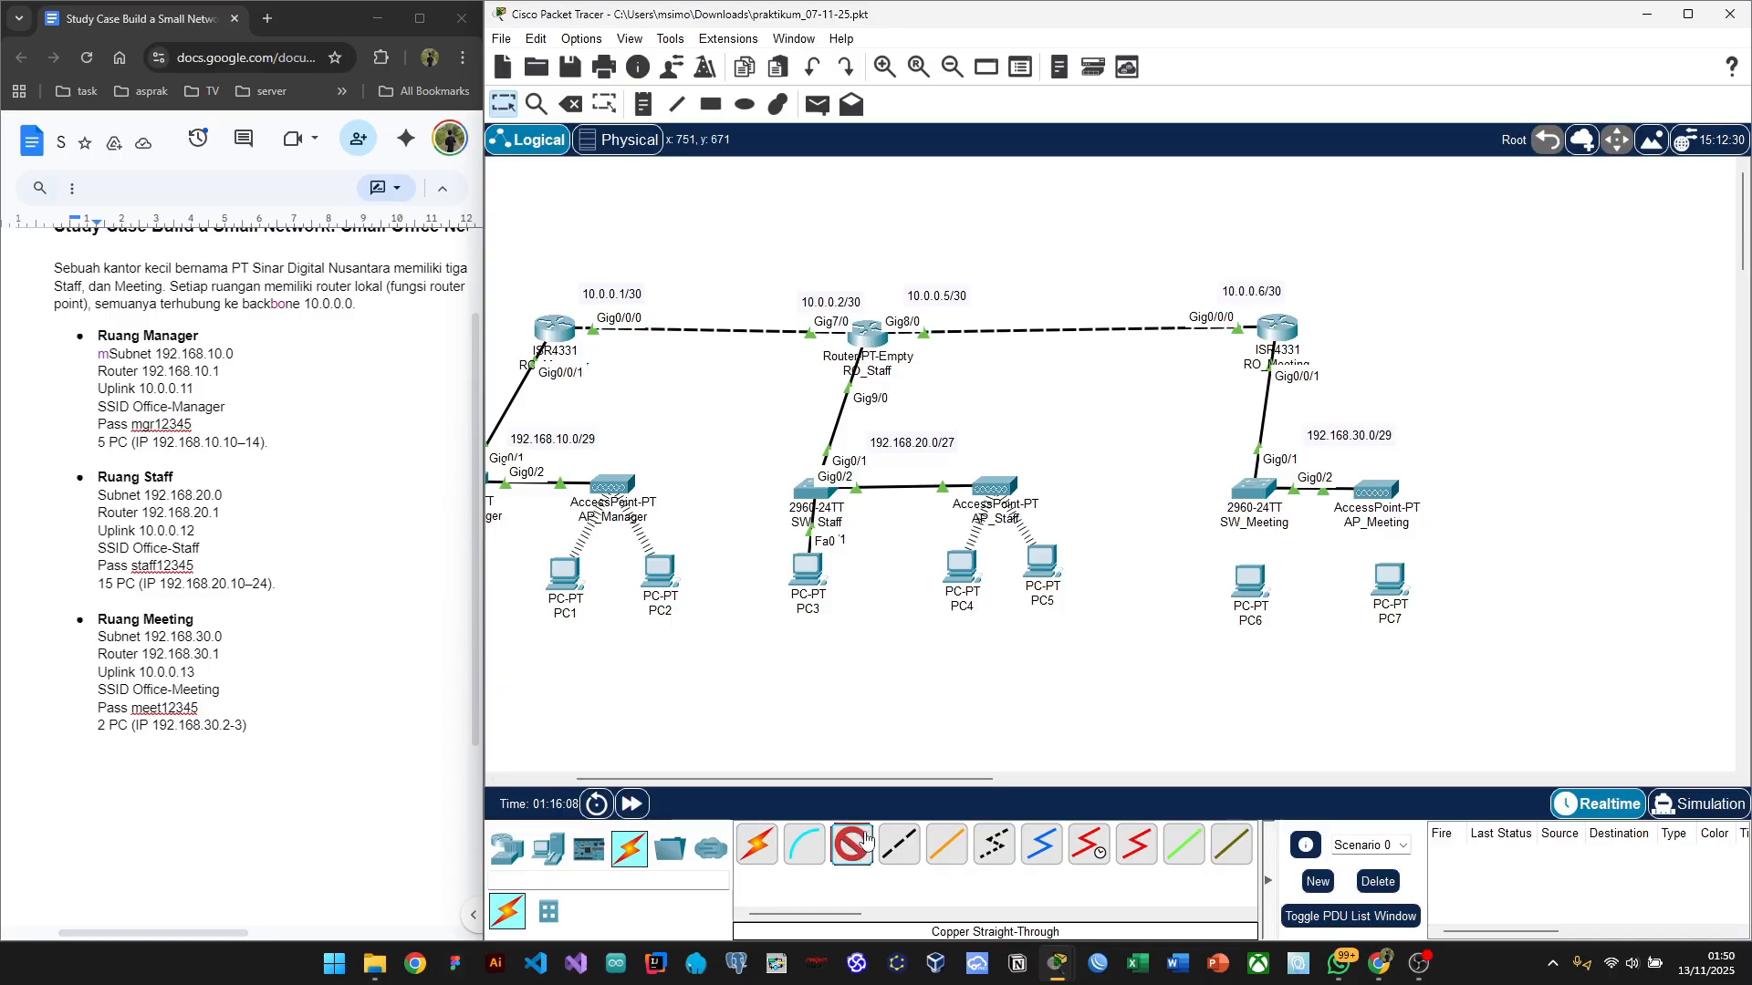
Step: Cable SW_Meeting's FastEthernet0/1 to PC6's FastEthernet0
click(1263, 490)
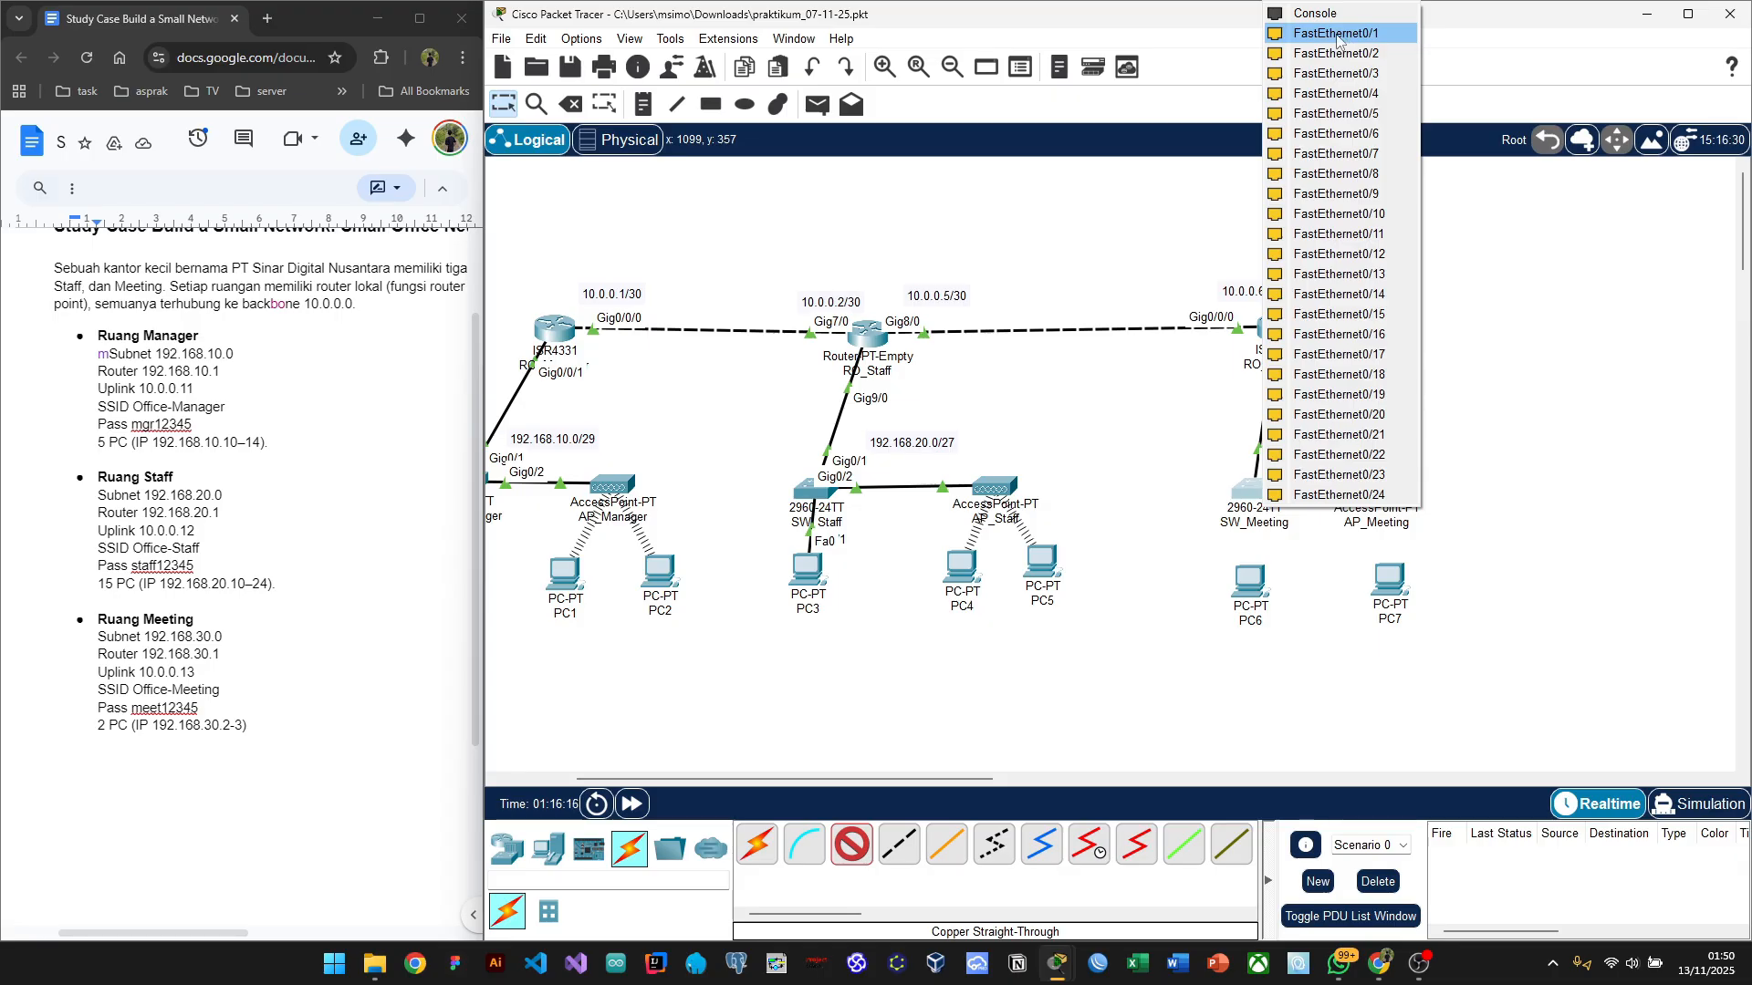
click(1345, 35)
click(1246, 589)
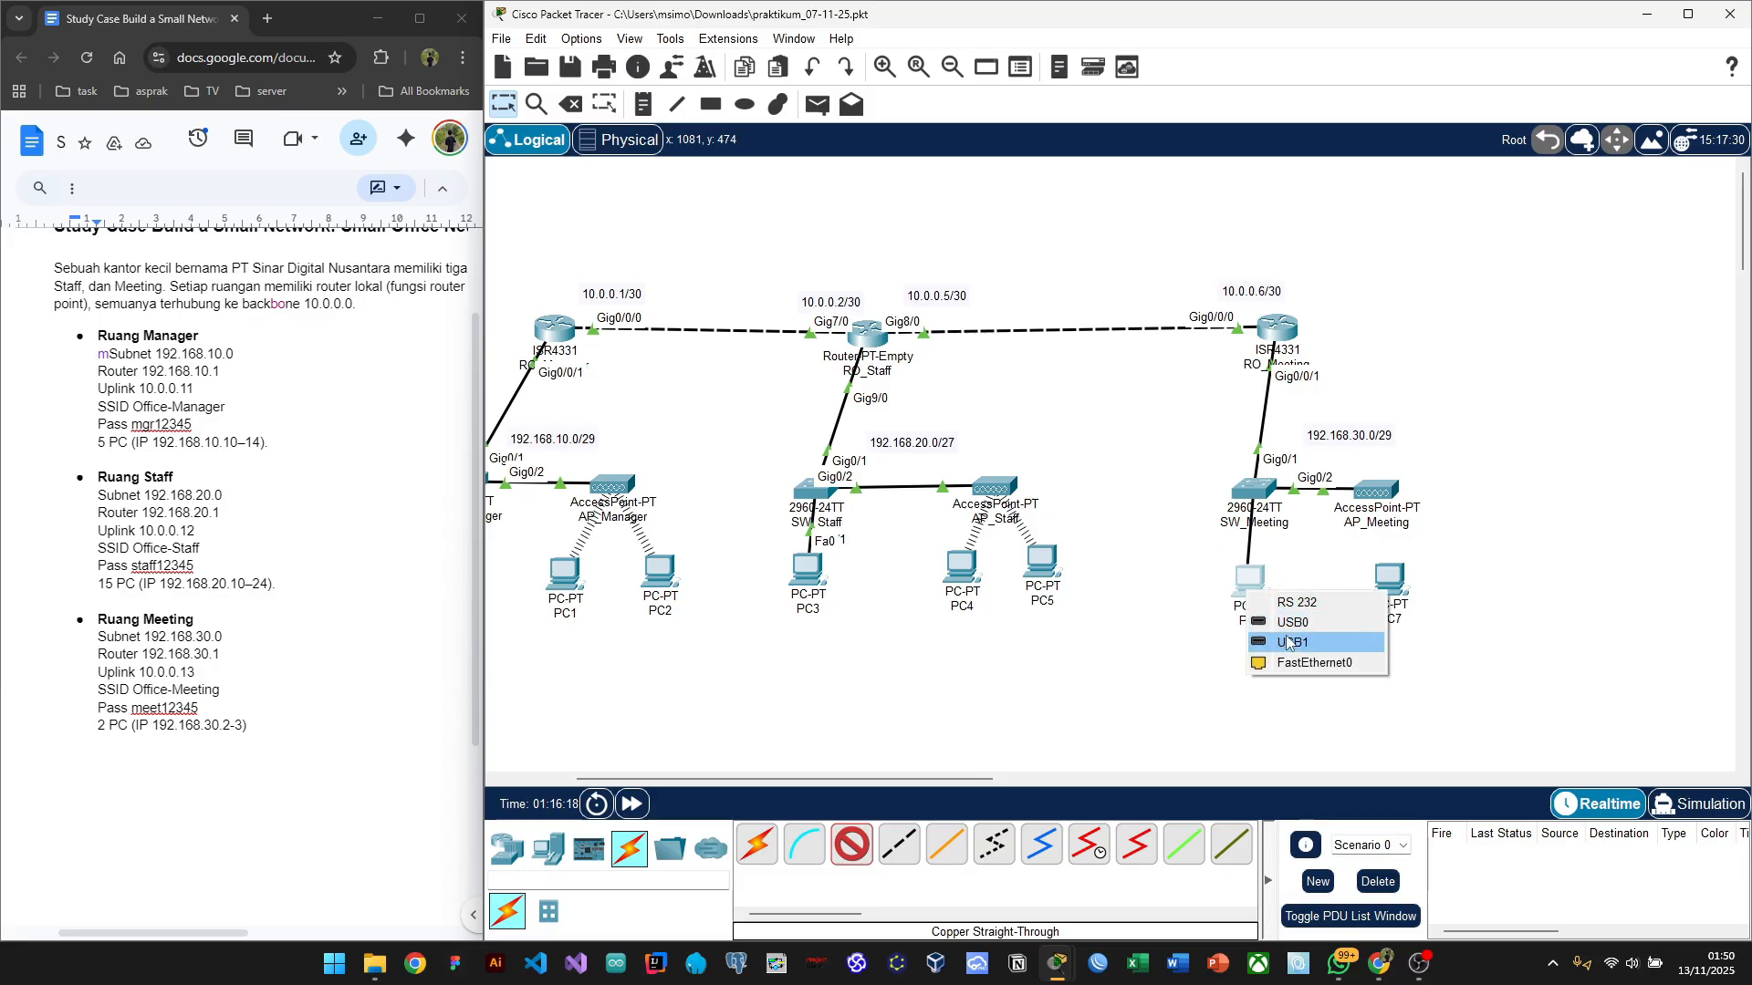
click(1309, 670)
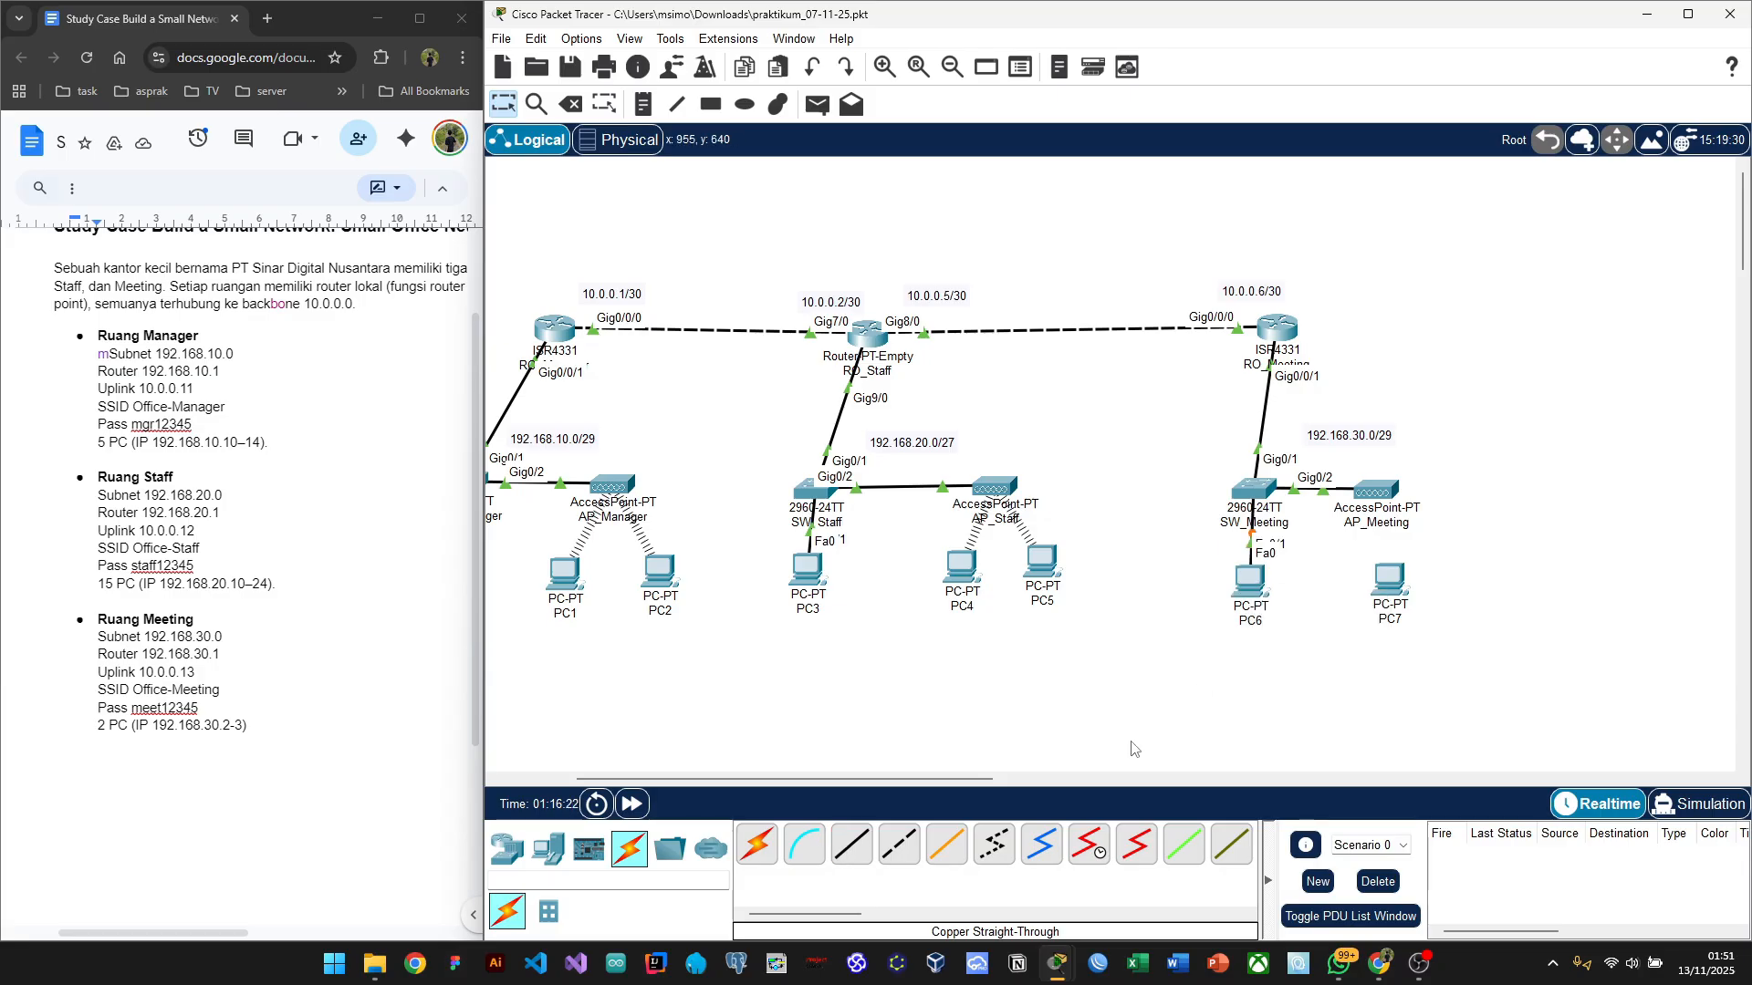
Step: Open PC6's Desktop IP Configuration and select its IPv4 address field
click(1249, 580)
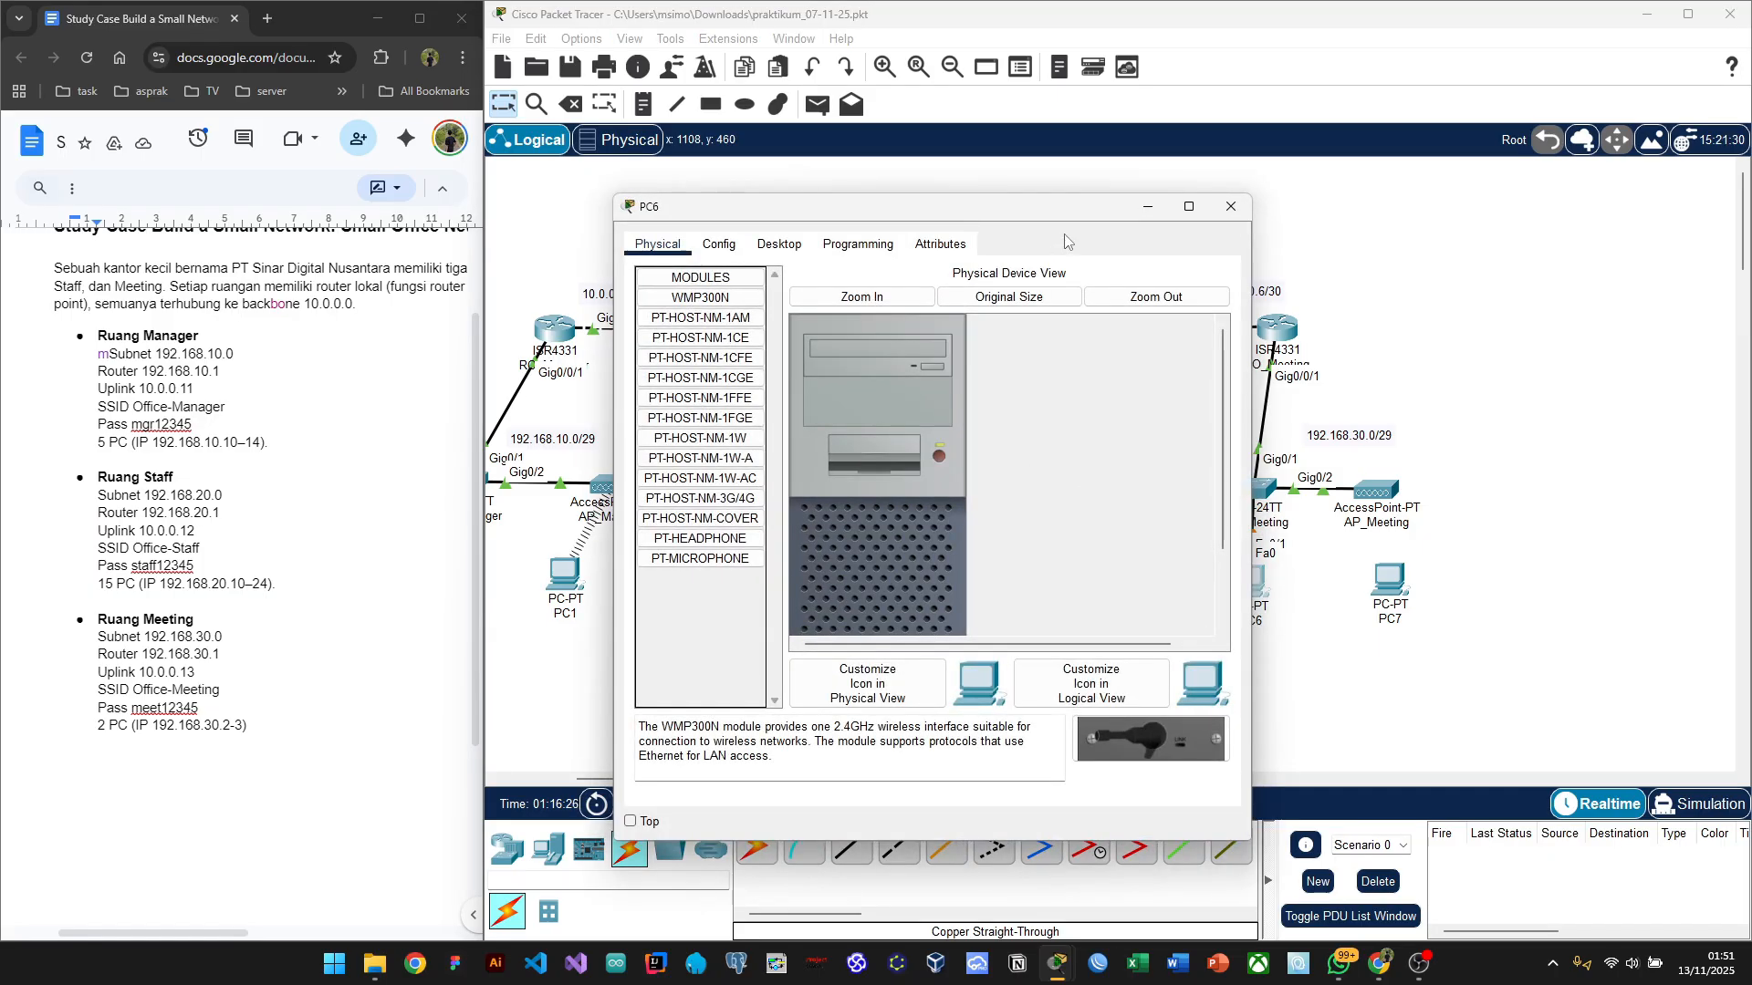
drag(887, 228, 865, 219)
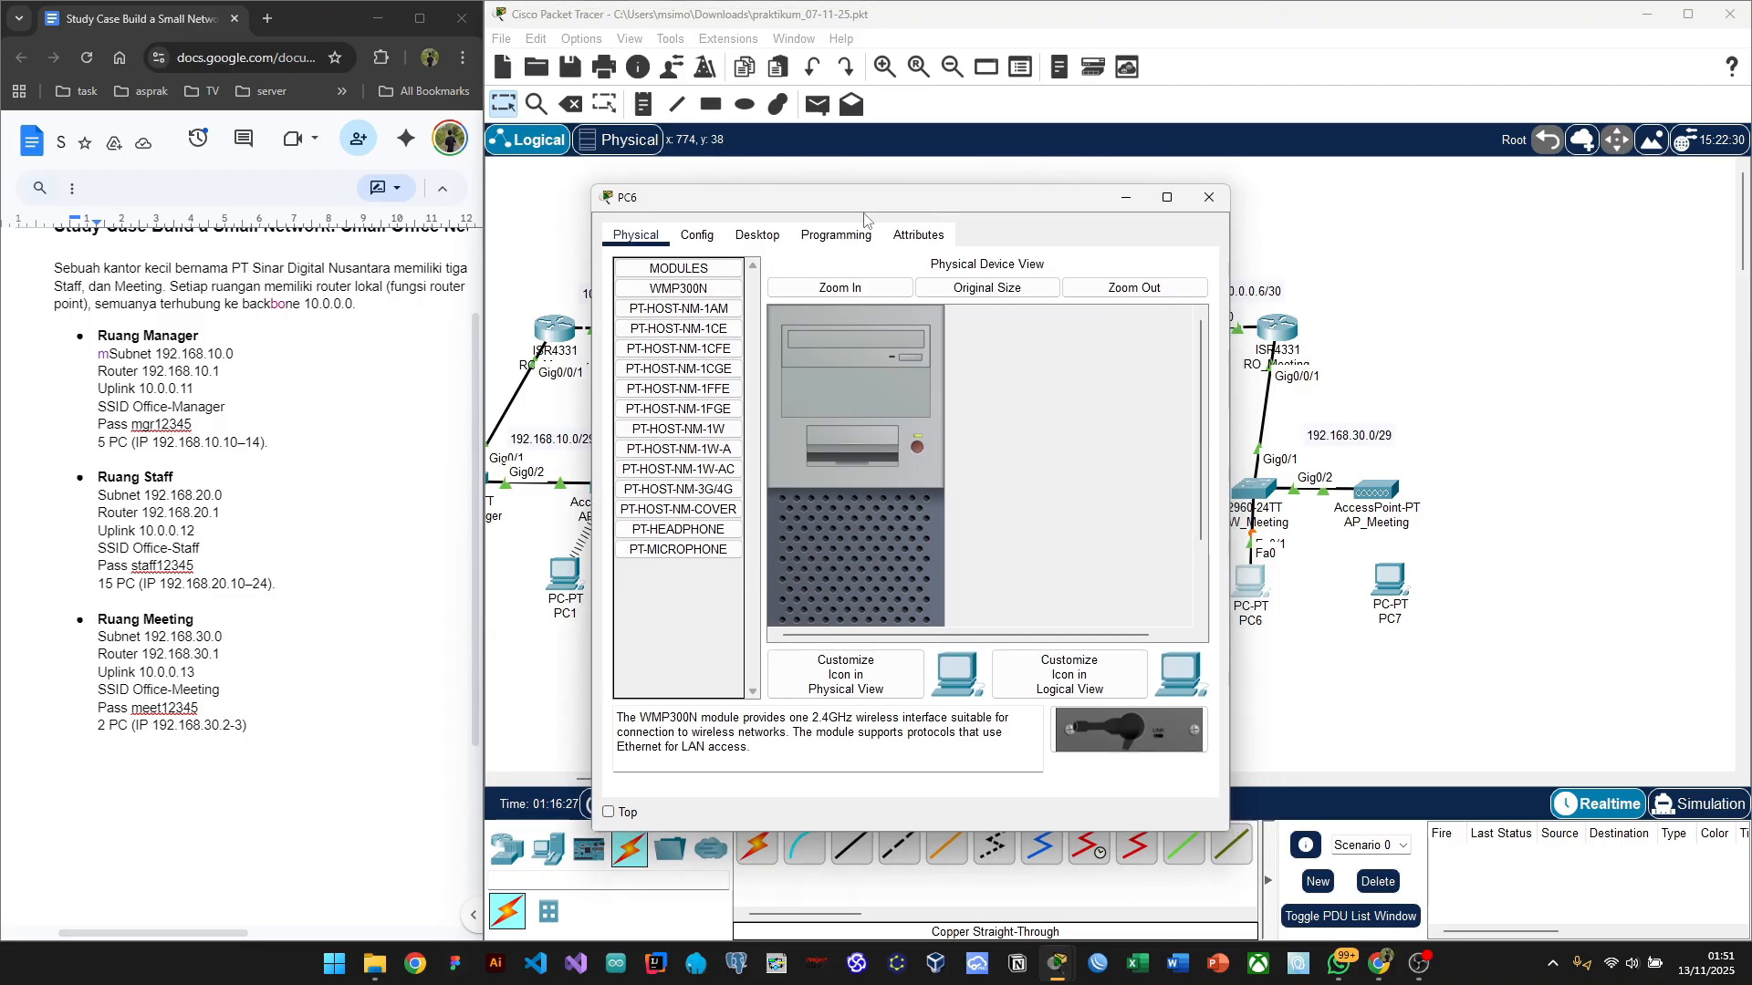
click(757, 234)
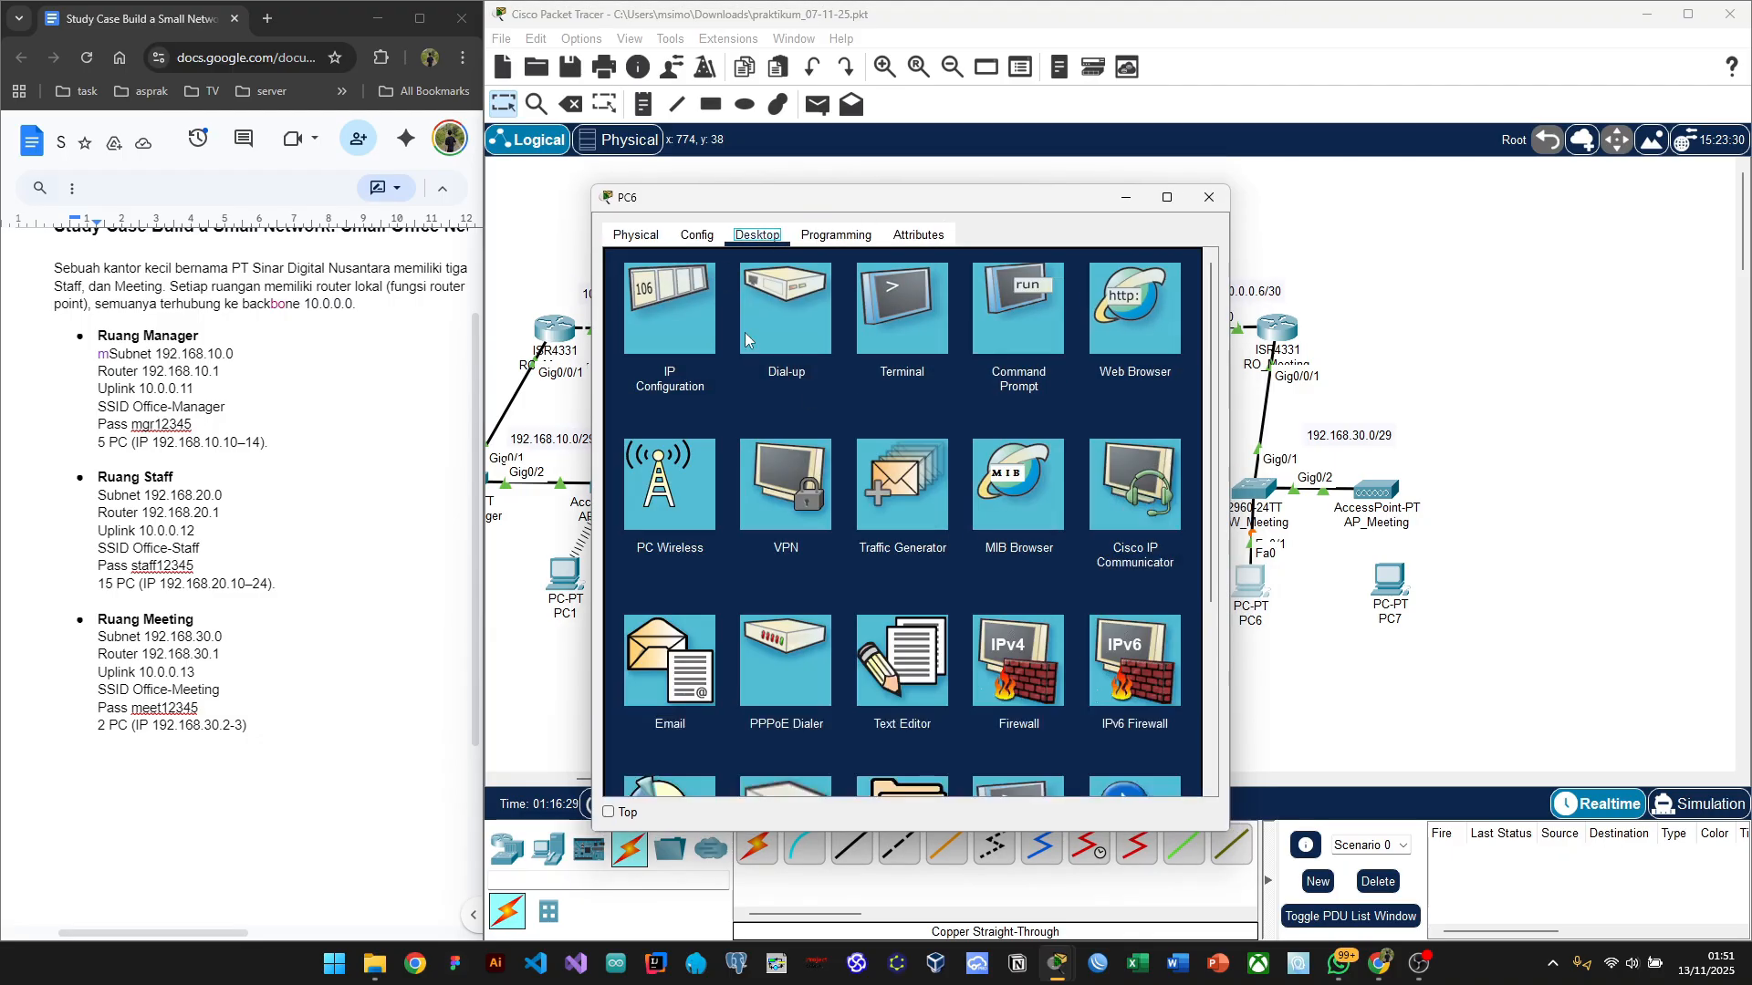
click(638, 347)
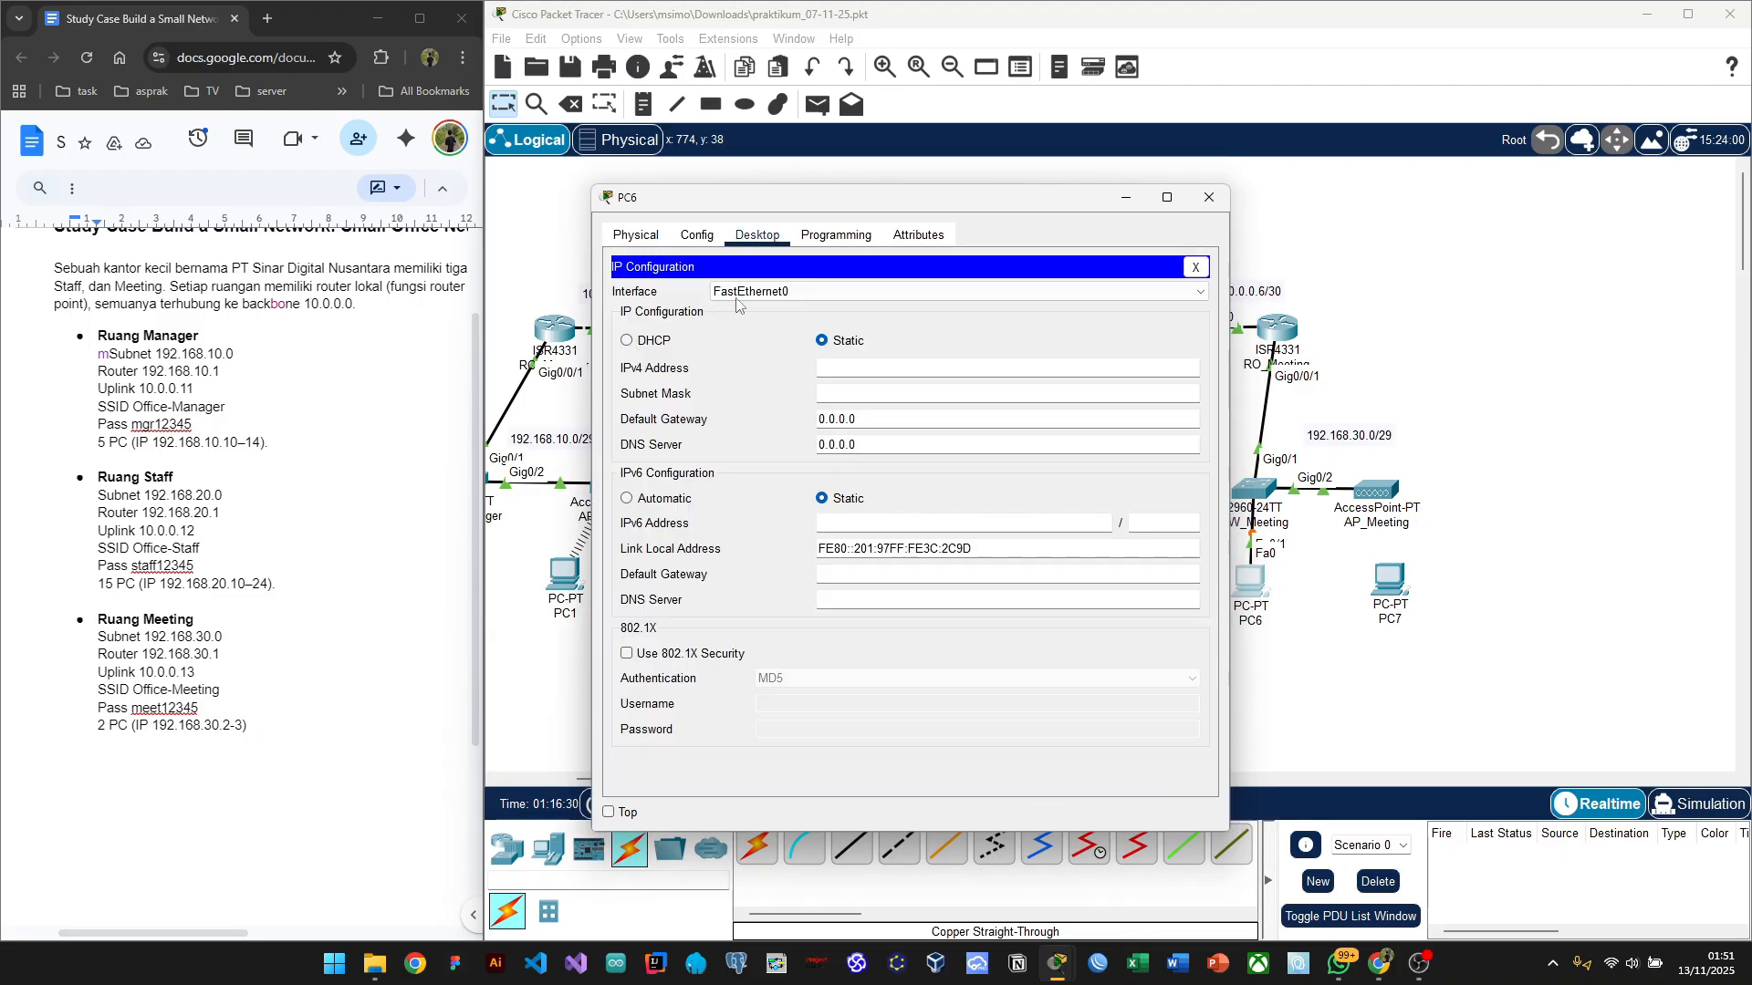
click(836, 368)
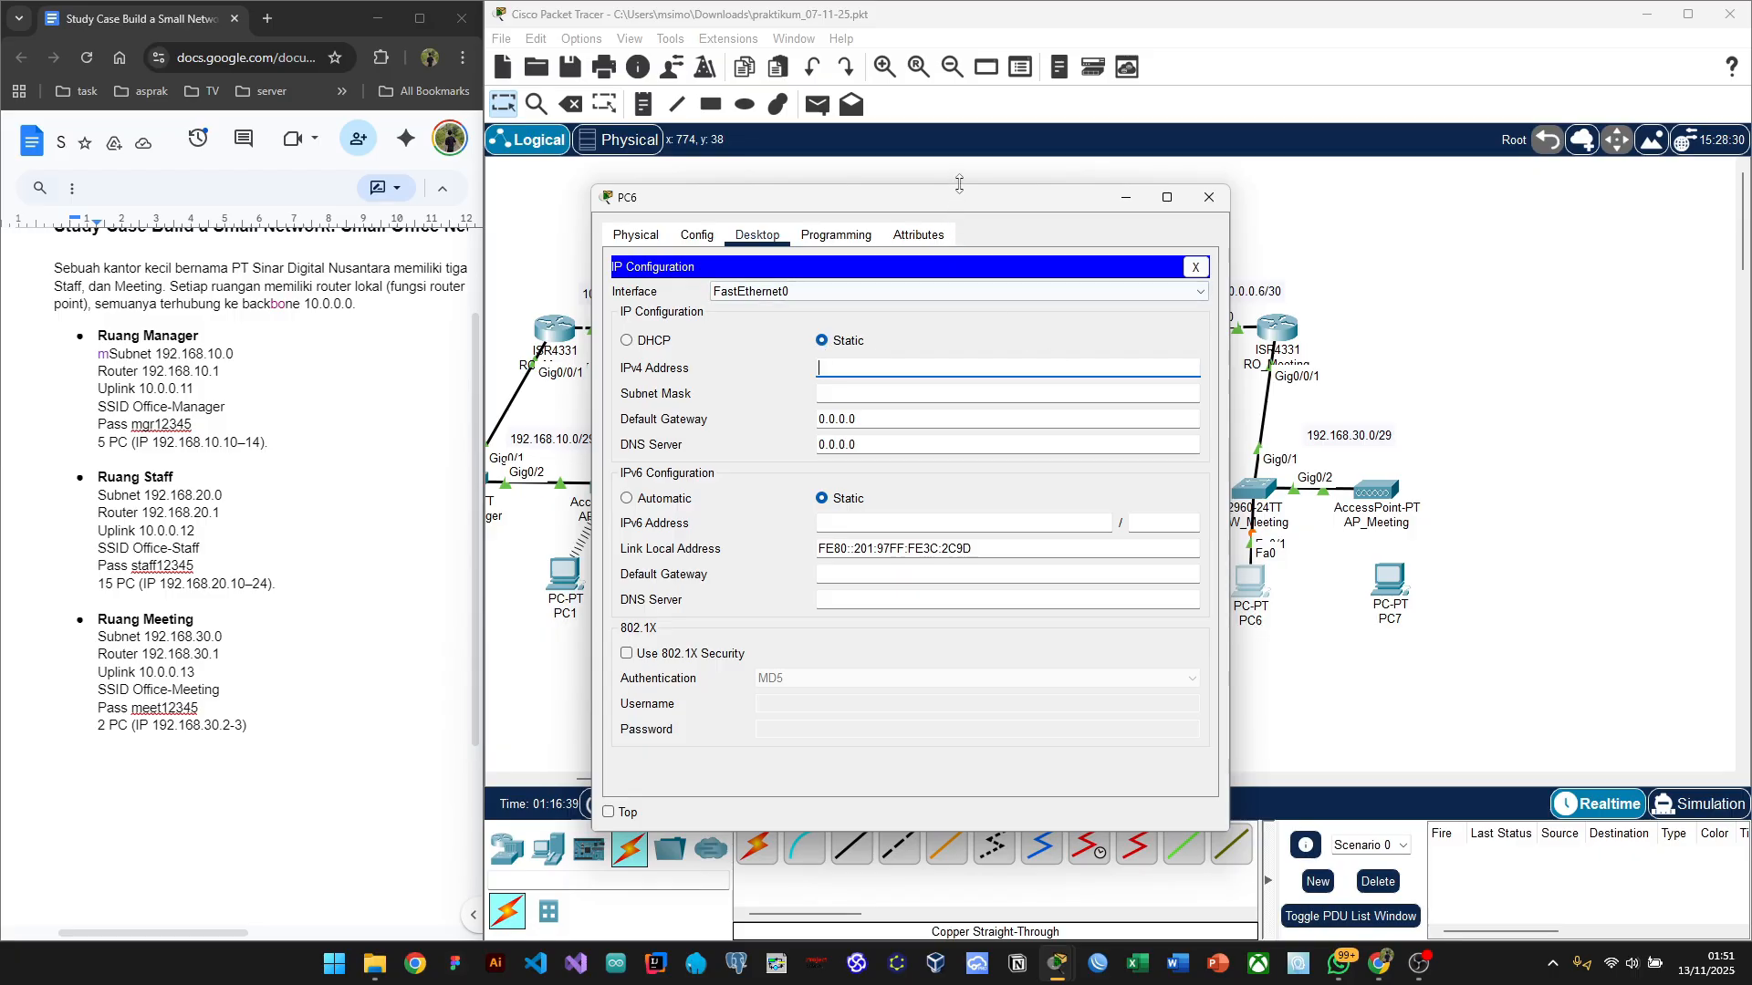
drag(955, 205, 825, 179)
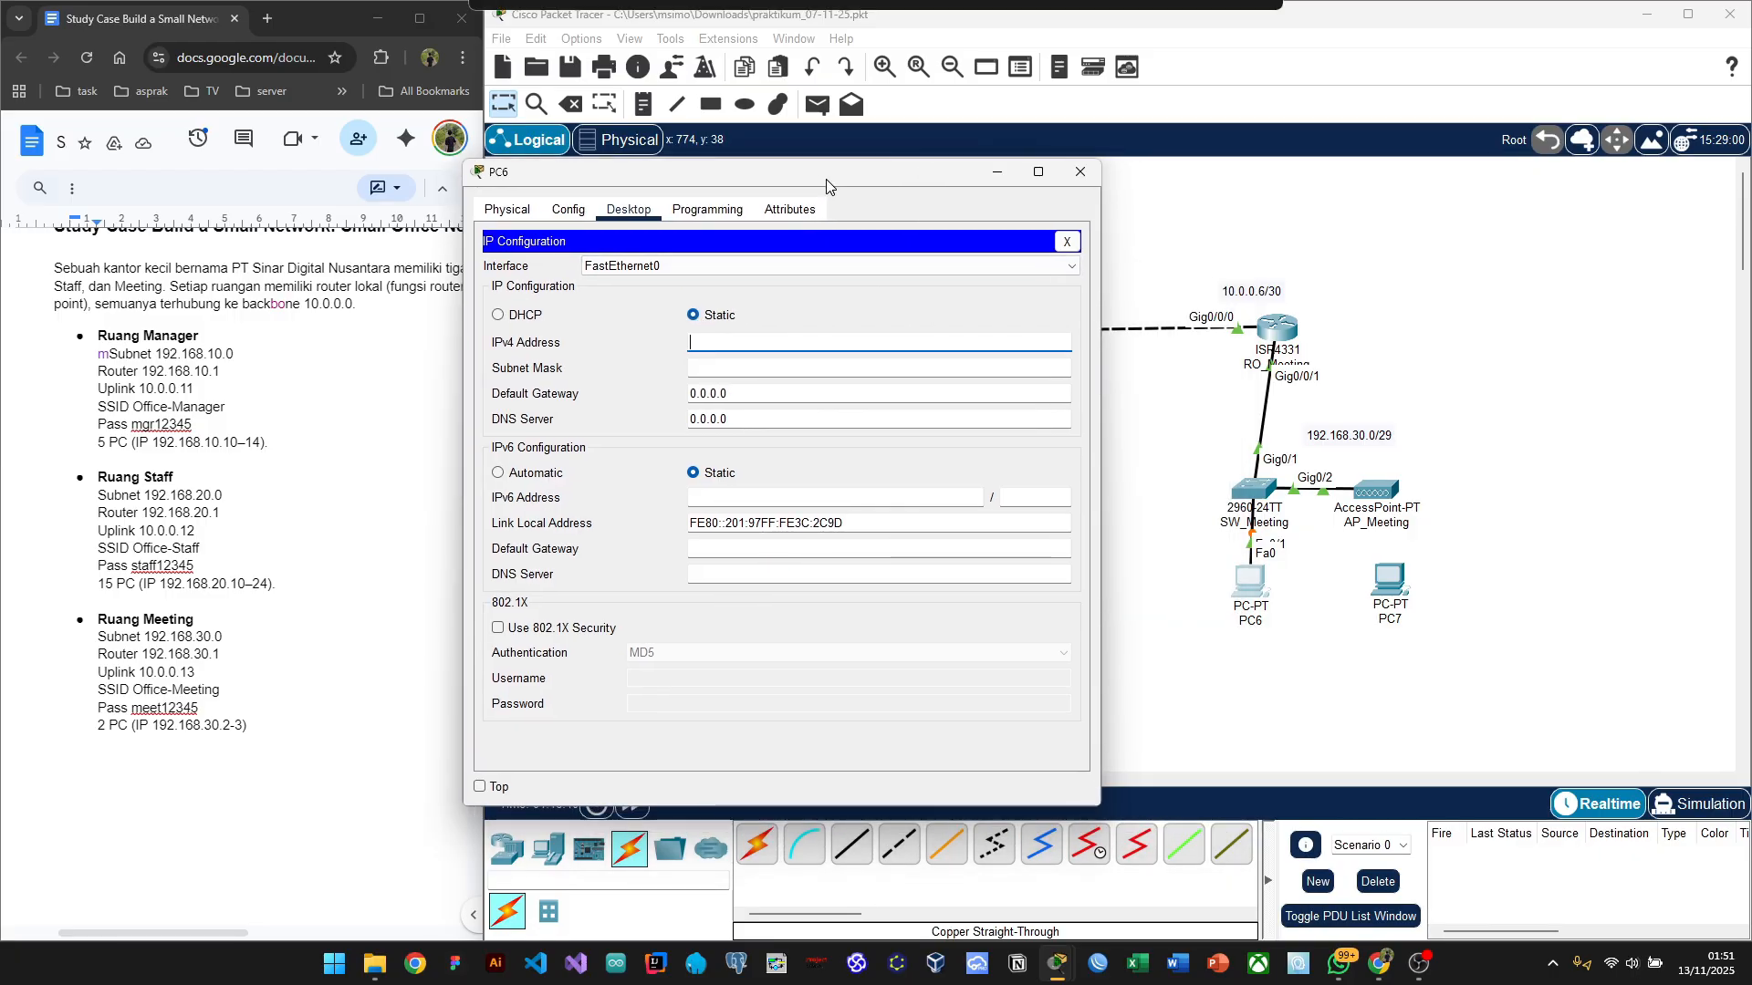
click(1328, 436)
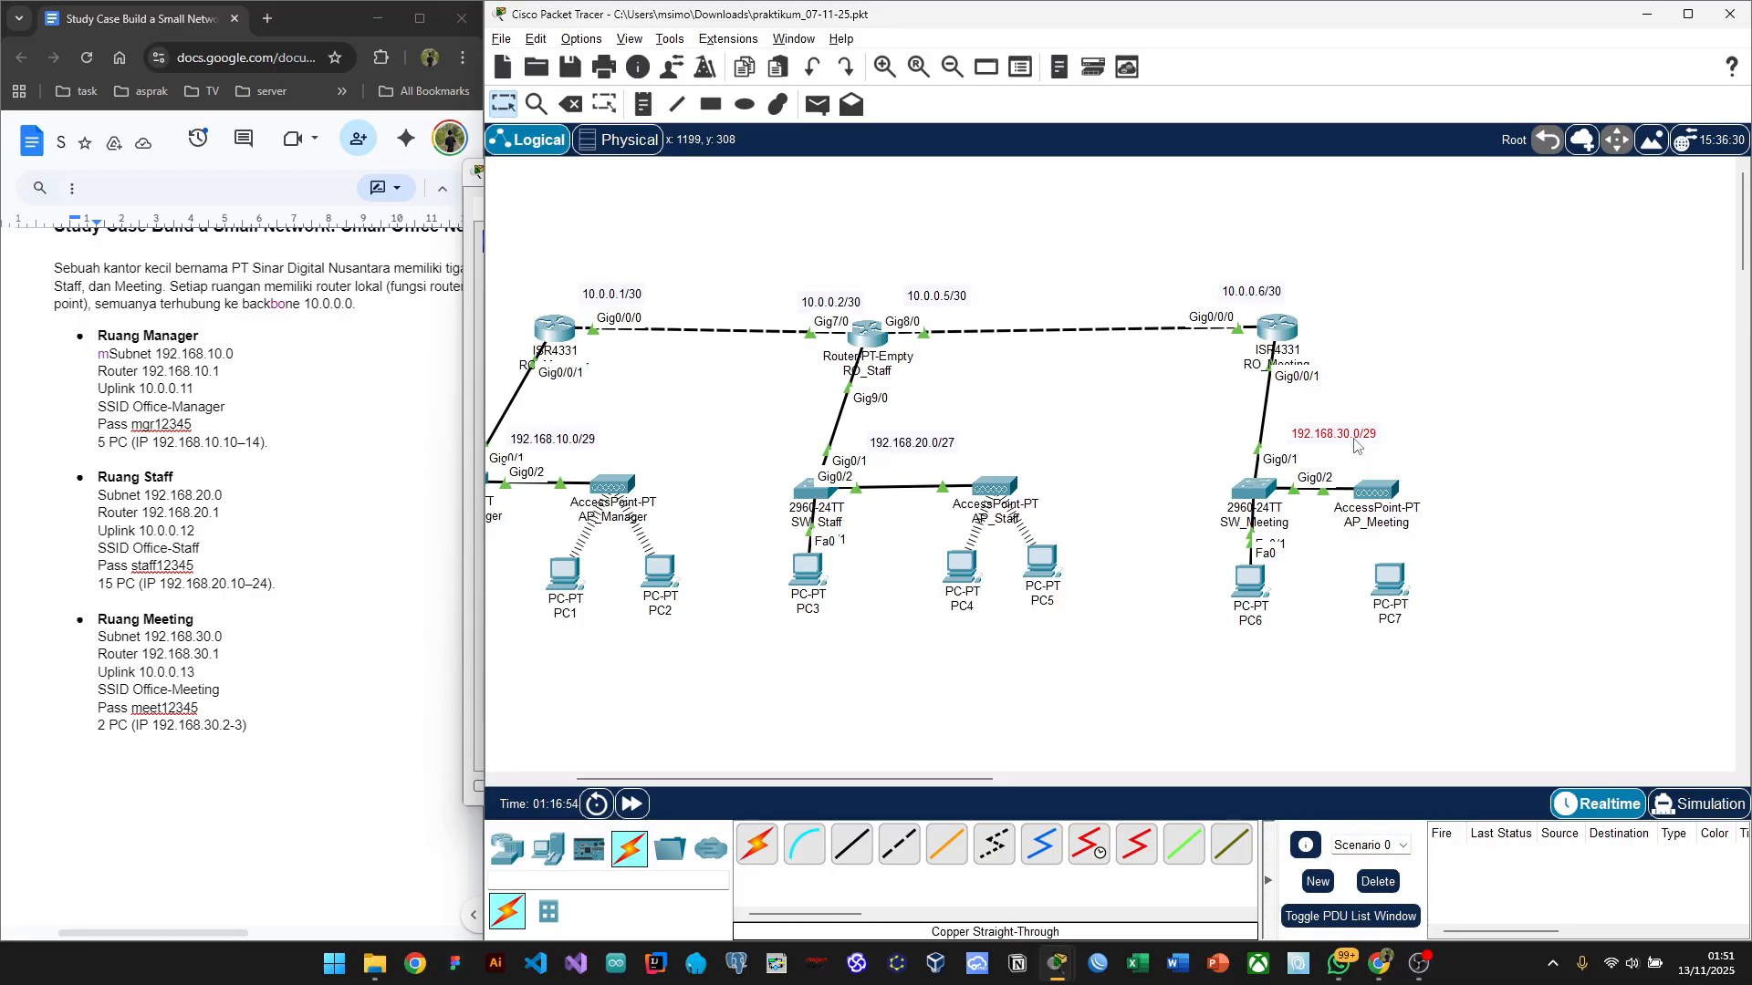
Step: Look up the /29 subnet mask in Chrome's CIDR table, then return to Packet Tracer
key(alt+Tab)
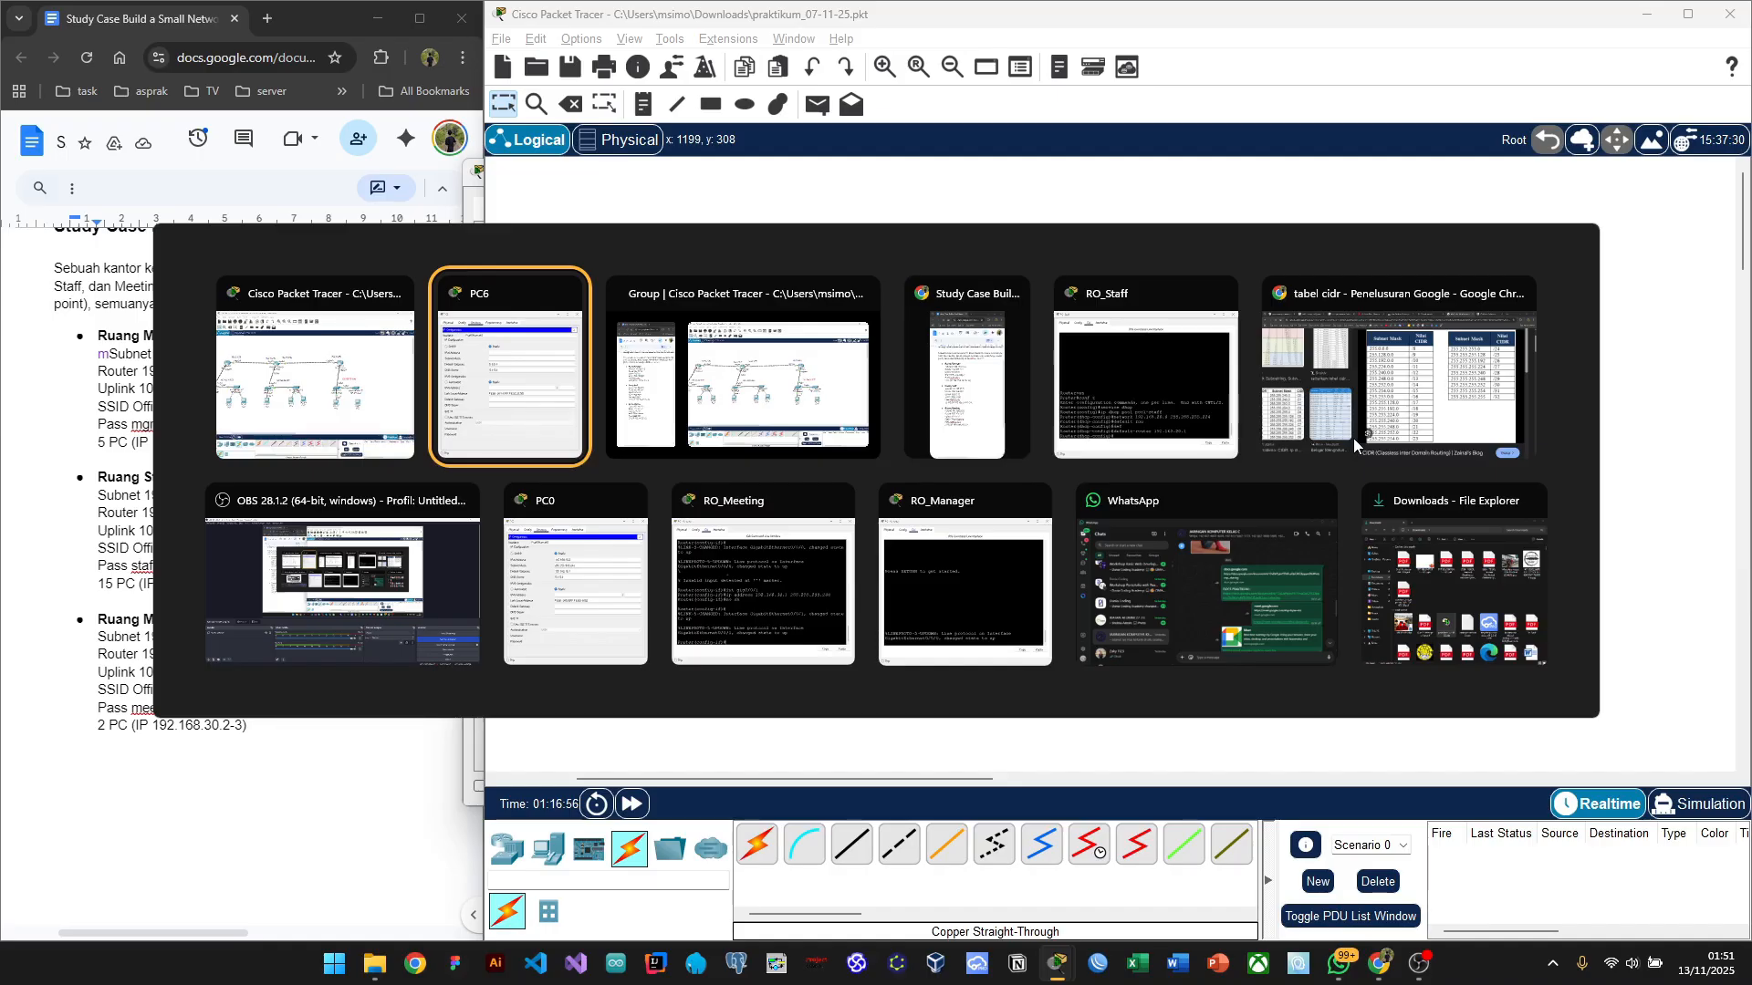
click(1332, 374)
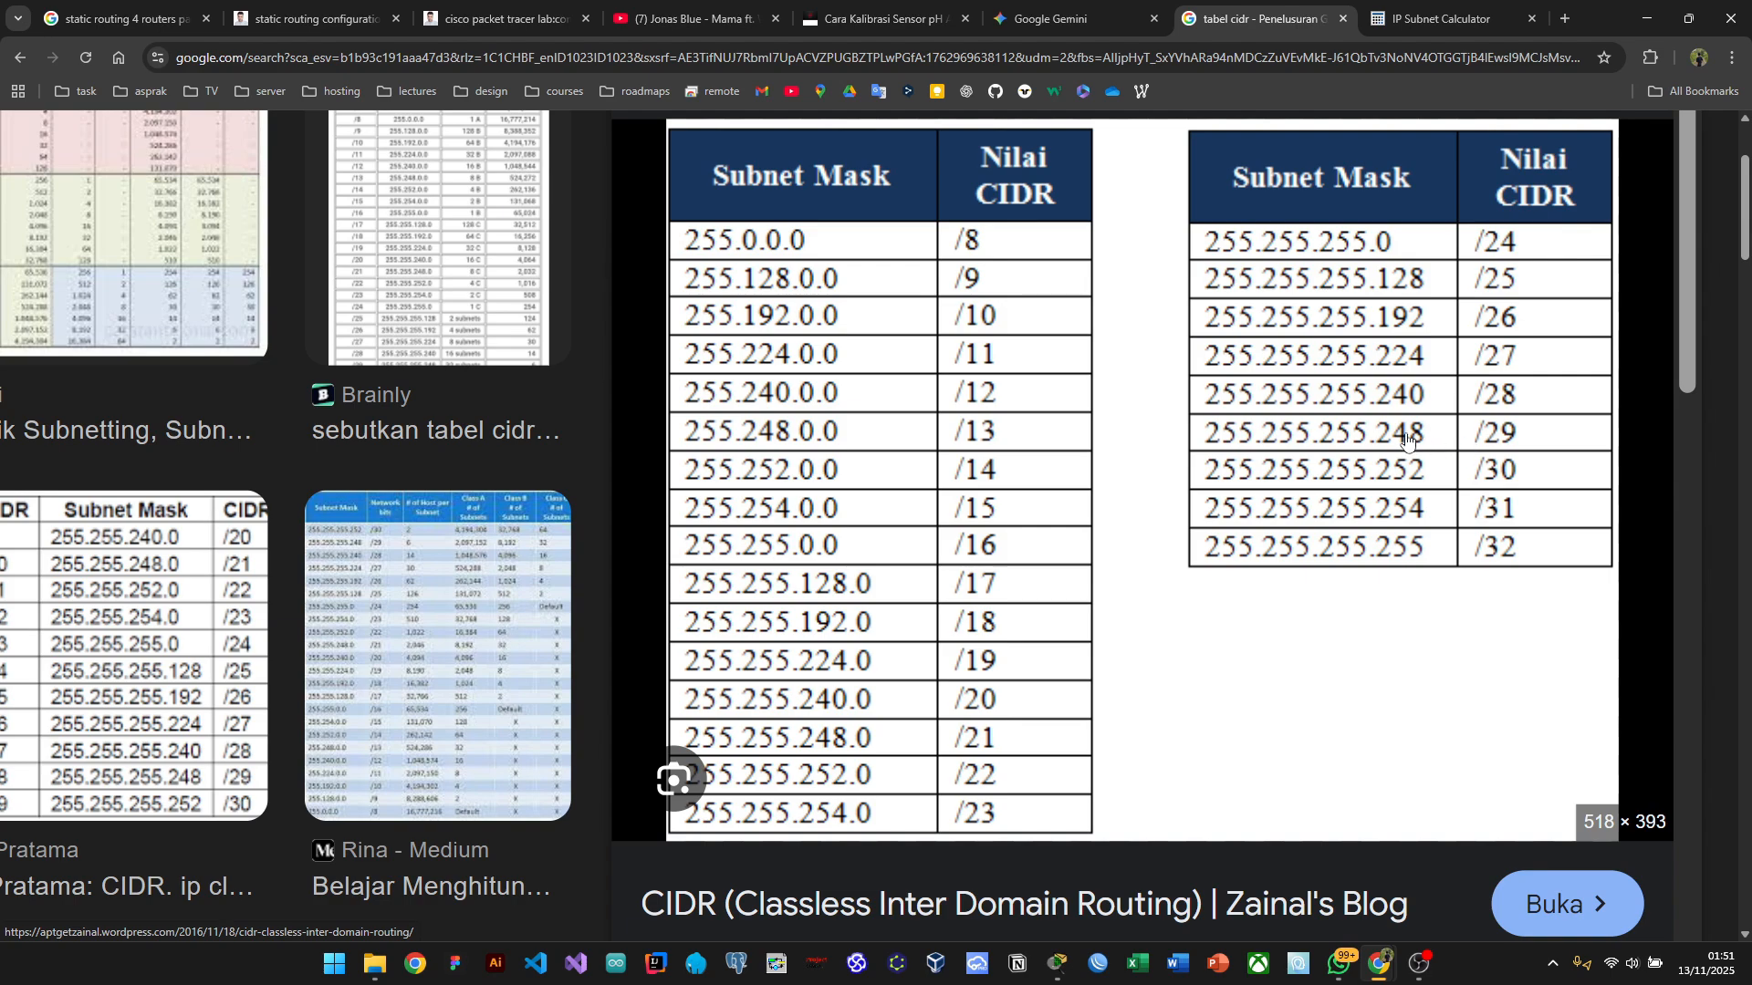
key(alt+Tab)
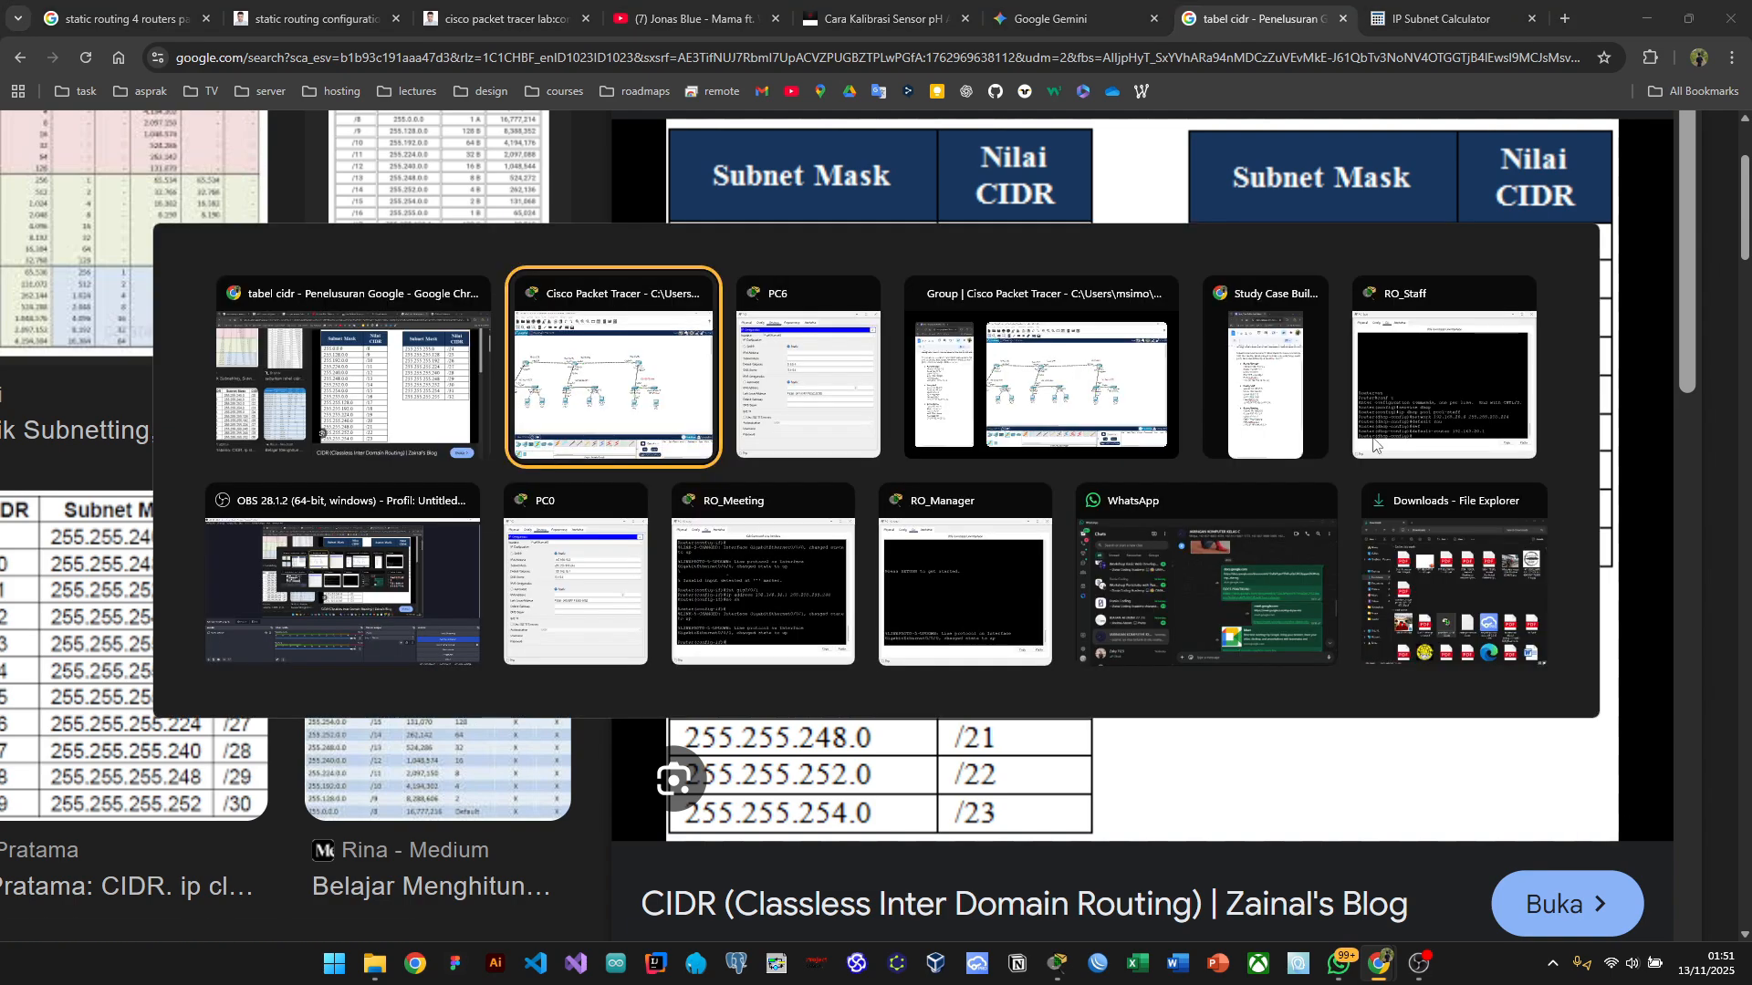
click(1040, 383)
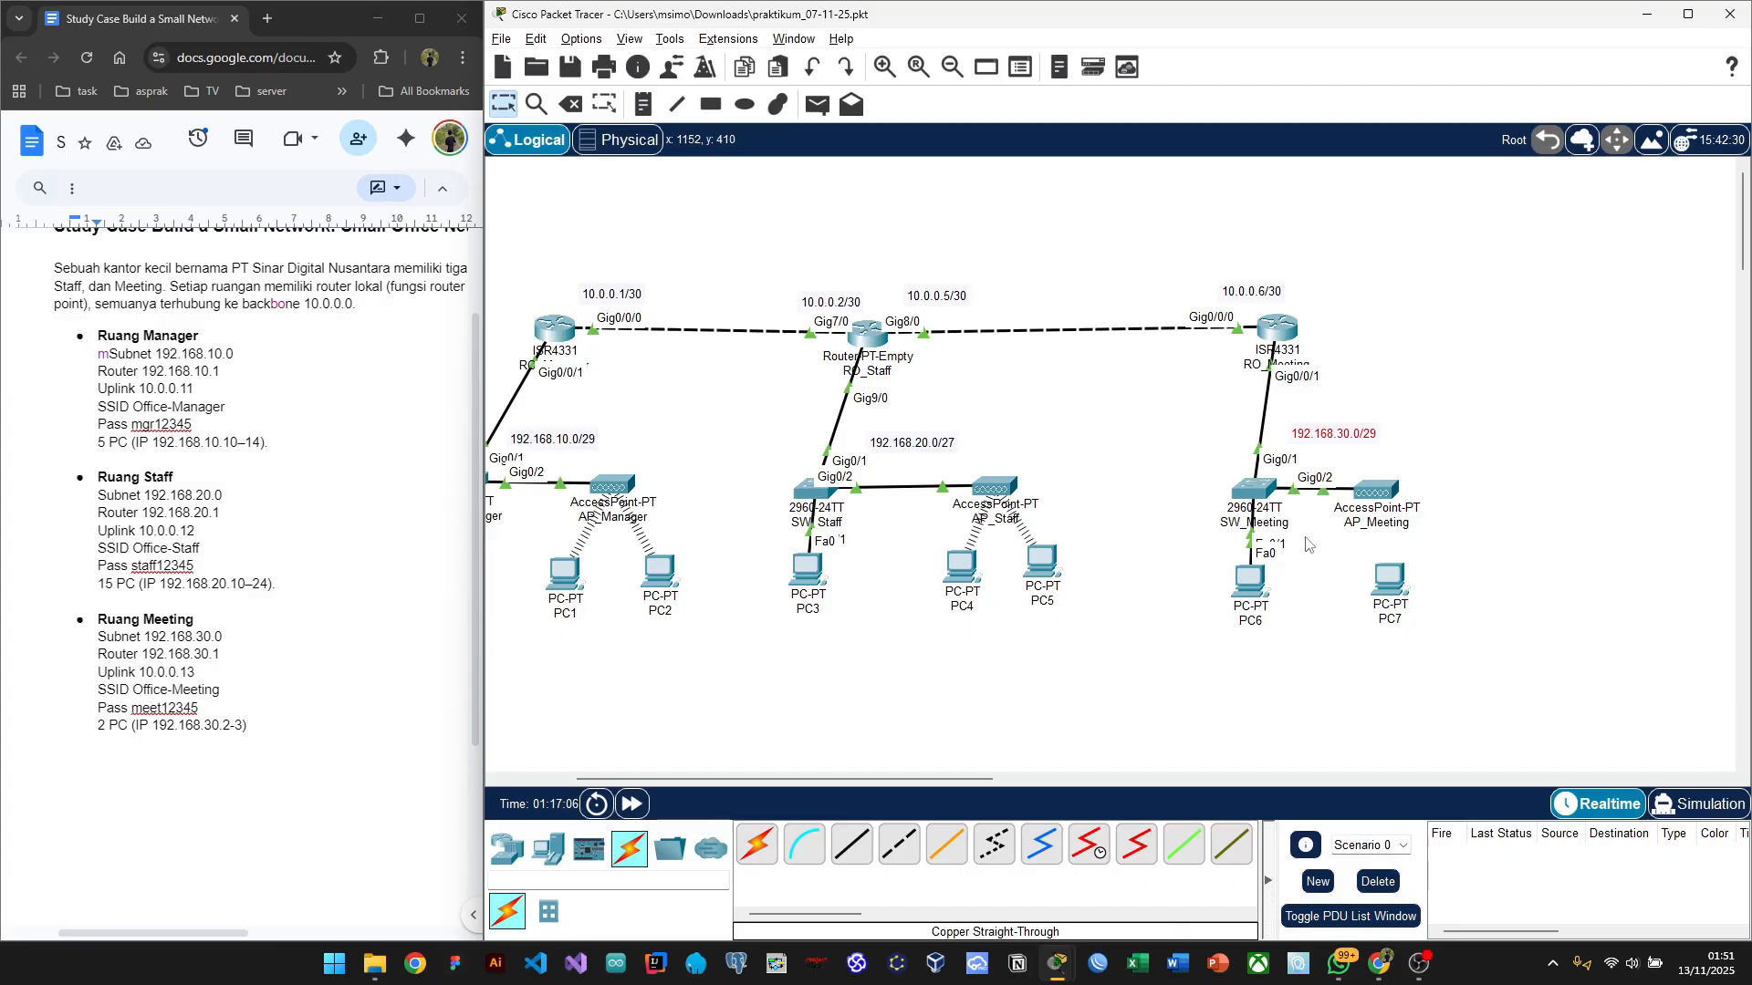
Step: Give PC6 IPv4 address 192.168.30.2, rechecking the CIDR table for the /29 mask
click(1250, 584)
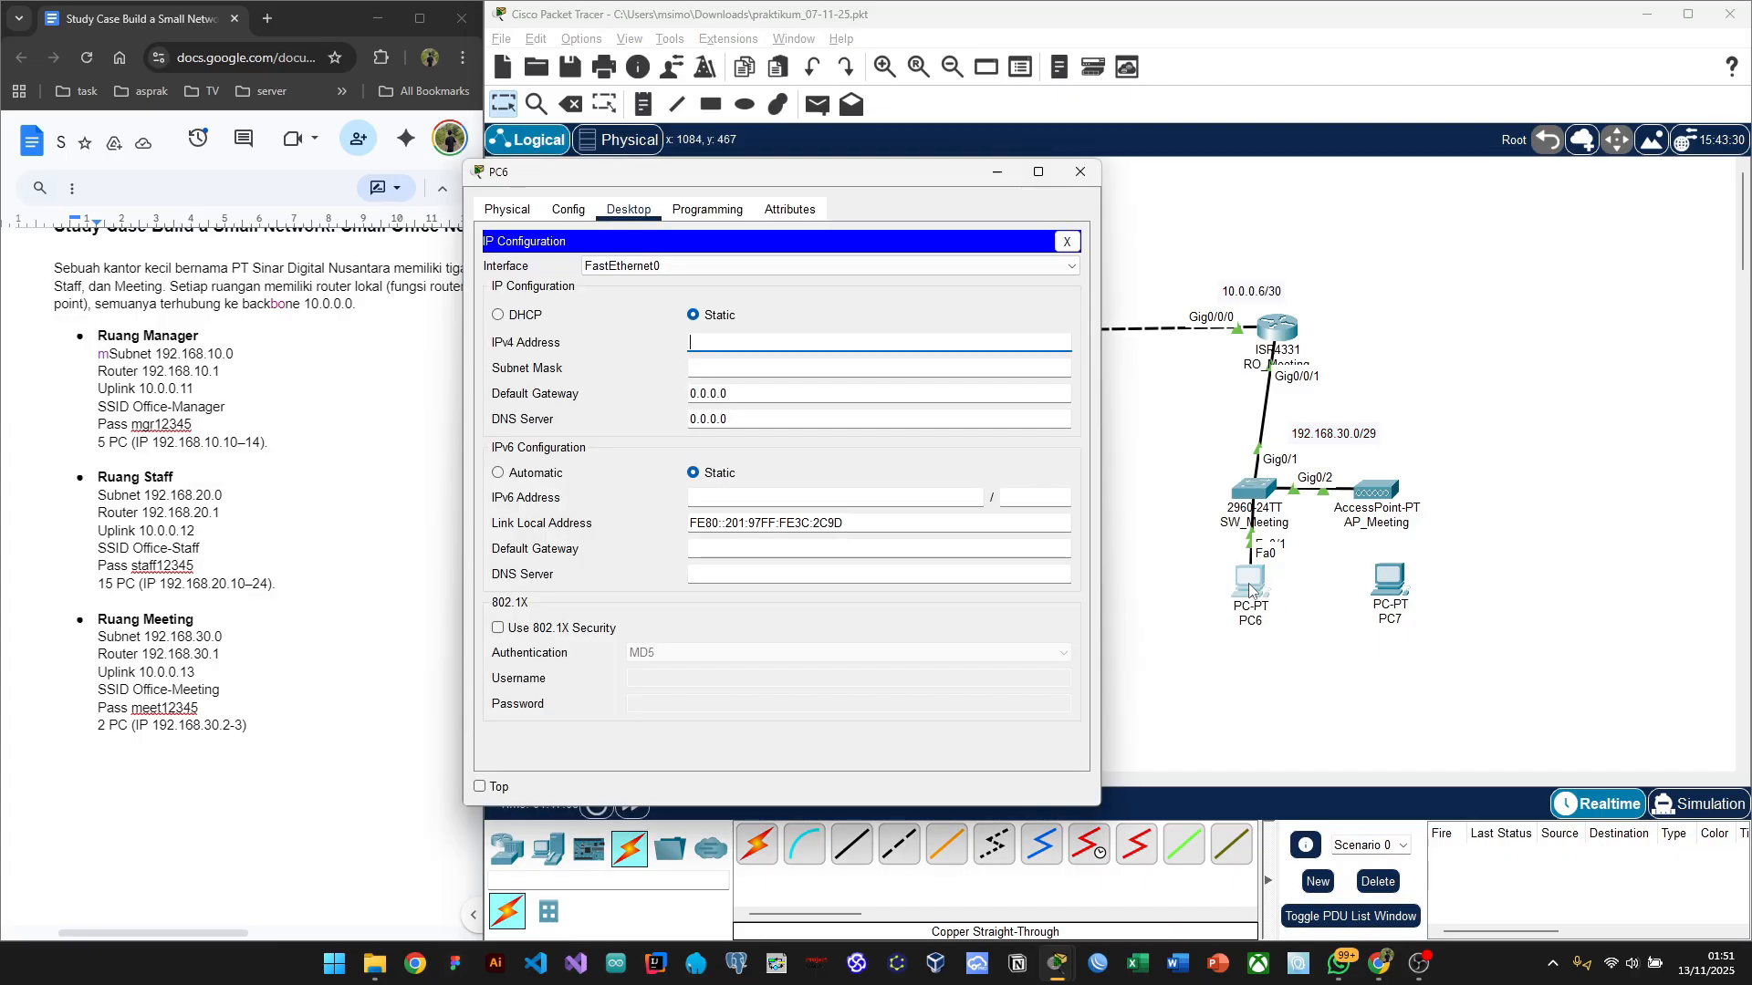
click(733, 344)
text(192.168)
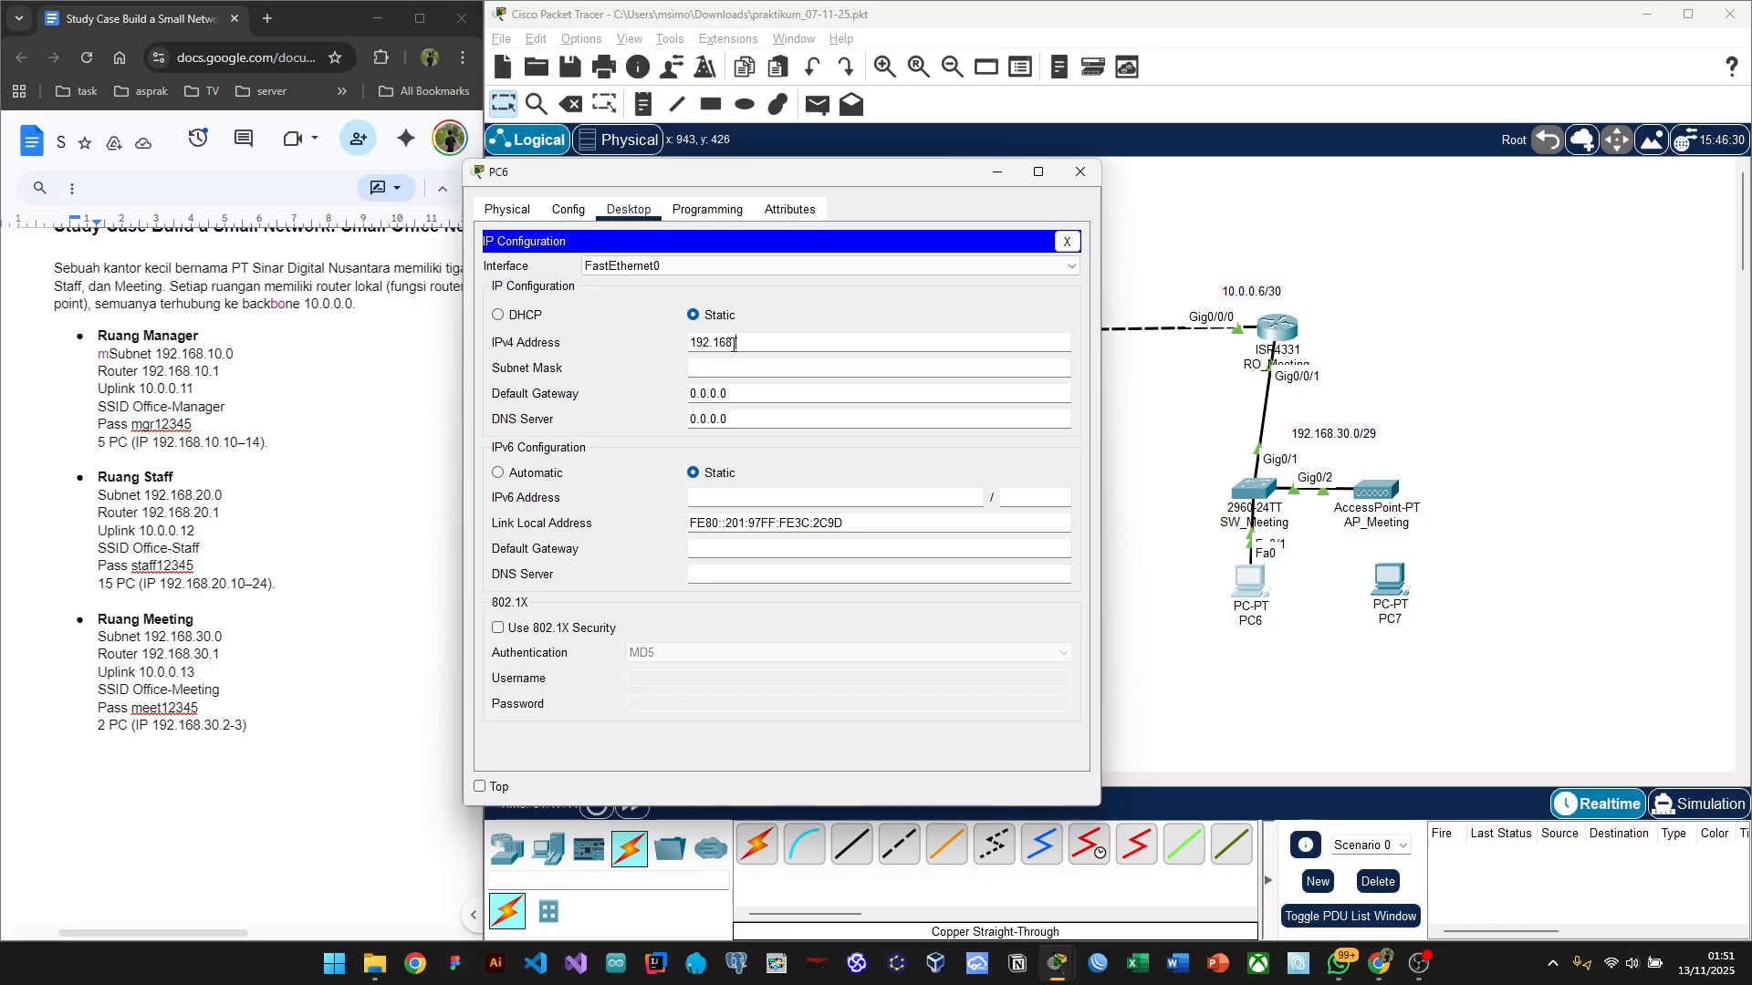
text(.30.)
text(2)
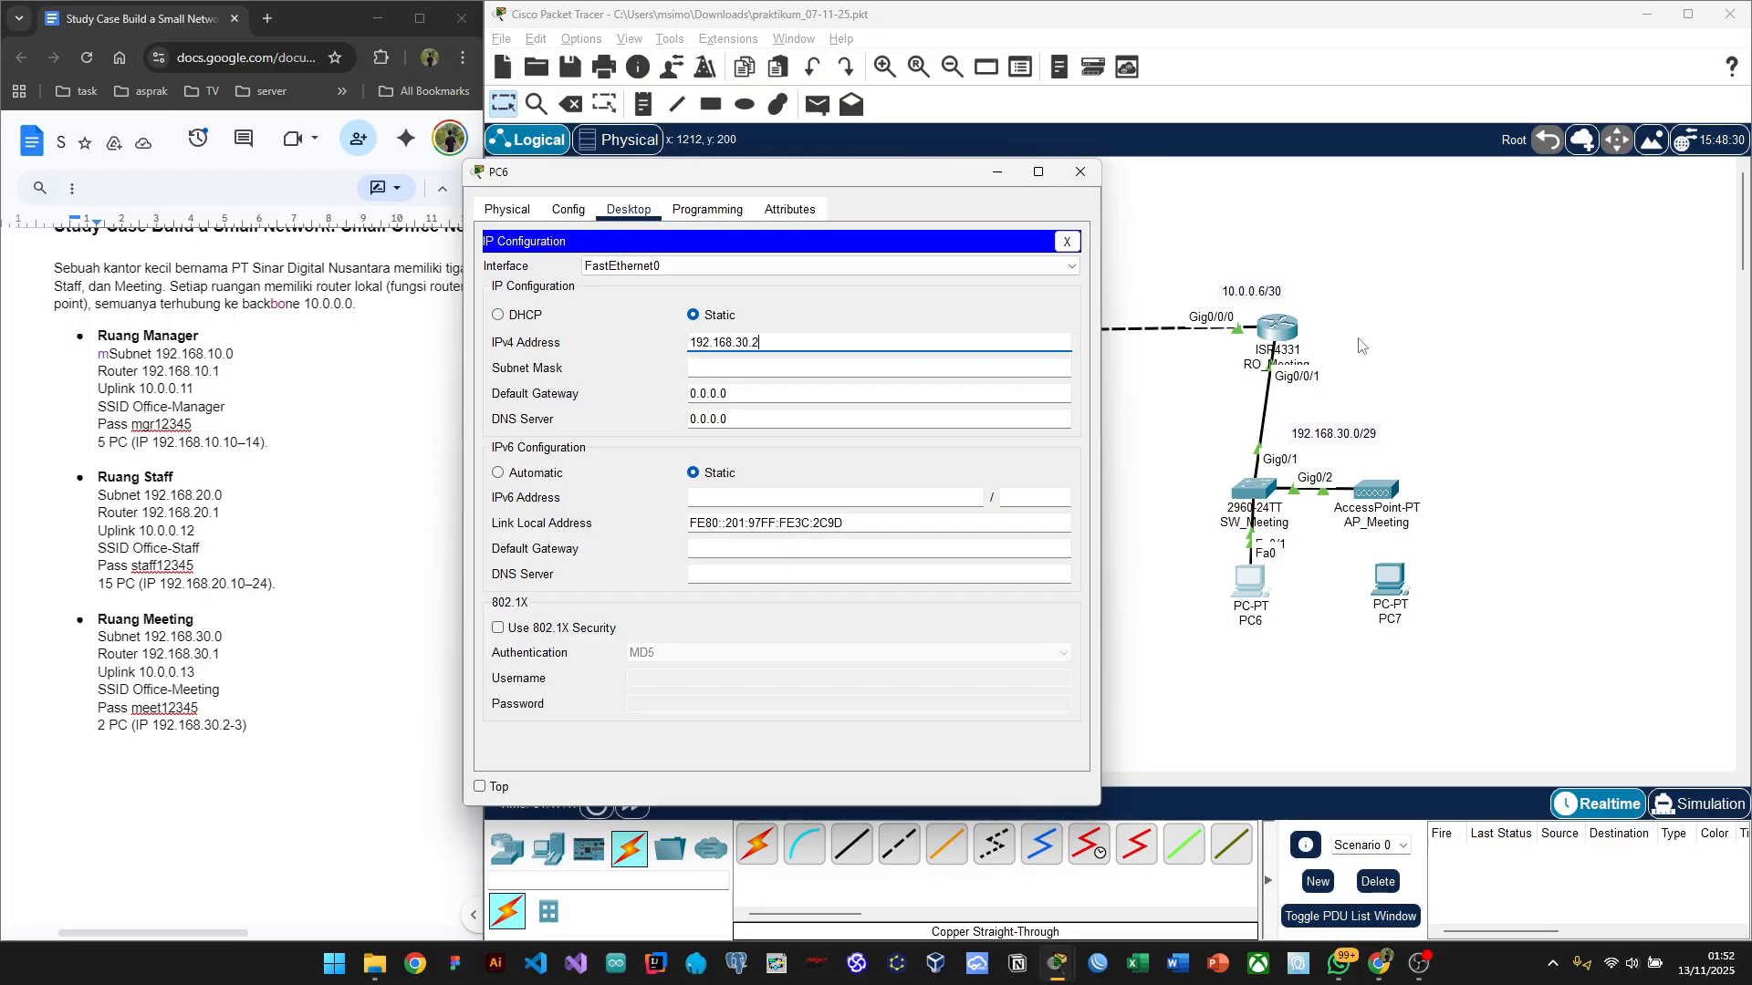
click(744, 365)
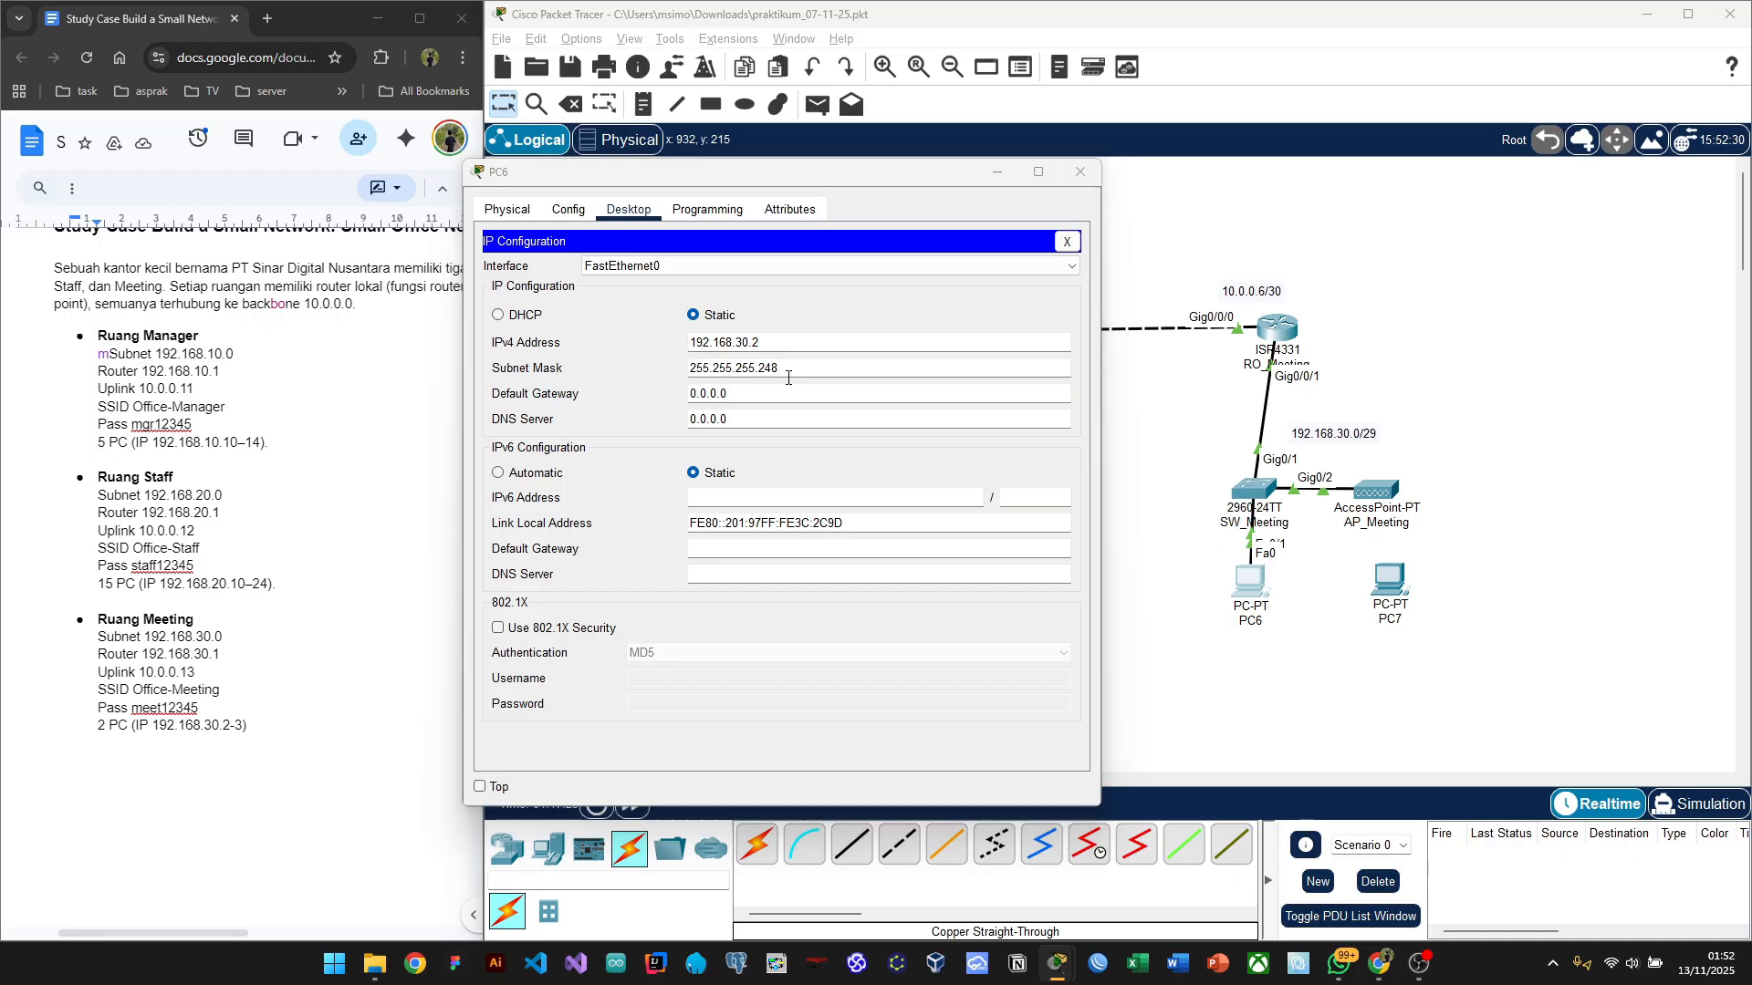
key(alt+Tab)
click(1083, 419)
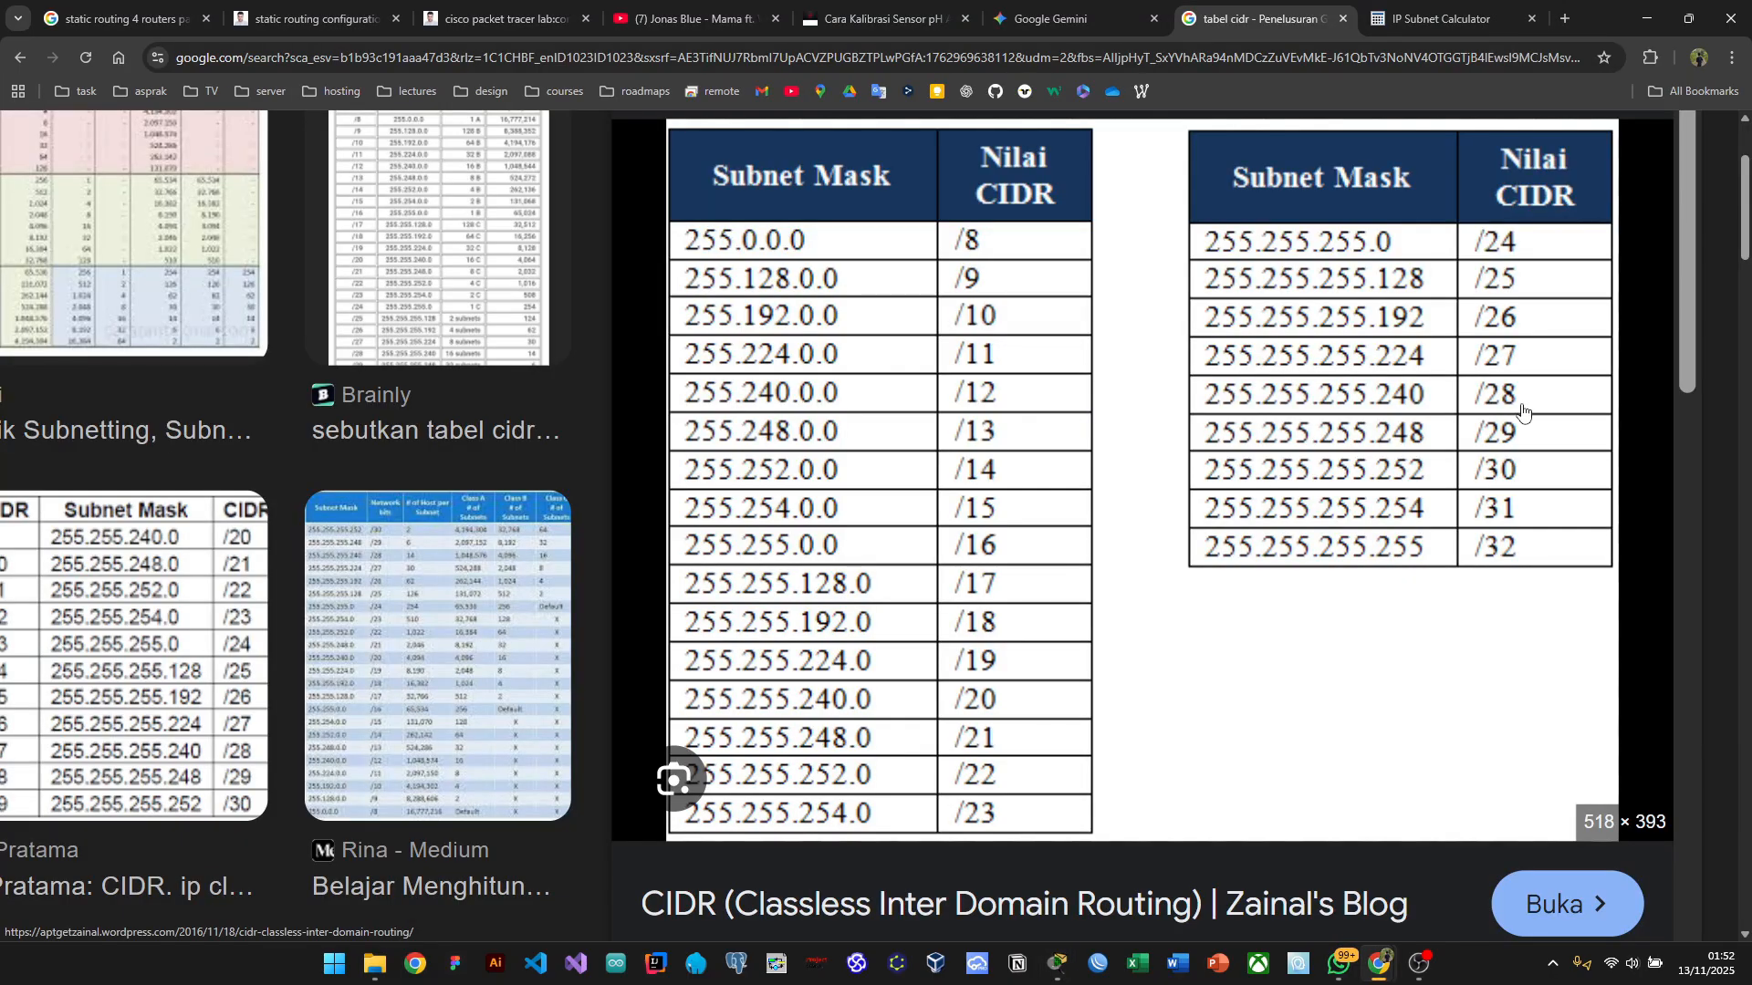
key(alt+Tab)
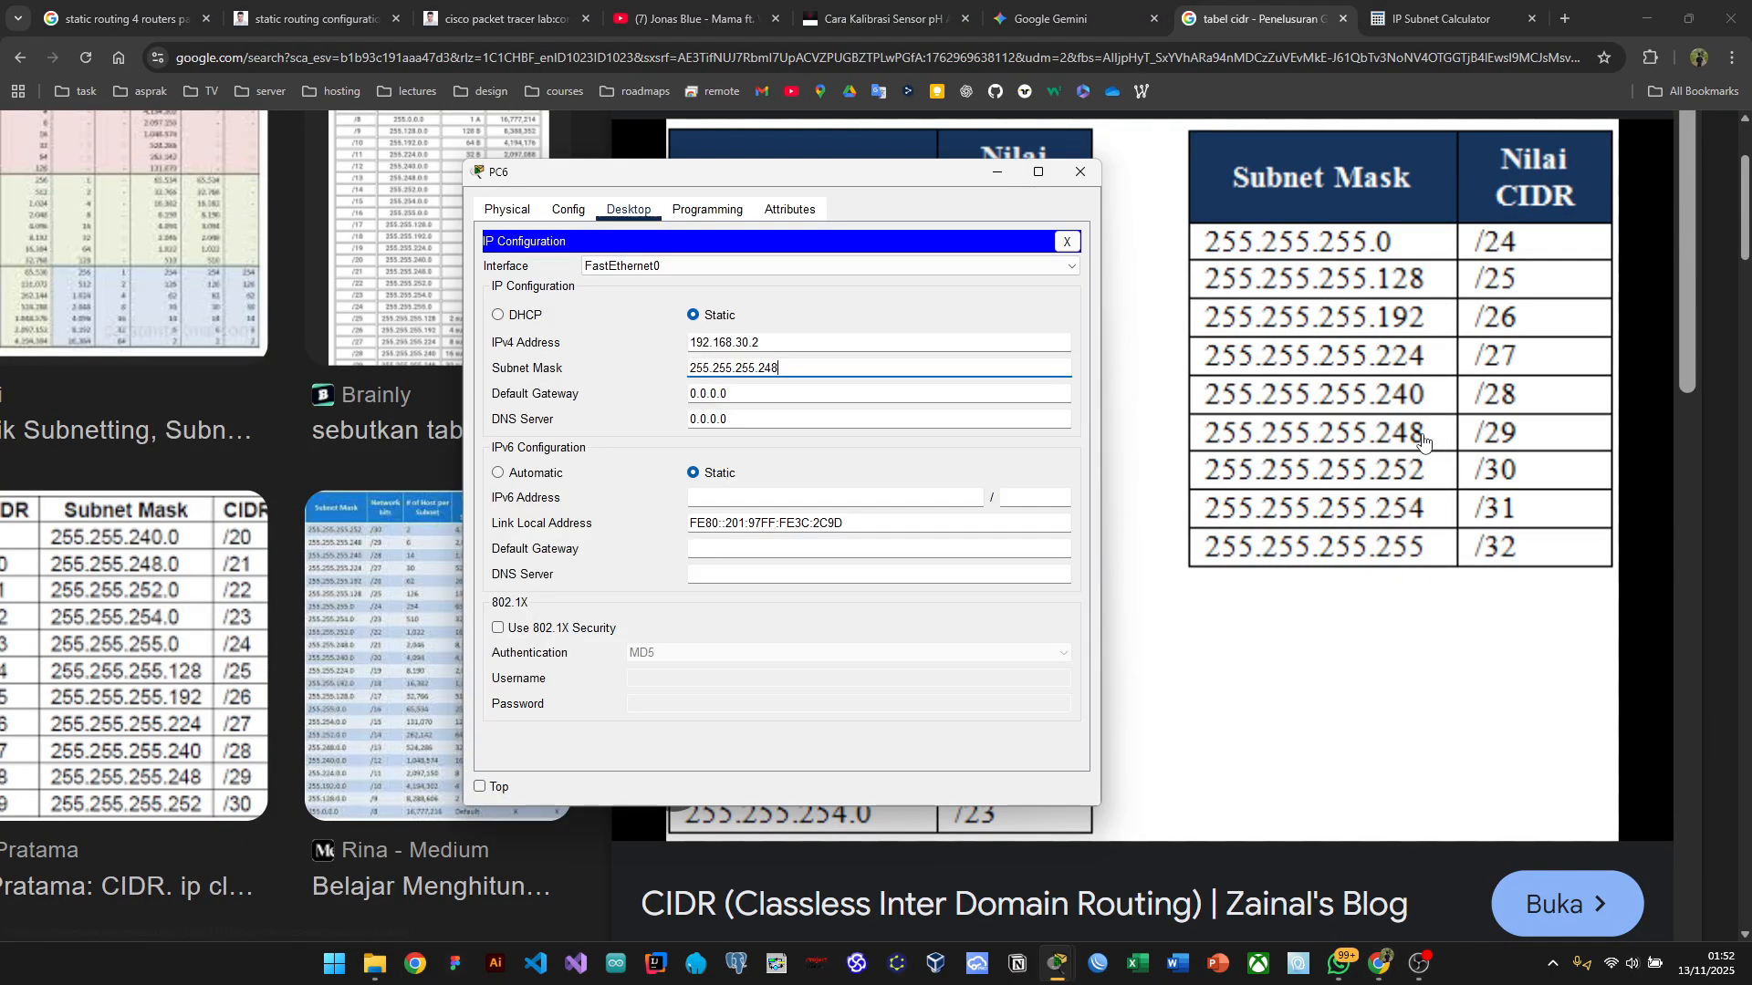
key(alt+Tab)
key(Tab)
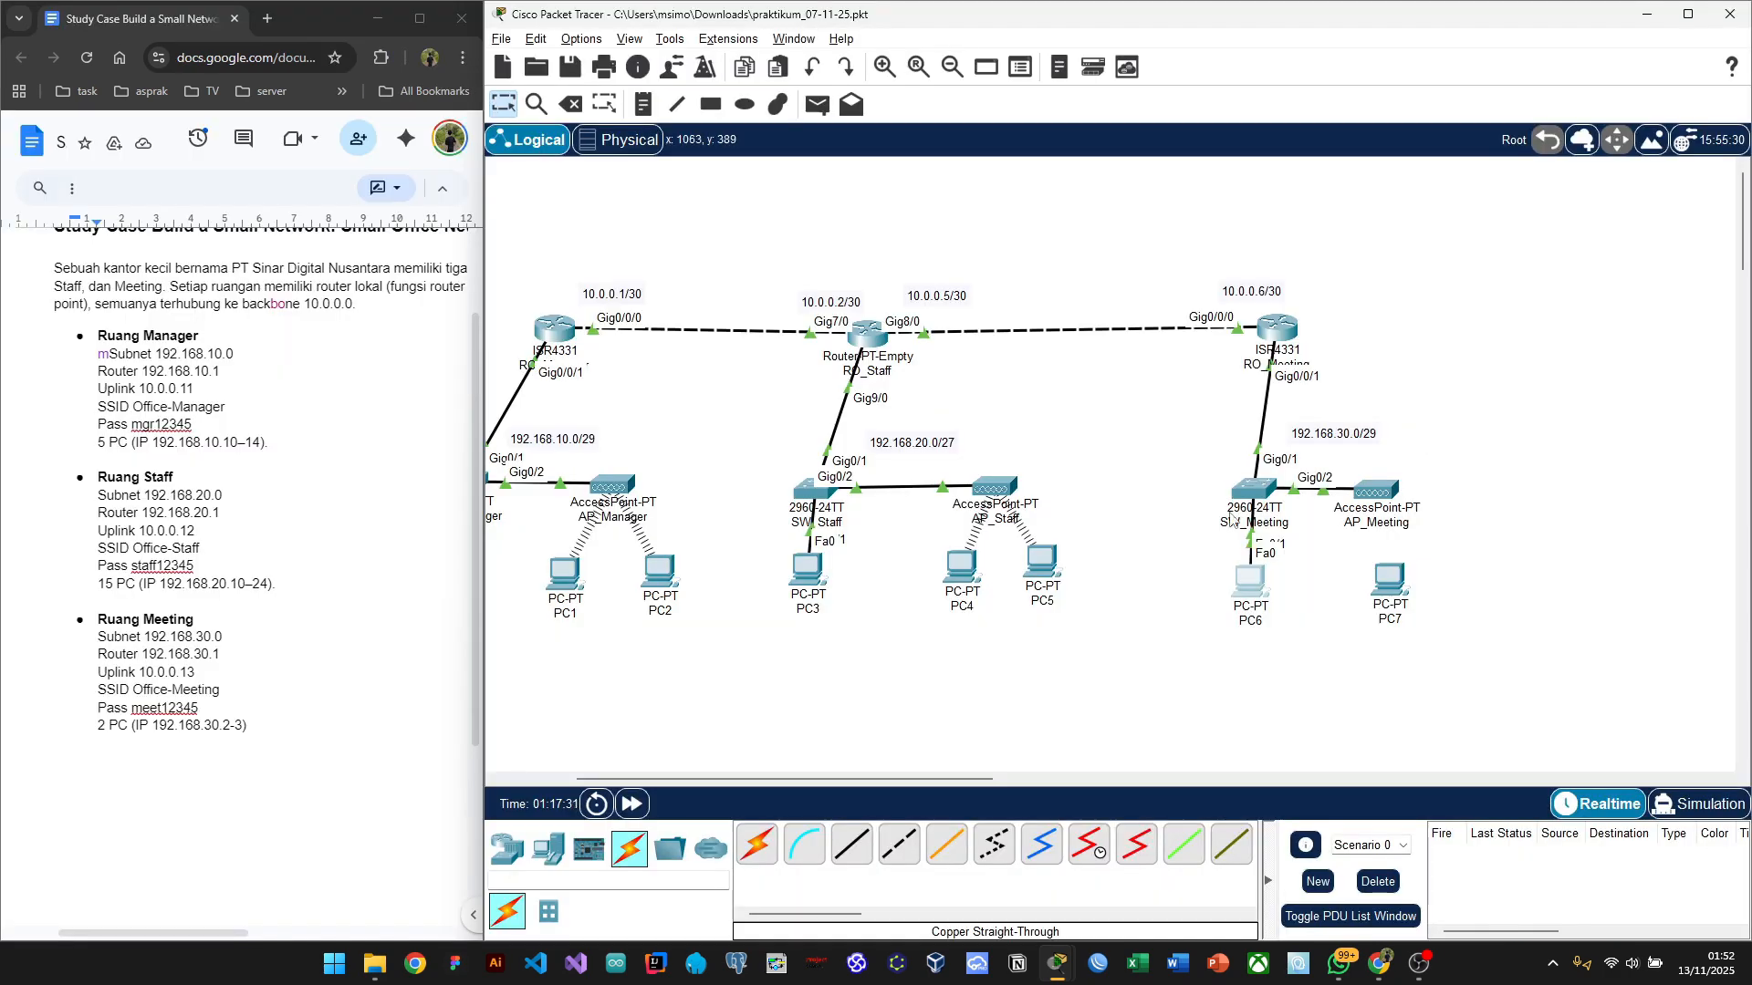
click(1257, 597)
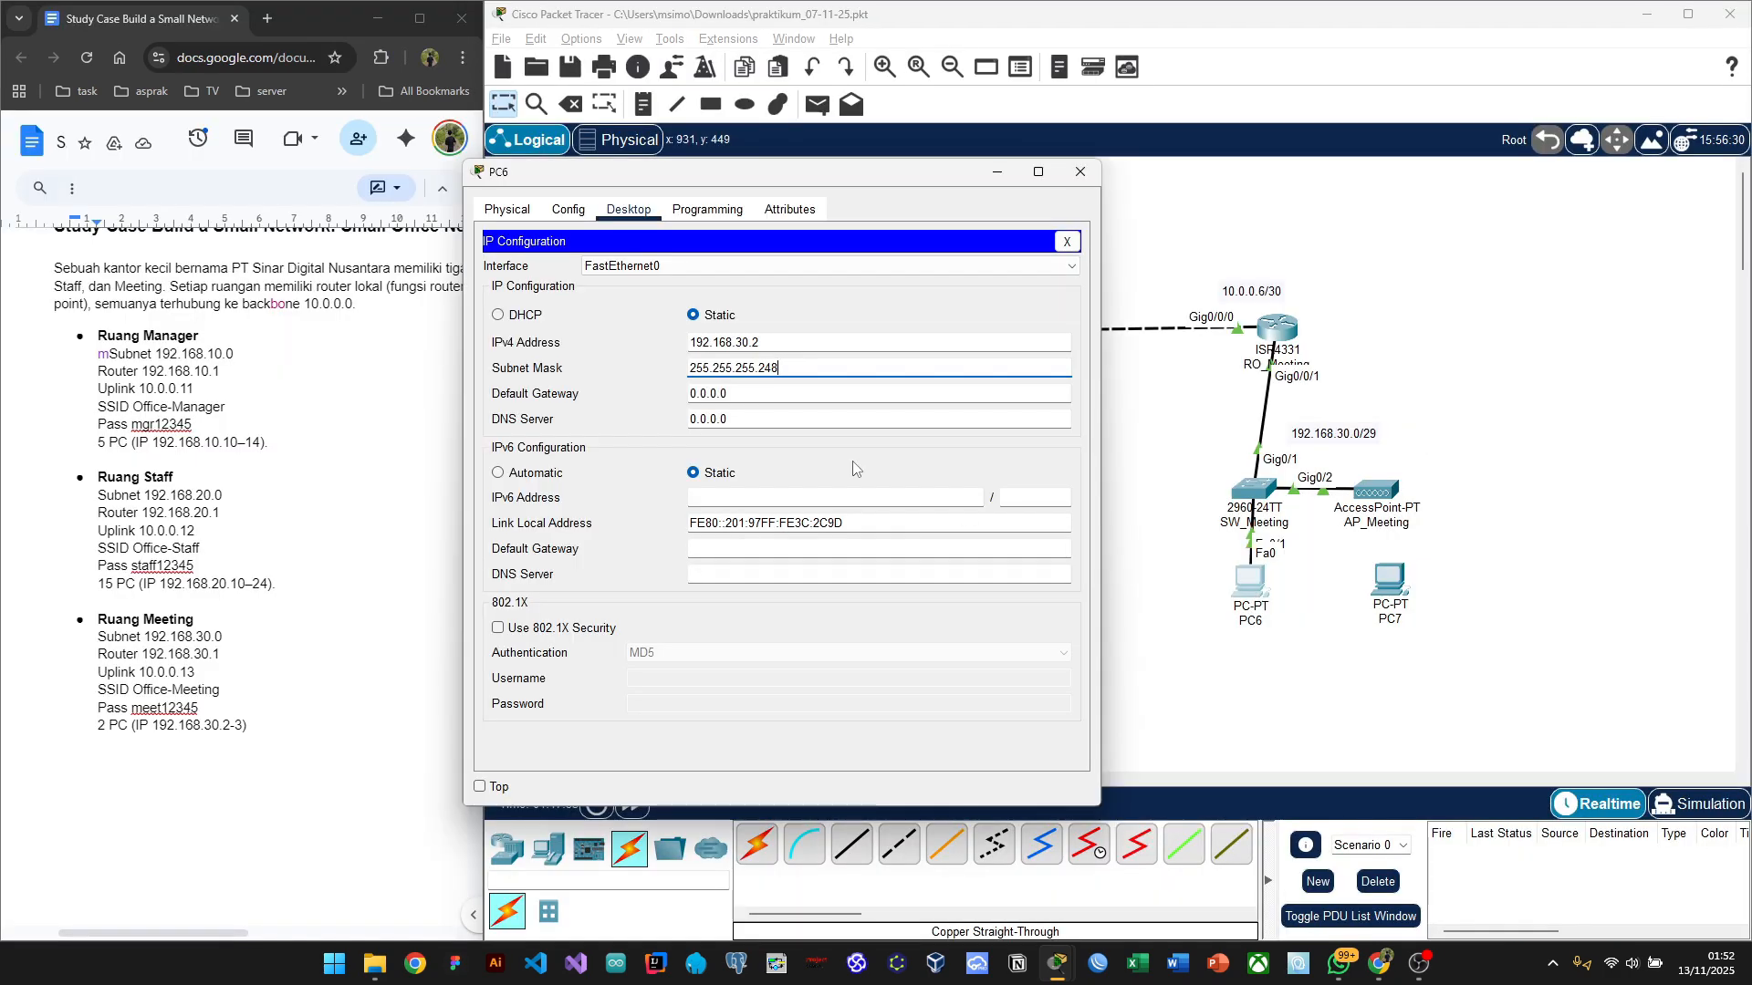
Step: Set PC6's default gateway to 192.168.30.1 and close its configuration window
click(758, 392)
key(BackSpace)
key(BackSpace)
key(BackSpace)
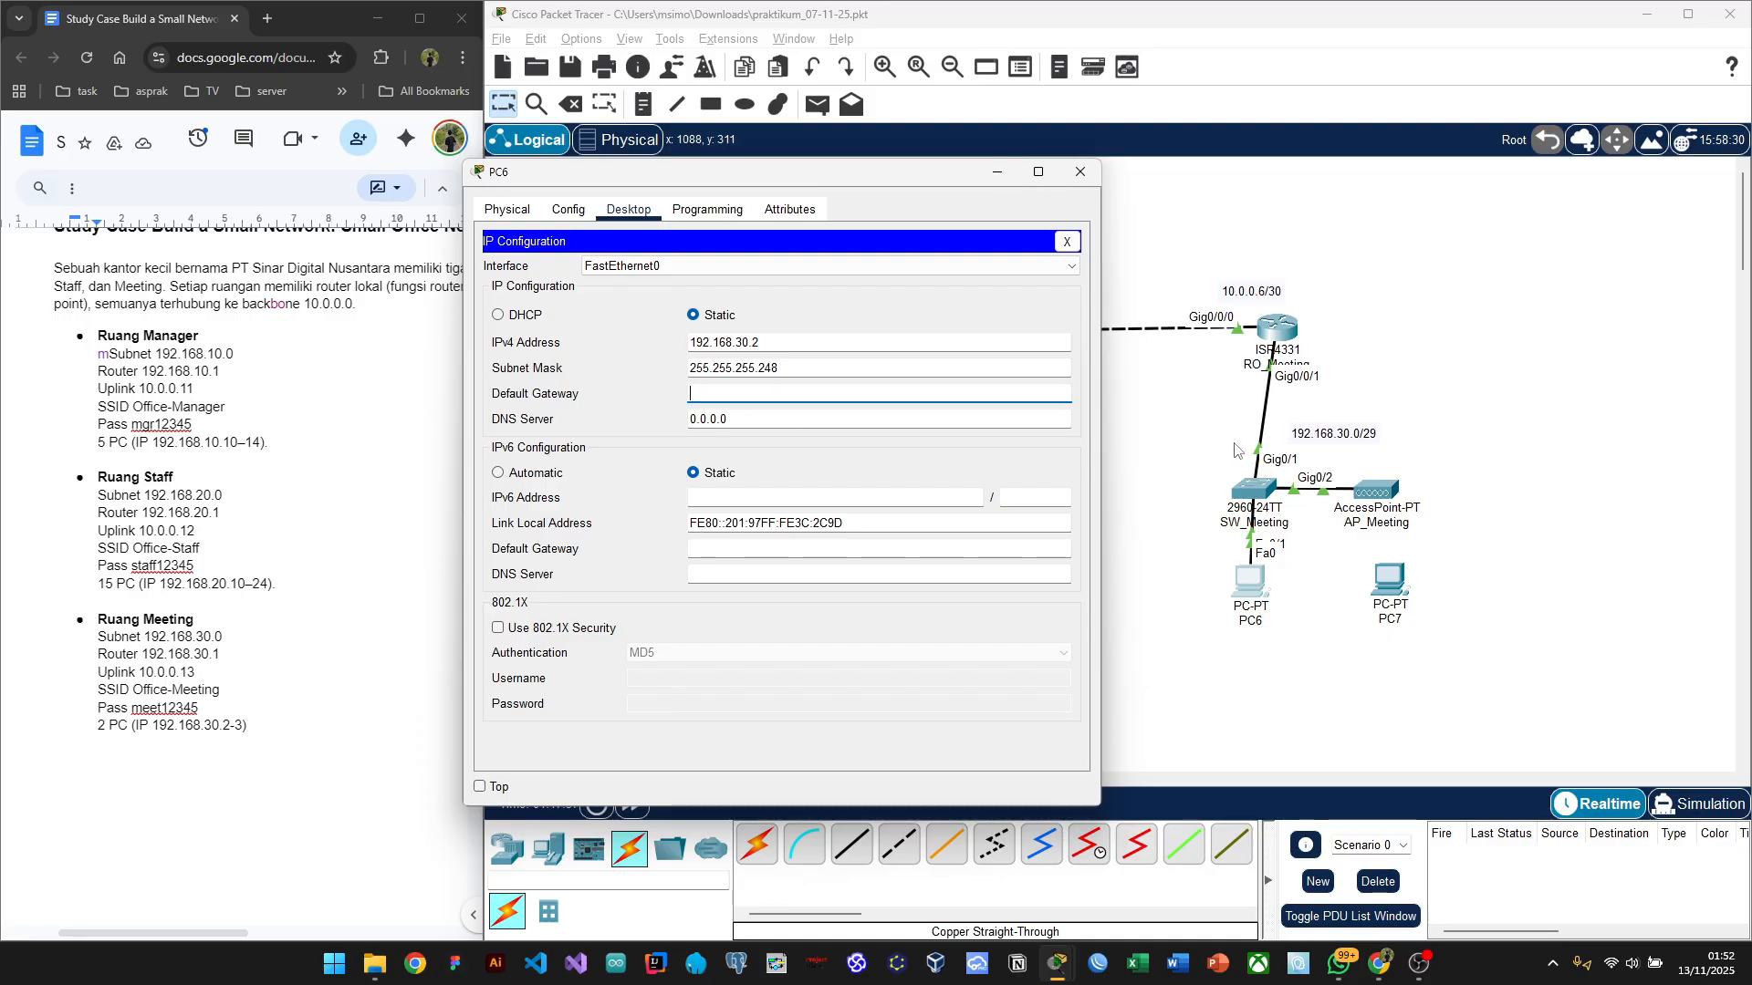
text(192.168.3)
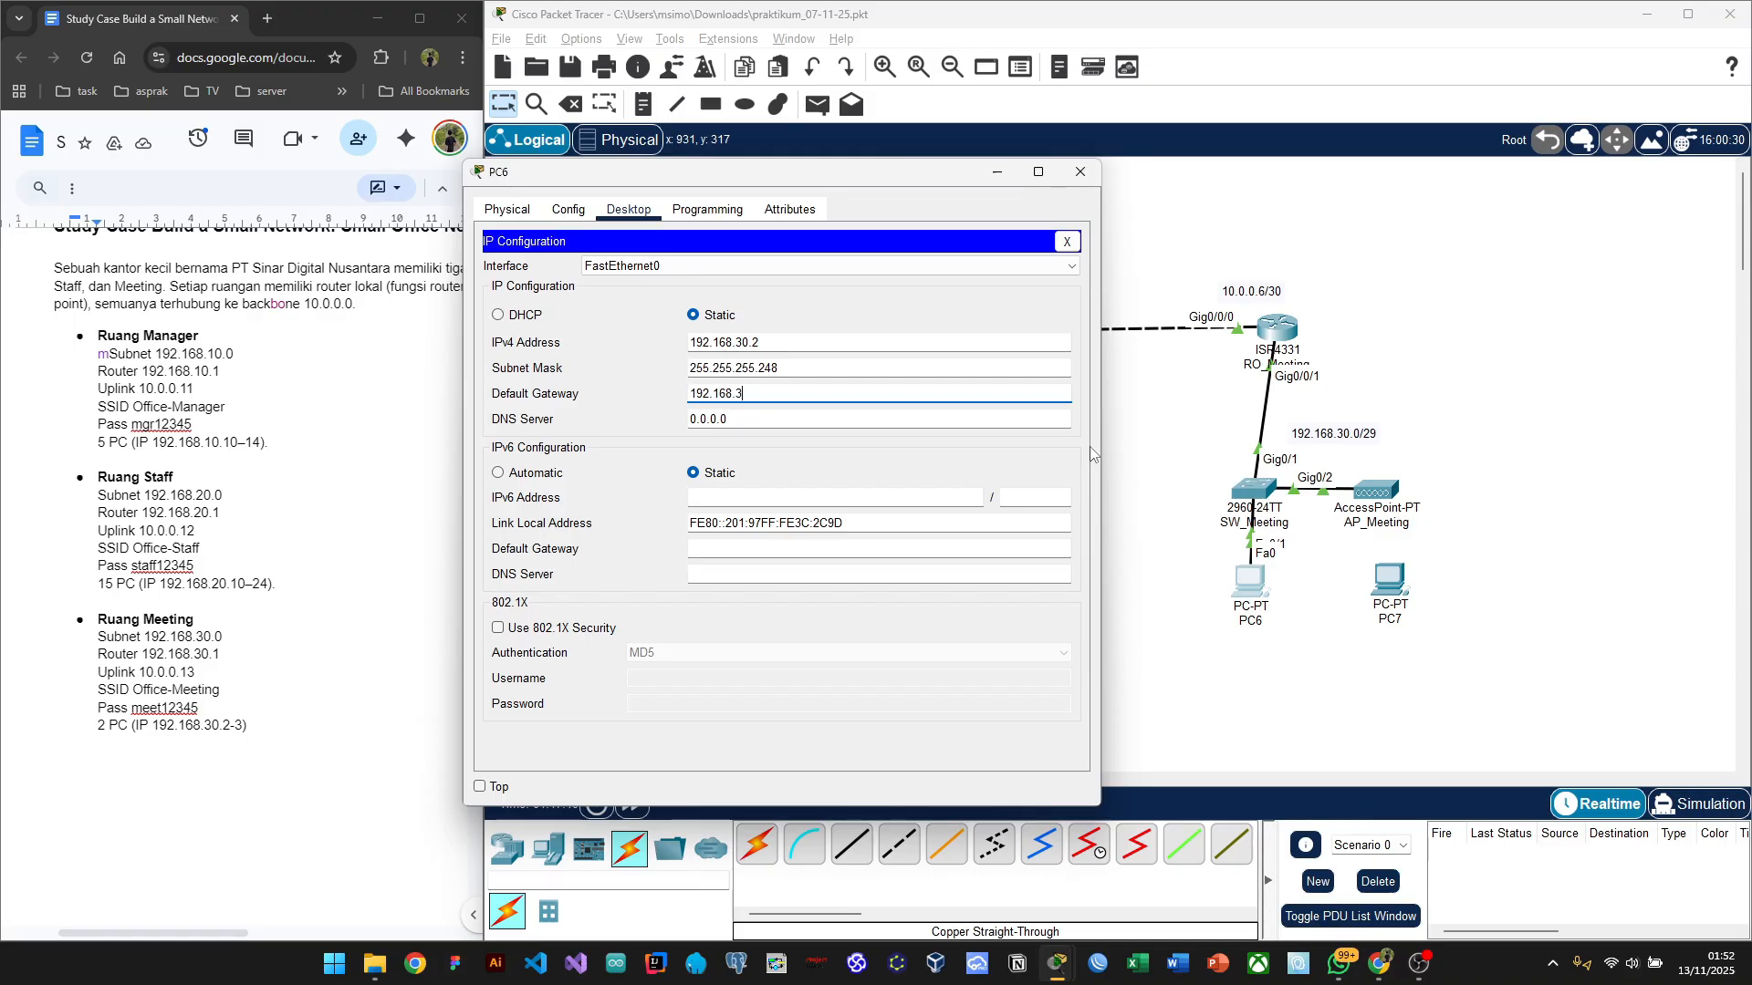
text(0.1)
click(969, 294)
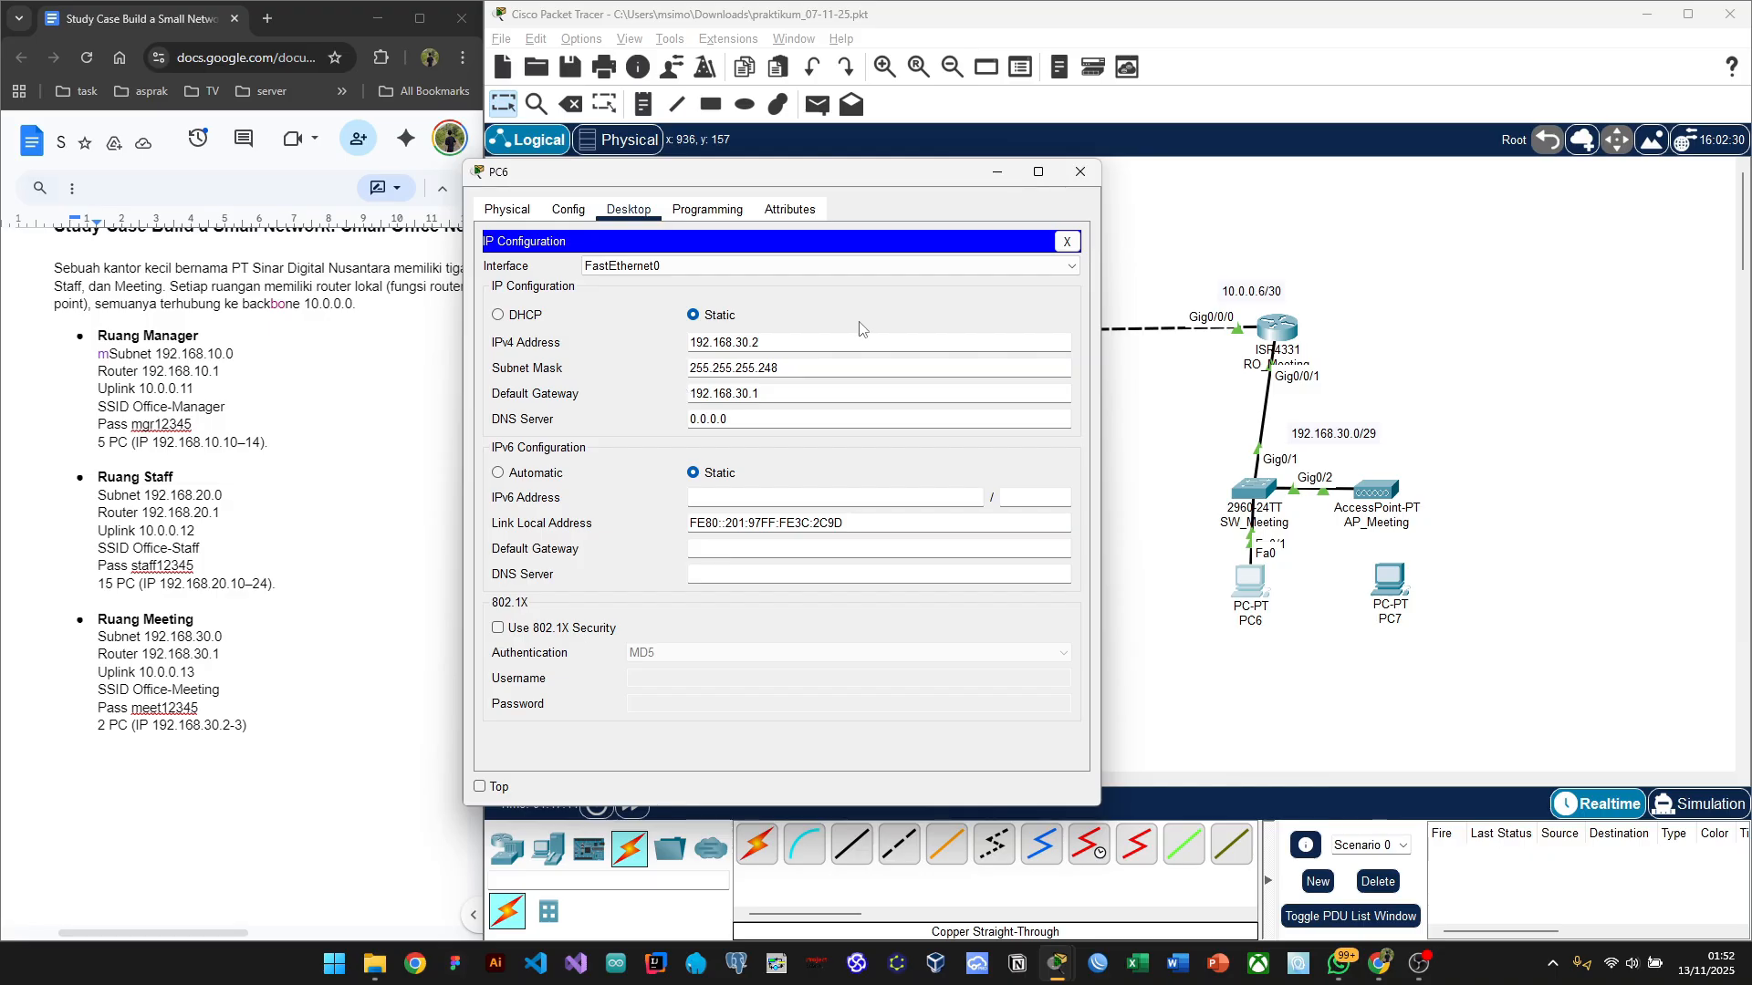
click(1078, 174)
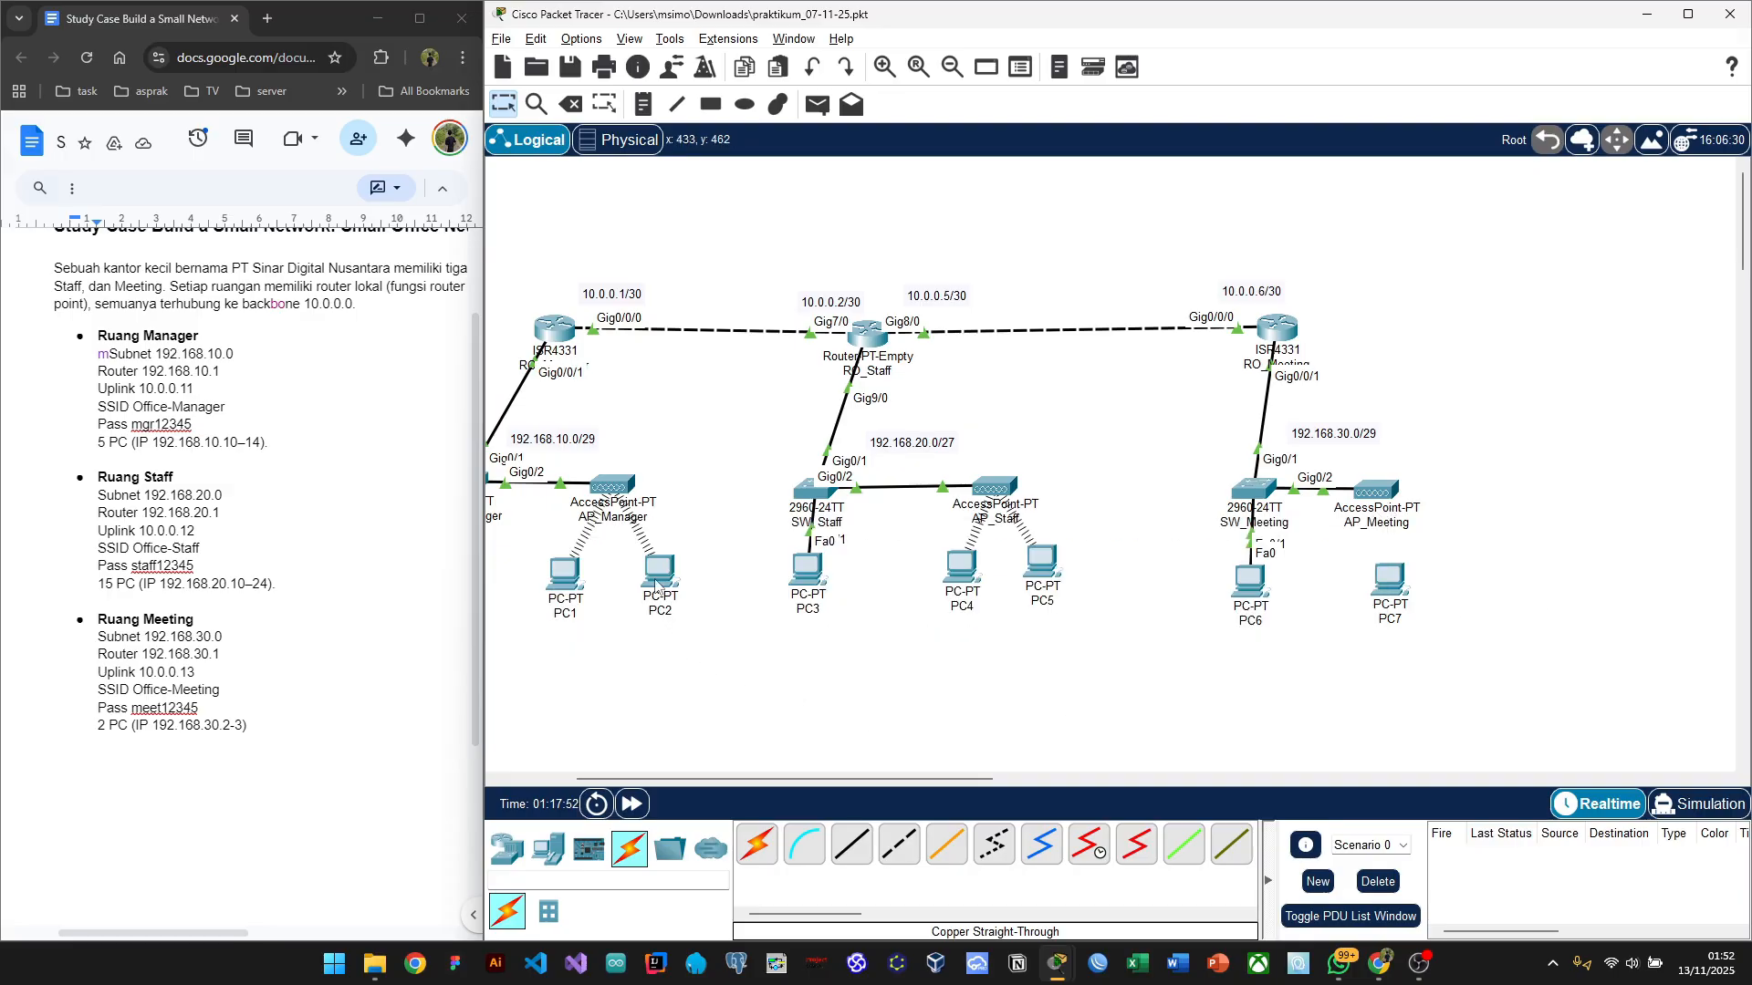
Step: Nudge PC7 slightly left so it sits beside PC6 in the Meeting room
mouse_move(657, 584)
mouse_move(559, 583)
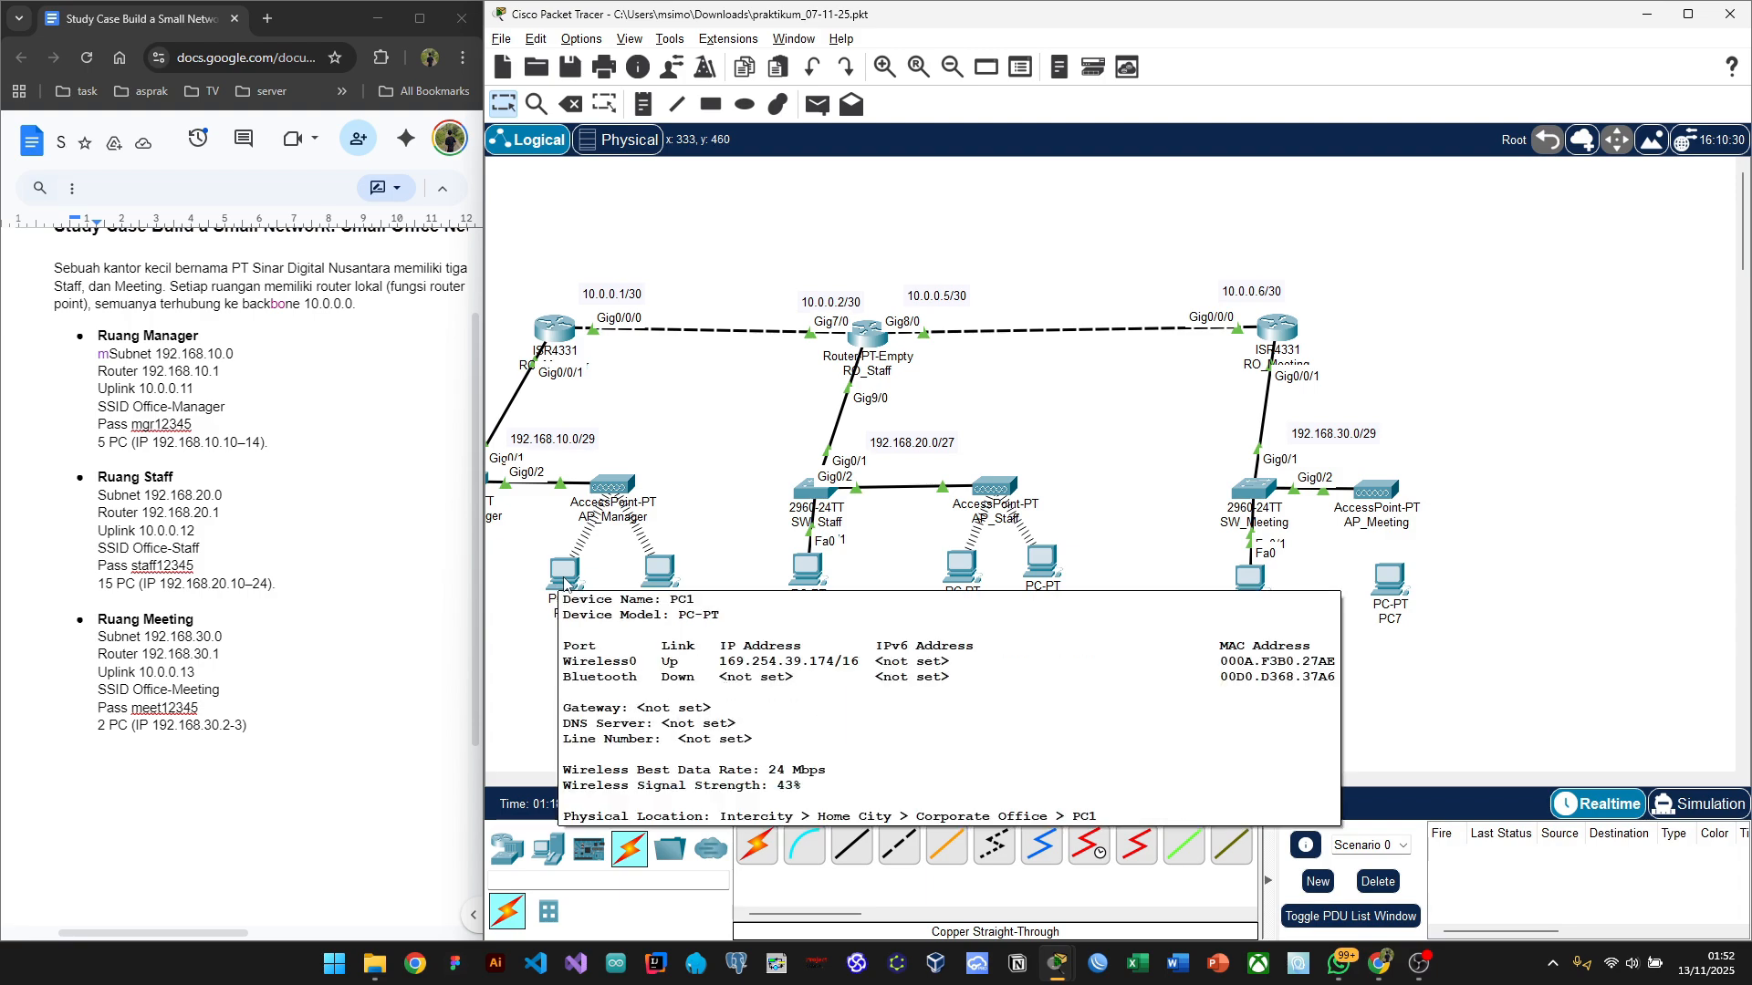
scroll(721, 711, left, 3)
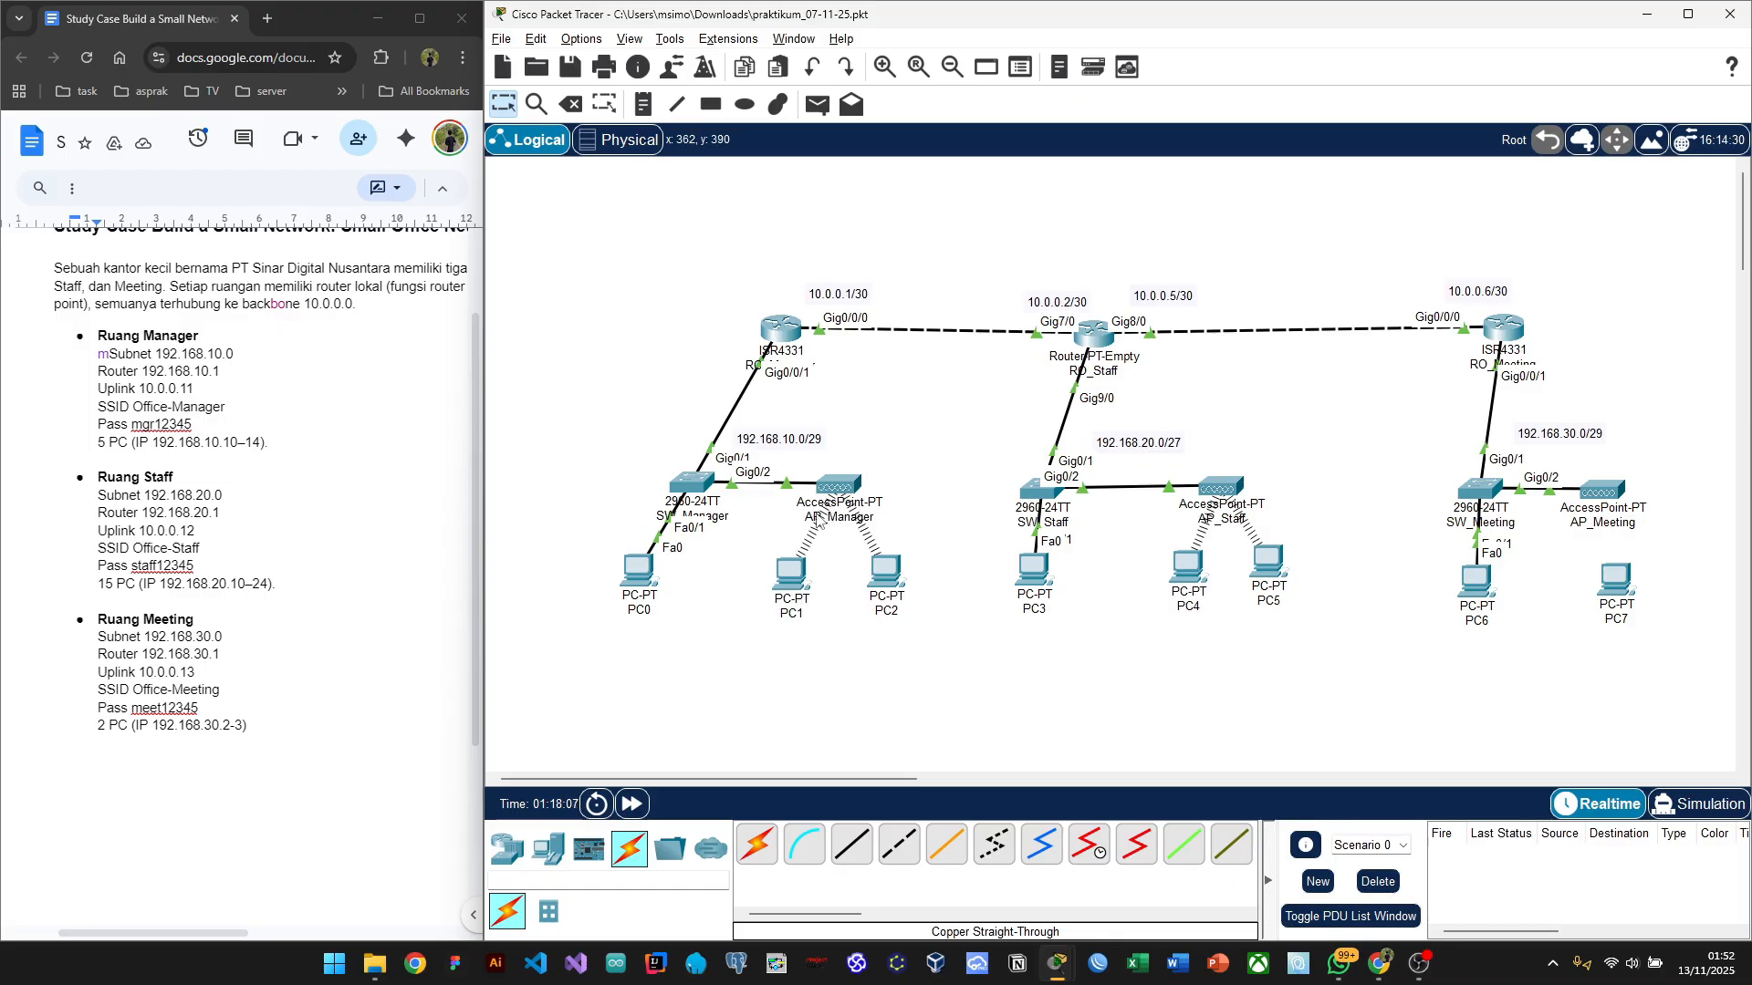
mouse_move(818, 518)
scroll(759, 649, right, 6)
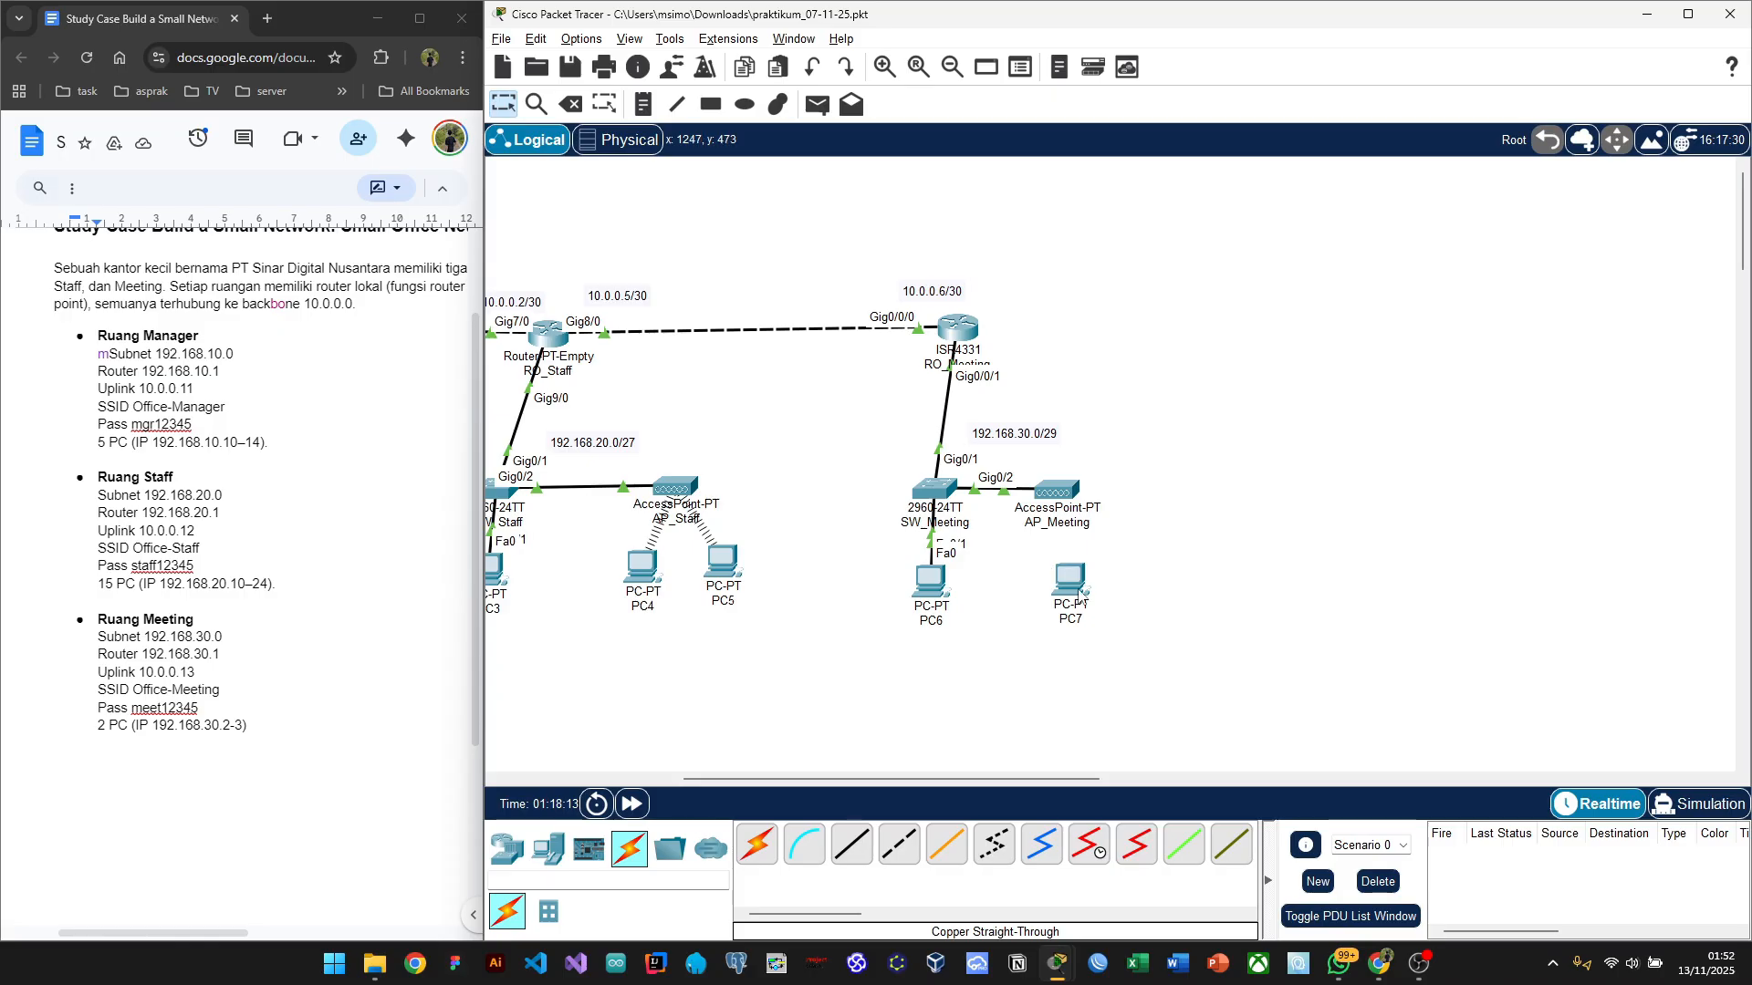
drag(1079, 594, 1070, 589)
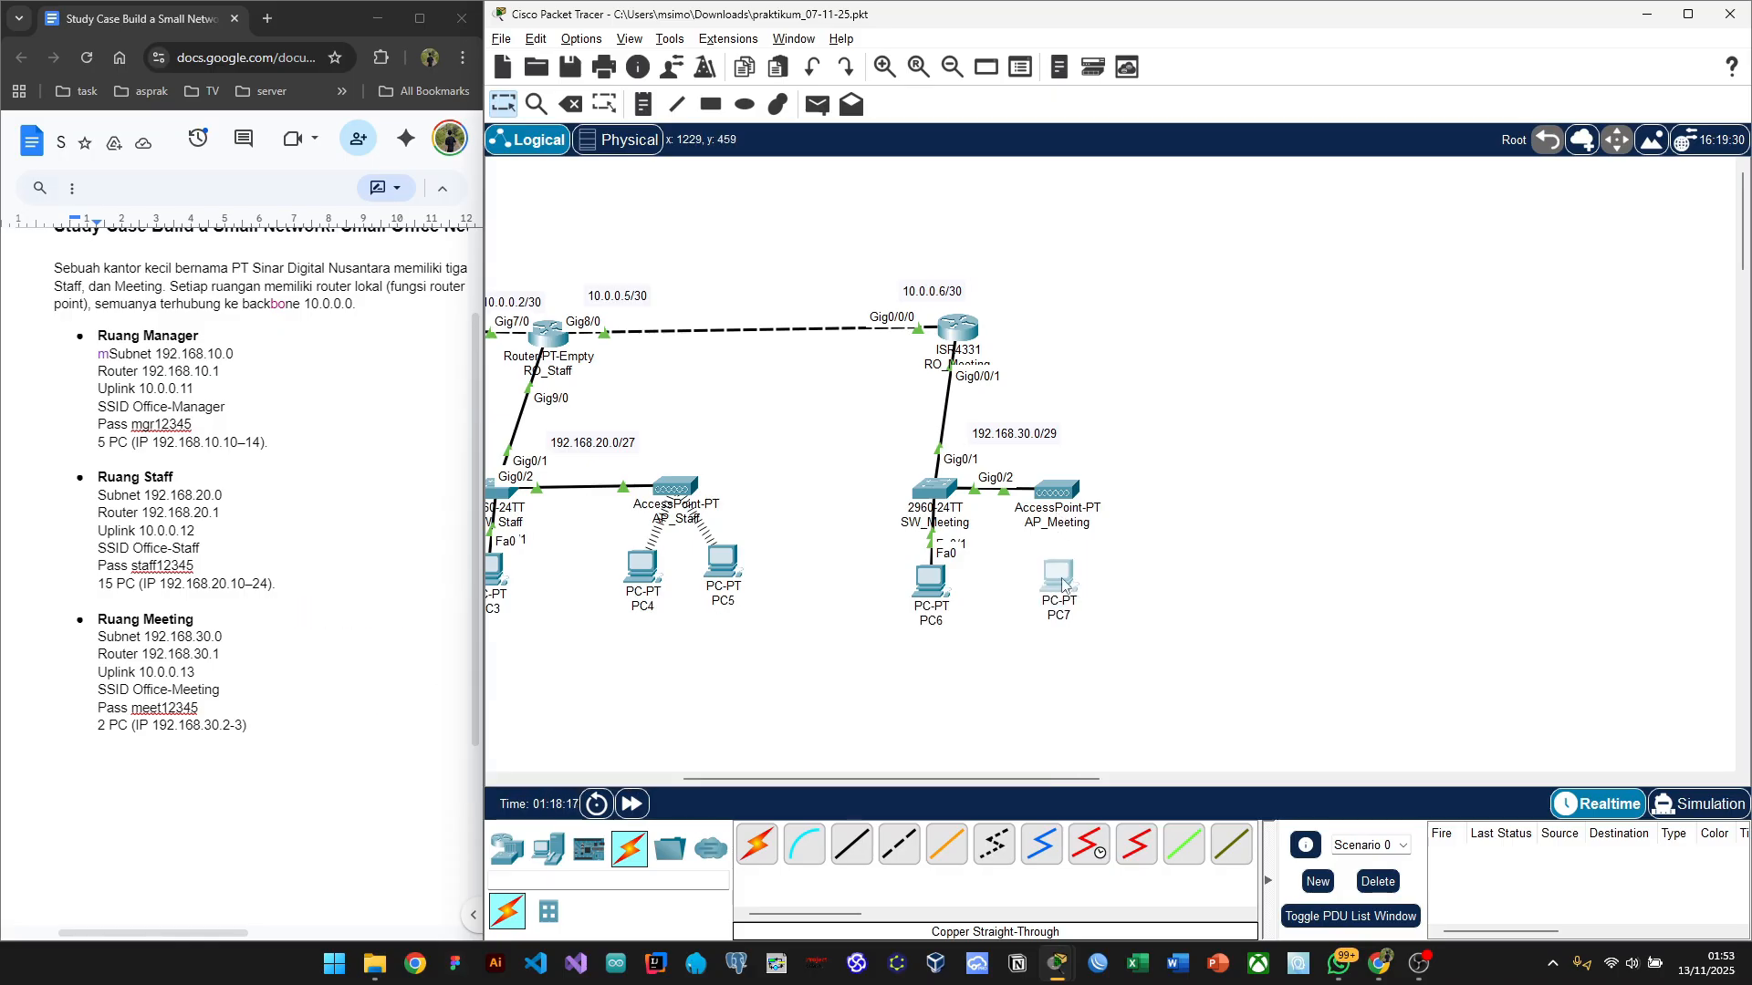
Step: Open PC7's IP Configuration panel and move its window to the left
click(1064, 587)
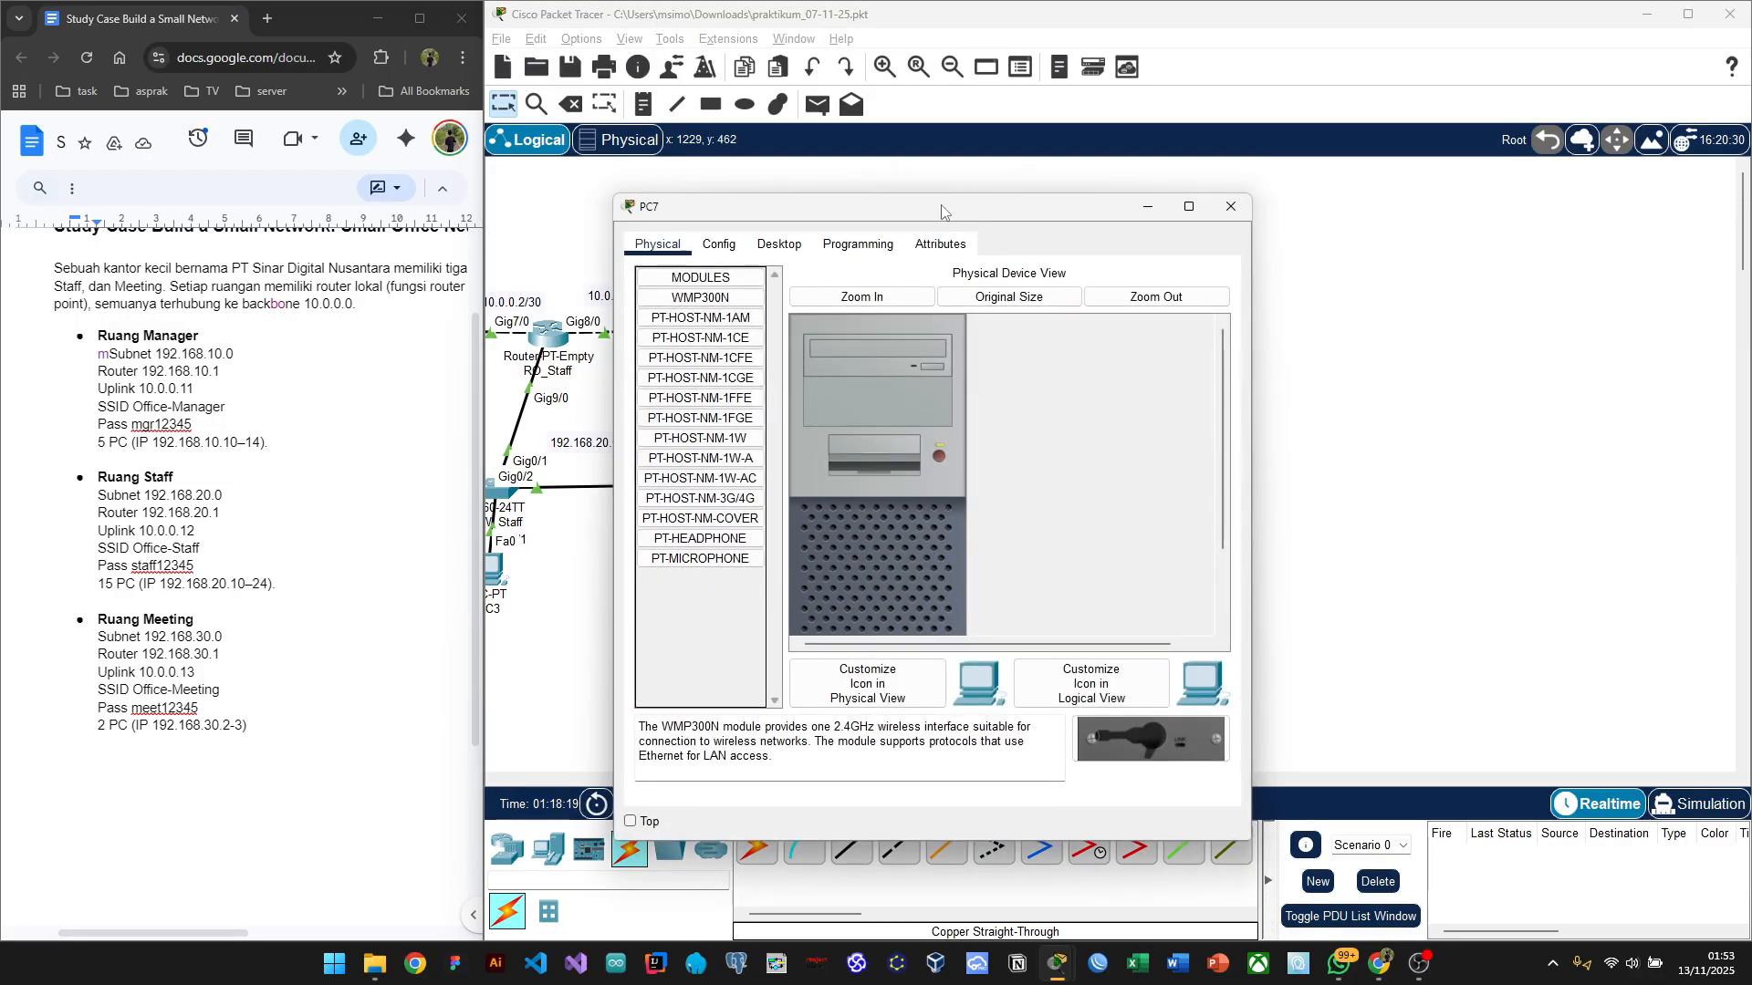
drag(895, 213, 649, 190)
click(528, 220)
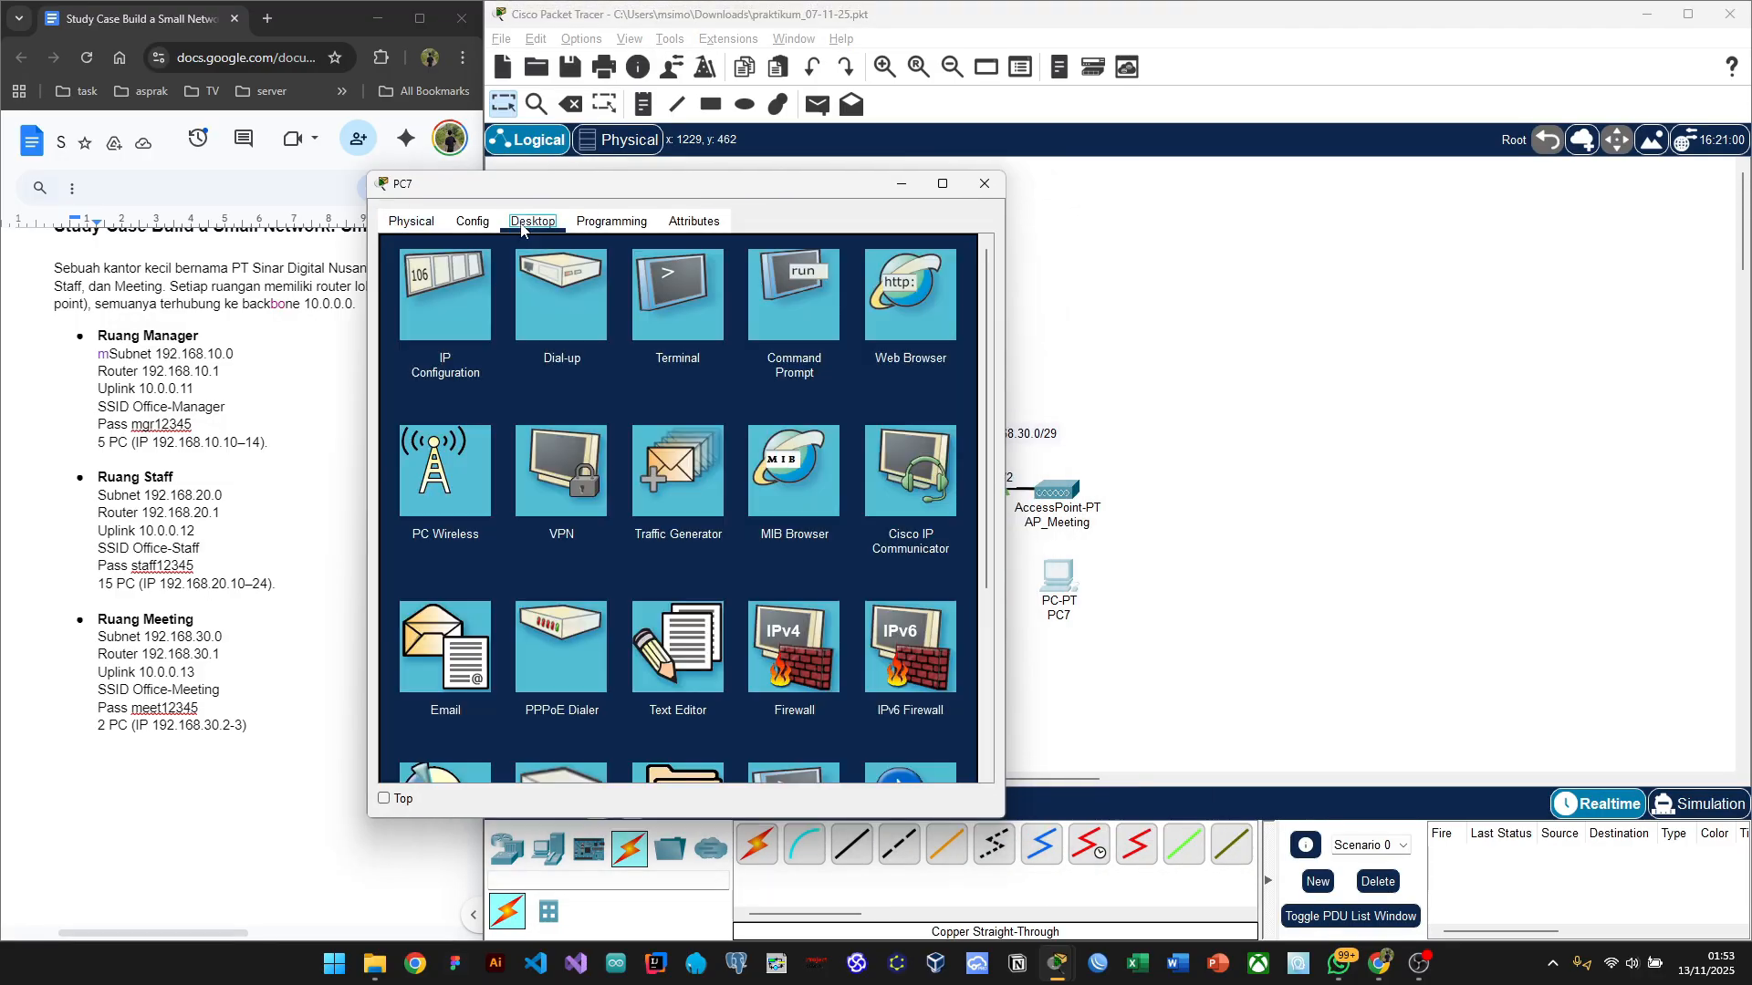
click(417, 300)
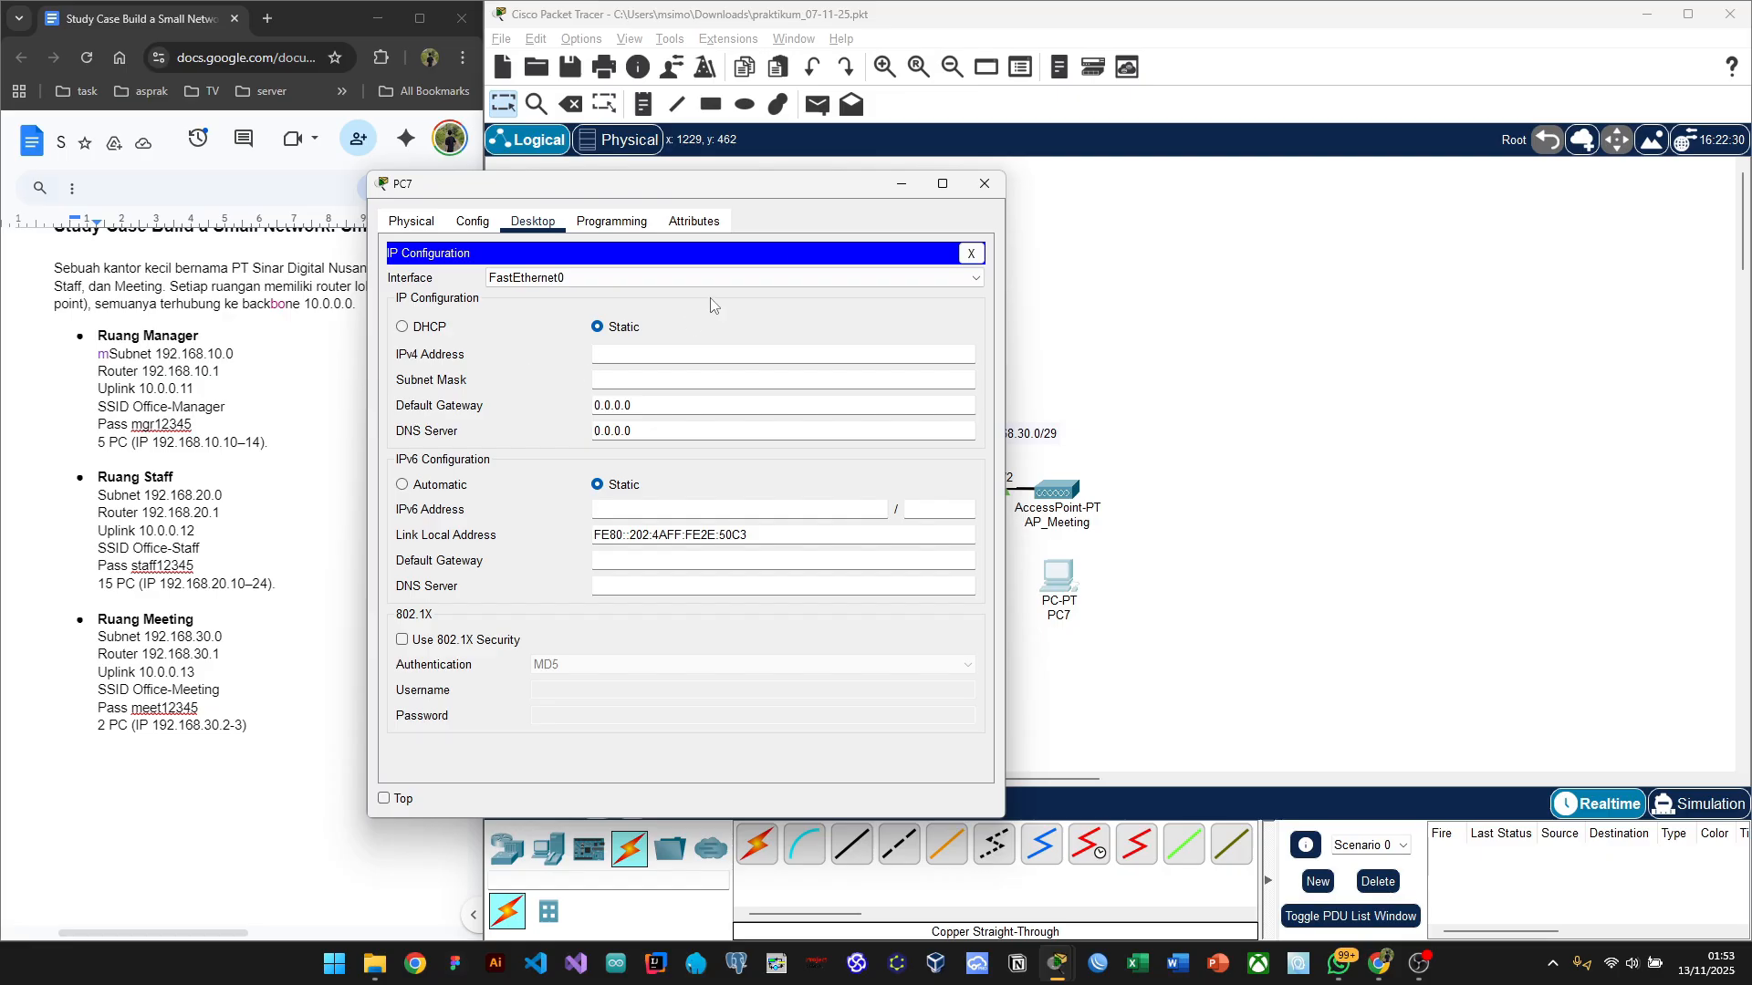
drag(820, 188, 575, 178)
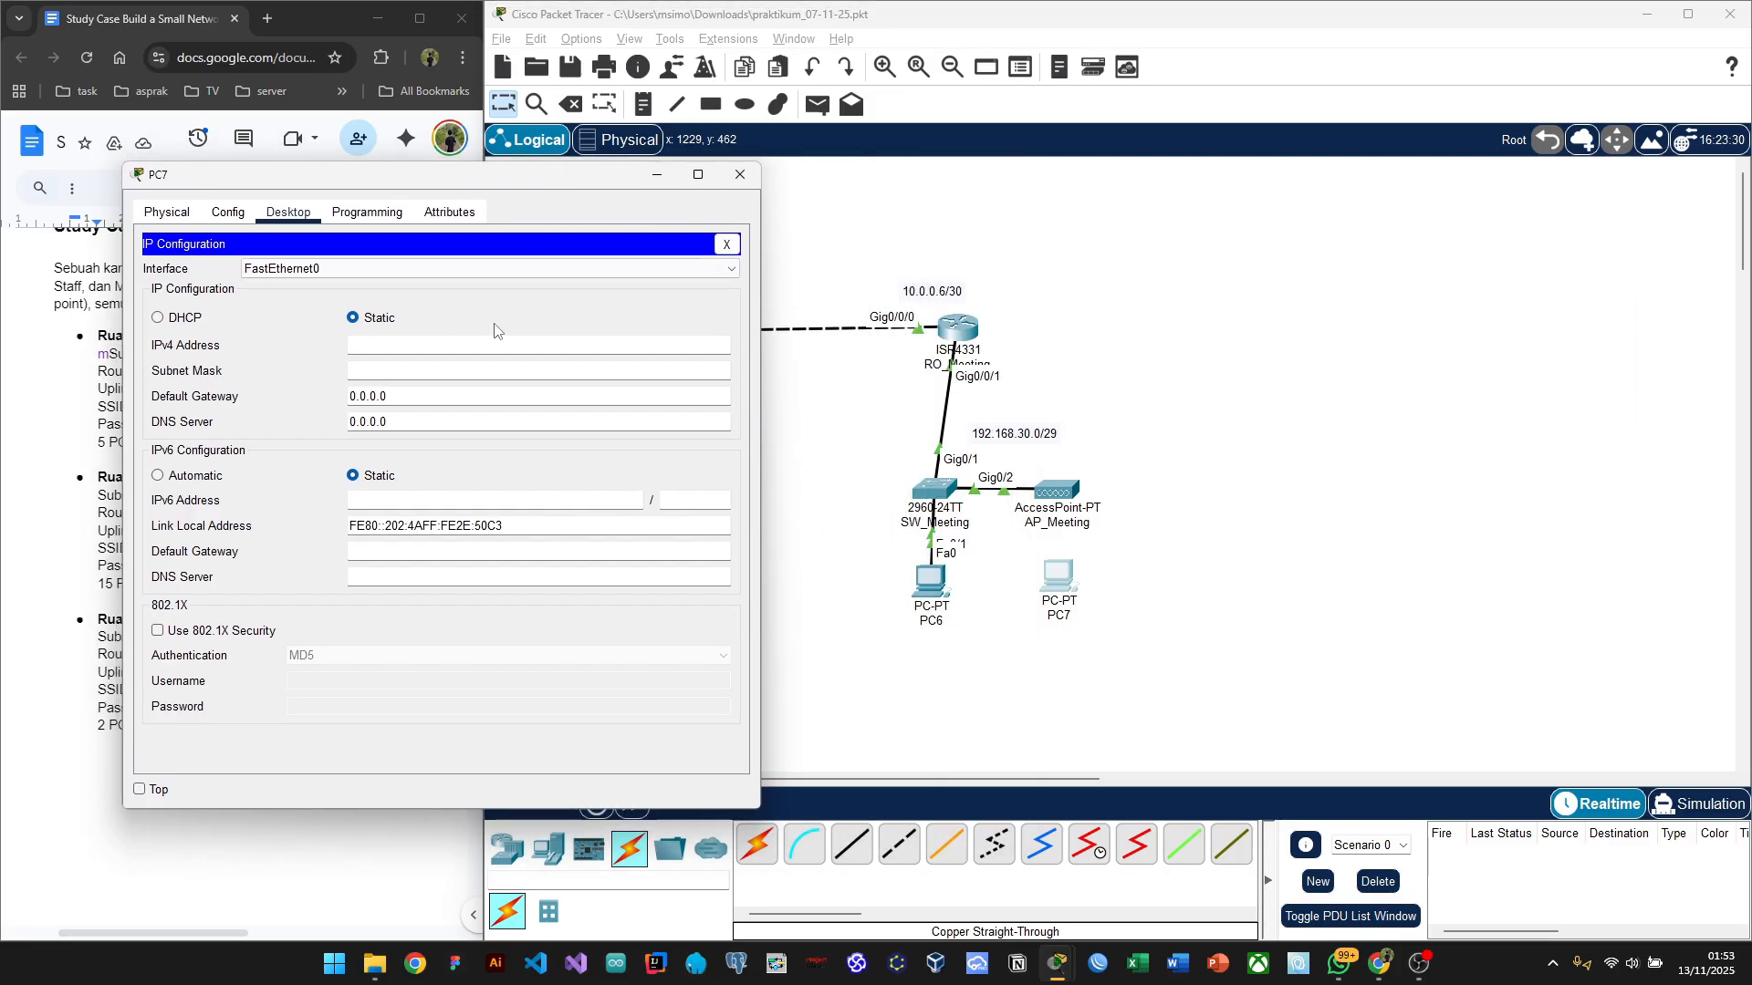
Step: Switch PC2's wireless interface to static addressing and minimize its window
click(774, 460)
scroll(821, 520, left, 10)
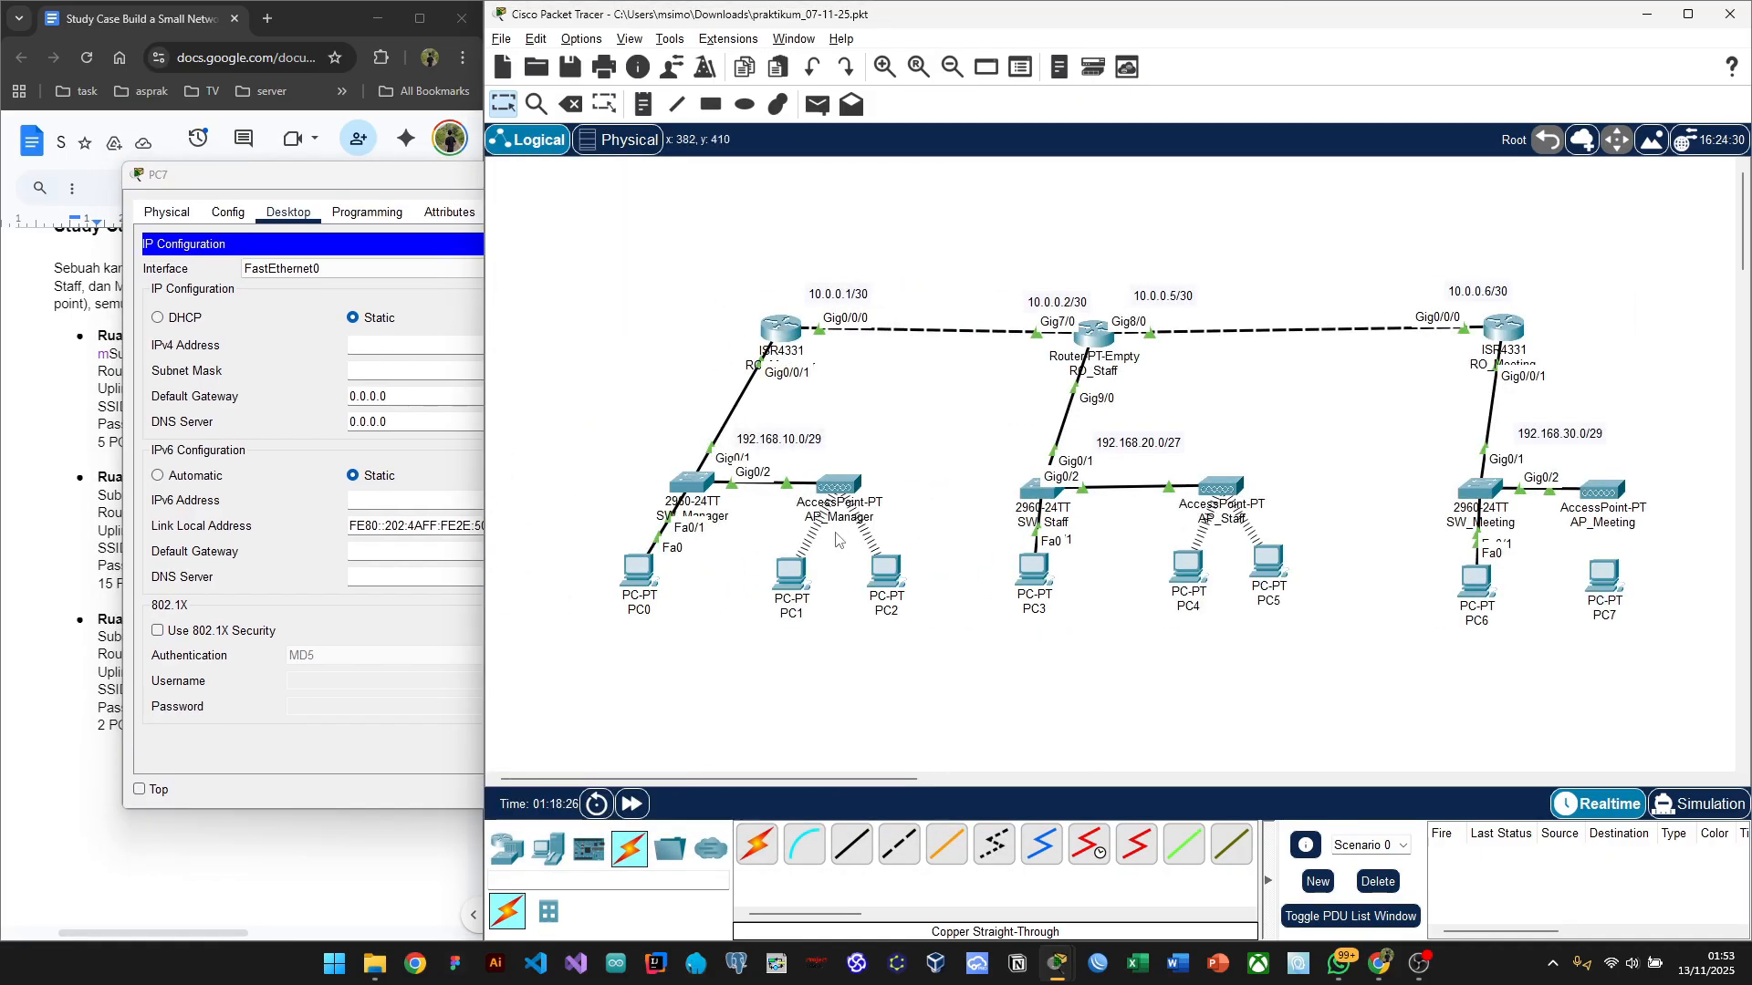
click(883, 571)
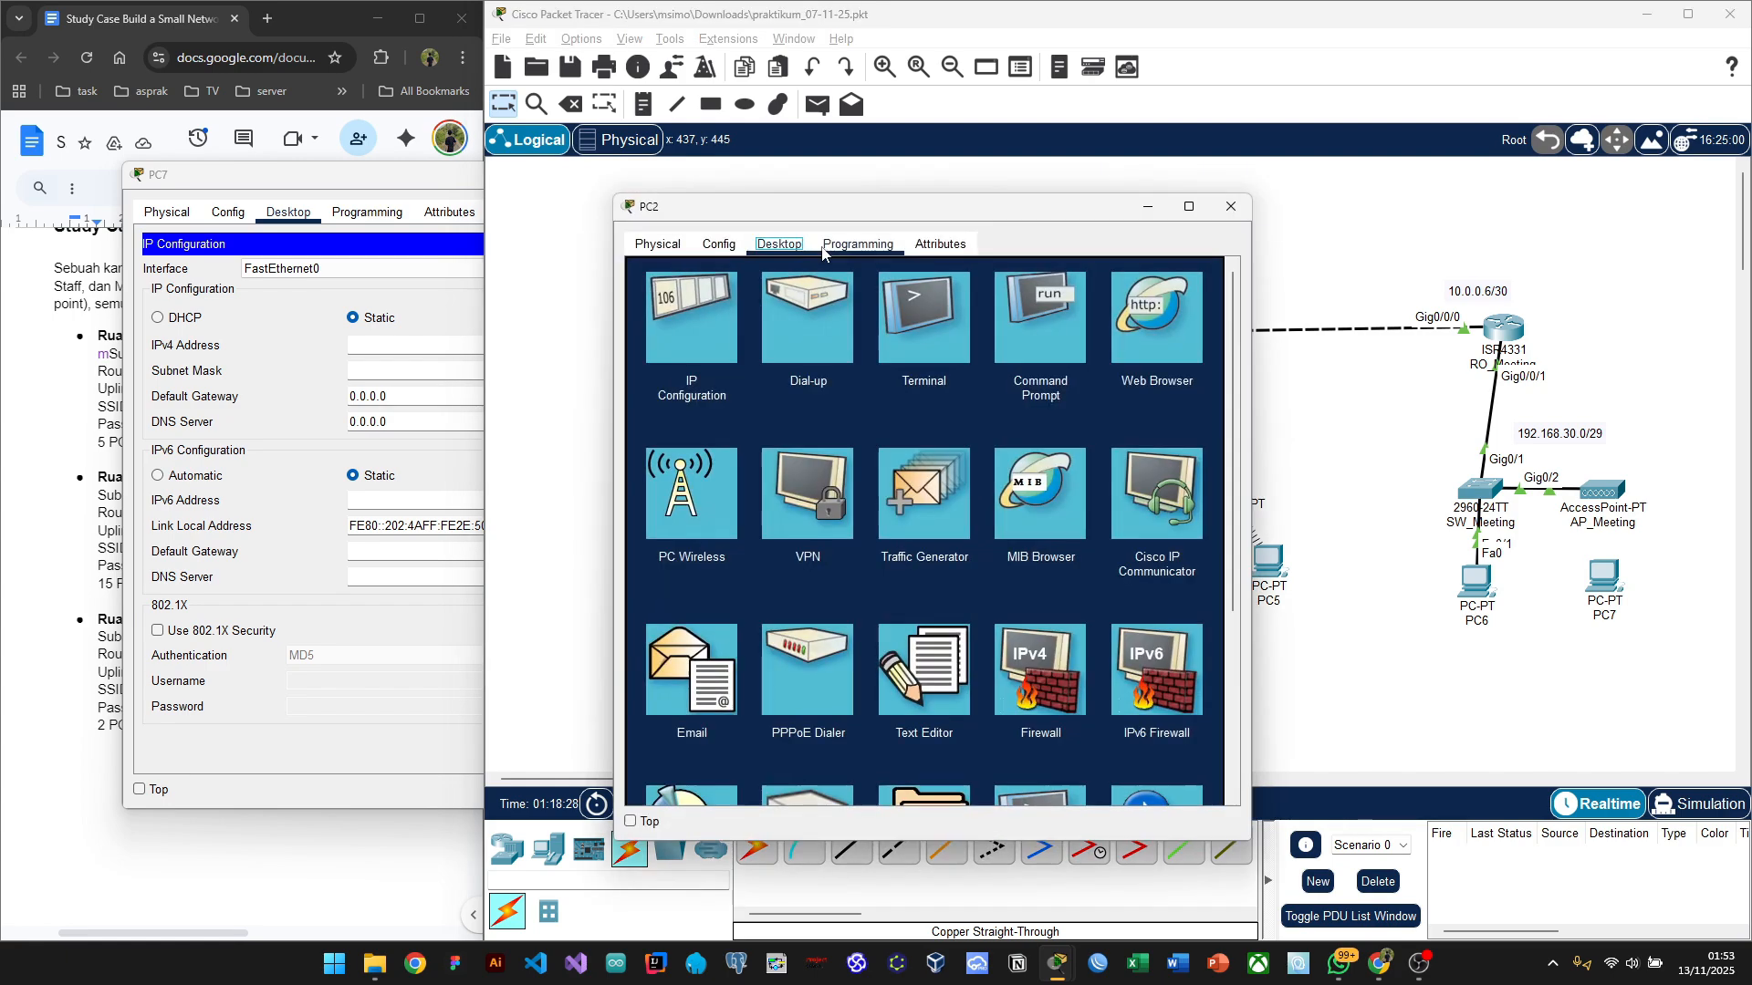
click(713, 327)
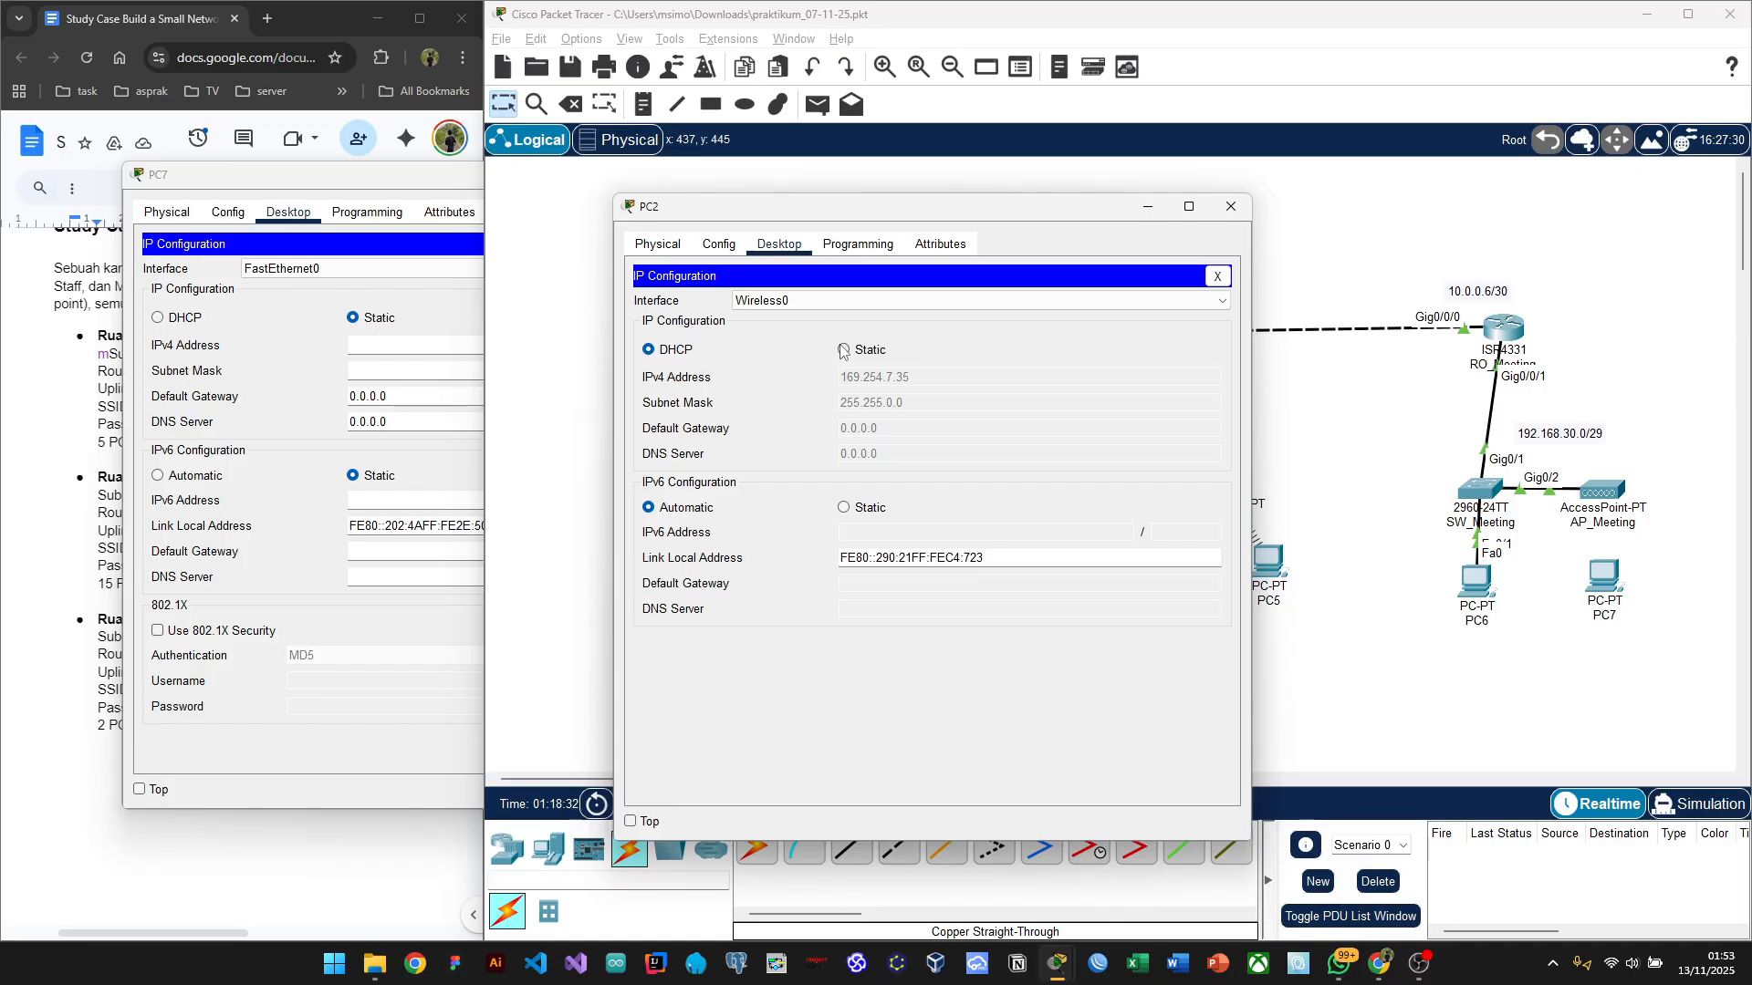
click(843, 352)
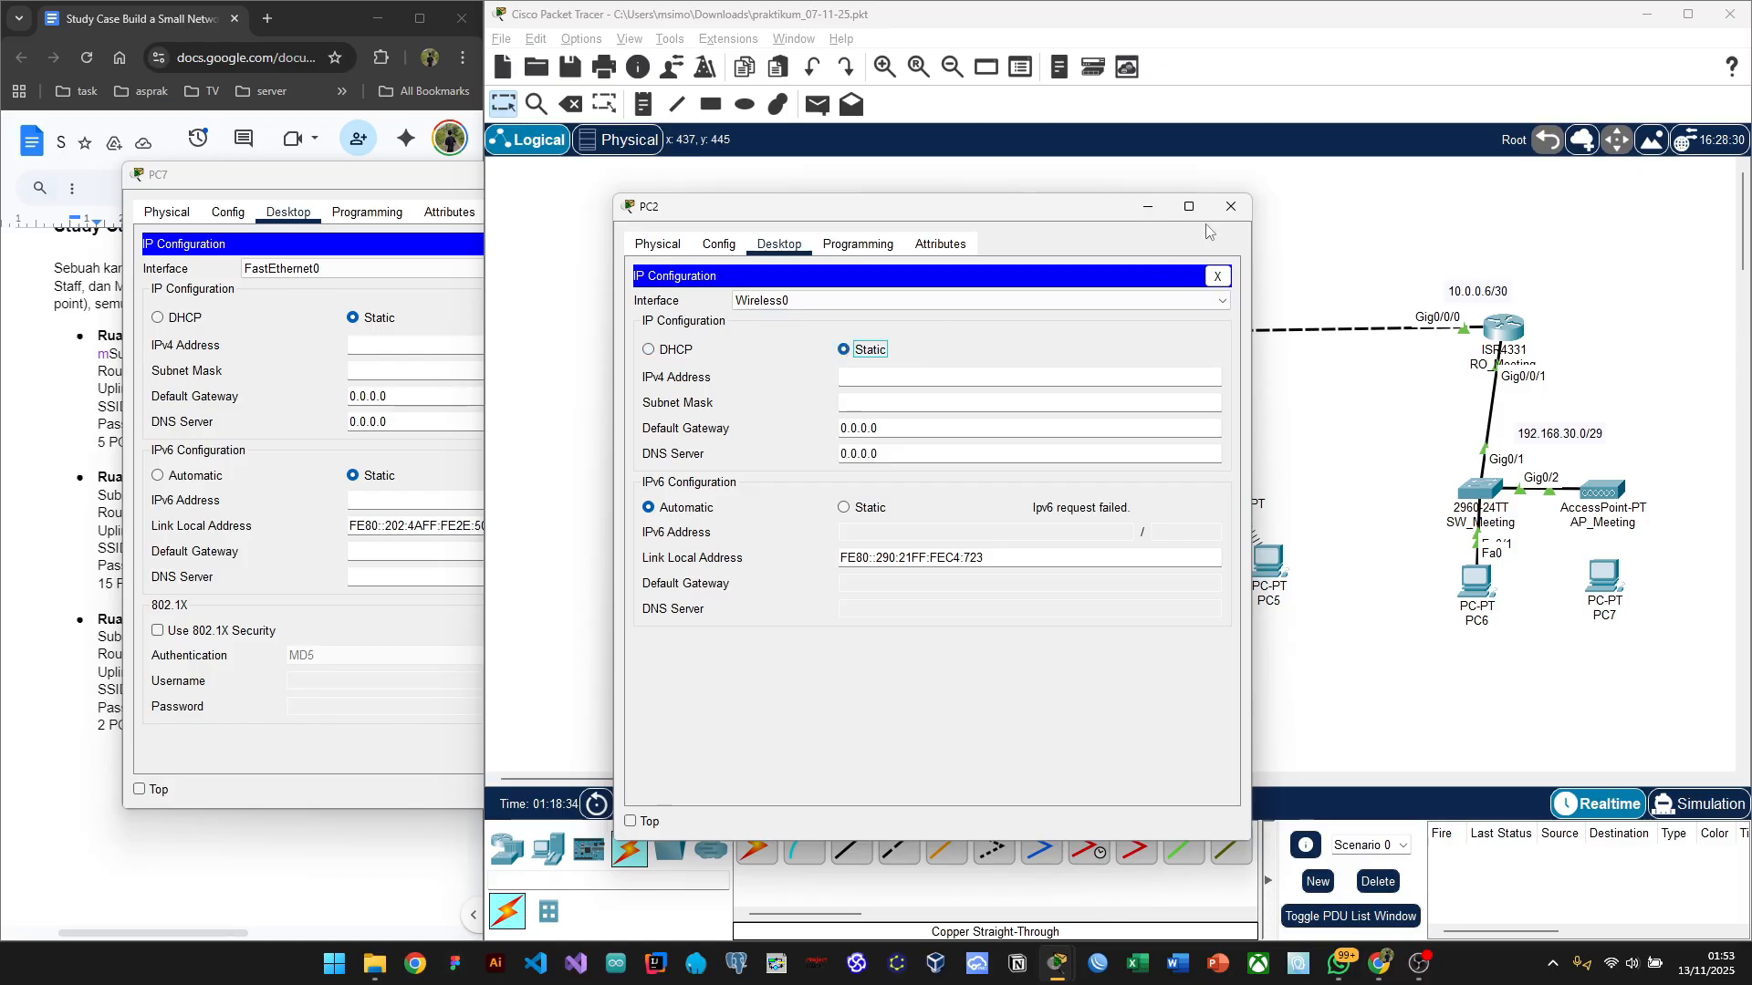
click(1137, 219)
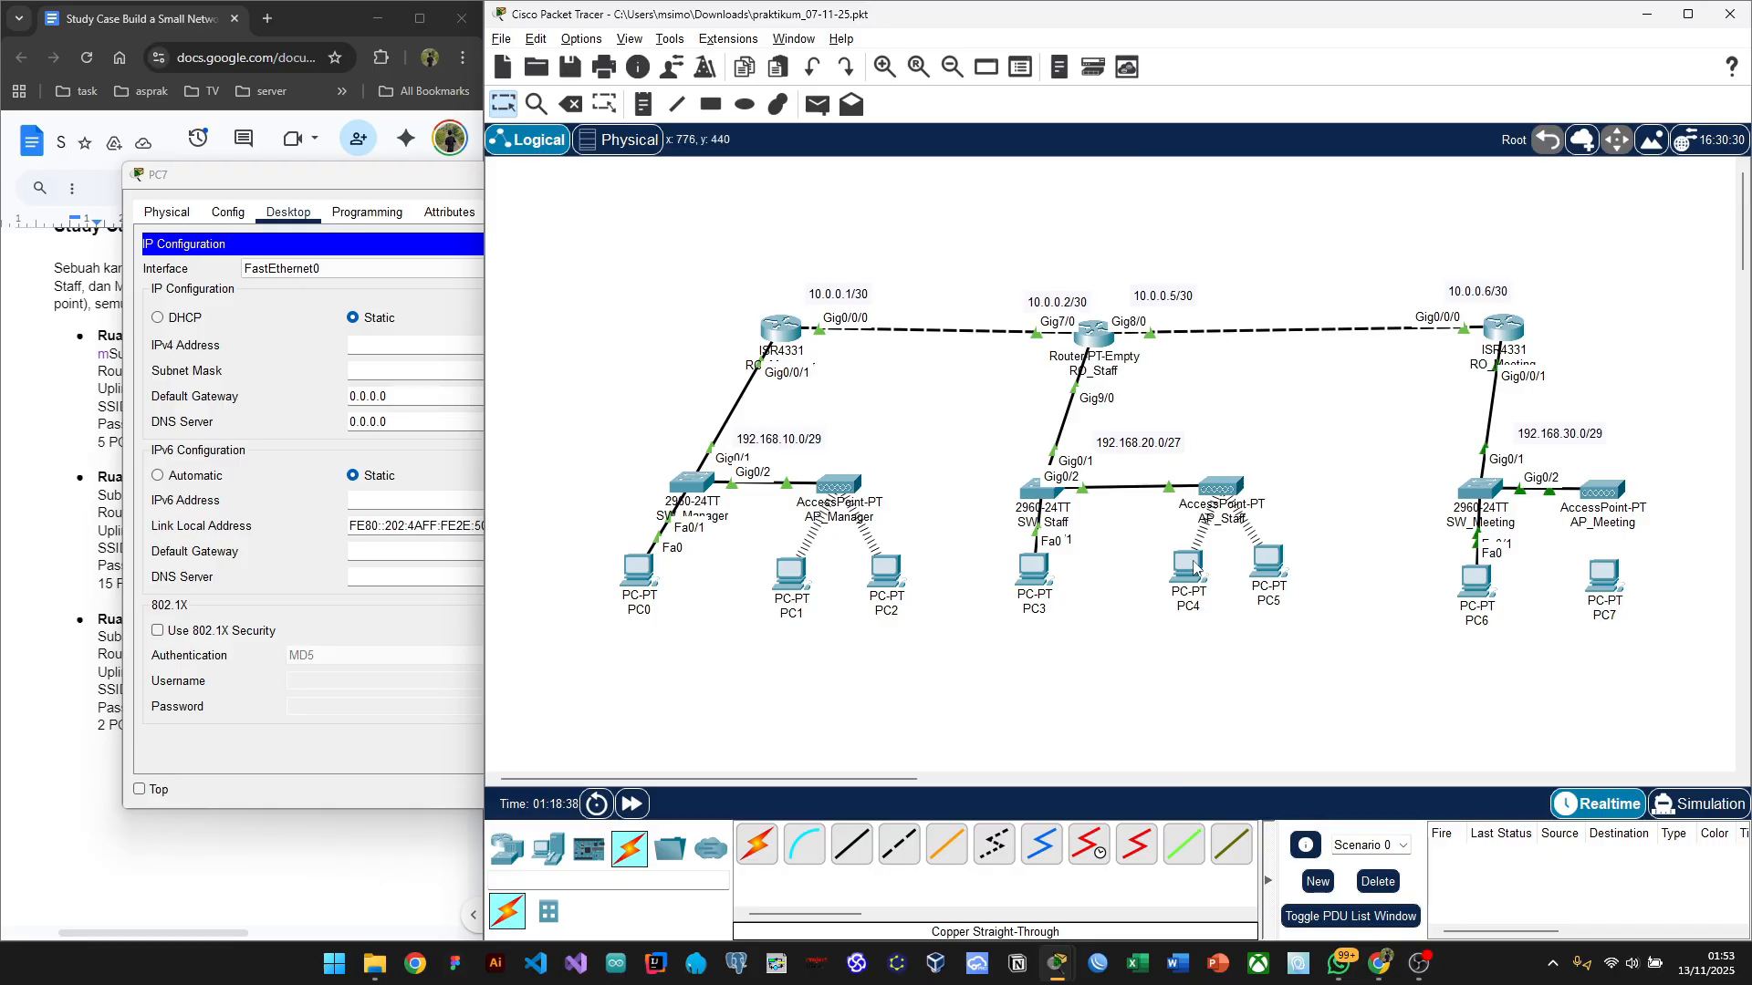
Step: Minimize PC7's configuration window to reveal the Meeting room topology
mouse_move(1193, 568)
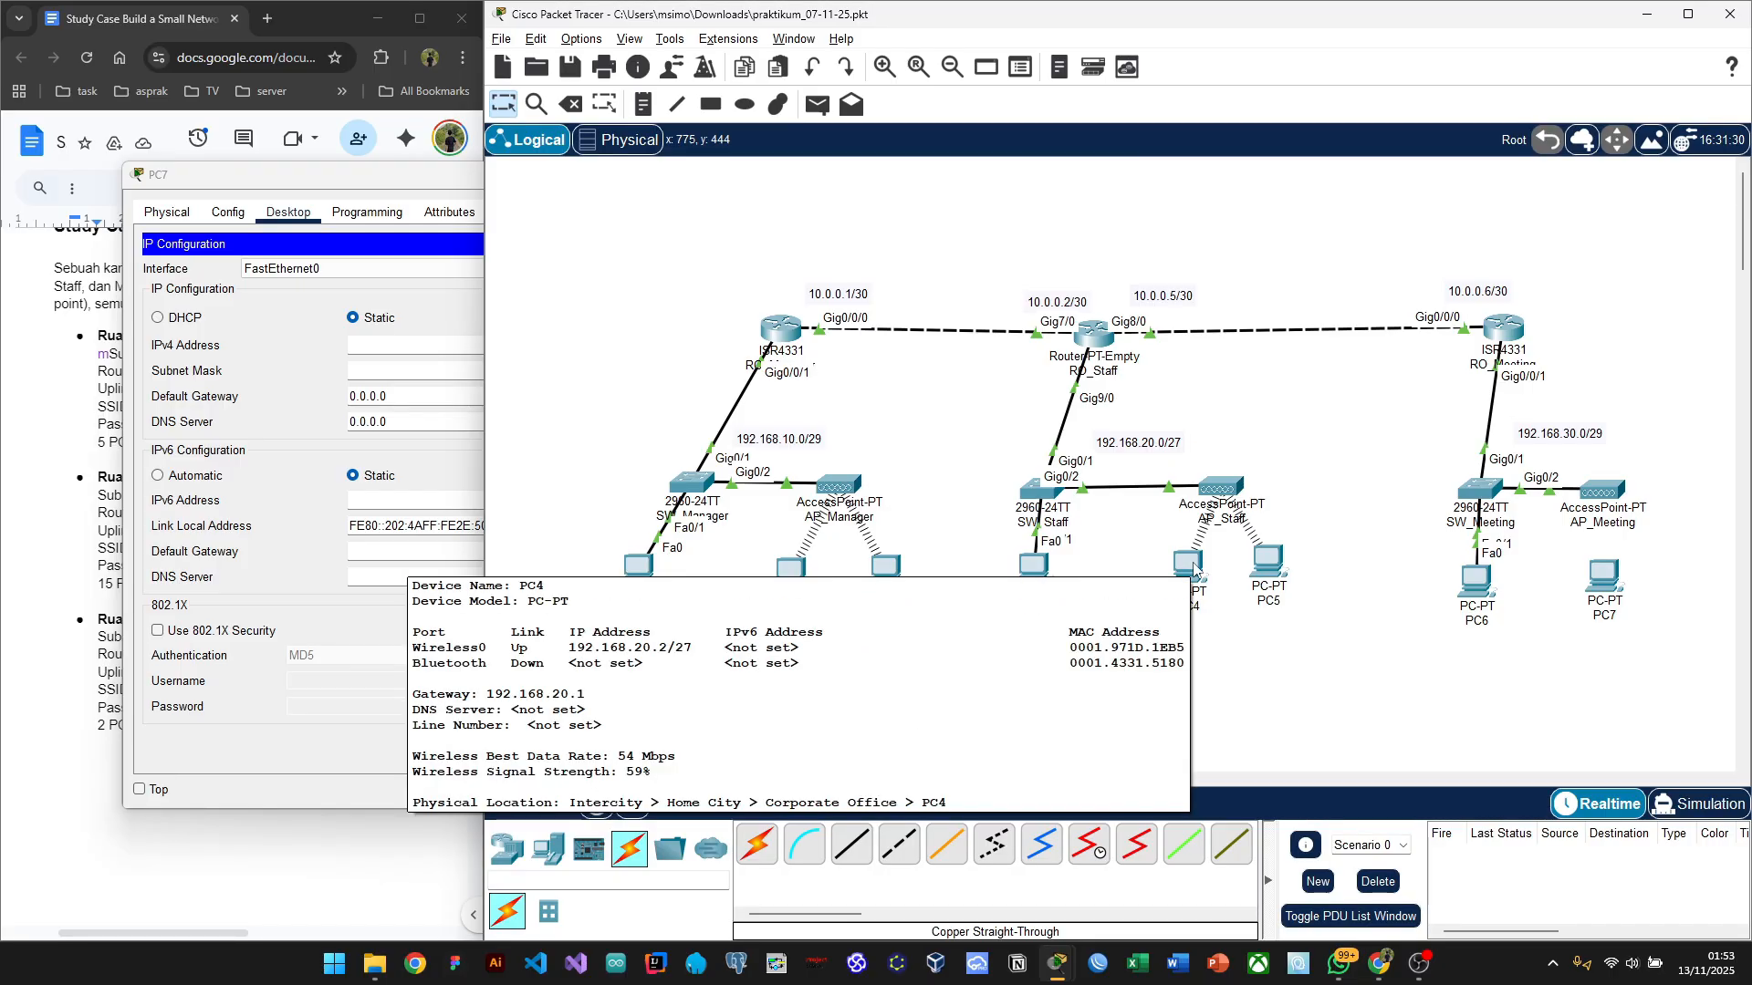
scroll(1259, 722, right, 10)
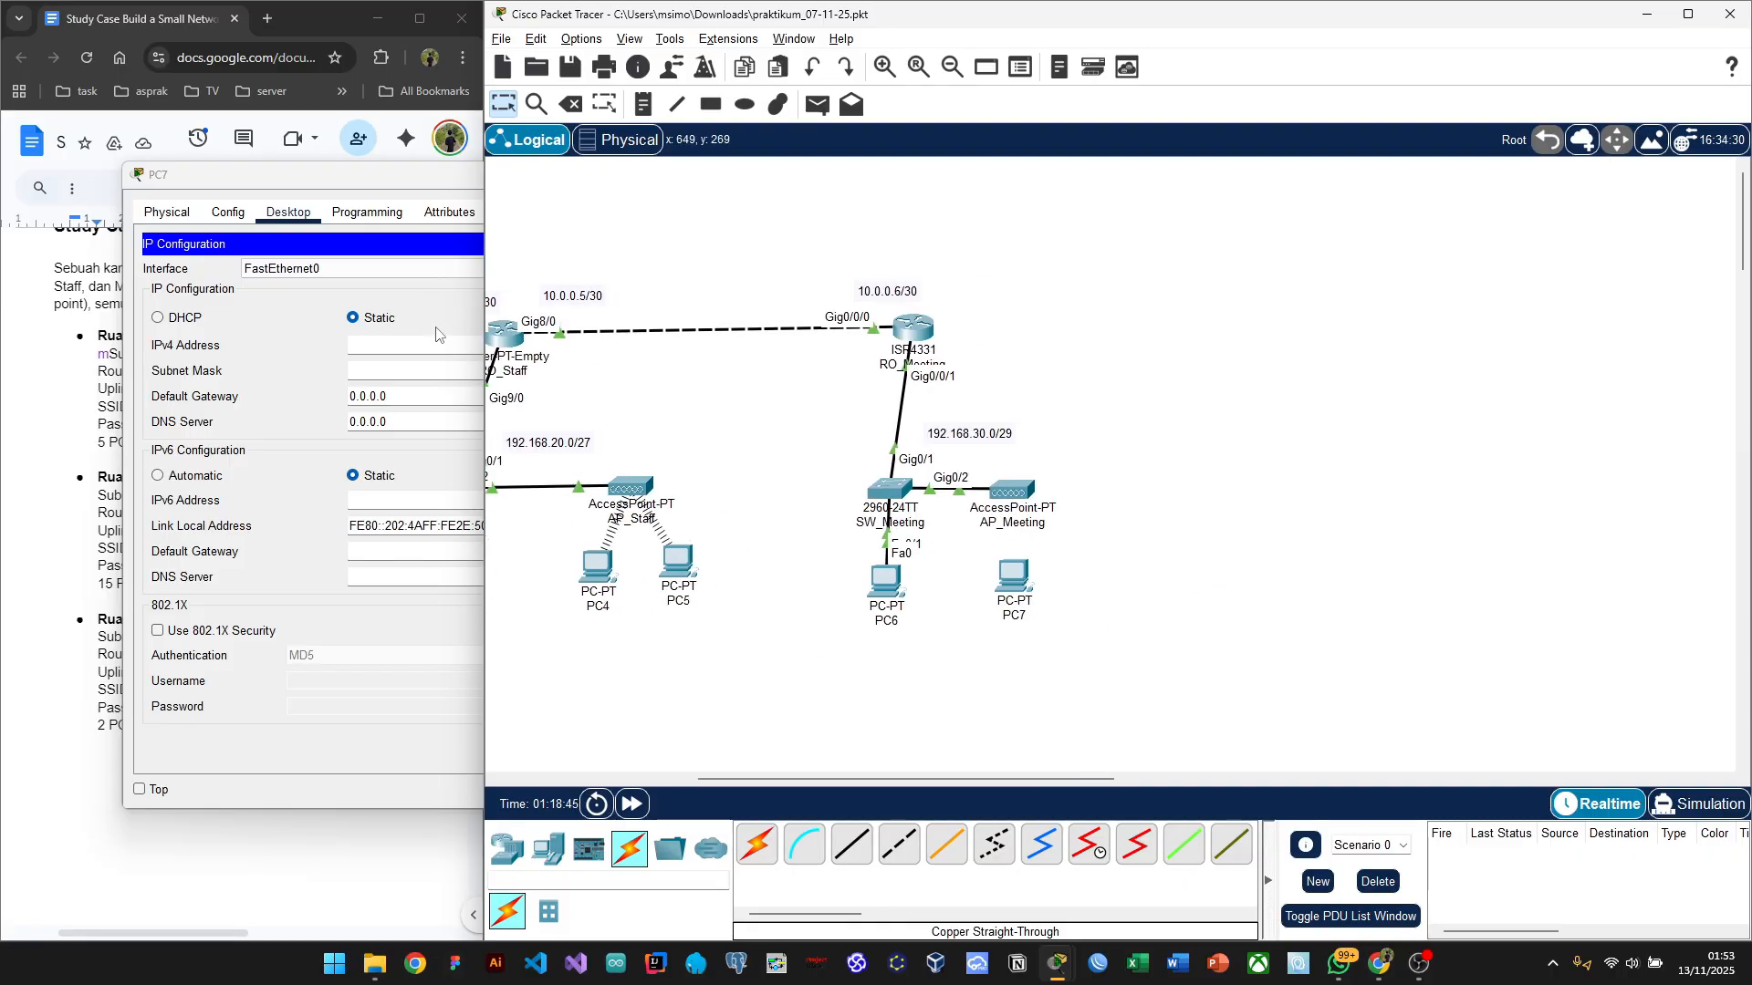
click(436, 334)
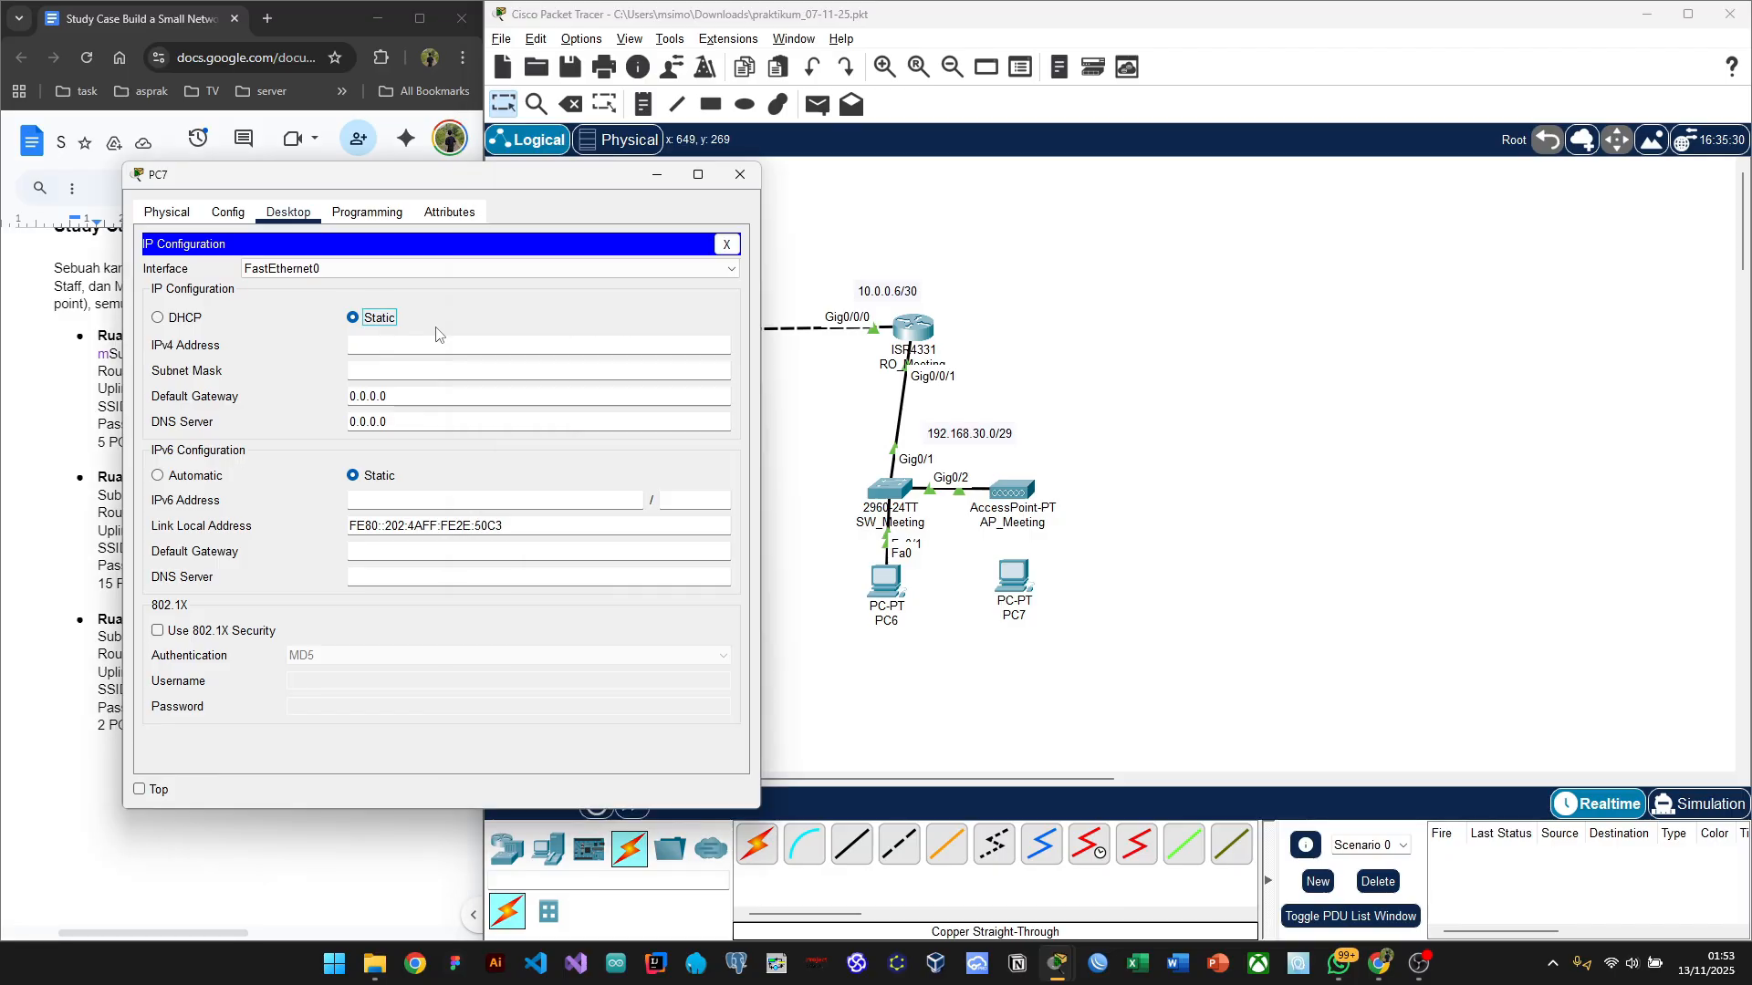
click(654, 177)
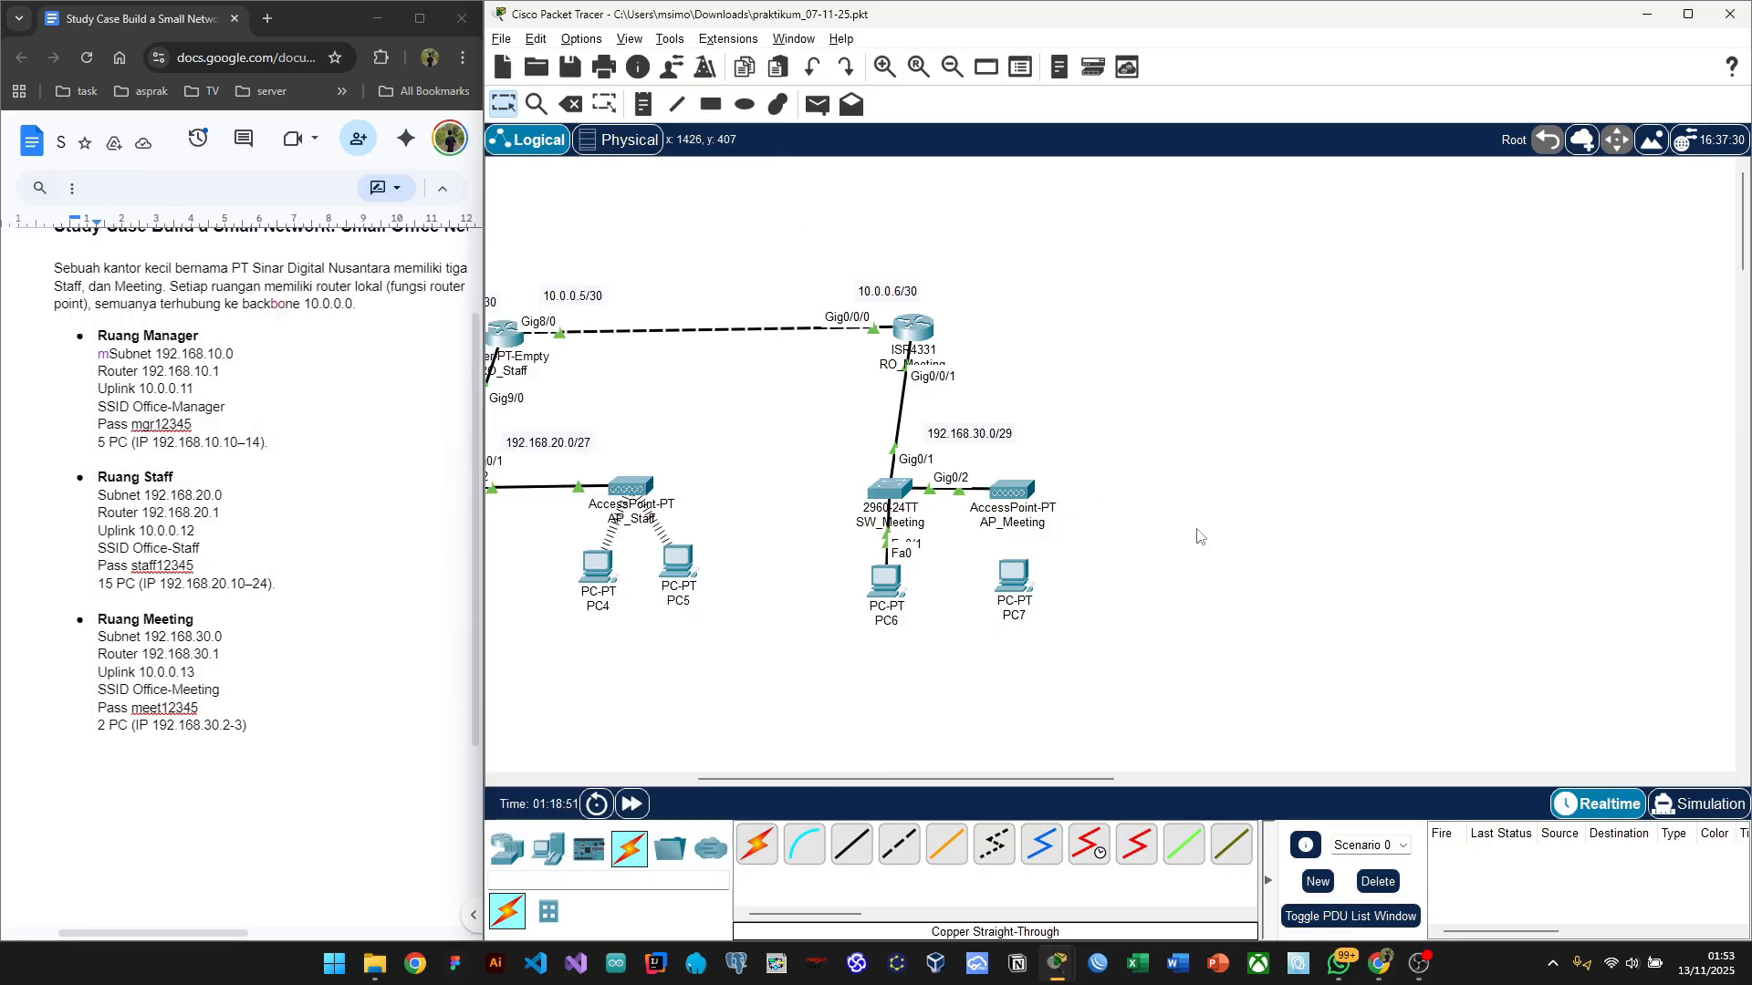
Step: Set AP_Meeting's Port 1 SSID to Office-Meeting
click(1023, 493)
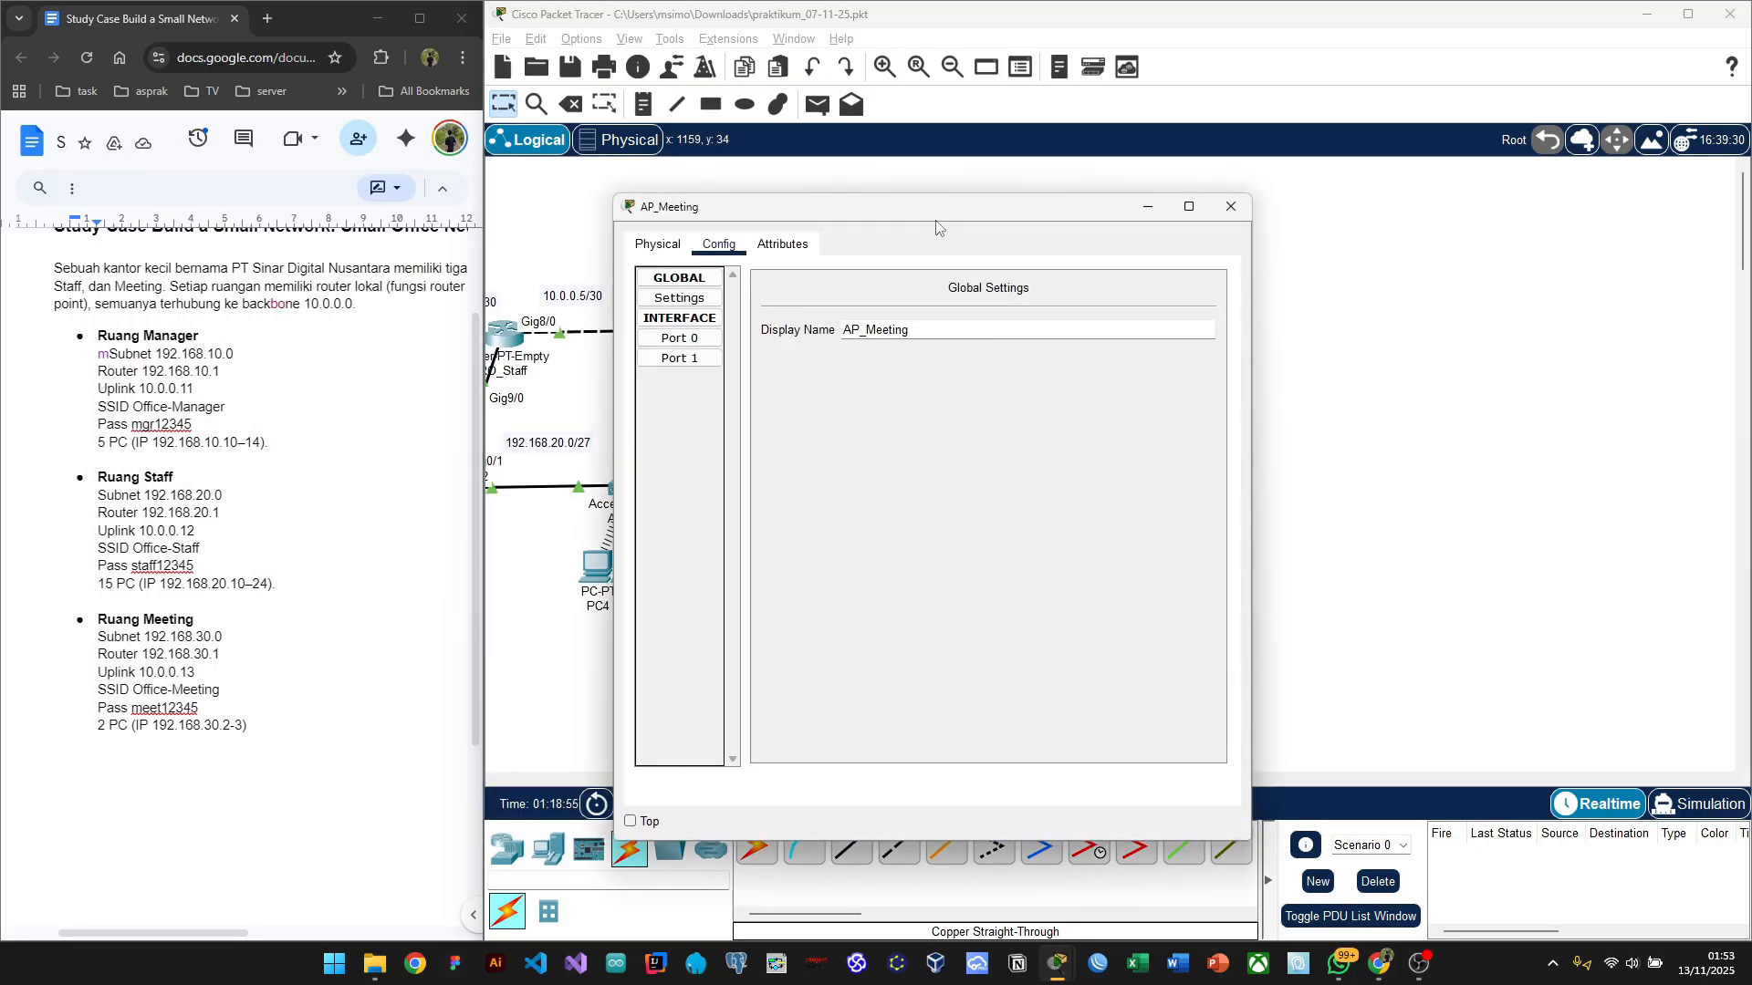
drag(936, 221, 1432, 190)
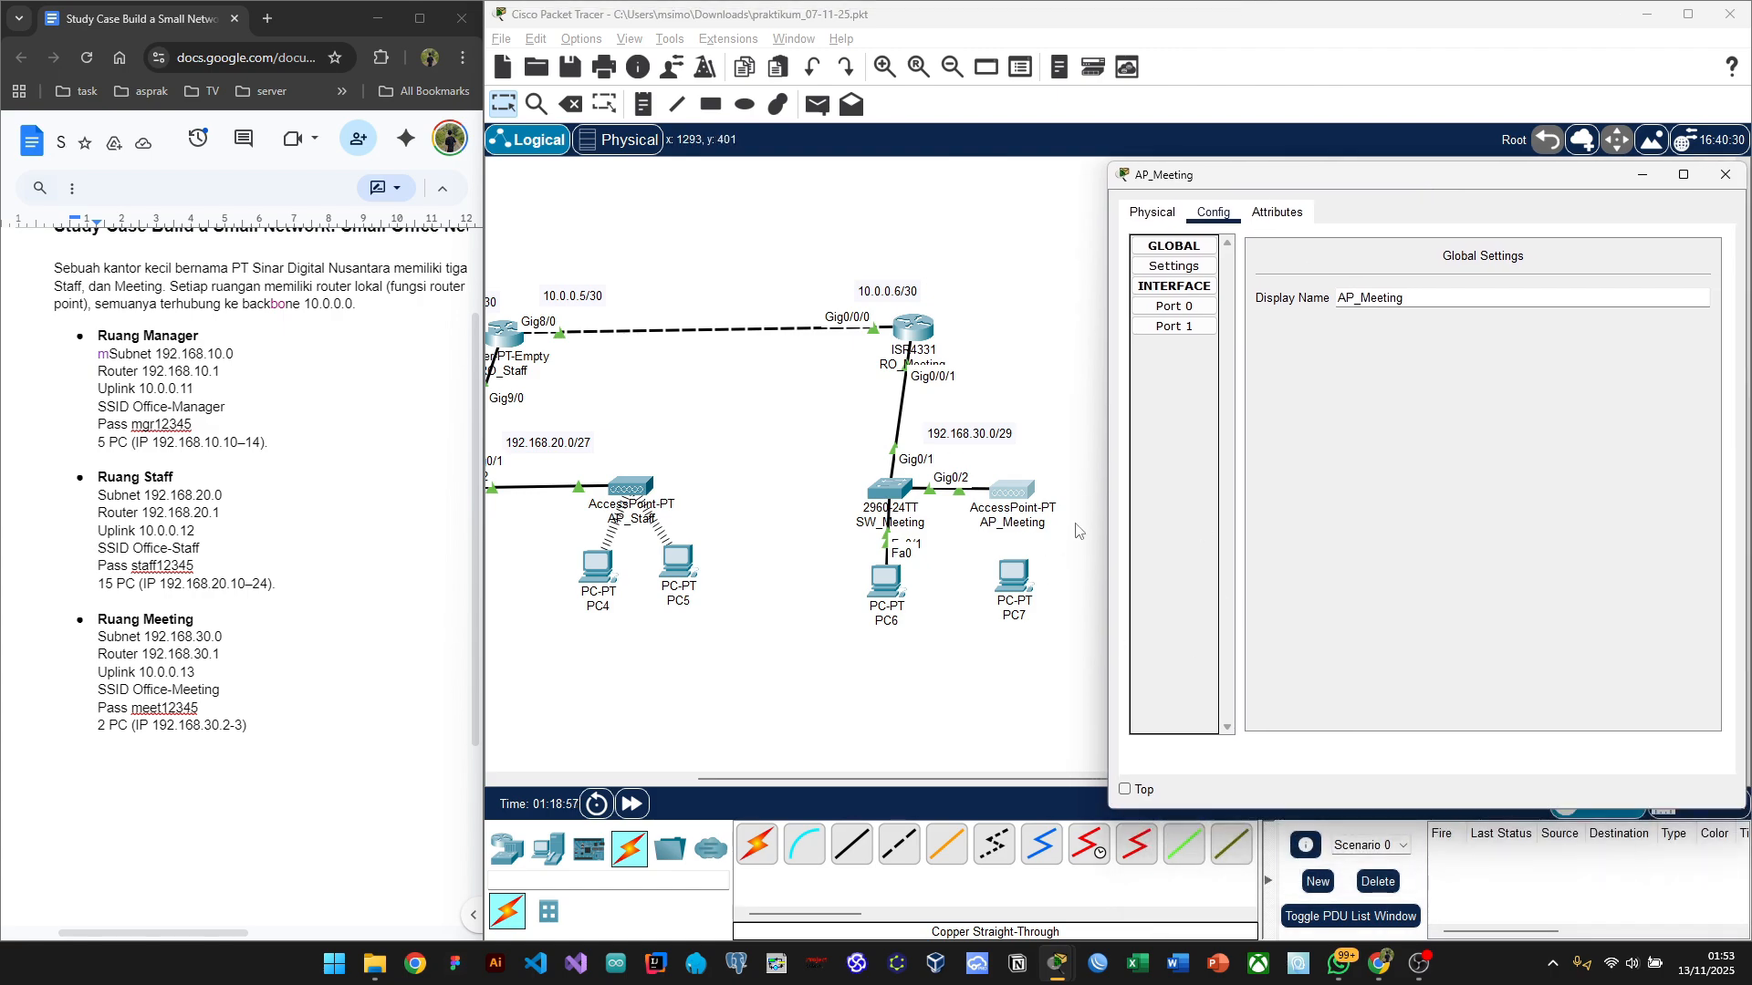
click(1172, 330)
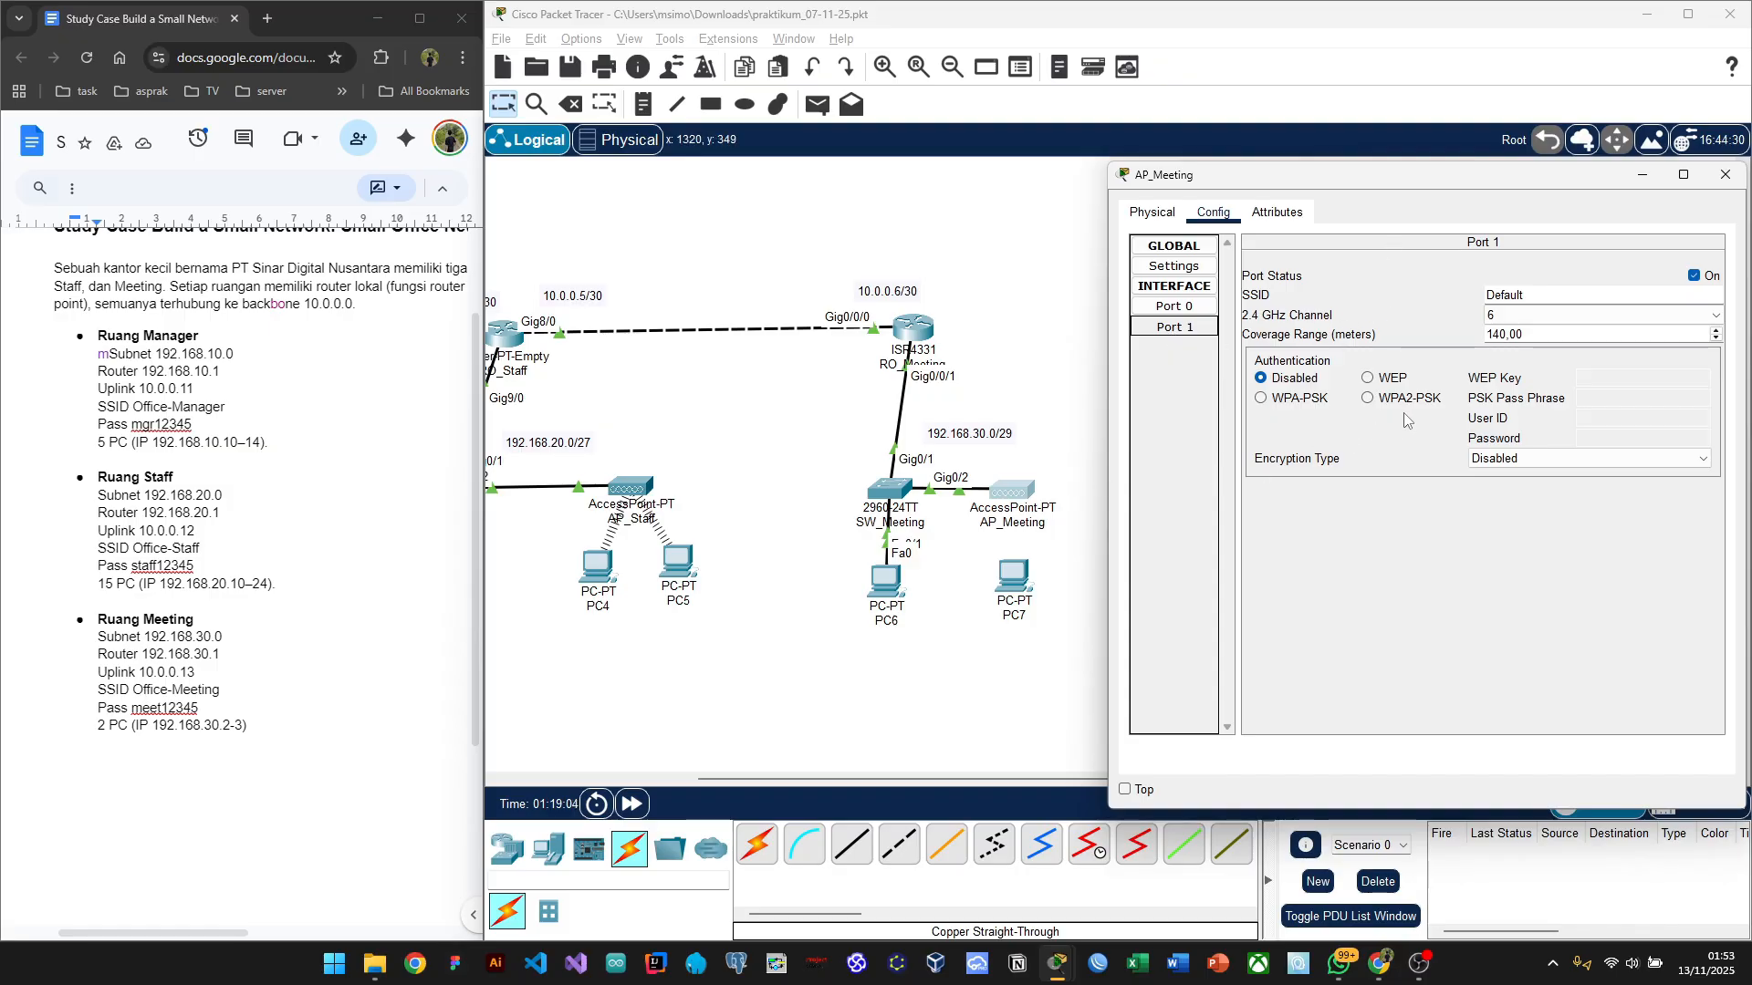
click(1505, 318)
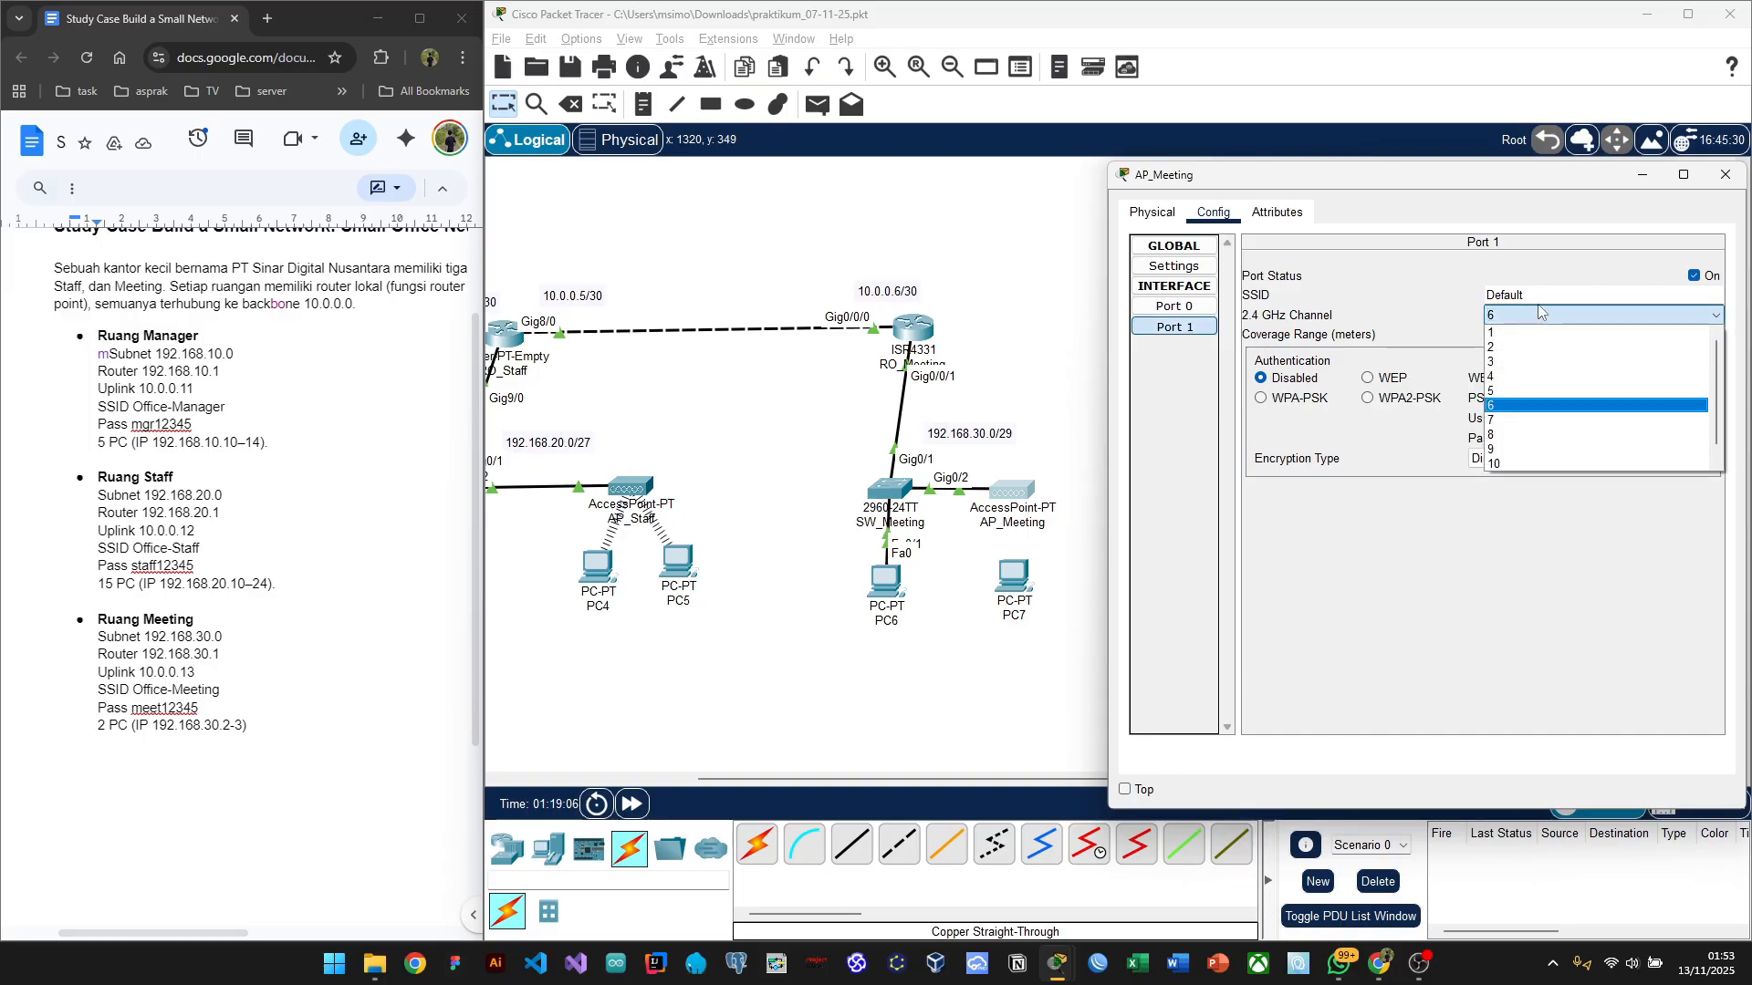
click(1543, 294)
double_click(1543, 294)
text(O)
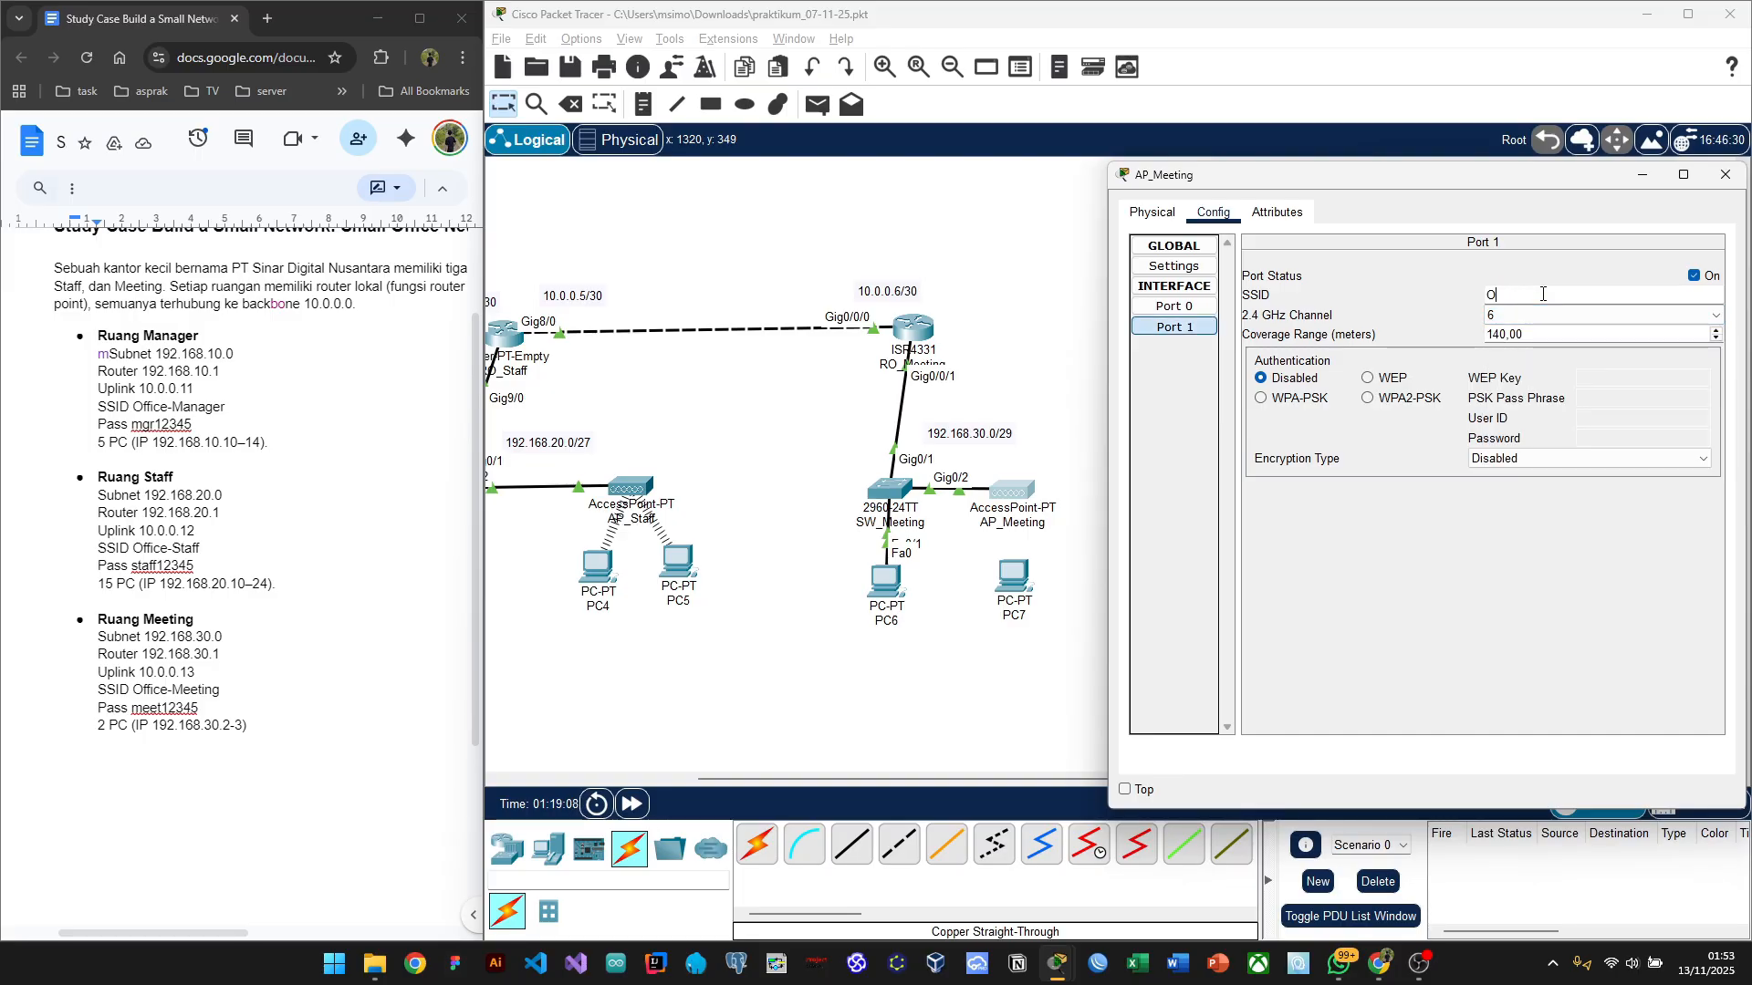
text(ffice-Meeting)
Step: Enable WPA2-PSK with the Meeting room passphrase and close AP_Meeting's window
click(1405, 402)
click(1605, 401)
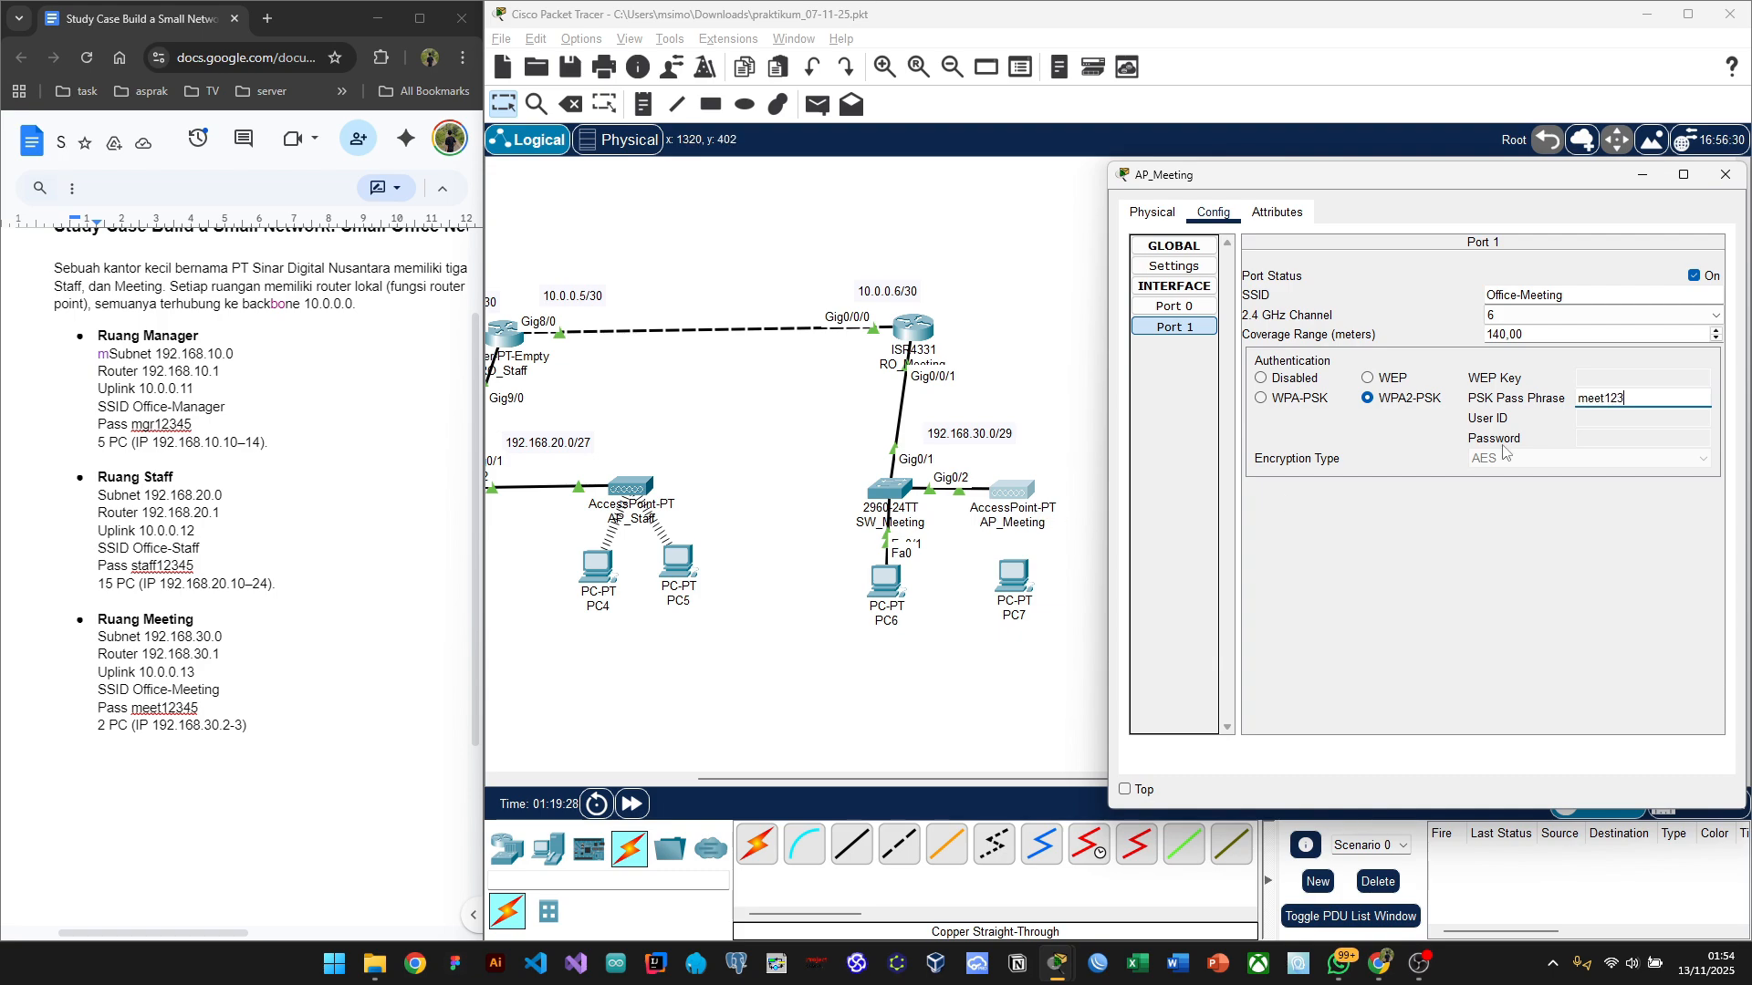
text(45)
key(Return)
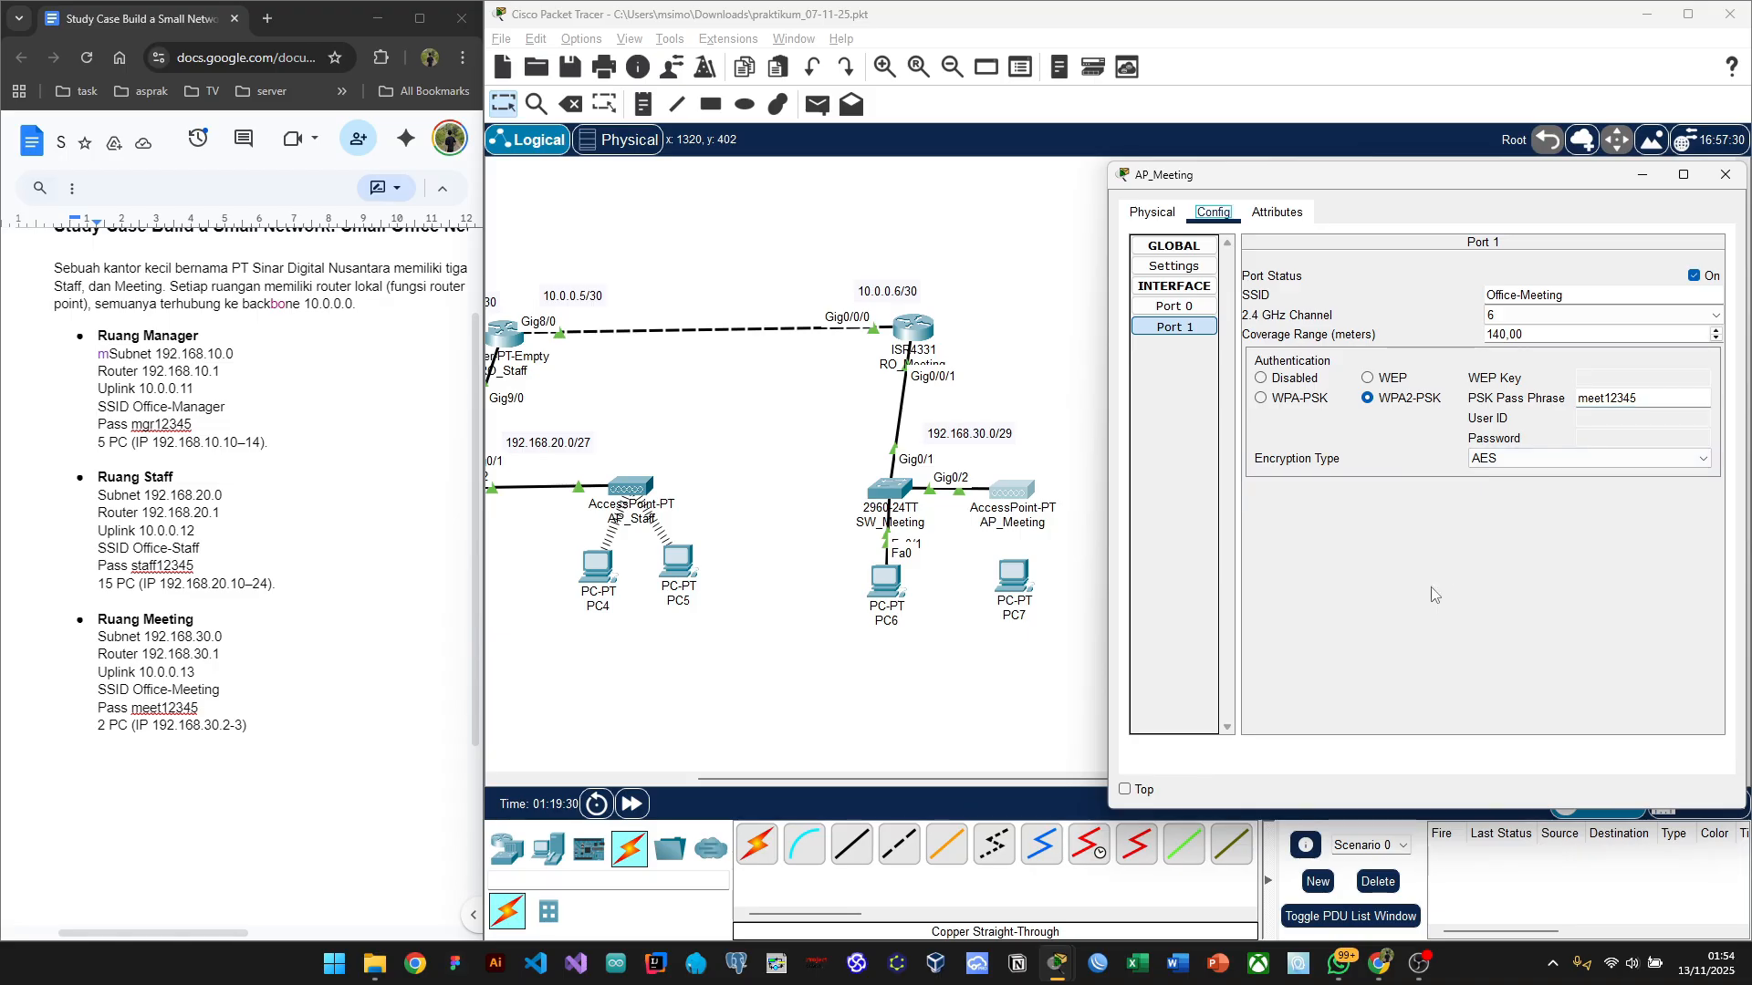
click(1725, 174)
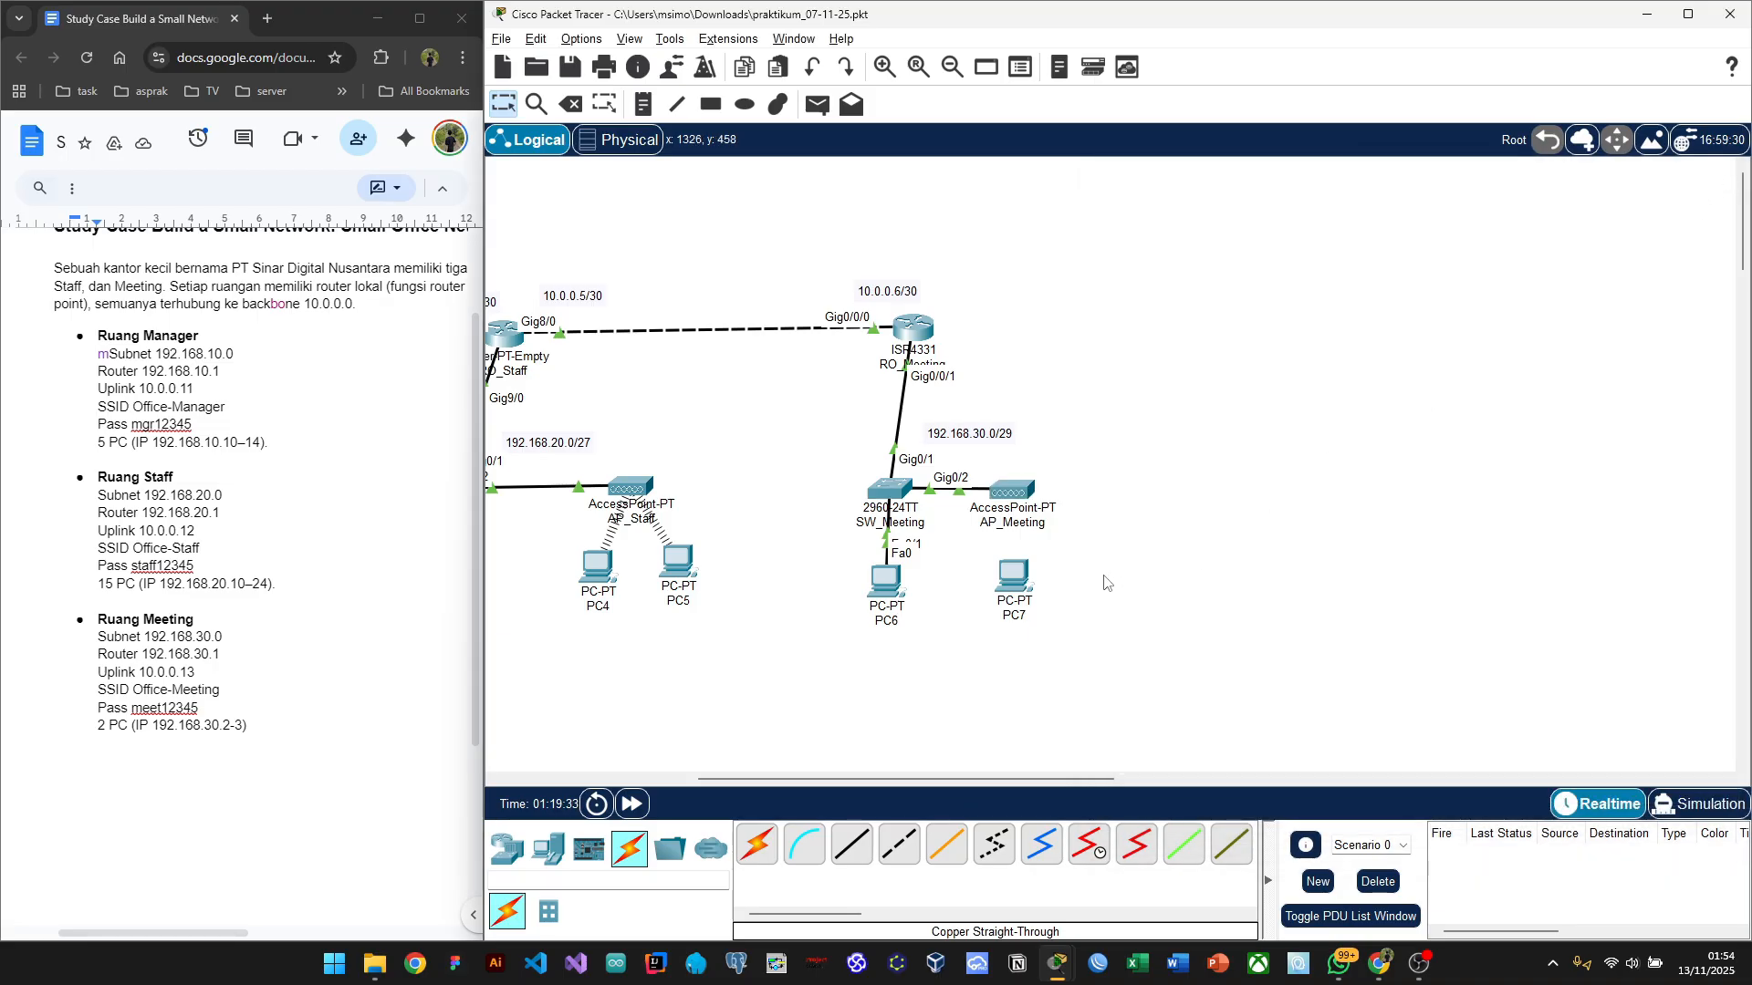
Step: Close PC7's IP Configuration panel and bring its desktop applications window to the front
click(1011, 573)
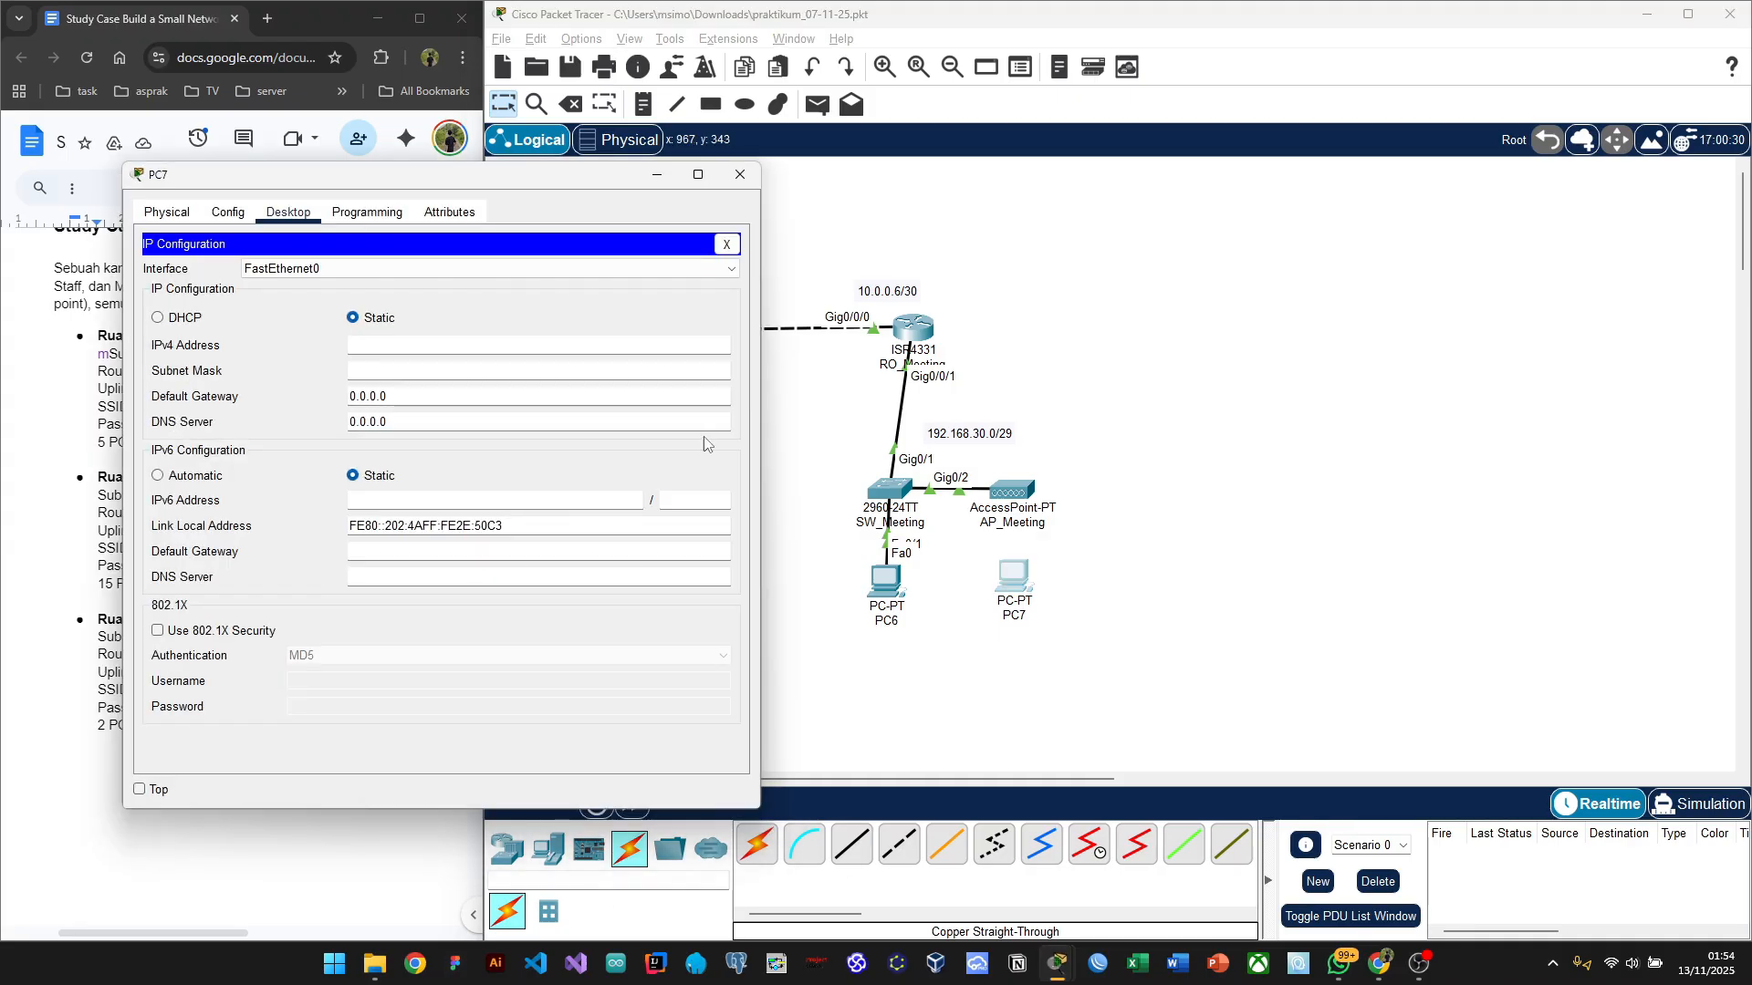
click(727, 243)
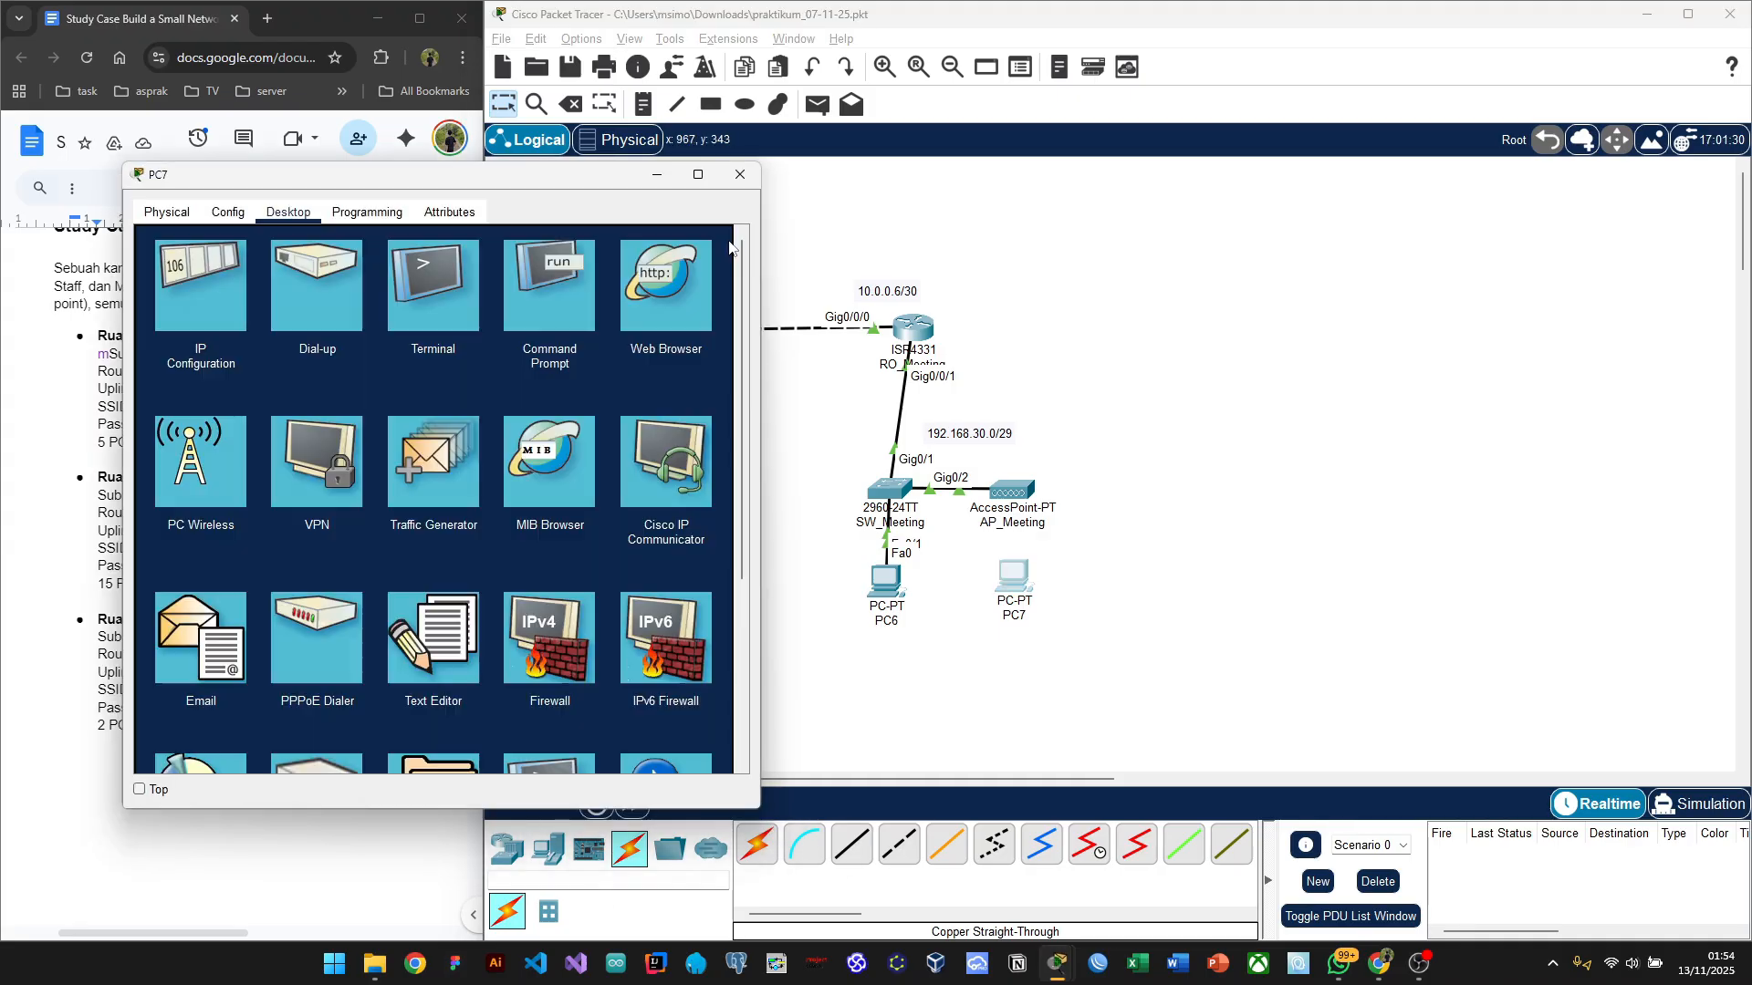
click(1010, 431)
scroll(772, 582, left, 5)
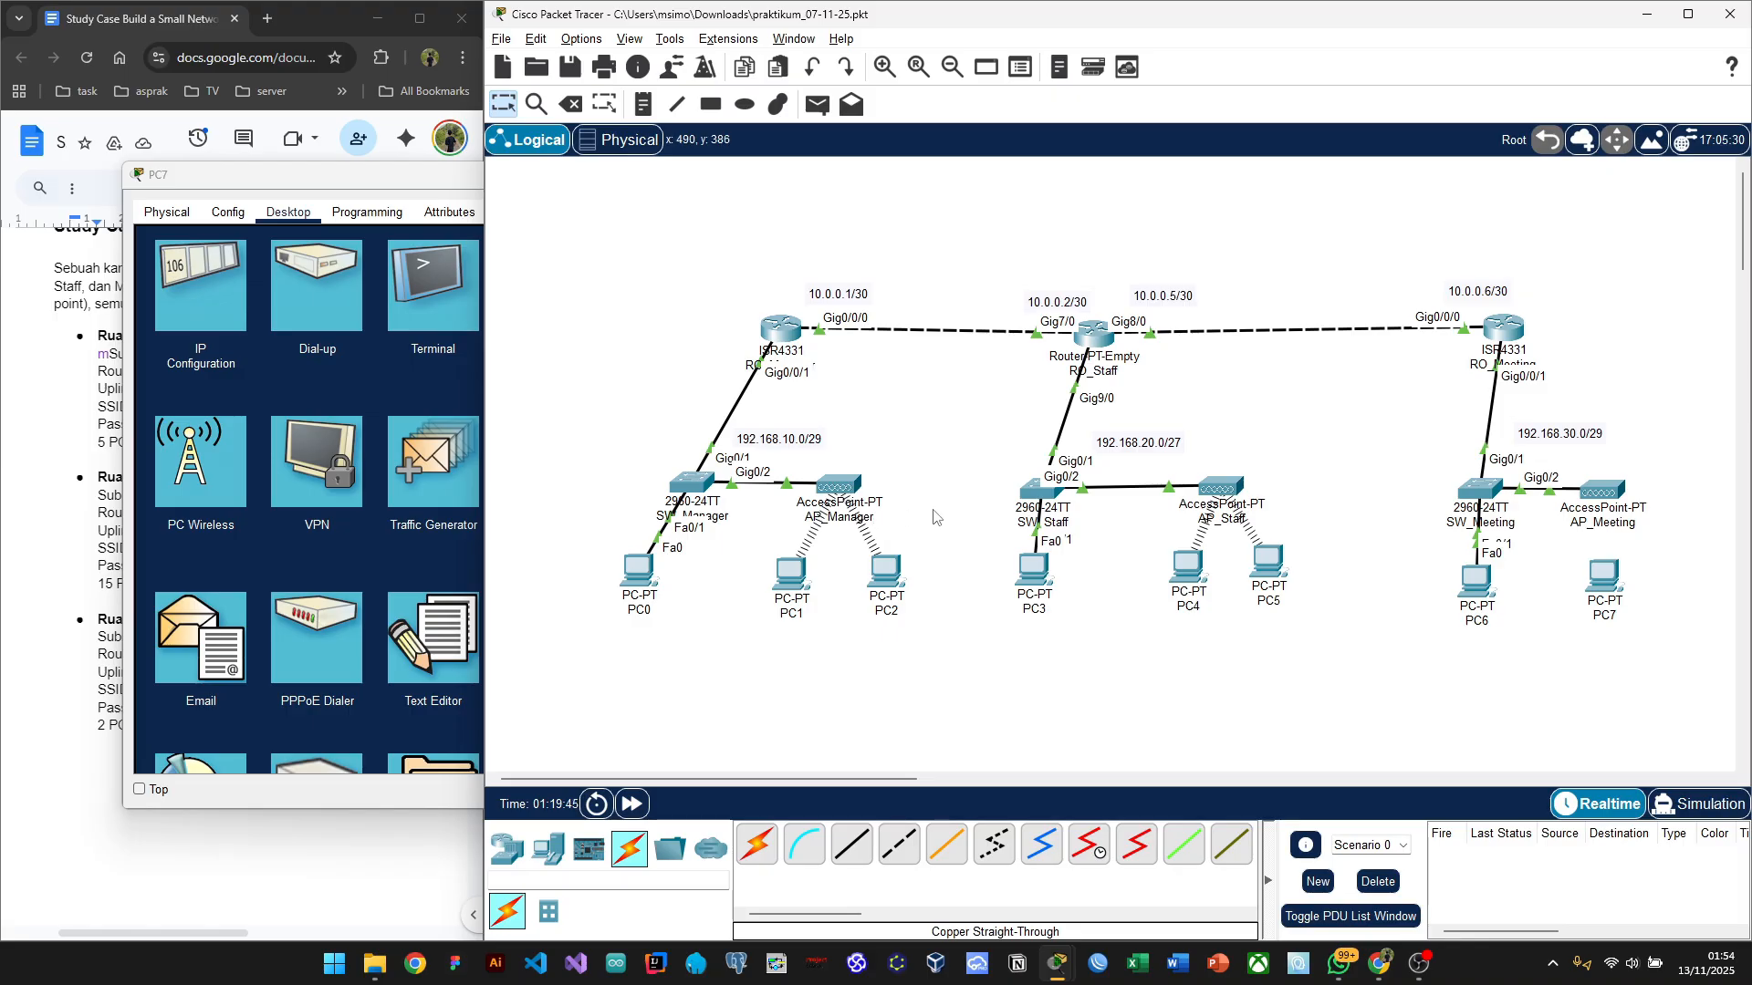
scroll(921, 518, right, 5)
scroll(934, 518, left, 5)
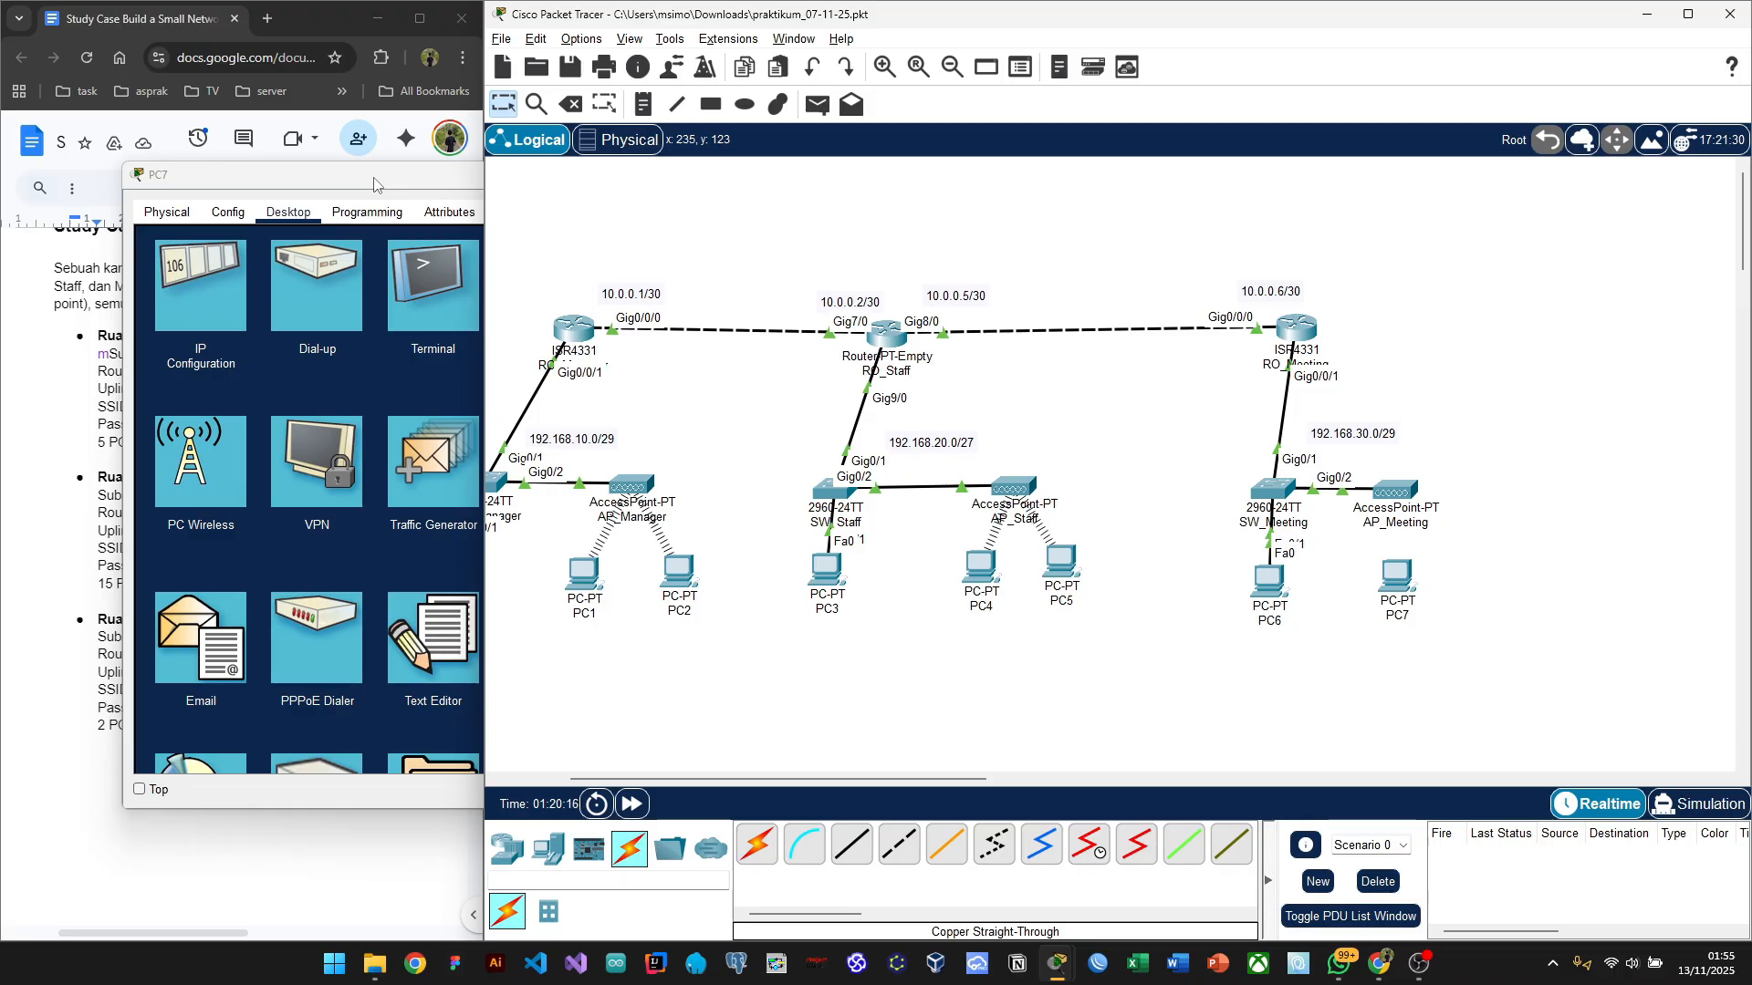
click(1384, 599)
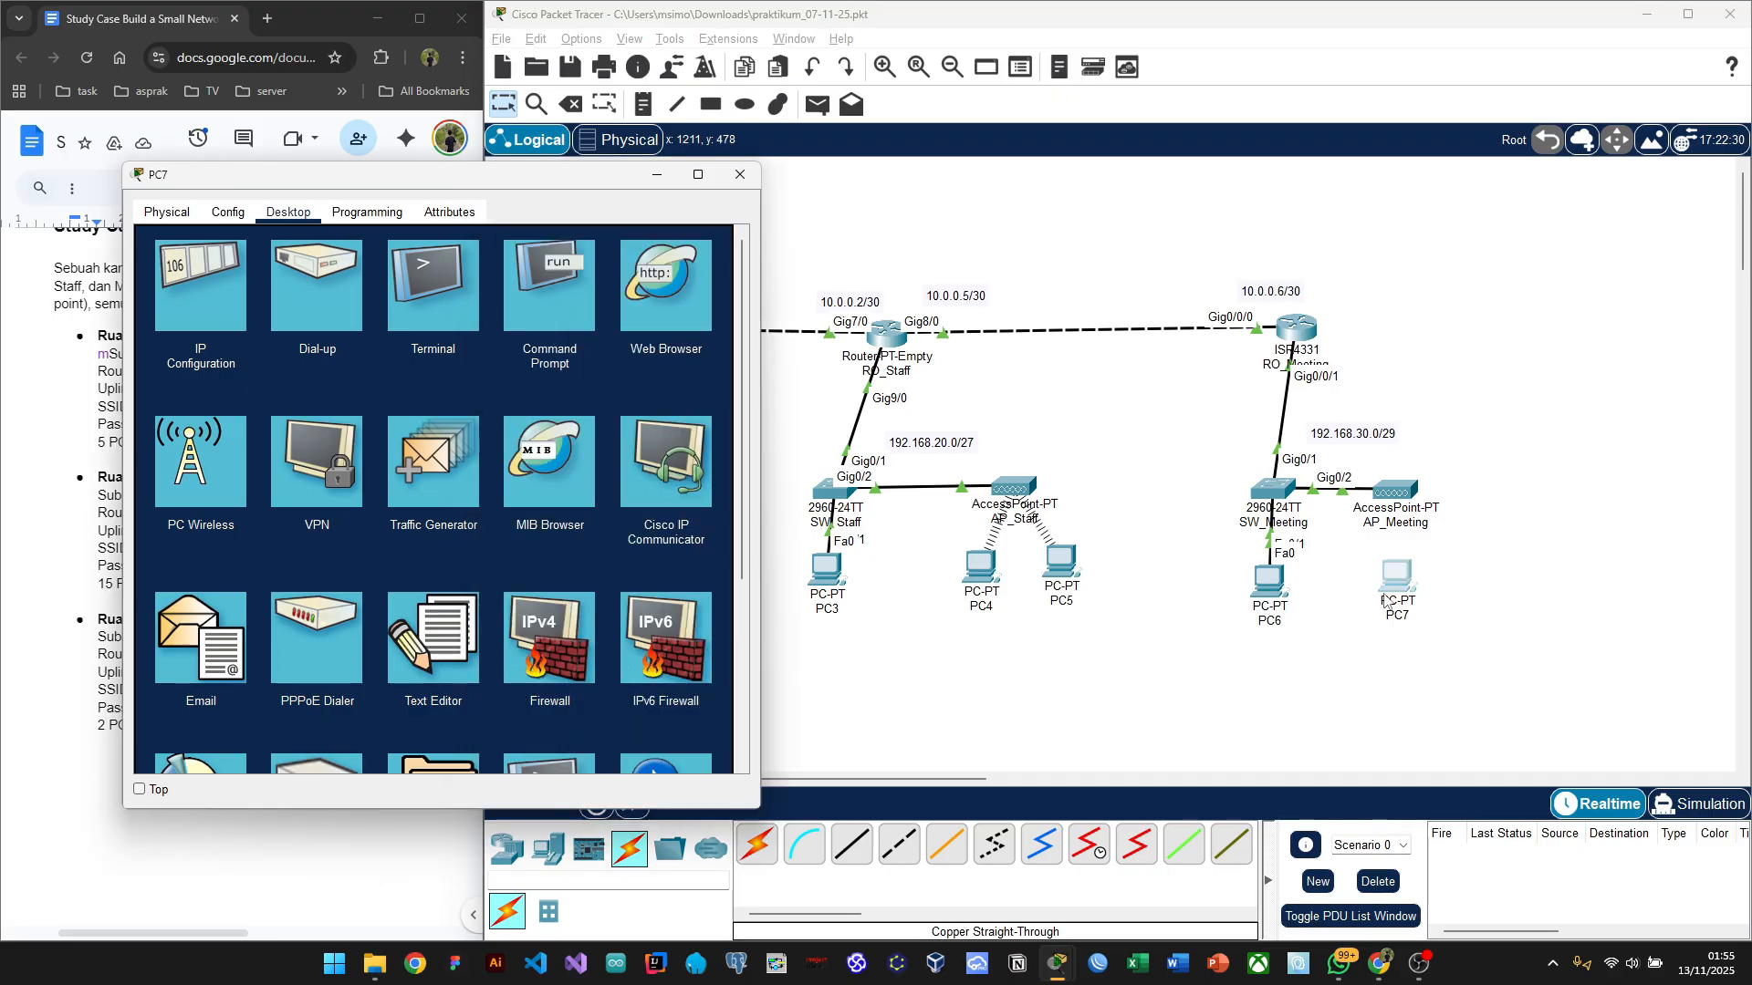
Step: Power off PC7 and swap its wired network module for a wireless one
click(228, 213)
click(167, 212)
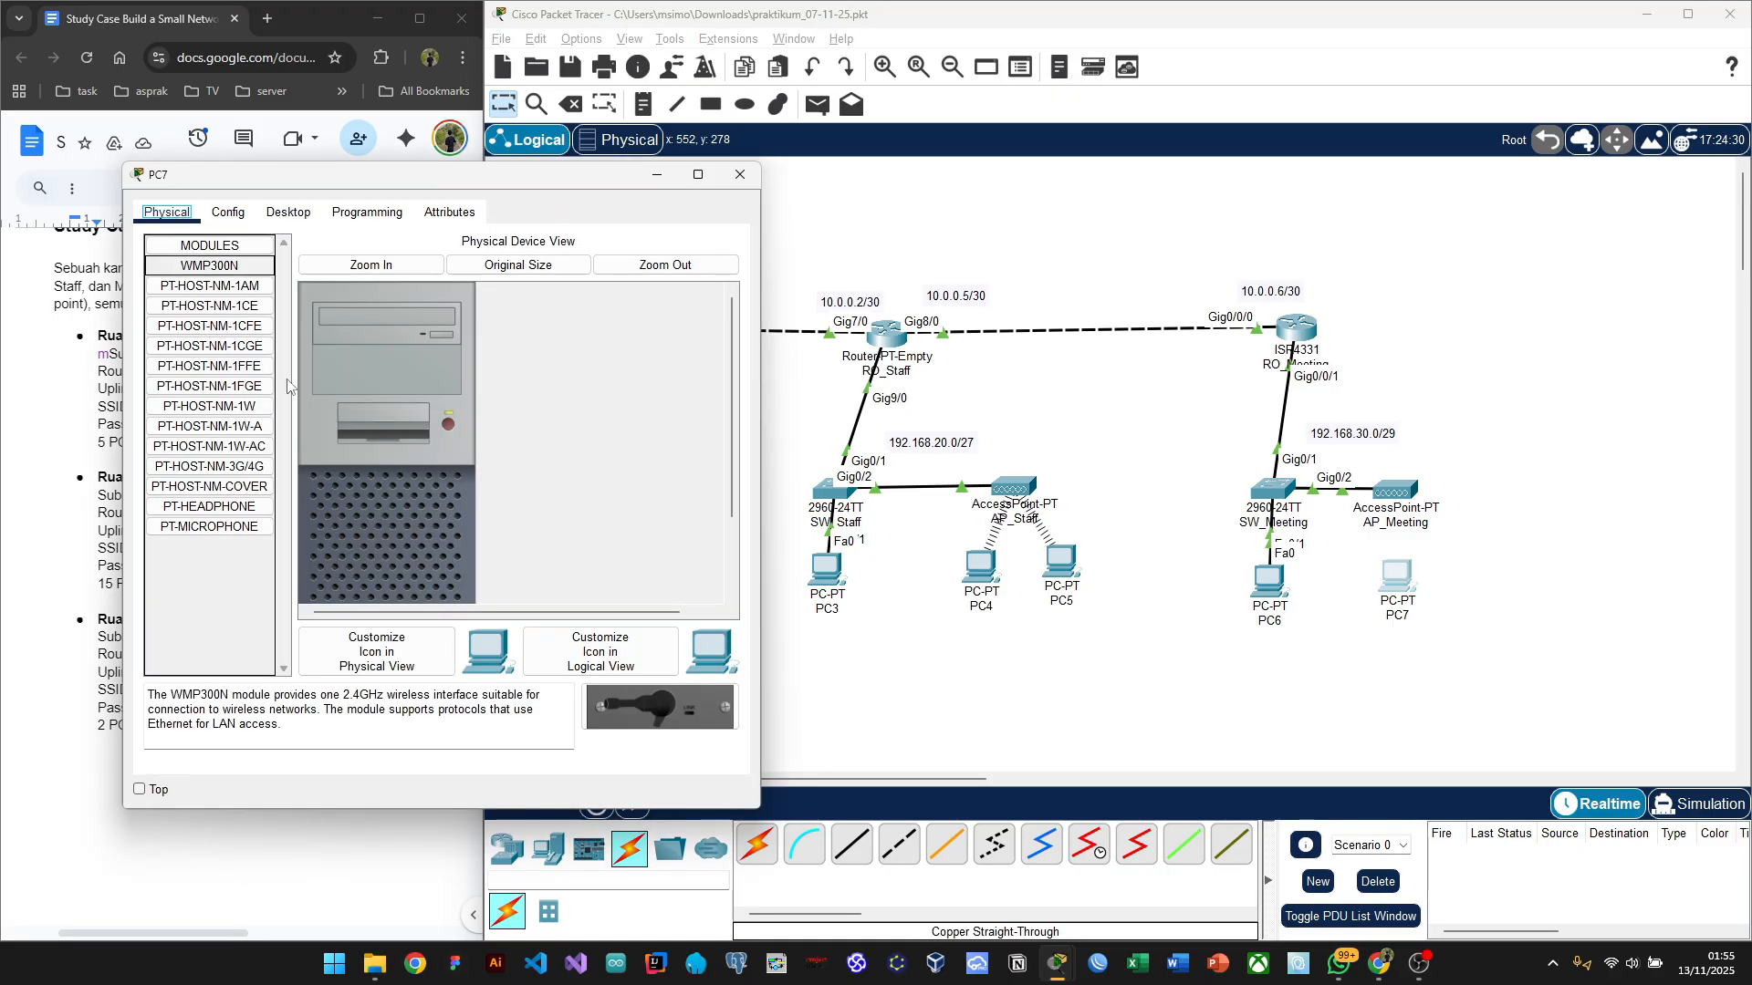
scroll(438, 456, down, 2)
click(448, 323)
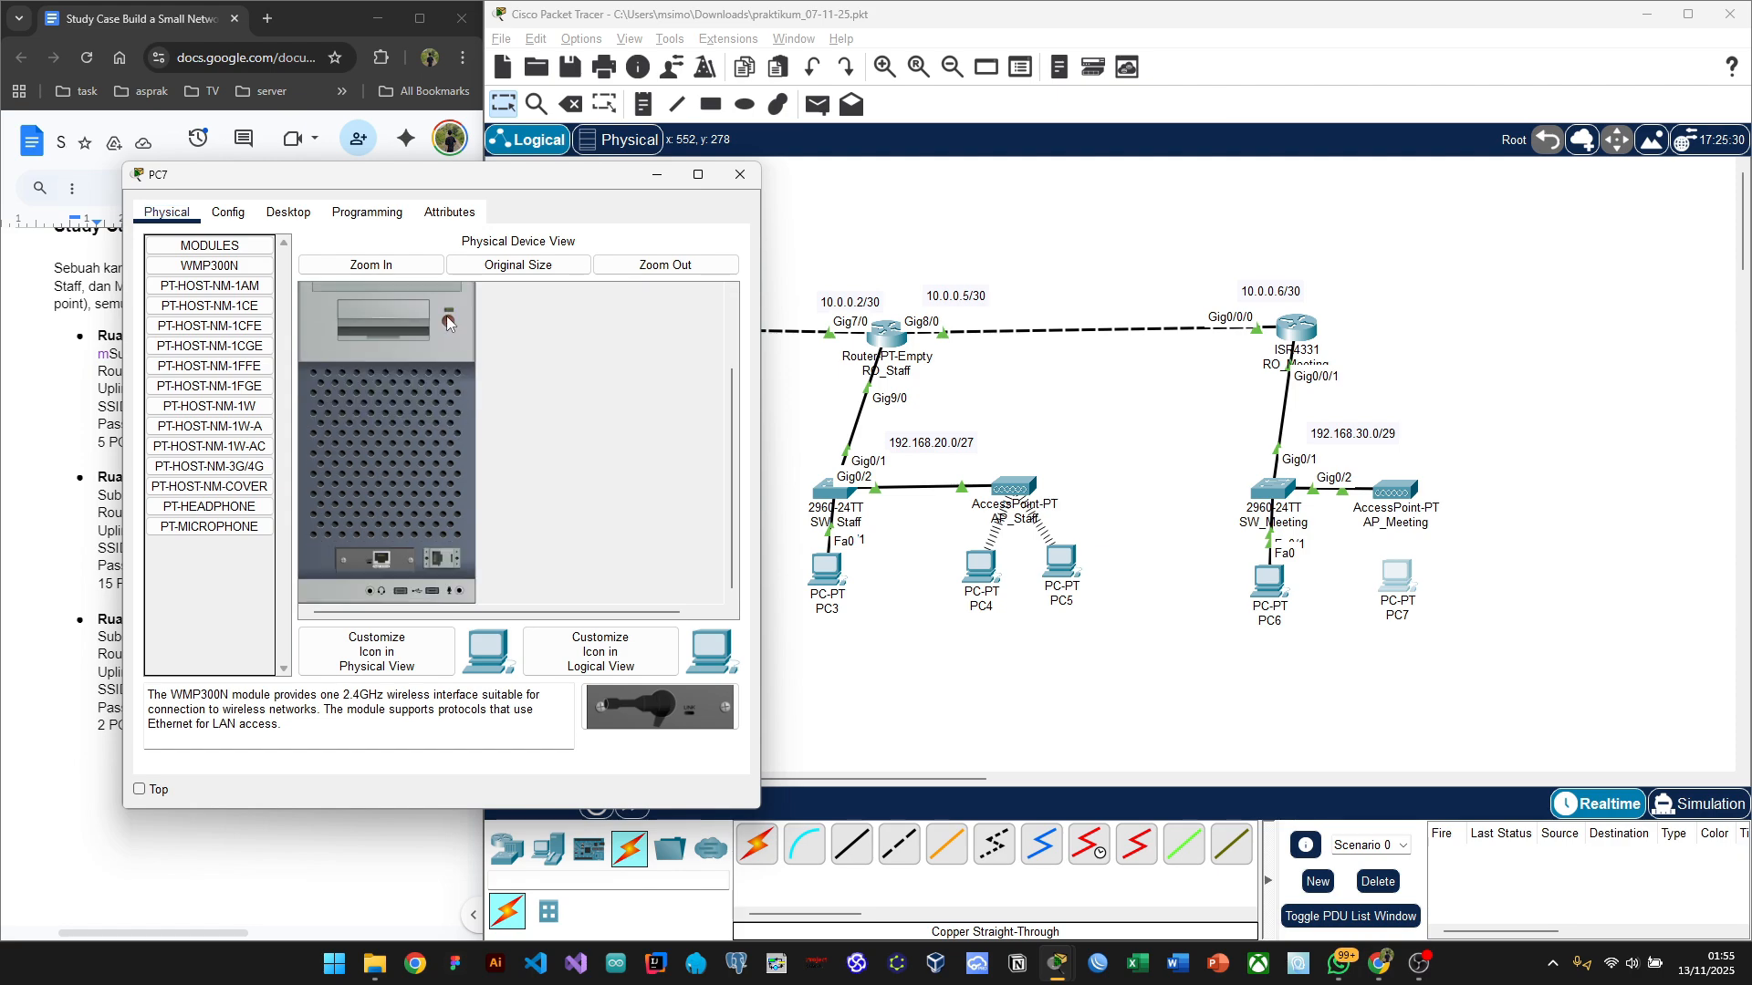
drag(383, 558, 239, 597)
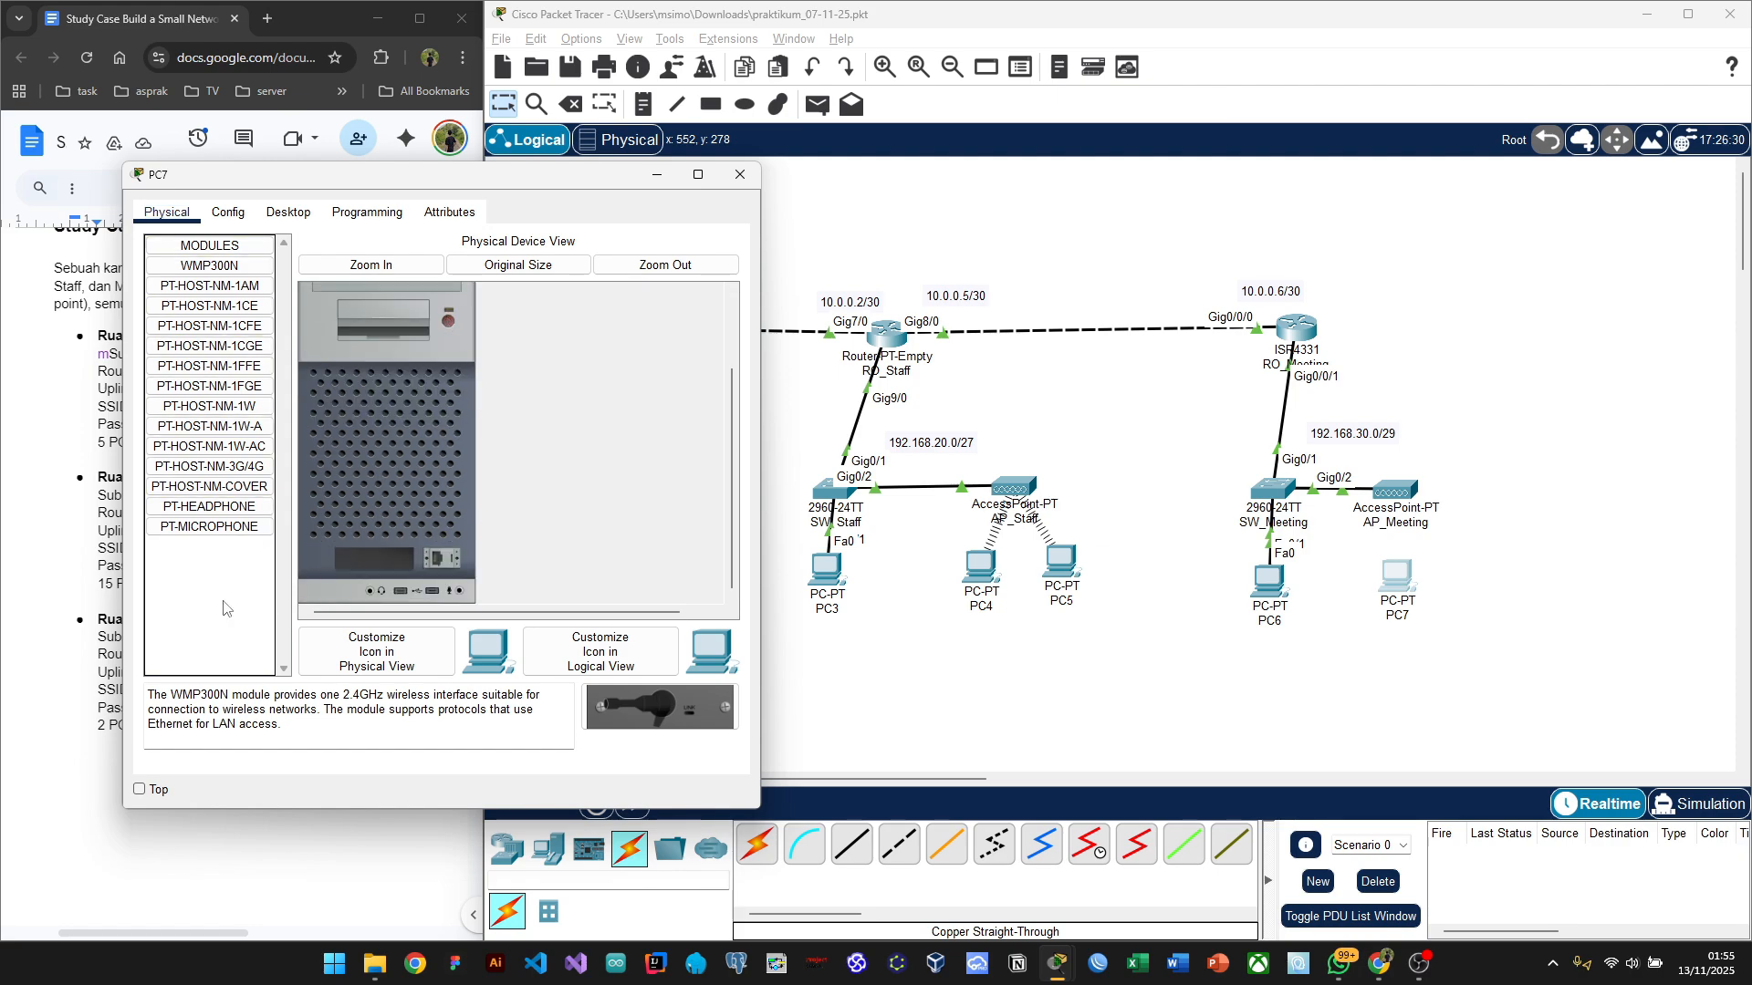
drag(544, 654, 391, 562)
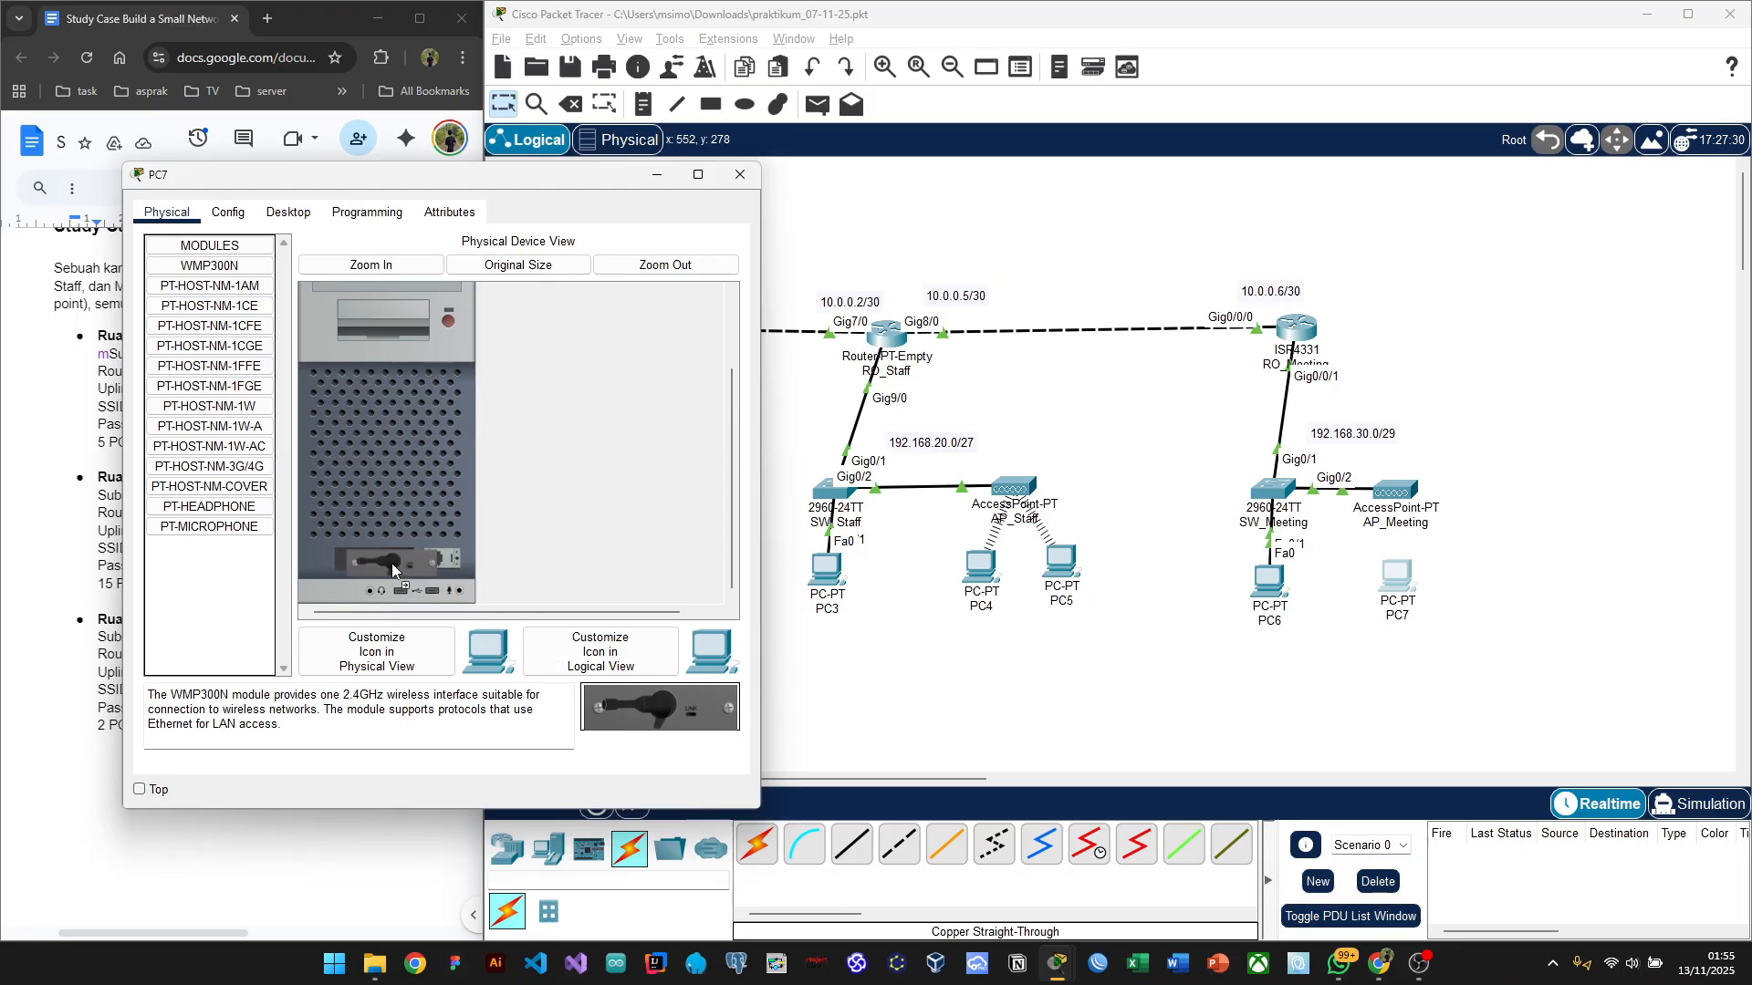
scroll(484, 482, up, 3)
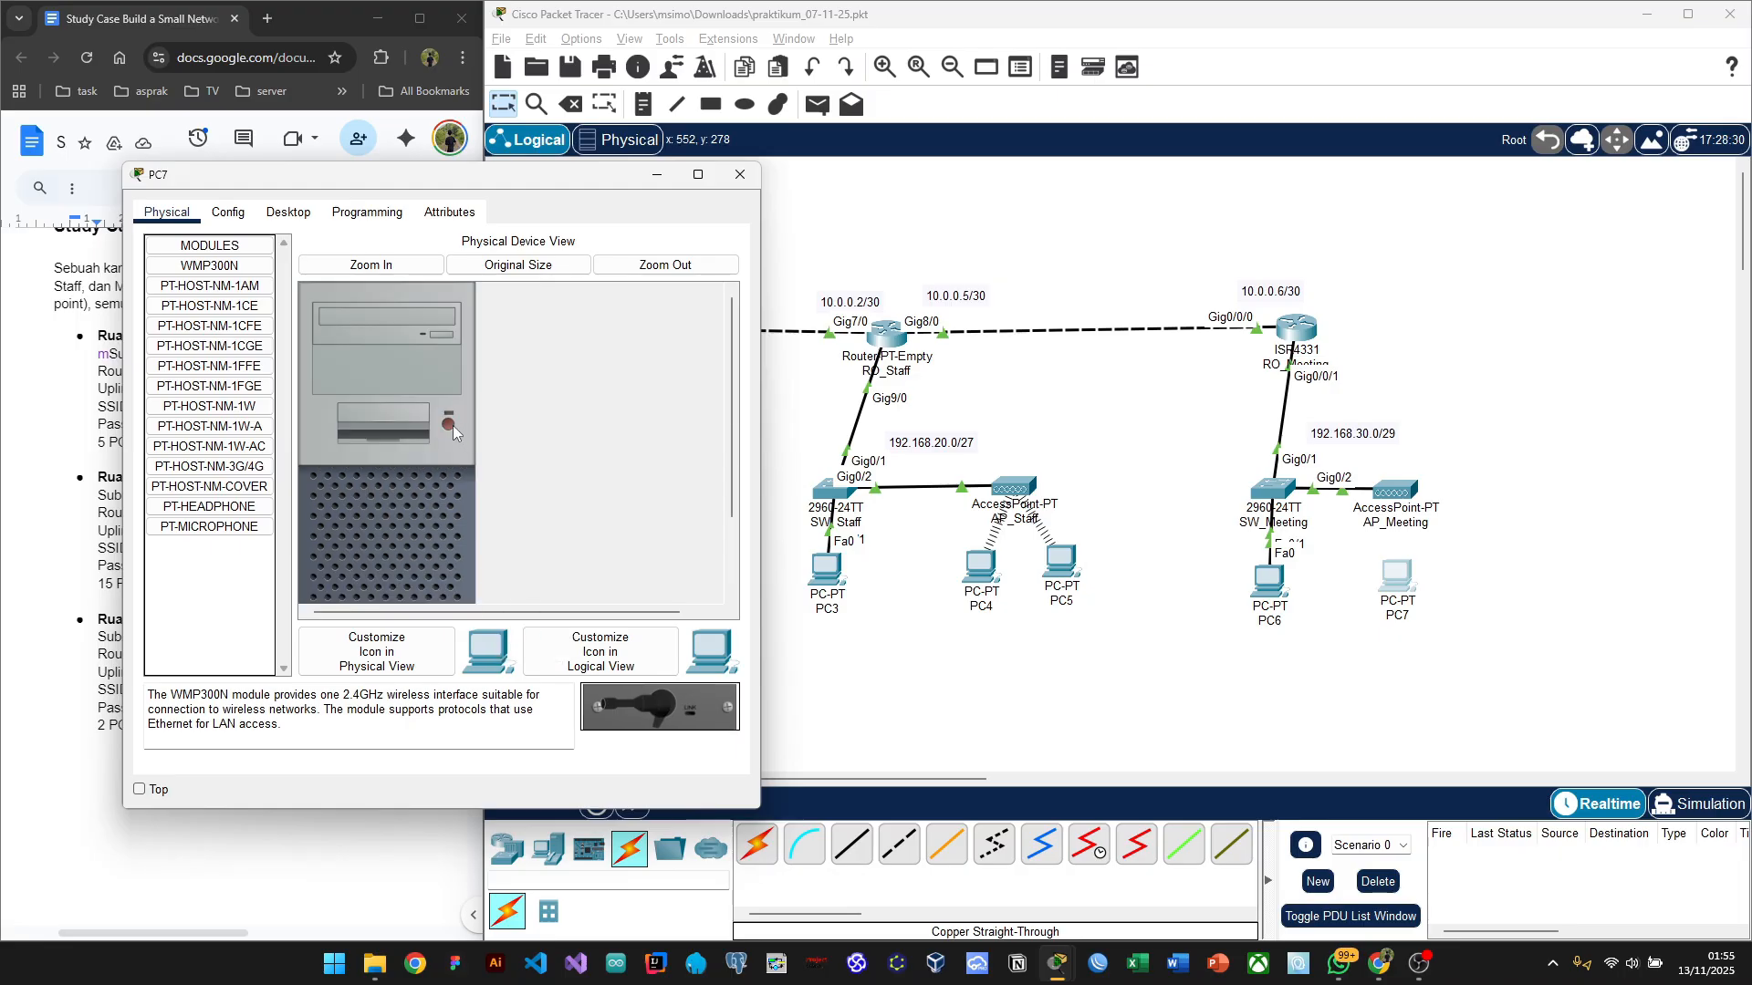
Step: Connect PC7 to Office-Meeting with the Meeting room pre-shared key, then close PC Wireless
click(300, 219)
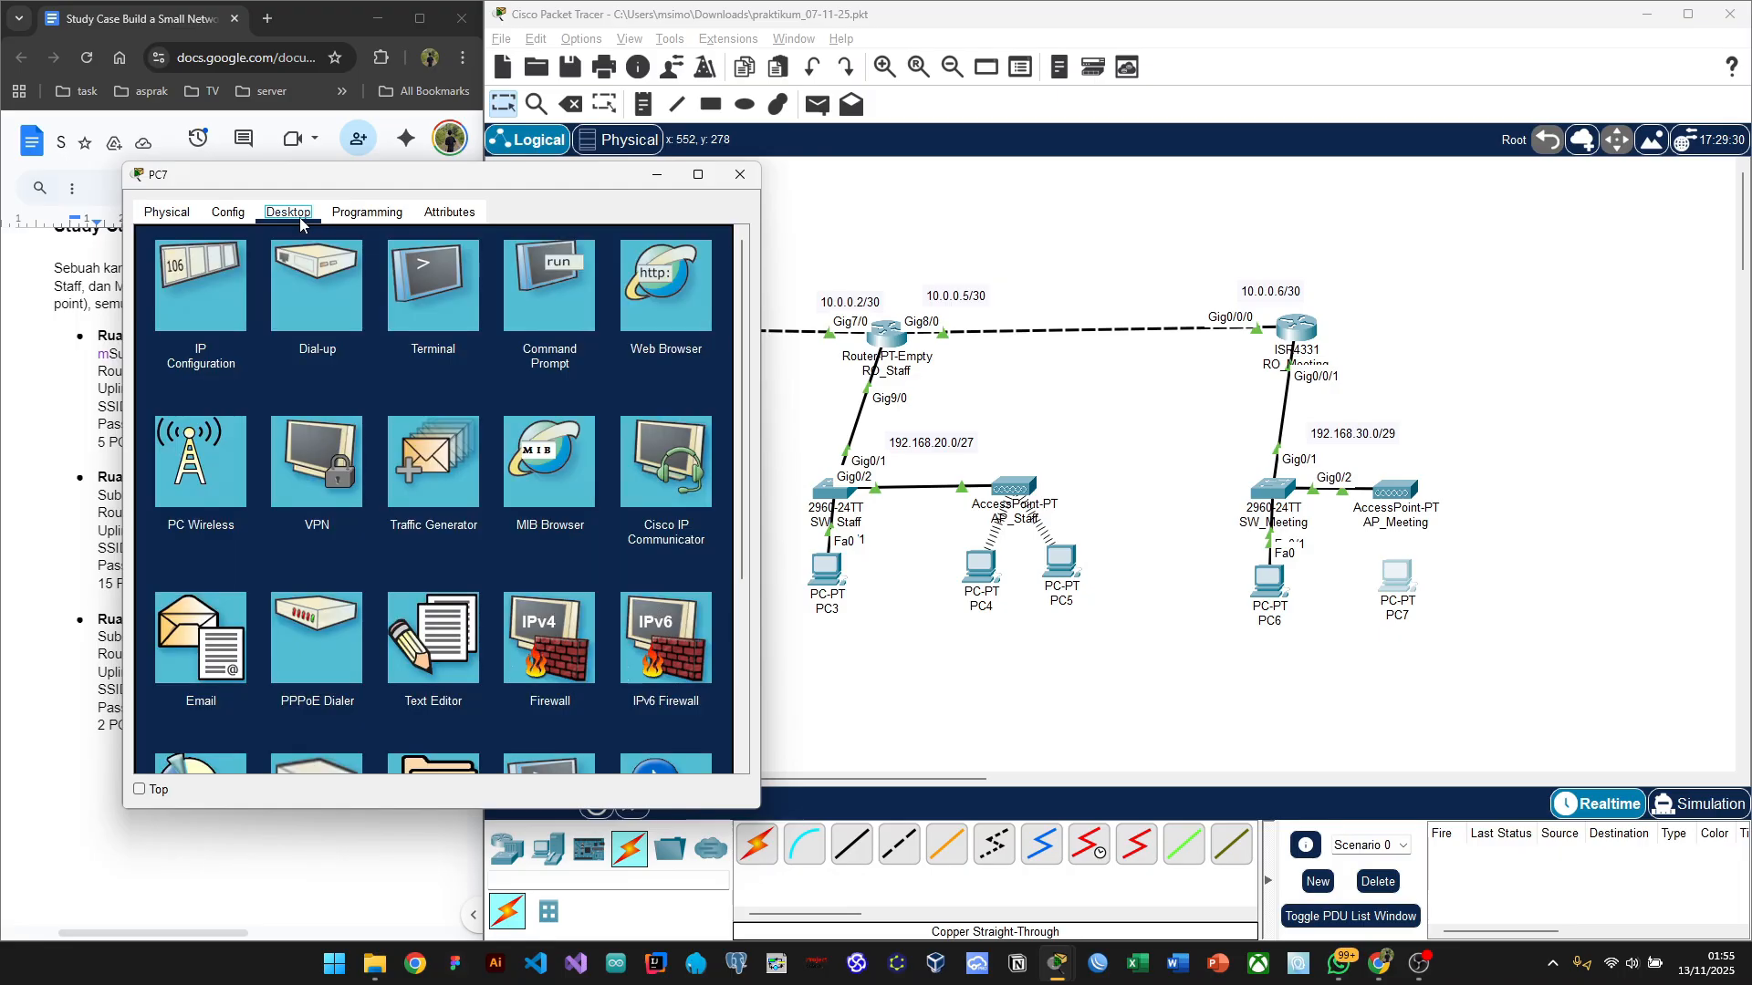
click(217, 474)
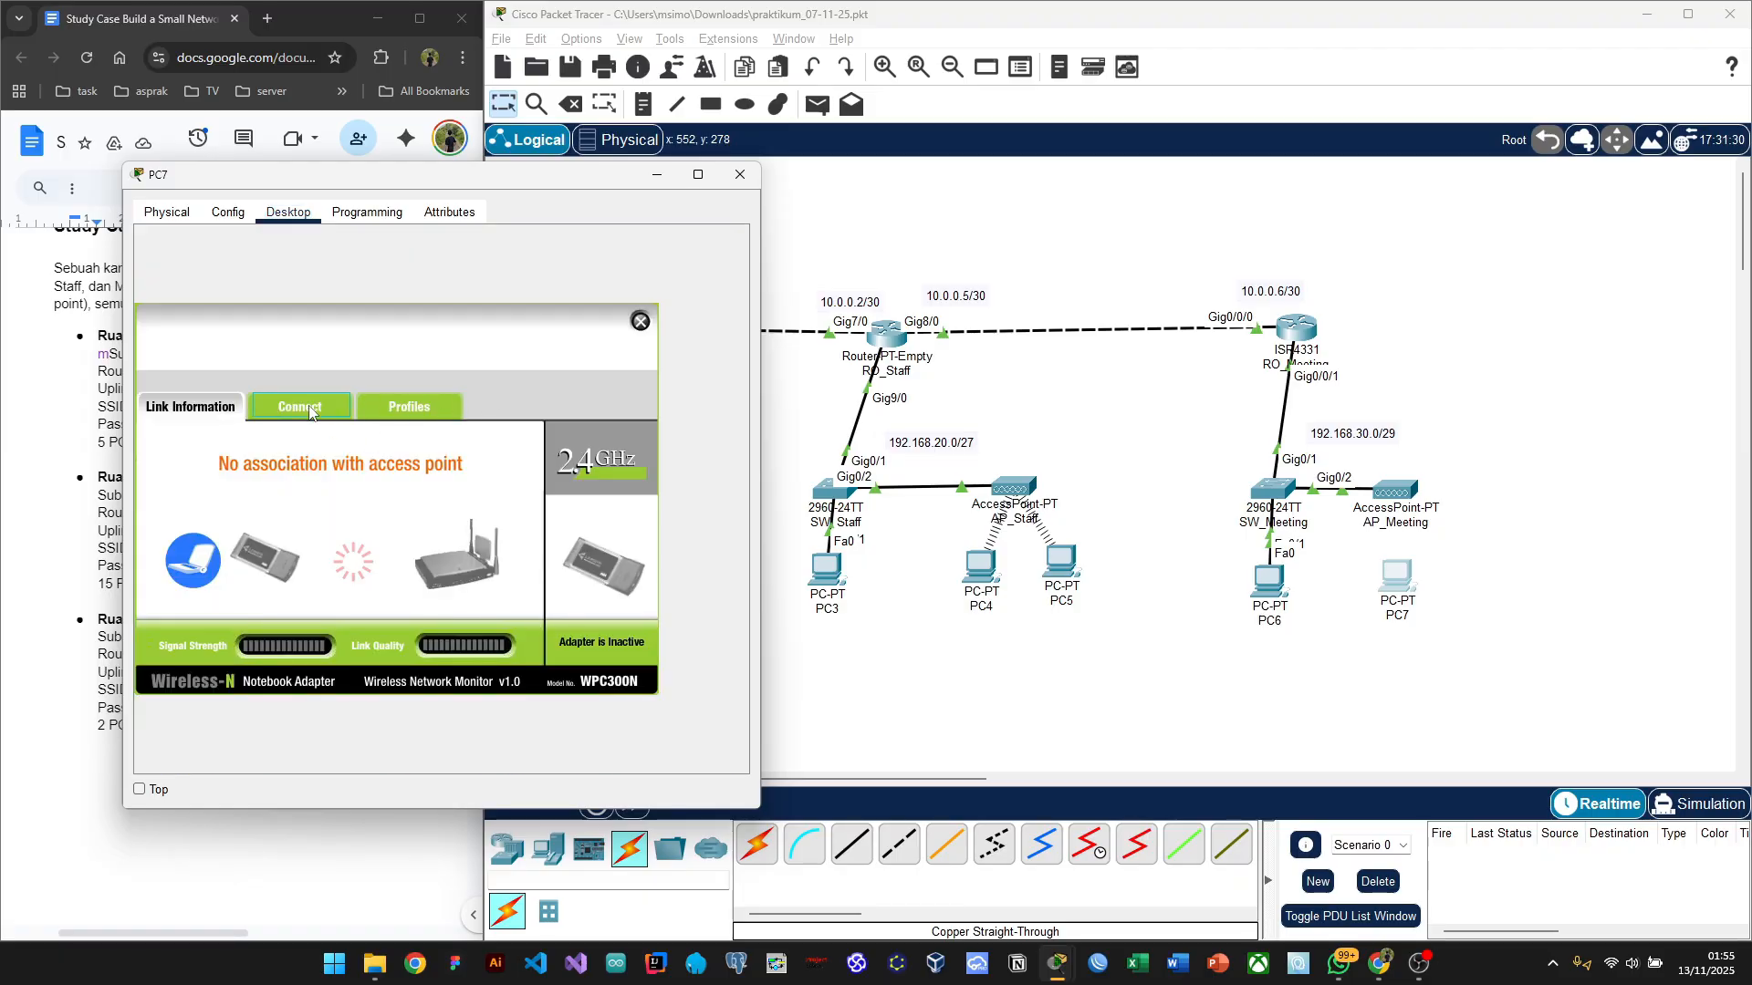
click(308, 408)
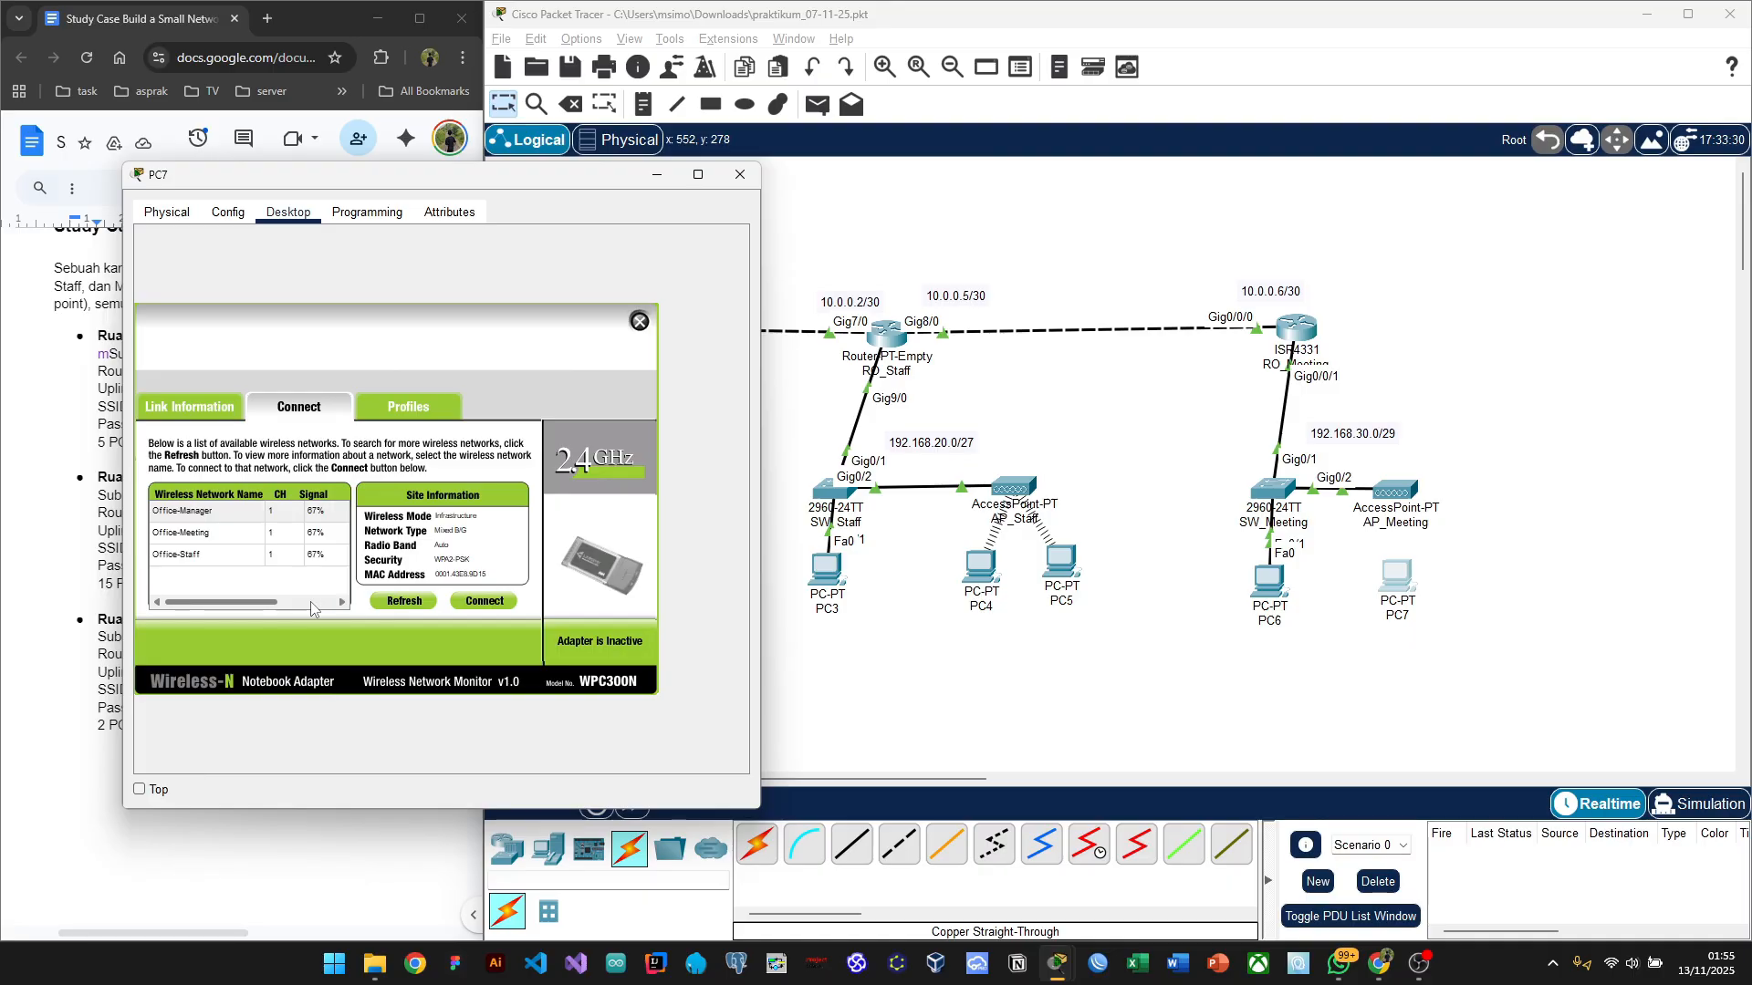
click(210, 533)
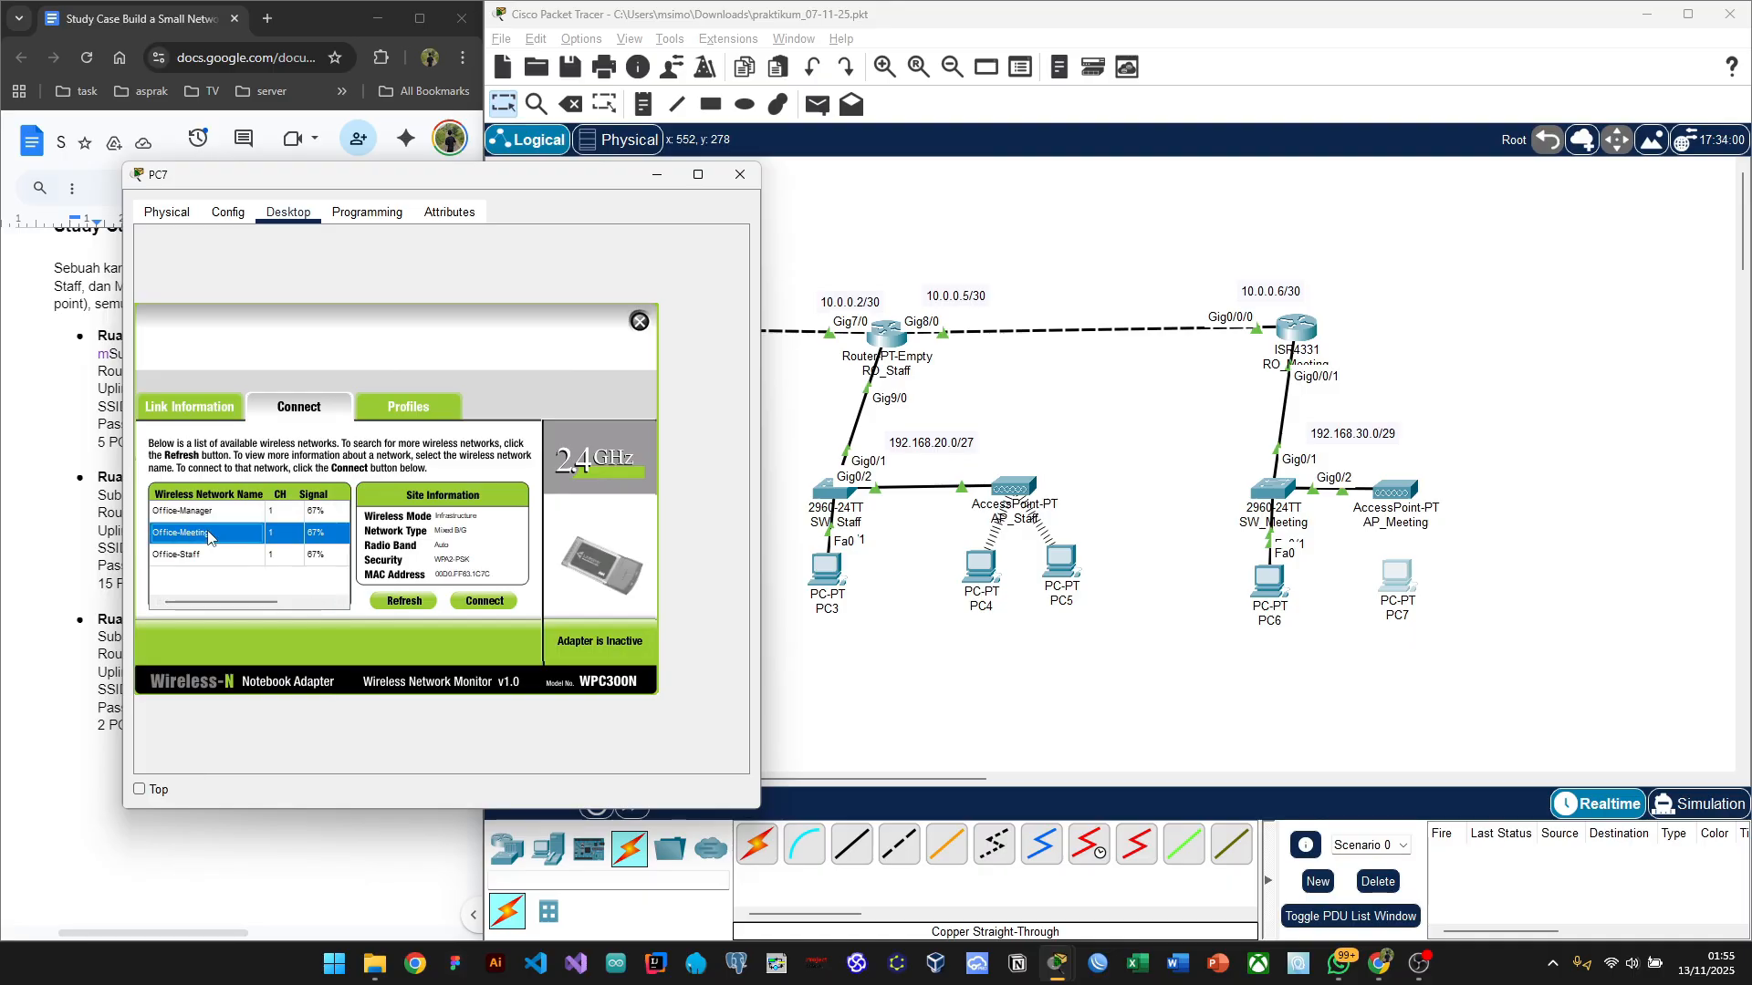
click(483, 602)
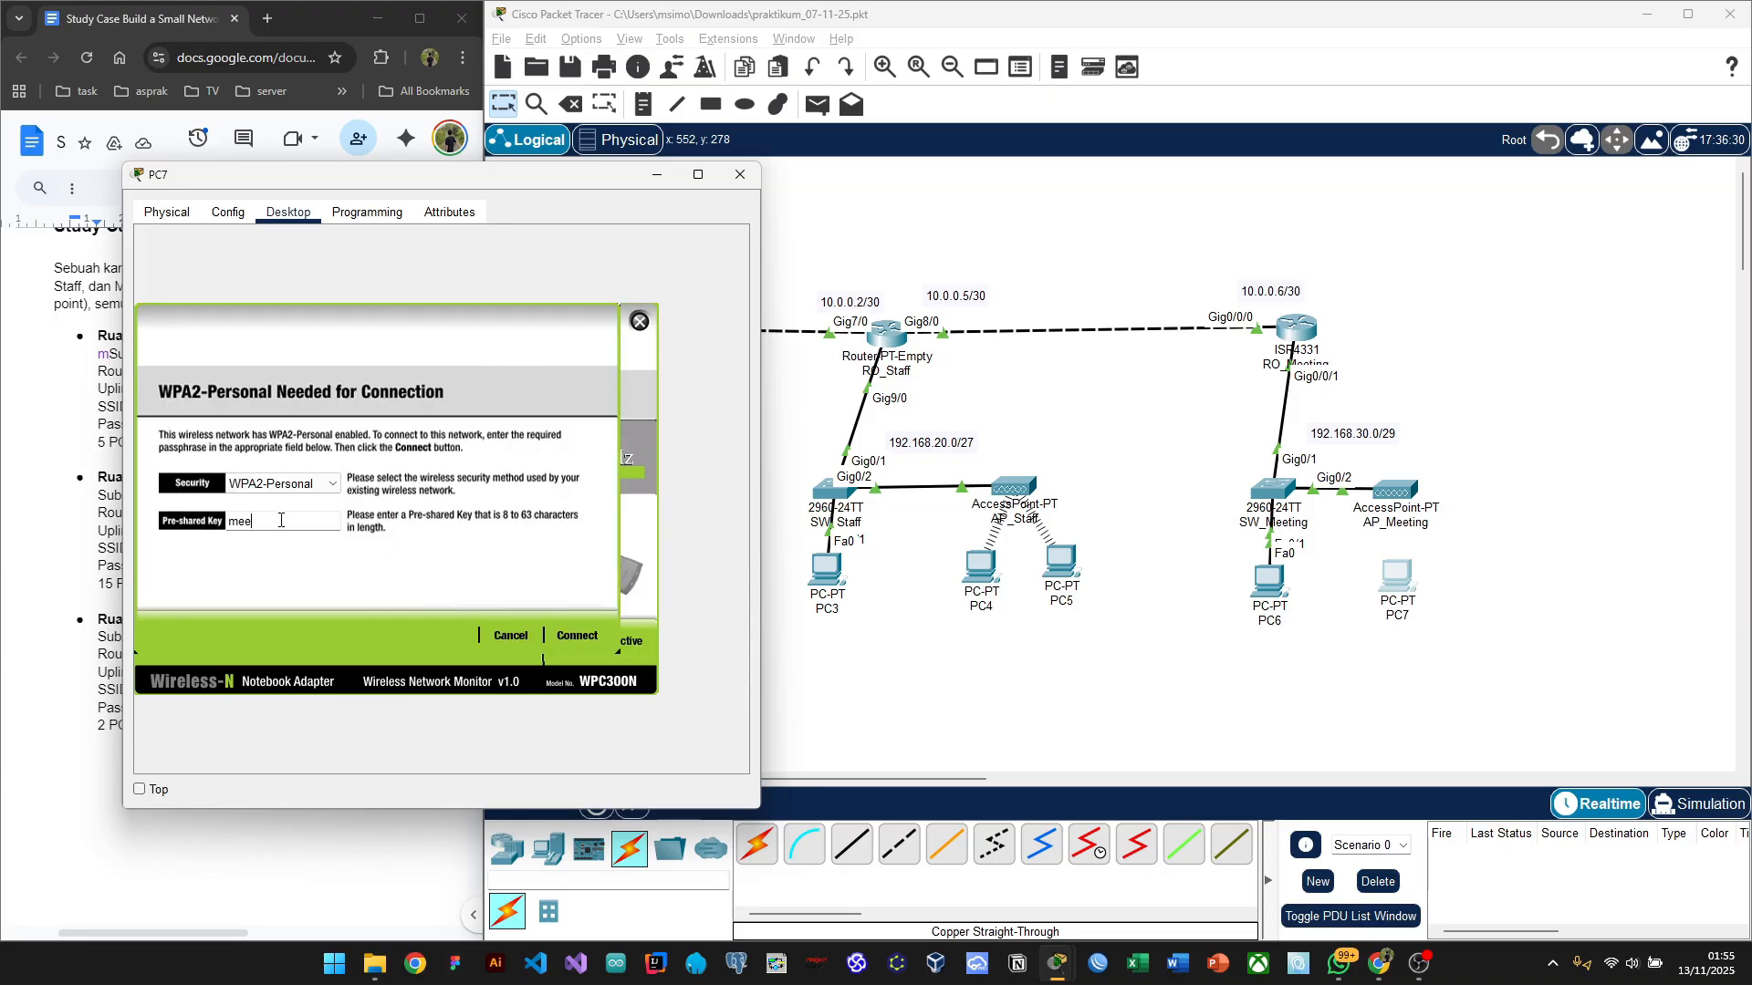
text(meet12345)
click(578, 636)
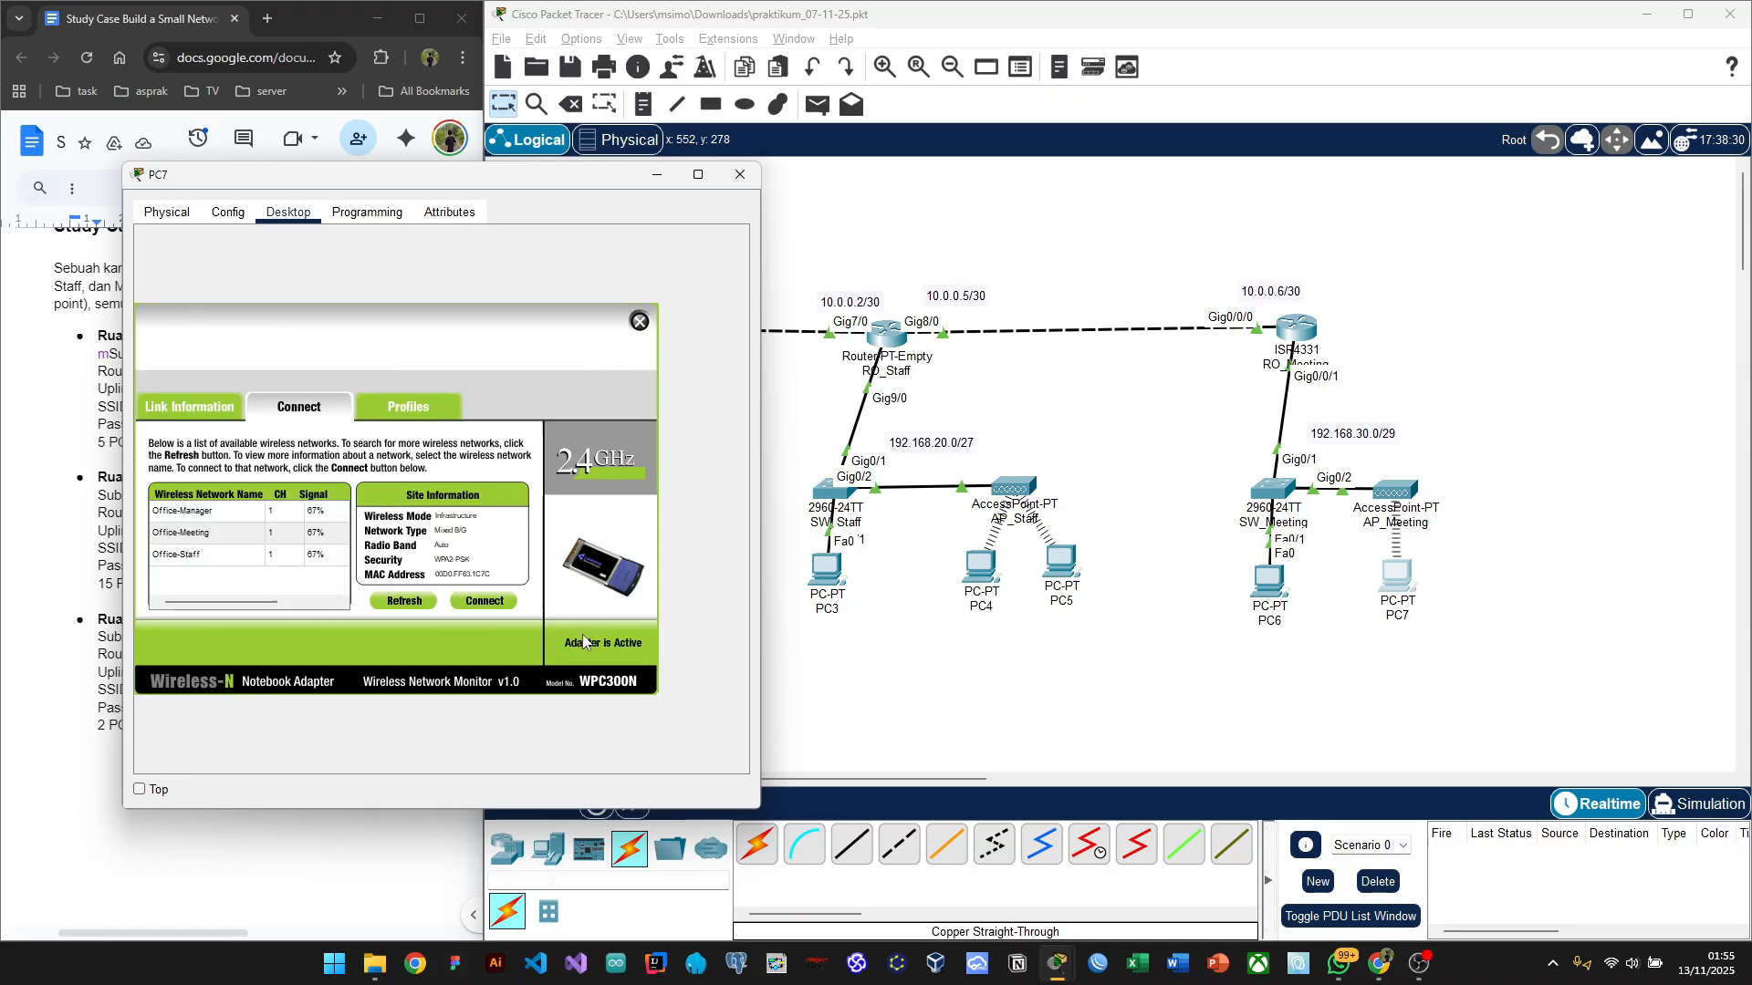
click(639, 321)
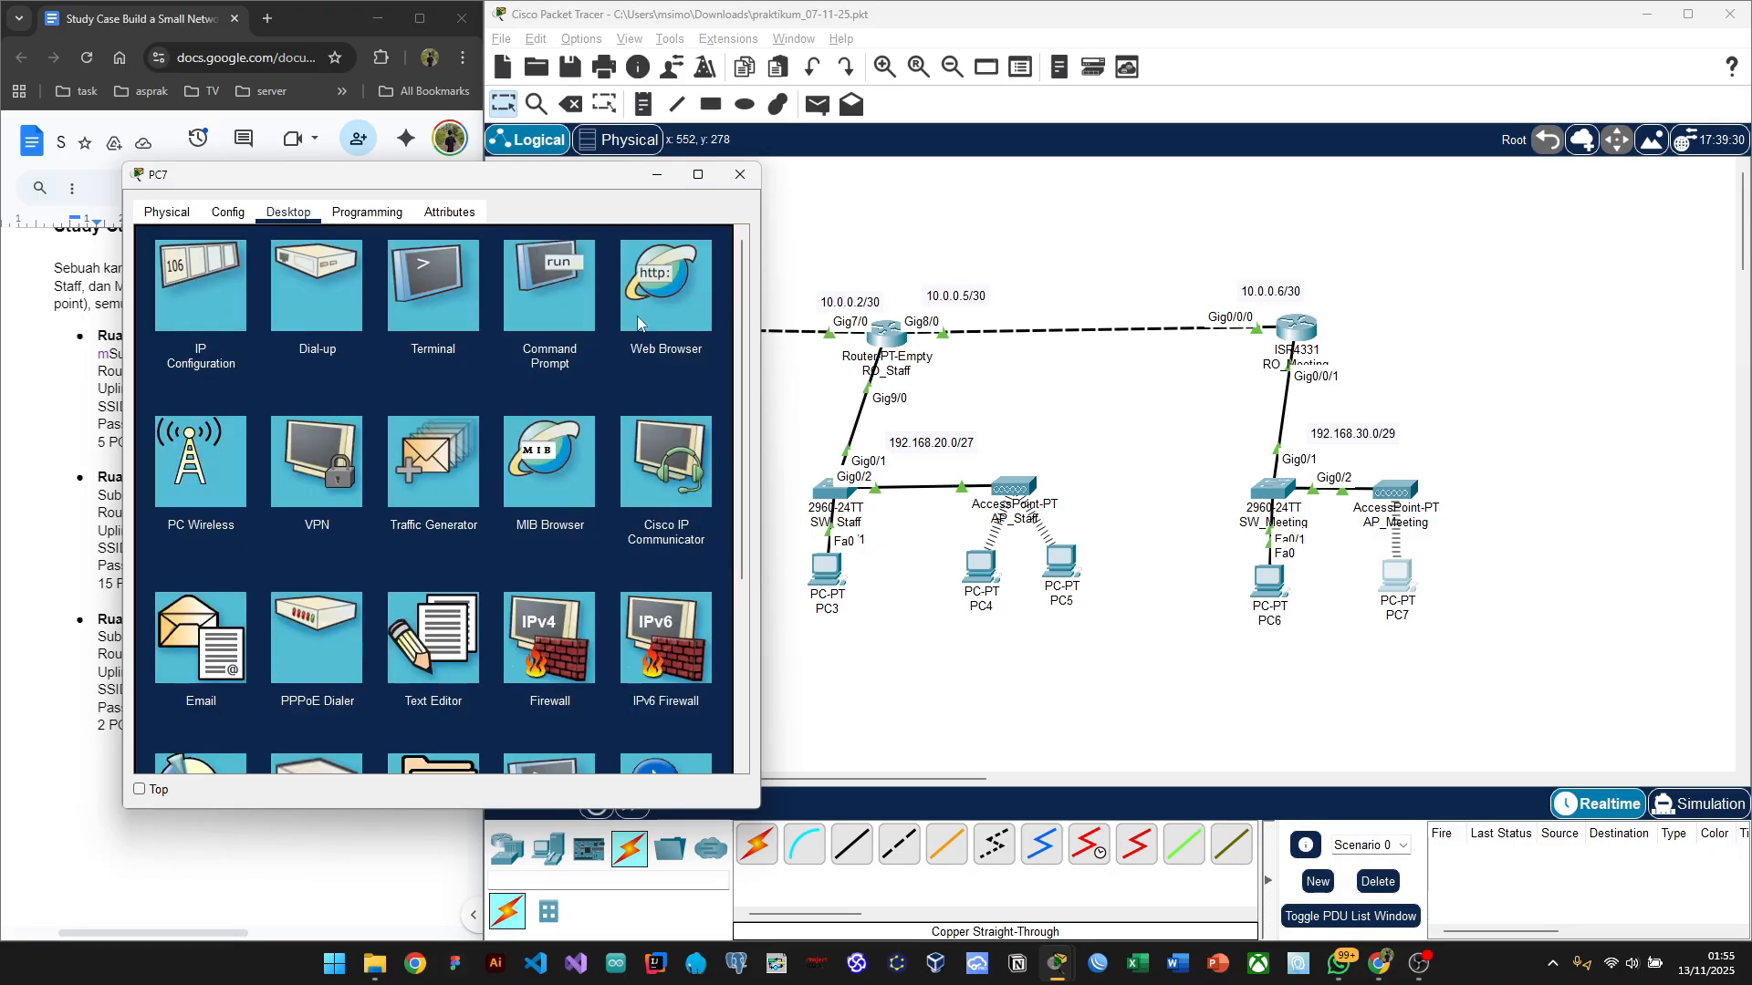
Step: Set PC7 to a static IPv4 address of 192.168.30.3
click(205, 297)
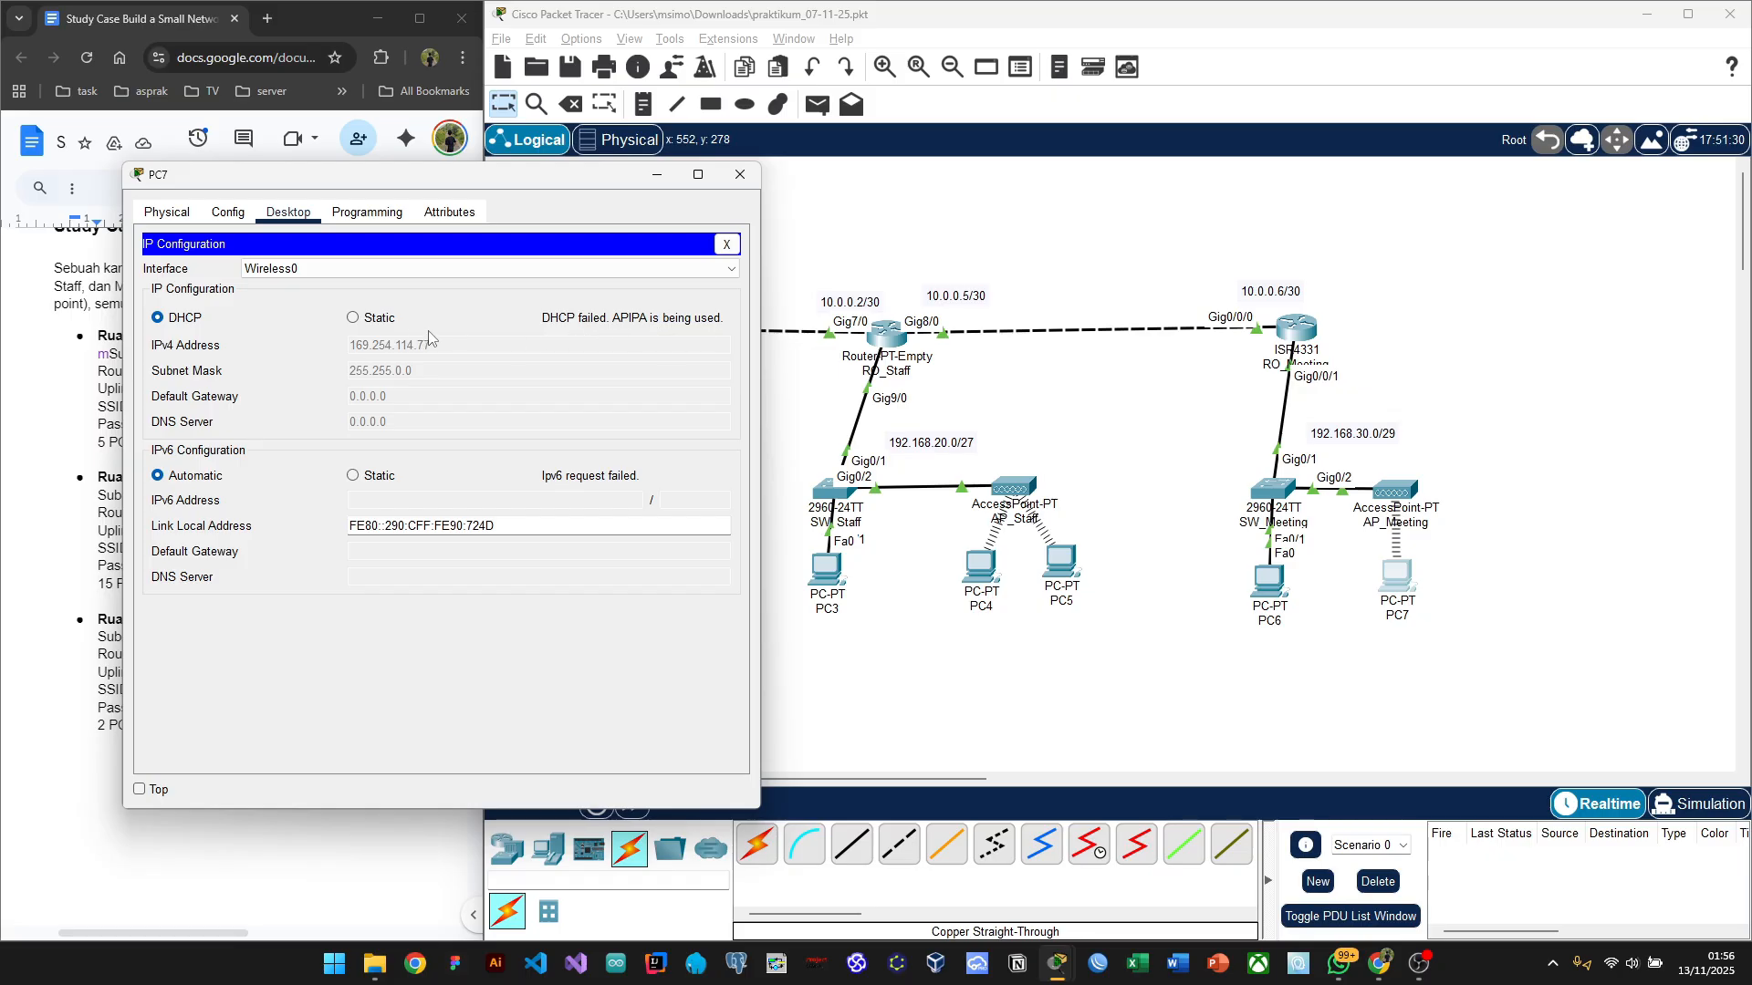
click(357, 322)
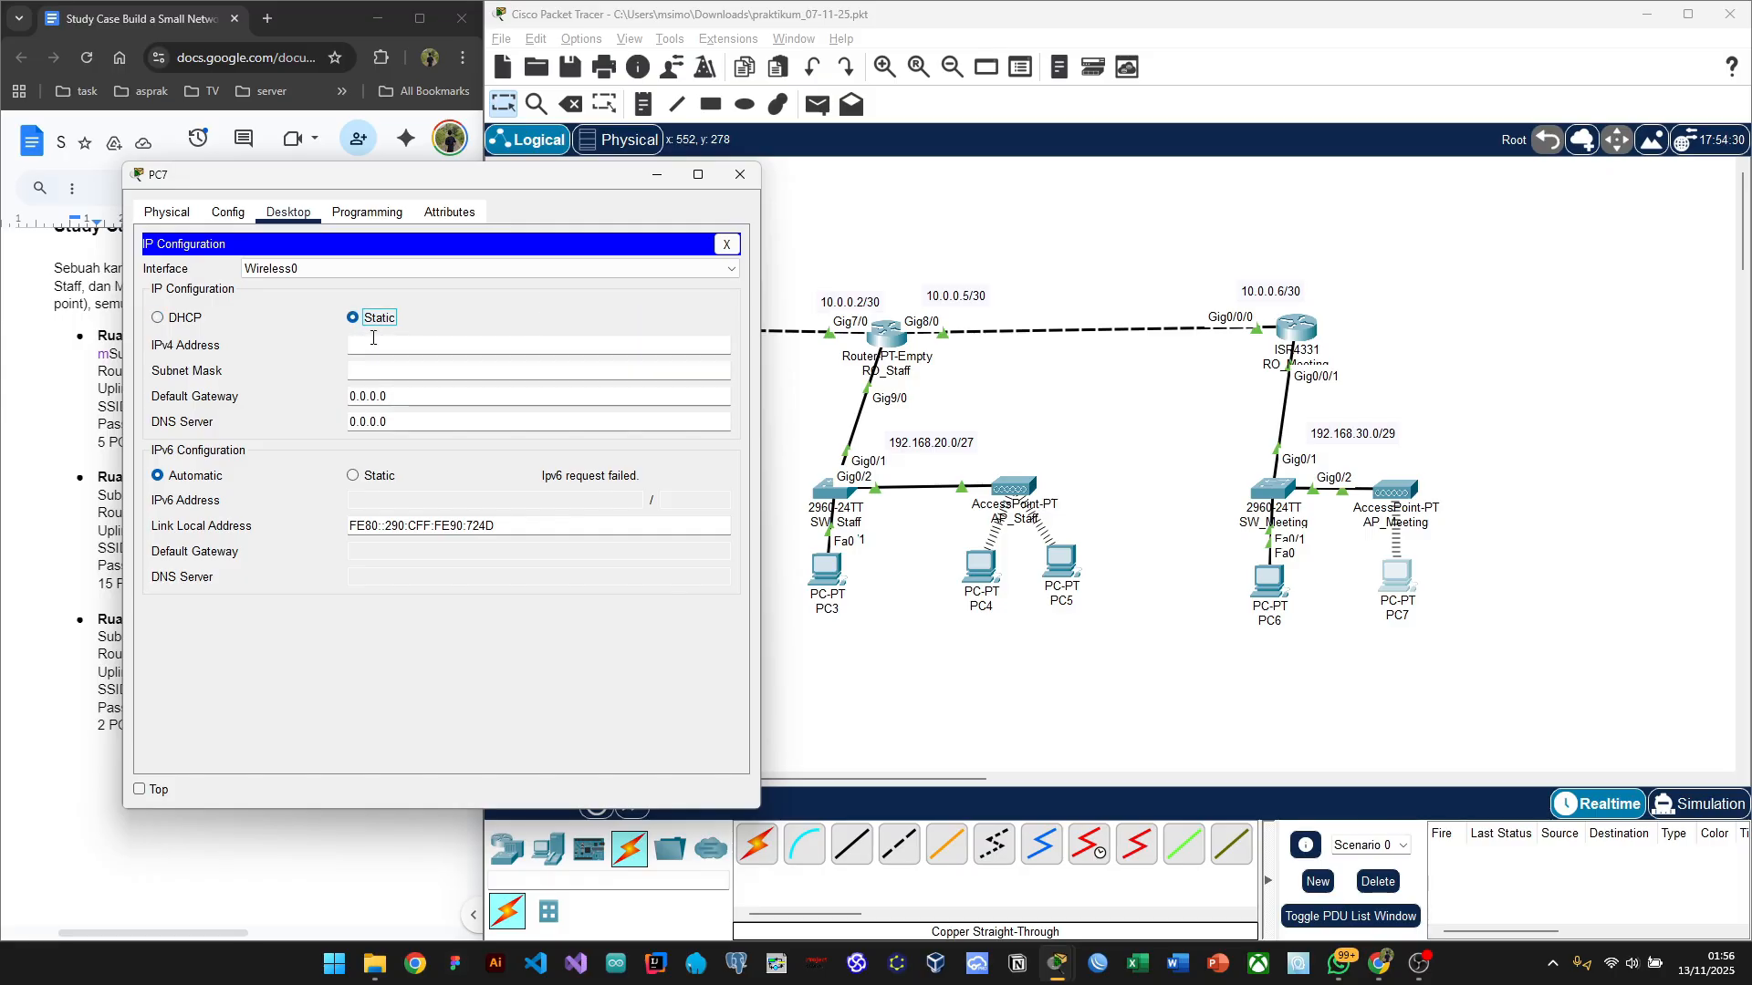
click(372, 339)
text(192.168.30.)
text(3)
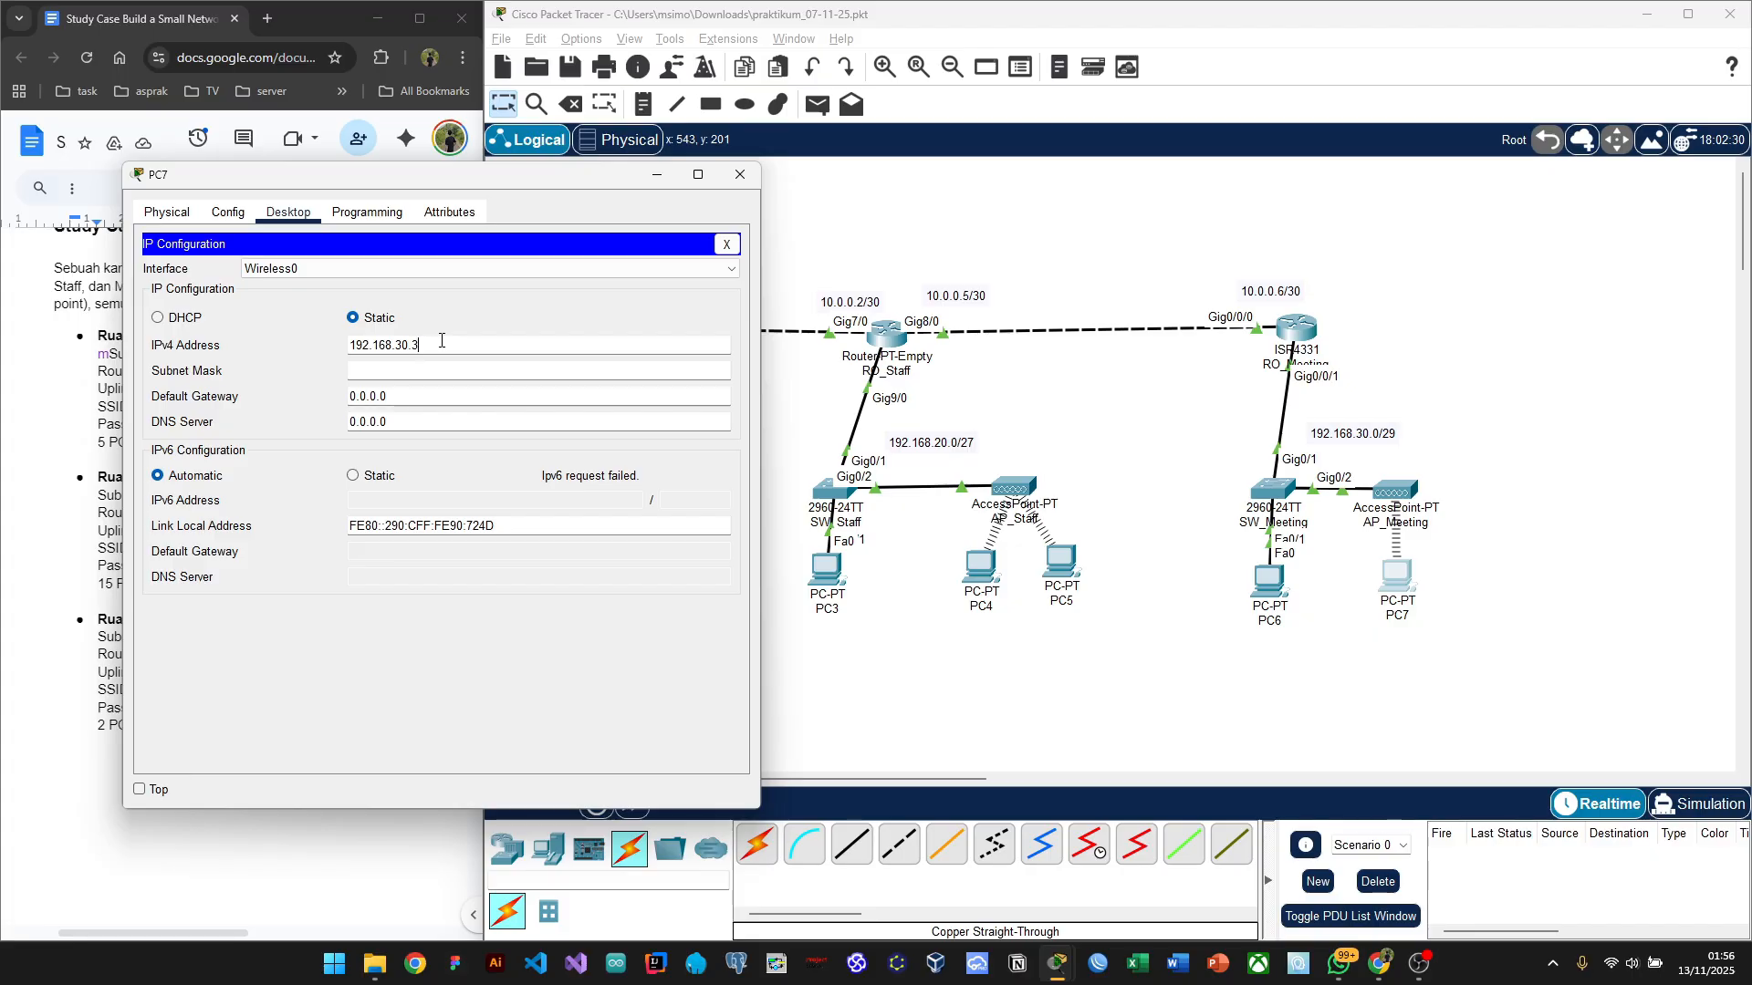
Step: Enter PC7's subnet mask 255.255.255.248 and default gateway 192.168.30.1
click(404, 374)
key(BackSpace)
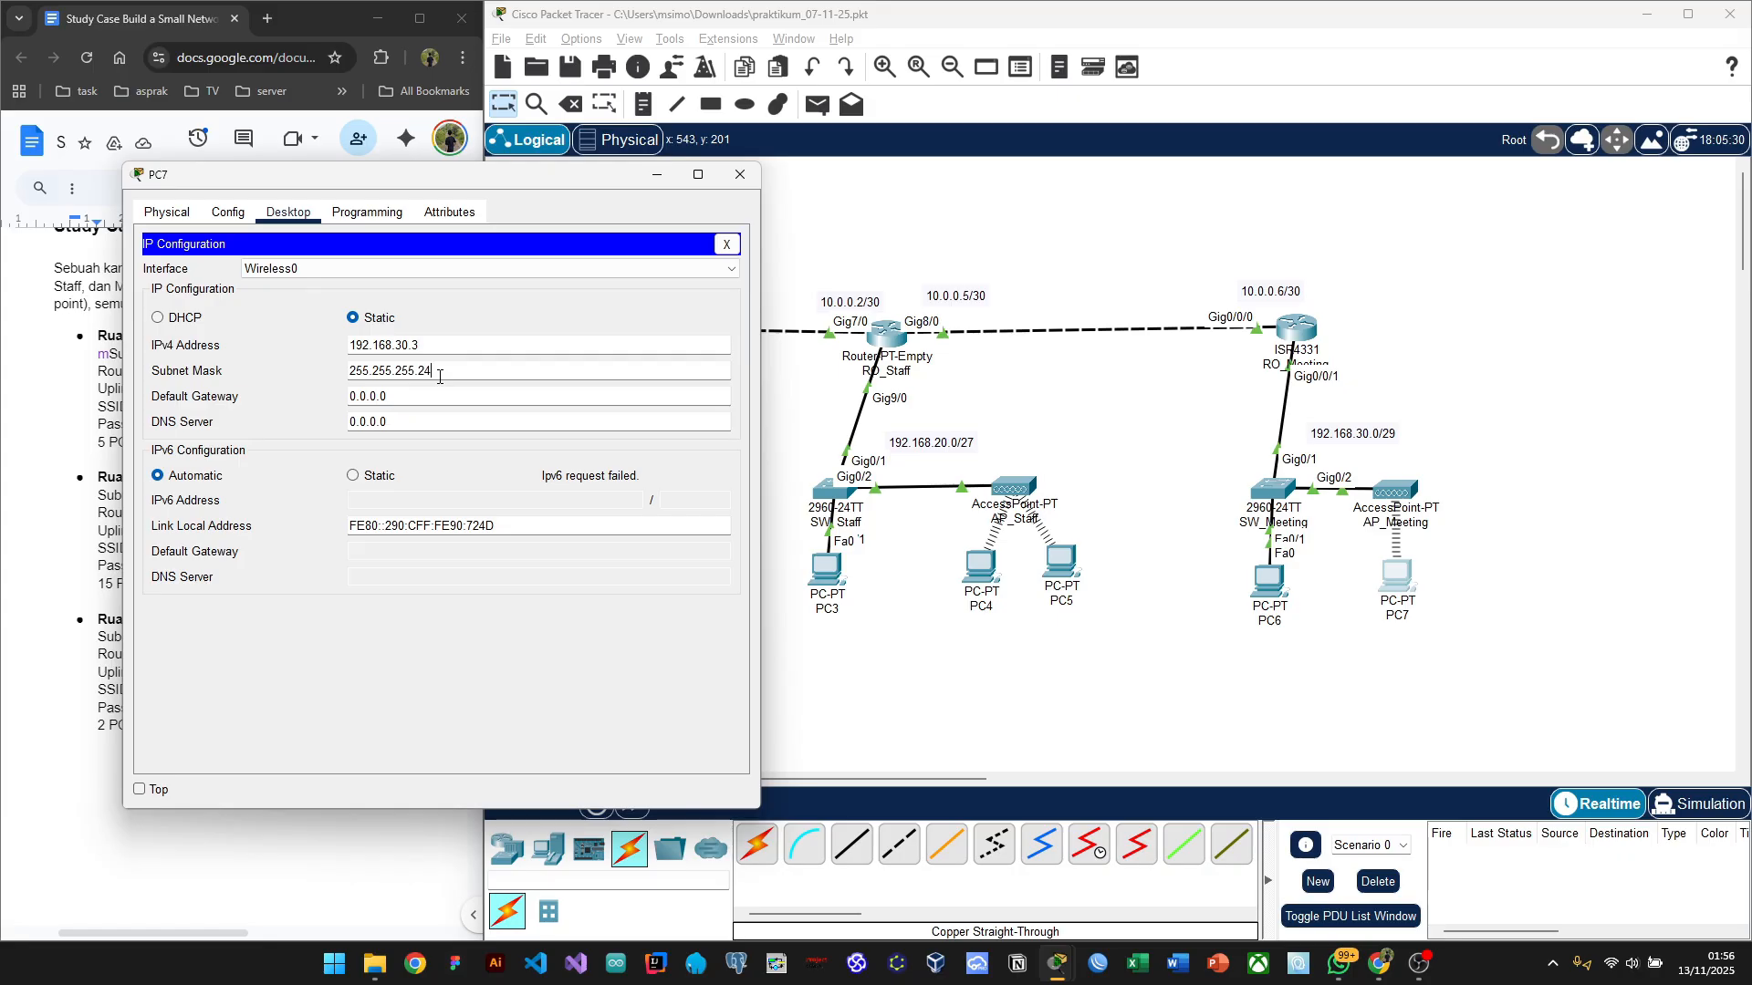
text(248)
click(412, 398)
key(BackSpace)
key(BackSpace)
key(BackSpace)
key(BackSpace)
key(BackSpace)
key(BackSpace)
key(BackSpace)
text(192.168)
key(BackSpace)
text(.30)
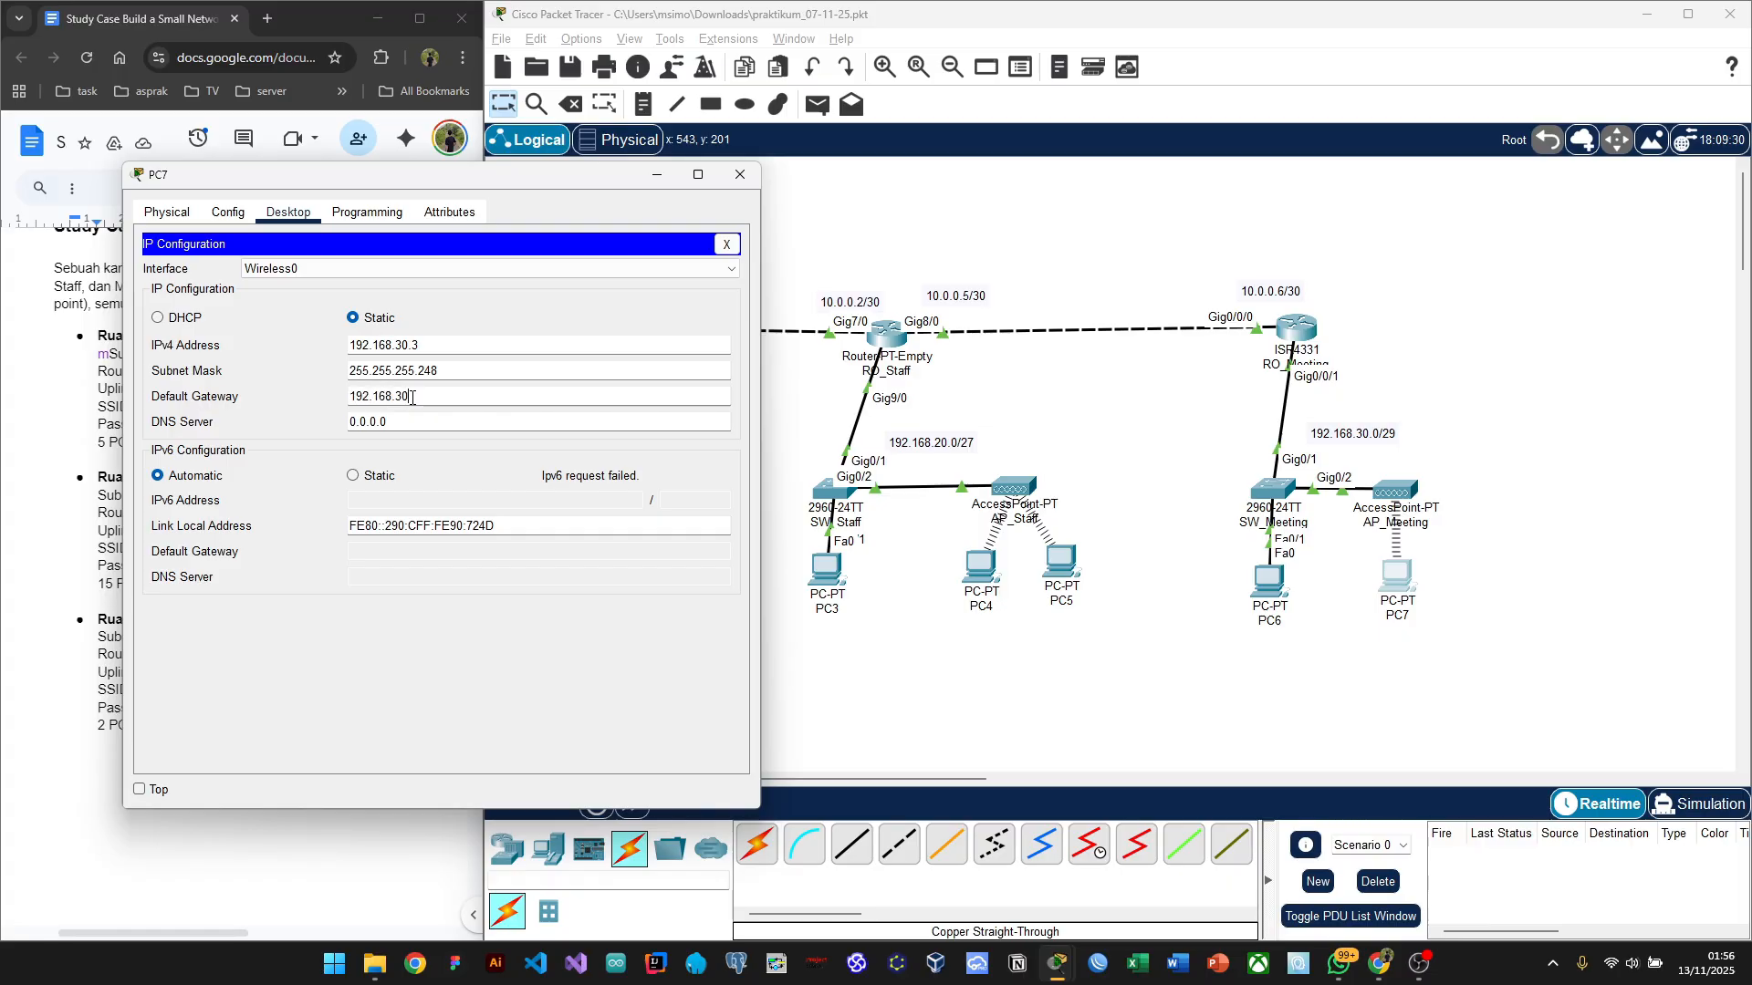
text(.1)
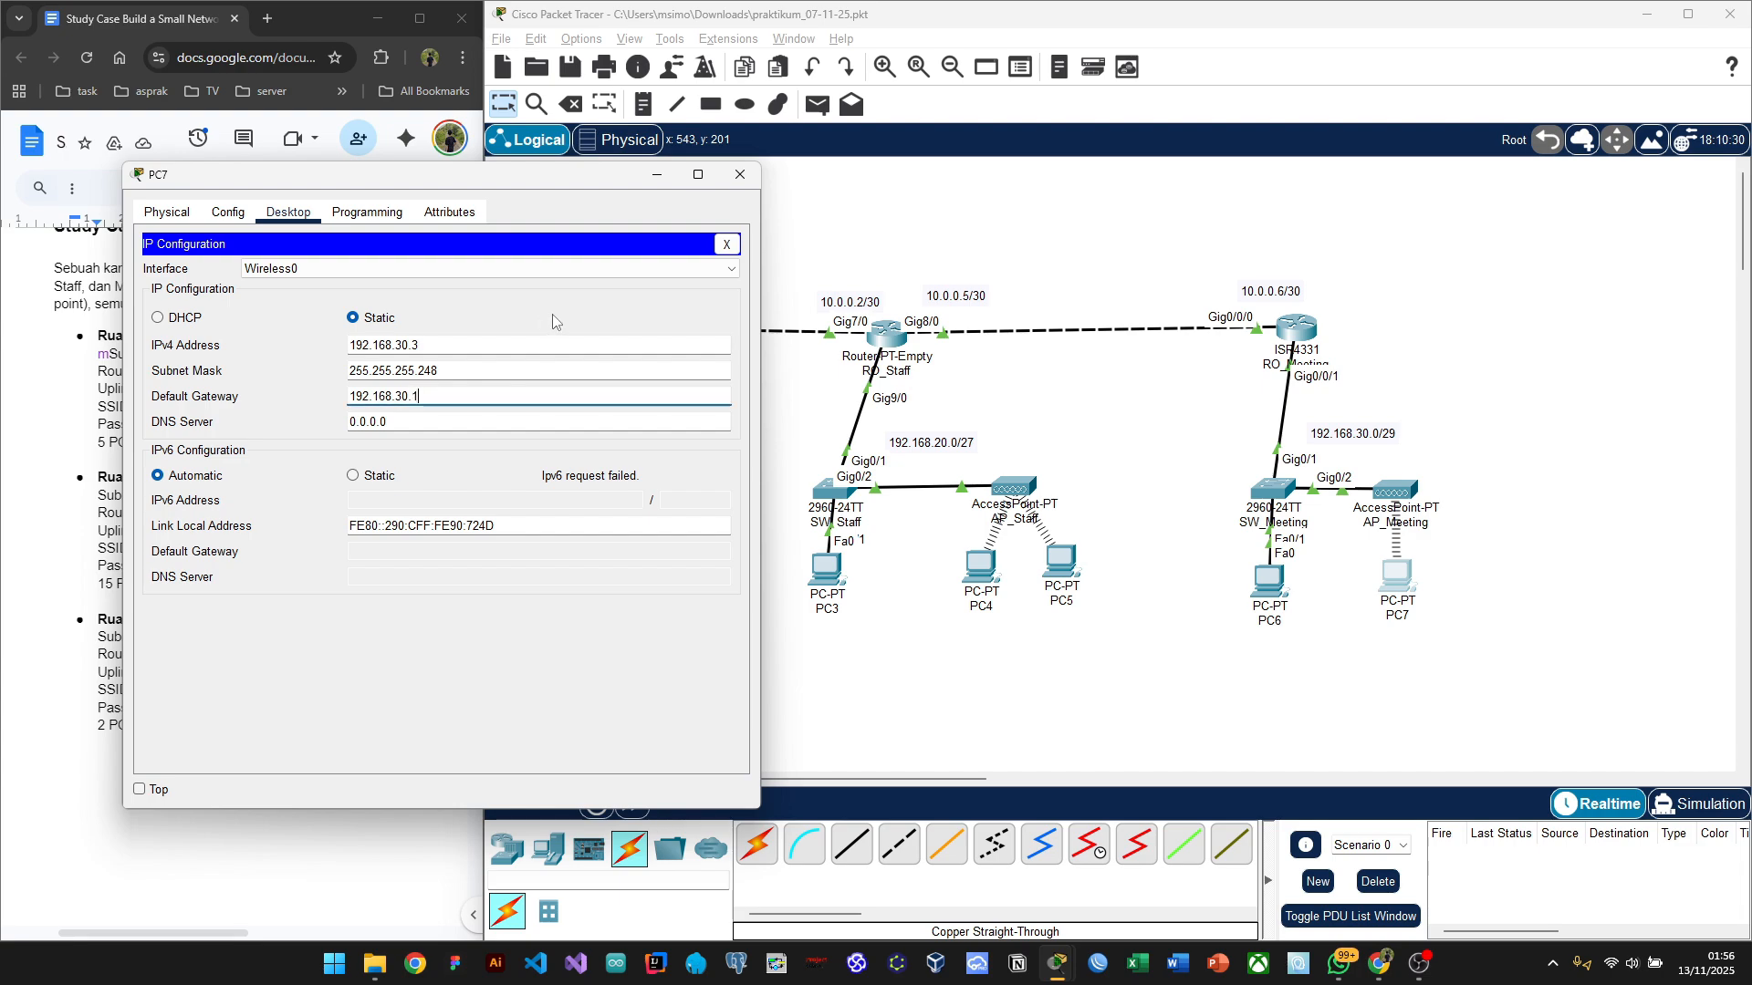
Step: Close PC7's configuration window and review PC7, PC6 and PC3's addresses on the canvas
click(740, 174)
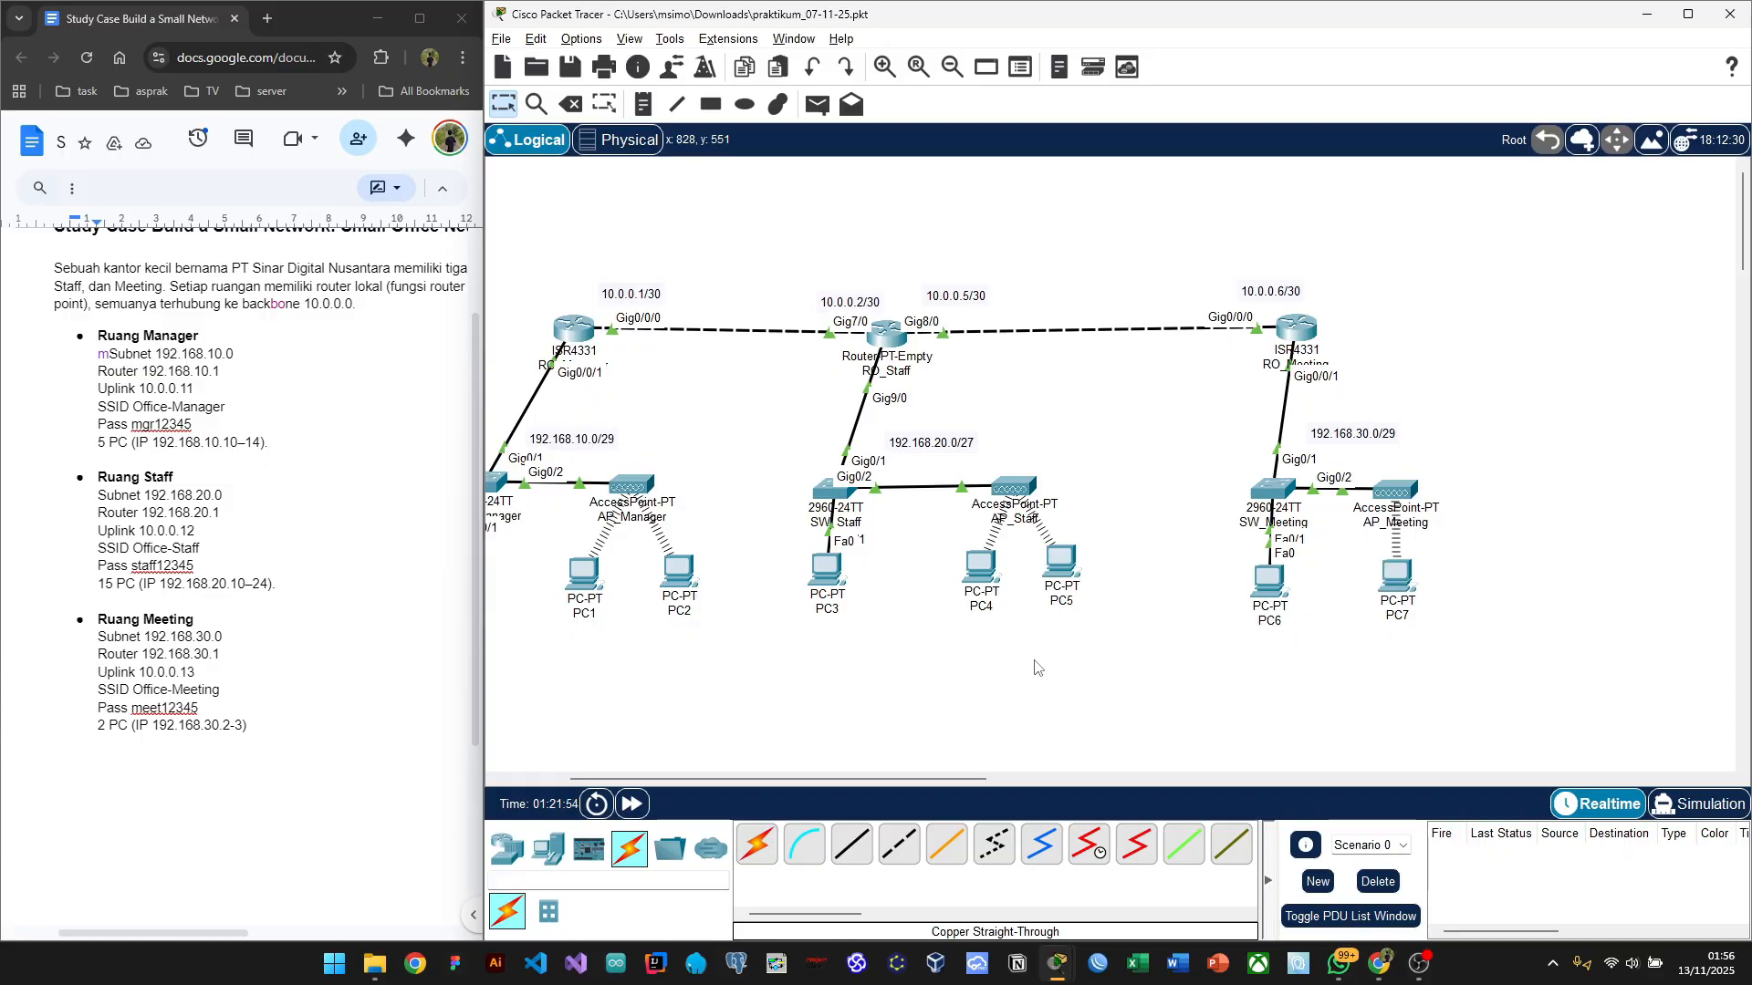
scroll(1034, 668, left, 2)
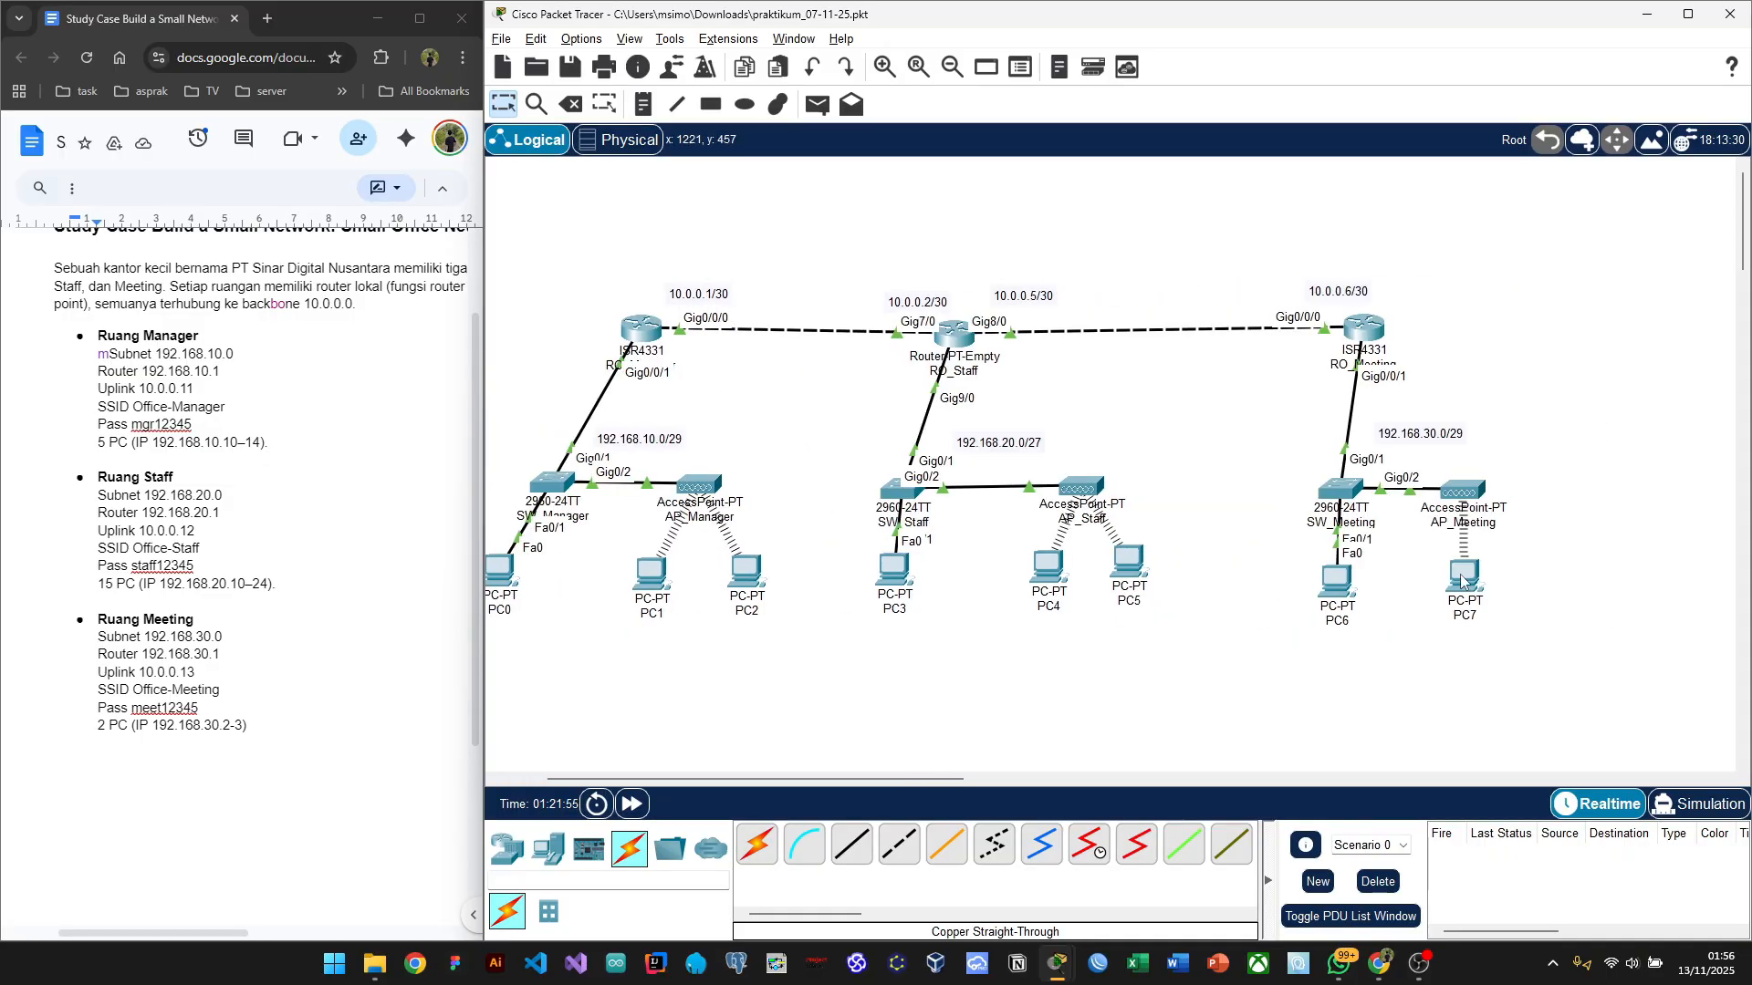
mouse_move(1463, 580)
mouse_move(1345, 585)
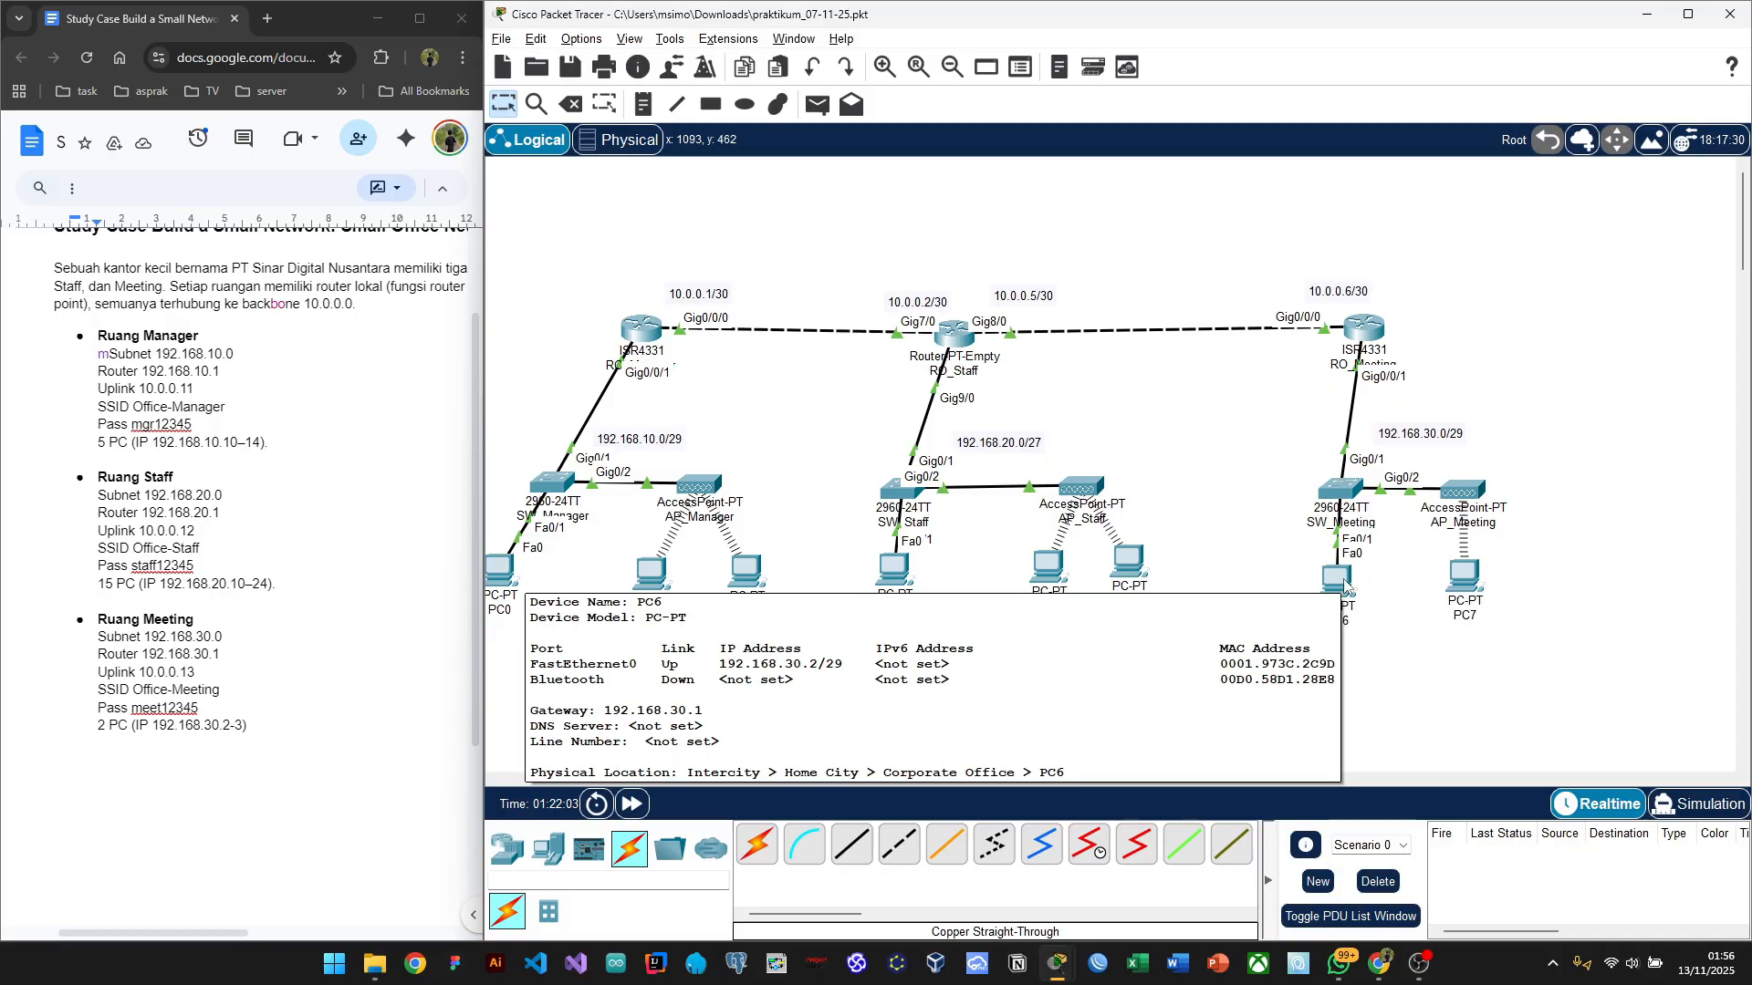
mouse_move(886, 571)
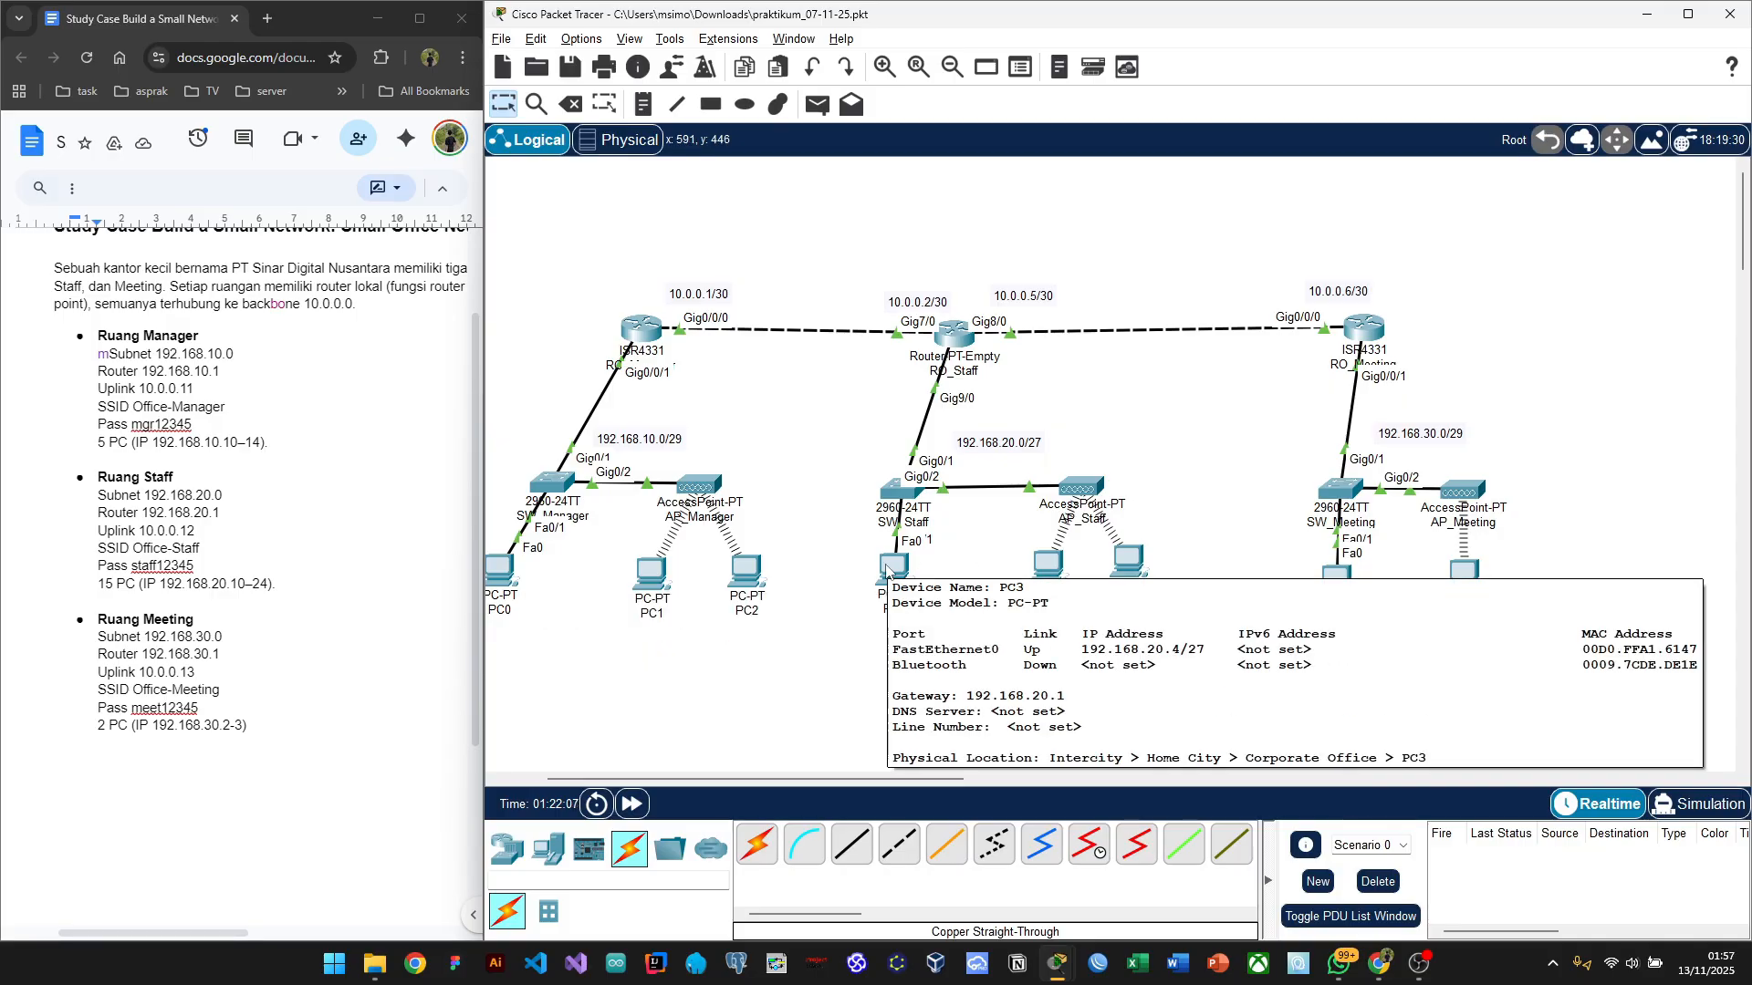
Step: Give PC2 static IP 192.168.10.4, mask 255.255.255.248 and gateway 192.168.10.1
click(758, 582)
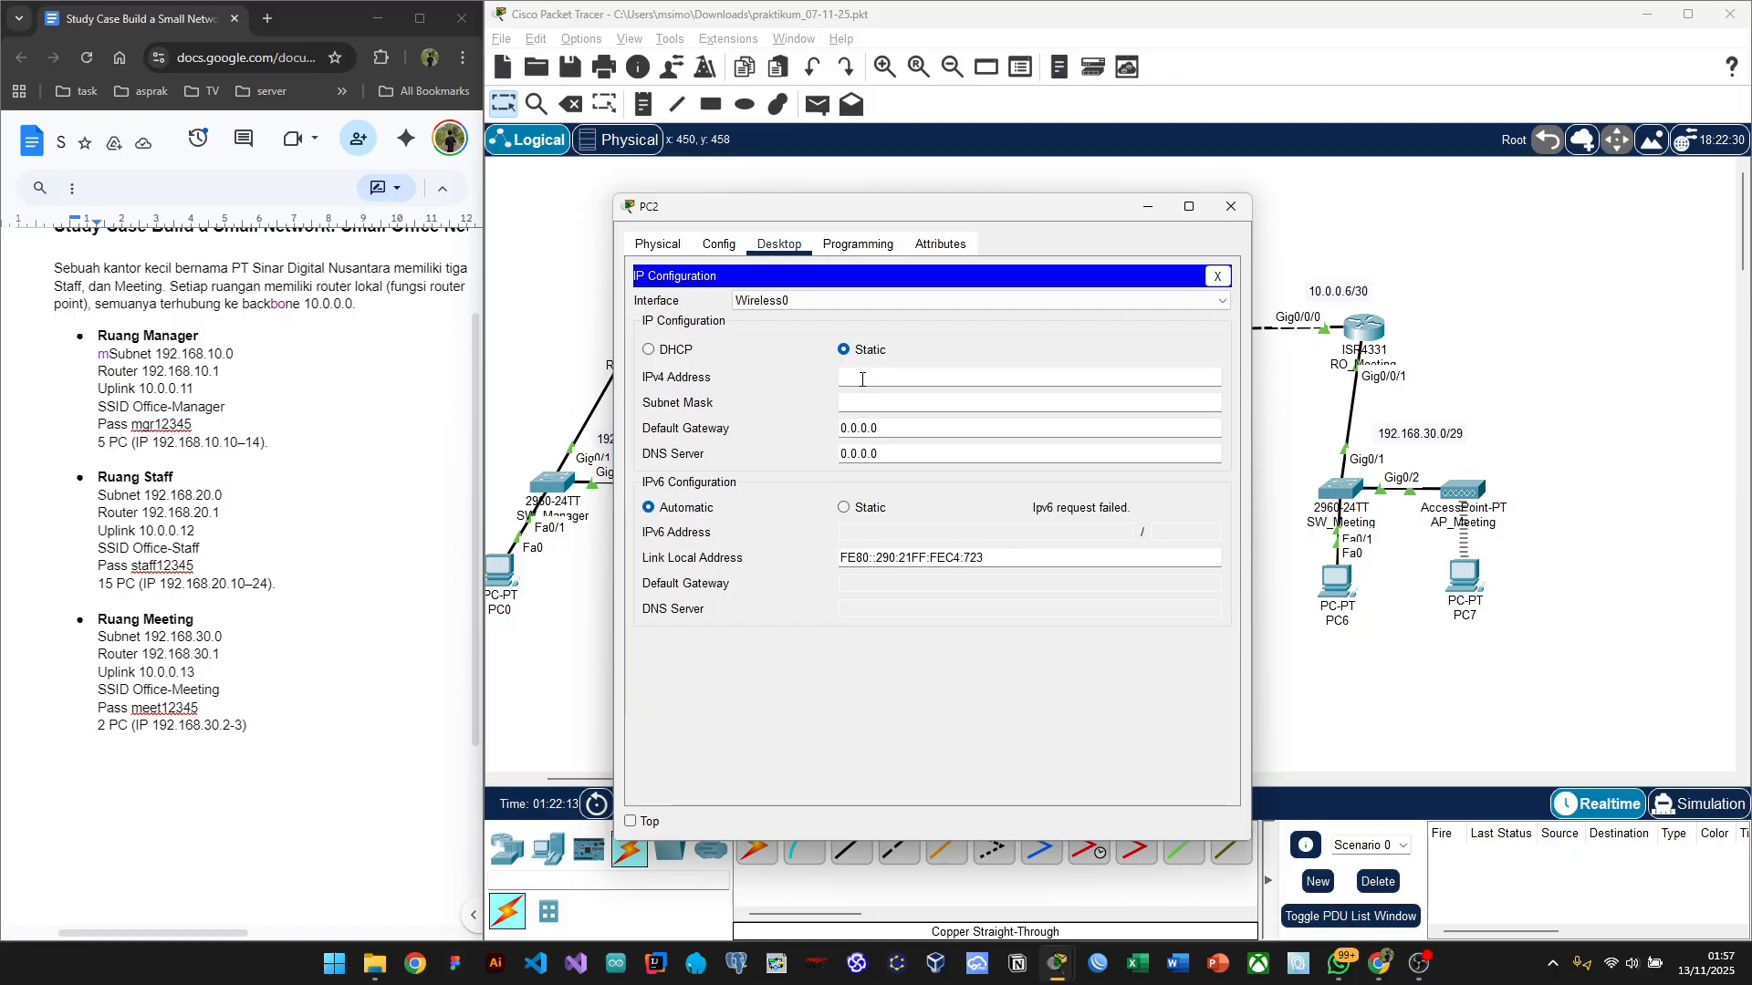
drag(862, 207, 1149, 179)
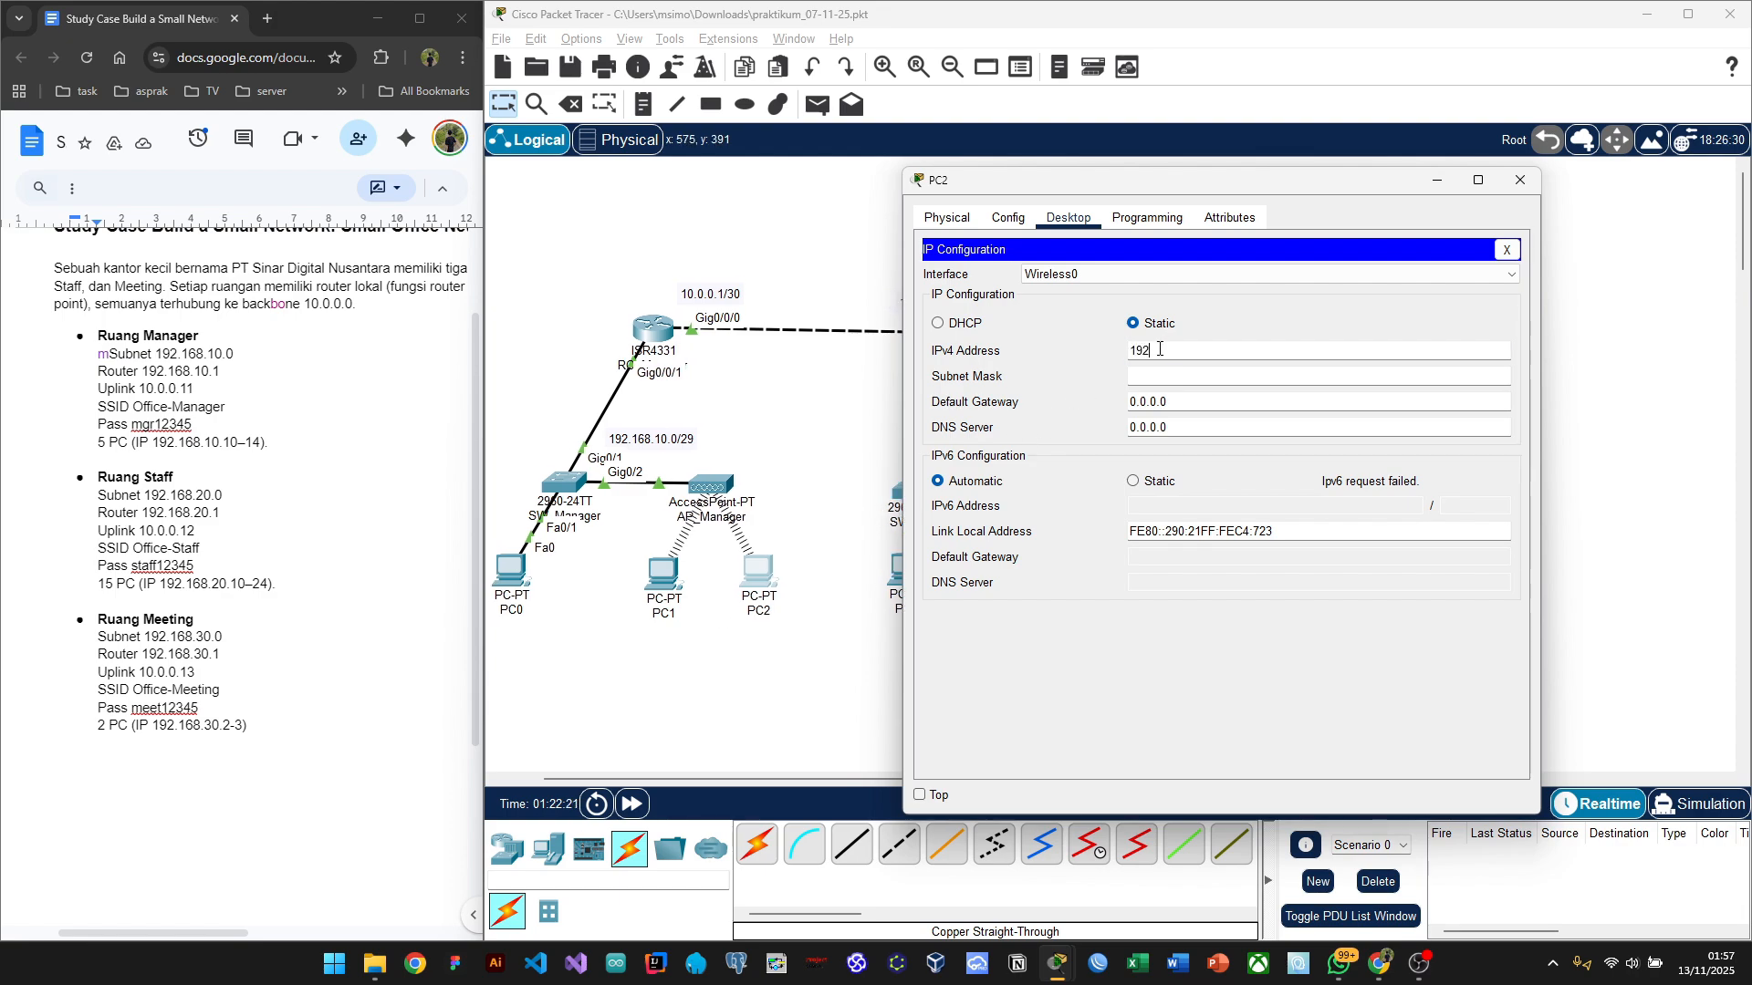
text(.168.10)
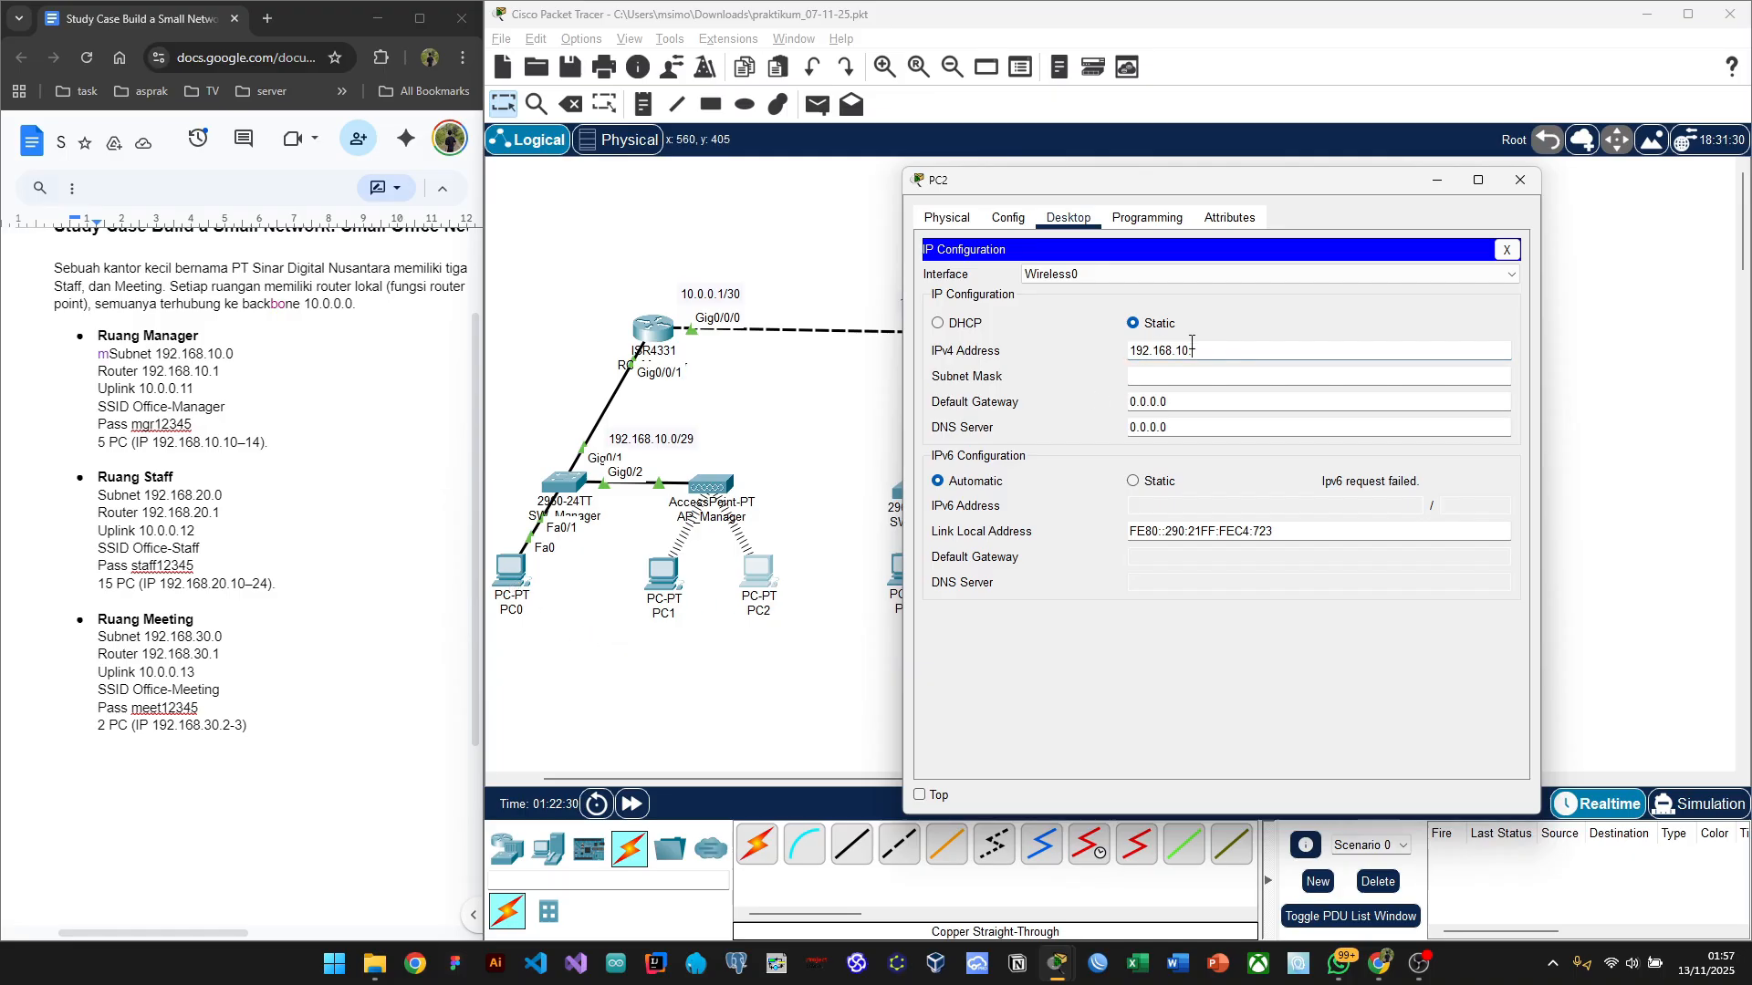
text(4)
click(1172, 378)
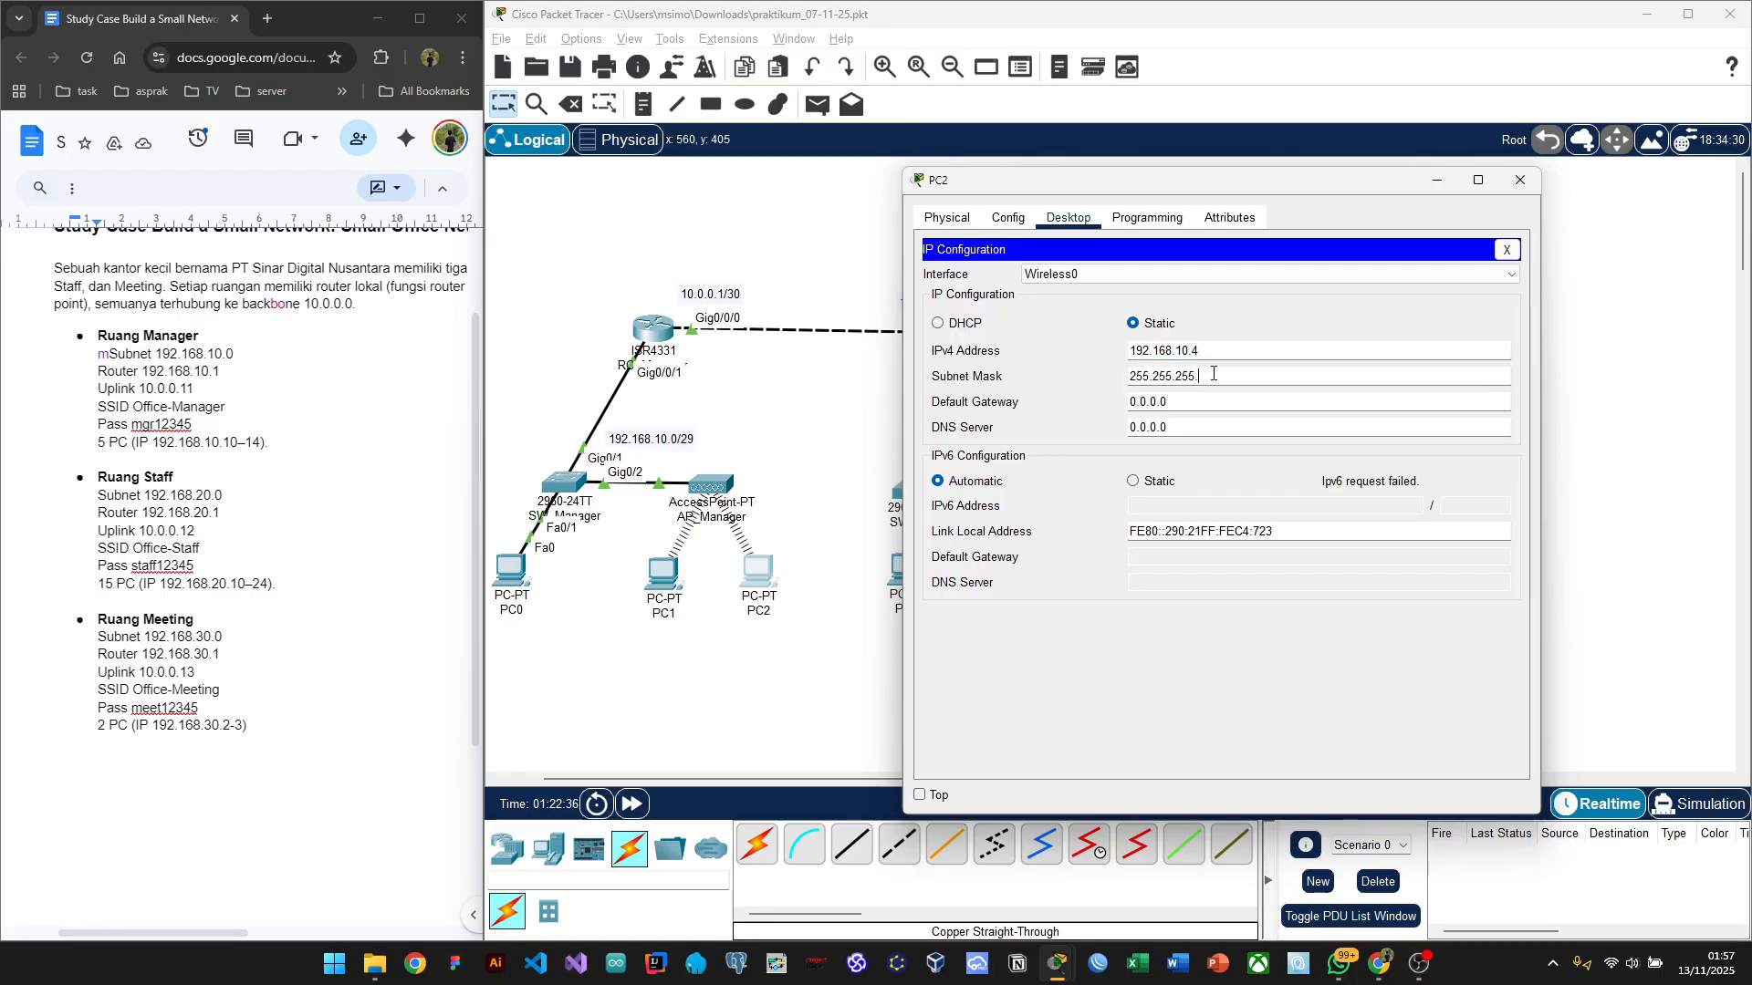
text(248)
click(1200, 404)
key(BackSpace)
key(BackSpace)
text(192.168.10.1)
Step: Close PC2's window and open PC1's IP Configuration
click(1519, 178)
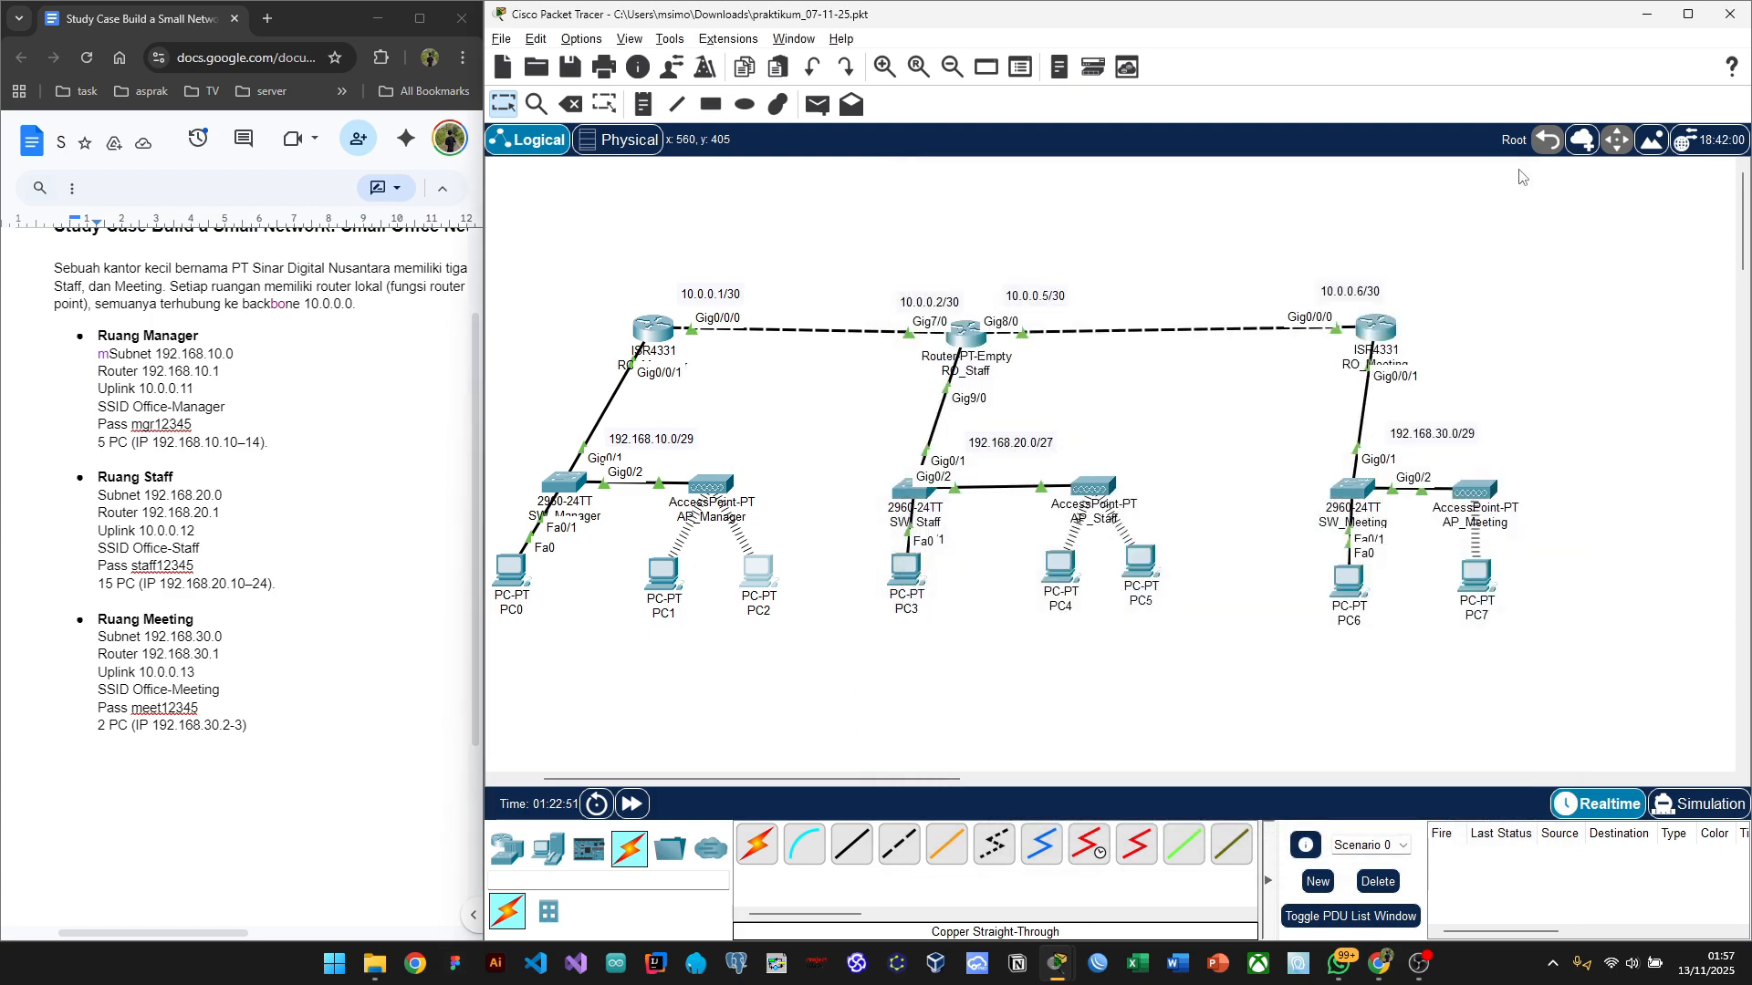
click(666, 580)
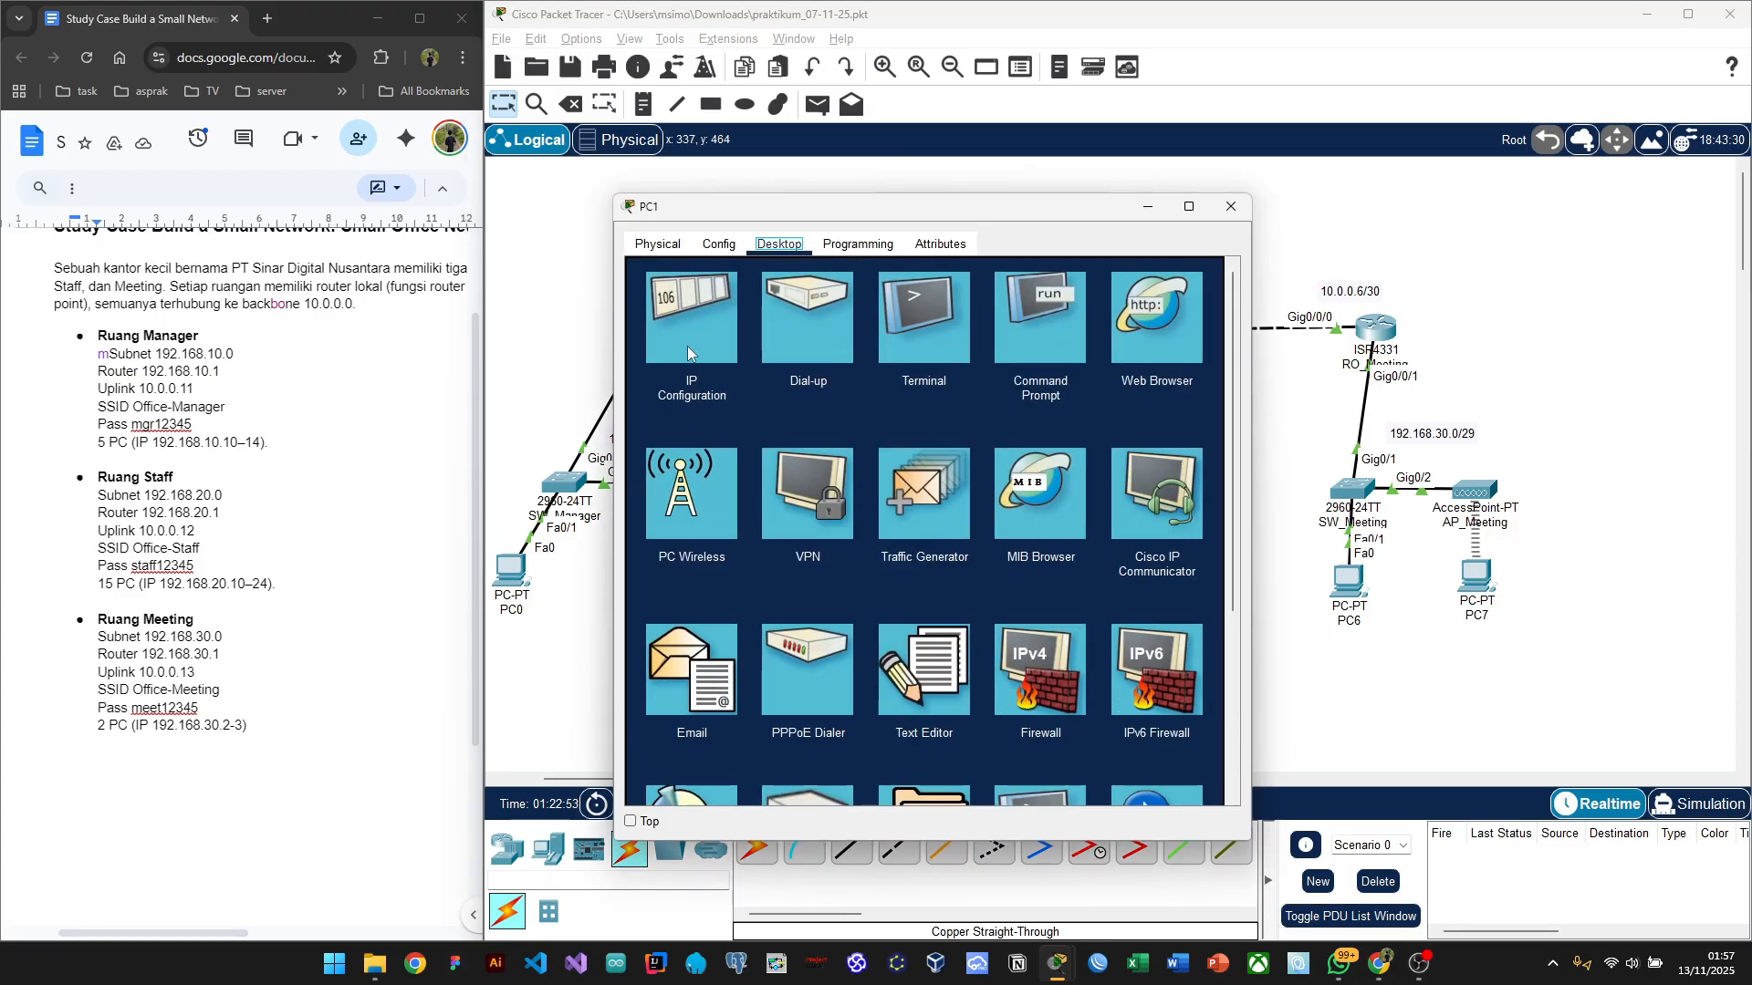
click(686, 341)
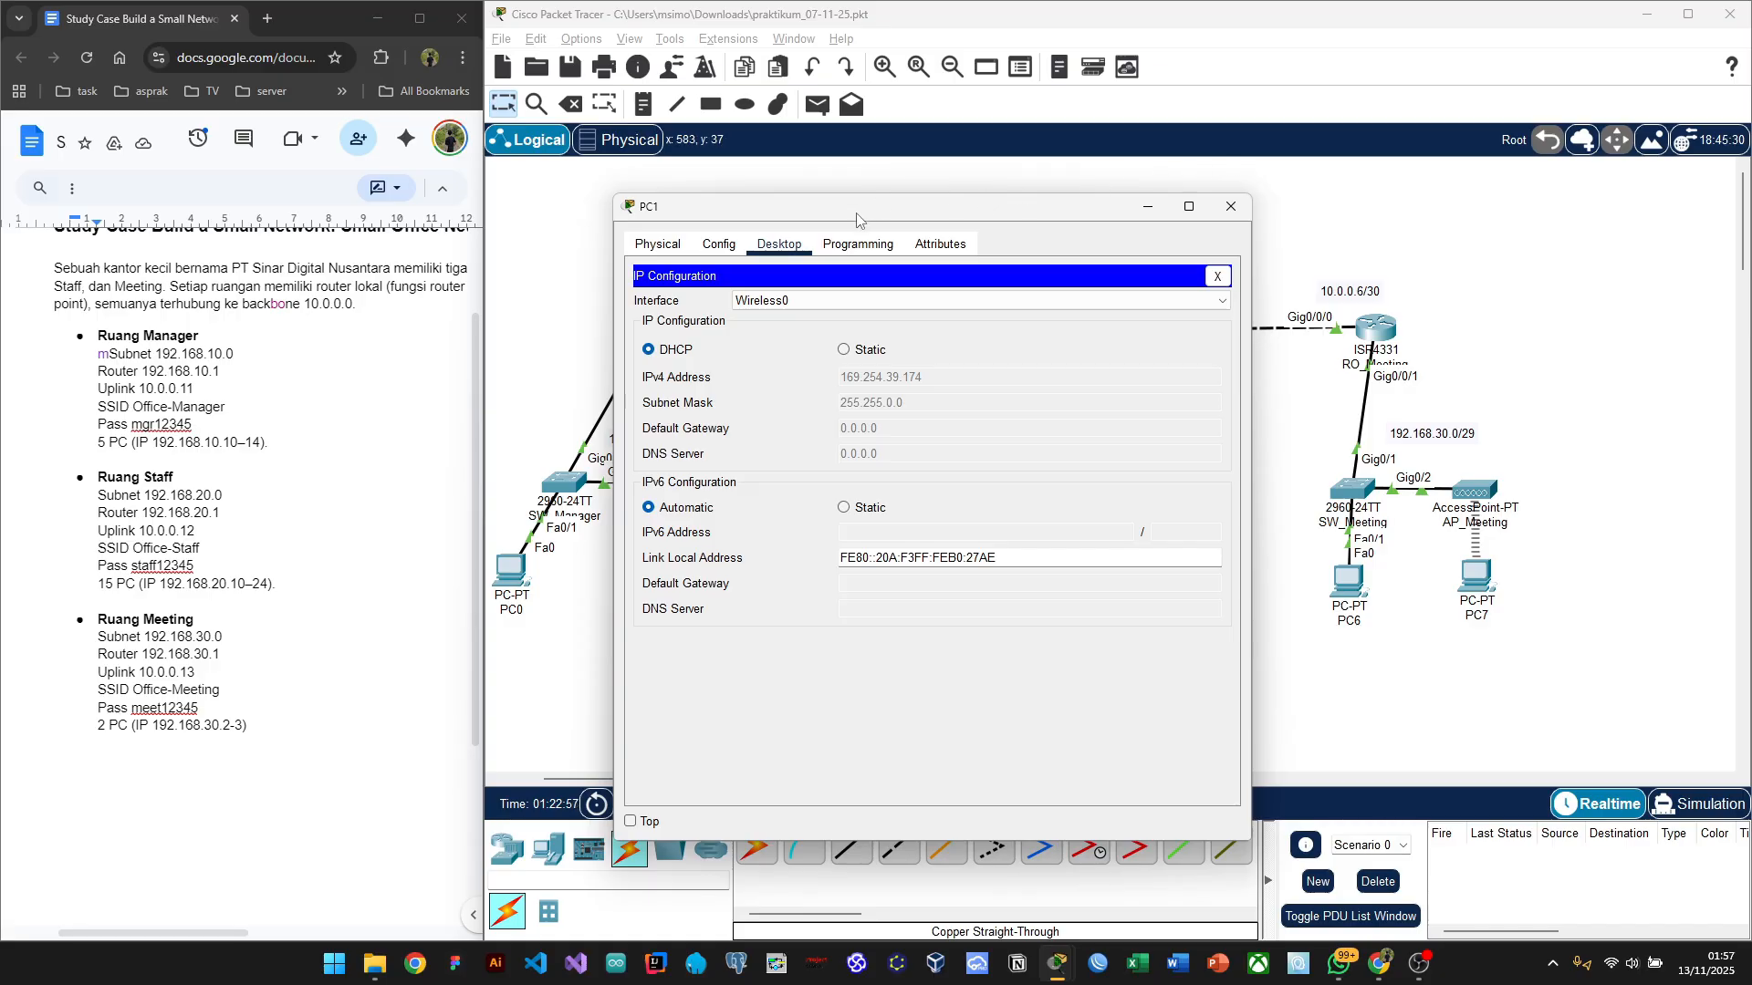
drag(855, 219, 1101, 192)
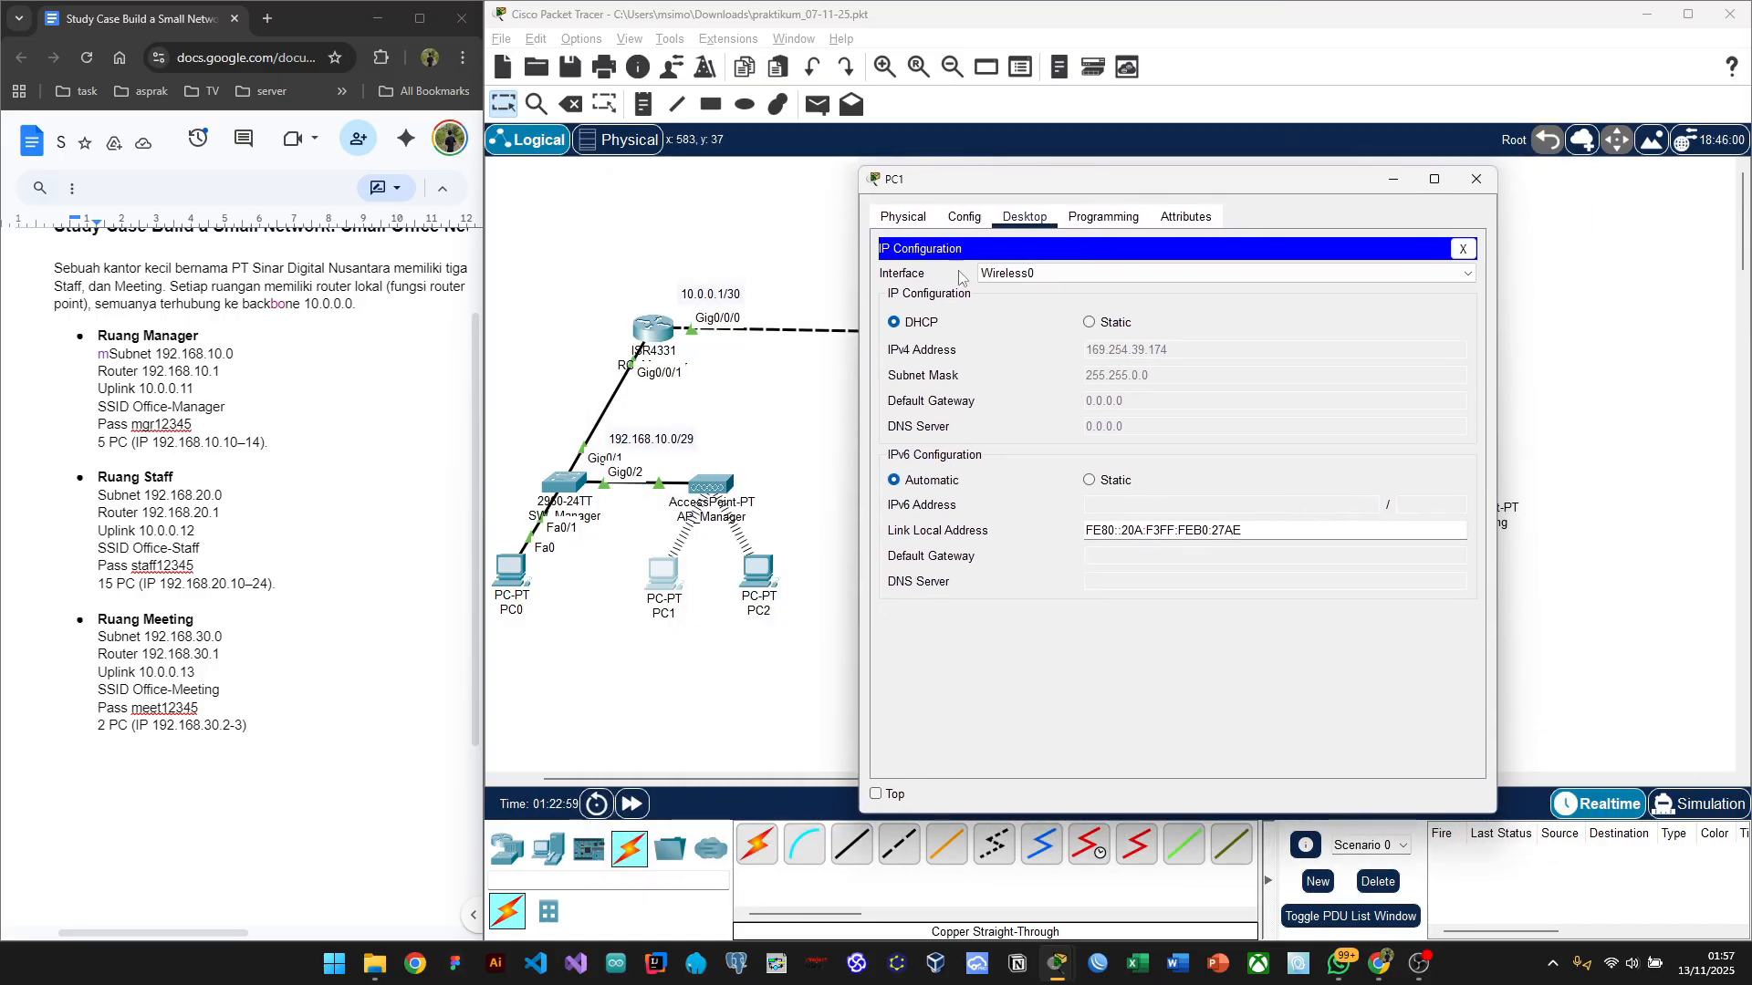
Step: Set PC1 to static 192.168.10.3, mask 255.255.255.248, gateway 192.168.10.1, and close it
click(1089, 324)
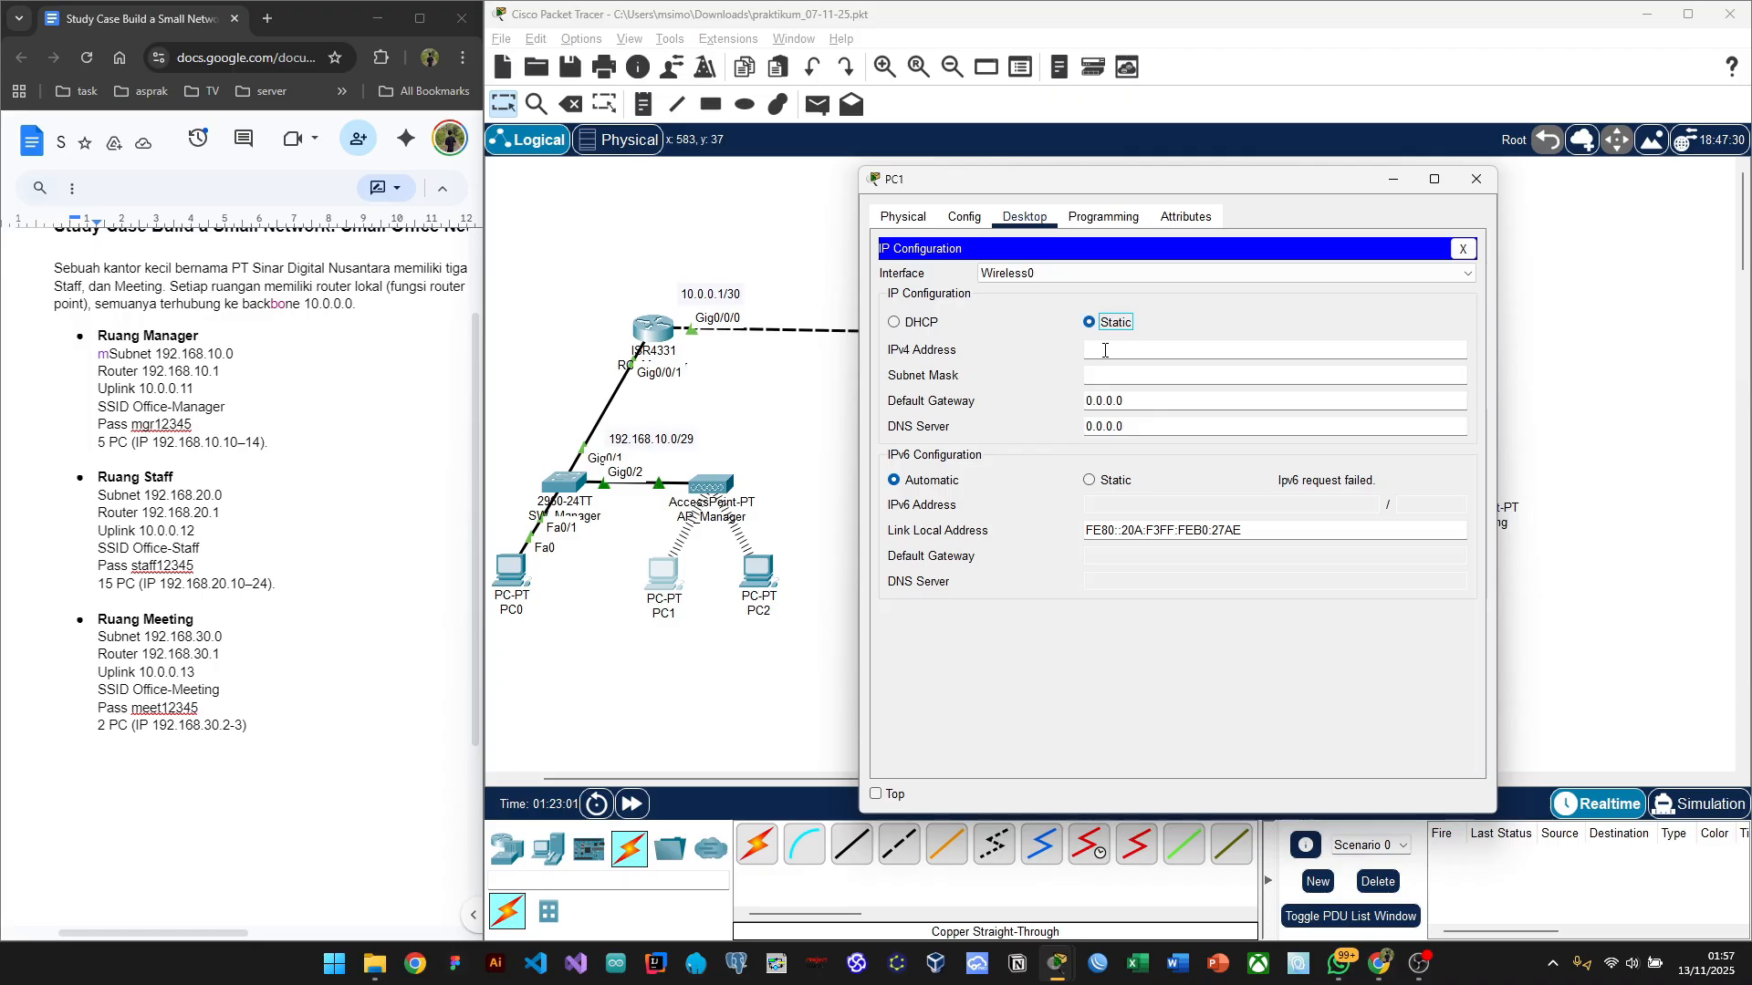
click(1104, 351)
text(192.168.10.)
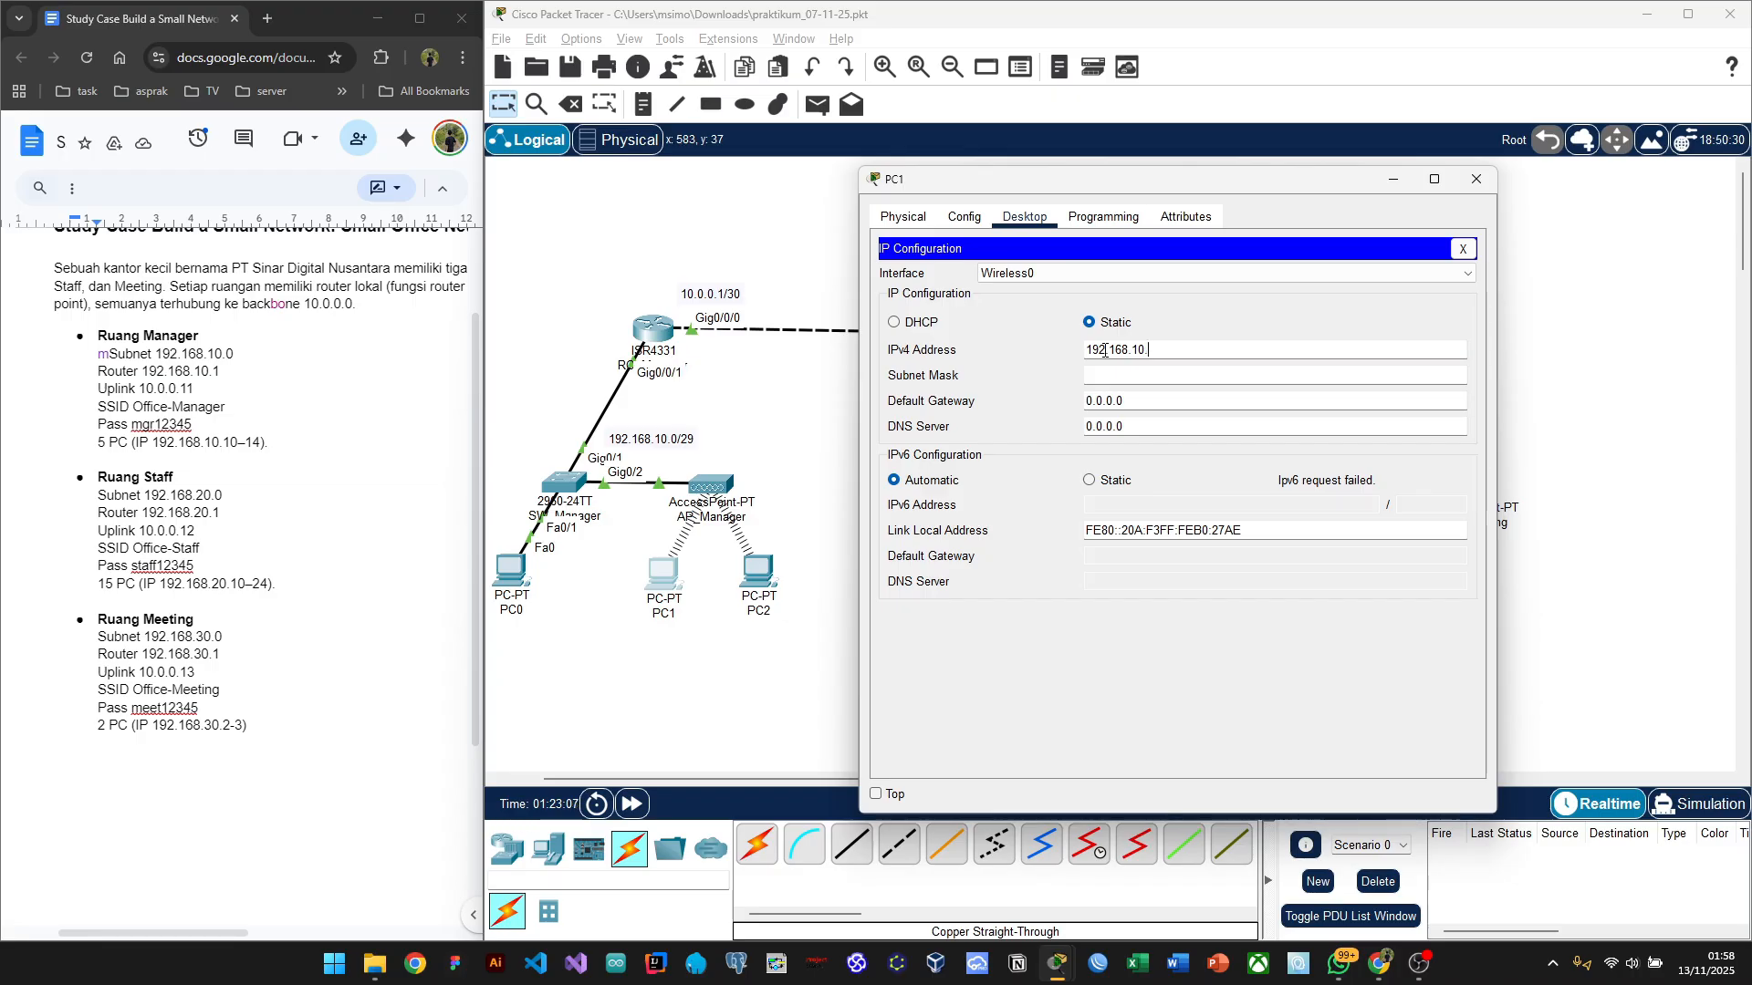
text(3)
click(1121, 381)
text(248)
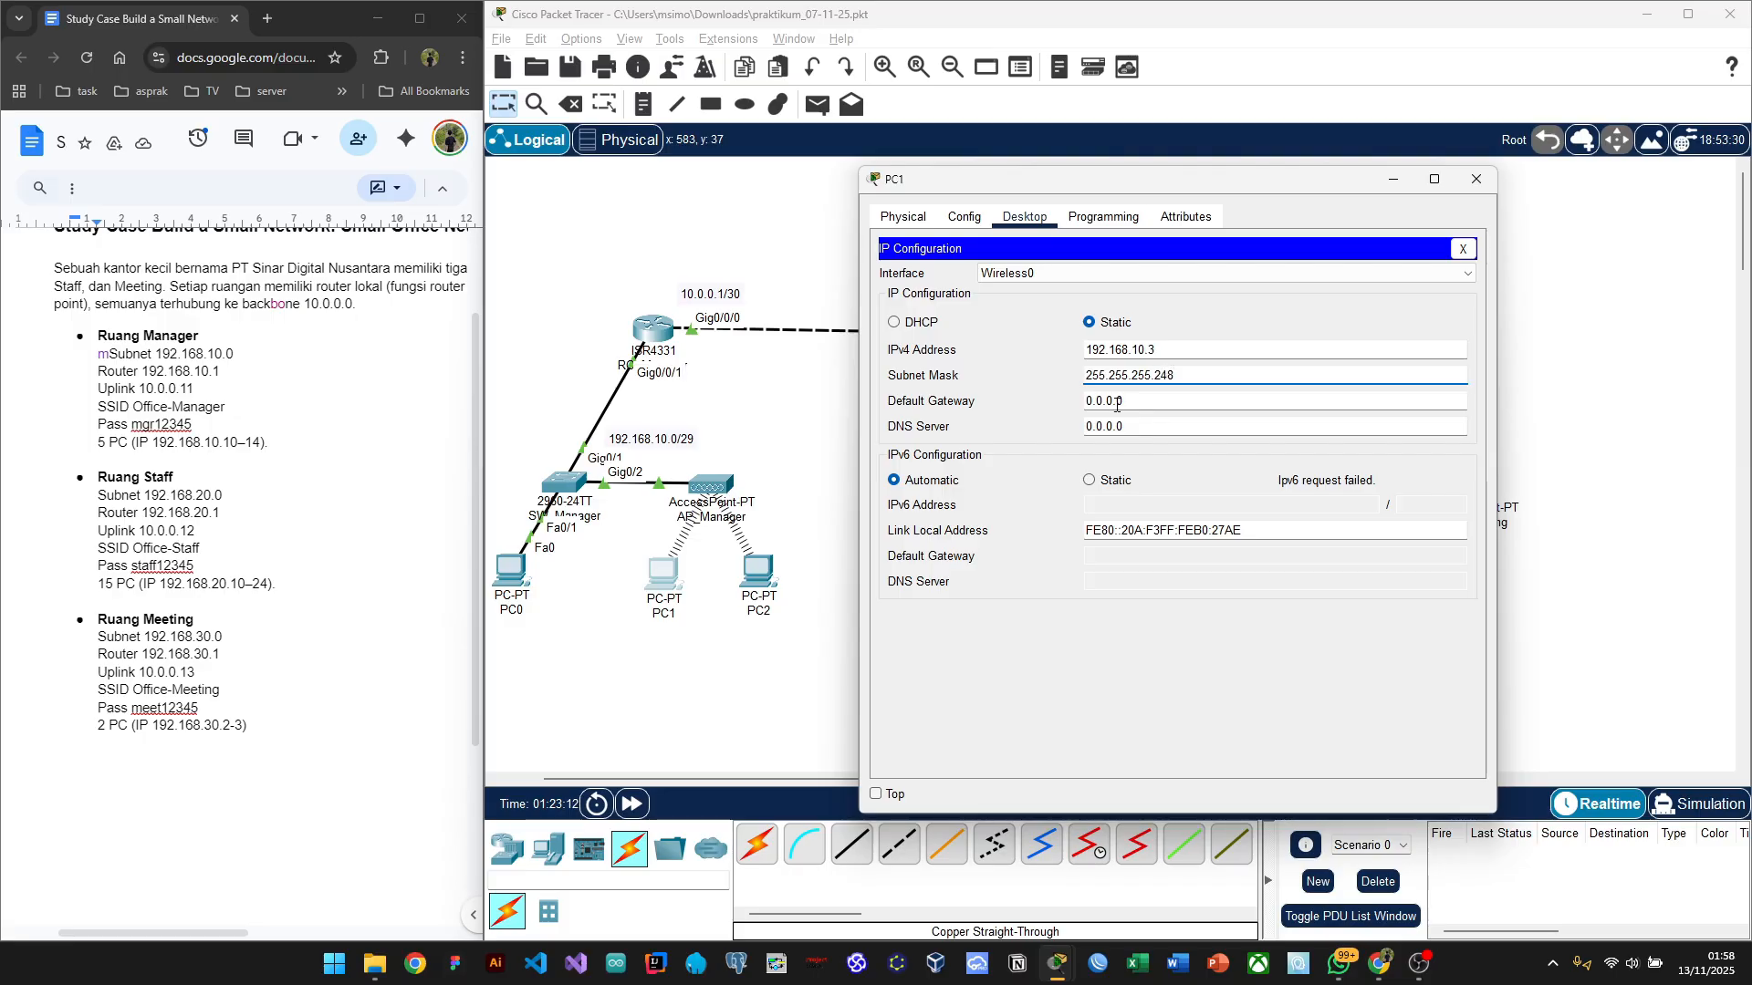
click(1117, 405)
key(BackSpace)
key(BackSpace)
key(BackSpace)
key(BackSpace)
key(BackSpace)
key(BackSpace)
key(BackSpace)
text(192.1)
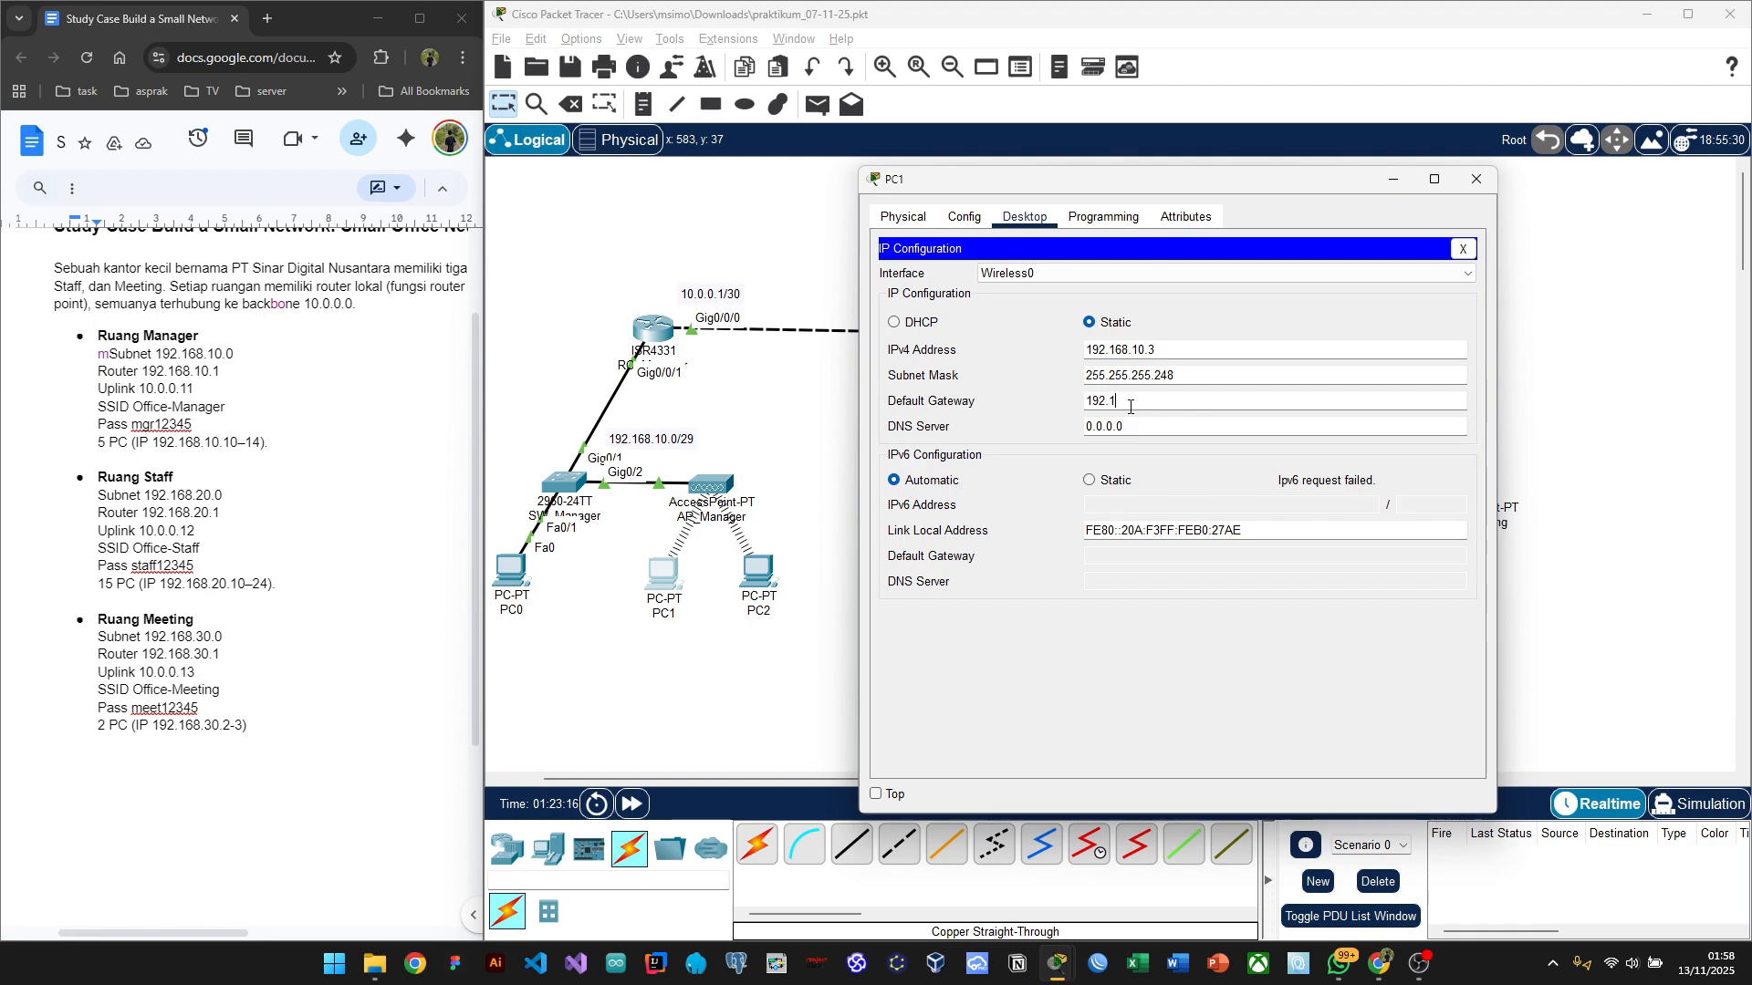
text(68.10.1)
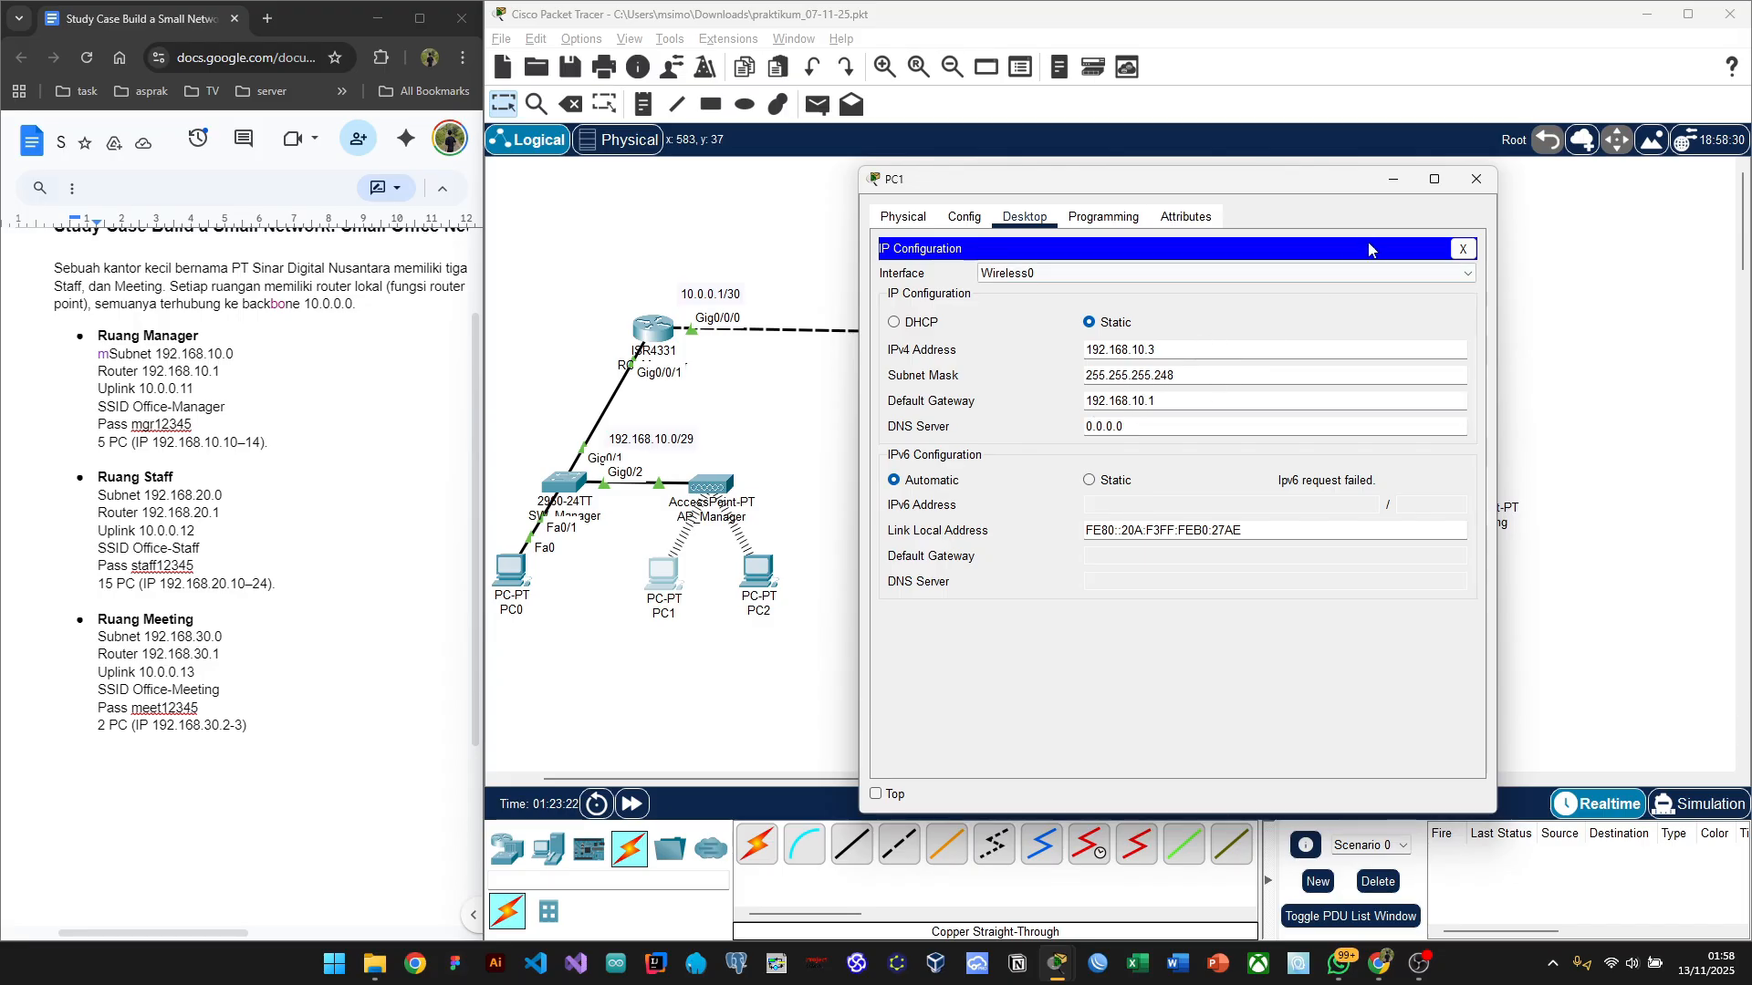
click(1476, 180)
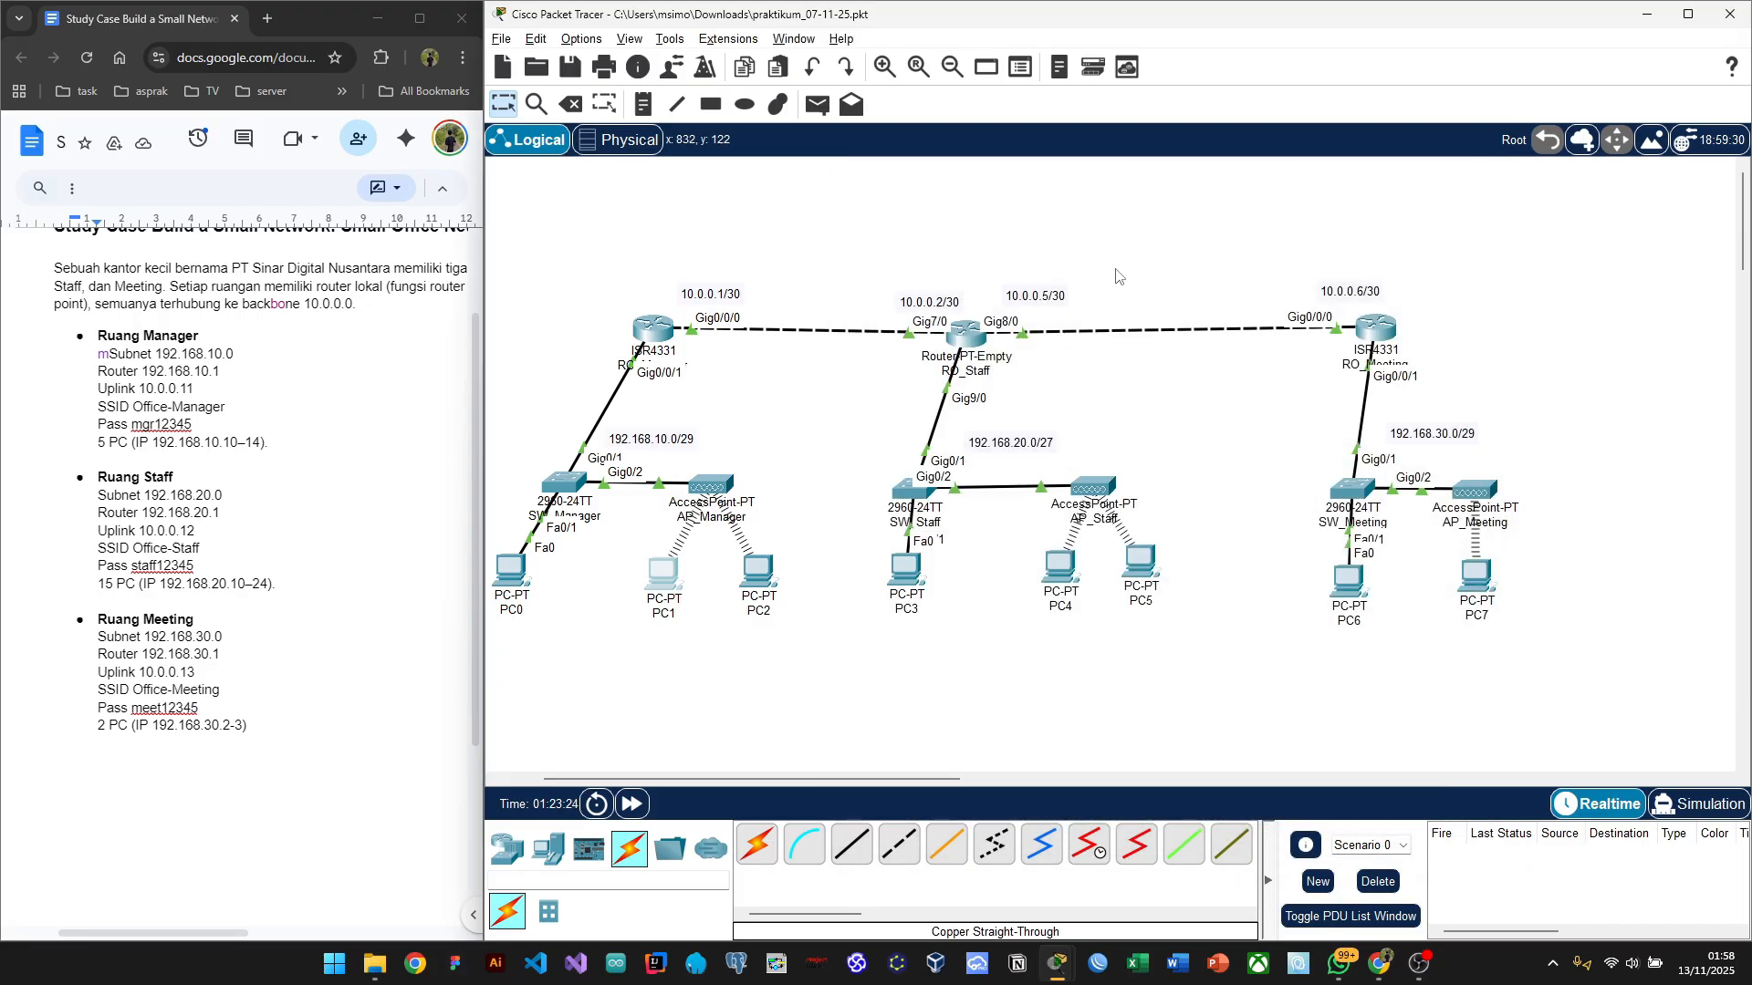
Step: Select the Add Simple PDU tool with the P shortcut to prepare a test ping
scroll(1113, 274, left, 3)
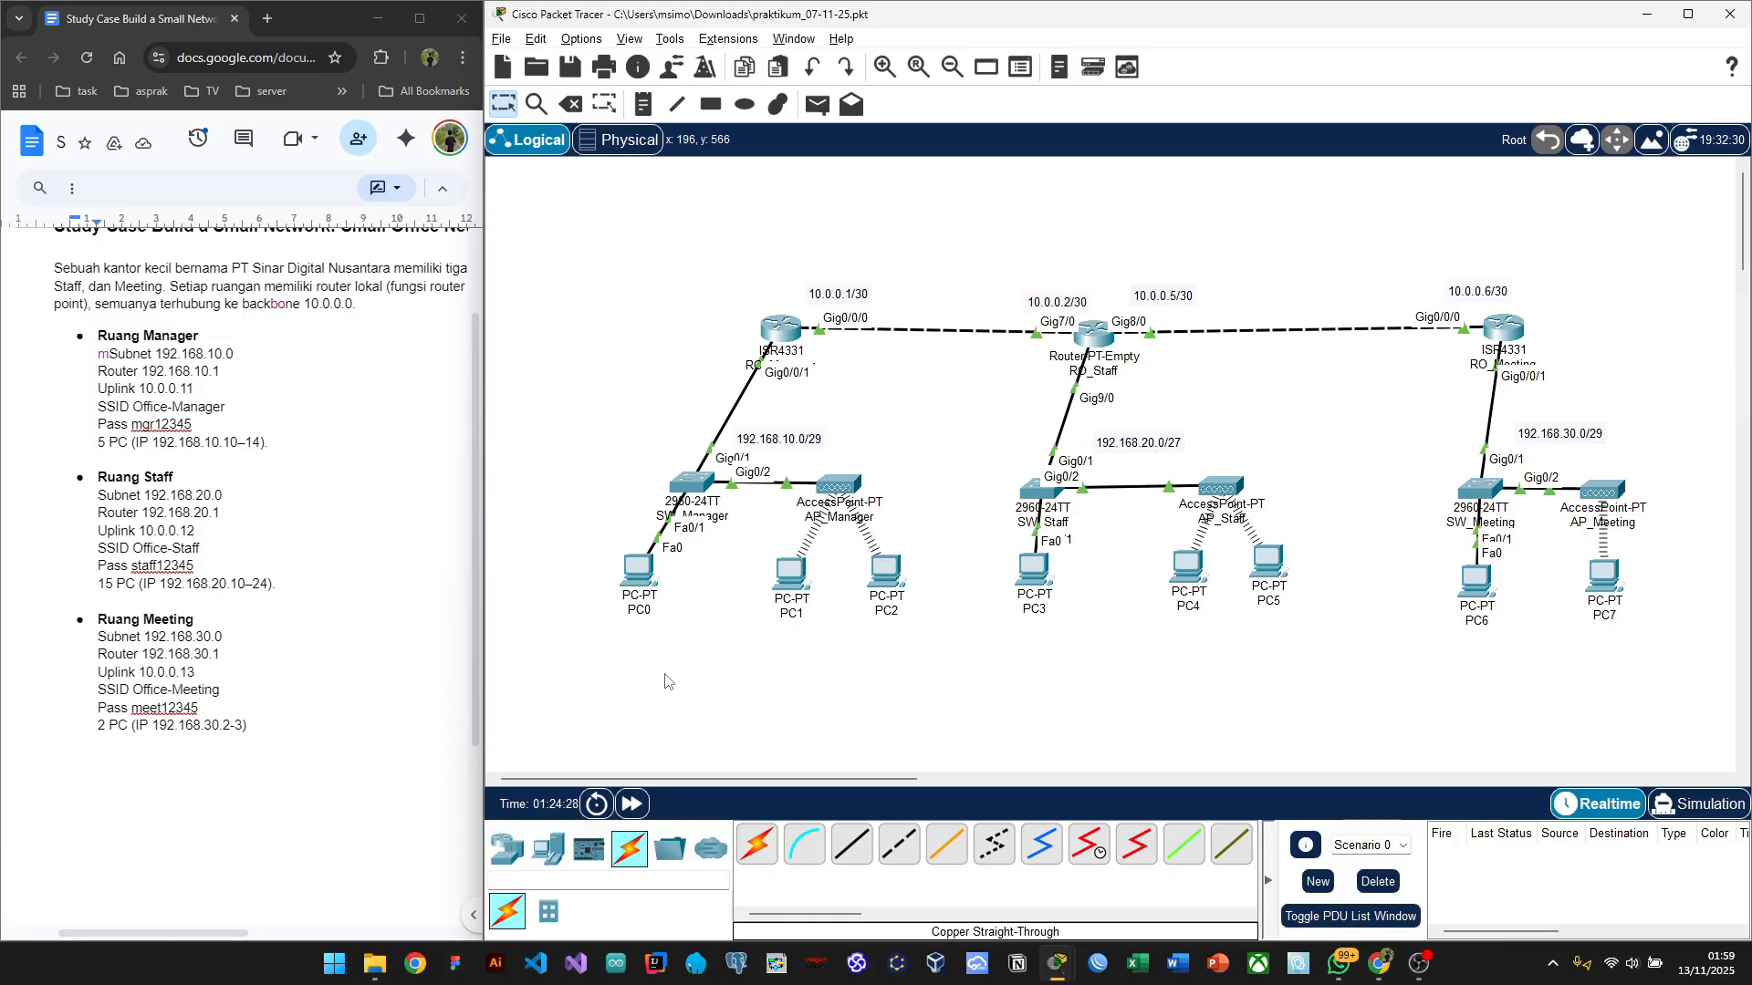
key(p)
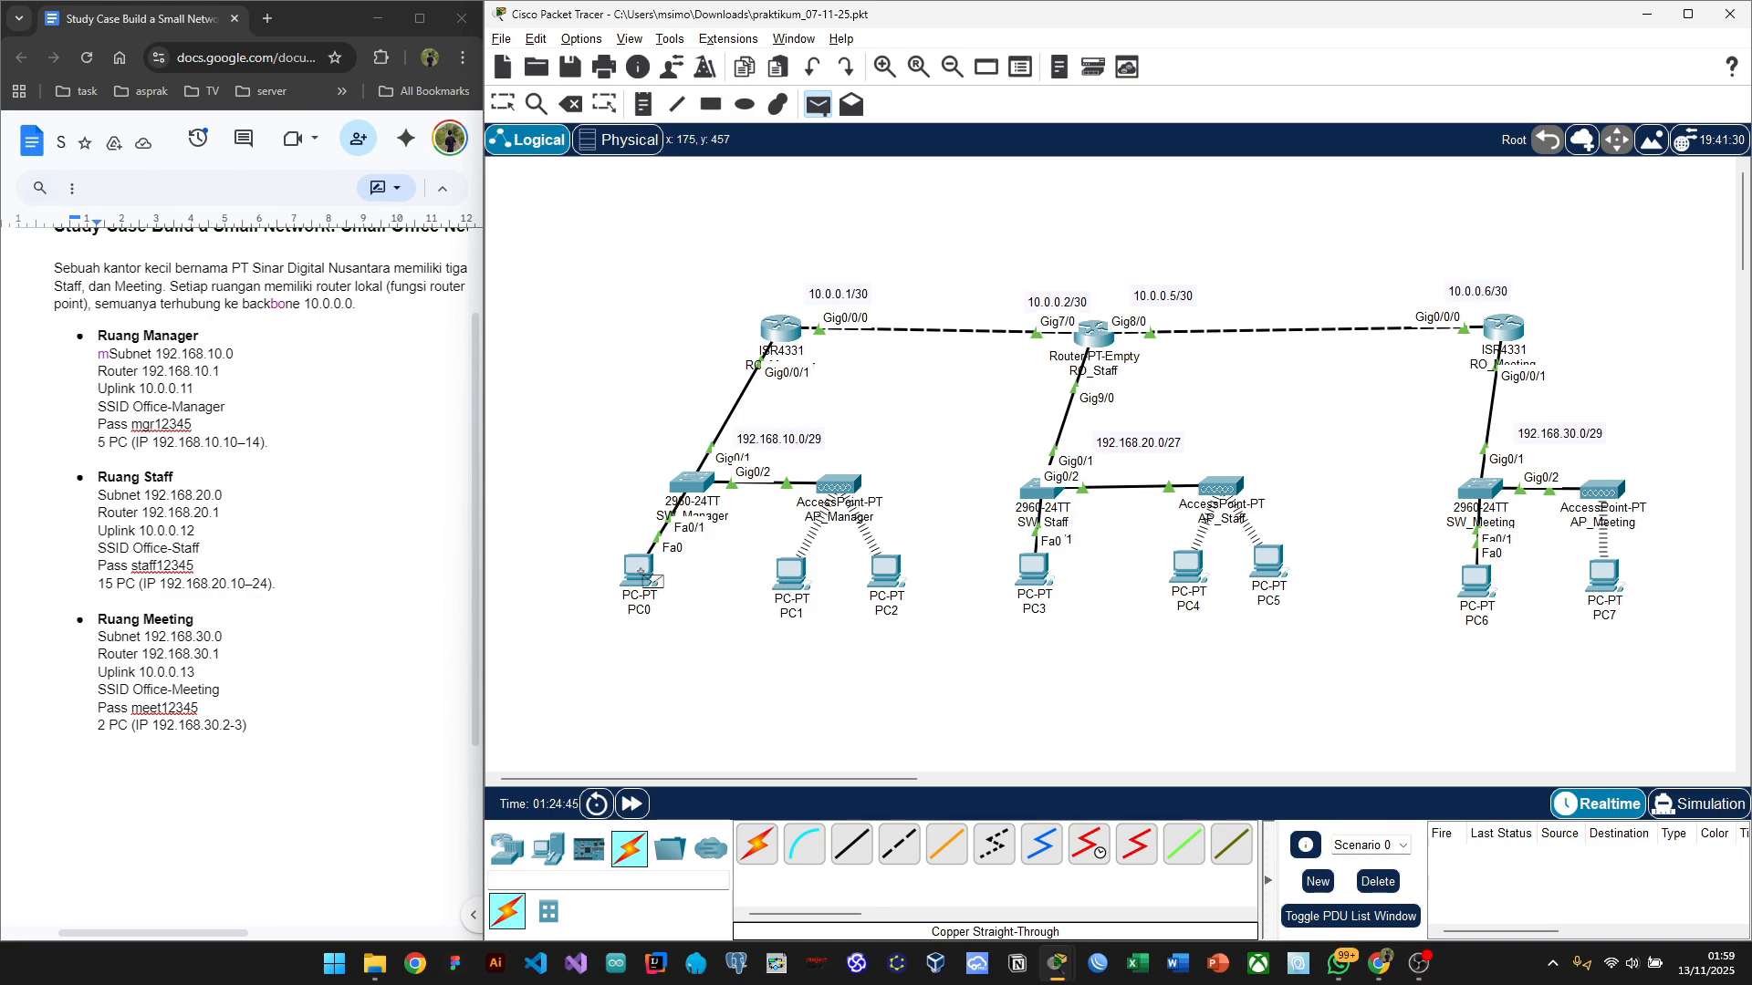
click(641, 575)
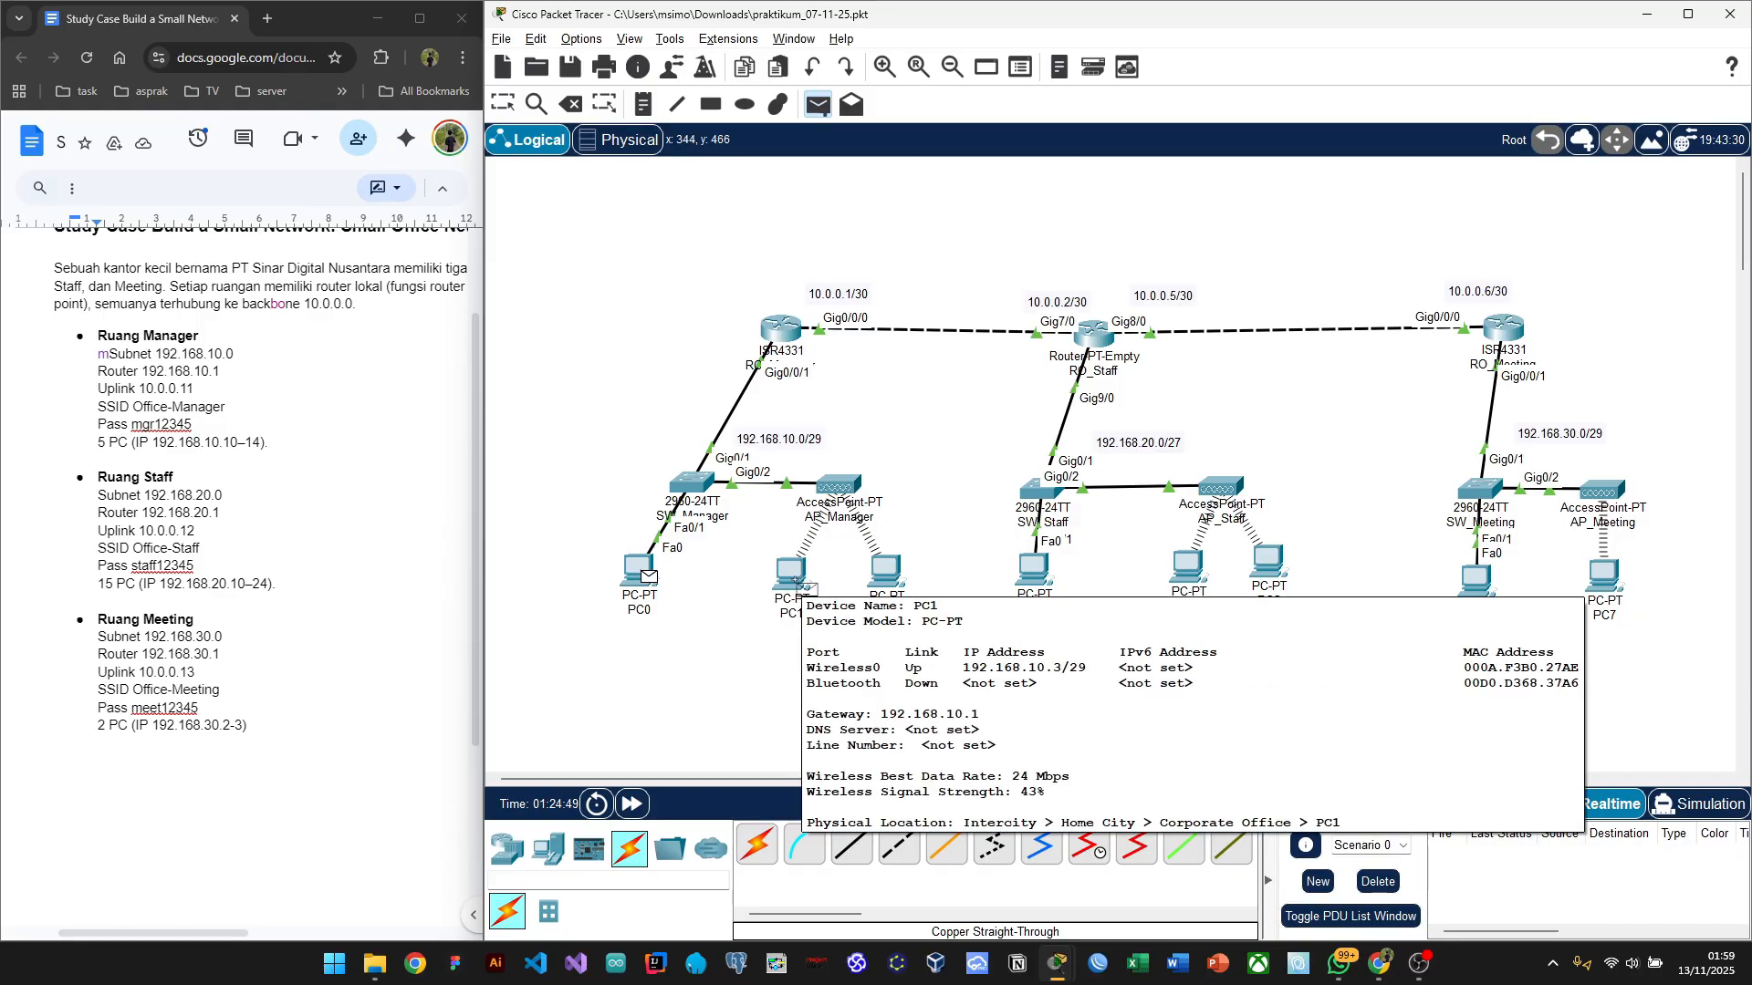
click(802, 584)
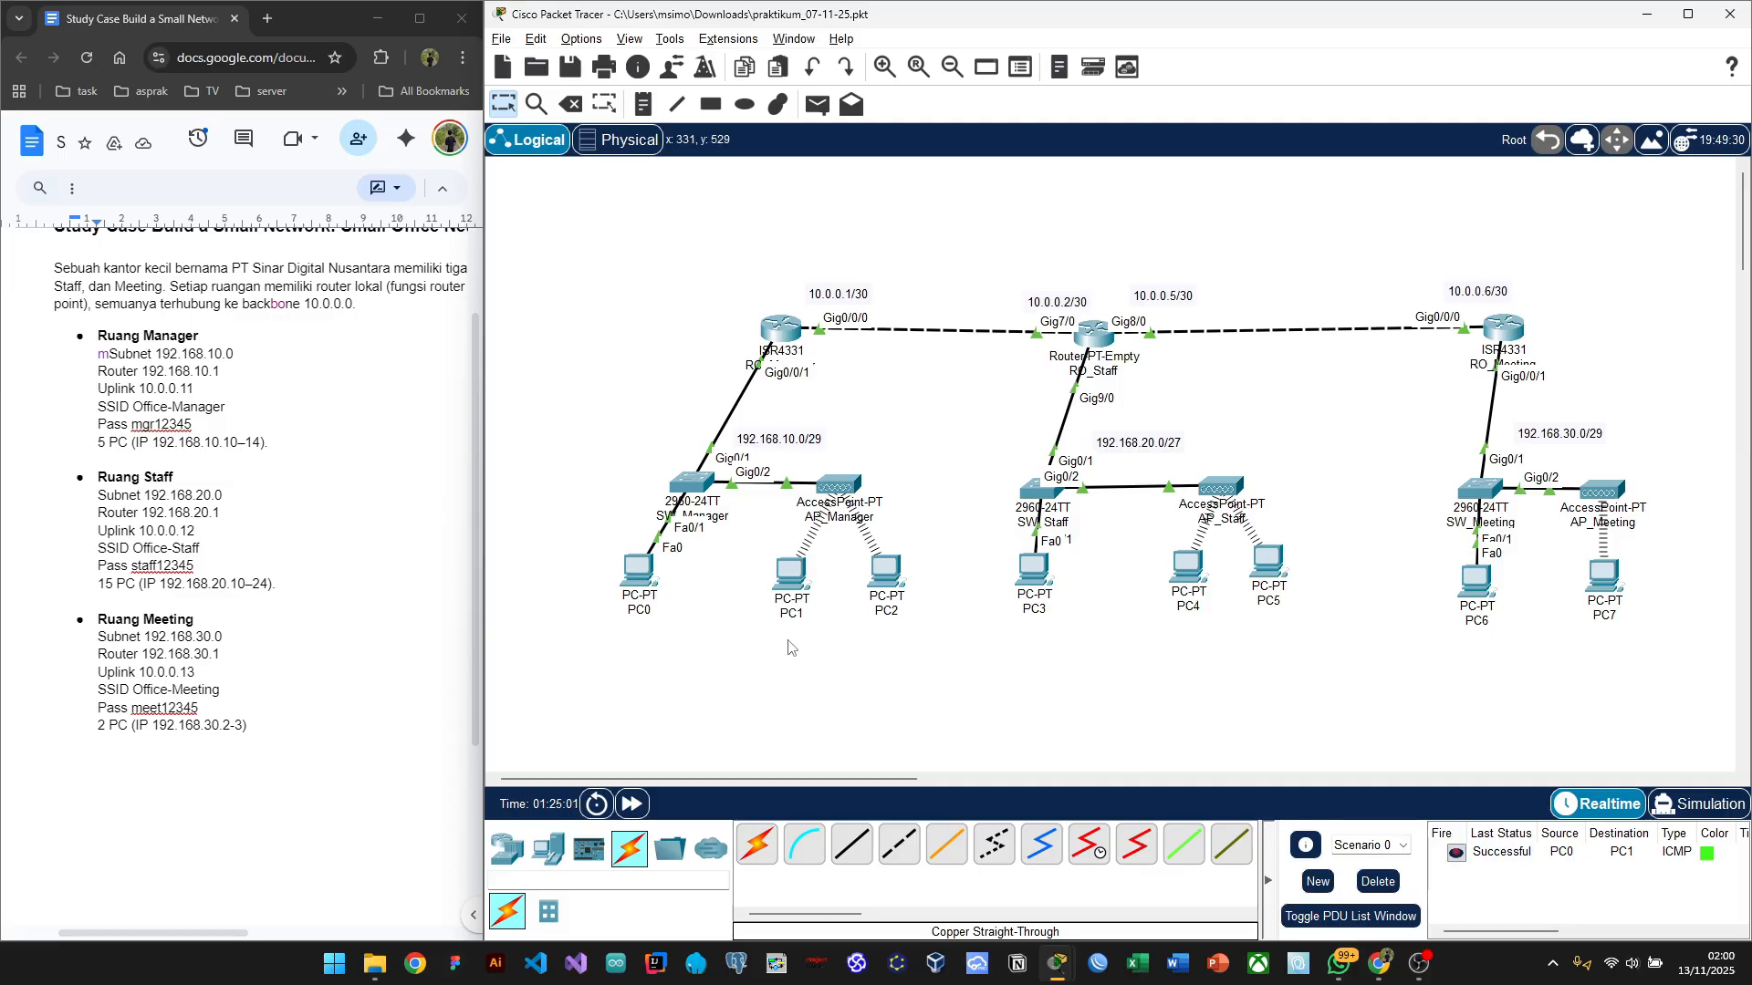
key(p)
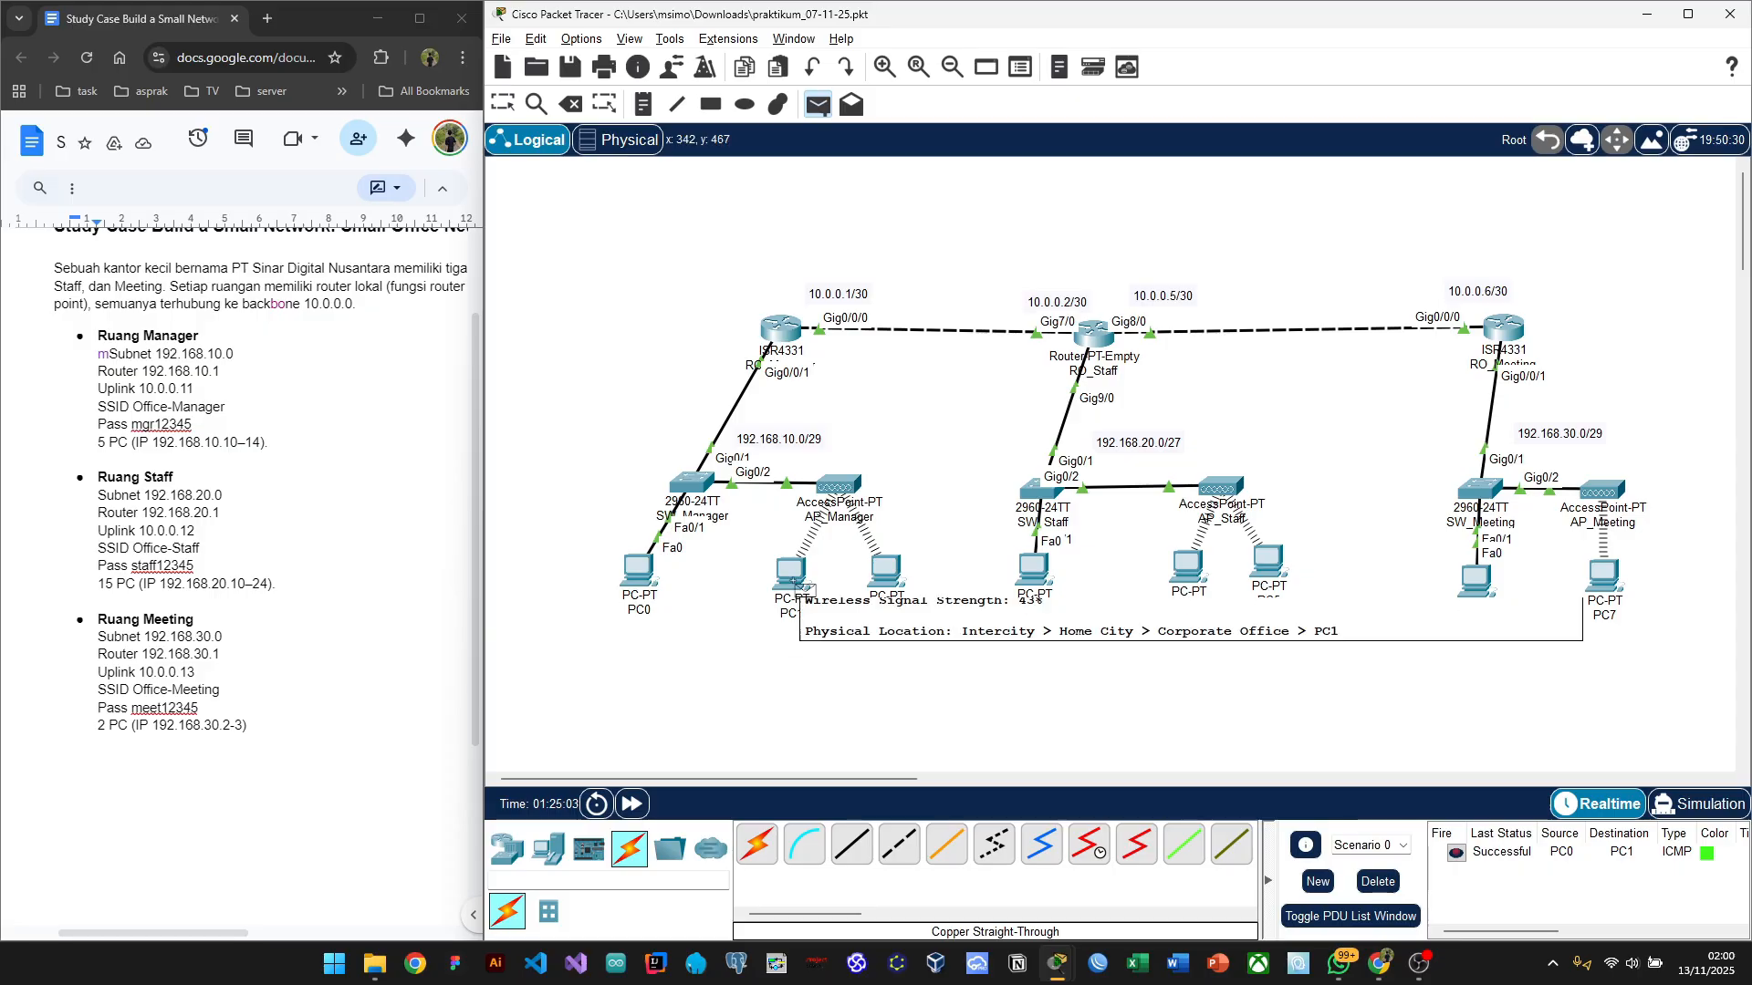
click(795, 584)
click(887, 582)
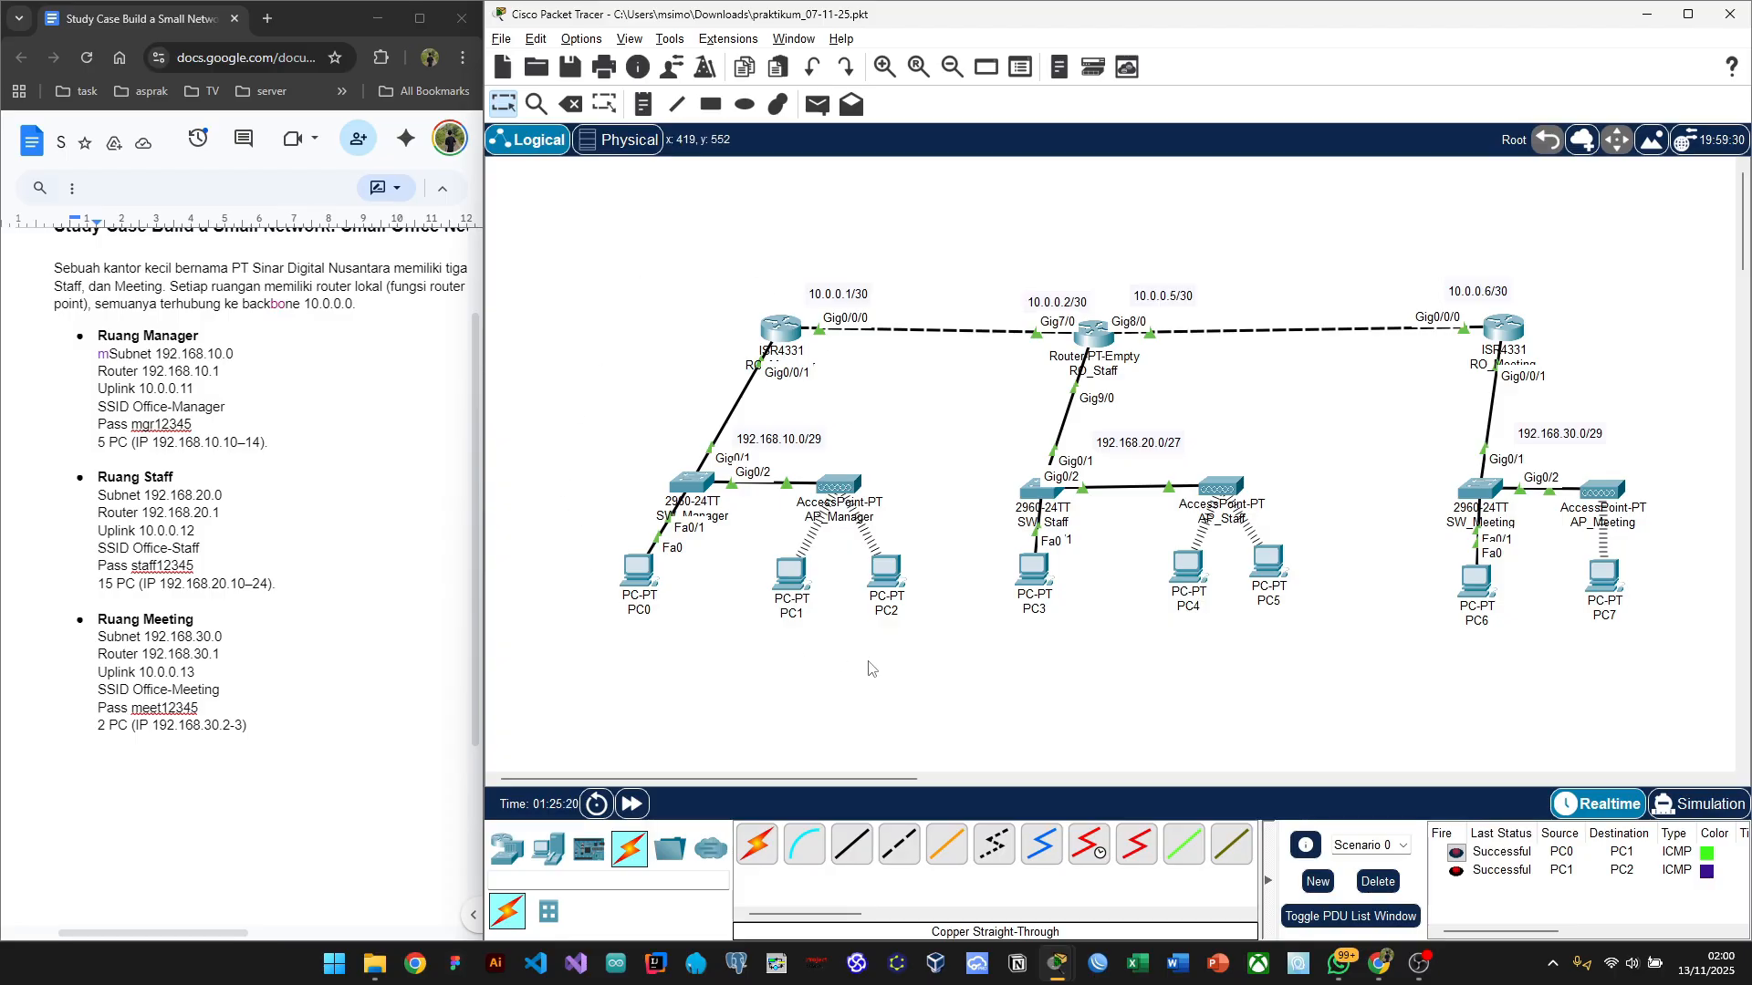
scroll(869, 669, right, 5)
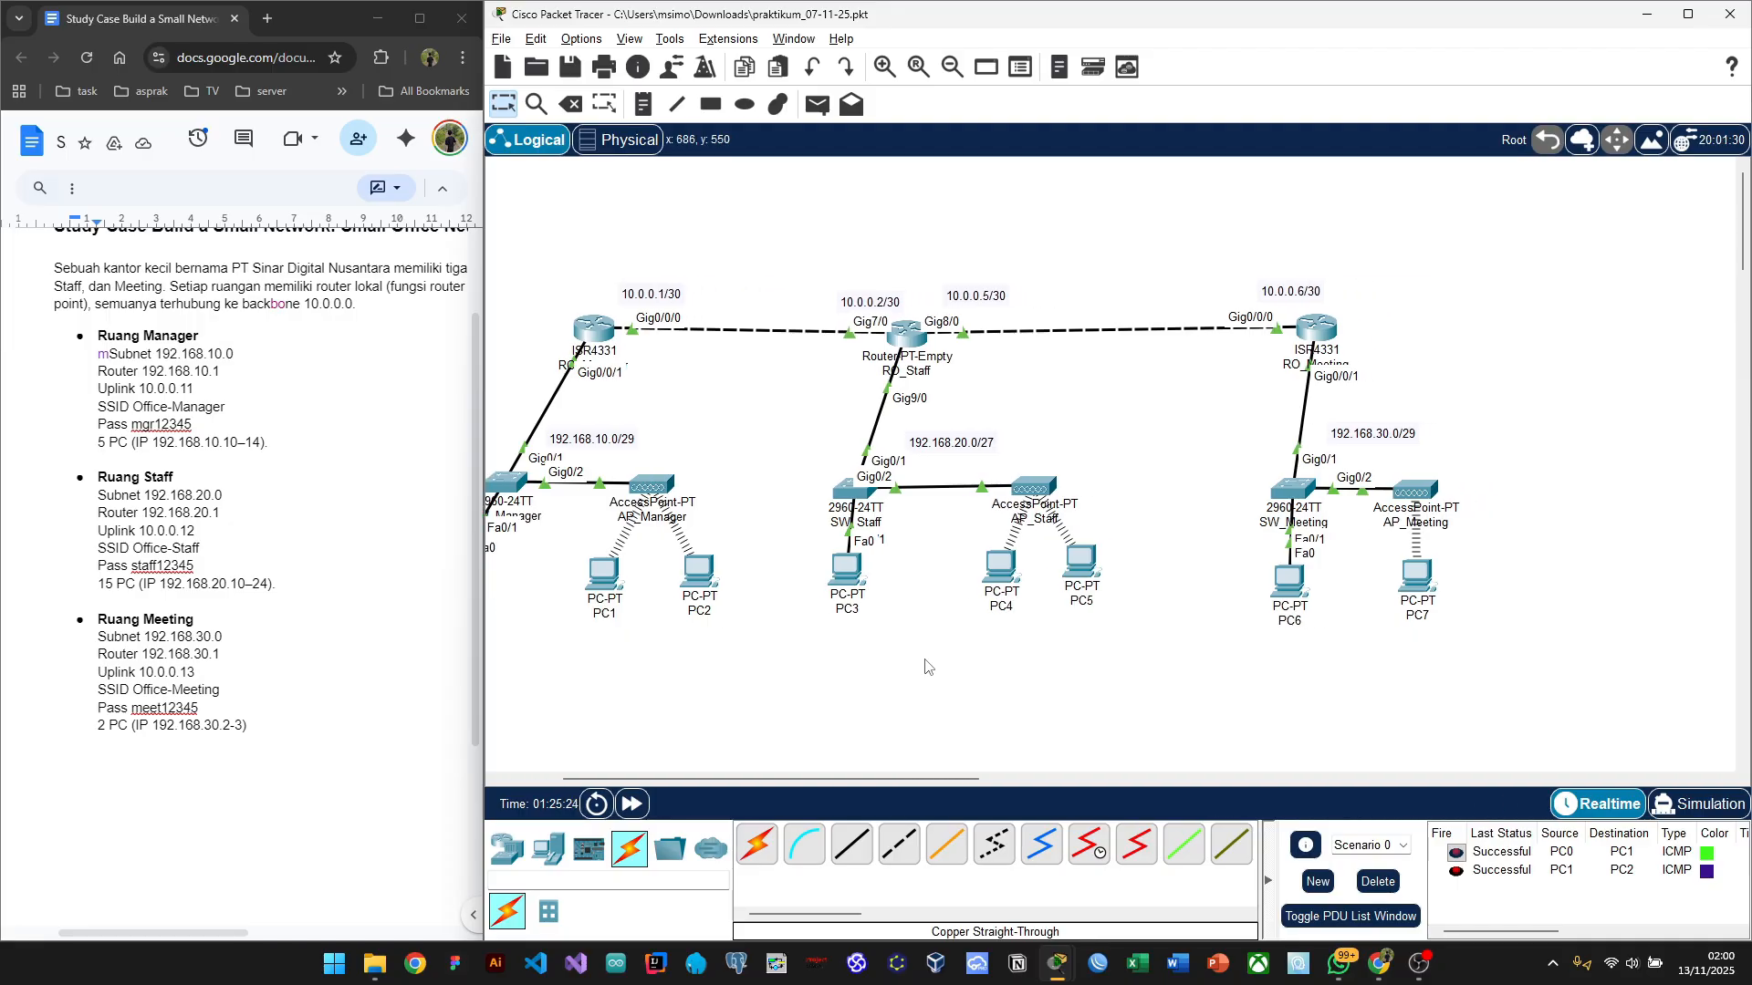
Step: Delete the old test pings and send a simple ping from PC3 to PC5
click(1377, 885)
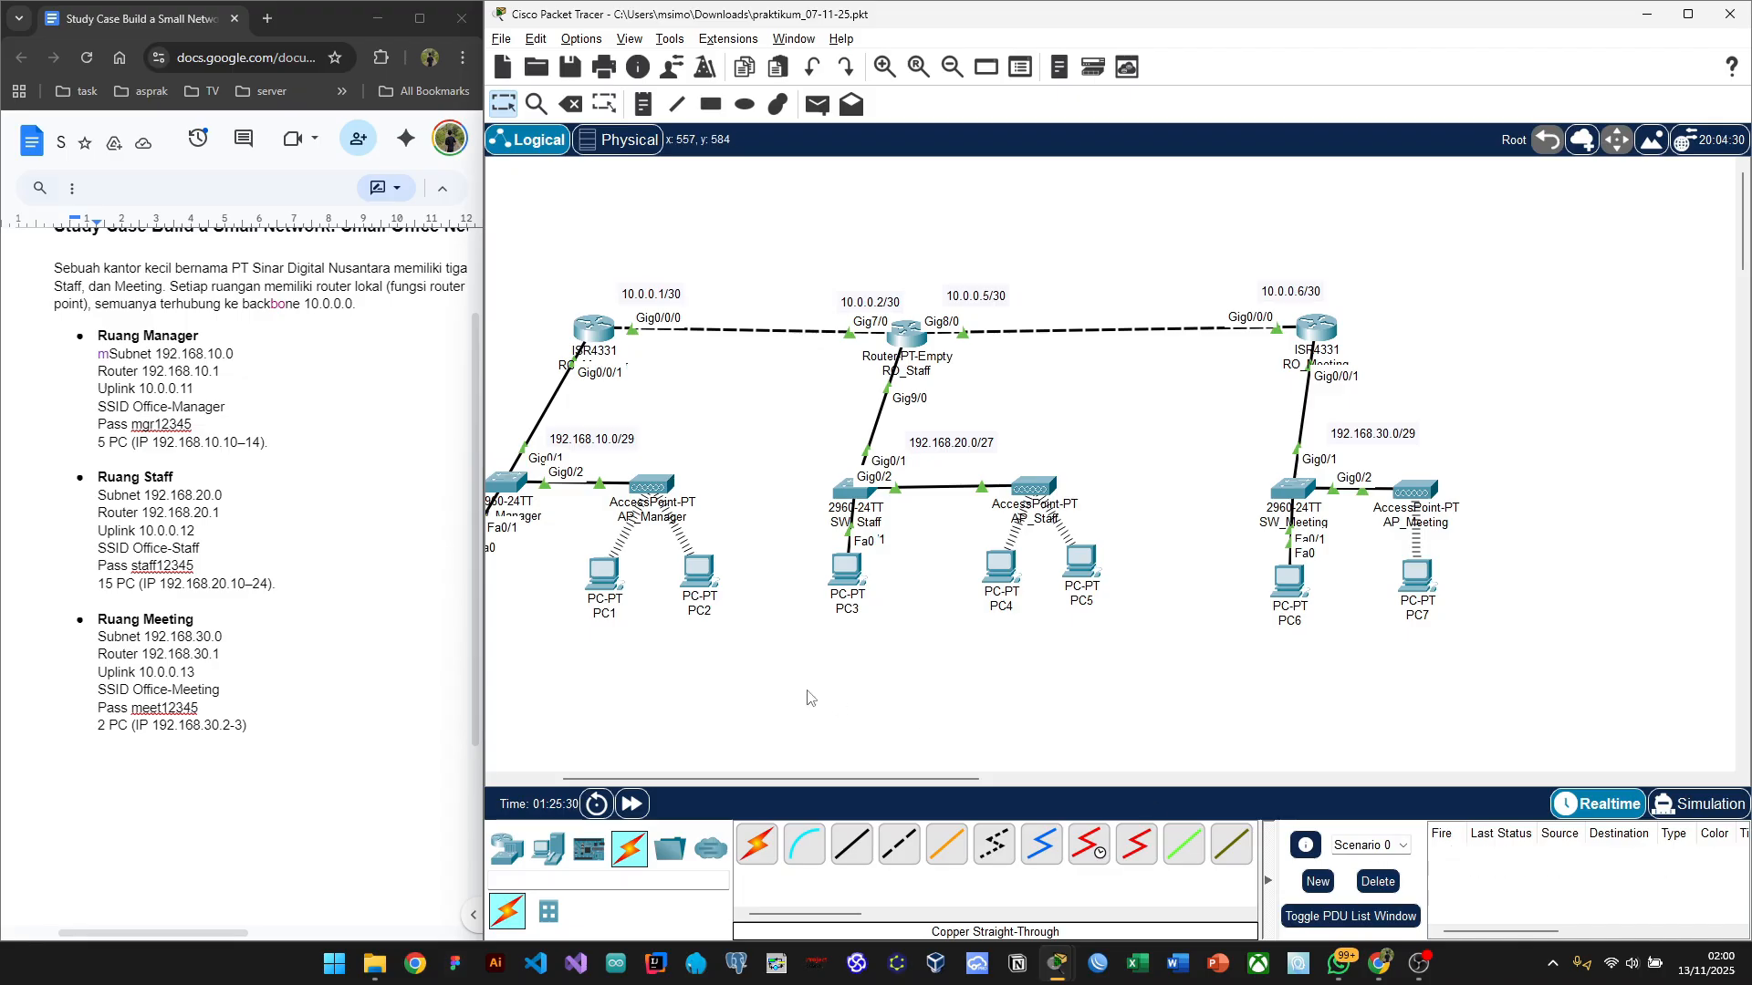
key(p)
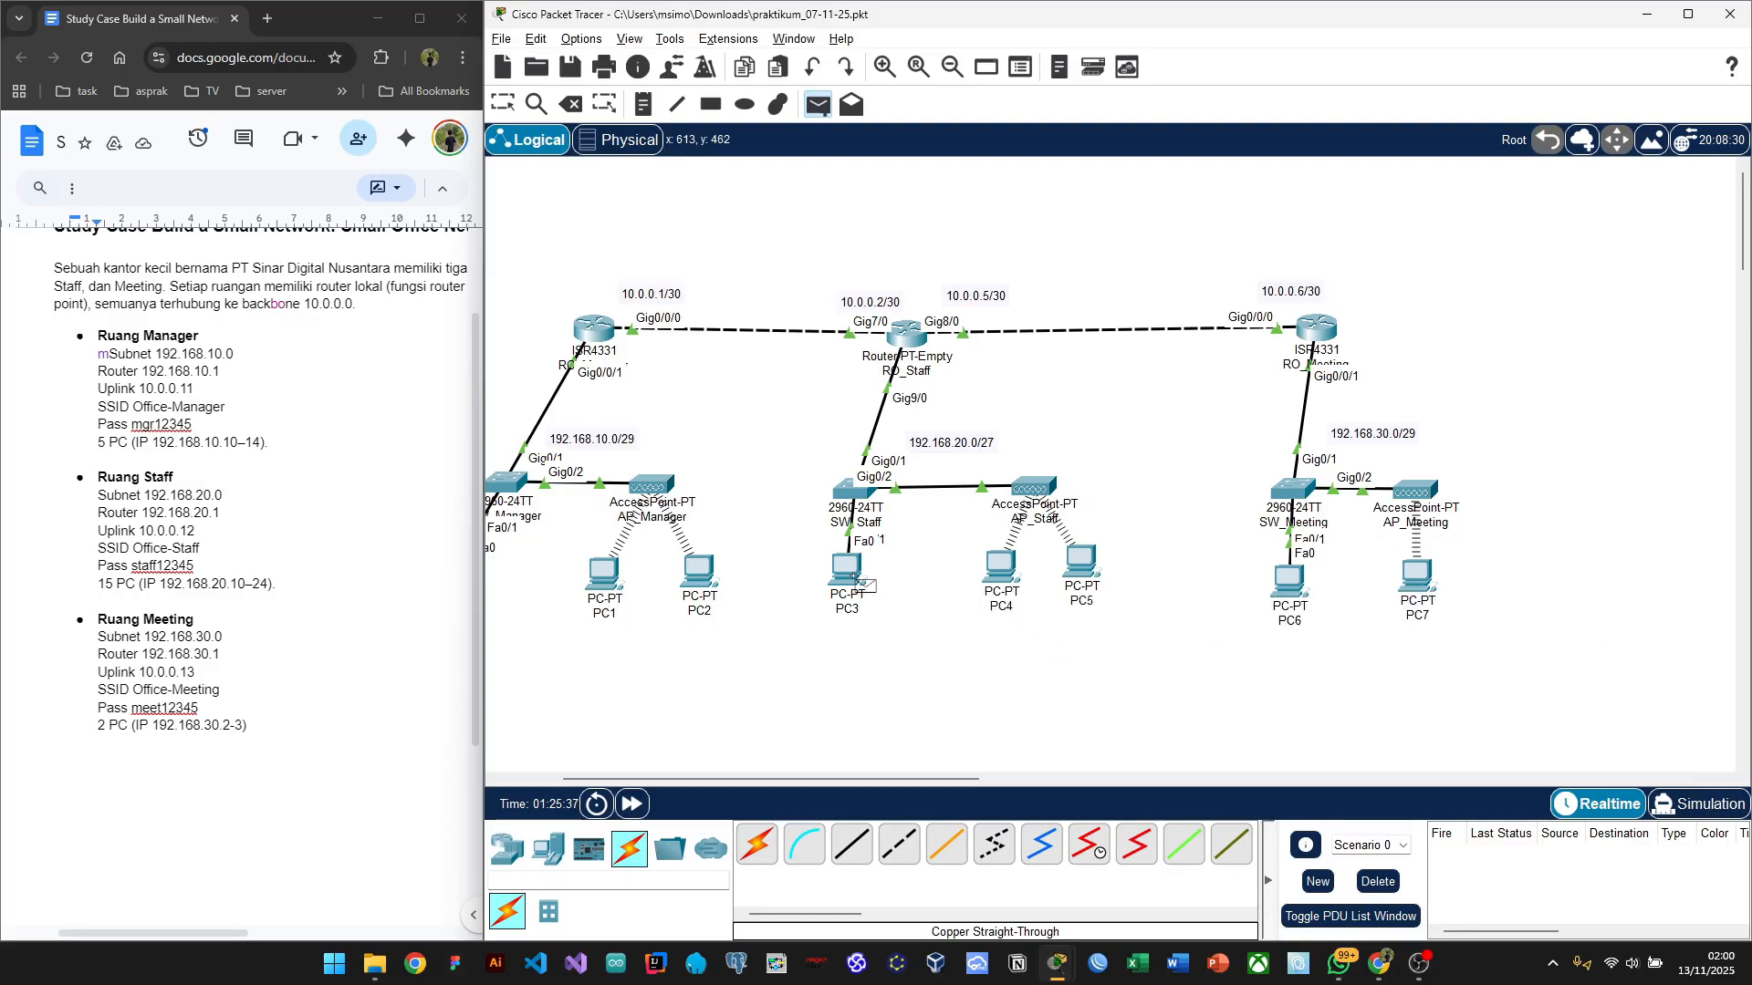
click(853, 576)
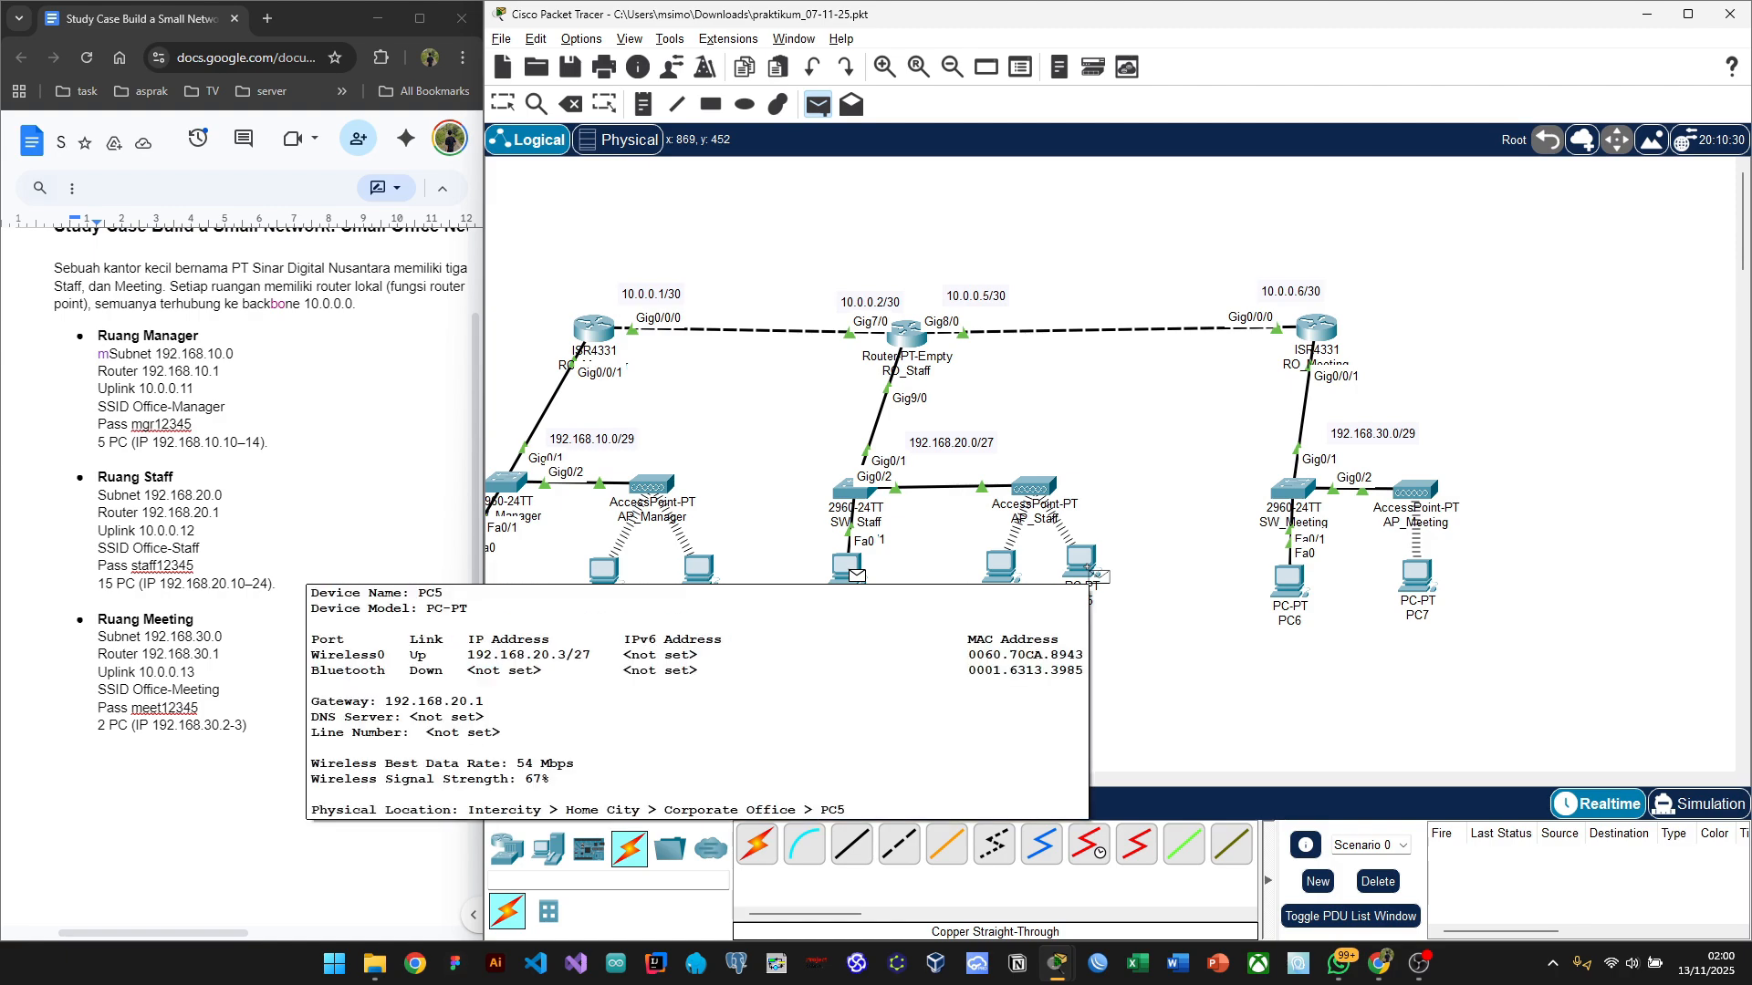
click(1096, 575)
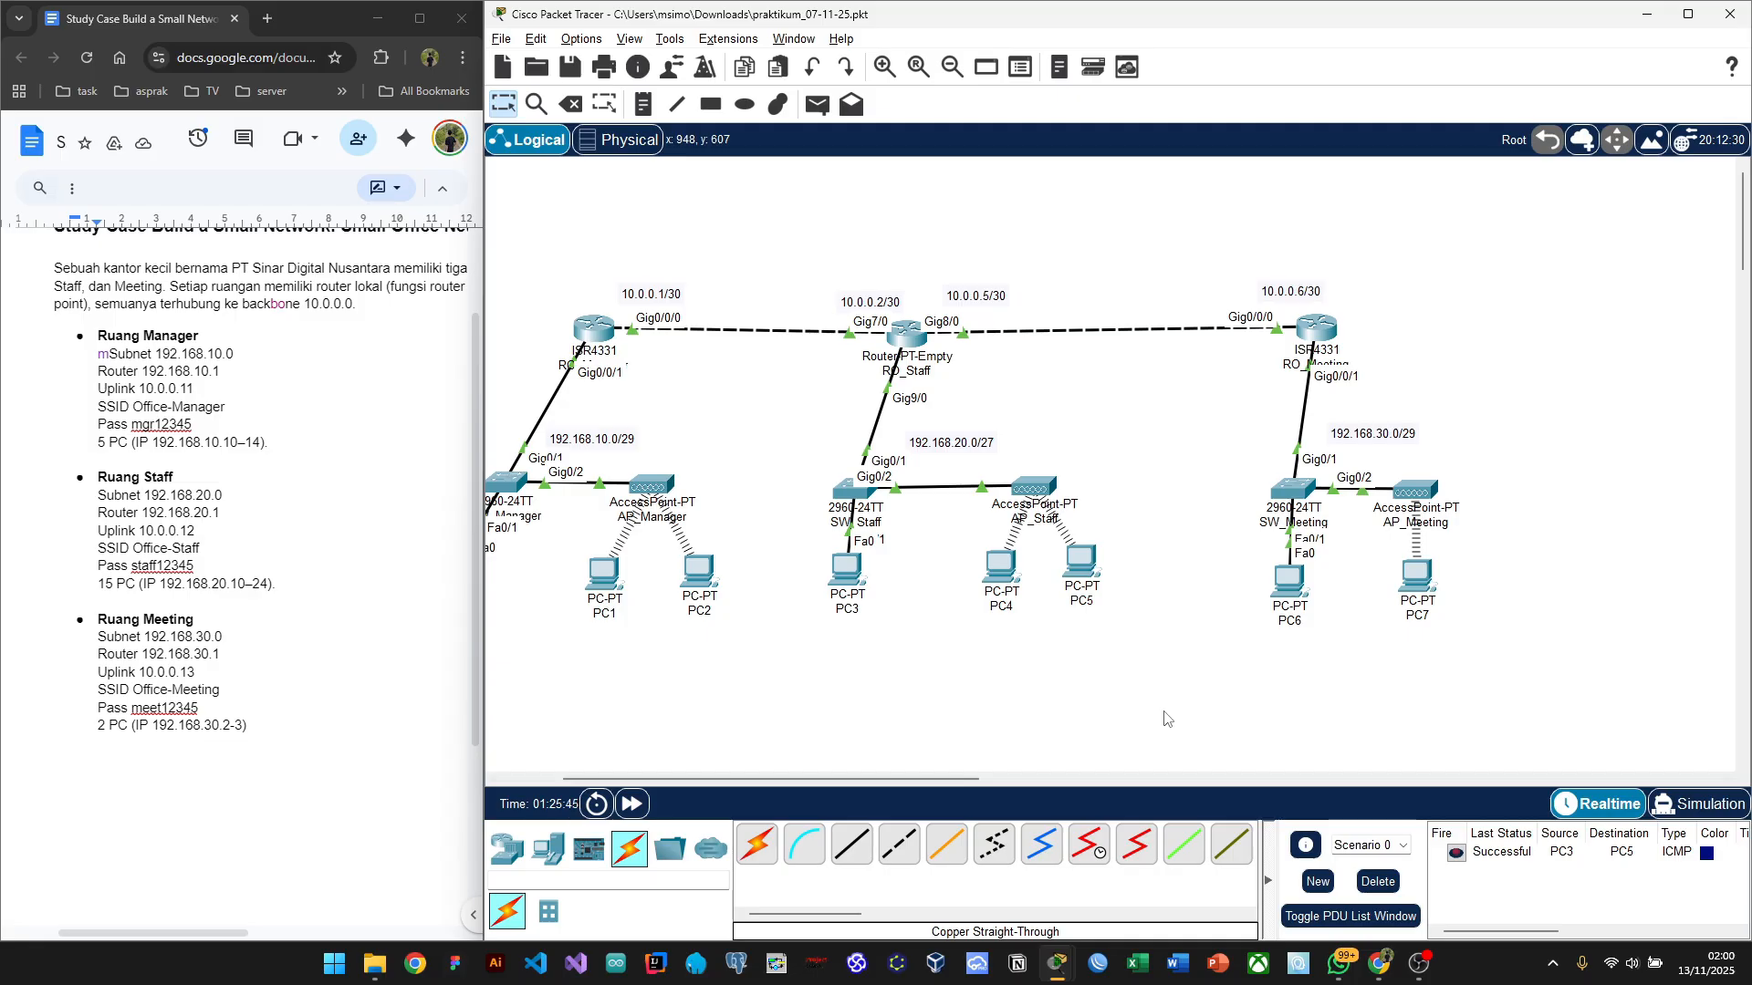
Step: Add a second Staff-room ping from PC4 to PC3, which also succeeds
key(p)
click(1004, 575)
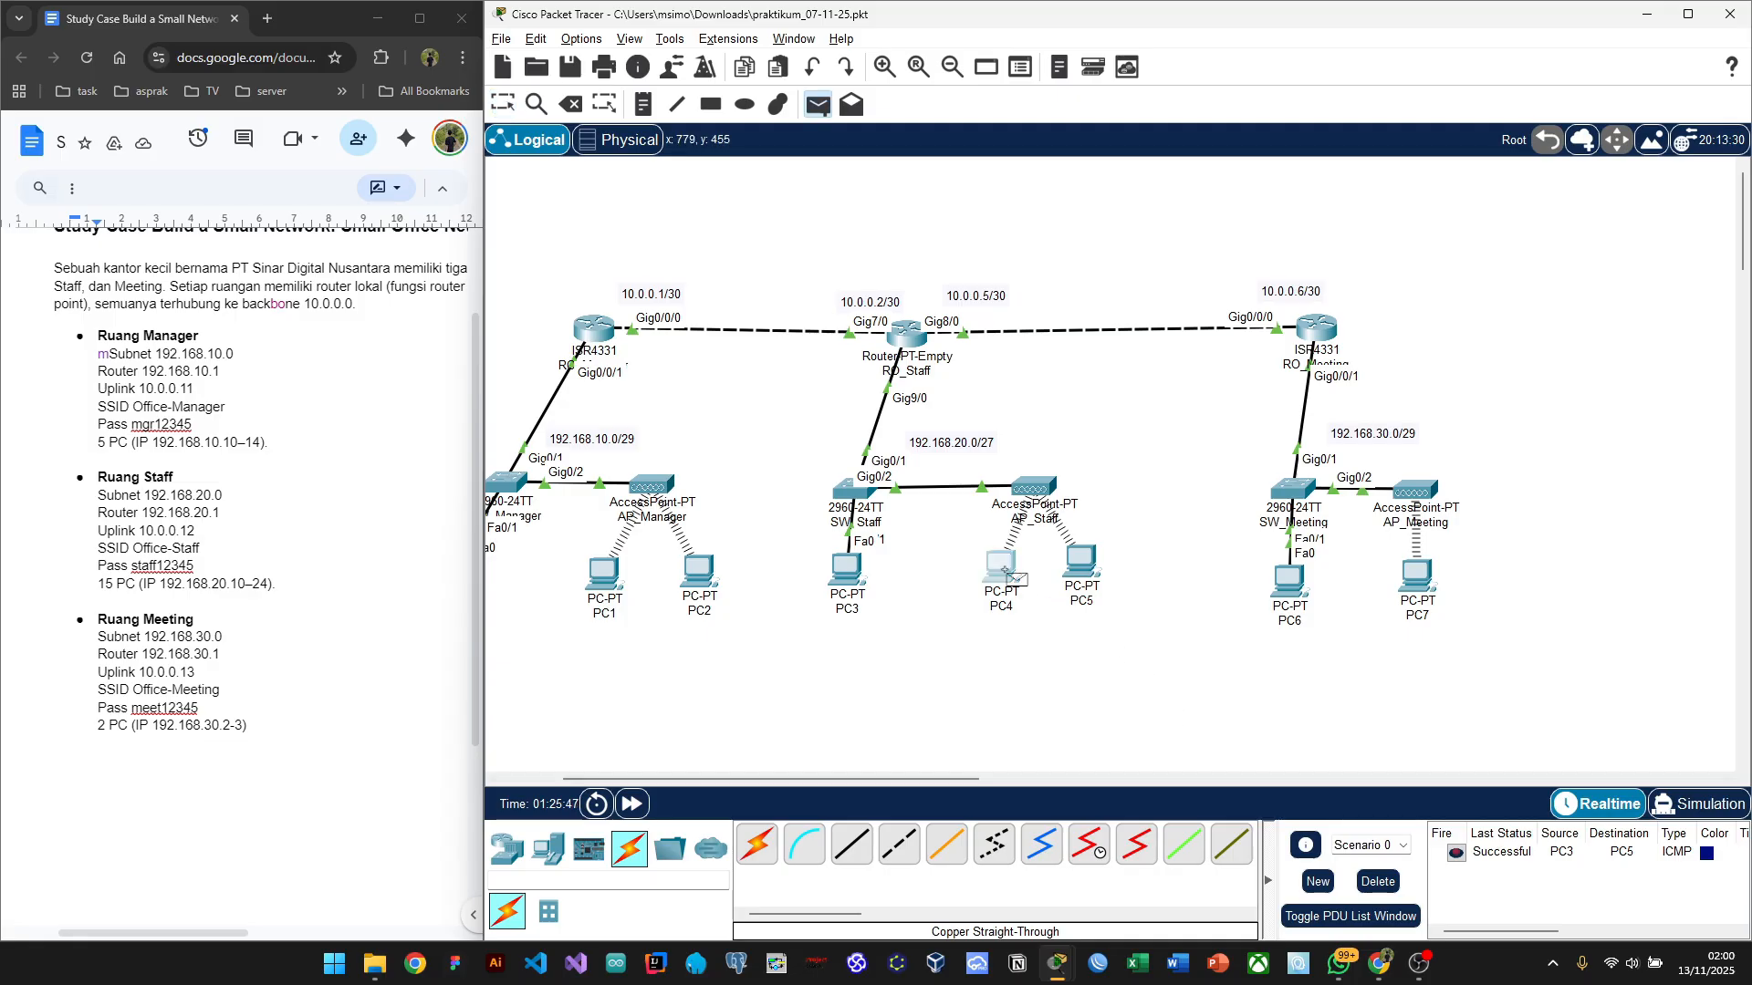
click(844, 581)
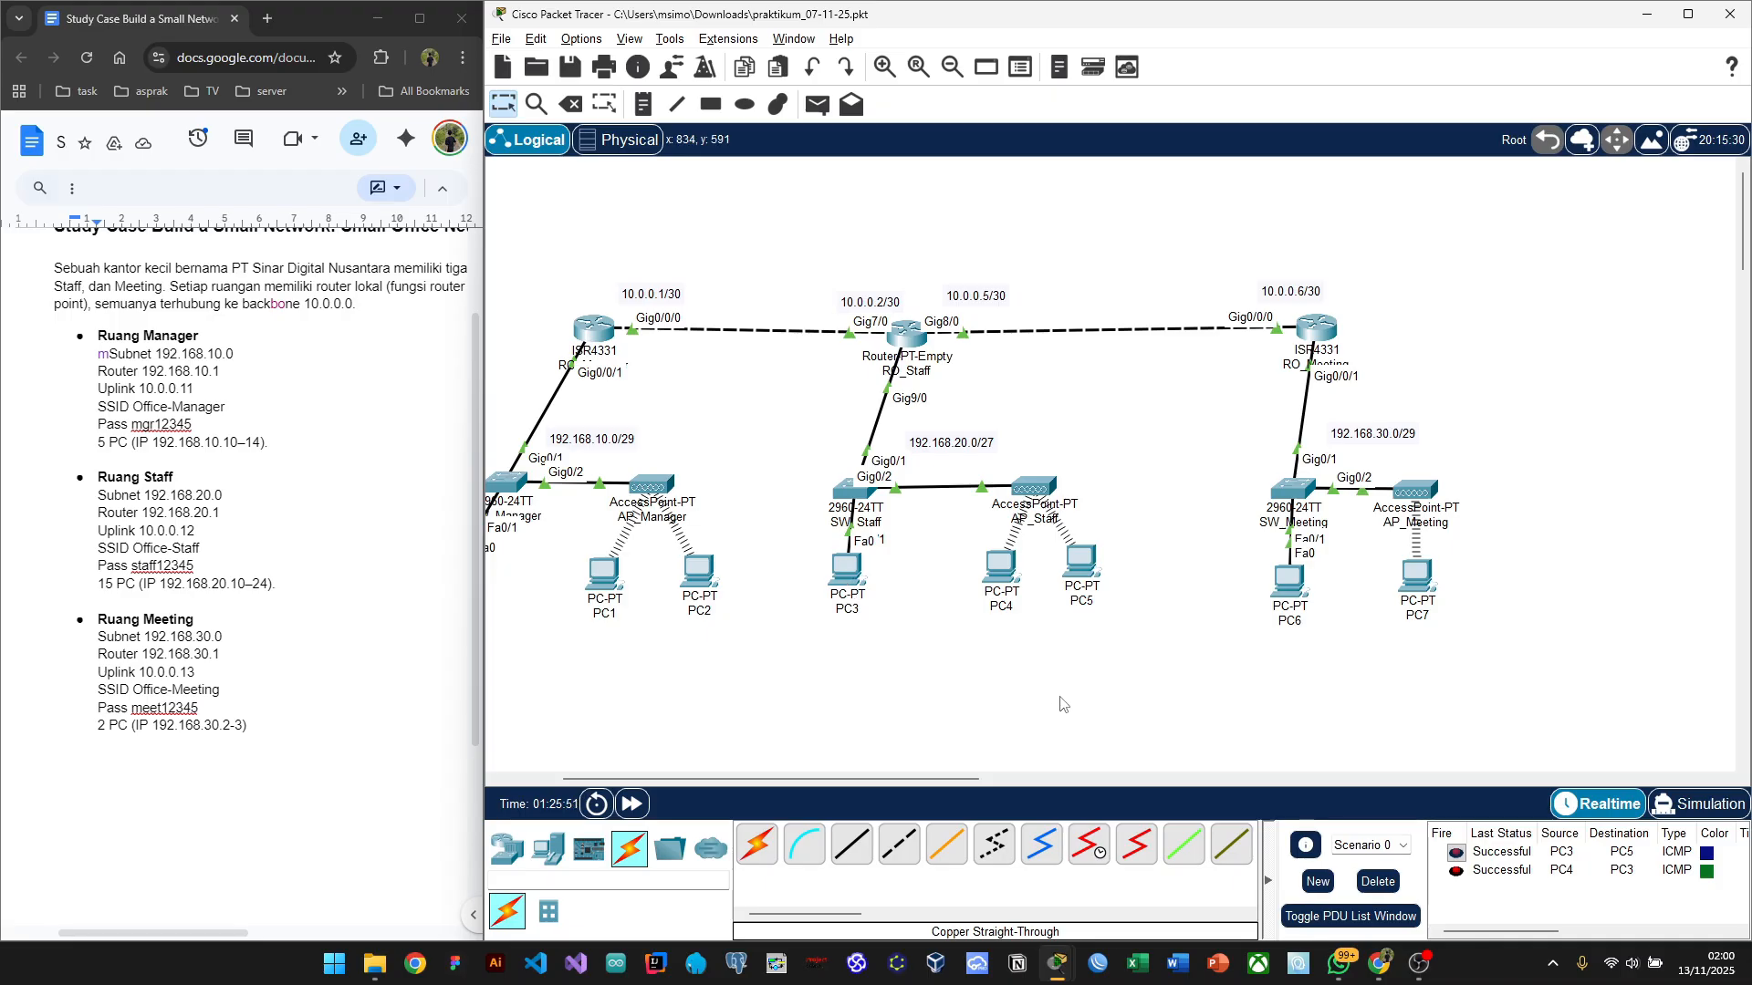
scroll(1040, 593, left, 2)
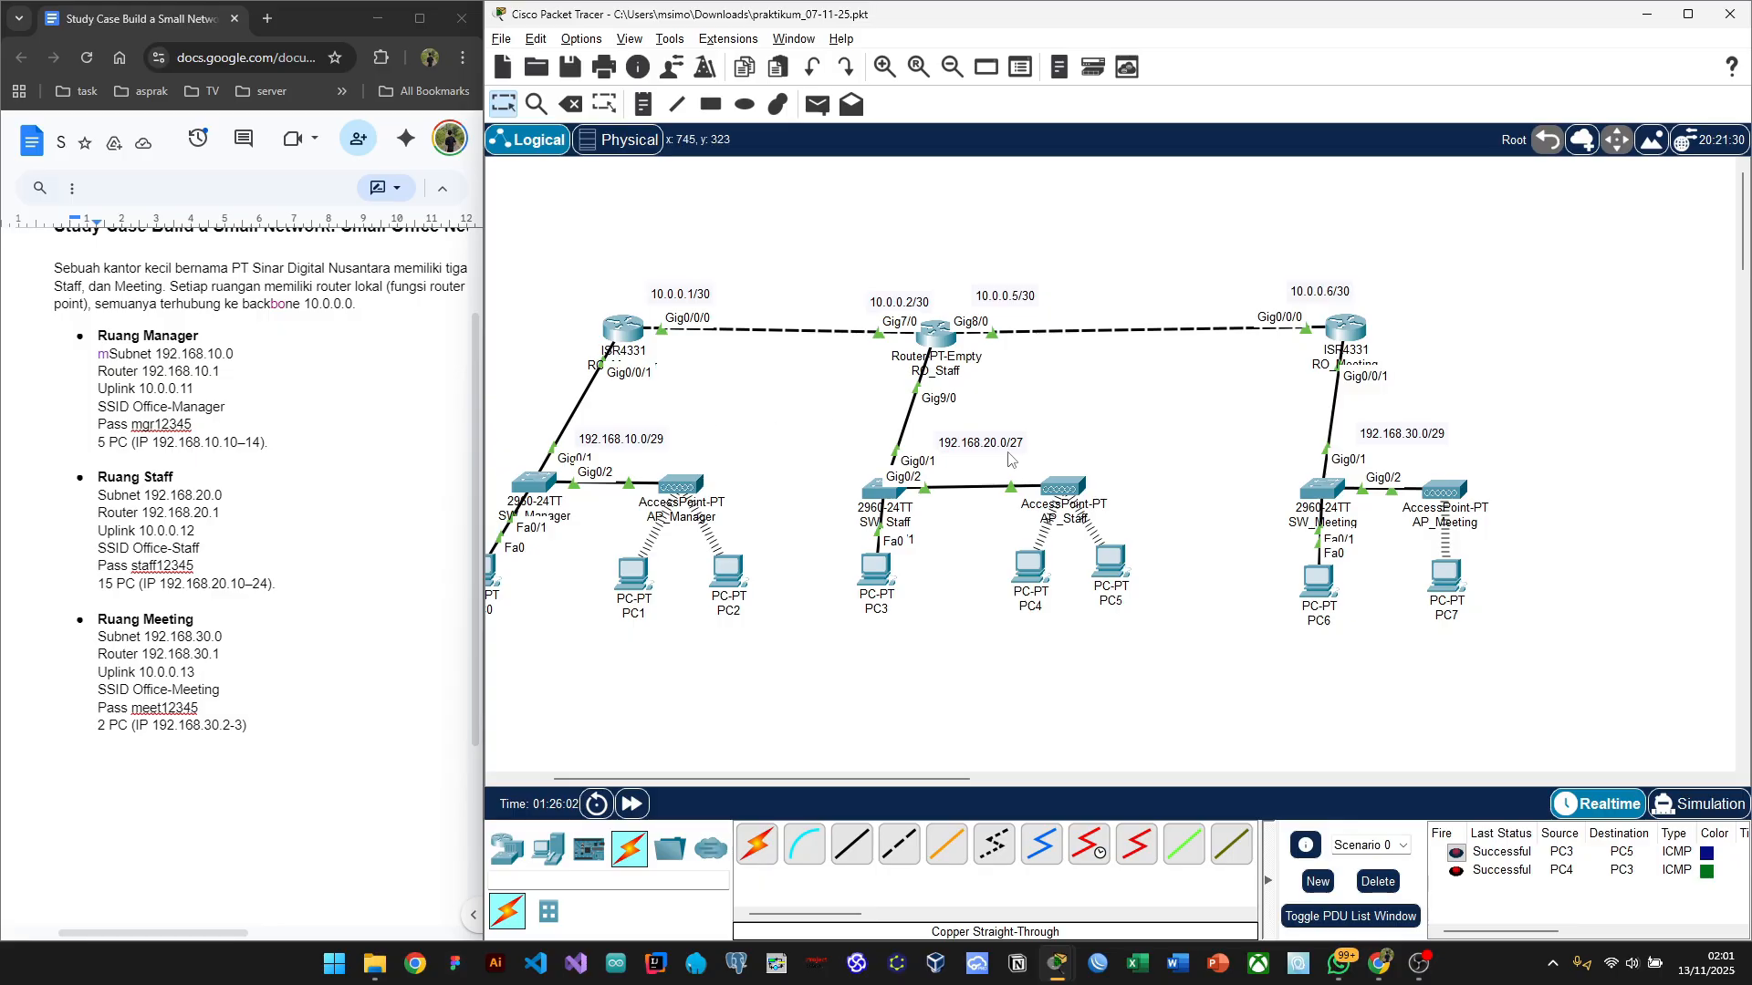
Step: Clear the Staff-room pings, ping PC7 from PC6 successfully, then delete that result
scroll(1010, 458, right, 5)
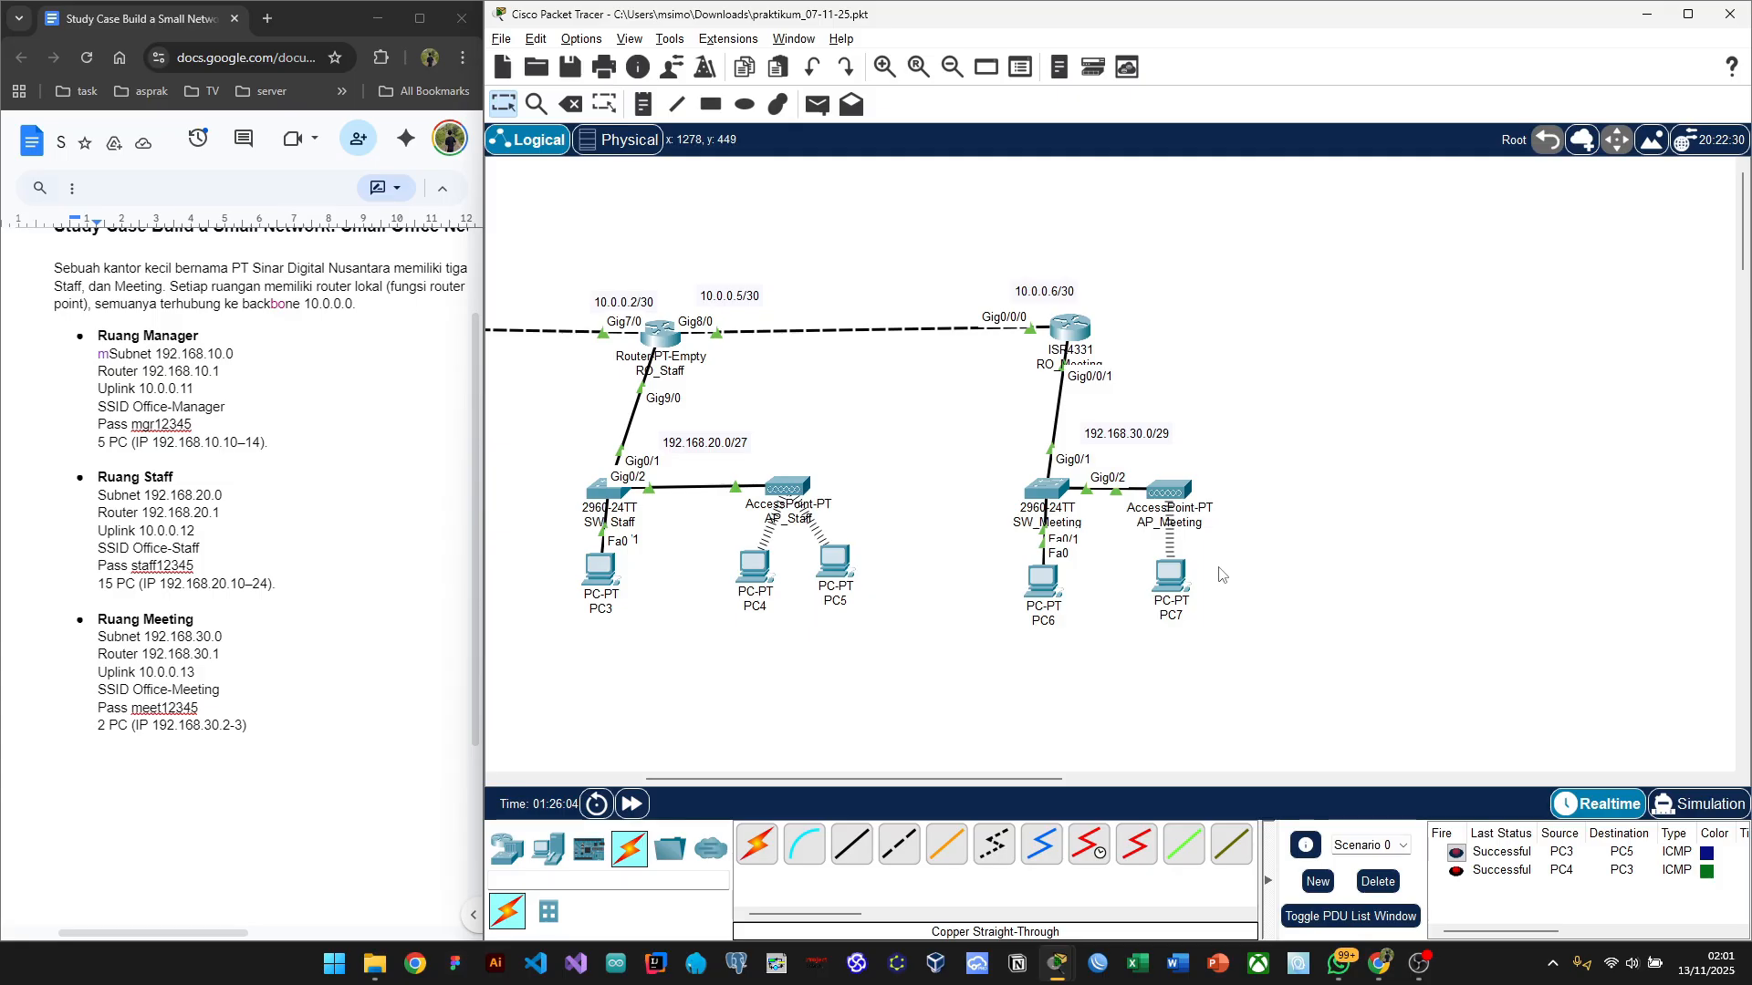
click(1378, 882)
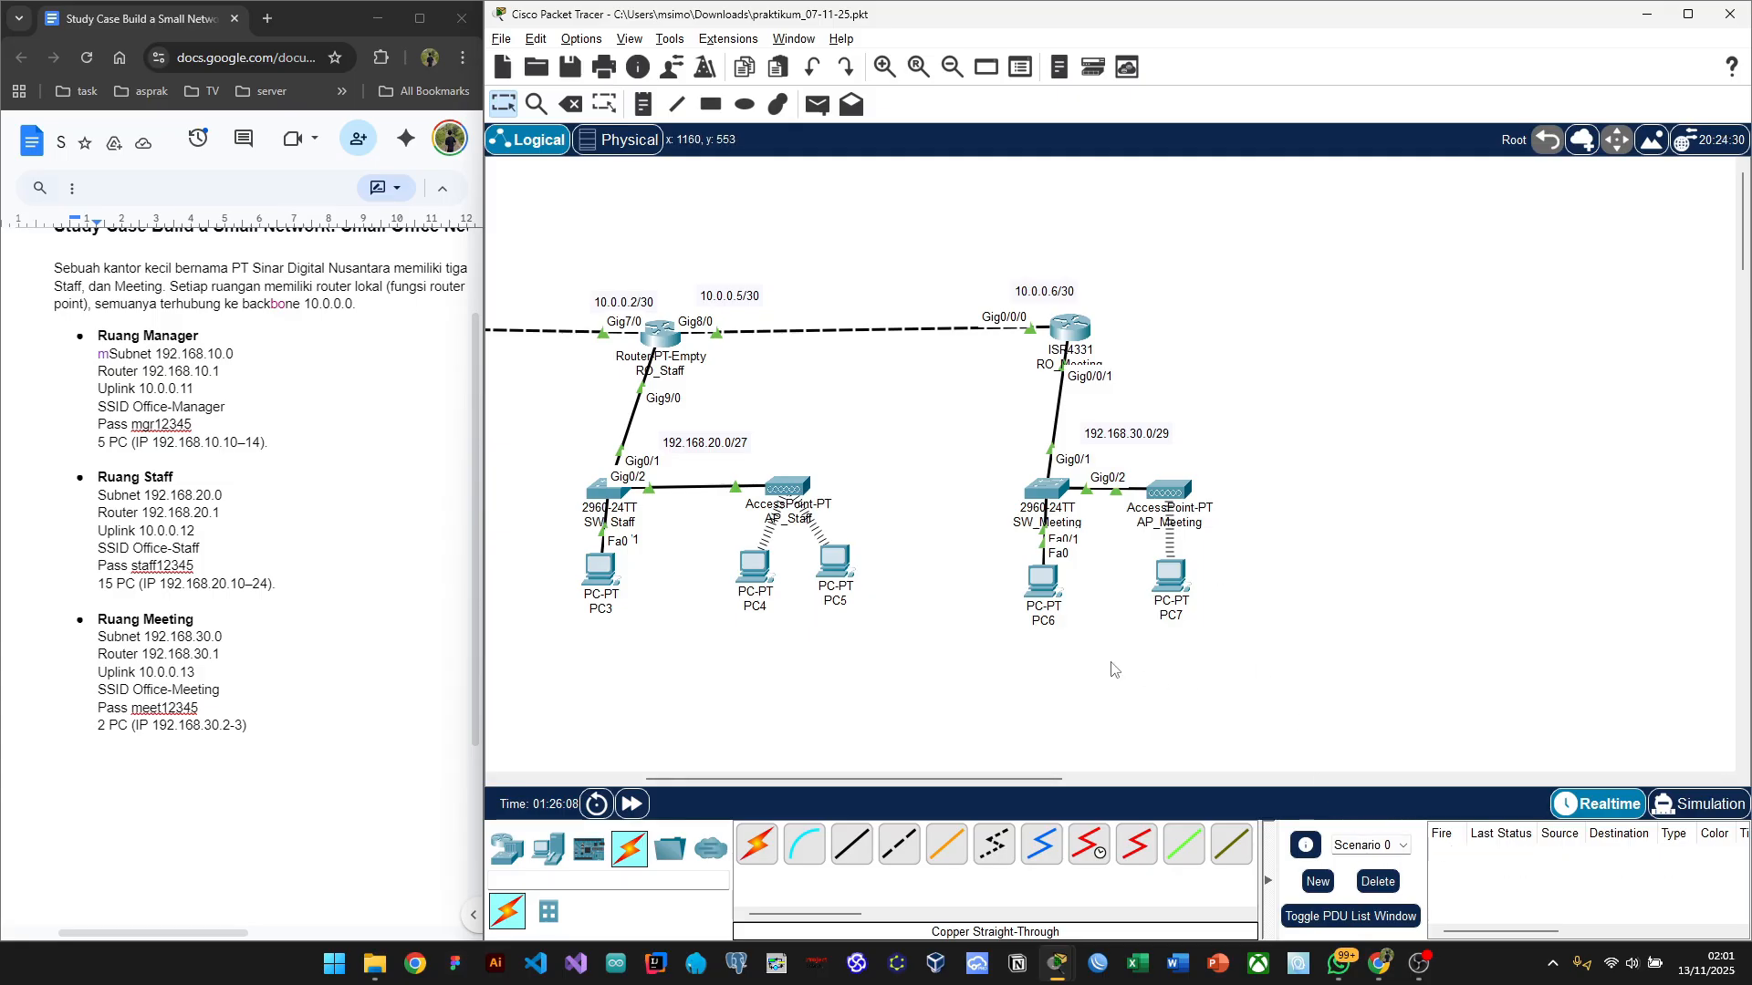
key(p)
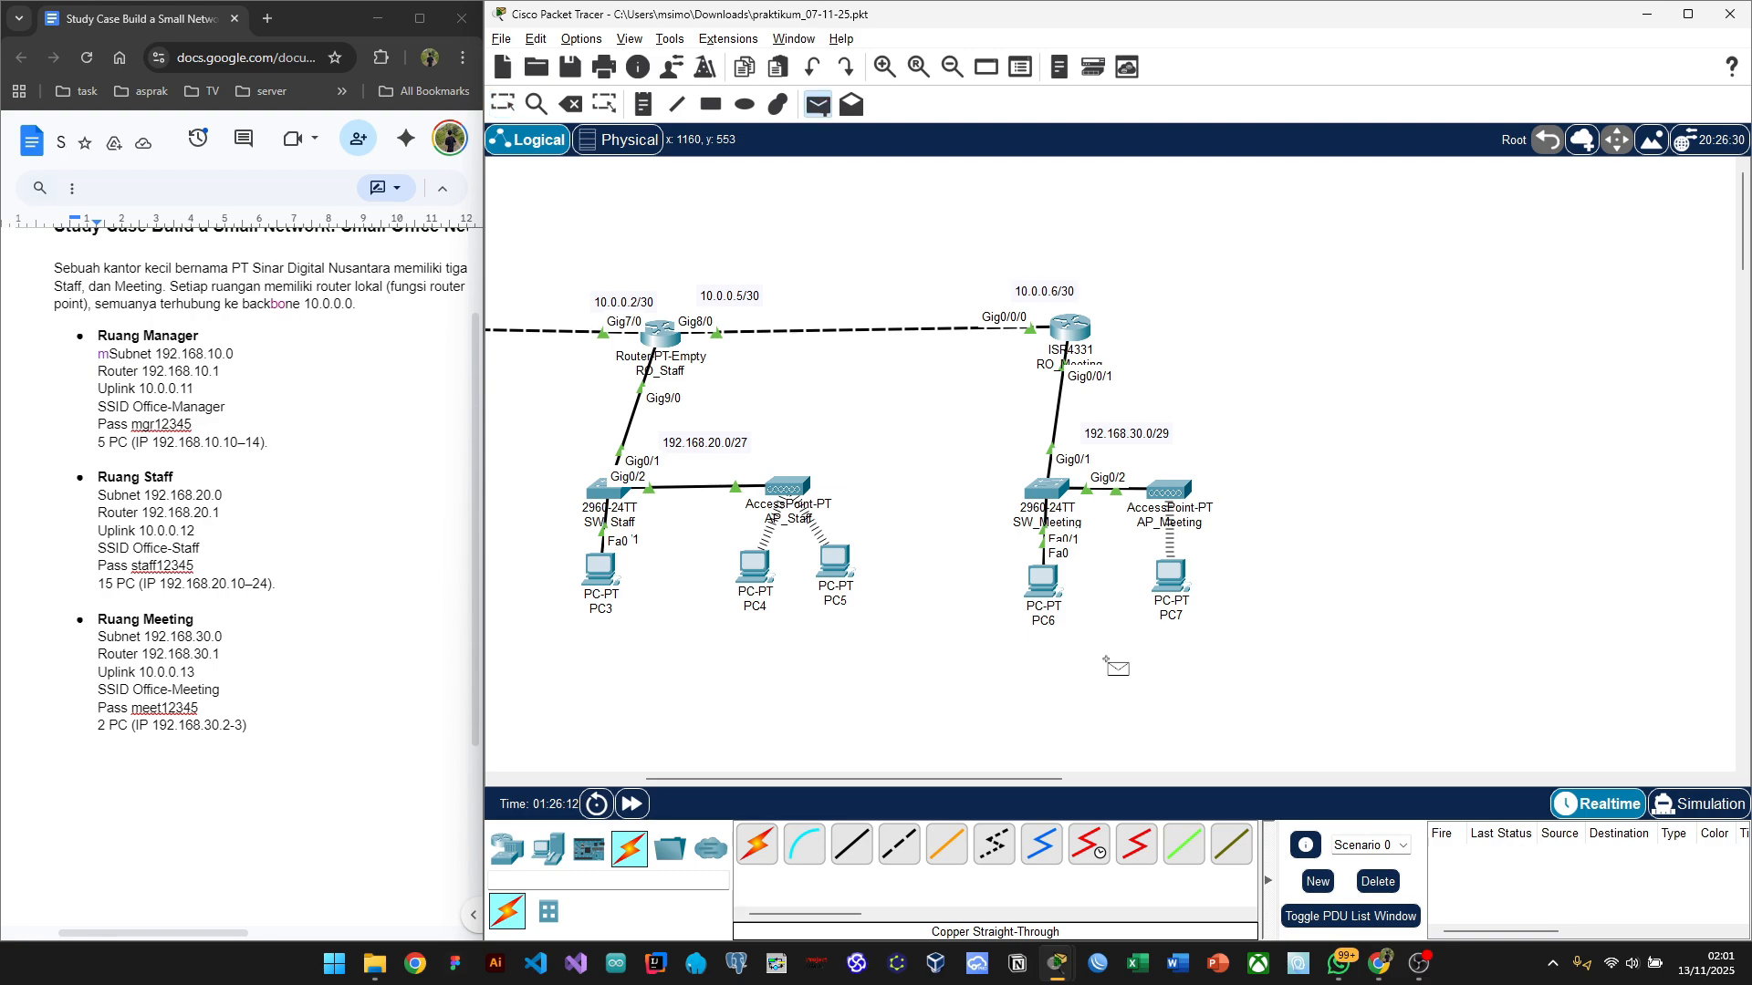
click(1040, 578)
click(1168, 576)
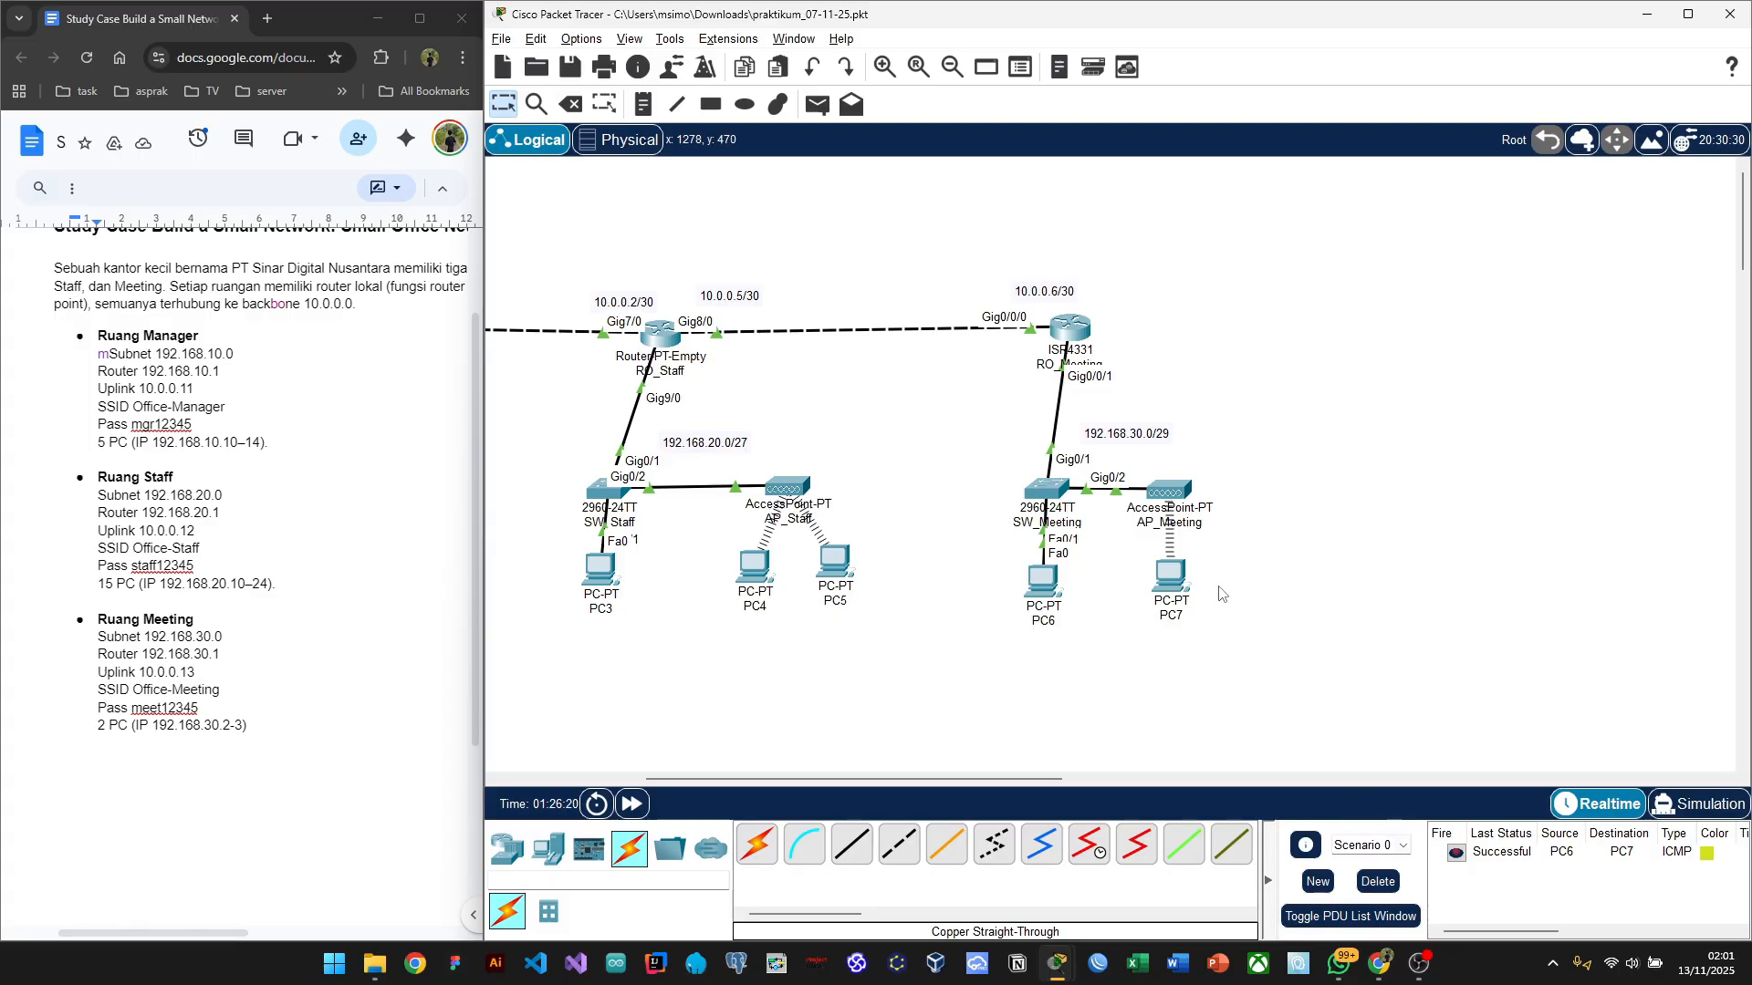
click(1381, 882)
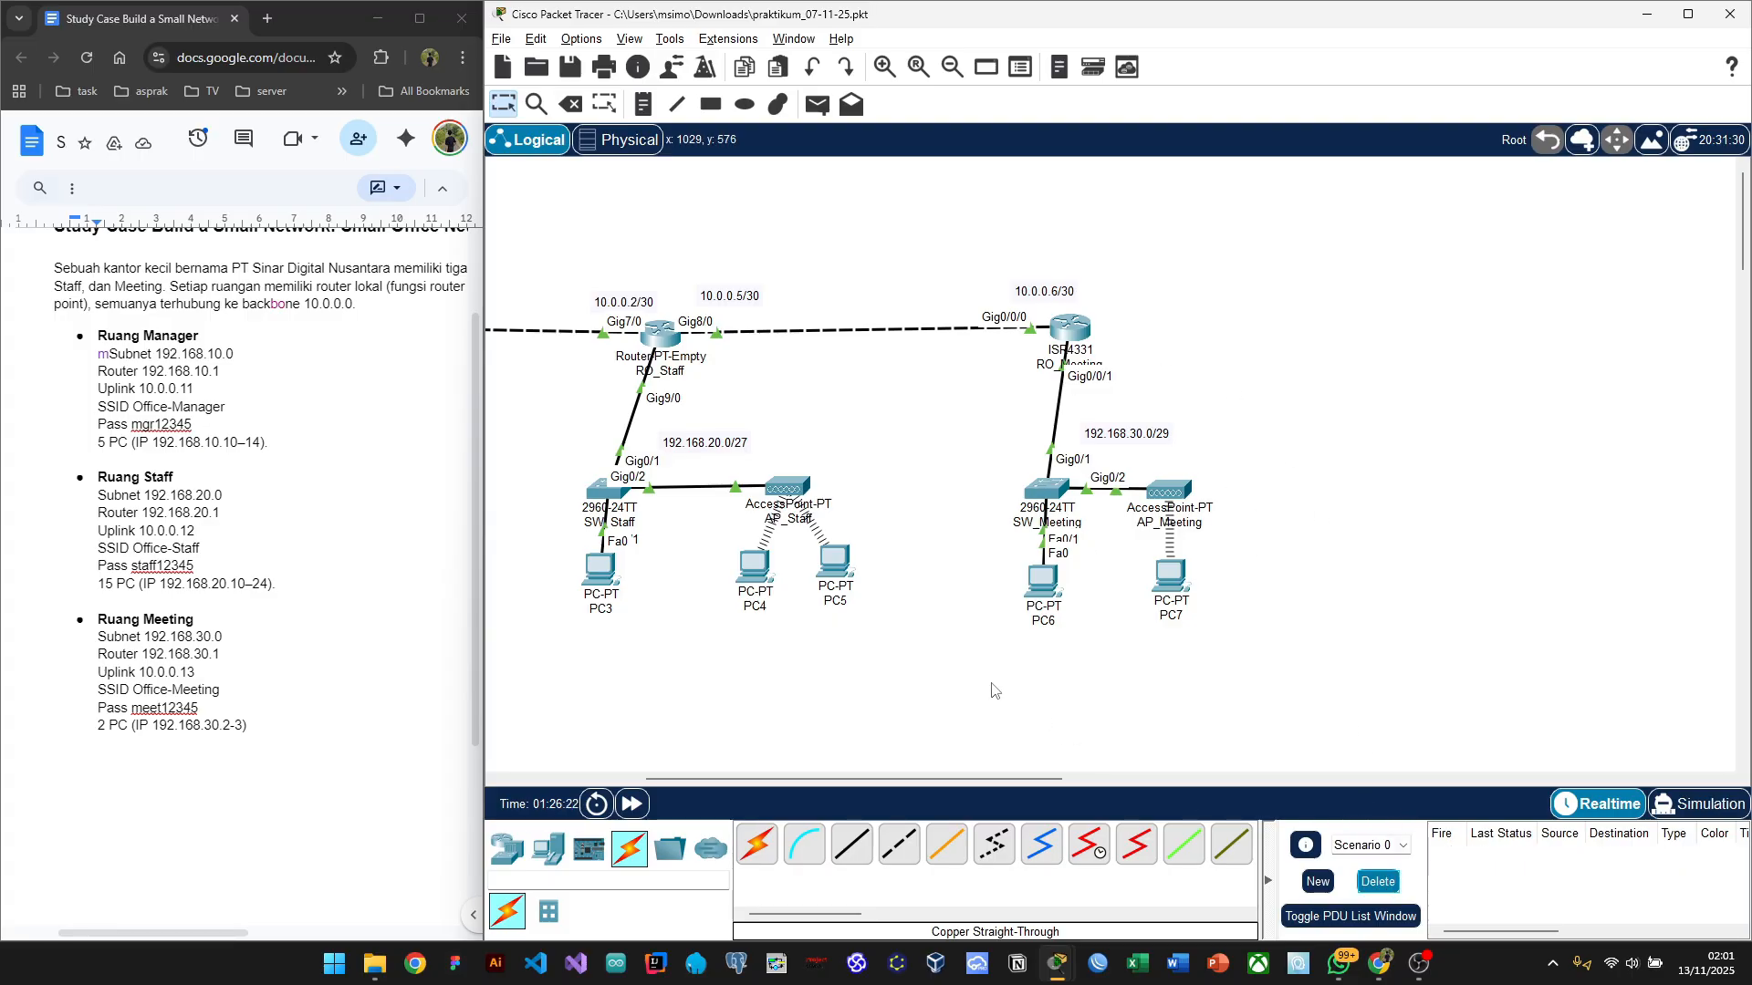
scroll(995, 680, left, 5)
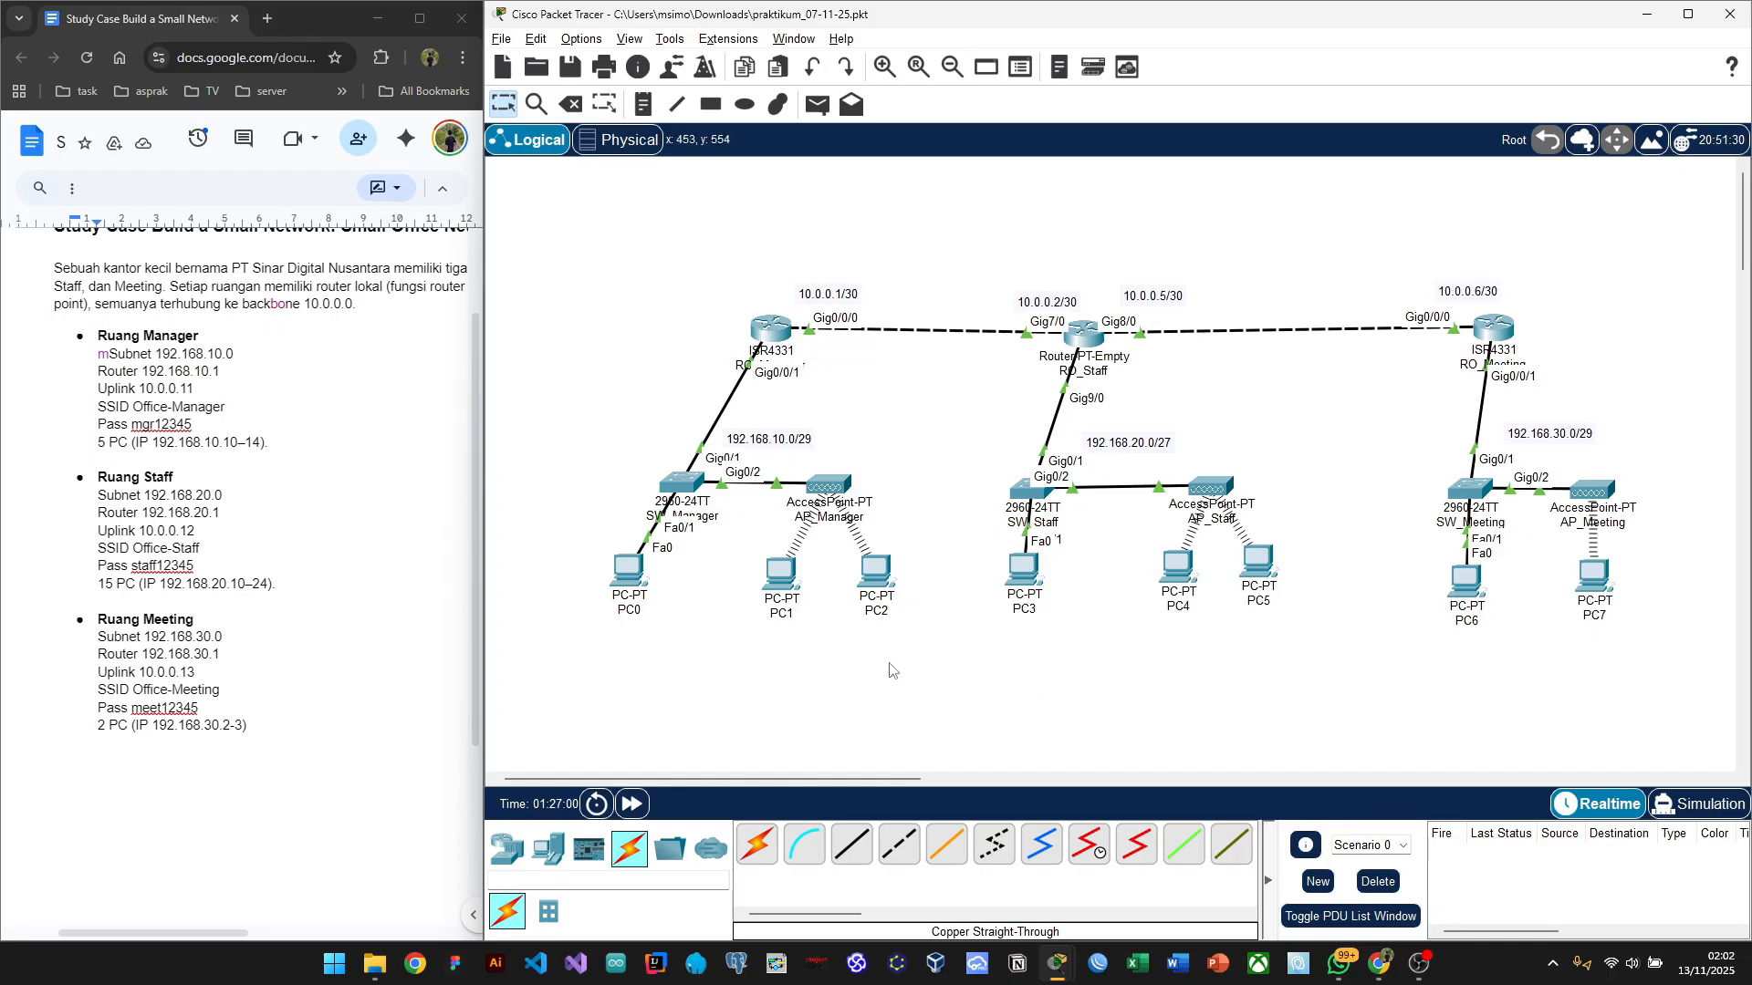
Step: Send two simple pings from PC0 to PC3 across rooms, both failing
key(p)
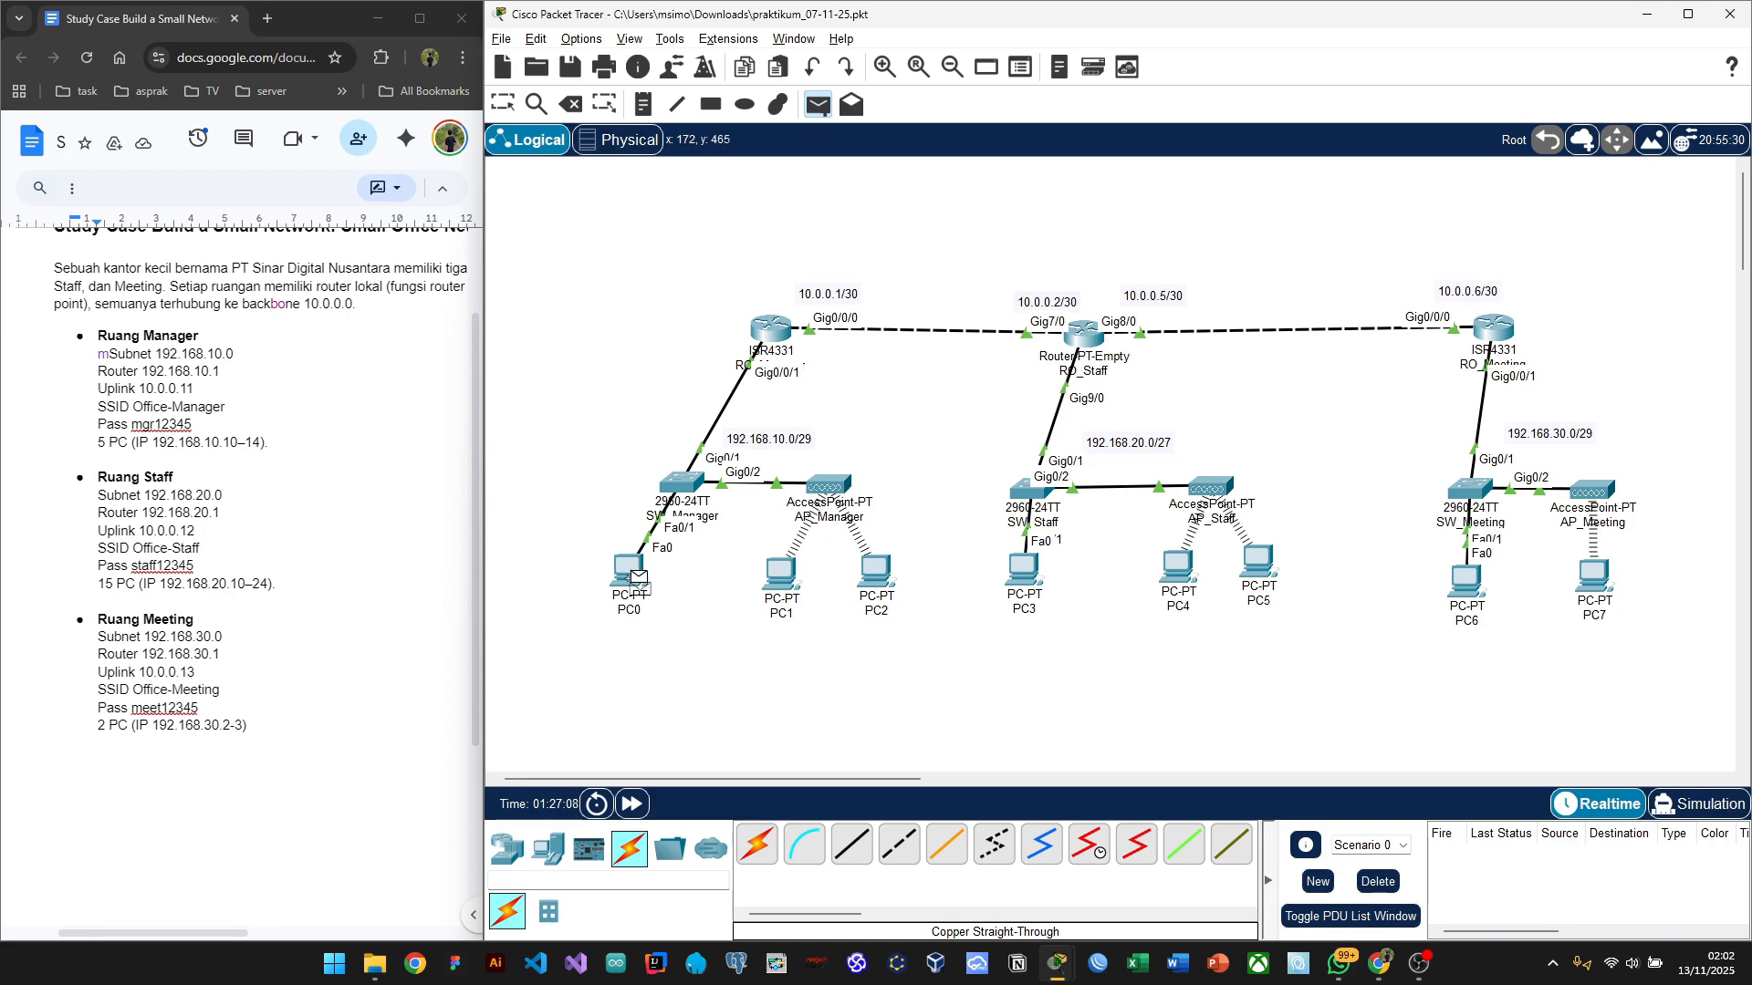
click(627, 569)
click(1026, 573)
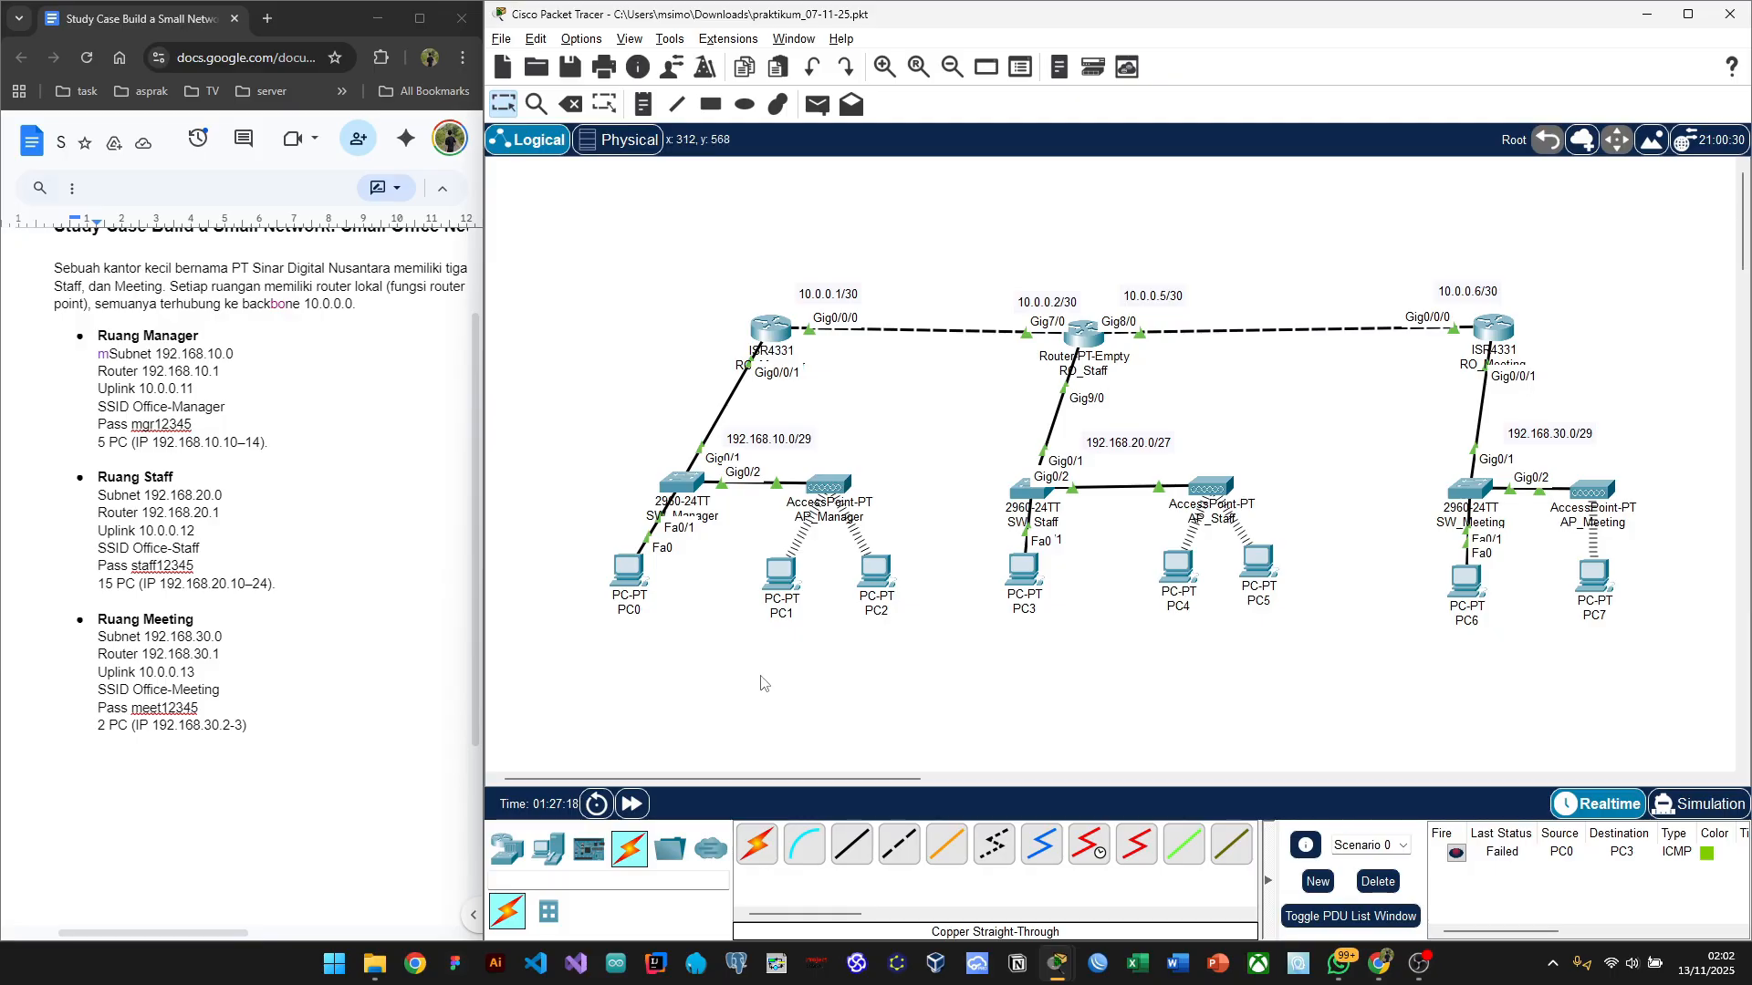
key(p)
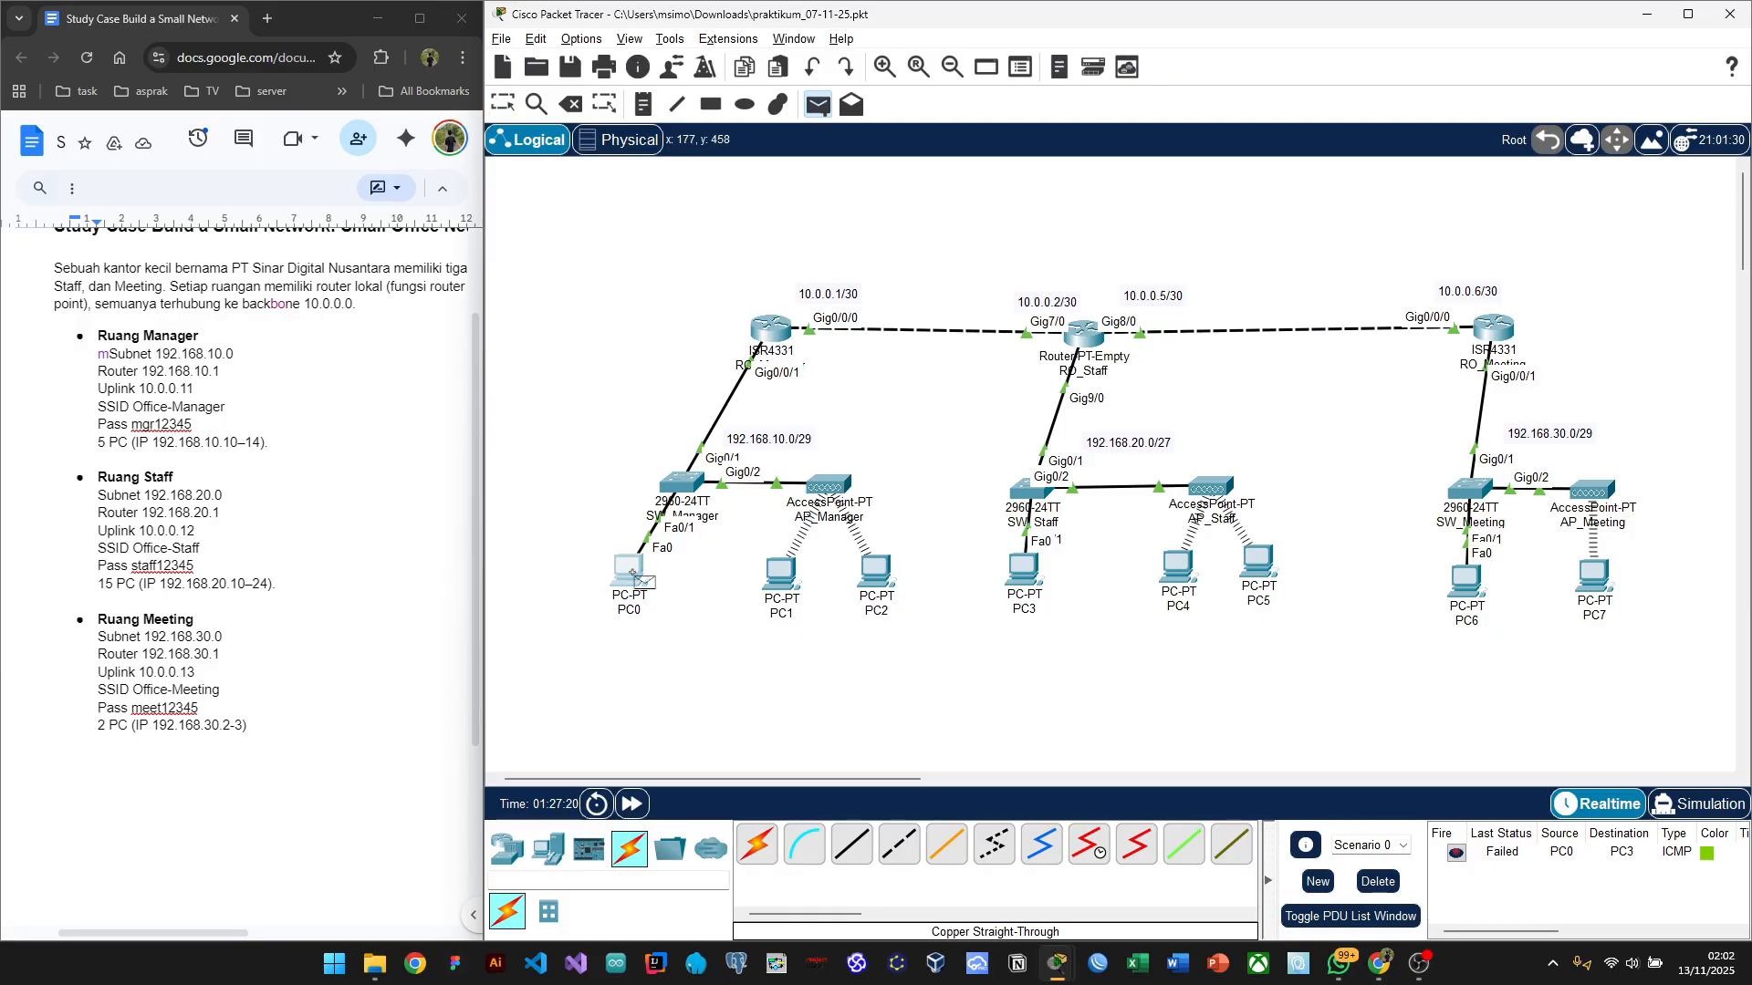
click(632, 573)
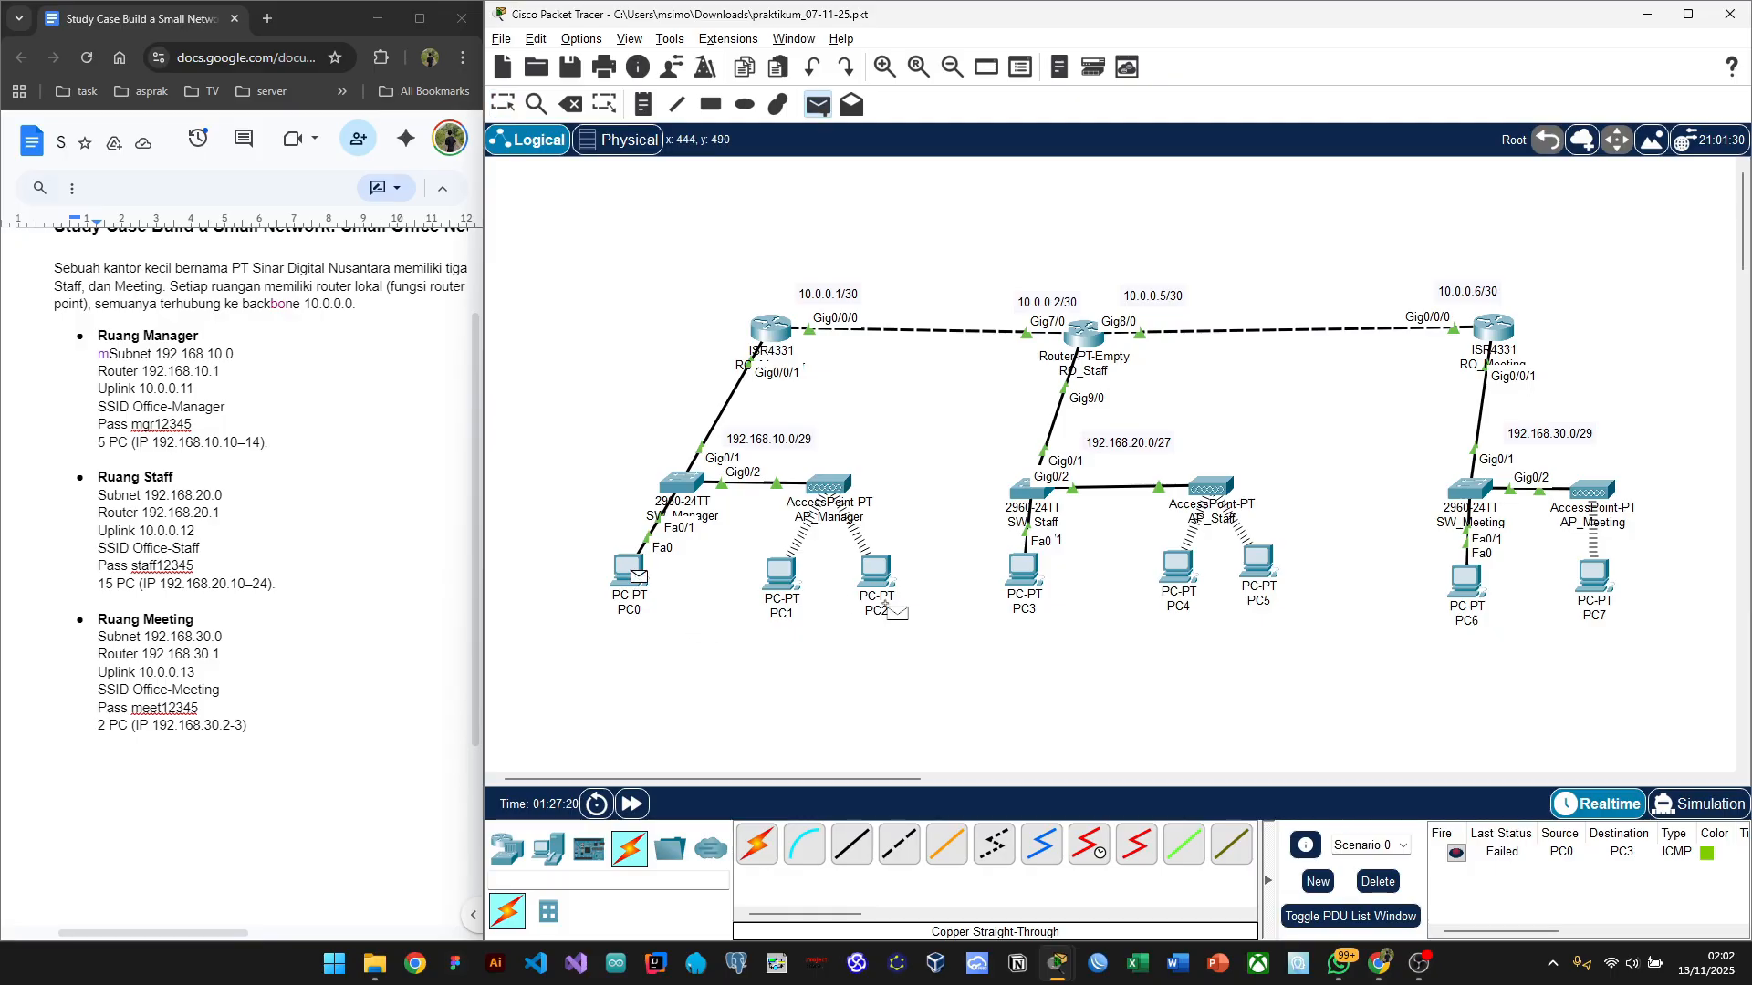
click(1024, 573)
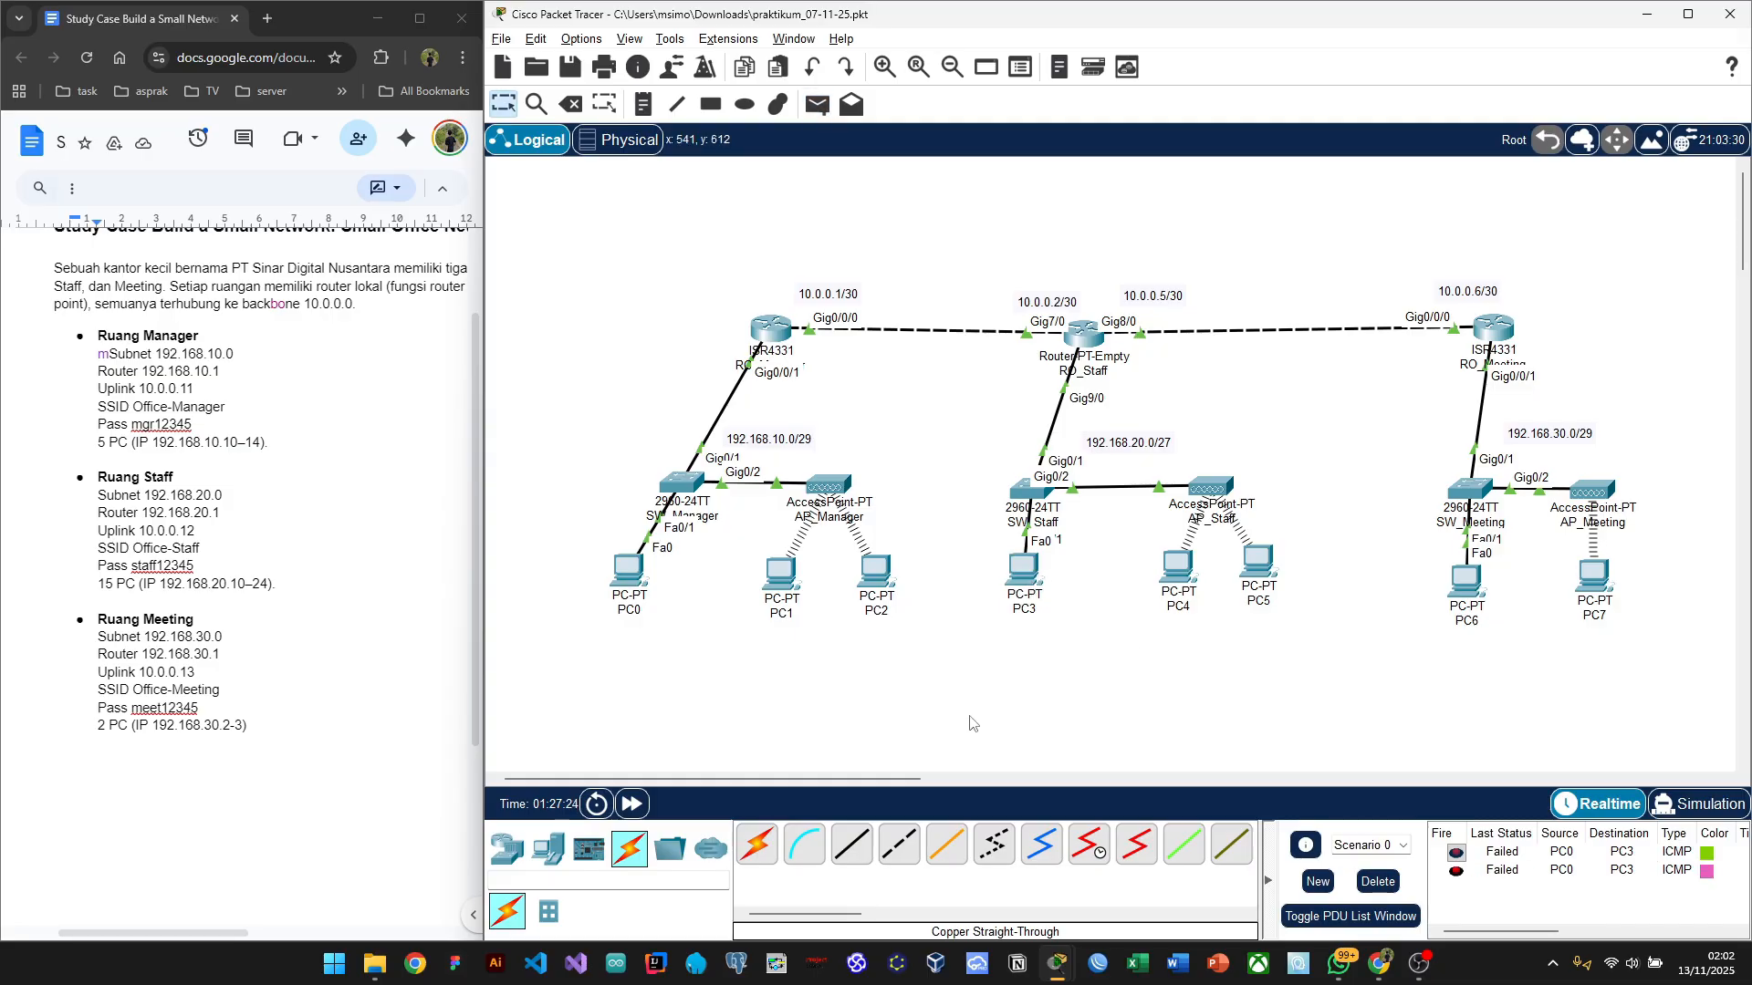
Step: Ping PC6 from PC5 across rooms and confirm it fails
scroll(971, 724, right, 3)
scroll(972, 724, right, 2)
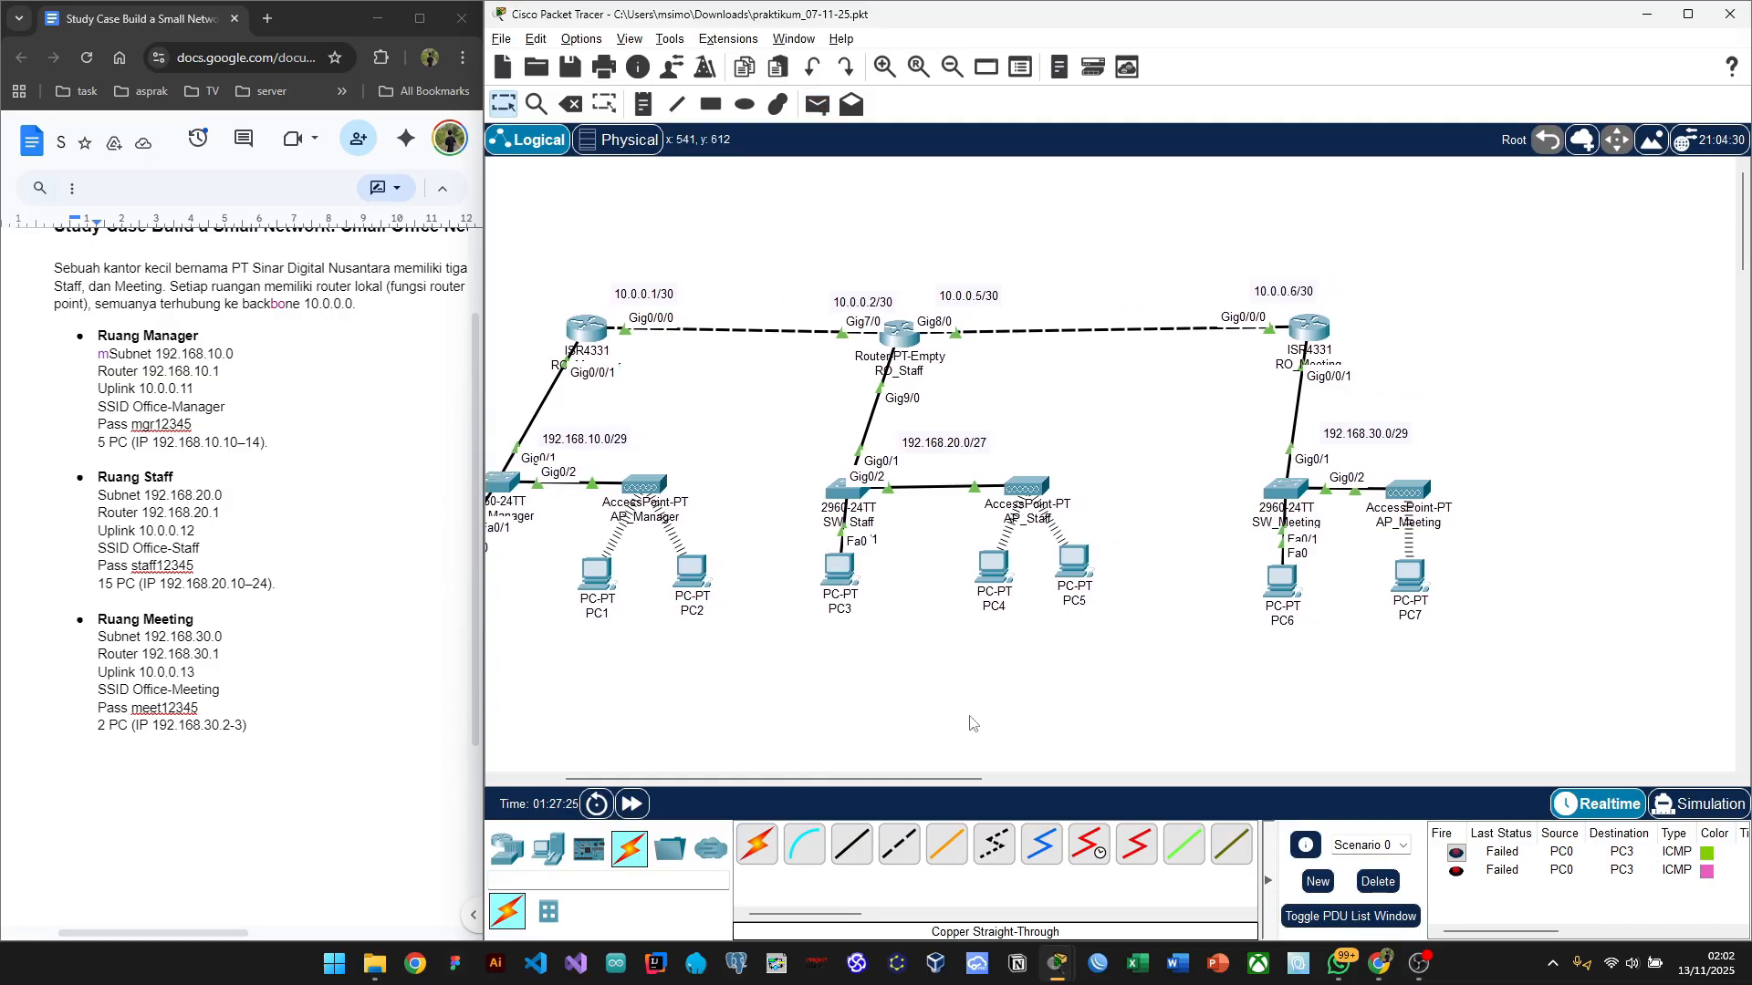
key(p)
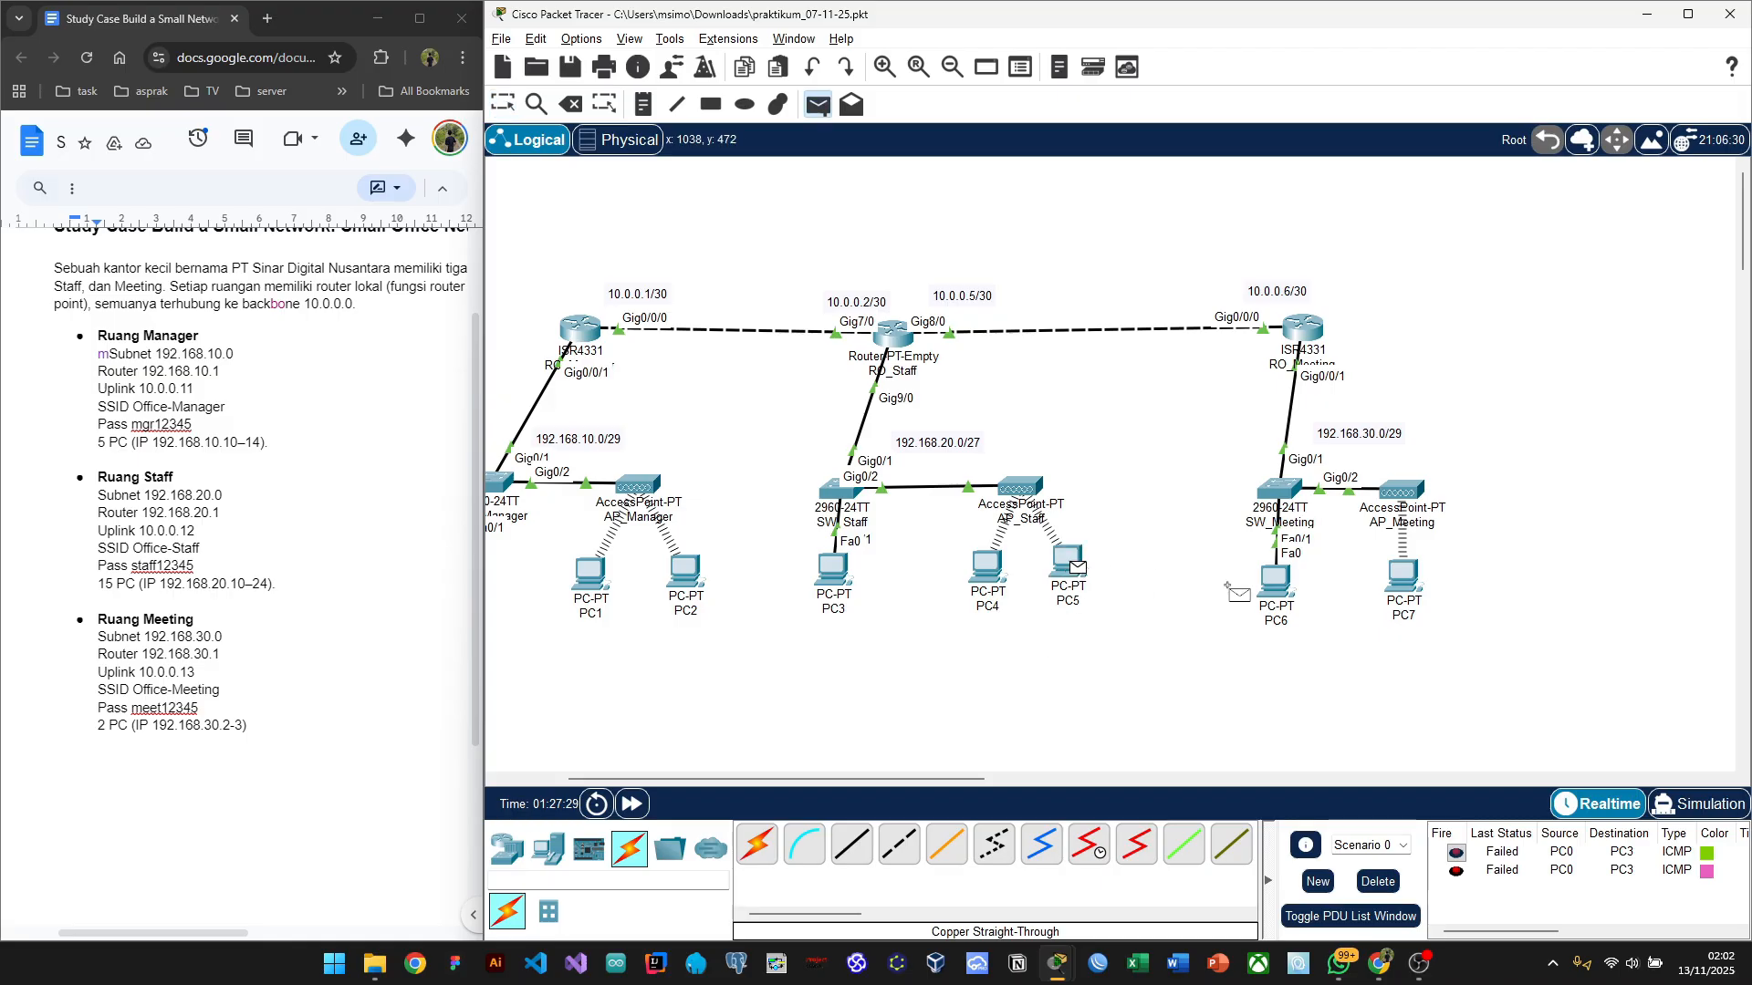
click(1278, 578)
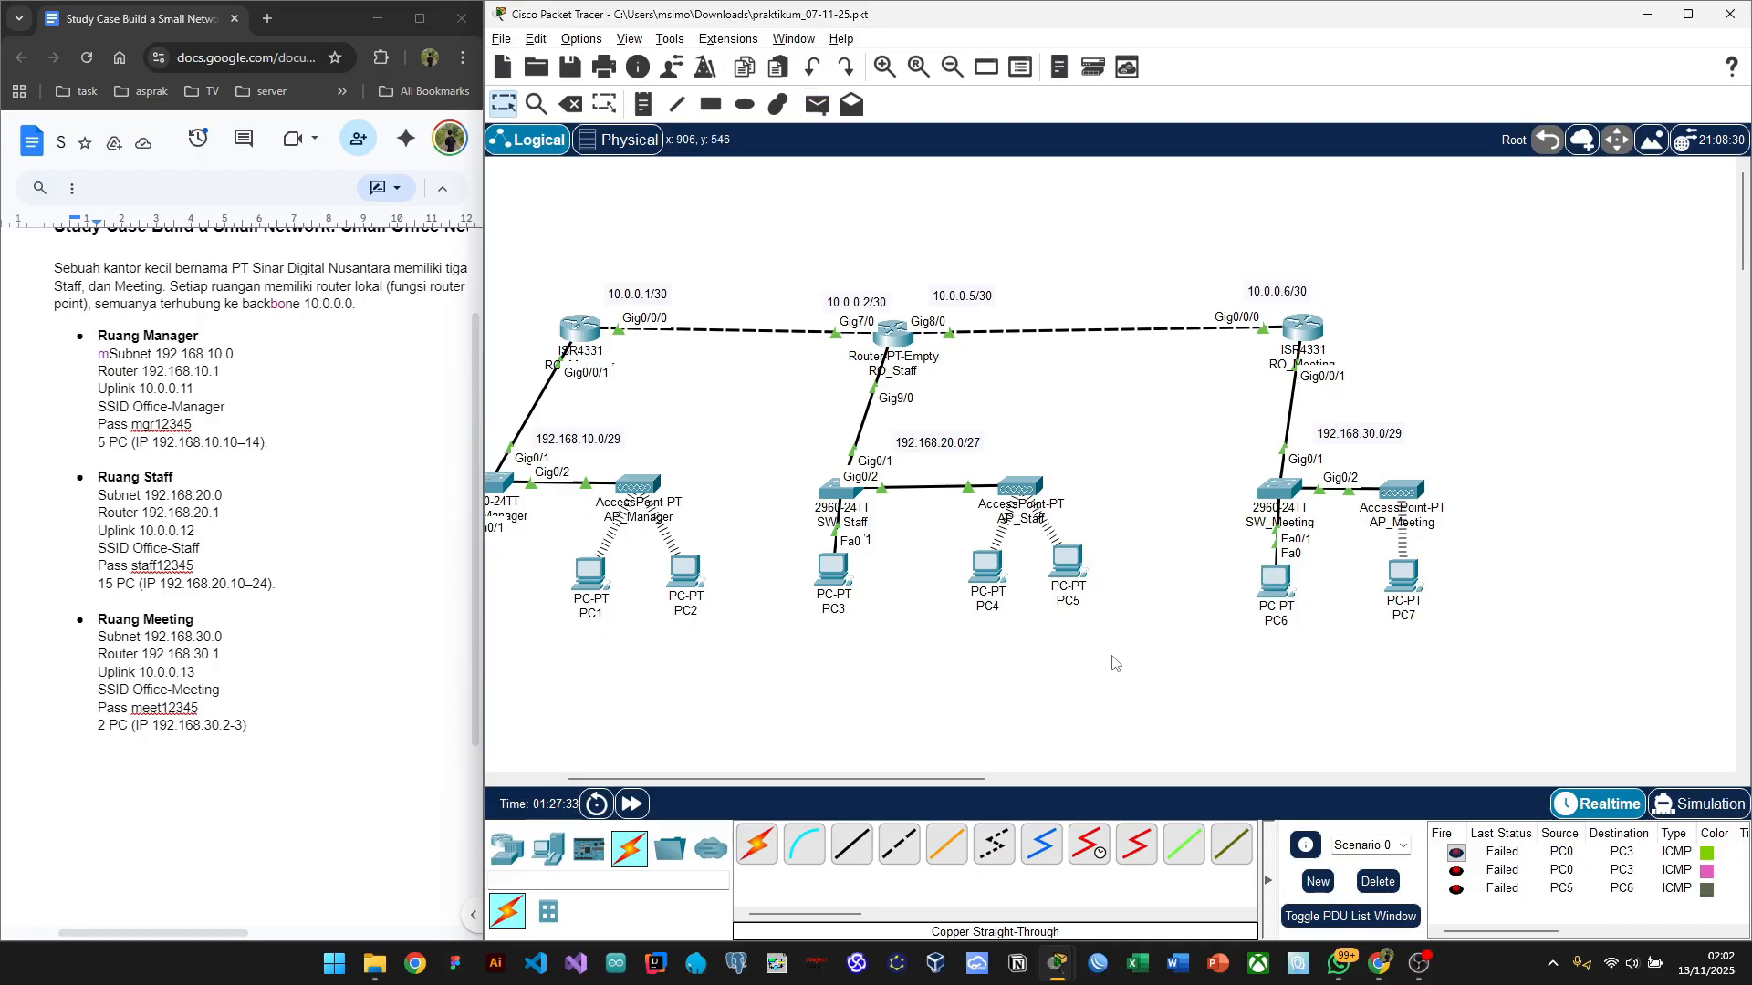
scroll(1111, 662, left, 3)
scroll(1112, 663, left, 3)
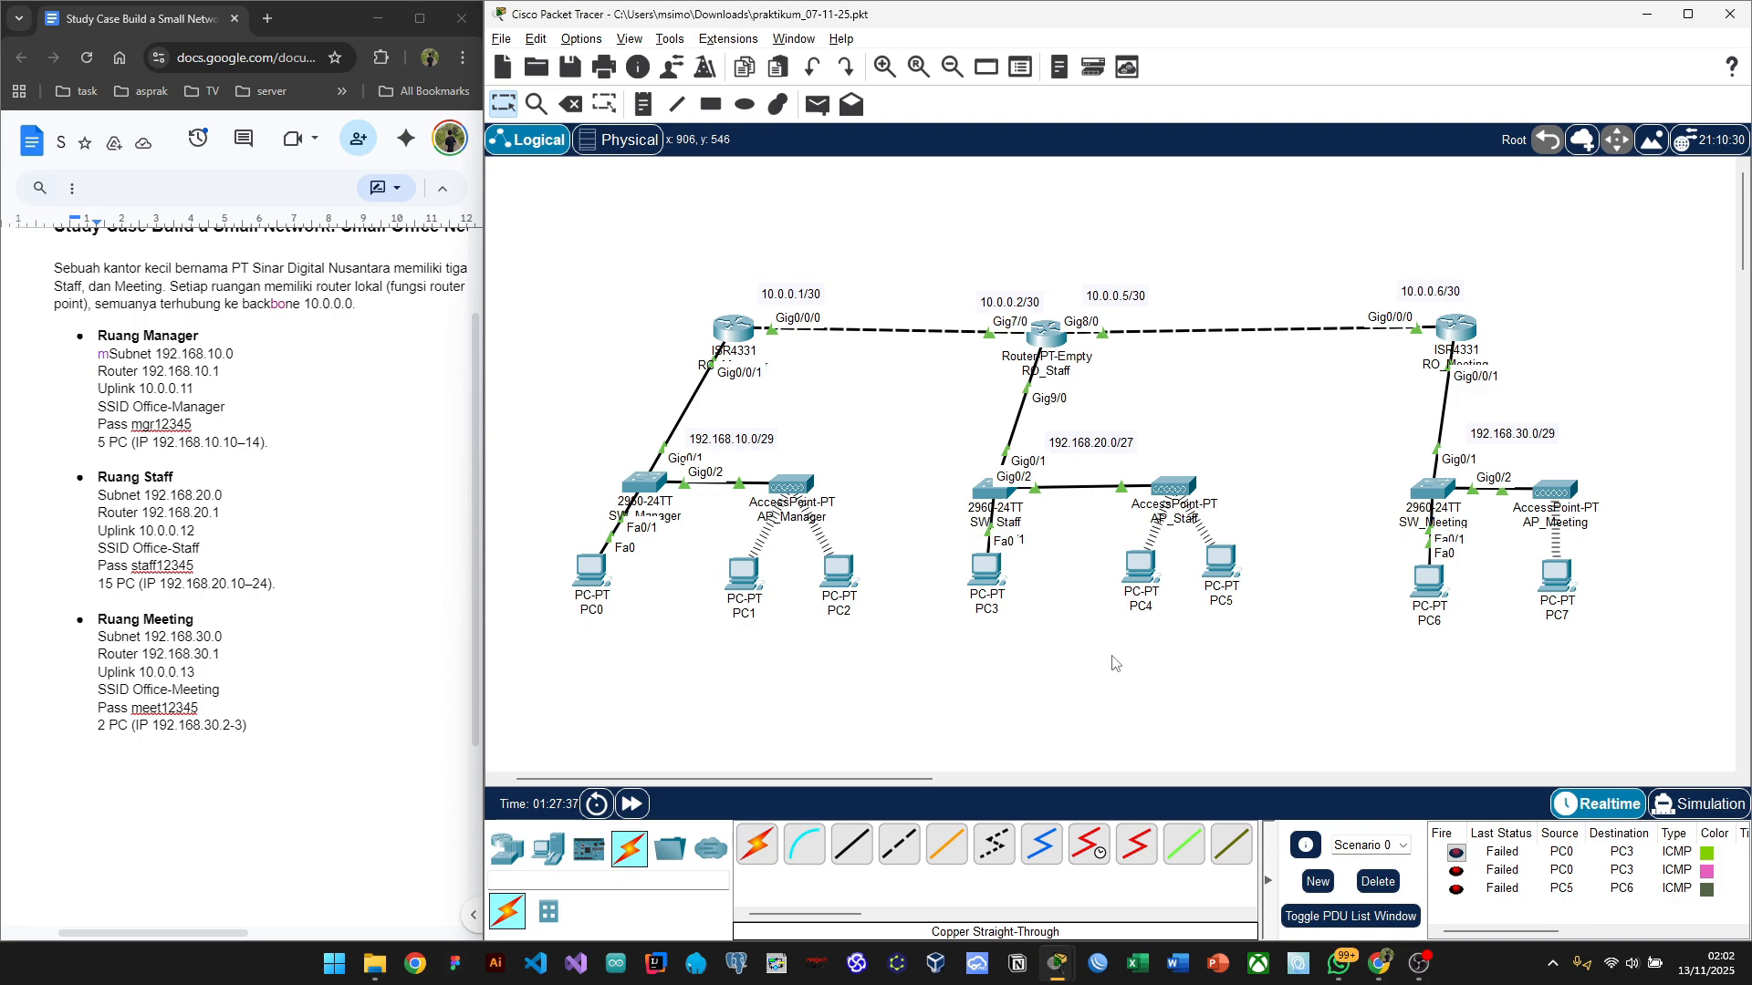
scroll(1112, 663, left, 1)
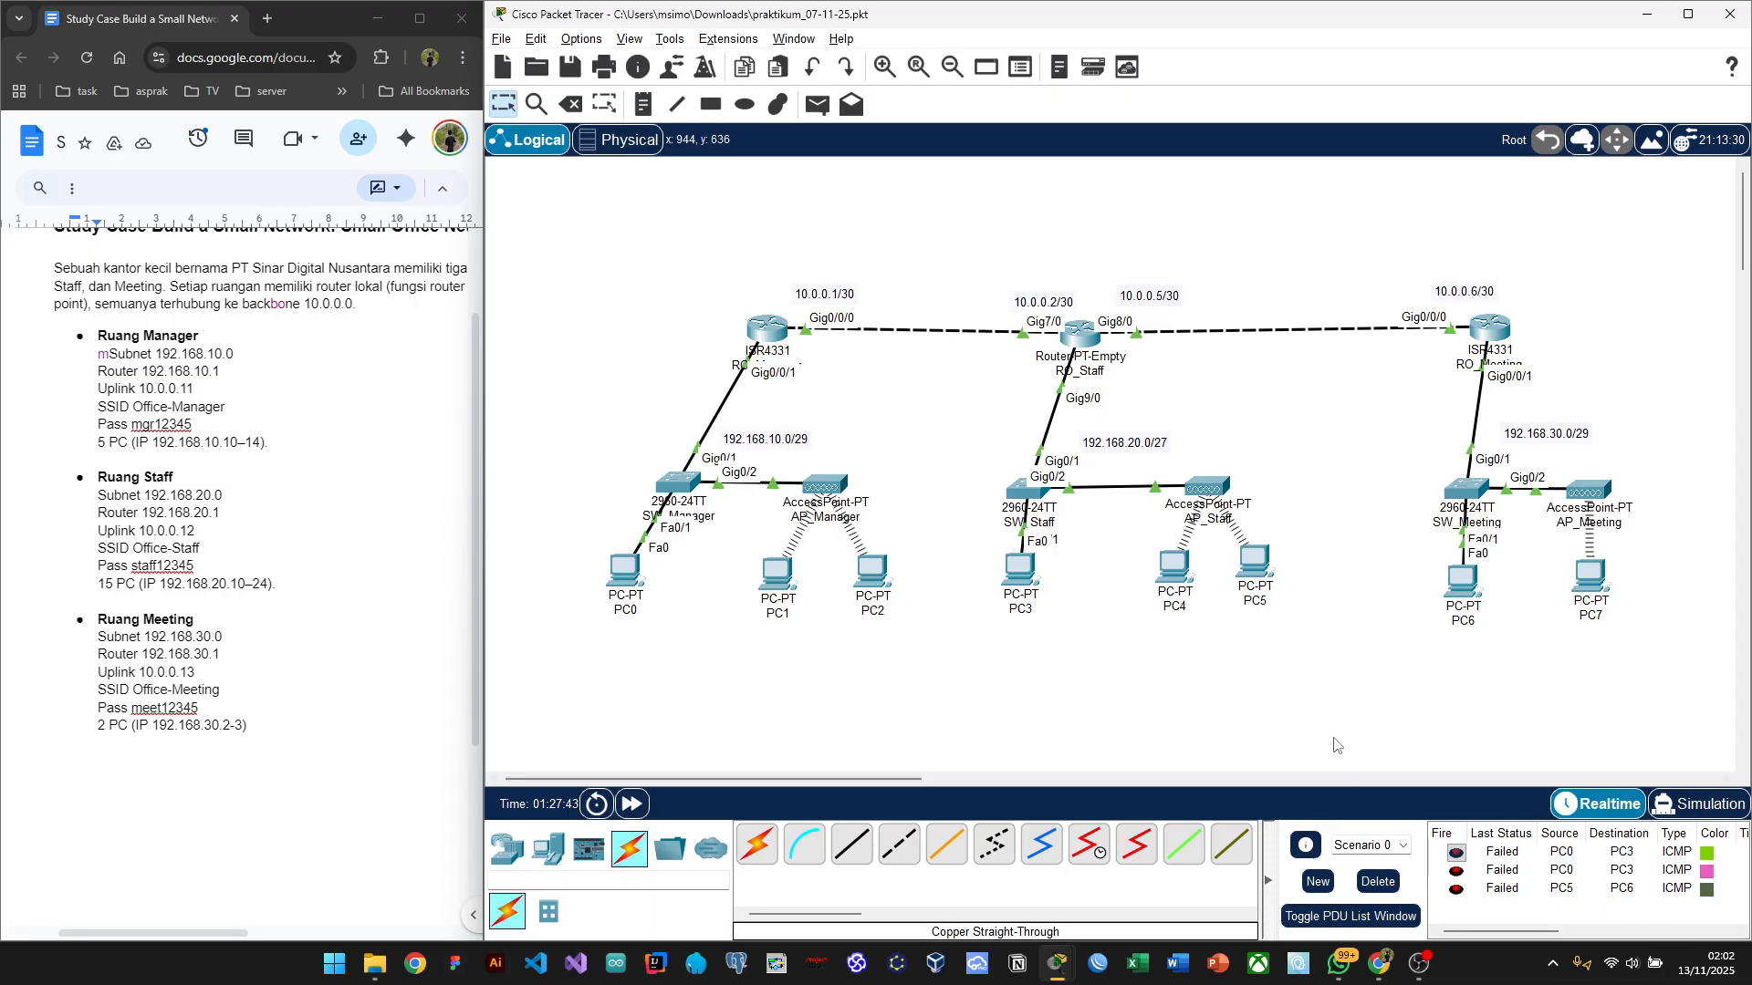
Step: Delete all the failed inter-room ping results from the scenario list
click(1378, 881)
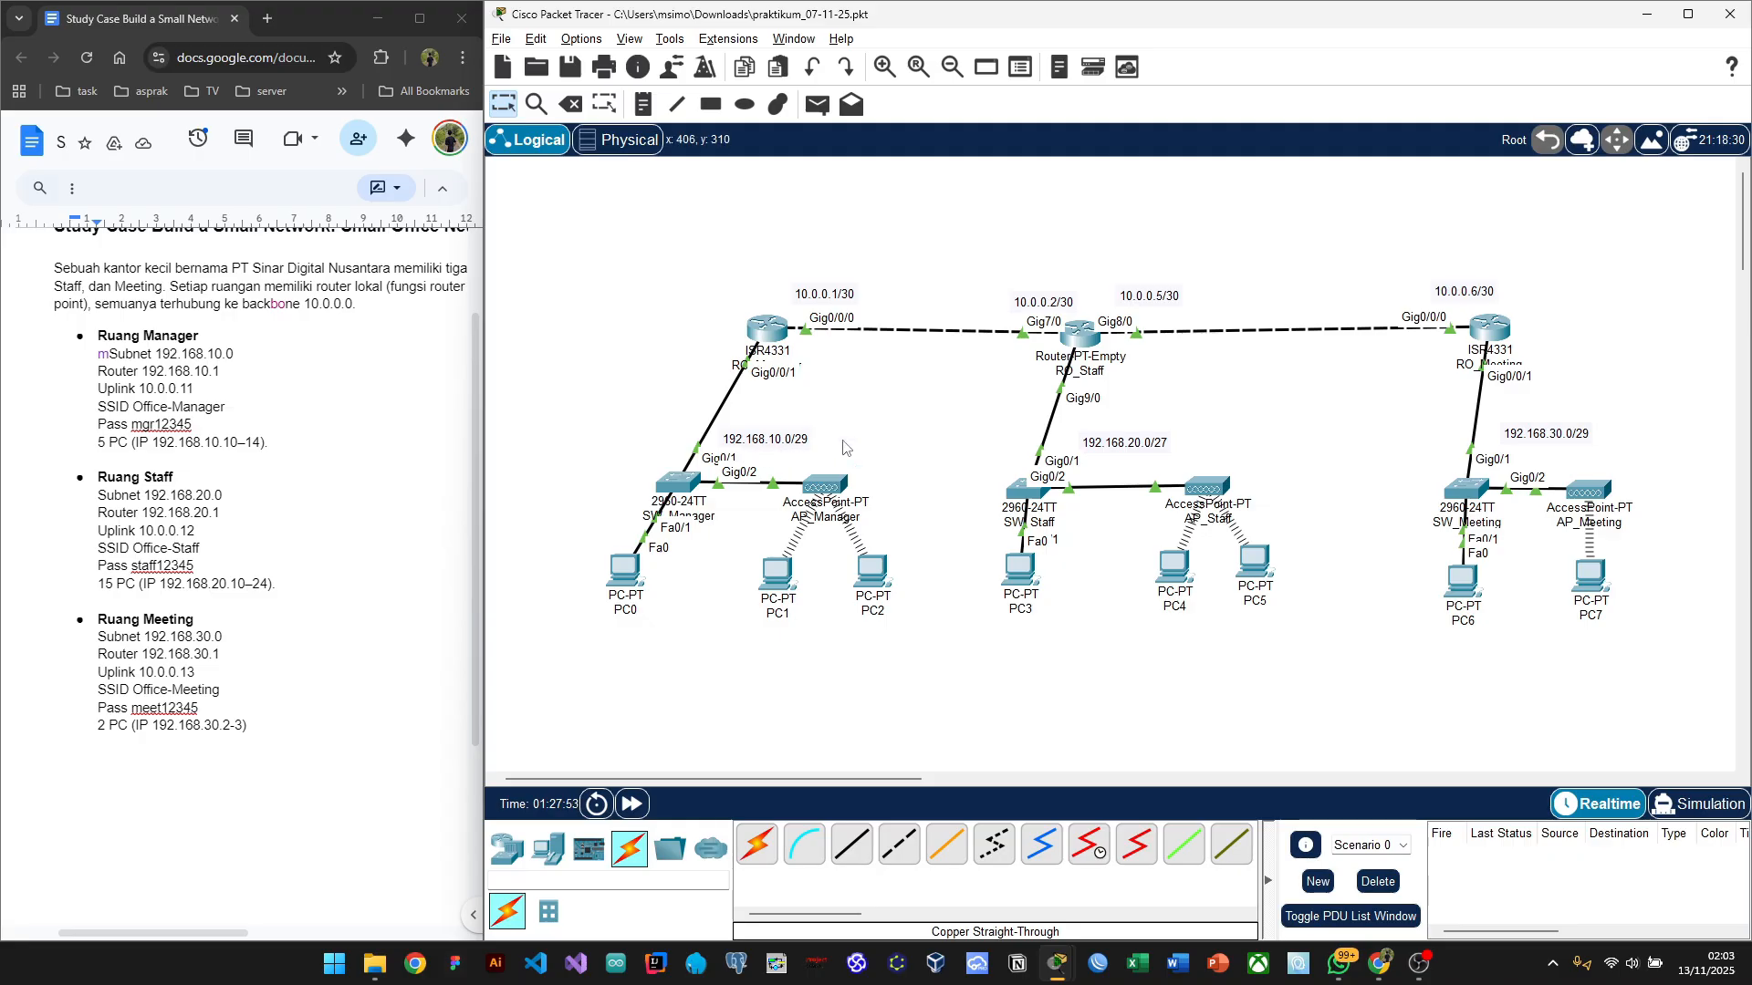
scroll(790, 466, right, 5)
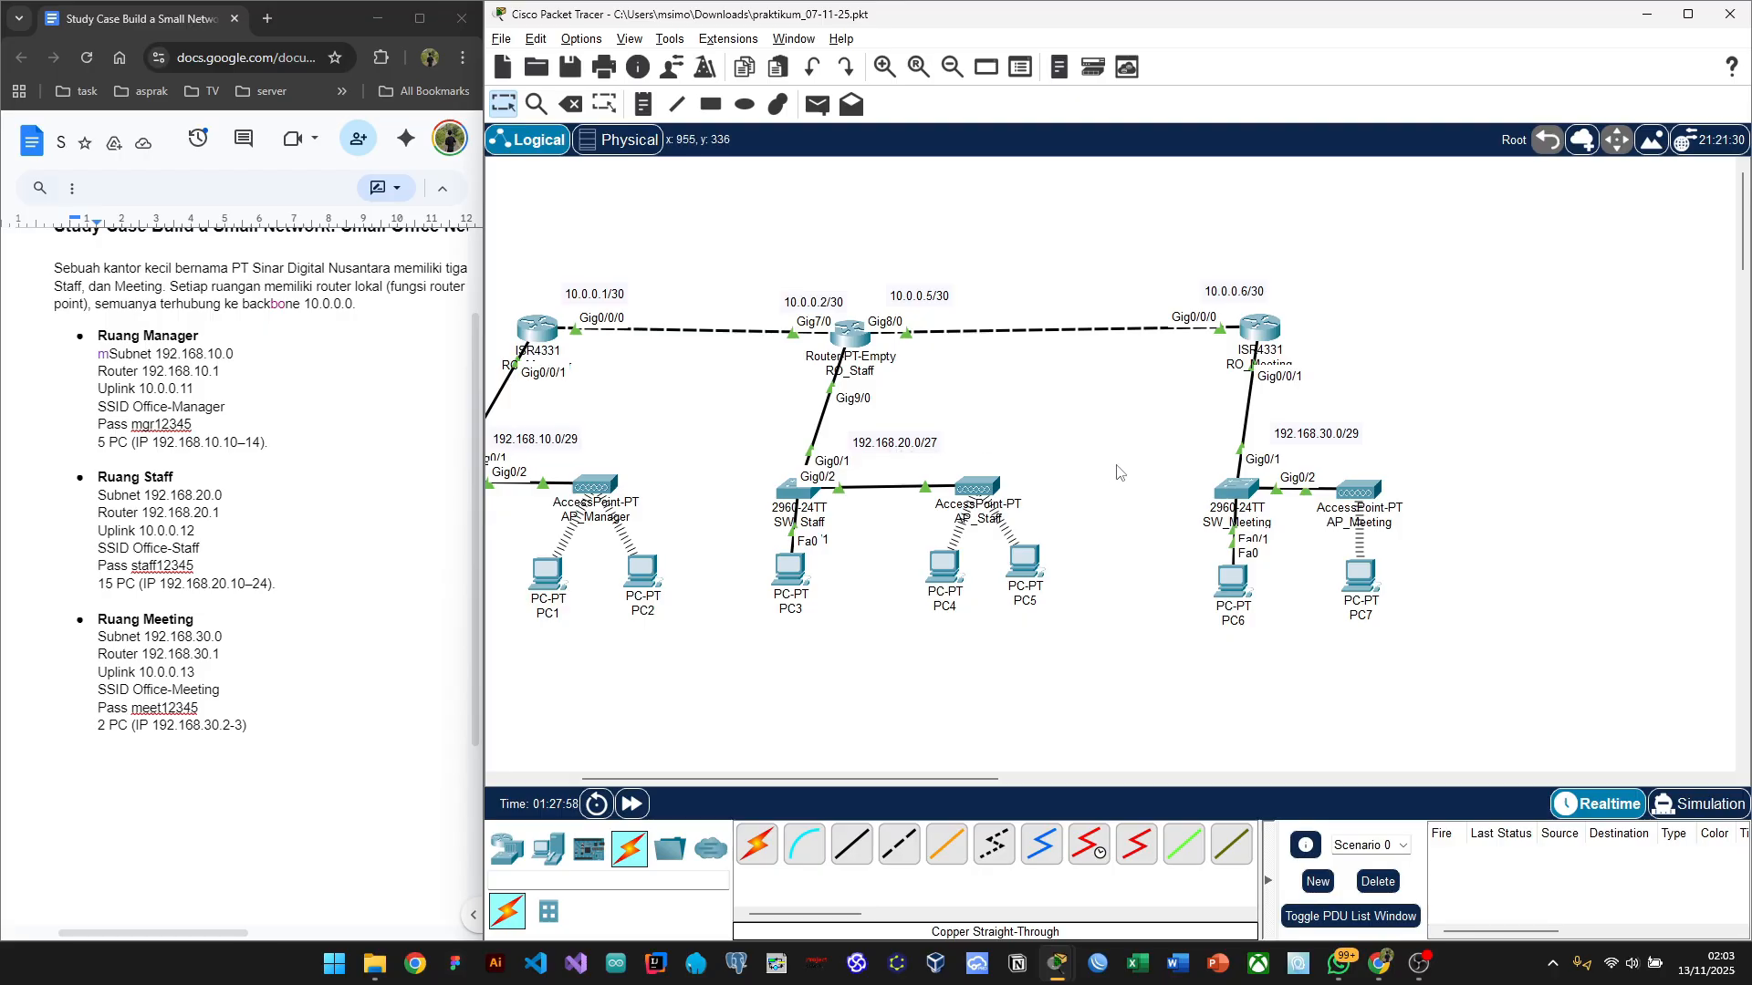
scroll(1152, 475, right, 2)
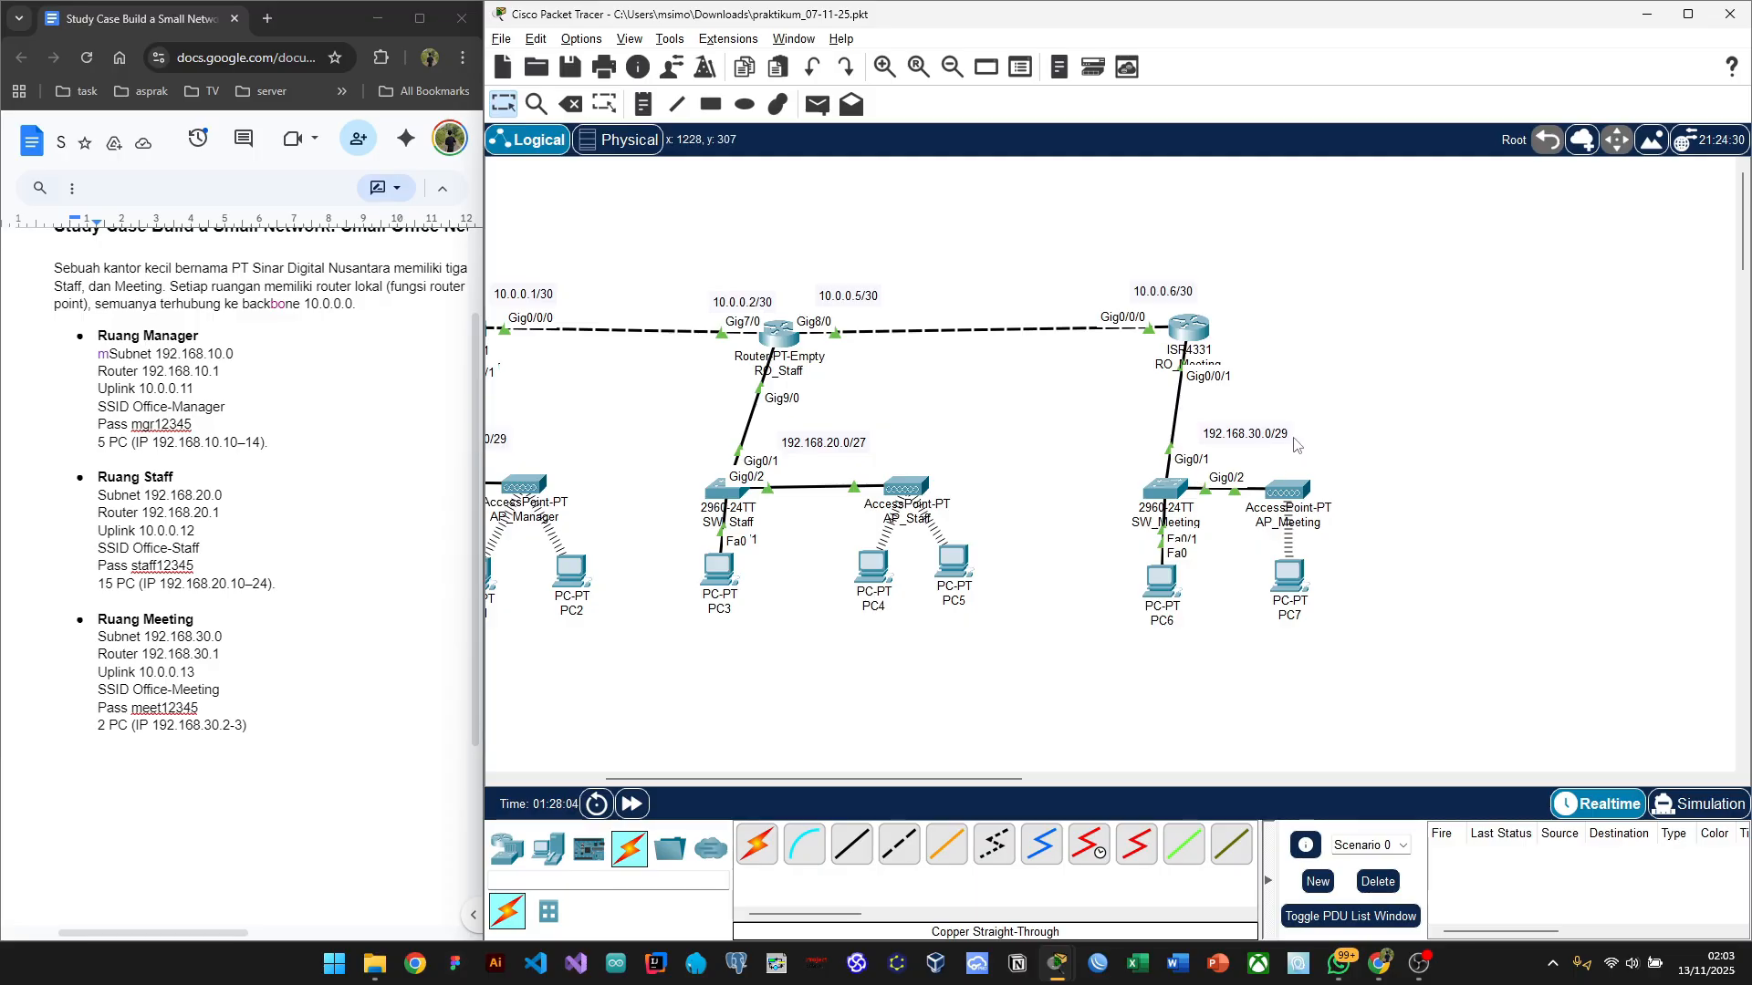
scroll(1310, 449, left, 7)
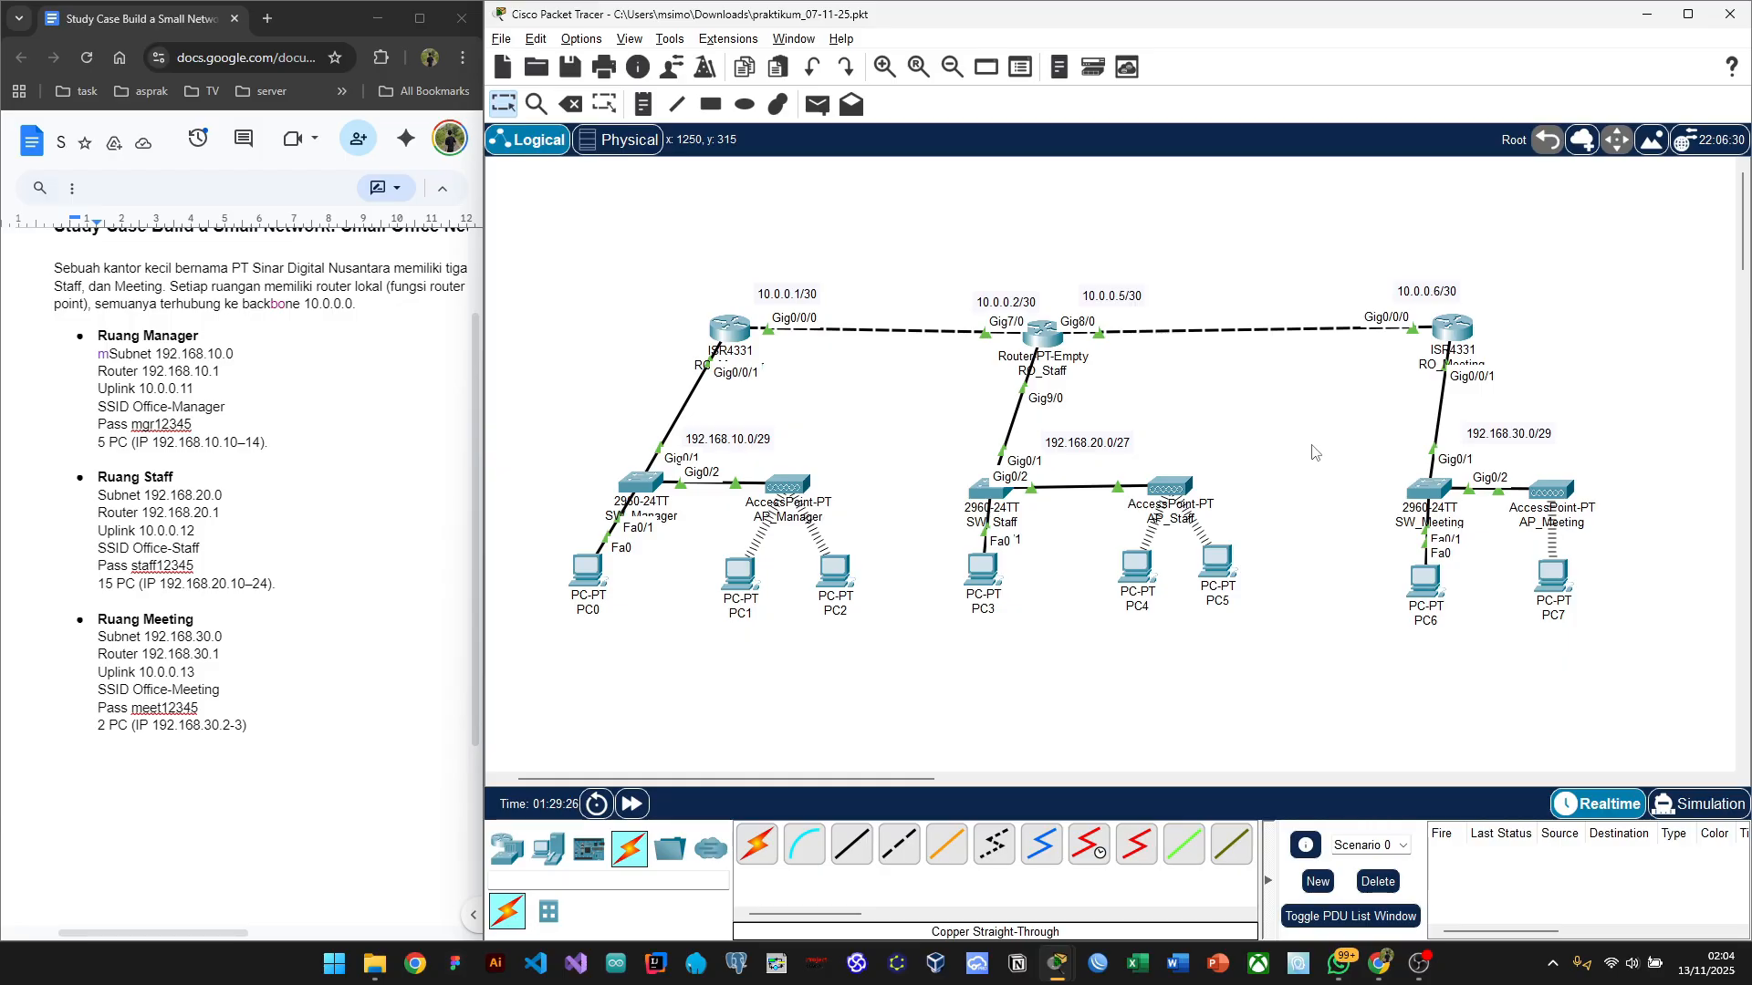
Step: Google 'routing static' in a new Chrome tab and reset the page zoom to 100%
key(alt+Tab)
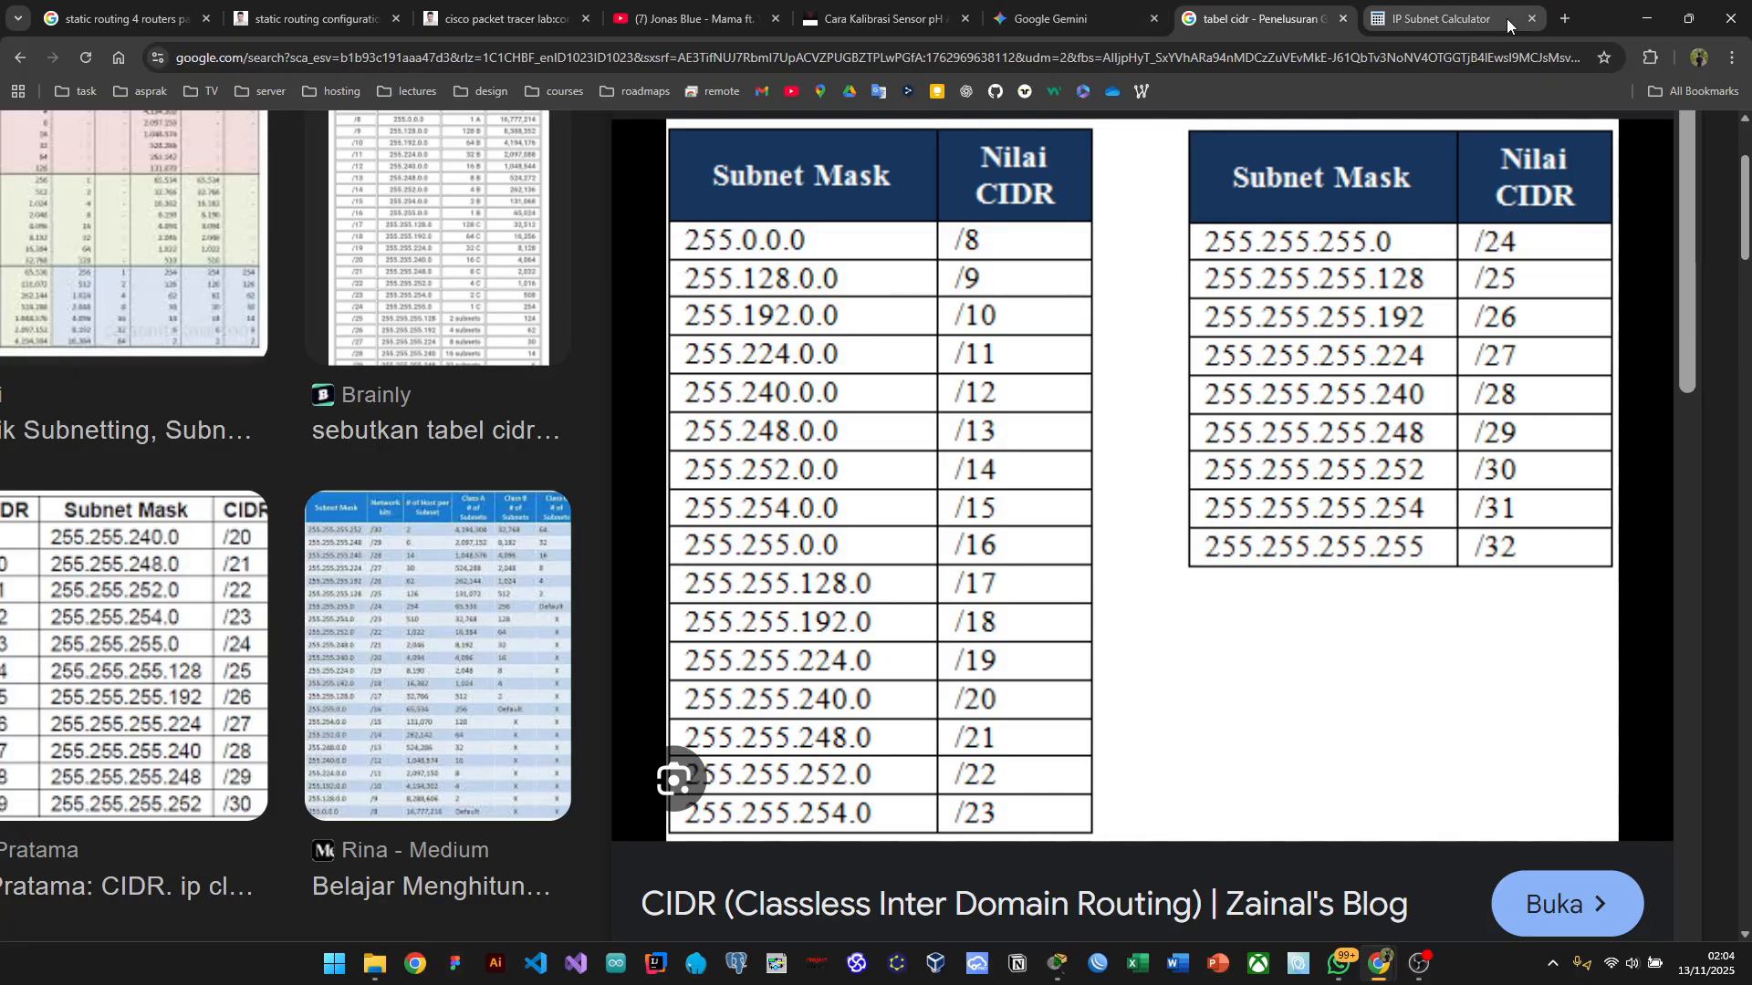
click(1568, 23)
click(665, 358)
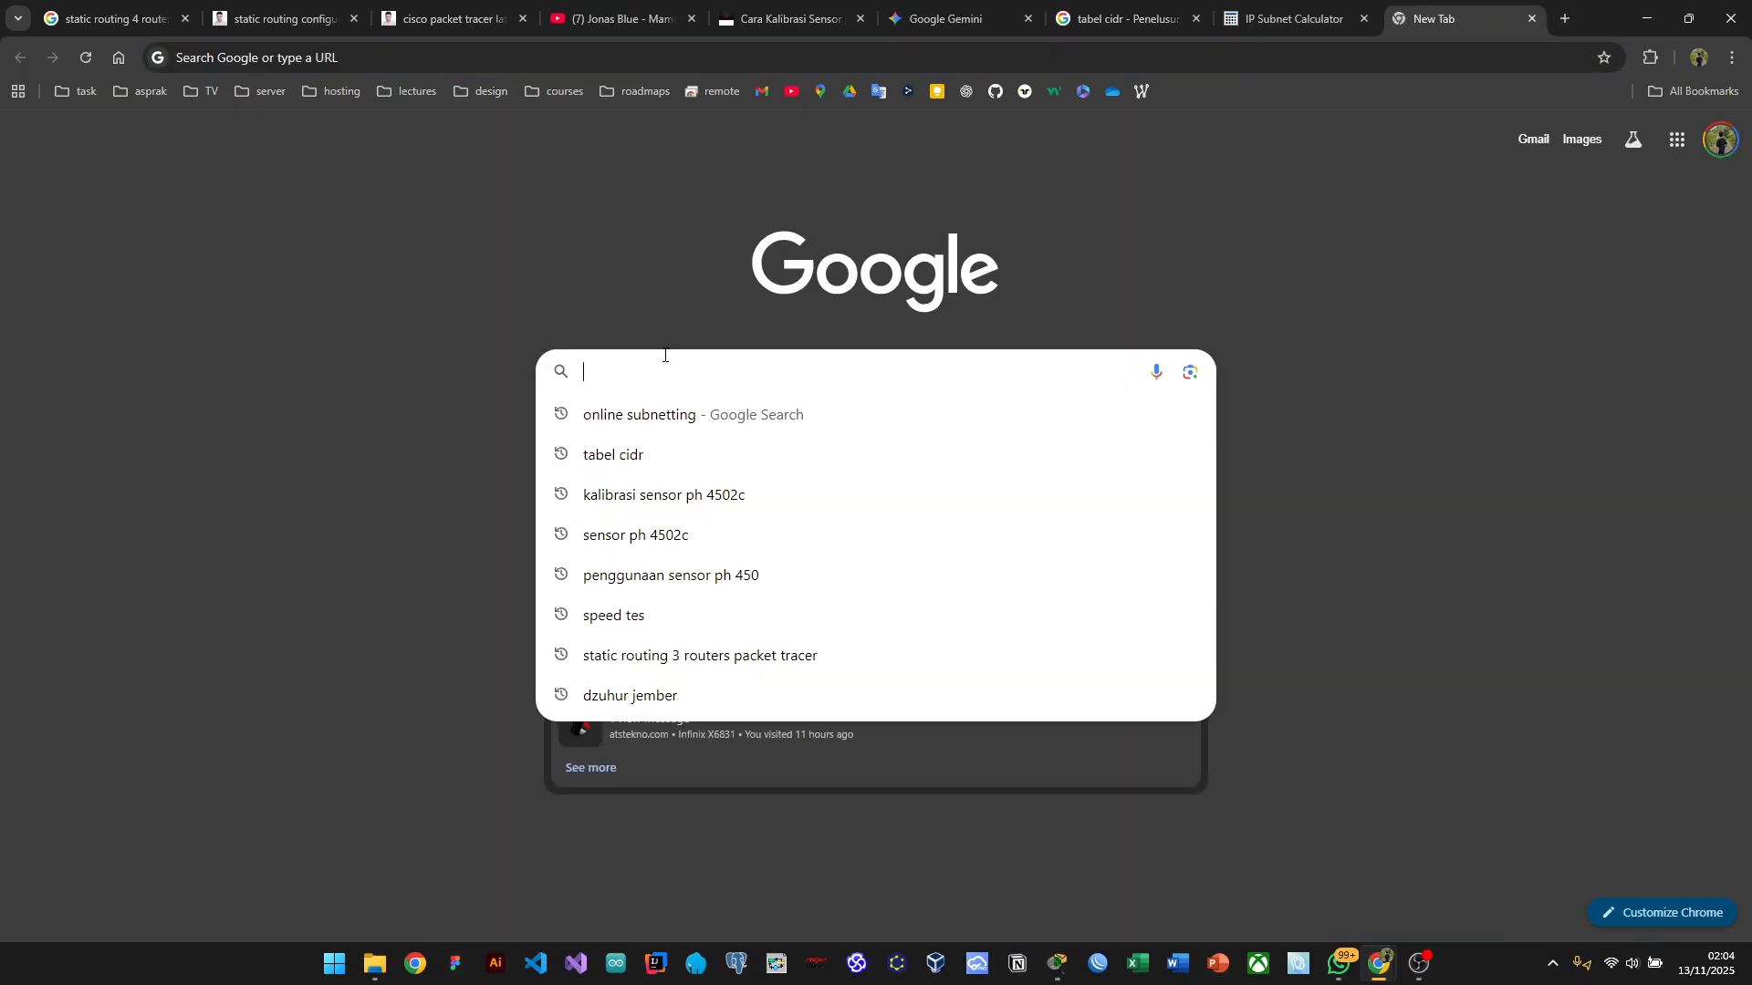
text(routing static)
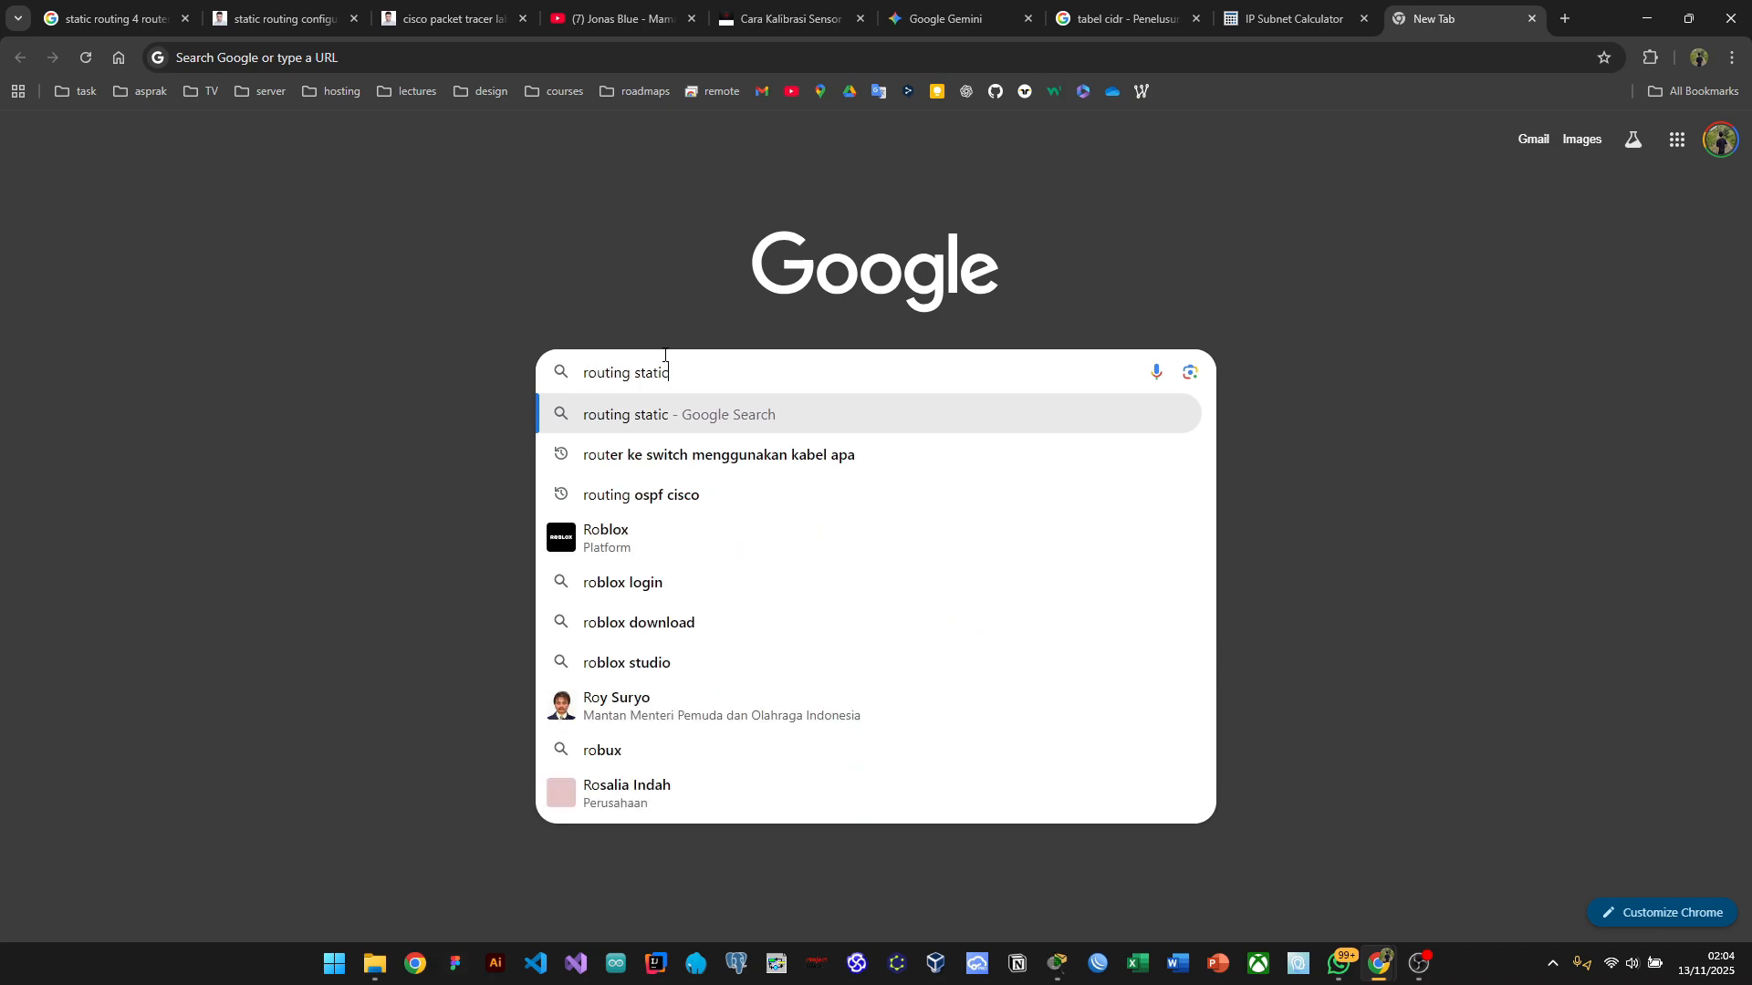
key(Return)
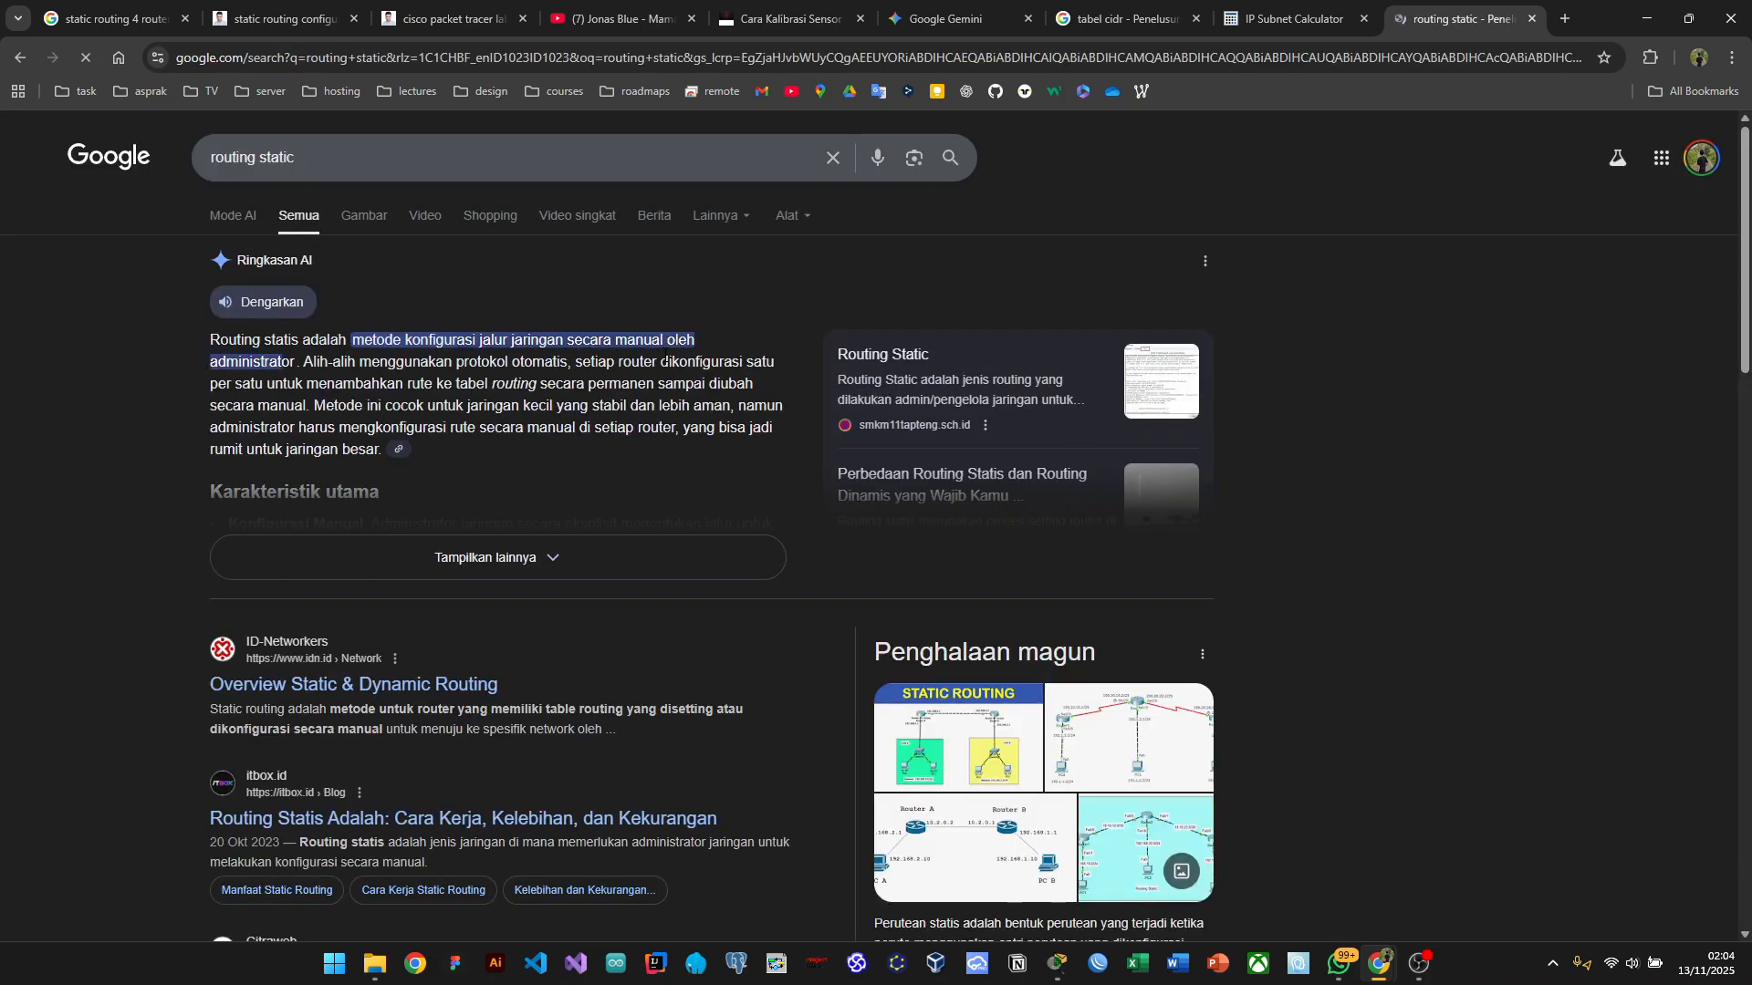
ctrl+scroll(306, 360, up, 6)
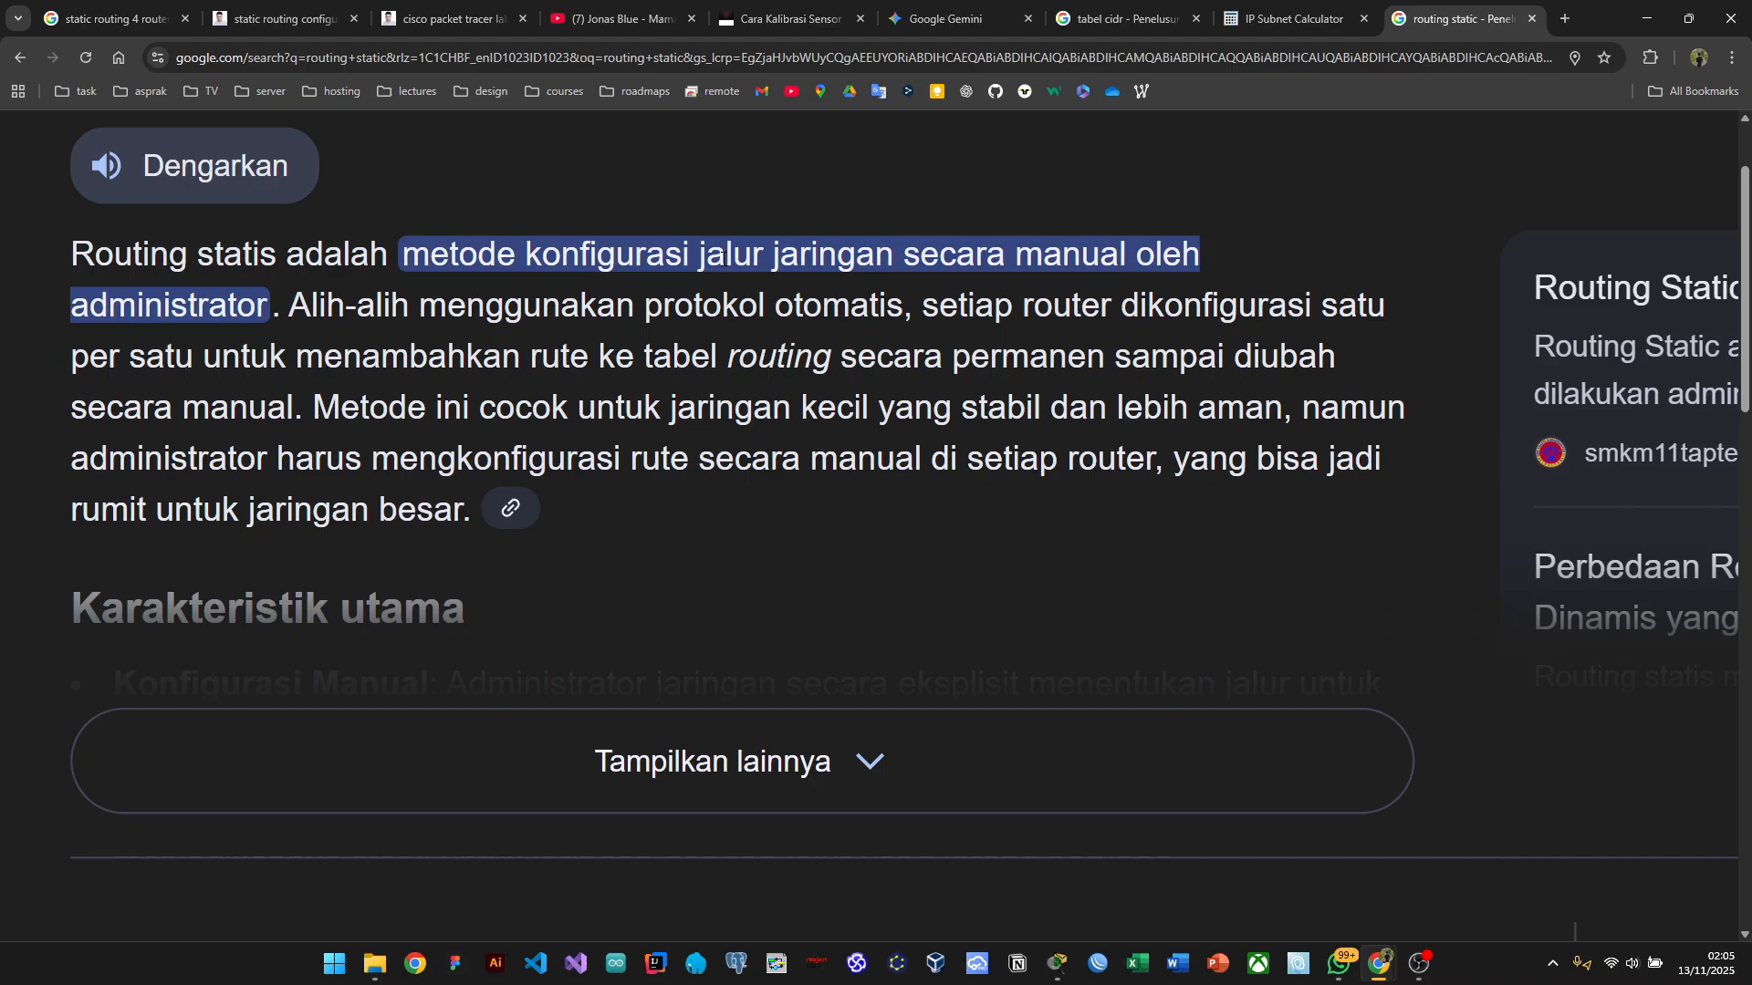
key(ctrl+0)
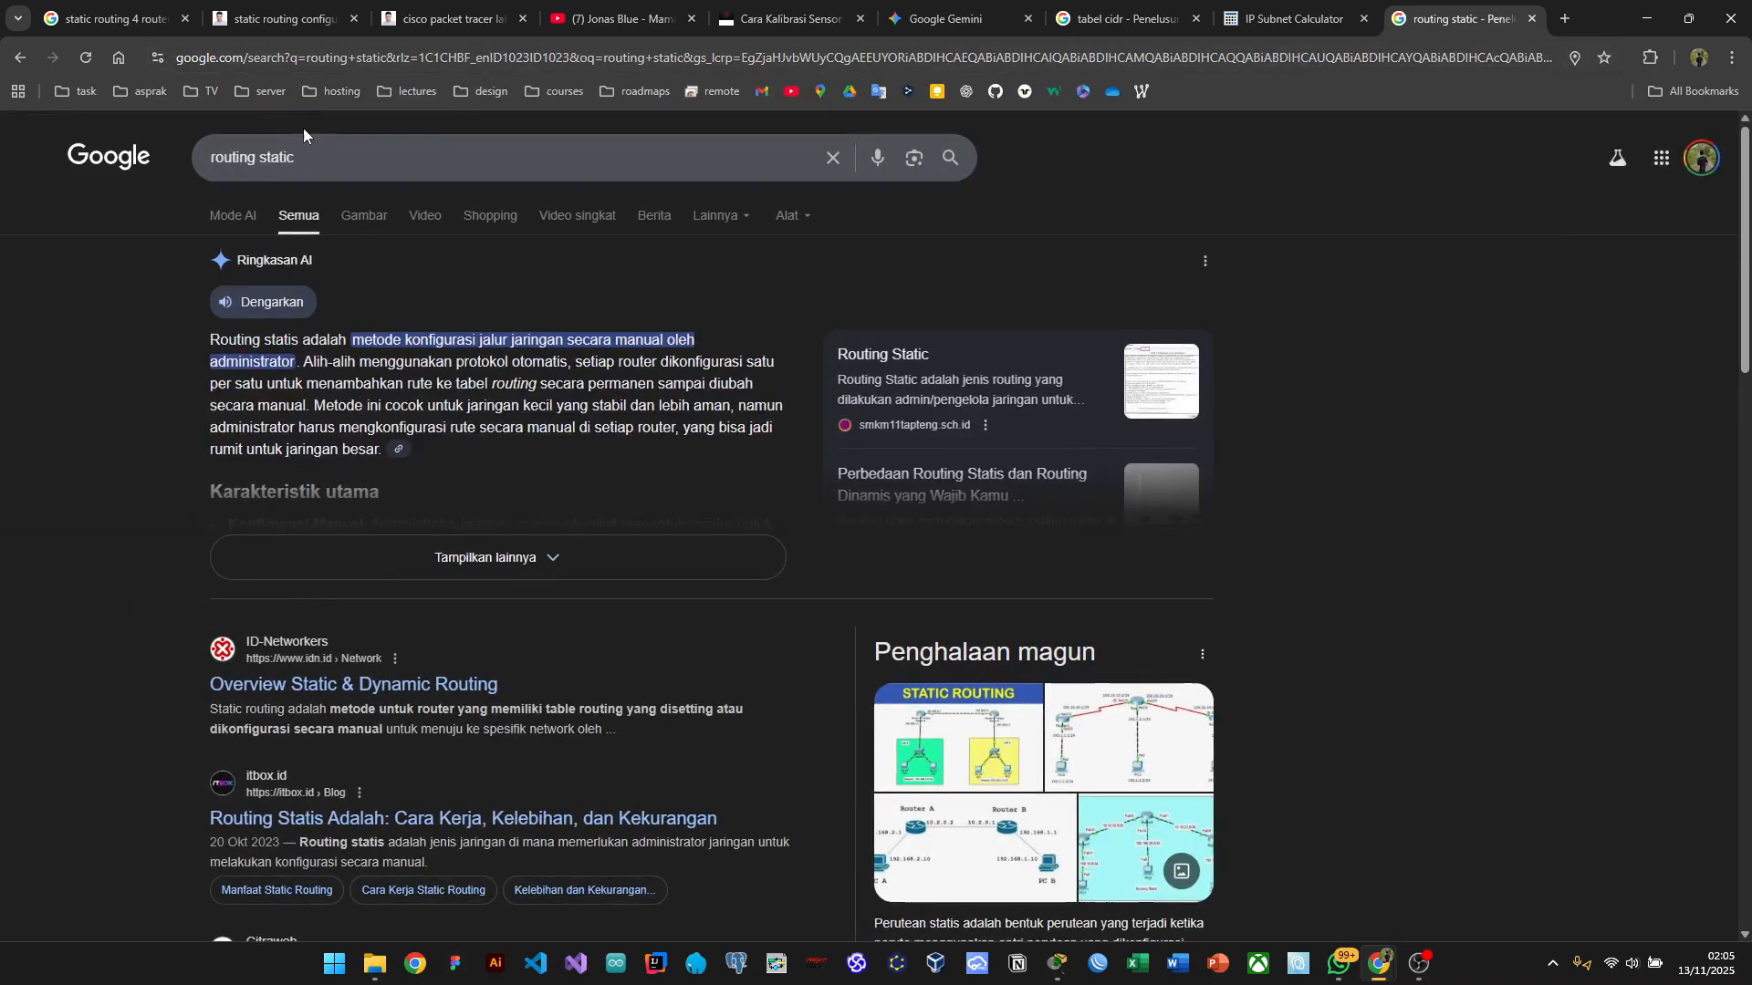
Step: Change the Google query from 'routing static' to 'routing dynamic' and rerun the search
double_click(276, 157)
text(dynamic)
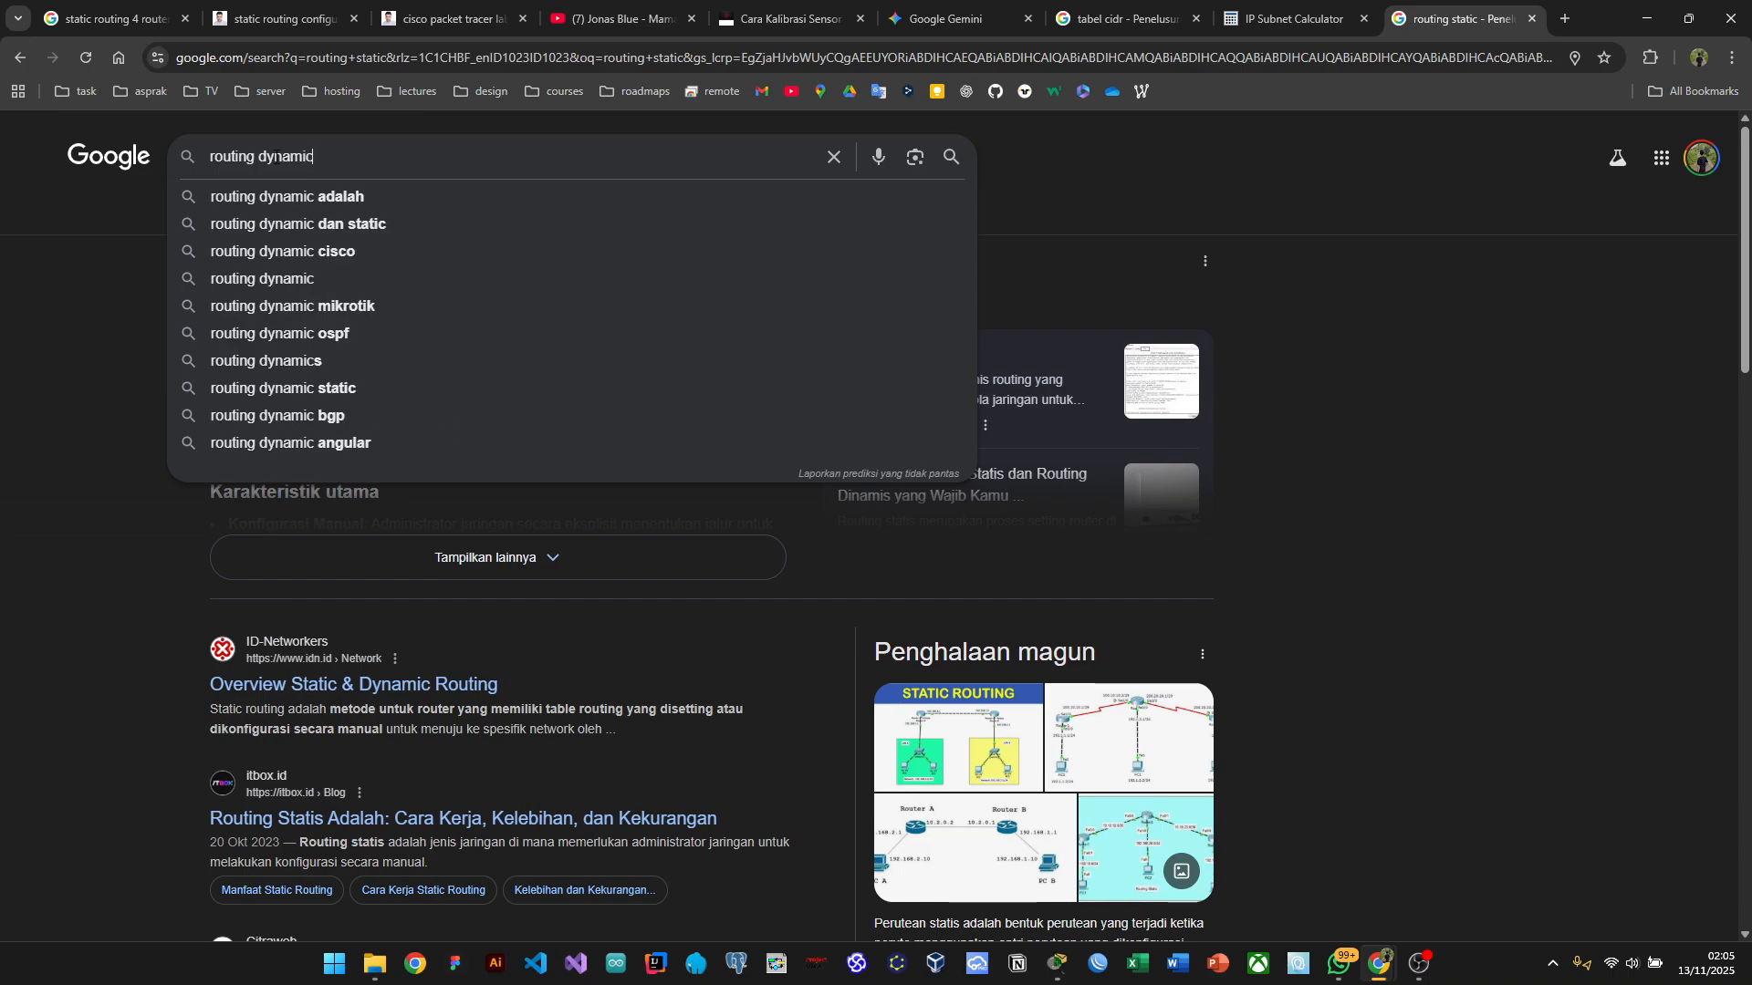
key(Return)
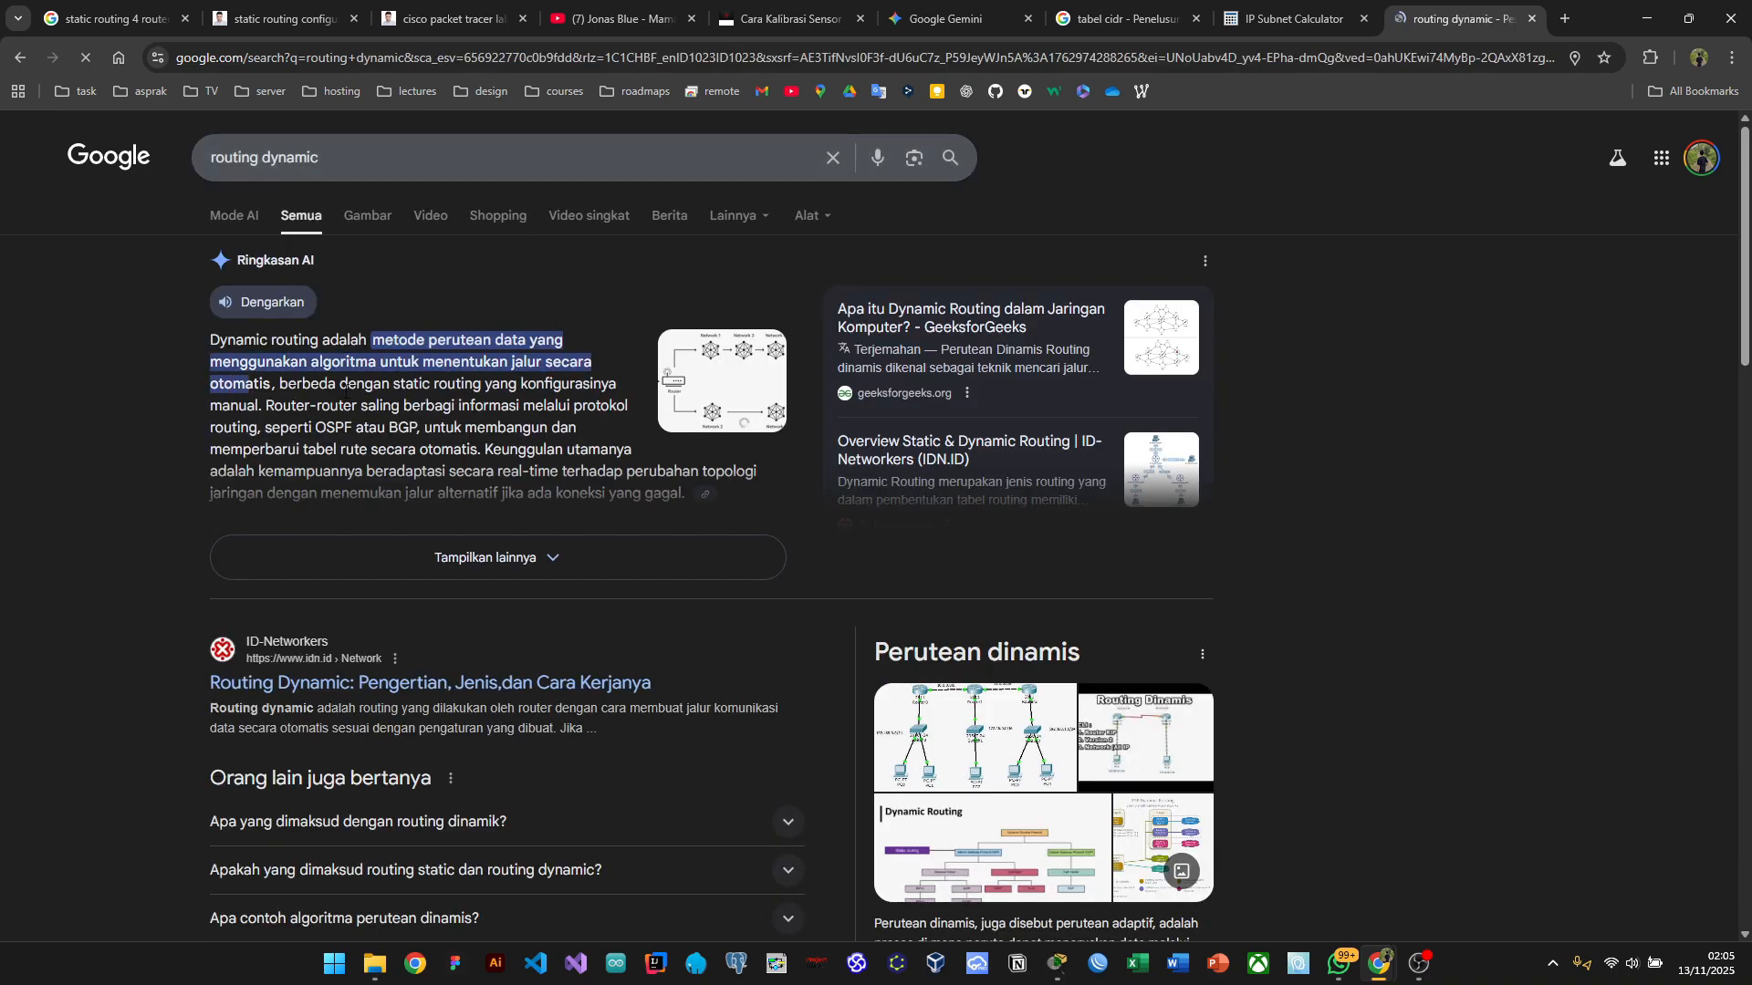
scroll(365, 410, up, 5)
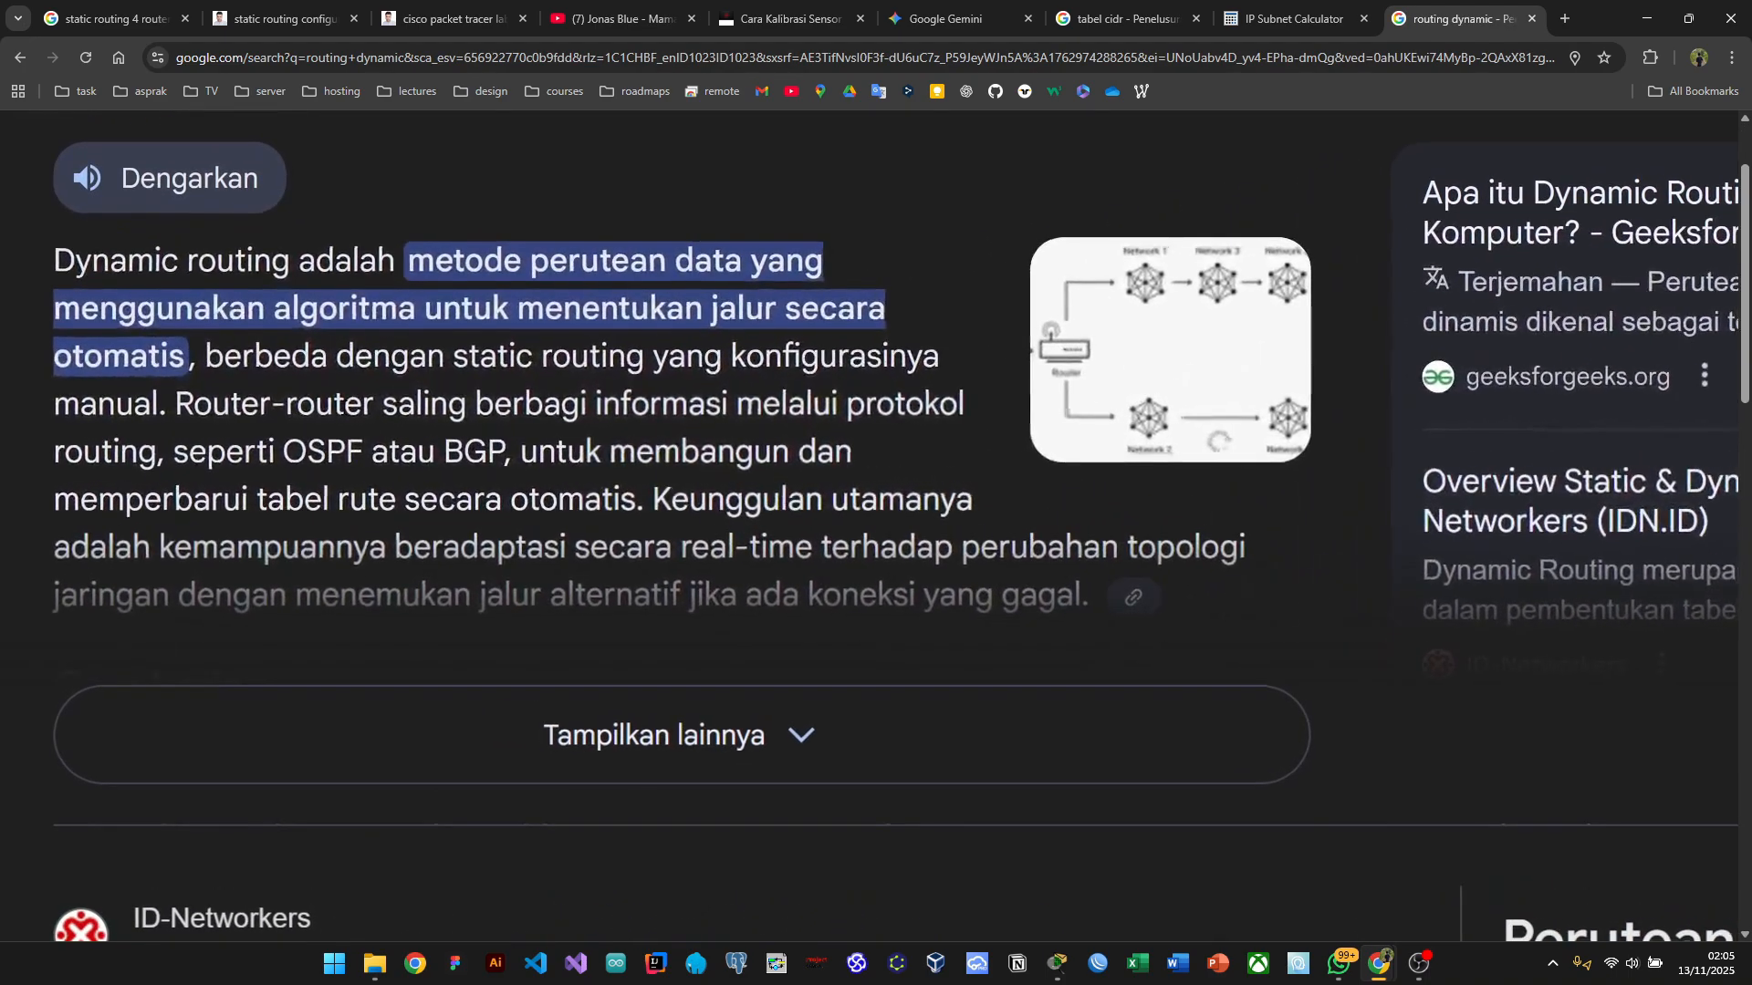
scroll(638, 410, up, 2)
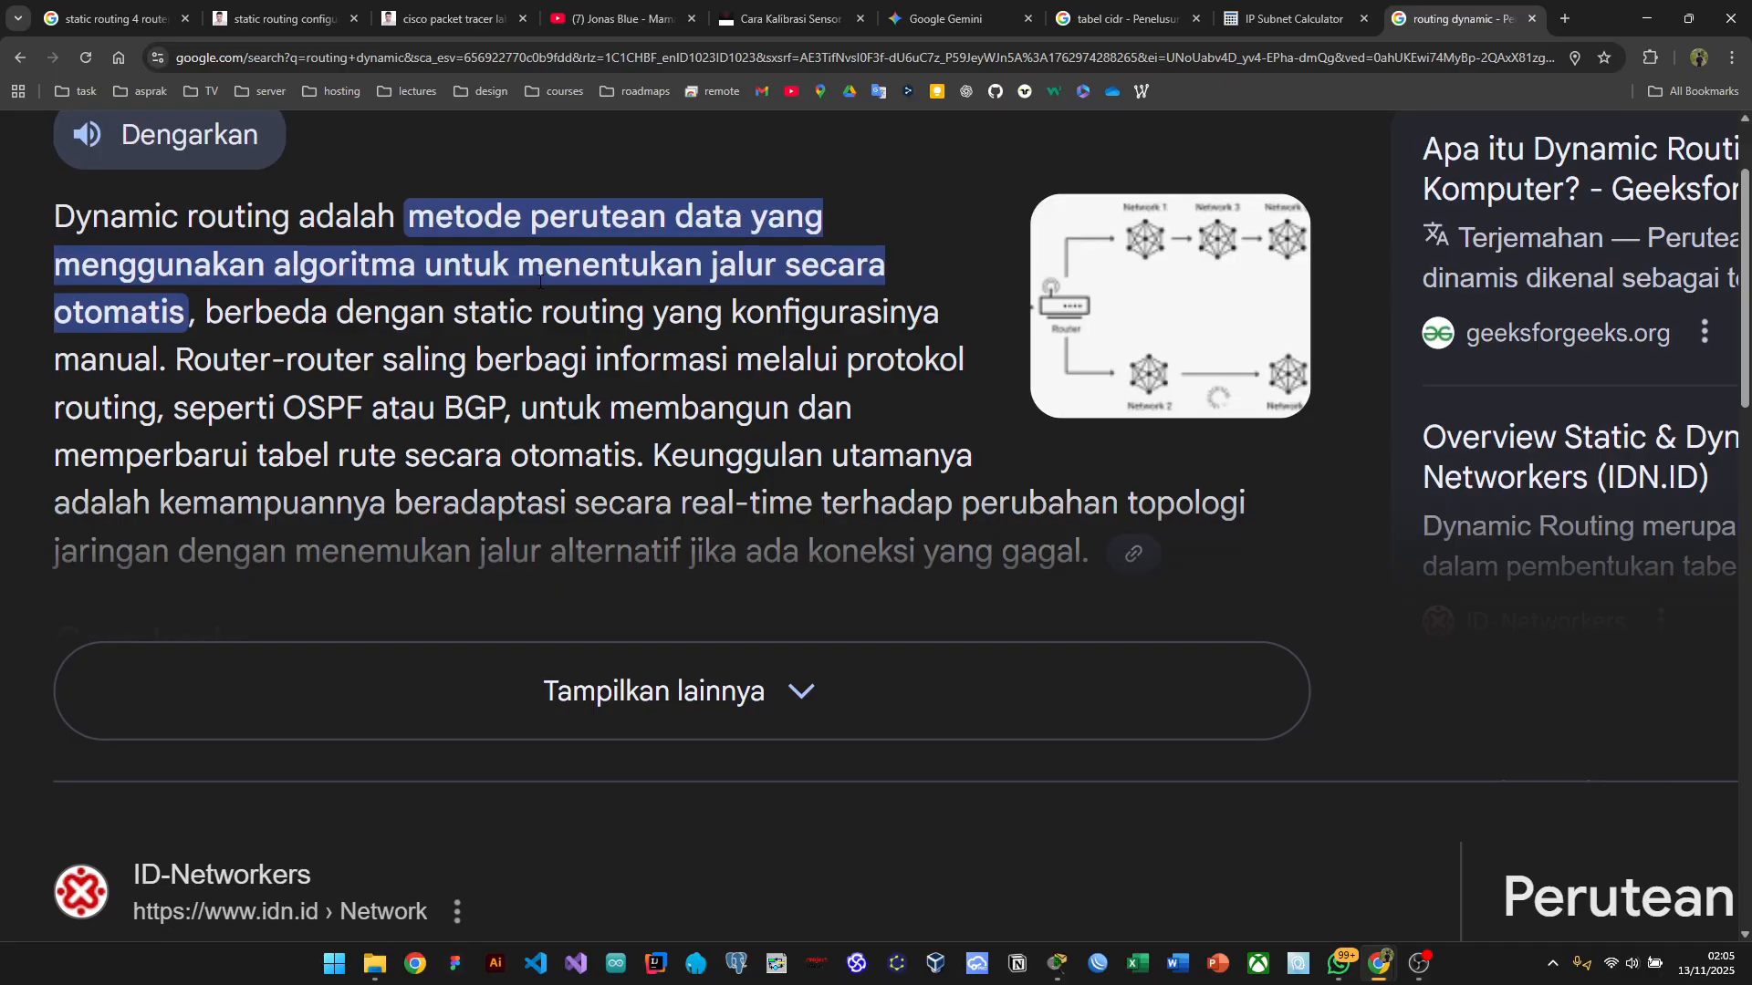
key(ctrl+minus)
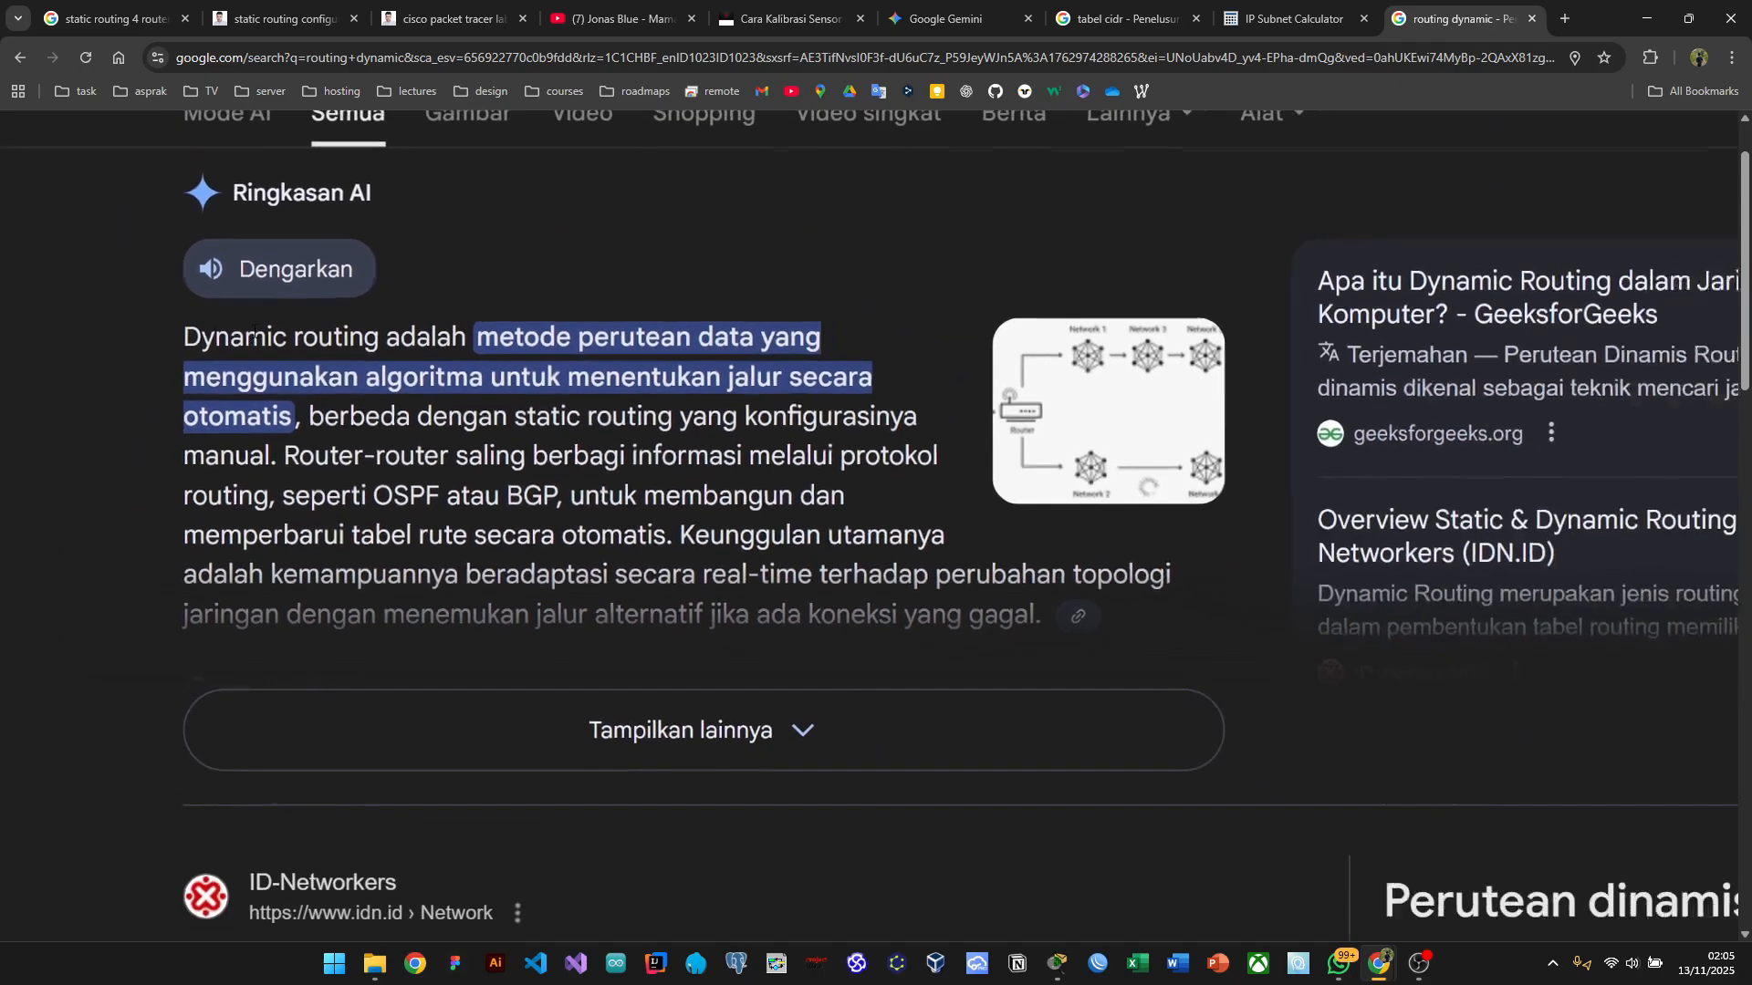
scroll(254, 337, up, 2)
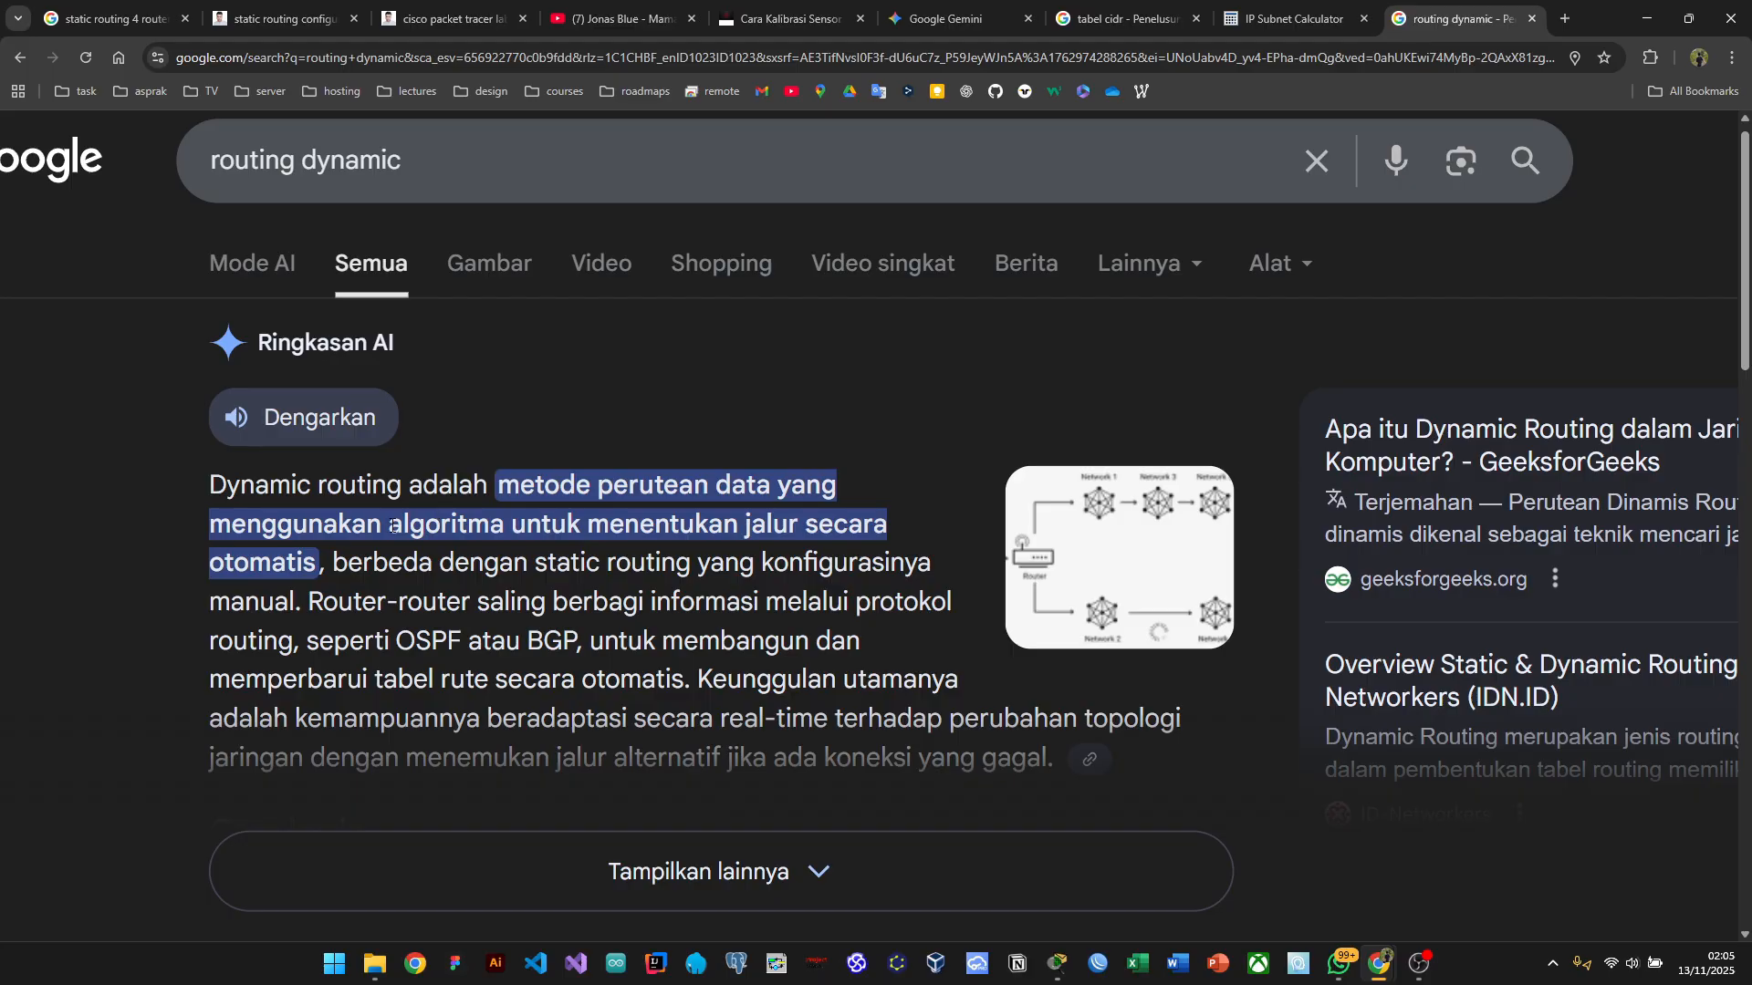
Step: Highlight the terms algoritma, BGP and OSPF in the AI overview
drag(393, 527, 501, 527)
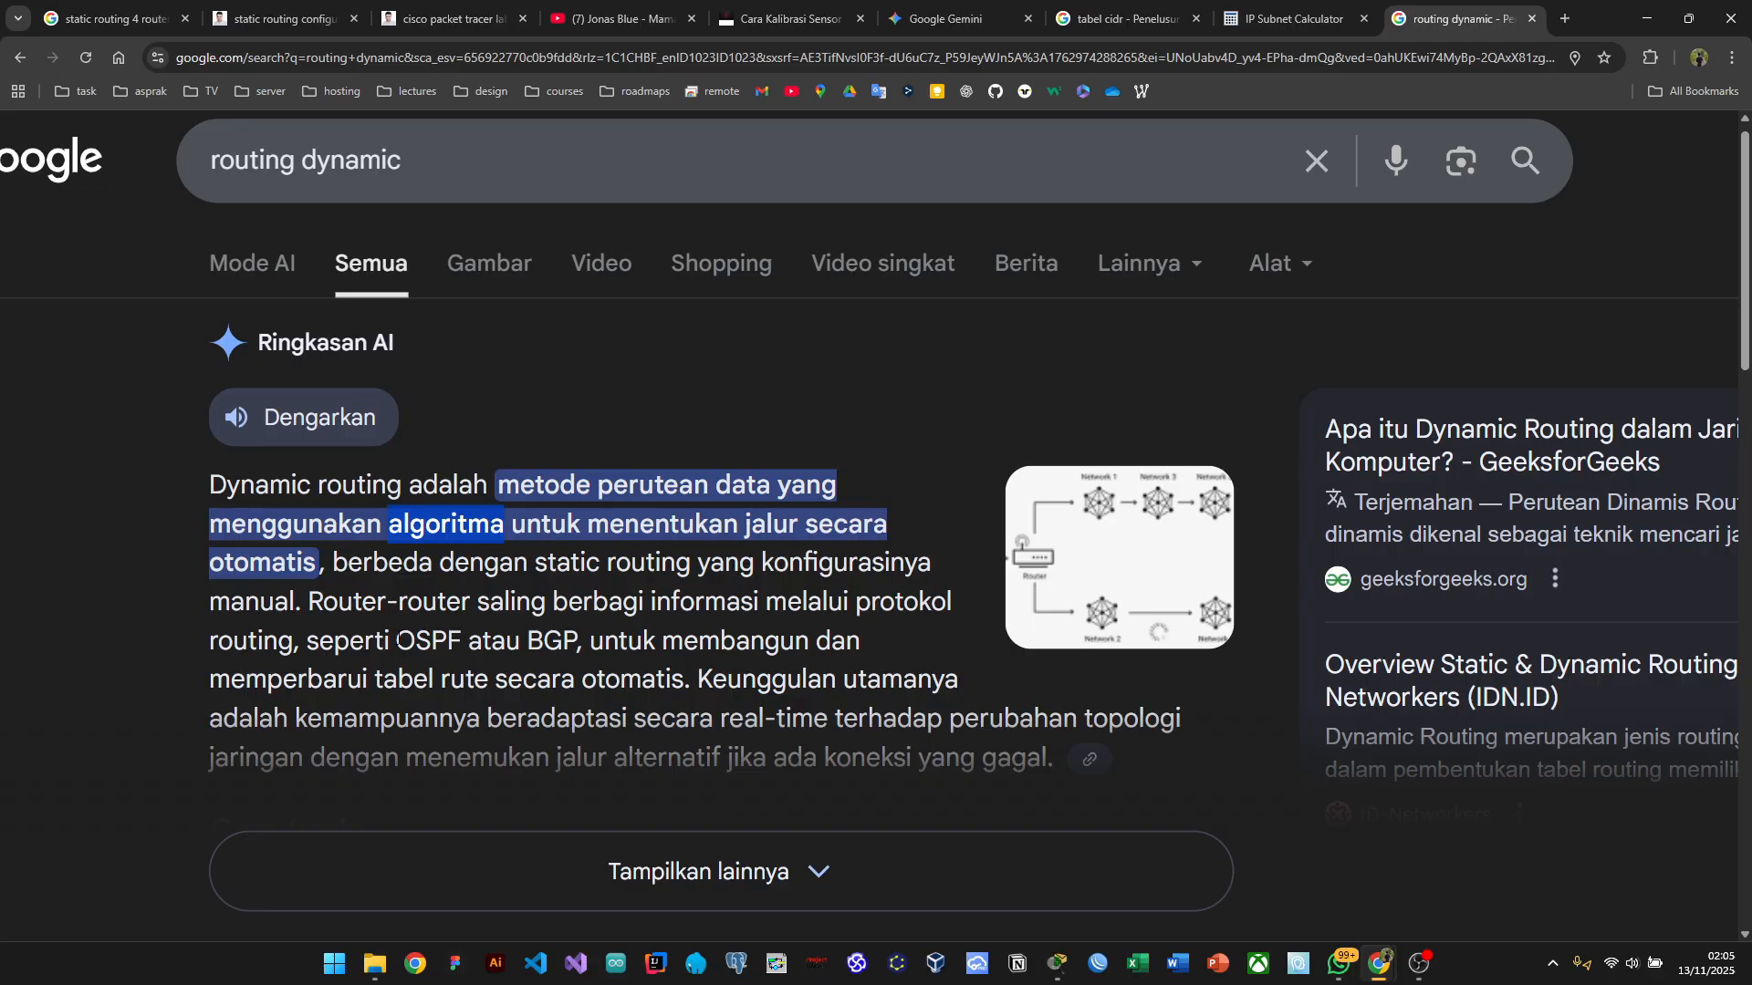
drag(396, 641, 577, 641)
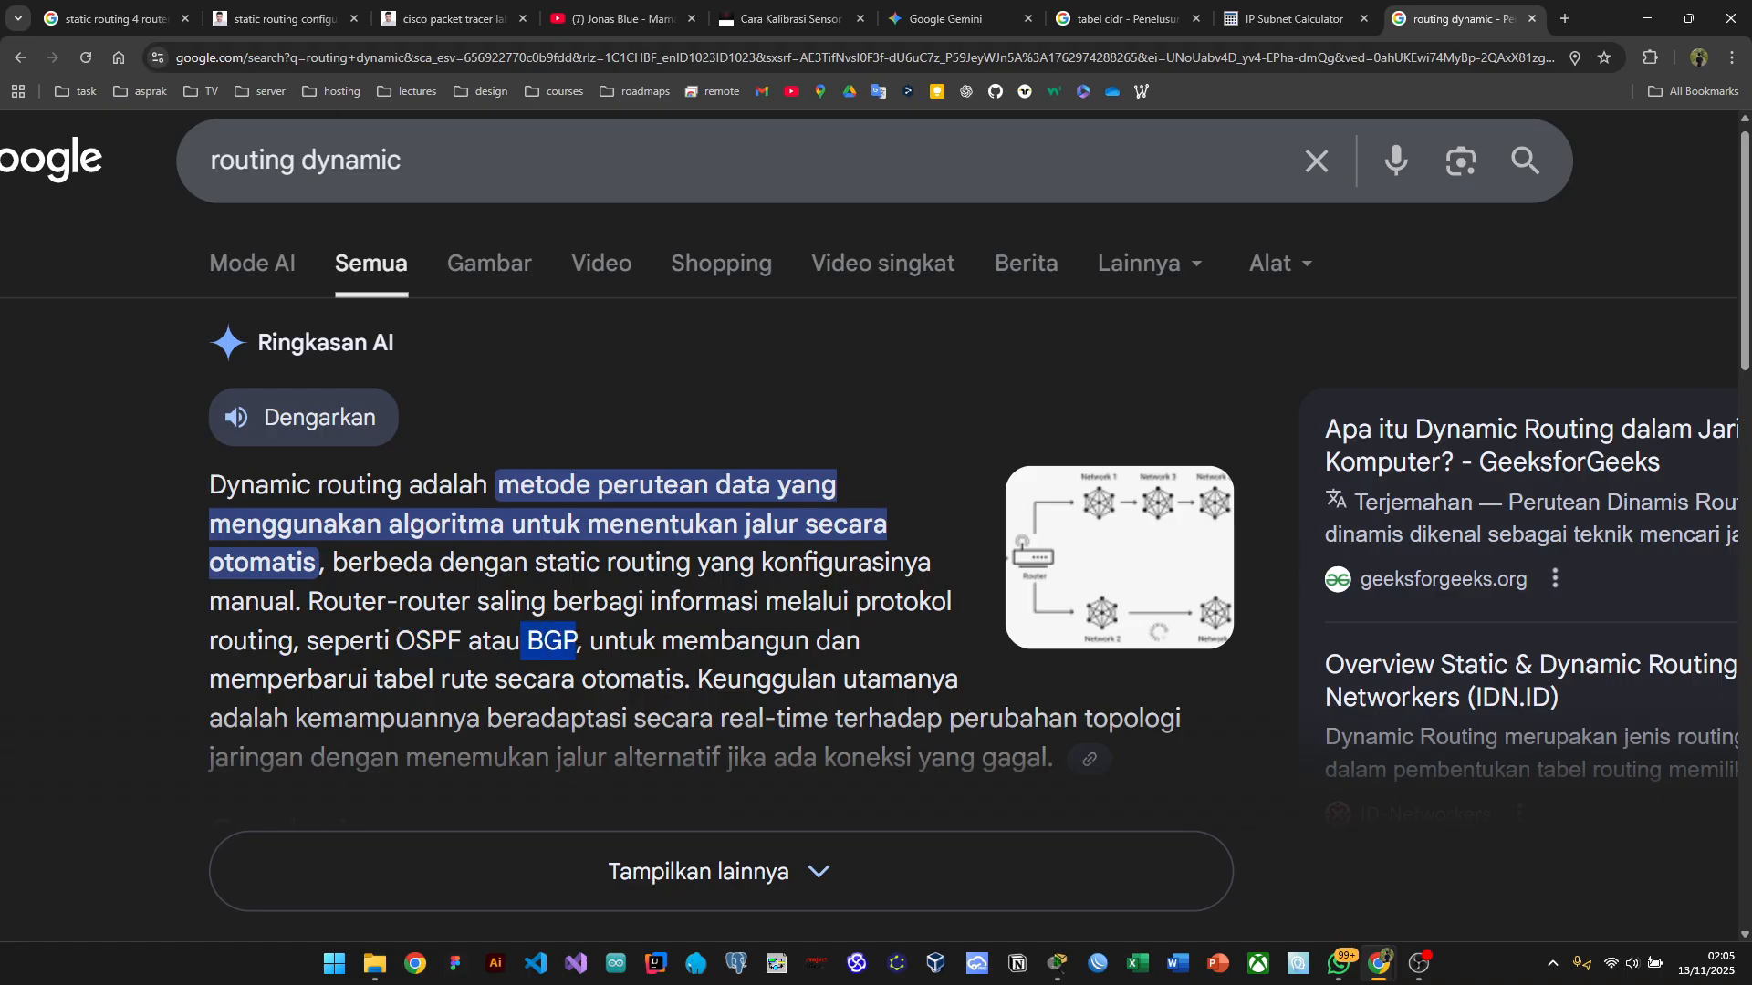
click(577, 640)
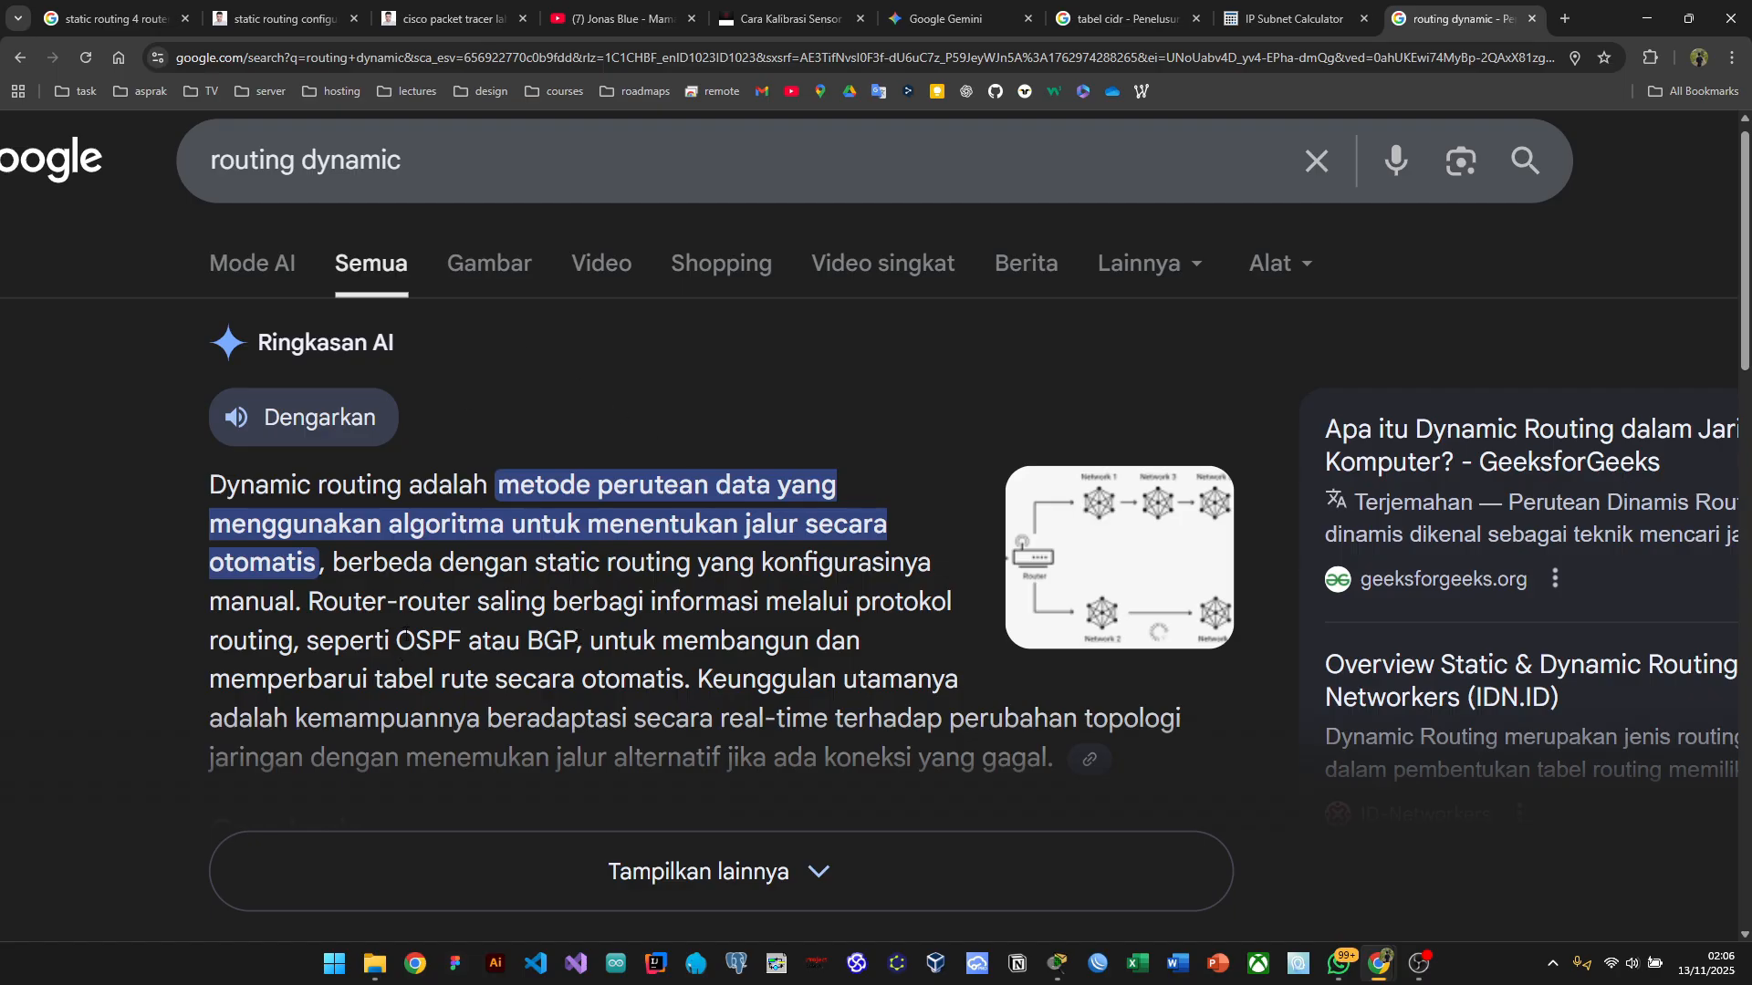
double_click(402, 639)
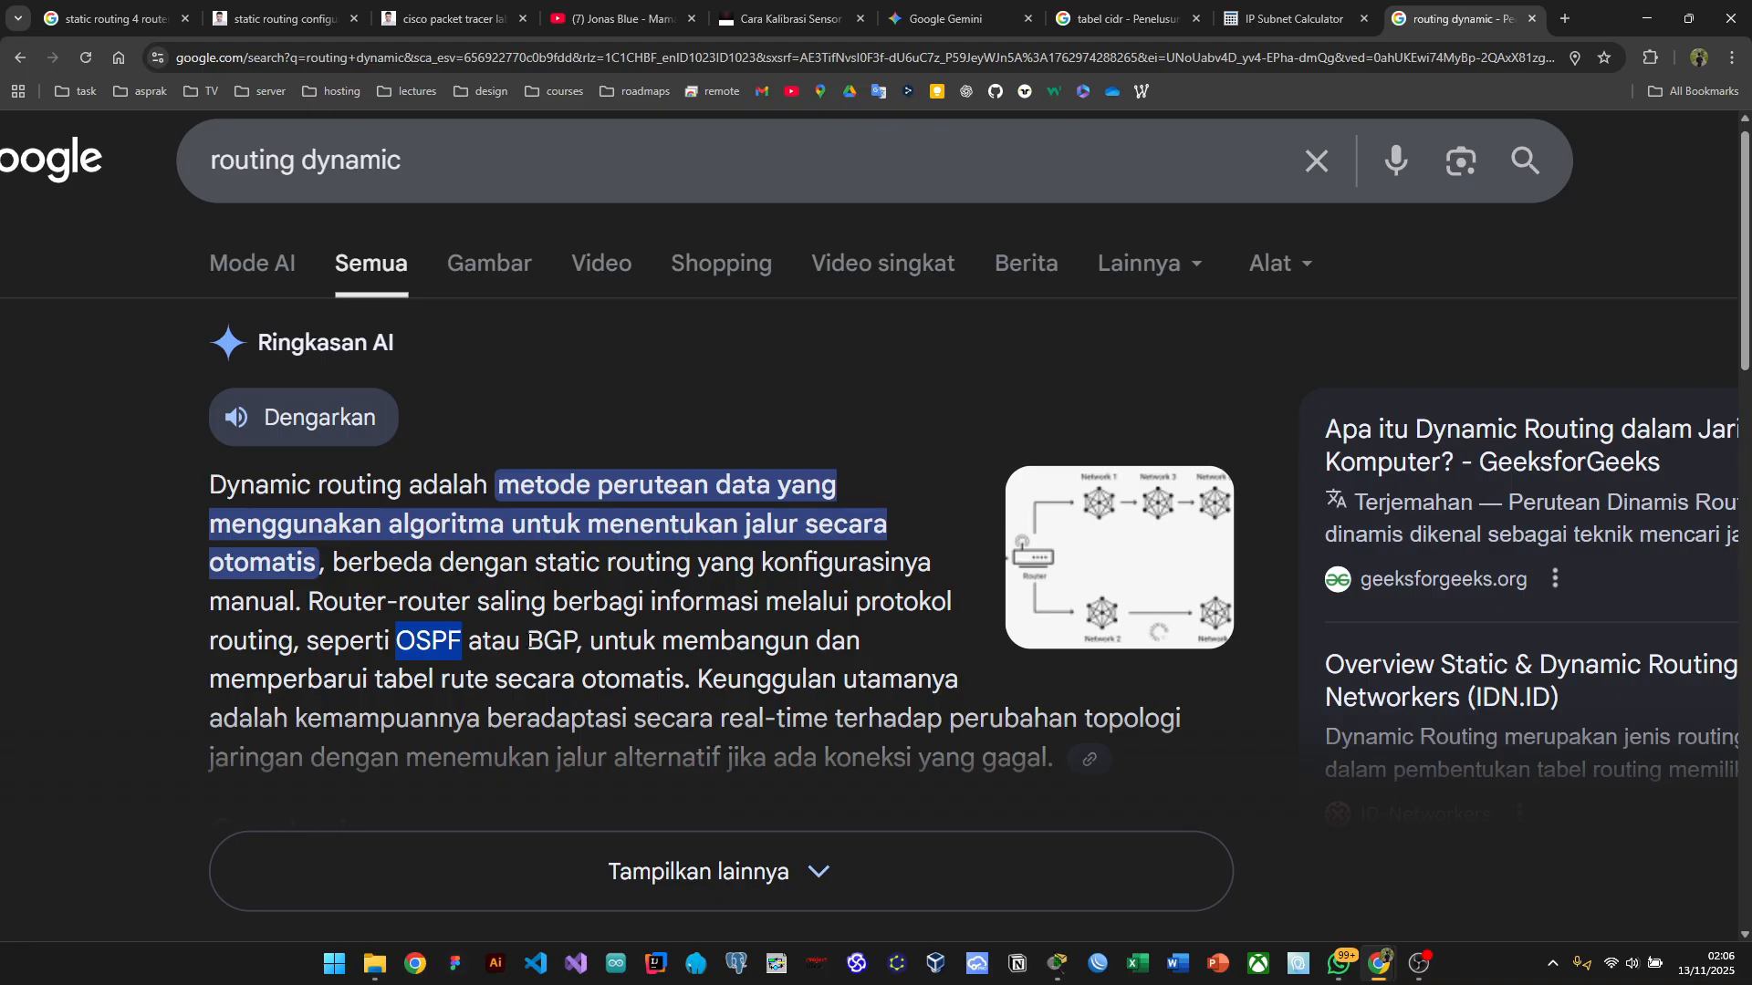
key(ctrl+minus)
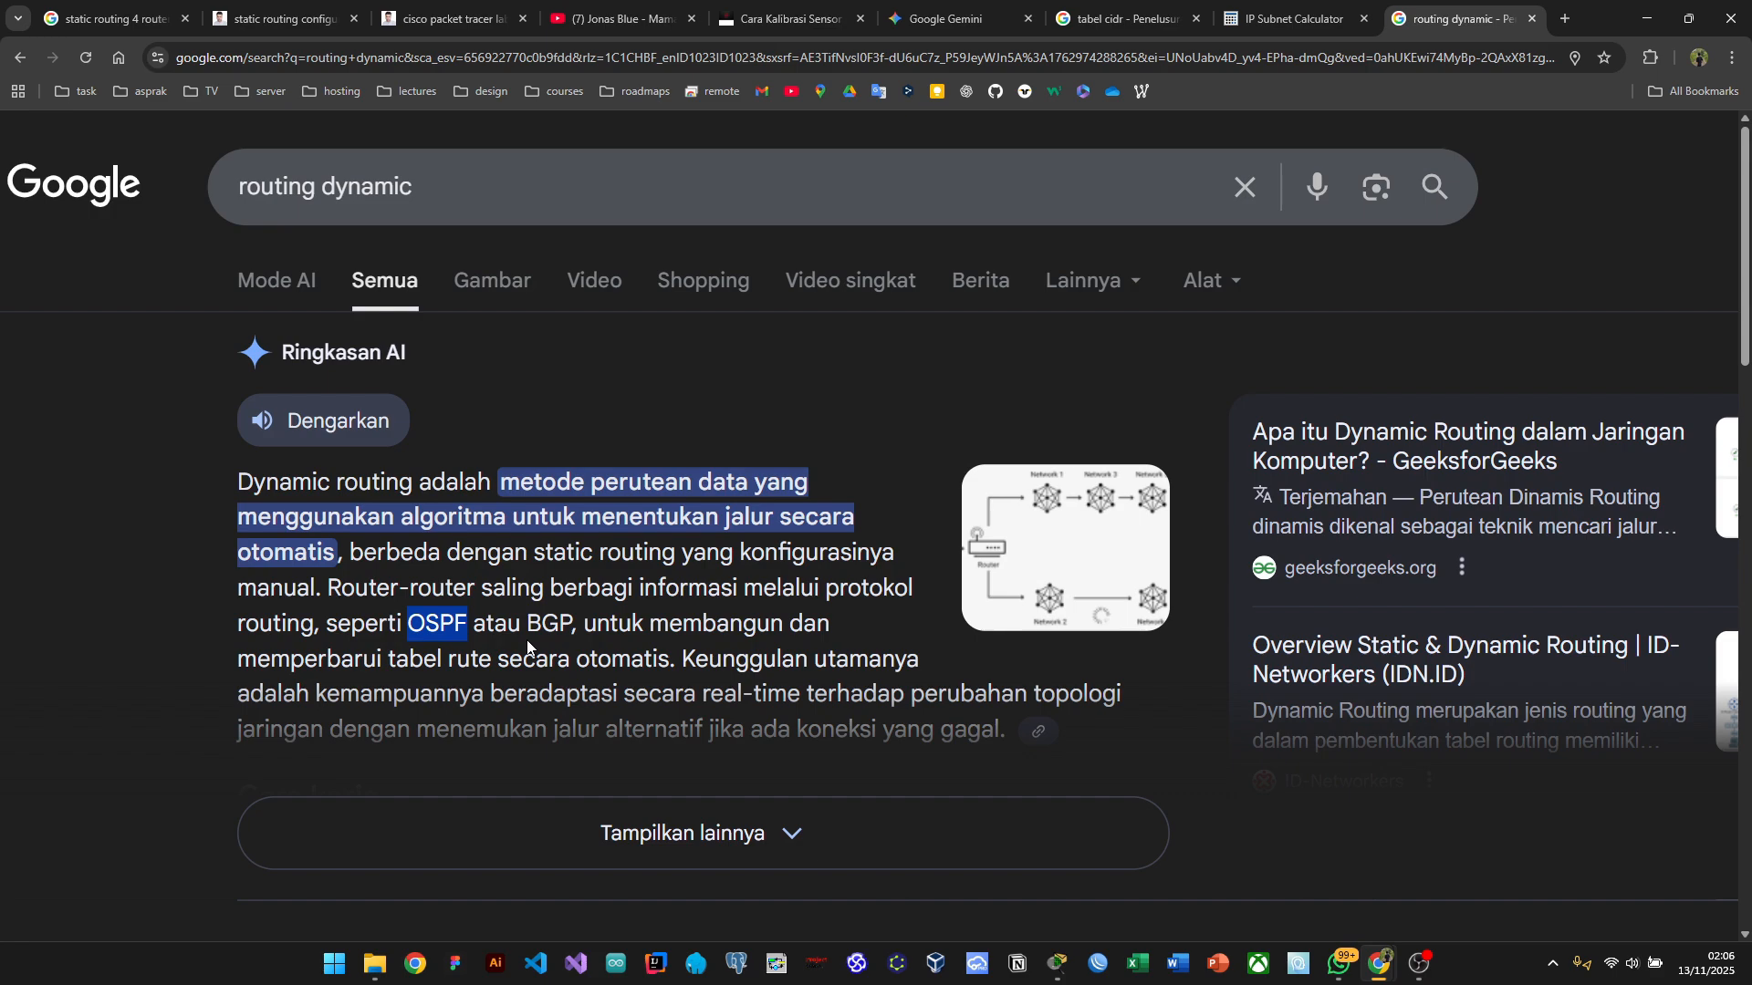
click(453, 623)
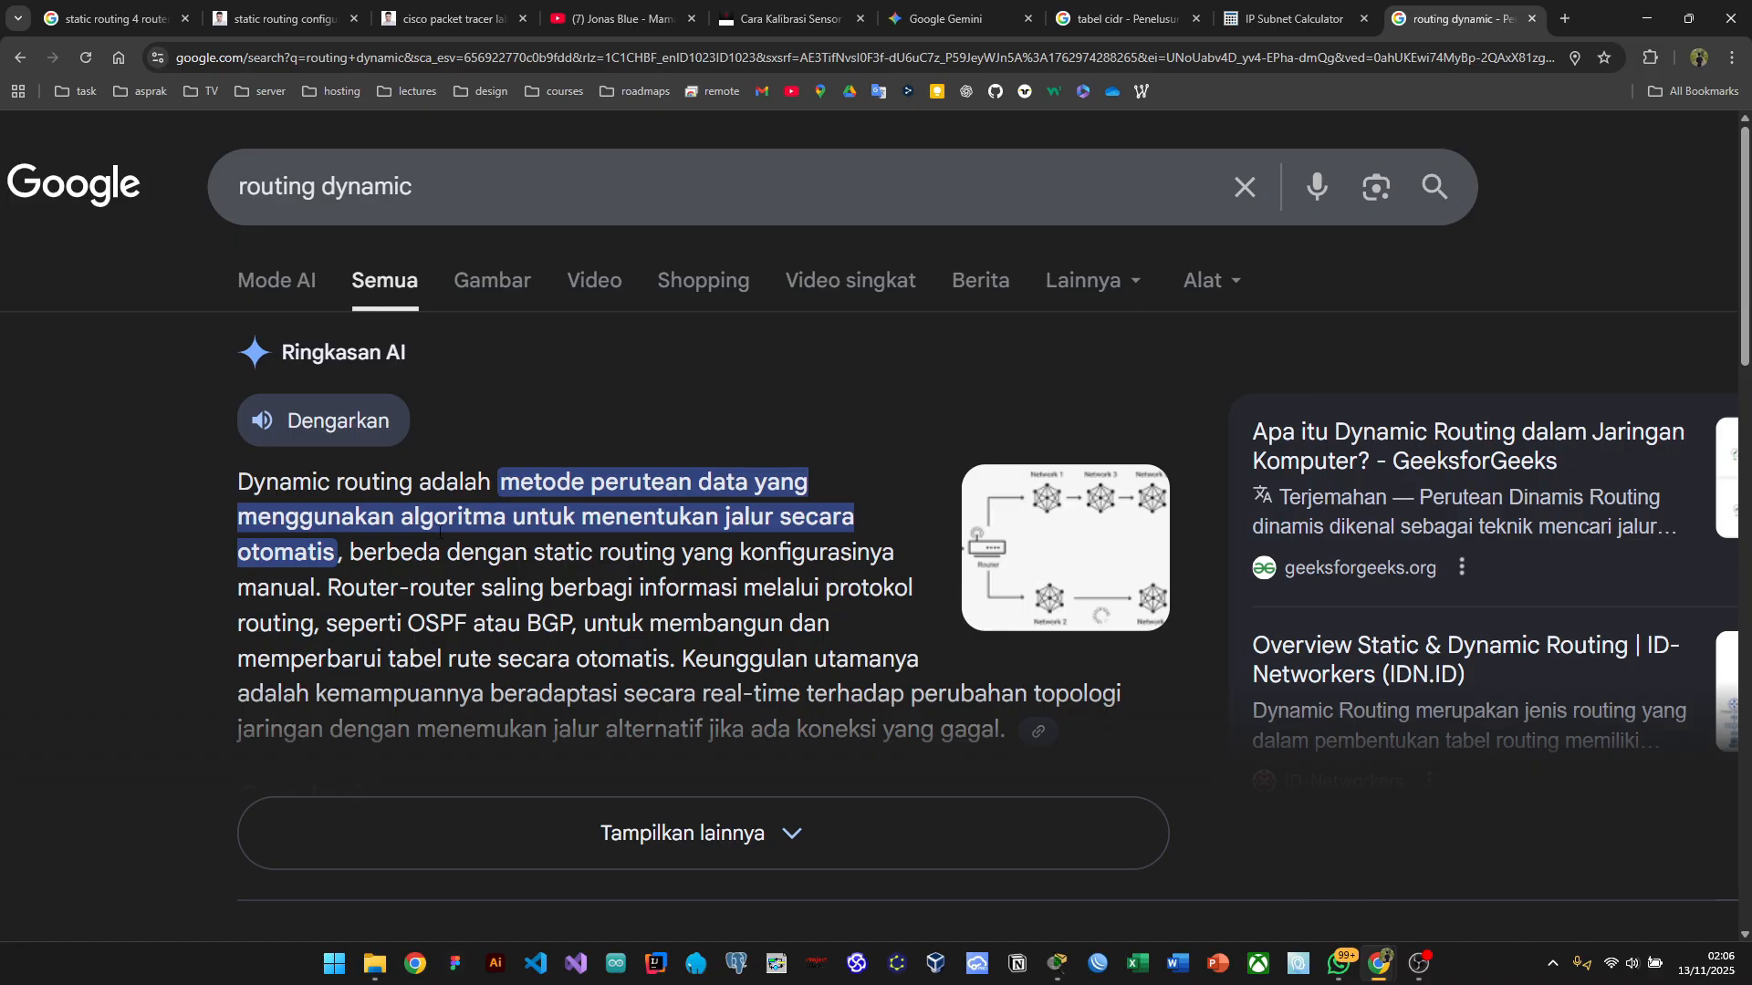
drag(401, 518, 508, 520)
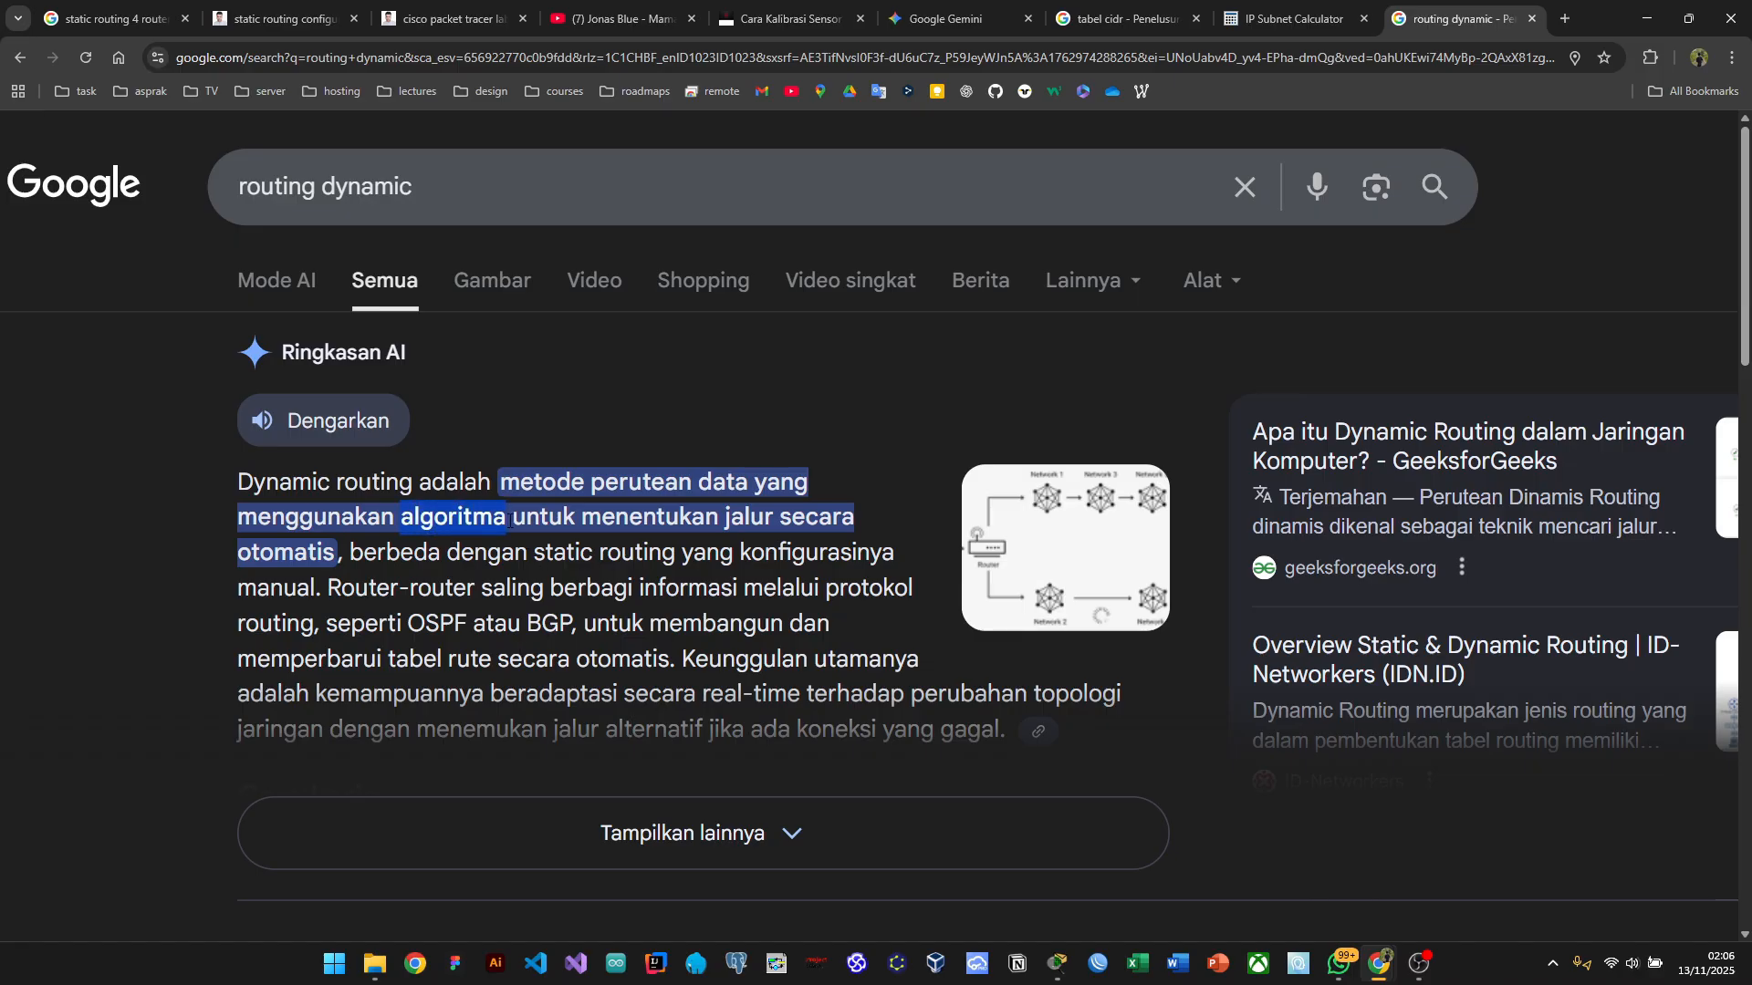
ctrl+scroll(508, 520, down, 3)
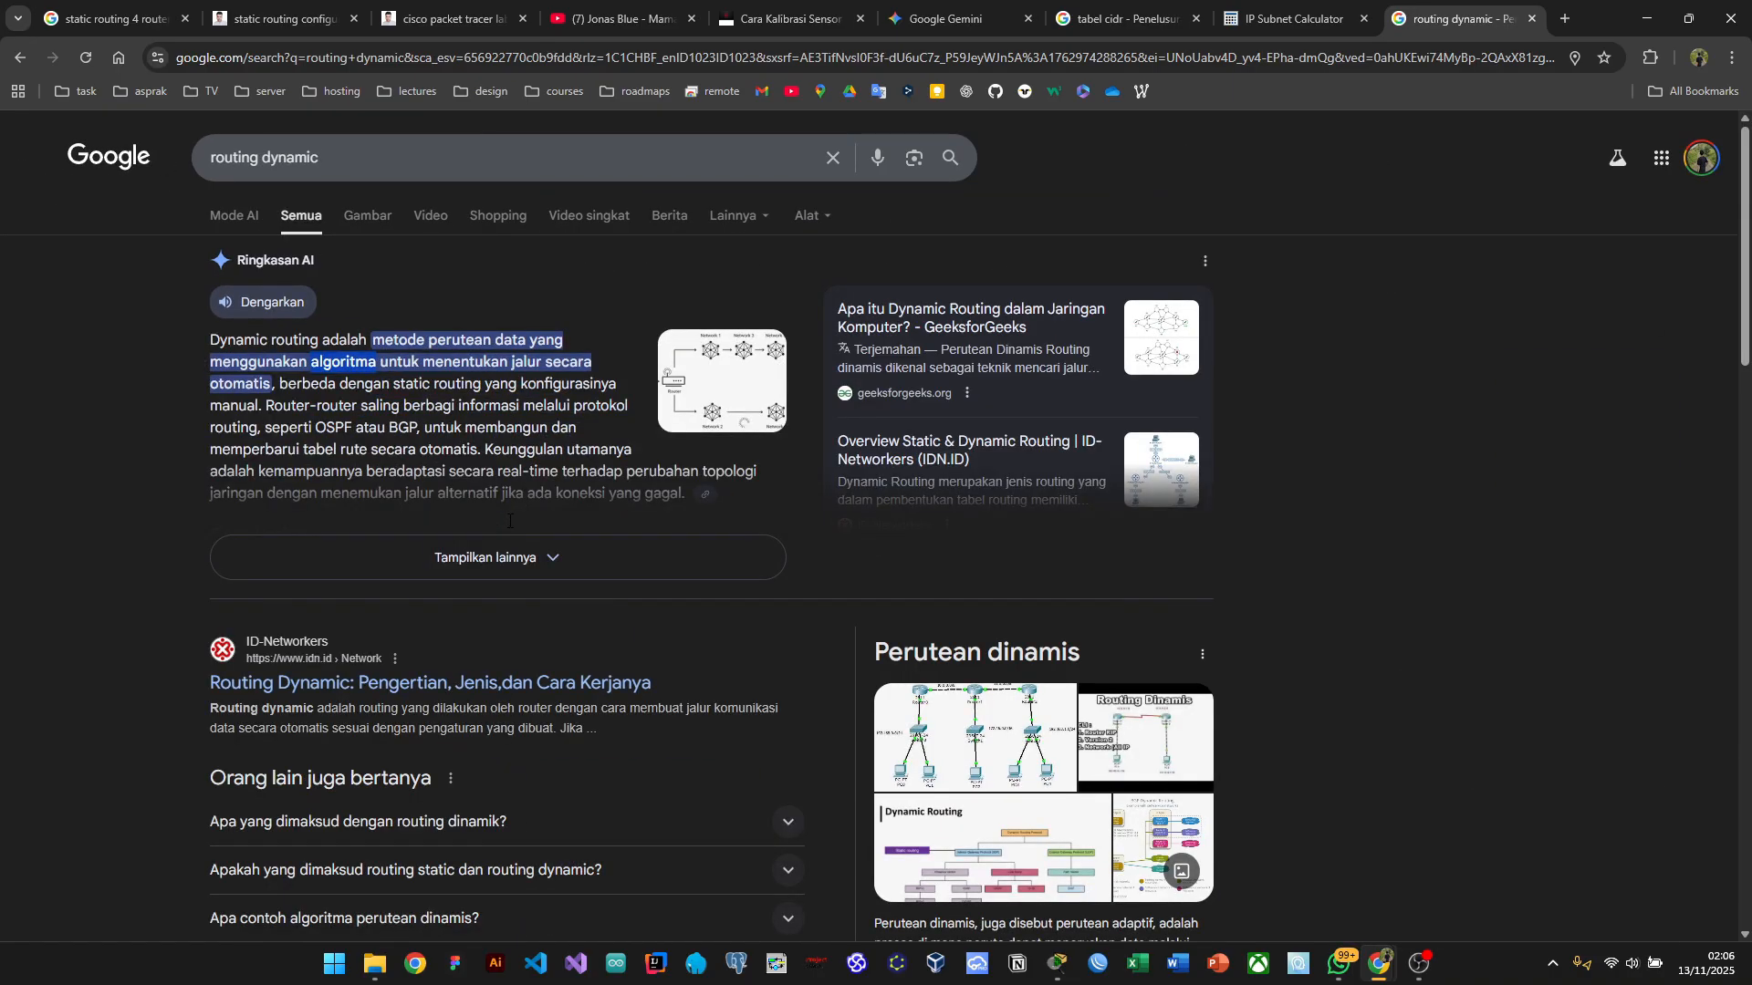
Step: Switch via Task View to the Packet Tracer and Google Docs snap group
key(super+Tab)
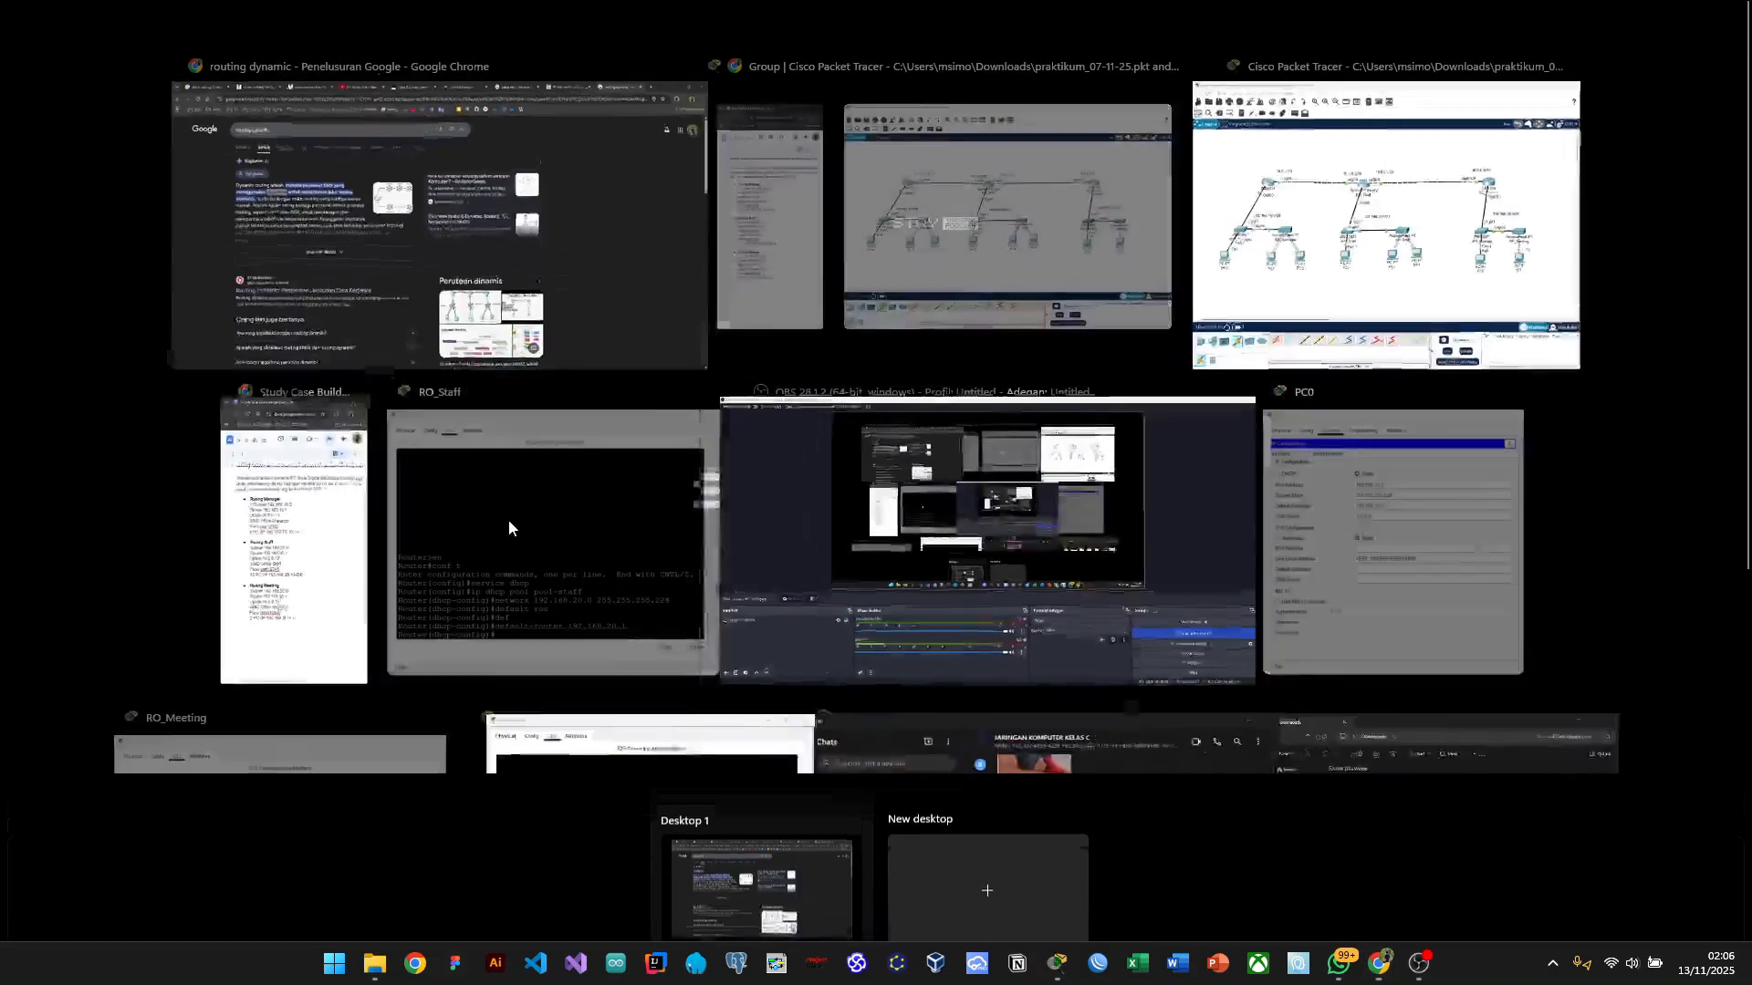
click(934, 227)
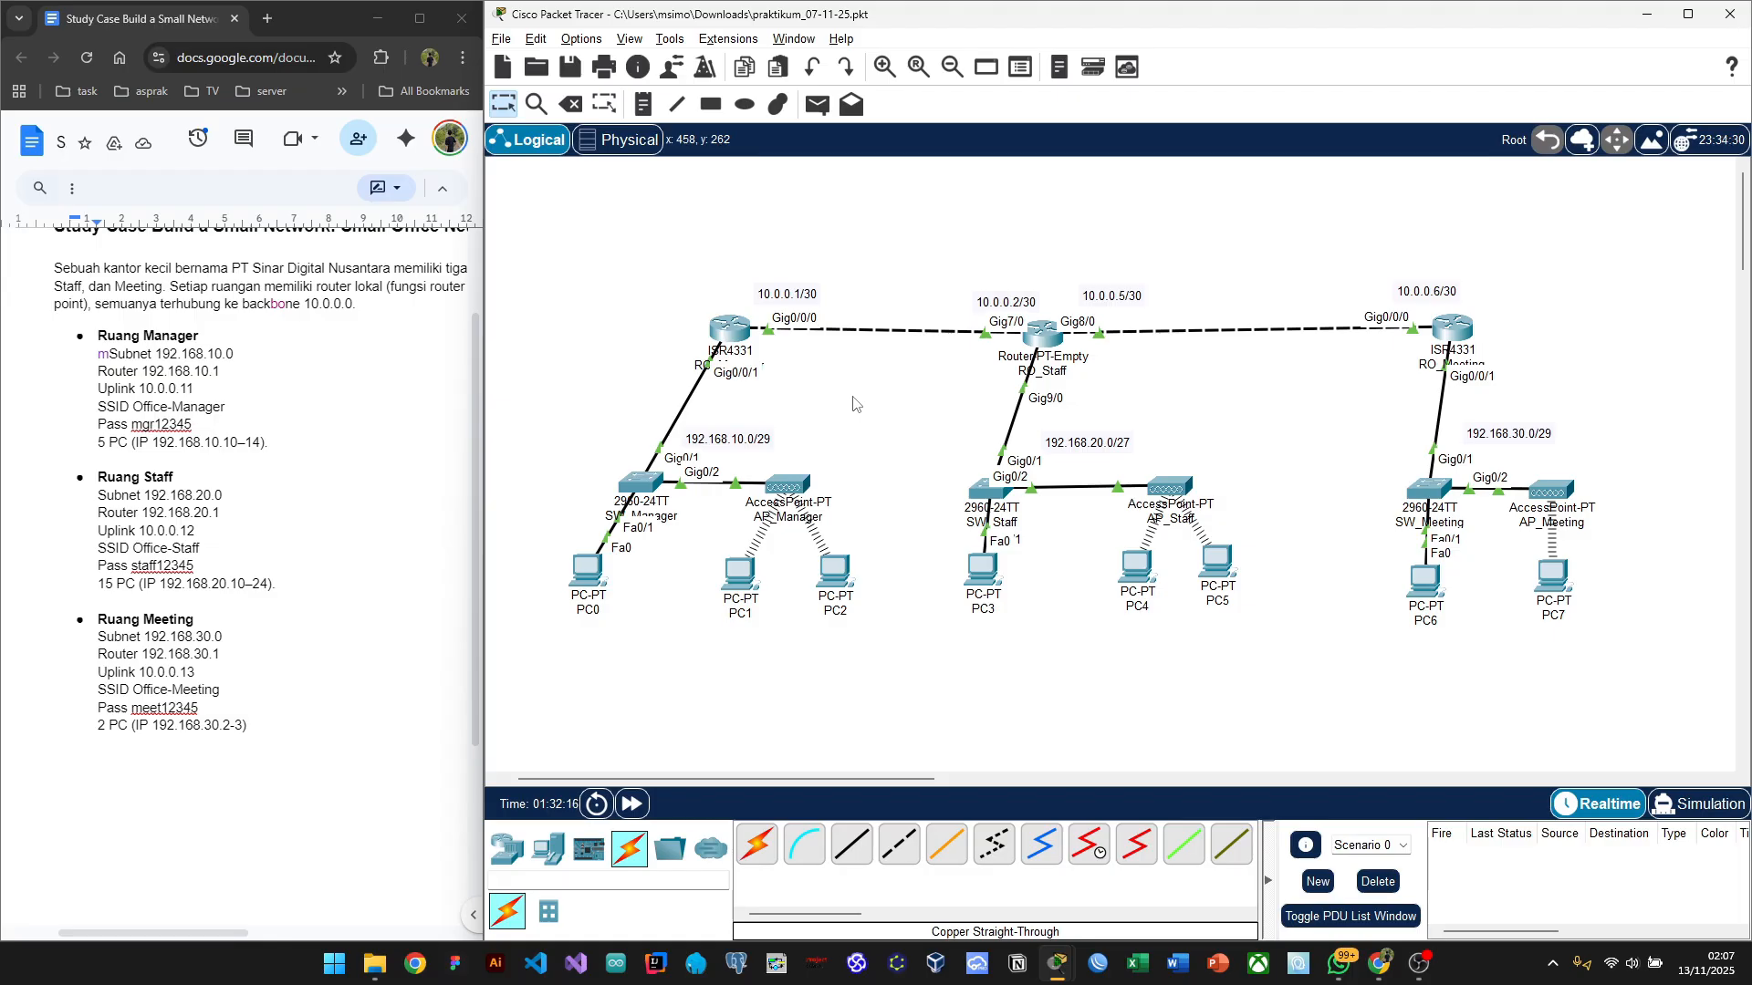
Step: Open RO_Manager's CLI and enter global configuration mode with 'en' and 'conf t'
click(724, 338)
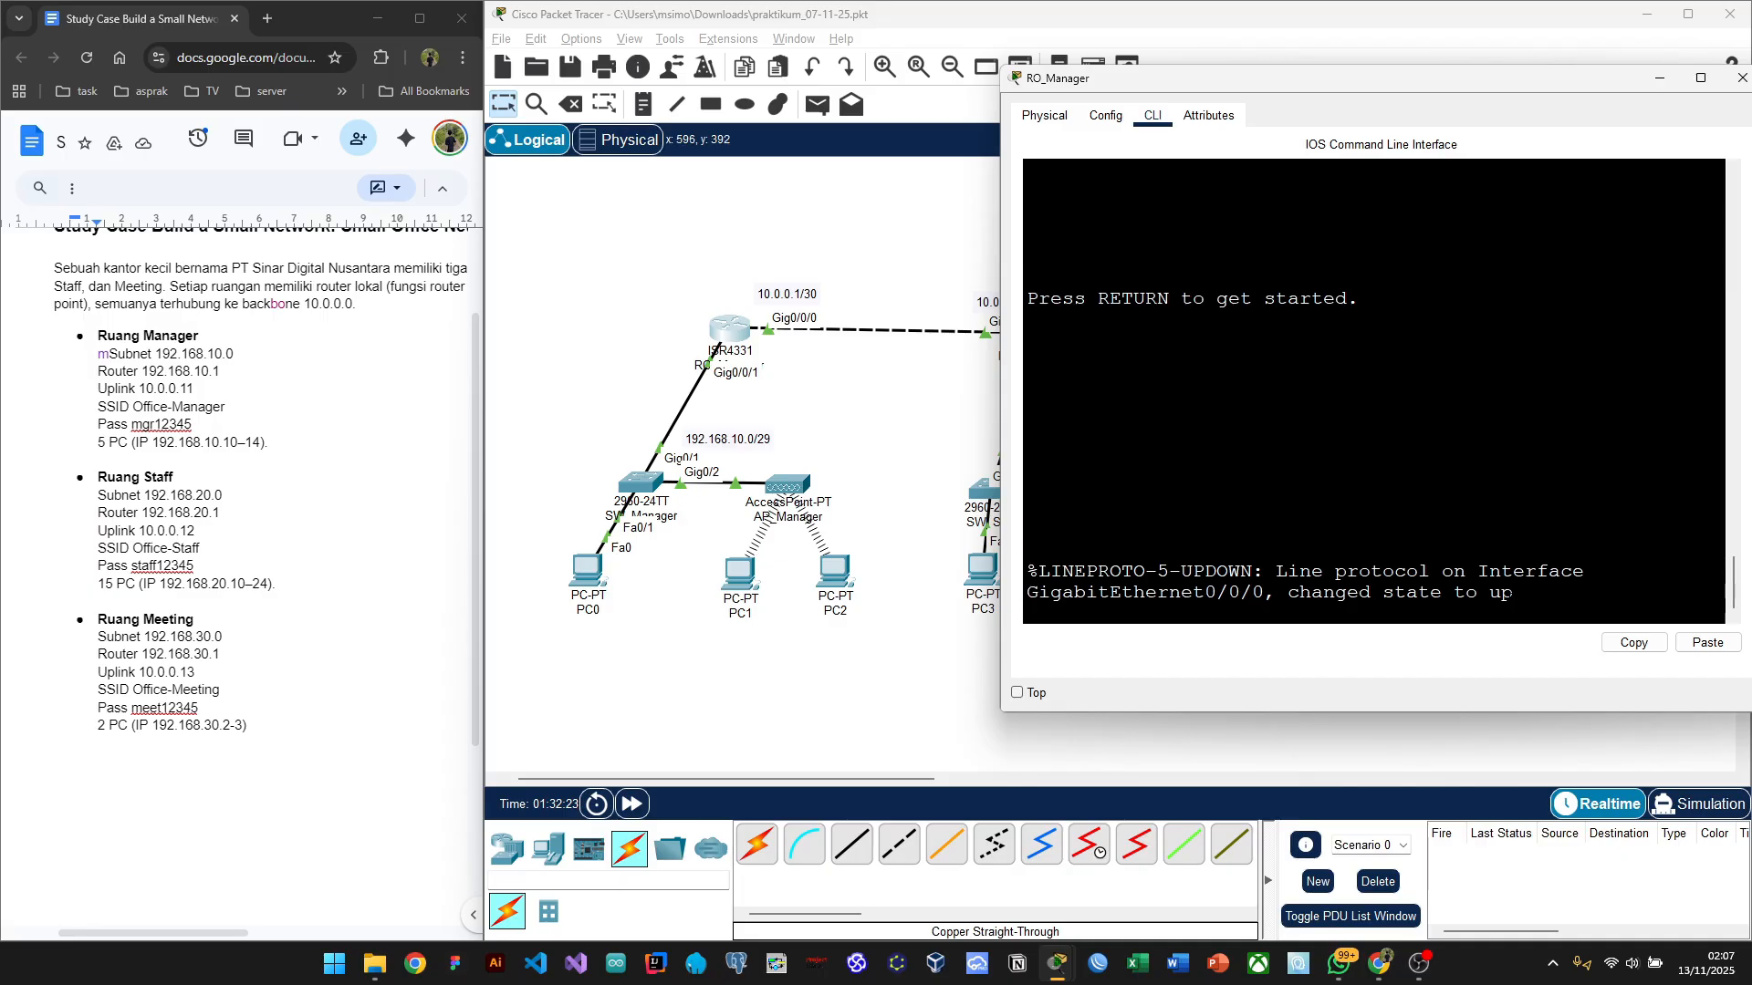
key(Return)
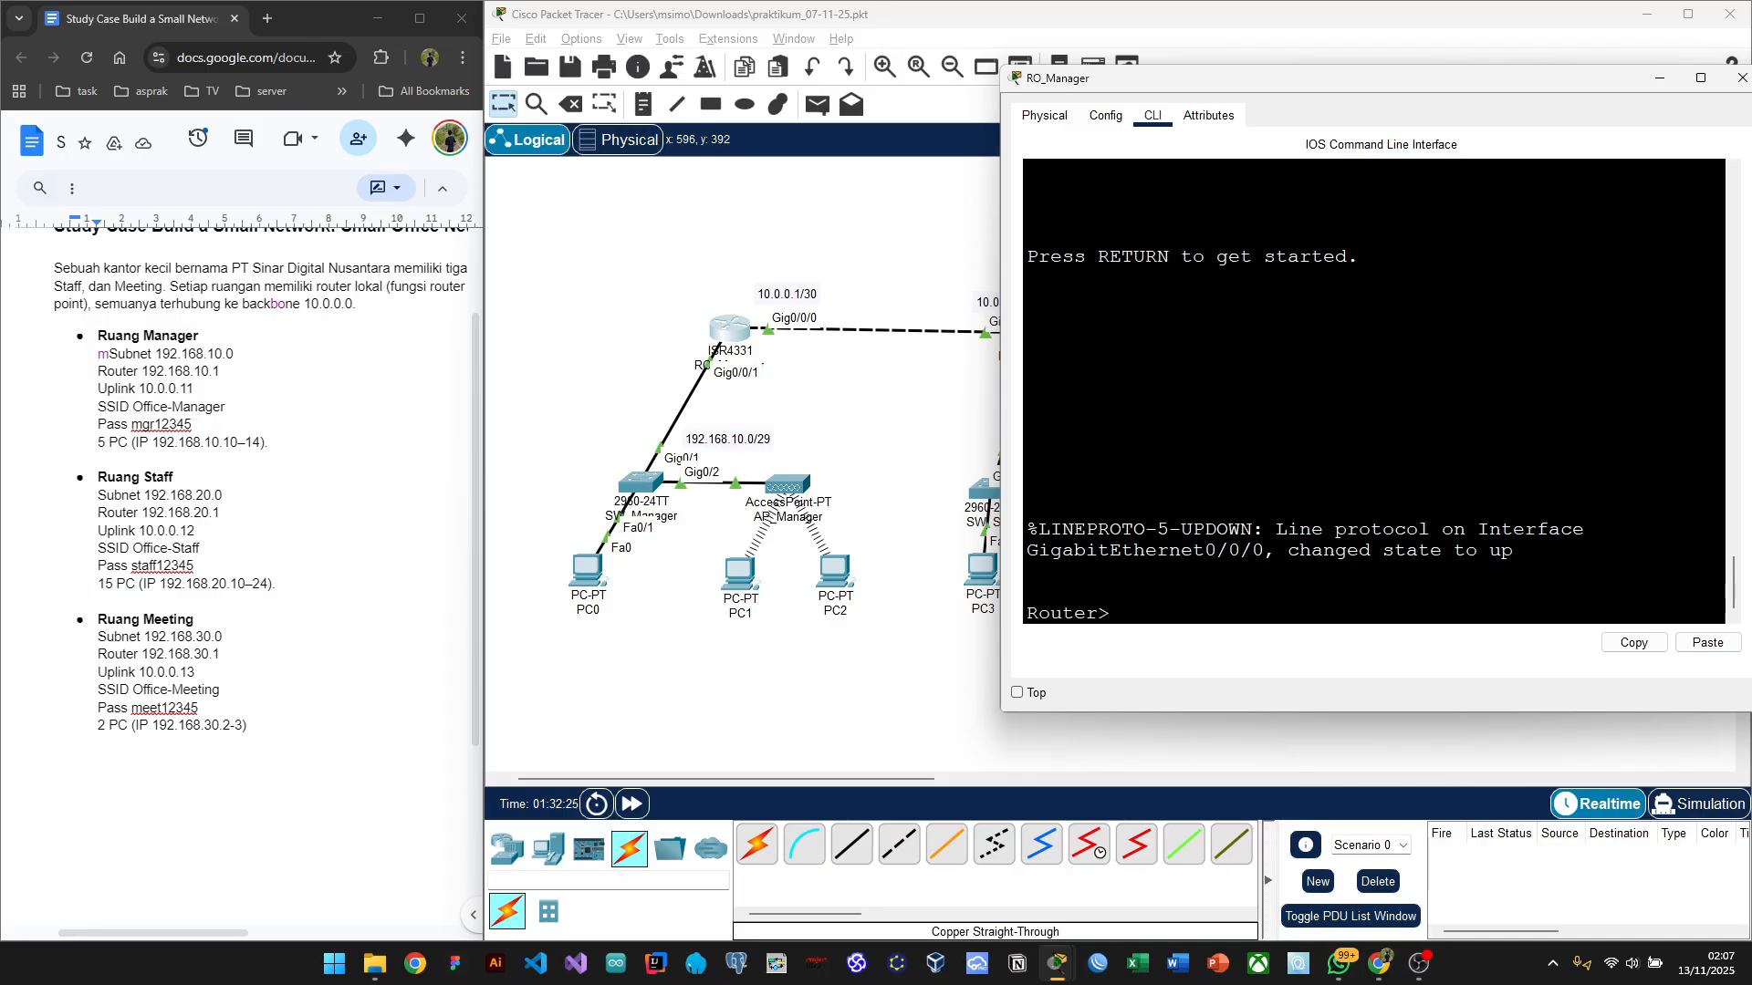
text(en)
key(Return)
text(conf t)
key(Return)
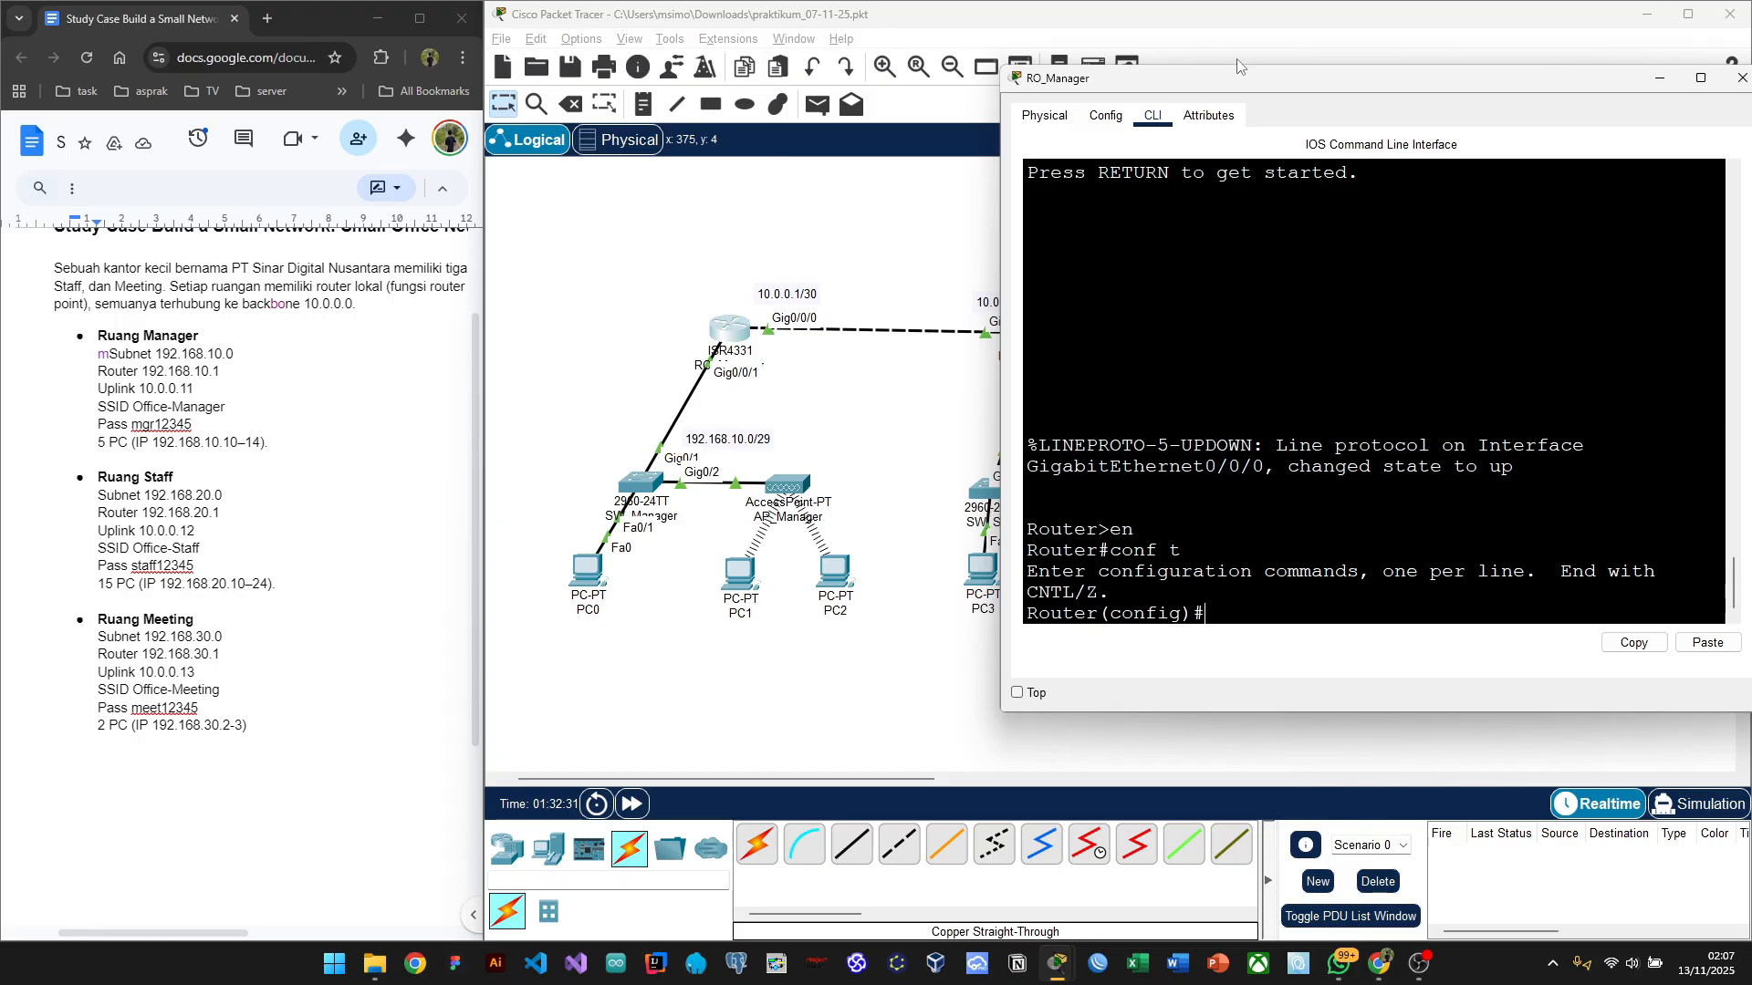
drag(1279, 87, 1214, 104)
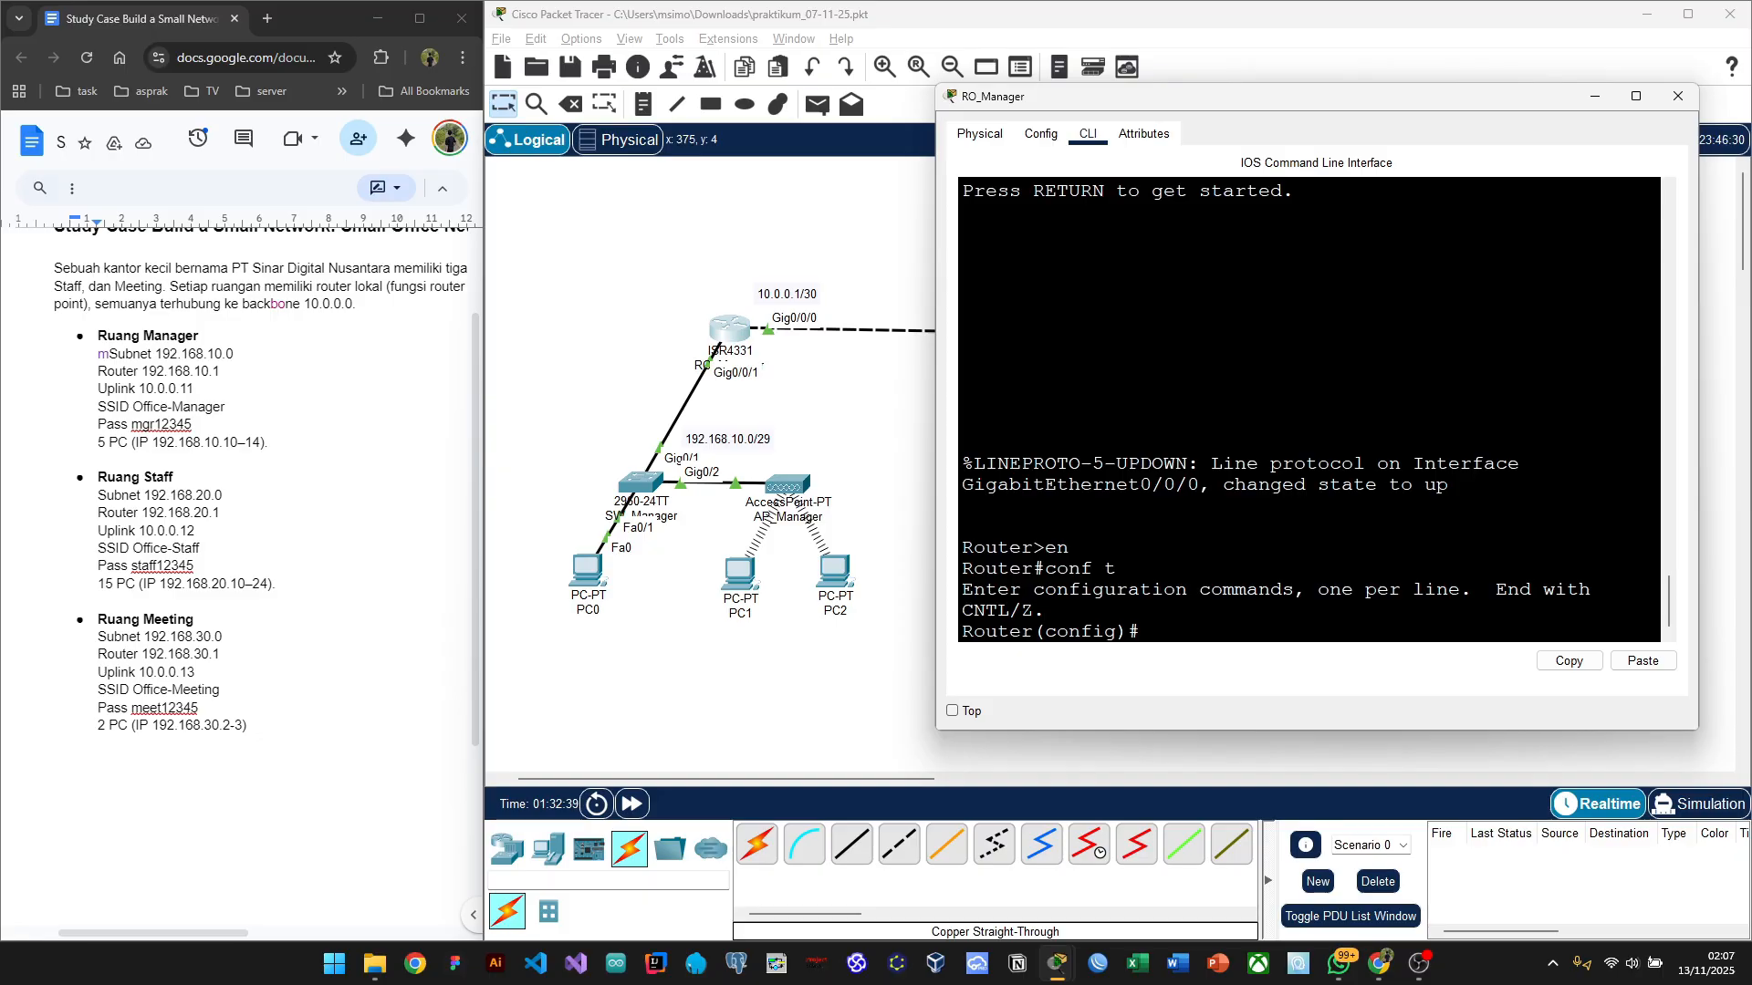
Step: Enter a bare 'ip route' command, which returns '% Incomplete command.'
text(ip ro)
key(Tab)
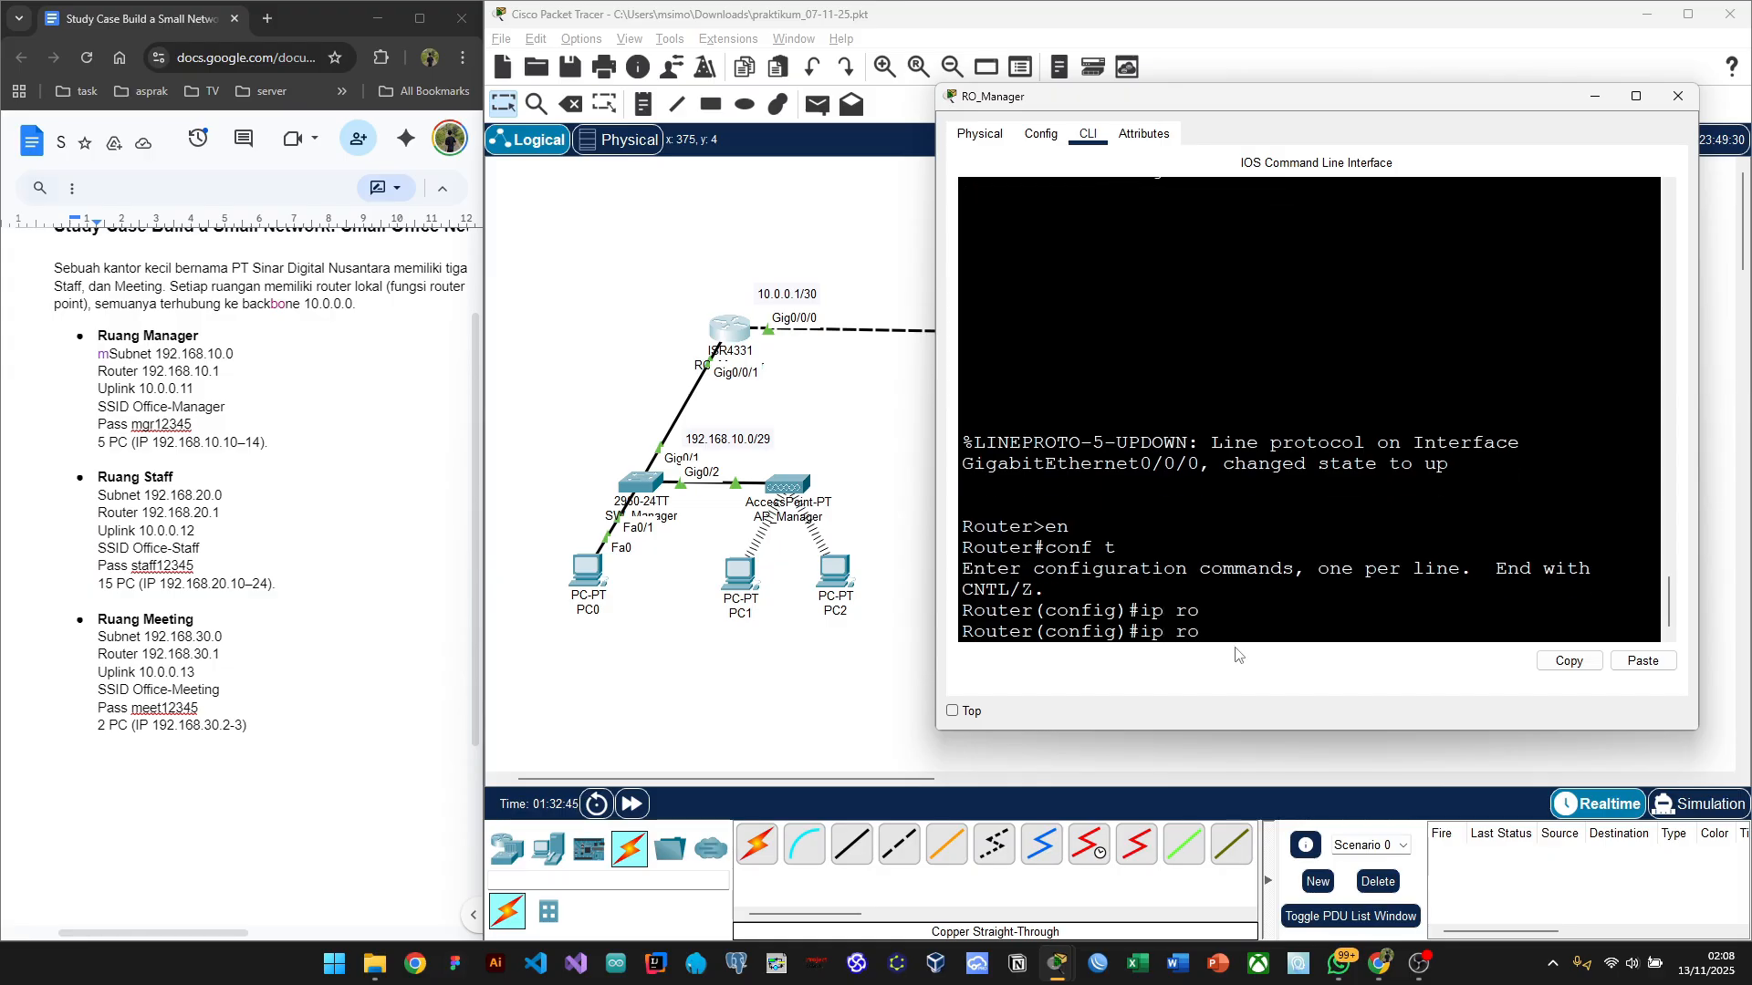
text(u)
key(Tab)
text(t)
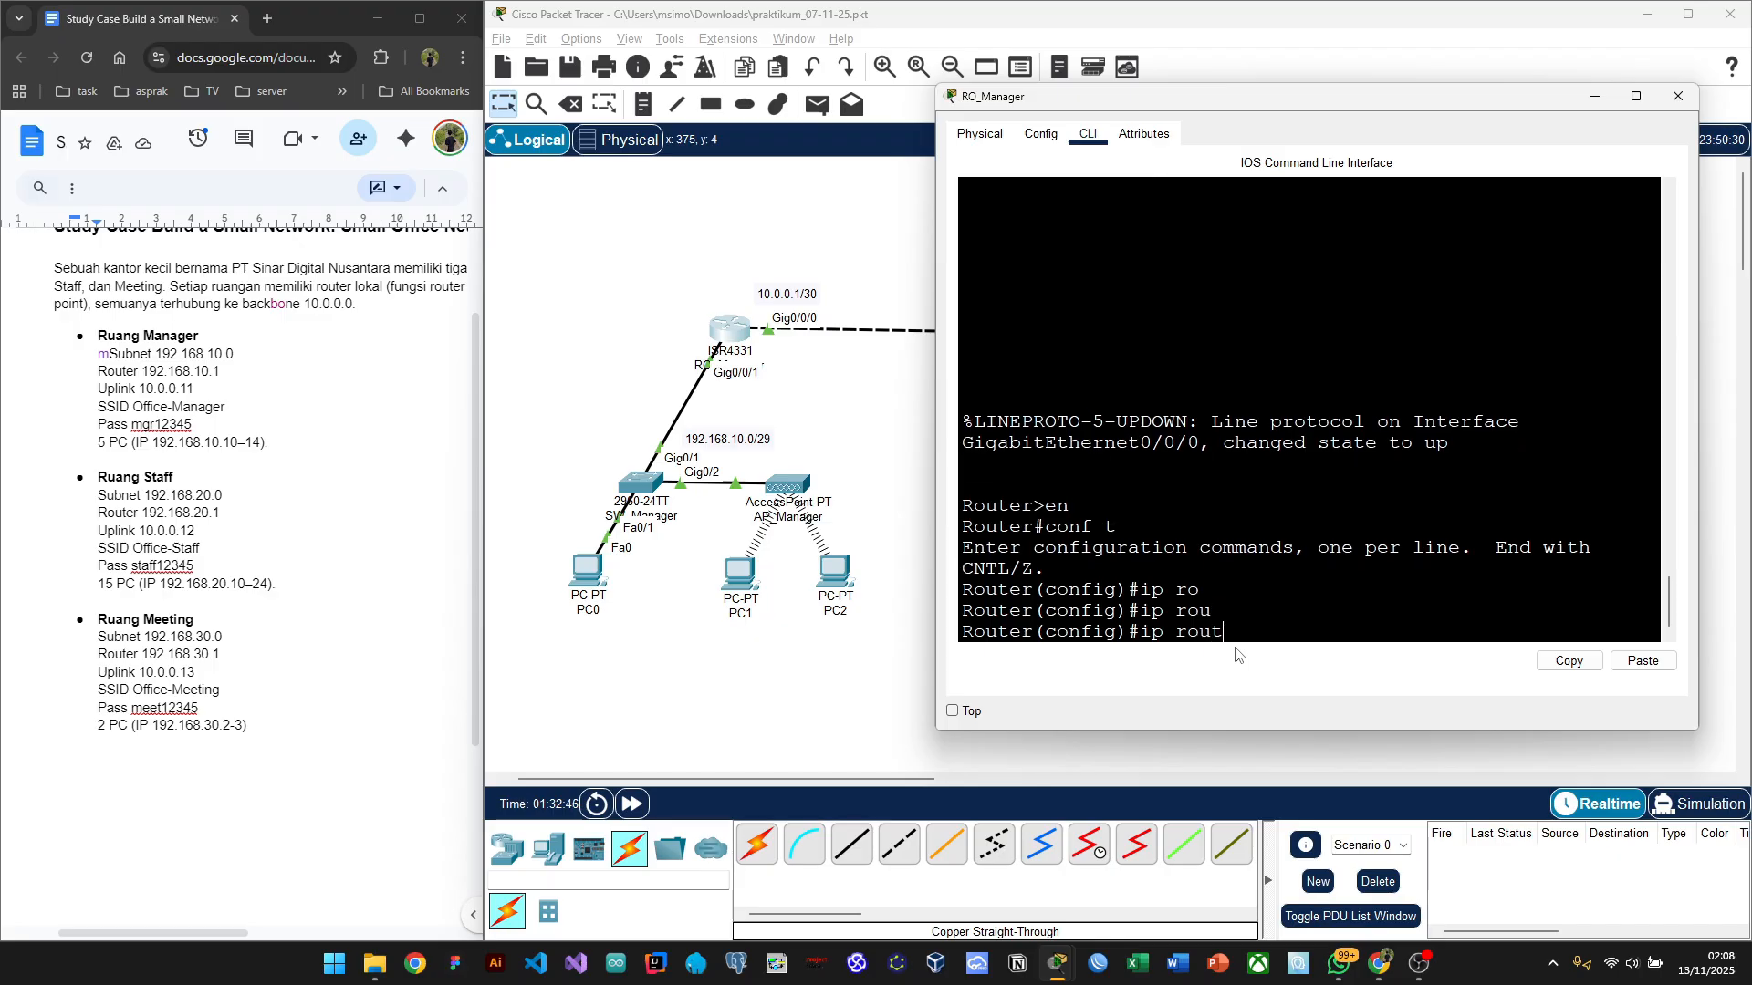
key(Tab)
key(Tab)
text(e)
key(Tab)
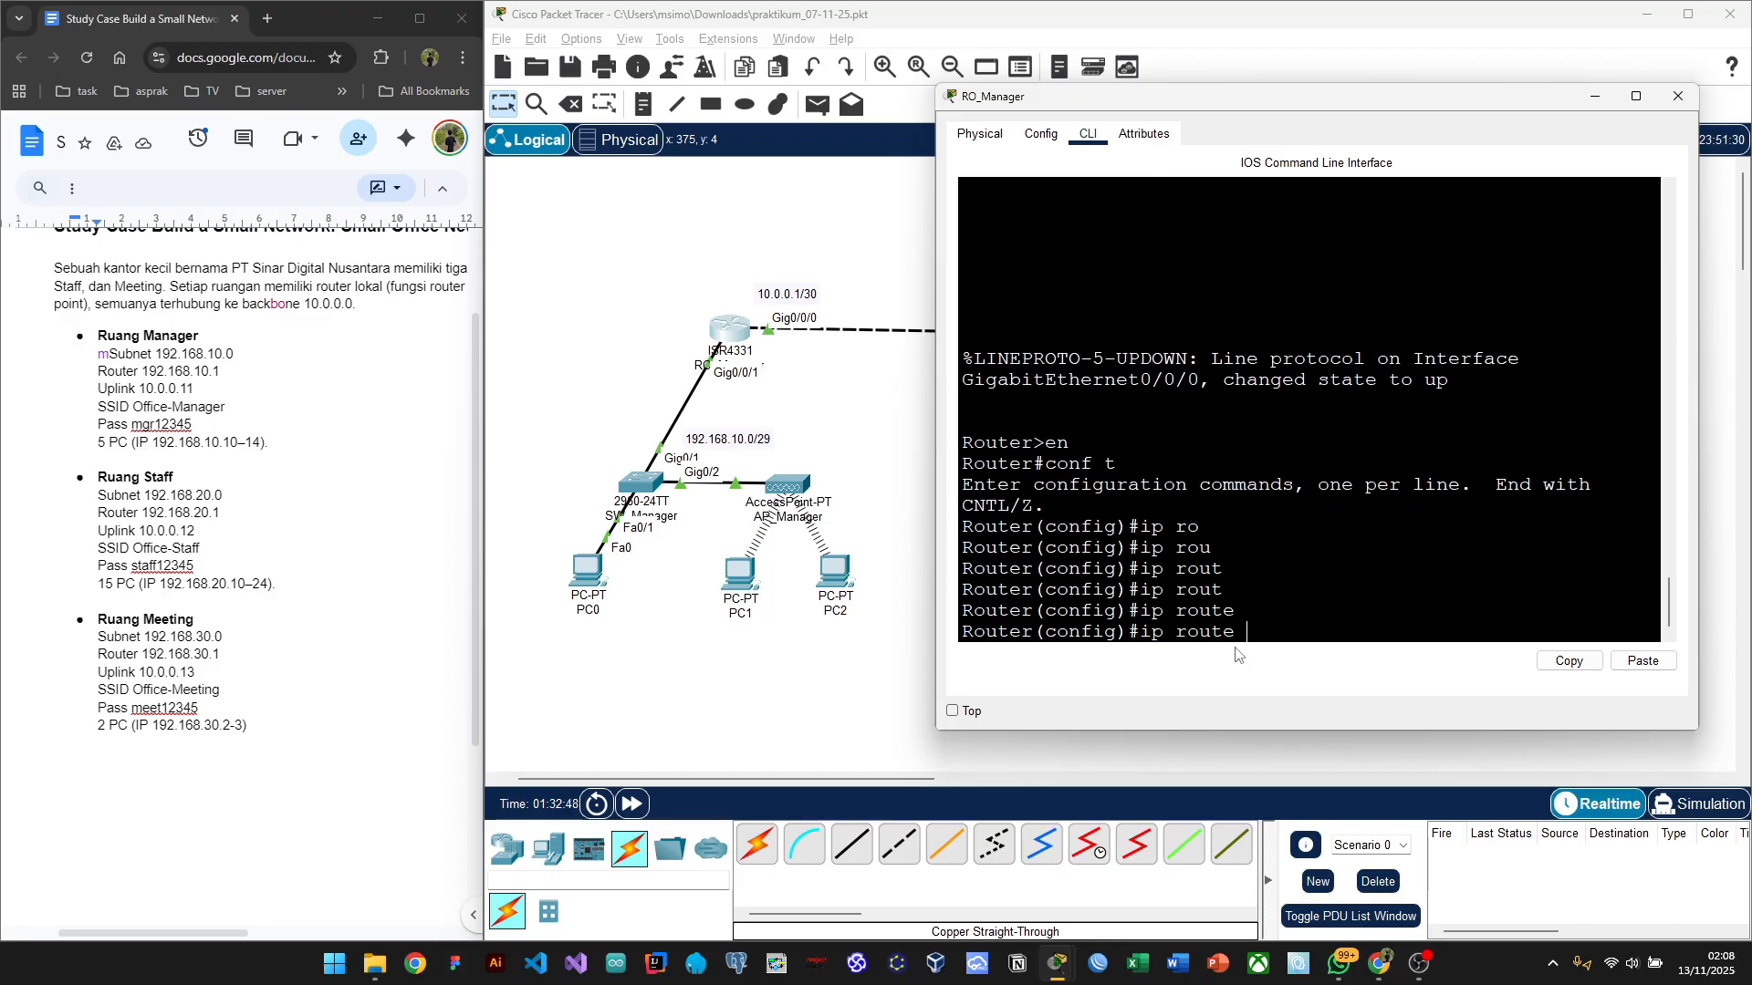
key(Return)
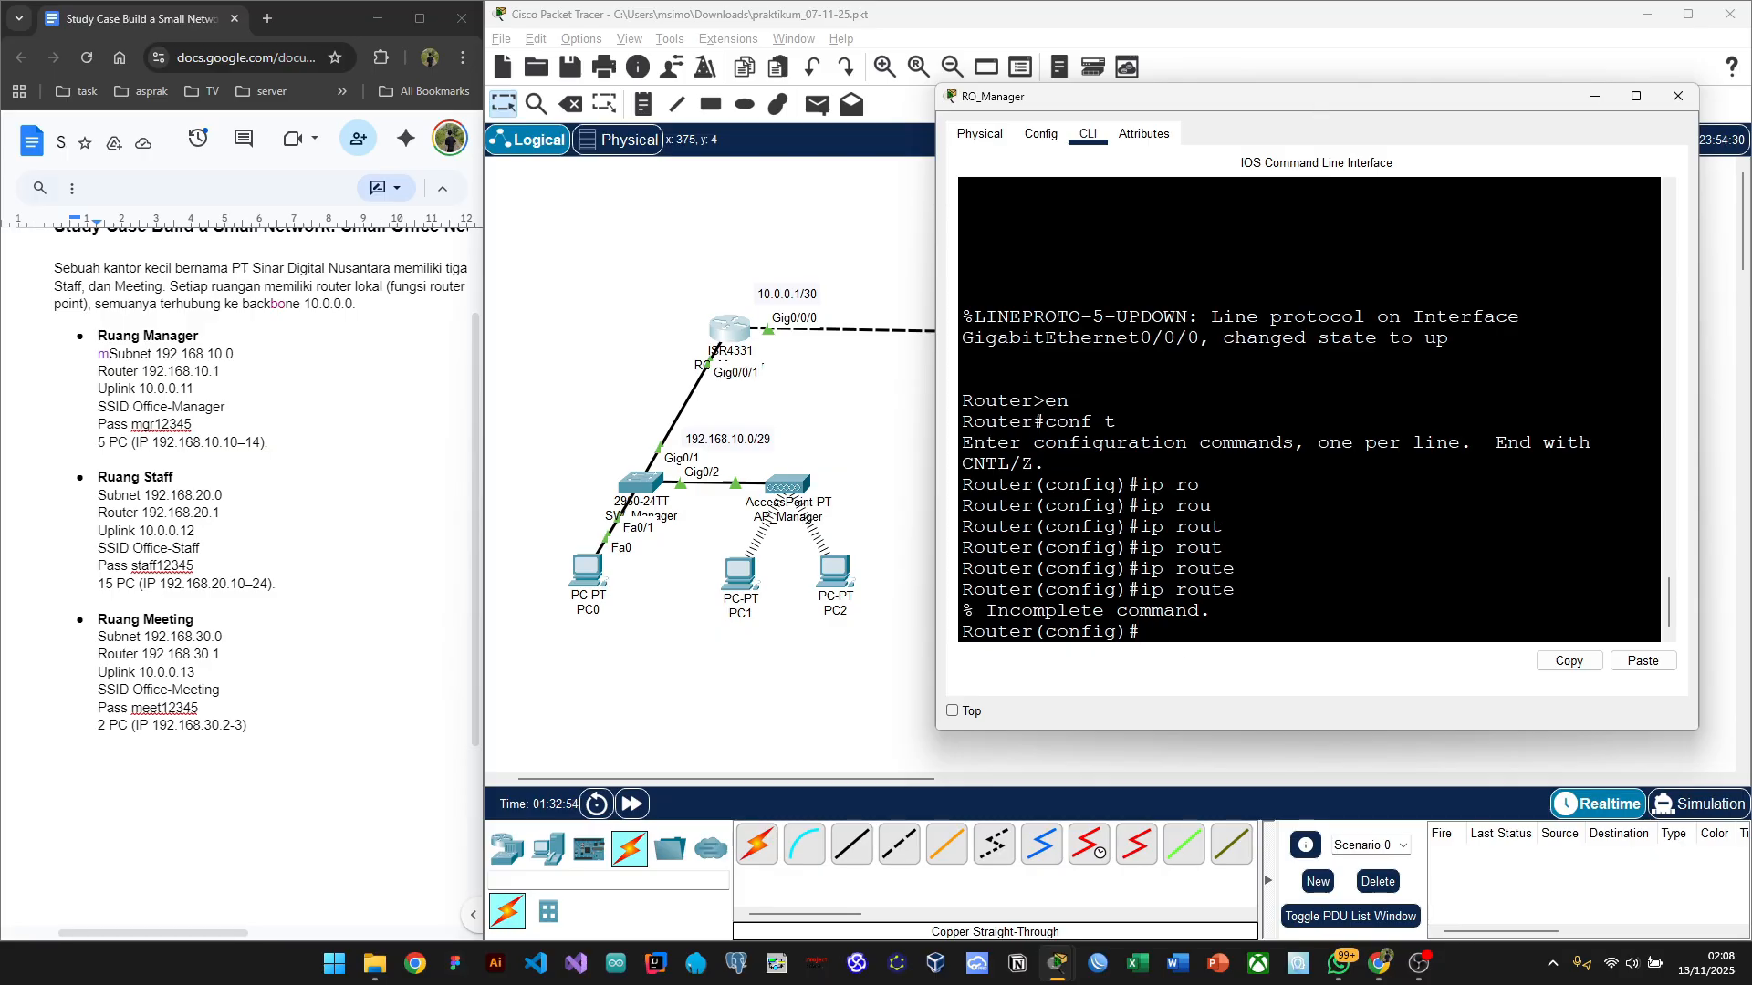
Step: Place the RO_Manager console beside the topology and type 'ip route 192.168.20.0'
drag(1481, 100, 455, 134)
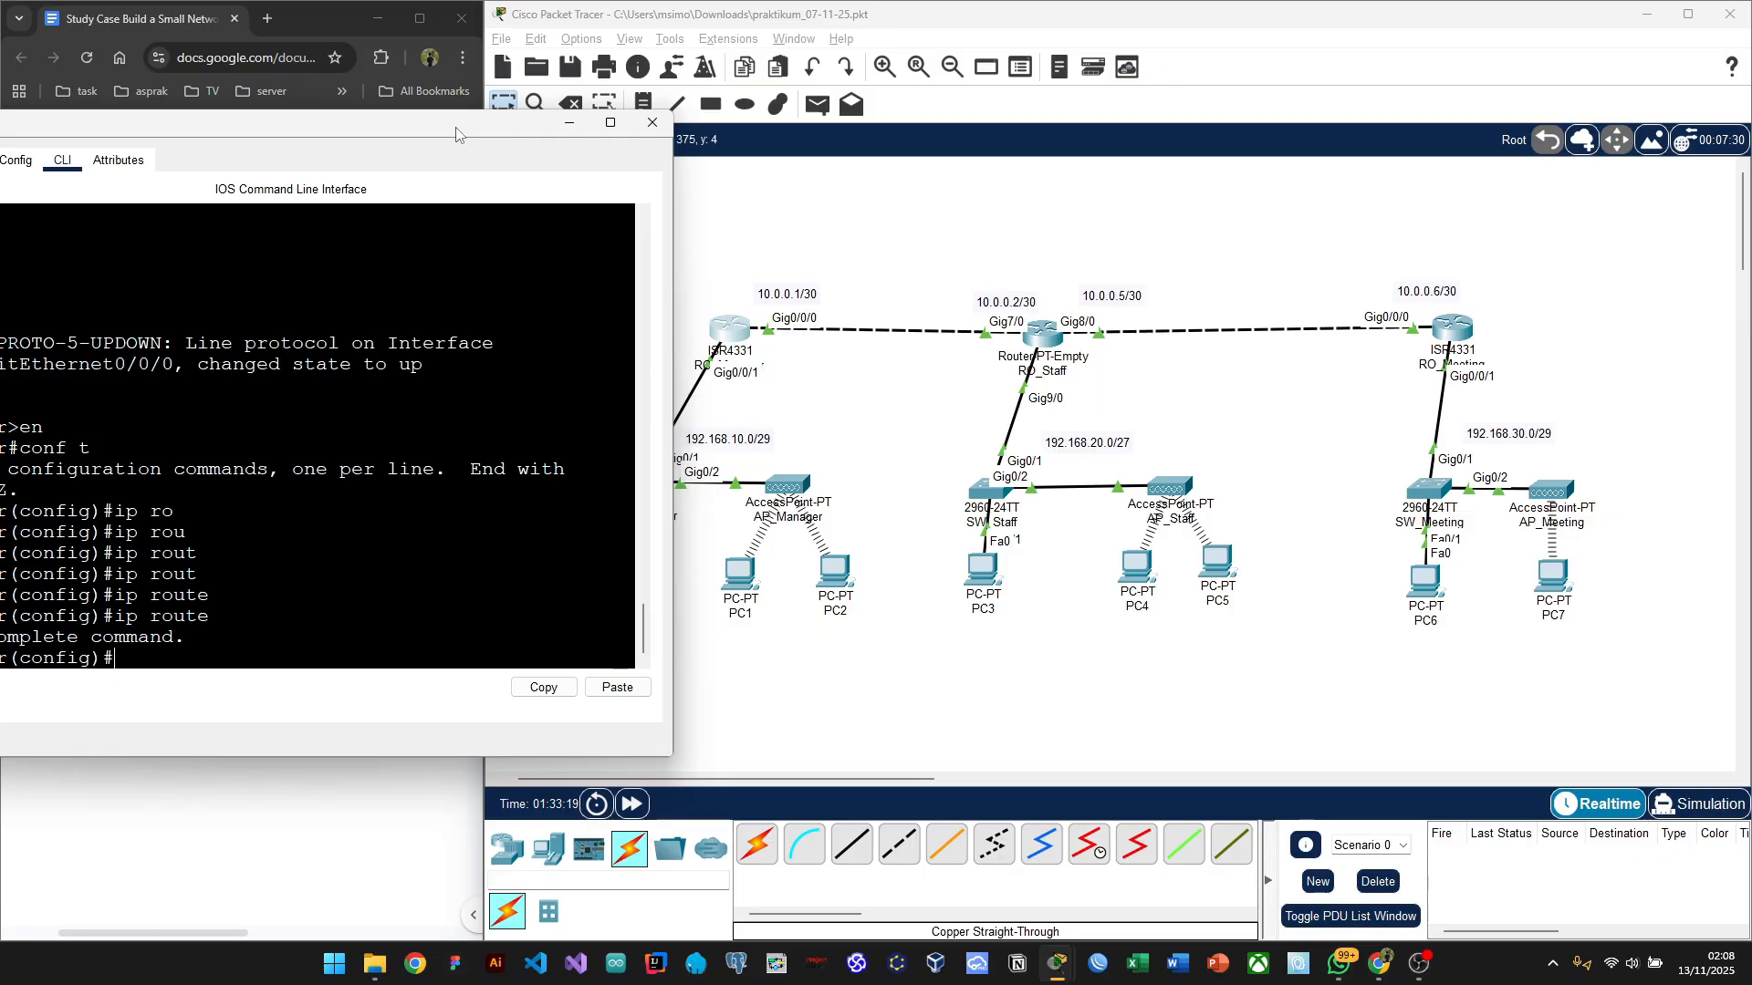
mouse_move(457, 134)
mouse_down()
mouse_move(504, 121)
mouse_move(476, 126)
mouse_up()
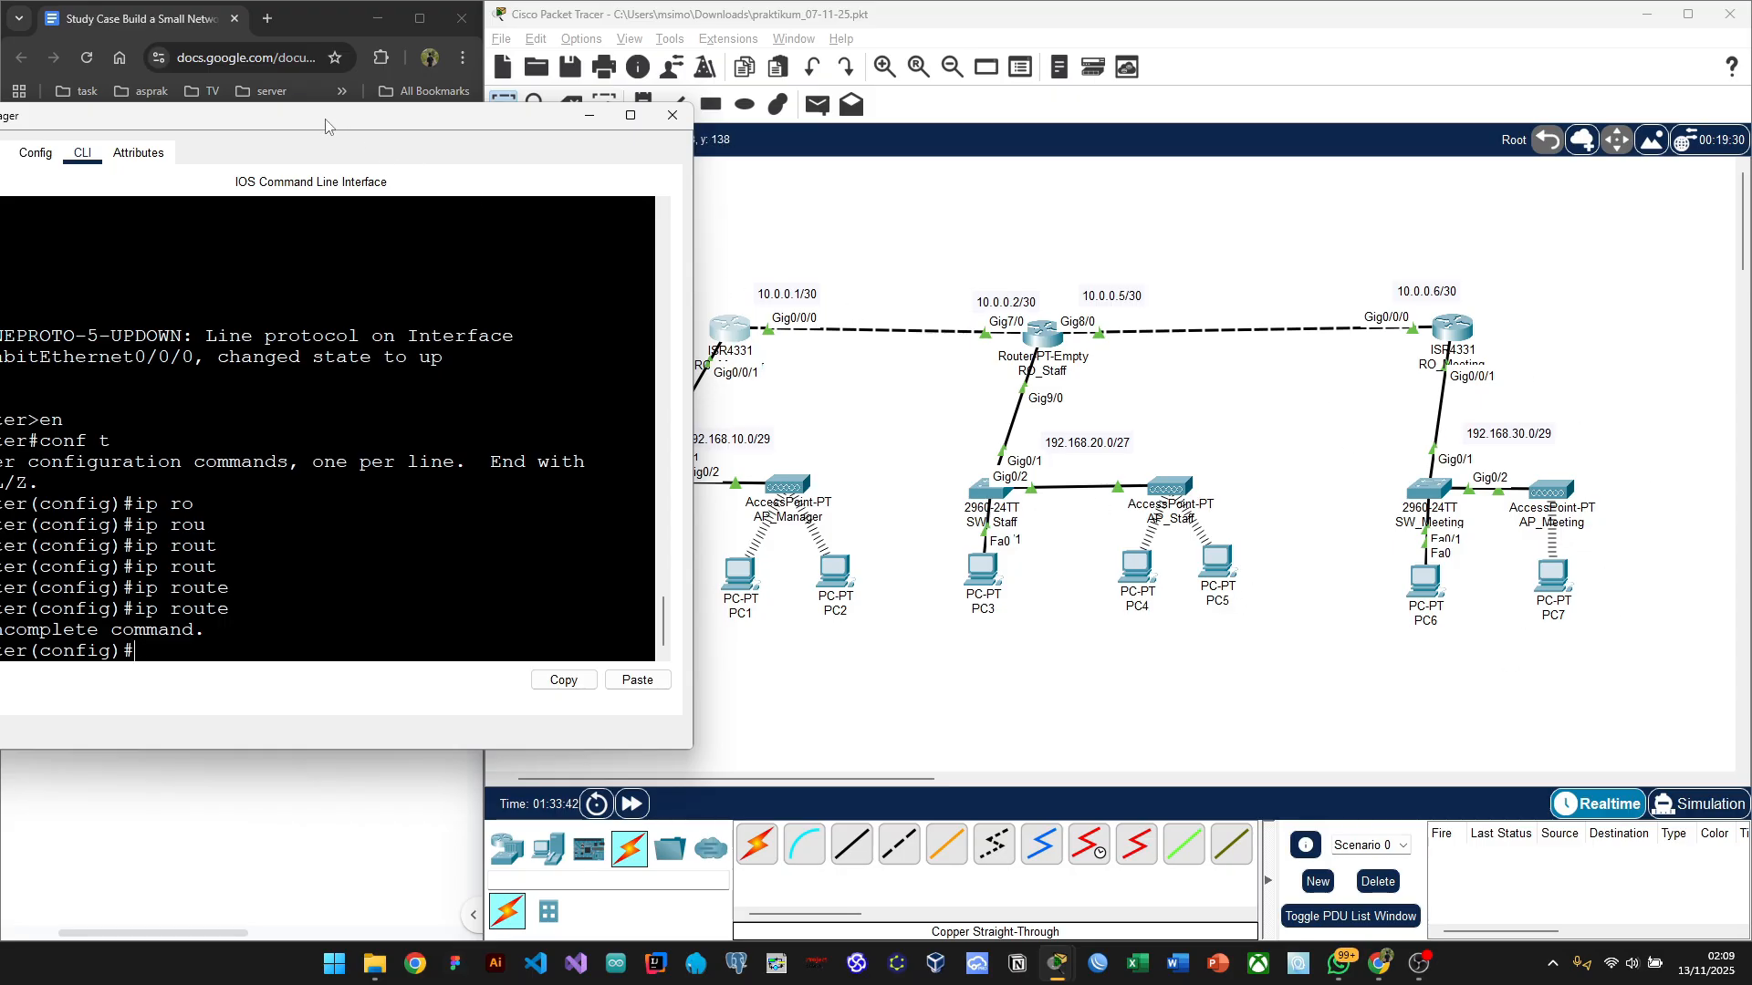
drag(326, 125, 637, 253)
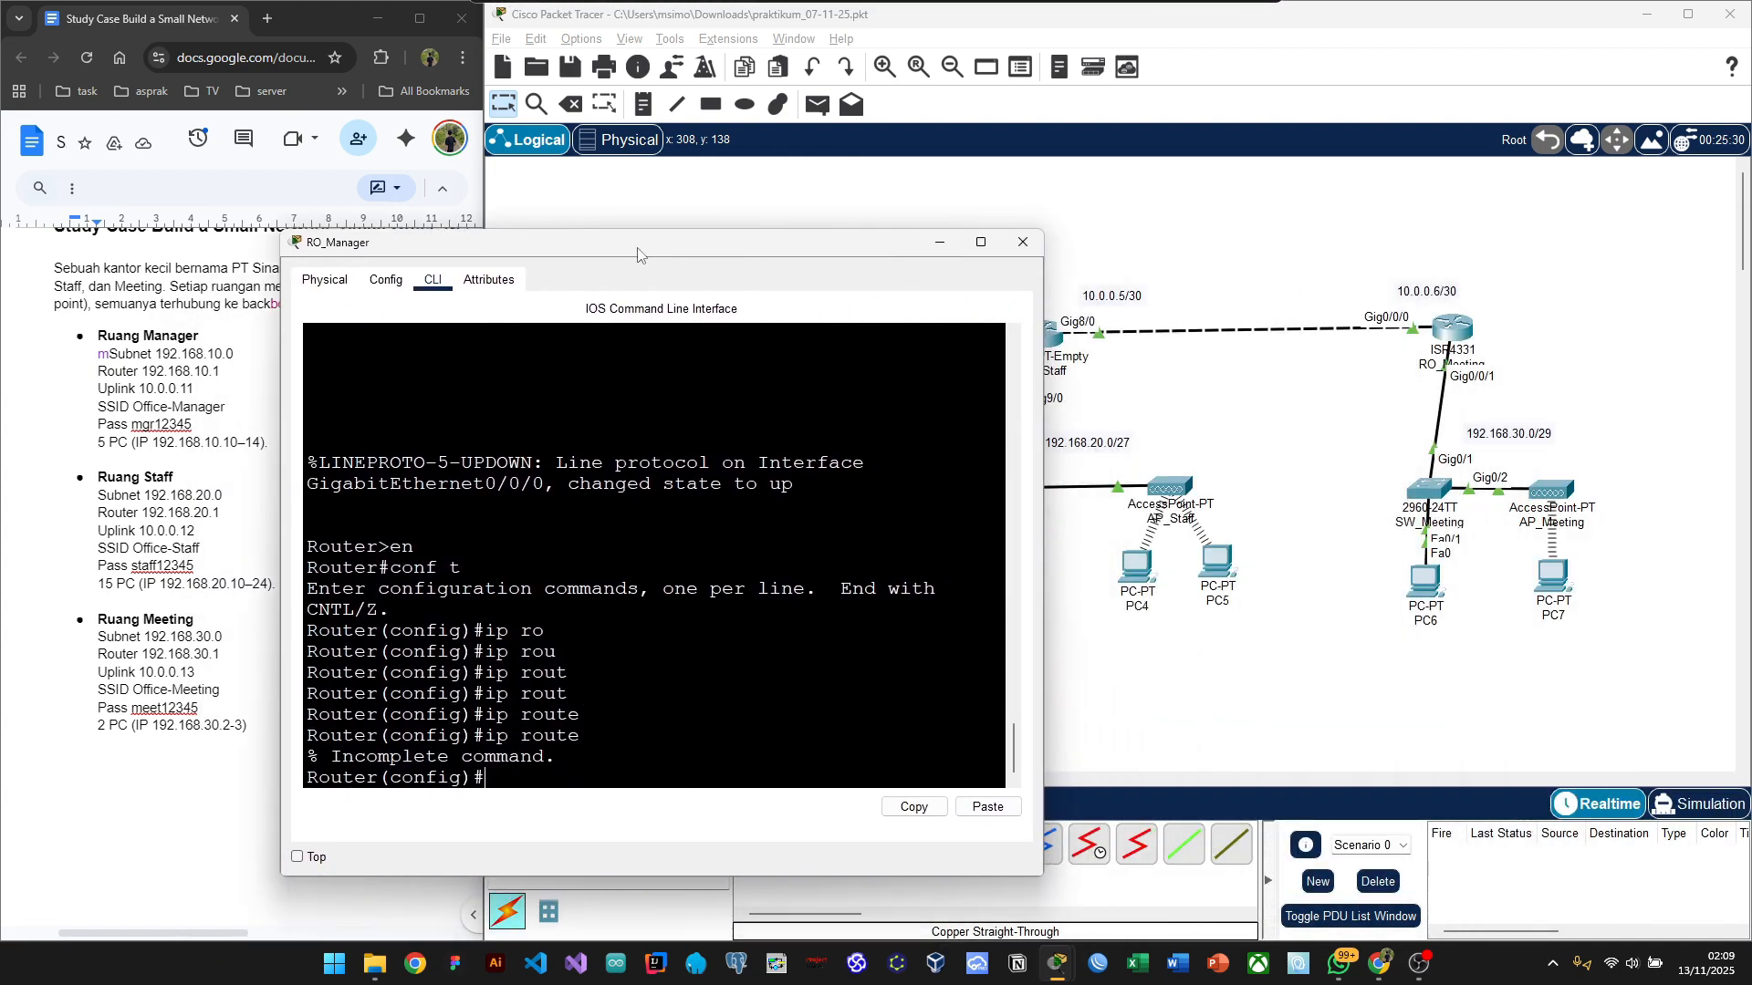
drag(1046, 342, 960, 343)
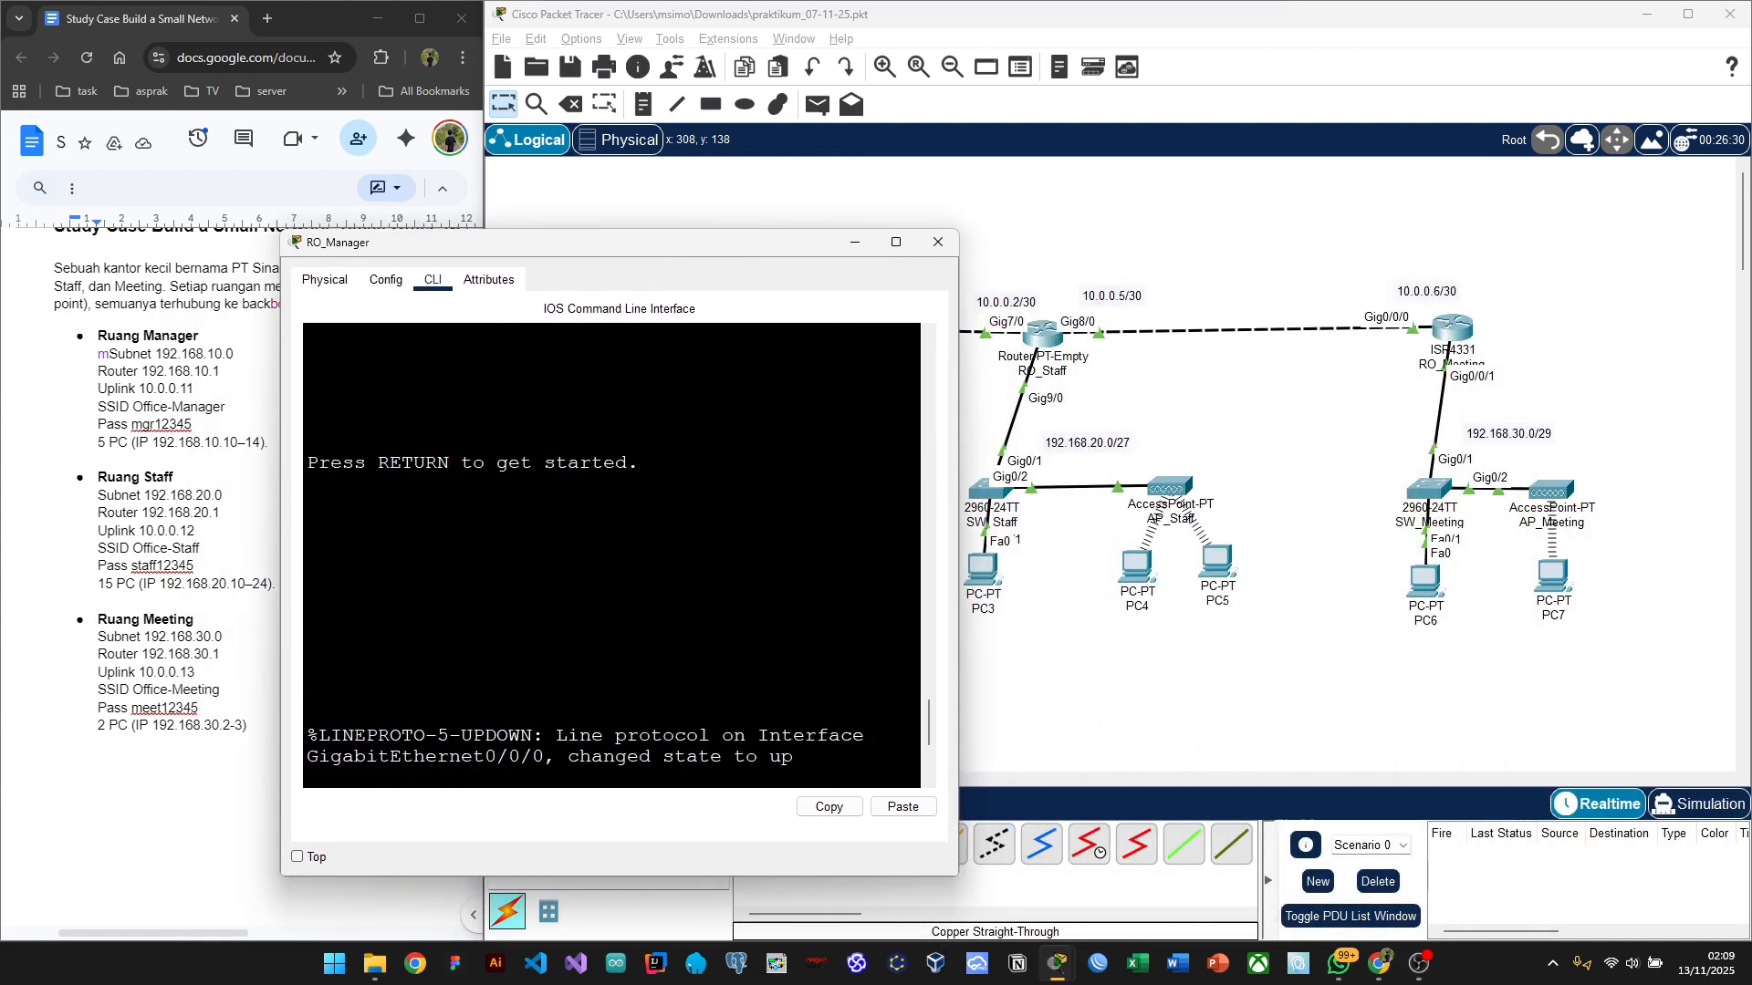
drag(679, 258, 416, 207)
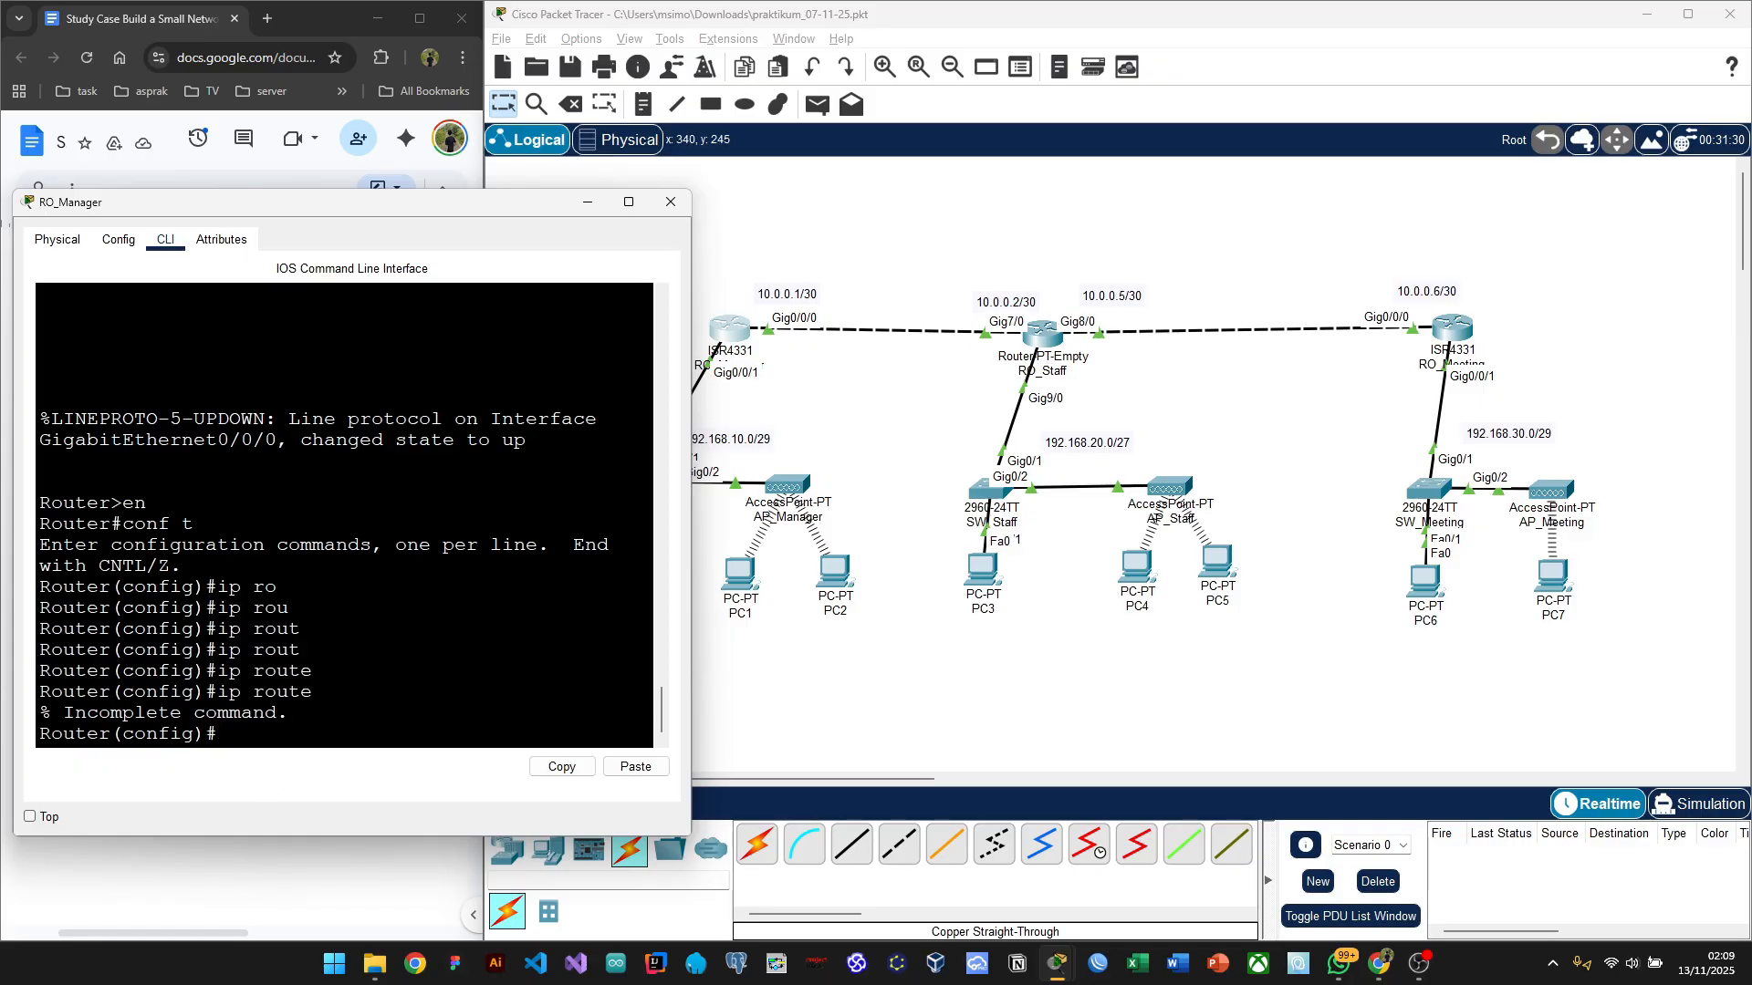
text(p route 192)
text(.168.20.0)
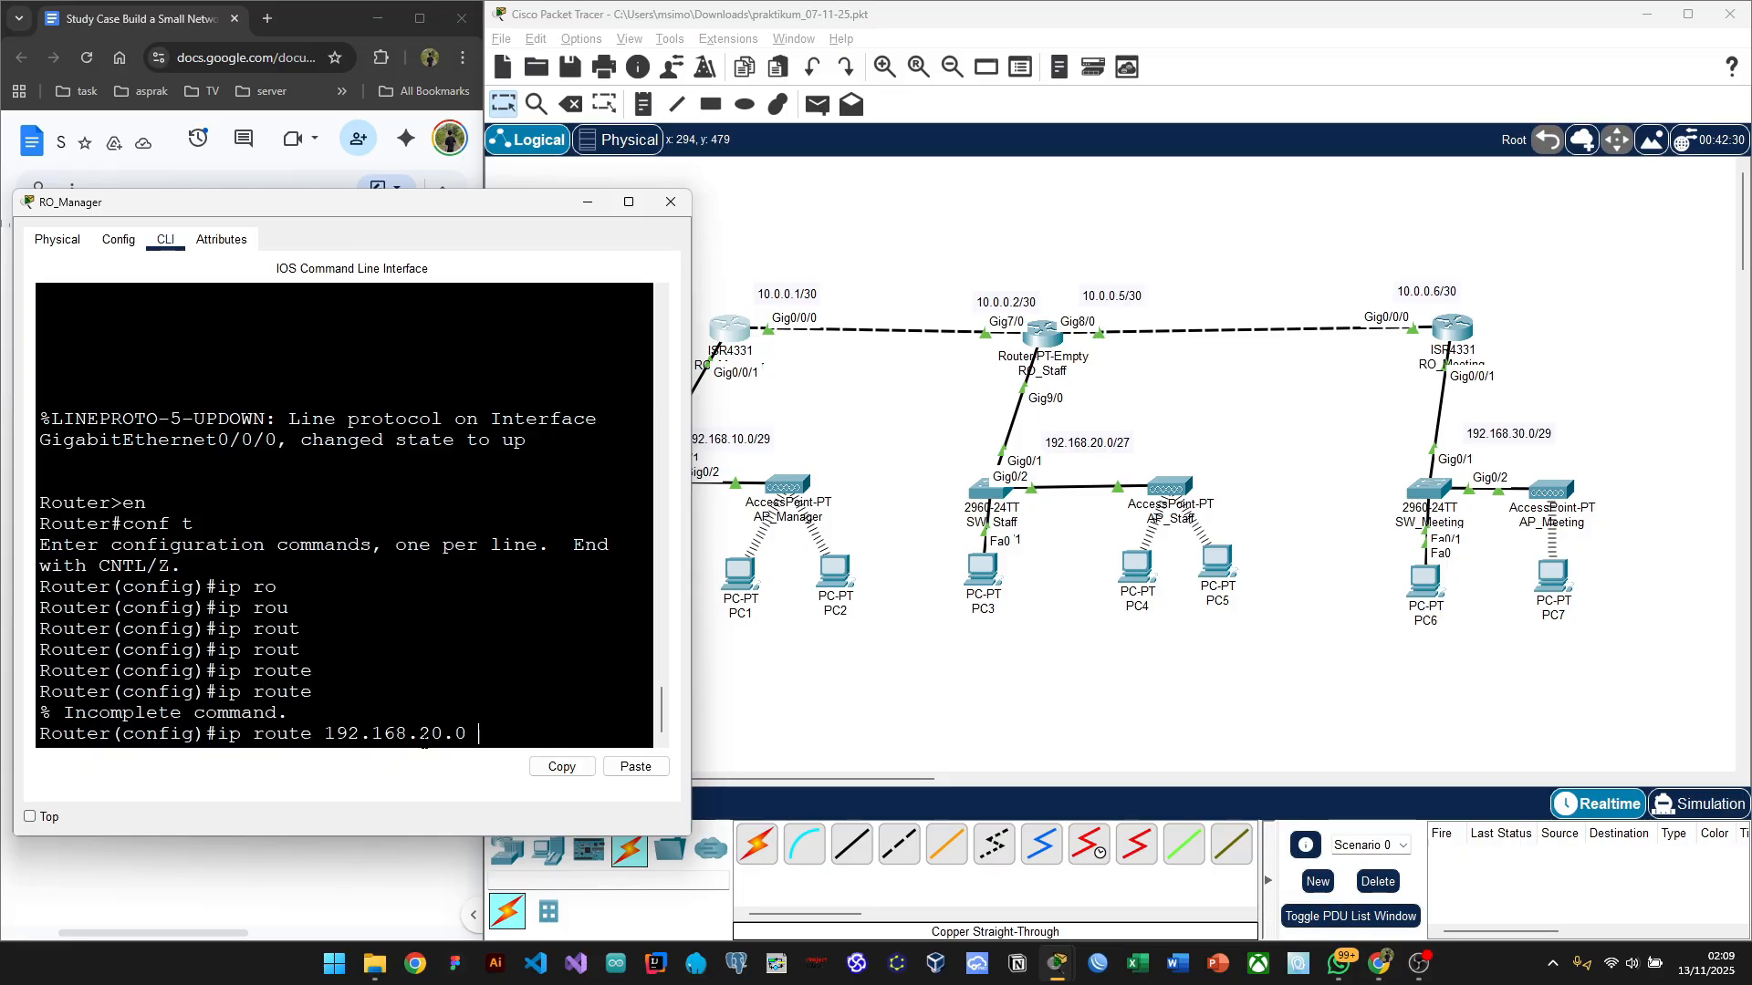
key(alt+Tab)
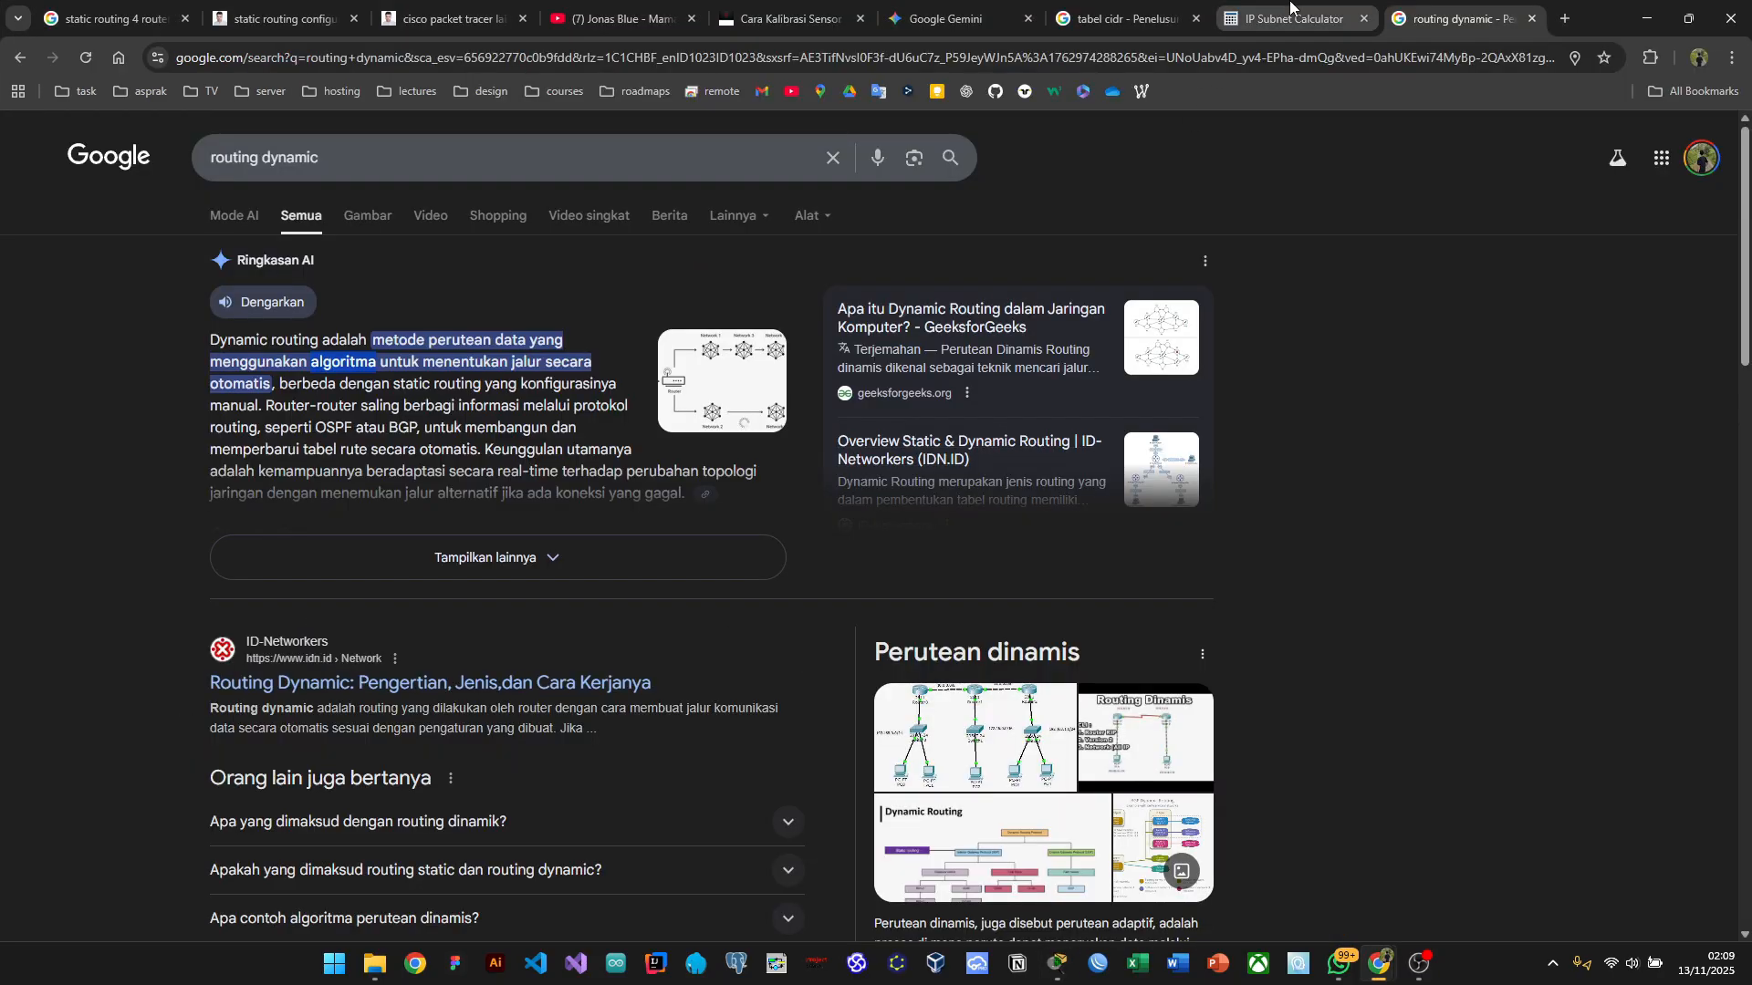
Step: Check the CIDR table and add the subnet mask 255.255.255.224 to the route
click(1105, 7)
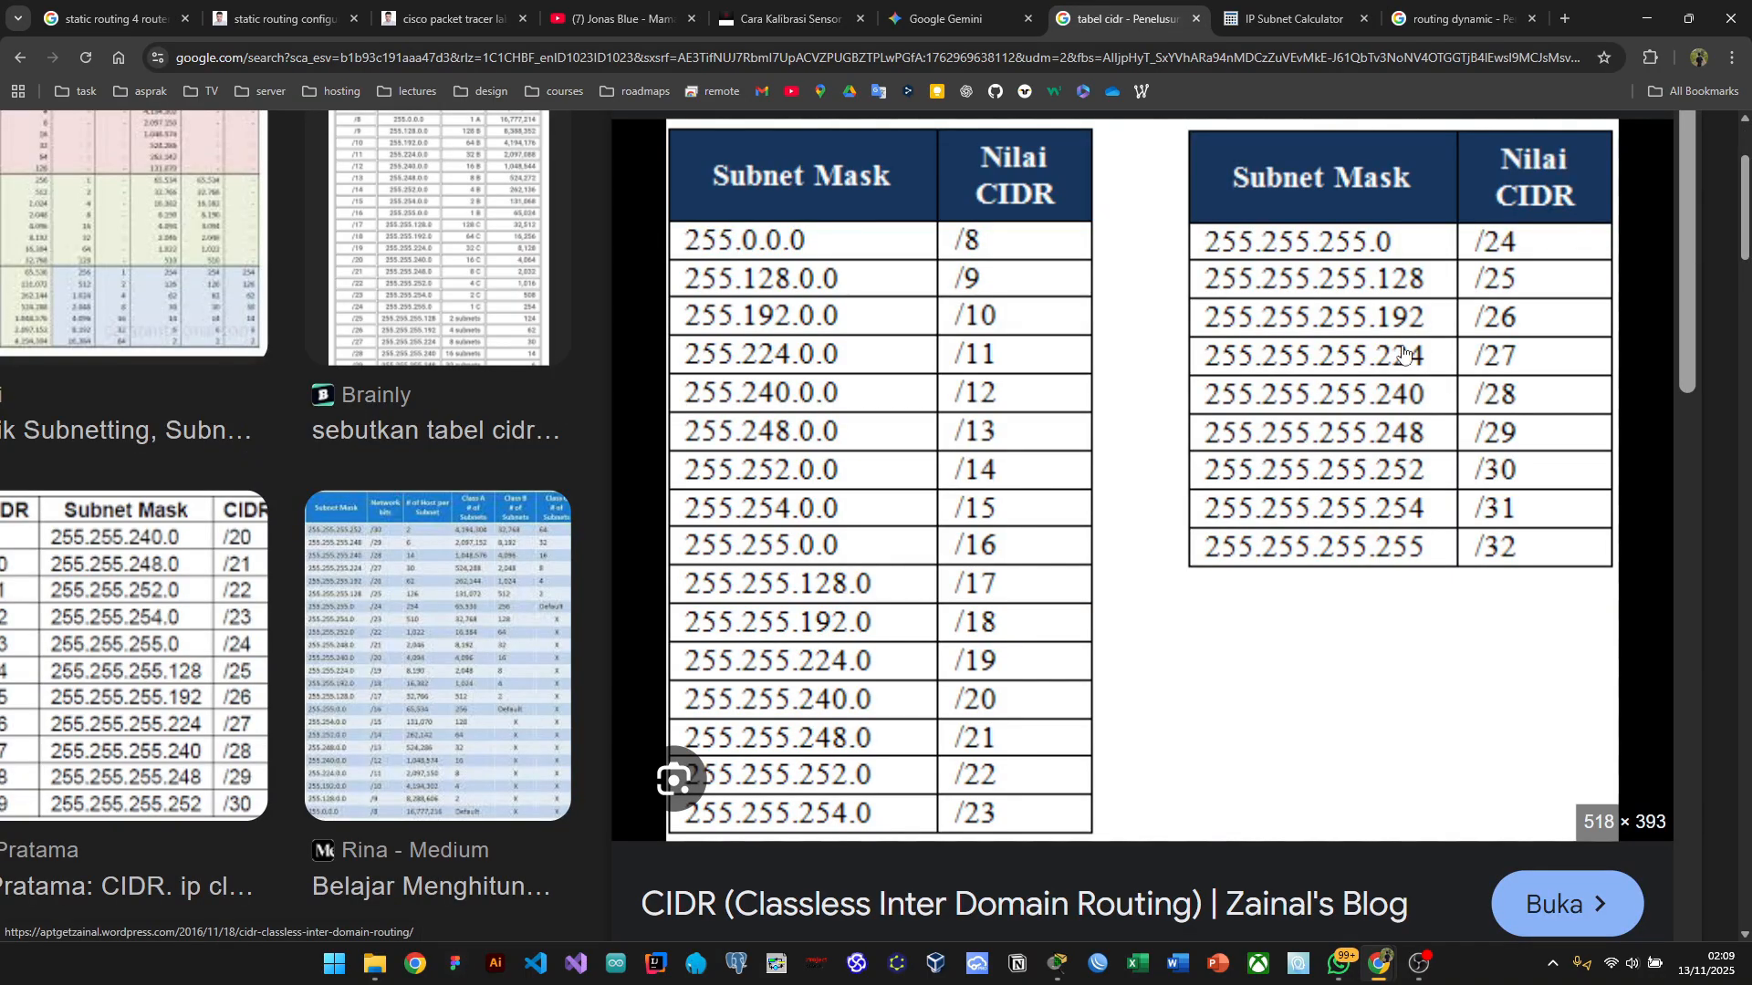
key(alt+Tab)
key(alt+Tab)
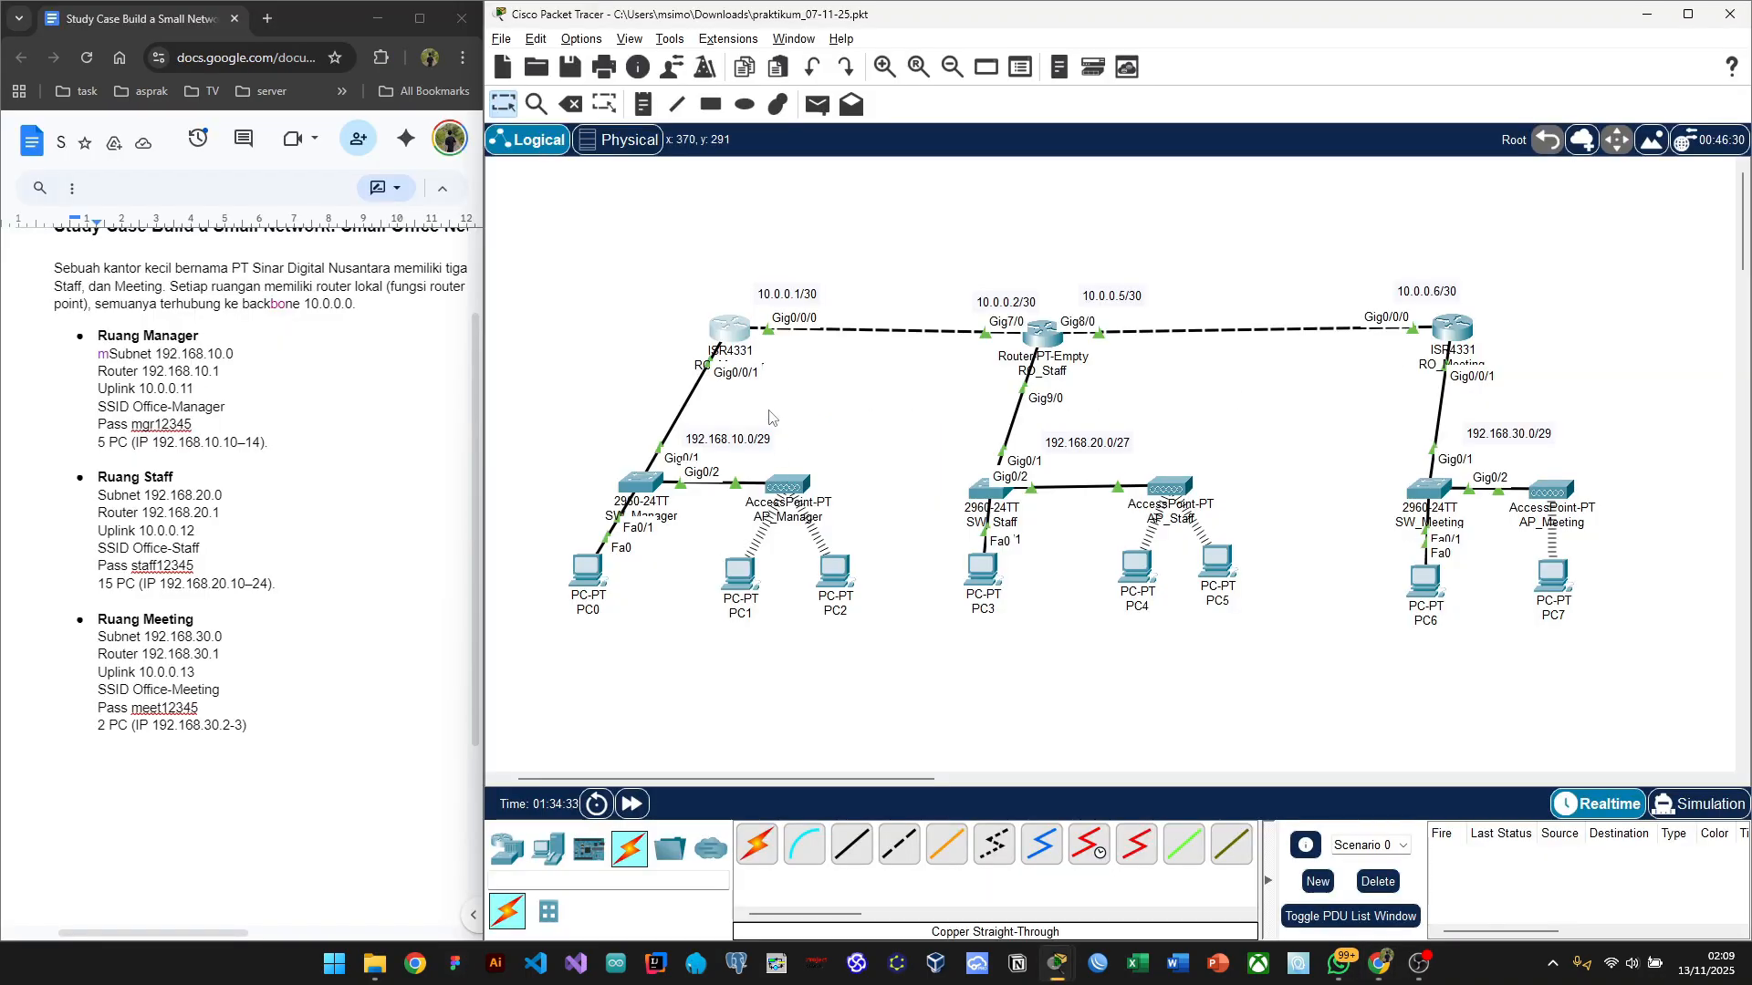
click(735, 334)
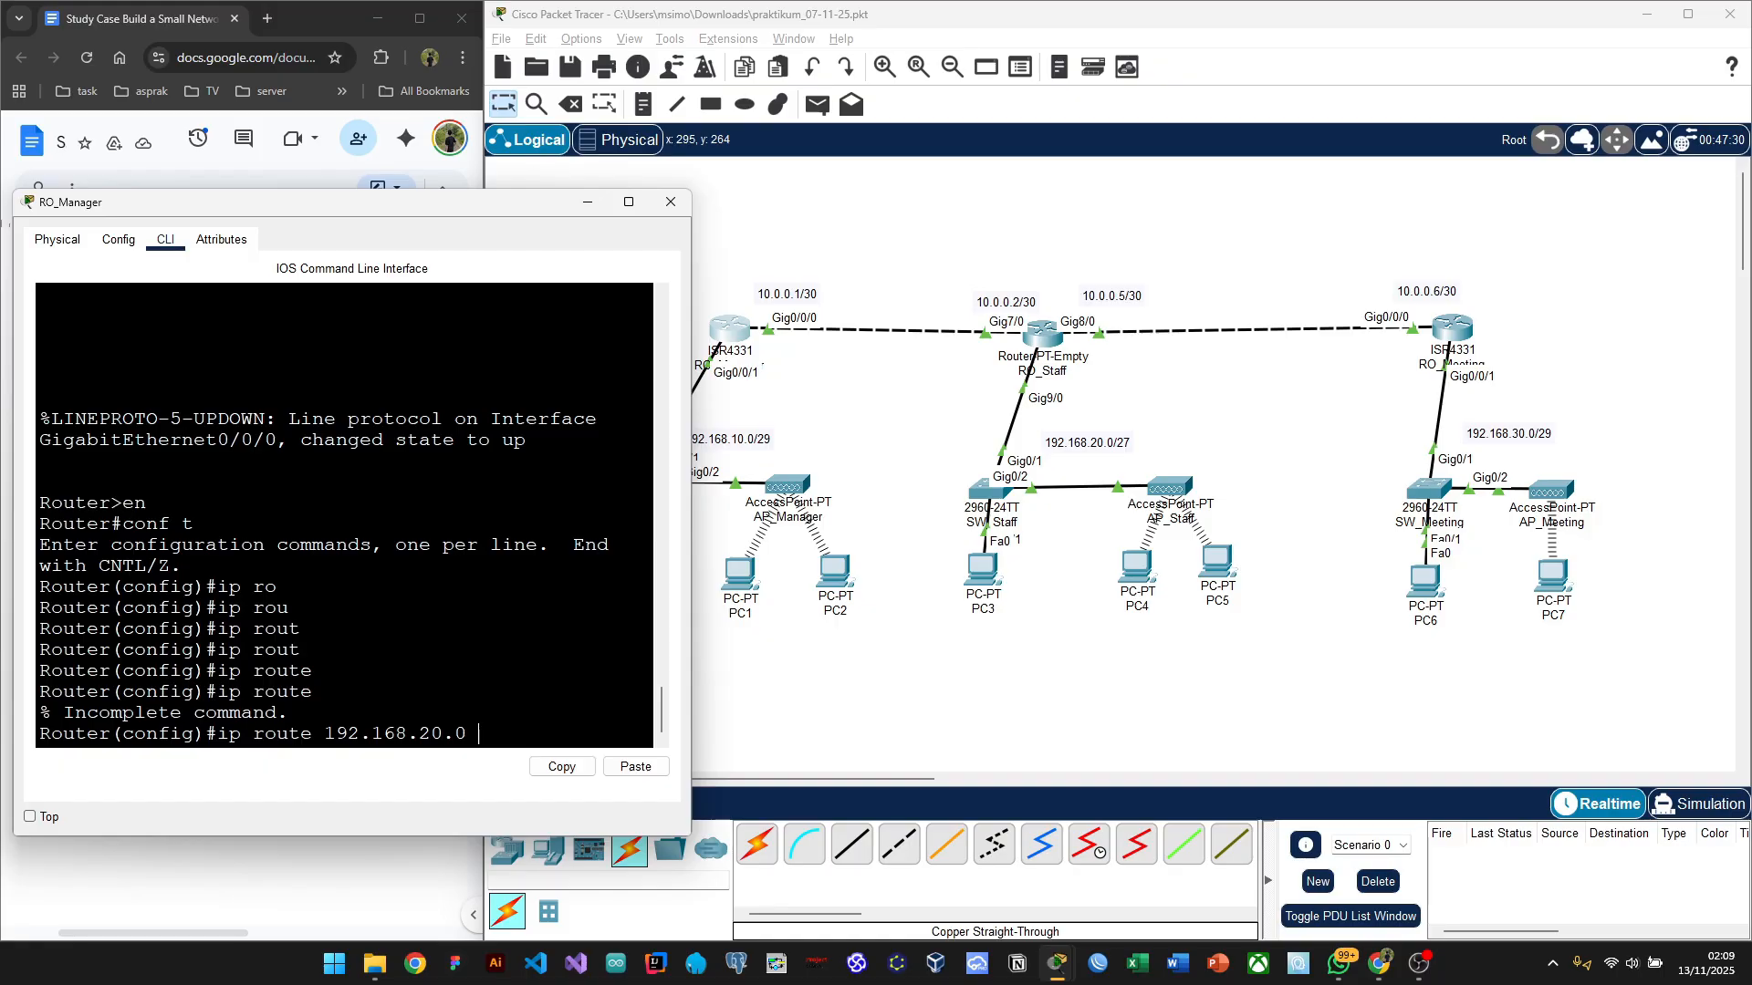
text(255.255.255)
key(alt+Tab)
key(Tab)
key(Tab)
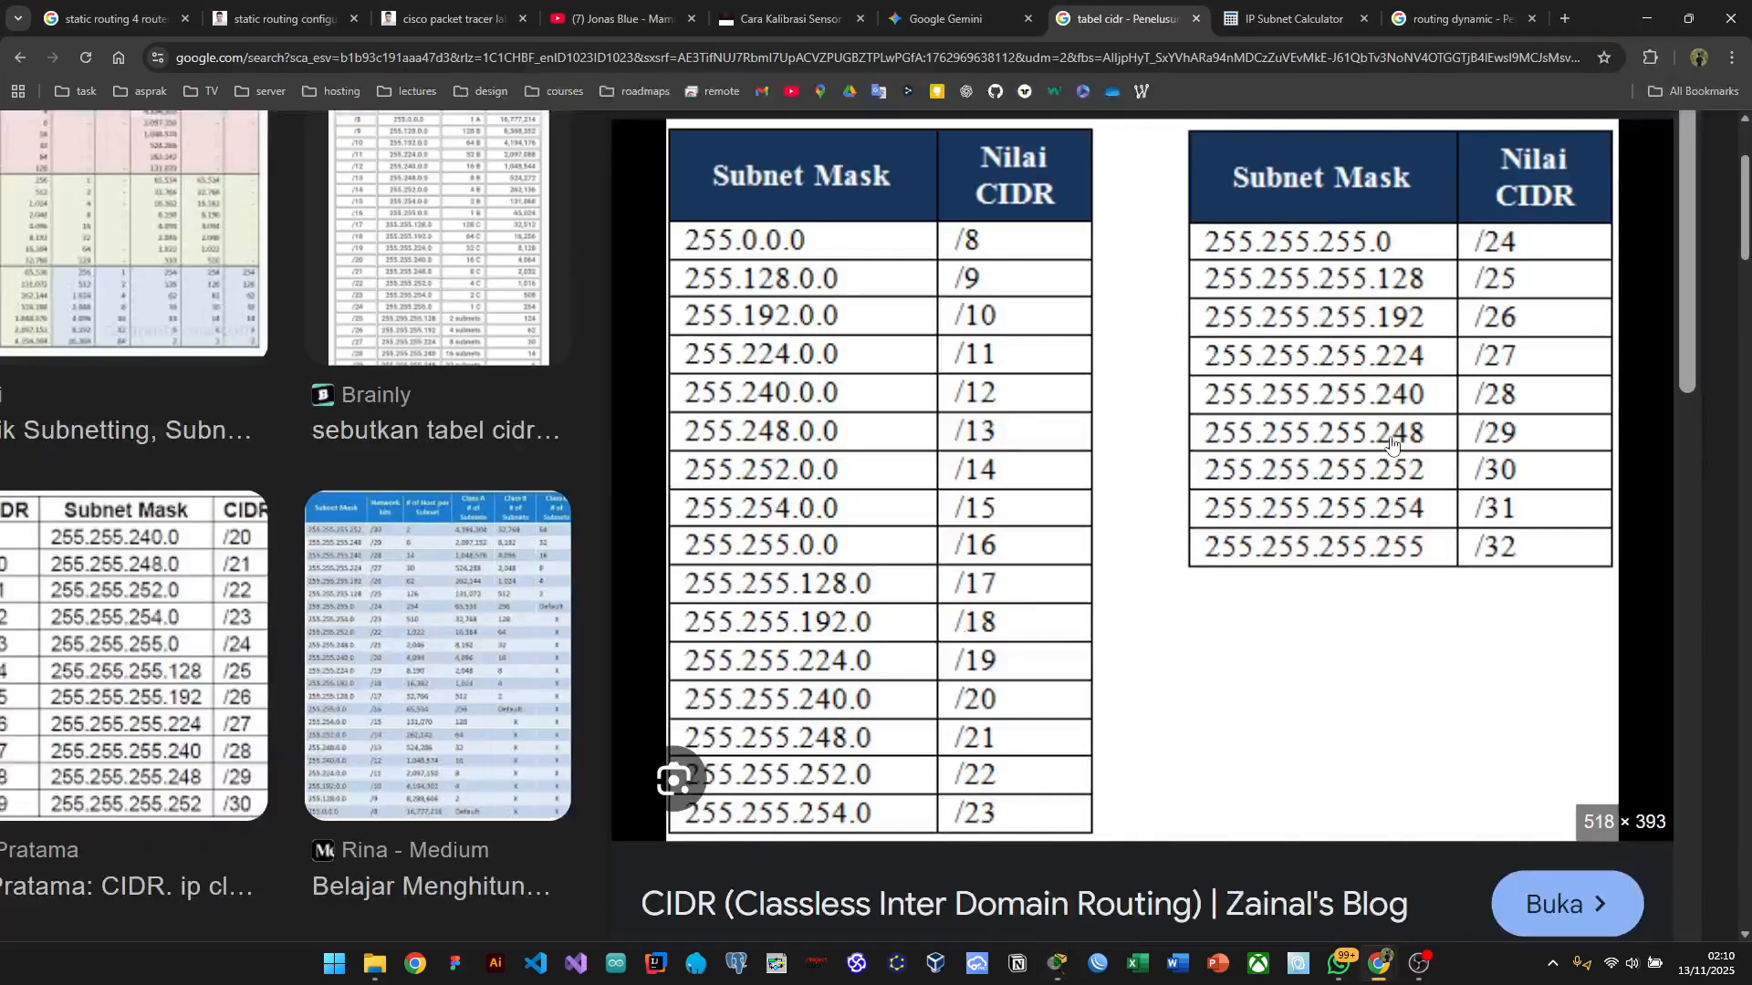
key(alt+Tab)
key(Tab)
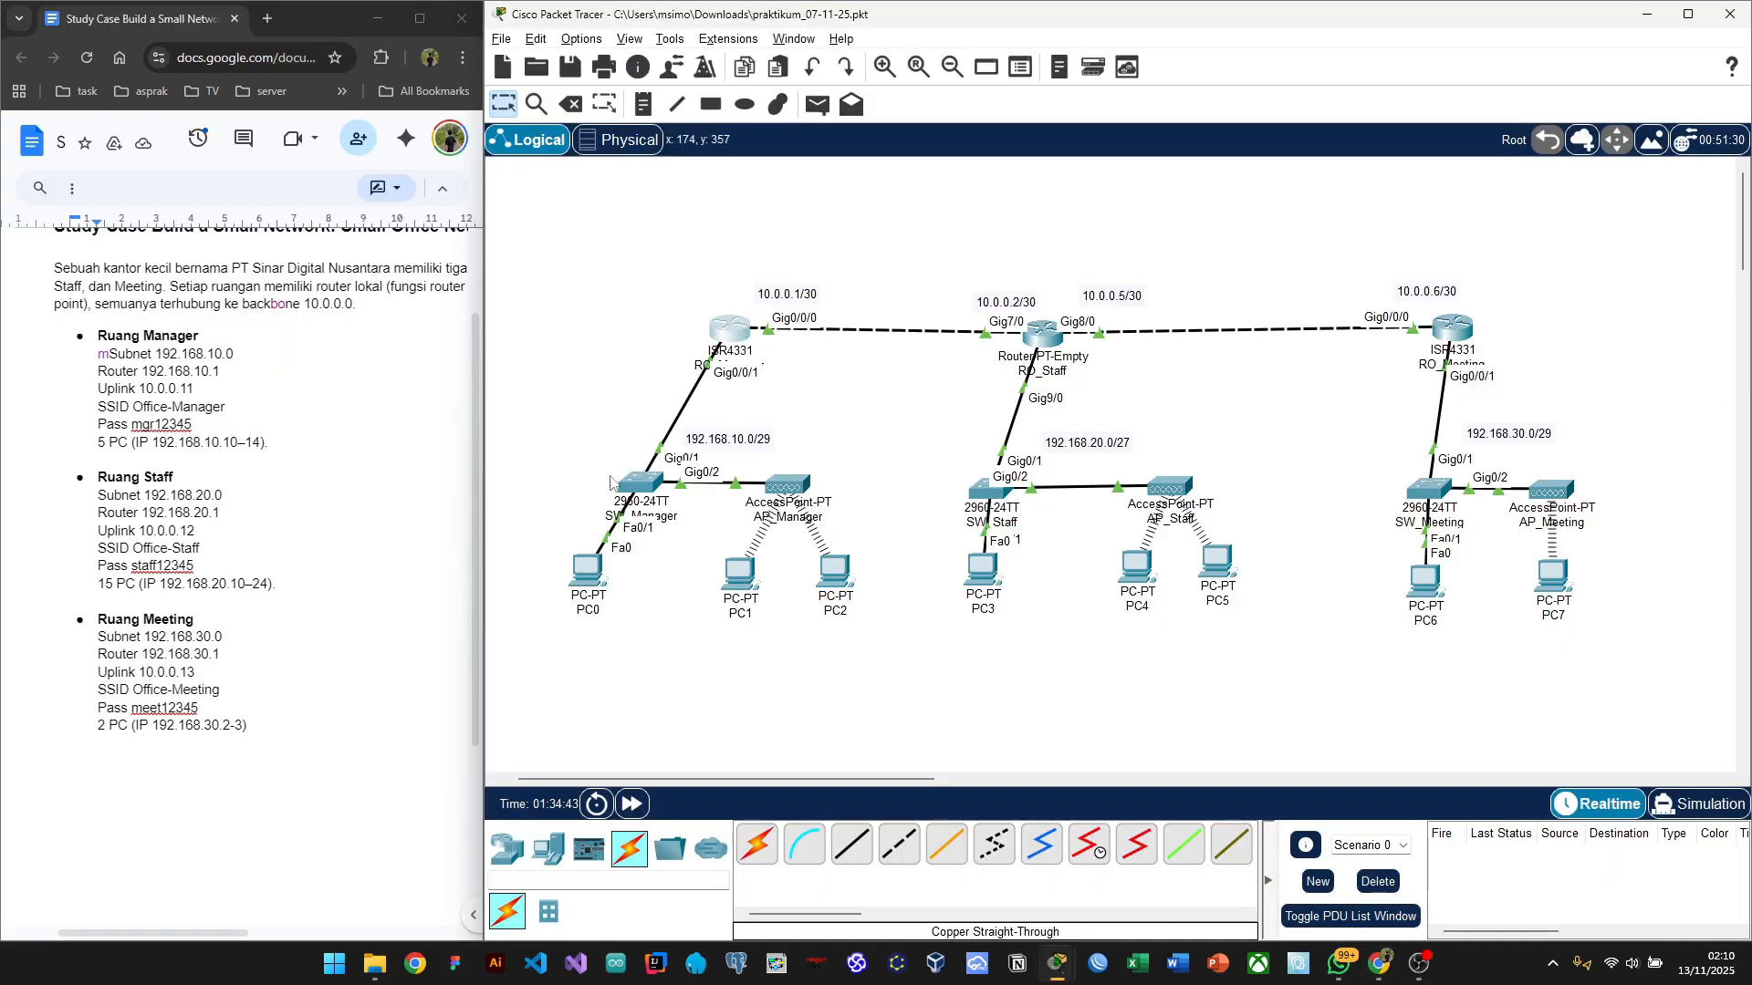
click(735, 338)
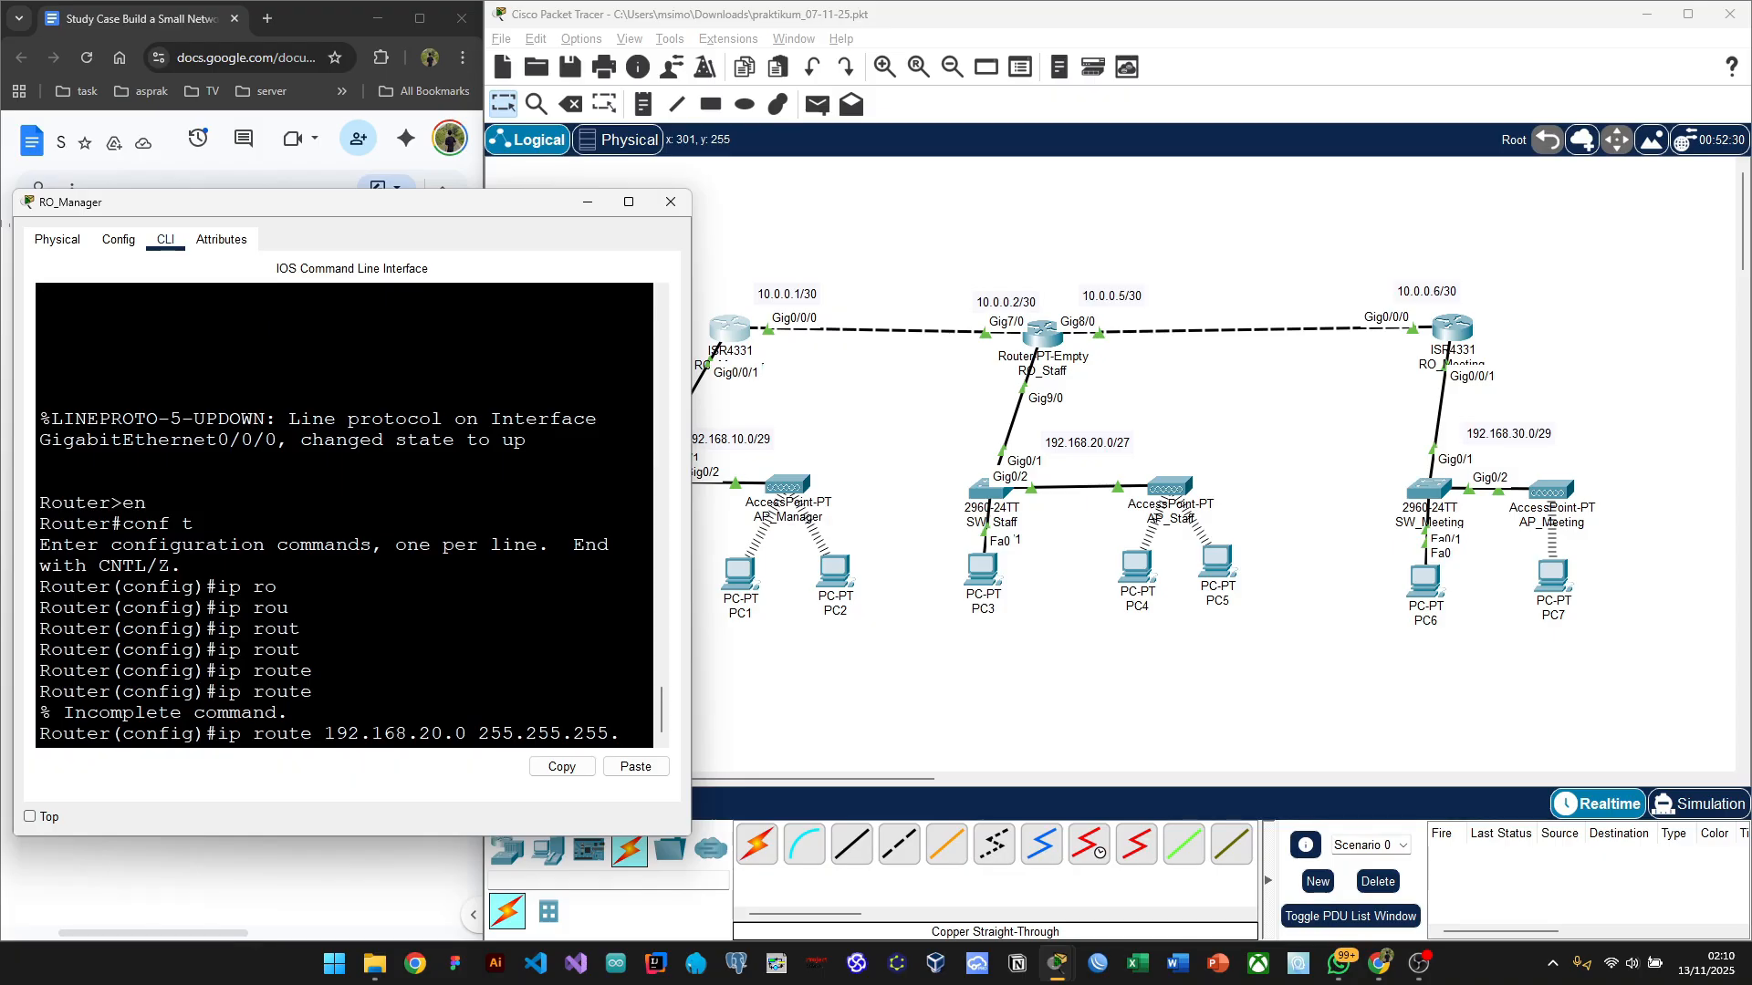
text(224)
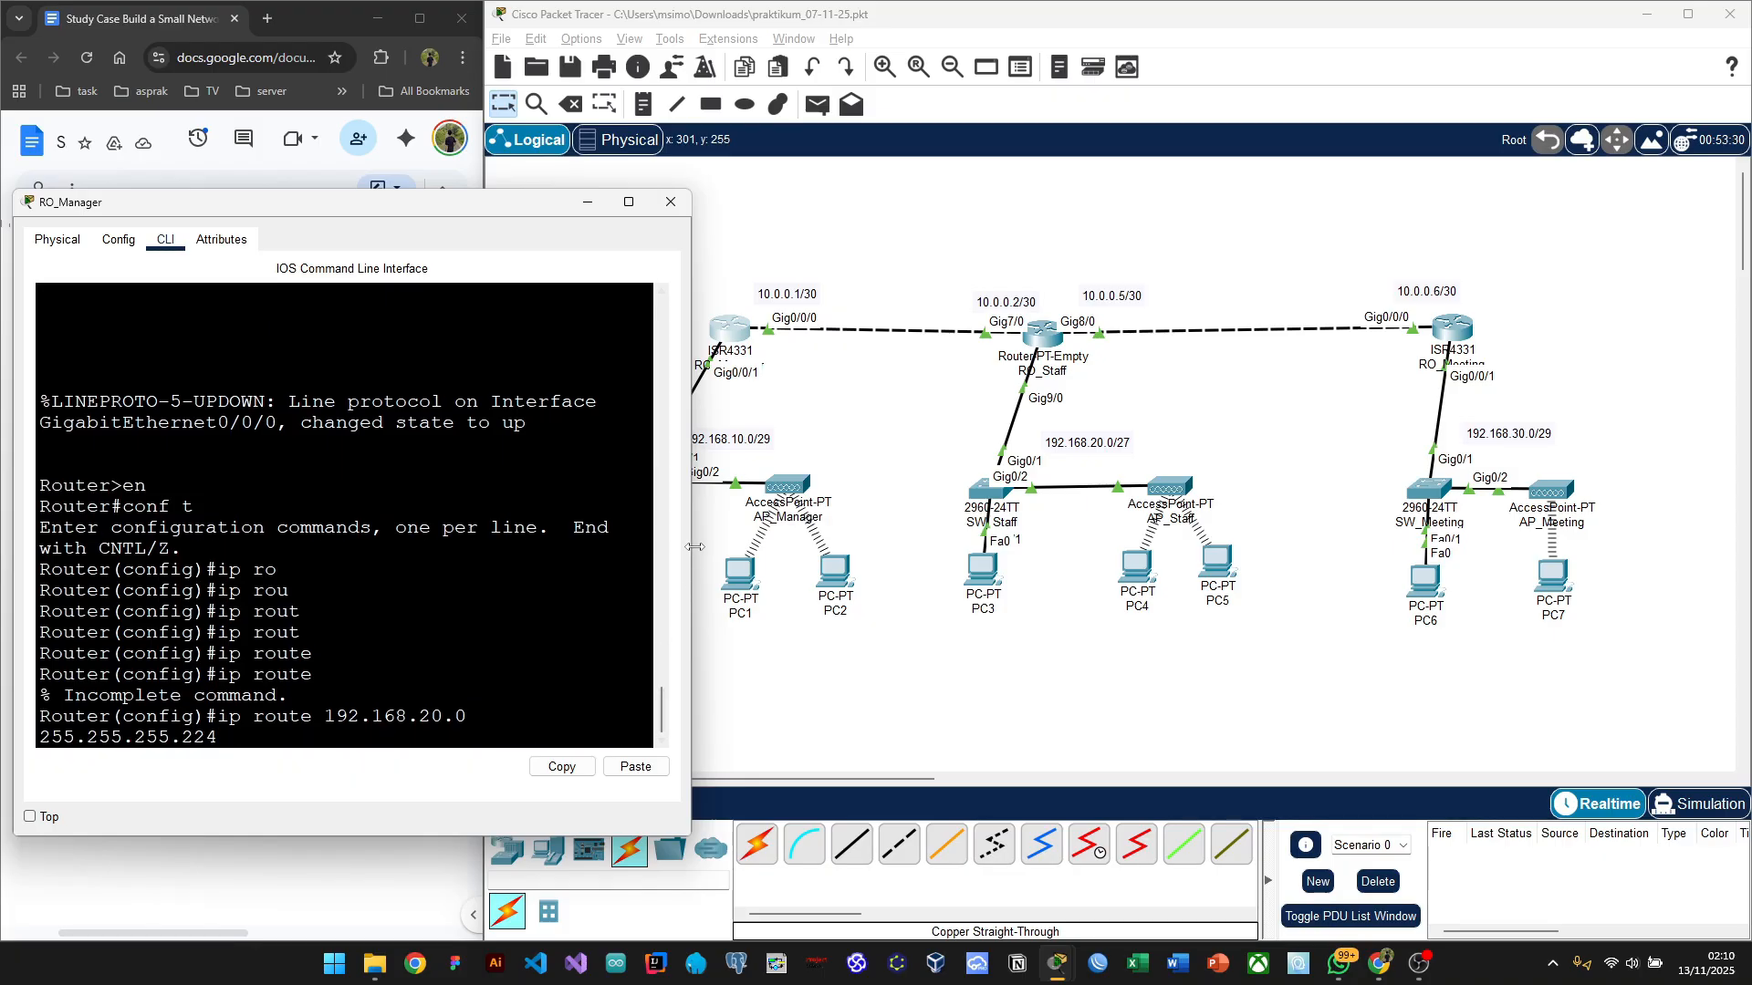
Step: Finish the route with next hop 10.10.10.2 and submit it
drag(694, 548, 790, 544)
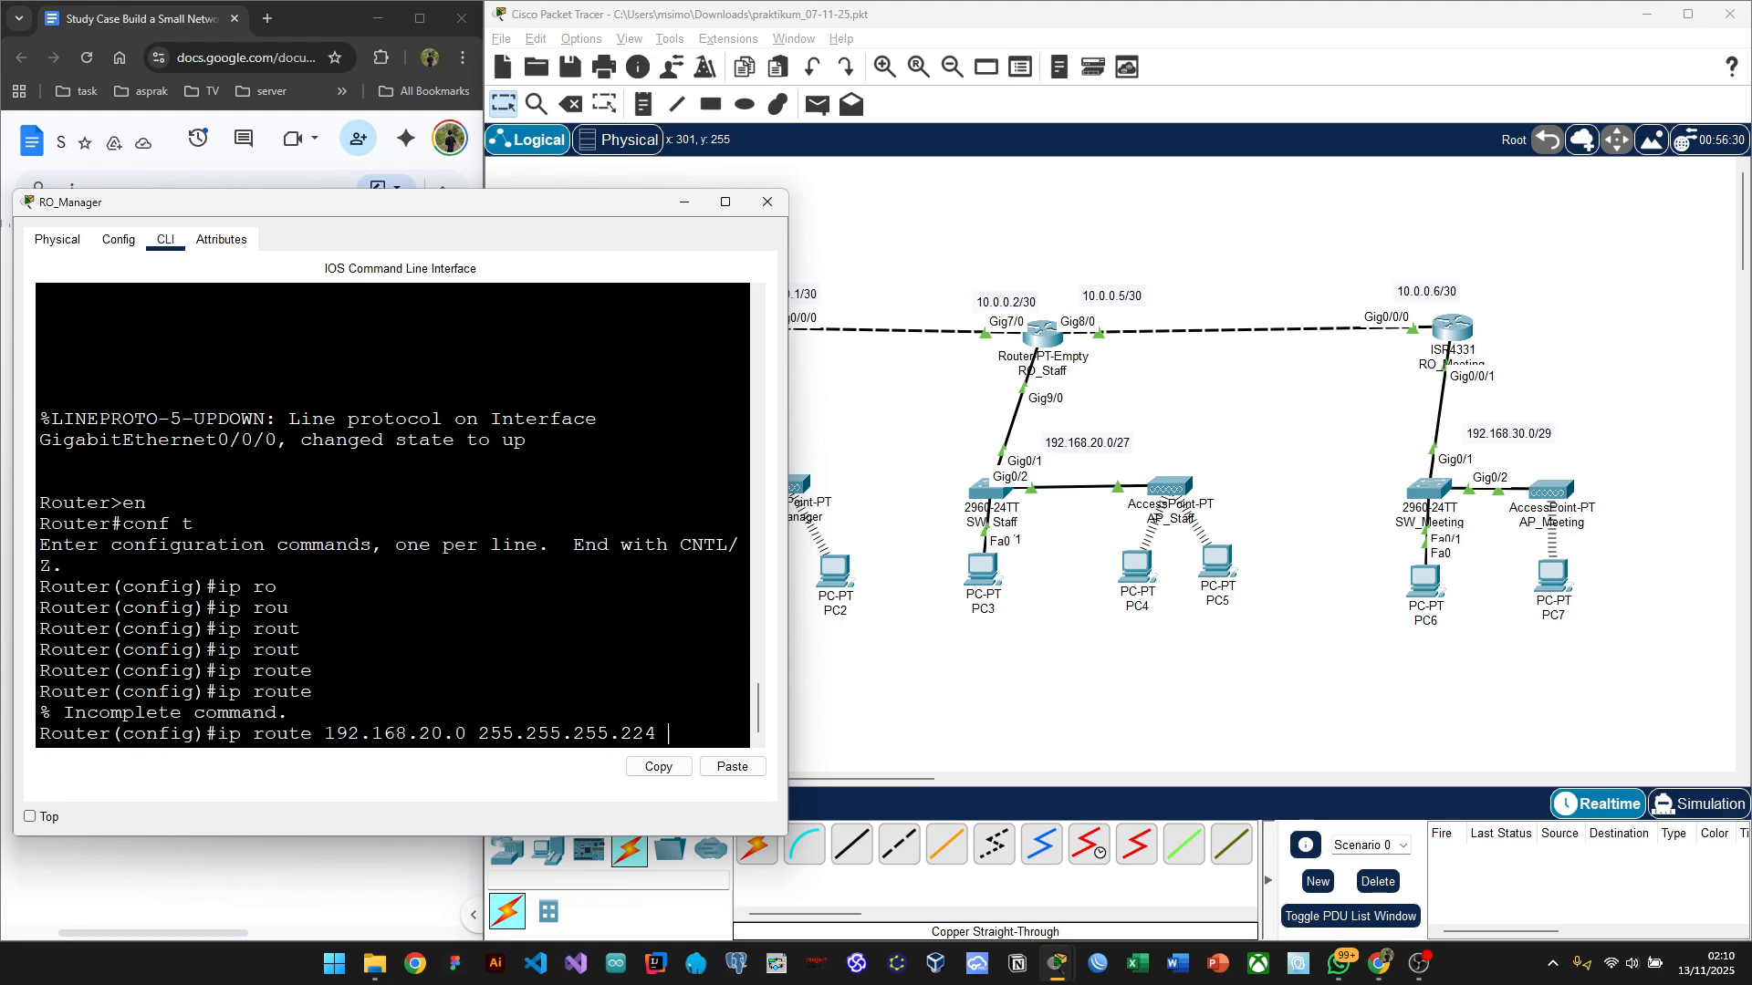
drag(444, 208, 362, 161)
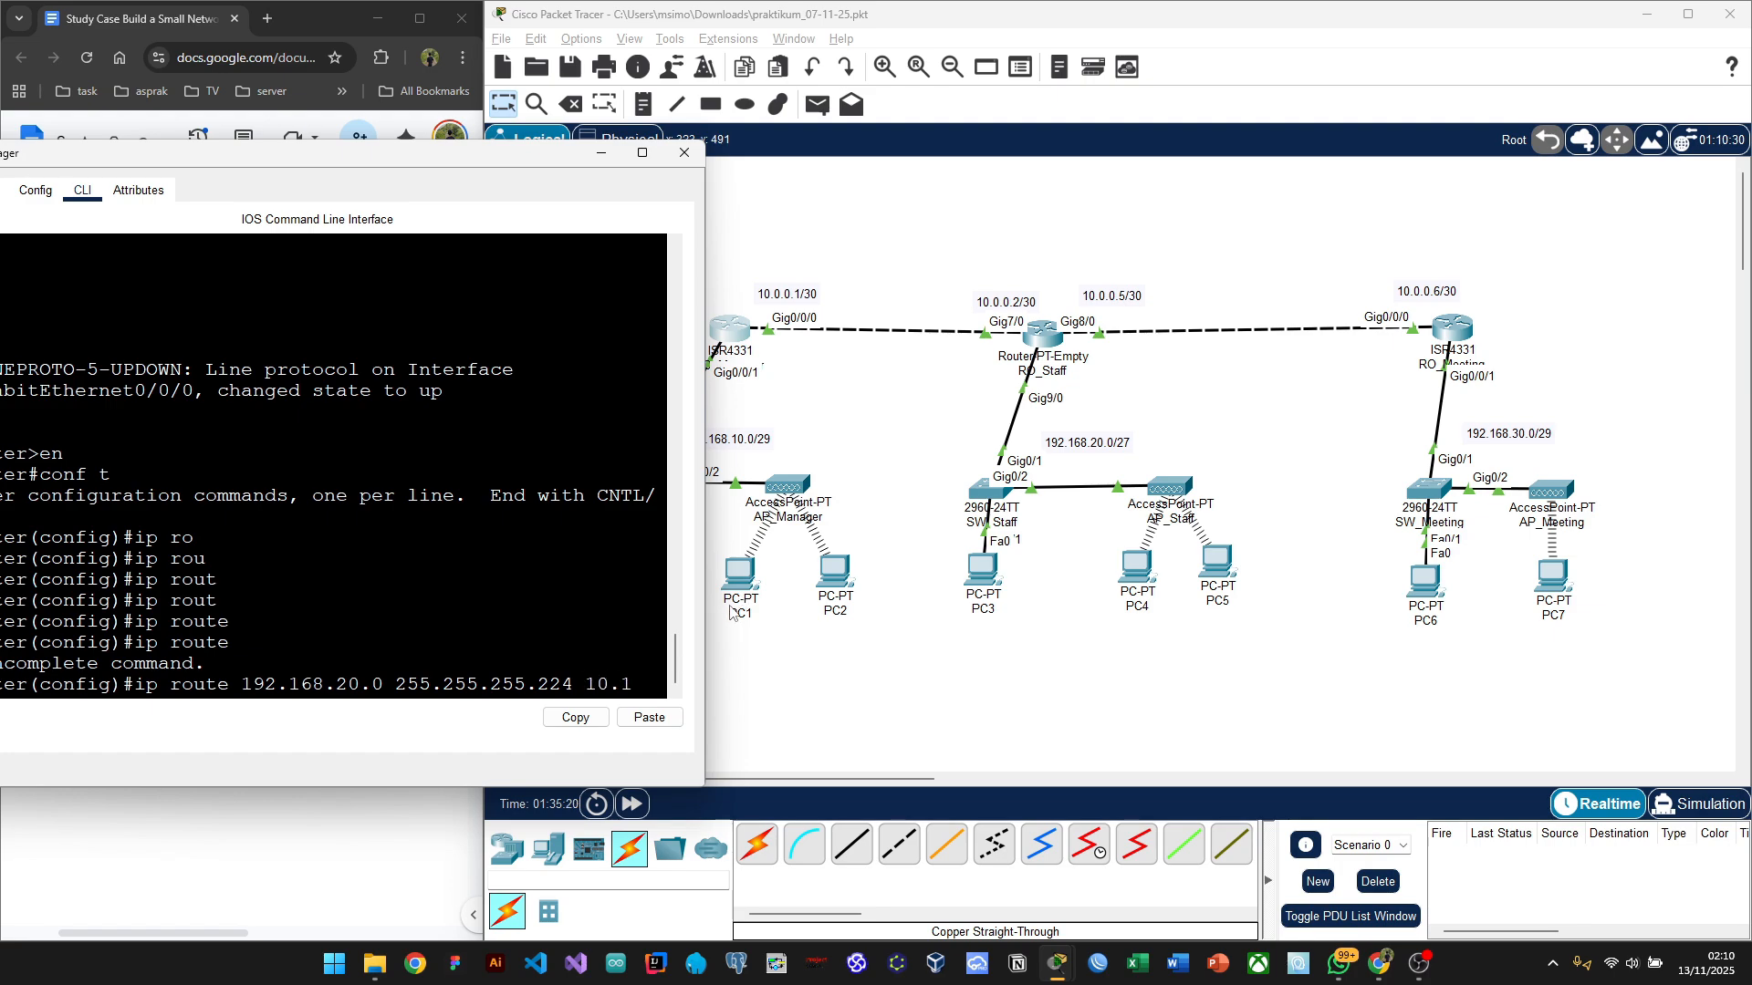
text(2)
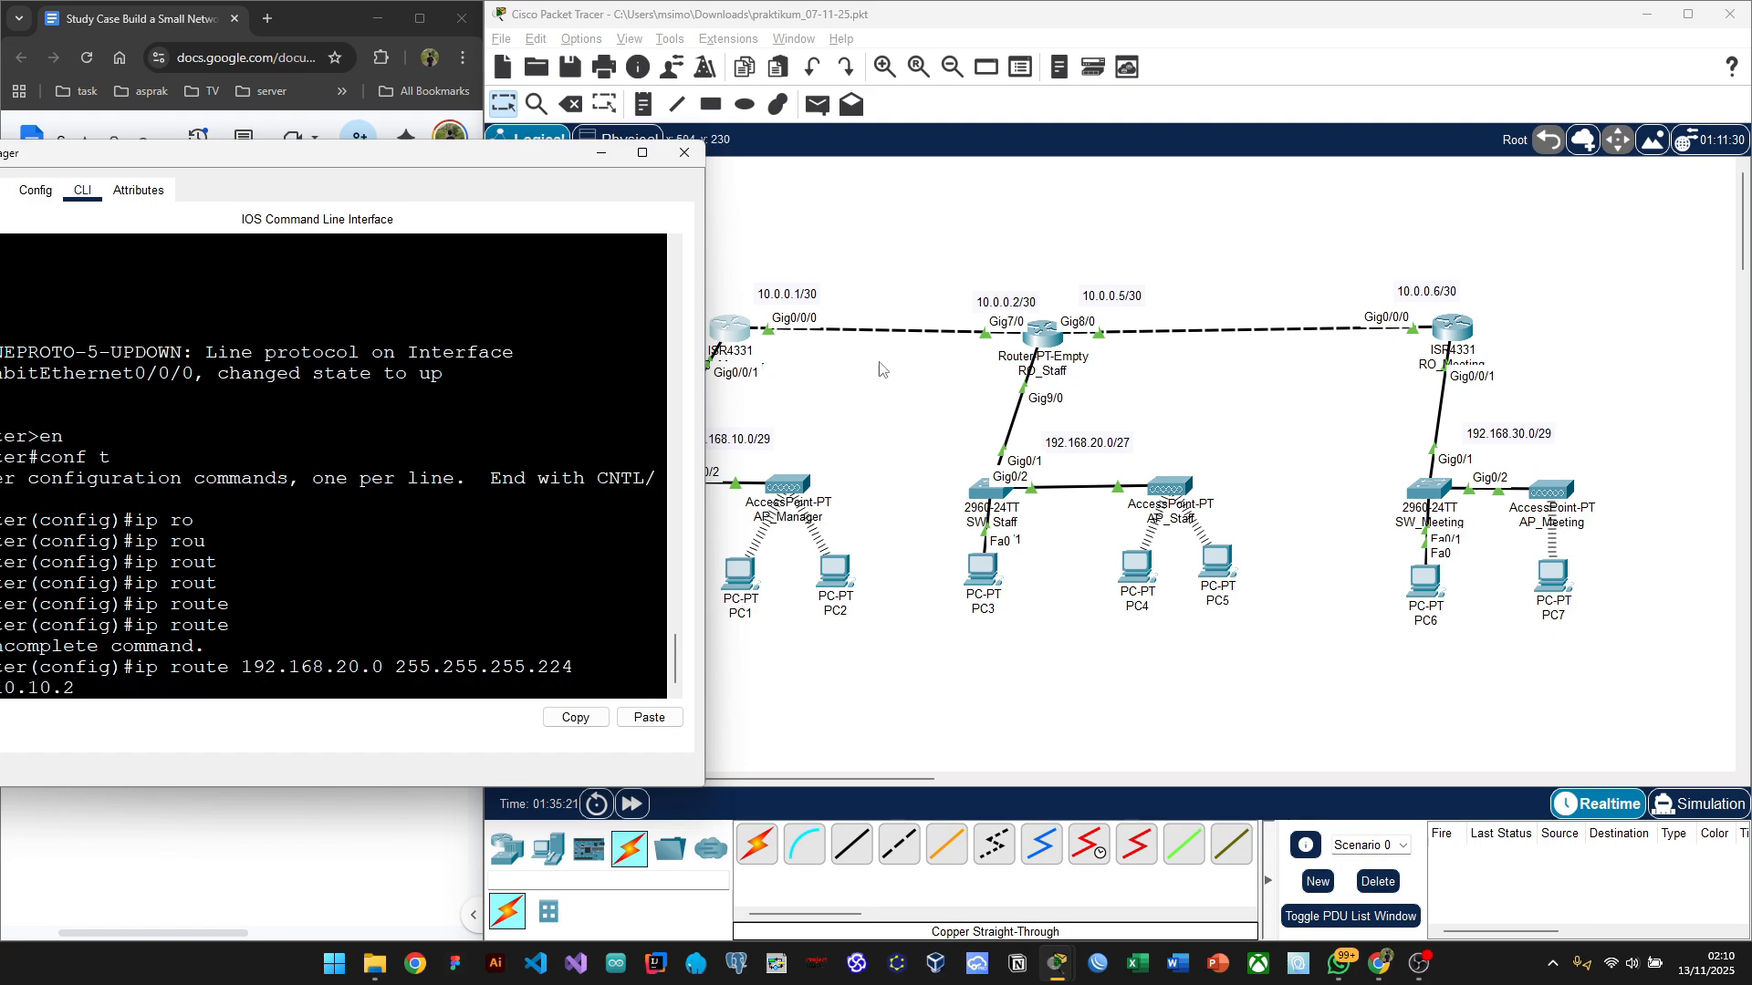
drag(705, 320, 820, 334)
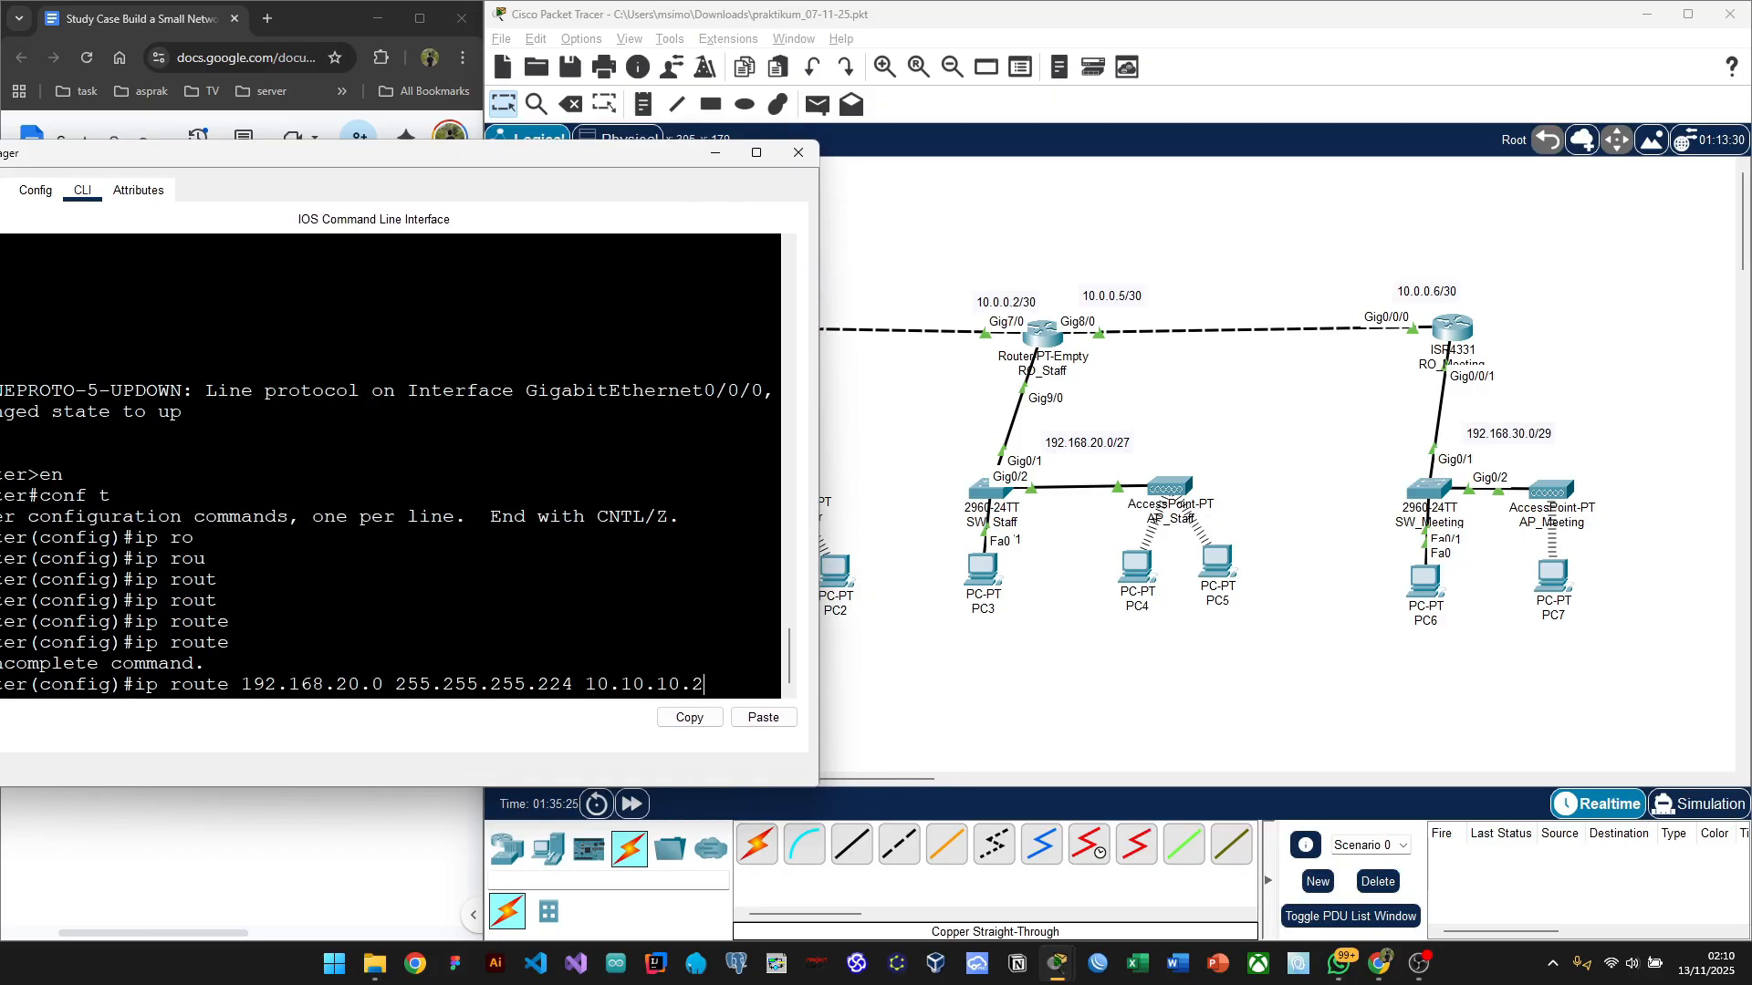
drag(540, 156, 710, 199)
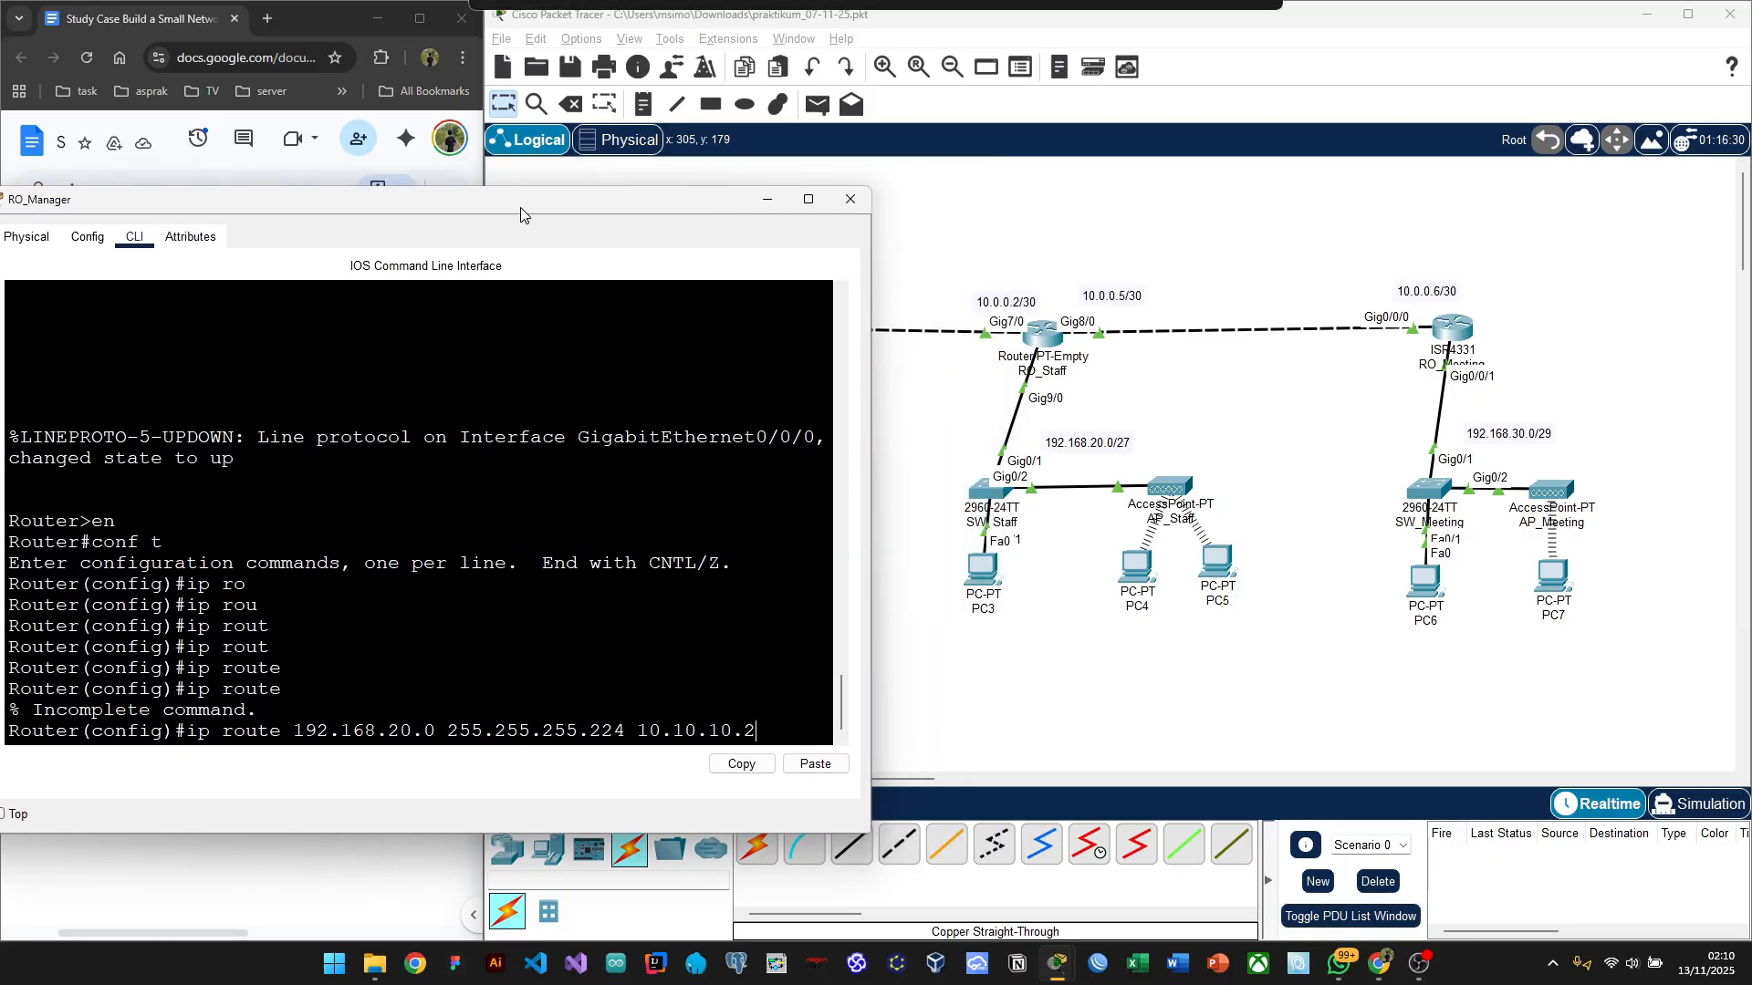
drag(638, 196, 575, 195)
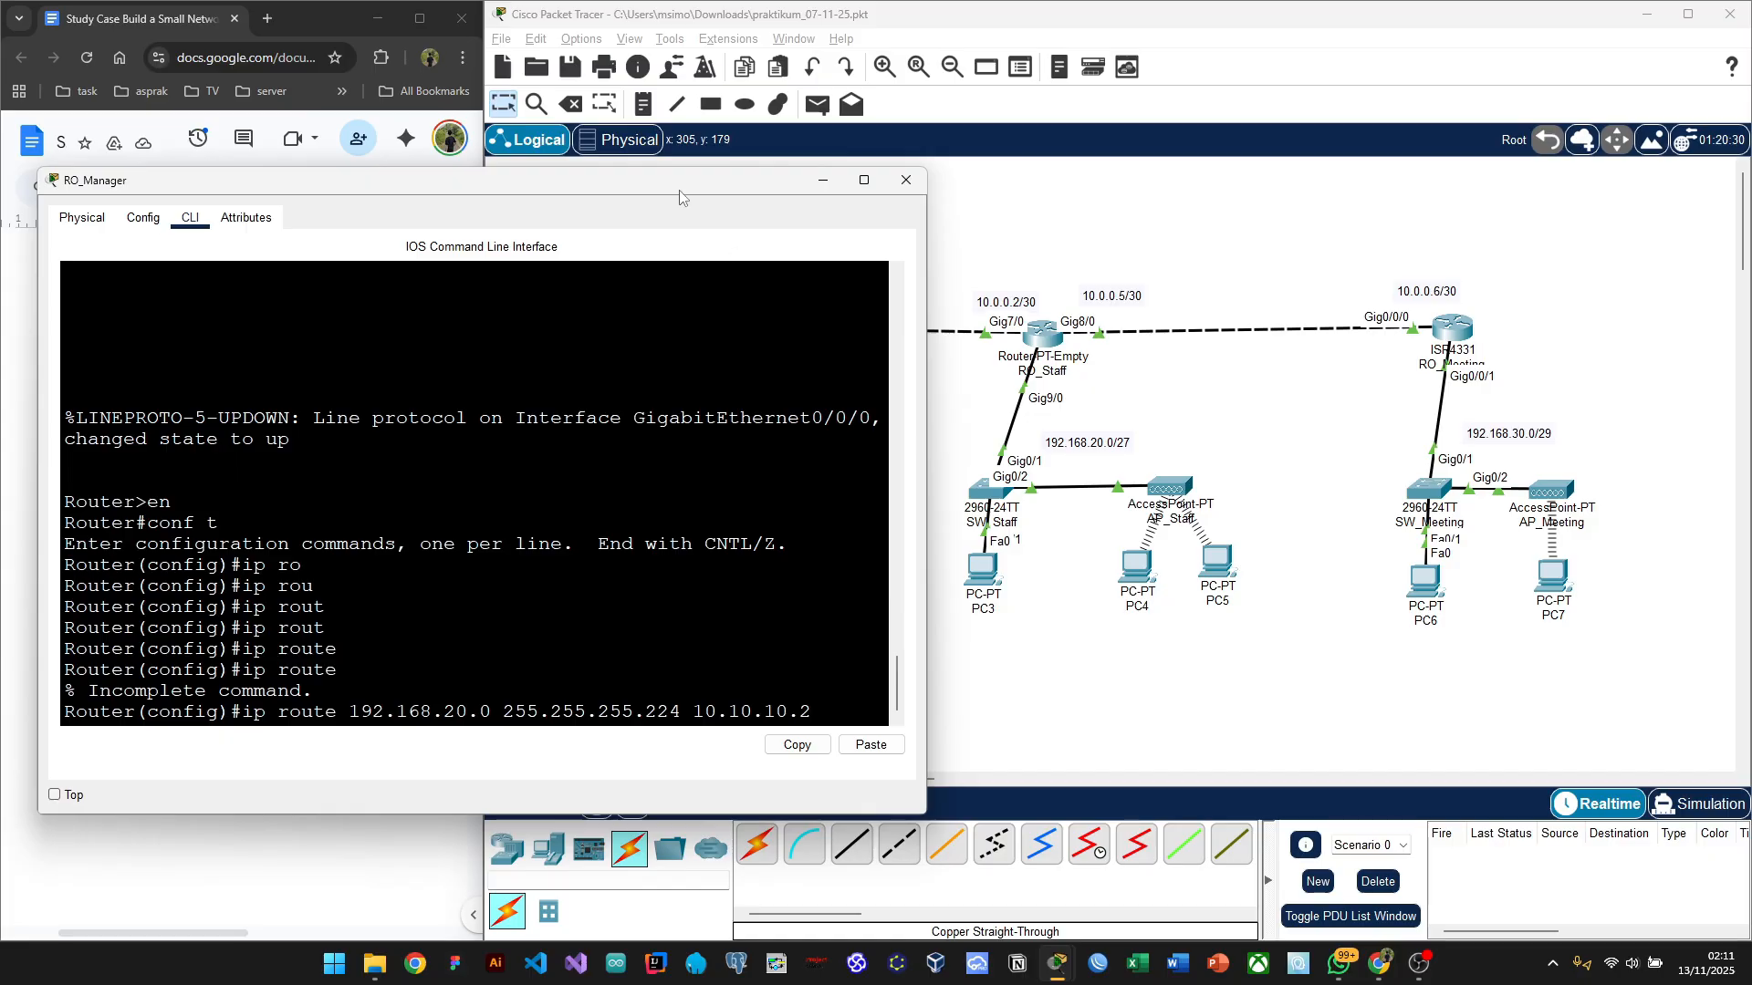
drag(679, 189, 595, 148)
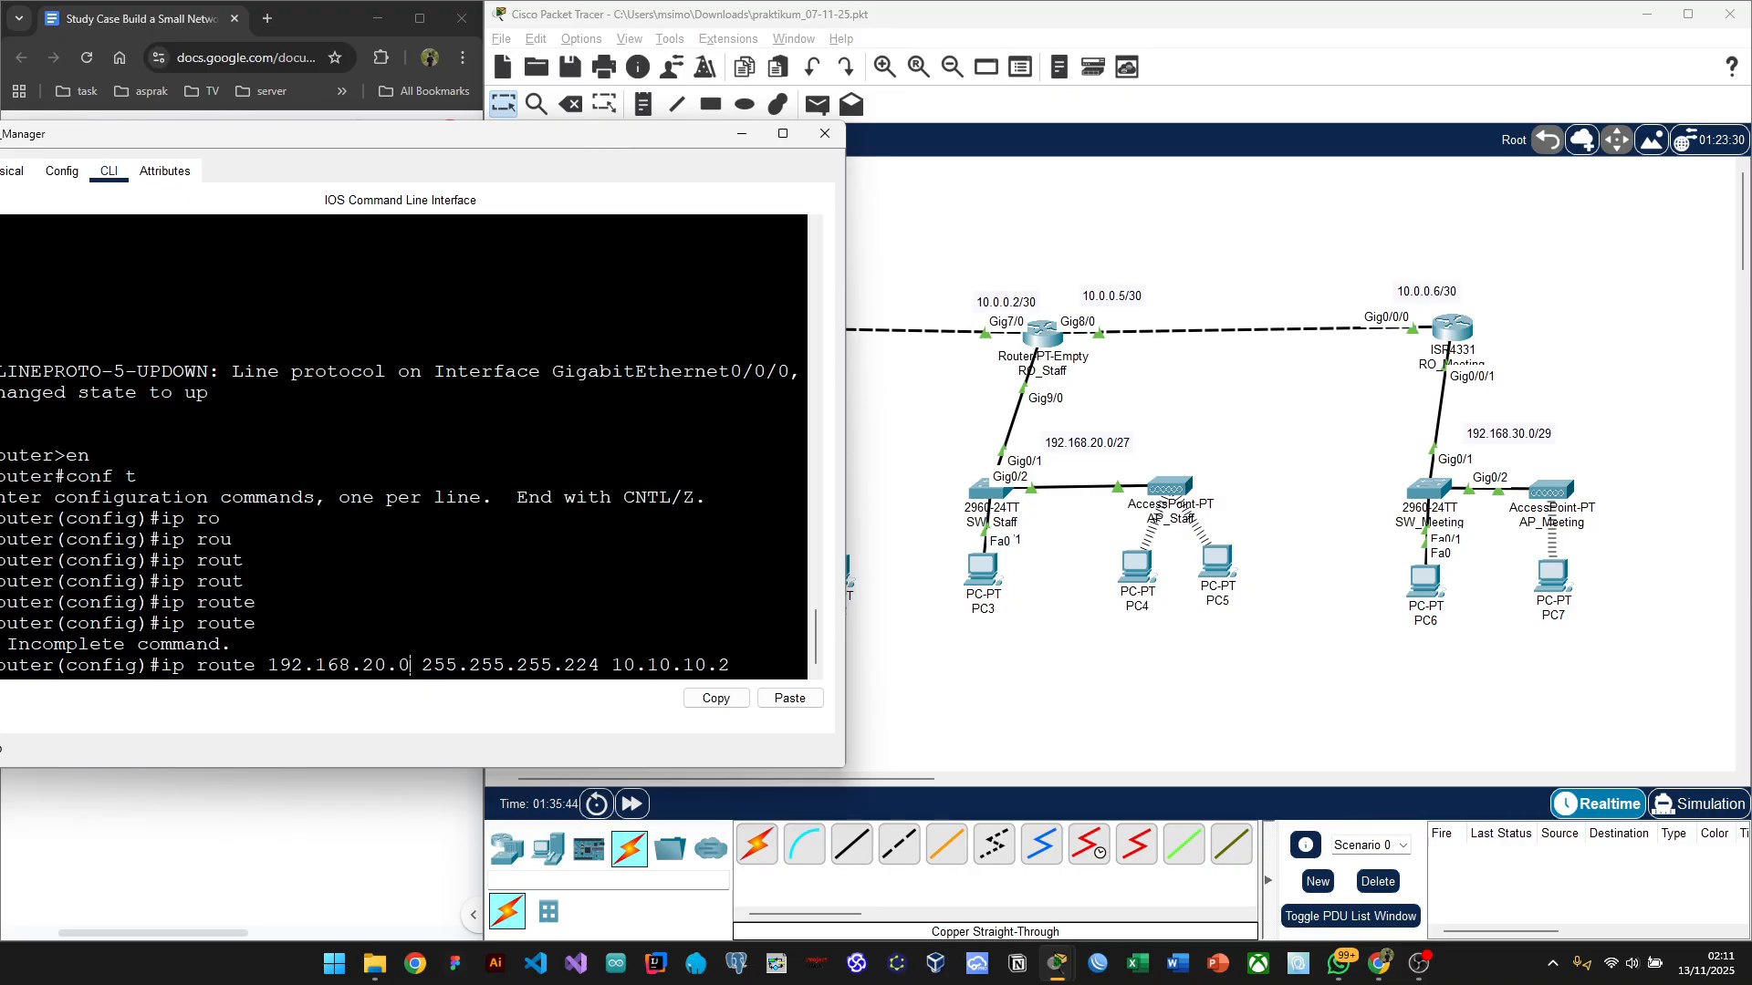
drag(409, 664, 271, 664)
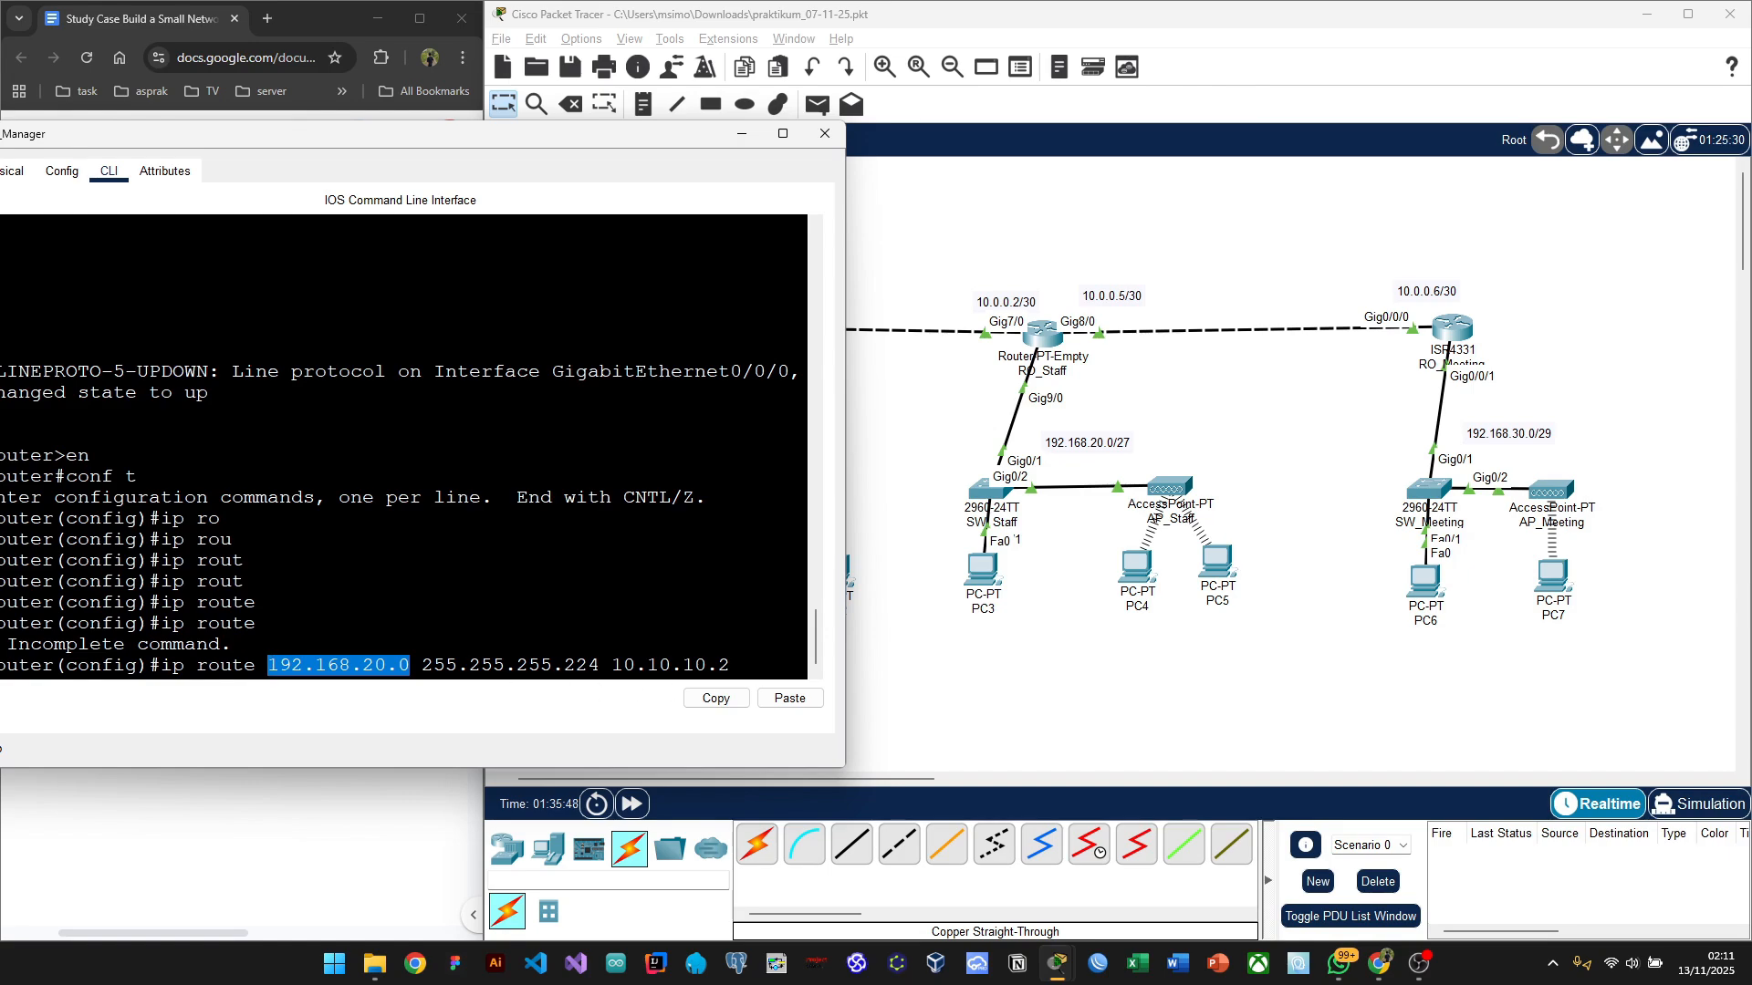
key(ctrl+c)
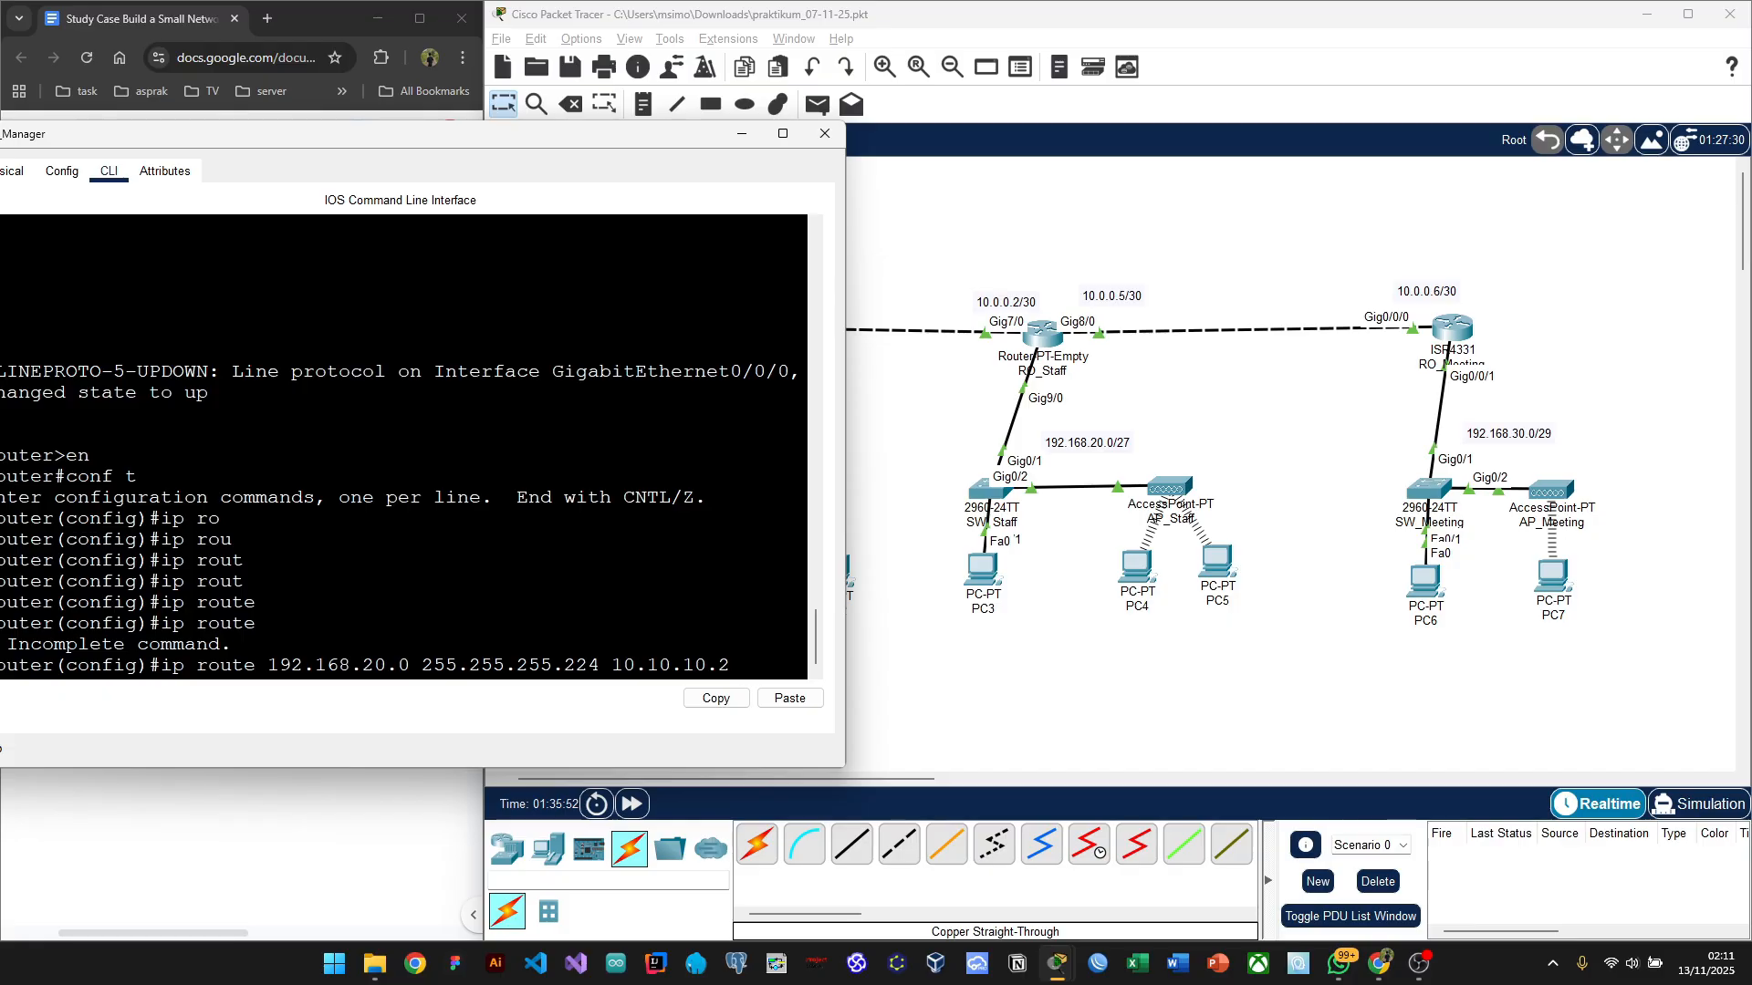
drag(409, 665, 273, 671)
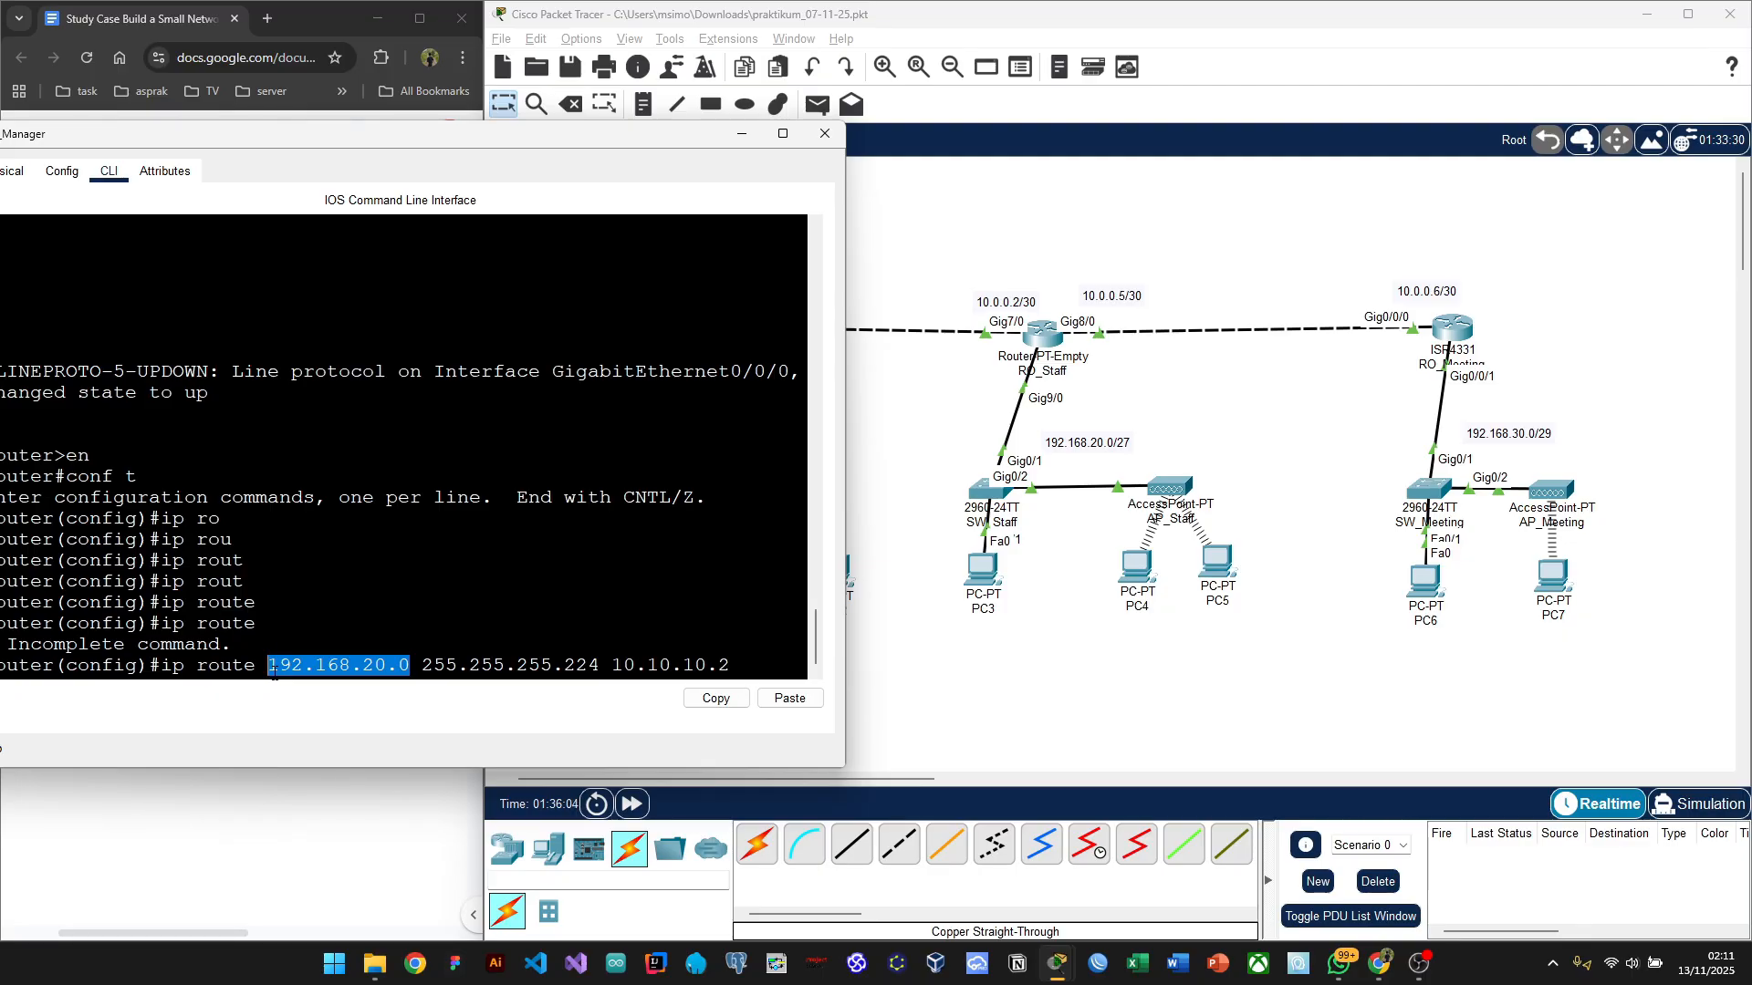
key(ctrl+c)
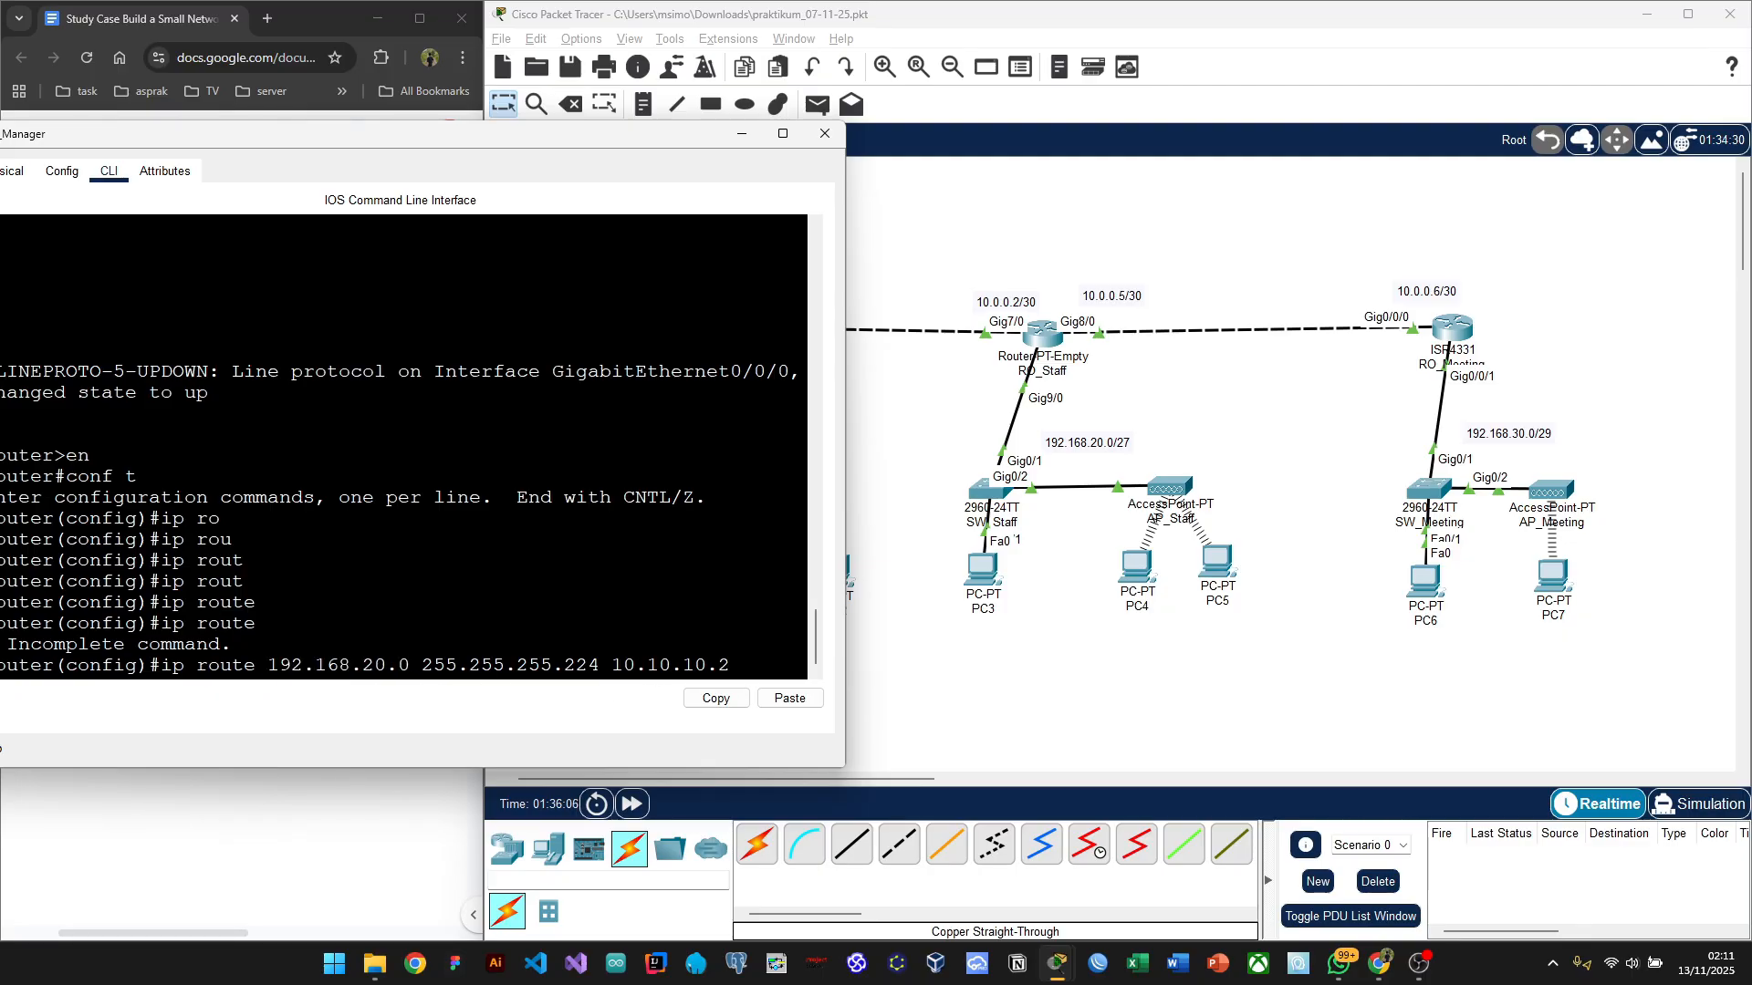
key(Return)
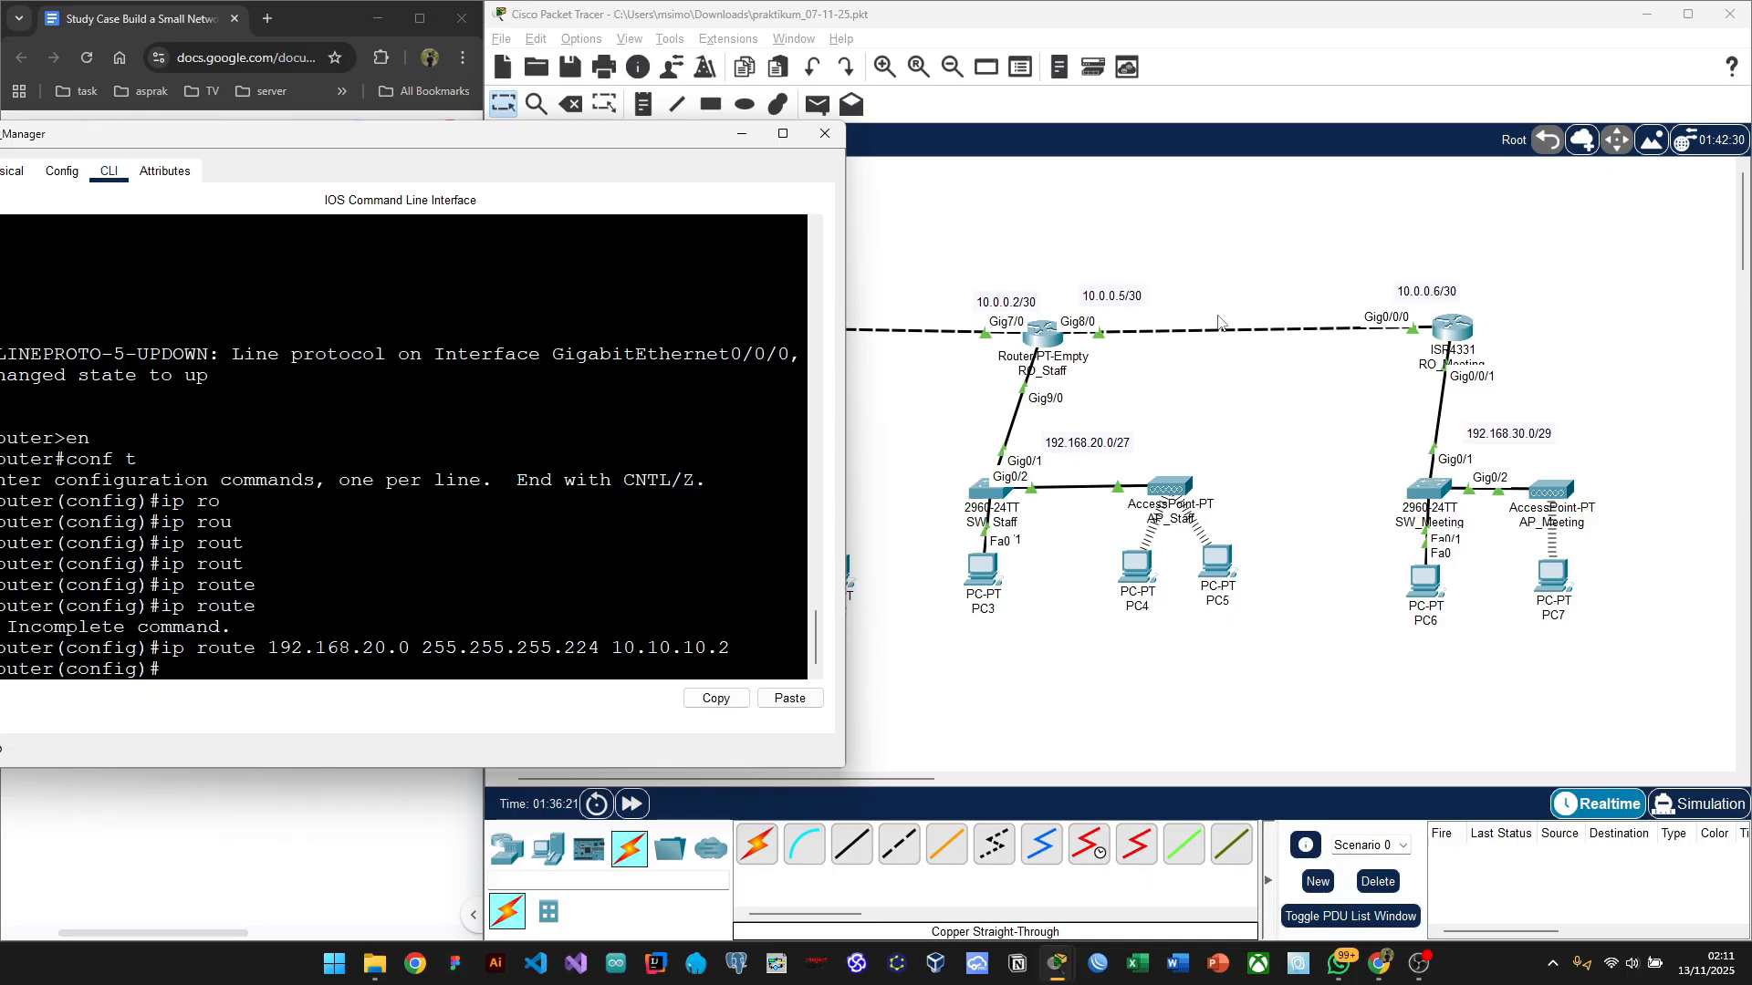
Step: Enter 'ip route 10.0.0.4 255.255.255.252 10.10.10.2' on RO_Manager
drag(415, 146, 448, 160)
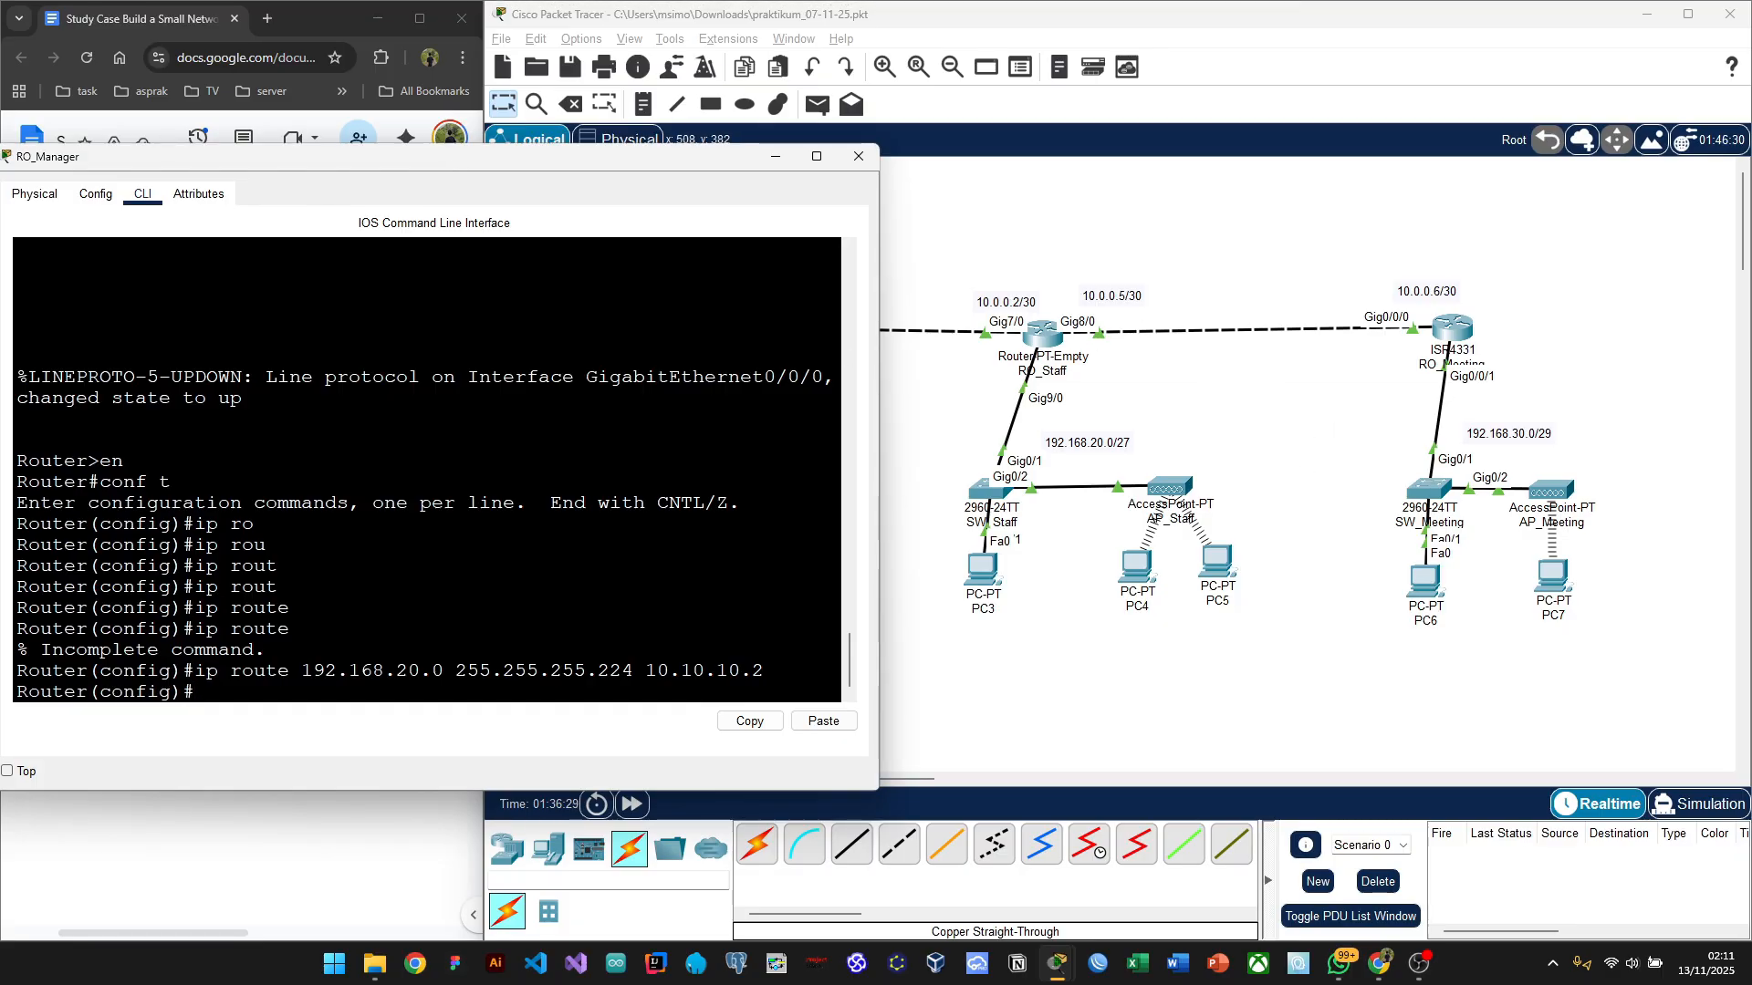
text(p ro)
text(ute)
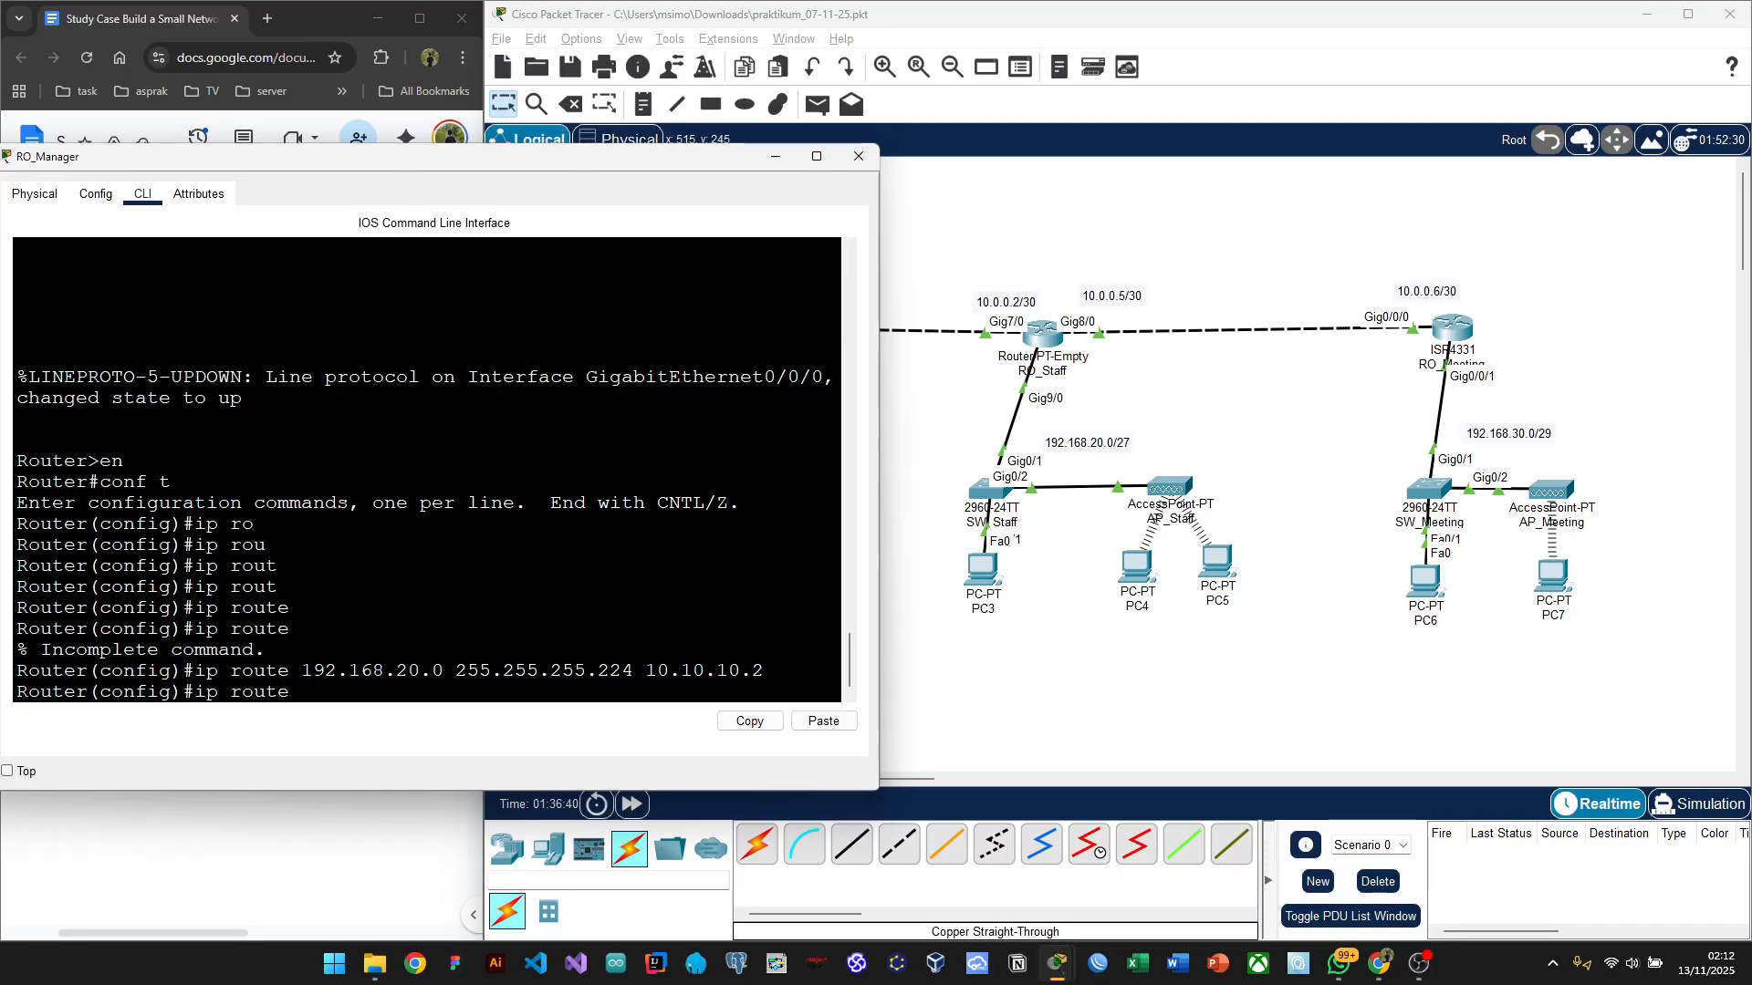
text(10.0.0.4 25)
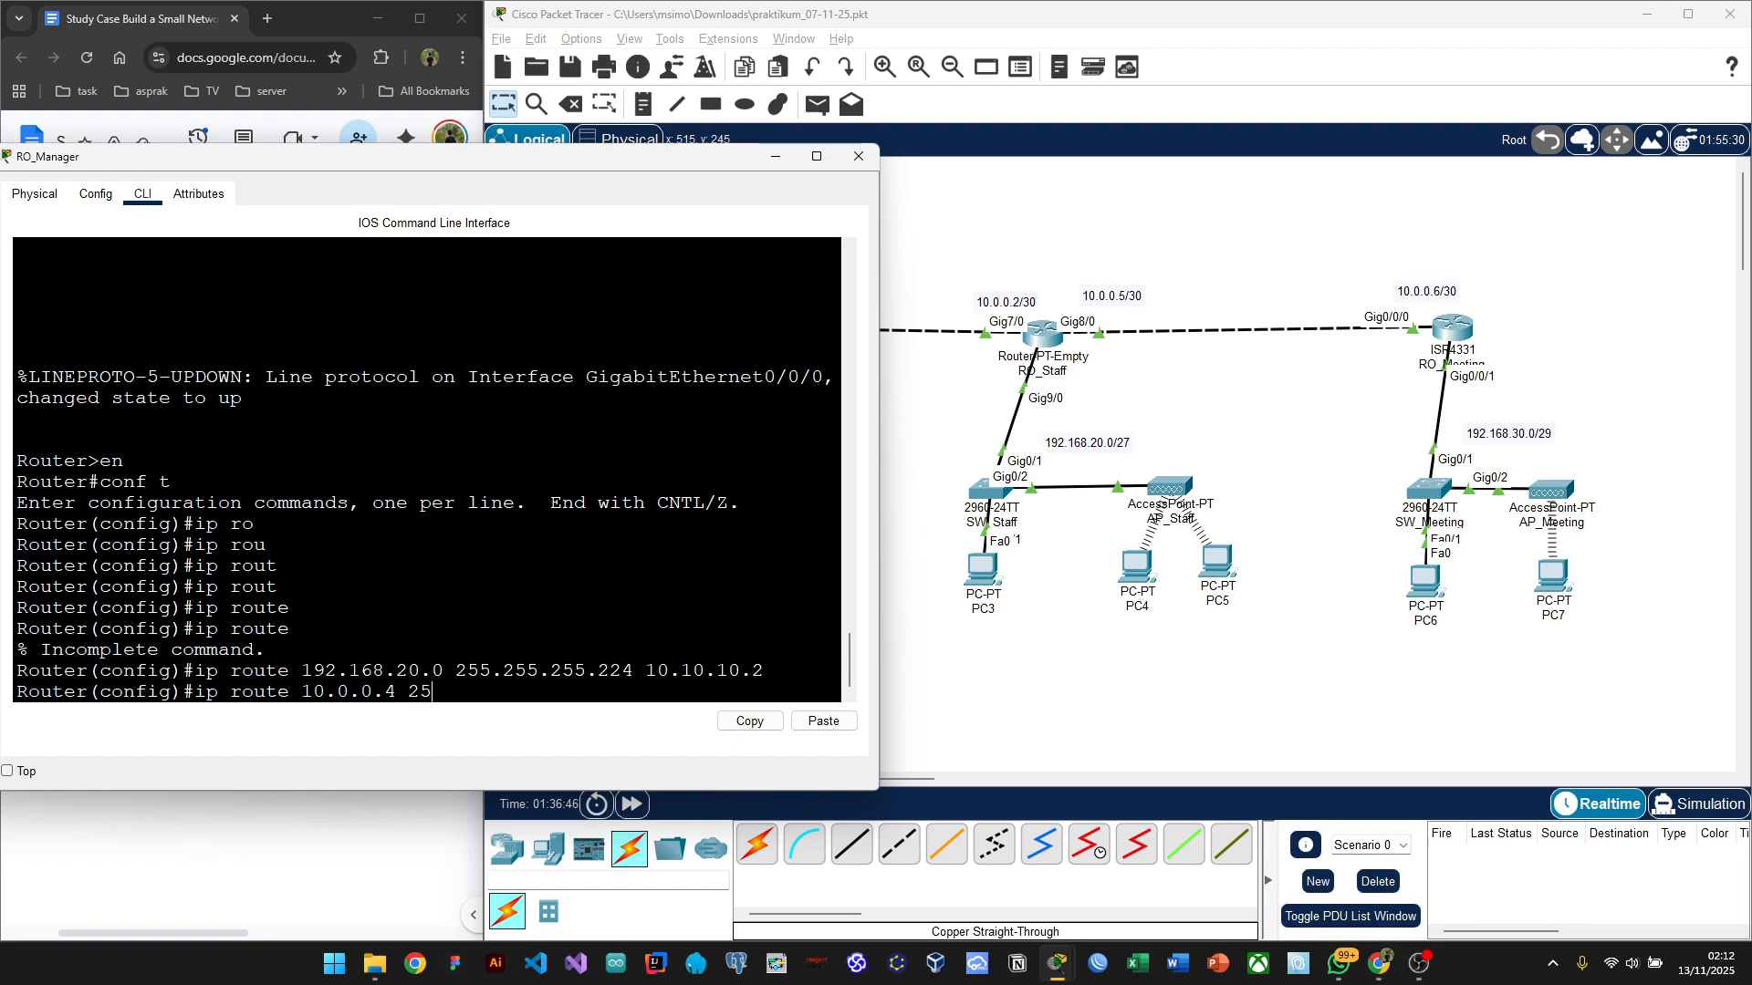
text(5.255.255.252)
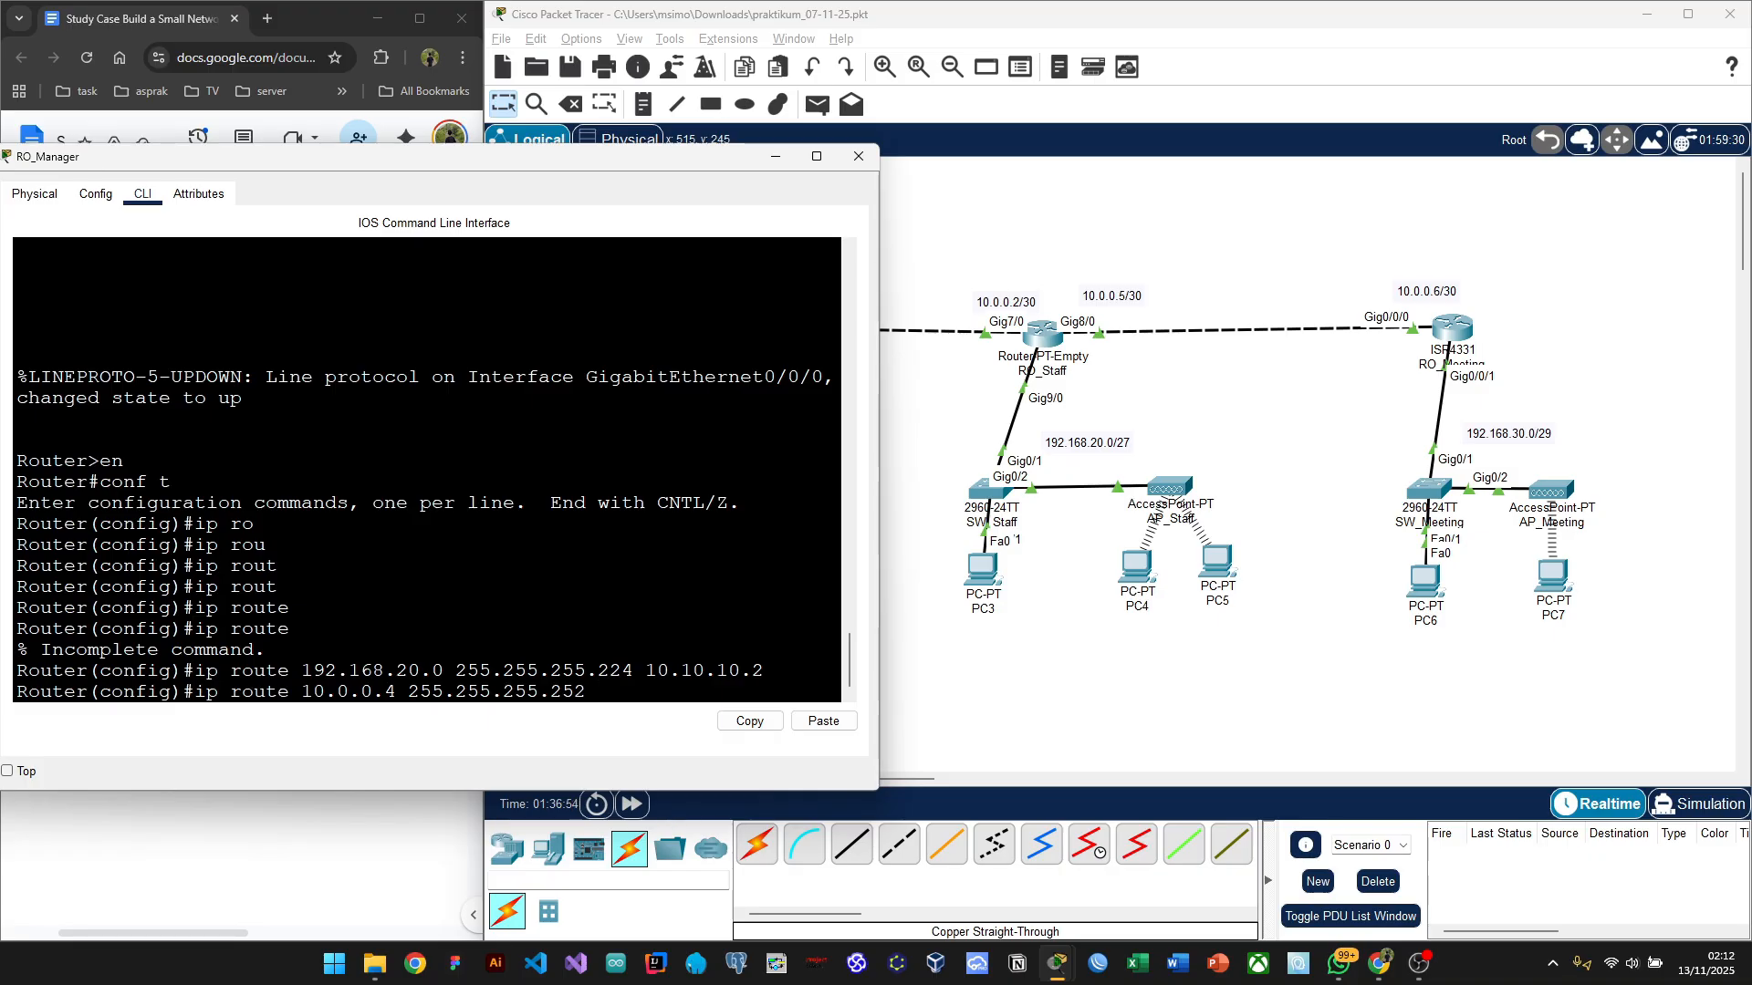
text( 10.10.10.2)
key(Return)
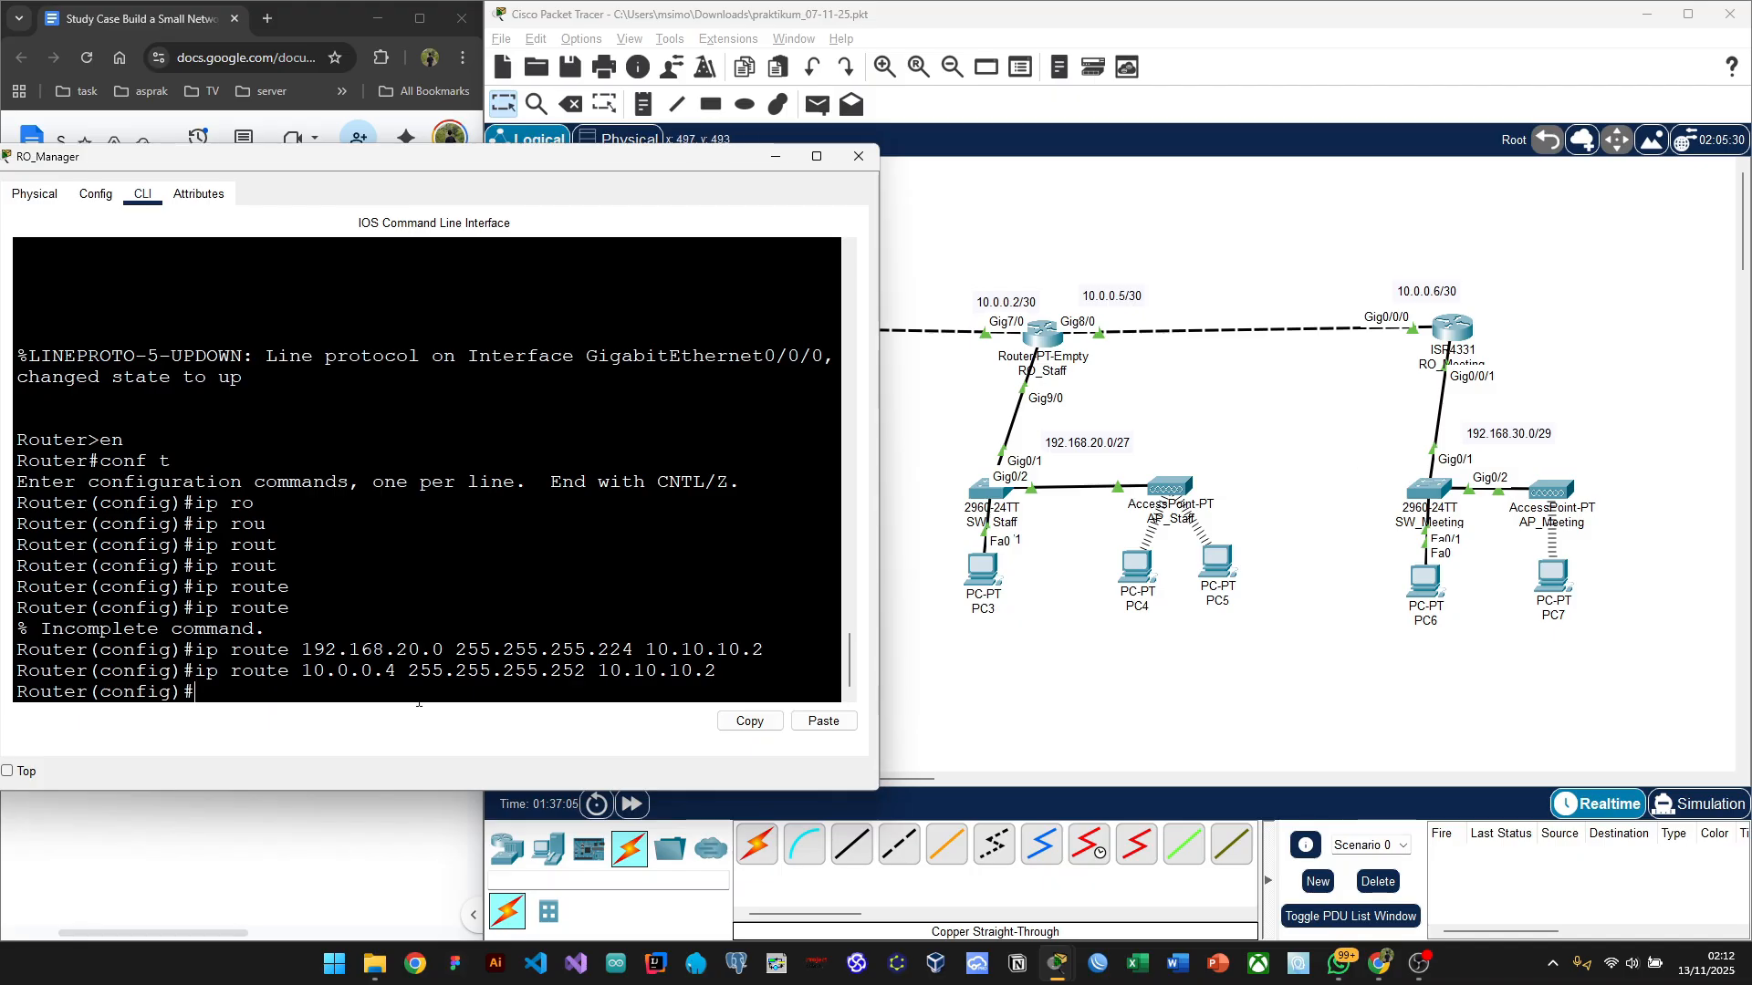
Step: Enter 'ip route 192.168.30.0 255.255.255.248 10.0.0.2' on RO_Manager
text(ip route)
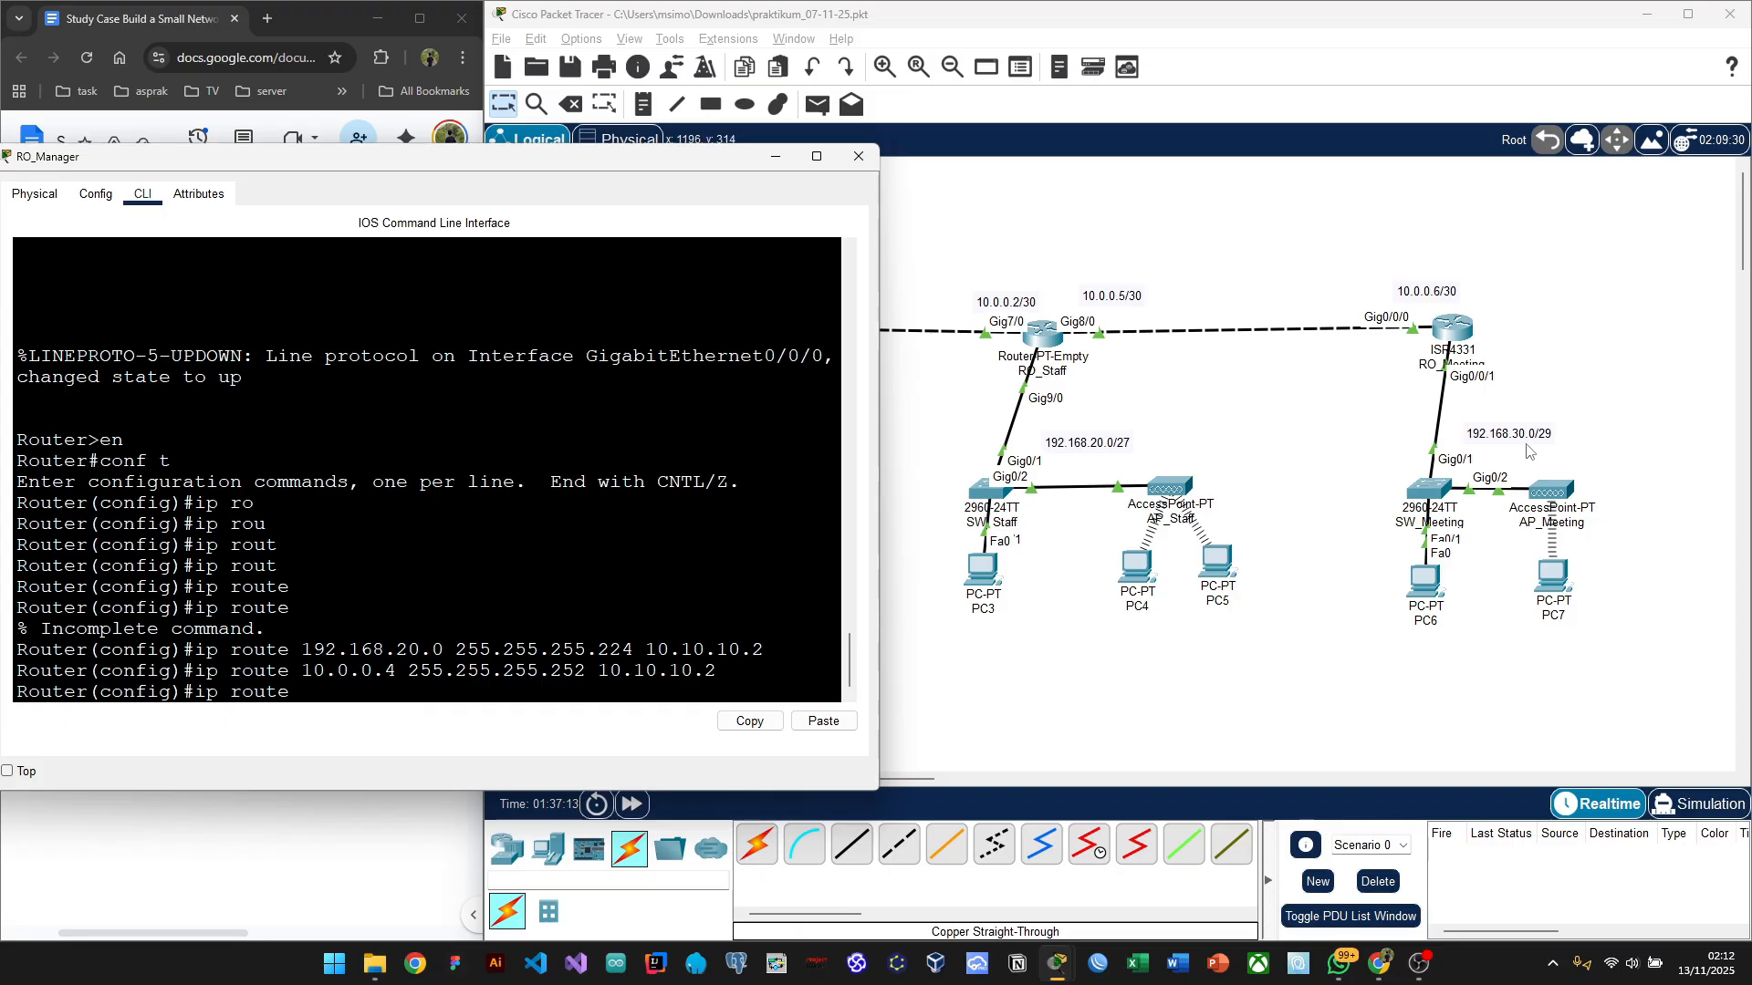
text( 192.168.30.0)
key(Tab)
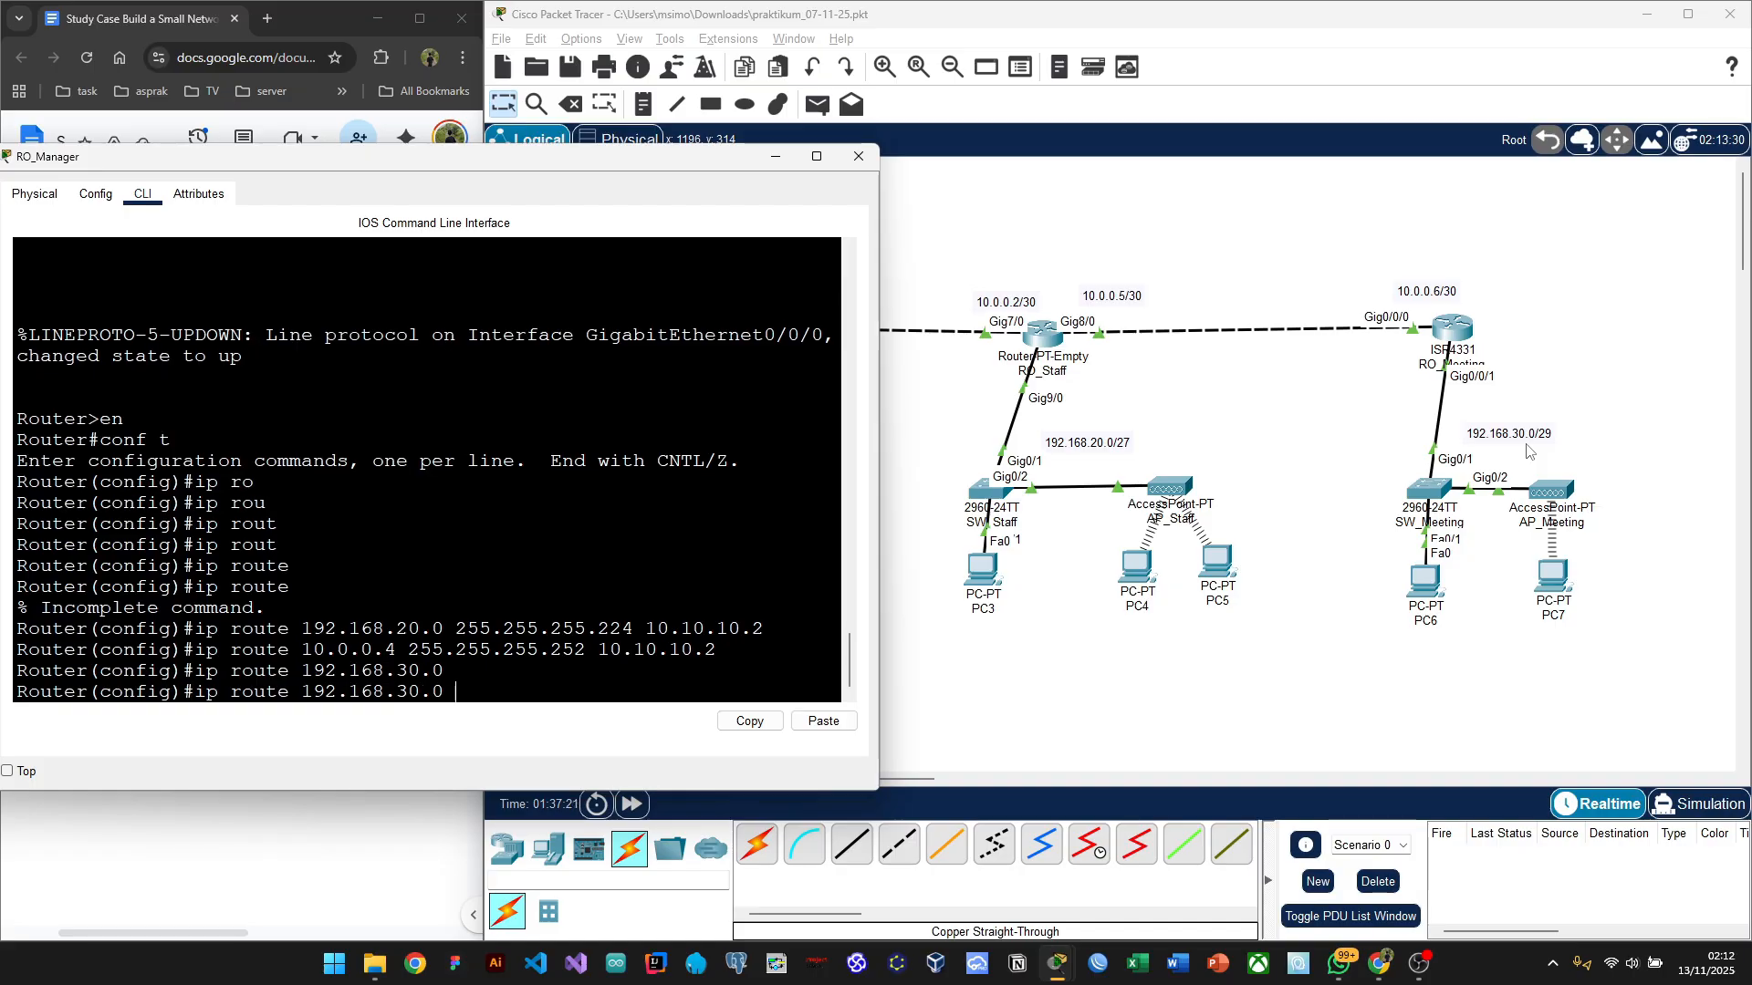
key(alt+Tab)
key(alt+Tab)
key(alt+Tab)
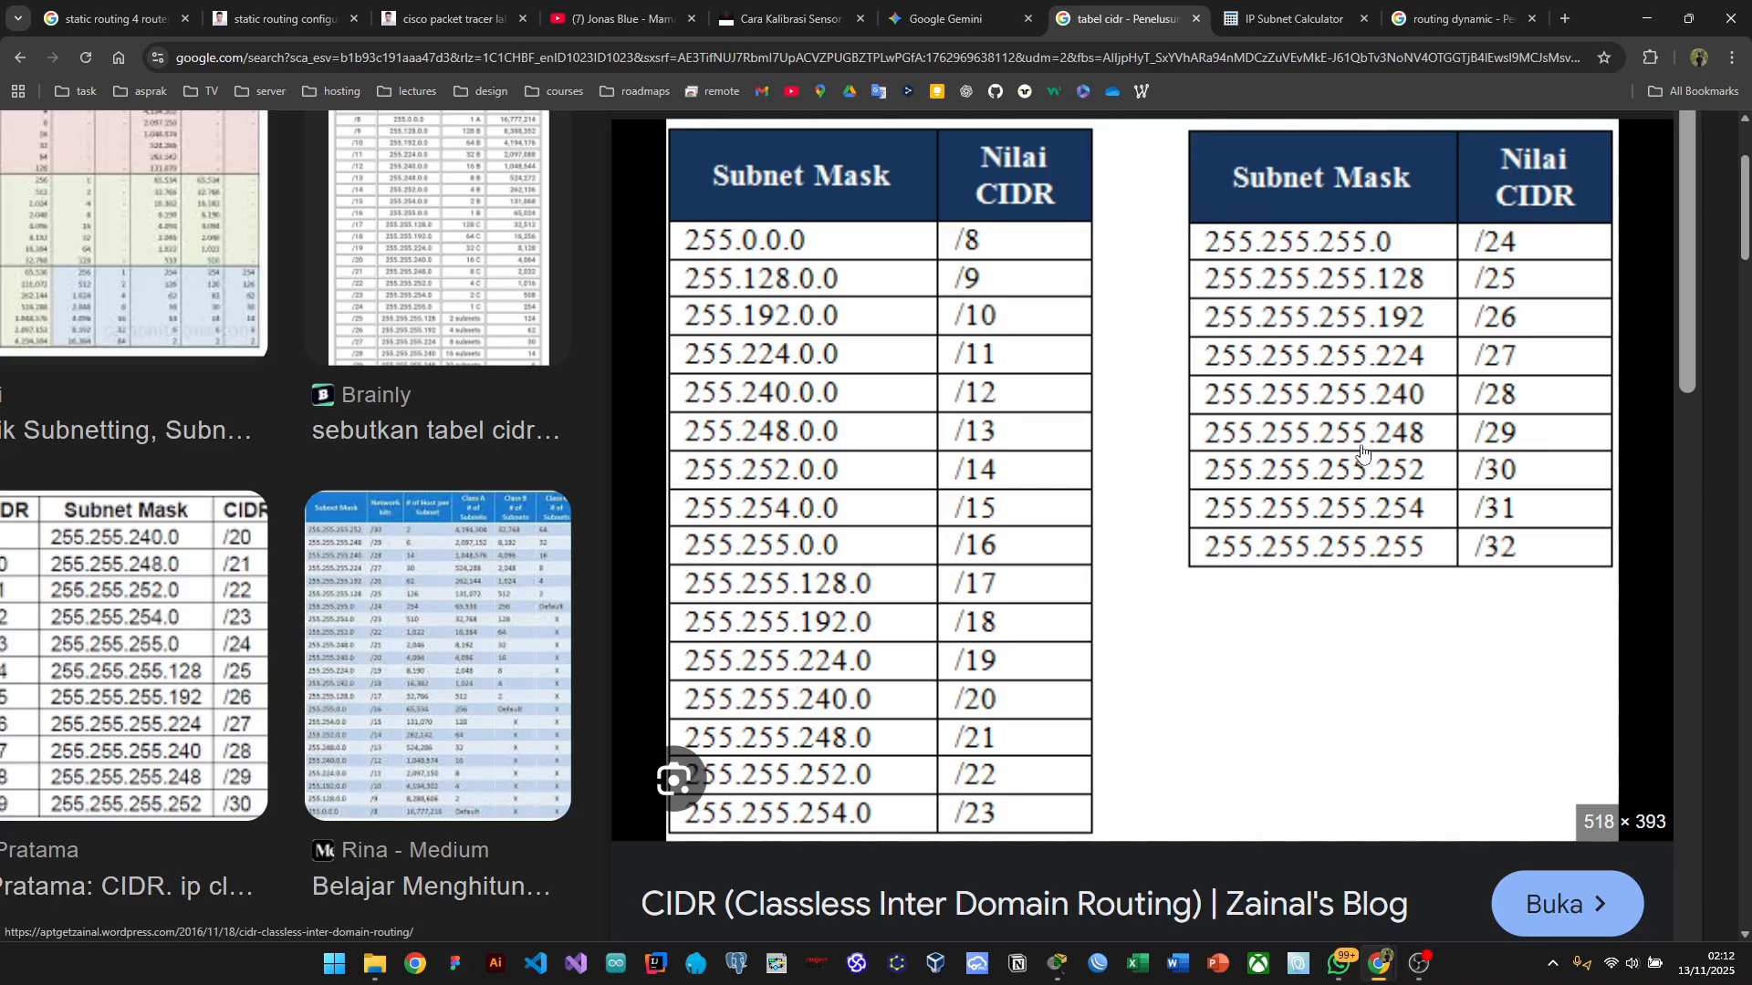
key(alt+Tab)
click(721, 331)
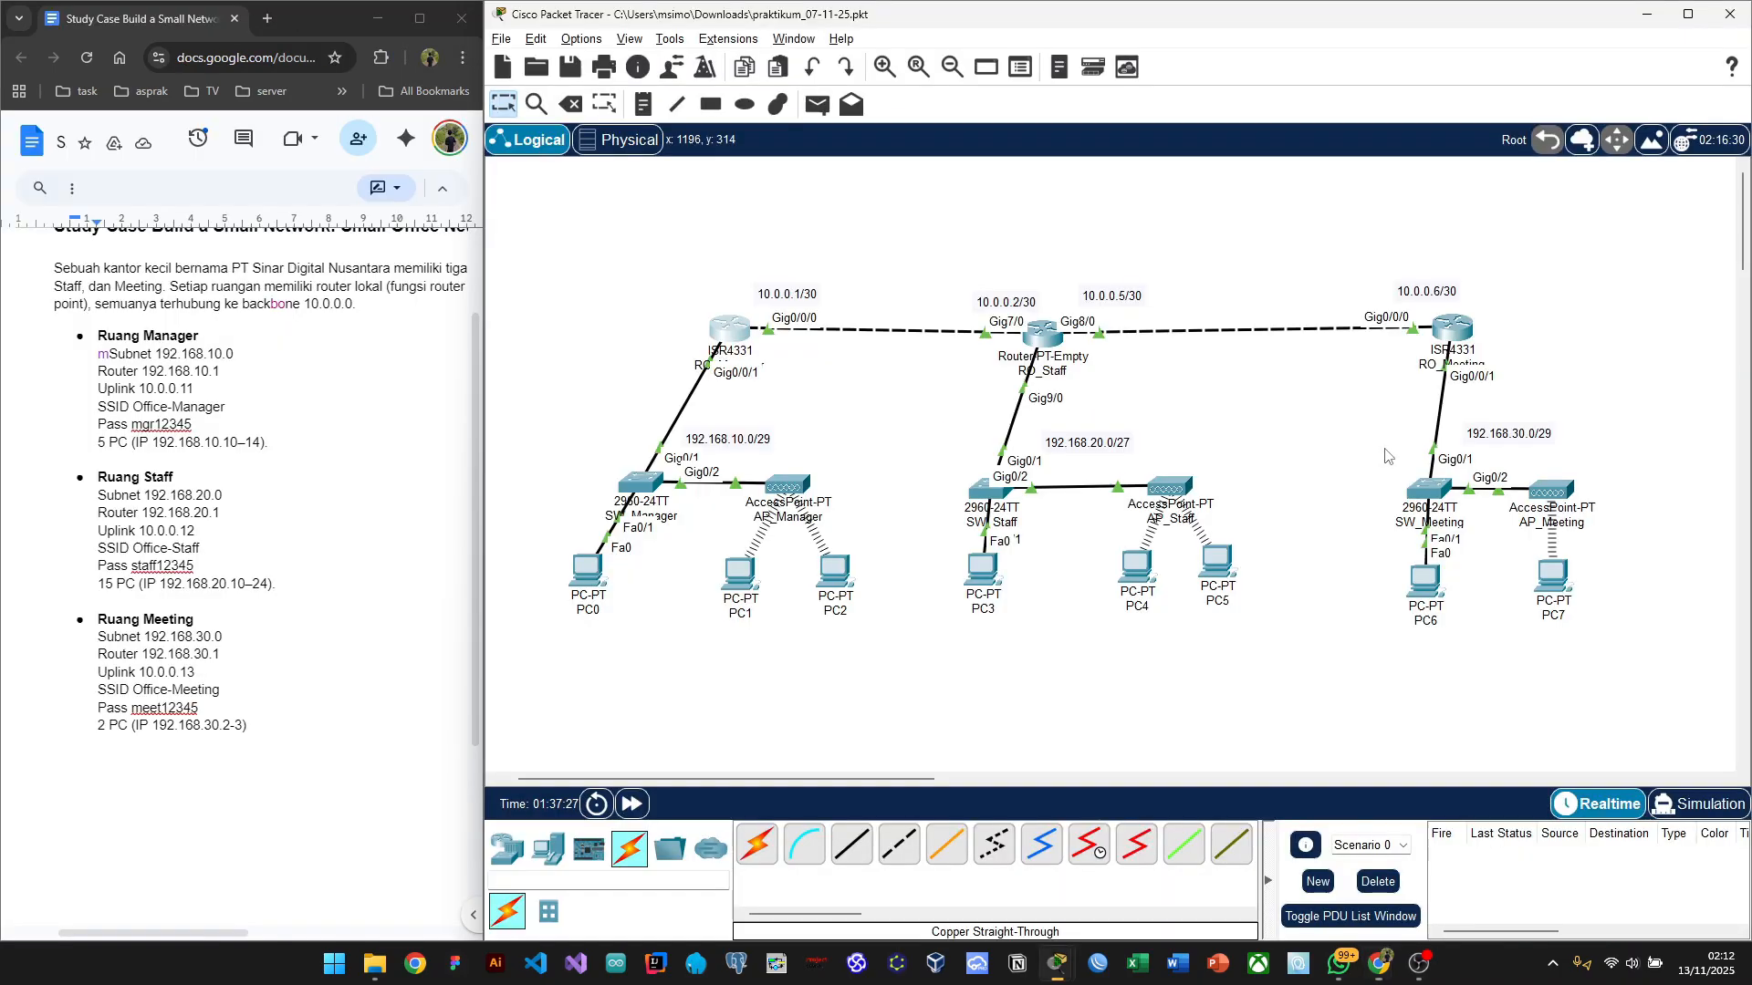
click(720, 331)
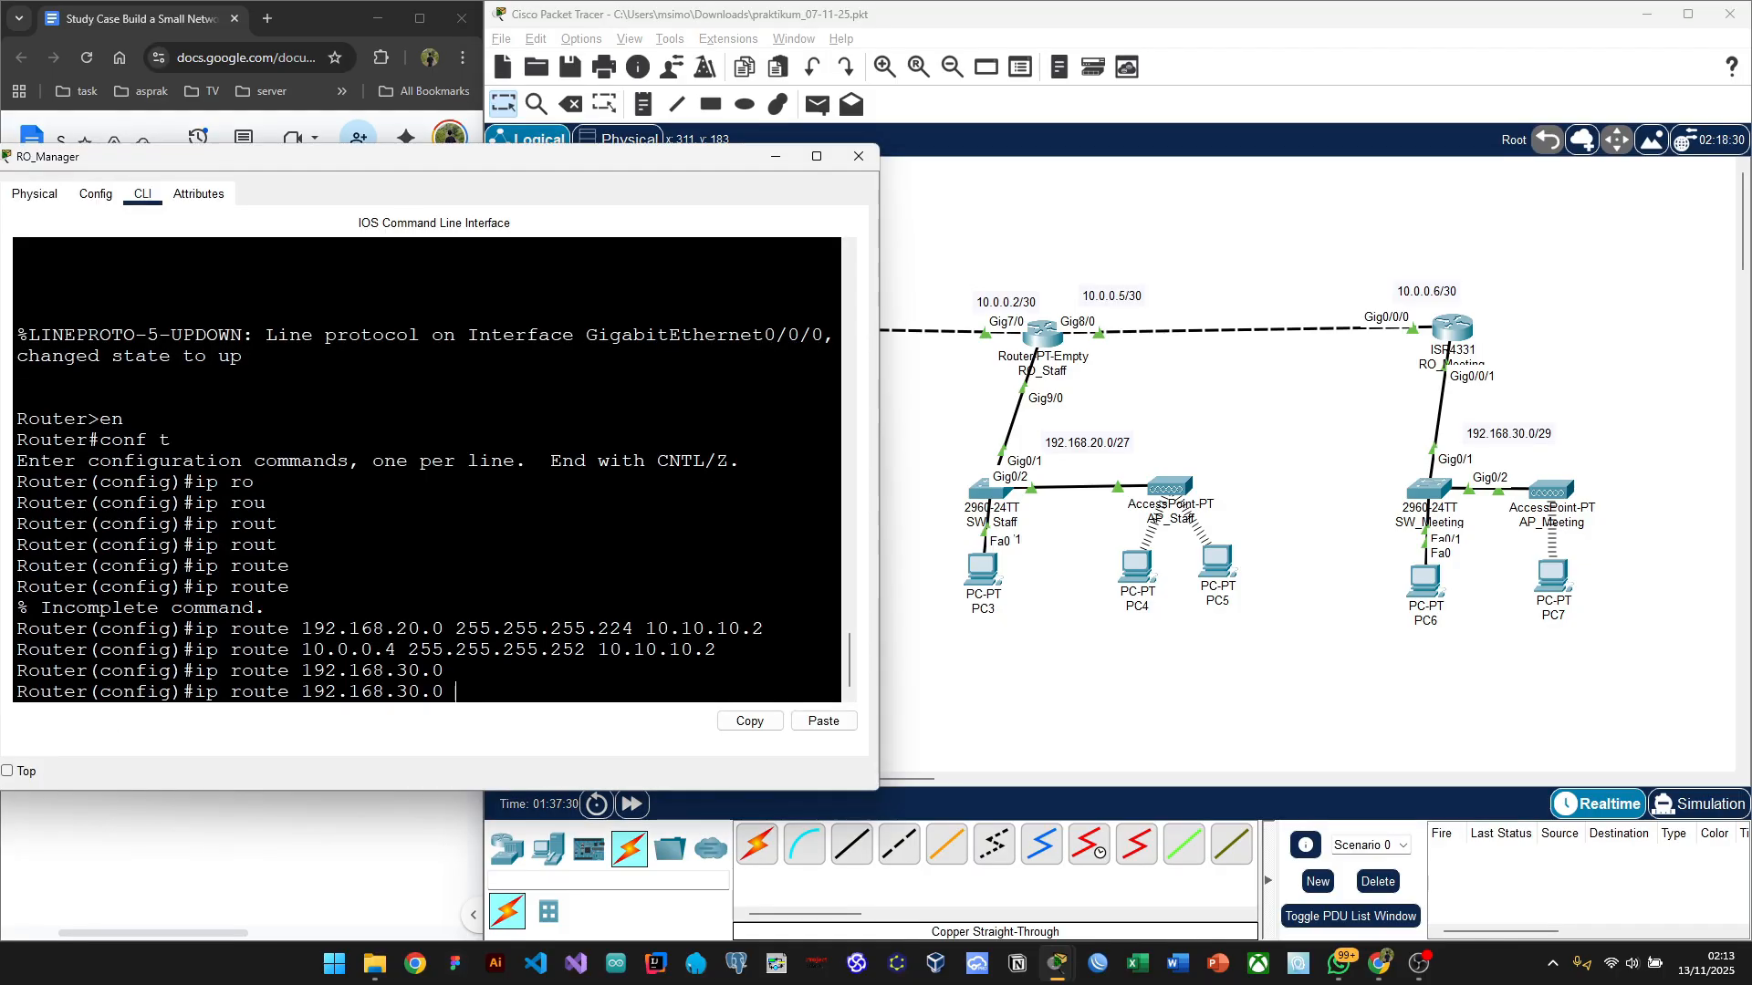
text(255.255.255.)
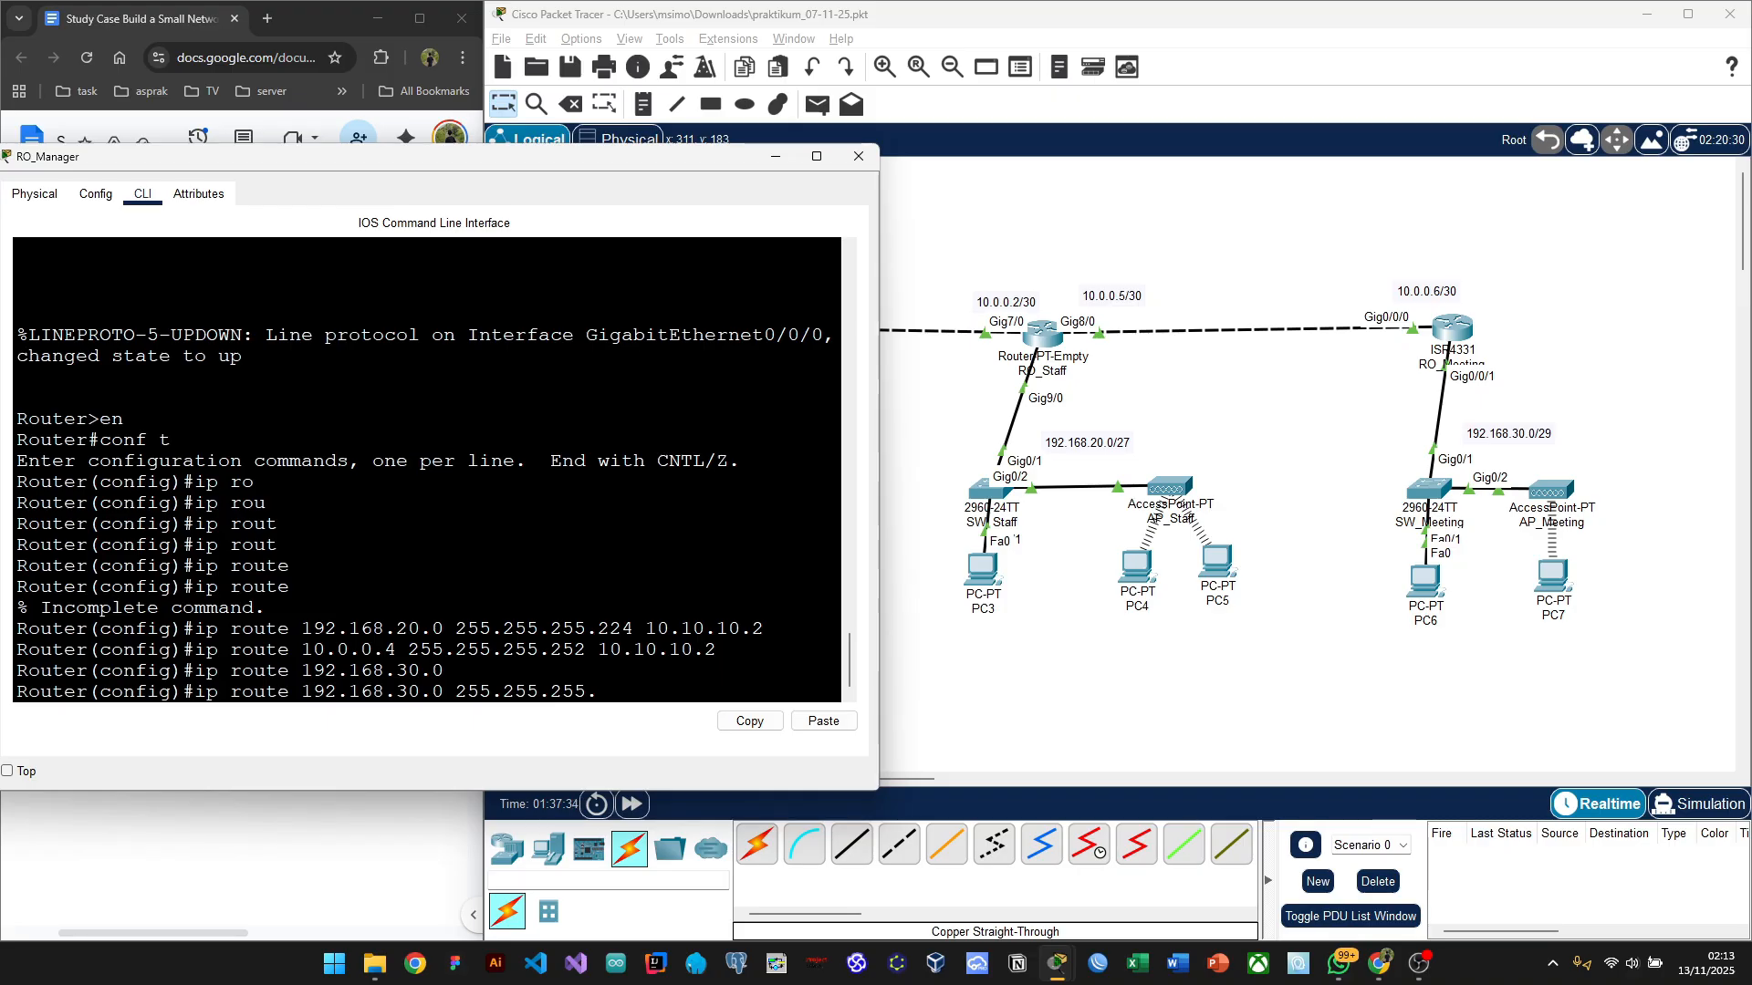
text(248)
text( 10.)
text(10)
text(.)
text(.)
key(BackSpace)
key(BackSpace)
key(BackSpace)
text(0.0.2)
key(Return)
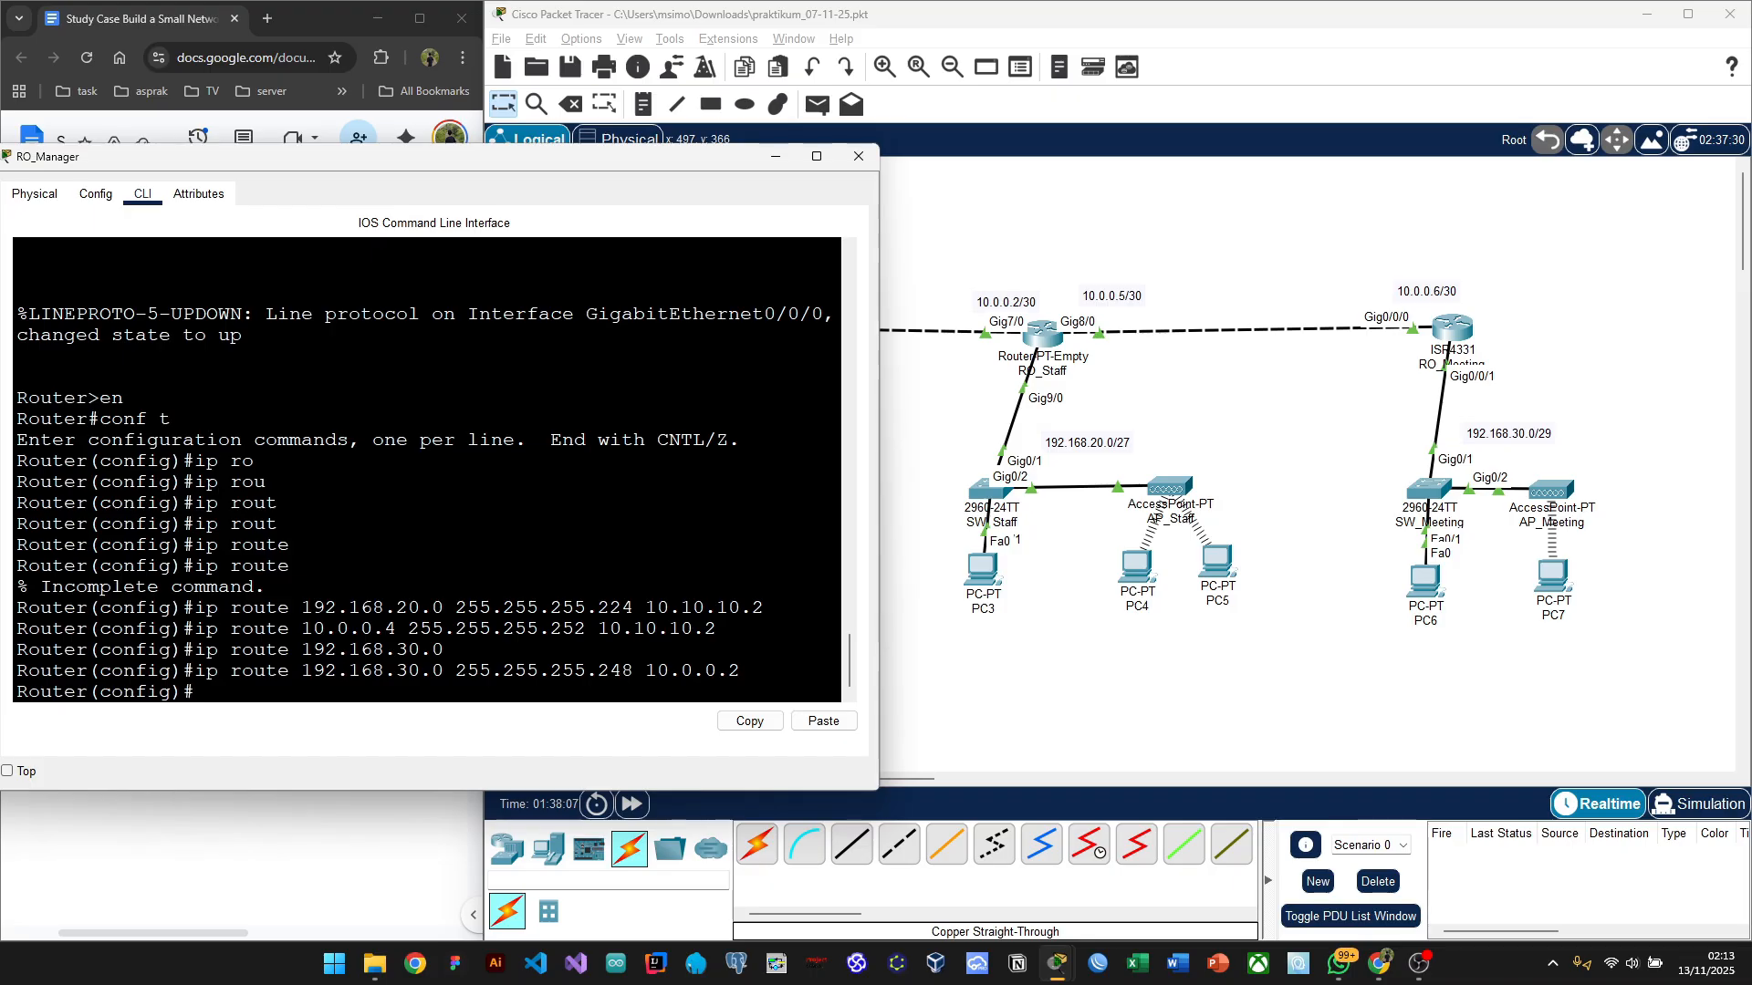
Step: Copy the gateway address 10.0.0.2 and bring up the CIDR table in Chrome
drag(645, 671, 740, 671)
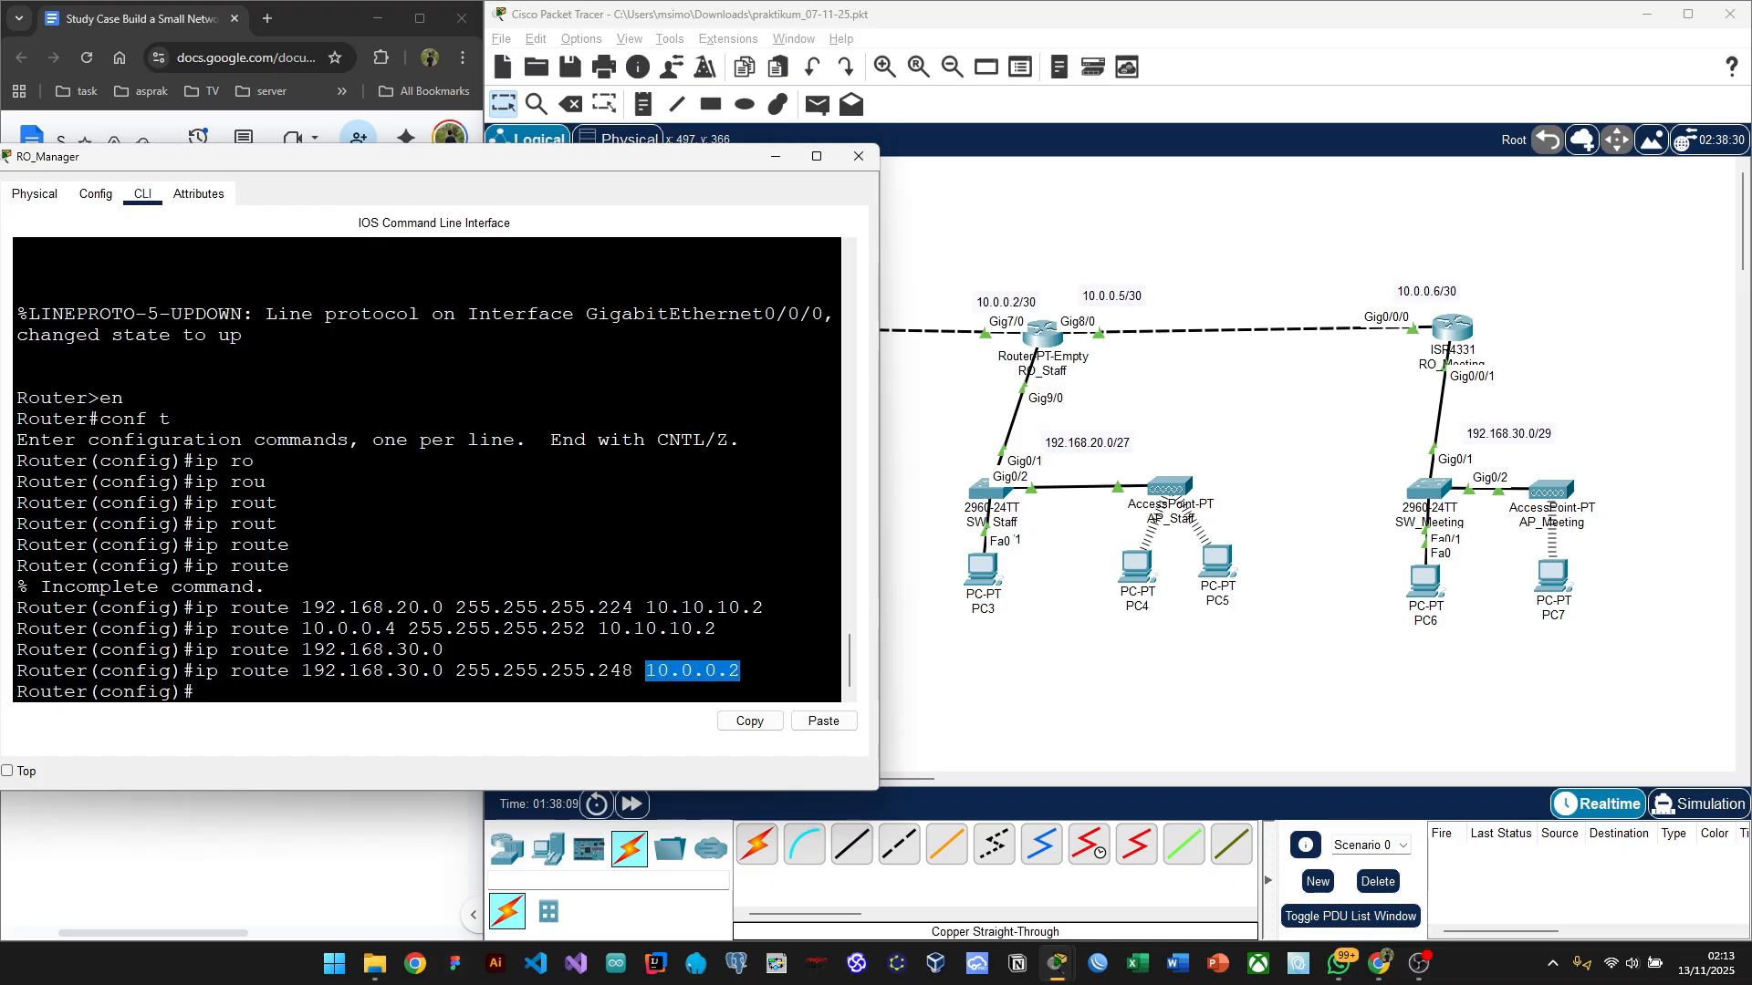
key(ctrl+c)
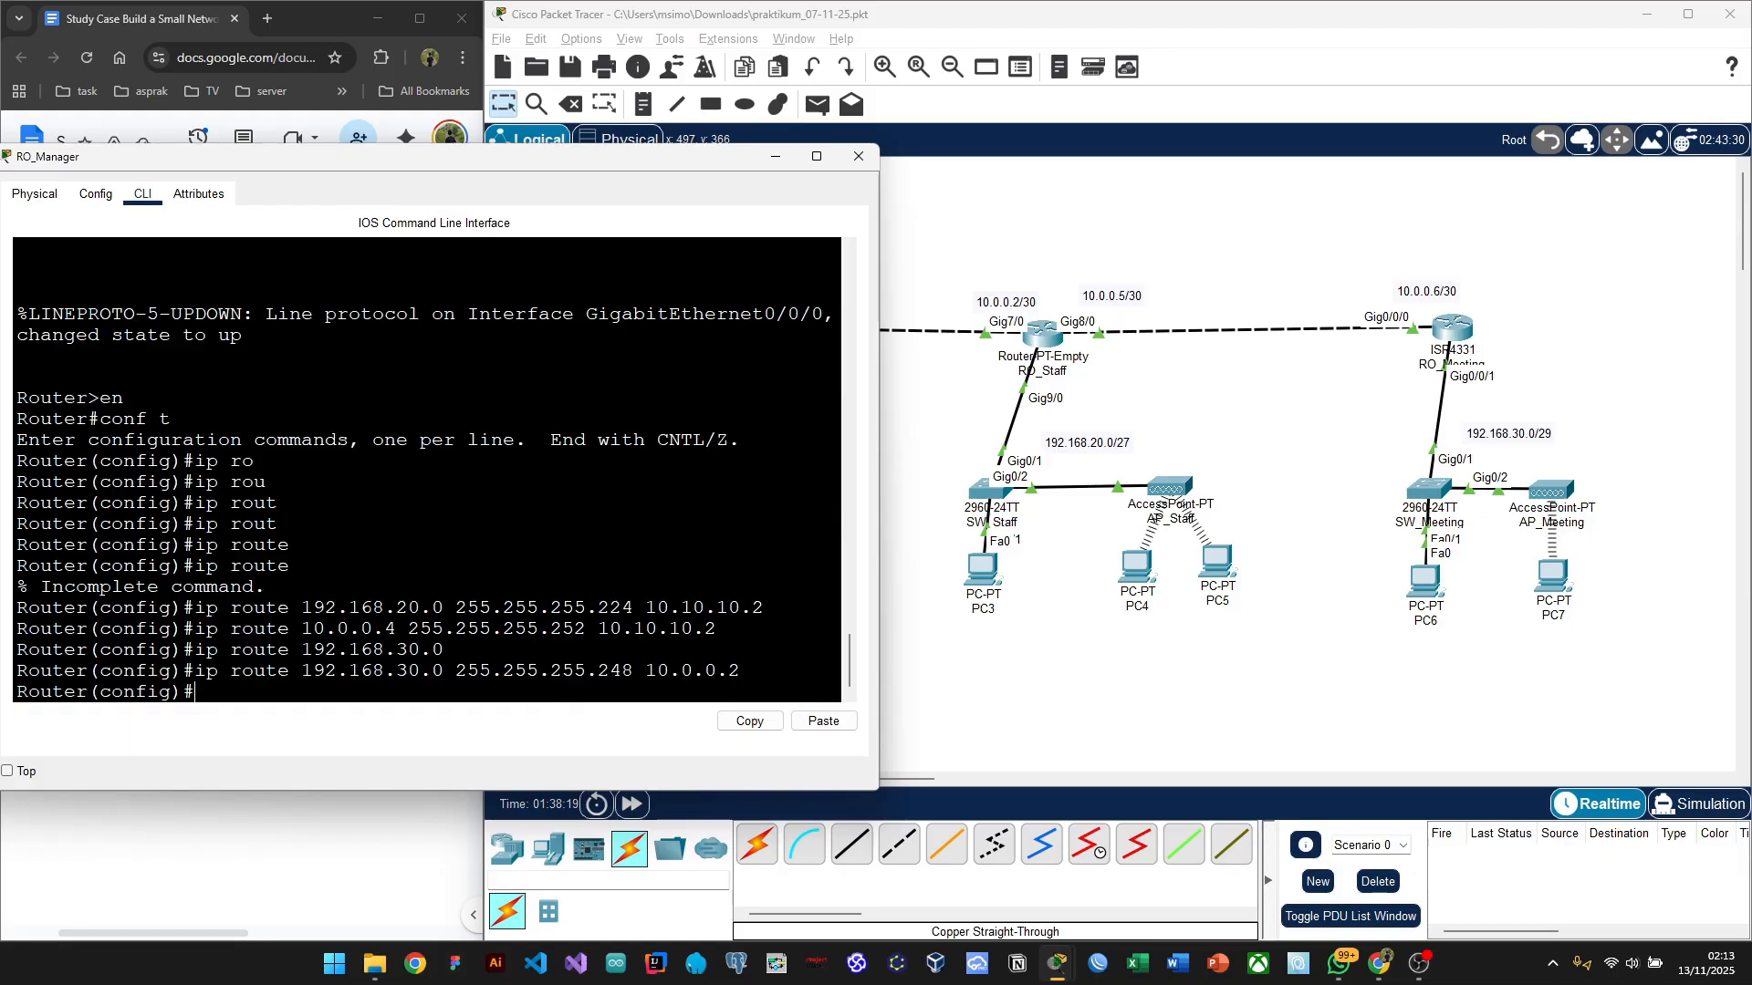
key(alt+Tab)
key(alt+Tab)
key(alt+Tab)
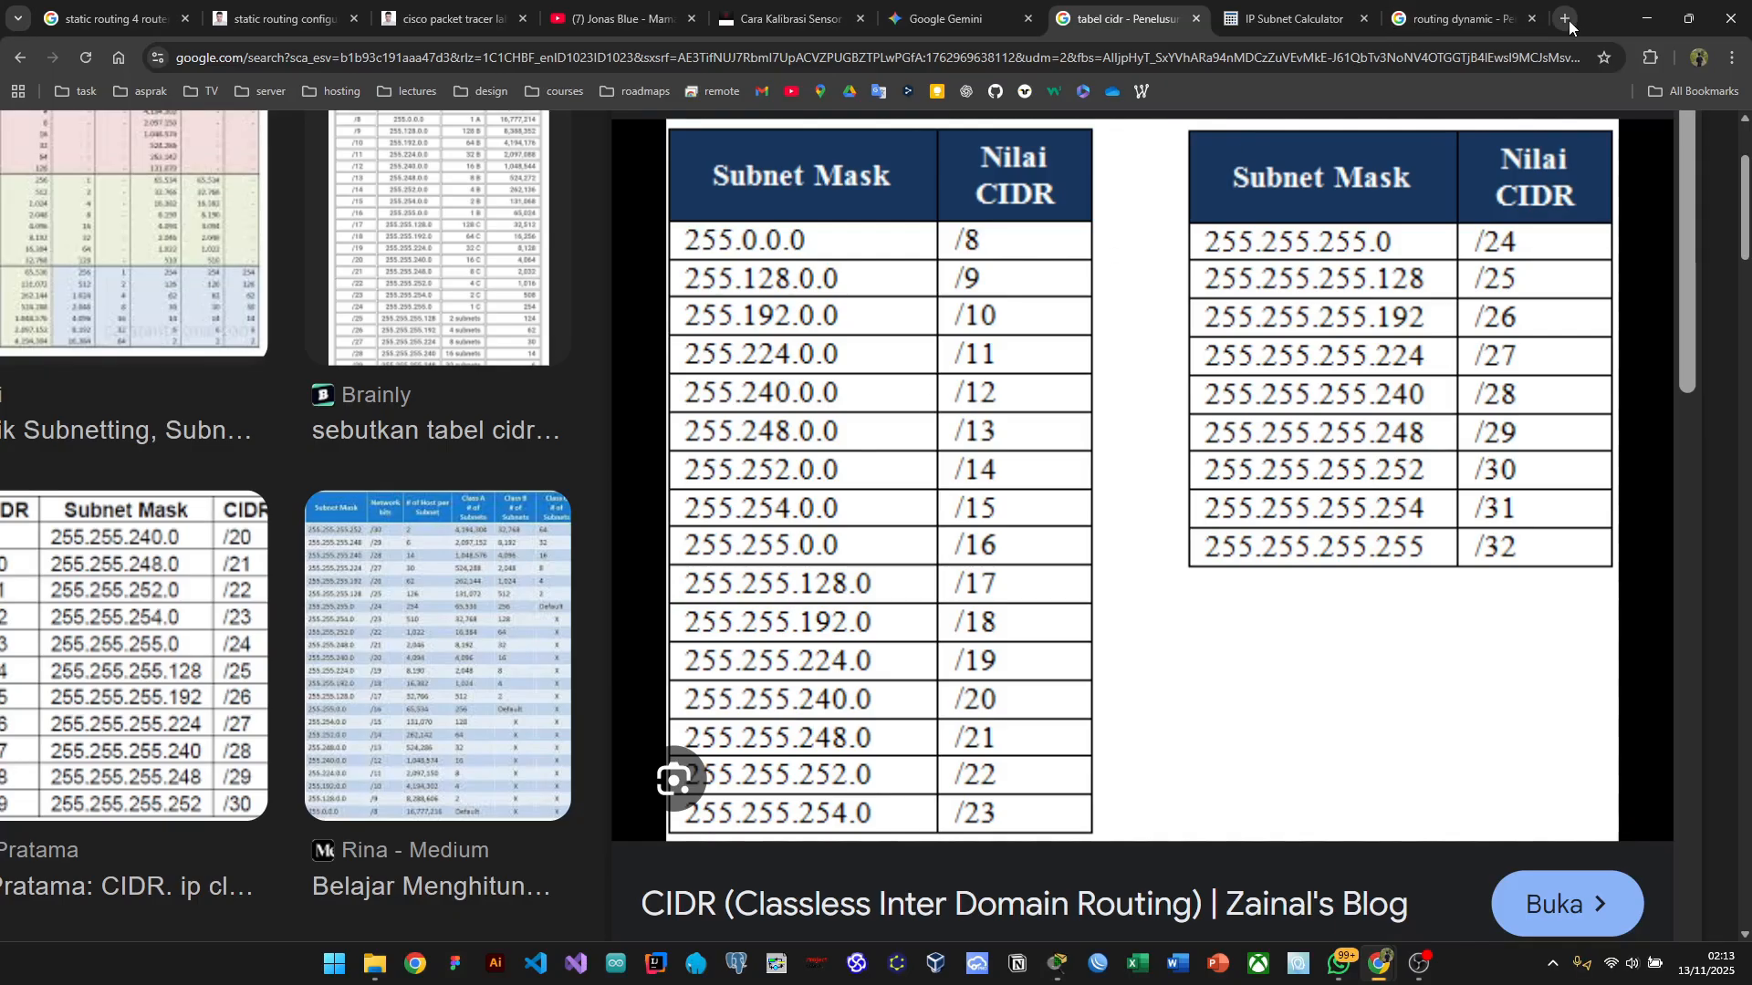
Step: Google 'how to remove static route cisco' in a new tab, then return to the router console
click(1568, 20)
click(696, 371)
text(ho)
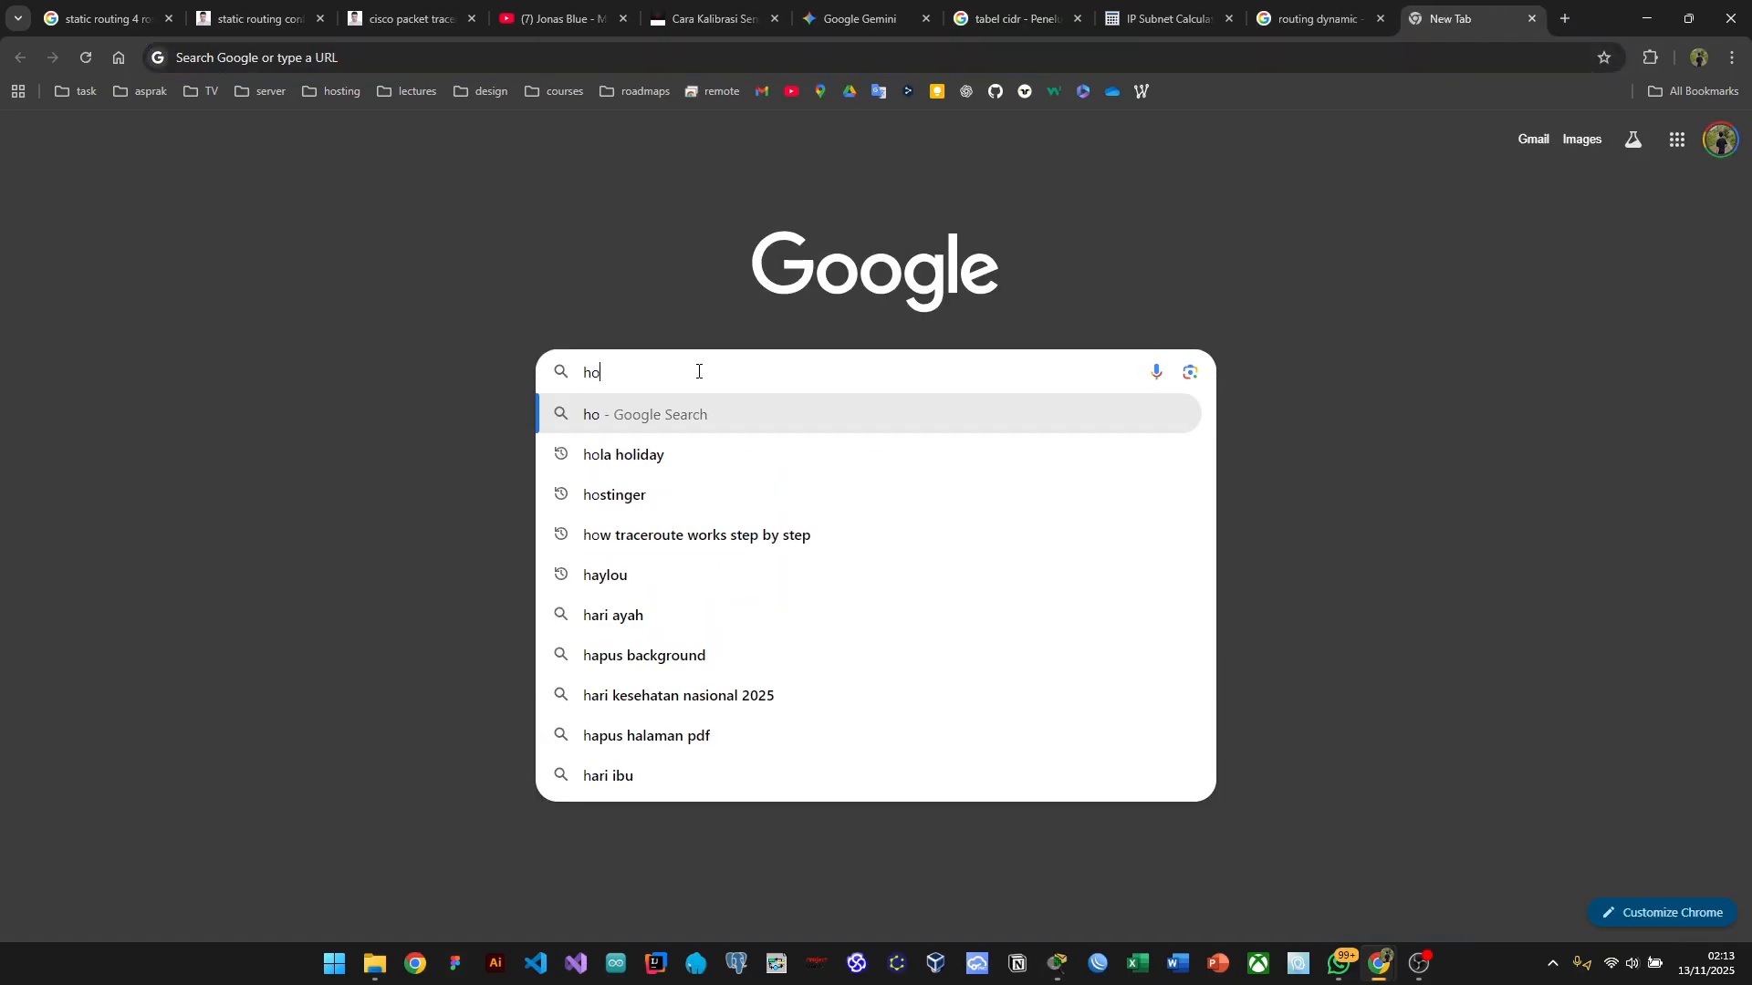
text(w to remove)
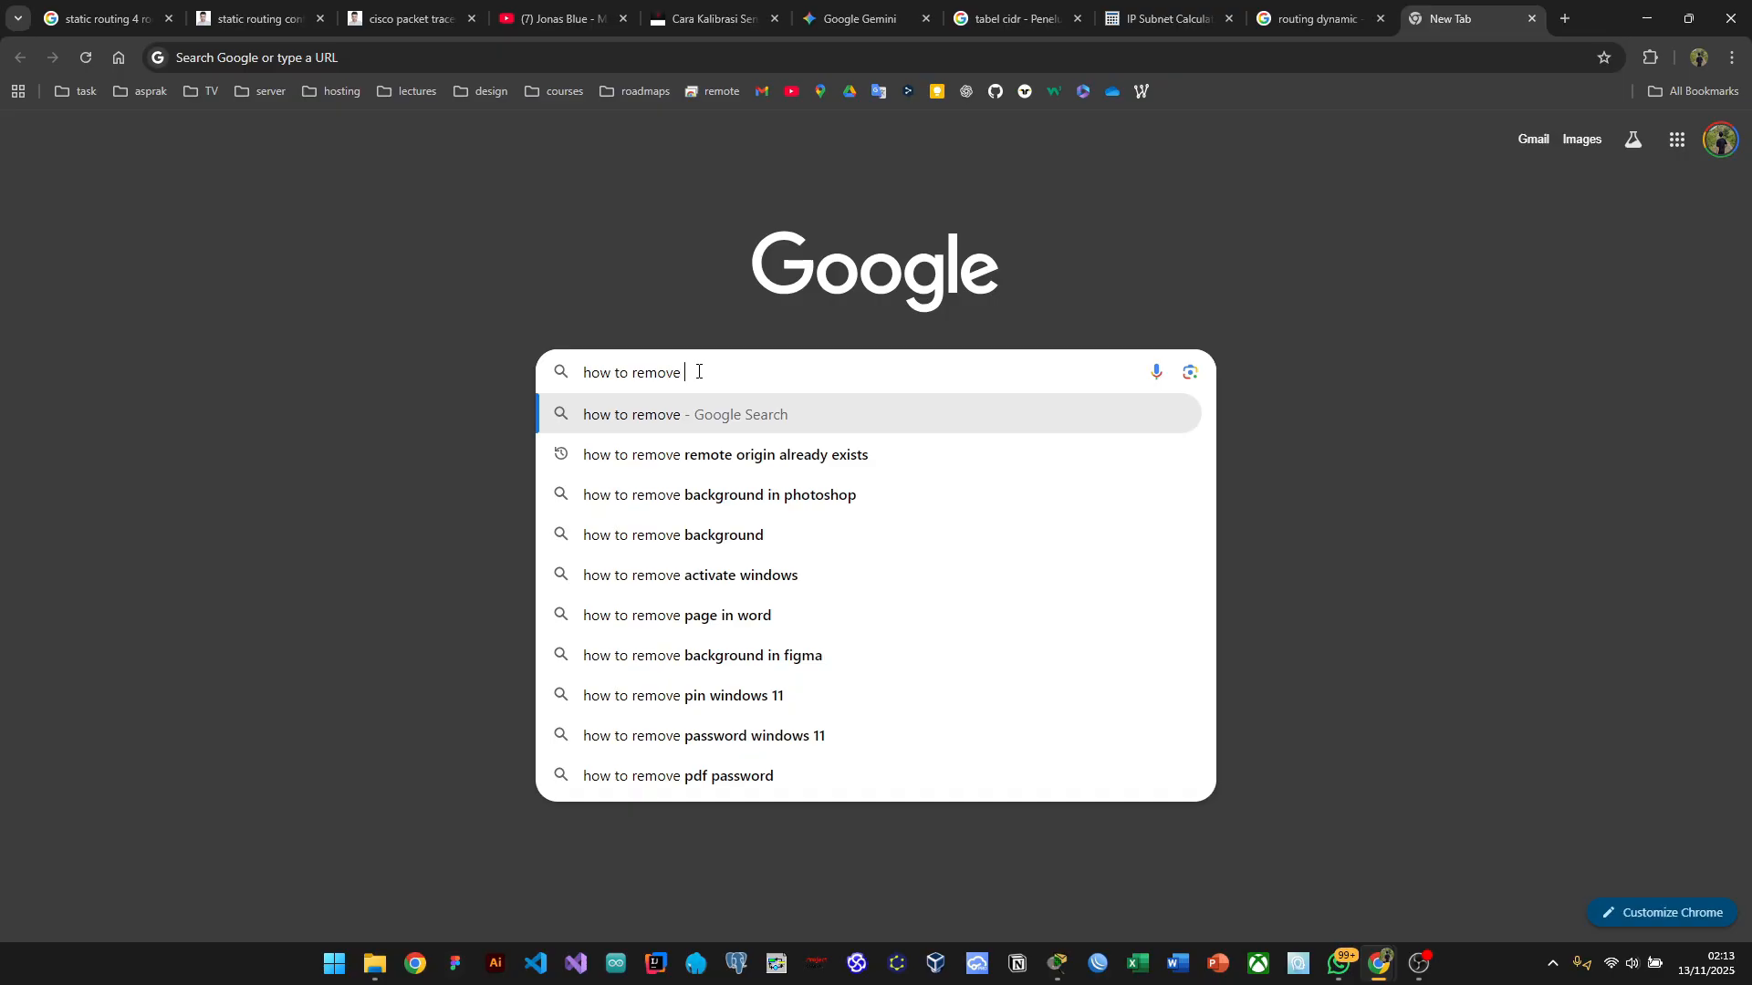
text( route)
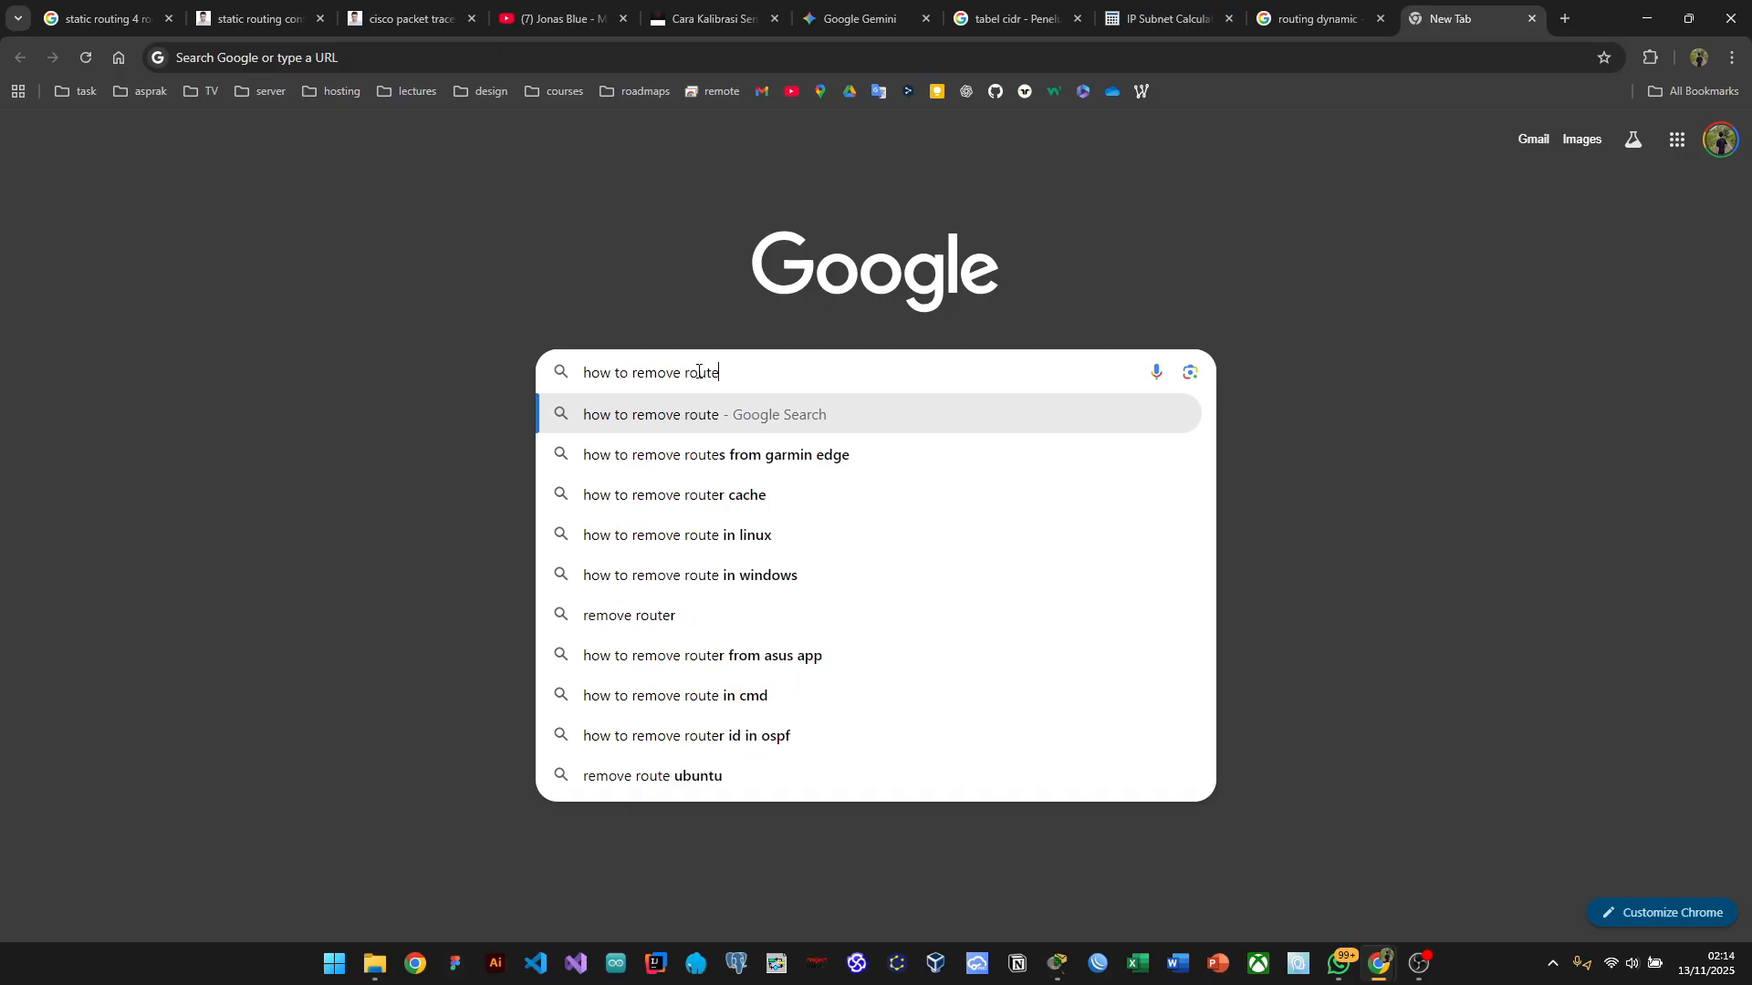
text(in)
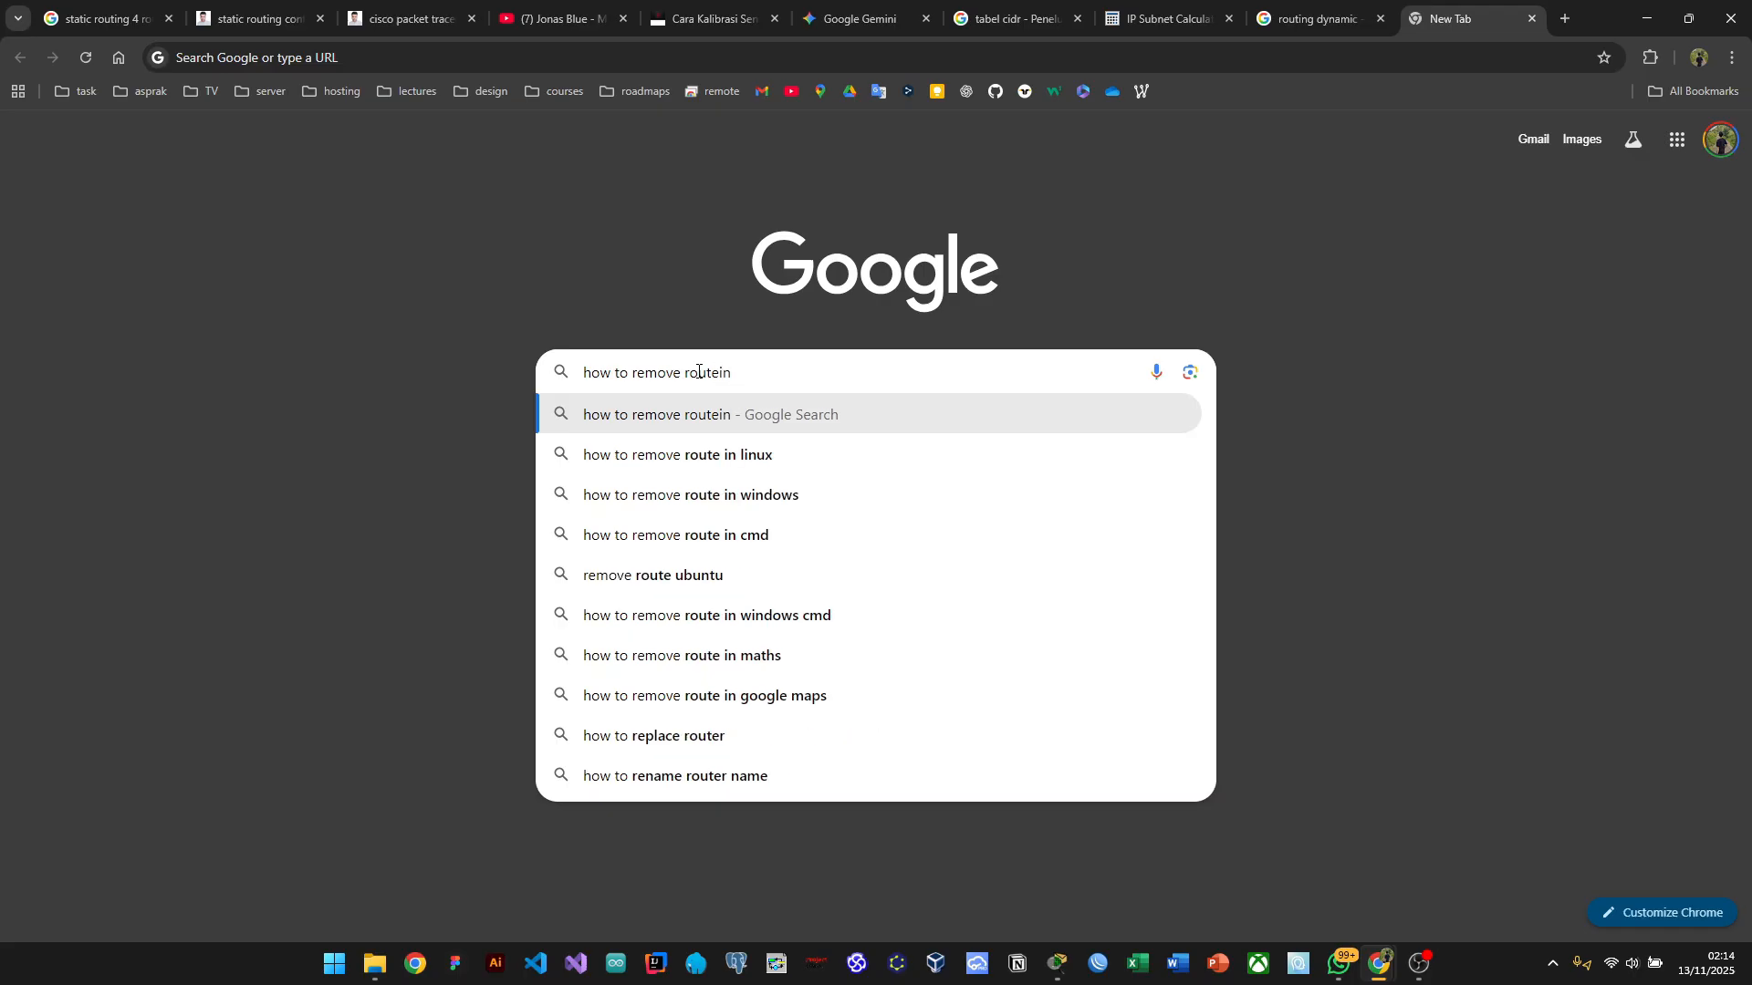
key(BackSpace)
key(BackSpace)
text(cis)
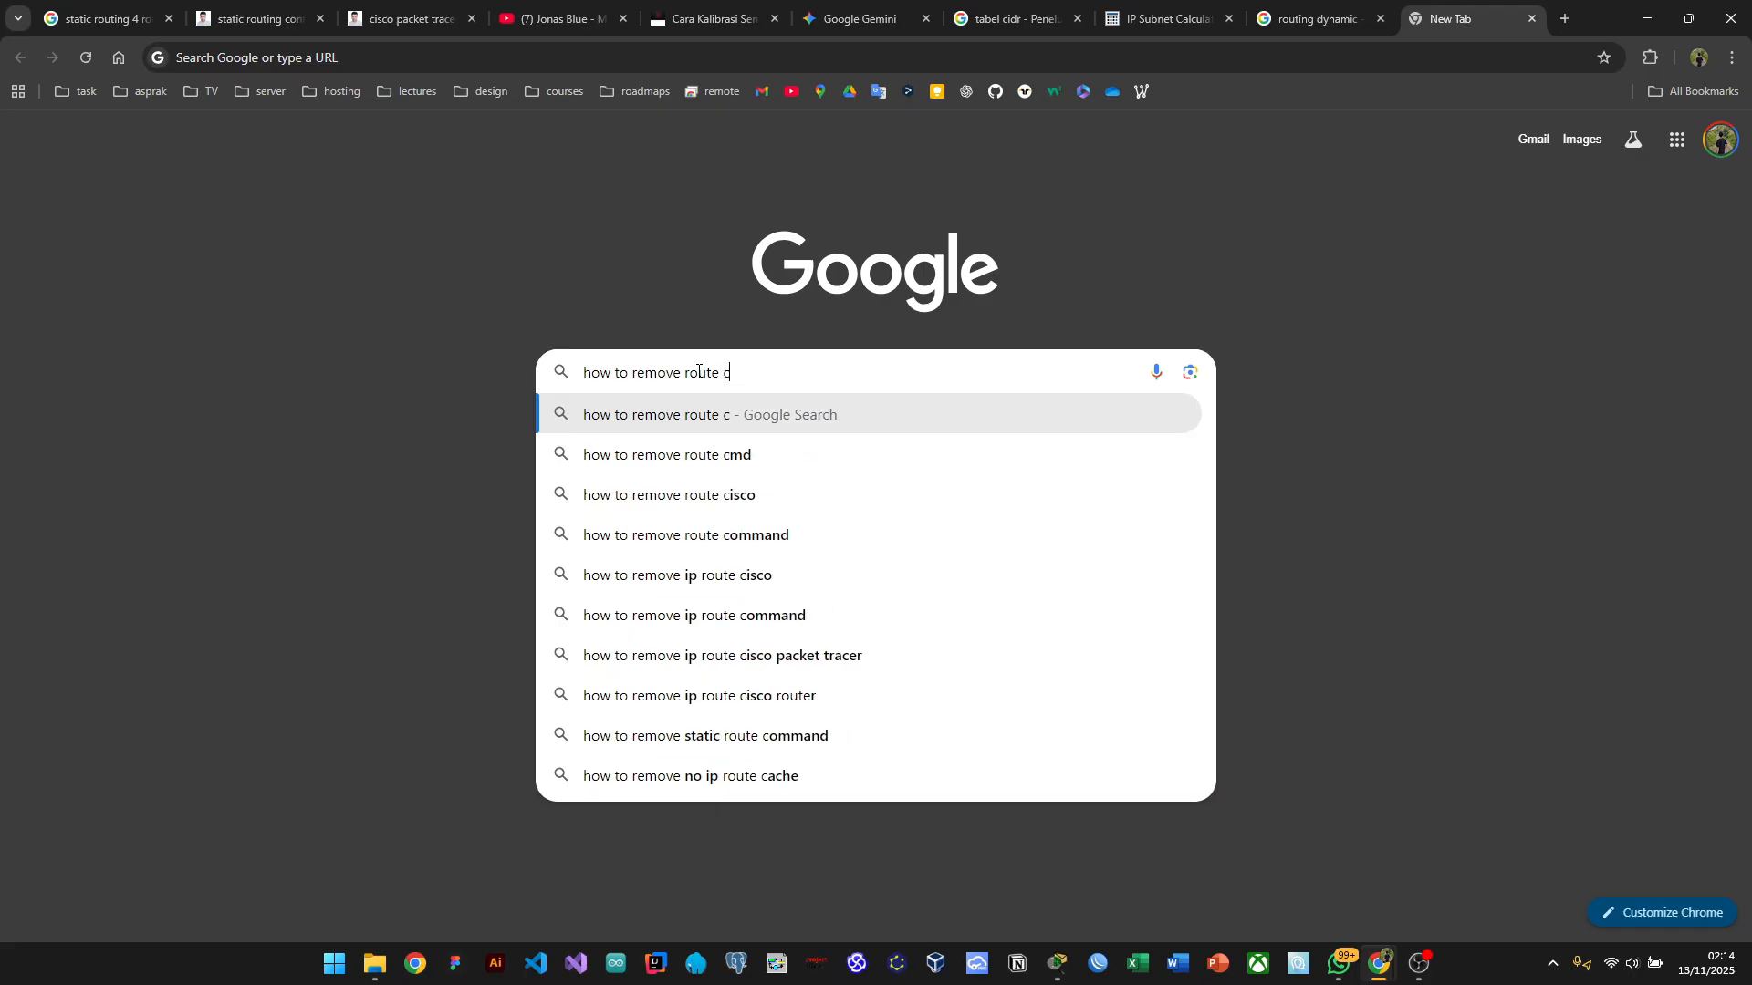
key(BackSpace)
key(BackSpace)
key(BackSpace)
text(static)
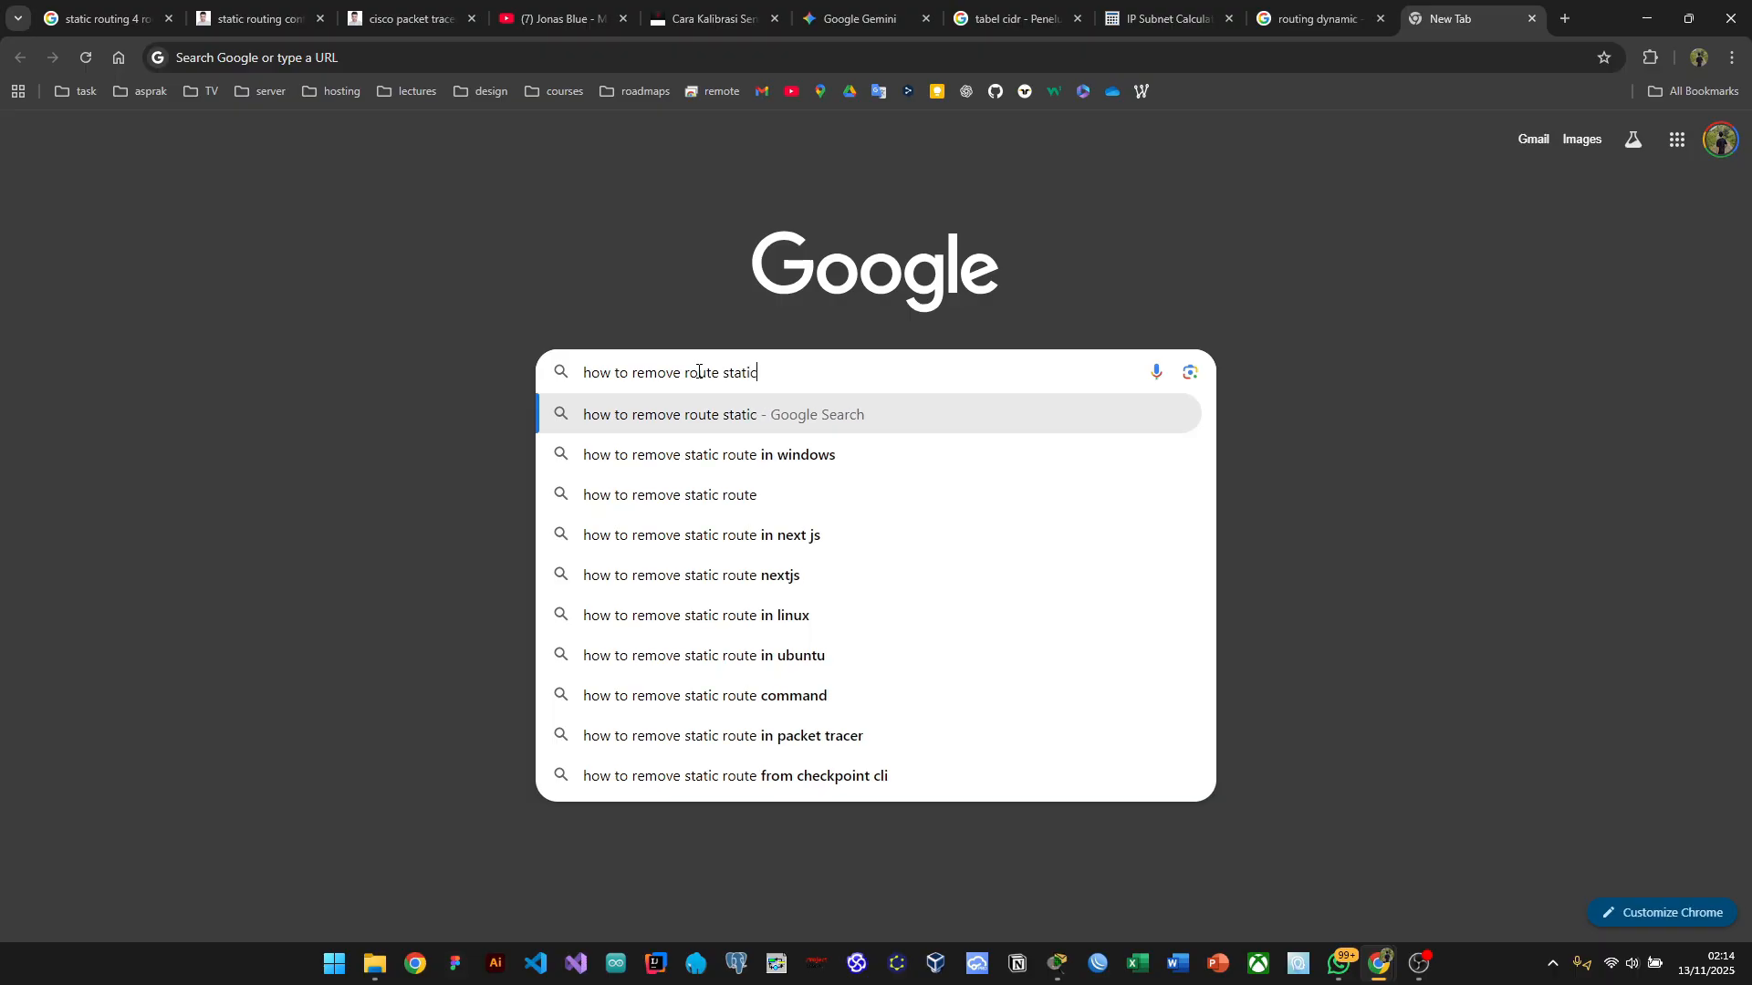
key(BackSpace)
key(BackSpace)
key(BackSpace)
key(BackSpace)
key(BackSpace)
key(BackSpace)
key(BackSpace)
key(BackSpace)
key(BackSpace)
key(BackSpace)
key(BackSpace)
key(BackSpace)
key(BackSpace)
text(static s)
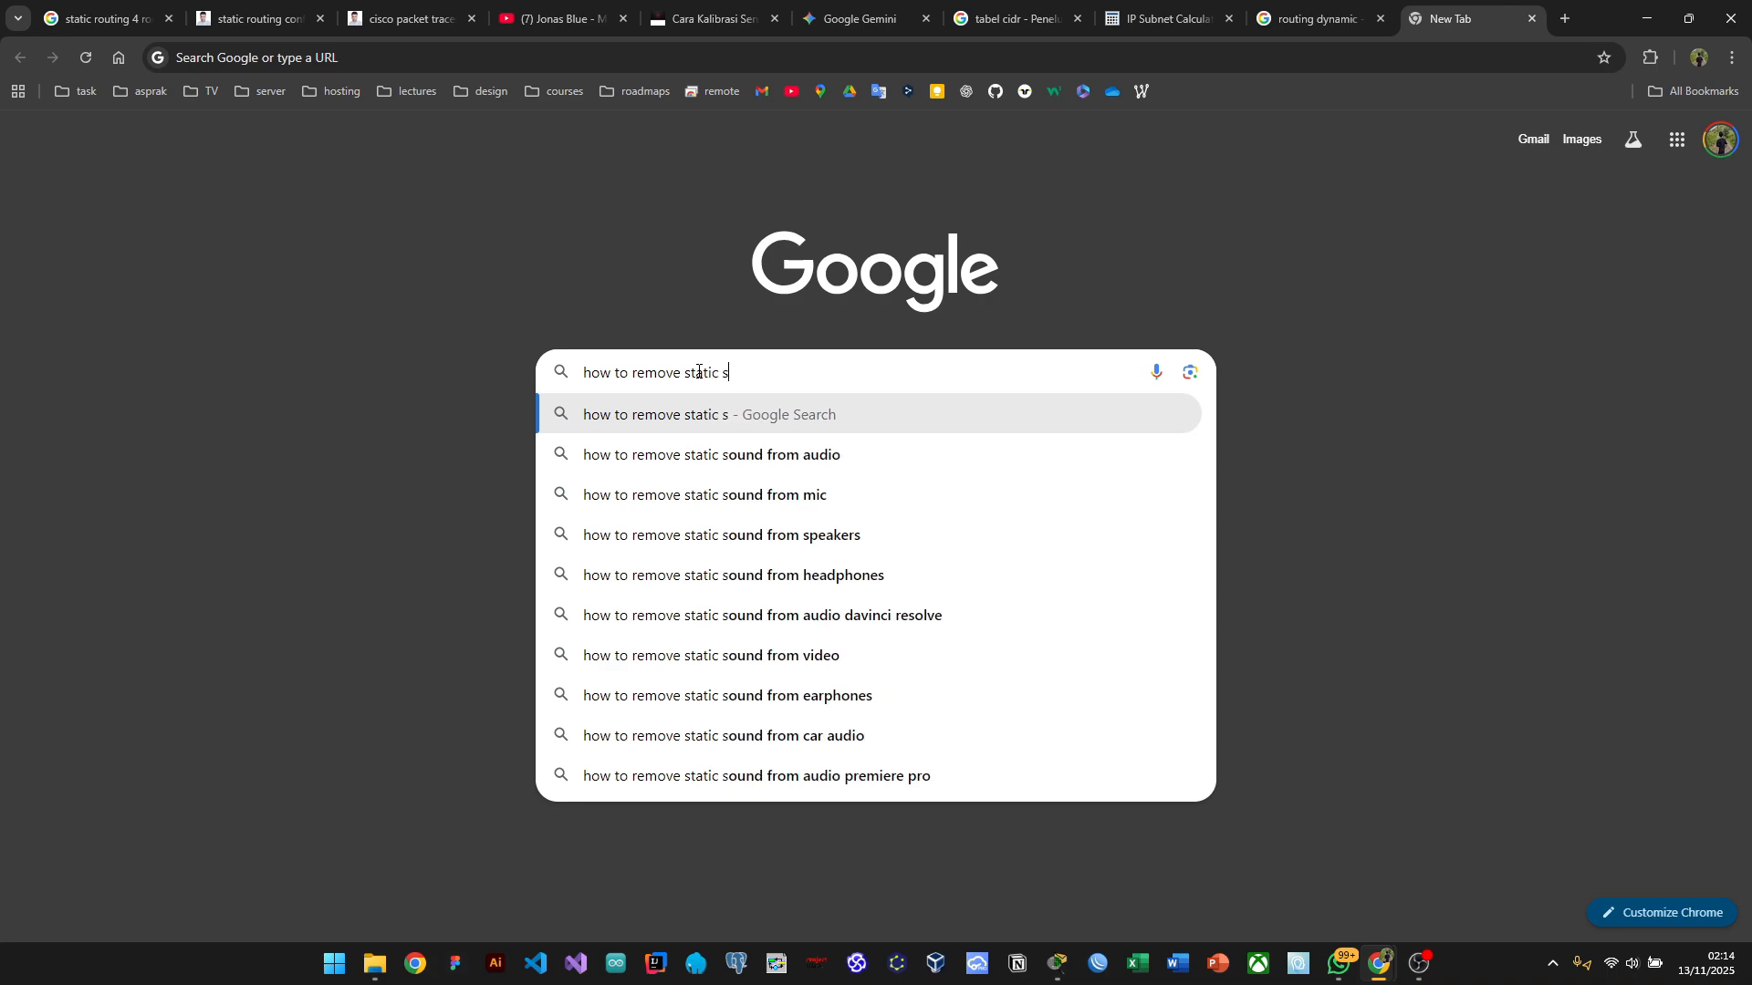
key(BackSpace)
text(ro)
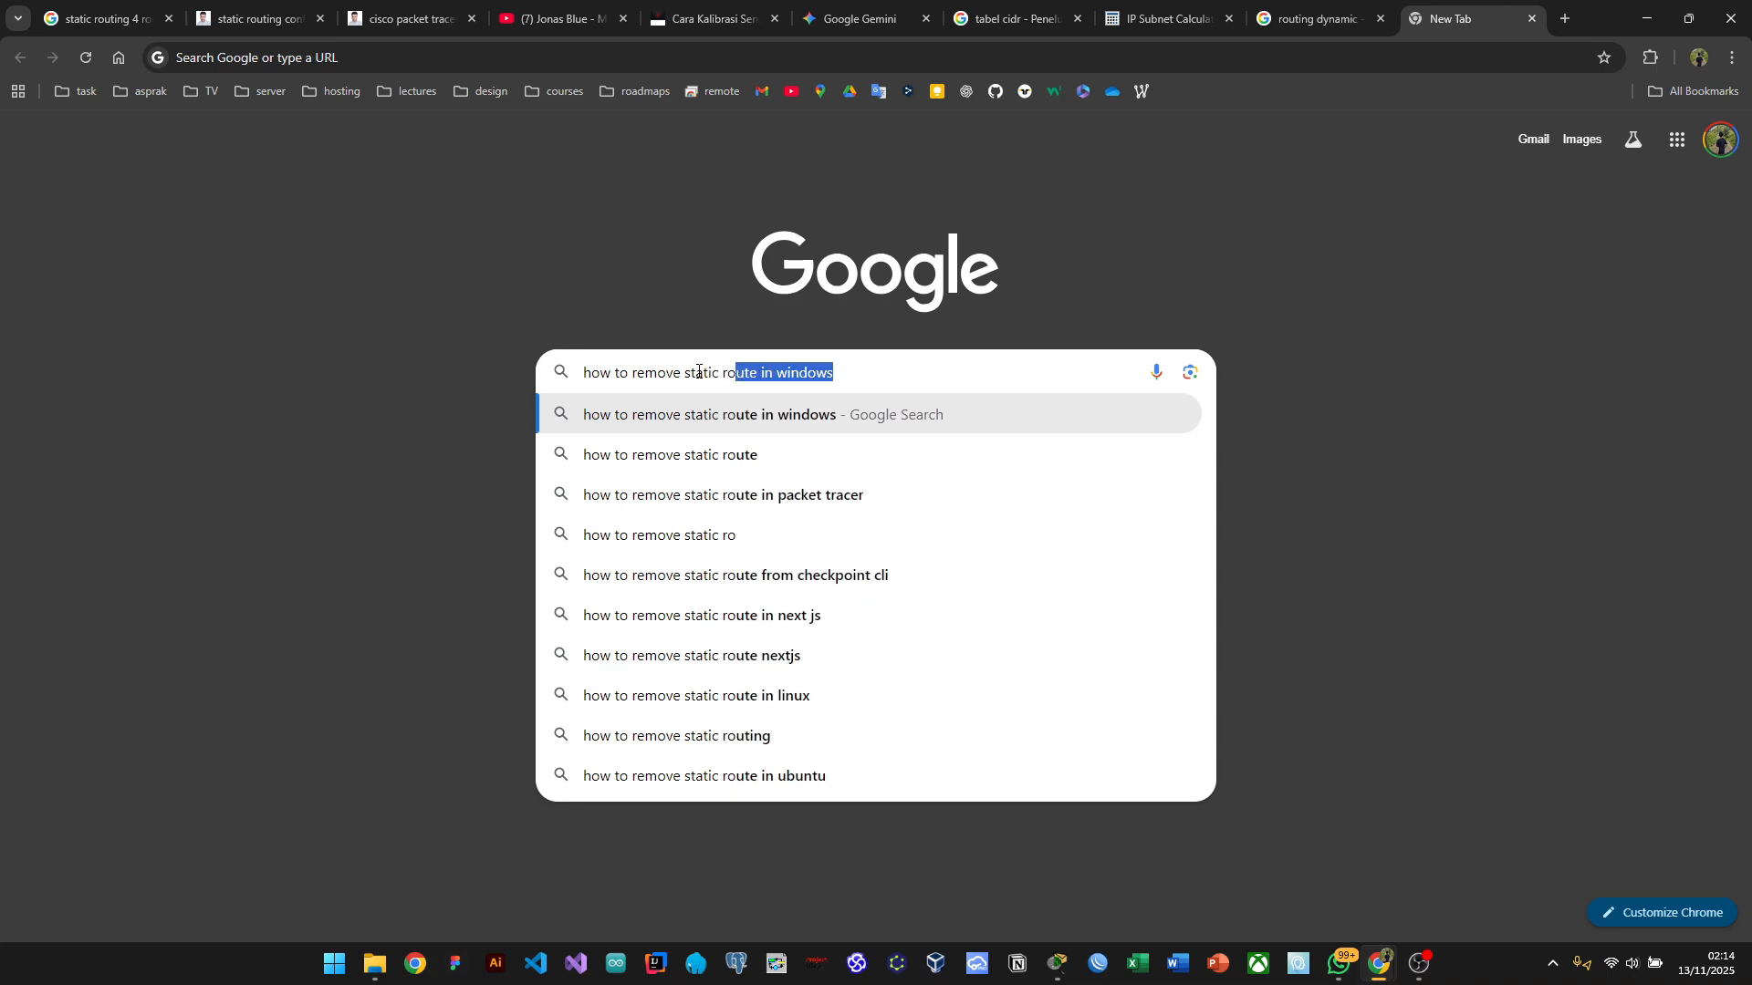
text(ute cisco)
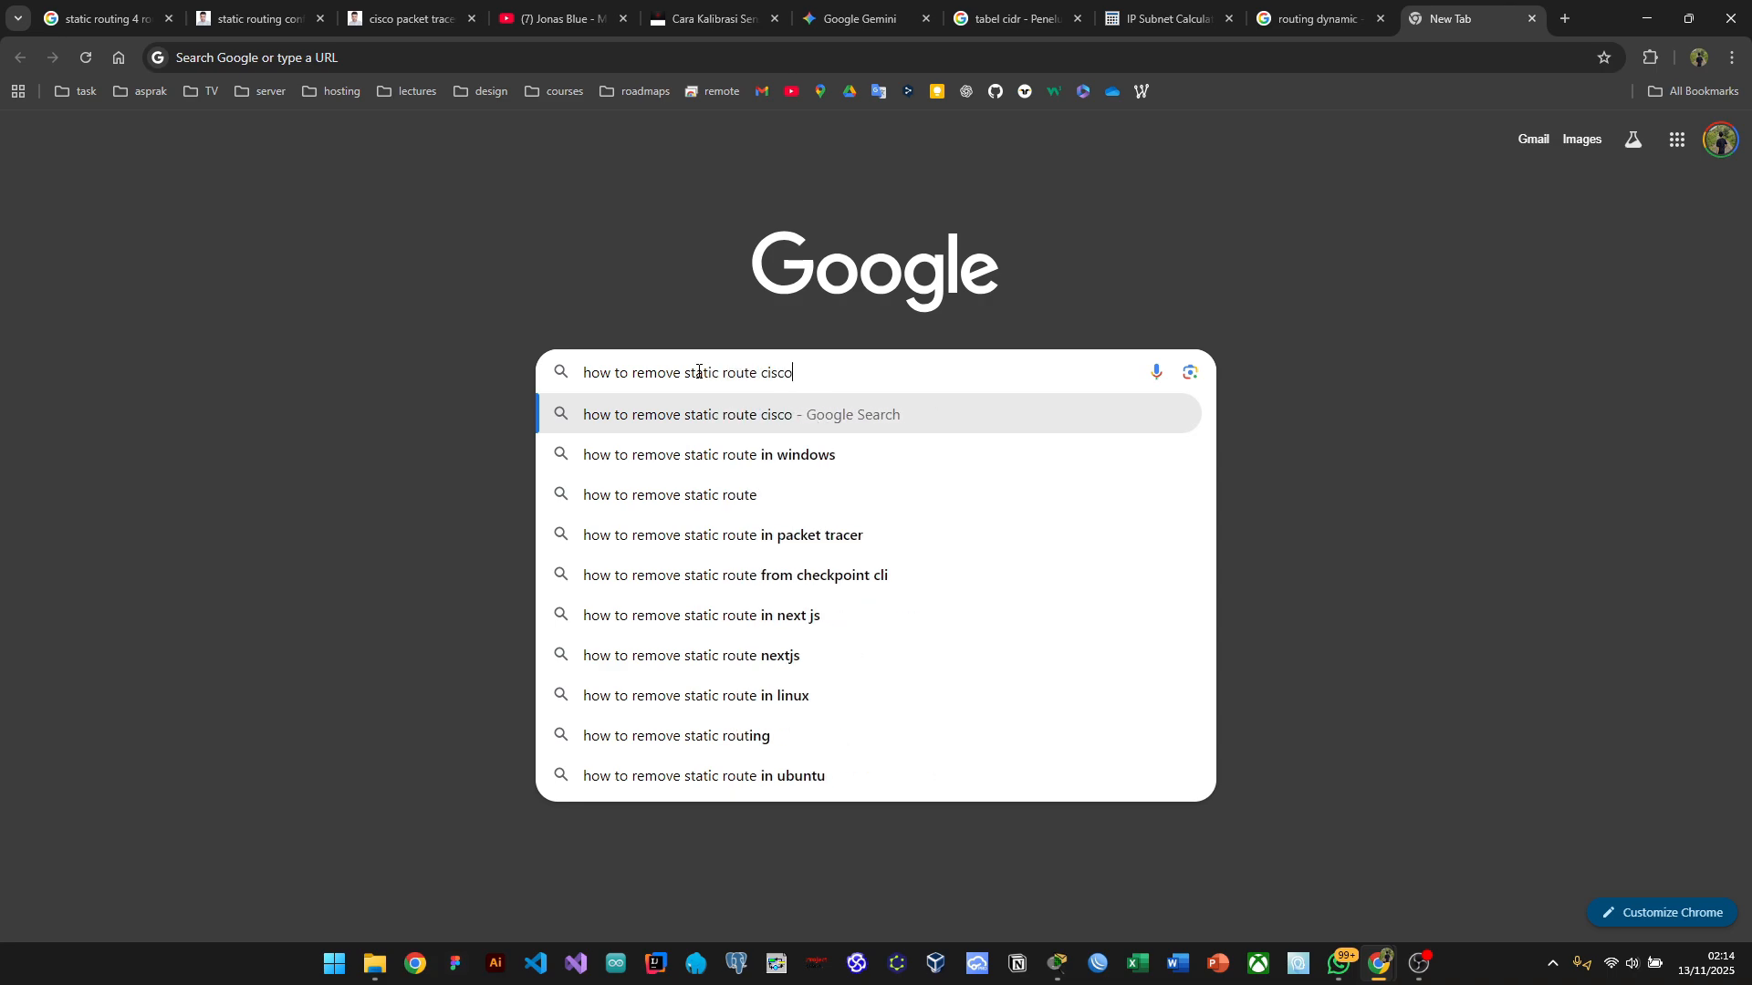
key(Return)
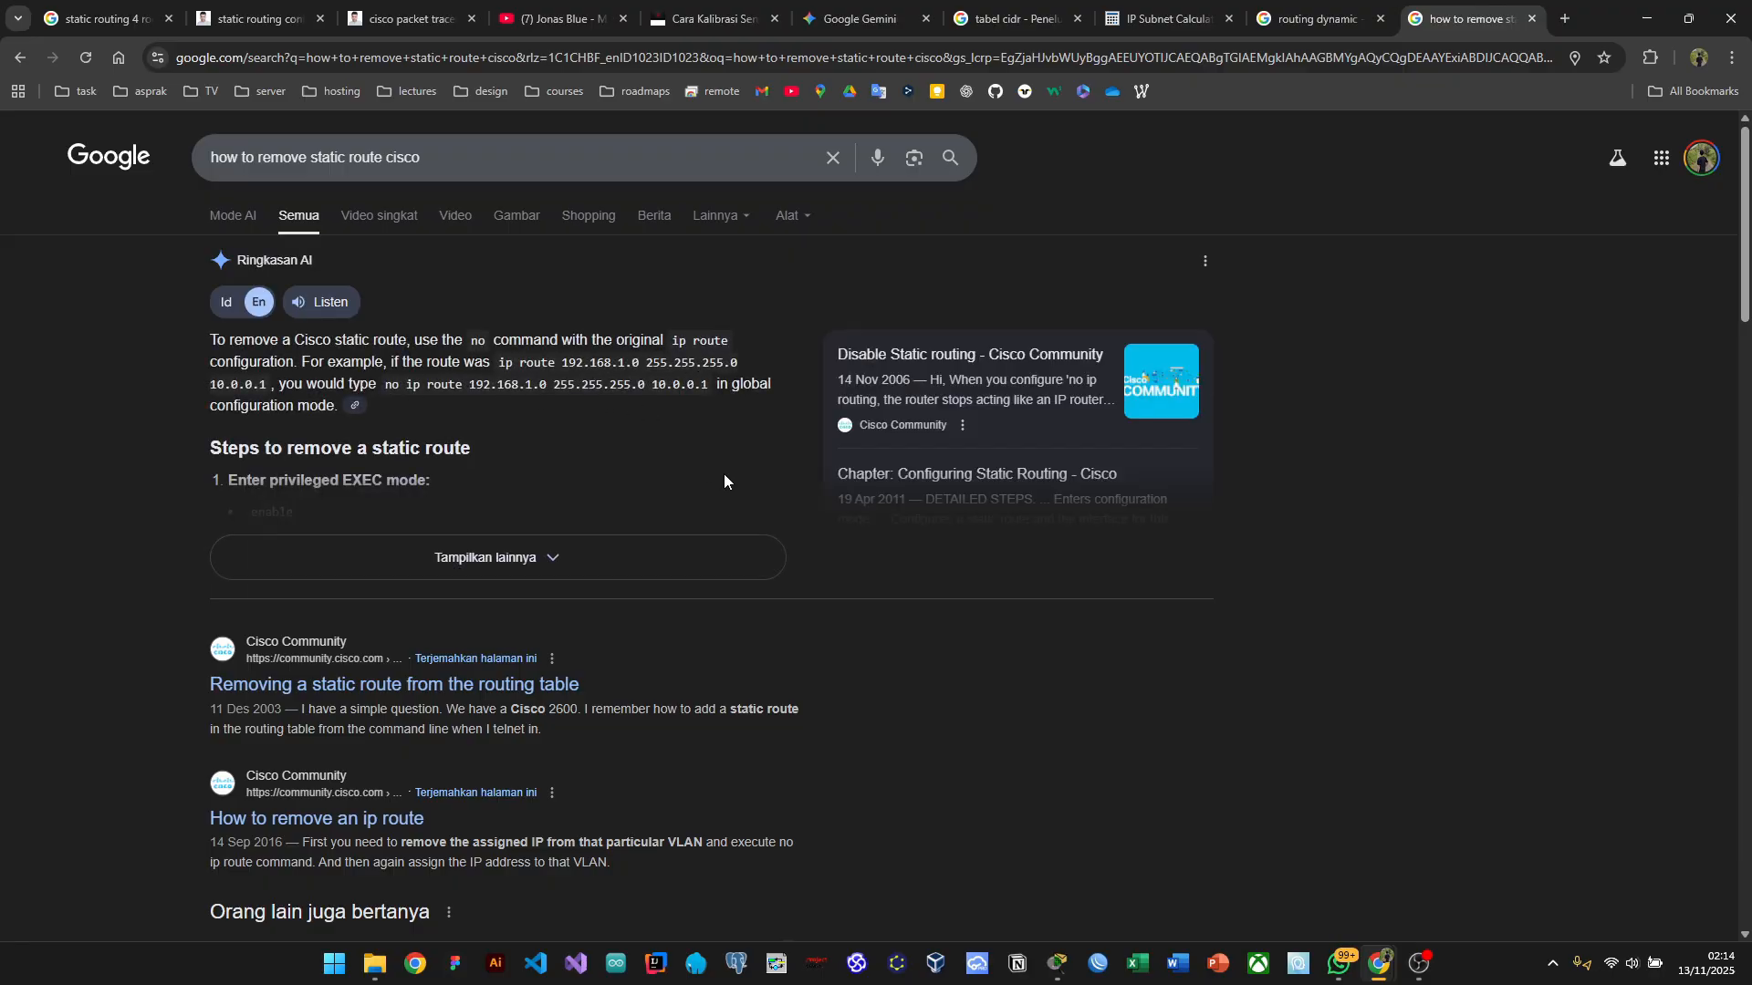
key(alt+Tab)
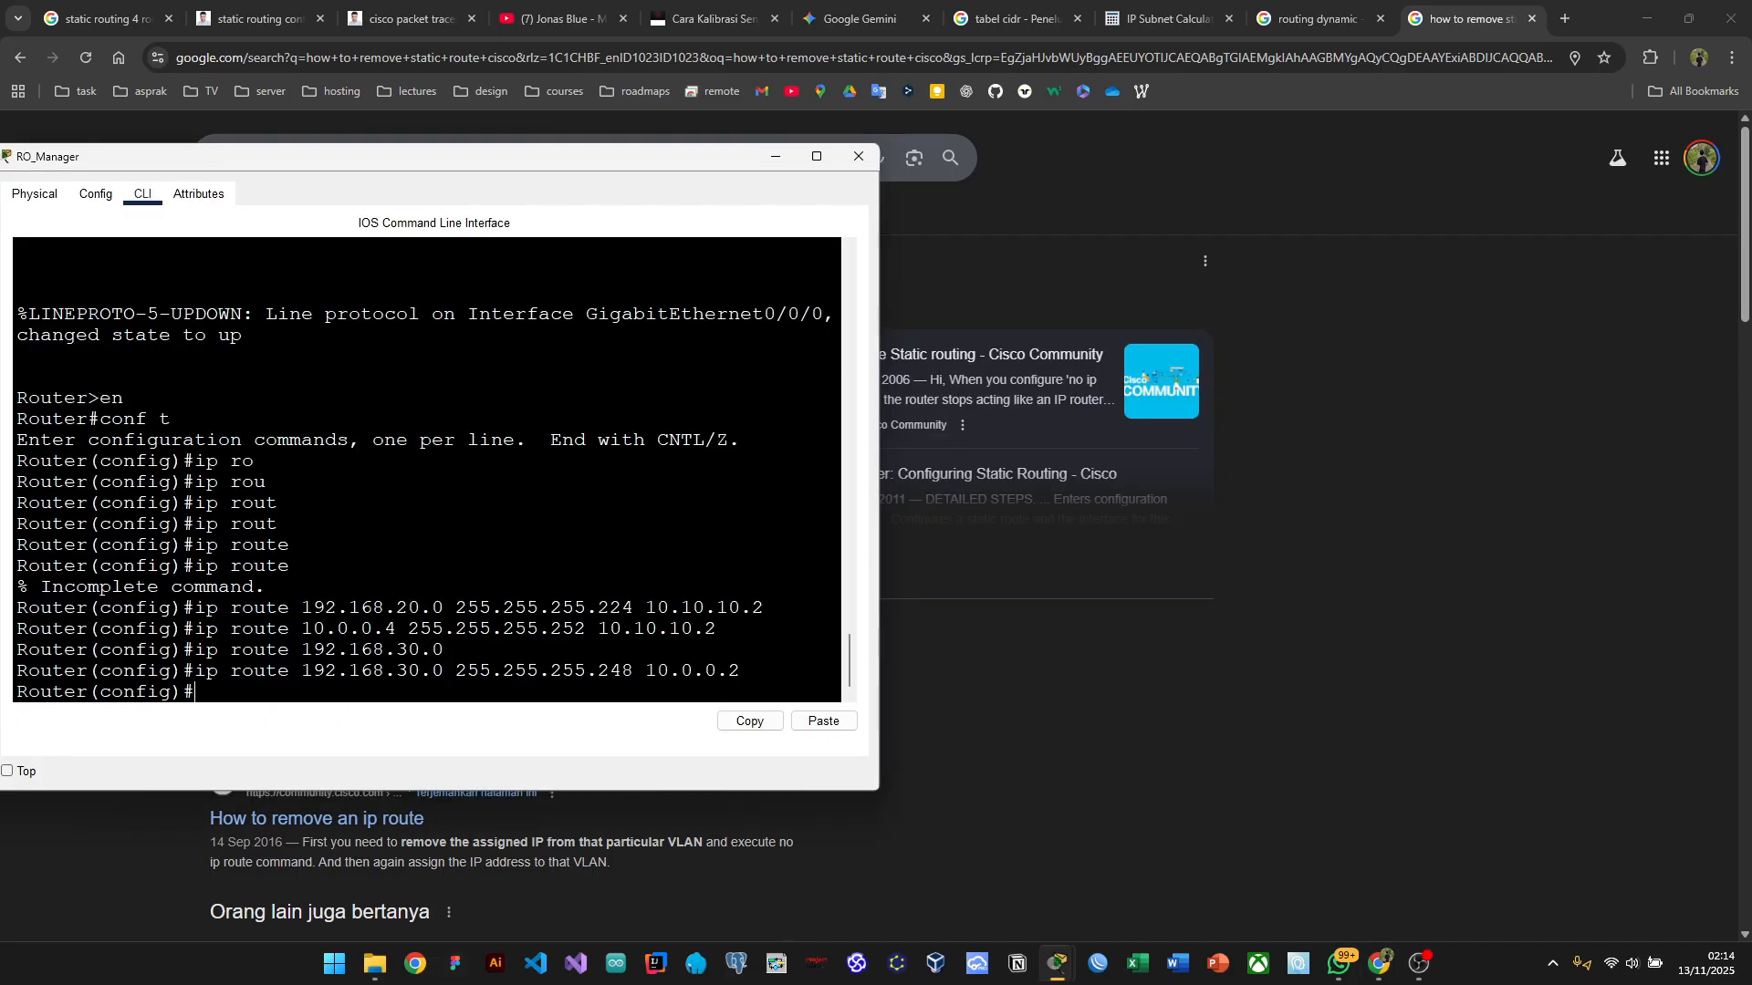
Step: Remove the 192.168.20.0 route via 10.10.10.2 using a recalled 'no ip route' command
key(alt+Tab)
key(Tab)
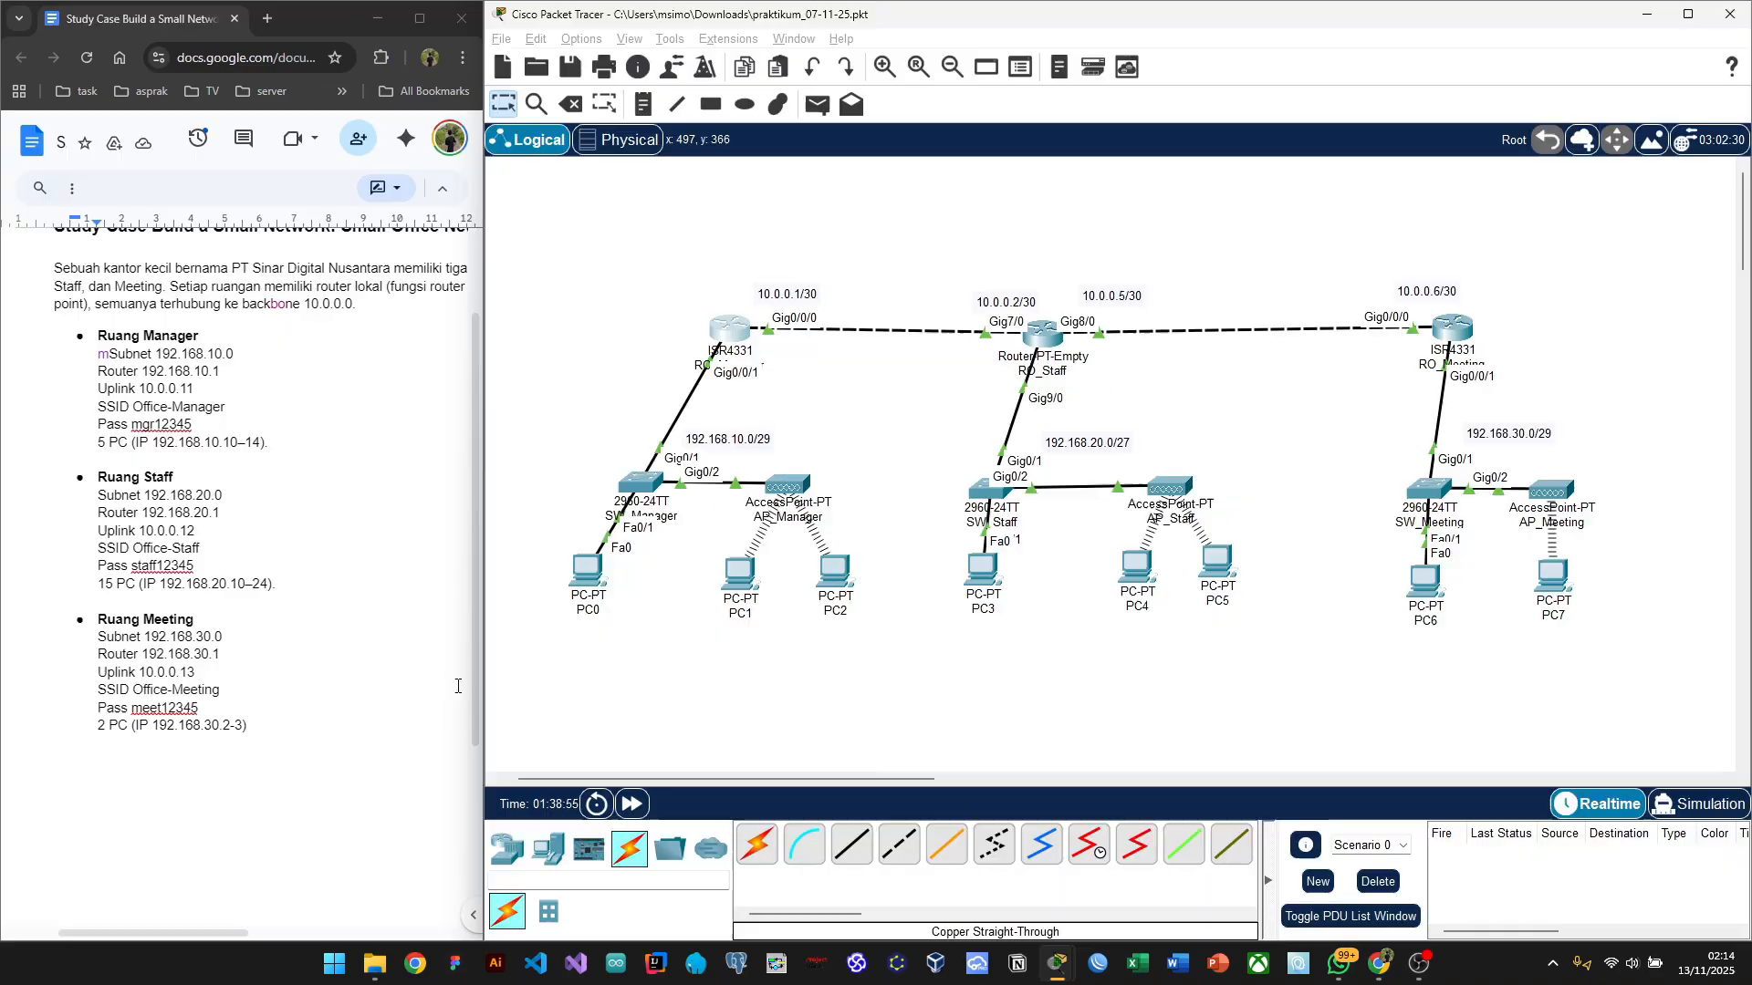
key(alt+Tab)
key(Tab)
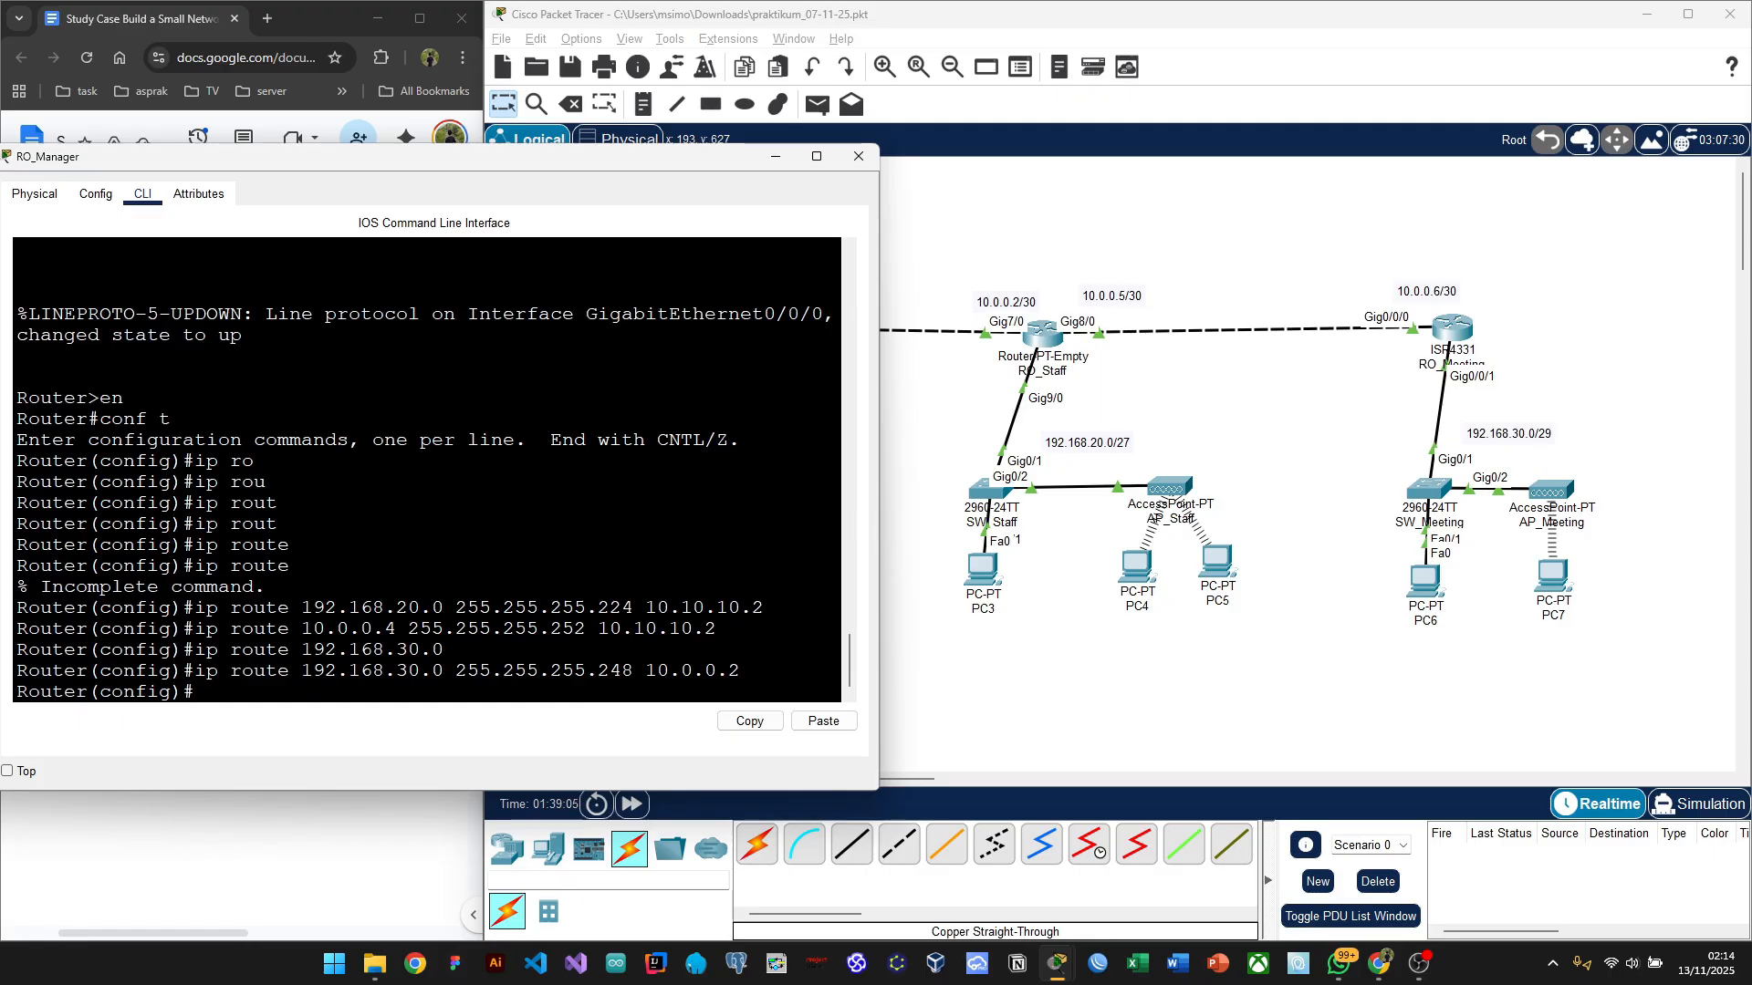
key(Up)
key(Up)
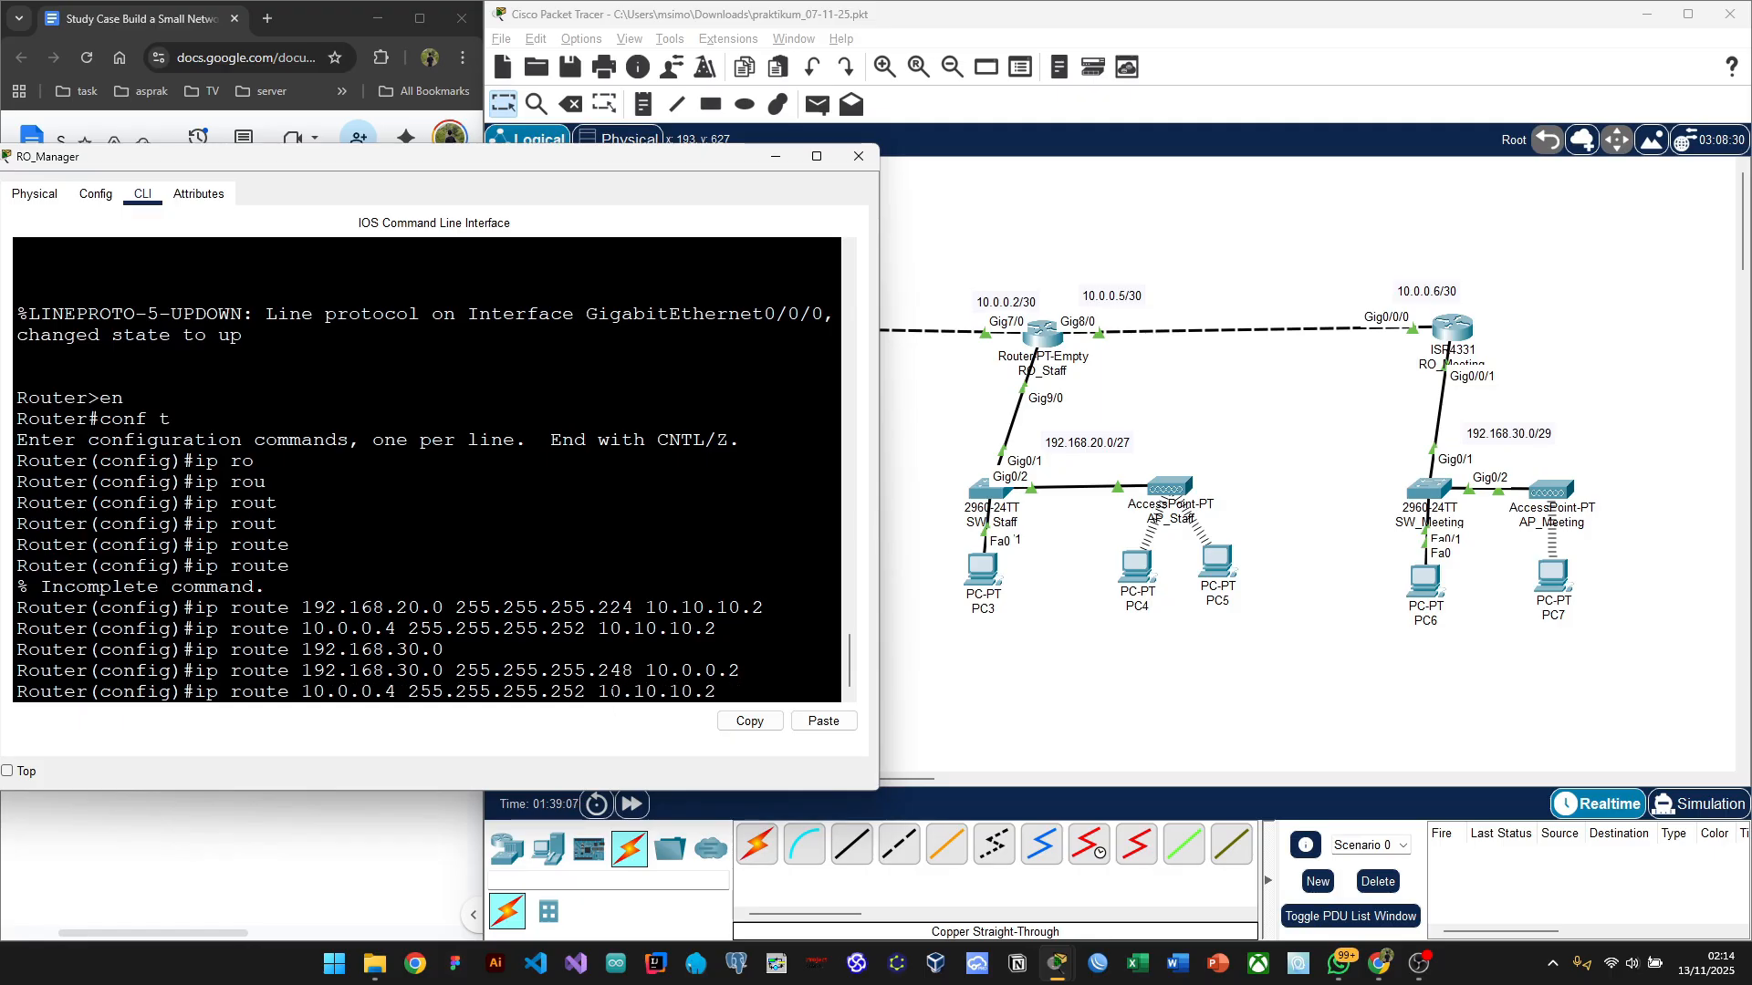
key(Up)
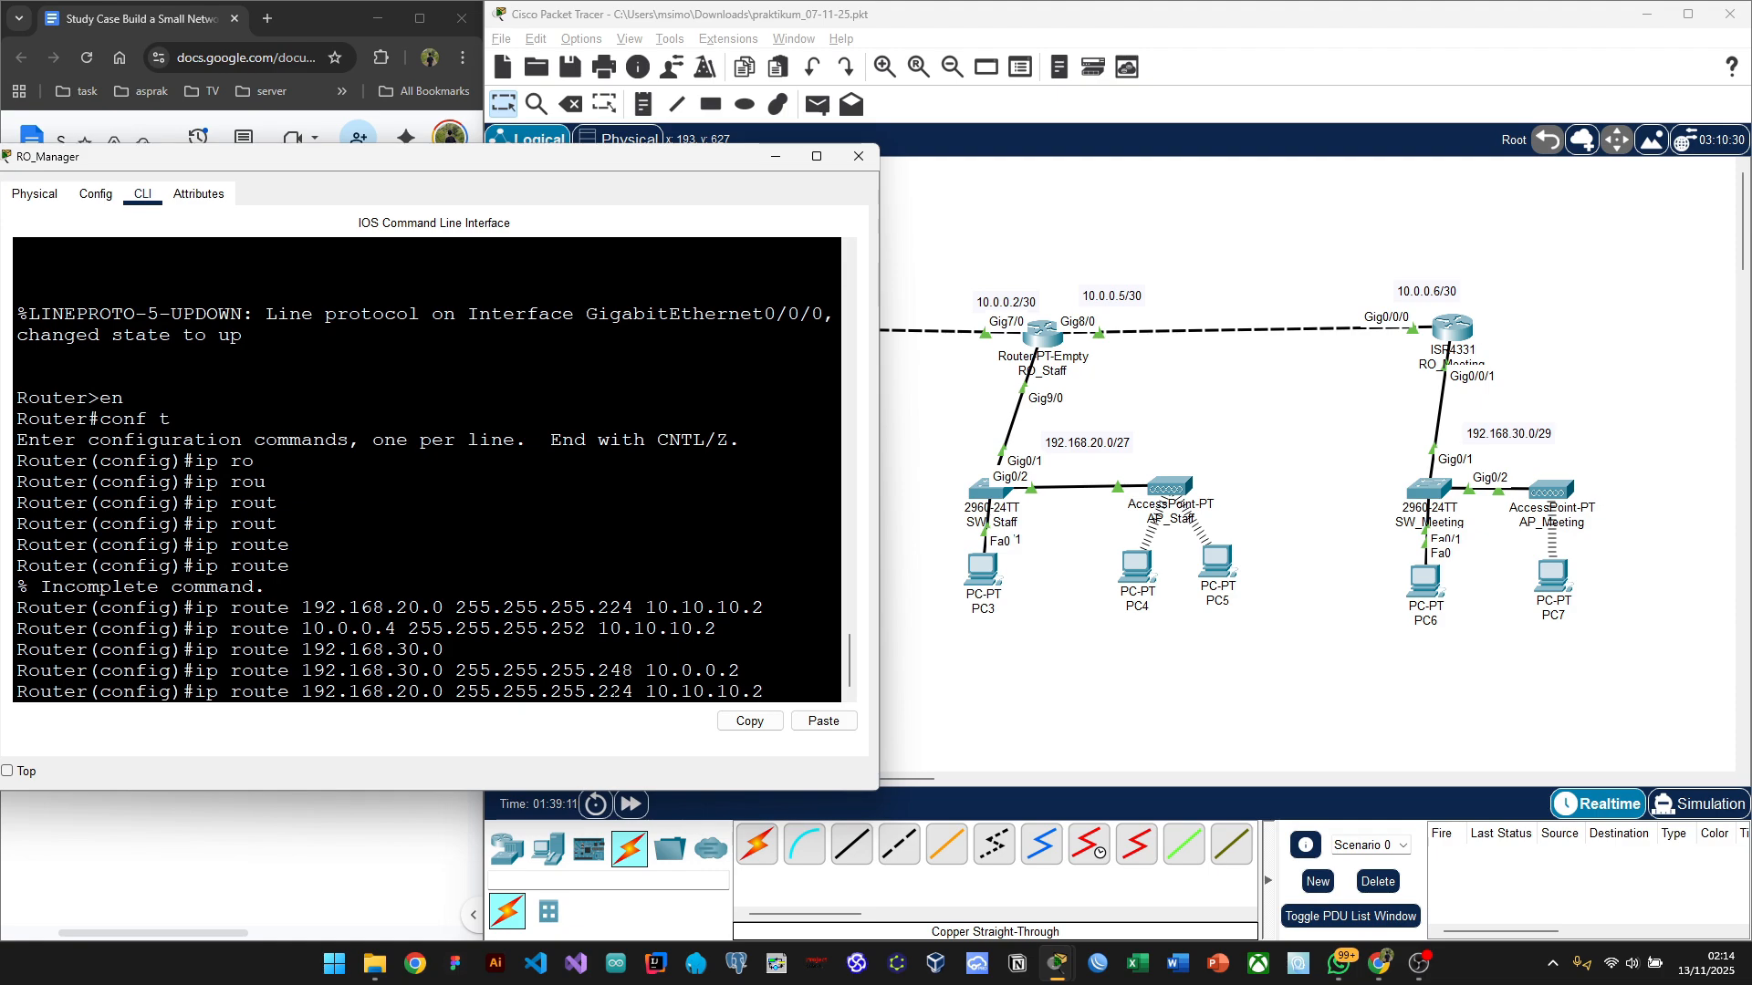
click(493, 691)
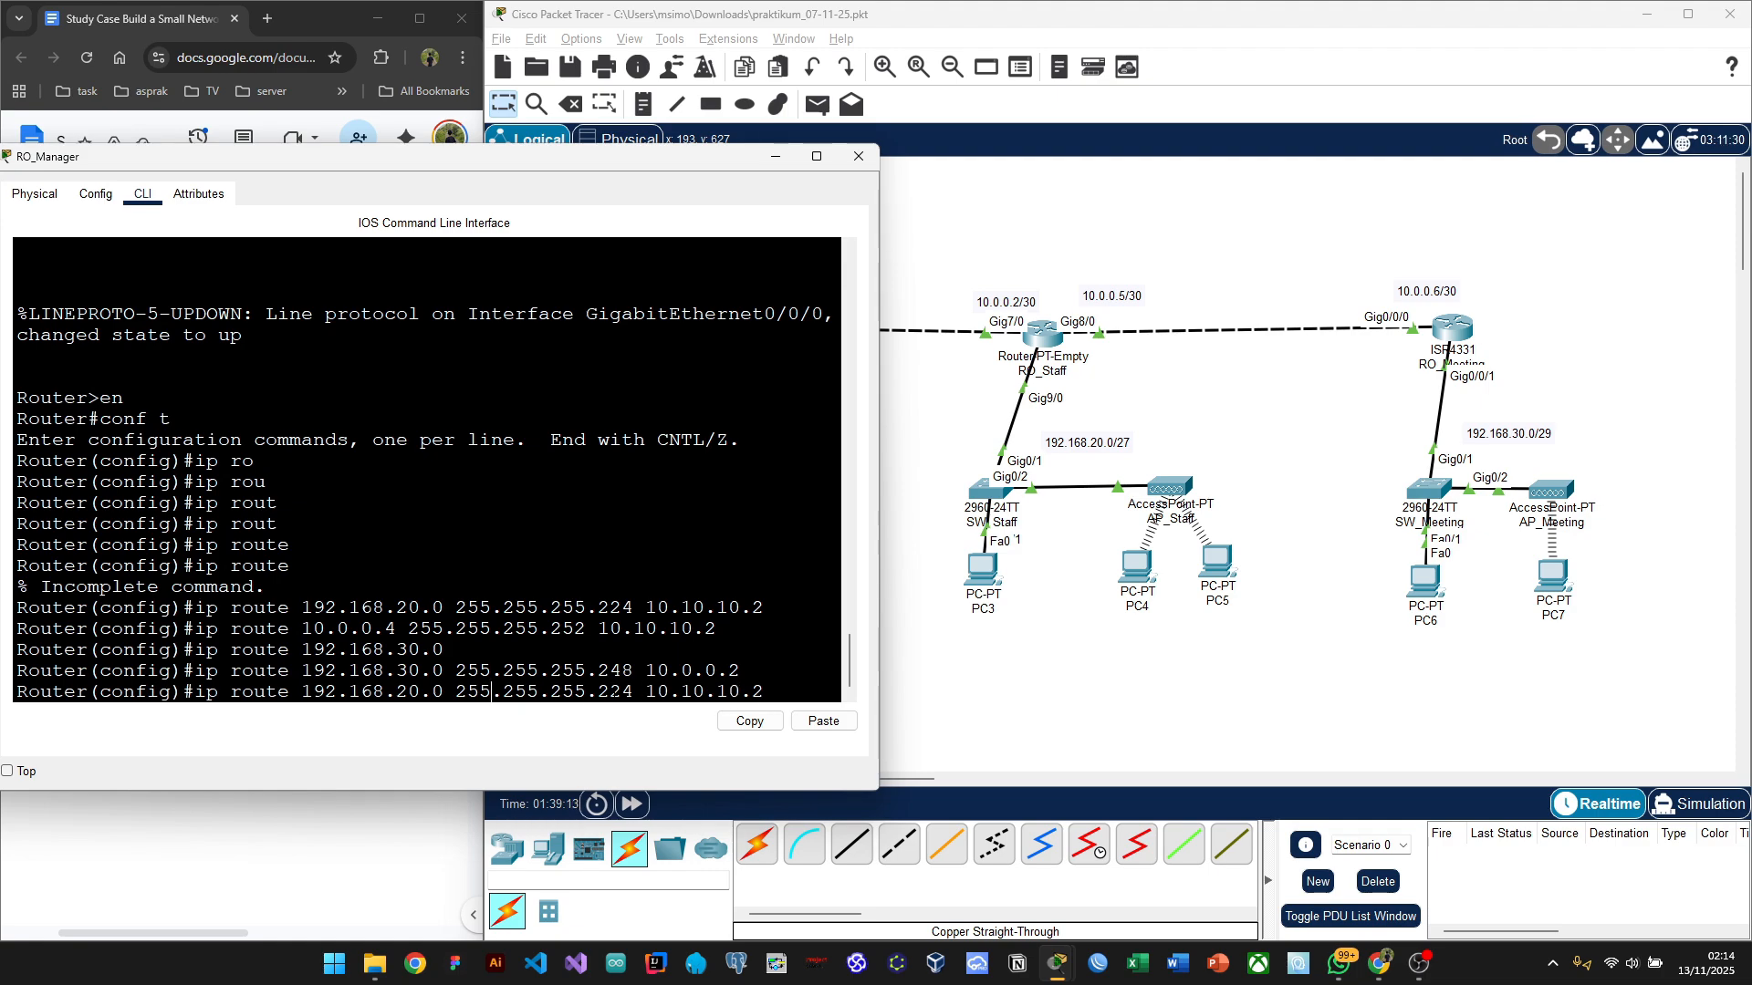
key(Home)
text(no)
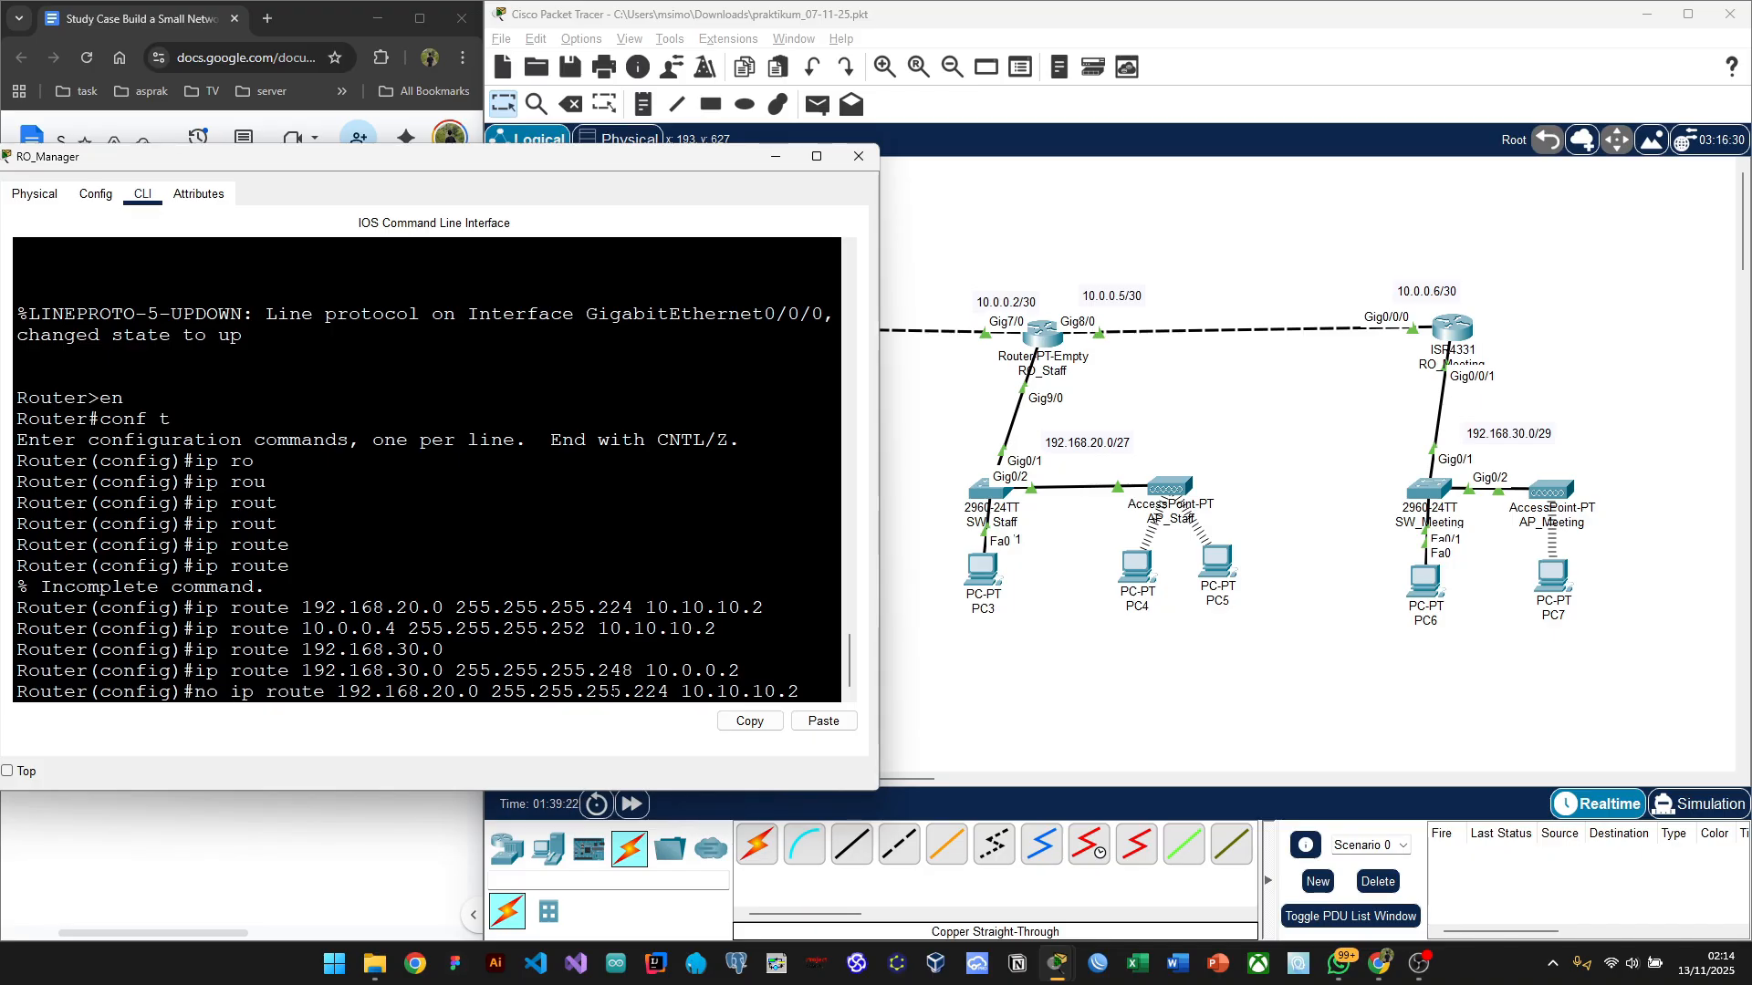
key(Return)
Step: Remove the 10.0.0.4 route via 10.10.10.2 with 'no ip route'
key(Up)
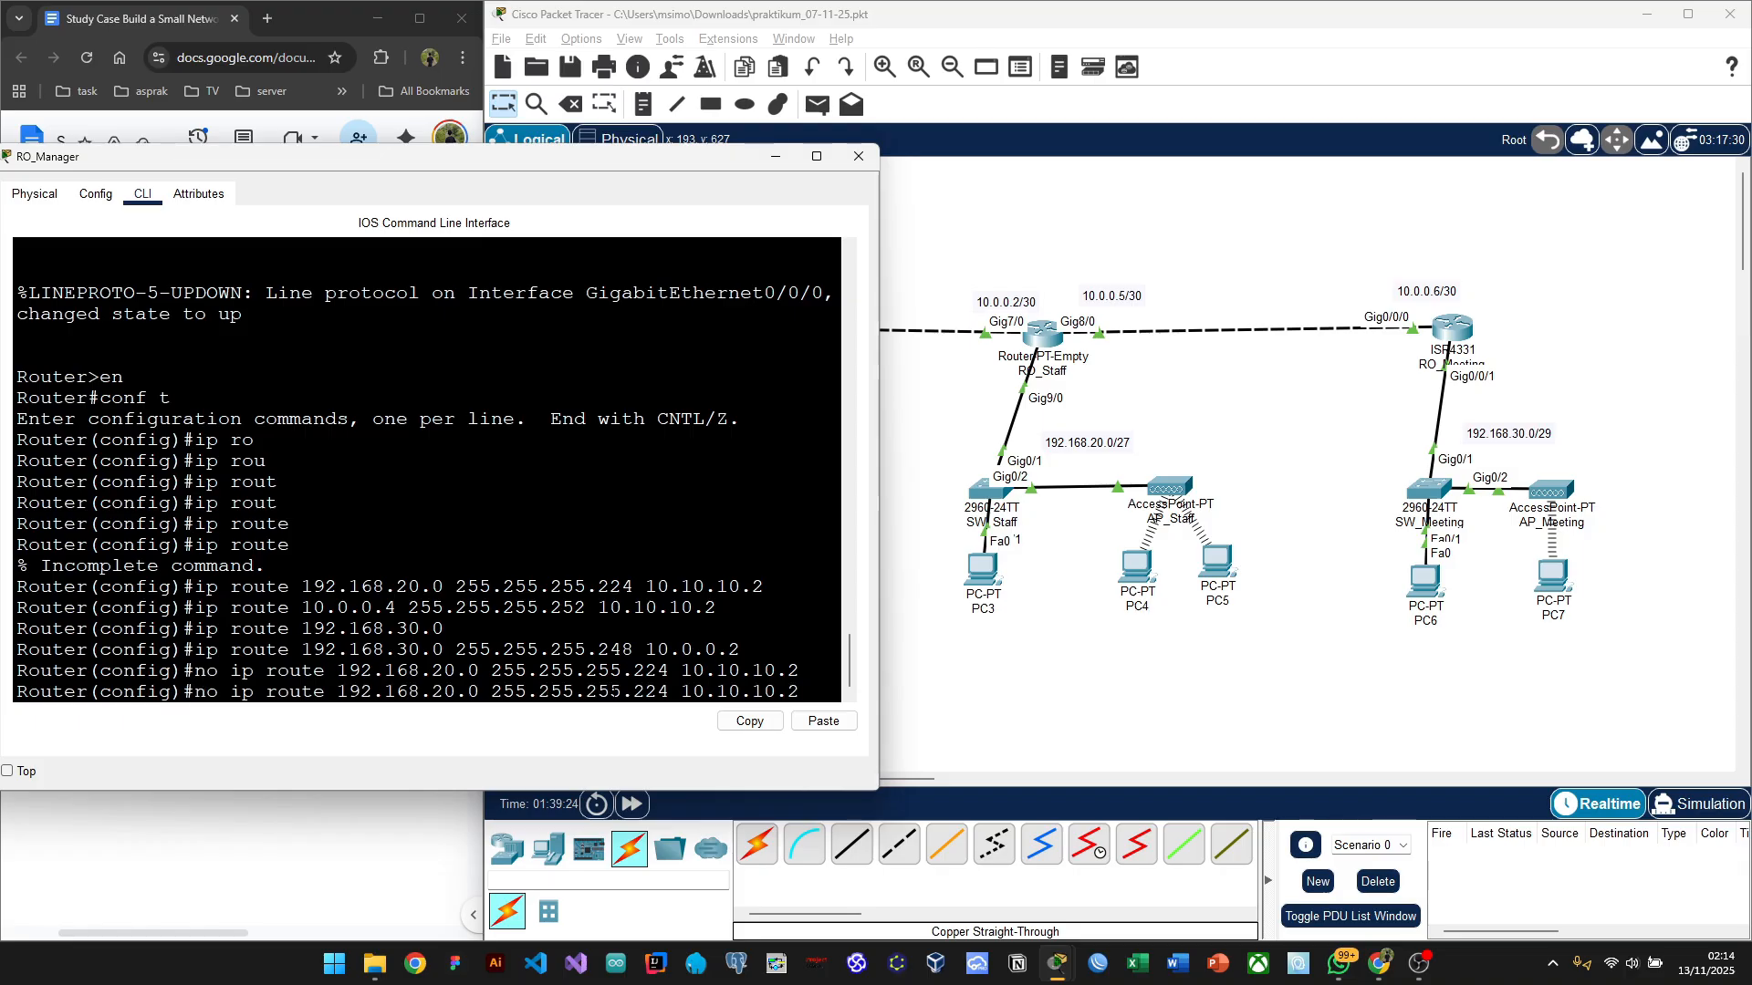
key(ctrl+a)
key(Delete)
key(Delete)
key(Delete)
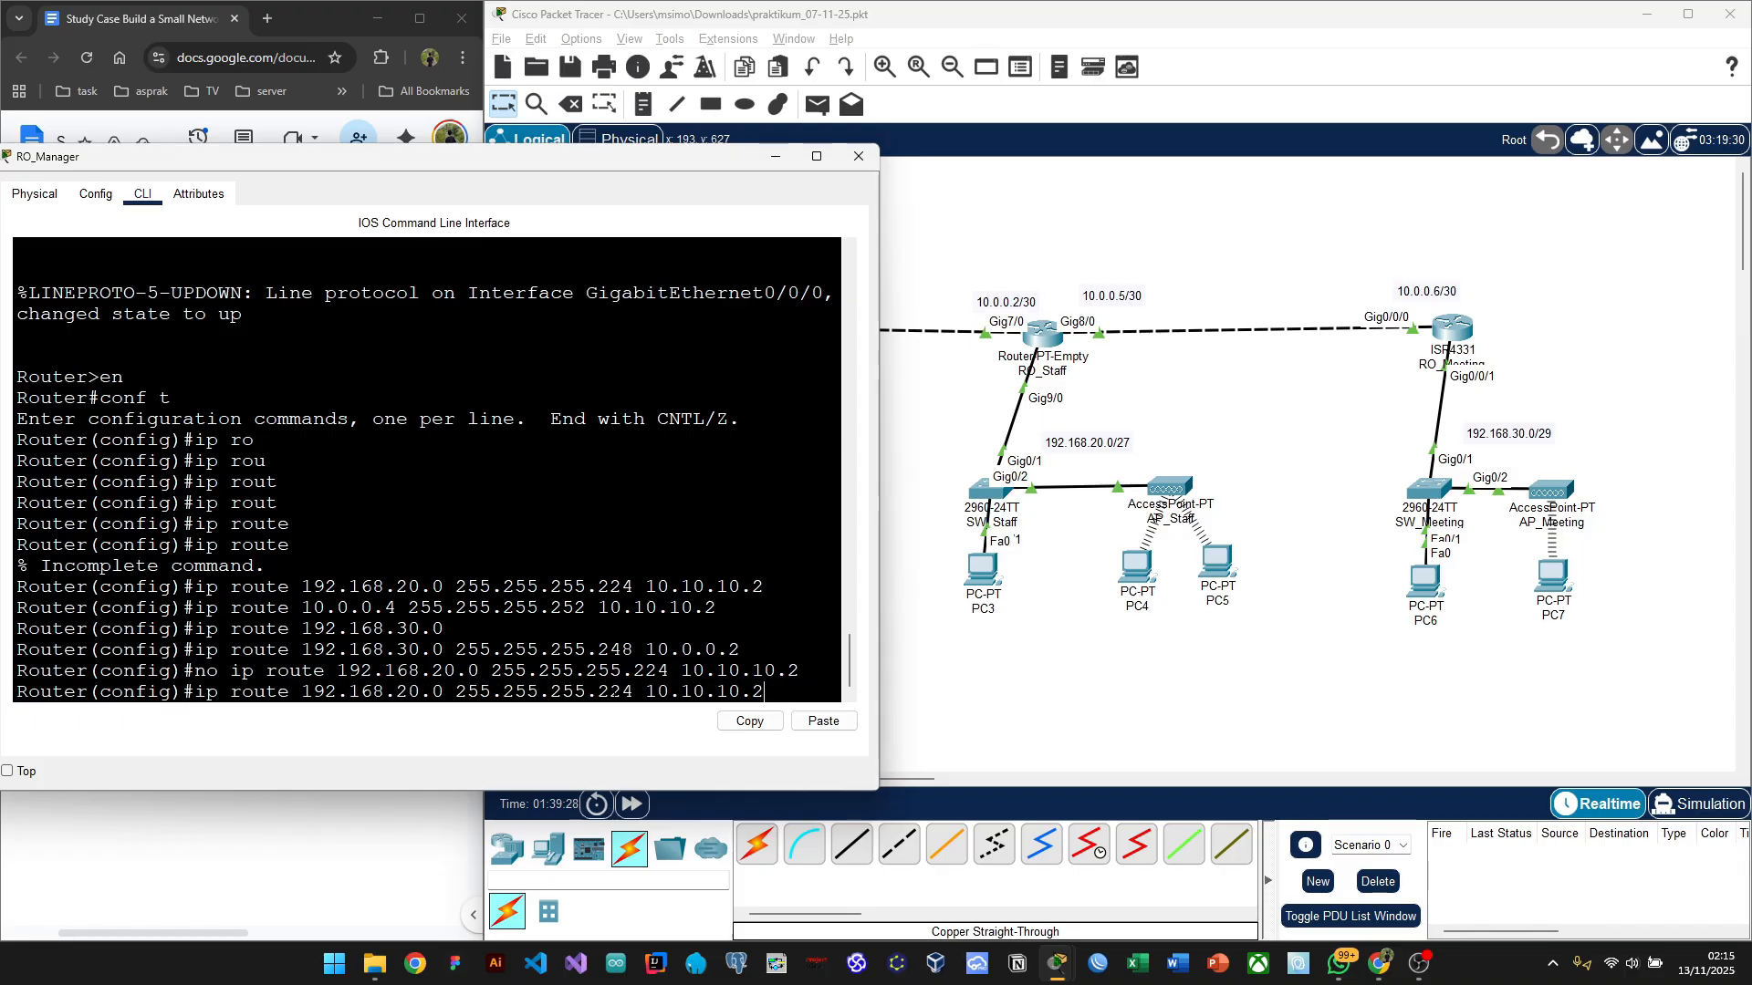
key(Up)
key(Up)
key(Up)
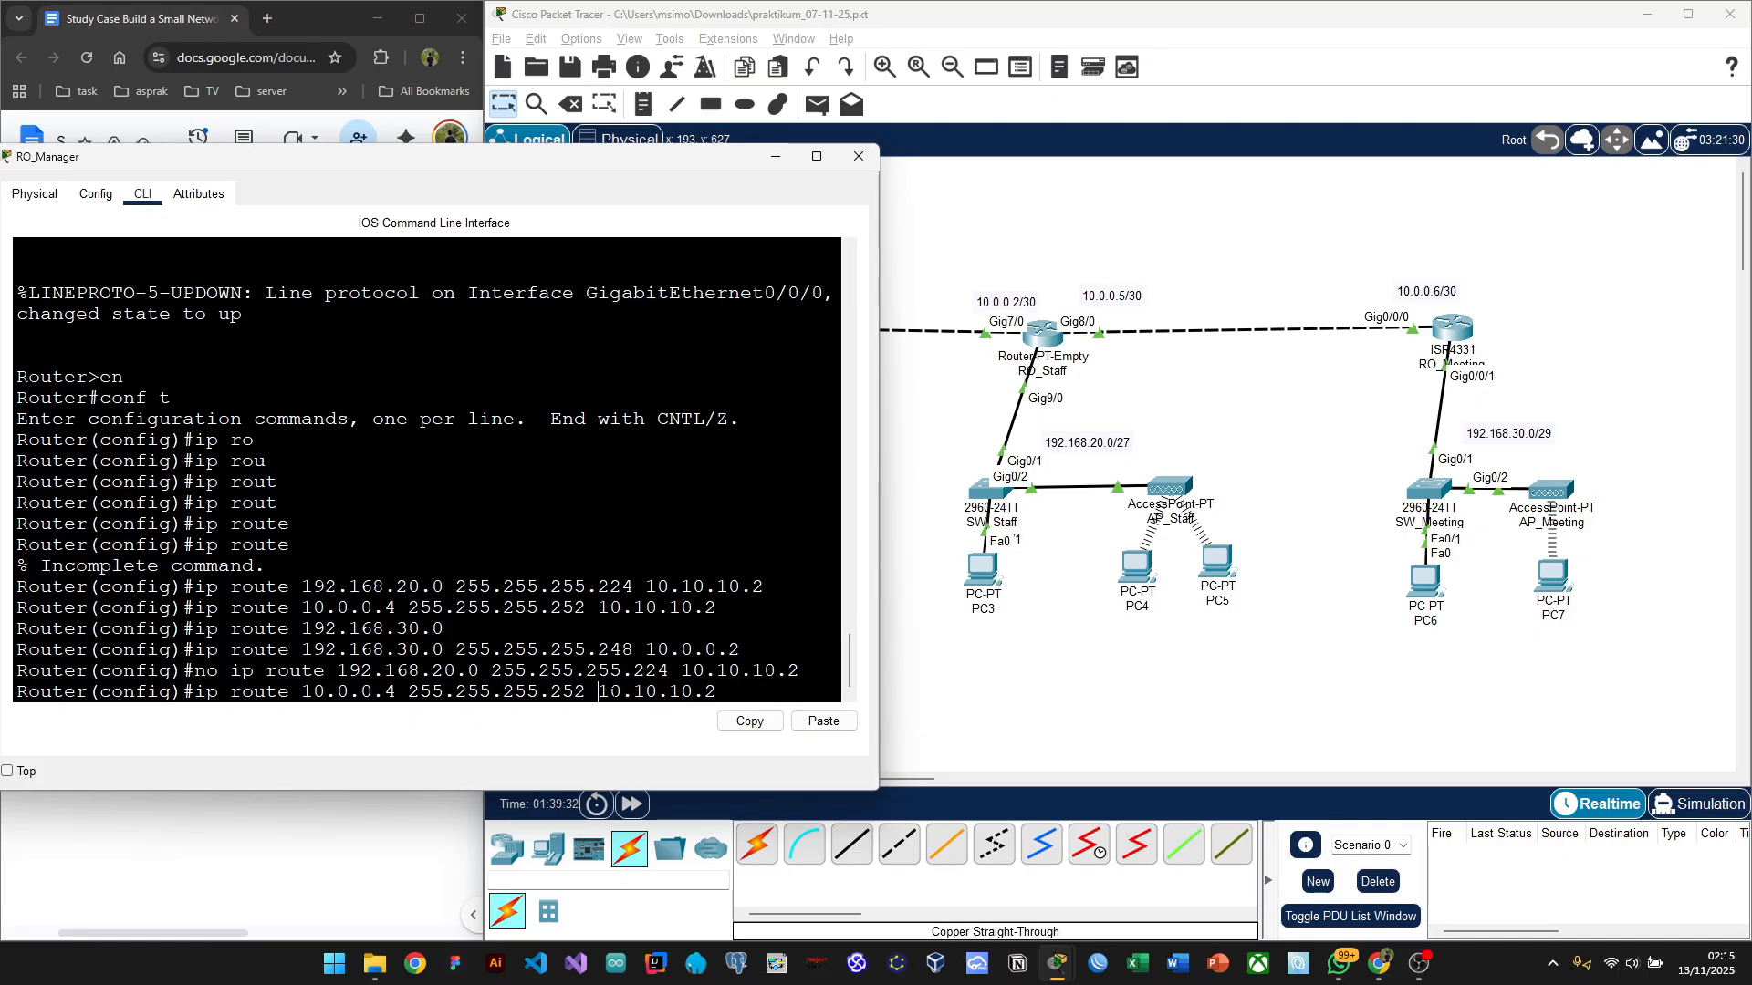
click(194, 692)
text(n)
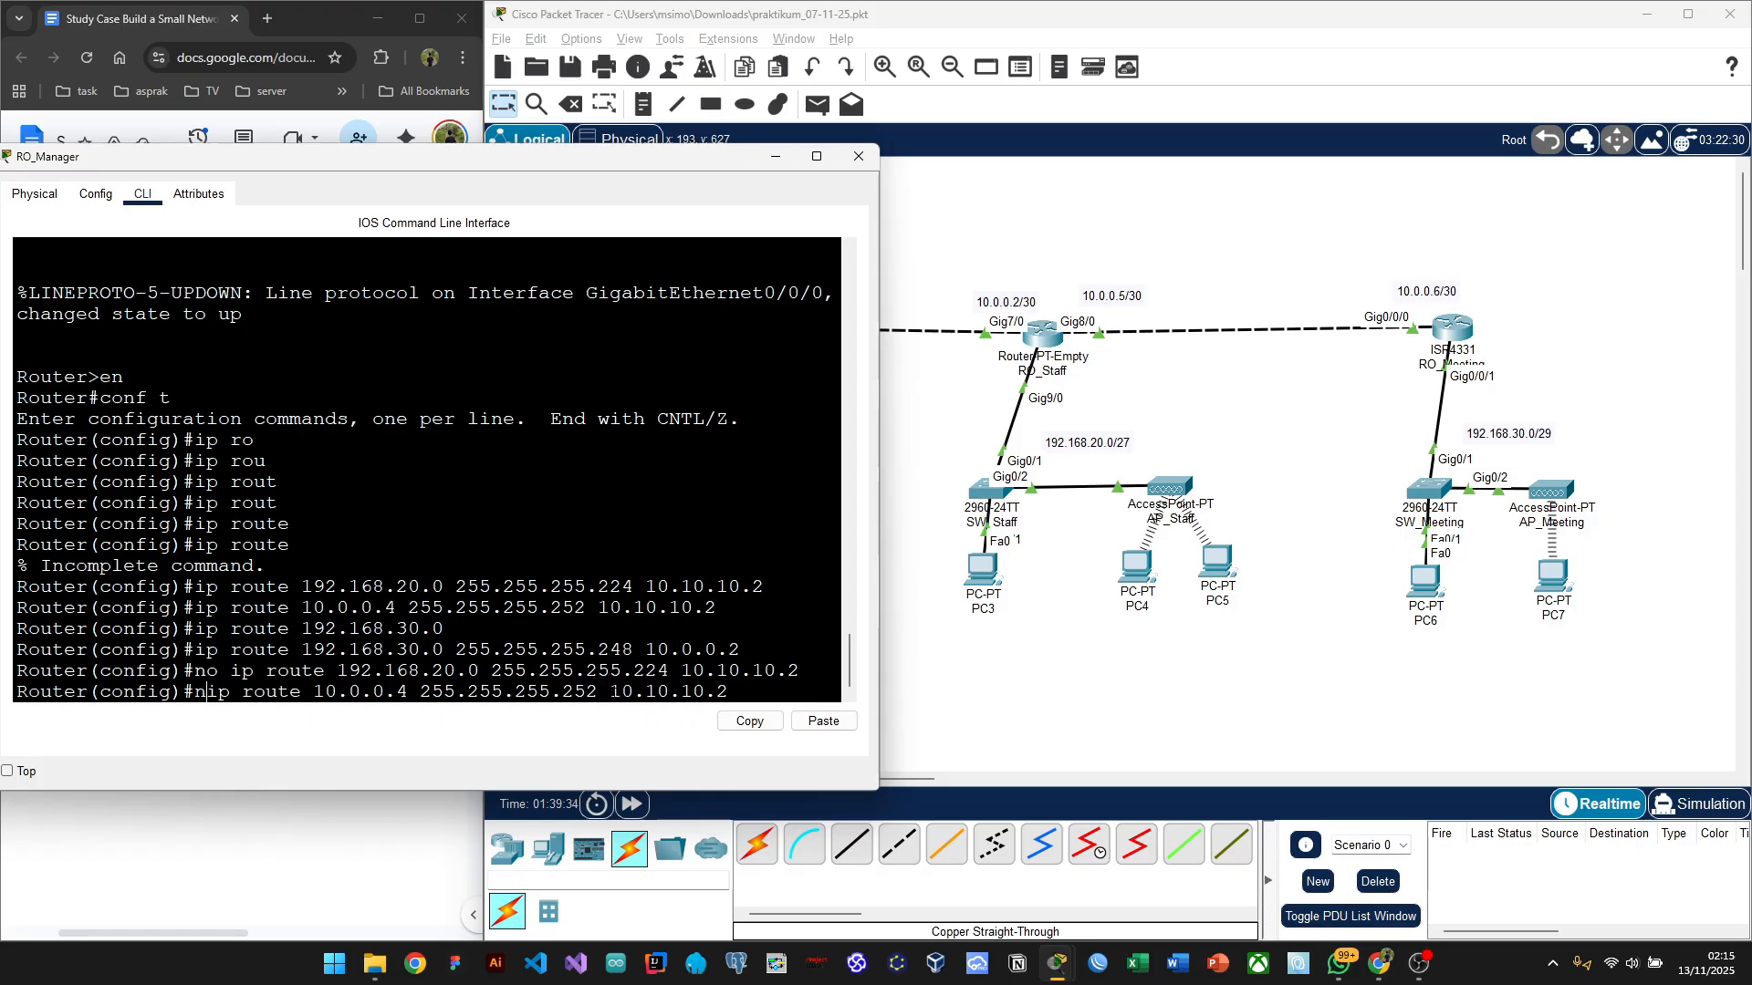
text(o)
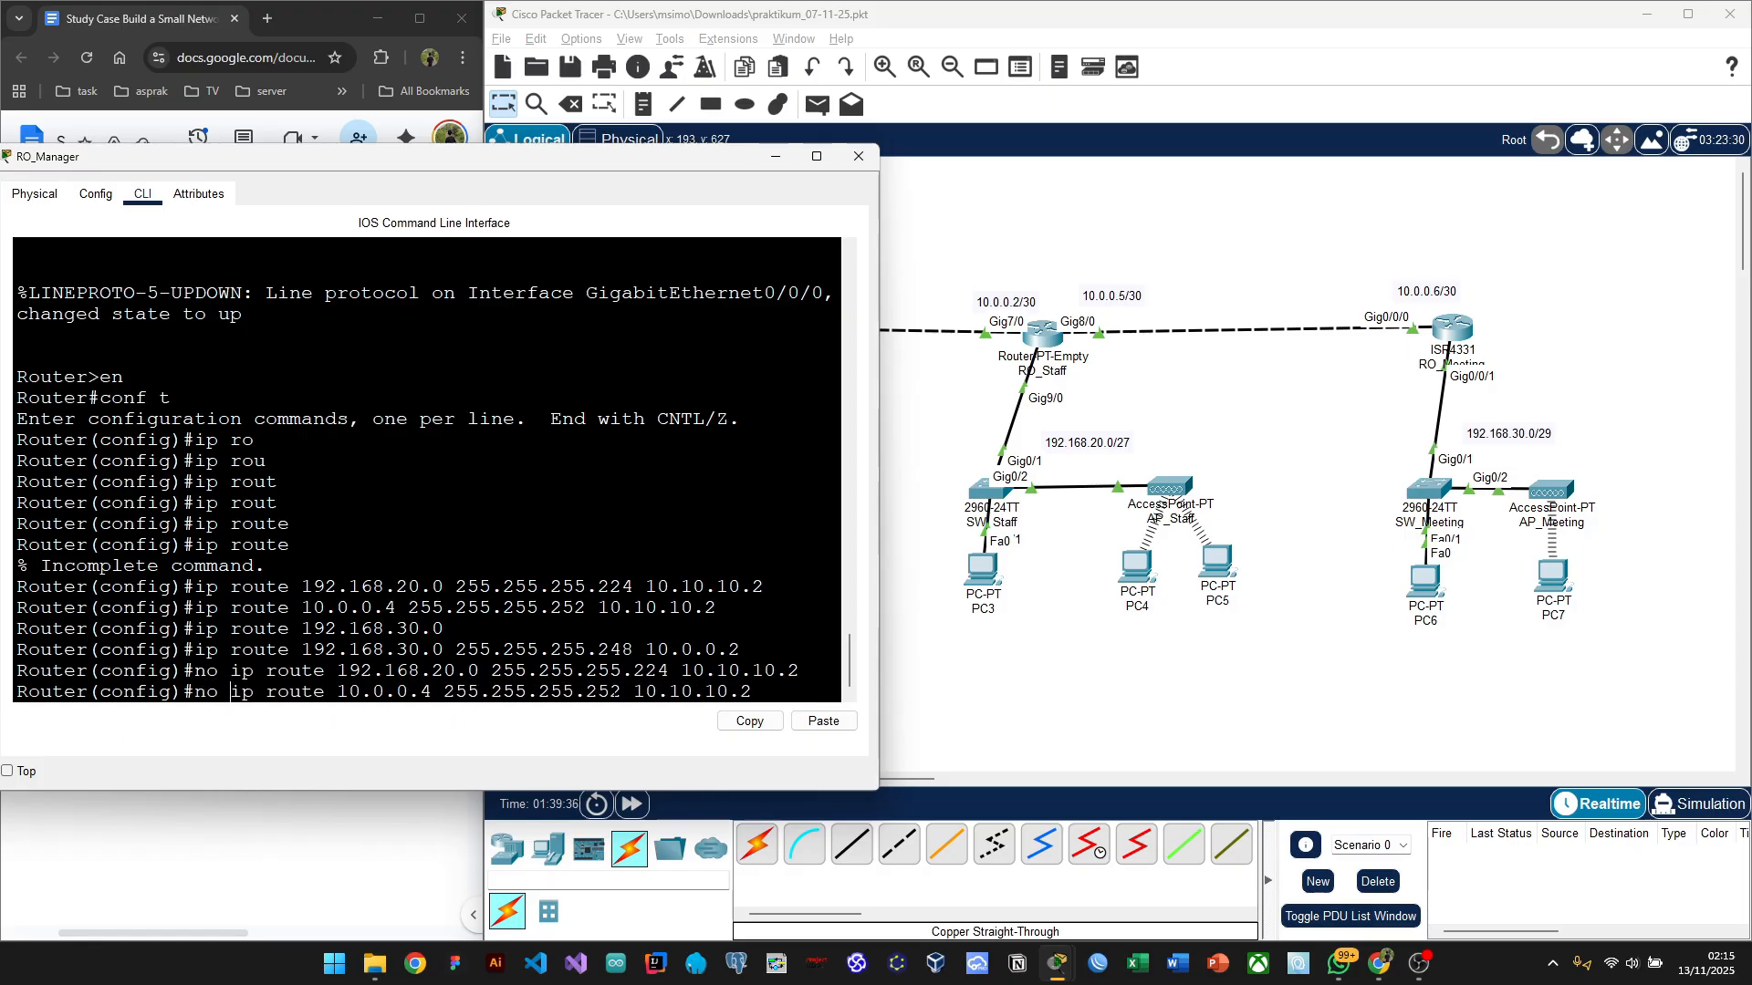
key(Return)
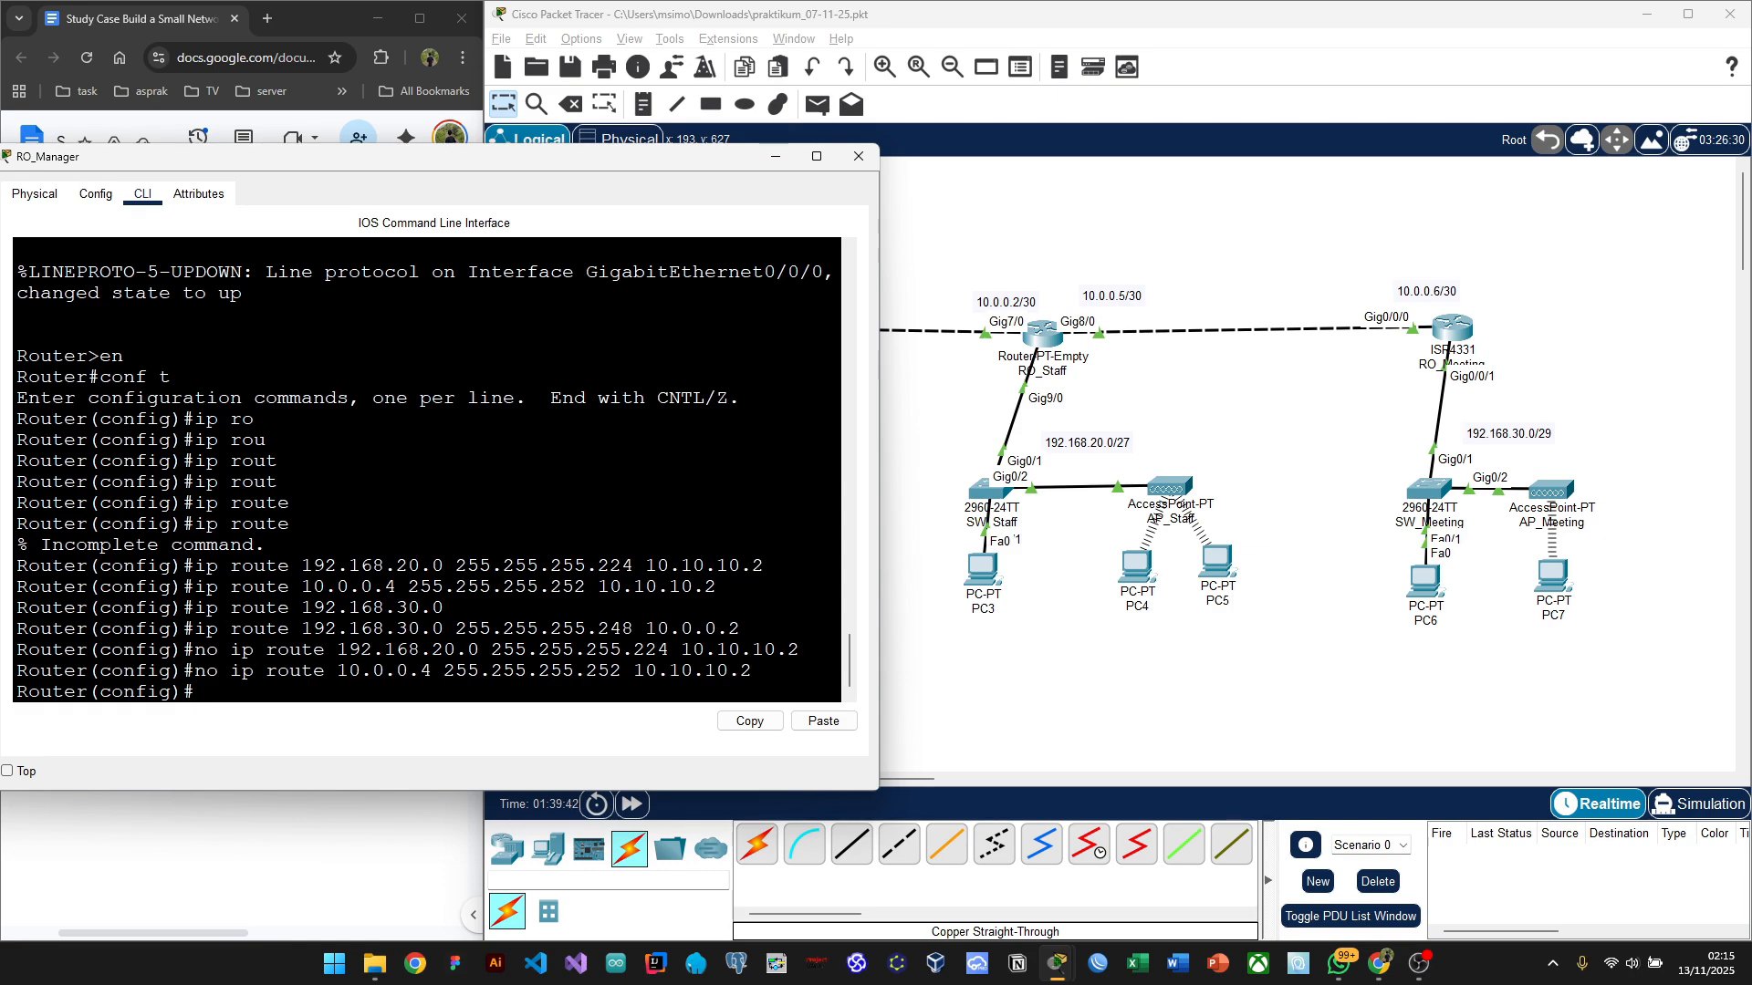
Step: Re-add the 192.168.20.0 255.255.255.224 route with next hop 10.0.0.2
key(Up)
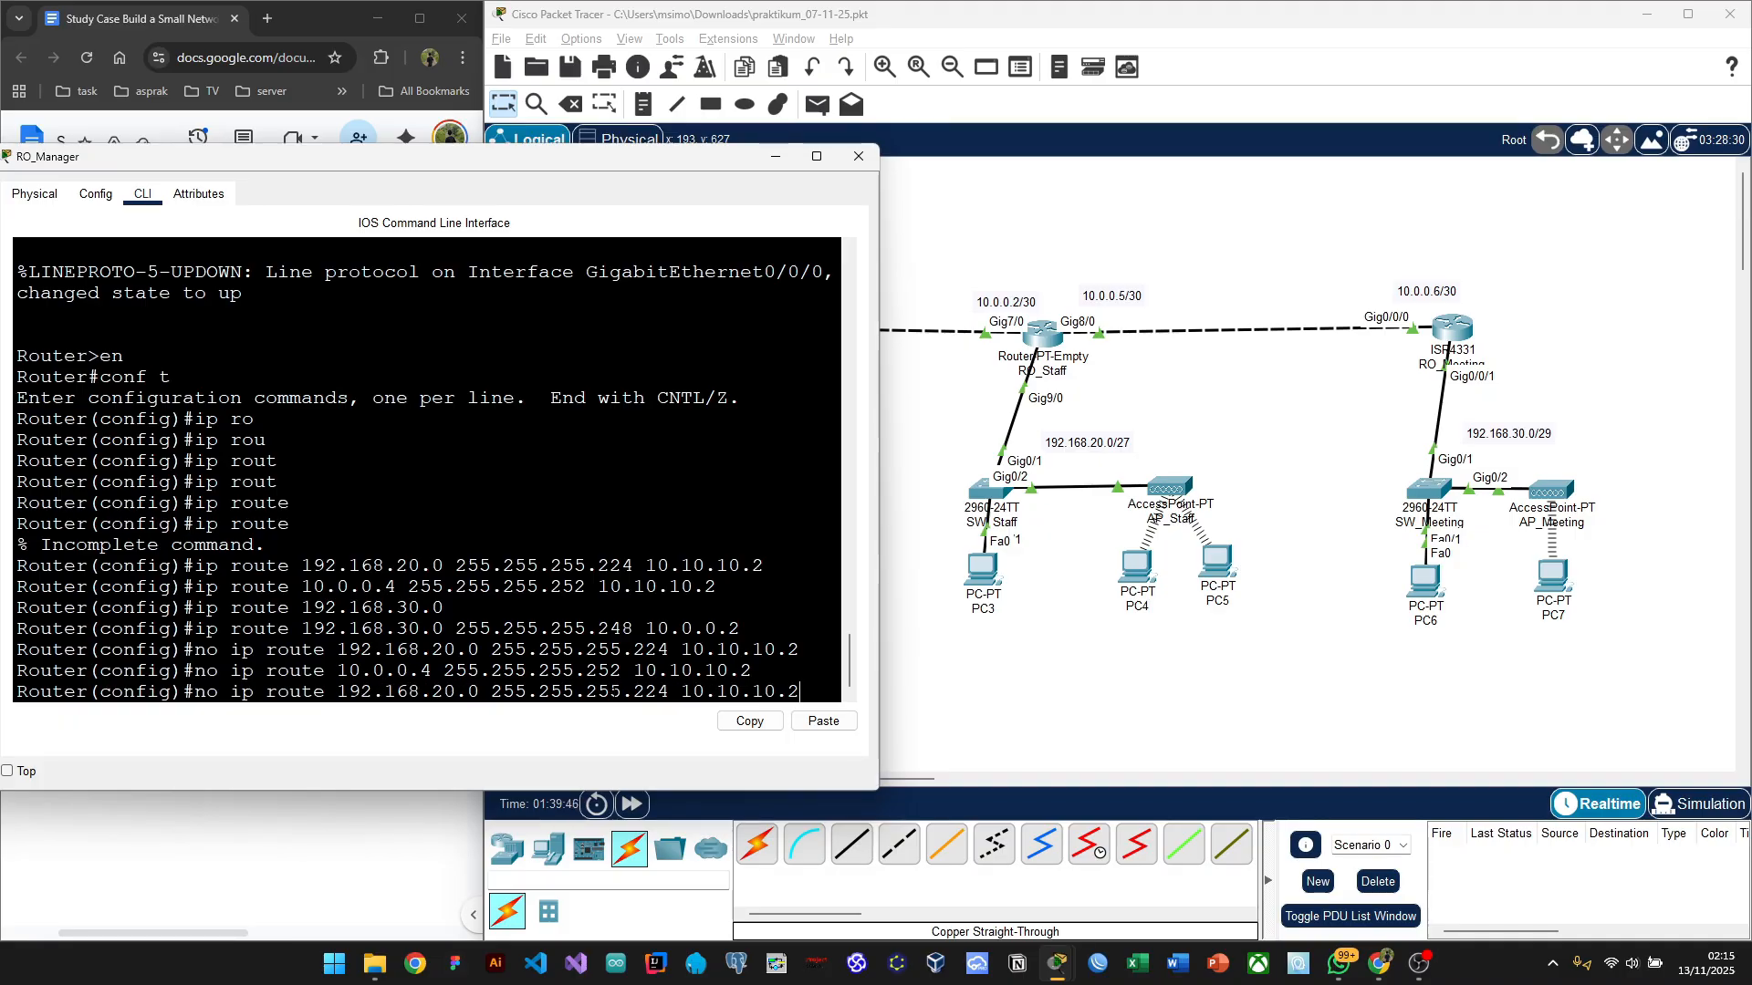
key(Up)
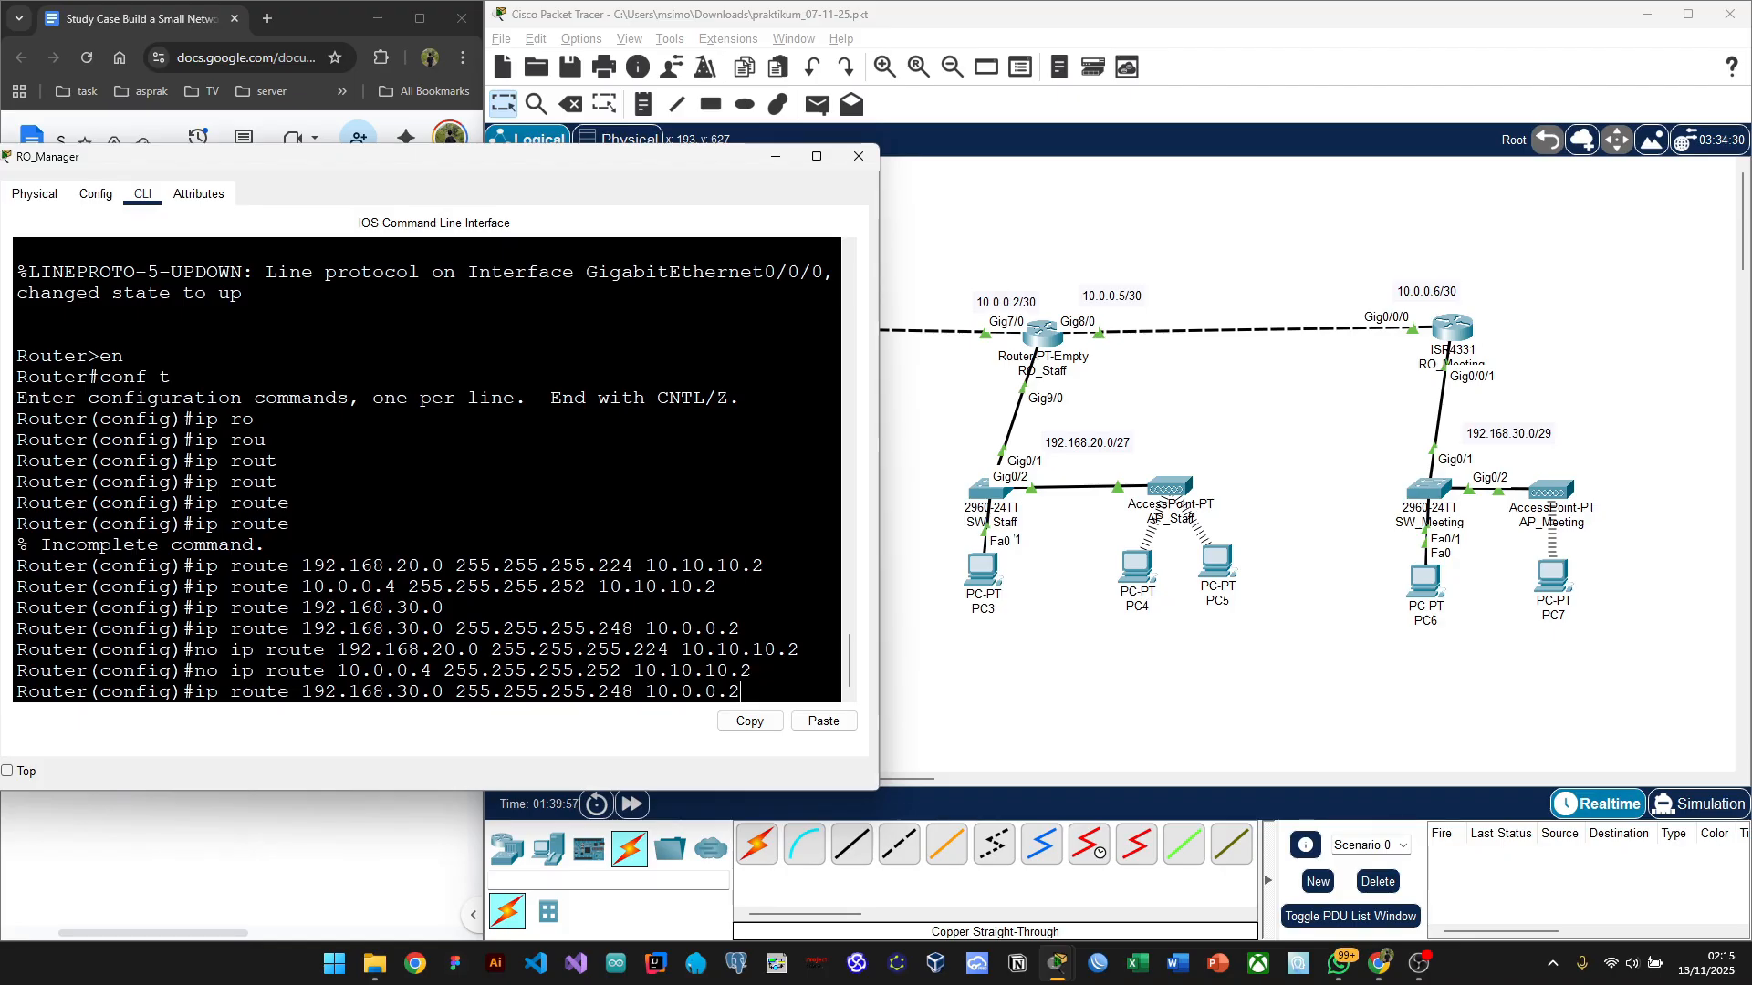
key(Up)
key(Up)
key(Up)
key(Left)
key(Left)
key(Left)
key(BackSpace)
key(BackSpace)
key(Return)
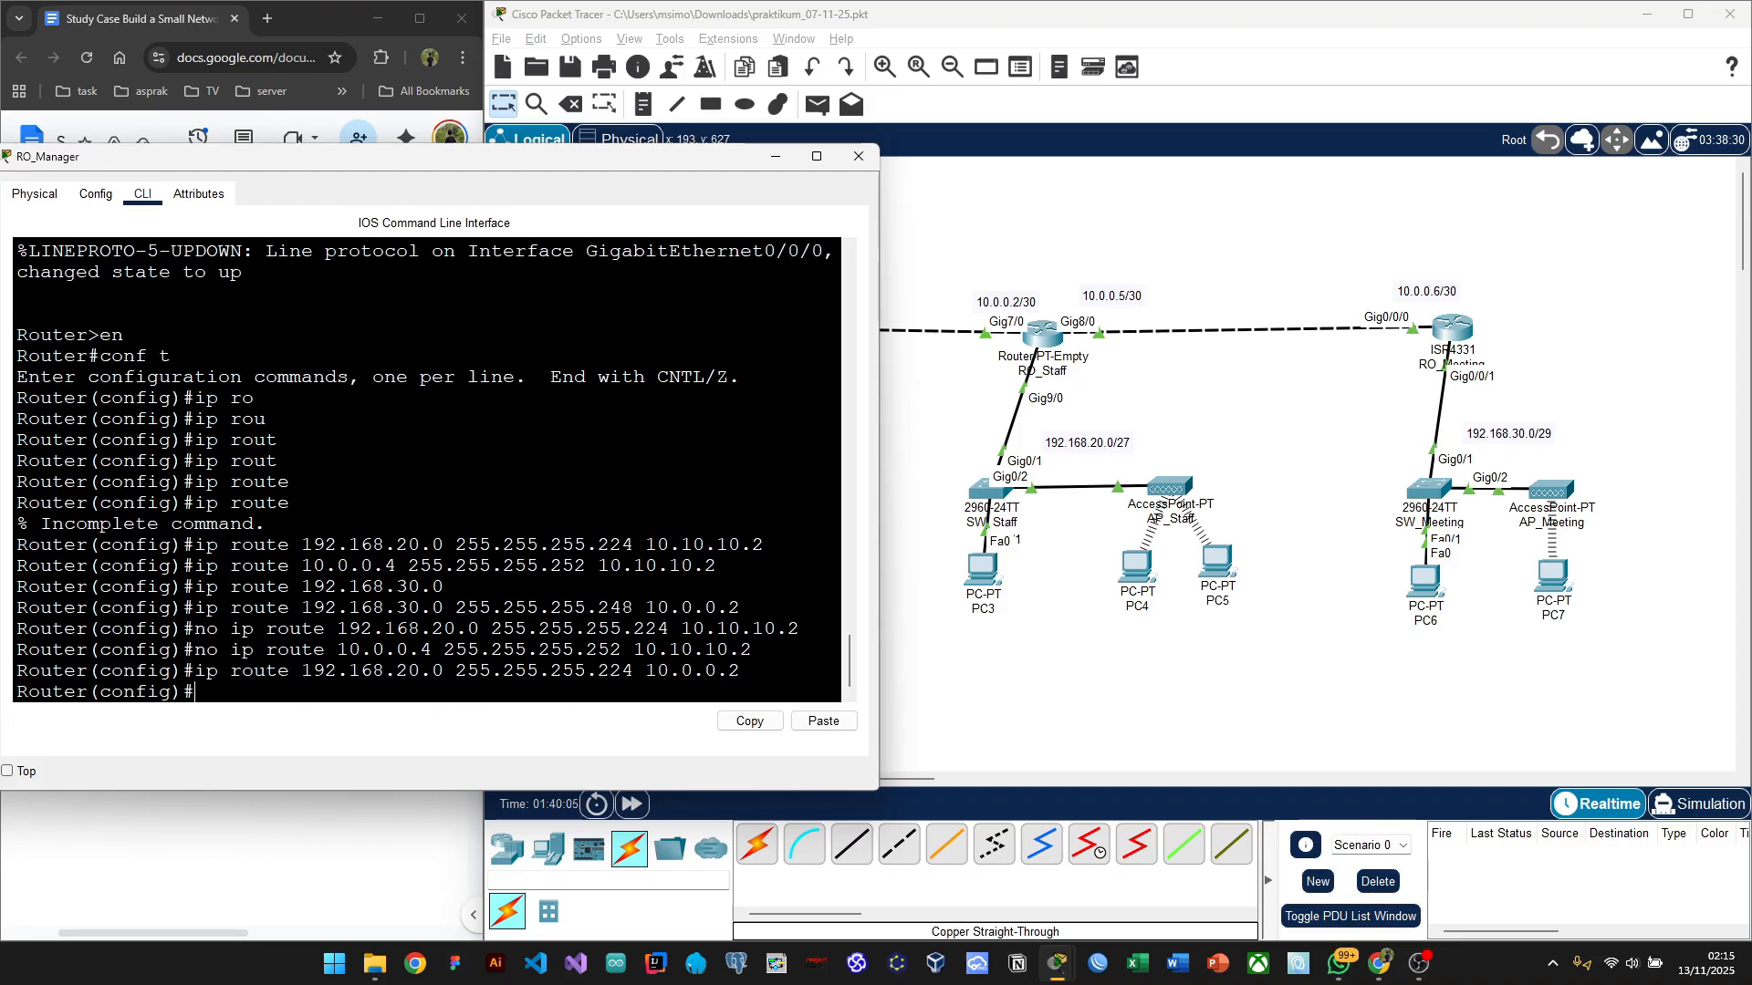
Step: Re-add the 10.0.0.4 255.255.255.252 route with next hop 10.0.0.2
key(Up)
key(Up)
key(Up)
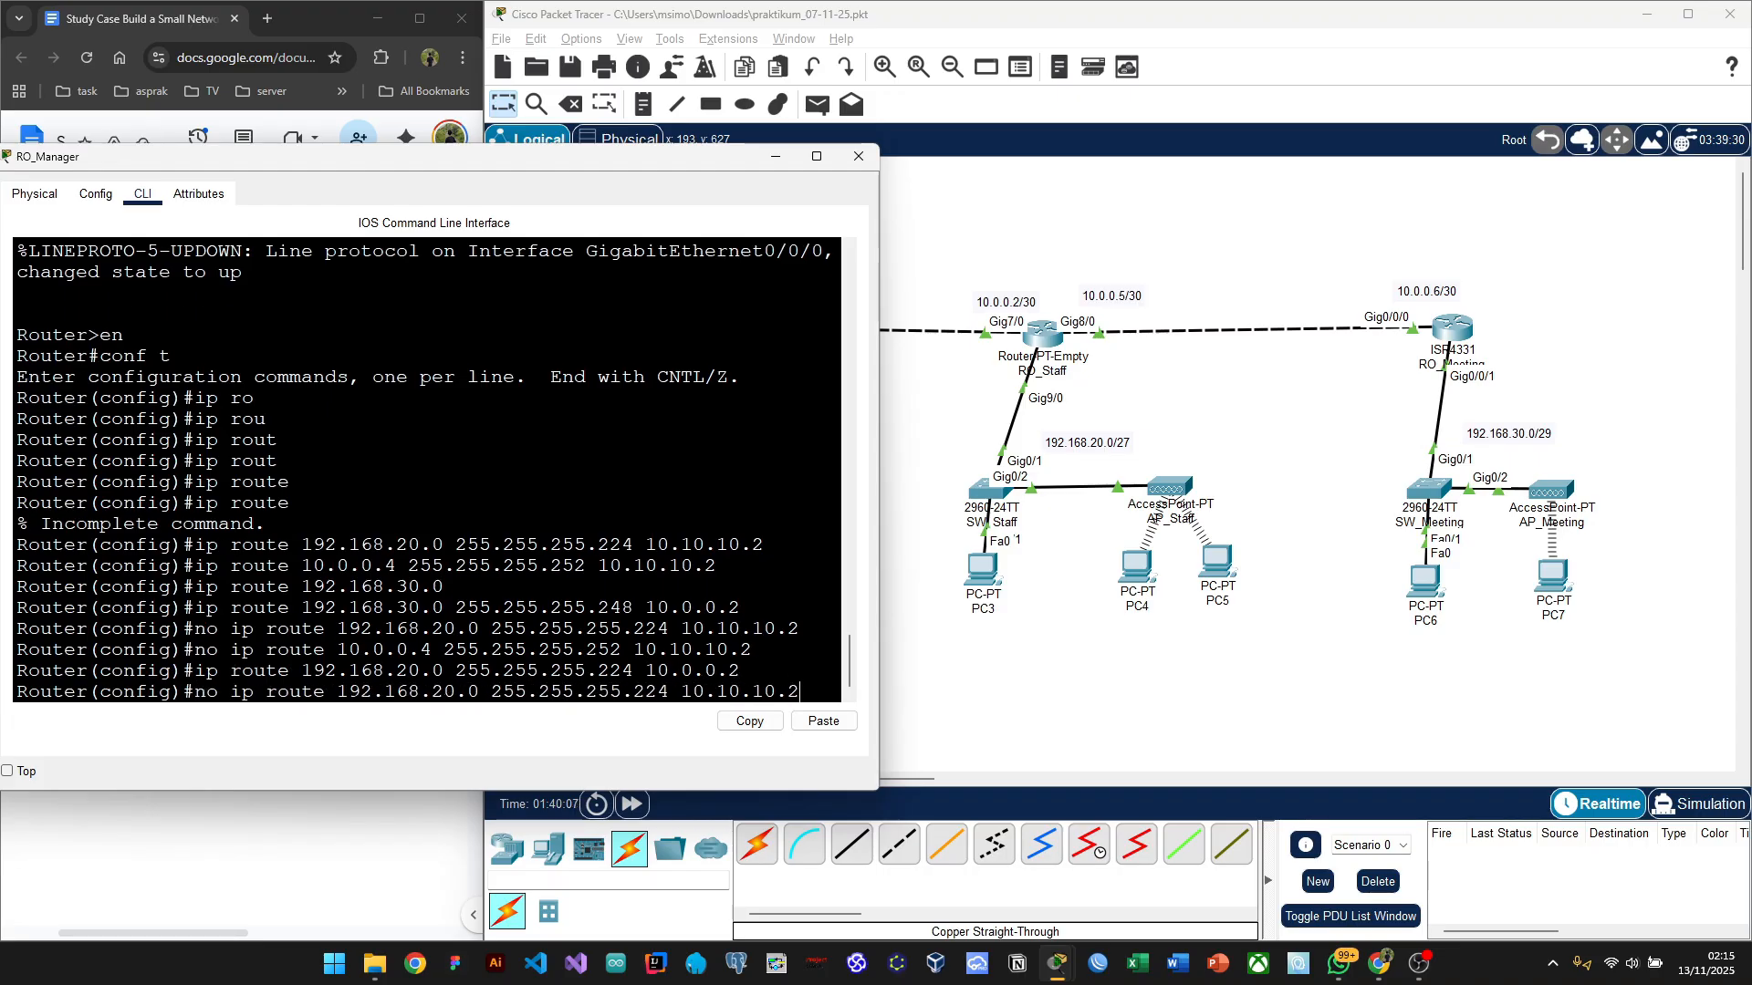
key(Up)
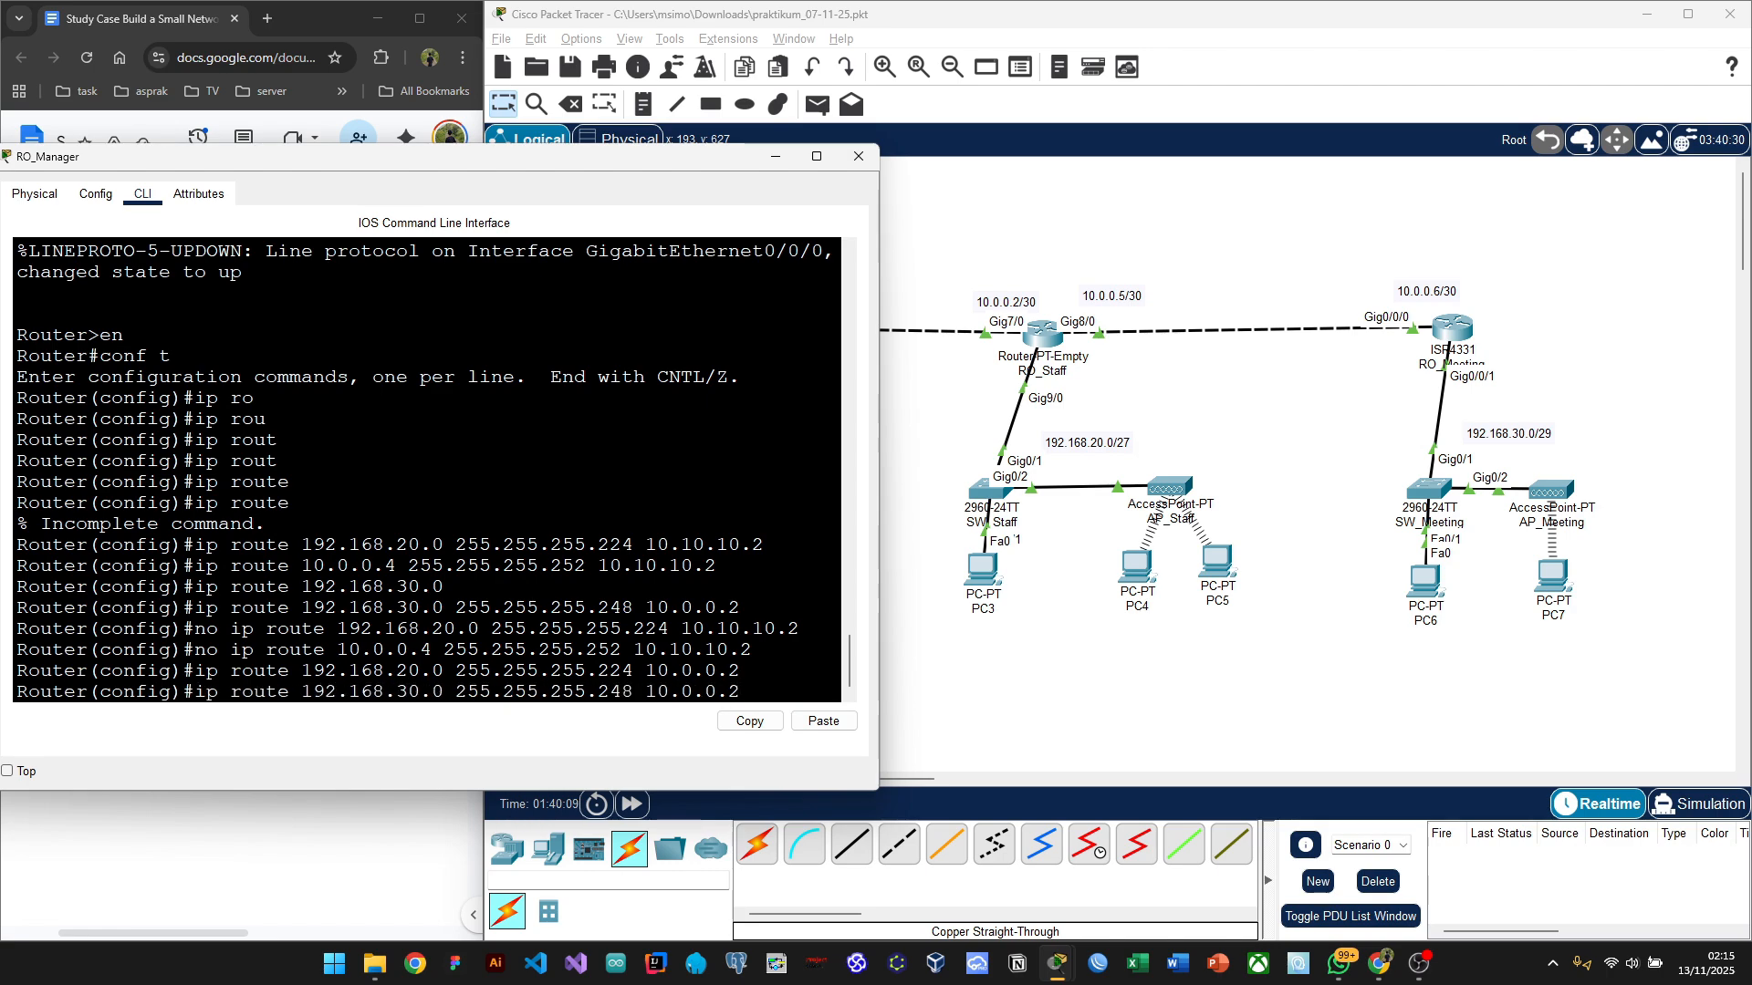
key(Up)
key(Up)
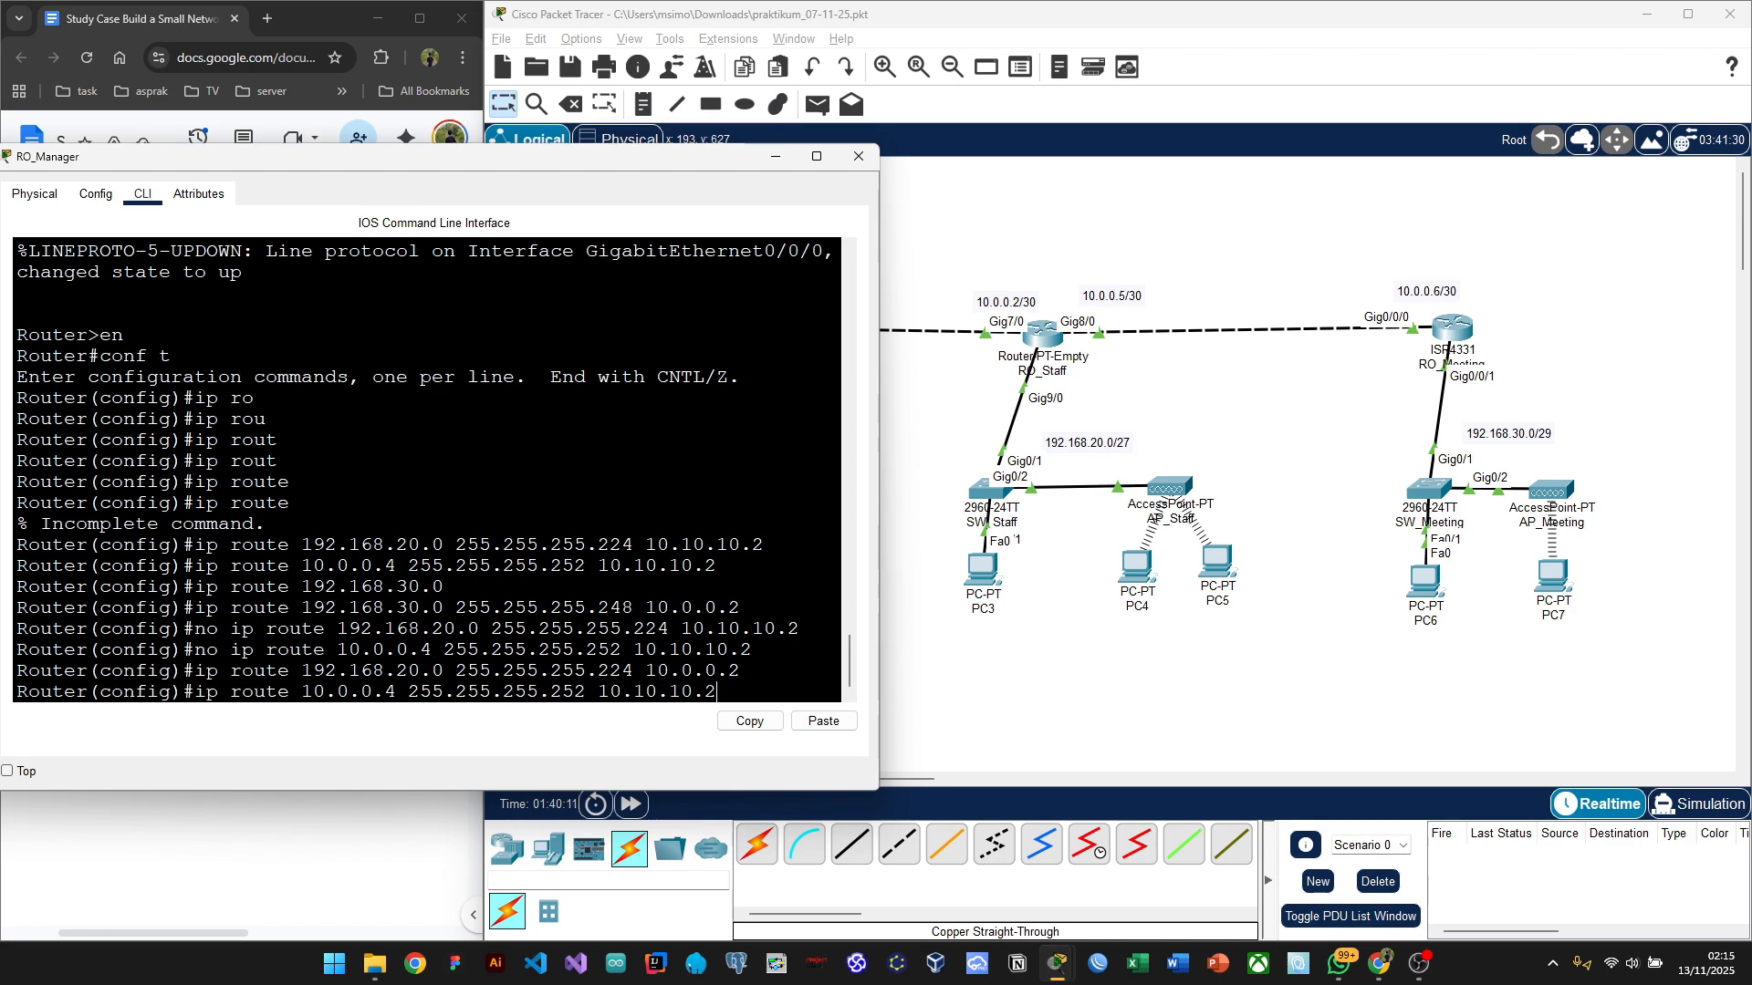
key(Left)
key(Left)
key(BackSpace)
key(Left)
key(Delete)
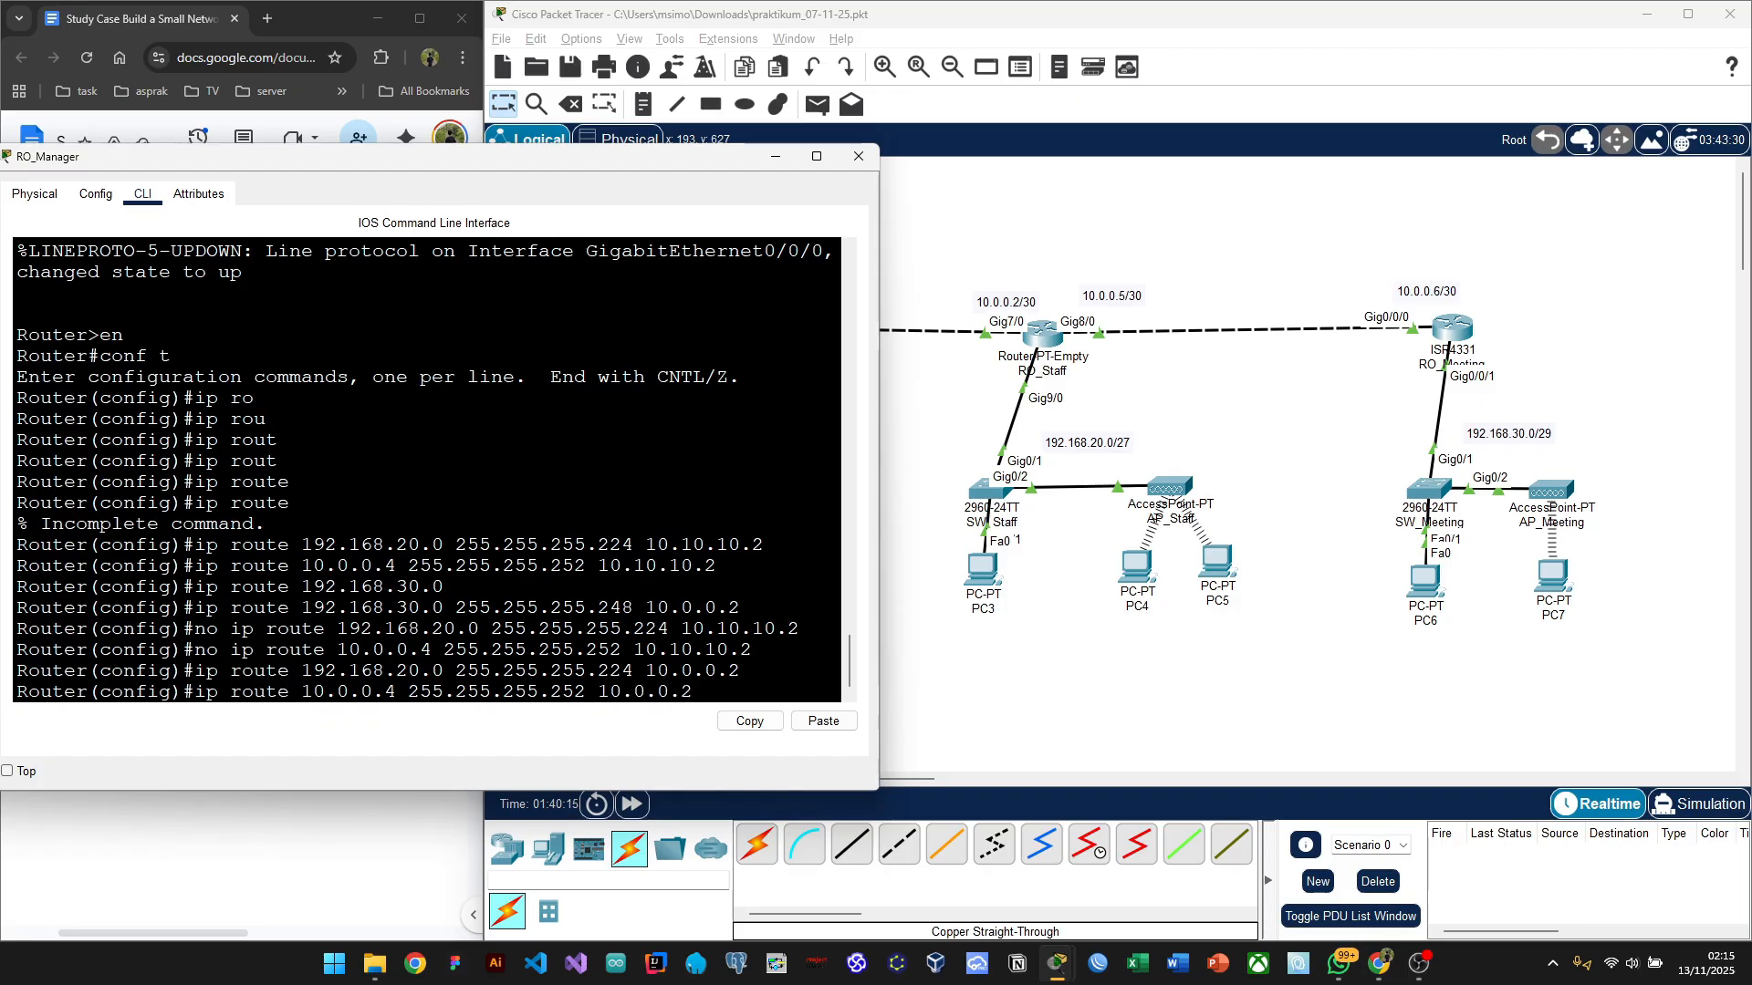
key(Return)
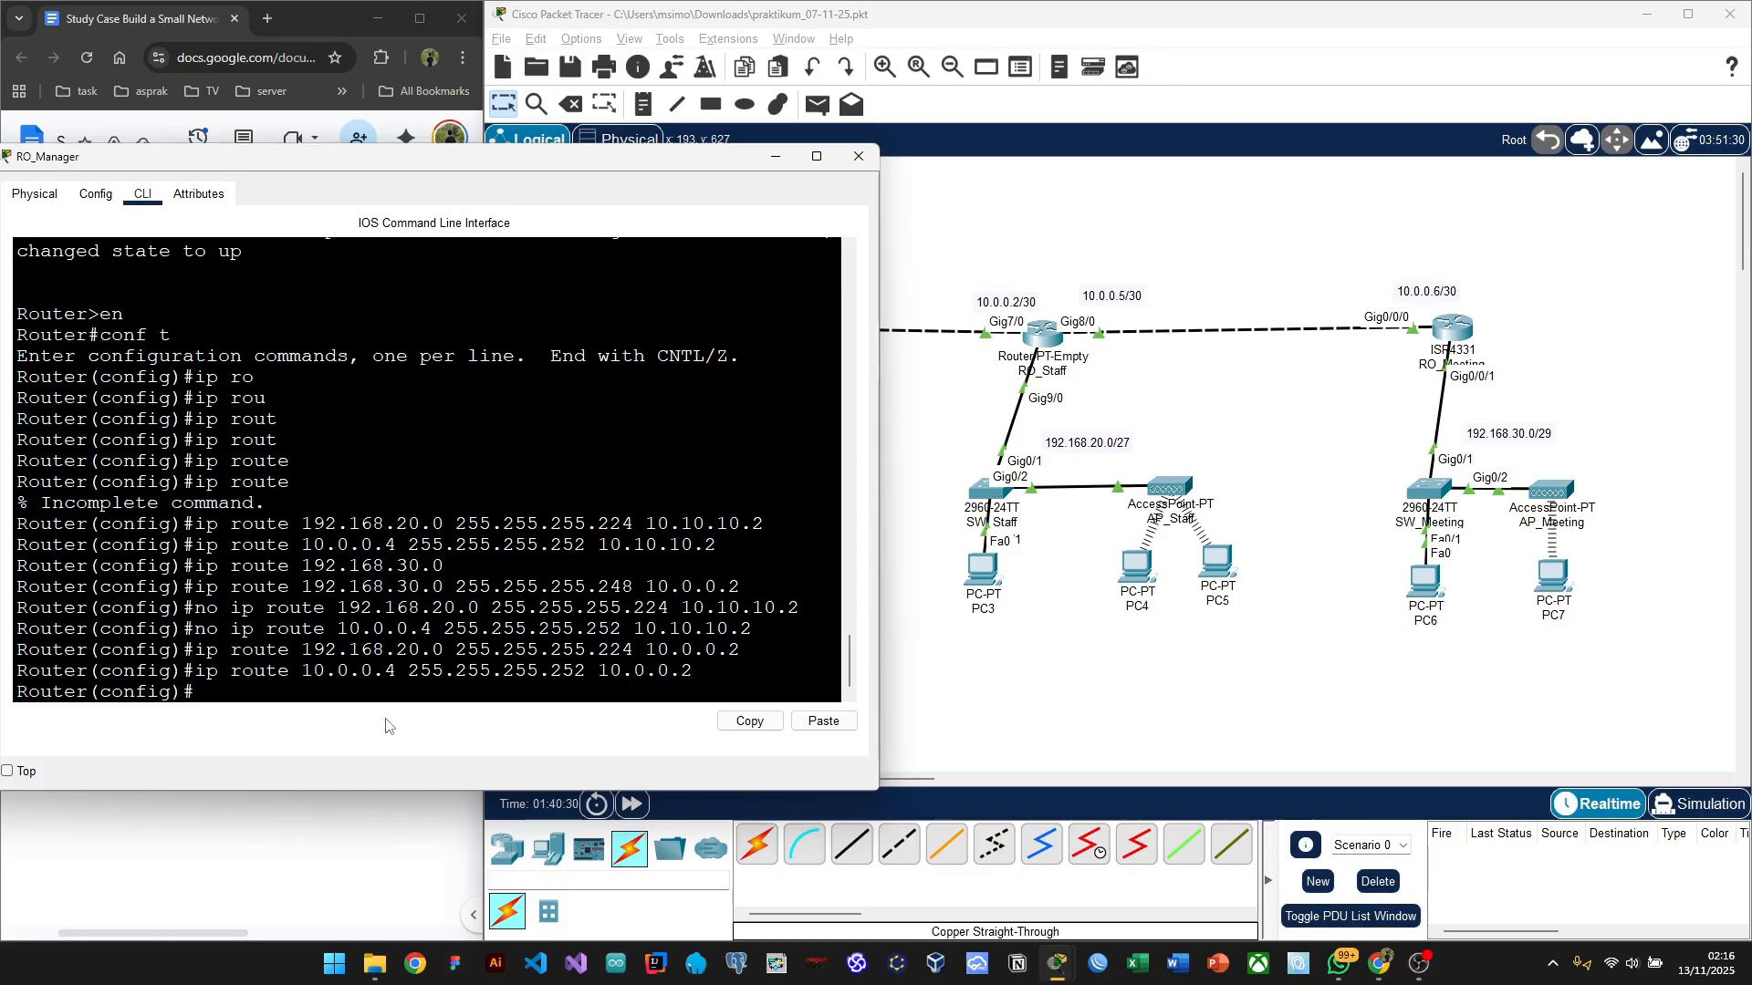
drag(554, 165, 609, 245)
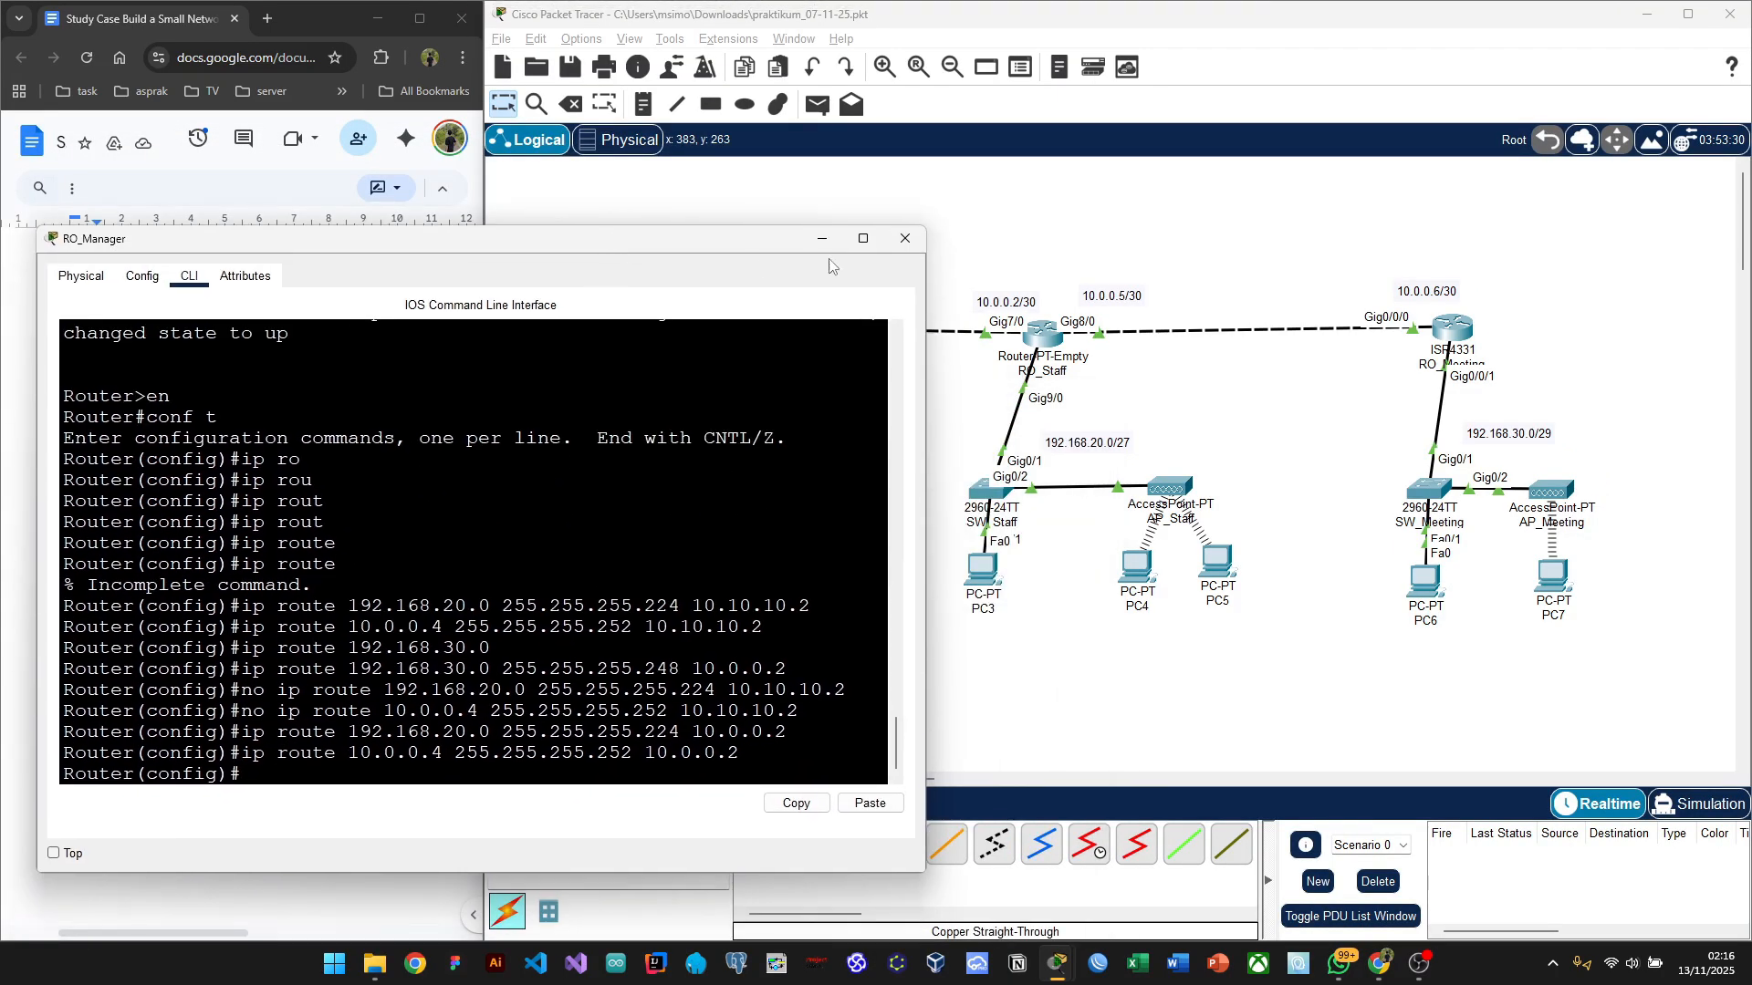
Step: Close RO_Manager's console and open the RO_Staff router
click(919, 246)
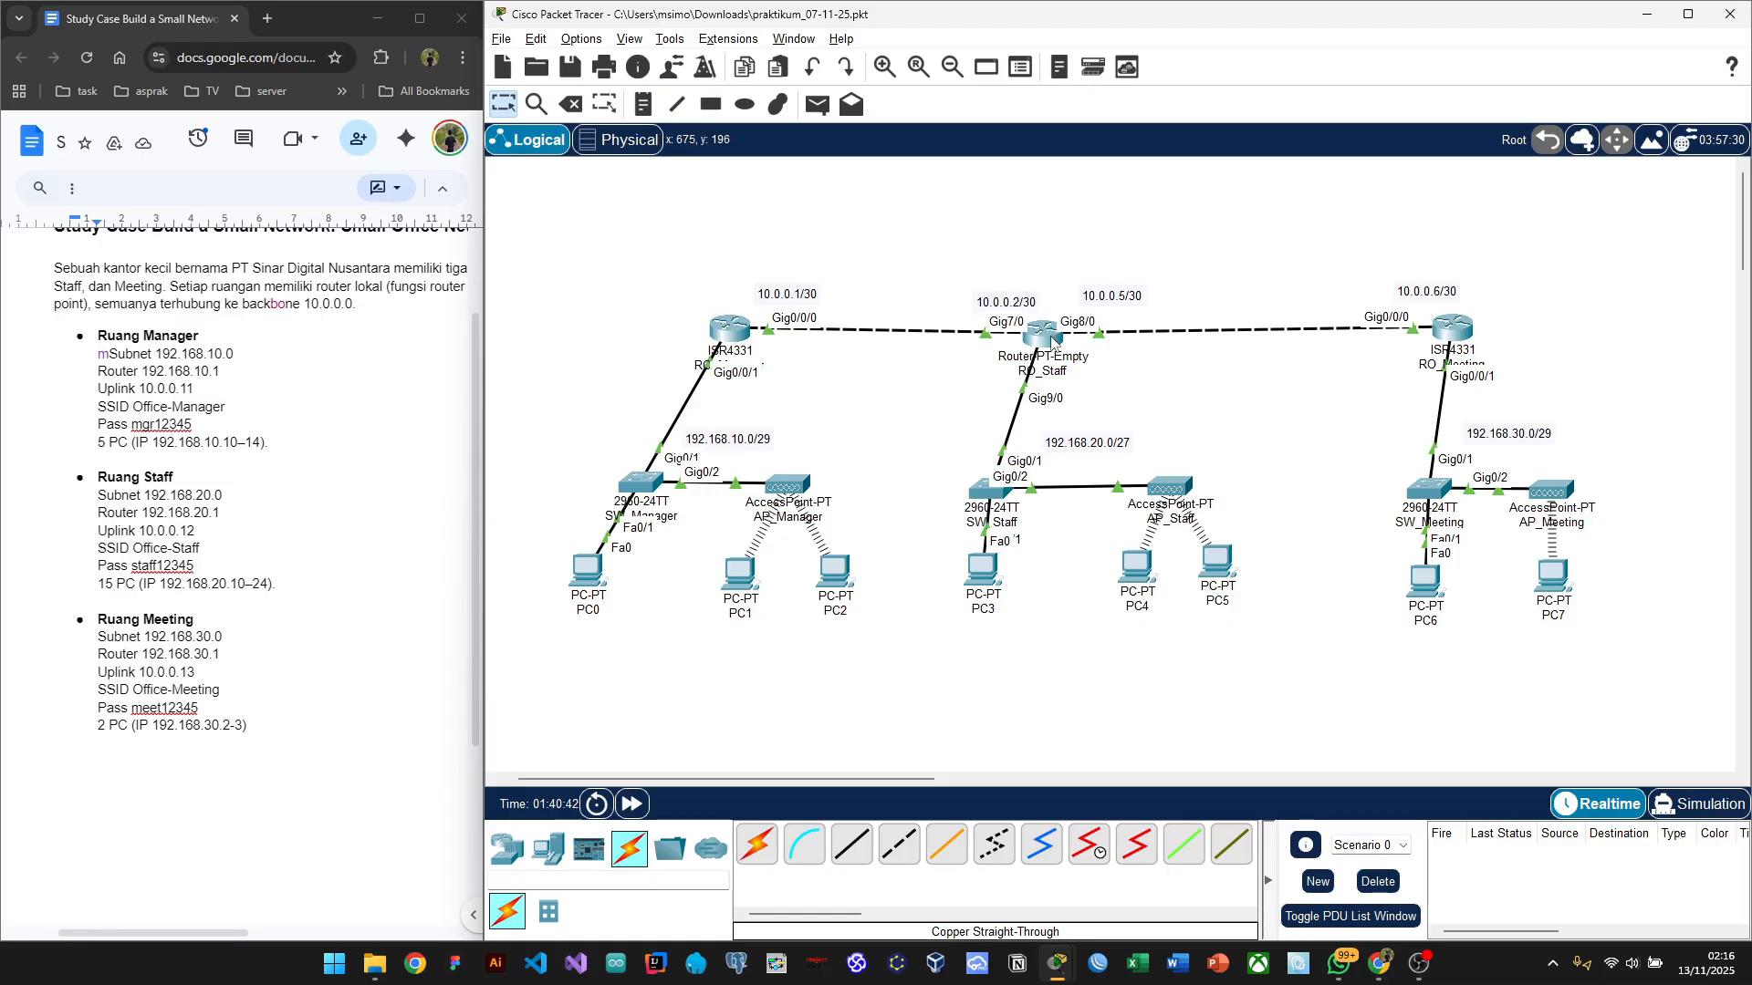
mouse_move(1056, 340)
click(1049, 339)
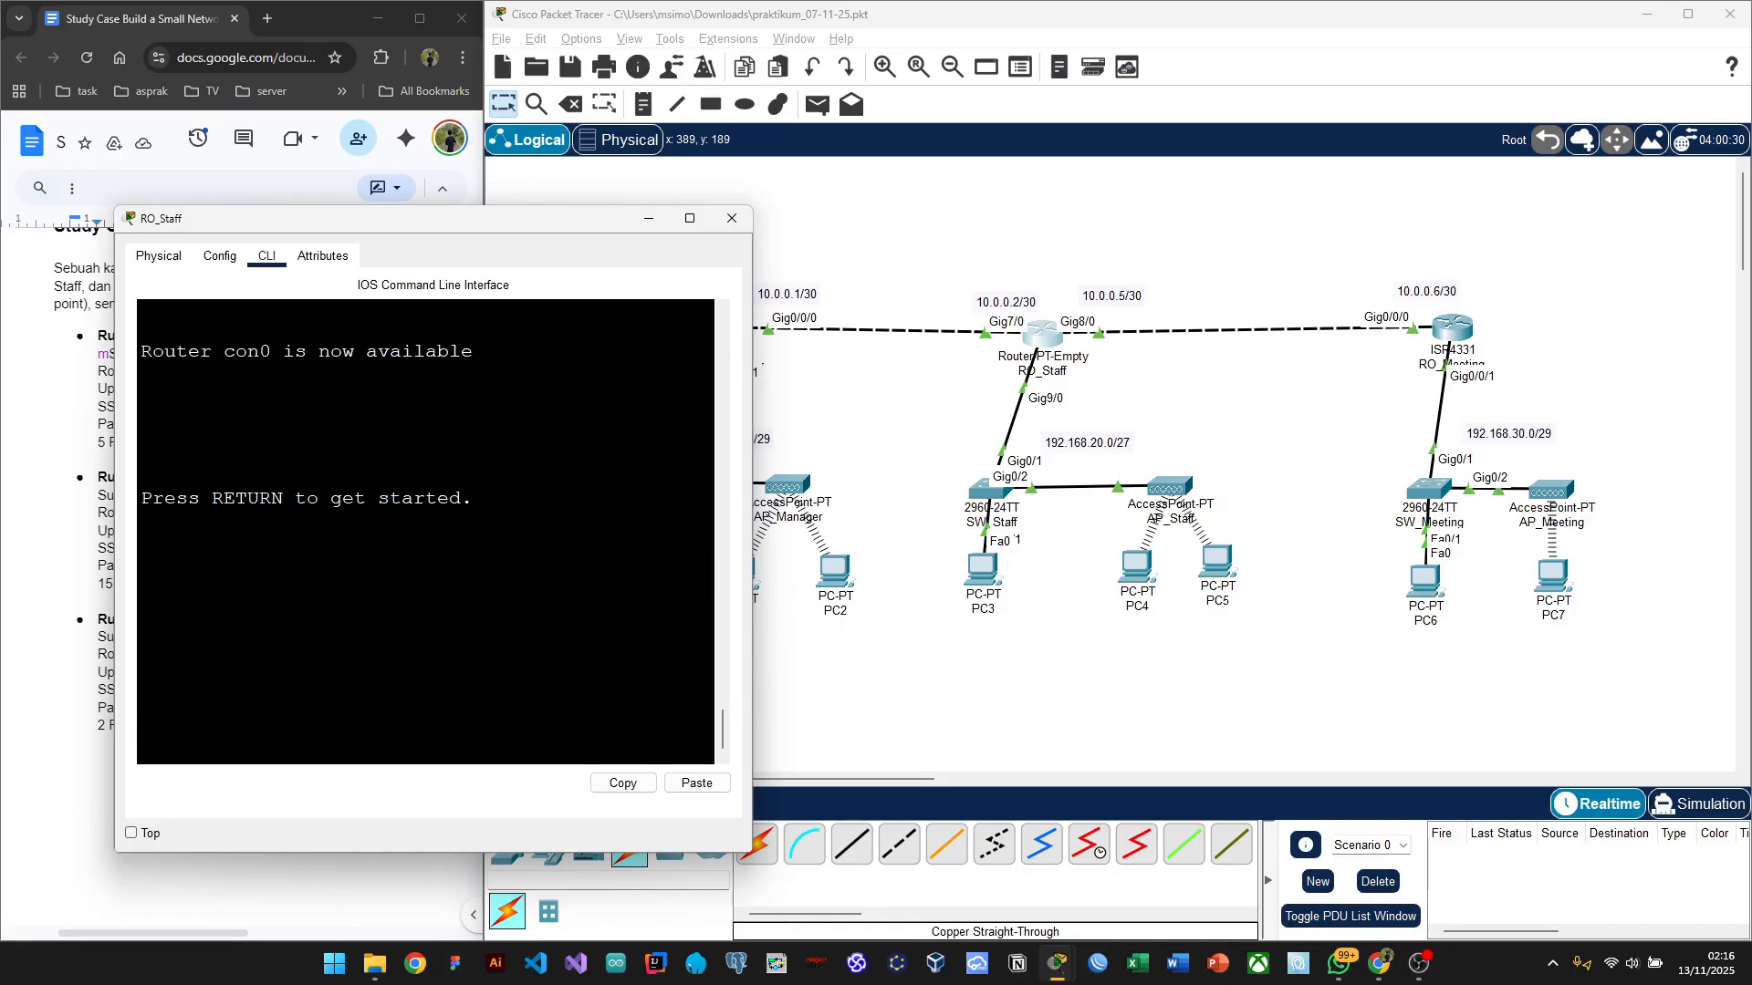
Step: Take RO_Staff into global configuration mode with en and conf t
key(Return)
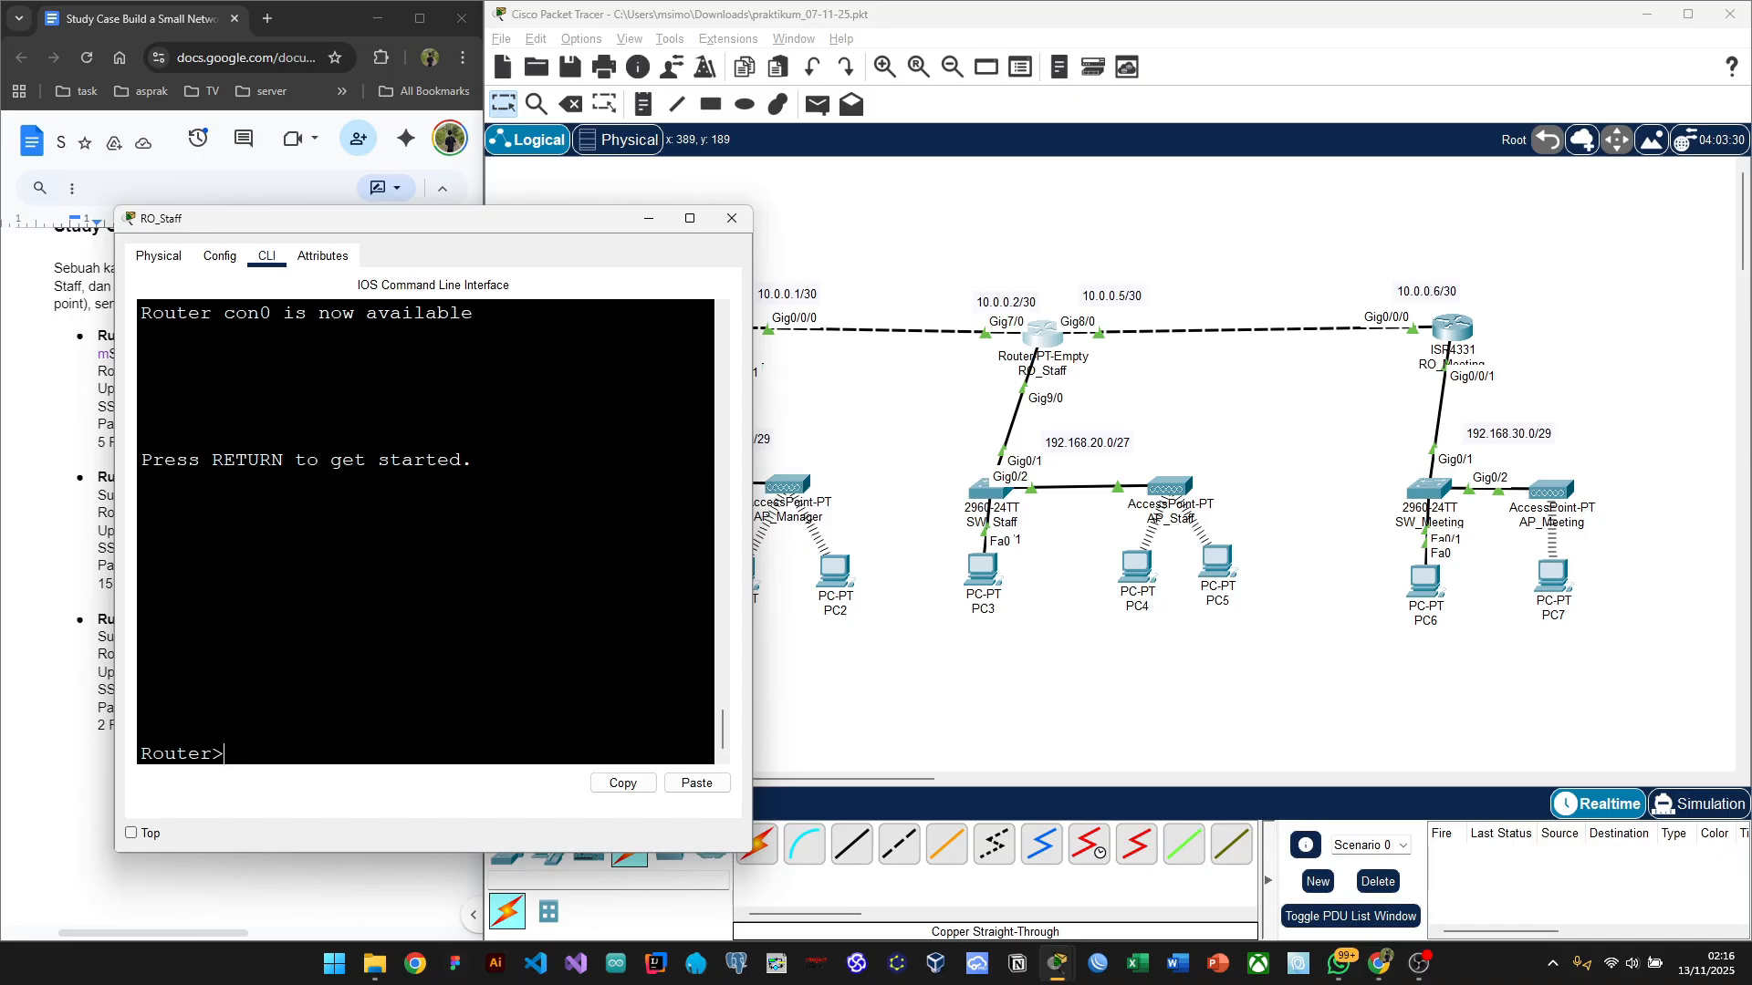
text(en)
key(Return)
text(co)
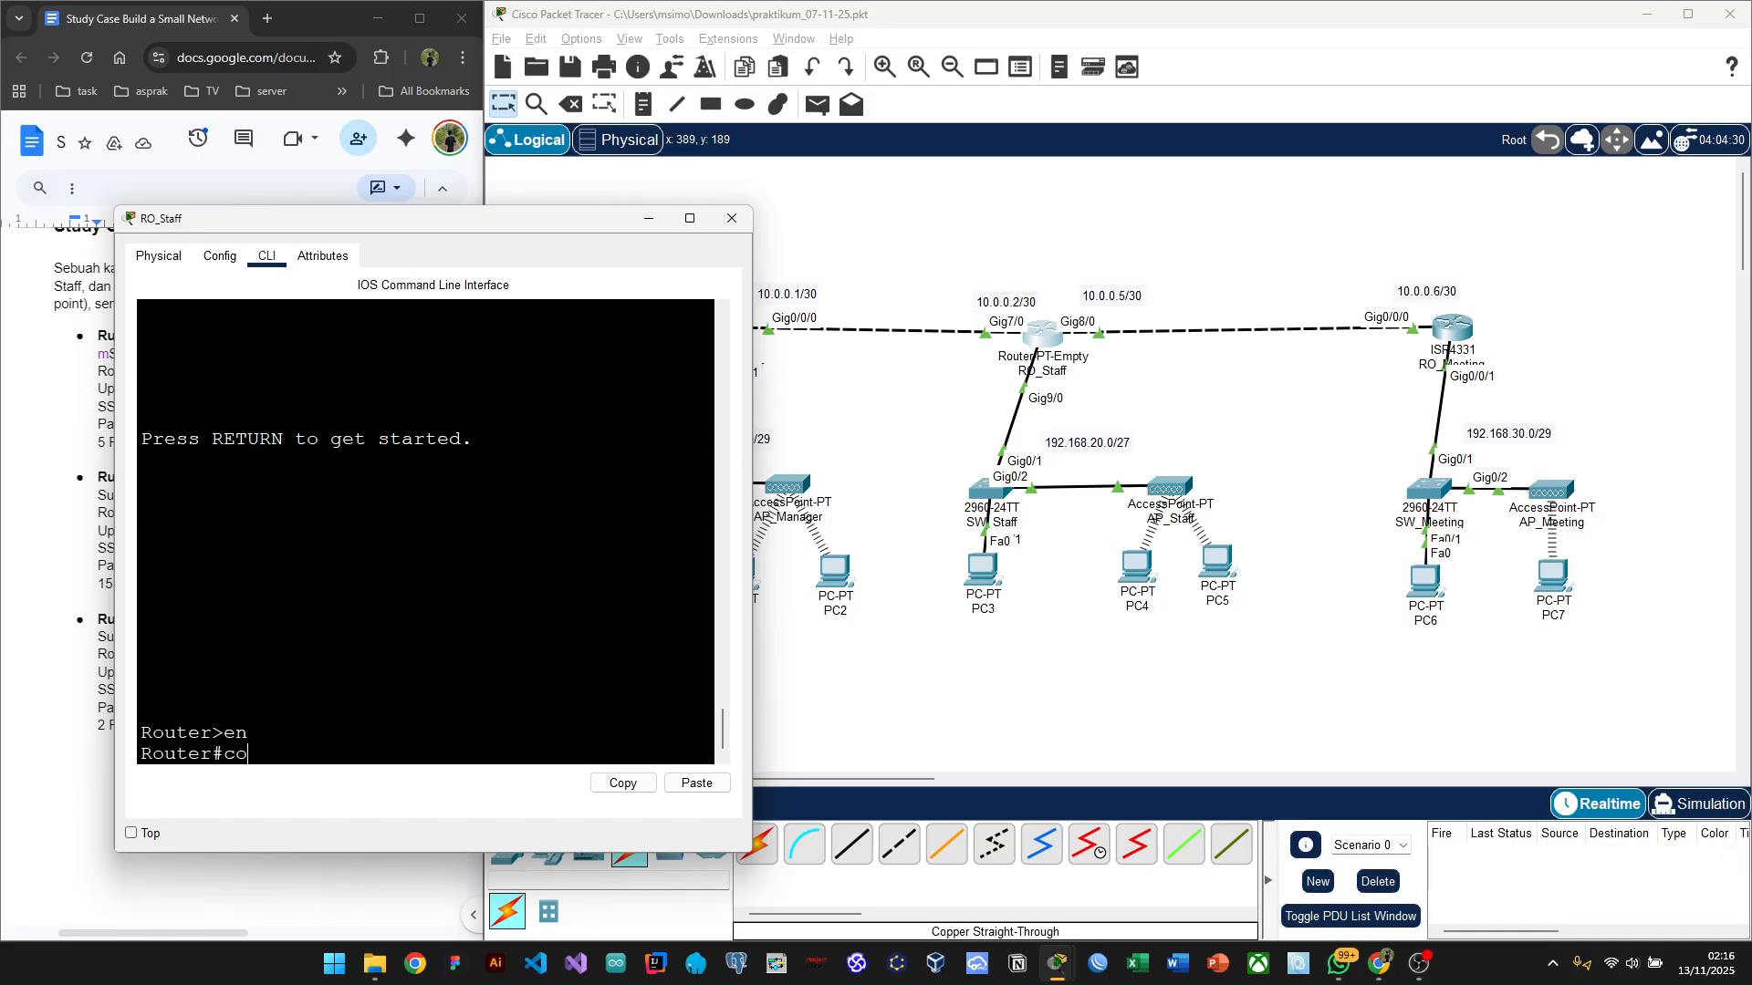
text(nf t)
key(Return)
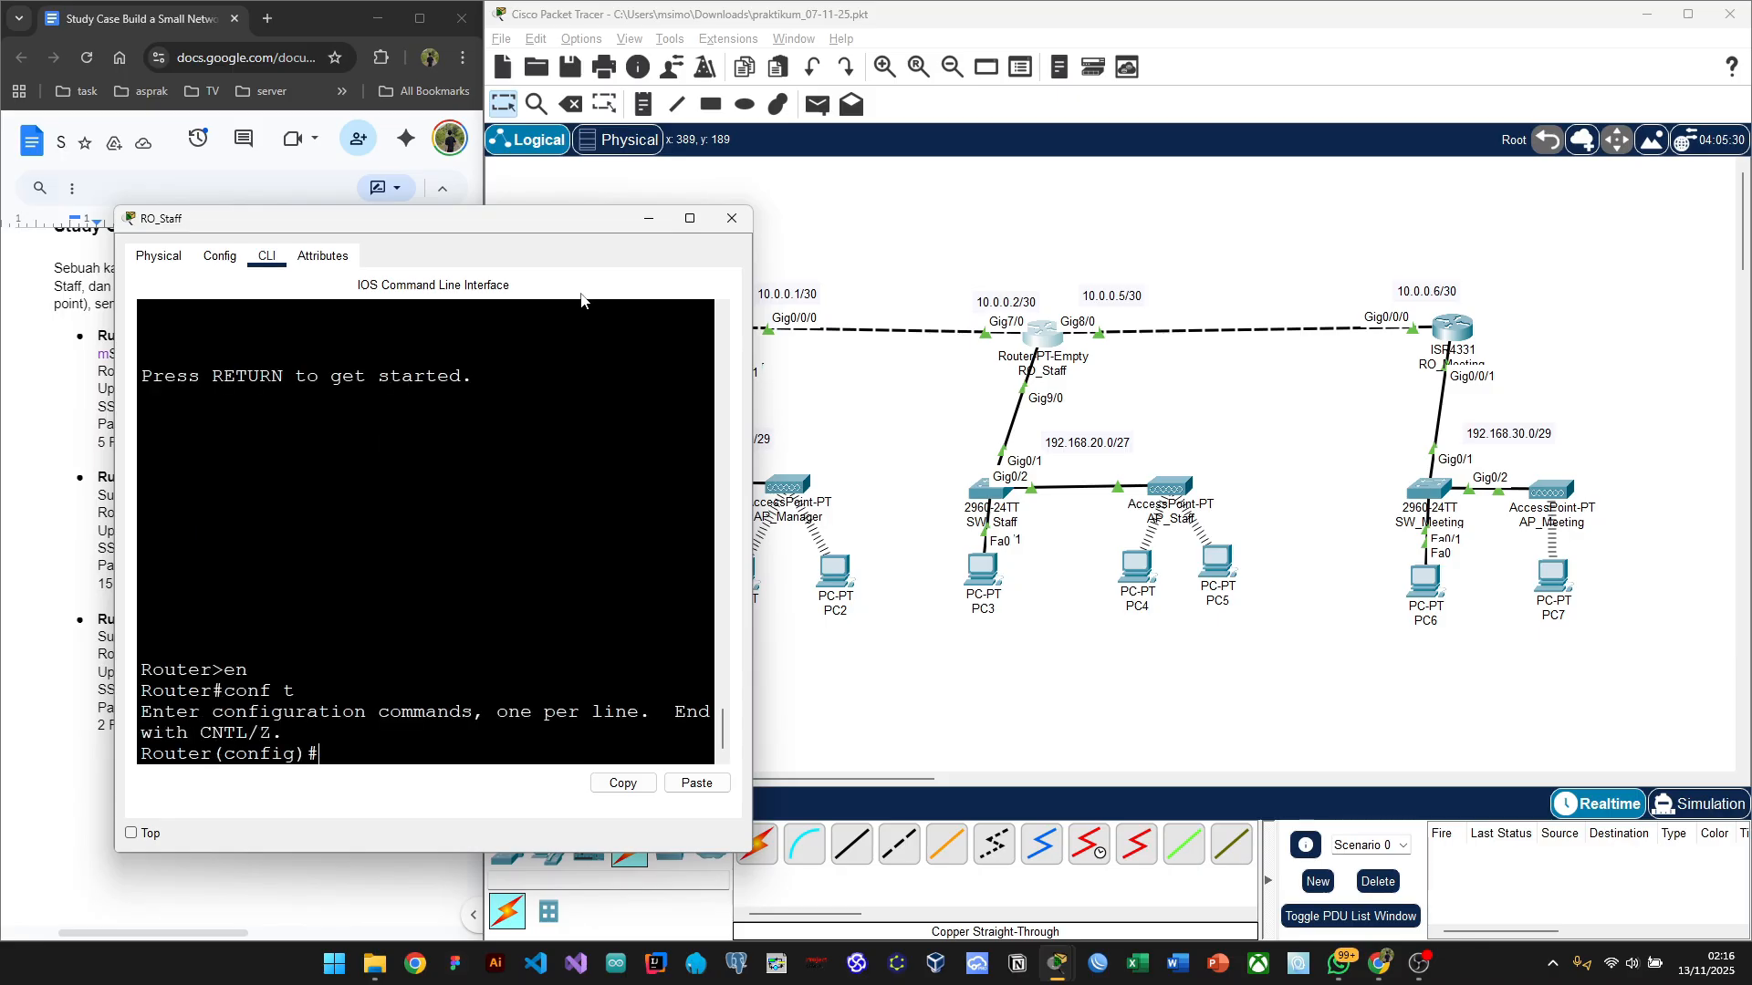
drag(448, 220, 425, 178)
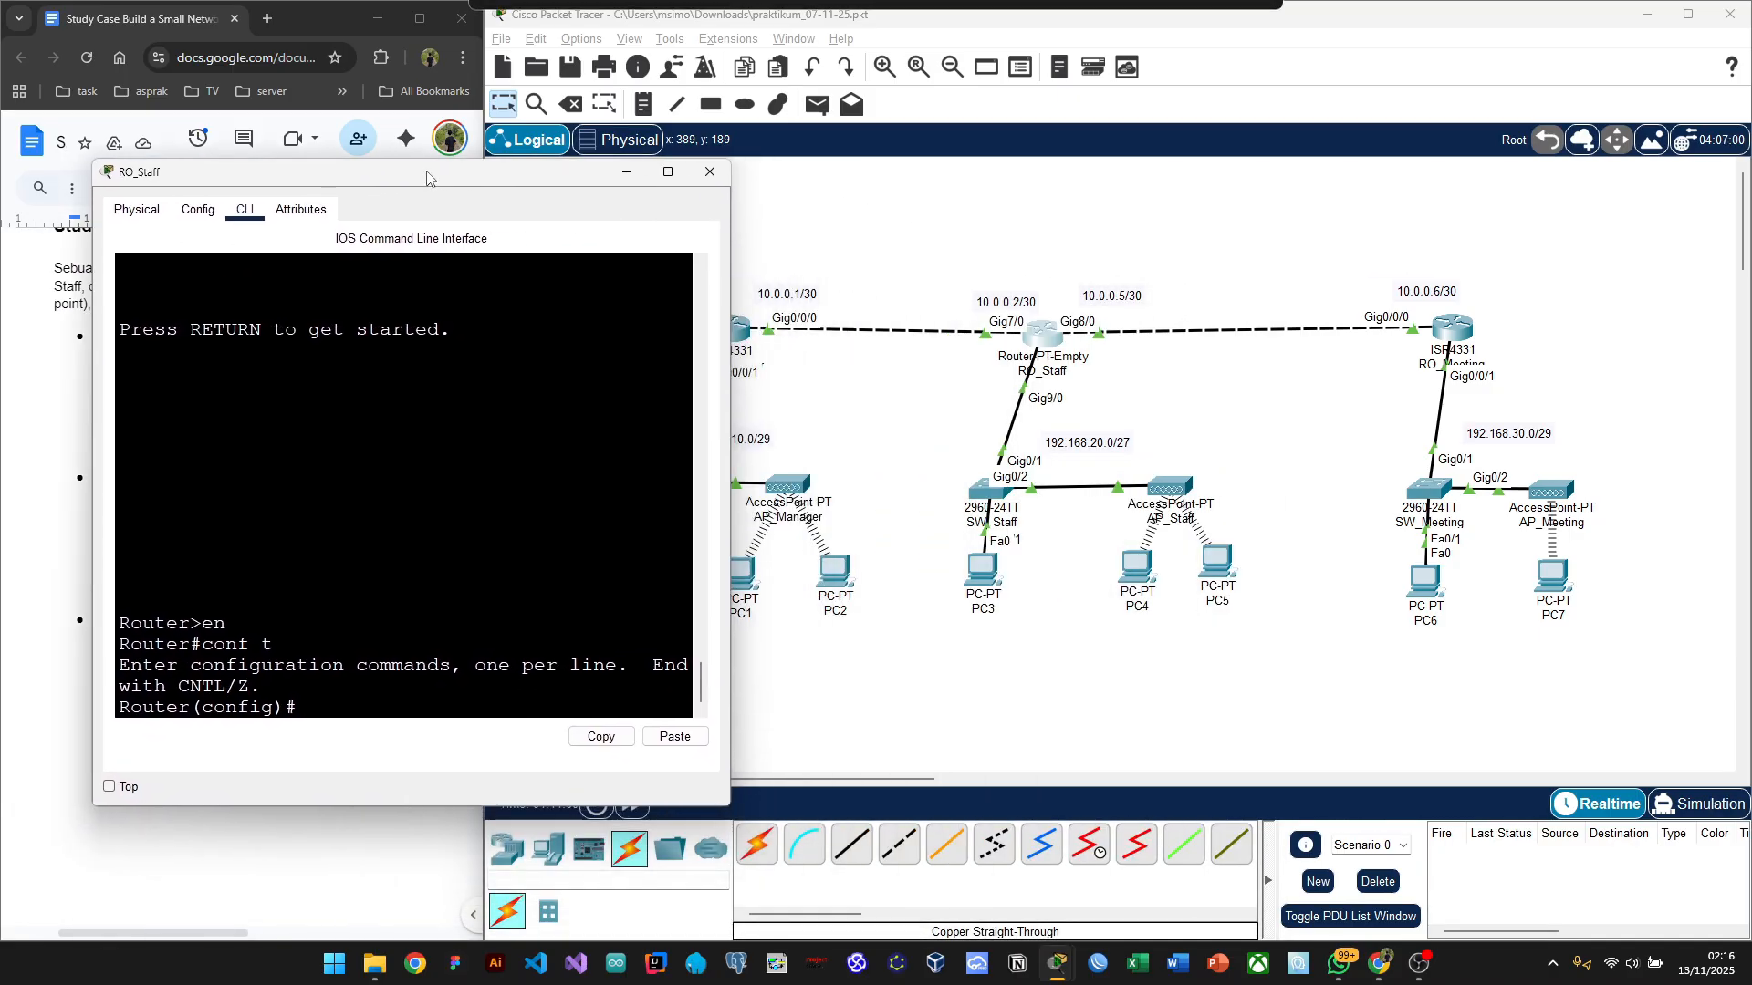
Step: Show RO_Staff's Config > Routing > Static page, with the window moved off the notes
click(189, 212)
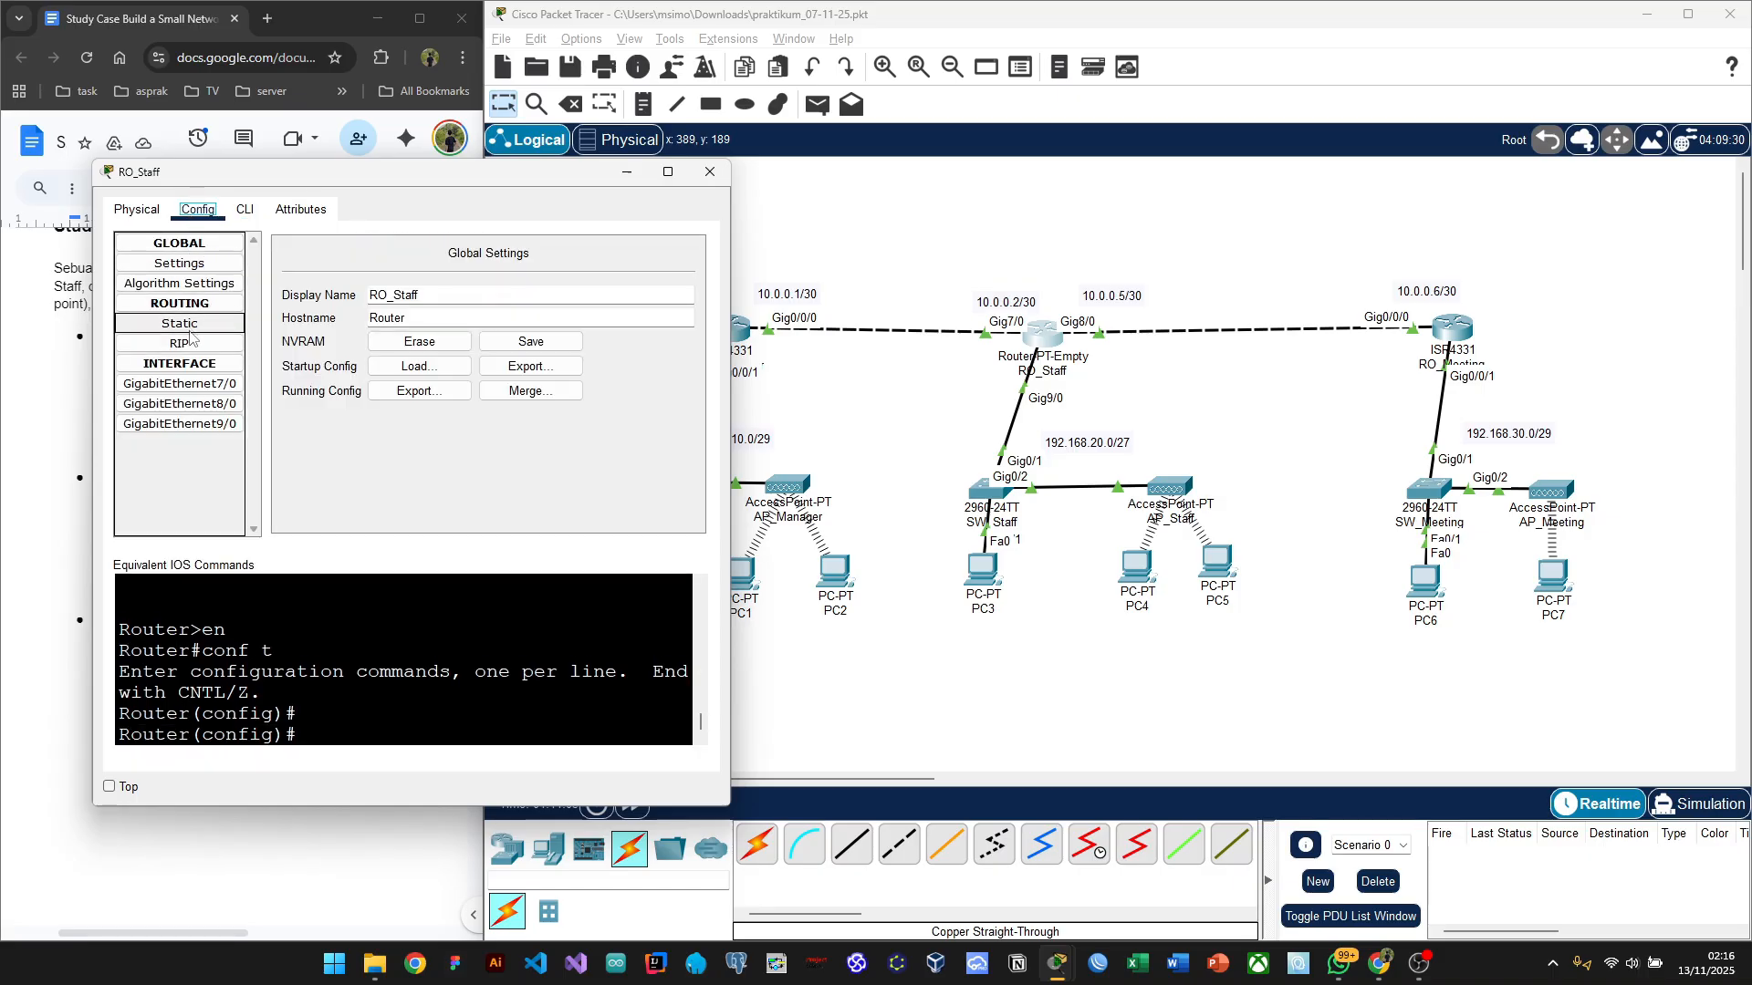
click(195, 327)
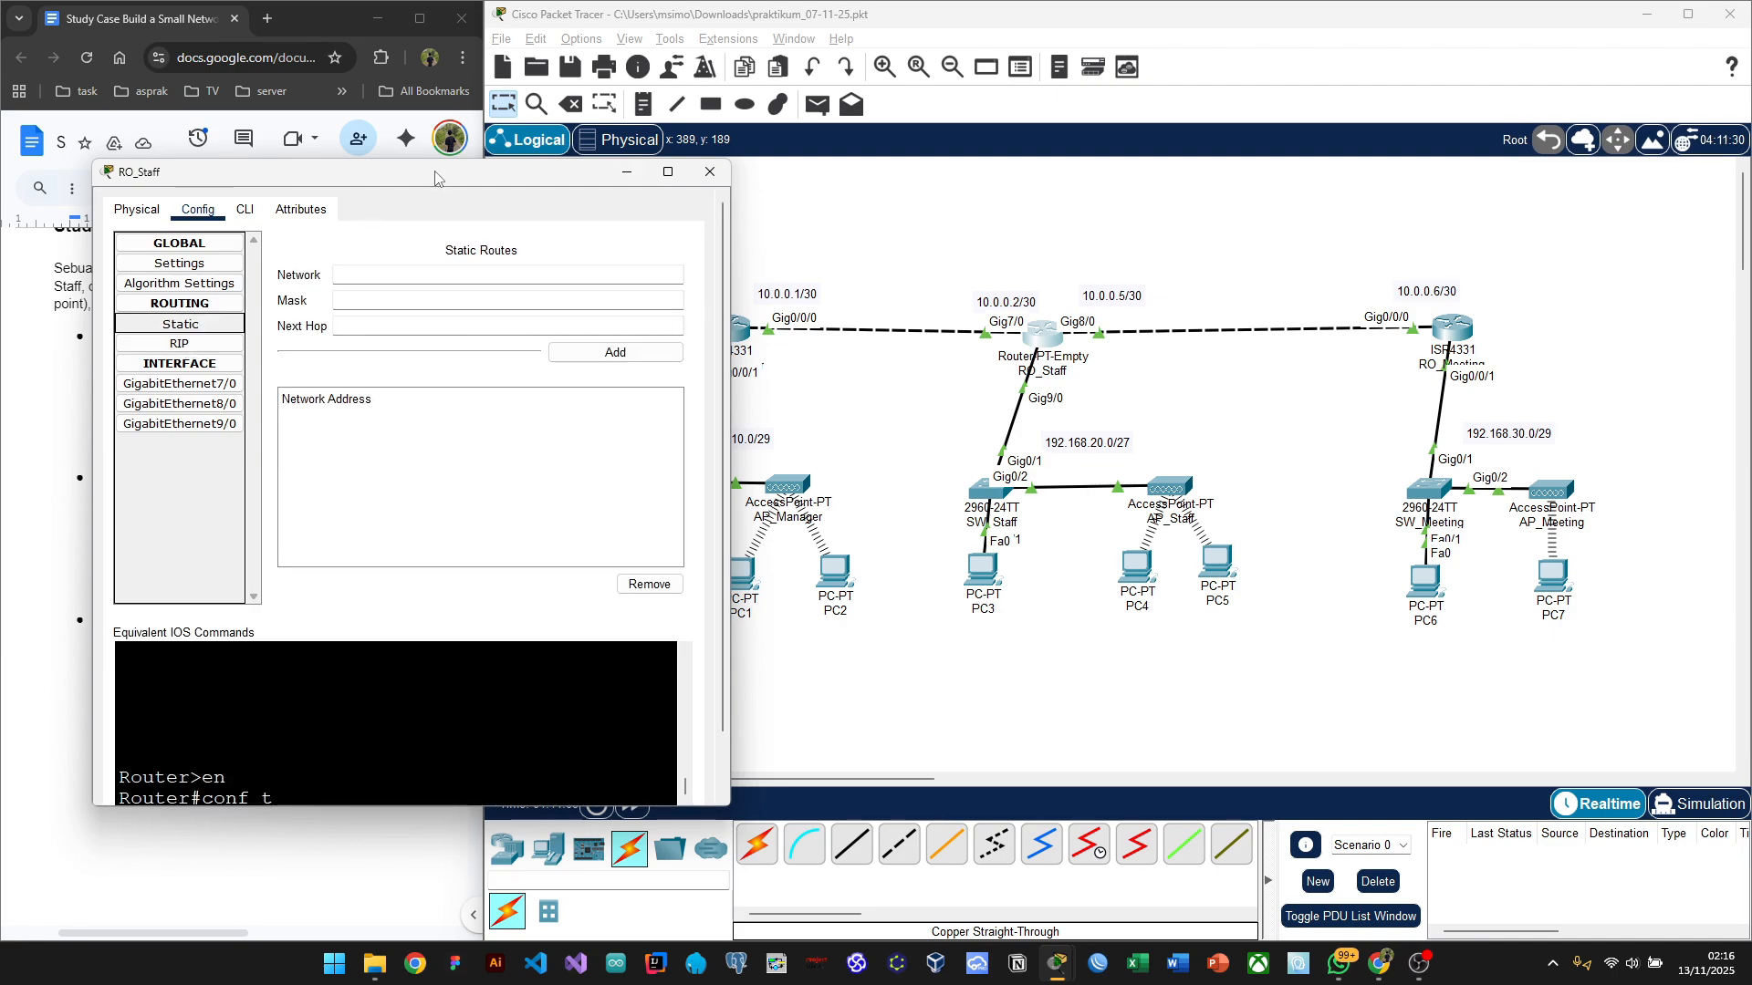
drag(435, 178, 368, 207)
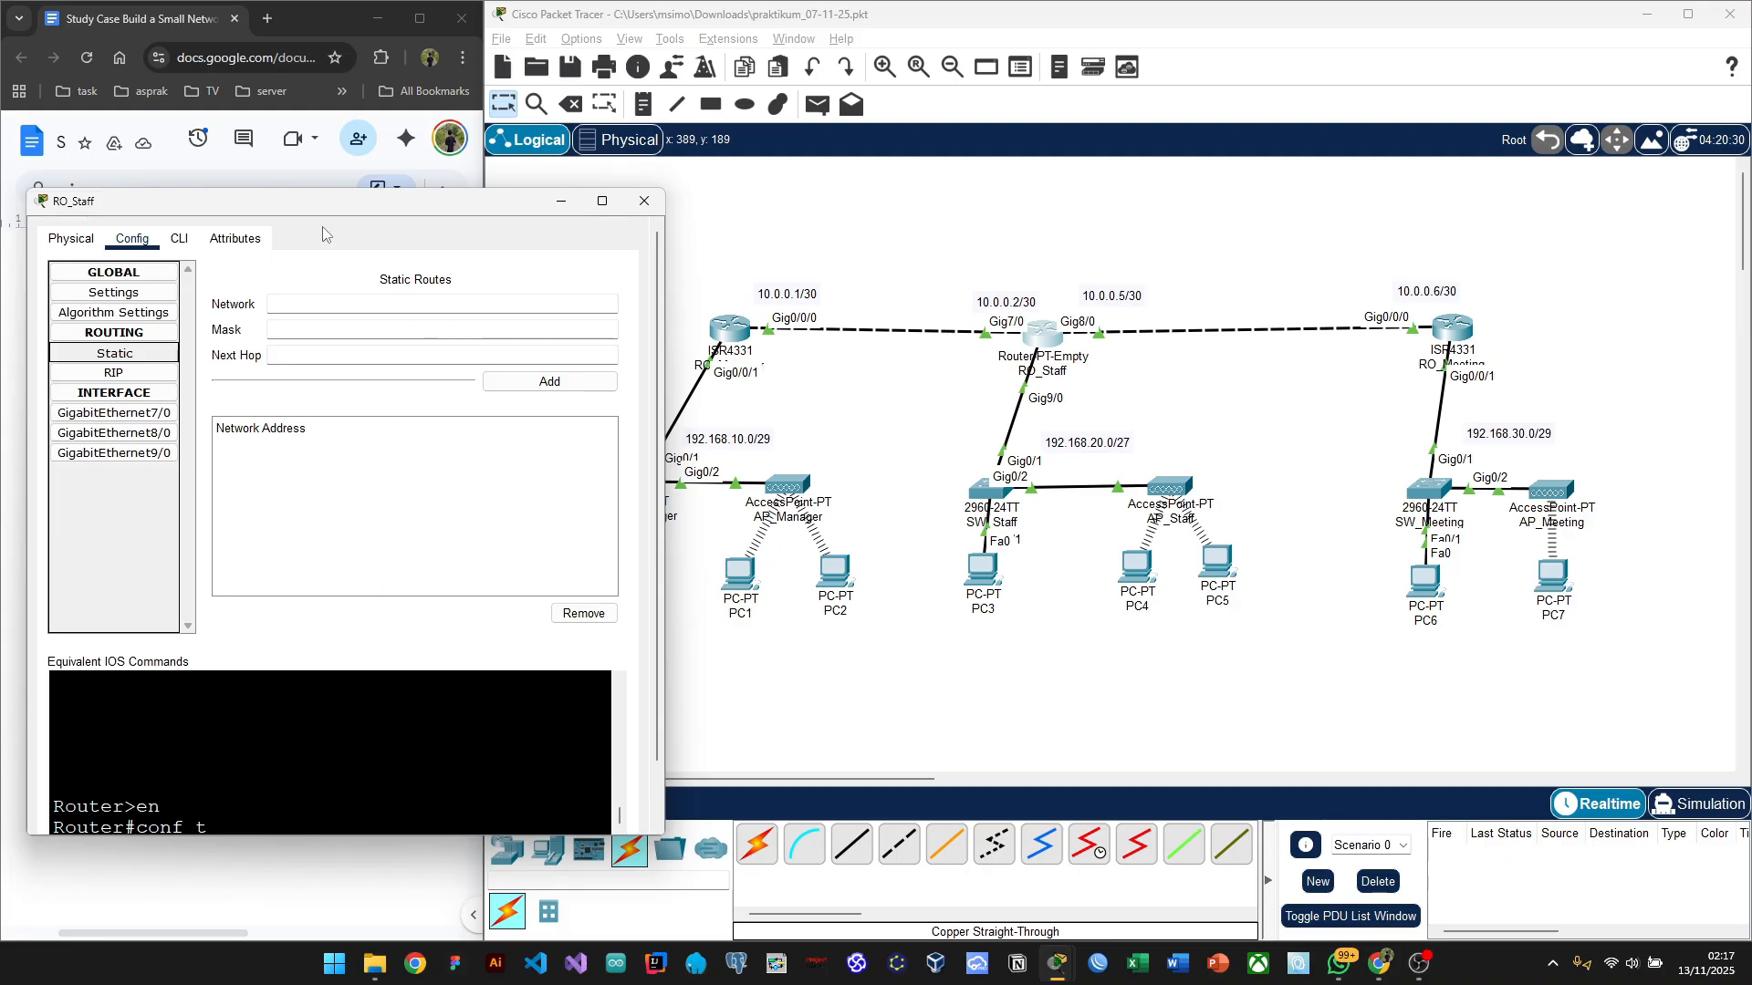
drag(302, 206, 390, 227)
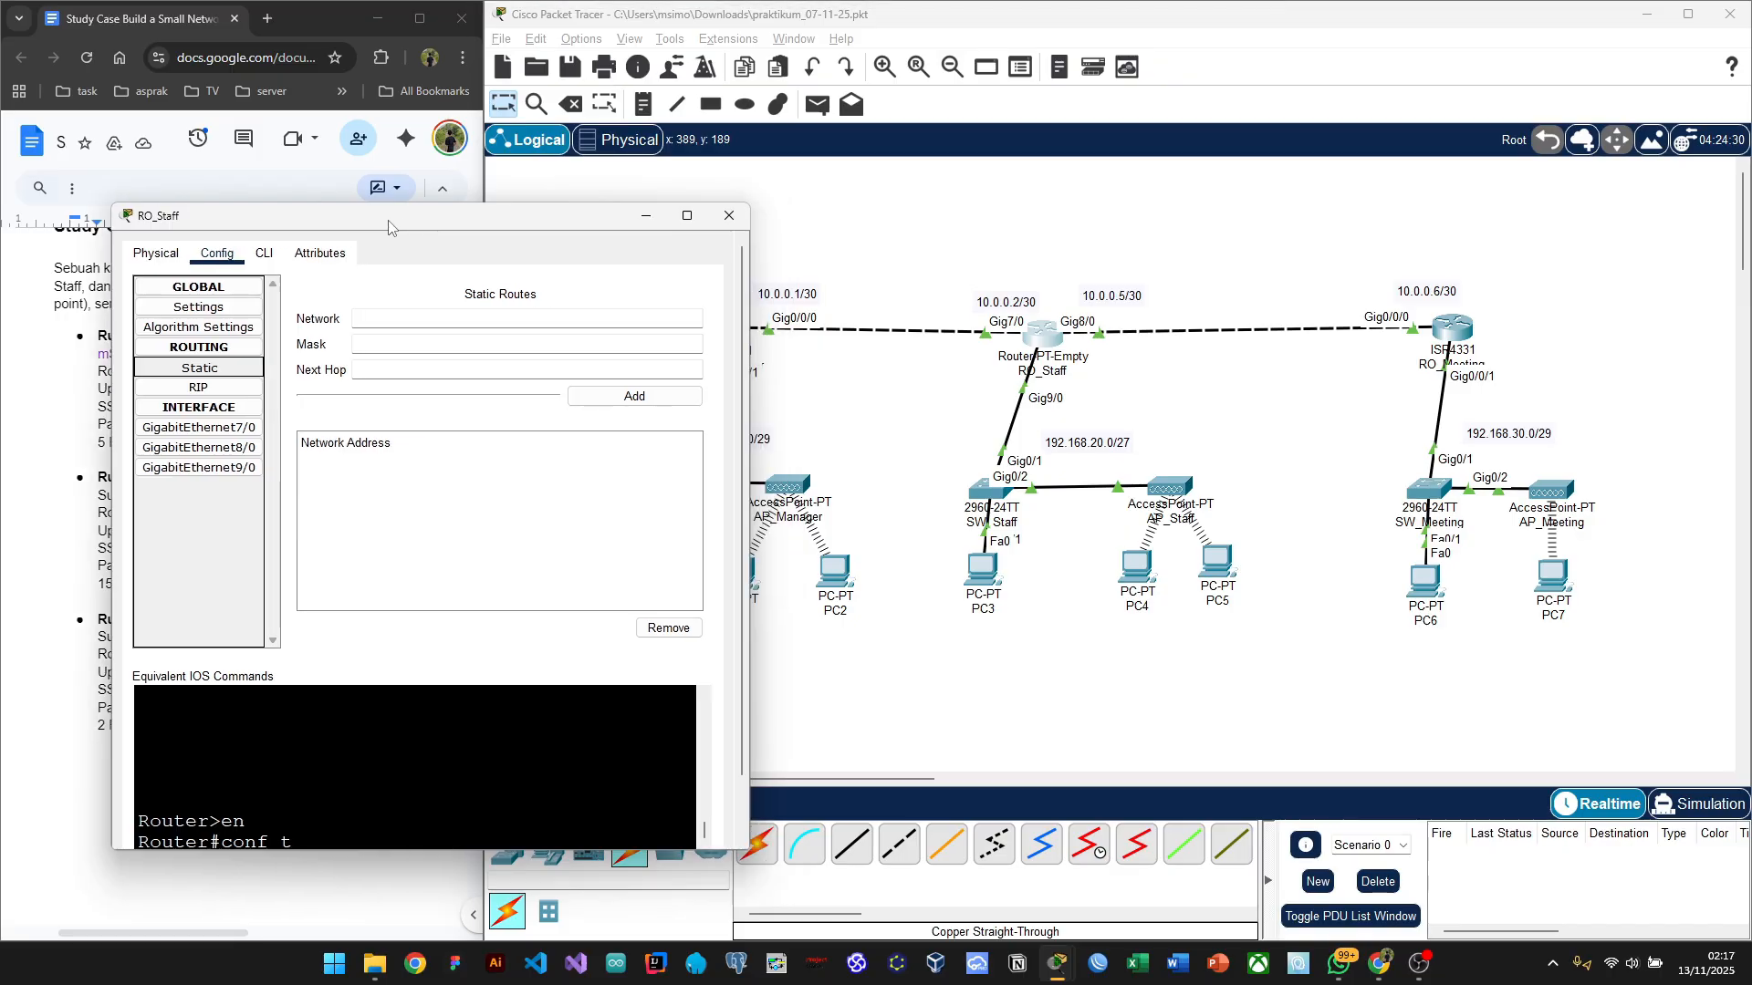
Step: Move the RO_Staff window off the topology and enter 192.168.10.0 as the route's network
click(386, 315)
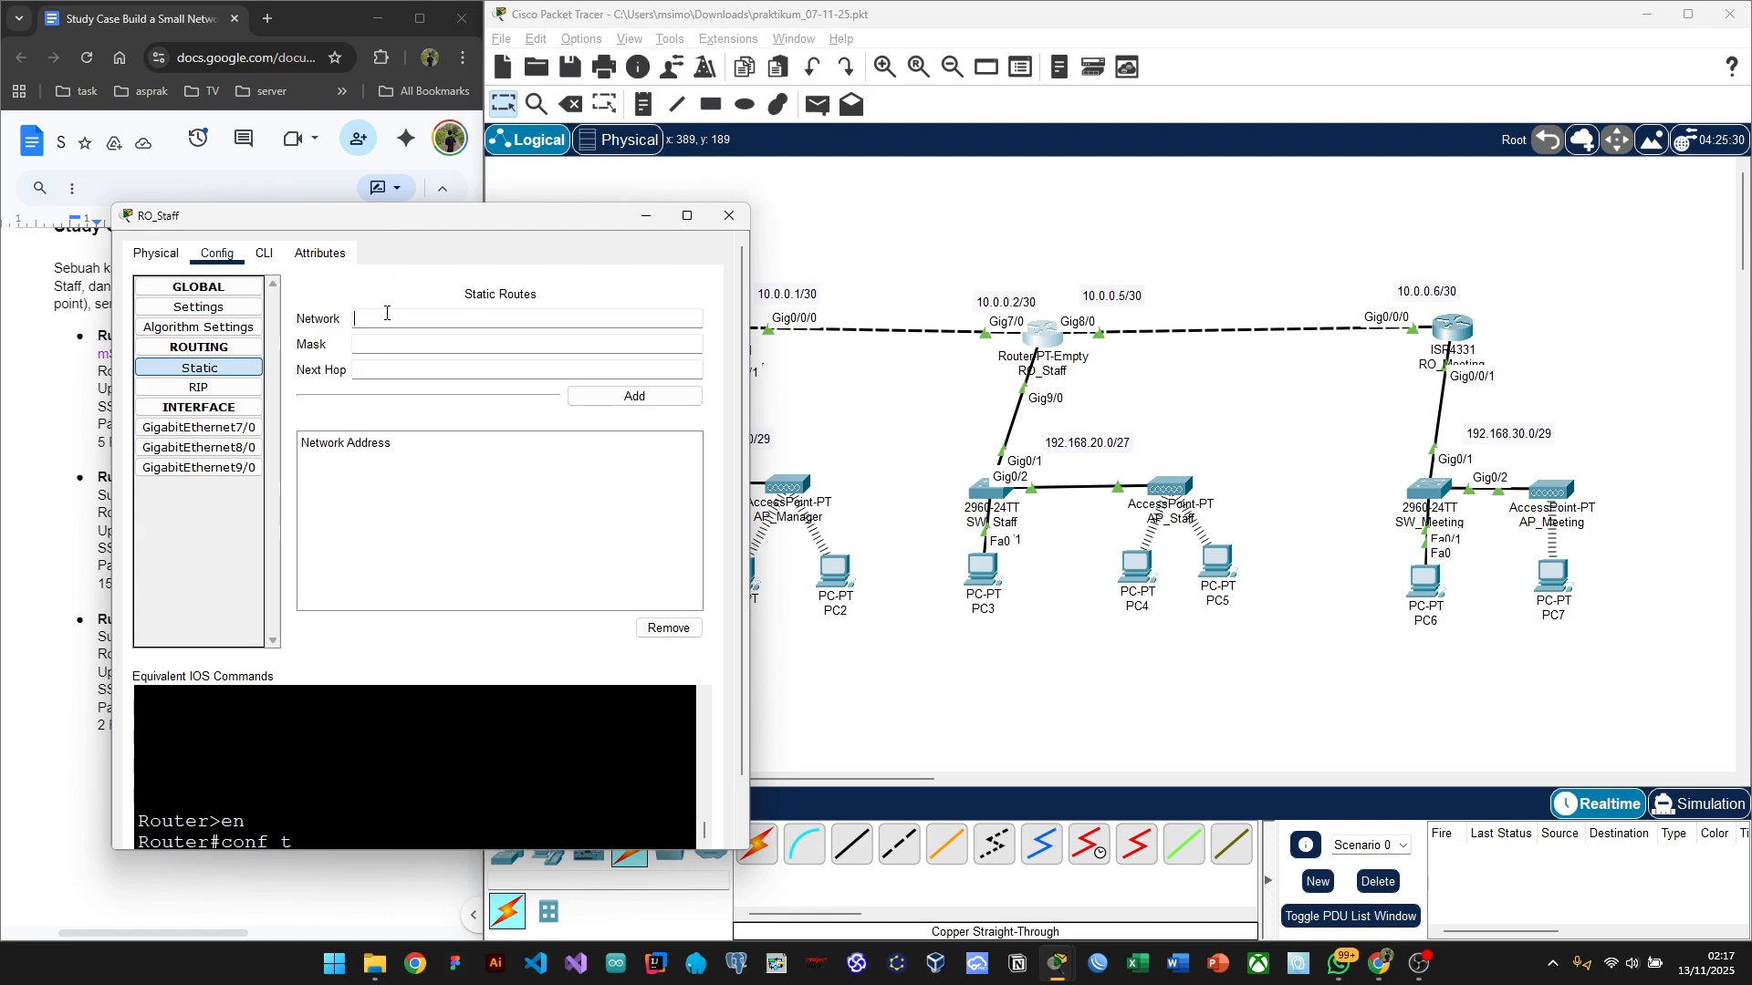
drag(460, 230, 1044, 649)
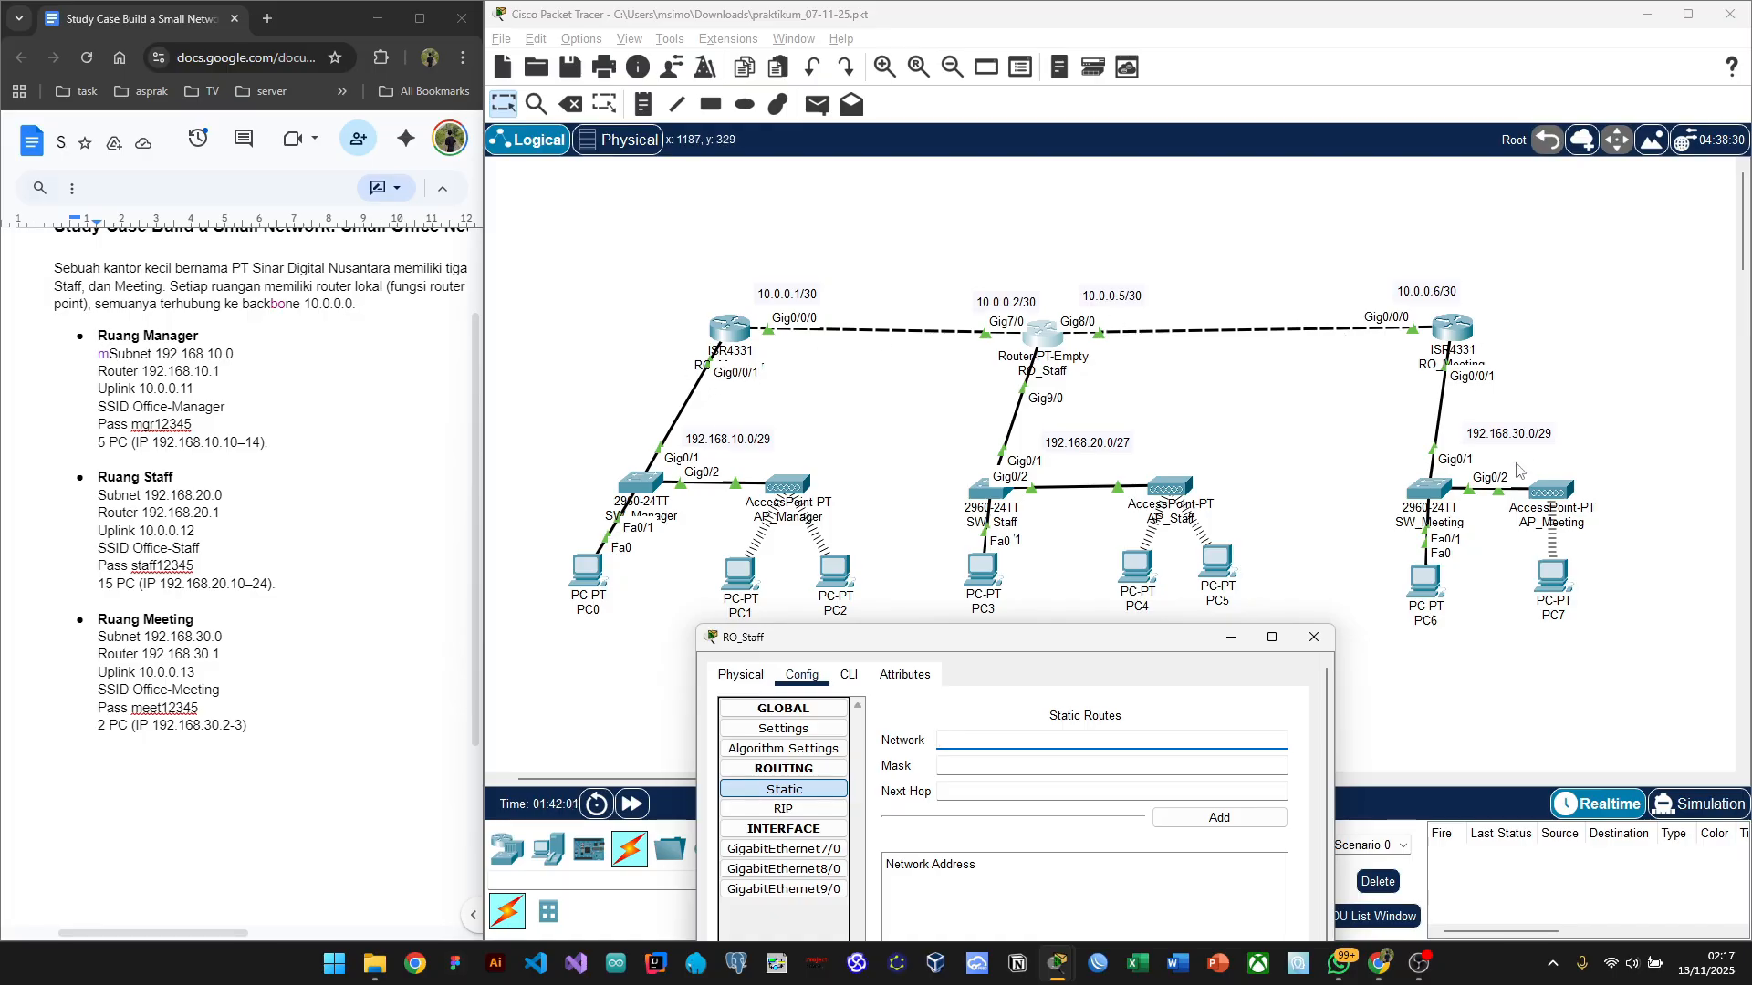
mouse_move(1007, 630)
mouse_down()
mouse_move(1020, 579)
mouse_move(1028, 627)
mouse_up()
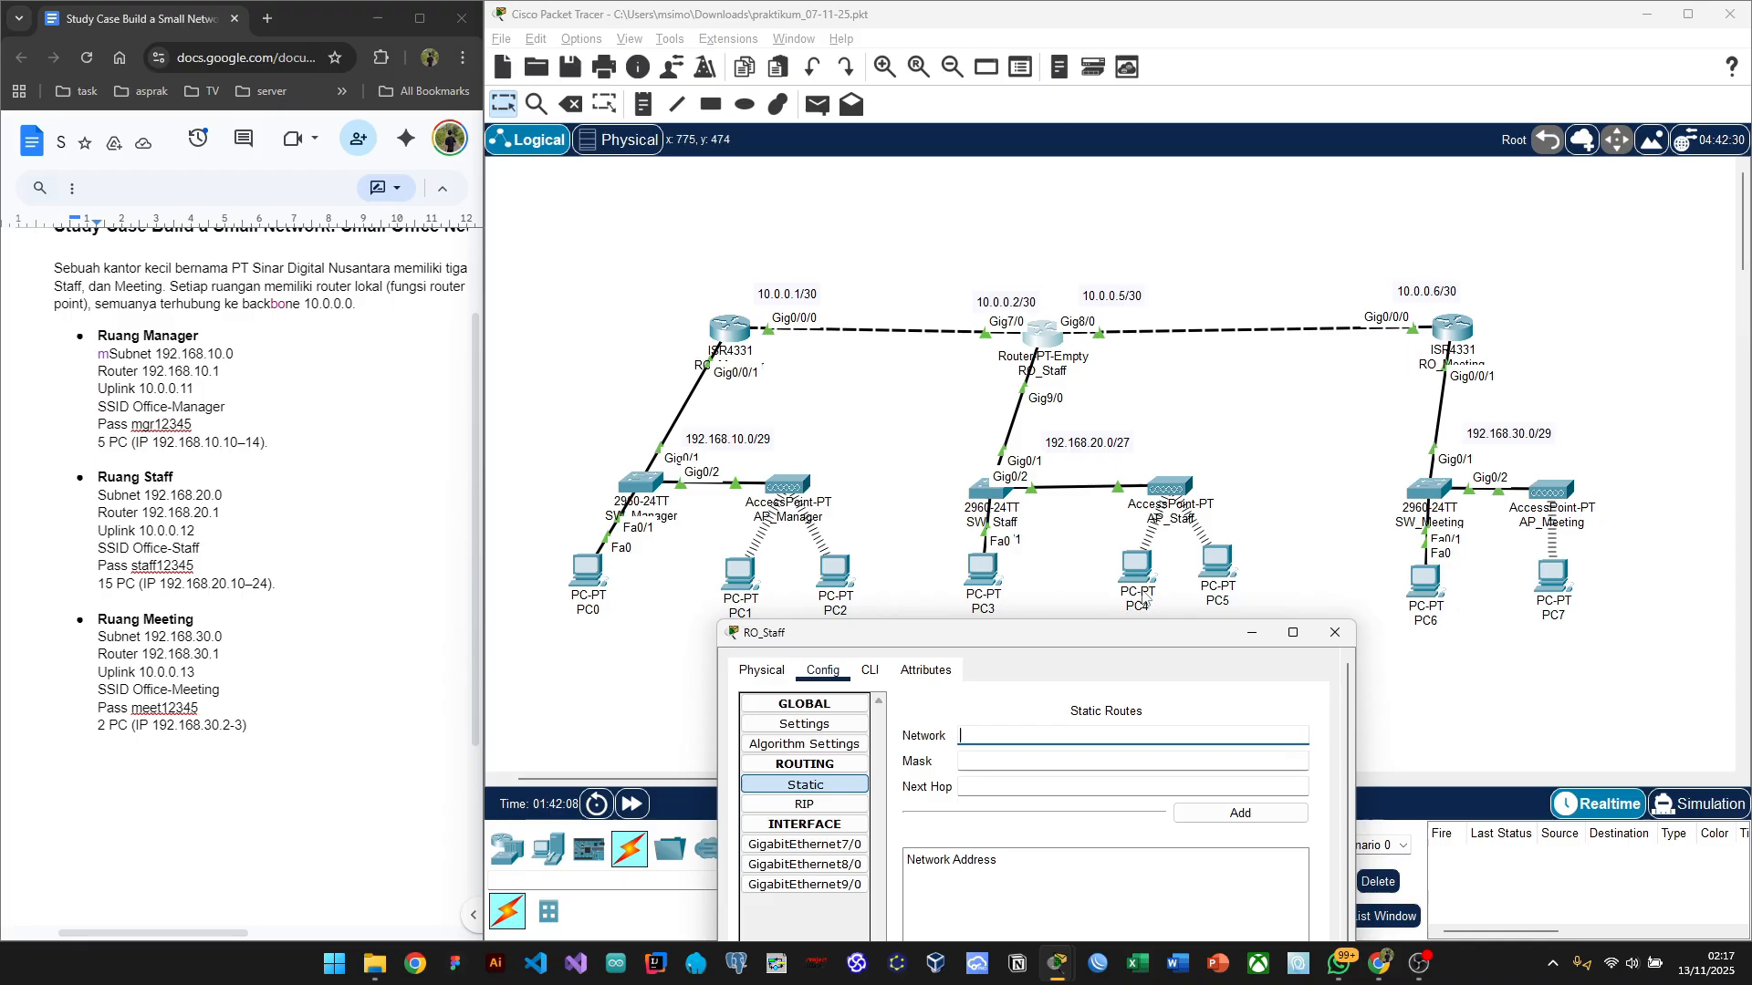
mouse_move(969, 644)
mouse_down()
mouse_move(852, 646)
mouse_move(940, 644)
mouse_up()
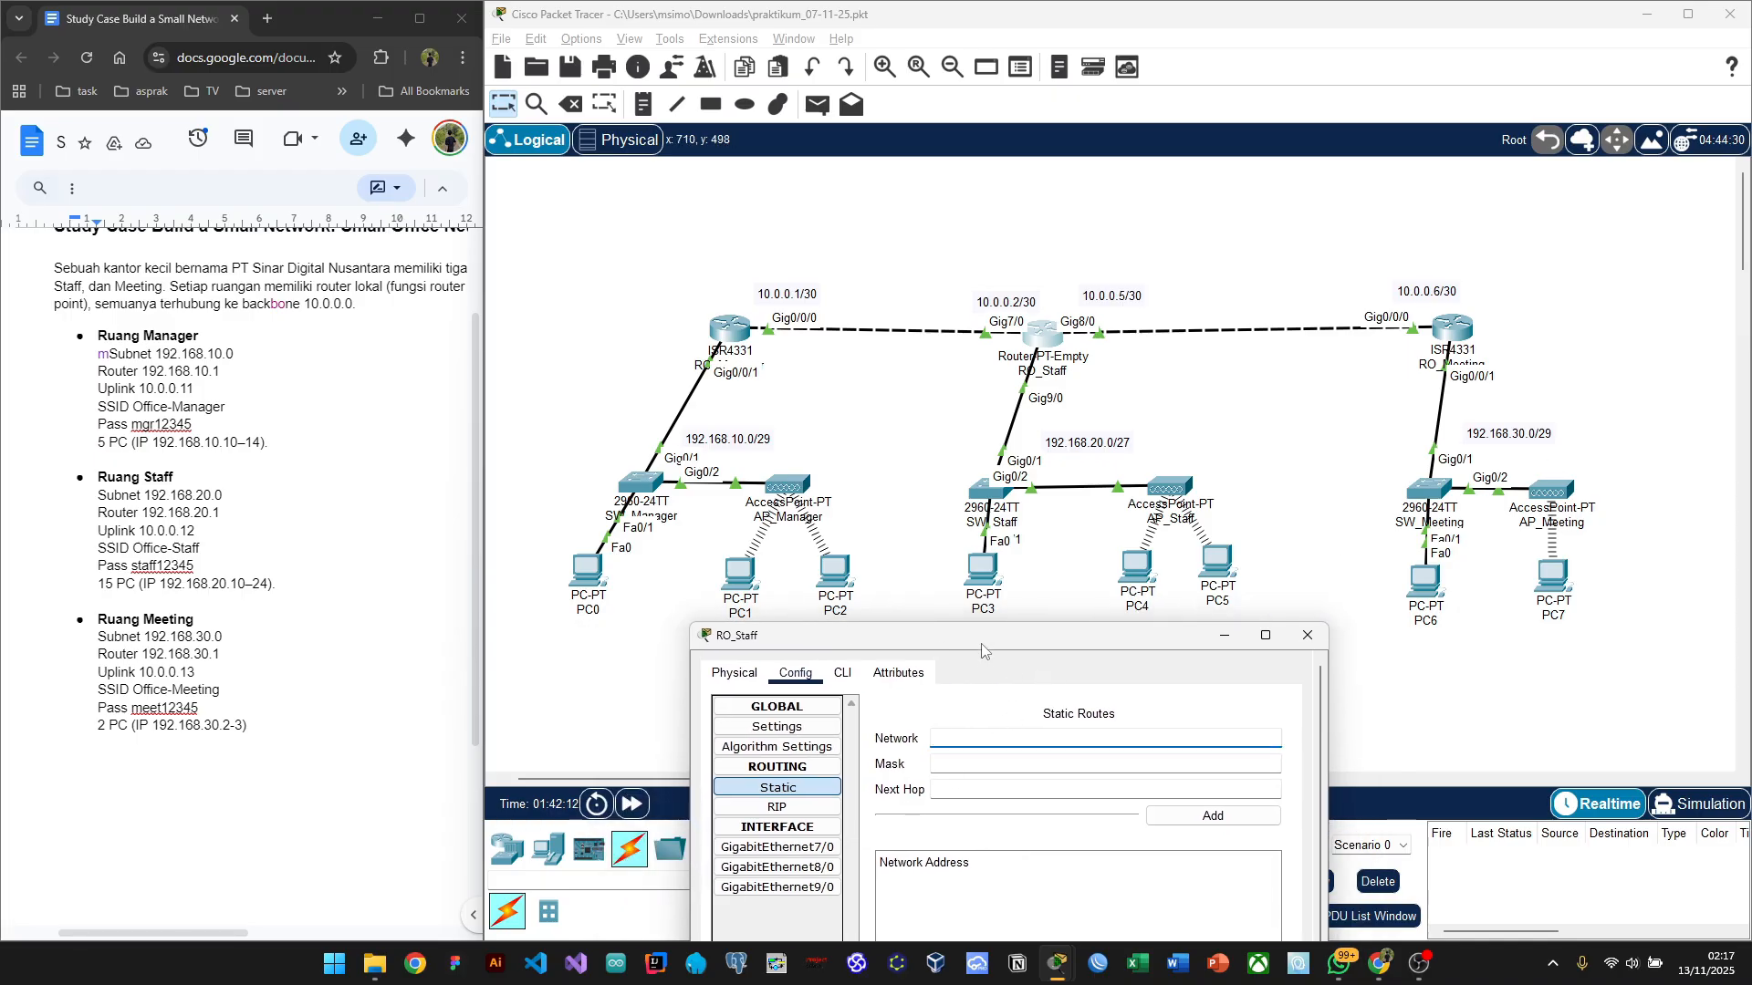
drag(985, 648, 1533, 256)
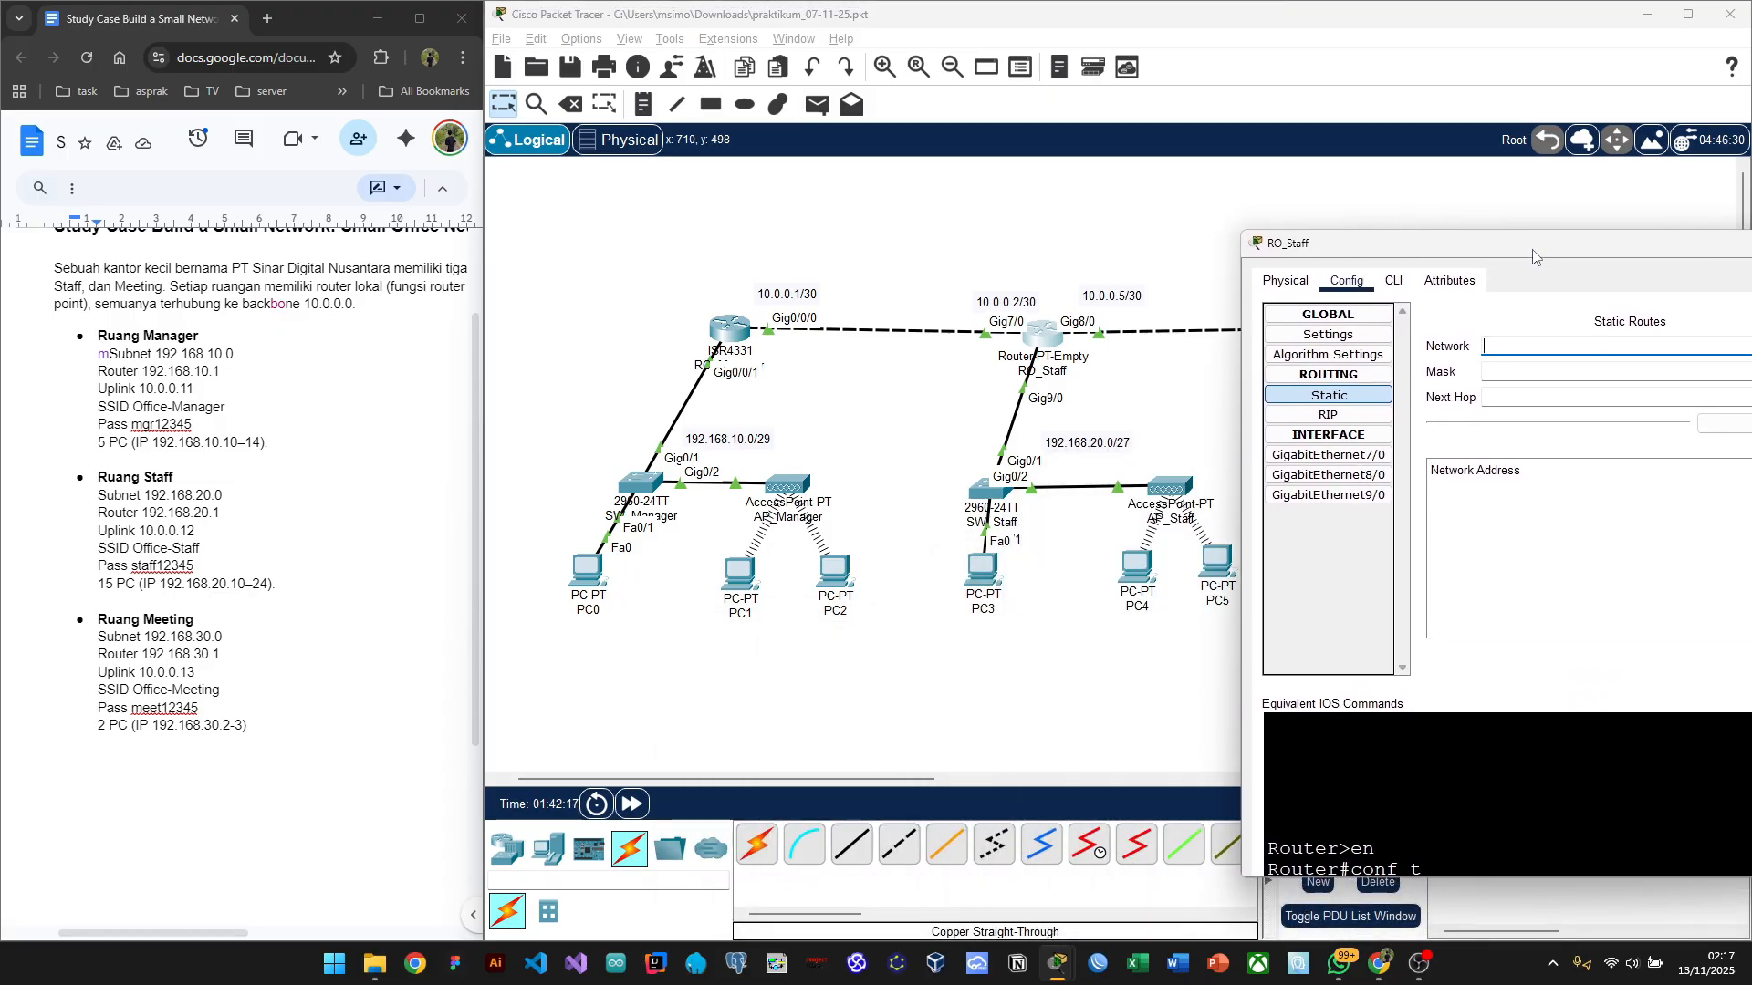
click(1484, 348)
text(10)
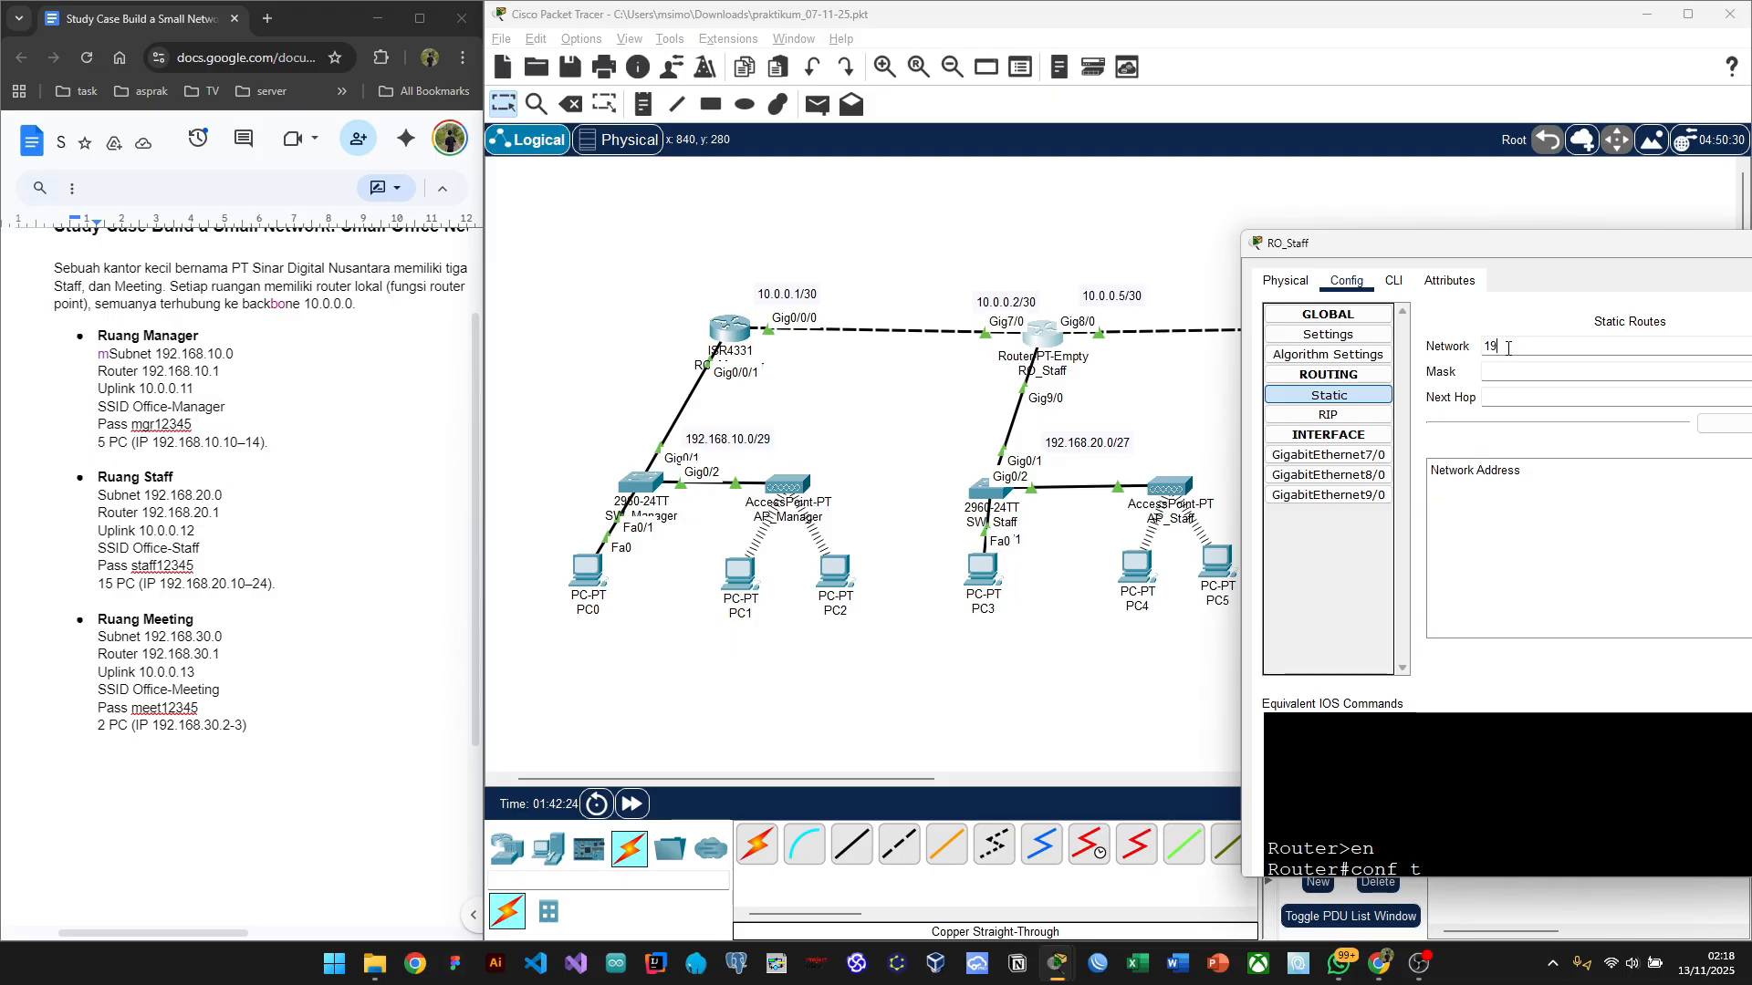
text(2.168.10.)
click(1496, 371)
key(alt+Tab)
key(alt+Tab)
key(alt+Tab)
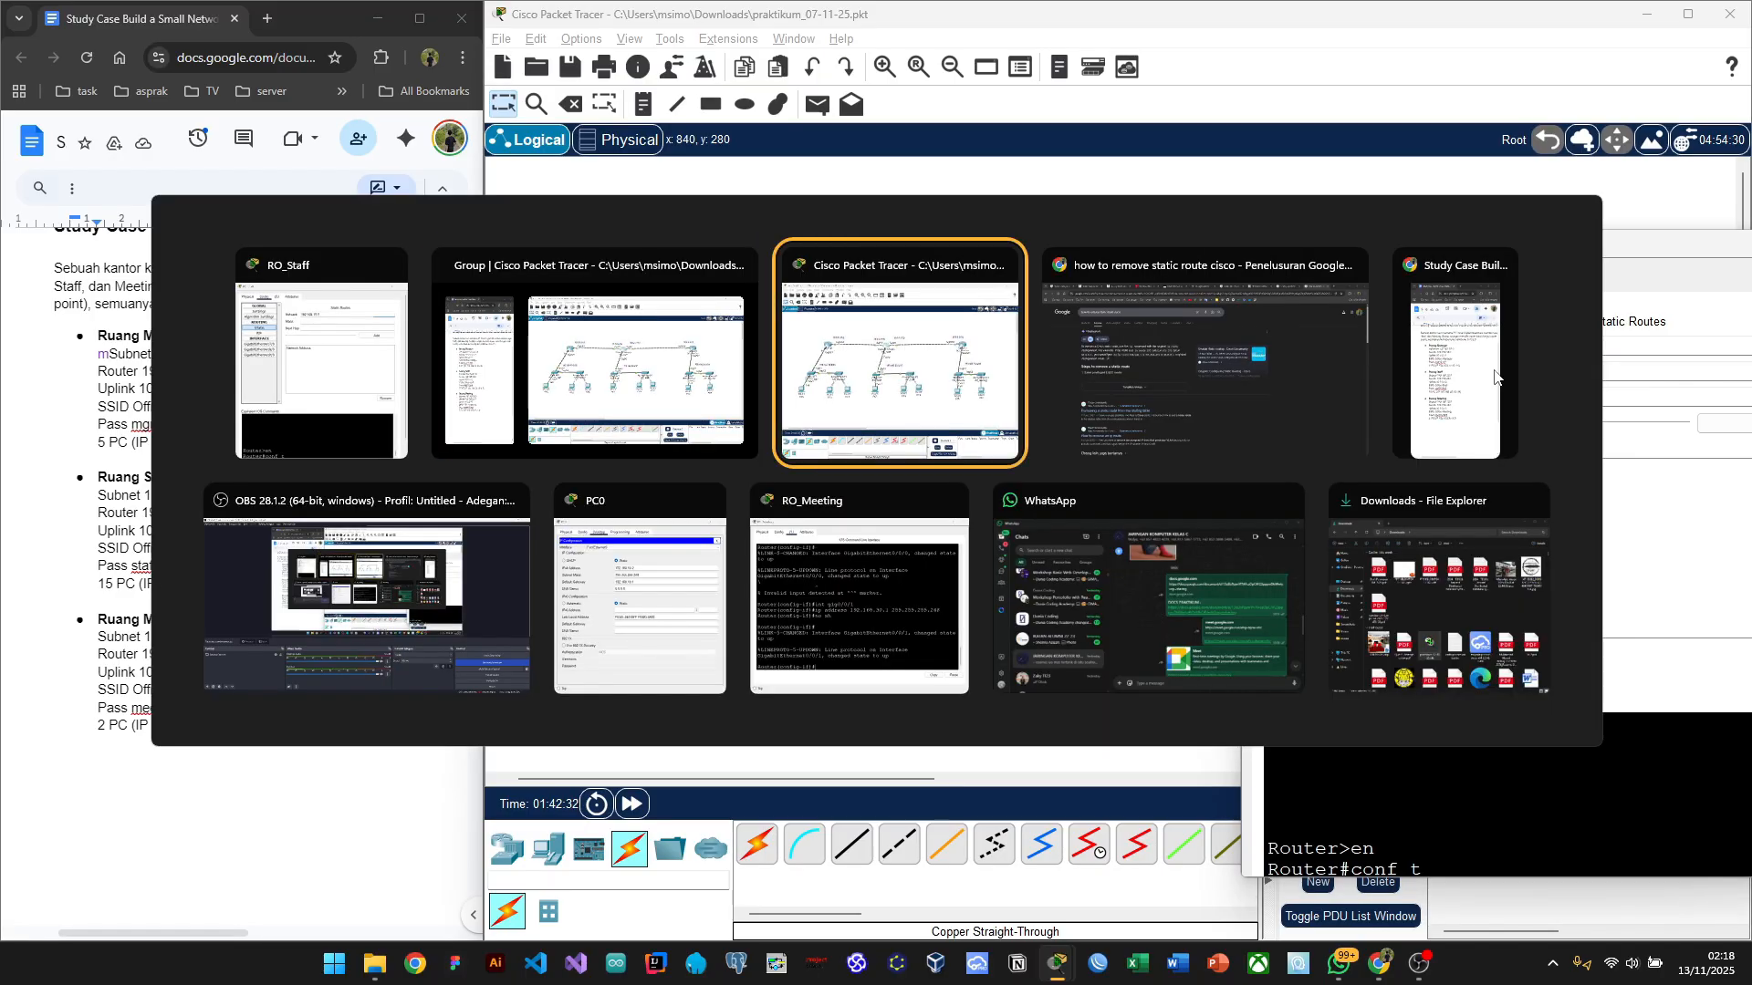
click(1152, 7)
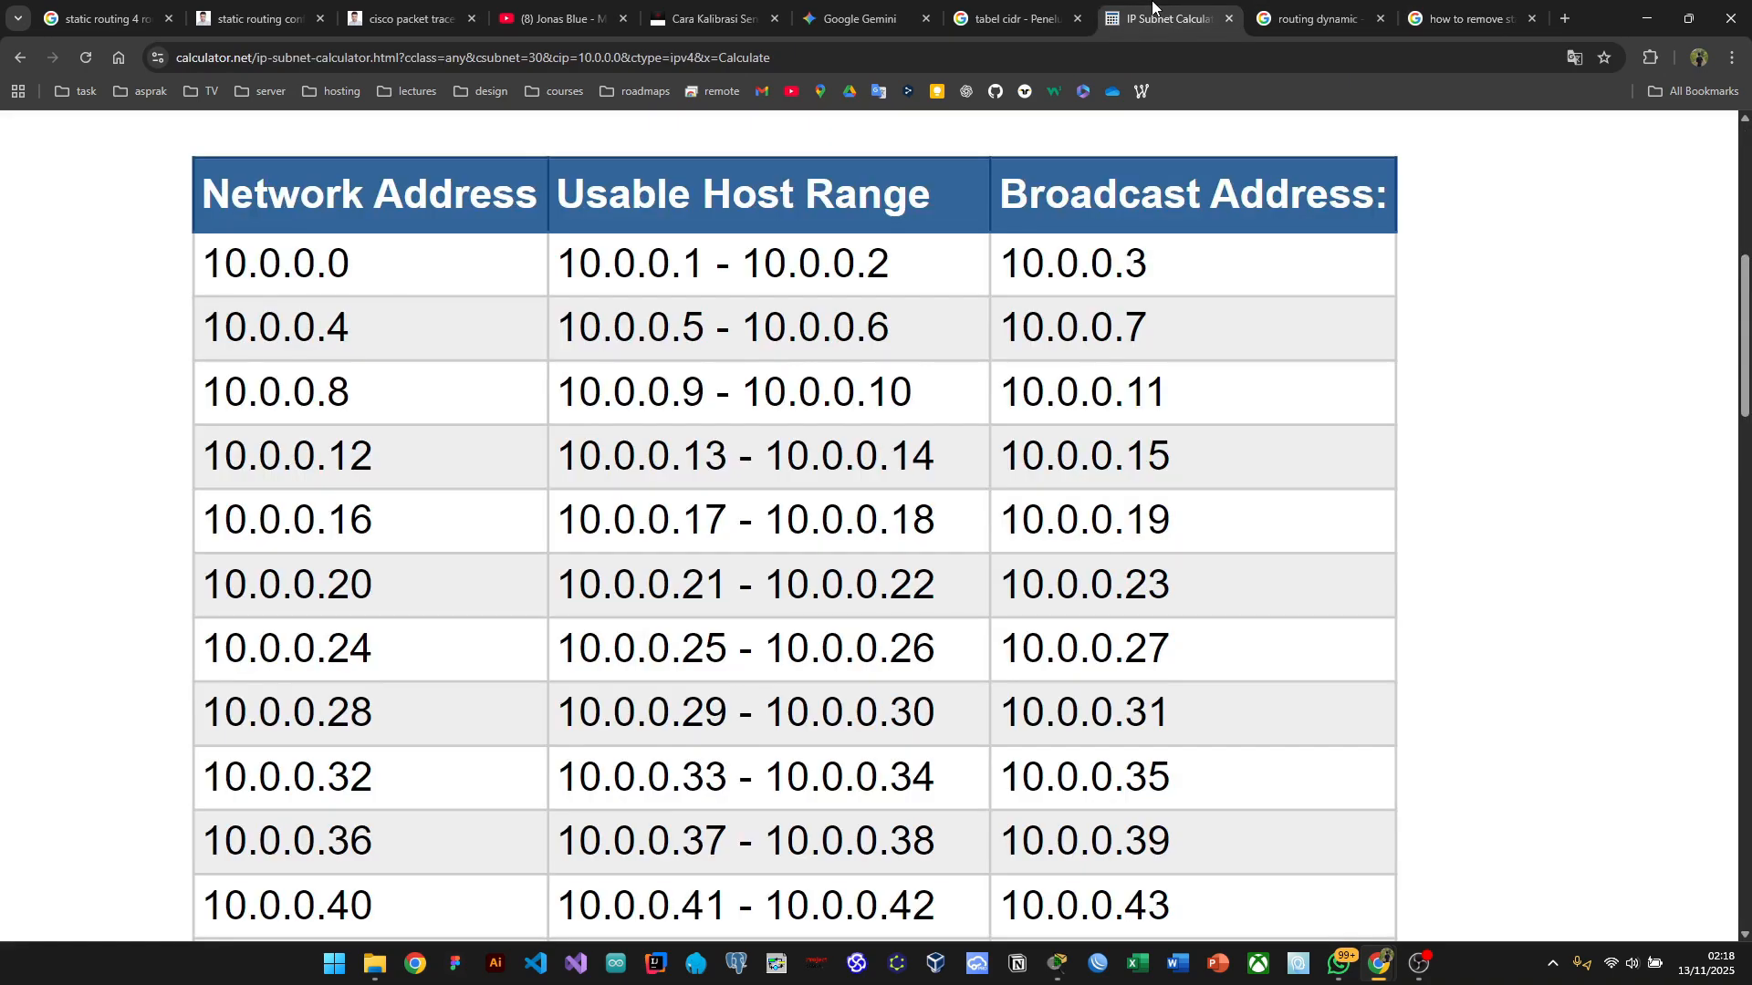
click(1013, 19)
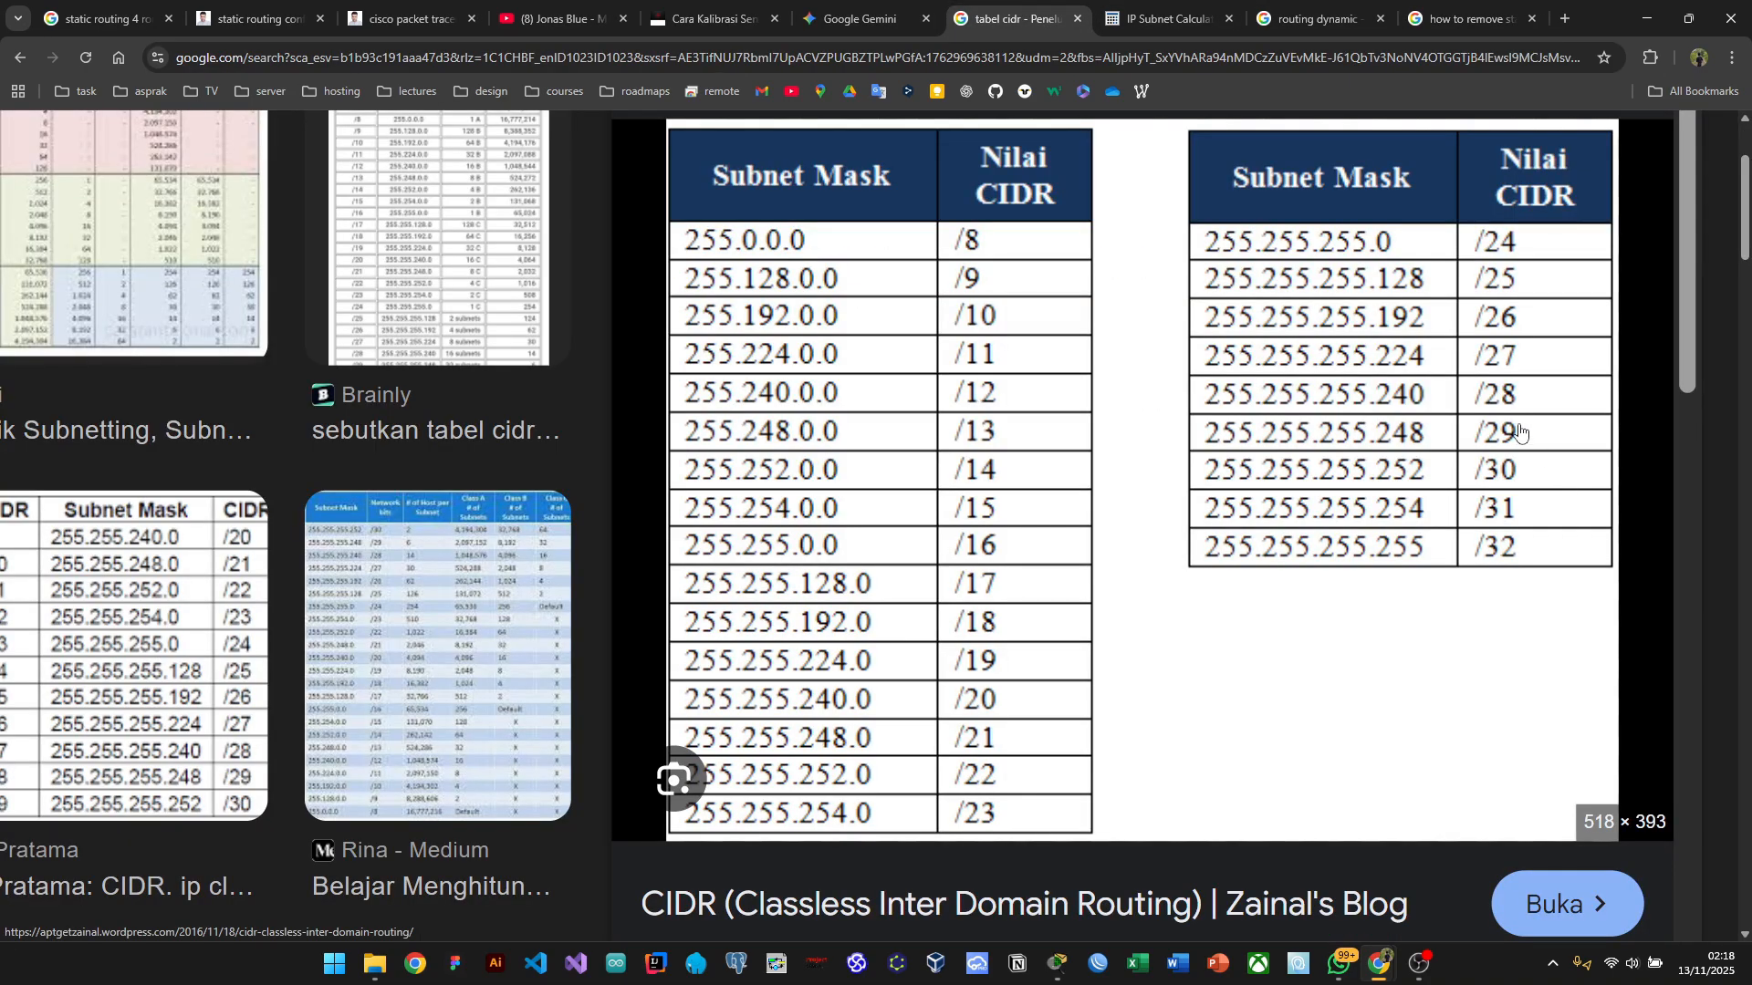
key(alt+Tab)
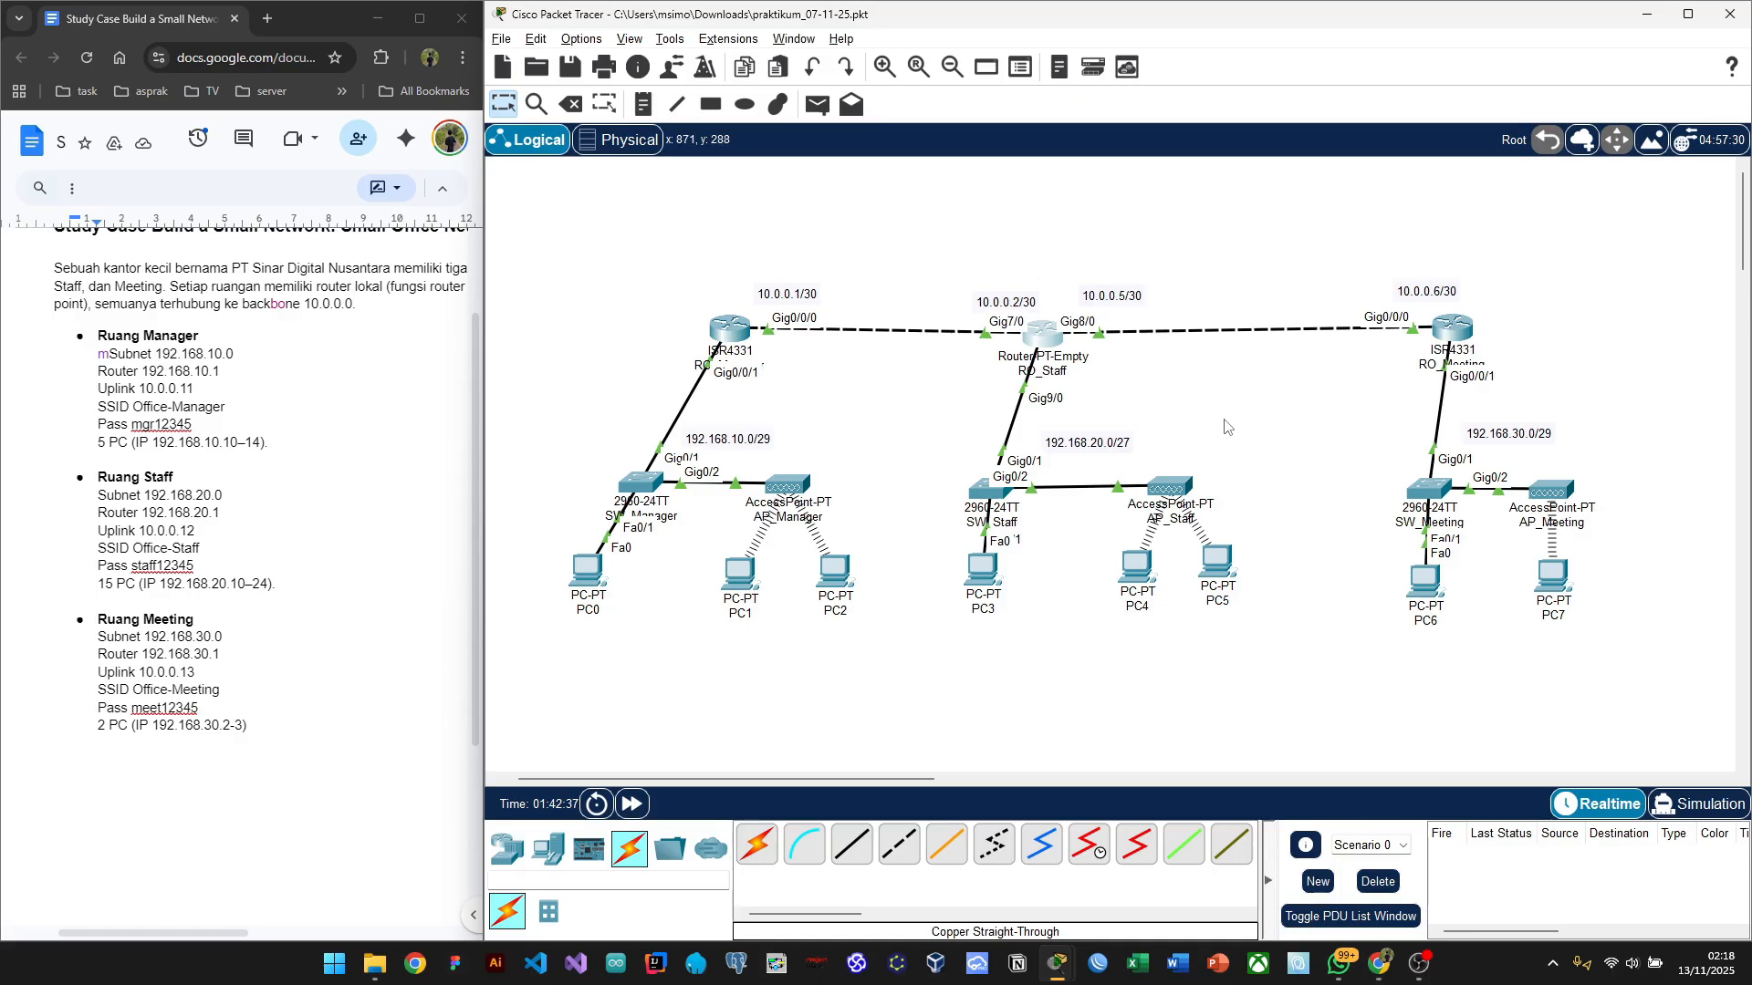
Step: Add the route with mask 255.255.255.248 and next hop 10.0.01, which is rejected as invalid
click(1040, 338)
click(1486, 374)
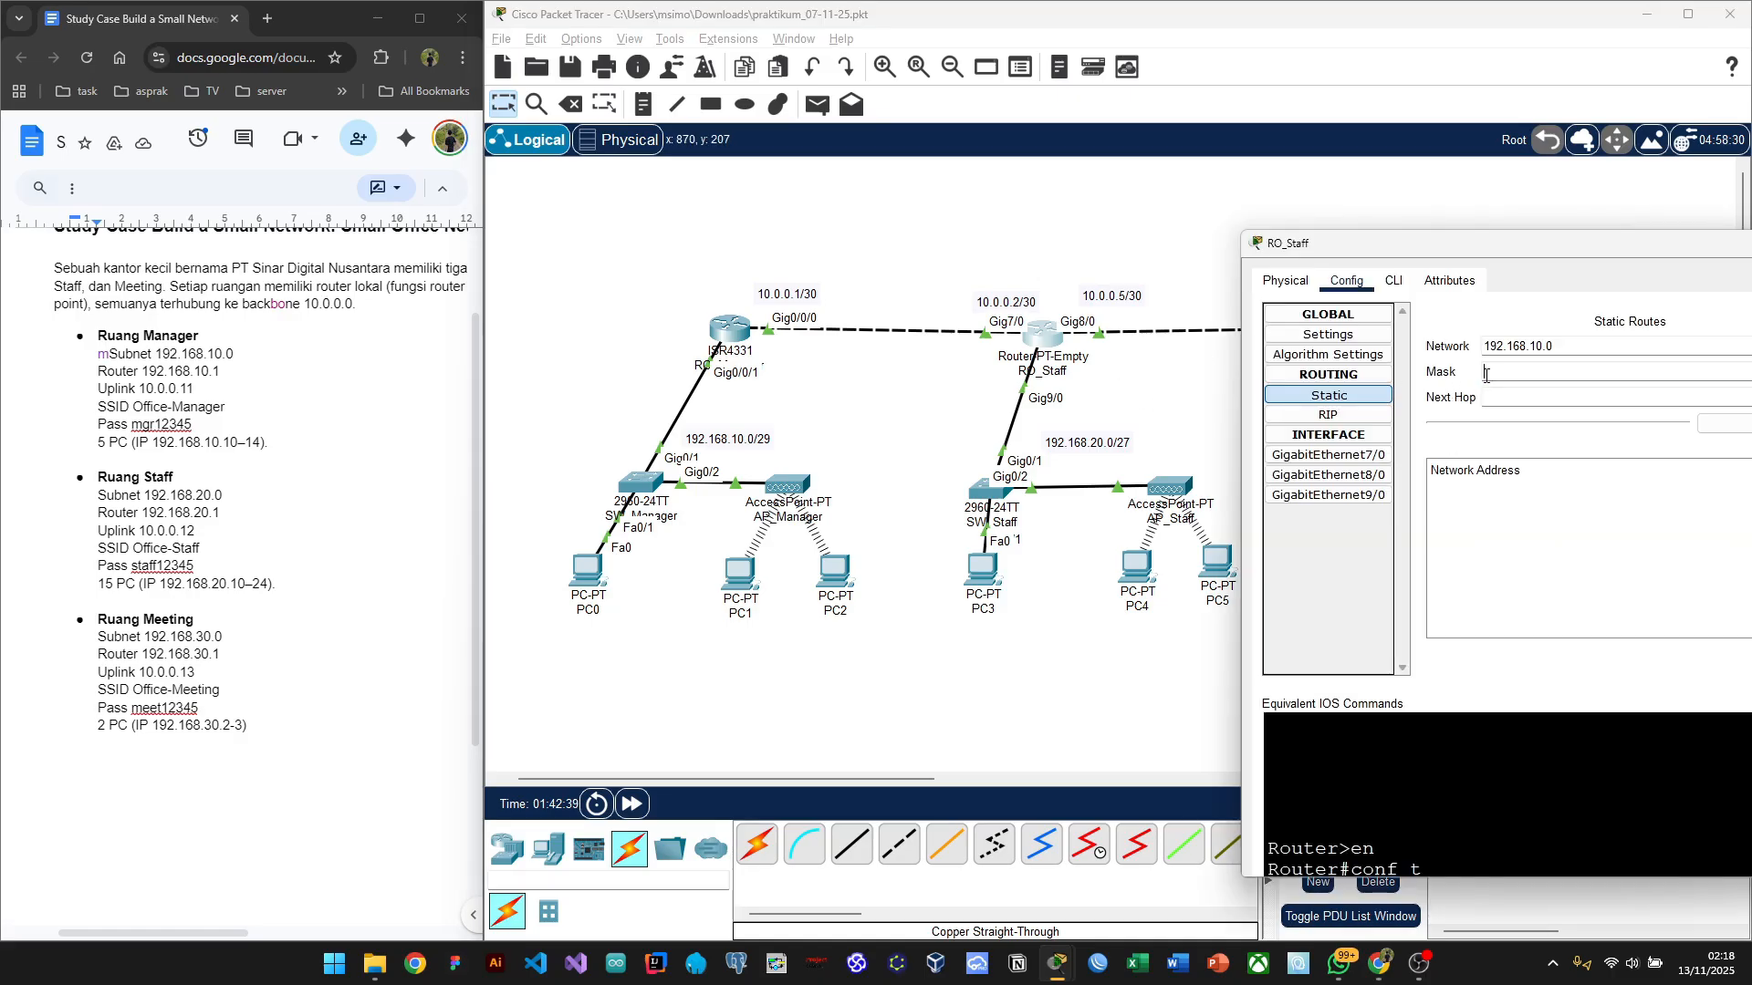
text(255.255.255.2)
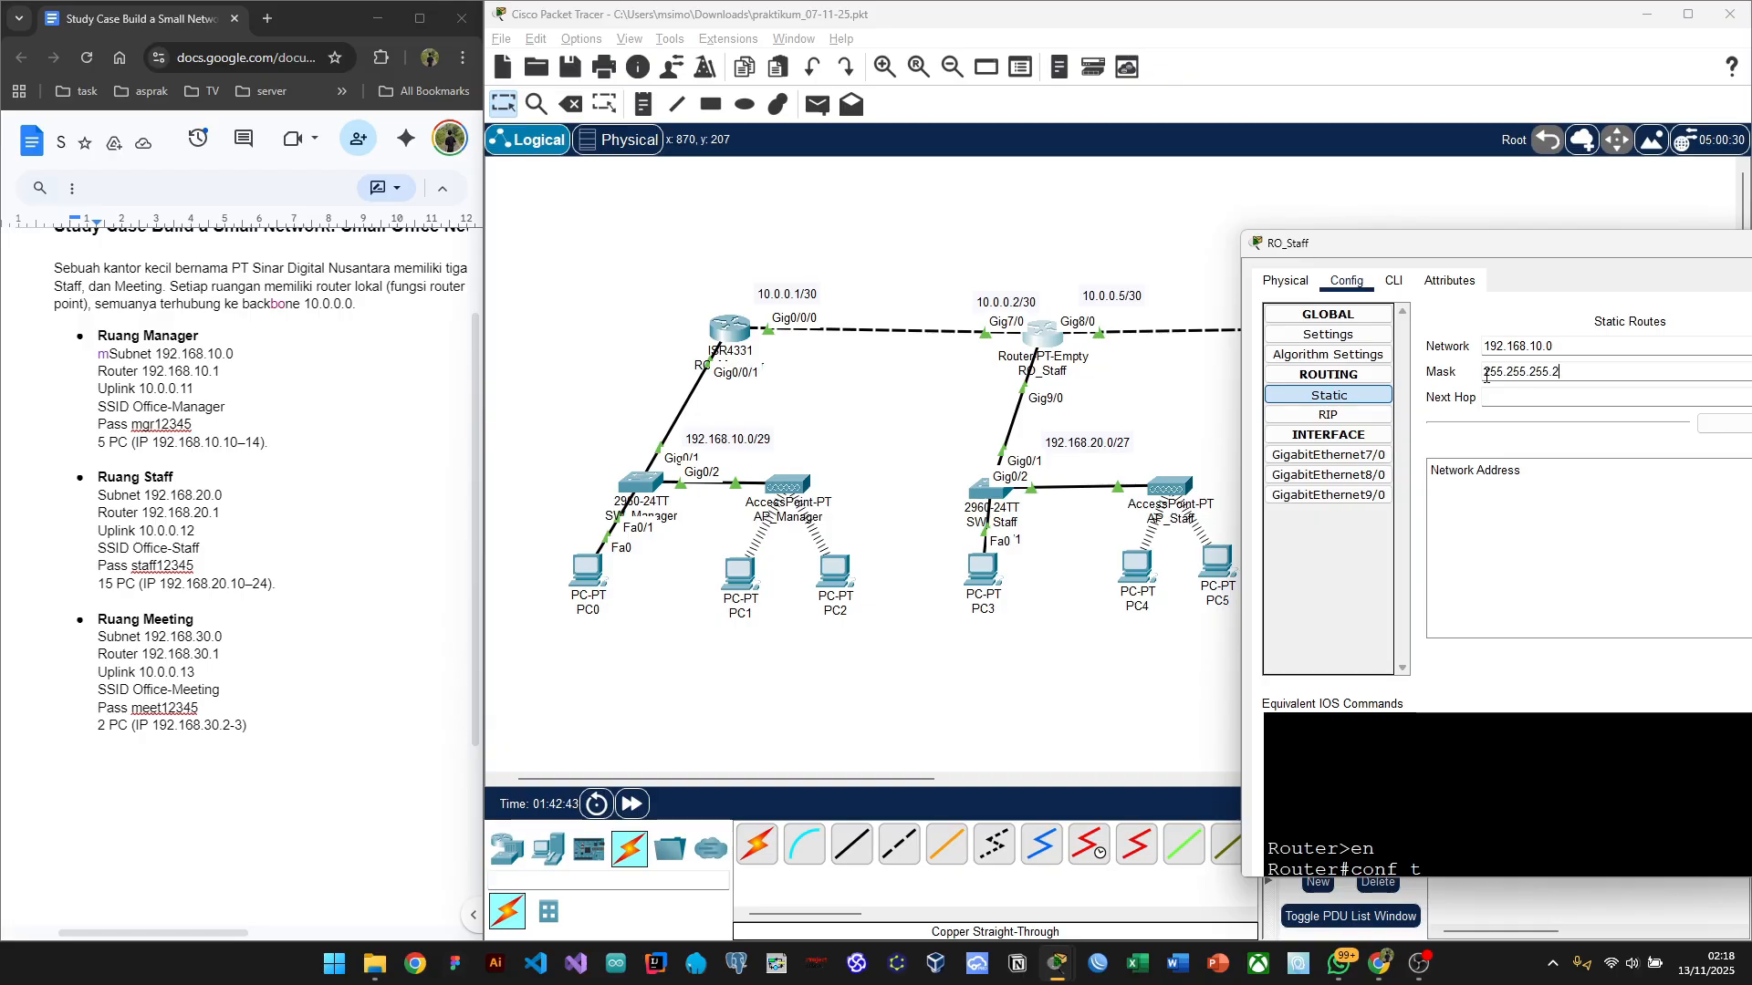
text(48)
click(1507, 398)
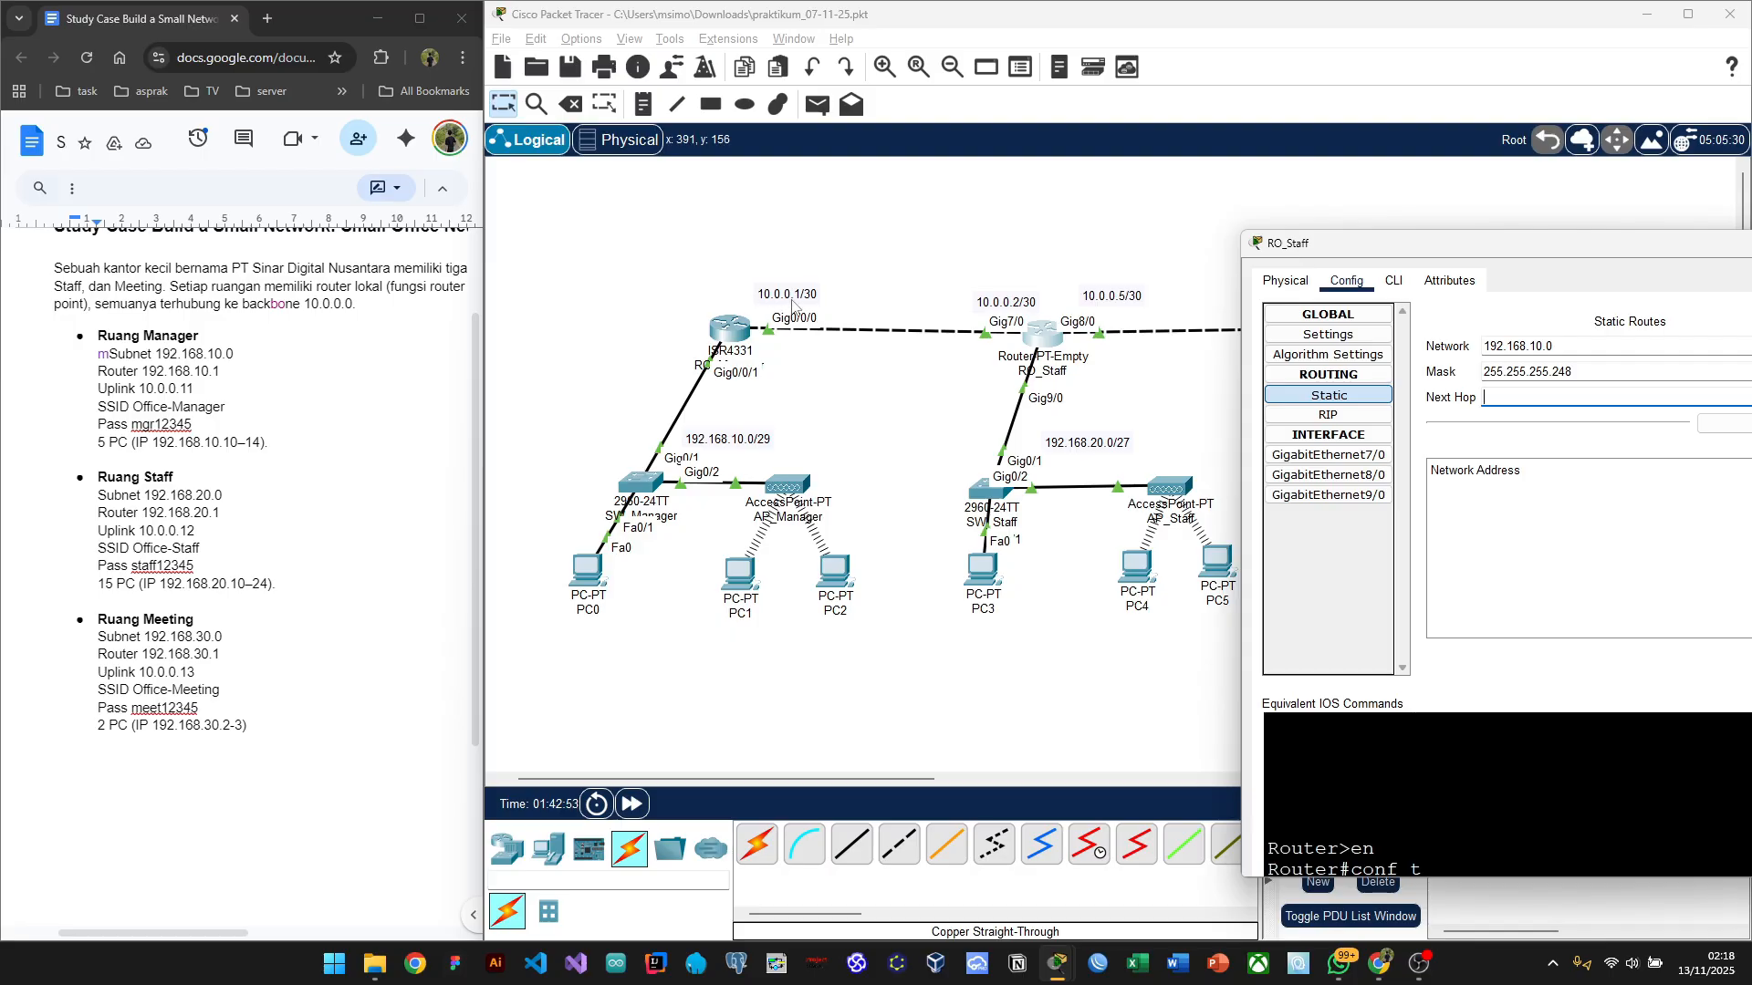
text(10.0.01)
drag(1536, 245, 1391, 190)
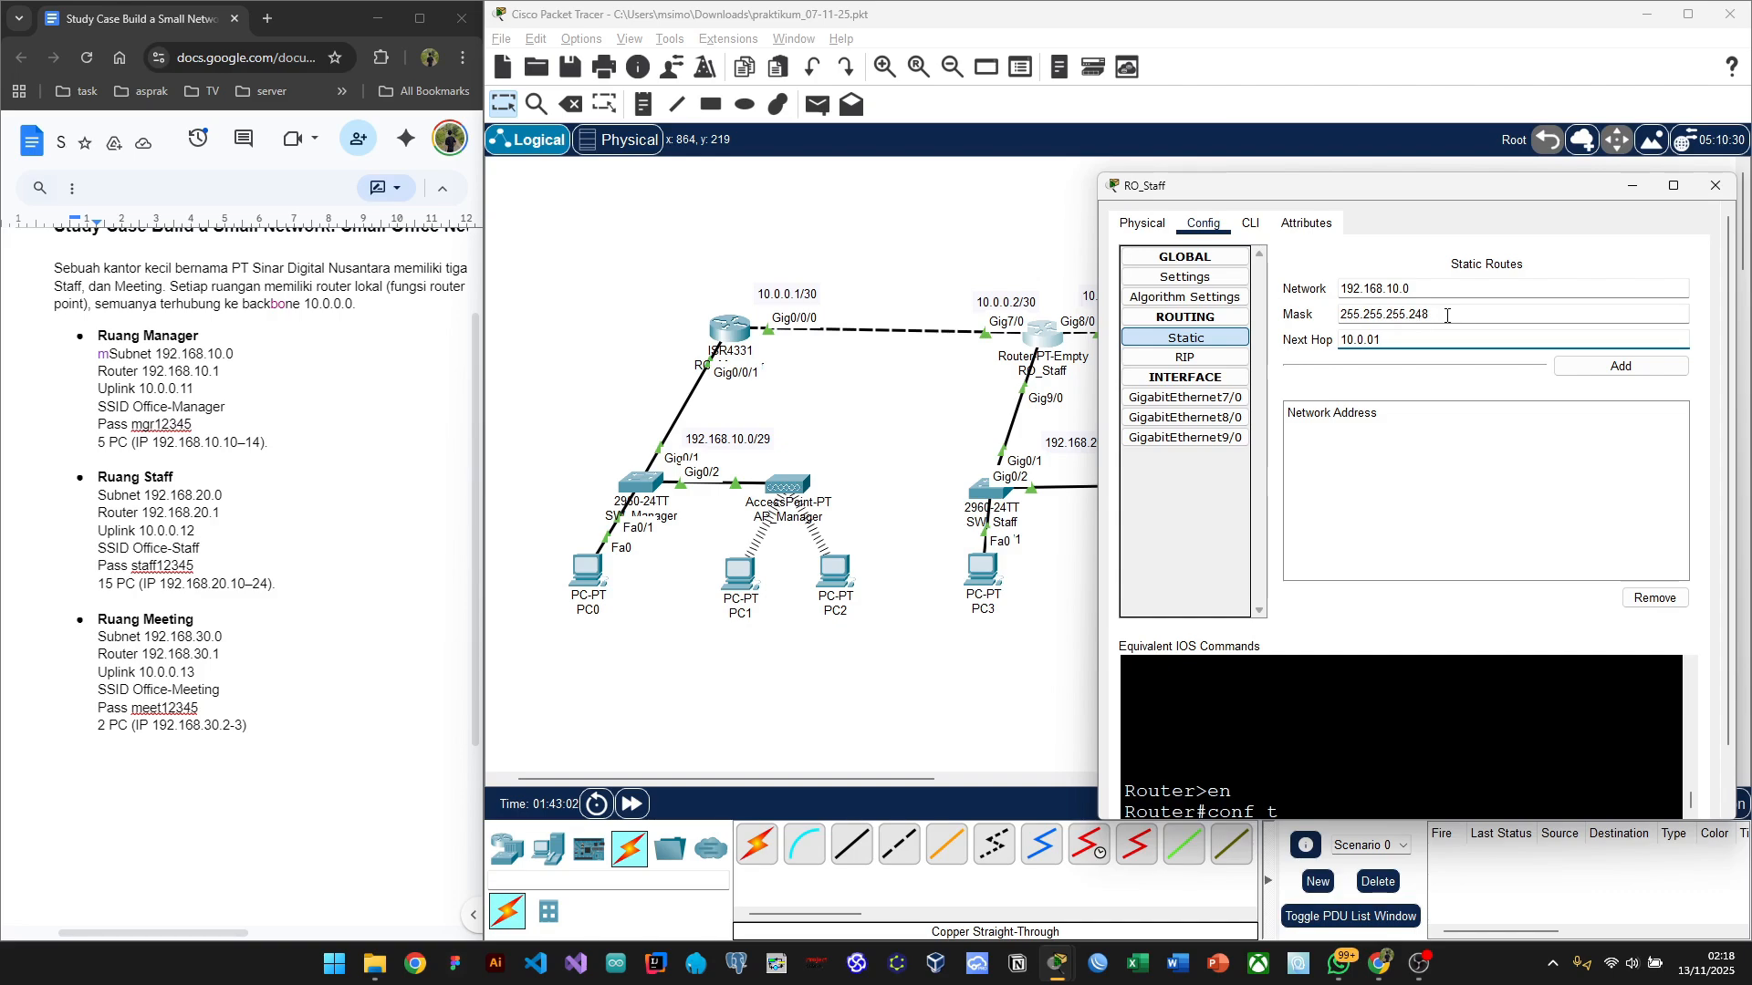
drag(1446, 316, 1339, 314)
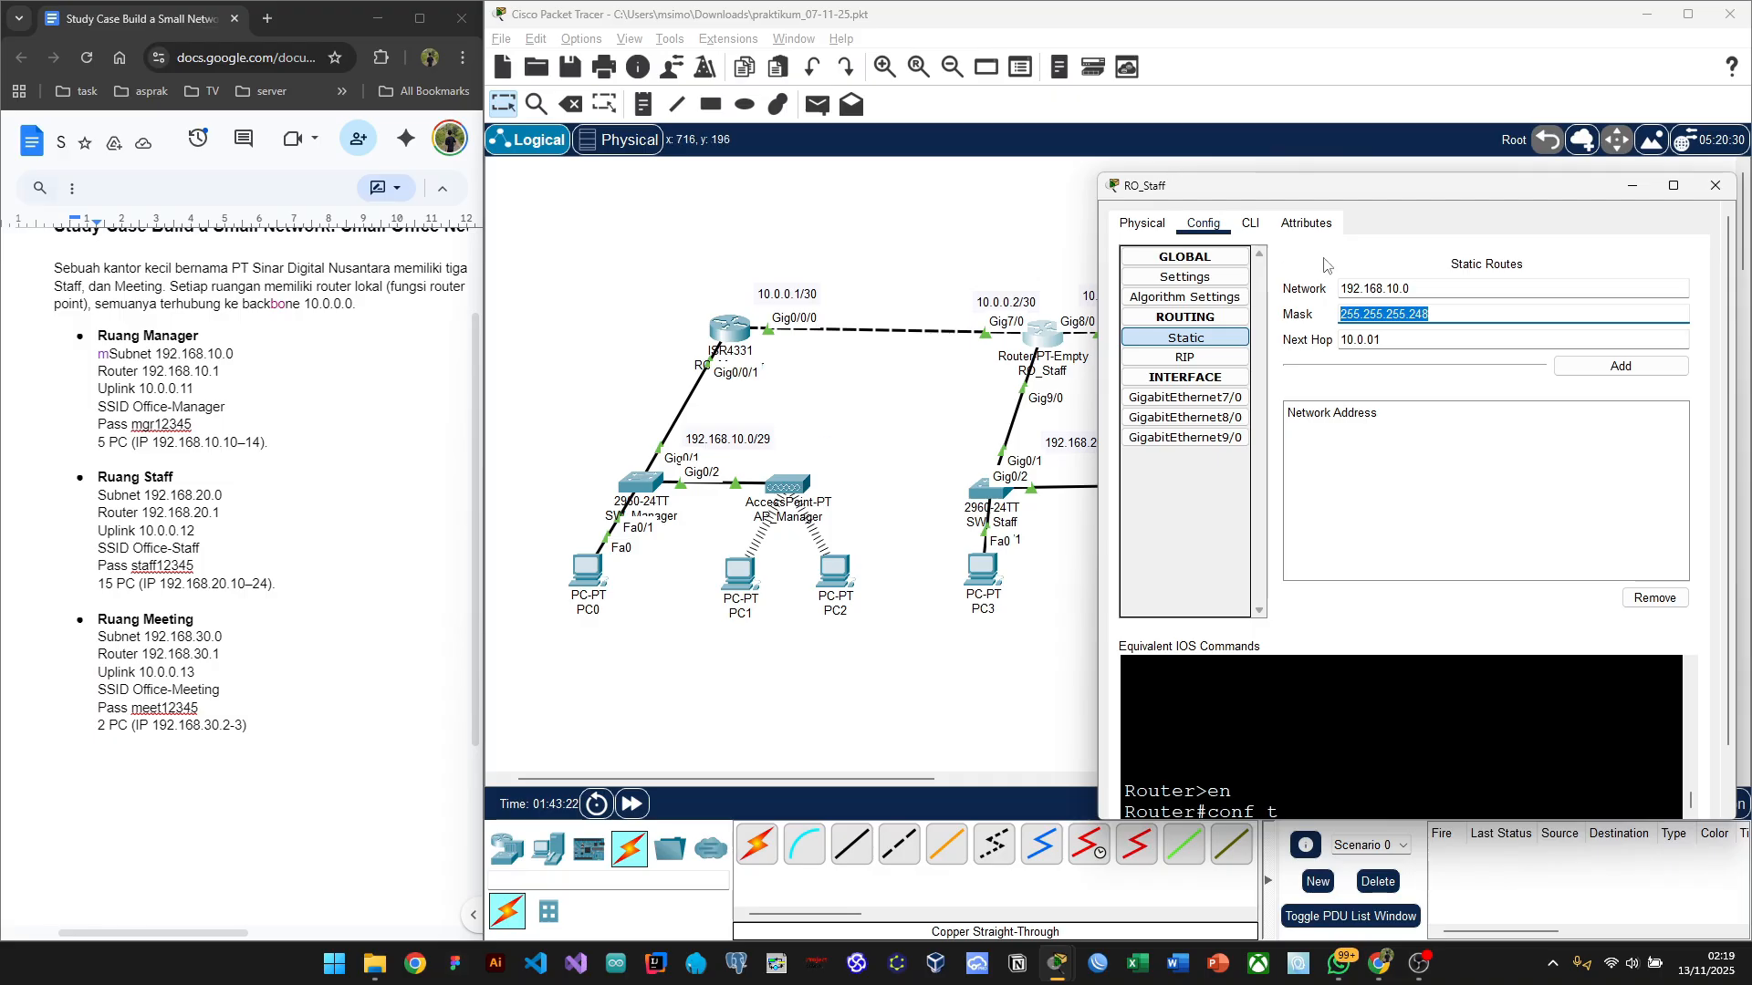
click(1360, 260)
click(1607, 374)
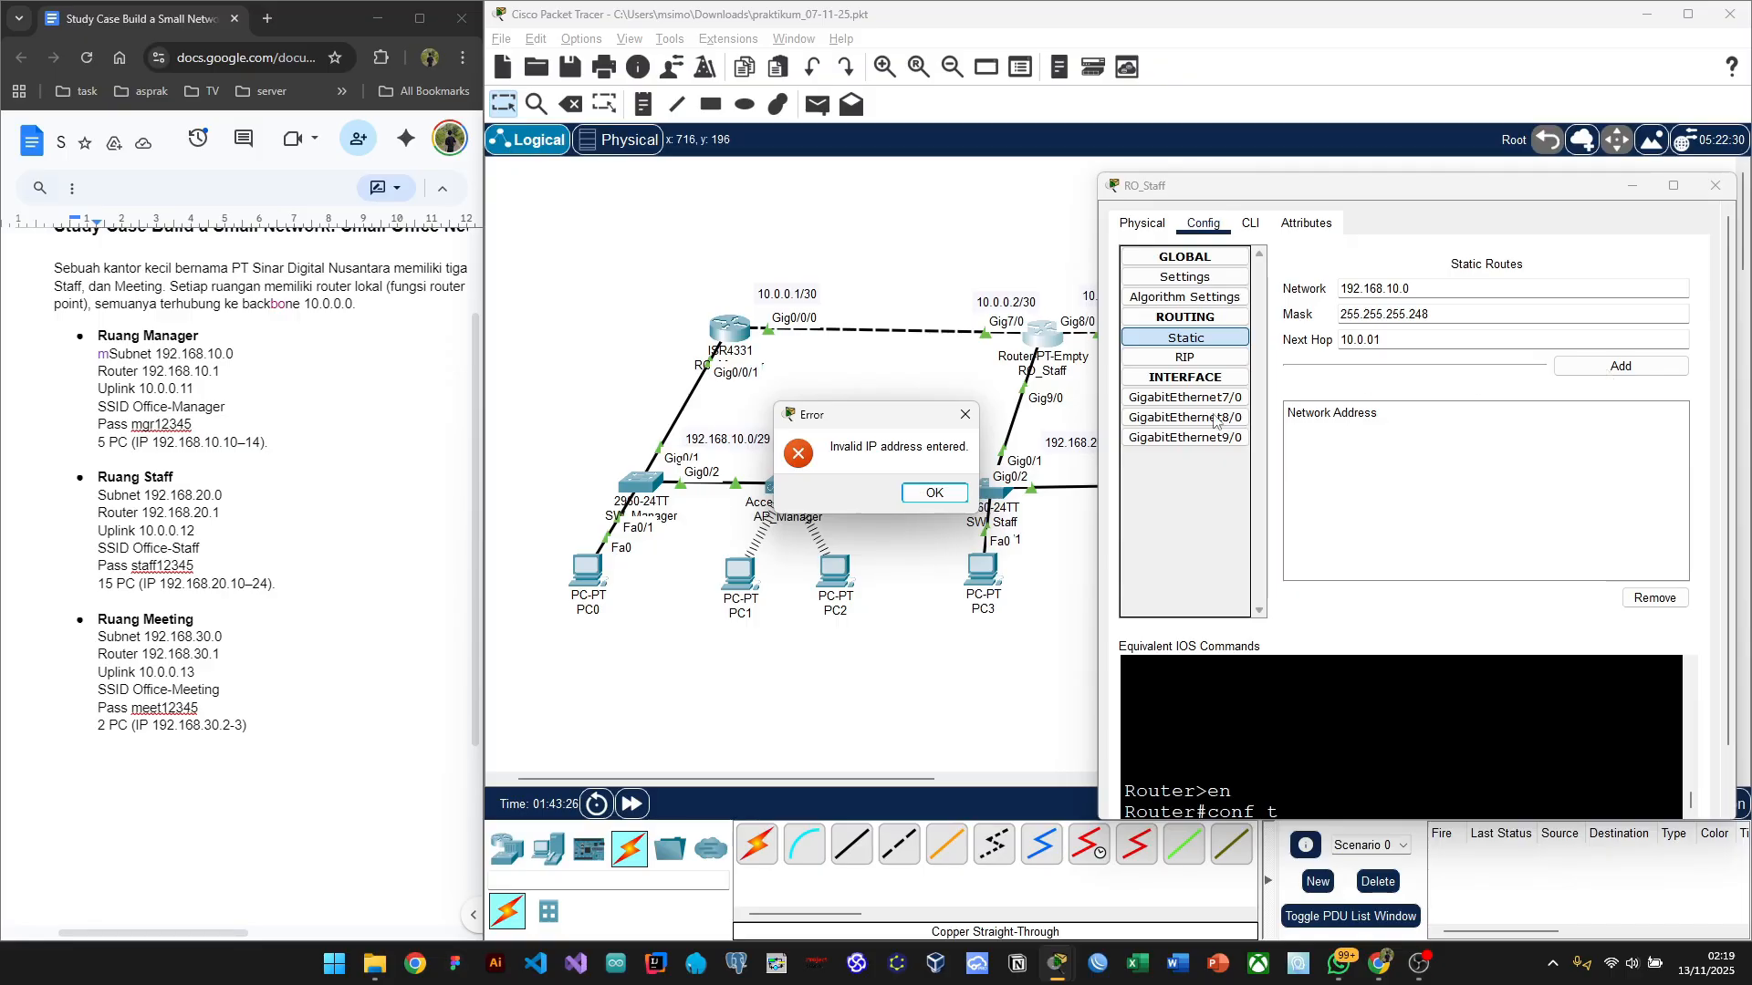
Step: Dismiss the error, correct the next hop to 10.0.0.1 and add the 192.168.10.0/29 route
click(964, 420)
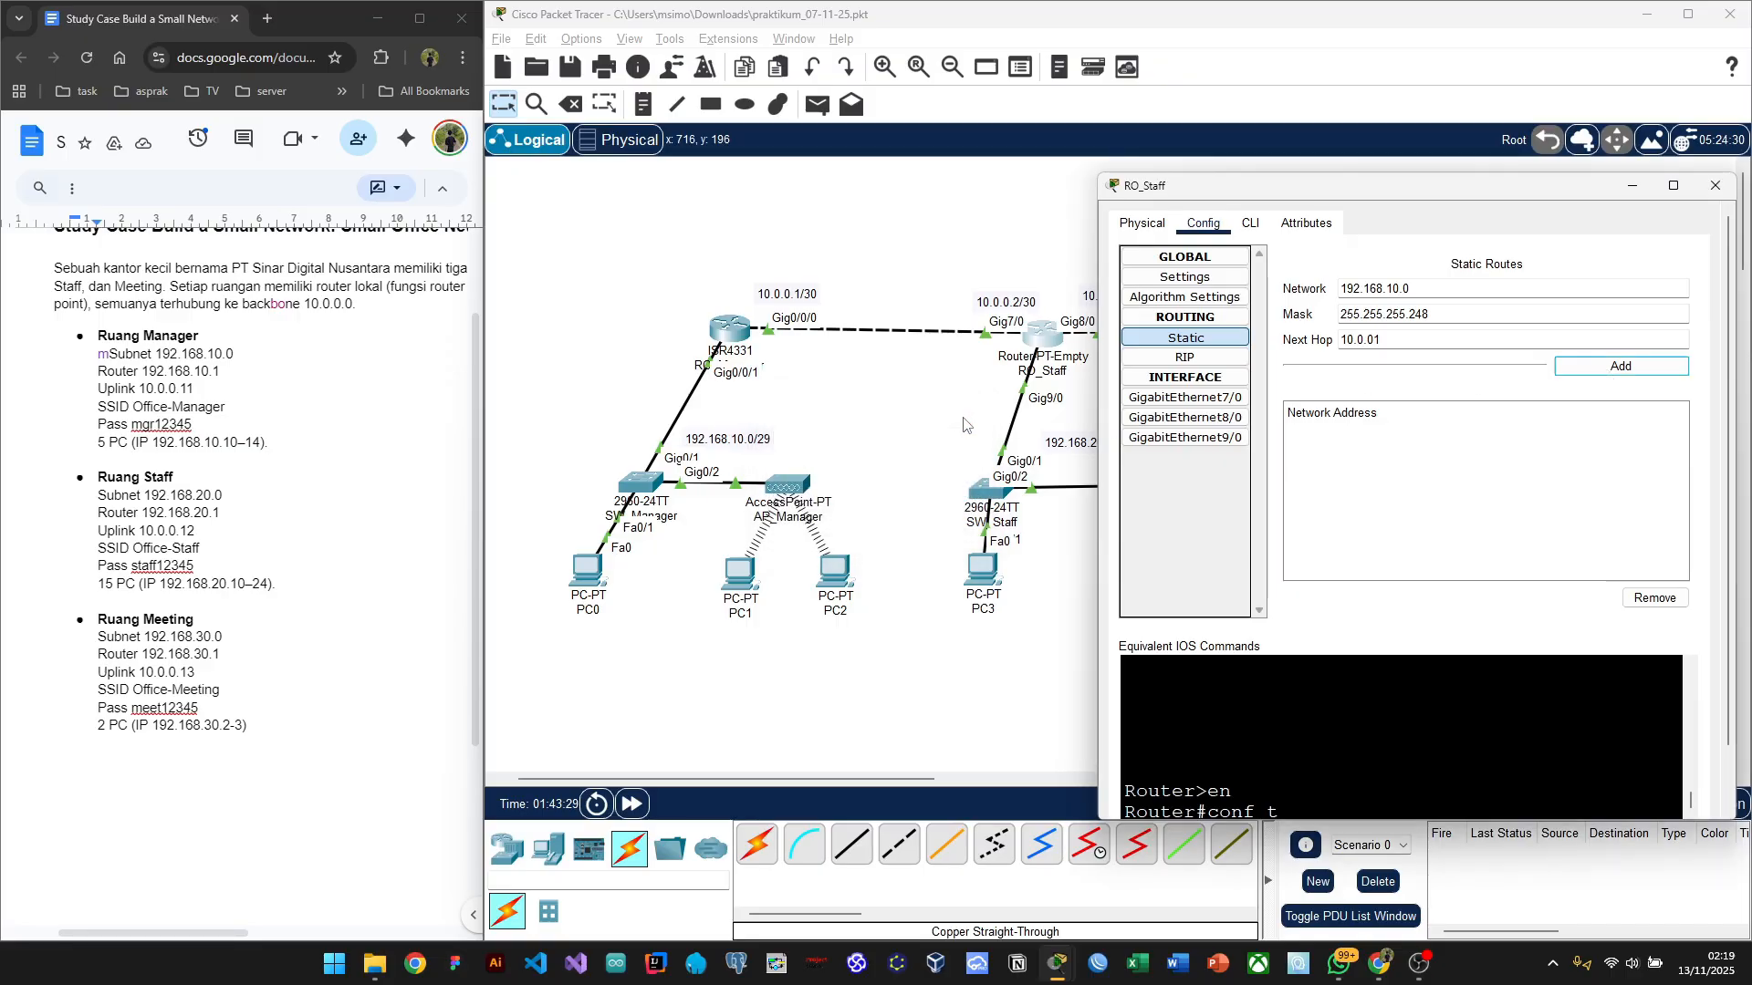
click(1387, 338)
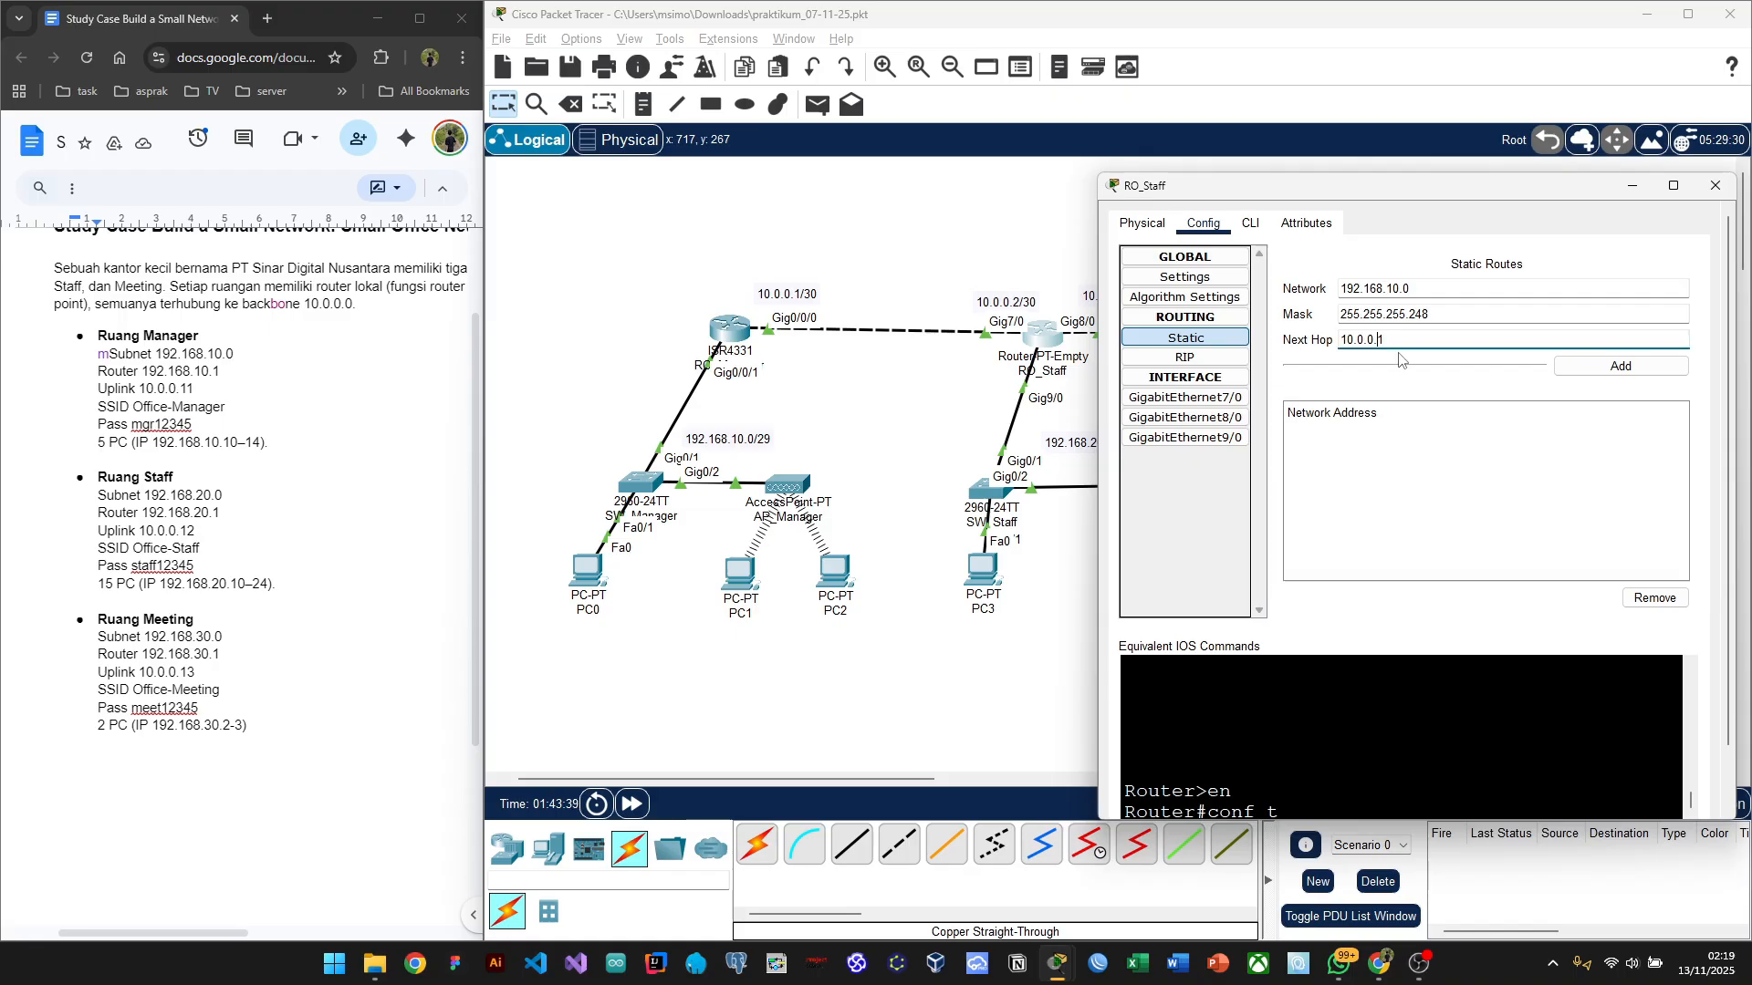
click(1598, 374)
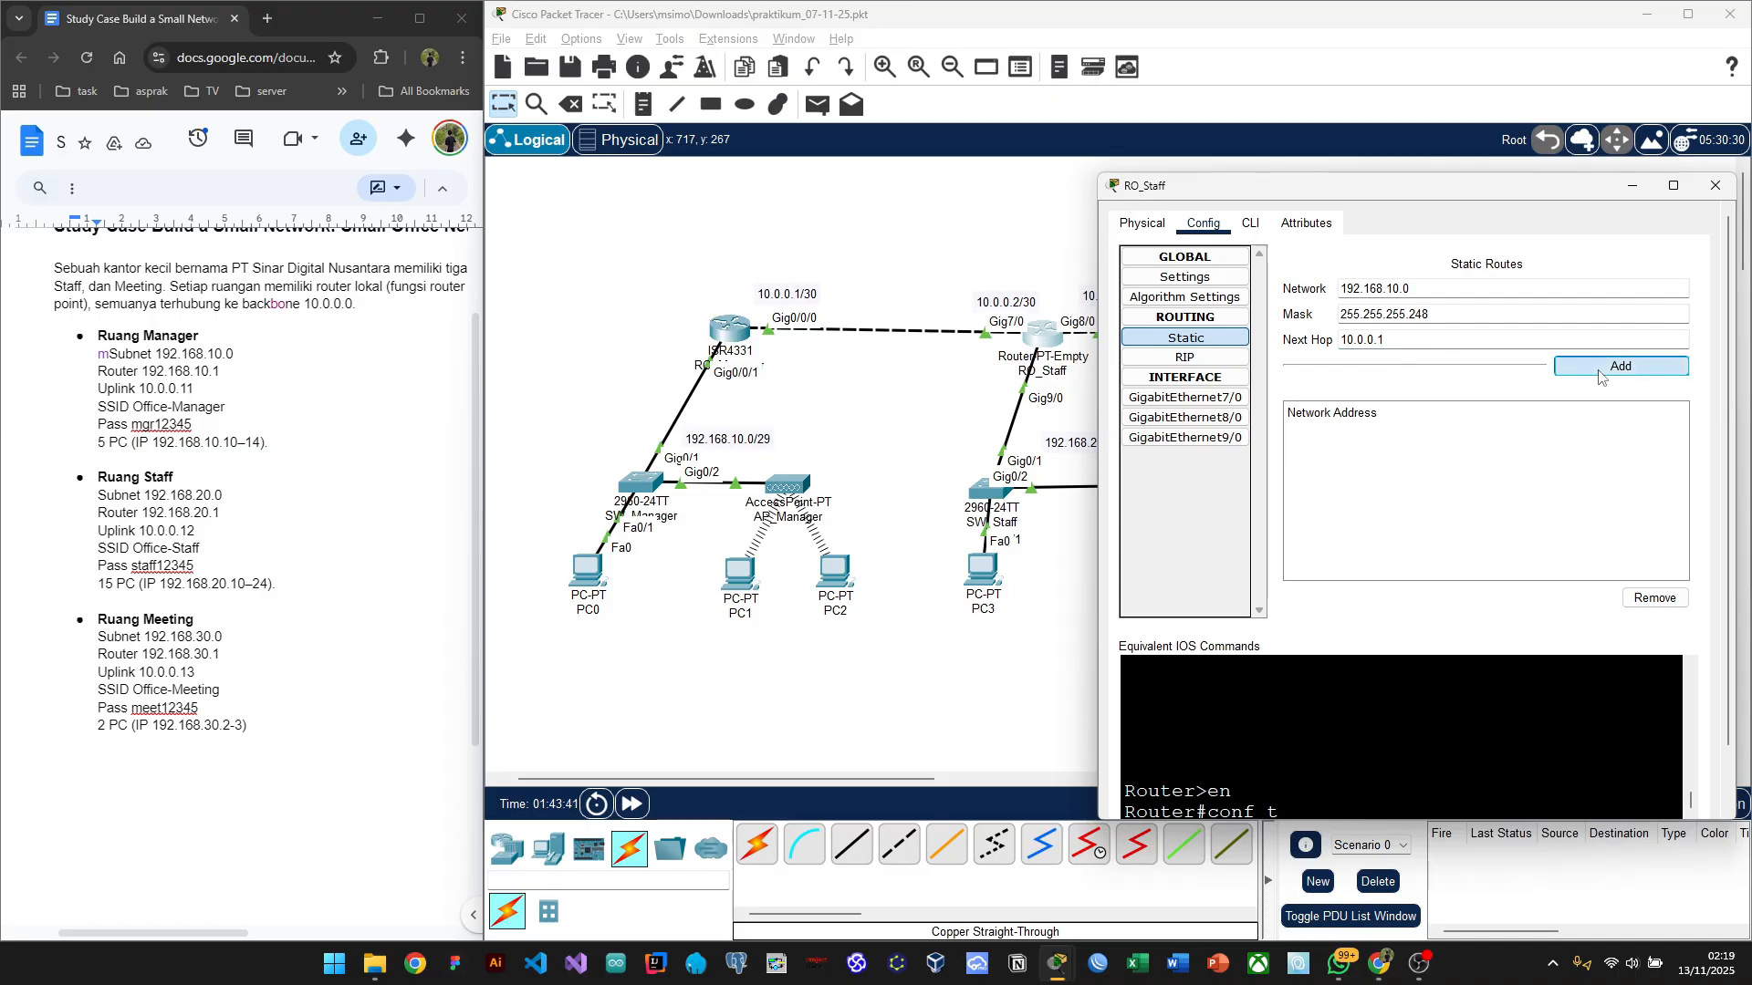
click(1598, 374)
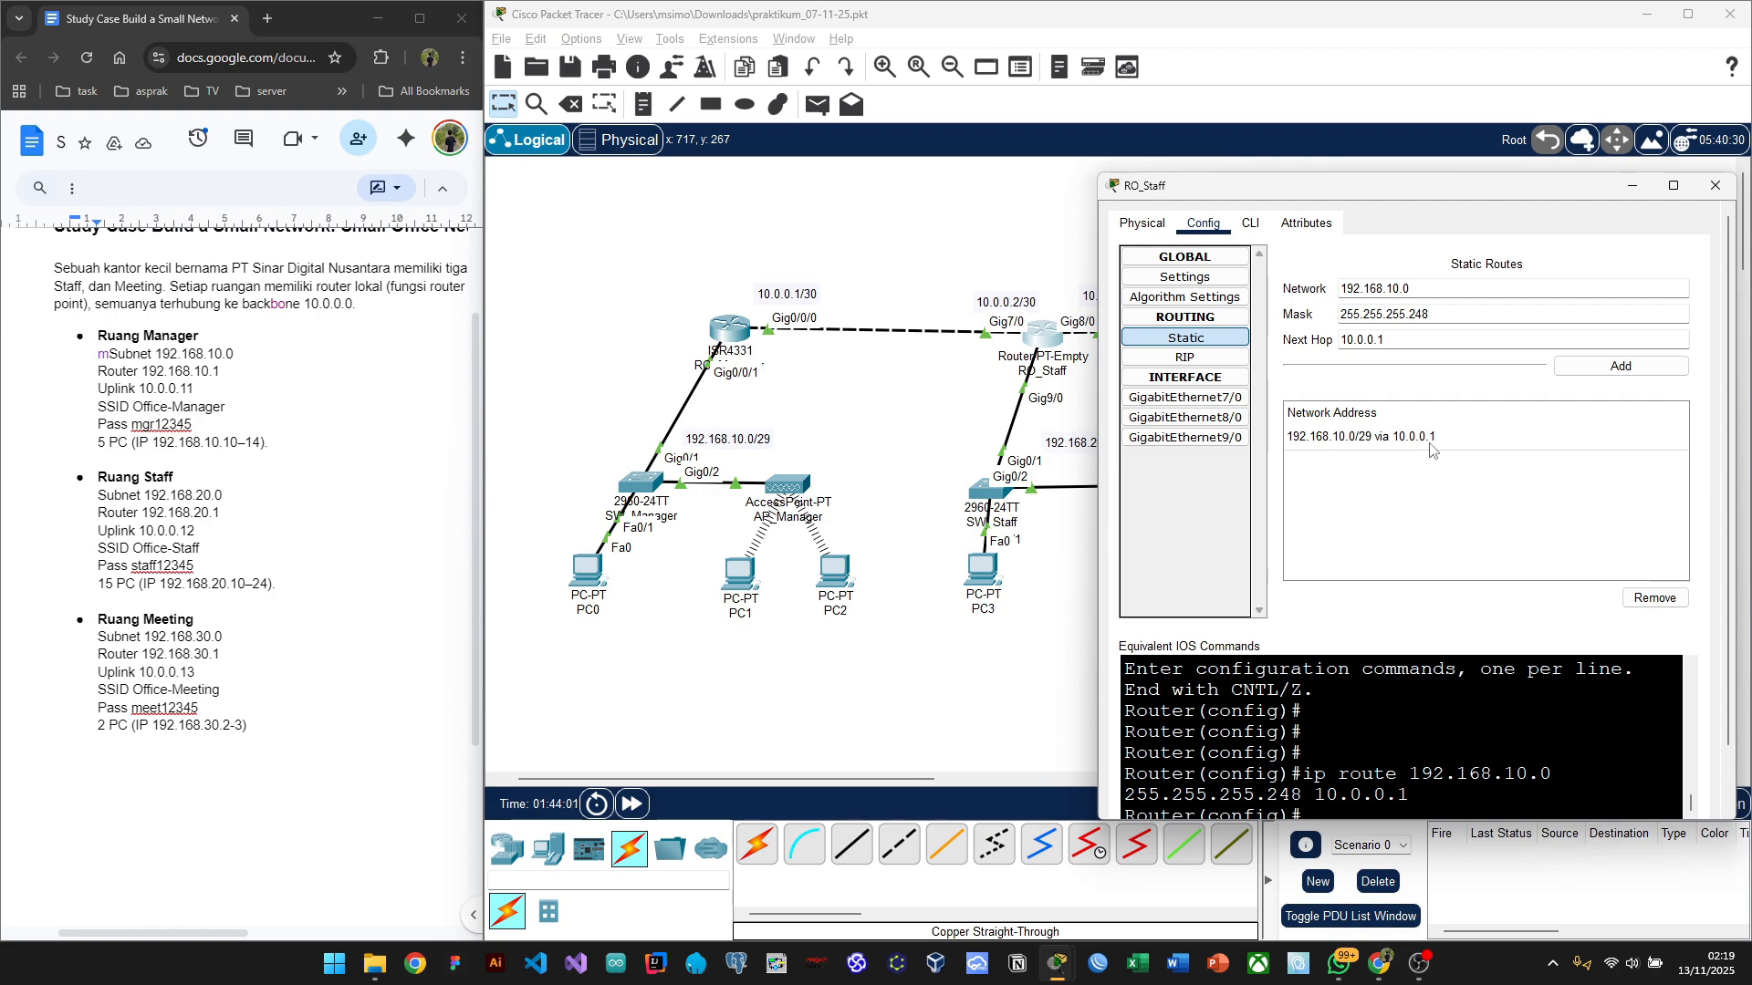
Step: In RO_Staff's CLI, enter 'ip route 192.168.30.0 255.255.255.248 10.0.0.6'
click(1250, 225)
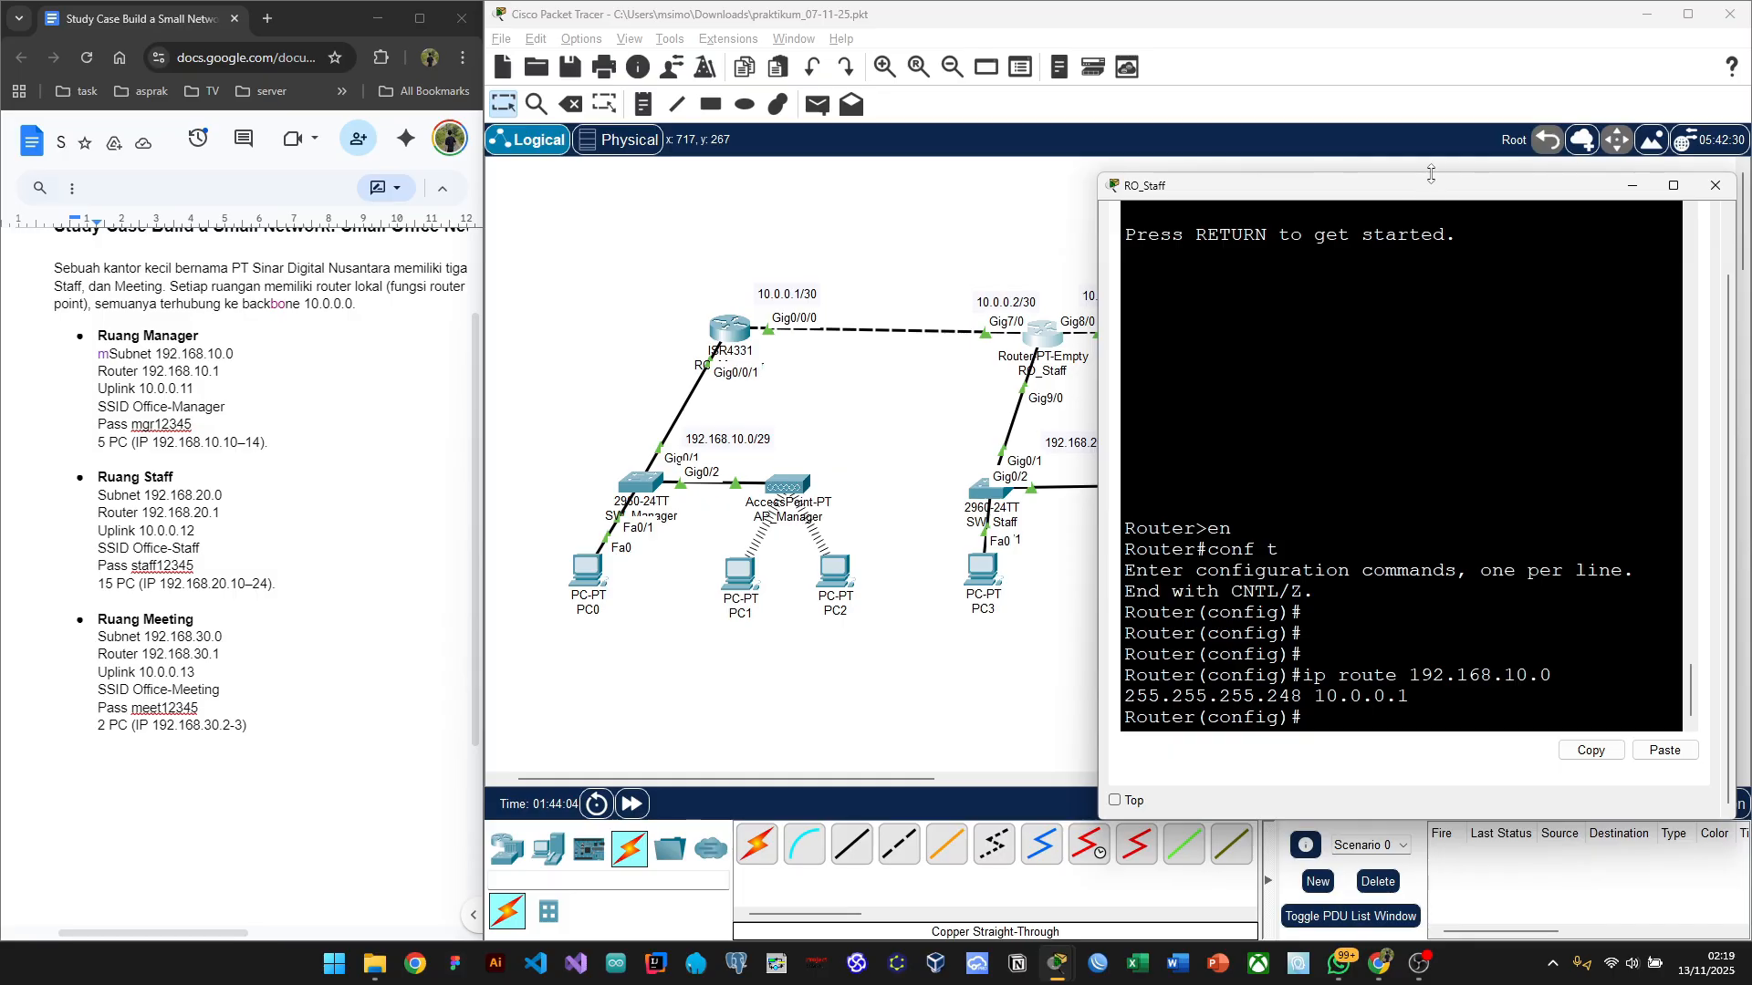
drag(1415, 192, 244, 255)
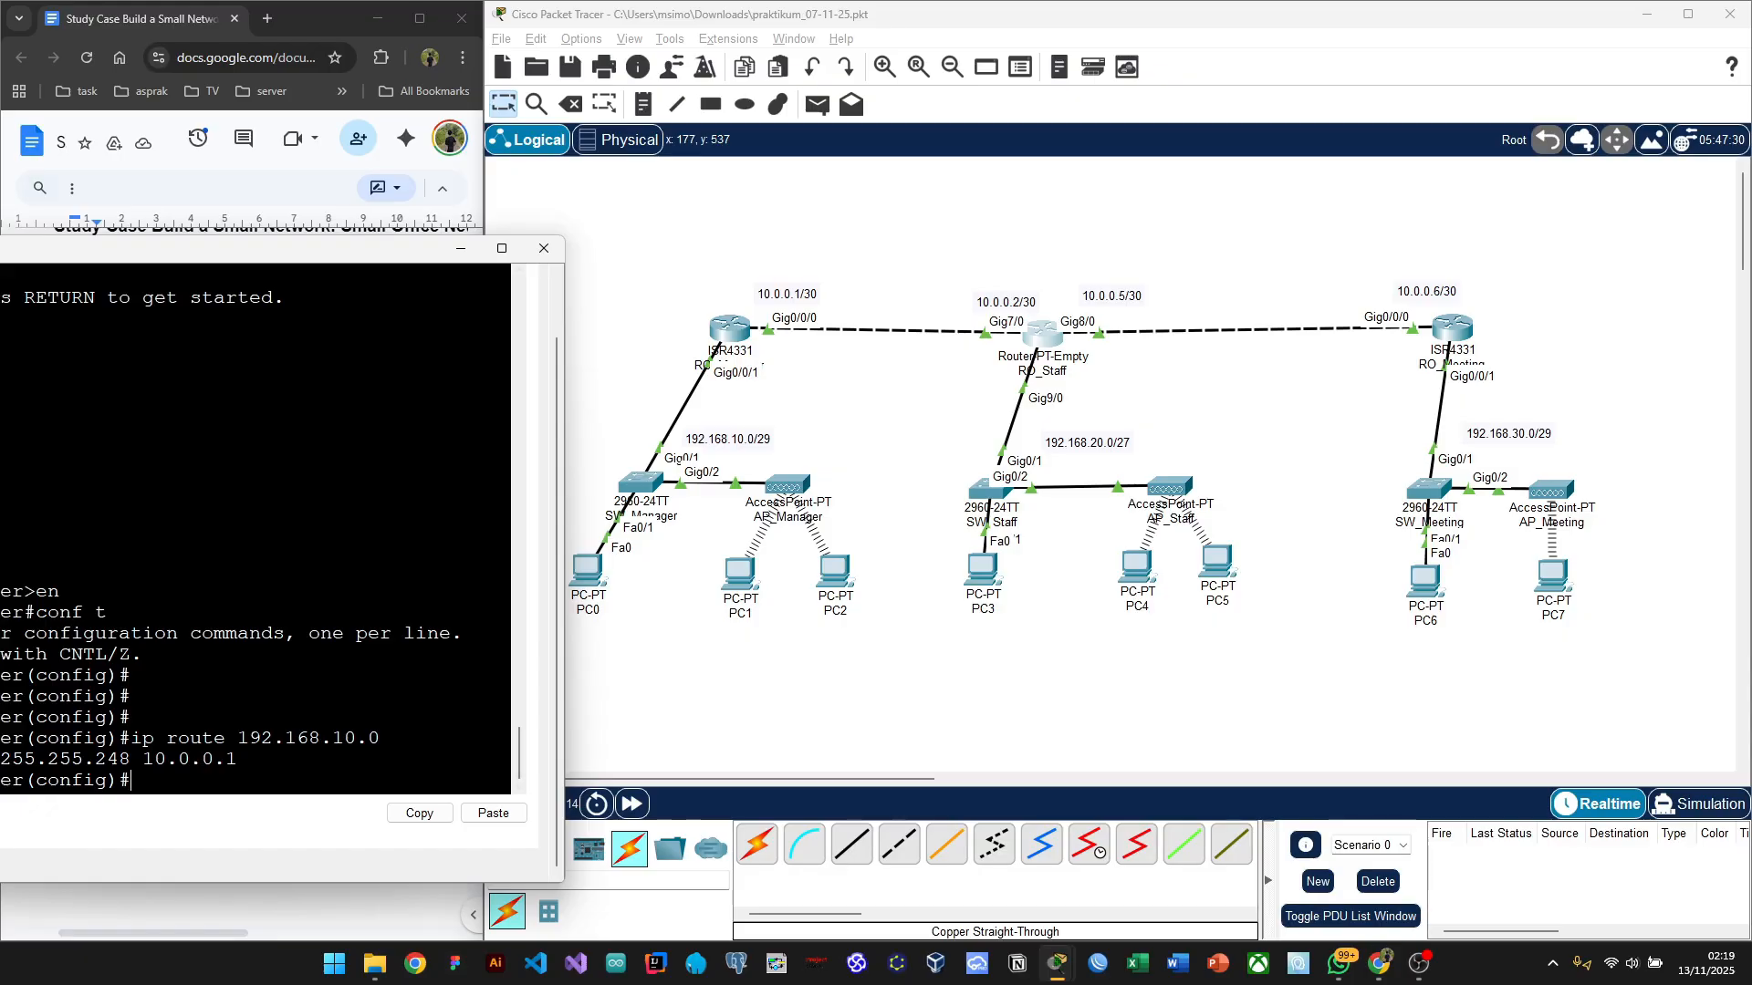
drag(297, 266, 558, 239)
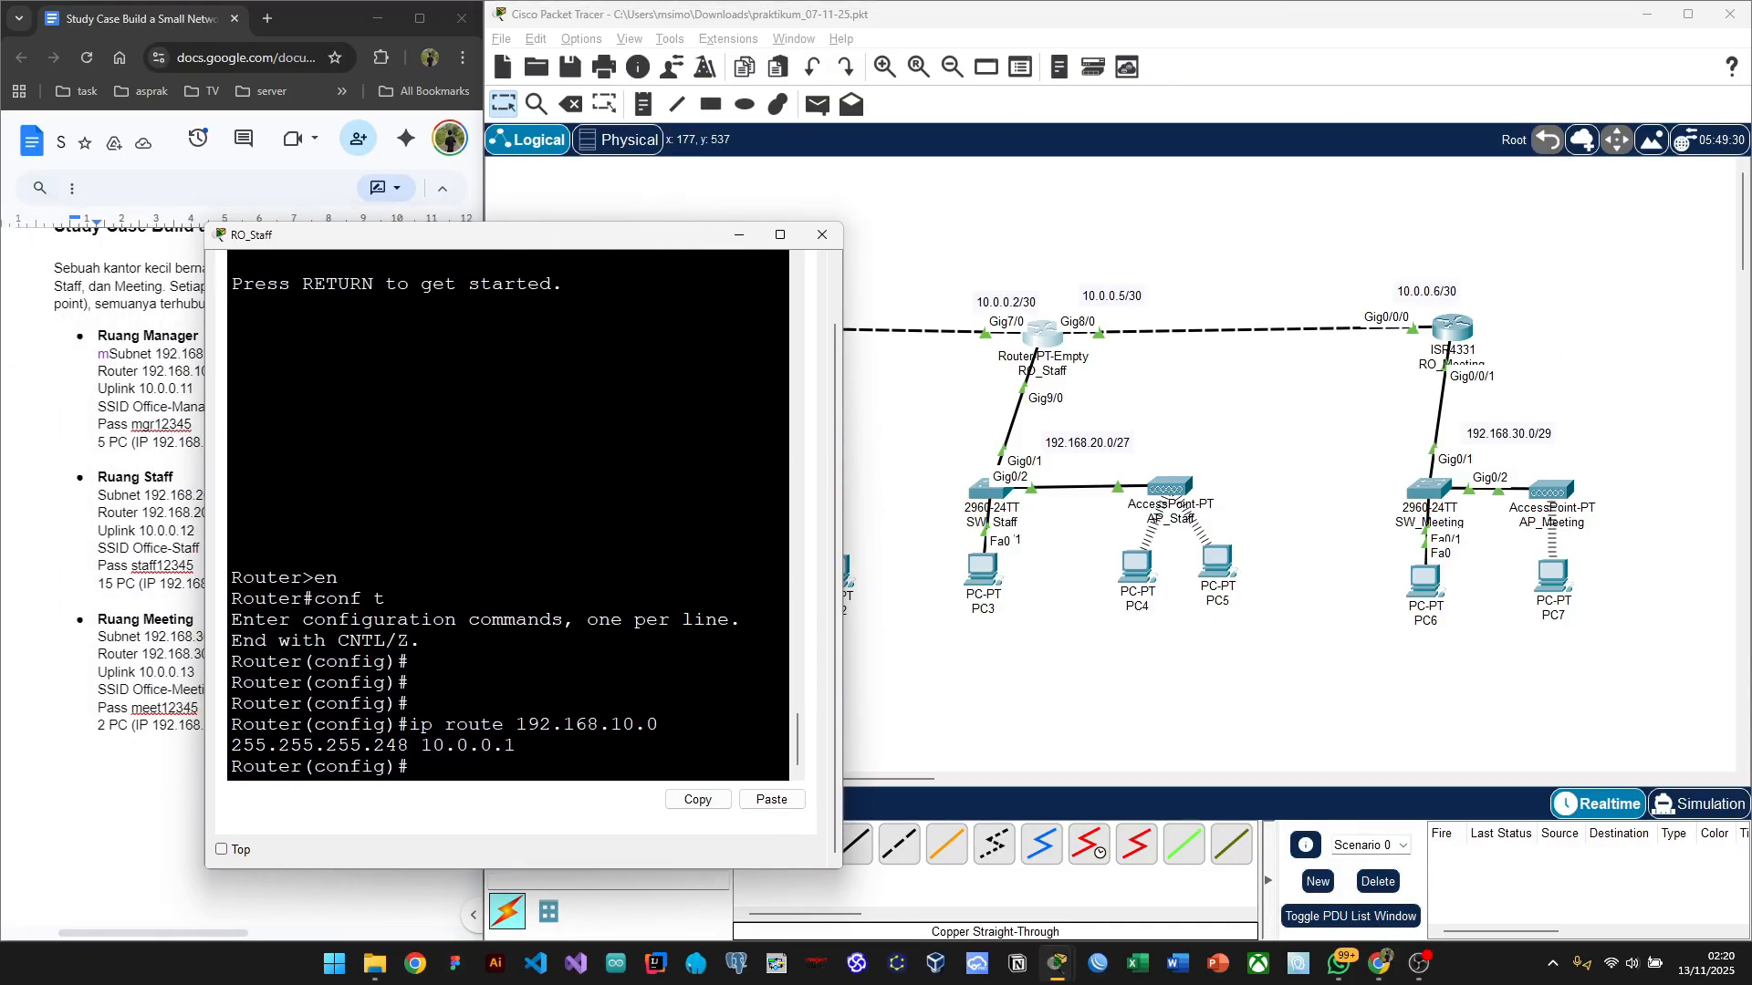
drag(841, 449, 1014, 475)
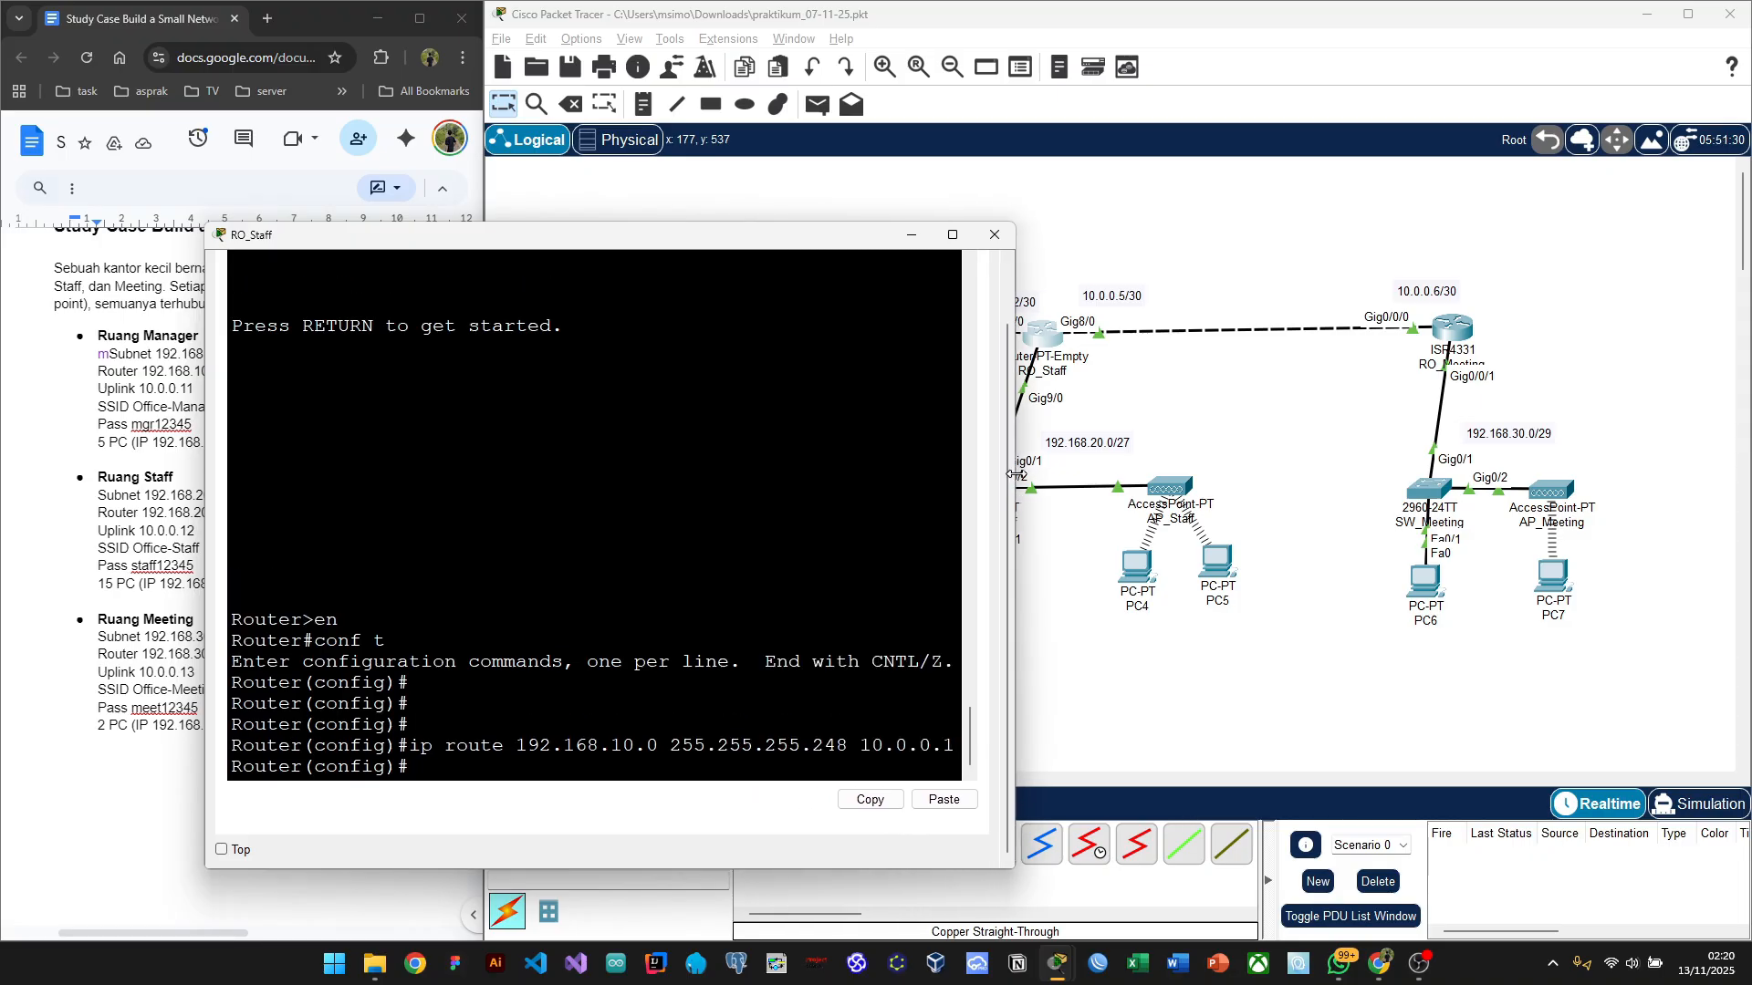
drag(806, 242, 681, 193)
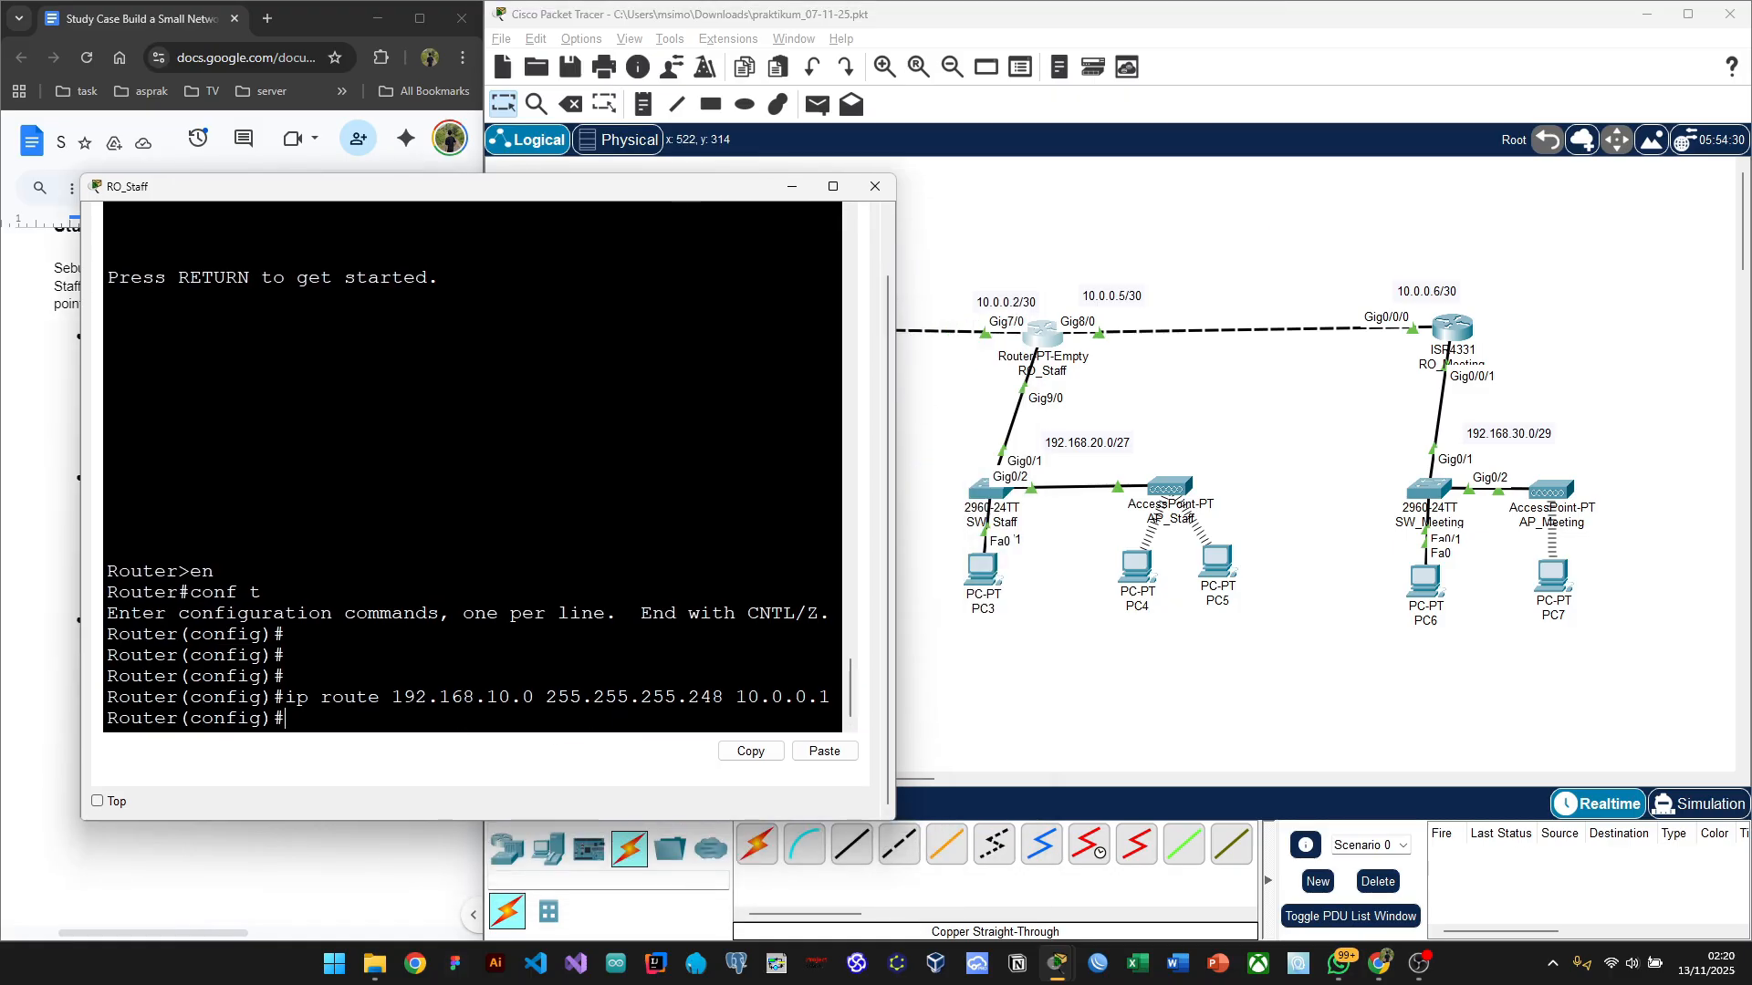
text(ip route)
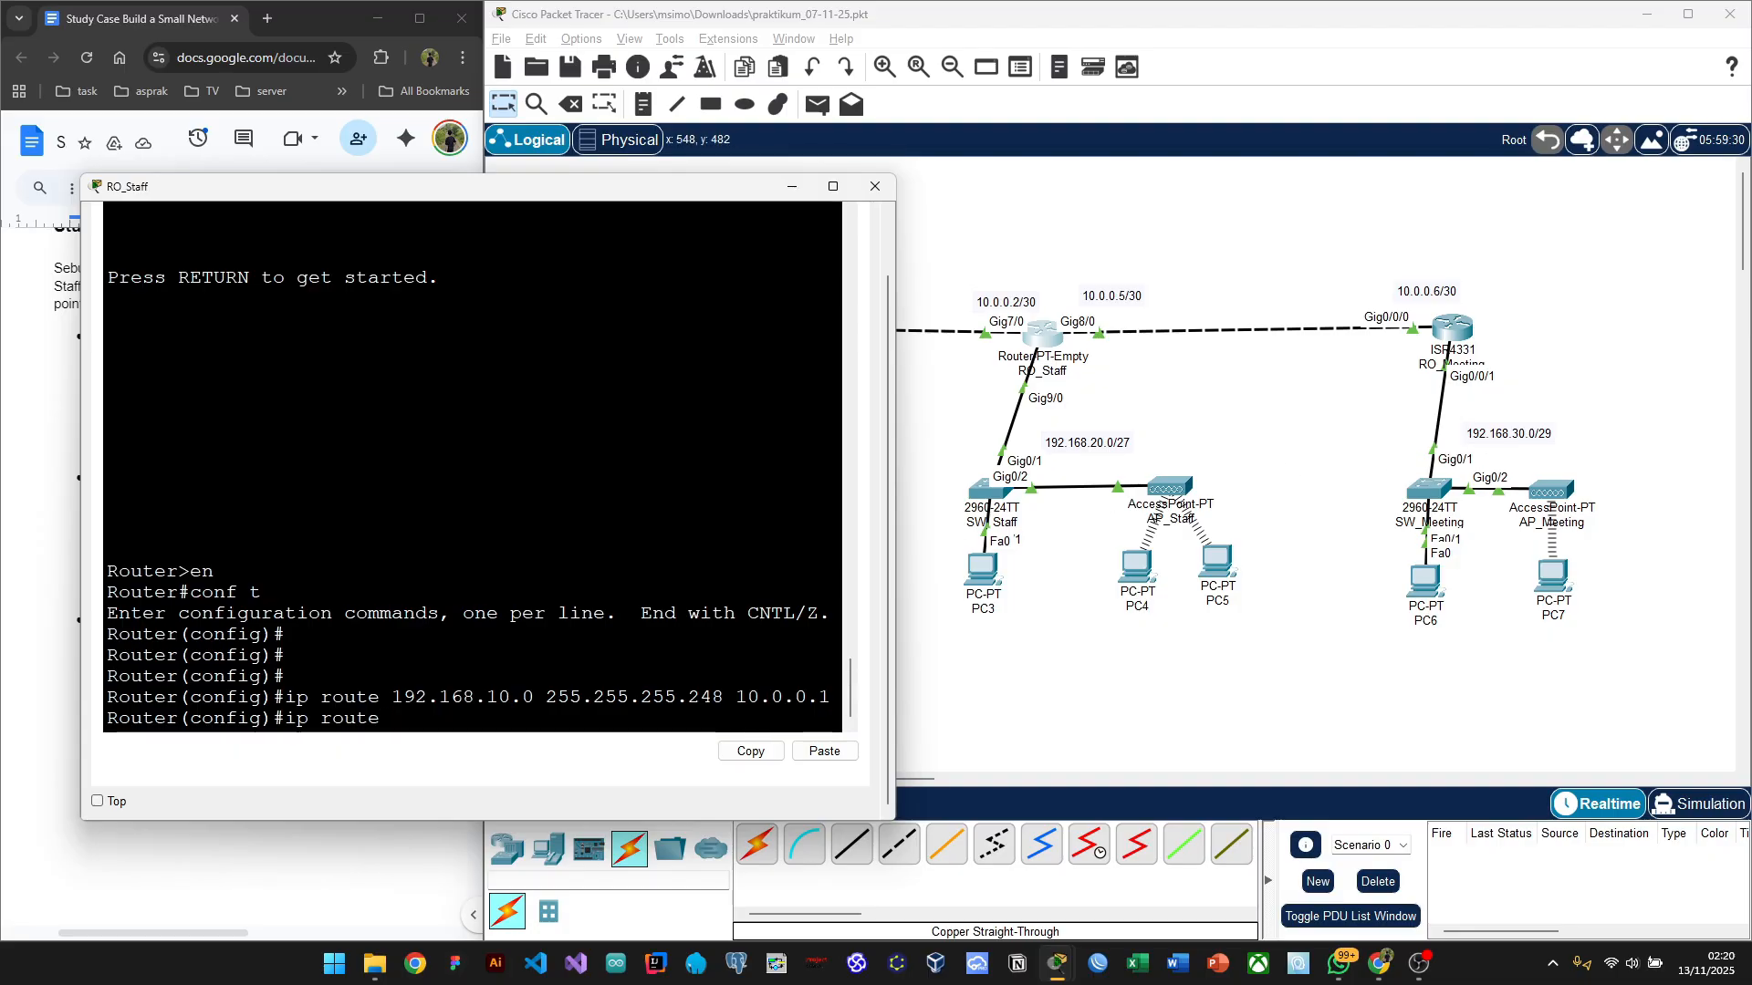
text(192.168.30.0 )
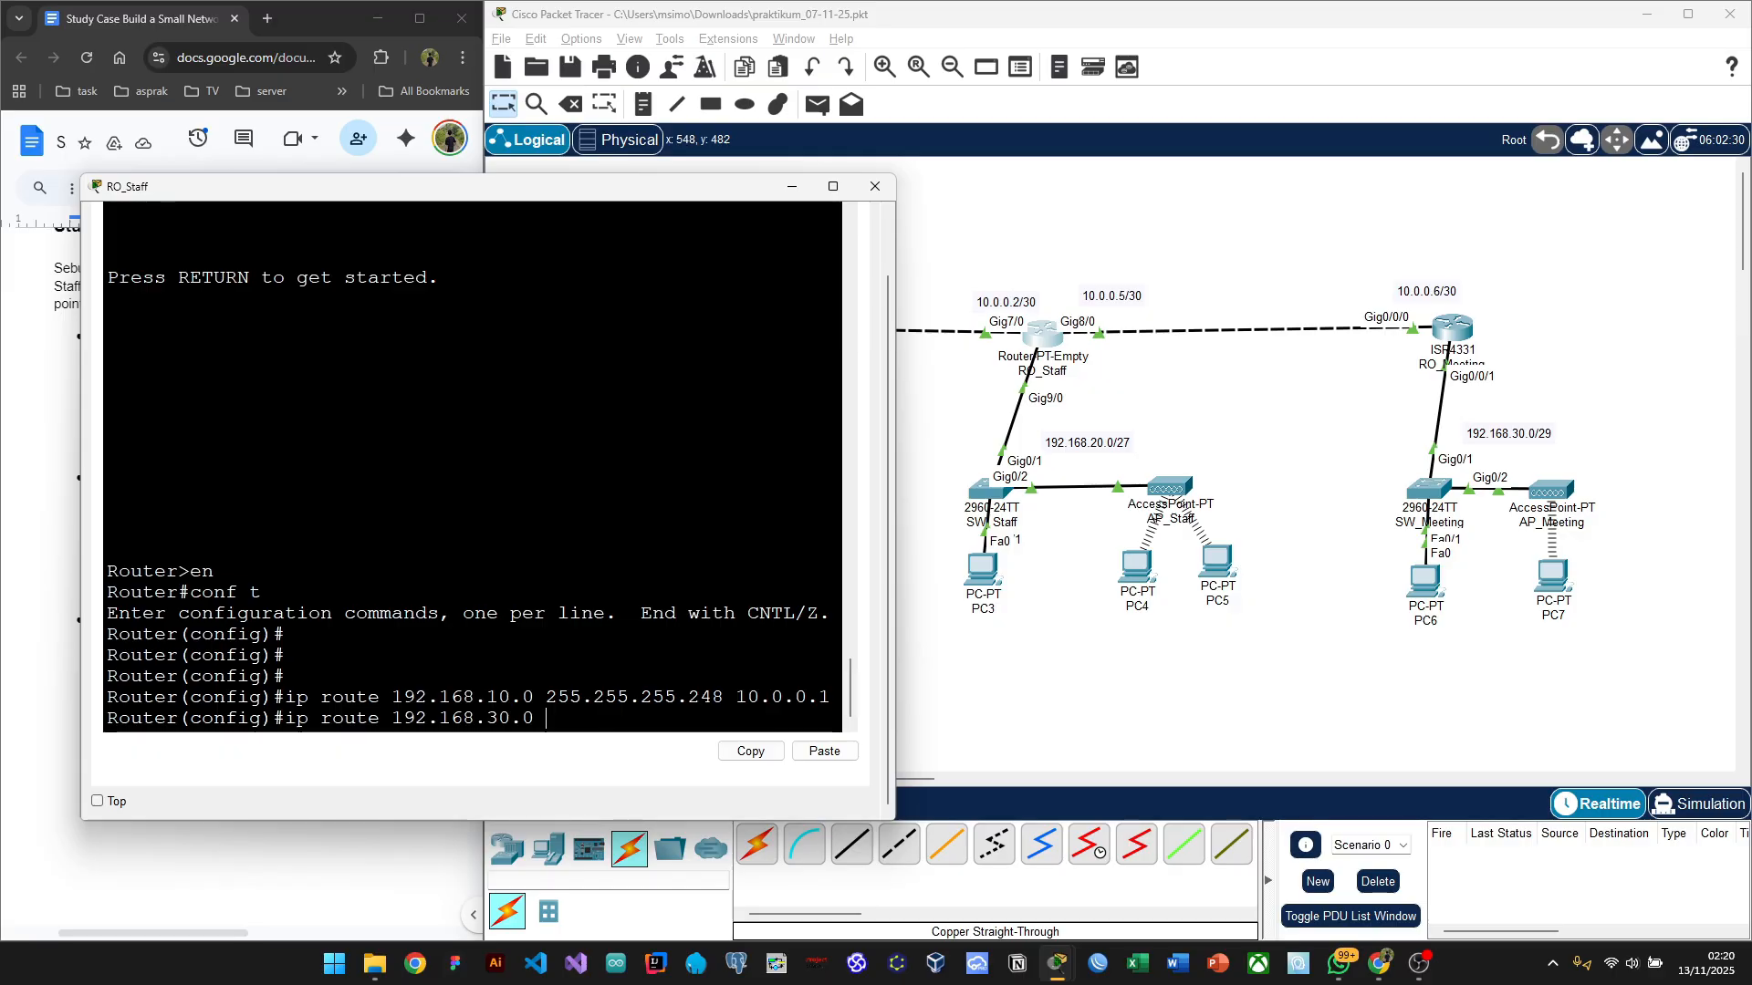
text(2)
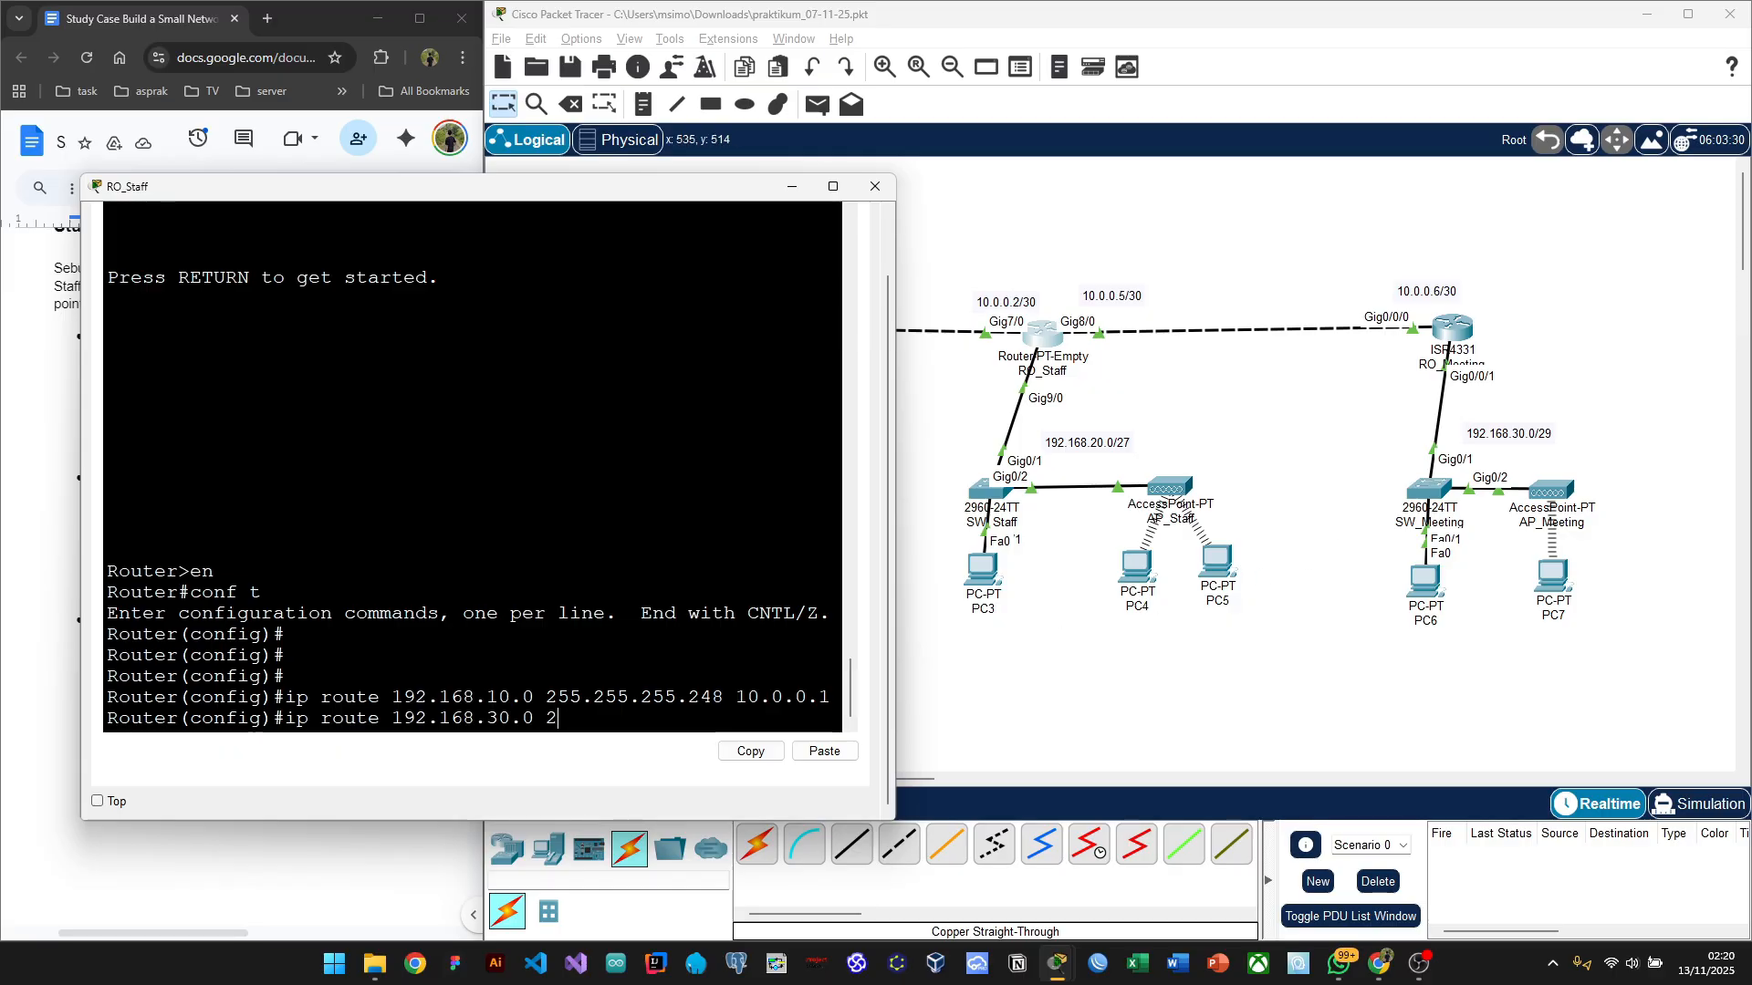
text(55.255.255.24)
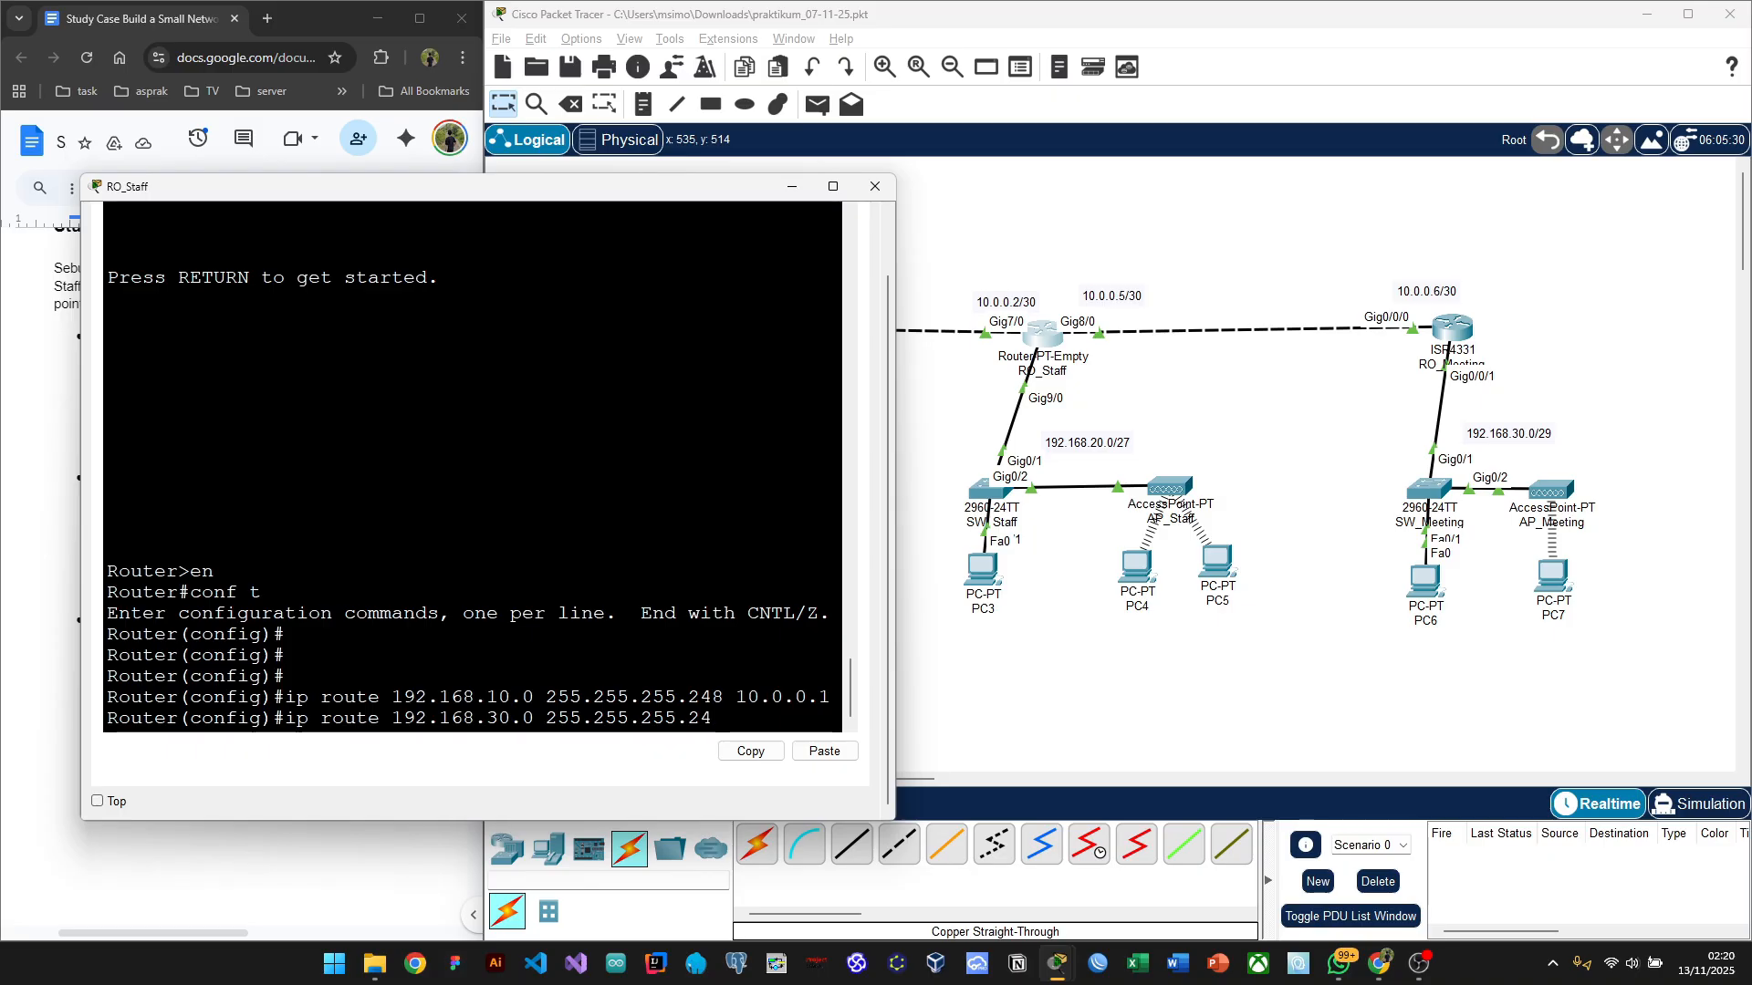
text(8)
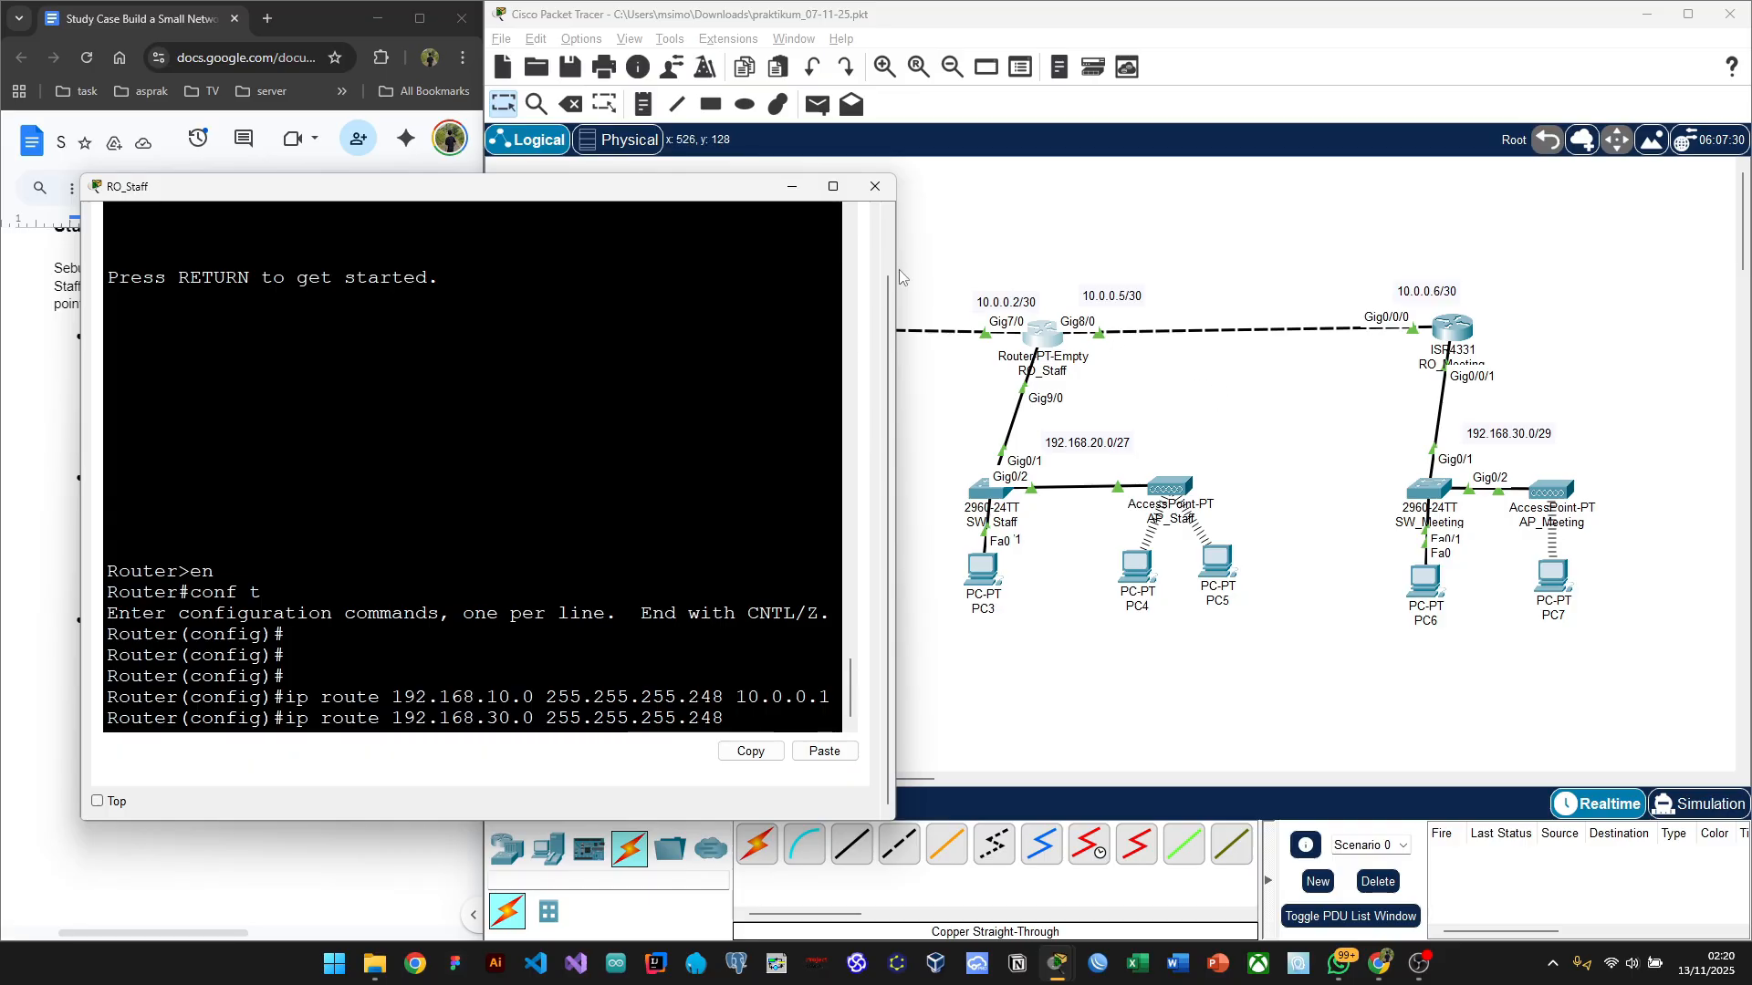
drag(607, 189, 647, 184)
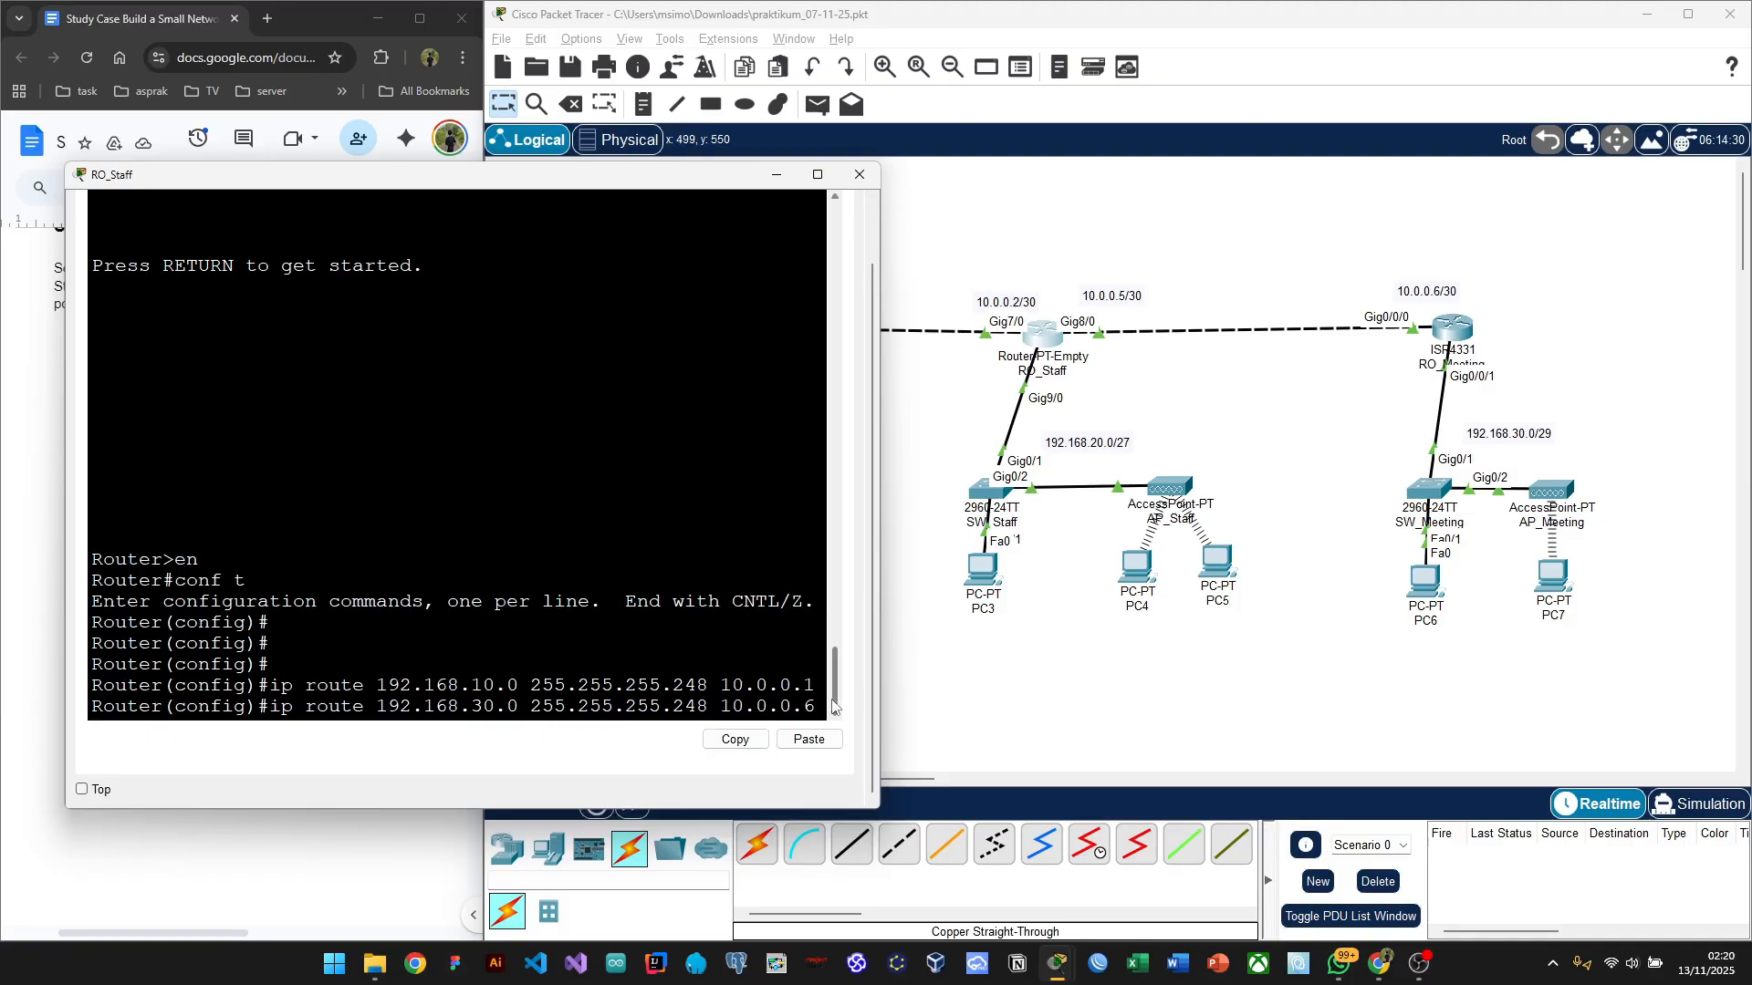
key(Return)
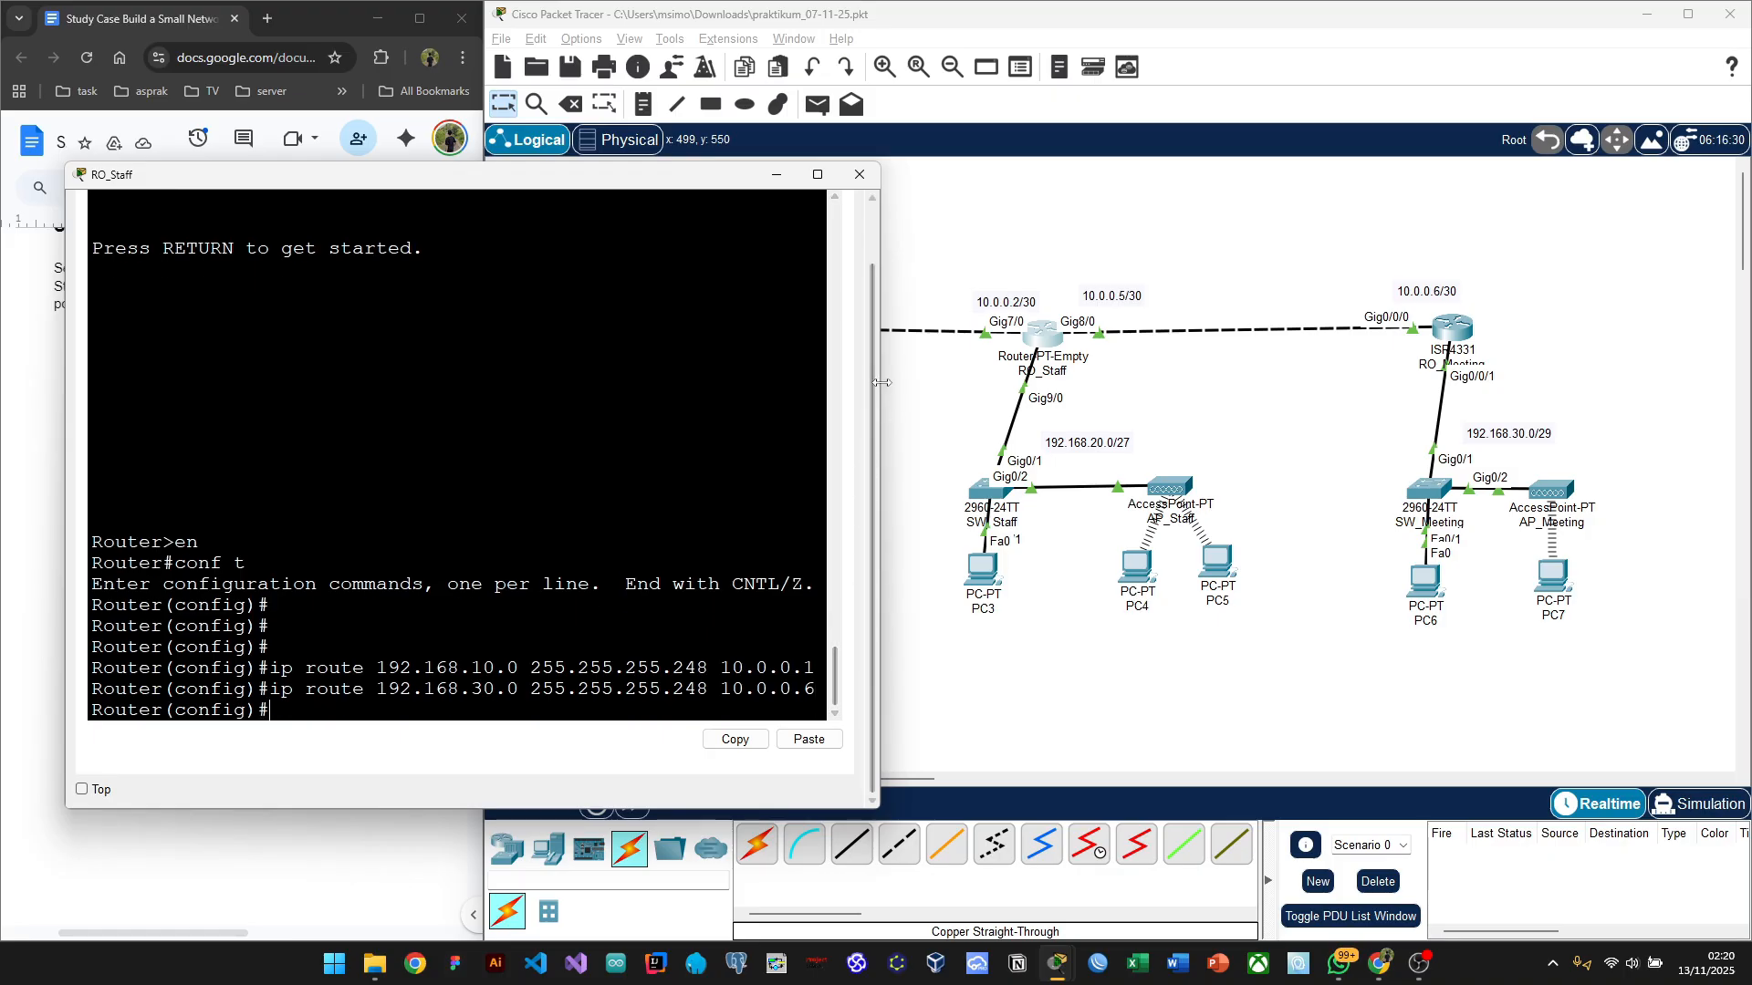
scroll(832, 707, up, 10)
scroll(456, 456, down, 10)
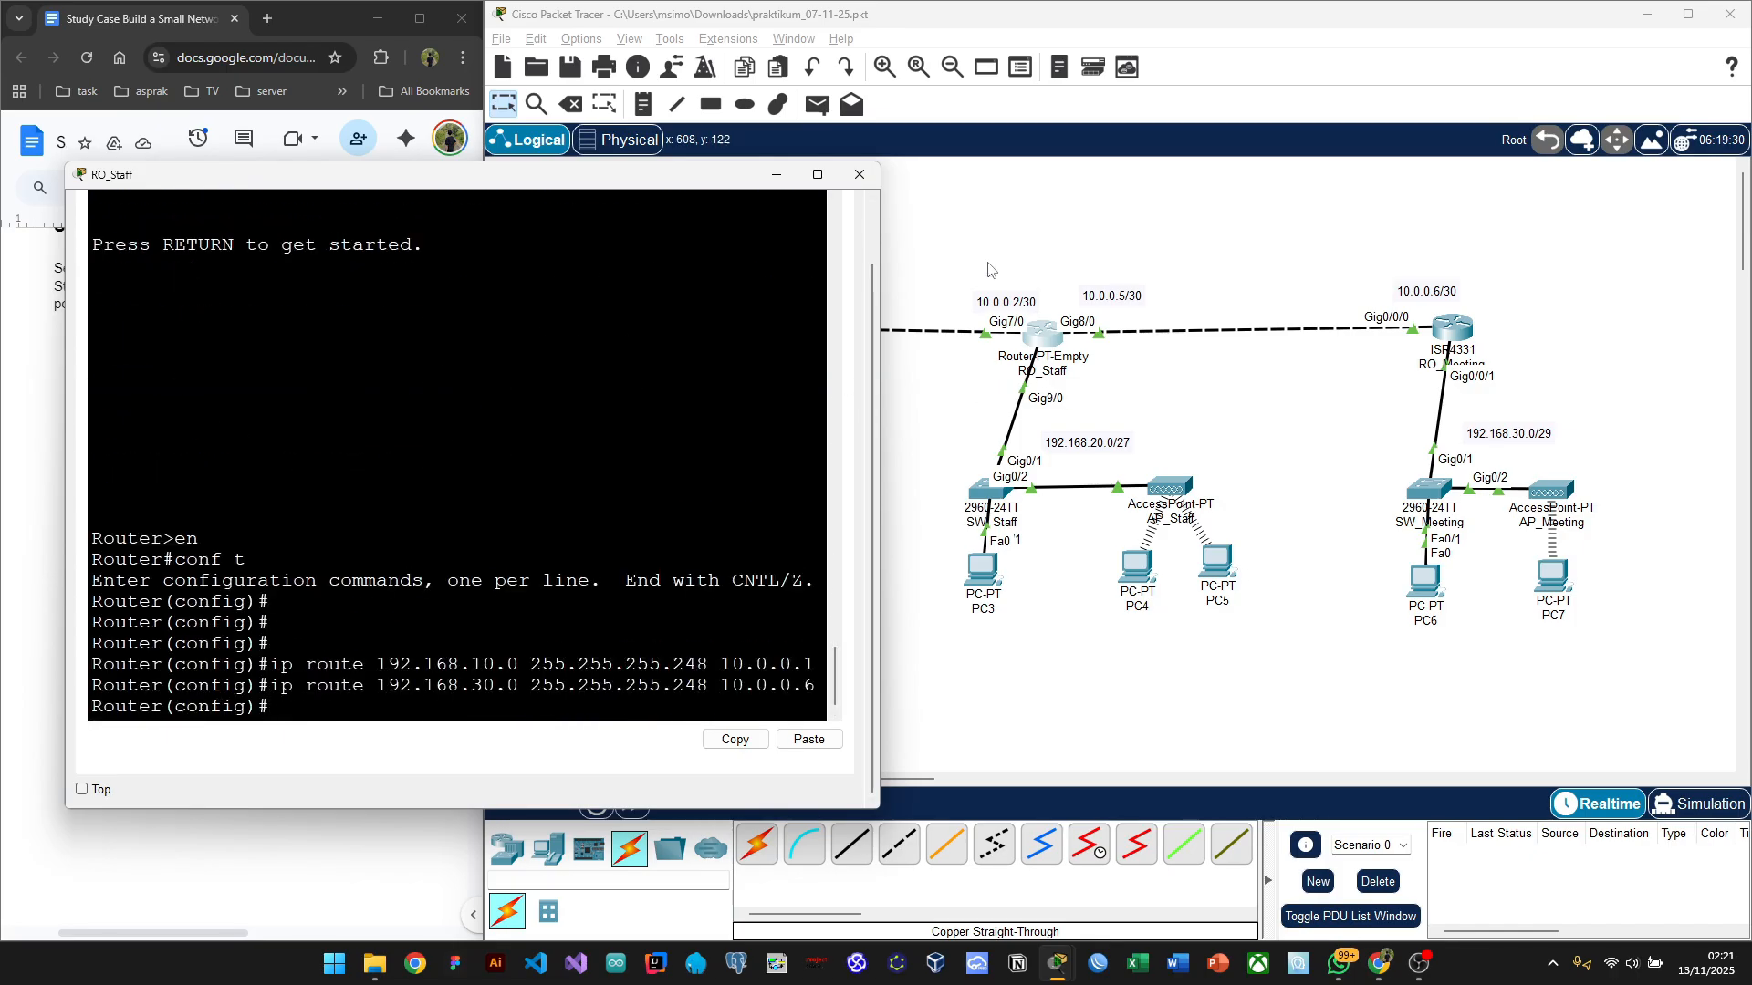
Step: Close RO_Staff and take RO_Meeting's console into global configuration mode with en and conf t
click(863, 176)
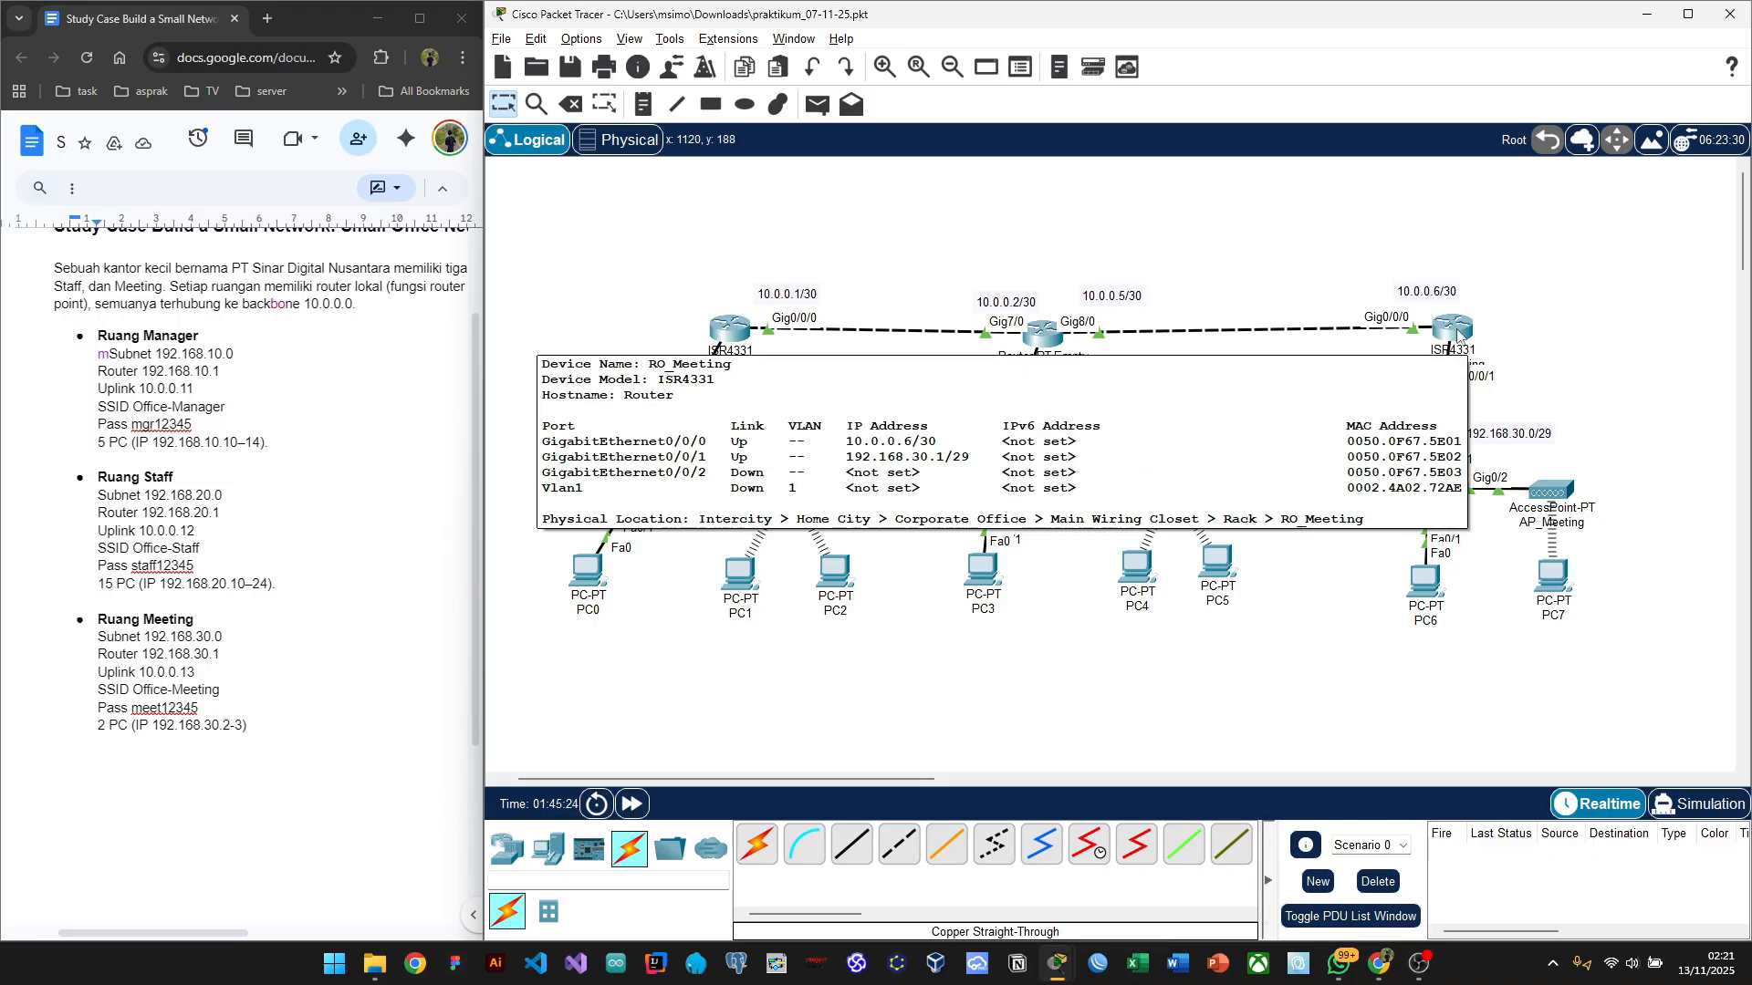
click(1457, 335)
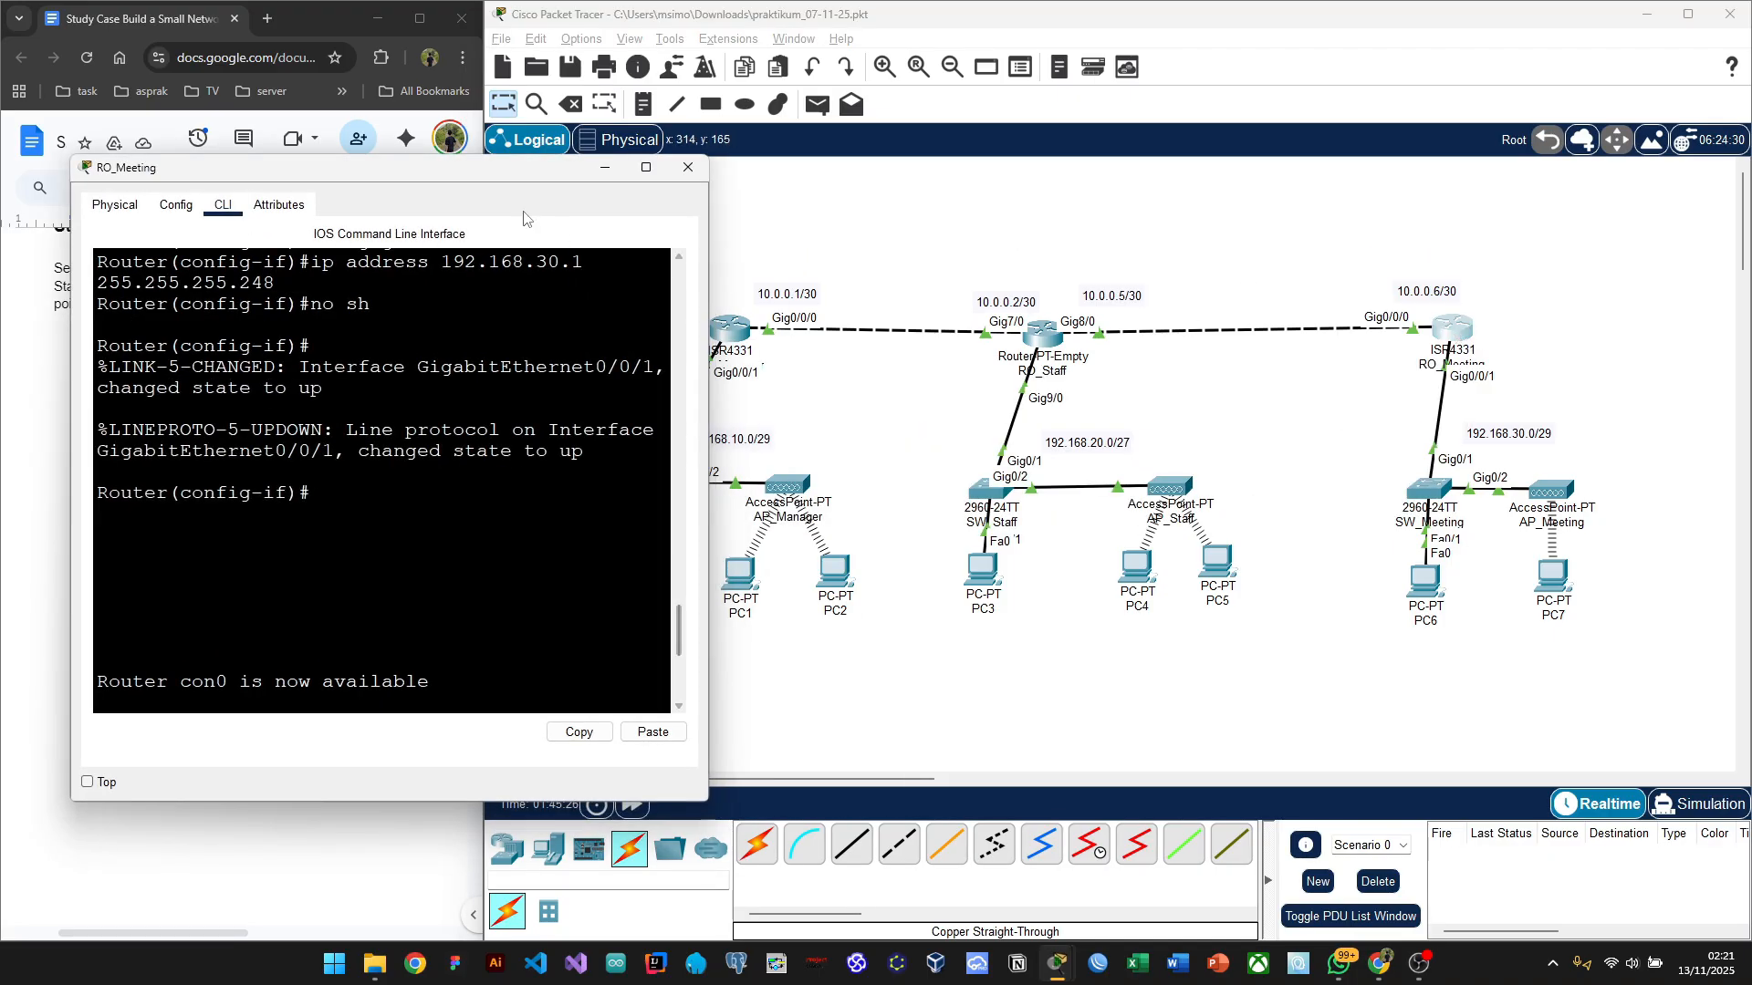
drag(380, 164, 516, 241)
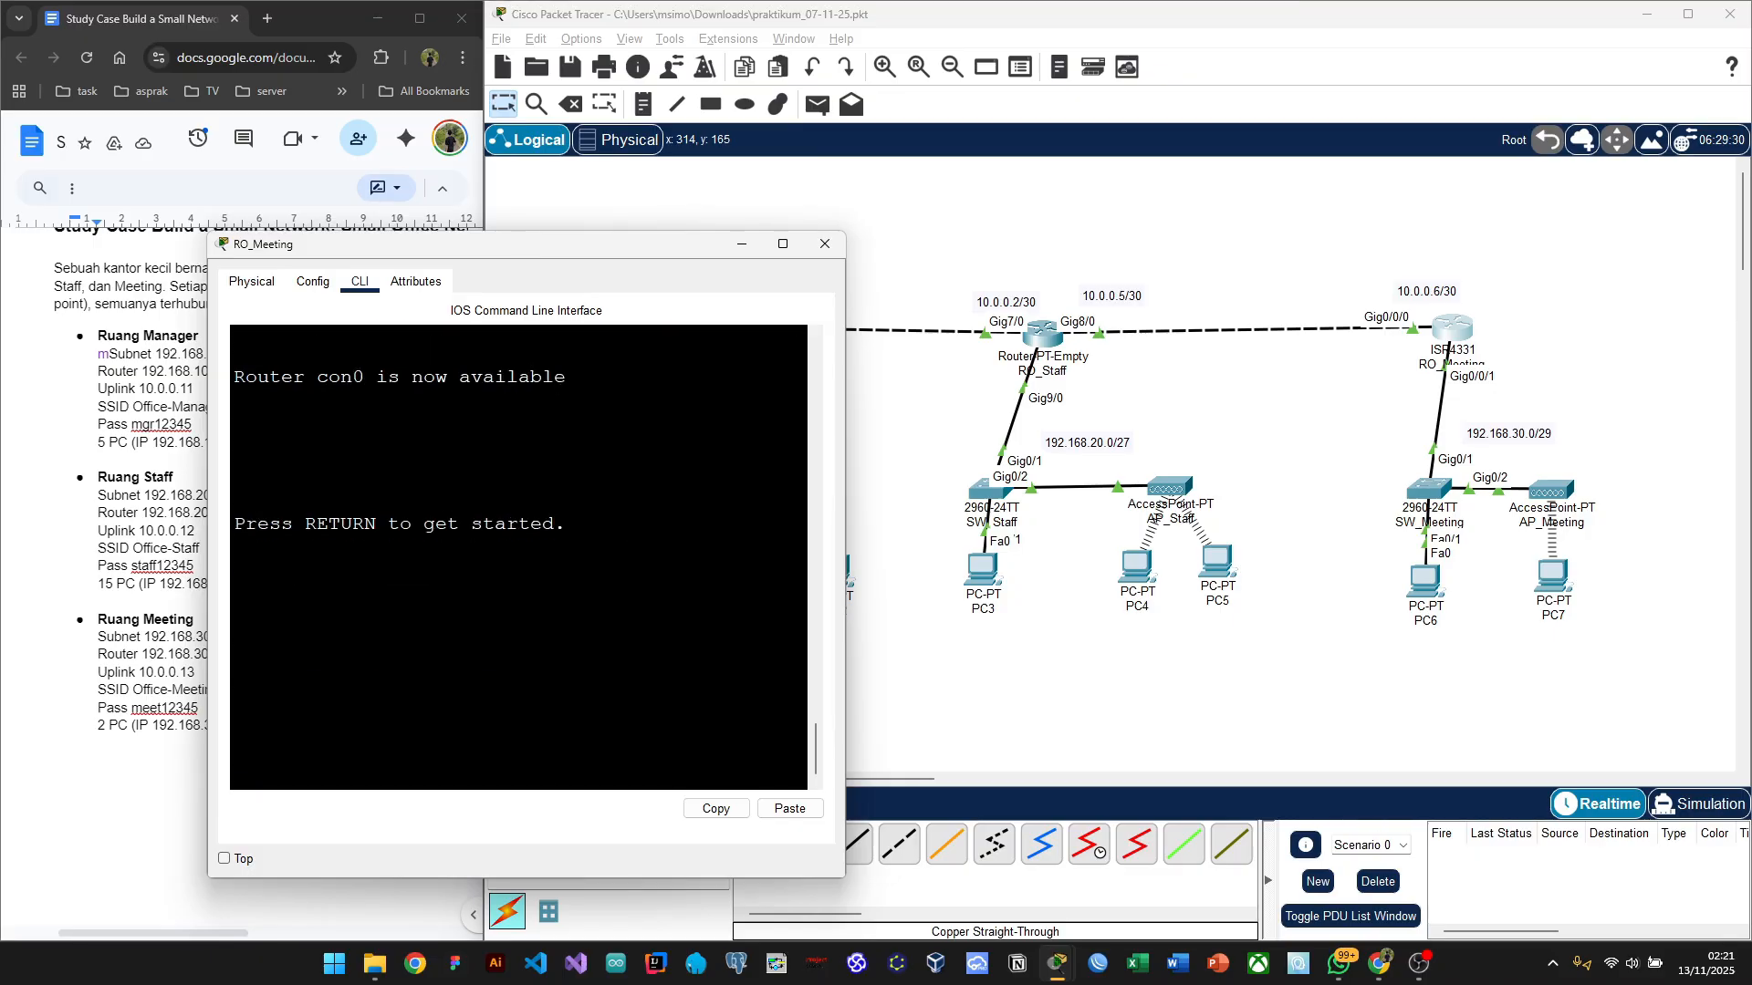
key(Return)
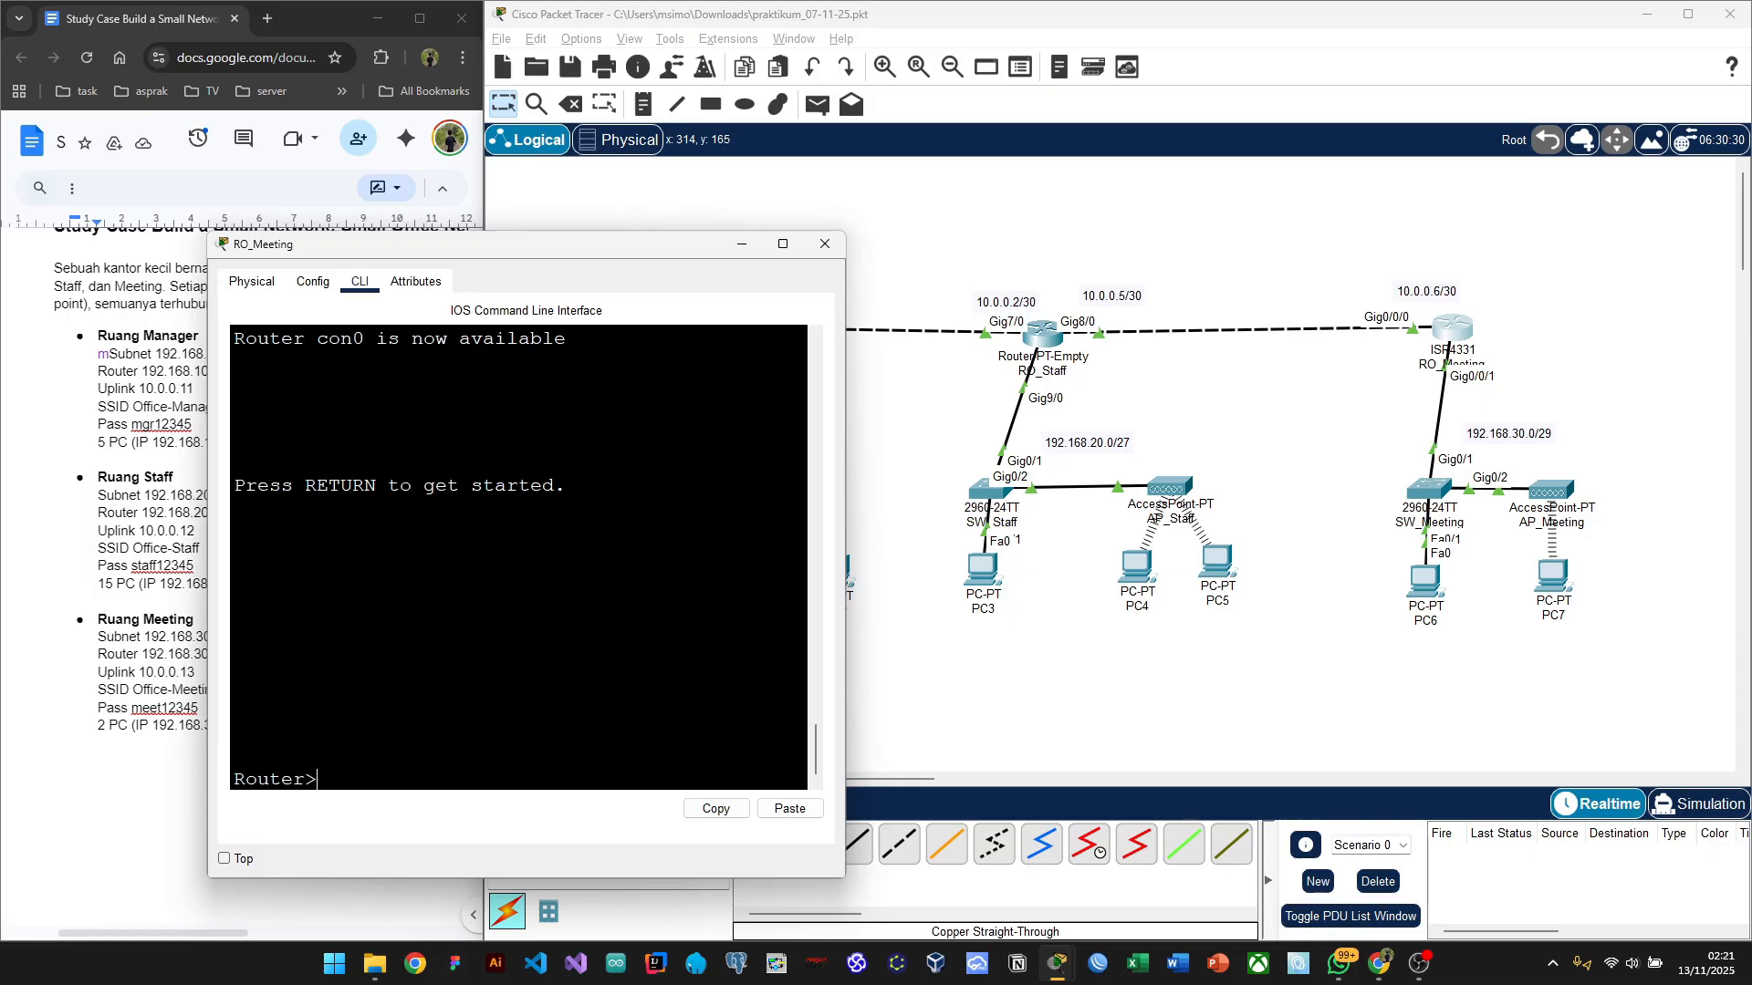
text(en)
key(Return)
text(conf t)
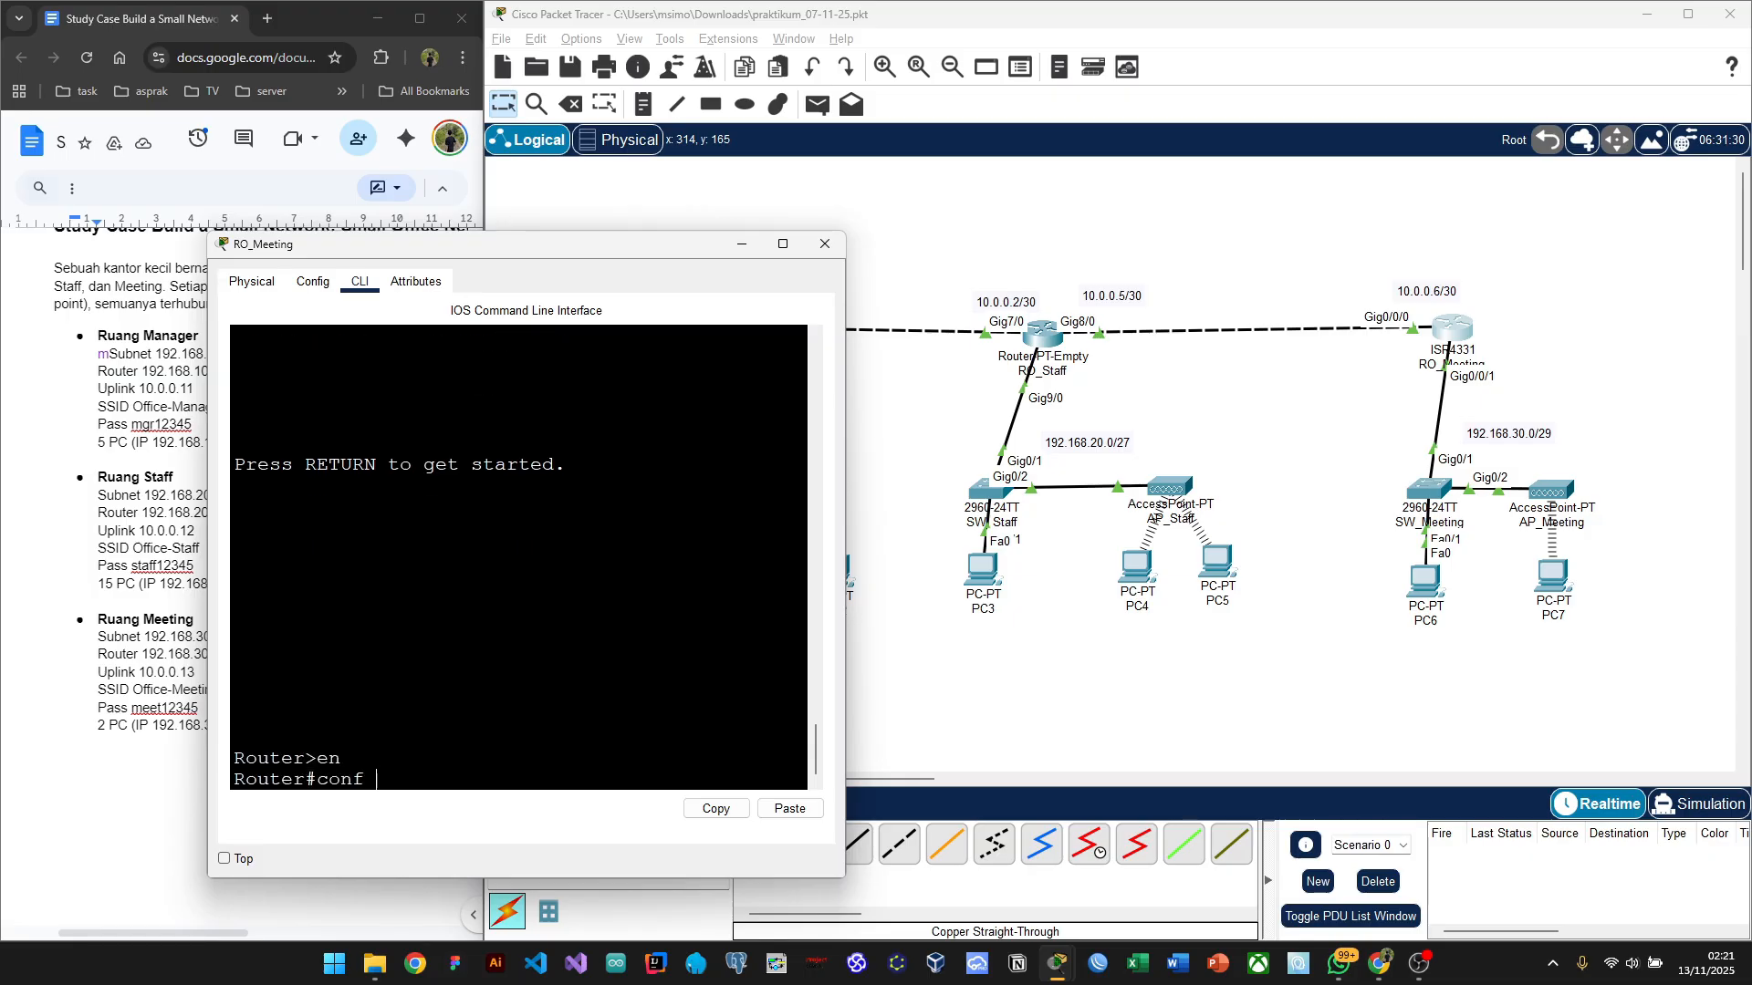
key(Return)
Step: Begin 'ip route 192.168.20.0' on RO_Meeting and check the CIDR table in Chrome
drag(508, 252, 409, 269)
text(ip ro)
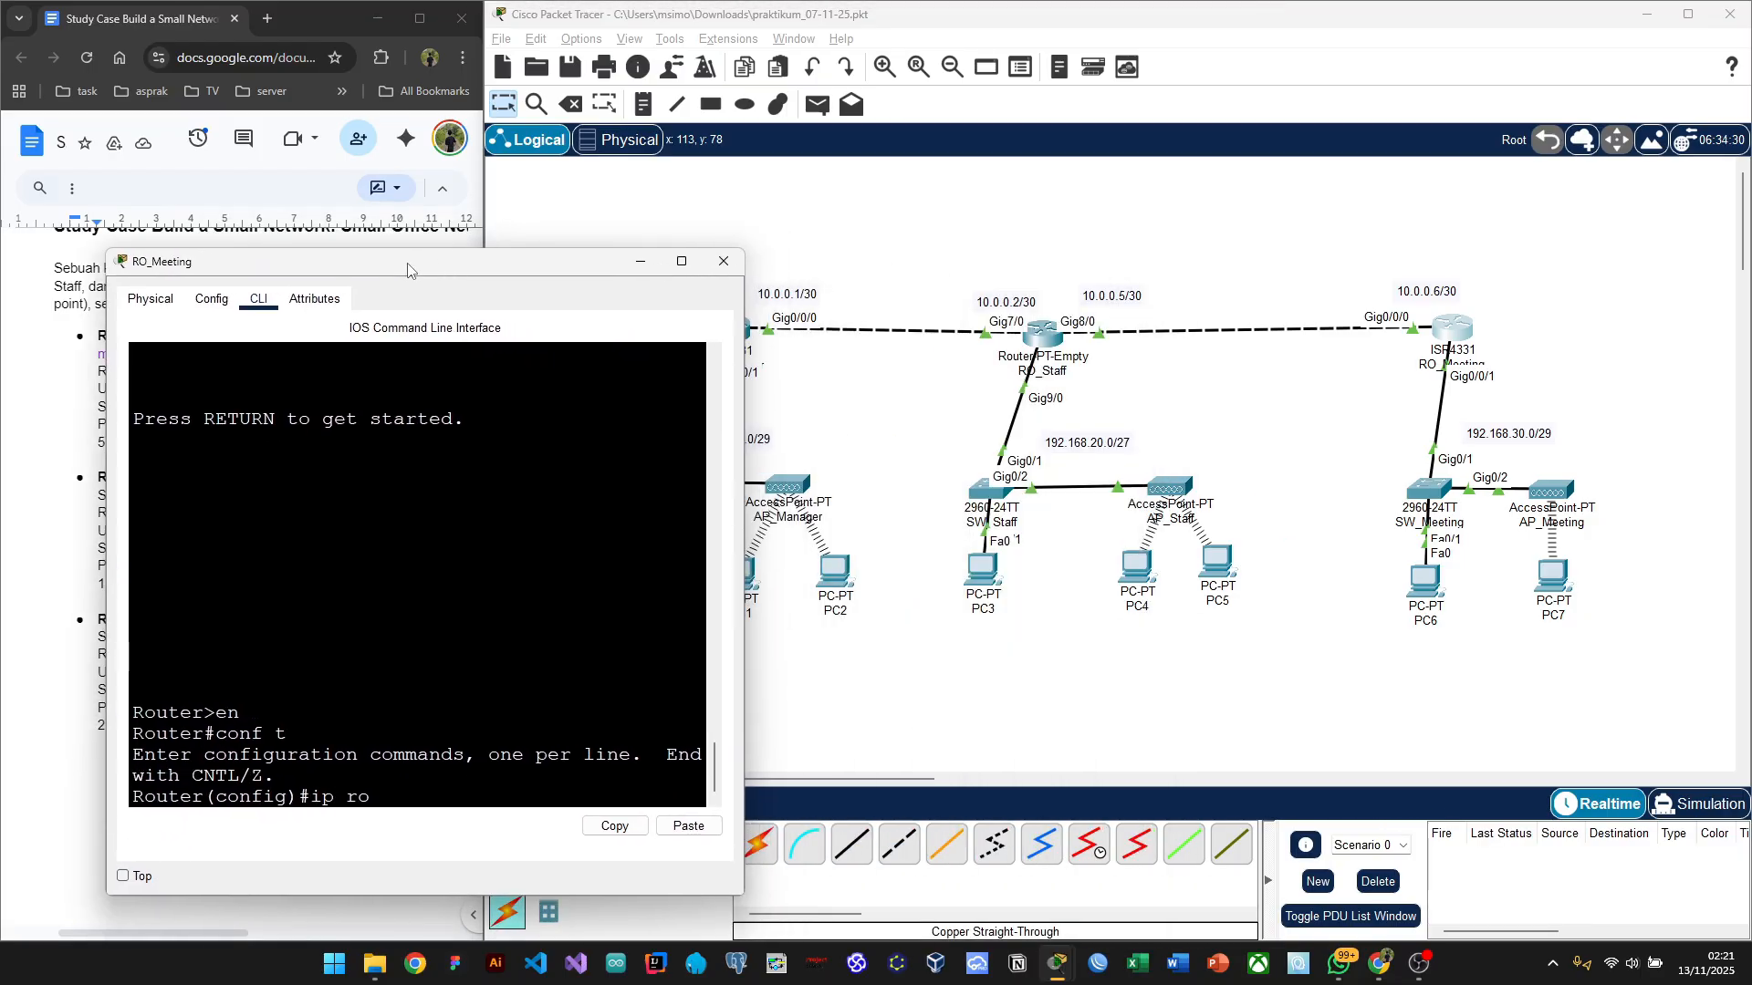
text(ute)
drag(435, 267, 412, 250)
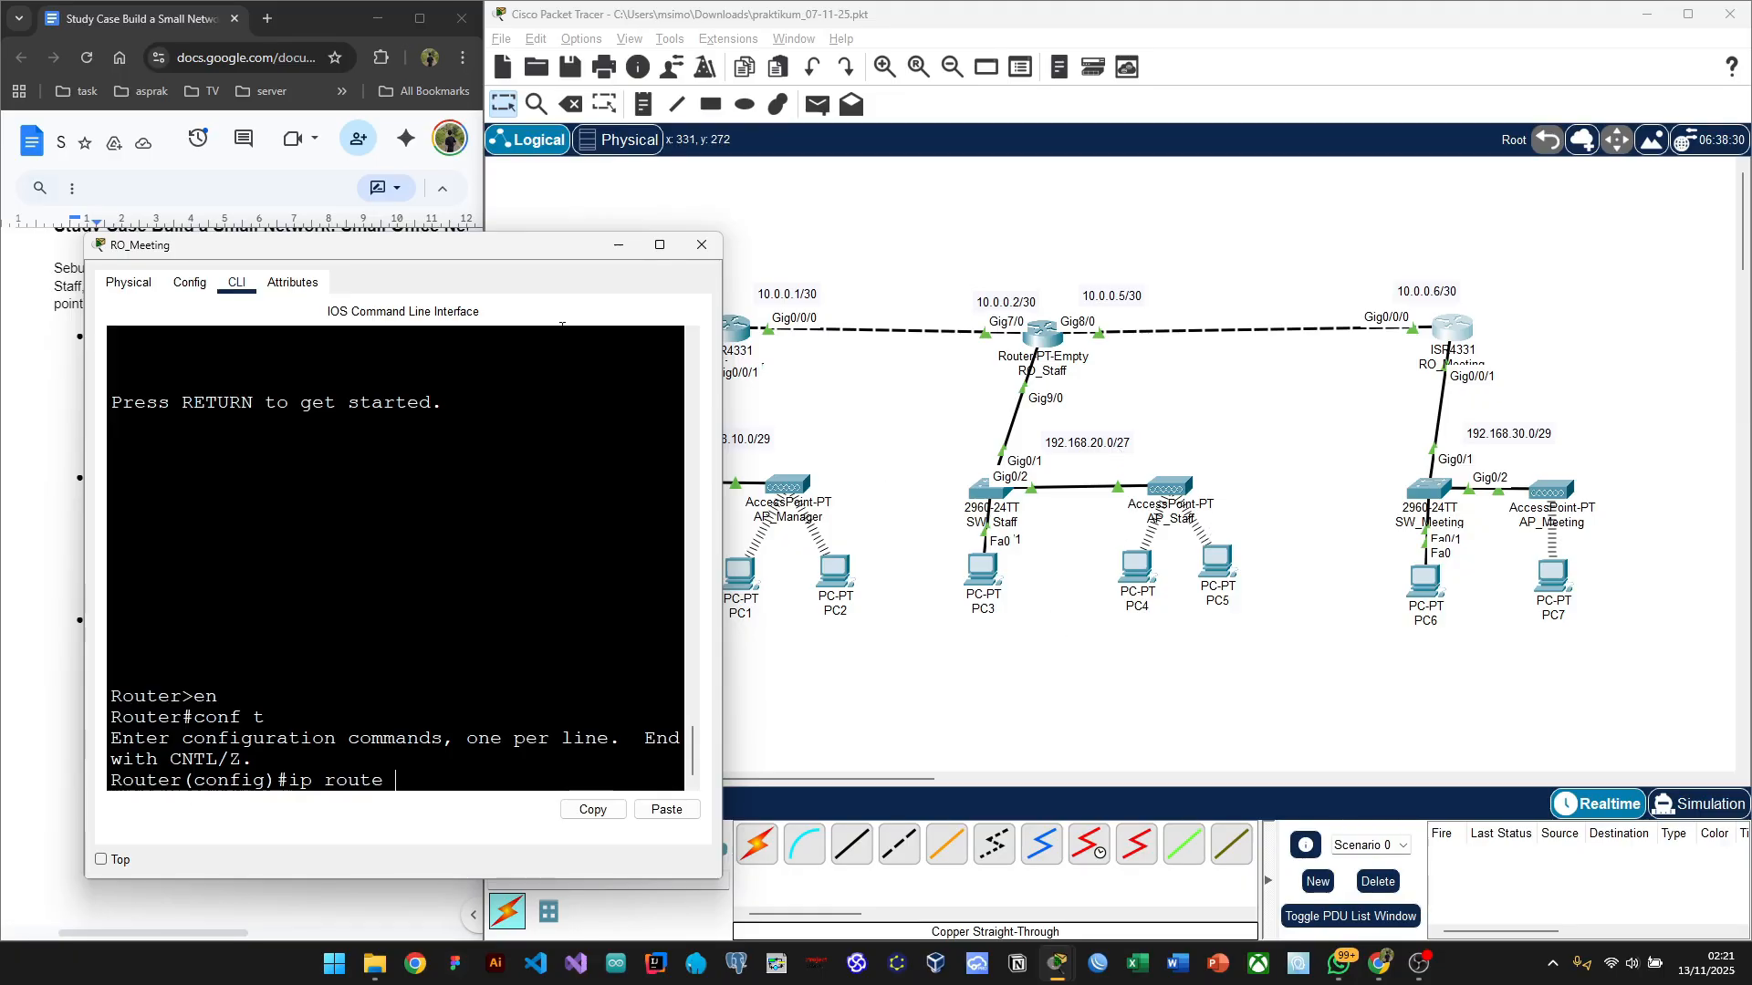
drag(450, 253, 380, 515)
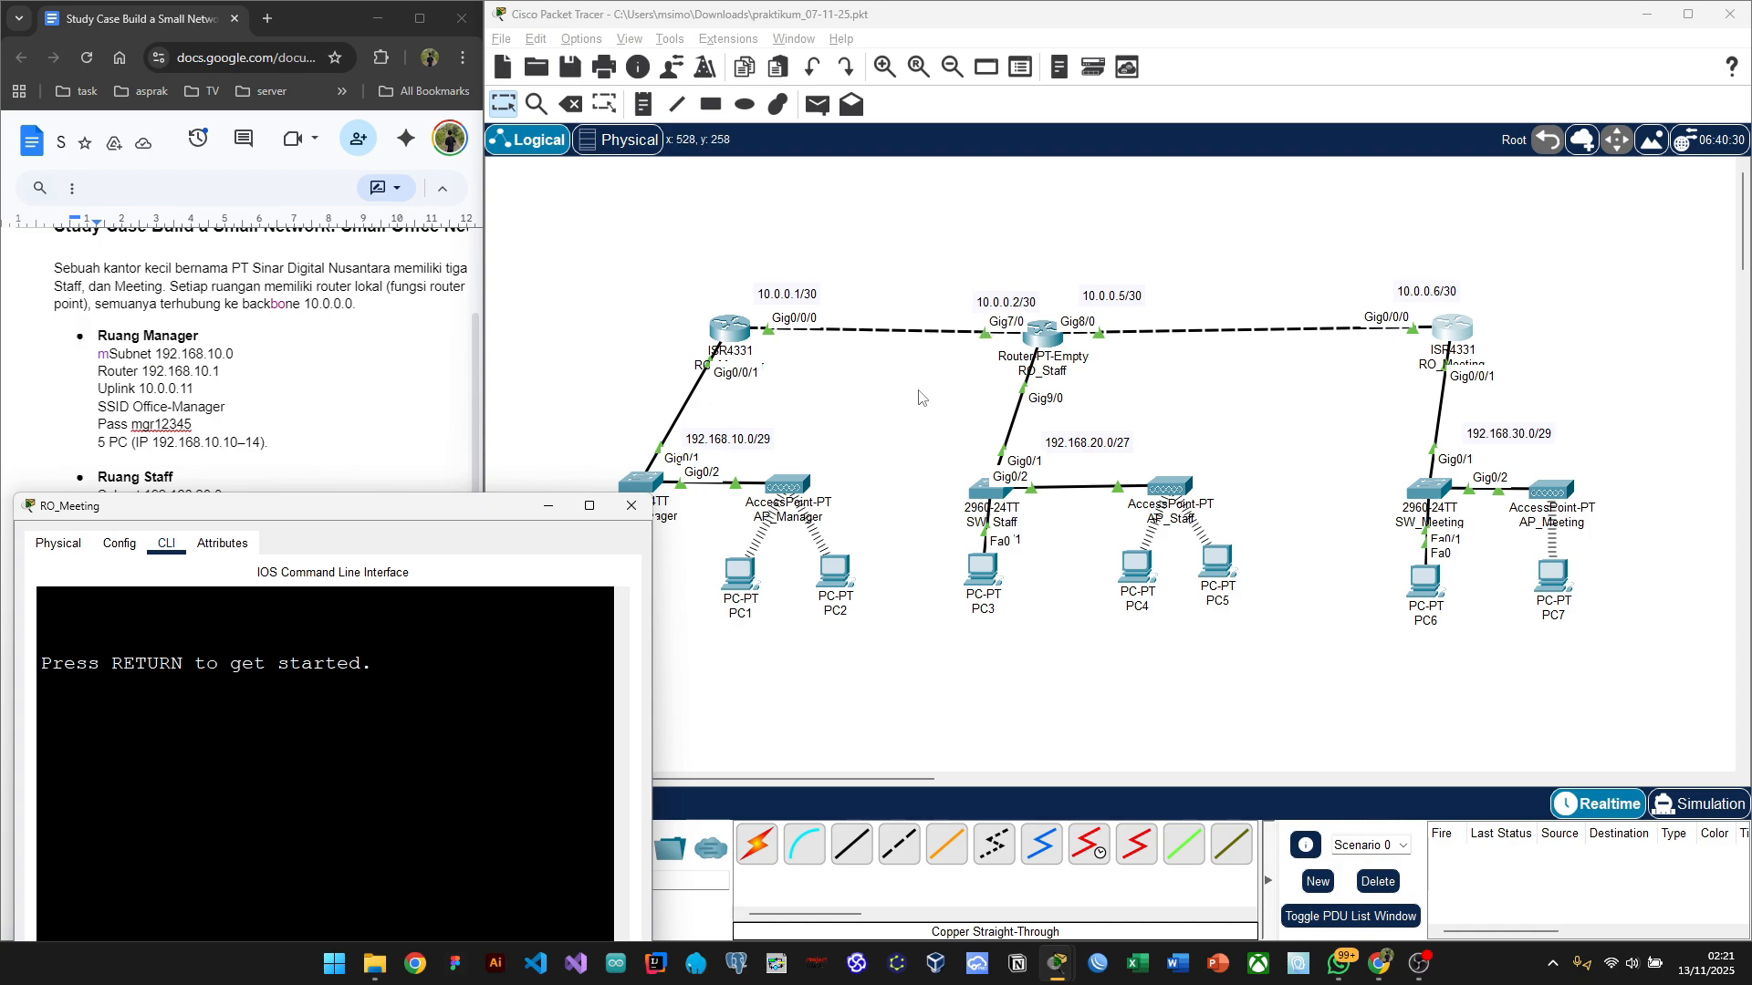
drag(411, 507, 460, 195)
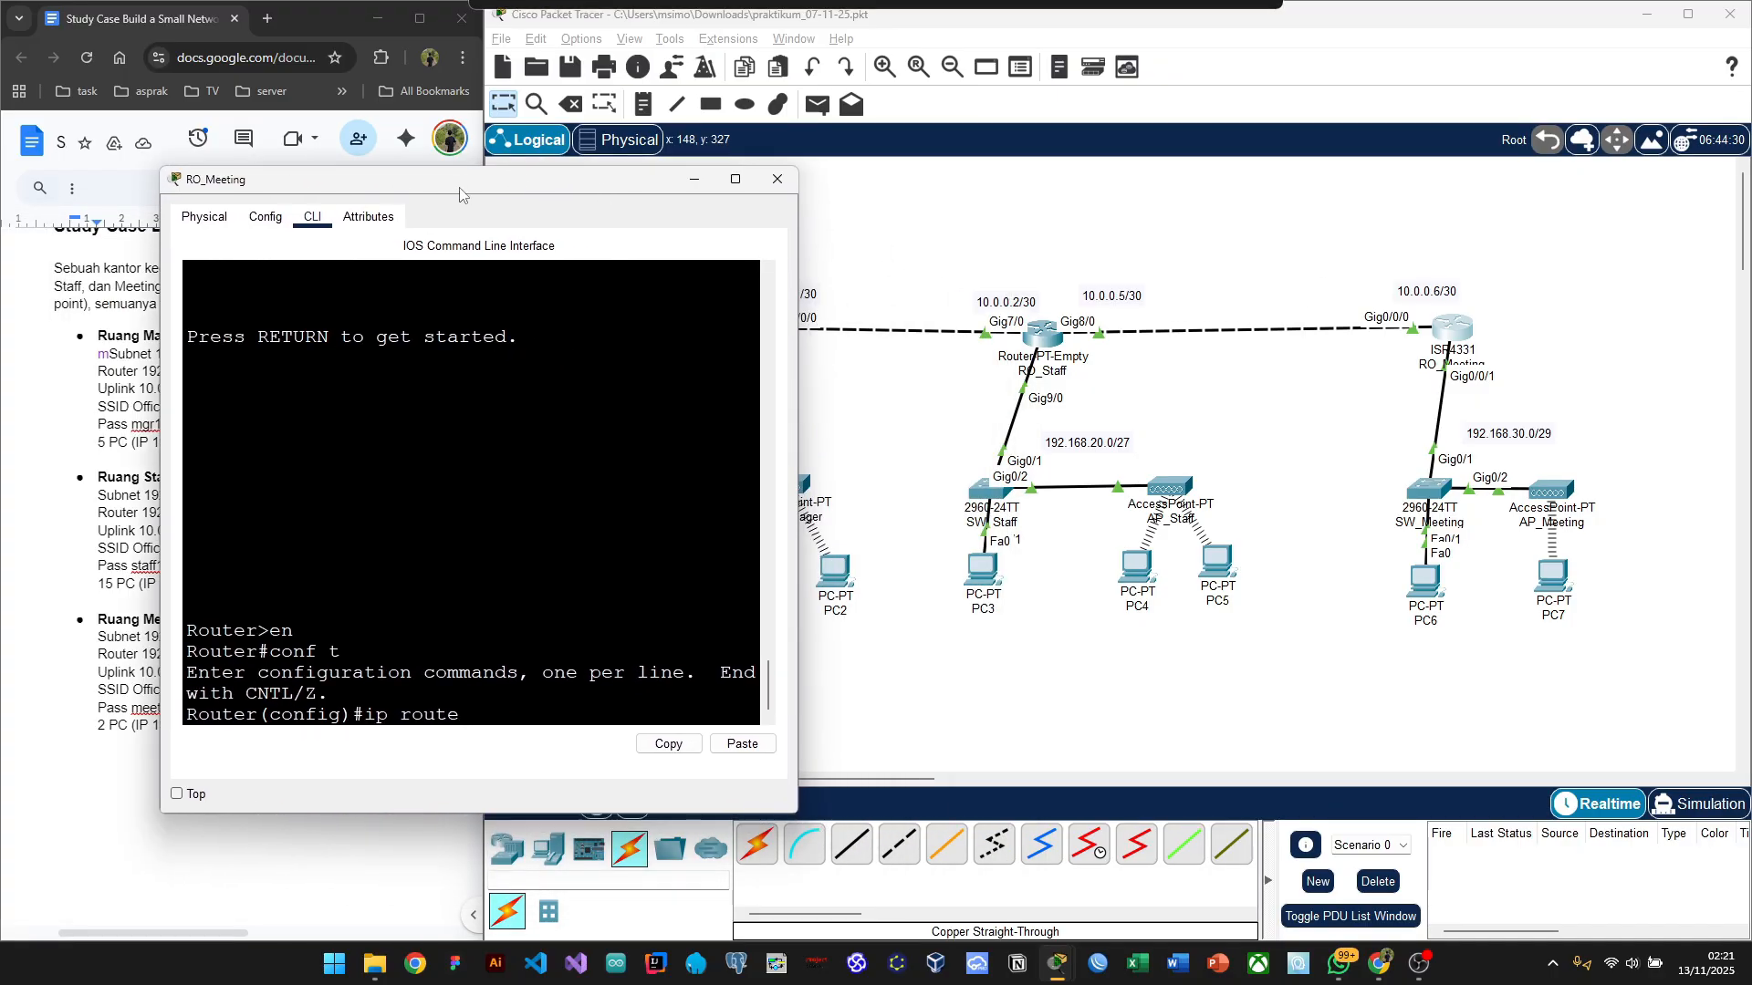
text(192)
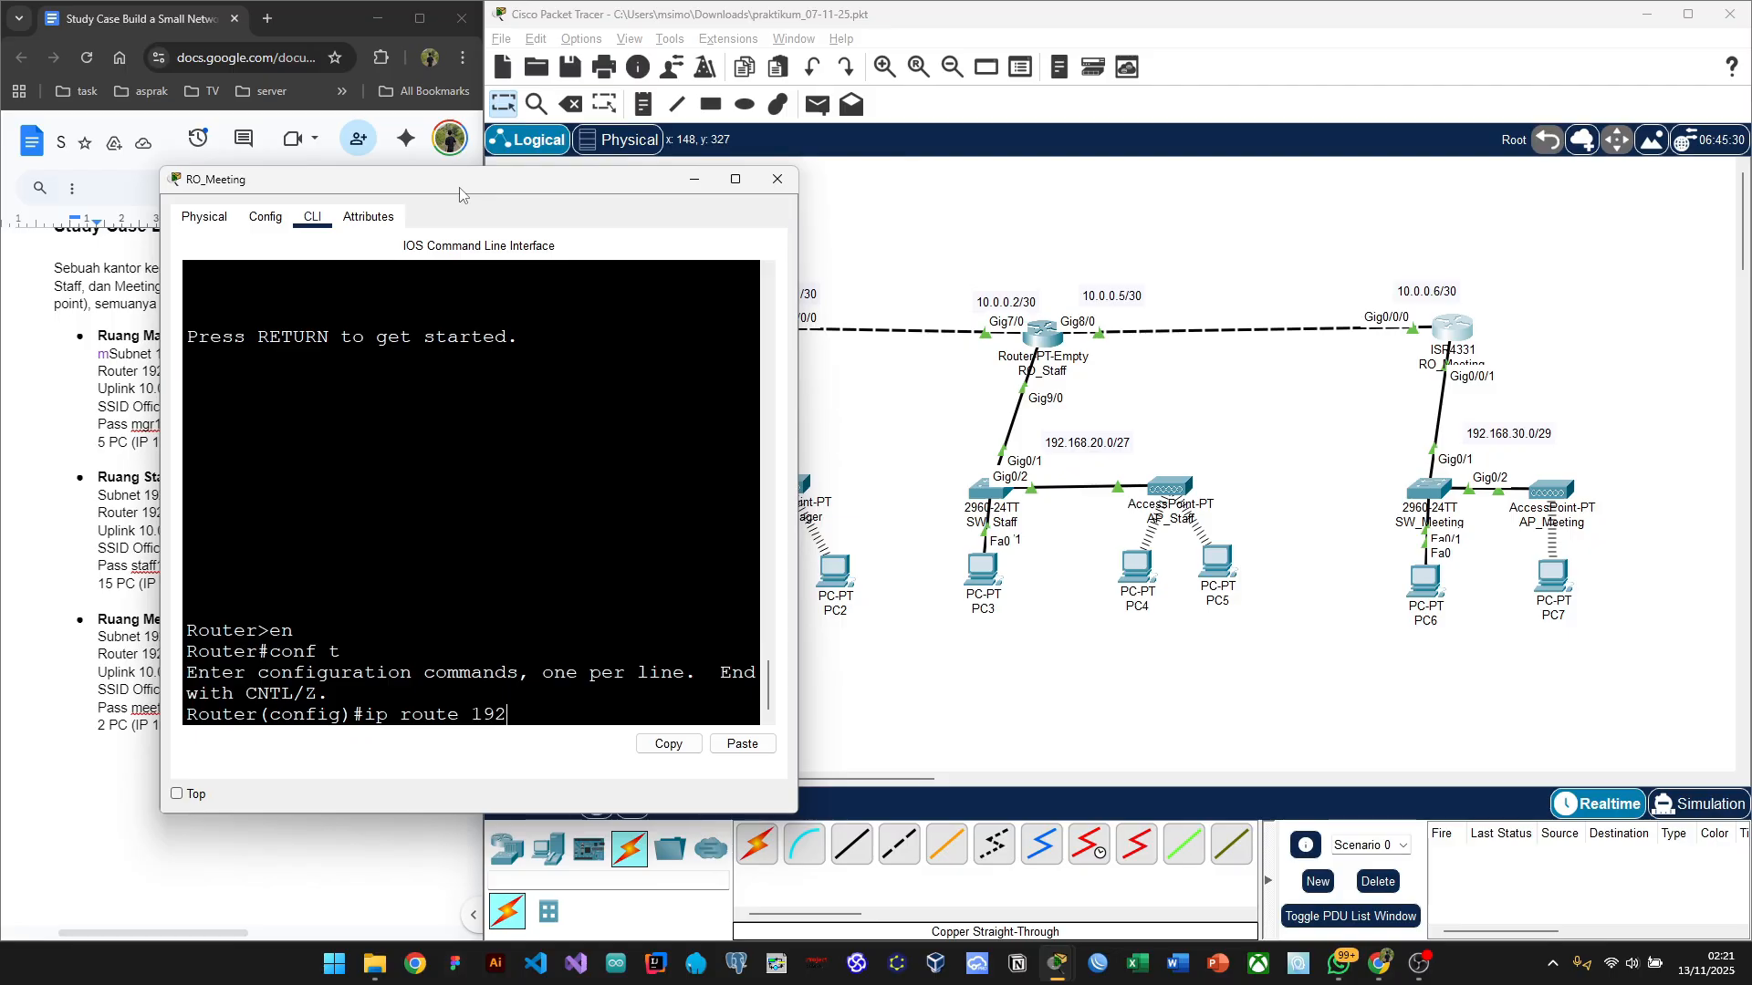
text(.168.)
text(20.0)
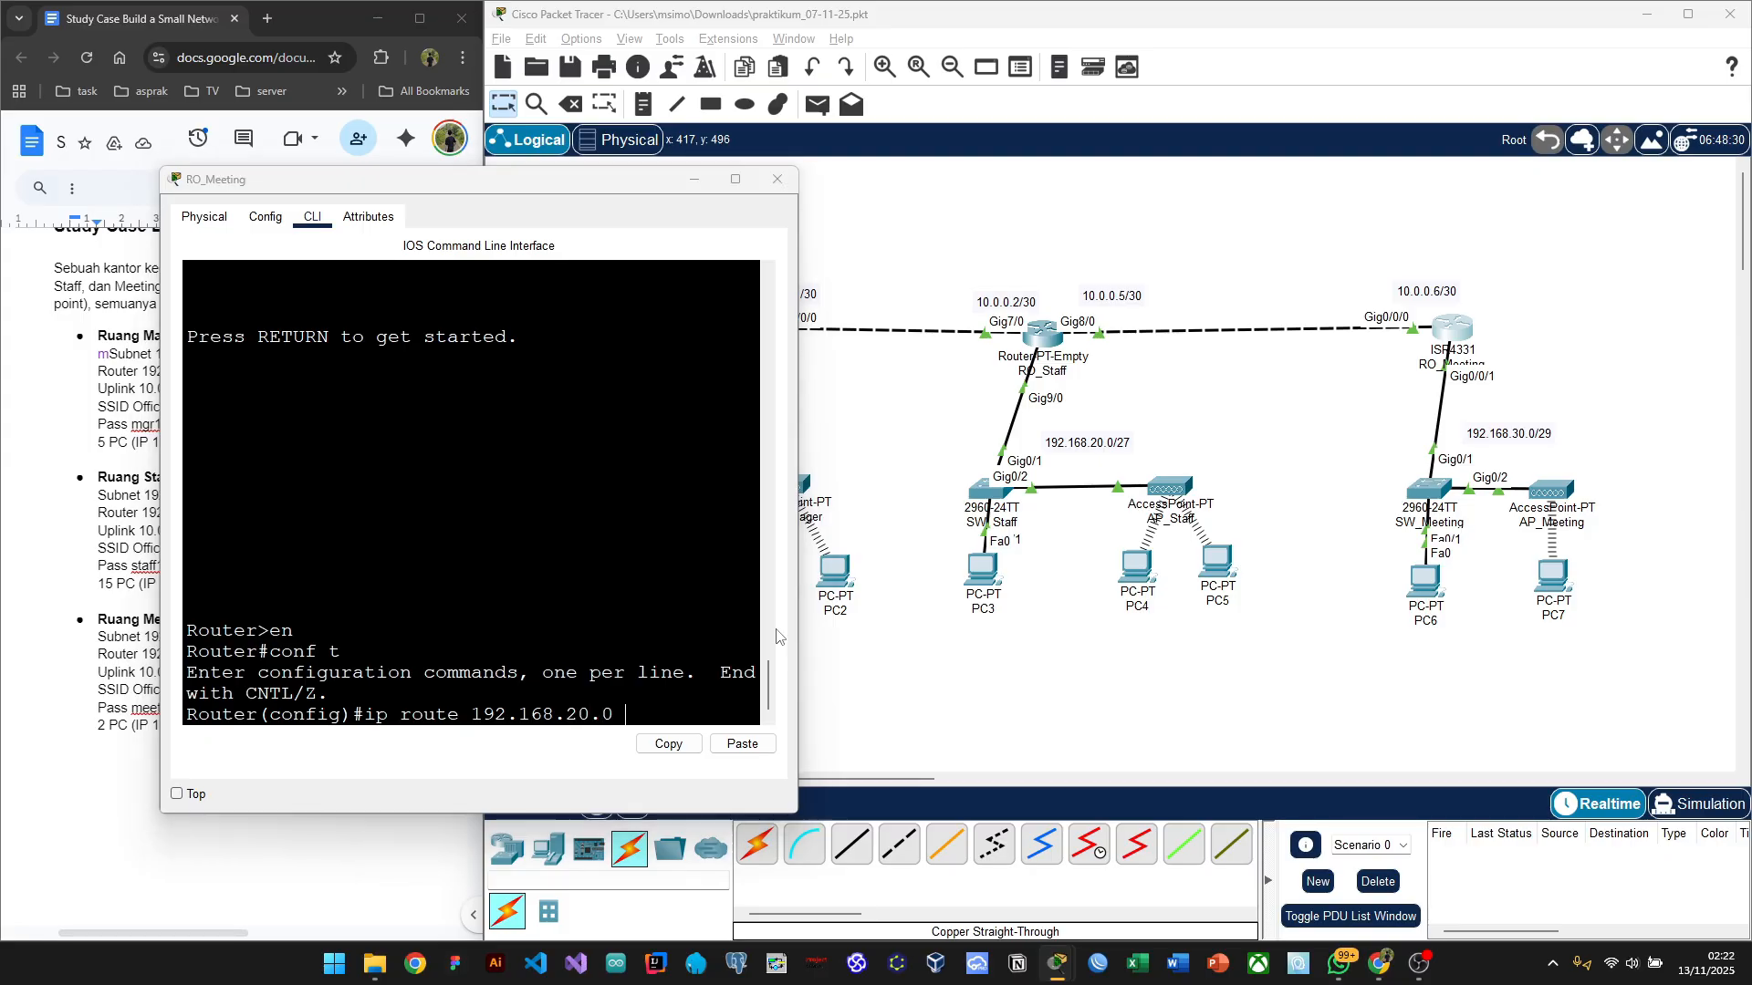
key(alt+Tab)
key(Tab)
key(Tab)
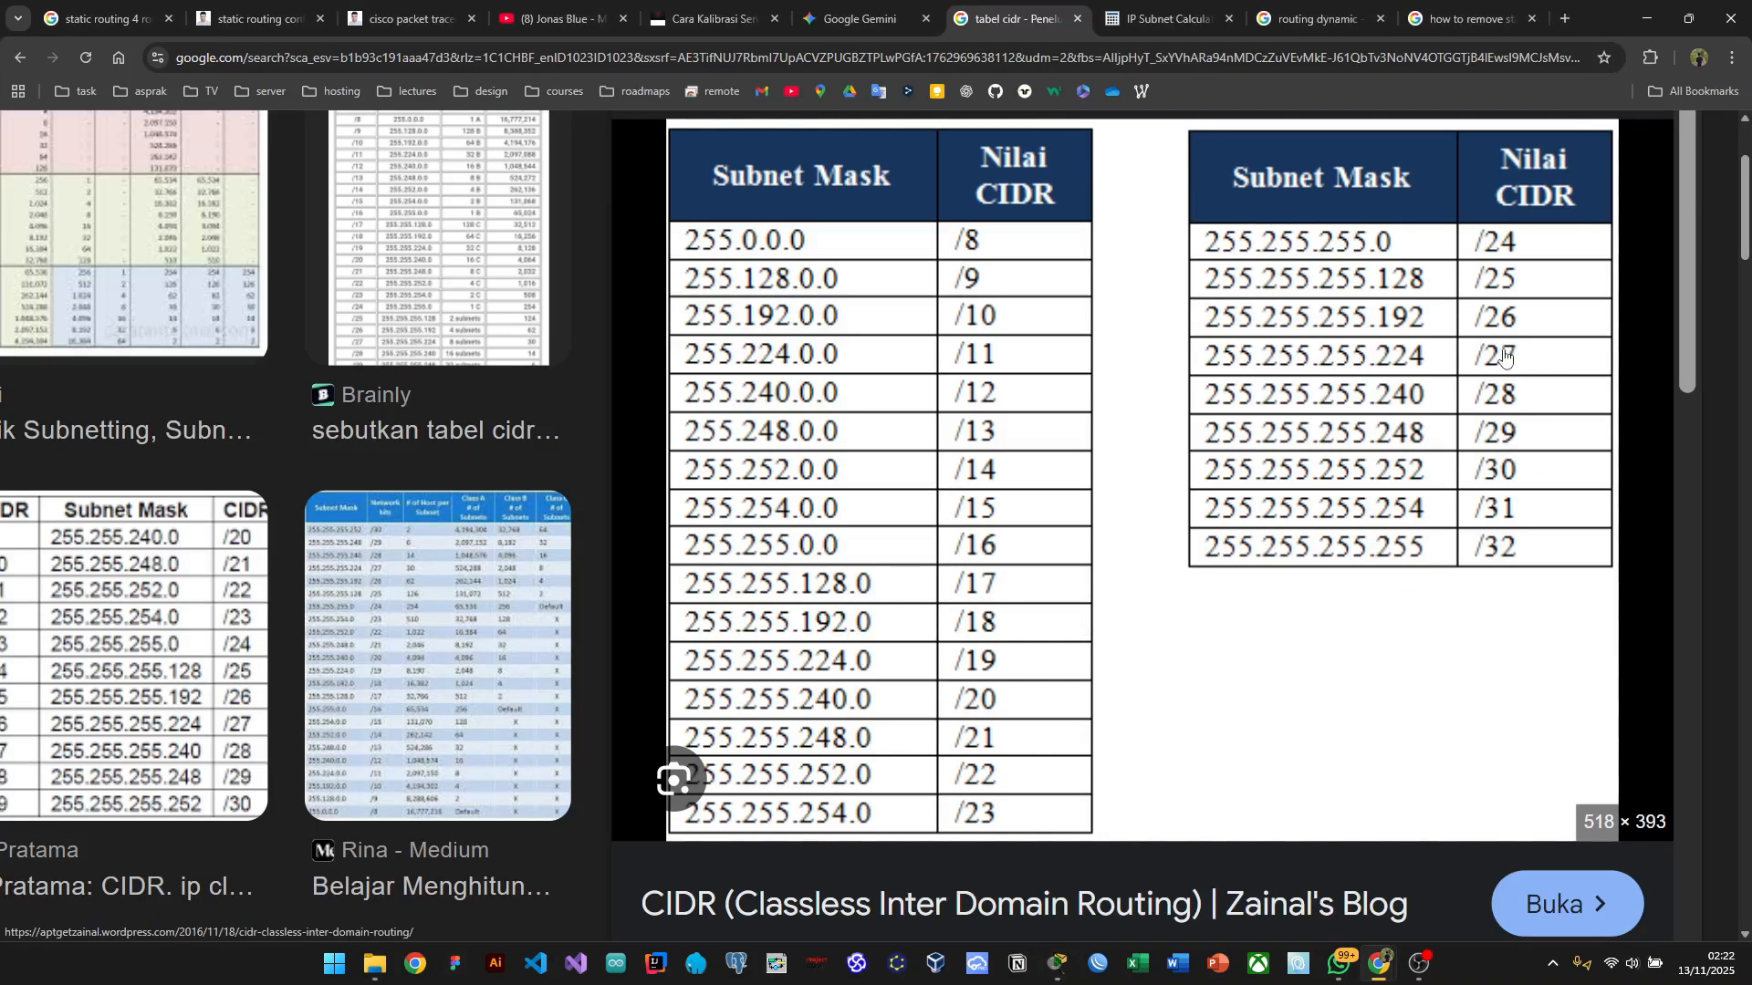
key(alt+Tab)
click(1394, 355)
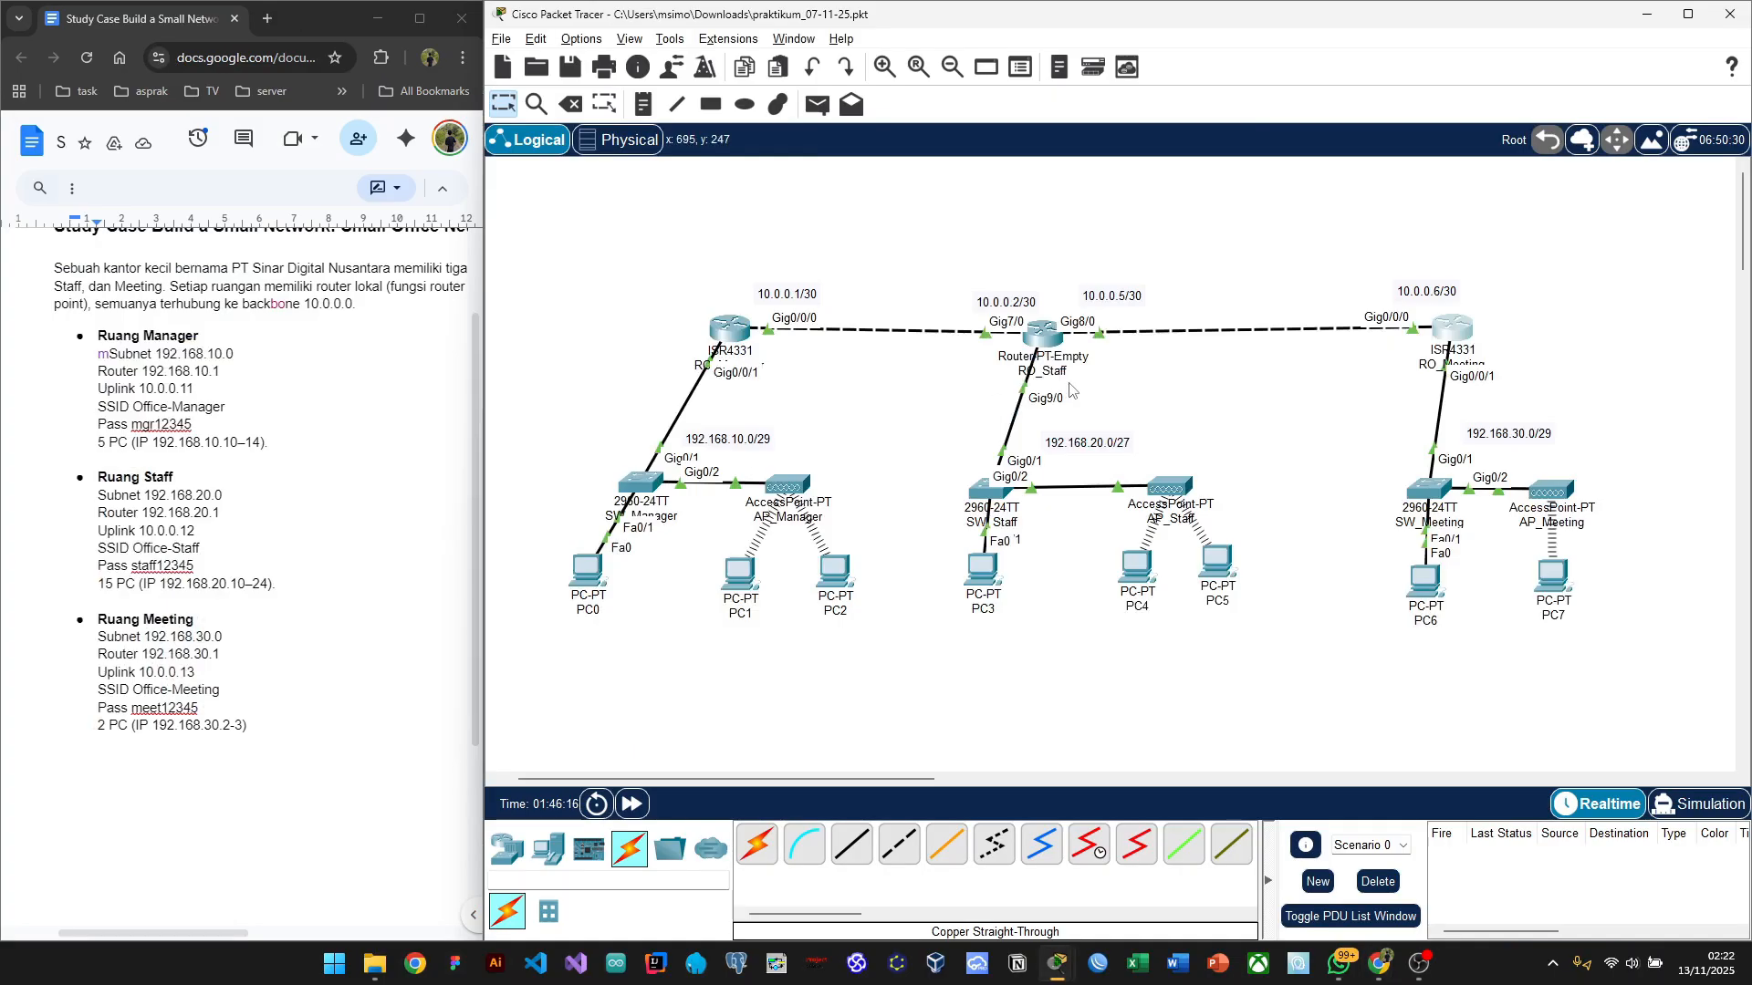
Step: Finish the route to 192.168.20.0 with mask 255.255.255.224 via 10.0.0.5
click(1456, 333)
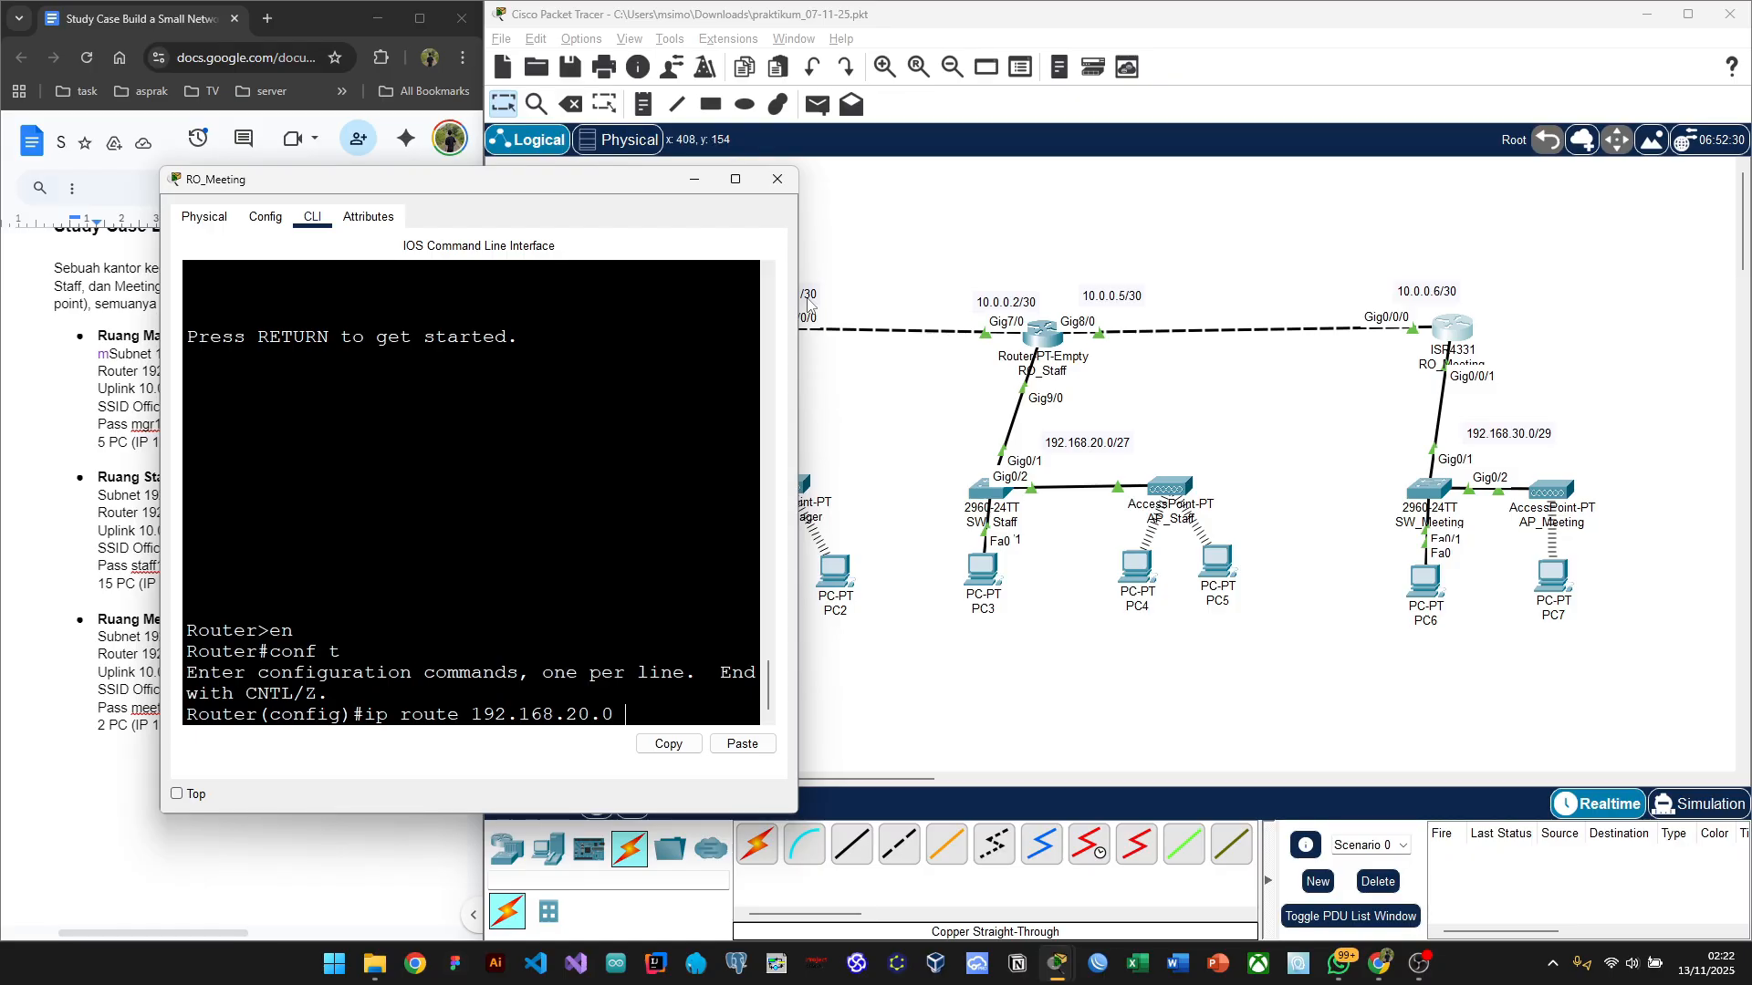
drag(798, 298, 1006, 292)
drag(808, 180, 682, 164)
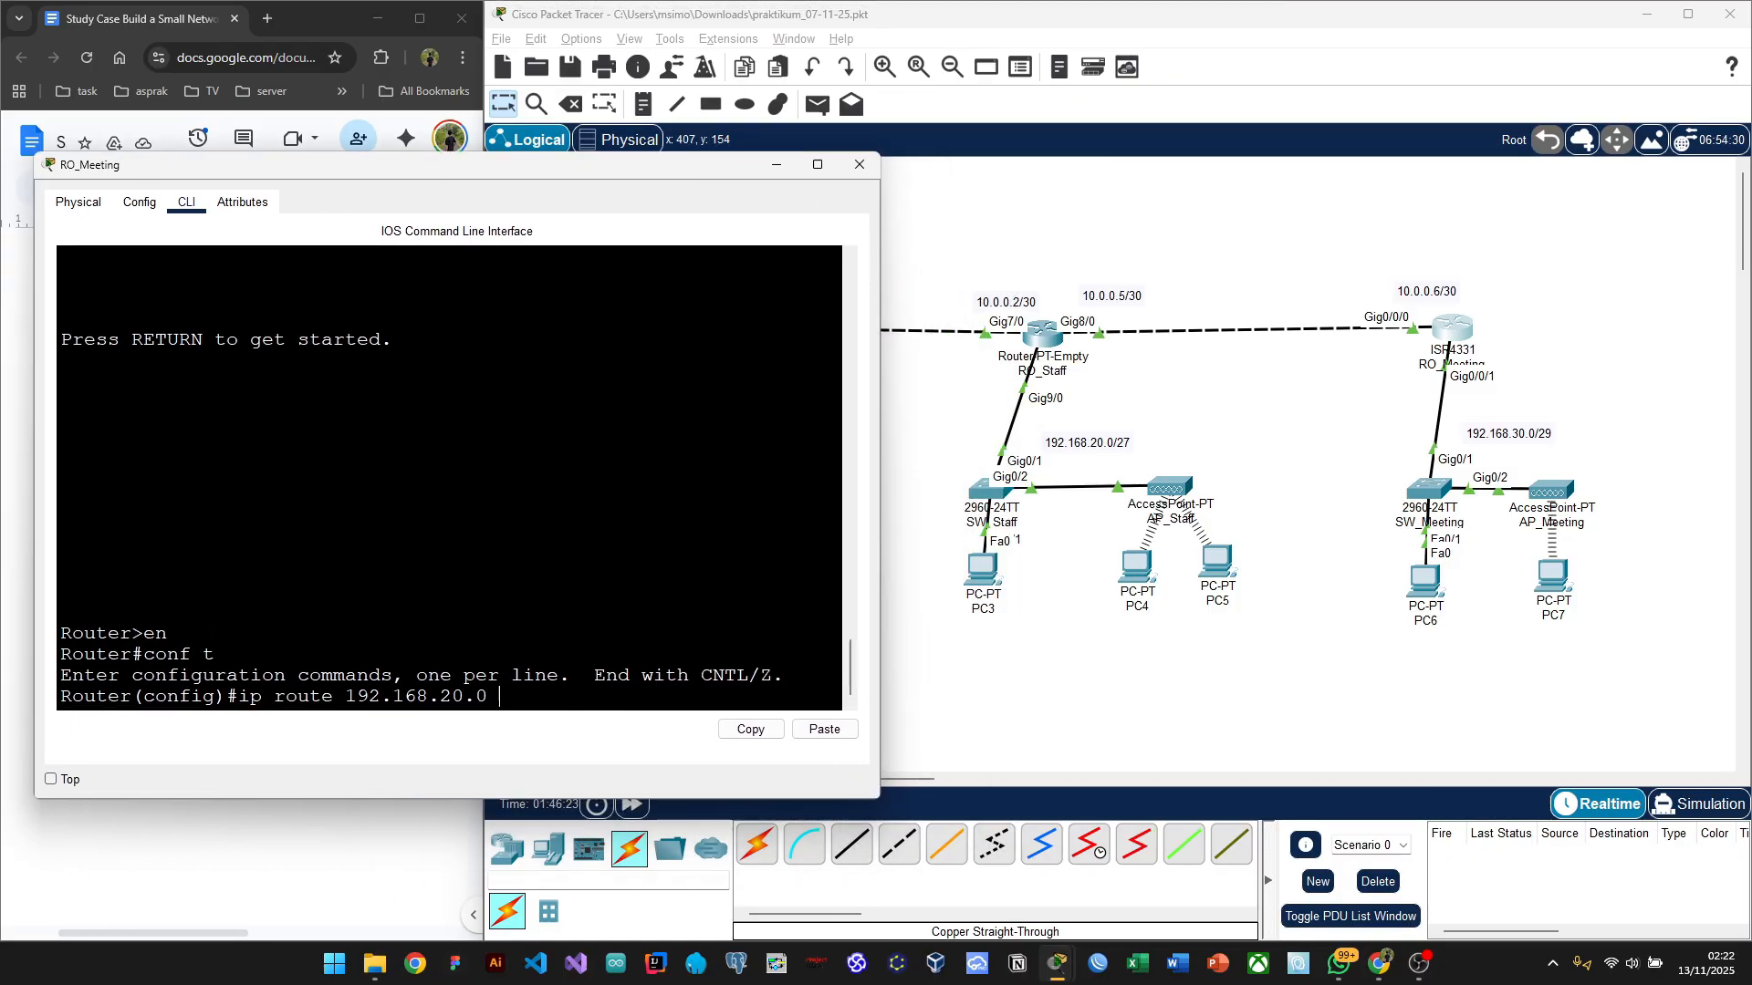
text(255.255.255.224)
drag(649, 168, 635, 168)
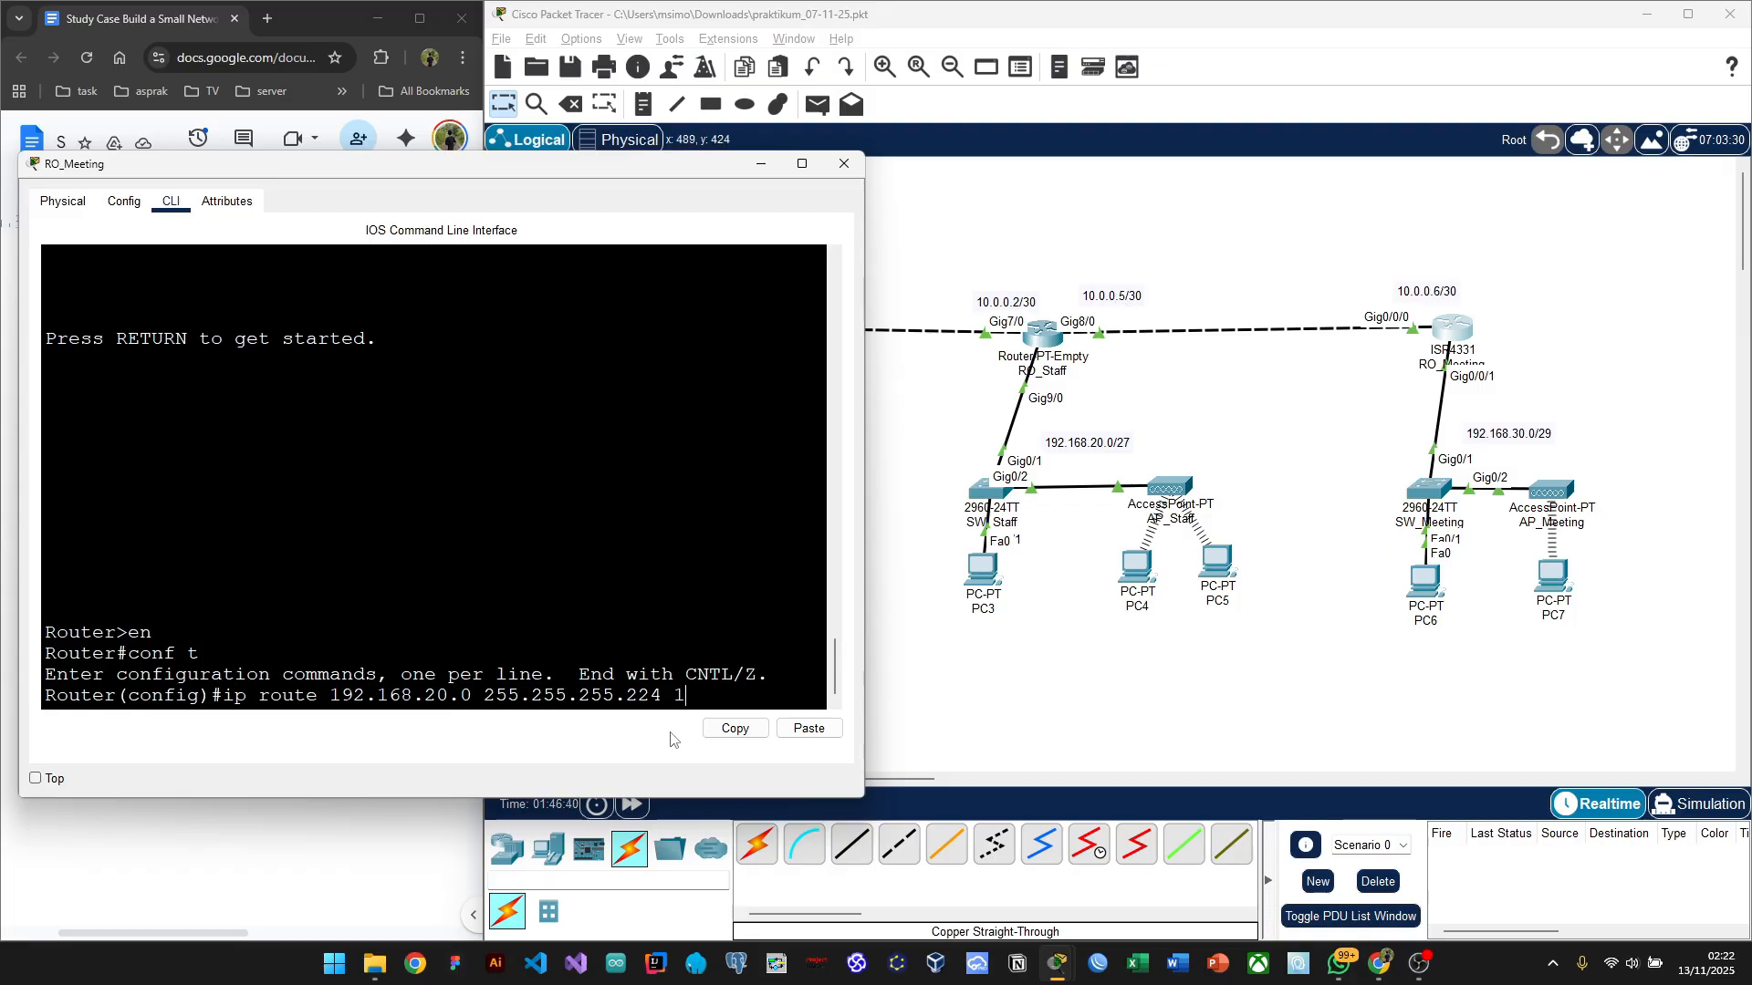
text(0.0.0.5)
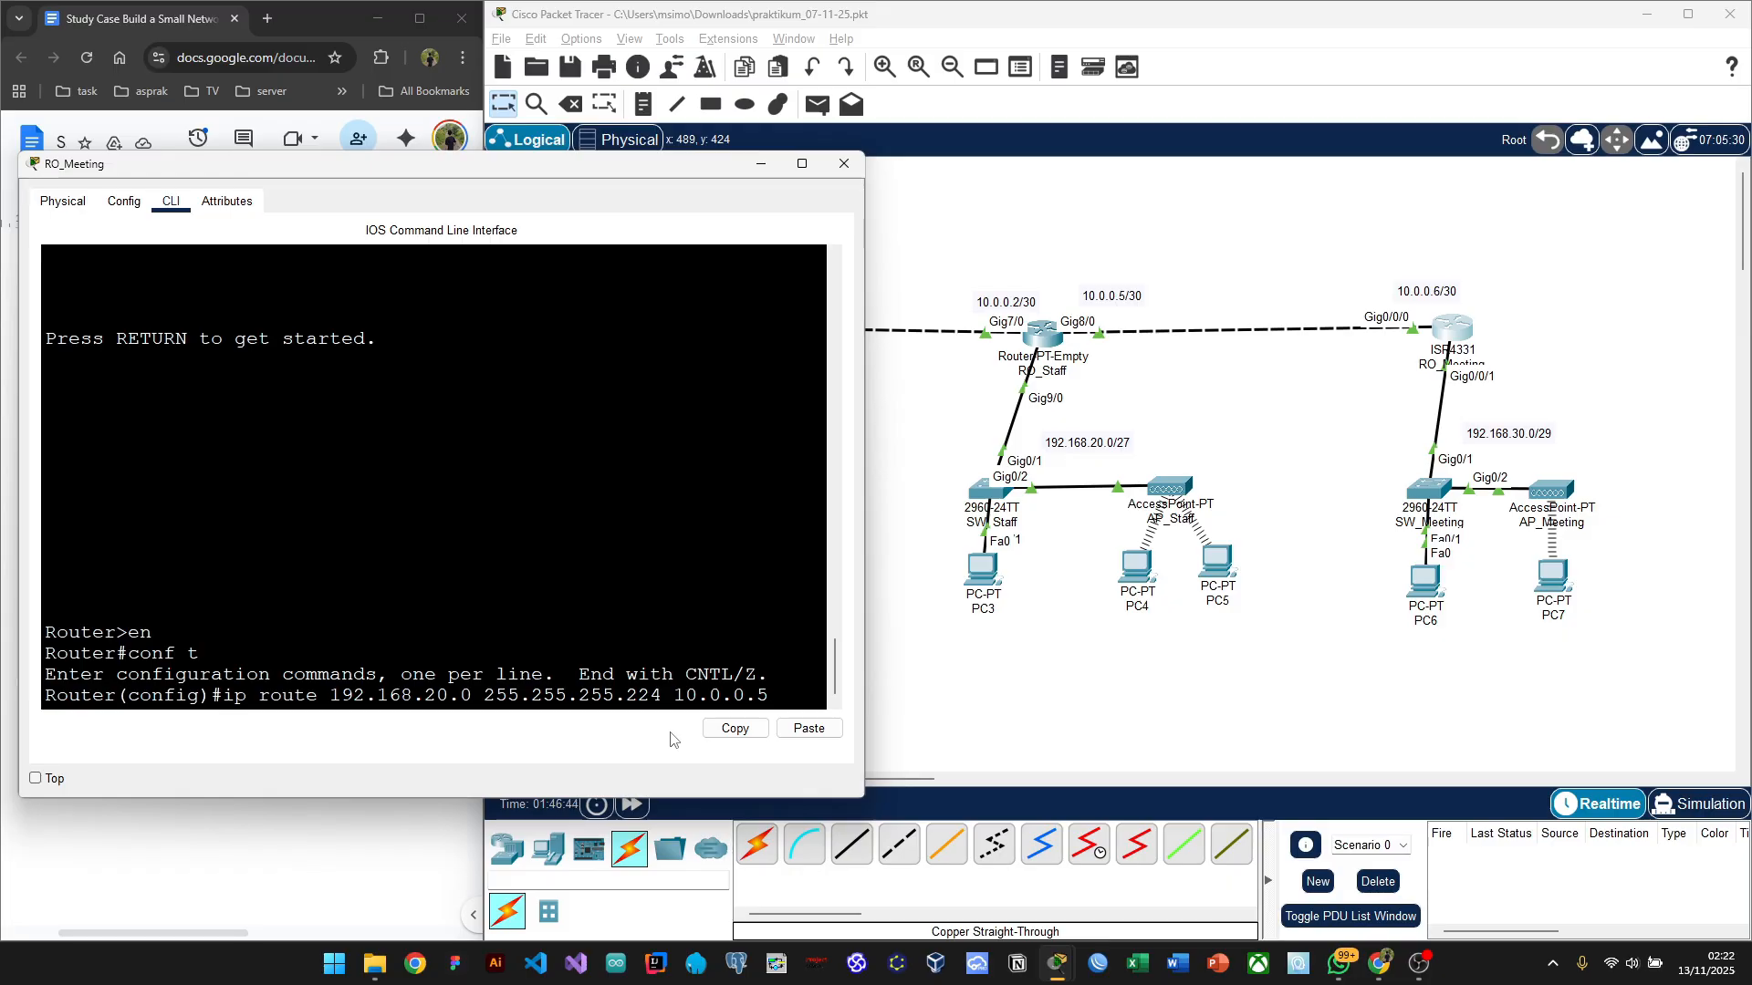
key(Return)
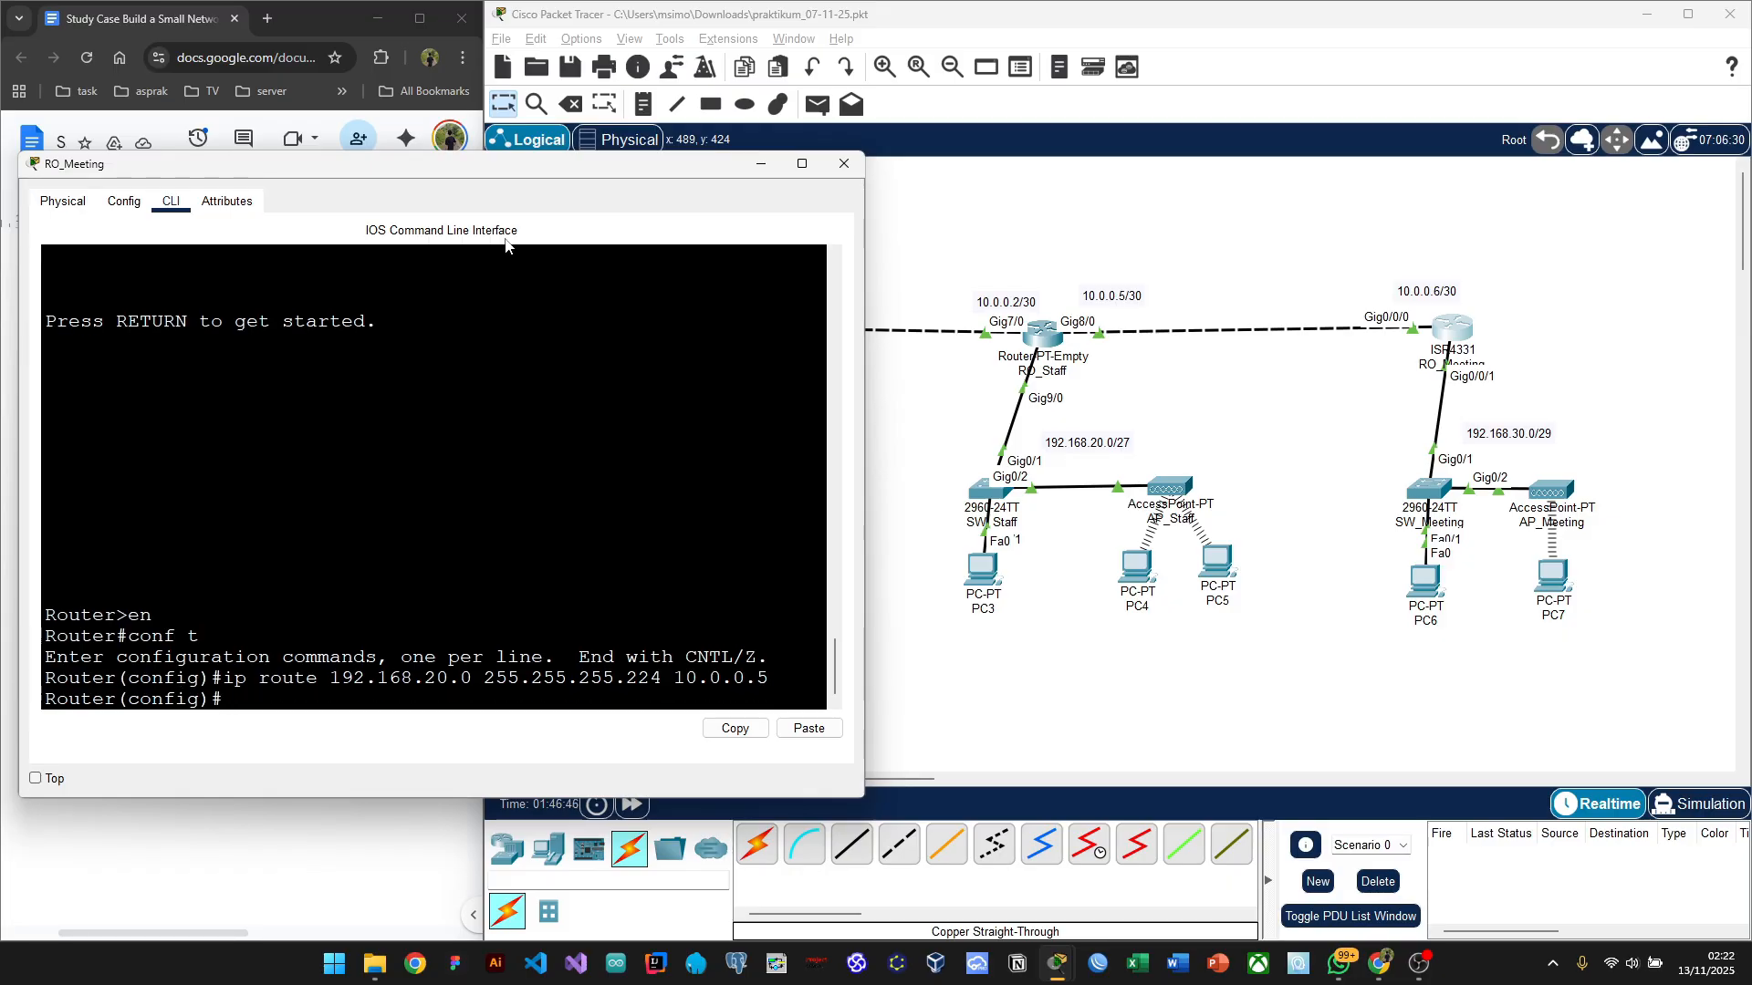
Step: Enter 'ip route 10.0.0.0 255.255.255.252 10.0.0.5' for the backbone link
drag(476, 174, 685, 375)
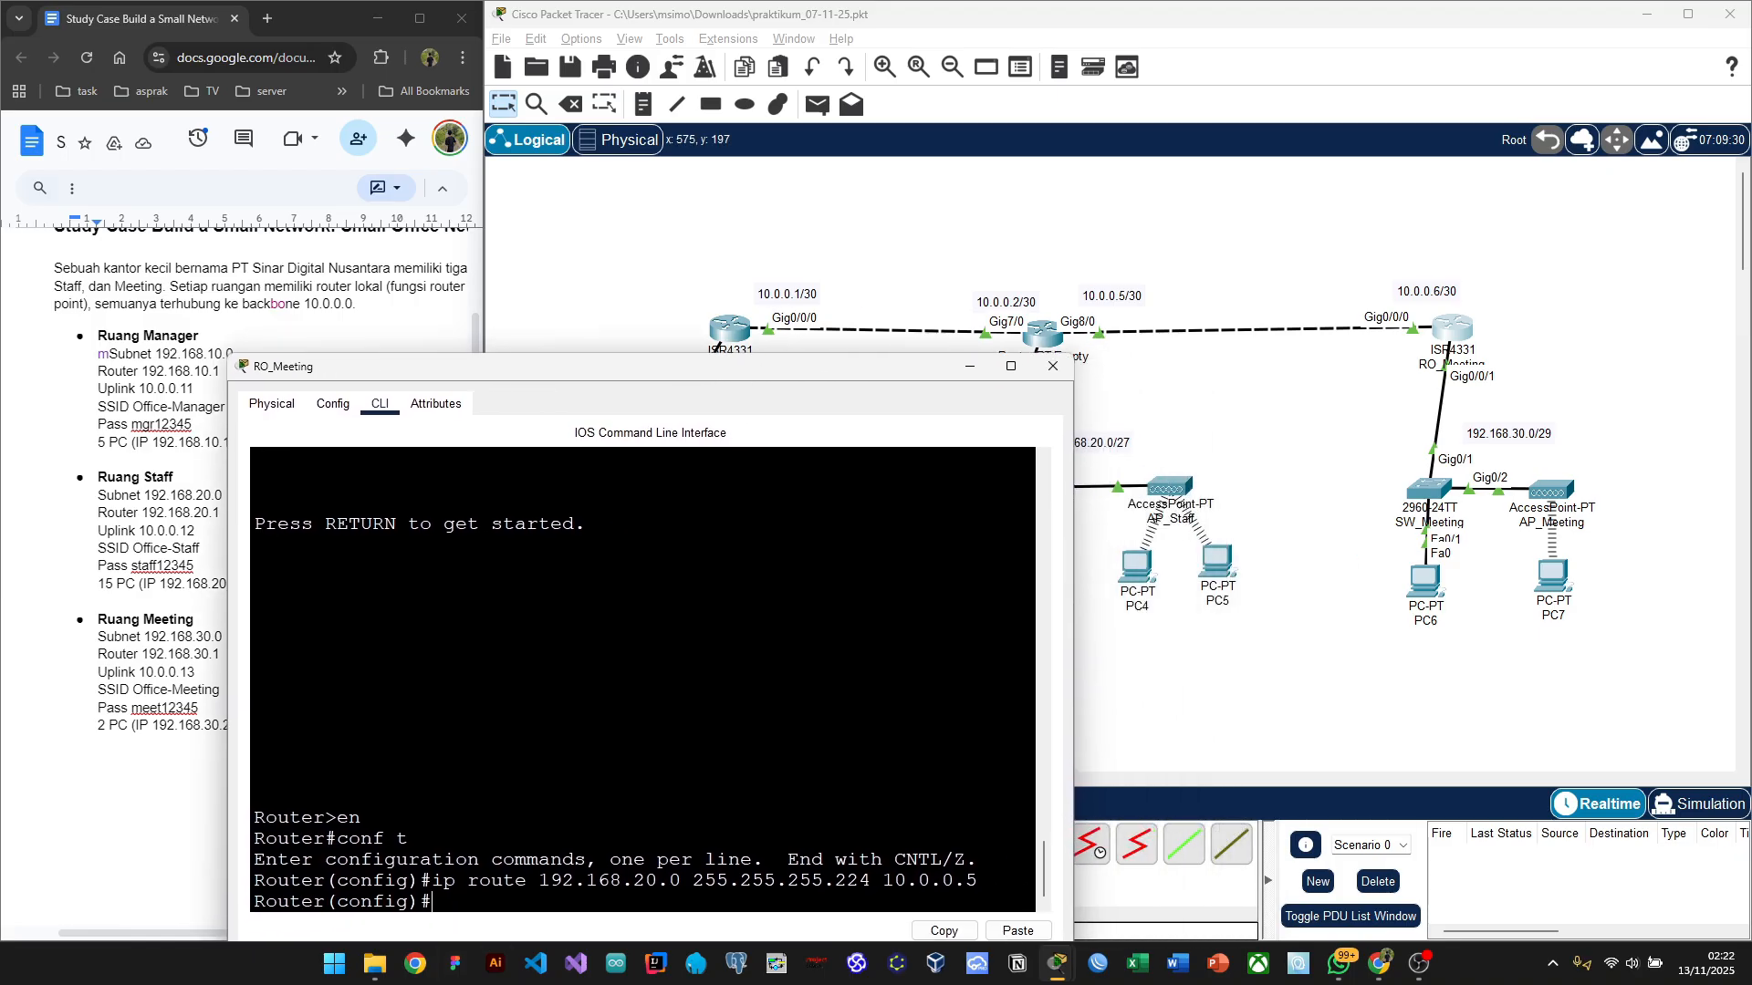
text(ip route 10.)
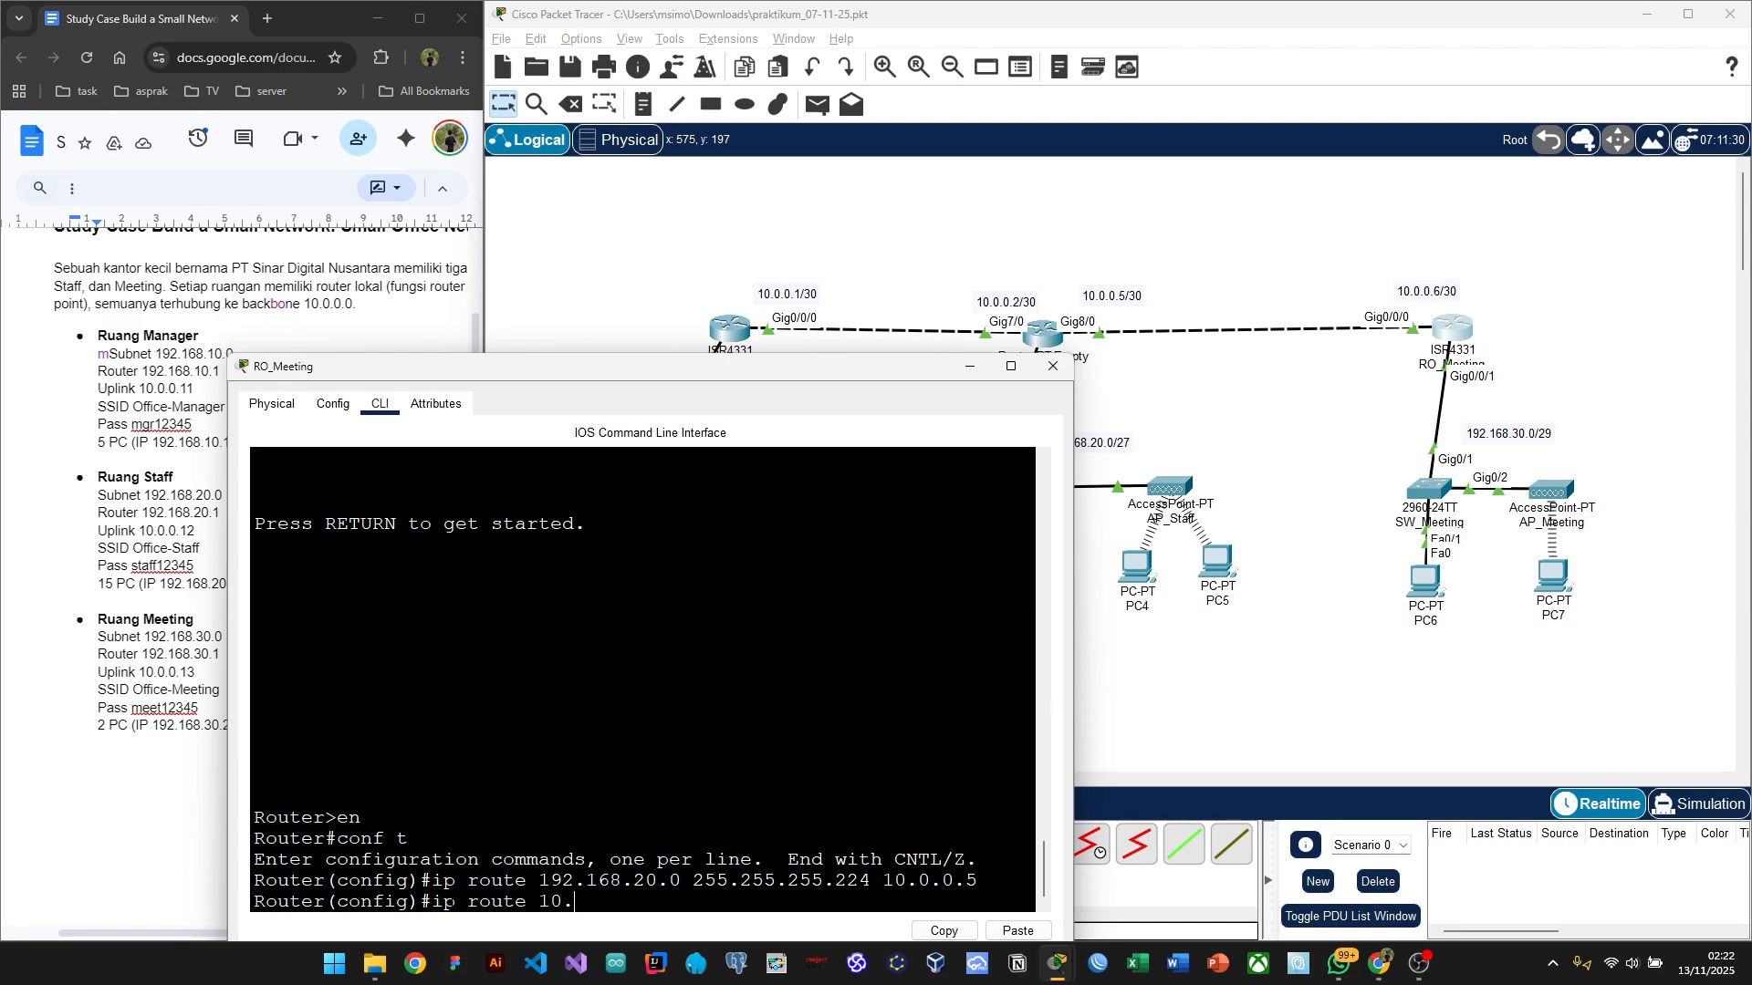
text(0.0.)
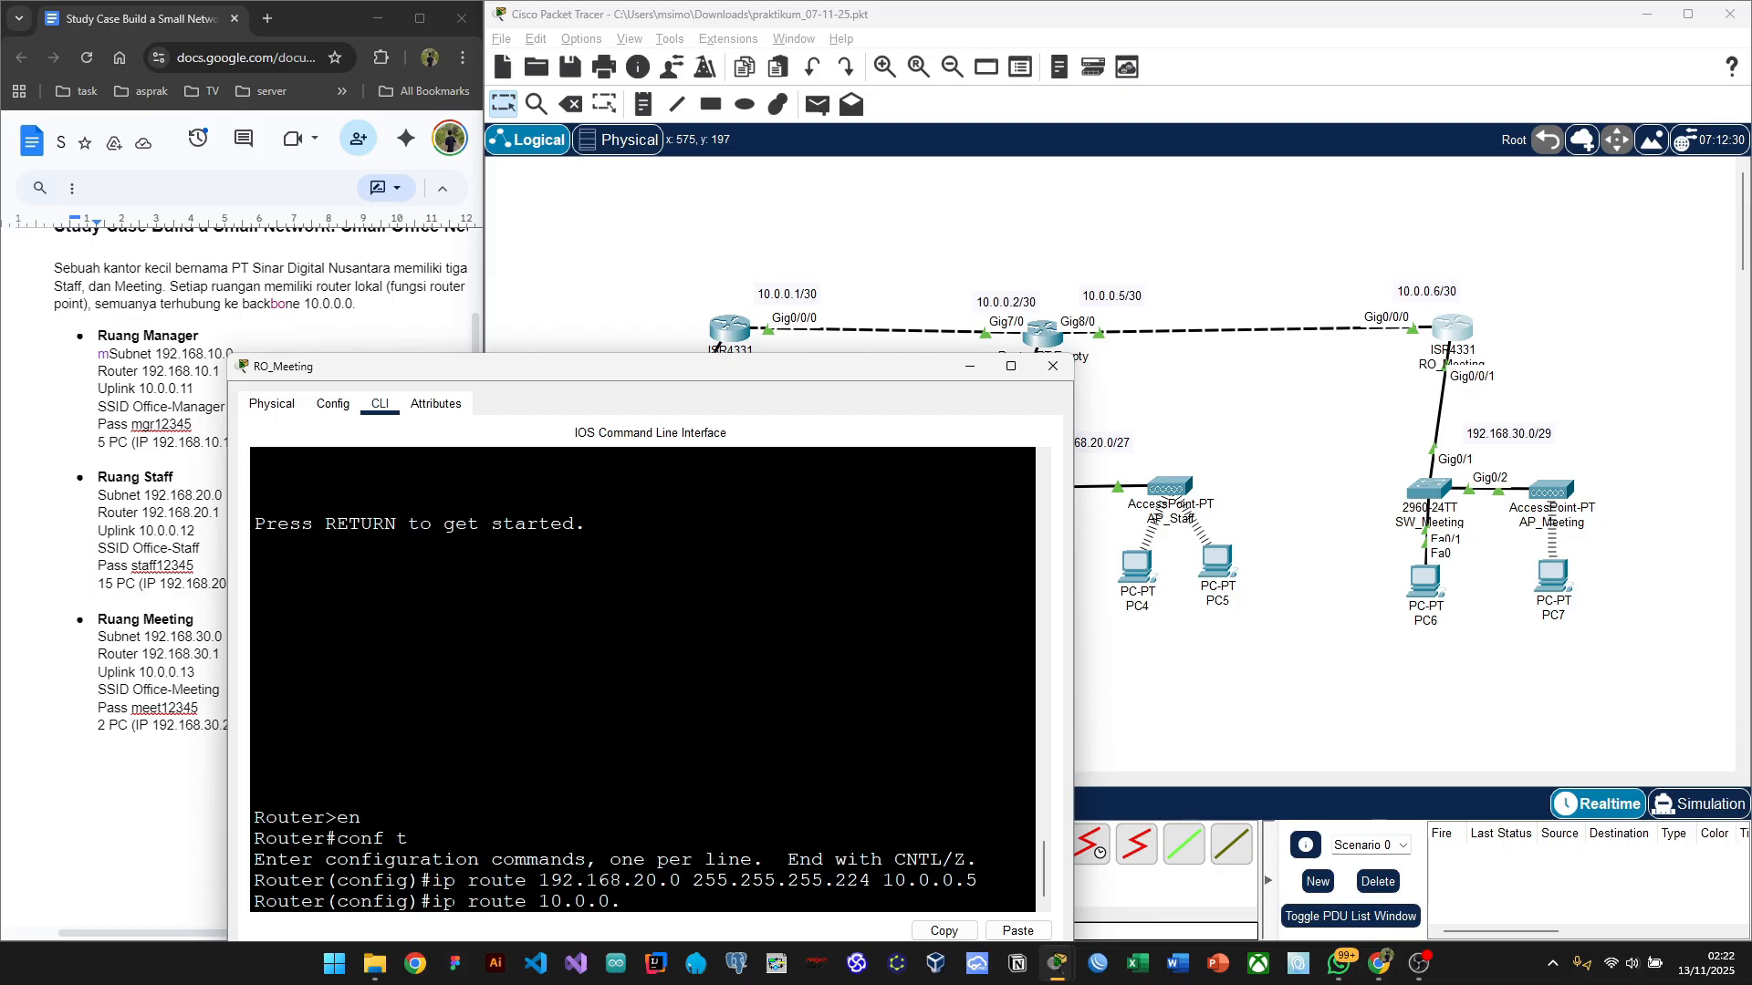
text(0)
click(802, 292)
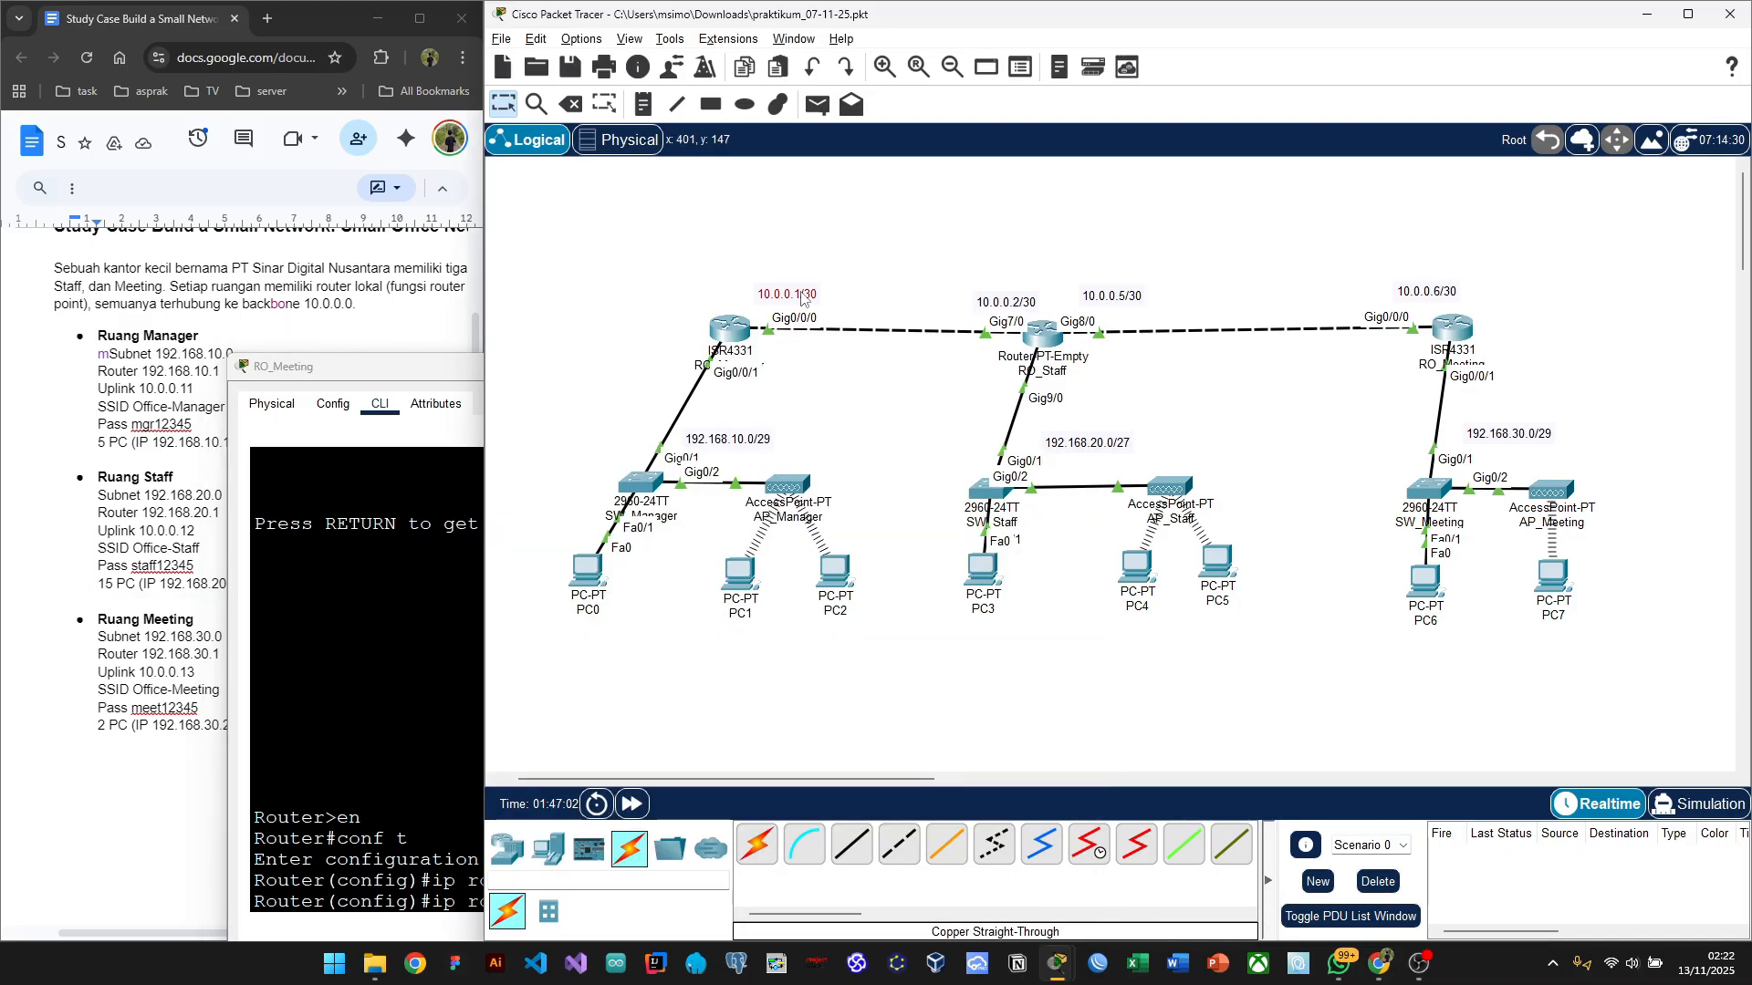
click(717, 347)
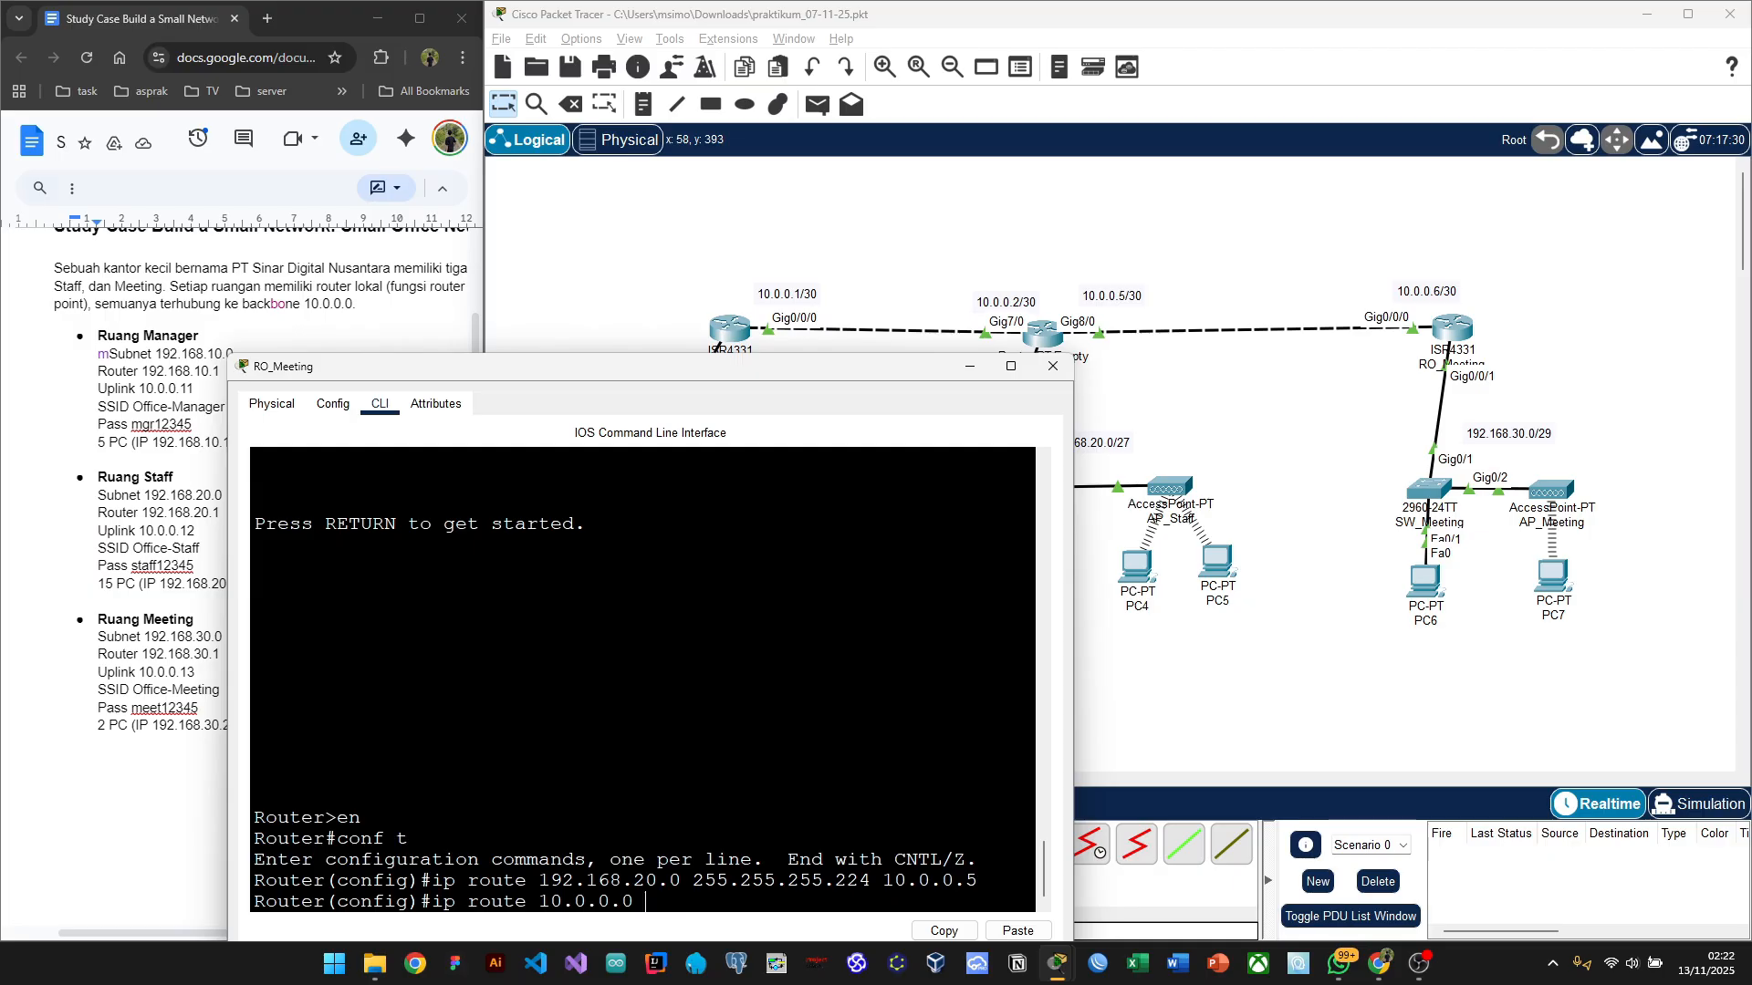
text(255.255.255.252)
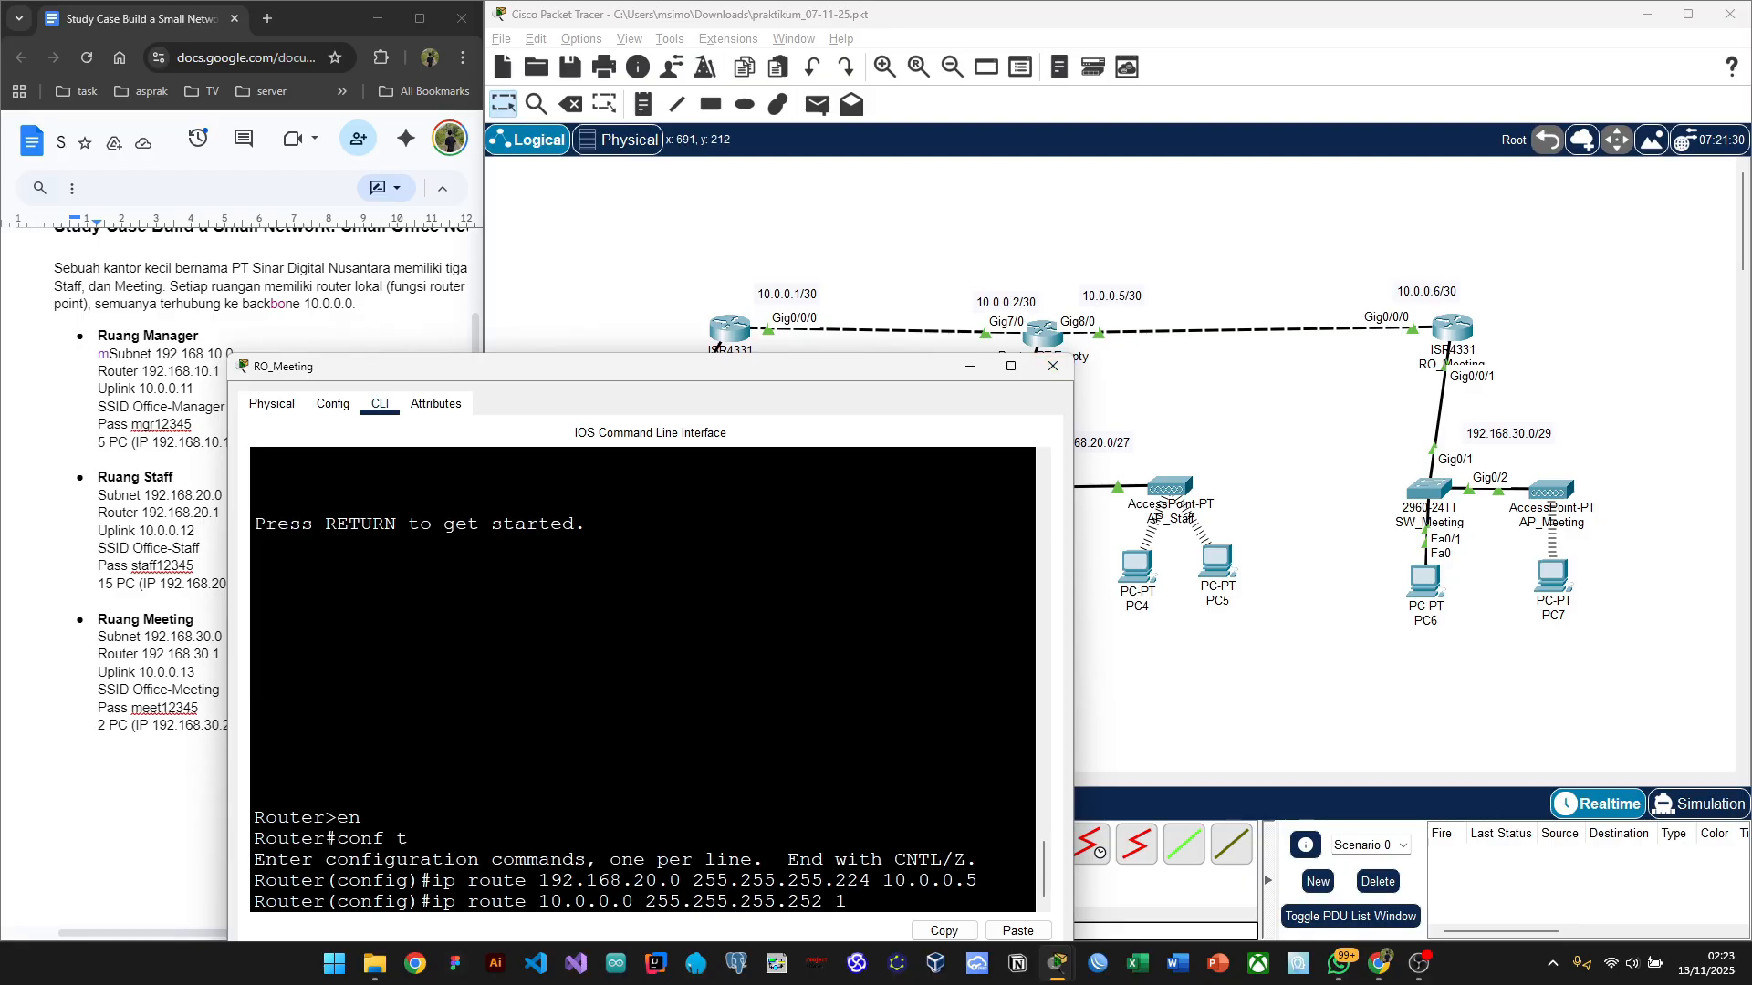
text( 10.0.0.5)
drag(768, 374, 720, 322)
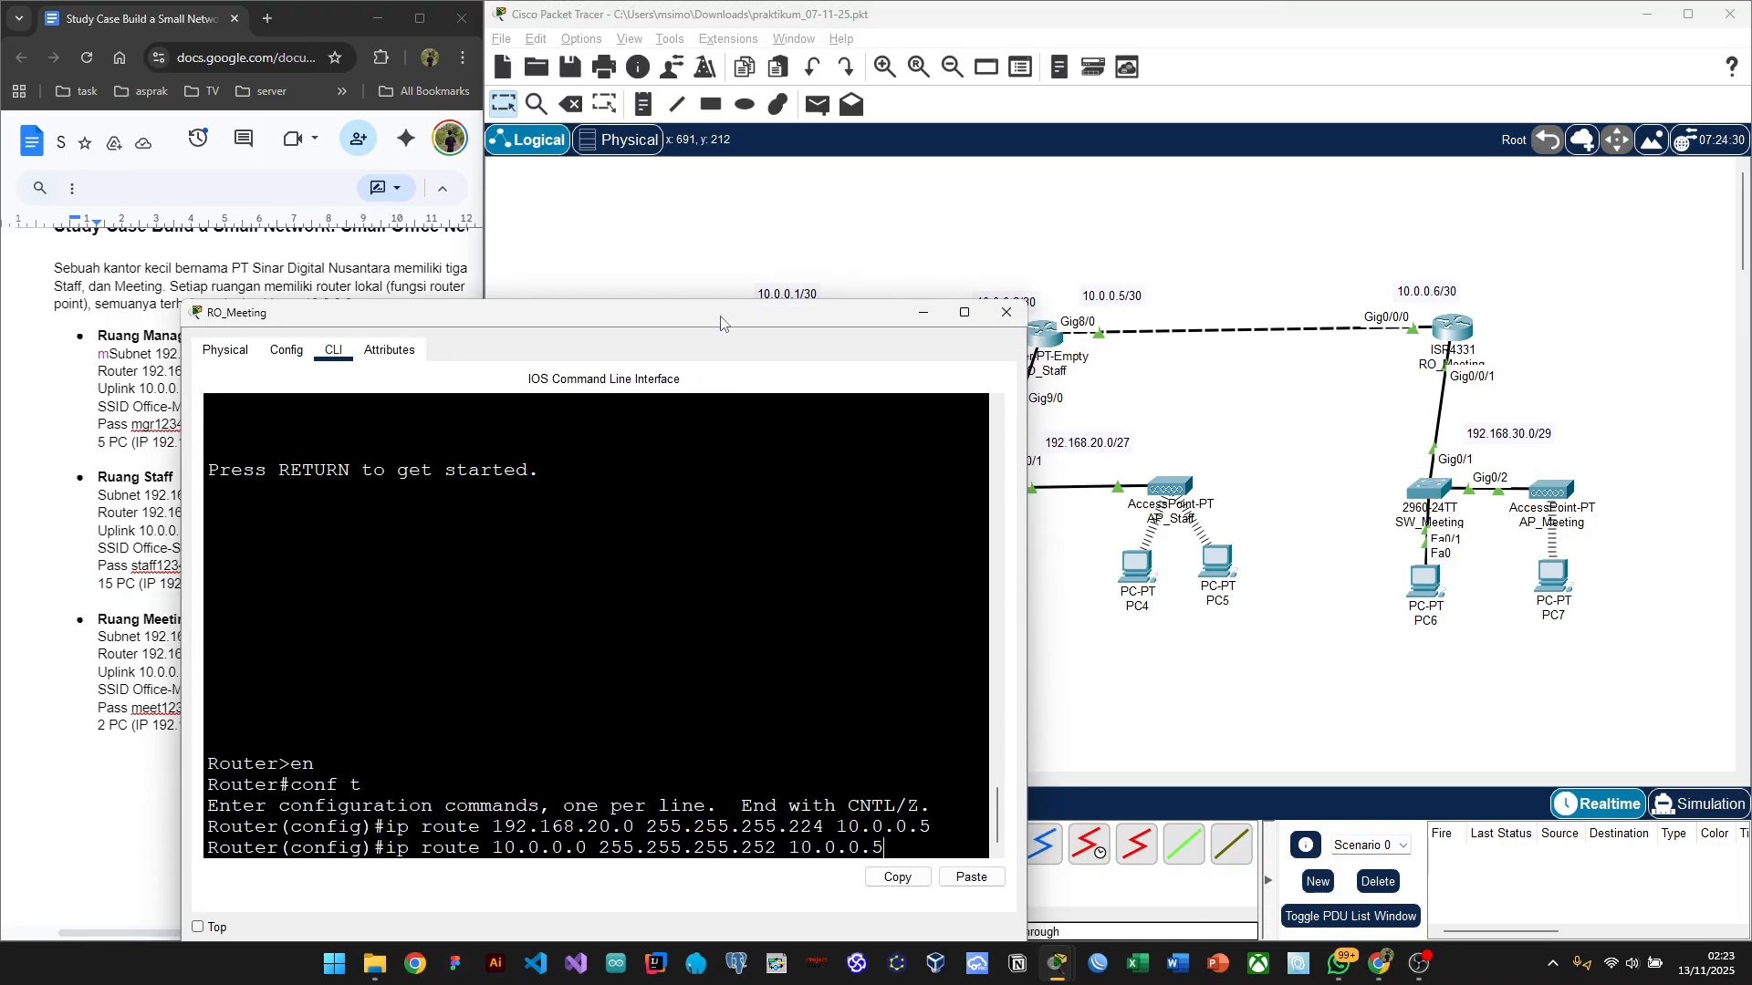
key(Return)
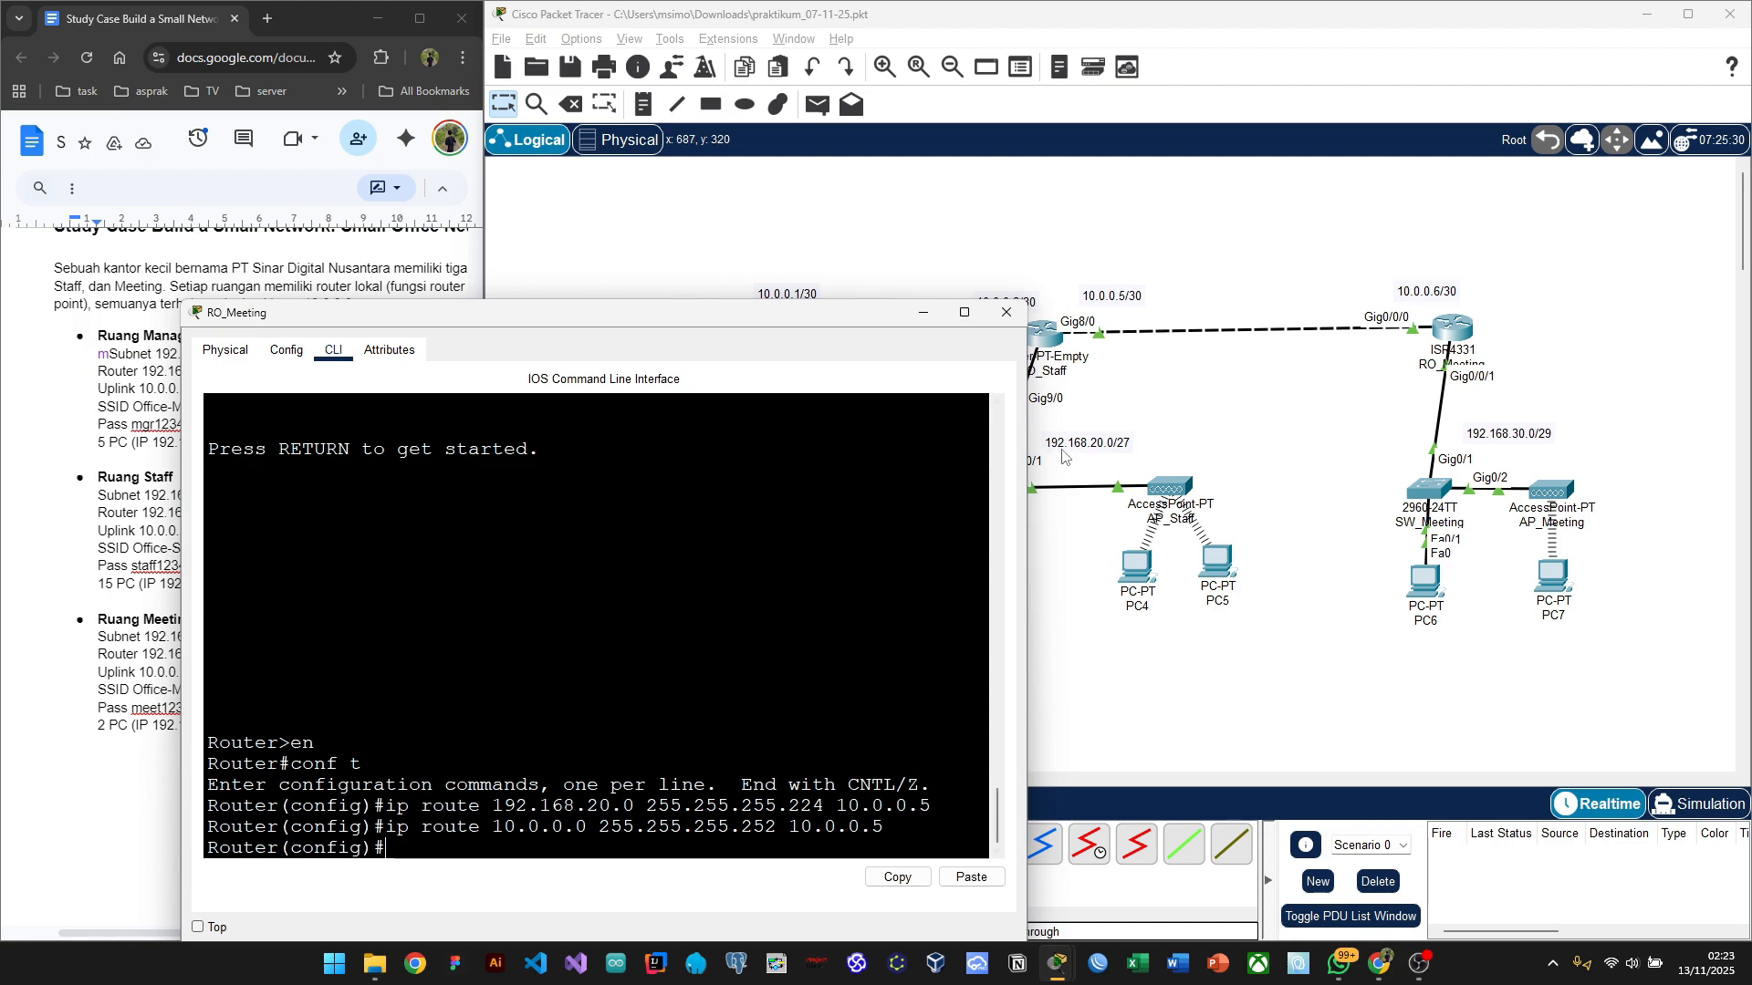
Step: On RO_Meeting, enter 'ip route 192.168.10.0 255.255.255.248 10.0.0.5'
drag(667, 317, 1384, 391)
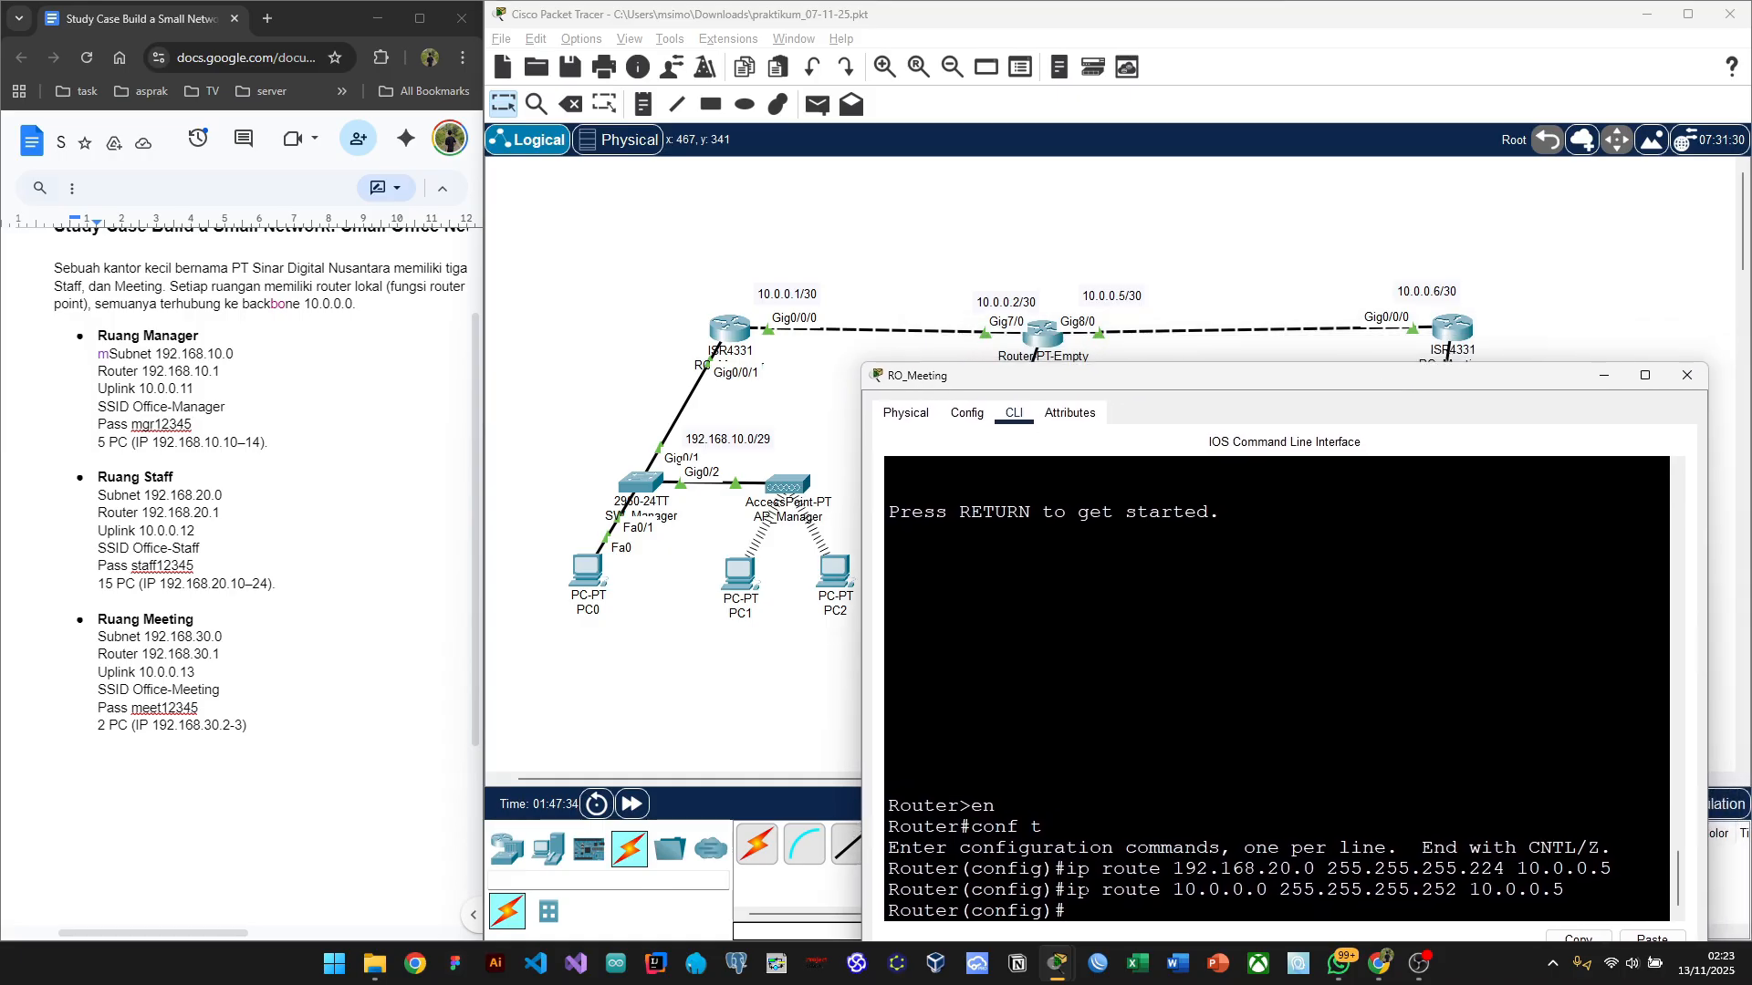
text(ipr)
text(route)
text( 192.168.10.0)
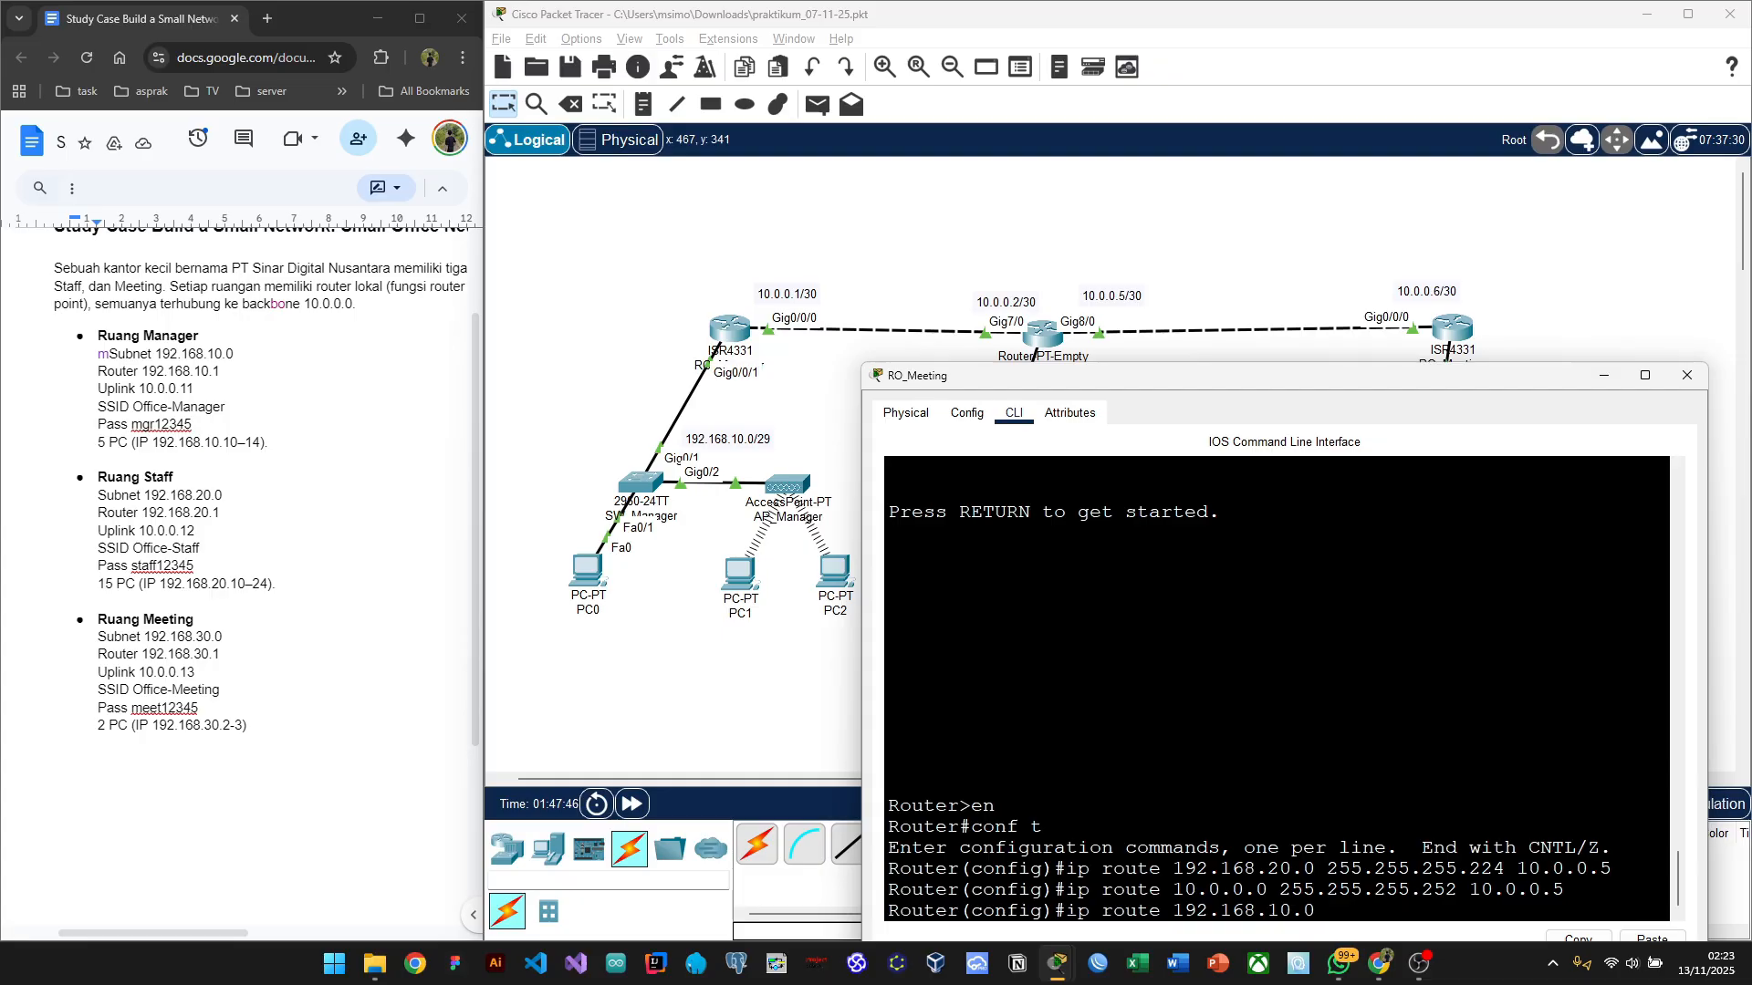
text(255.255.255.248)
text(10.0.)
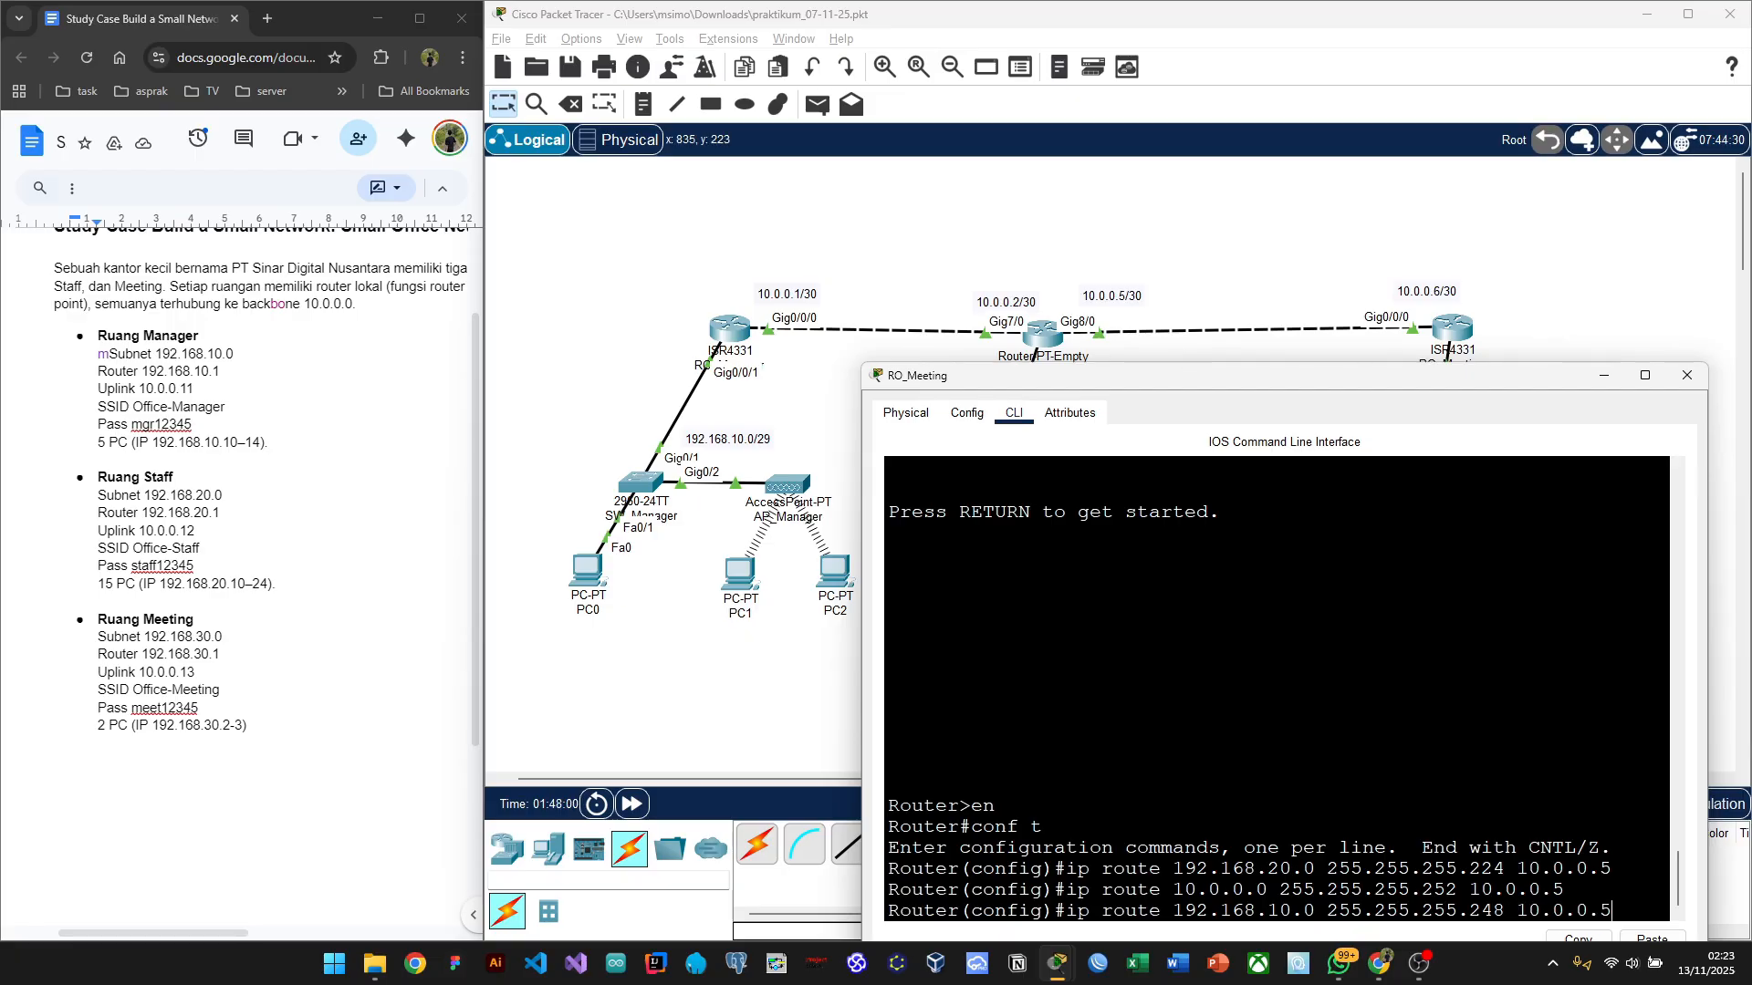
text(0.5)
key(Return)
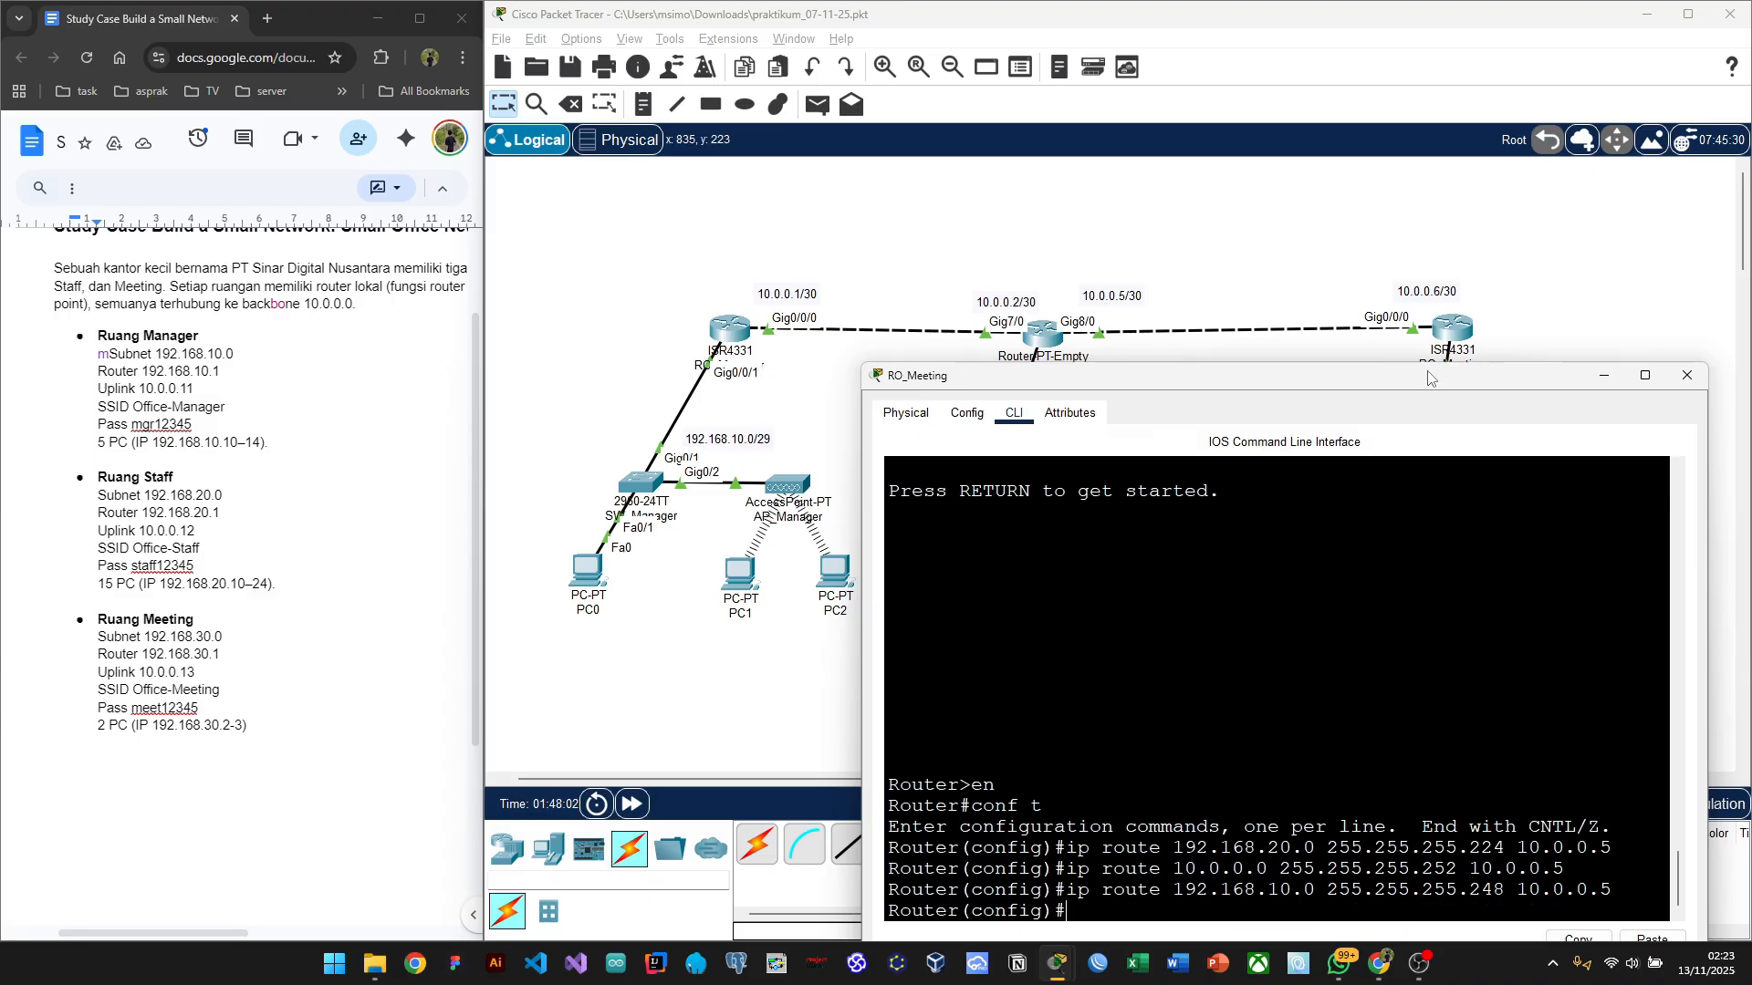
drag(1429, 379, 964, 284)
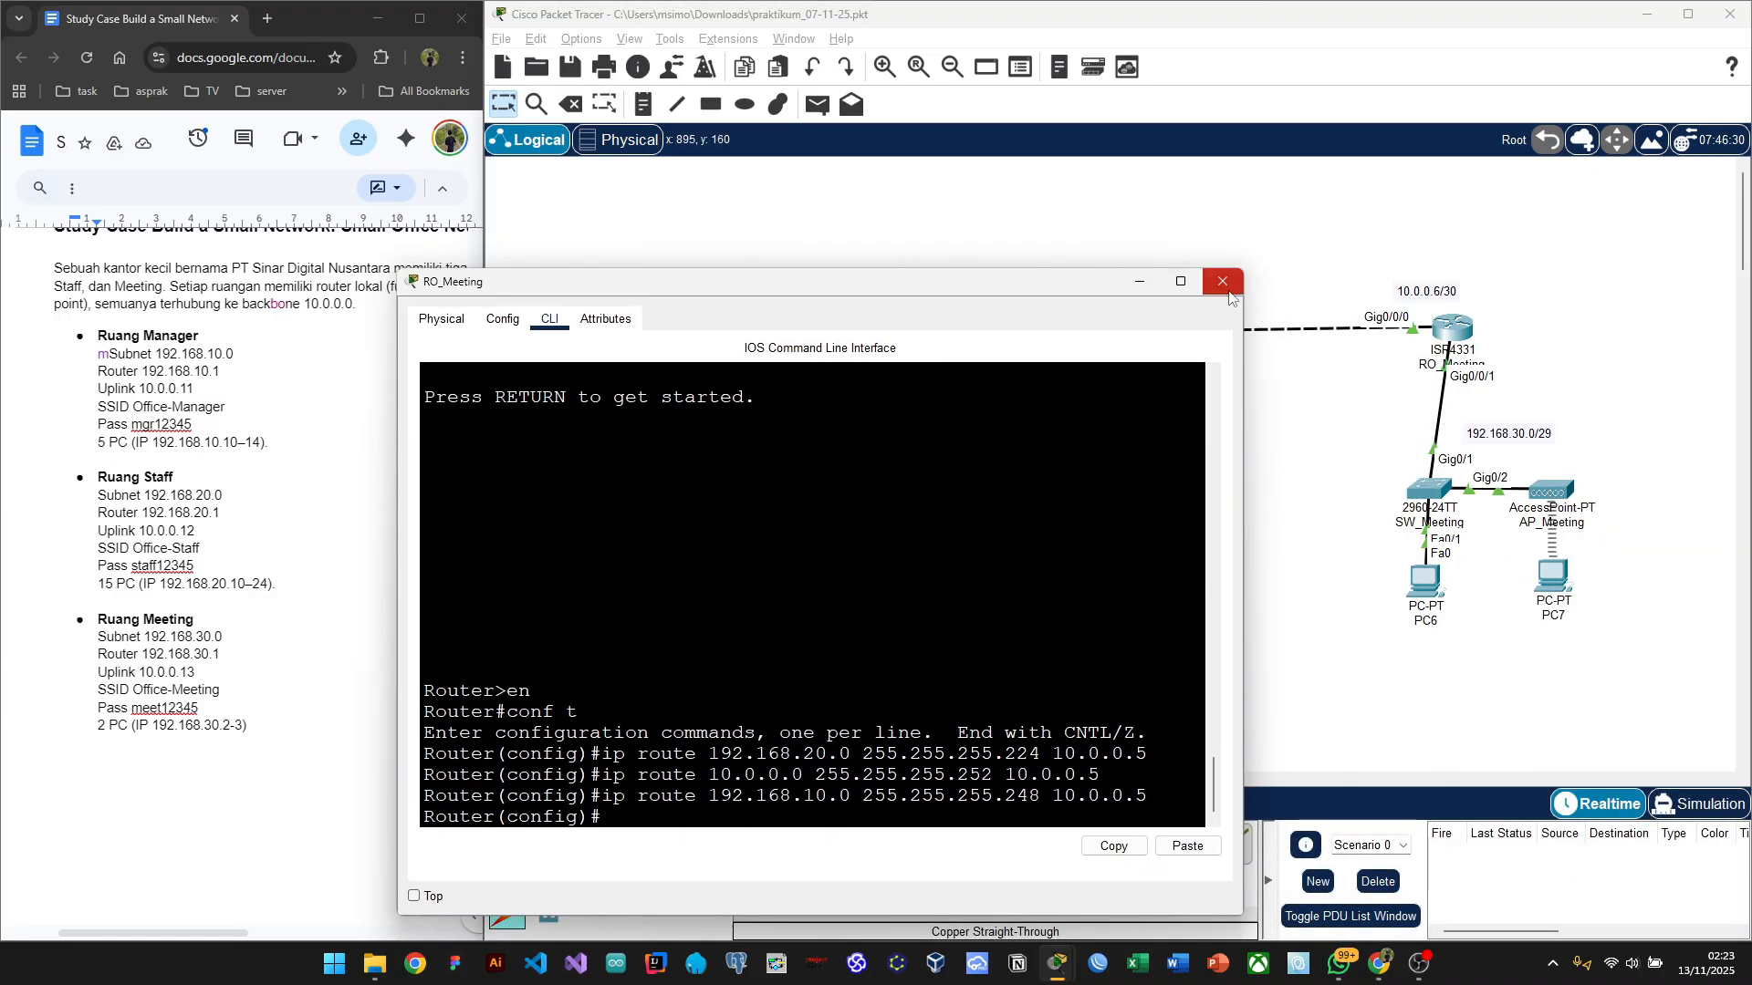
Step: Close RO_Meeting's console and switch to the Add Simple PDU tool with P
click(1141, 285)
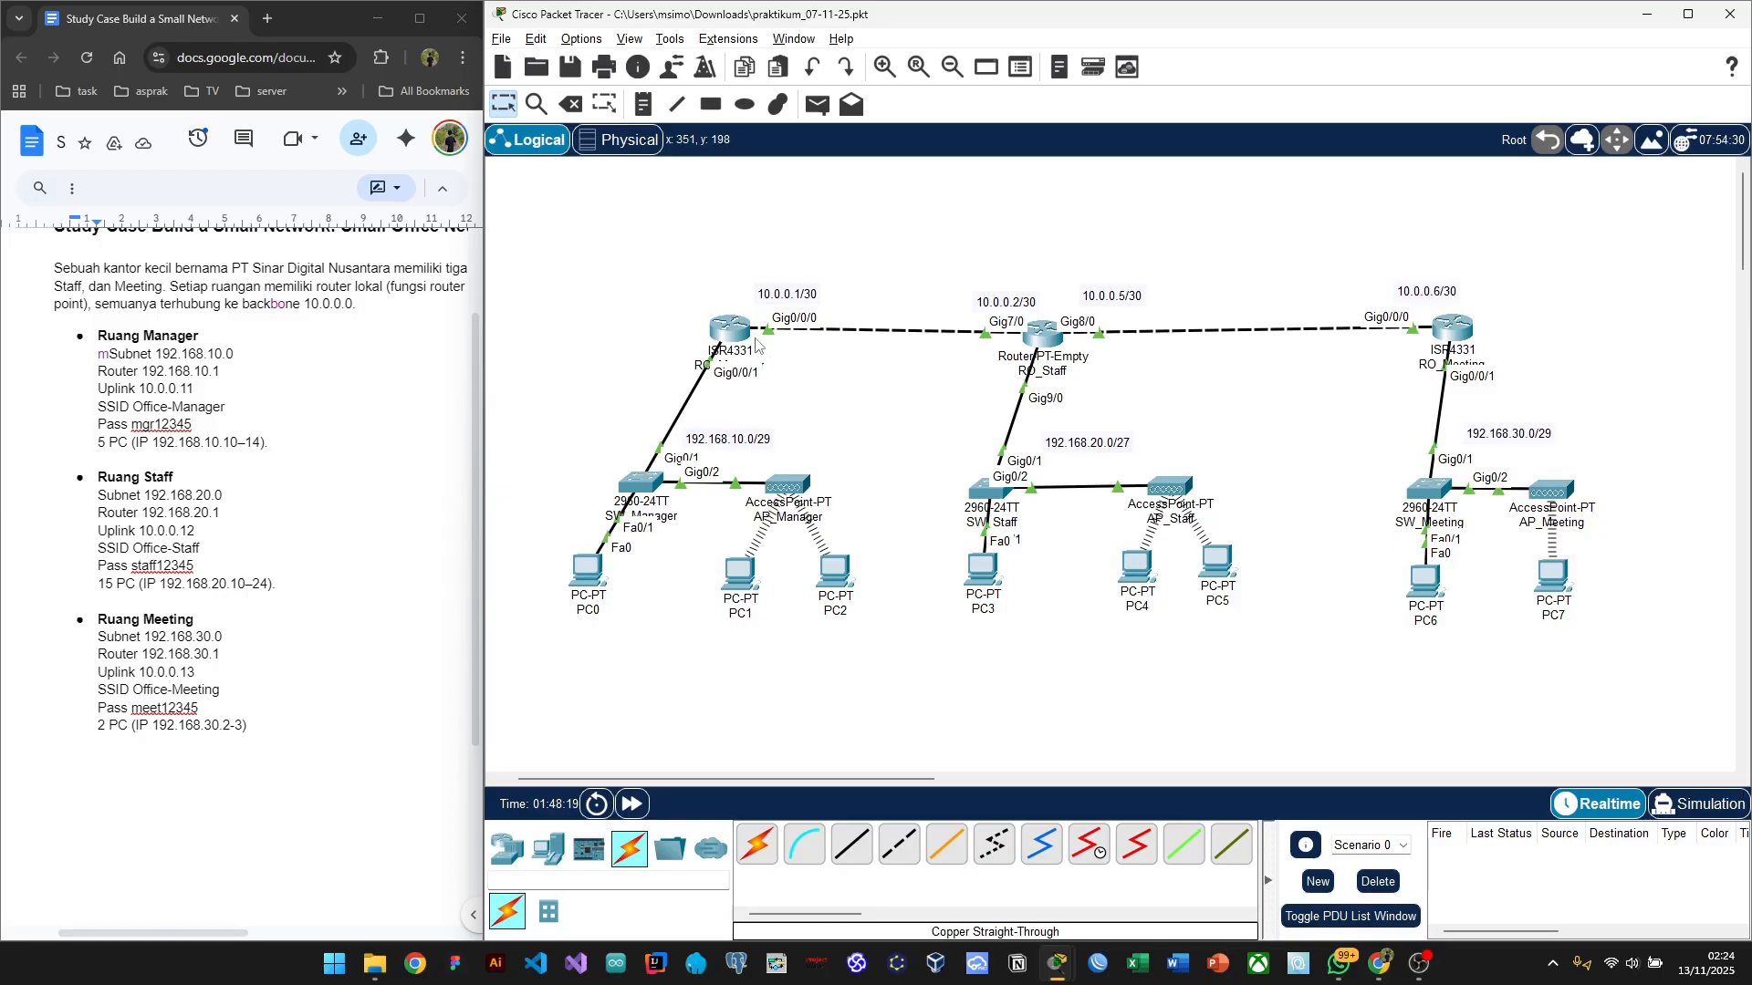
mouse_move(1567, 529)
key(p)
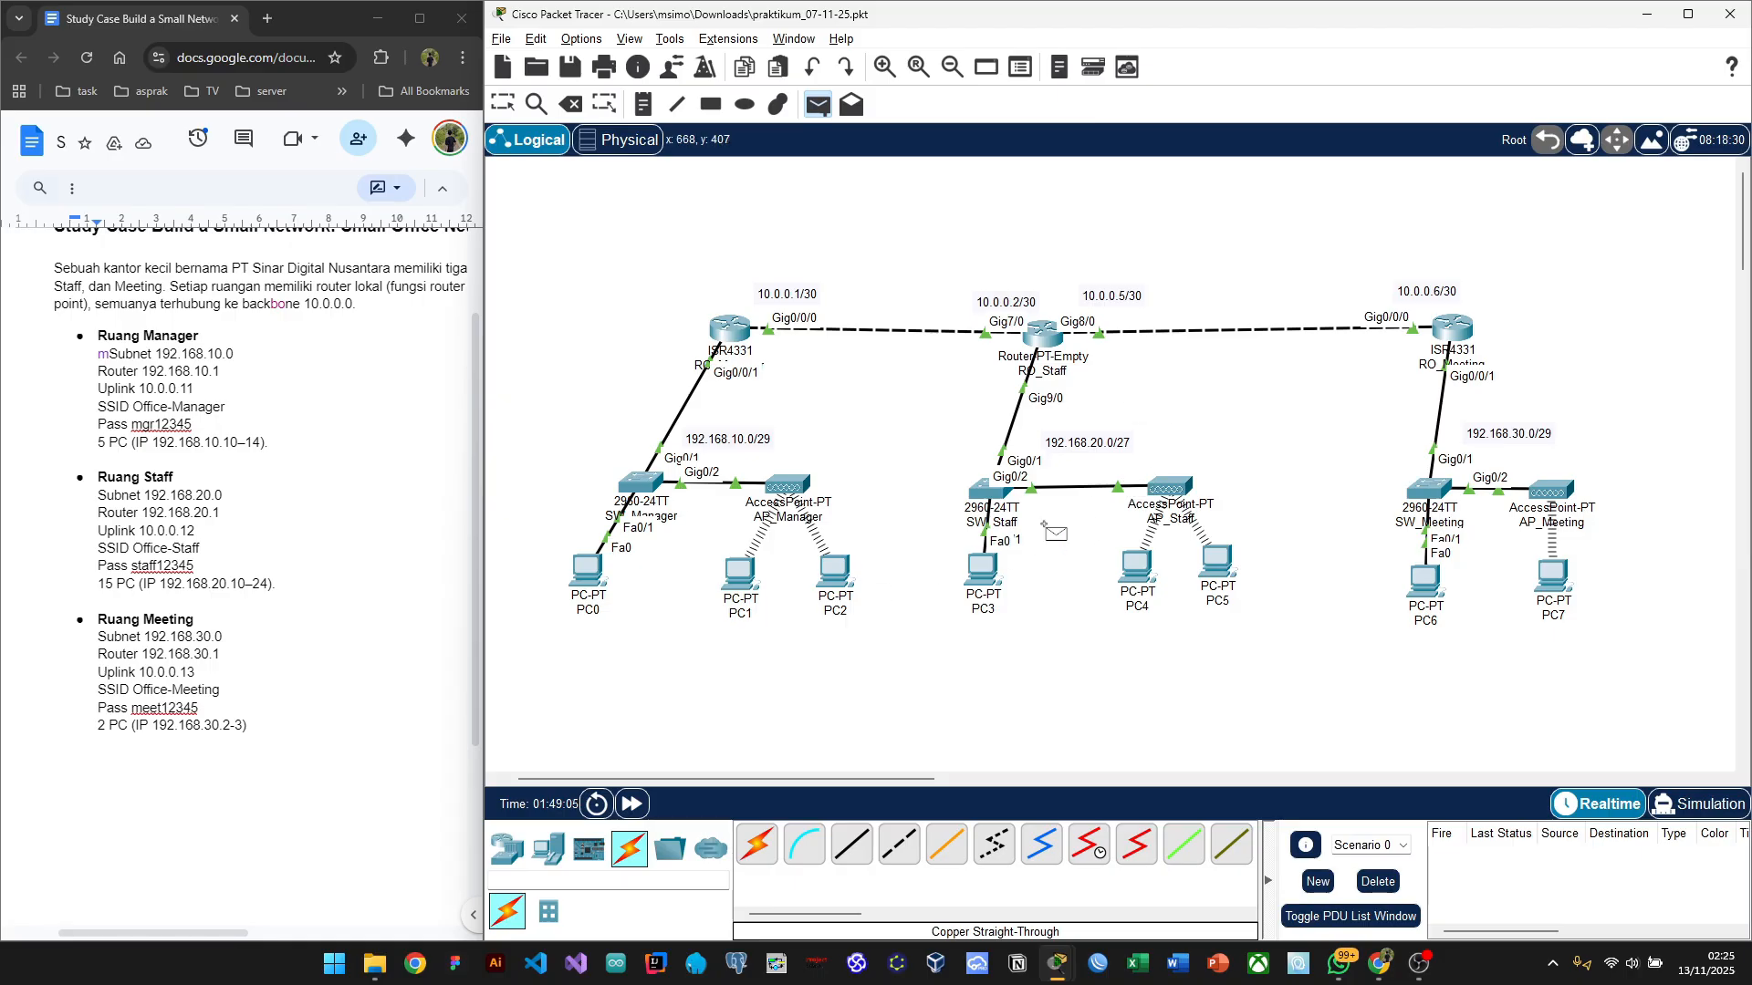
Step: Send two Simple PDU test pings from PC0 to PC3, both failing
click(590, 576)
click(984, 575)
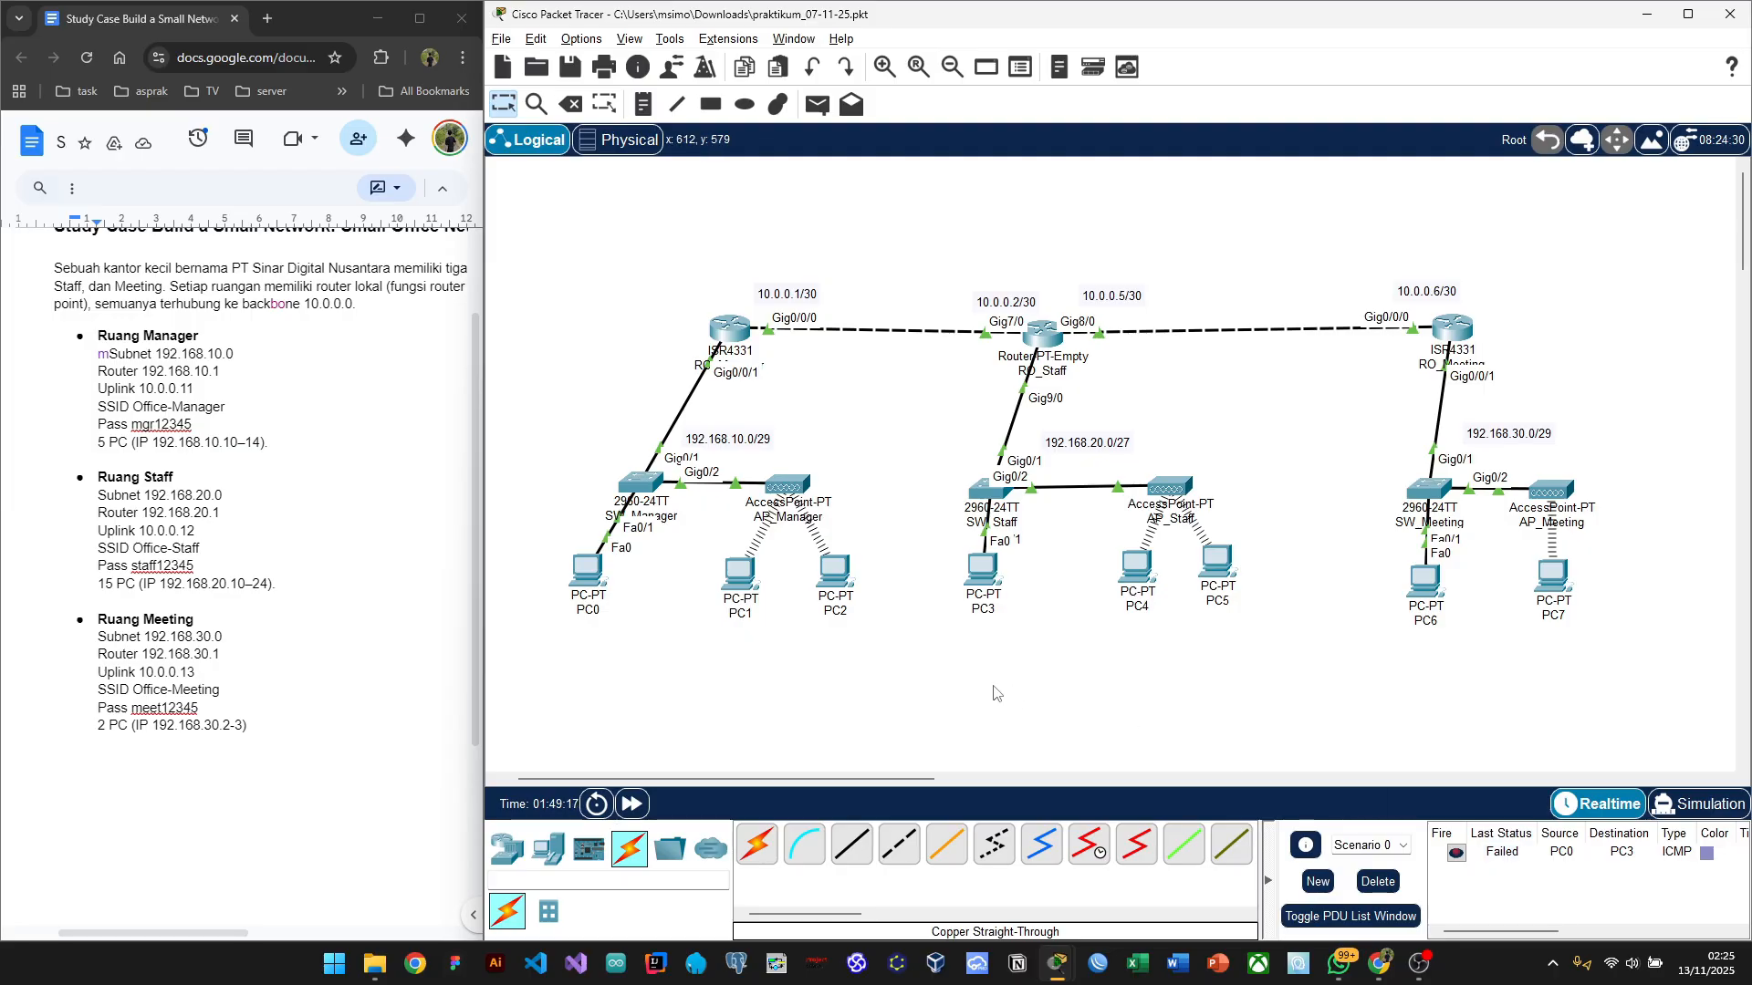
key(p)
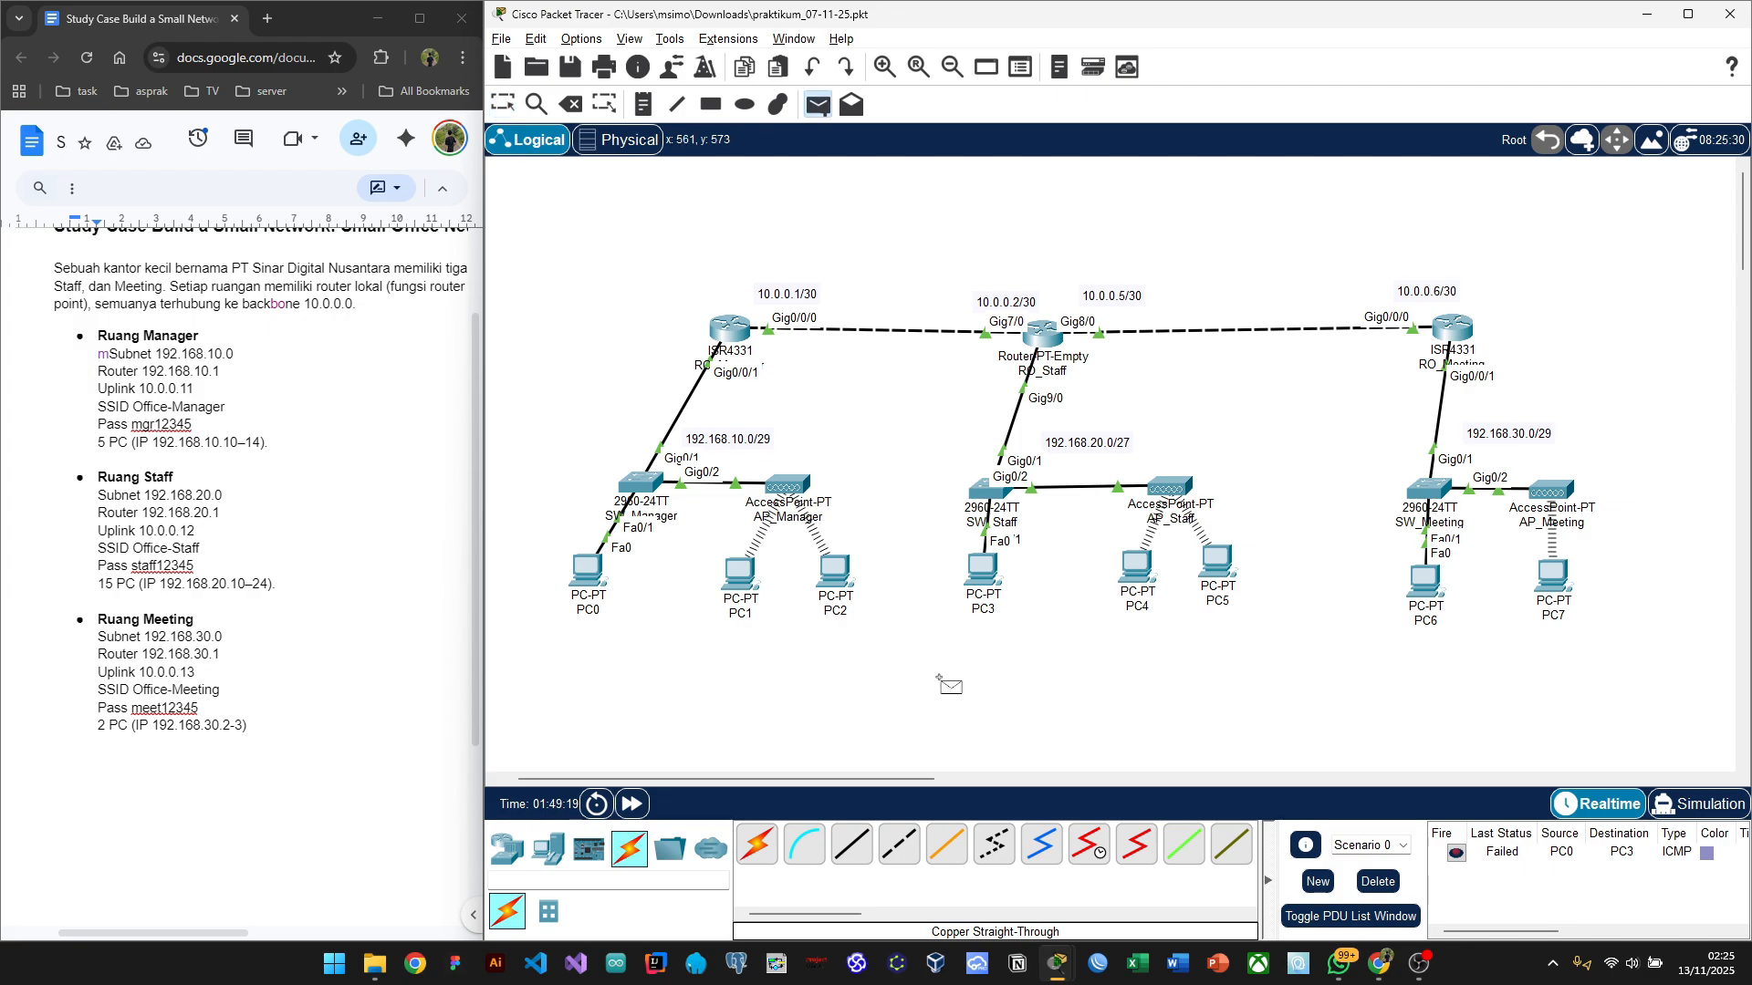
click(582, 571)
click(979, 578)
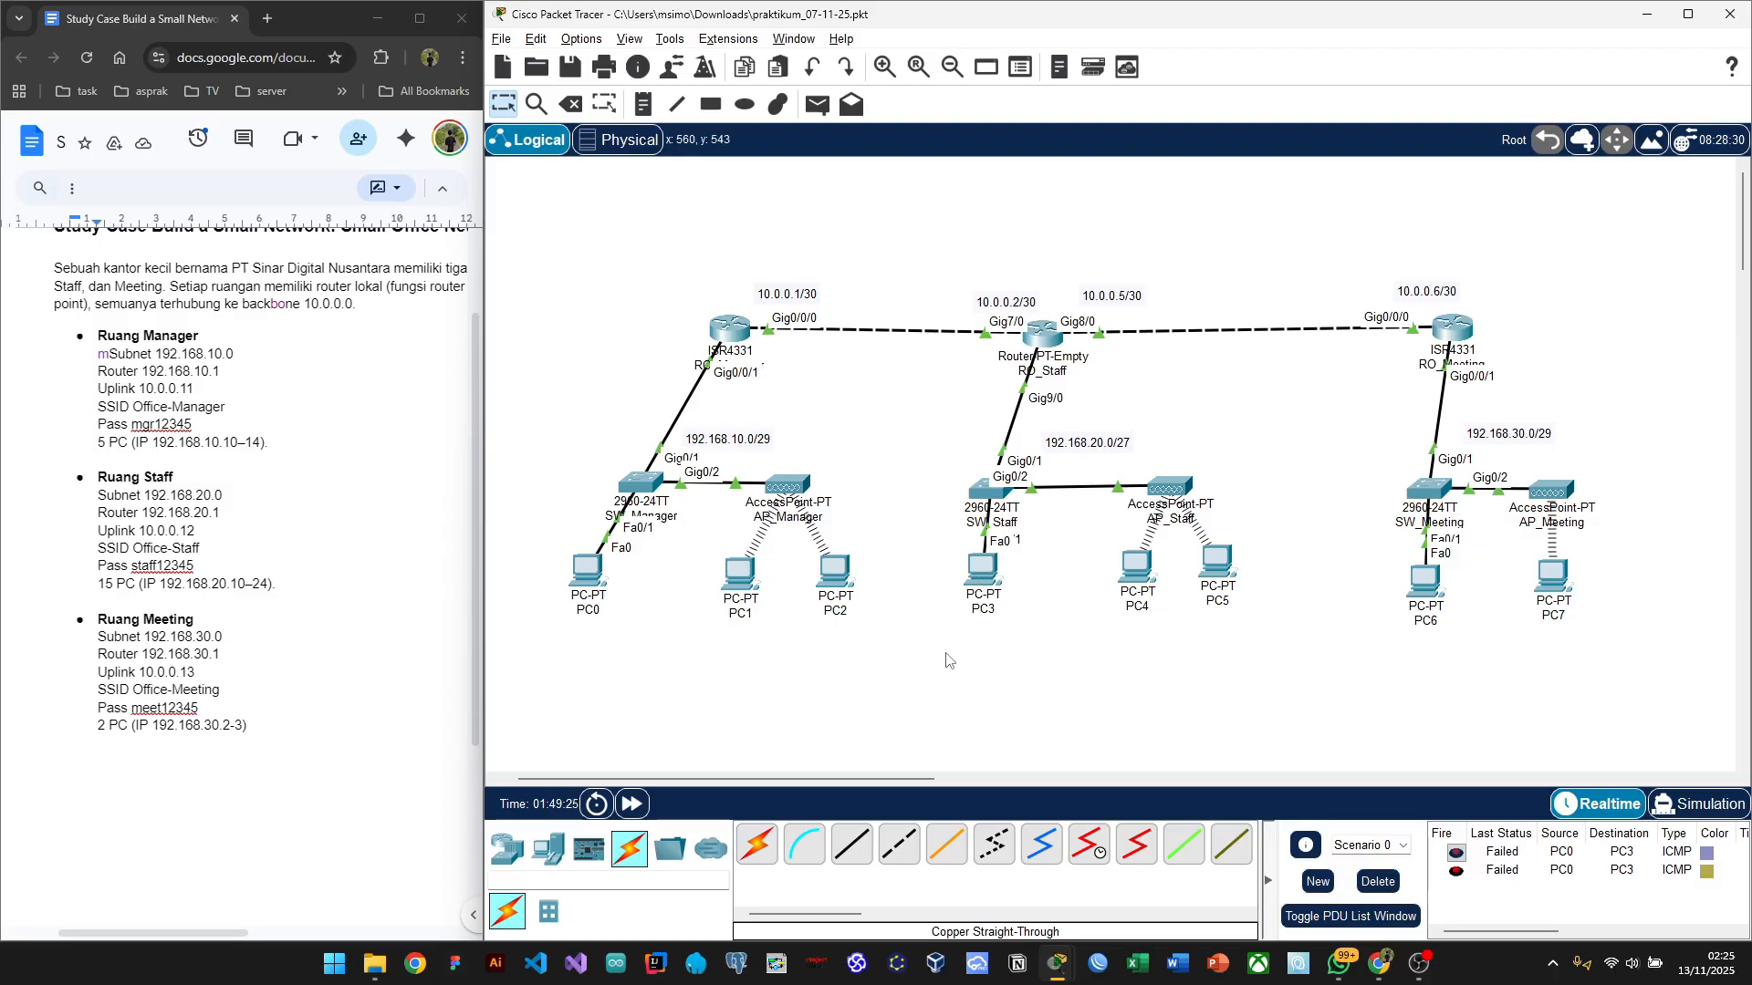
Step: Send a third PC0-to-PC3 ping until Successful appears, then delete the PDU list
key(p)
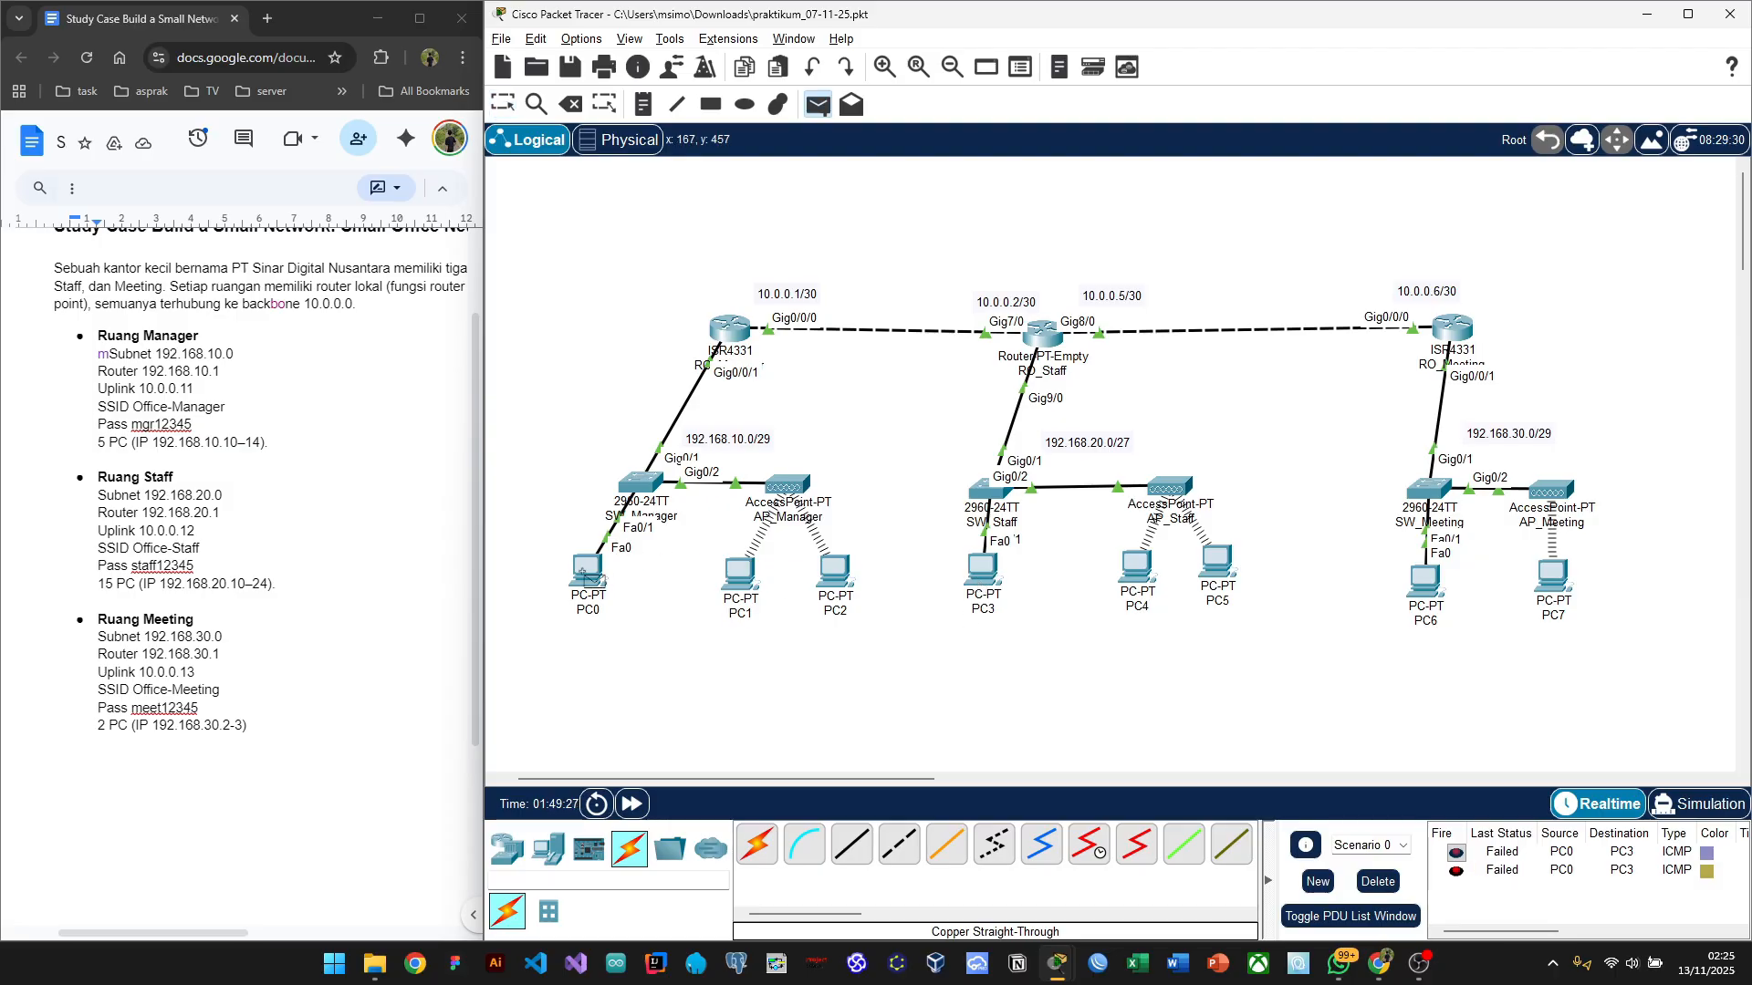
click(588, 573)
click(986, 569)
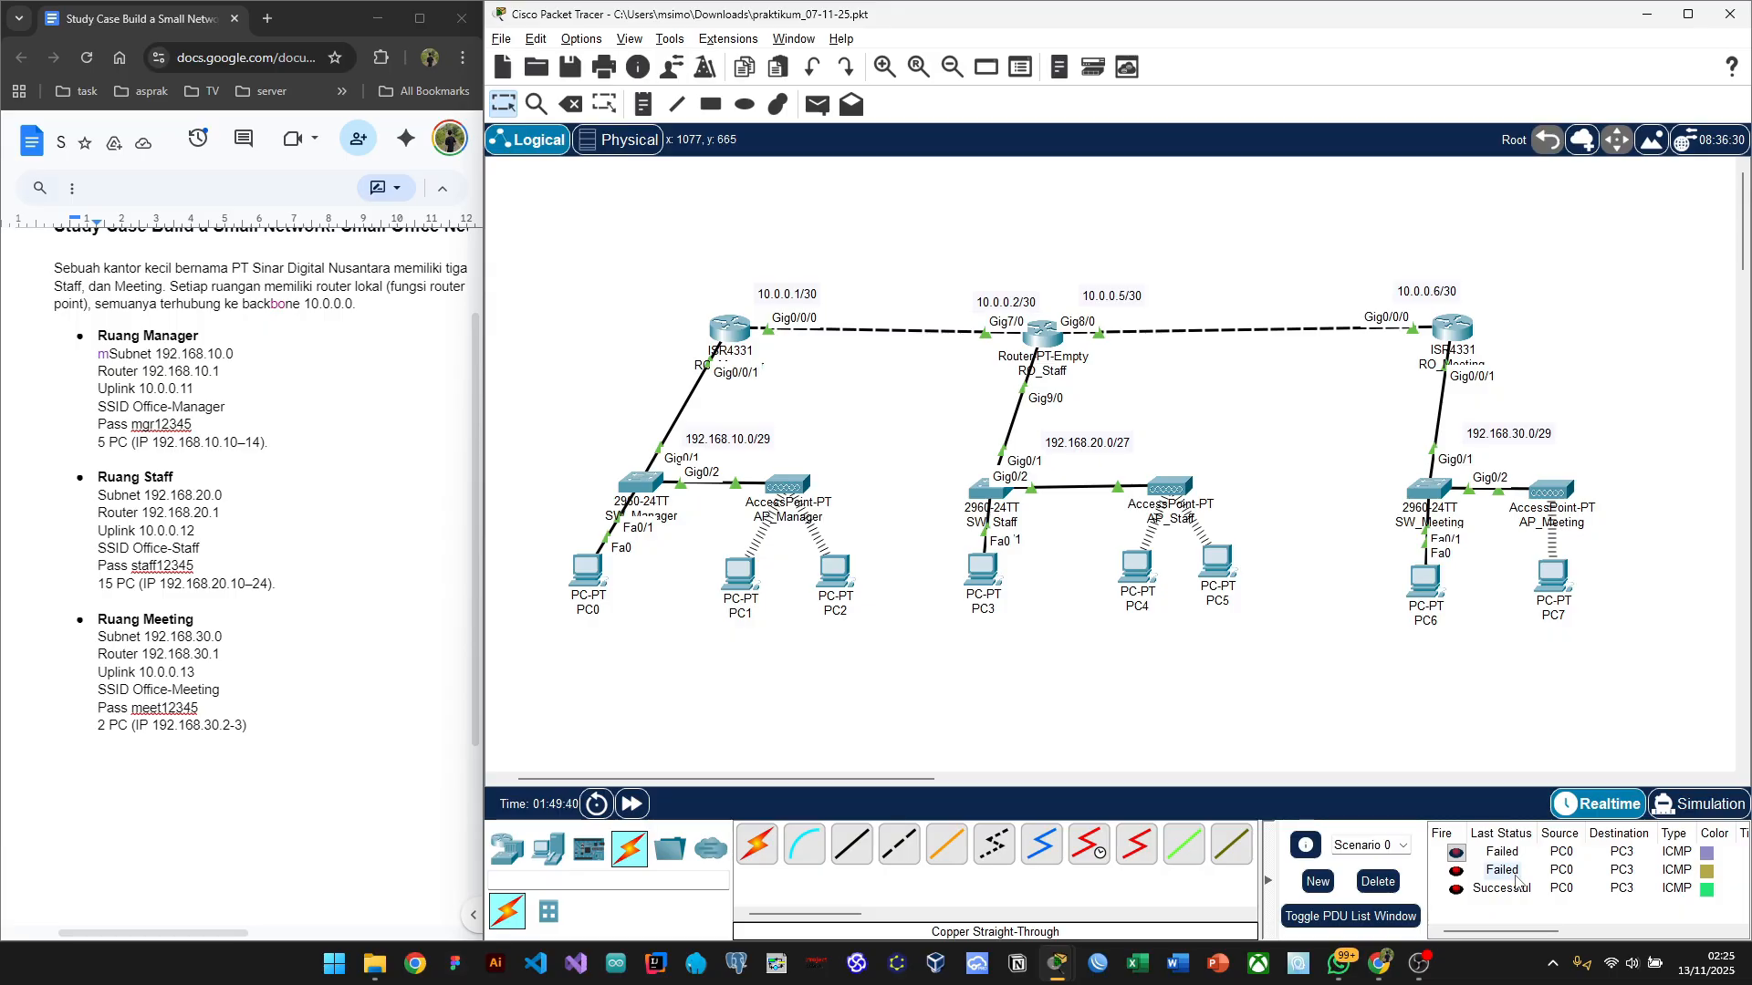
click(1489, 889)
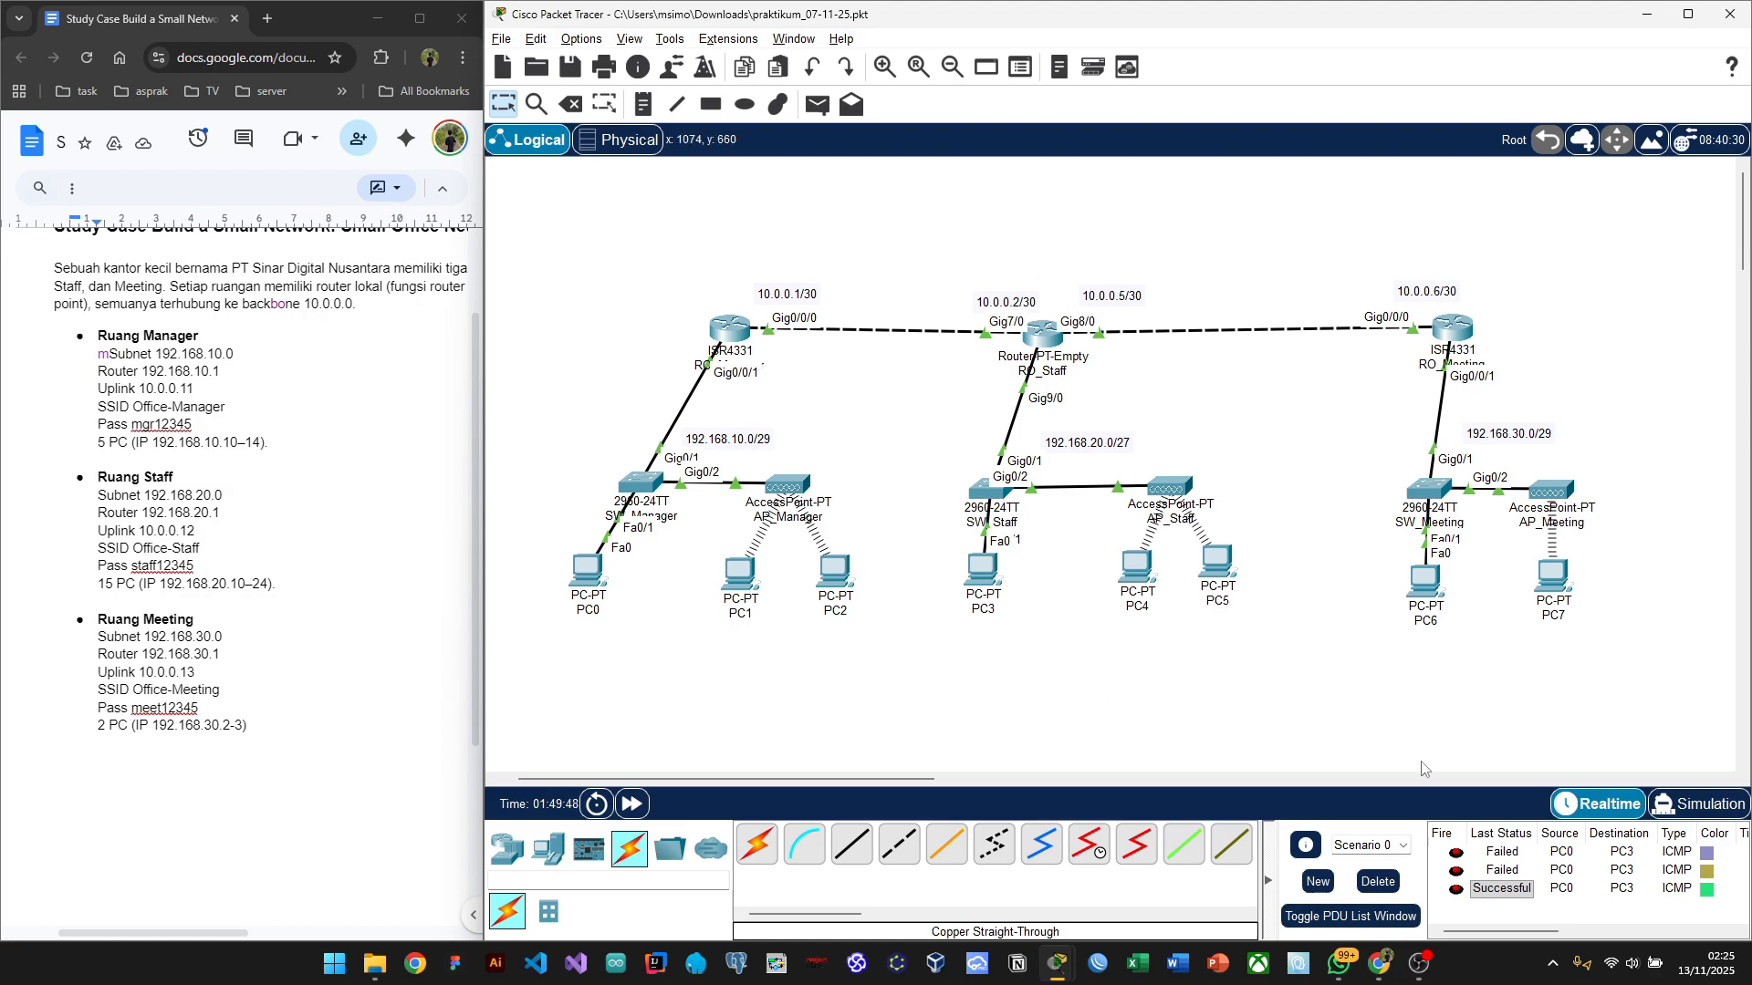
click(1378, 881)
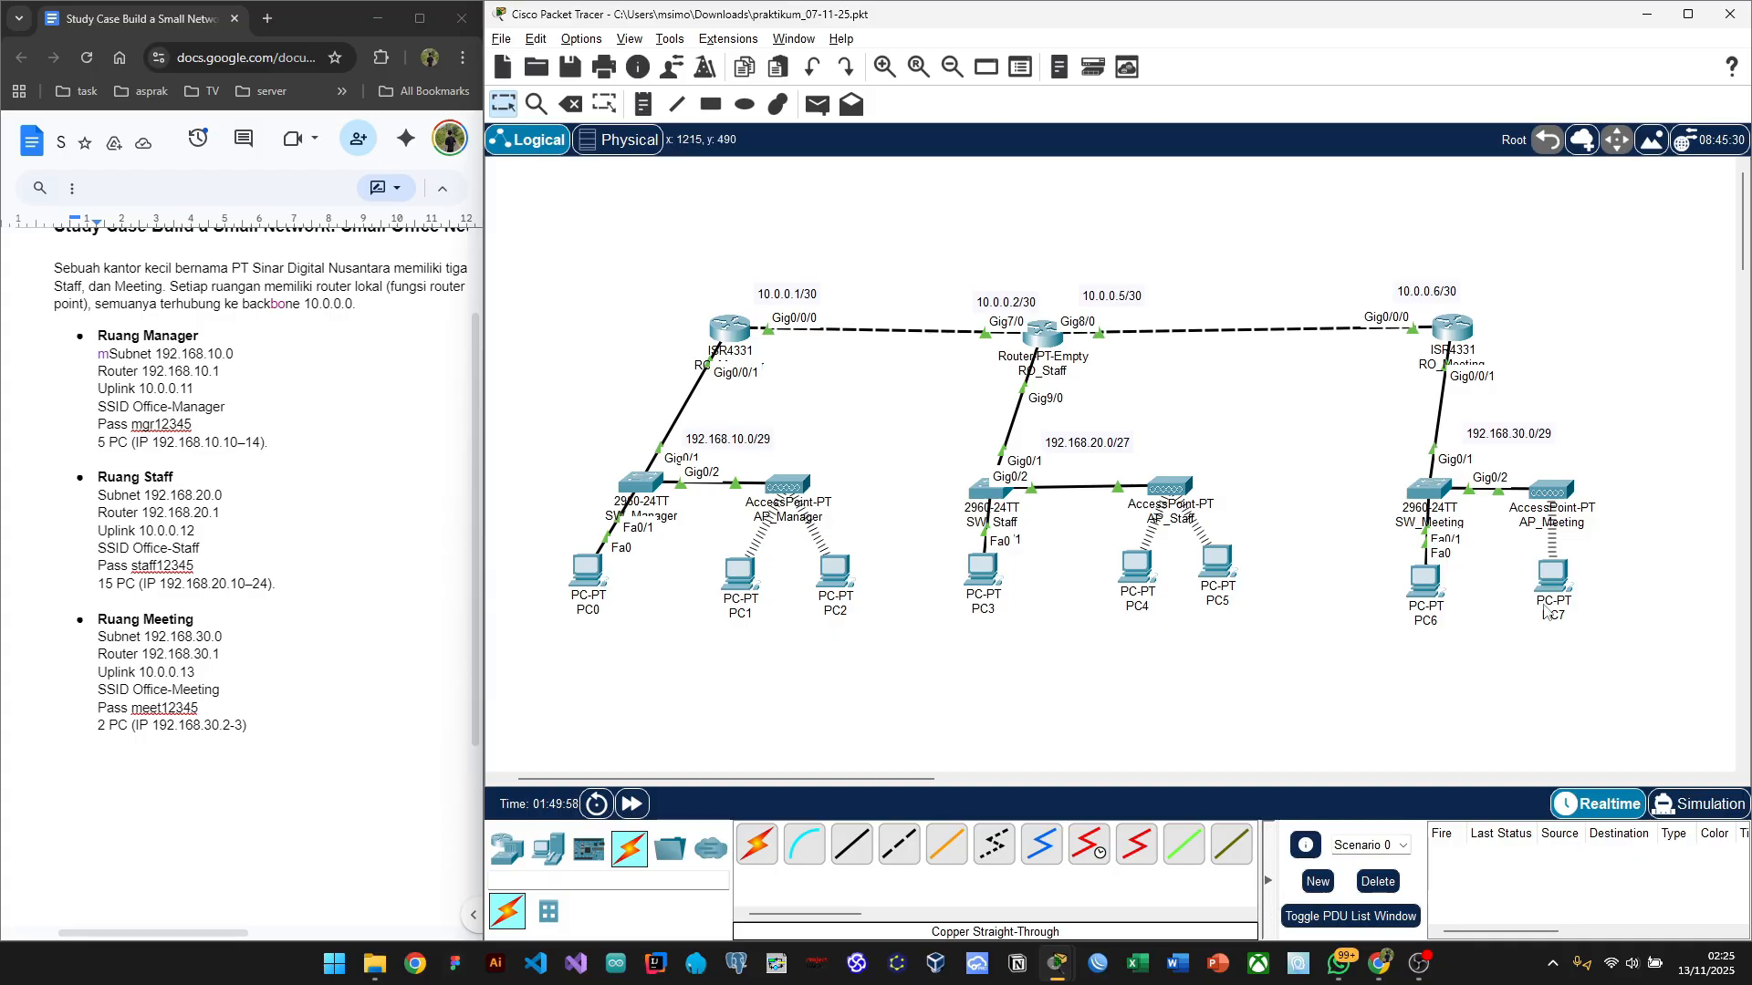
mouse_move(1549, 610)
key(p)
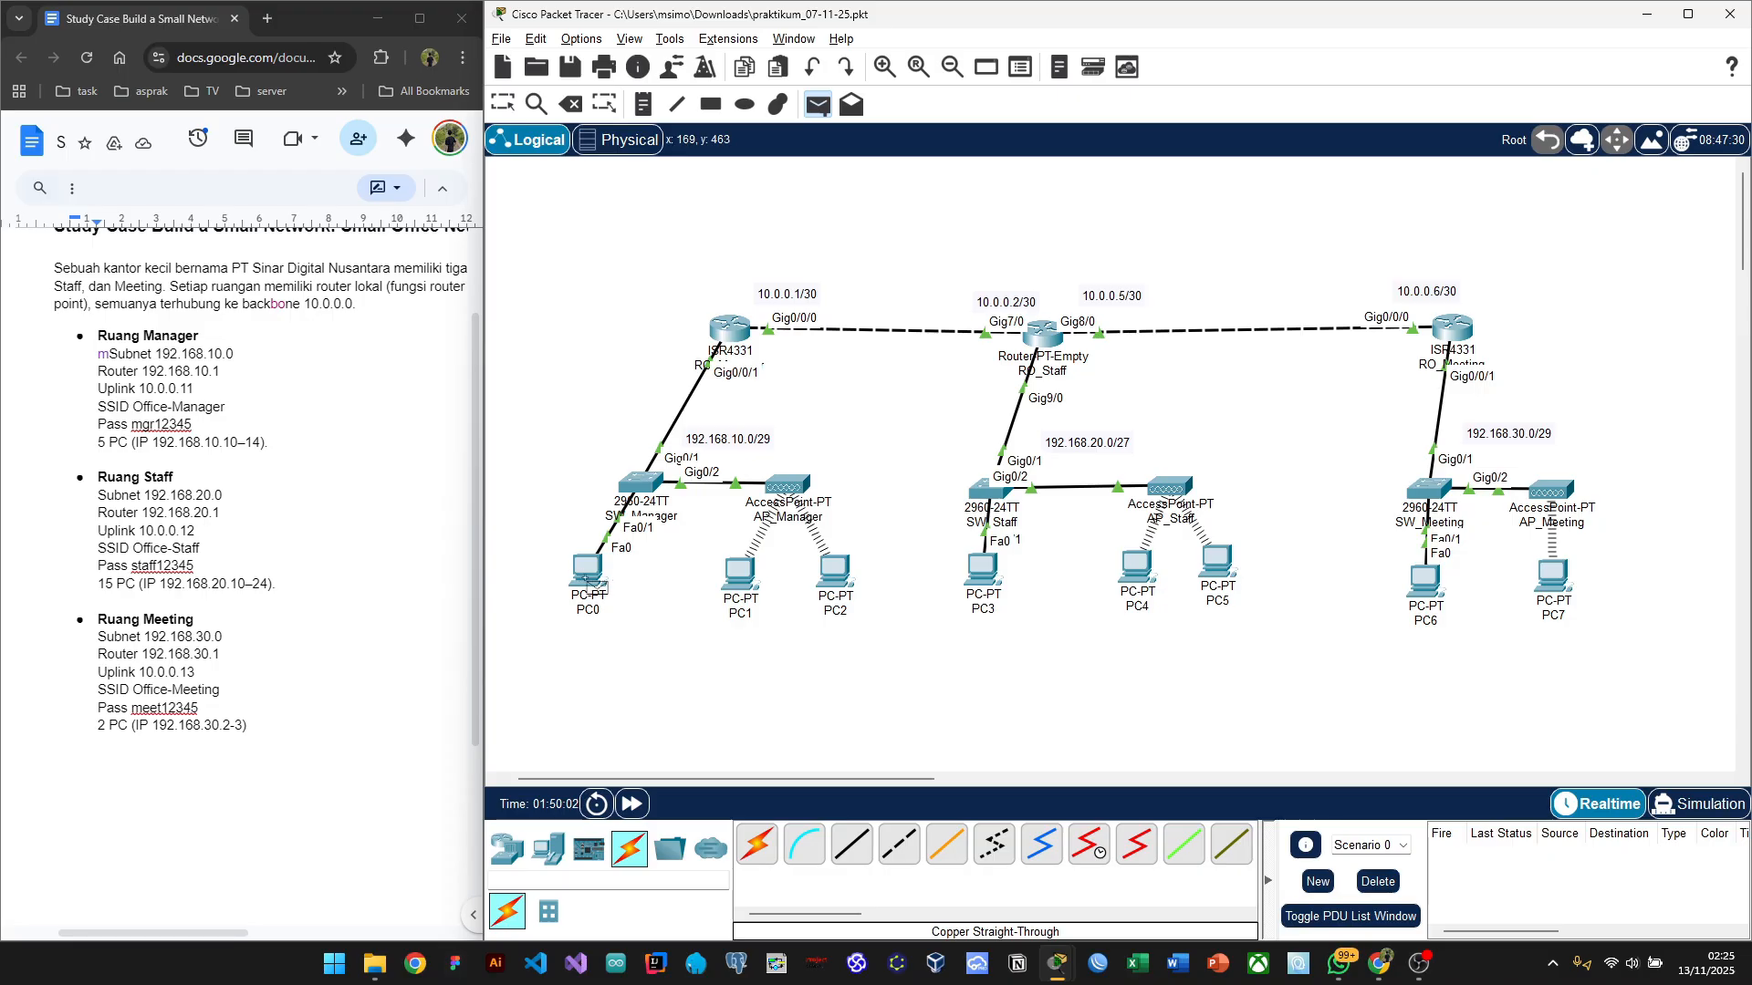
click(587, 579)
click(1422, 581)
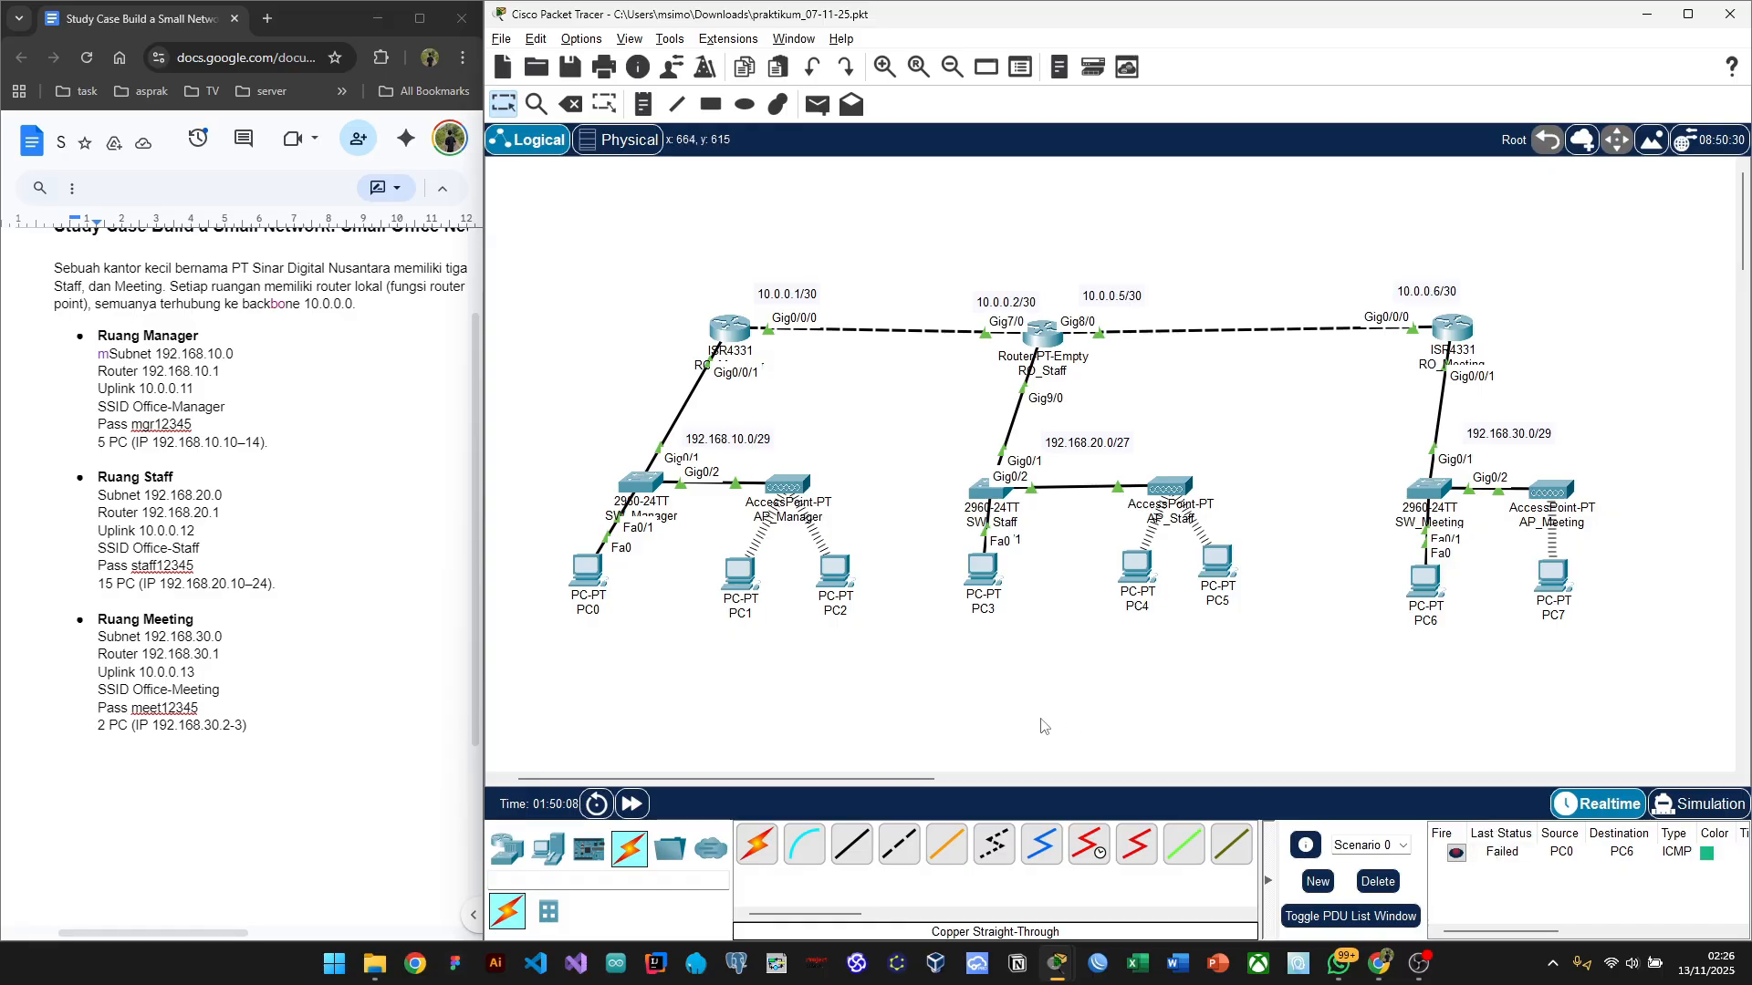
key(p)
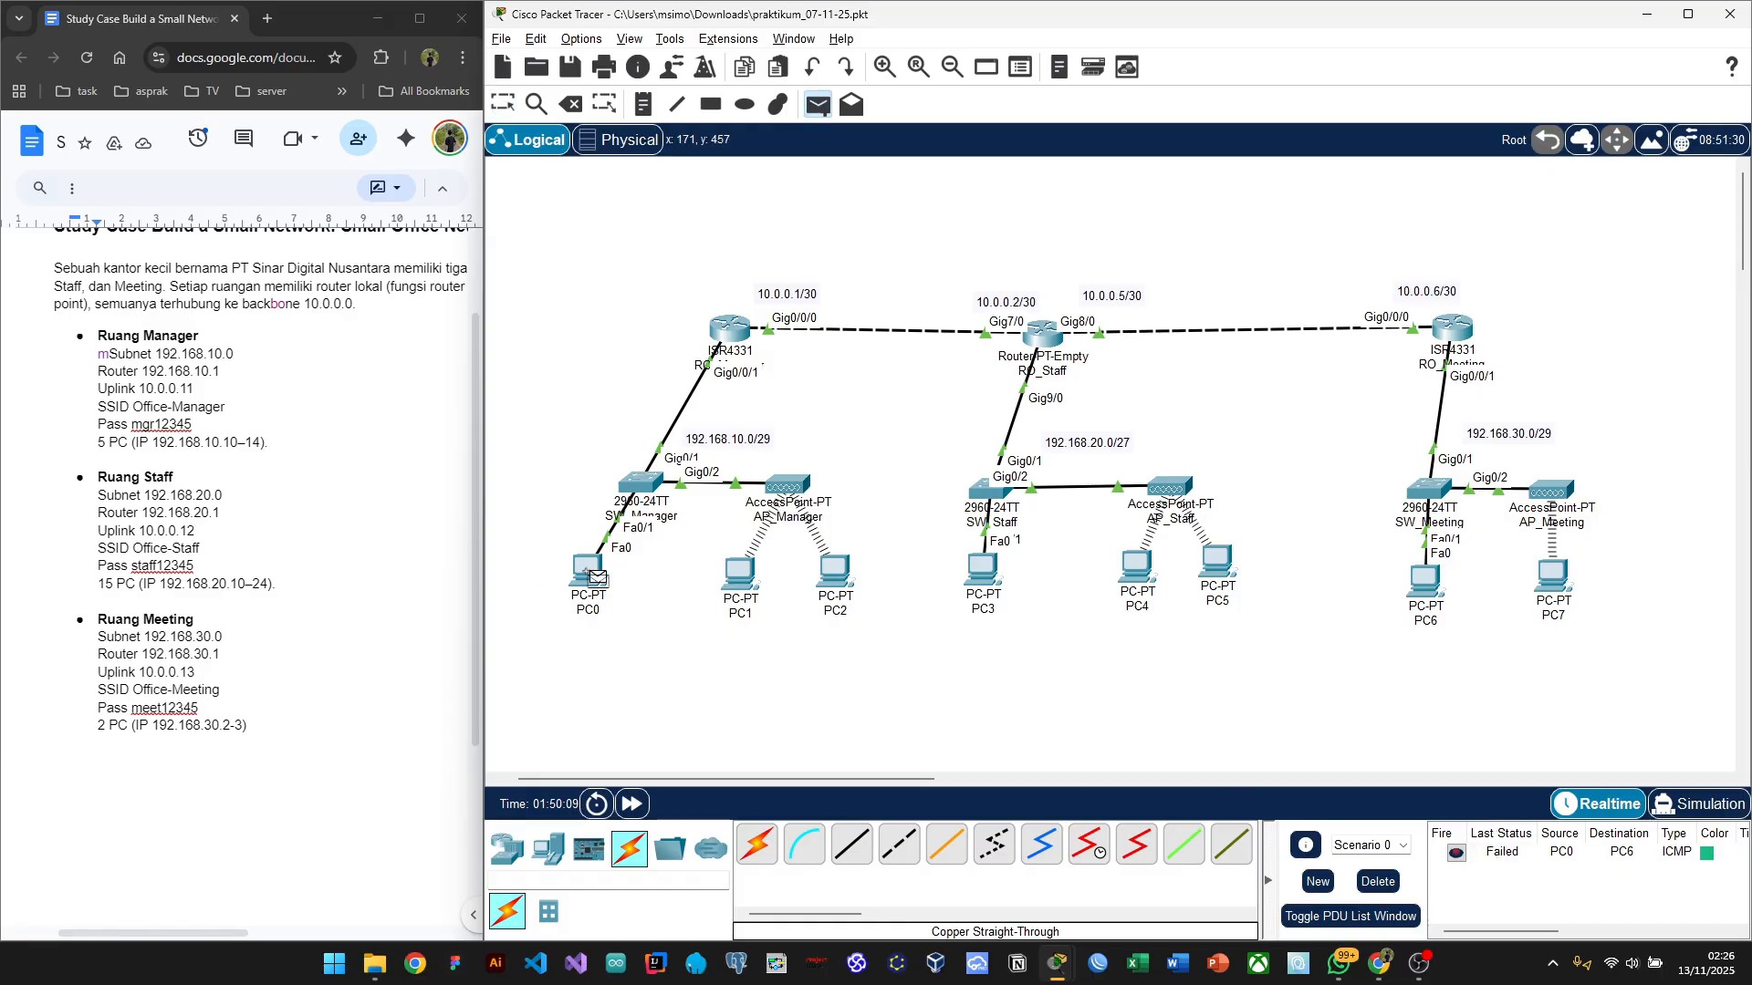
click(595, 573)
click(1430, 587)
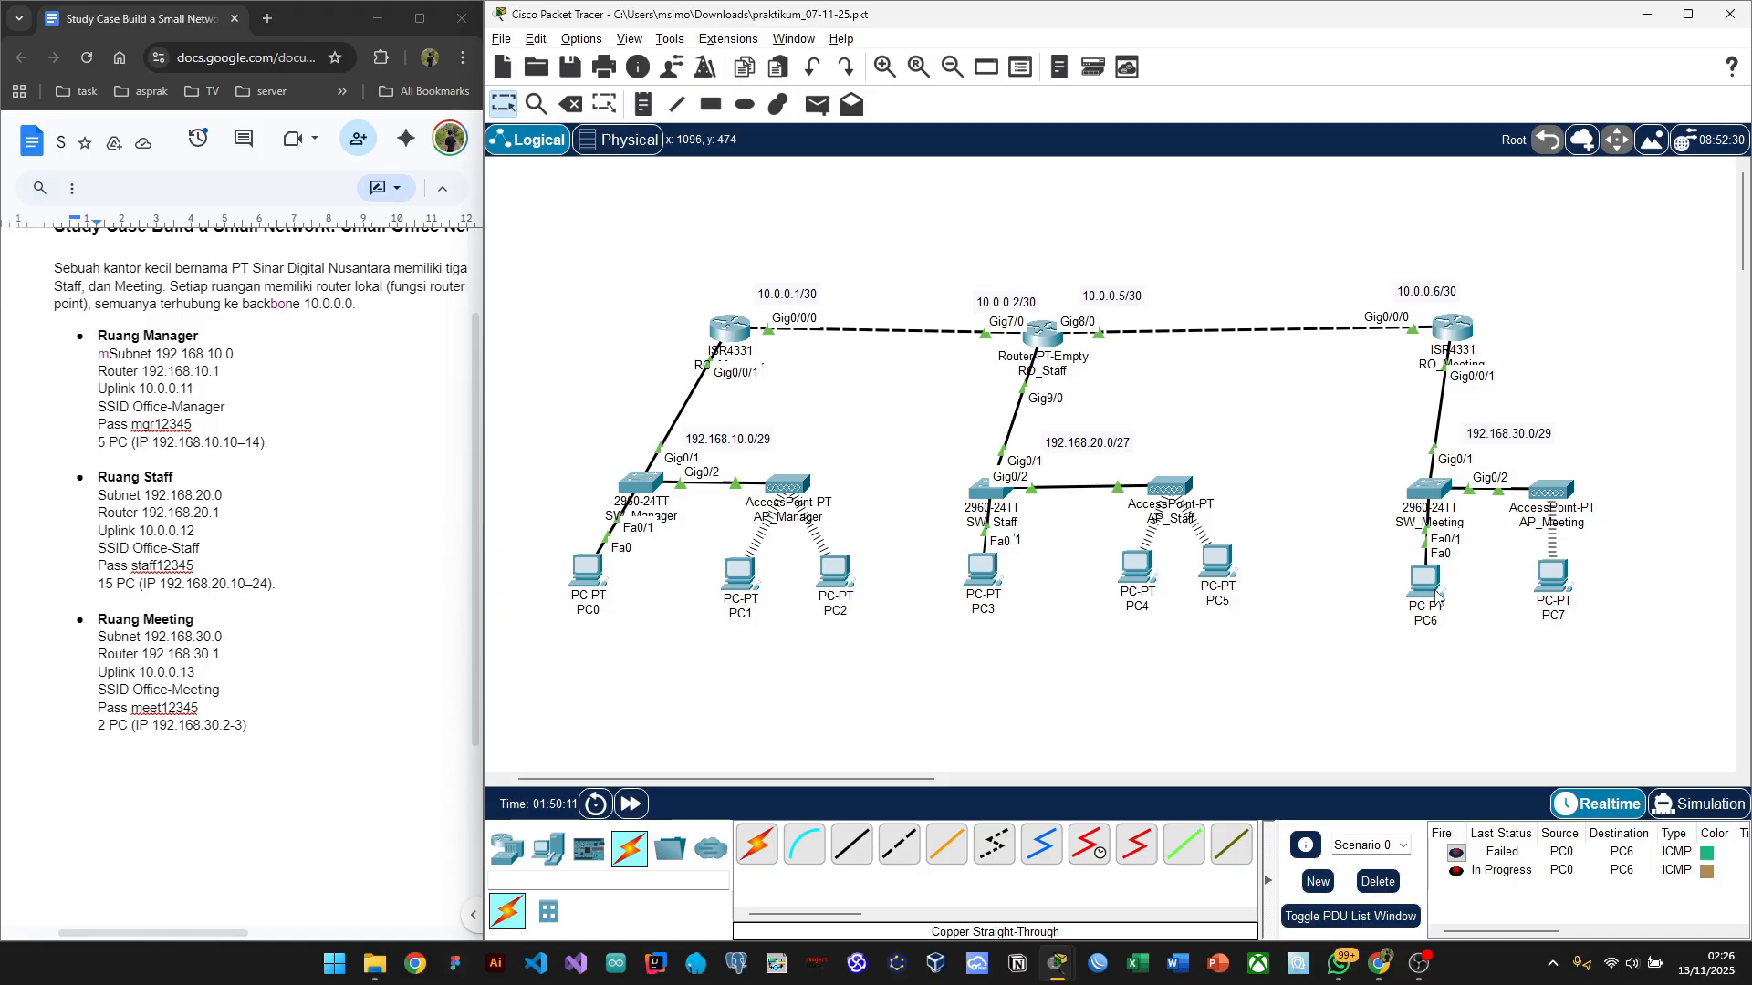
key(p)
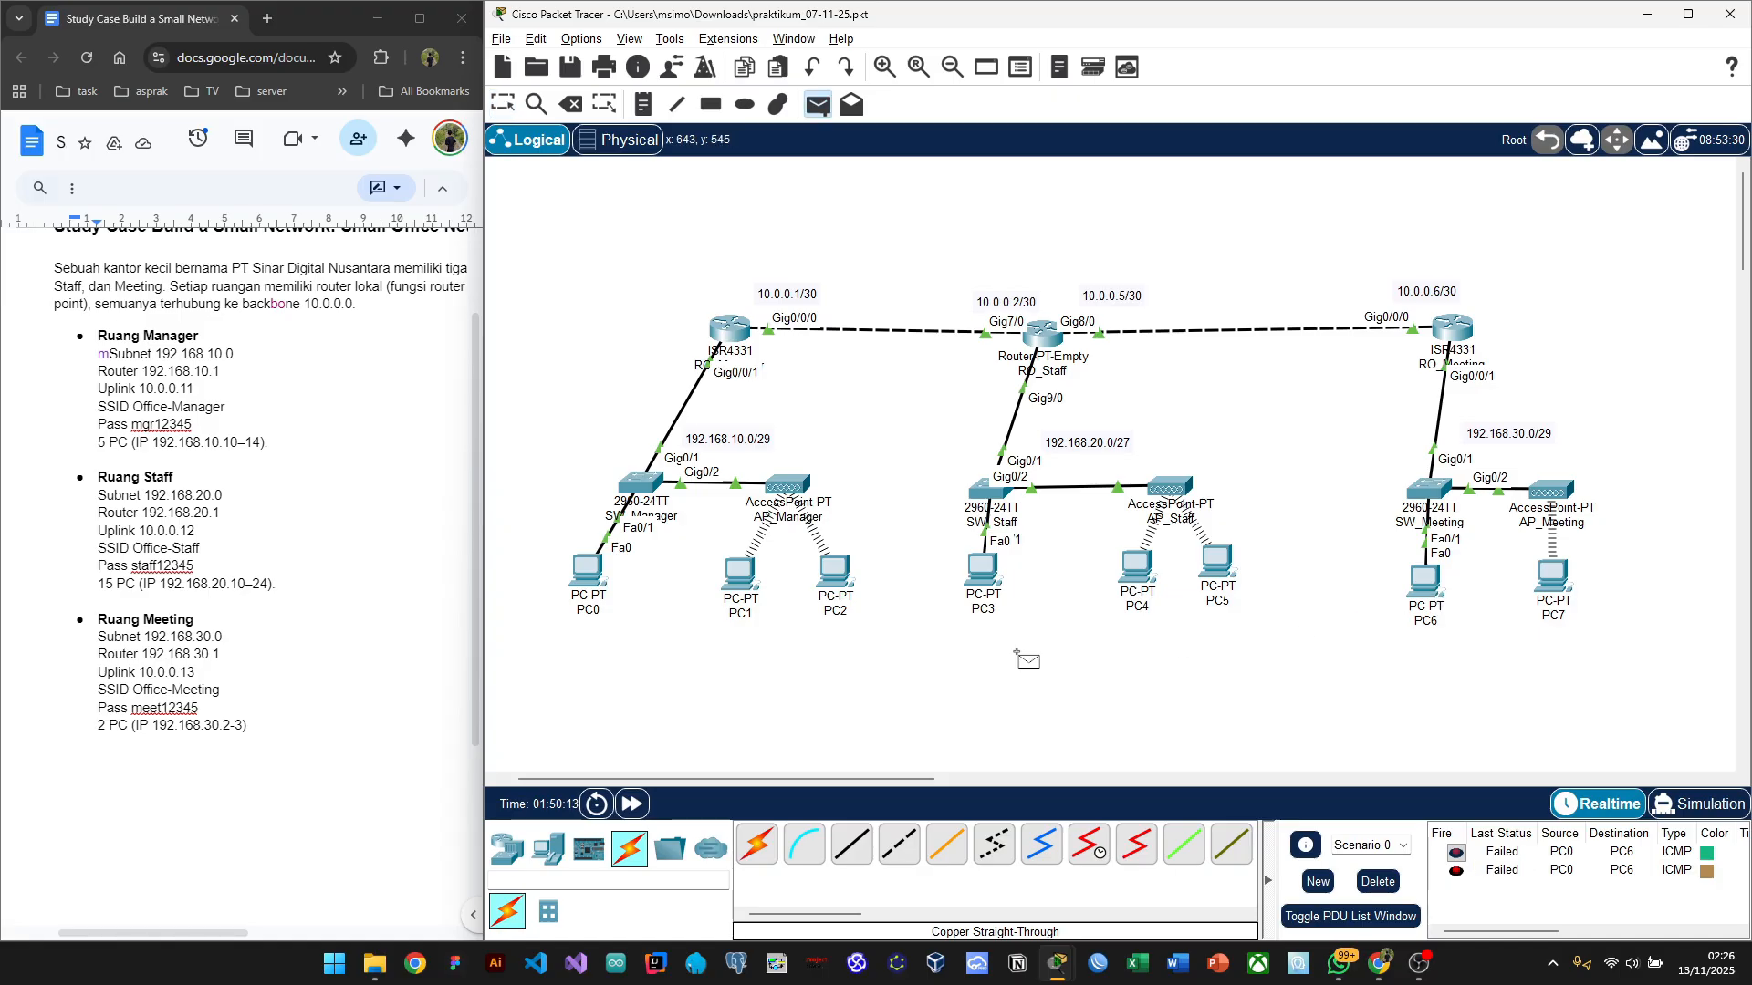
click(589, 585)
click(1424, 581)
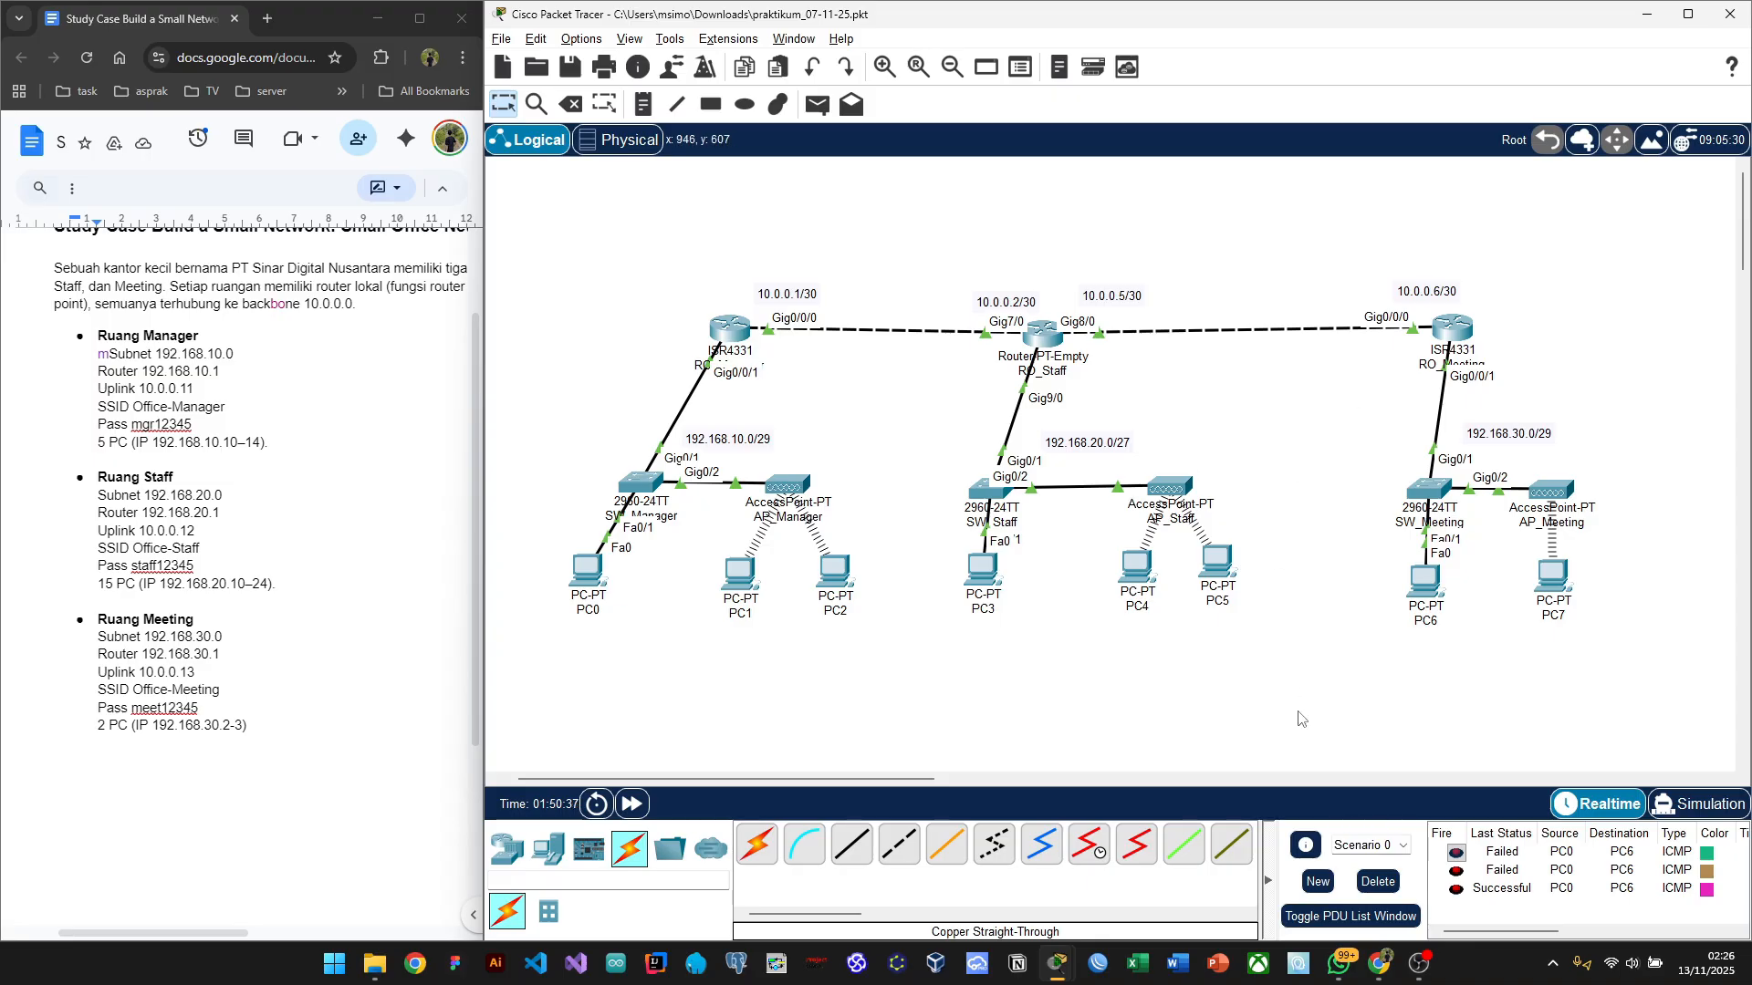
click(1377, 881)
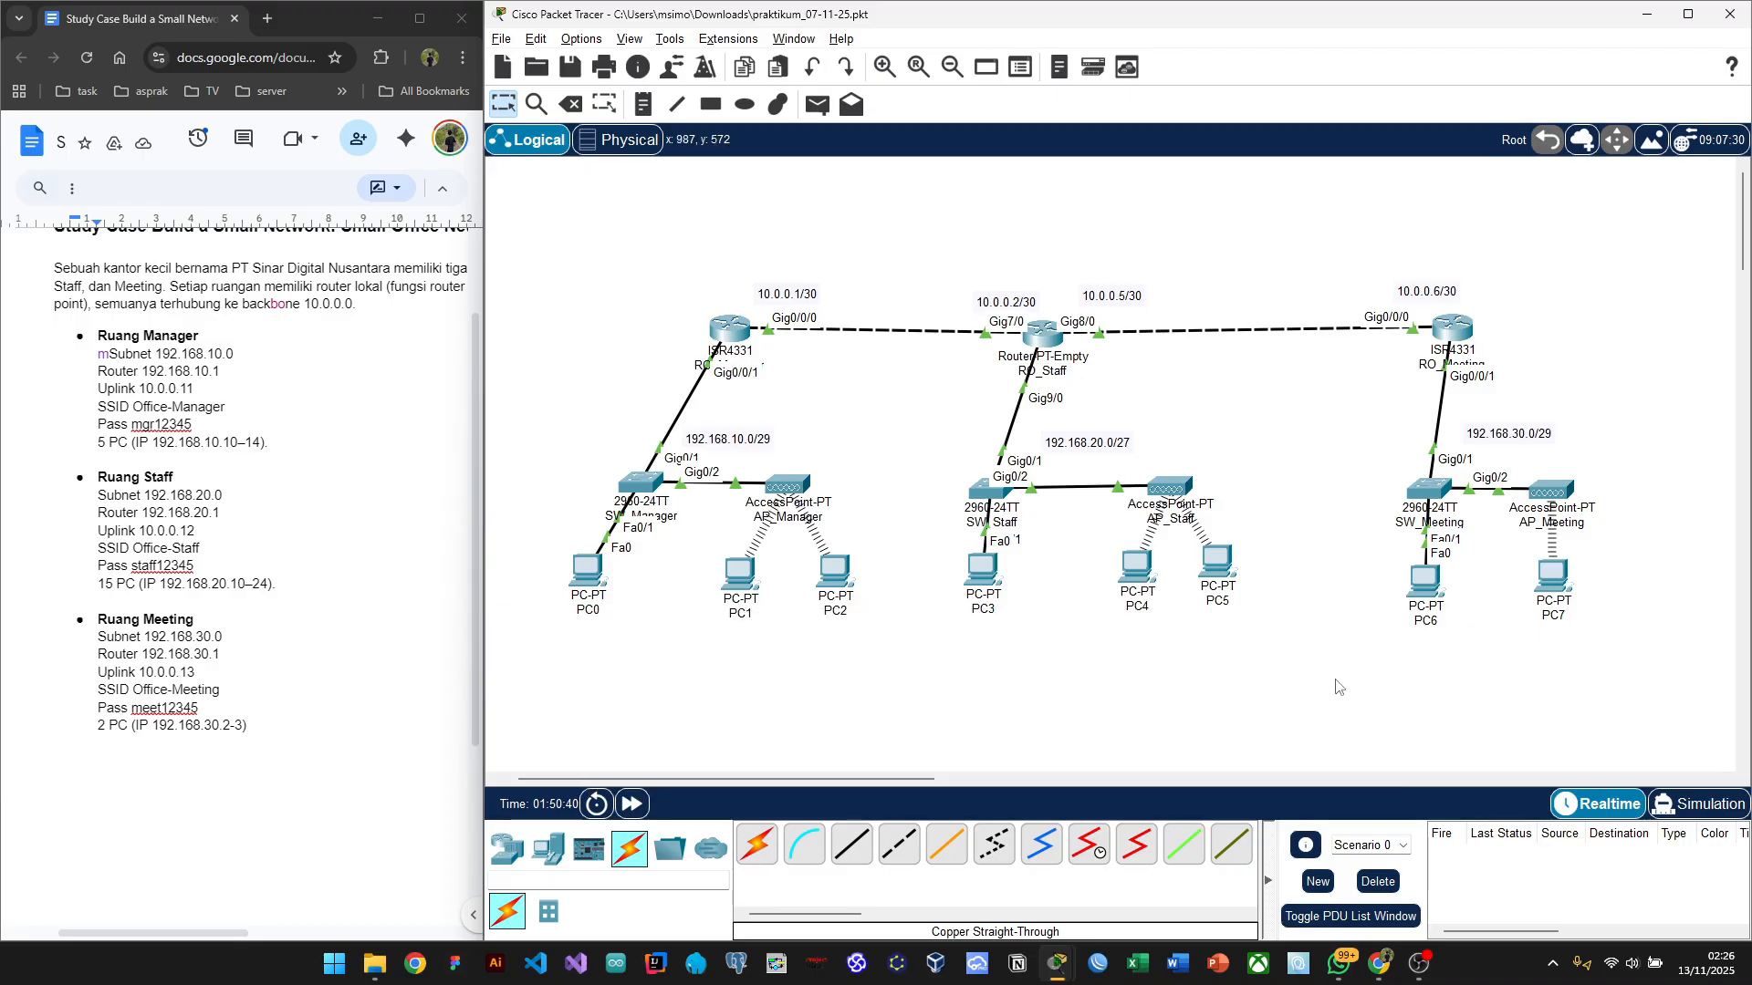
Step: Send Simple PDU tests from PC6 to PC5 and twice from PC6 to PC2
key(p)
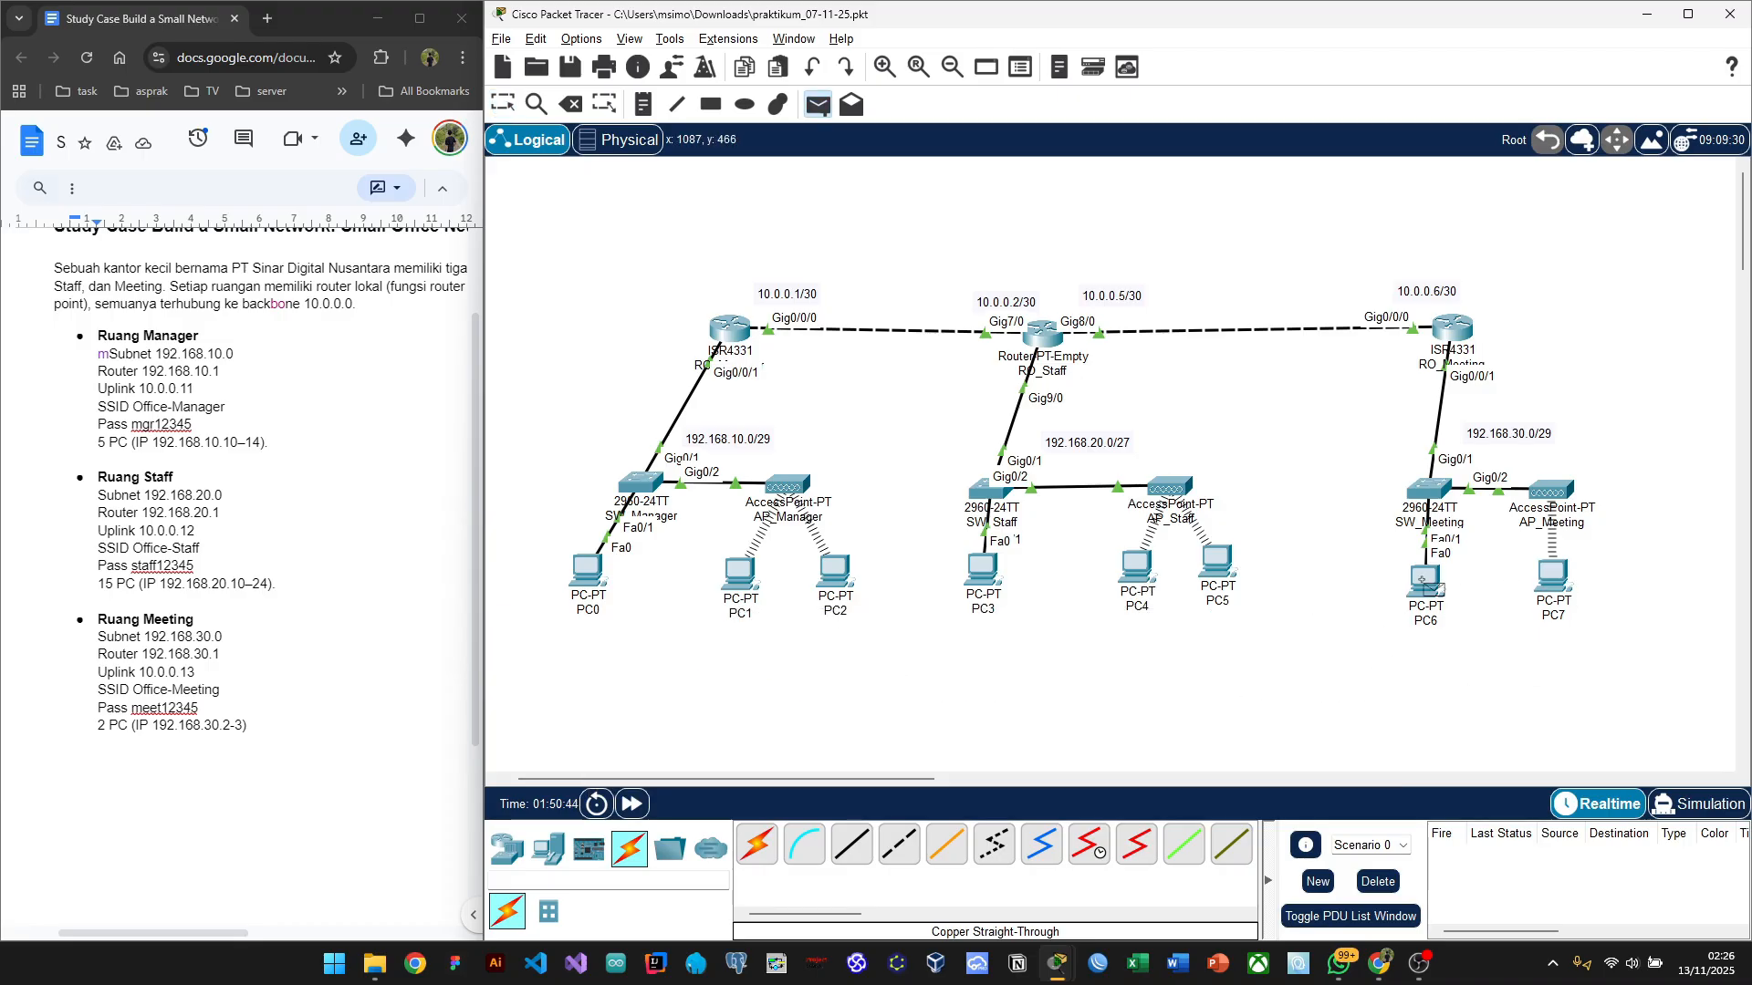
click(1423, 580)
click(1223, 565)
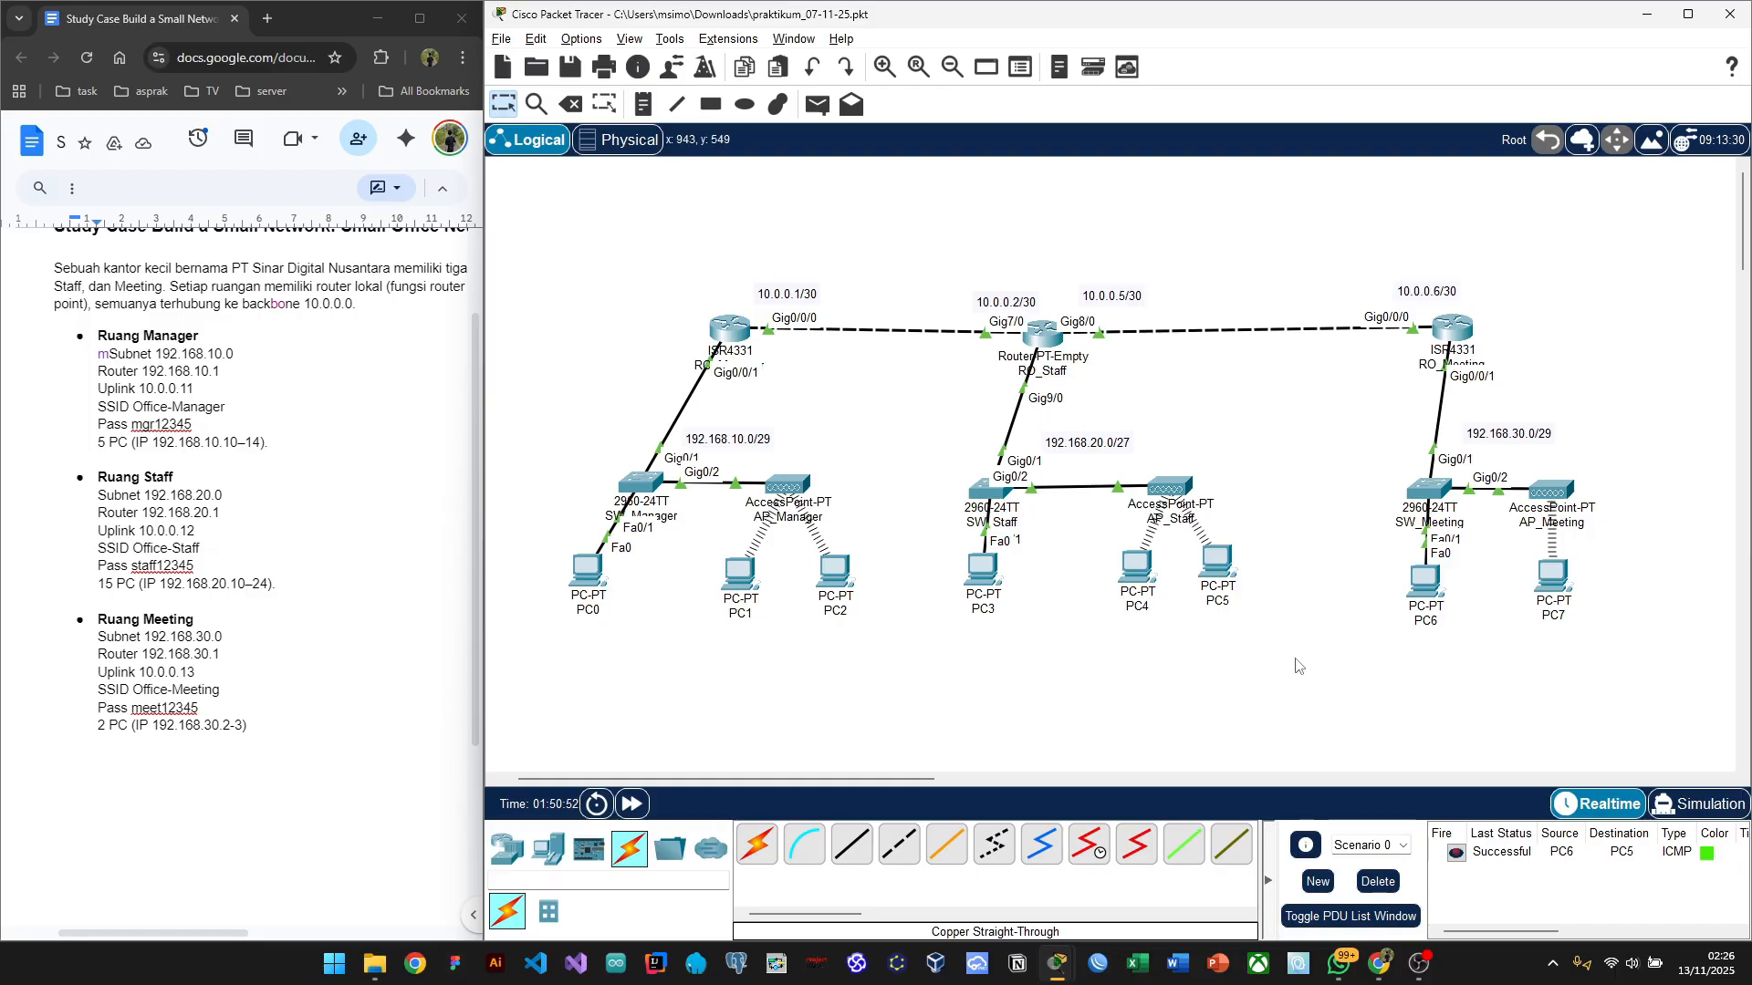
key(p)
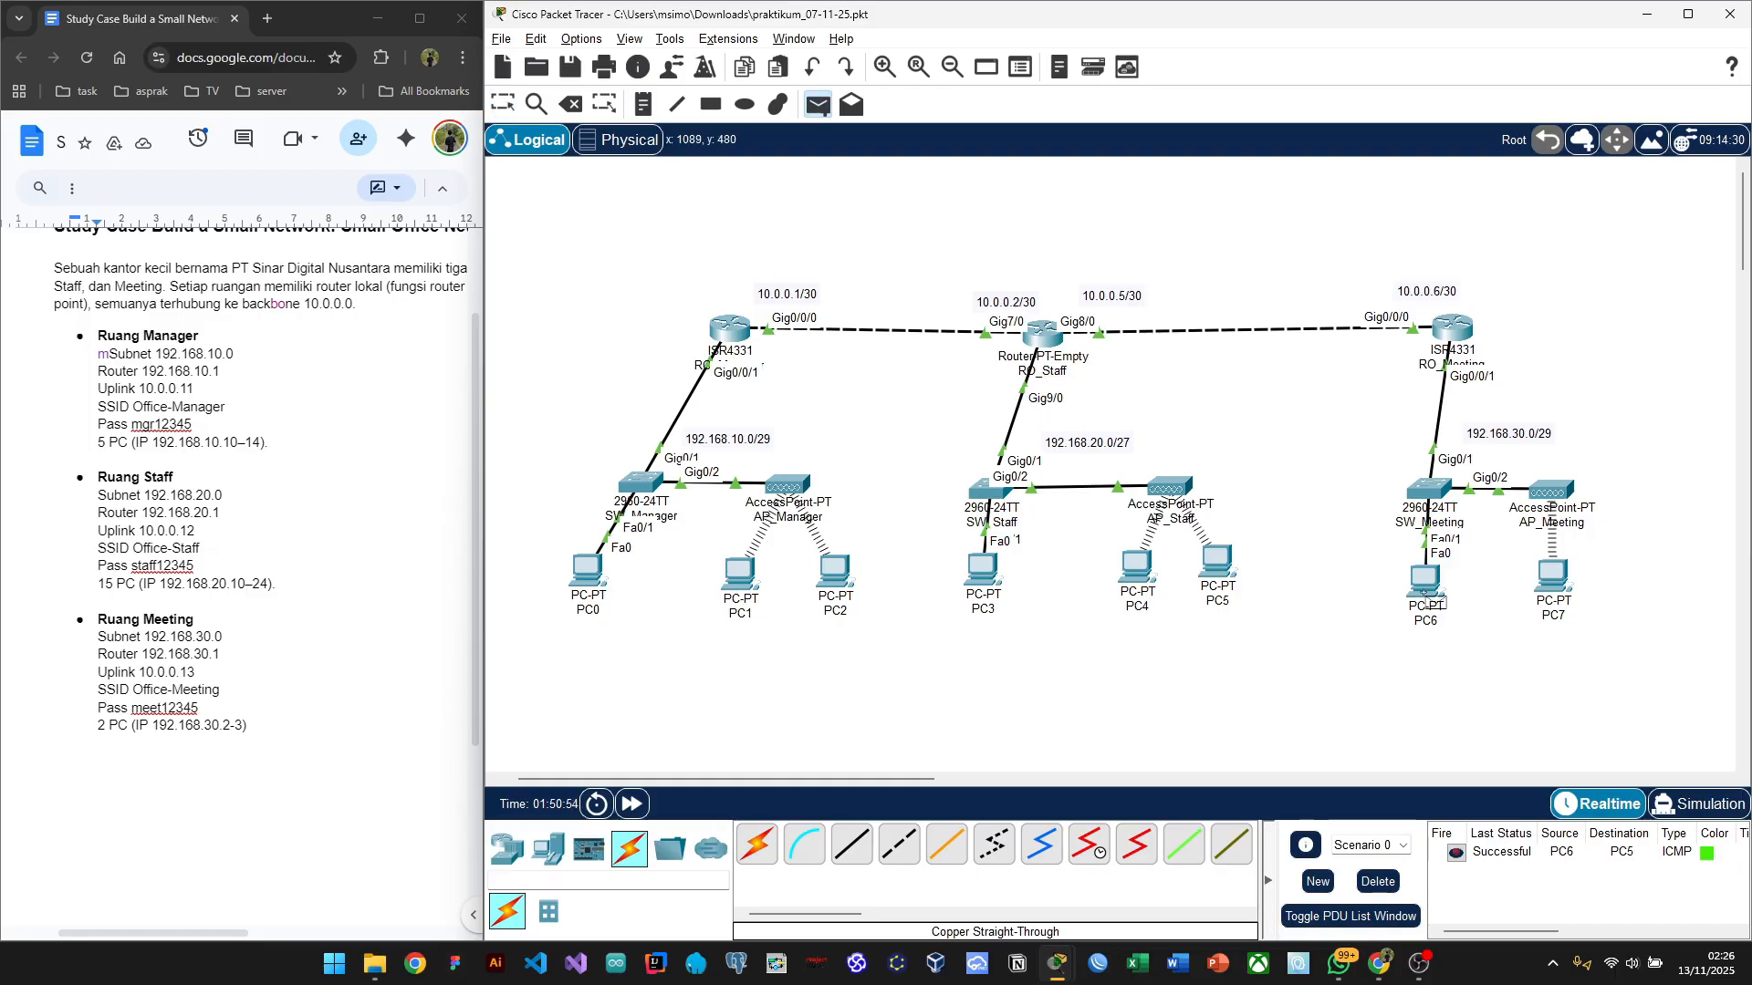
click(1426, 593)
click(837, 577)
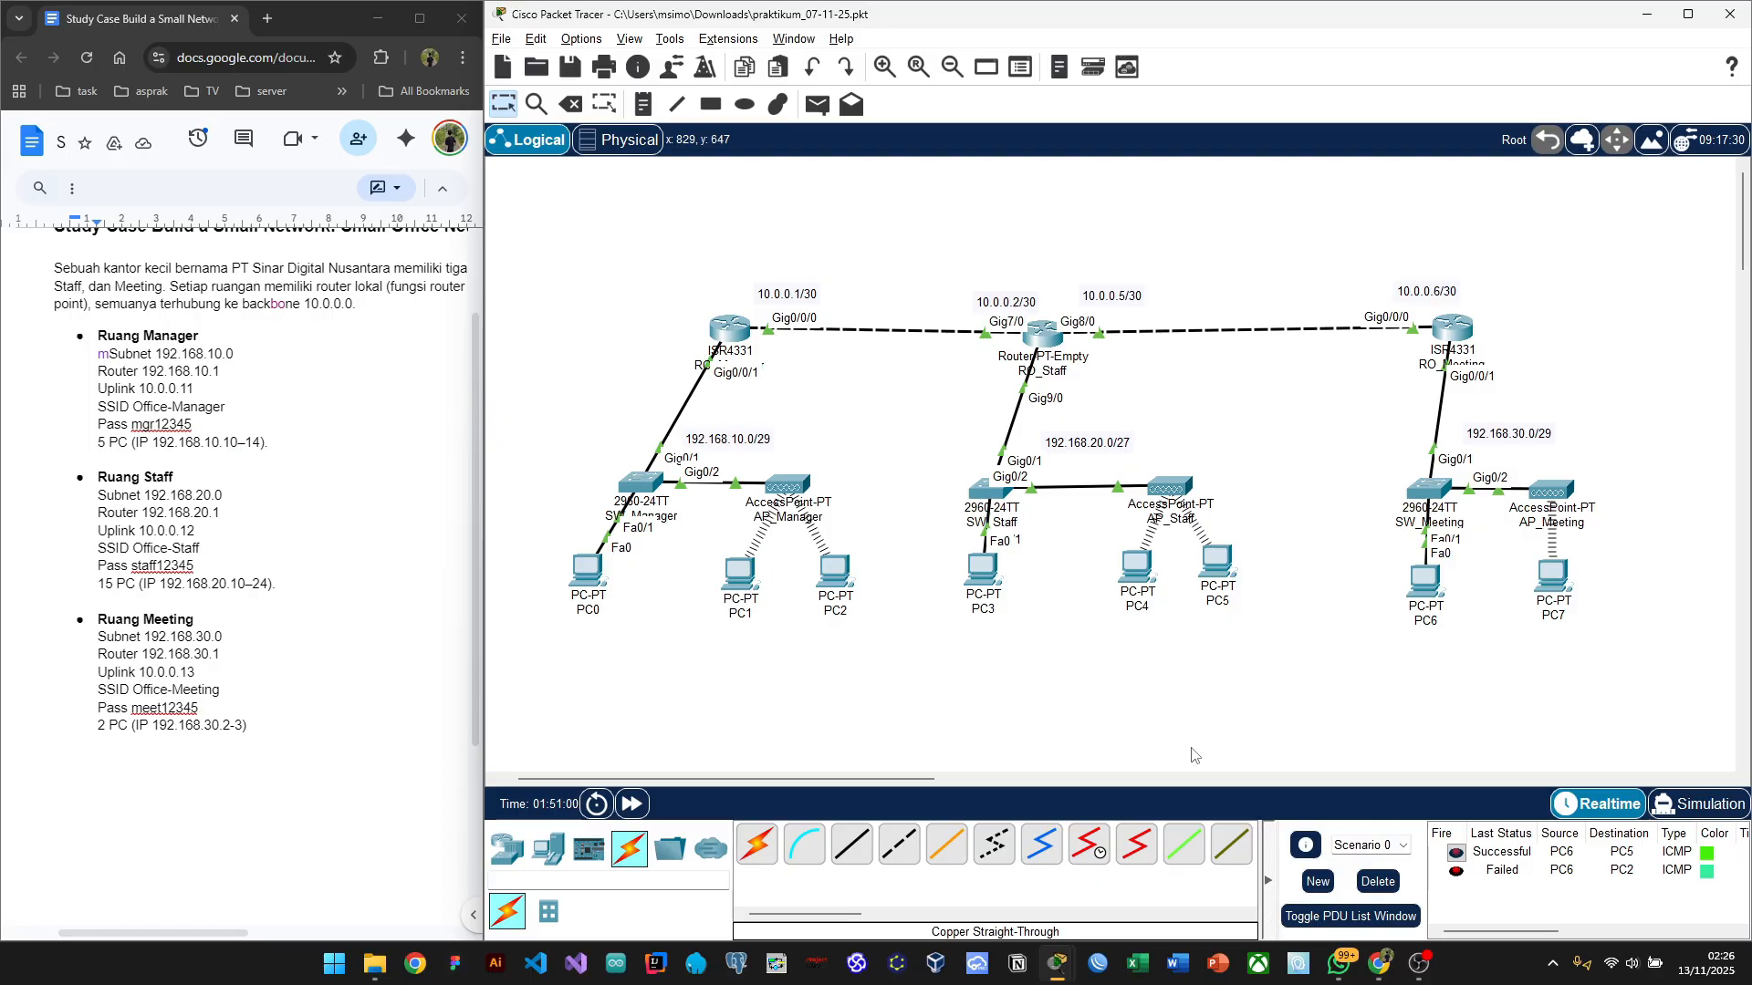
key(p)
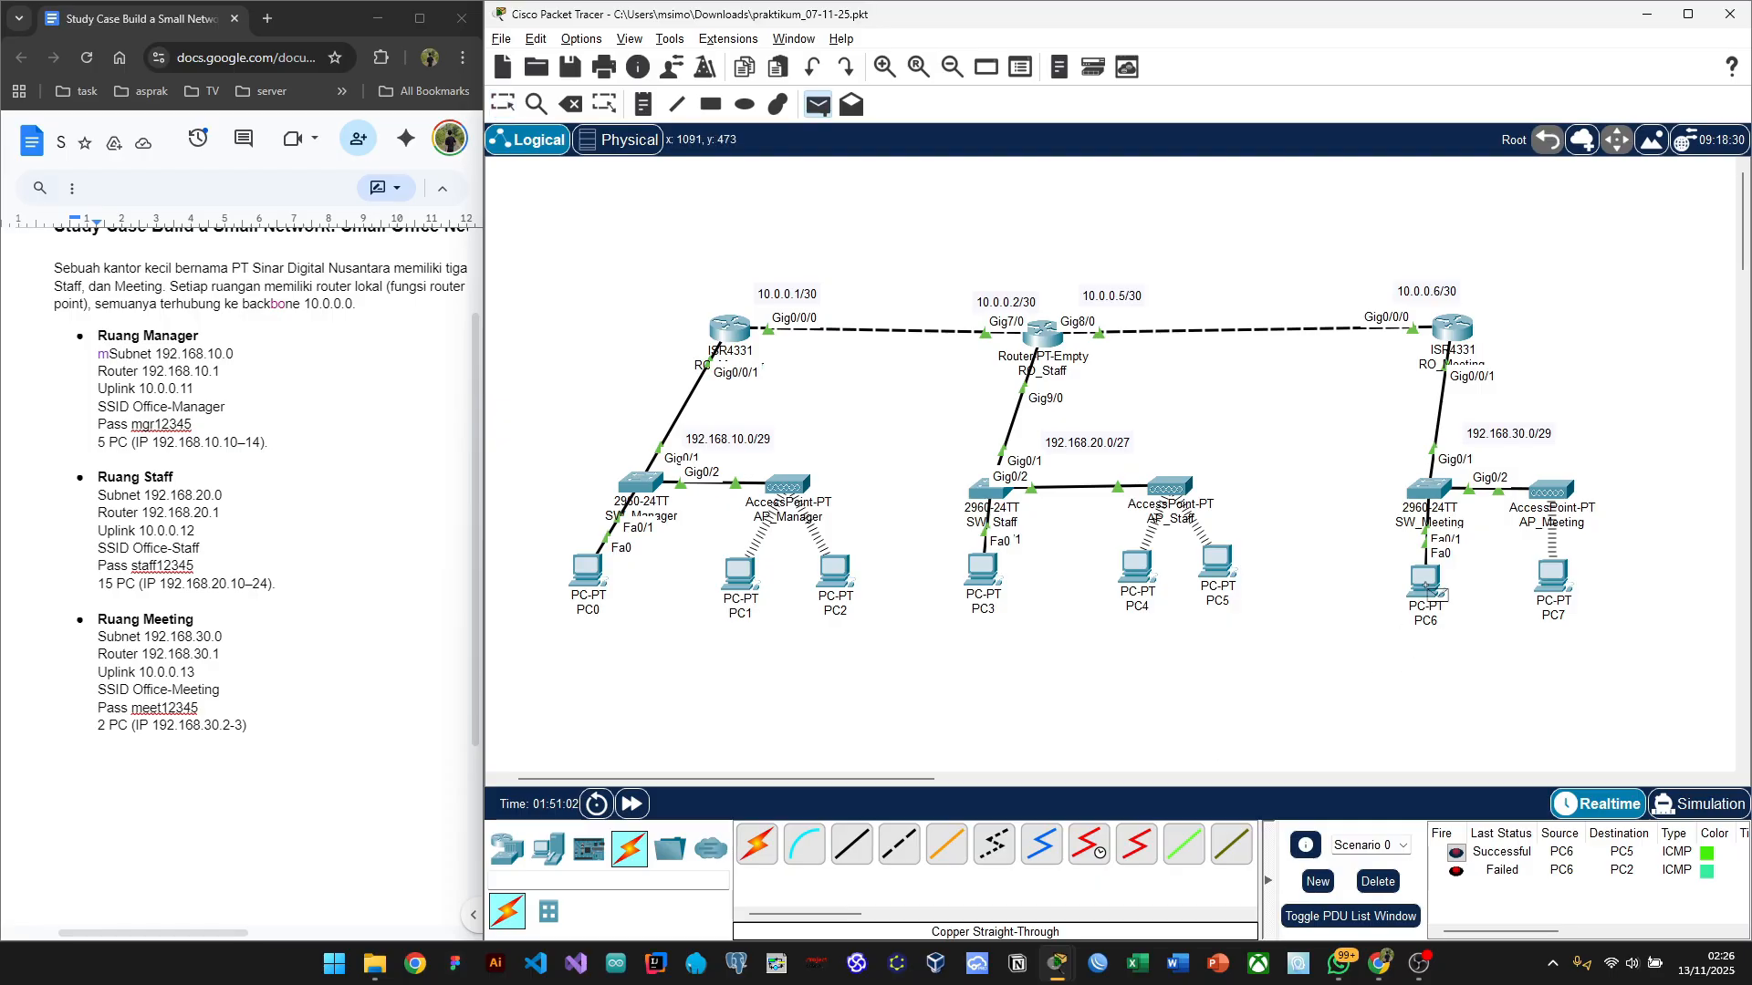
click(1425, 577)
click(837, 574)
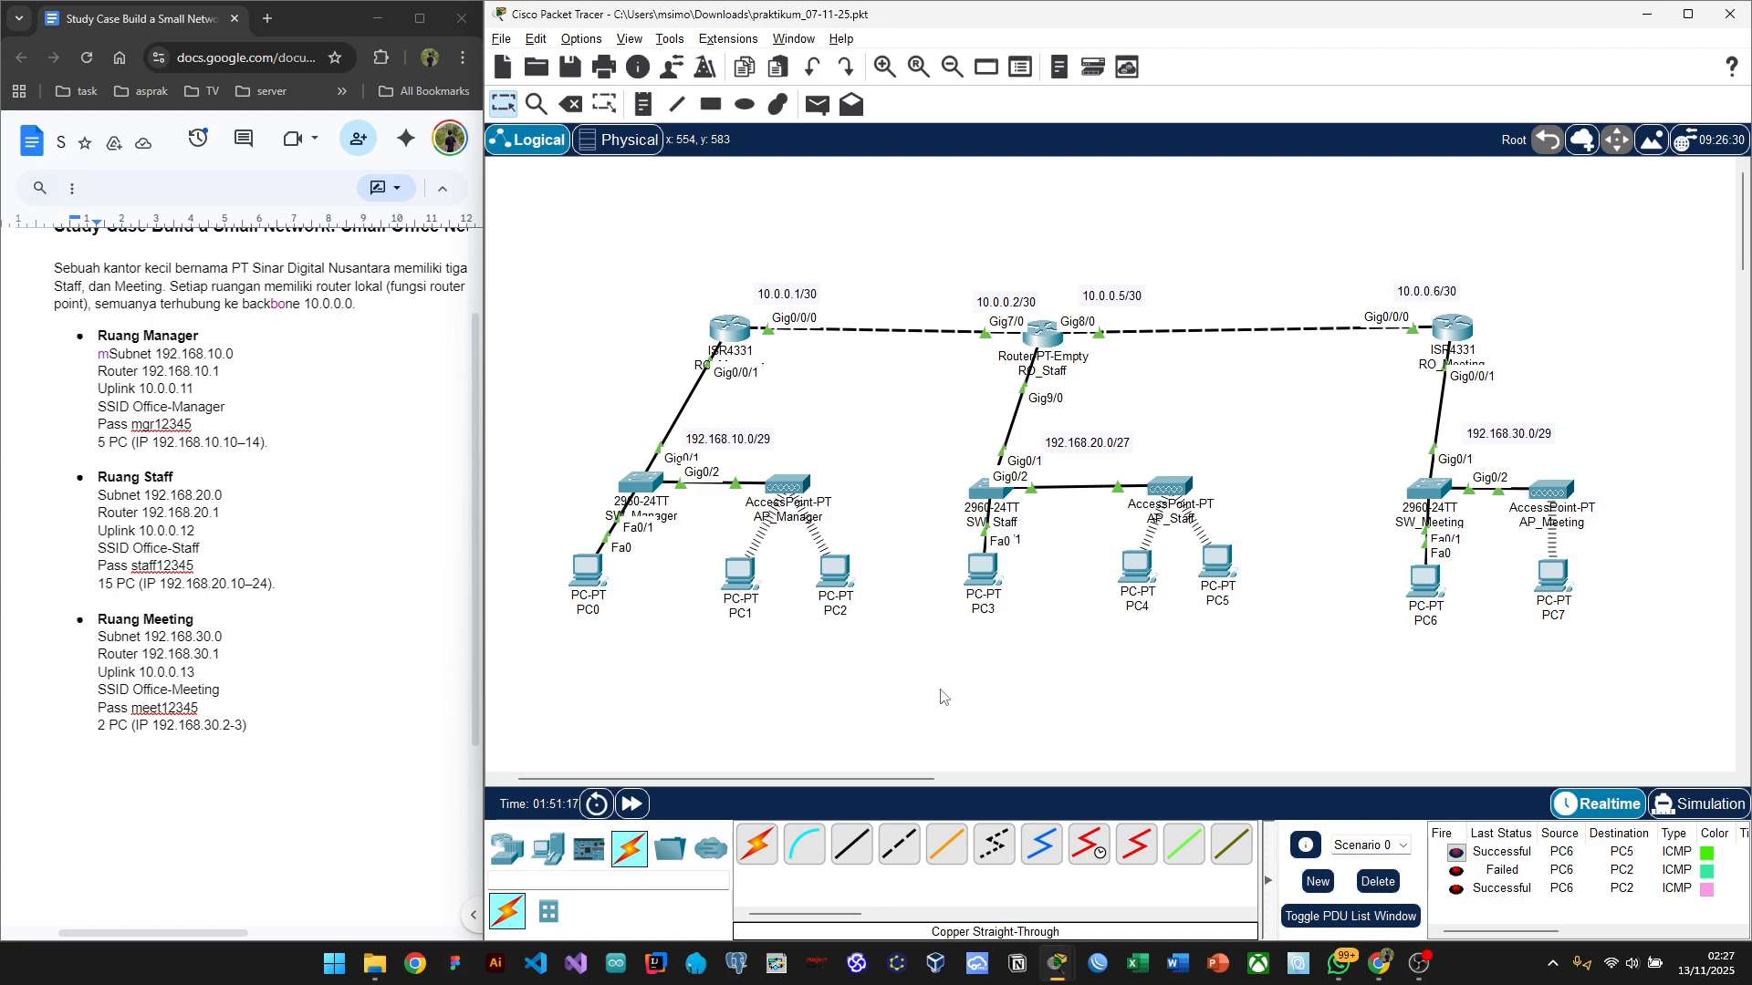
Step: Test PC4 to PC2, clear the PDU list, then test PC4 to PC6
key(p)
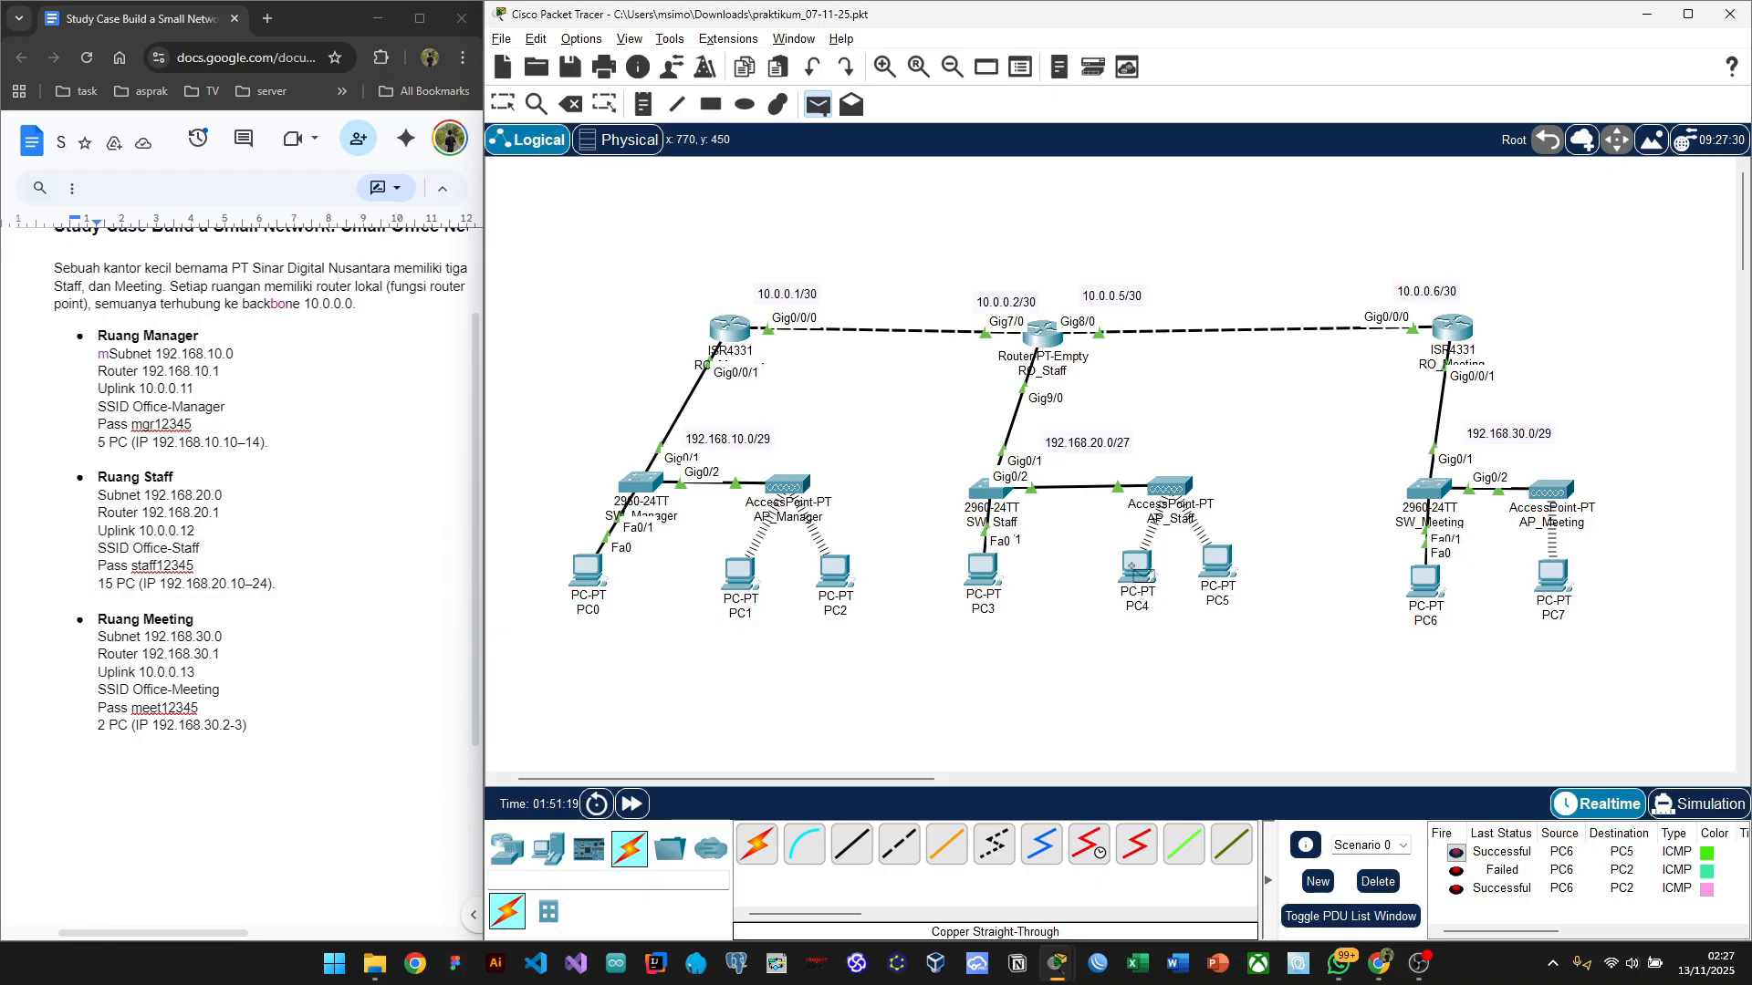
click(1132, 566)
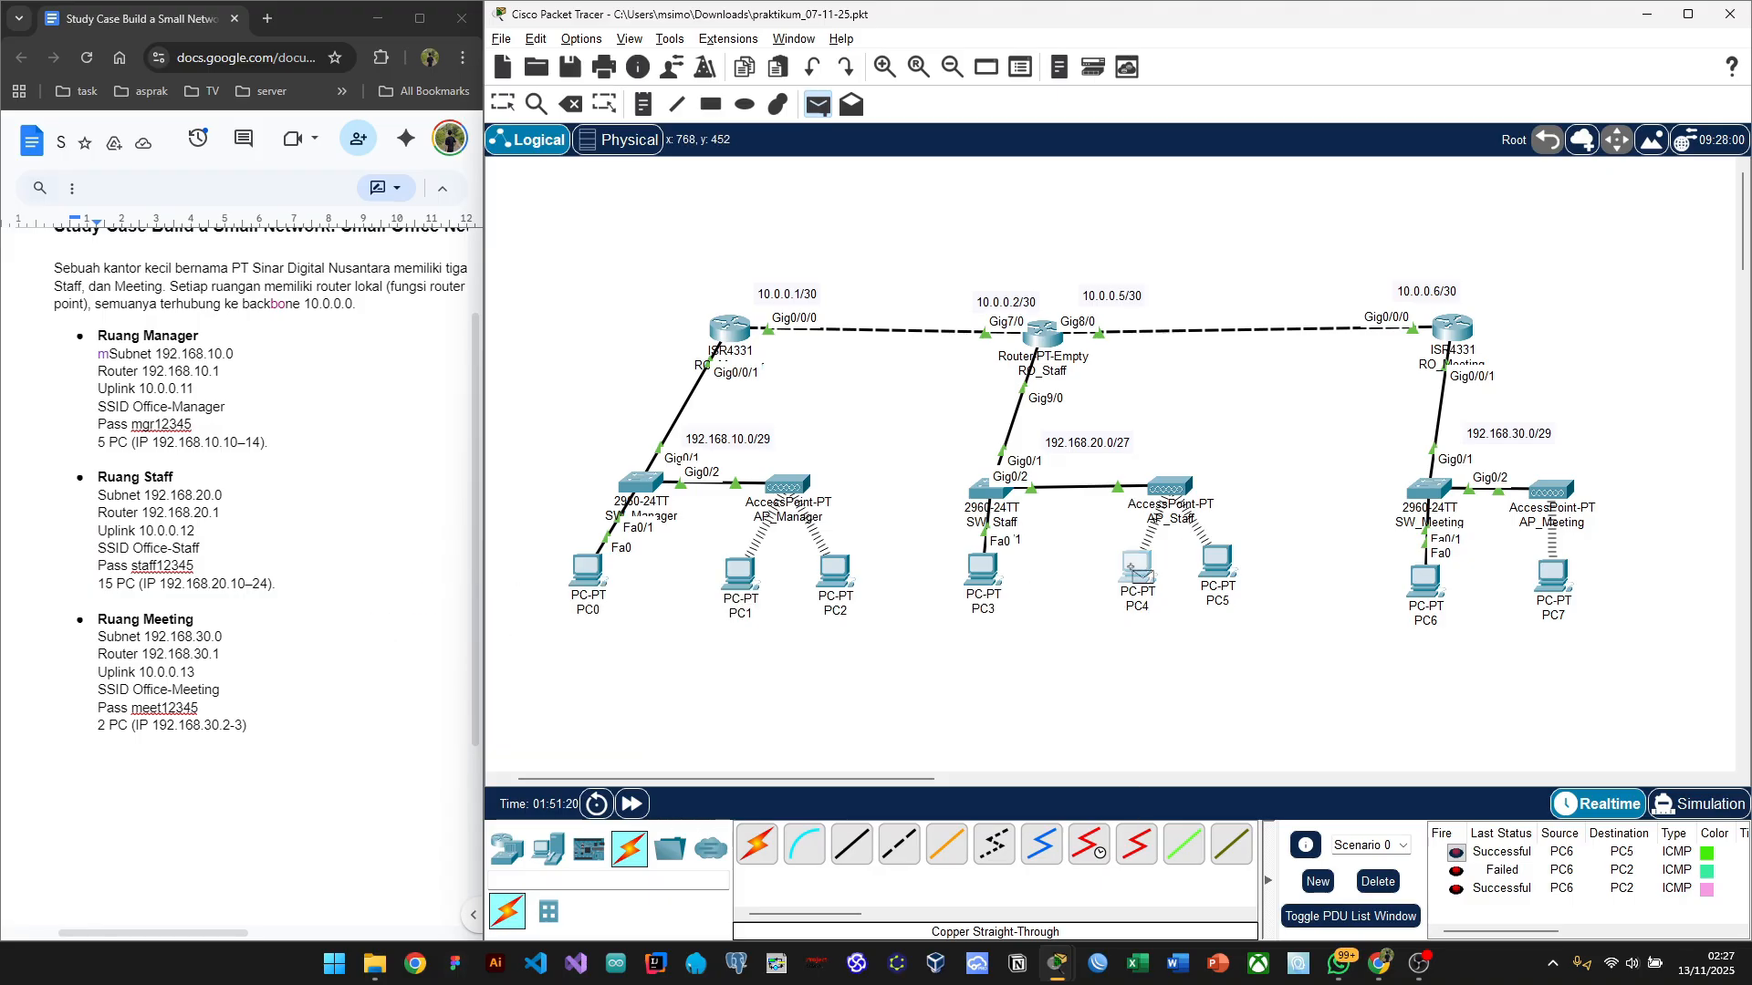
click(836, 571)
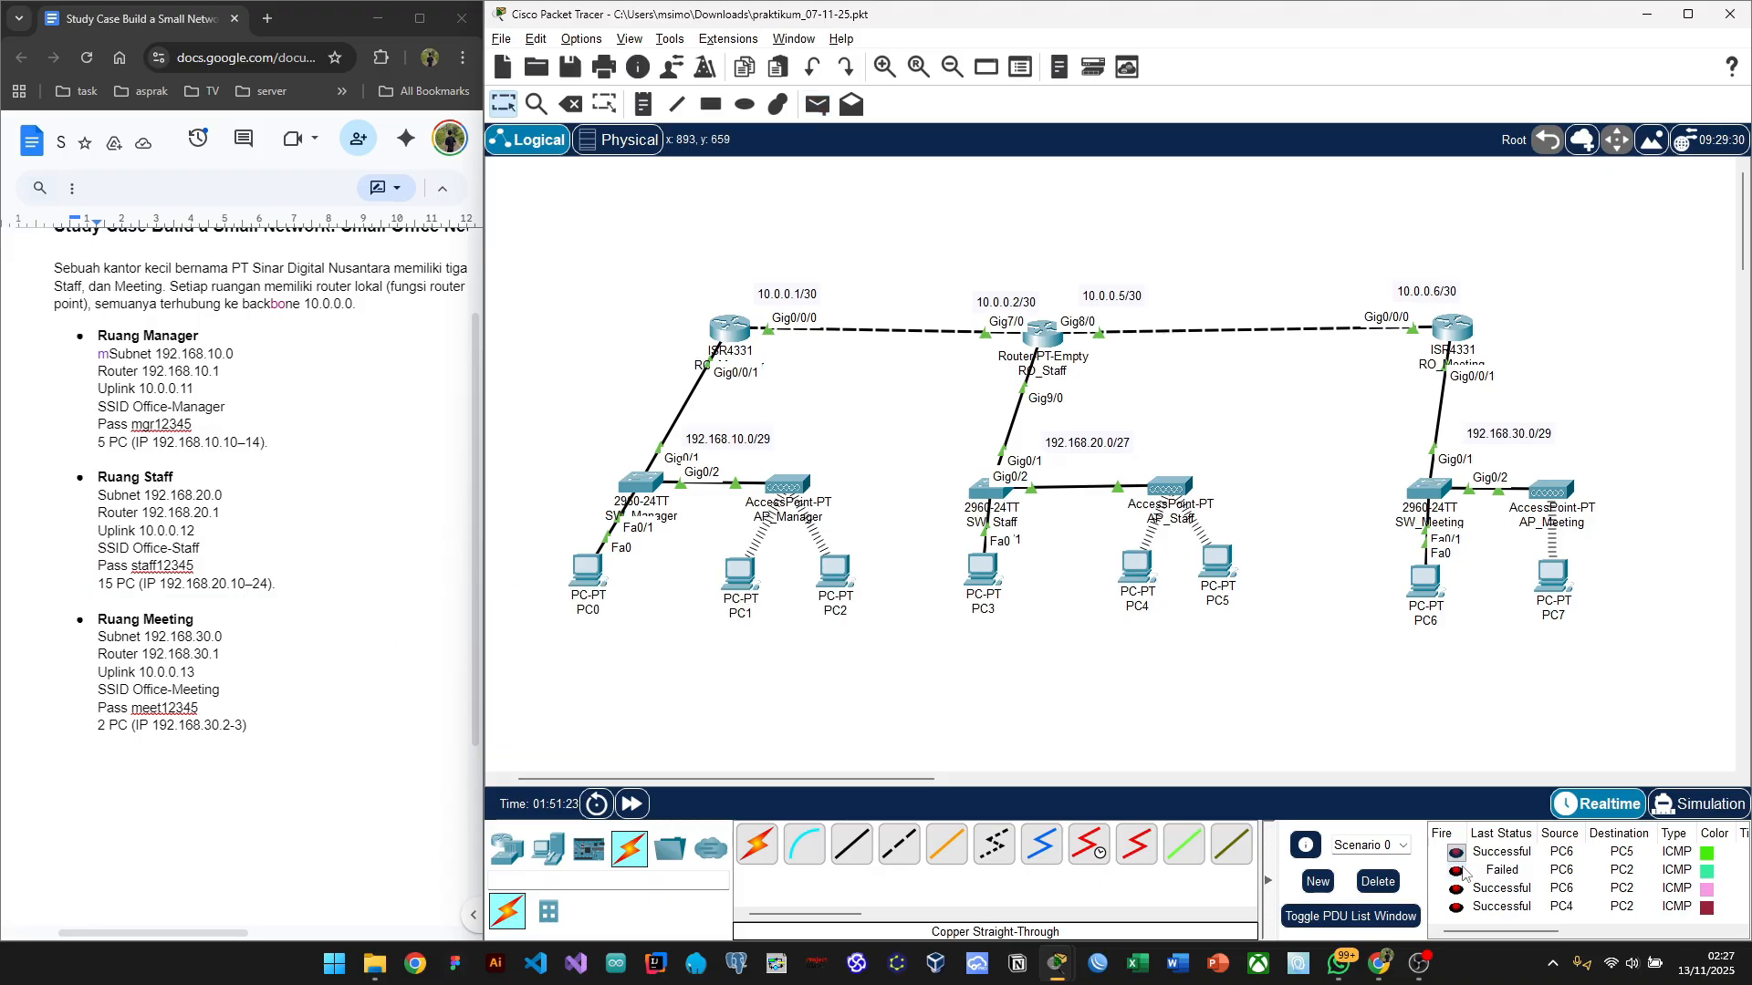
click(1378, 881)
key(p)
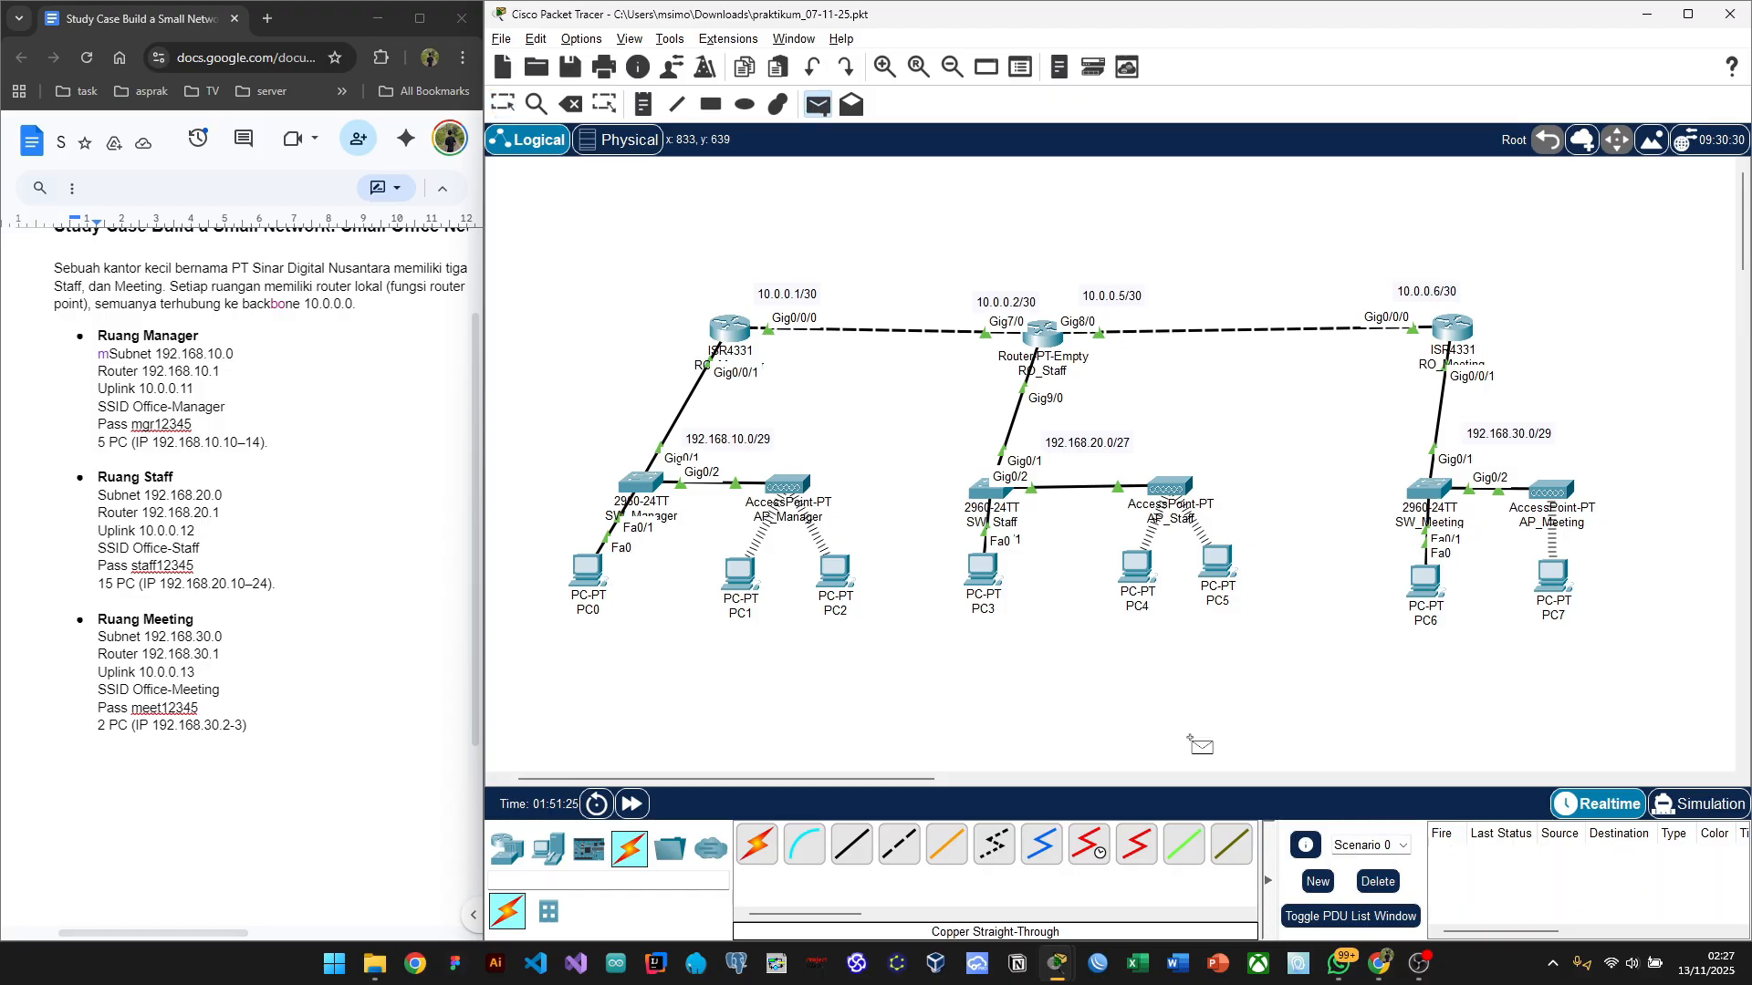
click(1136, 567)
click(1425, 582)
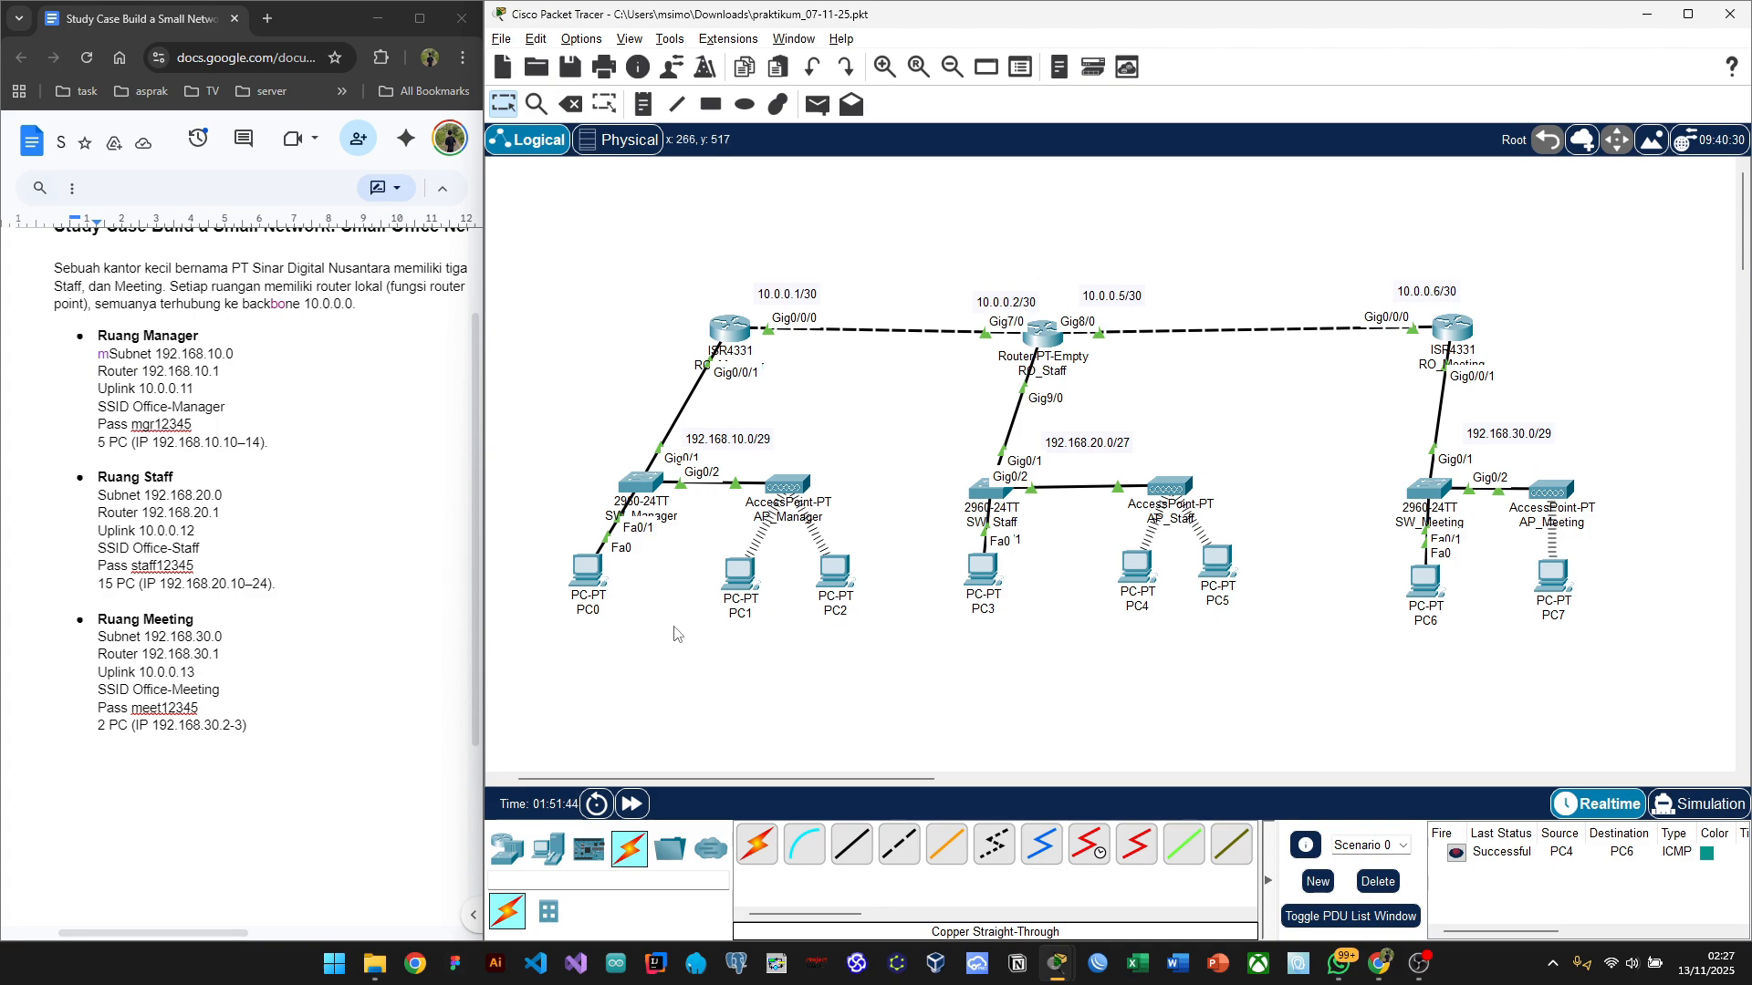
Step: Open PC0's Command Prompt and move its window aside to show the network
click(593, 573)
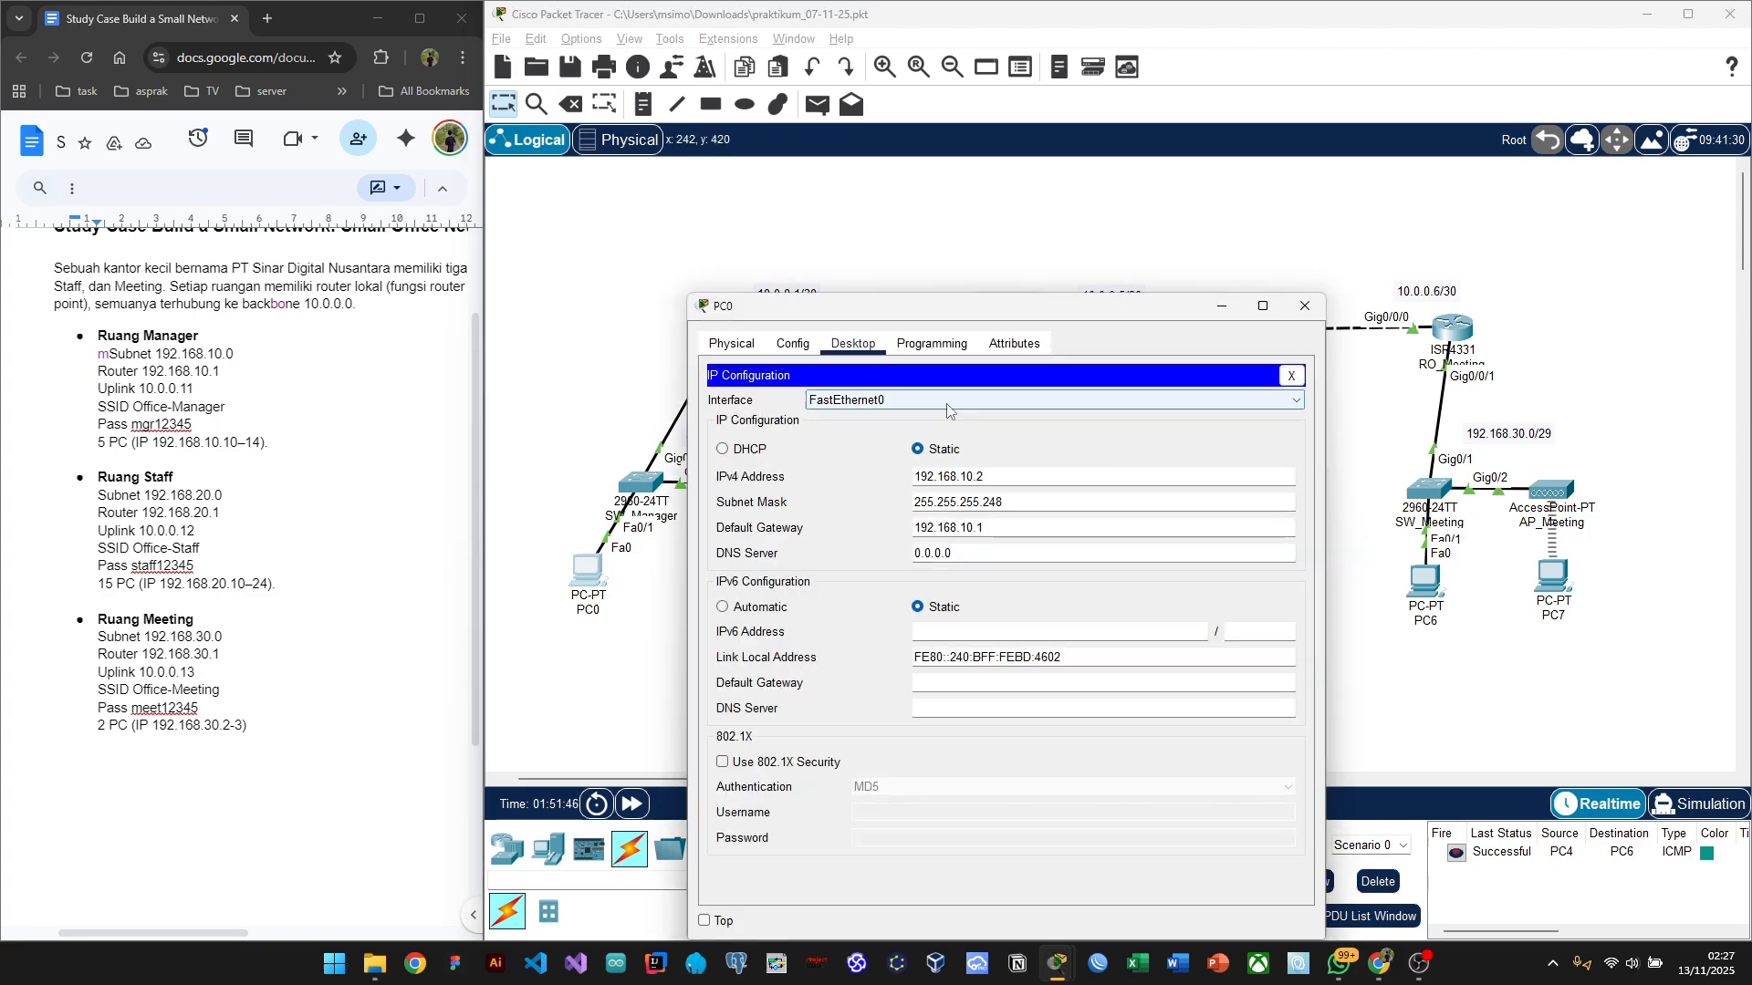
click(1290, 378)
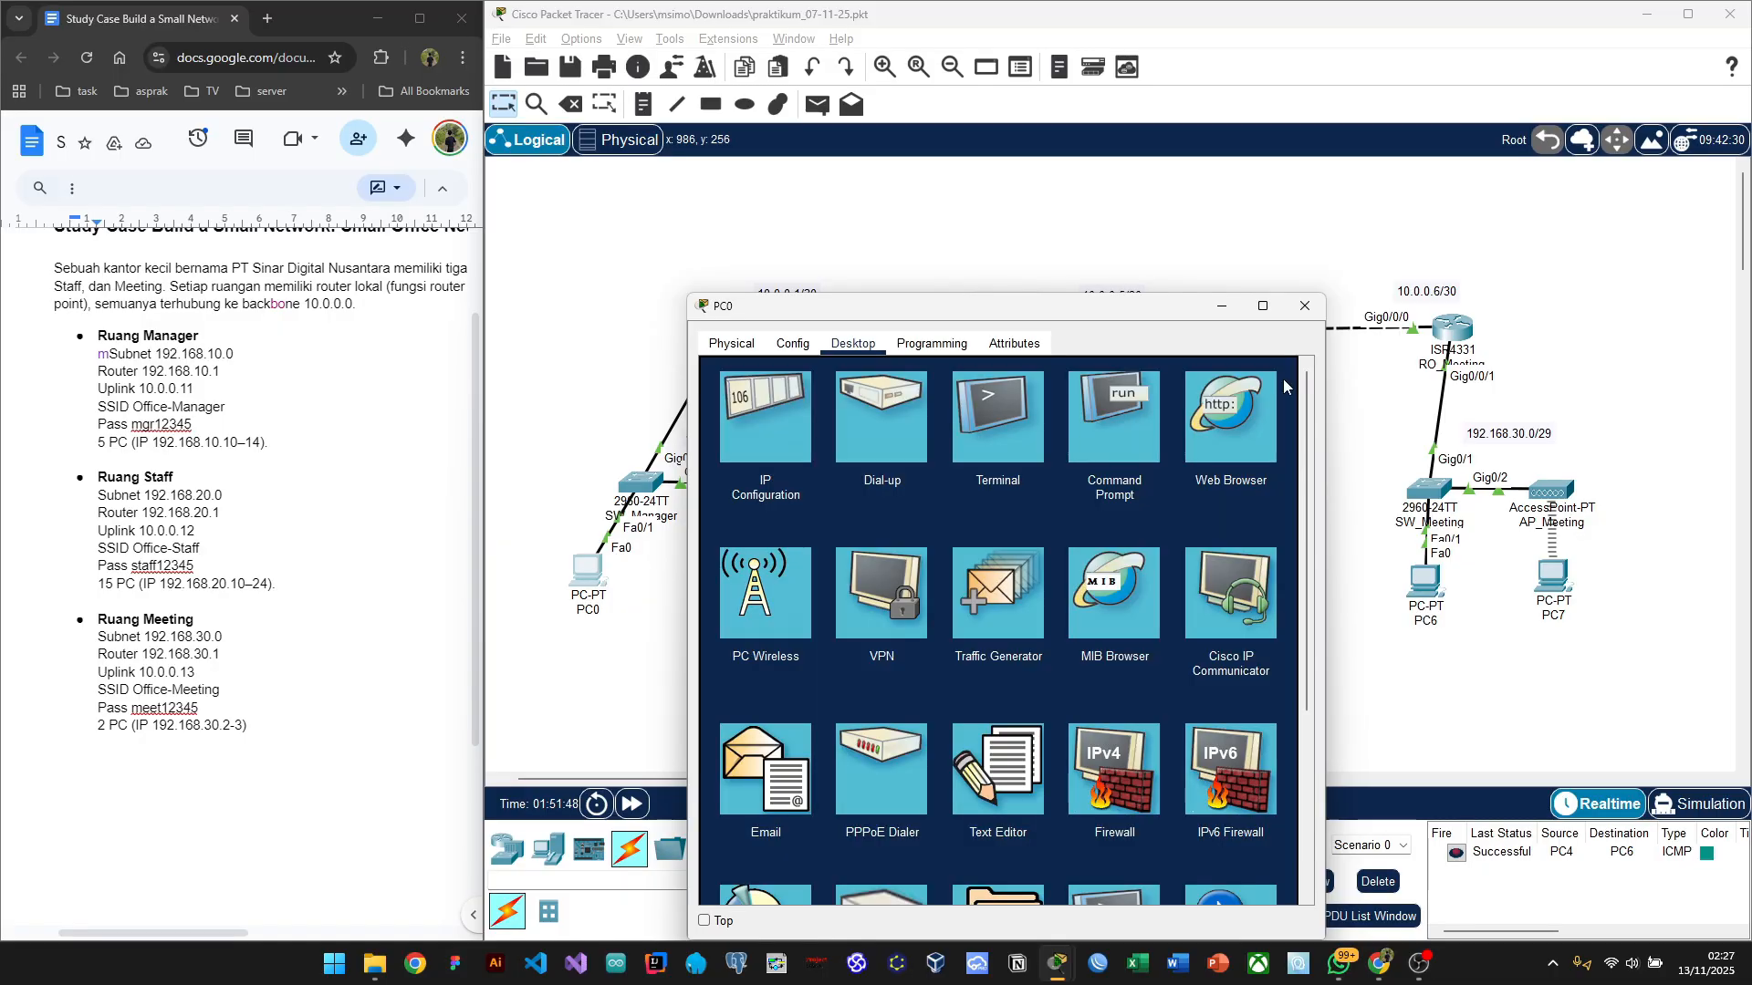
drag(1001, 315, 509, 260)
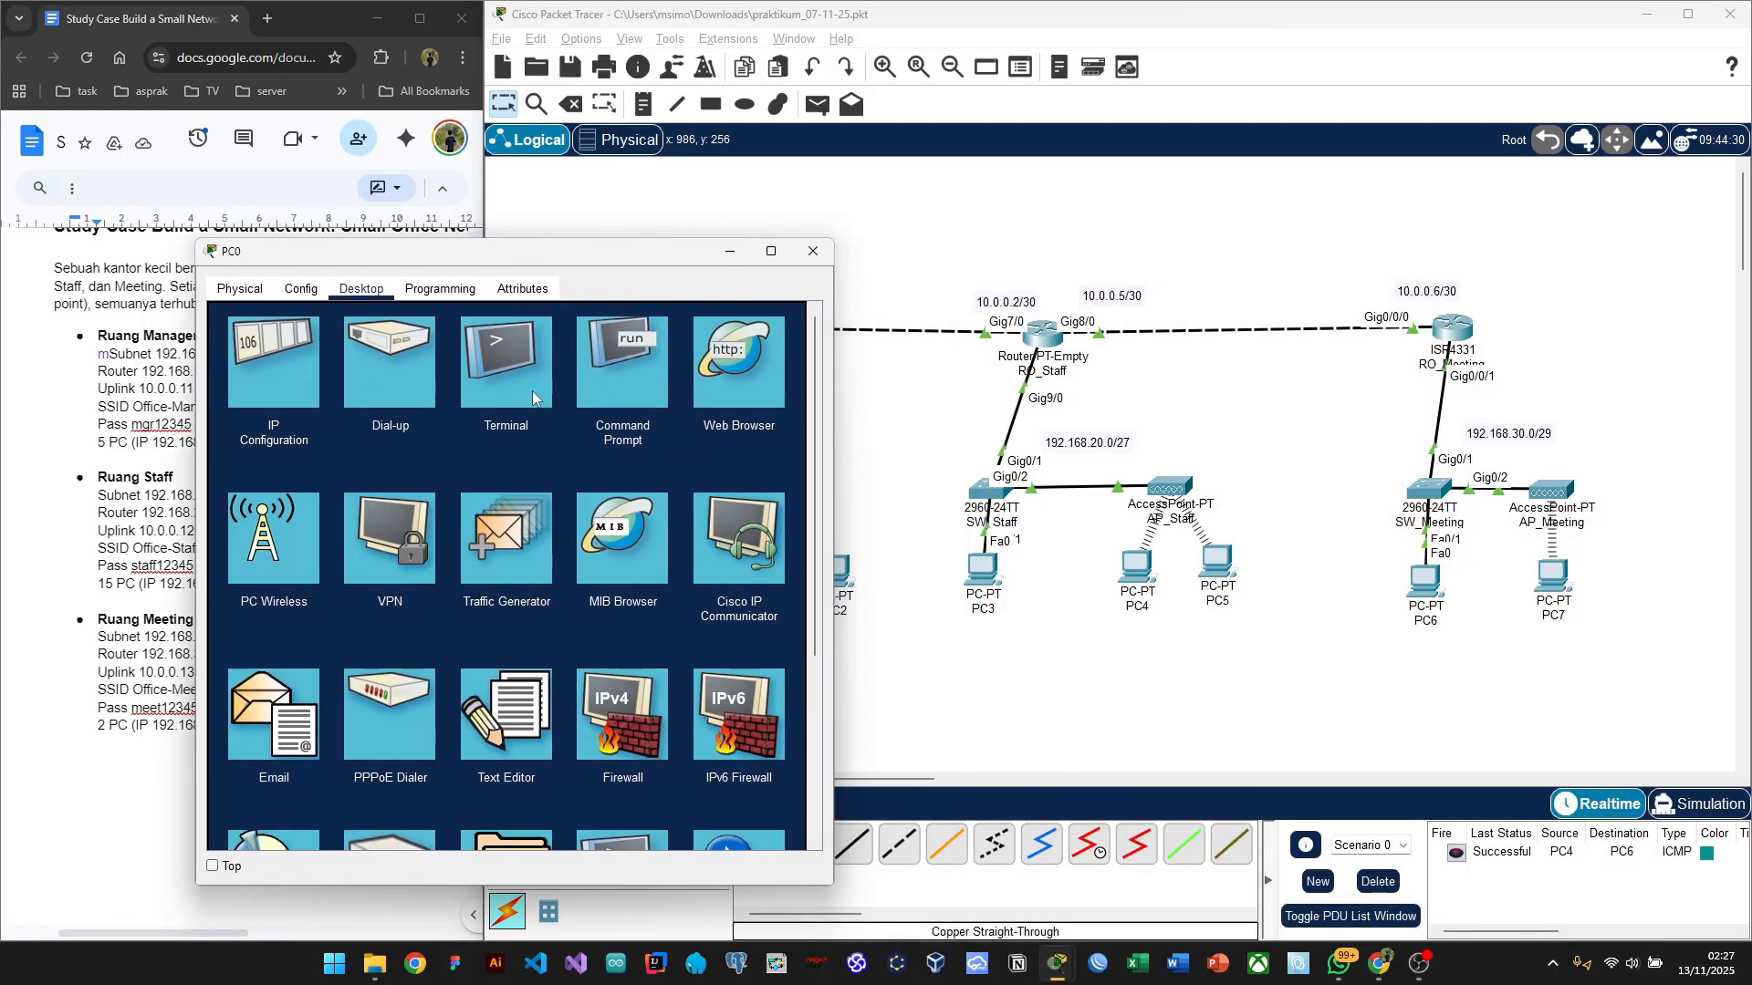
click(626, 376)
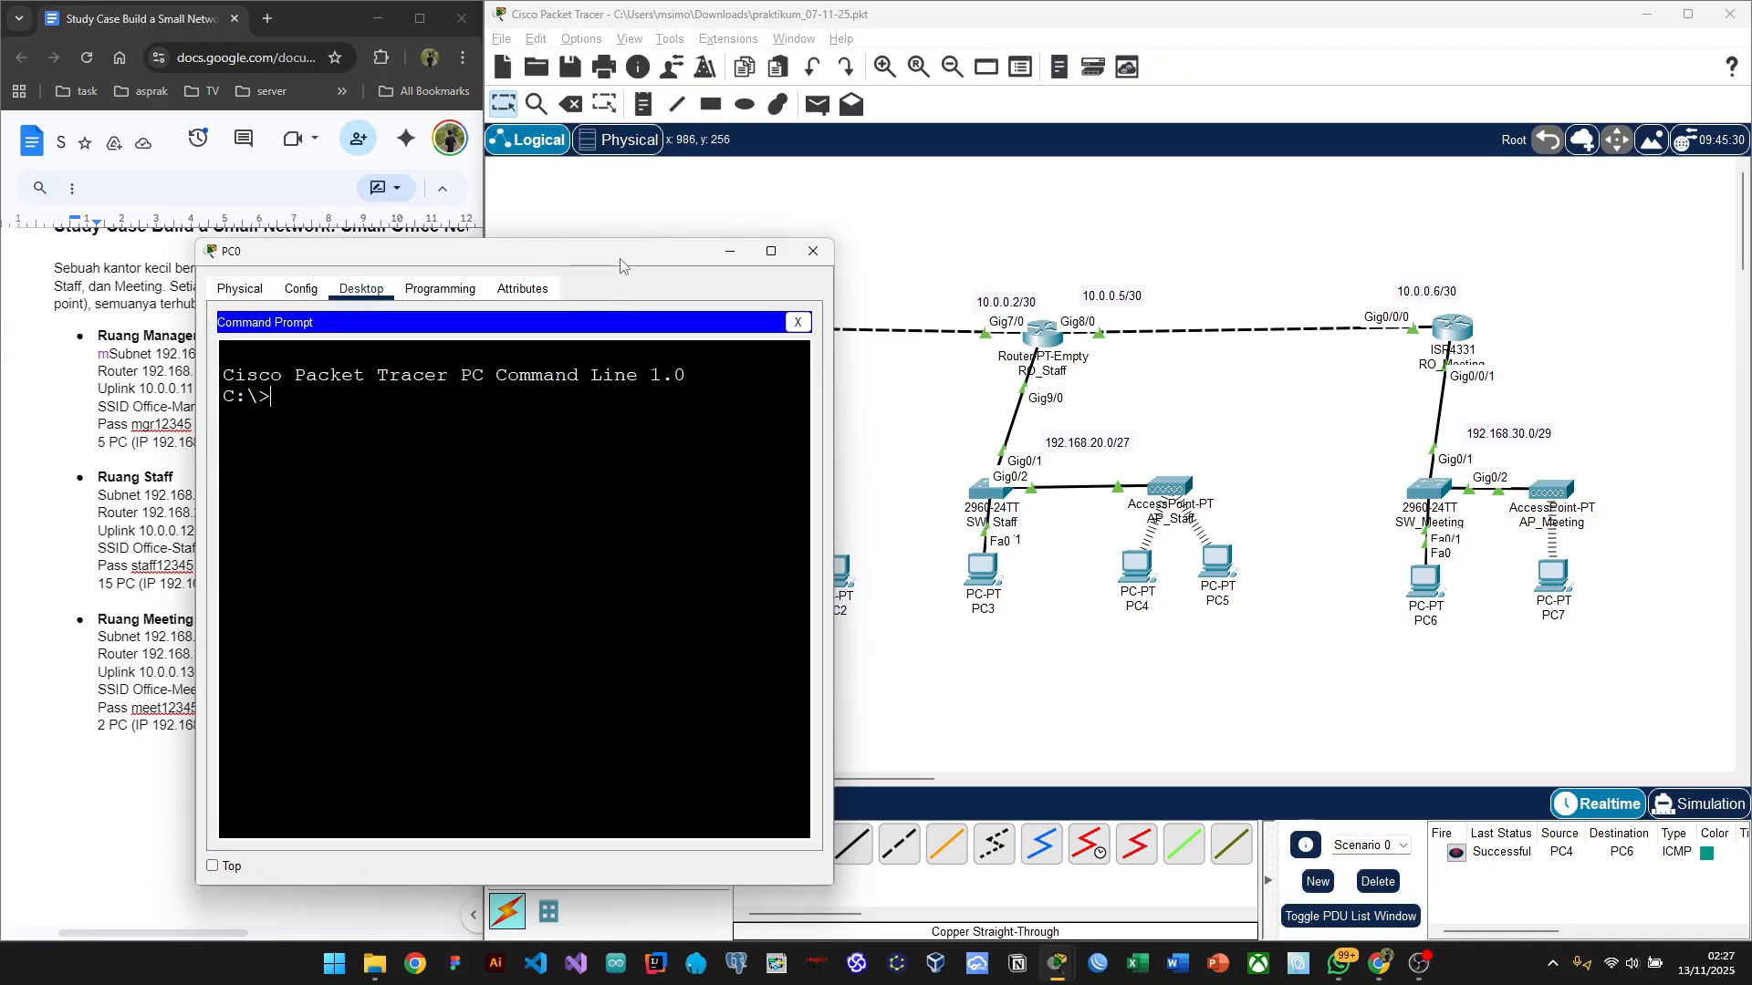
drag(621, 266, 505, 213)
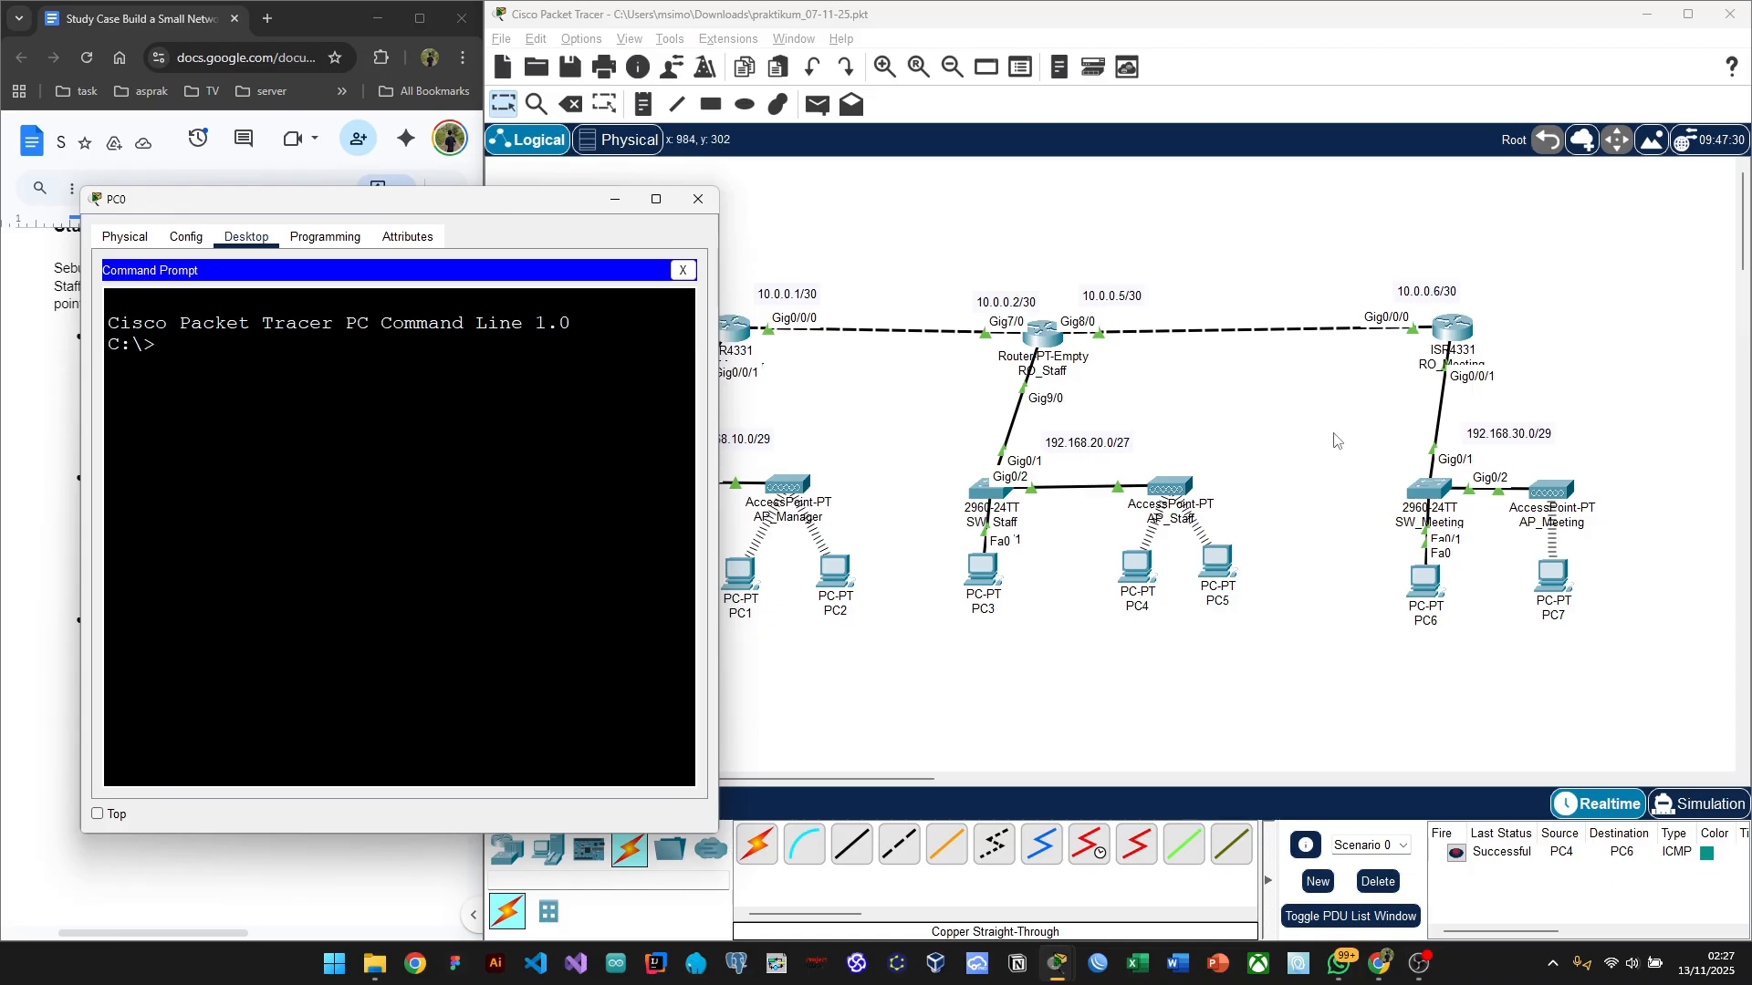
click(1443, 598)
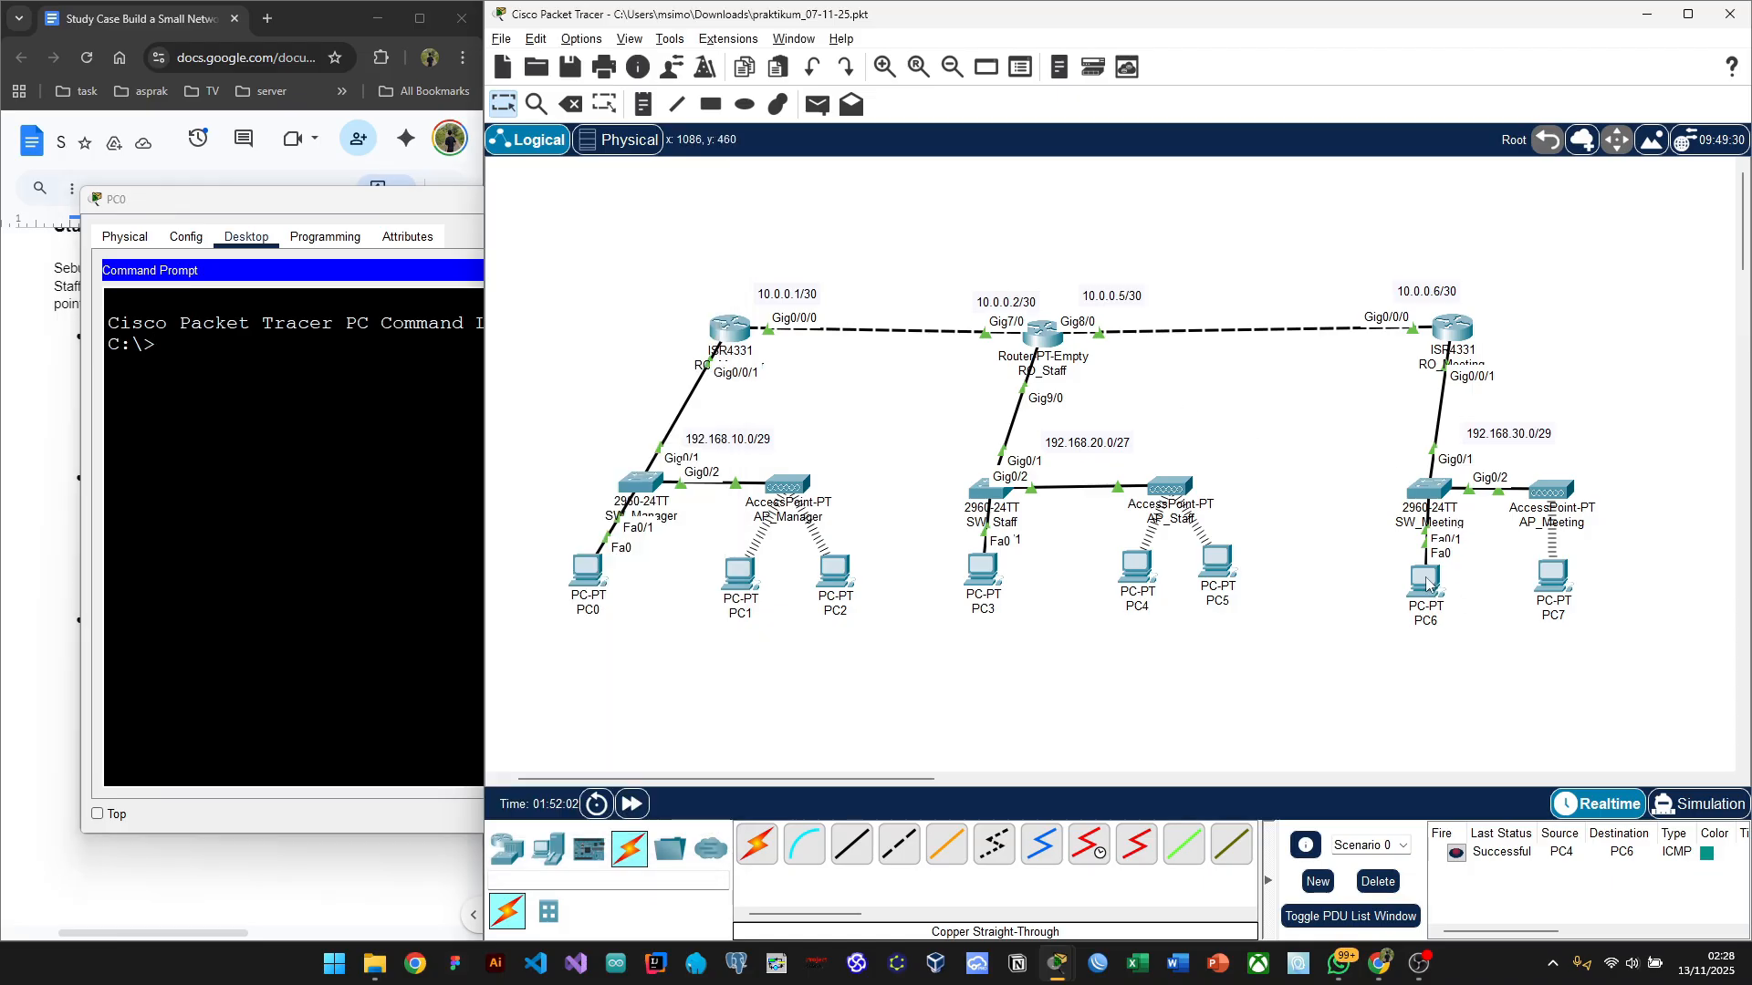
Step: Run 'ping 192.168.30.2' on PC0, getting 4 of 4 replies, then close PC0
mouse_move(1428, 584)
click(410, 470)
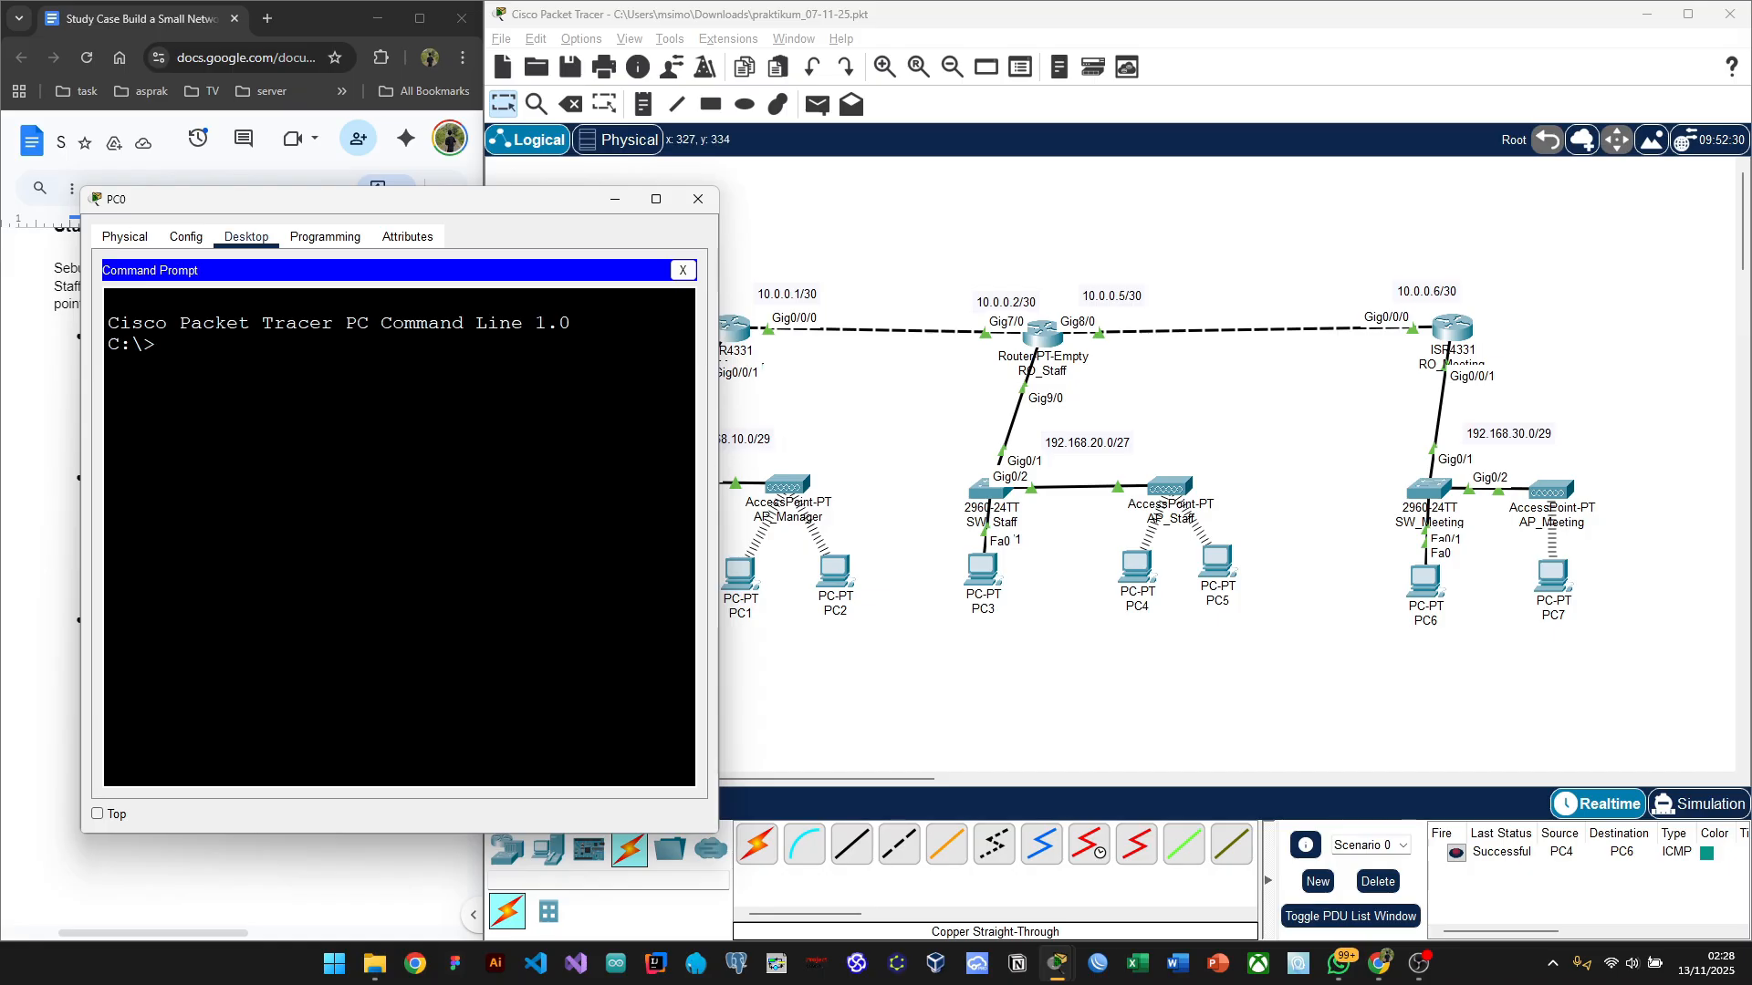
text(ping 192.168.30.2)
key(Return)
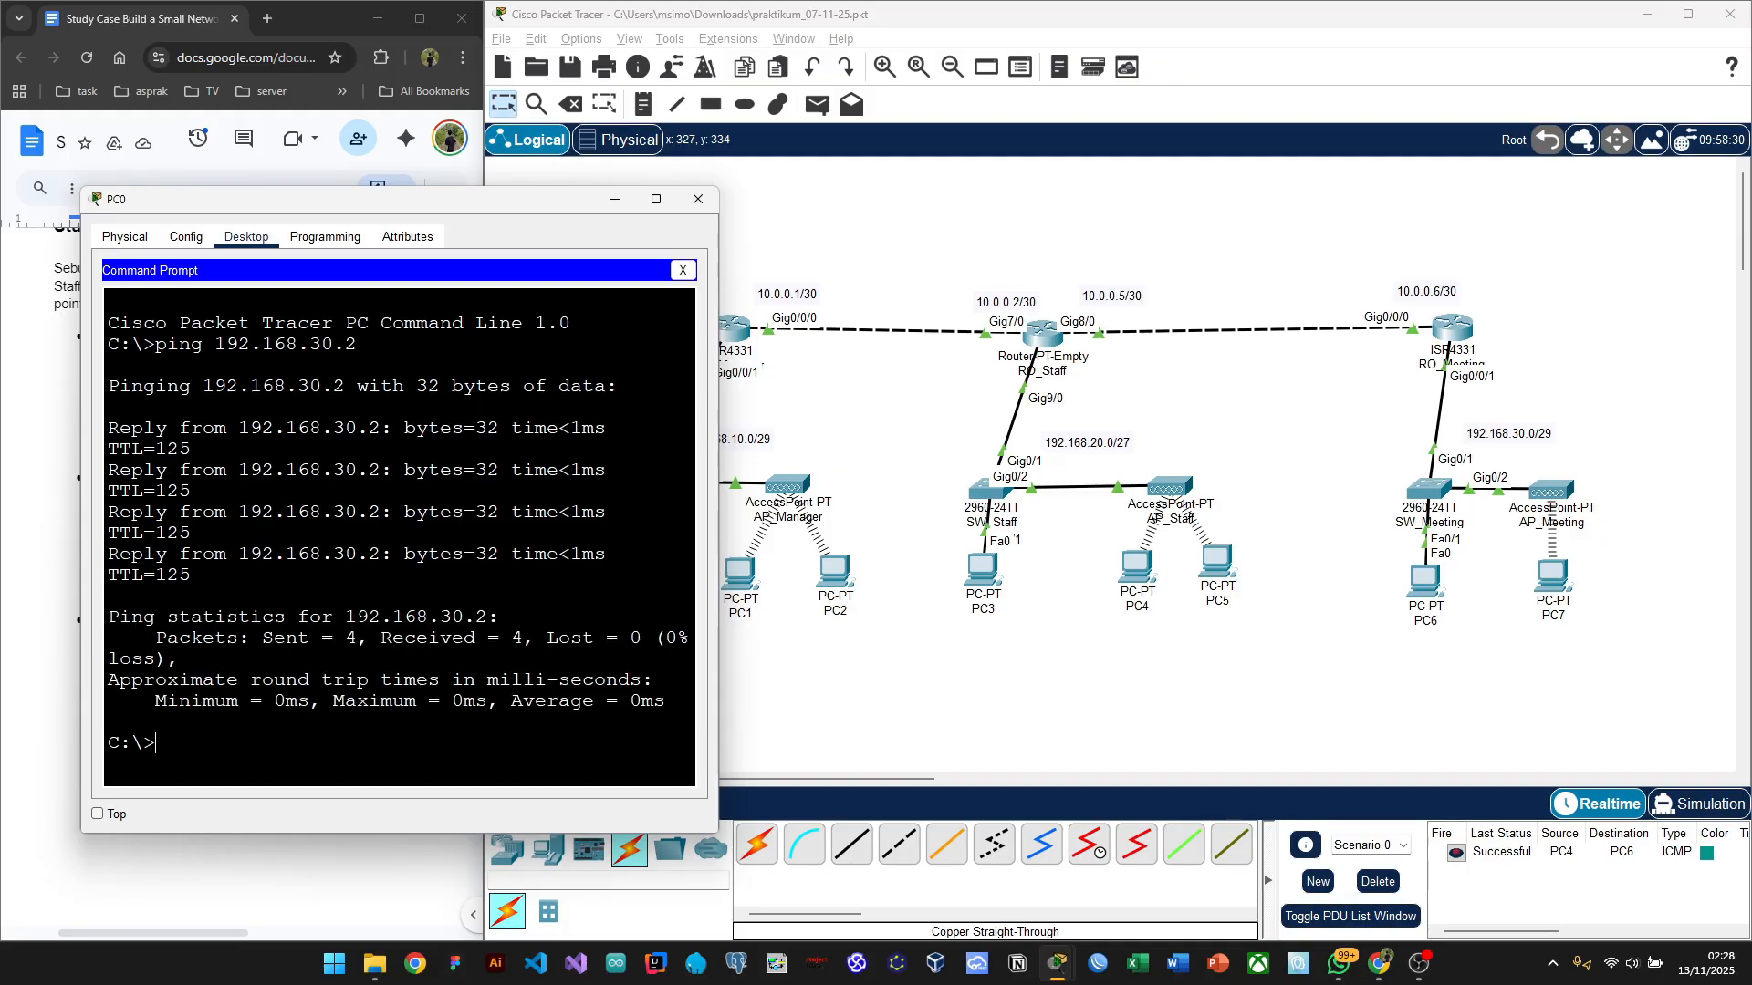
click(697, 201)
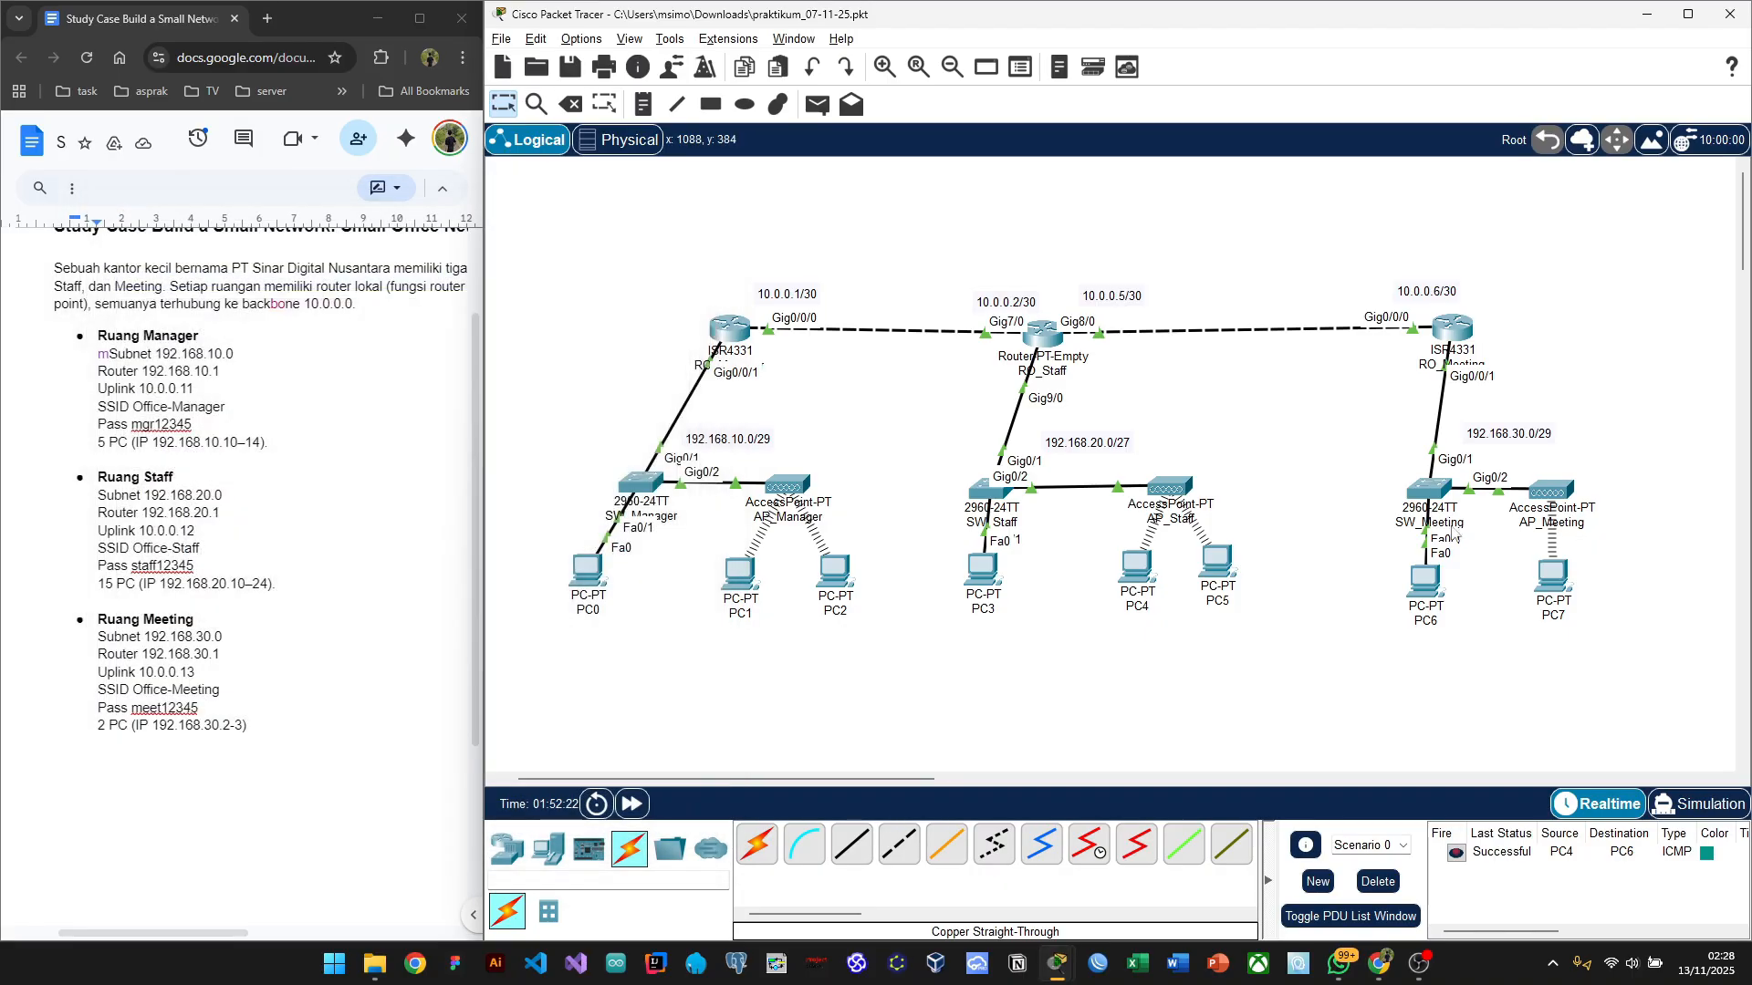
Step: Open PC6's Command Prompt and move its window aside to show the network
click(1427, 598)
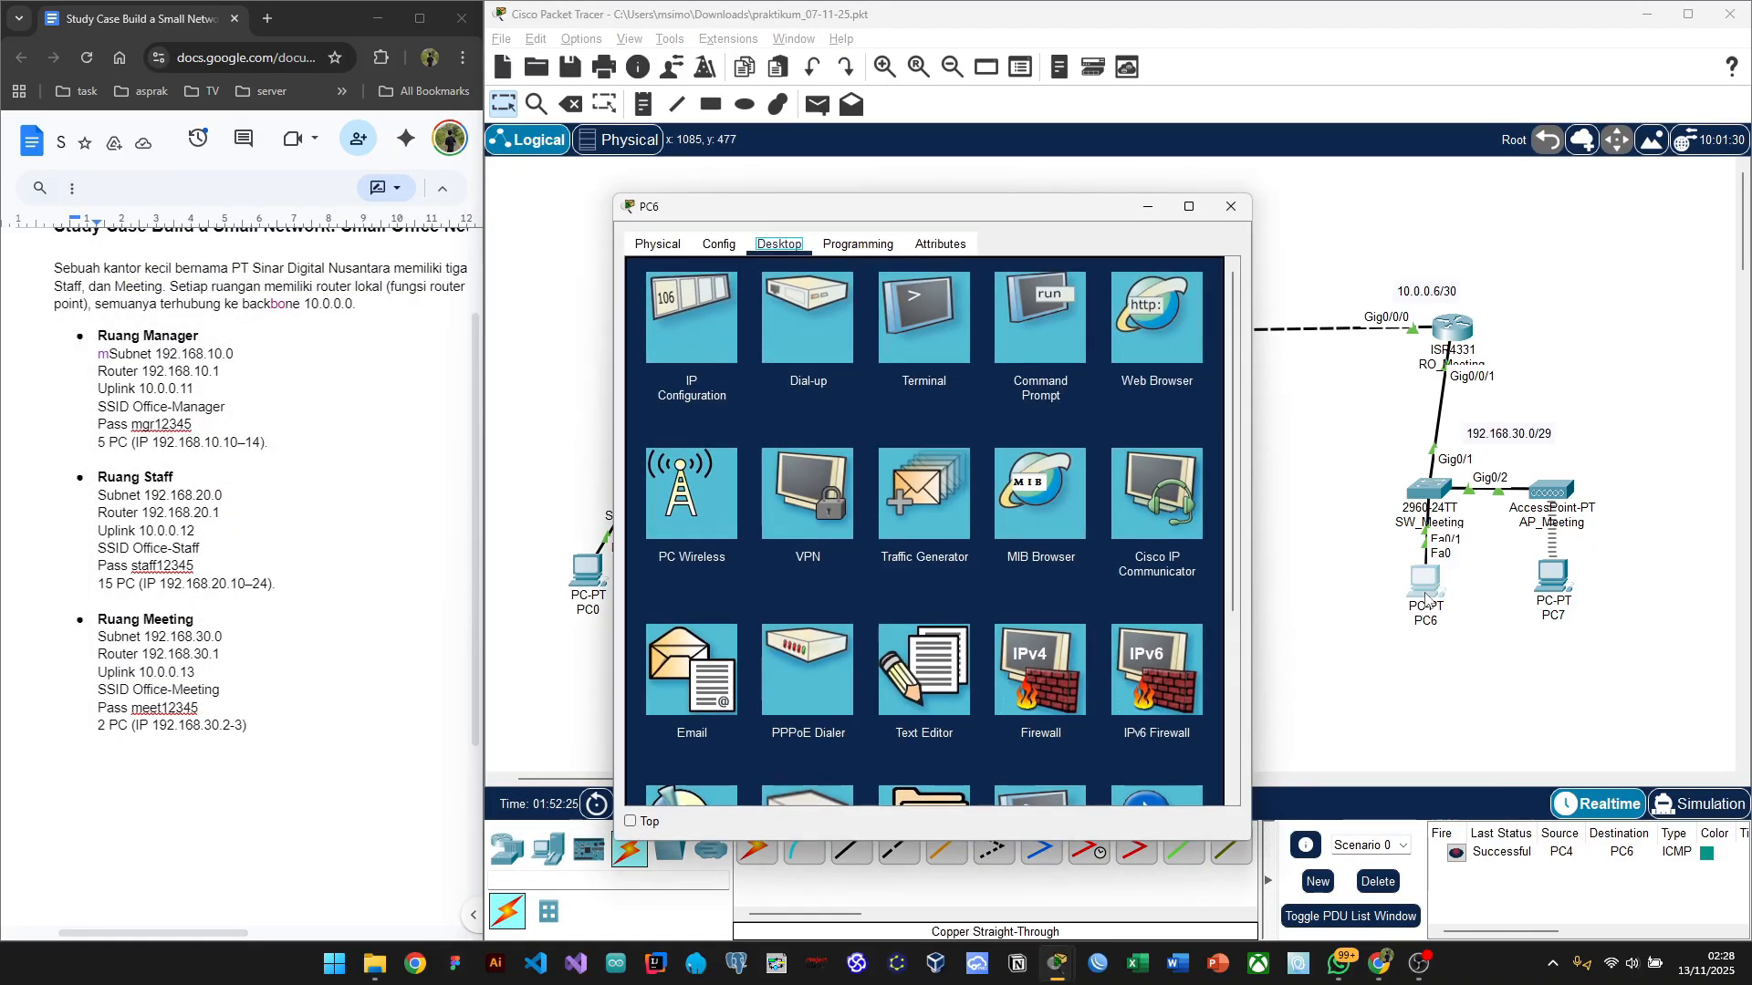
click(1053, 300)
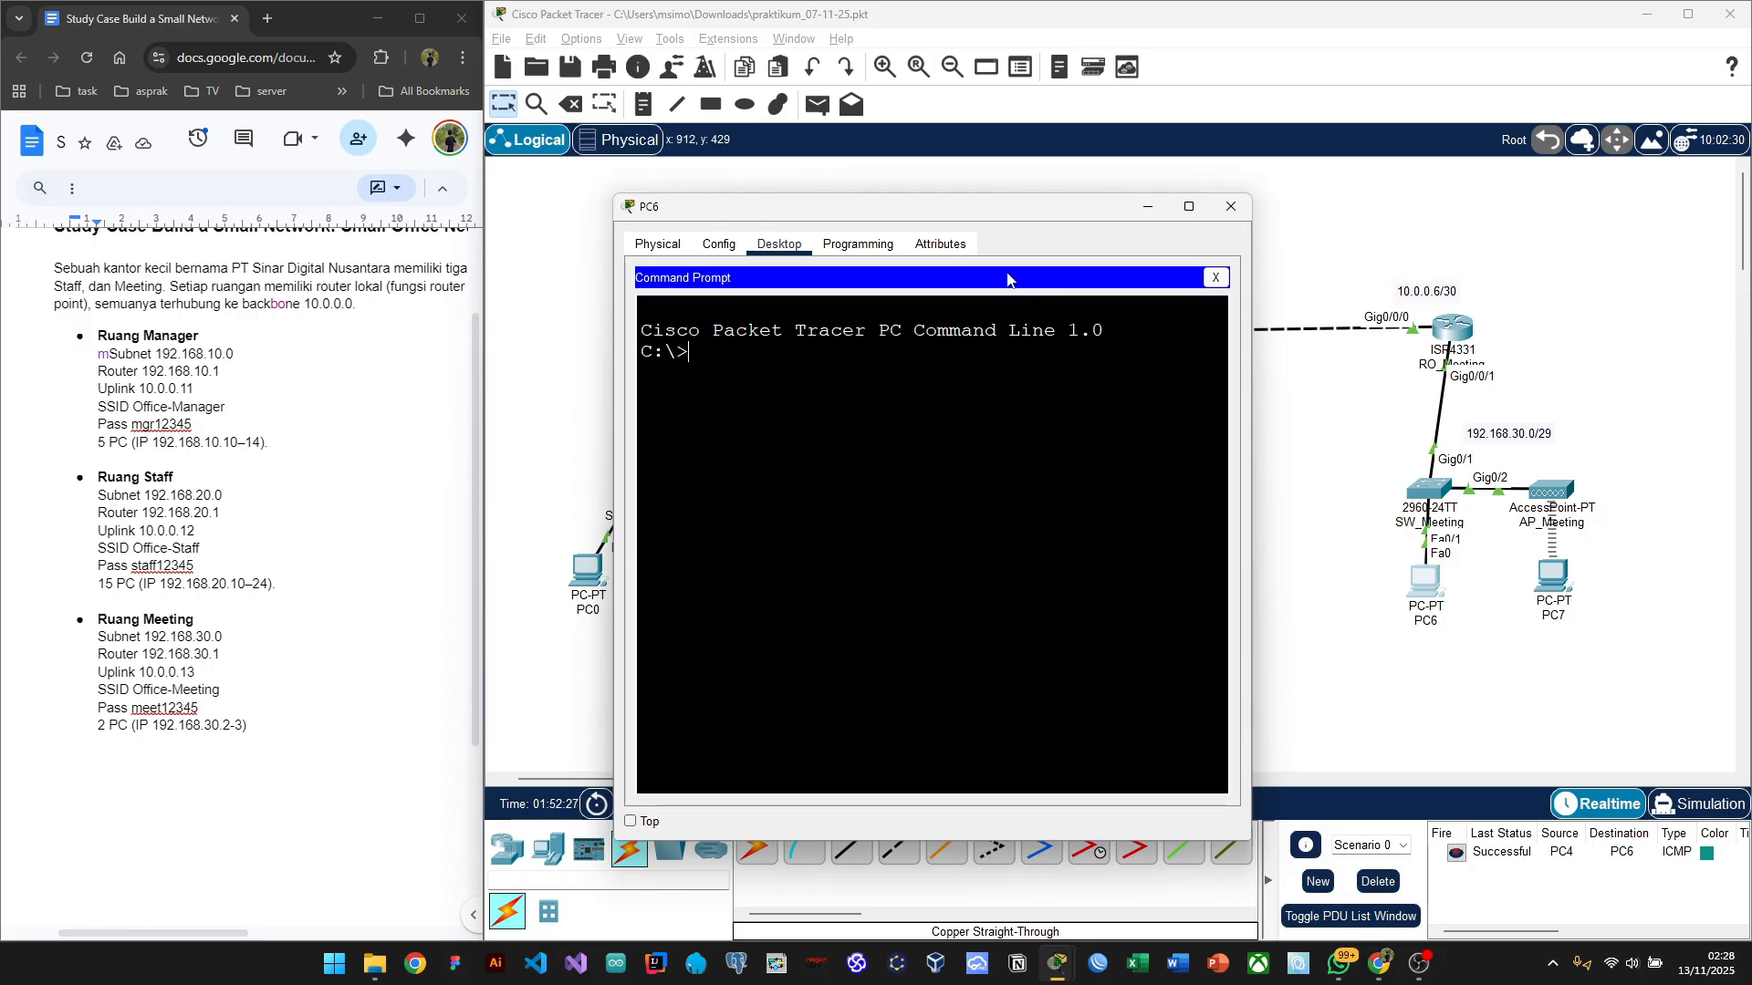
drag(940, 225, 347, 209)
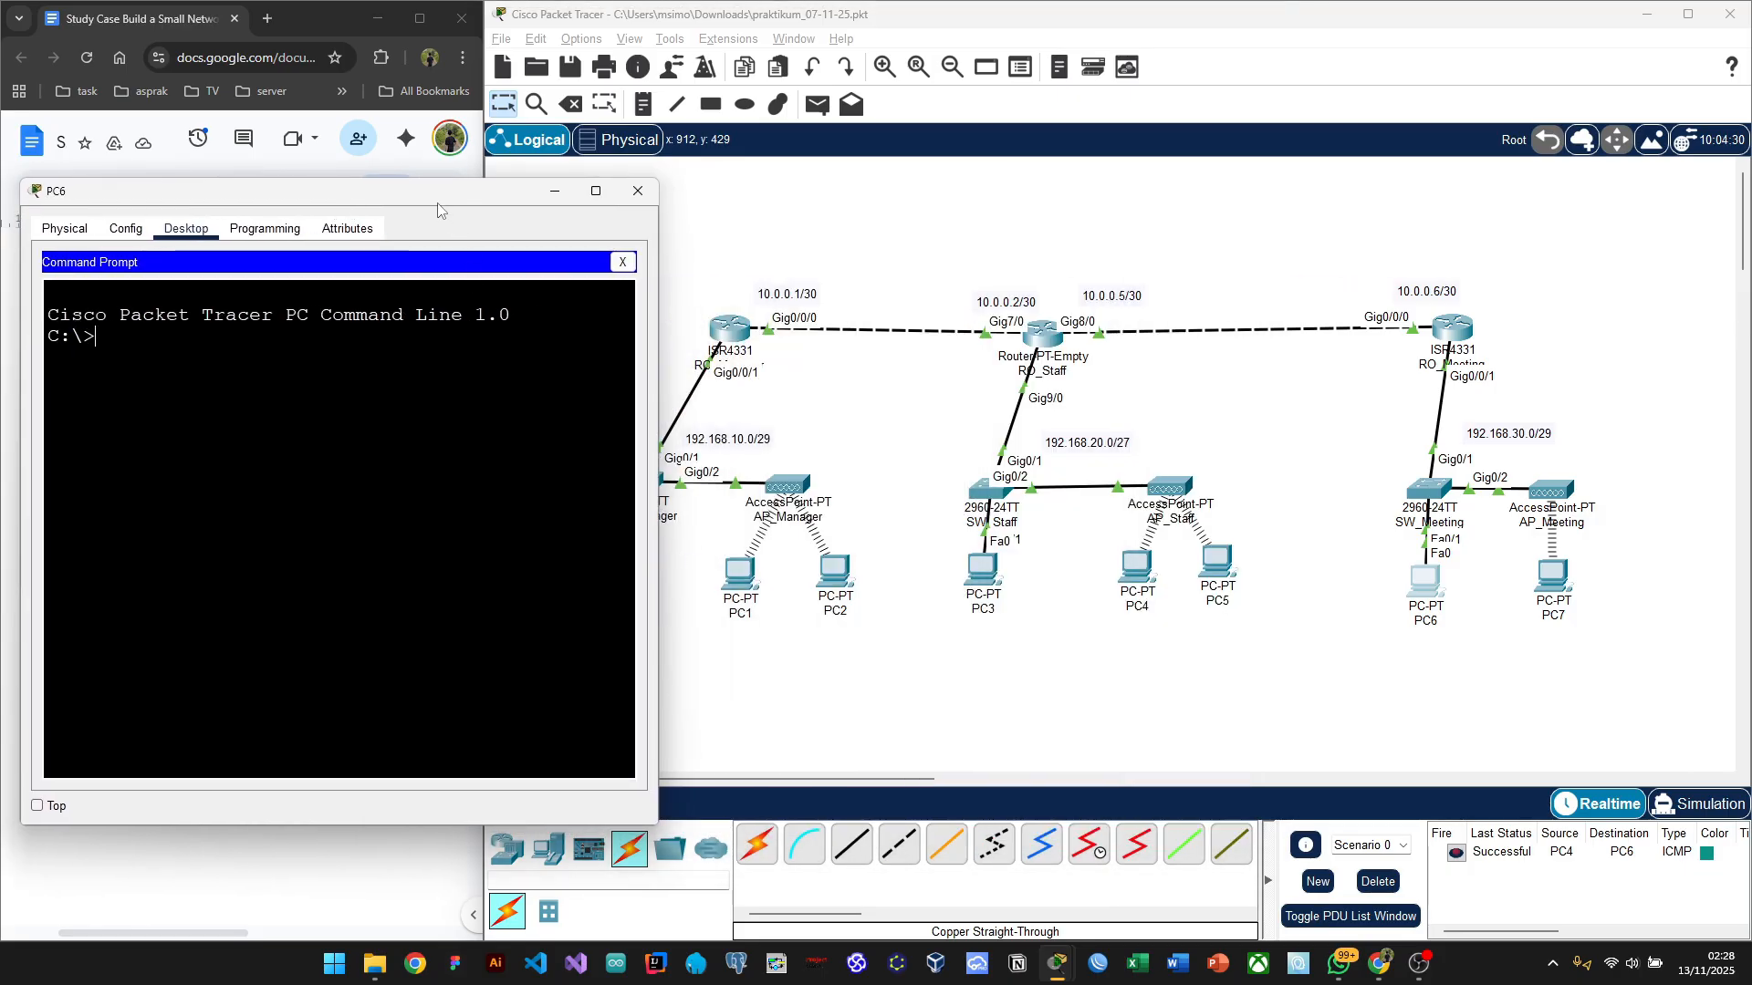
click(771, 703)
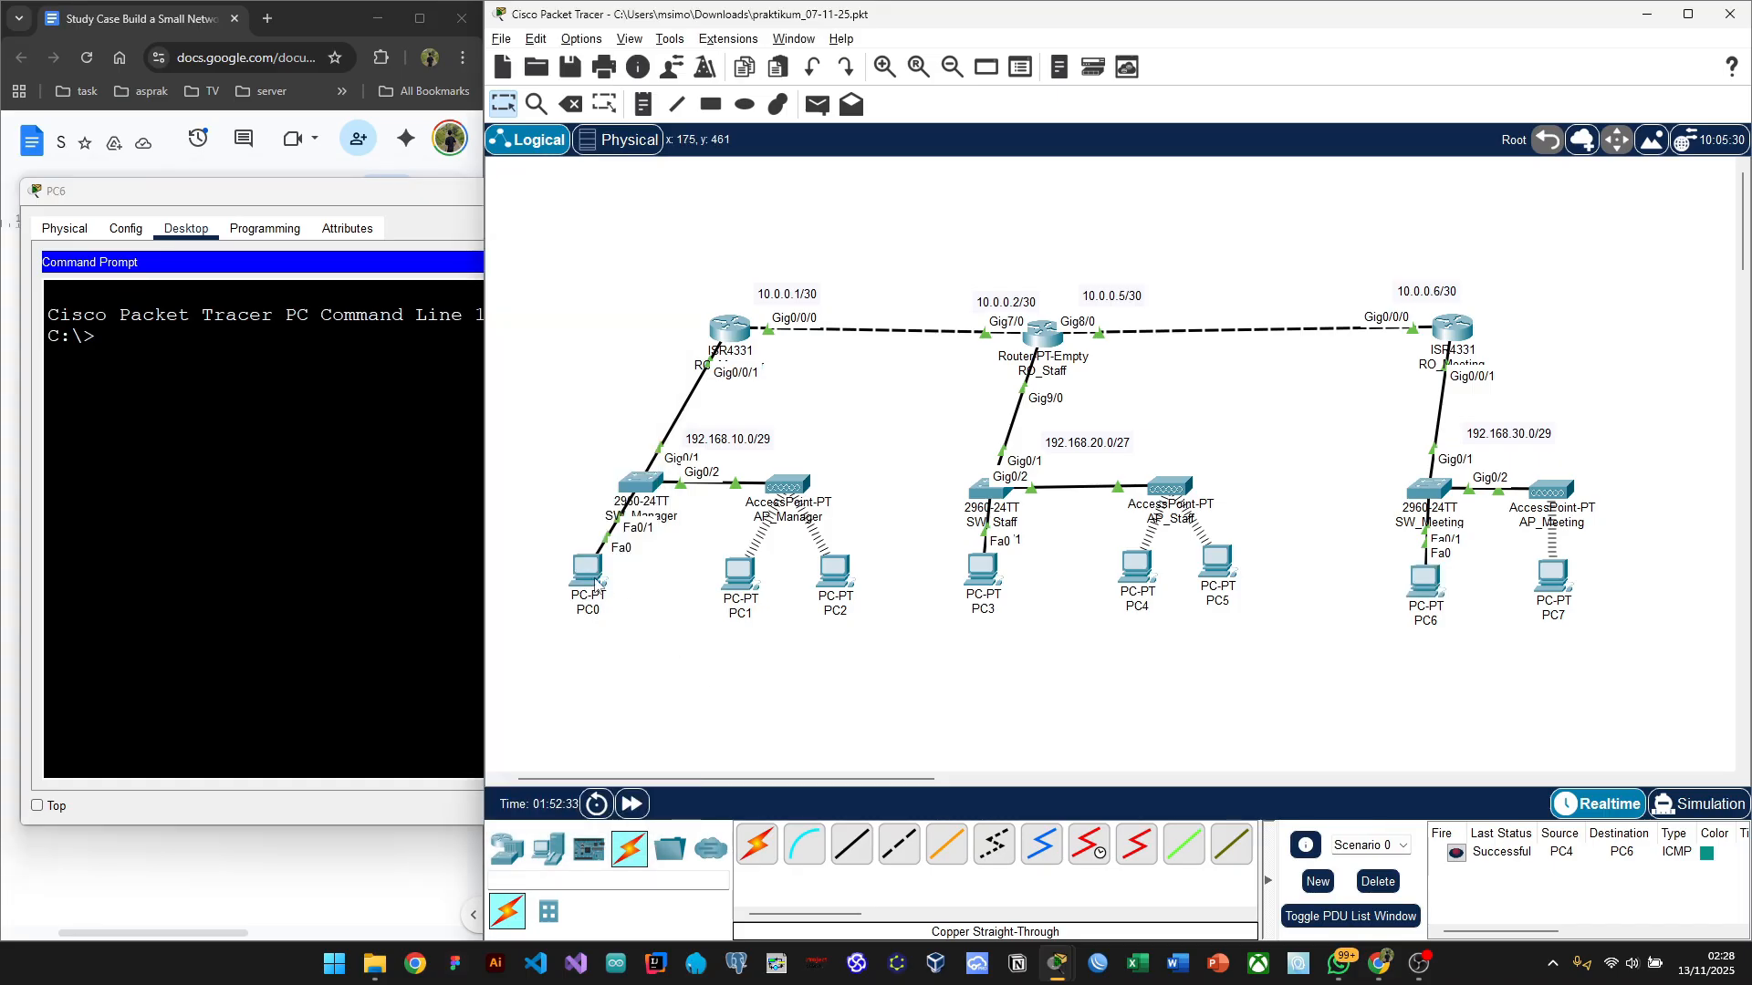
Step: Run 'ping 192.168.10.2' on PC6, getting 4 of 4 replies, then minimise PC6
mouse_move(595, 584)
click(95, 336)
text(ing)
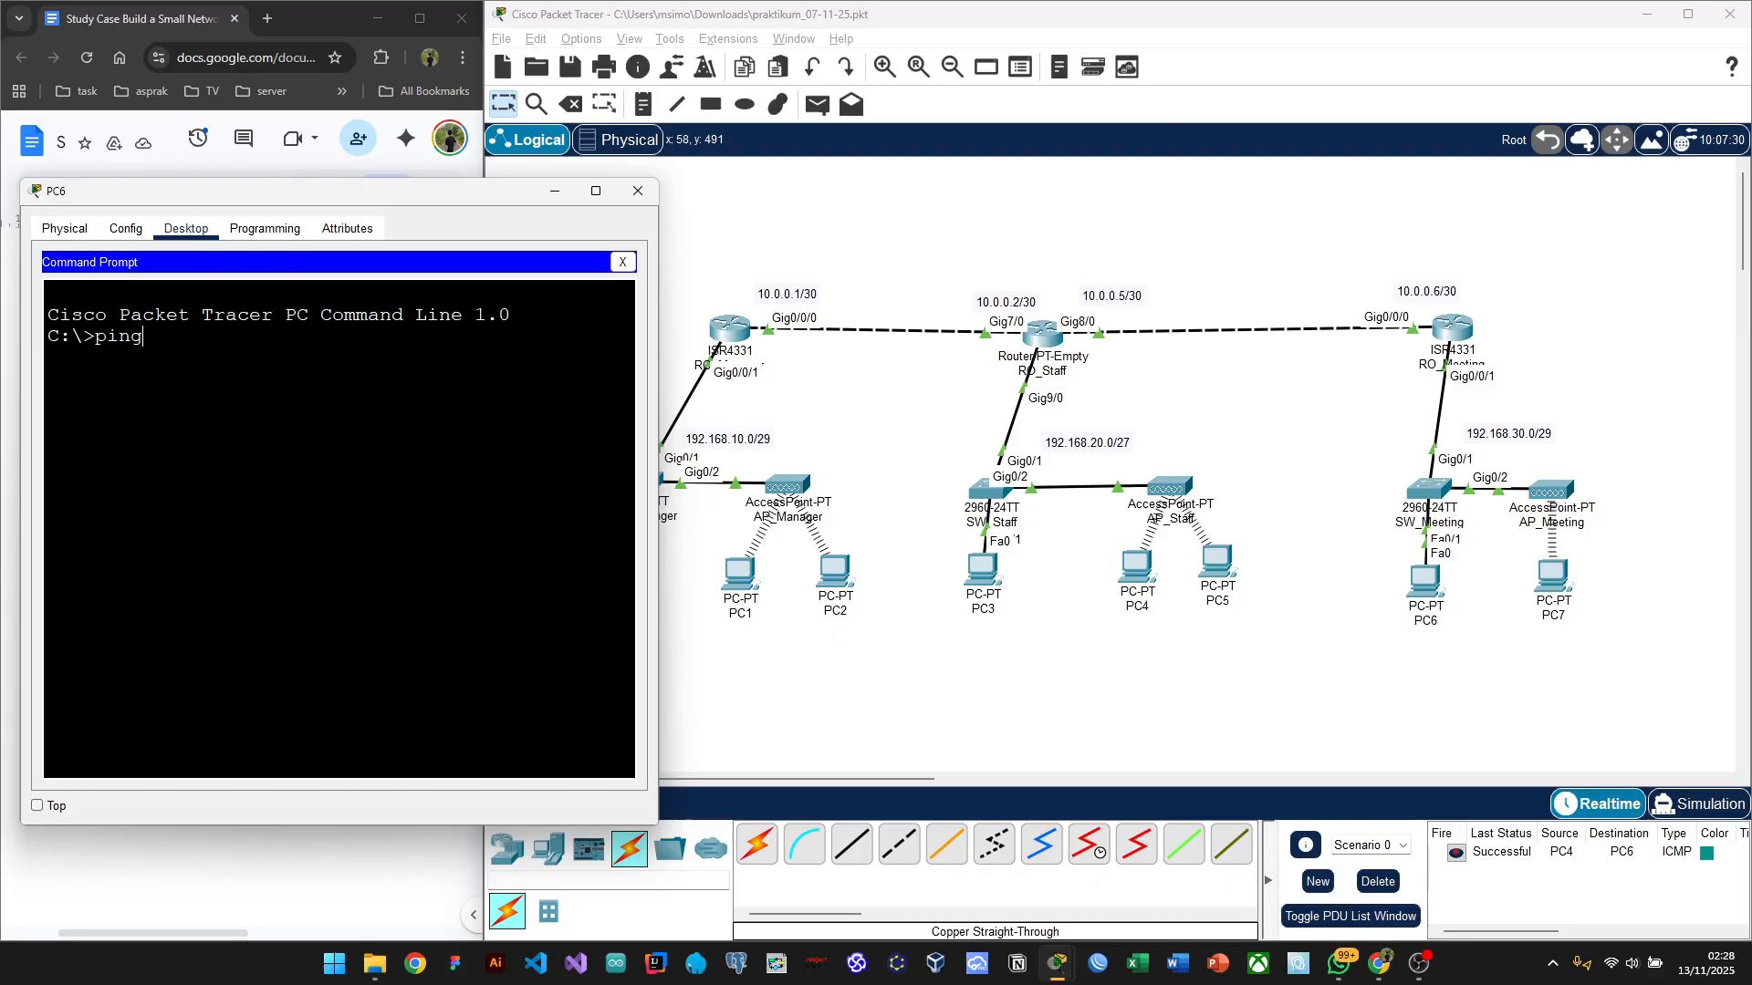
text( 192.168.10.2)
key(Return)
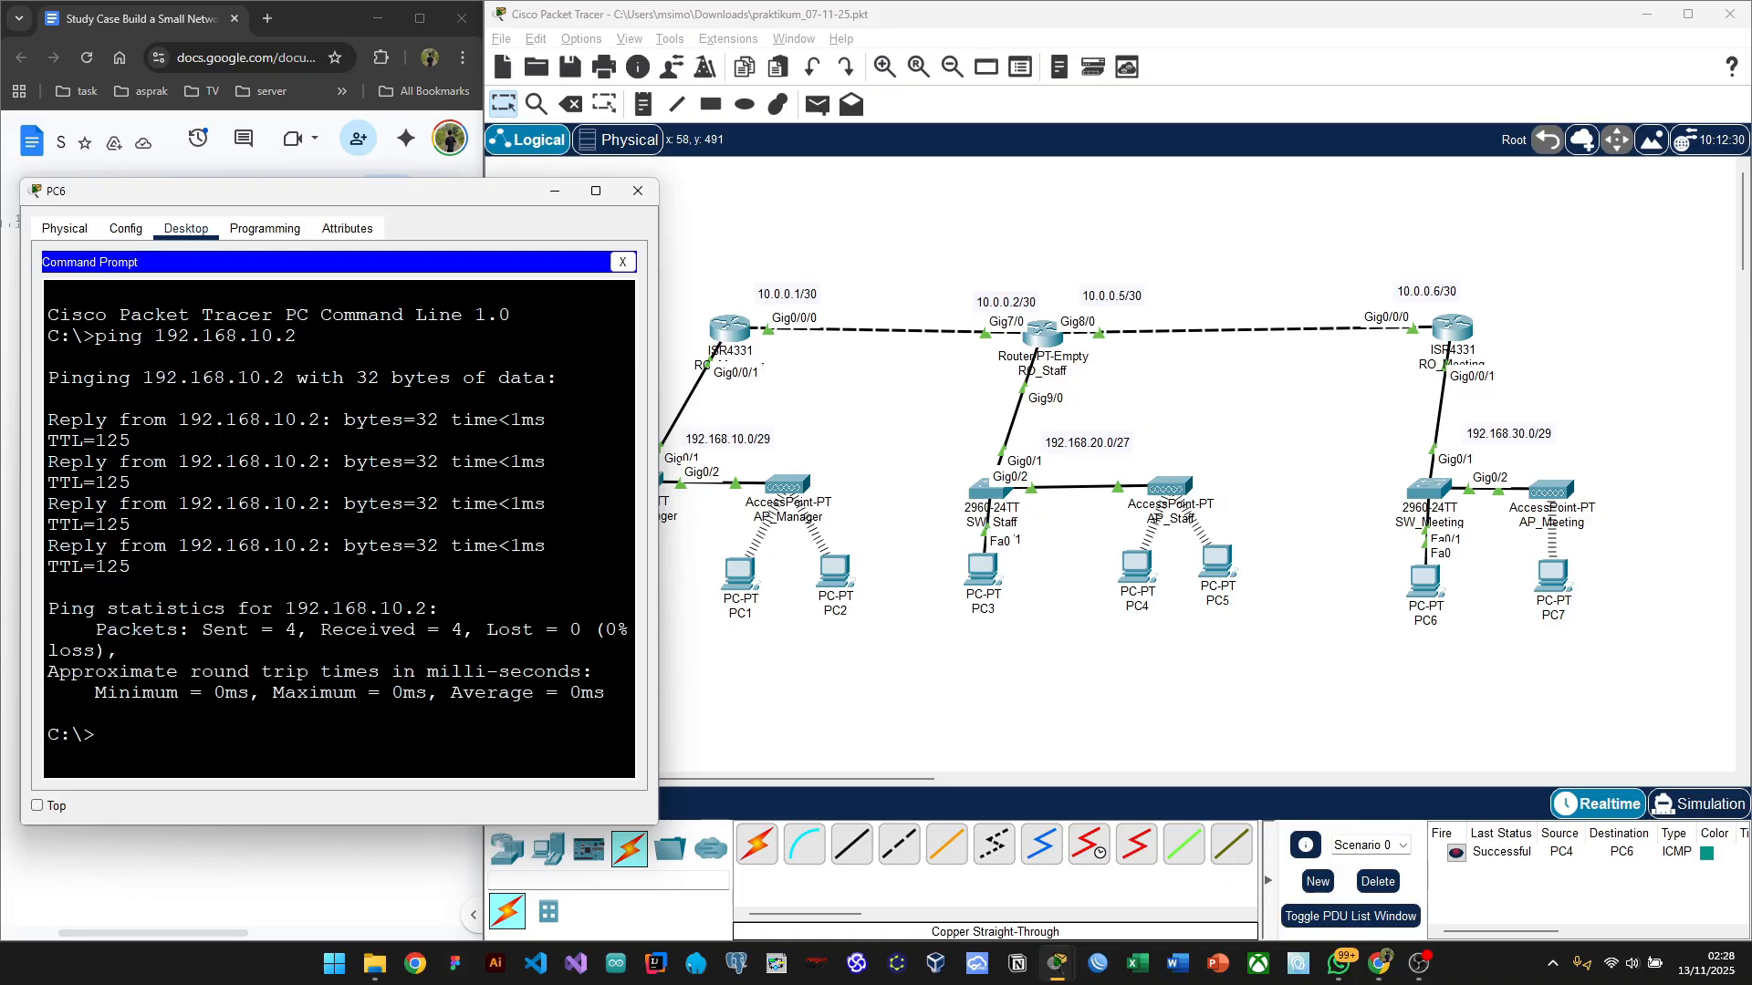
drag(478, 193, 590, 186)
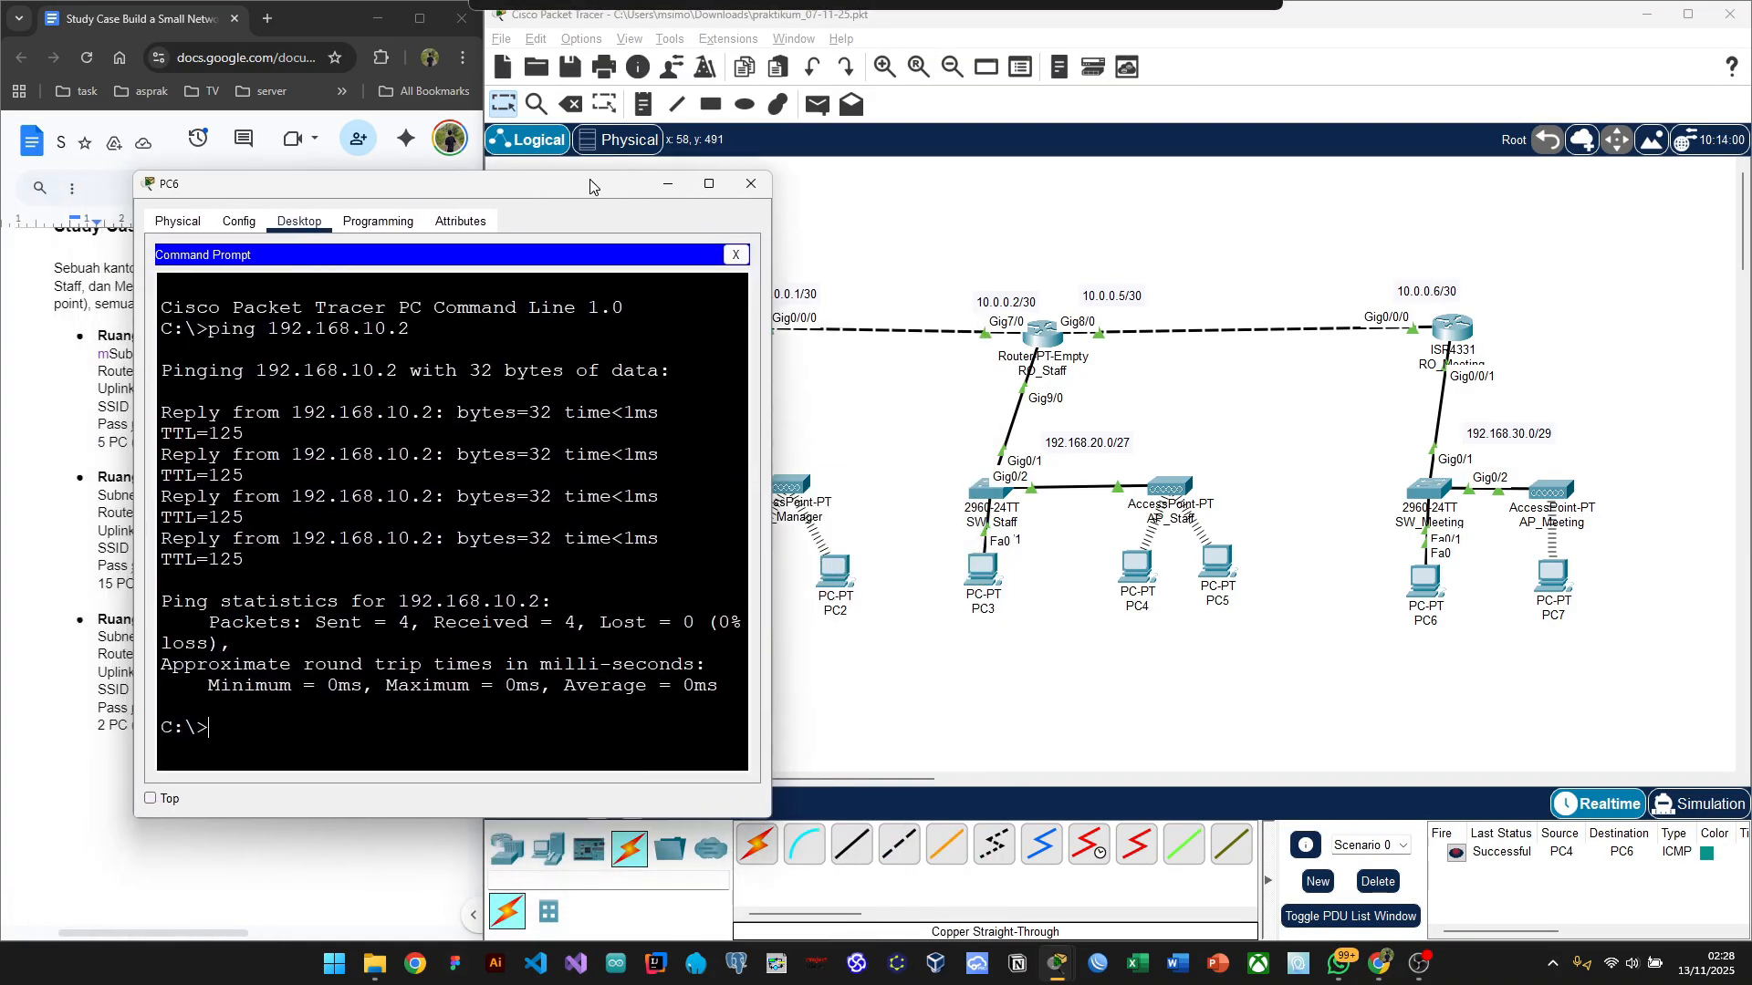
click(663, 187)
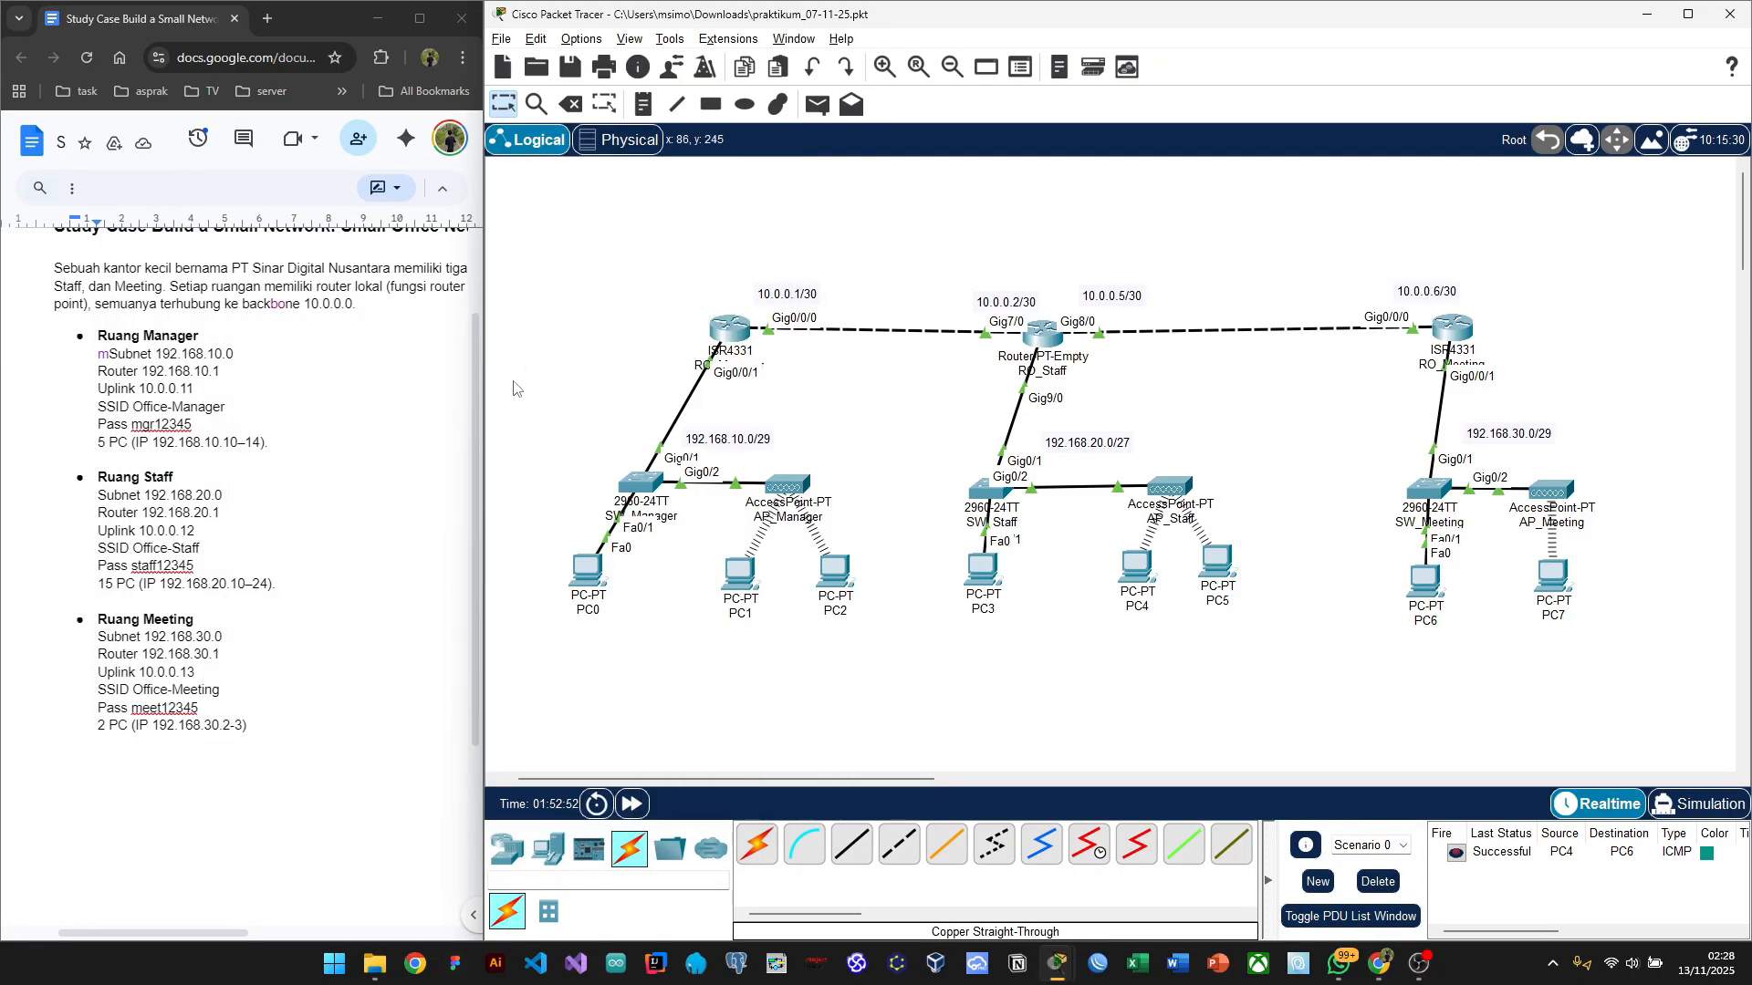
Step: Scroll the Google Doc up and bring the OBS recording window forward
scroll(349, 422, up, 2)
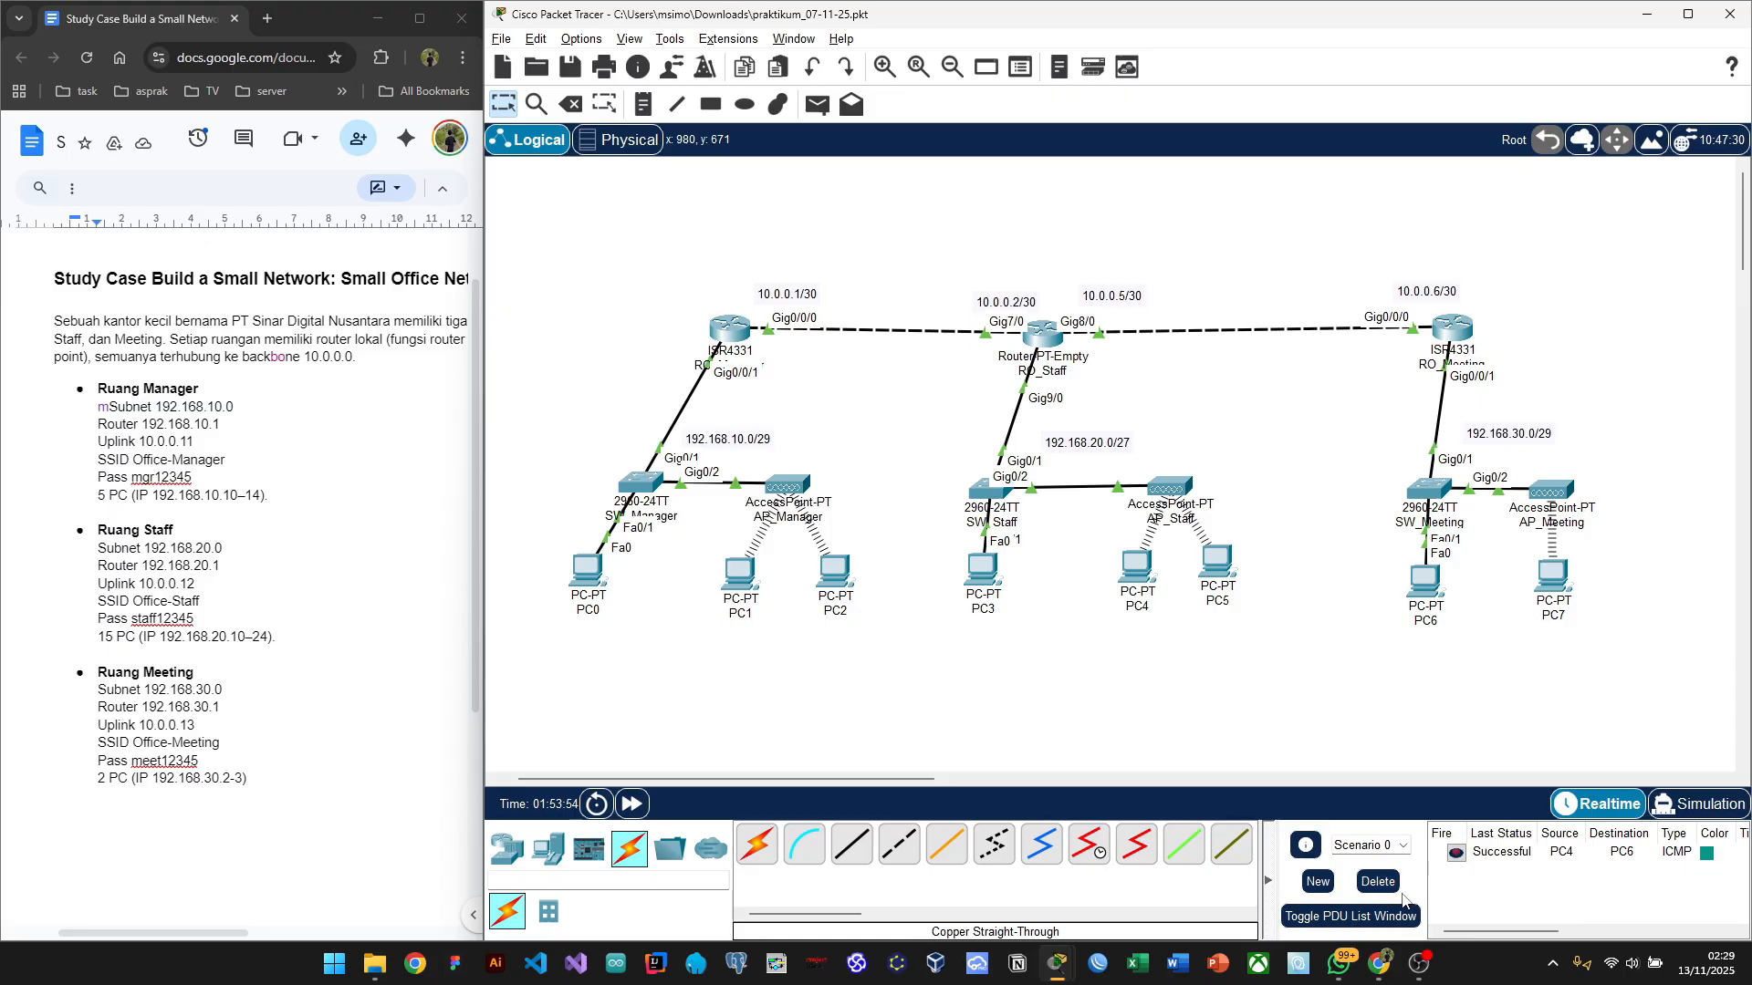
click(1421, 954)
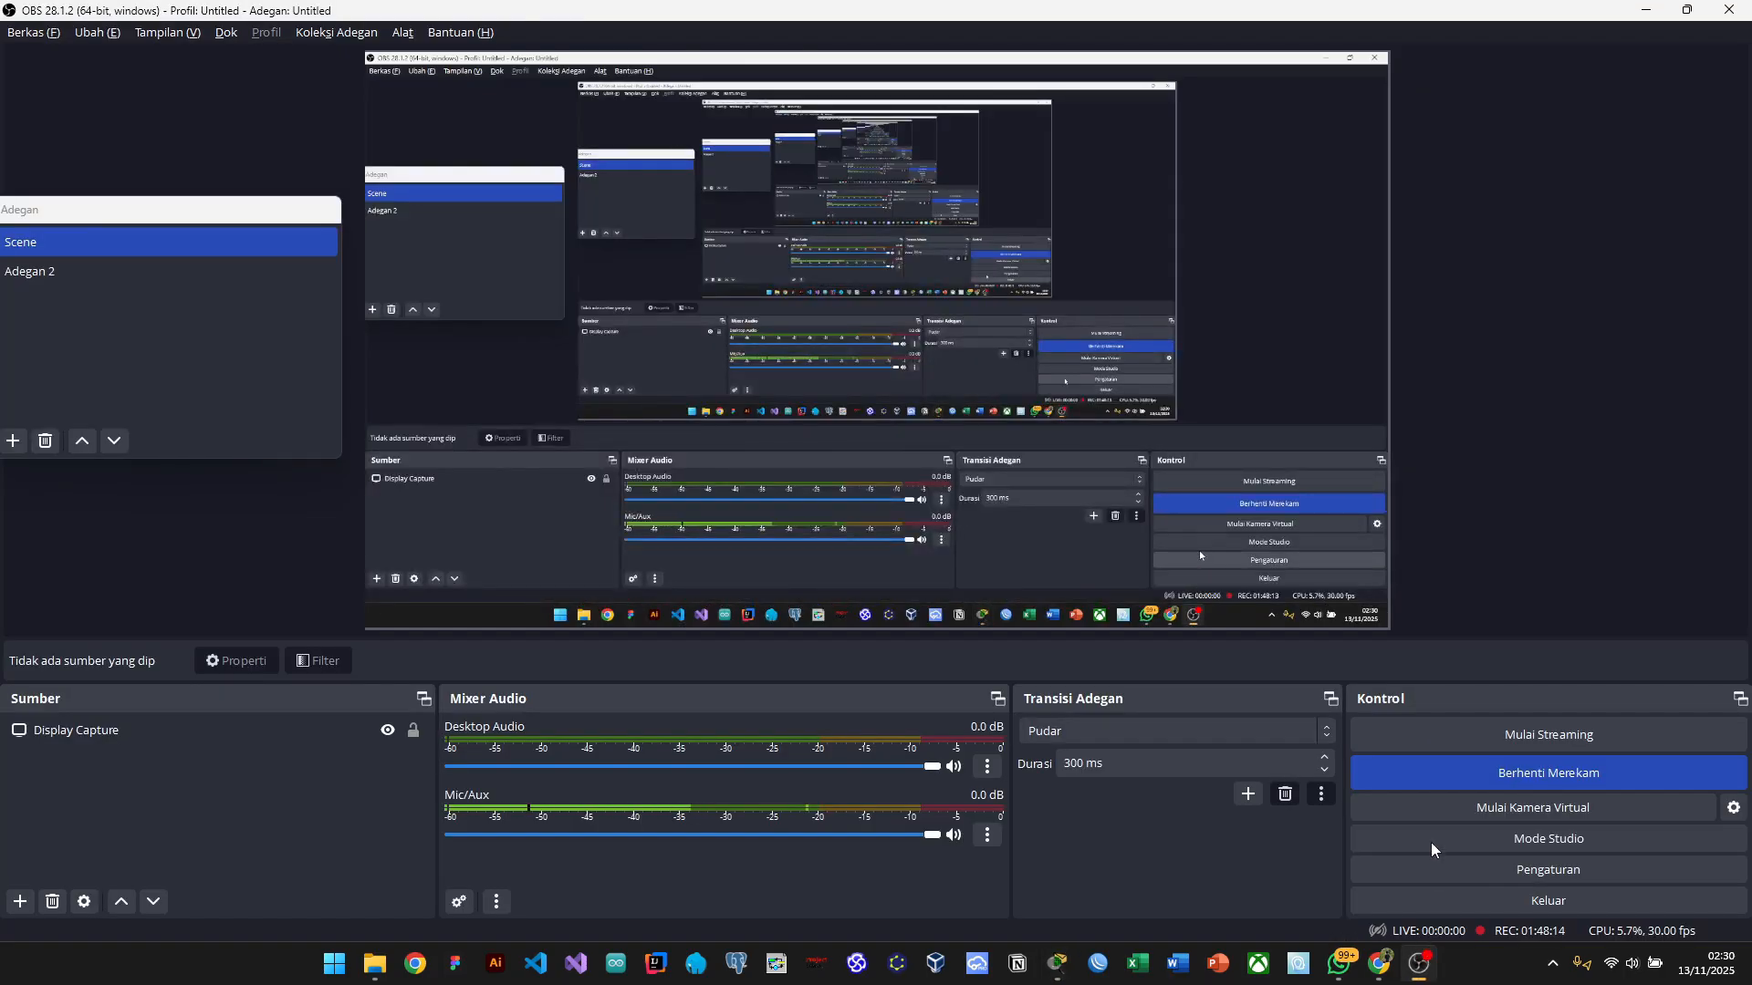